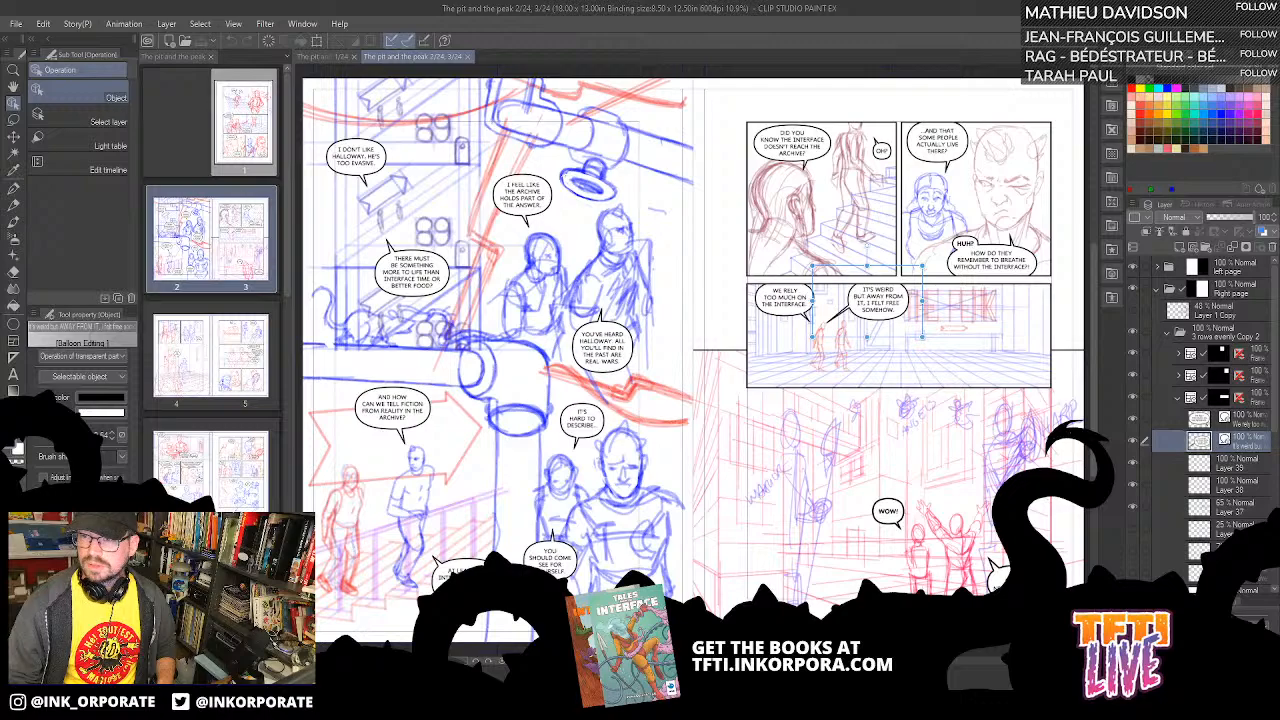
- Close the Groove Music window and switch back to Clip Studio Paint
key("alt+Tab")
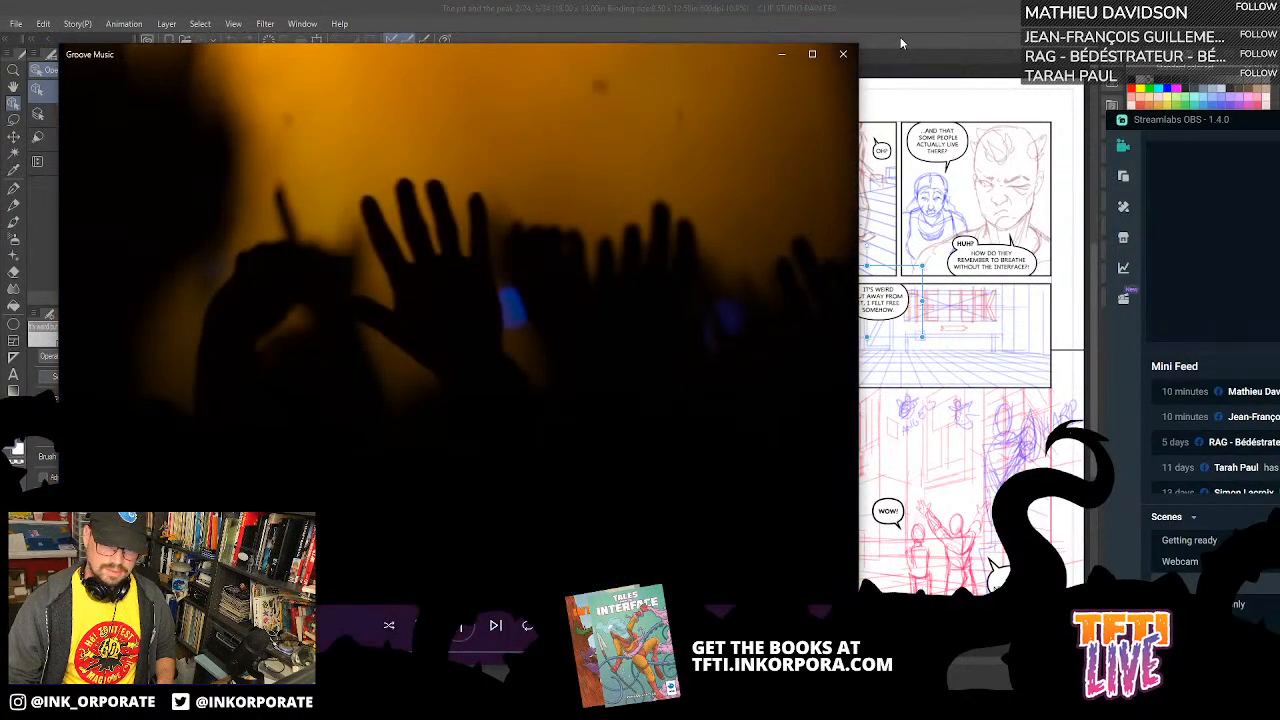
left_click(843, 54)
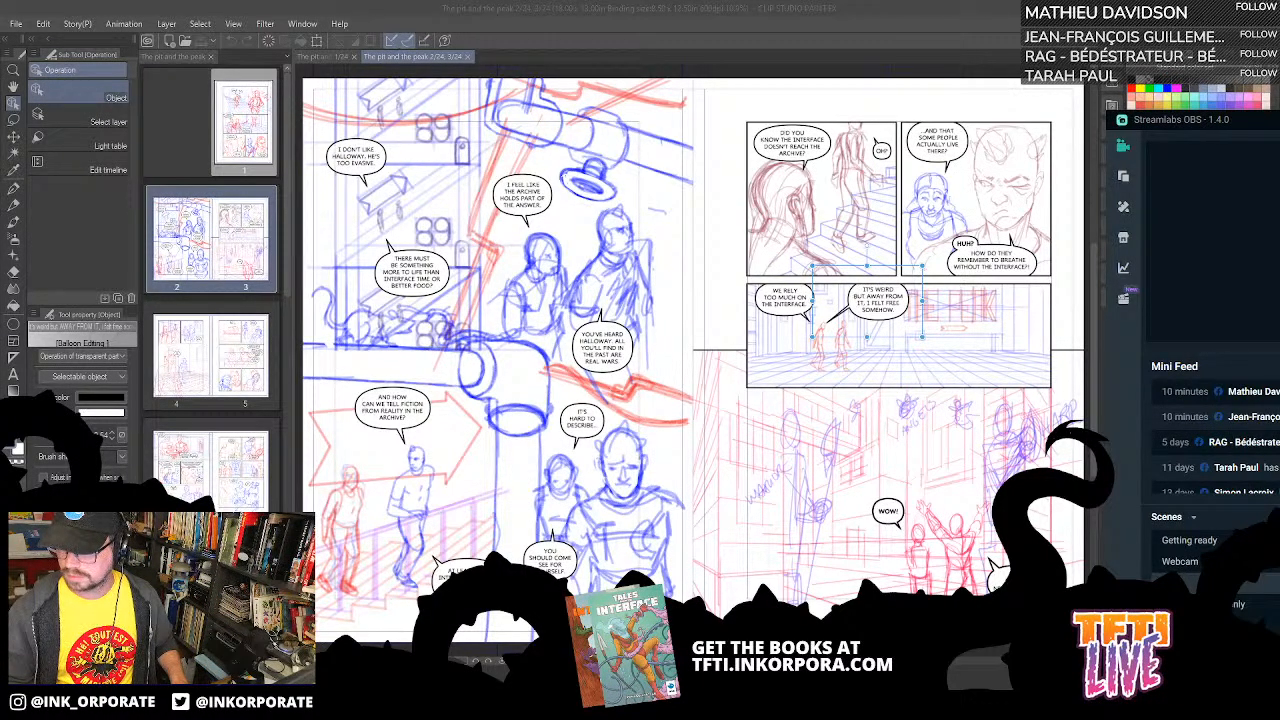
key("alt+Tab")
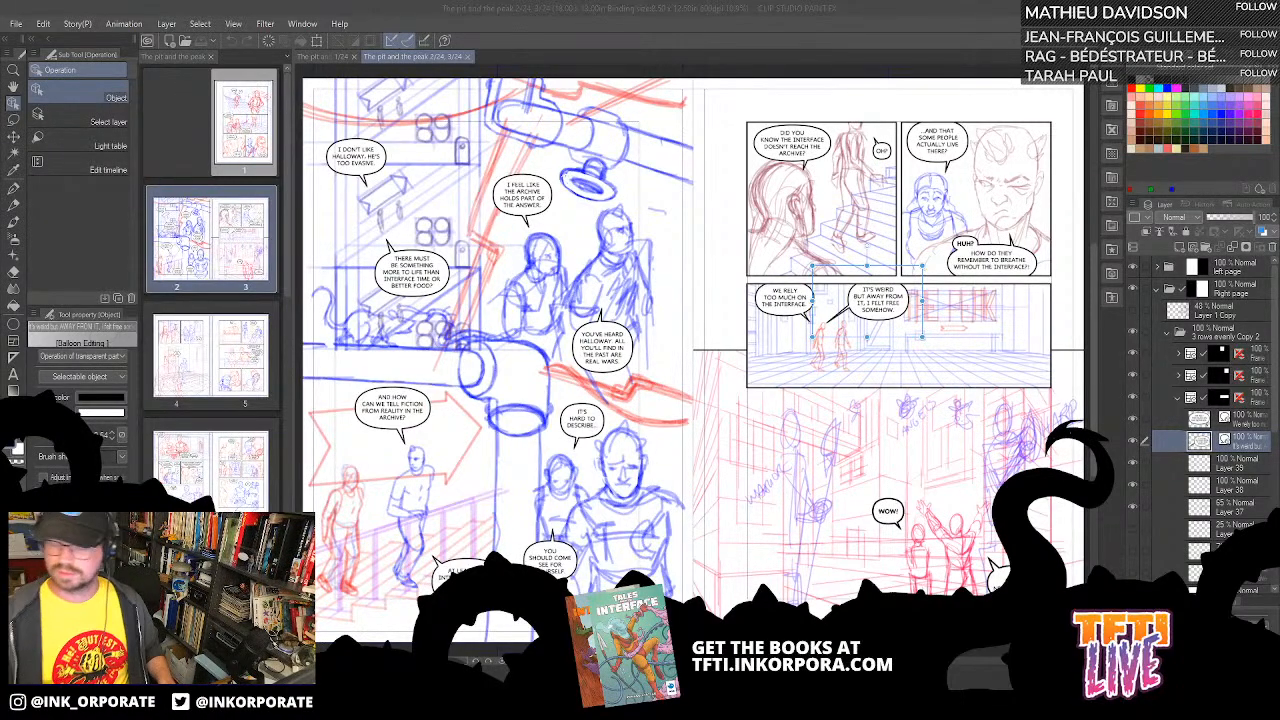
mouse_move(405, 705)
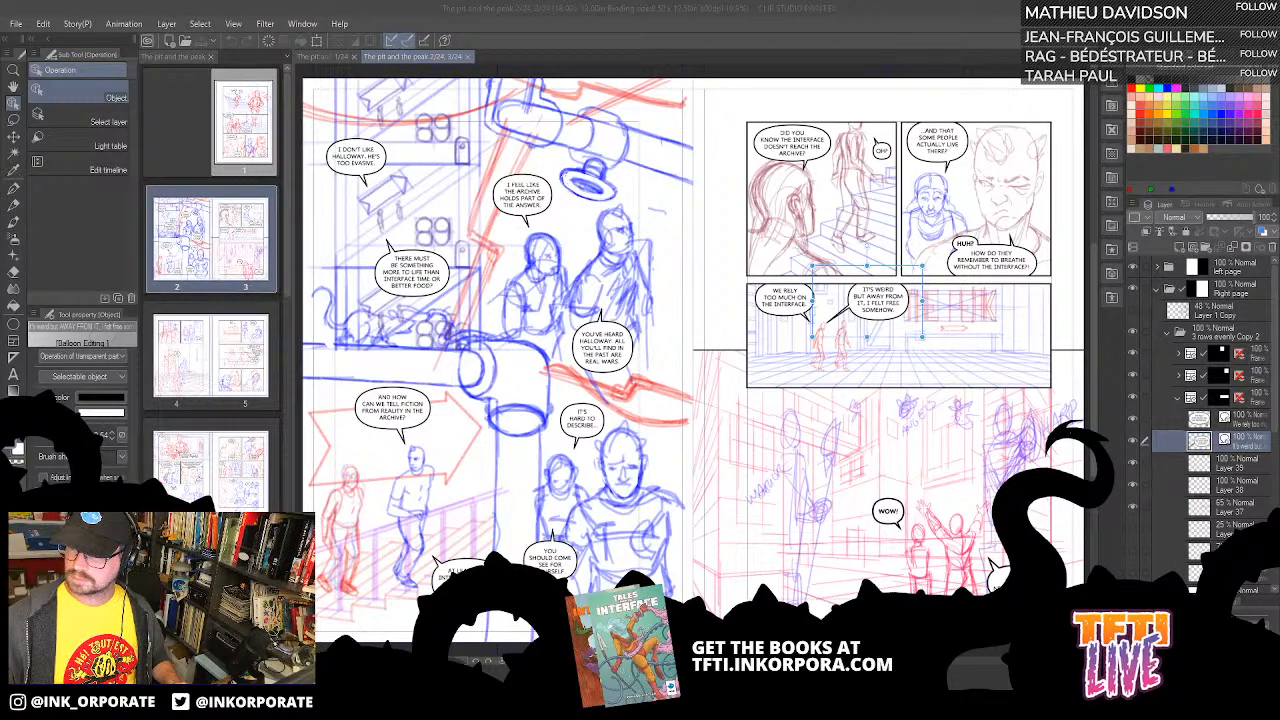
key("alt+Tab")
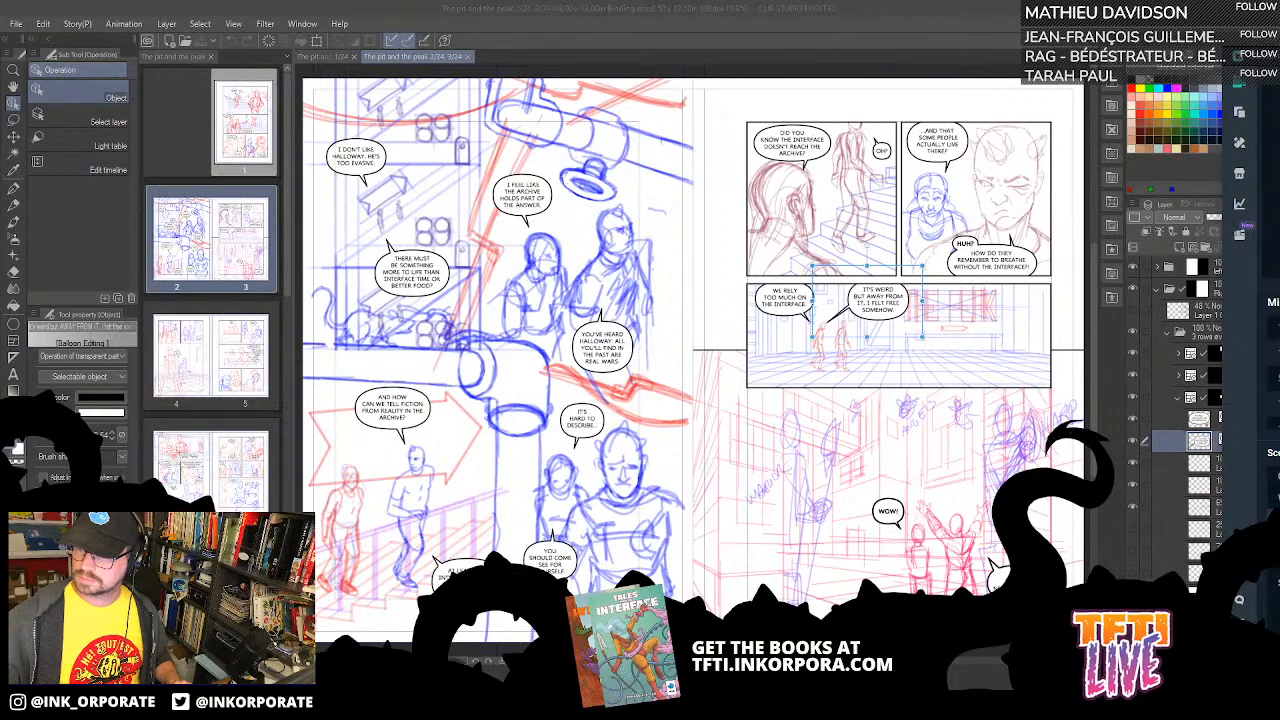
key("alt+Tab")
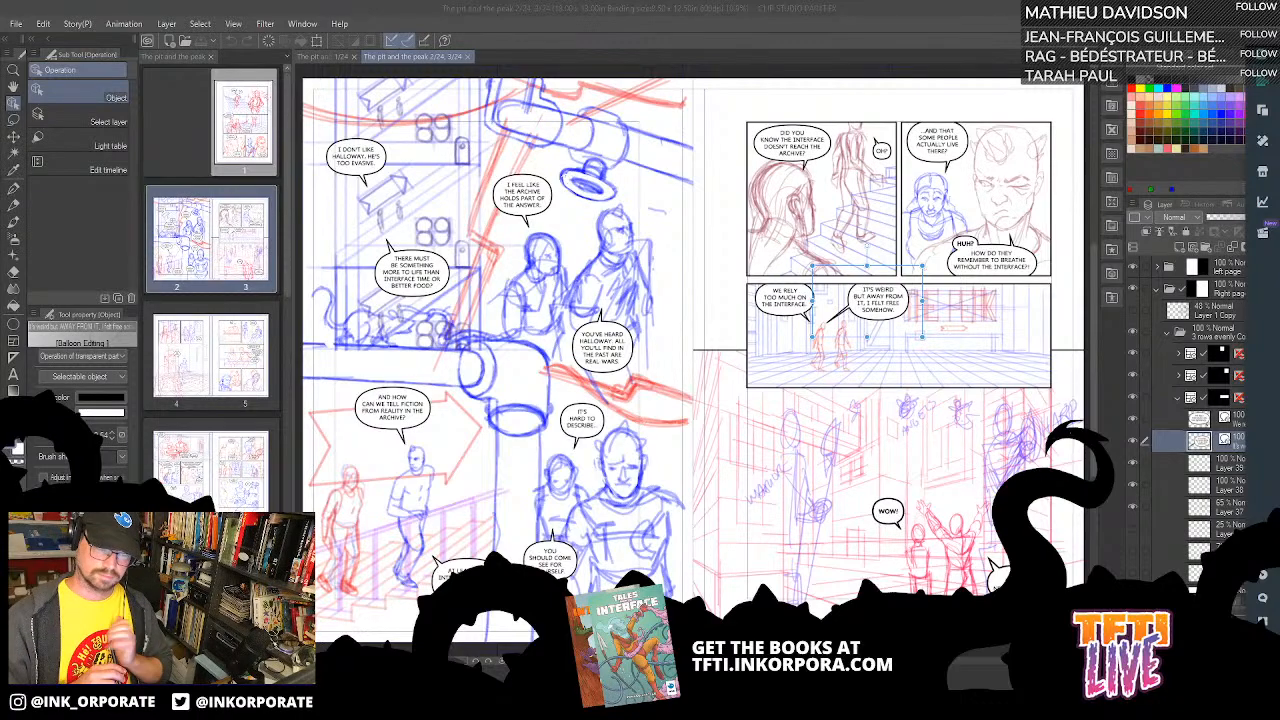
left_click(574, 28)
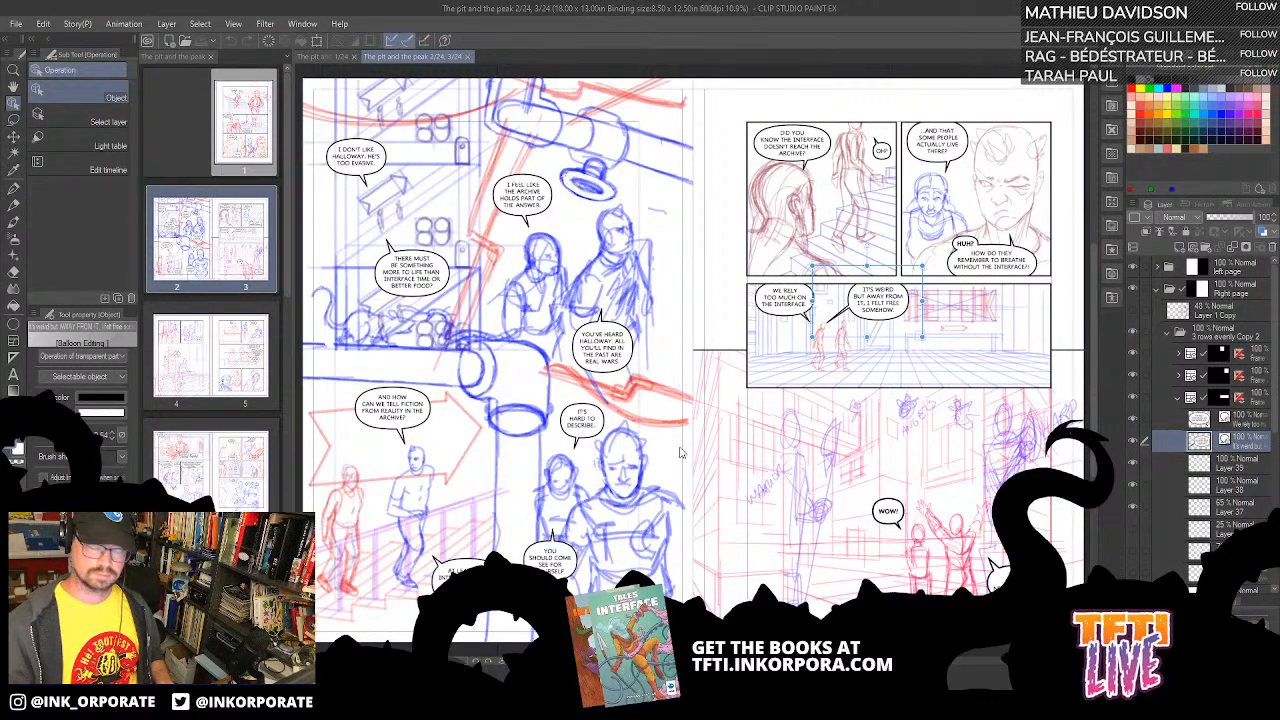
- Collapse the Right page layer folder and expand the left page folder to list its layers
key("space")
left_click_drag(619, 439, 724, 445)
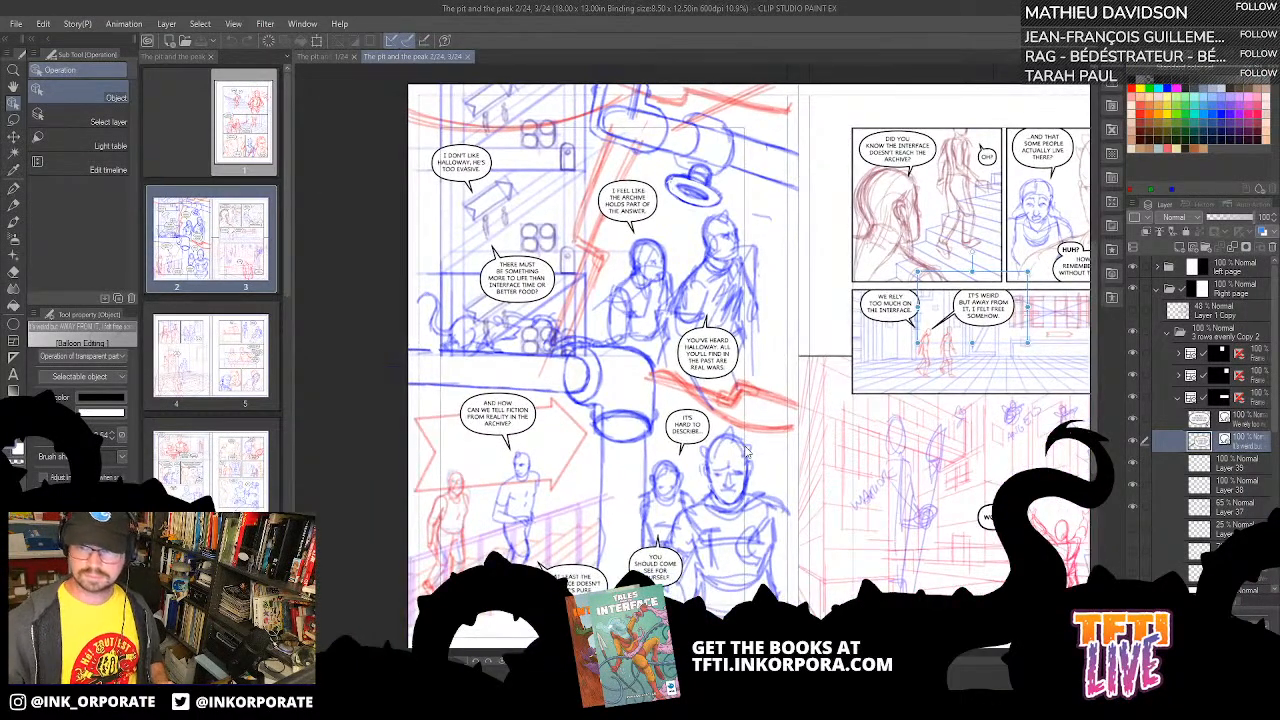
scroll(745, 452, "up", 1)
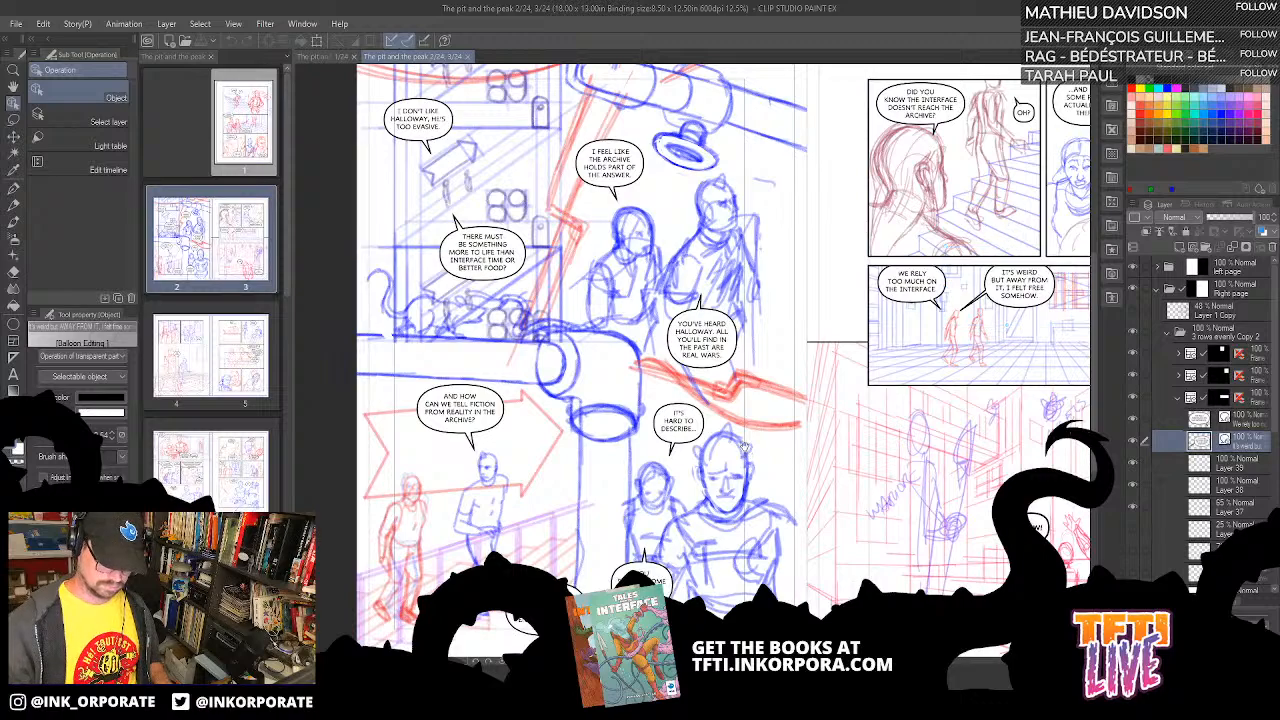
left_click_drag(745, 452, 748, 491)
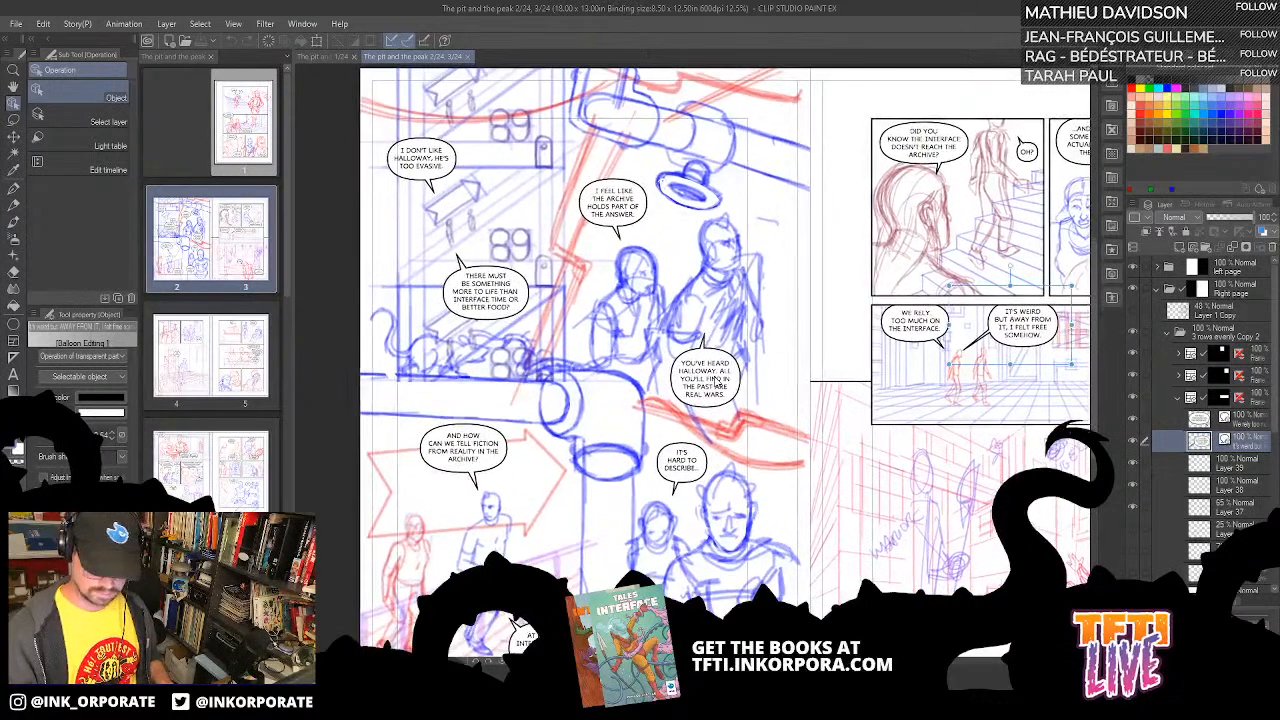
left_click(1132, 336)
left_click(1131, 337)
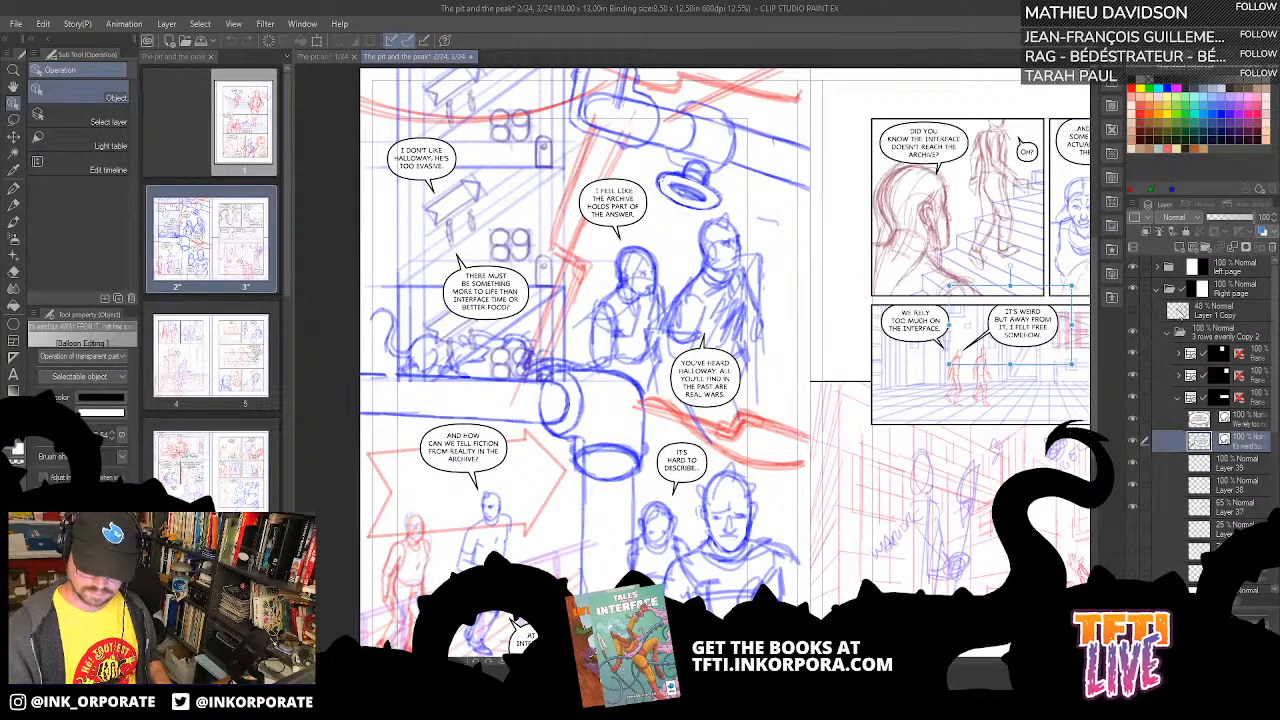
left_click(1155, 289)
left_click(1157, 267)
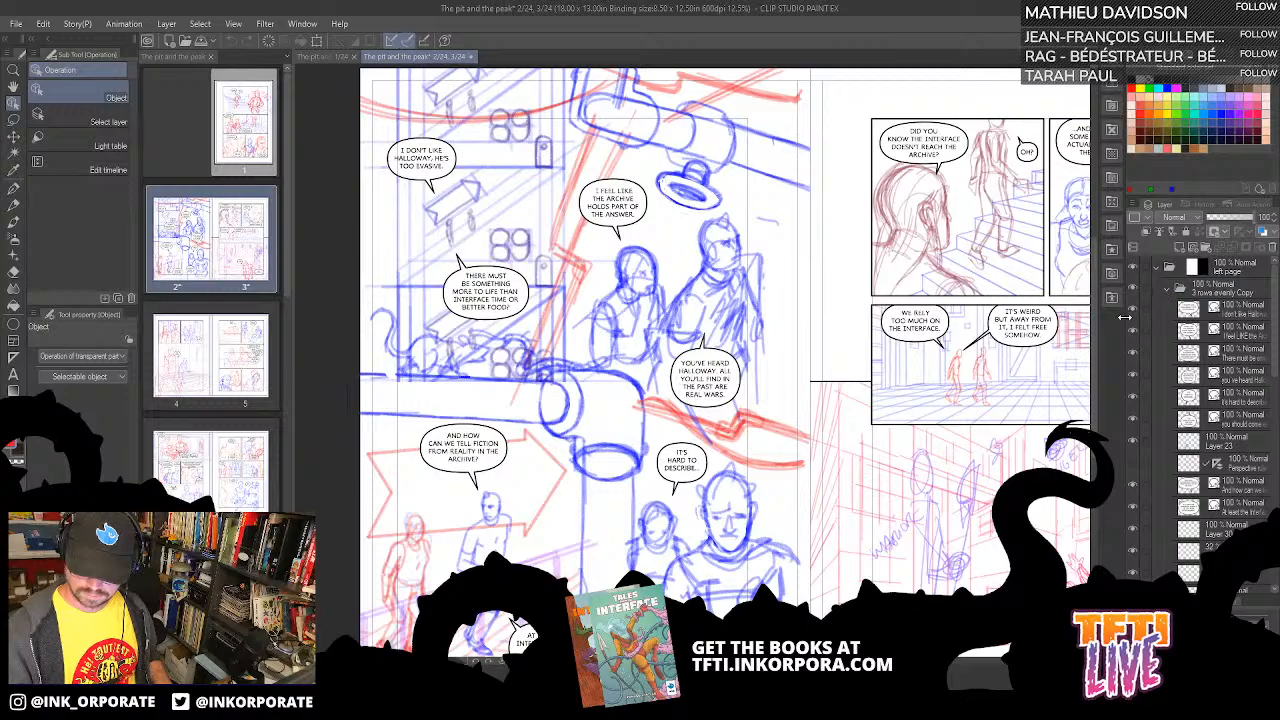
- Toggle the visibility of Layer 23 off and on to check which sketch it holds
left_click(1133, 441)
left_click(1132, 443)
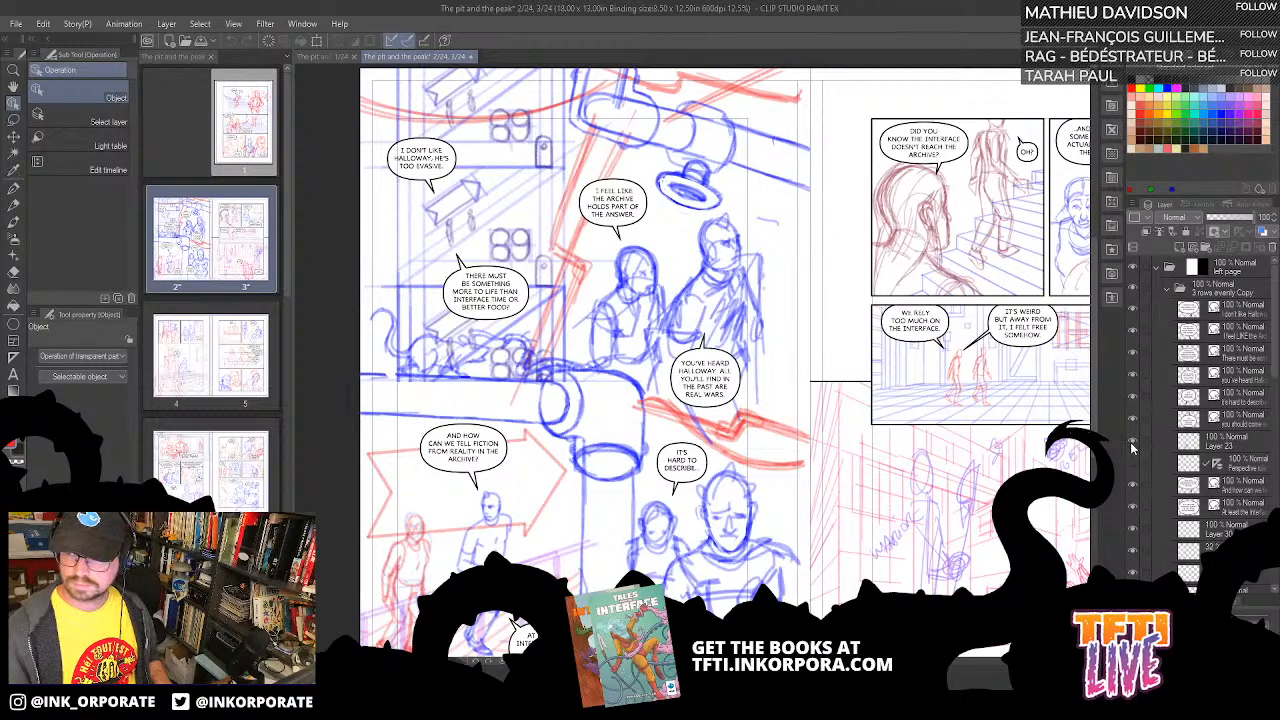
left_click(1133, 443)
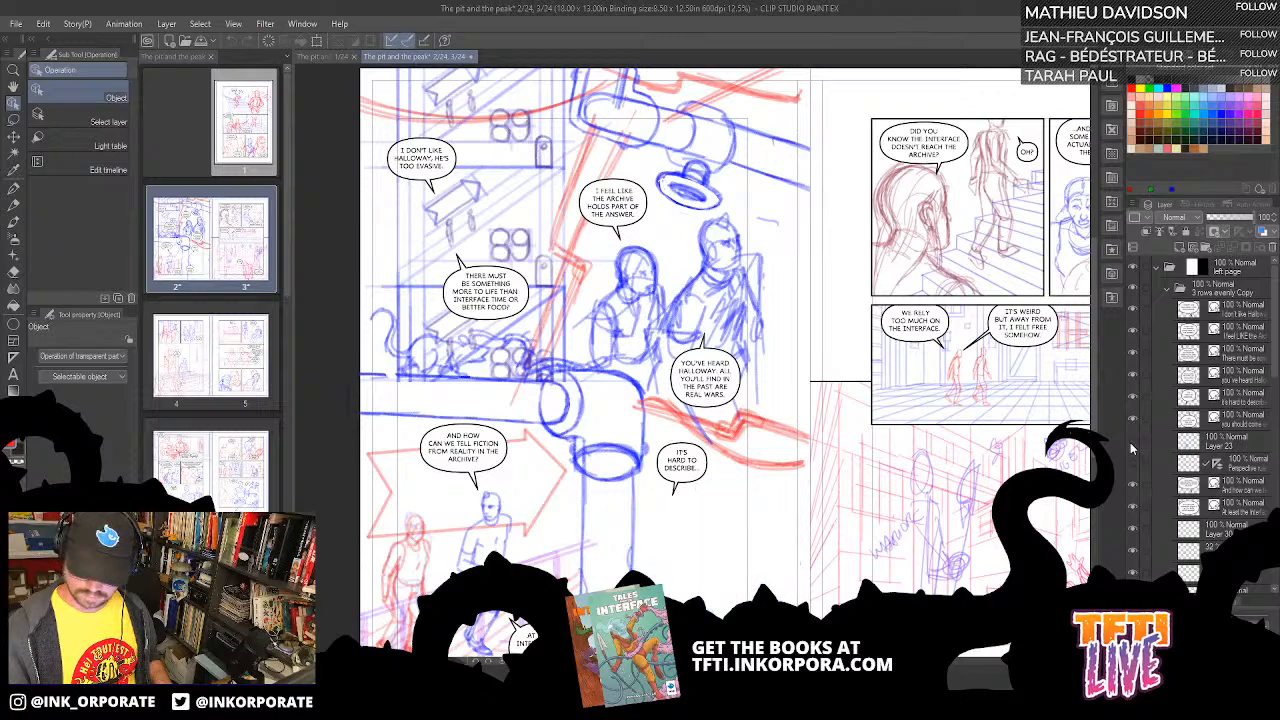
left_click(1133, 444)
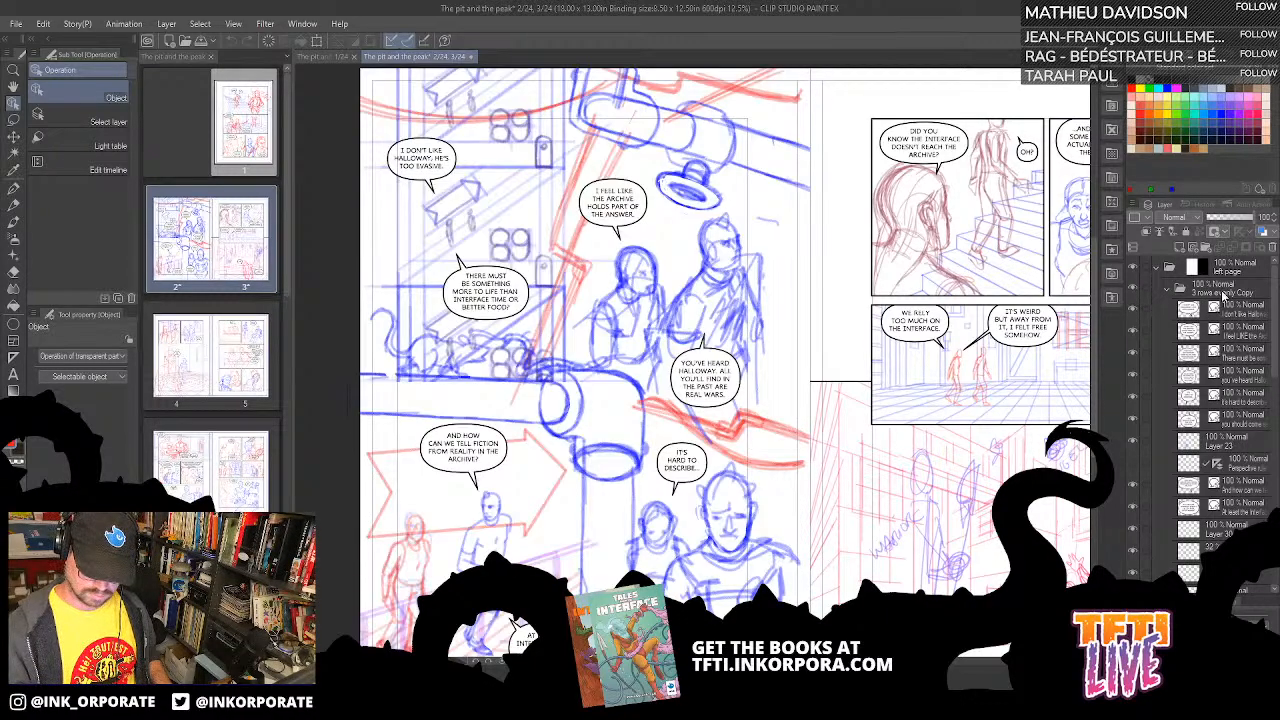
- Fade the left page's 3 rows evenly Copy folder to 35% opacity and place a new raster layer directly above it
left_click(1222, 296)
left_click(1226, 217)
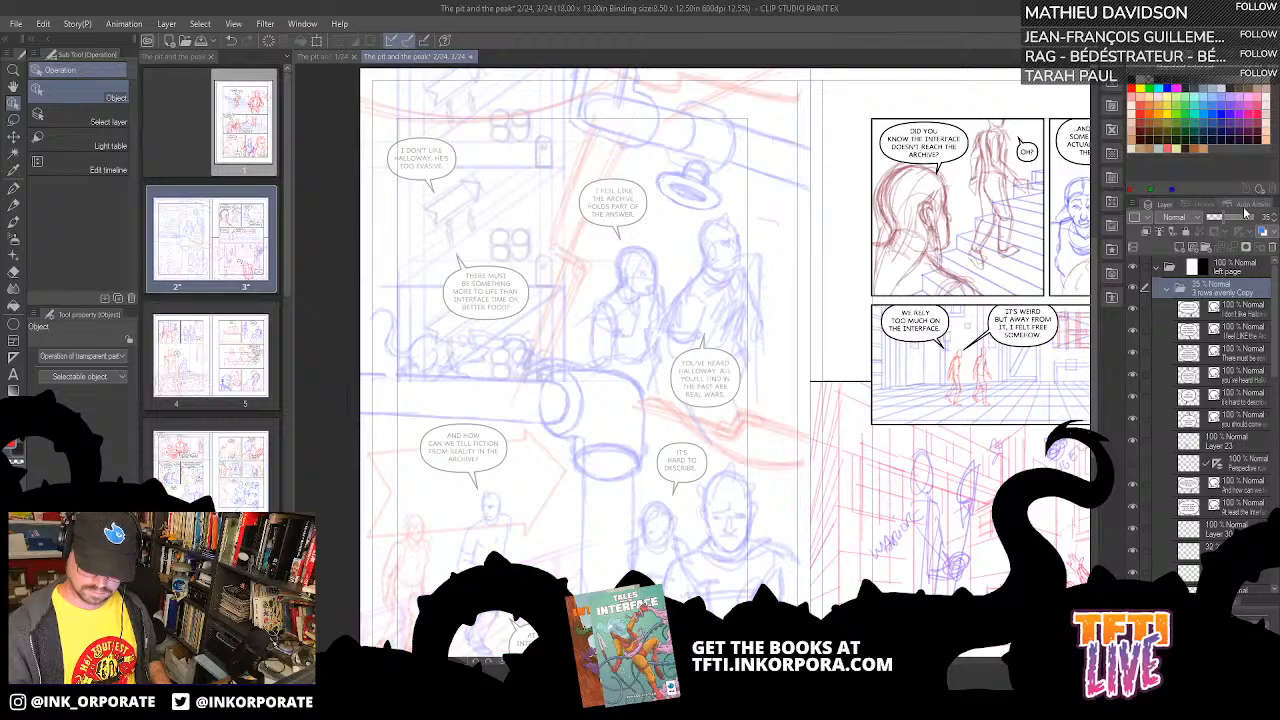
left_click(1179, 247)
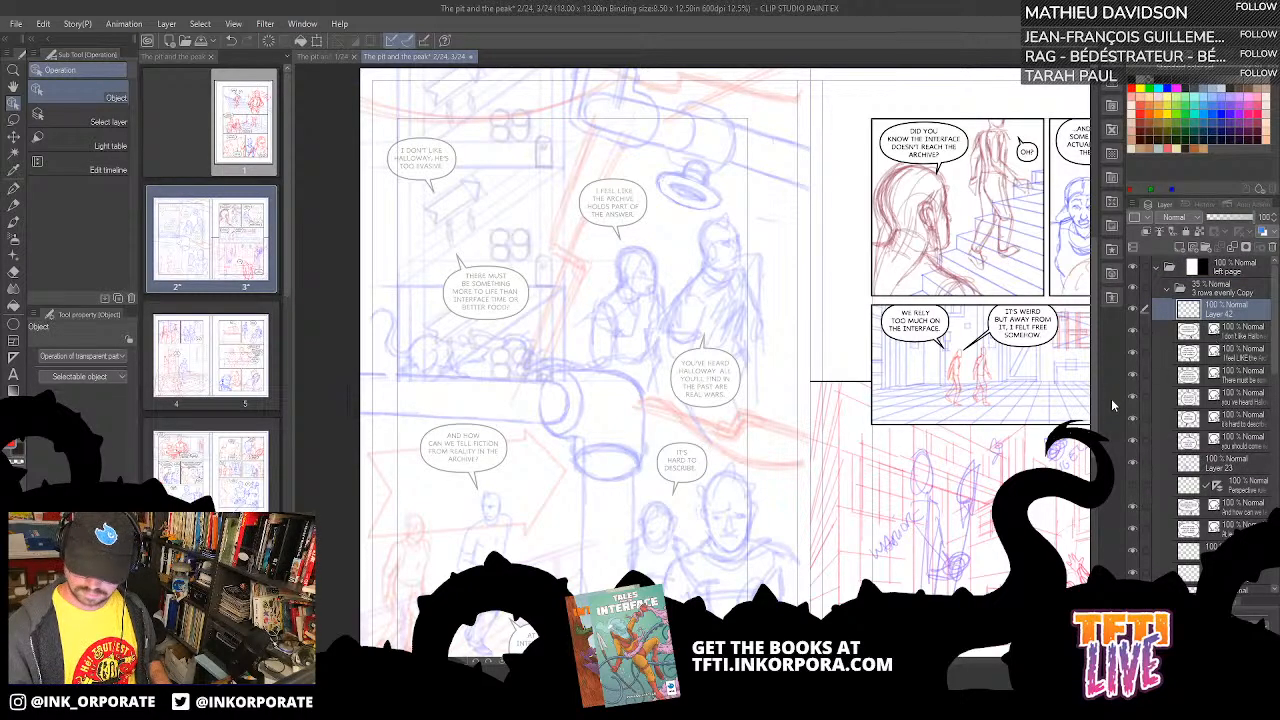
left_click_drag(1238, 312, 1226, 280)
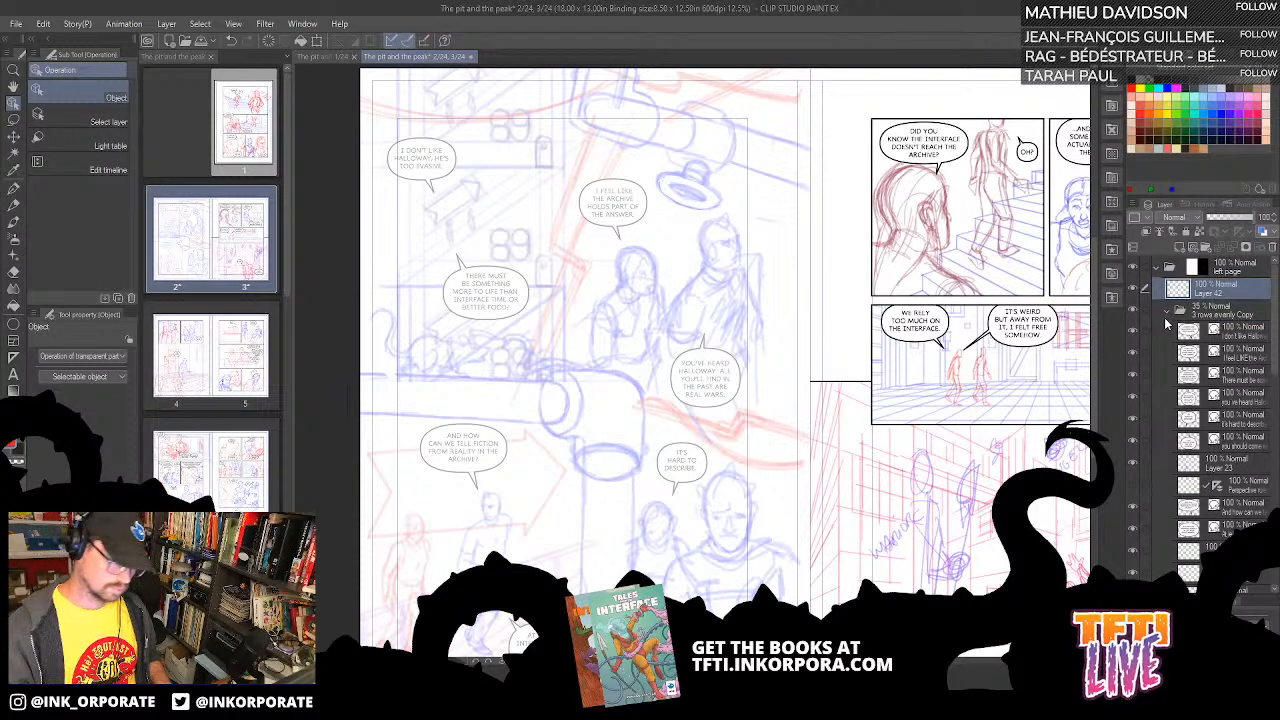
- Ink the outer ellipse of the round disc under the upper pipe with the G-pen in black on the new layer
key("p")
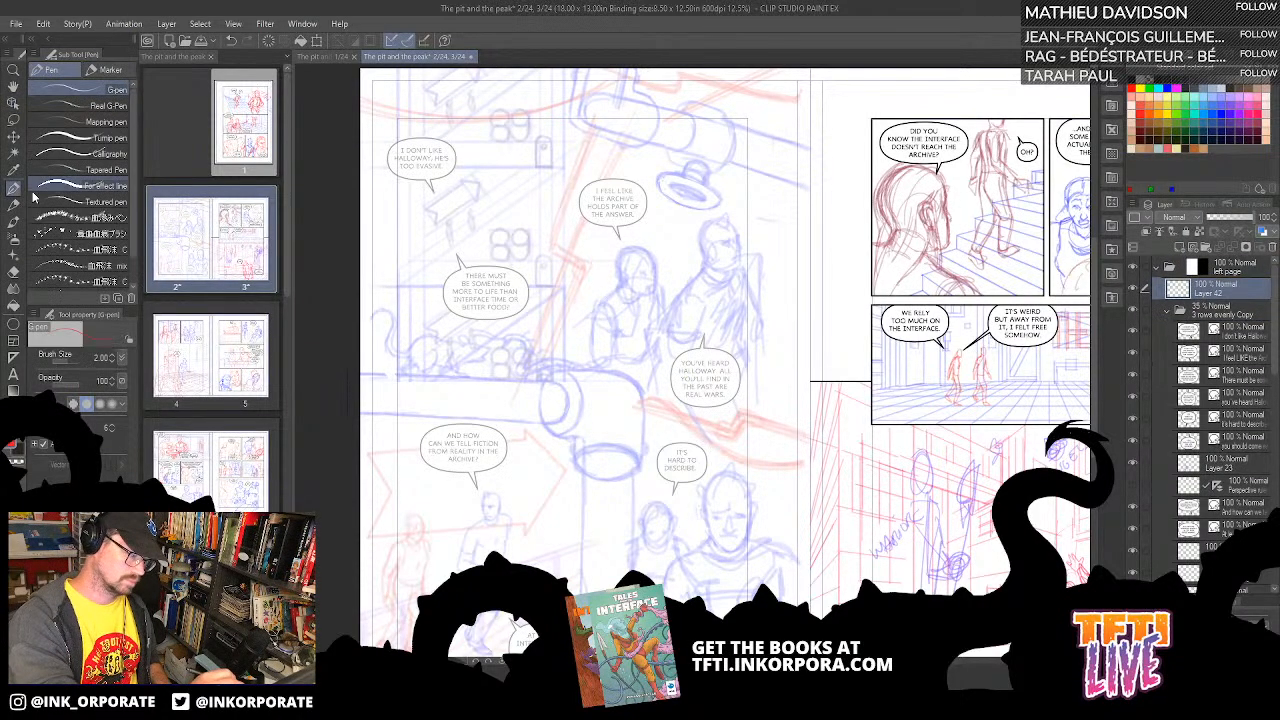
left_click(1185, 146)
key("ctrl+plus")
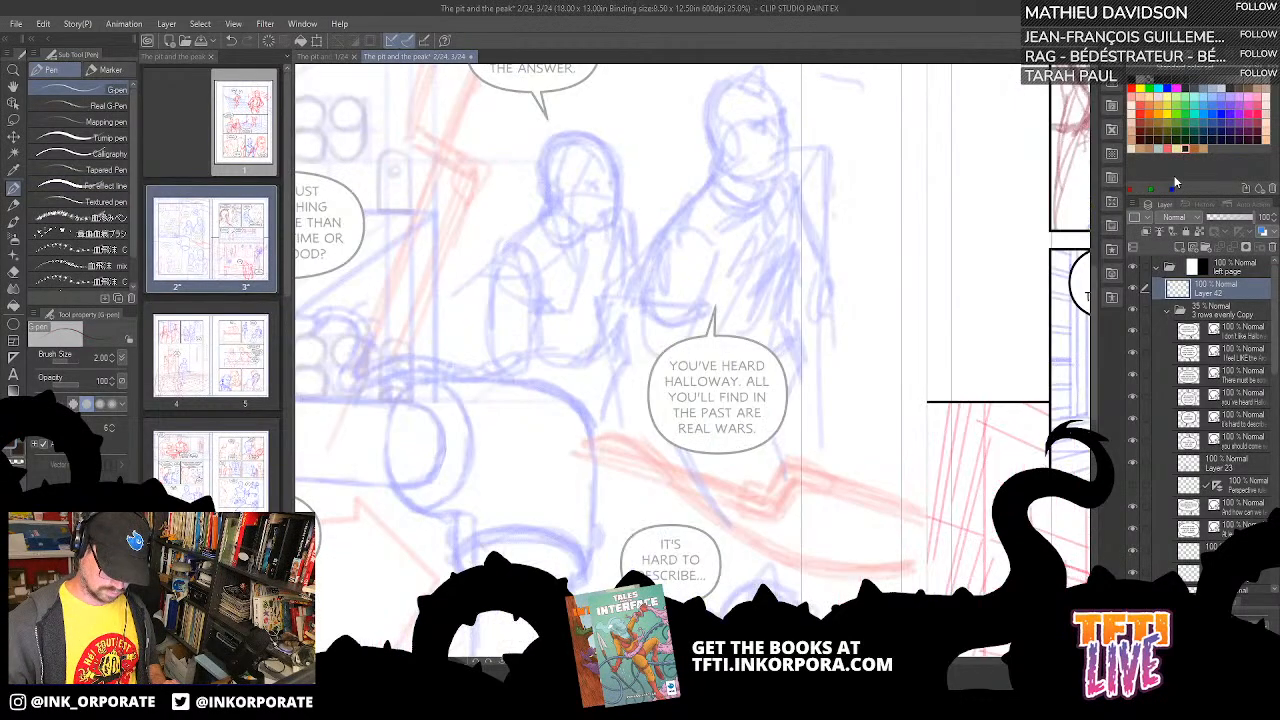
key("asciicircum")
key("asciicircum")
key("asciicircum")
key("asciicircum")
key("asciicircum")
key("asciicircum")
key("asciicircum")
key("asciicircum")
key("asciicircum")
key("asciicircum")
key("asciicircum")
key("asciicircum")
key("asciicircum")
key("asciicircum")
key("asciicircum")
key("asciicircum")
key("asciicircum")
key("asciicircum")
key("asciicircum")
key("asciicircum")
key("asciicircum")
key("asciicircum")
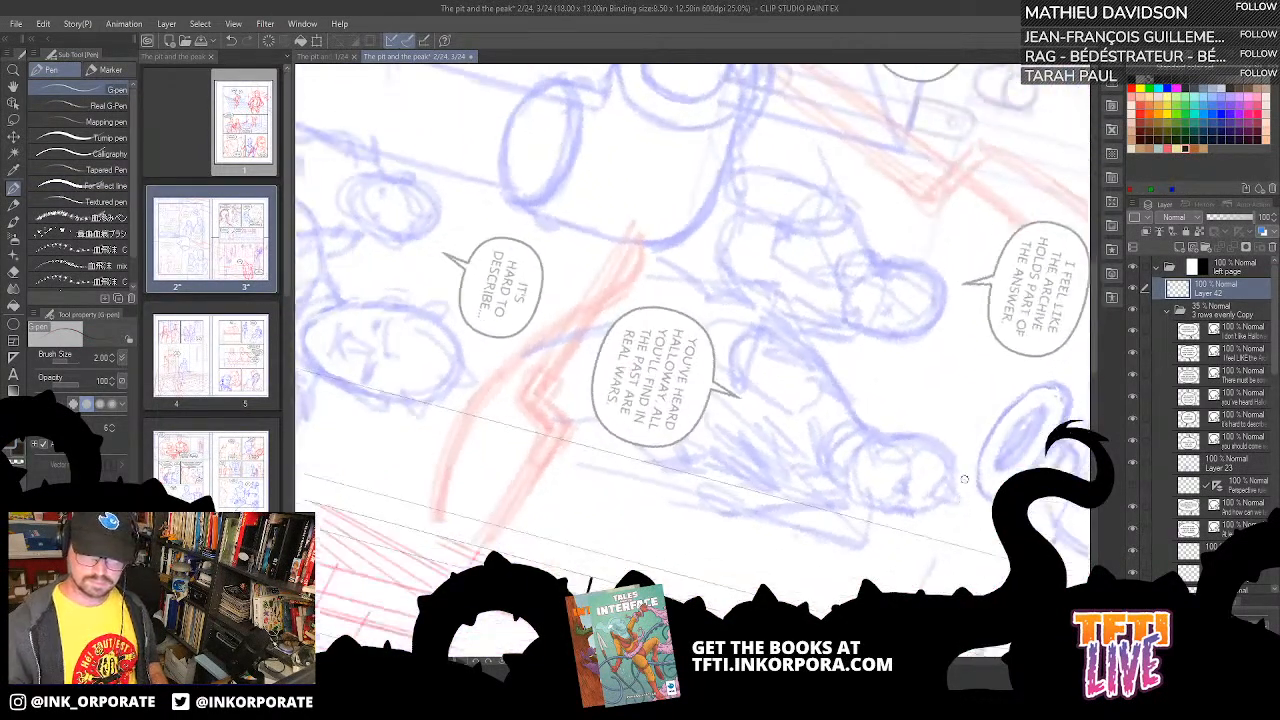
left_click_drag(873, 551, 608, 322)
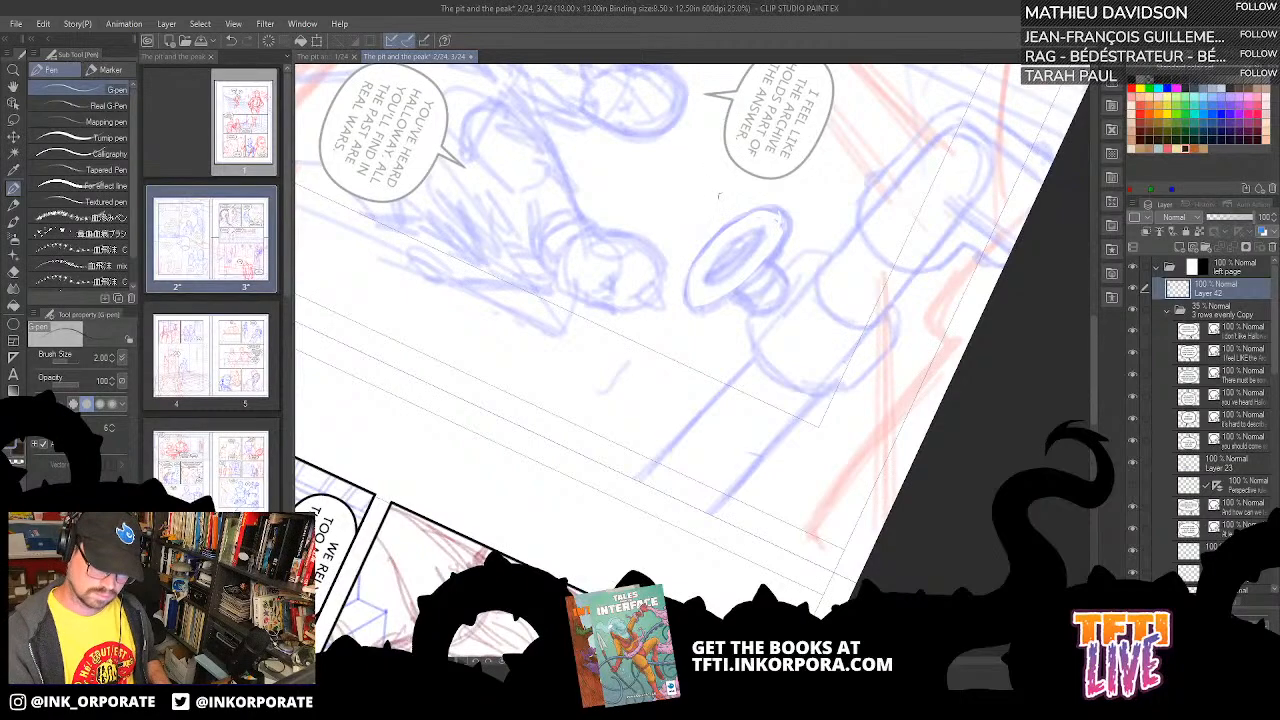
mouse_move(689, 305)
left_mouse_down()
mouse_move(691, 262)
mouse_move(734, 220)
mouse_move(789, 204)
mouse_move(750, 281)
mouse_move(710, 306)
mouse_move(684, 299)
left_mouse_up()
key("ctrl+z")
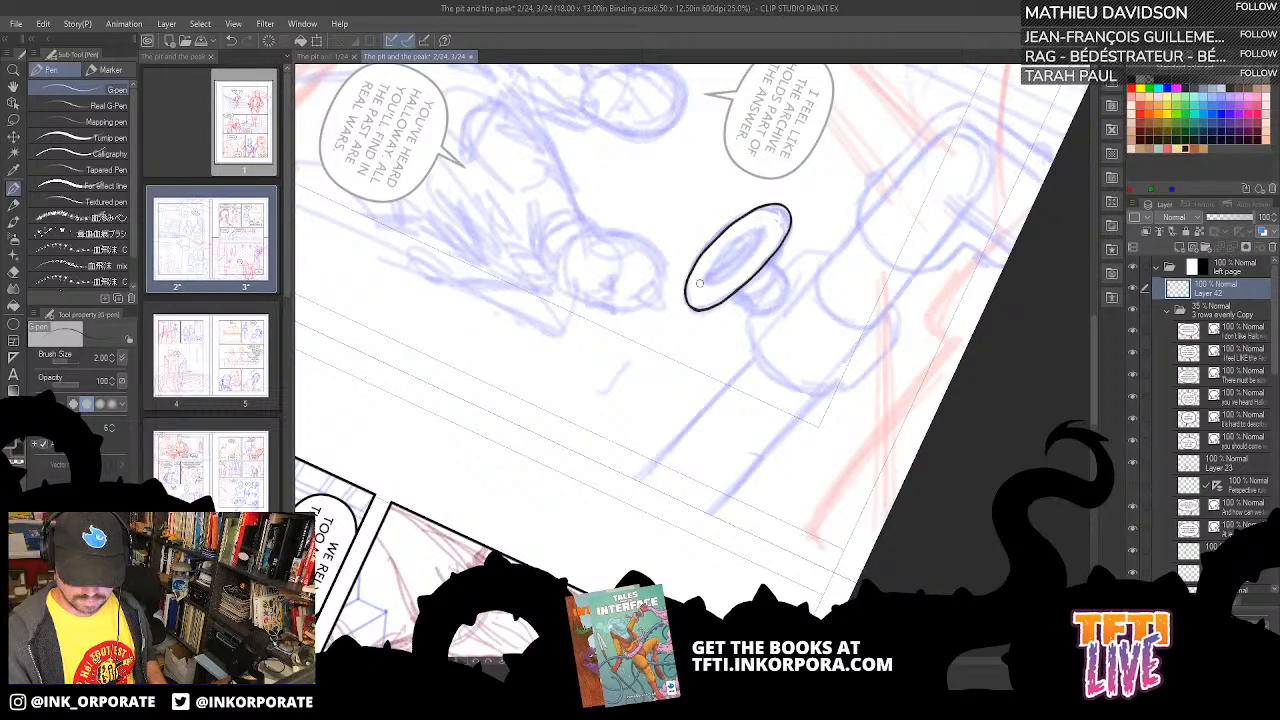
- Ink the inner rim curve of the disc, redoing the stroke closer to the outer edge
mouse_move(701, 285)
left_mouse_down()
mouse_move(742, 268)
mouse_move(772, 215)
left_mouse_up()
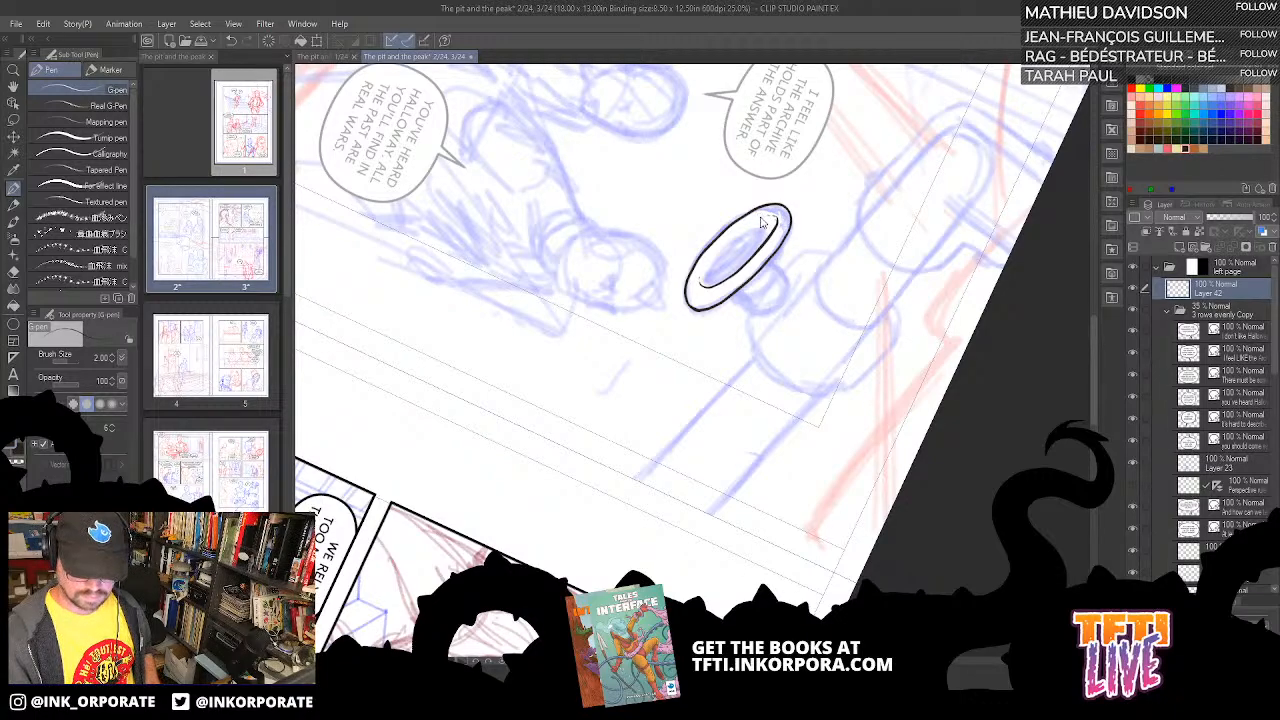
key("ctrl+z")
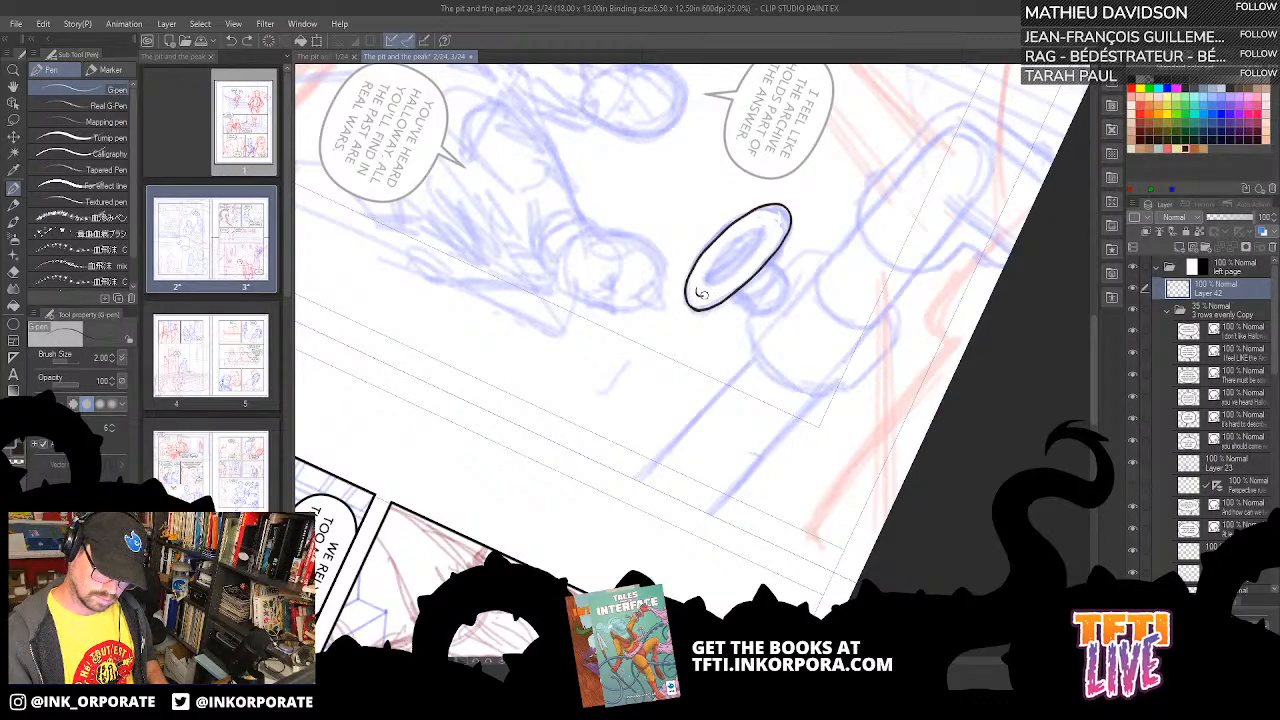
mouse_move(701, 294)
left_mouse_down()
mouse_move(752, 257)
mouse_move(775, 214)
left_mouse_up()
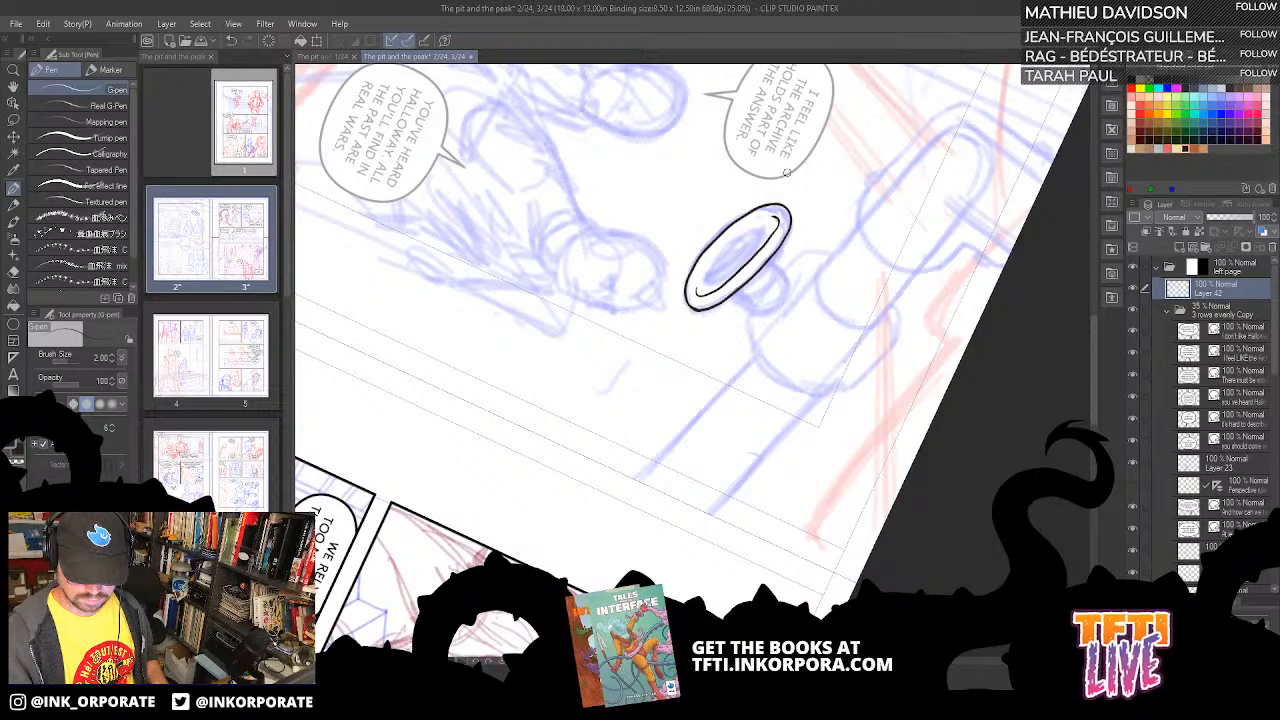
- Ink the rounded outline of the pipe joint behind the disc, including the short curve on its far side
left_click_drag(787, 172, 872, 468)
left_click_drag(794, 568, 697, 488)
left_click_drag(726, 290, 750, 256)
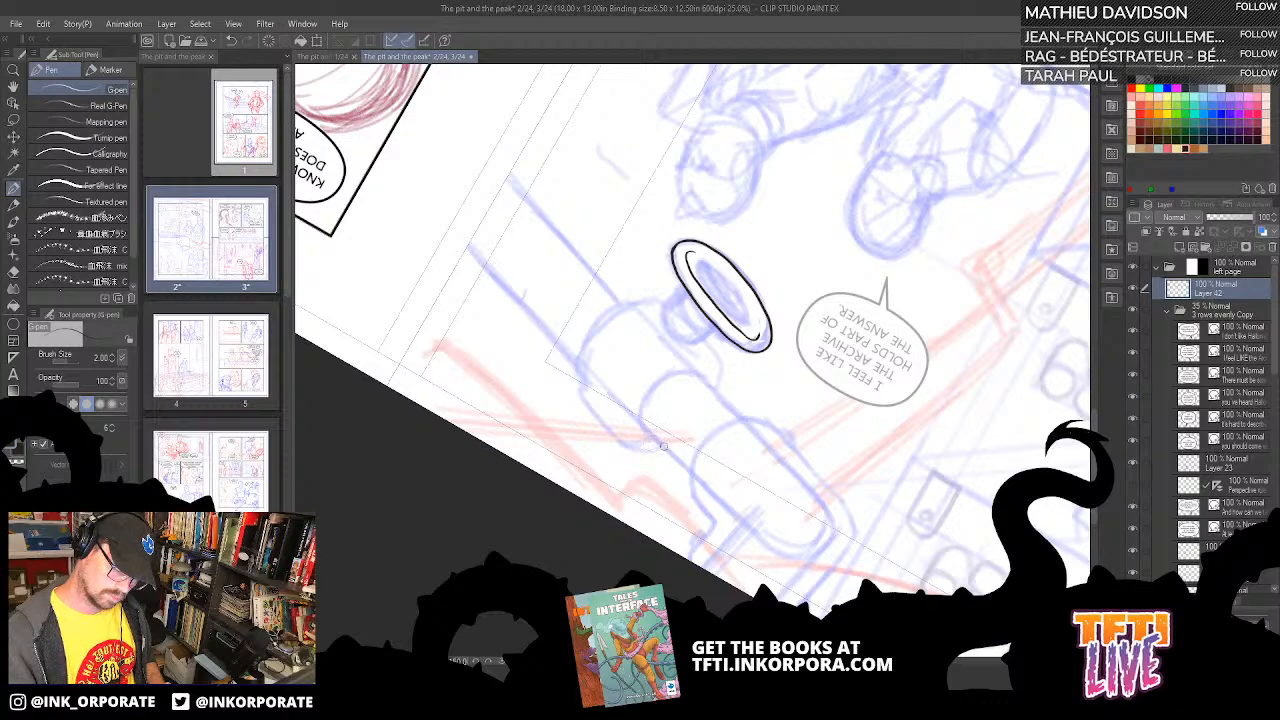
mouse_move(662, 446)
left_mouse_down()
mouse_move(626, 452)
mouse_move(580, 403)
mouse_move(574, 372)
mouse_move(598, 314)
mouse_move(667, 297)
left_mouse_up()
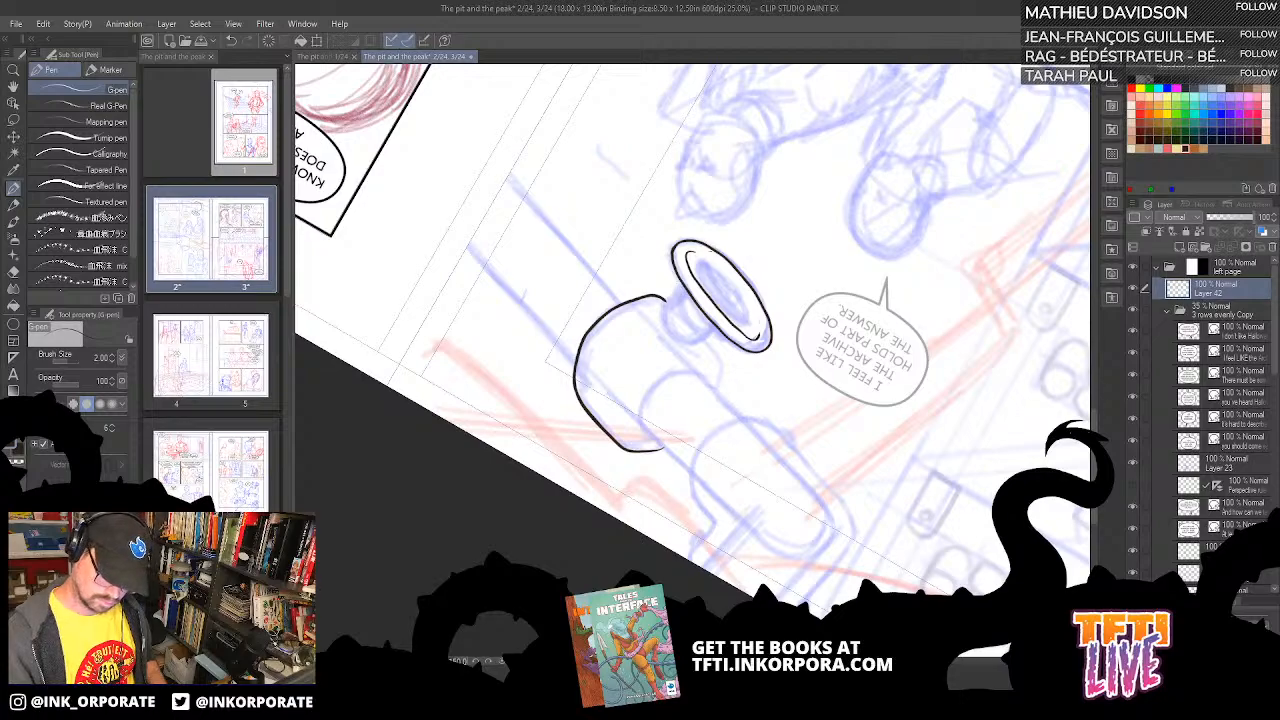
mouse_move(707, 343)
left_mouse_down()
mouse_move(719, 394)
mouse_move(703, 331)
left_mouse_up()
key("ctrl+z")
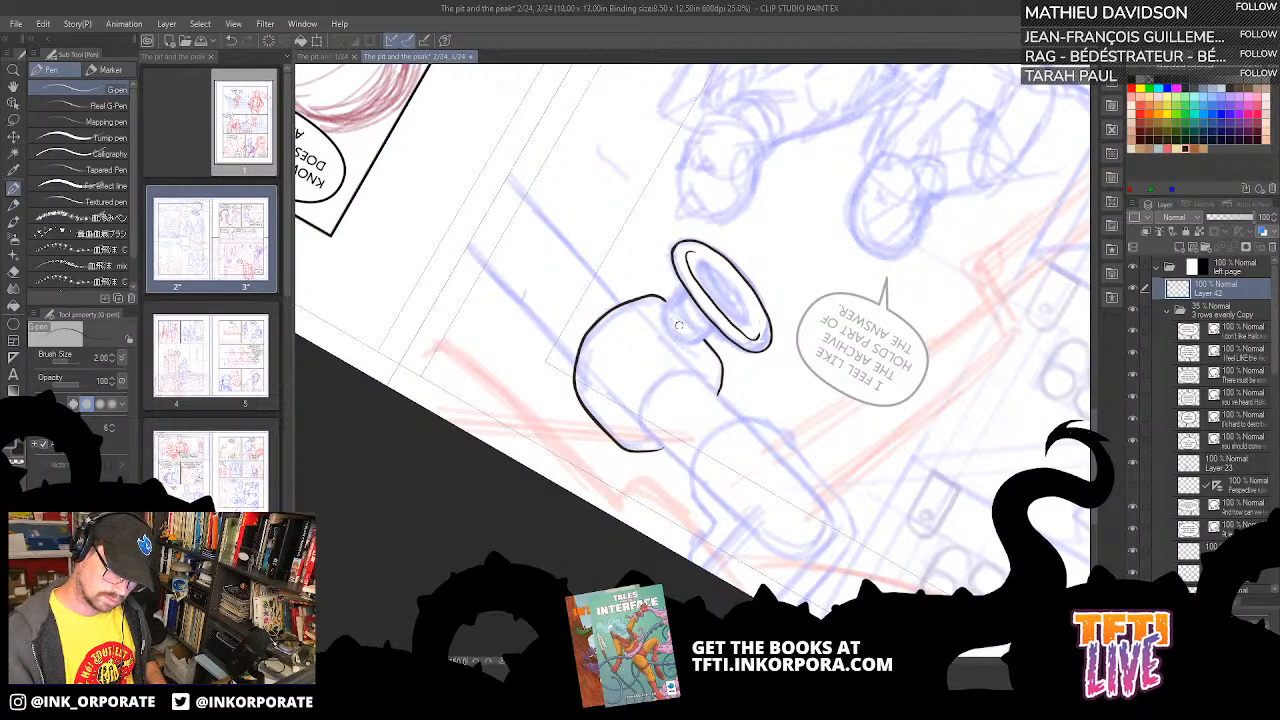
- Ink the small round knob that connects the disc to the pipe joint
mouse_move(668, 322)
left_mouse_down()
mouse_move(684, 346)
mouse_move(702, 341)
mouse_move(714, 324)
mouse_move(688, 347)
mouse_move(703, 338)
mouse_move(700, 307)
left_mouse_up()
key("ctrl+z")
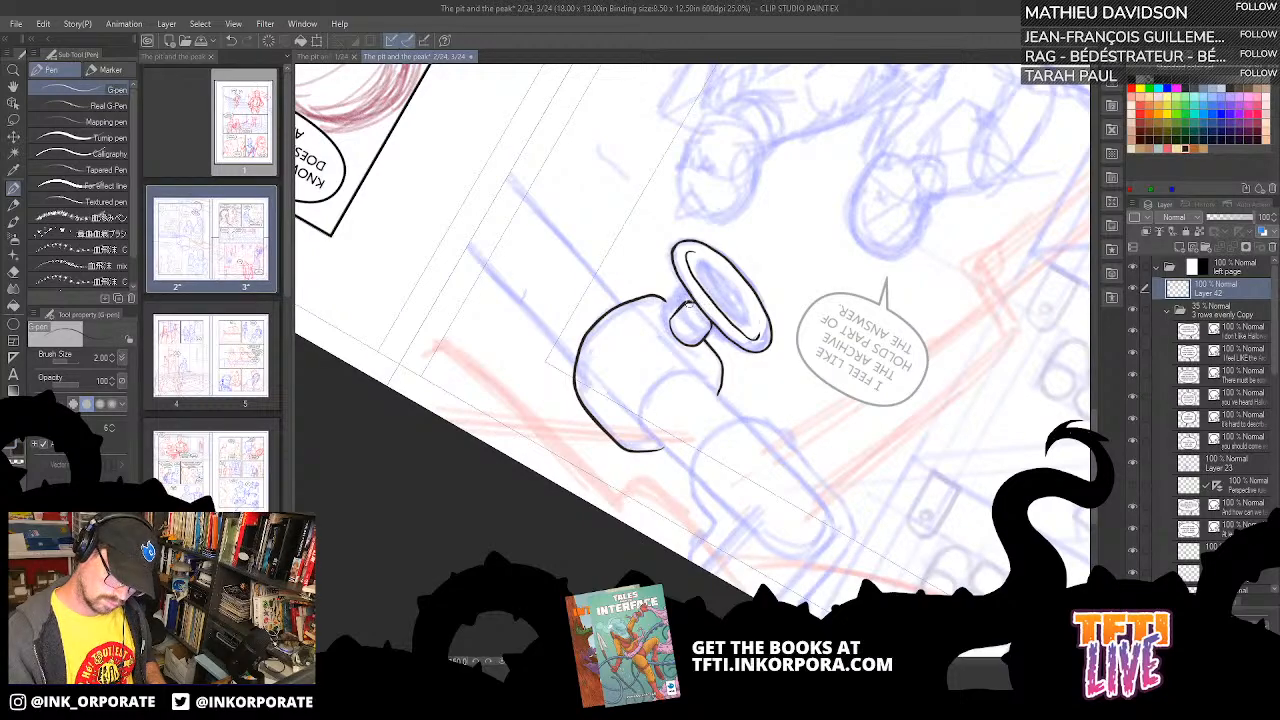
left_click_drag(684, 304, 708, 332)
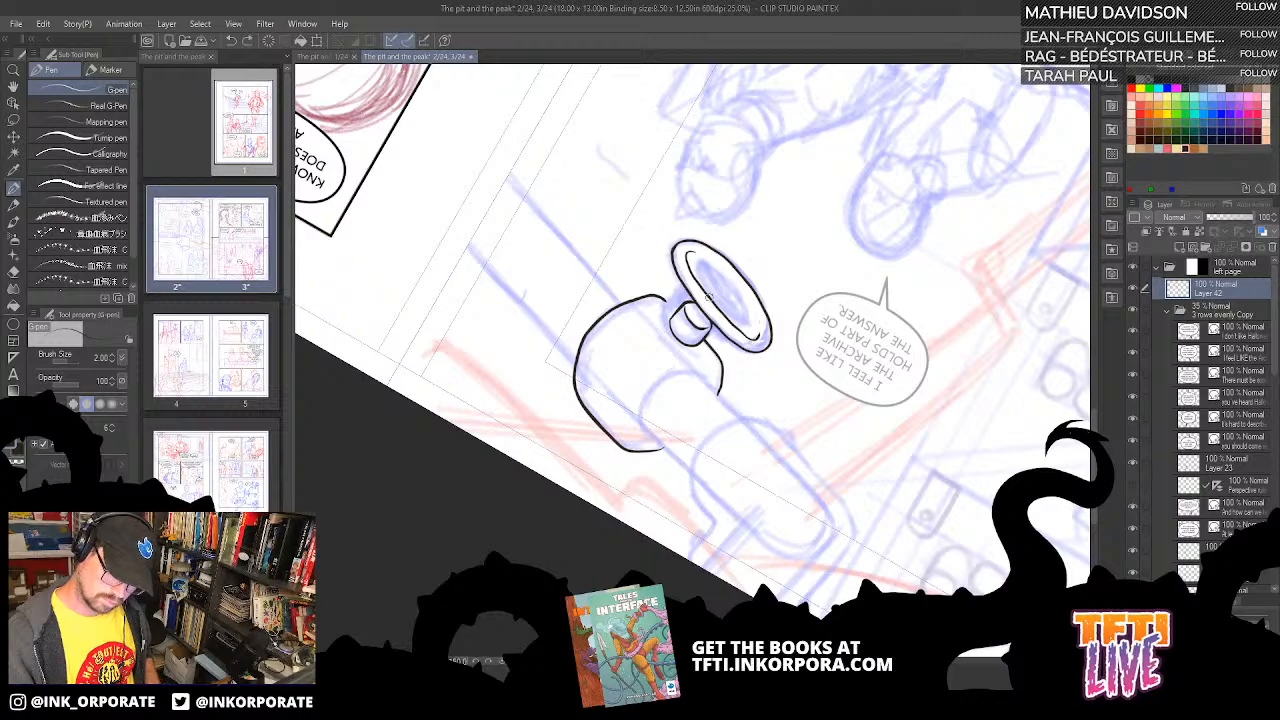
- Ink the small stem that runs from the knob through the centre of the disc, reworking its strokes
mouse_move(709, 298)
left_mouse_down()
mouse_move(721, 296)
mouse_move(698, 318)
left_mouse_up()
key("ctrl+z")
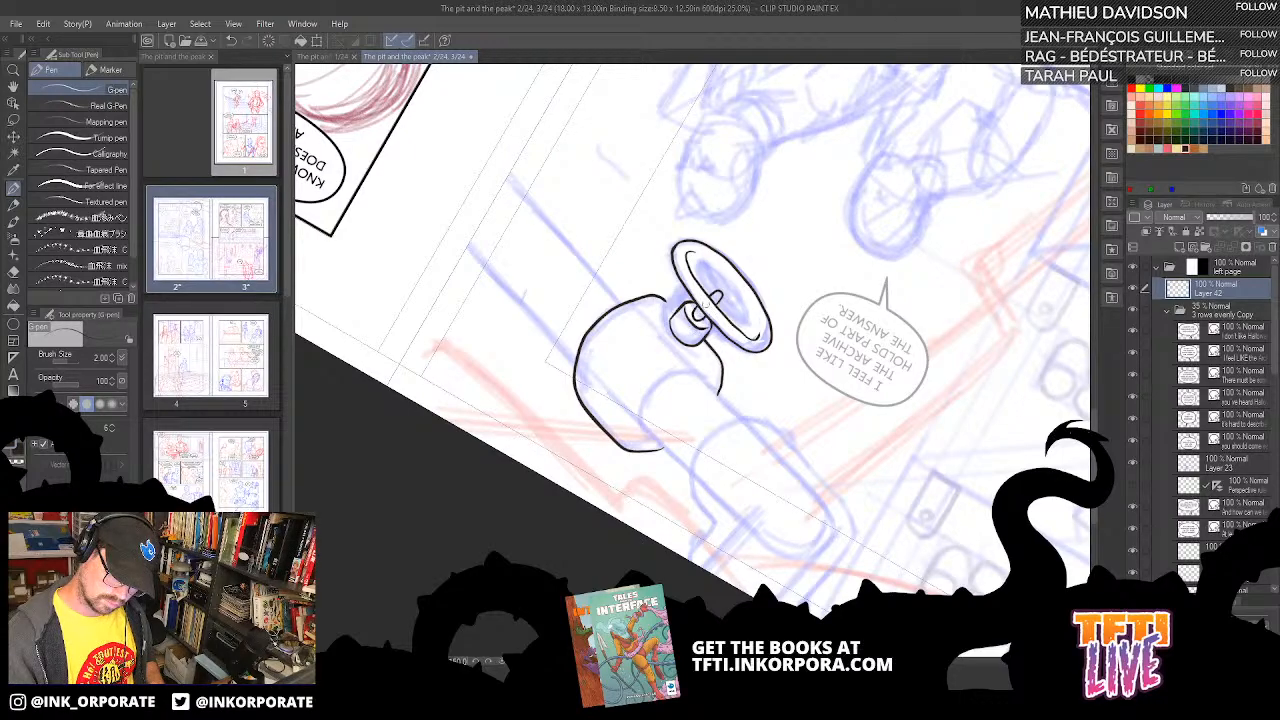
key("ctrl+z")
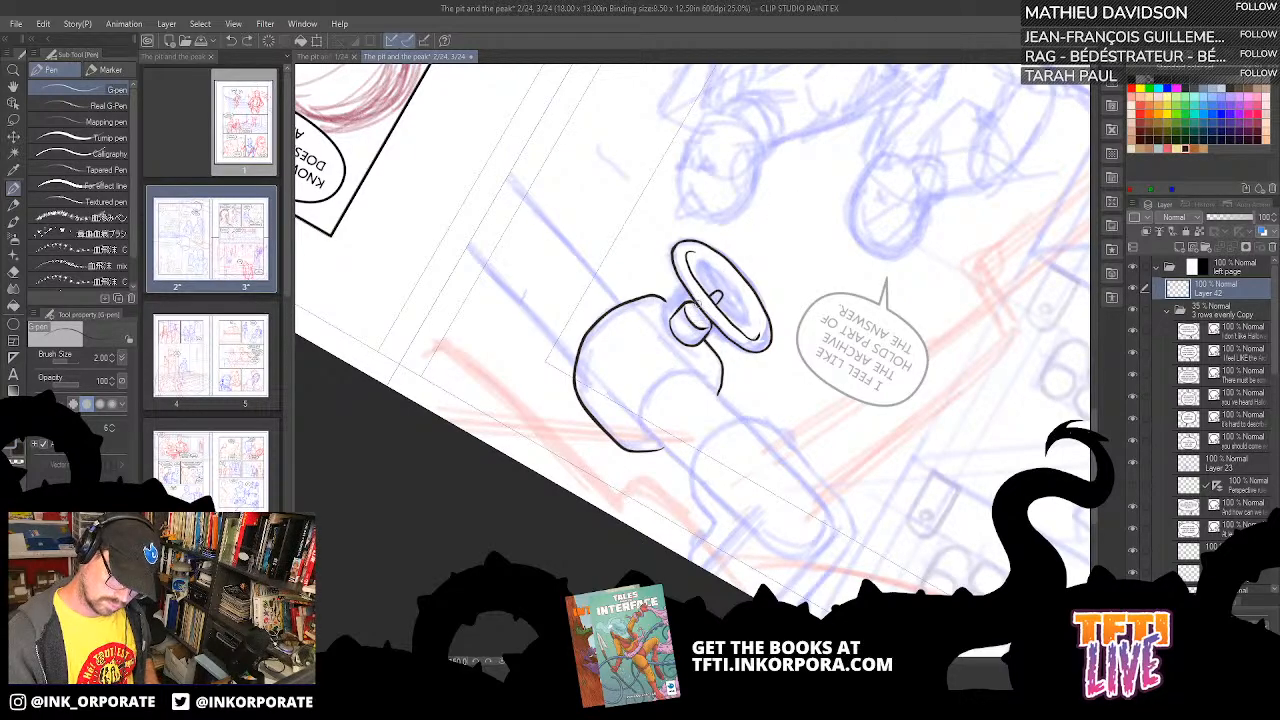
mouse_move(693, 309)
left_mouse_down()
mouse_move(709, 321)
mouse_move(696, 316)
left_mouse_up()
key("ctrl+z")
key("ctrl+z")
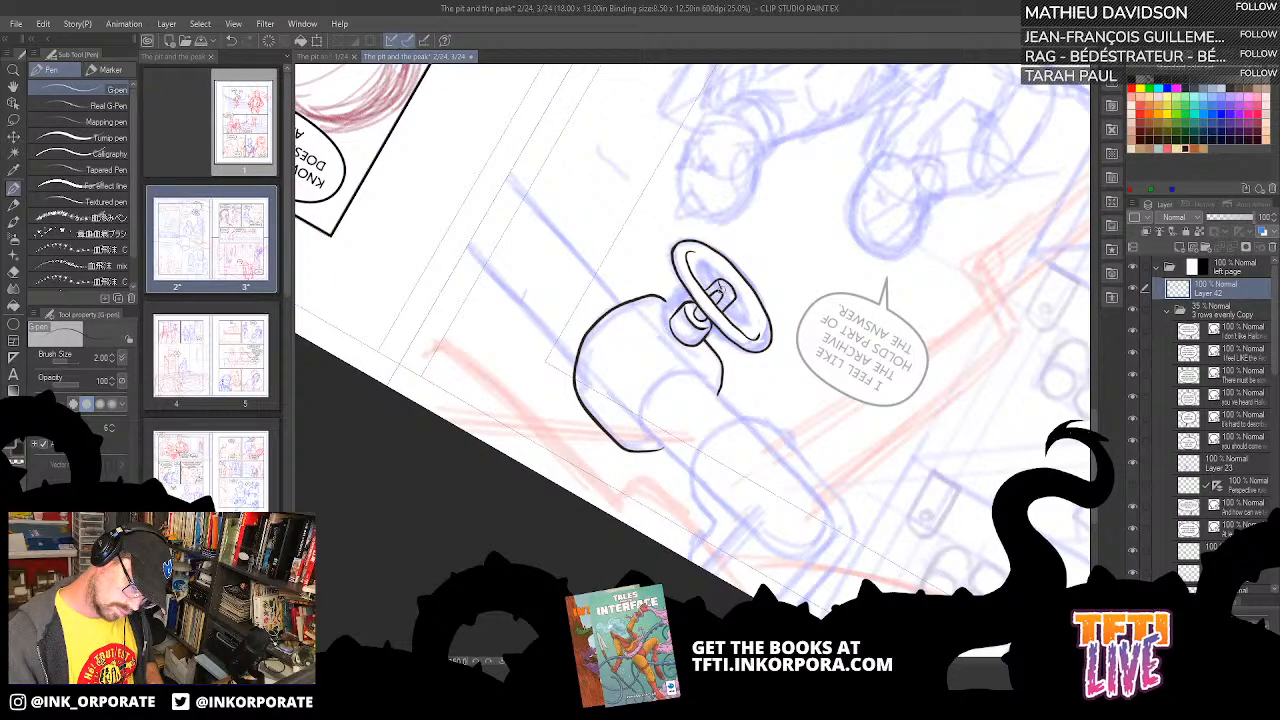
left_click_drag(718, 288, 729, 297)
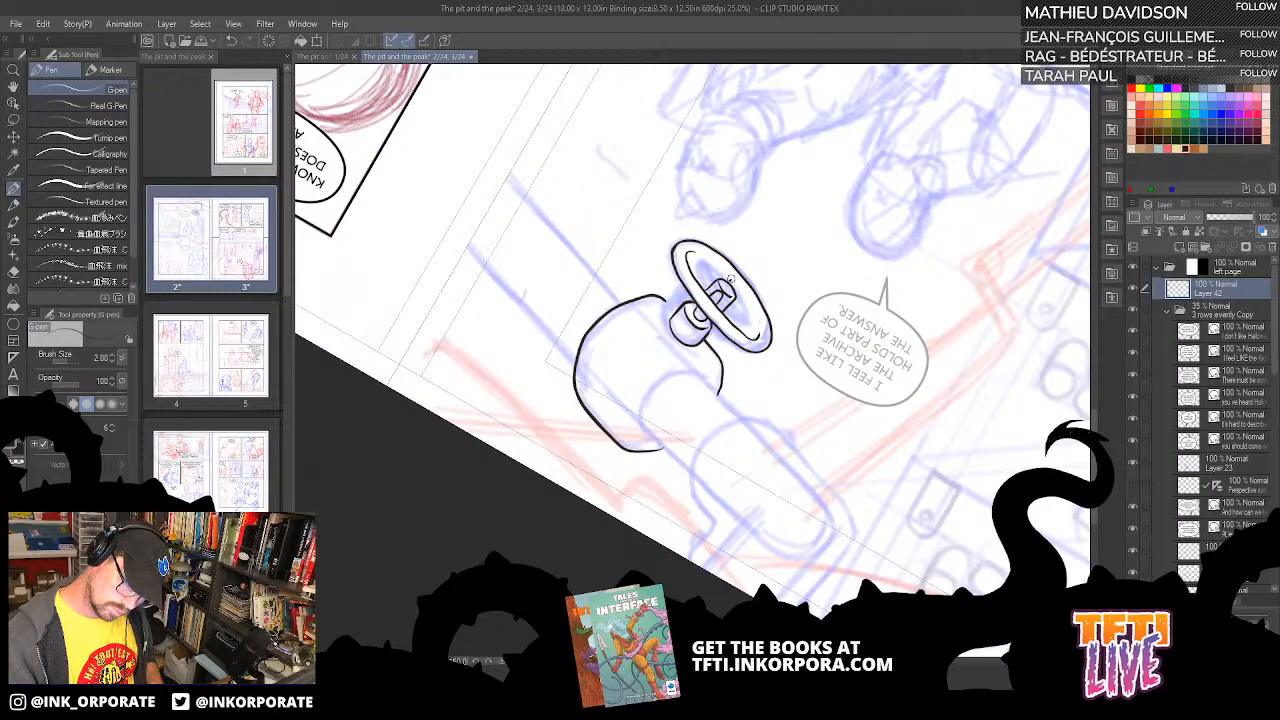
- Ink the inner edge lines of the disc's rim on both sides of the central stem
mouse_move(862, 301)
left_mouse_down()
mouse_move(819, 487)
mouse_move(795, 517)
mouse_move(711, 383)
left_mouse_up()
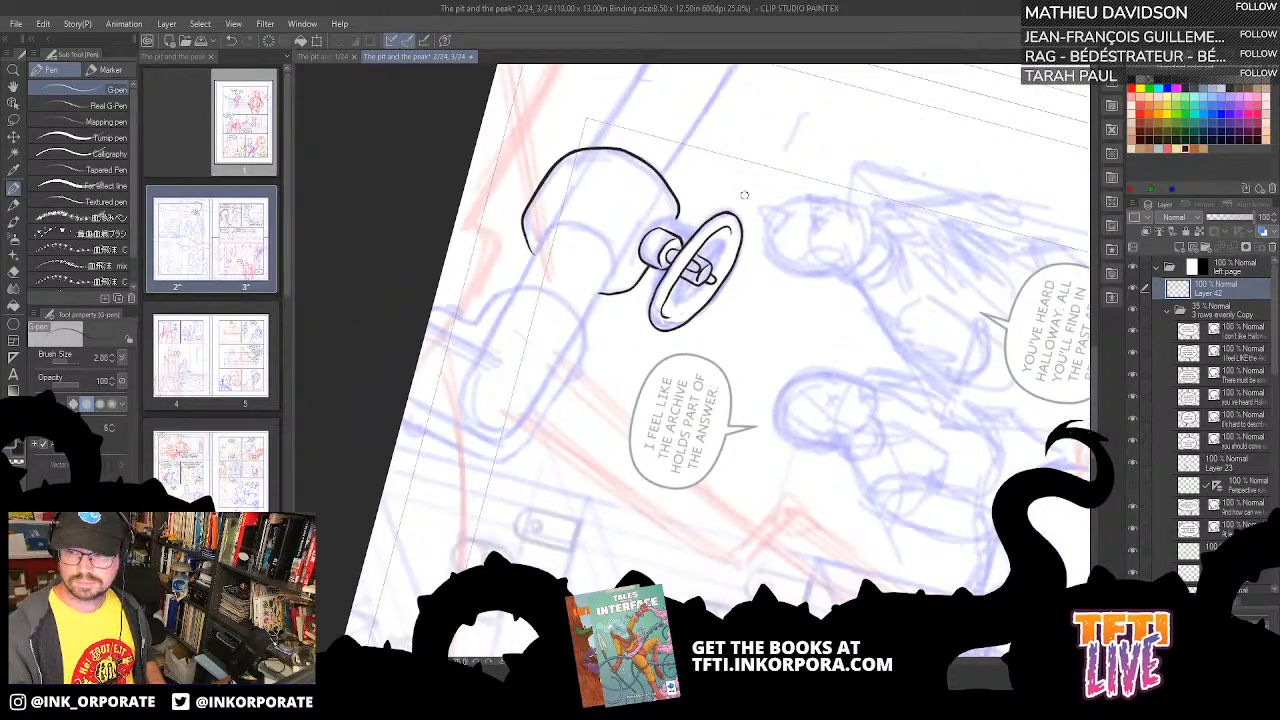
key("asciicircum")
key("asciicircum")
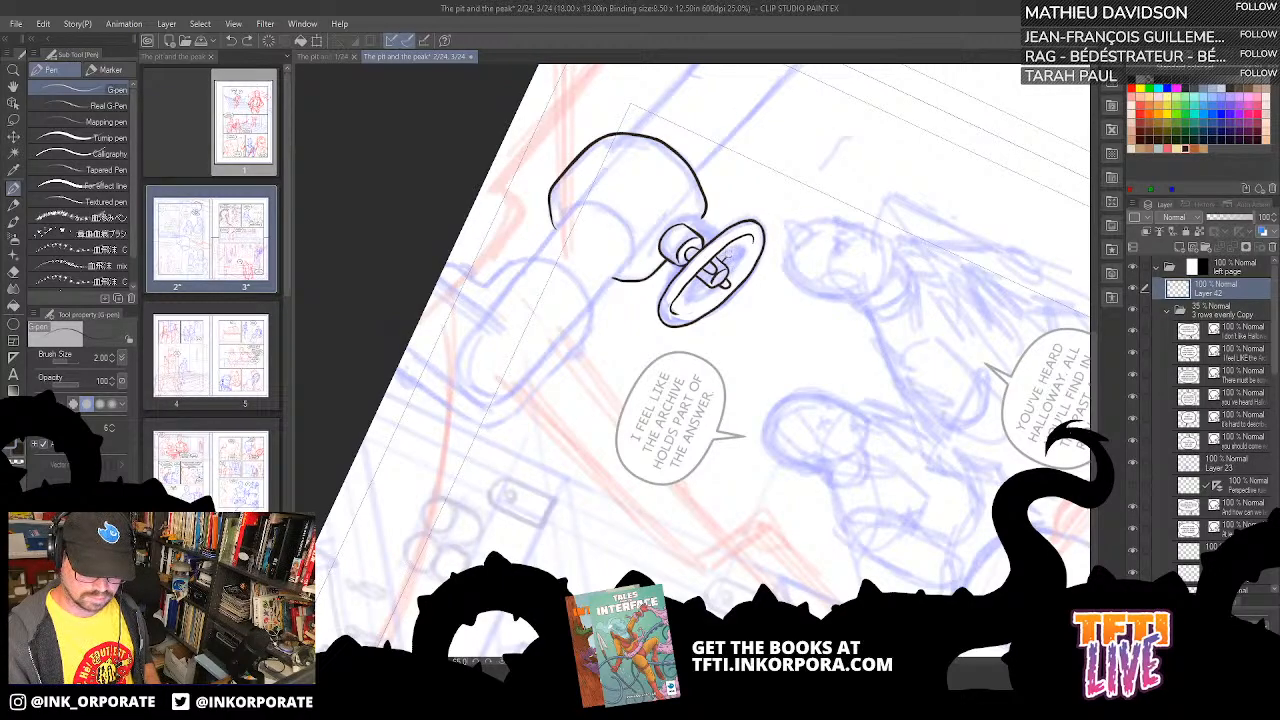
mouse_move(725, 256)
left_mouse_down()
mouse_move(747, 236)
mouse_move(727, 268)
mouse_move(752, 243)
left_mouse_up()
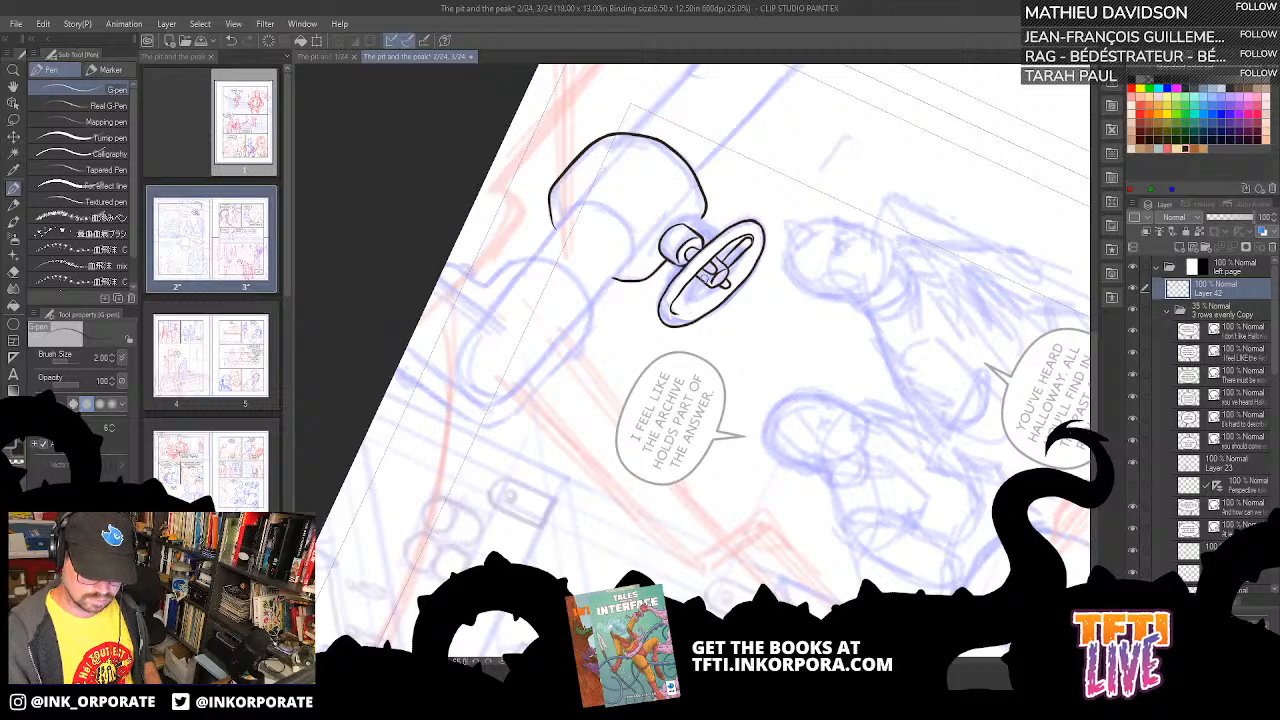
mouse_move(700, 279)
left_mouse_down()
mouse_move(678, 311)
mouse_move(712, 289)
left_mouse_up()
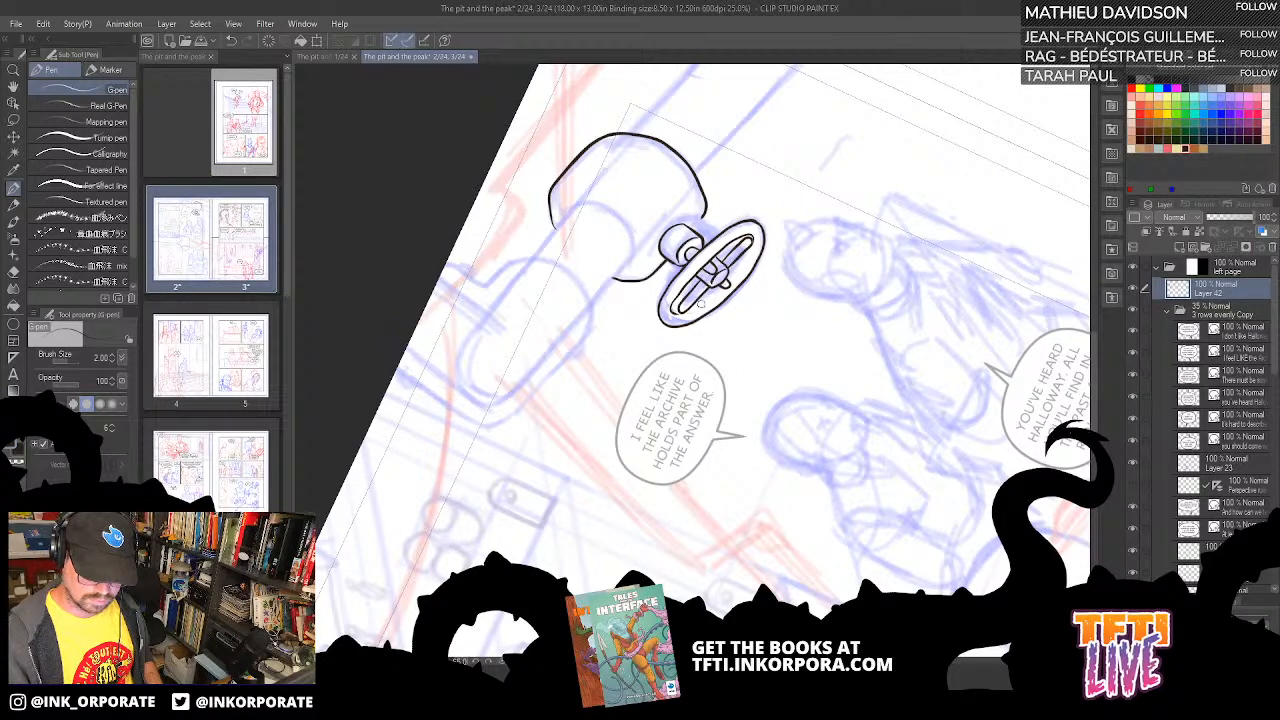
- Ink the remaining inner curve along the opposite side of the disc's rim so it reads as a spoked valve wheel
key("asciicircum")
key("asciicircum")
key("asciicircum")
key("asciicircum")
key("asciicircum")
key("asciicircum")
key("asciicircum")
key("asciicircum")
key("asciicircum")
key("asciicircum")
key("asciicircum")
key("asciicircum")
key("asciicircum")
key("asciicircum")
key("asciicircum")
key("asciicircum")
key("asciicircum")
key("asciicircum")
key("asciicircum")
key("asciicircum")
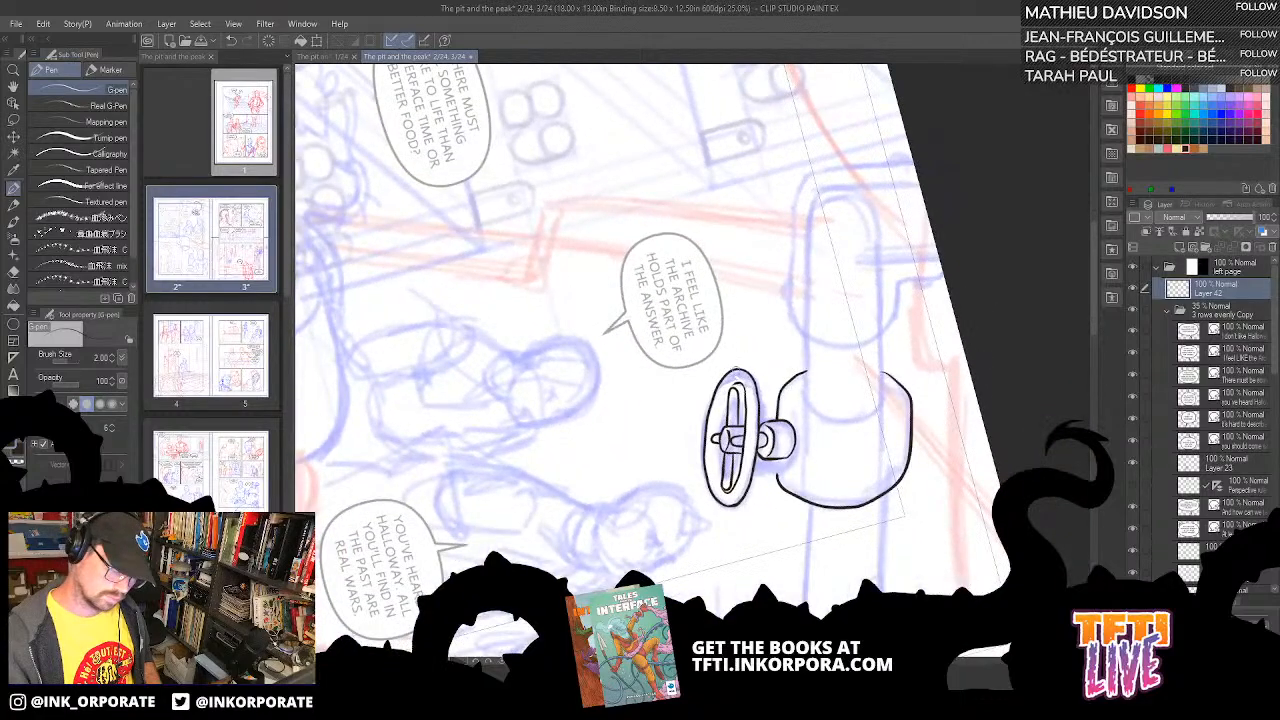
mouse_move(760, 430)
left_mouse_down()
mouse_move(737, 376)
mouse_move(697, 357)
mouse_move(703, 334)
left_mouse_up()
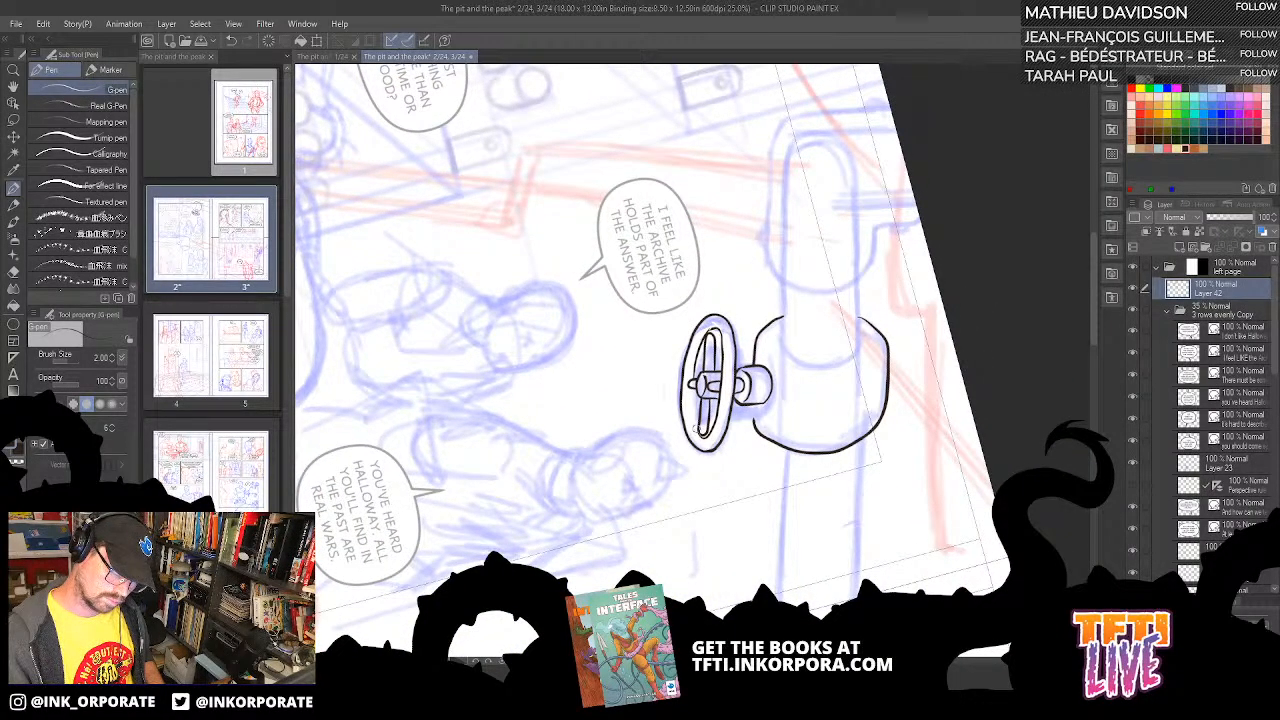
left_click_drag(698, 430, 692, 378)
key("asciicircum")
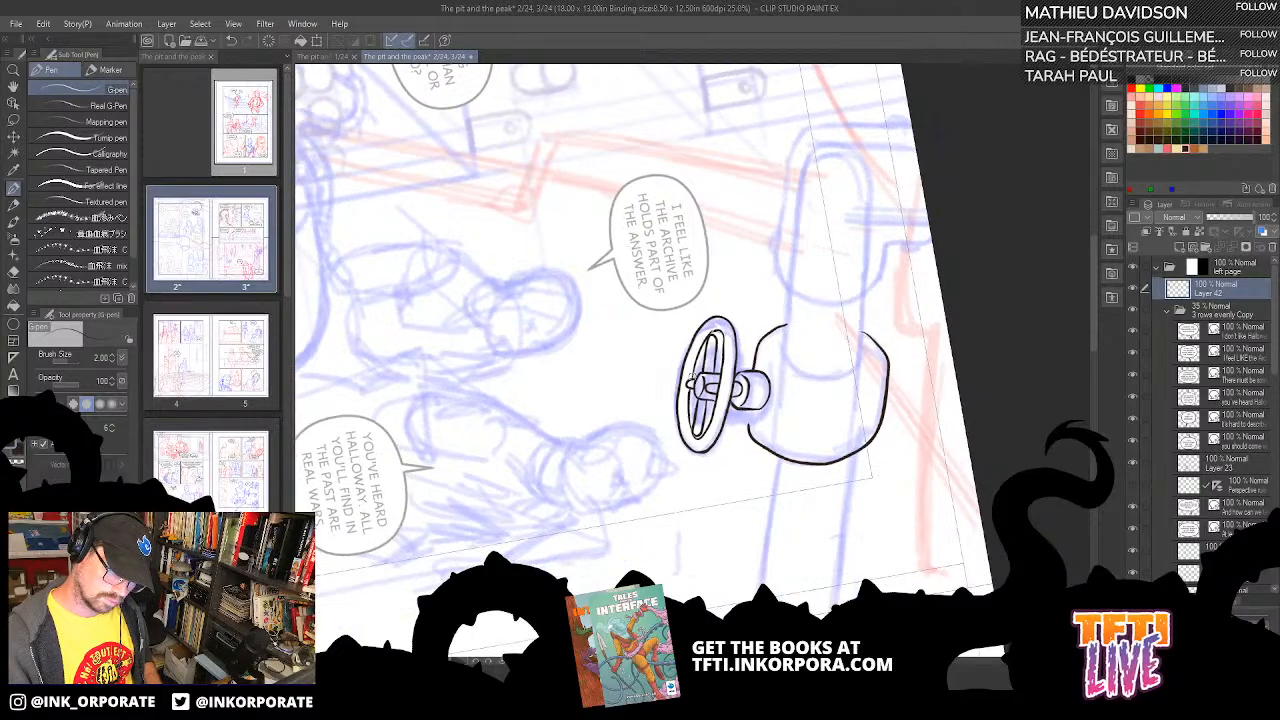
key("asciicircum")
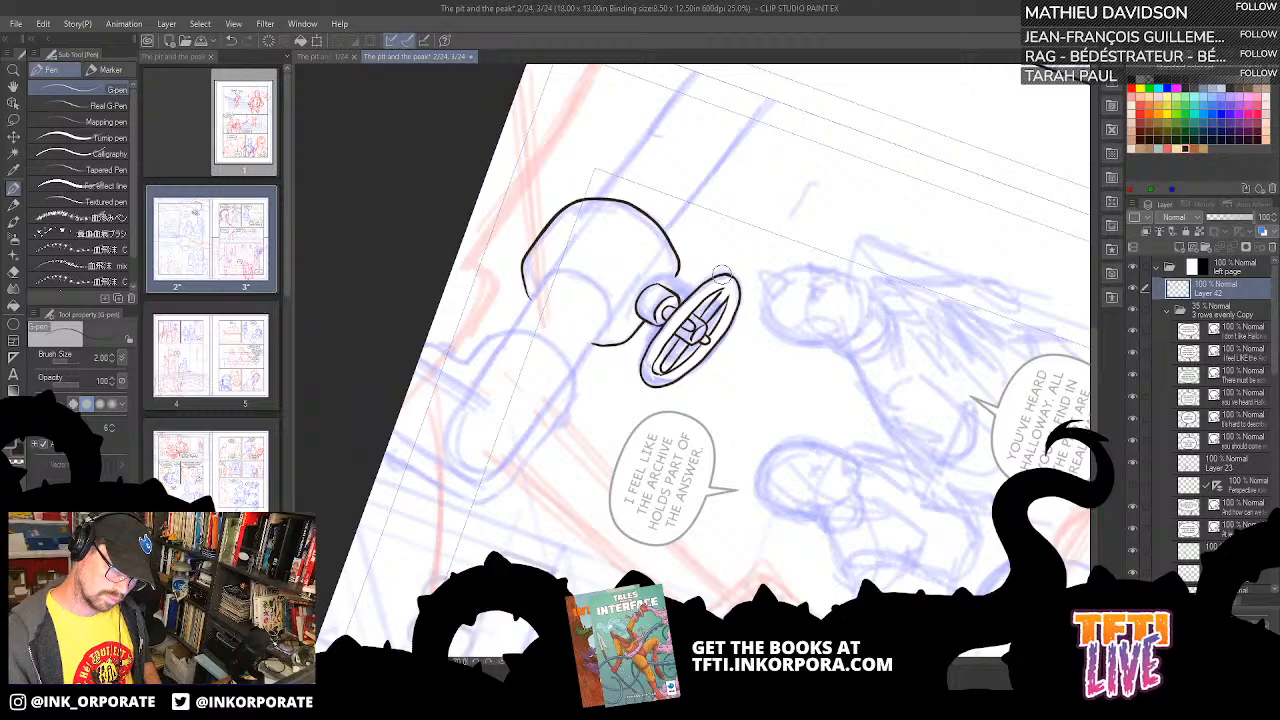
- Touch up the inner rim lines at both narrow ends of the valve wheel
left_click_drag(719, 295, 729, 287)
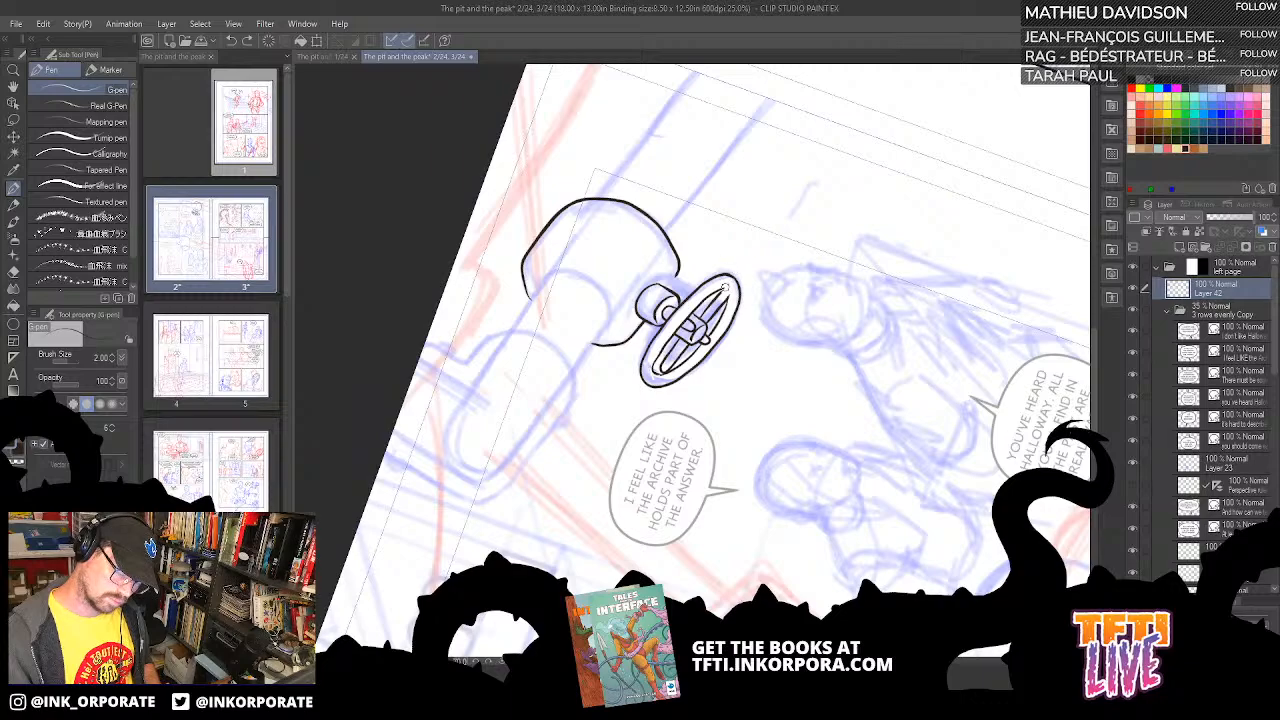
mouse_move(725, 288)
left_mouse_down()
mouse_move(690, 372)
mouse_move(727, 289)
left_mouse_up()
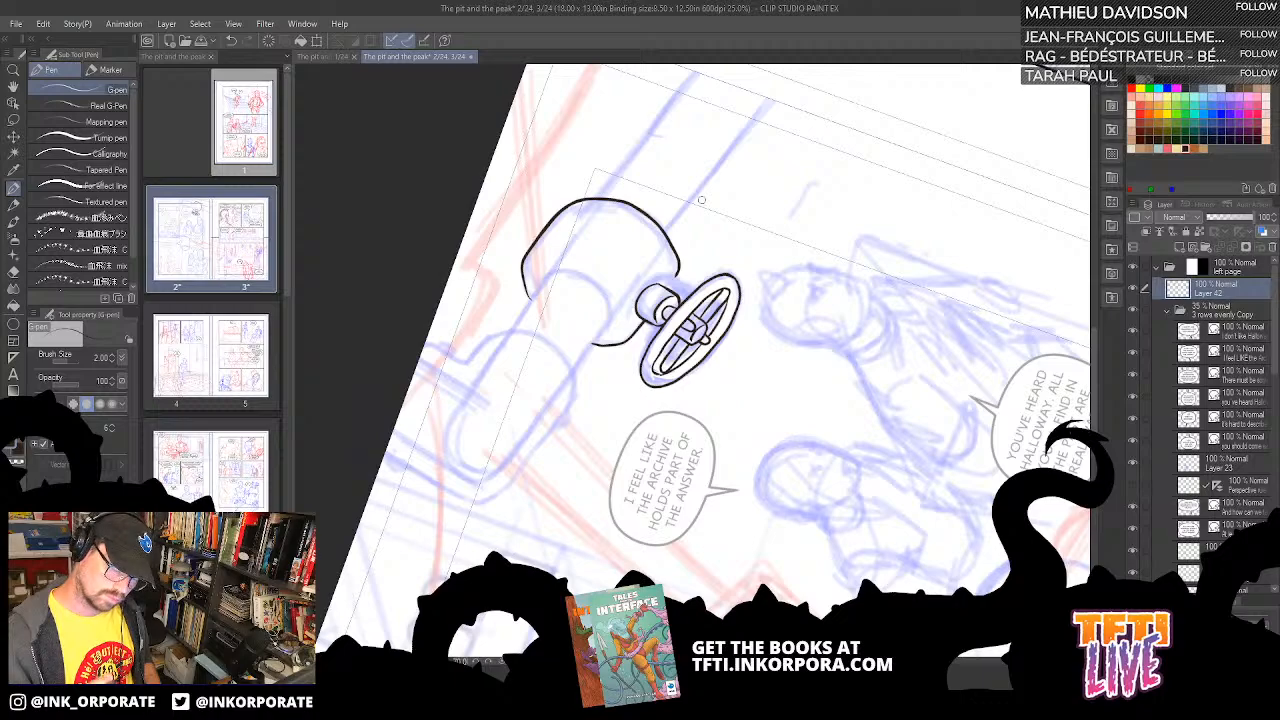
left_click_drag(657, 368, 656, 374)
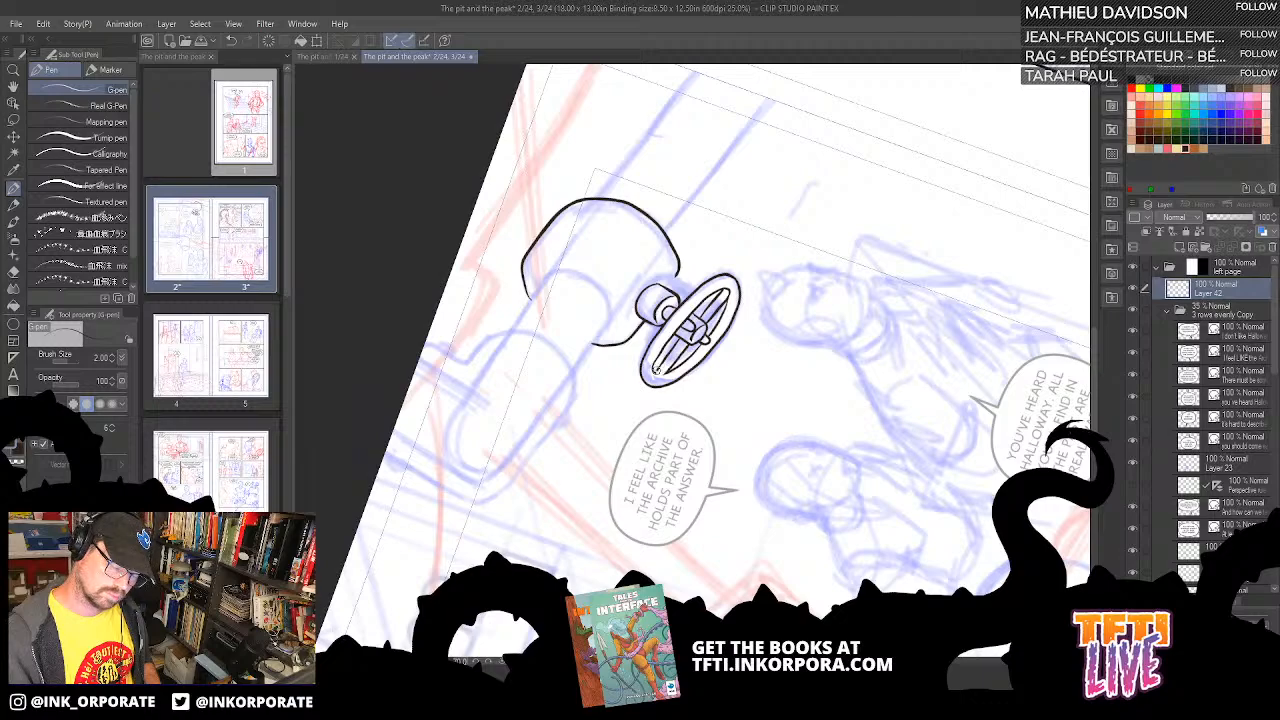
left_click_drag(656, 370, 657, 376)
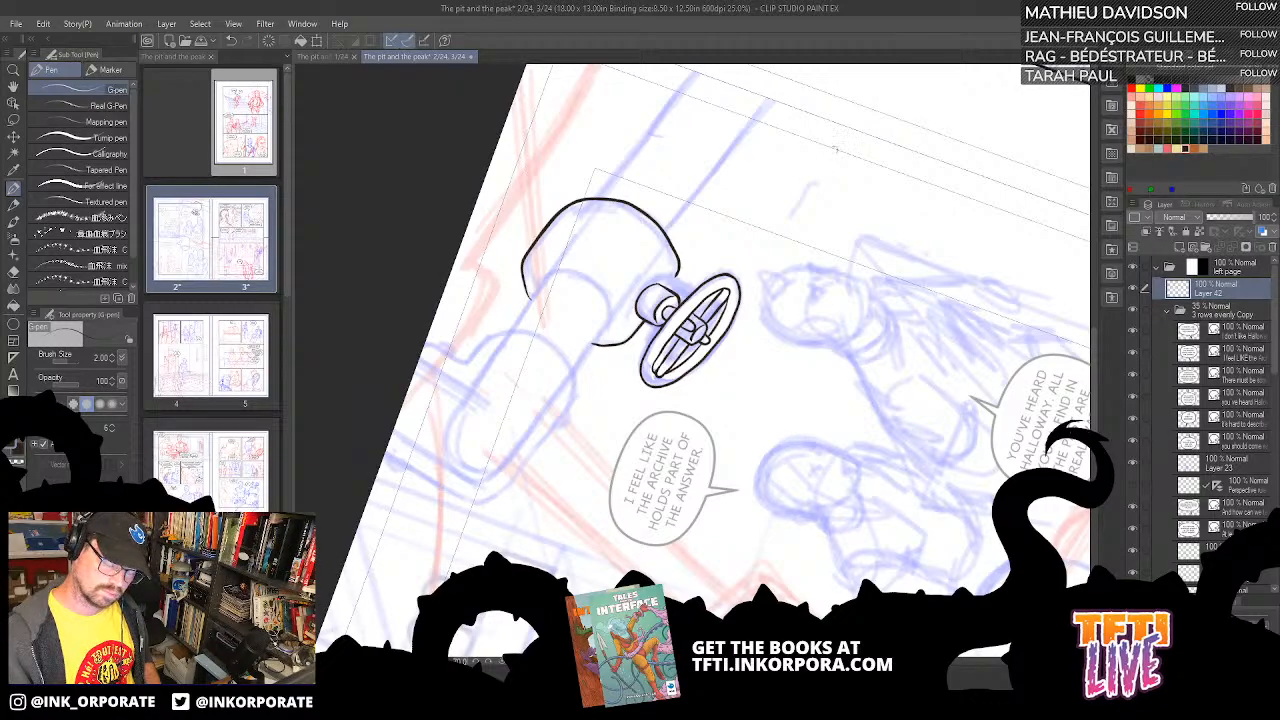
- Ink the curved front rim across the open end of the pipe joint, redoing the stroke until it follows the joint's edge
key("asciicircum")
key("asciicircum")
key("asciicircum")
key("asciicircum")
key("asciicircum")
key("asciicircum")
key("asciicircum")
key("asciicircum")
key("asciicircum")
key("asciicircum")
key("asciicircum")
key("asciicircum")
key("asciicircum")
key("asciicircum")
key("asciicircum")
key("asciicircum")
key("asciicircum")
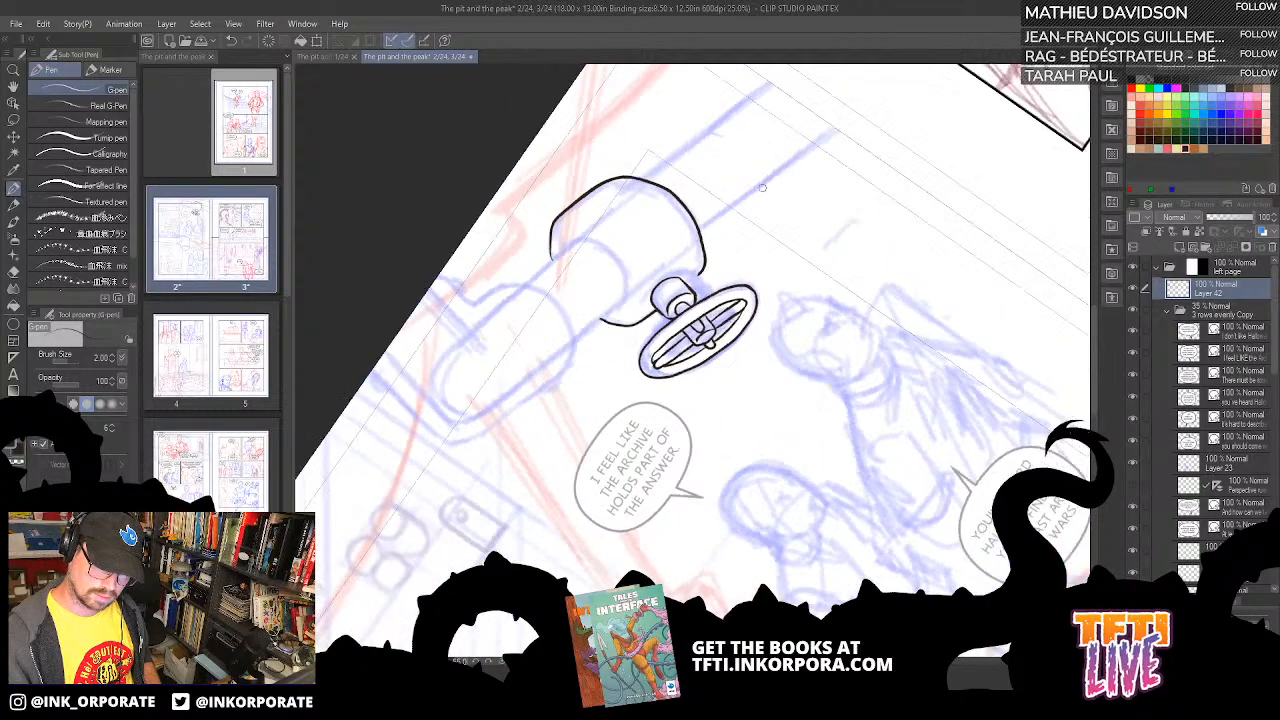
key("asciicircum")
key("asciicircum")
key("asciicircum")
key("asciicircum")
key("asciicircum")
key("asciicircum")
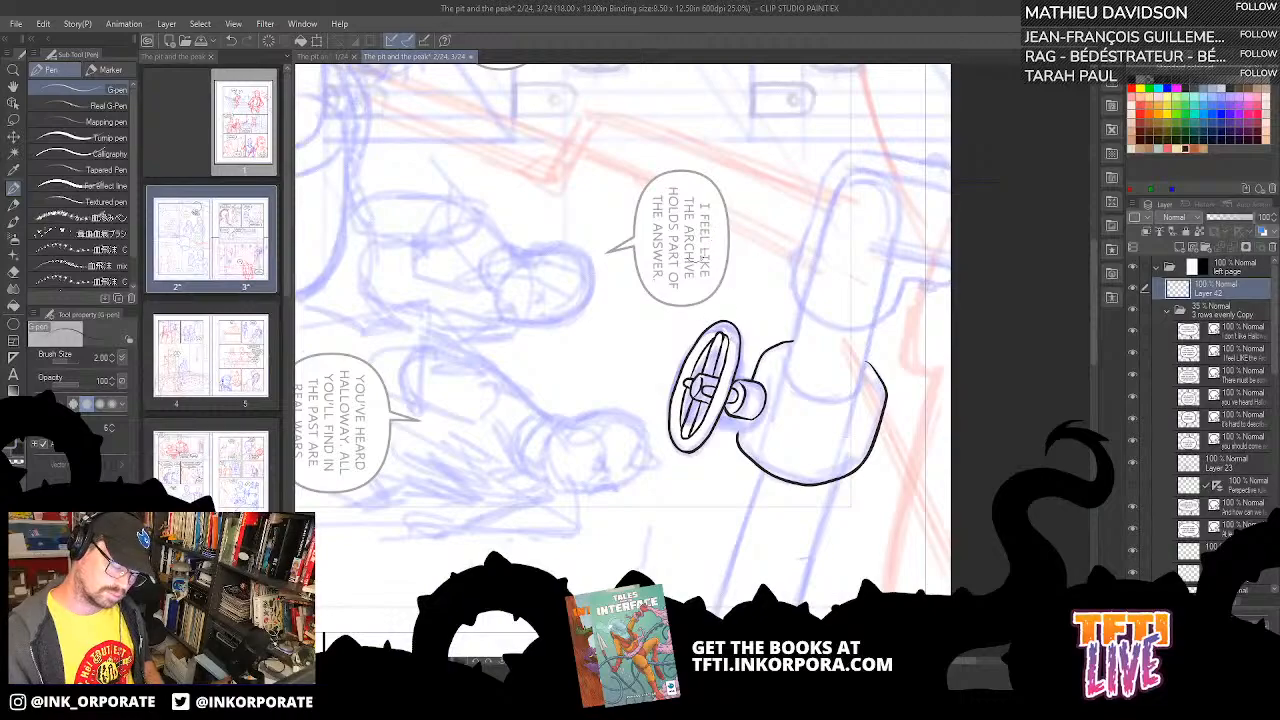
key("minus")
key("minus")
key("minus")
key("minus")
key("minus")
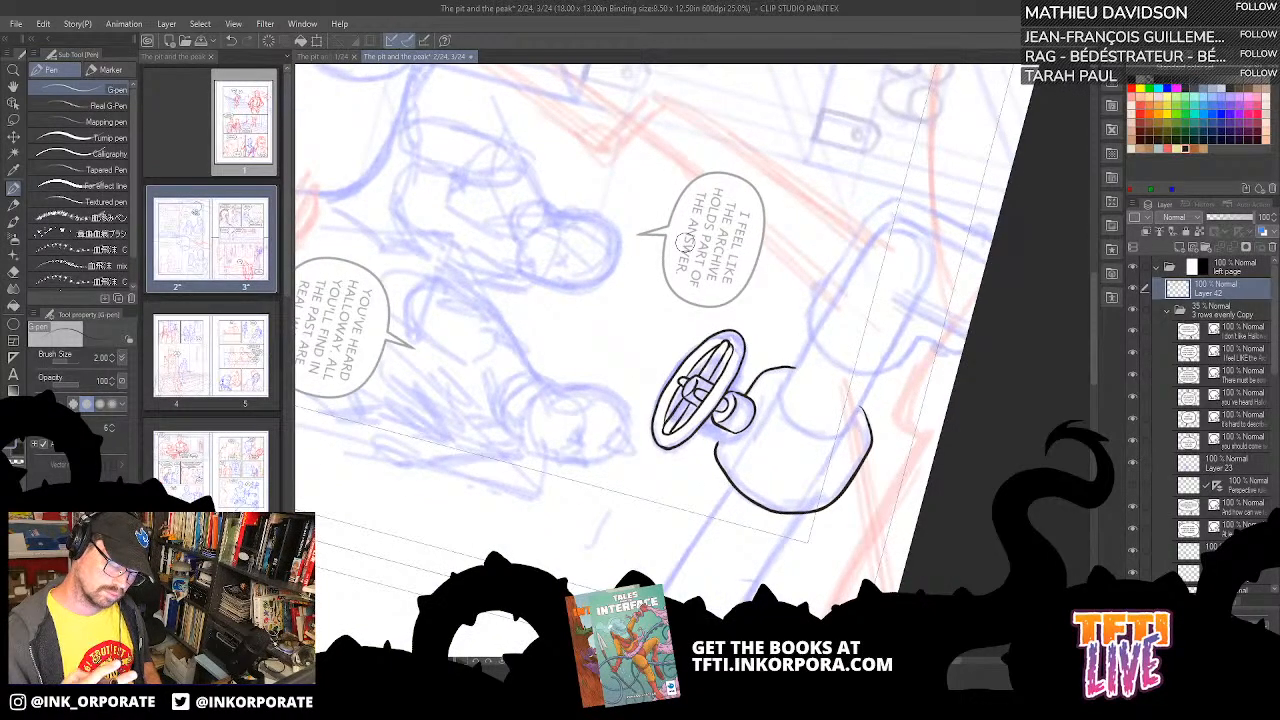
left_click_drag(667, 338, 671, 322)
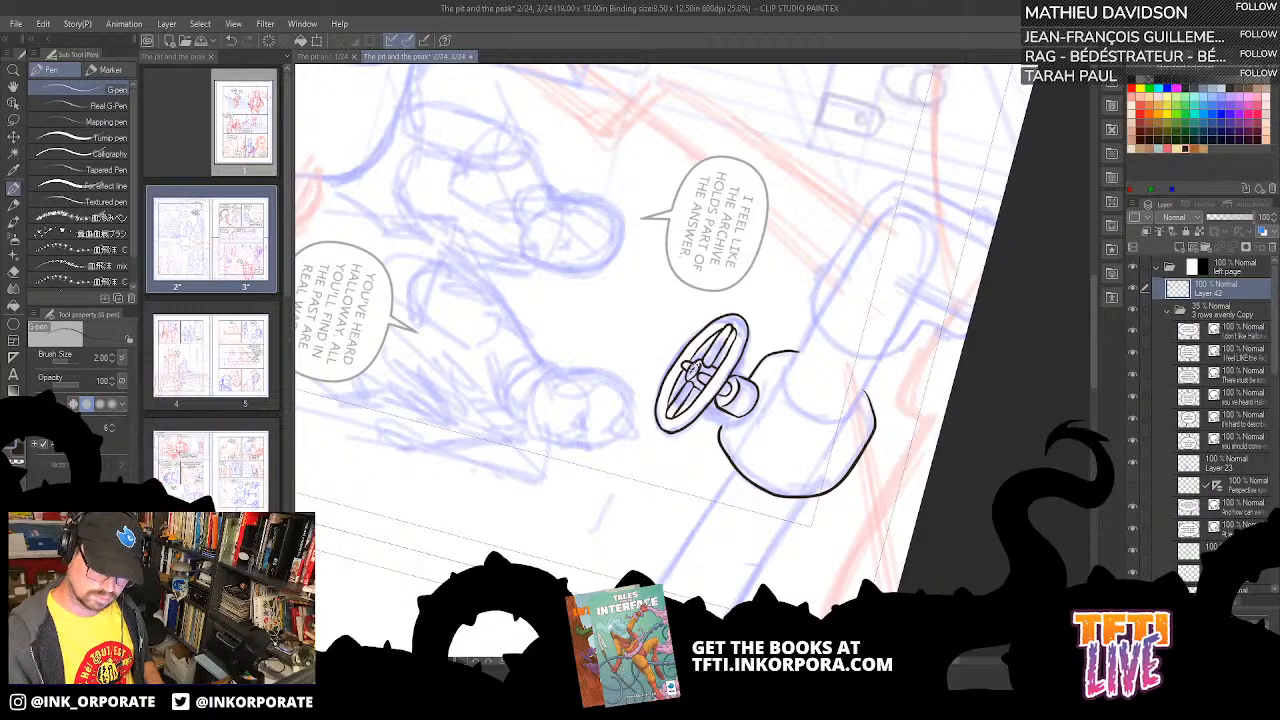
left_click_drag(796, 342, 757, 305)
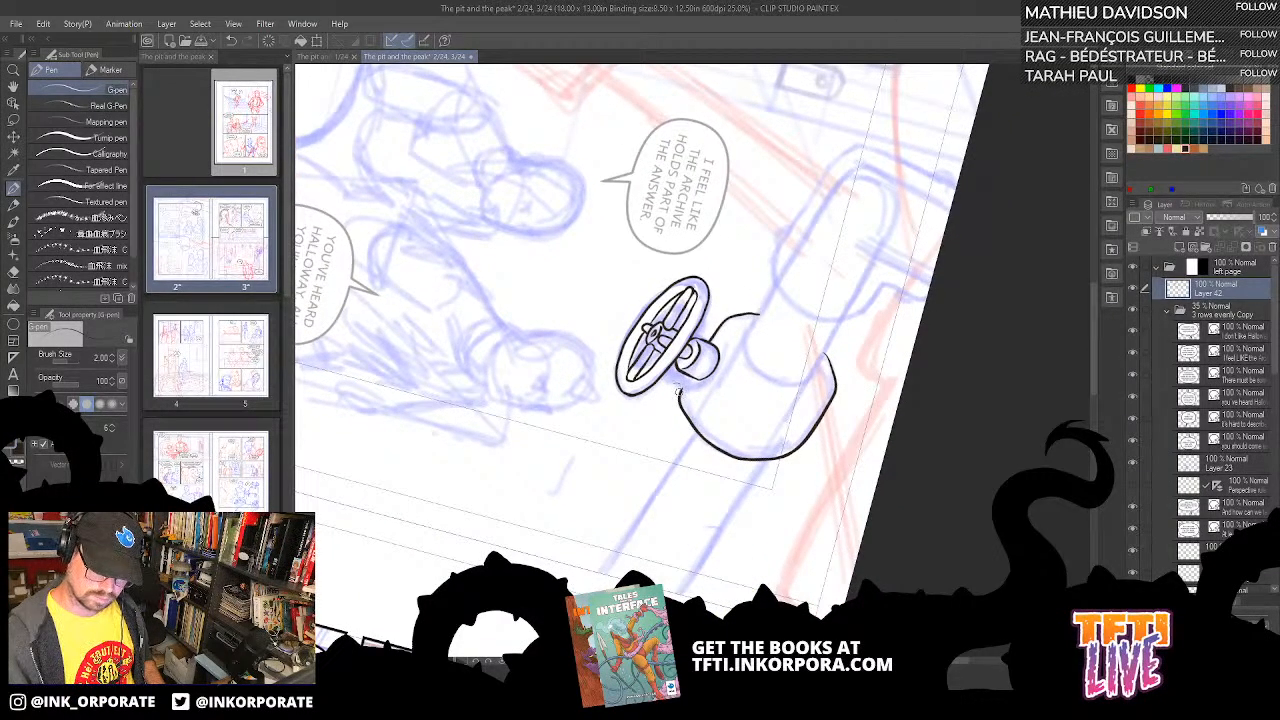
mouse_move(711, 329)
left_mouse_down()
mouse_move(740, 345)
mouse_move(771, 336)
mouse_move(771, 270)
left_mouse_up()
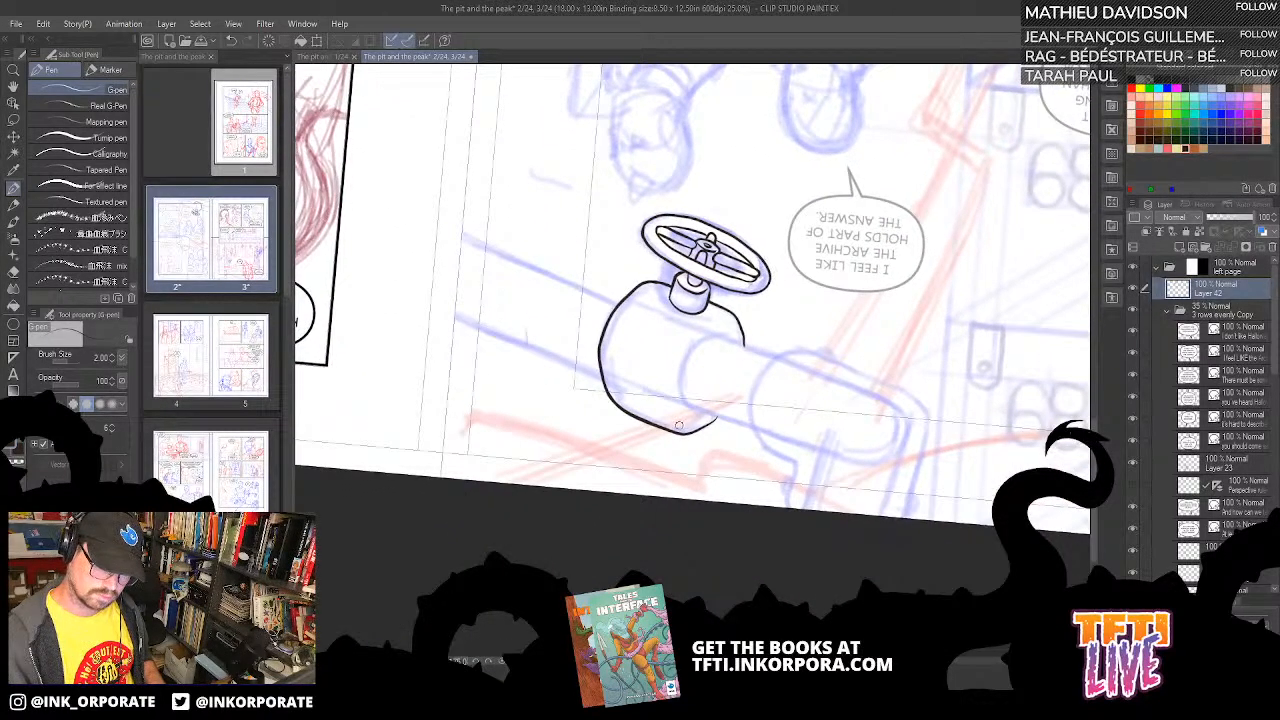
mouse_move(681, 431)
left_mouse_down()
mouse_move(673, 395)
mouse_move(690, 346)
mouse_move(735, 316)
mouse_move(689, 343)
mouse_move(678, 420)
mouse_move(670, 388)
mouse_move(684, 348)
mouse_move(722, 316)
left_mouse_up()
key("ctrl+z")
key("ctrl+z")
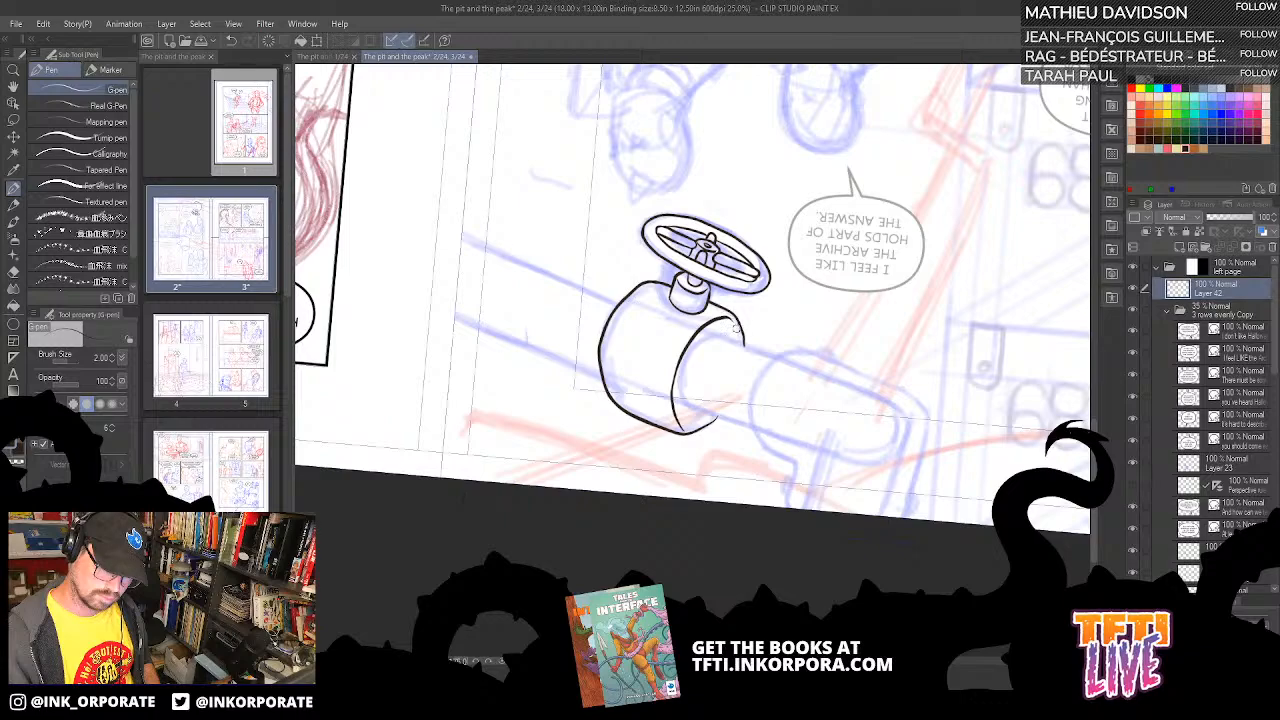
key("ctrl+z")
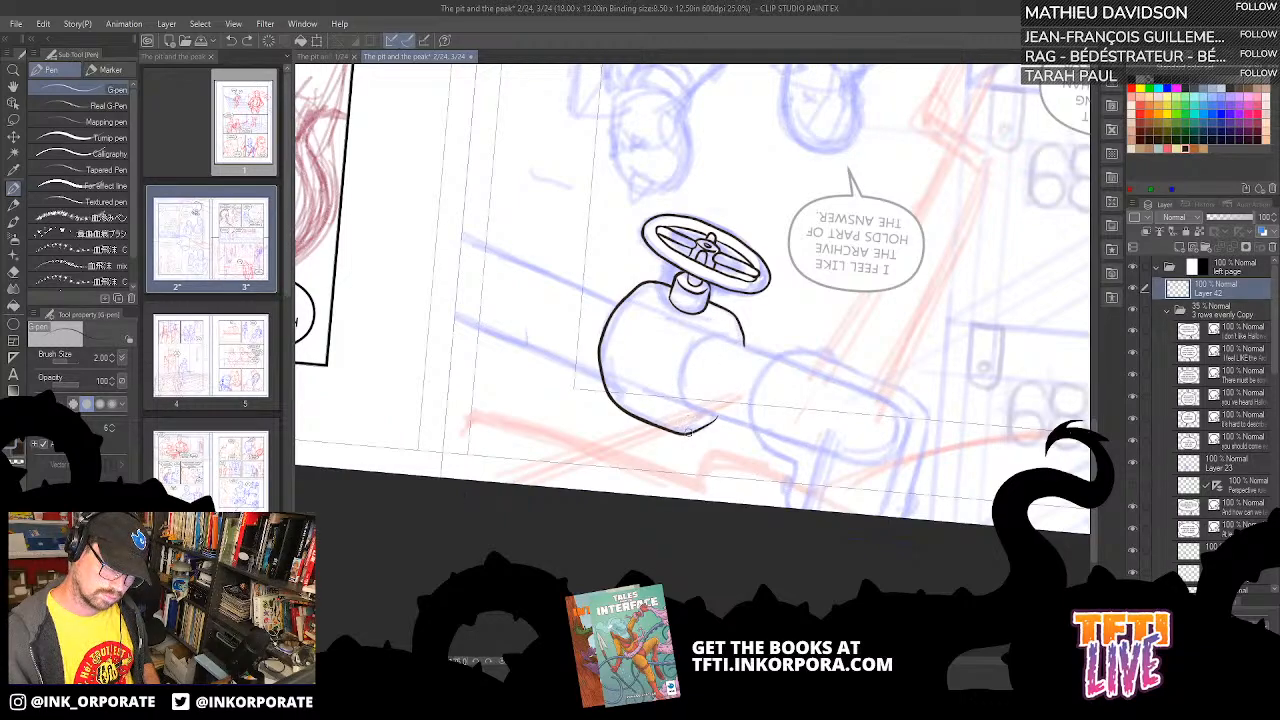
mouse_move(690, 434)
left_mouse_down()
mouse_move(668, 388)
mouse_move(684, 342)
mouse_move(724, 310)
mouse_move(742, 326)
left_mouse_up()
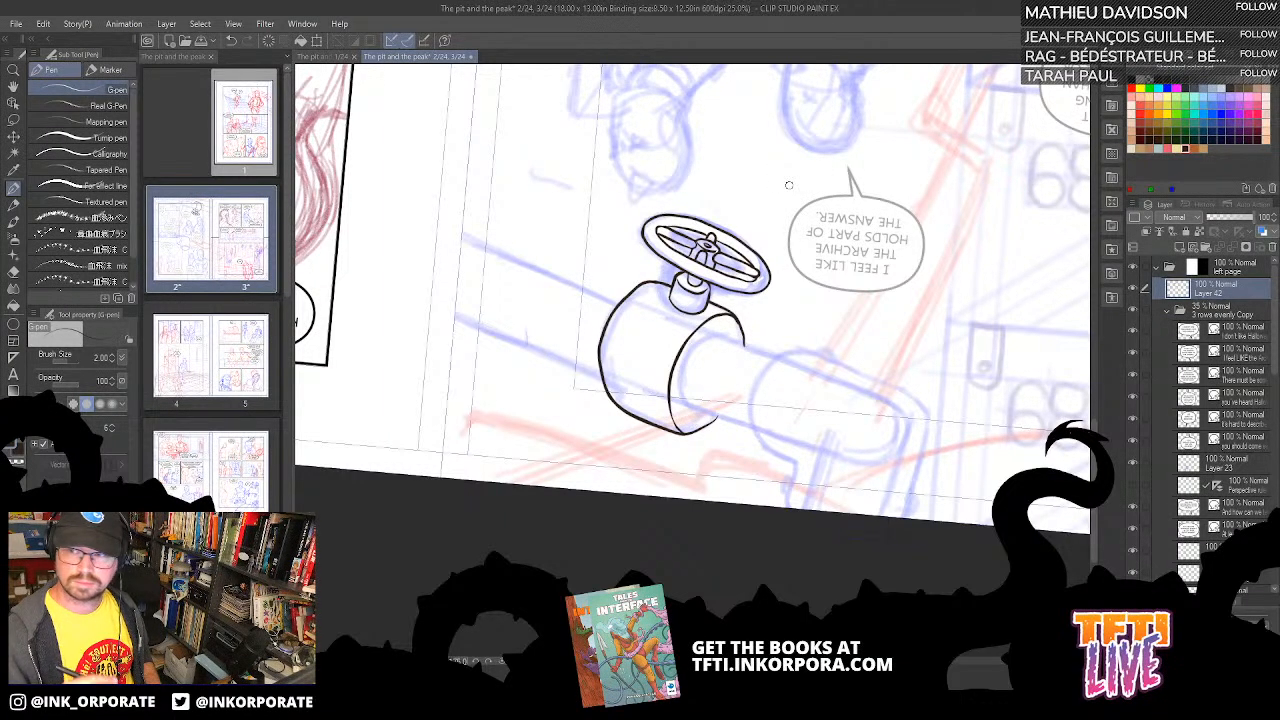
- Ink the straight edges of the pipe on both sides of the joint, with the curve where it enters the front rim
key("asciicircum")
key("asciicircum")
key("asciicircum")
key("asciicircum")
key("asciicircum")
key("asciicircum")
key("asciicircum")
key("asciicircum")
key("asciicircum")
key("asciicircum")
key("asciicircum")
key("asciicircum")
key("asciicircum")
key("asciicircum")
key("asciicircum")
key("asciicircum")
key("asciicircum")
key("asciicircum")
key("asciicircum")
key("asciicircum")
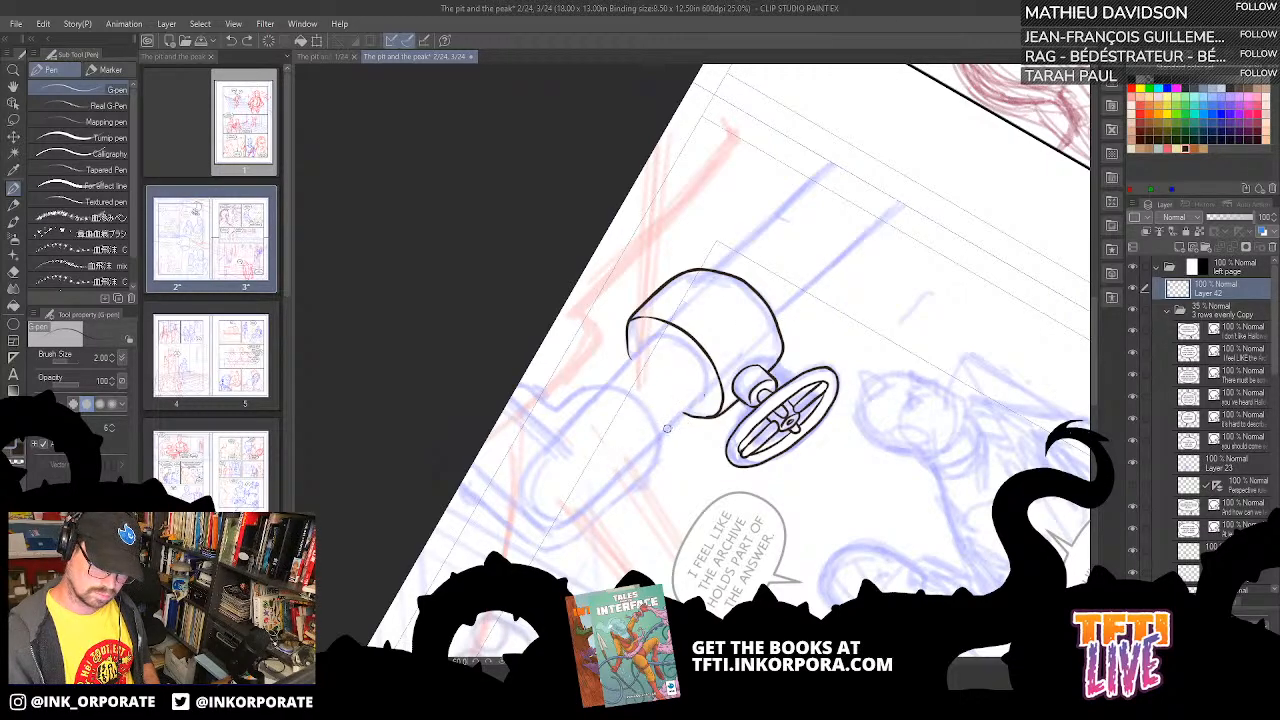
mouse_move(657, 435)
left_mouse_down()
mouse_move(706, 385)
mouse_move(692, 354)
mouse_move(656, 335)
mouse_move(598, 390)
left_mouse_up()
key("ctrl+z")
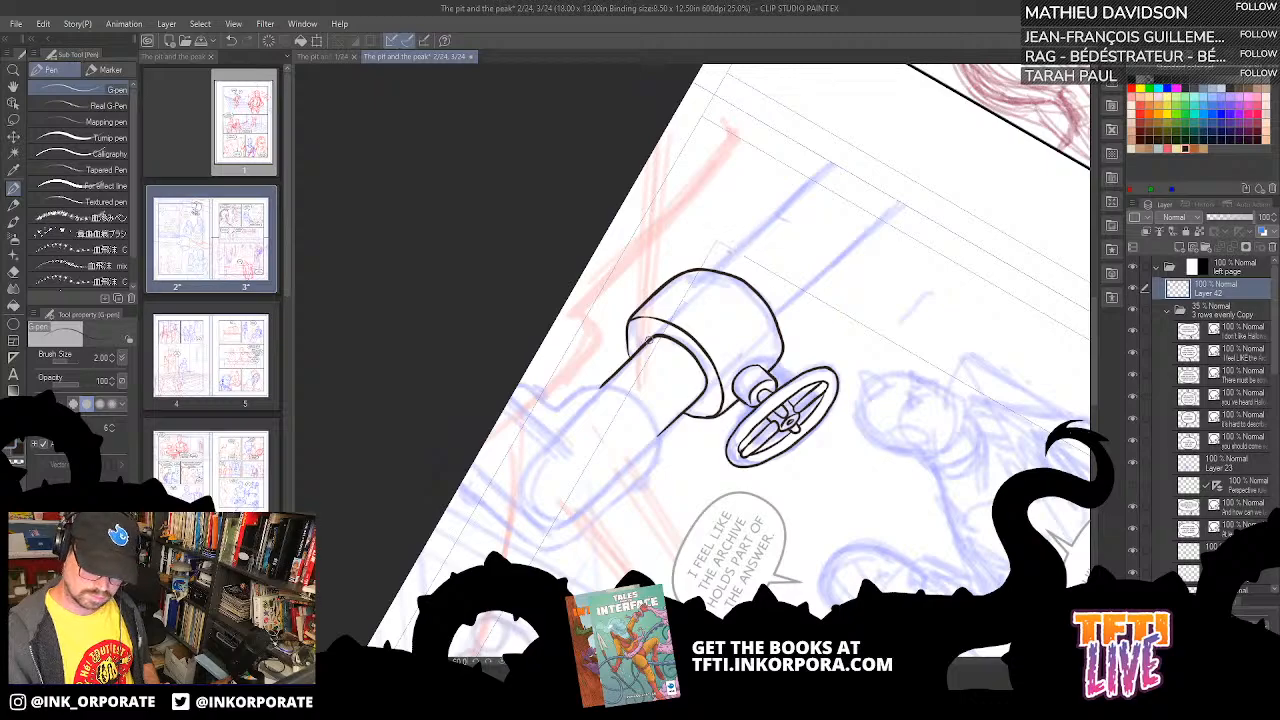
left_click_drag(722, 272, 841, 165)
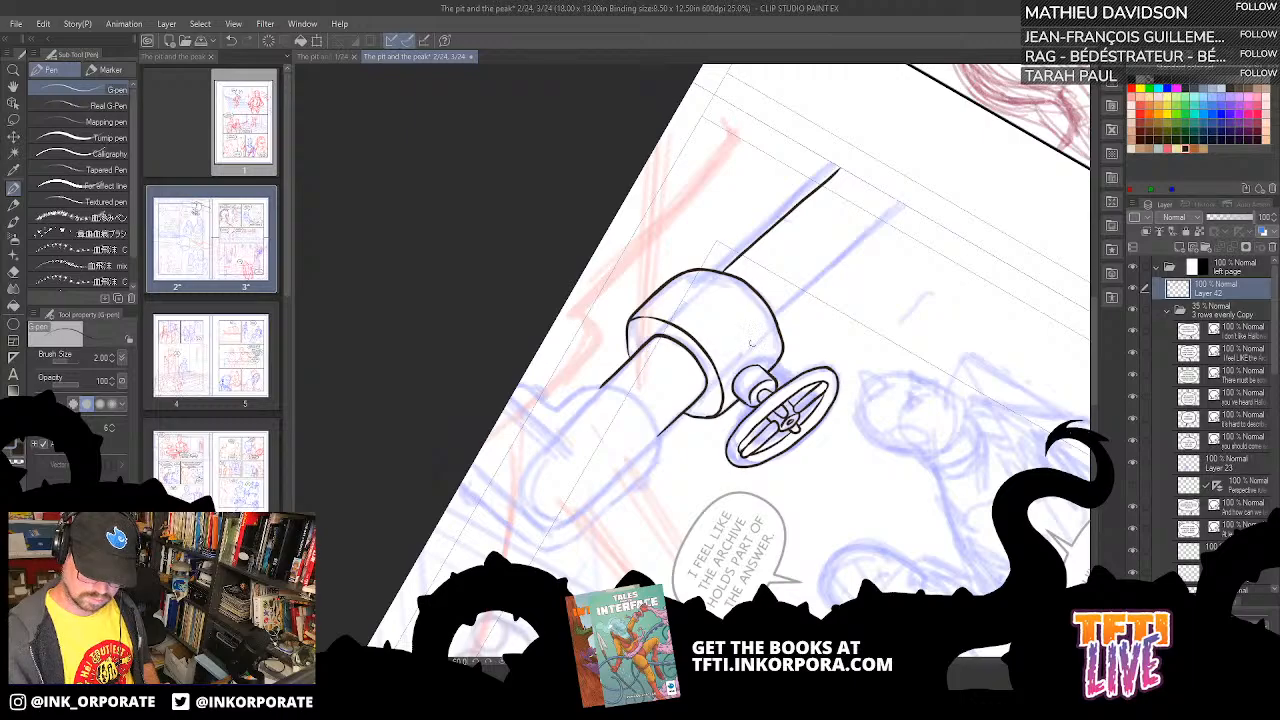
left_click_drag(780, 318, 898, 214)
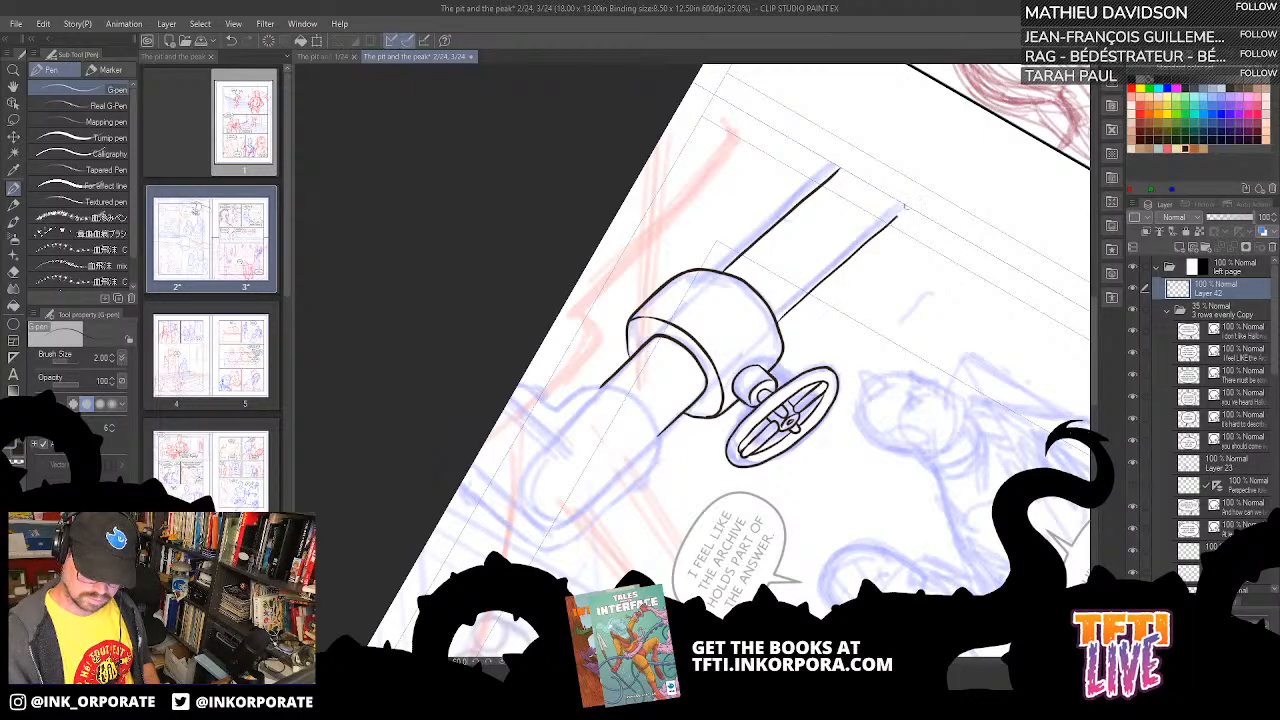
- Break the wheel-side edge of the pipe behind the joint with a small chipped notch, and ink a tiny oval chip beside it
key("asciicircum")
key("asciicircum")
key("asciicircum")
key("asciicircum")
key("asciicircum")
key("asciicircum")
key("asciicircum")
key("asciicircum")
key("asciicircum")
key("asciicircum")
key("asciicircum")
key("asciicircum")
key("asciicircum")
key("asciicircum")
key("asciicircum")
key("asciicircum")
key("asciicircum")
key("asciicircum")
key("asciicircum")
key("asciicircum")
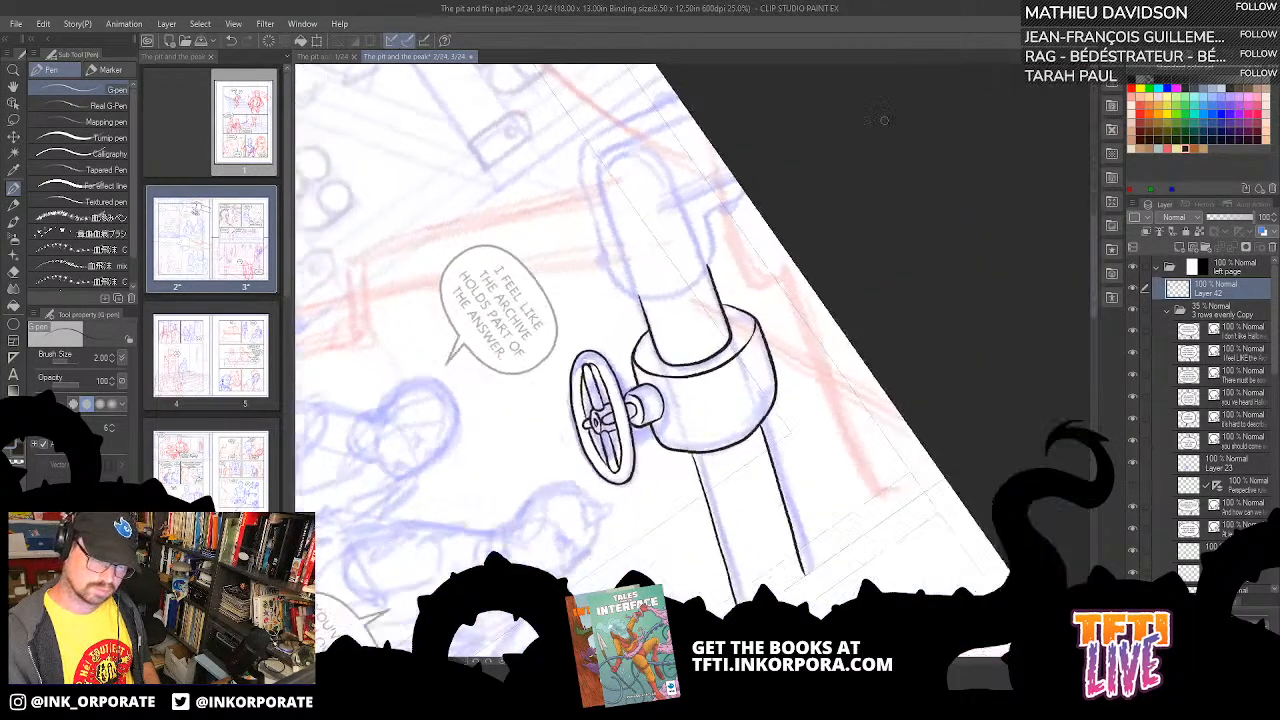
left_click_drag(884, 120, 848, 121)
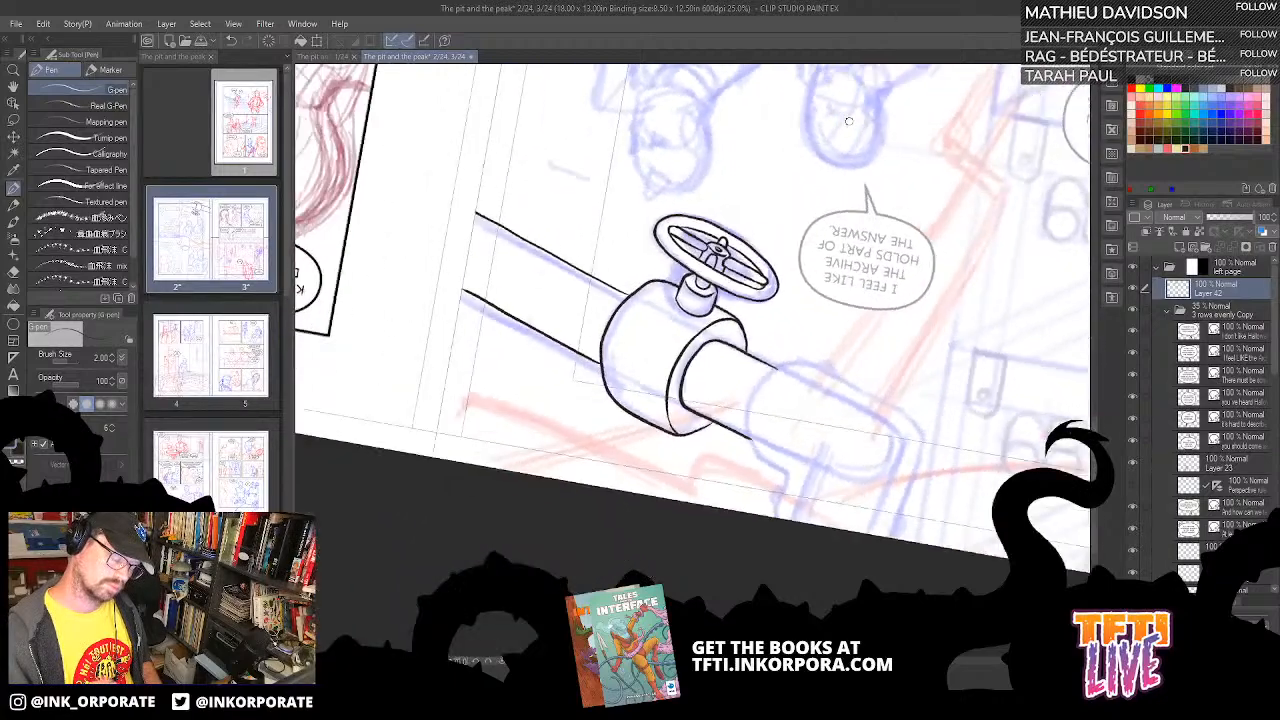
key("asciicircum")
key("asciicircum")
key("asciicircum")
key("asciicircum")
key("asciicircum")
key("asciicircum")
key("asciicircum")
key("asciicircum")
key("asciicircum")
key("asciicircum")
key("asciicircum")
key("asciicircum")
key("asciicircum")
key("asciicircum")
key("asciicircum")
key("asciicircum")
key("asciicircum")
key("asciicircum")
key("asciicircum")
key("asciicircum")
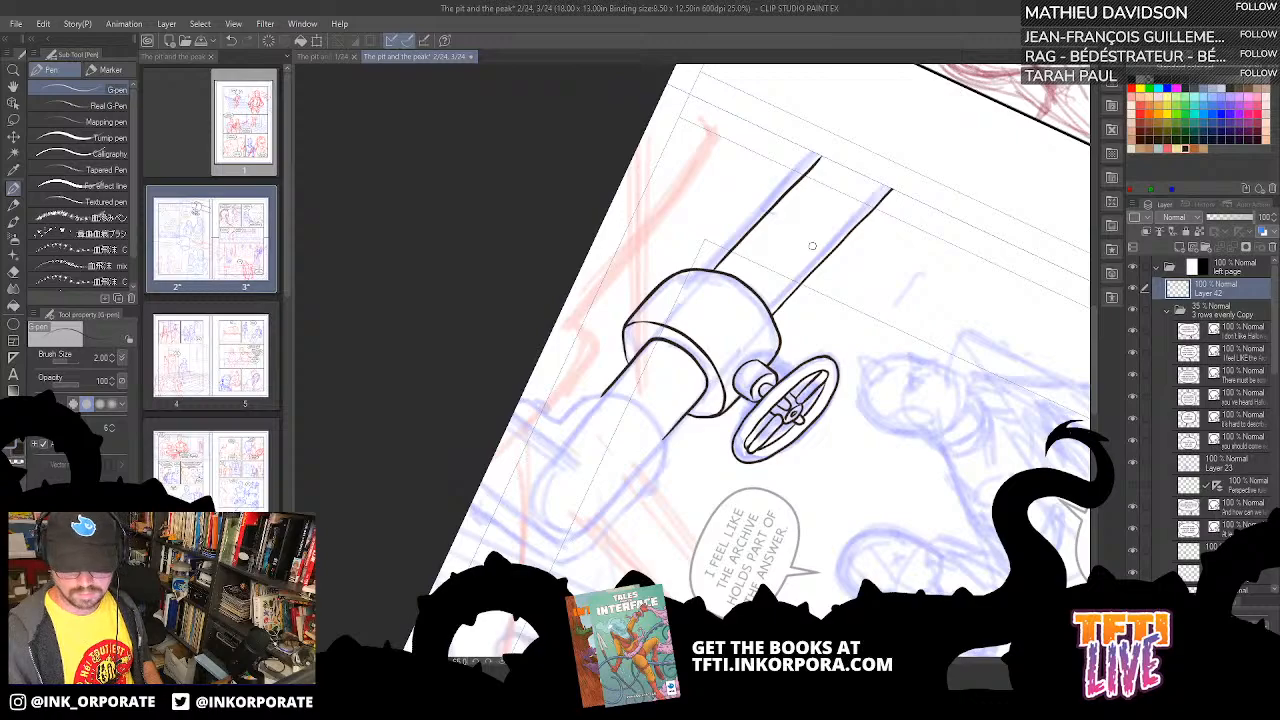
left_click_drag(801, 284, 815, 269)
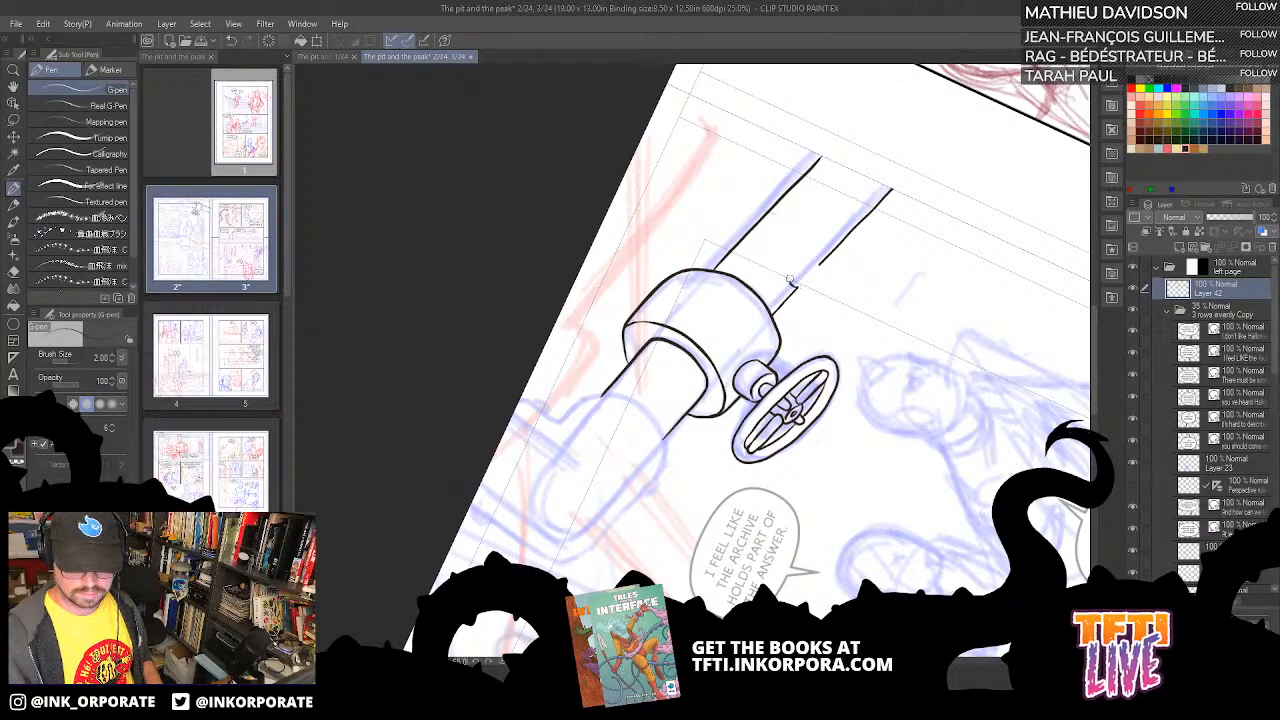
left_click_drag(799, 268, 820, 264)
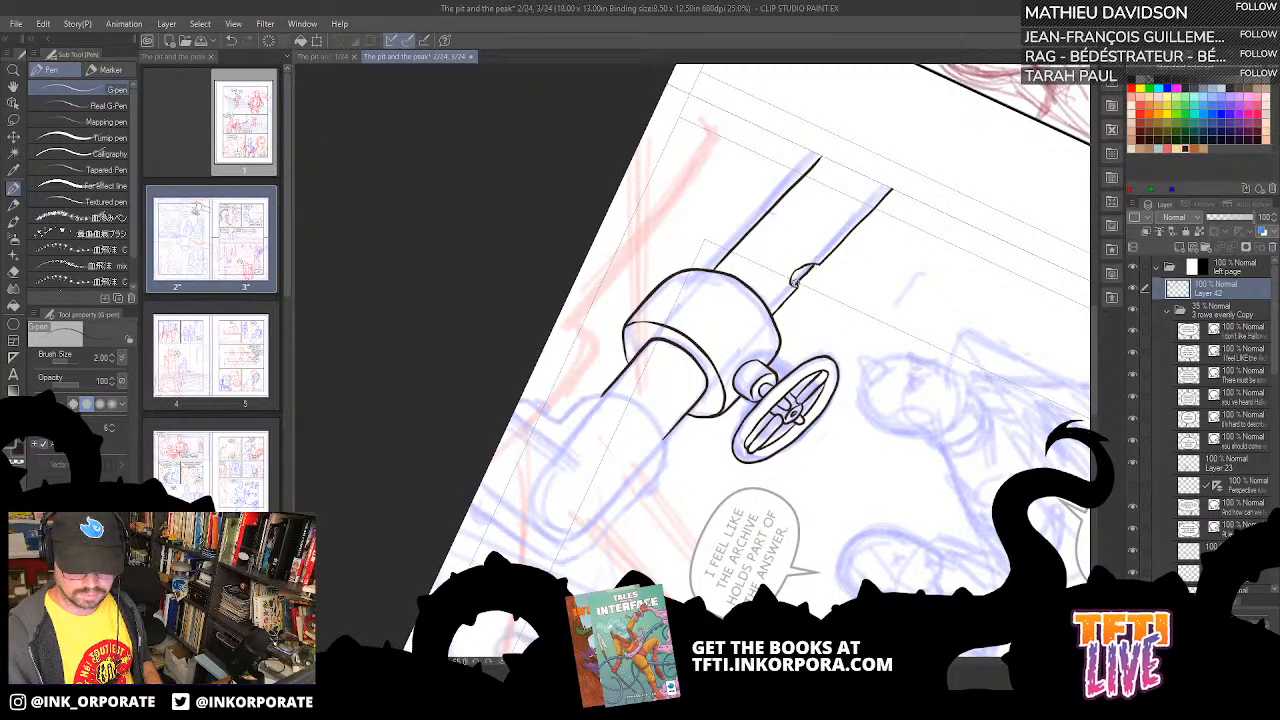
left_click_drag(796, 279, 790, 284)
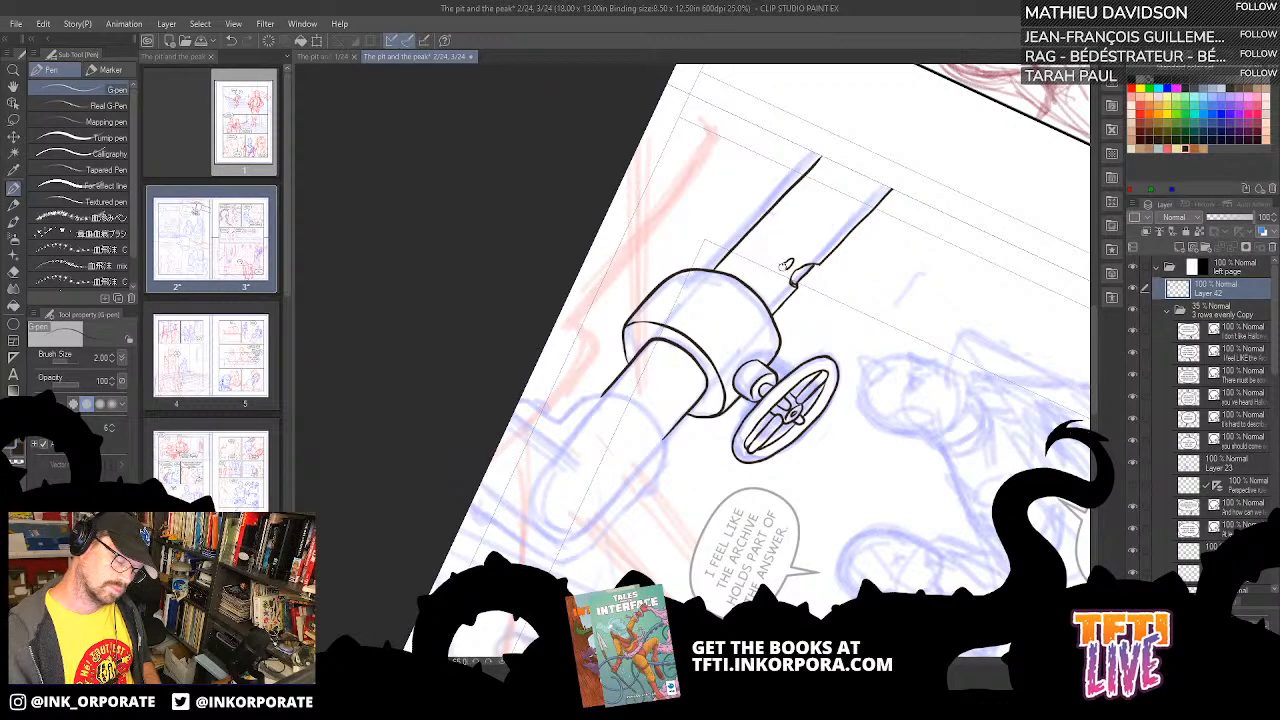
left_click_drag(783, 267, 790, 265)
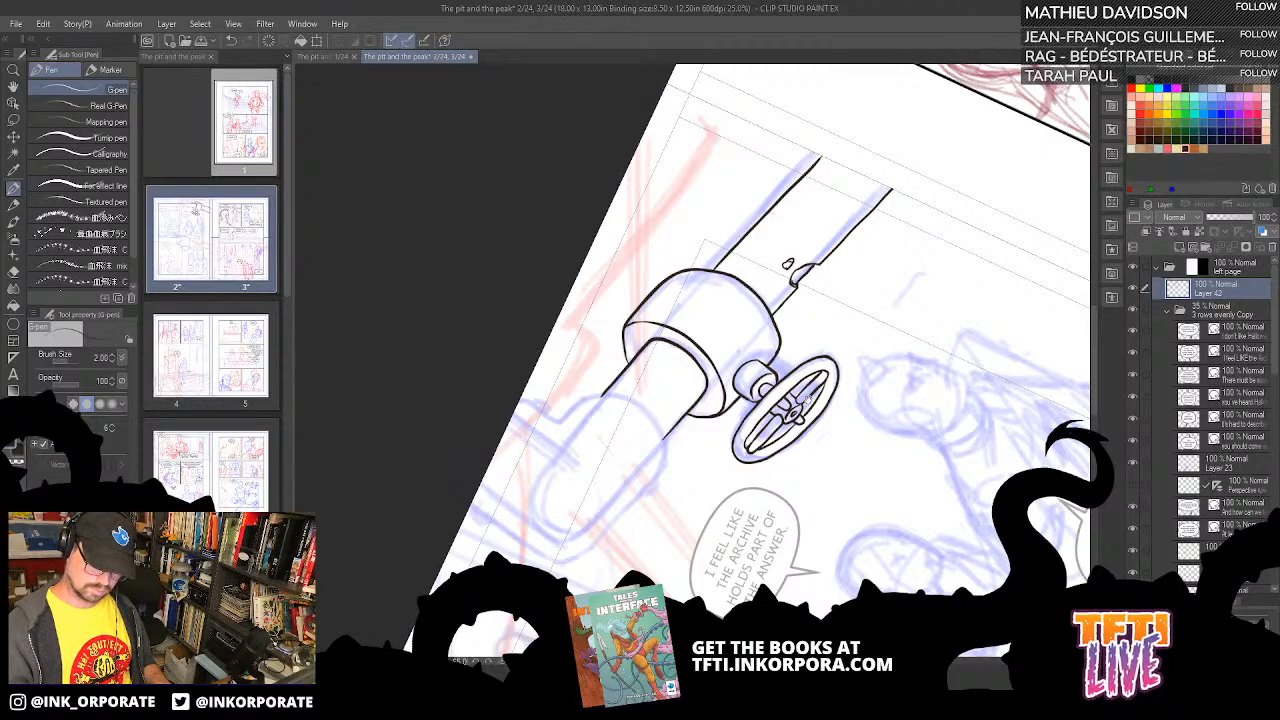
left_click_drag(806, 481, 831, 440)
key("asciicircum")
key("asciicircum")
key("asciicircum")
key("asciicircum")
key("asciicircum")
key("asciicircum")
key("asciicircum")
key("asciicircum")
key("asciicircum")
key("asciicircum")
key("asciicircum")
key("asciicircum")
key("asciicircum")
key("asciicircum")
key("asciicircum")
key("asciicircum")
key("asciicircum")
key("asciicircum")
key("asciicircum")
key("asciicircum")
key("asciicircum")
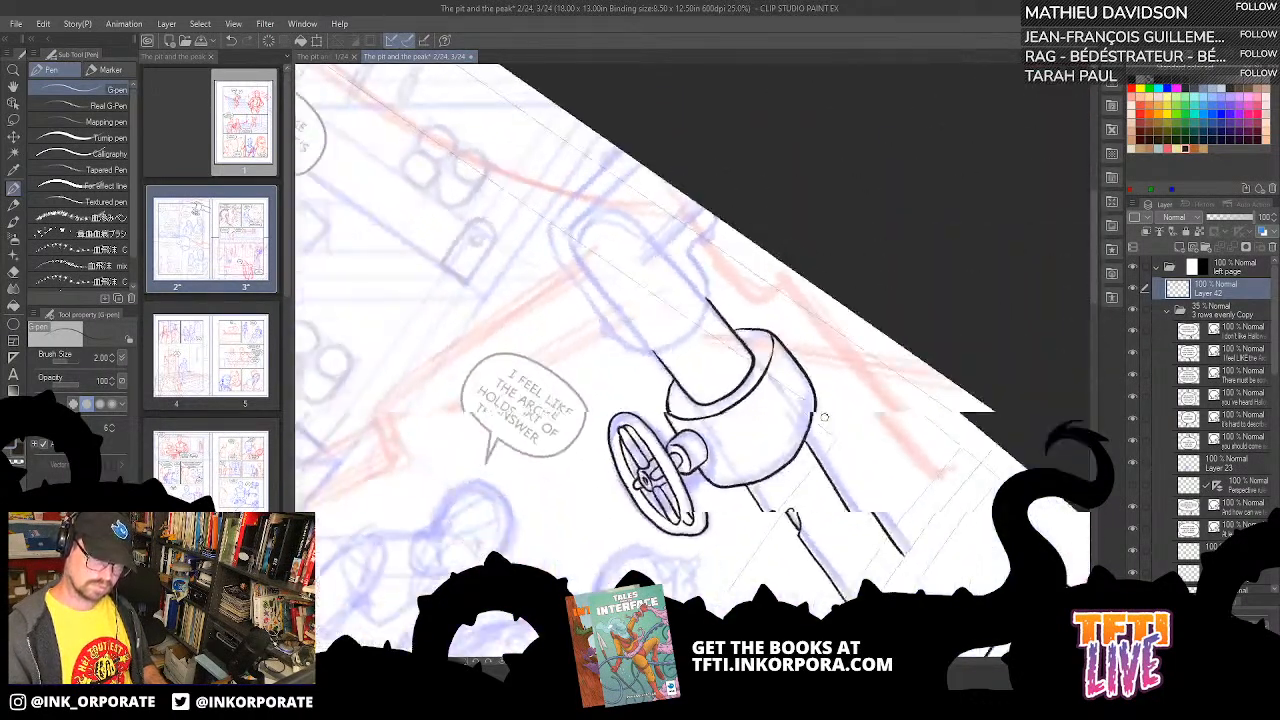
- Ink the outline of the elbow at the end of the upper pipe, with a small chip where the pipe enters it
key("asciicircum")
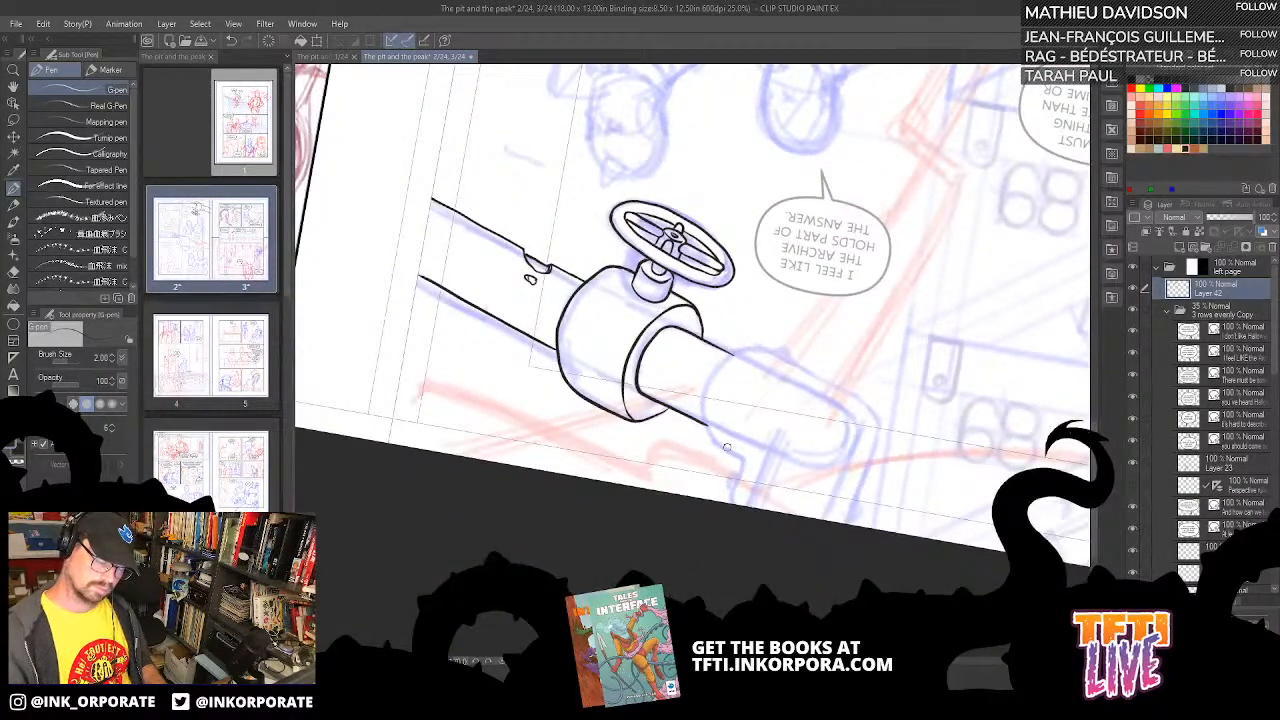
mouse_move(731, 506)
left_mouse_down()
mouse_move(740, 462)
mouse_move(705, 435)
mouse_move(700, 412)
mouse_move(754, 349)
mouse_move(780, 348)
mouse_move(878, 428)
mouse_move(843, 522)
mouse_move(609, 540)
mouse_move(499, 316)
mouse_move(524, 256)
left_mouse_up()
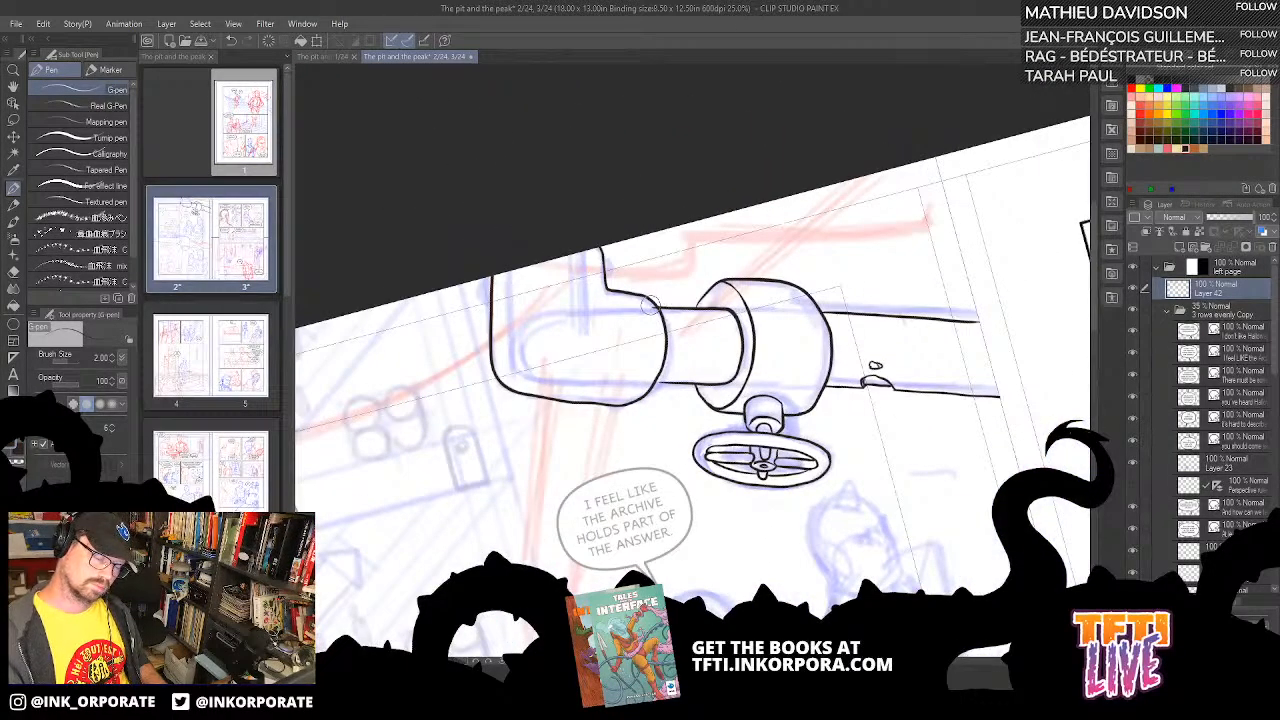
key("asciicircum")
key("asciicircum")
key("asciicircum")
key("asciicircum")
key("asciicircum")
key("asciicircum")
key("asciicircum")
key("asciicircum")
key("asciicircum")
key("asciicircum")
key("asciicircum")
key("asciicircum")
key("asciicircum")
key("asciicircum")
key("asciicircum")
key("asciicircum")
key("asciicircum")
key("asciicircum")
key("asciicircum")
key("asciicircum")
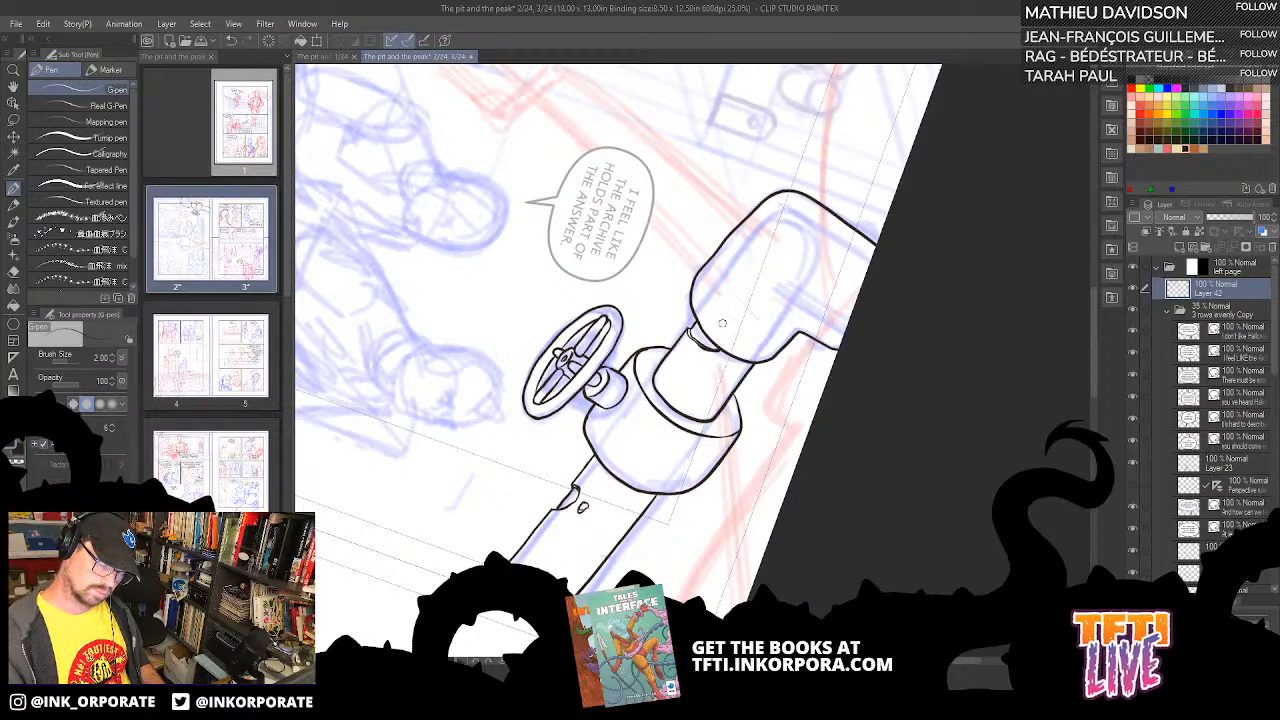
key("asciicircum")
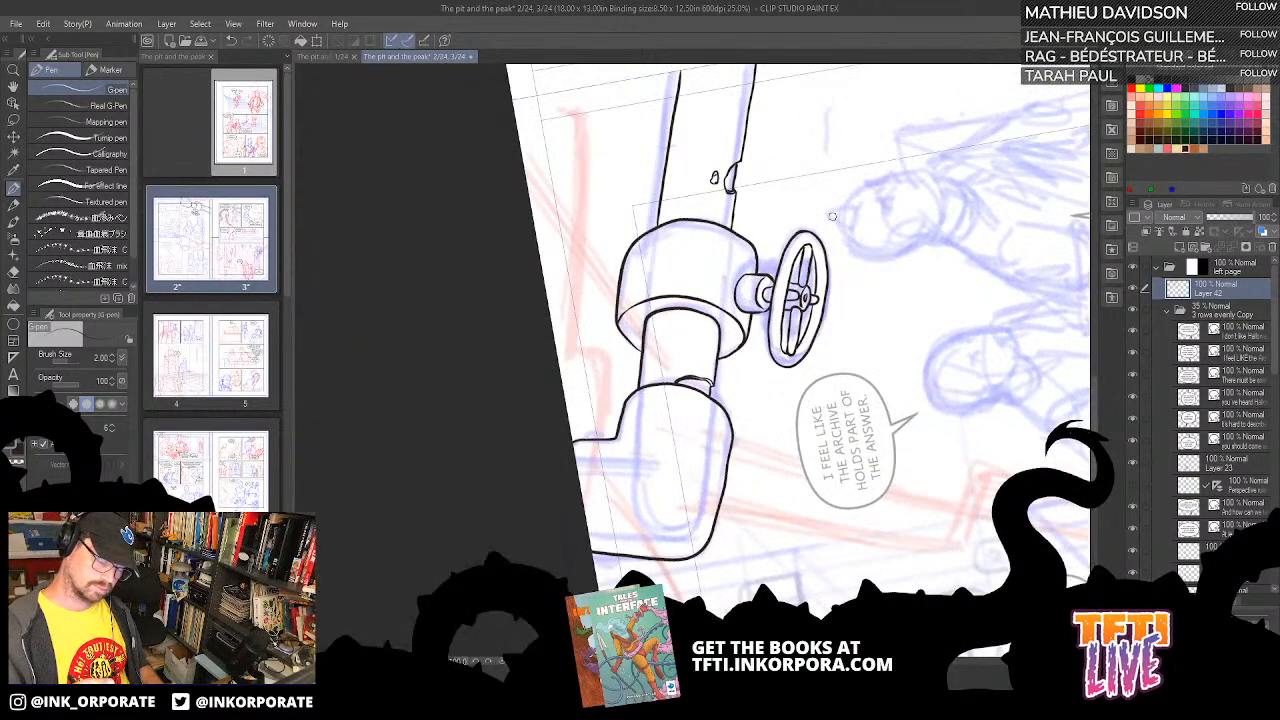
- Ink the long edge of the central pipe facing the "There must be something more to life" balloon, curving it over at the joint end
key("ctrl+minus")
key("asciicircum")
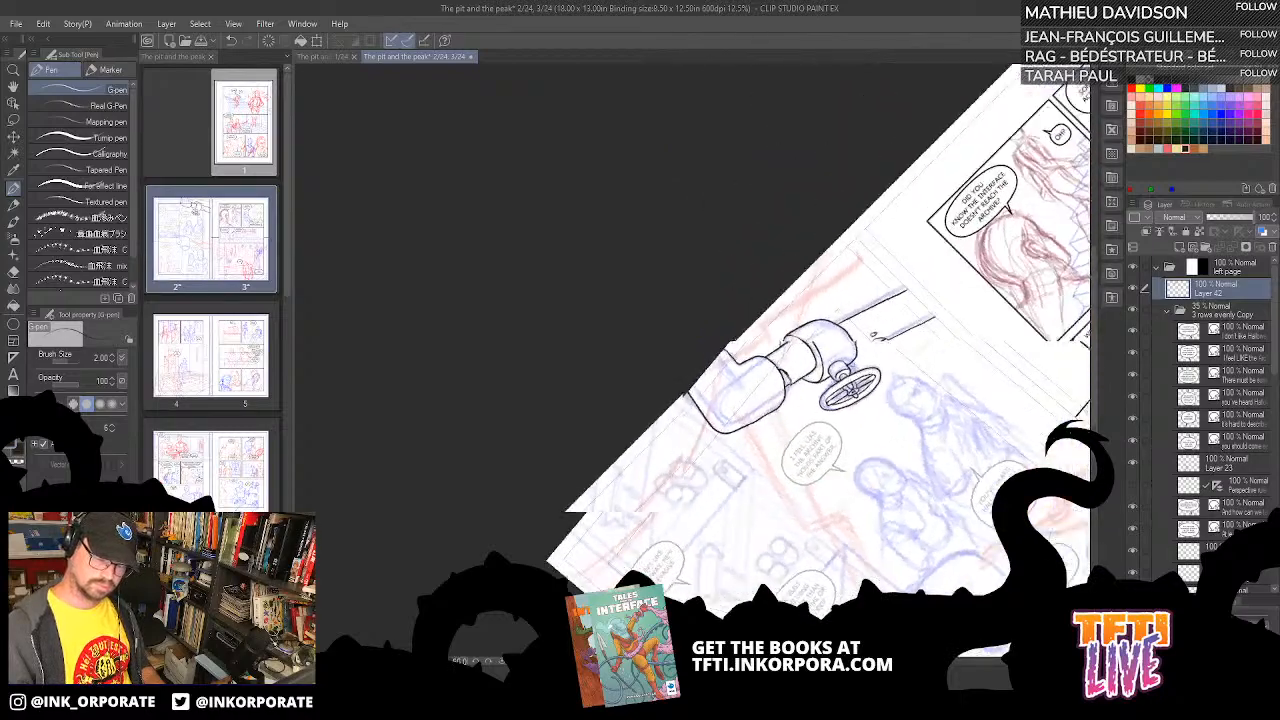
key("asciicircum")
left_click_drag(842, 612, 829, 527)
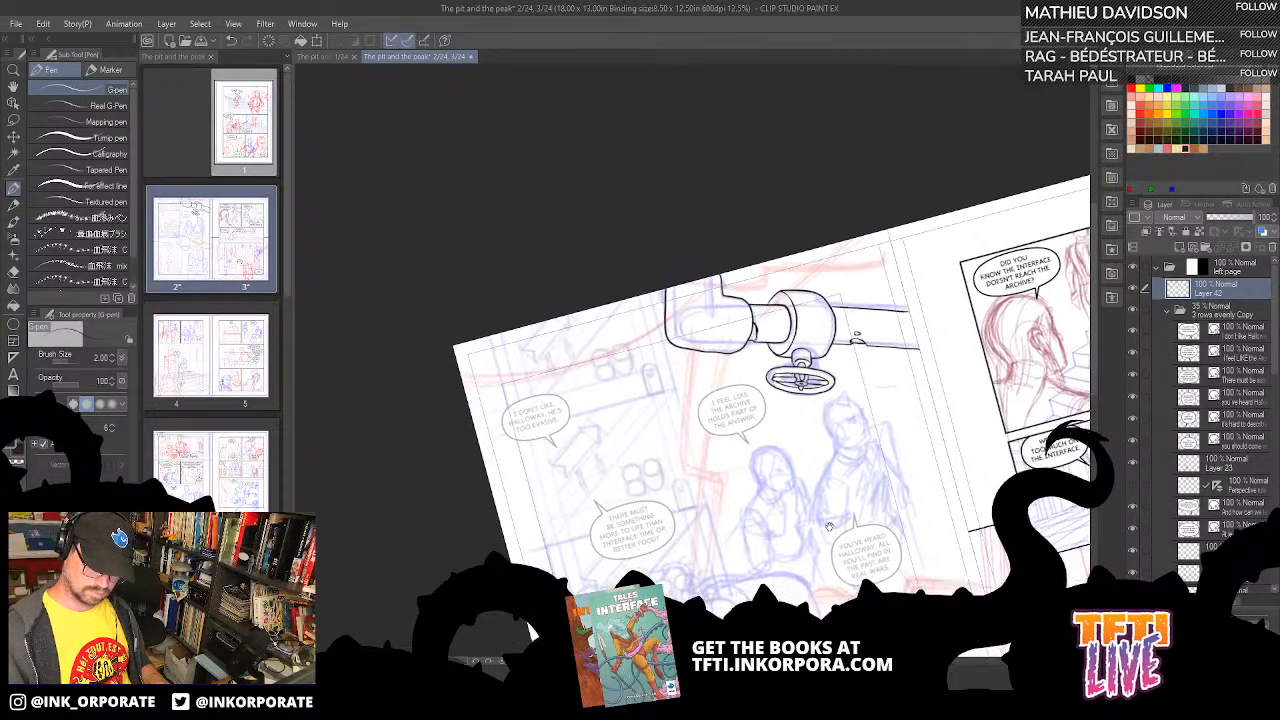
scroll(829, 527, "down", 3)
key("minus")
key("minus")
key("minus")
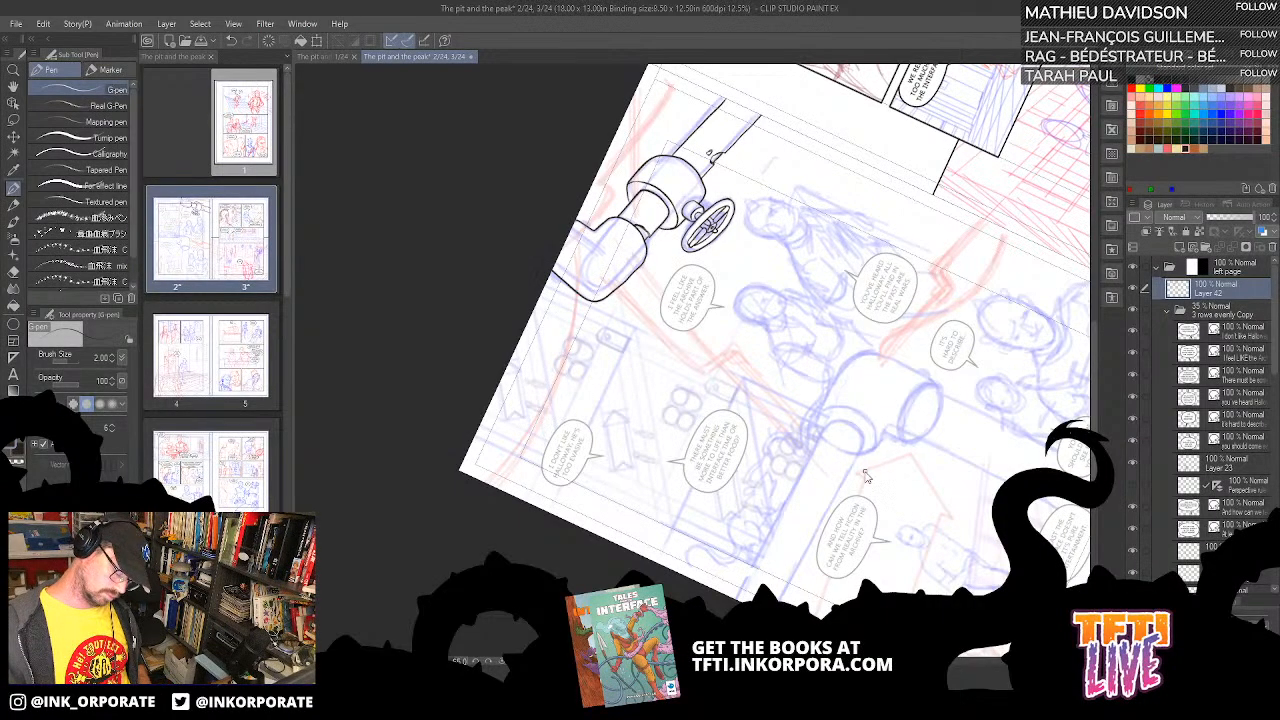
scroll(865, 473, "up", 2)
left_click_drag(781, 453, 730, 364)
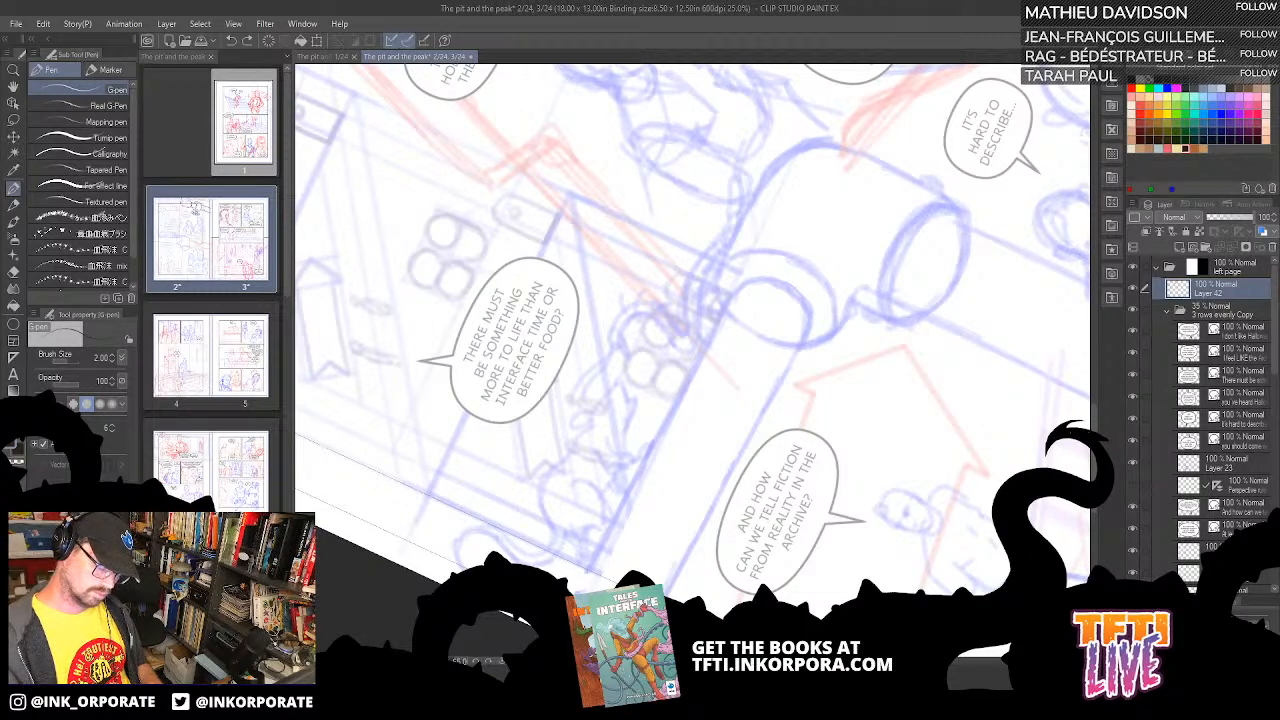
mouse_move(574, 594)
left_mouse_down()
mouse_move(740, 292)
mouse_move(784, 284)
mouse_move(805, 310)
mouse_move(797, 357)
mouse_move(787, 290)
left_mouse_up()
- Close the central pipe's rounded end and ink its other long edge beside the "And how can we tell fiction" balloon, redoing the first stroke
key("^")
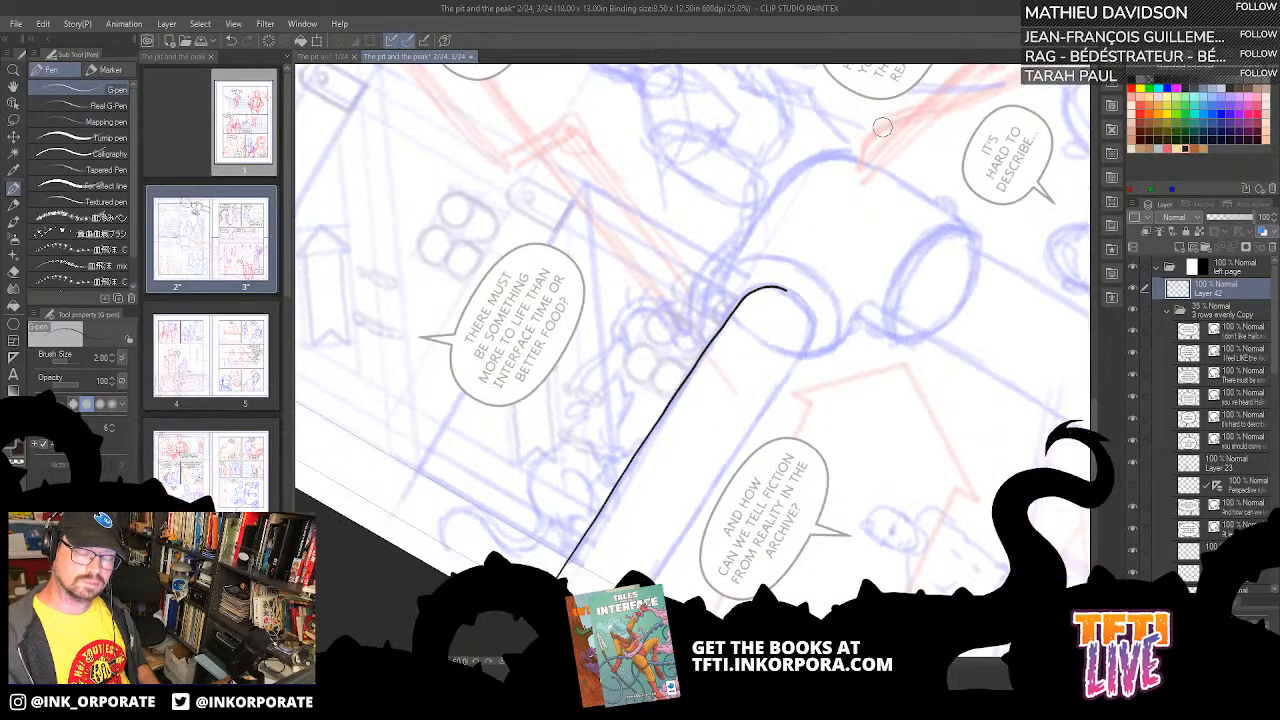
key("^")
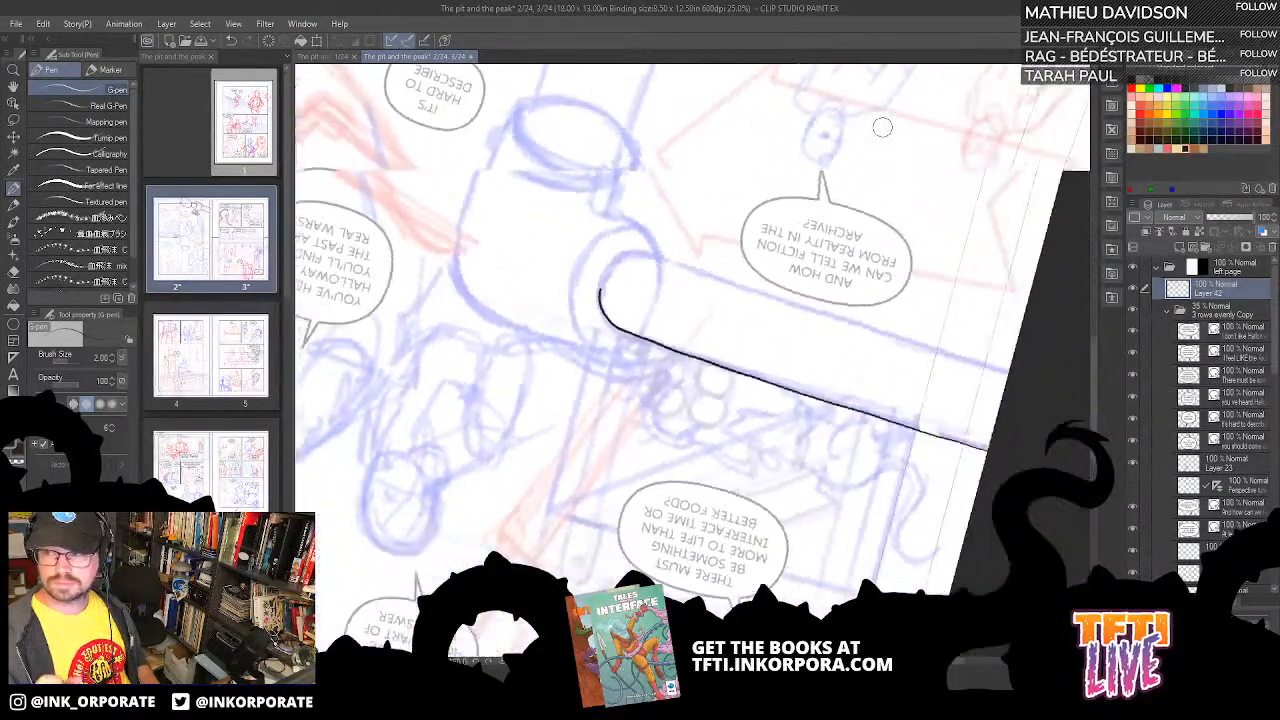
key("^")
key("^")
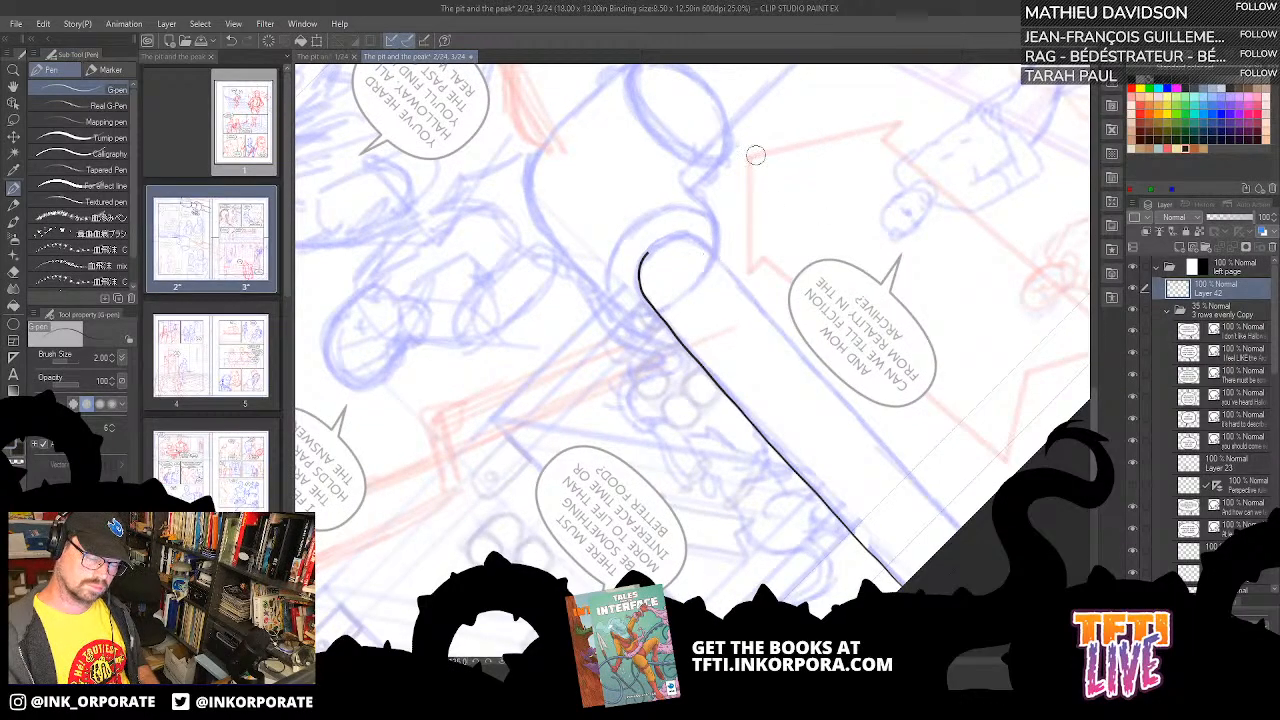
key("^")
key("^")
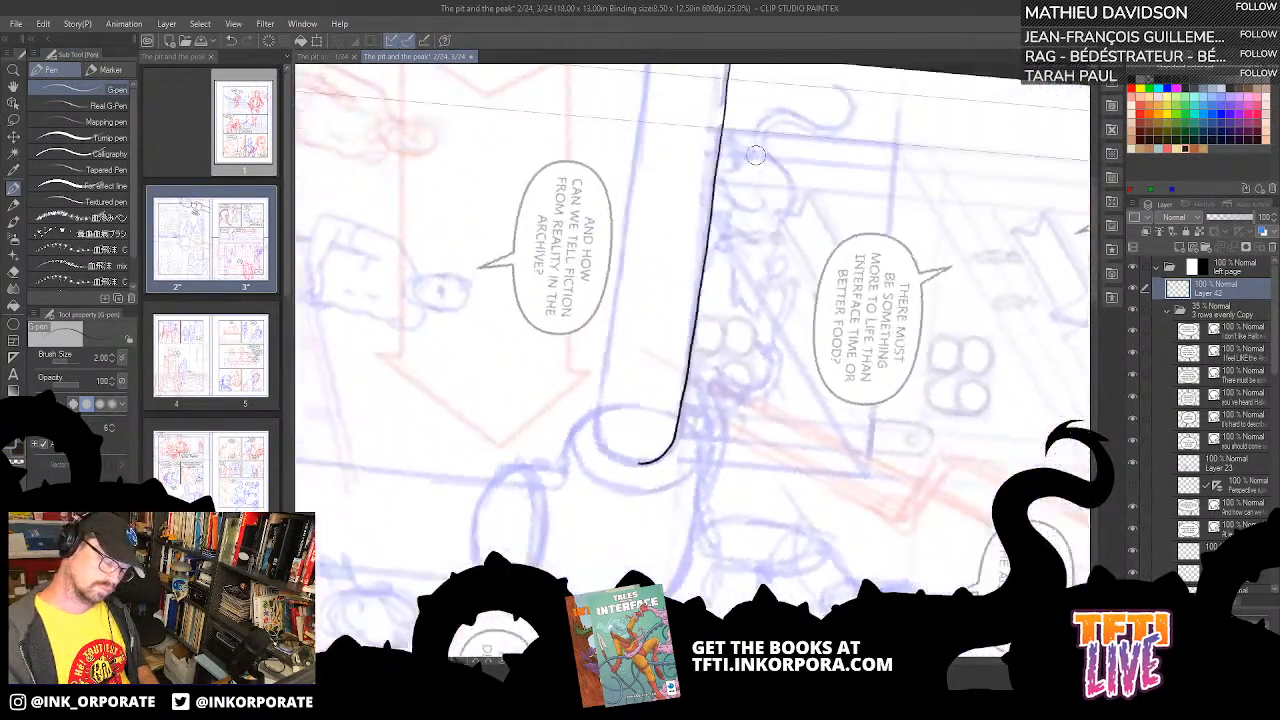
mouse_move(591, 415)
left_mouse_down()
mouse_move(567, 372)
mouse_move(574, 356)
mouse_move(587, 362)
left_mouse_up()
key("ctrl+z")
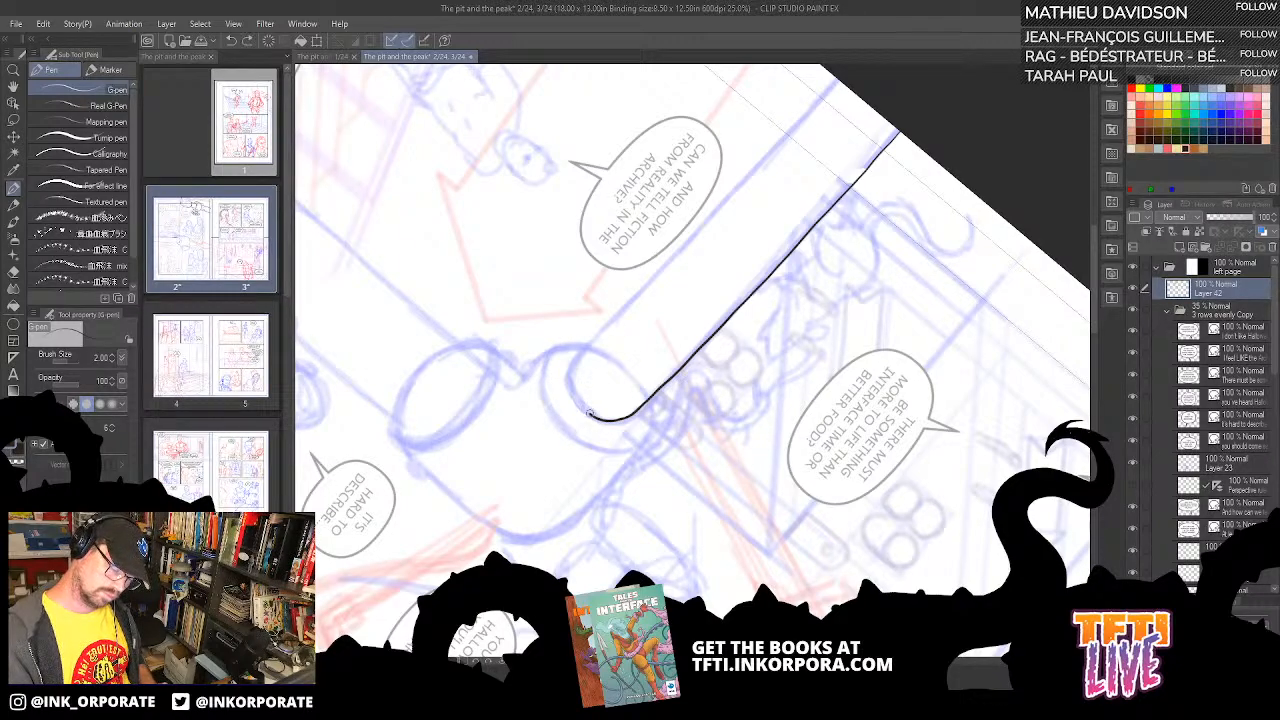
mouse_move(592, 416)
left_mouse_down()
mouse_move(566, 378)
mouse_move(572, 362)
mouse_move(830, 80)
left_mouse_up()
mouse_move(829, 130)
left_mouse_down()
mouse_move(906, 199)
mouse_move(914, 508)
mouse_move(690, 626)
left_mouse_up()
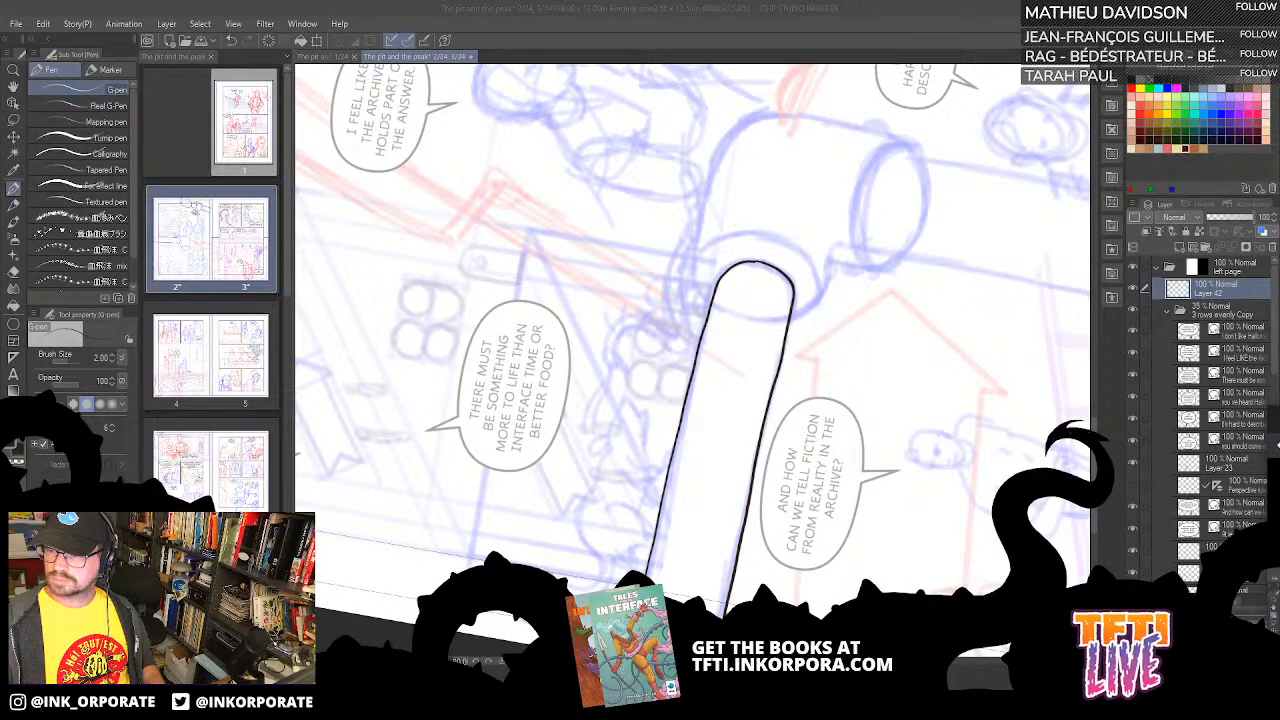
left_click(850, 38)
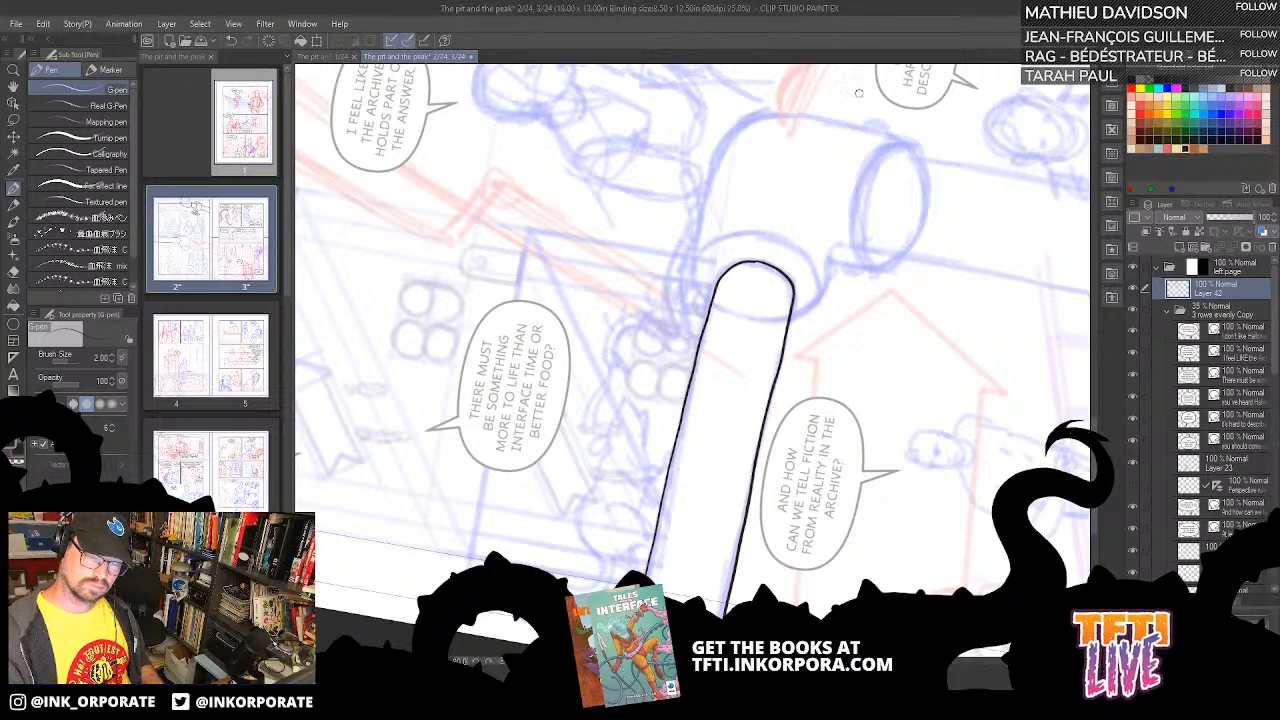
- Ink the rounded back corner of the central elbow joint, starting from the pipe's edge
left_click_drag(755, 371, 772, 465)
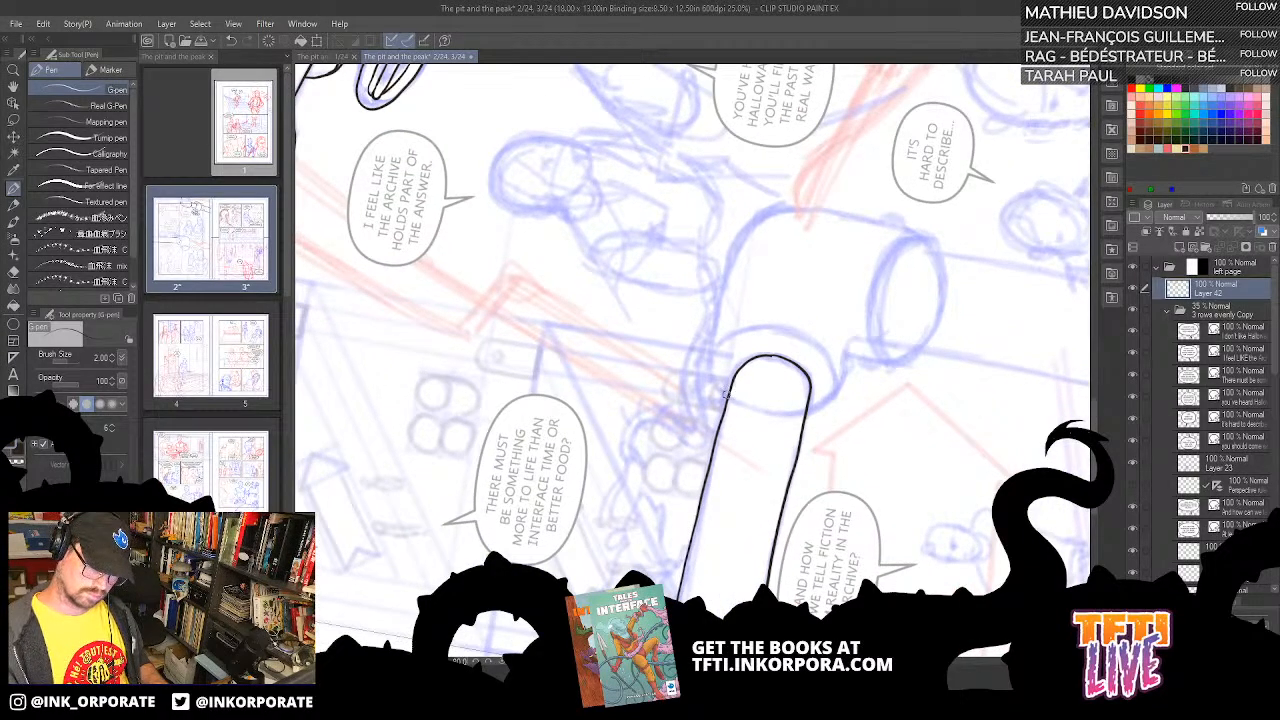
mouse_move(727, 396)
left_mouse_down()
mouse_move(703, 338)
mouse_move(735, 243)
left_mouse_up()
left_click_drag(762, 213, 785, 209)
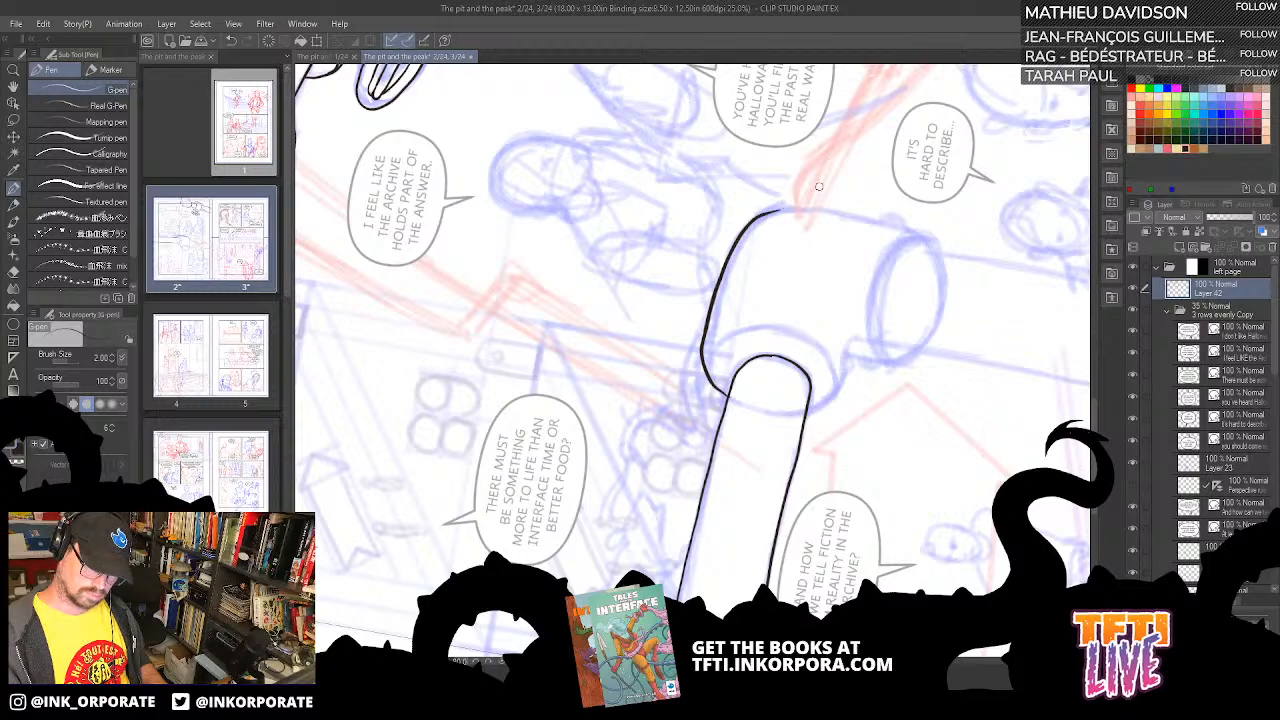
- Ink the long outer side of the central elbow joint up to its sketched oval opening
key("minus")
key("minus")
key("minus")
key("minus")
key("minus")
key("minus")
key("minus")
key("minus")
key("minus")
key("minus")
key("minus")
key("minus")
key("minus")
key("minus")
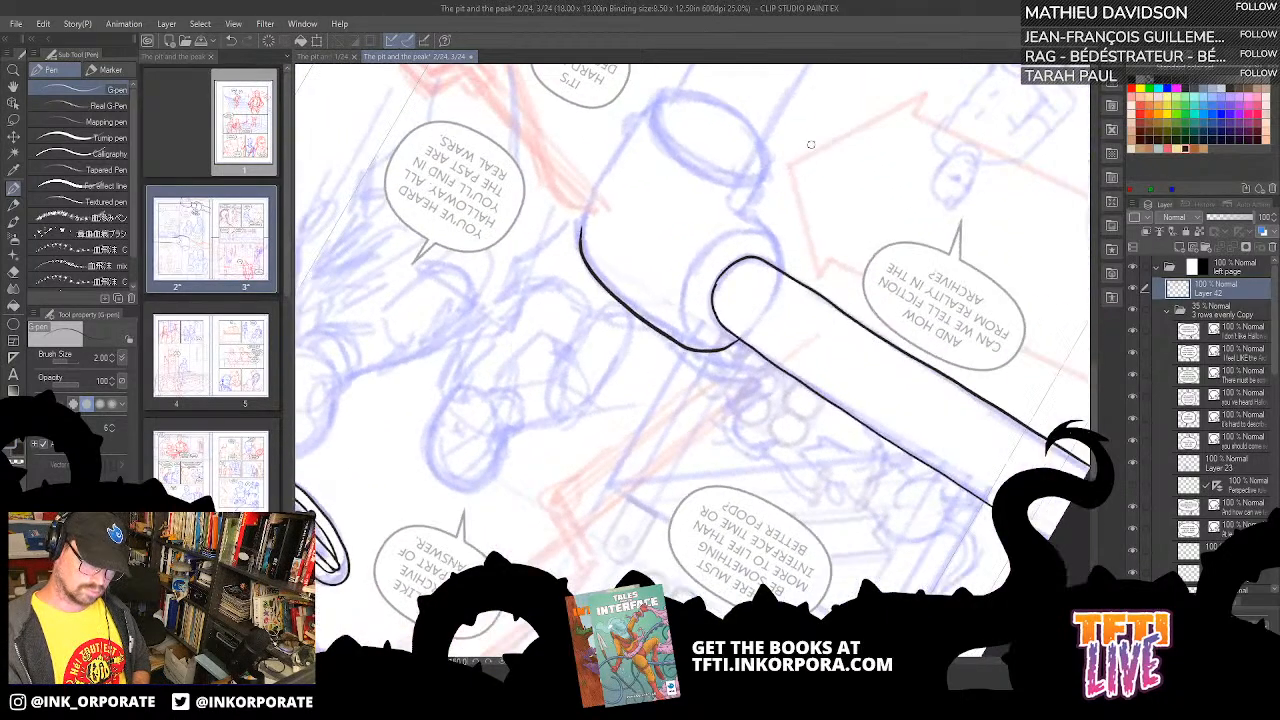
mouse_move(604, 459)
left_mouse_down()
mouse_move(595, 502)
mouse_move(688, 659)
left_mouse_up()
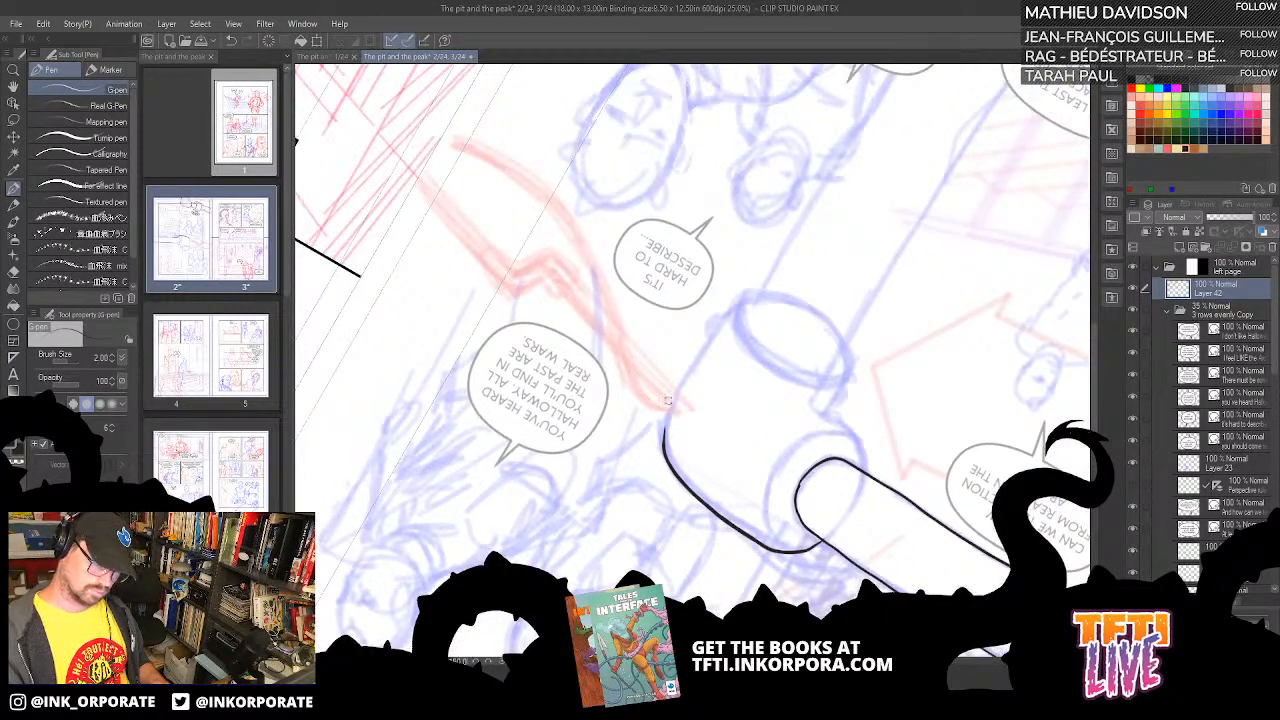
mouse_move(663, 432)
left_mouse_down()
mouse_move(728, 315)
mouse_move(755, 295)
left_mouse_up()
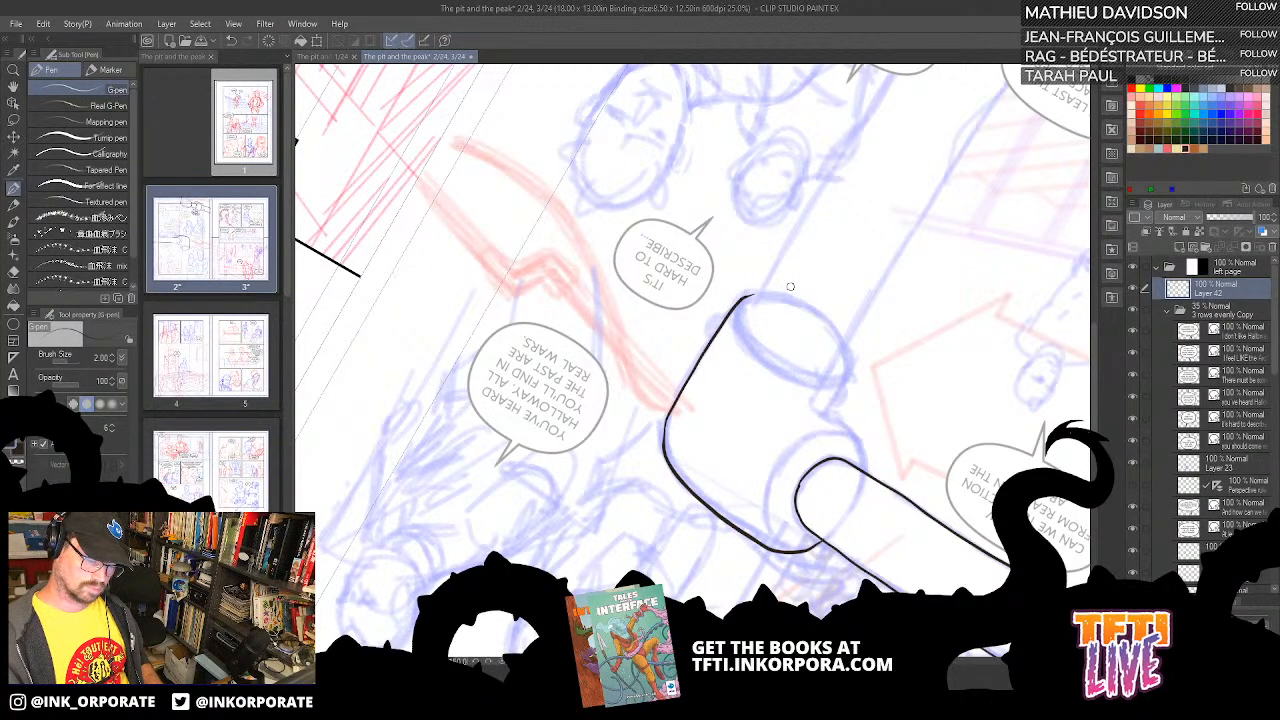
- Ink the rounded outer edge of the central joint's open end and continue the outline through the inner notch towards the pipe
scroll(790, 287, "down", 5)
key("asciicircum")
key("asciicircum")
key("asciicircum")
key("asciicircum")
key("asciicircum")
key("asciicircum")
key("asciicircum")
key("asciicircum")
key("asciicircum")
key("asciicircum")
key("asciicircum")
key("asciicircum")
key("asciicircum")
key("asciicircum")
key("asciicircum")
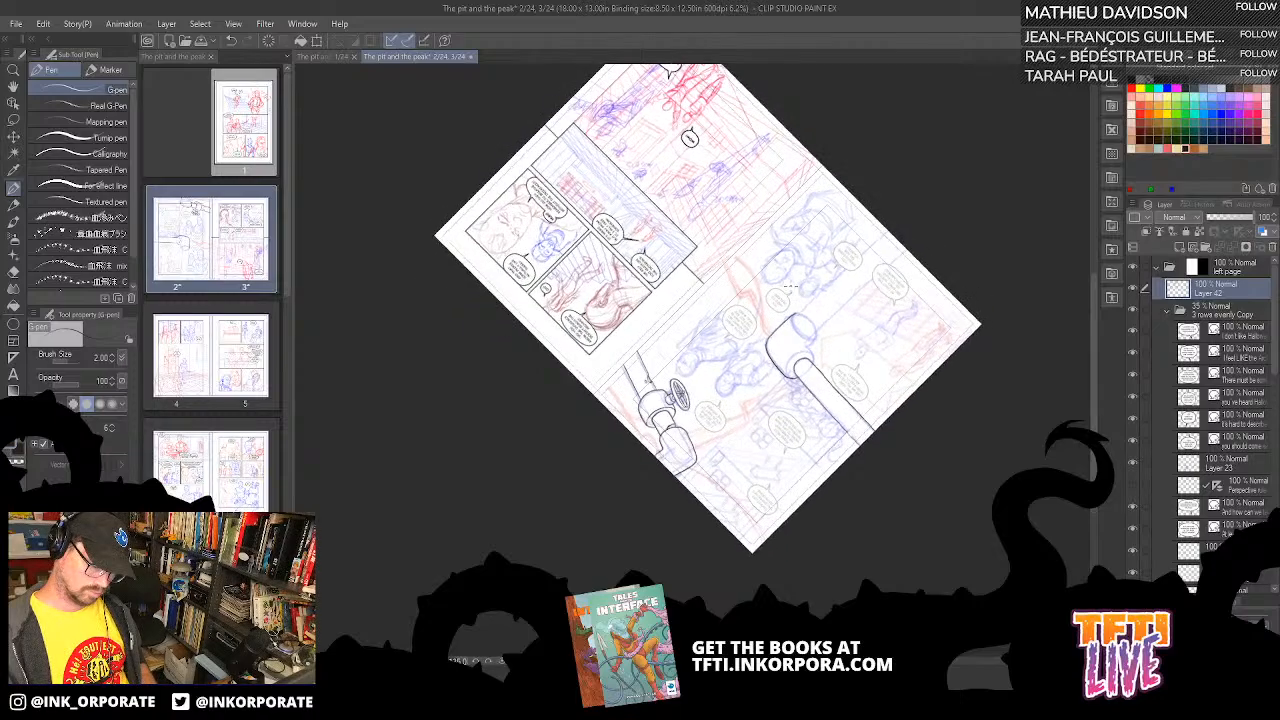
scroll(790, 287, "up", 2)
key("asciicircum")
key("asciicircum")
key("asciicircum")
key("asciicircum")
key("asciicircum")
key("asciicircum")
key("asciicircum")
key("asciicircum")
key("asciicircum")
key("asciicircum")
key("asciicircum")
key("asciicircum")
key("asciicircum")
key("asciicircum")
key("asciicircum")
key("asciicircum")
key("asciicircum")
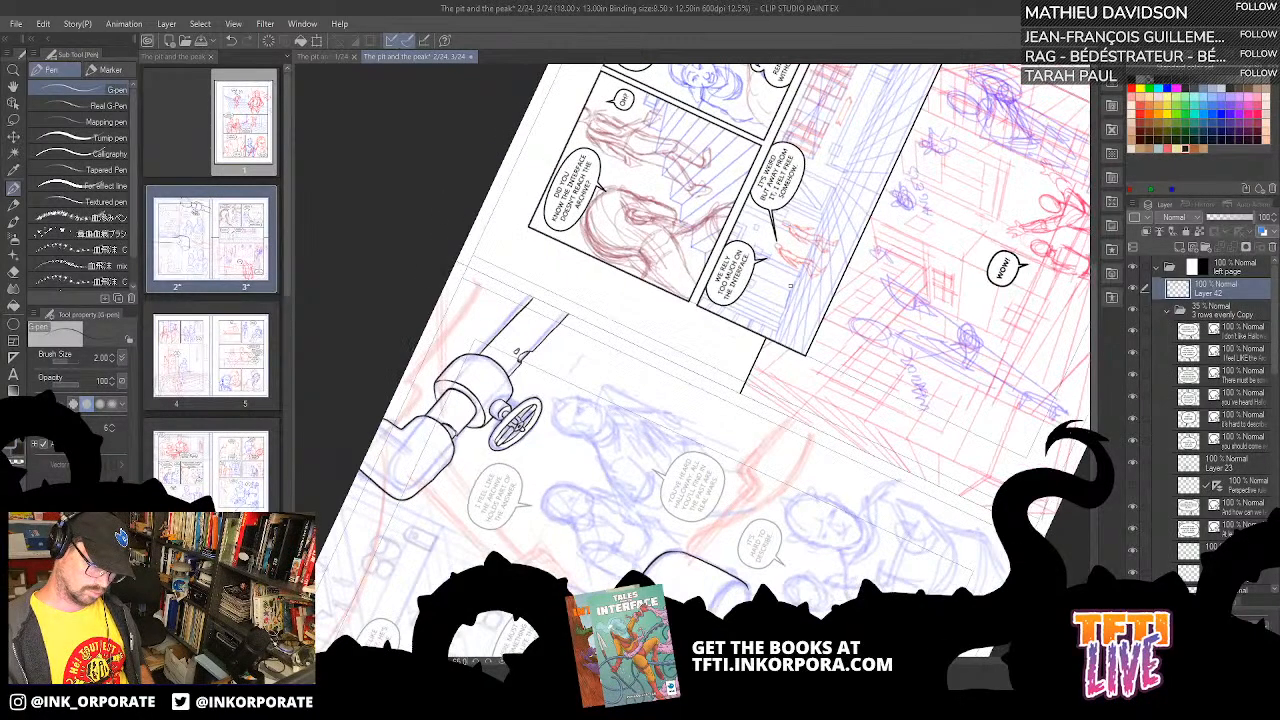
key("asciicircum")
key("asciicircum")
key("asciicircum")
key("asciicircum")
key("asciicircum")
key("asciicircum")
key("asciicircum")
key("asciicircum")
key("asciicircum")
key("asciicircum")
key("asciicircum")
key("asciicircum")
key("asciicircum")
key("asciicircum")
key("asciicircum")
key("asciicircum")
key("asciicircum")
key("asciicircum")
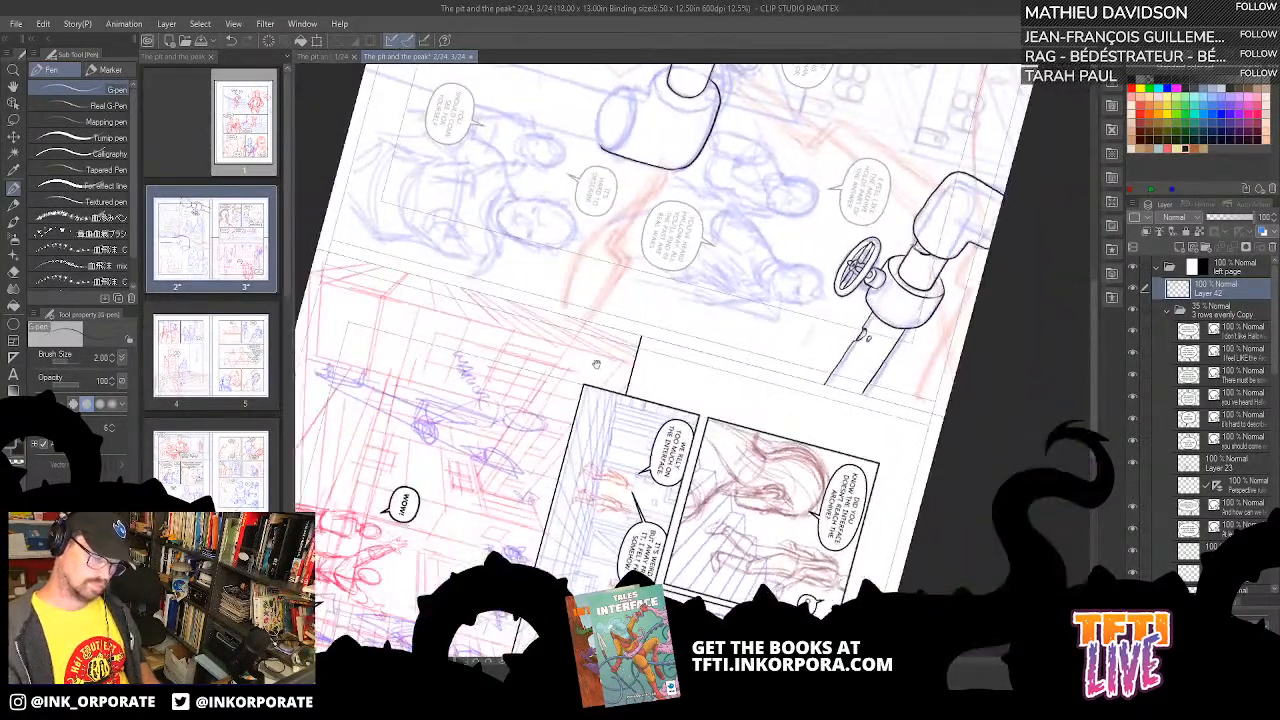
left_click_drag(600, 366, 726, 577)
left_click_drag(787, 253, 793, 268)
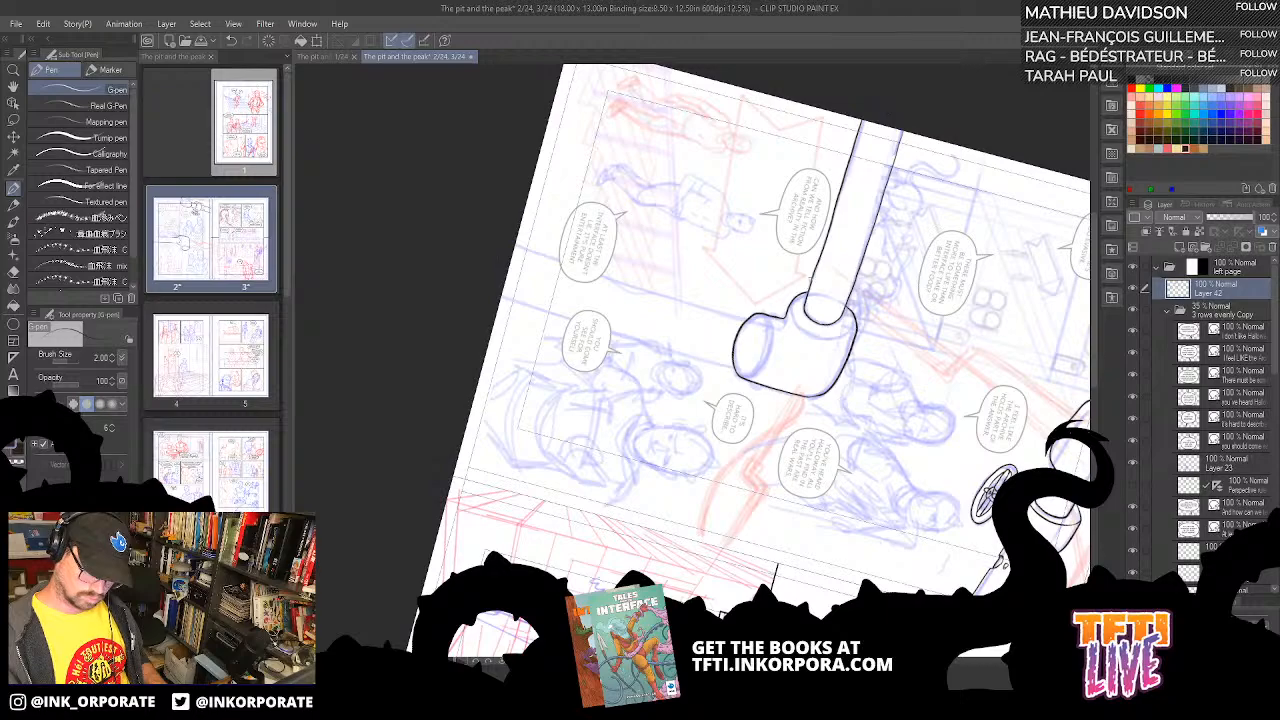
- Redo the short curved outline between the central joint's inner notch and the pipe until it meets the pipe's edge cleanly
scroll(812, 285, "up", 2)
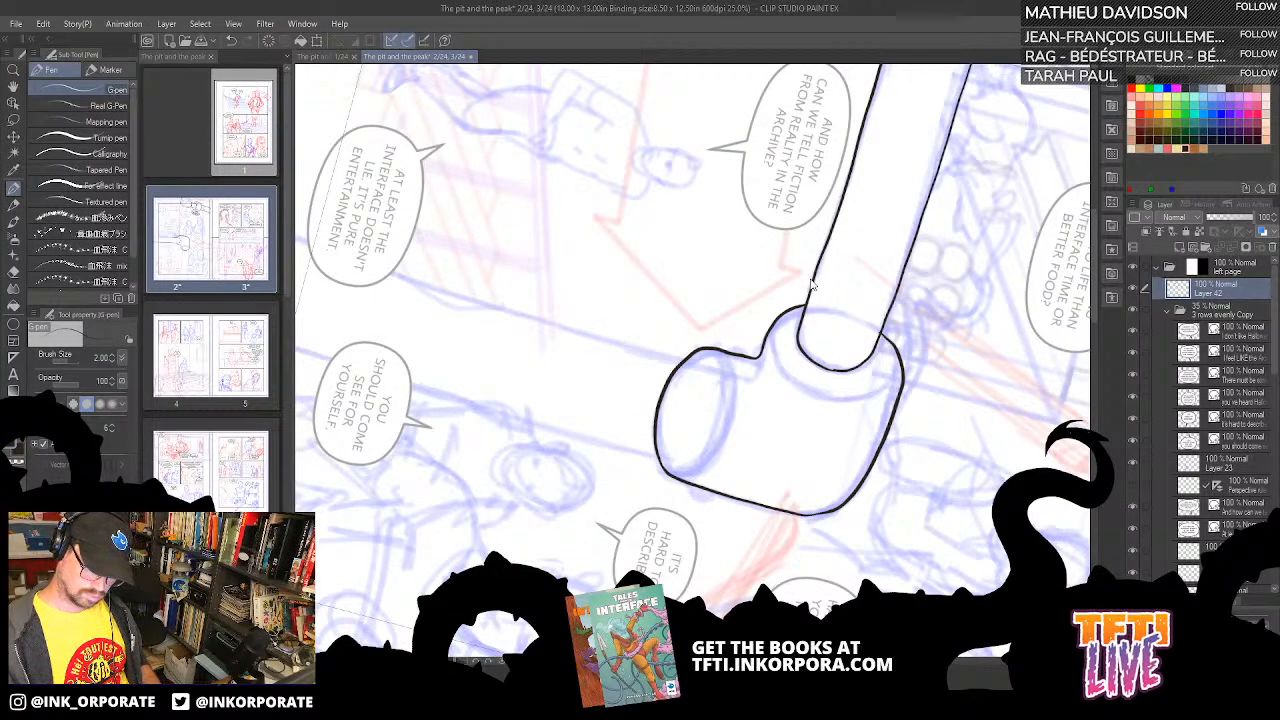
scroll(812, 285, "up", 1)
key("asciicircum")
key("asciicircum")
key("asciicircum")
key("asciicircum")
key("asciicircum")
key("asciicircum")
key("asciicircum")
key("asciicircum")
key("asciicircum")
key("asciicircum")
key("asciicircum")
key("asciicircum")
key("asciicircum")
key("asciicircum")
key("asciicircum")
key("asciicircum")
key("asciicircum")
key("asciicircum")
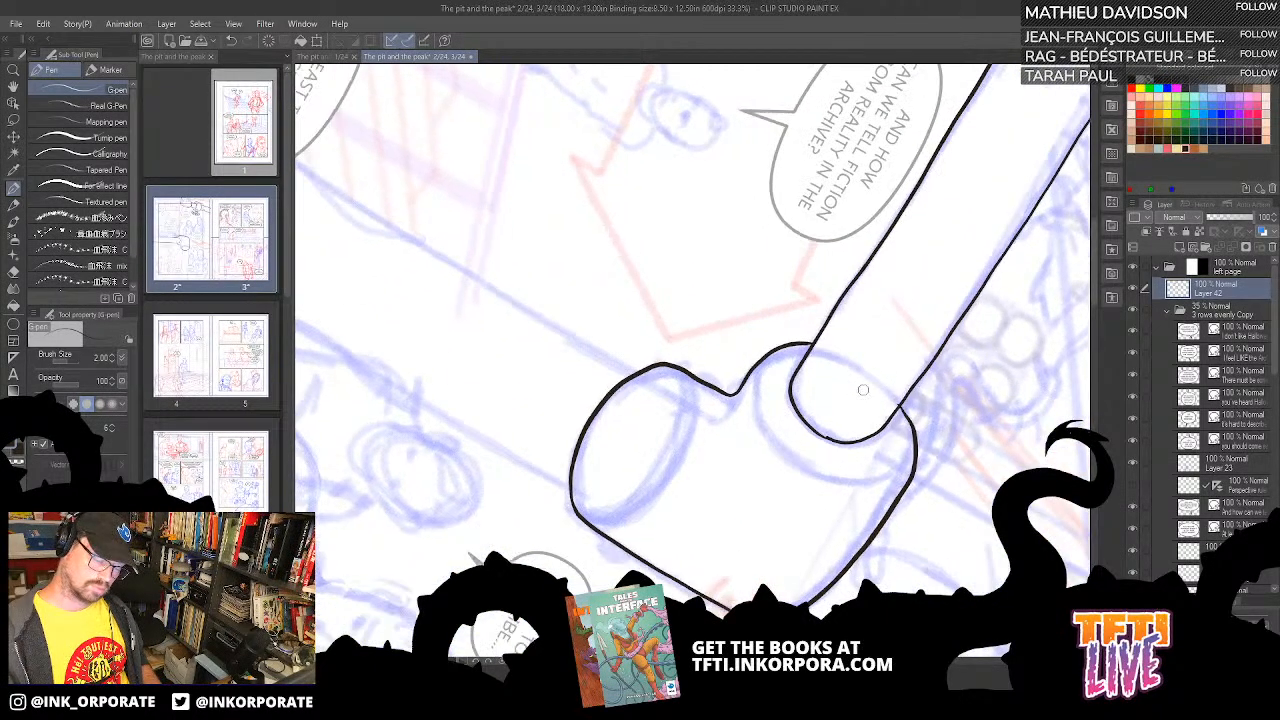
key("asciicircum")
key("asciicircum")
key("asciicircum")
key("asciicircum")
key("asciicircum")
key("asciicircum")
key("asciicircum")
key("asciicircum")
key("asciicircum")
key("asciicircum")
mouse_move(703, 373)
left_mouse_down()
mouse_move(771, 320)
mouse_move(708, 410)
left_mouse_up()
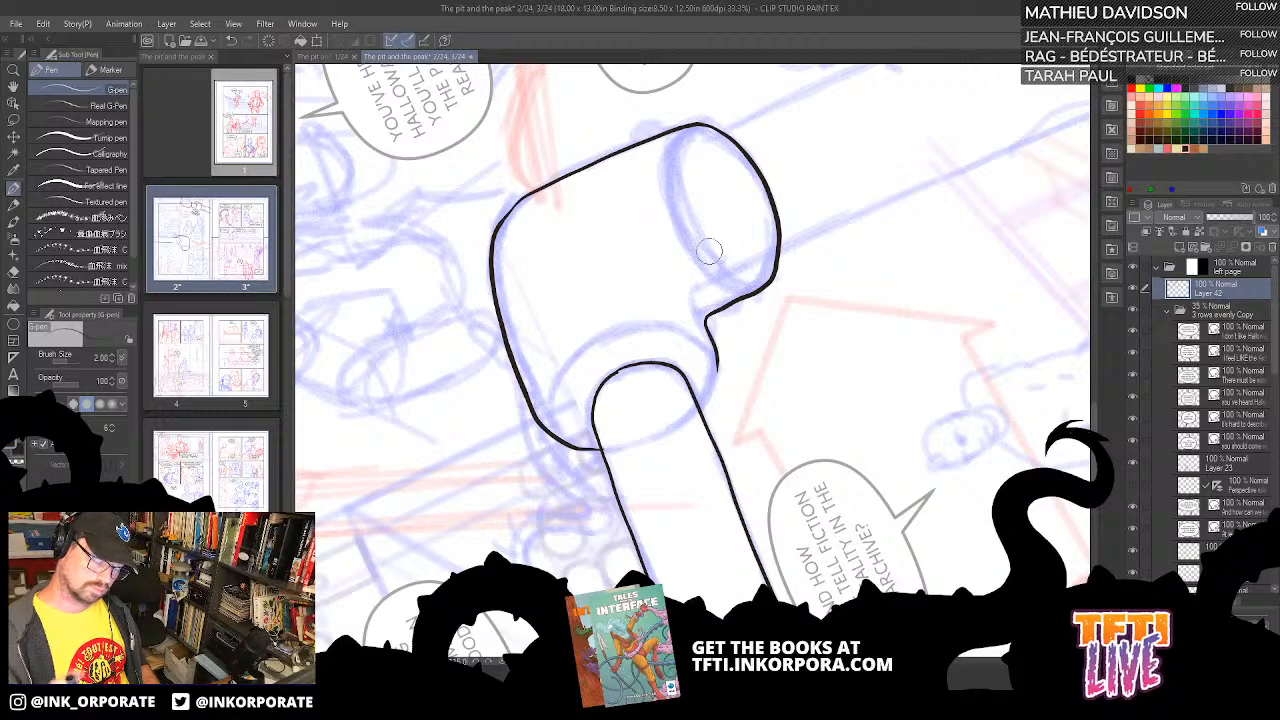
left_click_drag(699, 408, 720, 333)
key("ctrl+z")
left_click_drag(699, 405, 717, 356)
key("ctrl+z")
left_click_drag(700, 412, 717, 335)
- Ink the curved inner rim of the central joint's collar around the pipe, redrawing it until it joins the outline at both ends
key("asciicircum")
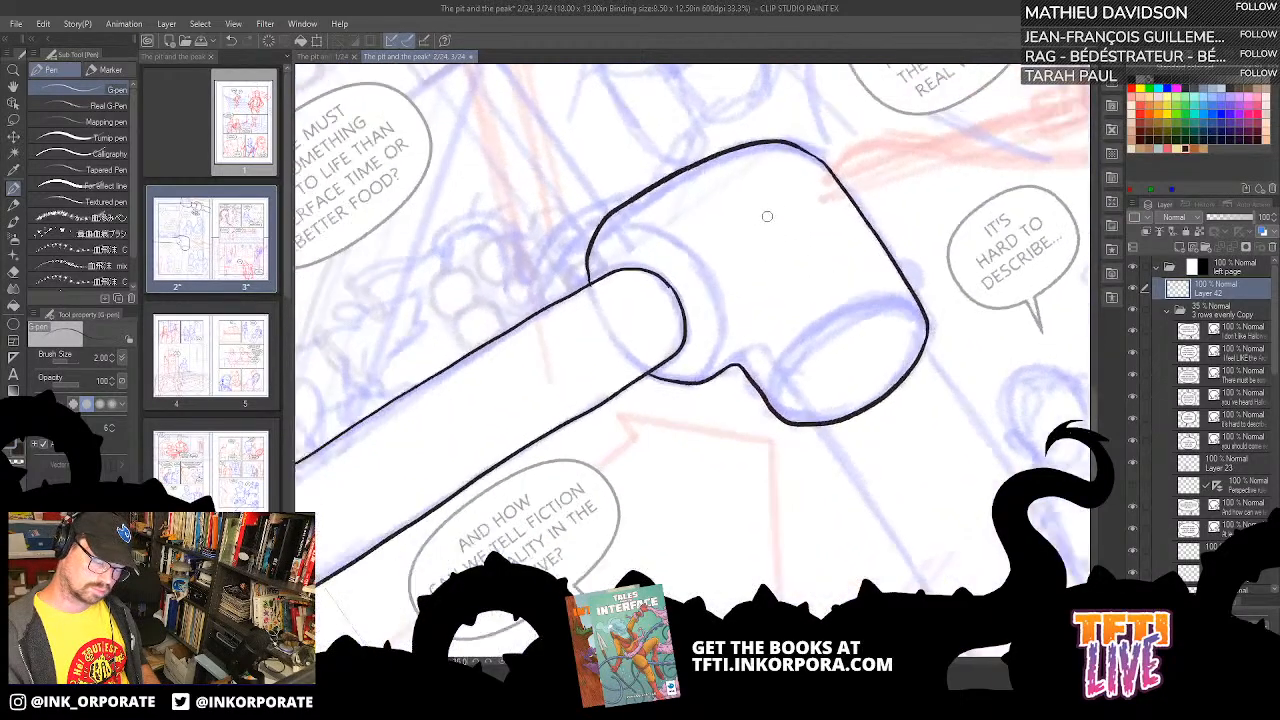
key("asciicircum")
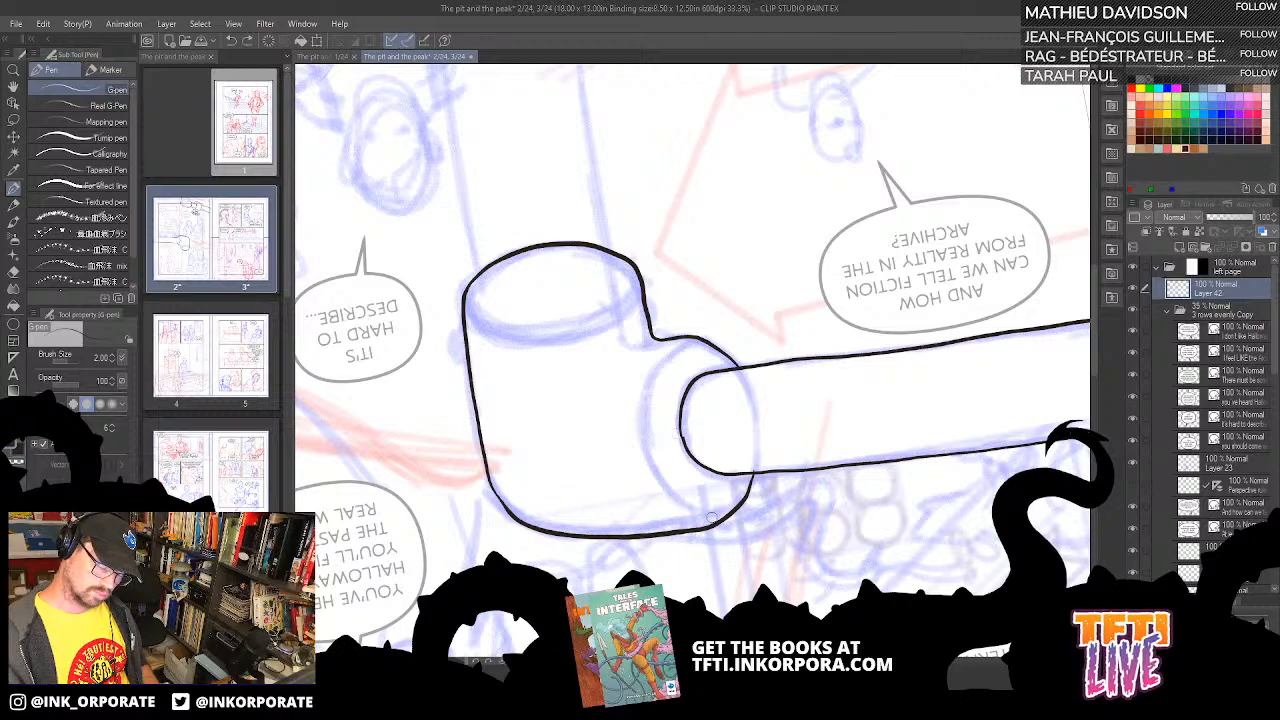
mouse_move(727, 512)
left_mouse_down()
mouse_move(706, 528)
mouse_move(672, 512)
mouse_move(648, 480)
mouse_move(641, 425)
mouse_move(662, 366)
mouse_move(689, 340)
mouse_move(714, 342)
left_mouse_up()
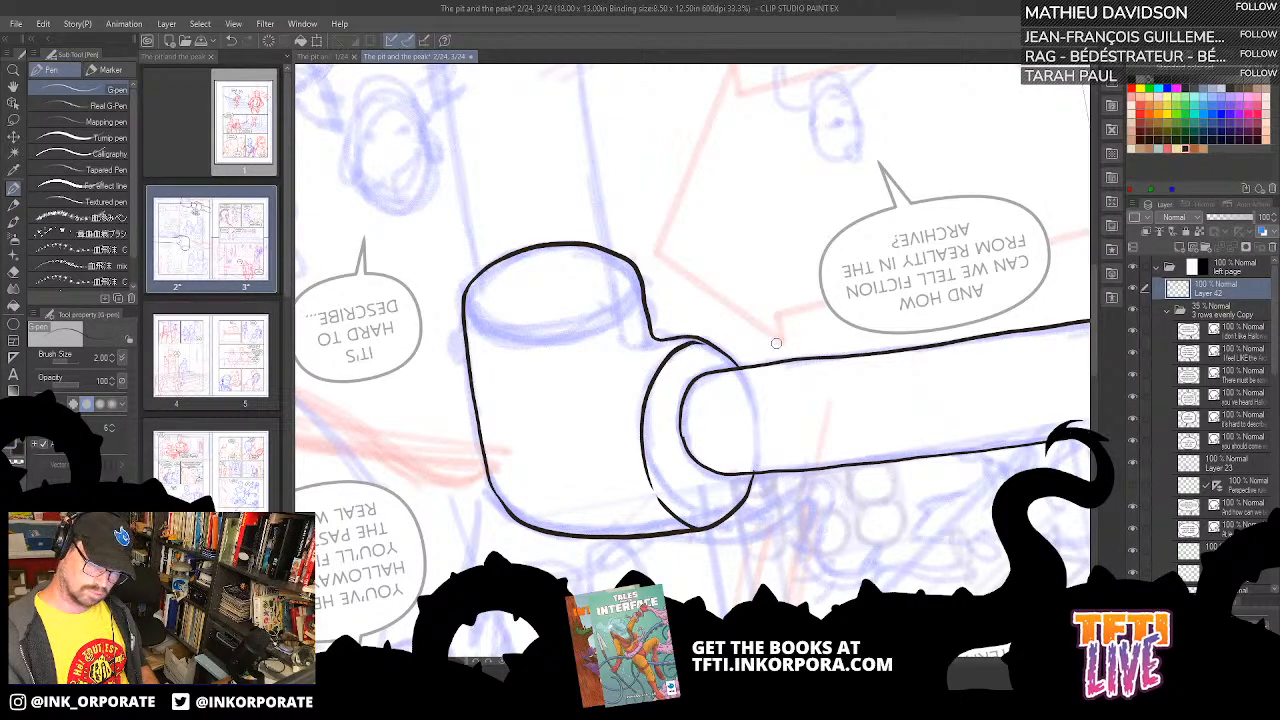
key("ctrl+z")
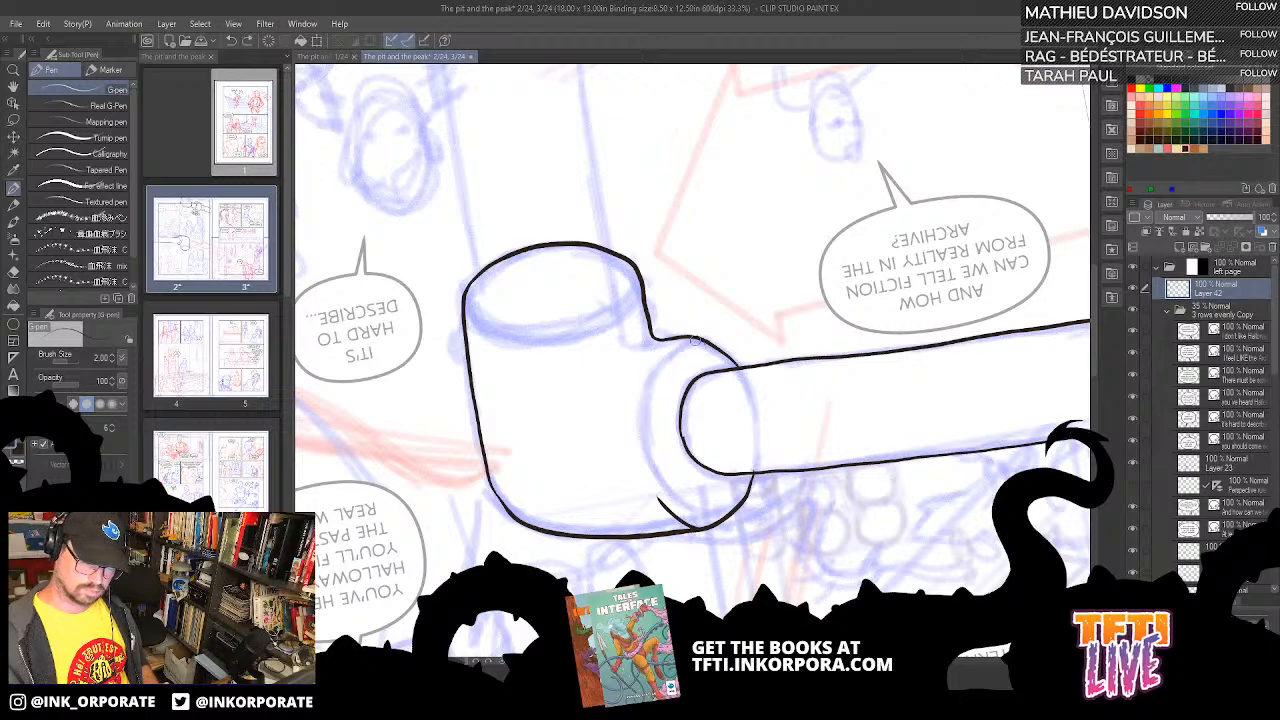
mouse_move(697, 340)
left_mouse_down()
mouse_move(649, 362)
mouse_move(636, 396)
mouse_move(639, 466)
mouse_move(682, 510)
left_mouse_up()
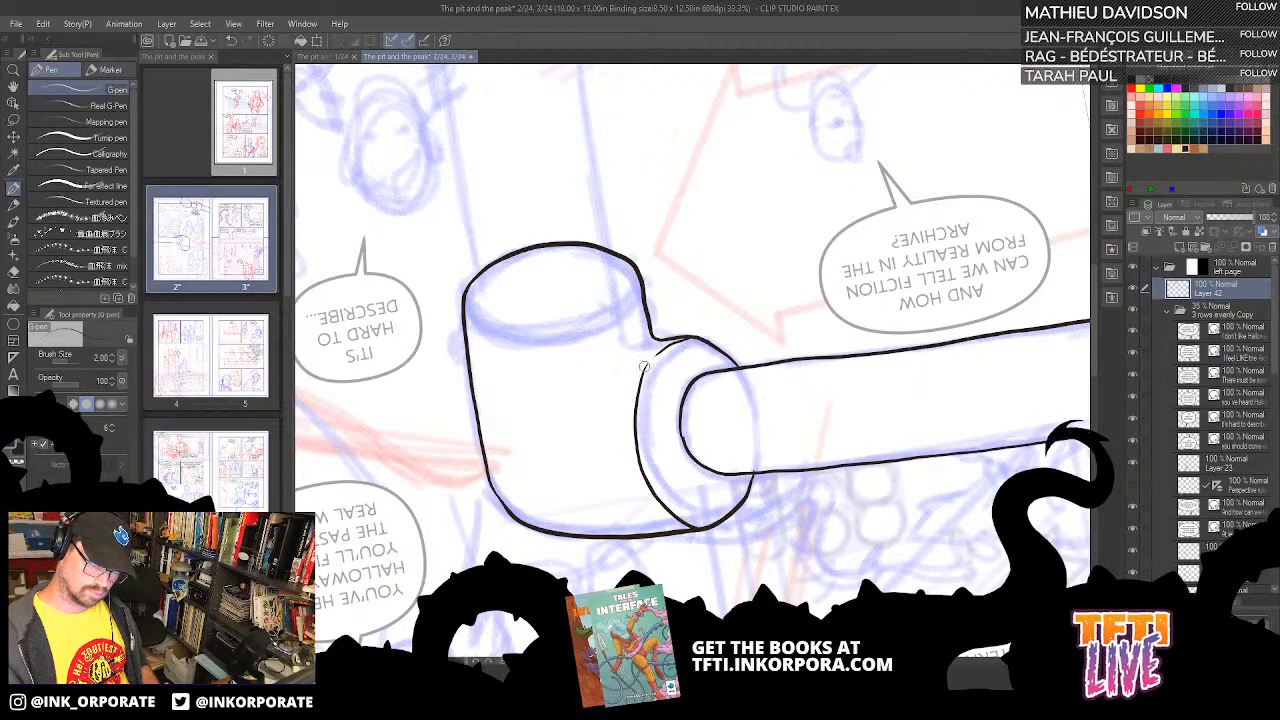
key("ctrl+z")
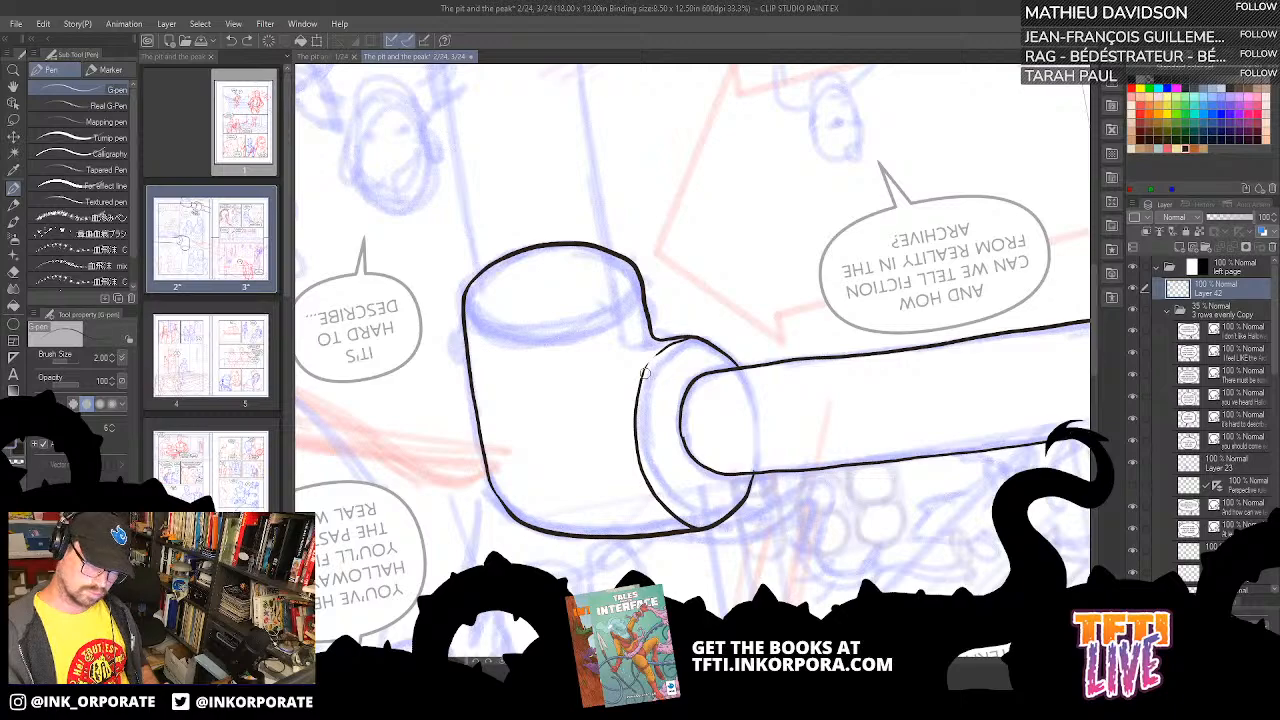
left_click_drag(645, 372, 662, 347)
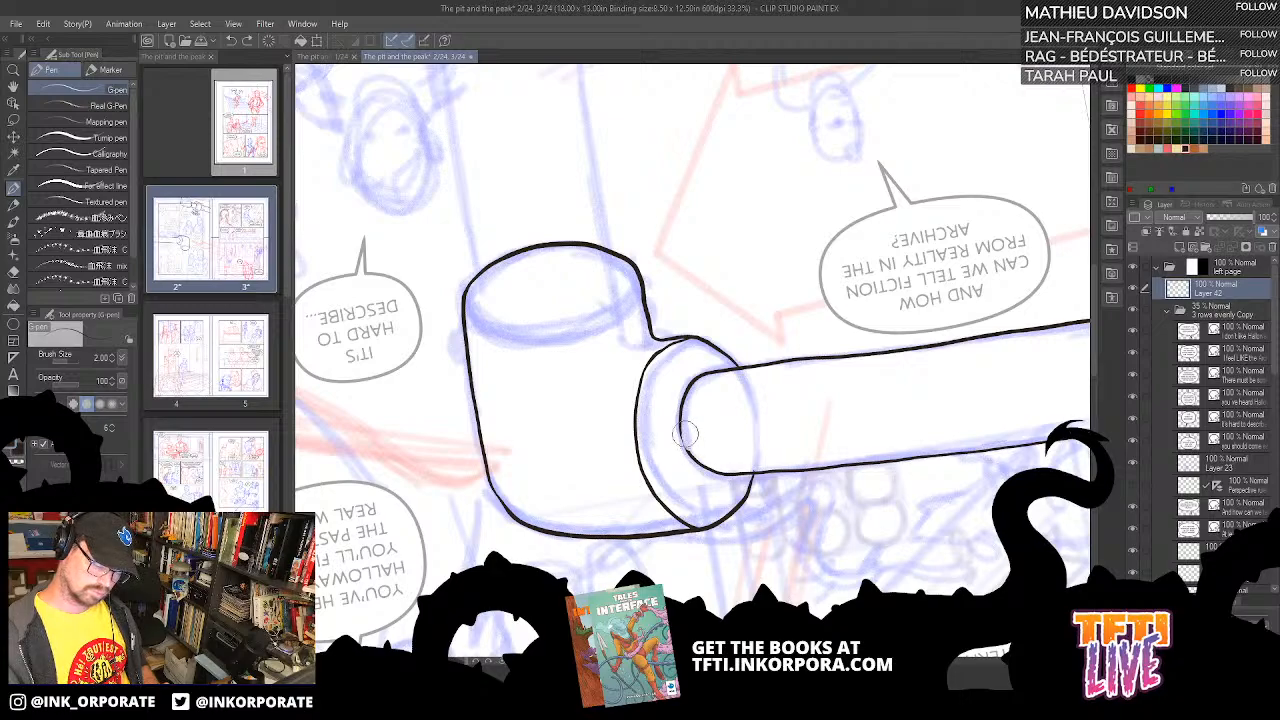
left_click_drag(686, 443, 691, 455)
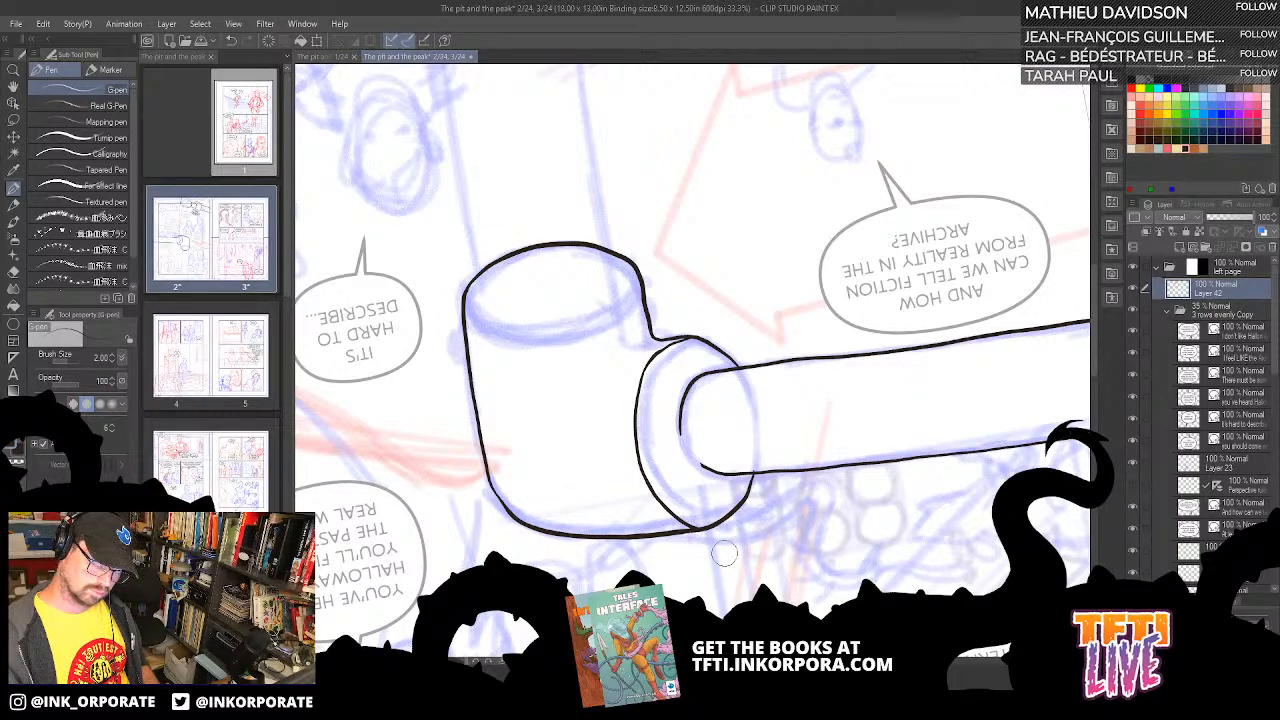
mouse_move(680, 420)
left_mouse_down()
mouse_move(695, 462)
mouse_move(680, 406)
left_mouse_up()
key("ctrl+z")
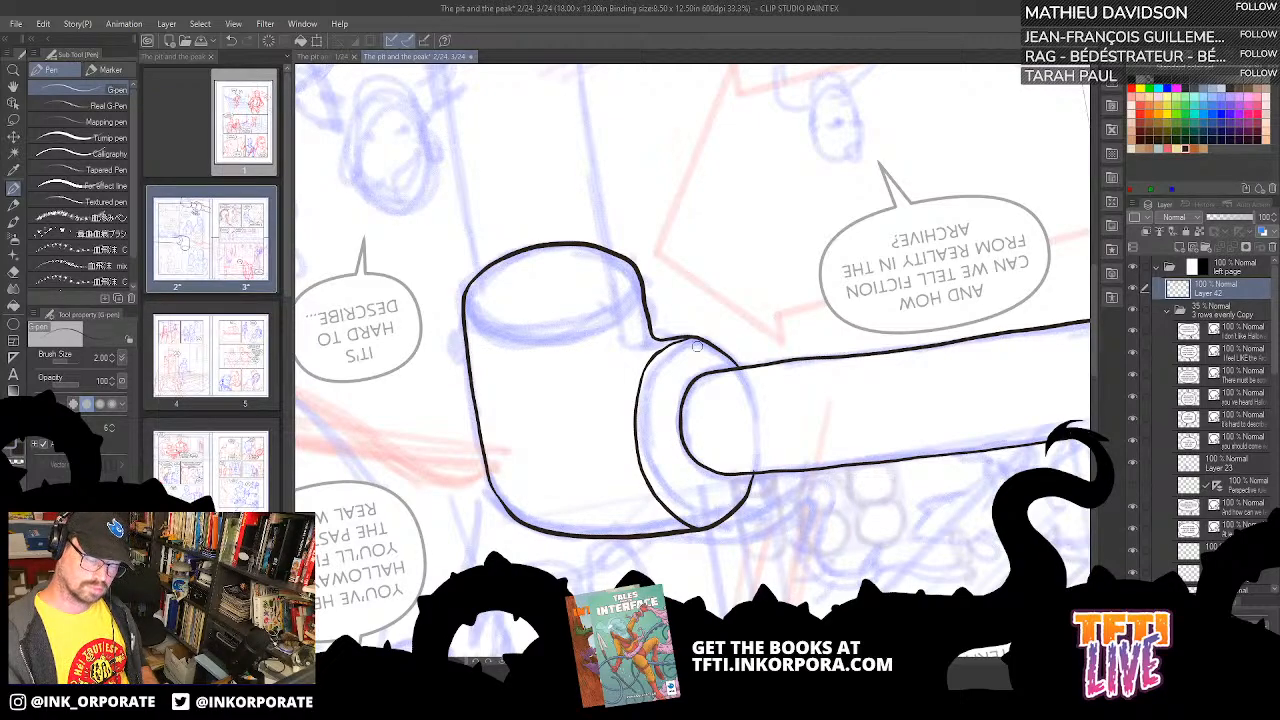
- Examine the inked central elbow joint and its collar from several angles
key("^")
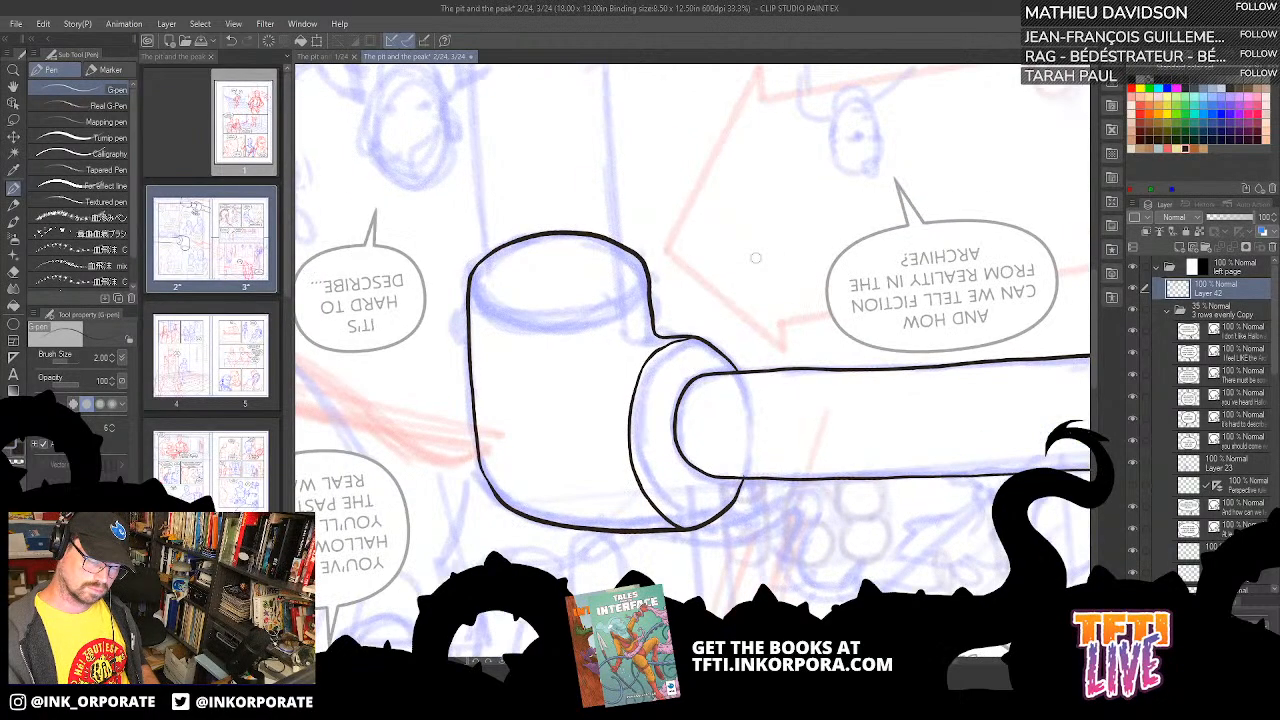
key("^")
key("^")
key("^")
key("^")
key("^")
key("^")
key("^")
key("^")
key("^")
key("^")
key("^")
key("^")
key("^")
key("^")
key("^")
key("^")
key("^")
key("^")
key("^")
key("^")
left_click_drag(708, 327, 714, 352)
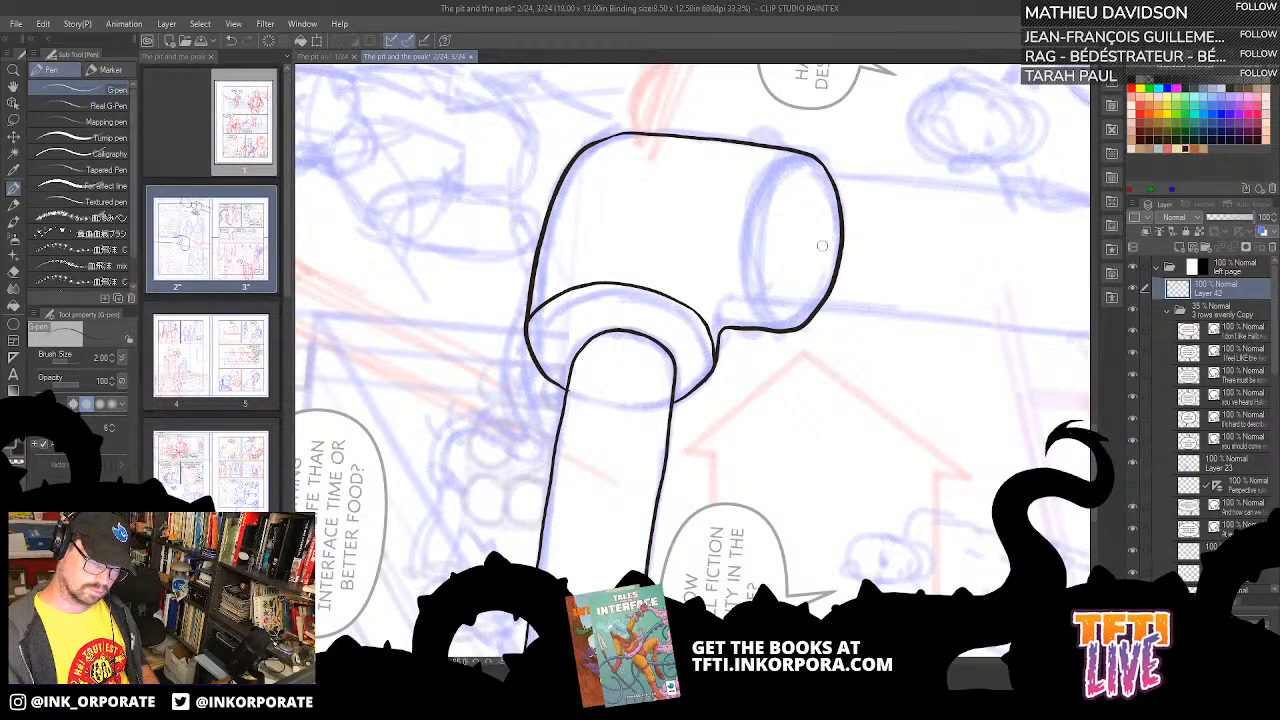
key("^")
key("^")
key("^")
key("^")
key("^")
key("^")
key("^")
key("^")
key("^")
key("^")
key("^")
key("^")
key("^")
key("^")
key("^")
key("^")
key("^")
key("^")
key("^")
key("^")
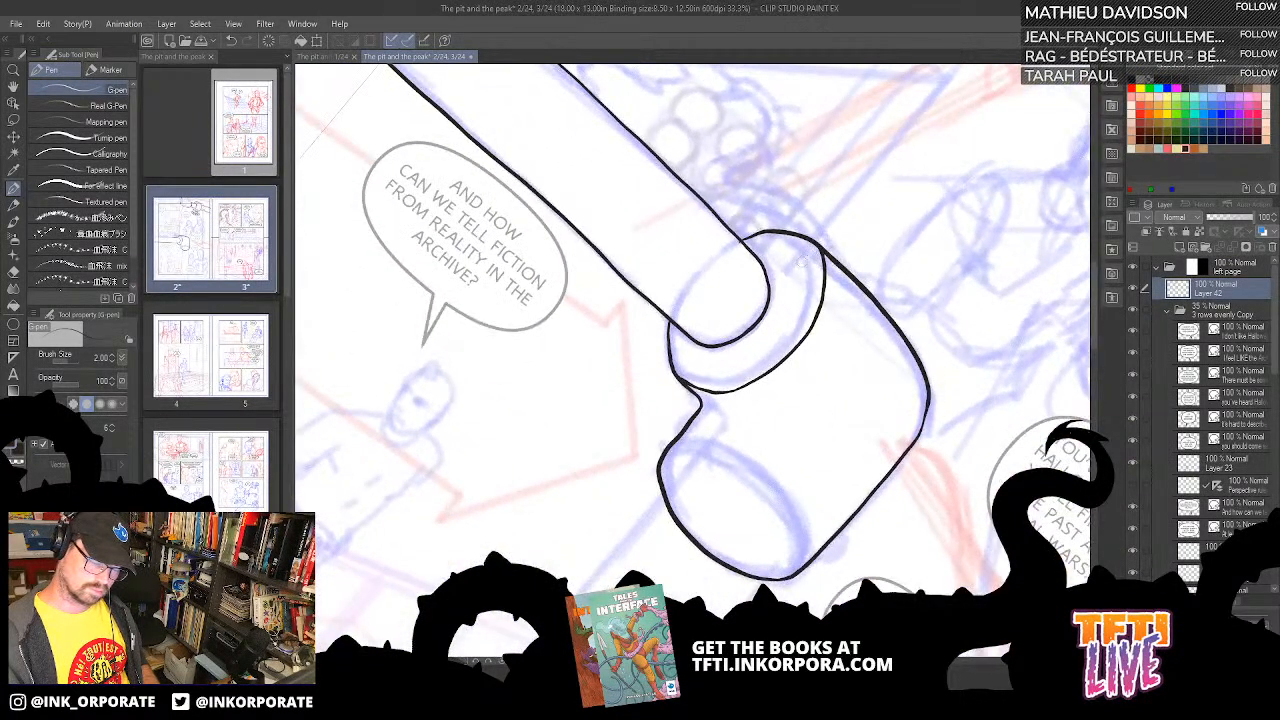
left_click_drag(767, 398, 764, 355)
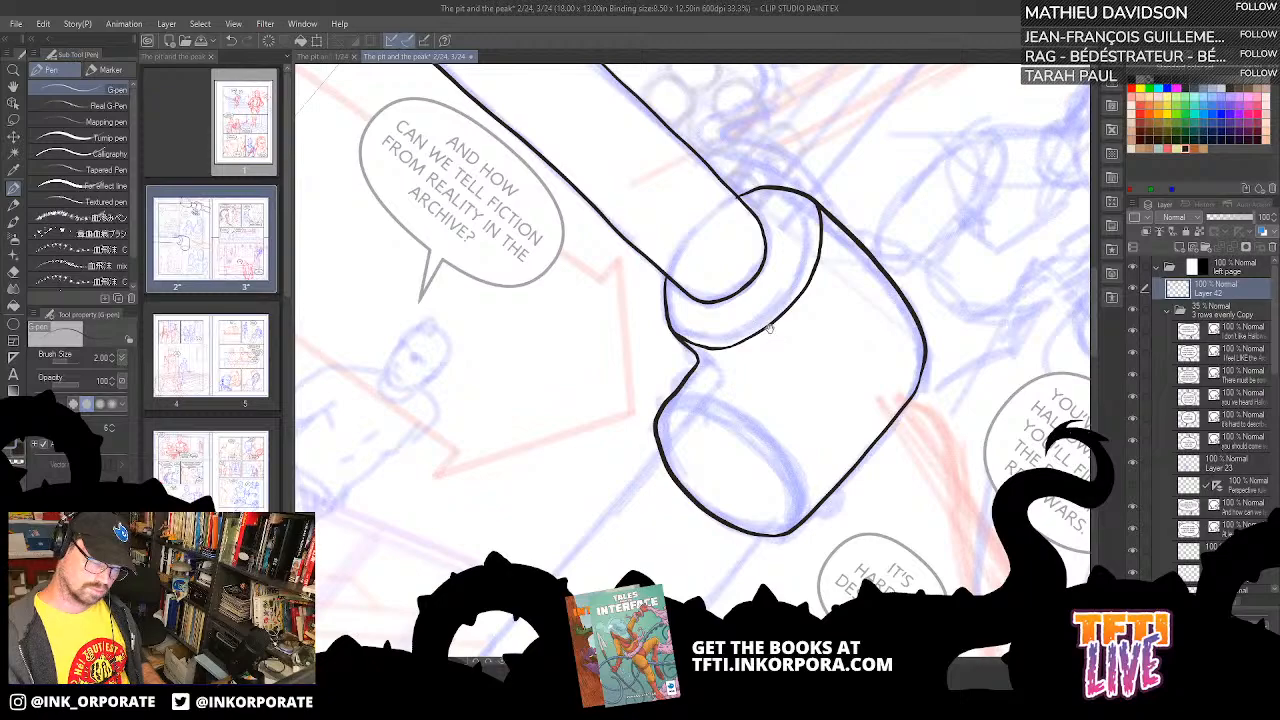
- Close the gap in the upper elbow's outline with a small chipped notch and ink a tiny pit beside it
scroll(769, 328, "down", 4)
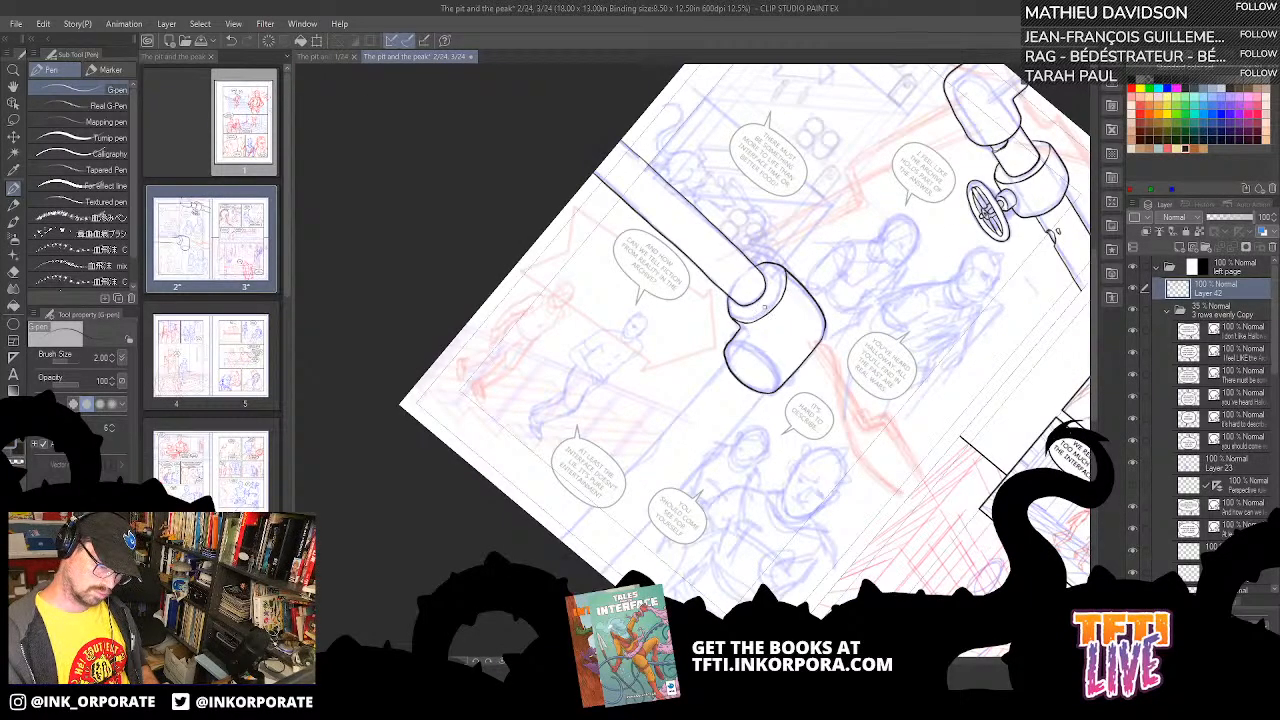
mouse_move(737, 402)
left_mouse_down()
mouse_move(666, 457)
mouse_move(586, 459)
left_mouse_up()
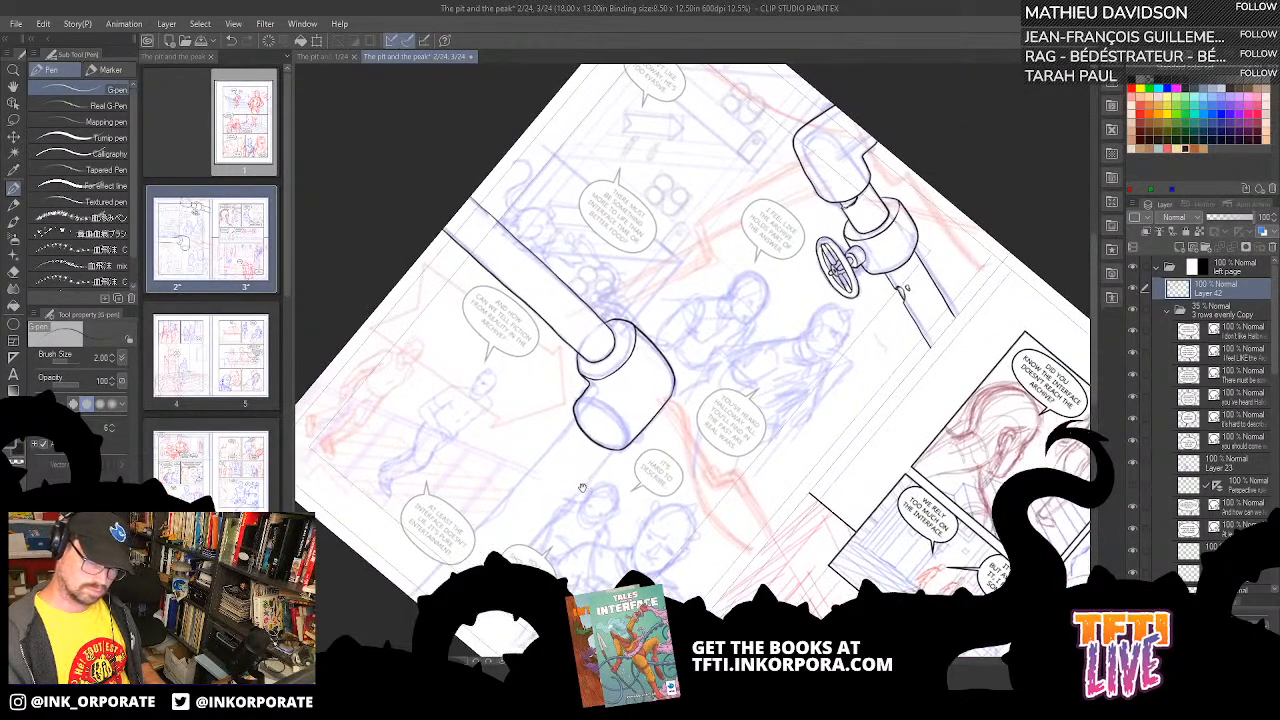
left_click_drag(579, 503, 532, 531)
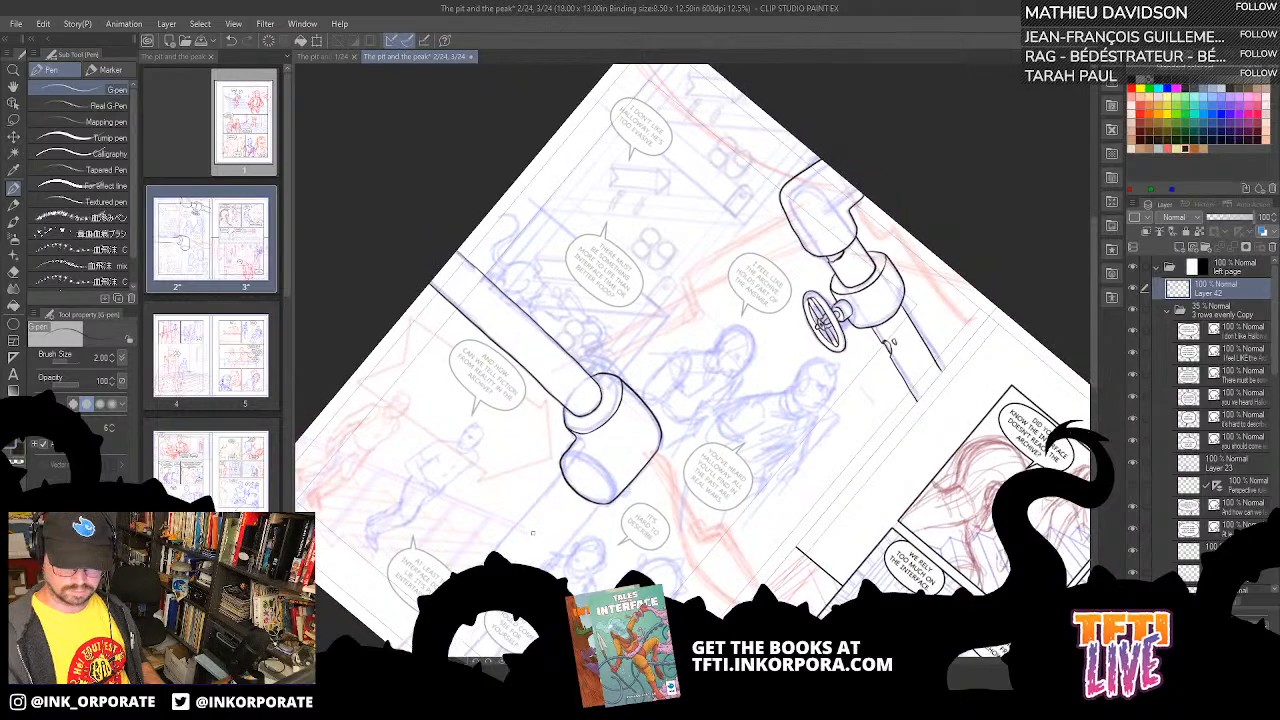
mouse_move(858, 214)
left_mouse_down()
mouse_move(870, 242)
mouse_move(802, 253)
left_mouse_up()
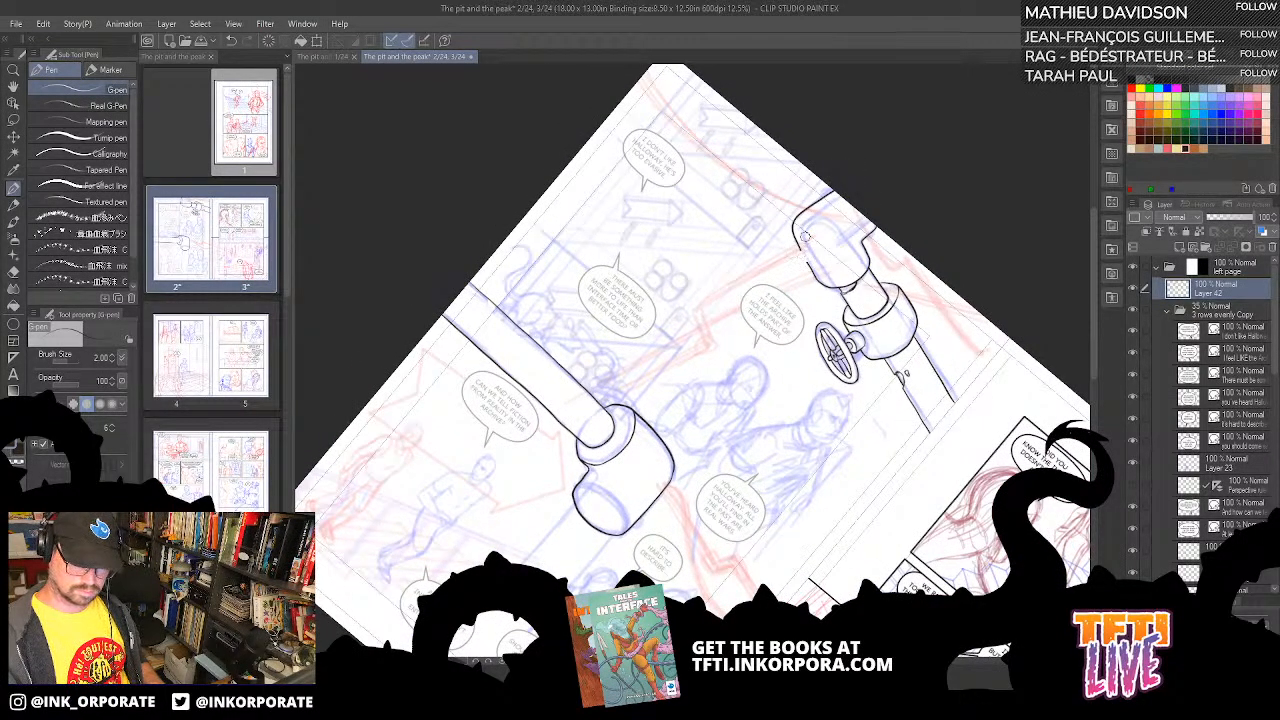
scroll(806, 240, "down", 2)
scroll(806, 240, "up", 2)
scroll(806, 240, "up", 3)
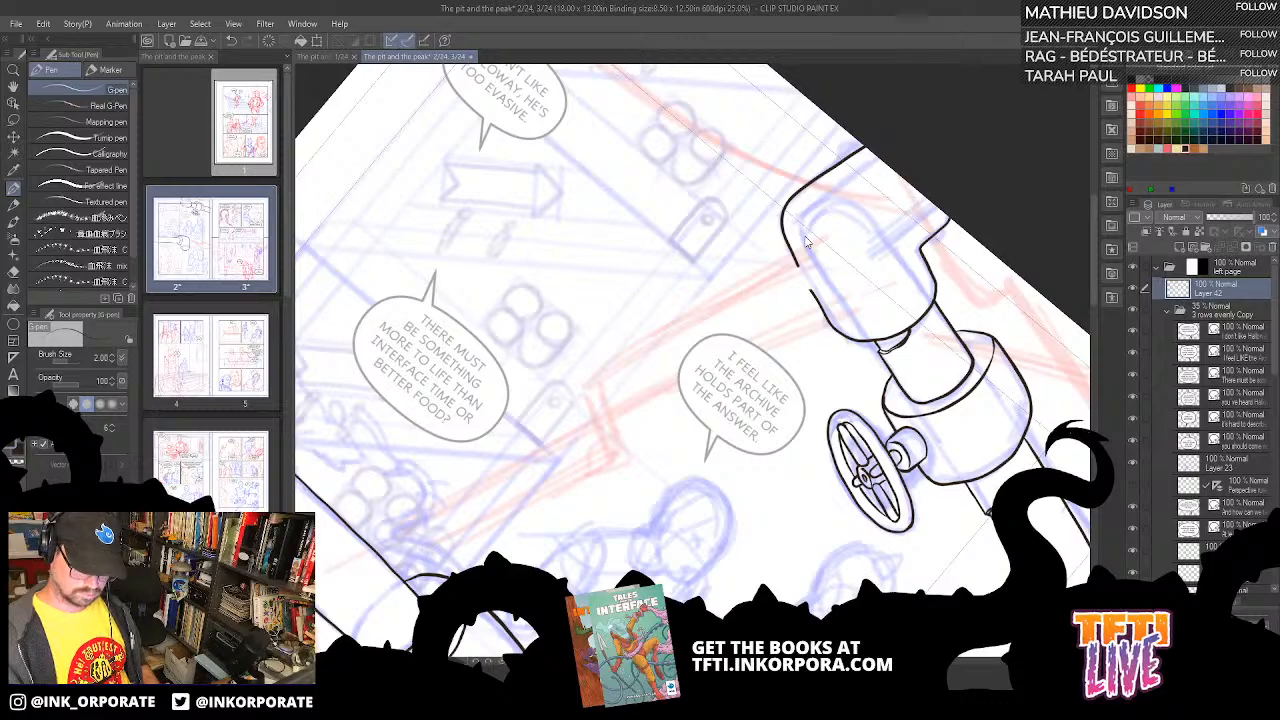
scroll(806, 240, "up", 1)
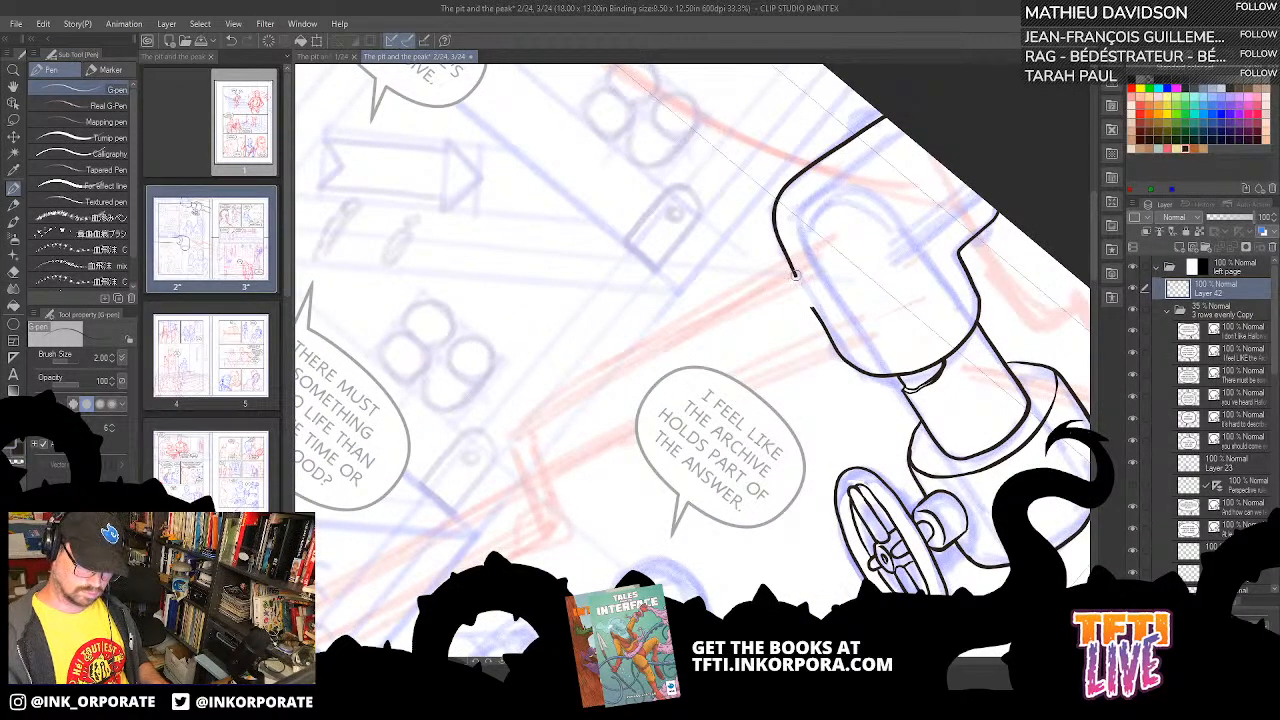
left_click_drag(806, 278, 814, 303)
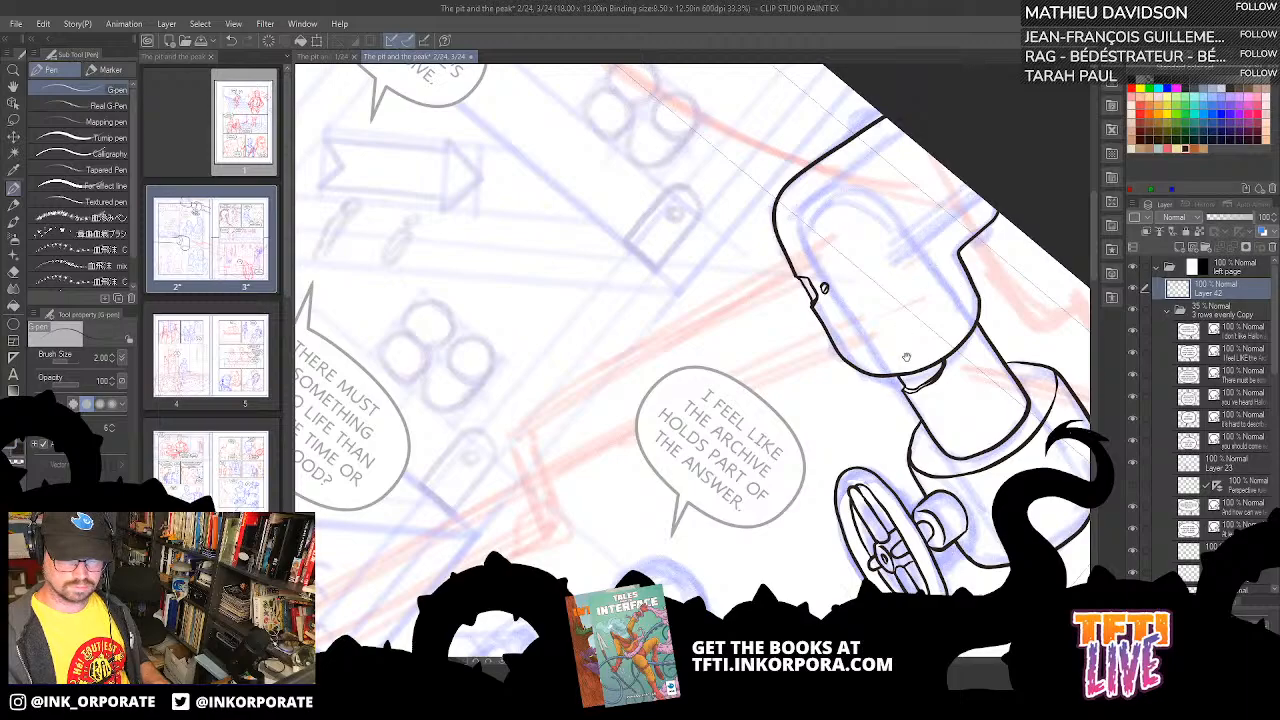
- Erase and redraw the central pipe's edge where it runs into the joint's collar
left_click_drag(907, 357, 886, 262)
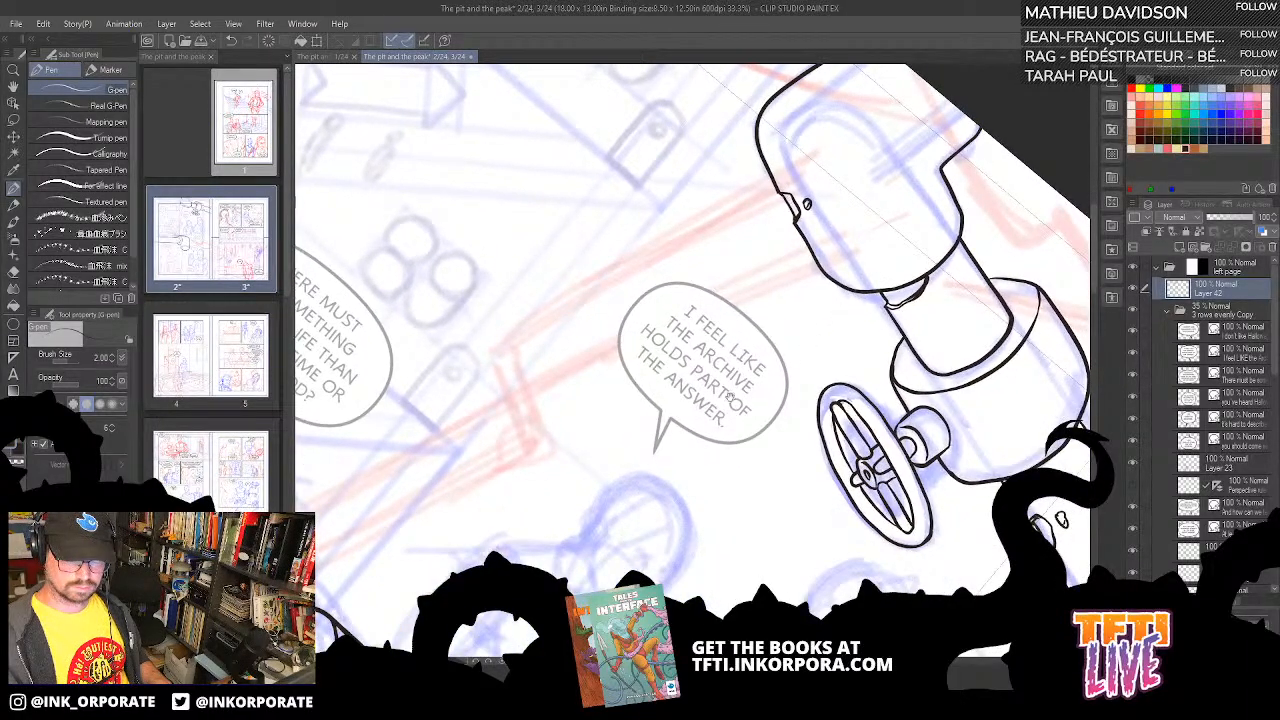
left_click_drag(610, 518, 881, 258)
left_click_drag(702, 410, 736, 396)
key("asciicircum")
key("asciicircum")
key("asciicircum")
key("asciicircum")
key("asciicircum")
key("asciicircum")
key("asciicircum")
key("asciicircum")
key("asciicircum")
key("asciicircum")
key("asciicircum")
key("asciicircum")
key("asciicircum")
key("asciicircum")
key("asciicircum")
key("asciicircum")
key("asciicircum")
key("asciicircum")
key("asciicircum")
key("asciicircum")
key("asciicircum")
key("asciicircum")
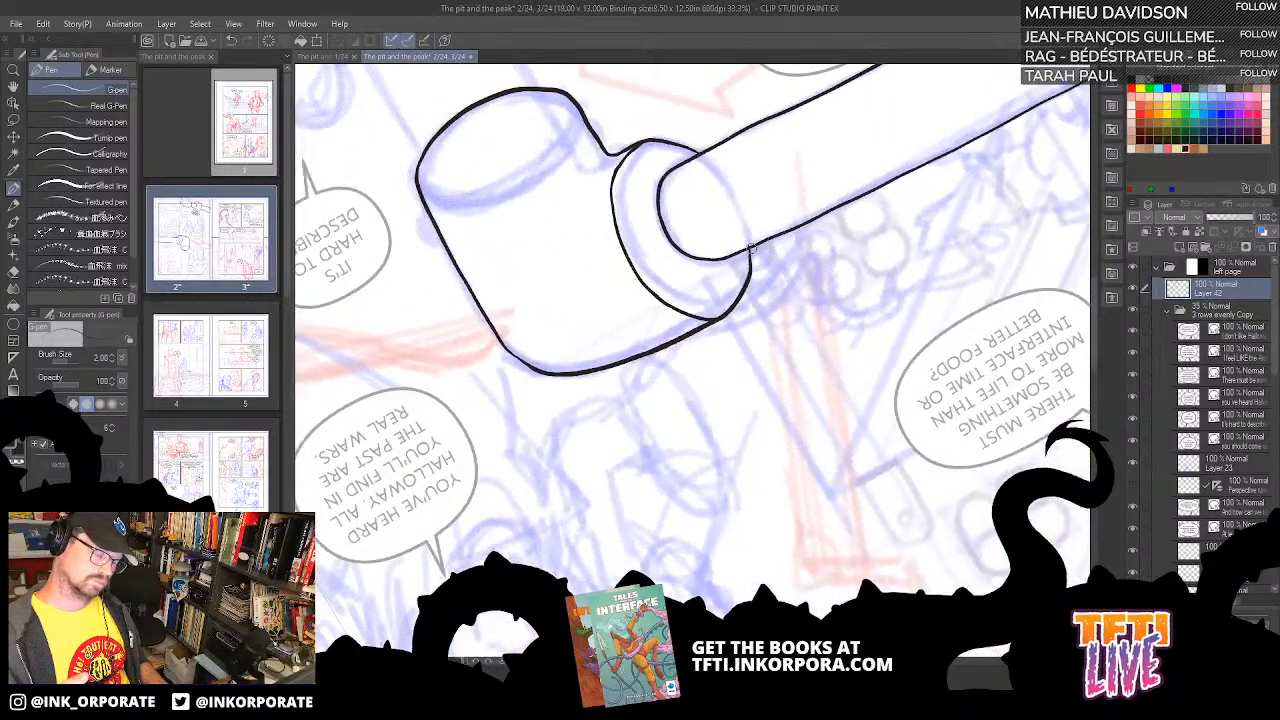
key("asciicircum")
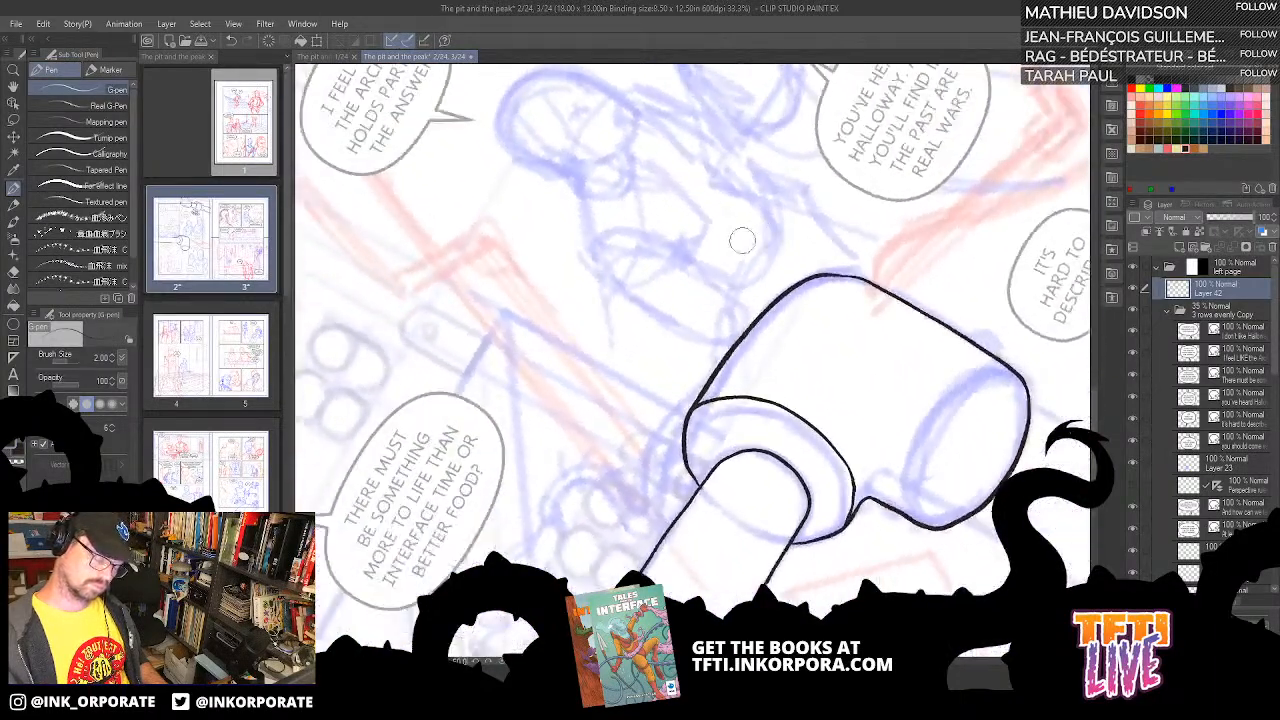
left_click_drag(785, 303, 853, 198)
left_click_drag(746, 372, 795, 313)
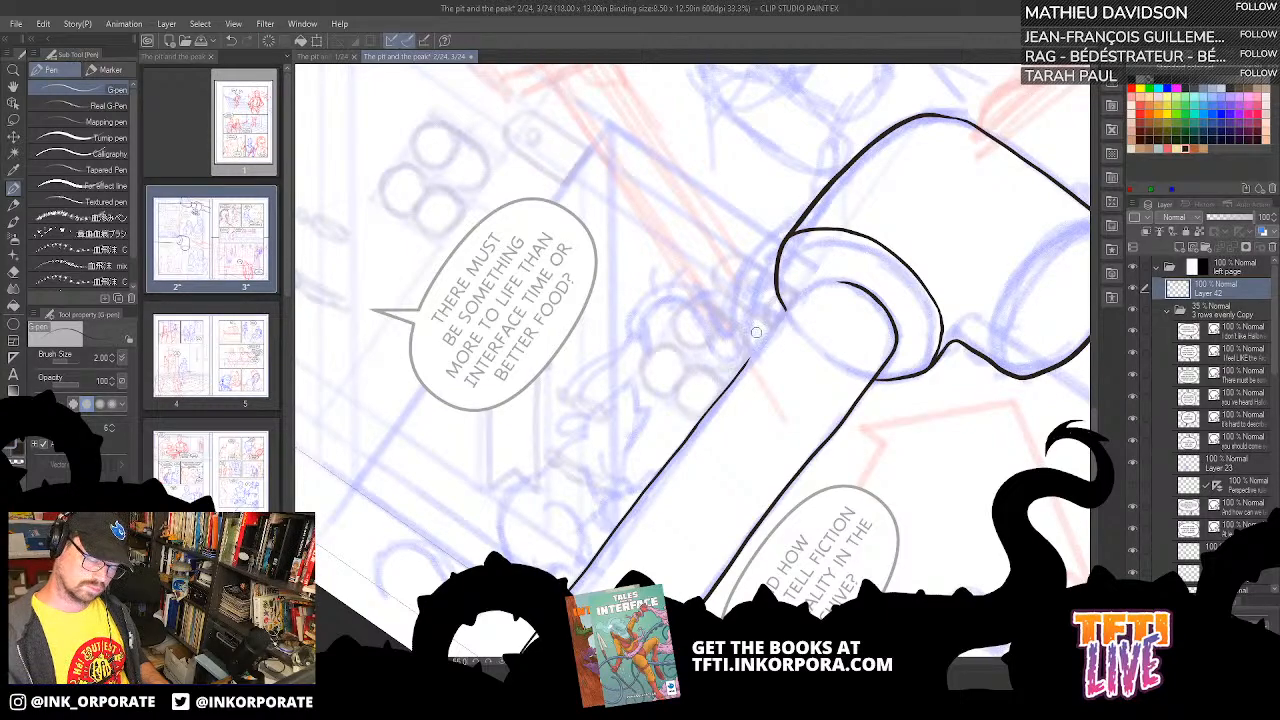
mouse_move(748, 360)
left_mouse_down()
mouse_move(828, 279)
mouse_move(861, 285)
mouse_move(885, 314)
mouse_move(939, 318)
mouse_move(921, 246)
mouse_move(878, 301)
mouse_move(780, 360)
left_mouse_up()
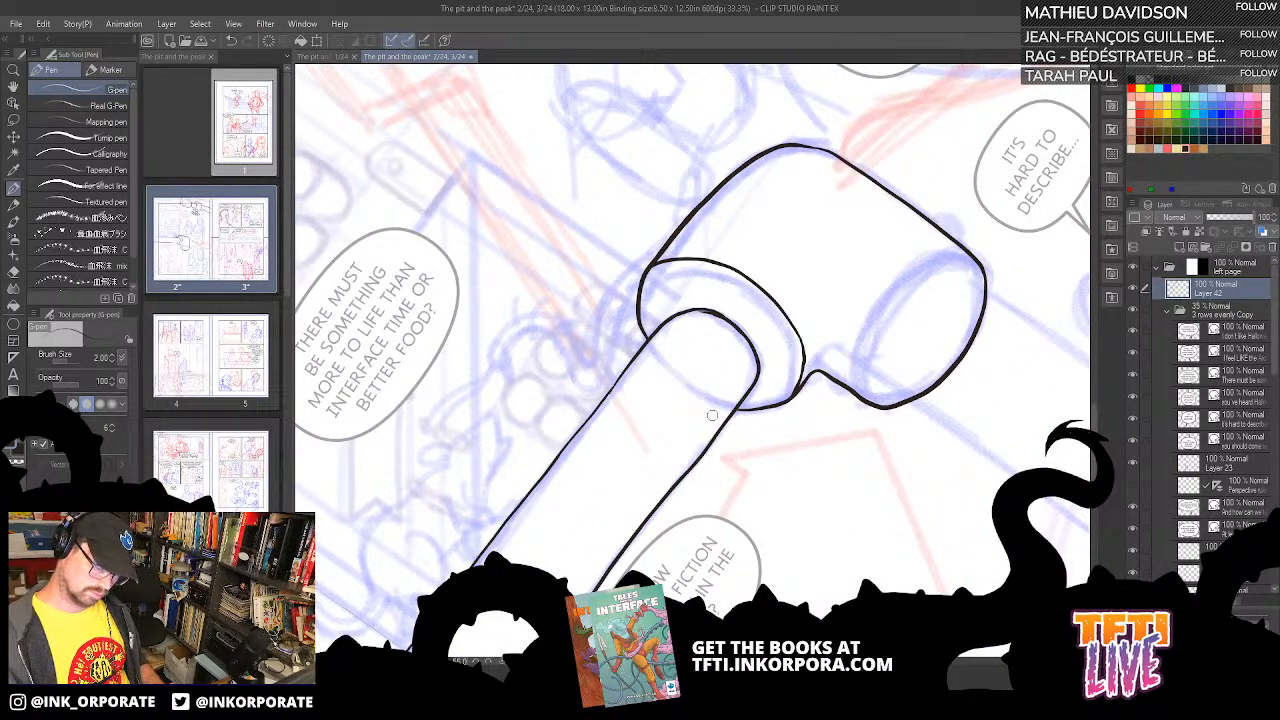
- Ink the left edge of the vertical pipe from the page's bottom edge to the central joint's open end, redoing the first stroke
scroll(705, 432, "down", 3)
key("asciicircum")
key("asciicircum")
key("asciicircum")
key("asciicircum")
key("asciicircum")
key("asciicircum")
key("asciicircum")
key("asciicircum")
key("asciicircum")
key("asciicircum")
key("asciicircum")
key("asciicircum")
key("asciicircum")
key("asciicircum")
key("asciicircum")
key("asciicircum")
key("asciicircum")
key("asciicircum")
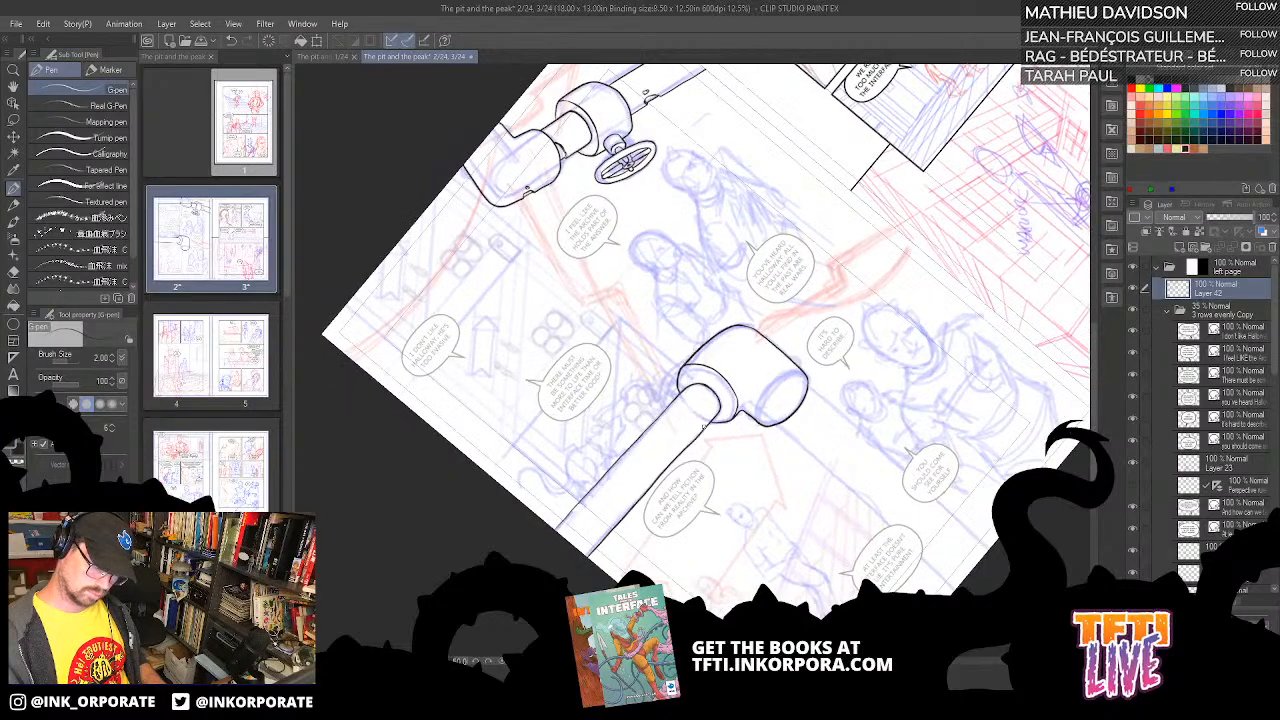
left_click_drag(680, 421, 765, 321)
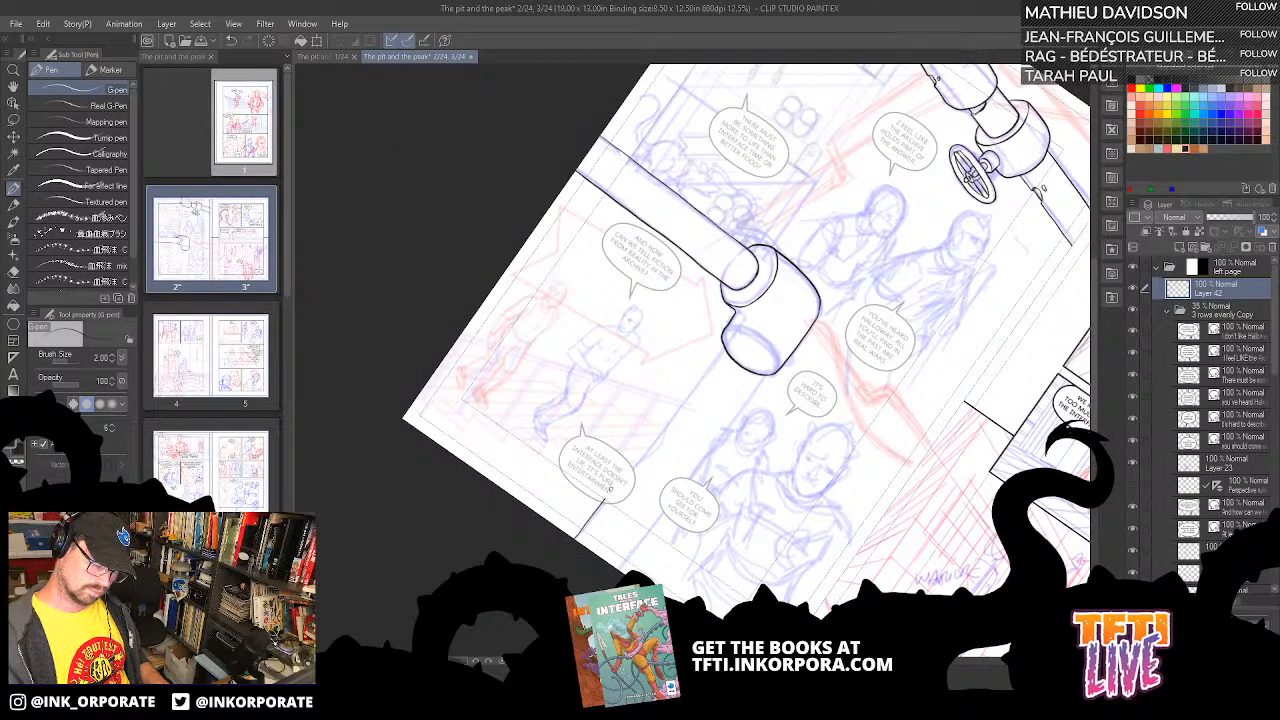
left_click_drag(595, 514, 649, 447)
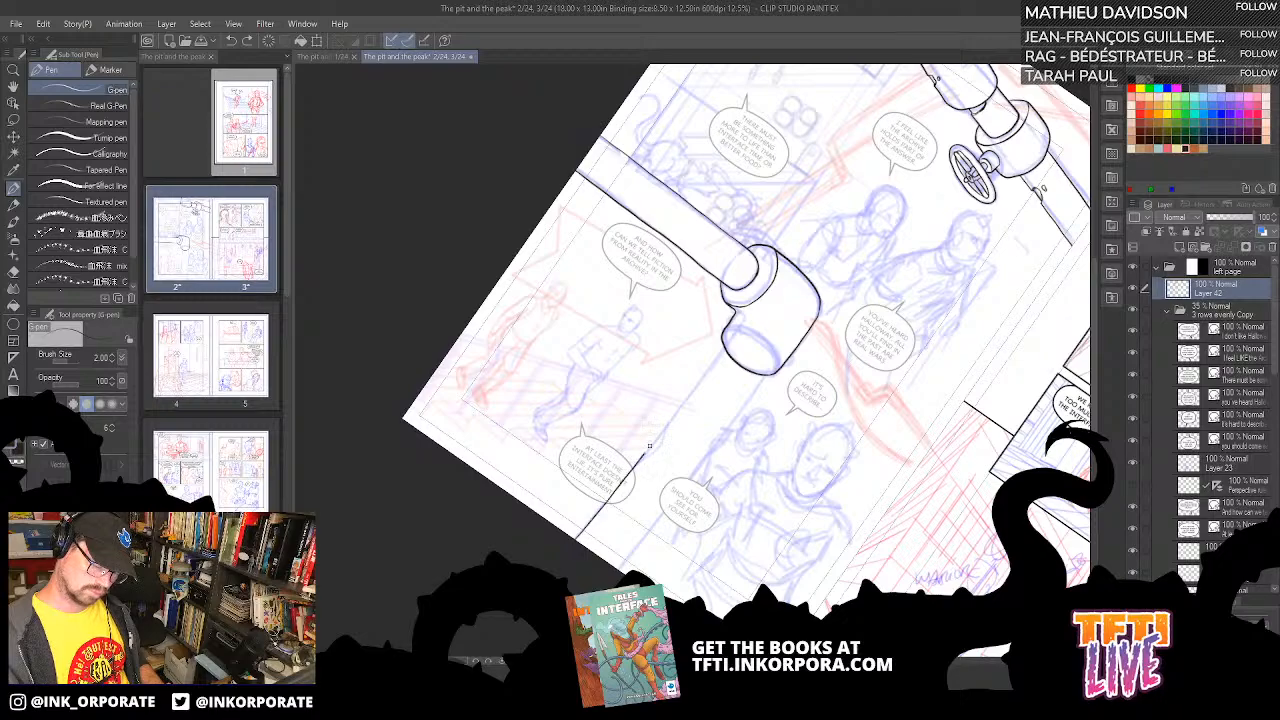
key("ctrl+z")
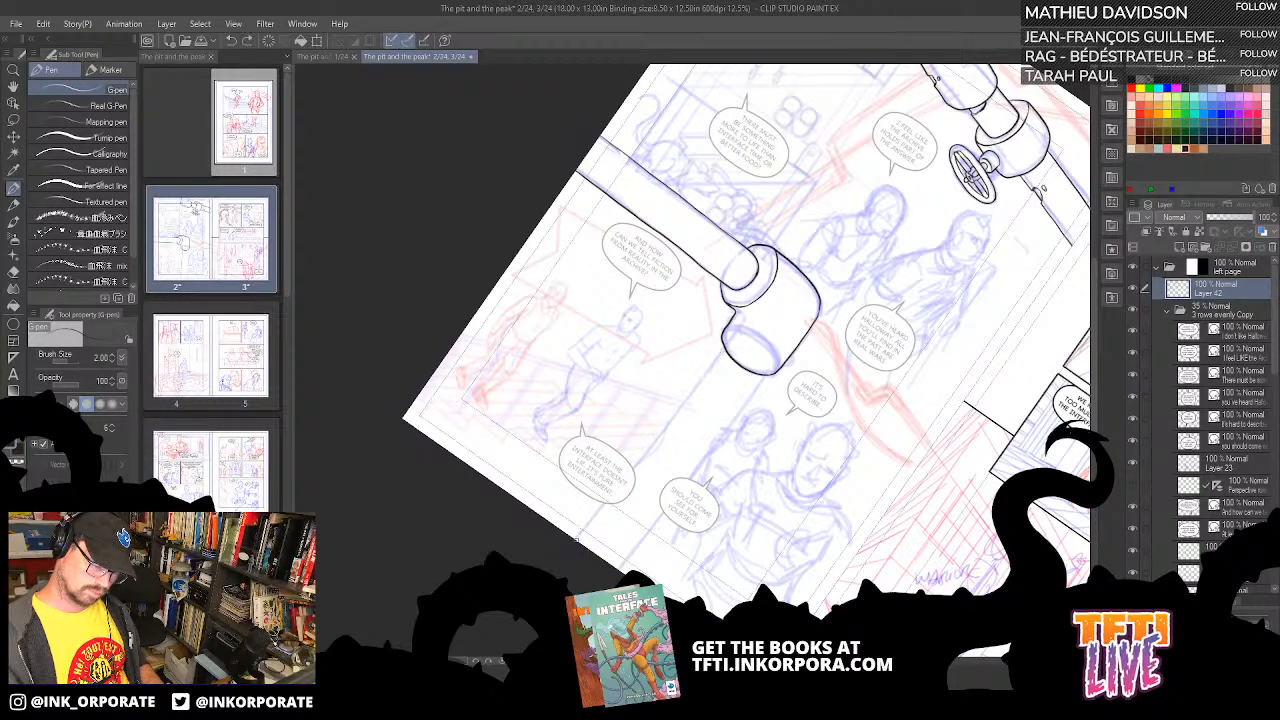
left_click_drag(575, 542, 676, 410)
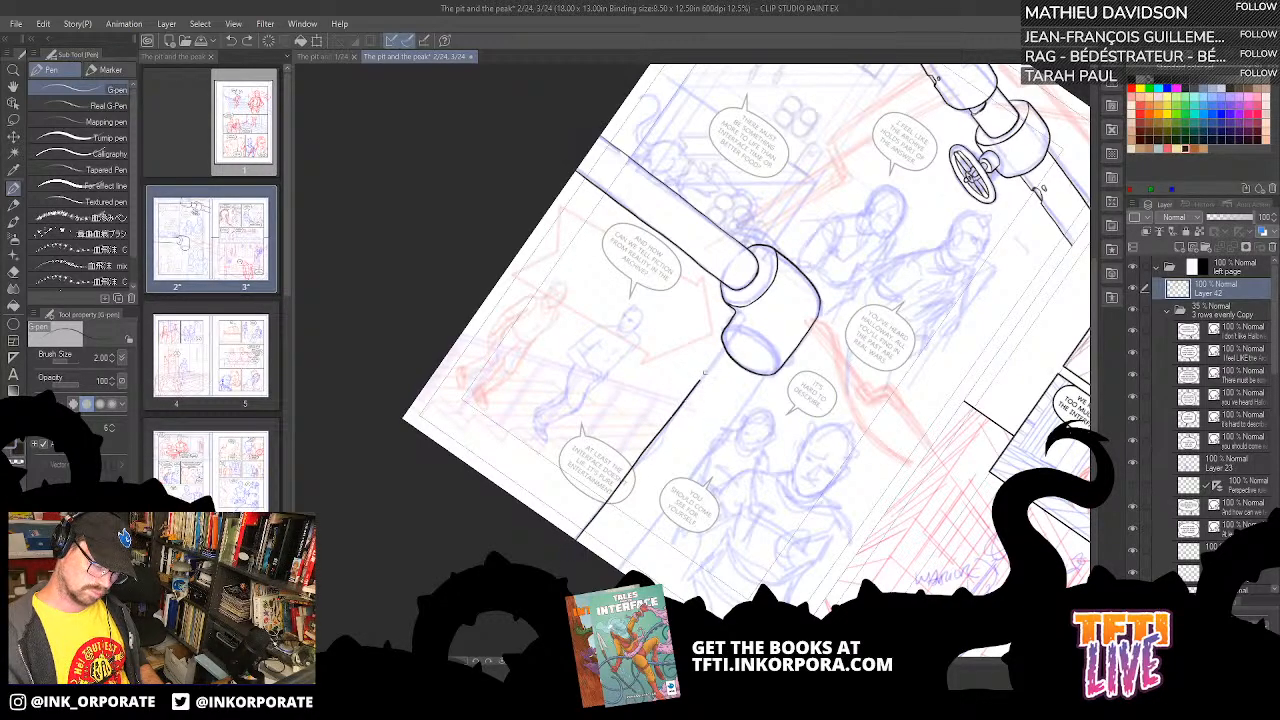
- Ink the right edge of the vertical pipe from the central joint's open end to the page's bottom edge
key("asciicircum")
key("asciicircum")
key("asciicircum")
key("asciicircum")
key("asciicircum")
key("asciicircum")
key("asciicircum")
key("asciicircum")
key("asciicircum")
key("asciicircum")
key("asciicircum")
key("asciicircum")
key("asciicircum")
key("asciicircum")
key("asciicircum")
key("asciicircum")
key("asciicircum")
key("asciicircum")
key("asciicircum")
key("asciicircum")
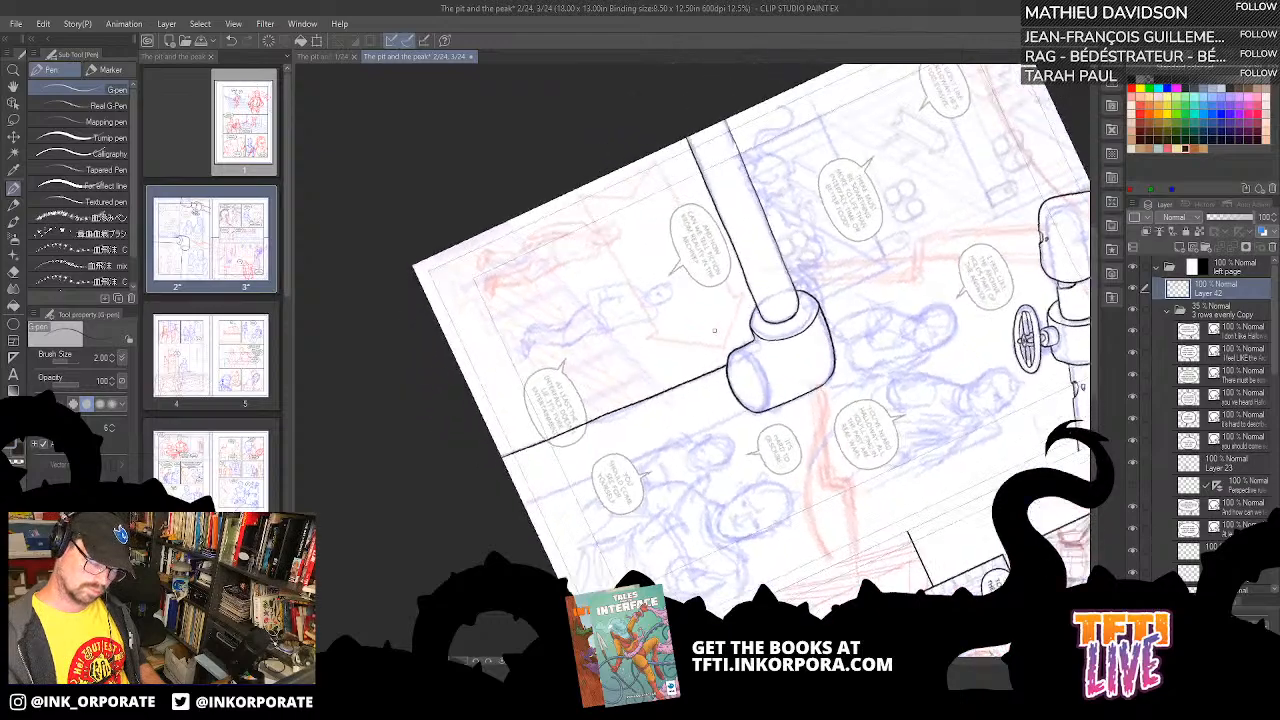
left_click_drag(609, 453, 740, 502)
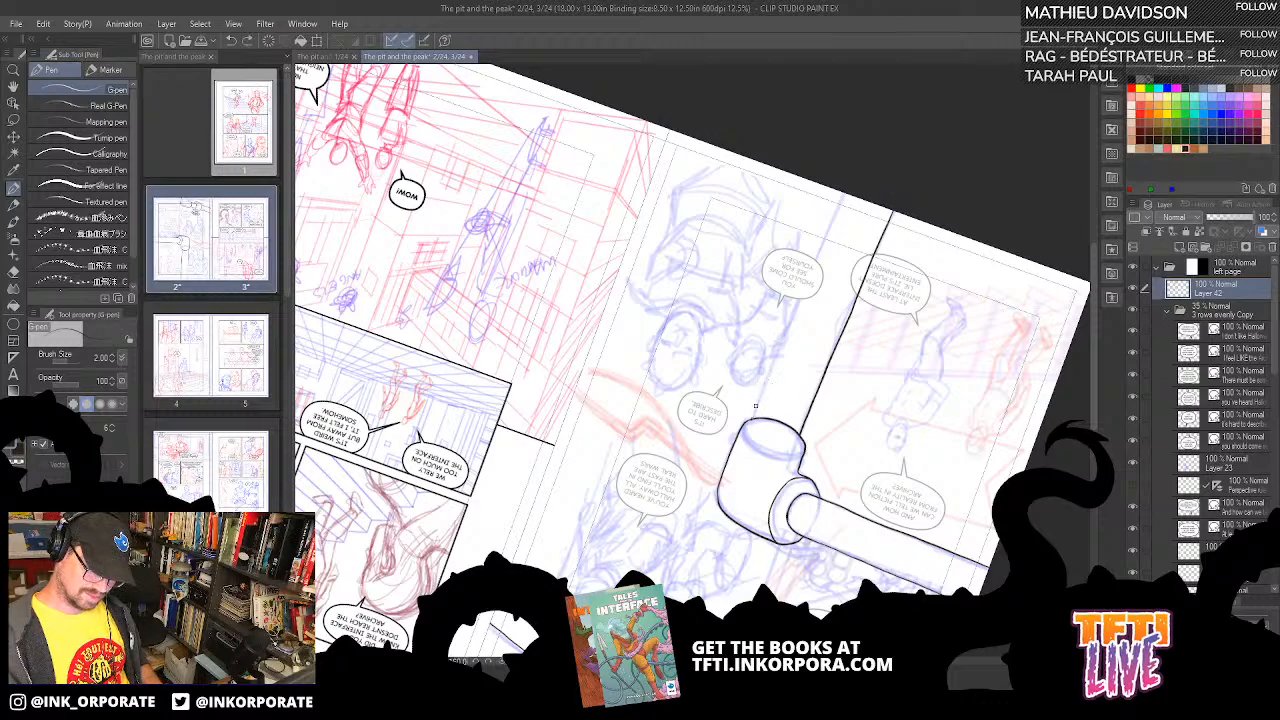
left_click_drag(765, 381, 781, 340)
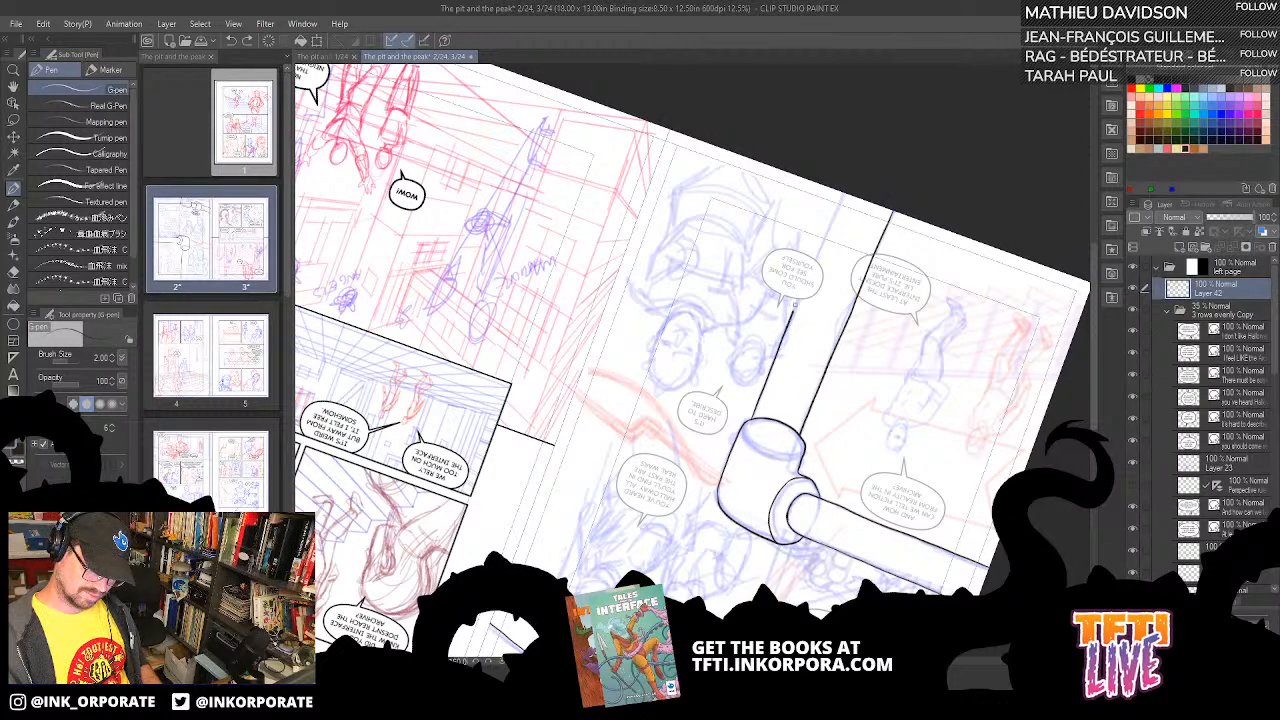
left_click_drag(838, 208, 843, 193)
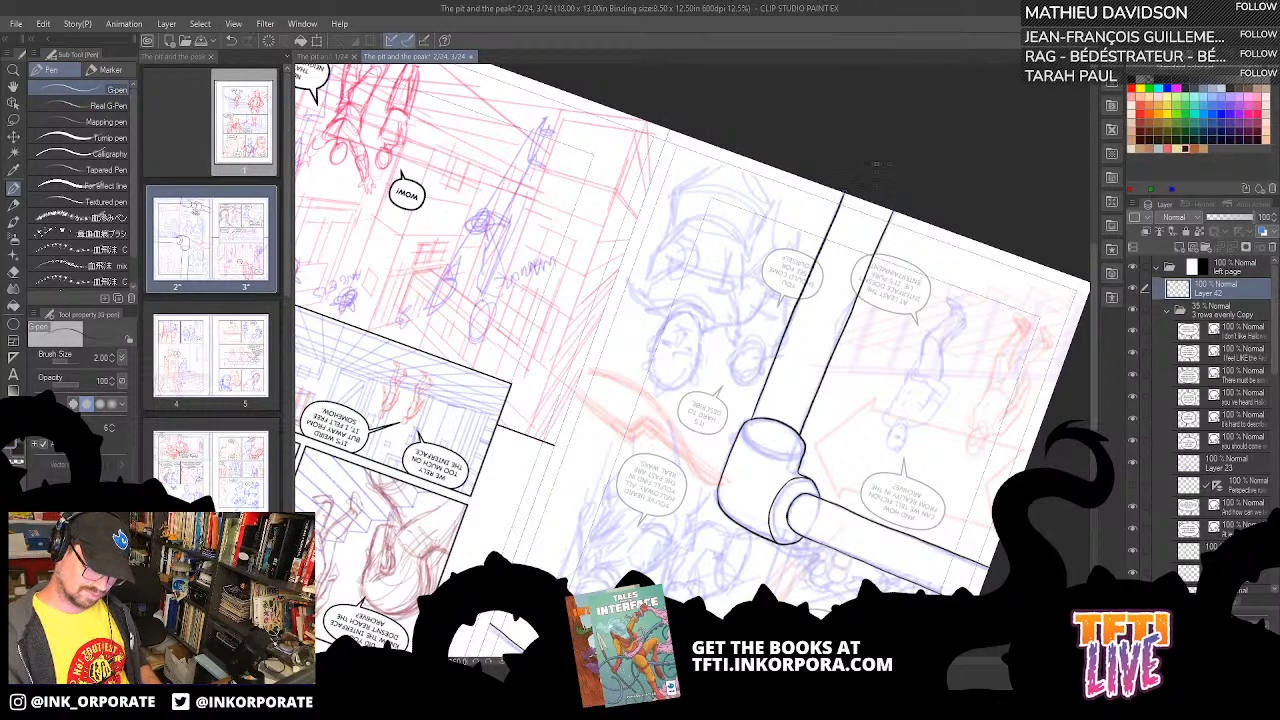
left_click_drag(916, 476, 776, 411)
left_click_drag(881, 281, 844, 497)
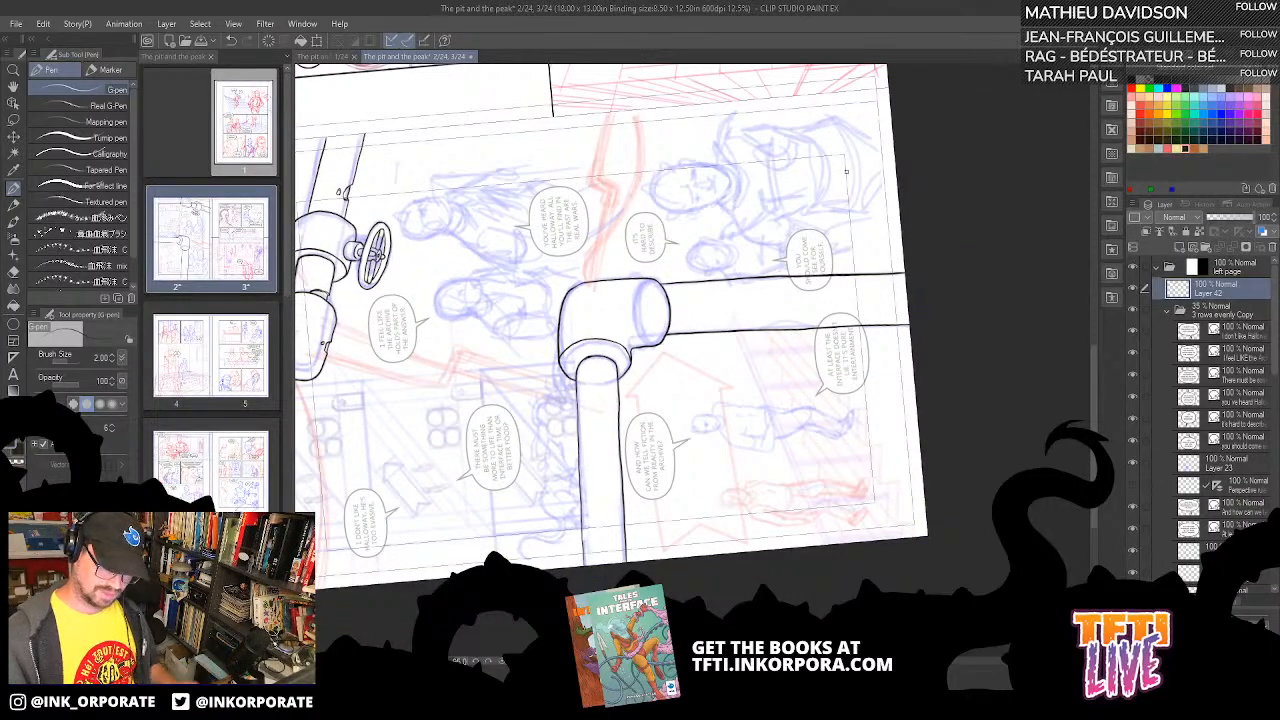
- Erase a short section of the vertical pipe's left edge, about midway between the central joint and the page's bottom edge
left_click_drag(510, 232, 787, 158)
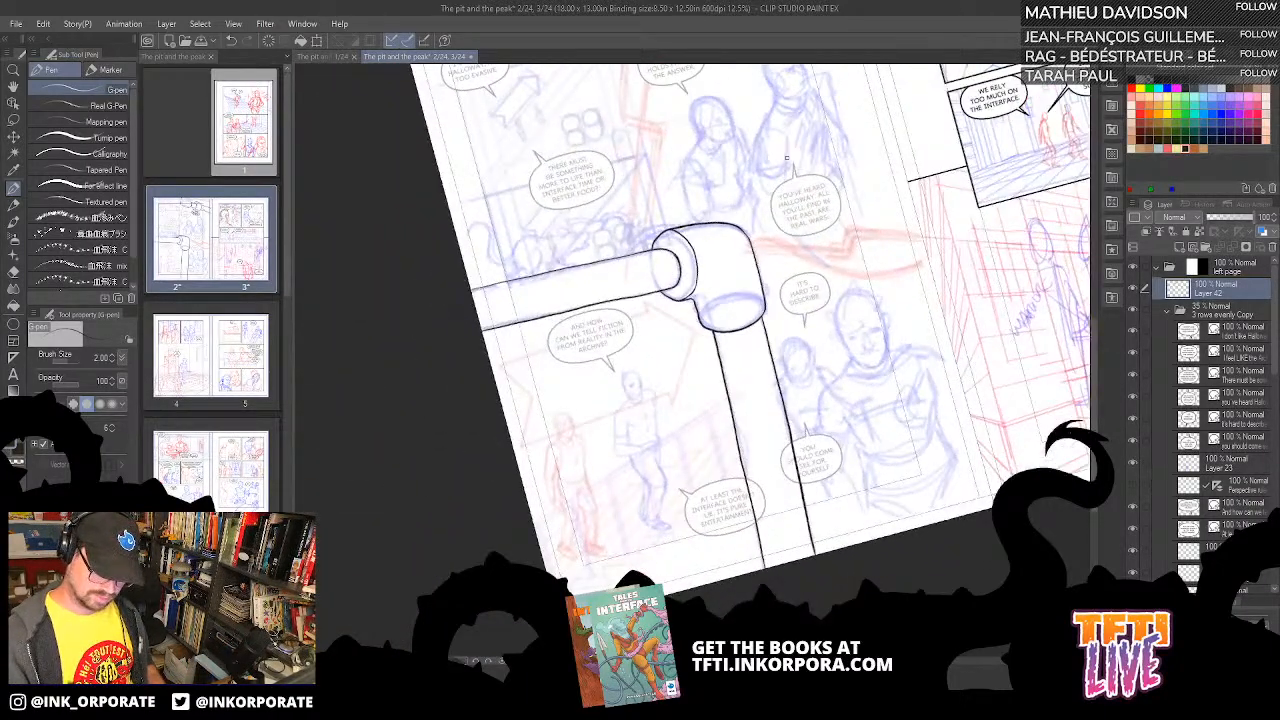
scroll(788, 163, "up", 3)
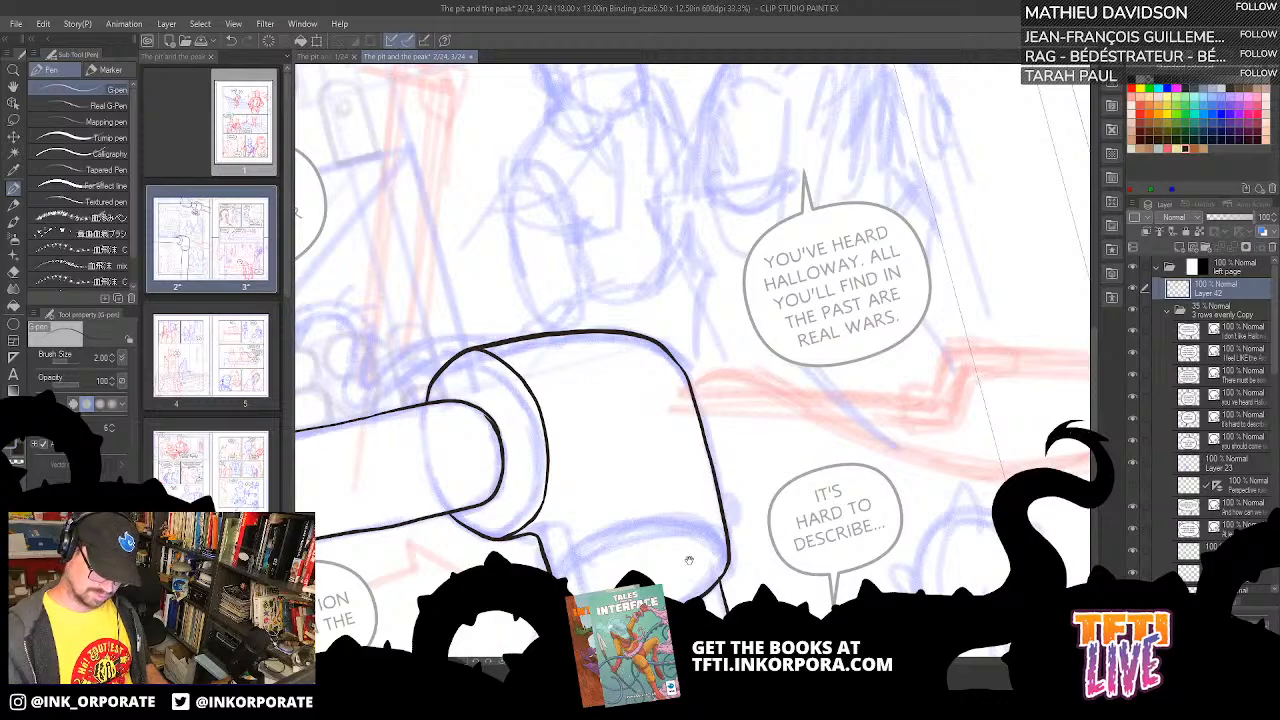
left_click_drag(781, 442, 852, 414)
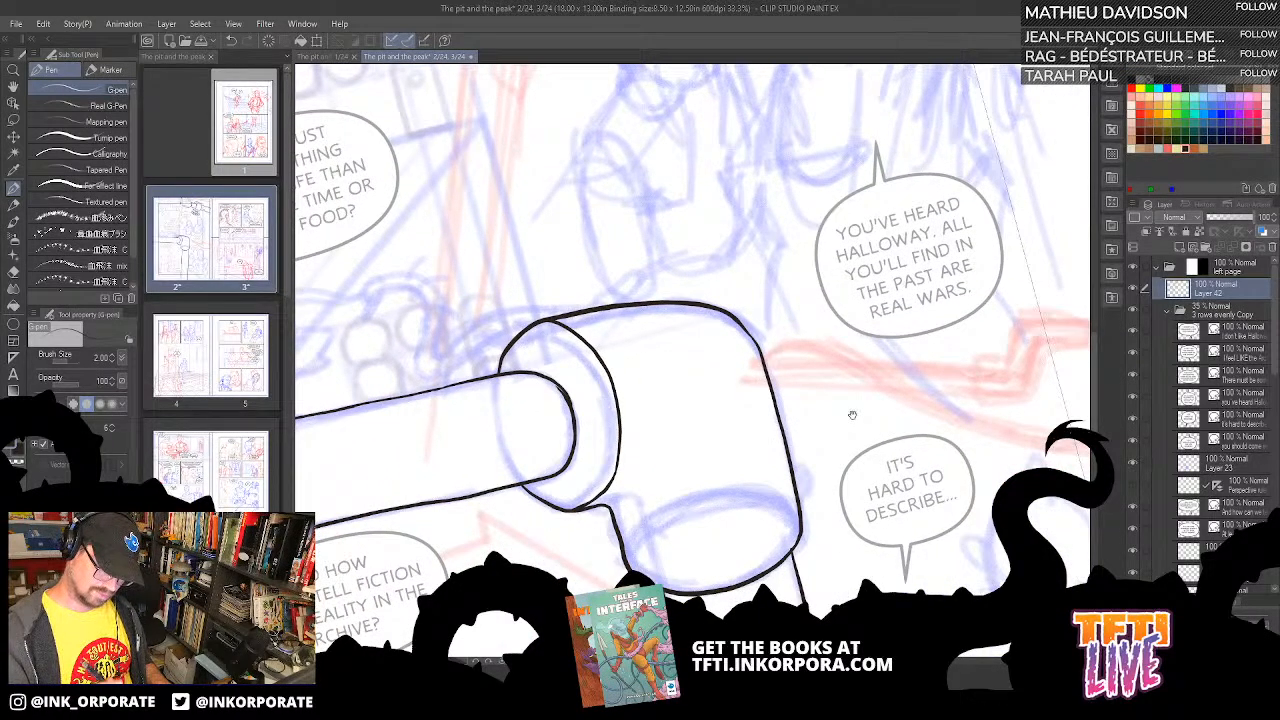
scroll(666, 280, "down", 1)
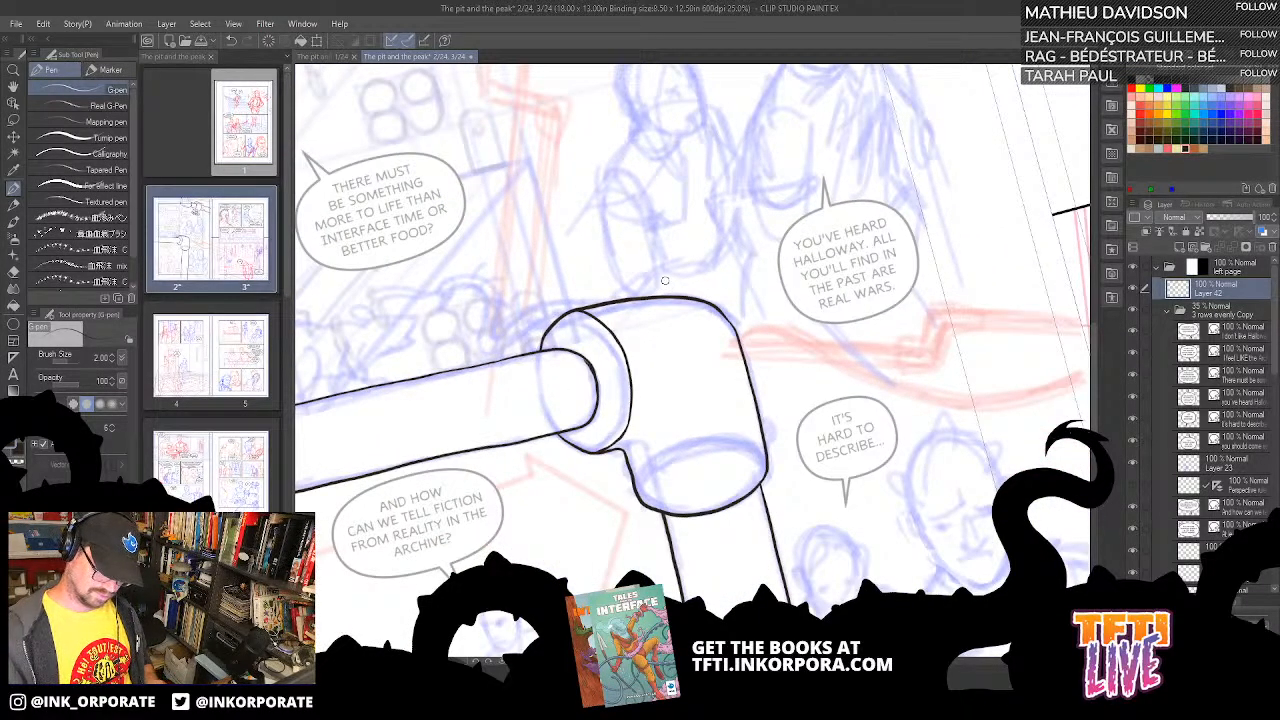
left_click_drag(665, 281, 790, 66)
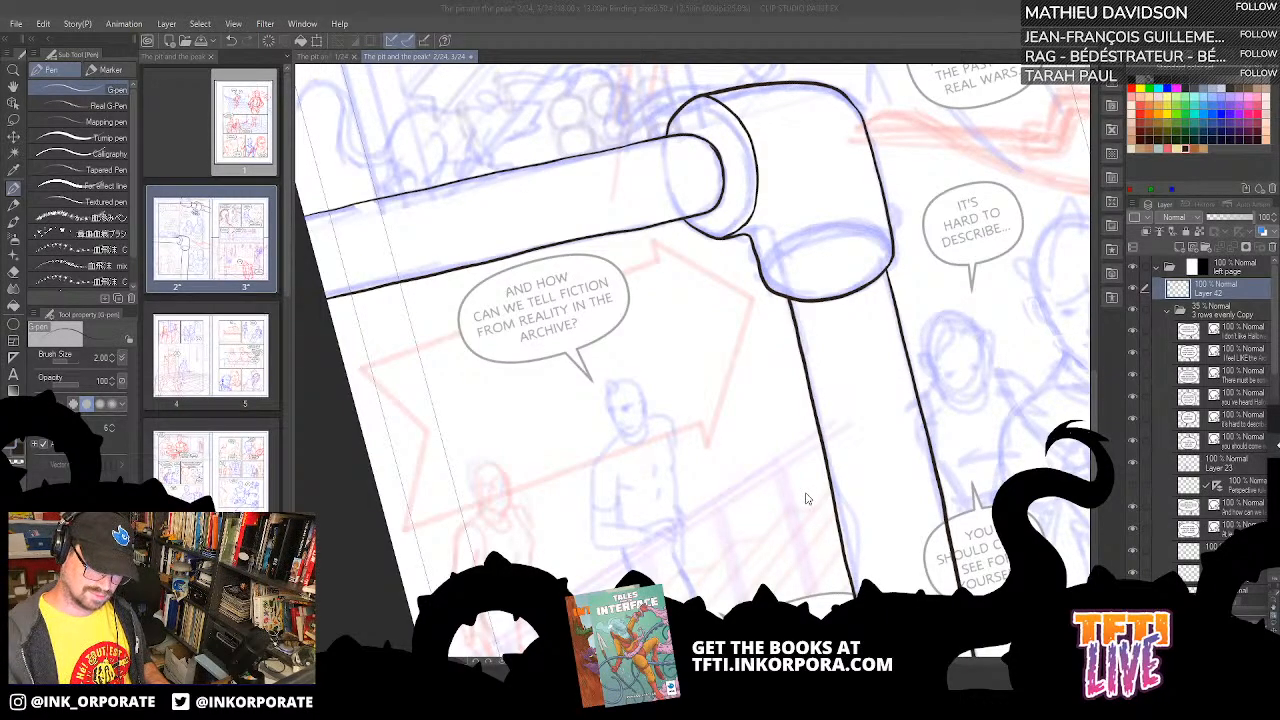
left_click_drag(809, 497, 728, 329)
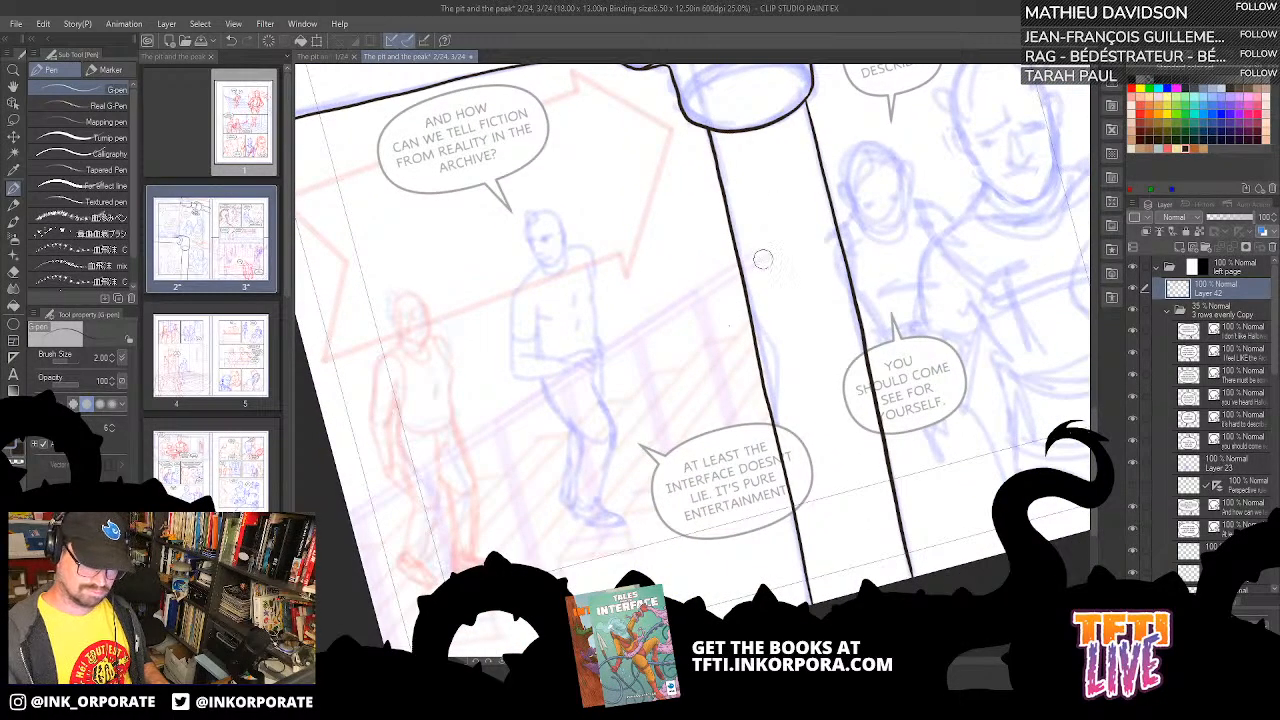
left_click_drag(743, 298, 755, 356)
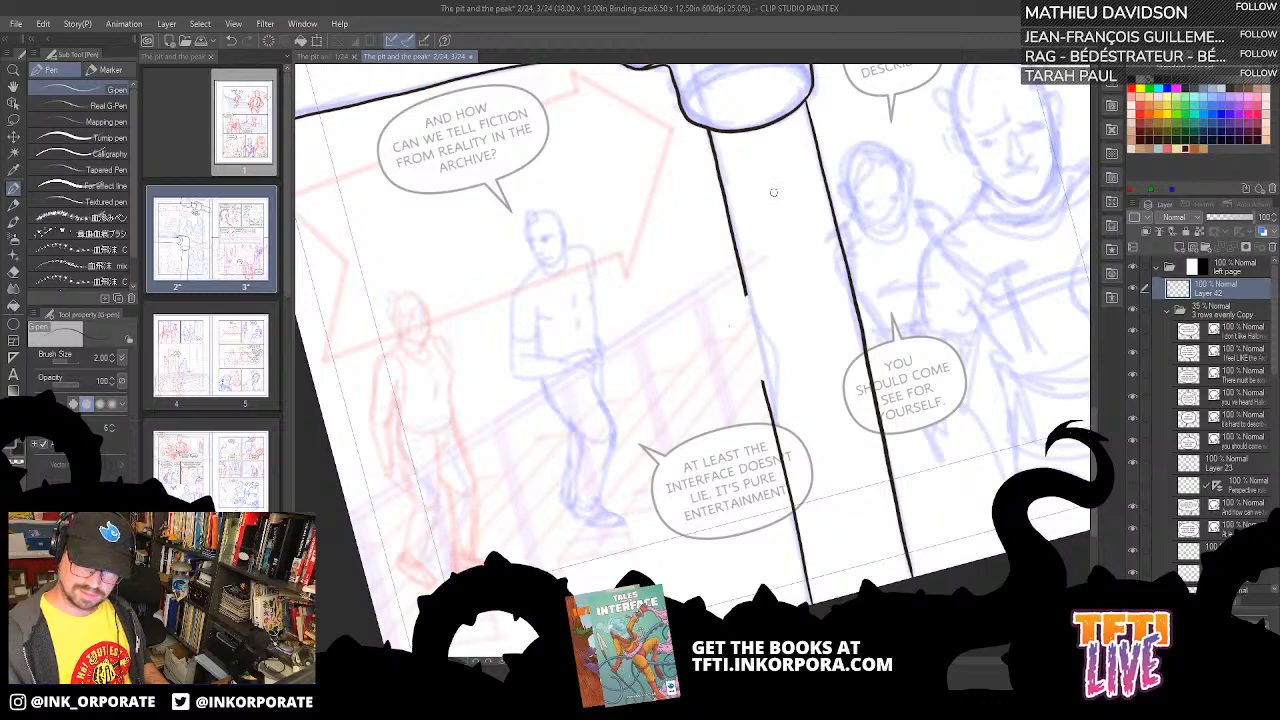
- Fill the gap in the vertical pipe's left edge with a chipped notch, redoing the strokes, and ink a tiny pit beside it
mouse_move(769, 363)
left_mouse_down()
mouse_move(772, 335)
mouse_move(747, 297)
left_mouse_up()
key("ctrl+z")
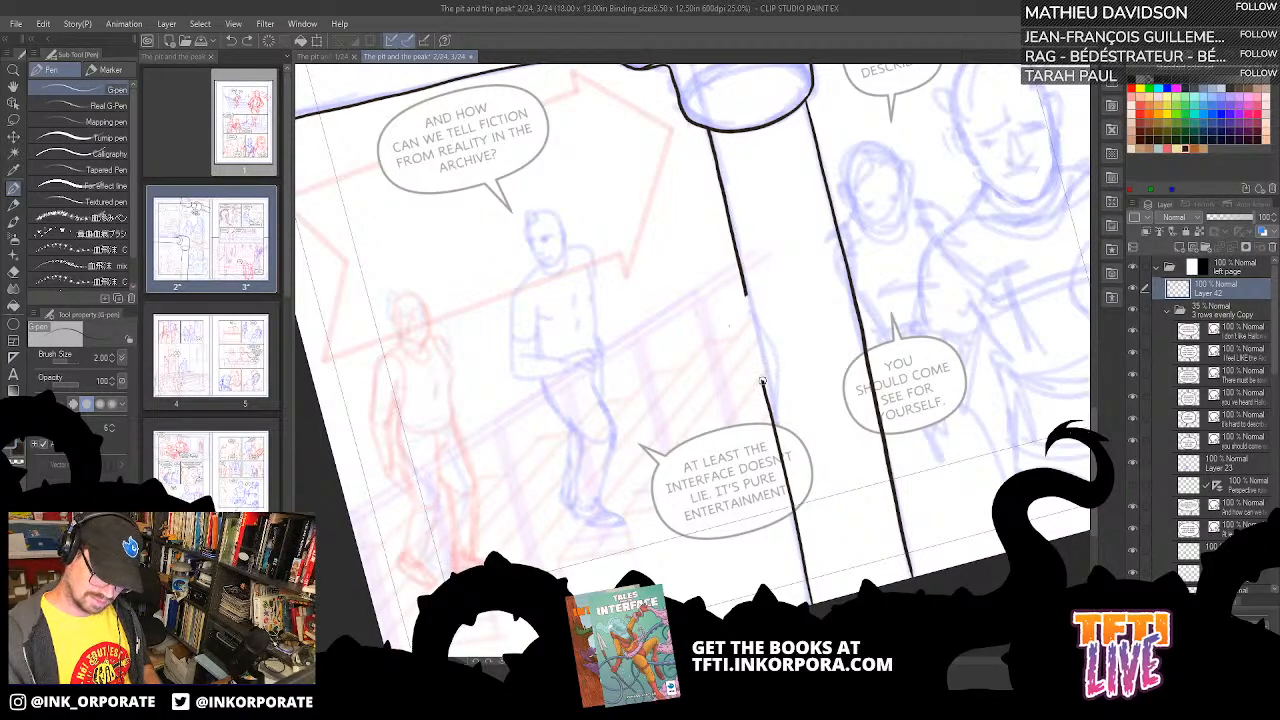
mouse_move(762, 382)
left_mouse_down()
mouse_move(769, 348)
mouse_move(741, 290)
left_mouse_up()
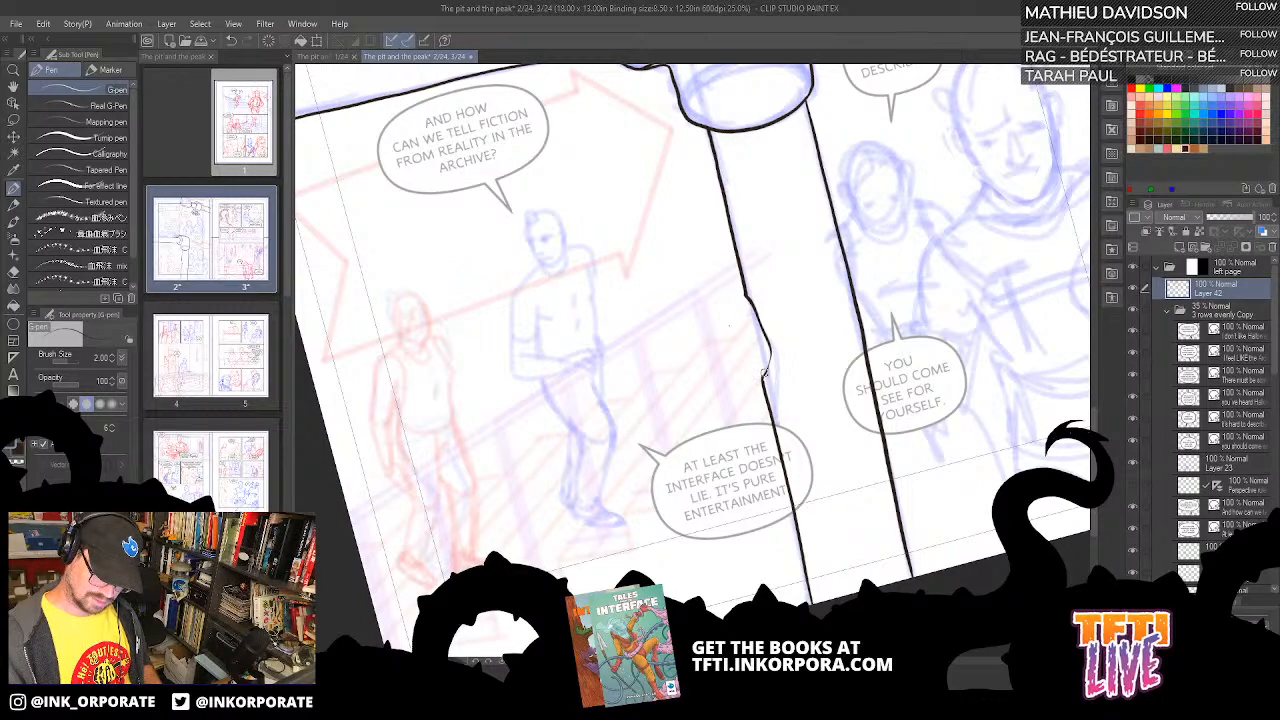
left_click_drag(764, 373, 746, 287)
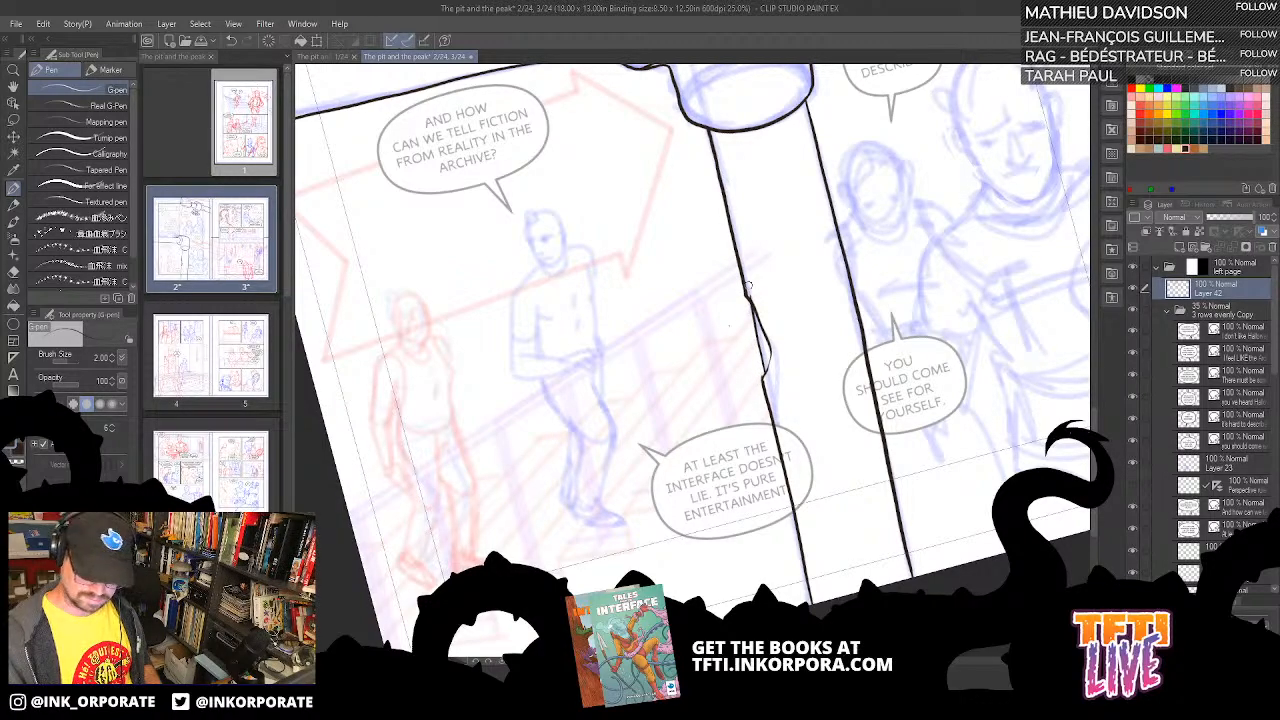
key("ctrl+z")
left_click_drag(764, 378, 746, 290)
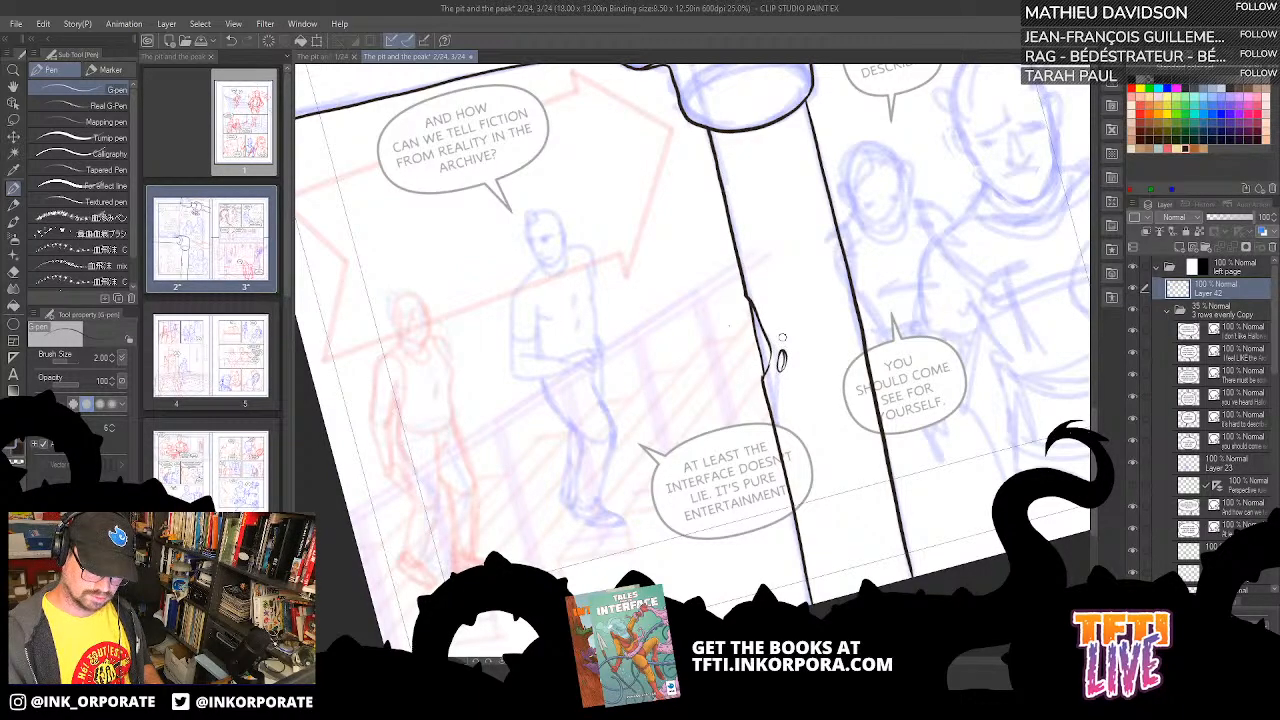
- Ink the first stretch of a thin double-lined cable from the central joint's right side to between the two speech balloons, redoing the second line
scroll(782, 340, "down", 3)
left_click_drag(782, 340, 762, 510)
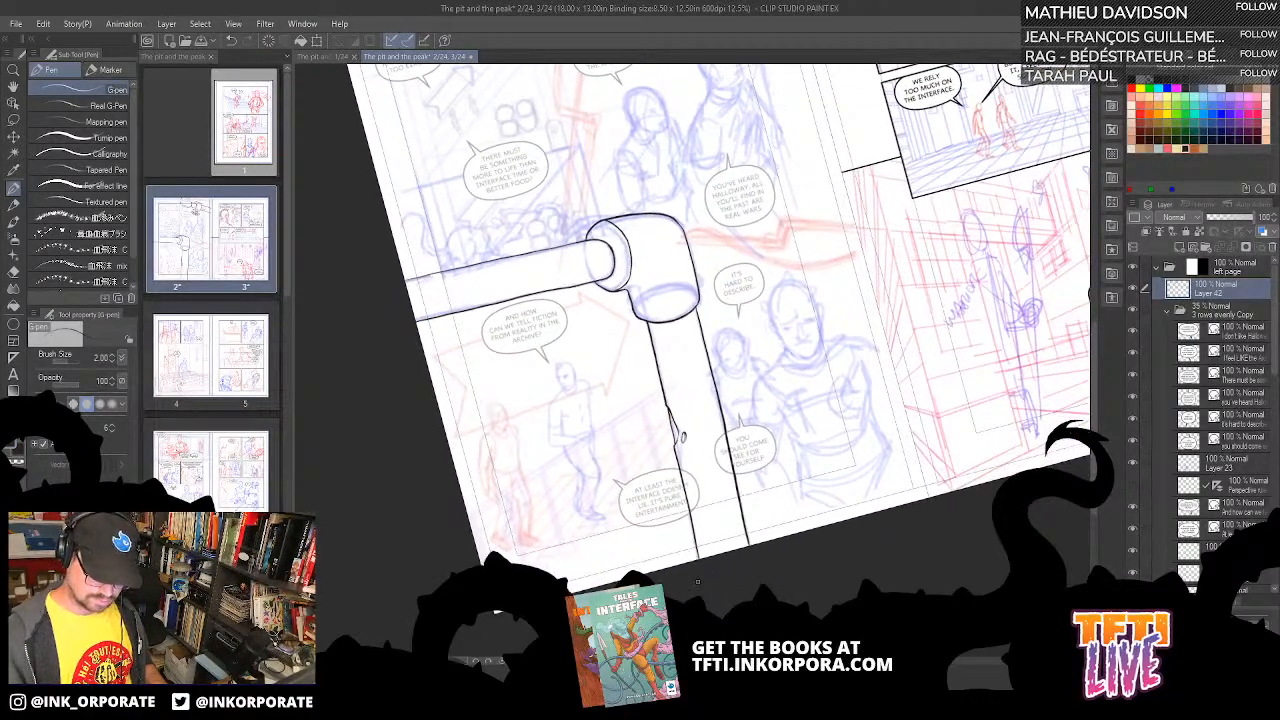
scroll(699, 588, "up", 3)
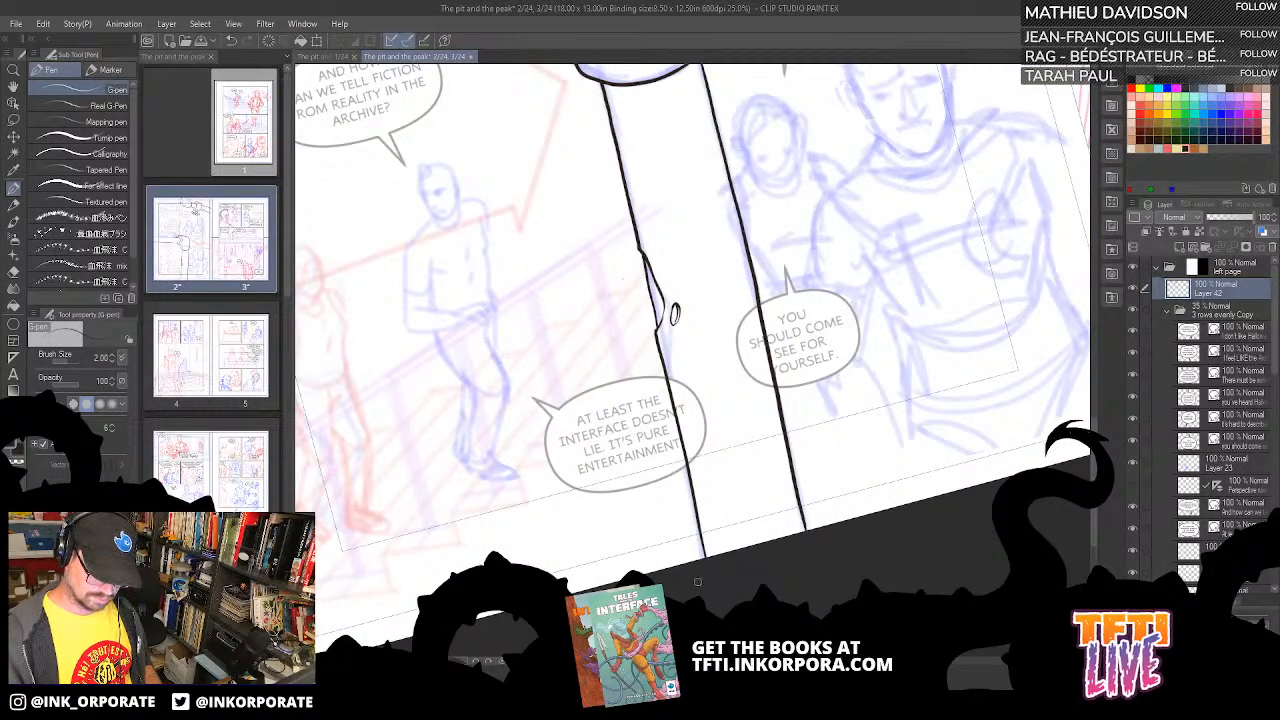
scroll(801, 533, "down", 3)
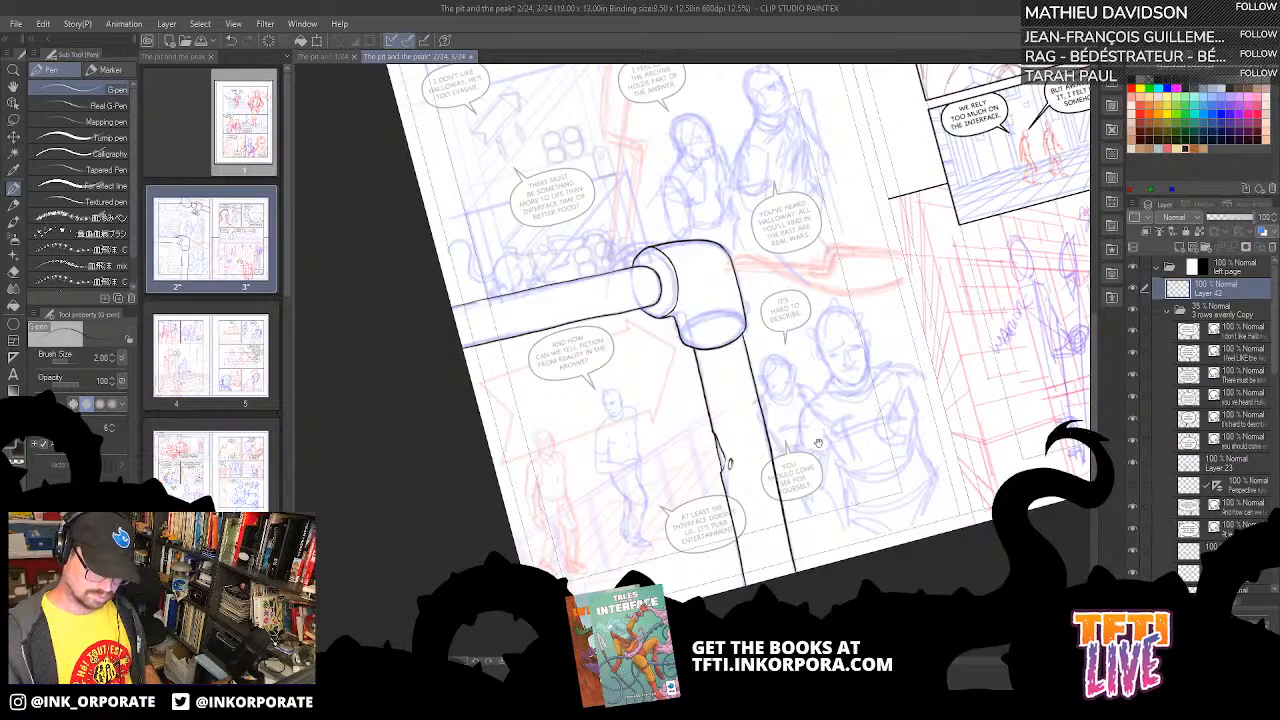
left_click_drag(818, 442, 822, 495)
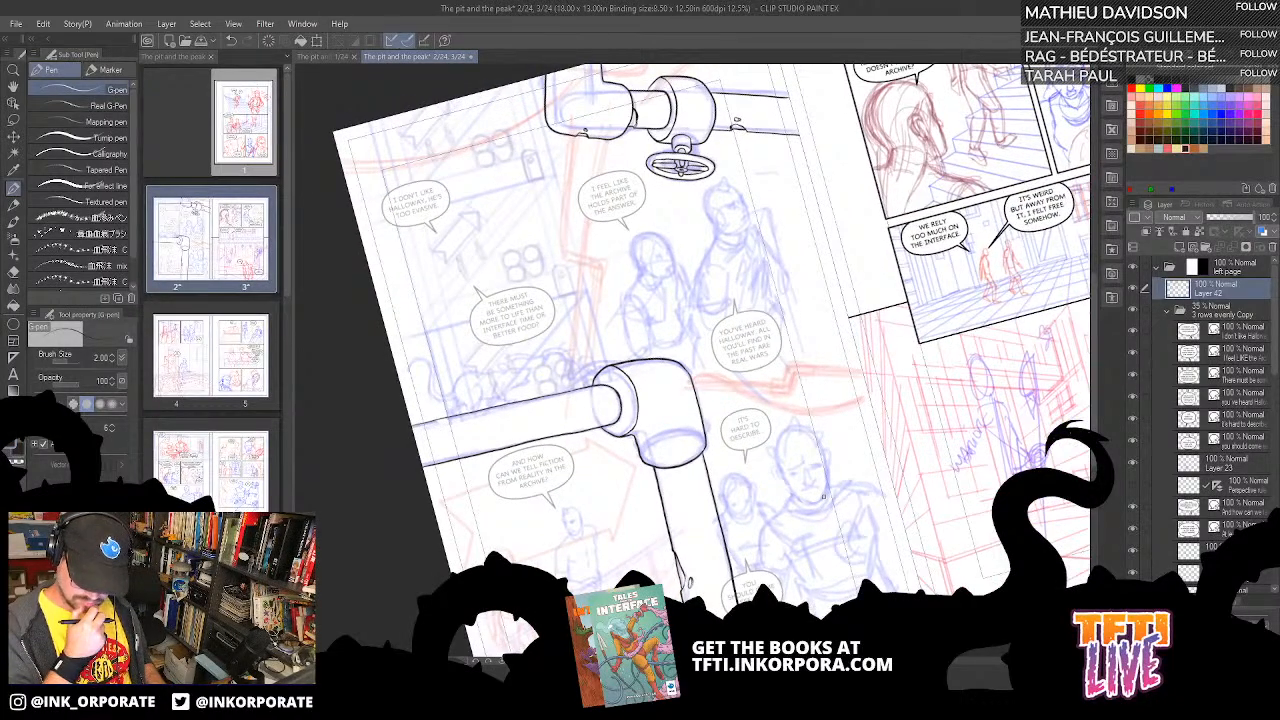
scroll(824, 496, "up", 2)
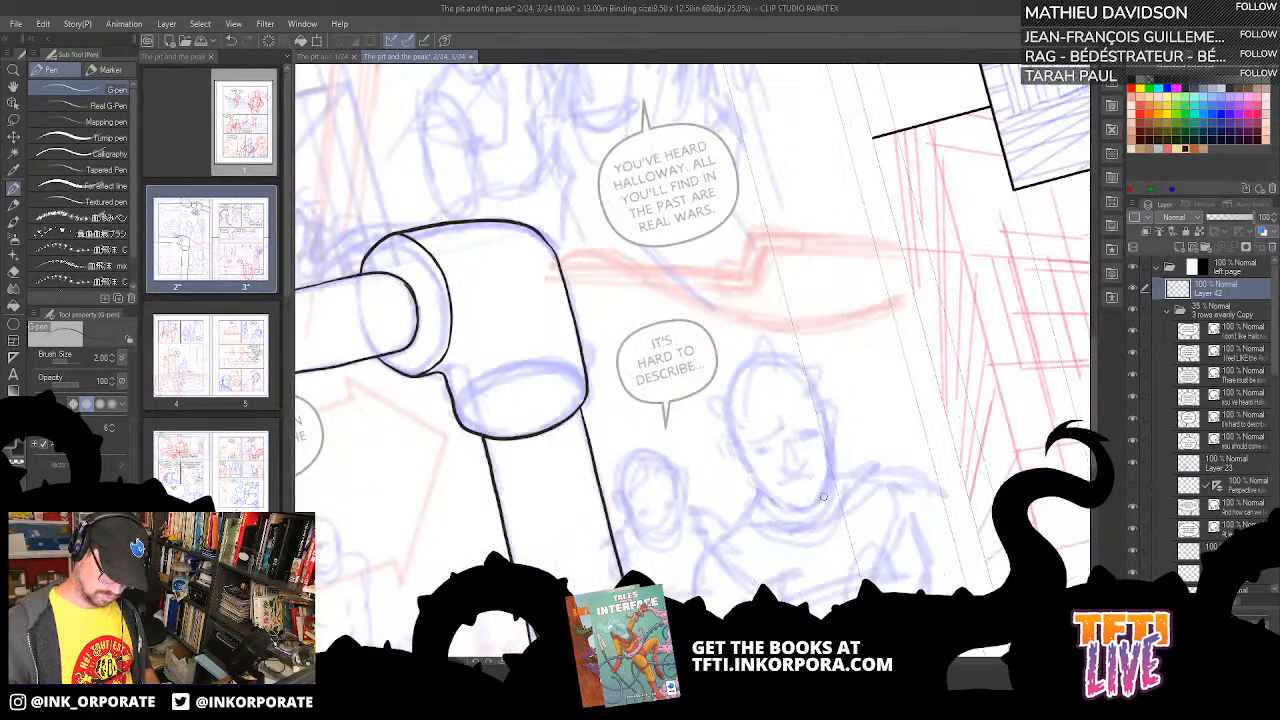
key("minus")
key("minus")
key("minus")
key("minus")
key("minus")
key("minus")
key("minus")
key("minus")
key("minus")
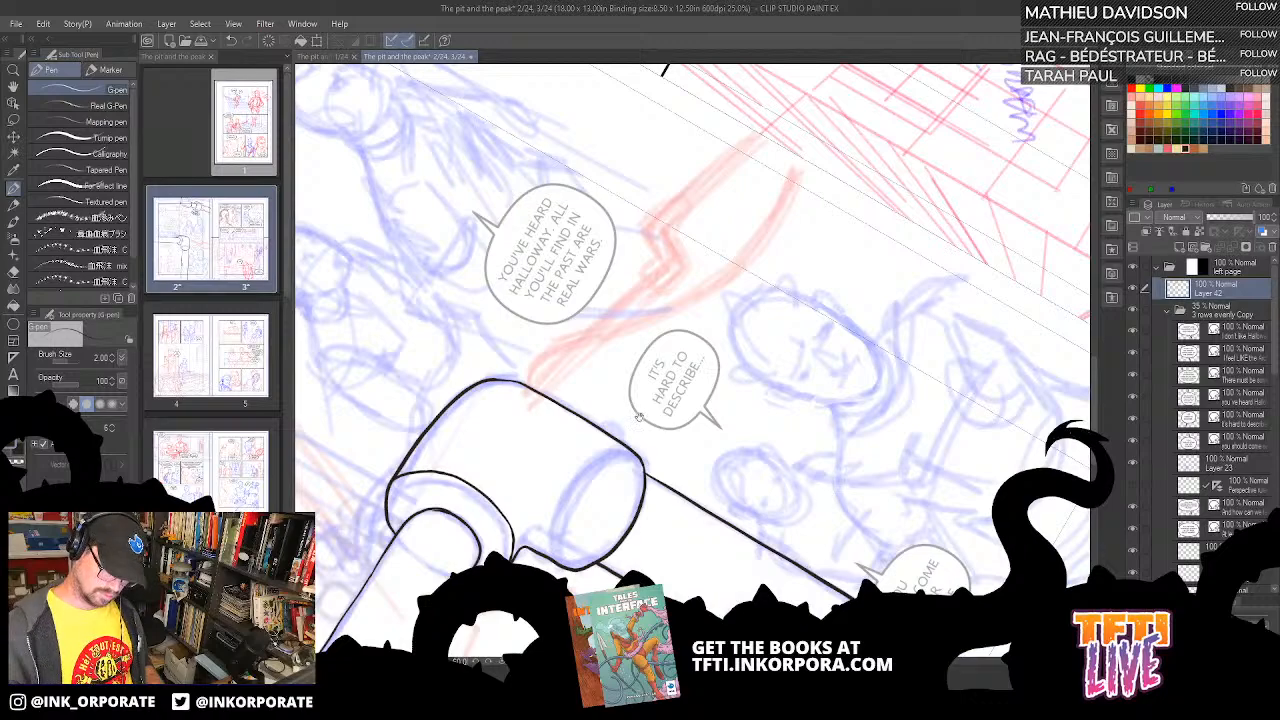
left_click_drag(639, 417, 860, 189)
left_click_drag(777, 285, 786, 319)
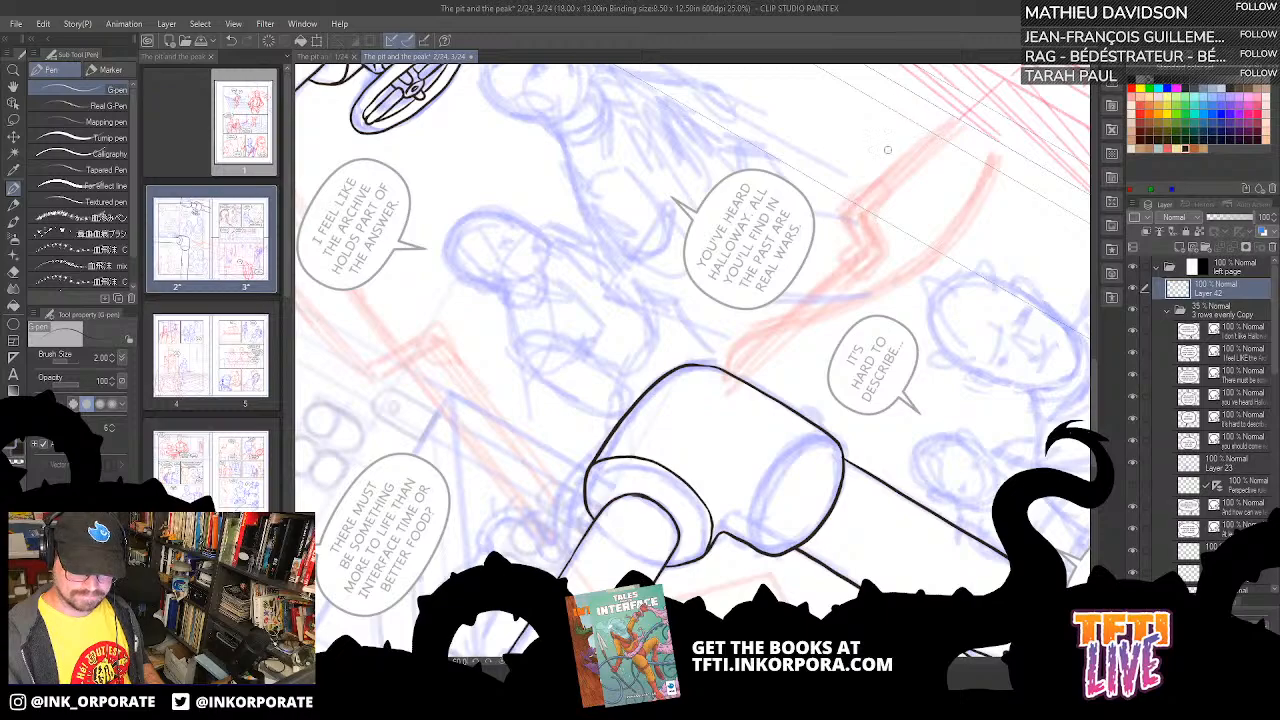
key("minus")
key("minus")
key("minus")
key("minus")
key("minus")
key("minus")
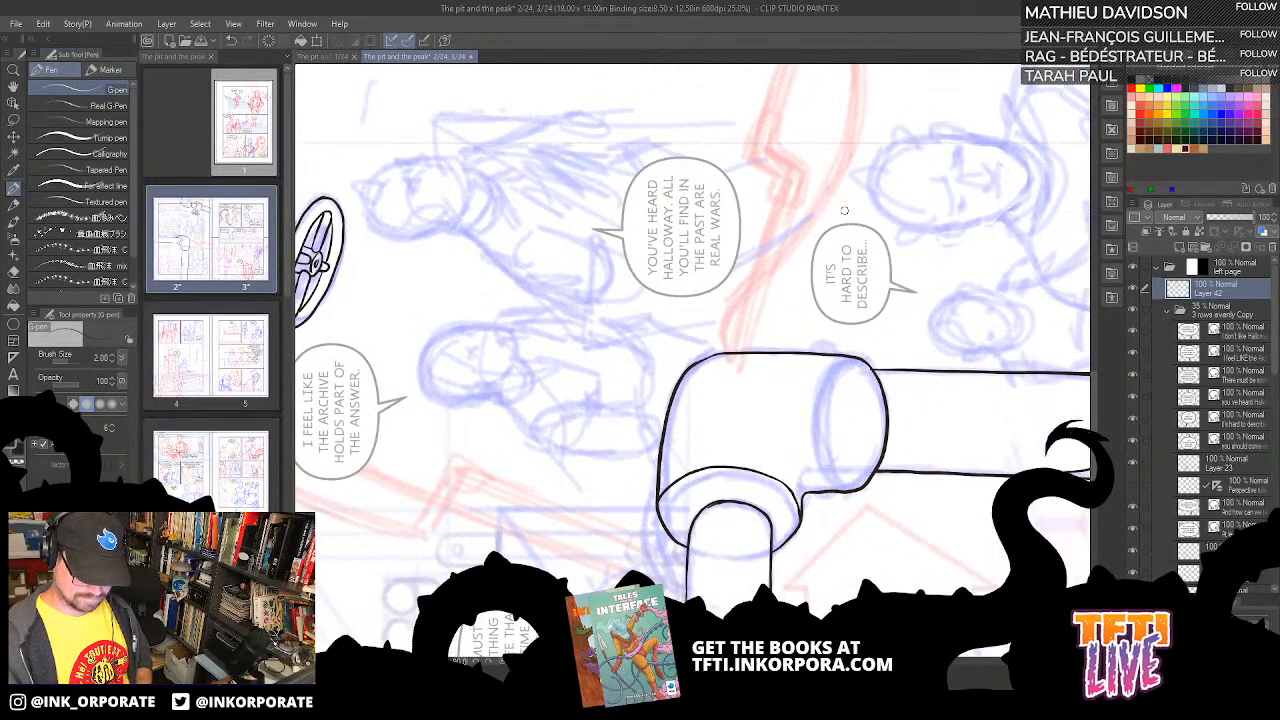
mouse_move(797, 336)
left_mouse_down()
mouse_move(748, 390)
mouse_move(699, 394)
mouse_move(783, 265)
left_mouse_up()
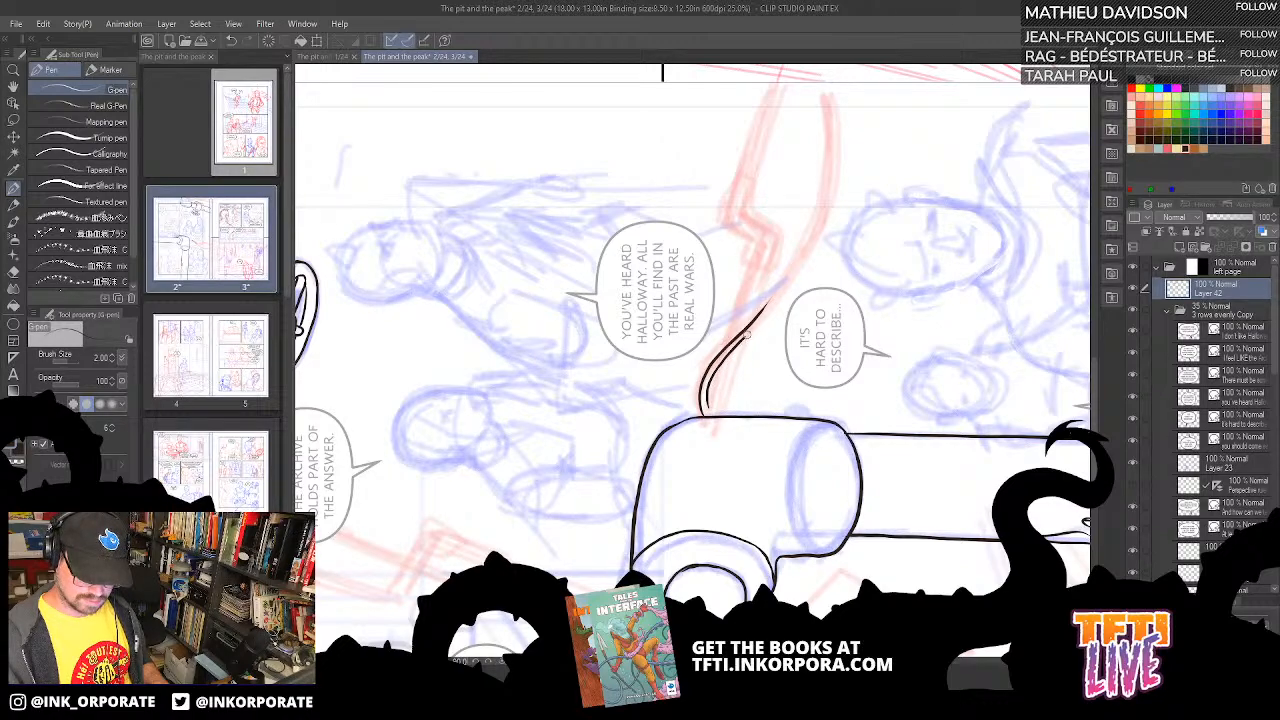
key("ctrl+z")
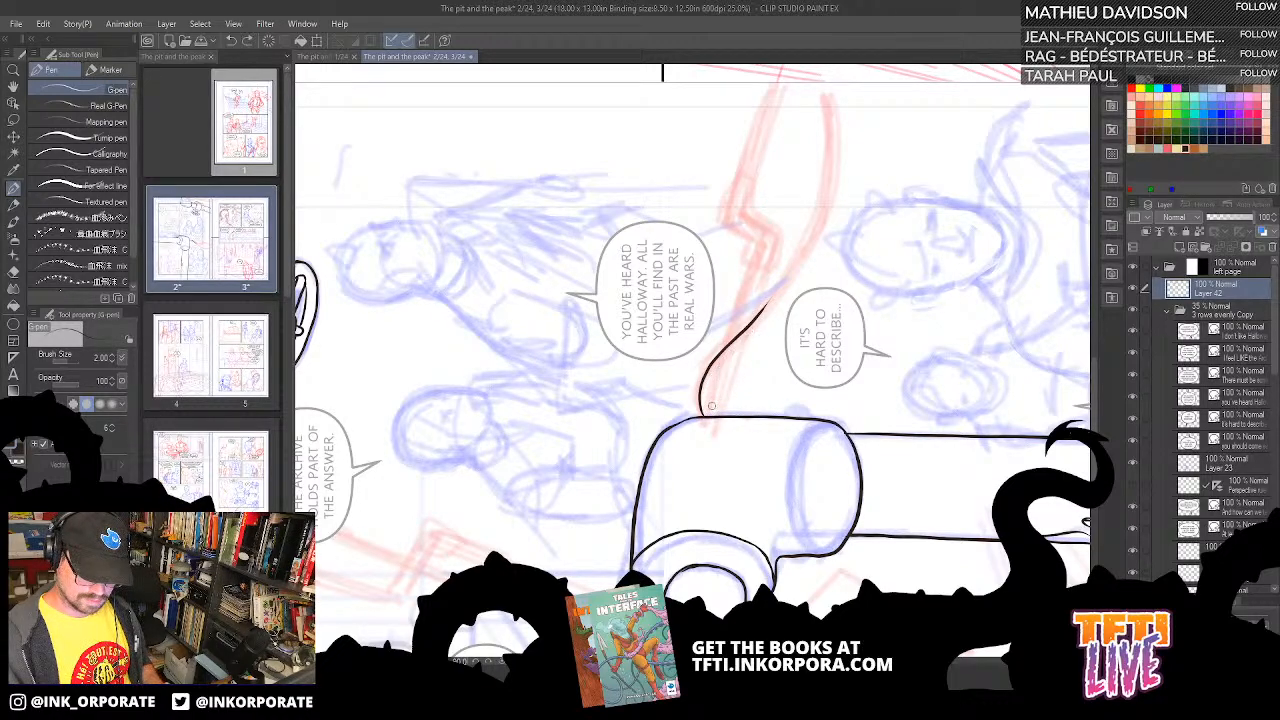
left_click_drag(708, 405, 708, 389)
key("ctrl+z")
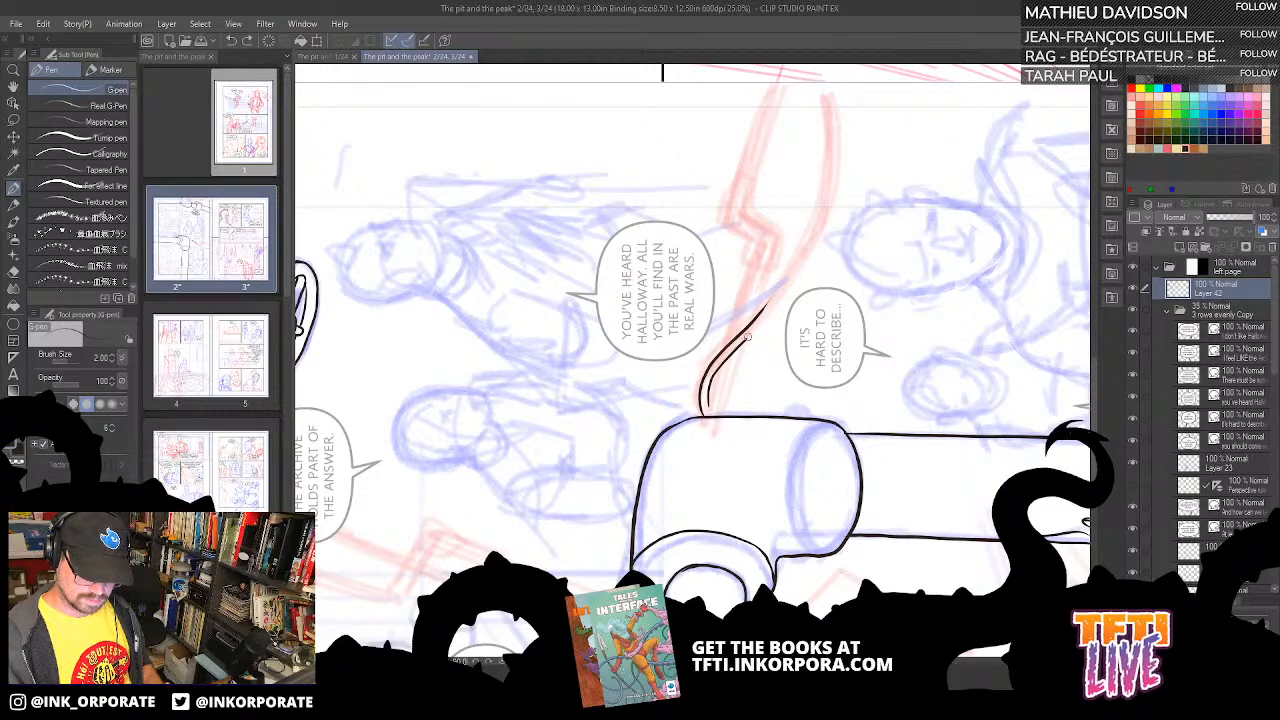
left_click_drag(770, 308, 776, 292)
- Extend both lines of the thin cable along the curved red sketch to the page's inner edge
key("asciicircum")
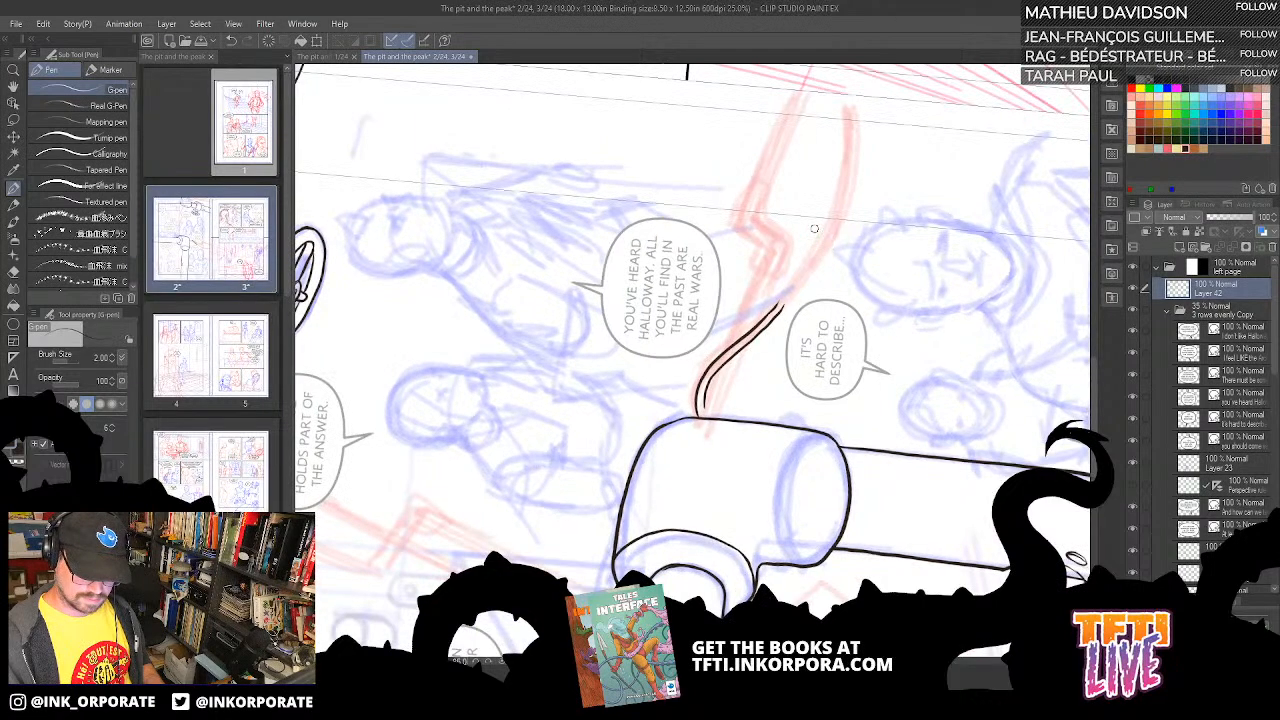
left_click_drag(633, 492, 715, 412)
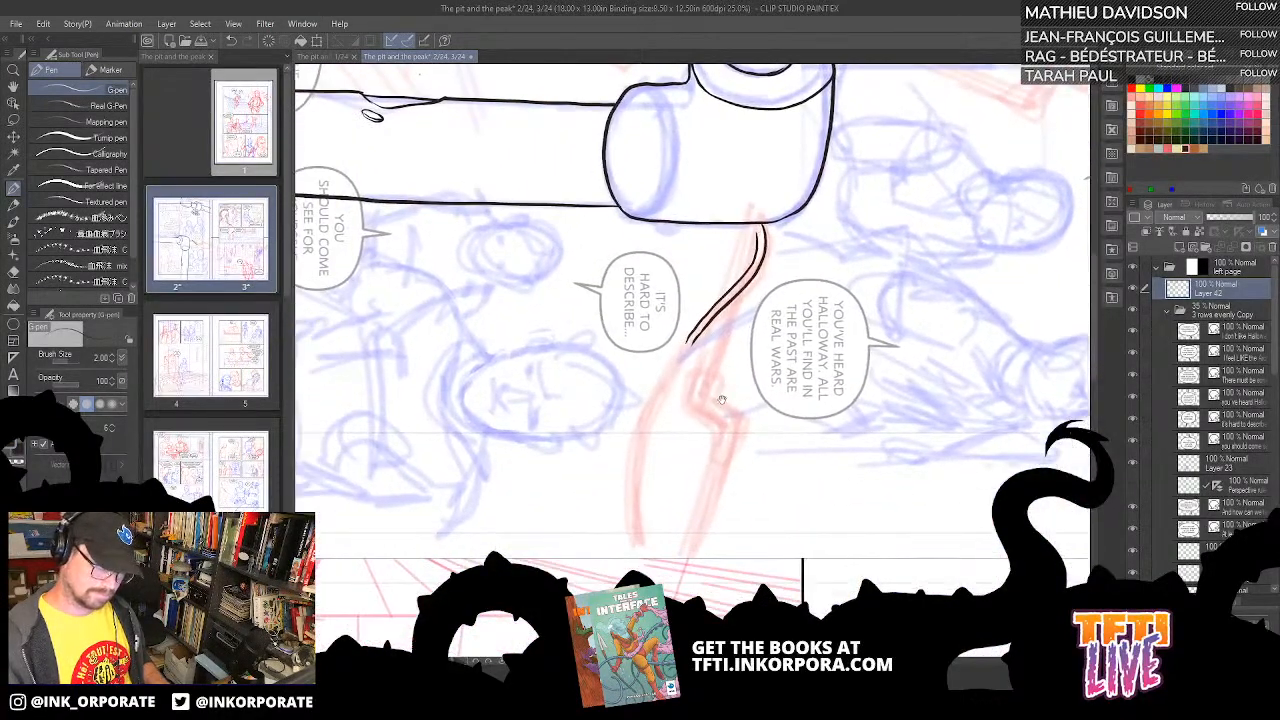
mouse_move(652, 557)
left_mouse_down()
mouse_move(644, 451)
mouse_move(690, 343)
left_mouse_up()
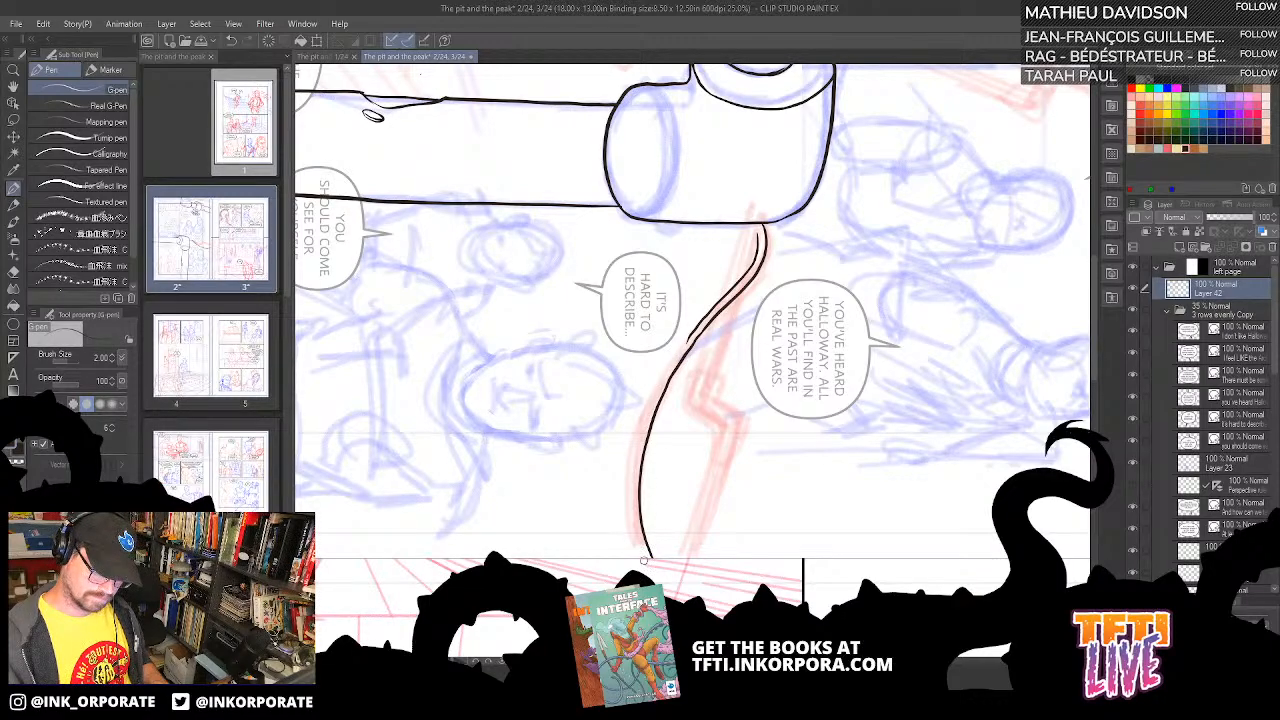
mouse_move(645, 558)
left_mouse_down()
mouse_move(630, 514)
mouse_move(635, 445)
mouse_move(696, 325)
left_mouse_up()
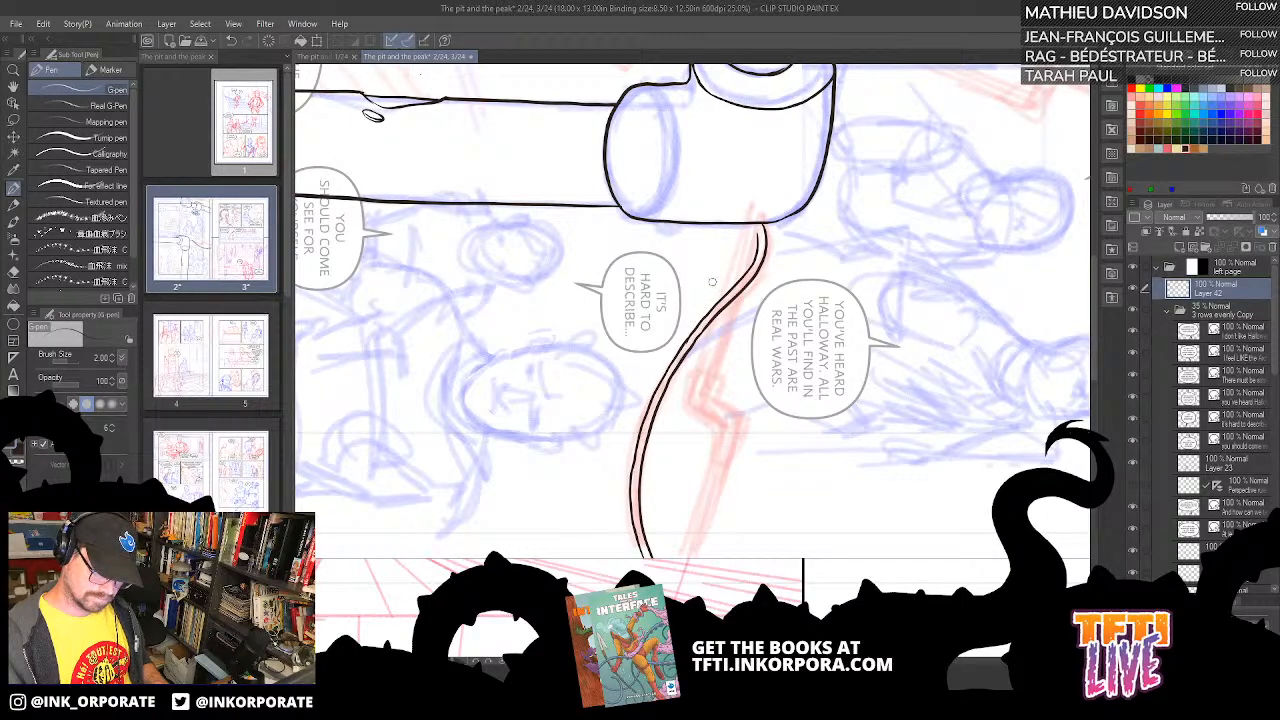
- Ink the closed outline of a small zigzag piece over the red sketch's kink above the cable
key("asciicircum")
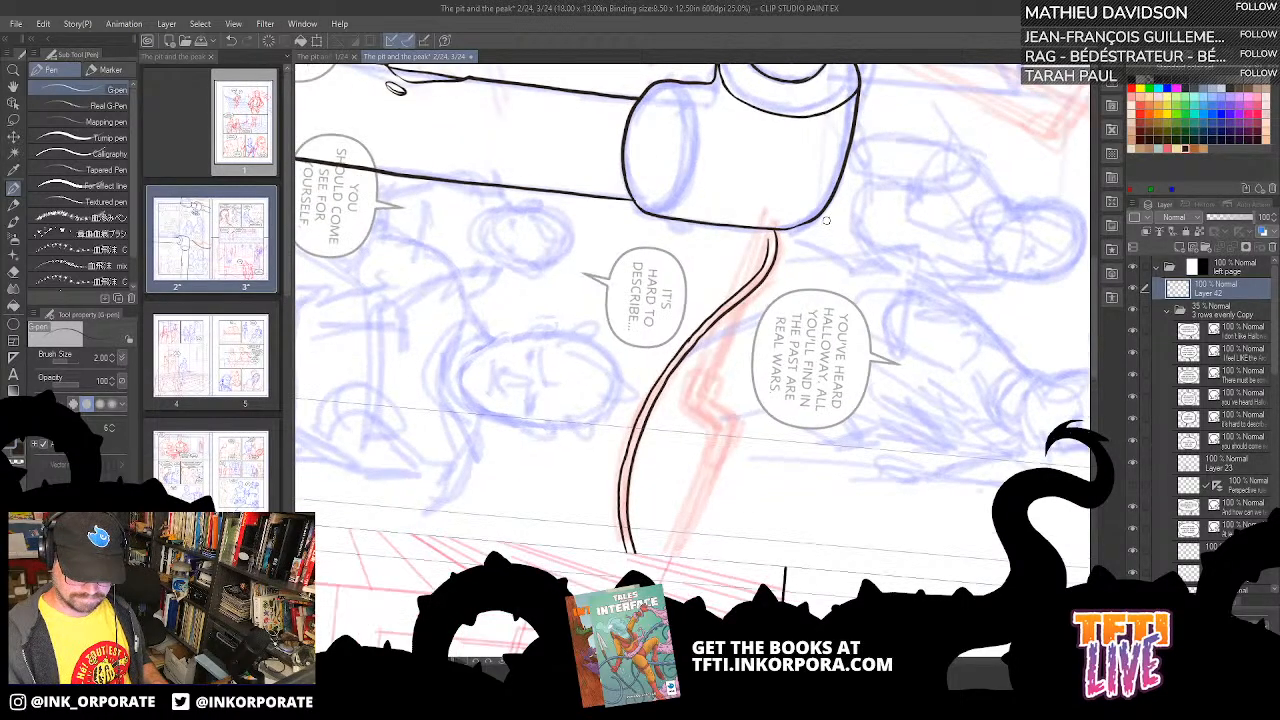
key("asciicircum")
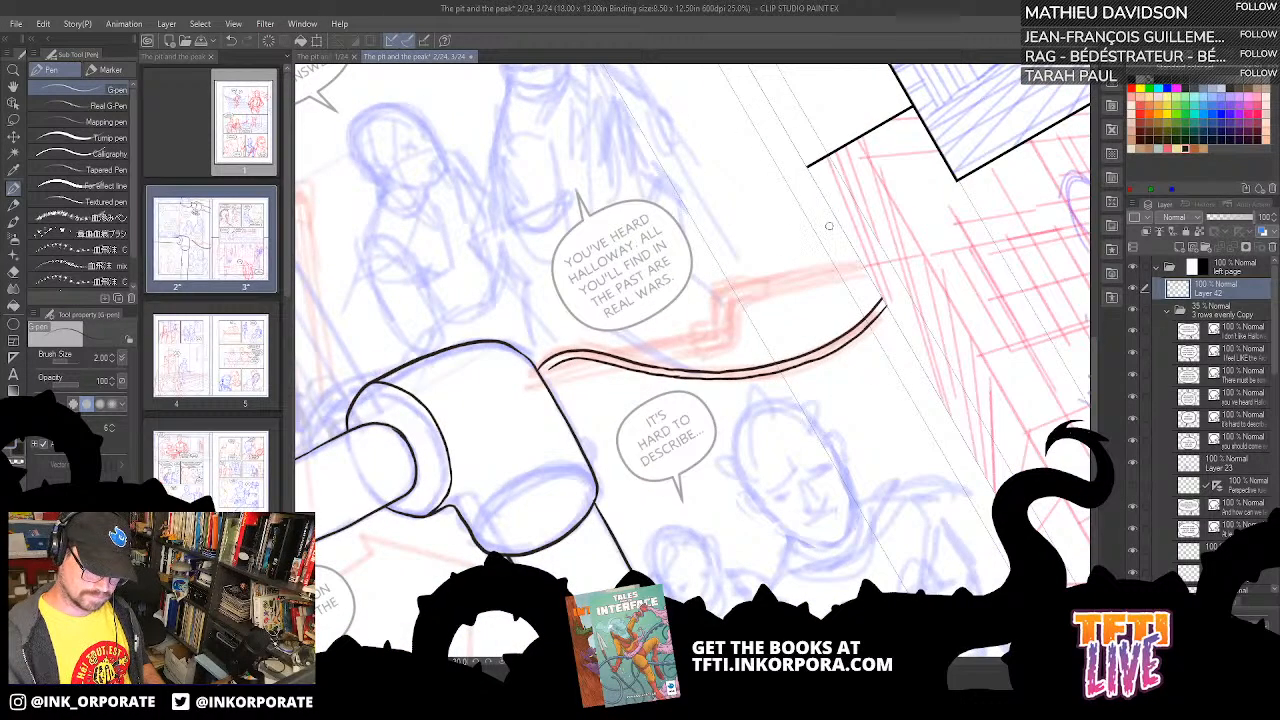
key("minus")
key("minus")
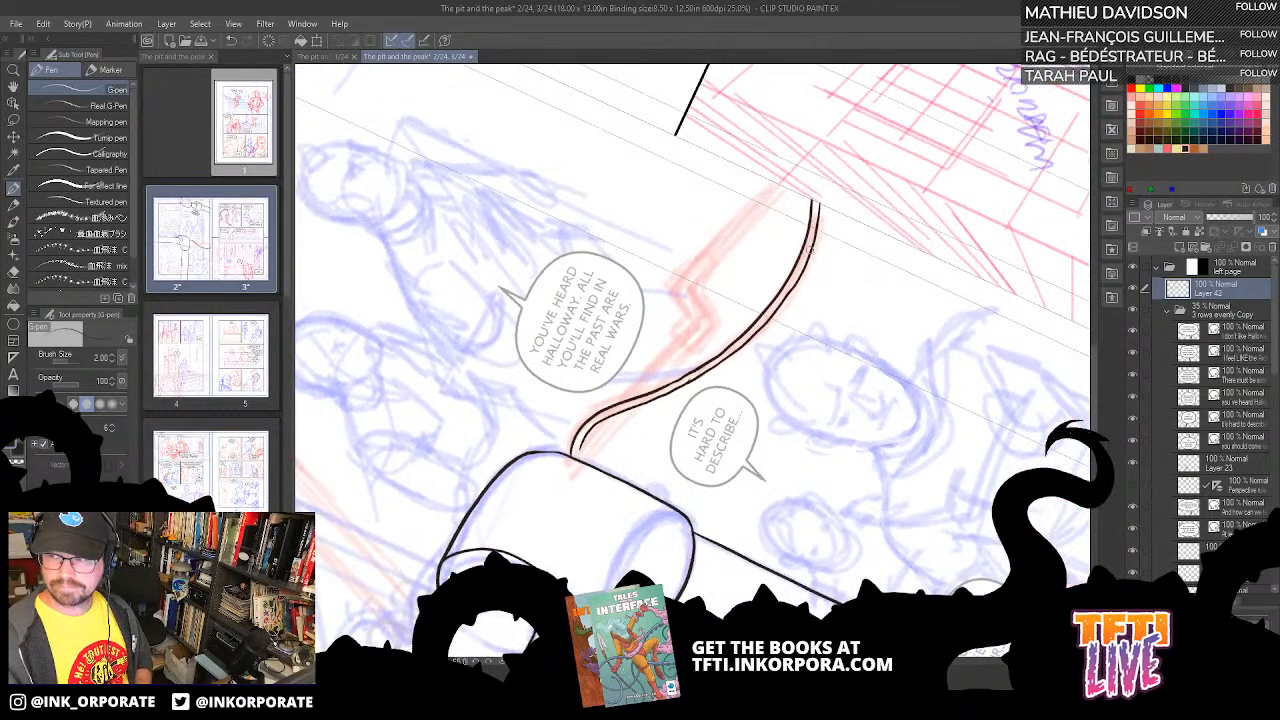
left_click_drag(718, 422, 813, 461)
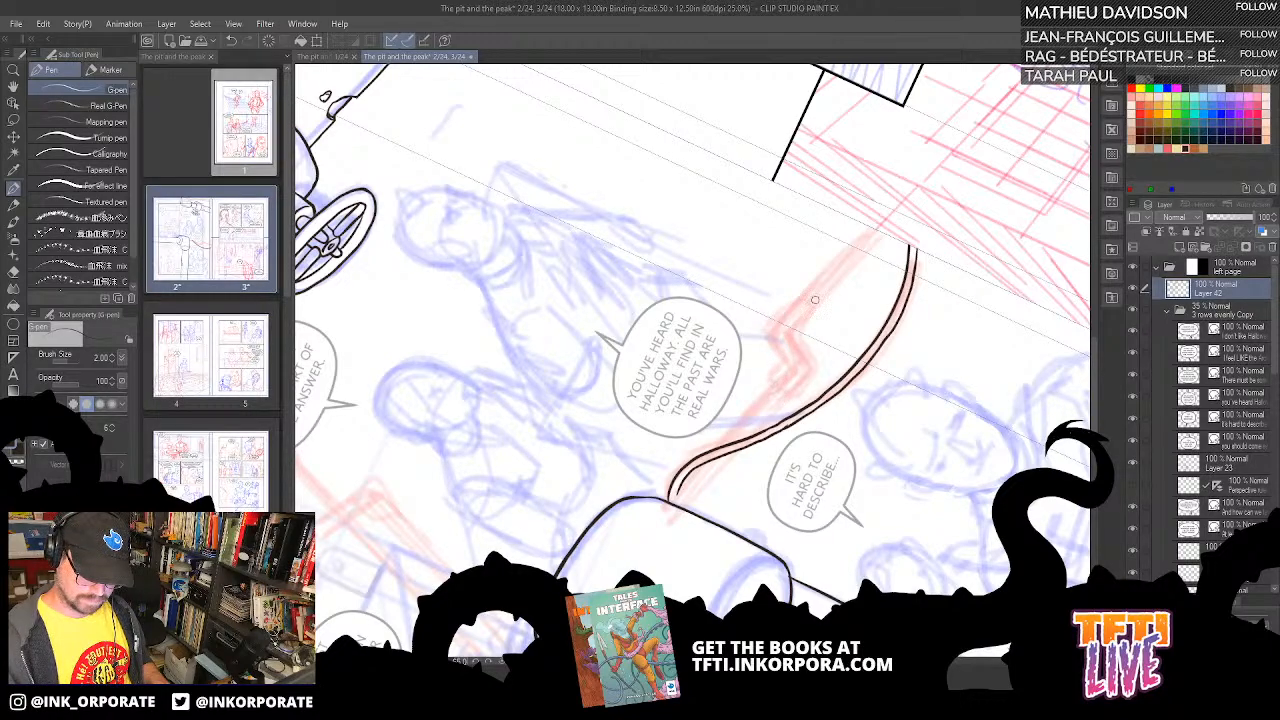
left_click_drag(802, 367, 804, 380)
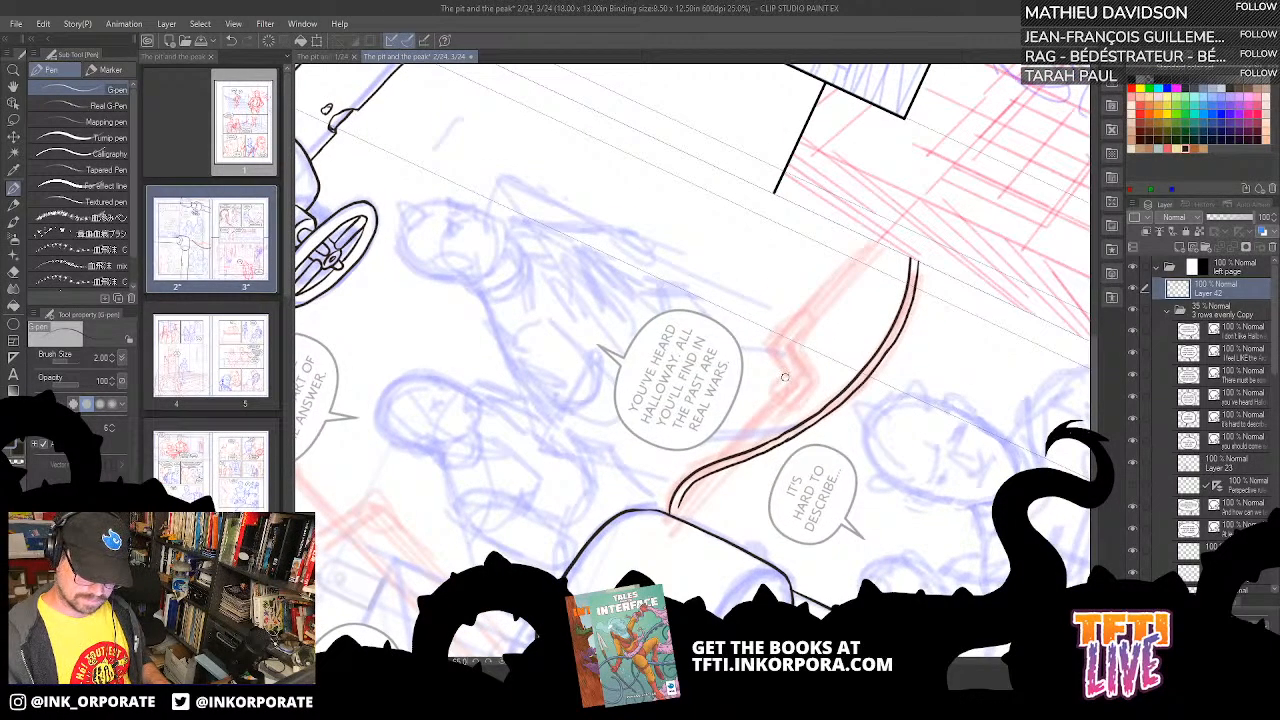
left_click_drag(772, 343, 793, 317)
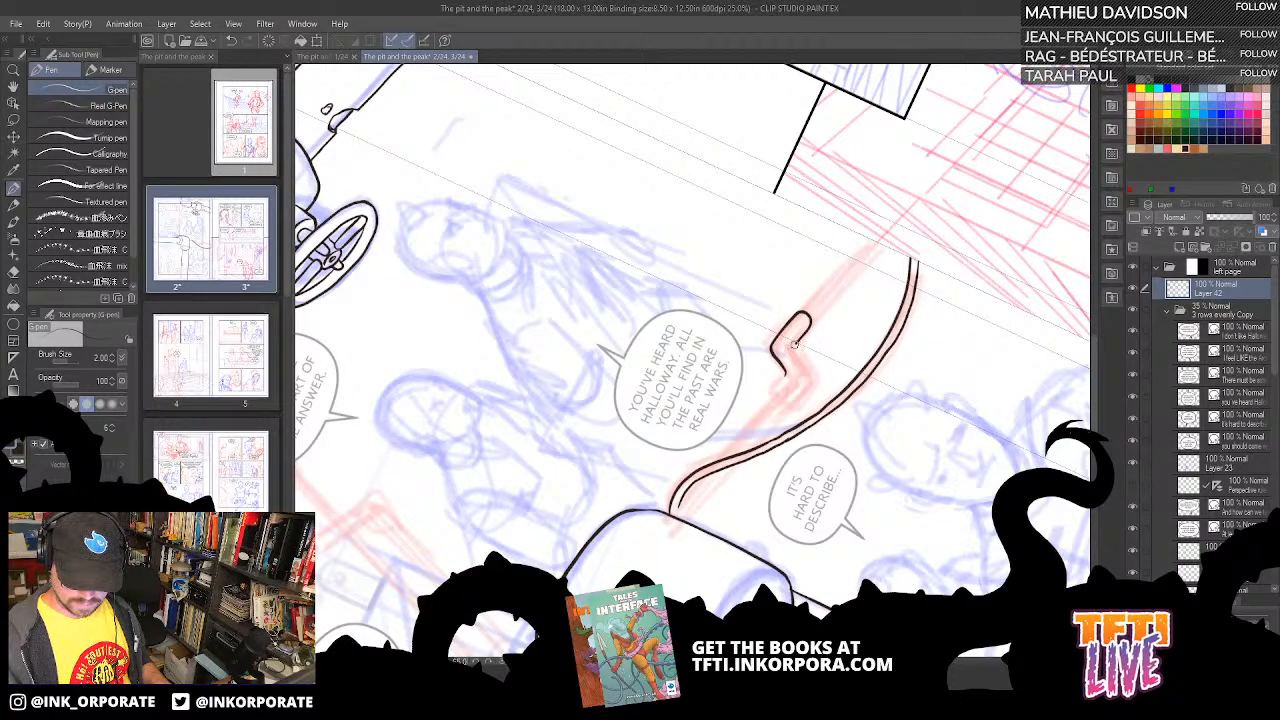
mouse_move(811, 384)
left_mouse_down()
mouse_move(792, 404)
mouse_move(783, 372)
left_mouse_up()
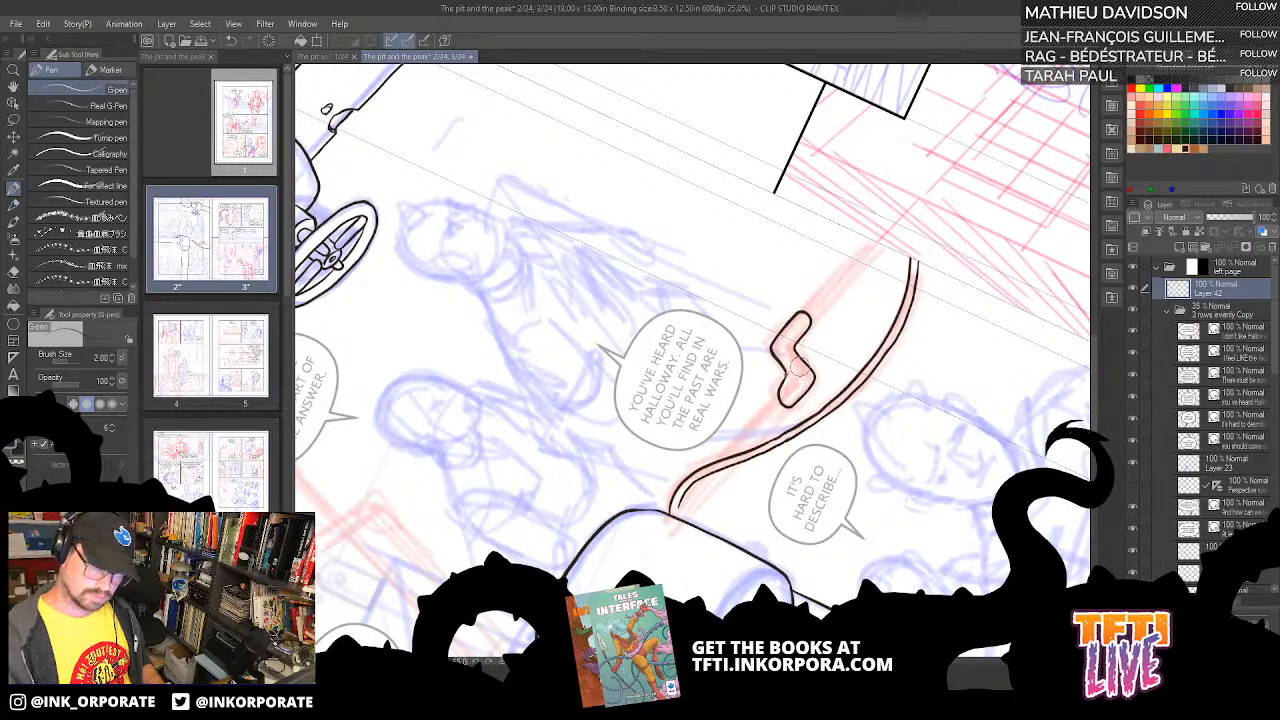
left_click_drag(783, 396, 785, 377)
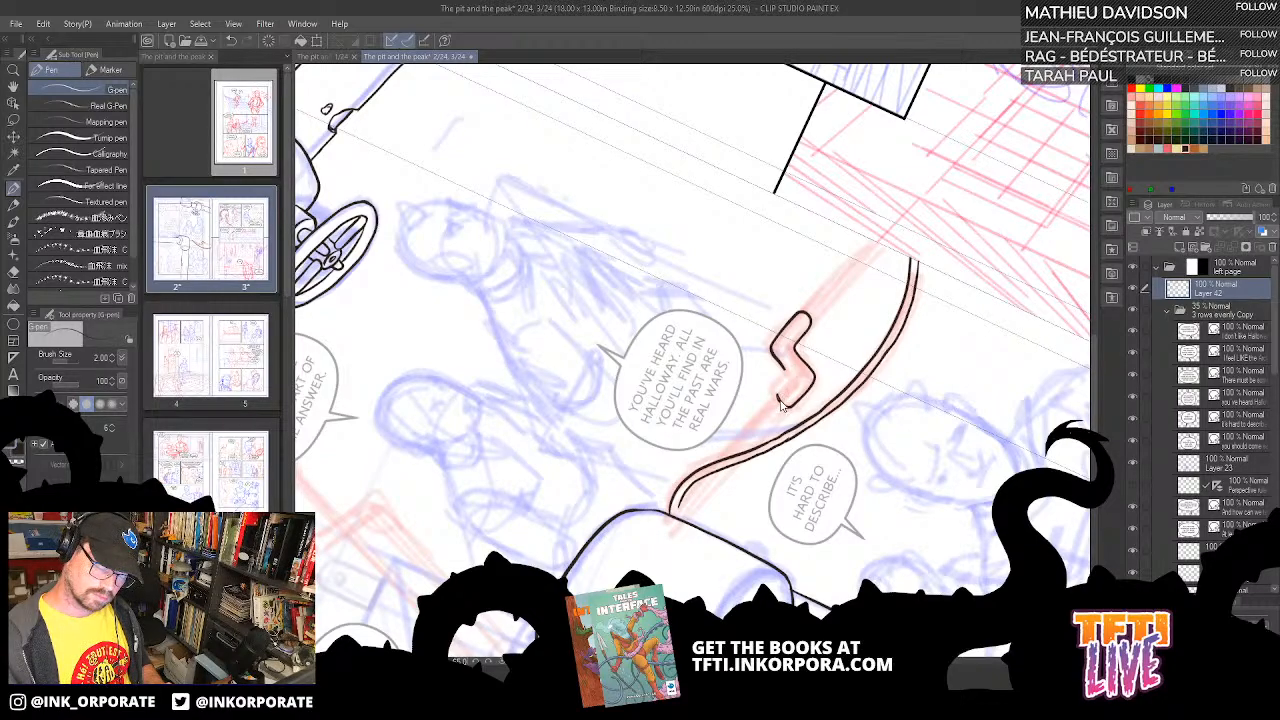
key("ctrl+z")
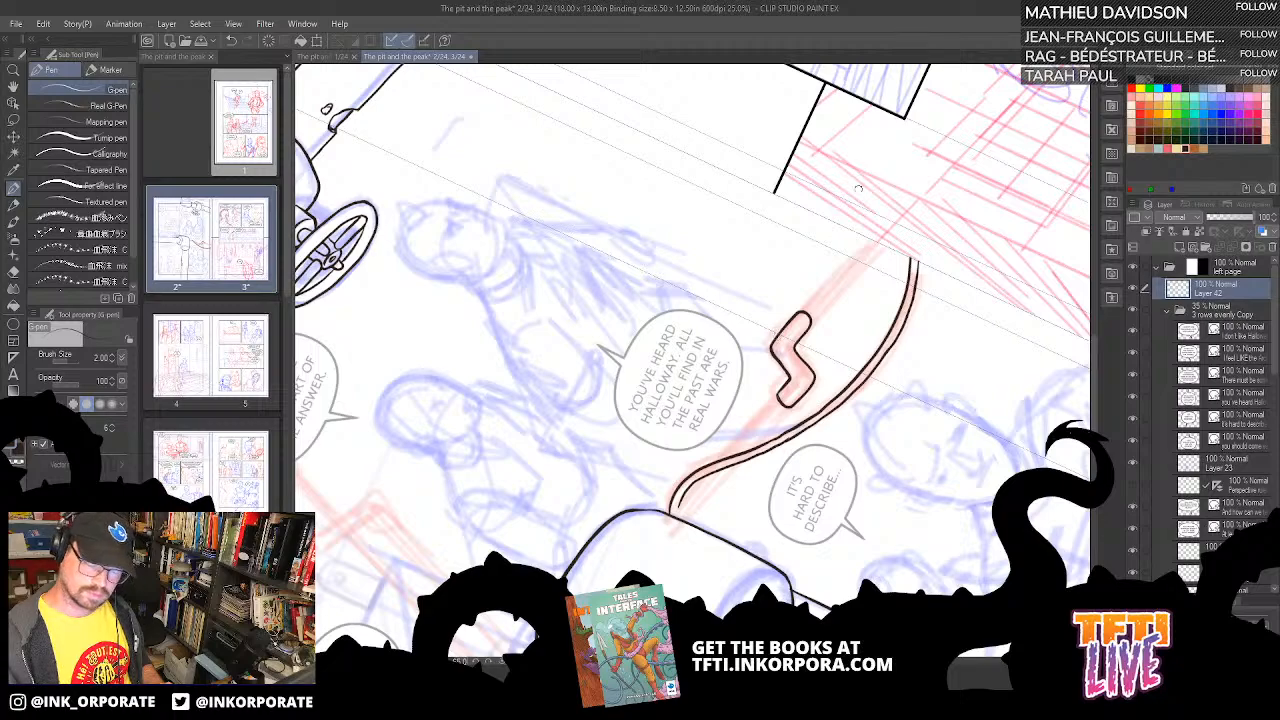
- Ink a straight double-lined thin pipe from the zigzag piece's upper end to the page's inner edge, redoing the second line
left_click_drag(800, 314, 873, 241)
left_click_drag(809, 321, 886, 248)
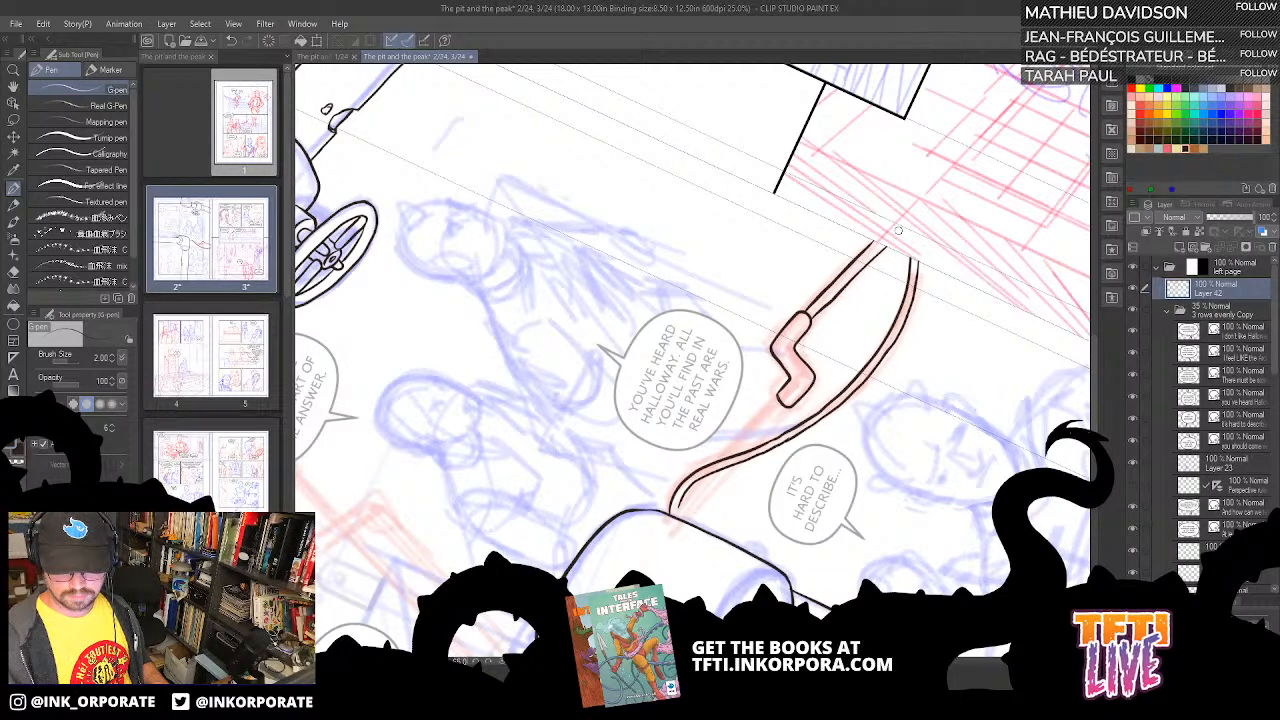
key("ctrl+z")
left_click_drag(813, 313, 886, 244)
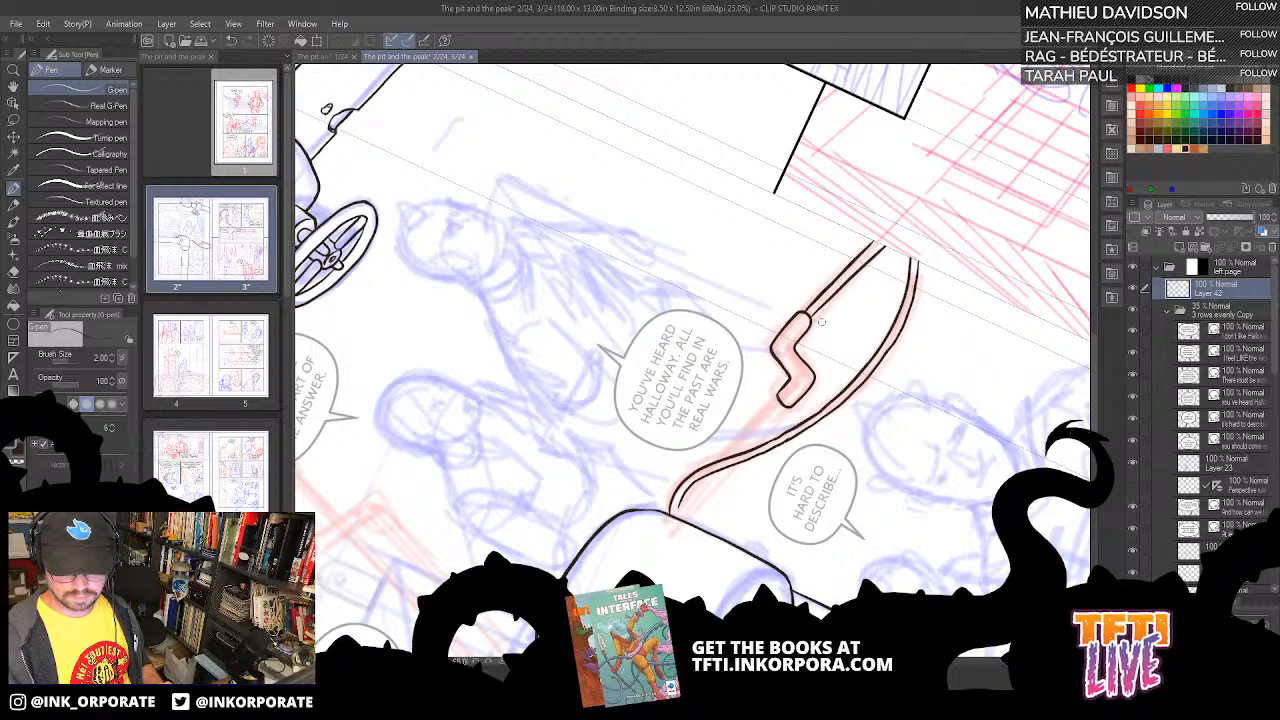
mouse_move(821, 321)
left_mouse_down()
mouse_move(908, 176)
mouse_move(835, 302)
mouse_move(846, 280)
left_mouse_up()
key("ctrl+z")
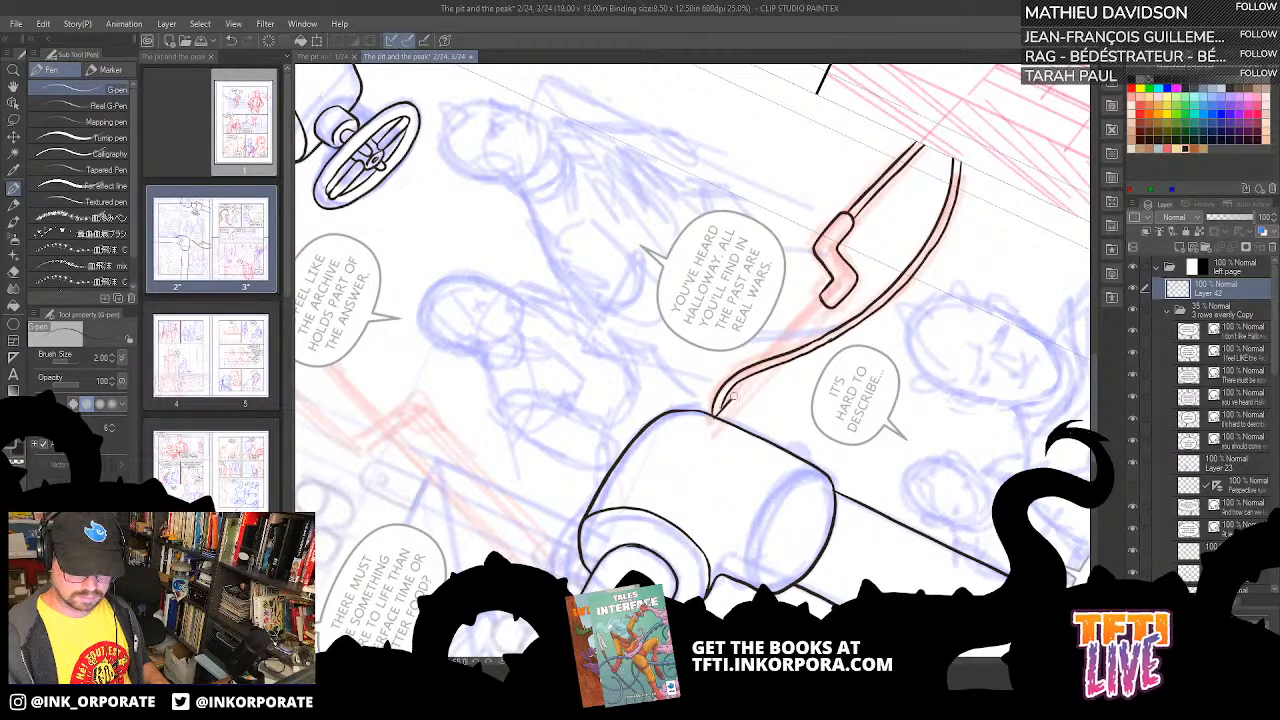
- Ink the thin pipe's two lines from the central joint to the zigzag piece's lower end, passing behind the curved cable
left_click_drag(724, 404, 820, 296)
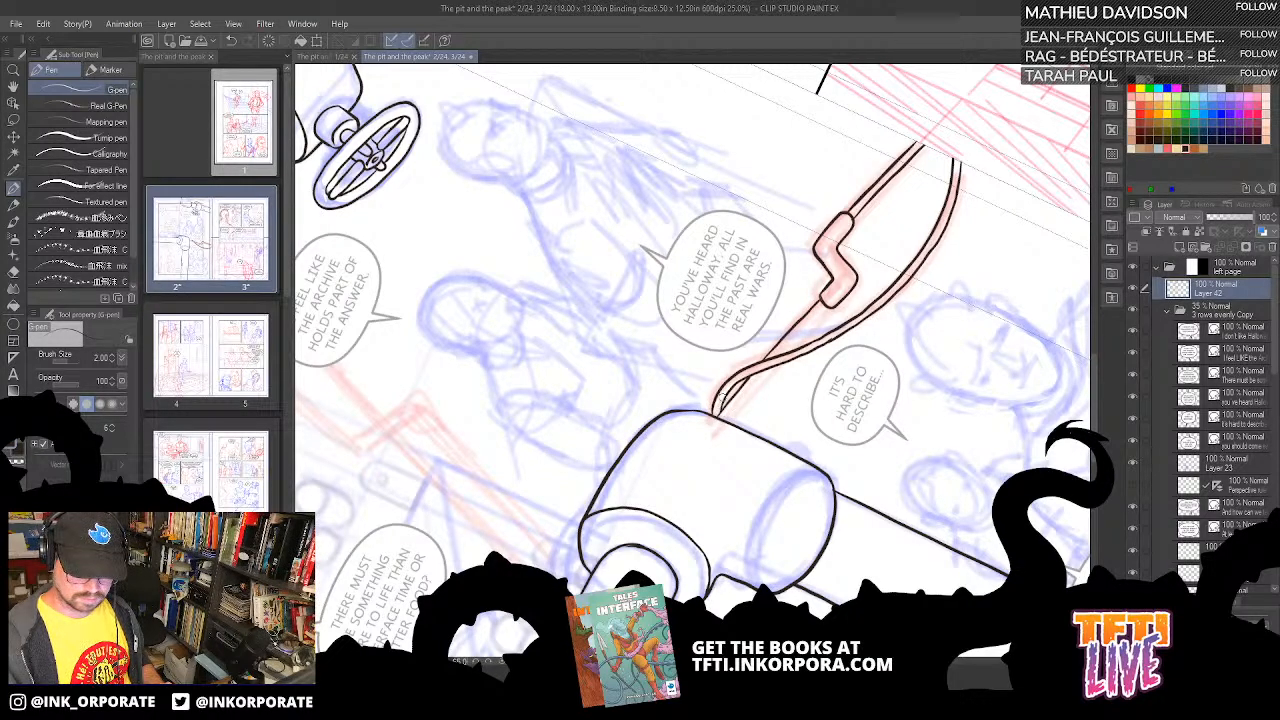
left_click_drag(727, 418, 824, 307)
key("ctrl+z")
mouse_move(776, 357)
left_mouse_down()
mouse_move(827, 303)
mouse_move(814, 326)
left_mouse_up()
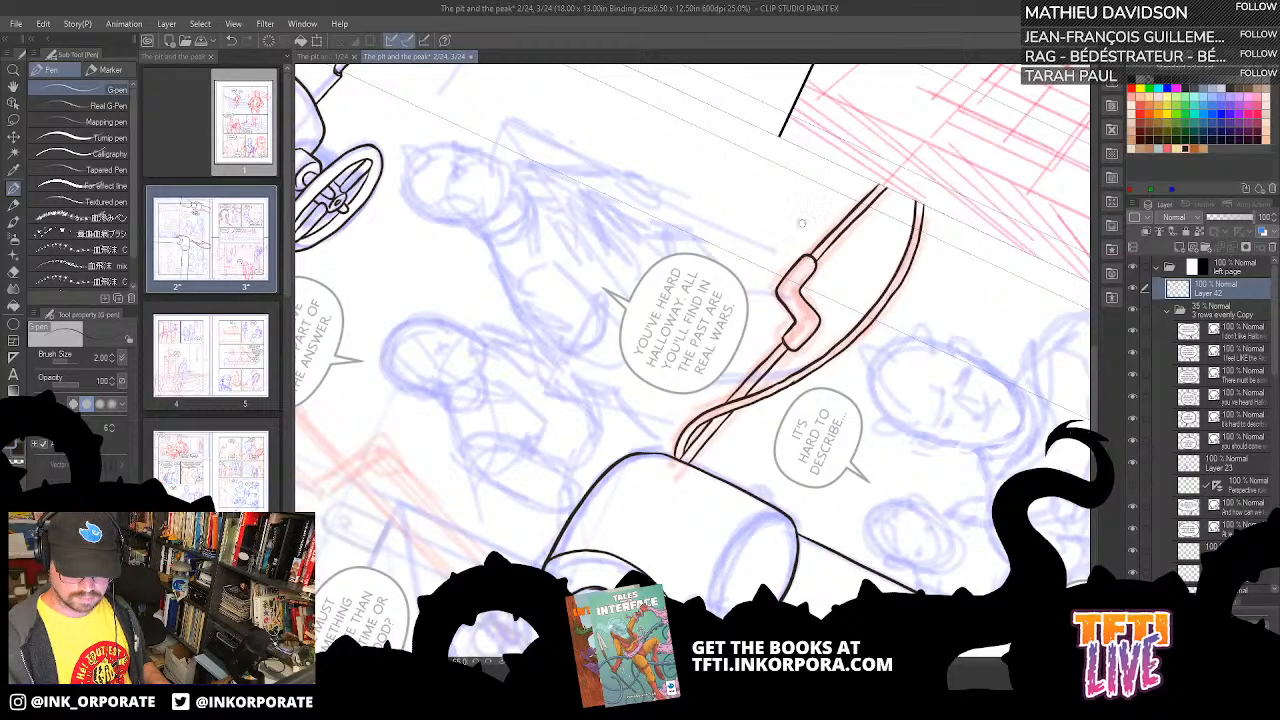
- Ink a small rim at the zigzag piece's lower end and short crease marks at its two bends
scroll(826, 343, "up", 2)
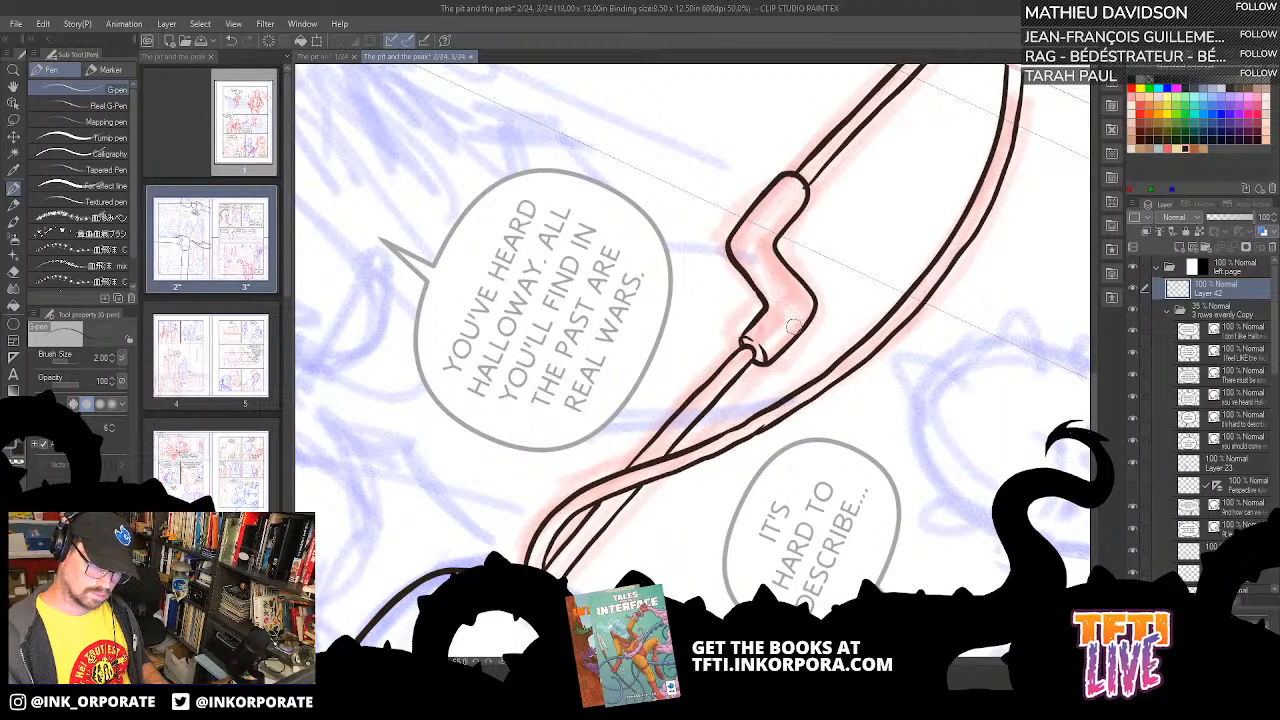
mouse_move(793, 330)
left_mouse_down()
mouse_move(757, 410)
mouse_move(757, 396)
left_mouse_up()
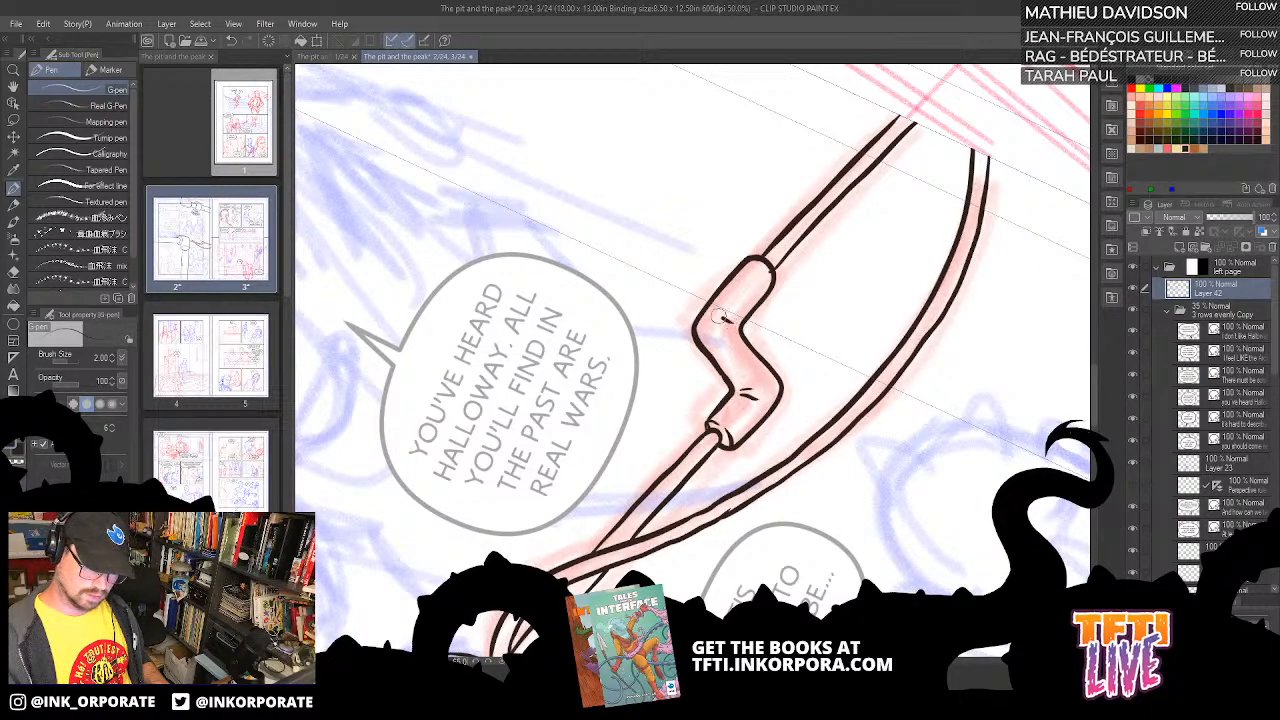
left_click_drag(717, 317, 732, 327)
mouse_move(830, 306)
left_mouse_down()
mouse_move(752, 446)
mouse_move(793, 415)
left_mouse_up()
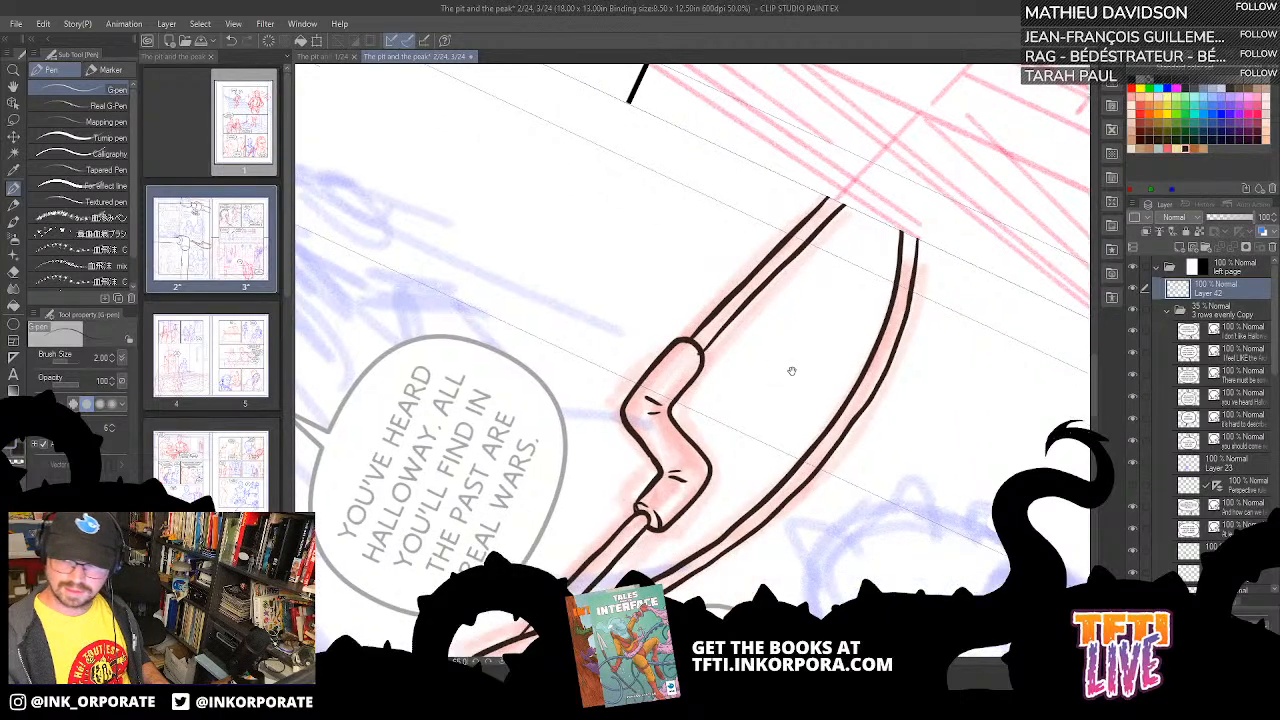
- Replace the vertical pipe's left edge just below the central joint with a jagged chip and add a small crack beside it
key("asciicircum")
key("asciicircum")
key("asciicircum")
key("asciicircum")
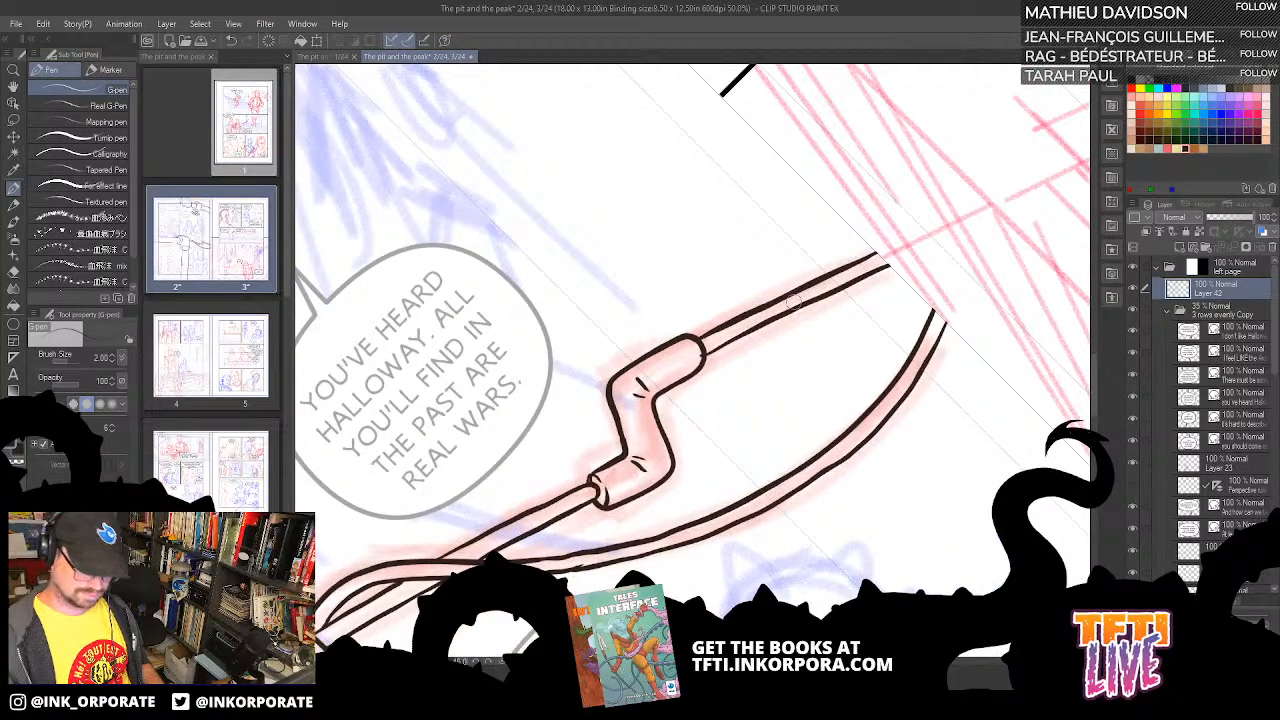
scroll(800, 310, "down", 2)
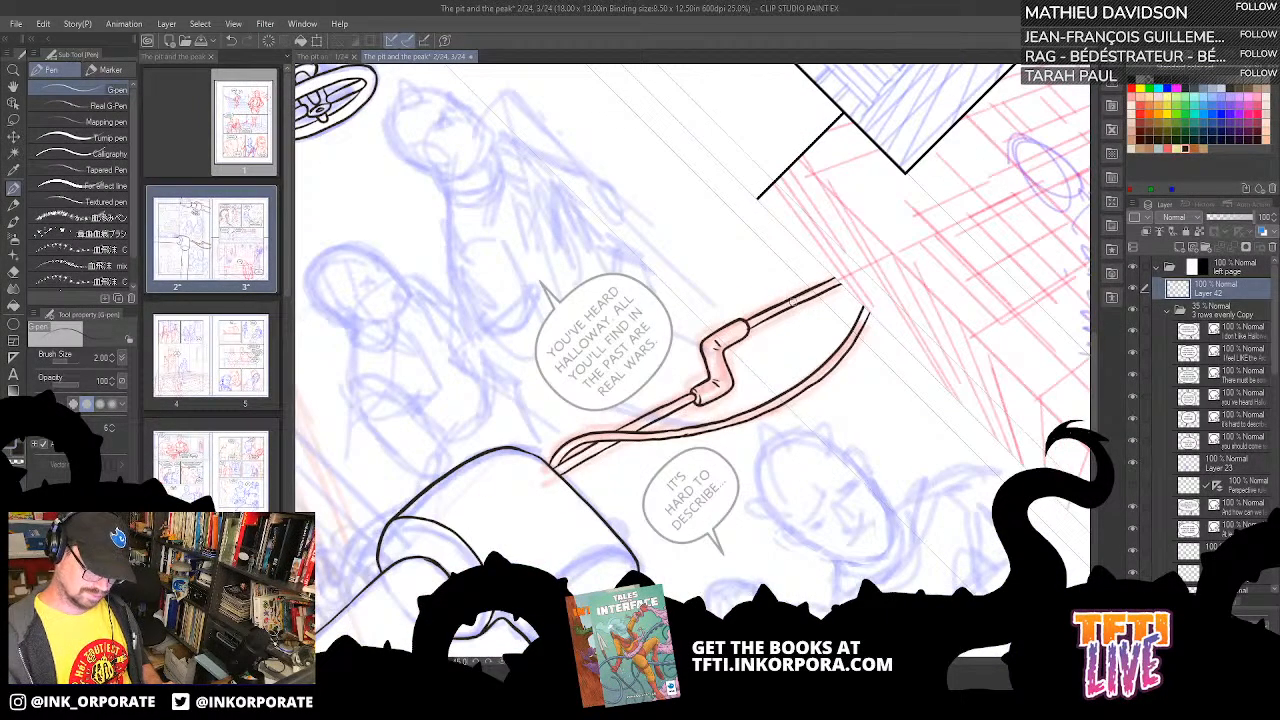
left_click_drag(837, 406, 828, 415)
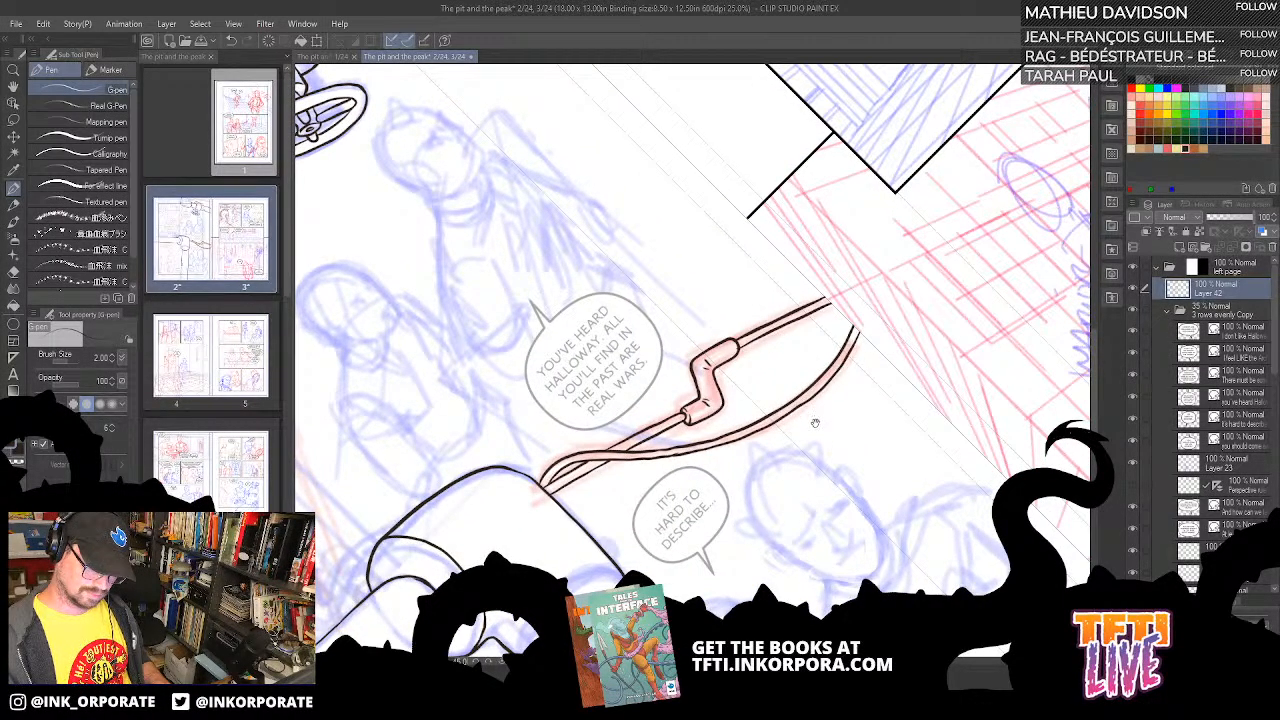
mouse_move(815, 423)
left_mouse_down()
mouse_move(823, 466)
mouse_move(815, 455)
mouse_move(870, 430)
mouse_move(935, 333)
left_mouse_up()
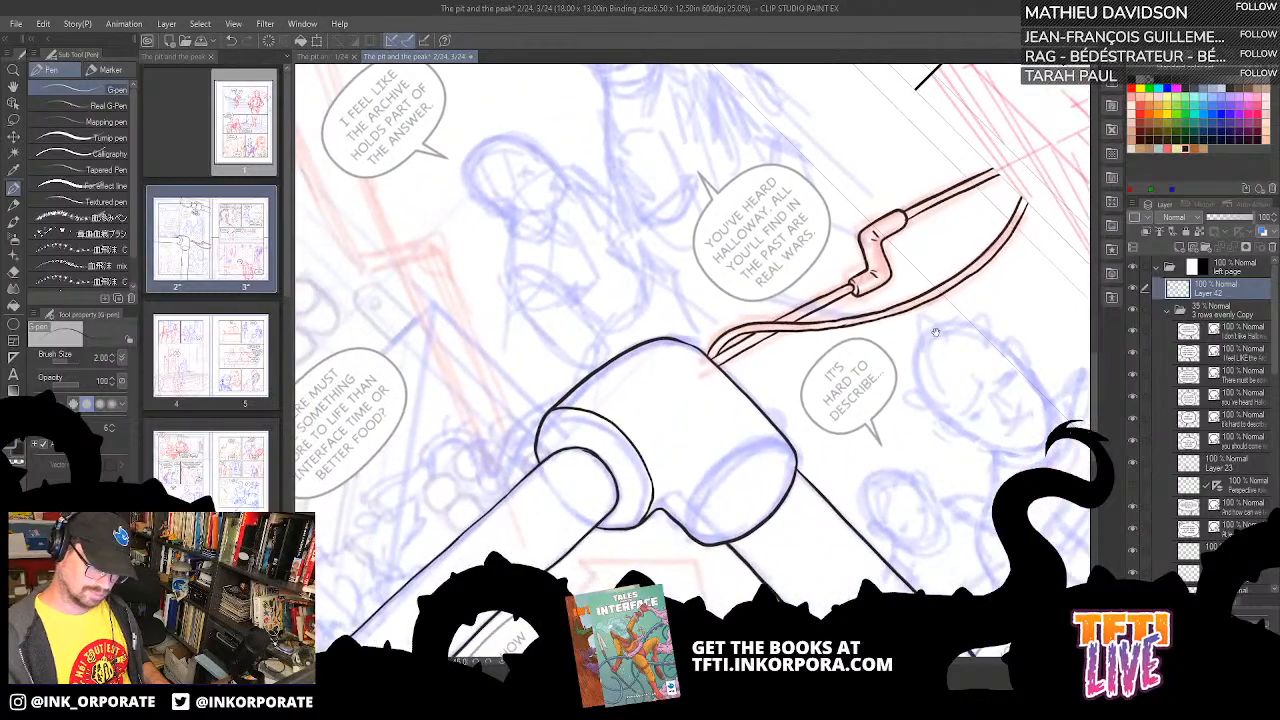
key("^")
key("^")
key("^")
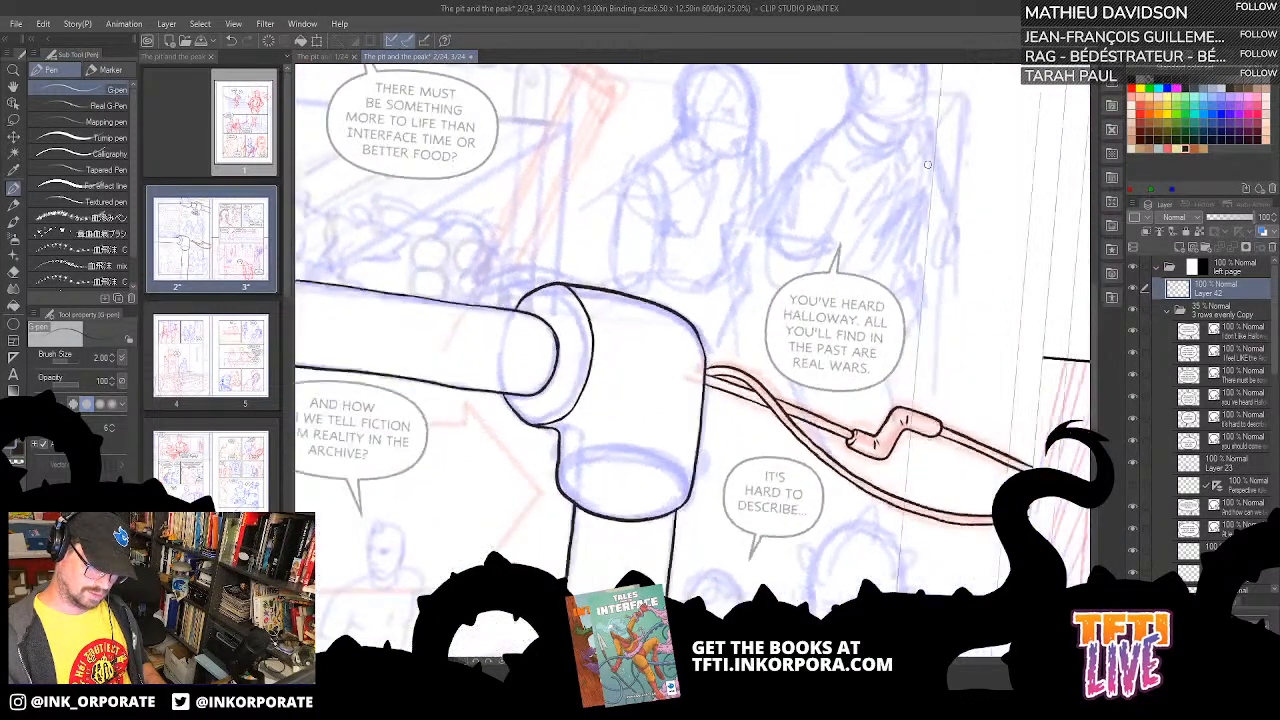
key("^")
key("^")
mouse_move(684, 373)
left_mouse_down()
mouse_move(833, 320)
mouse_move(901, 255)
left_mouse_up()
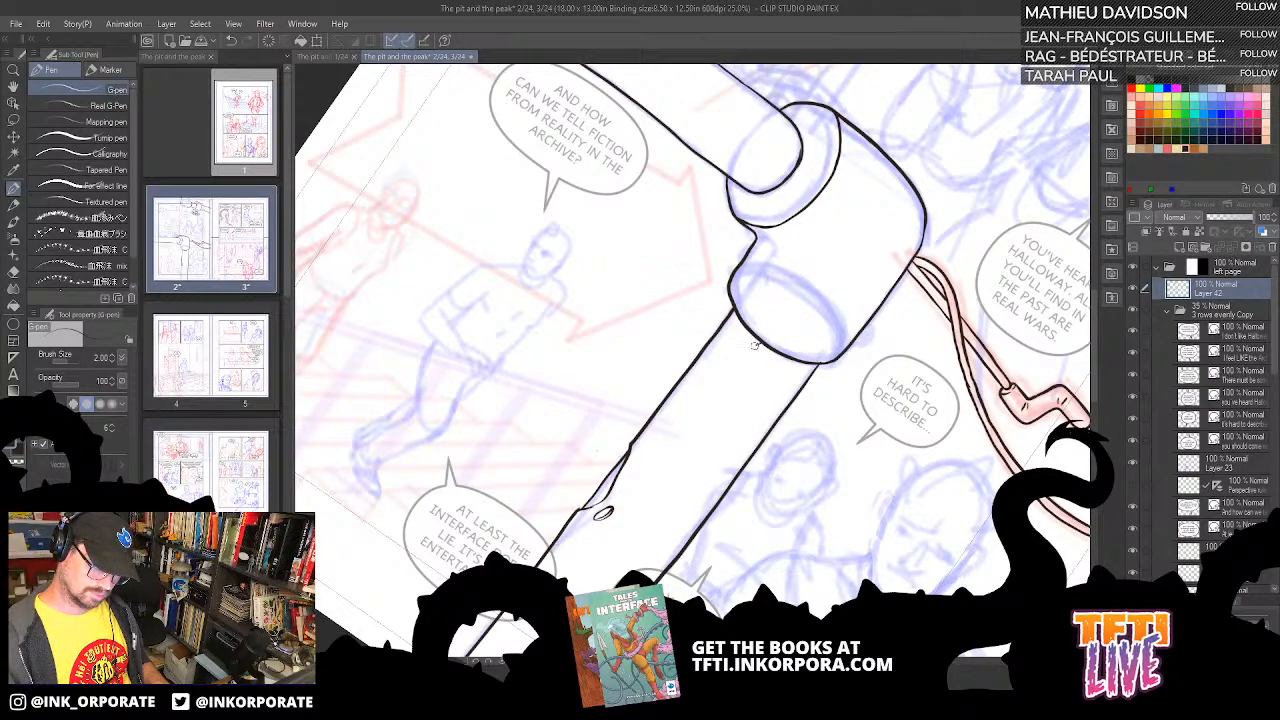
left_click_drag(748, 351, 690, 368)
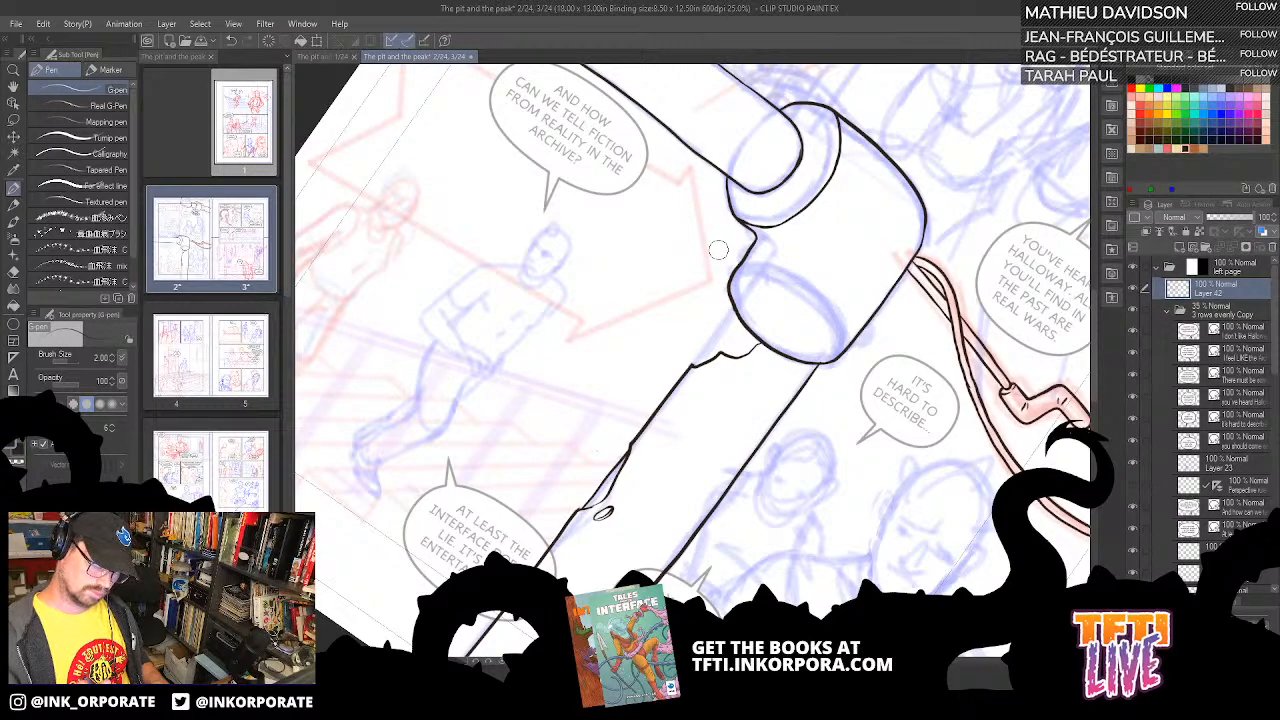
left_click_drag(697, 362, 728, 320)
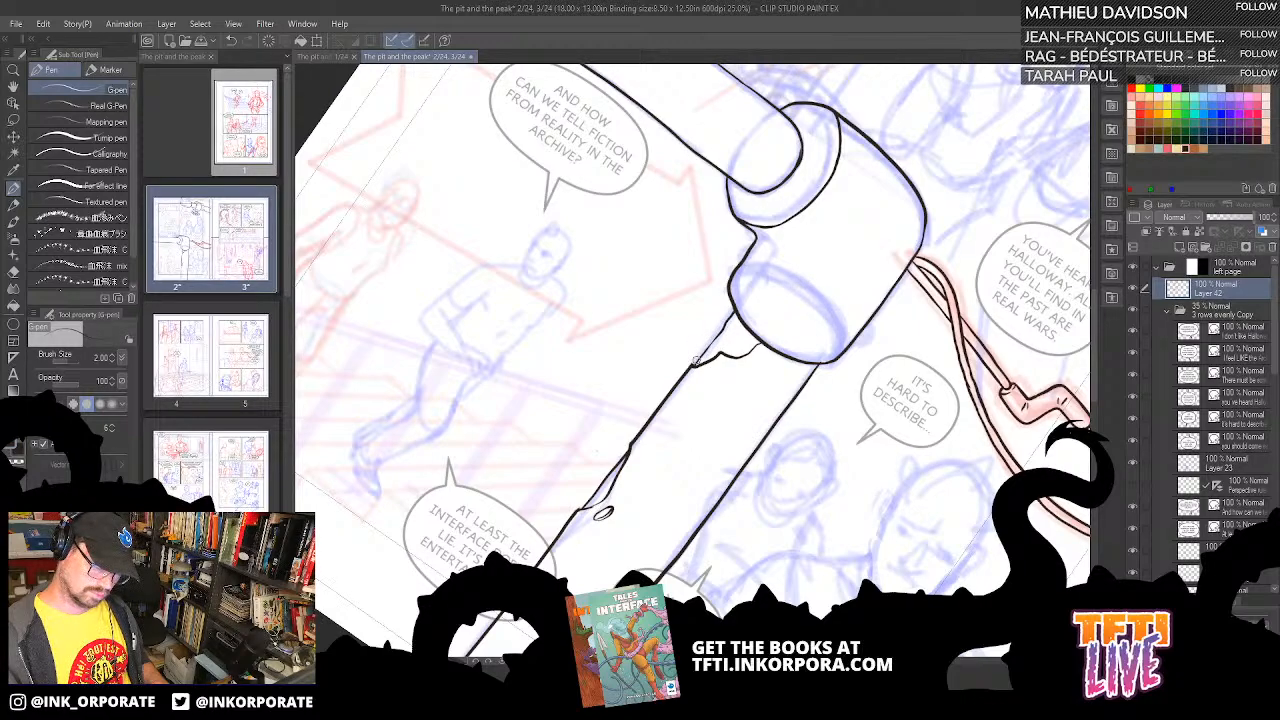
mouse_move(846, 234)
left_mouse_down()
mouse_move(794, 351)
mouse_move(794, 310)
left_mouse_up()
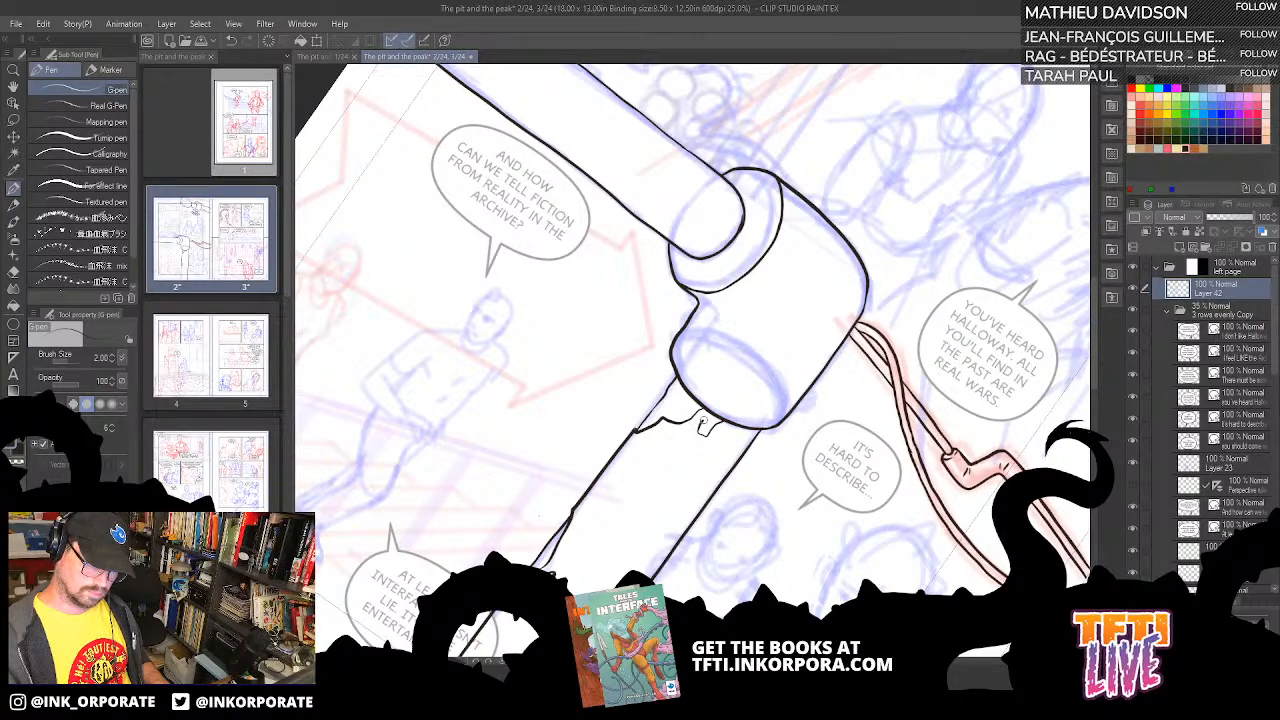
left_click_drag(740, 426, 723, 472)
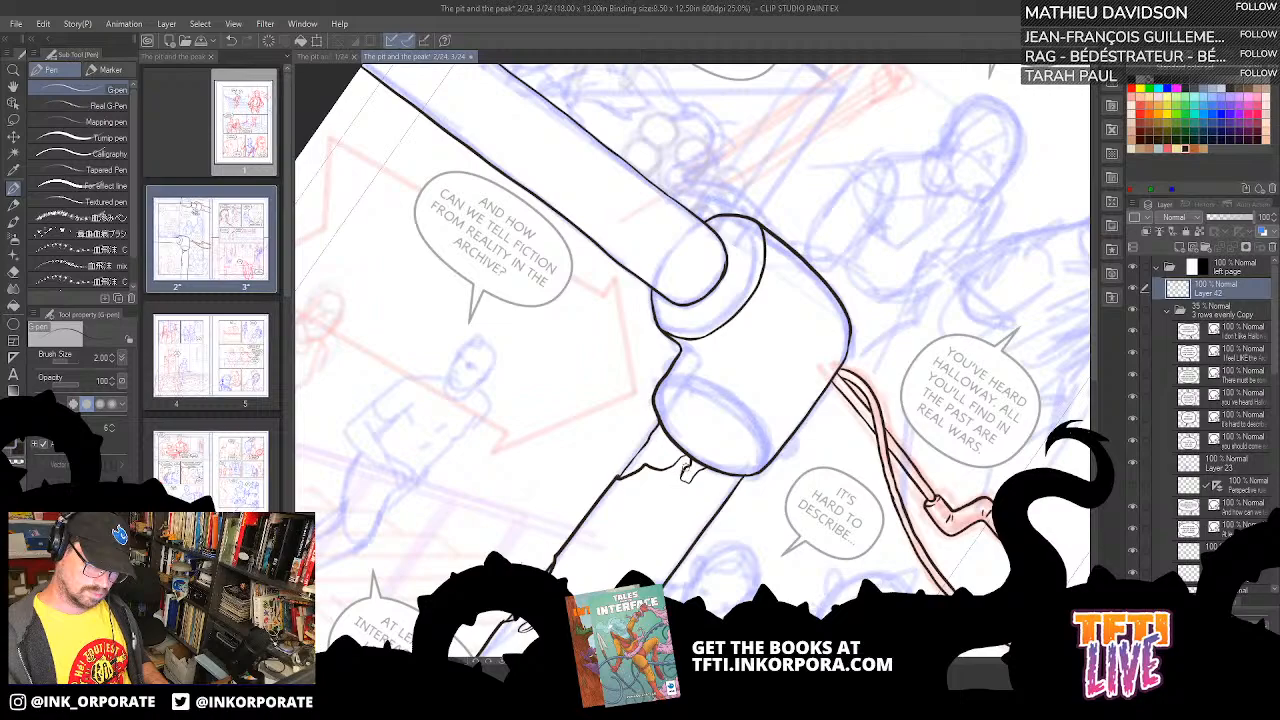
left_click_drag(750, 400, 733, 440)
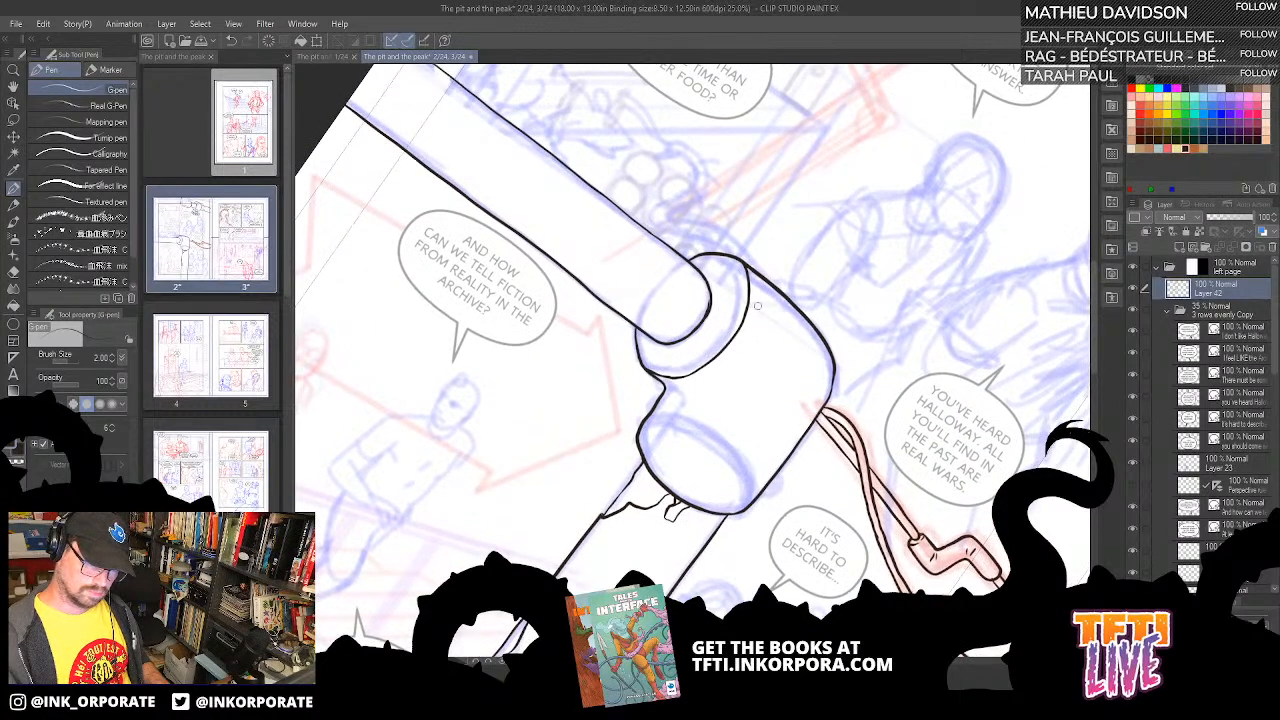
- Review the inked pipes and cables across the whole spread from several rotation angles
scroll(761, 301, "down", 4)
key("minus")
key("minus")
key("minus")
key("minus")
key("minus")
key("minus")
key("minus")
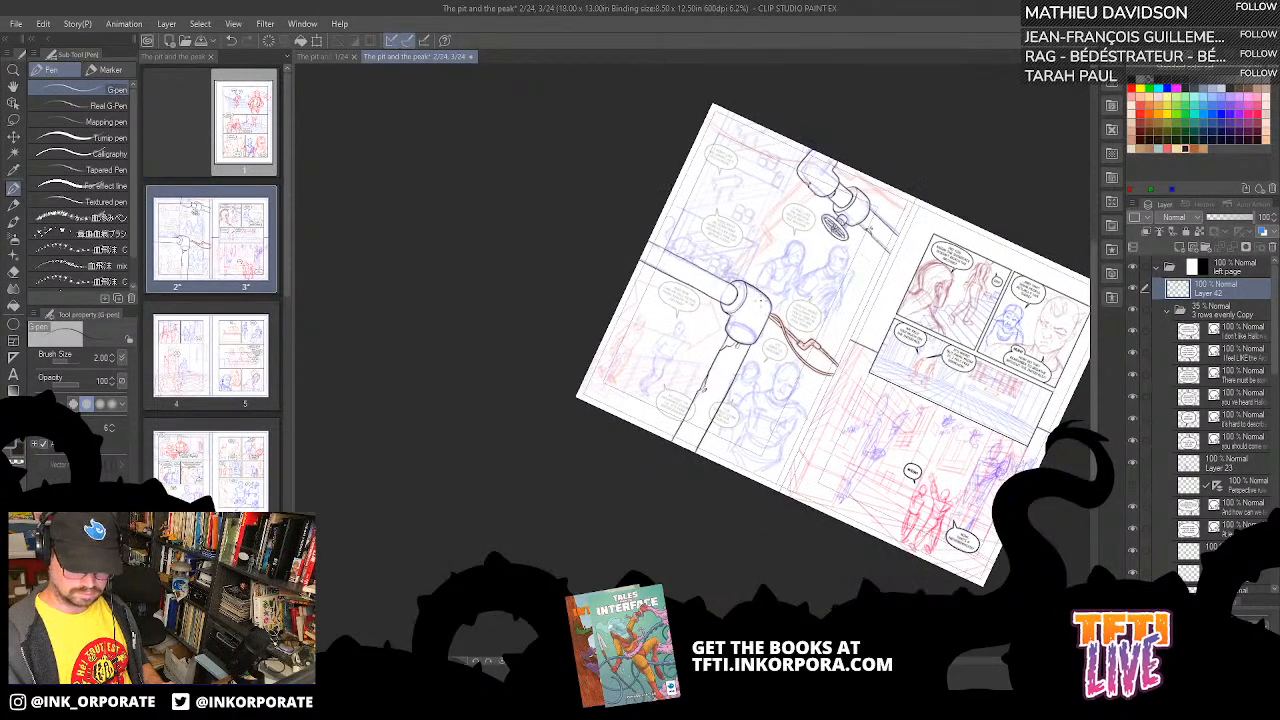
key("minus")
key("minus")
key("minus")
key("minus")
key("minus")
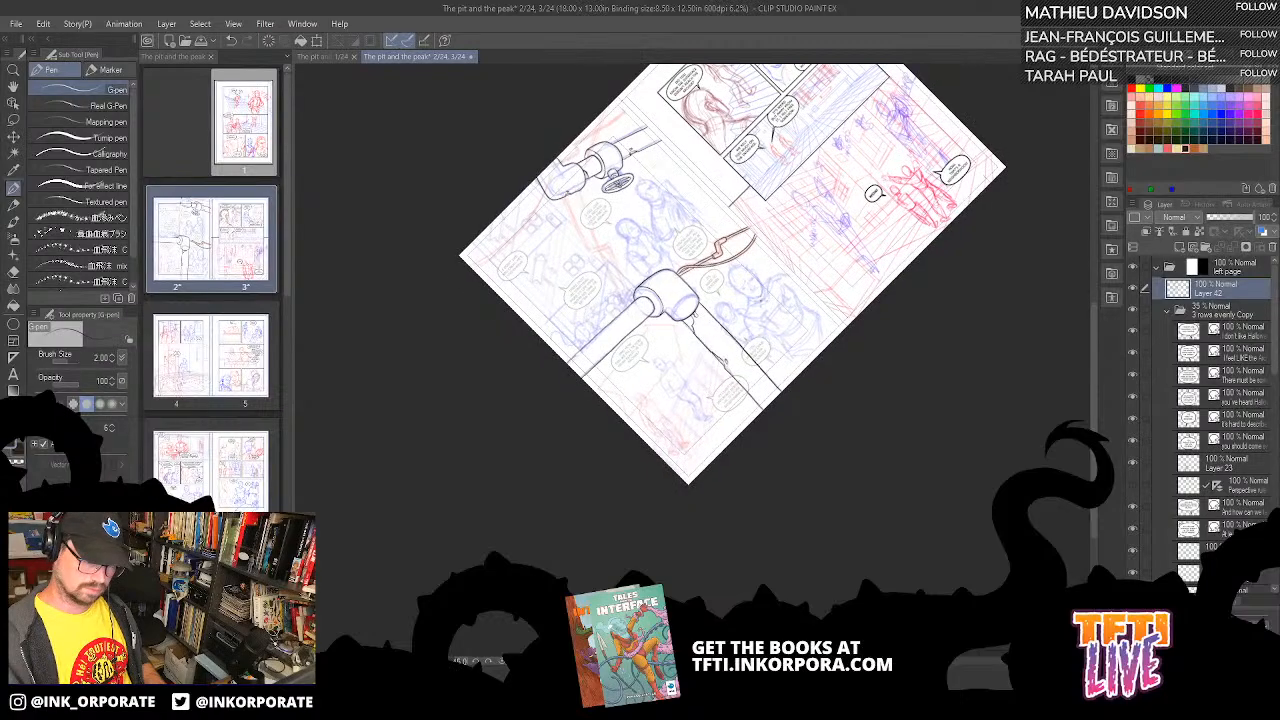
scroll(735, 411, "up", 3)
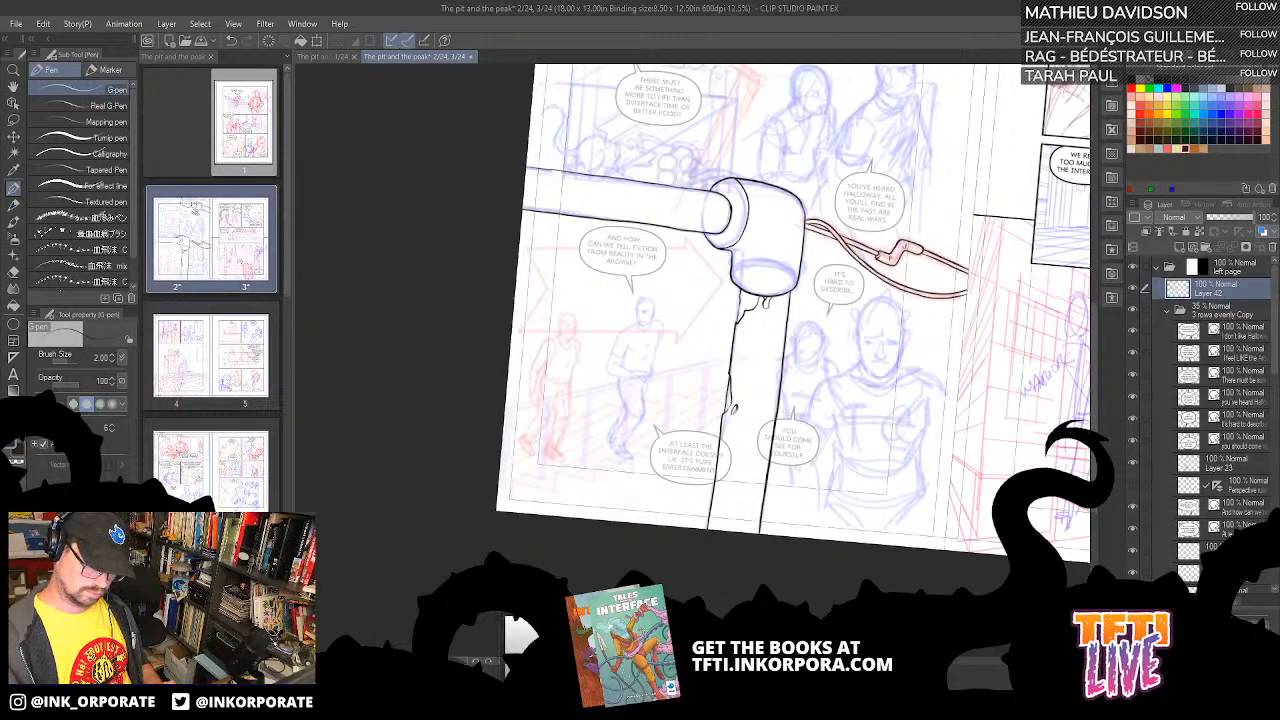
scroll(735, 411, "up", 2)
key("asciicircum")
key("asciicircum")
key("asciicircum")
key("asciicircum")
key("asciicircum")
key("asciicircum")
key("asciicircum")
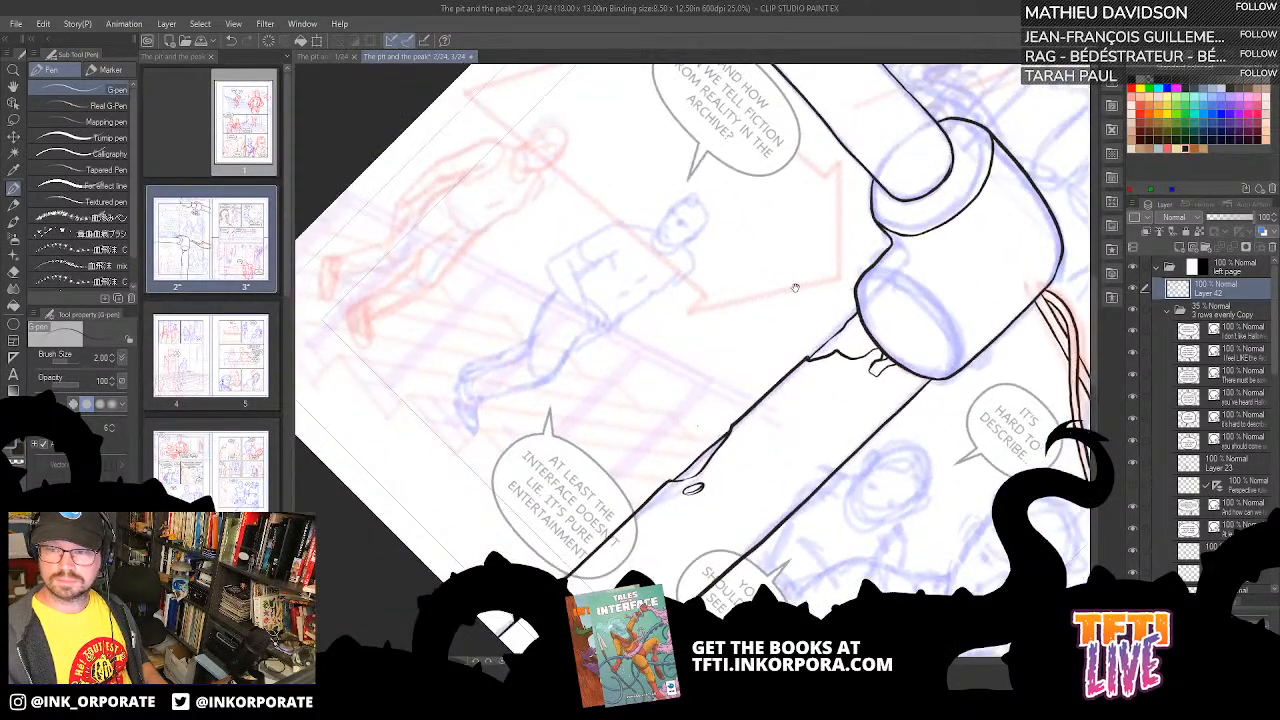
- Ink a thin double-lined pipe rising diagonally from the horizontal pipe beside the central joint to the red sketch's bend, redoing strokes
left_click_drag(828, 254, 682, 343)
left_click_drag(900, 240, 813, 389)
left_click_drag(905, 280, 846, 217)
left_click_drag(851, 318, 863, 407)
key("minus")
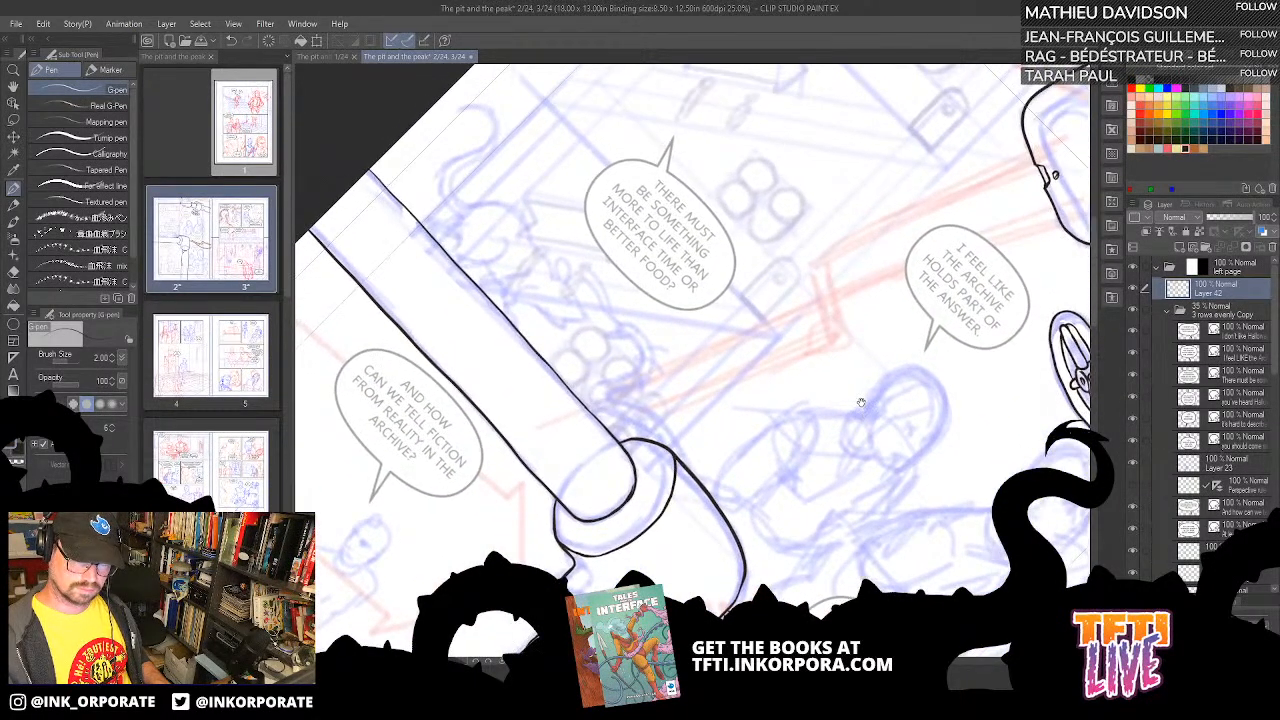
key("asciicircum")
key("minus")
key("minus")
key("minus")
key("minus")
key("minus")
key("minus")
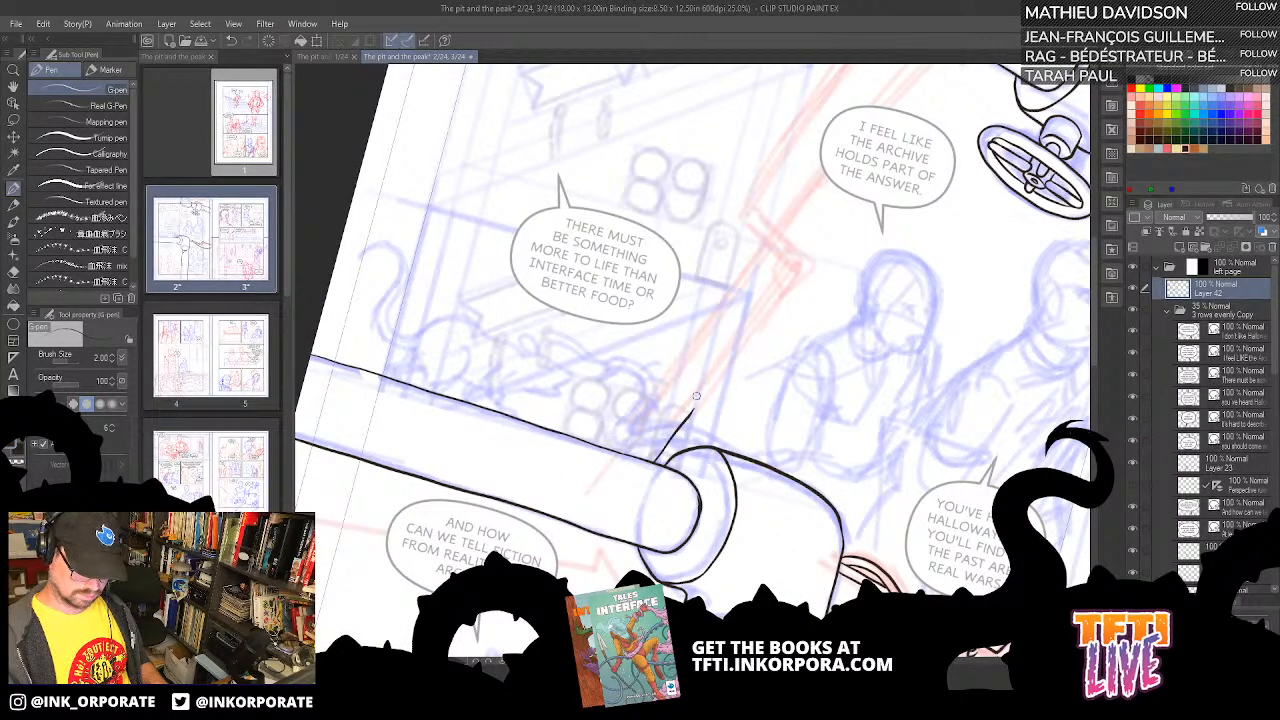
left_click_drag(650, 466, 696, 408)
key("ctrl+z")
mouse_move(652, 462)
left_mouse_down()
mouse_move(785, 283)
mouse_move(728, 350)
left_mouse_up()
key("ctrl+z")
mouse_move(645, 451)
left_mouse_down()
mouse_move(787, 283)
mouse_move(648, 458)
left_mouse_up()
key("ctrl+z")
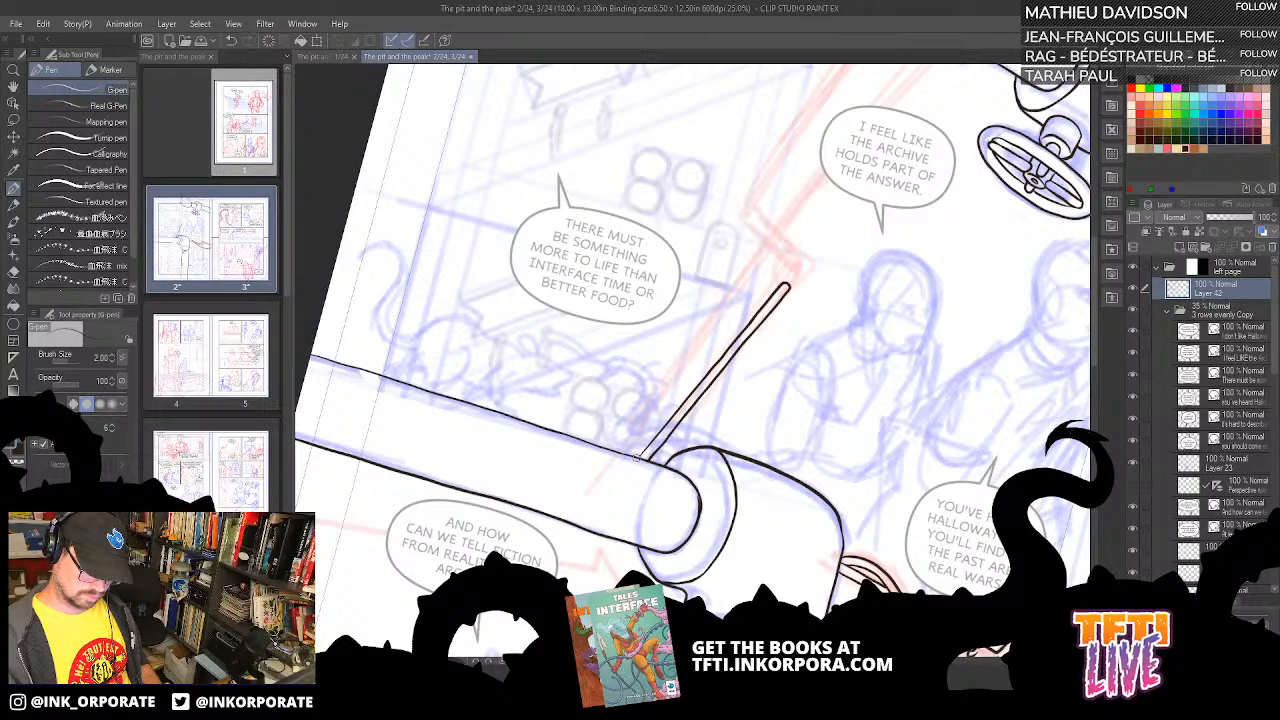
- Ink a small elbow fitting with a collar at the upper end of the diagonal thin pipe
left_click_drag(800, 335, 788, 416)
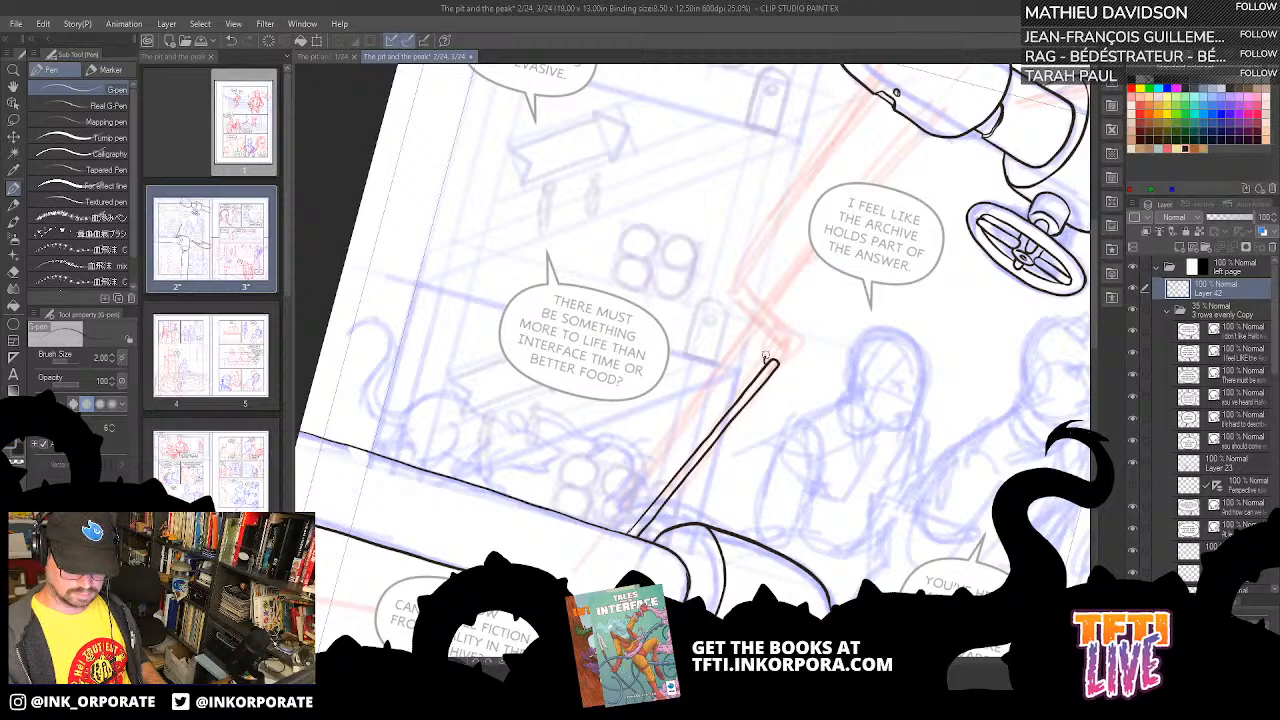
left_click_drag(768, 360, 762, 326)
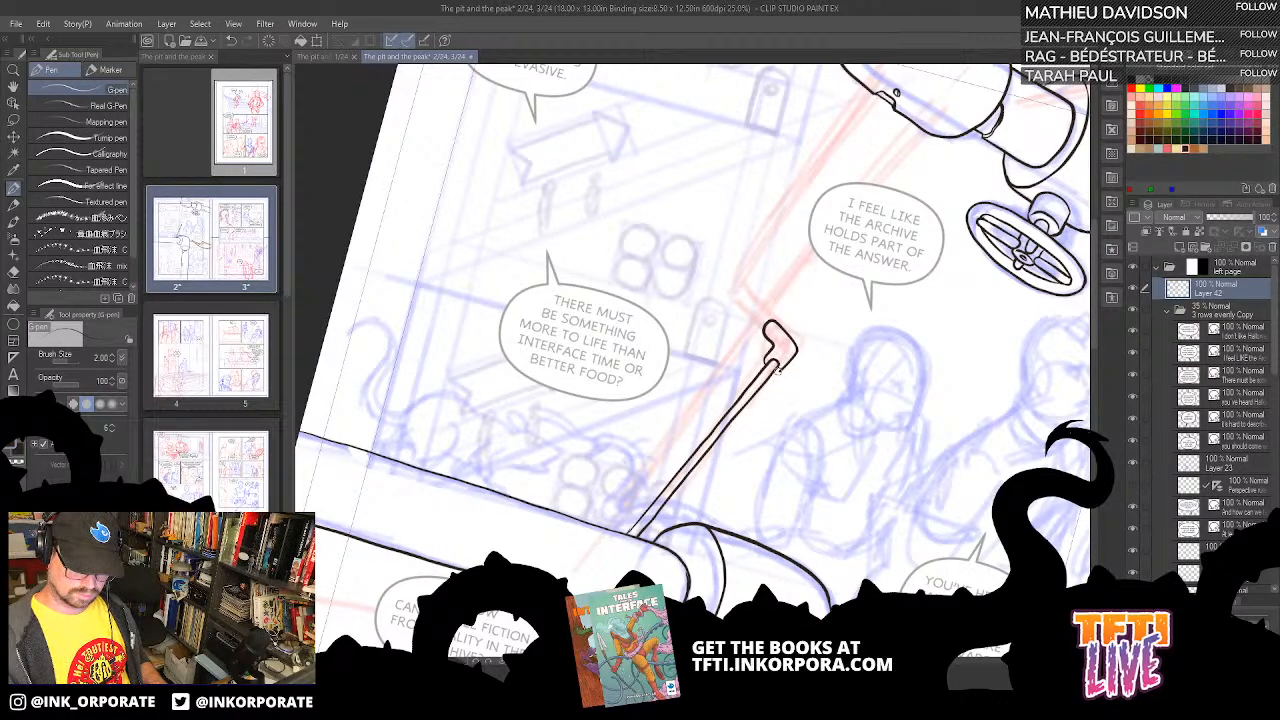
left_click_drag(766, 358, 781, 368)
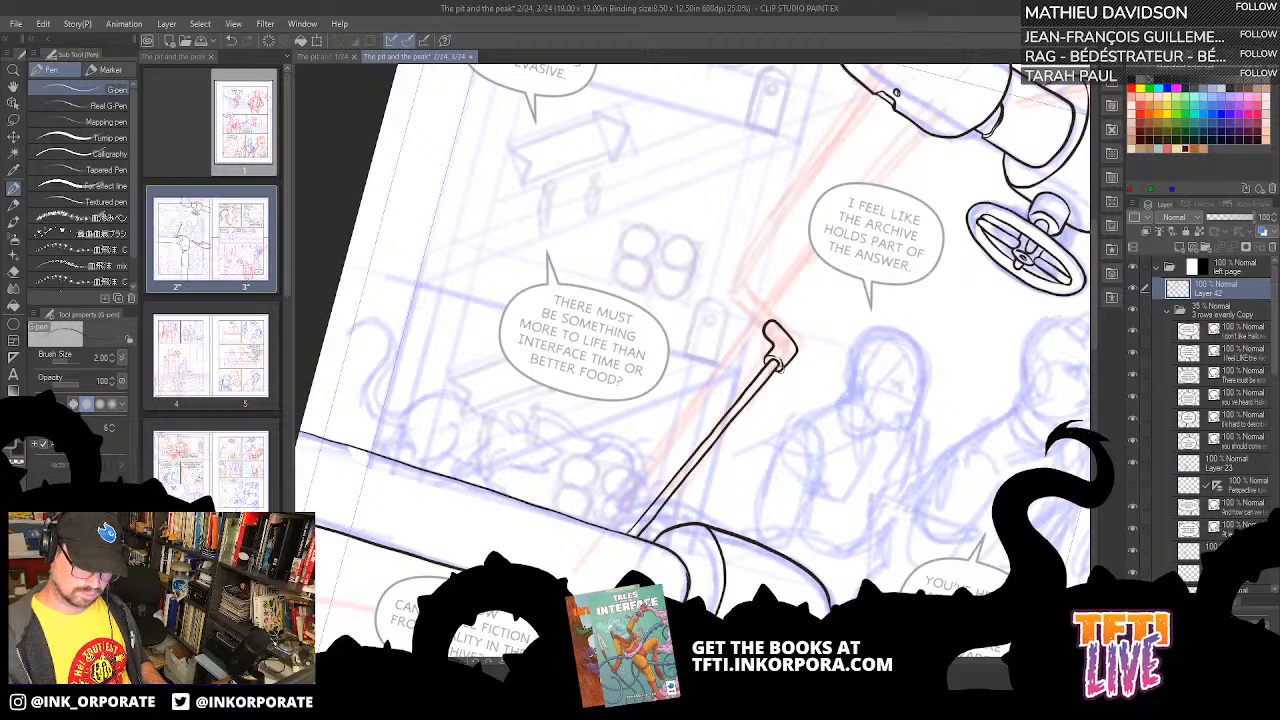
- Ink a short double-lined pipe segment with a rounded tip from the elbow fitting's open end, following the red sketch
left_click_drag(798, 316, 764, 421)
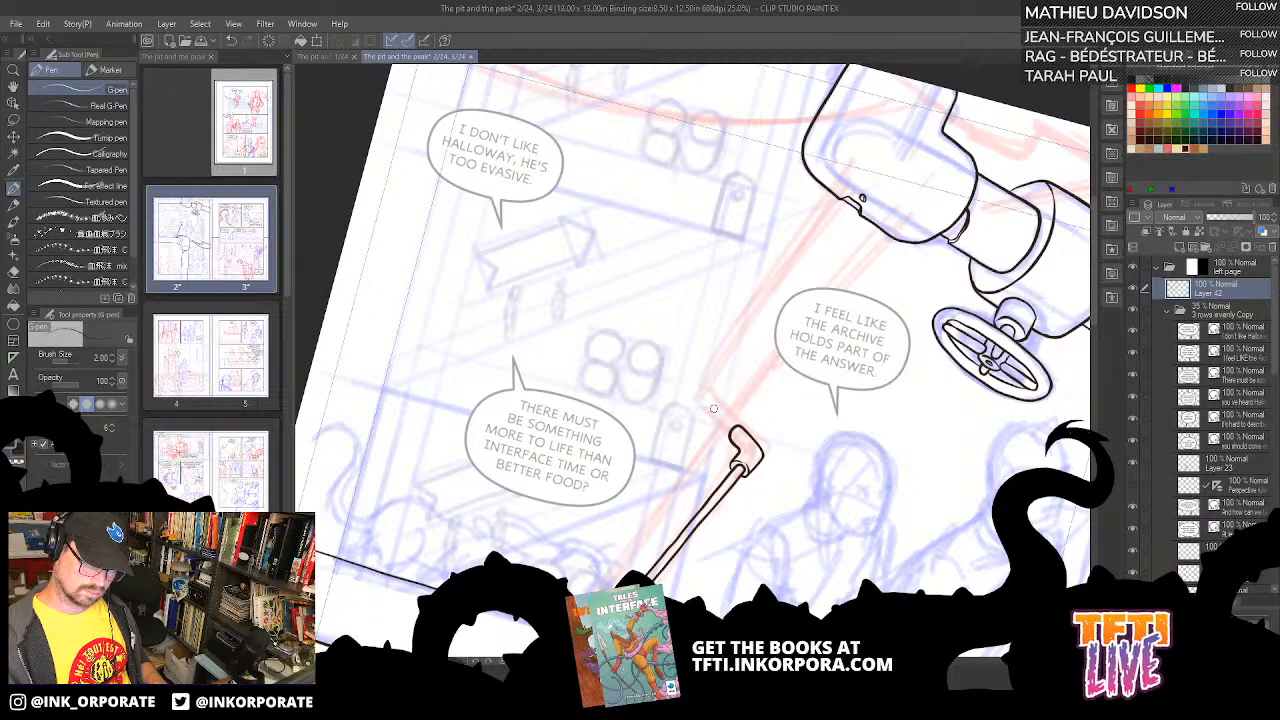
key("asciicircum")
key("asciicircum")
key("asciicircum")
key("asciicircum")
key("asciicircum")
key("asciicircum")
key("asciicircum")
key("asciicircum")
key("asciicircum")
key("asciicircum")
key("asciicircum")
key("asciicircum")
key("asciicircum")
key("asciicircum")
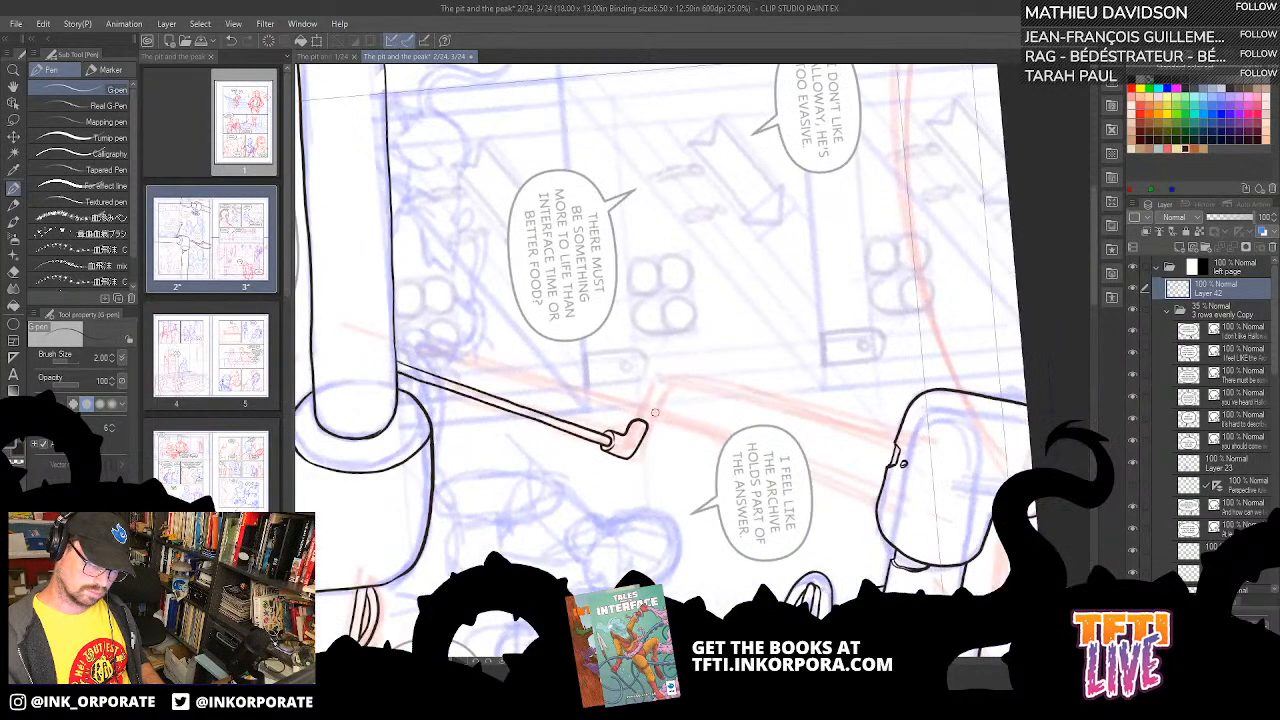
left_click_drag(640, 420, 660, 391)
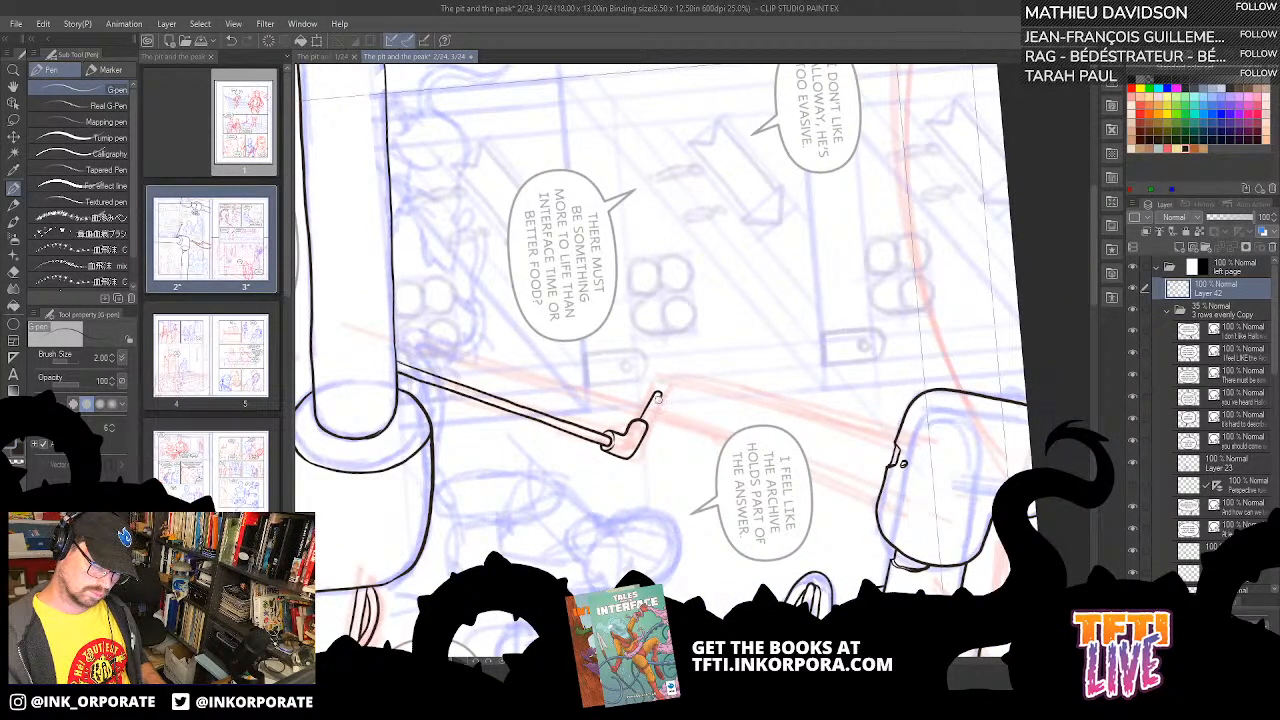
key("asciicircum")
key("asciicircum")
key("asciicircum")
key("asciicircum")
key("asciicircum")
key("asciicircum")
key("asciicircum")
key("asciicircum")
key("asciicircum")
key("asciicircum")
key("asciicircum")
key("asciicircum")
key("asciicircum")
key("asciicircum")
key("asciicircum")
key("asciicircum")
key("asciicircum")
key("asciicircum")
key("asciicircum")
key("asciicircum")
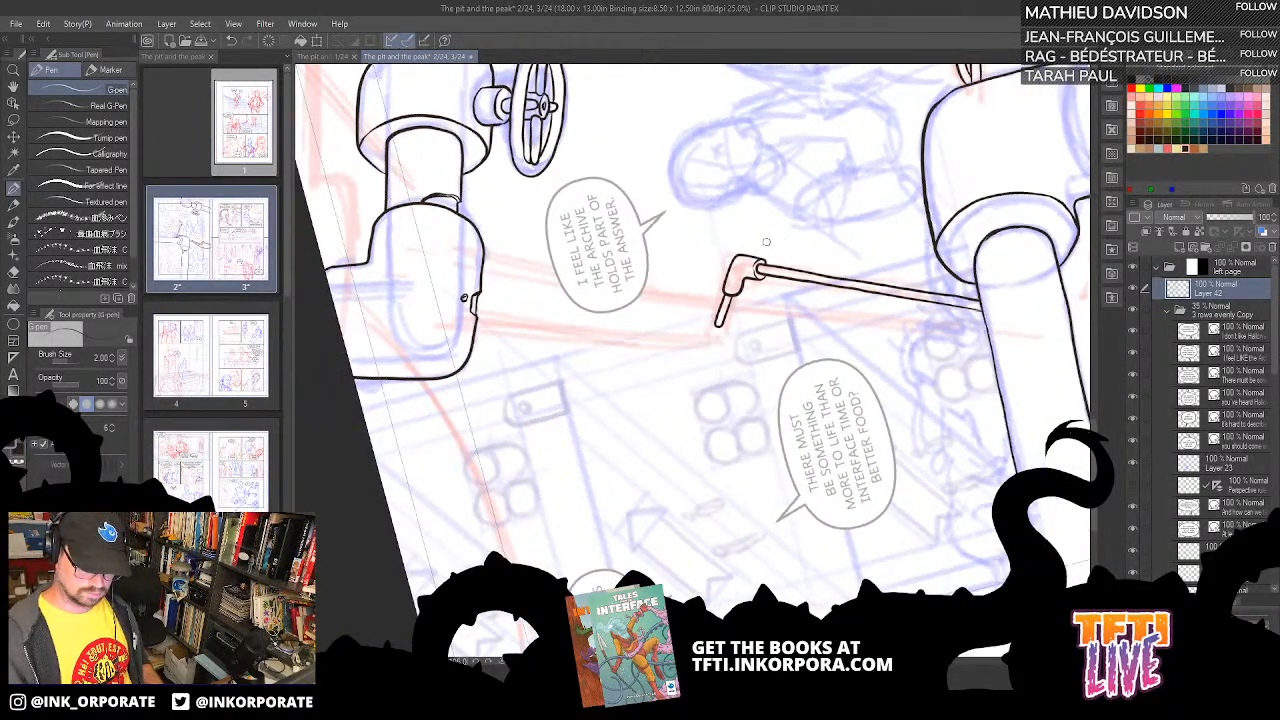
- Ink a second small elbow fitting with a collar at the short segment's end, turned toward the upper pipe joint
key("asciicircum")
key("asciicircum")
key("asciicircum")
key("asciicircum")
key("asciicircum")
key("asciicircum")
key("asciicircum")
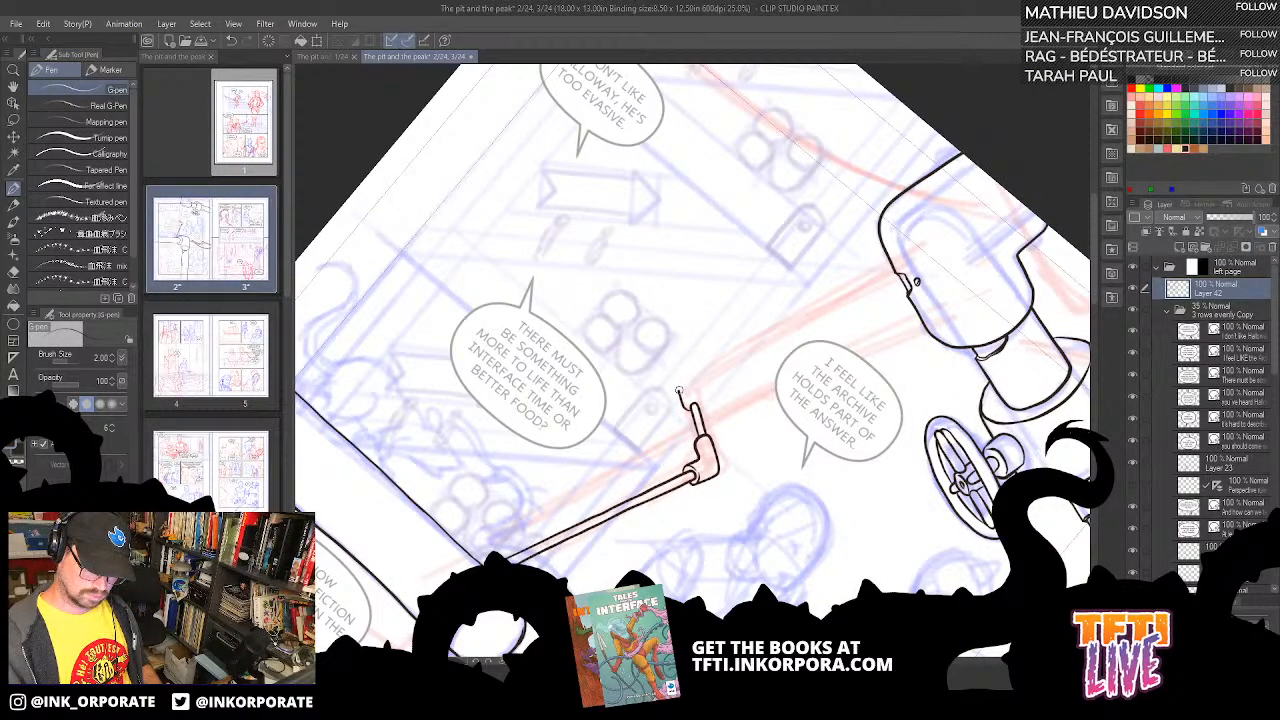
mouse_move(680, 380)
left_mouse_down()
mouse_move(702, 367)
mouse_move(703, 386)
left_mouse_up()
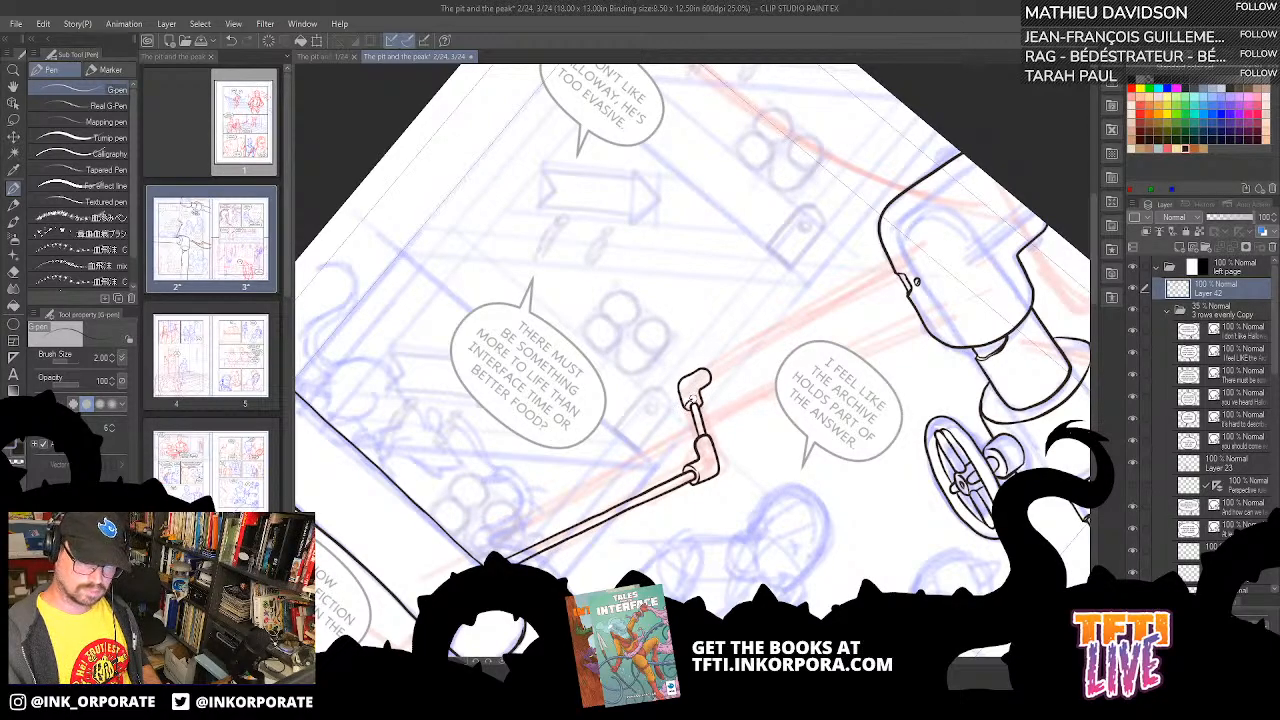
- Ink a thin, straight double-lined pipe from the second elbow fitting to the notch on the upper pipe joint, redoing uneven strokes
key("minus")
key("minus")
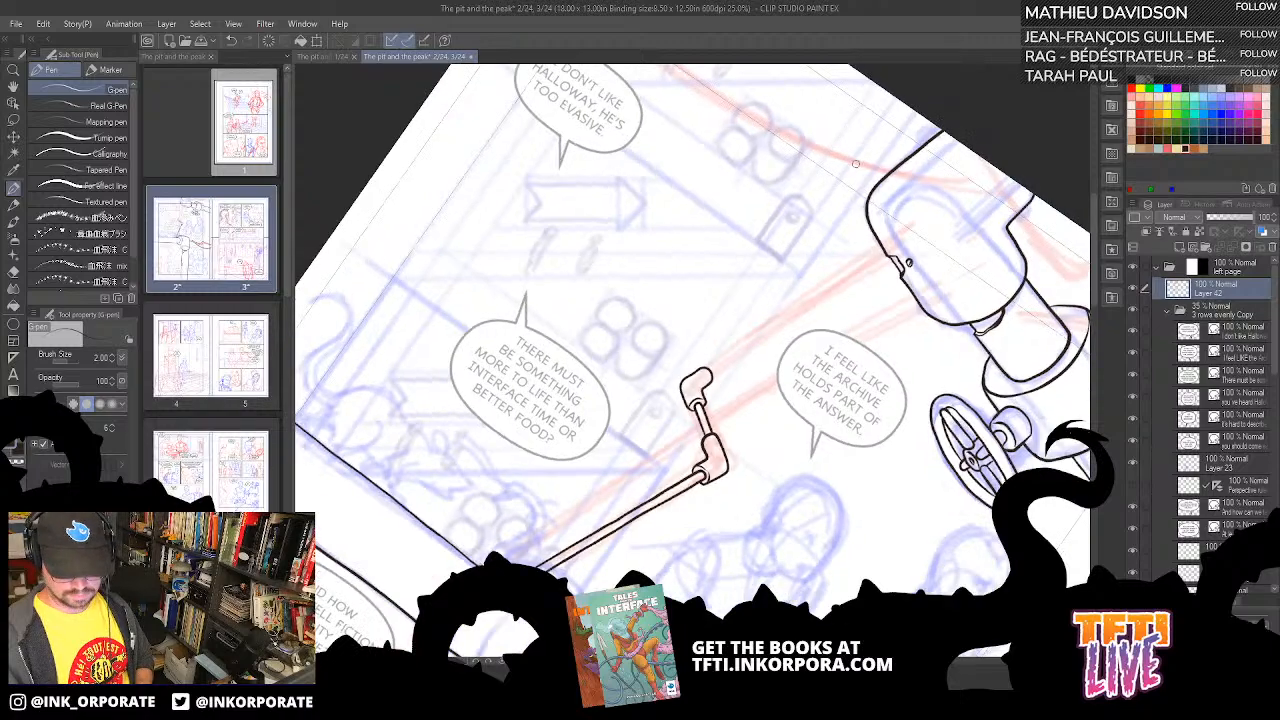
mouse_move(767, 349)
left_mouse_down()
mouse_move(749, 381)
mouse_move(752, 342)
mouse_move(851, 260)
left_mouse_up()
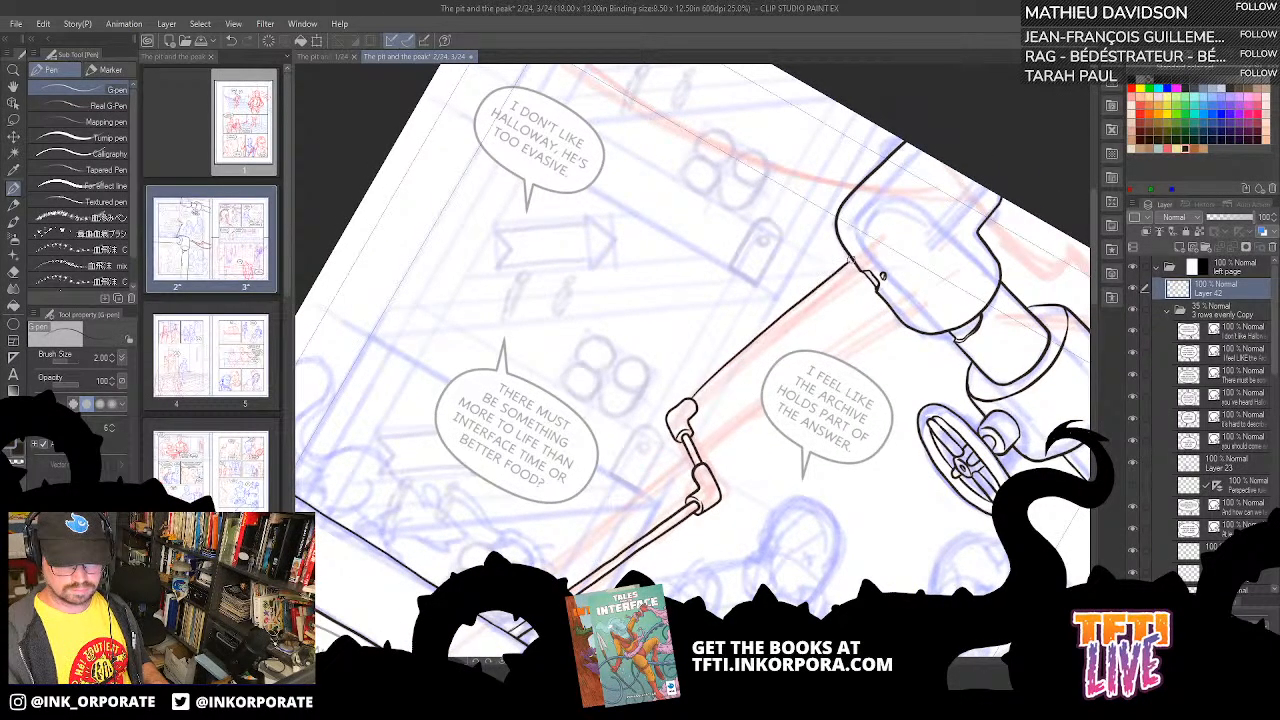
key("ctrl+z")
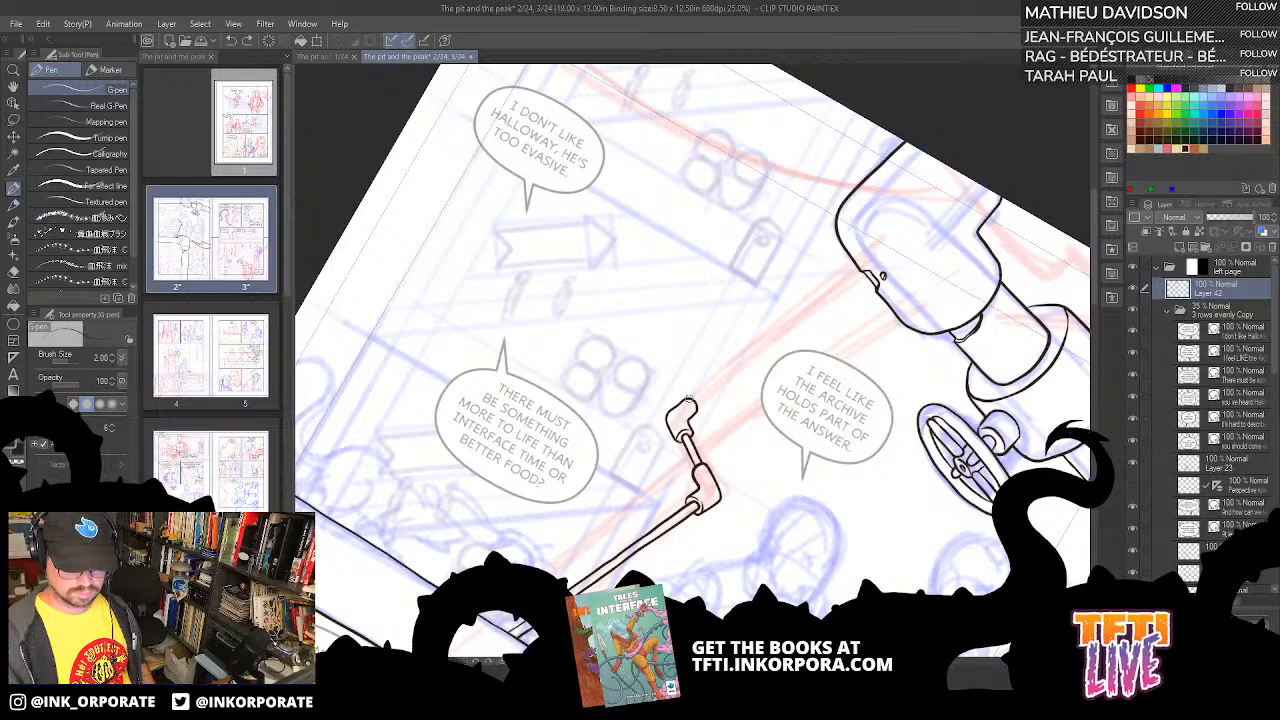
left_click_drag(688, 401, 854, 259)
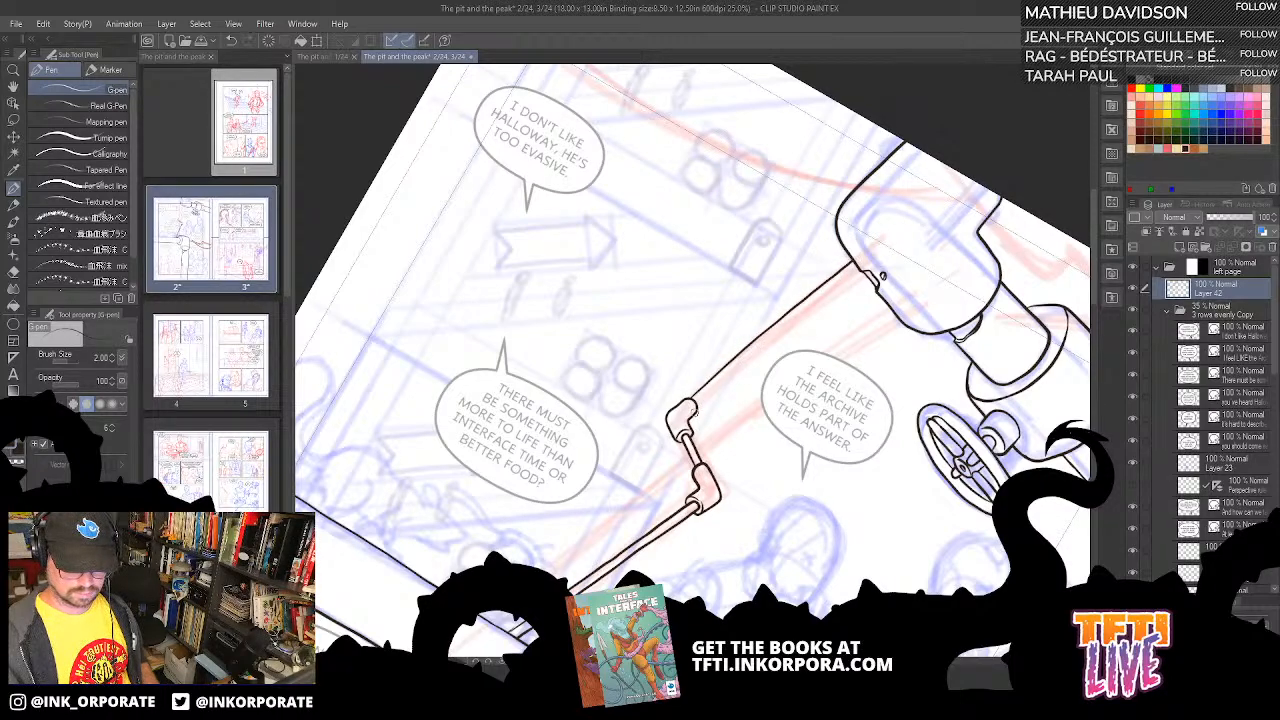
left_click_drag(700, 404, 784, 331)
key("ctrl+z")
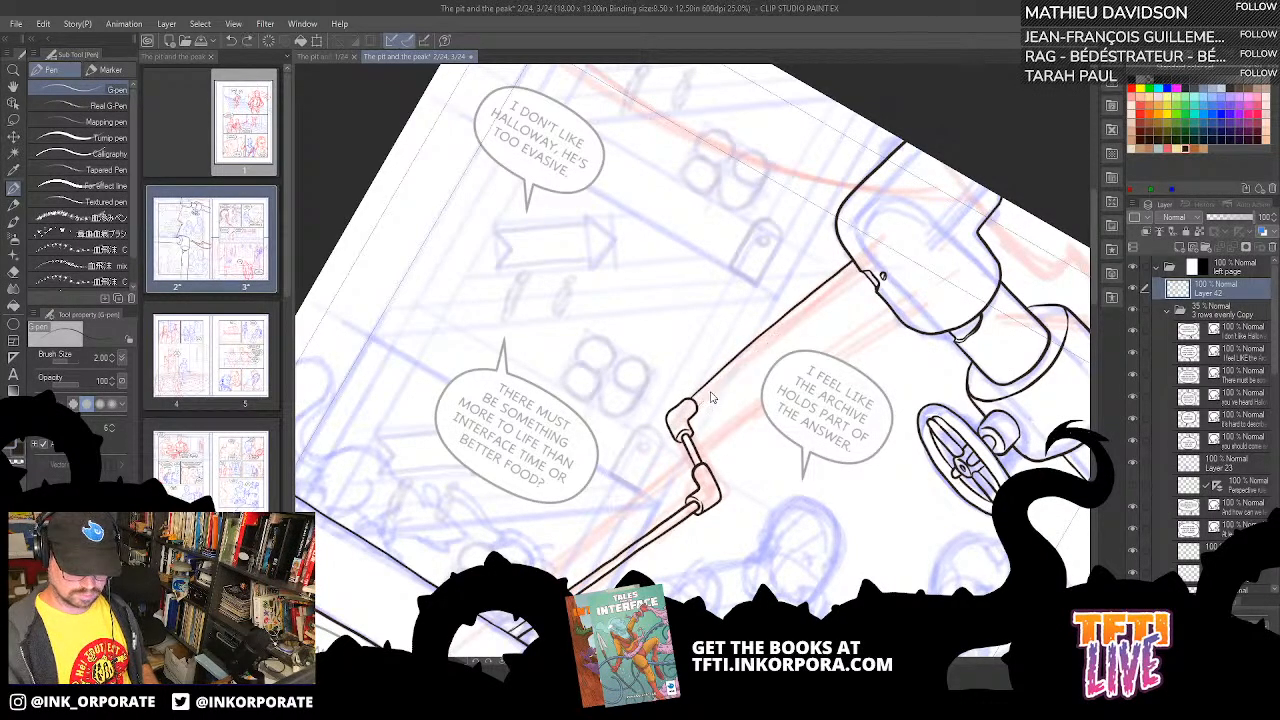
mouse_move(697, 402)
left_mouse_down()
mouse_move(859, 267)
mouse_move(834, 270)
left_mouse_up()
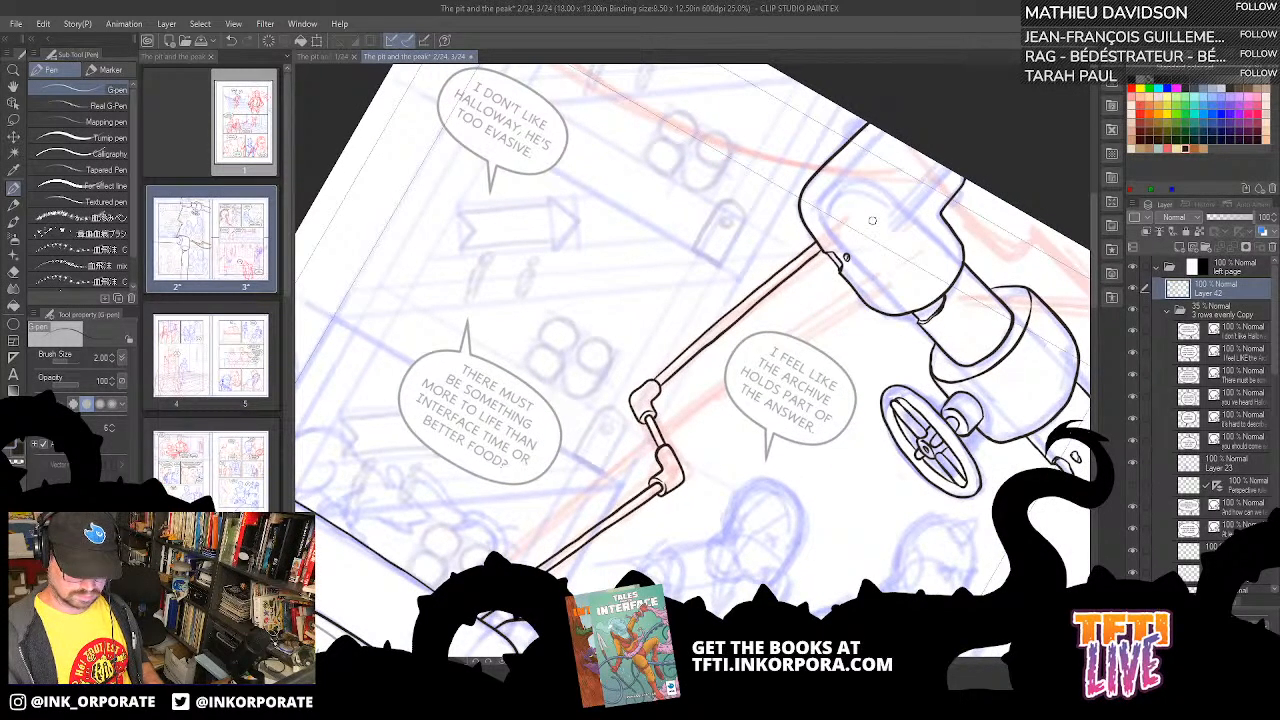
- Ink a thin double-lined cable curving from the upper pipe joint to the page's outer edge near the corner, following the red sketch
mouse_move(872, 220)
left_mouse_down()
mouse_move(825, 241)
mouse_move(749, 419)
left_mouse_up()
key("asciicircum")
key("asciicircum")
key("asciicircum")
key("asciicircum")
key("asciicircum")
key("asciicircum")
key("asciicircum")
key("asciicircum")
key("asciicircum")
key("asciicircum")
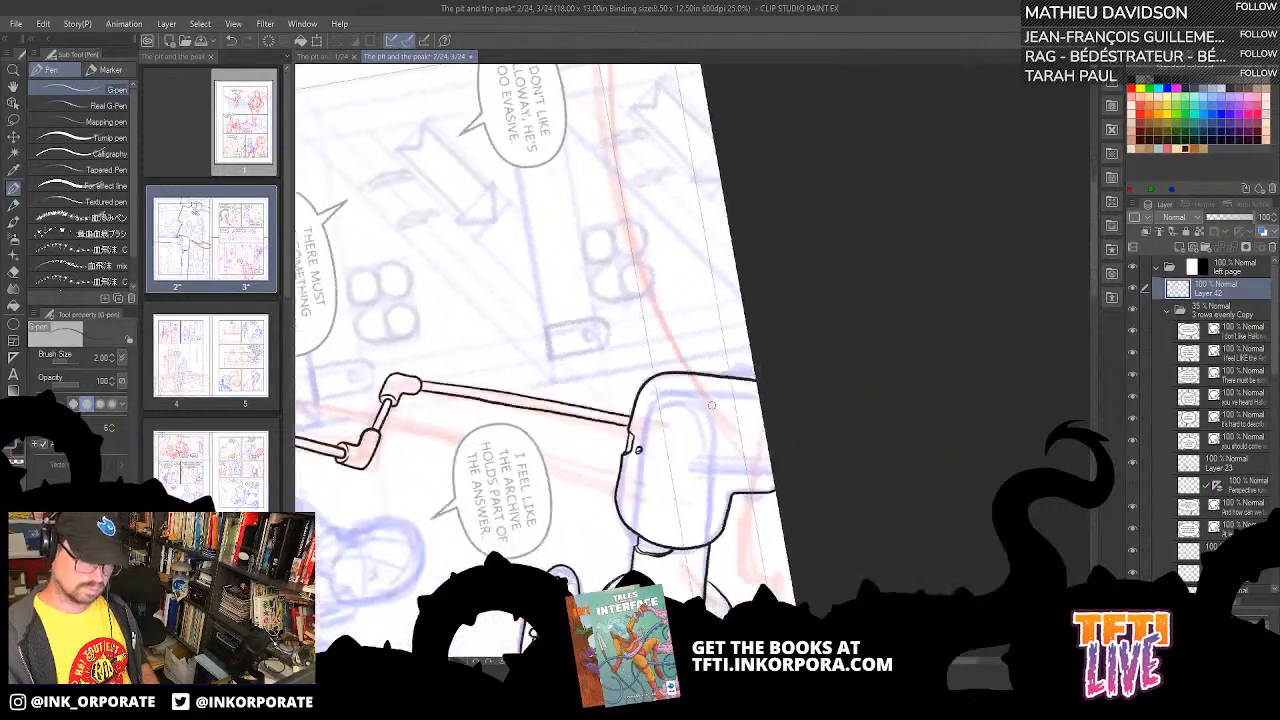
key("asciicircum")
key("asciicircum")
key("asciicircum")
key("asciicircum")
key("asciicircum")
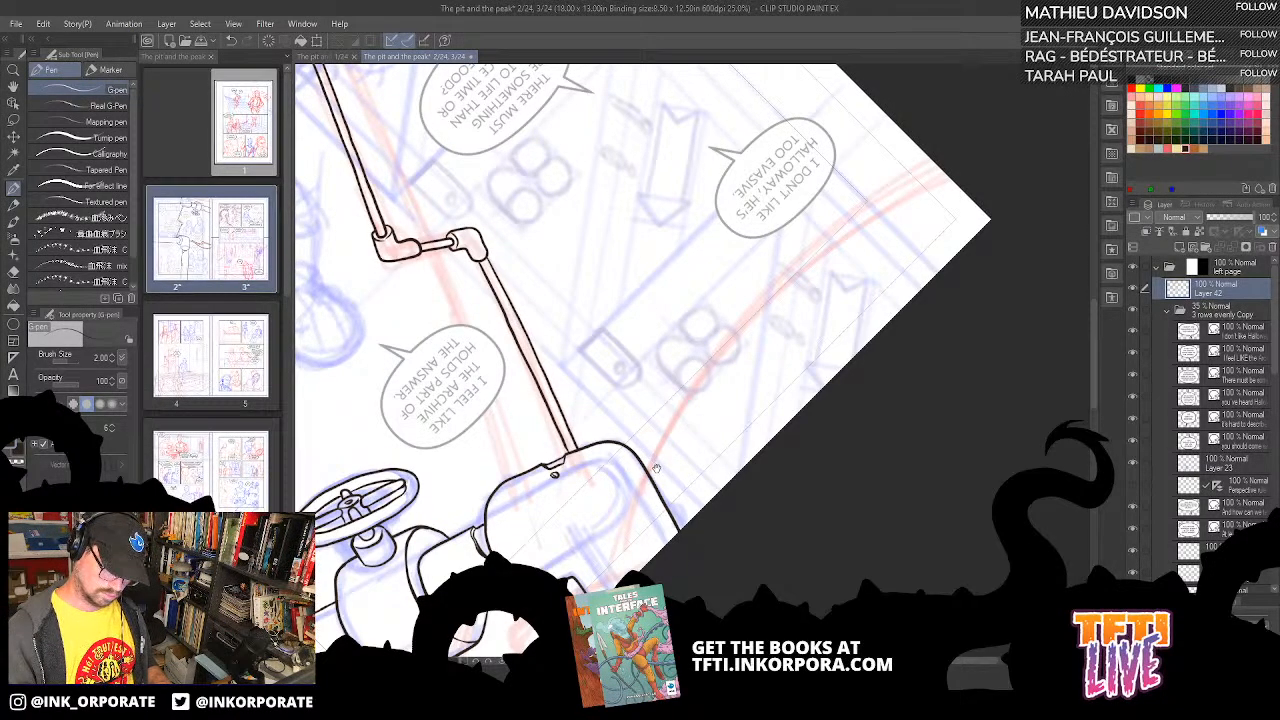
mouse_move(656, 468)
left_mouse_down()
mouse_move(636, 522)
mouse_move(671, 452)
mouse_move(762, 352)
mouse_move(870, 271)
mouse_move(946, 244)
left_mouse_up()
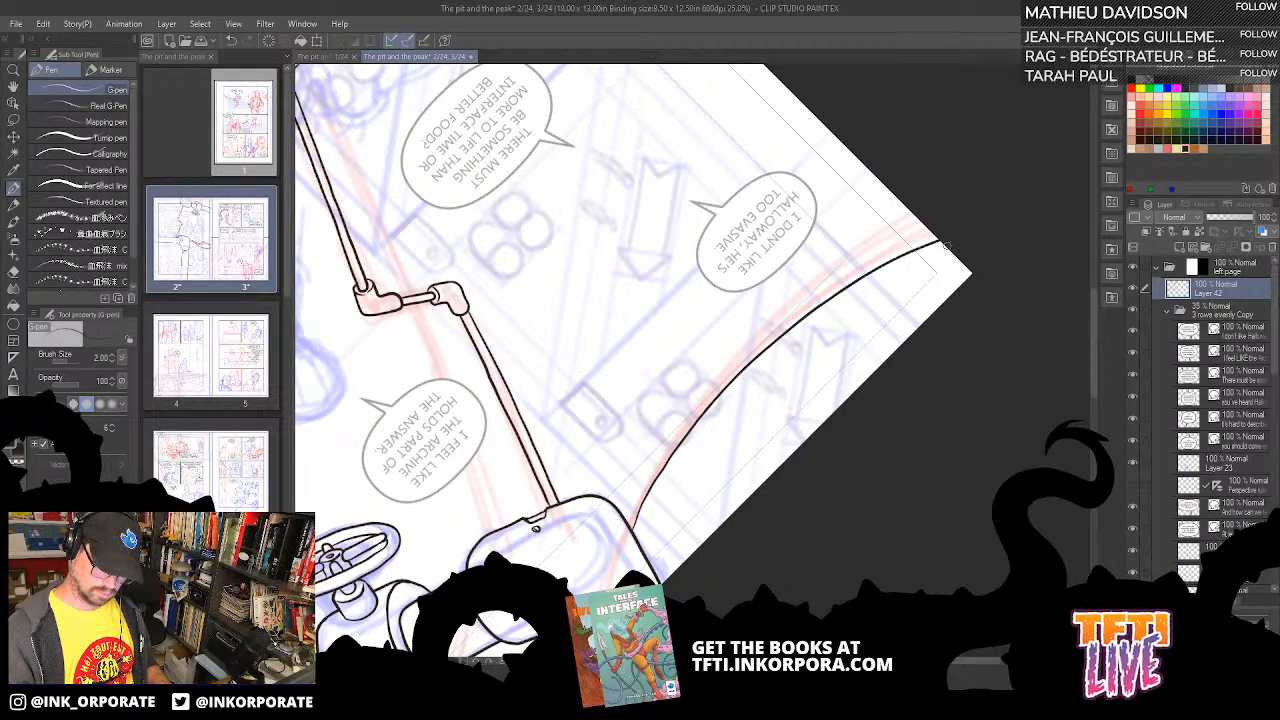
left_click_drag(628, 522, 655, 468)
key("ctrl+z")
mouse_move(628, 520)
left_mouse_down()
mouse_move(729, 370)
mouse_move(891, 240)
left_mouse_up()
left_click_drag(831, 360, 846, 421)
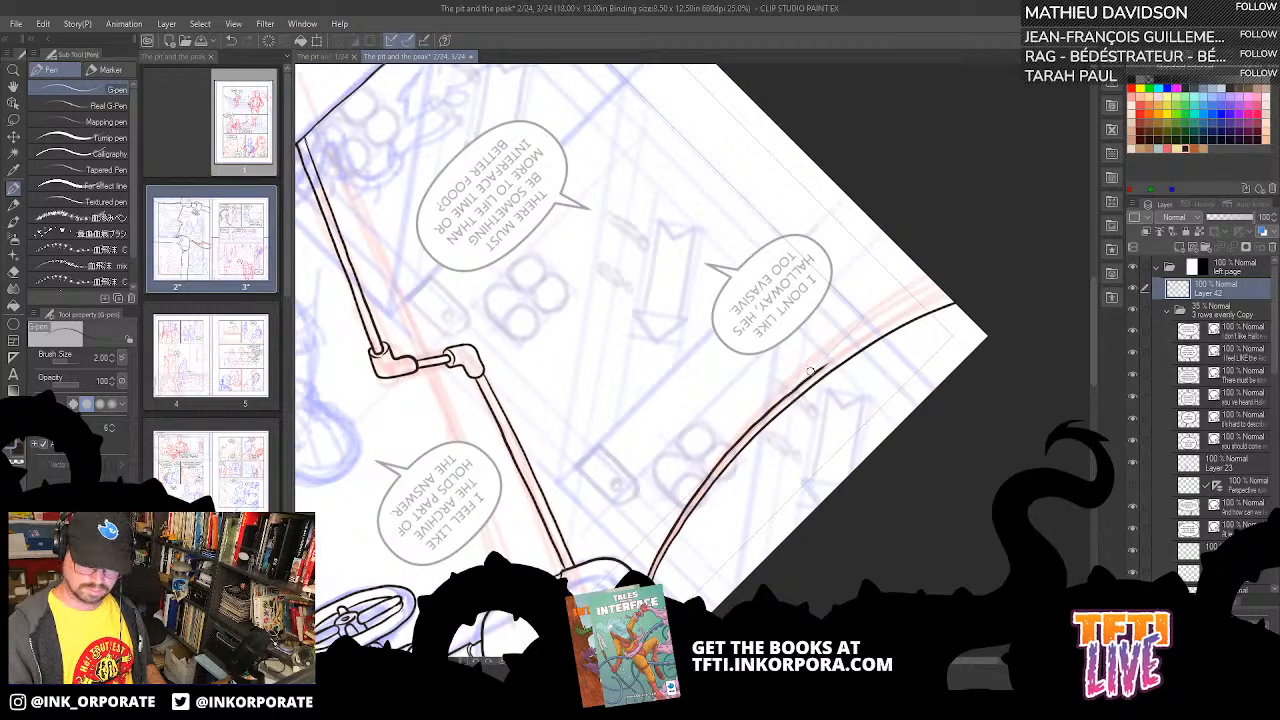
left_click_drag(819, 371, 891, 323)
key("ctrl+z")
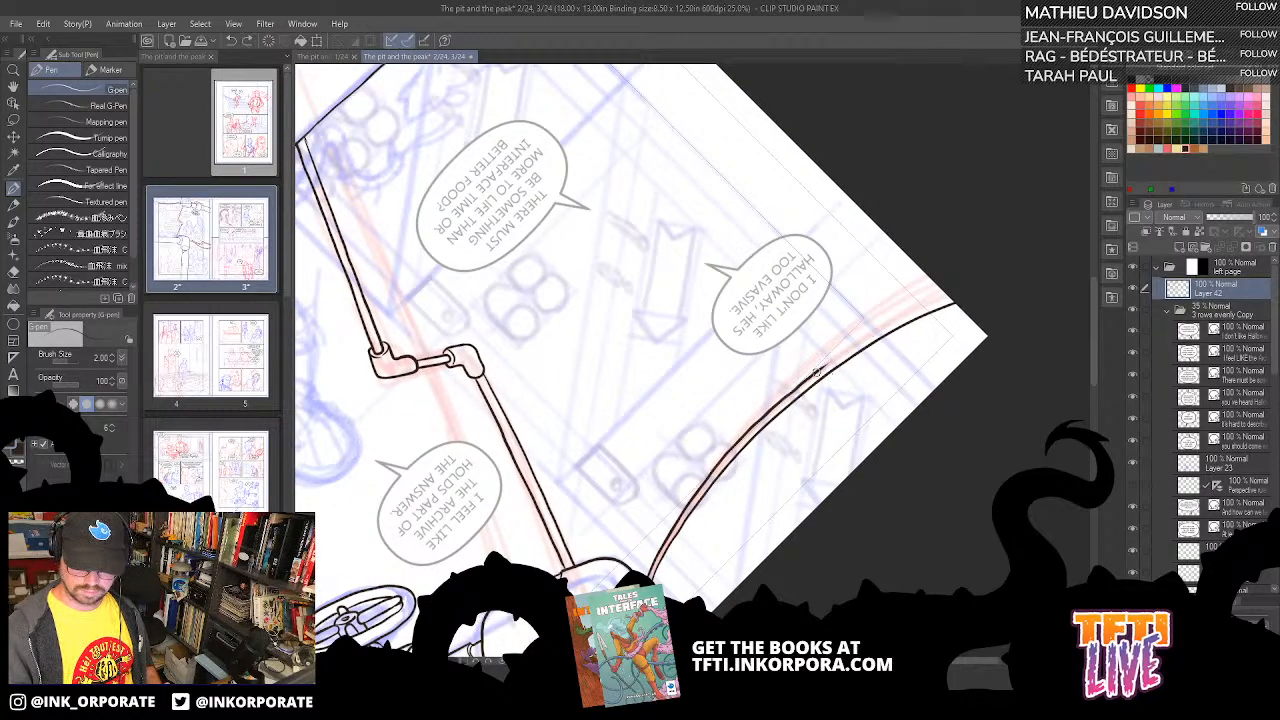
left_click_drag(817, 372, 952, 299)
key("ctrl+z")
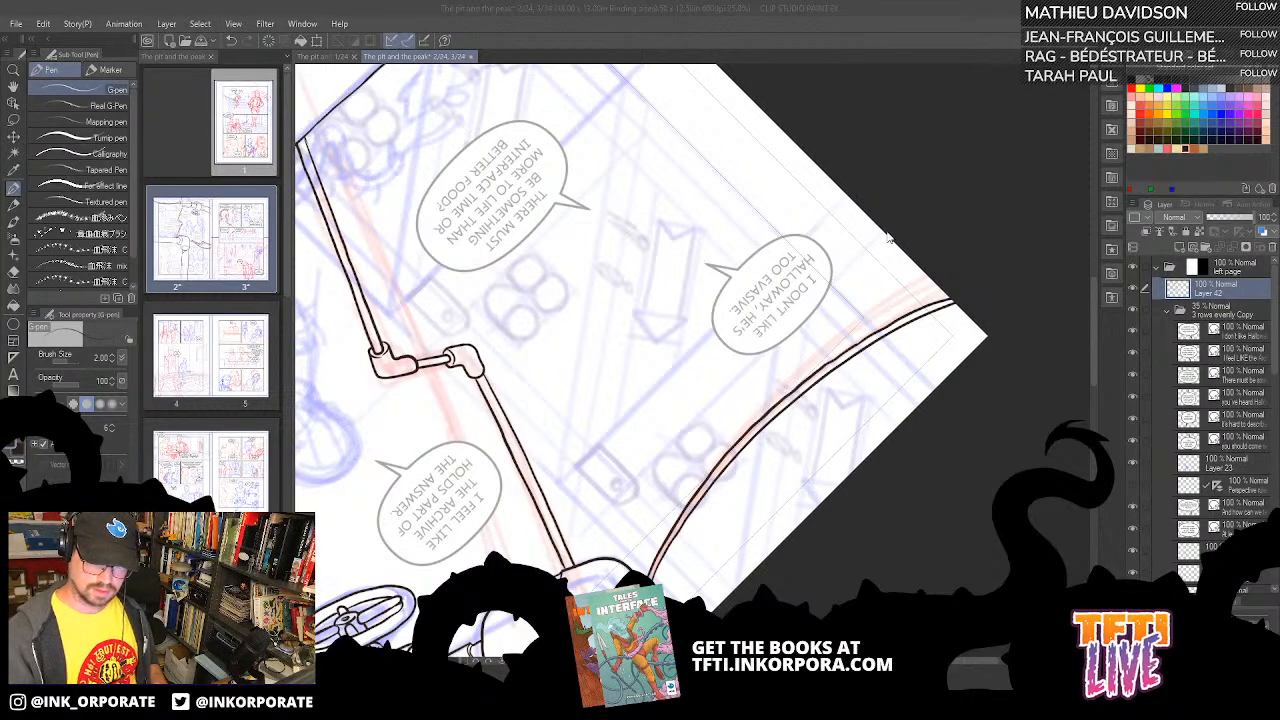
left_click(851, 342)
- Ink the double-lined start of a second cable from the upper pipe joint, curving in to meet the first cable
left_click_drag(856, 366, 834, 328)
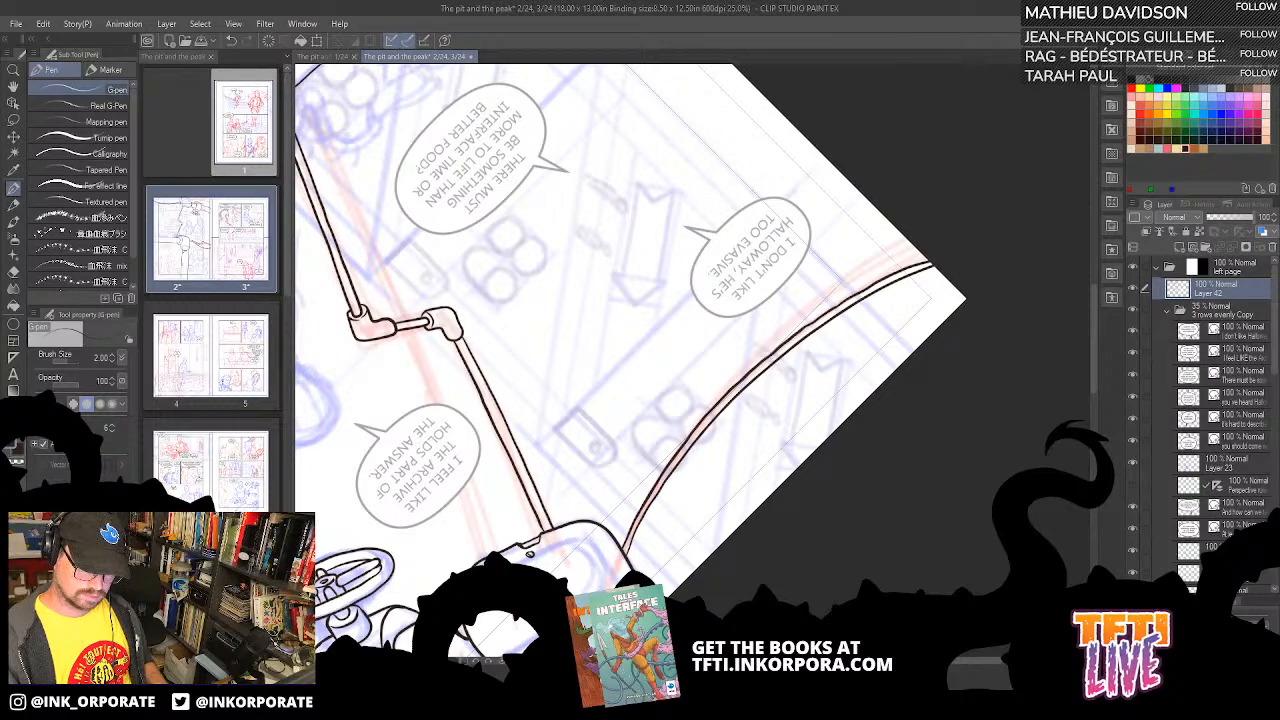
left_click_drag(641, 576, 725, 395)
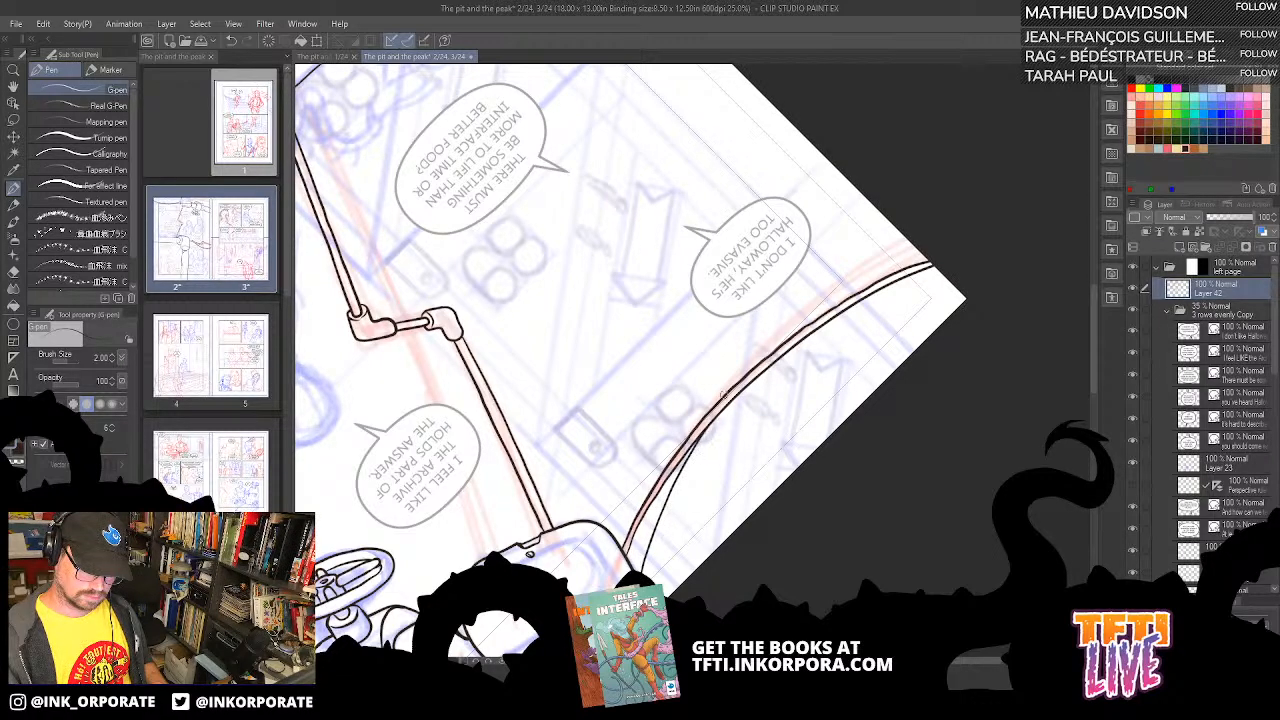
mouse_move(641, 548)
left_mouse_down()
mouse_move(653, 493)
mouse_move(695, 442)
left_mouse_up()
key("ctrl+z")
left_click_drag(634, 570, 714, 398)
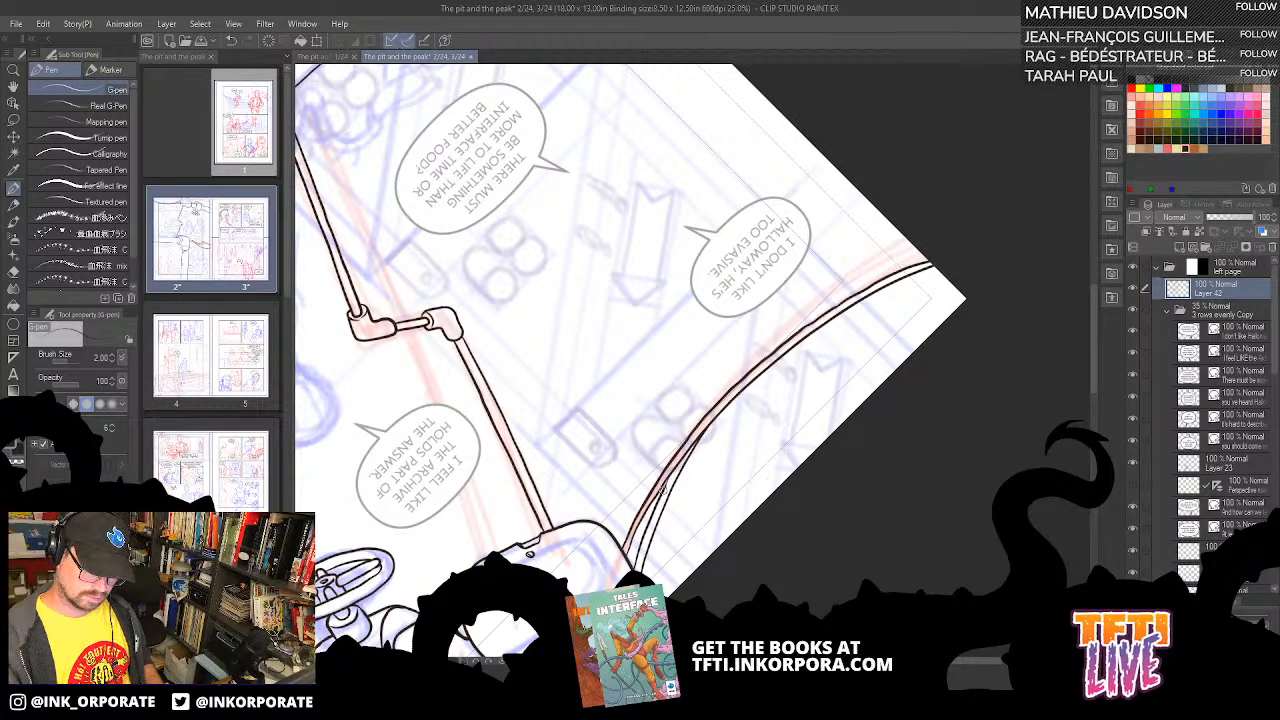
- Ink the second cable's far contour from its crossing with the first cable to the page edge, redoing the stroke until smooth
key("minus")
key("minus")
key("minus")
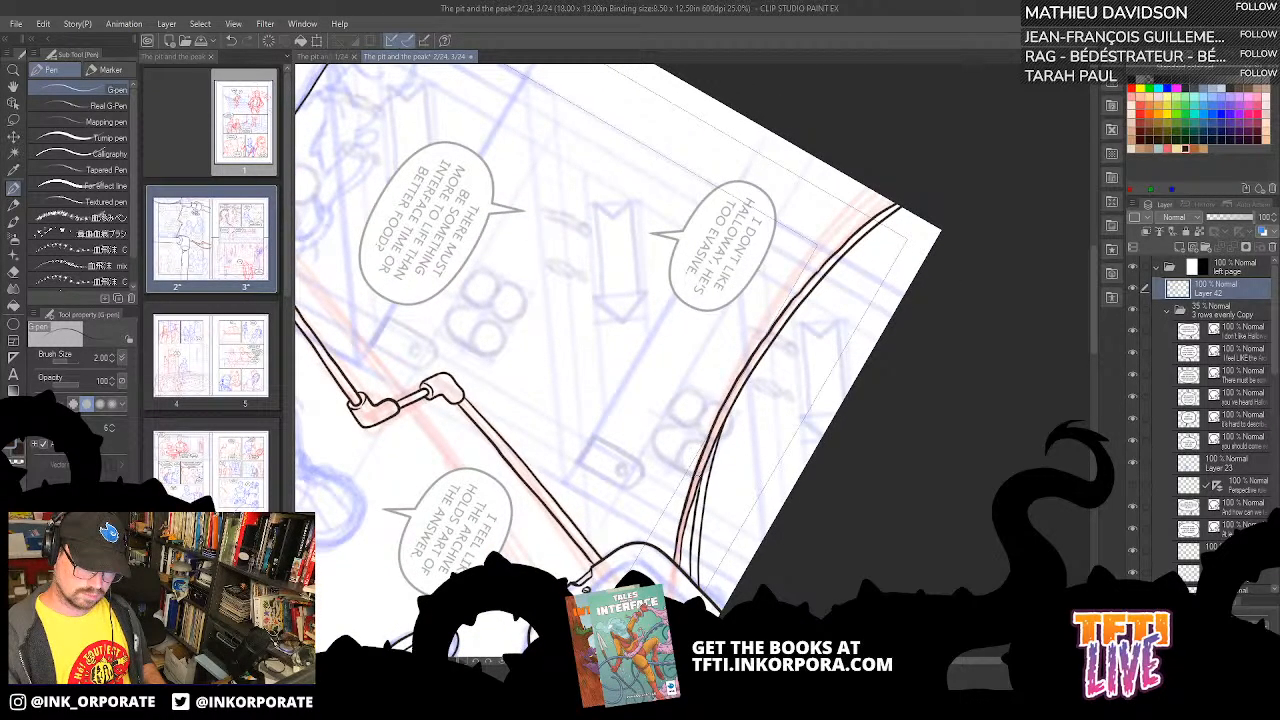
left_click_drag(714, 420, 808, 264)
key("ctrl+z")
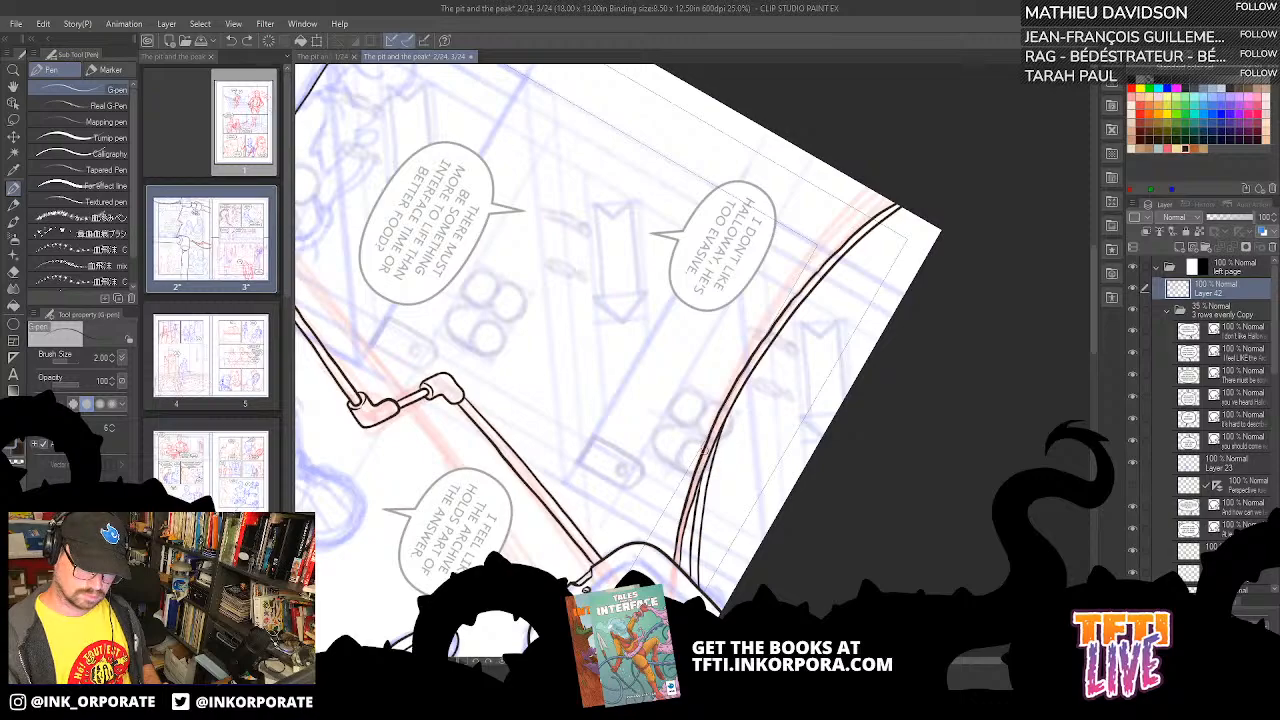
left_click_drag(712, 426, 820, 246)
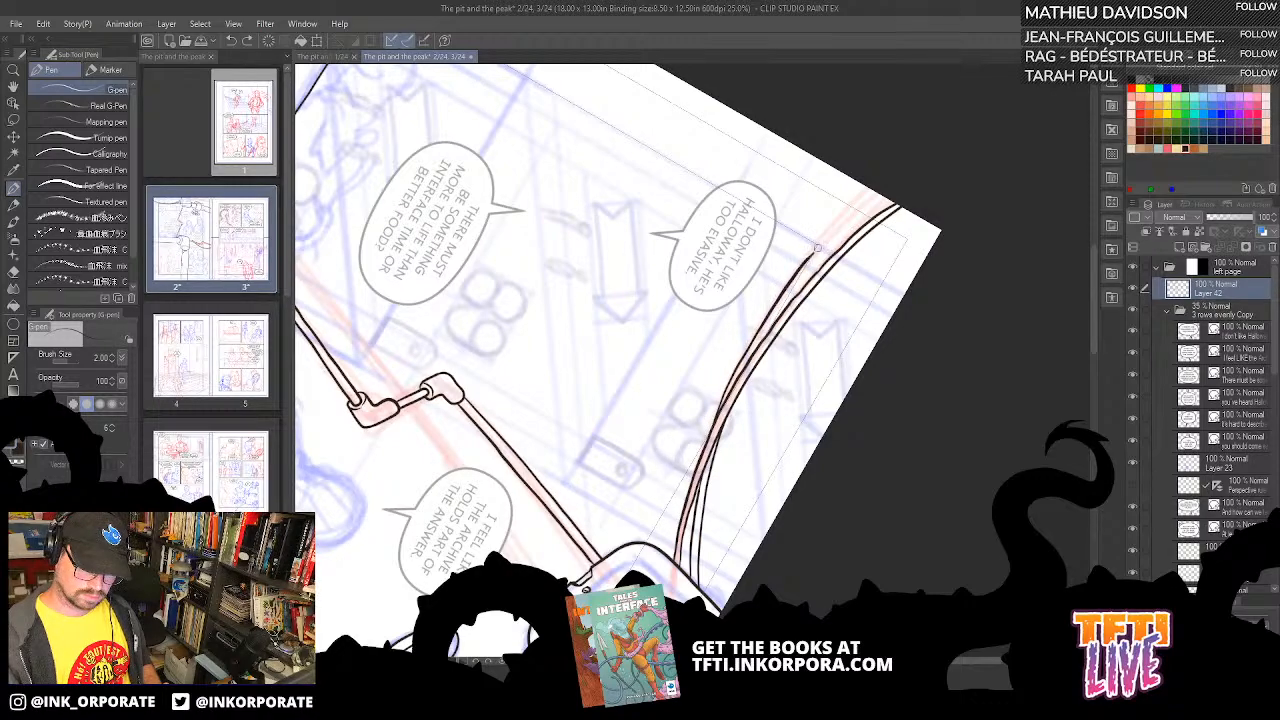
key("ctrl+z")
mouse_move(710, 438)
left_mouse_down()
mouse_move(762, 318)
mouse_move(870, 187)
left_mouse_up()
- Ink the second cable's parallel inner contour between the crossing and the page edge, completing its double line
key("asciicircum")
key("asciicircum")
key("asciicircum")
key("asciicircum")
key("asciicircum")
key("asciicircum")
key("asciicircum")
key("asciicircum")
key("asciicircum")
key("asciicircum")
key("asciicircum")
key("asciicircum")
key("asciicircum")
key("asciicircum")
key("asciicircum")
key("asciicircum")
key("asciicircum")
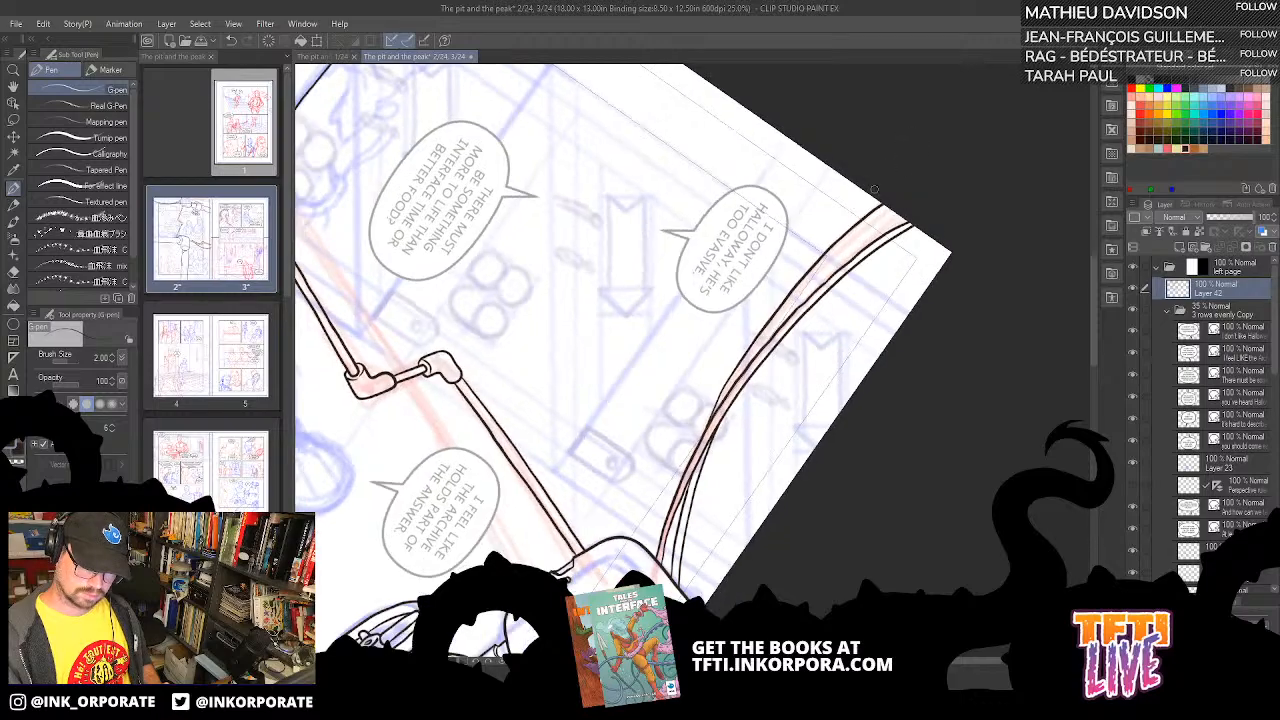
key("asciicircum")
key("asciicircum")
key("asciicircum")
key("asciicircum")
key("asciicircum")
key("asciicircum")
key("asciicircum")
key("asciicircum")
key("asciicircum")
key("asciicircum")
key("asciicircum")
key("asciicircum")
key("asciicircum")
key("asciicircum")
key("asciicircum")
key("asciicircum")
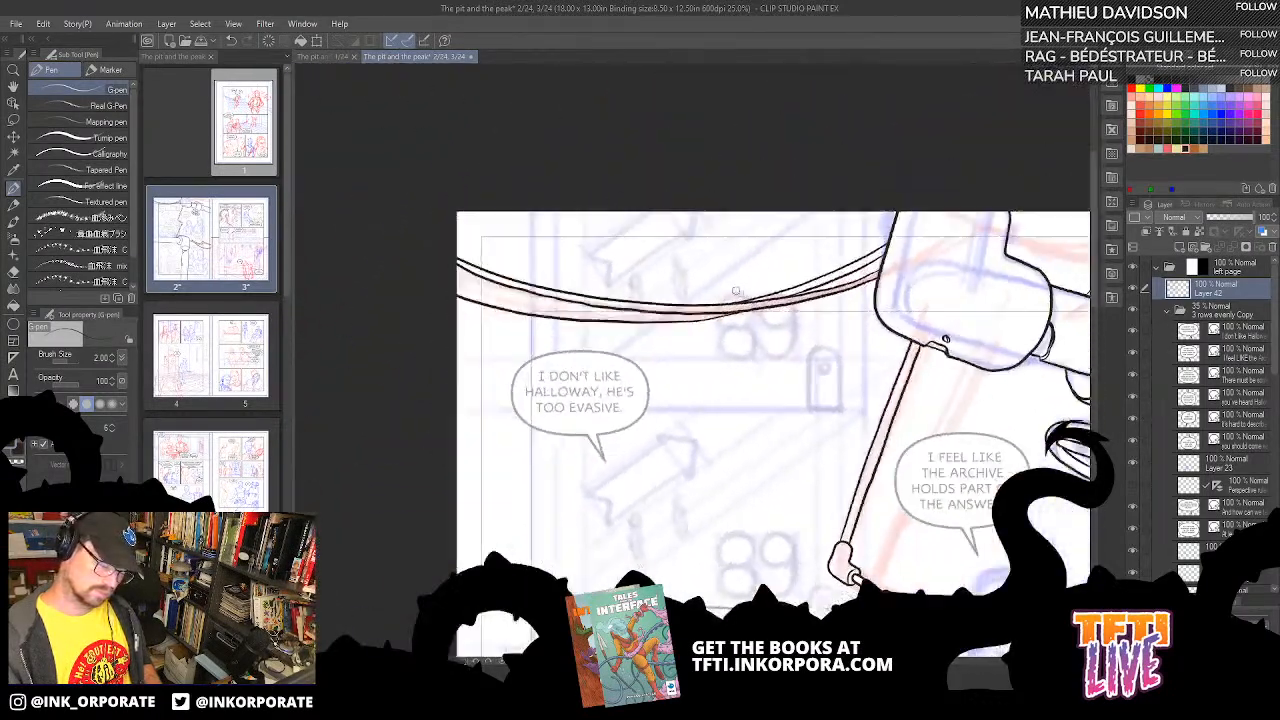
left_click_drag(720, 432, 734, 472)
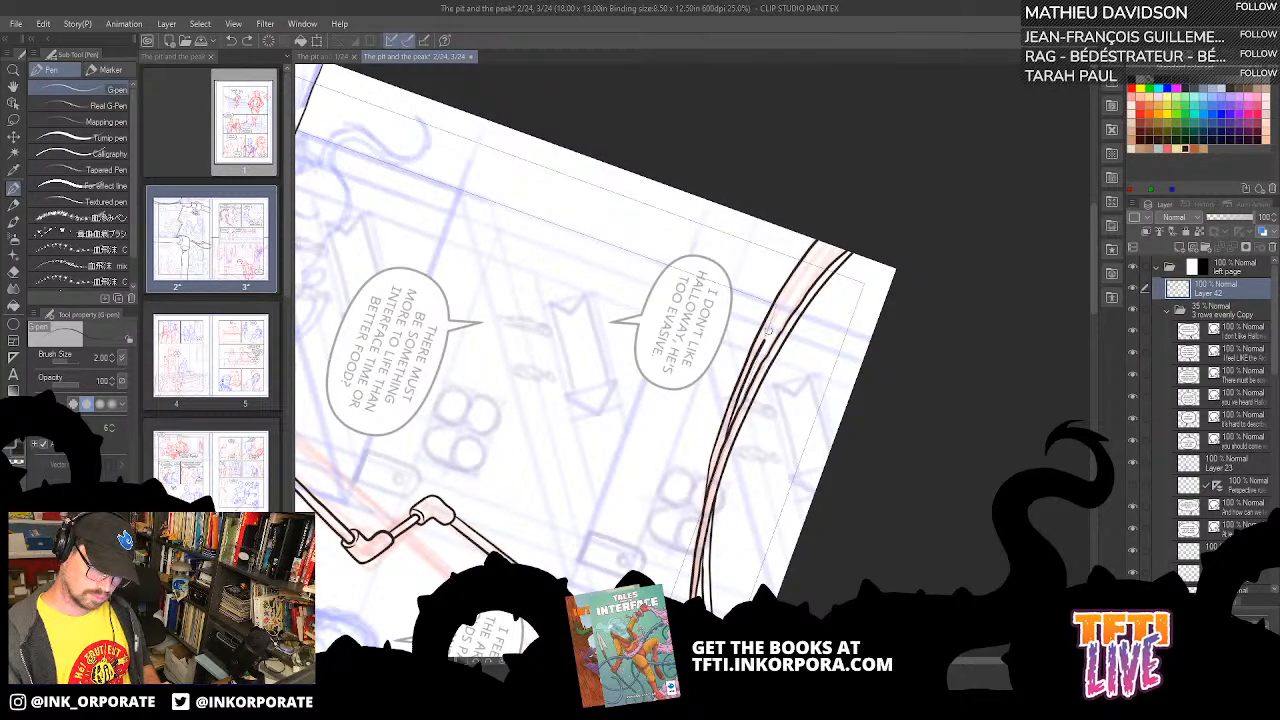
left_click_drag(768, 330, 830, 243)
key("ctrl+z")
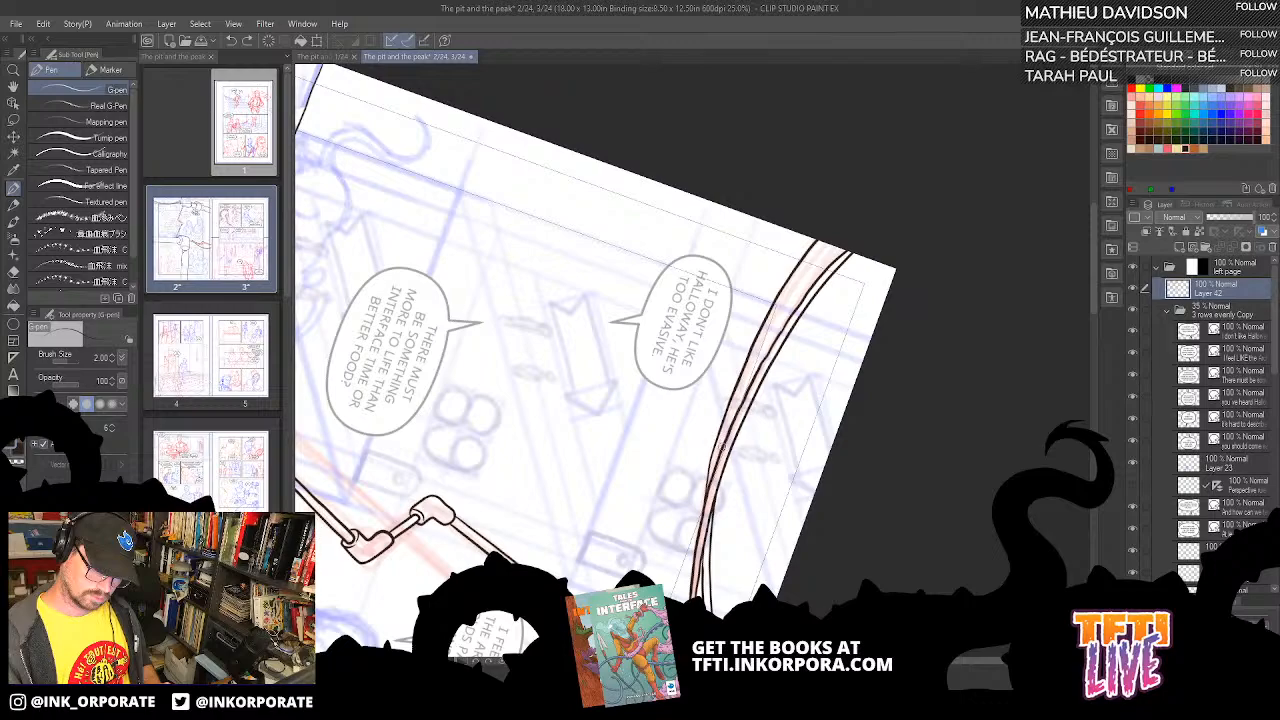
left_click_drag(756, 352, 826, 246)
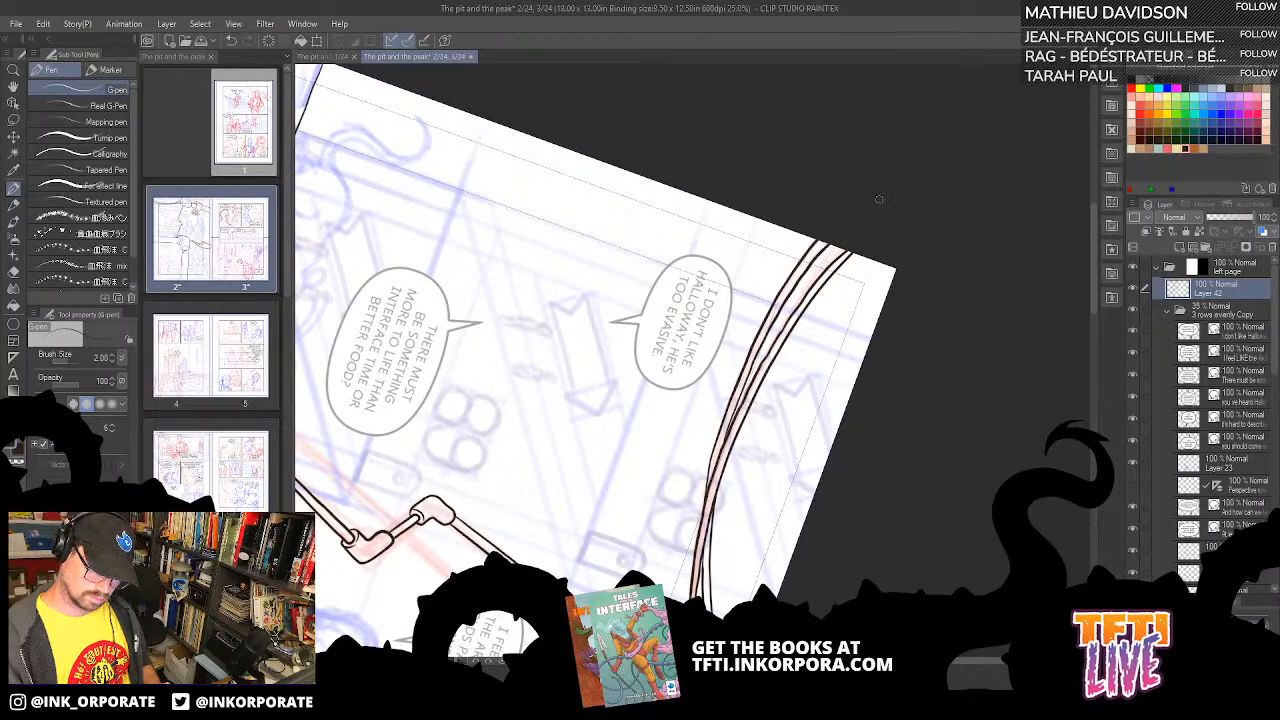
- Ink a short thin pipe rising from the upper joint beside the valve, with a collared elbow fitting turned toward the page edge
key("asciicircum")
key("asciicircum")
key("asciicircum")
key("asciicircum")
key("asciicircum")
key("asciicircum")
key("asciicircum")
key("asciicircum")
key("asciicircum")
key("asciicircum")
key("asciicircum")
key("asciicircum")
key("asciicircum")
key("asciicircum")
key("asciicircum")
key("asciicircum")
key("asciicircum")
key("asciicircum")
key("asciicircum")
key("asciicircum")
key("asciicircum")
key("asciicircum")
key("asciicircum")
key("asciicircum")
key("asciicircum")
key("asciicircum")
key("asciicircum")
key("asciicircum")
key("asciicircum")
key("asciicircum")
key("asciicircum")
key("asciicircum")
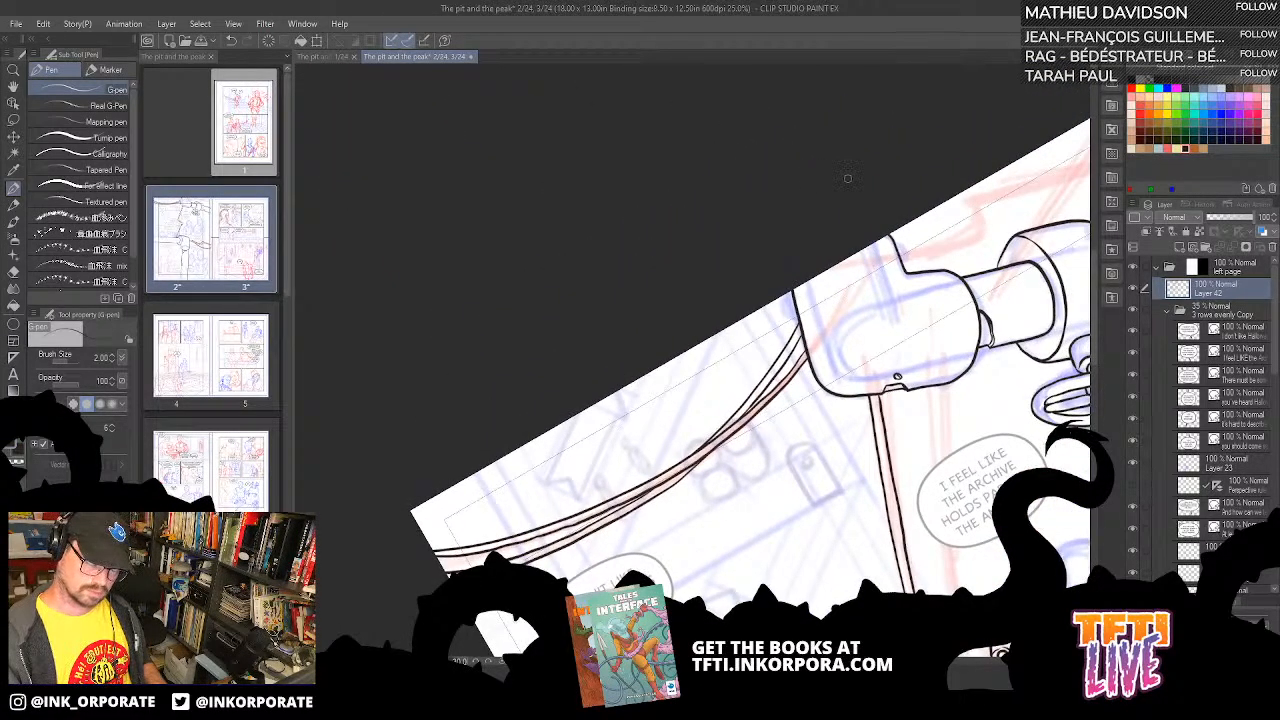
left_click_drag(919, 316, 652, 437)
key("asciicircum")
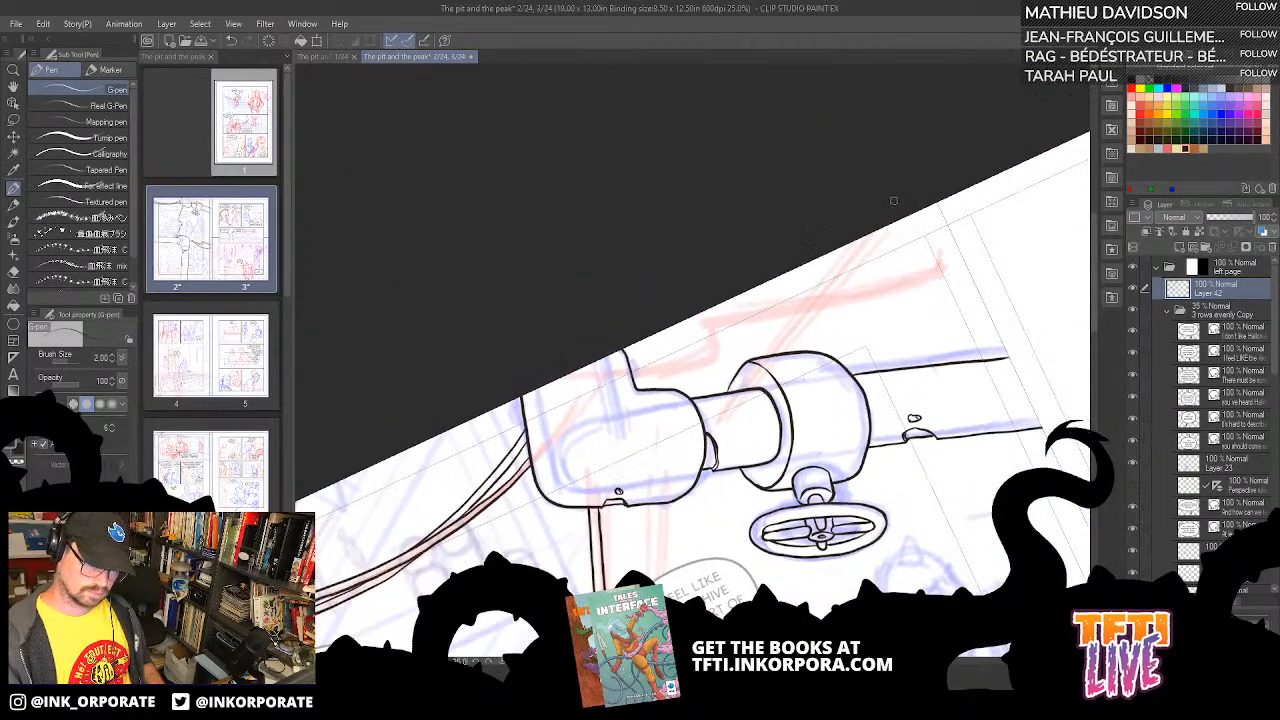
key("asciicircum")
key("asciicircum")
key("asciicircum")
key("asciicircum")
key("asciicircum")
key("asciicircum")
key("asciicircum")
key("asciicircum")
key("asciicircum")
key("asciicircum")
key("asciicircum")
key("asciicircum")
key("asciicircum")
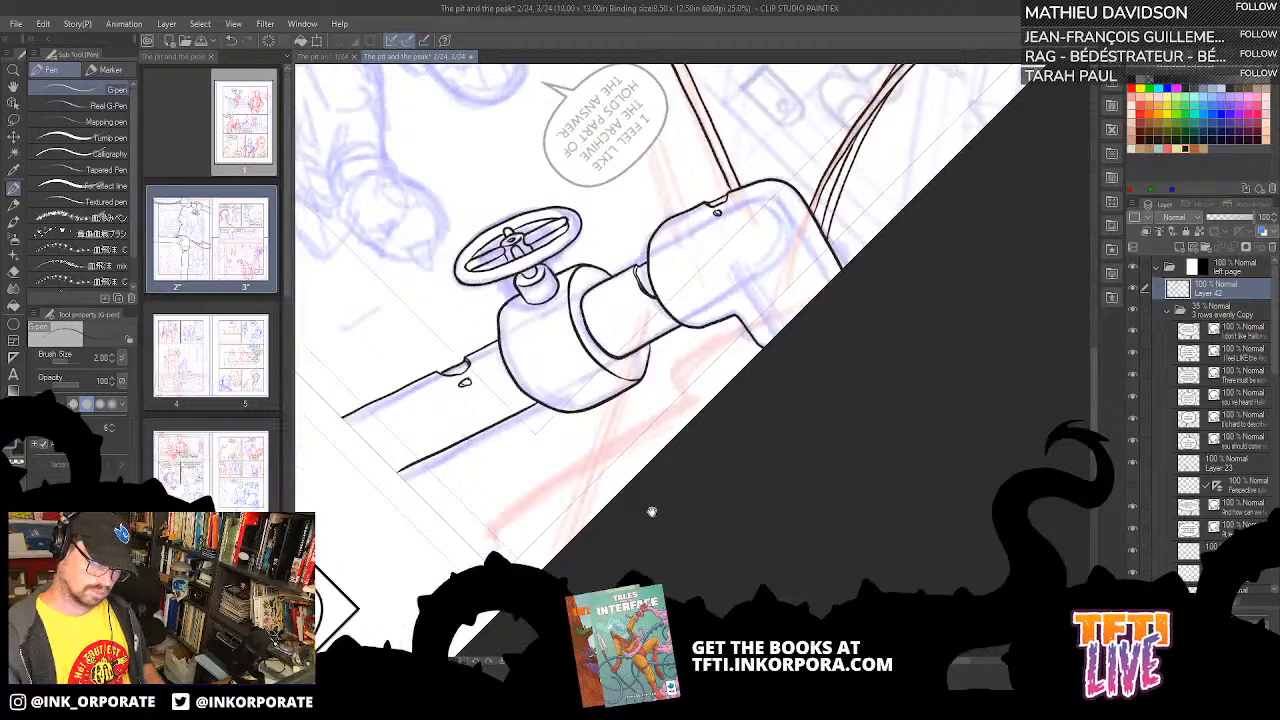
left_click_drag(651, 511, 685, 557)
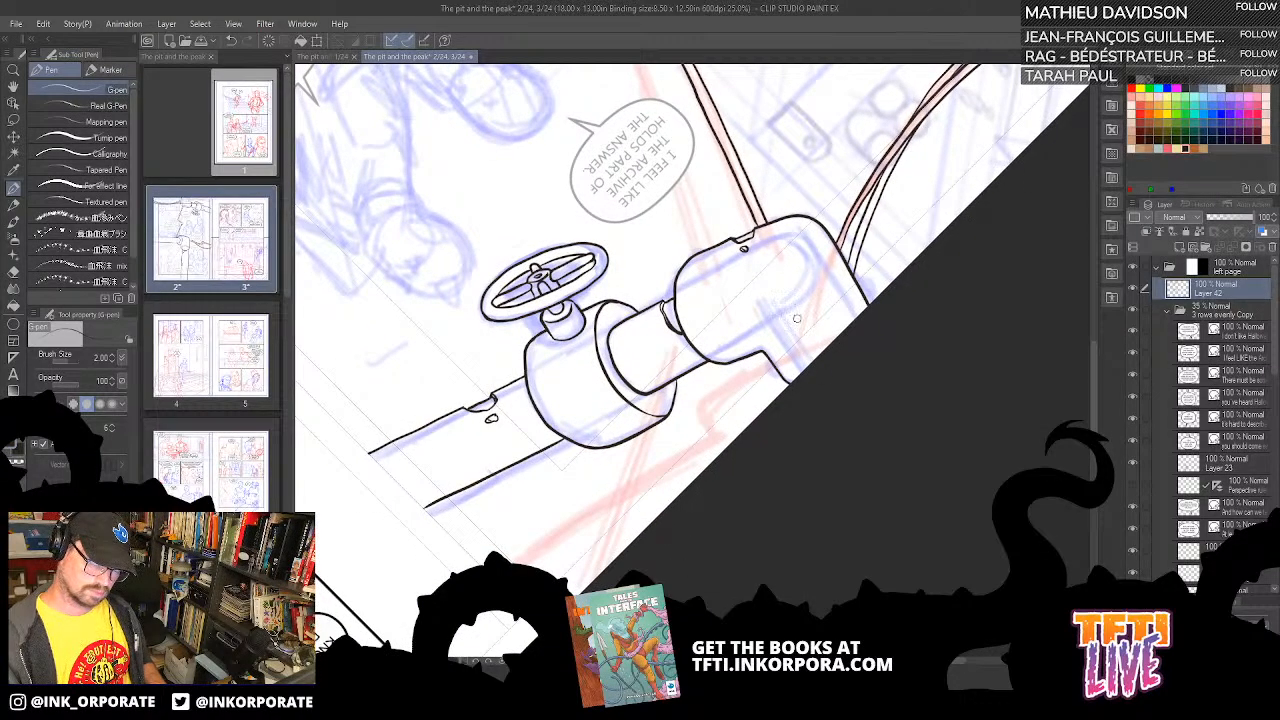
key("asciicircum")
key("asciicircum")
key("asciicircum")
key("asciicircum")
key("asciicircum")
key("asciicircum")
key("asciicircum")
key("asciicircum")
key("asciicircum")
key("asciicircum")
key("asciicircum")
key("asciicircum")
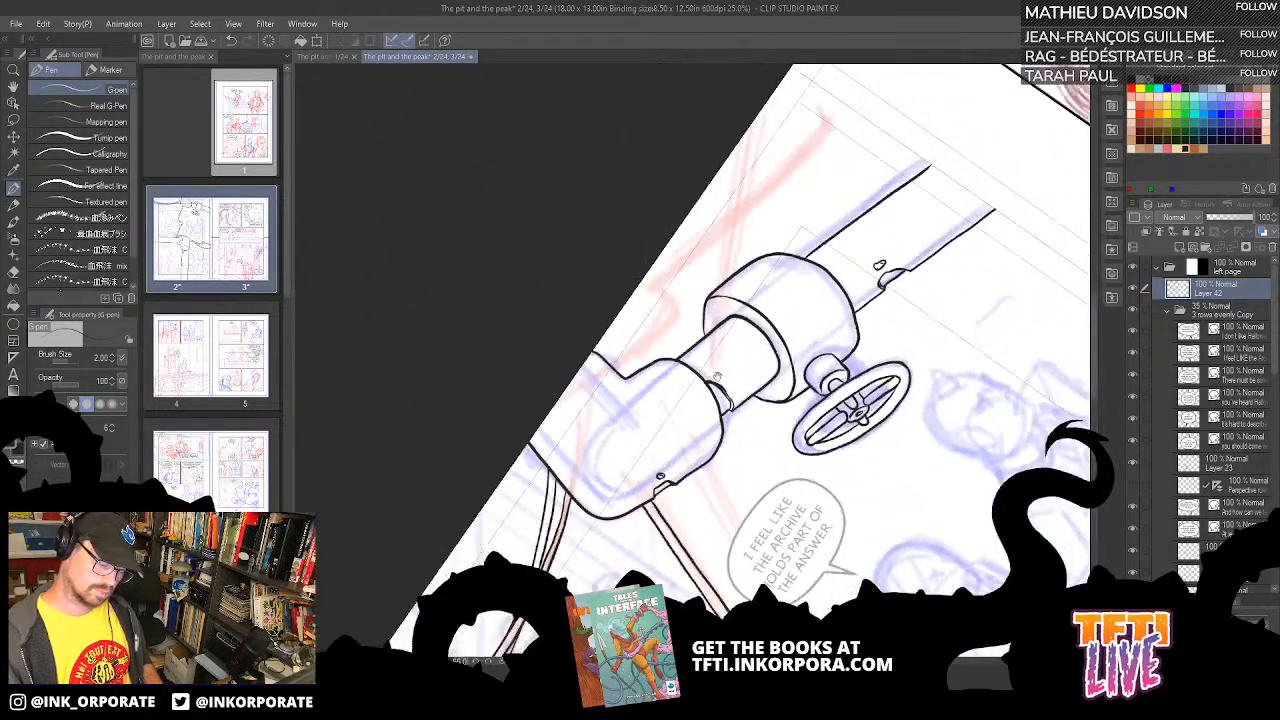
left_click_drag(717, 376, 862, 344)
left_click_drag(839, 253, 855, 276)
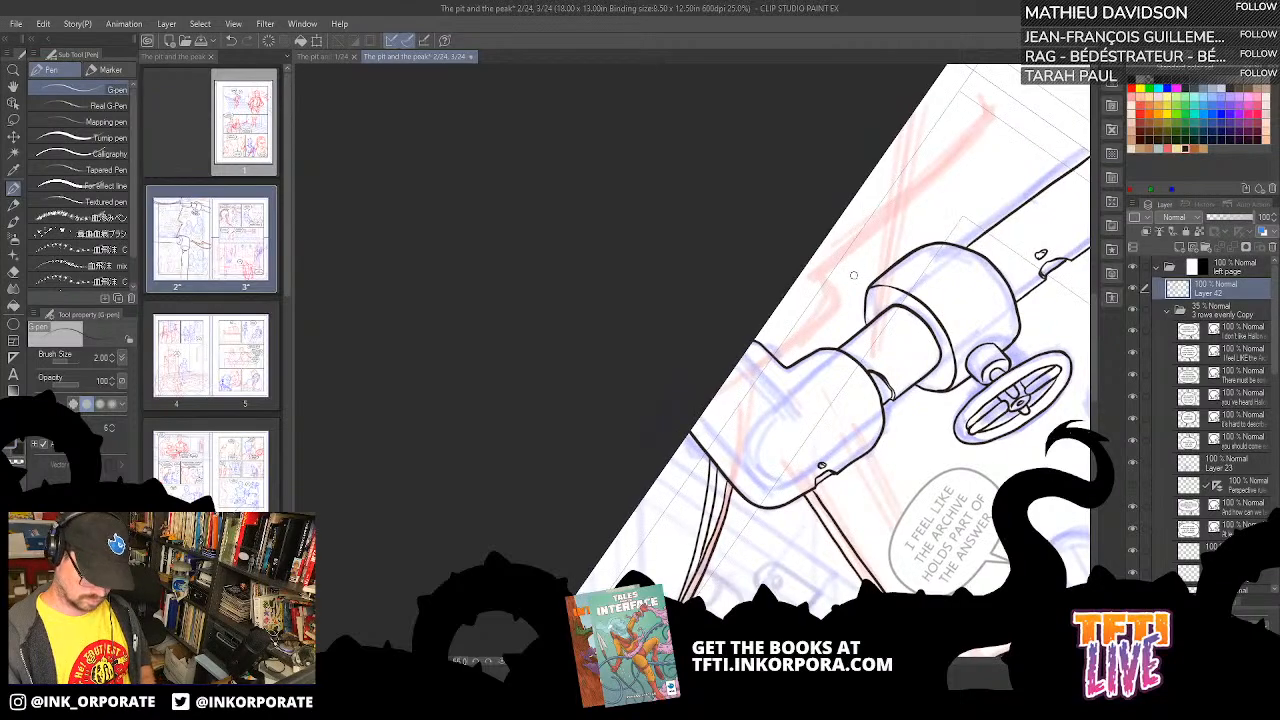
key("asciicircum")
key("asciicircum")
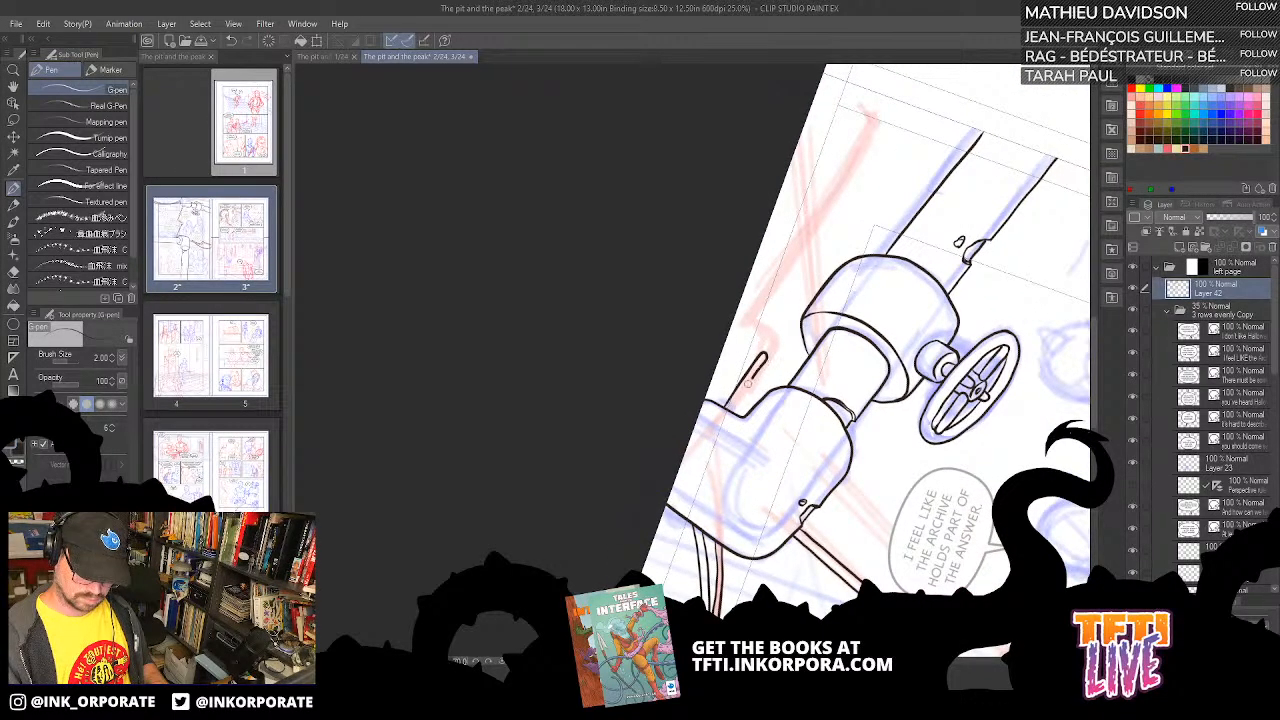
left_click_drag(771, 341, 752, 391)
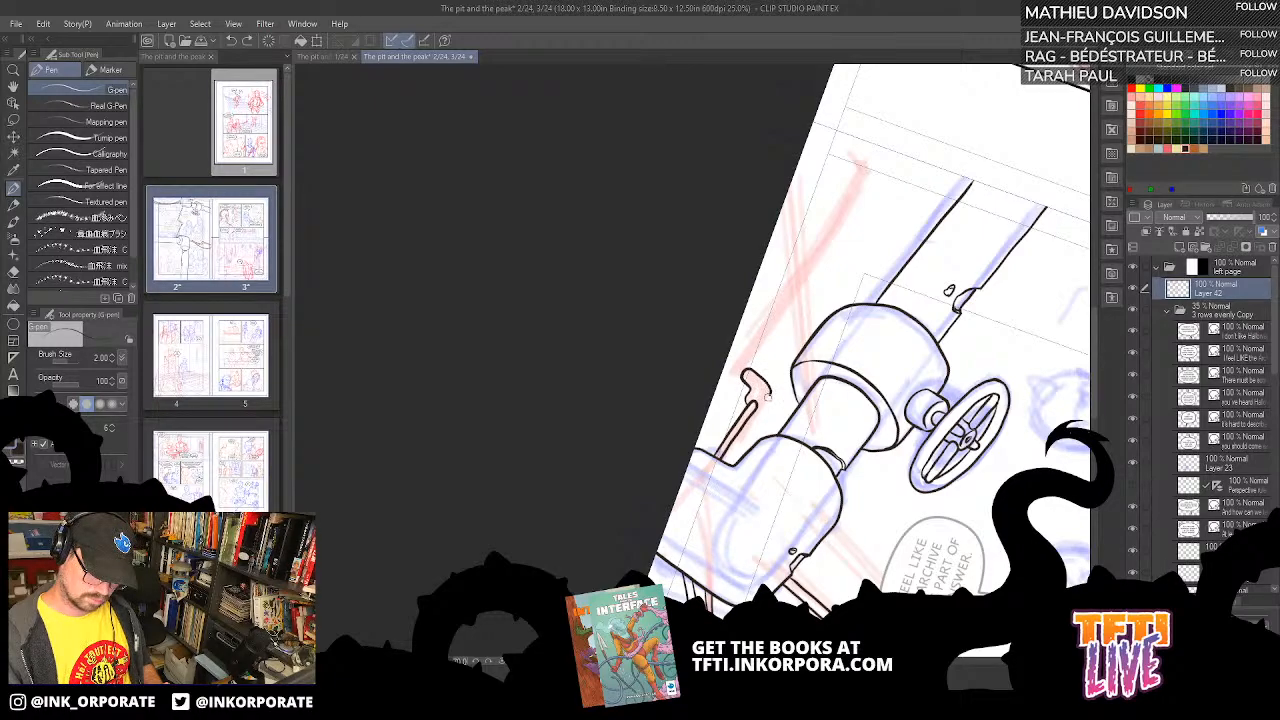
key("ctrl+z")
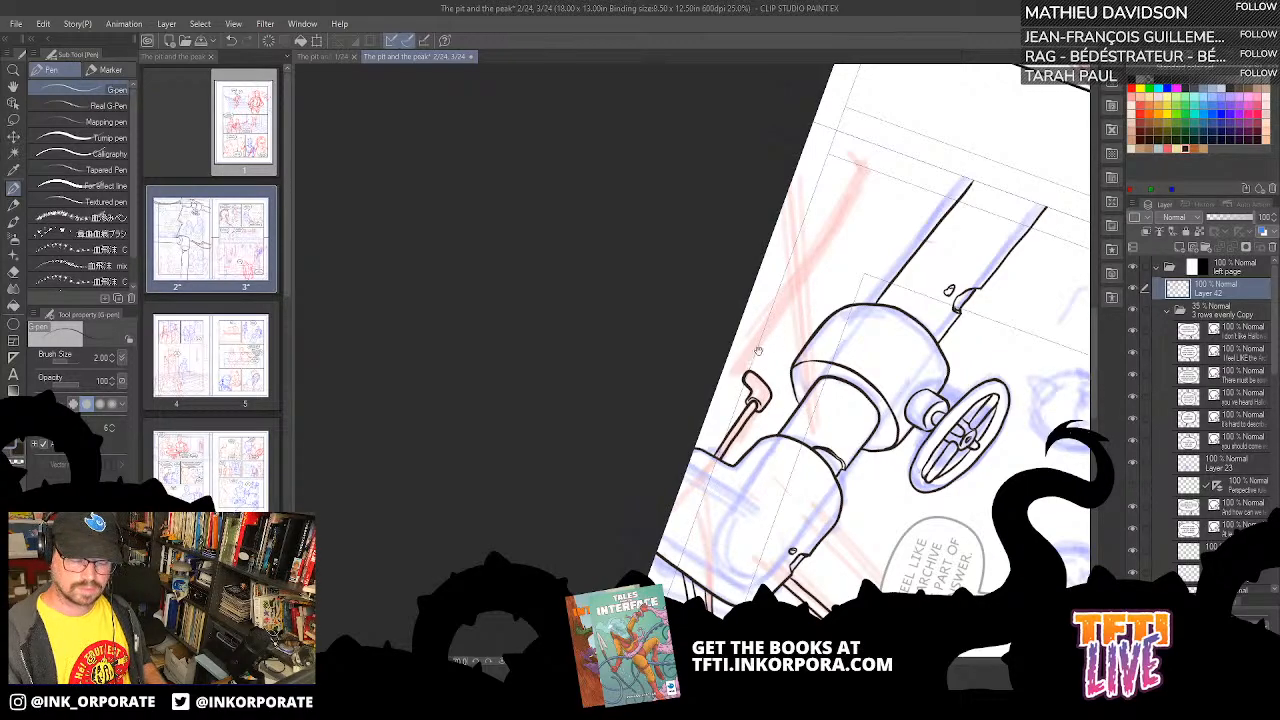
left_click_drag(756, 356, 769, 391)
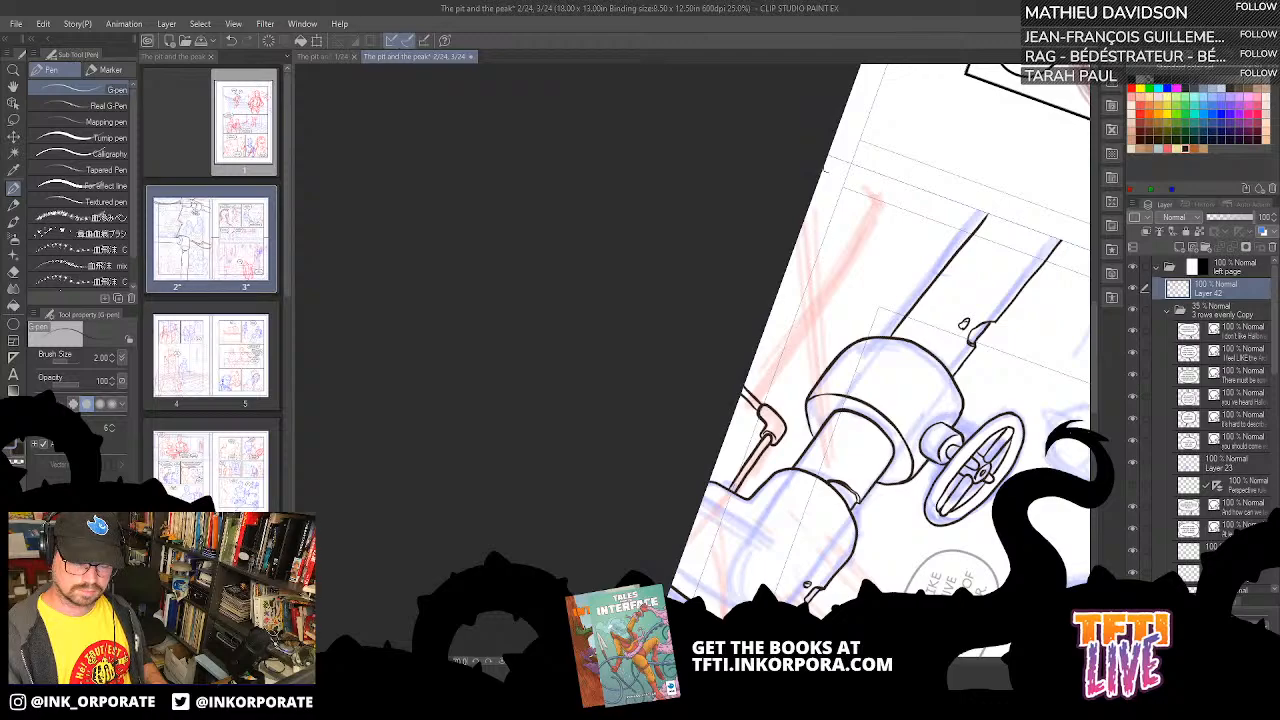
- Ink a thin double-lined pipe running diagonally from the page edge to the panel border above the valve, redoing its second line
left_click_drag(772, 302, 890, 178)
left_click_drag(776, 287, 882, 178)
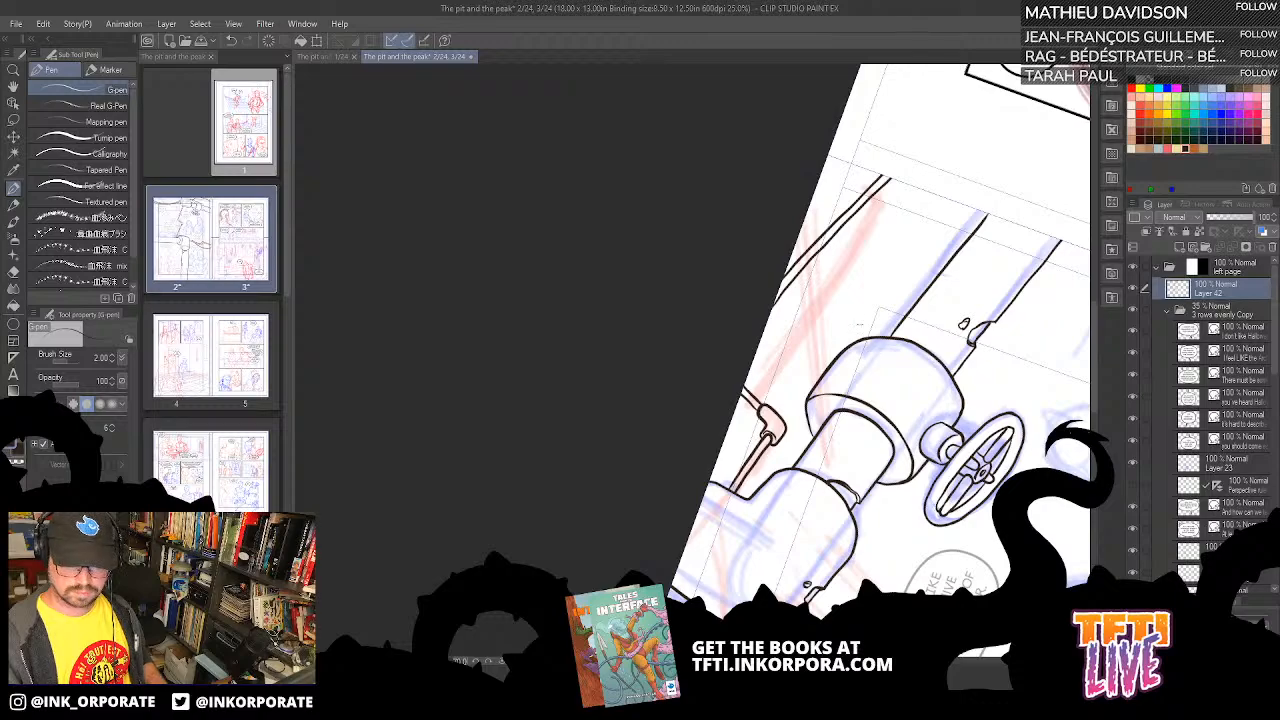
key("ctrl+z")
left_click_drag(778, 288, 882, 178)
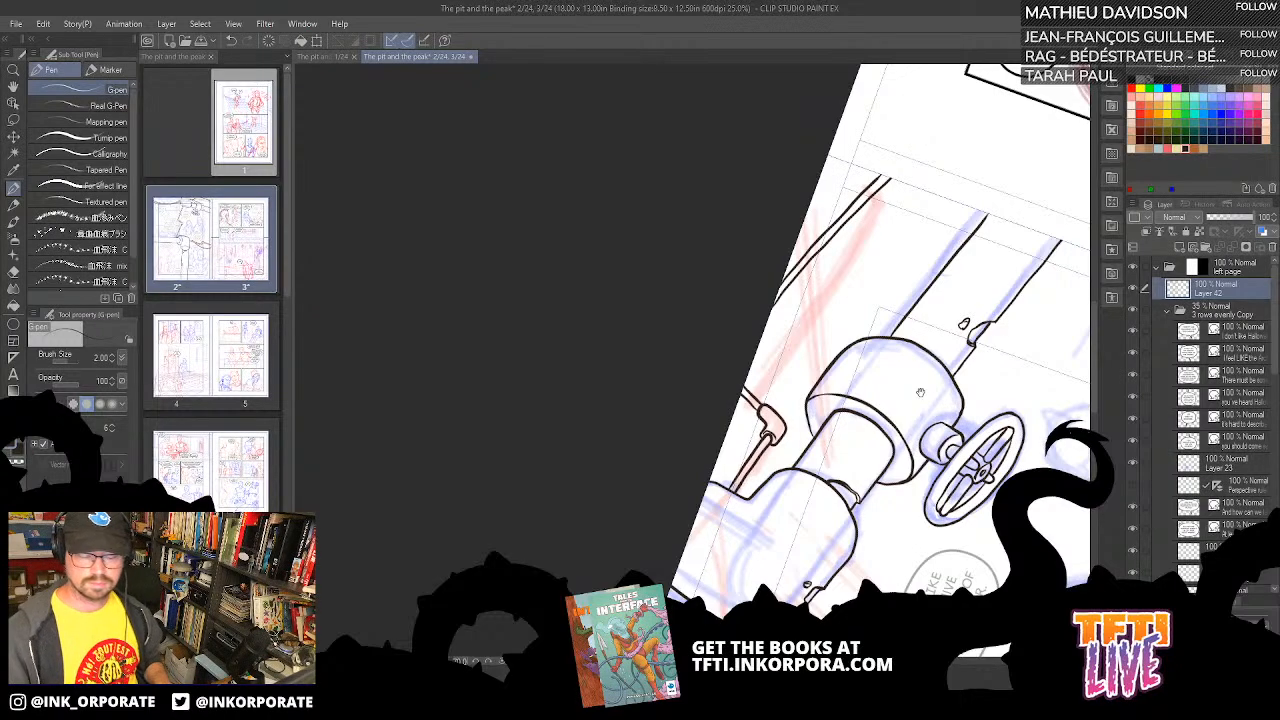
- Ink a short crack with small chips on the rim of the upper pipe joint above the valve wheel
left_click_drag(951, 360, 844, 320)
key("asciicircum")
key("asciicircum")
key("asciicircum")
key("asciicircum")
key("asciicircum")
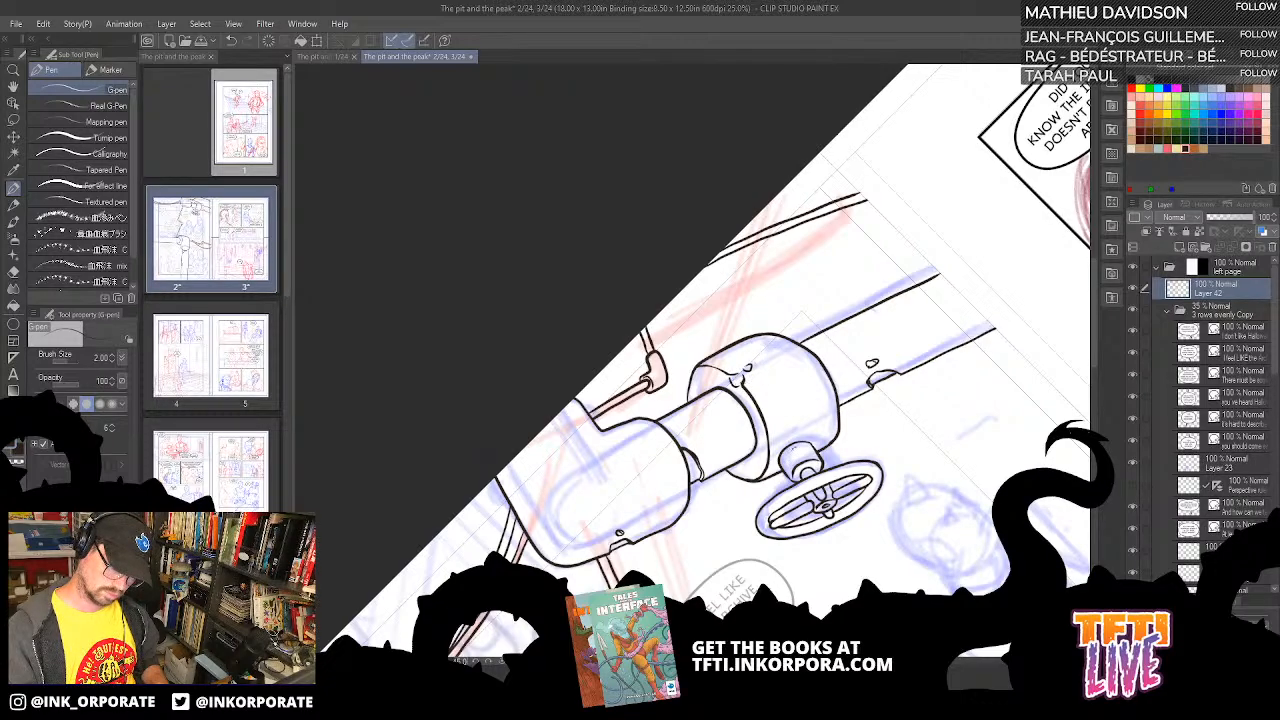
left_click_drag(819, 511, 792, 566)
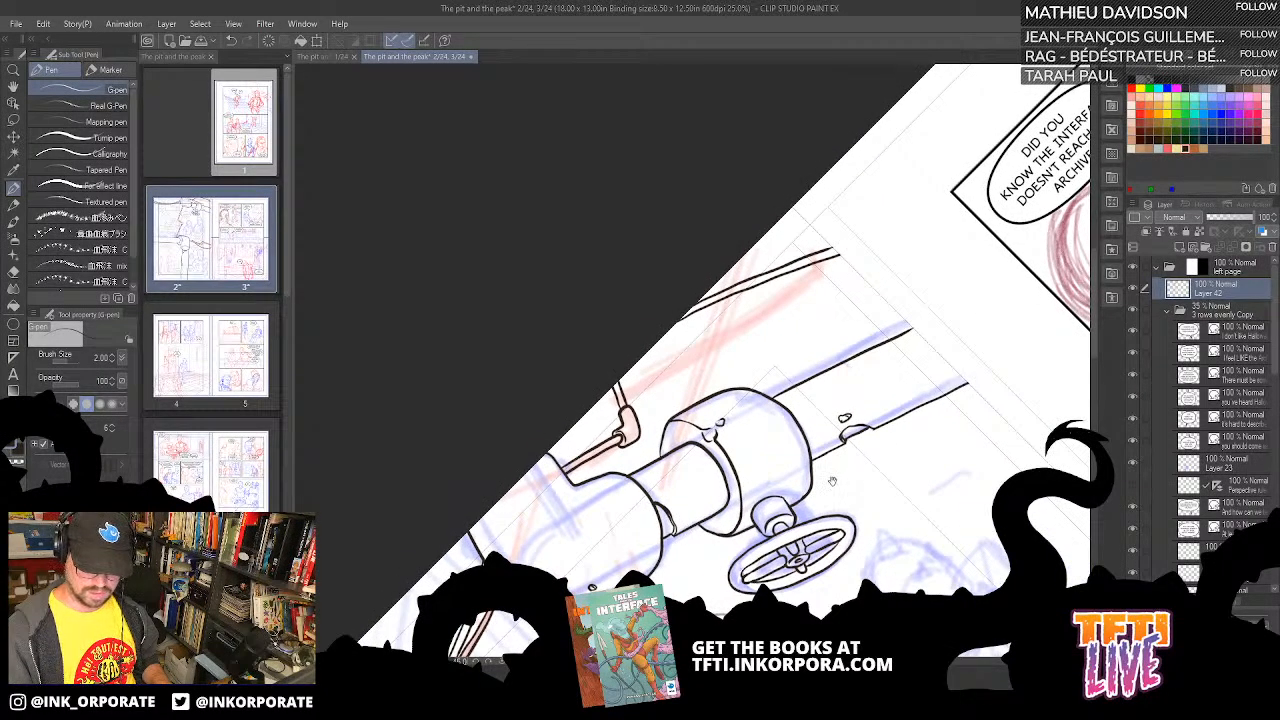
left_click_drag(823, 518, 823, 454)
mouse_move(866, 362)
left_mouse_down()
mouse_move(862, 398)
mouse_move(706, 536)
mouse_move(850, 330)
mouse_move(759, 254)
left_mouse_up()
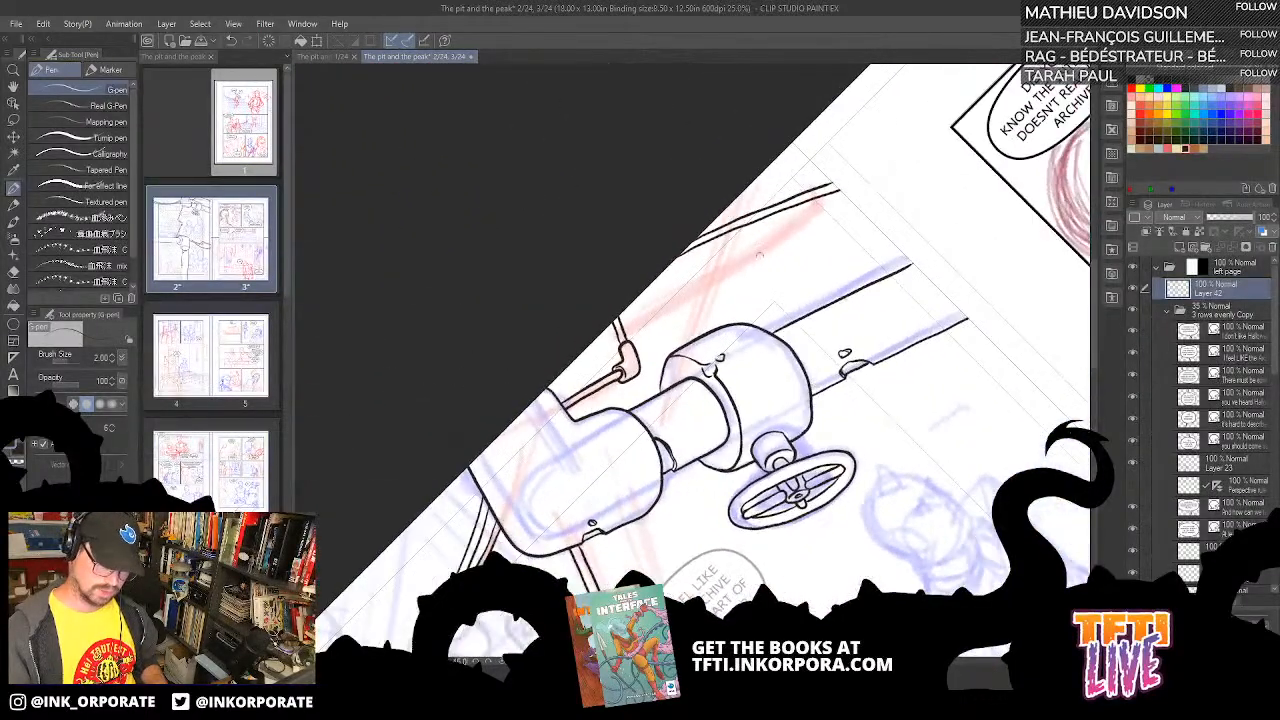
left_click_drag(791, 334, 809, 356)
left_click_drag(834, 292, 852, 301)
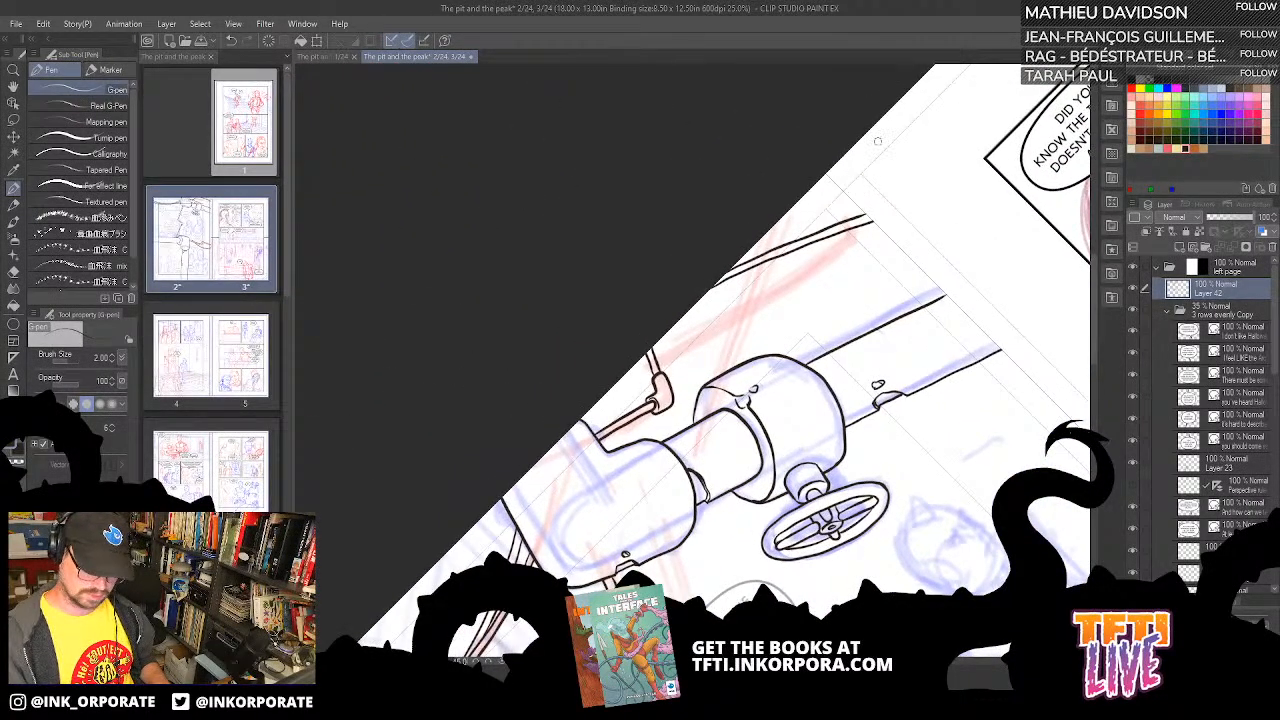
left_click_drag(808, 222, 818, 205)
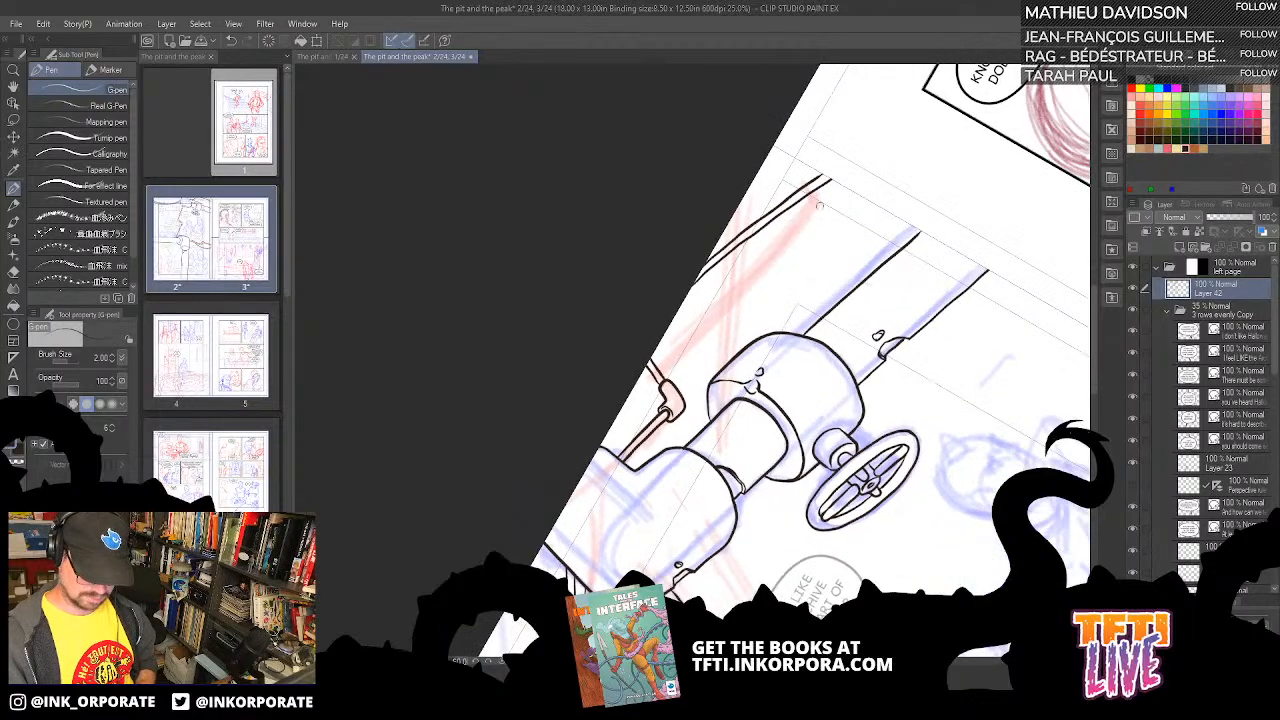
- Ink additional small chip marks on the large pipe's surface between the valve joint and the panel border
left_click_drag(769, 518, 741, 248)
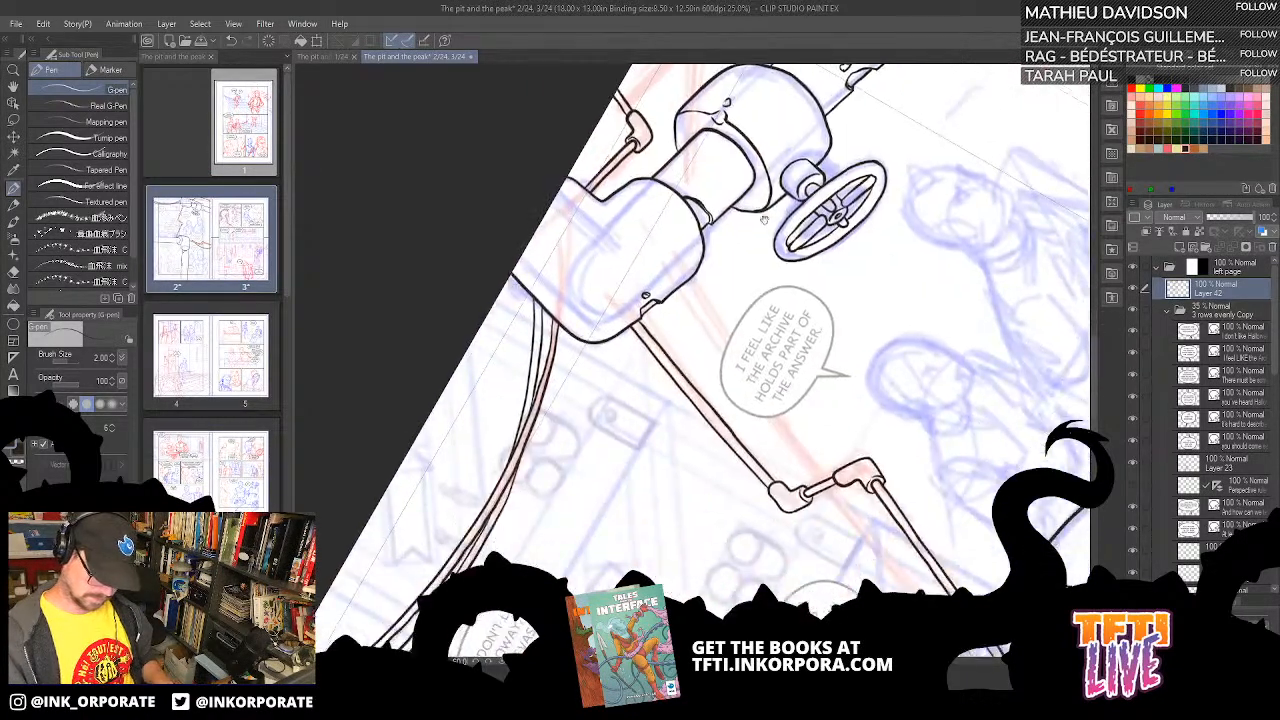
left_click_drag(703, 431, 728, 320)
scroll(586, 429, "down", 1)
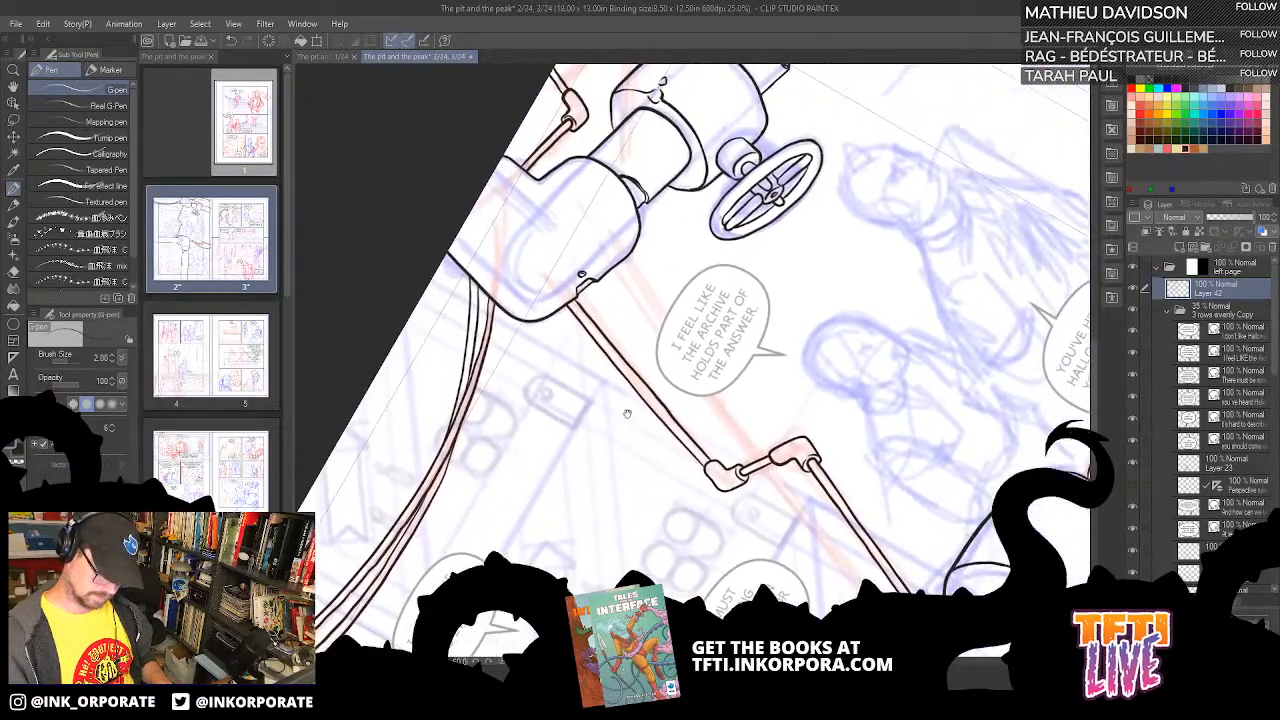
scroll(587, 440, "down", 5)
scroll(587, 443, "up", 3)
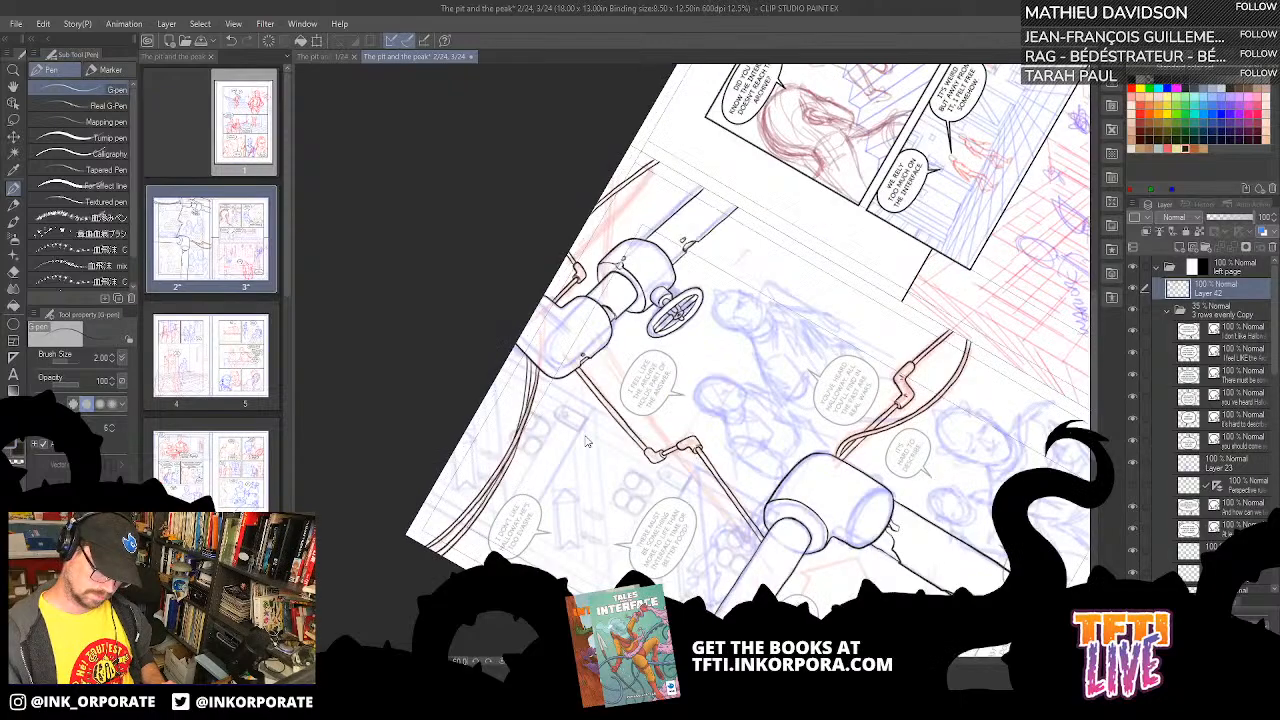
key("asciicircum")
key("asciicircum")
key("asciicircum")
key("asciicircum")
key("asciicircum")
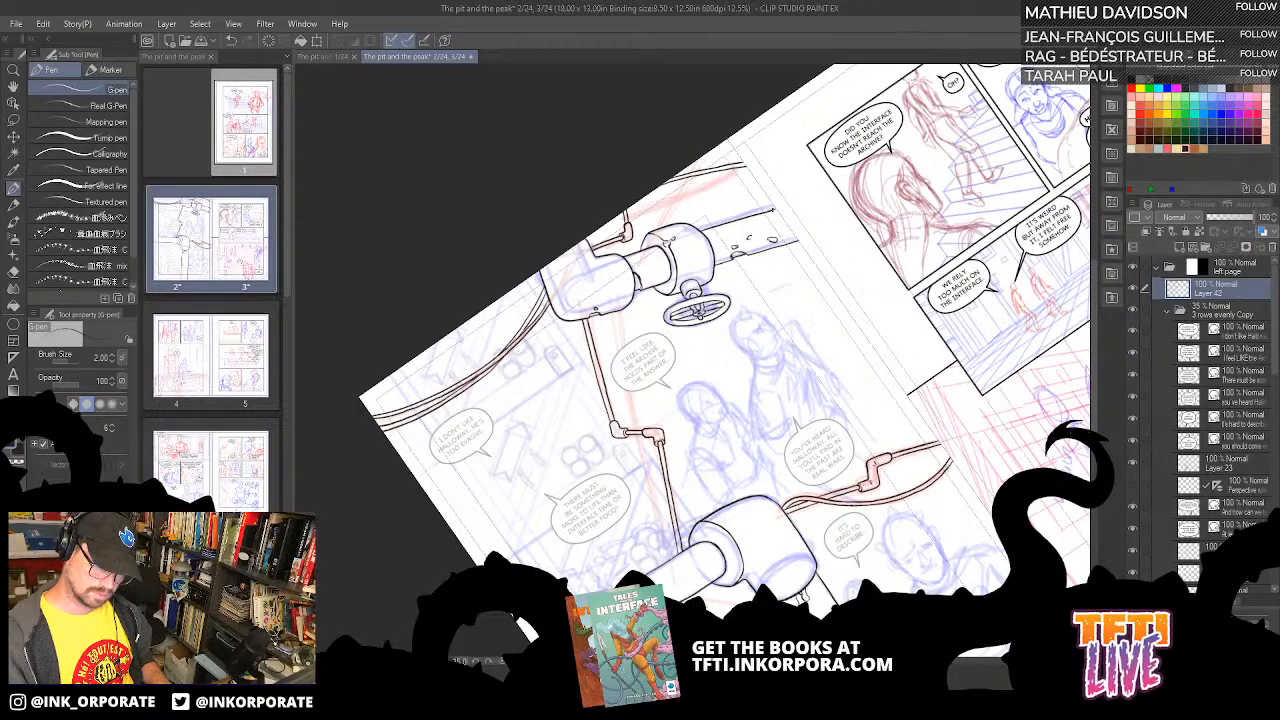
left_click_drag(765, 287, 770, 358)
key("asciicircum")
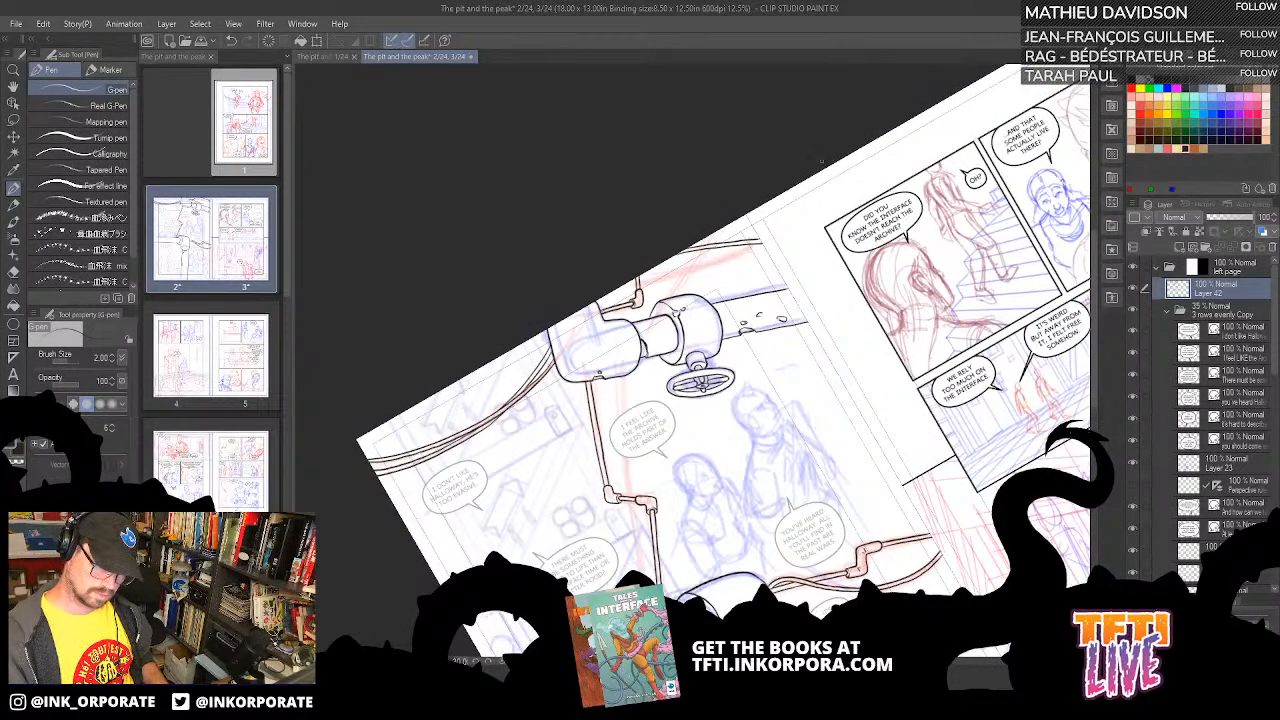
- Add a new layer above the ink layer and ink a cable's first contour hooking around the thin pipe's end at the panel border
key("asciicircum")
key("asciicircum")
key("asciicircum")
key("asciicircum")
key("asciicircum")
key("asciicircum")
key("asciicircum")
key("asciicircum")
key("asciicircum")
key("asciicircum")
key("asciicircum")
key("asciicircum")
key("asciicircum")
key("asciicircum")
key("asciicircum")
key("asciicircum")
key("asciicircum")
key("asciicircum")
key("asciicircum")
key("asciicircum")
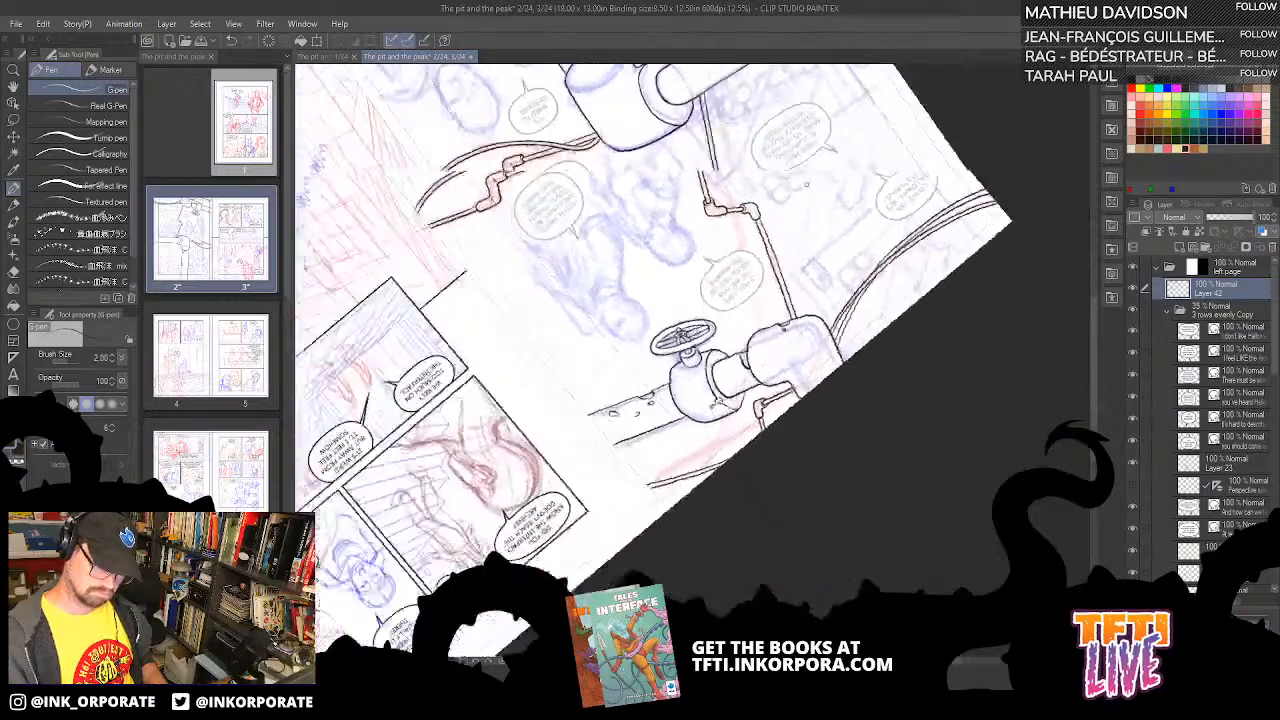
key("asciicircum")
key("asciicircum")
key("asciicircum")
key("asciicircum")
key("asciicircum")
key("asciicircum")
key("asciicircum")
key("asciicircum")
key("asciicircum")
key("asciicircum")
key("asciicircum")
key("asciicircum")
key("asciicircum")
key("asciicircum")
key("asciicircum")
key("asciicircum")
key("asciicircum")
key("asciicircum")
key("asciicircum")
key("asciicircum")
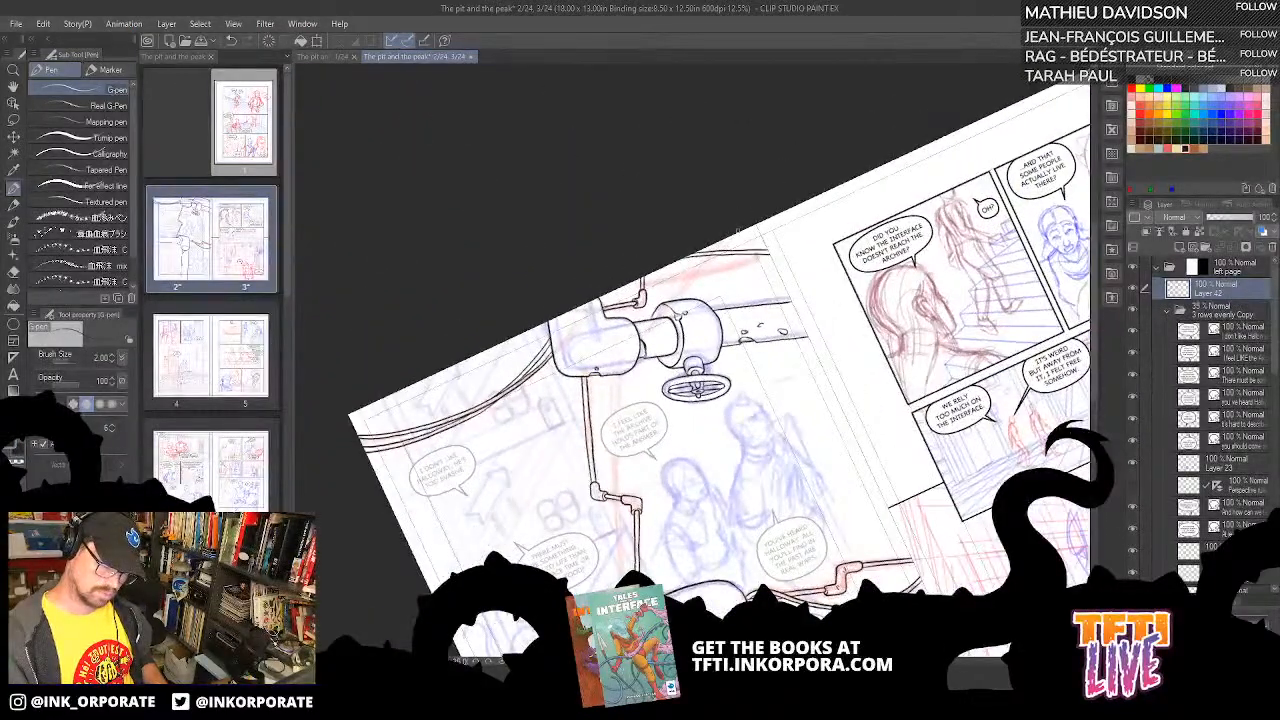
key("asciicircum")
key("asciicircum")
key("asciicircum")
key("asciicircum")
key("asciicircum")
key("asciicircum")
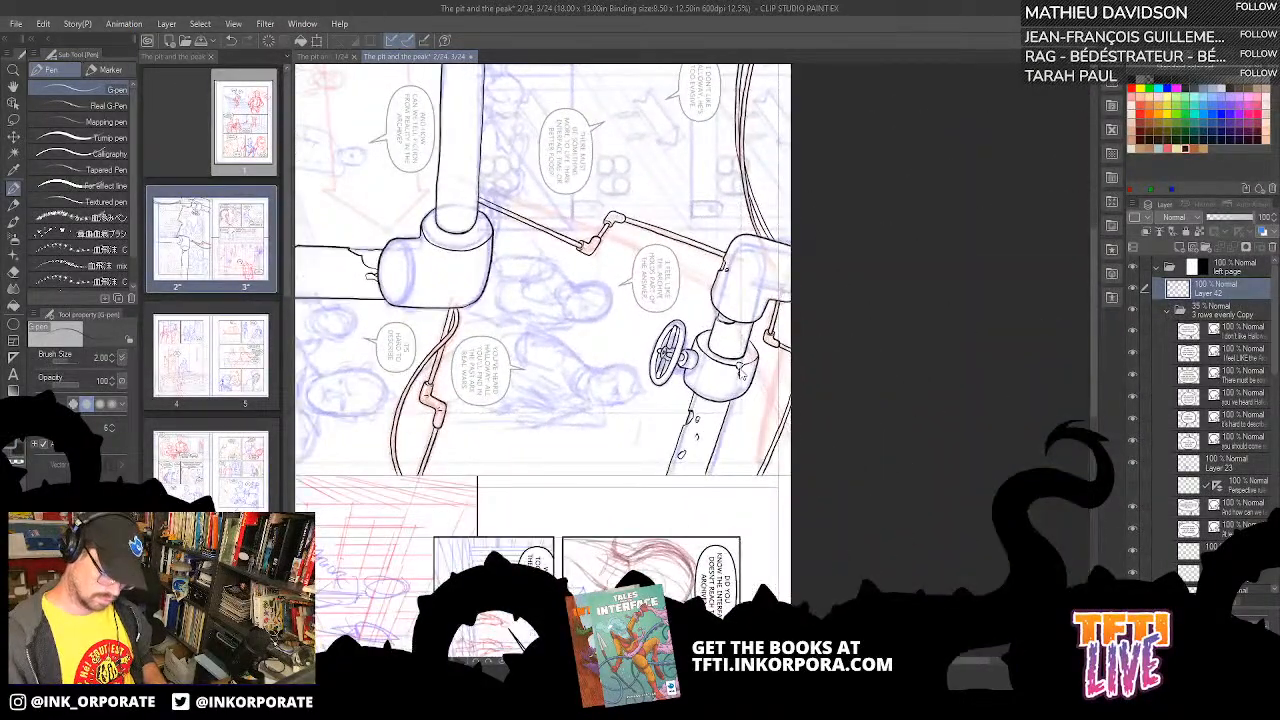
scroll(740, 373, "up", 3)
left_click_drag(811, 451, 765, 266)
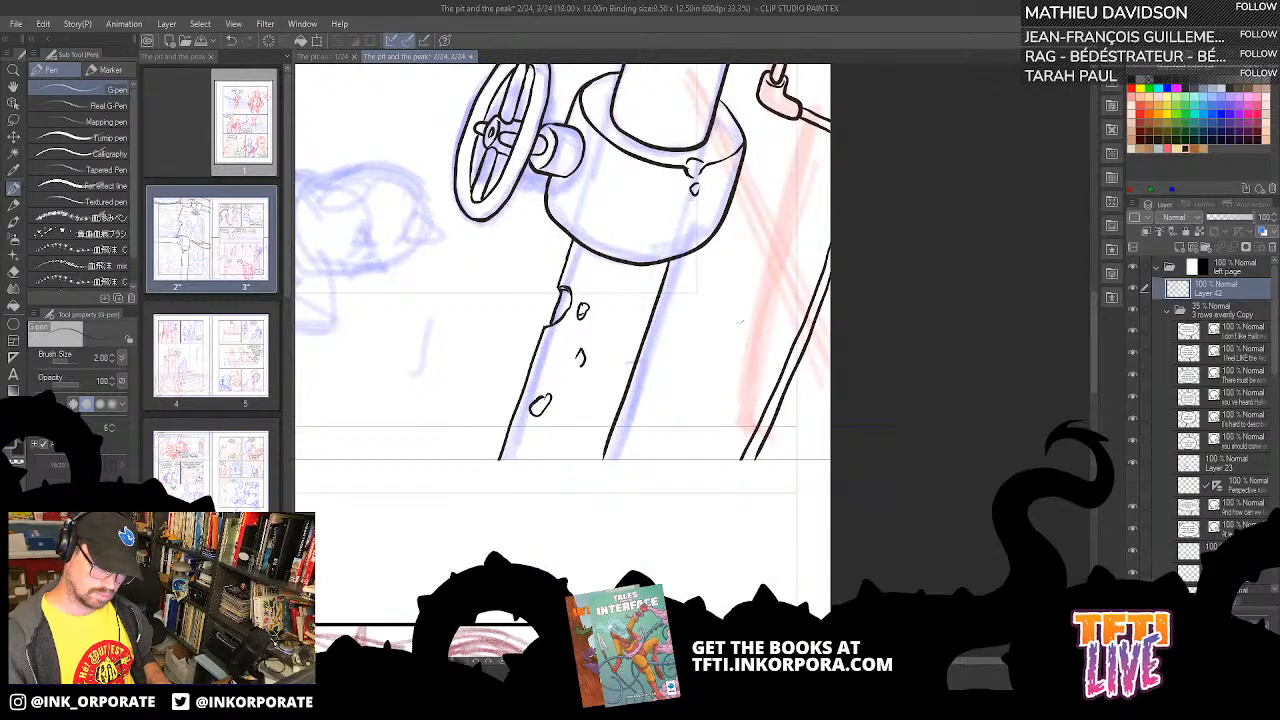
left_click(1180, 247)
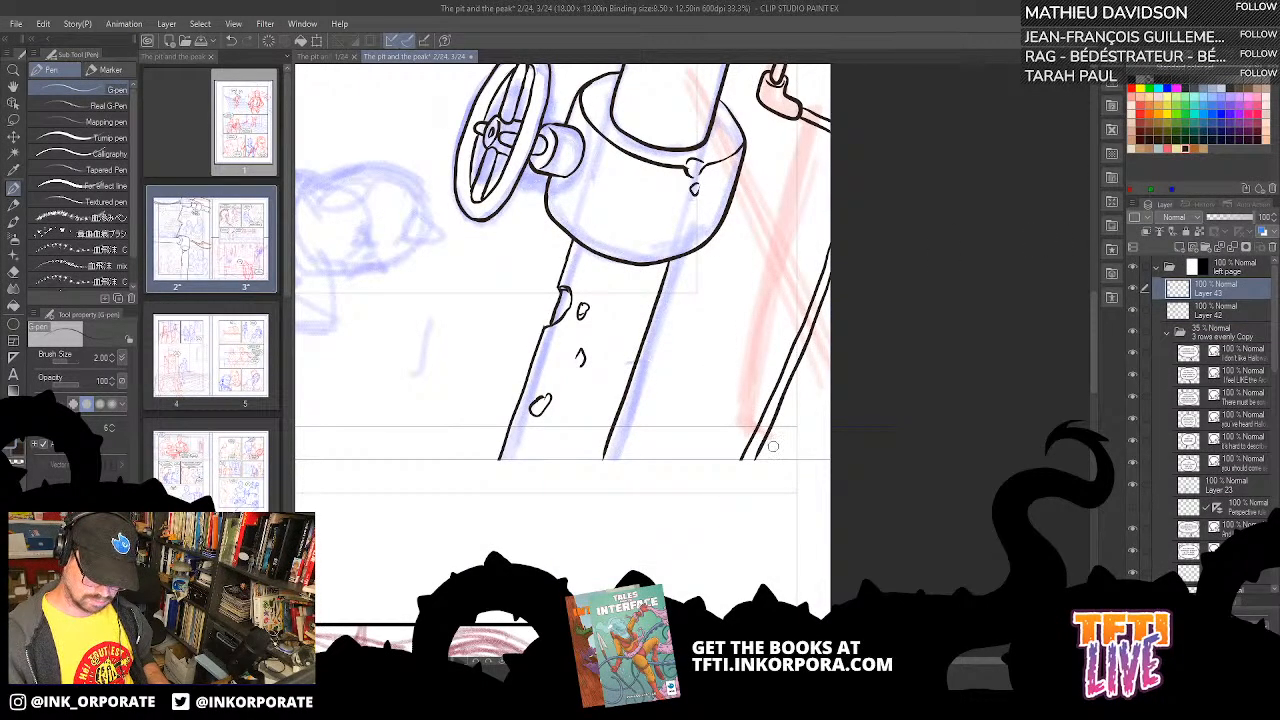
mouse_move(760, 452)
left_mouse_down()
mouse_move(774, 428)
mouse_move(764, 420)
left_mouse_up()
key("ctrl+z")
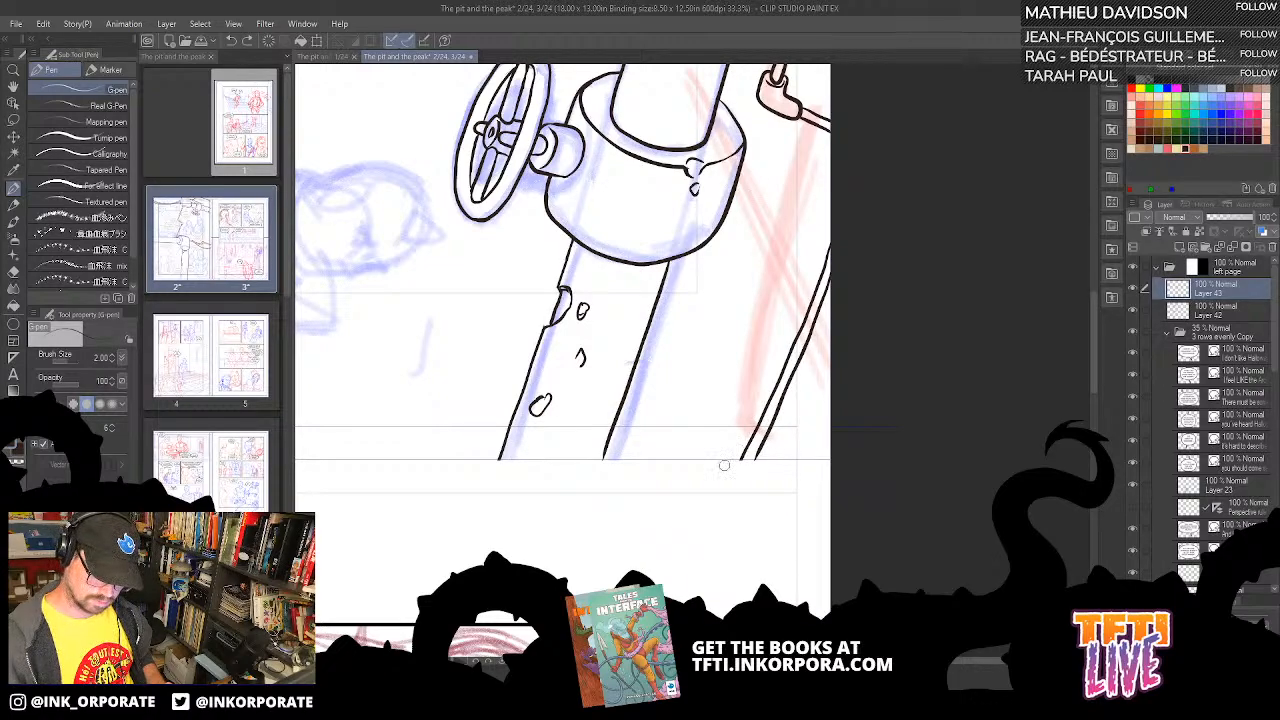
mouse_move(725, 466)
left_mouse_down()
mouse_move(777, 437)
mouse_move(767, 388)
mouse_move(774, 423)
mouse_move(752, 378)
left_mouse_up()
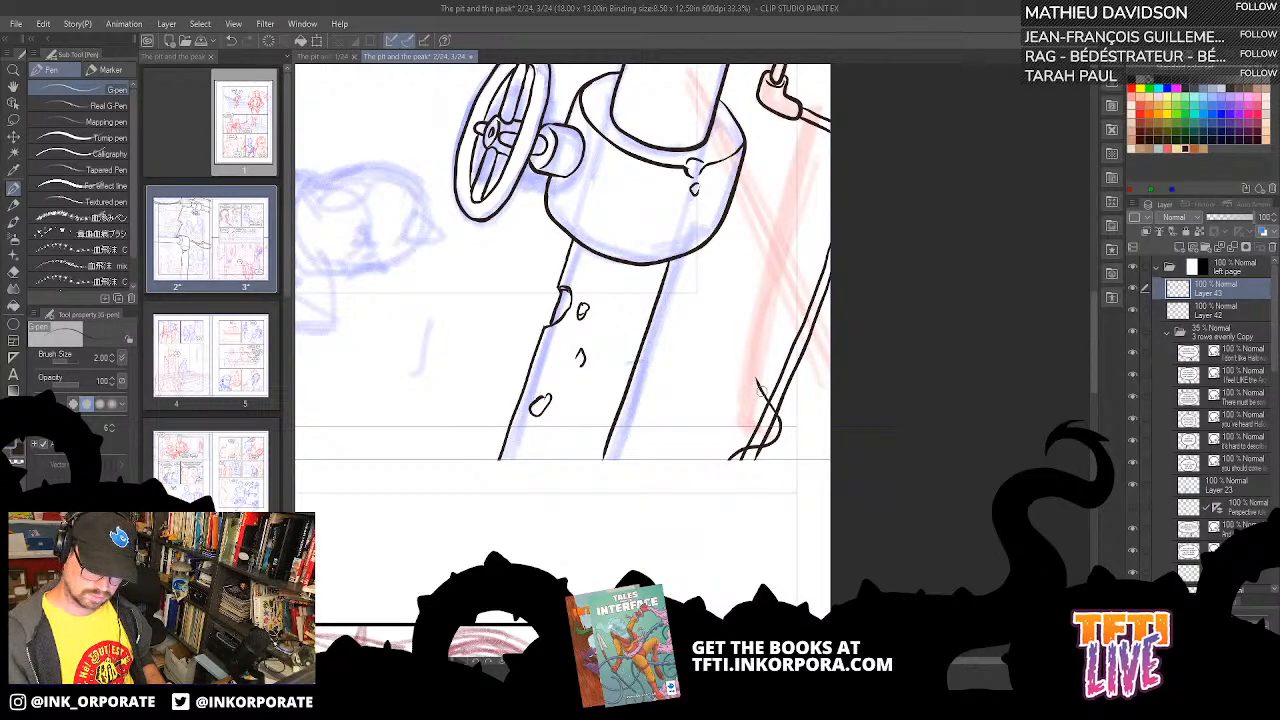
- Ink the cable's long outer contour bowing from the hook to the page edge near the elbow fitting, redoing it until smooth
left_click_drag(756, 381, 756, 298)
key("ctrl+z")
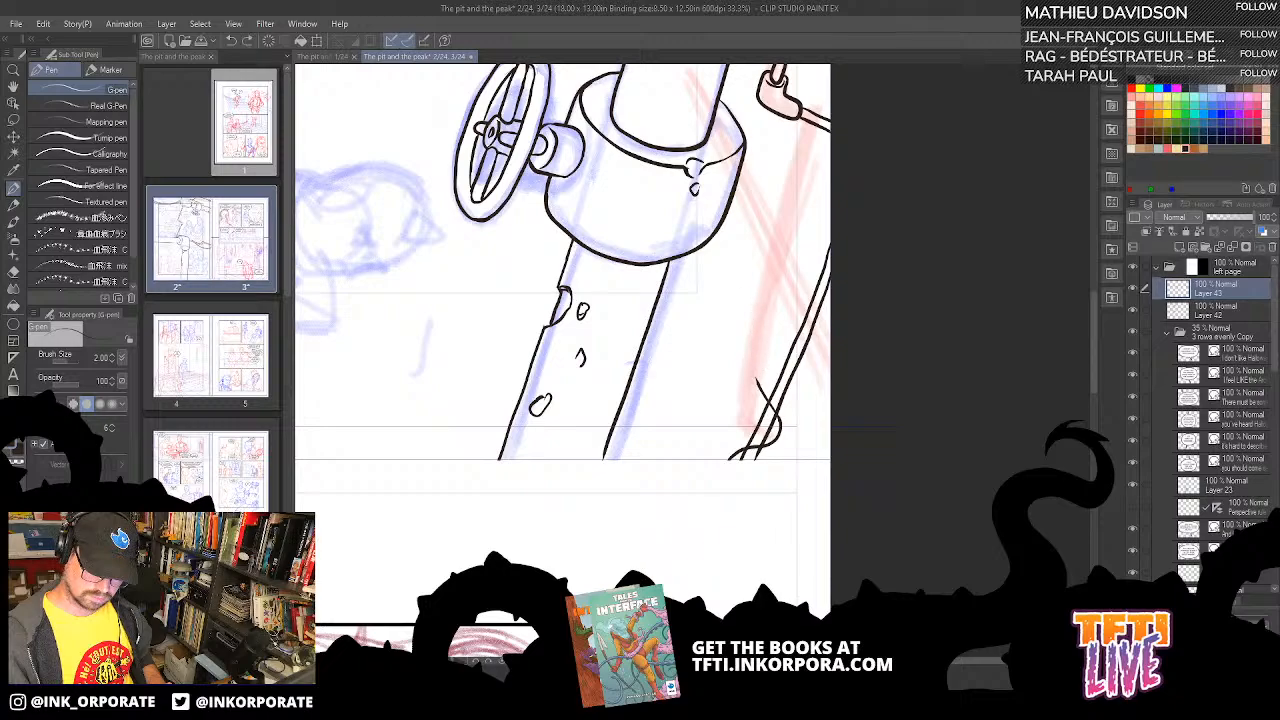
mouse_move(760, 392)
left_mouse_down()
mouse_move(768, 235)
mouse_move(822, 128)
left_mouse_up()
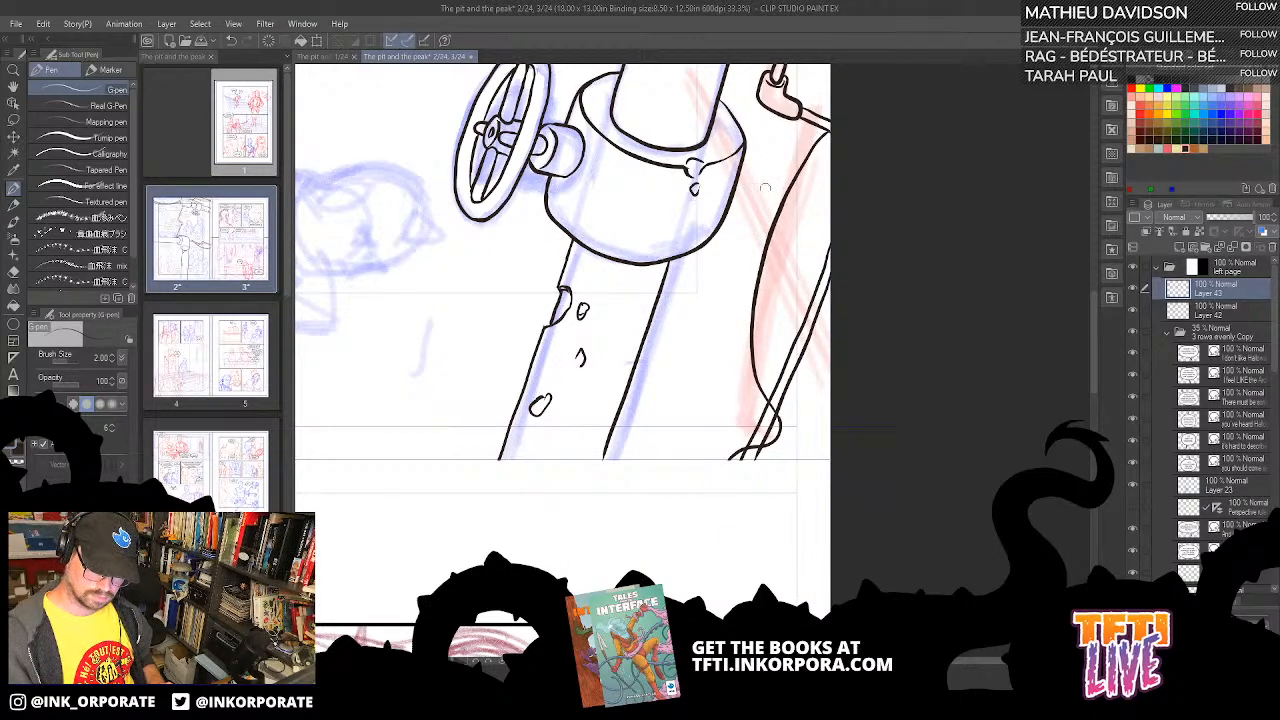
key("ctrl+z")
mouse_move(756, 386)
left_mouse_down()
mouse_move(746, 324)
mouse_move(765, 231)
mouse_move(832, 119)
left_mouse_up()
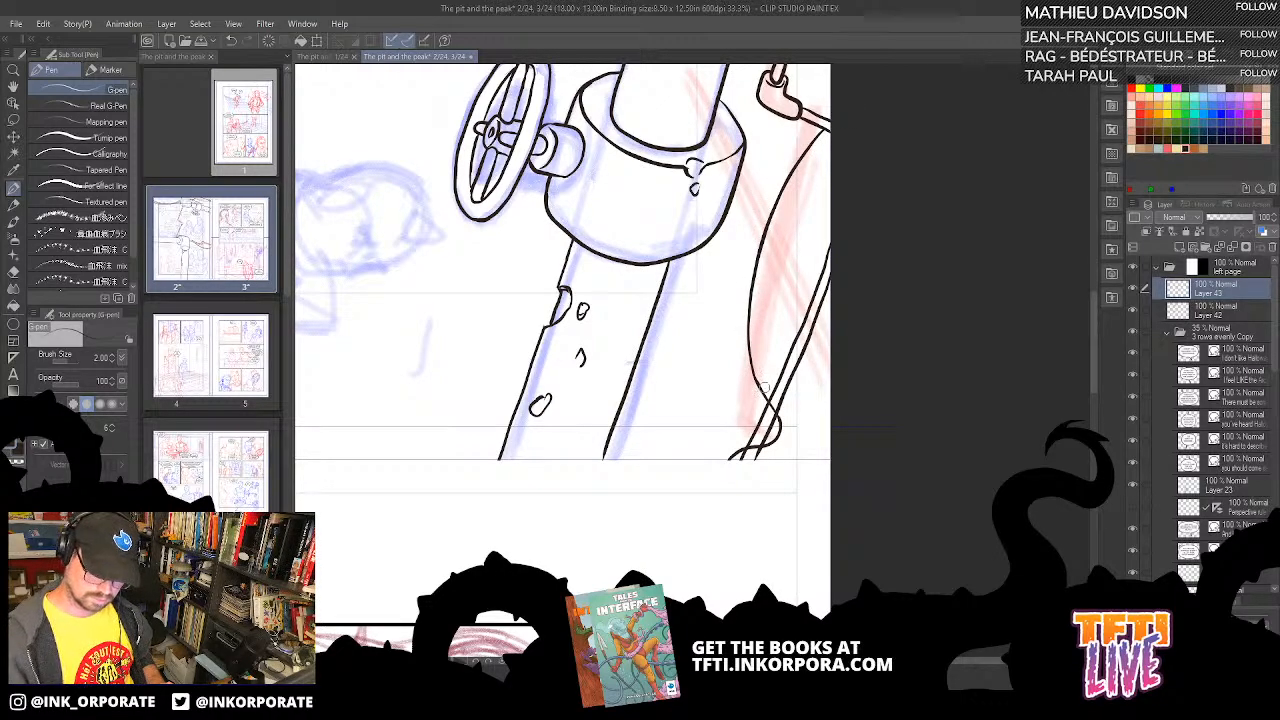
- Ink the second contour of the cable's hooked end around the thin pipe at the panel border
key("asciicircum")
key("asciicircum")
key("asciicircum")
key("asciicircum")
key("asciicircum")
key("asciicircum")
key("asciicircum")
key("asciicircum")
key("asciicircum")
key("asciicircum")
key("asciicircum")
key("asciicircum")
key("asciicircum")
key("asciicircum")
key("asciicircum")
key("asciicircum")
key("asciicircum")
key("asciicircum")
key("asciicircum")
key("asciicircum")
key("asciicircum")
key("asciicircum")
key("asciicircum")
key("asciicircum")
key("asciicircum")
key("asciicircum")
key("asciicircum")
key("asciicircum")
key("asciicircum")
key("asciicircum")
key("asciicircum")
key("asciicircum")
key("asciicircum")
key("asciicircum")
key("asciicircum")
key("asciicircum")
key("asciicircum")
key("asciicircum")
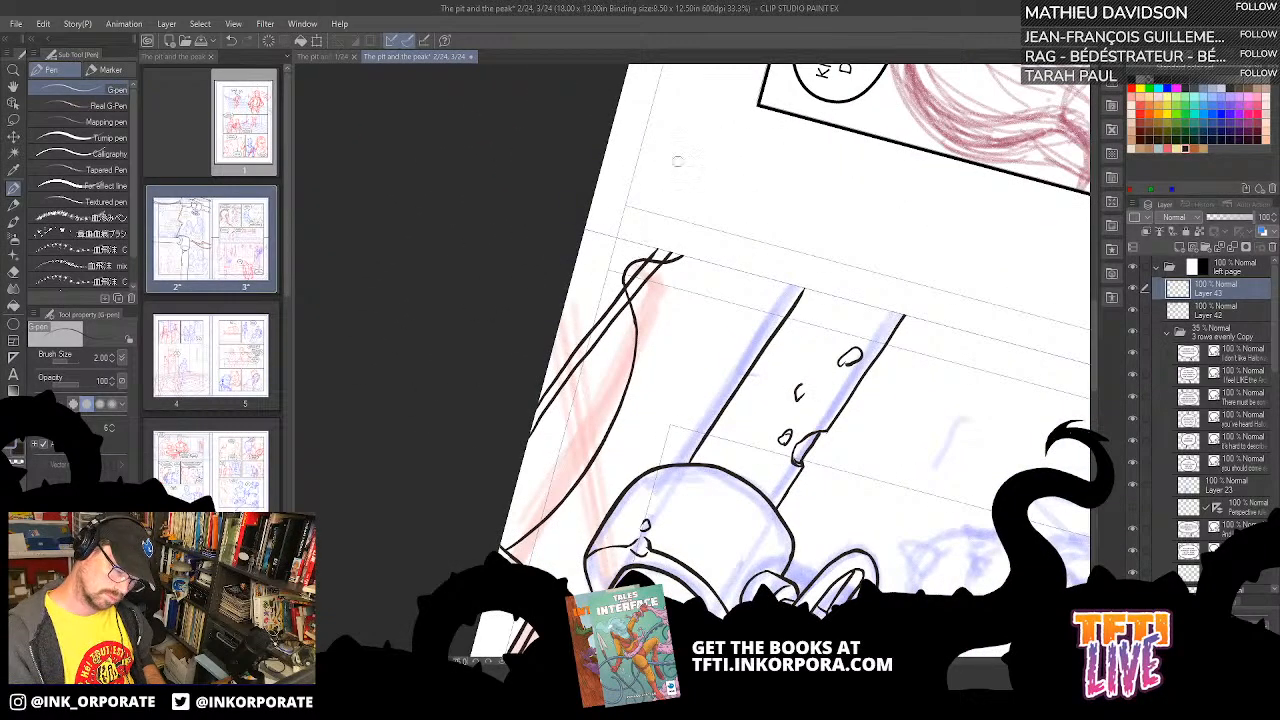
left_click_drag(645, 268, 695, 256)
key("ctrl+z")
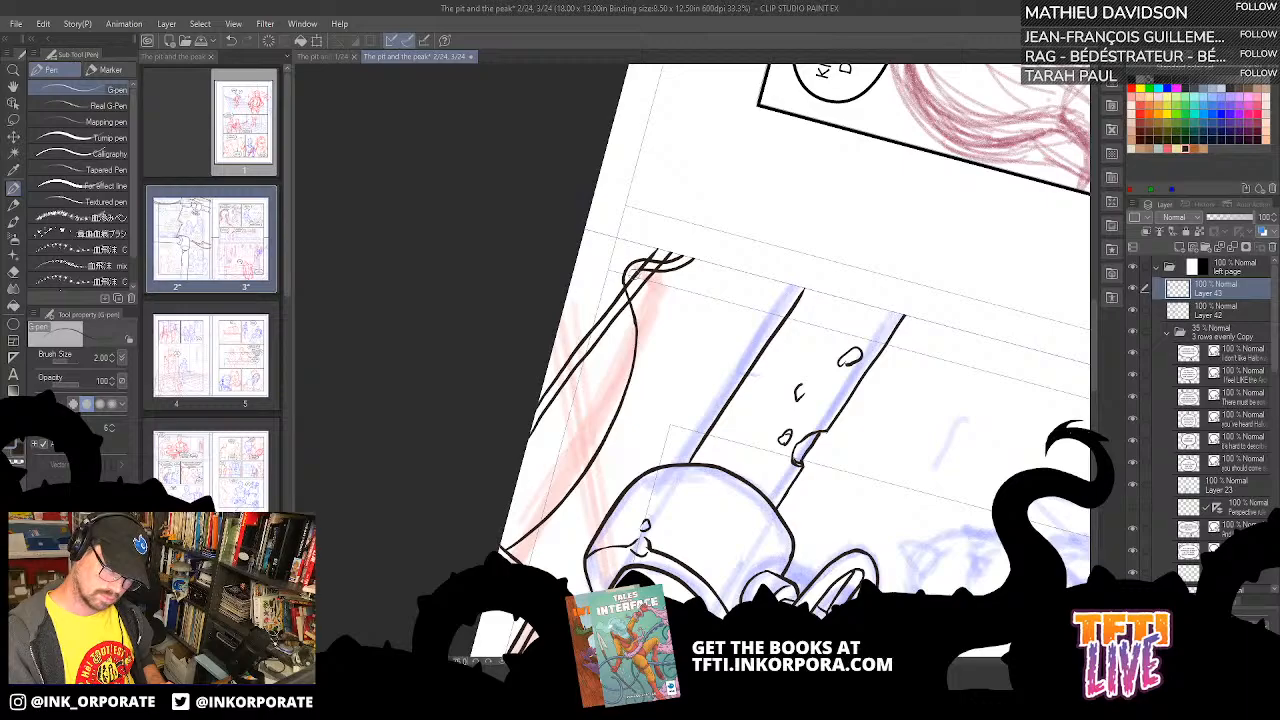
- Ink the cable's parallel contour along the long curve to the page edge, completing its double line
key("^")
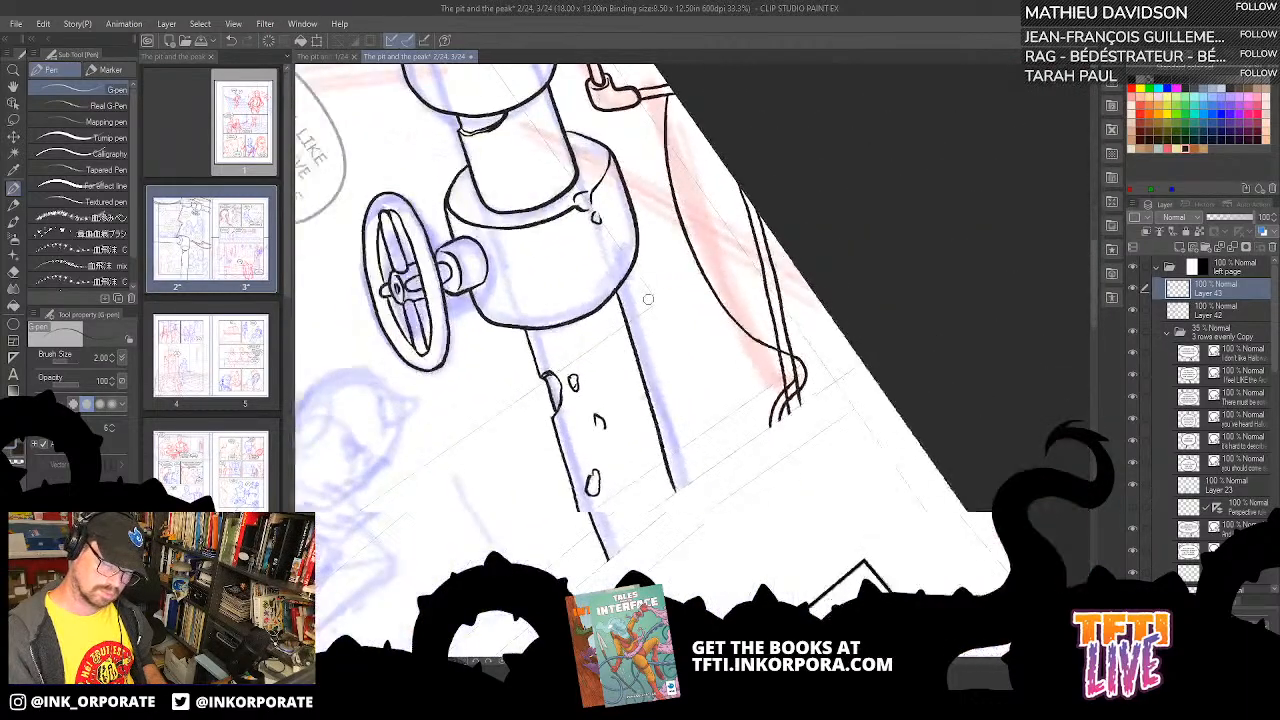
key("^")
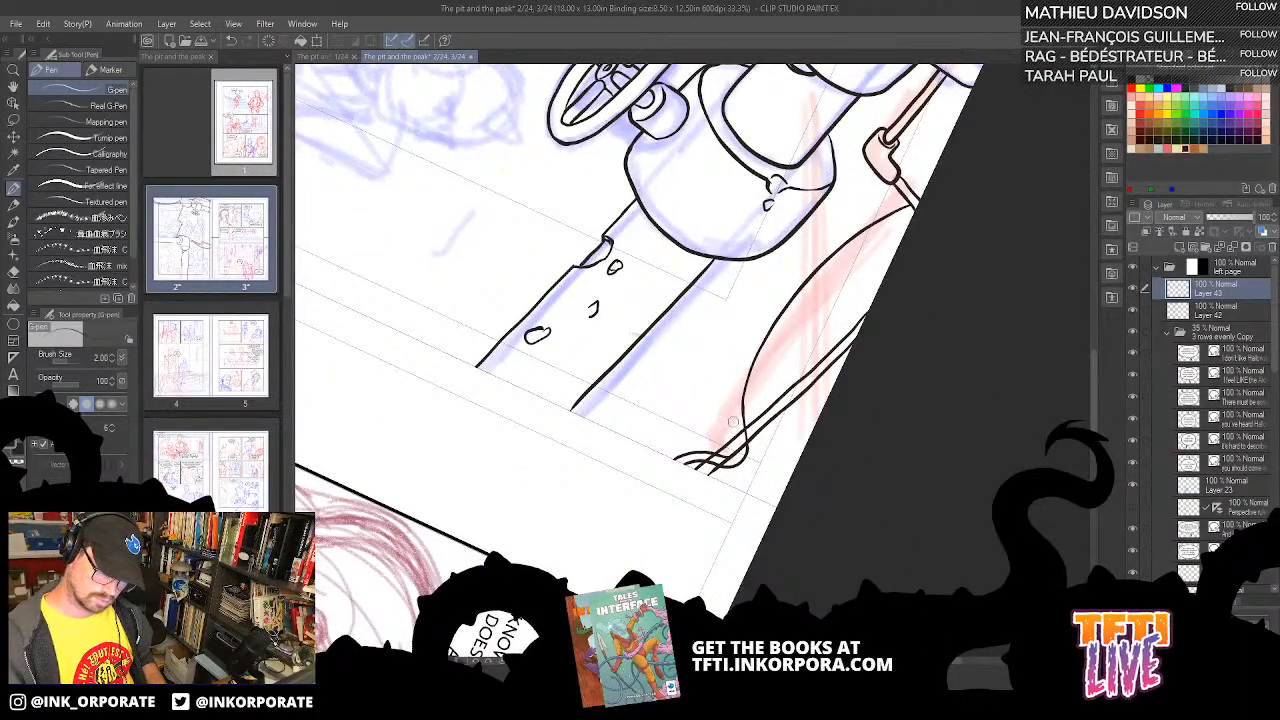
mouse_move(736, 432)
left_mouse_down()
mouse_move(743, 358)
mouse_move(790, 284)
mouse_move(846, 226)
mouse_move(906, 194)
left_mouse_up()
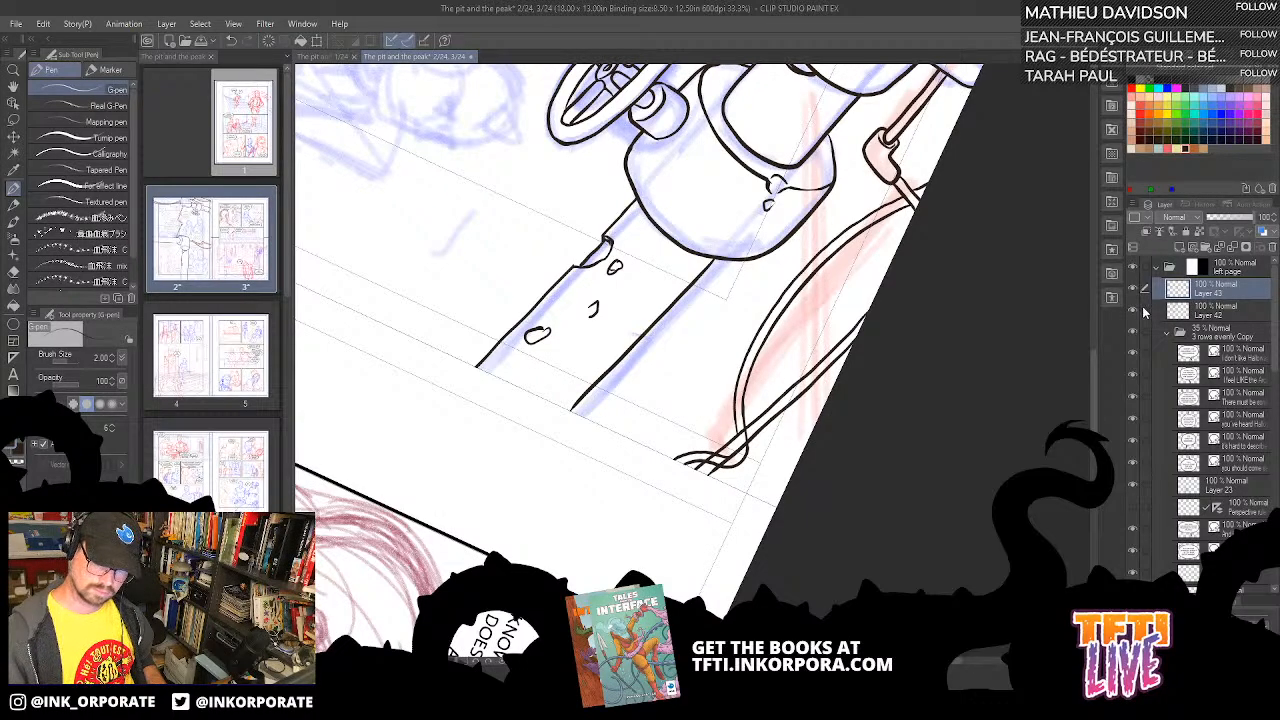
- Erase the overlapping pipe and cable lines on their separate layers so the cable wraps over and behind the thin pipe
left_click(1134, 311)
left_click(1134, 311)
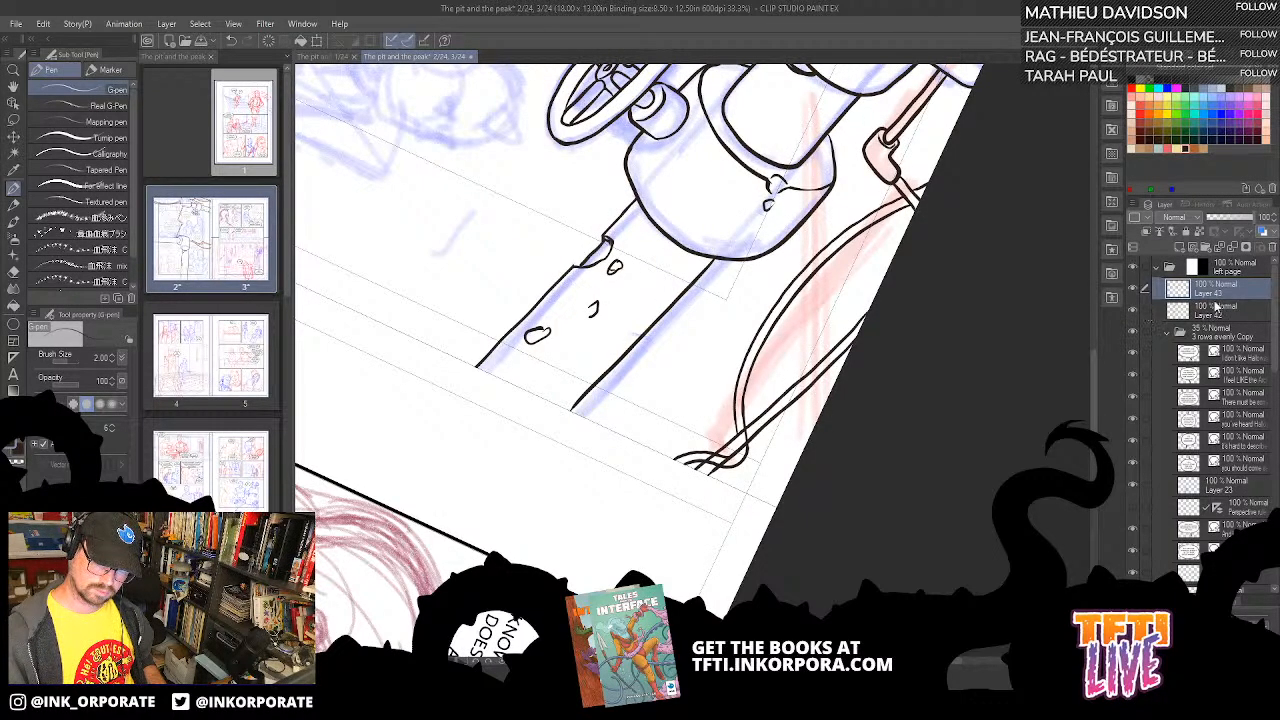
left_click(1220, 310)
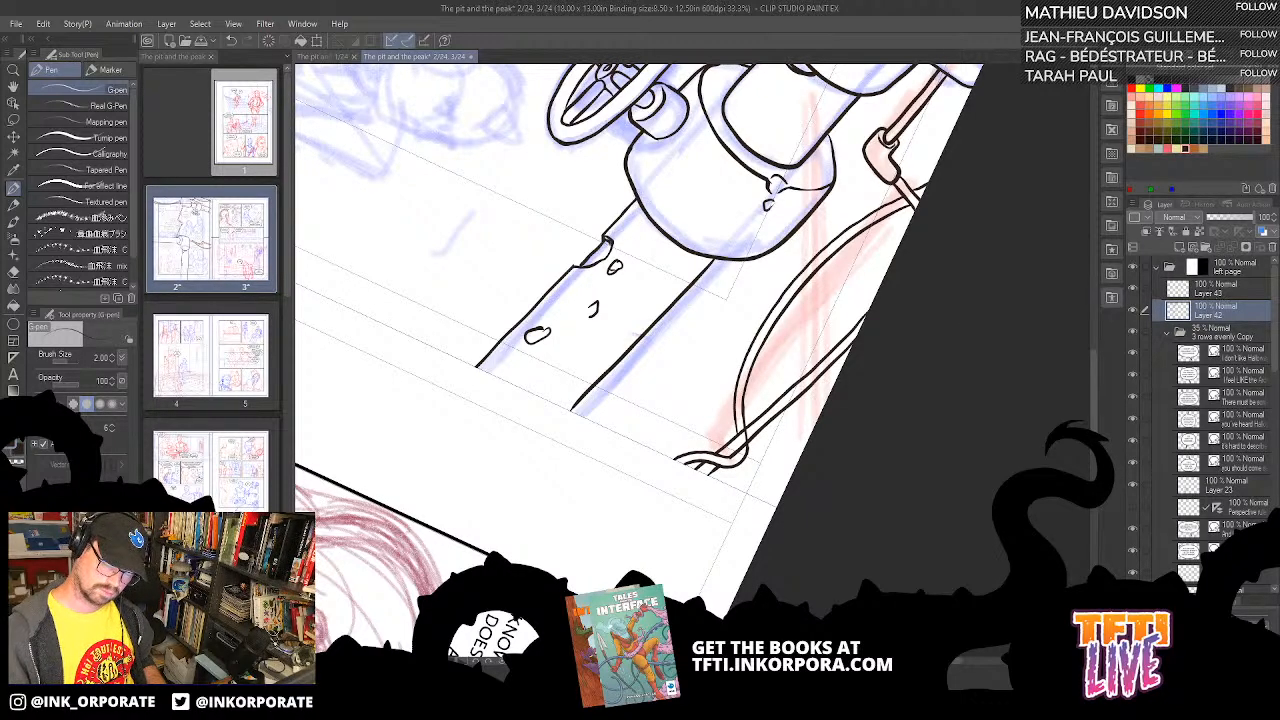
left_click(1203, 292)
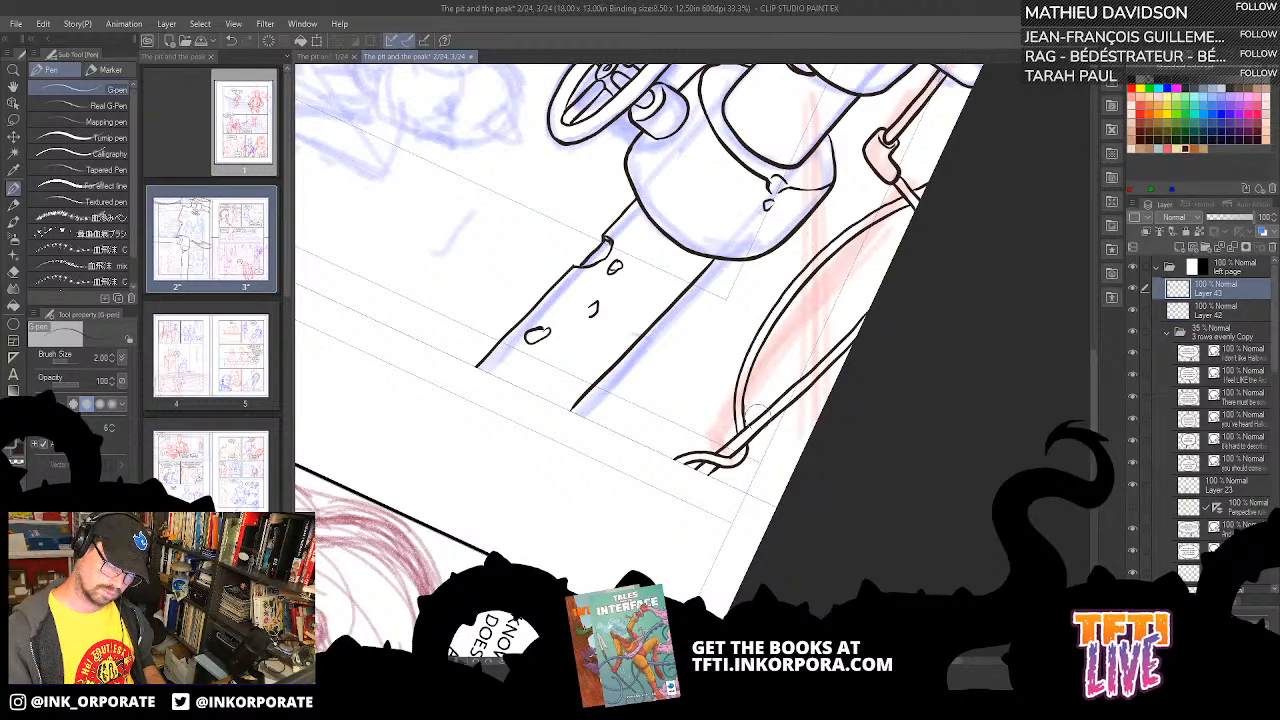
left_click_drag(800, 330, 783, 421)
- Clear a short gap midway along the hanging cable and ink a small banded connector in it, redoing the strokes
key("asciicircum")
key("asciicircum")
key("asciicircum")
key("asciicircum")
key("asciicircum")
key("asciicircum")
key("asciicircum")
key("asciicircum")
key("asciicircum")
key("asciicircum")
key("asciicircum")
key("asciicircum")
key("asciicircum")
key("asciicircum")
key("asciicircum")
key("asciicircum")
key("asciicircum")
key("asciicircum")
key("asciicircum")
key("asciicircum")
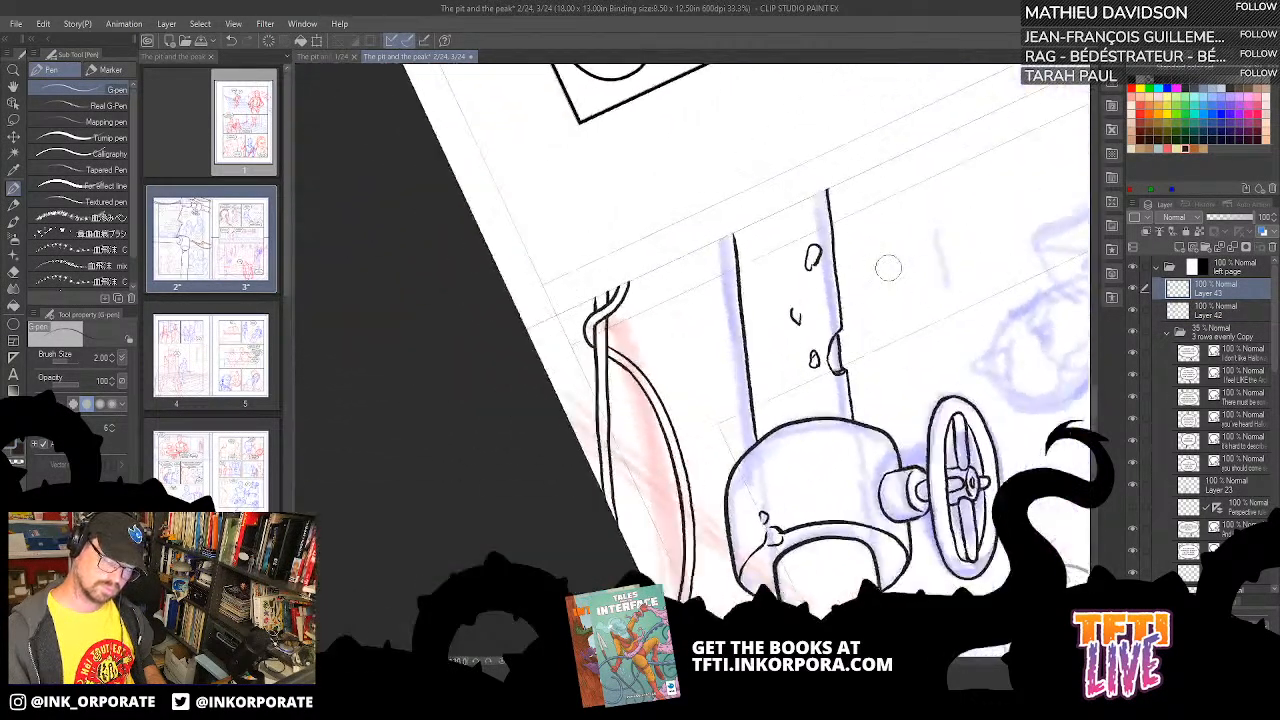
left_click_drag(687, 434, 835, 447)
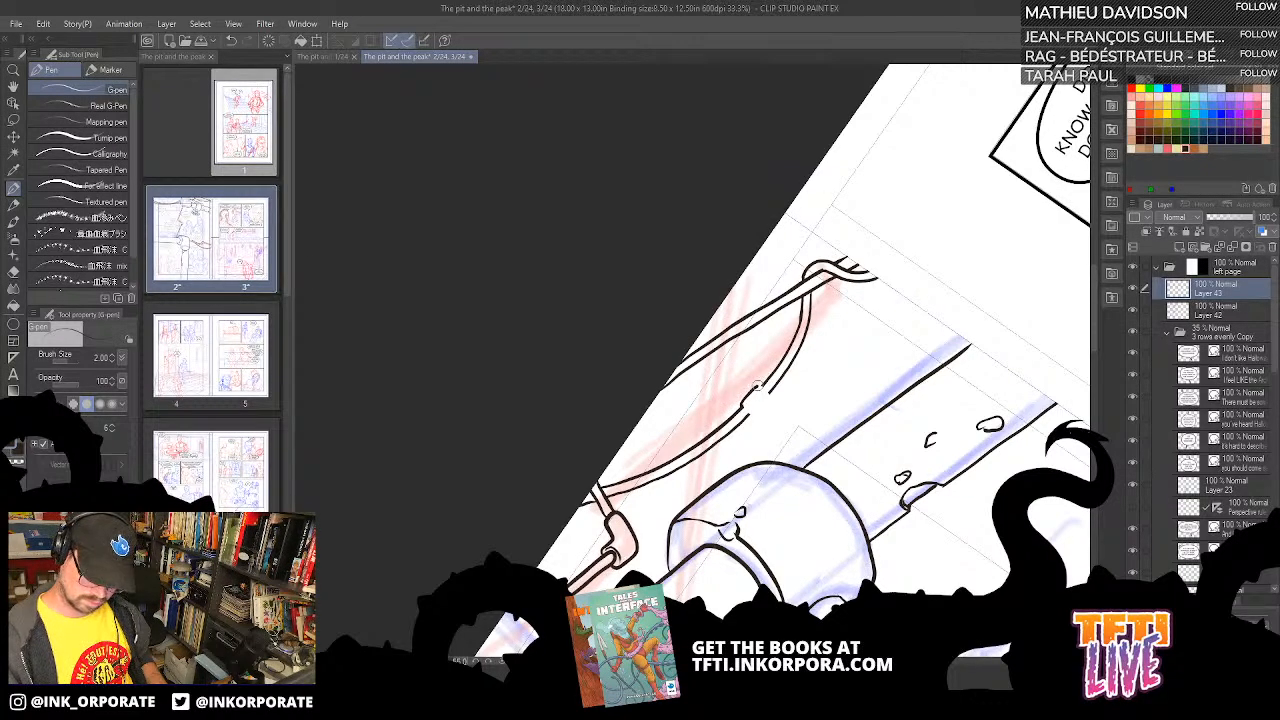
key("ctrl+z")
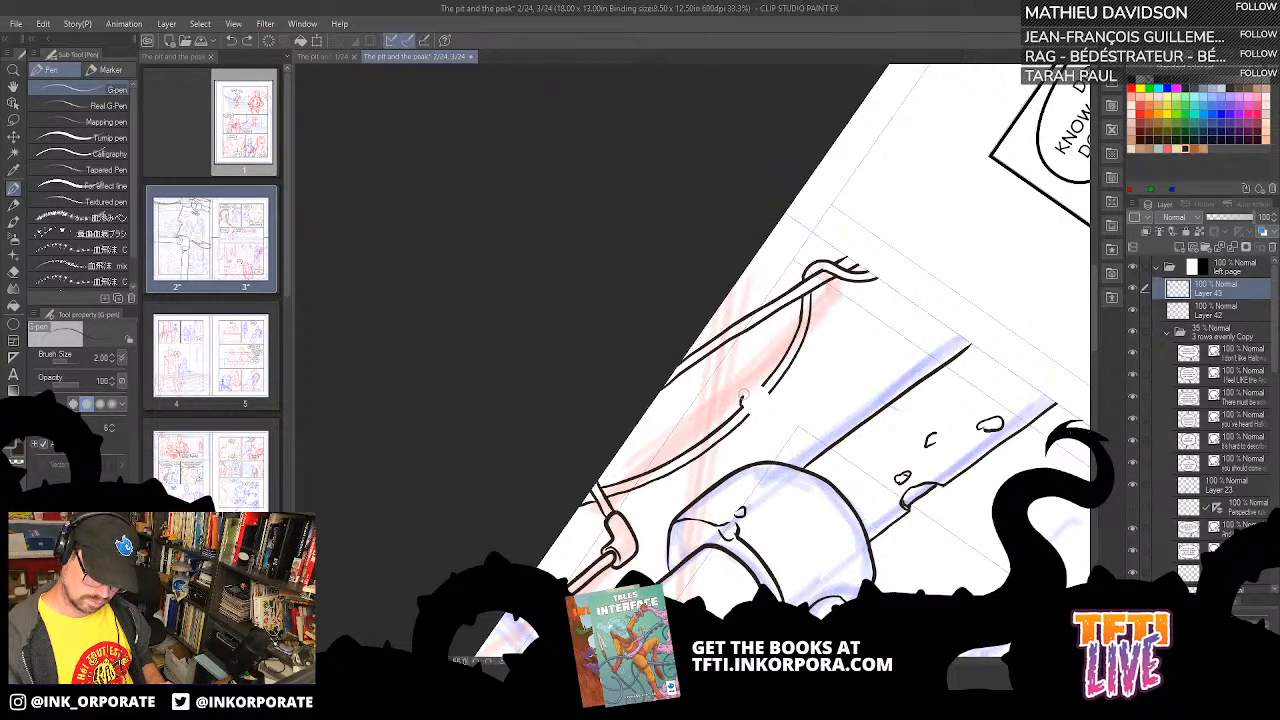
mouse_move(760, 391)
left_mouse_down()
mouse_move(765, 410)
mouse_move(742, 406)
left_mouse_up()
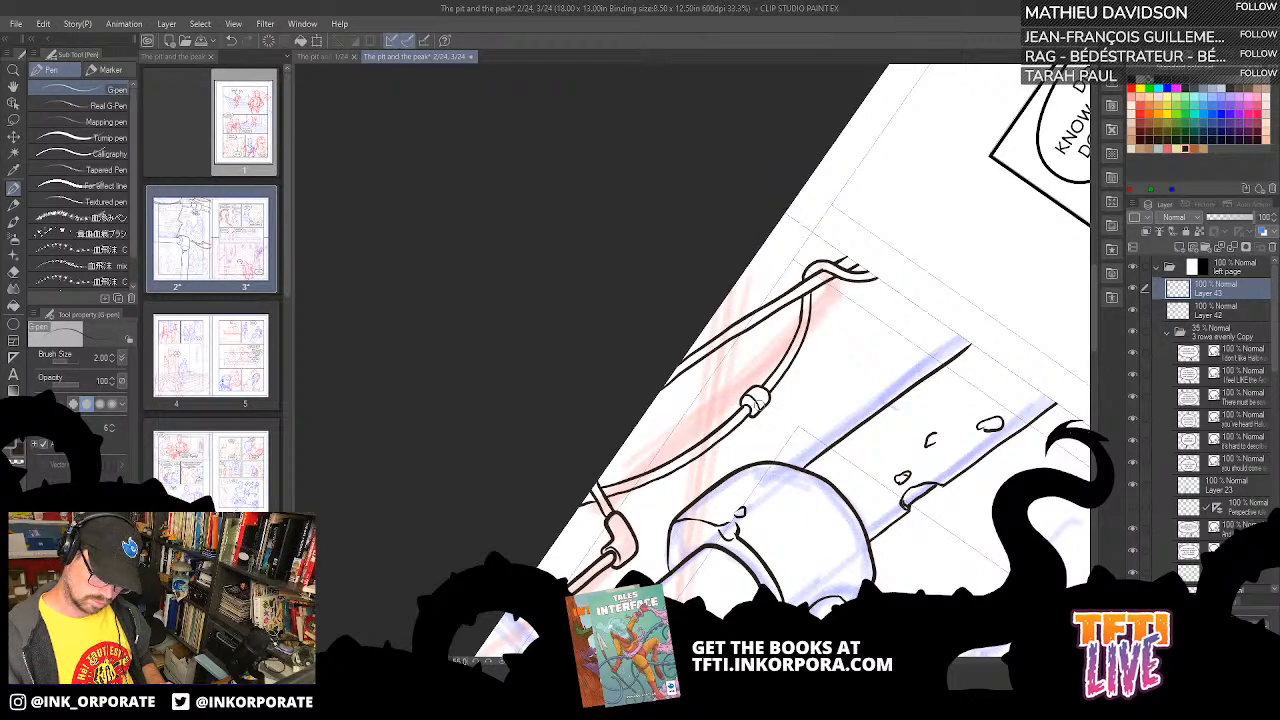
key("ctrl+z")
left_click_drag(750, 392, 757, 407)
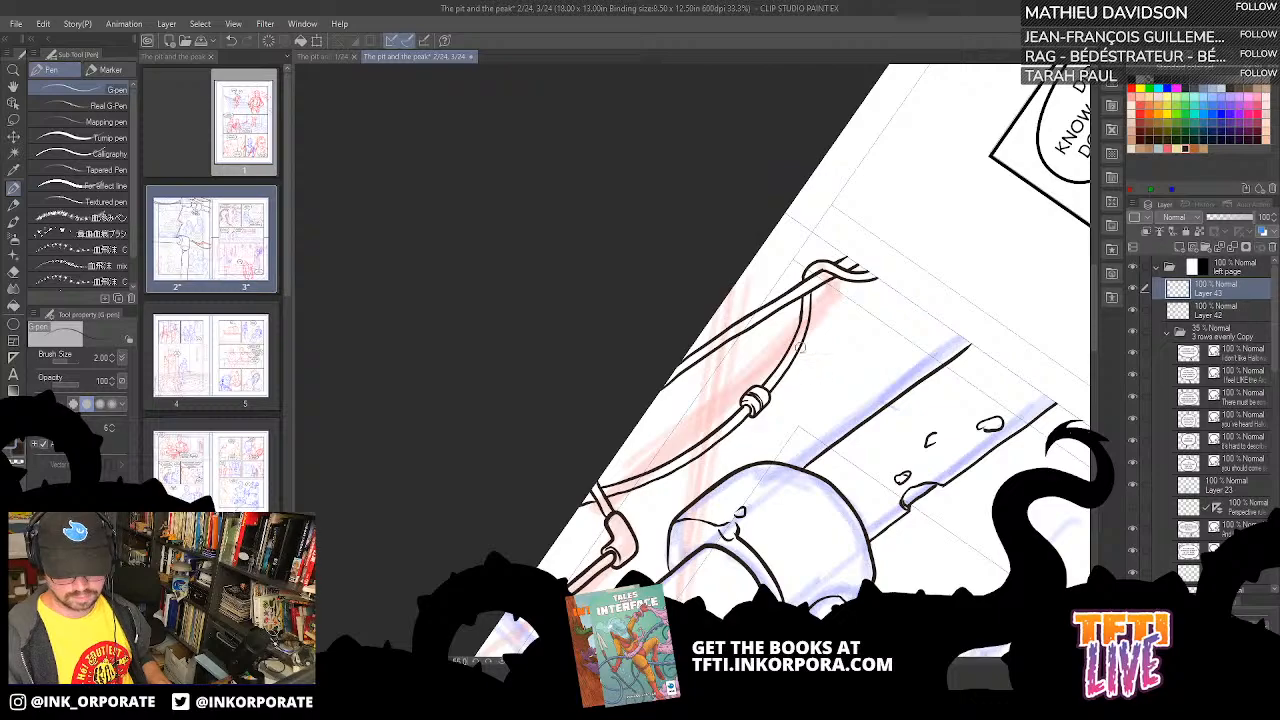
- Ink a small nick in the hanging cable between its connector and the hooked end
left_click_drag(812, 398, 767, 382)
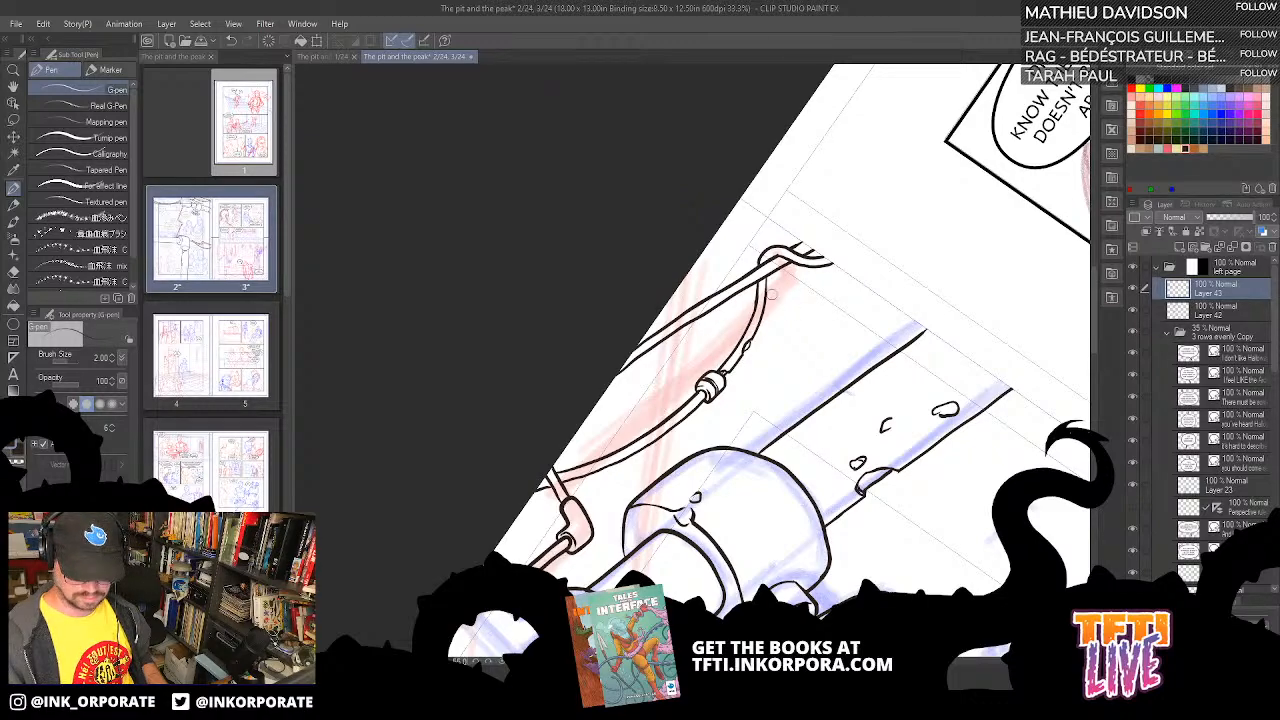
left_click_drag(783, 540, 793, 382)
left_click_drag(715, 525, 749, 430)
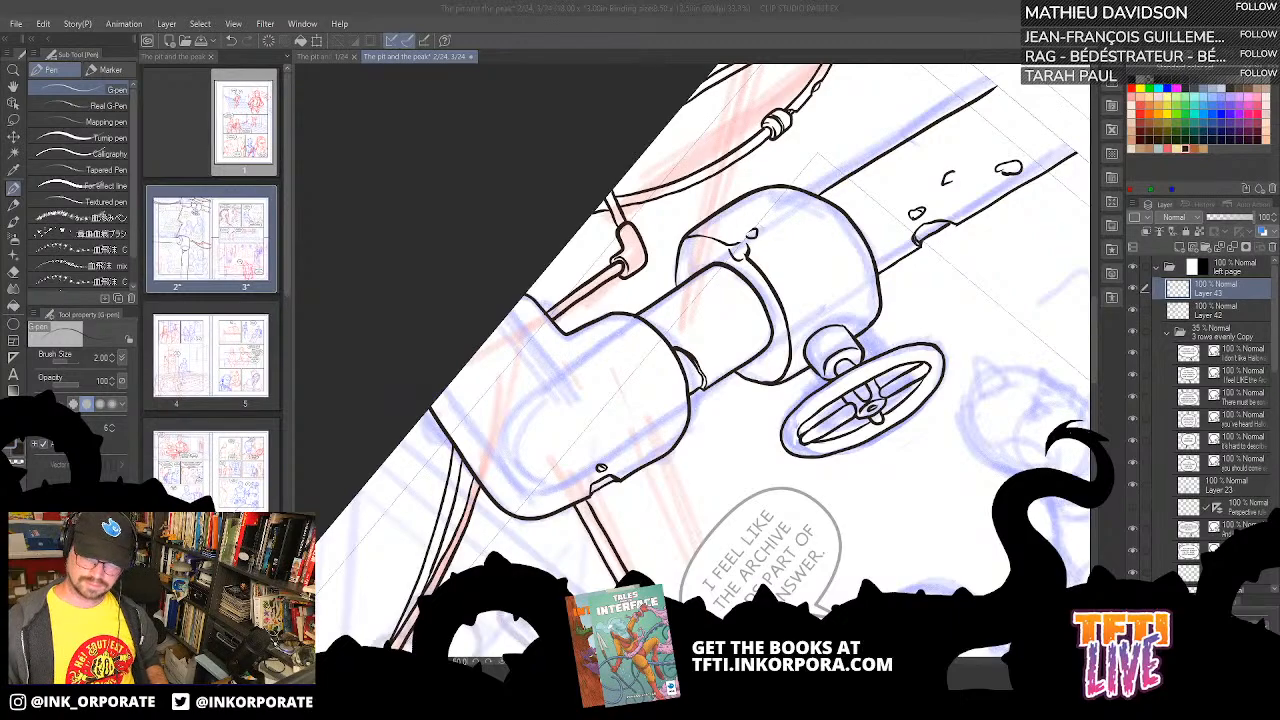
- Ink small chipped wear marks on the large upper elbow joint and on the short pipe section beside it
left_click(966, 29)
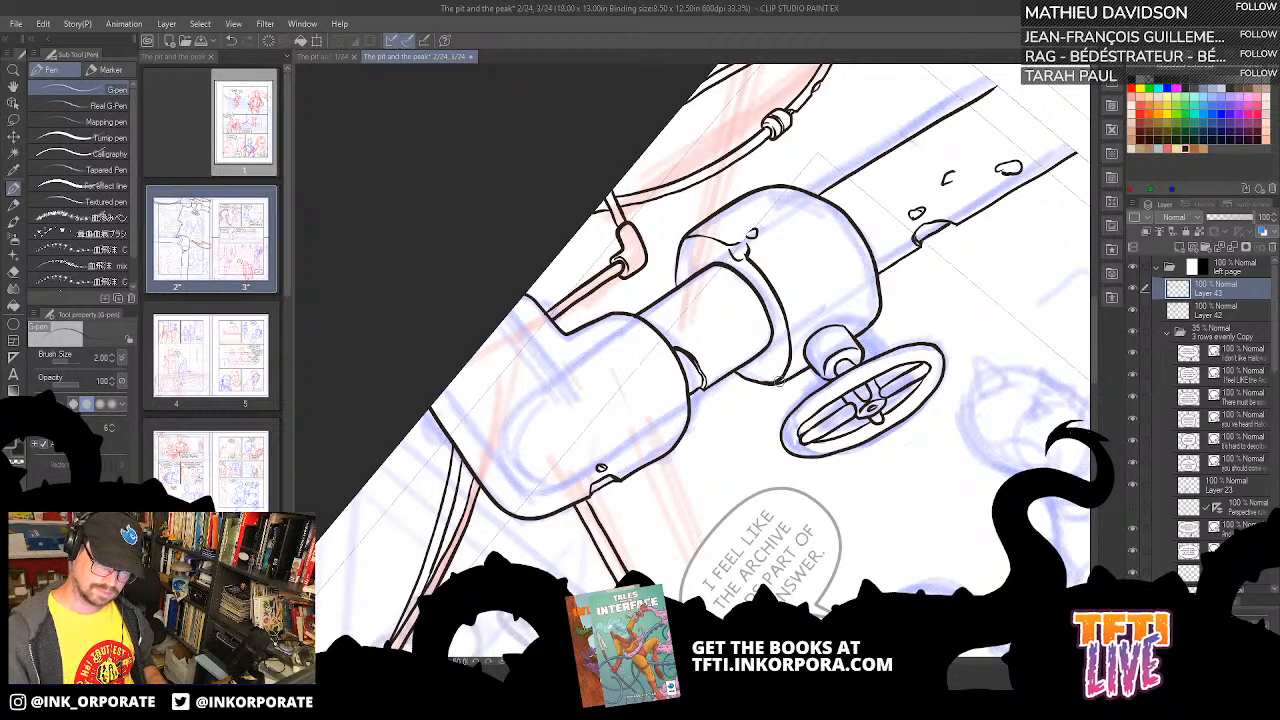
left_click_drag(774, 401, 738, 324)
mouse_move(588, 352)
left_mouse_down()
mouse_move(592, 328)
mouse_move(676, 284)
mouse_move(646, 325)
mouse_move(655, 319)
mouse_move(640, 303)
mouse_move(640, 322)
mouse_move(656, 306)
mouse_move(783, 331)
left_mouse_up()
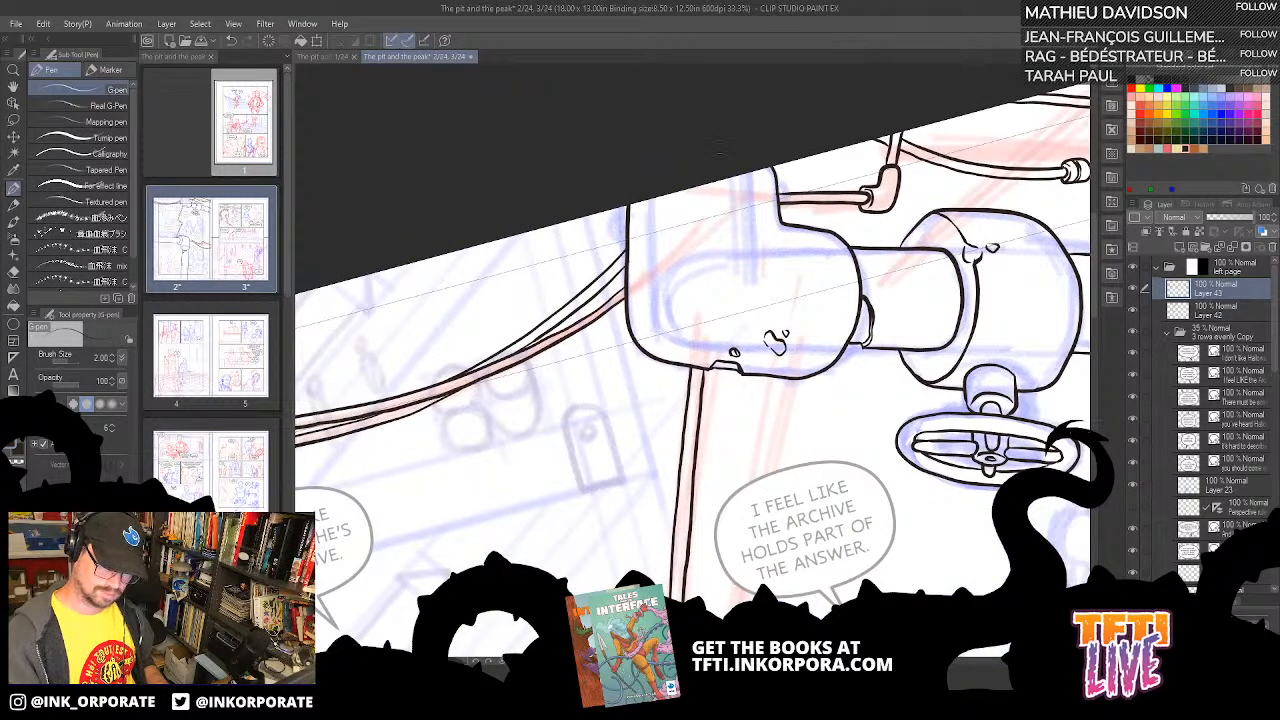
left_click_drag(885, 194, 885, 198)
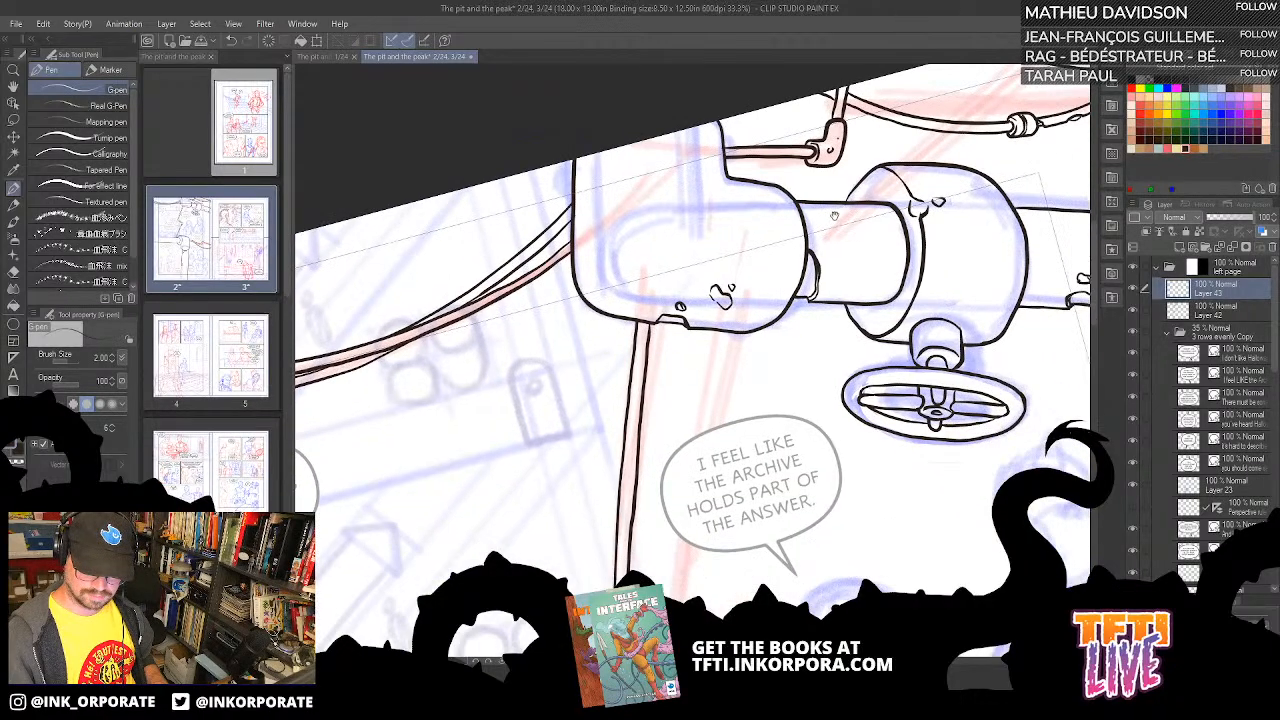
mouse_move(889, 263)
left_mouse_down()
mouse_move(835, 216)
mouse_move(828, 259)
mouse_move(828, 238)
left_mouse_up()
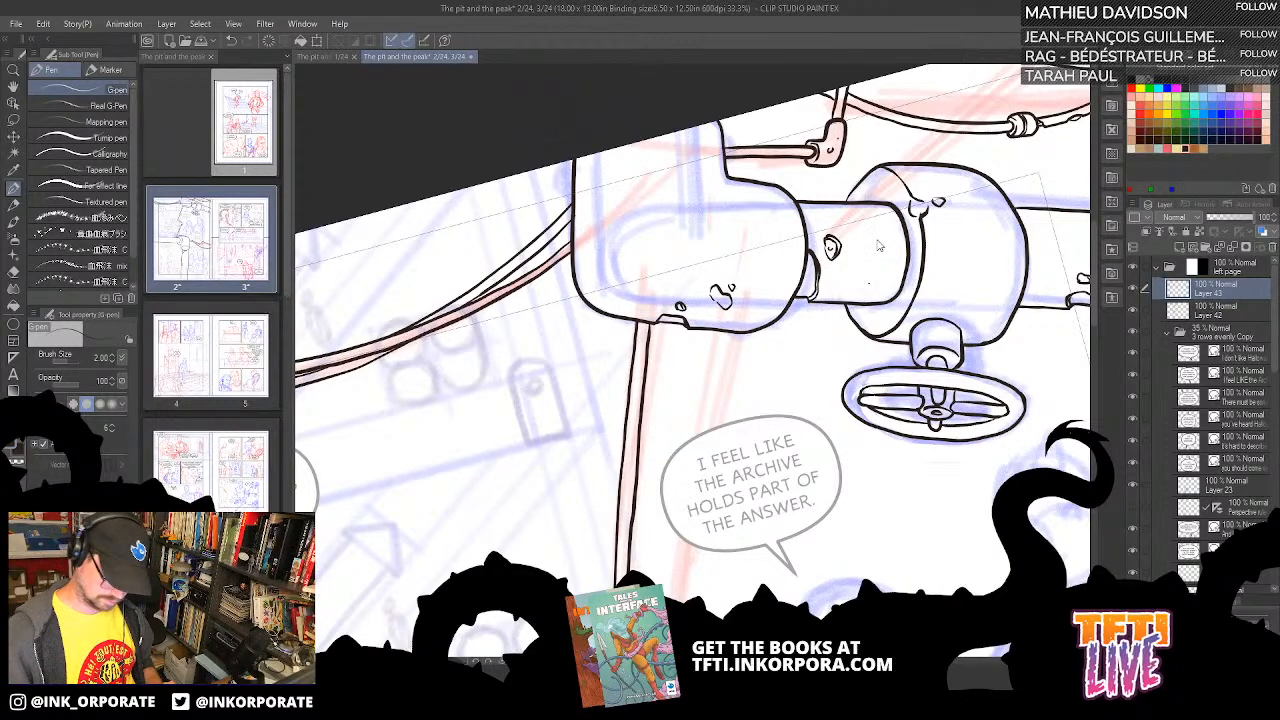
- With both ink layers selected, ink a second thin pipe rising from the large lower pipe, parallel to the existing thin pipe
scroll(877, 242, "down", 1)
scroll(878, 241, "down", 2)
left_click_drag(929, 486, 870, 384)
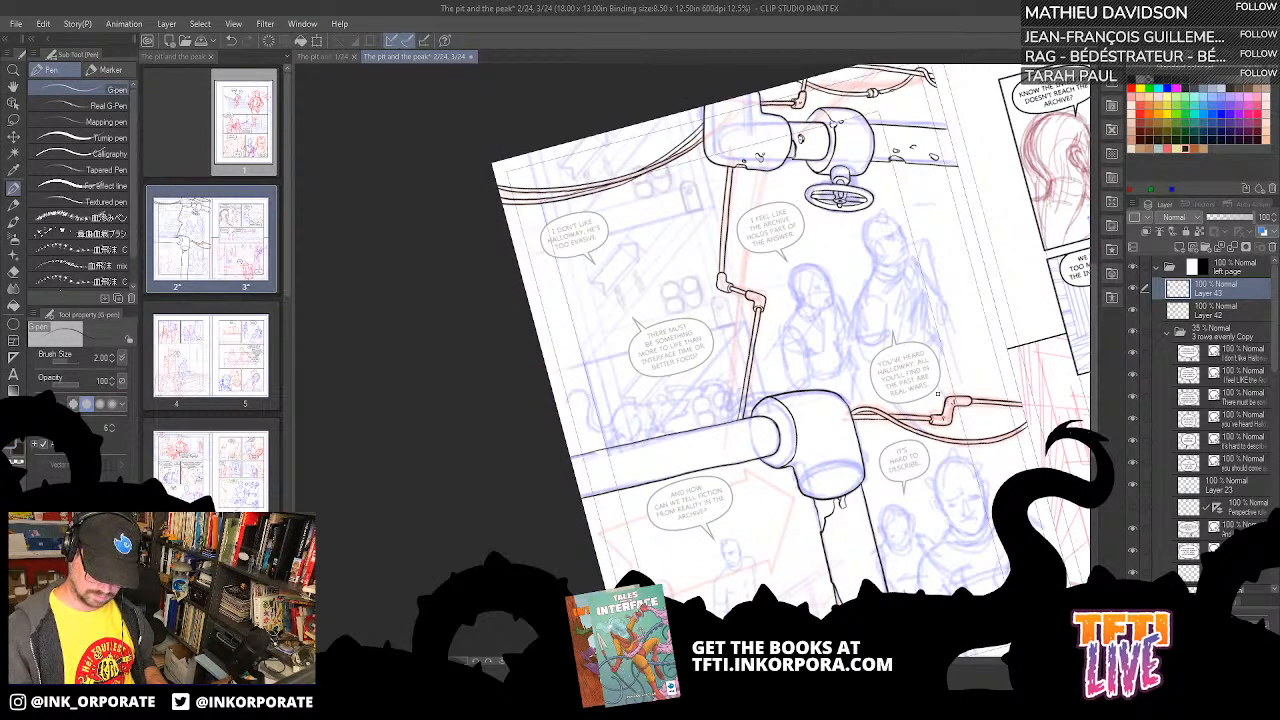
scroll(912, 428, "up", 3)
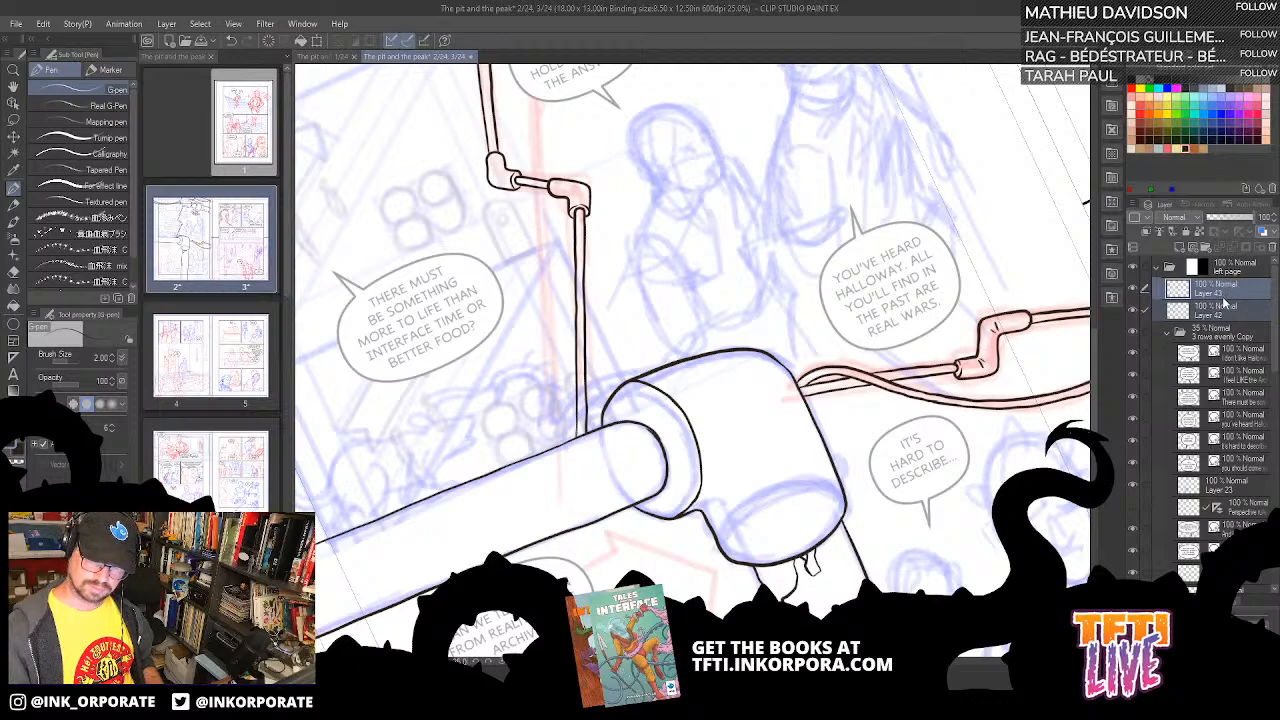
scroll(832, 410, "down", 3)
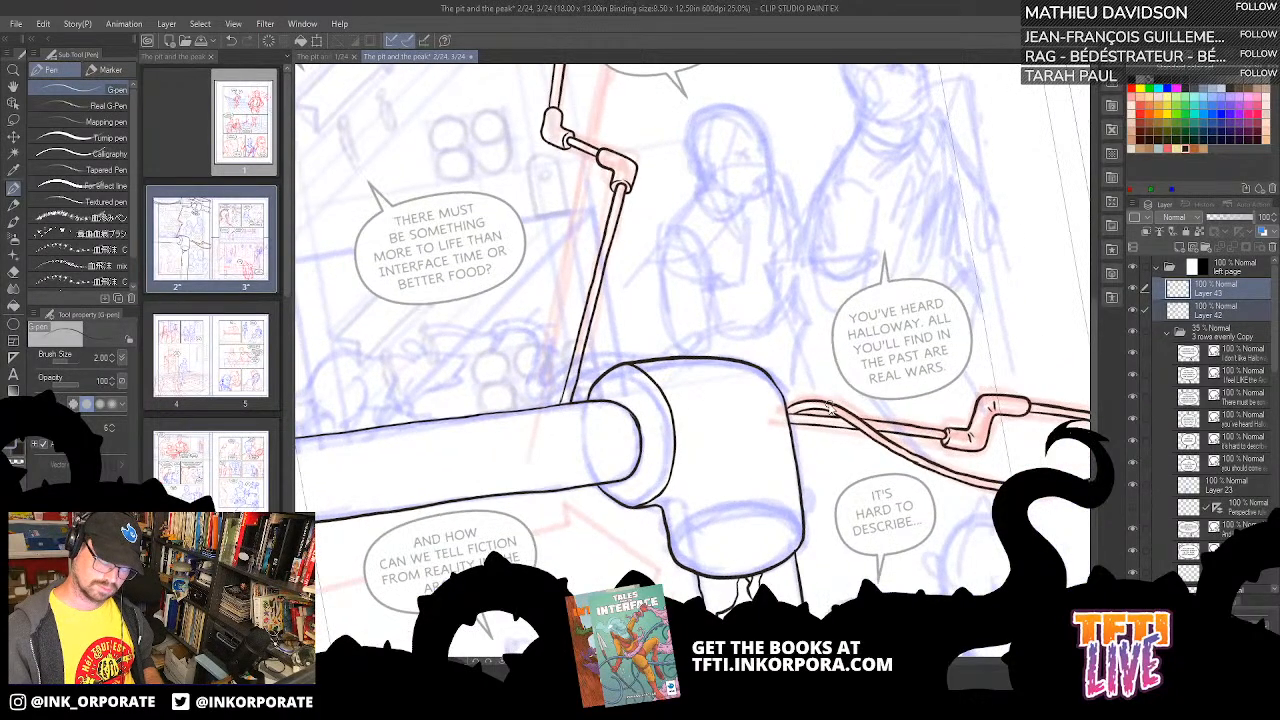
scroll(831, 410, "up", 3)
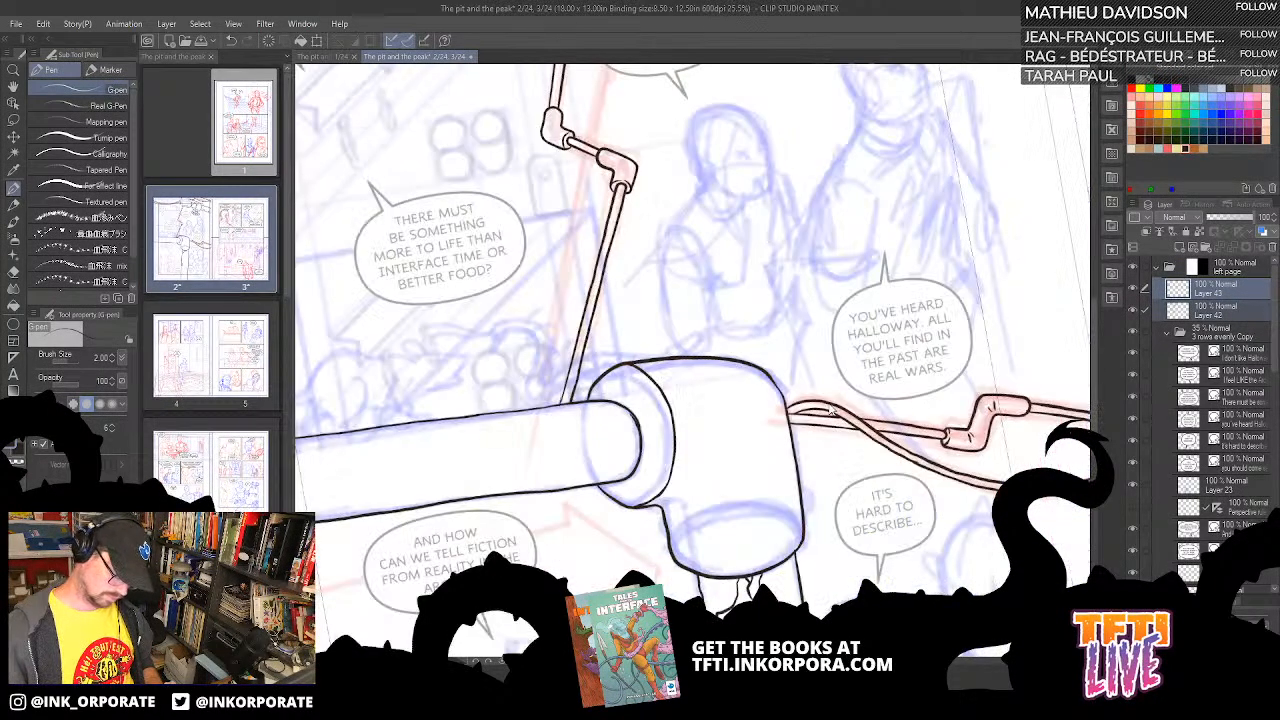
left_click_drag(828, 403, 807, 445)
left_click_drag(584, 324, 678, 446)
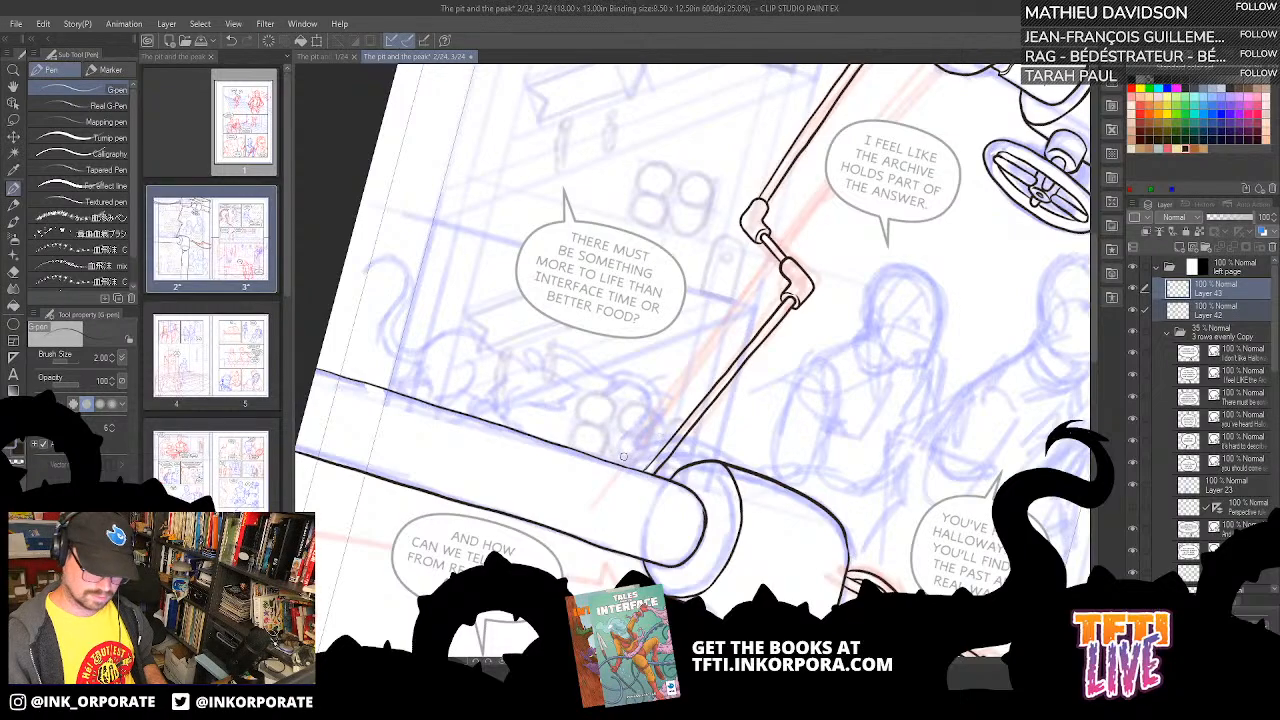
mouse_move(612, 462)
left_mouse_down()
mouse_move(716, 338)
mouse_move(621, 467)
left_mouse_up()
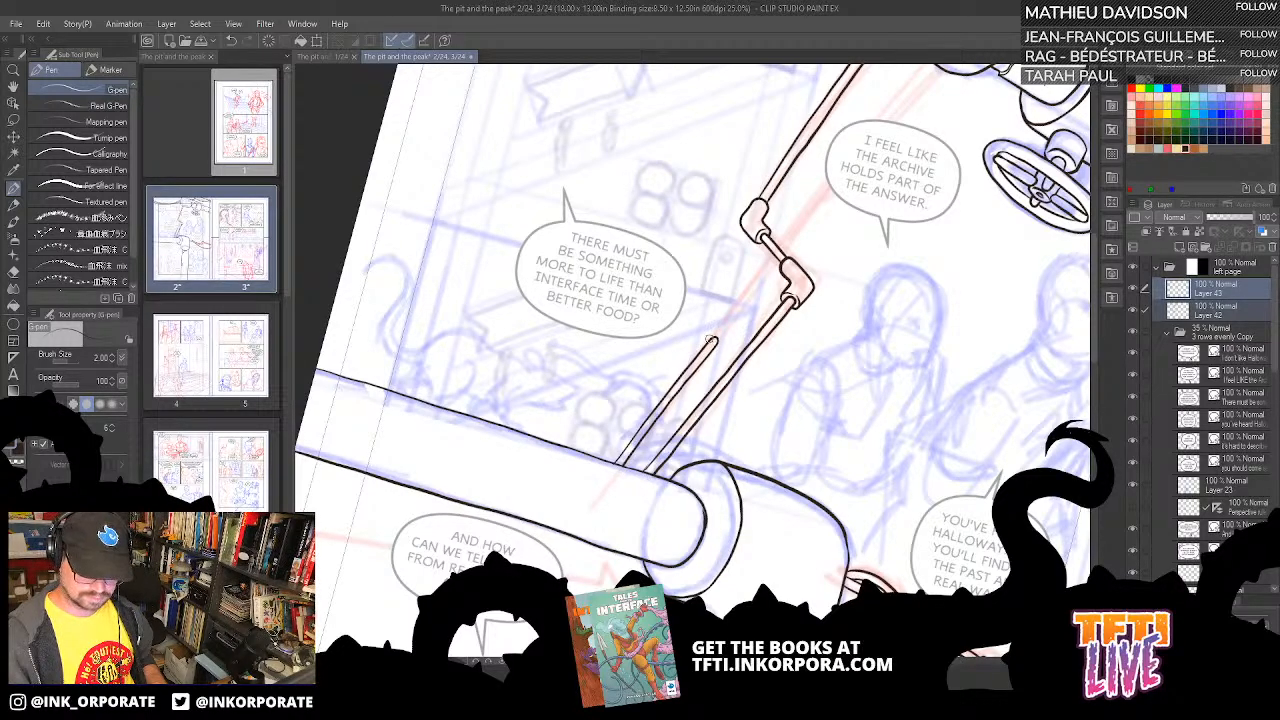
- Ink a small banded coupling at the upper end of the second thin pipe, redoing its strokes
left_click_drag(710, 336, 732, 324)
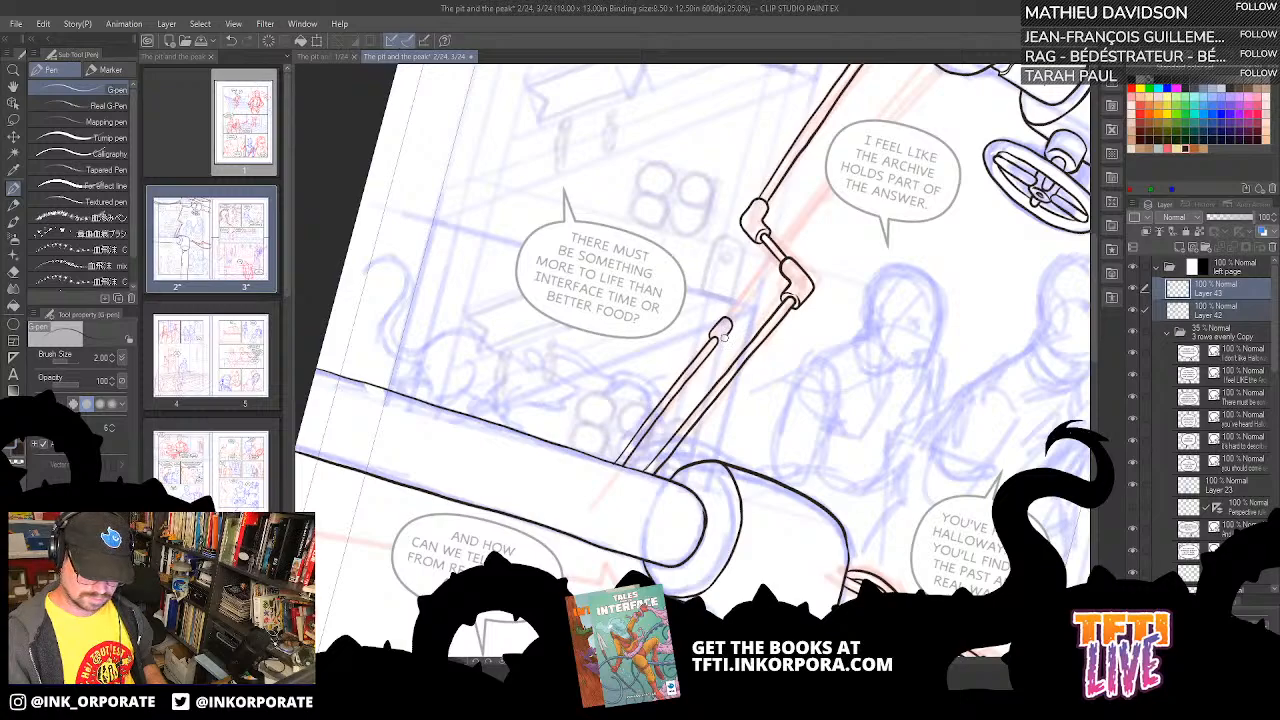
key("ctrl+z")
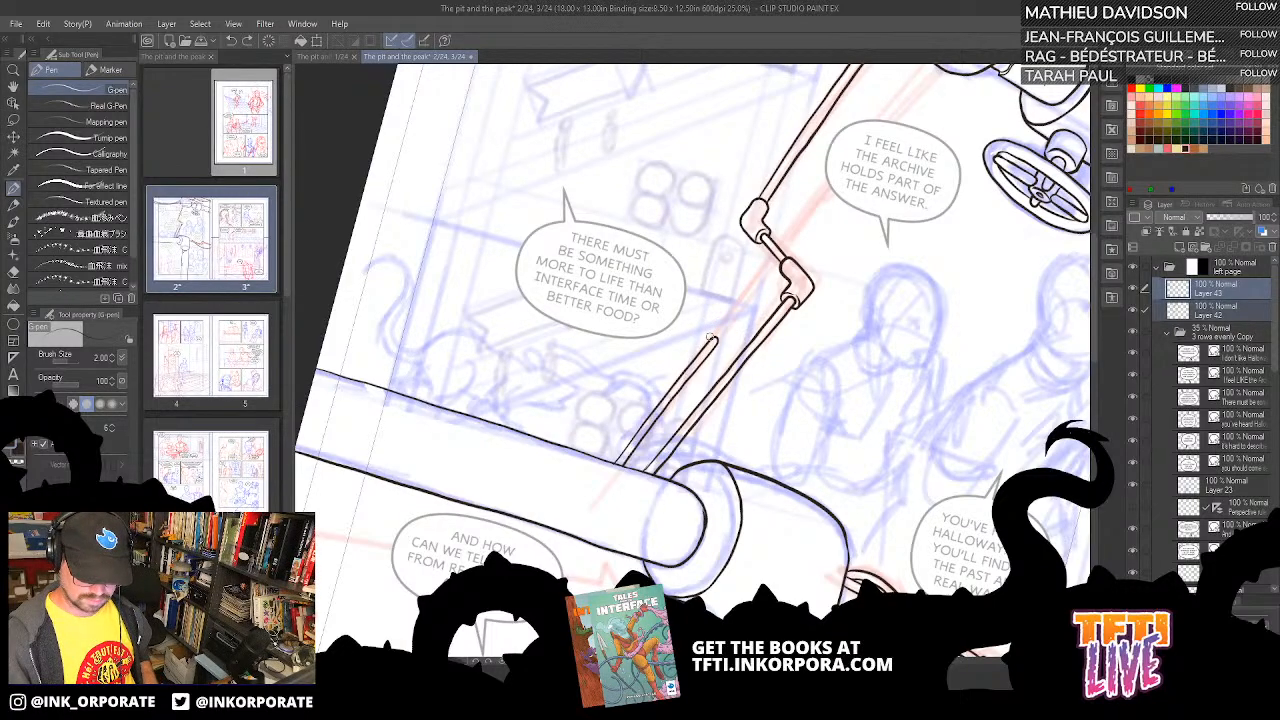
mouse_move(710, 333)
left_mouse_down()
mouse_move(719, 314)
mouse_move(732, 324)
mouse_move(713, 339)
left_mouse_up()
key("ctrl+z")
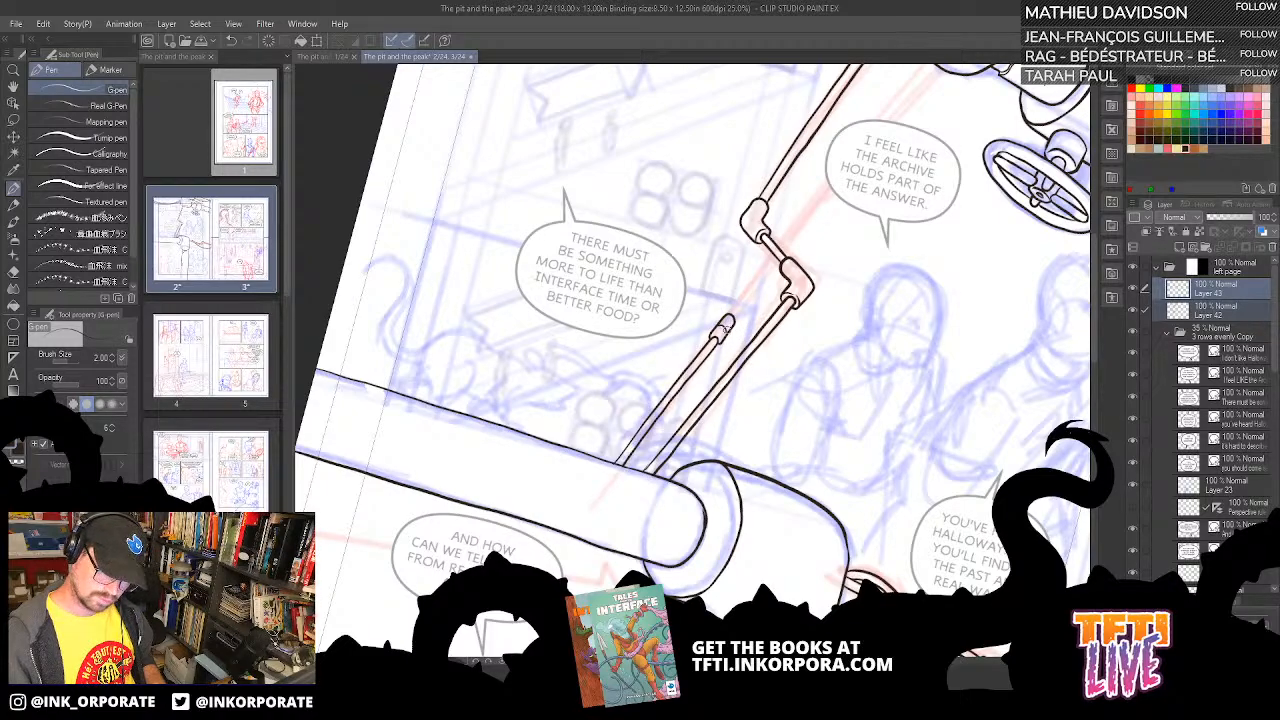
key("ctrl+z")
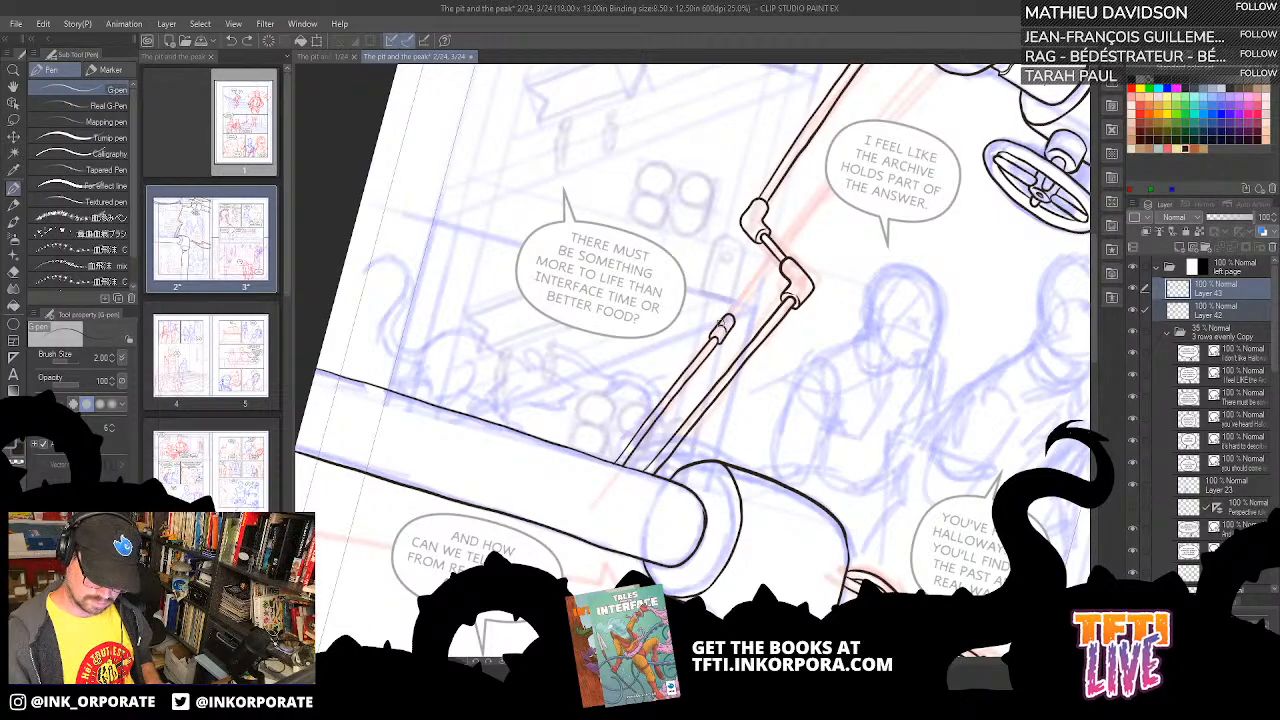
- Extend the second thin pipe from its coupling up behind the bent pipe and trim the overlong line at its end
left_click_drag(729, 314, 773, 255)
mouse_move(733, 321)
left_mouse_down()
mouse_move(780, 257)
mouse_move(788, 266)
mouse_move(710, 375)
left_mouse_up()
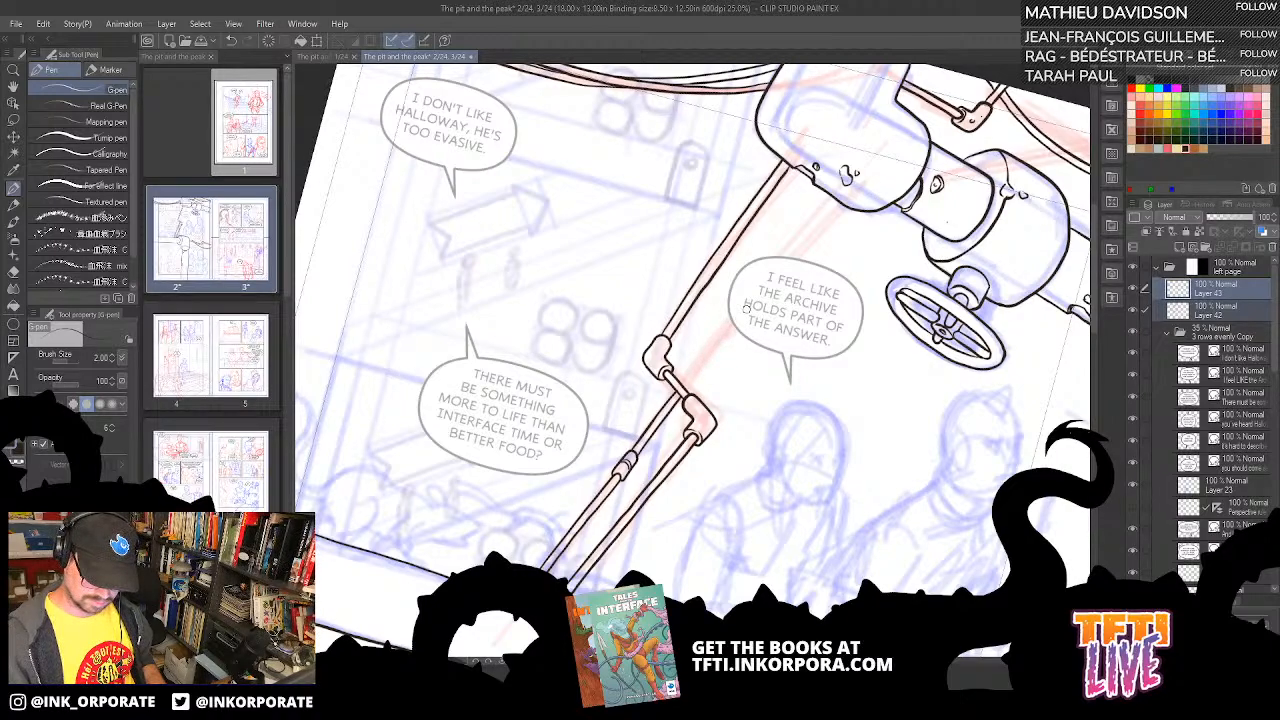
left_click_drag(684, 382, 728, 322)
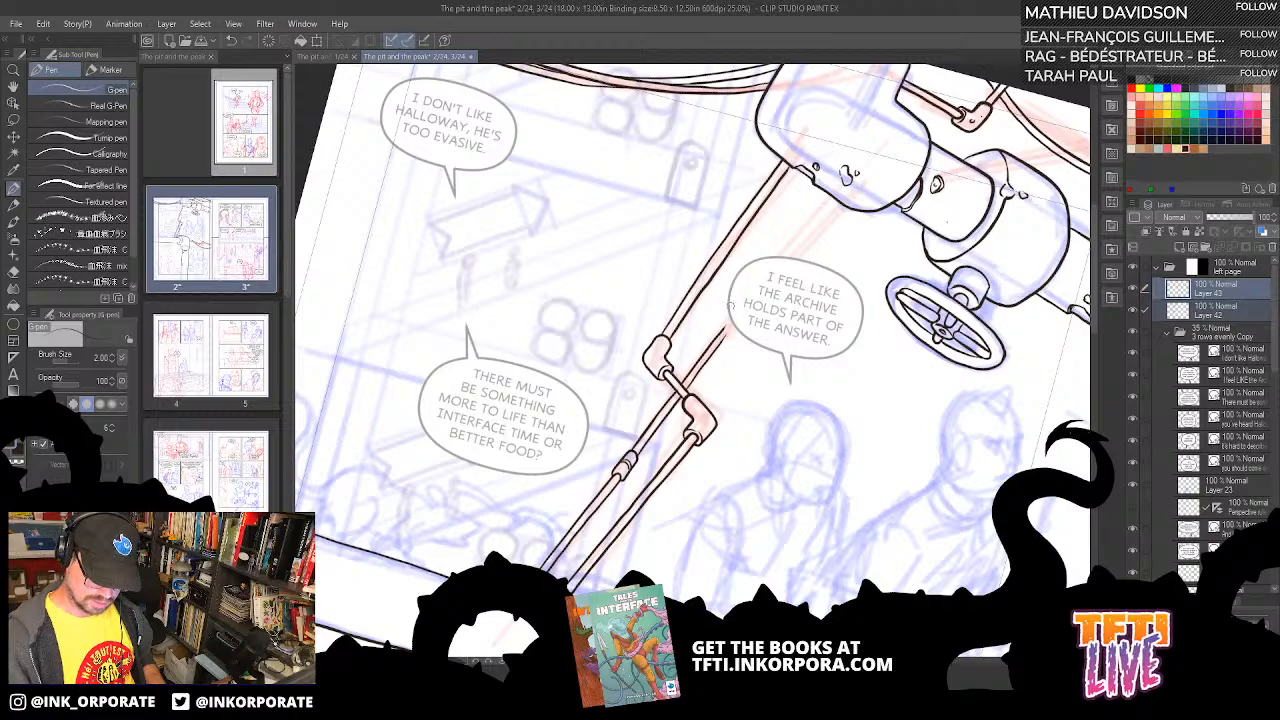
key("ctrl+z")
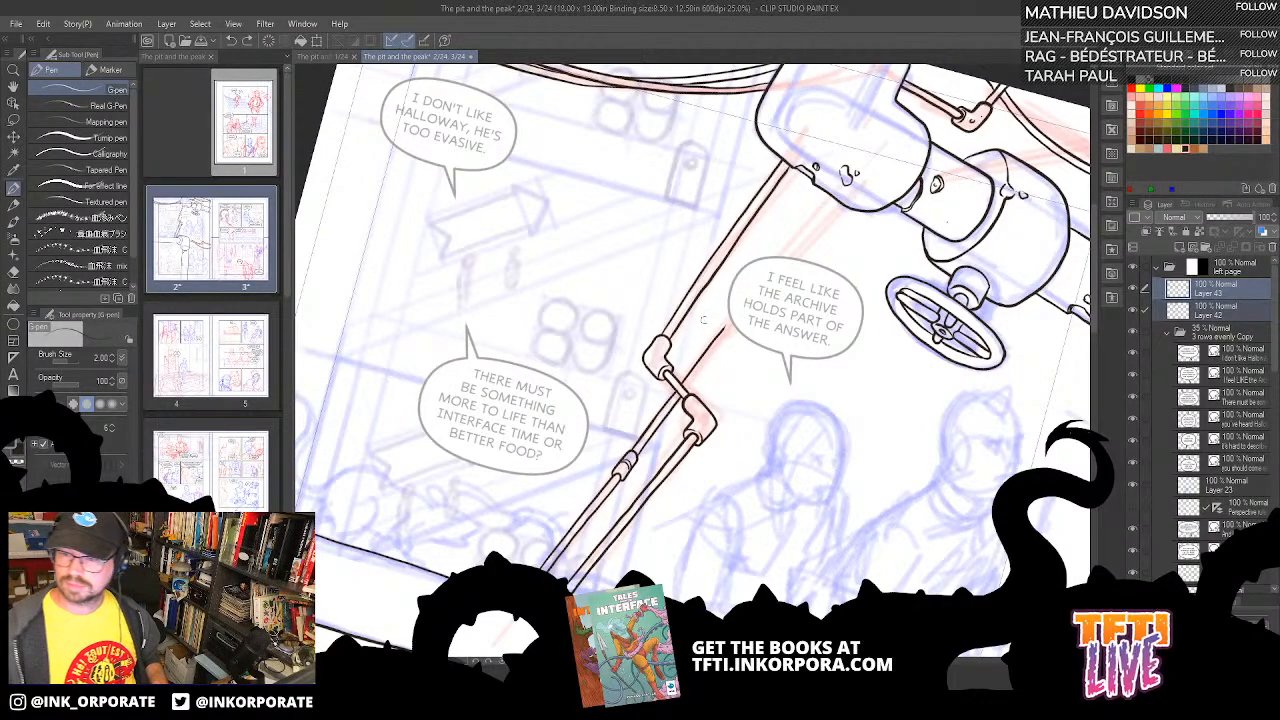
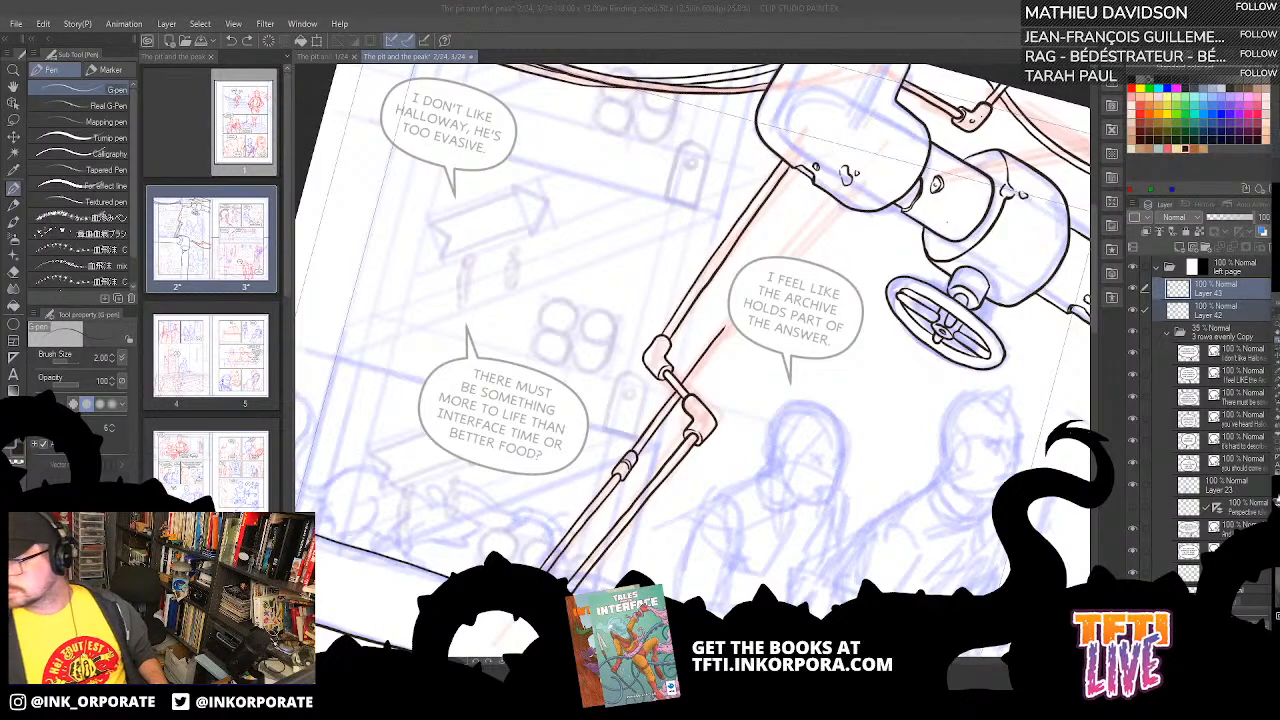
left_click(885, 17)
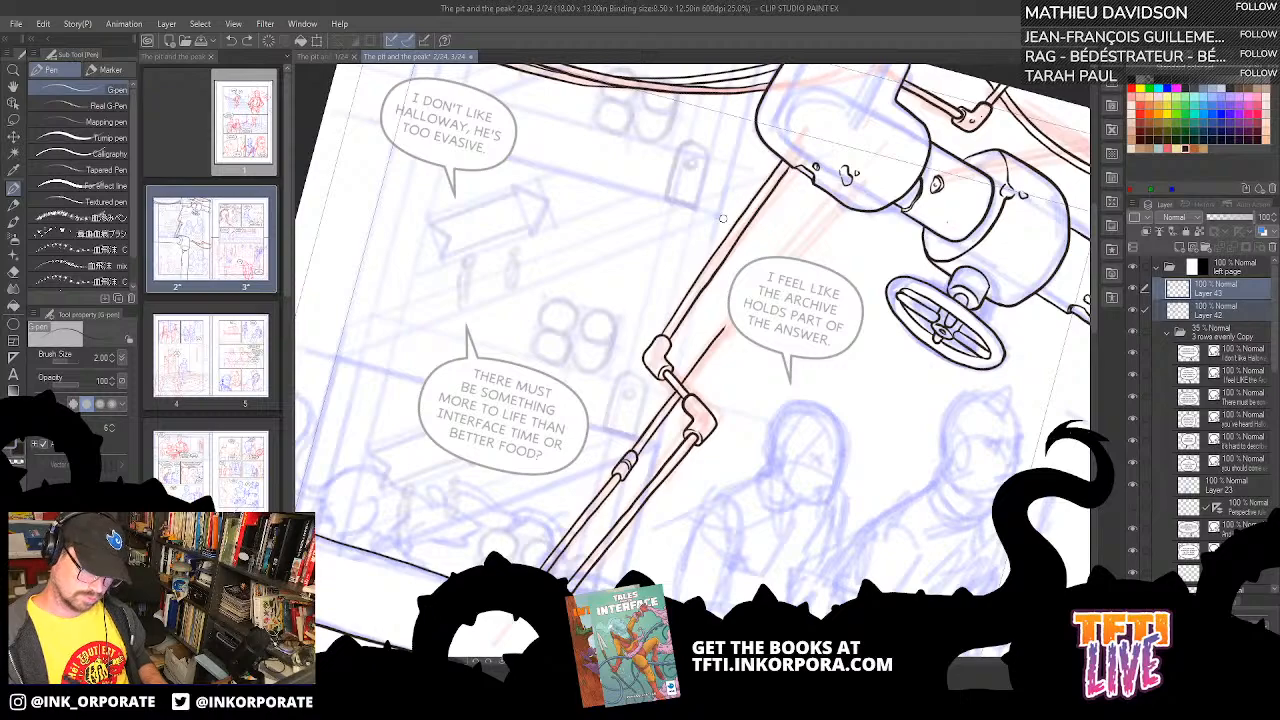
left_click_drag(727, 326, 715, 335)
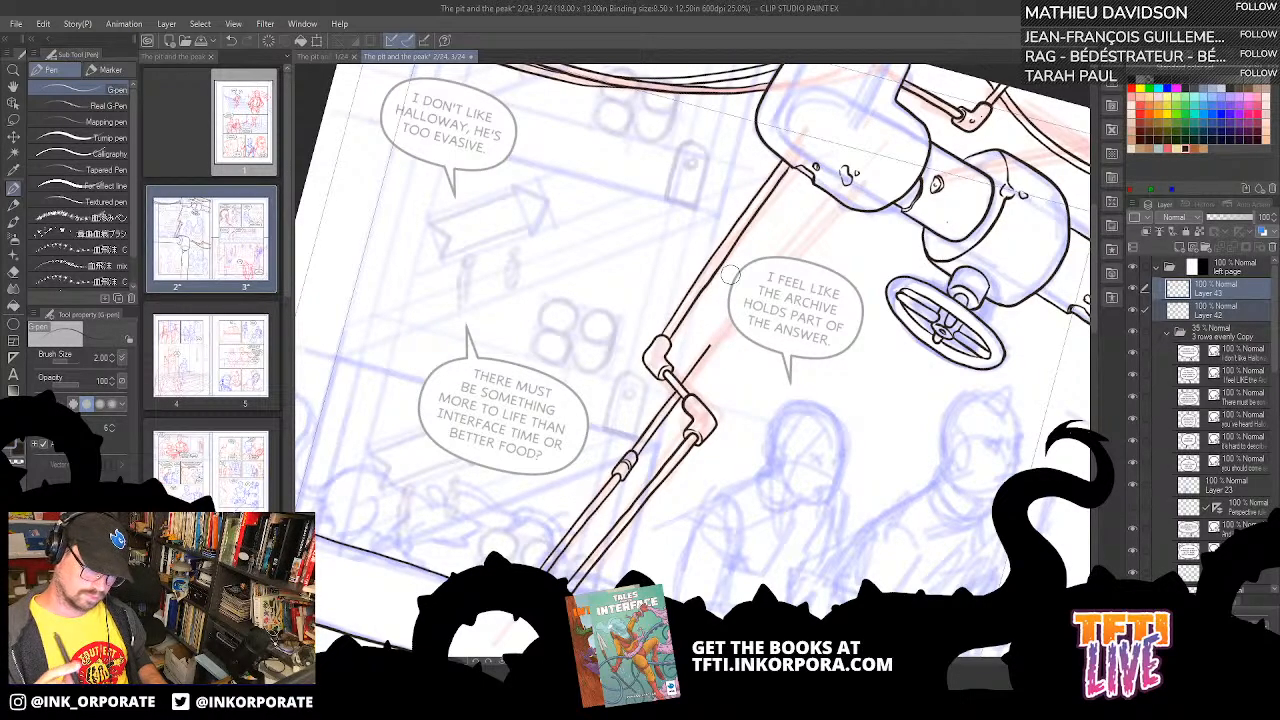
- Ink a rounded fitting with a small side valve at the second pipe's upper end, replacing the first attempts
left_click_drag(710, 284, 764, 302)
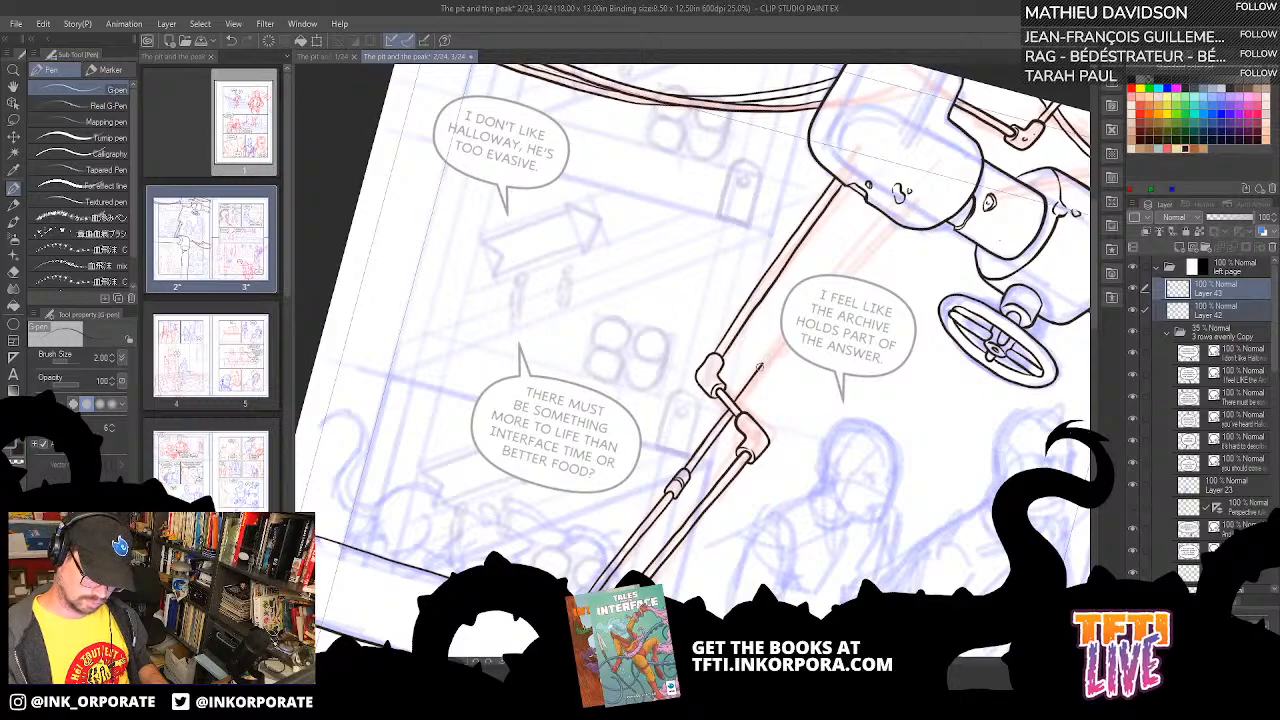
left_click_drag(760, 367, 774, 360)
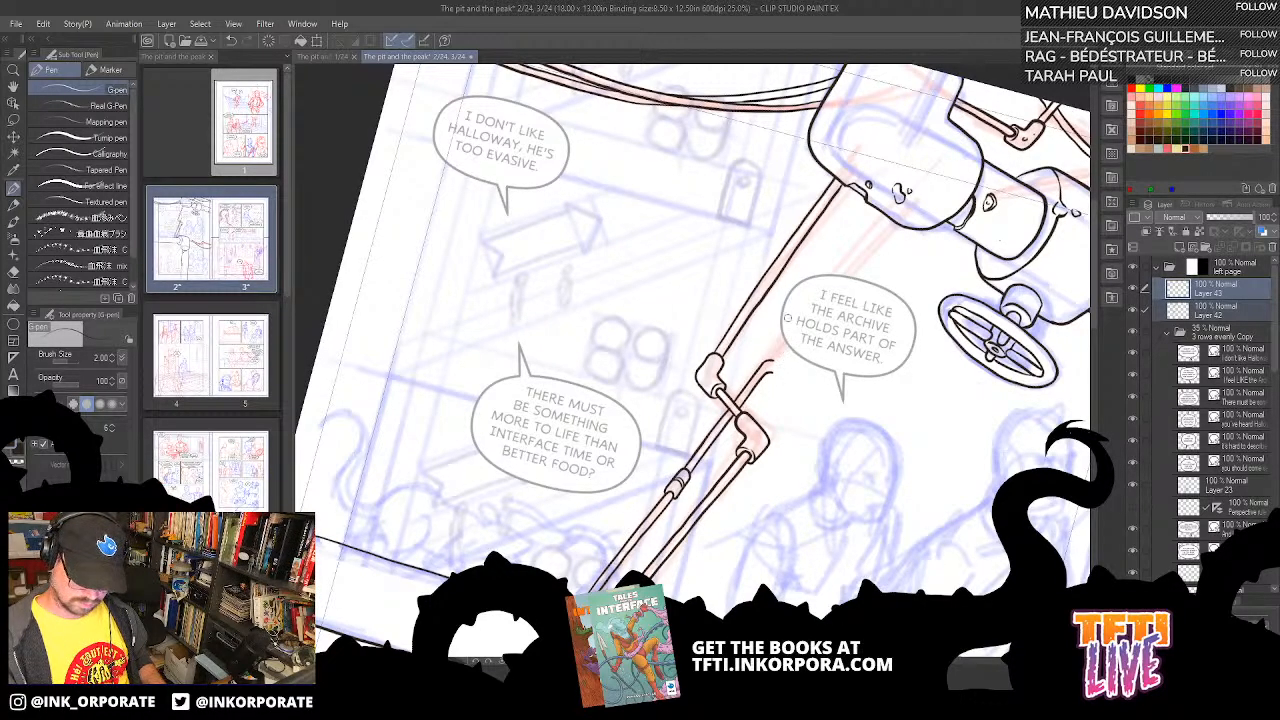
left_click_drag(769, 361, 762, 362)
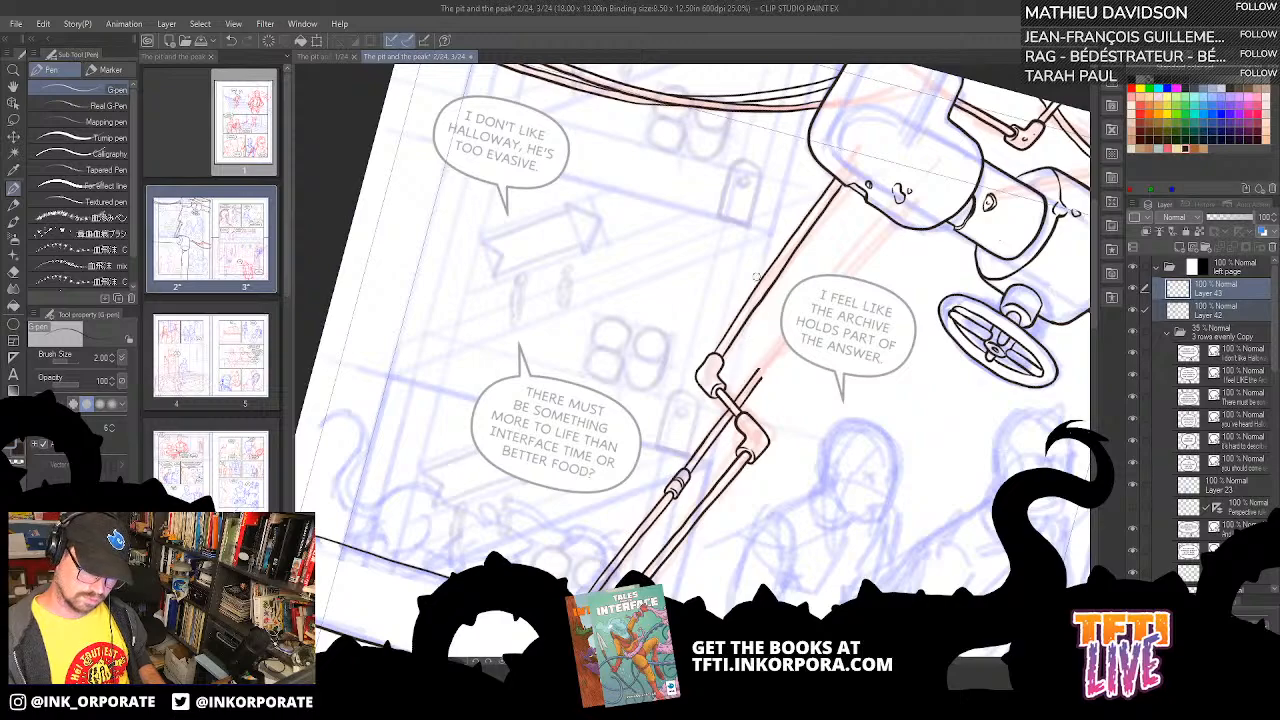
key("ctrl+z")
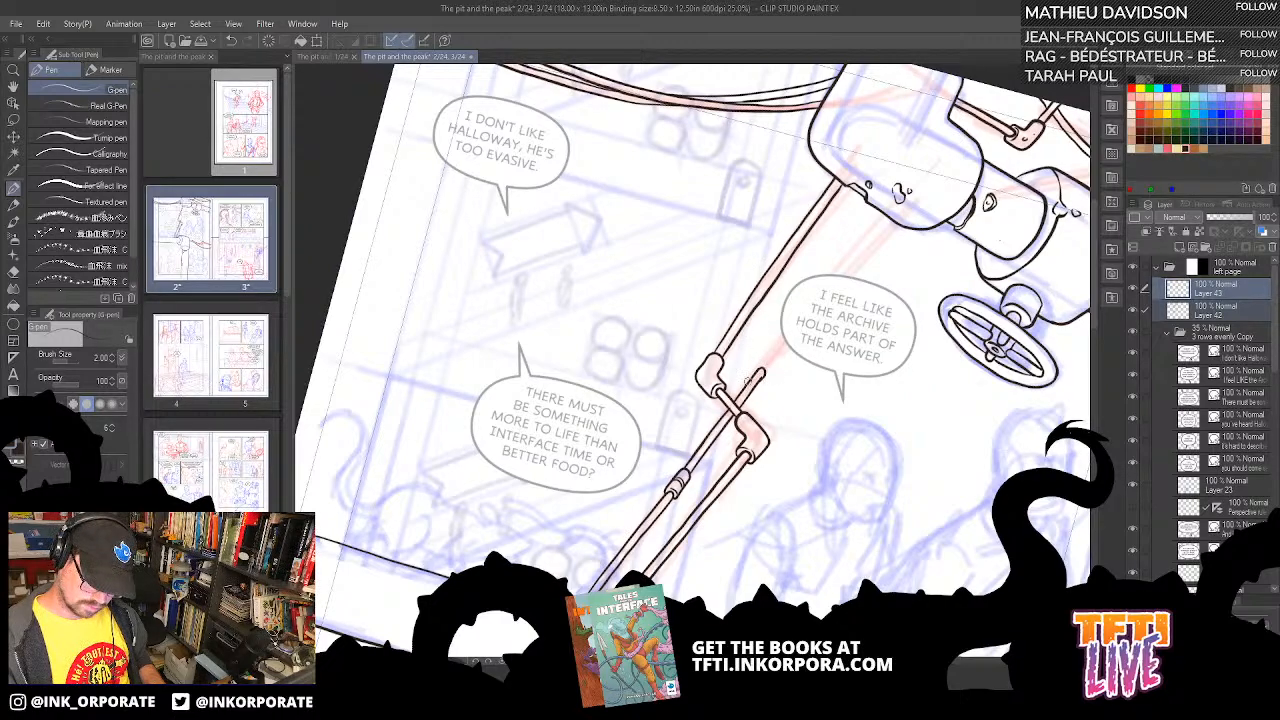
key("ctrl+z")
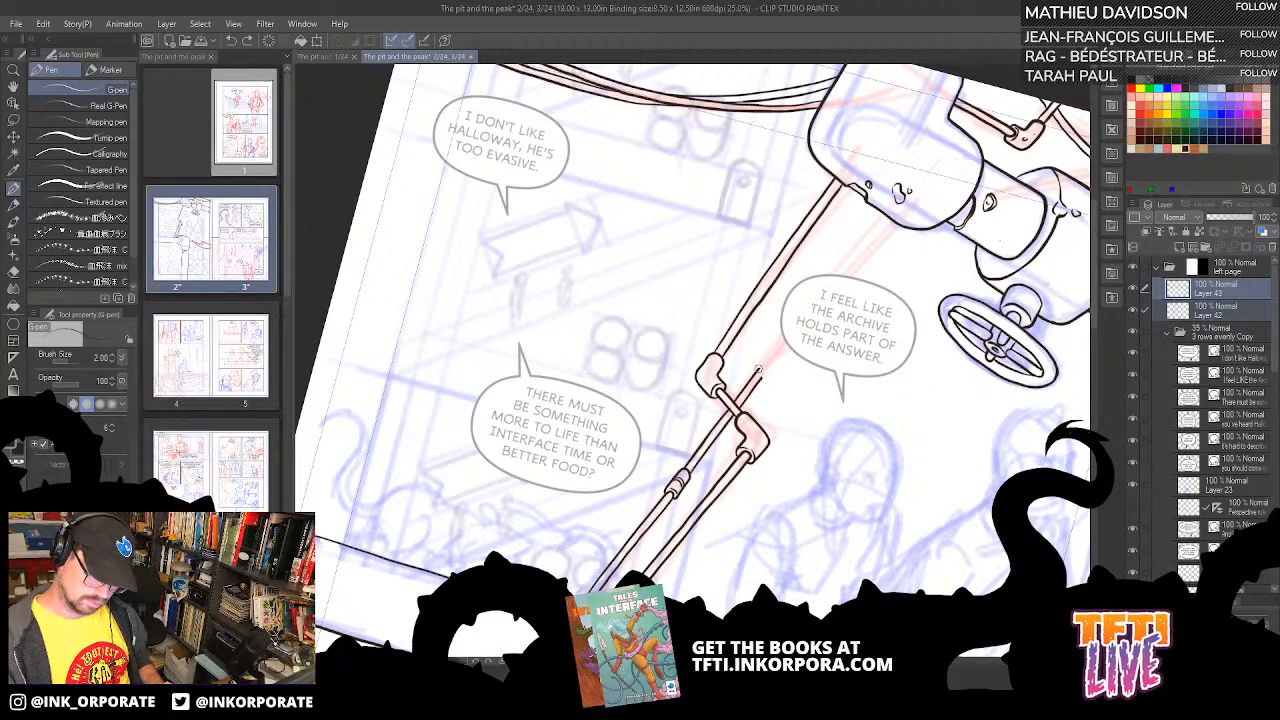
left_click_drag(762, 376, 757, 380)
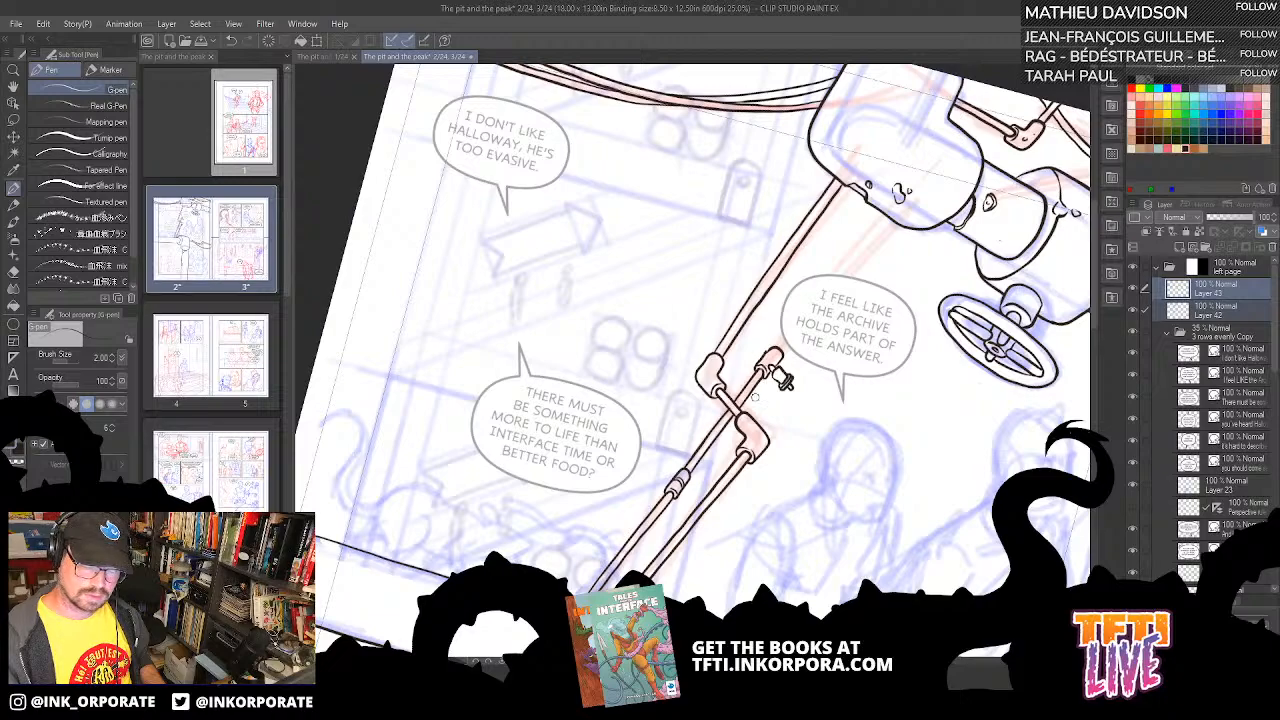
- Ink both edges of the thin pipe from the valve fitting up to the large elbow joint, redoing the second edge
mouse_move(772, 372)
left_mouse_down()
mouse_move(757, 410)
mouse_move(778, 345)
mouse_move(857, 246)
left_mouse_up()
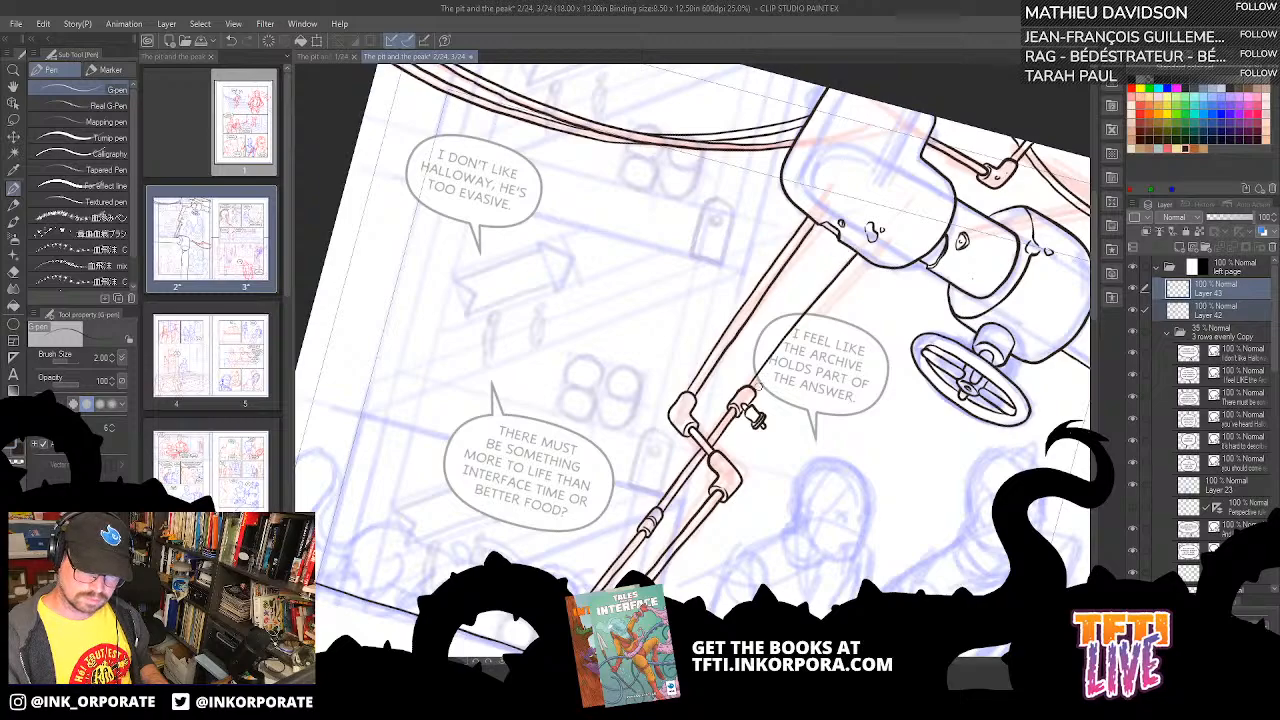
left_click_drag(758, 388, 827, 299)
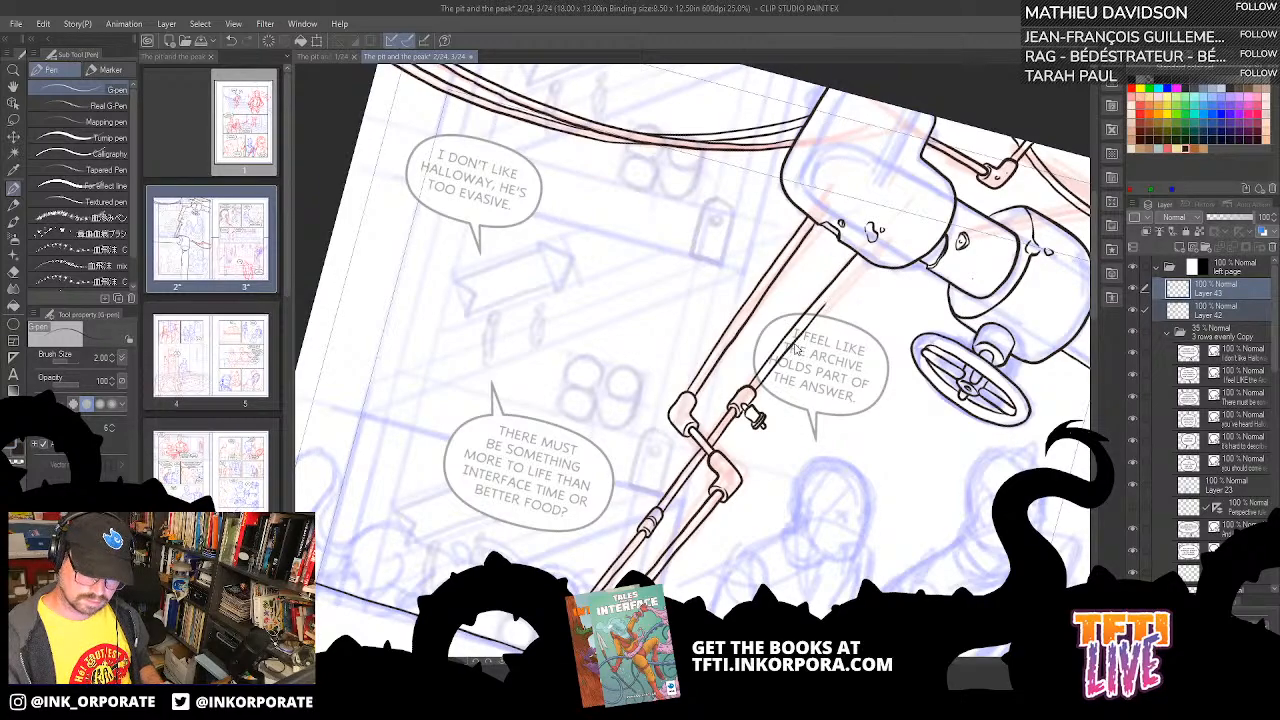
key("ctrl+z")
mouse_move(755, 390)
left_mouse_down()
mouse_move(862, 259)
mouse_move(853, 250)
left_mouse_up()
key("asciicircum")
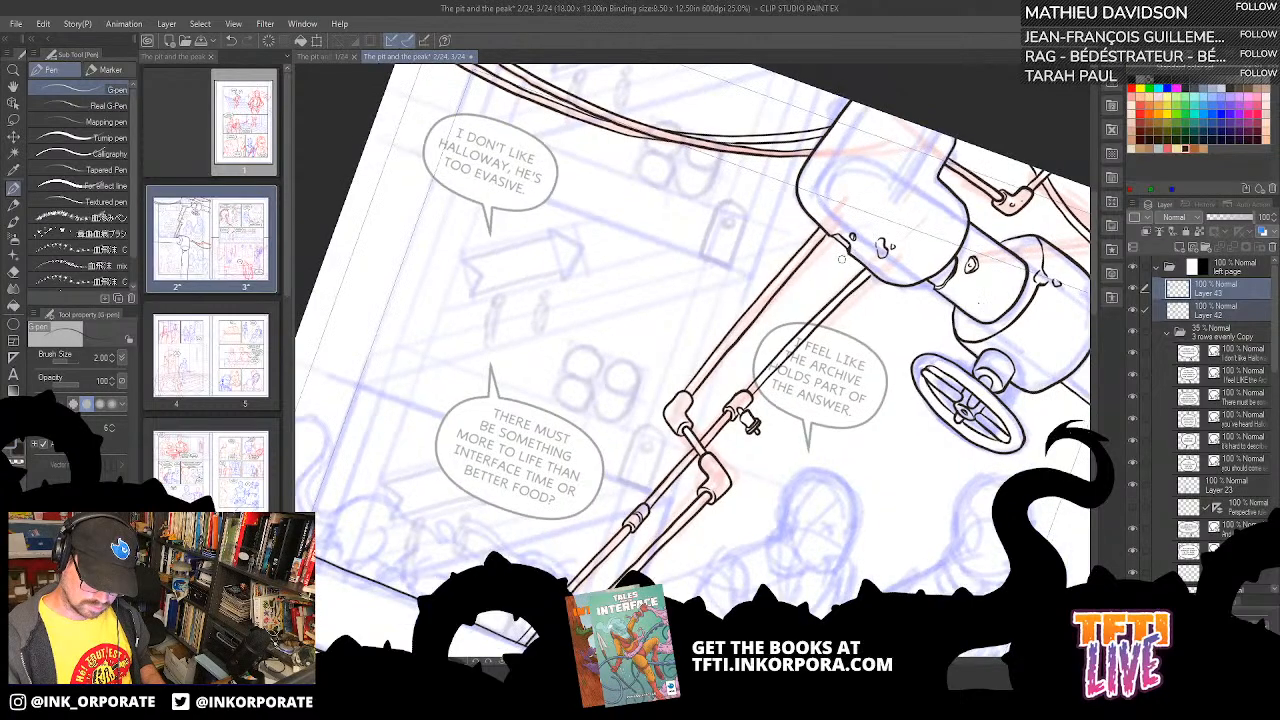
key("^")
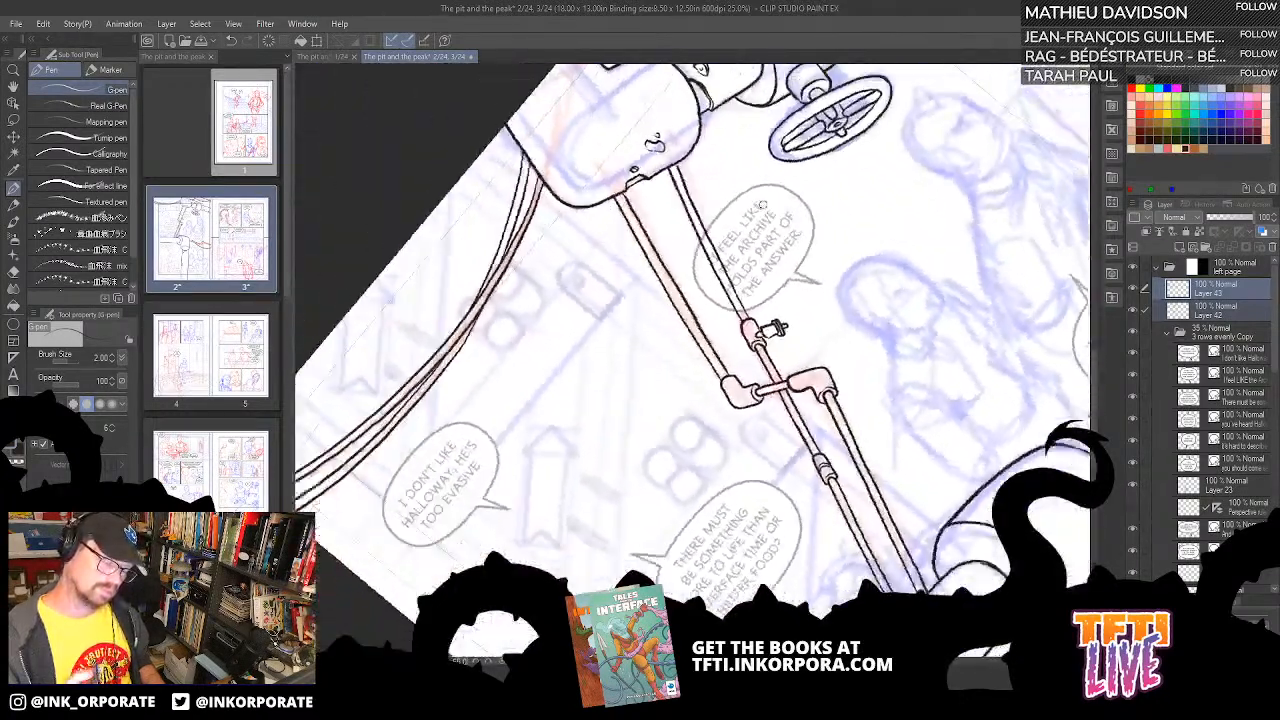
- Merge the two selected ink layers, Layer 42 and Layer 43, into one layer
scroll(760, 285, "up", 1)
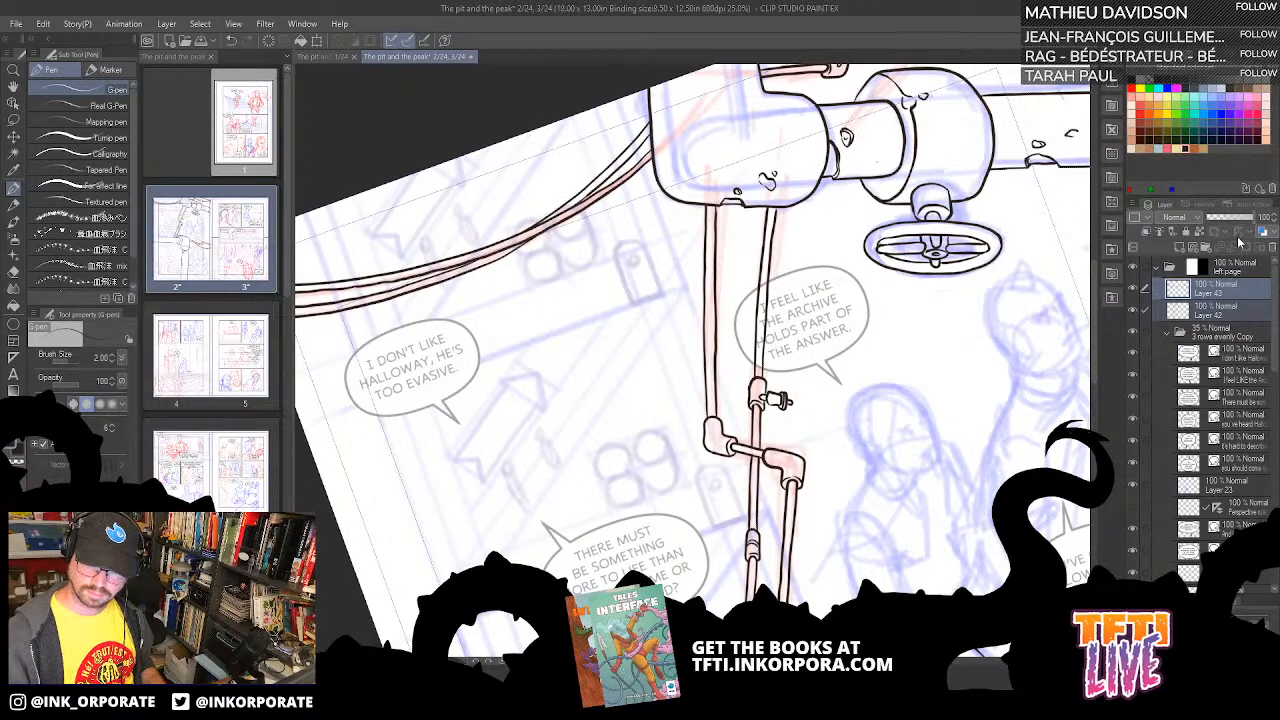
right_click(1230, 293)
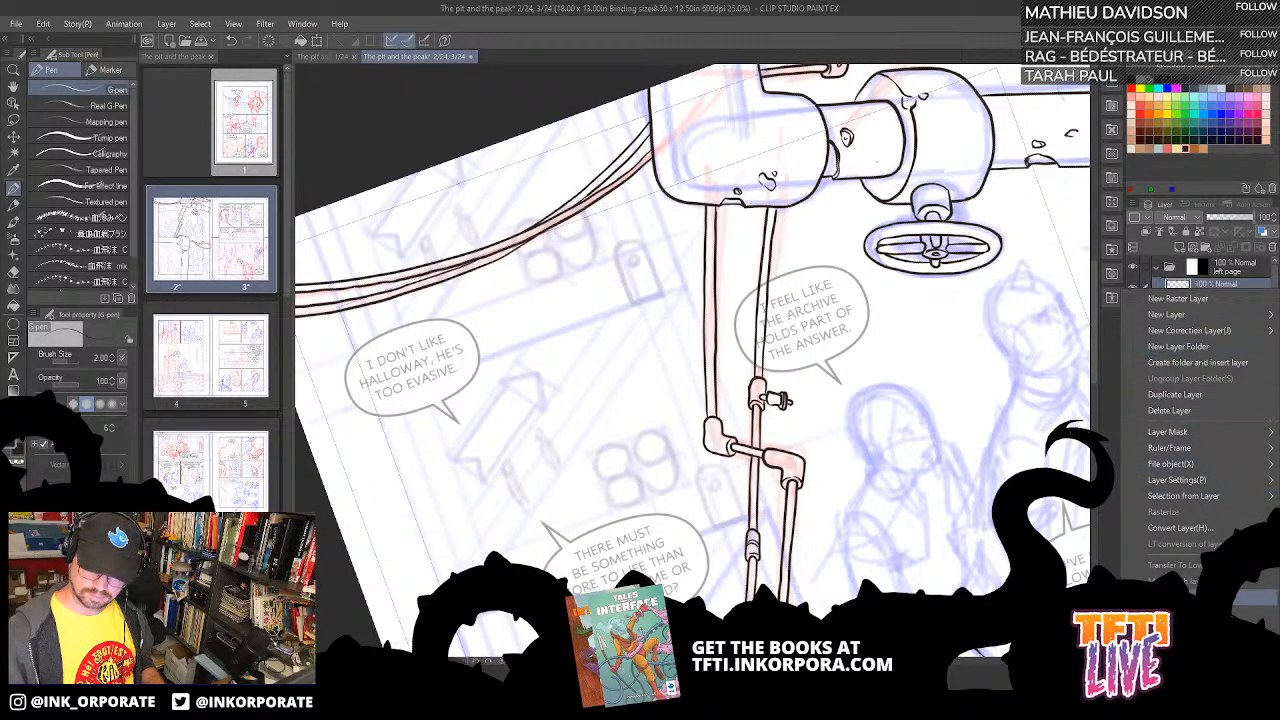
left_click(1255, 597)
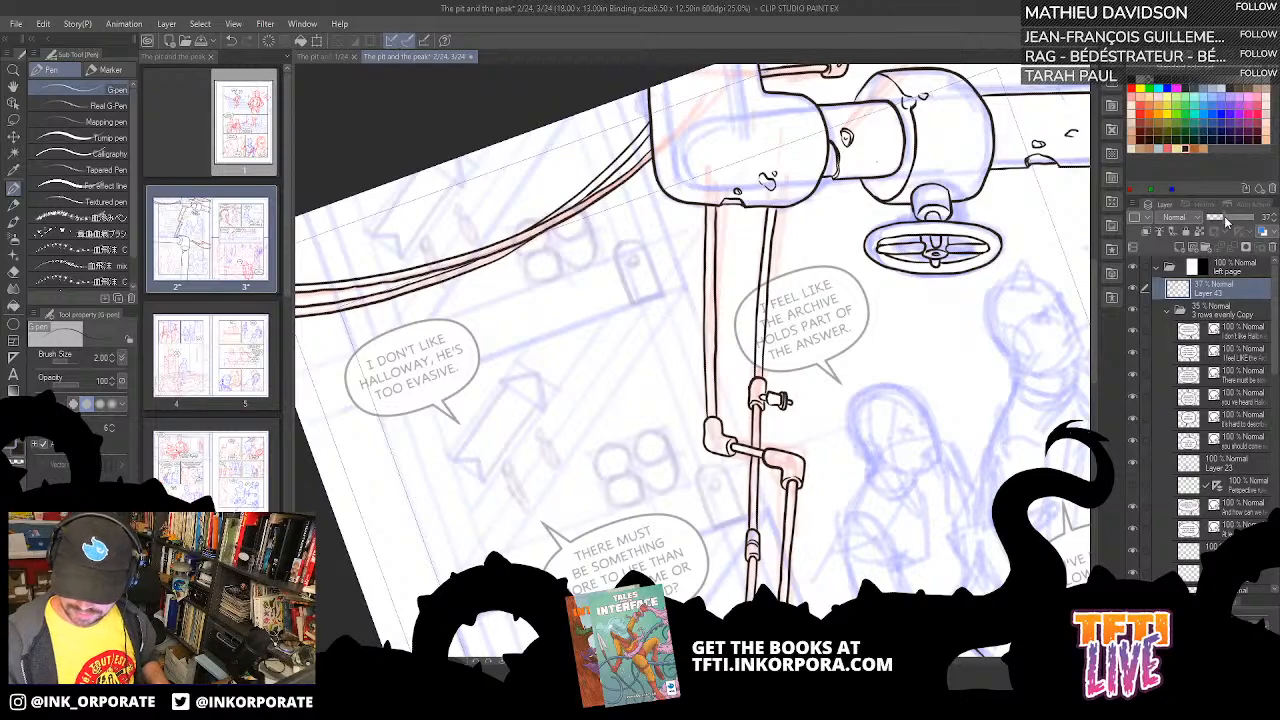
- Lower the merged ink layer's opacity to 38% and add a new raster layer above it
left_click(1225, 217)
left_click(1183, 244)
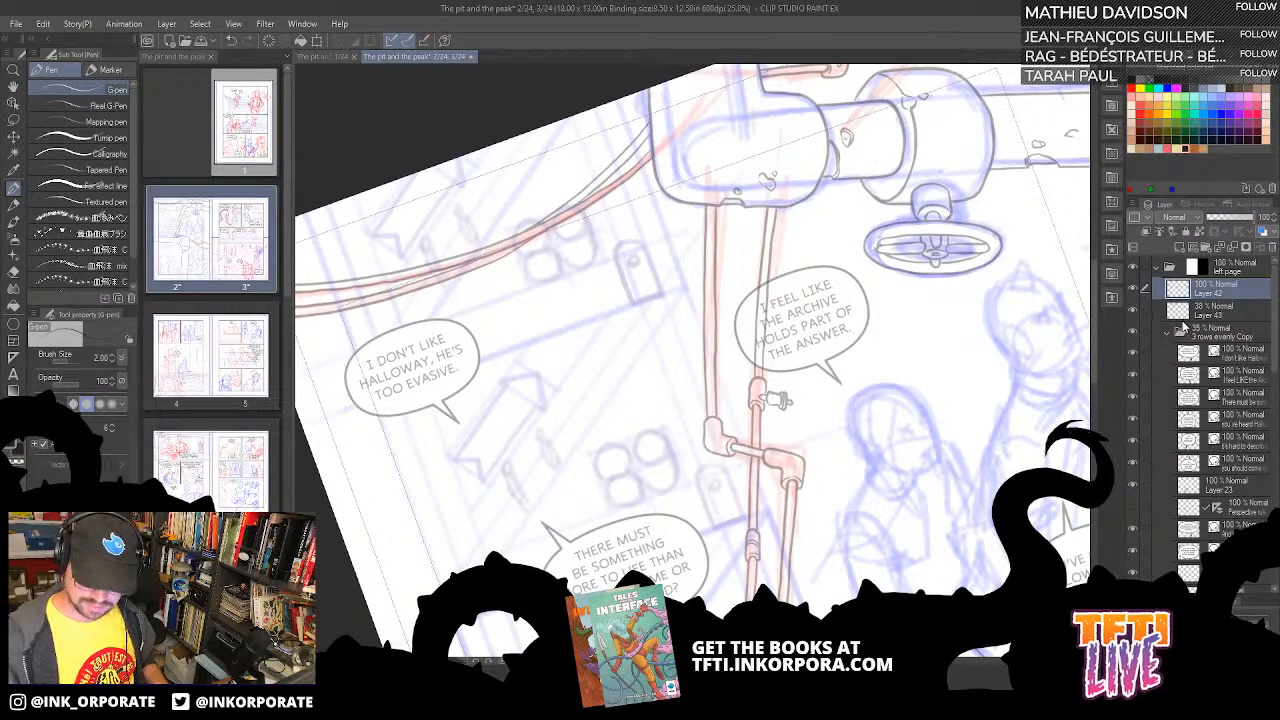
key("ctrl+plus")
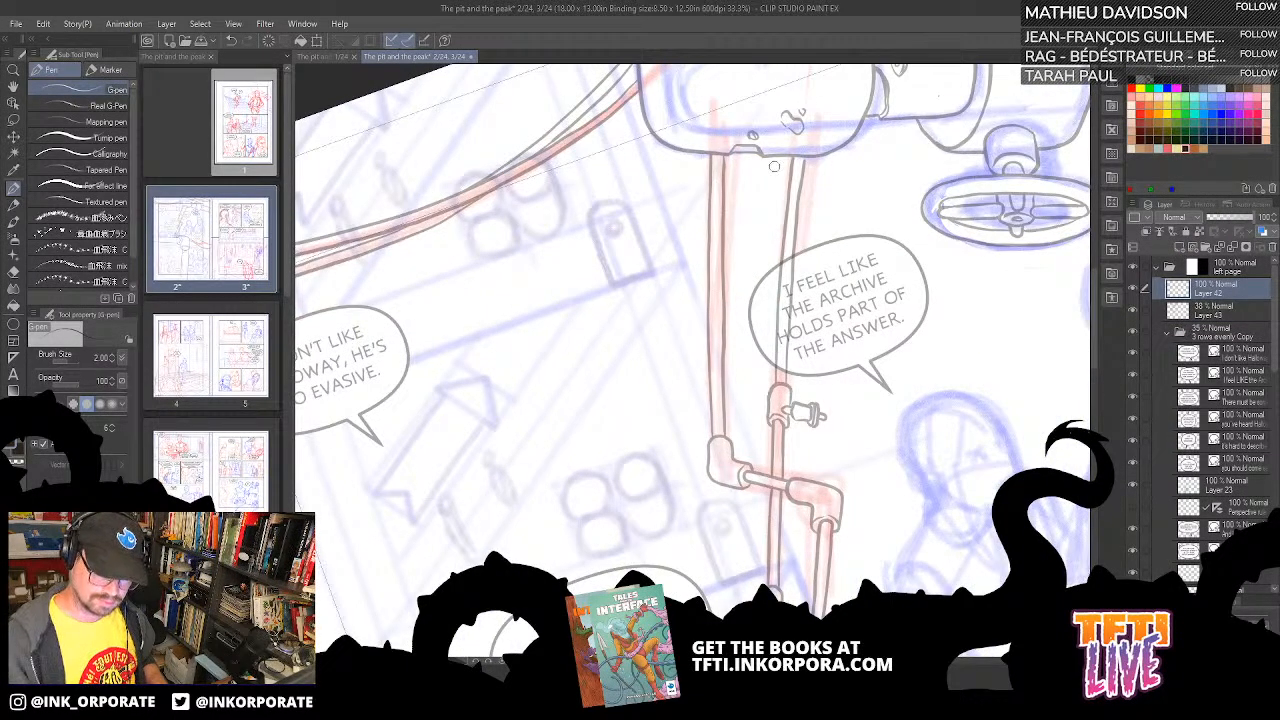
- Ink a wavy cable coiling around the thin pipe below the tank, and the first edge of its diagonal run to the thick pipe
mouse_move(784, 239)
left_mouse_down()
mouse_move(774, 208)
mouse_move(804, 173)
left_mouse_up()
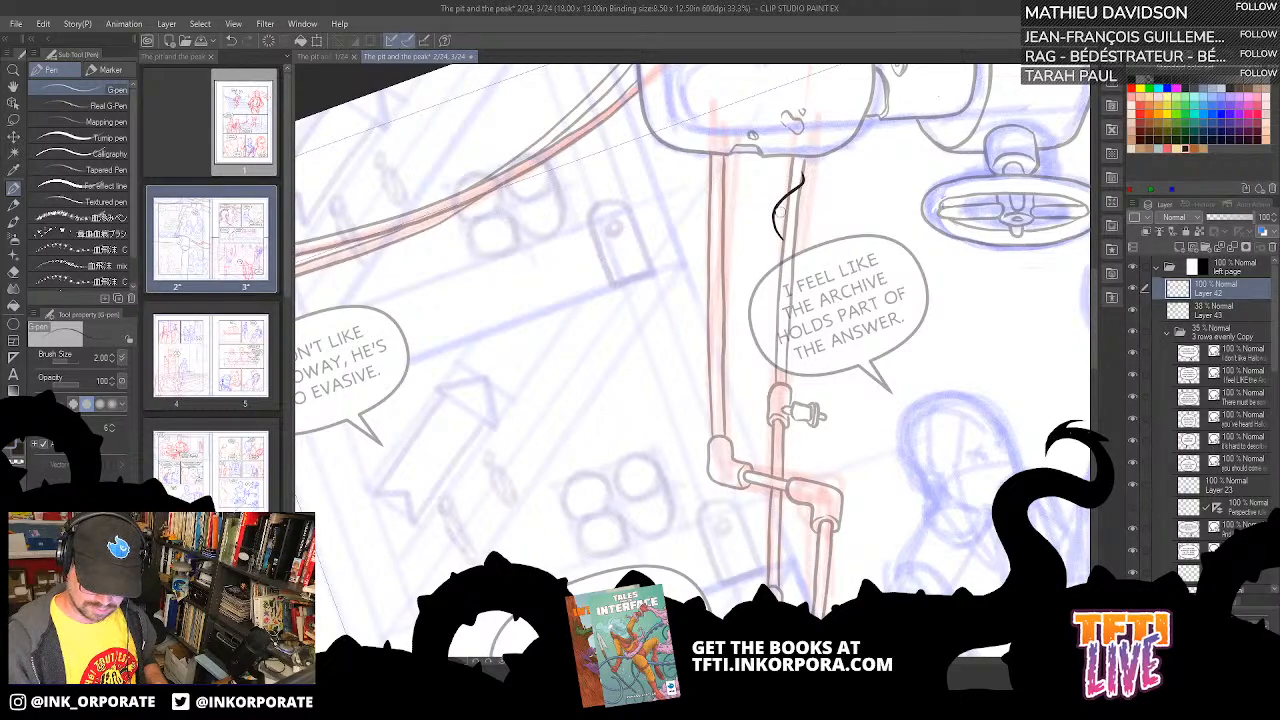
mouse_move(780, 228)
left_mouse_down()
mouse_move(810, 182)
mouse_move(806, 158)
left_mouse_up()
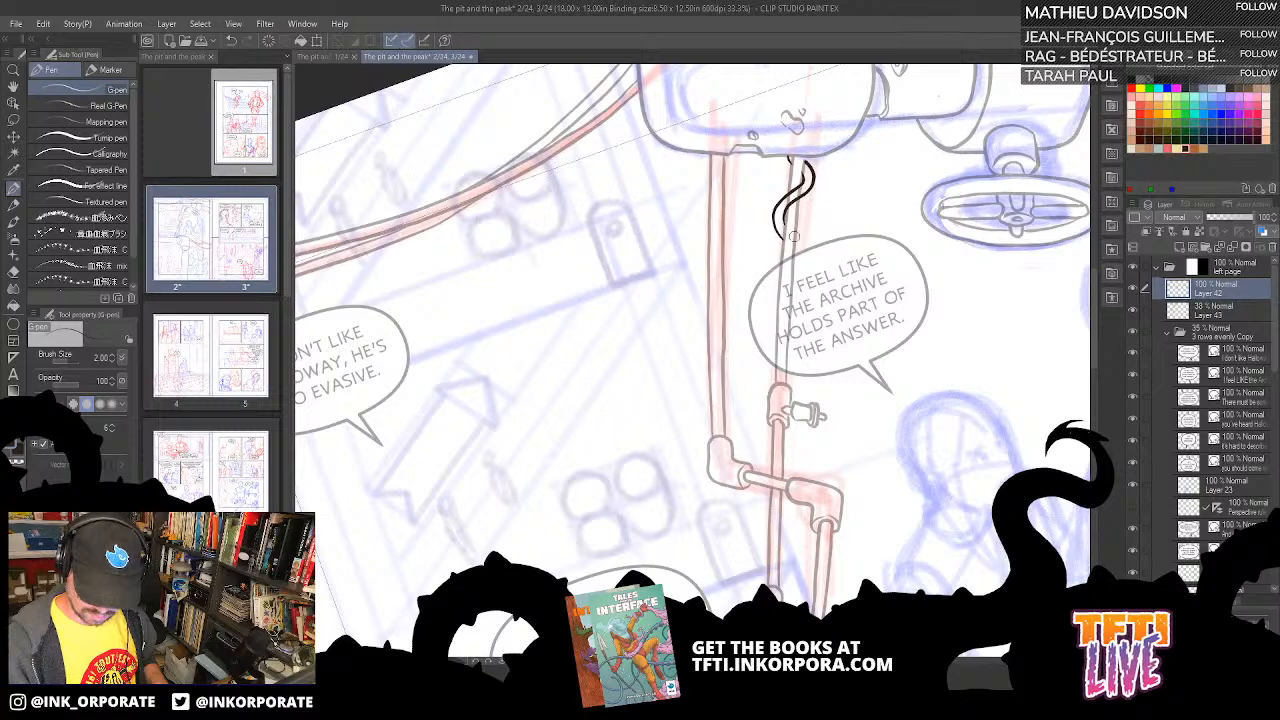
mouse_move(793, 236)
left_mouse_down()
mouse_move(798, 274)
mouse_move(723, 328)
left_mouse_up()
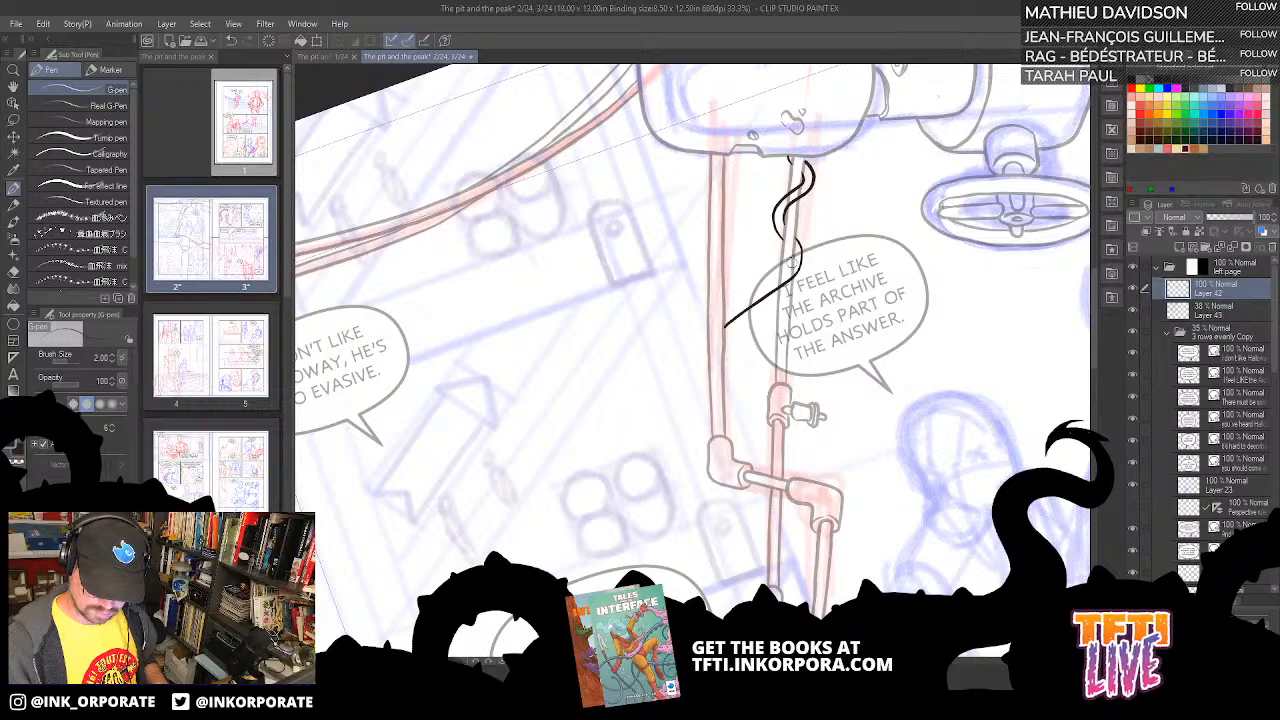
left_click_drag(795, 251, 786, 271)
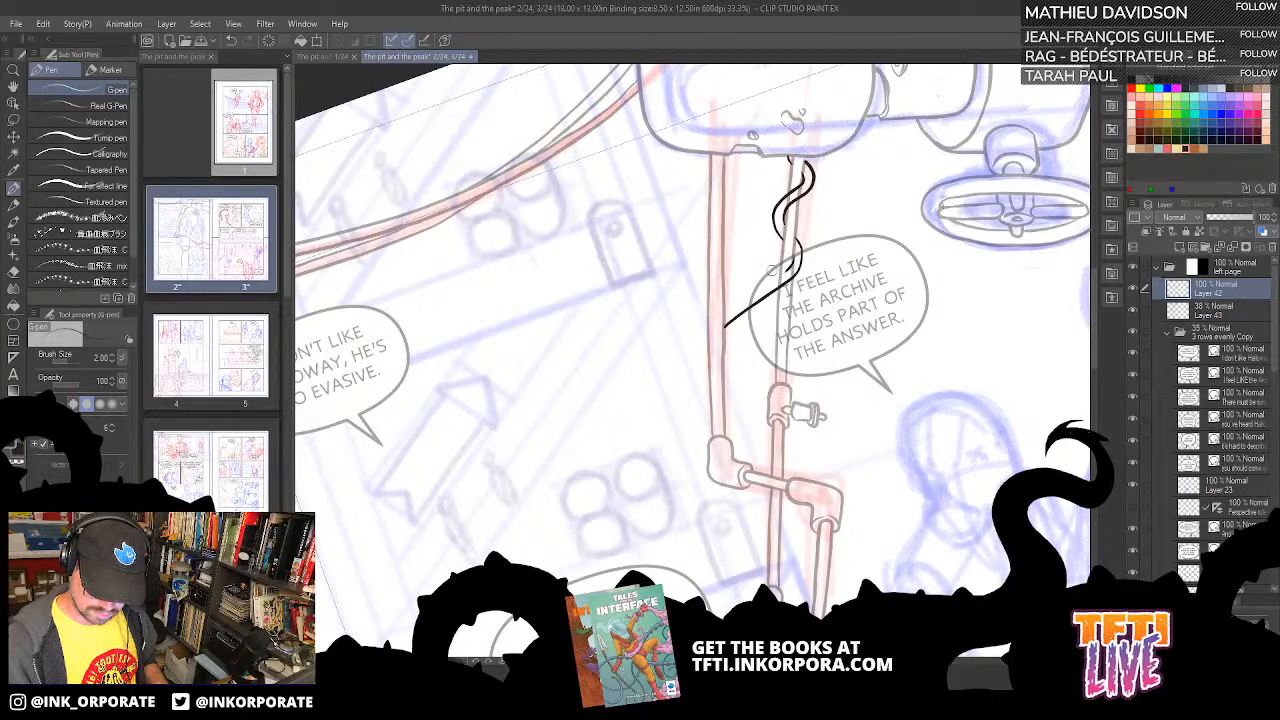
- Ink the second edge of the cable's diagonal run between the thin and thick pipes, redoing it until evenly spaced
key("asciicircum")
key("asciicircum")
key("asciicircum")
key("asciicircum")
key("asciicircum")
key("asciicircum")
key("asciicircum")
key("asciicircum")
key("asciicircum")
key("asciicircum")
key("asciicircum")
key("asciicircum")
key("asciicircum")
key("asciicircum")
key("asciicircum")
key("asciicircum")
key("asciicircum")
key("asciicircum")
key("asciicircum")
key("asciicircum")
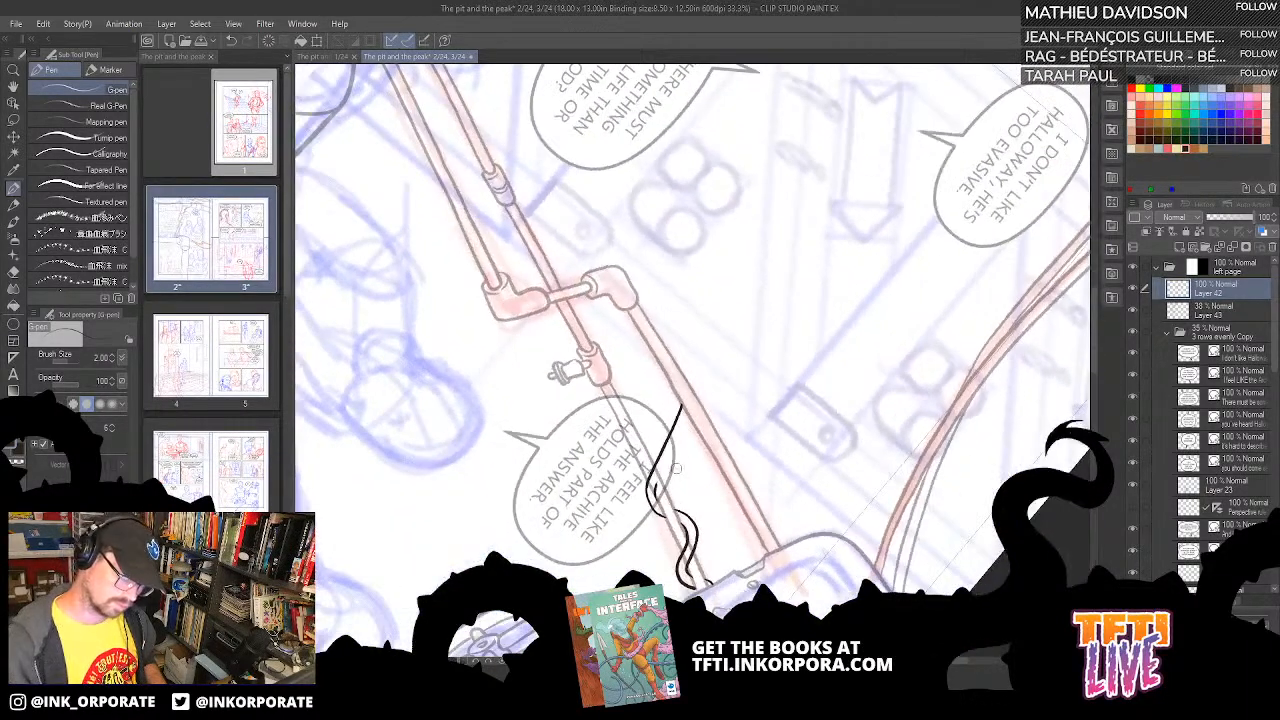
left_click_drag(655, 492, 681, 427)
key("ctrl+z")
left_click_drag(654, 488, 685, 406)
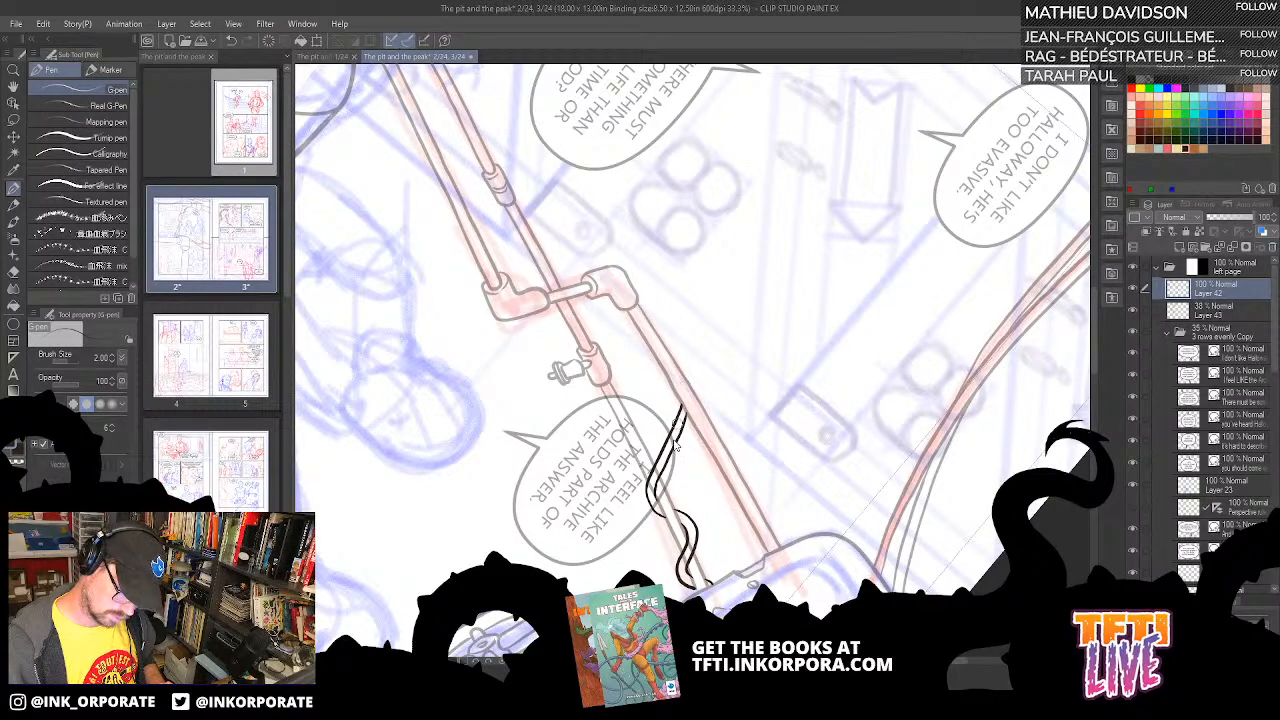
key("ctrl+z")
left_click_drag(652, 492, 686, 420)
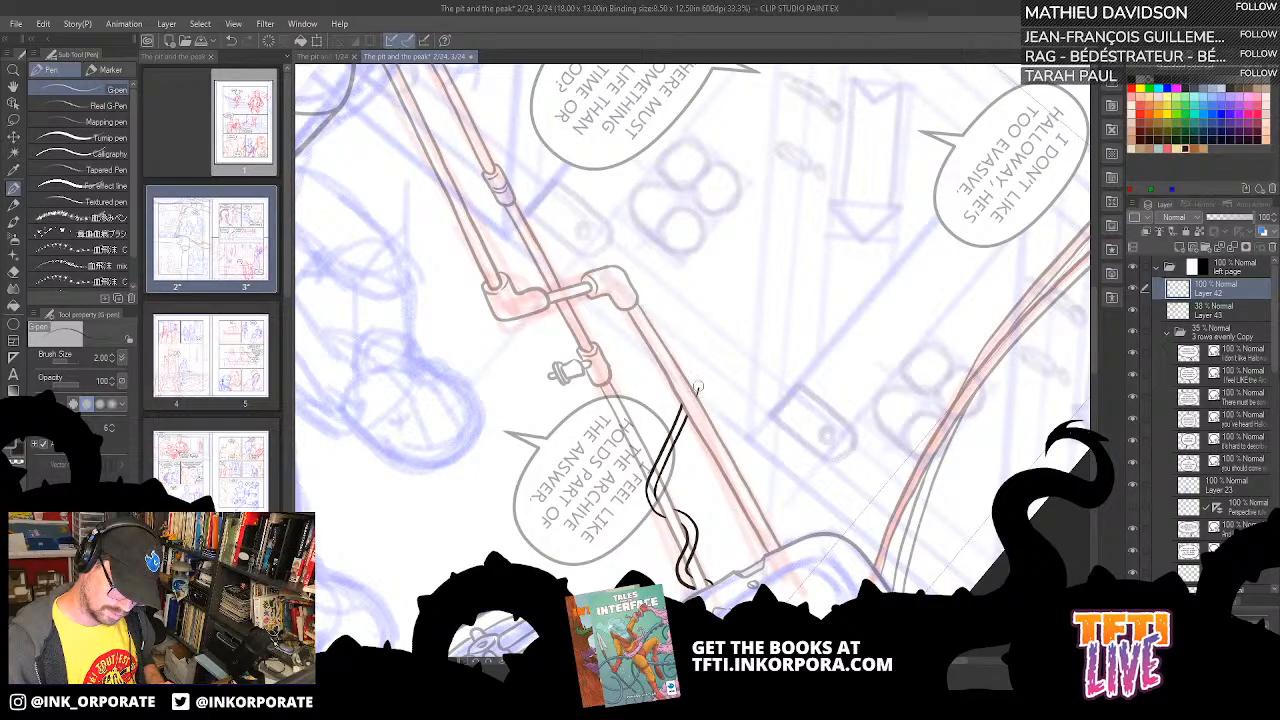
- Ink the cable's loop around the thick pipe with both edges, redoing the inner curve
mouse_move(697, 392)
left_mouse_down()
mouse_move(692, 376)
mouse_move(665, 373)
left_mouse_up()
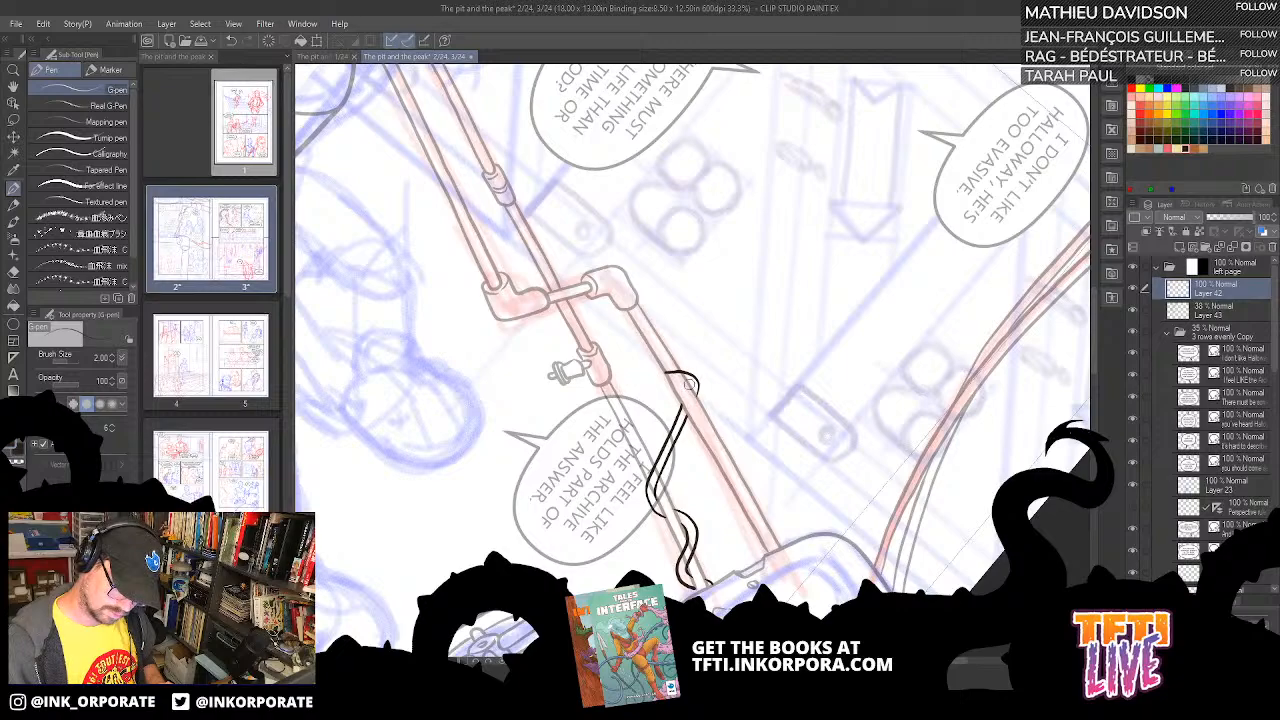
key("asciicircum")
key("asciicircum")
key("asciicircum")
key("asciicircum")
key("asciicircum")
key("asciicircum")
key("asciicircum")
key("asciicircum")
key("asciicircum")
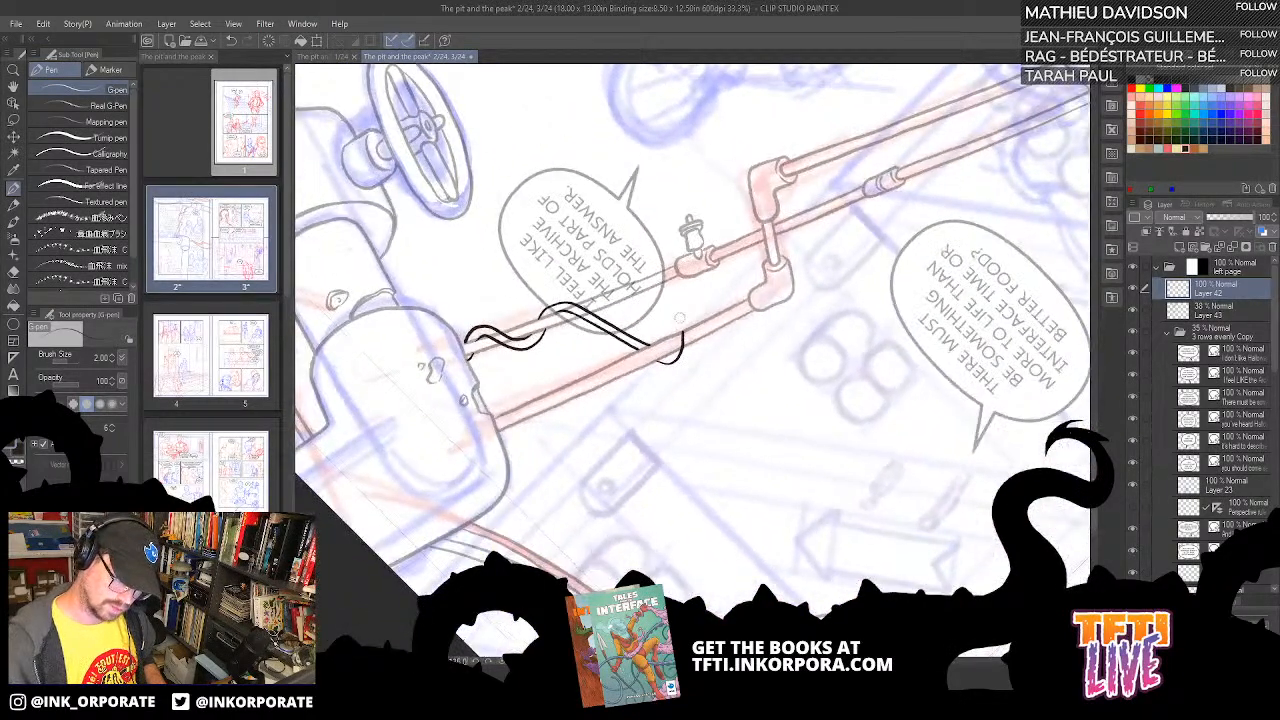
left_click_drag(667, 358, 692, 319)
key("ctrl+z")
key("ctrl+z")
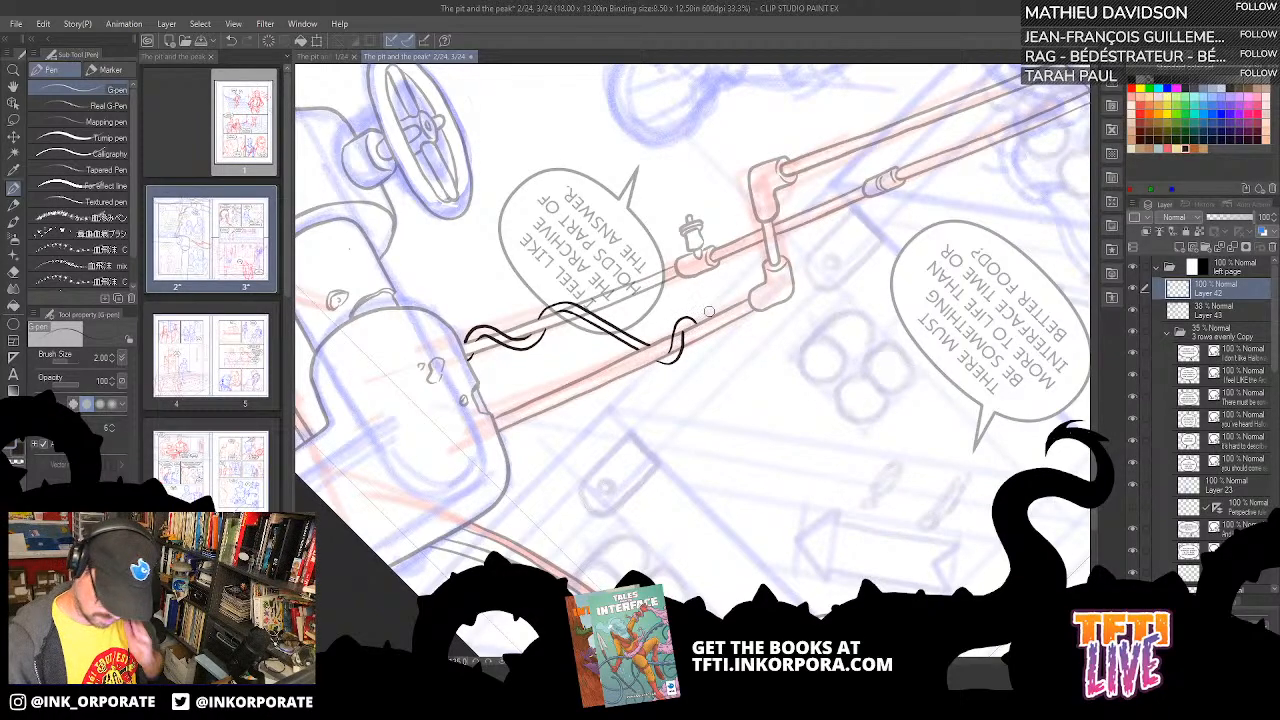
key("ctrl+z")
key("ctrl+z")
left_click_drag(667, 356, 689, 320)
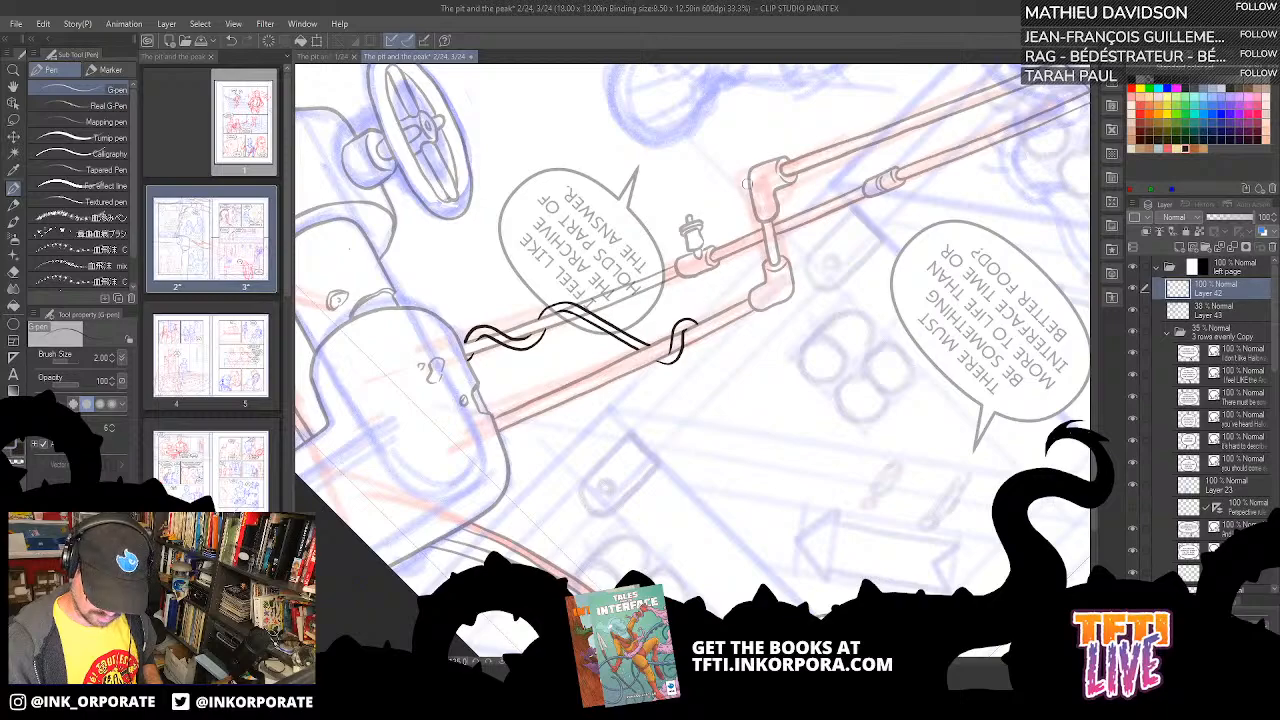
- Ink both edges of the cable's next bend, from the loop across the thick pipe to its elbow joint, redoing the second edge
key("^")
key("^")
key("^")
key("^")
key("^")
key("^")
key("^")
key("^")
key("^")
key("^")
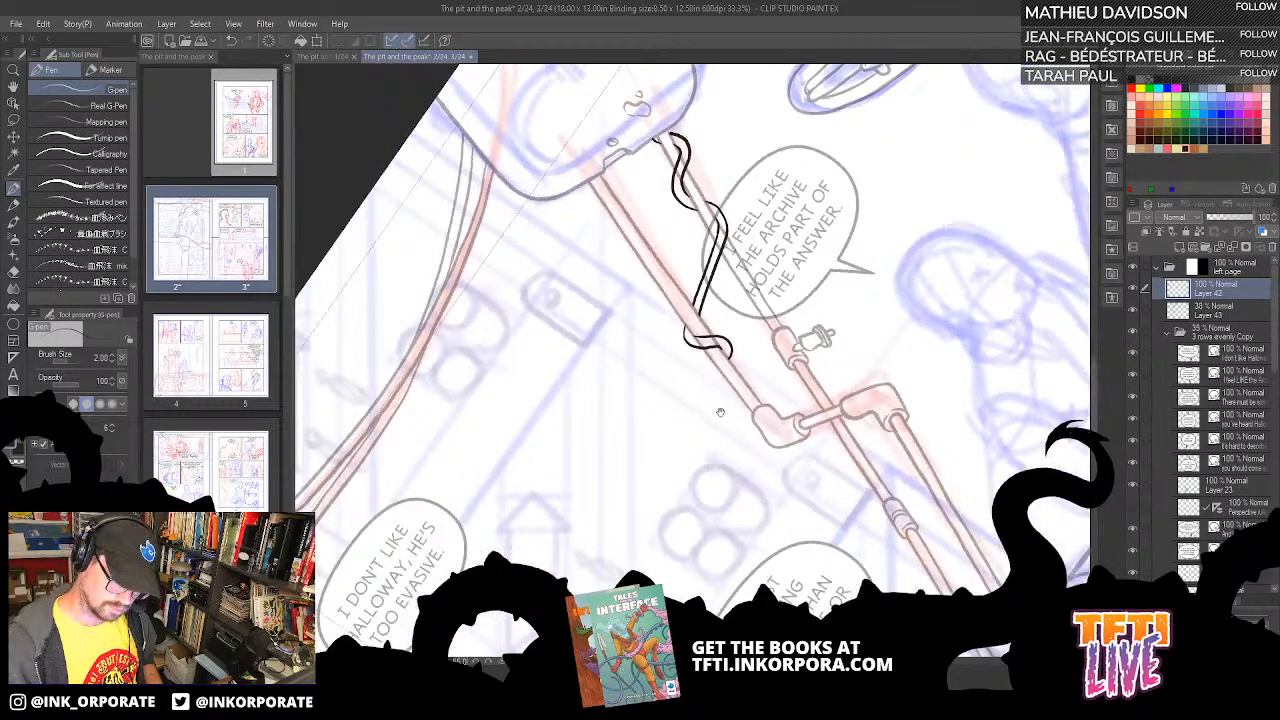
key("^")
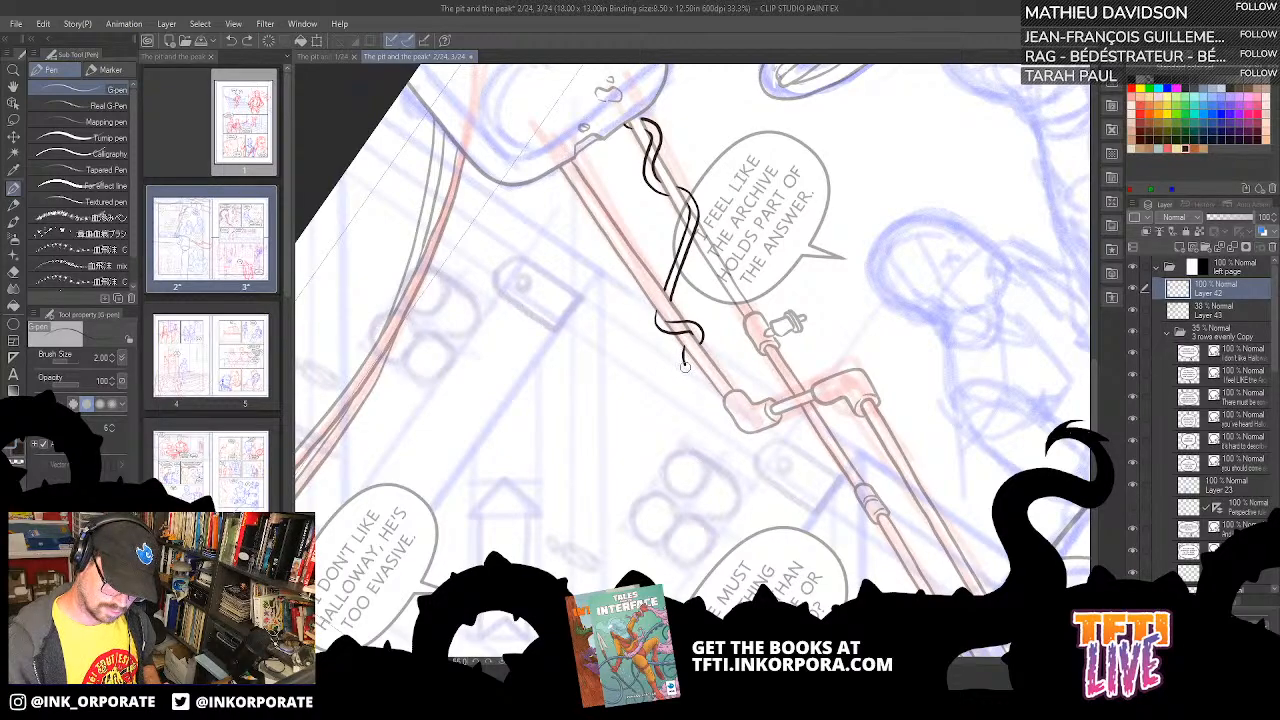
mouse_move(703, 380)
left_mouse_down()
mouse_move(761, 380)
mouse_move(770, 398)
left_mouse_up()
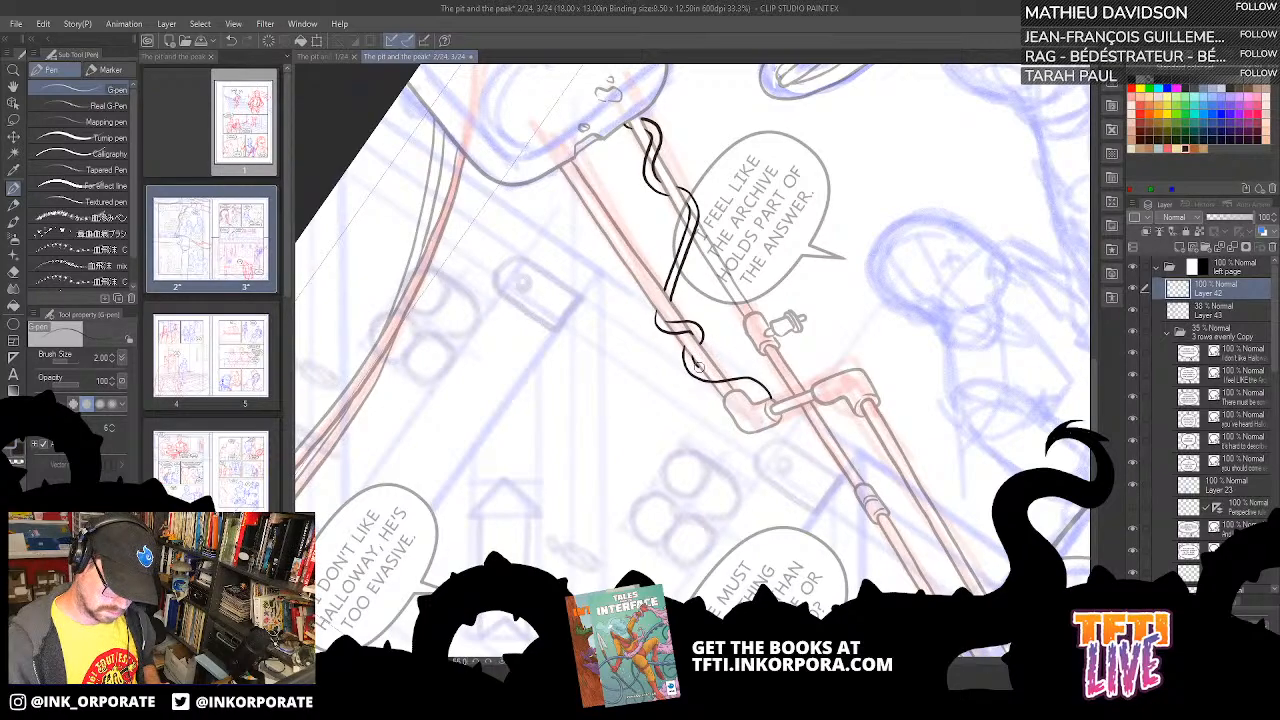
mouse_move(726, 370)
left_mouse_down()
mouse_move(707, 320)
mouse_move(697, 346)
left_mouse_up()
key("ctrl+z")
left_click_drag(702, 399, 758, 344)
mouse_move(720, 398)
left_mouse_down()
mouse_move(743, 356)
mouse_move(726, 300)
left_mouse_up()
- Ink both edges of the cable curving from beneath the short connecting pipe down to the thin pipe's collar, redoing the second edge
key("^")
key("^")
key("^")
key("^")
key("^")
key("^")
key("^")
key("^")
key("^")
key("^")
key("^")
key("^")
key("^")
key("^")
key("^")
key("^")
key("^")
key("^")
key("^")
key("^")
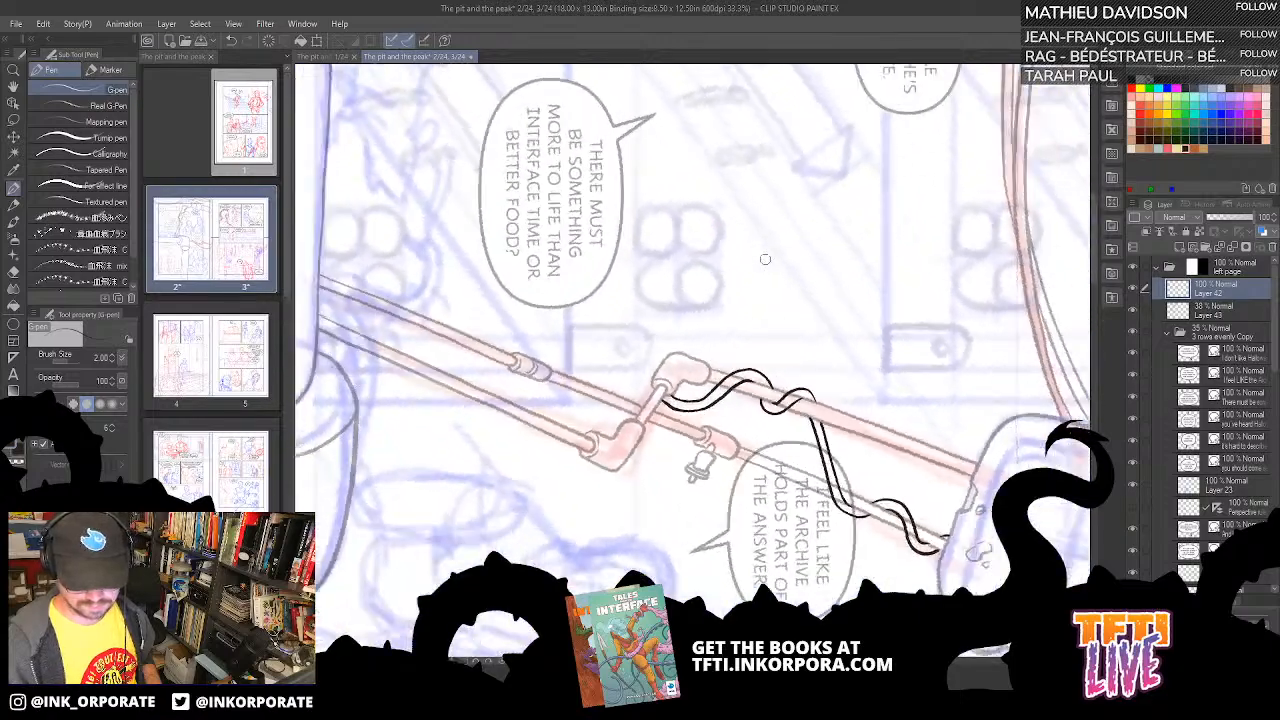
key("^")
key("^")
key("^")
key("^")
key("^")
key("^")
key("^")
key("^")
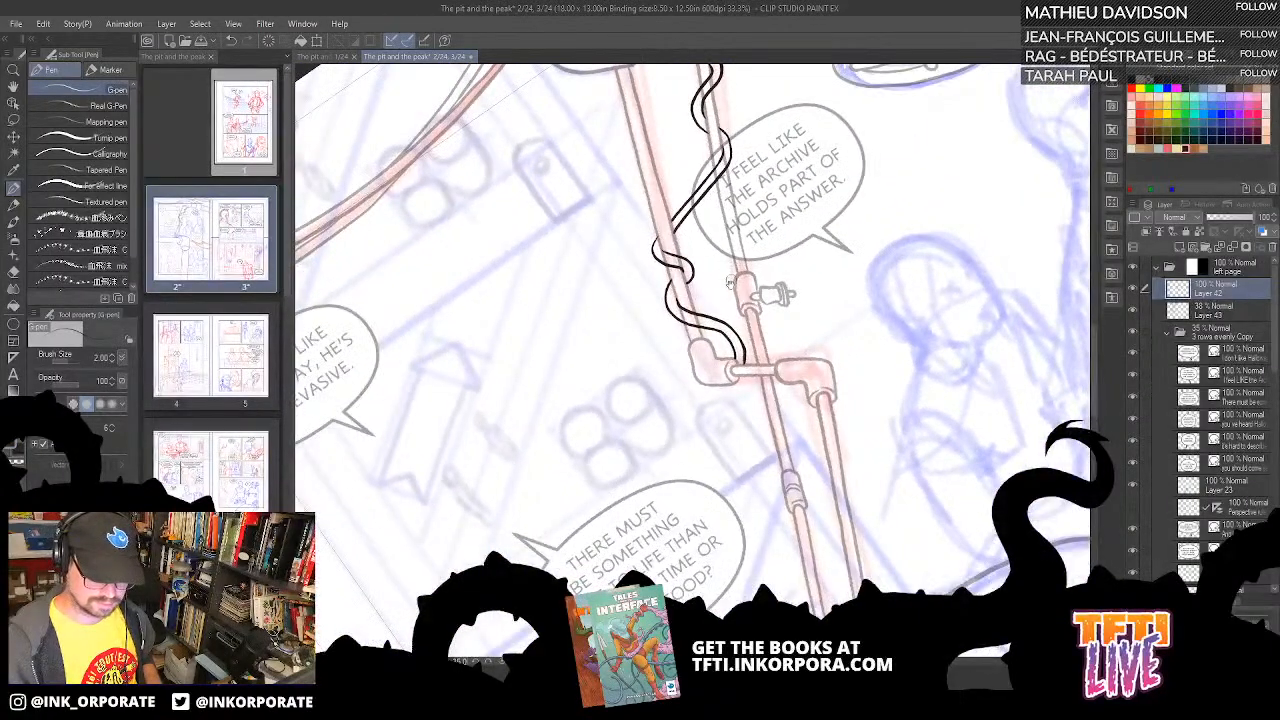
left_click_drag(730, 345, 694, 309)
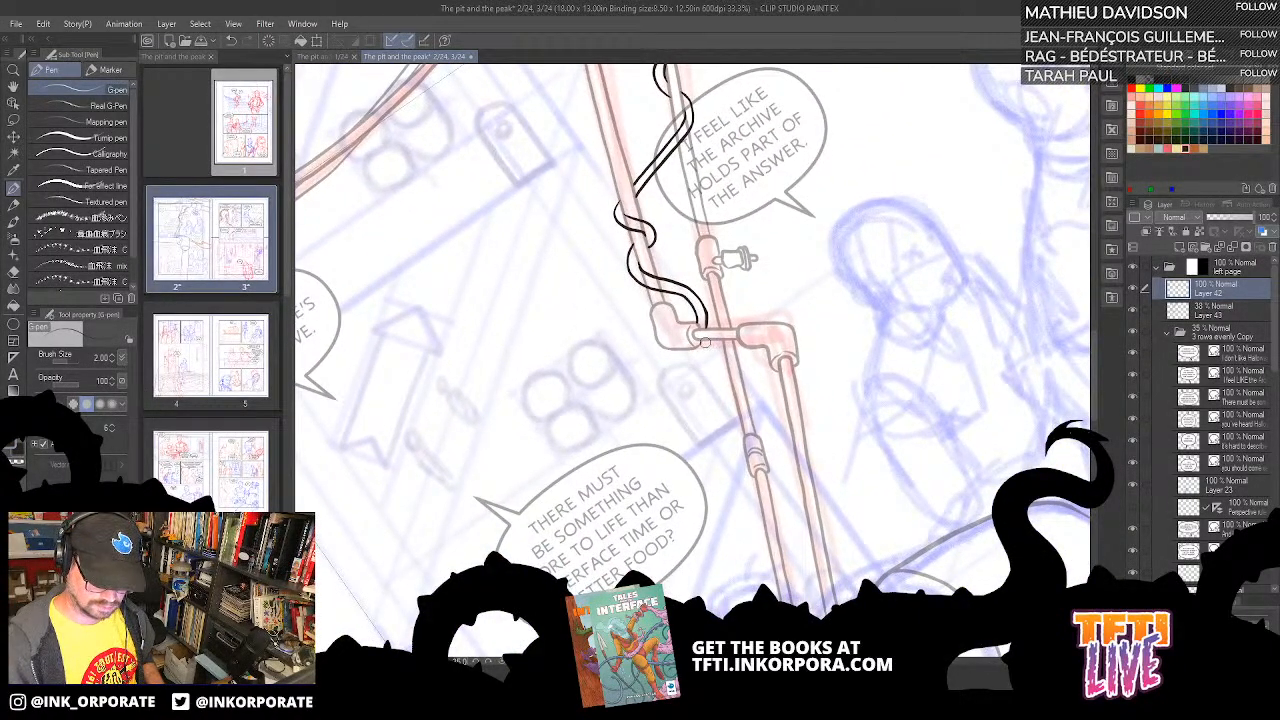
left_click_drag(702, 340, 737, 421)
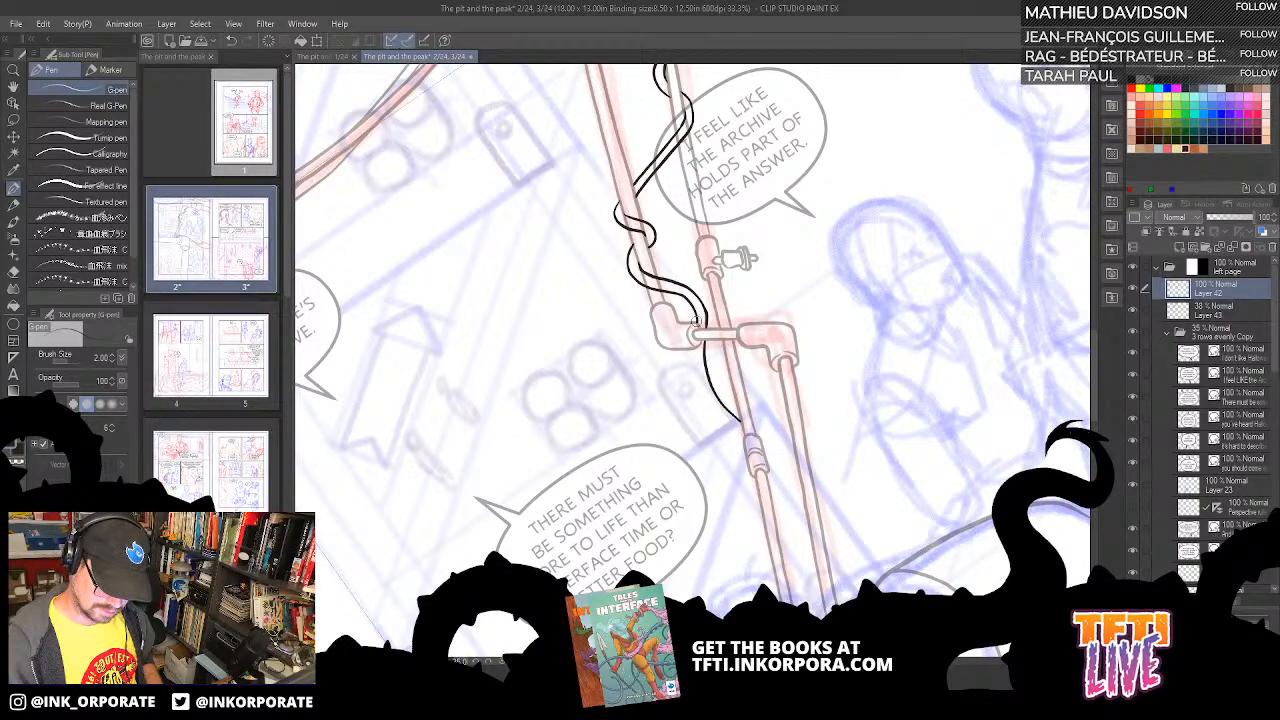
mouse_move(694, 346)
left_mouse_down()
mouse_move(700, 398)
mouse_move(730, 424)
left_mouse_up()
key("ctrl+z")
mouse_move(694, 350)
left_mouse_down()
mouse_move(700, 390)
mouse_move(745, 437)
left_mouse_up()
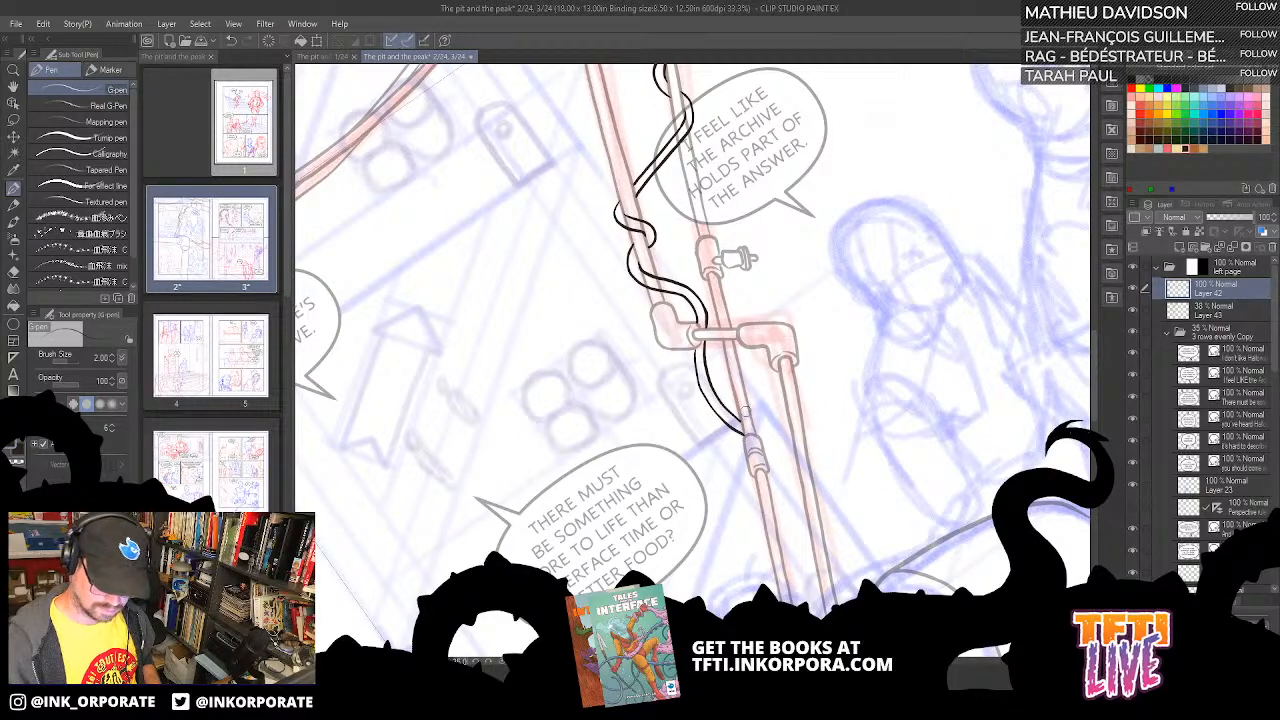
- Ink both outlines of the cable bend curving around the coupling on the central vertical pipe with the G-pen
left_click_drag(747, 294, 759, 402)
left_click_drag(728, 251, 742, 354)
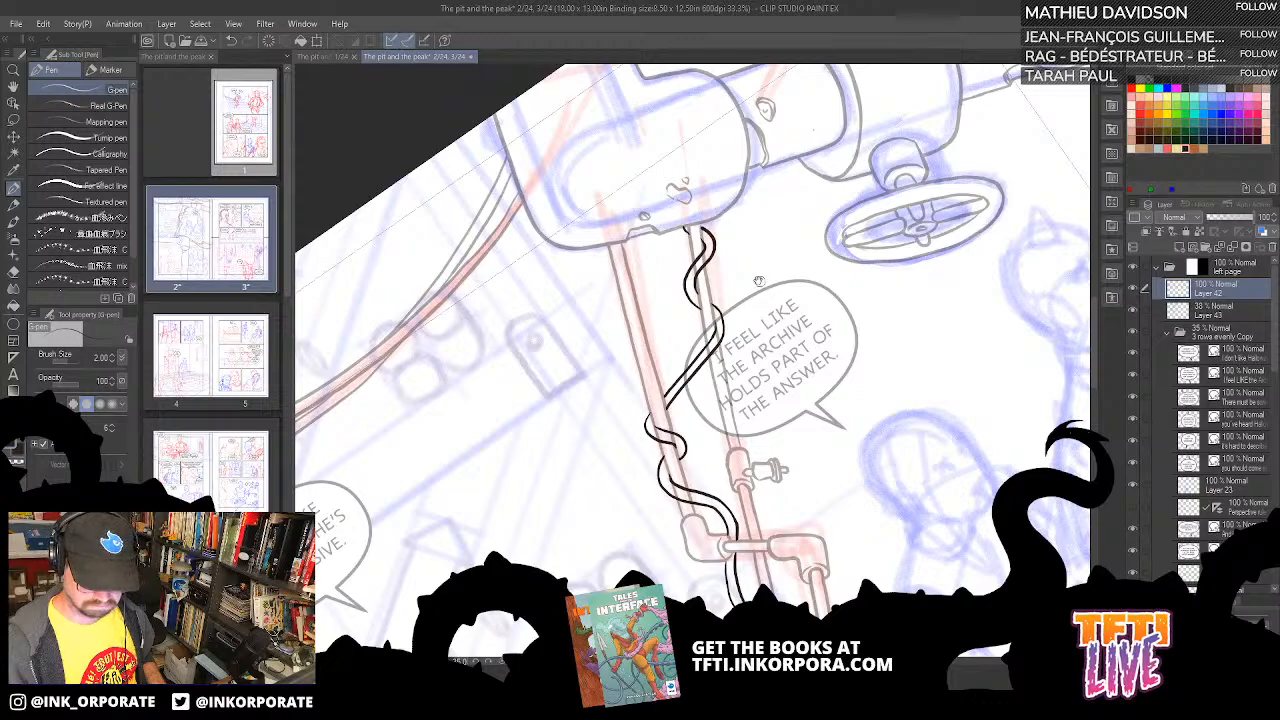
scroll(760, 280, "down", 5)
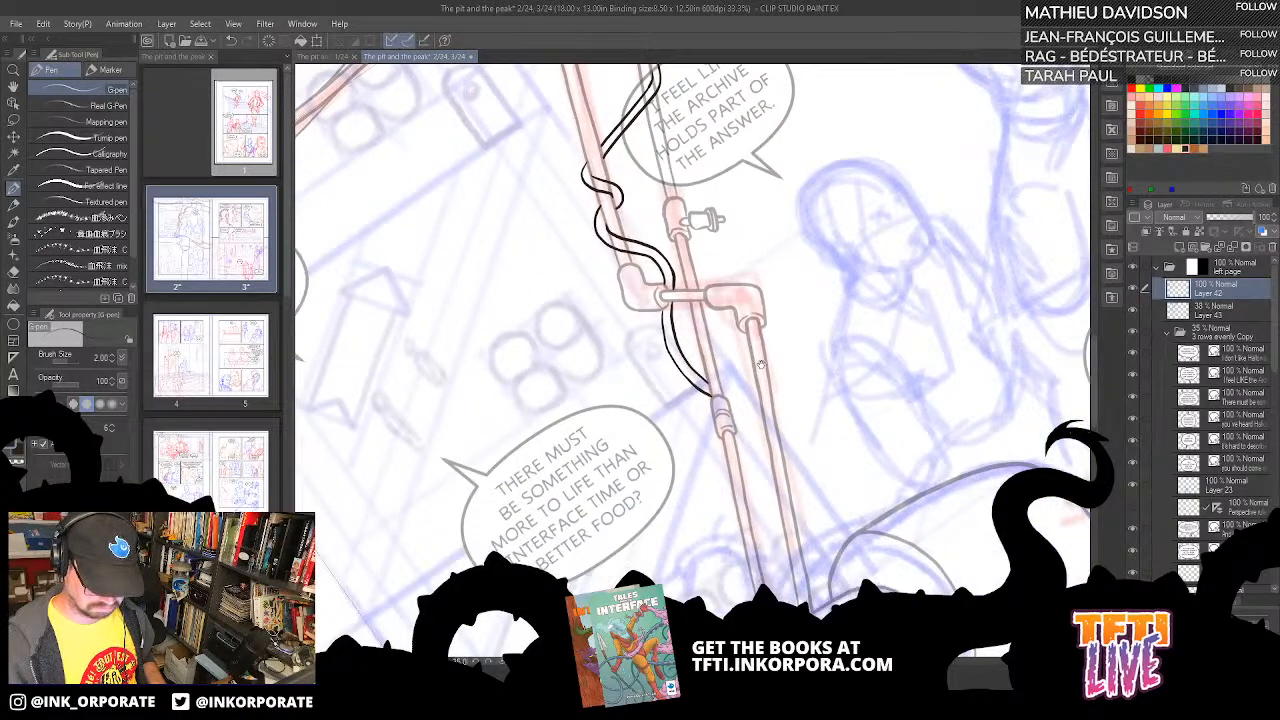
scroll(750, 330, "down", 2)
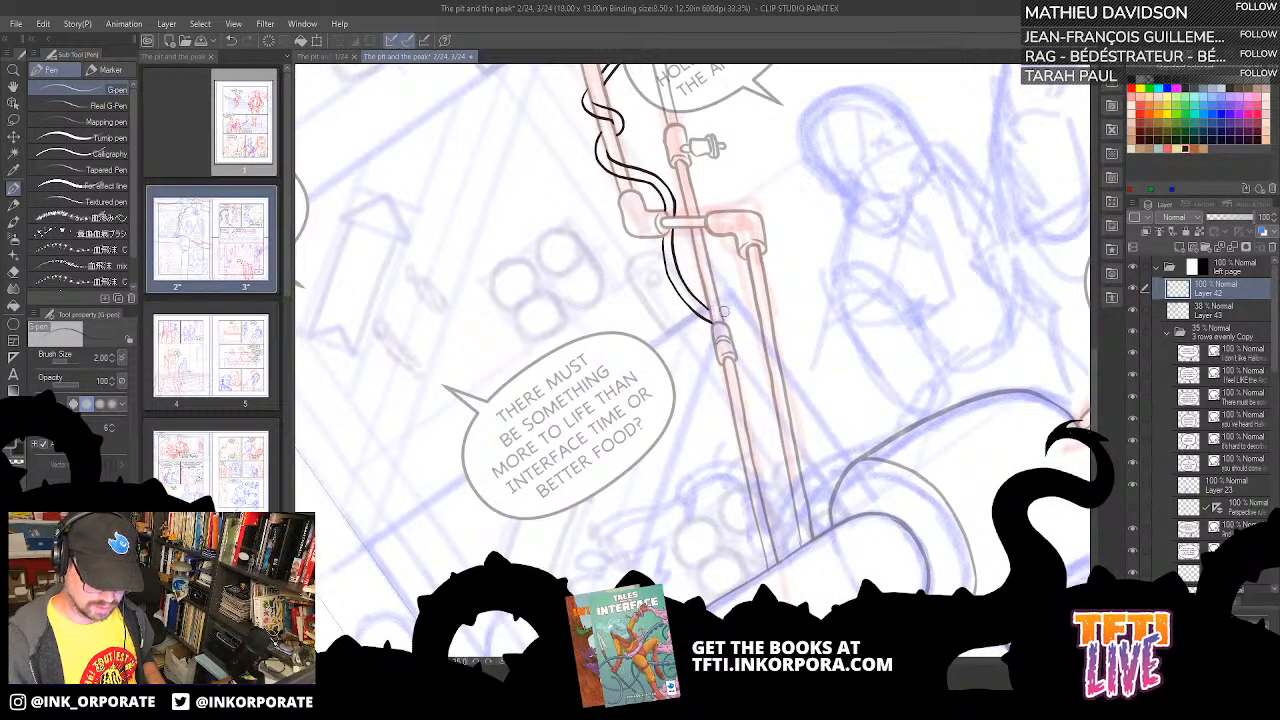
mouse_move(712, 312)
left_mouse_down()
mouse_move(748, 345)
mouse_move(740, 392)
left_mouse_up()
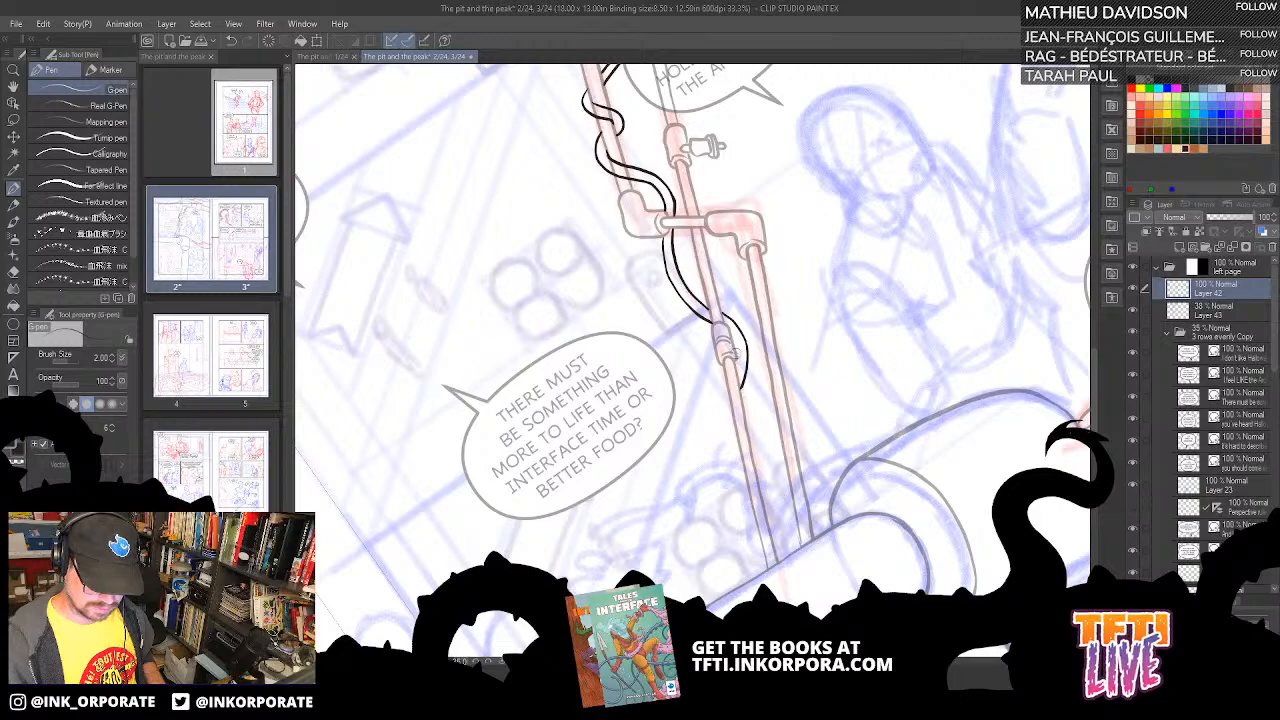
key("ctrl+z")
mouse_move(720, 316)
left_mouse_down()
mouse_move(748, 338)
mouse_move(754, 372)
mouse_move(730, 411)
left_mouse_up()
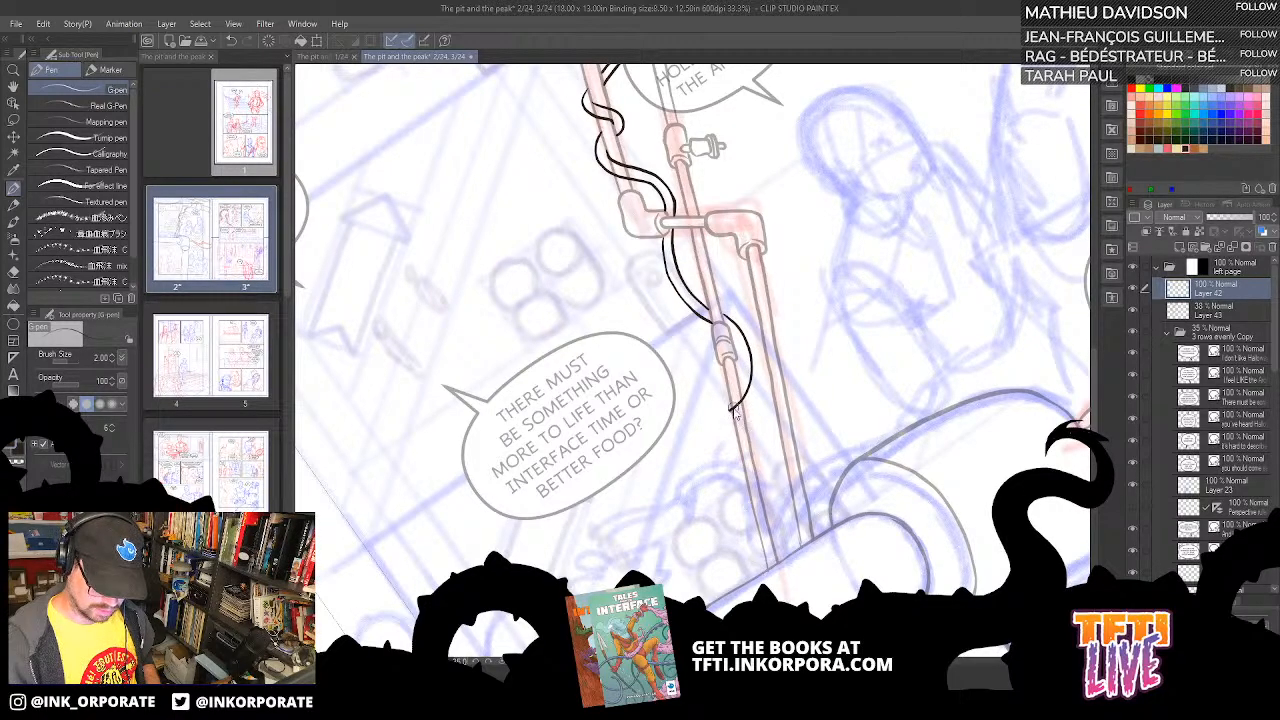
key("ctrl+z")
key("ctrl+z")
mouse_move(733, 420)
left_mouse_down()
mouse_move(753, 359)
mouse_move(723, 307)
mouse_move(747, 348)
mouse_move(733, 428)
left_mouse_up()
key("ctrl+z")
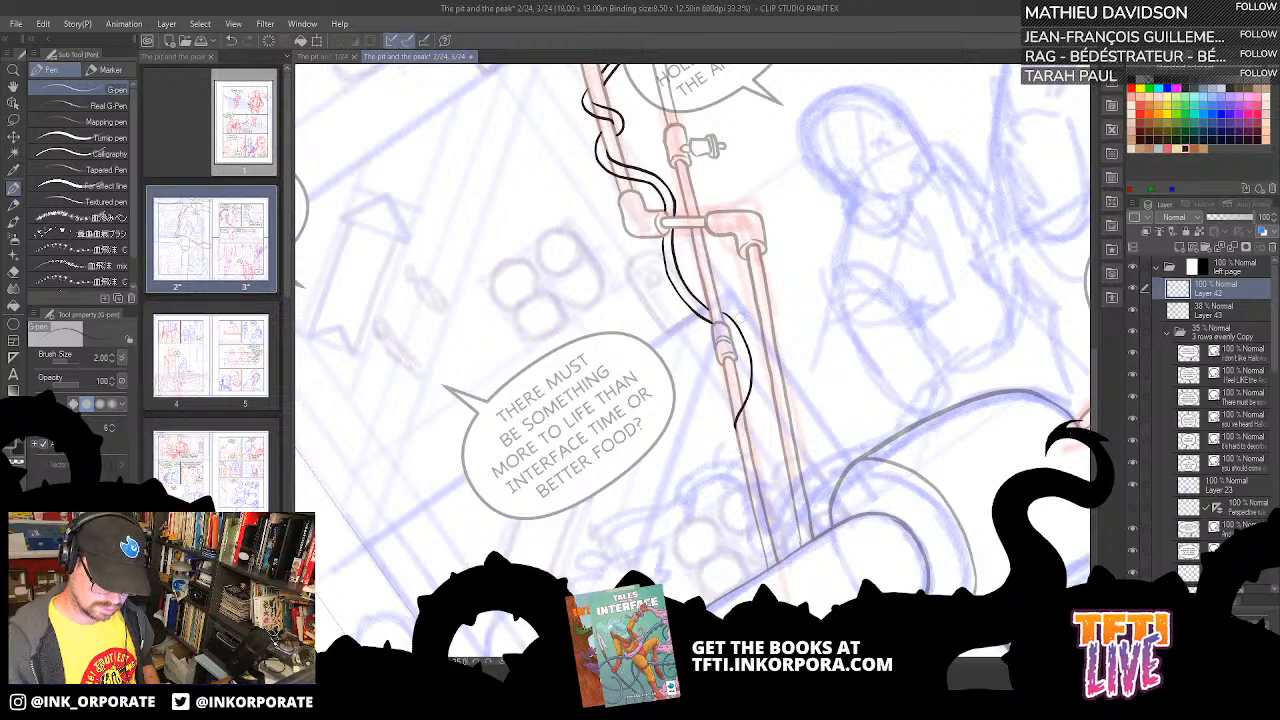
mouse_move(728, 330)
left_mouse_down()
mouse_move(745, 382)
mouse_move(726, 415)
left_mouse_up()
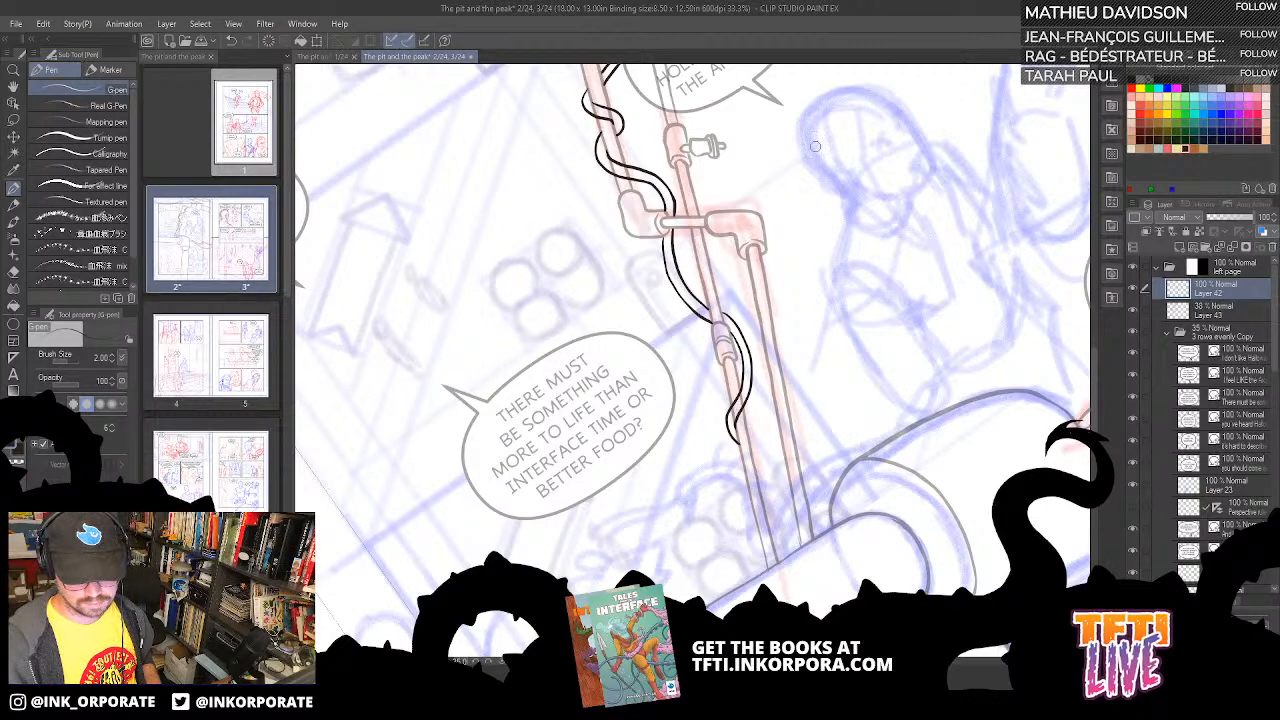
- Ink the cable stretch crossing from the coupled pipe over to the neighbouring pipe, ending in a small bend around it
key("asciicircum")
key("asciicircum")
key("asciicircum")
key("asciicircum")
key("asciicircum")
key("asciicircum")
key("asciicircum")
key("asciicircum")
key("asciicircum")
key("asciicircum")
key("asciicircum")
key("asciicircum")
key("asciicircum")
key("asciicircum")
key("asciicircum")
key("asciicircum")
key("asciicircum")
key("asciicircum")
key("asciicircum")
key("asciicircum")
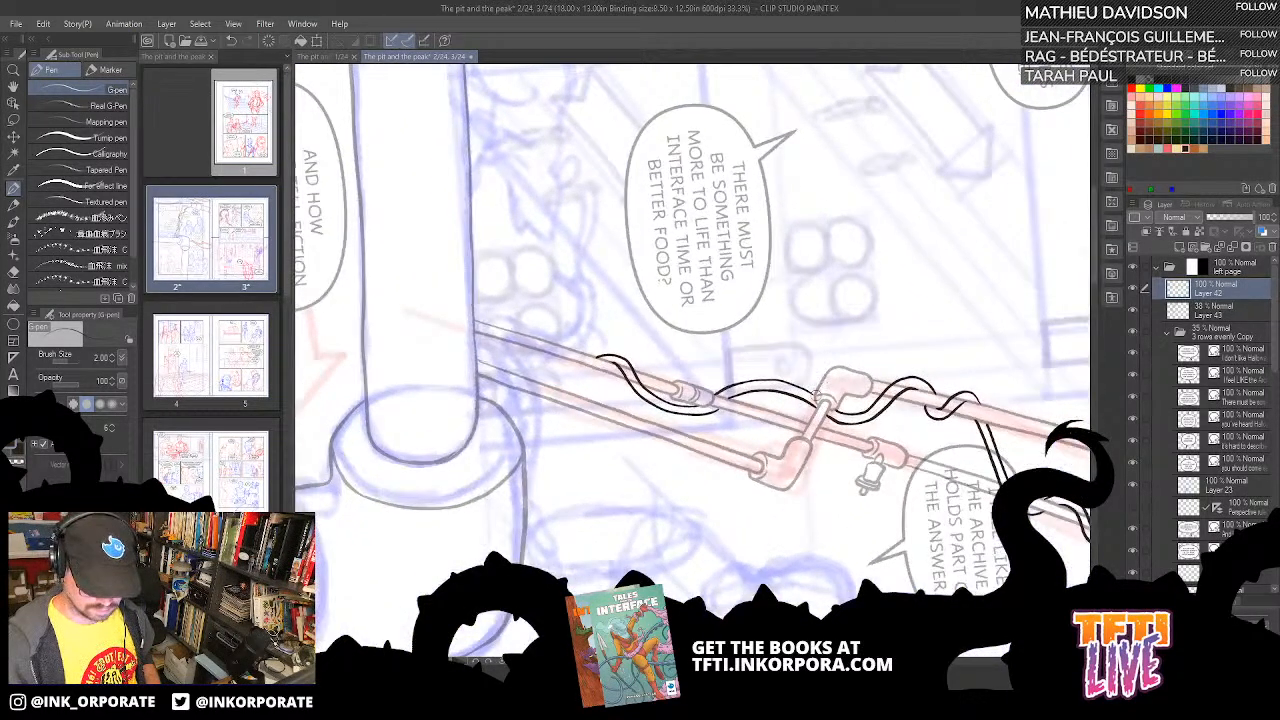
left_click_drag(803, 334, 797, 384)
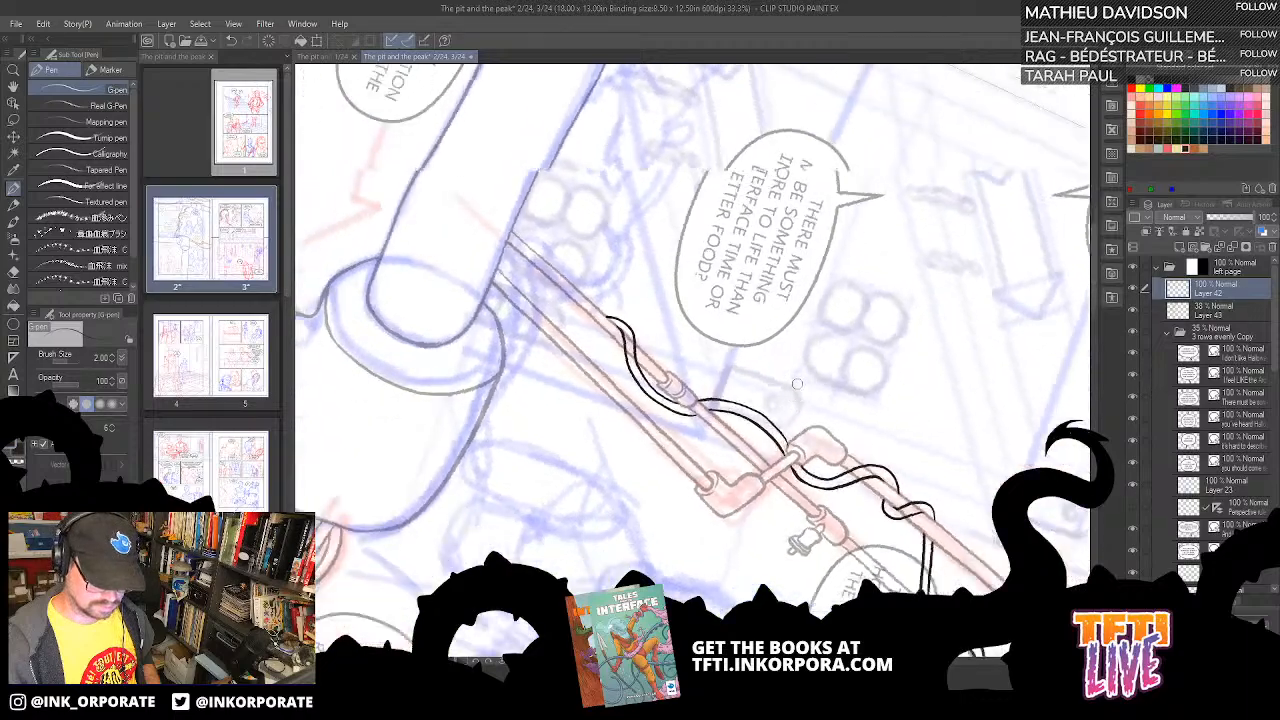
key("asciicircum")
key("asciicircum")
key("asciicircum")
key("asciicircum")
key("asciicircum")
key("asciicircum")
key("asciicircum")
key("asciicircum")
key("asciicircum")
key("asciicircum")
key("asciicircum")
key("asciicircum")
key("asciicircum")
key("asciicircum")
key("asciicircum")
key("asciicircum")
key("asciicircum")
key("asciicircum")
key("asciicircum")
key("asciicircum")
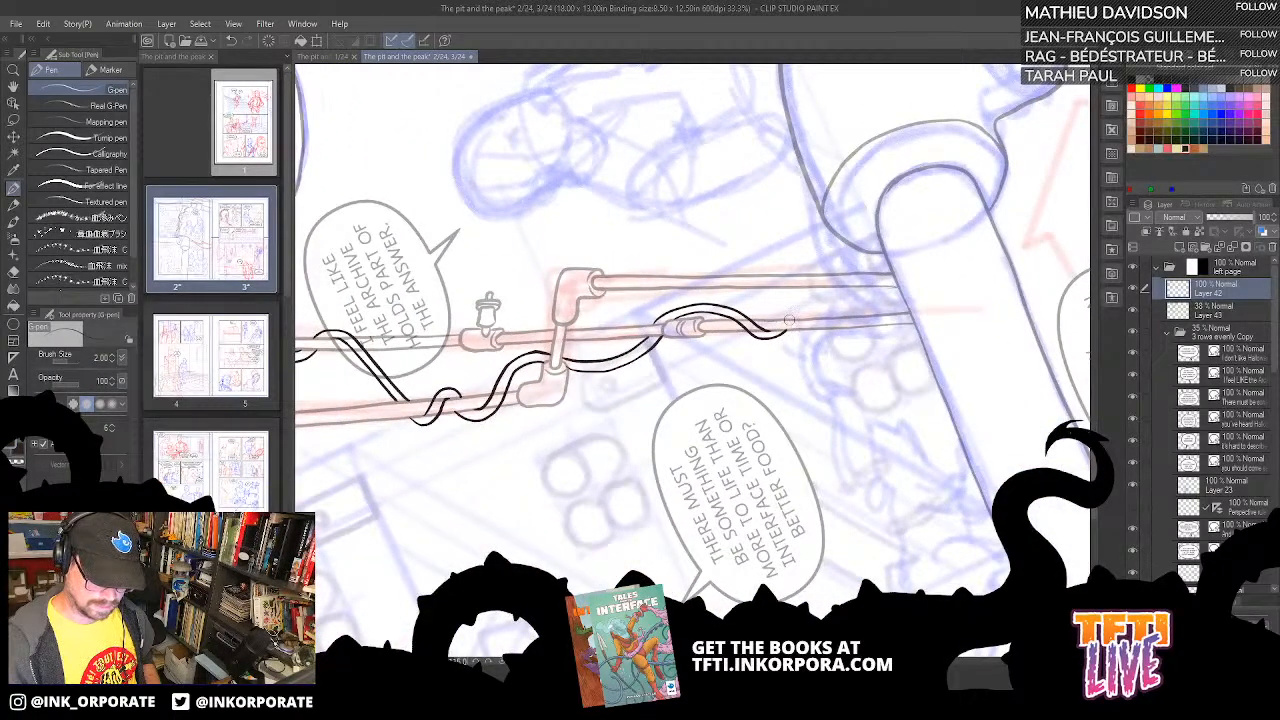
left_click_drag(789, 320, 822, 270)
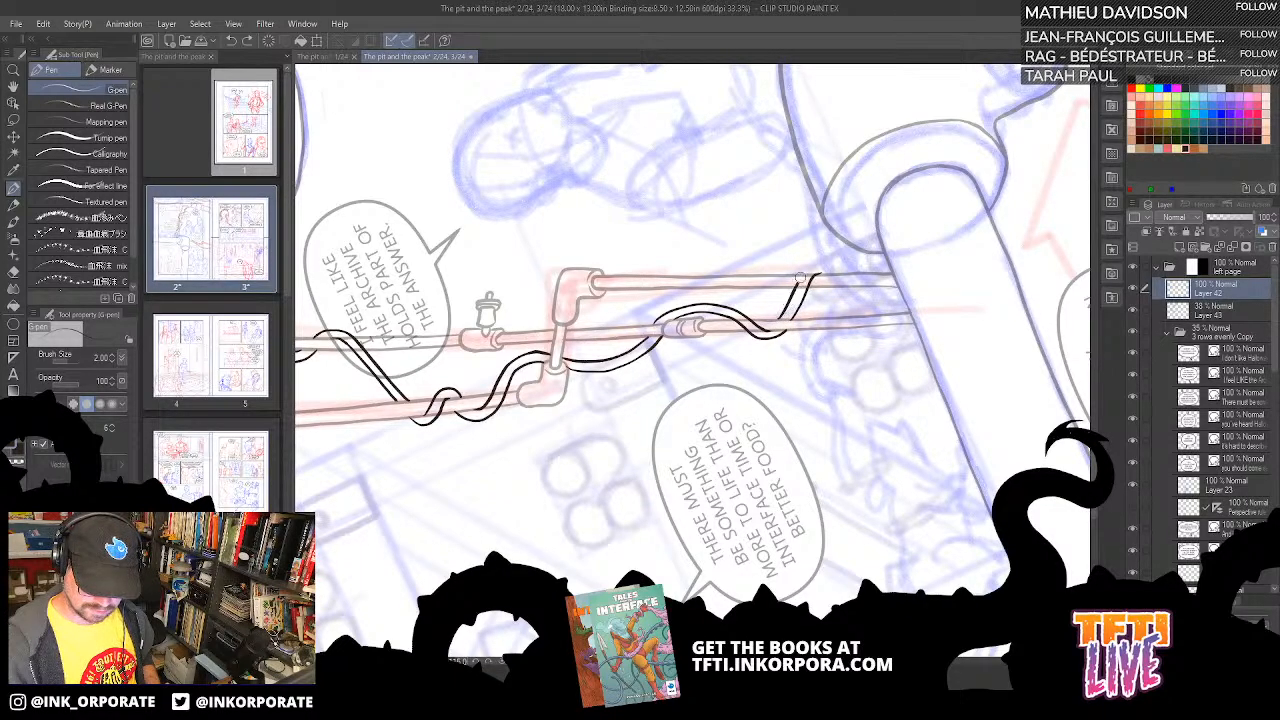
left_click_drag(800, 278, 807, 272)
key("ctrl+z")
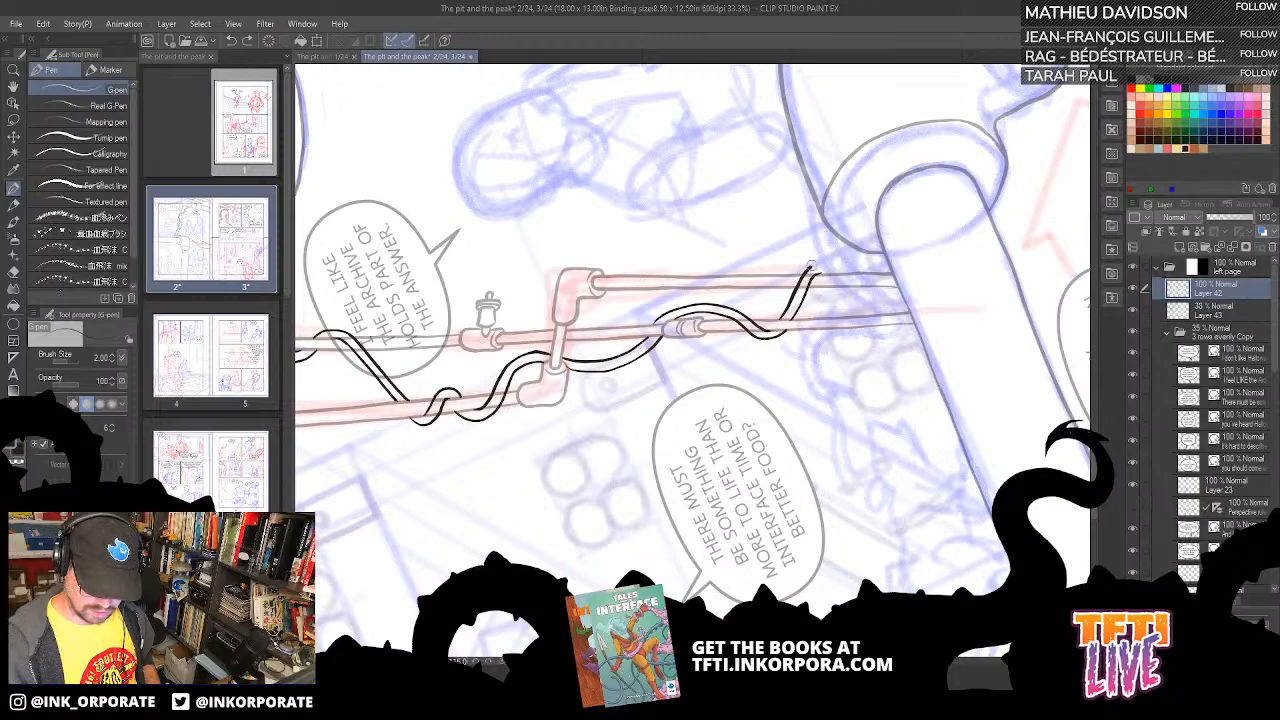
mouse_move(795, 285)
left_mouse_down()
mouse_move(814, 262)
mouse_move(836, 270)
left_mouse_up()
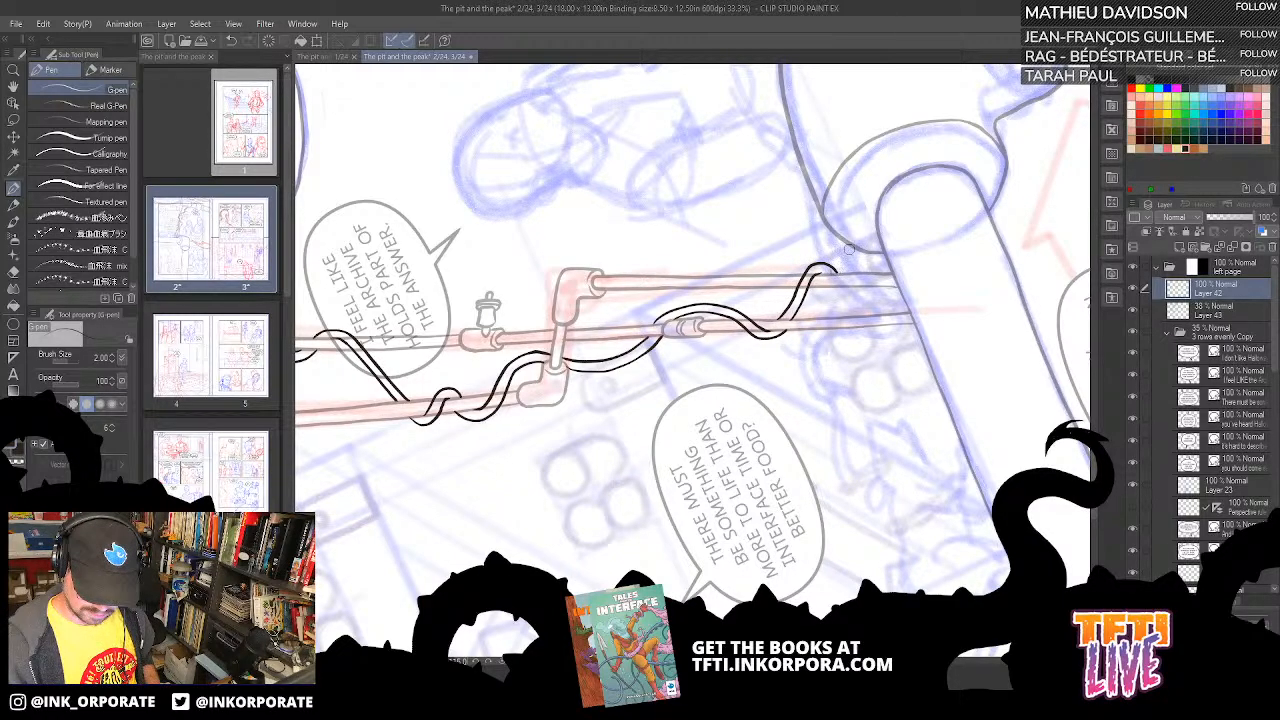
- Ink the cable's final stretch from the last bend down between the two pipes to the large horizontal pipe
key("asciicircum")
key("asciicircum")
key("asciicircum")
key("asciicircum")
key("asciicircum")
key("asciicircum")
key("asciicircum")
key("asciicircum")
key("asciicircum")
key("asciicircum")
key("asciicircum")
key("asciicircum")
key("asciicircum")
key("asciicircum")
mouse_move(824, 337)
left_mouse_down()
mouse_move(814, 305)
mouse_move(794, 311)
left_mouse_up()
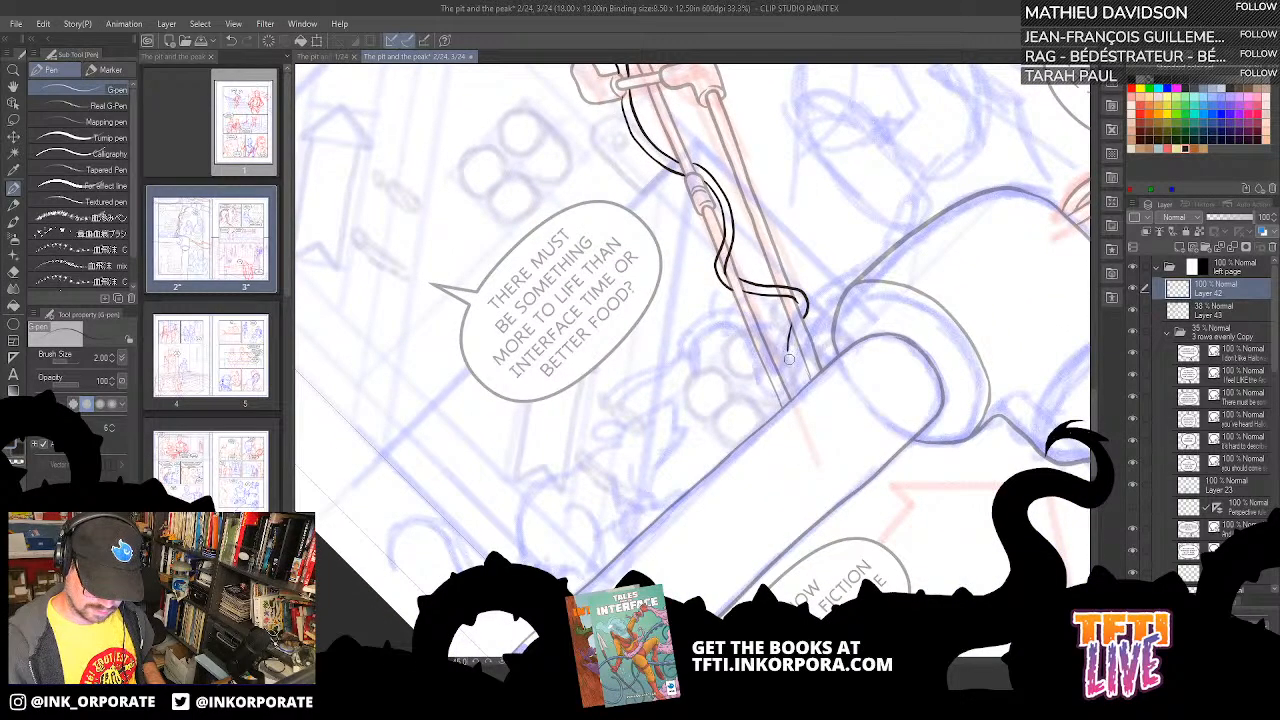
mouse_move(785, 347)
left_mouse_down()
mouse_move(796, 394)
mouse_move(783, 335)
left_mouse_up()
key("ctrl+z")
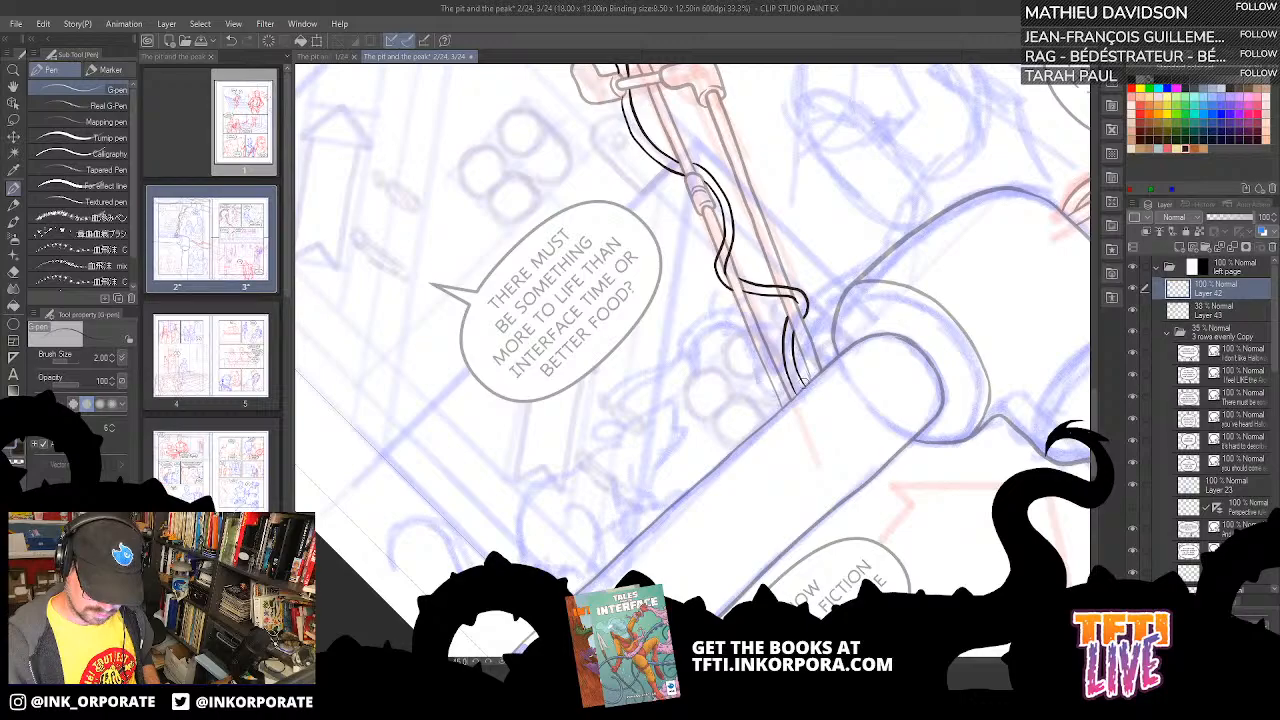
key("ctrl+z")
left_click_drag(803, 385, 793, 322)
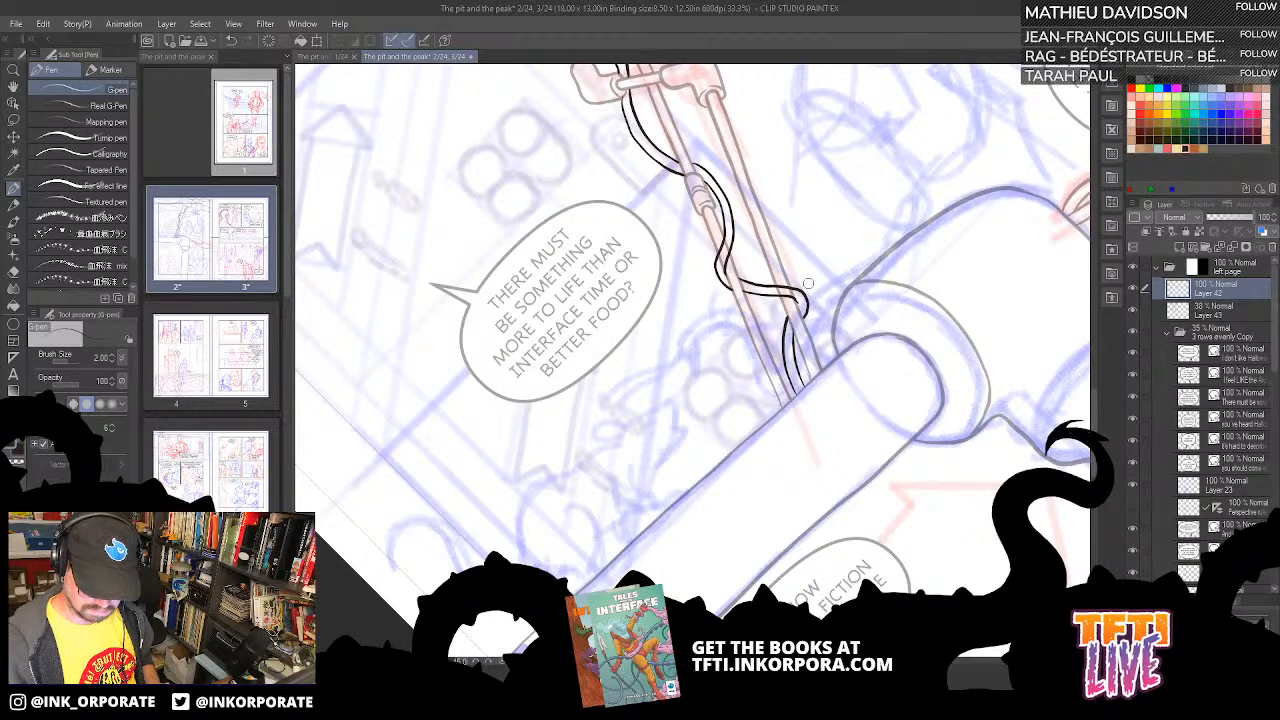
- Clean up the pipe lines on Layer 43 where the coiled cable passes in front of the pipes
mouse_move(822, 256)
left_mouse_down()
mouse_move(785, 311)
mouse_move(756, 443)
mouse_move(627, 473)
mouse_move(533, 340)
mouse_move(830, 225)
left_mouse_up()
scroll(816, 298, "down", 2)
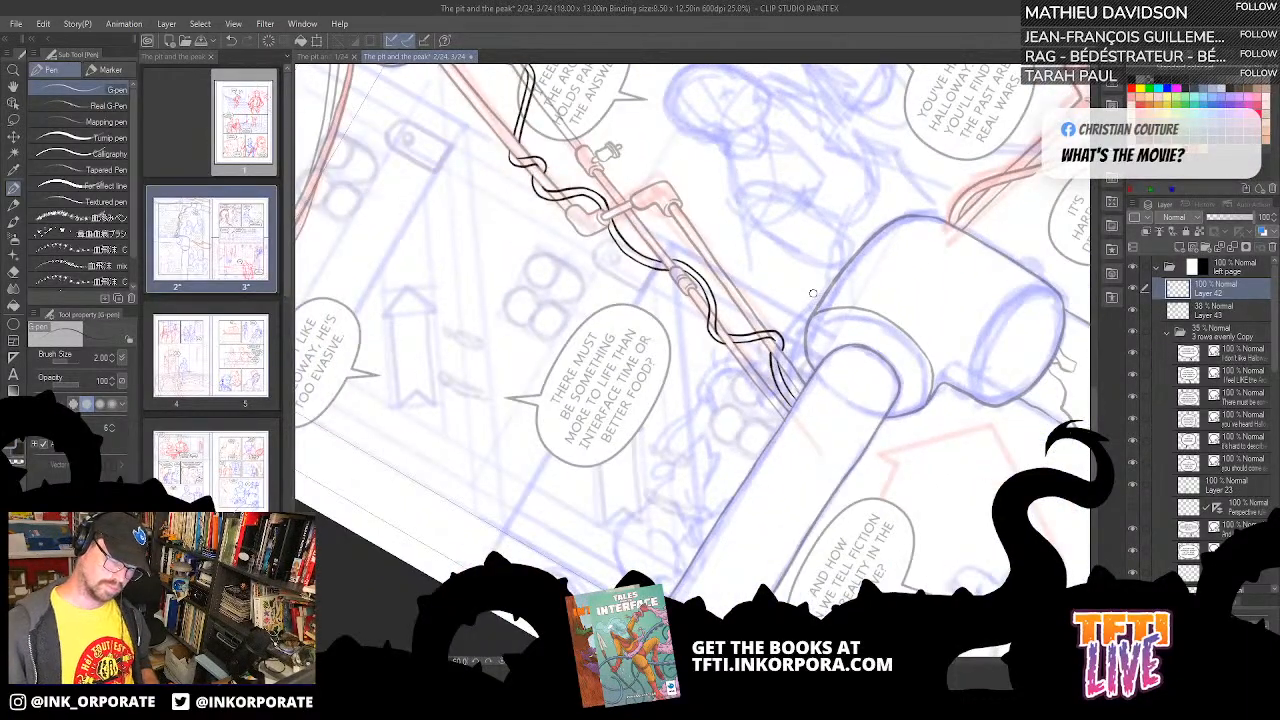
scroll(814, 298, "down", 1)
mouse_move(814, 298)
left_mouse_down()
mouse_move(860, 360)
mouse_move(905, 485)
mouse_move(900, 578)
mouse_move(810, 490)
left_mouse_up()
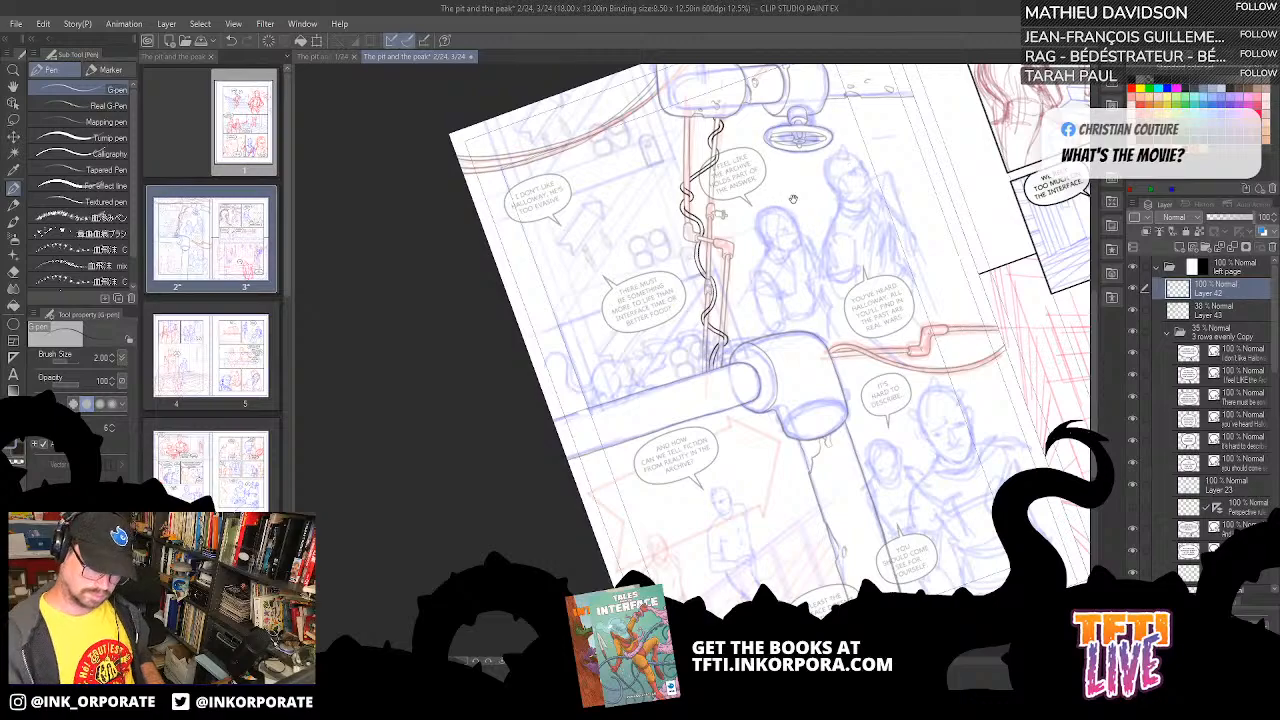
left_click_drag(793, 199, 782, 251)
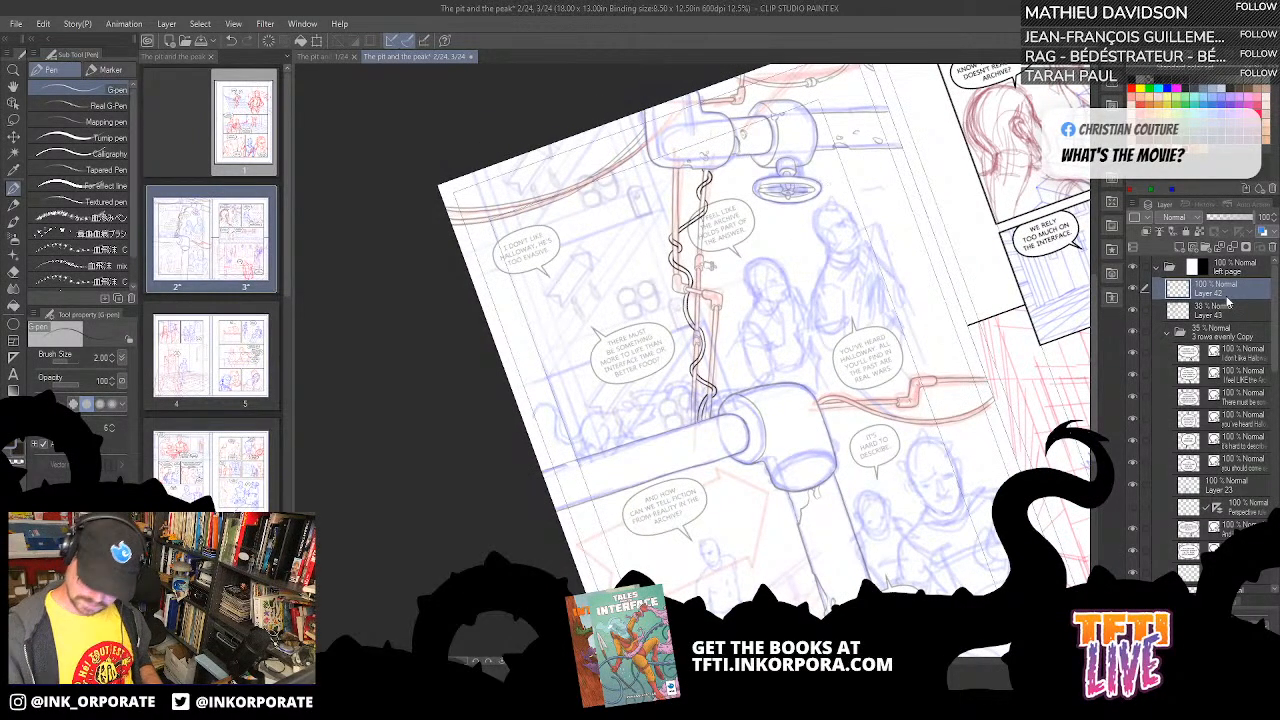
left_click(1224, 306)
key("ctrl+plus")
key("ctrl+plus")
key("ctrl+plus")
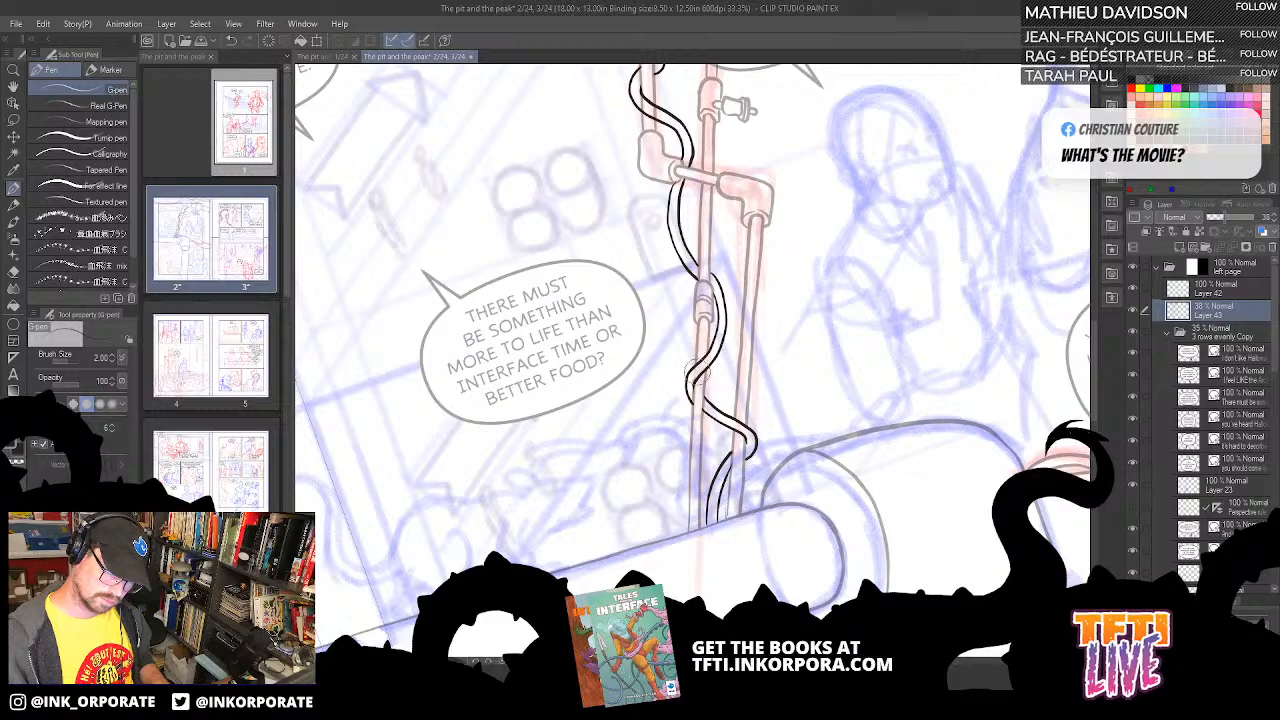
scroll(710, 356, "up", 4)
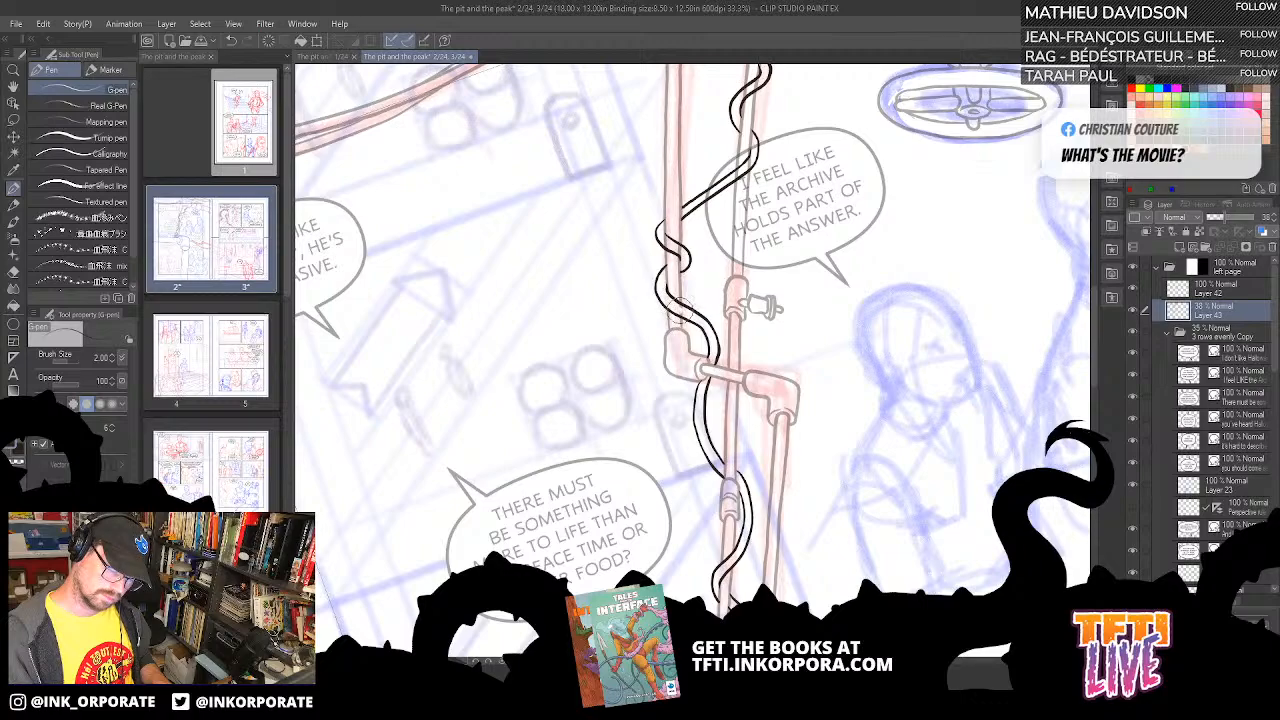
scroll(692, 306, "up", 2)
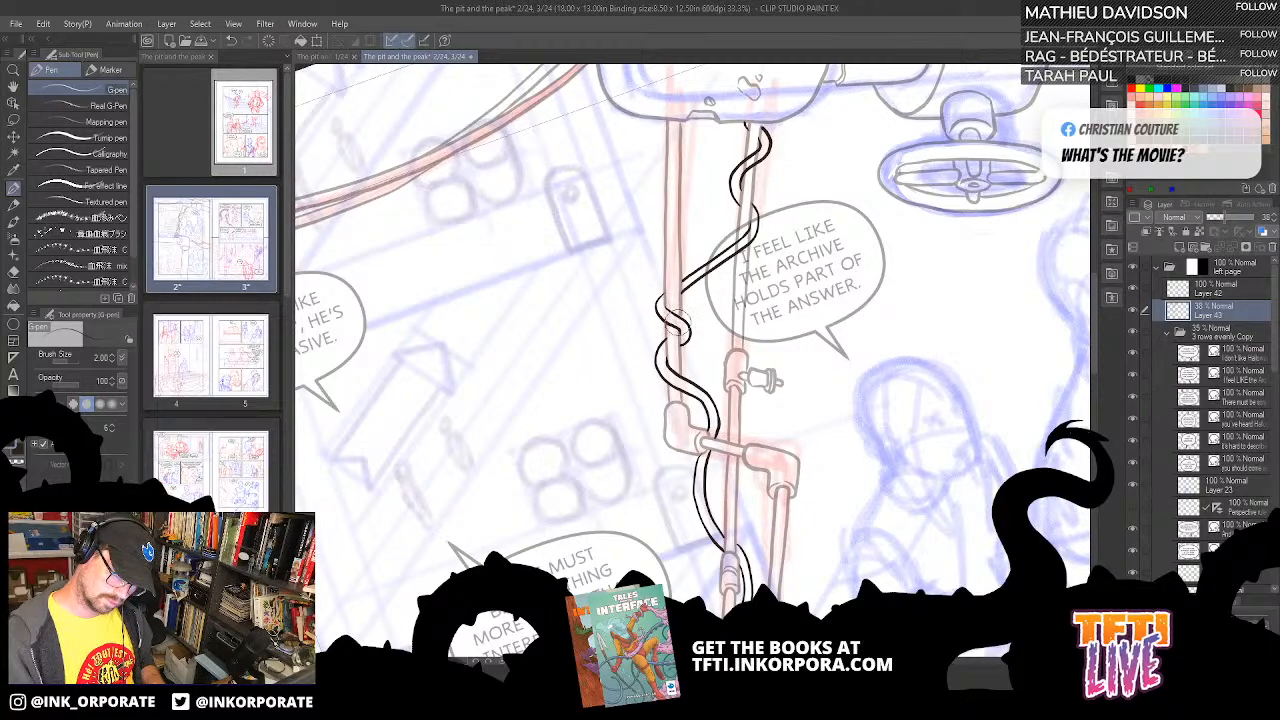
left_click_drag(686, 322, 676, 336)
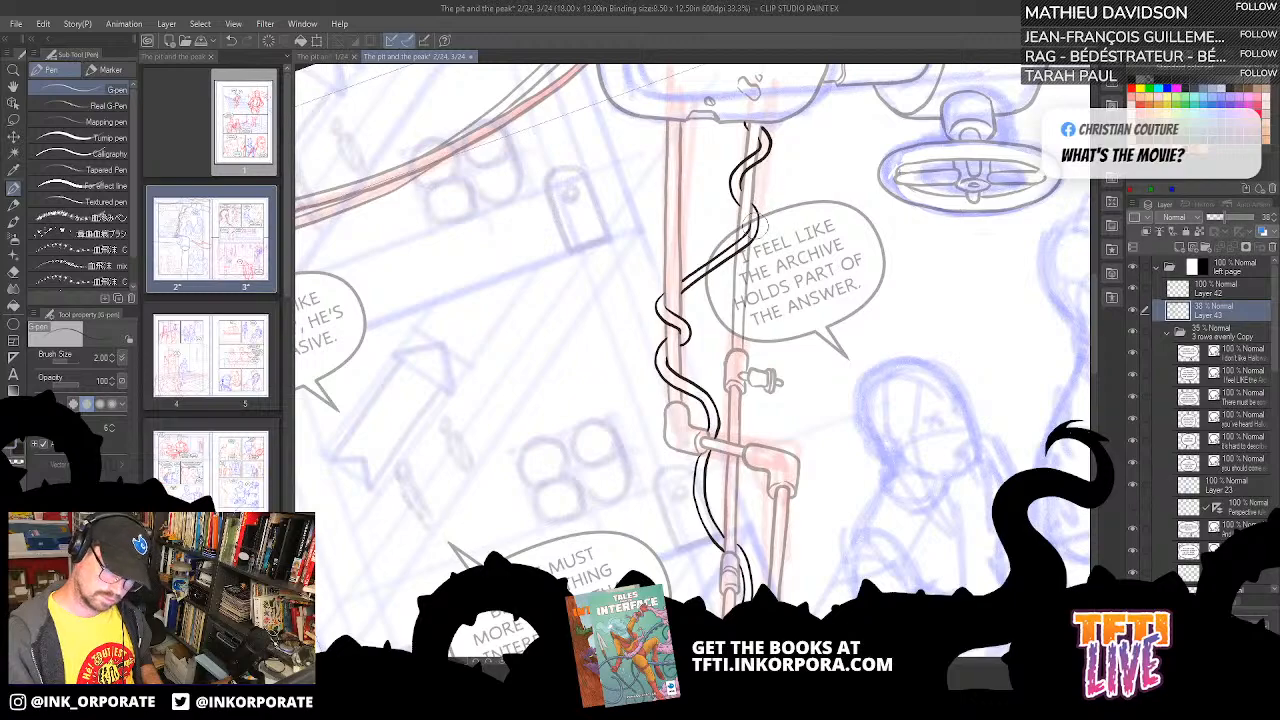
left_click_drag(736, 302, 713, 402)
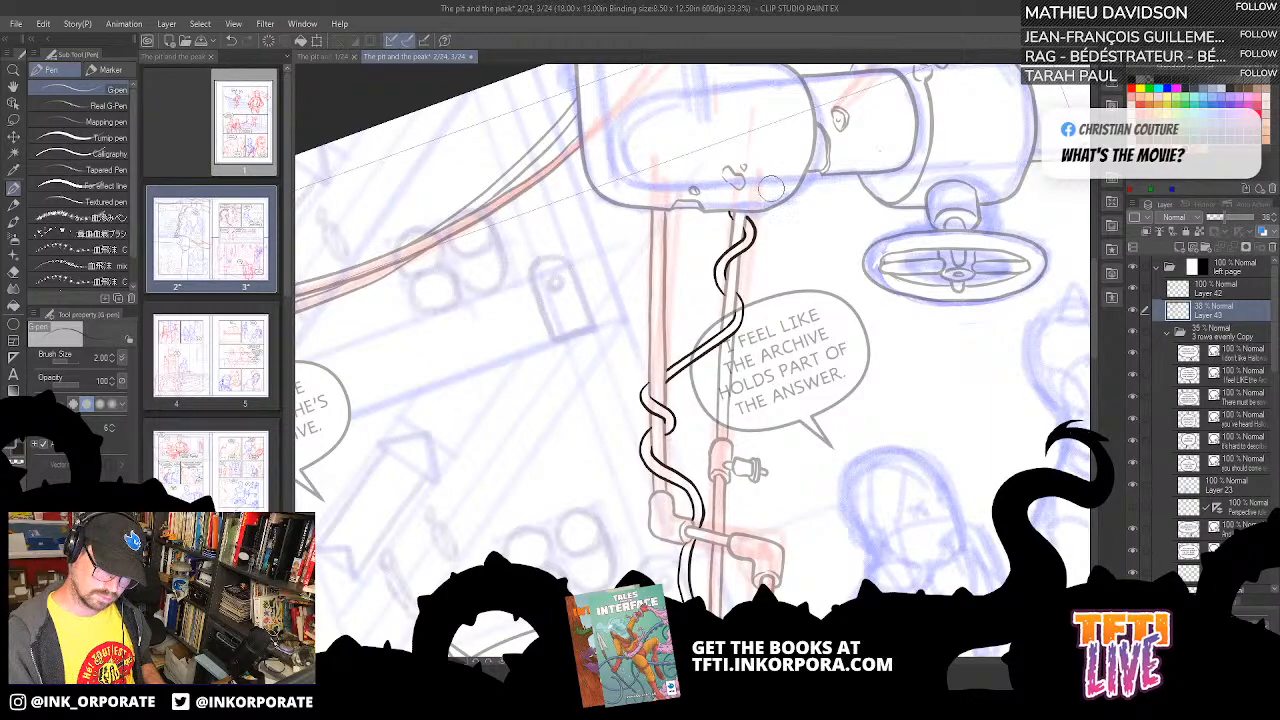
- Set Layer 43's opacity to 100%
scroll(772, 157, "down", 1)
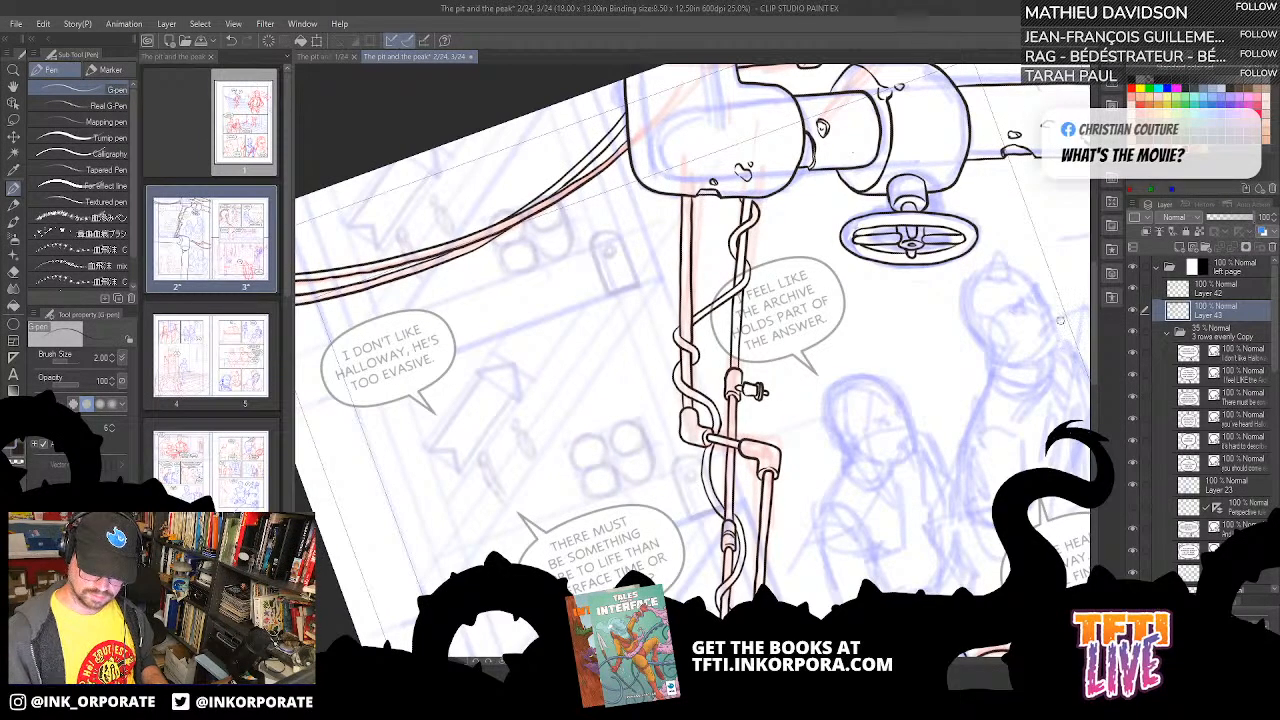
left_click_drag(907, 586, 886, 457)
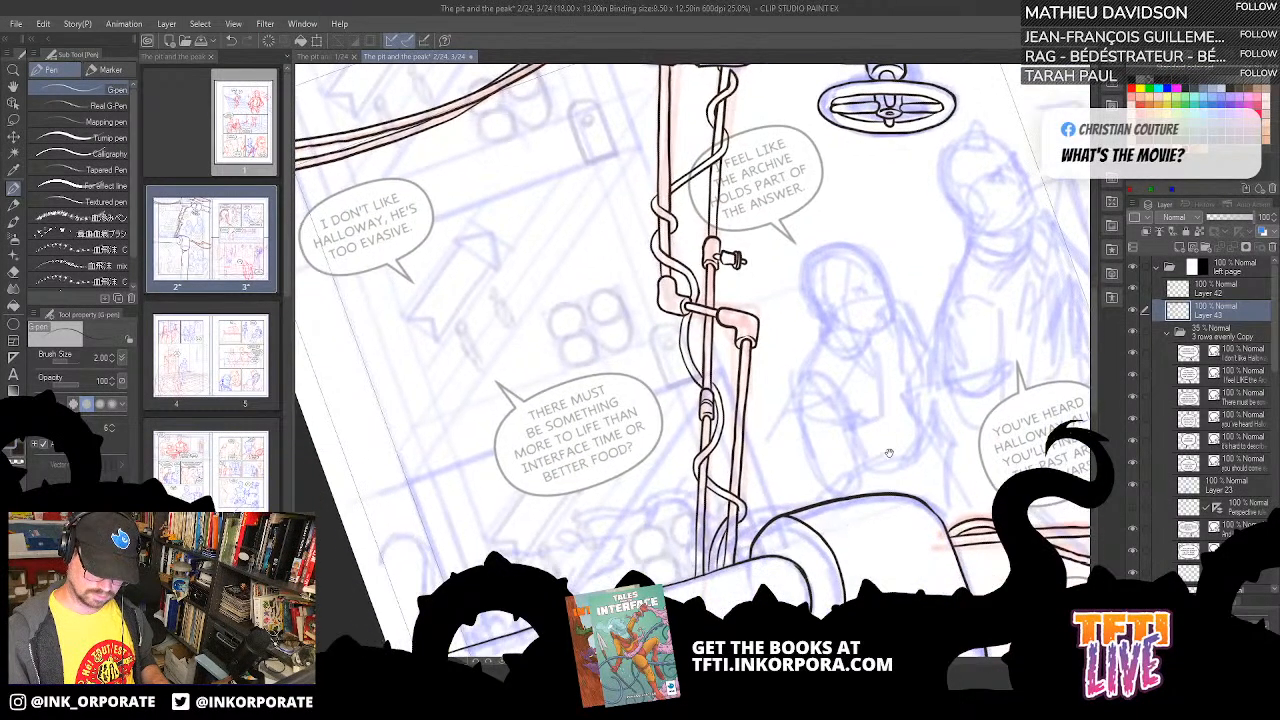
scroll(904, 435, "up", 2)
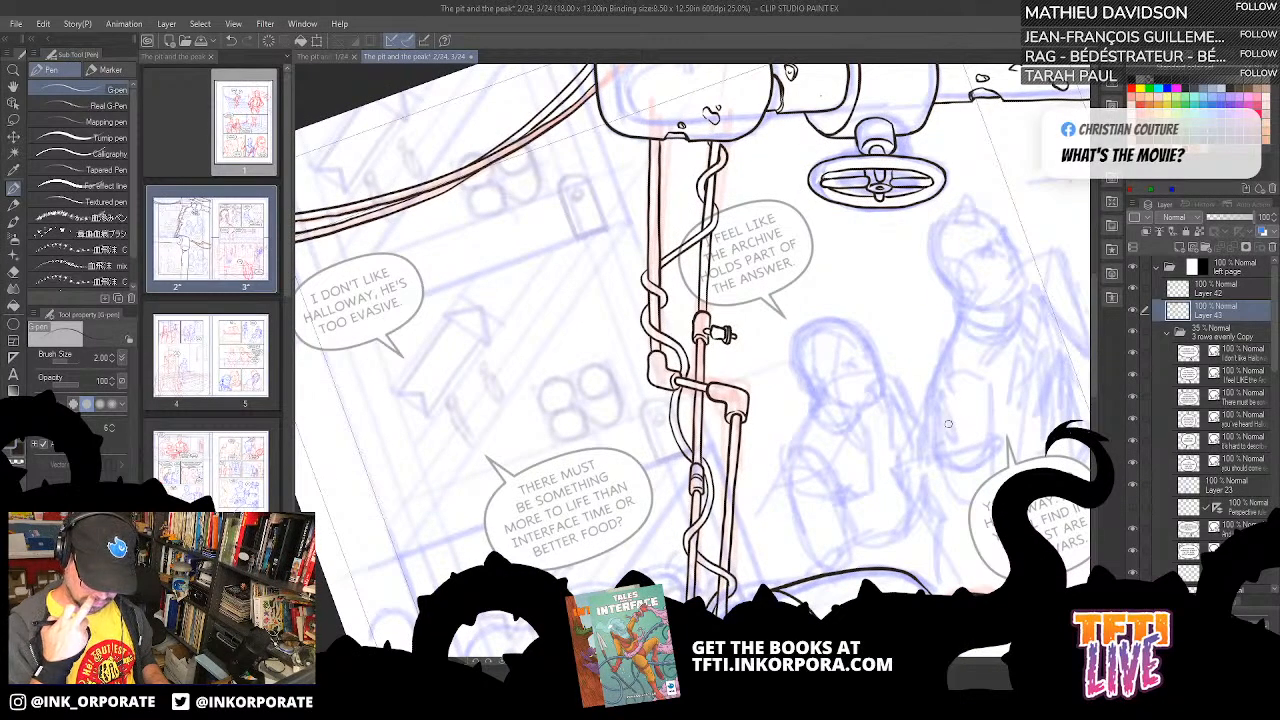
- Merge the cable linework of Layer 42 into Layer 43 beneath a new empty layer, and set Layer 43's opacity to 45%
right_click(1241, 292)
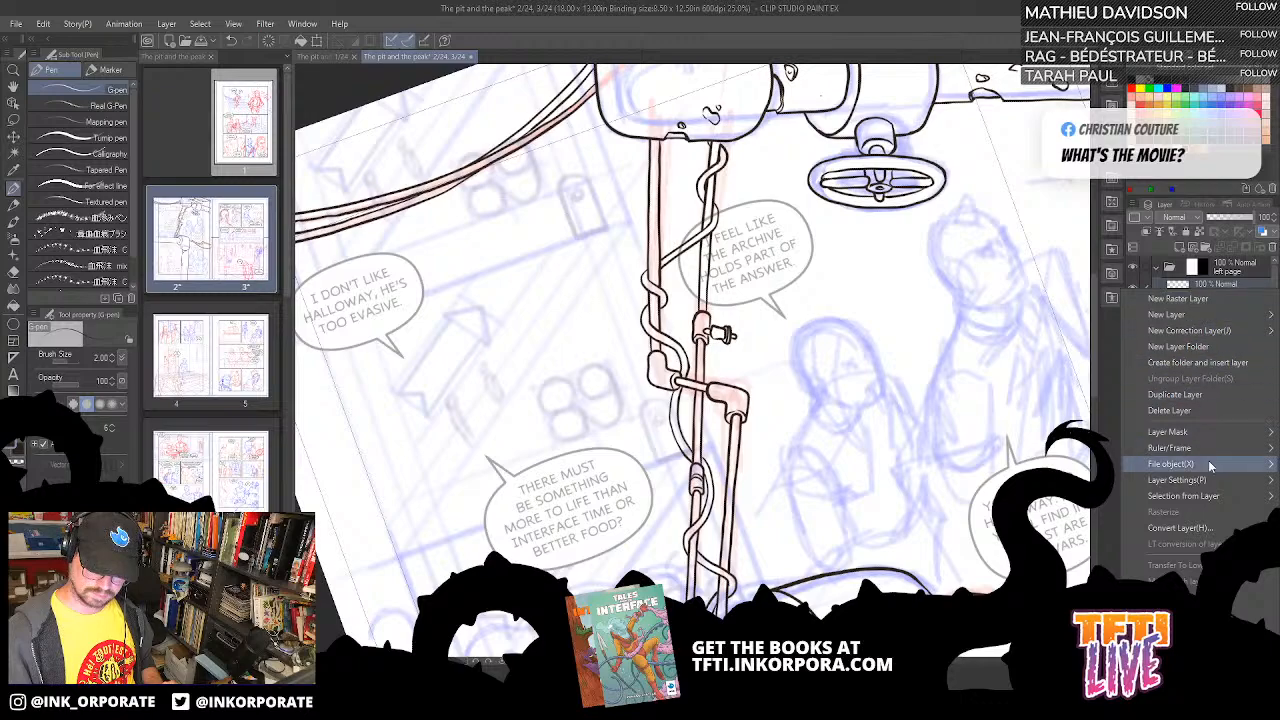
left_click(1200, 597)
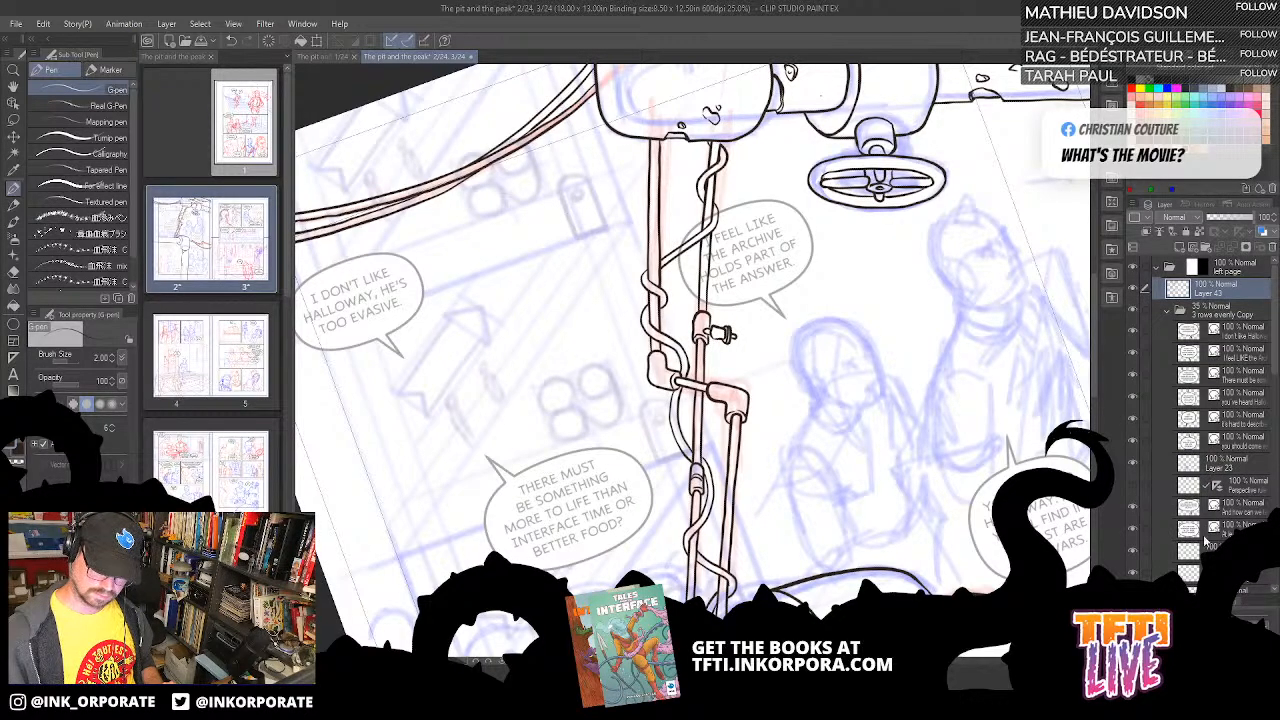
key("ctrl+z")
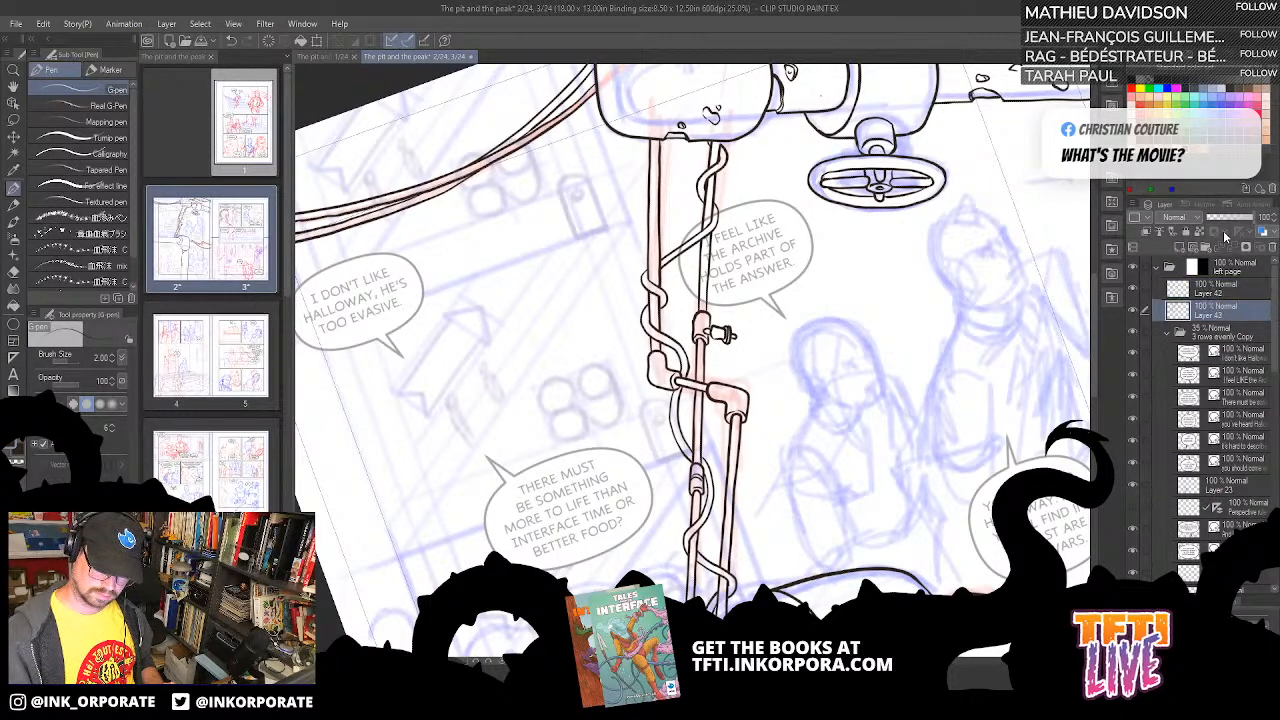
left_click(1228, 217)
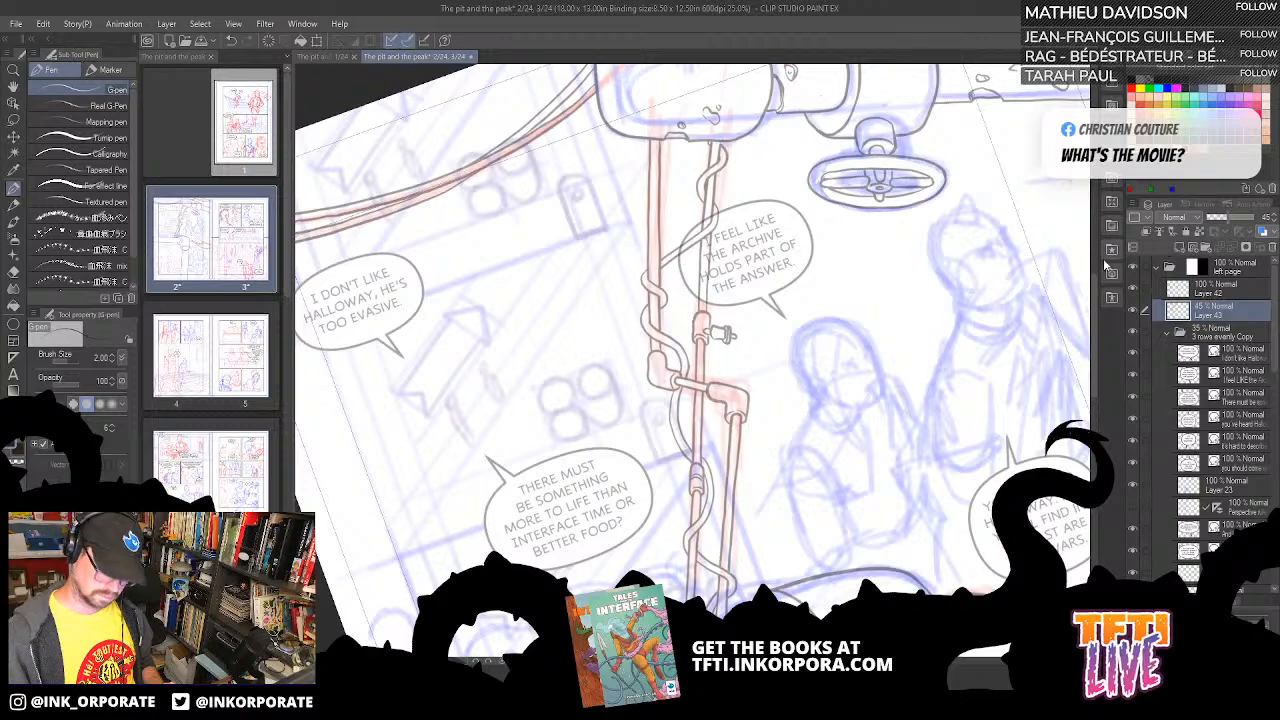
key("ctrl+plus")
key("asciicircum")
key("asciicircum")
key("asciicircum")
key("asciicircum")
key("asciicircum")
key("asciicircum")
key("asciicircum")
key("asciicircum")
key("asciicircum")
key("asciicircum")
key("asciicircum")
key("asciicircum")
key("asciicircum")
key("asciicircum")
key("asciicircum")
key("asciicircum")
key("asciicircum")
key("asciicircum")
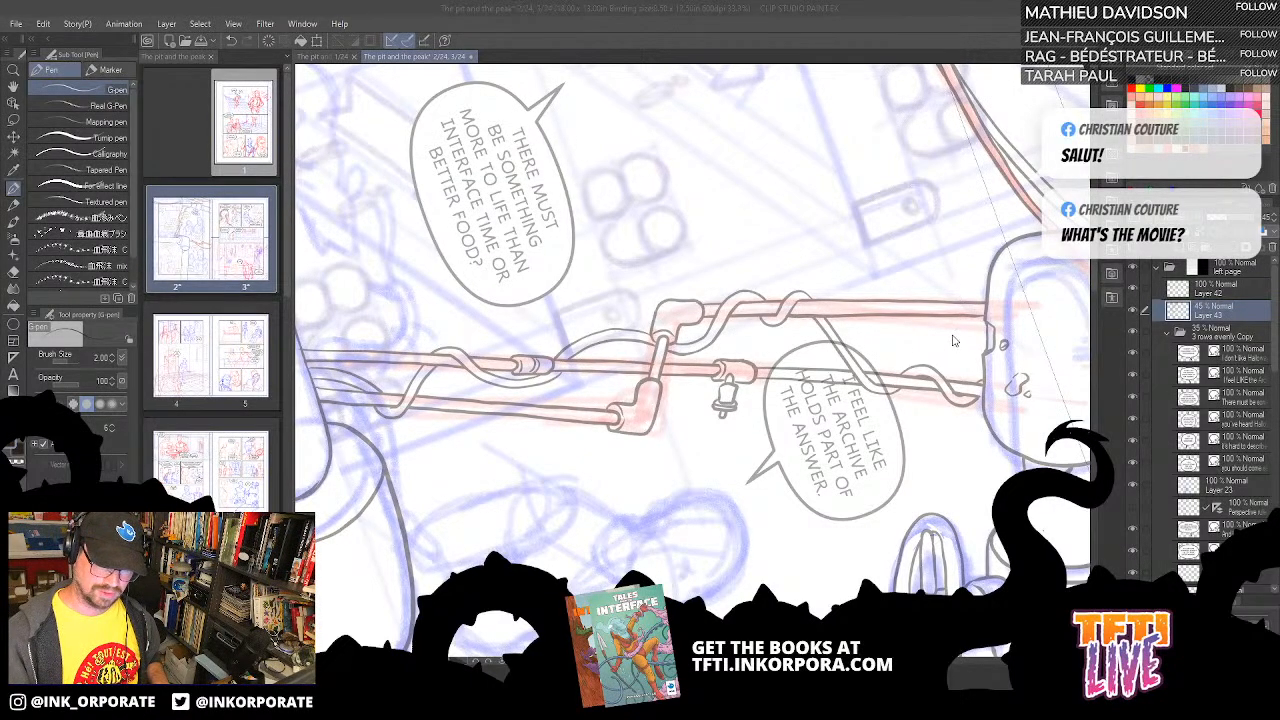
left_click(920, 27)
left_click_drag(931, 460, 874, 421)
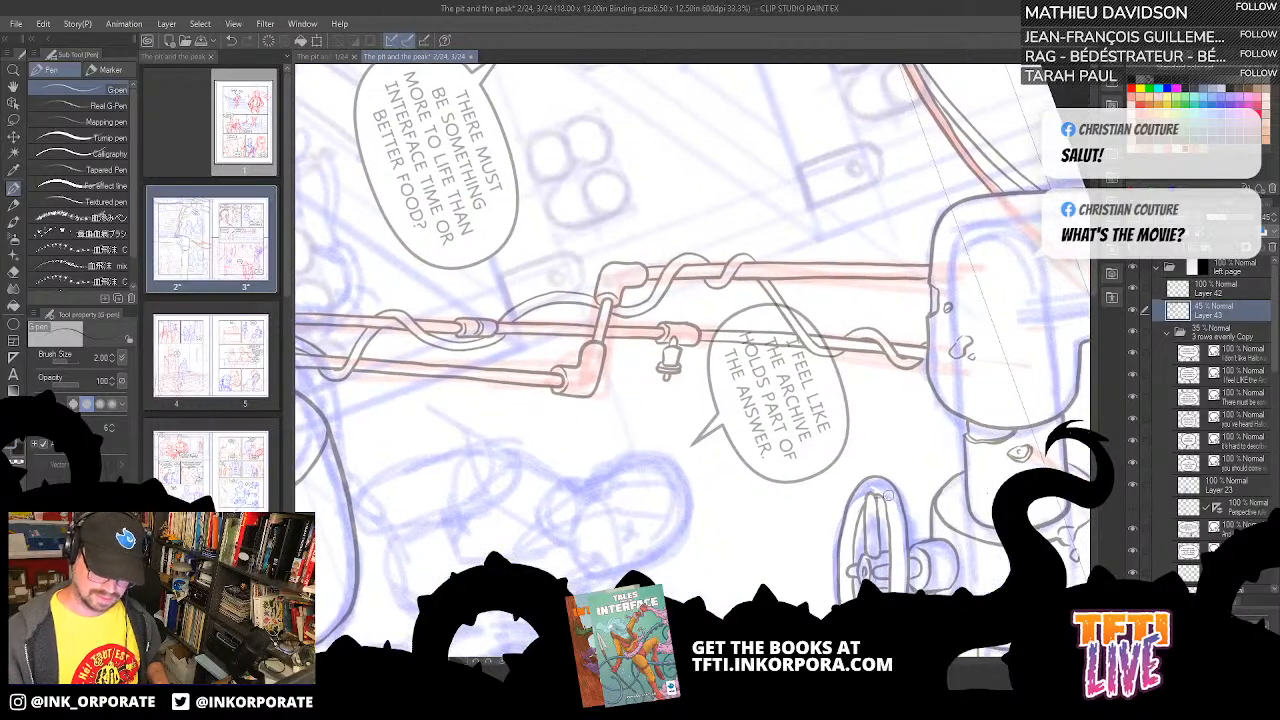
key("minus")
key("minus")
key("minus")
key("minus")
key("minus")
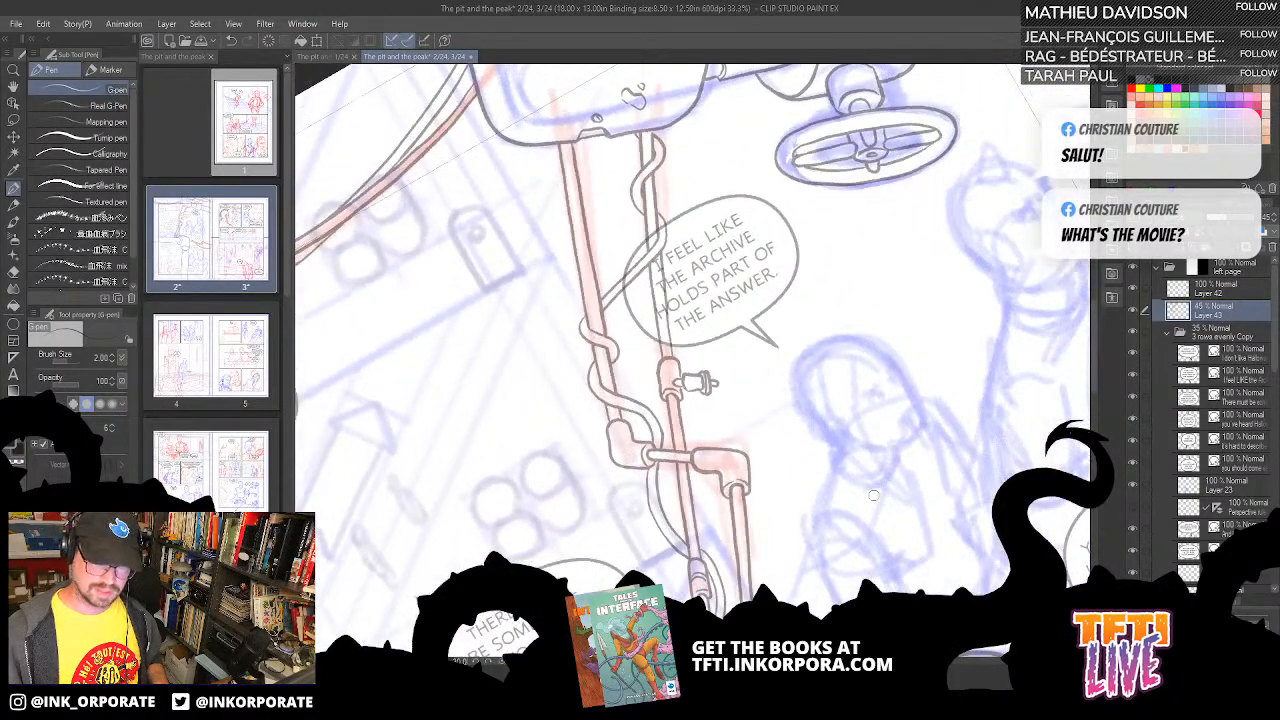
key("minus")
key("minus")
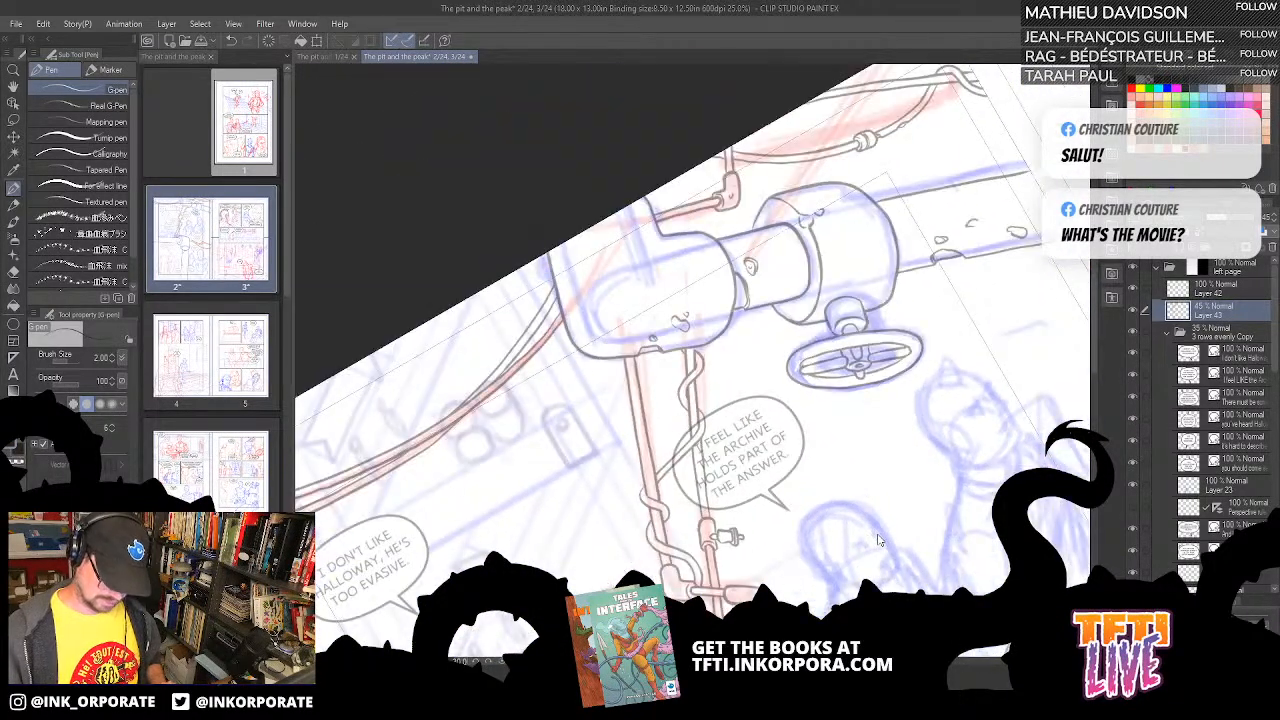
- On Layer 42, ink small chips and corrosion marks along the vertical pipe below the large elbow joint
key("minus")
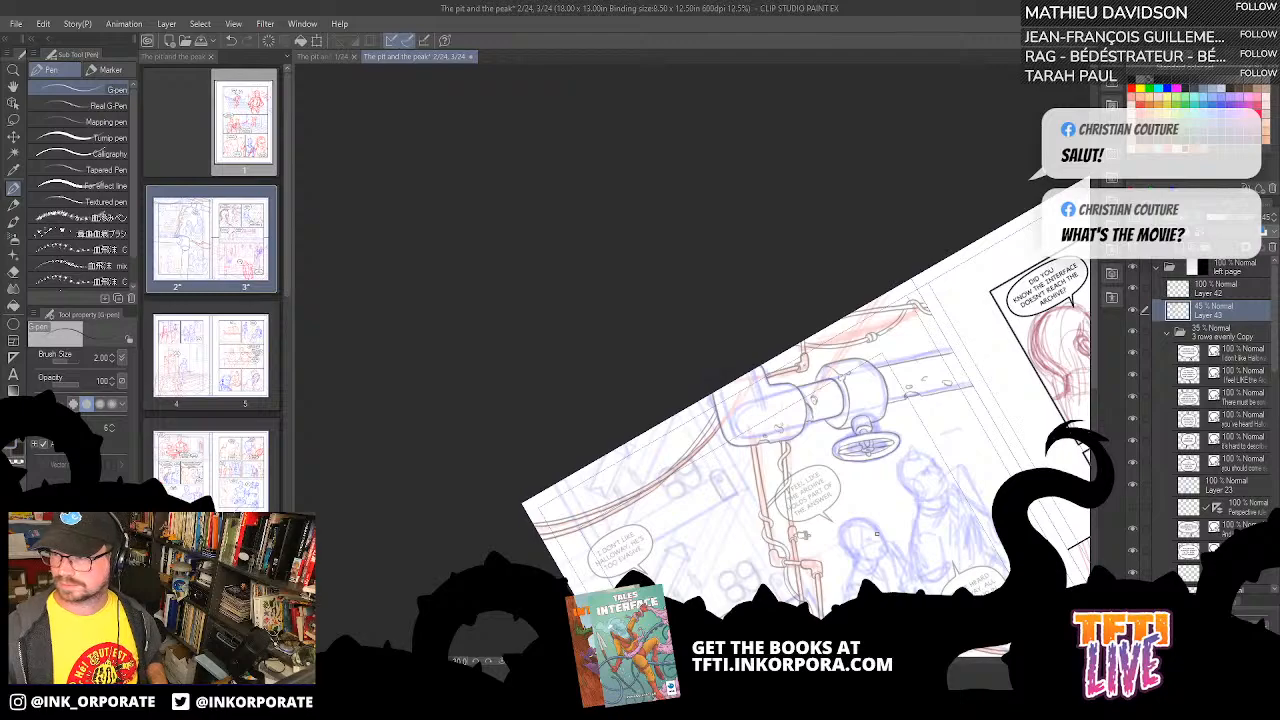
left_click_drag(877, 534, 785, 325)
left_click_drag(870, 533, 704, 467)
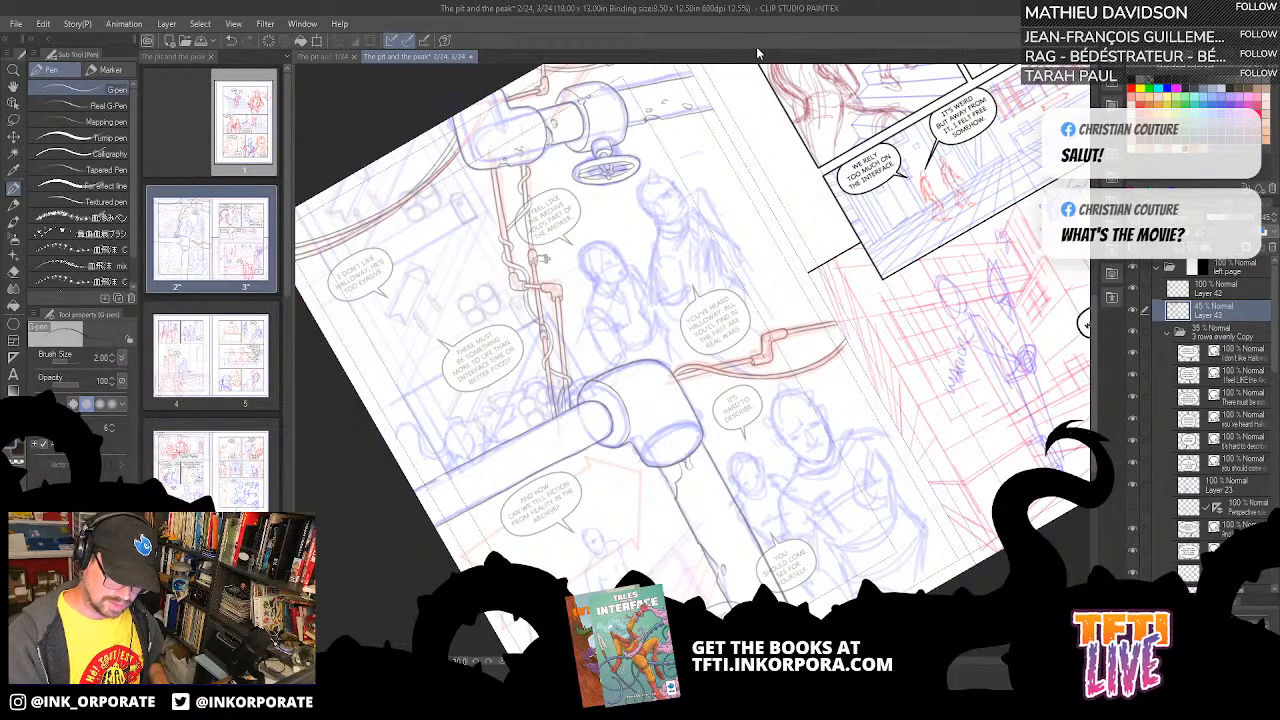
key("ctrl+plus")
key("ctrl+plus")
key("ctrl+plus")
mouse_move(606, 458)
left_mouse_down()
mouse_move(669, 366)
mouse_move(883, 331)
mouse_move(786, 480)
mouse_move(828, 497)
left_mouse_up()
scroll(883, 331, "down", 1)
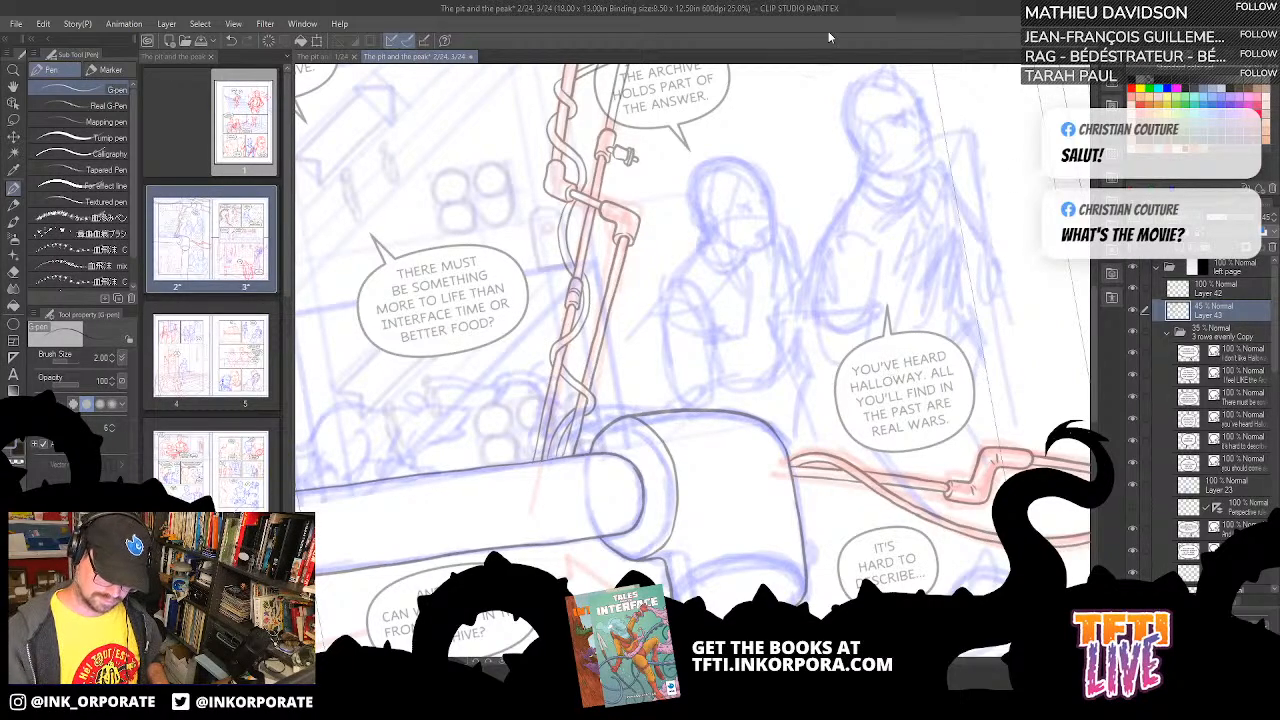
left_click_drag(699, 502, 862, 404)
left_click_drag(899, 451, 834, 404)
left_click_drag(873, 468, 835, 443)
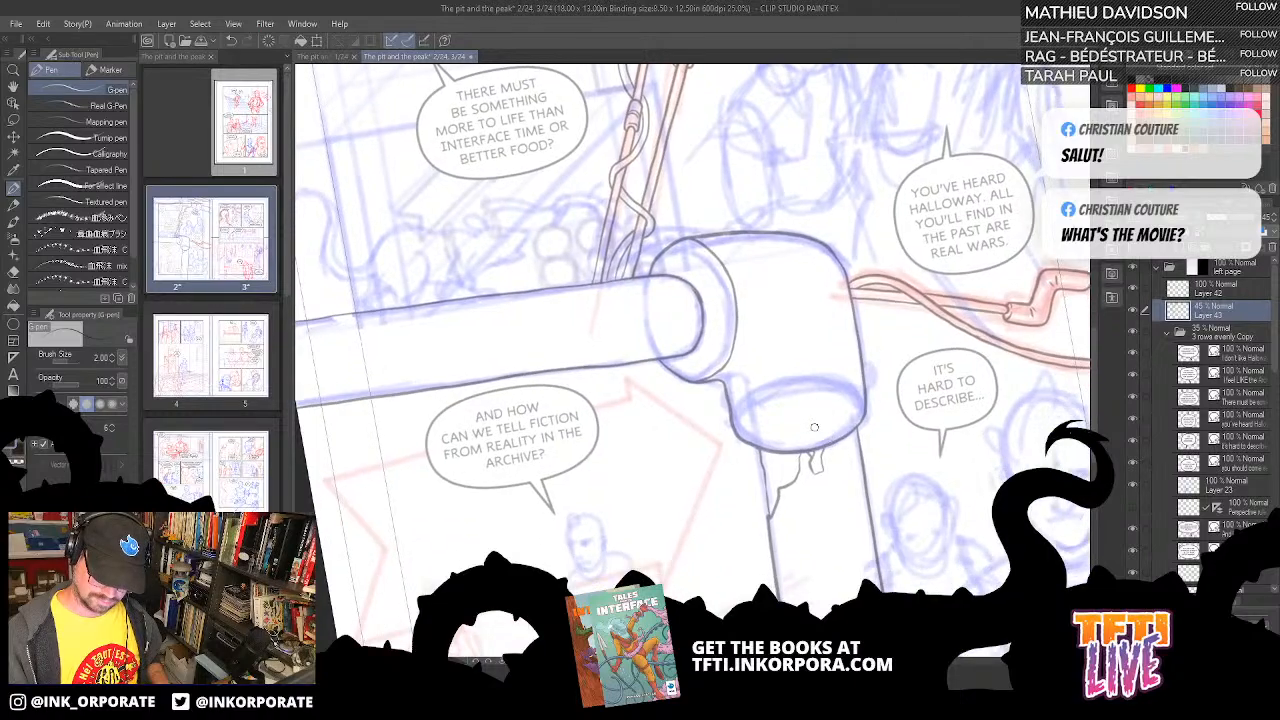
left_click(1218, 292)
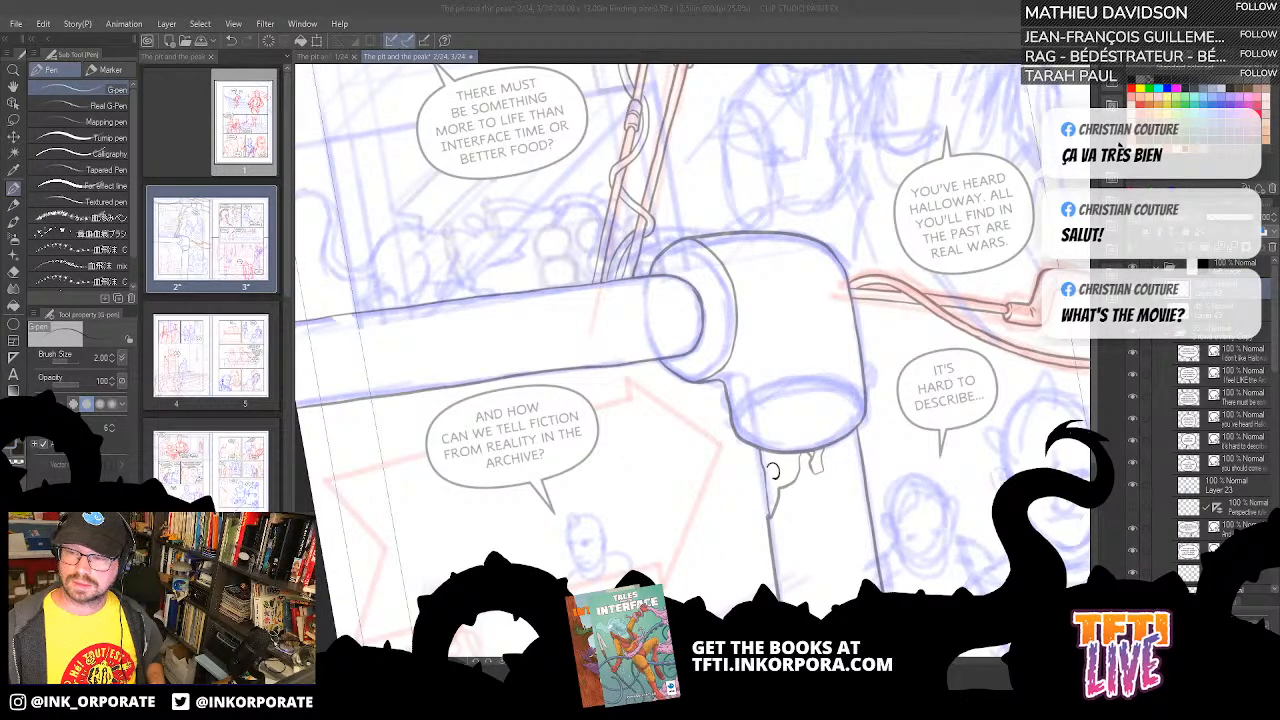
left_click(870, 31)
mouse_move(780, 463)
left_mouse_down()
mouse_move(863, 490)
mouse_move(862, 379)
left_mouse_up()
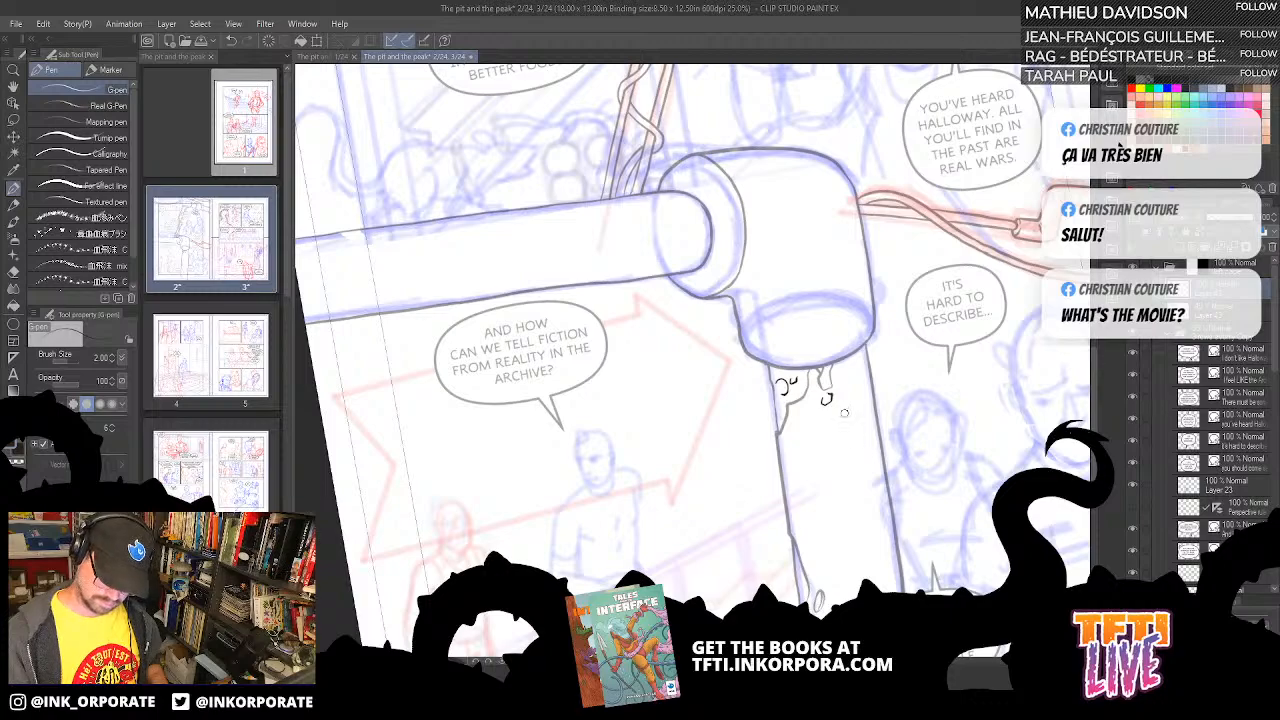
scroll(805, 297, "down", 1)
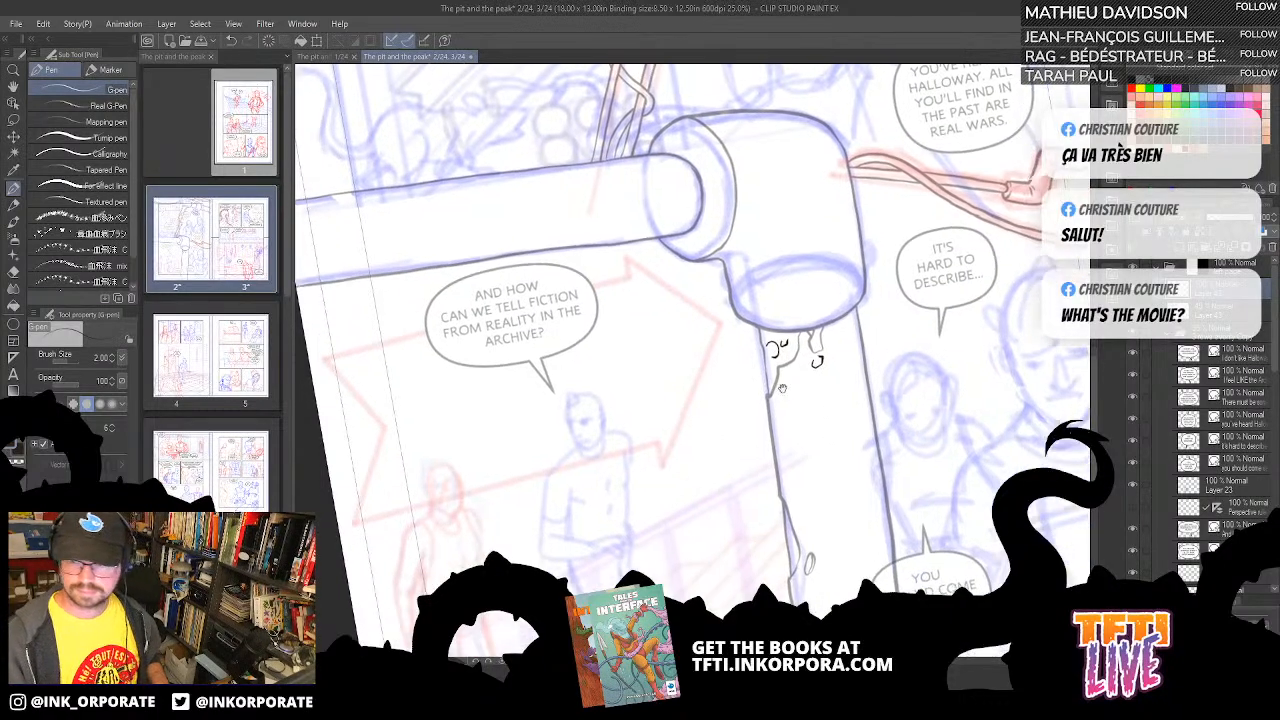
scroll(840, 318, "down", 1)
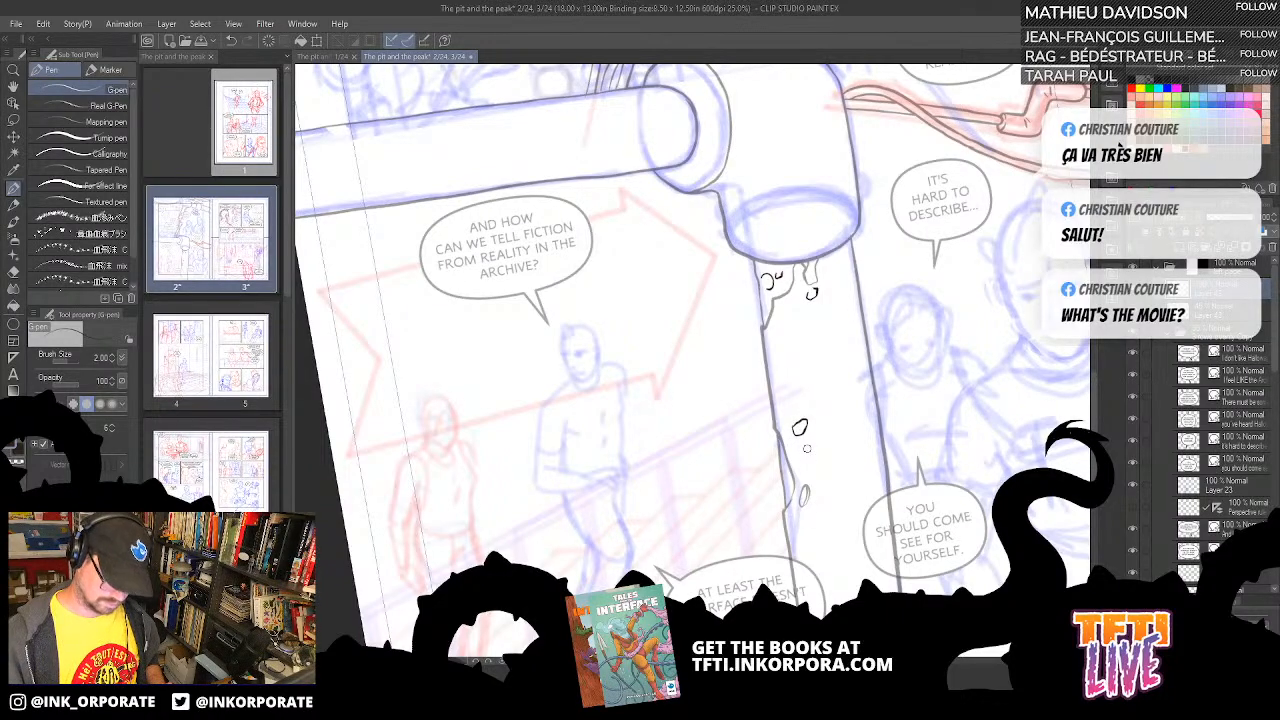
- Ink a clamp around the hanging cable bundle between the page's upper-left edge and the large pipe joint
left_click_drag(820, 289, 866, 565)
left_click_drag(780, 383, 800, 516)
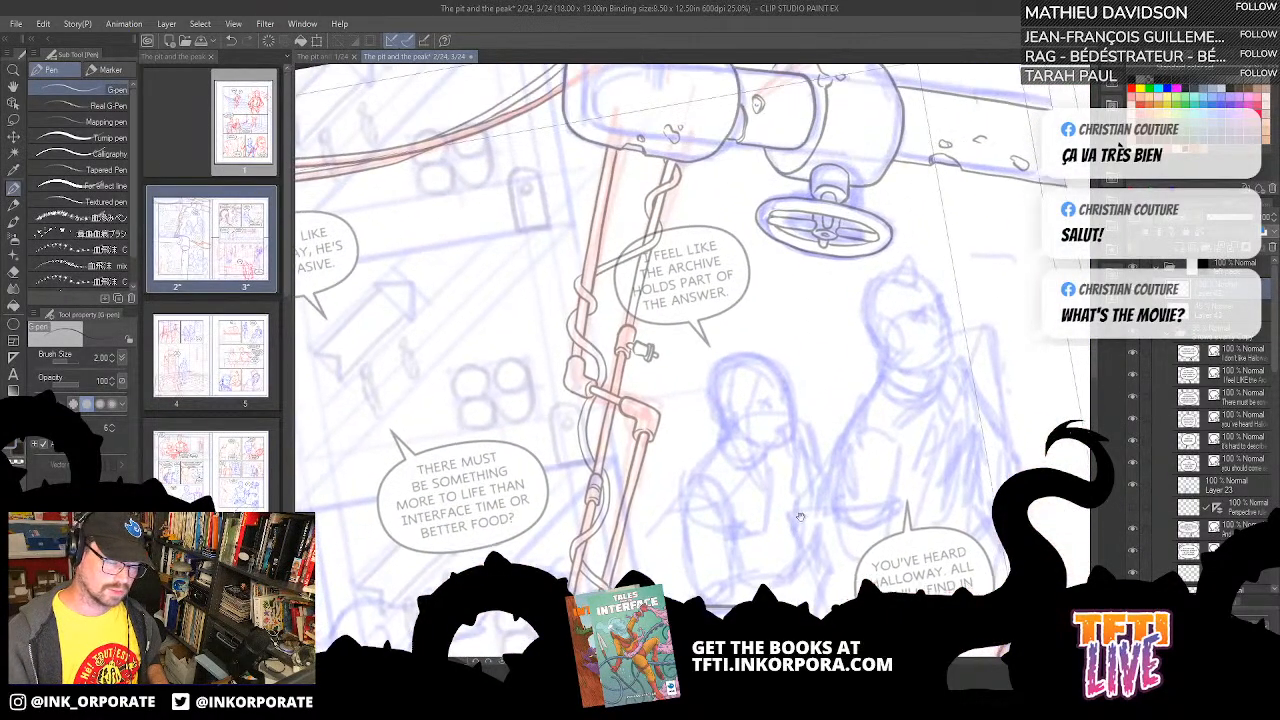
scroll(800, 516, "up", 2)
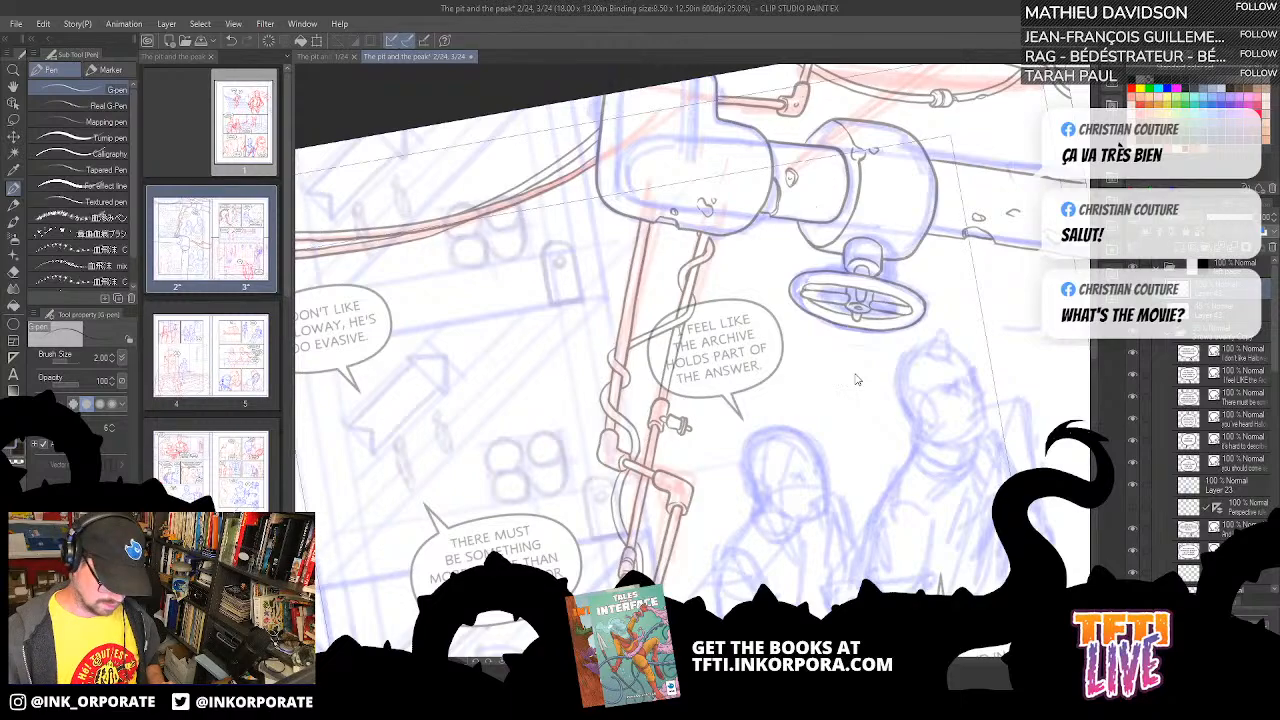
scroll(855, 379, "up", 2)
mouse_move(682, 450)
left_mouse_down()
mouse_move(760, 543)
mouse_move(820, 549)
mouse_move(854, 440)
left_mouse_up()
scroll(820, 550, "down", 1)
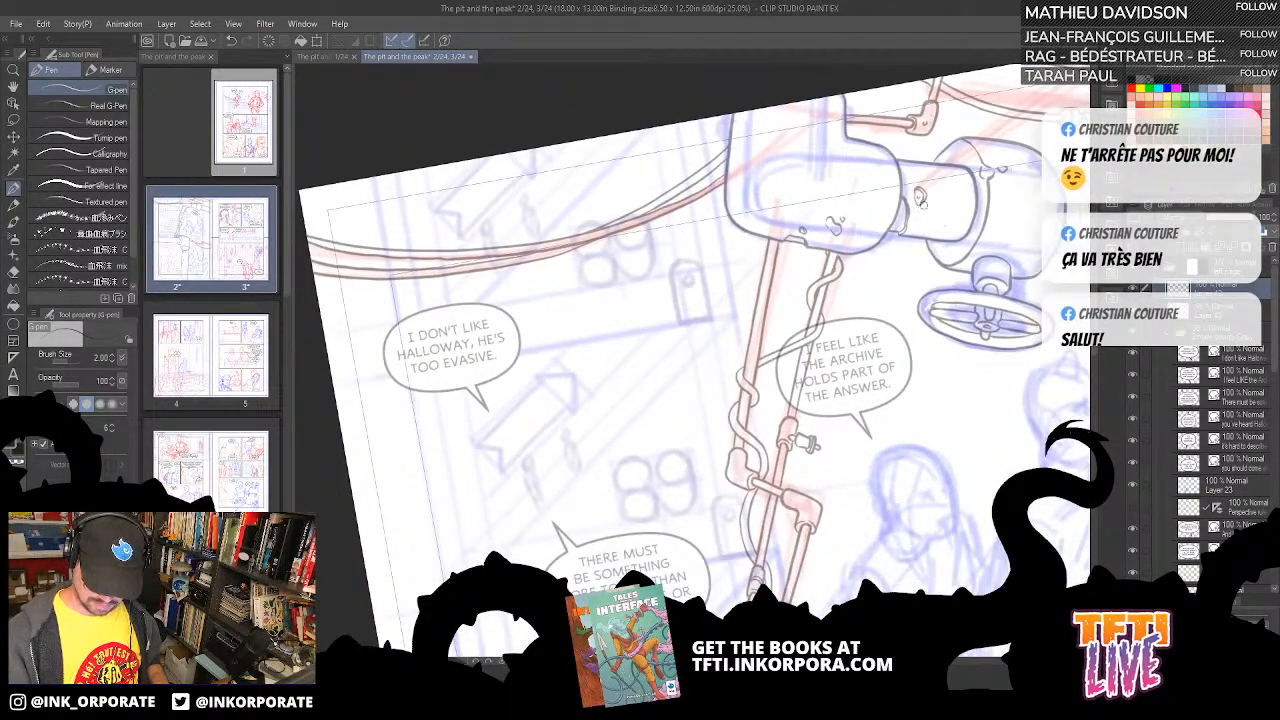
key("asciicircum")
key("asciicircum")
key("asciicircum")
key("asciicircum")
key("asciicircum")
key("asciicircum")
key("asciicircum")
key("asciicircum")
key("asciicircum")
key("asciicircum")
key("asciicircum")
key("asciicircum")
key("asciicircum")
key("asciicircum")
key("asciicircum")
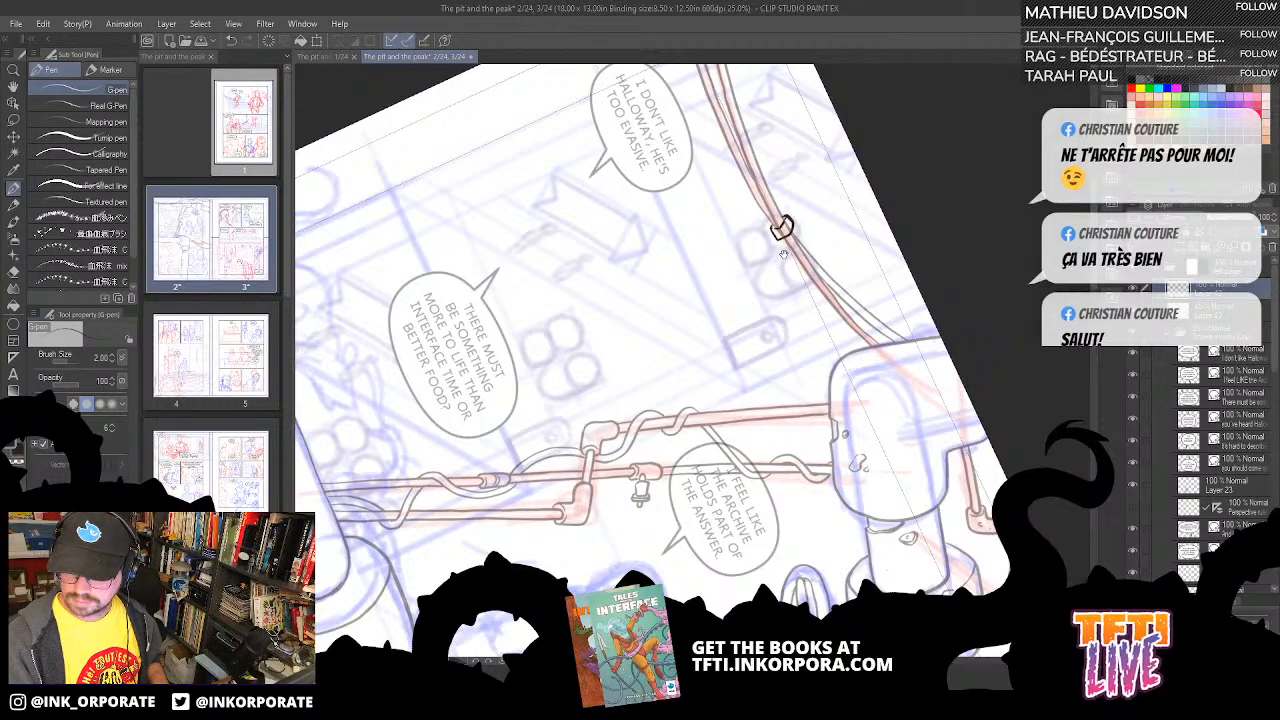
- Refine the cable clamp's outline and add a small round screw at its edge
left_click_drag(785, 264, 786, 250)
scroll(786, 215, "up", 1)
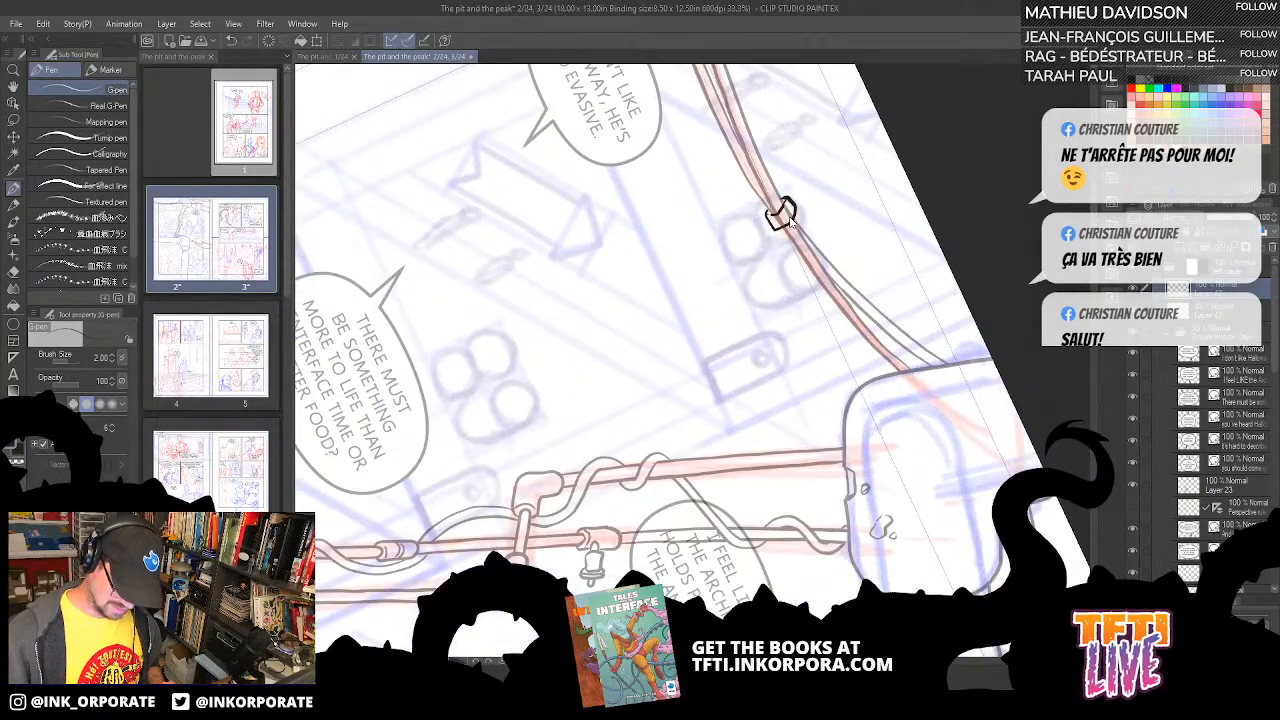
key("asciicircum")
key("asciicircum")
key("asciicircum")
key("asciicircum")
key("asciicircum")
key("asciicircum")
key("asciicircum")
key("asciicircum")
key("asciicircum")
key("asciicircum")
key("asciicircum")
key("asciicircum")
key("asciicircum")
key("asciicircum")
key("asciicircum")
key("asciicircum")
key("asciicircum")
key("asciicircum")
key("asciicircum")
mouse_move(830, 460)
left_mouse_down()
mouse_move(734, 523)
mouse_move(773, 337)
left_mouse_up()
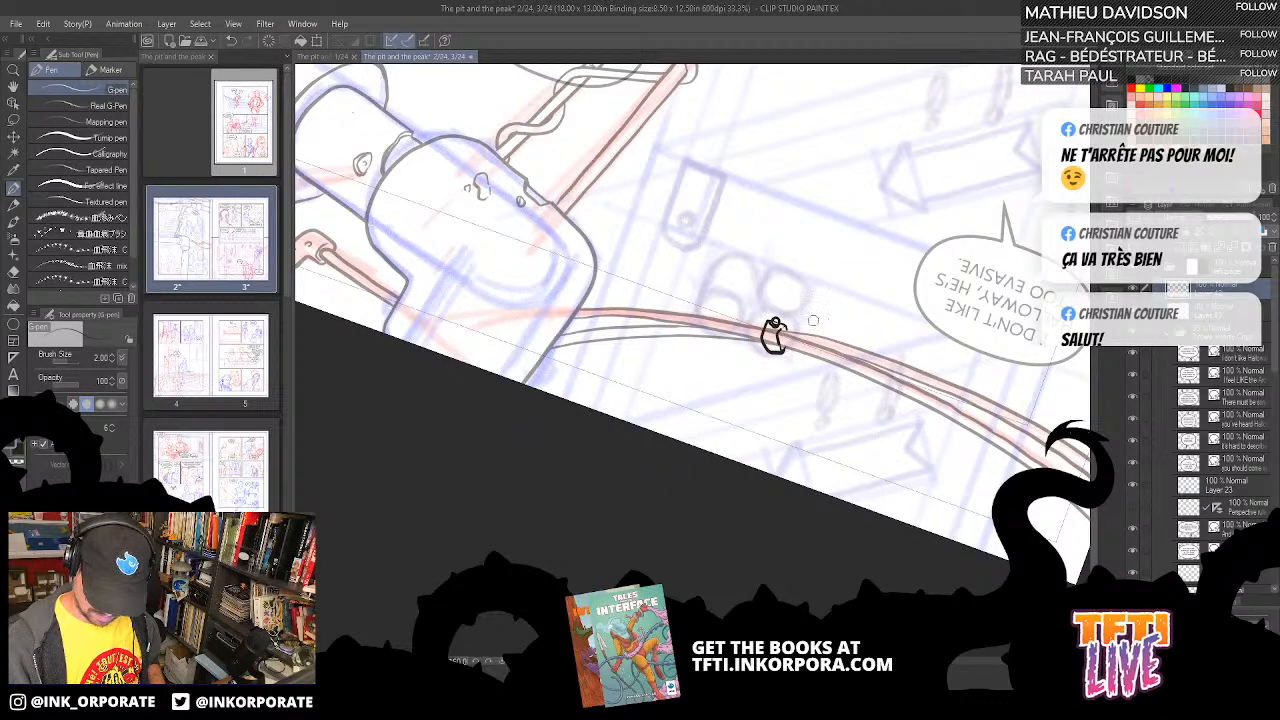
- Clean up the cable lines on Layer 43 where they pass beneath the new clamp
key("asciicircum")
key("asciicircum")
key("asciicircum")
key("asciicircum")
key("asciicircum")
key("asciicircum")
key("asciicircum")
key("asciicircum")
key("asciicircum")
key("asciicircum")
key("asciicircum")
key("asciicircum")
key("asciicircum")
key("asciicircum")
key("asciicircum")
key("asciicircum")
key("asciicircum")
key("asciicircum")
key("asciicircum")
key("asciicircum")
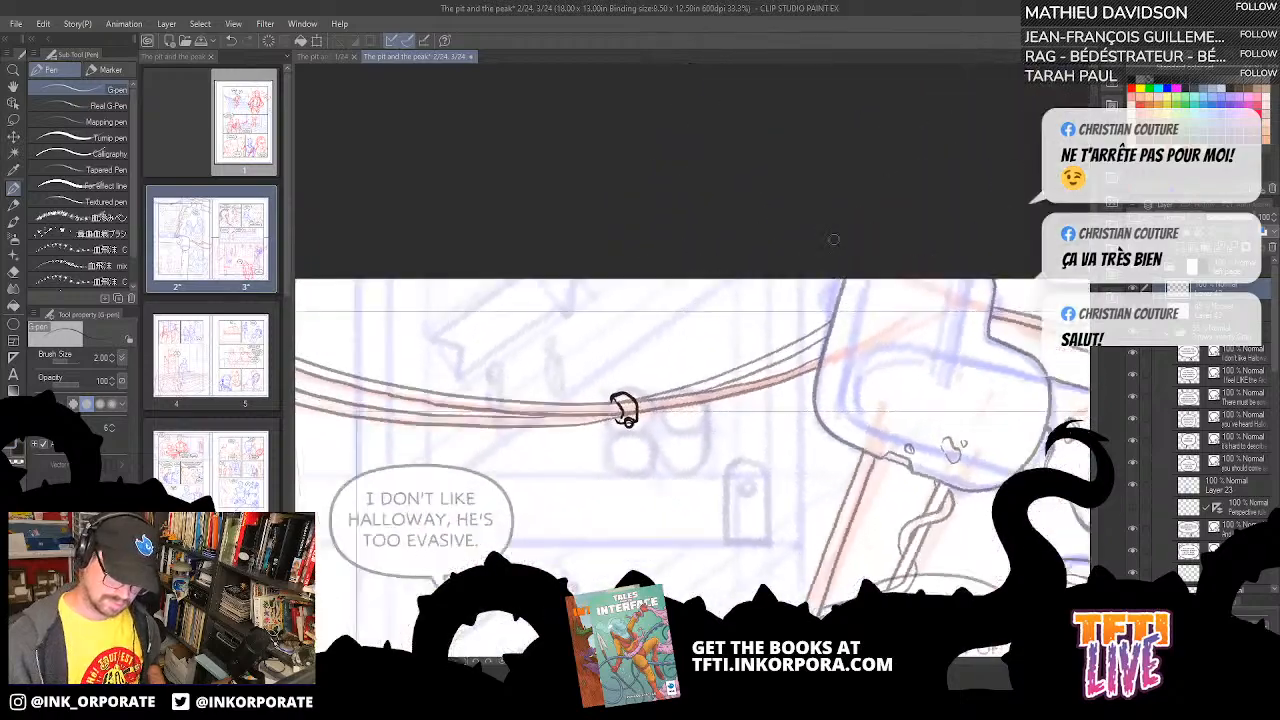
key("asciicircum")
key("asciicircum")
key("asciicircum")
key("asciicircum")
key("asciicircum")
key("asciicircum")
key("asciicircum")
key("asciicircum")
left_click(1215, 312)
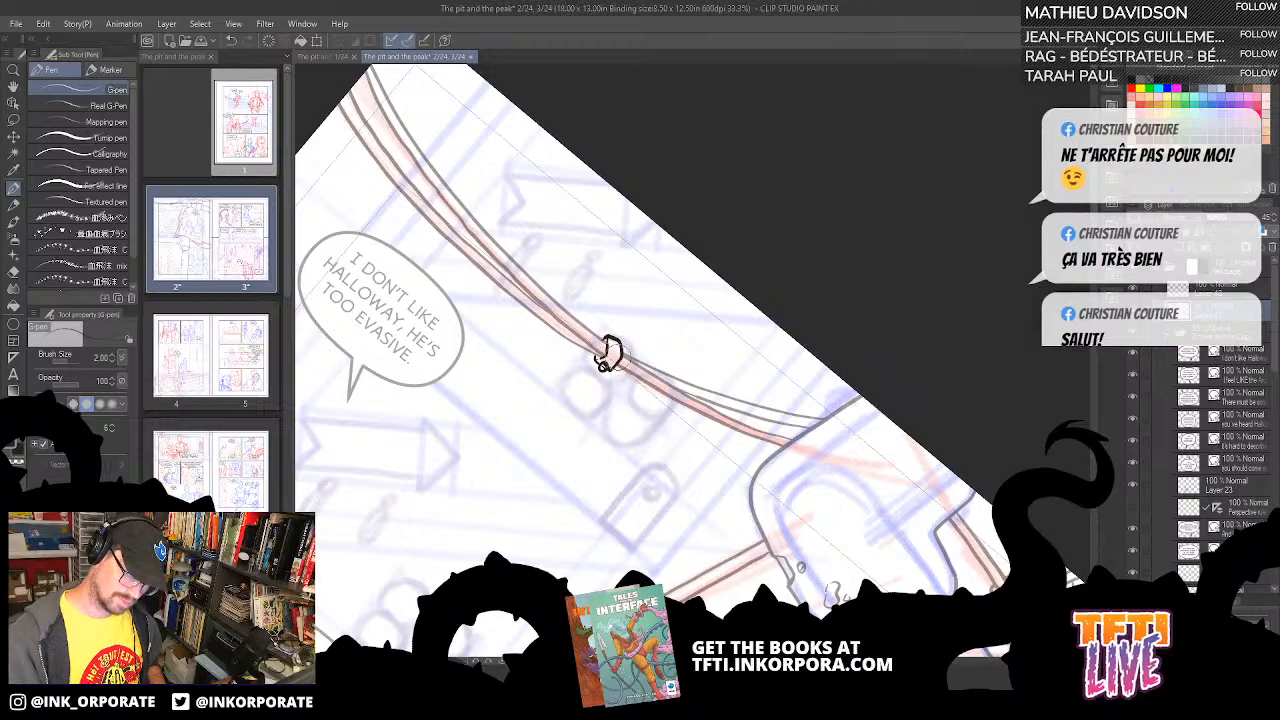
key("asciicircum")
key("asciicircum")
key("asciicircum")
key("asciicircum")
key("asciicircum")
key("asciicircum")
key("asciicircum")
key("asciicircum")
key("asciicircum")
key("asciicircum")
key("asciicircum")
key("asciicircum")
key("asciicircum")
key("asciicircum")
key("asciicircum")
key("asciicircum")
key("asciicircum")
key("asciicircum")
key("asciicircum")
key("asciicircum")
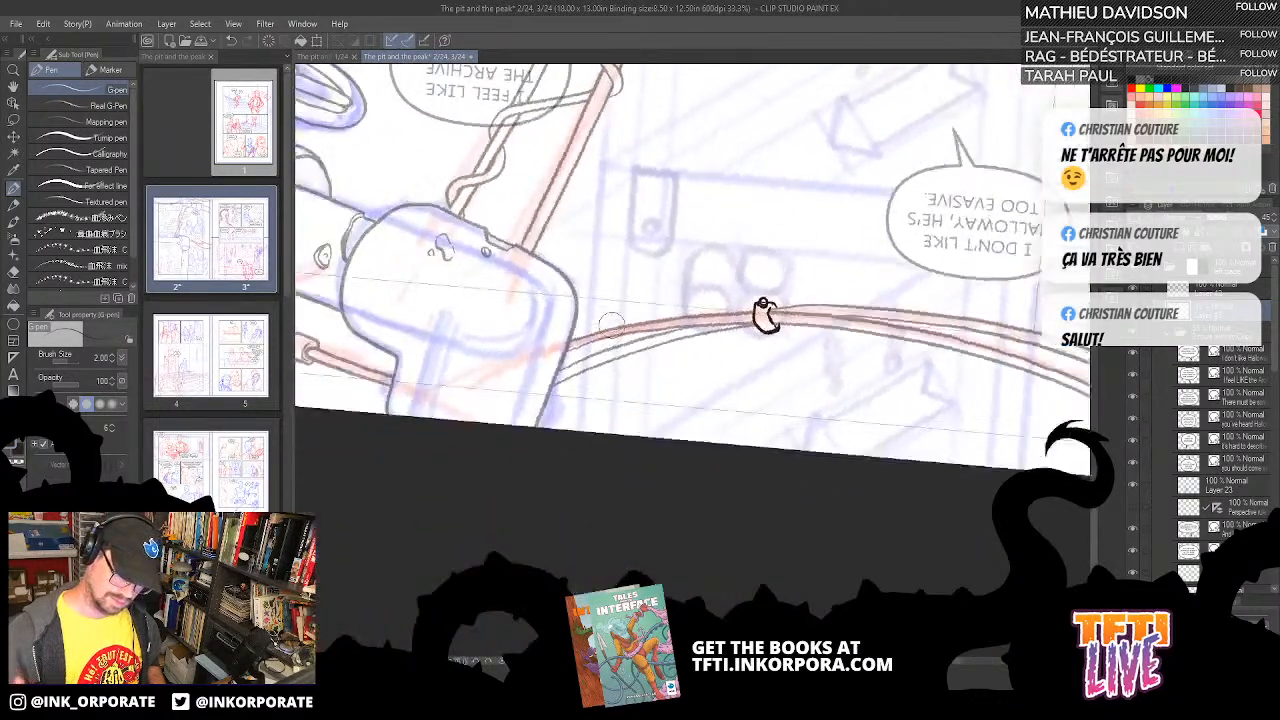
key("asciicircum")
key("asciicircum")
key("asciicircum")
key("asciicircum")
key("asciicircum")
key("asciicircum")
key("asciicircum")
key("asciicircum")
key("asciicircum")
key("asciicircum")
key("asciicircum")
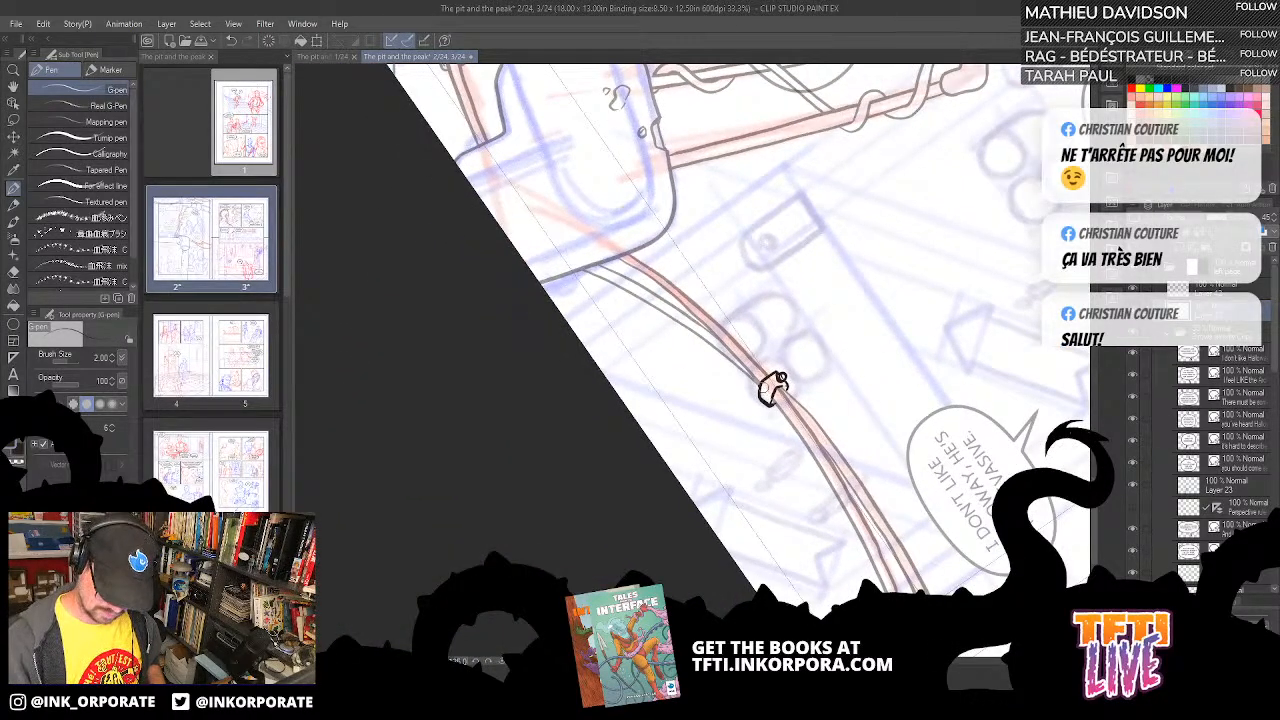
key("asciicircum")
key("asciicircum")
key("asciicircum")
key("asciicircum")
key("asciicircum")
key("asciicircum")
key("asciicircum")
key("asciicircum")
key("asciicircum")
key("asciicircum")
key("asciicircum")
key("asciicircum")
key("asciicircum")
key("asciicircum")
key("asciicircum")
key("asciicircum")
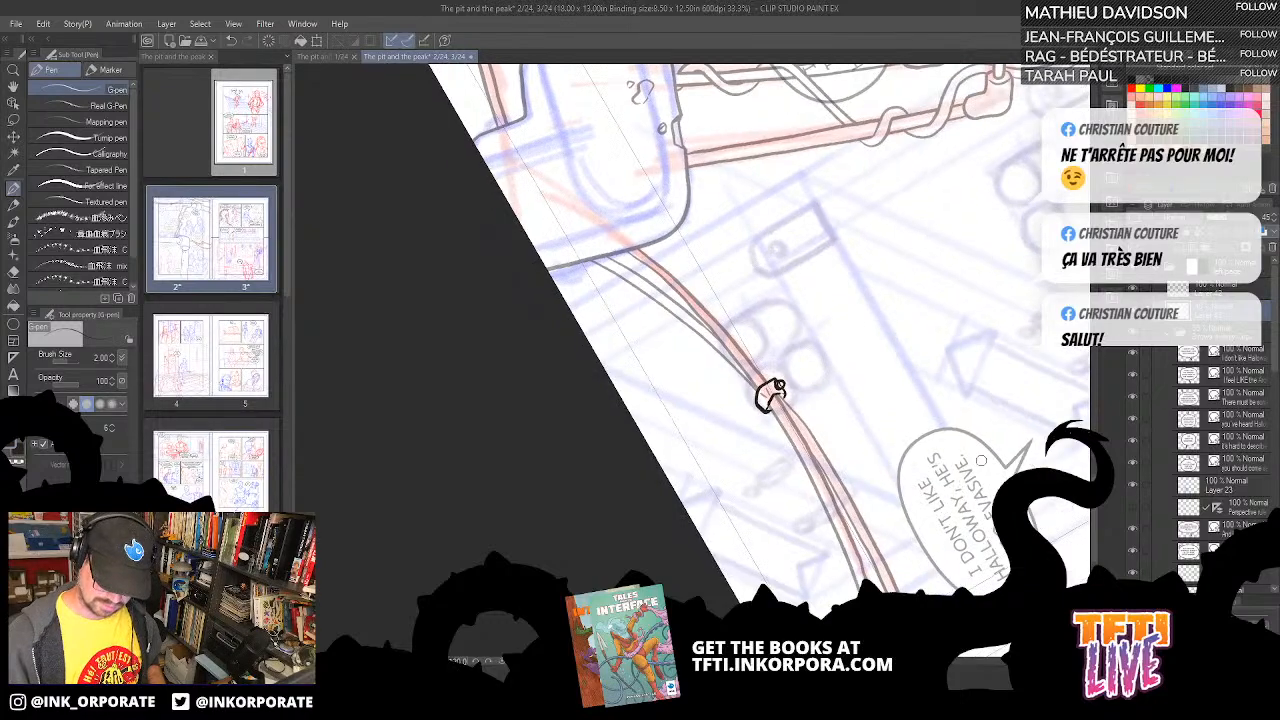
key("asciicircum")
key("ctrl+plus")
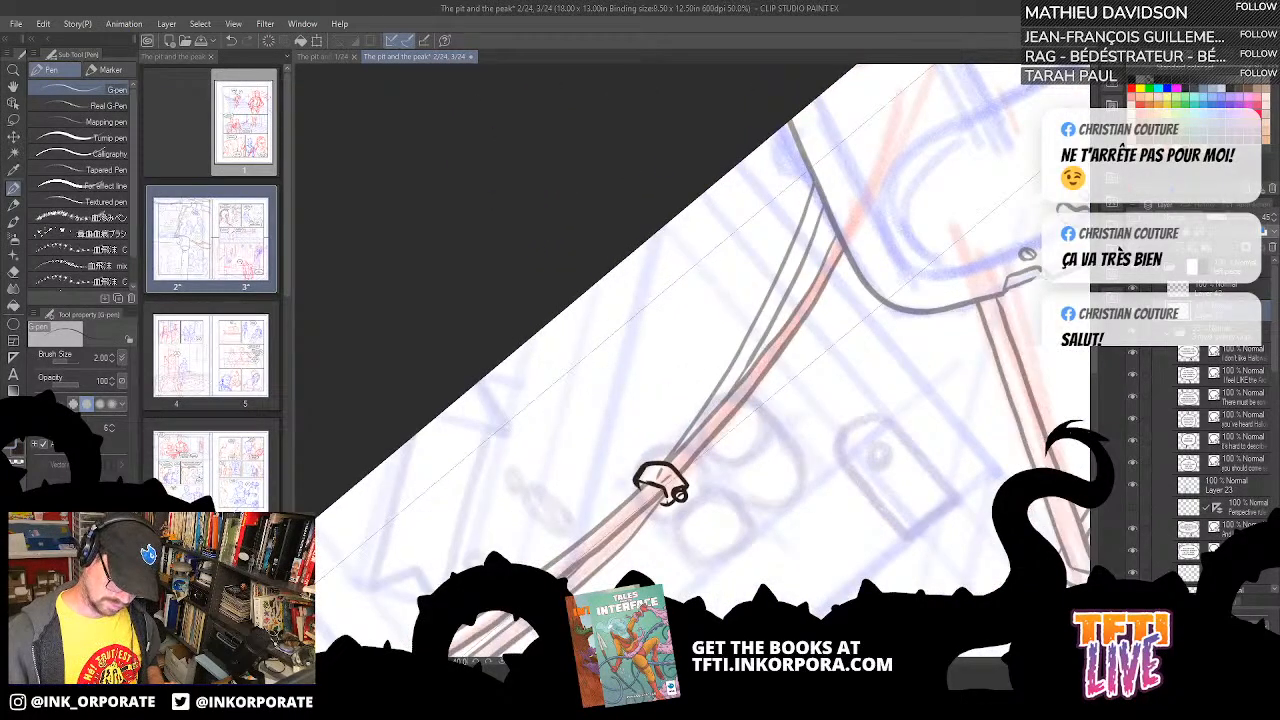
key("ctrl+minus")
key("ctrl+minus")
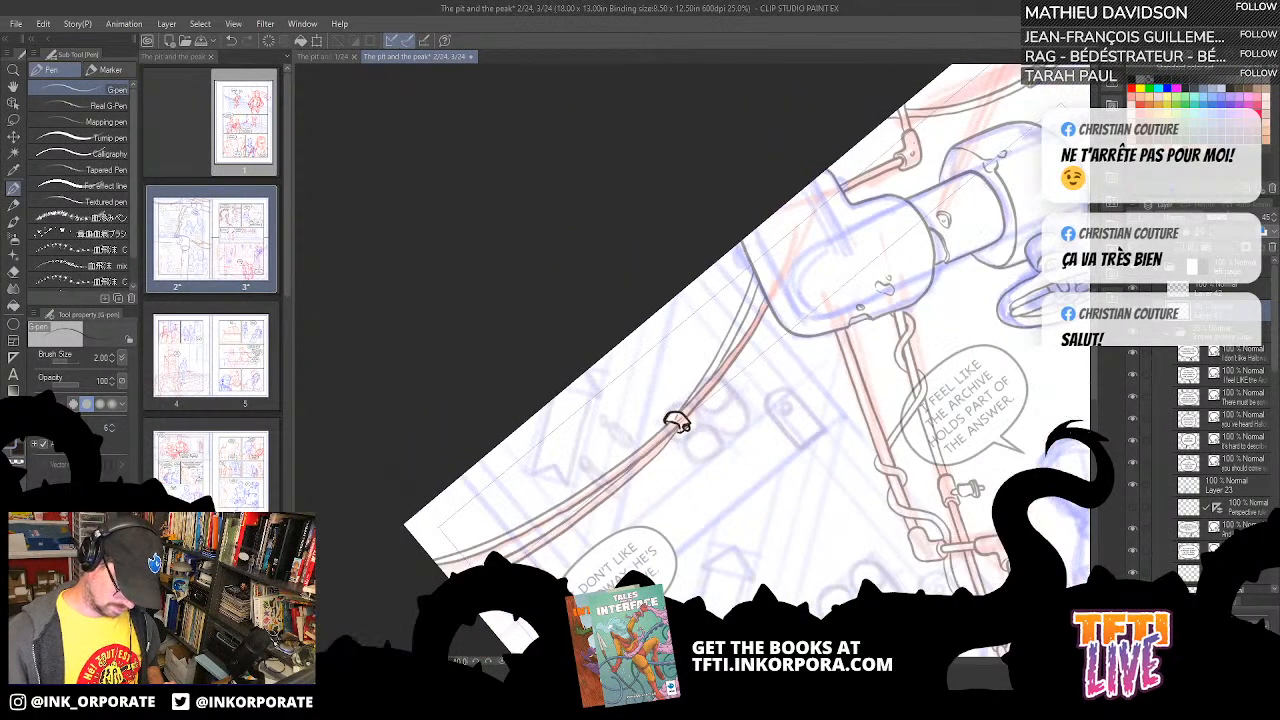
- Look over the inked pipes and coiled cable further down the left page
key("asciicircum")
key("asciicircum")
key("asciicircum")
key("asciicircum")
key("asciicircum")
key("asciicircum")
key("asciicircum")
key("asciicircum")
left_click_drag(640, 395, 525, 137)
scroll(792, 428, "down", 5)
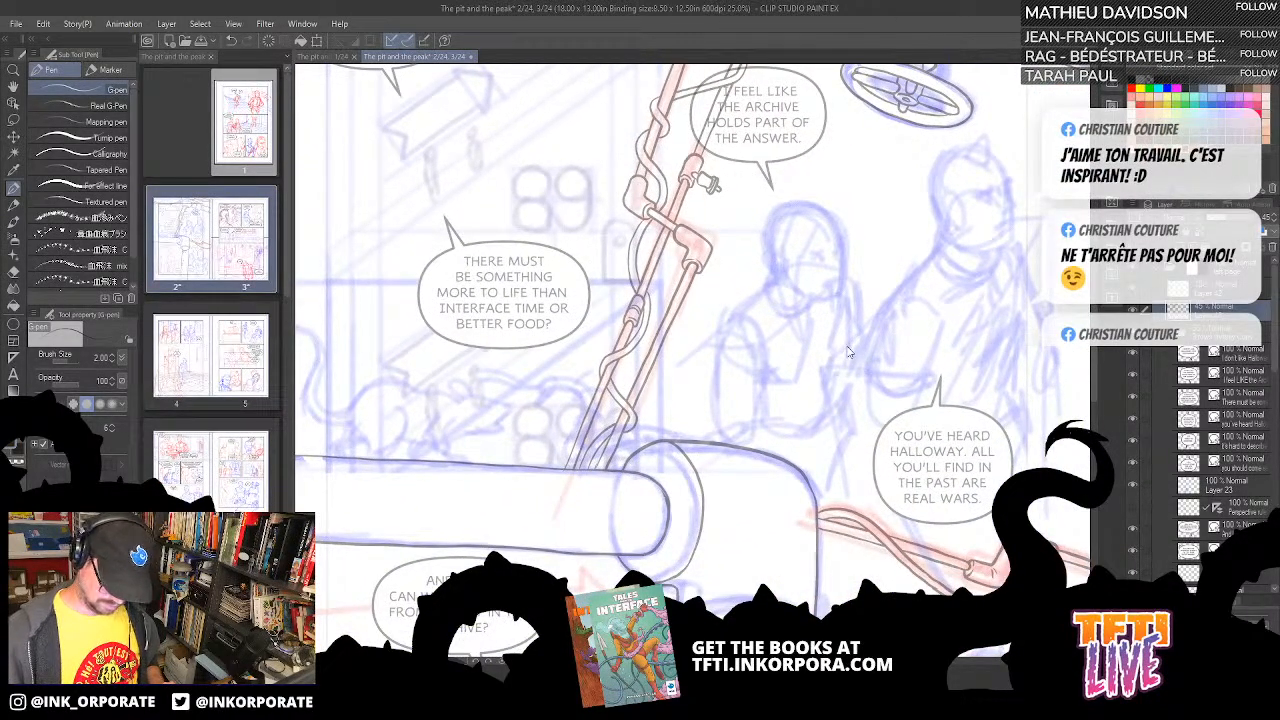
- Ink the large pipe joint's outer side edge, from beside its collar around the rounded corner, over the sketch
key("asciicircum")
key("asciicircum")
key("asciicircum")
key("asciicircum")
key("asciicircum")
key("asciicircum")
key("asciicircum")
key("asciicircum")
key("asciicircum")
key("asciicircum")
key("asciicircum")
key("asciicircum")
key("asciicircum")
key("asciicircum")
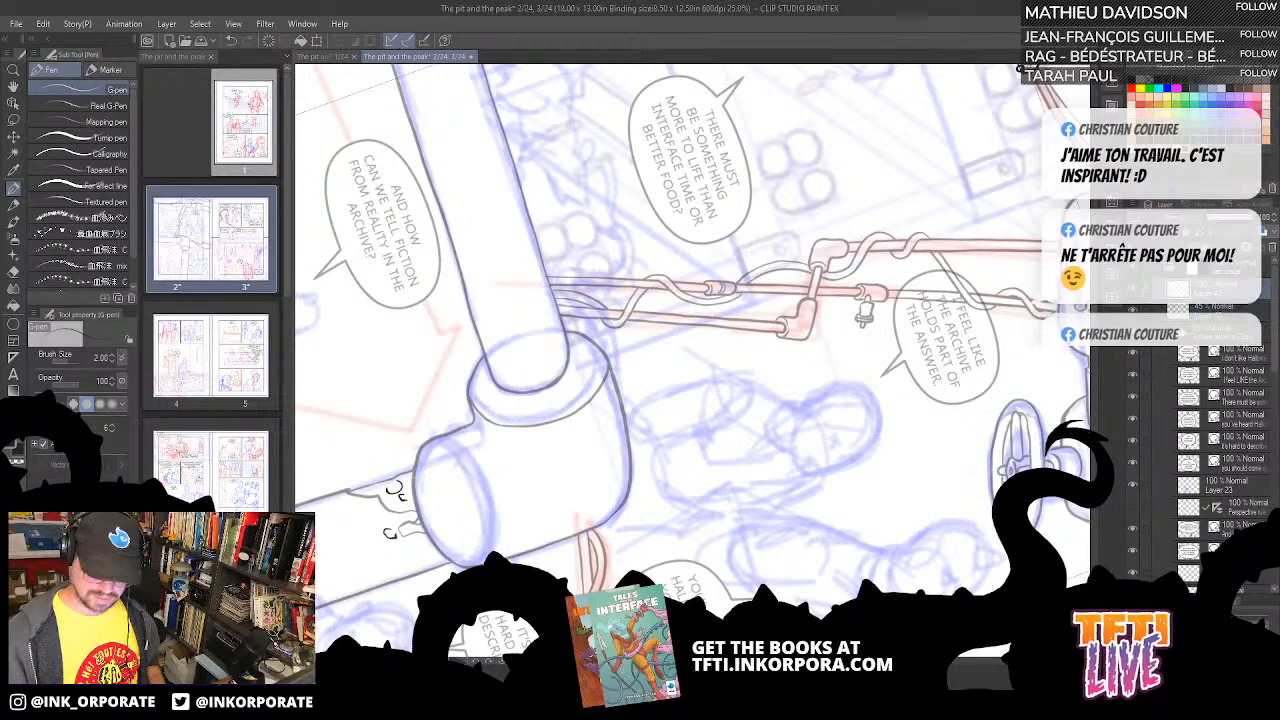
left_click_drag(703, 581, 868, 392)
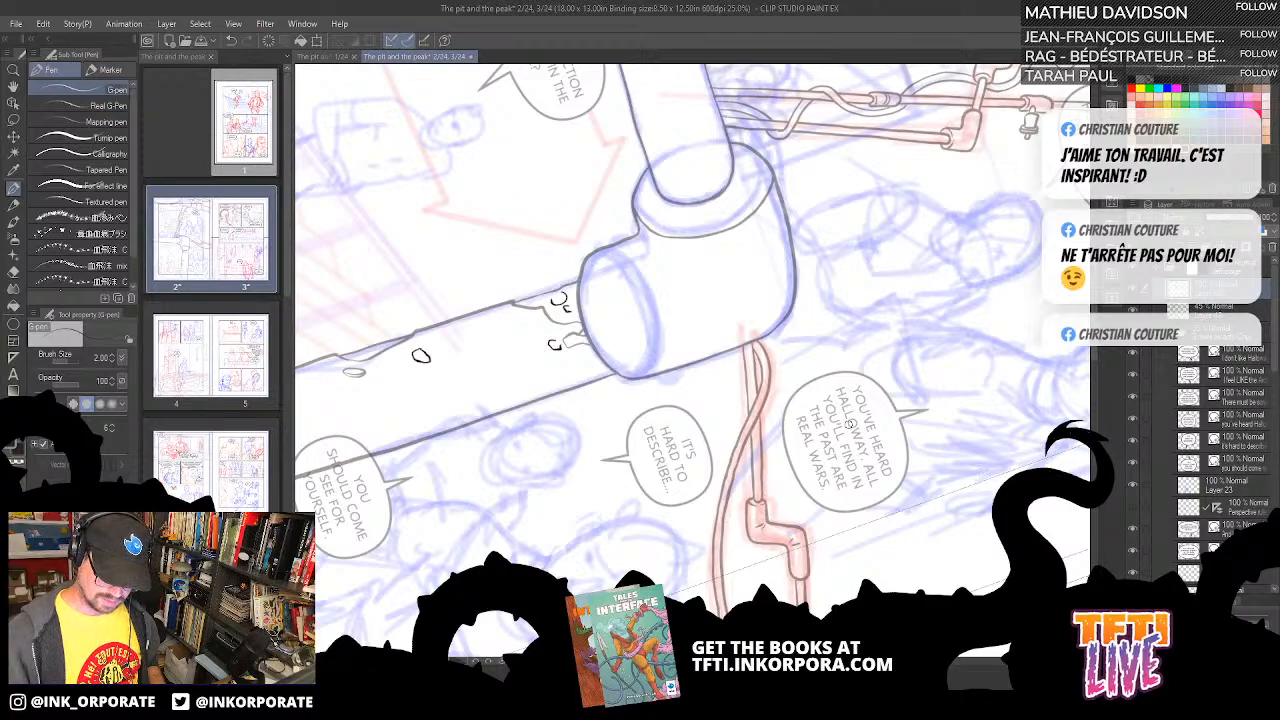
mouse_move(680, 150)
left_mouse_down()
mouse_move(830, 155)
mouse_move(945, 432)
mouse_move(914, 589)
mouse_move(892, 412)
left_mouse_up()
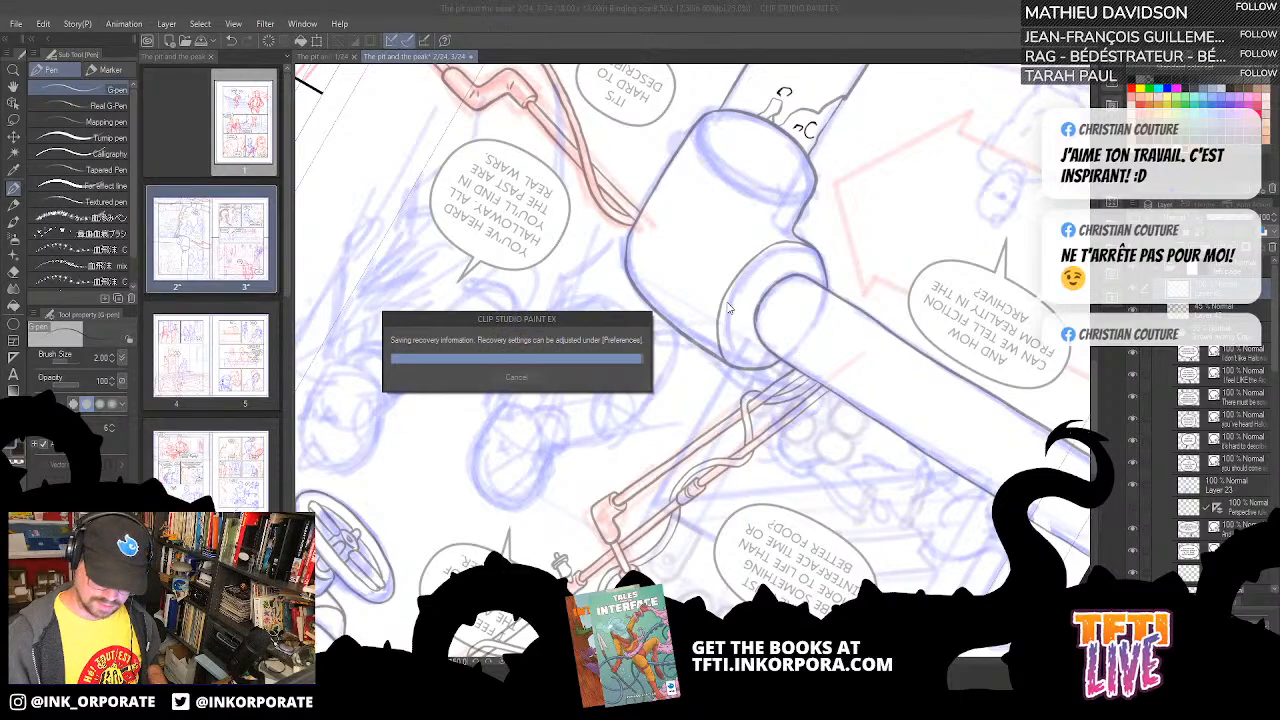
key("asciicircum")
key("asciicircum")
key("asciicircum")
key("asciicircum")
key("asciicircum")
key("asciicircum")
key("asciicircum")
key("asciicircum")
key("asciicircum")
key("asciicircum")
key("asciicircum")
key("asciicircum")
key("asciicircum")
key("asciicircum")
key("asciicircum")
key("asciicircum")
key("asciicircum")
key("asciicircum")
key("asciicircum")
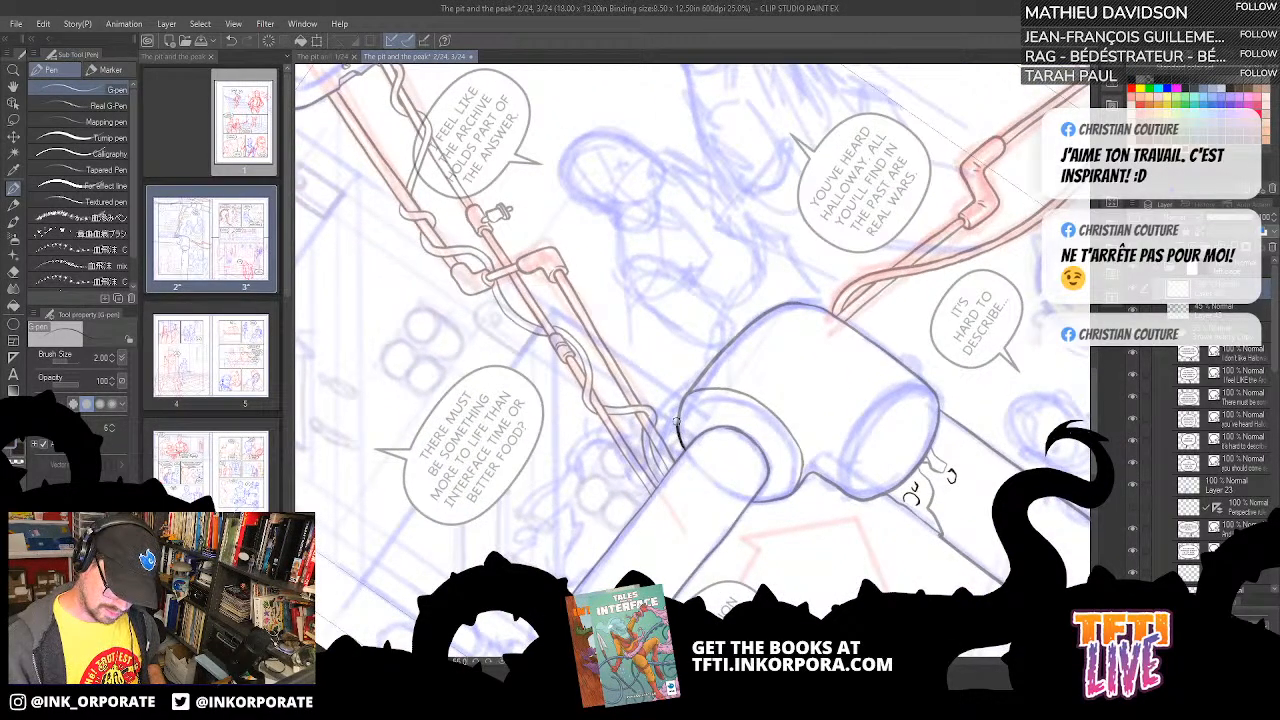
left_click_drag(697, 381, 785, 304)
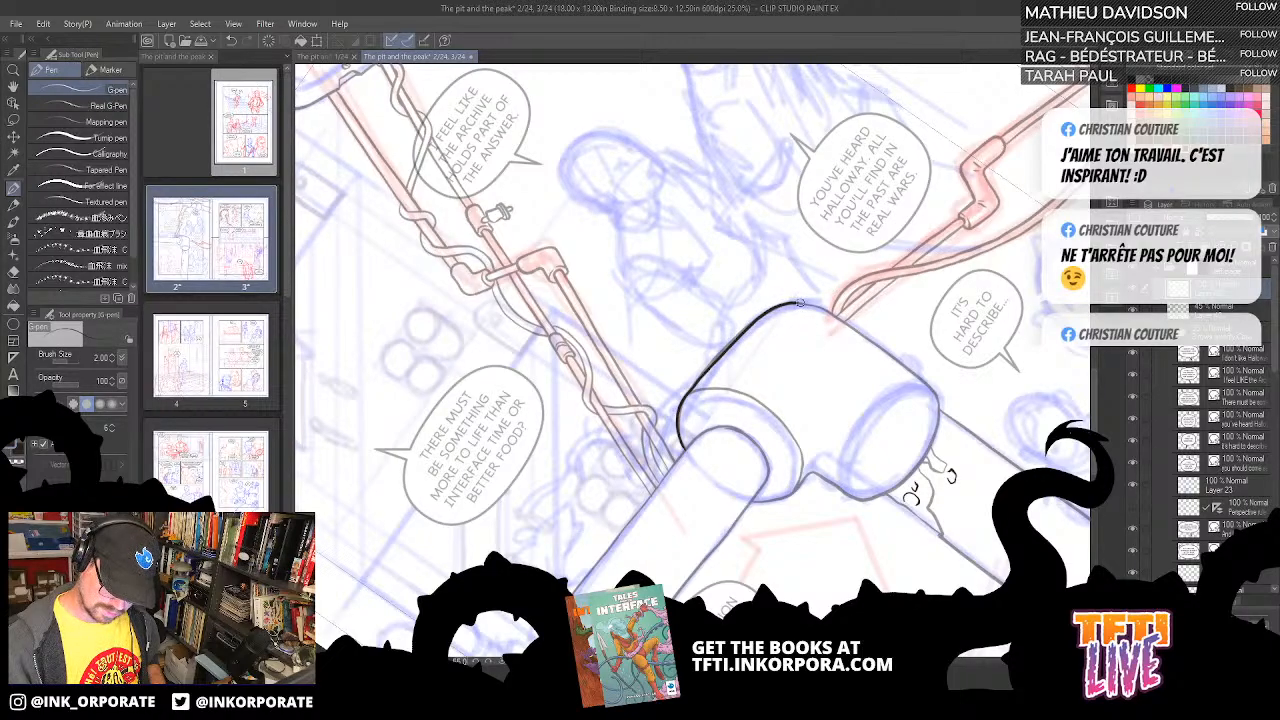
- Ink the curved rim of the collar where the narrower pipe enters the large joint
key("asciicircum")
key("asciicircum")
key("asciicircum")
key("asciicircum")
key("asciicircum")
key("asciicircum")
key("asciicircum")
key("asciicircum")
key("asciicircum")
key("asciicircum")
key("asciicircum")
key("asciicircum")
key("asciicircum")
key("asciicircum")
key("asciicircum")
key("asciicircum")
key("asciicircum")
key("asciicircum")
key("asciicircum")
key("asciicircum")
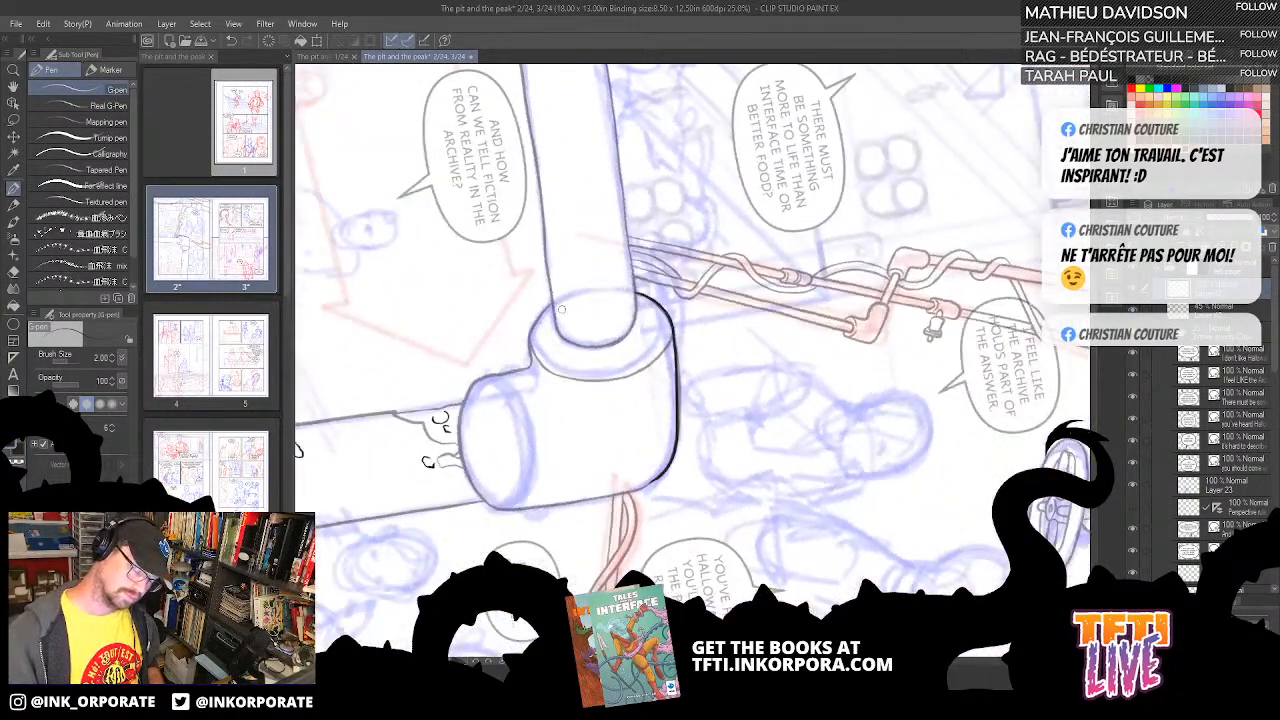
key("asciicircum")
key("asciicircum")
key("asciicircum")
key("asciicircum")
key("asciicircum")
key("asciicircum")
key("asciicircum")
key("asciicircum")
key("asciicircum")
key("asciicircum")
key("asciicircum")
key("asciicircum")
key("asciicircum")
key("asciicircum")
key("asciicircum")
key("asciicircum")
key("asciicircum")
key("asciicircum")
key("asciicircum")
key("asciicircum")
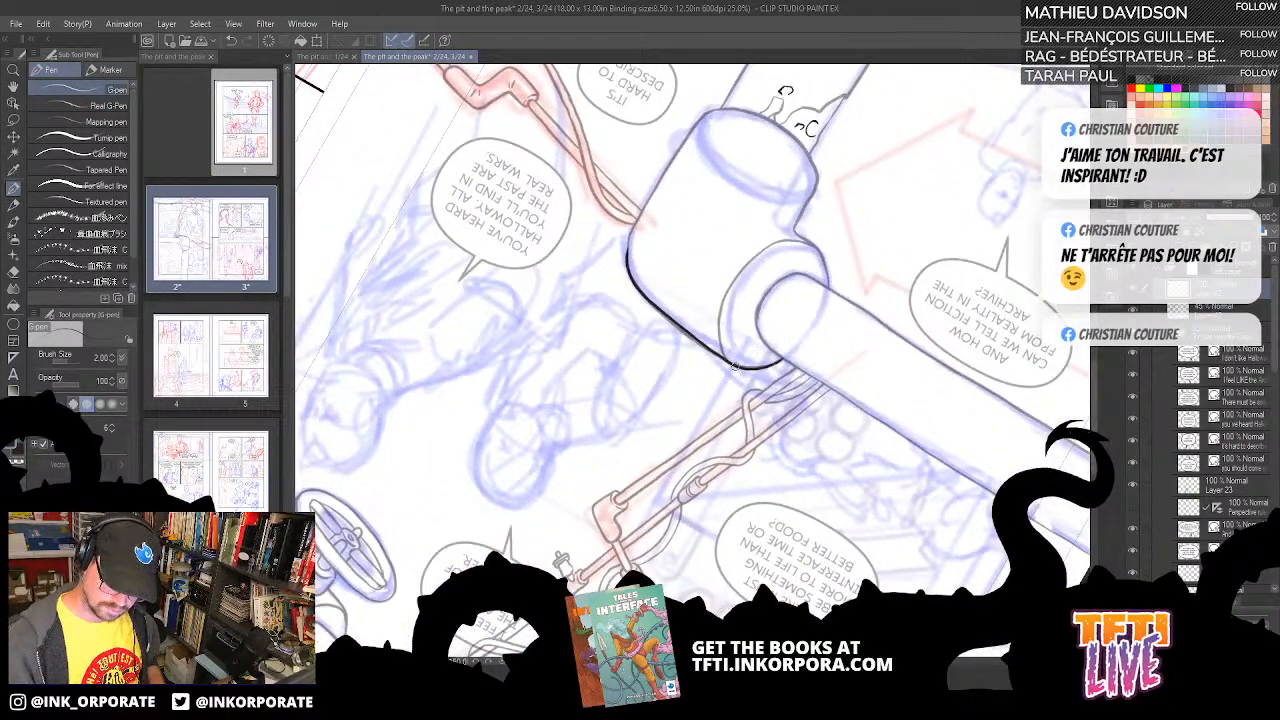
mouse_move(736, 366)
left_mouse_down()
mouse_move(720, 336)
mouse_move(736, 266)
mouse_move(802, 243)
mouse_move(827, 268)
mouse_move(829, 294)
left_mouse_up()
key("ctrl+z")
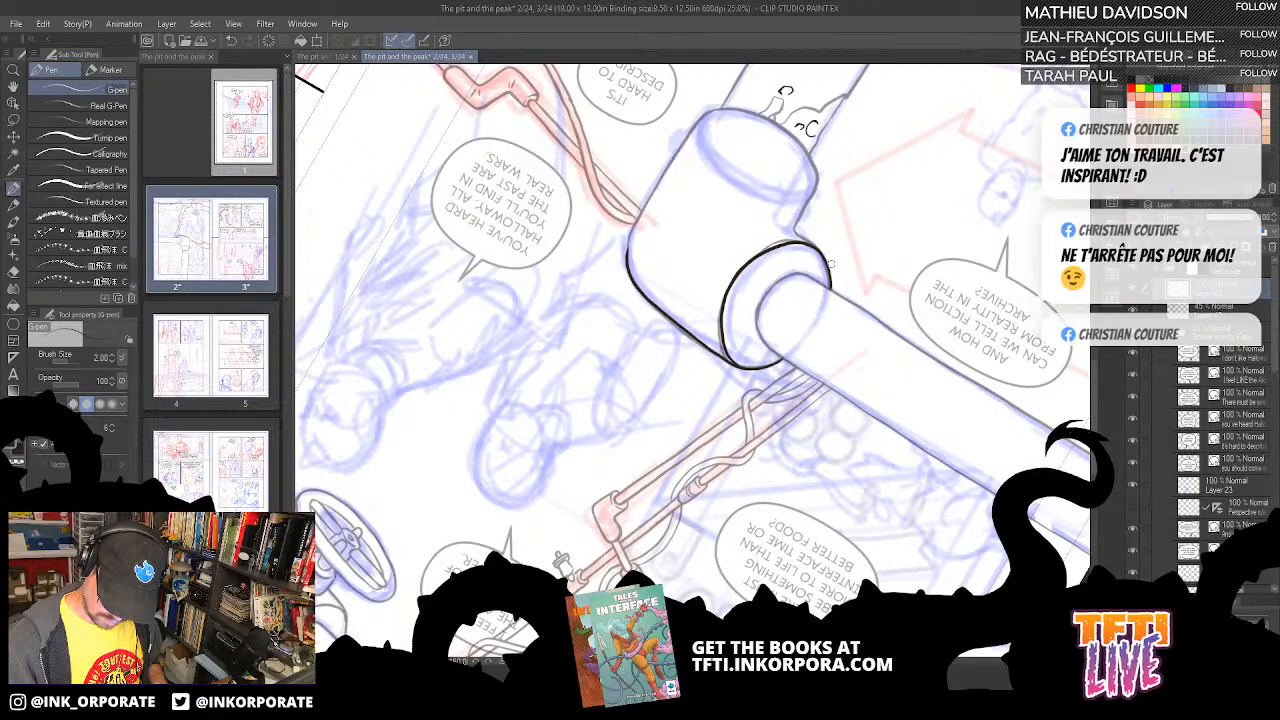
- Ink the joint's inner contour from the collar's edge through the notch toward its wide open end
key("asciicircum")
key("asciicircum")
key("asciicircum")
key("asciicircum")
key("asciicircum")
key("asciicircum")
key("asciicircum")
key("asciicircum")
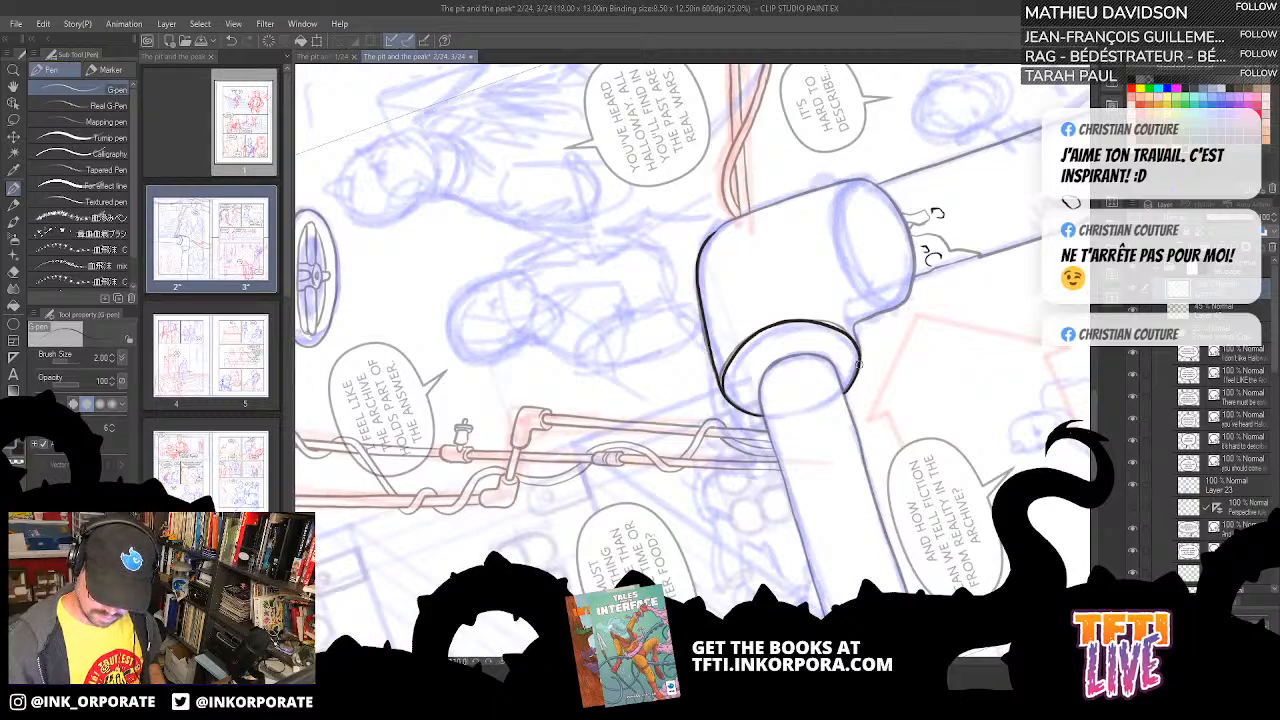
mouse_move(858, 366)
left_mouse_down()
mouse_move(853, 321)
mouse_move(906, 296)
mouse_move(913, 264)
left_mouse_up()
- Ink the rounded outer rim at the joint's wide end, beside the cracked pipe
key("asciicircum")
key("asciicircum")
key("asciicircum")
key("asciicircum")
key("asciicircum")
key("asciicircum")
key("asciicircum")
key("asciicircum")
key("asciicircum")
key("asciicircum")
key("asciicircum")
key("asciicircum")
key("asciicircum")
key("asciicircum")
key("asciicircum")
key("asciicircum")
key("asciicircum")
key("asciicircum")
key("asciicircum")
key("asciicircum")
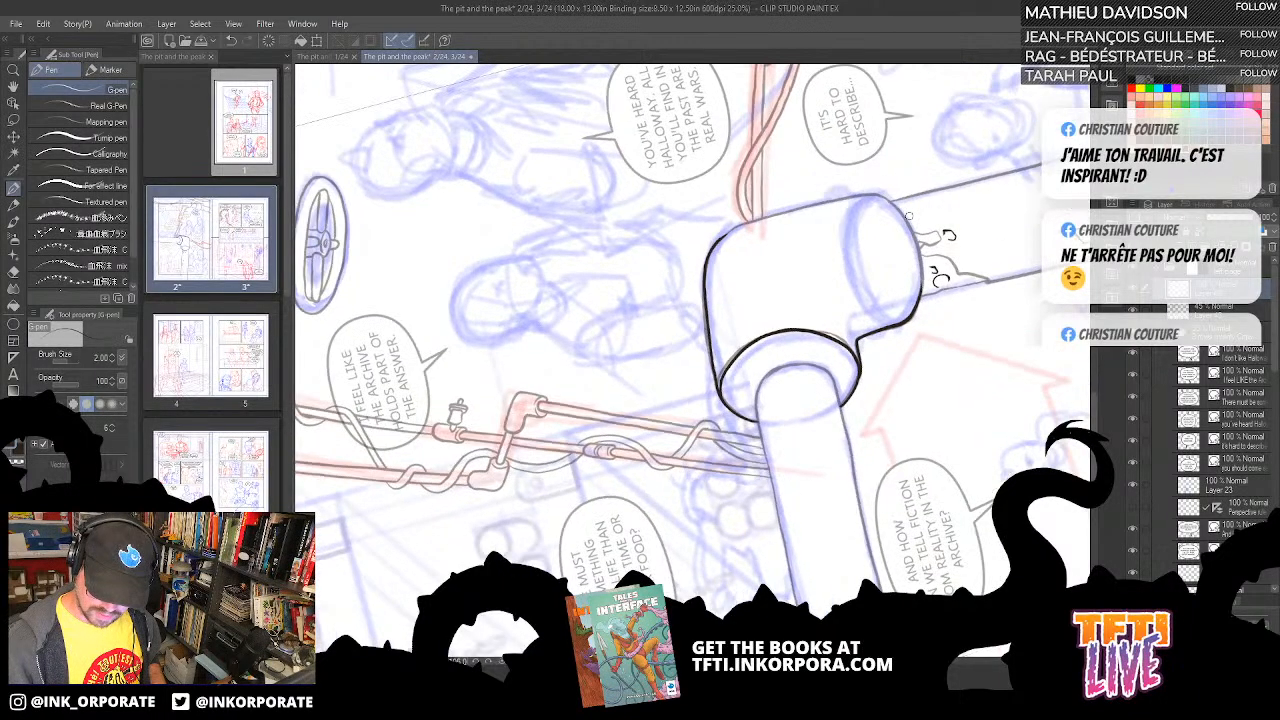
key("asciicircum")
key("asciicircum")
key("asciicircum")
key("asciicircum")
key("asciicircum")
key("asciicircum")
key("asciicircum")
key("asciicircum")
key("asciicircum")
key("asciicircum")
key("asciicircum")
key("asciicircum")
key("asciicircum")
key("asciicircum")
key("asciicircum")
key("asciicircum")
key("asciicircum")
key("asciicircum")
key("asciicircum")
key("asciicircum")
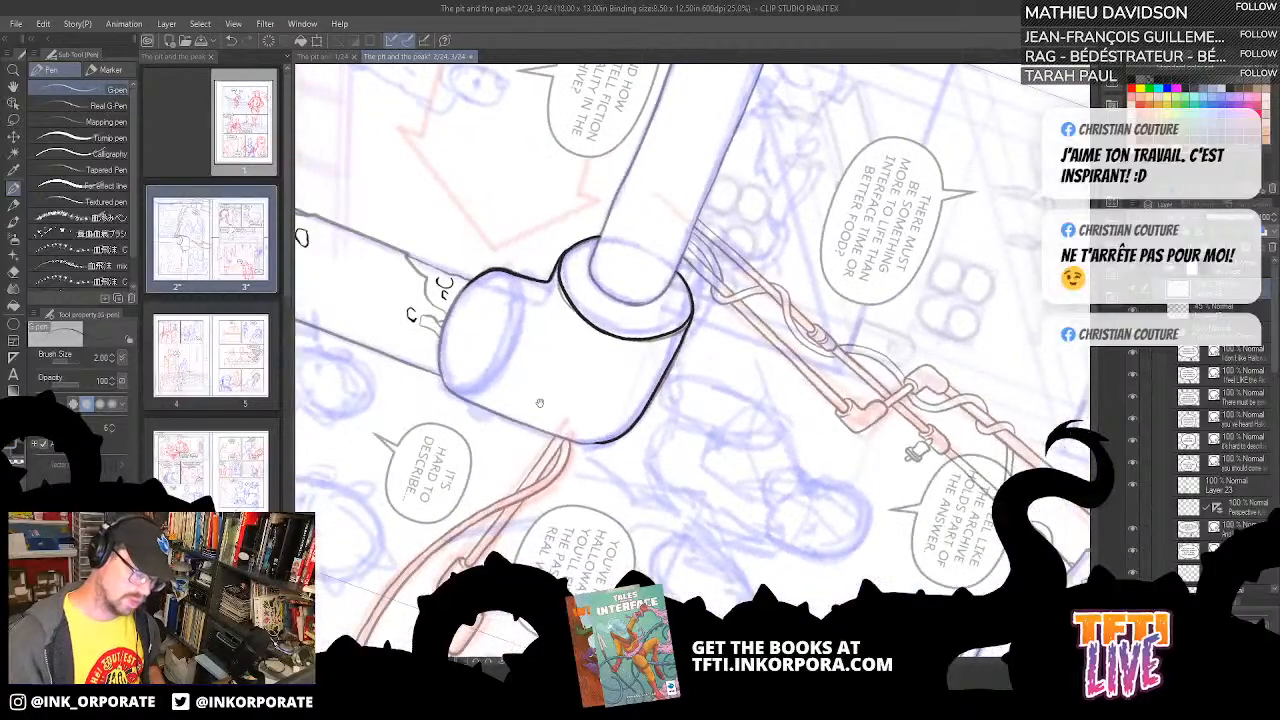
left_click_drag(540, 403, 778, 376)
mouse_move(688, 367)
left_mouse_down()
mouse_move(691, 280)
mouse_move(730, 242)
left_mouse_up()
- Close the joint's outline by inking the straight edge between its rounded corner and wide end, past the red cables
key("asciicircum")
key("asciicircum")
key("asciicircum")
key("asciicircum")
key("asciicircum")
key("asciicircum")
key("asciicircum")
key("asciicircum")
key("asciicircum")
key("asciicircum")
key("asciicircum")
key("asciicircum")
key("asciicircum")
key("asciicircum")
key("asciicircum")
key("asciicircum")
key("asciicircum")
key("asciicircum")
key("asciicircum")
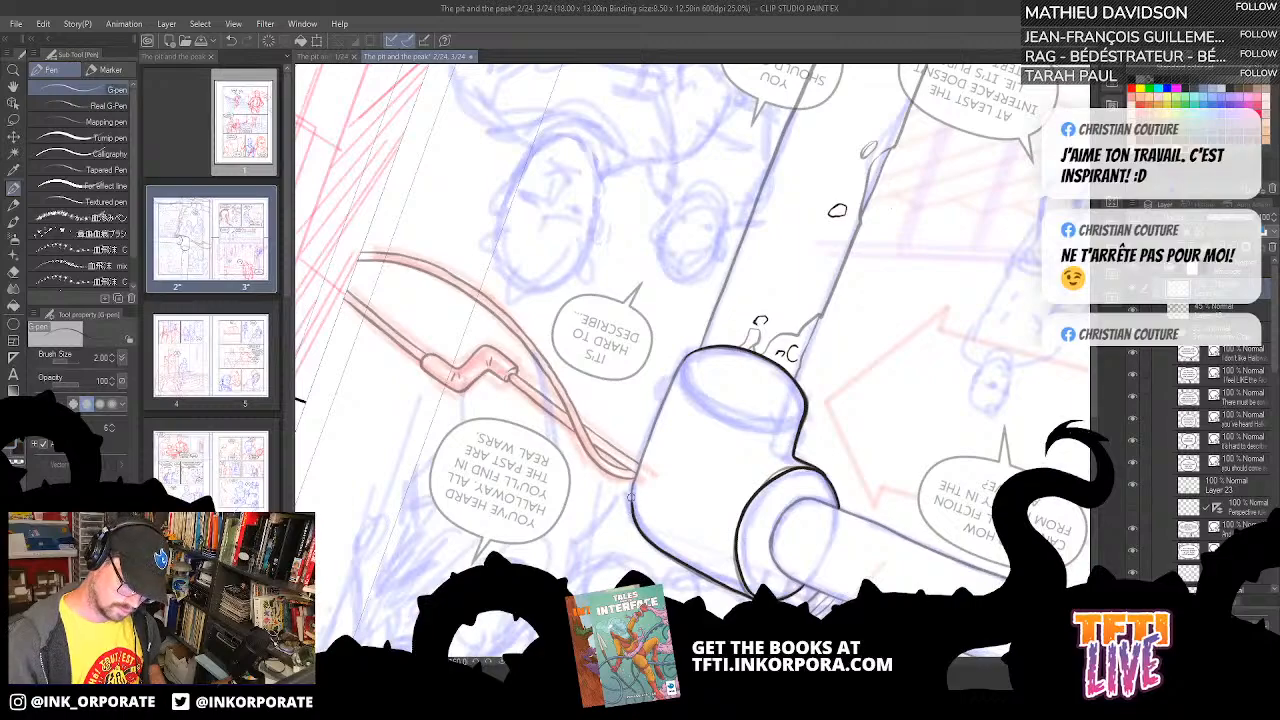
left_click_drag(630, 497, 680, 362)
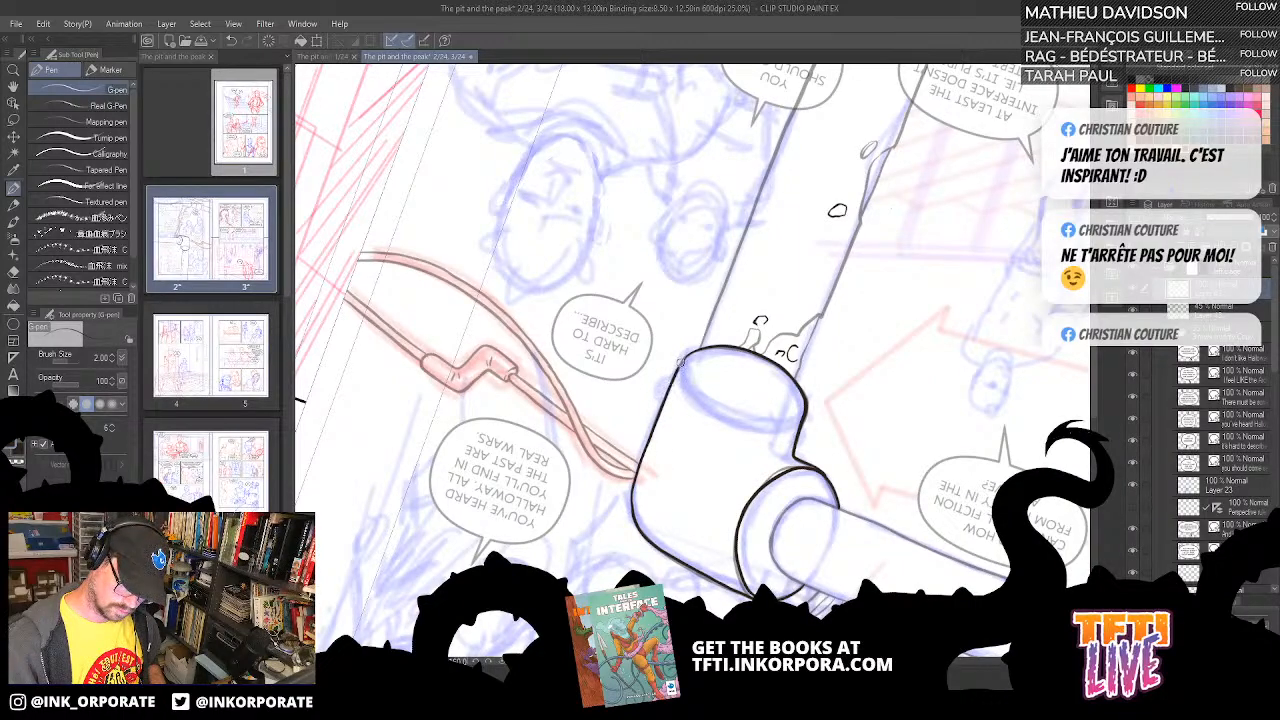
- Ink a small jagged crack along the narrower pipe's lower edge, near the left page's outer margin
key("minus")
key("minus")
key("minus")
key("minus")
key("minus")
key("minus")
key("minus")
key("minus")
key("minus")
key("minus")
key("minus")
key("minus")
key("minus")
key("minus")
key("minus")
key("minus")
key("minus")
key("minus")
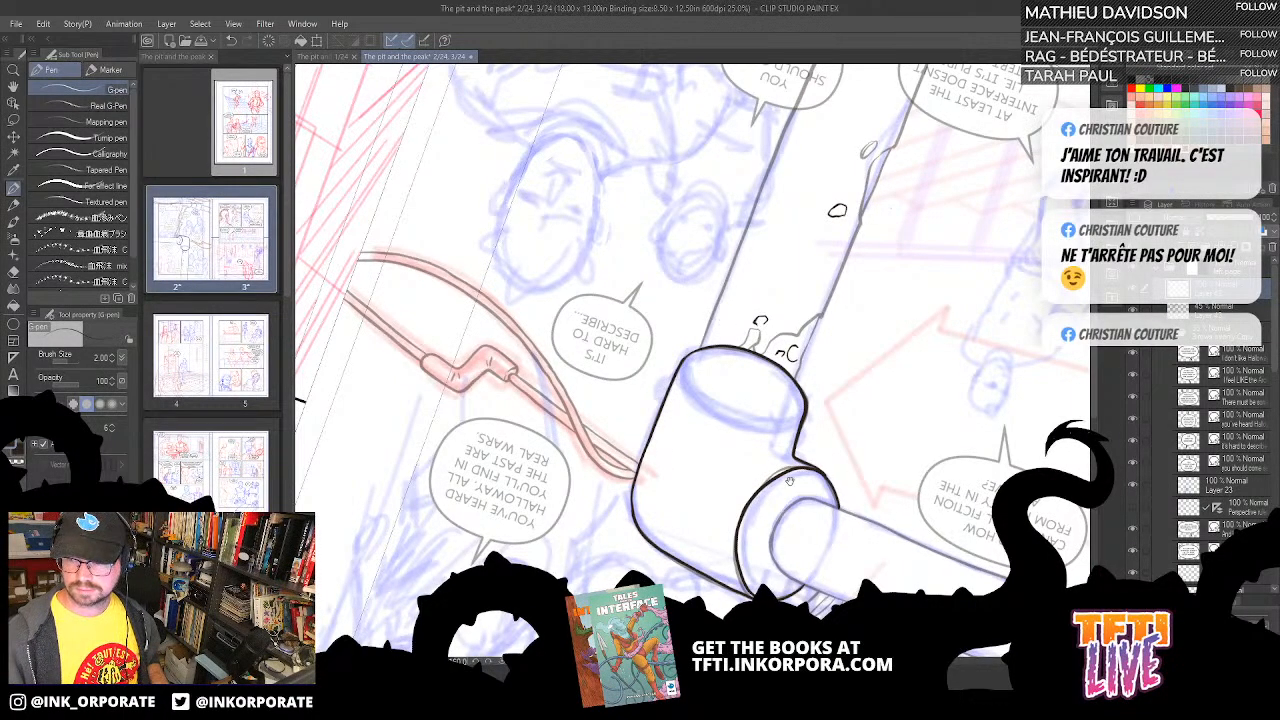
key("minus")
key("minus")
key("minus")
key("minus")
key("minus")
key("minus")
key("minus")
key("minus")
key("minus")
key("minus")
key("minus")
key("minus")
key("minus")
key("minus")
key("minus")
key("minus")
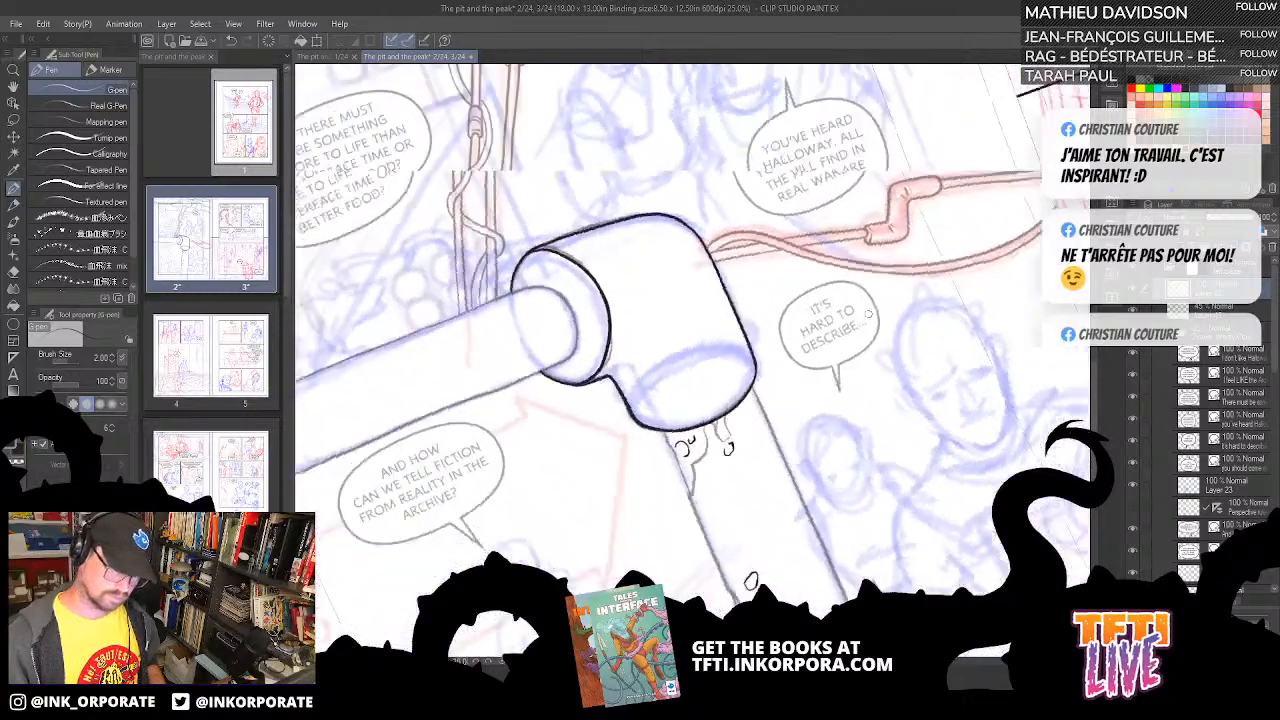
left_click(1220, 315)
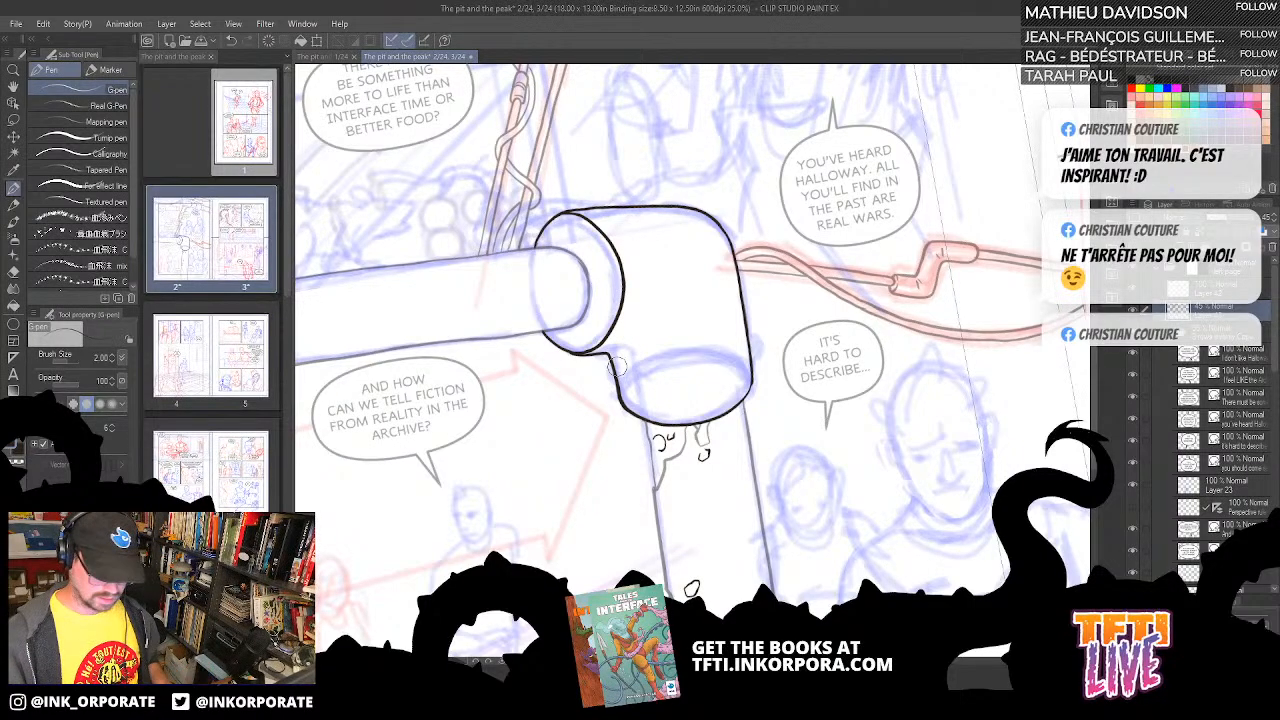
left_click_drag(779, 475, 814, 430)
scroll(816, 432, "down", 2)
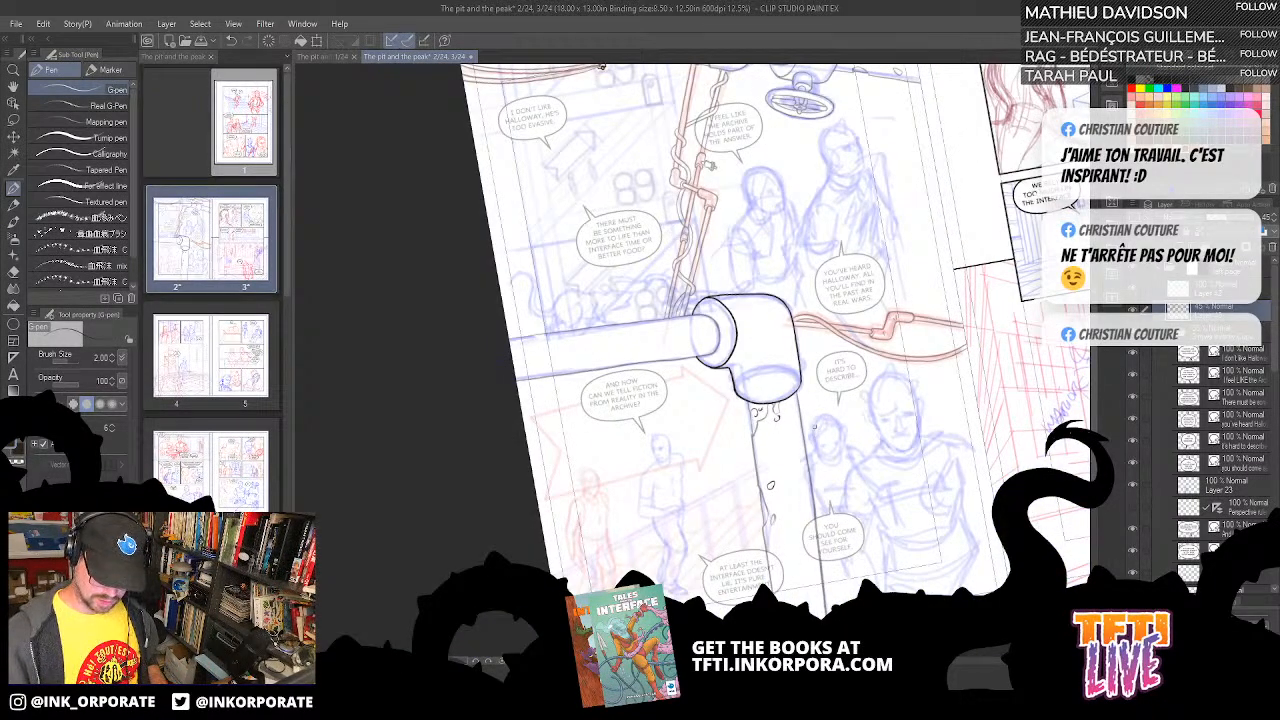
scroll(816, 432, "up", 2)
mouse_move(427, 412)
left_mouse_down()
mouse_move(443, 254)
mouse_move(777, 114)
mouse_move(1018, 342)
mouse_move(729, 555)
mouse_move(607, 547)
mouse_move(717, 561)
left_mouse_up()
mouse_move(736, 499)
left_mouse_down()
mouse_move(809, 374)
mouse_move(787, 430)
left_mouse_up()
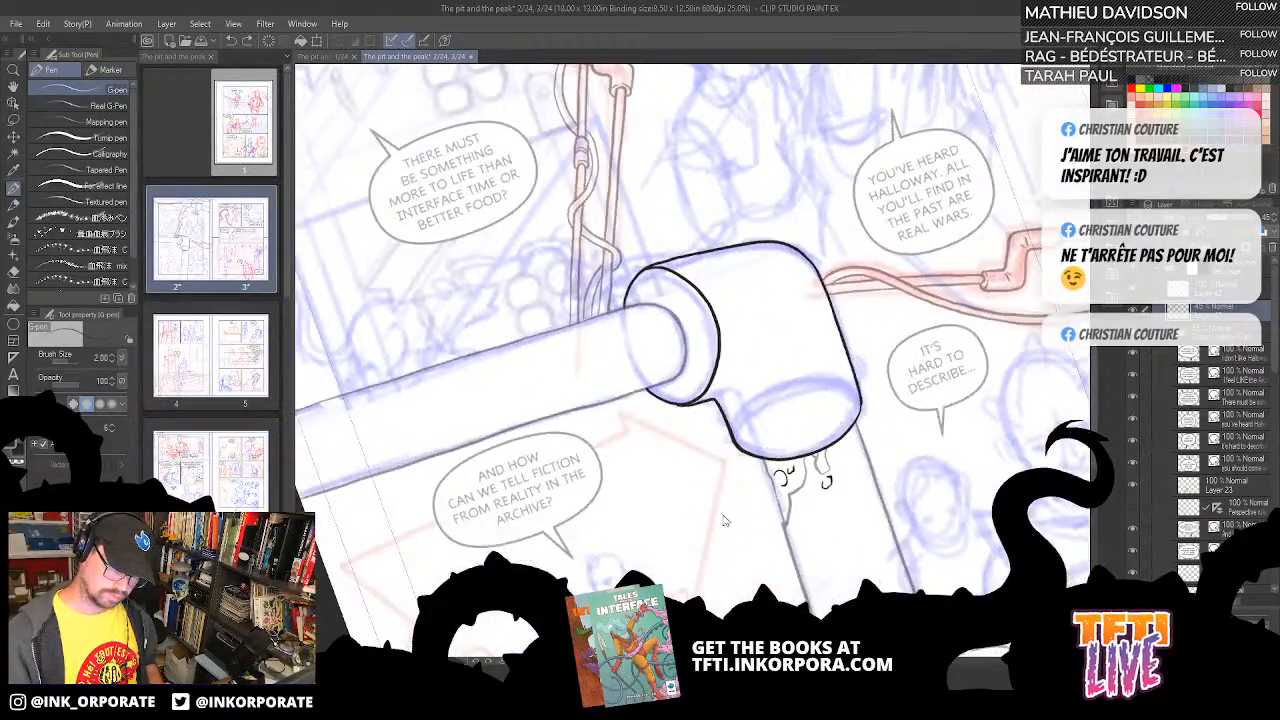
left_click_drag(680, 518, 997, 422)
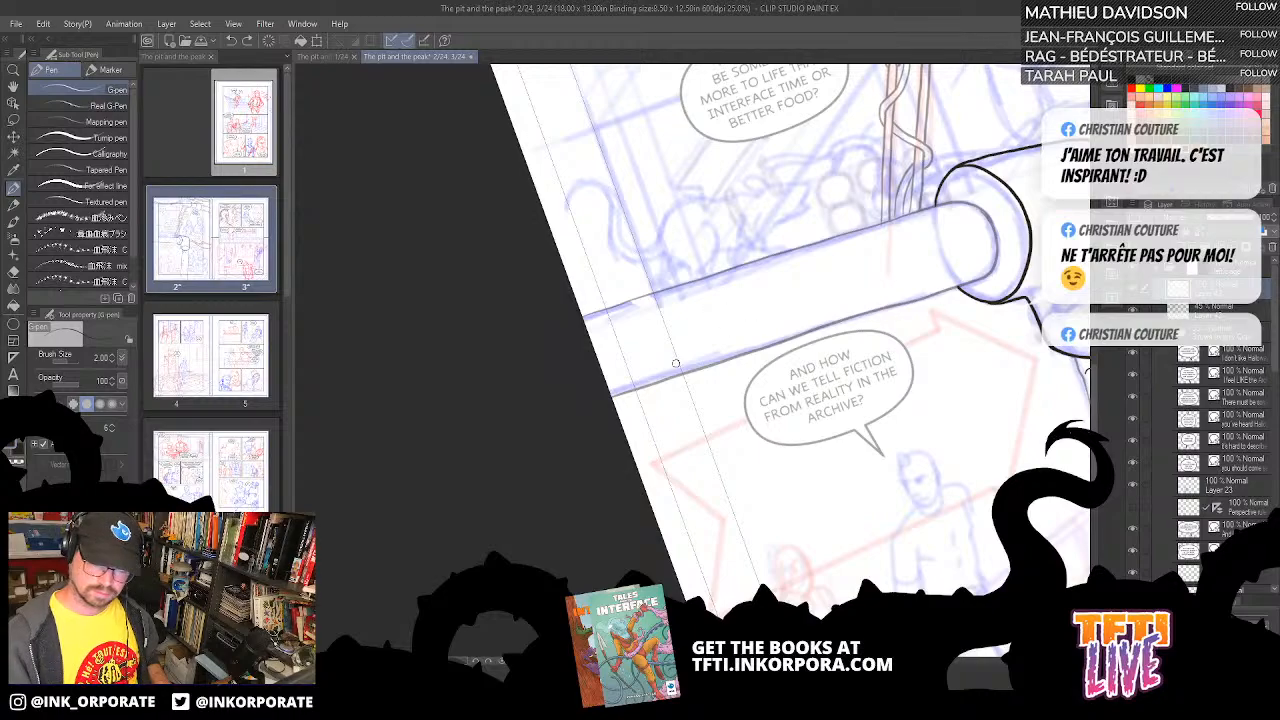
mouse_move(669, 375)
left_mouse_down()
mouse_move(703, 356)
mouse_move(729, 364)
mouse_move(737, 323)
mouse_move(679, 345)
mouse_move(690, 348)
left_mouse_up()
key("^")
key("^")
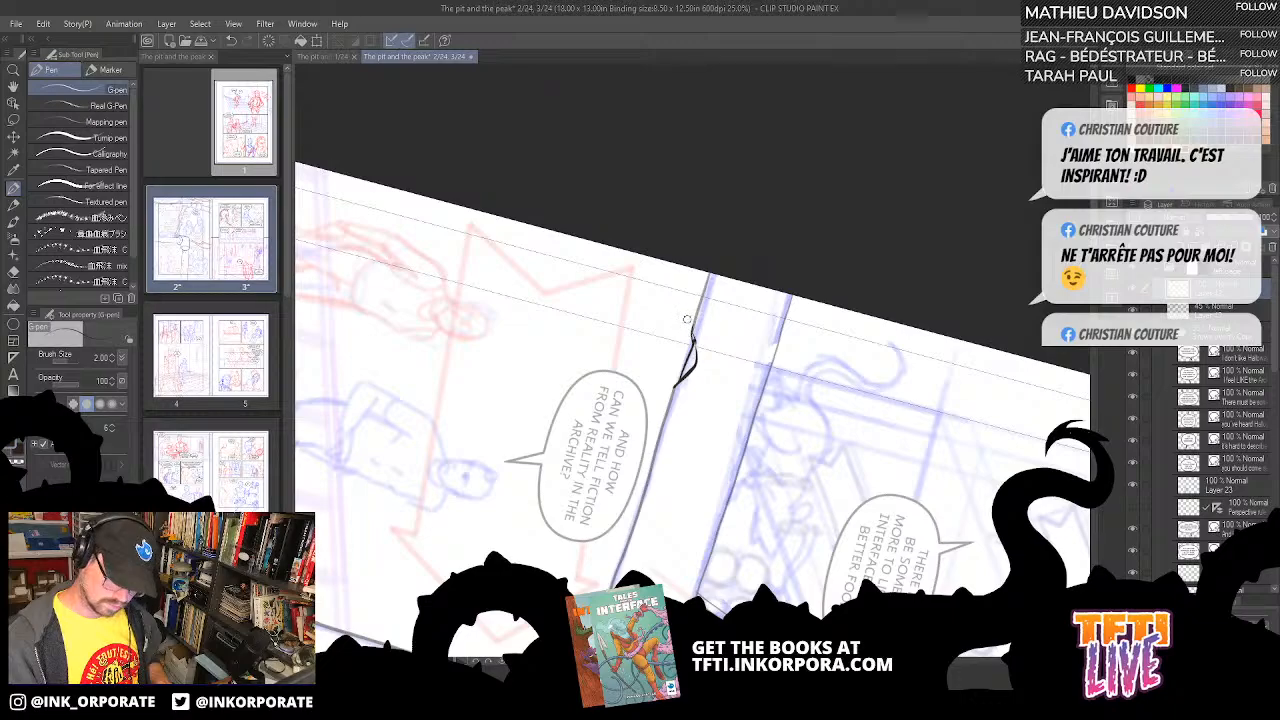
- Restore the faded pipe and cable ink layer to 100% opacity
key("ctrl+minus")
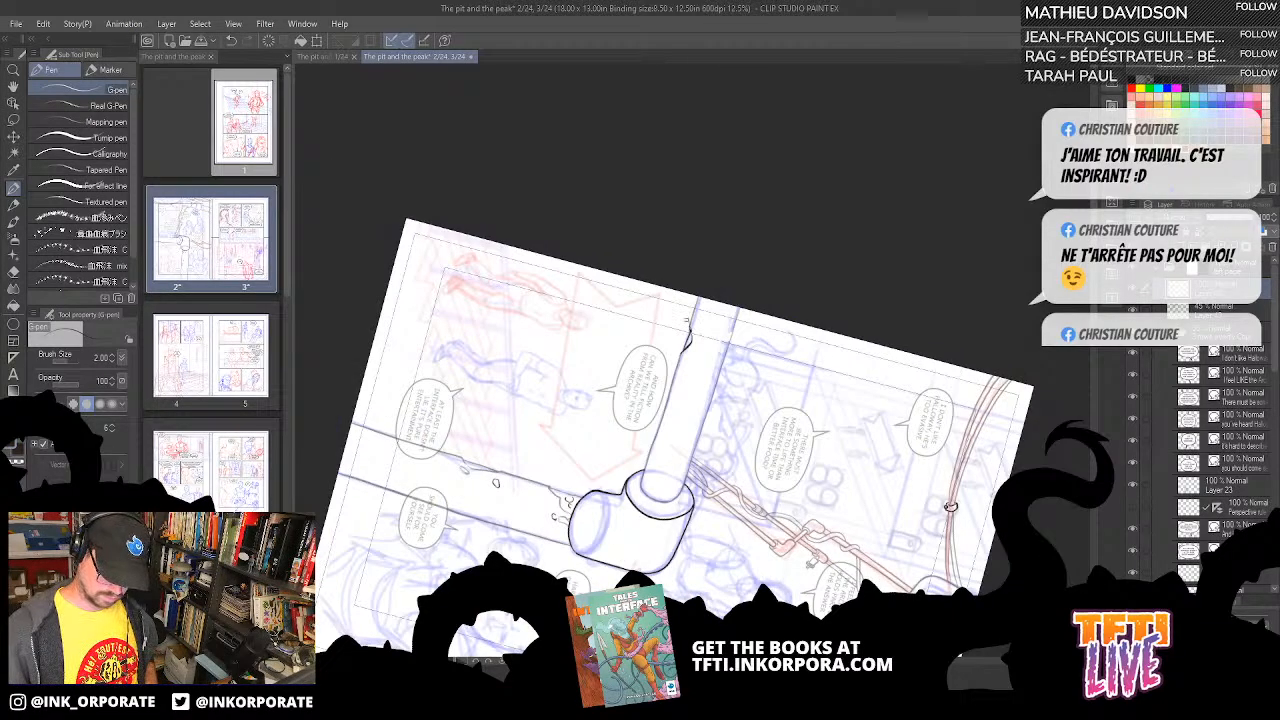
key("asciicircum")
key("asciicircum")
key("asciicircum")
key("asciicircum")
key("asciicircum")
key("asciicircum")
key("asciicircum")
key("asciicircum")
key("asciicircum")
key("asciicircum")
key("asciicircum")
key("asciicircum")
key("asciicircum")
key("asciicircum")
key("asciicircum")
key("asciicircum")
key("asciicircum")
key("asciicircum")
key("asciicircum")
key("asciicircum")
key("asciicircum")
key("asciicircum")
key("asciicircum")
key("asciicircum")
key("asciicircum")
key("asciicircum")
key("asciicircum")
key("asciicircum")
key("asciicircum")
key("asciicircum")
key("asciicircum")
key("asciicircum")
key("asciicircum")
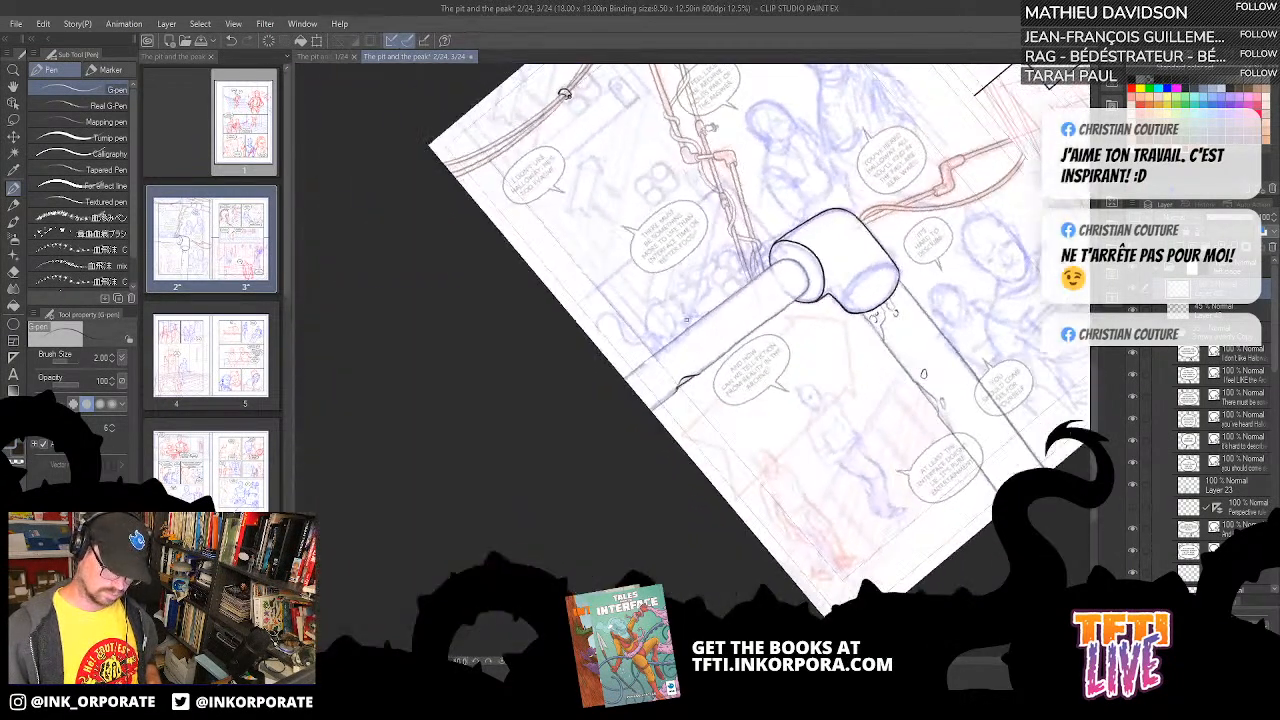
left_click_drag(856, 464, 744, 525)
key("asciicircum")
key("asciicircum")
key("asciicircum")
key("asciicircum")
key("asciicircum")
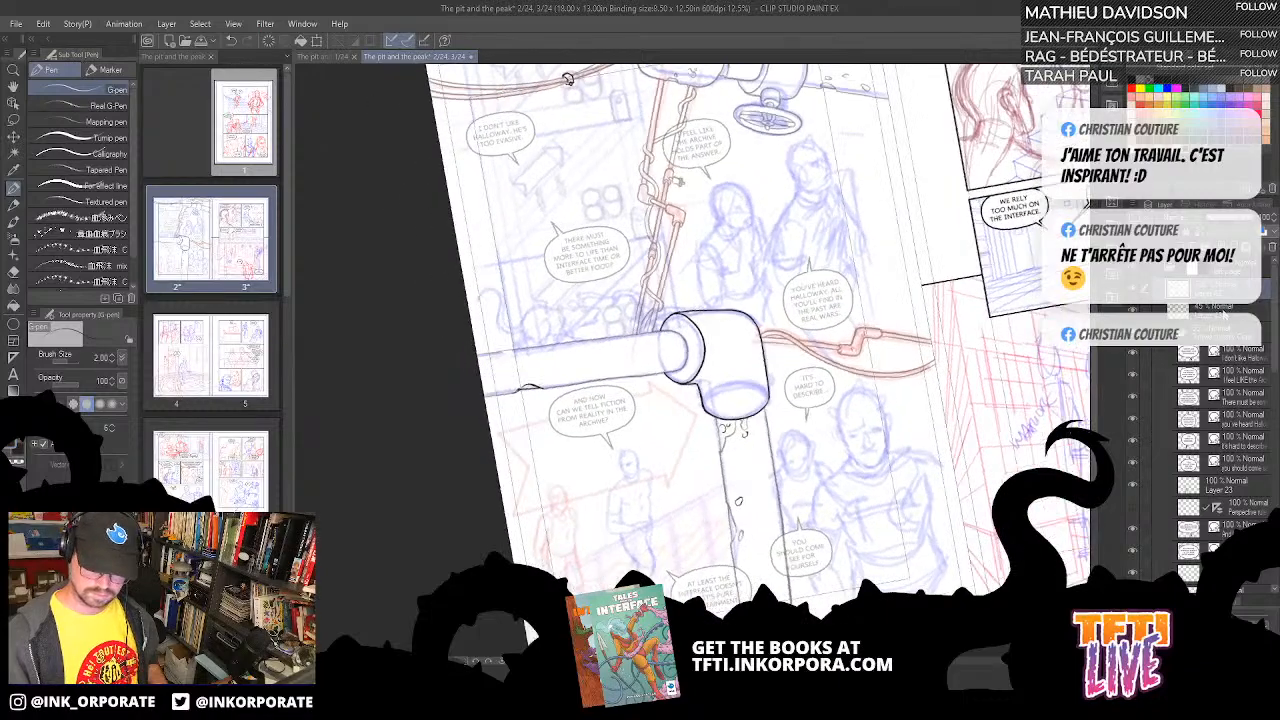
left_click_drag(853, 446, 844, 509)
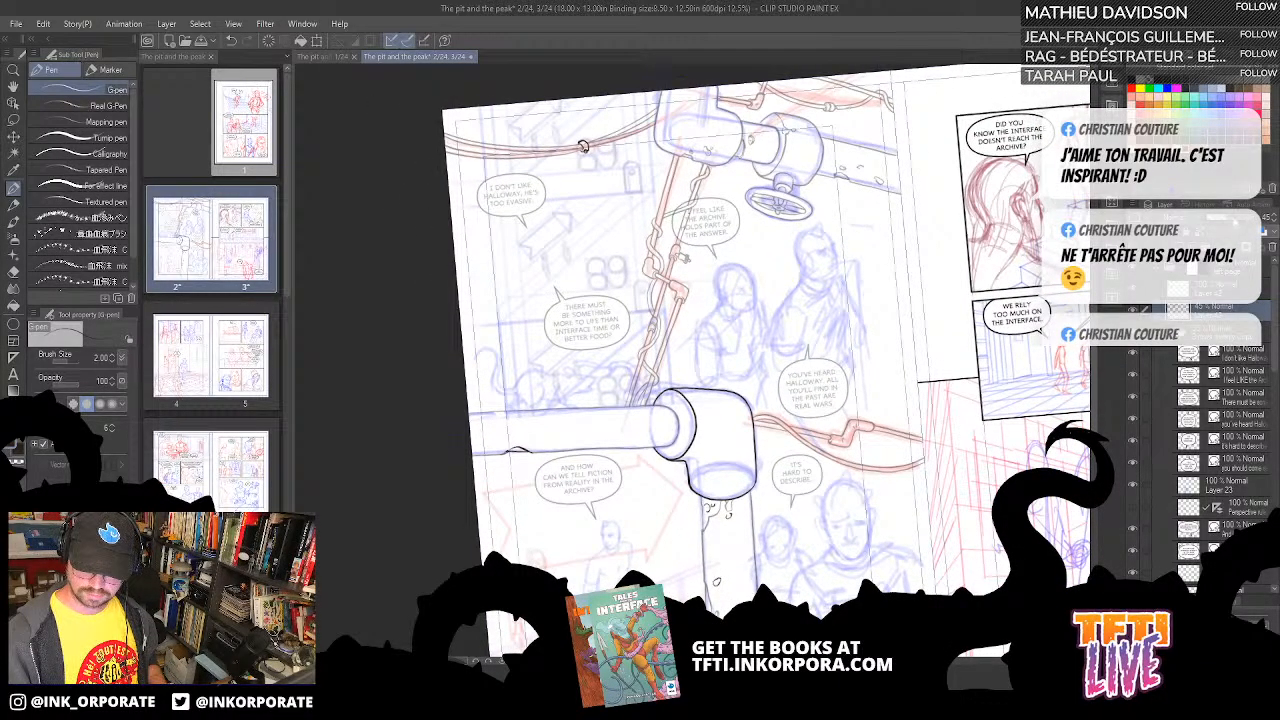
left_click_drag(1234, 219, 1256, 220)
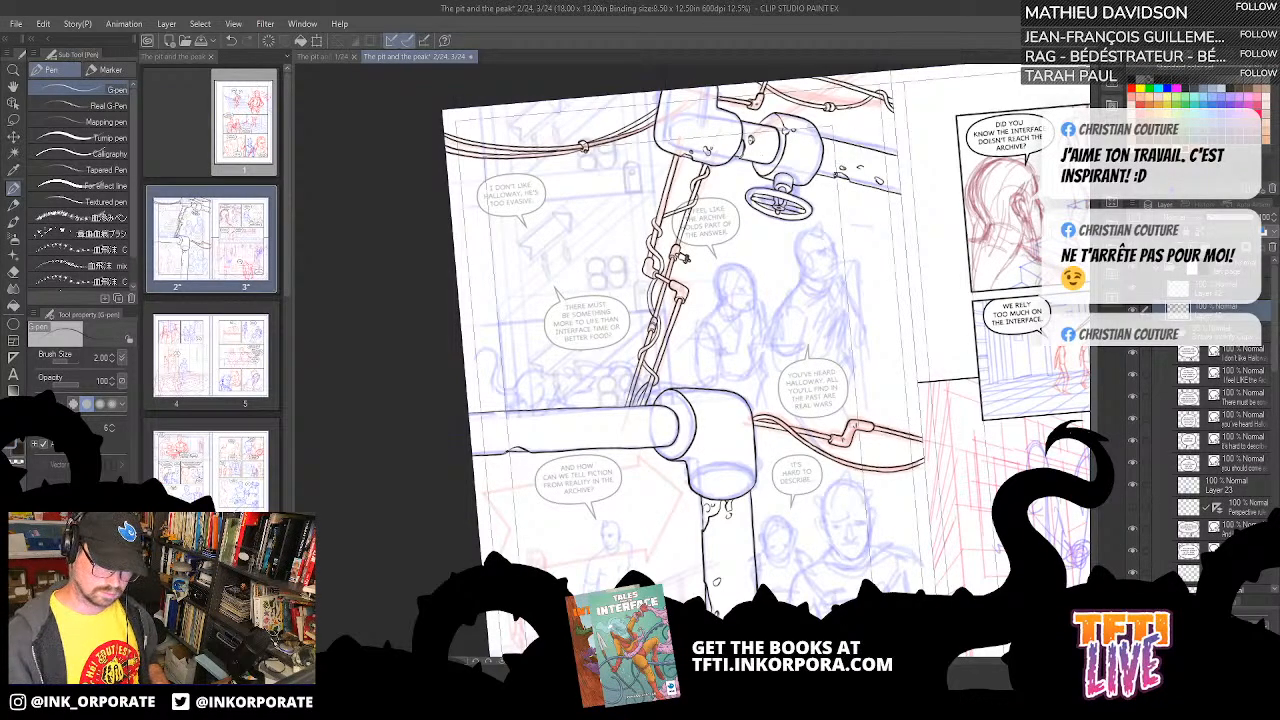
- Merge the pipe and cable ink layers into one and add a new raster layer above it
left_click_drag(780, 331, 760, 233)
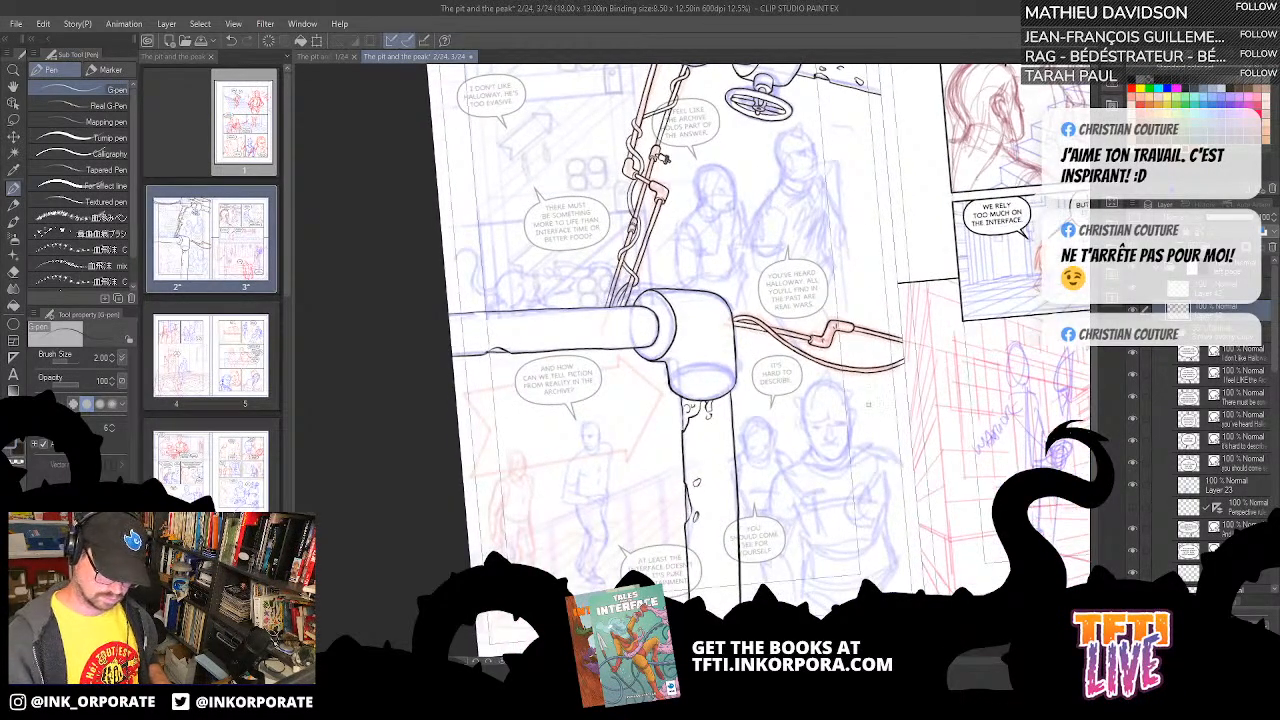
left_click_drag(881, 433, 861, 489)
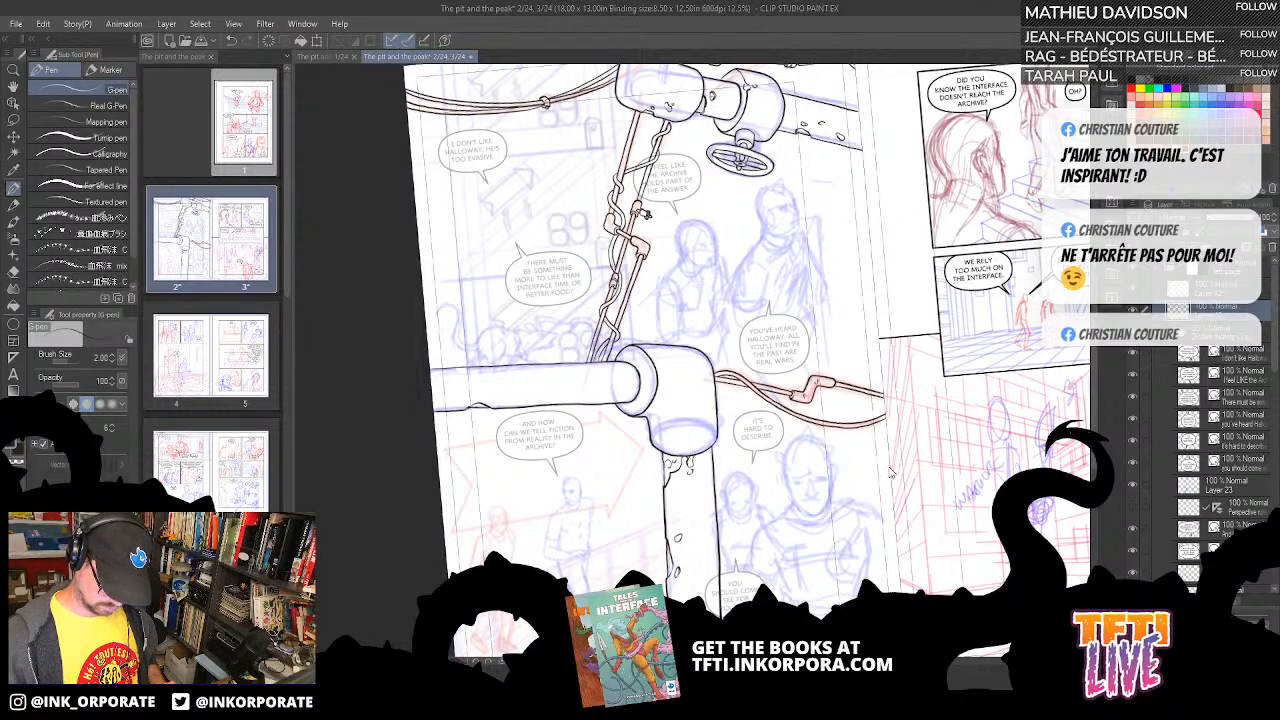
scroll(891, 473, "down", 2)
scroll(891, 473, "up", 4)
scroll(891, 473, "up", 1)
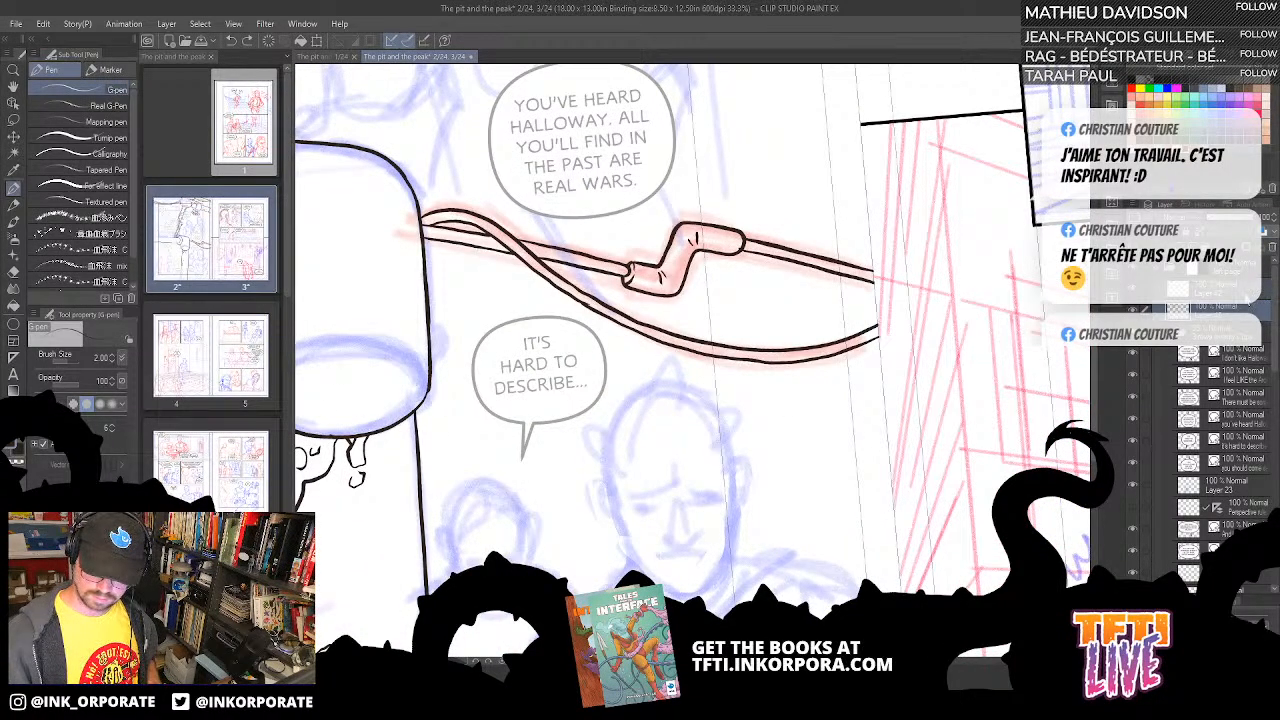
right_click(1244, 310)
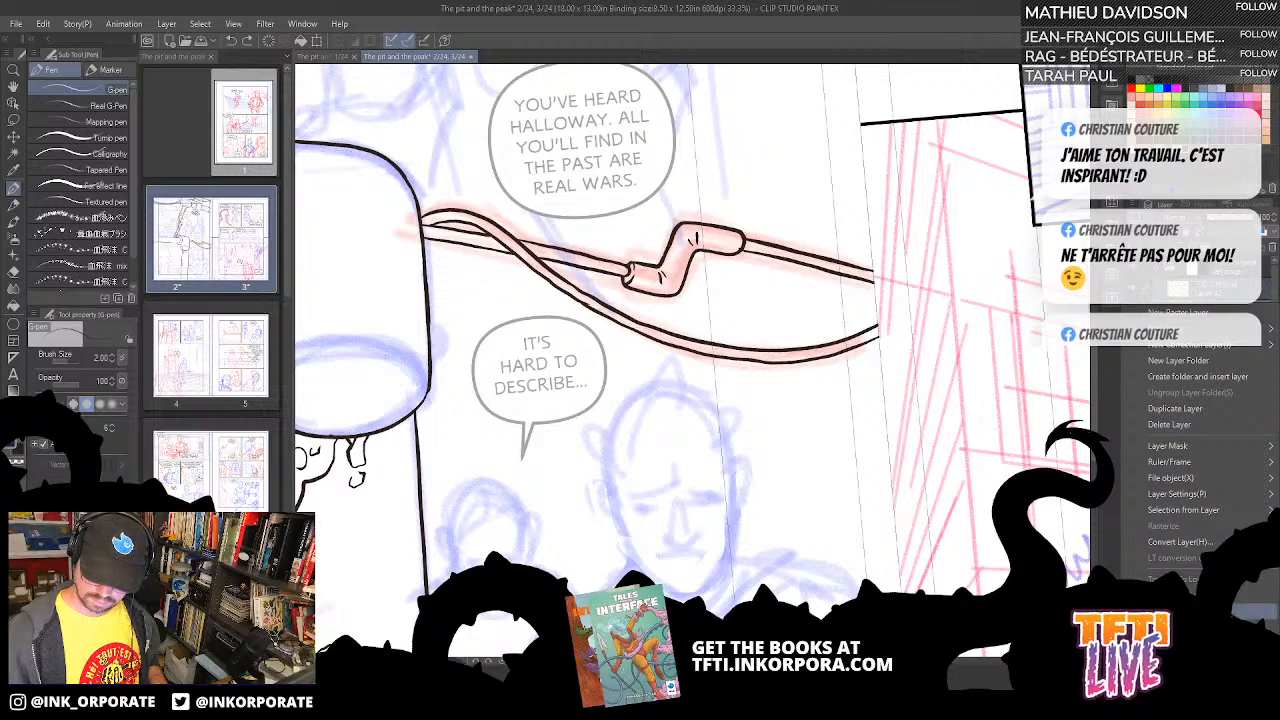
left_click(1243, 611)
key("ctrl+shift+n")
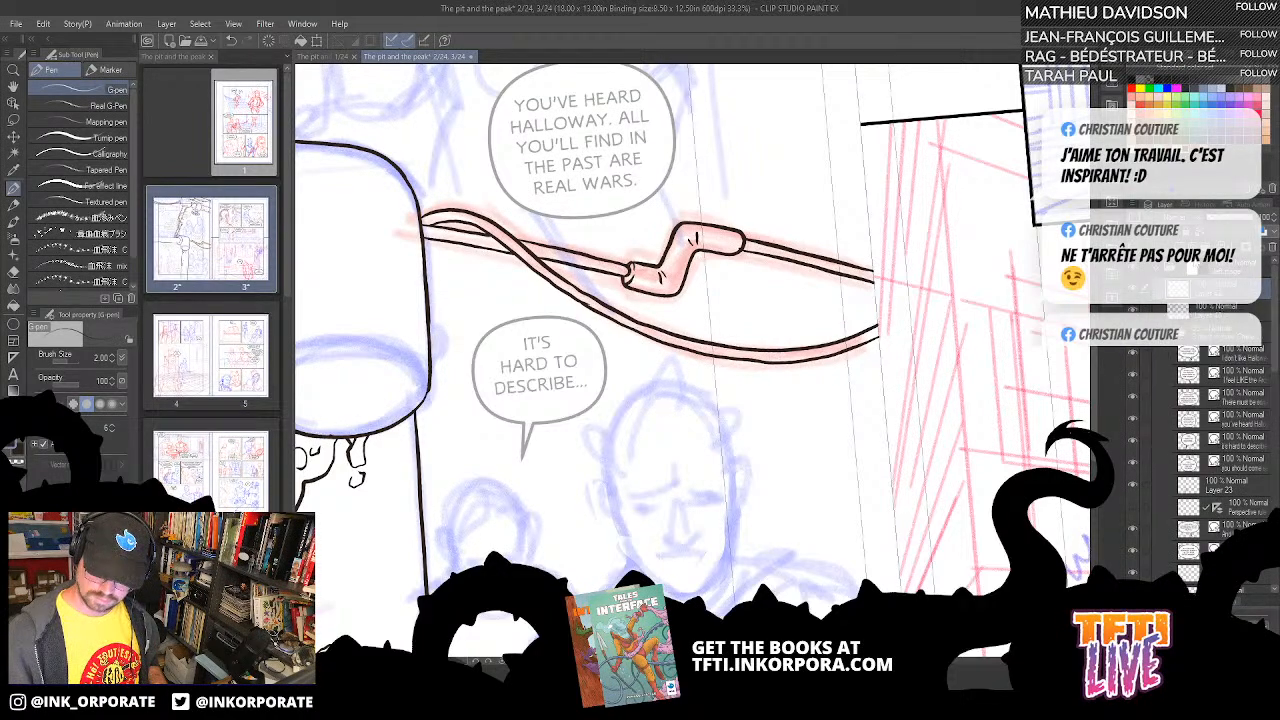
- Lower the merged ink layer's opacity to 35% and make the new empty layer active for inking
left_click(1212, 311)
left_click(1222, 218)
left_click(1209, 293)
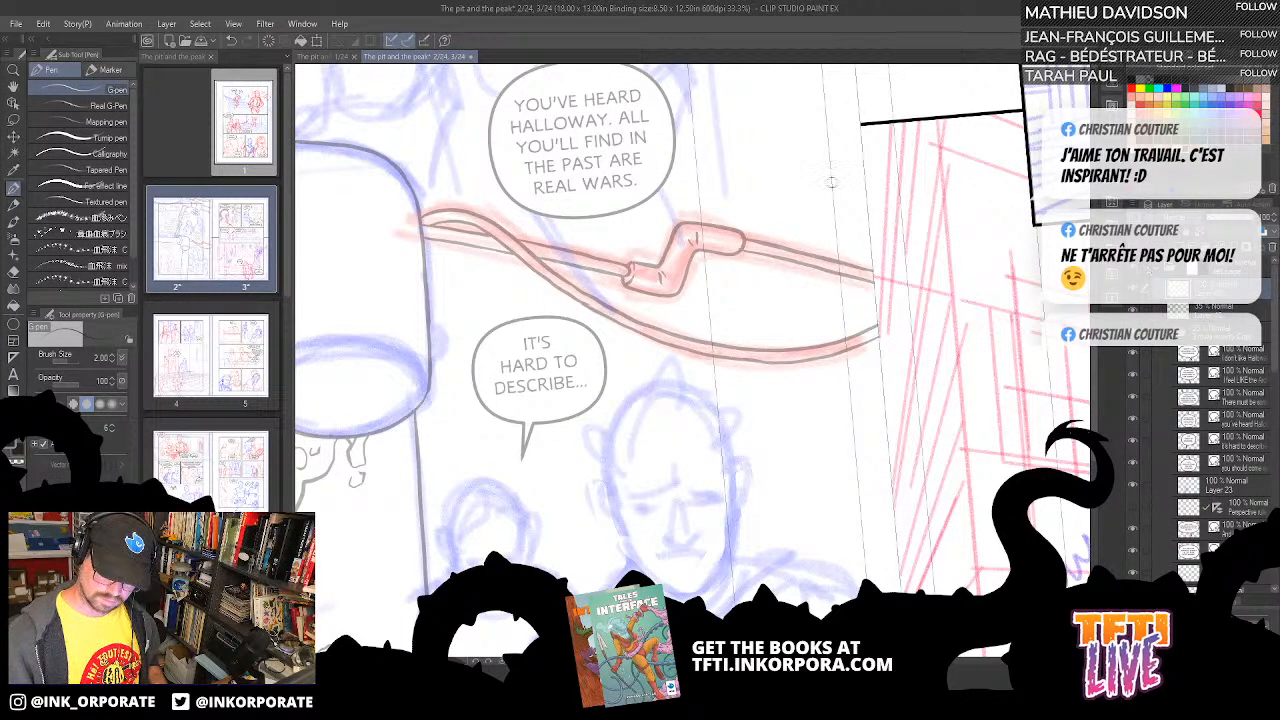
- Ink the two parallel lines of a thin wire rising from the page's inner edge to the lower red cable
key("^")
key("^")
key("^")
key("^")
key("^")
key("^")
key("^")
key("^")
key("^")
left_click_drag(767, 463, 712, 411)
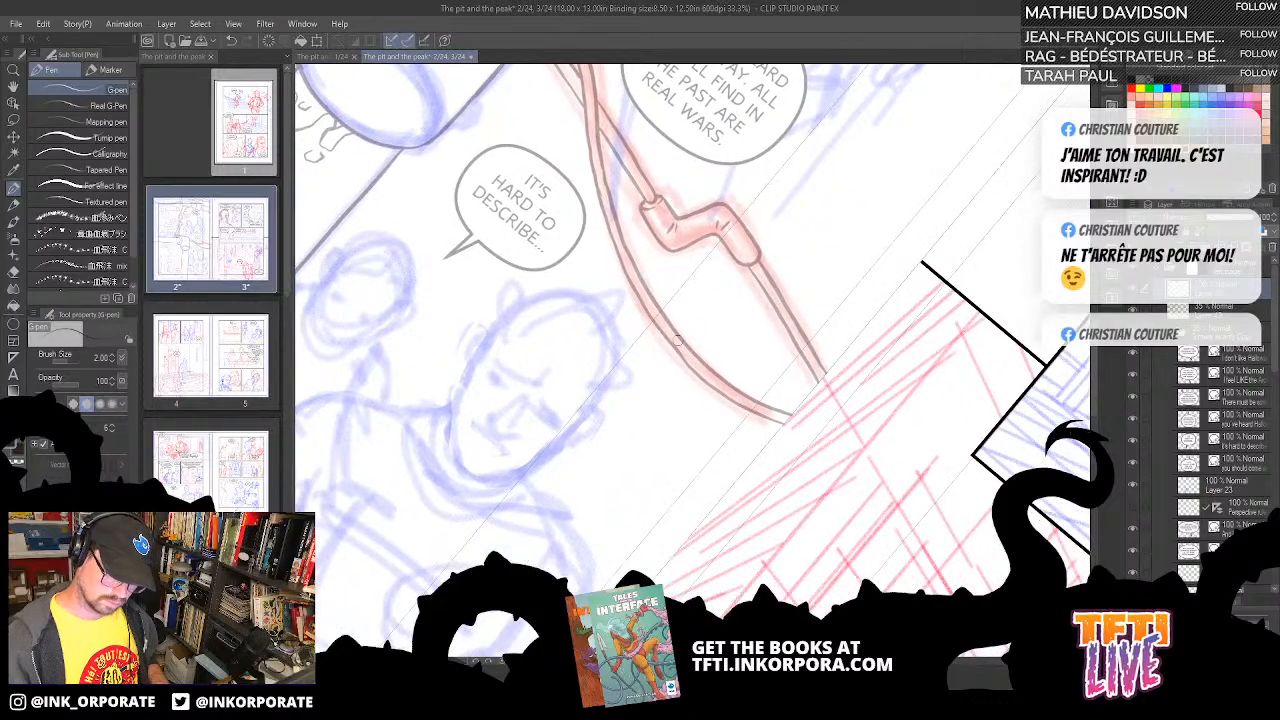
left_click_drag(744, 459, 716, 375)
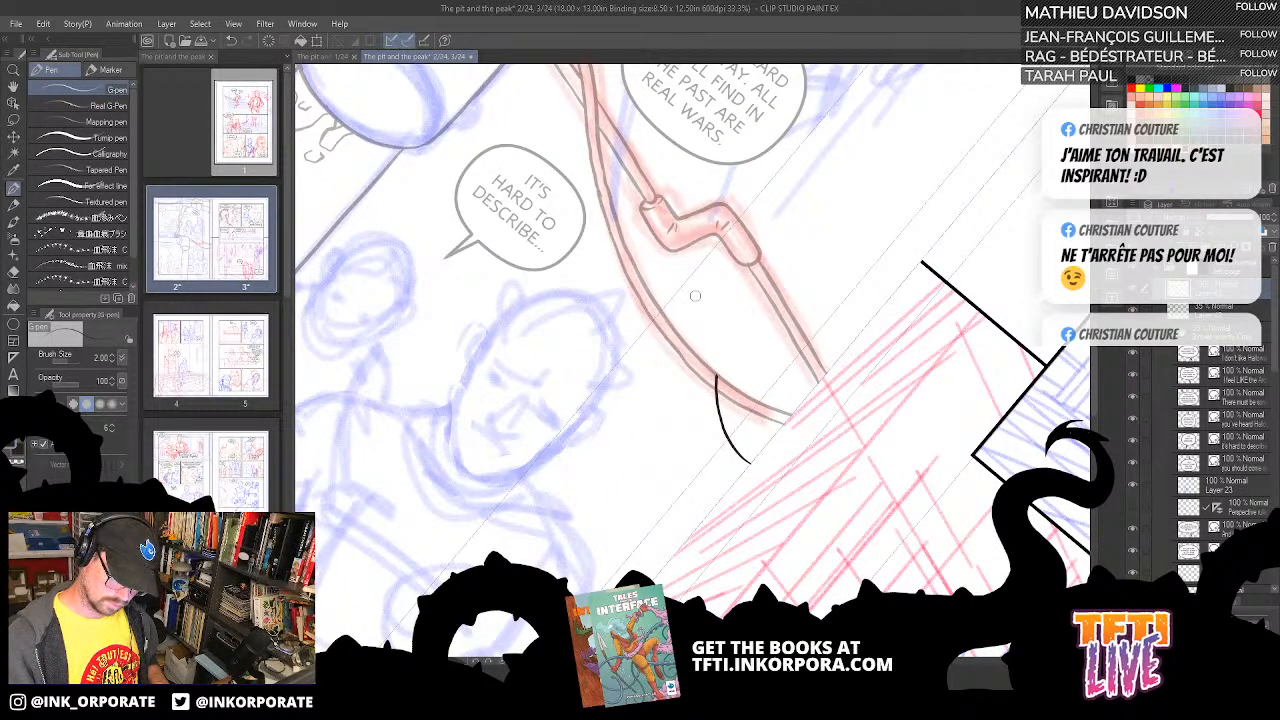
mouse_move(743, 467)
left_mouse_down()
mouse_move(713, 428)
mouse_move(712, 384)
left_mouse_up()
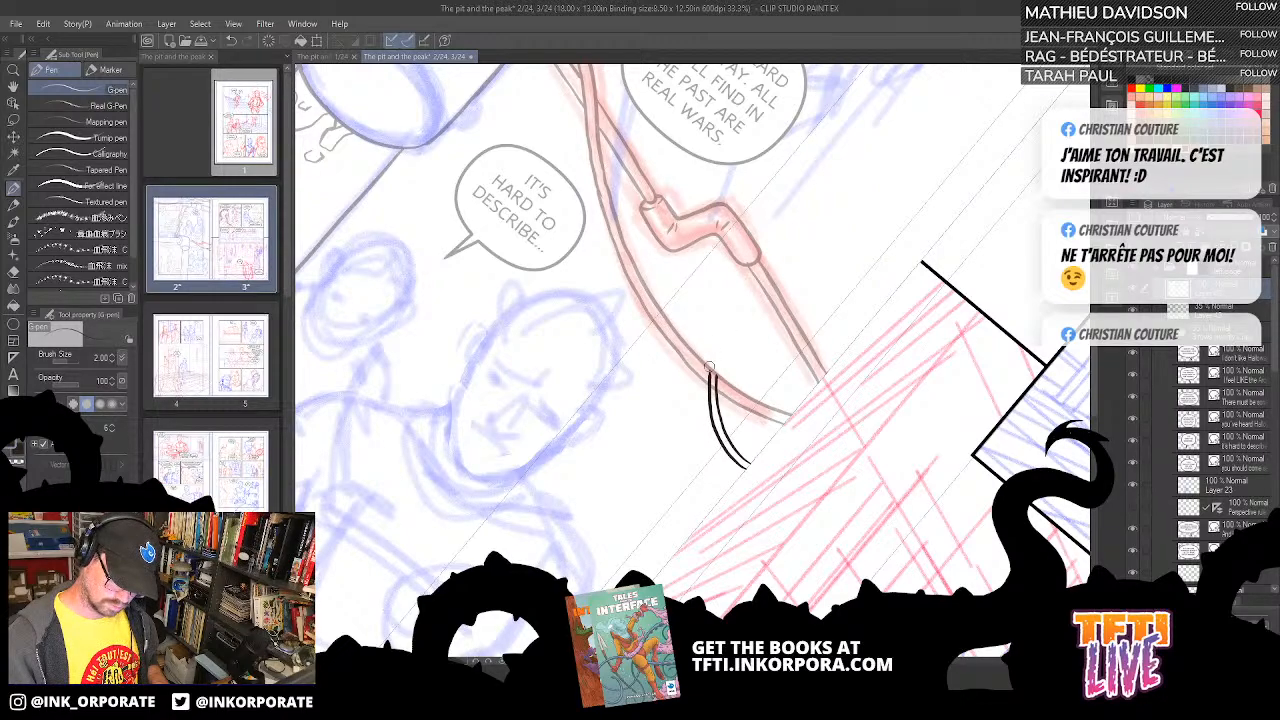
key("ctrl+z")
mouse_move(747, 471)
left_mouse_down()
mouse_move(719, 447)
mouse_move(707, 393)
left_mouse_up()
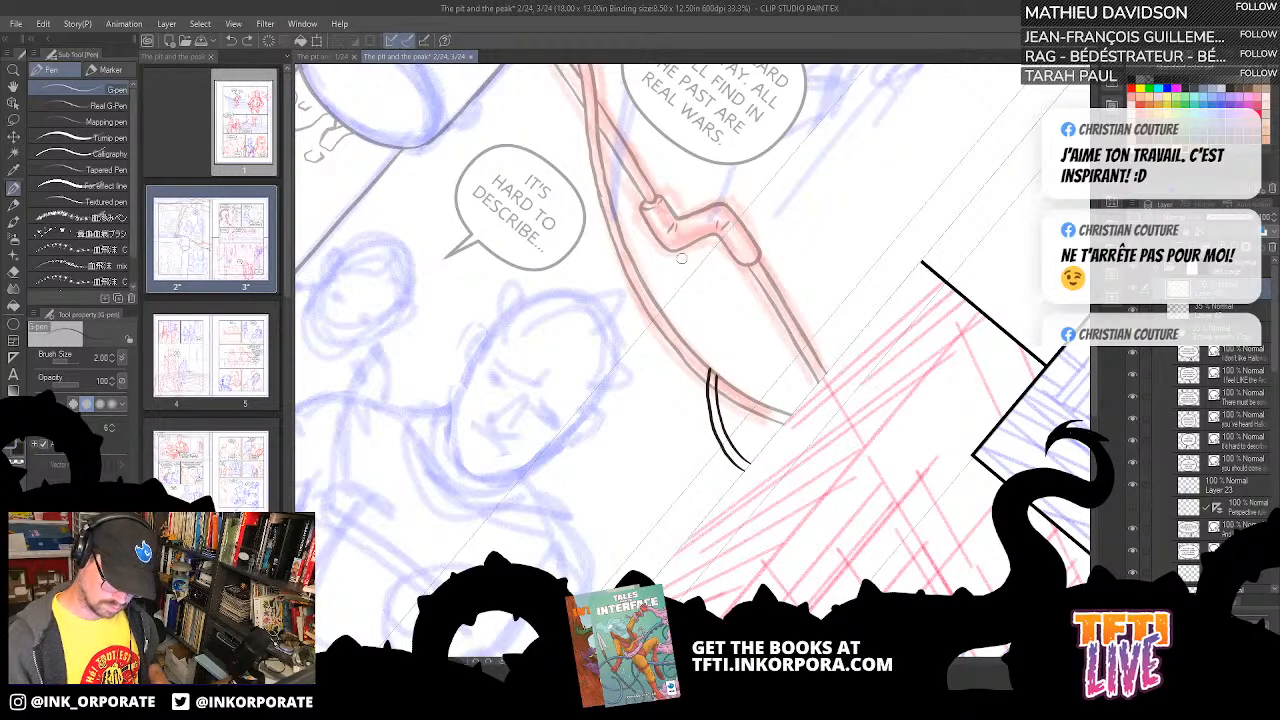
- Continue the thin wire with a double-lined bend that wraps across the lower red cable
mouse_move(706, 372)
left_mouse_down()
mouse_move(707, 384)
mouse_move(716, 369)
left_mouse_up()
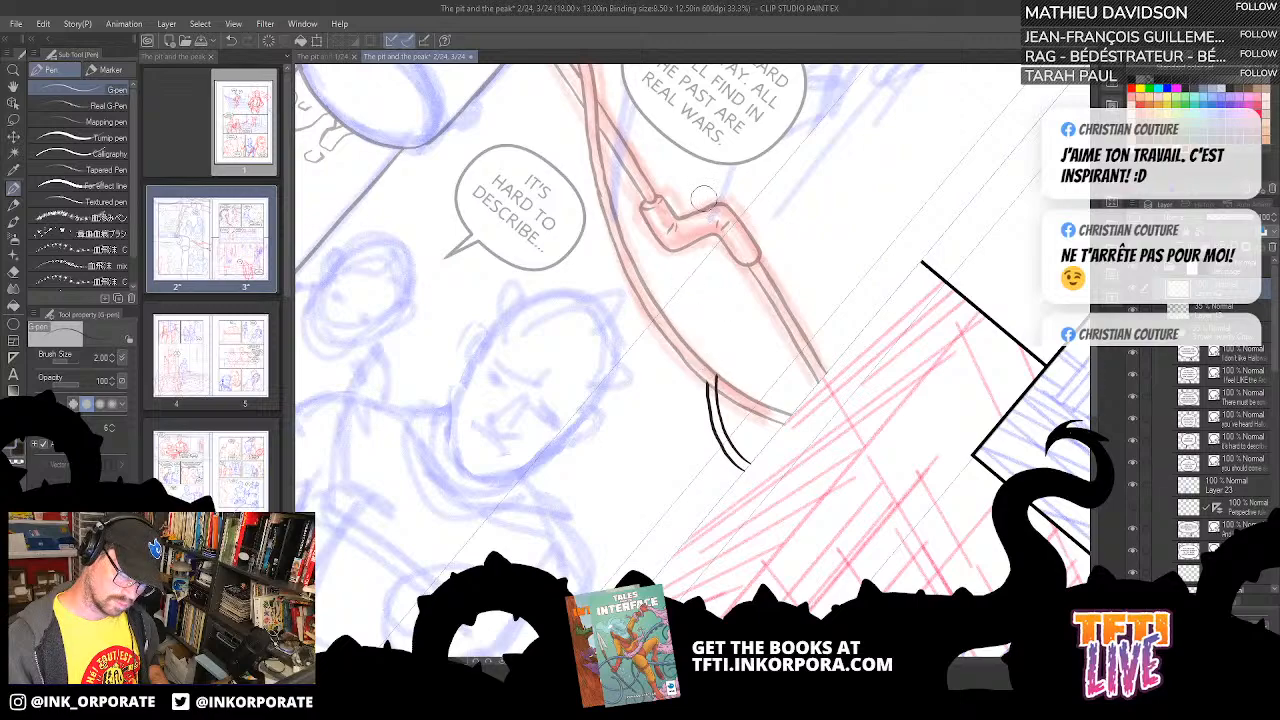
key("^")
key("^")
key("^")
key("^")
key("^")
key("^")
key("^")
key("^")
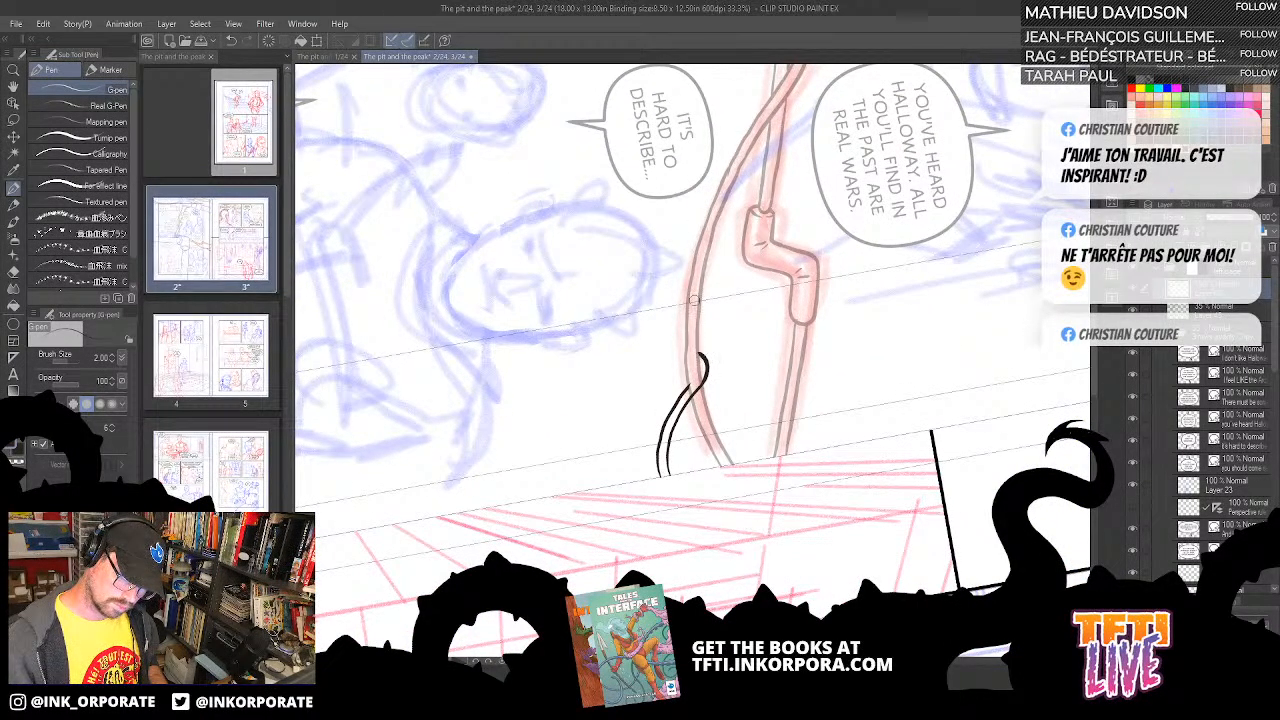
mouse_move(699, 386)
left_mouse_down()
mouse_move(701, 343)
mouse_move(684, 393)
left_mouse_up()
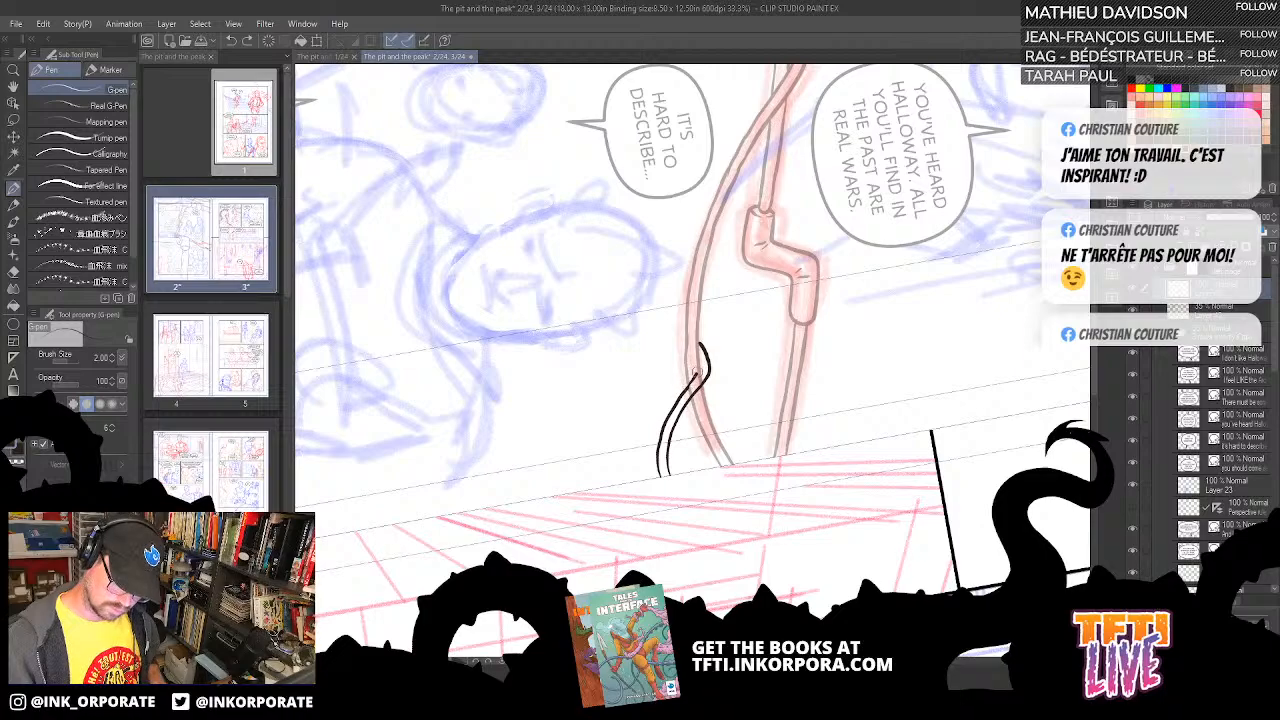
- Ink the wire's second coil around the lower red cable, bulging out on the opposite side
left_click_drag(730, 385, 748, 421)
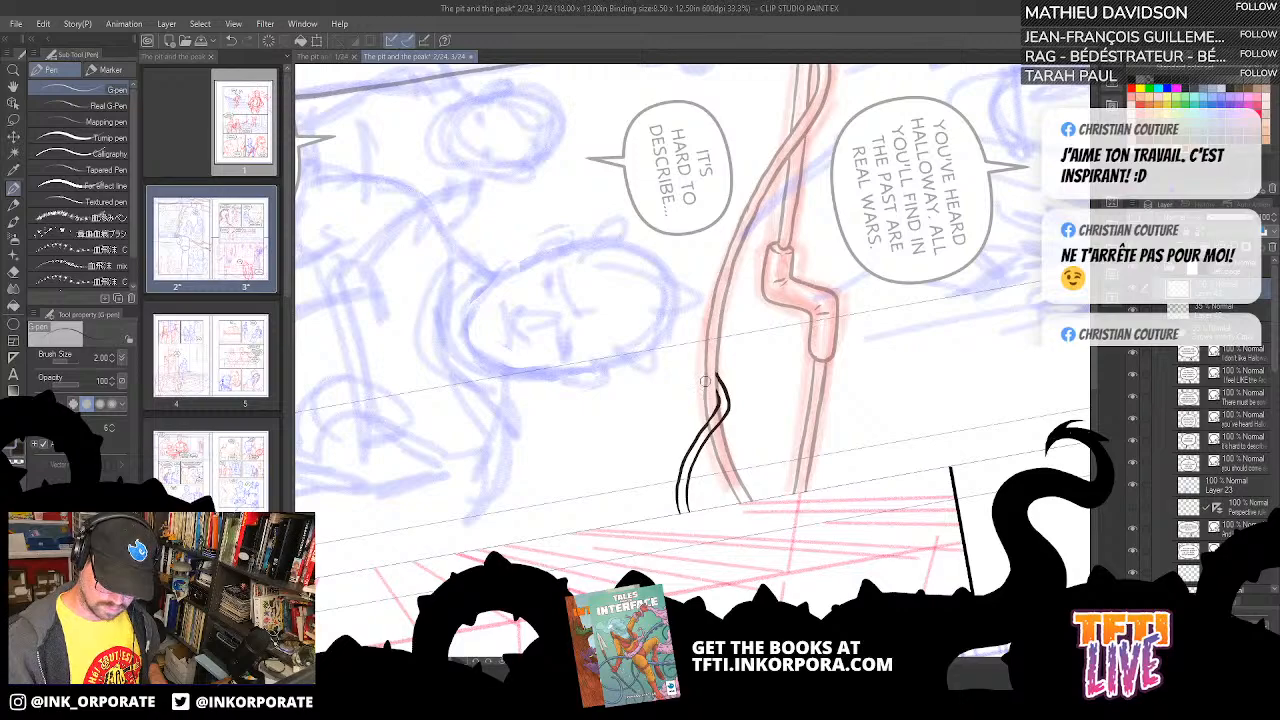
mouse_move(708, 378)
left_mouse_down()
mouse_move(700, 340)
mouse_move(720, 314)
left_mouse_up()
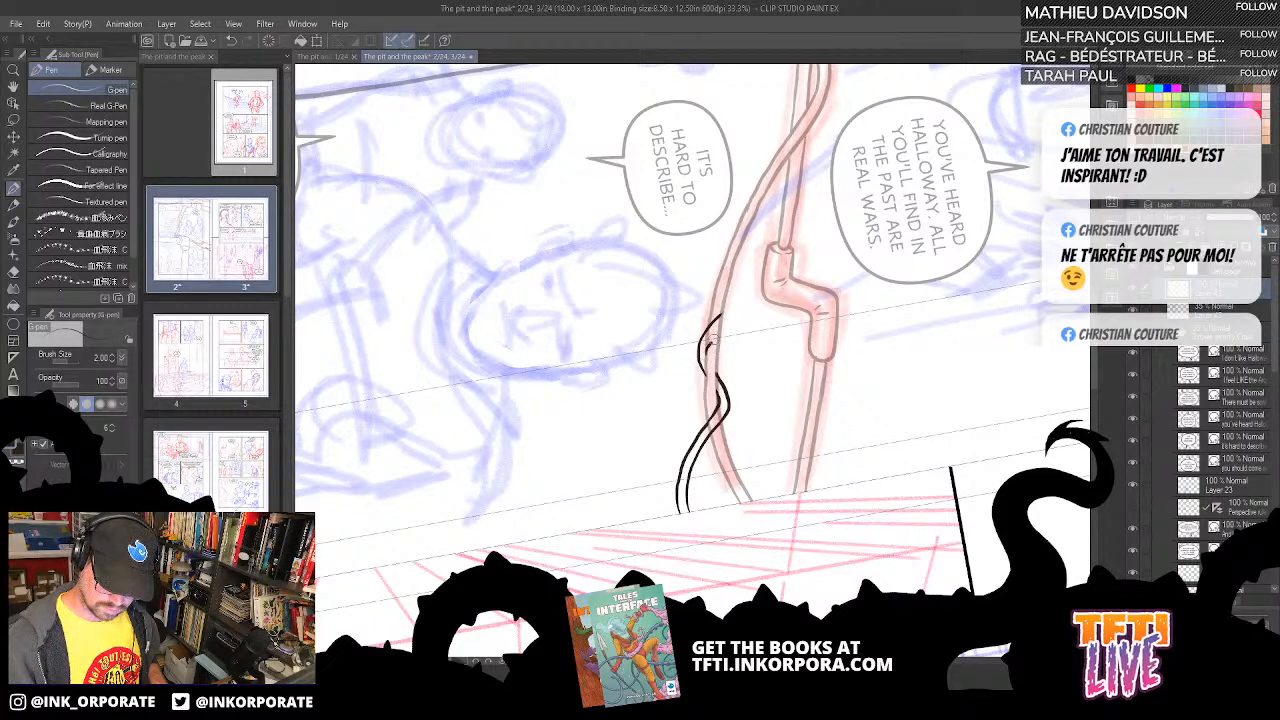
mouse_move(704, 352)
left_mouse_down()
mouse_move(730, 312)
mouse_move(722, 290)
mouse_move(739, 320)
mouse_move(761, 324)
left_mouse_up()
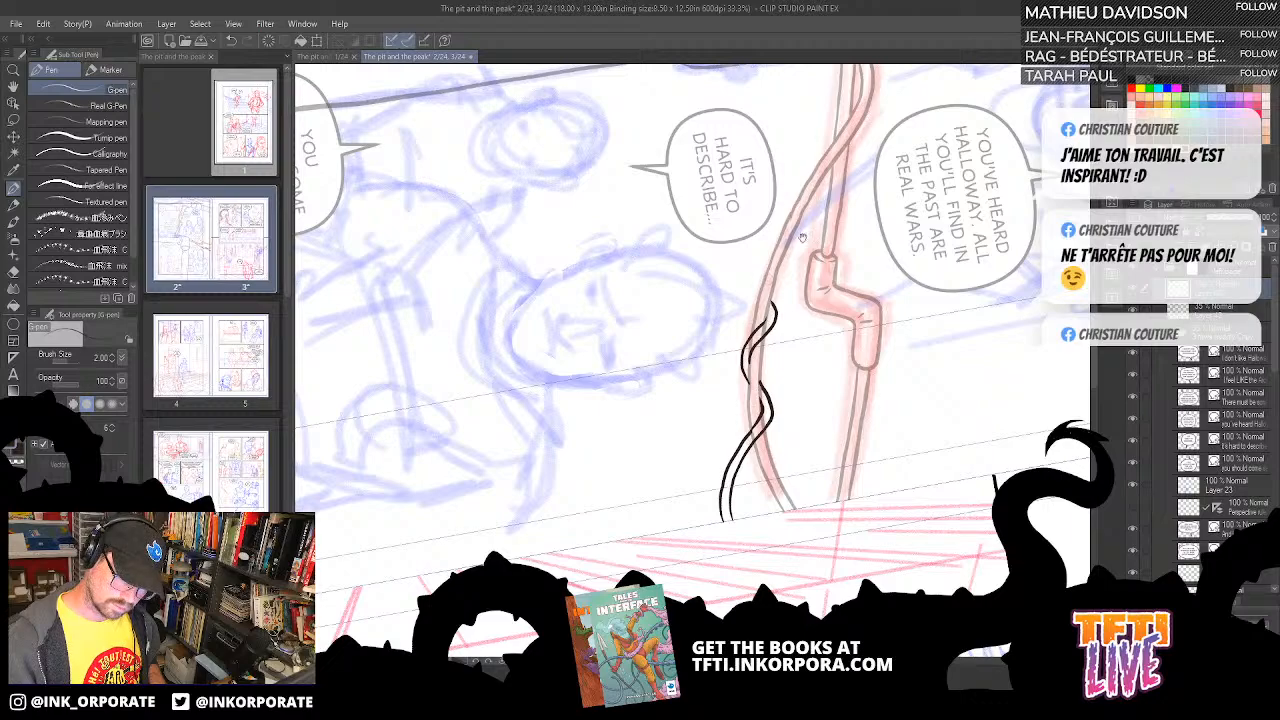
- Ink the first line of a wider loose loop of the wire beside the cable, past the second coil
left_click_drag(803, 238, 779, 270)
key("asciicircum")
key("asciicircum")
key("asciicircum")
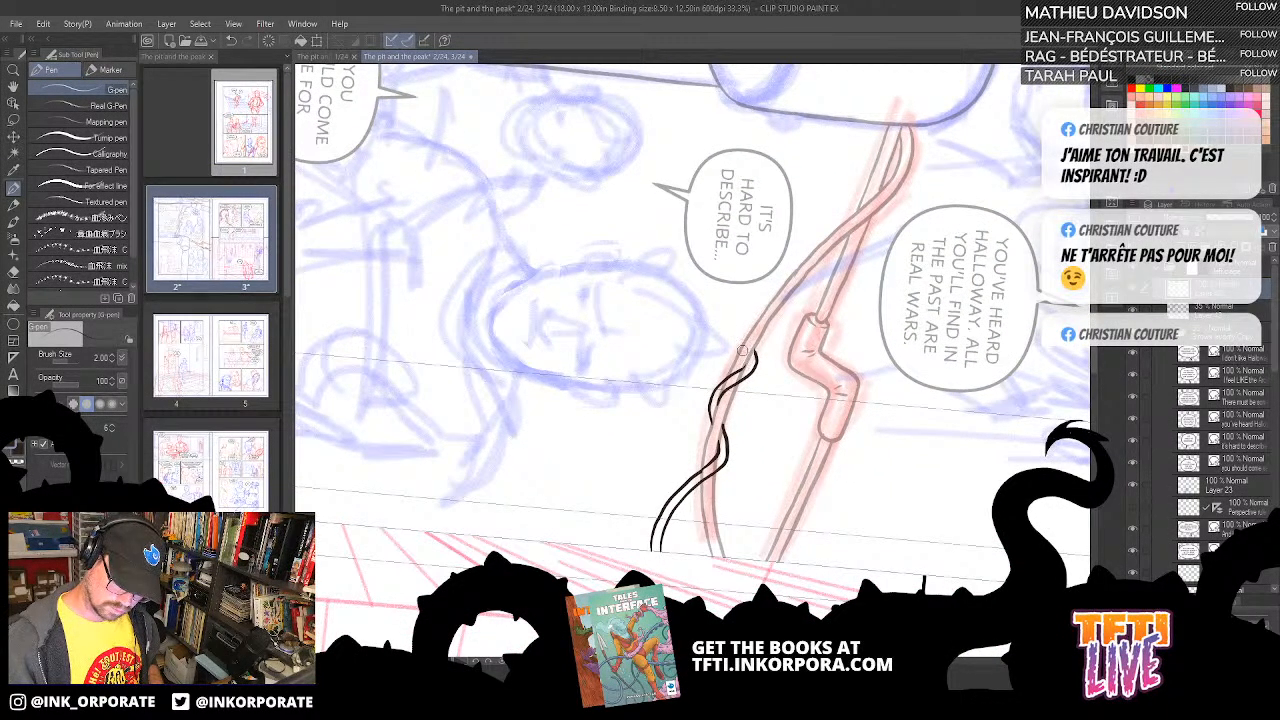
mouse_move(738, 350)
left_mouse_down()
mouse_move(727, 326)
mouse_move(740, 296)
left_mouse_up()
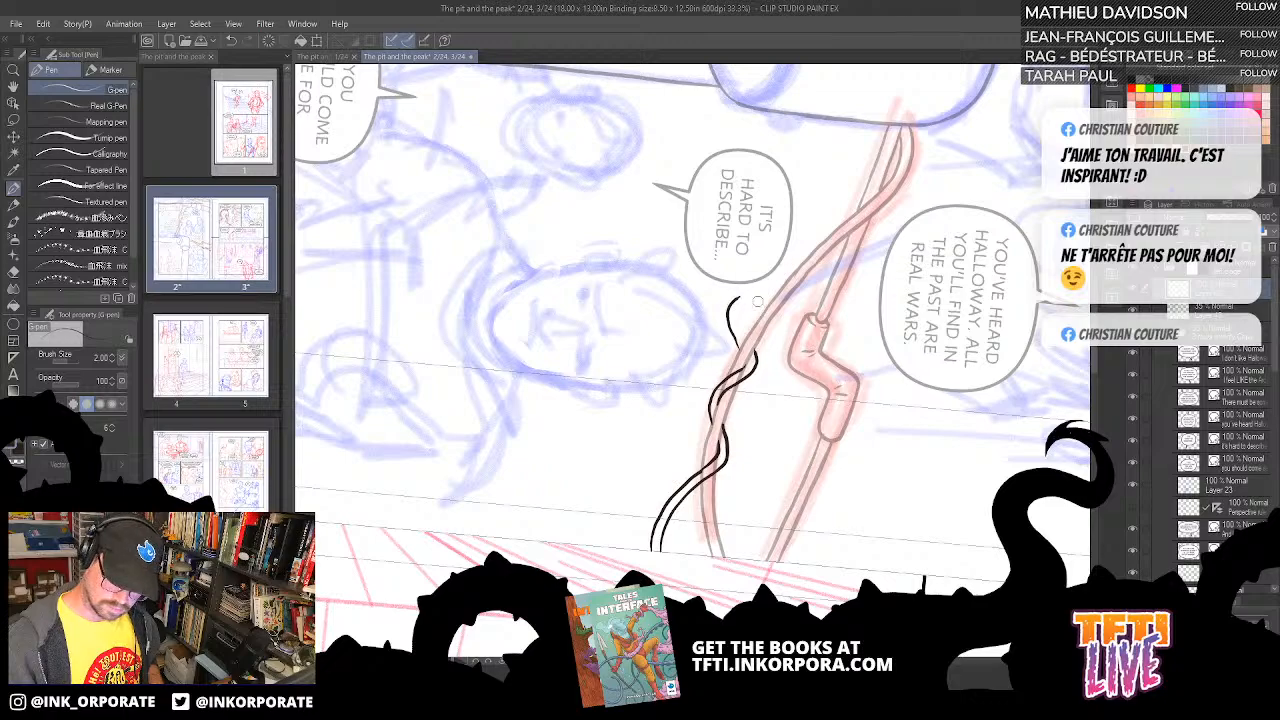
key("ctrl+z")
mouse_move(744, 356)
left_mouse_down()
mouse_move(740, 300)
mouse_move(772, 297)
left_mouse_up()
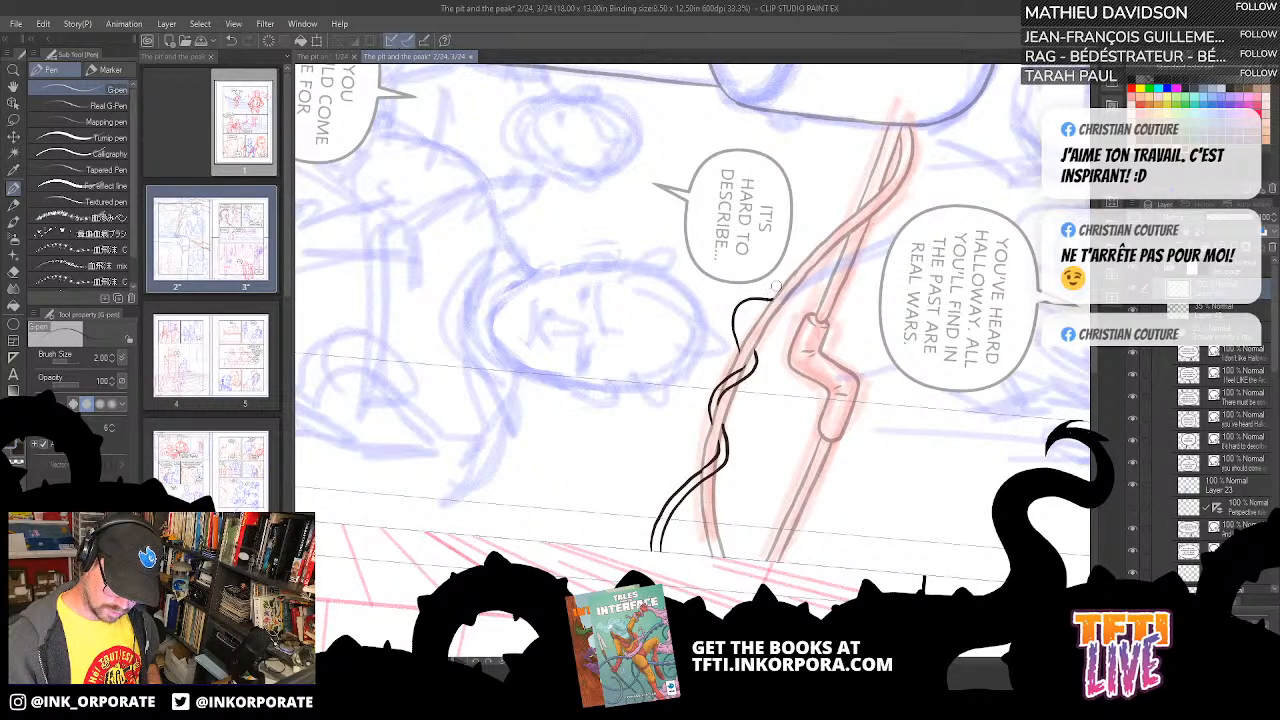
- Examine the coiled wire and the large pipe joint in the context of the whole spread
scroll(778, 289, "down", 5)
key("minus")
key("minus")
key("minus")
key("minus")
key("minus")
key("minus")
key("minus")
key("minus")
key("minus")
key("minus")
key("minus")
key("minus")
key("minus")
key("minus")
key("minus")
key("minus")
key("minus")
key("minus")
key("minus")
key("minus")
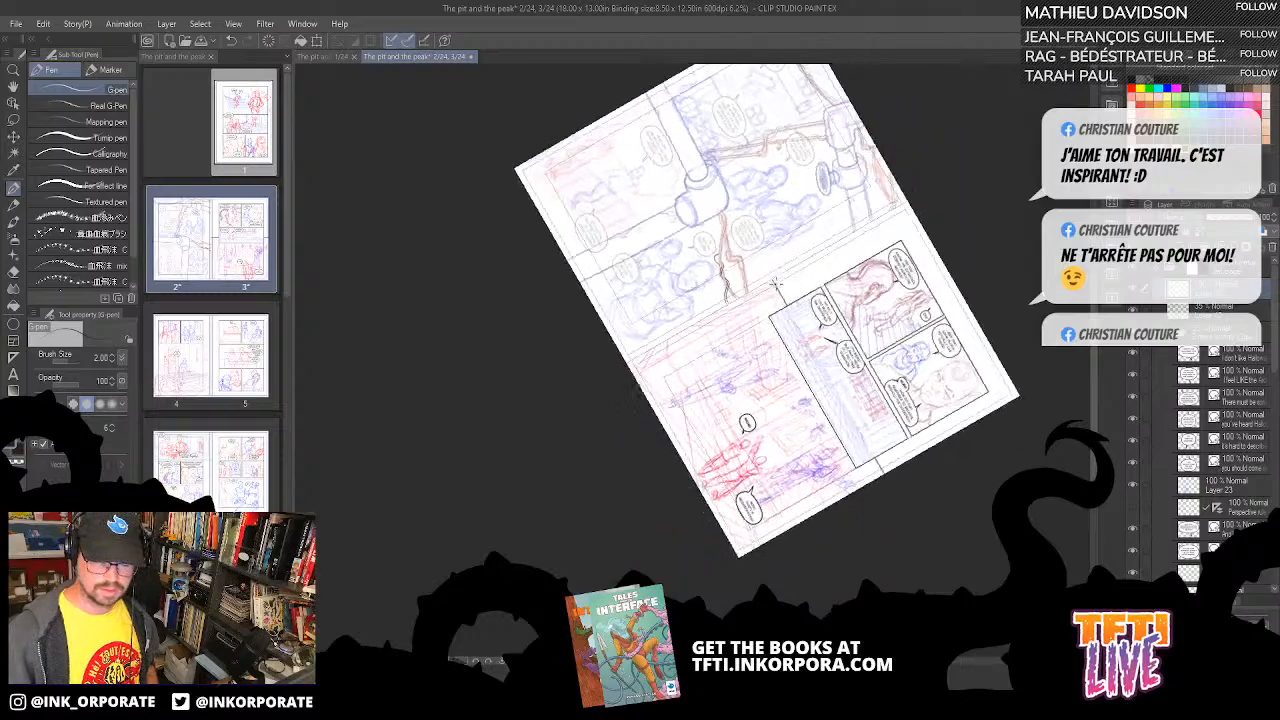
scroll(776, 285, "up", 3)
left_click_drag(776, 284, 918, 432)
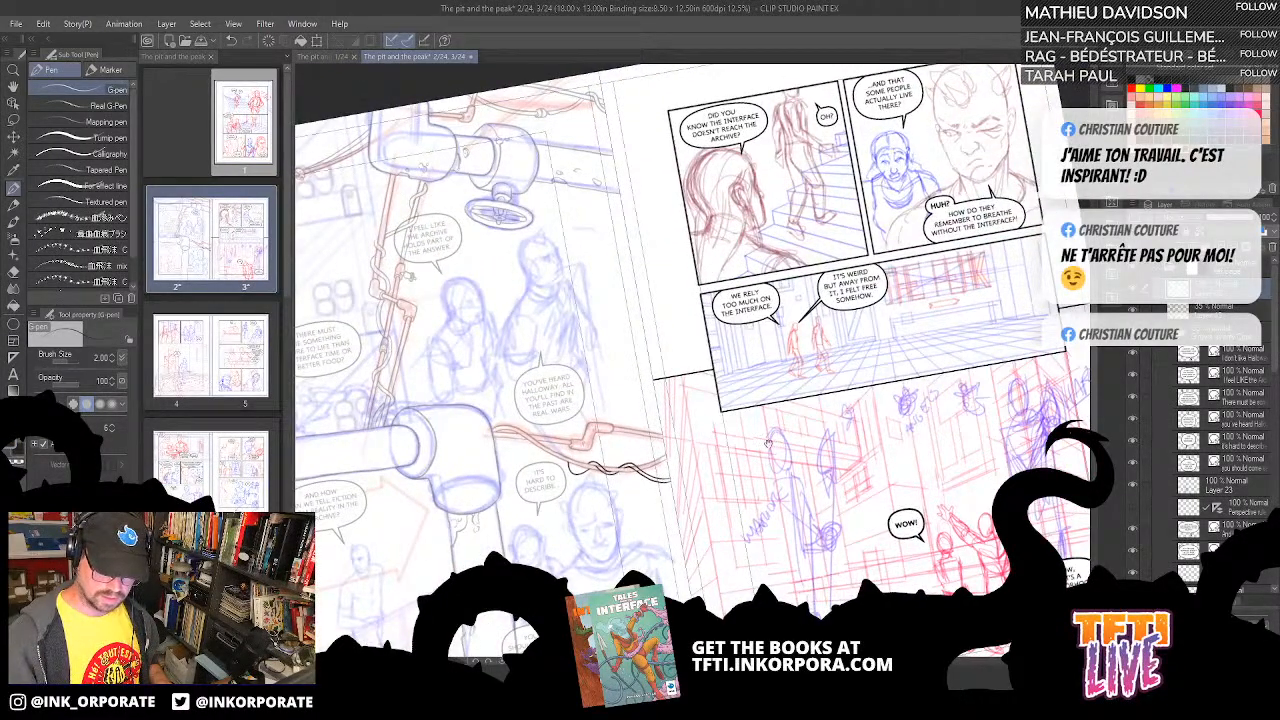
left_click_drag(600, 483, 757, 360)
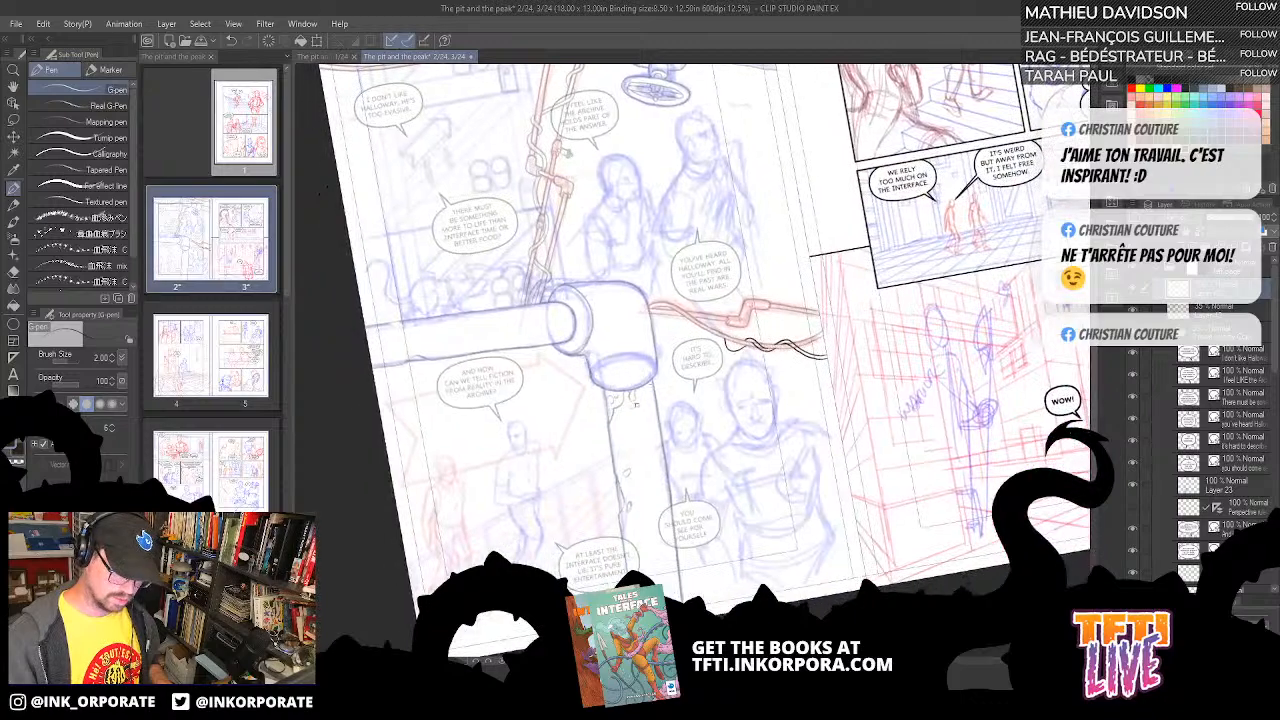
scroll(647, 415, "up", 3)
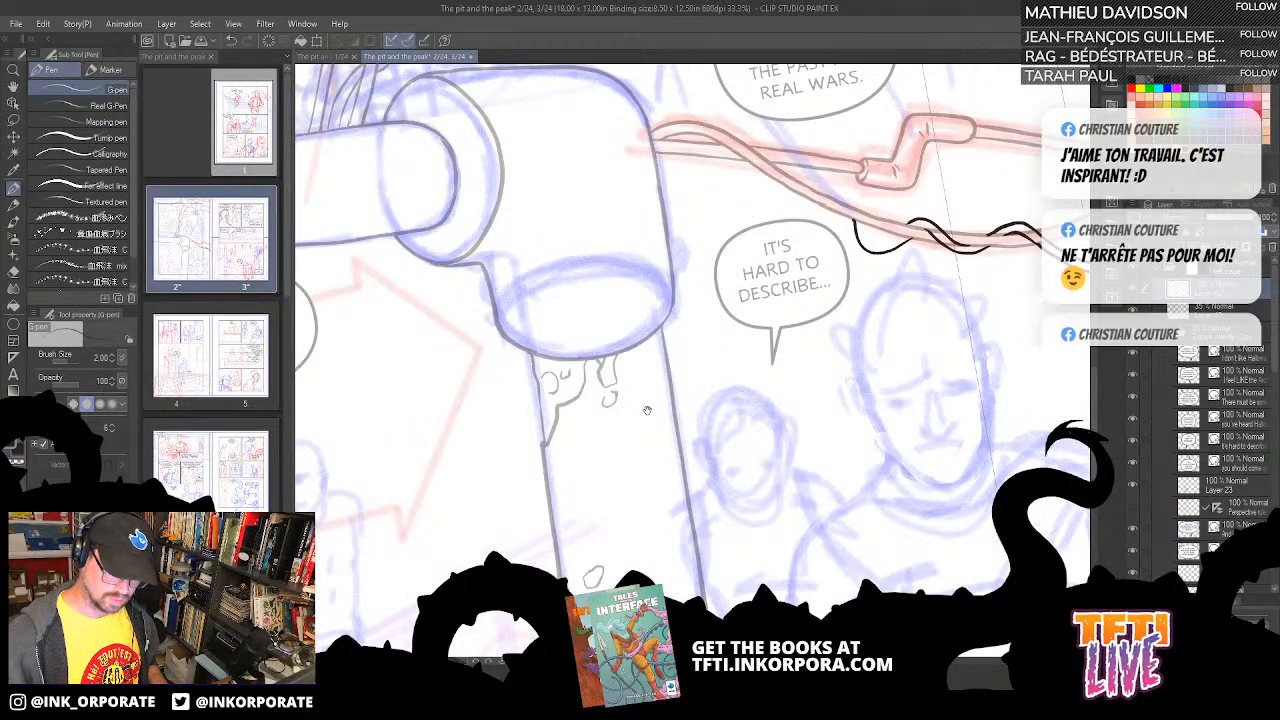
- Ink the inner line of the bend around the lower cable and continue the wire double-lined in an arch over the upper cable
left_click_drag(647, 410, 626, 521)
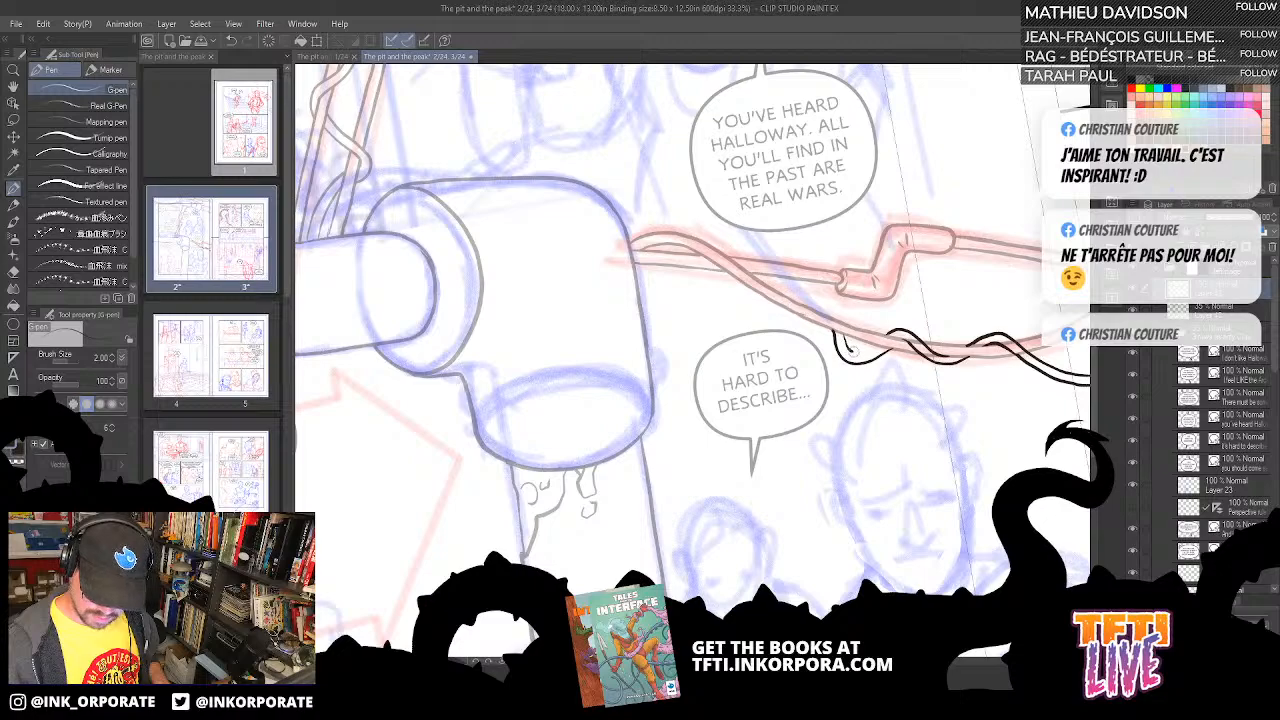
mouse_move(843, 338)
left_mouse_down()
mouse_move(852, 350)
mouse_move(880, 344)
left_mouse_up()
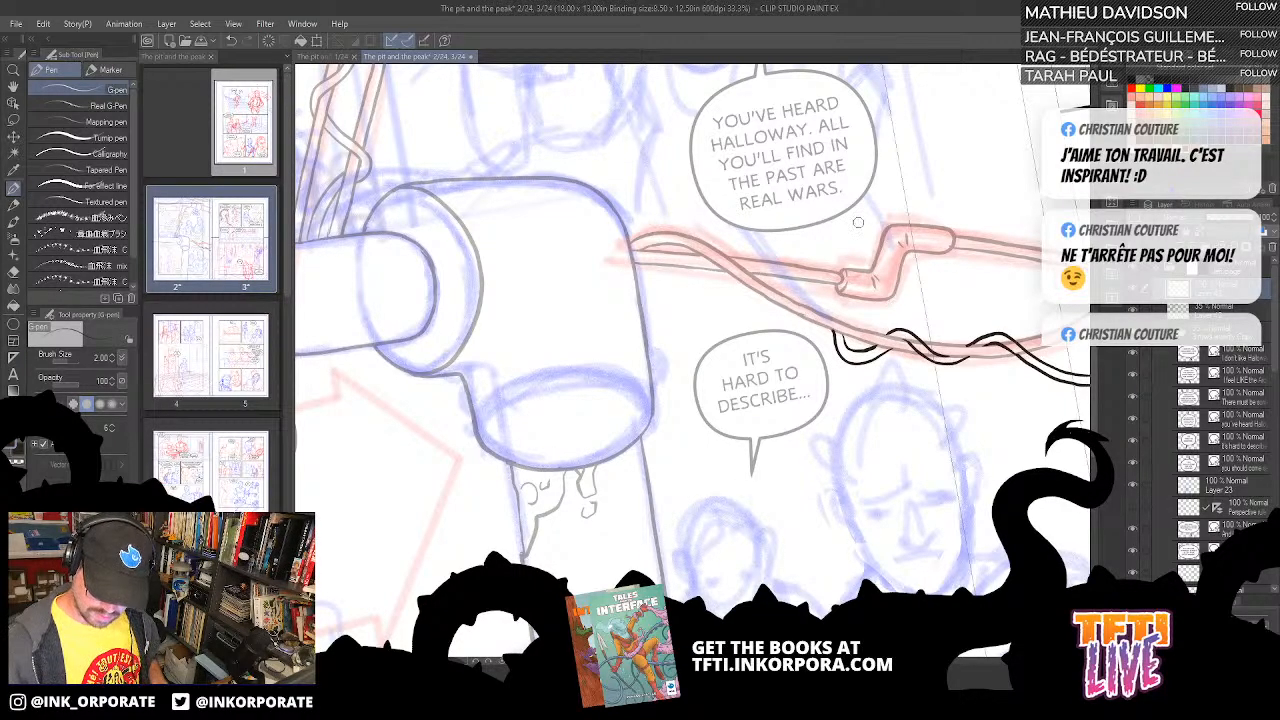
mouse_move(831, 291)
left_mouse_down()
mouse_move(803, 399)
mouse_move(819, 369)
mouse_move(776, 305)
mouse_move(762, 305)
mouse_move(782, 313)
mouse_move(771, 277)
mouse_move(742, 310)
left_mouse_up()
key("ctrl+z")
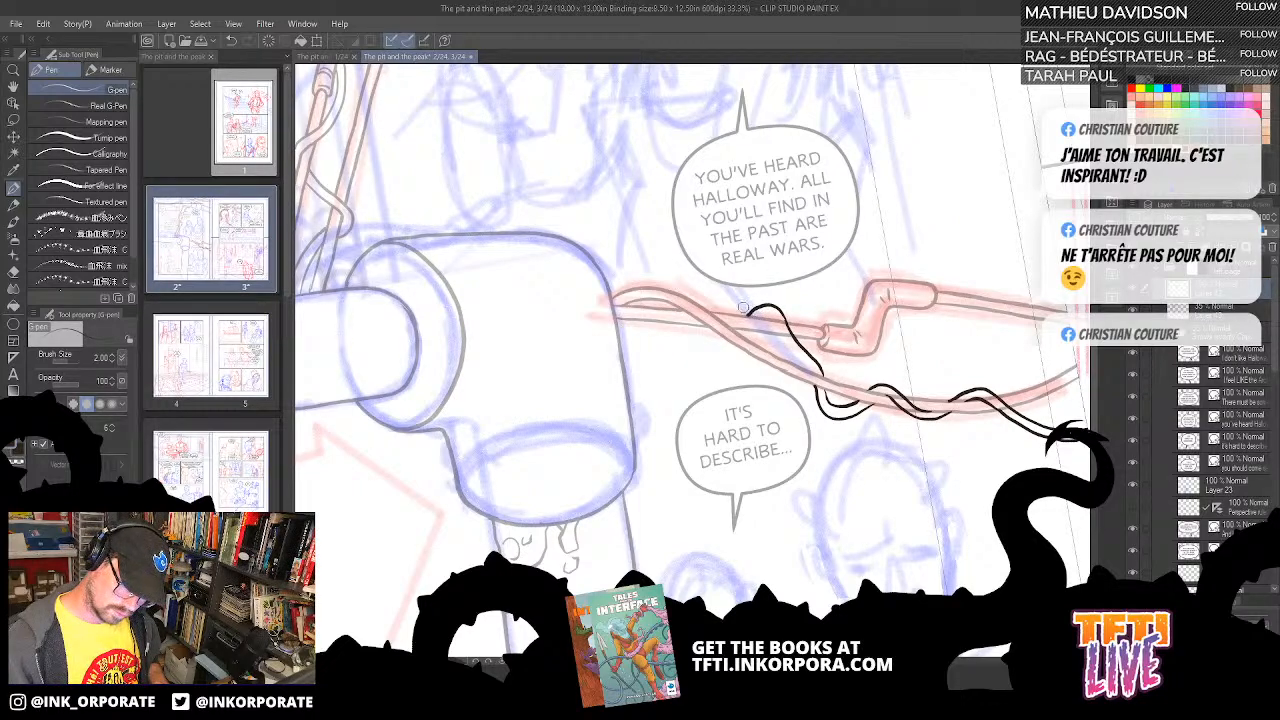
mouse_move(812, 372)
left_mouse_down()
mouse_move(775, 320)
mouse_move(737, 336)
mouse_move(772, 317)
mouse_move(797, 344)
left_mouse_up()
key("ctrl+z")
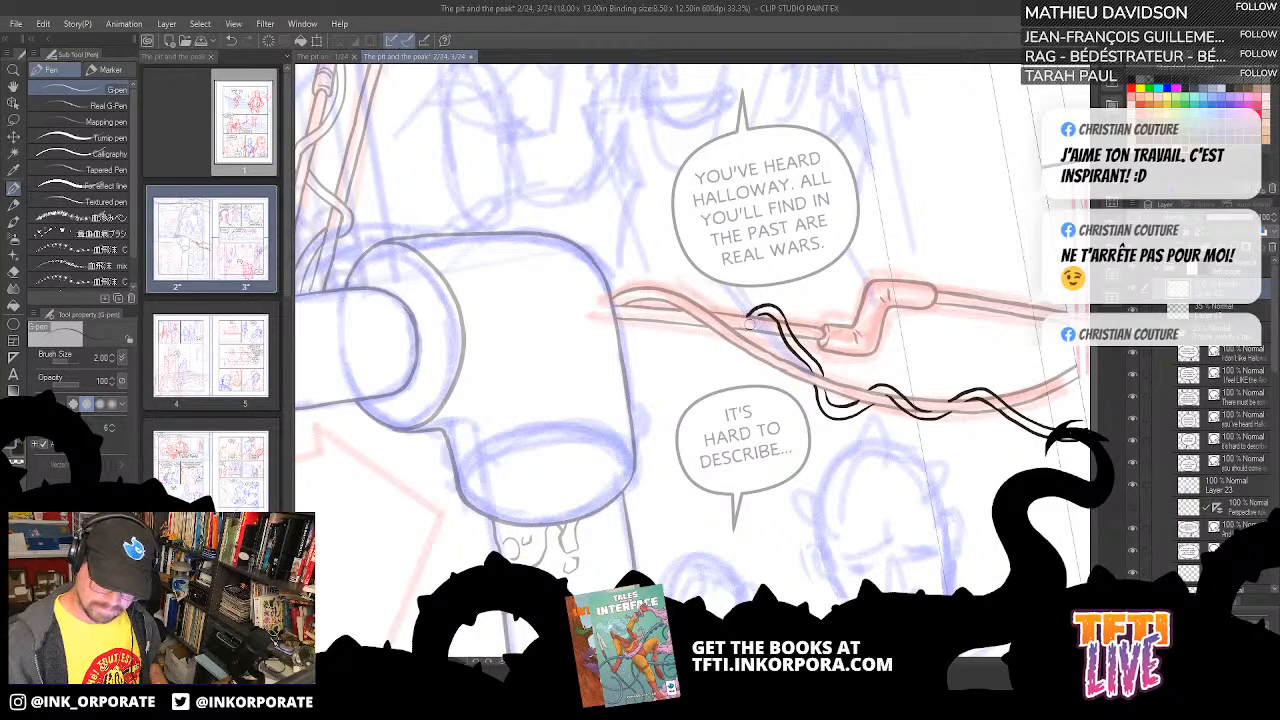
- Ink a small double-lined loop of the wire hanging below the two cables where they cross
mouse_move(740, 330)
left_mouse_down()
mouse_move(712, 362)
mouse_move(698, 308)
left_mouse_up()
key("ctrl+z")
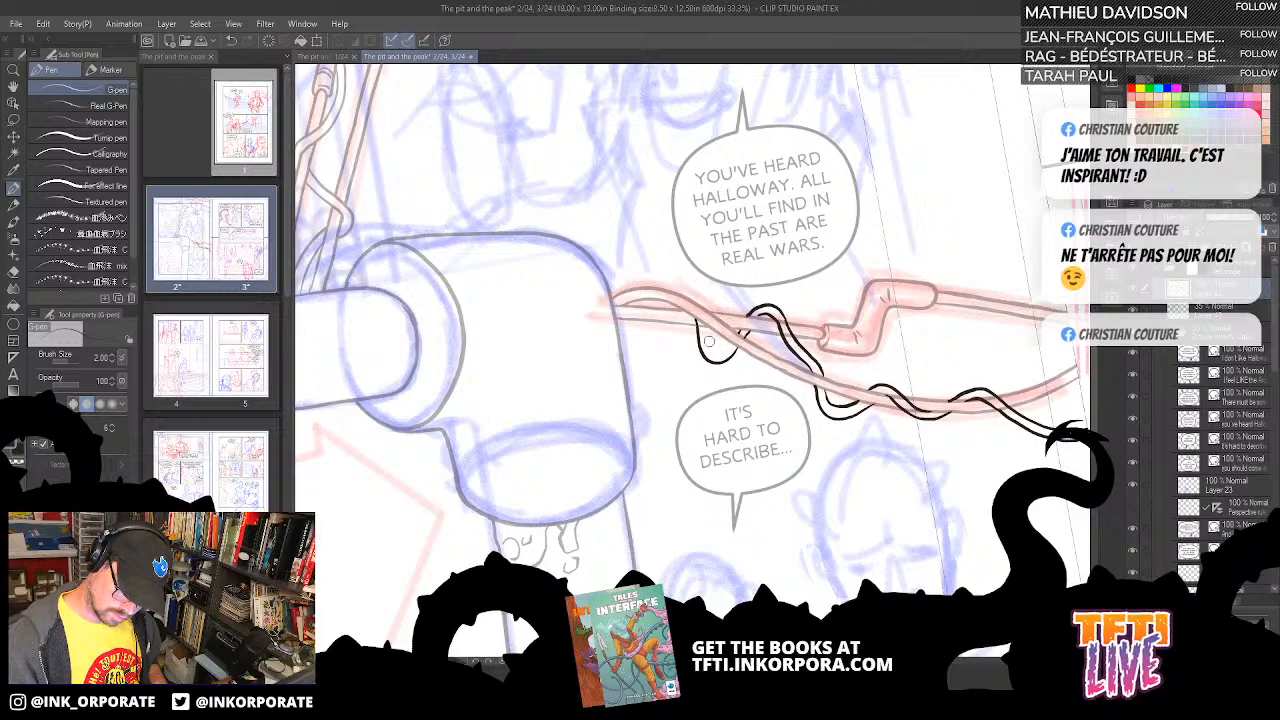
left_click_drag(699, 316, 703, 346)
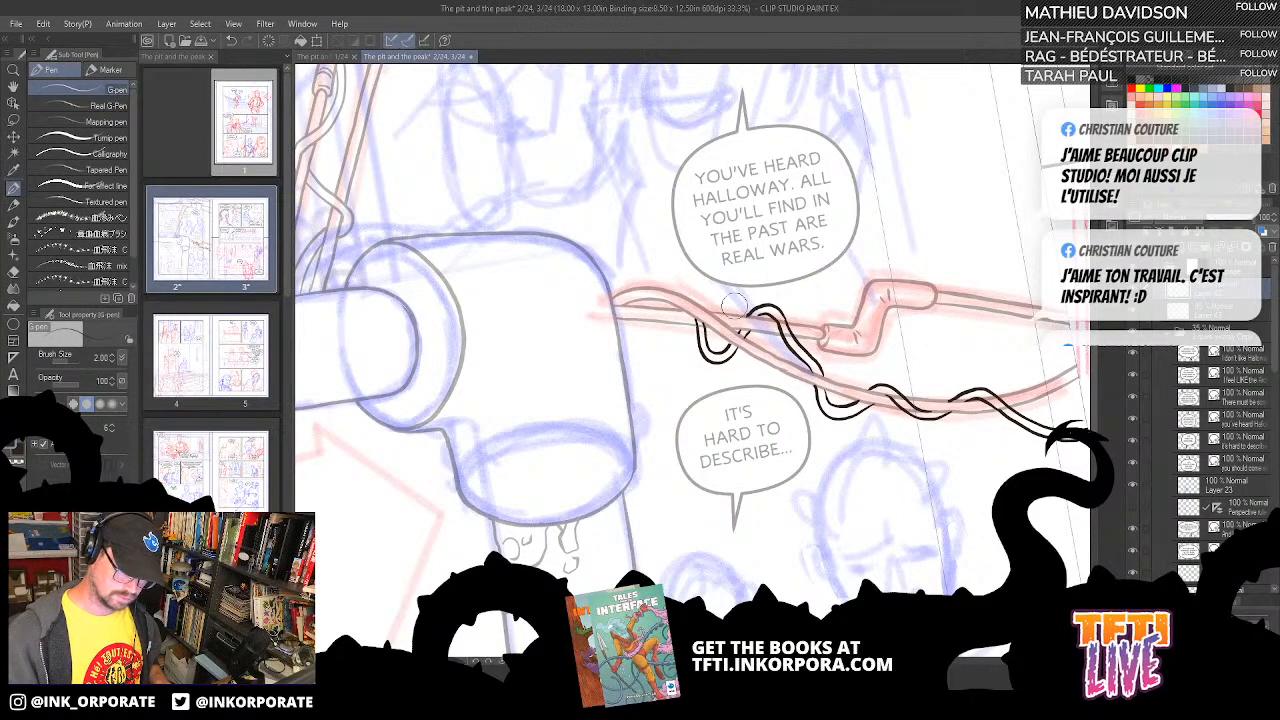
- Ink the last double-lined section of the wire, curving from behind the cables down to the edge of the large pipe joint
key("^")
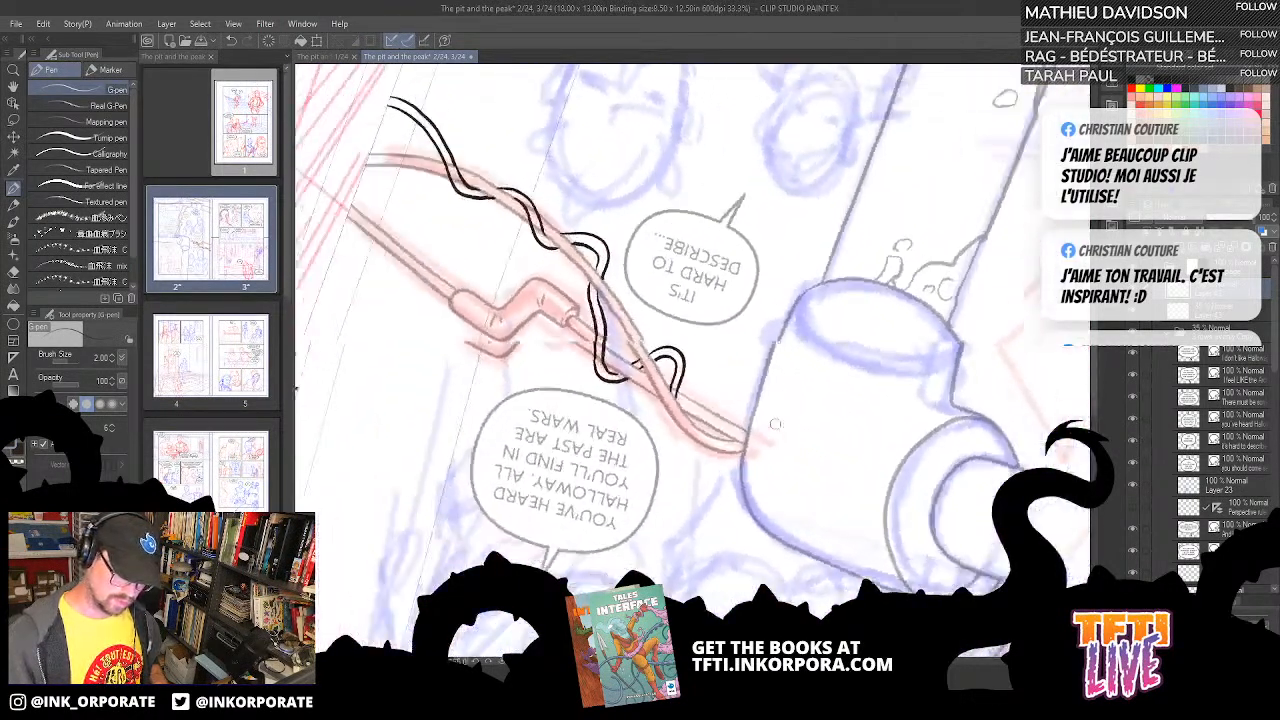
key("^")
key("^")
key("^")
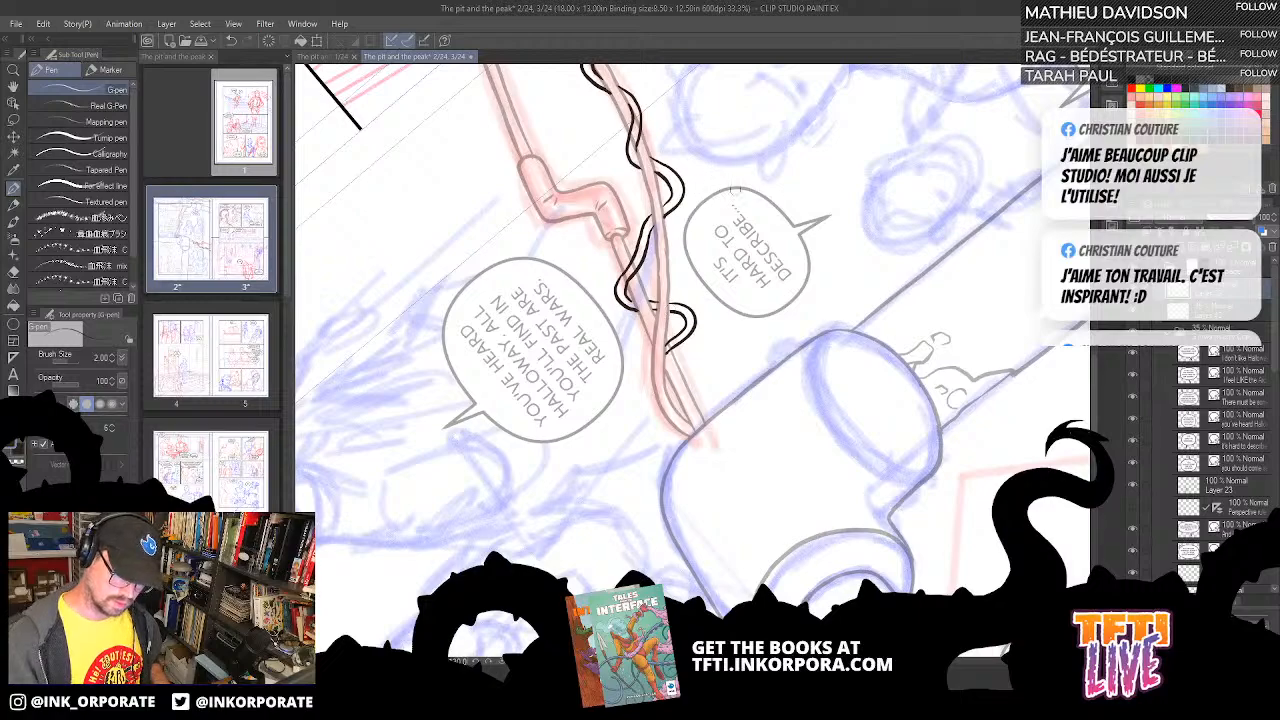
left_click_drag(696, 389, 712, 367)
left_click_drag(729, 280, 722, 336)
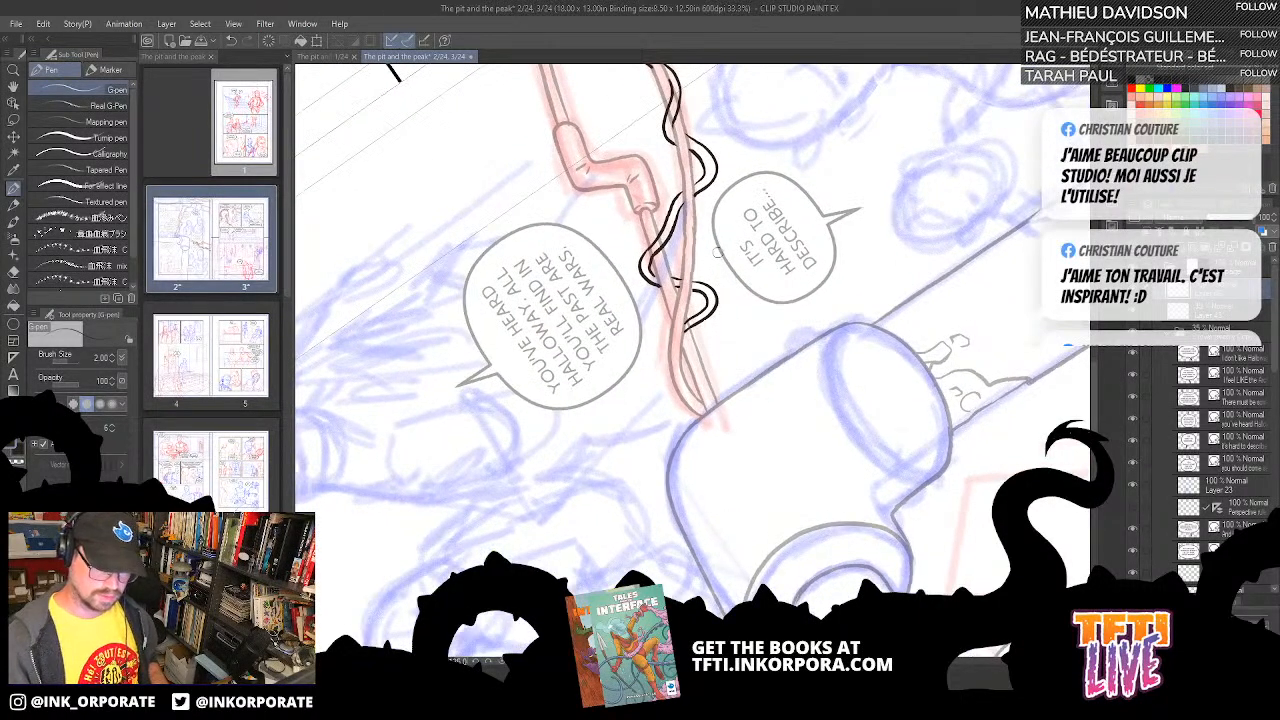
left_click_drag(718, 252, 745, 344)
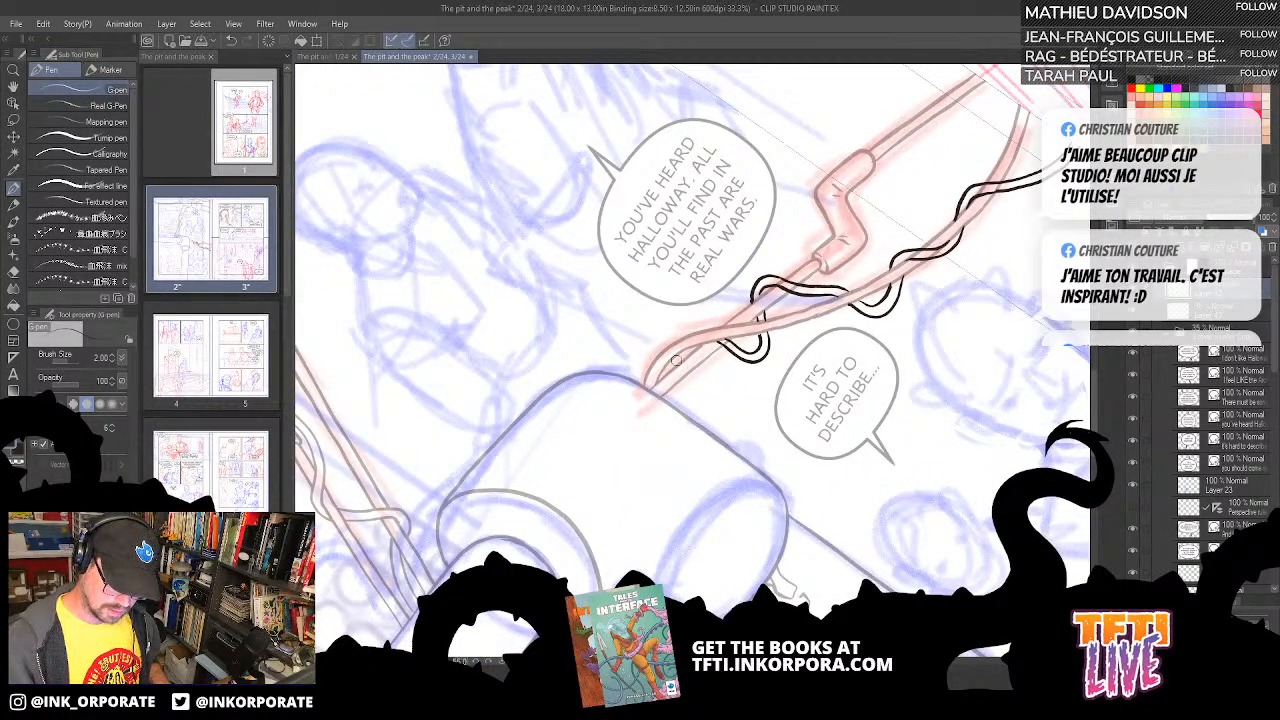
mouse_move(678, 364)
left_mouse_down()
mouse_move(686, 417)
mouse_move(670, 365)
mouse_move(677, 414)
mouse_move(666, 356)
left_mouse_up()
key("ctrl+z")
key("ctrl+z")
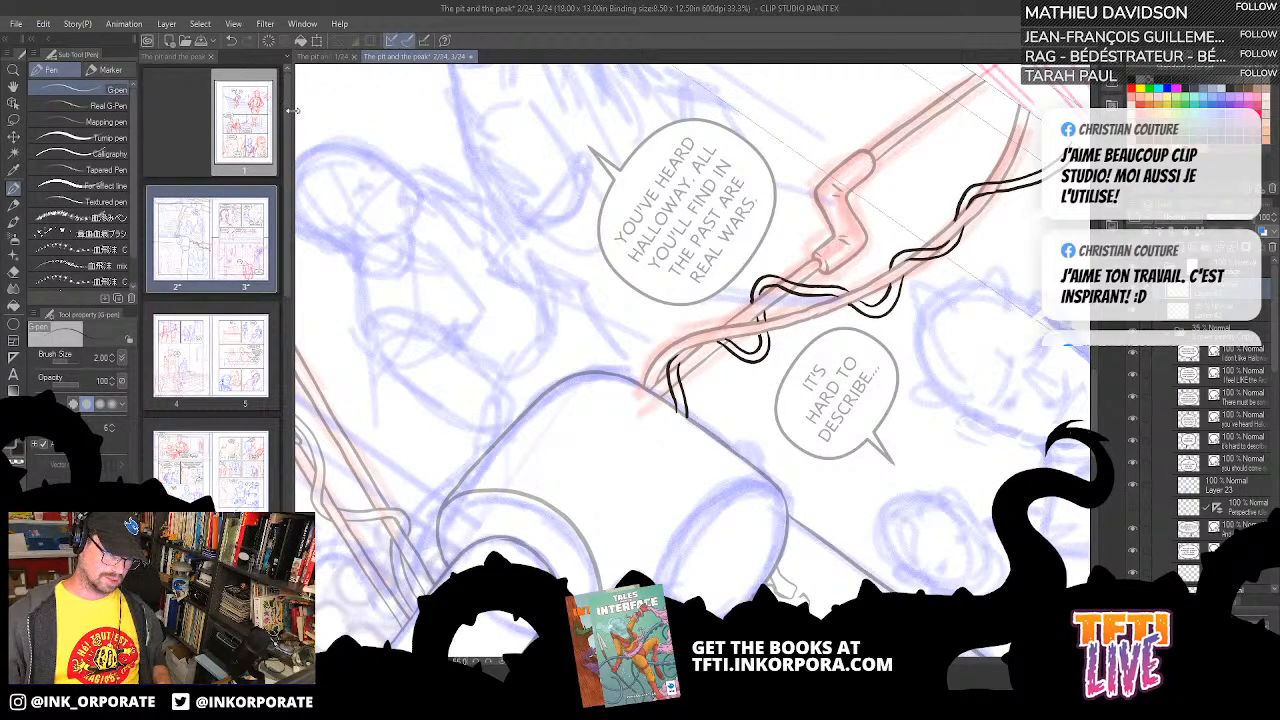
- View the thumbnails of all 24 pages in a widened page overview and shrink the overview back to a narrow column
left_click_drag(292, 110, 888, 130)
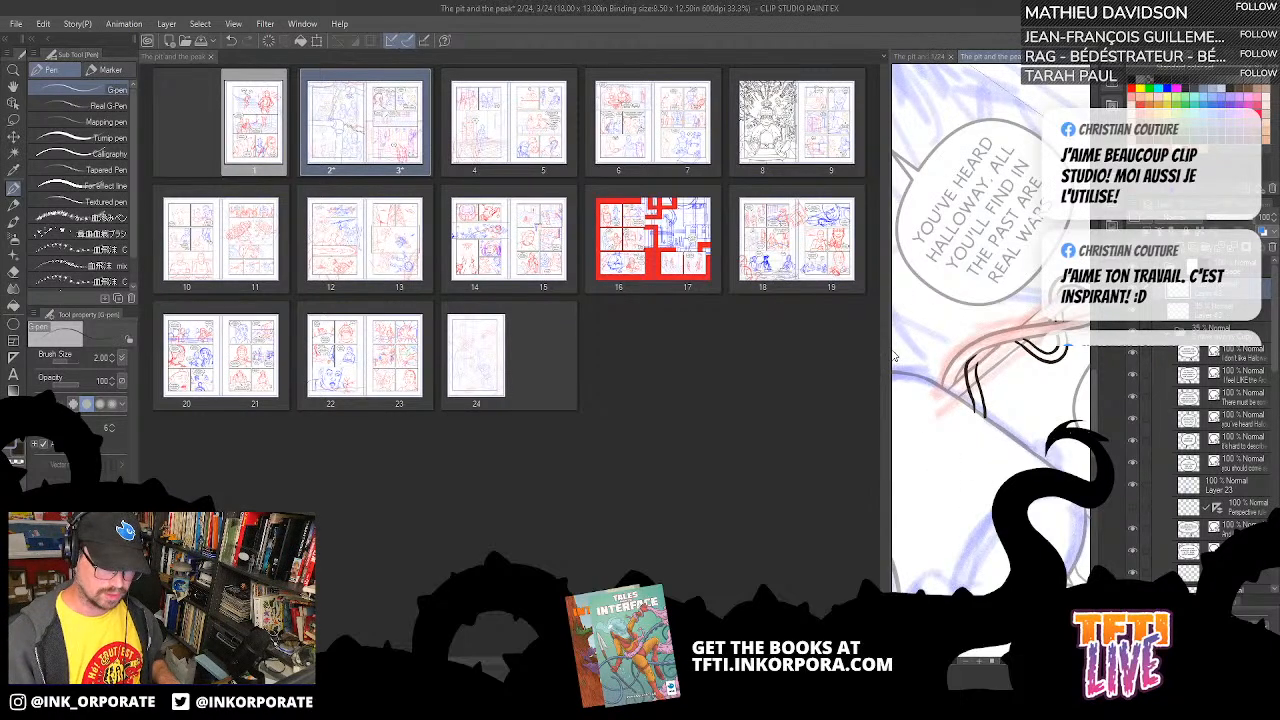
left_click_drag(889, 357, 388, 484)
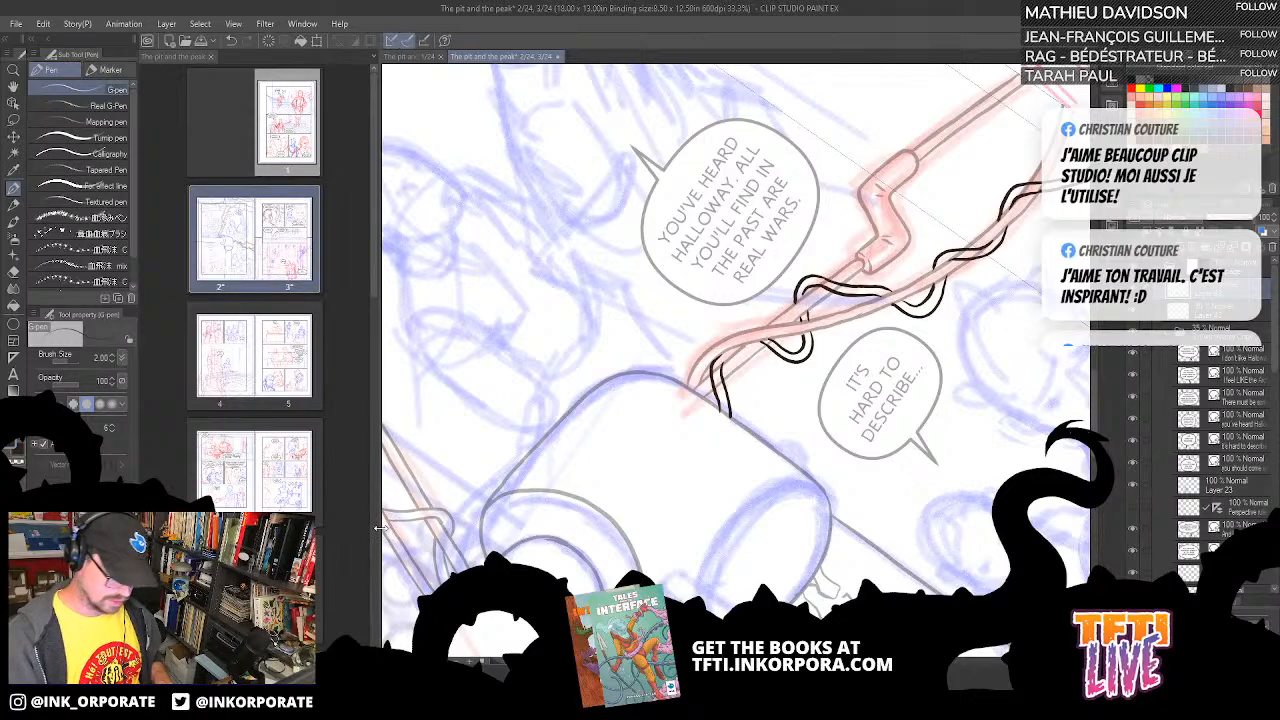
left_click_drag(380, 528, 300, 528)
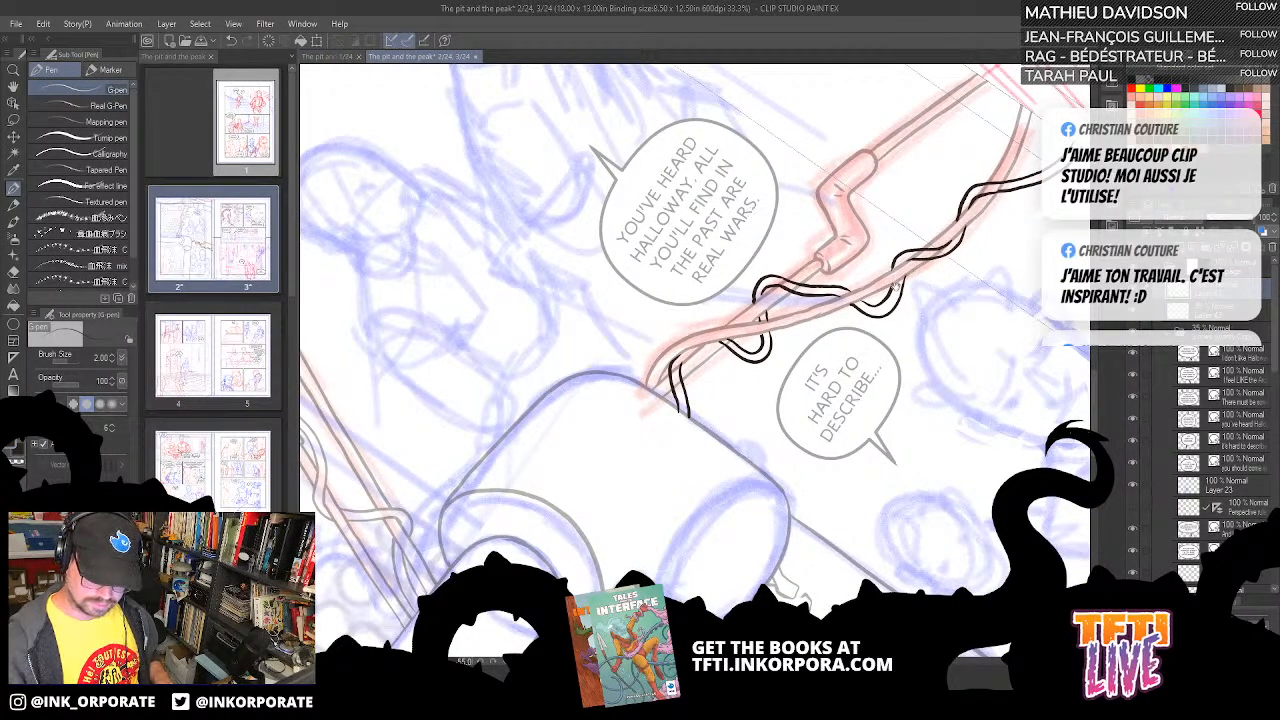
- Extend the wire's far end beyond the lower cable with double lines and a small kinked detail
left_click_drag(862, 283, 790, 322)
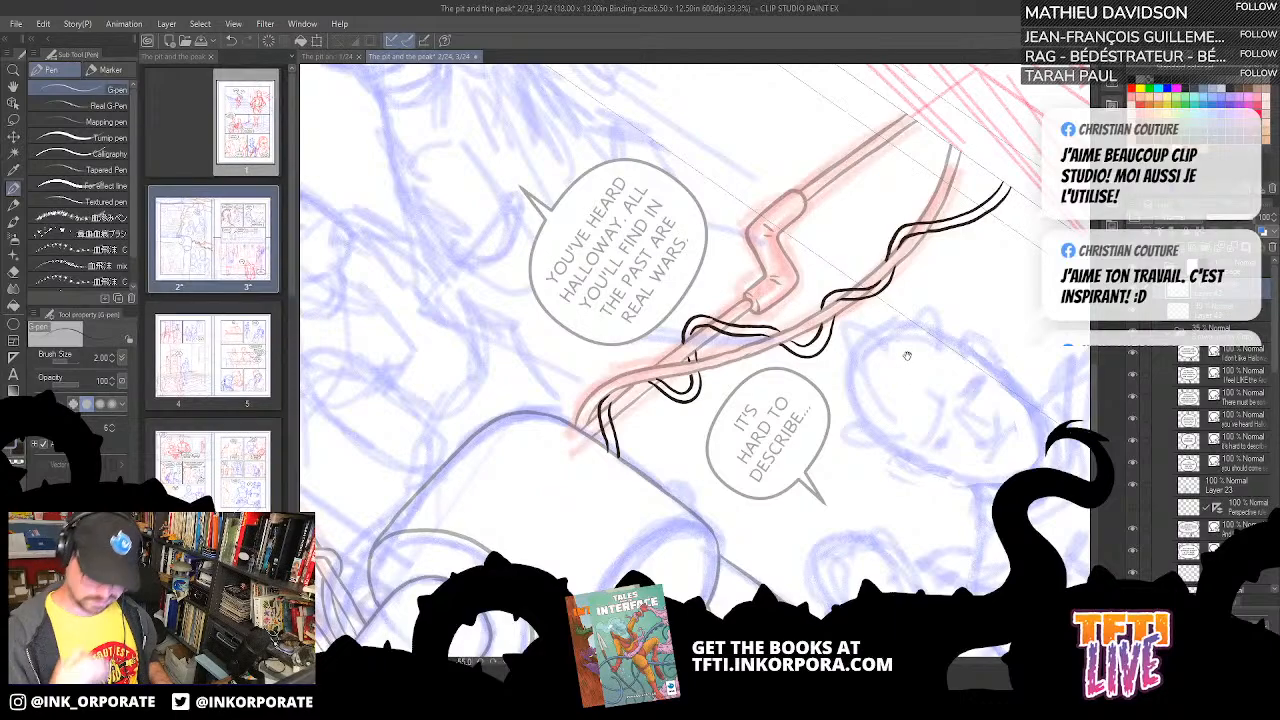
left_click_drag(907, 356, 709, 424)
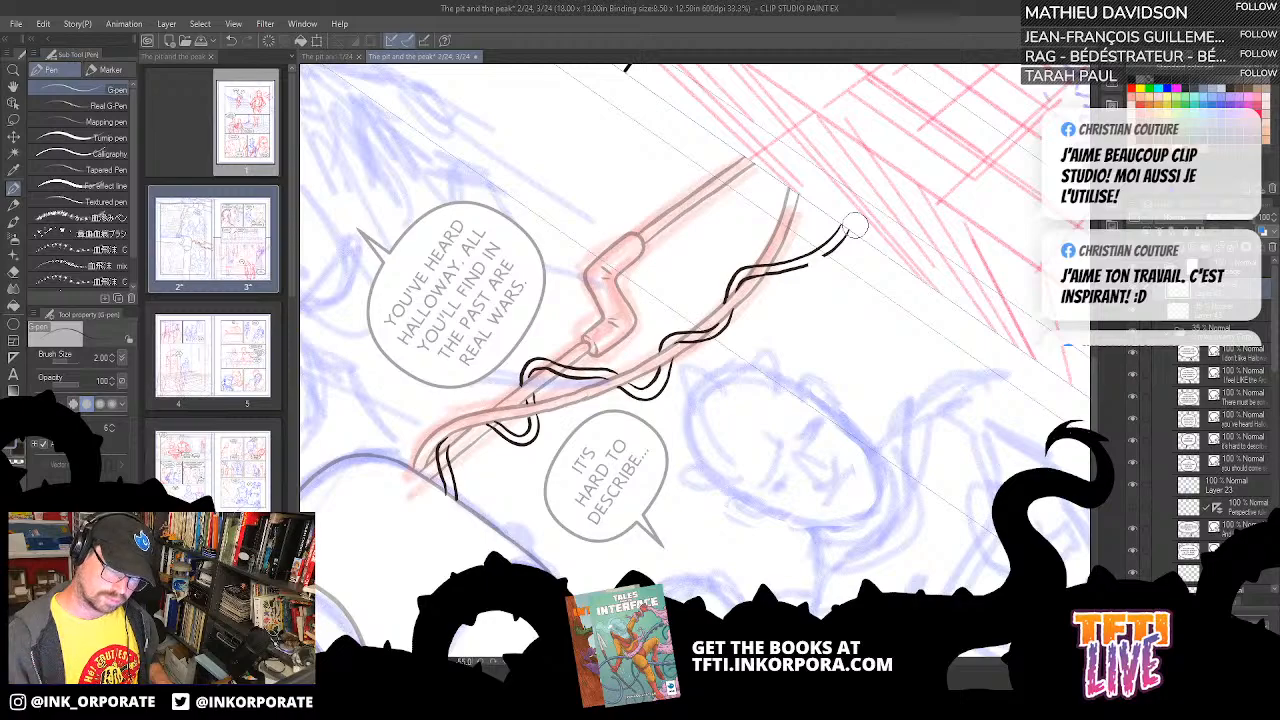
left_click_drag(803, 269, 830, 248)
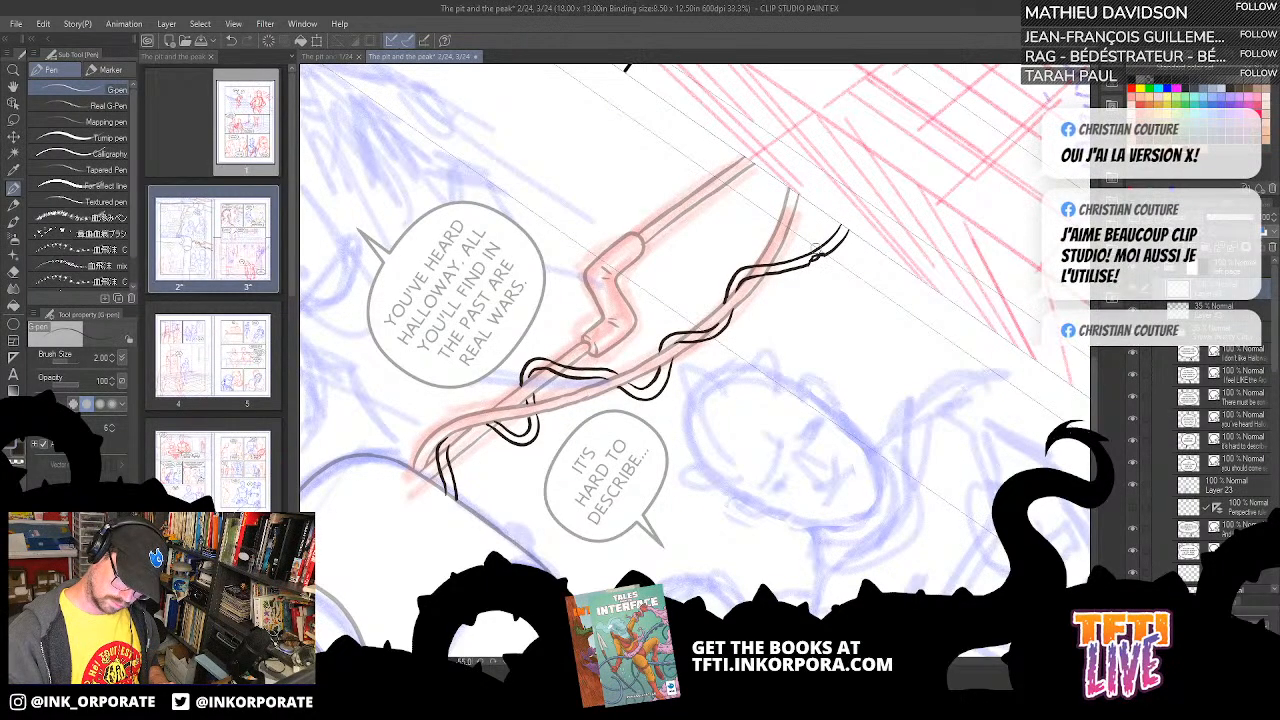
- Examine the whole wire and both cables between the pipe joint and the neighbouring page's panels
scroll(818, 257, "down", 1)
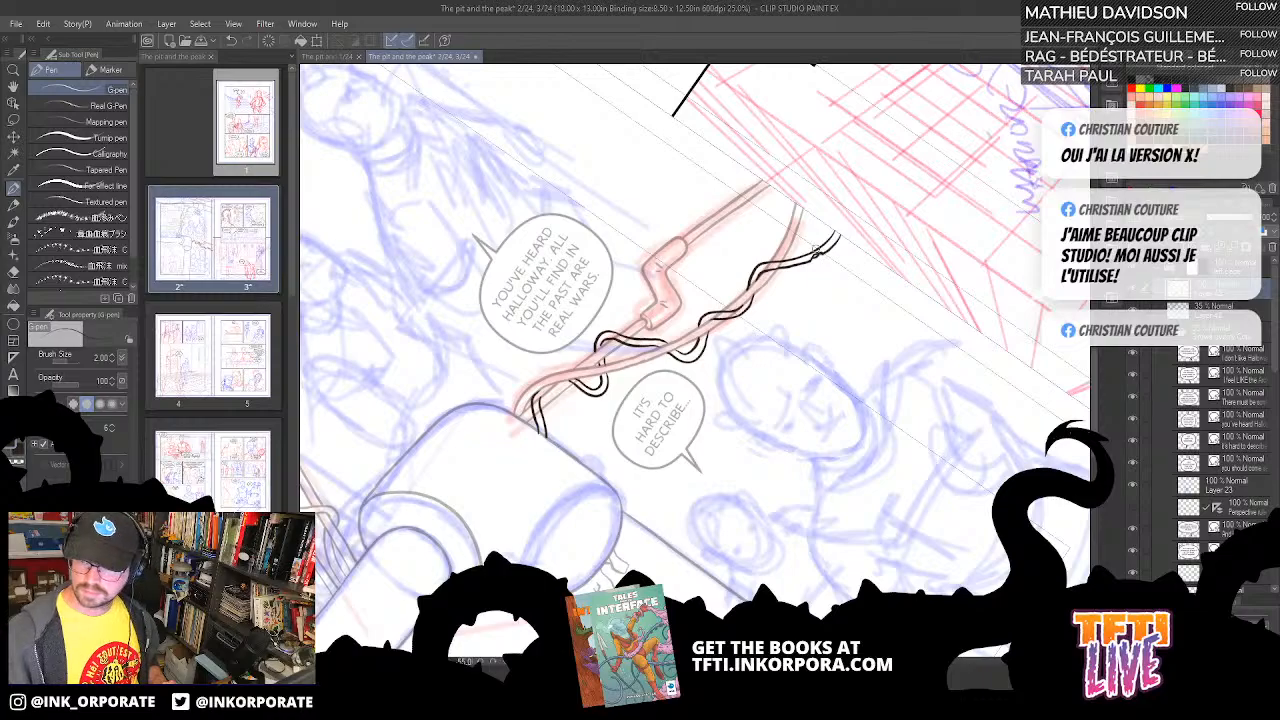
mouse_move(773, 562)
left_mouse_down()
mouse_move(780, 520)
mouse_move(822, 450)
left_mouse_up()
key("asciicircum")
key("asciicircum")
key("asciicircum")
key("asciicircum")
key("asciicircum")
key("asciicircum")
key("asciicircum")
key("asciicircum")
key("asciicircum")
key("asciicircum")
key("asciicircum")
key("asciicircum")
key("asciicircum")
key("asciicircum")
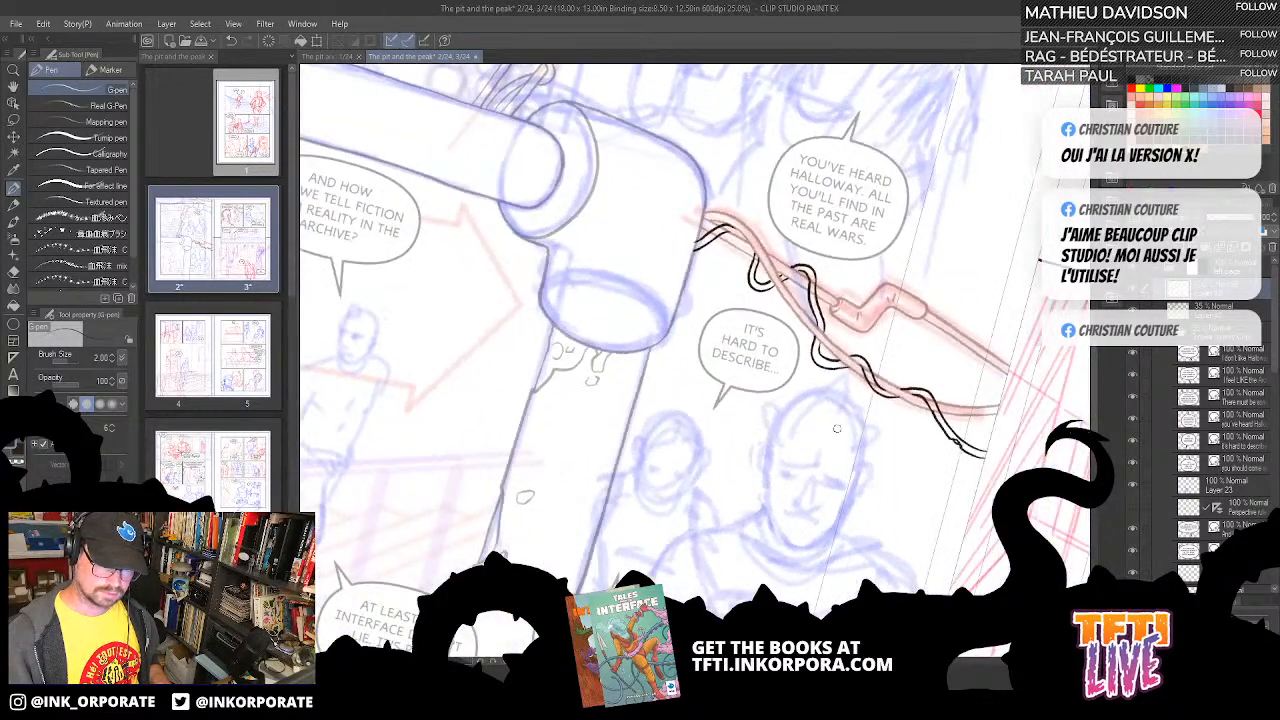
left_click_drag(823, 491, 654, 463)
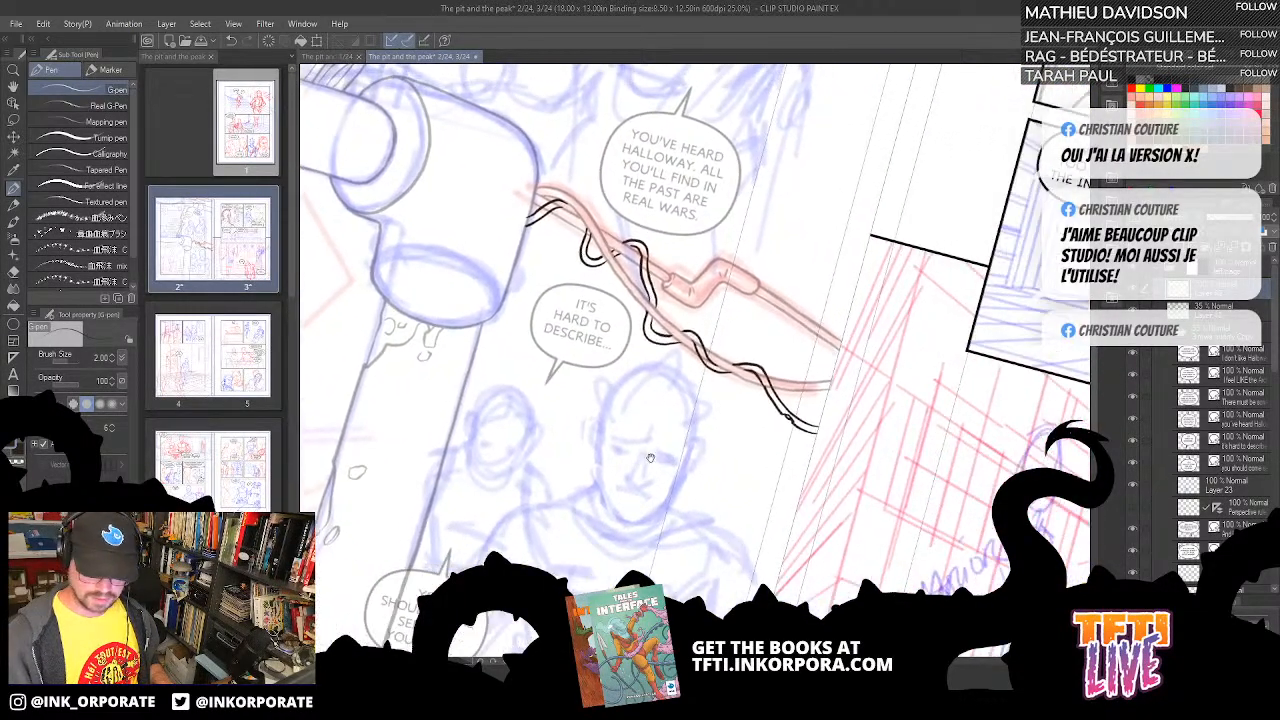
scroll(806, 429, "up", 1)
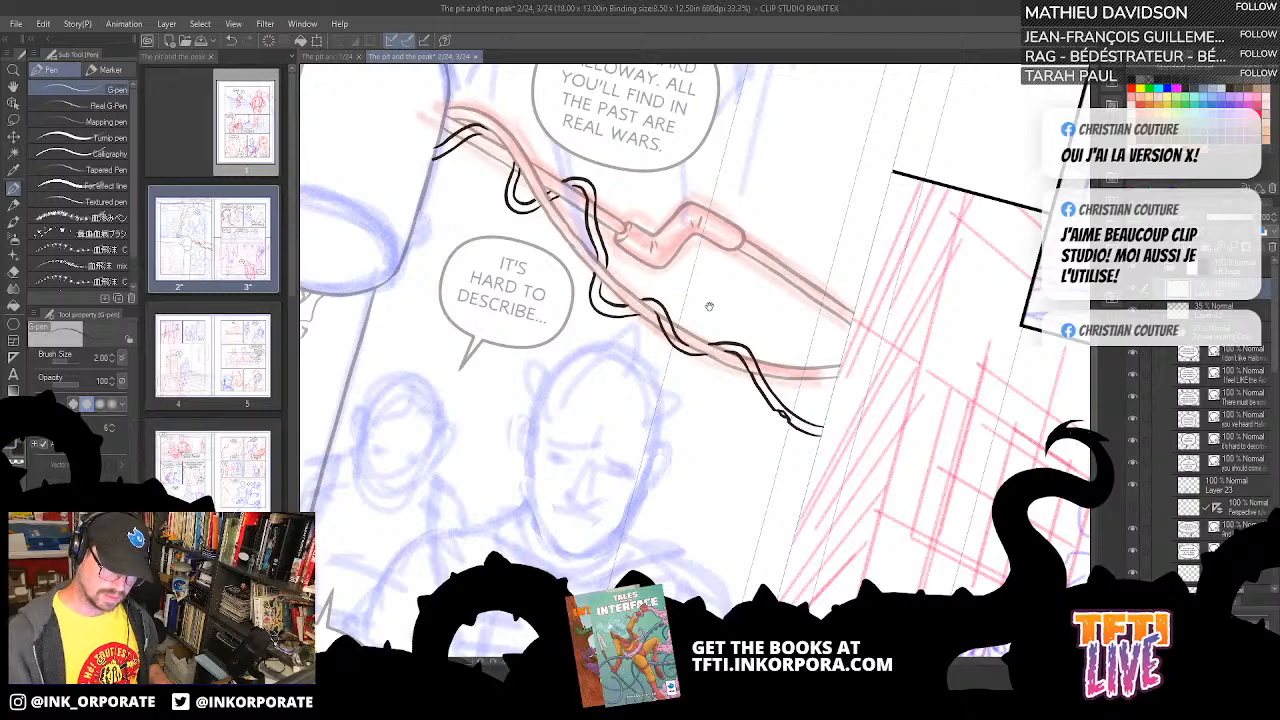
left_click_drag(692, 230, 700, 316)
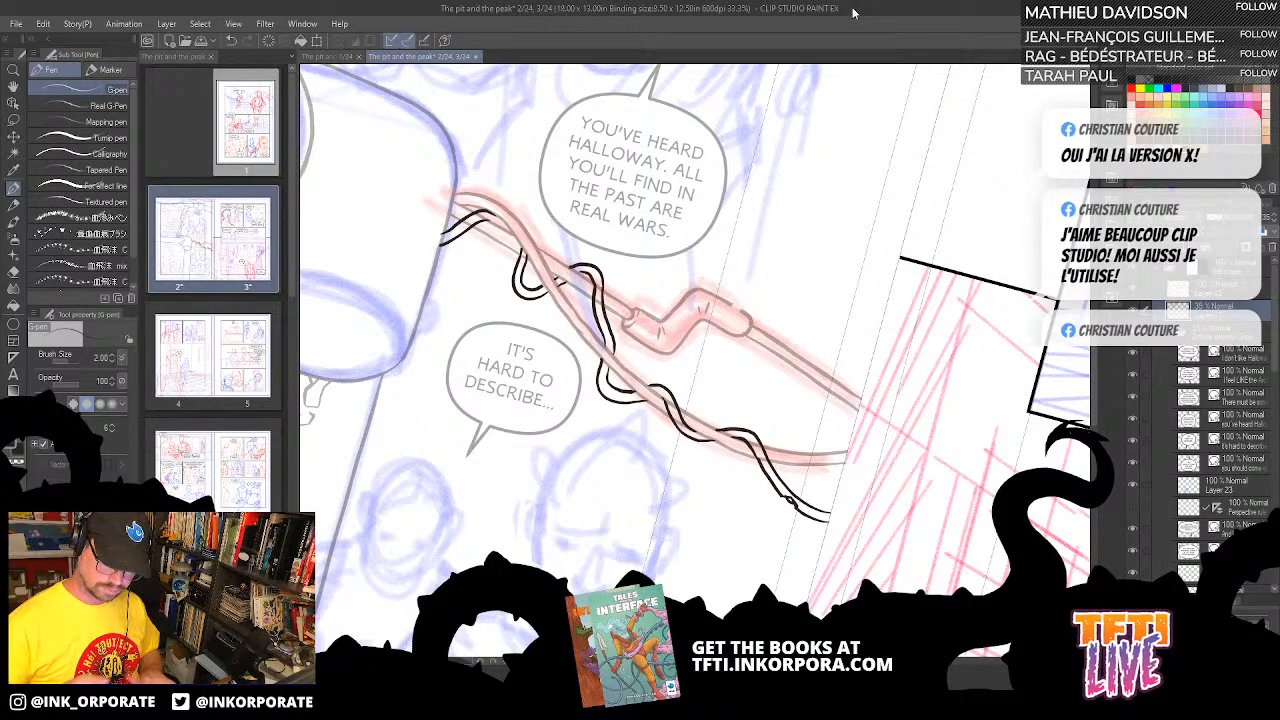
- Ink a small peg on the upper cable's angled connector and set the cable line layer's opacity to 52%
scroll(862, 320, "up", 3)
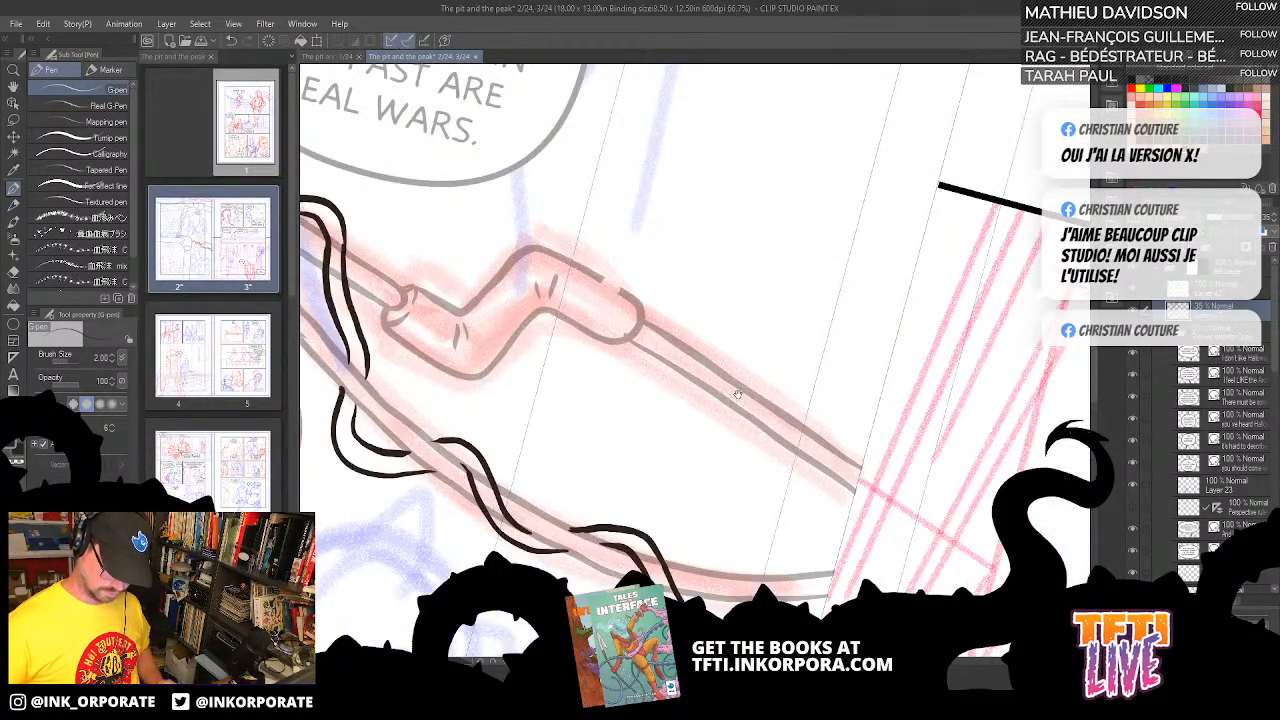
left_click_drag(737, 395, 757, 461)
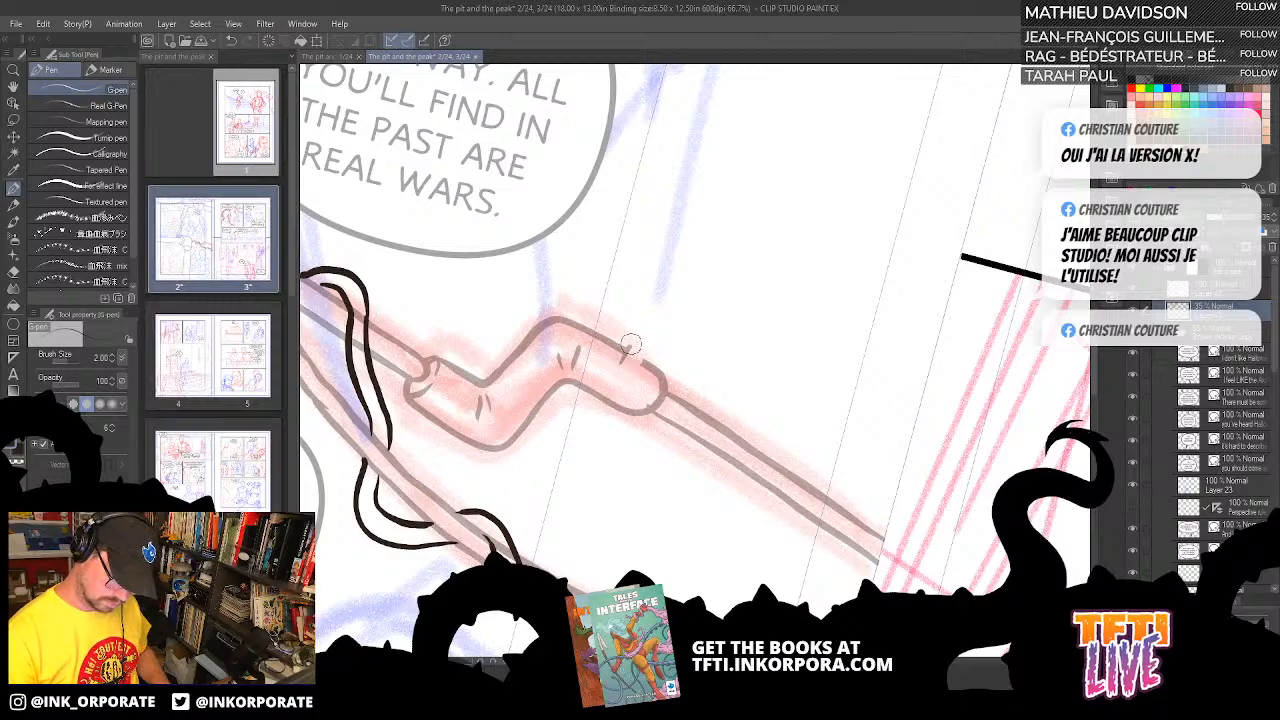
mouse_move(630, 344)
left_mouse_down()
mouse_move(646, 338)
mouse_move(650, 352)
mouse_move(630, 366)
left_mouse_up()
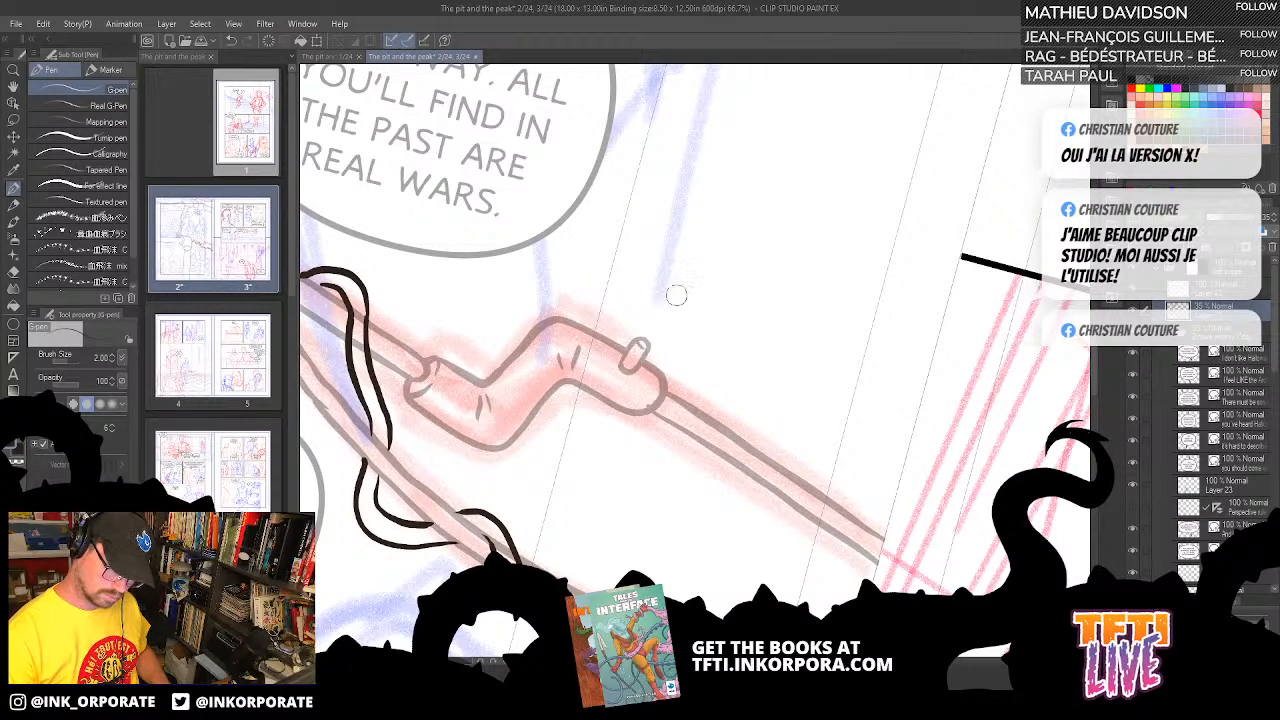
scroll(676, 296, "down", 3)
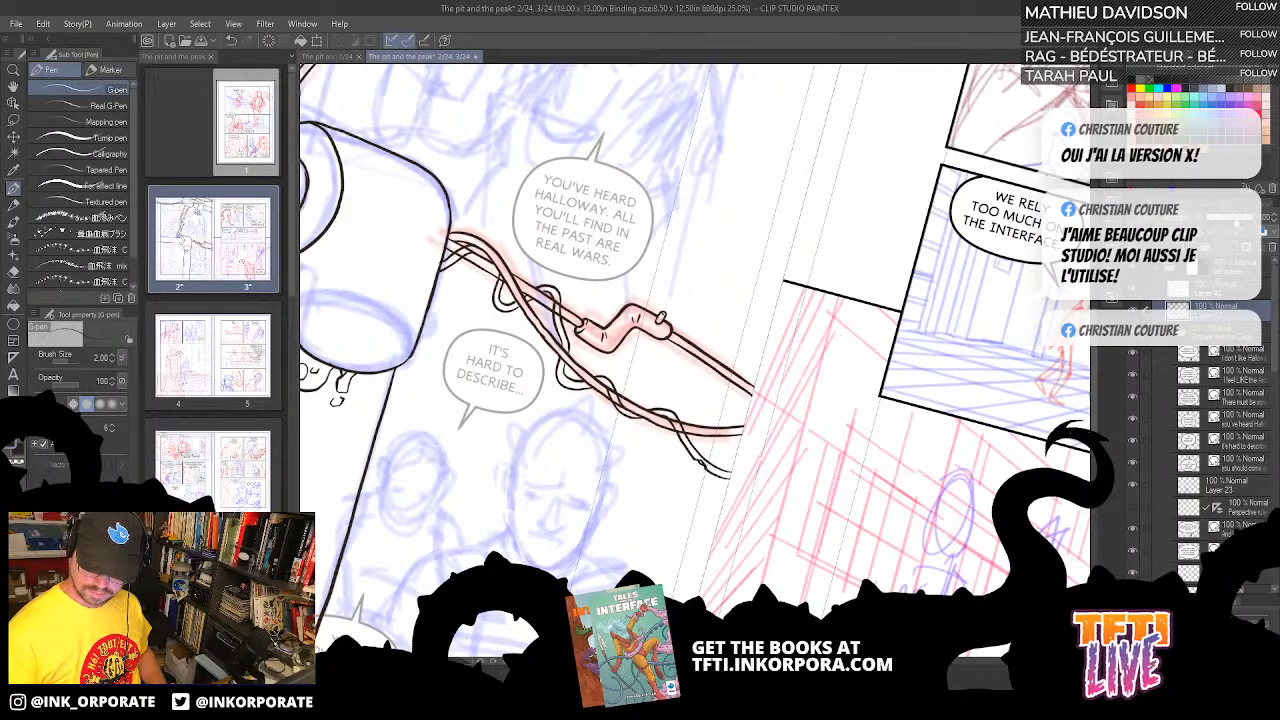
left_click(1232, 218)
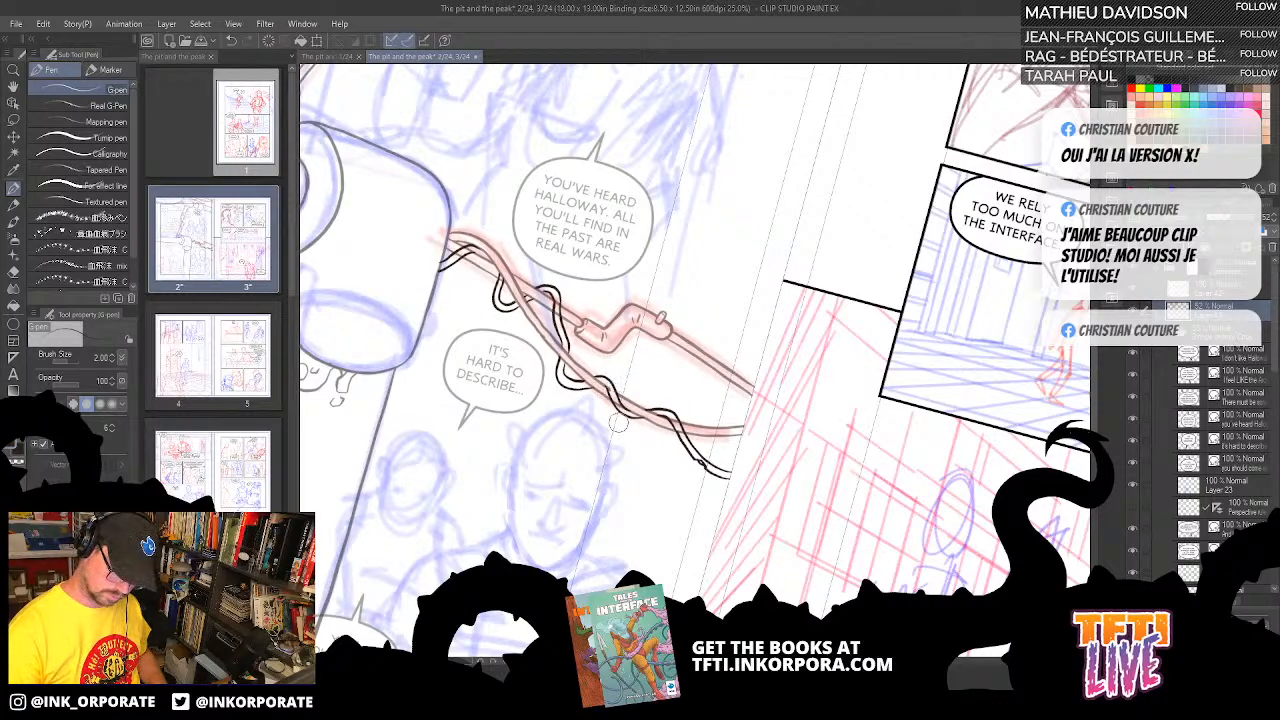
- Examine the wire's crossings along the lower cable up to the pipe joint, comparing them with the cable line layer hidden and shown
scroll(618, 428, "up", 2)
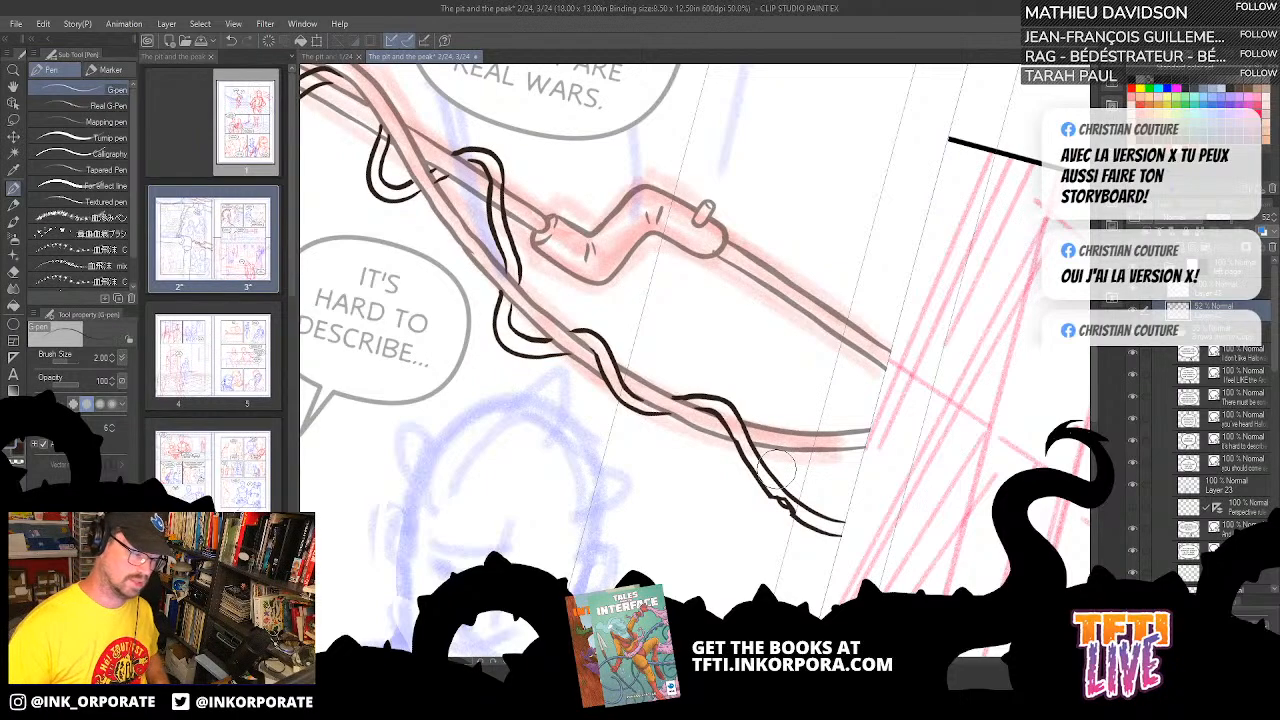
scroll(780, 468, "up", 1)
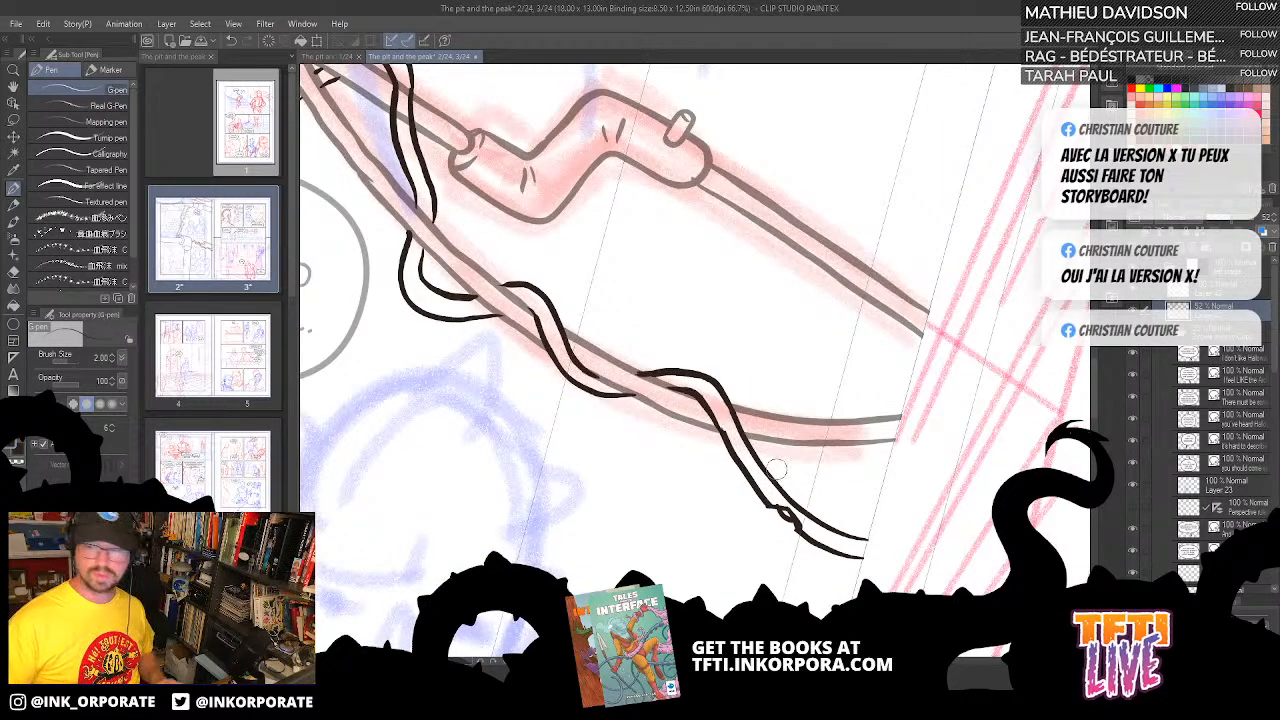
left_click_drag(677, 371, 853, 451)
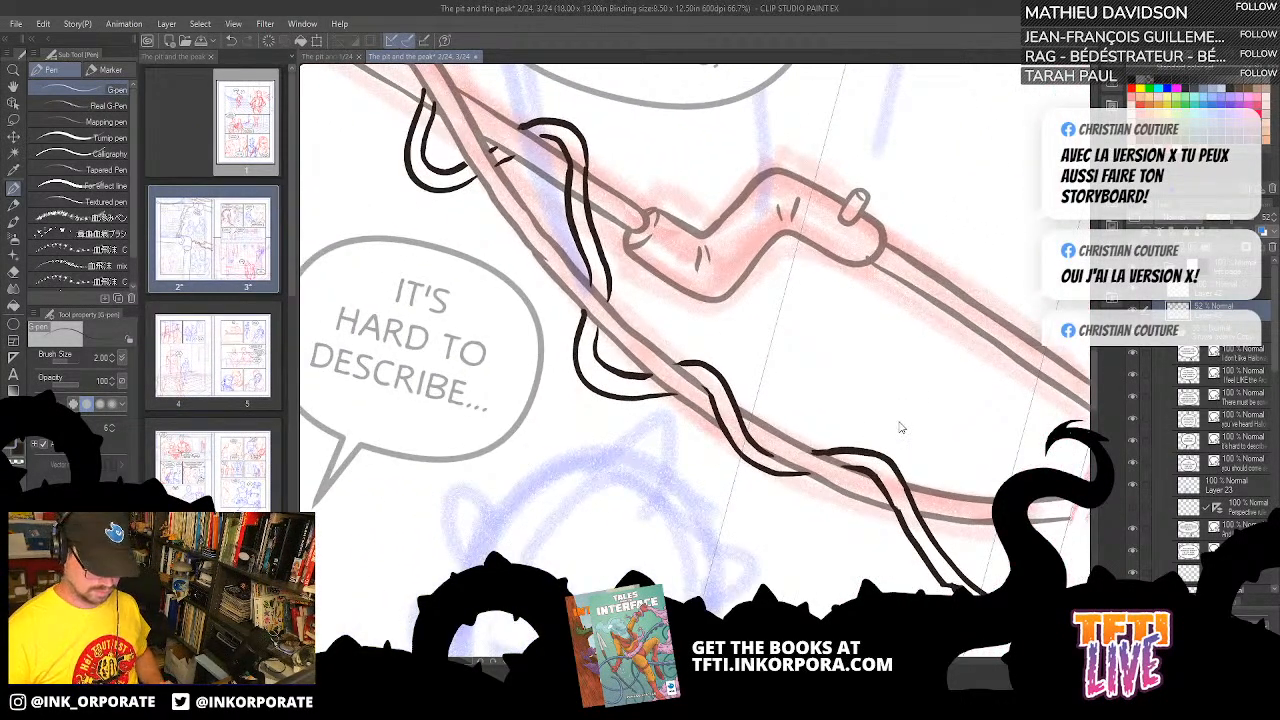
scroll(900, 427, "down", 1)
left_click_drag(793, 393, 808, 504)
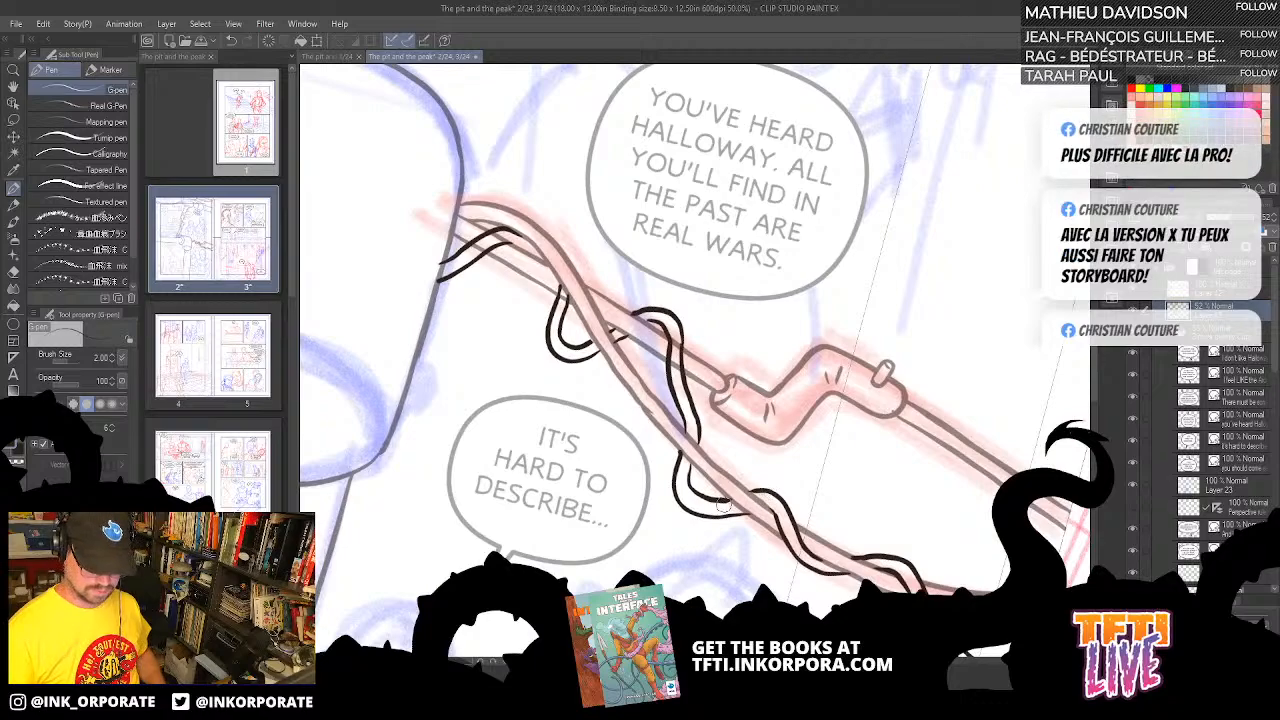
left_click_drag(598, 499, 748, 536)
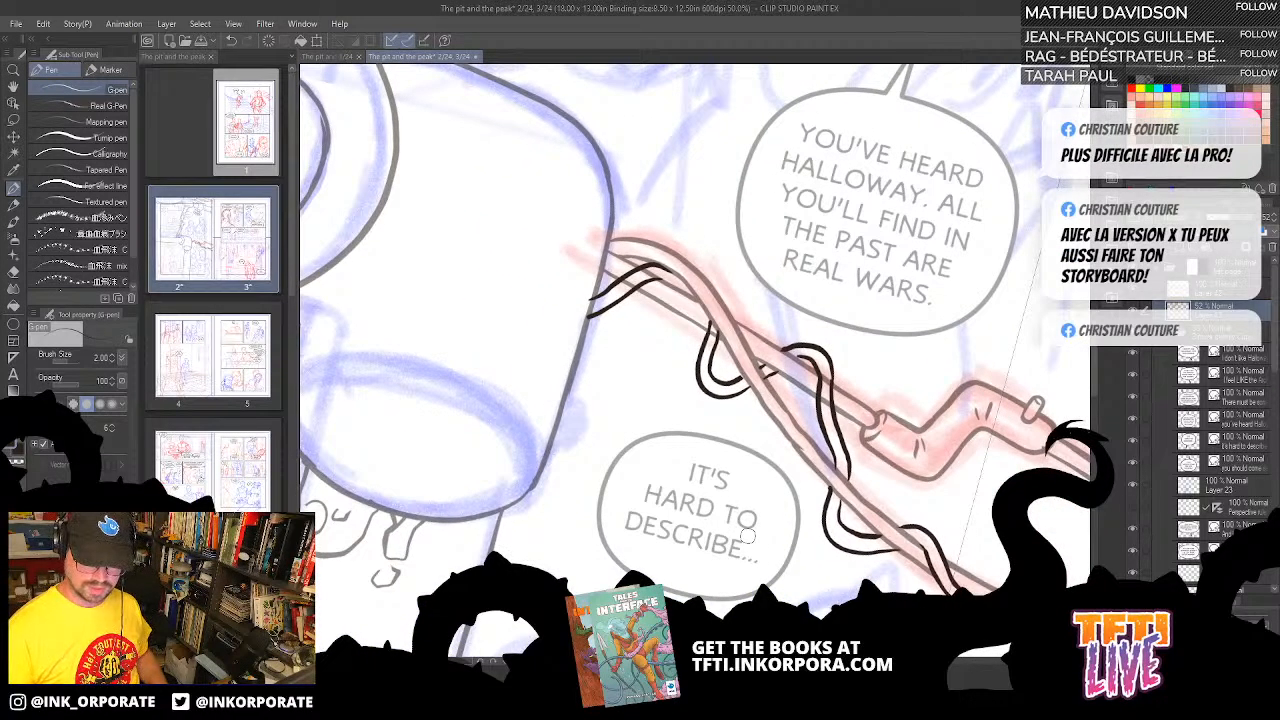
left_click(1133, 309)
left_click(1133, 309)
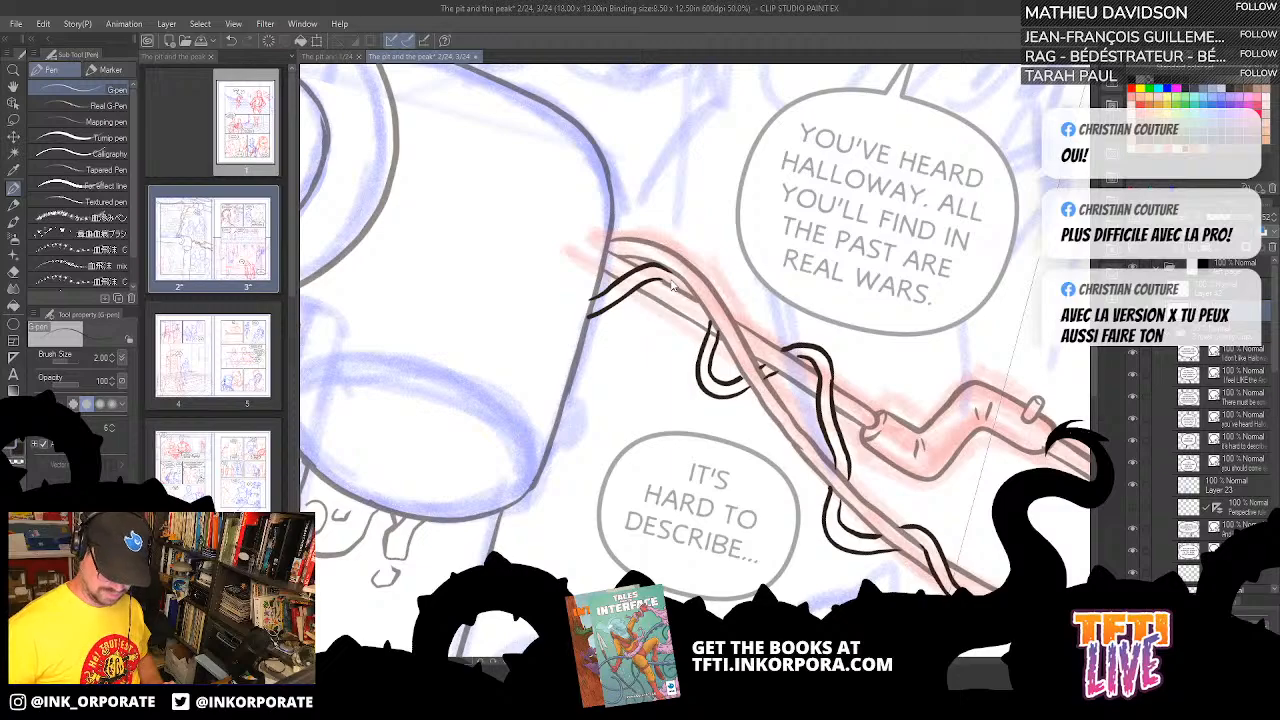
- Hide the pipe and cable line layer to check the wire strokes beside the pipe joint on their own
scroll(671, 284, "up", 1)
key("minus")
key("minus")
key("minus")
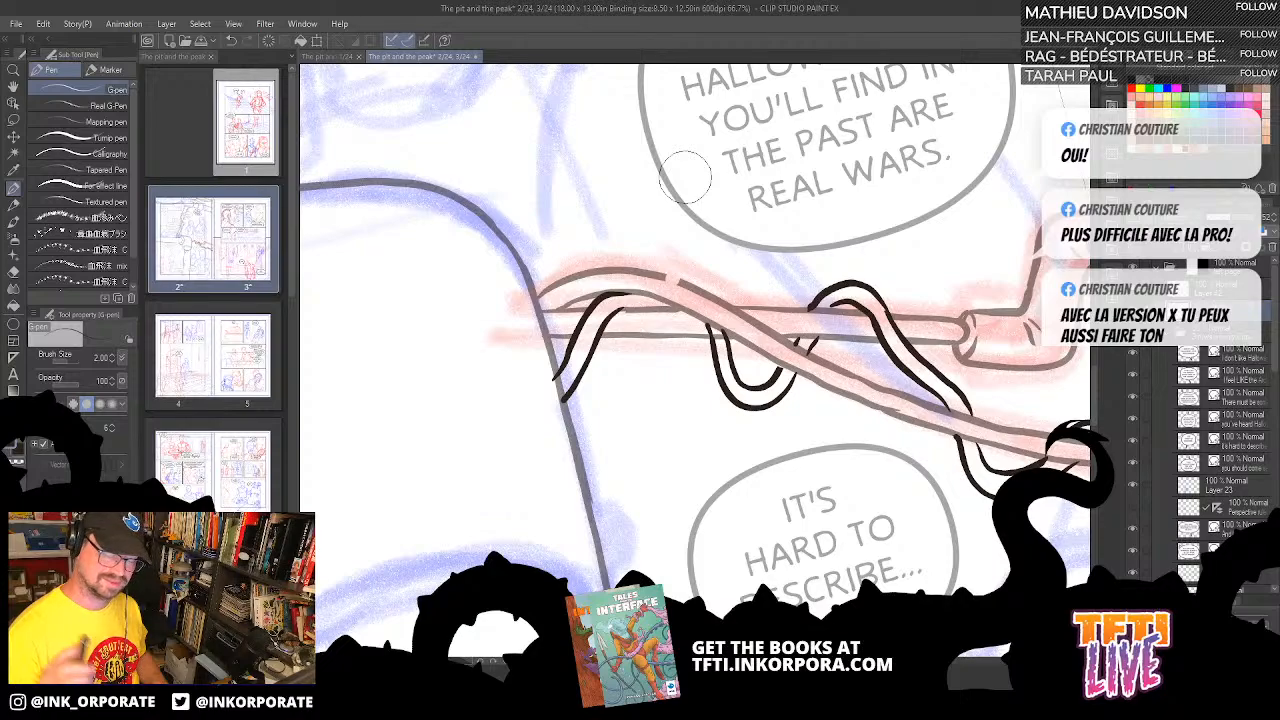
left_click(1132, 310)
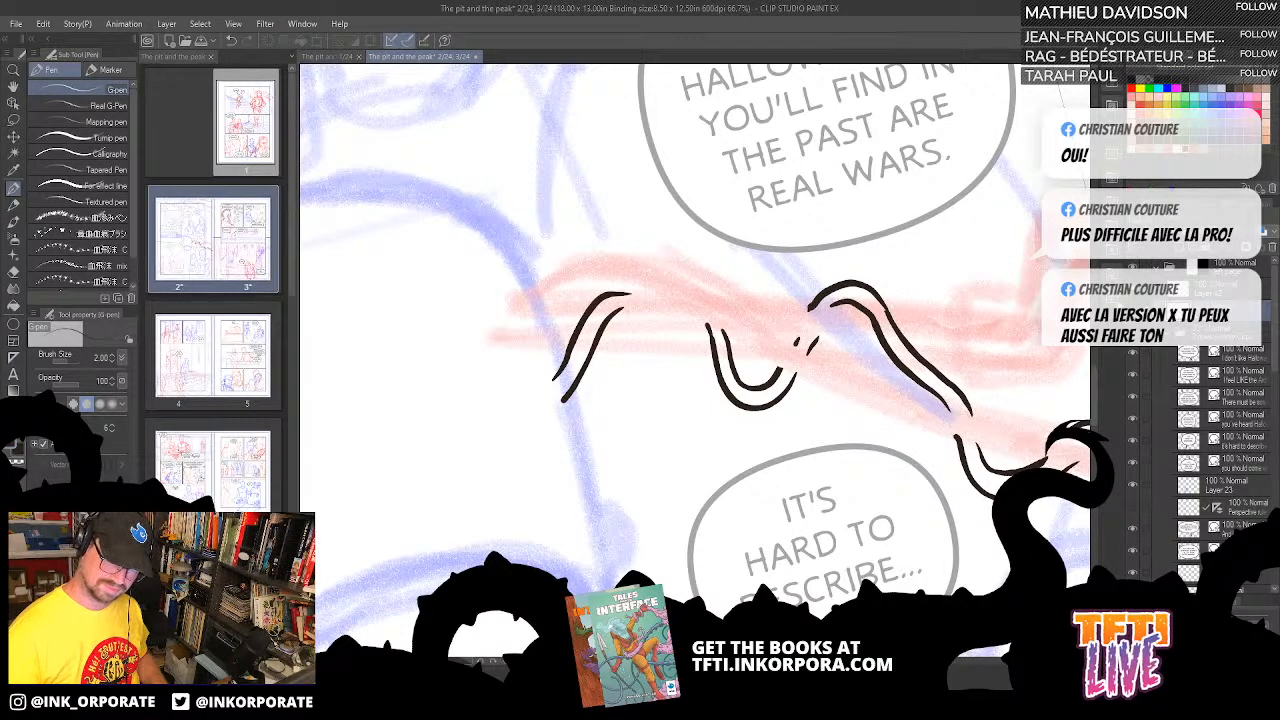
- Show the pipe and cable line layer and ink a small peg on the lower cable's arch beside the large pipe joint
left_click(1132, 310)
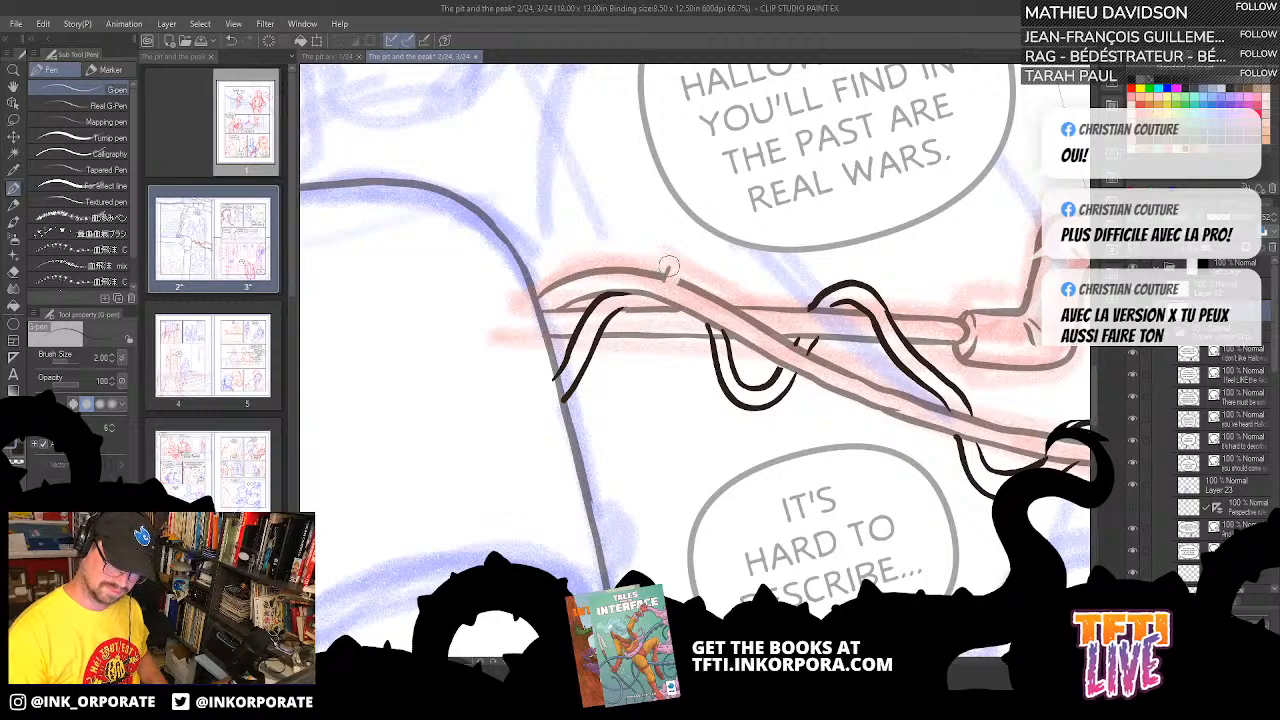
mouse_move(669, 266)
left_mouse_down()
mouse_move(681, 271)
mouse_move(665, 283)
left_mouse_up()
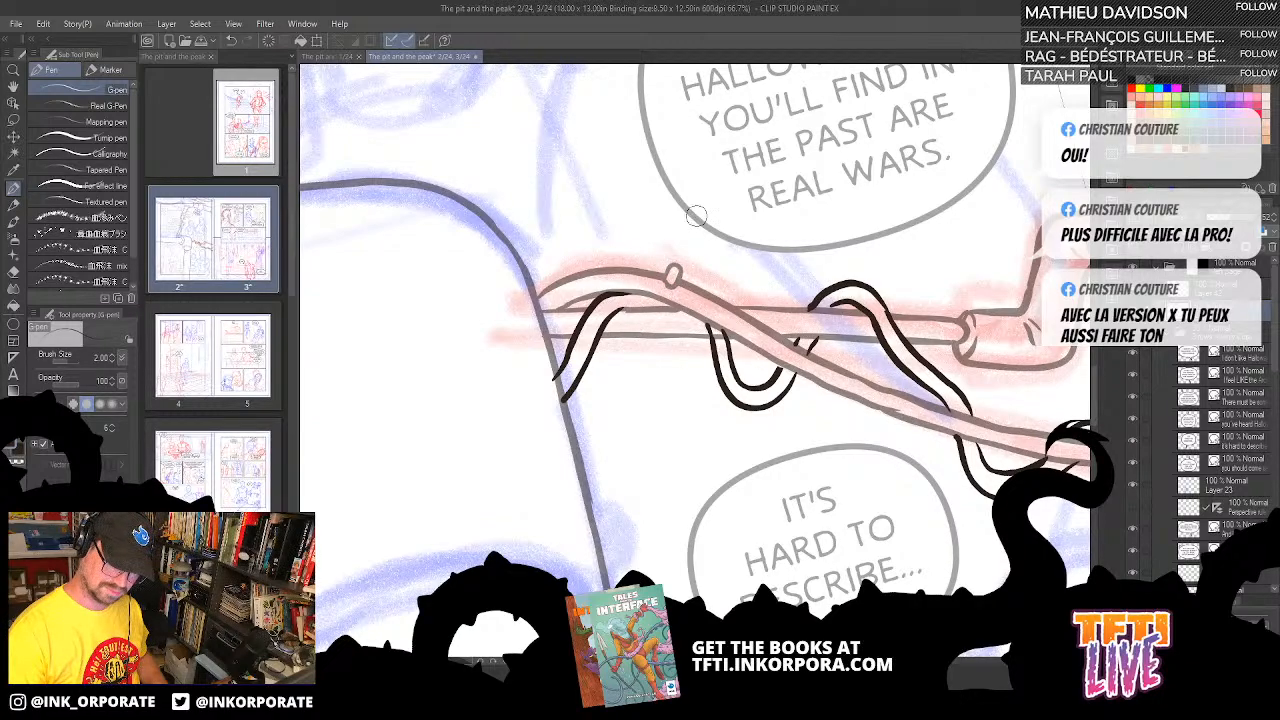
scroll(698, 212, "down", 3)
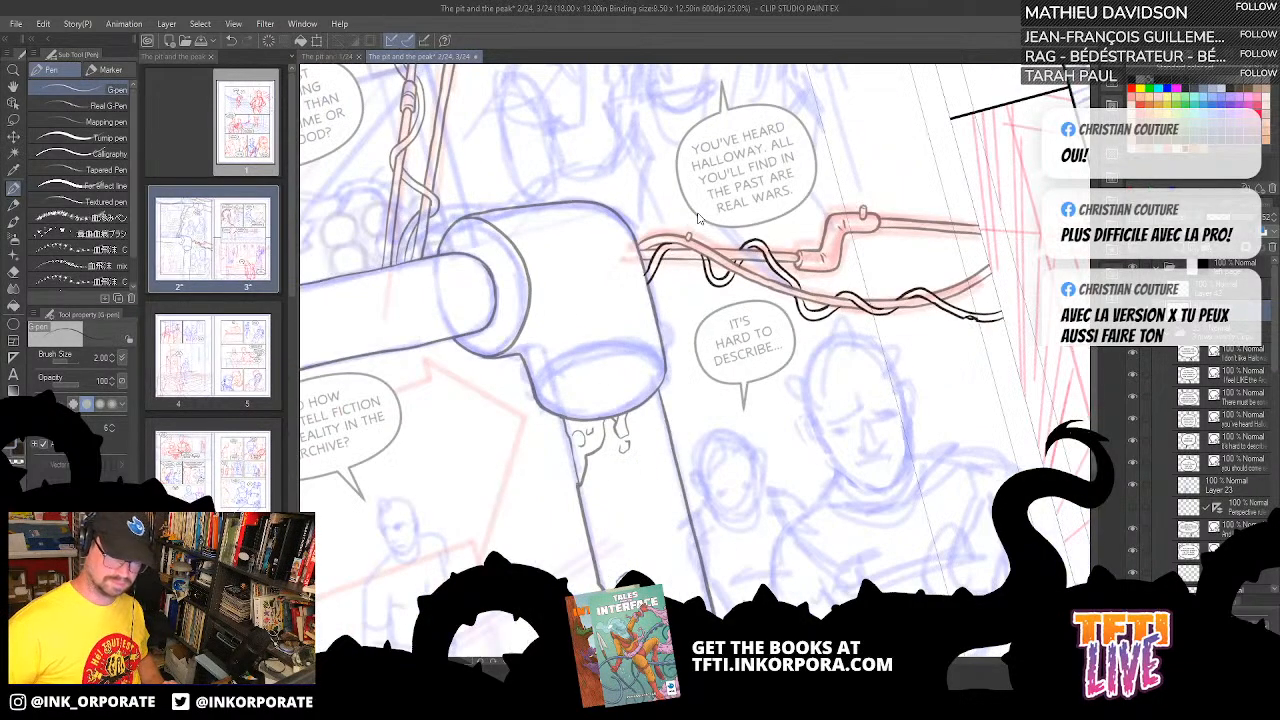
- Ink the outer curve of a cable loop hanging from the page's upper edge, between the cable clamp and the pipe joint
left_click_drag(740, 492, 840, 630)
left_click_drag(806, 496, 835, 595)
left_click_drag(686, 512, 873, 550)
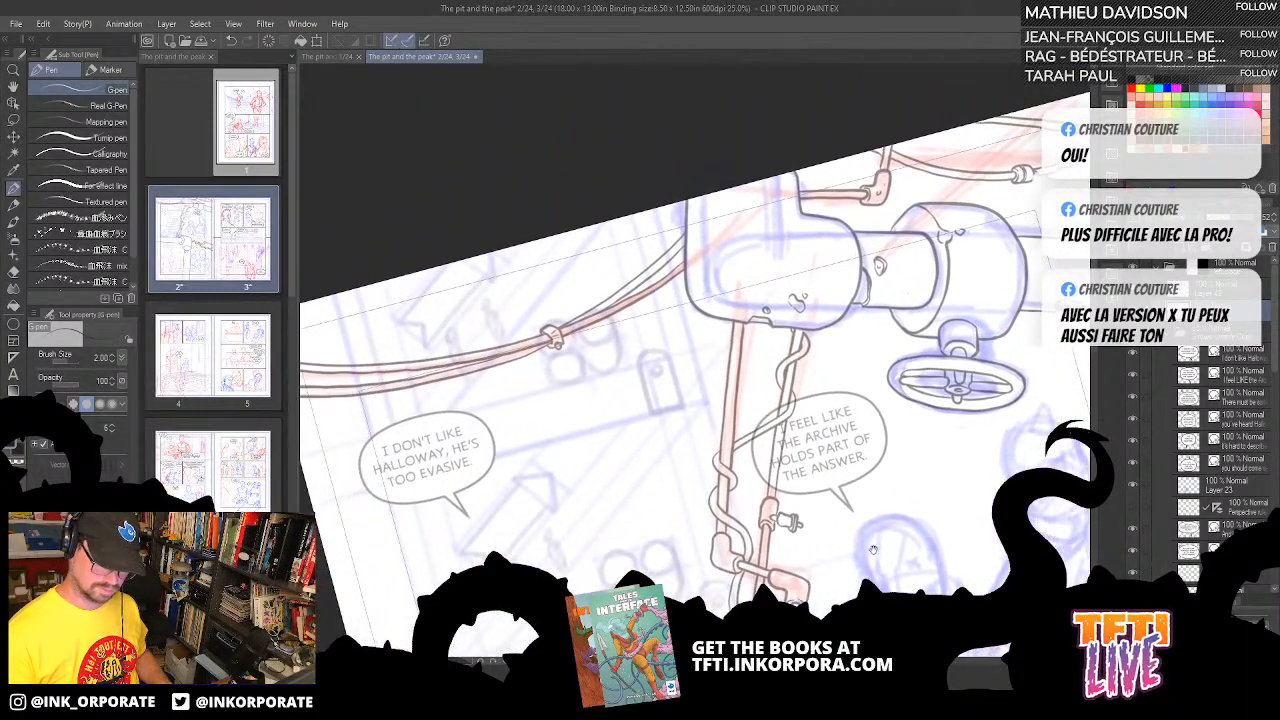
key("asciicircum")
key("asciicircum")
key("asciicircum")
key("asciicircum")
key("asciicircum")
key("asciicircum")
key("asciicircum")
left_click_drag(844, 424, 823, 176)
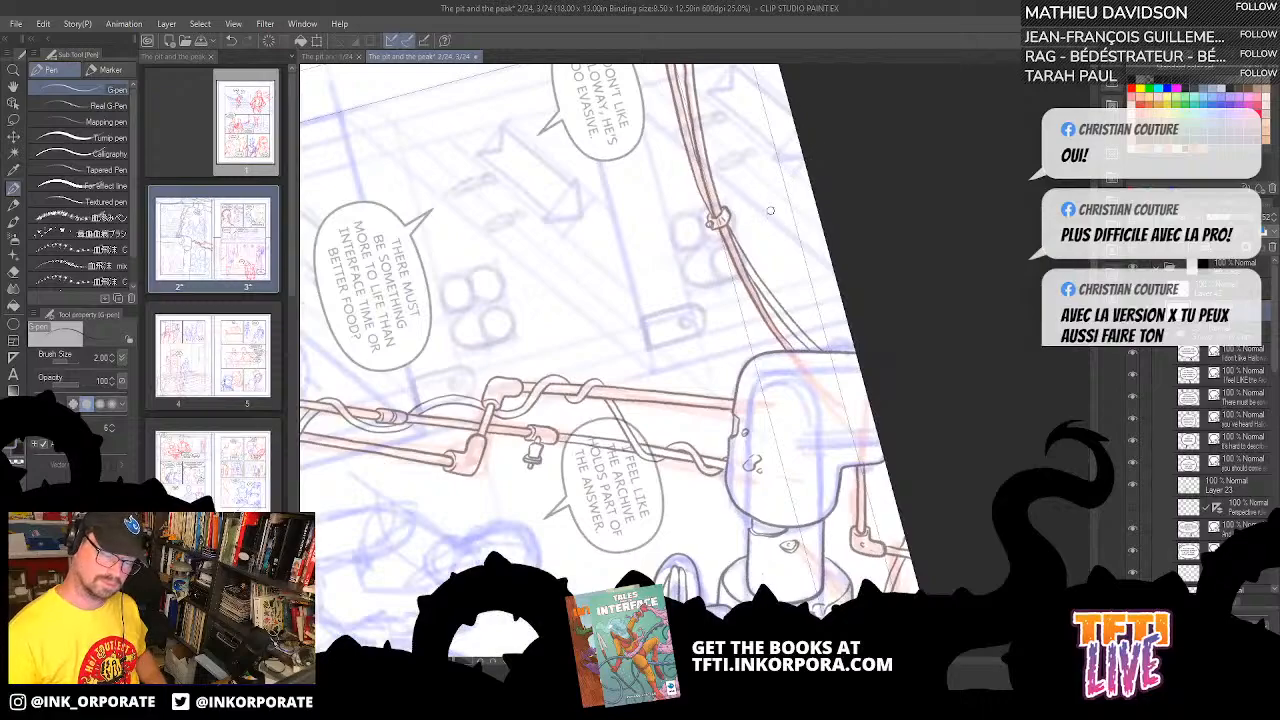
mouse_move(840, 267)
left_mouse_down()
mouse_move(791, 262)
mouse_move(759, 219)
mouse_move(768, 166)
mouse_move(802, 134)
mouse_move(831, 132)
mouse_move(809, 117)
mouse_move(774, 147)
mouse_move(762, 209)
mouse_move(774, 248)
mouse_move(845, 291)
left_mouse_up()
key("ctrl+z")
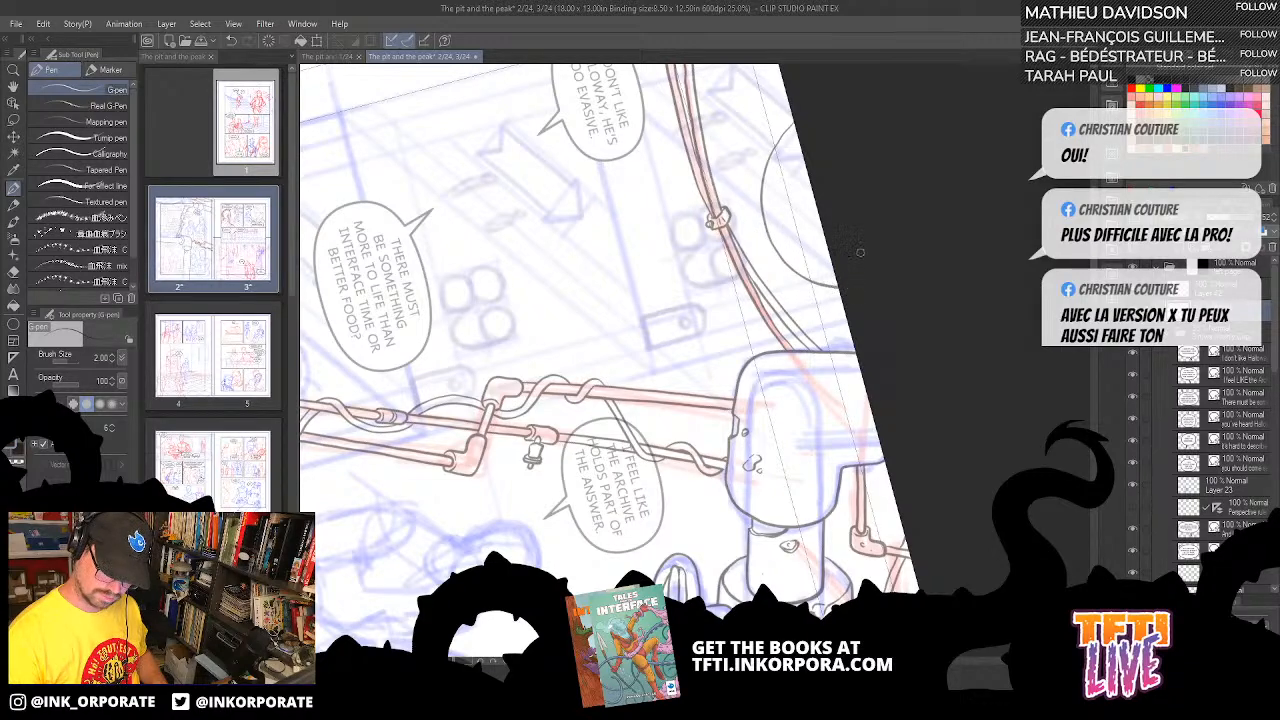
- Ink the inner parallel line of the hanging loop to give the cable its thickness
left_click_drag(838, 214, 757, 249)
key("^")
key("^")
key("^")
key("^")
key("^")
key("^")
key("^")
key("^")
key("^")
key("^")
key("^")
key("^")
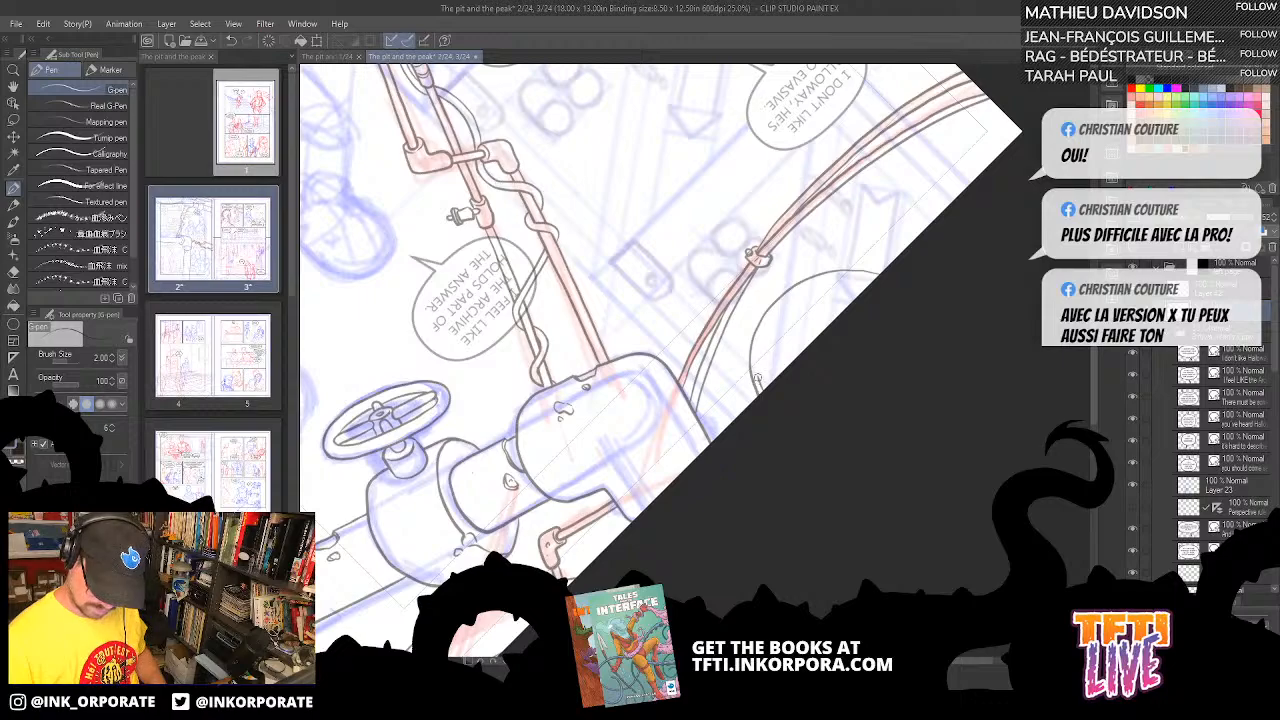
left_click_drag(763, 389, 757, 368)
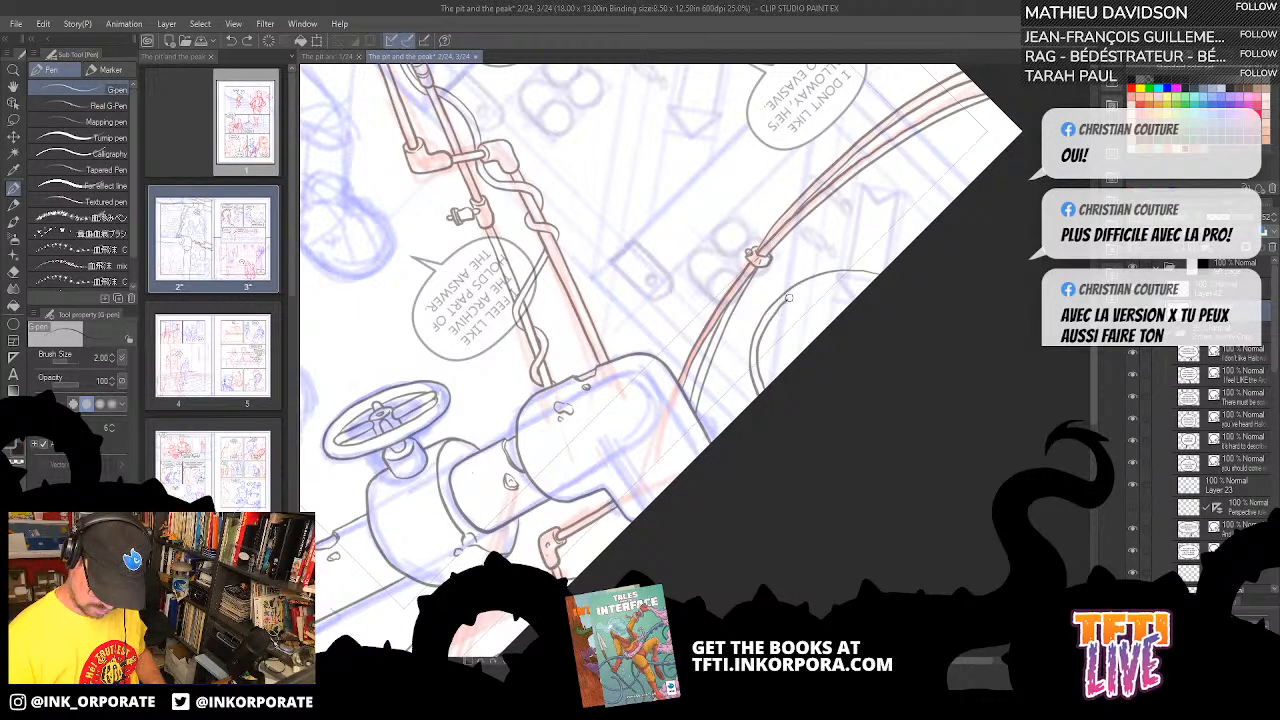
left_click_drag(815, 283, 873, 283)
- Ink a short curved cable line across the page's upper-left corner, replacing the first attempt at it
key("asciicircum")
key("asciicircum")
key("asciicircum")
key("asciicircum")
key("asciicircum")
key("asciicircum")
key("asciicircum")
key("asciicircum")
key("asciicircum")
key("asciicircum")
key("asciicircum")
key("asciicircum")
key("asciicircum")
key("asciicircum")
key("asciicircum")
key("asciicircum")
key("asciicircum")
key("asciicircum")
key("asciicircum")
key("asciicircum")
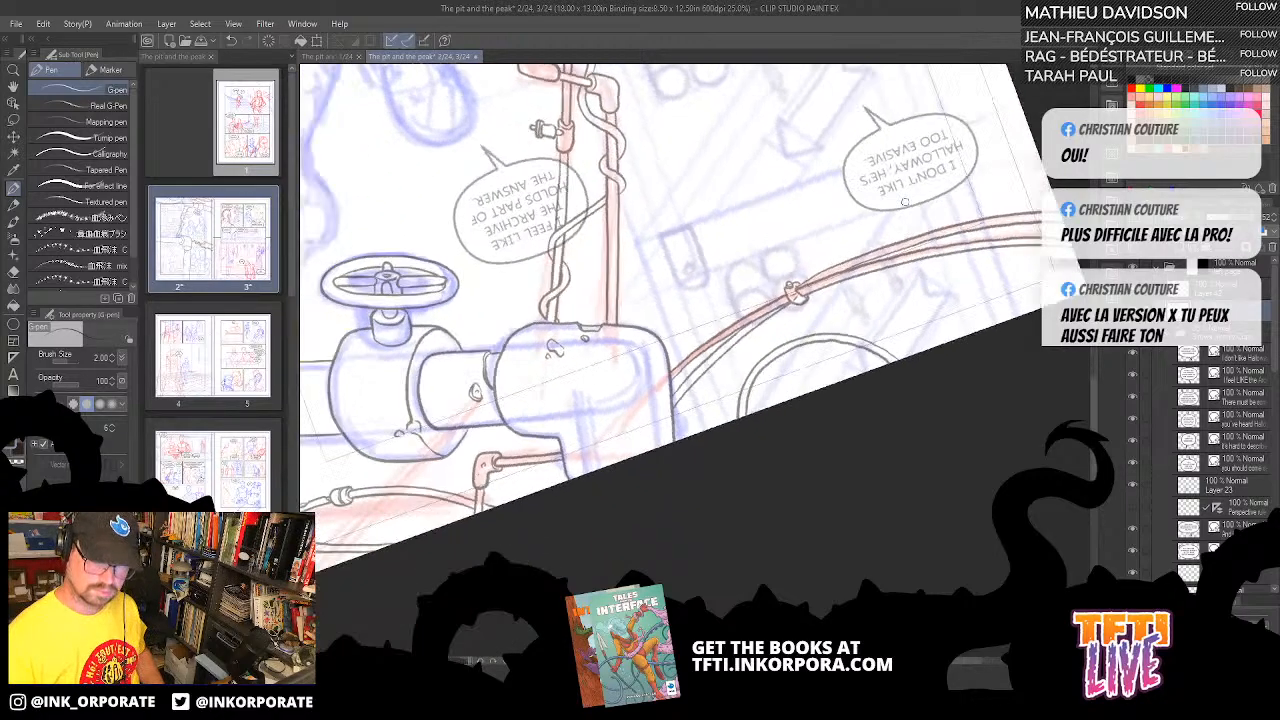
key("asciicircum")
key("asciicircum")
key("asciicircum")
key("asciicircum")
key("asciicircum")
key("asciicircum")
key("asciicircum")
key("asciicircum")
key("asciicircum")
key("asciicircum")
key("asciicircum")
key("asciicircum")
key("asciicircum")
key("asciicircum")
key("asciicircum")
key("asciicircum")
key("asciicircum")
key("asciicircum")
key("asciicircum")
key("asciicircum")
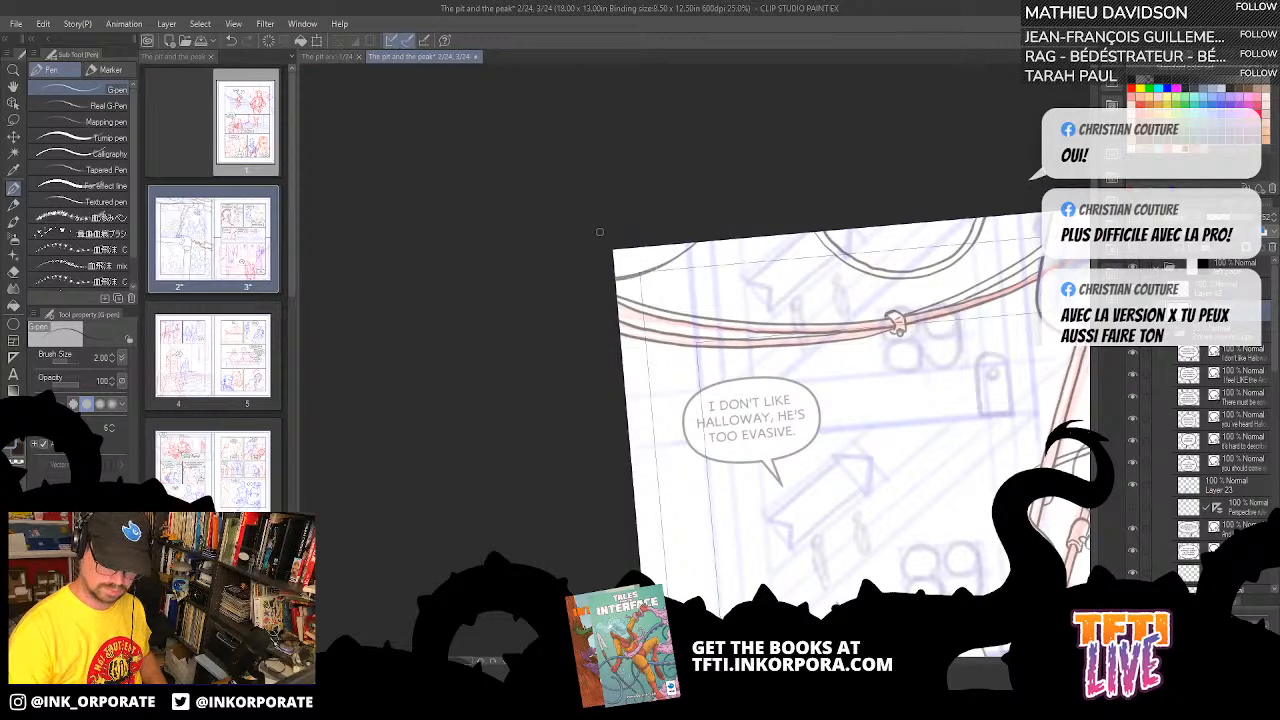
key("ctrl+z")
left_click_drag(610, 282, 692, 241)
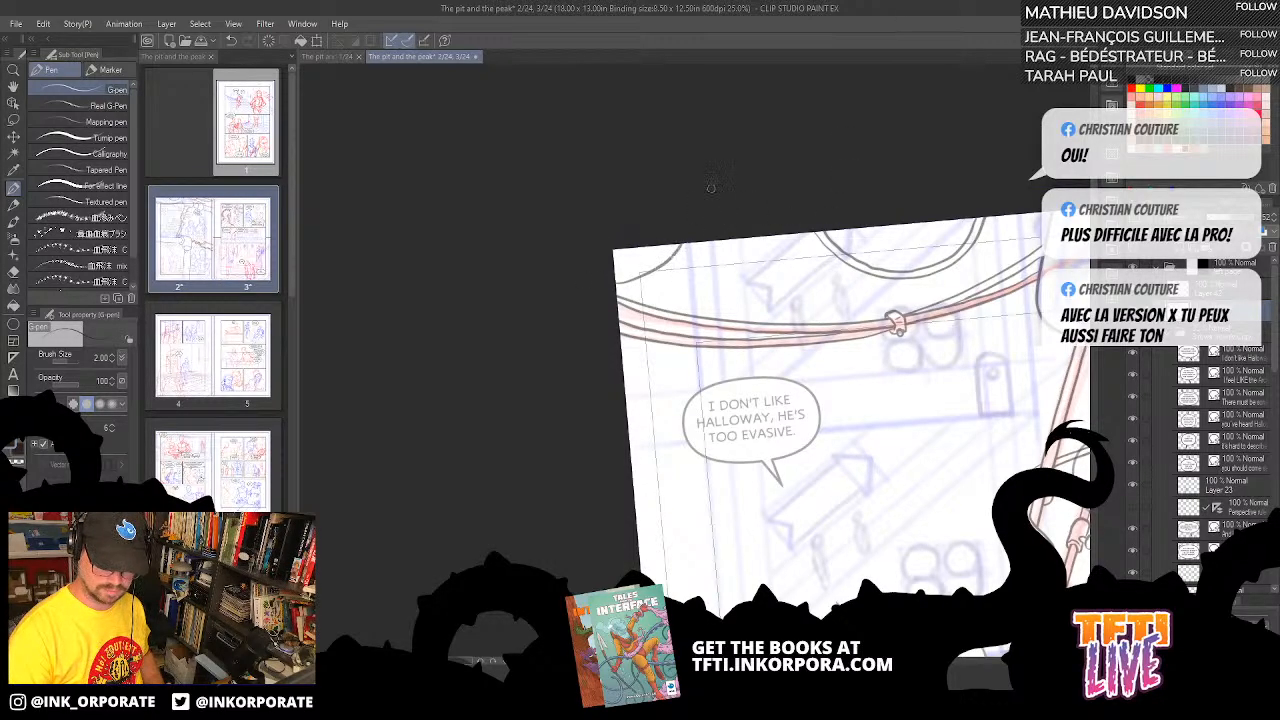
- Ink the second parallel line of the short cable crossing the page's upper-left corner
key("^")
key("^")
key("^")
key("^")
key("^")
key("^")
key("^")
key("^")
key("^")
key("^")
key("^")
key("^")
key("^")
key("^")
key("^")
key("^")
key("^")
key("^")
key("^")
key("^")
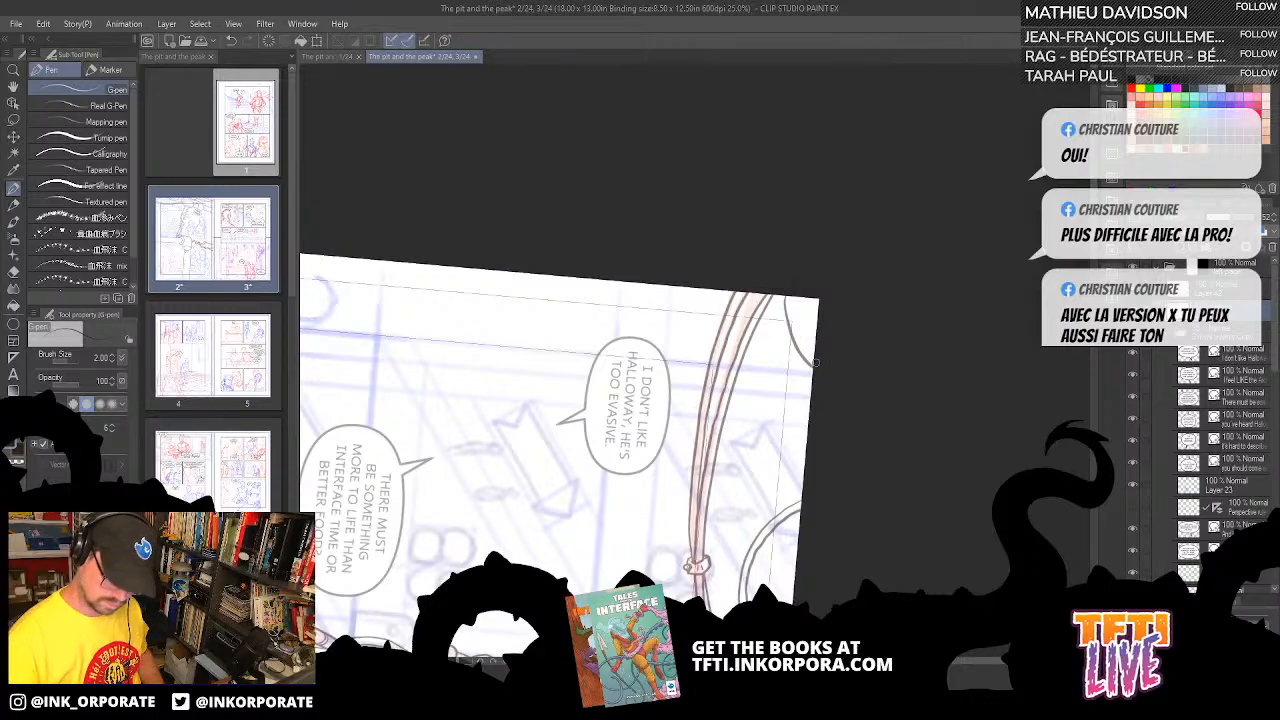
left_click_drag(805, 345, 795, 297)
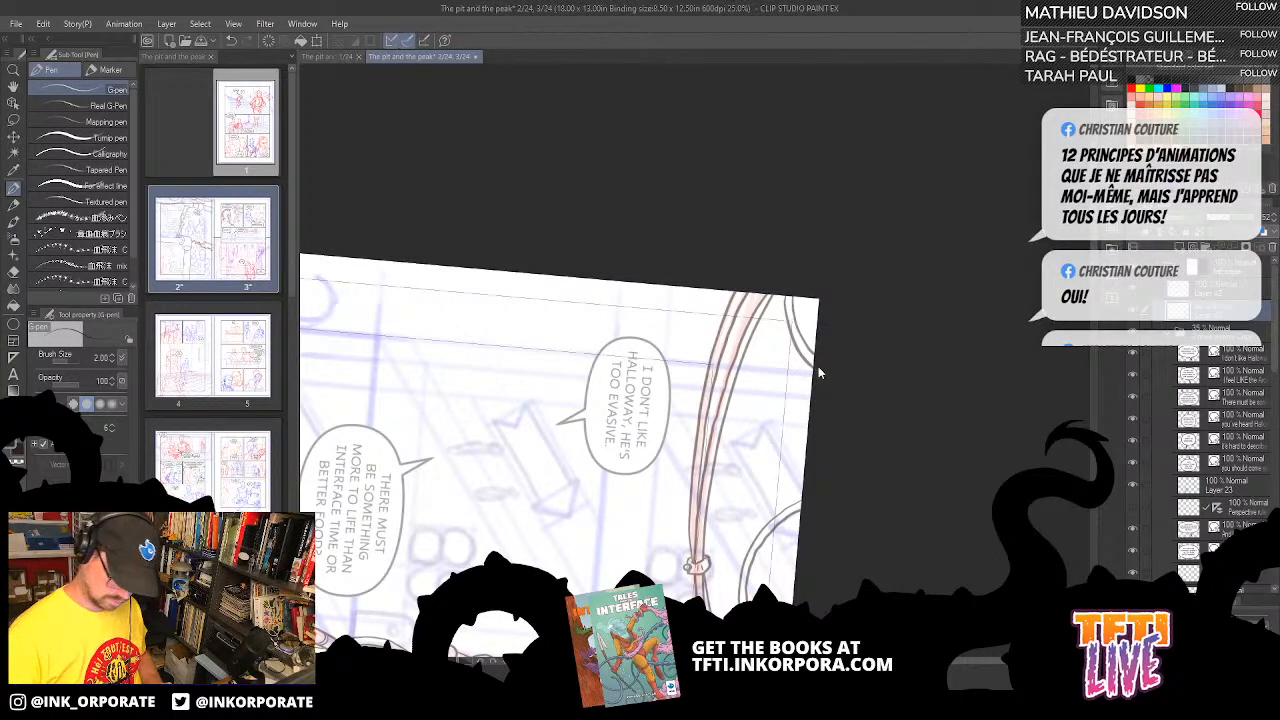
scroll(818, 366, "down", 2)
scroll(818, 366, "up", 2)
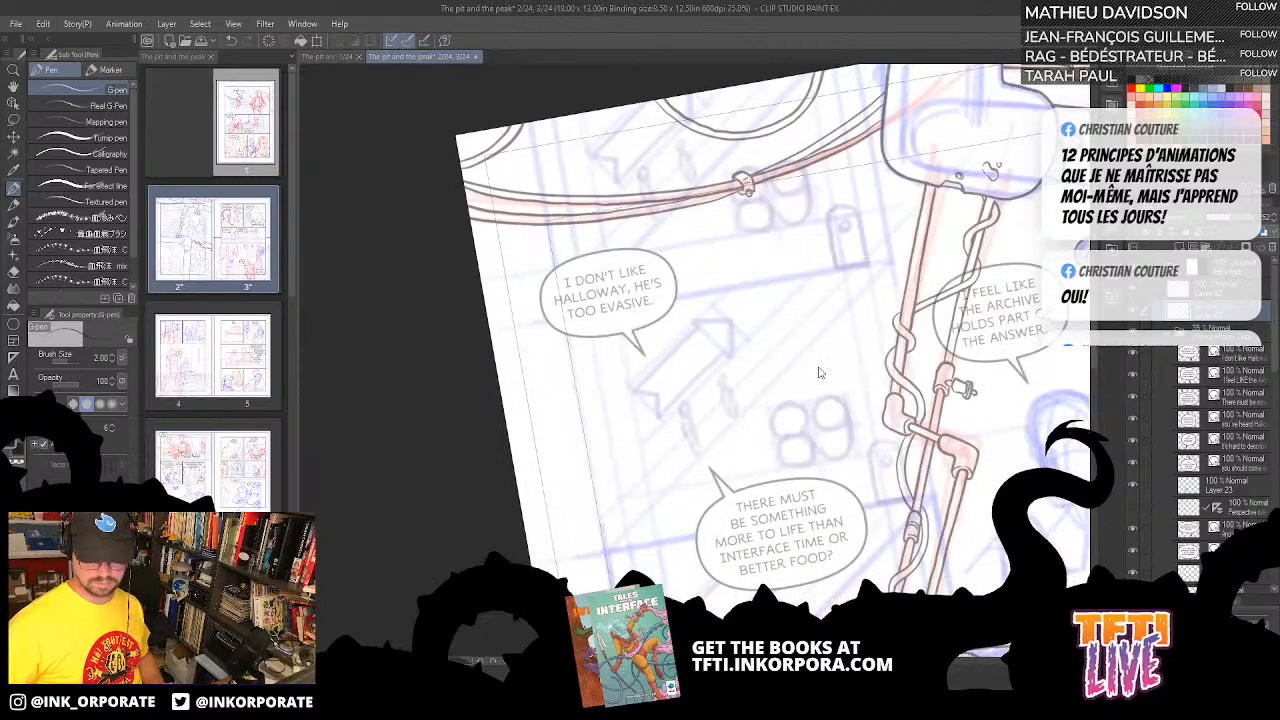
- Examine the hanging cables and their coupler above the valve pipe, along the page's upper edge
left_click_drag(916, 273, 763, 353)
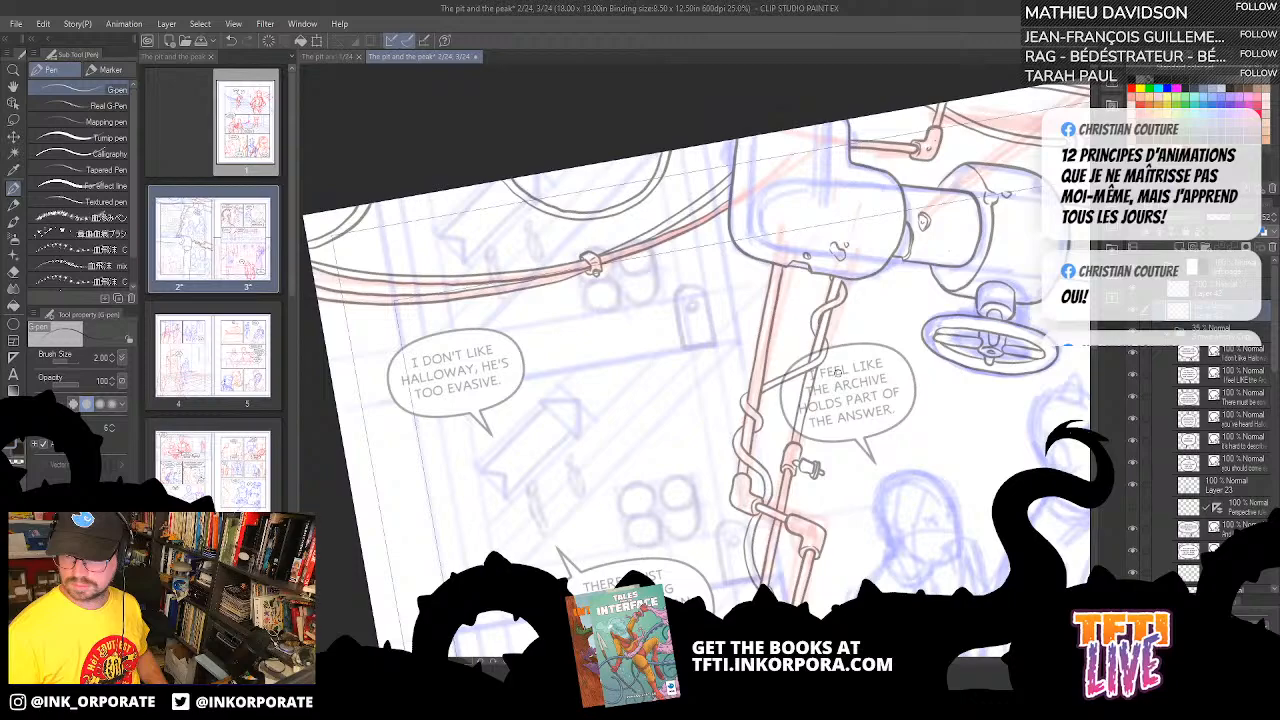
left_click_drag(840, 370, 754, 402)
left_click_drag(996, 357, 815, 393)
left_click_drag(864, 330, 809, 387)
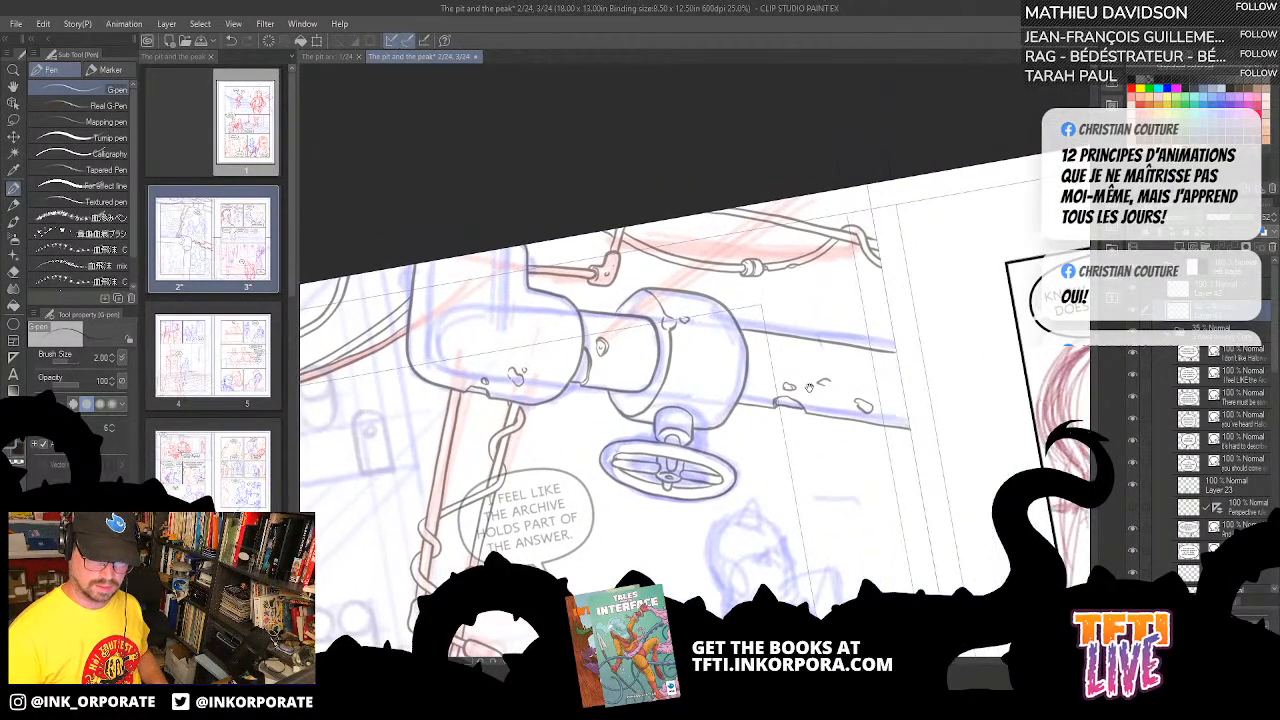
scroll(816, 383, "up", 1)
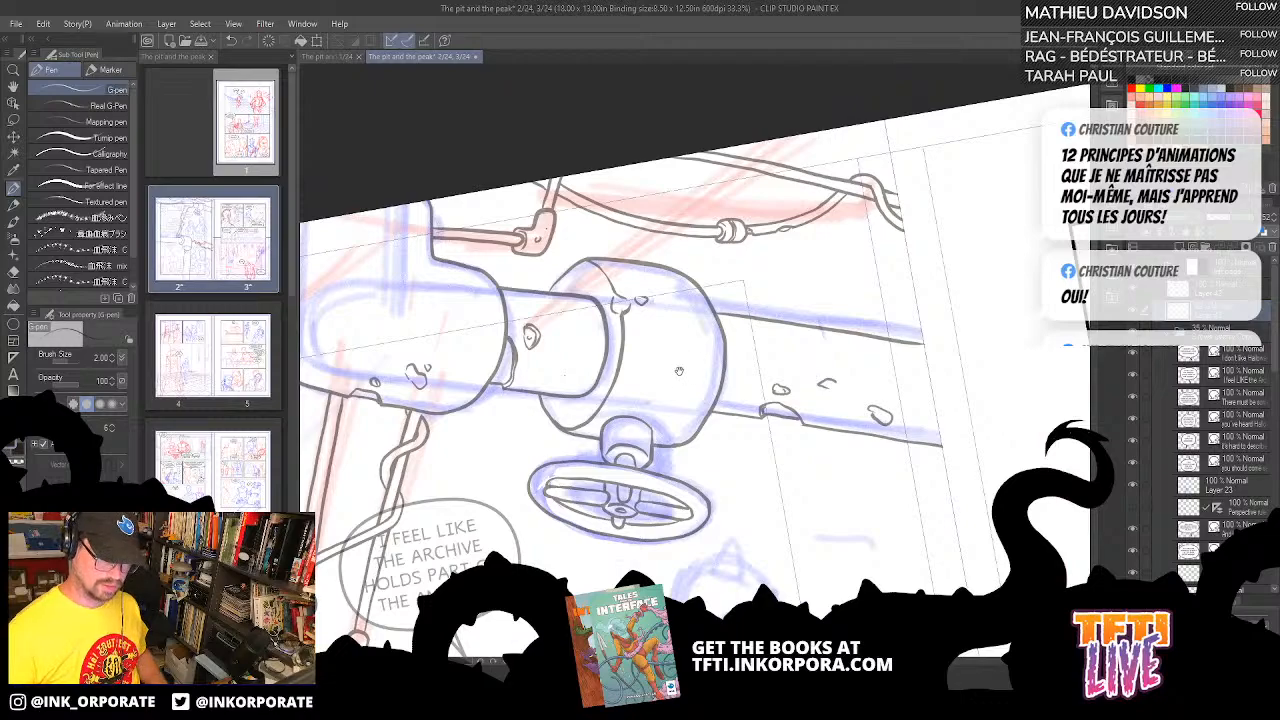
left_click_drag(734, 258, 716, 356)
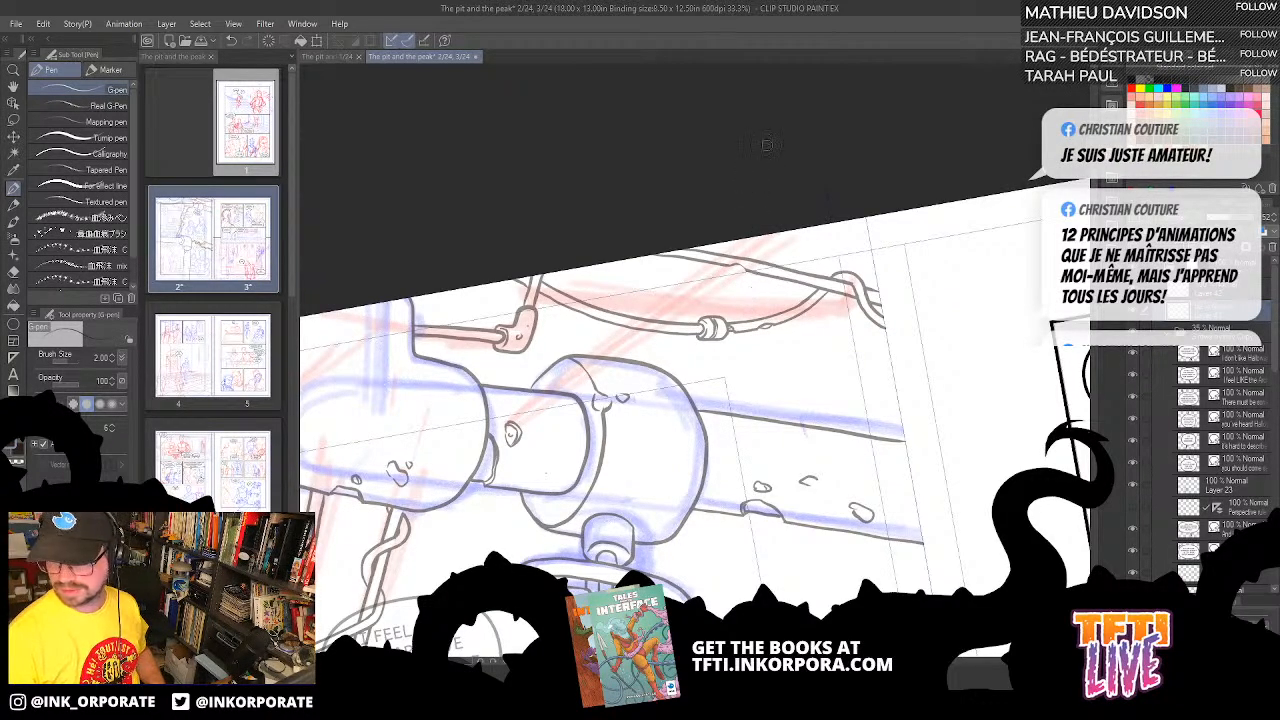
key("^")
key("^")
key("^")
key("^")
key("^")
key("^")
key("^")
key("^")
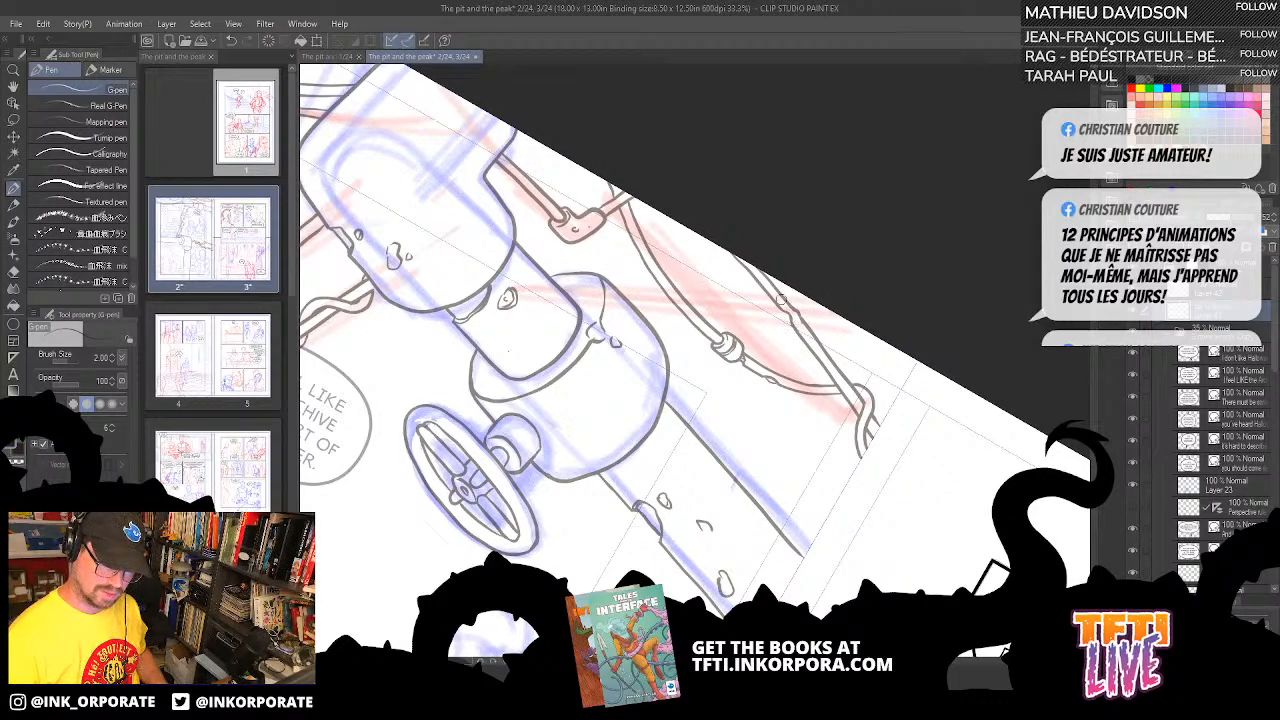
- Open a gap in the hanging cable loop near the clamp and ink the outline of a connector in it
scroll(782, 301, "down", 1)
mouse_move(672, 435)
left_mouse_down()
mouse_move(733, 441)
mouse_move(879, 495)
left_mouse_up()
left_click_drag(698, 325, 727, 512)
mouse_move(765, 307)
left_mouse_down()
mouse_move(776, 326)
mouse_move(742, 434)
mouse_move(805, 240)
left_mouse_up()
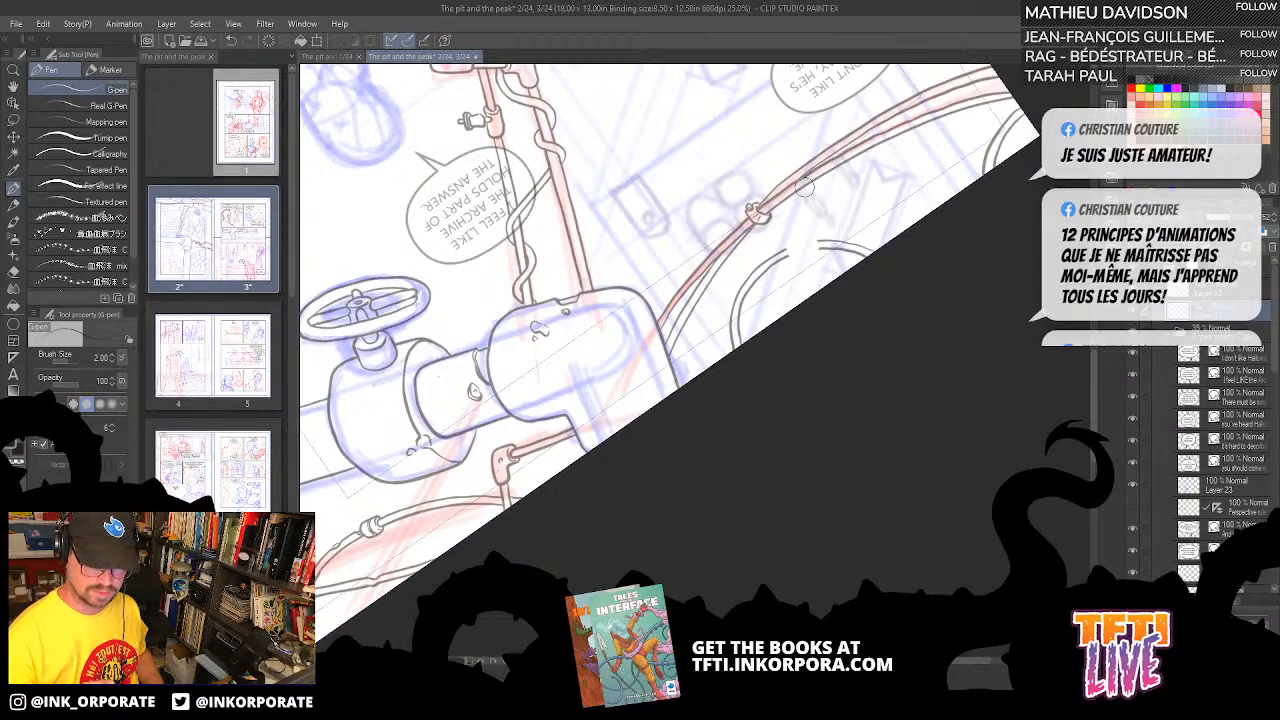
left_click_drag(803, 187, 666, 277)
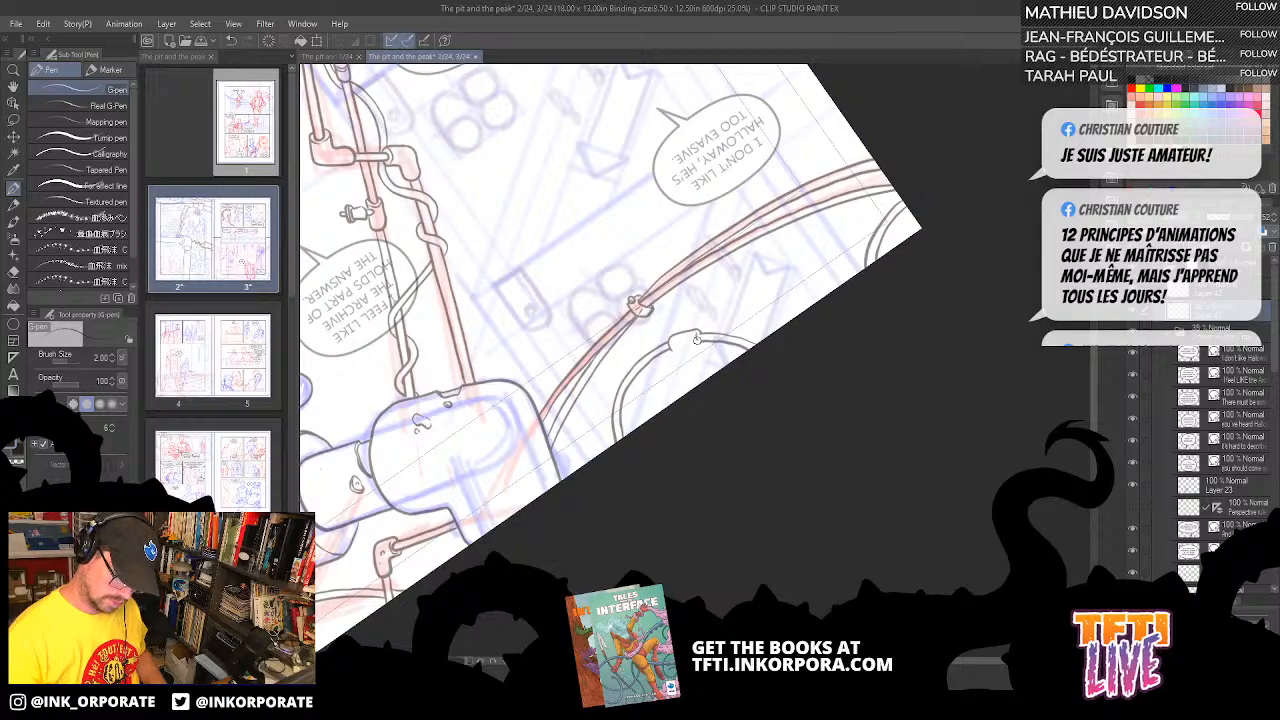
left_click_drag(696, 334, 702, 344)
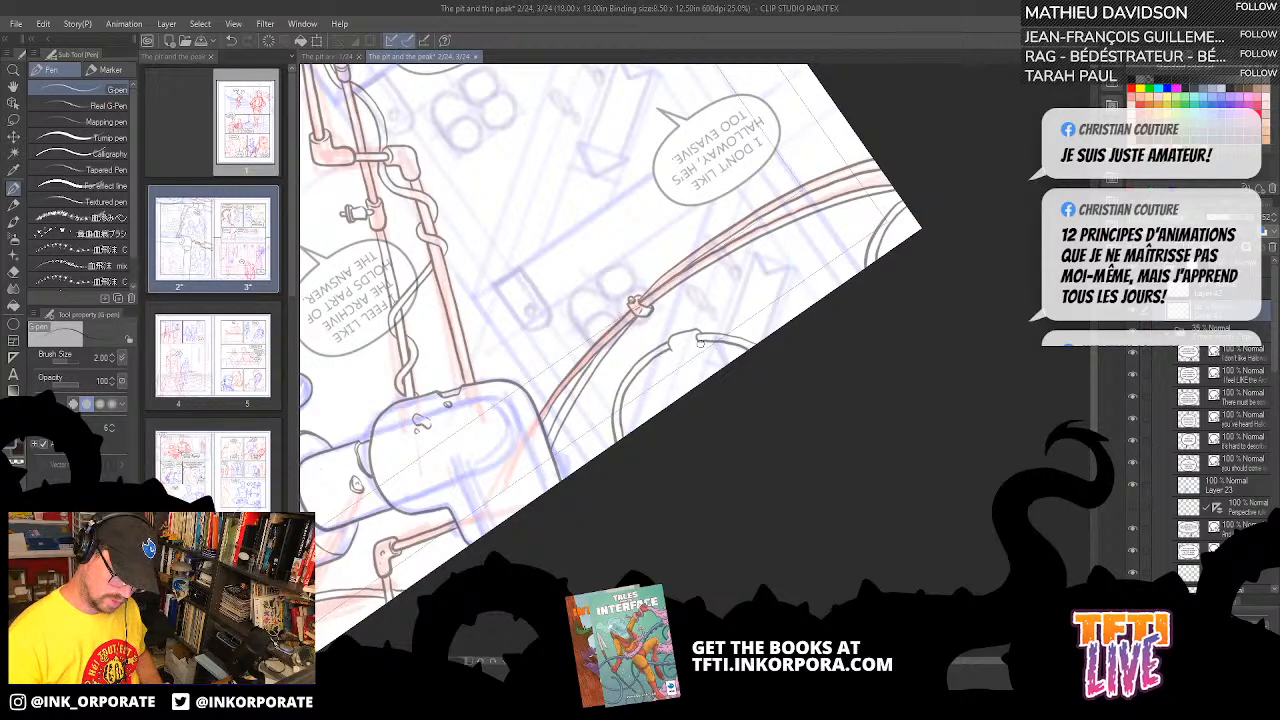
- Ink the loop connector's end and collar bands, and refine its small details
key("asciicircum")
key("asciicircum")
key("asciicircum")
key("asciicircum")
key("asciicircum")
key("asciicircum")
key("asciicircum")
key("asciicircum")
key("asciicircum")
key("asciicircum")
key("asciicircum")
key("asciicircum")
key("asciicircum")
key("asciicircum")
key("asciicircum")
key("asciicircum")
key("asciicircum")
key("asciicircum")
key("asciicircum")
key("asciicircum")
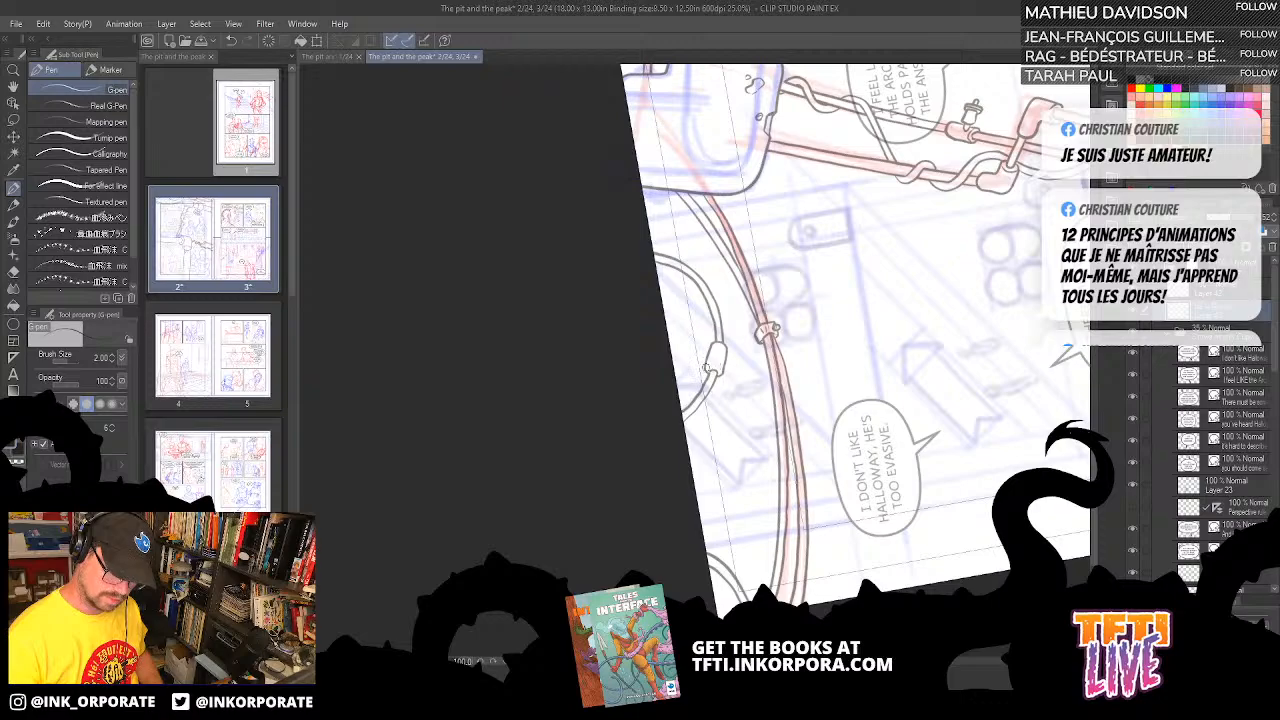
left_click_drag(723, 361, 706, 358)
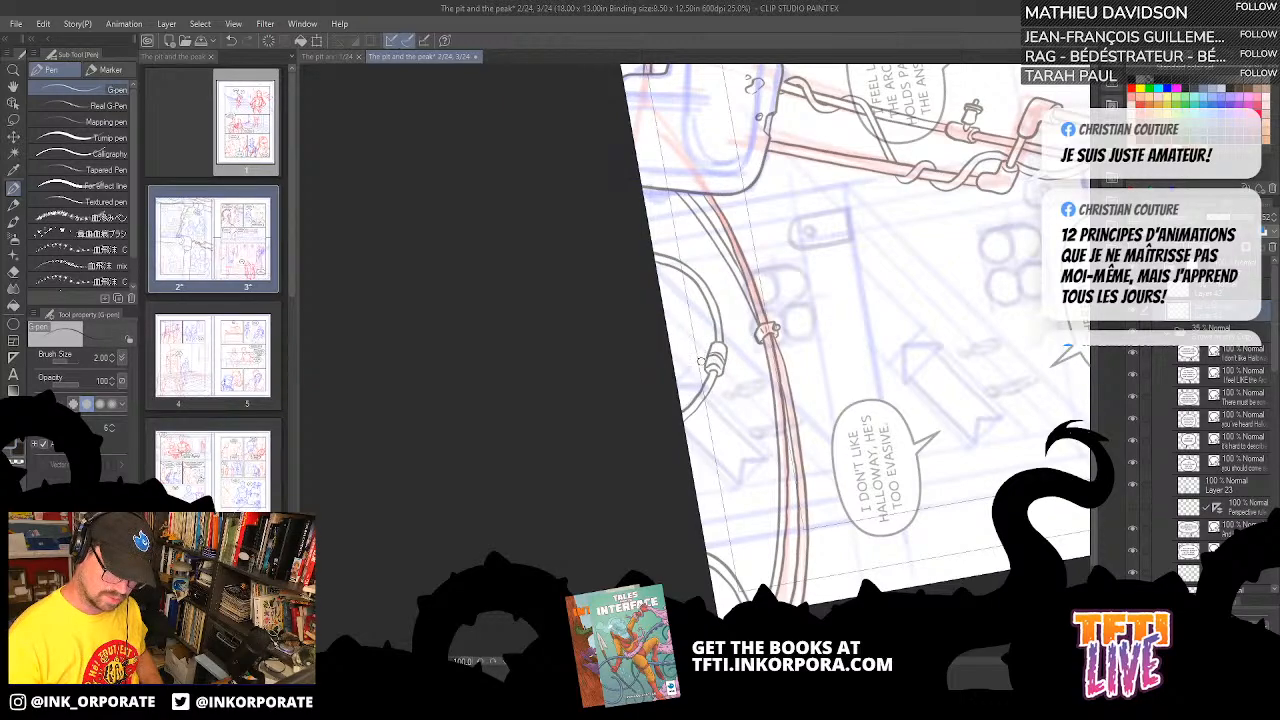
scroll(712, 215, "up", 2)
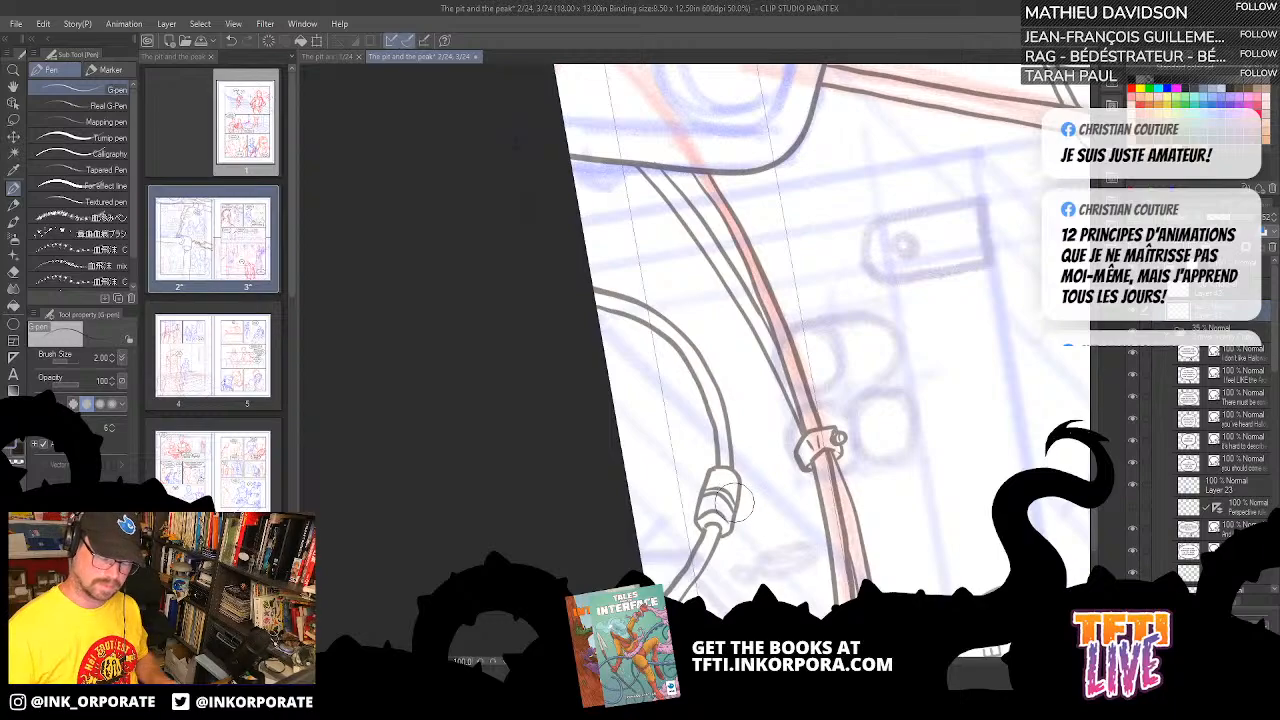
left_click_drag(739, 513, 737, 509)
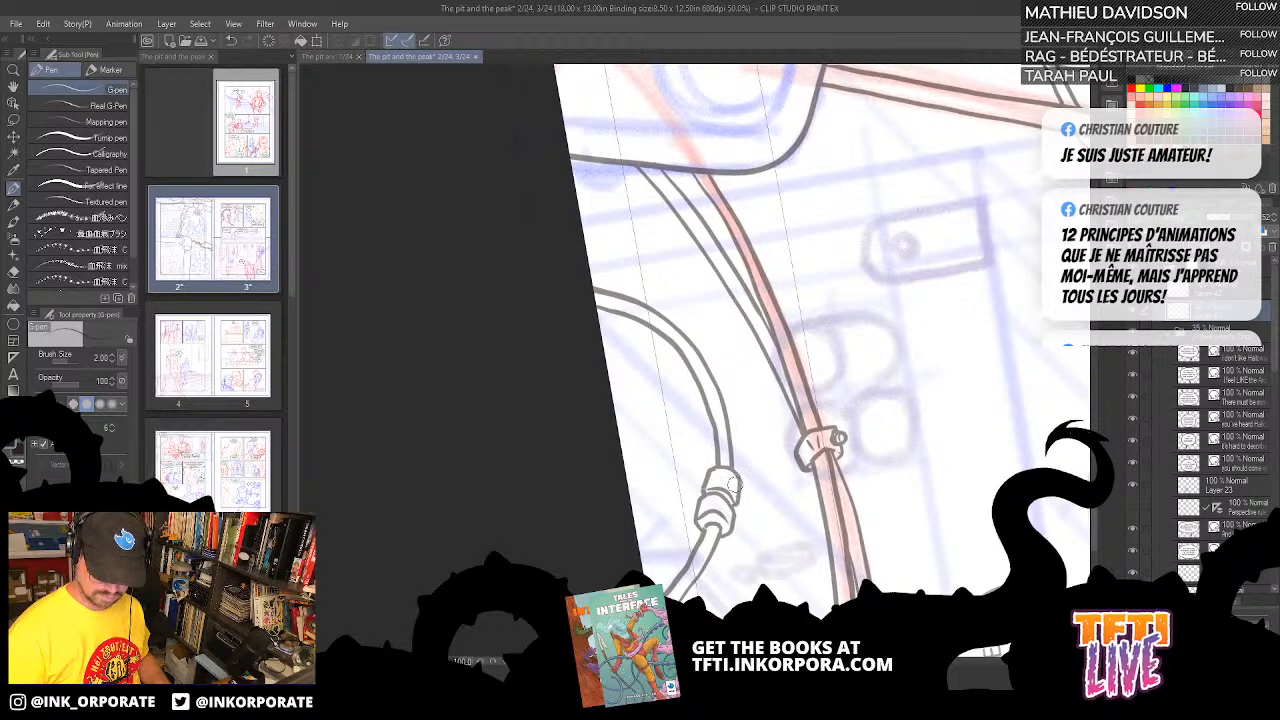
- Ink a small chip mark on the pipe joint's body above the two vertical pipes
scroll(733, 485, "down", 2)
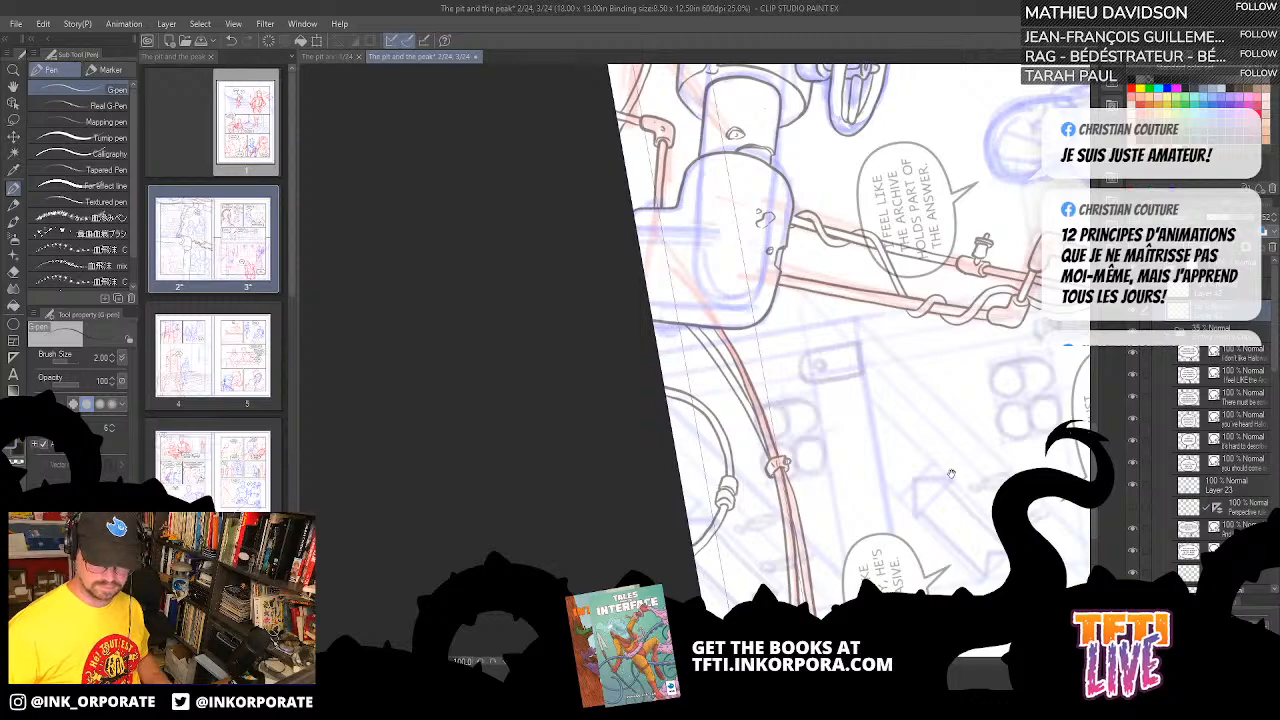
left_click_drag(951, 473, 951, 391)
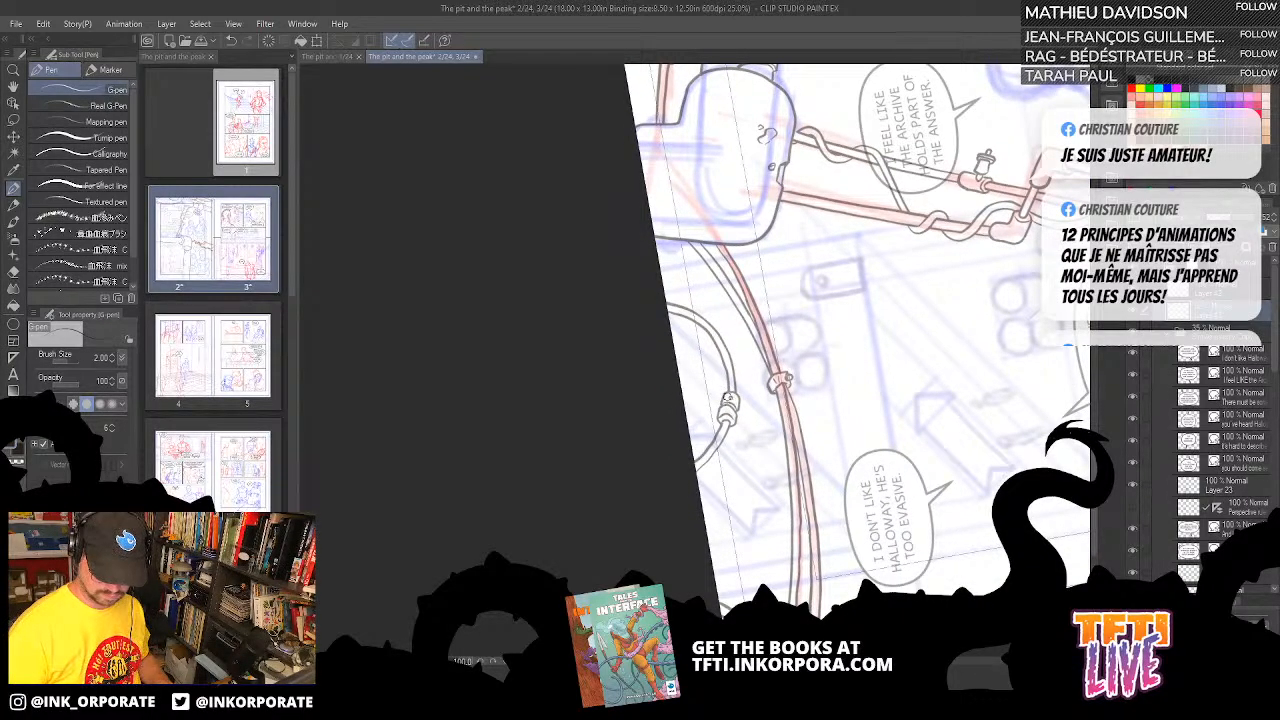
left_click_drag(845, 430, 726, 453)
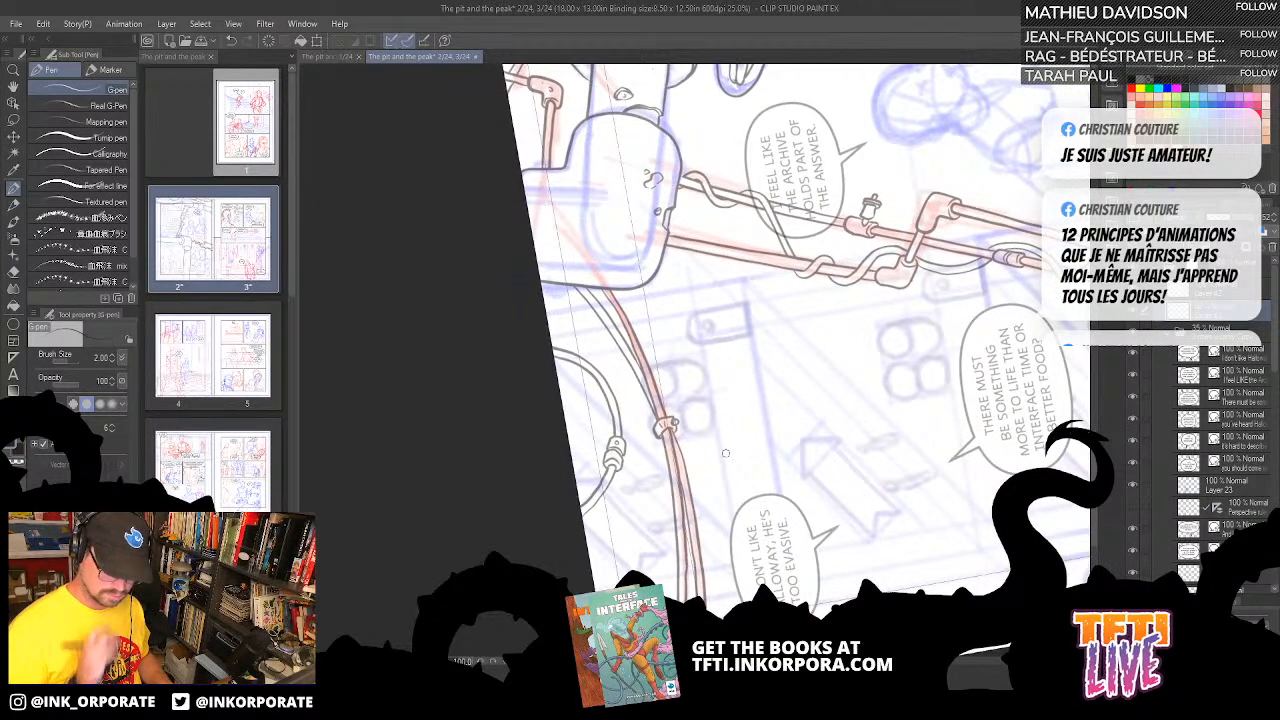
left_click_drag(968, 318, 913, 423)
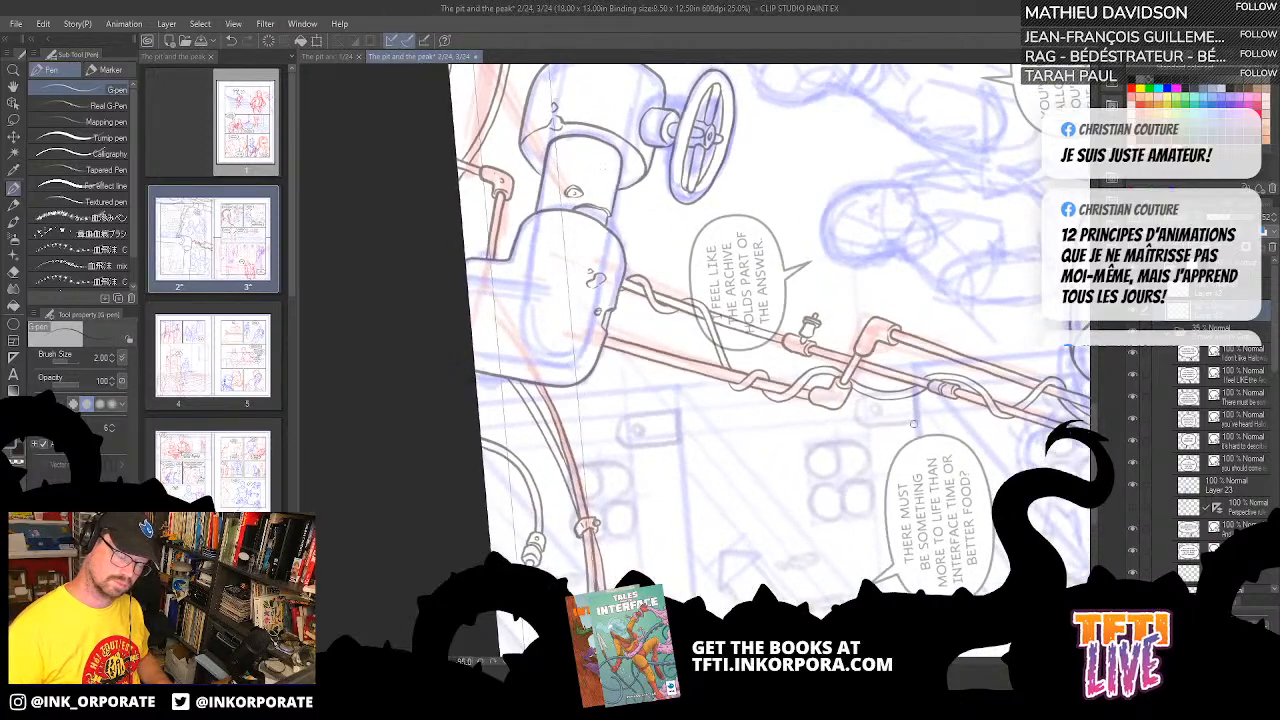
left_click_drag(556, 349, 678, 221)
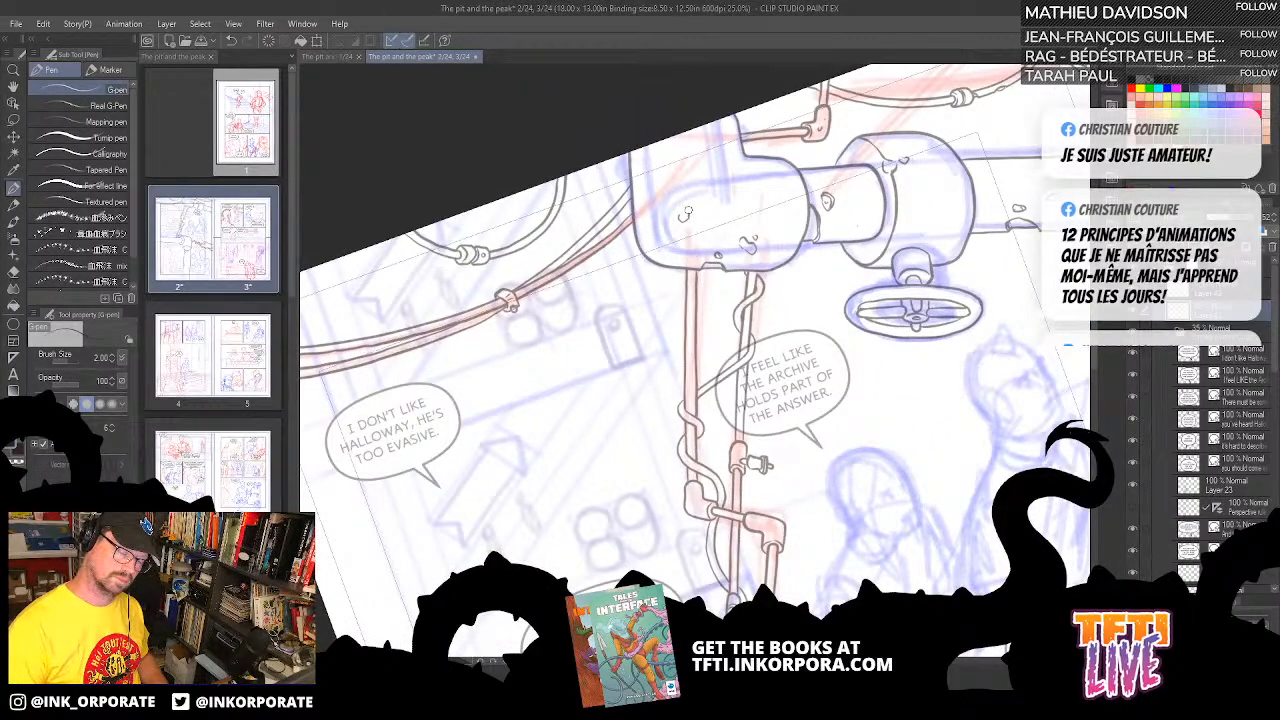
left_click_drag(838, 535, 735, 552)
scroll(735, 557, "down", 2)
key("asciicircum")
key("asciicircum")
key("asciicircum")
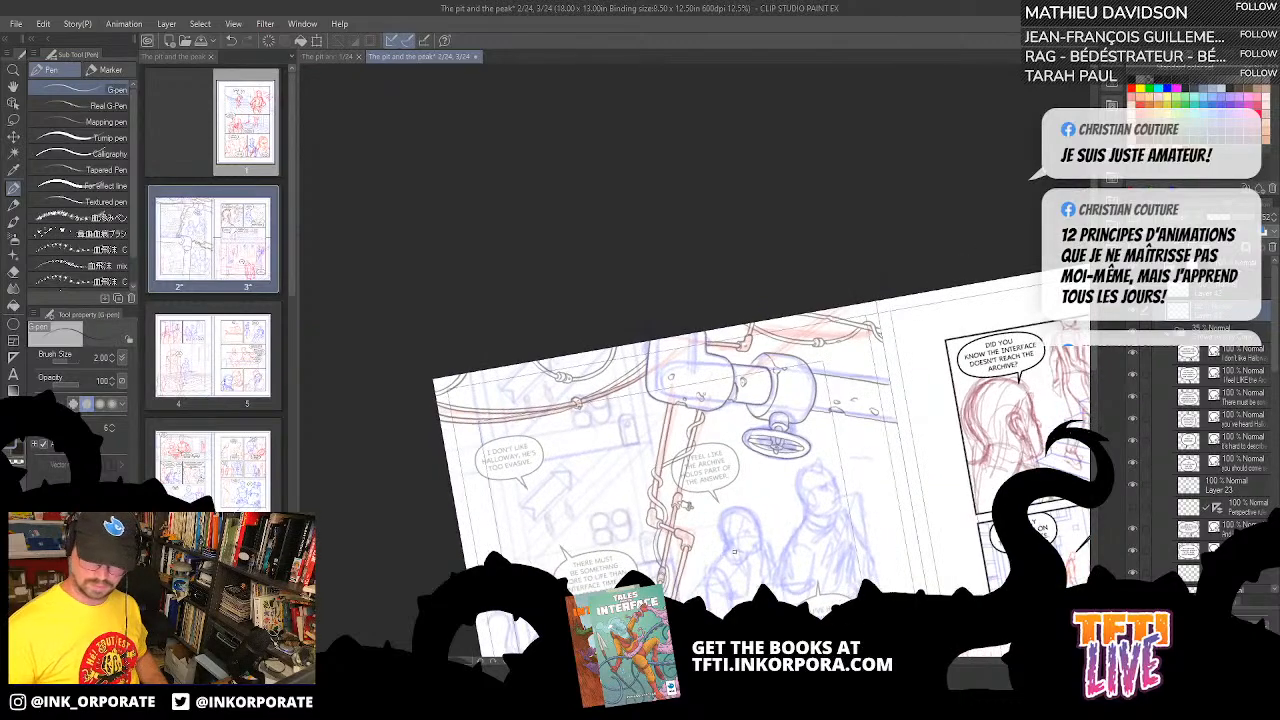
scroll(736, 557, "up", 2)
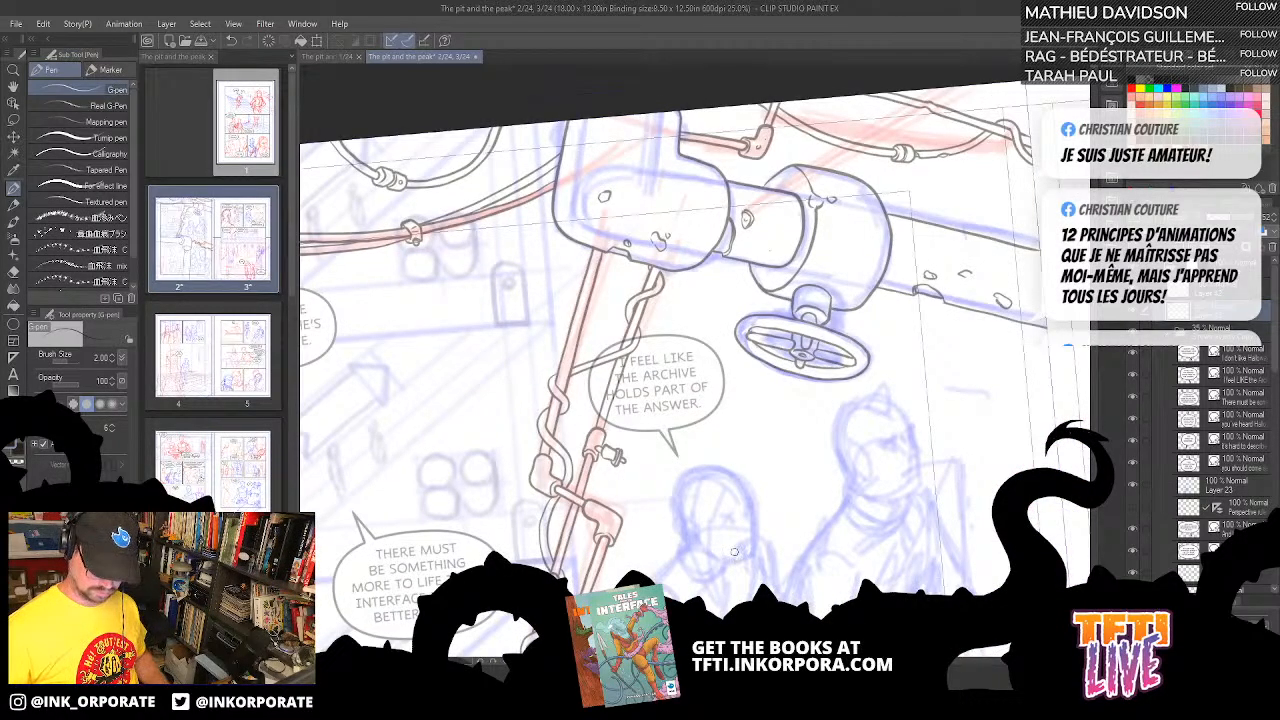
- Merge the active line layer holding the new cable loops and small pipe details
right_click(1230, 298)
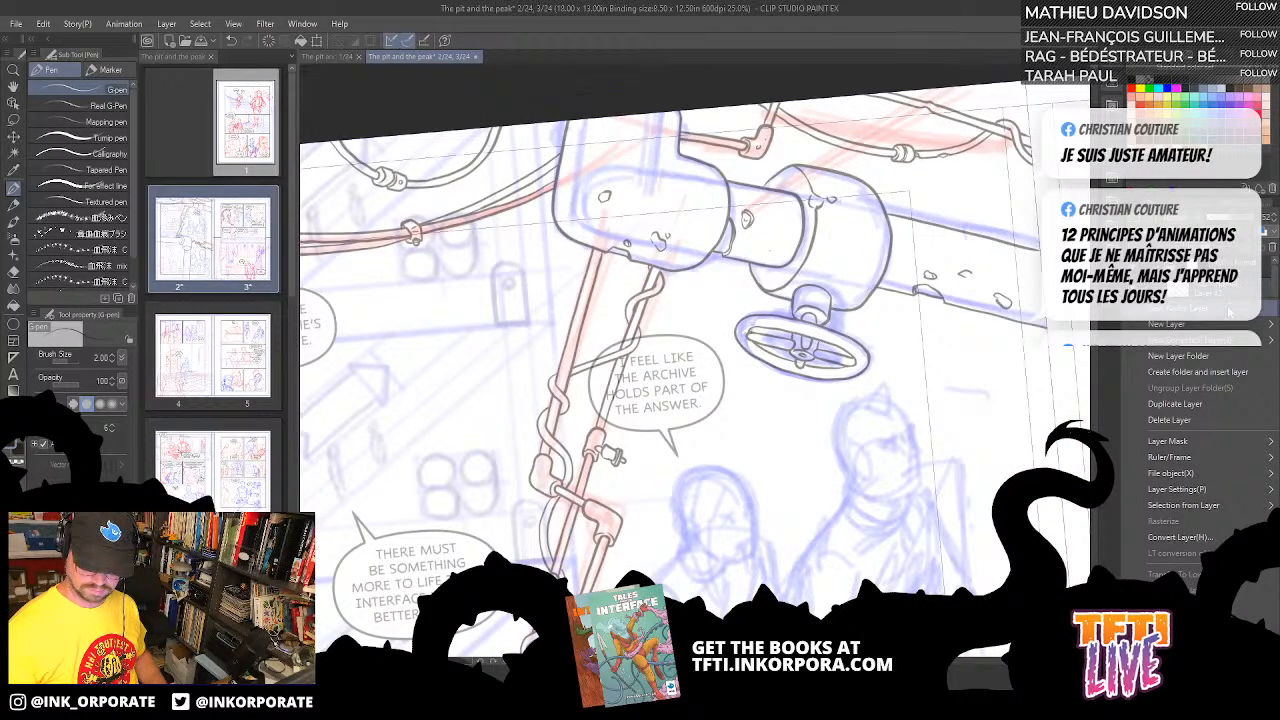
mouse_move(1222, 345)
left_click(1212, 606)
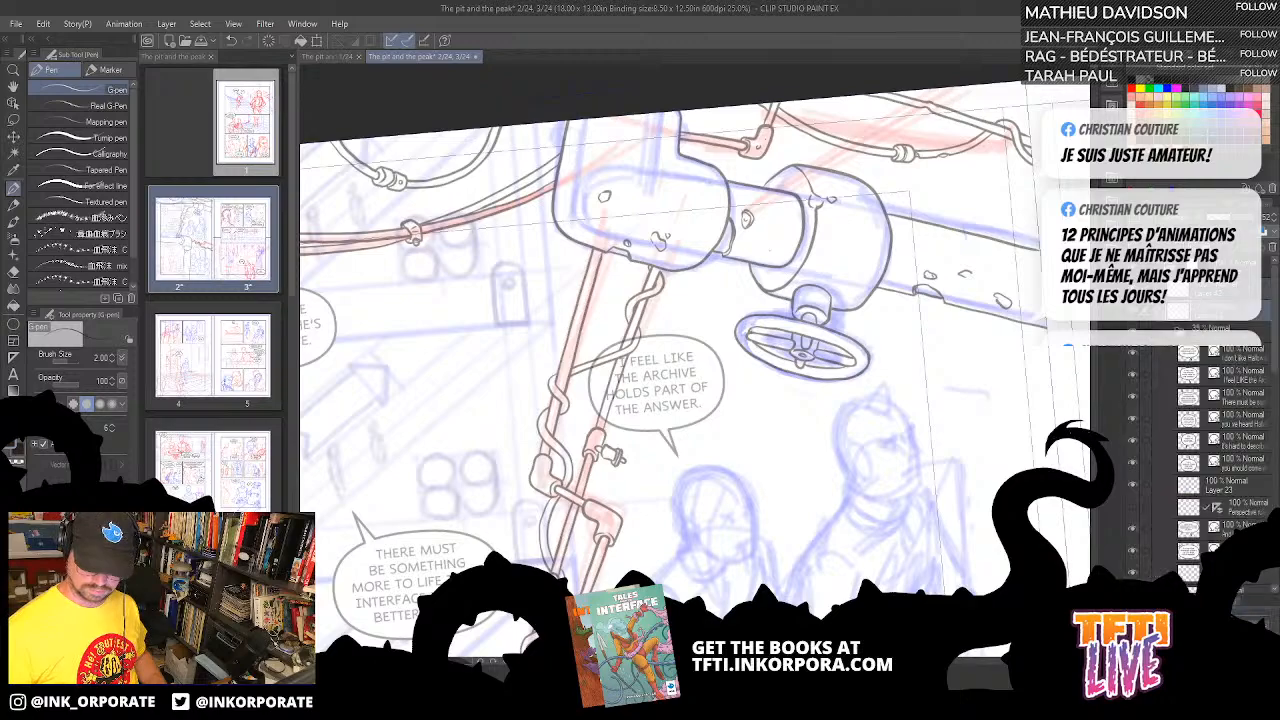
- Undo the last merge, restore the ink layer to full opacity and merge it with the layer below again
key("ctrl+z")
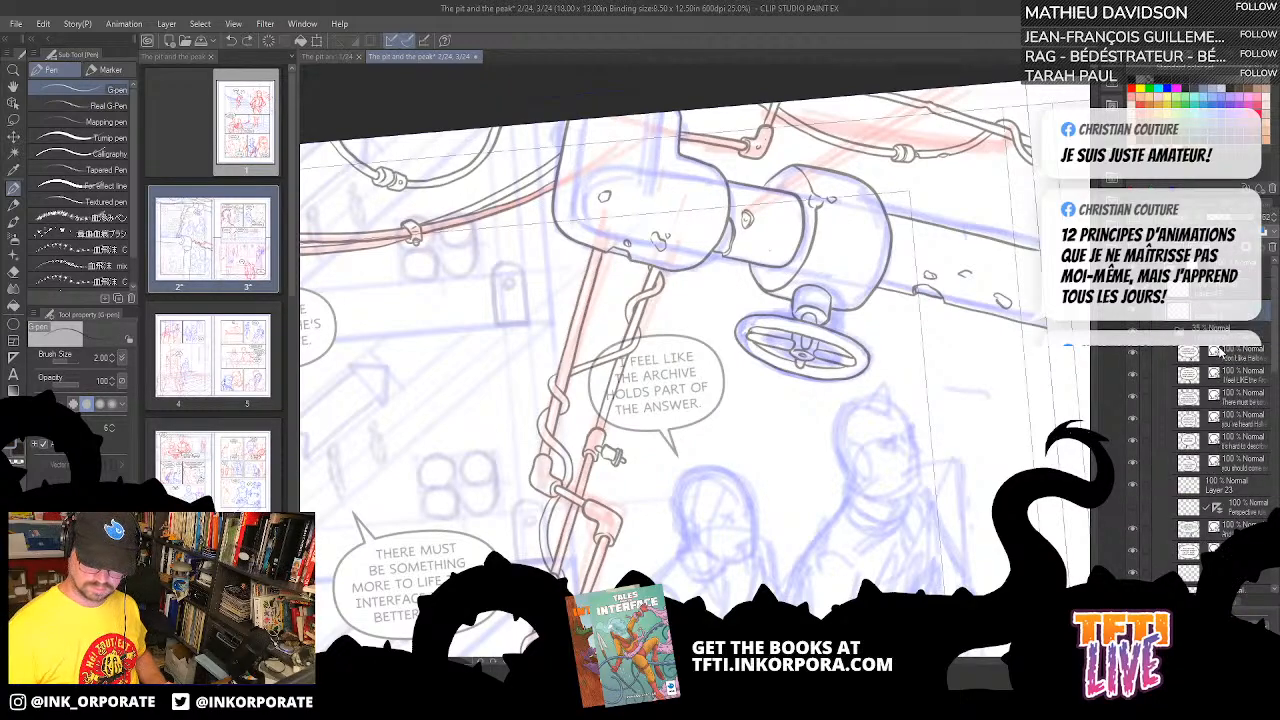
left_click(1256, 217)
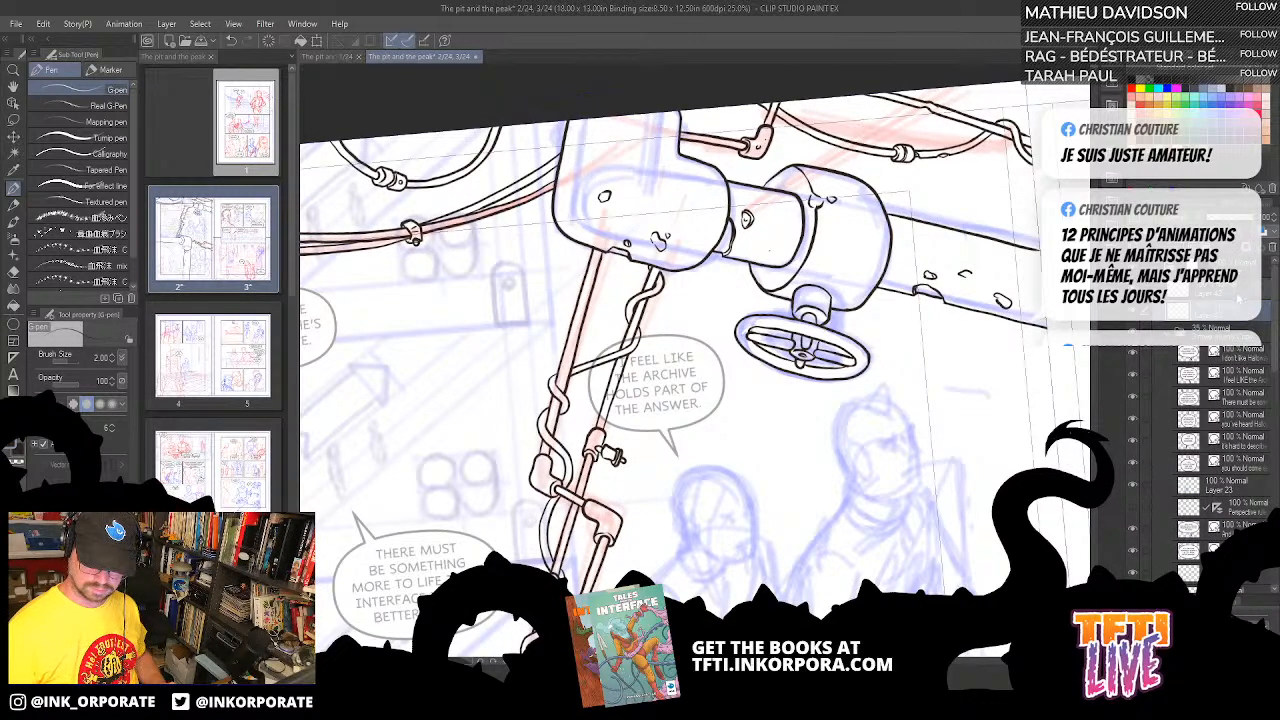
right_click(1238, 310)
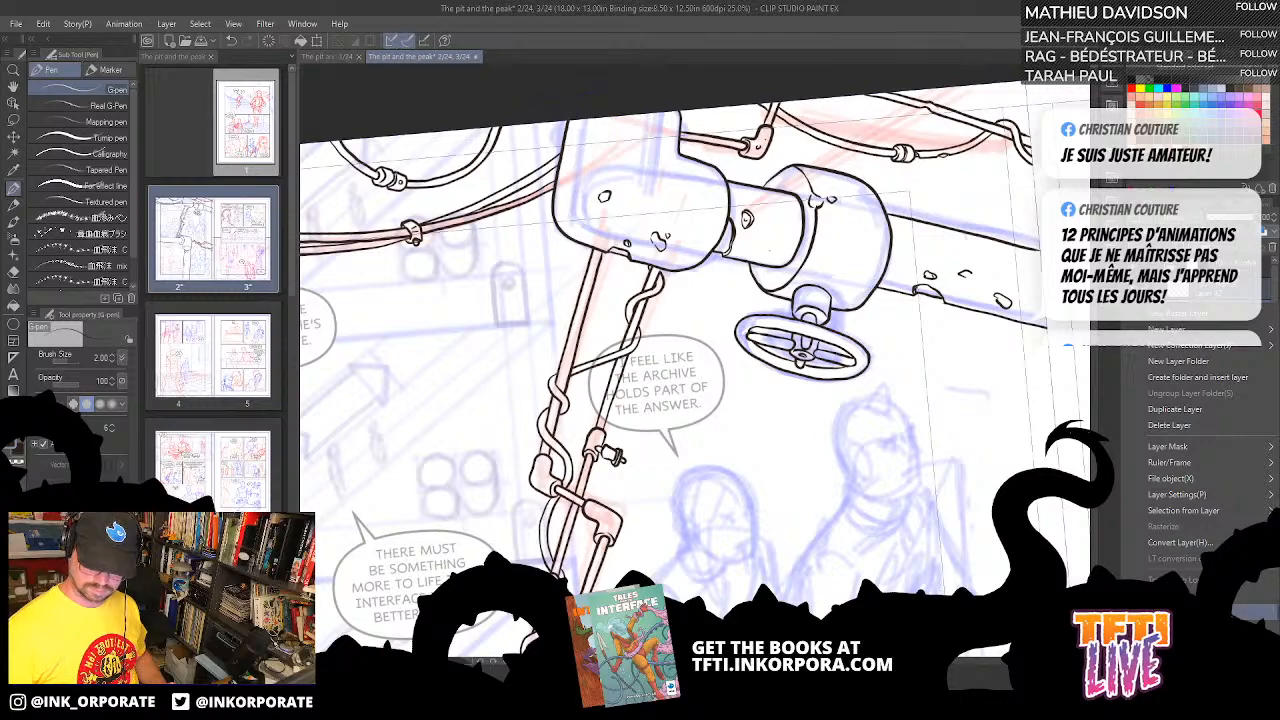
left_click(1206, 613)
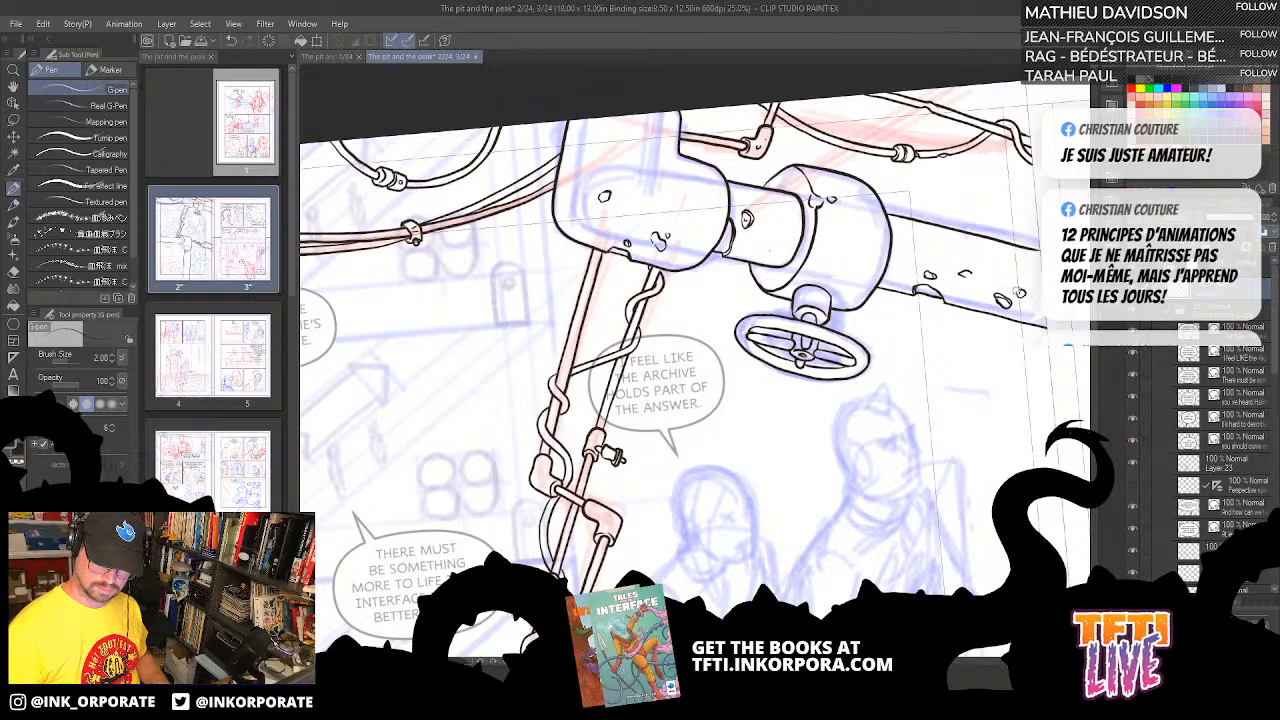
- Create a new layer above the speech balloon folder for pencilling the two background figures
left_click_drag(792, 522, 898, 441)
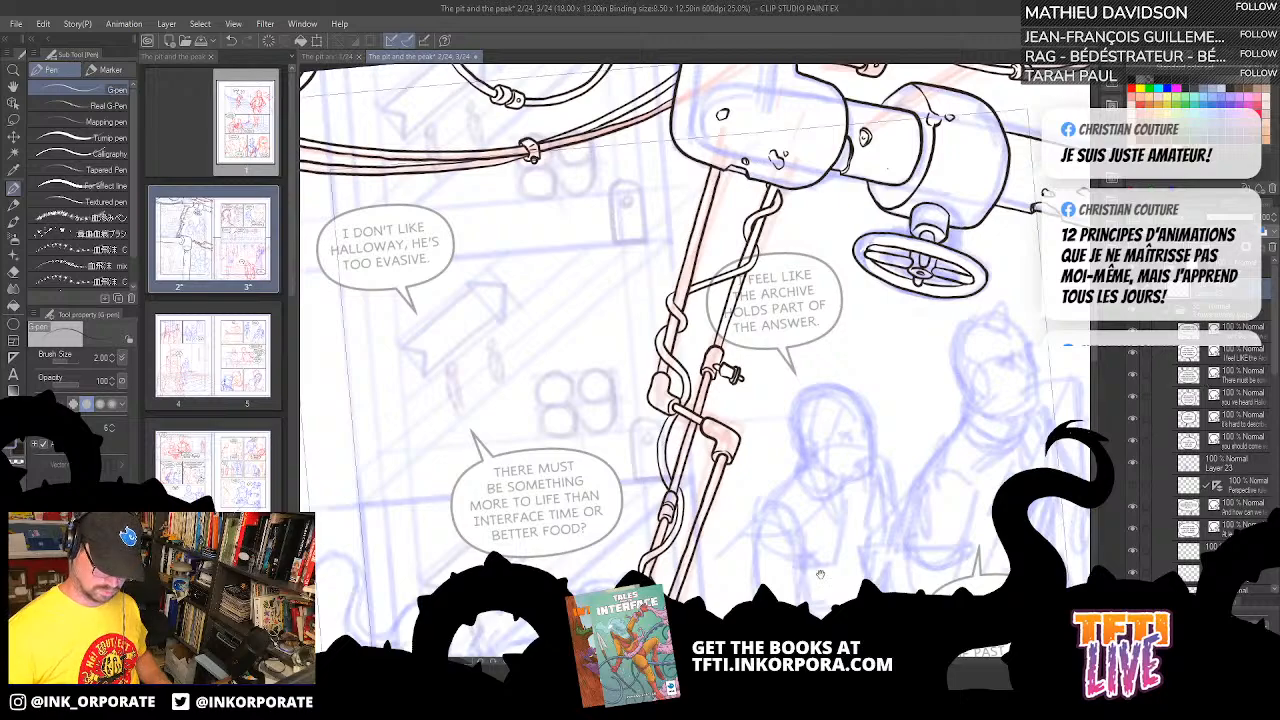
left_click_drag(821, 575, 631, 484)
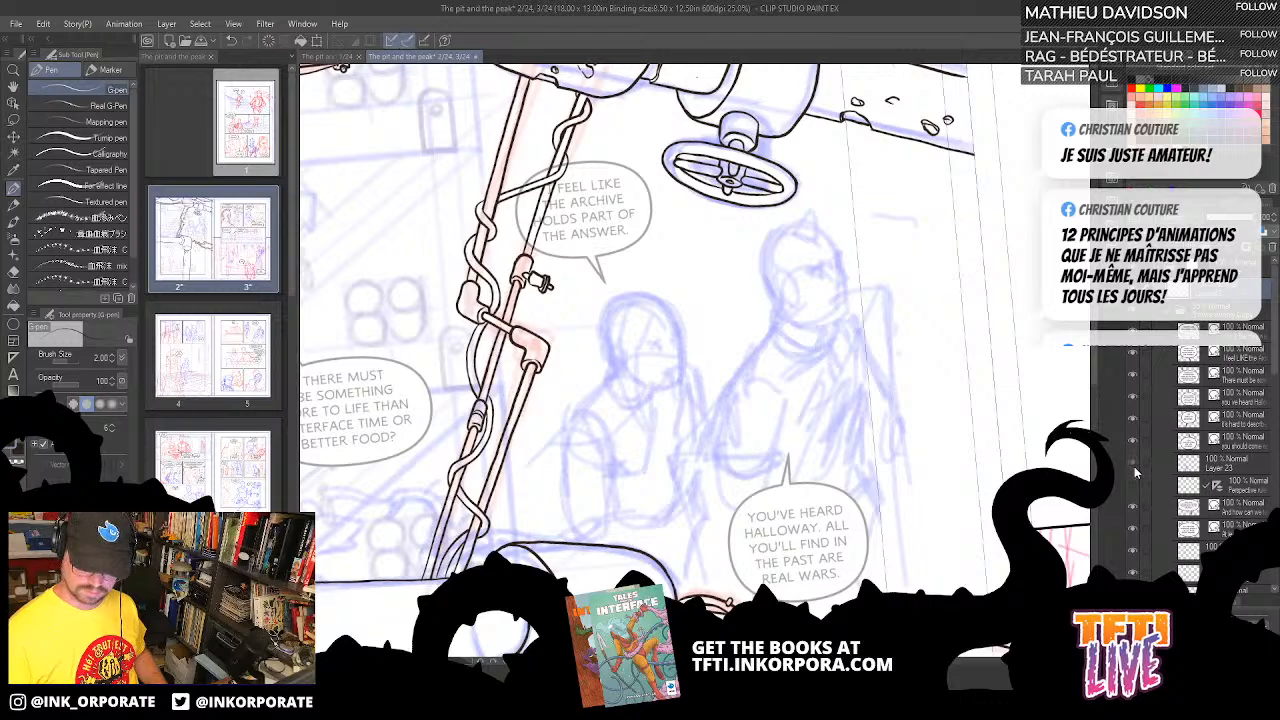
key("ctrl+minus")
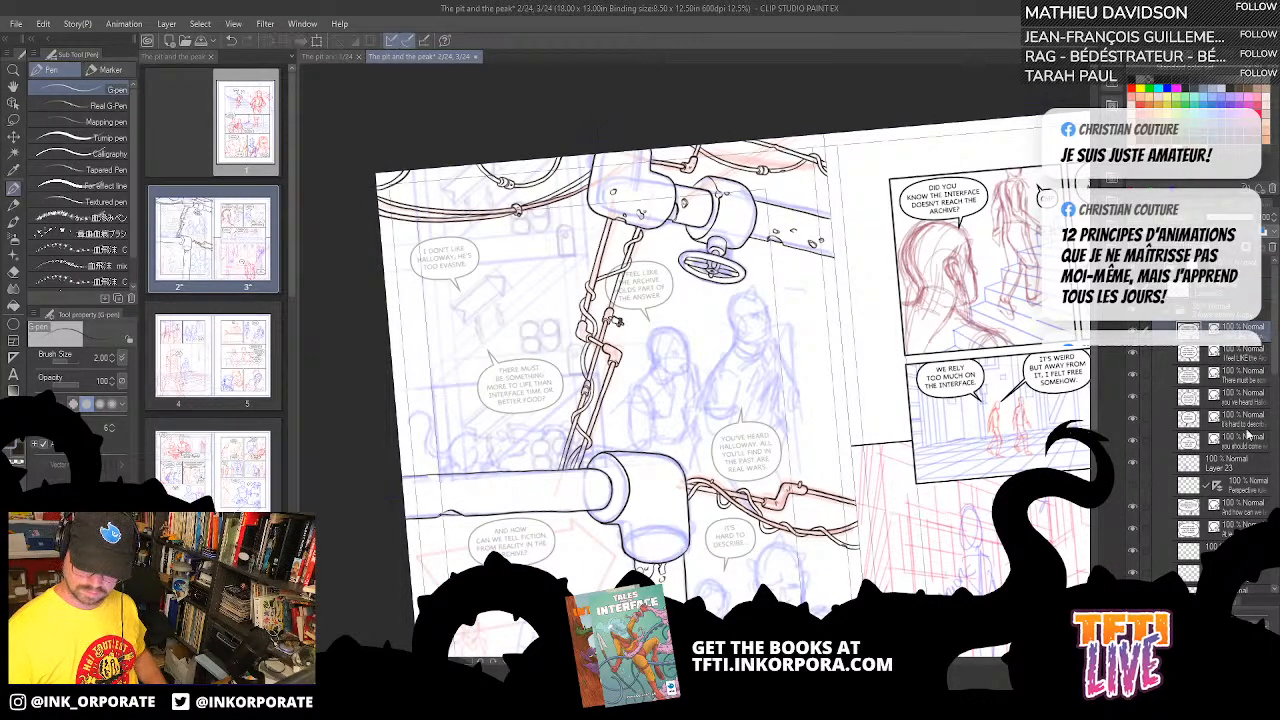
left_click(1232, 460)
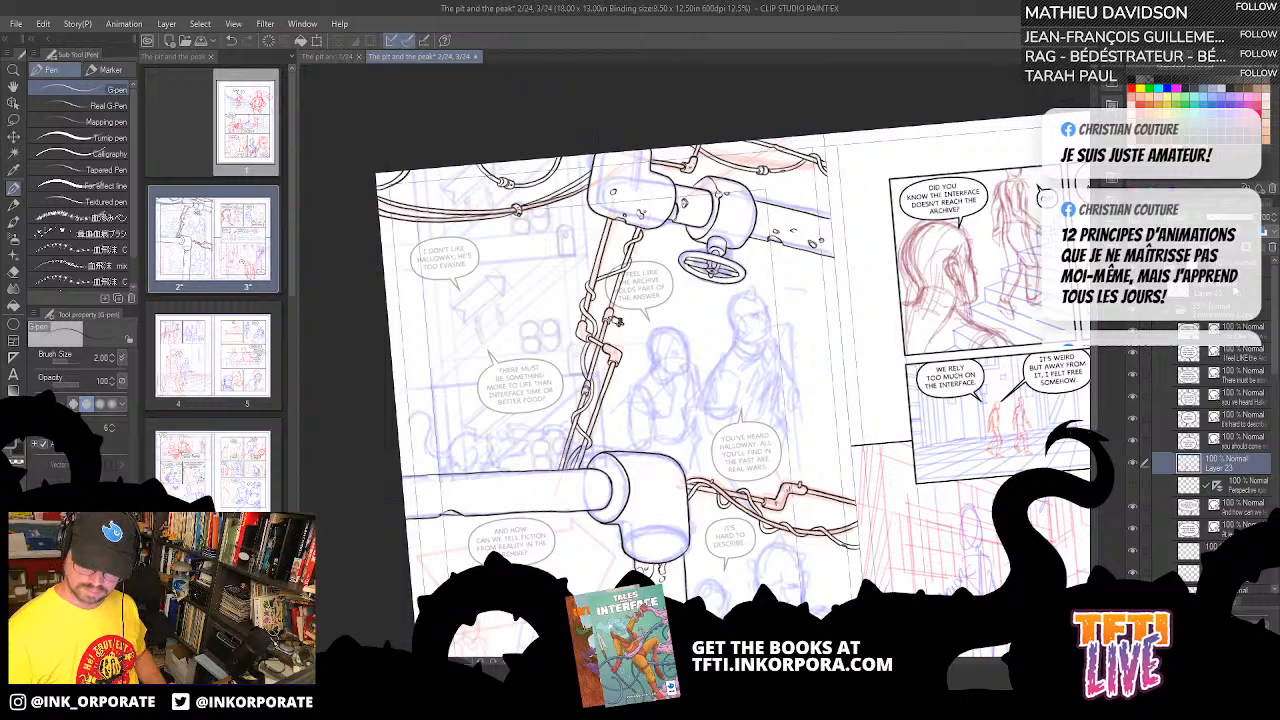
key("ctrl+shift+n")
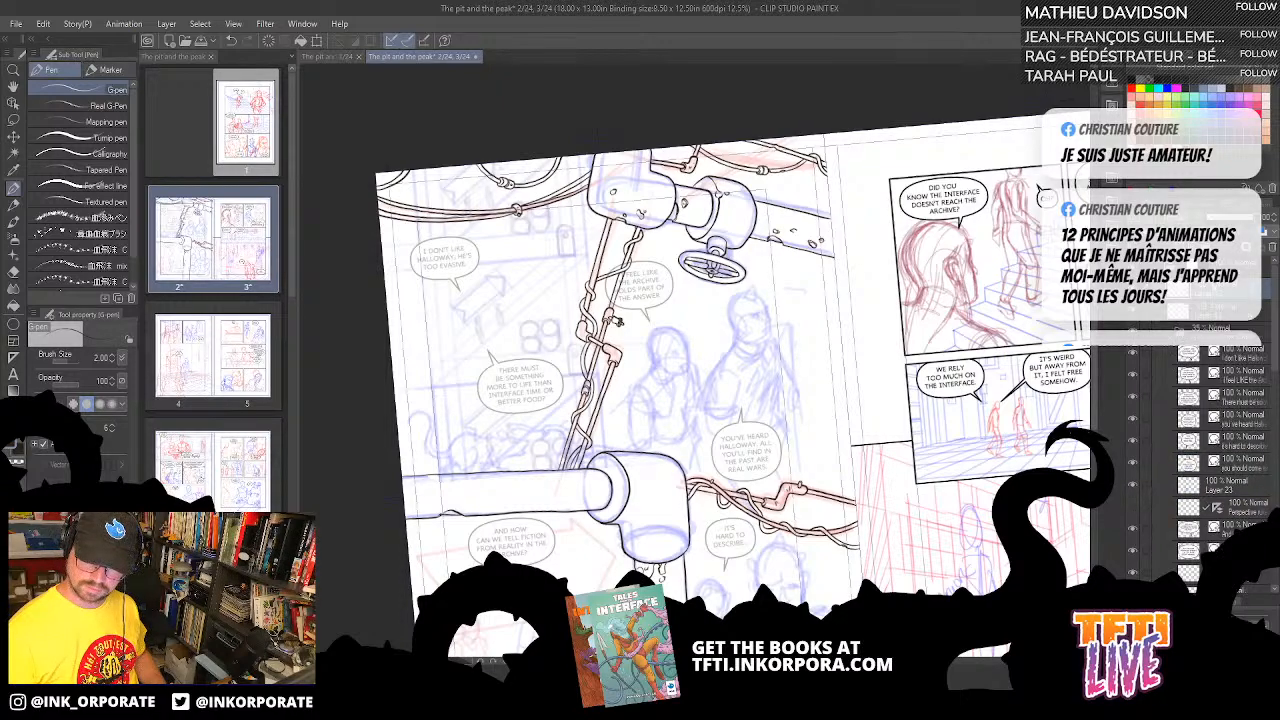
left_click(1223, 309)
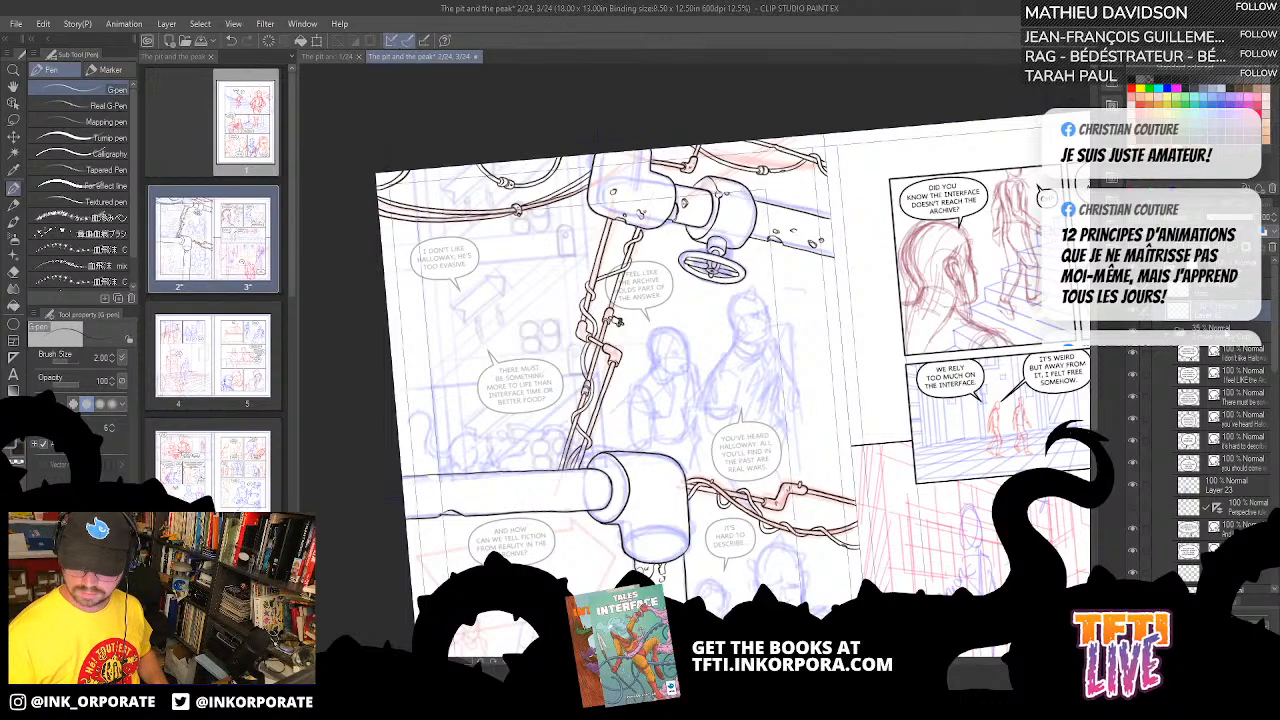
key("ctrl+plus")
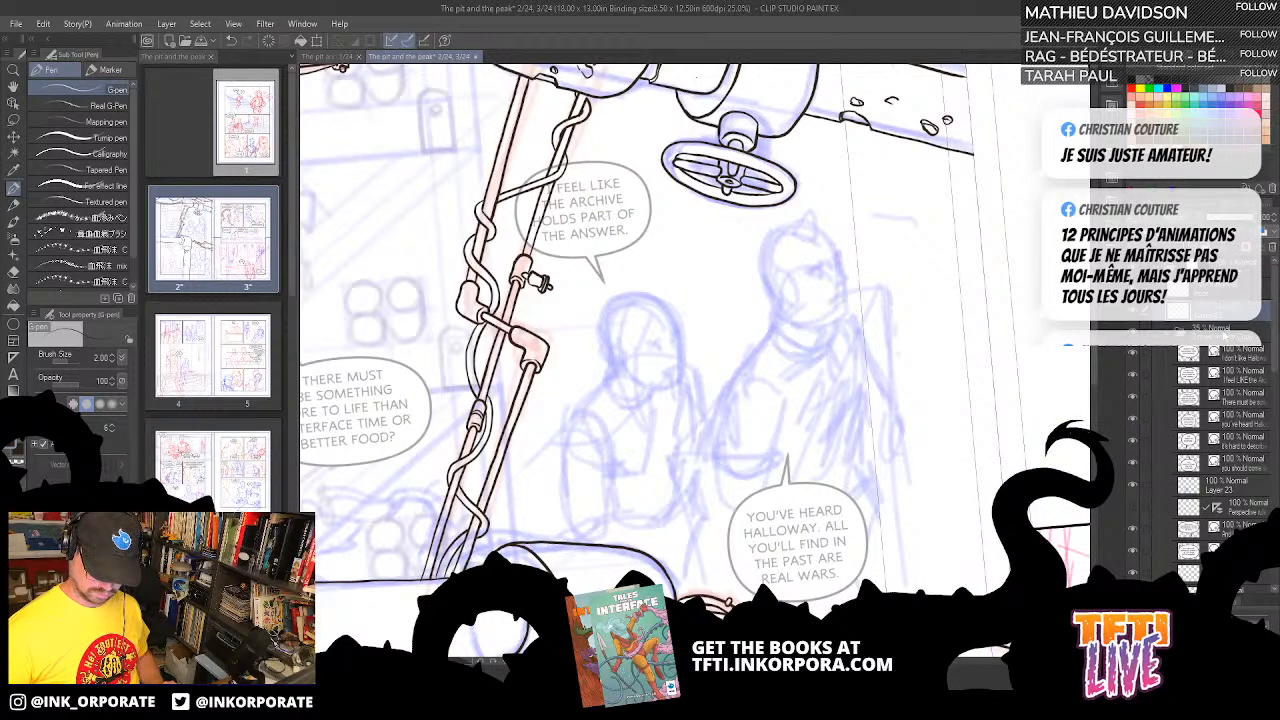
left_click_drag(846, 577, 796, 527)
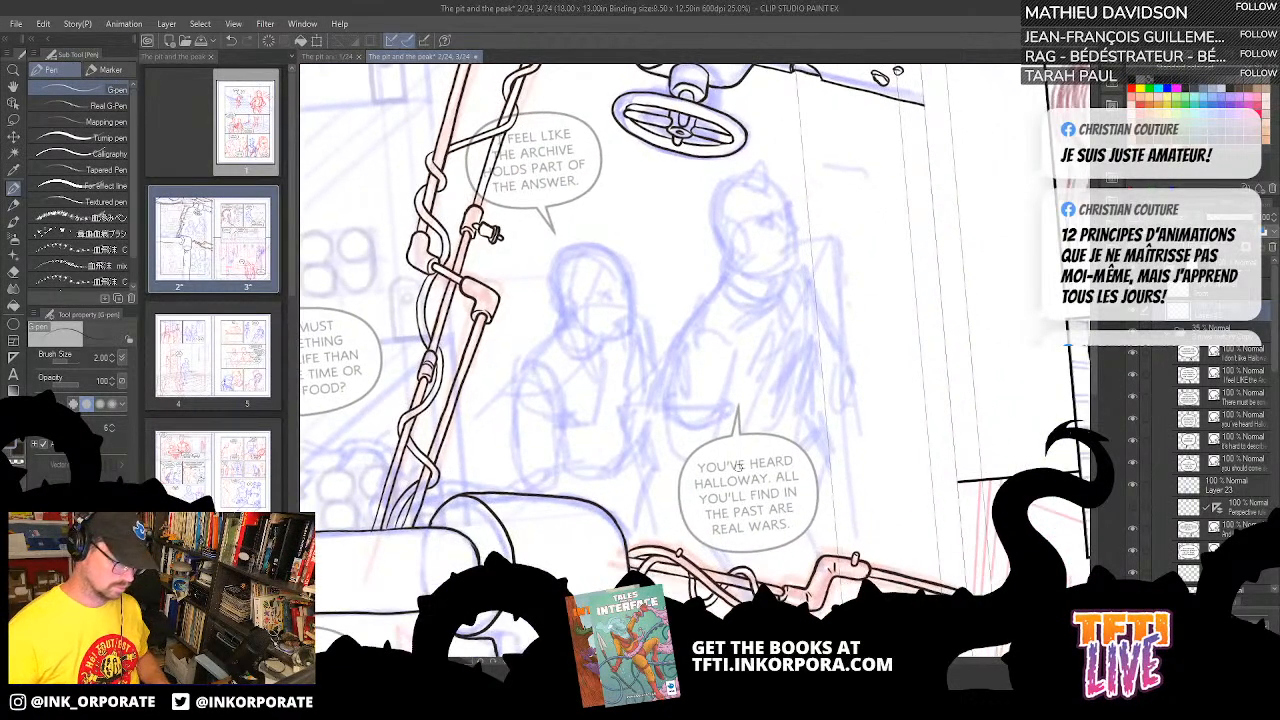
- With the Real pencil, draw the taller figure's head outline, ear and facial features in blue over the rough sketch
left_click(13, 205)
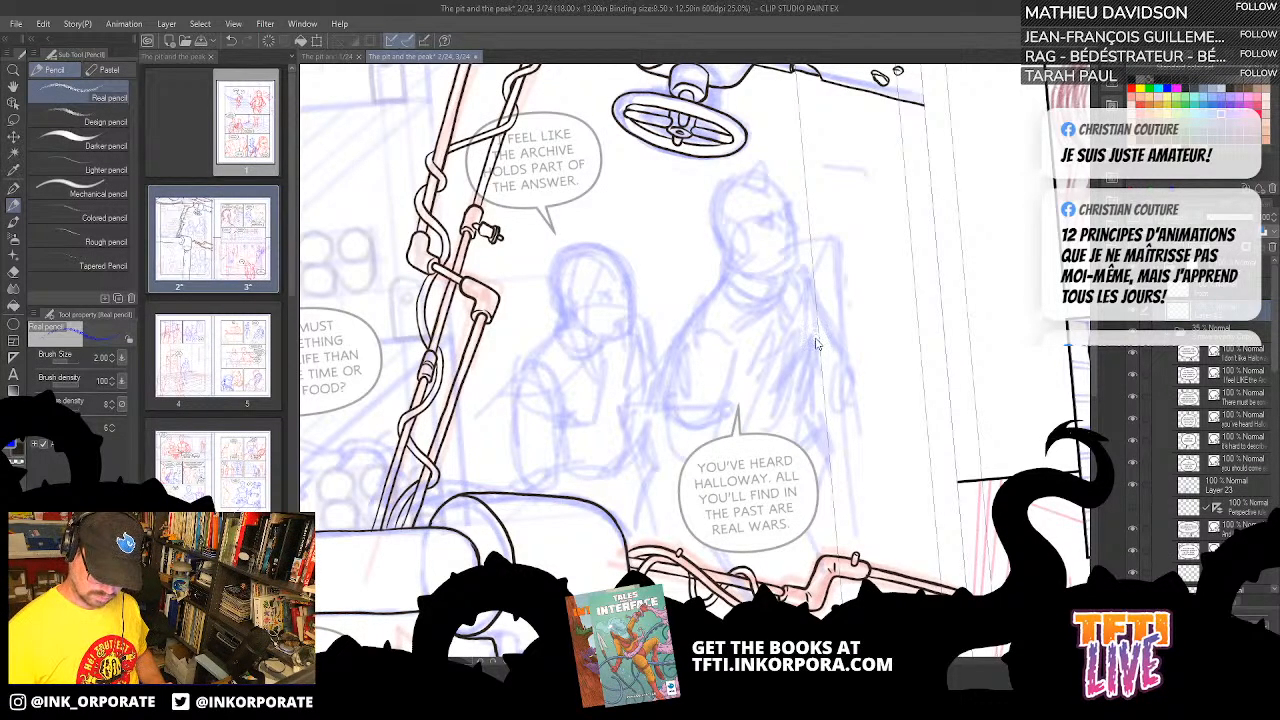
scroll(817, 343, "up", 1)
left_click_drag(777, 291, 740, 380)
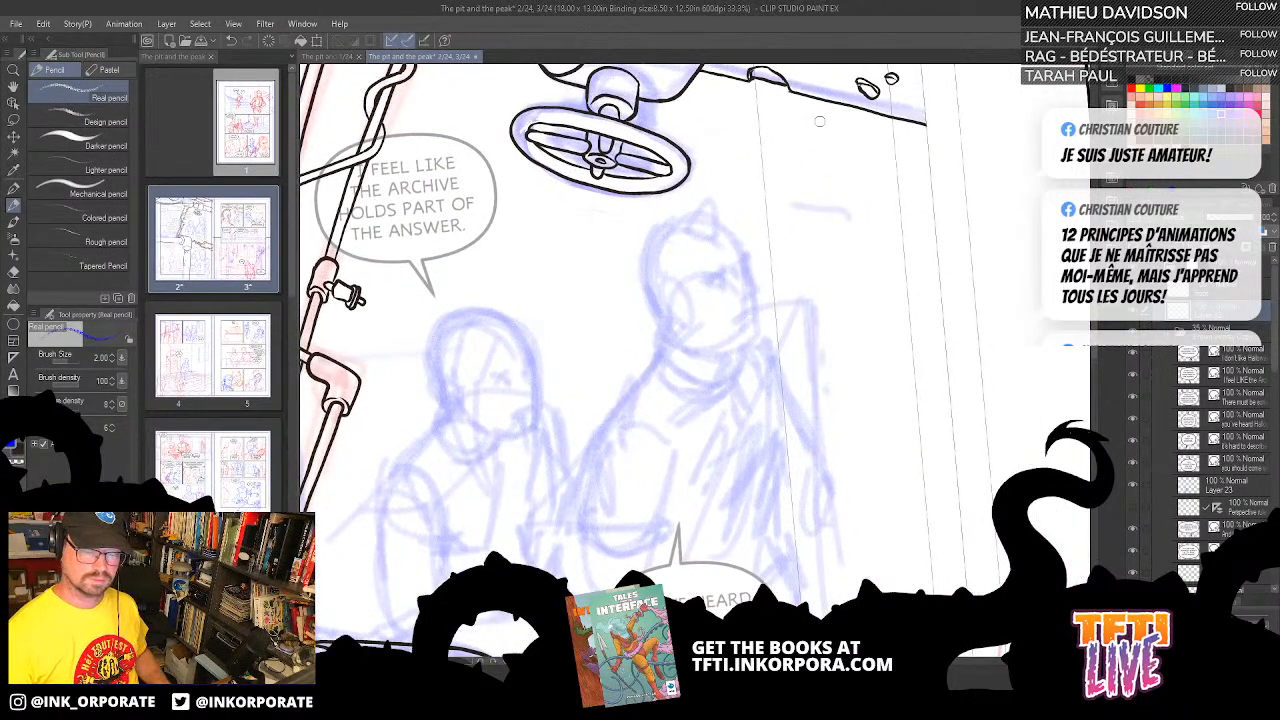
mouse_move(734, 236)
left_mouse_down()
mouse_move(758, 332)
mouse_move(758, 321)
mouse_move(734, 346)
left_mouse_up()
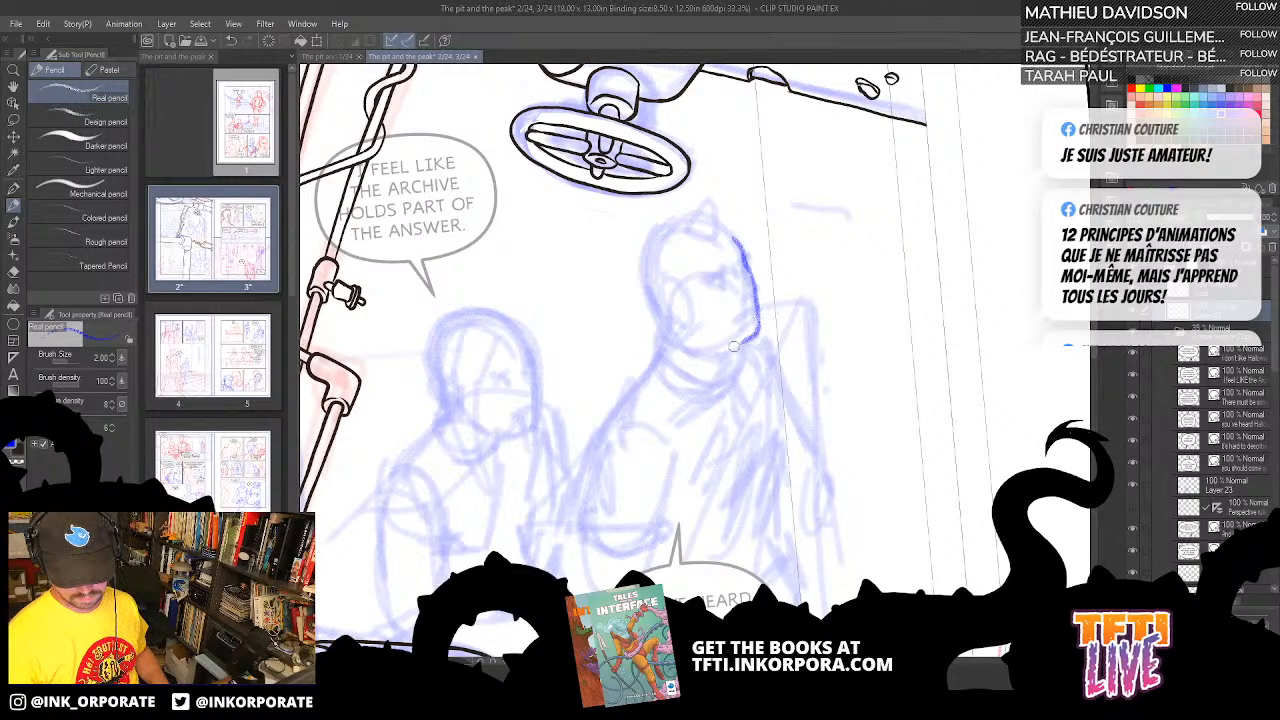
mouse_move(730, 236)
left_mouse_down()
mouse_move(673, 219)
mouse_move(642, 250)
mouse_move(668, 308)
mouse_move(643, 284)
mouse_move(681, 363)
mouse_move(670, 337)
mouse_move(663, 355)
mouse_move(684, 327)
mouse_move(700, 344)
mouse_move(756, 336)
left_mouse_up()
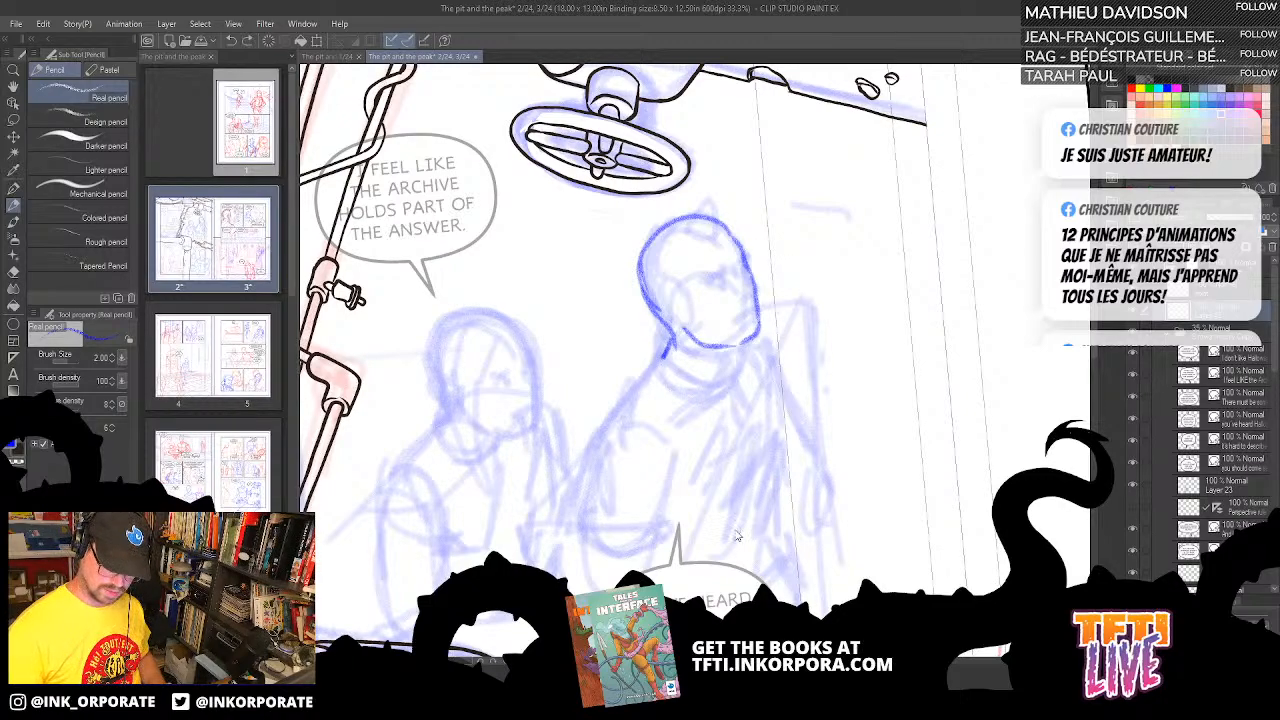
mouse_move(672, 297)
left_mouse_down()
mouse_move(664, 318)
mouse_move(684, 326)
left_mouse_up()
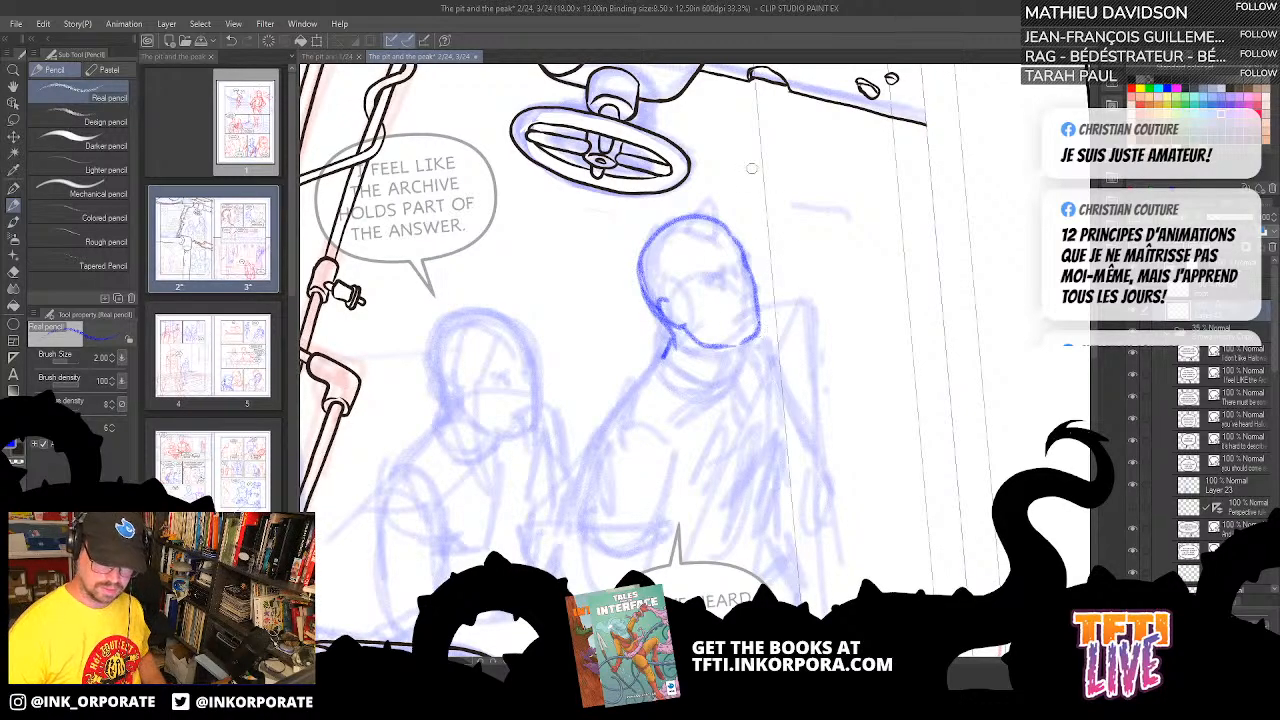
left_click_drag(700, 278, 722, 270)
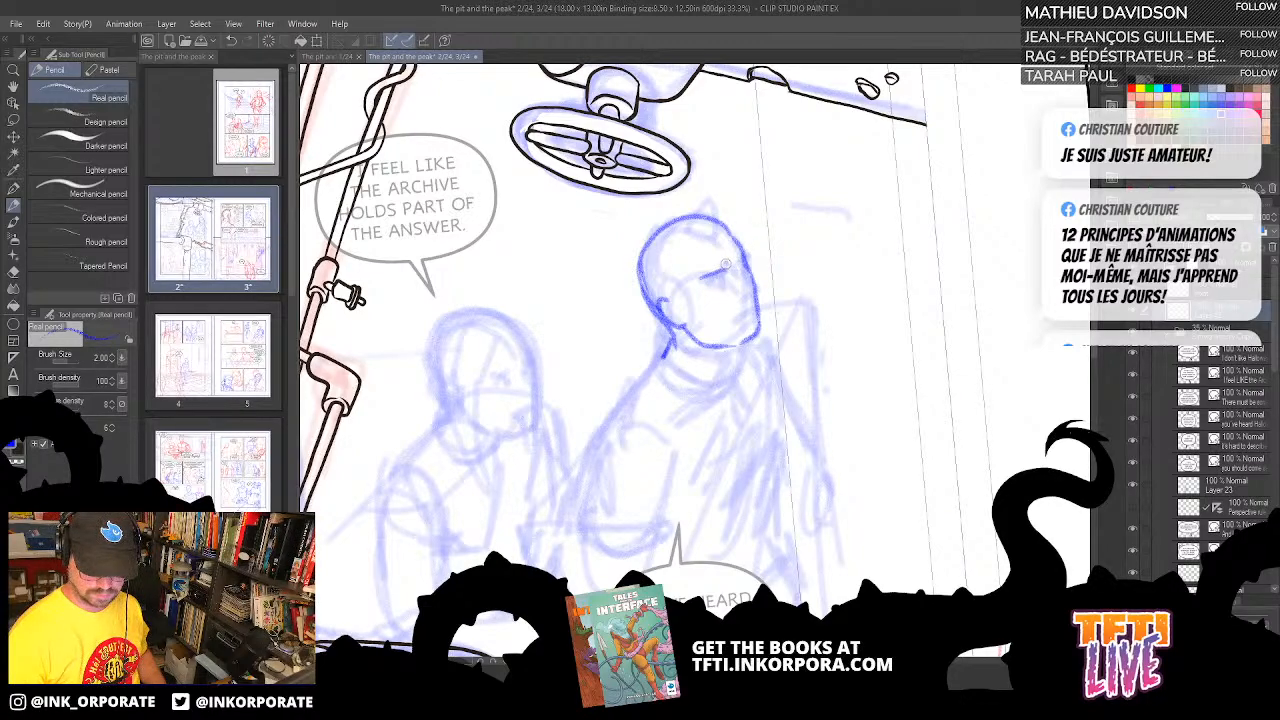
mouse_move(741, 277)
left_mouse_down()
mouse_move(753, 286)
mouse_move(735, 296)
mouse_move(746, 292)
mouse_move(748, 324)
mouse_move(756, 304)
left_mouse_up()
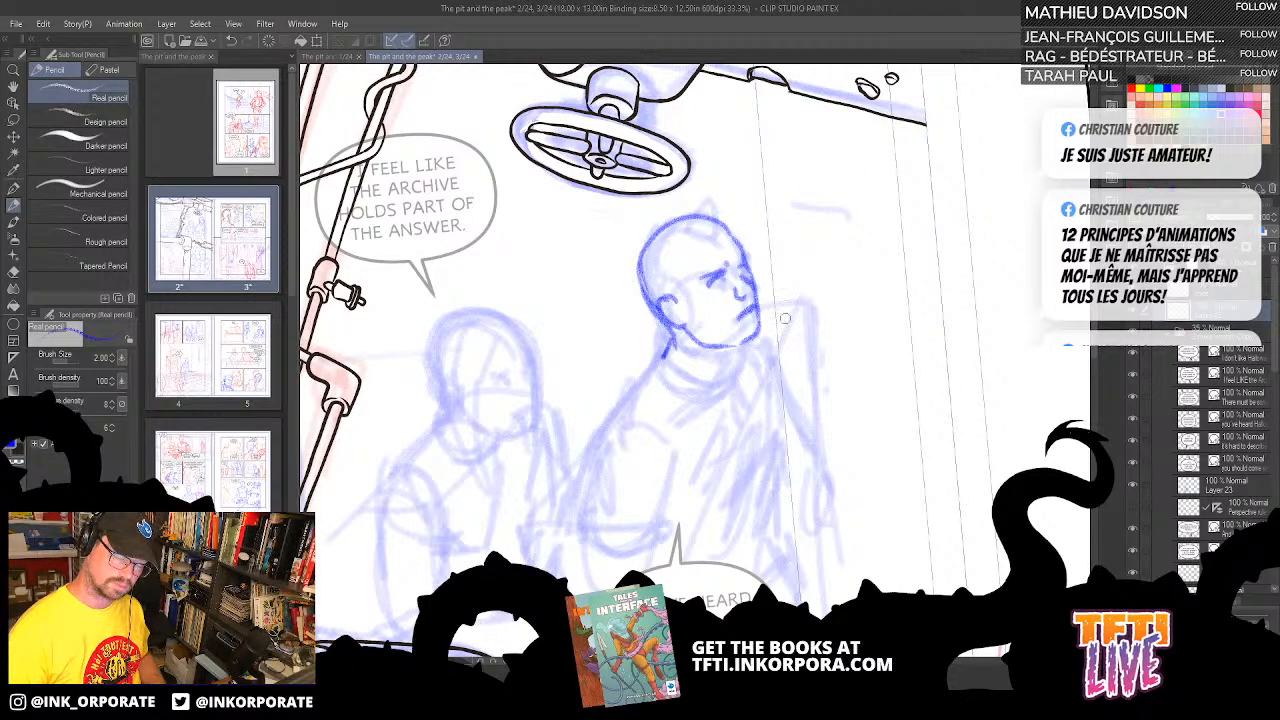
- Pencil the taller figure's neck and round shirt collar, and add the small horns on his head
left_click_drag(734, 348, 720, 376)
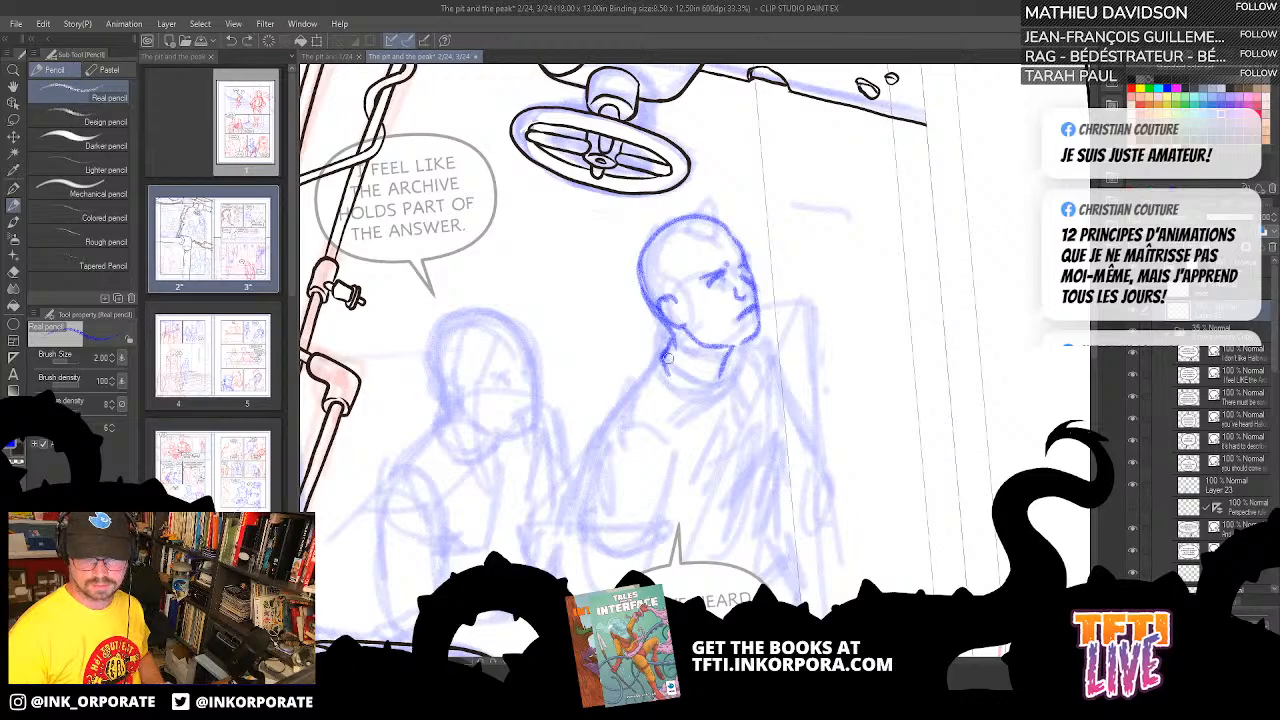
mouse_move(659, 356)
left_mouse_down()
mouse_move(682, 389)
mouse_move(722, 372)
left_mouse_up()
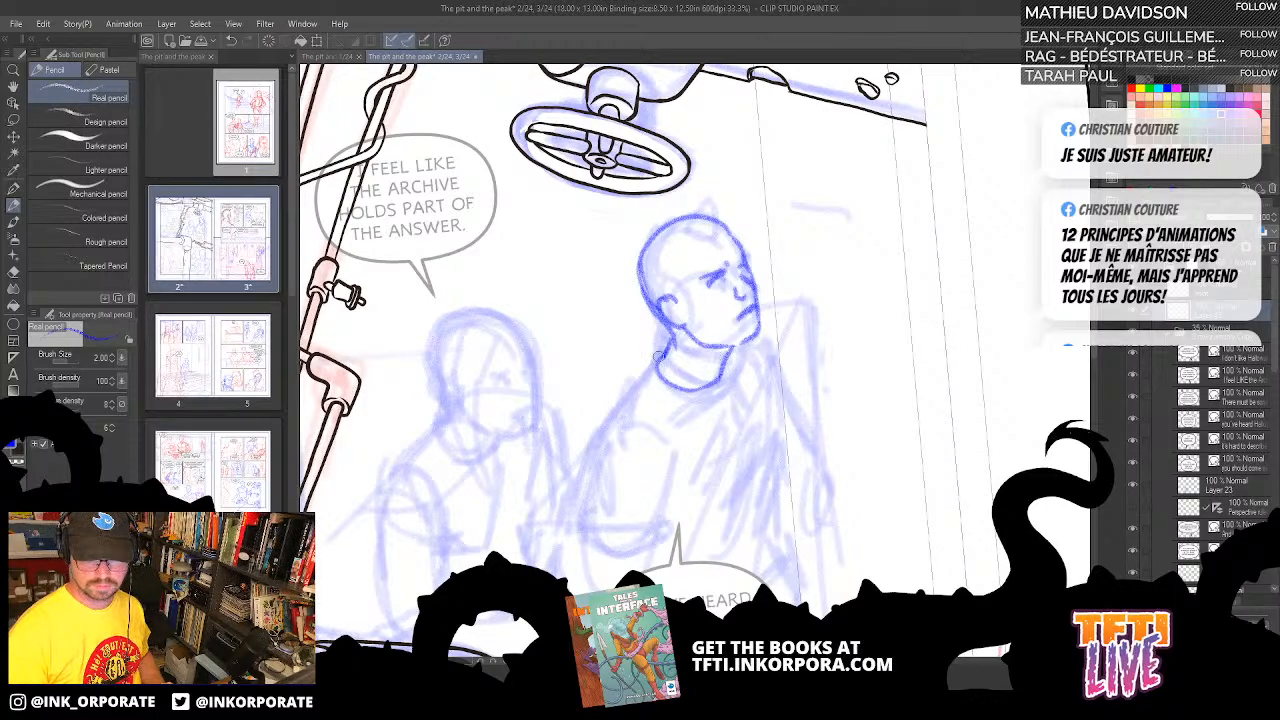
mouse_move(668, 340)
left_mouse_down()
mouse_move(642, 374)
mouse_move(692, 402)
mouse_move(730, 384)
mouse_move(734, 346)
left_mouse_up()
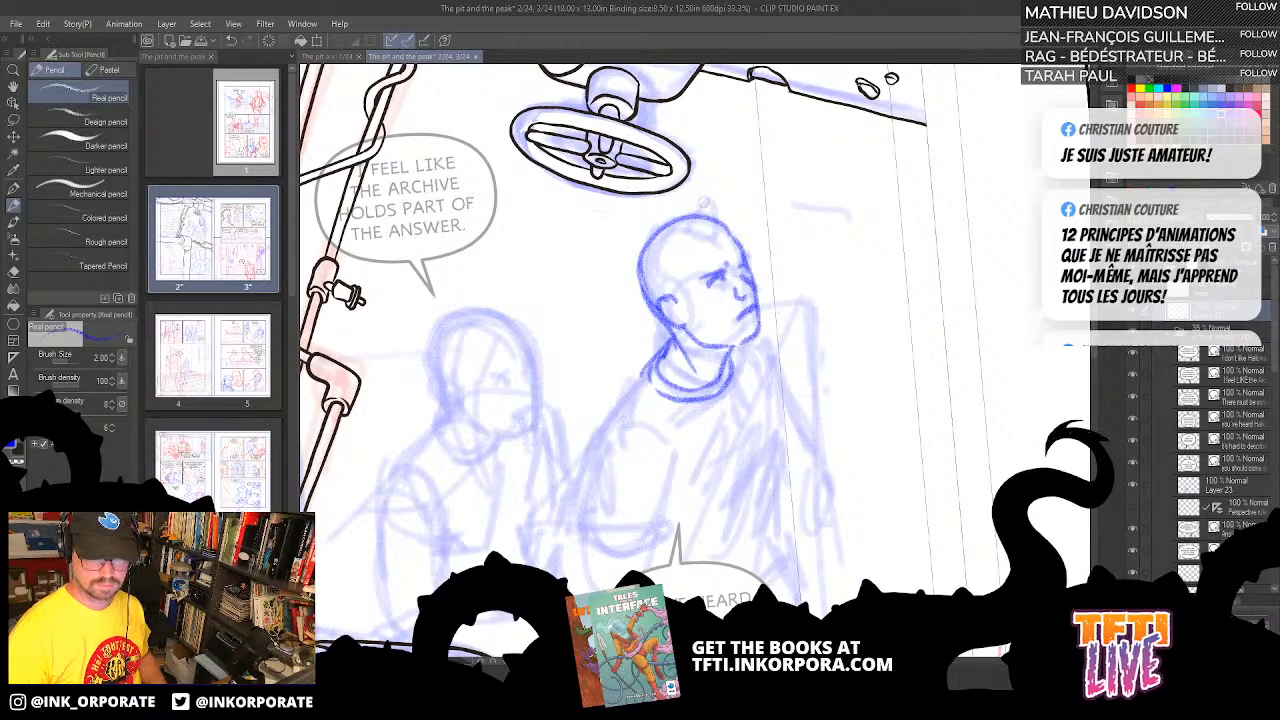
mouse_move(697, 224)
left_mouse_down()
mouse_move(708, 234)
mouse_move(718, 198)
left_mouse_up()
mouse_move(656, 250)
left_mouse_down()
mouse_move(667, 262)
mouse_move(655, 247)
mouse_move(650, 262)
left_mouse_up()
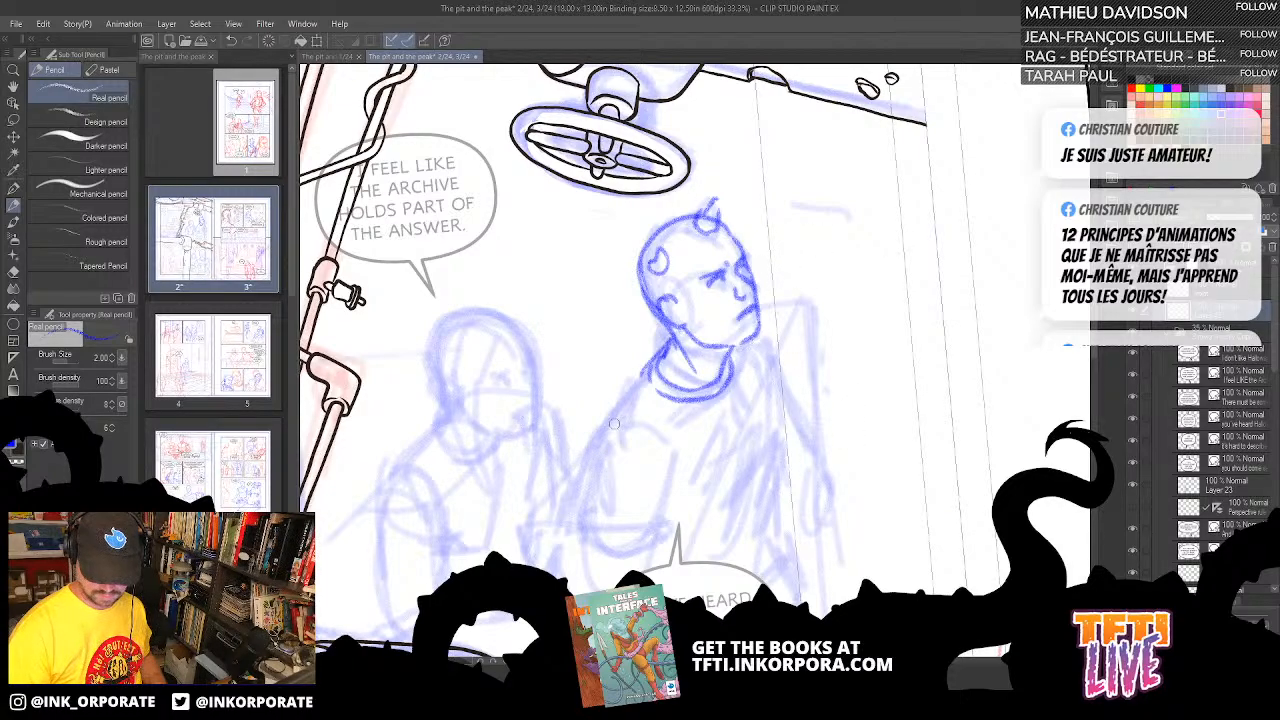
- Pencil the taller figure's short sleeve with its hem band, and the shoulder line up to the collar
mouse_move(584, 527)
left_mouse_down()
mouse_move(594, 542)
mouse_move(652, 545)
mouse_move(676, 463)
mouse_move(635, 406)
mouse_move(589, 458)
left_mouse_up()
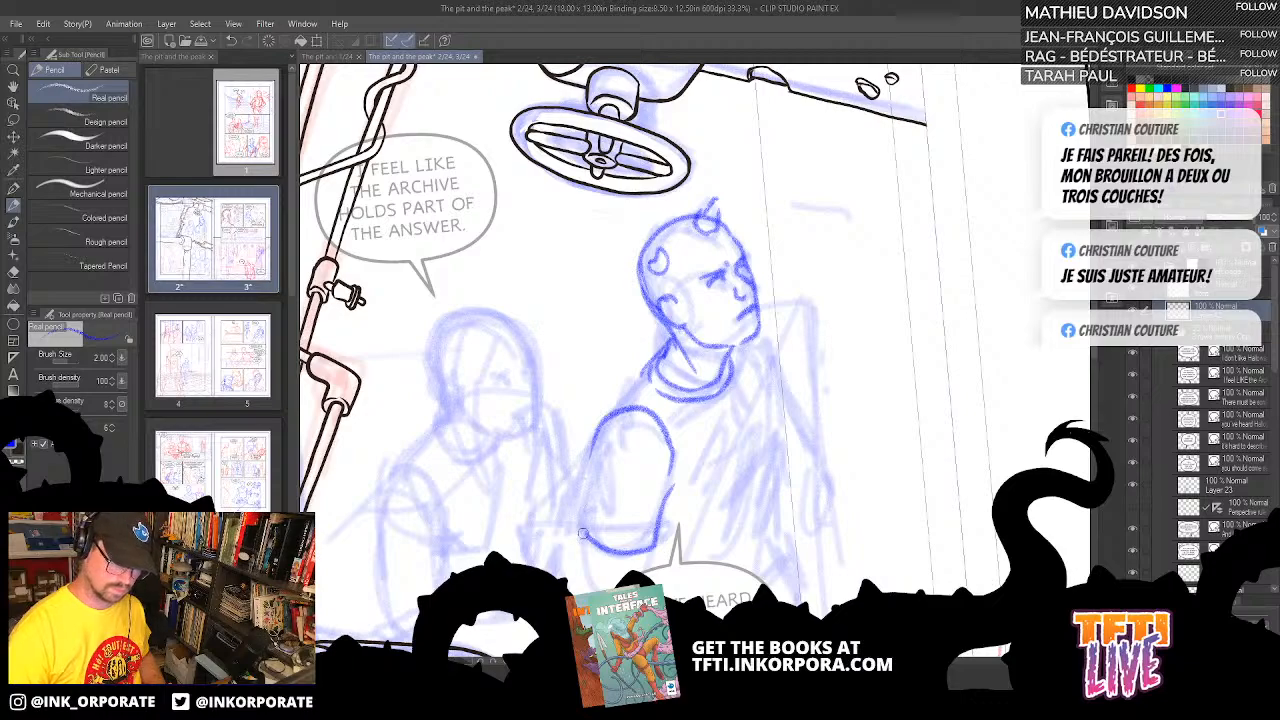
left_click_drag(583, 538, 590, 458)
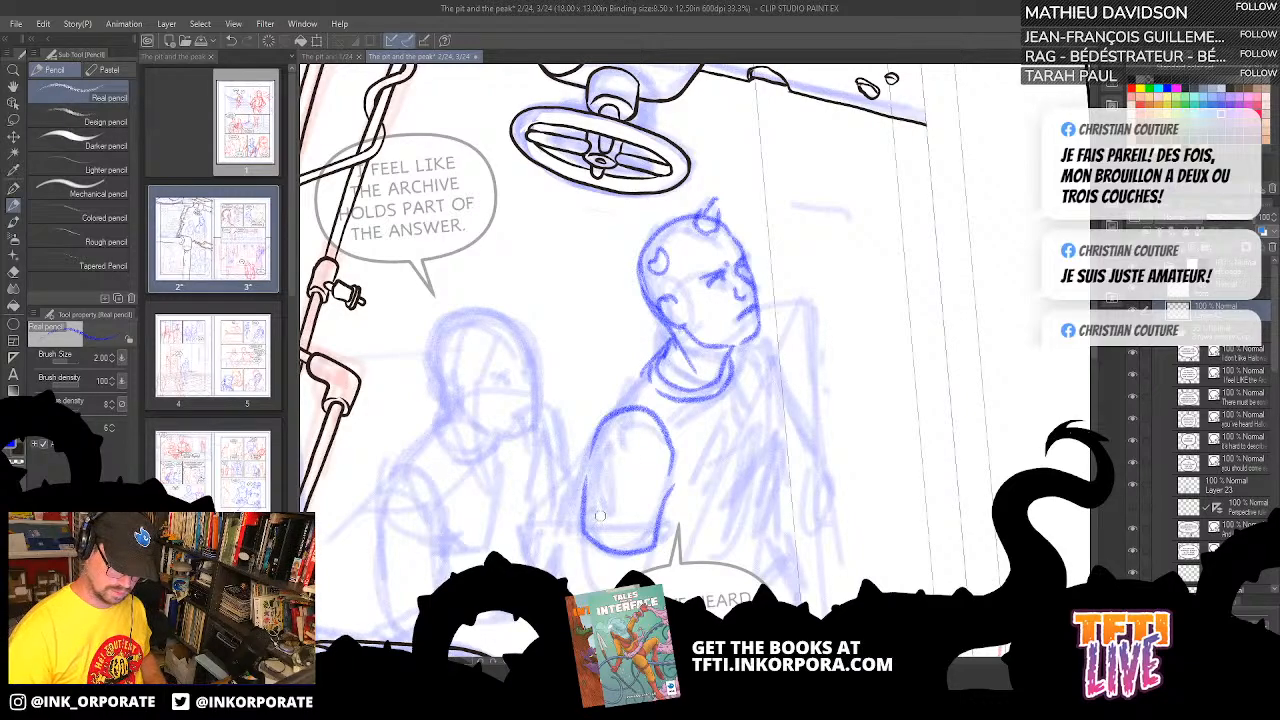
mouse_move(581, 519)
left_mouse_down()
mouse_move(639, 540)
mouse_move(666, 512)
left_mouse_up()
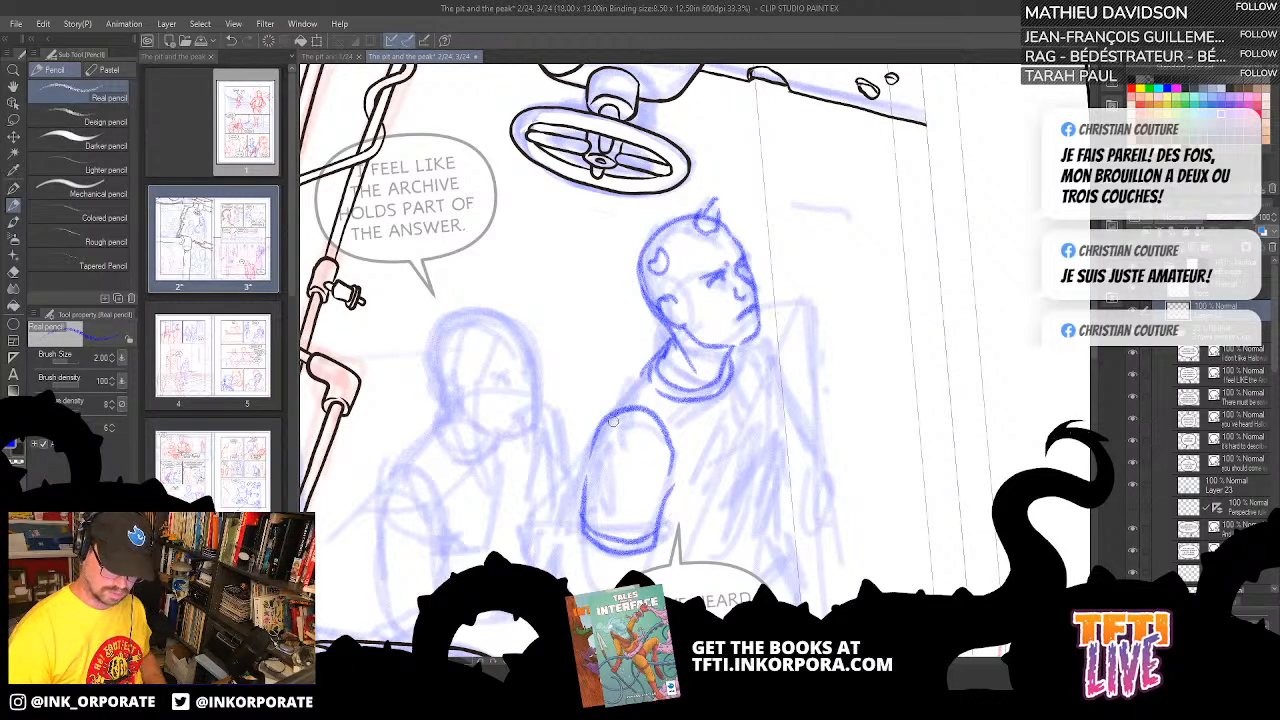
mouse_move(585, 484)
left_mouse_down()
mouse_move(593, 446)
mouse_move(645, 373)
left_mouse_up()
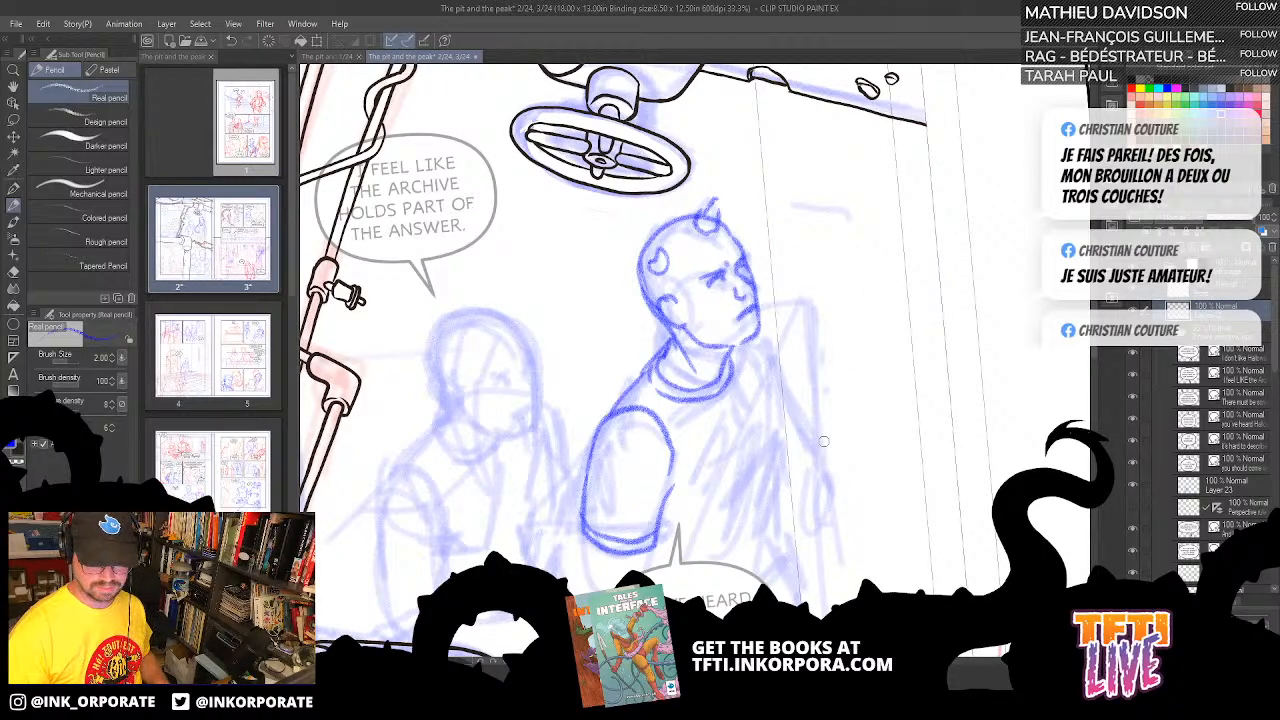
- Pencil the fold in the taller figure's sleeve, his far shoulder and the side contour of his torso
left_click_drag(813, 495, 823, 384)
left_click_drag(611, 350, 619, 397)
left_click_drag(824, 346, 770, 406)
mouse_move(706, 288)
left_mouse_down()
mouse_move(743, 358)
mouse_move(726, 358)
mouse_move(727, 333)
mouse_move(719, 422)
left_mouse_up()
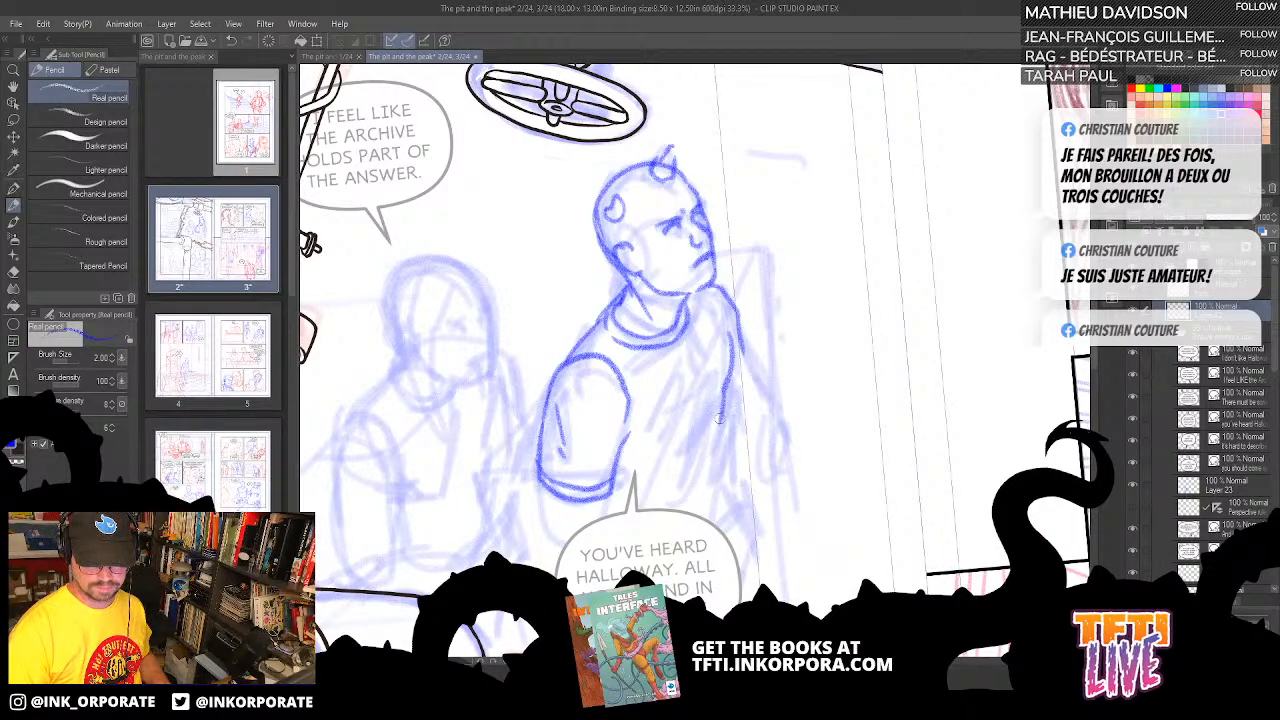
left_click_drag(728, 330, 736, 515)
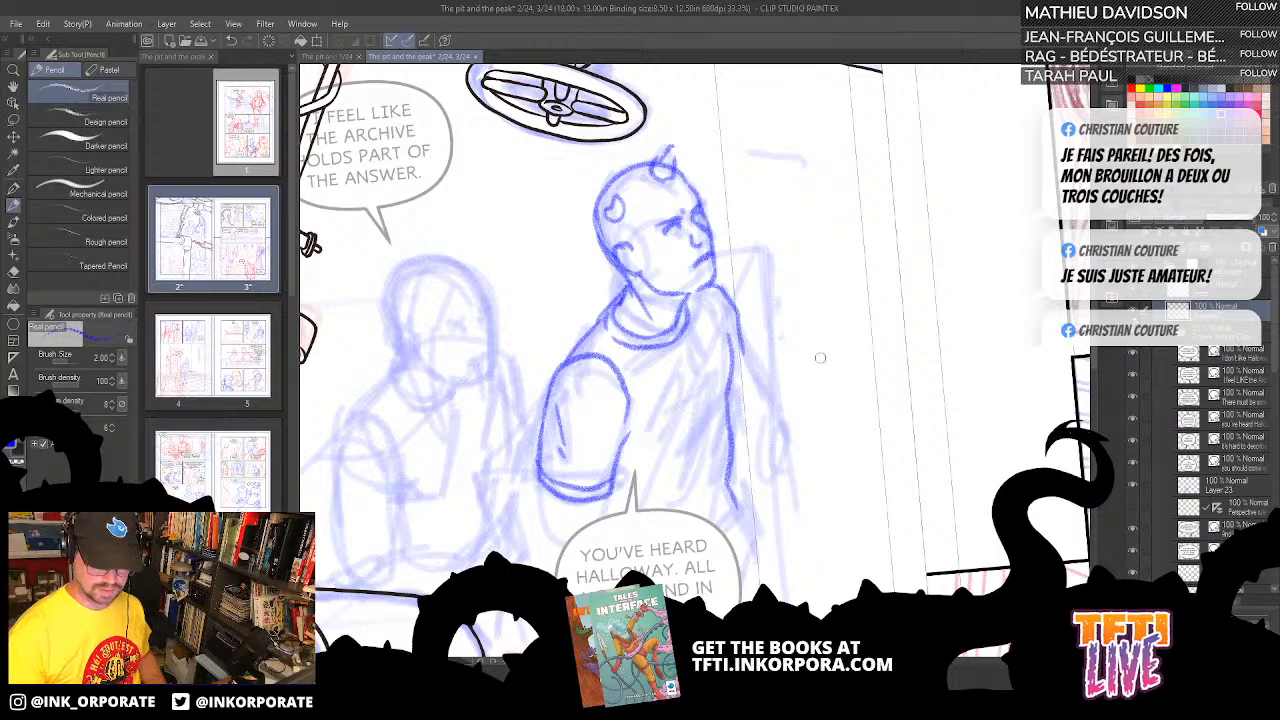
- Hide the speech balloon layers over the figures, and pencil the taller figure's far arm line and curved shirt hem
mouse_move(833, 556)
left_mouse_down()
mouse_move(830, 570)
mouse_move(836, 533)
left_mouse_up()
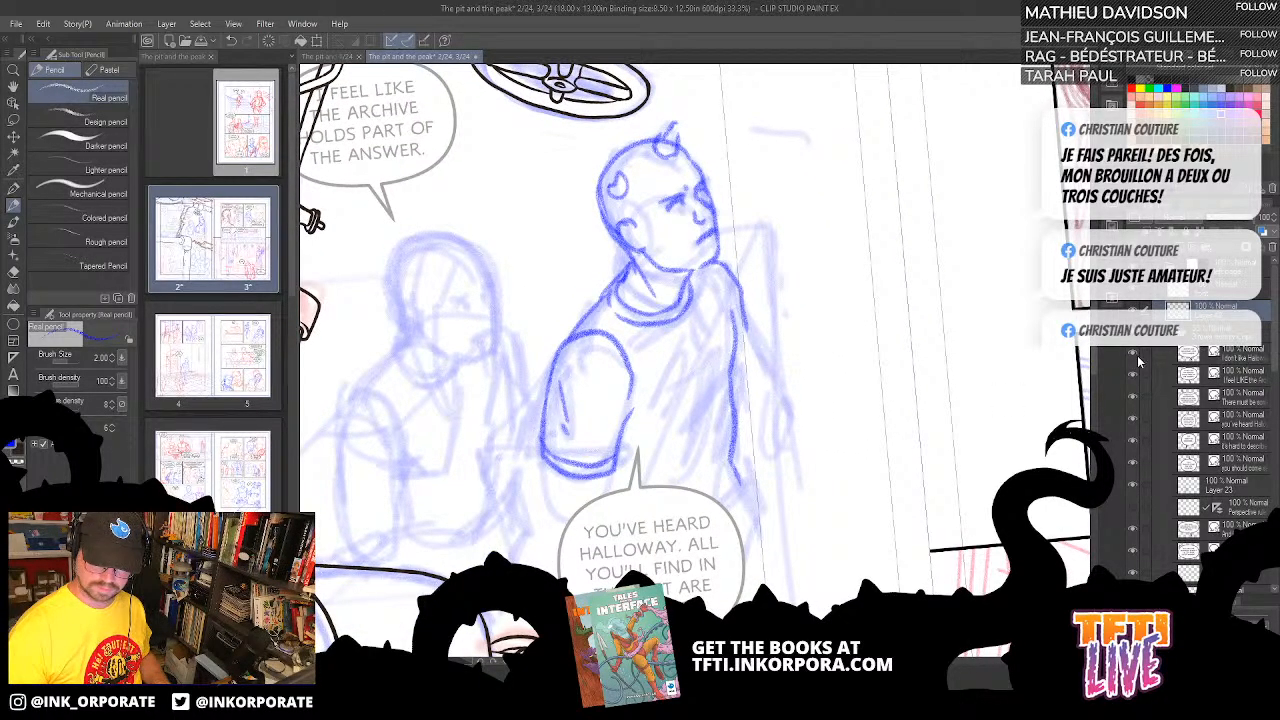
left_click_drag(1133, 360, 1133, 465)
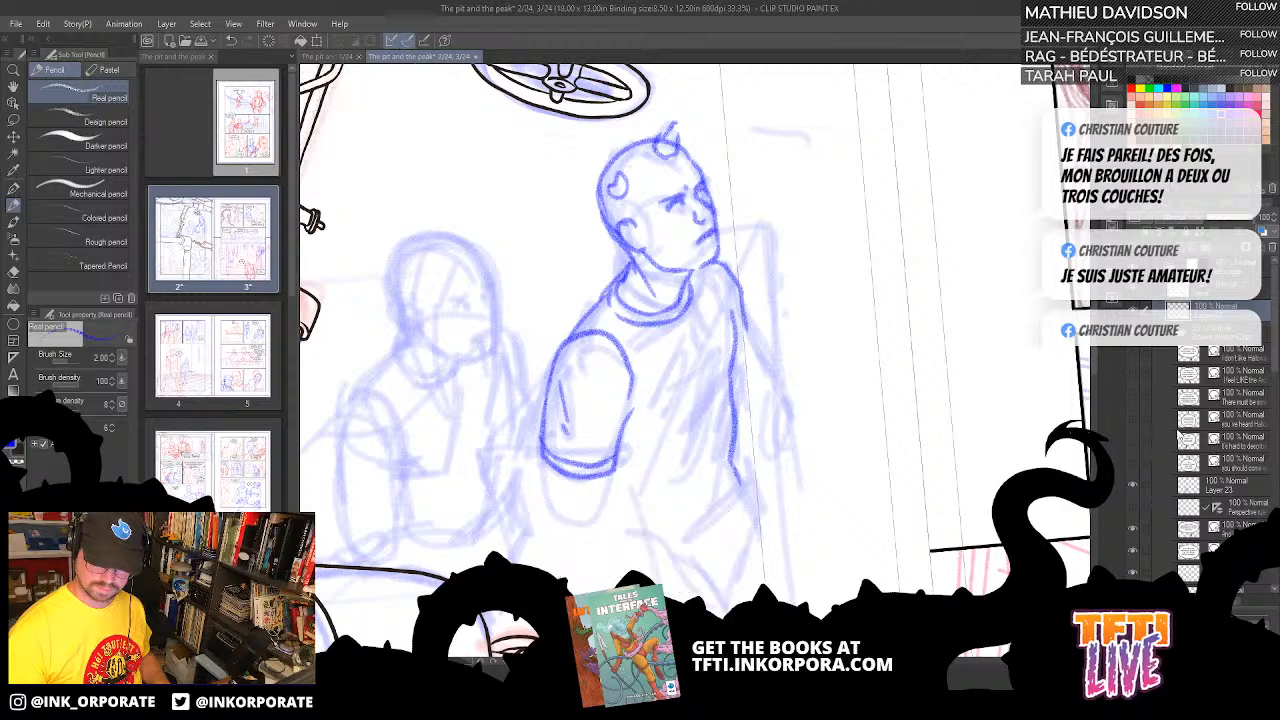
scroll(736, 470, "down", 1)
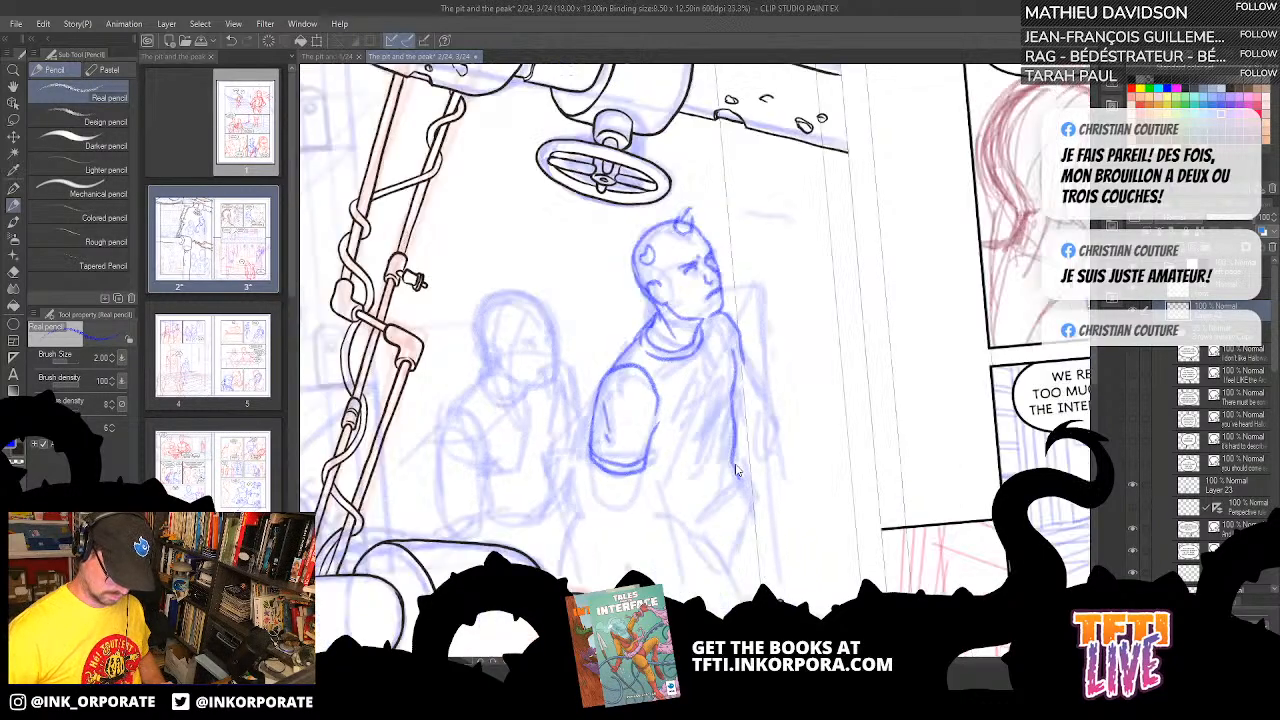
mouse_move(774, 569)
left_mouse_down()
mouse_move(751, 549)
mouse_move(720, 457)
left_mouse_up()
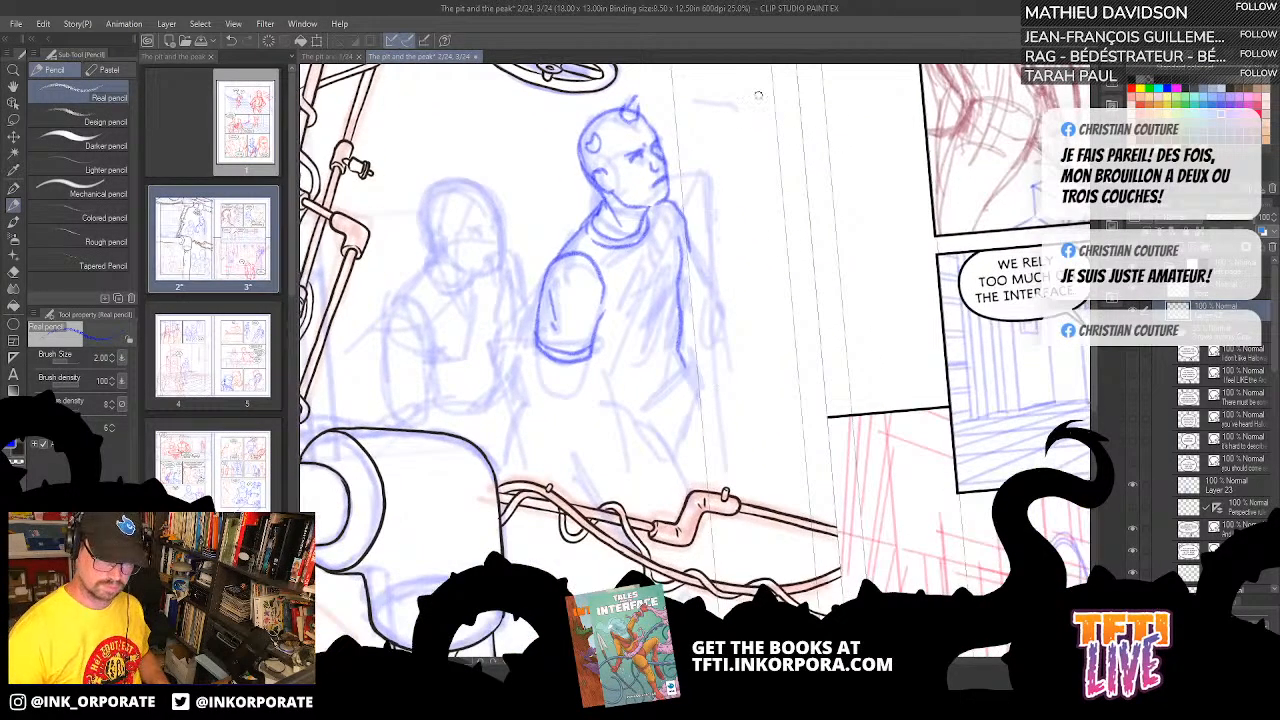
left_click_drag(688, 237, 708, 281)
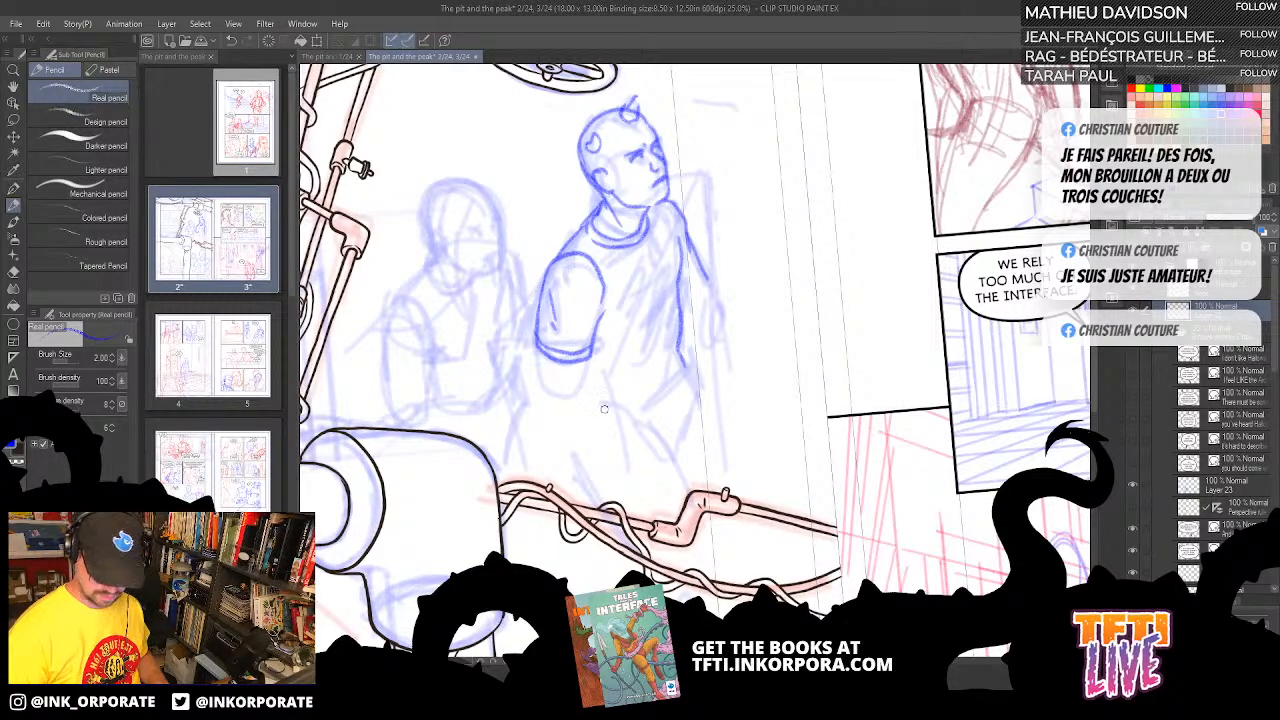
mouse_move(604, 409)
left_mouse_down()
mouse_move(633, 418)
mouse_move(686, 362)
left_mouse_up()
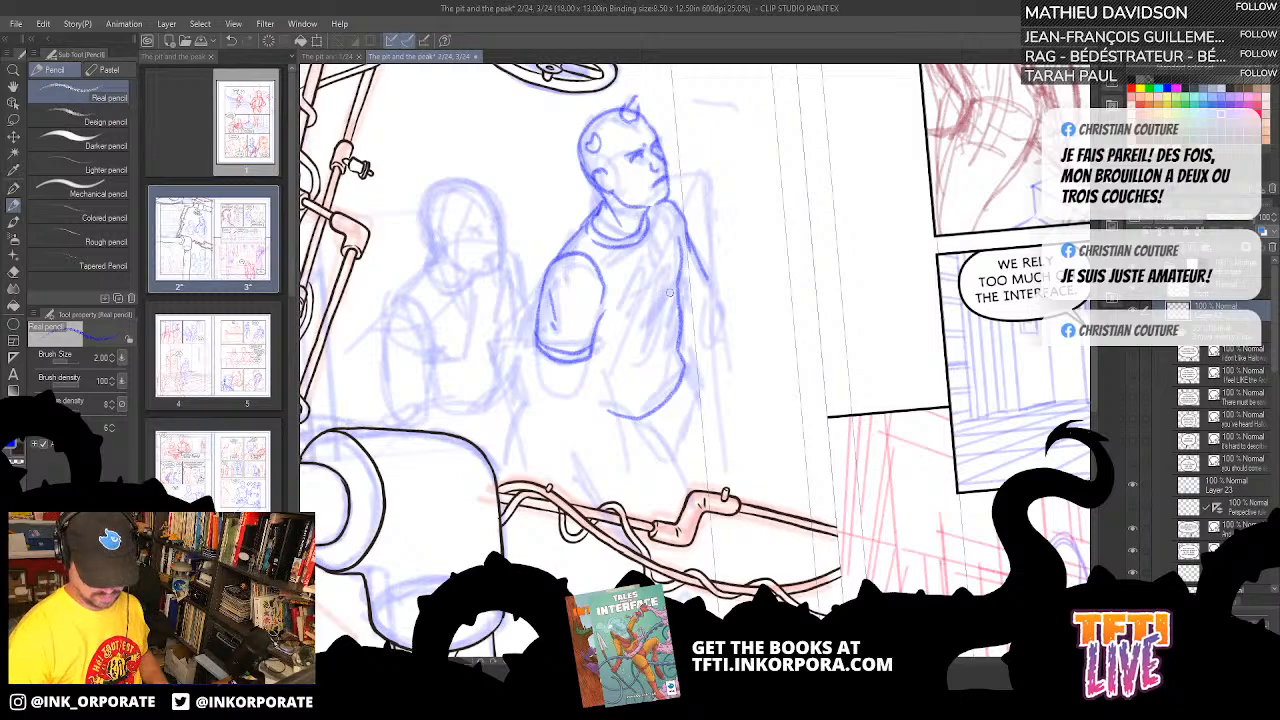
- Add a short fold line on the chest of the taller figure's shirt
mouse_move(654, 271)
left_mouse_down()
mouse_move(638, 337)
mouse_move(659, 301)
left_mouse_up()
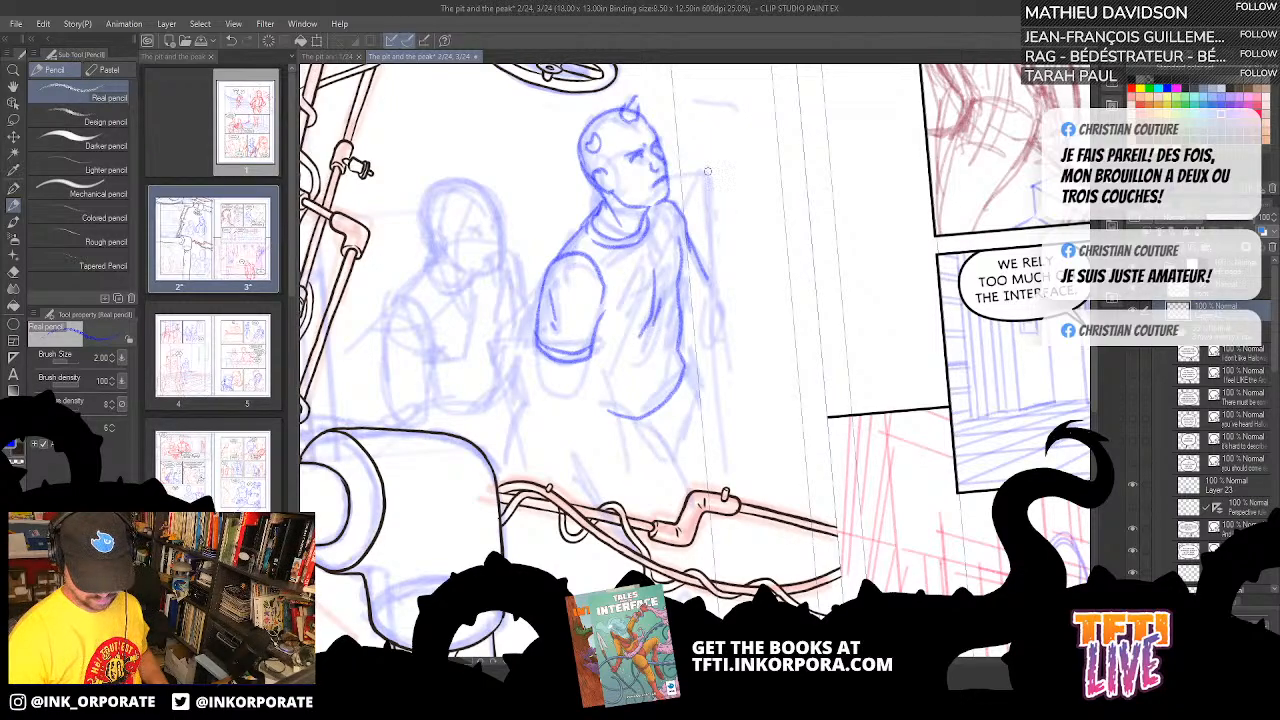
left_click_drag(706, 250, 770, 140)
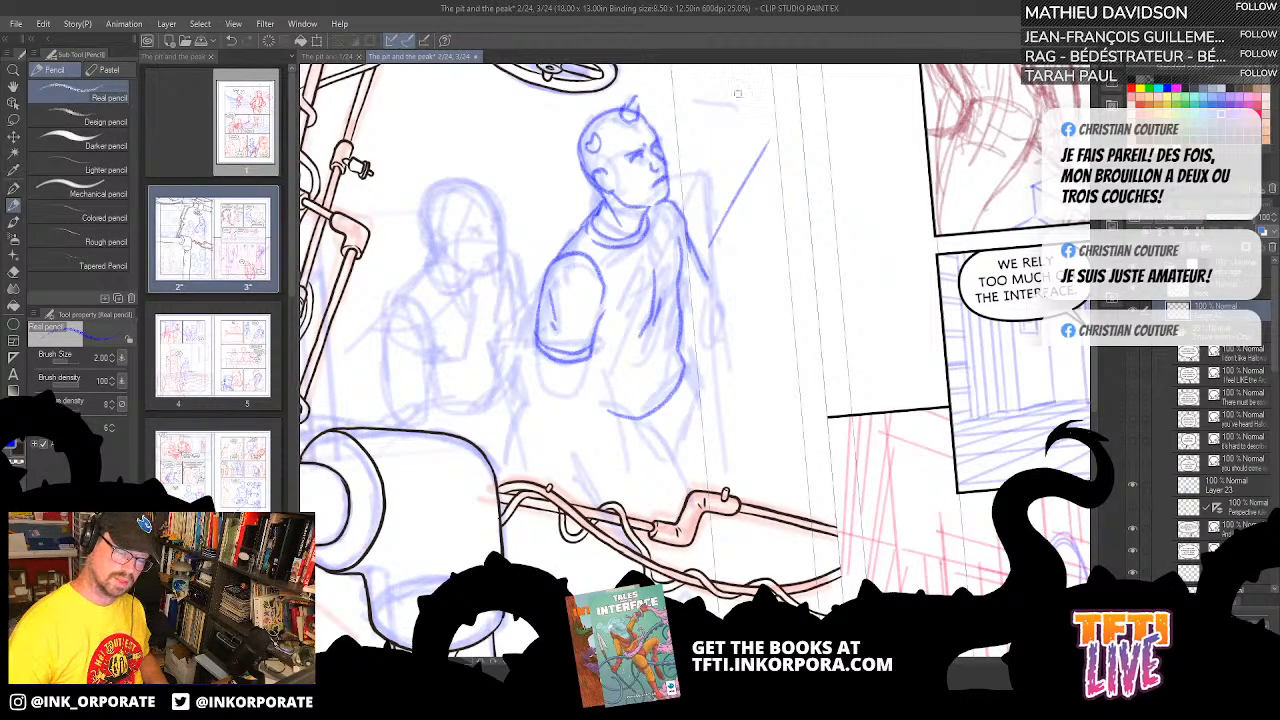
left_click_drag(701, 119, 673, 145)
key("ctrl+z")
key("ctrl+z")
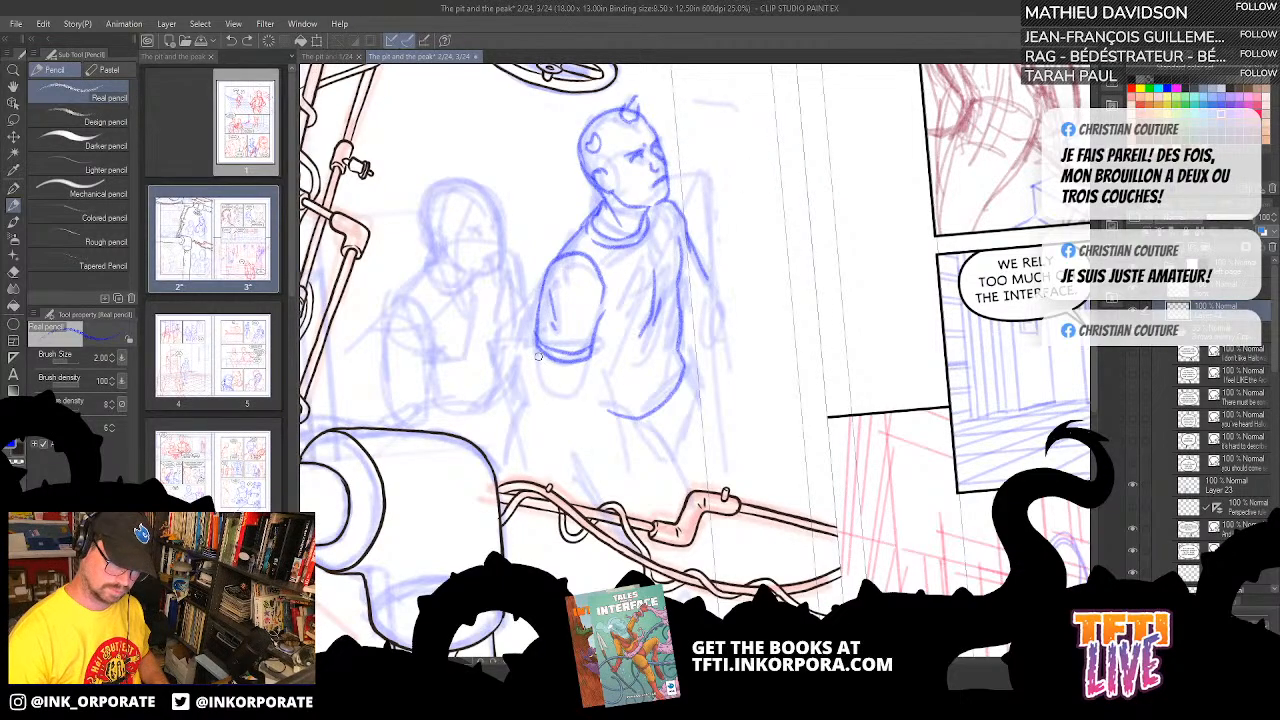
mouse_move(546, 358)
left_mouse_down()
mouse_move(558, 419)
mouse_move(587, 343)
left_mouse_up()
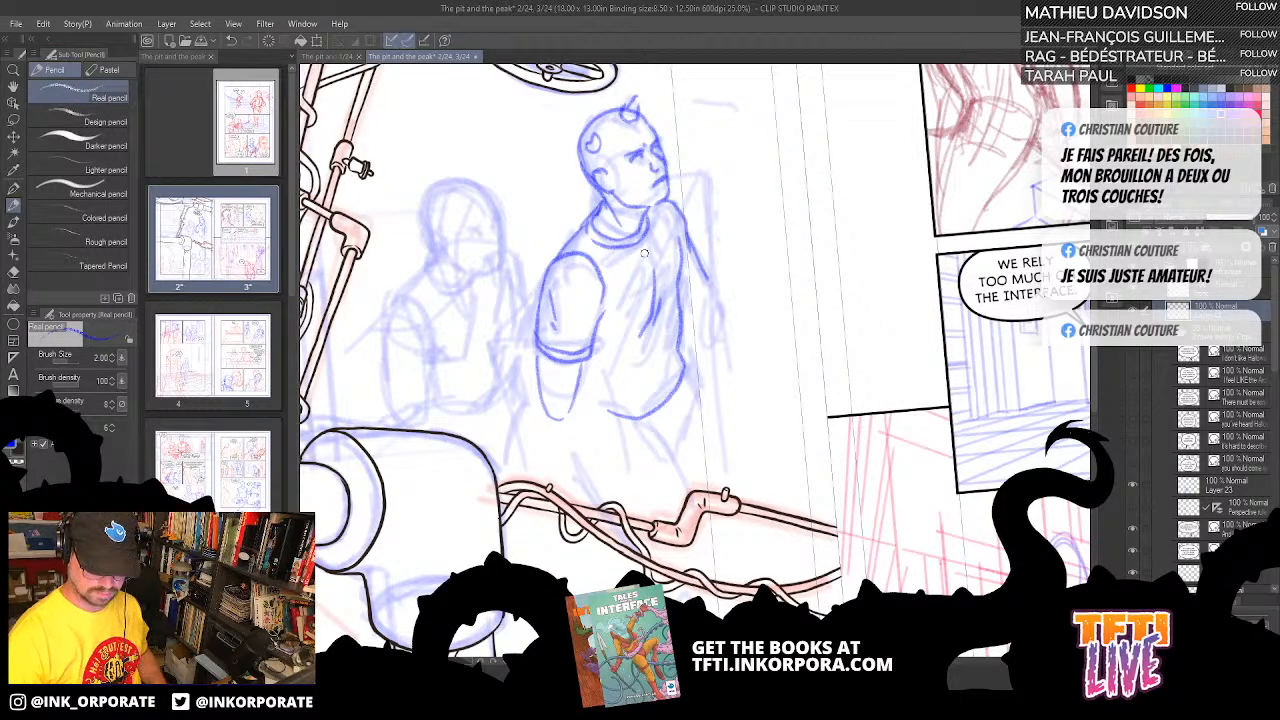
key("ctrl+z")
key("ctrl+z")
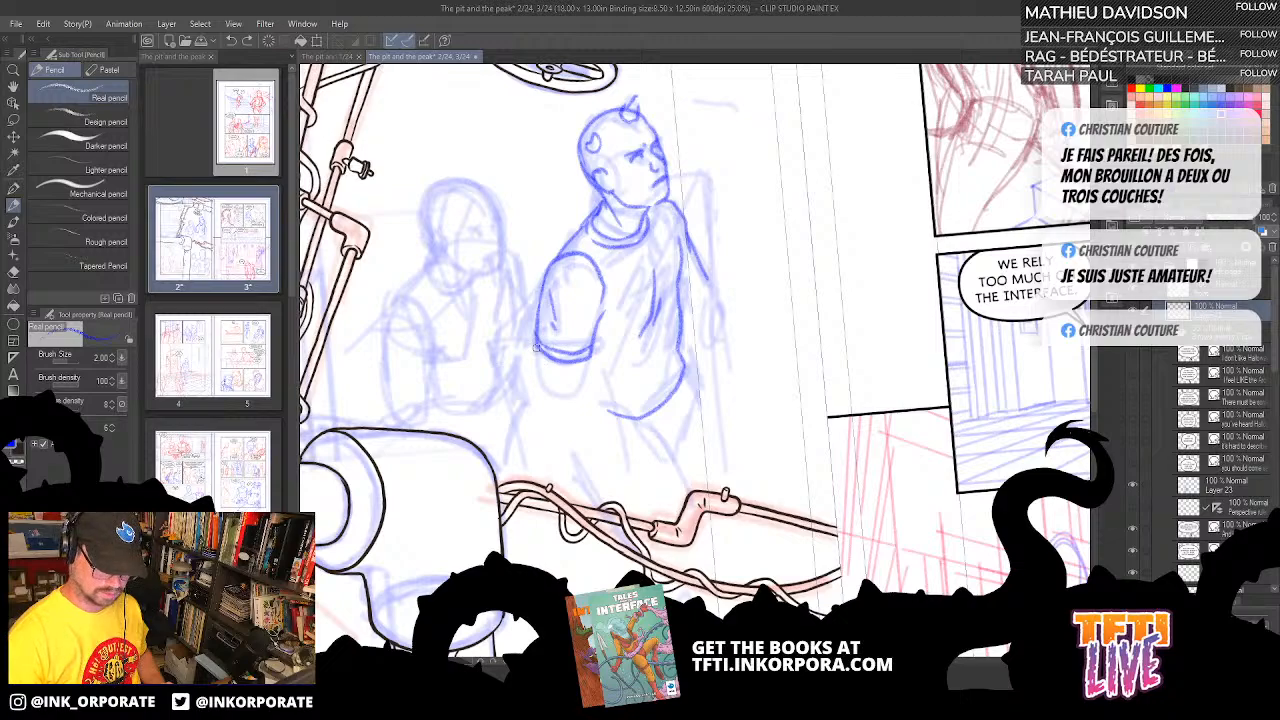
- Pencil the taller figure's near arm below the sleeve and the outline of his far forearm
mouse_move(536, 347)
left_mouse_down()
mouse_move(556, 412)
mouse_move(580, 397)
mouse_move(588, 347)
left_mouse_up()
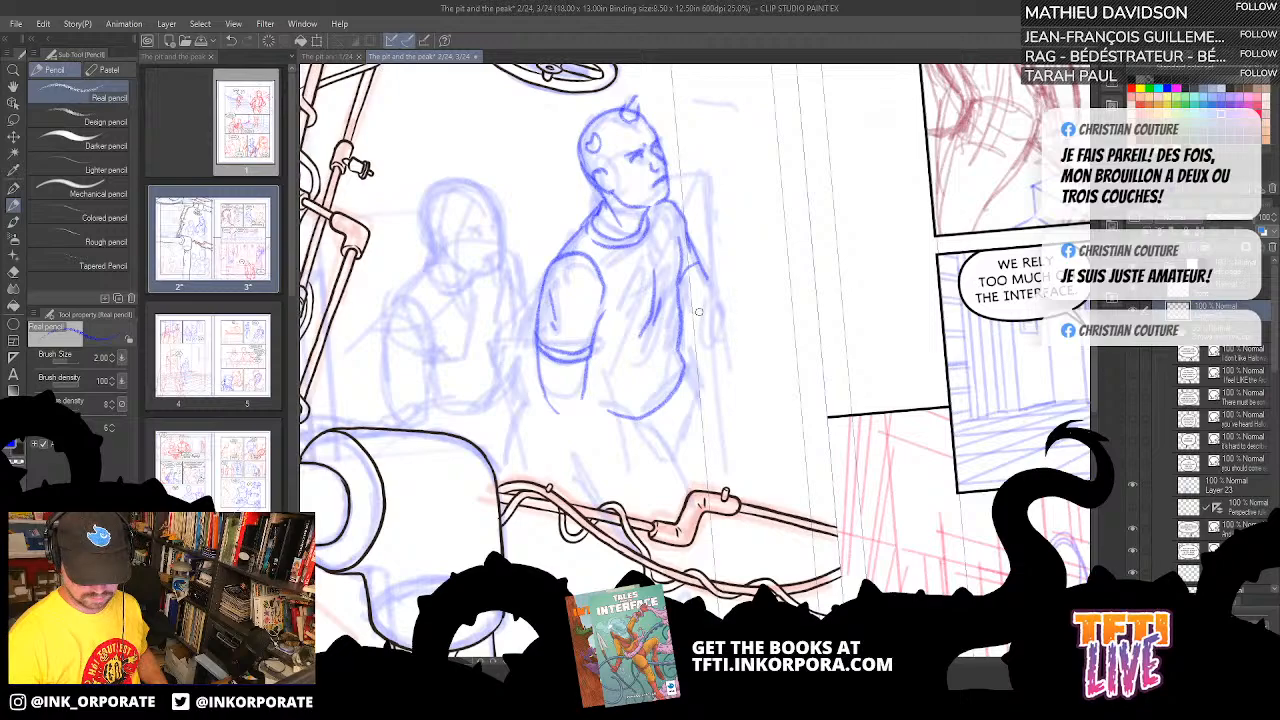
mouse_move(714, 278)
left_mouse_down()
mouse_move(729, 336)
mouse_move(697, 347)
mouse_move(680, 304)
mouse_move(724, 392)
mouse_move(736, 247)
mouse_move(687, 318)
mouse_move(694, 278)
left_mouse_up()
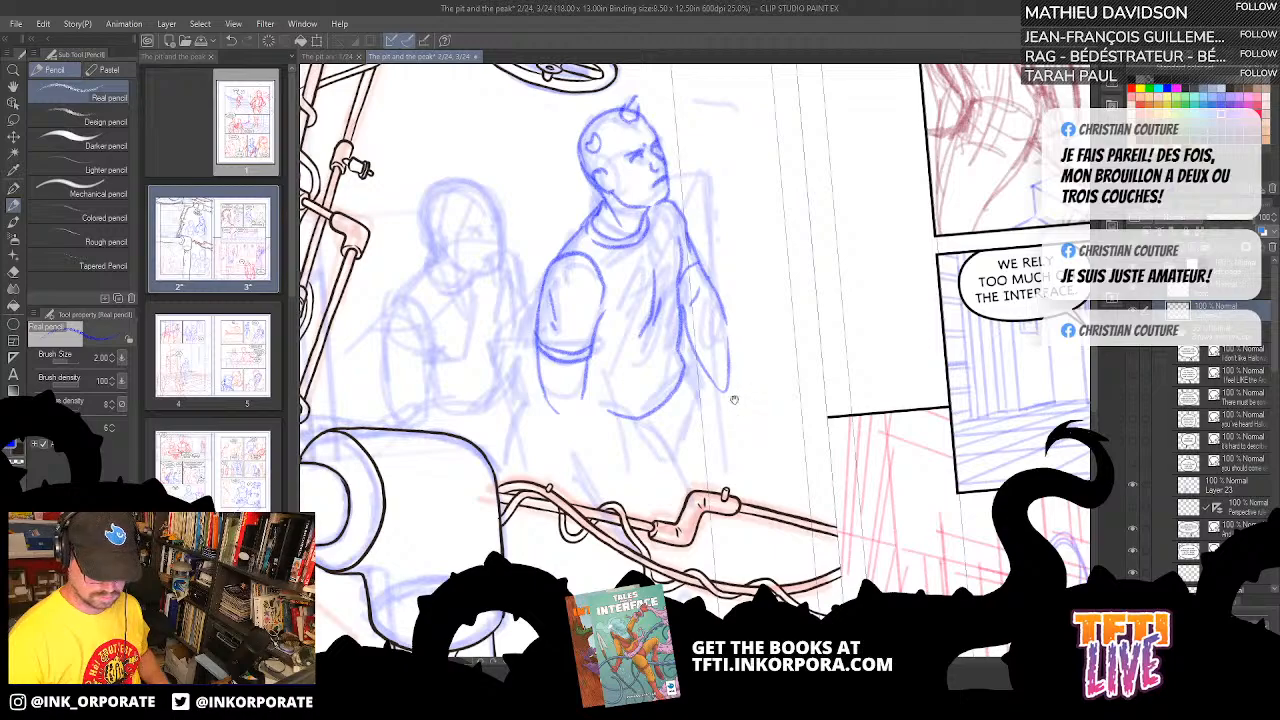
- Pencil the taller figure's waist and thigh lines under the shirt hem, and his near forearm angling down in front
left_click_drag(734, 400, 734, 389)
mouse_move(598, 387)
left_mouse_down()
mouse_move(625, 404)
mouse_move(660, 389)
mouse_move(709, 325)
mouse_move(690, 369)
mouse_move(684, 358)
mouse_move(697, 404)
left_mouse_up()
mouse_move(600, 420)
left_mouse_down()
mouse_move(669, 451)
mouse_move(650, 428)
mouse_move(674, 440)
mouse_move(679, 423)
mouse_move(690, 493)
left_mouse_up()
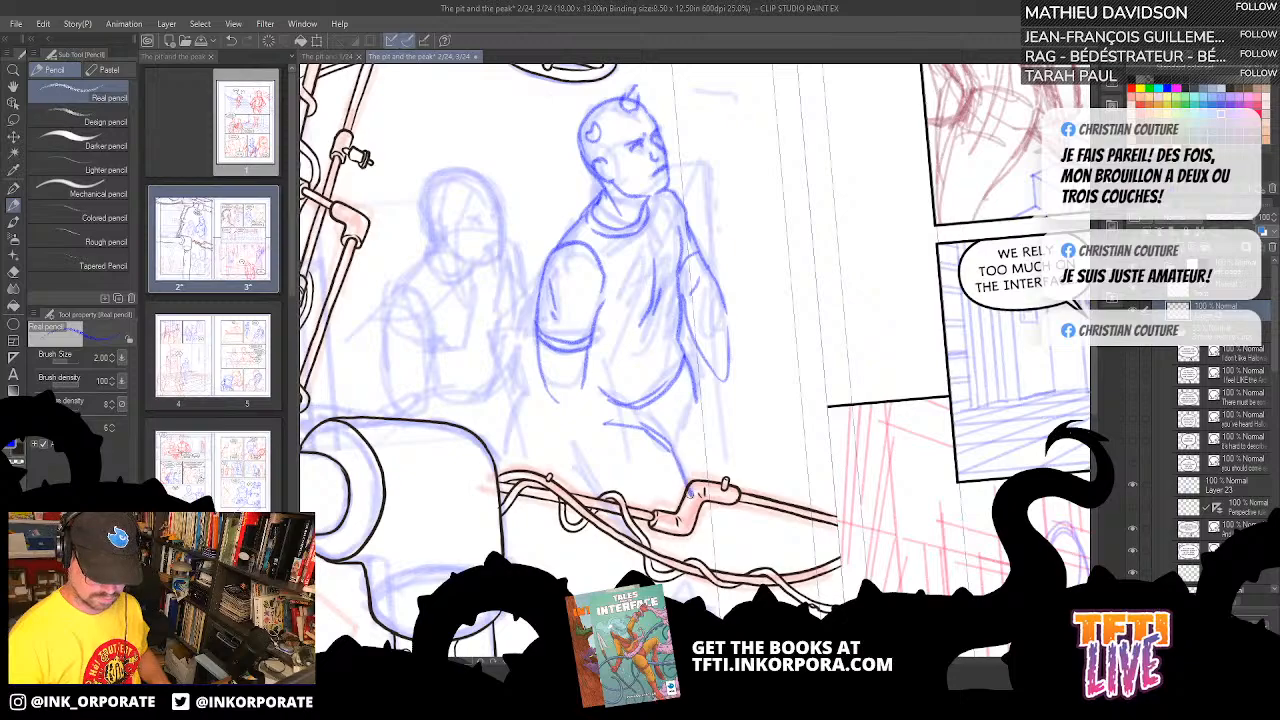
mouse_move(582, 505)
left_mouse_down()
mouse_move(613, 260)
mouse_move(552, 381)
mouse_move(594, 391)
mouse_move(641, 473)
left_mouse_up()
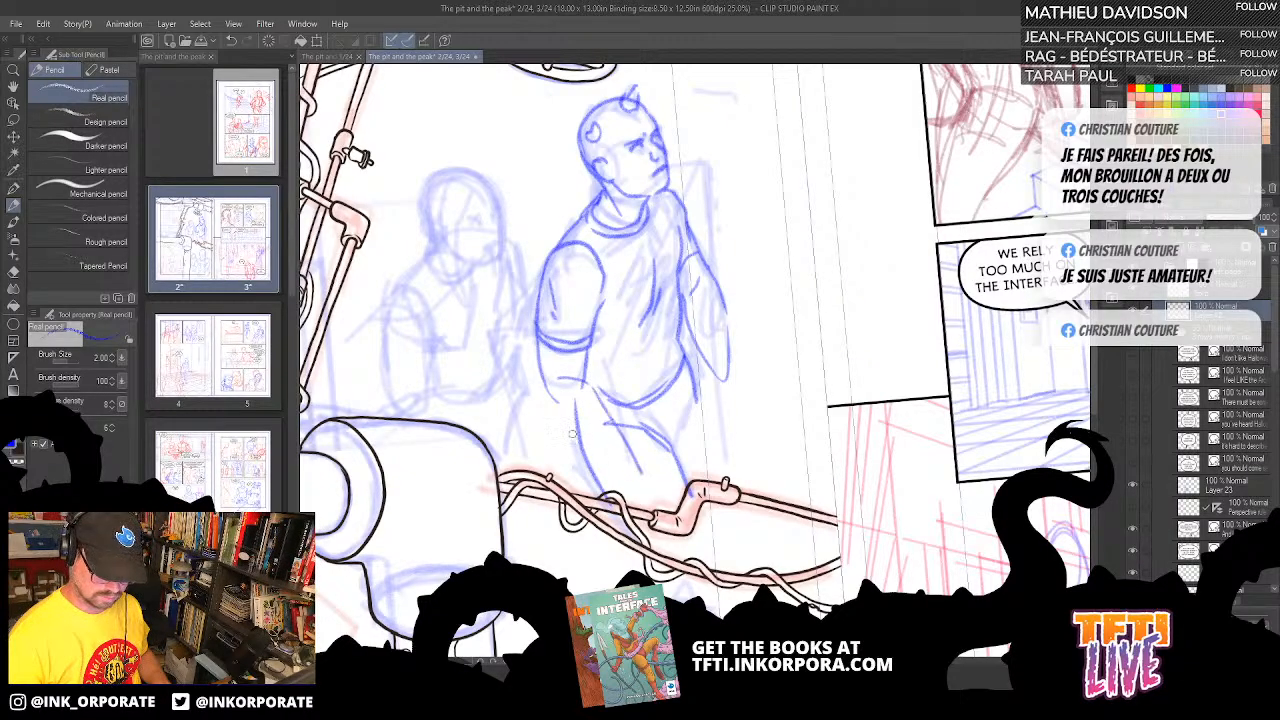
left_click_drag(545, 398, 616, 461)
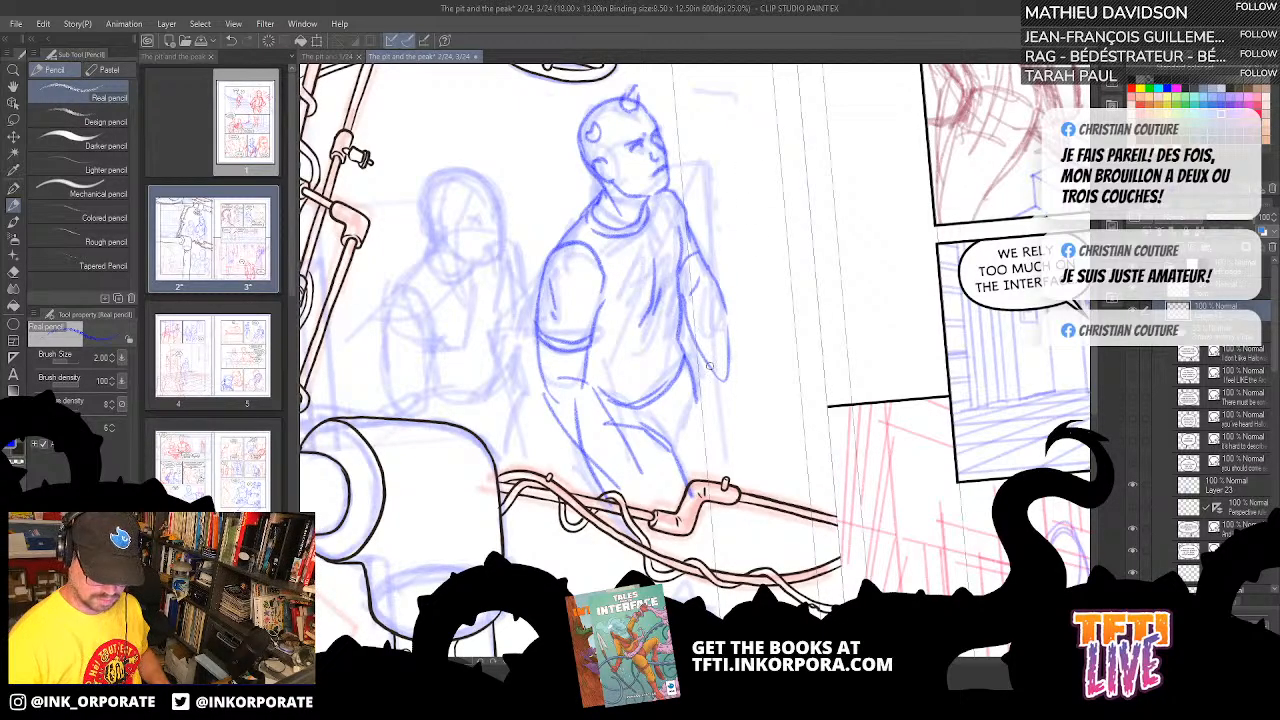
- Rework the contour of the taller figure's far forearm down to the wrist
mouse_move(710, 354)
left_mouse_down()
mouse_move(736, 362)
mouse_move(726, 400)
mouse_move(712, 392)
mouse_move(740, 394)
left_mouse_up()
key("ctrl+z")
key("ctrl+z")
key("ctrl+z")
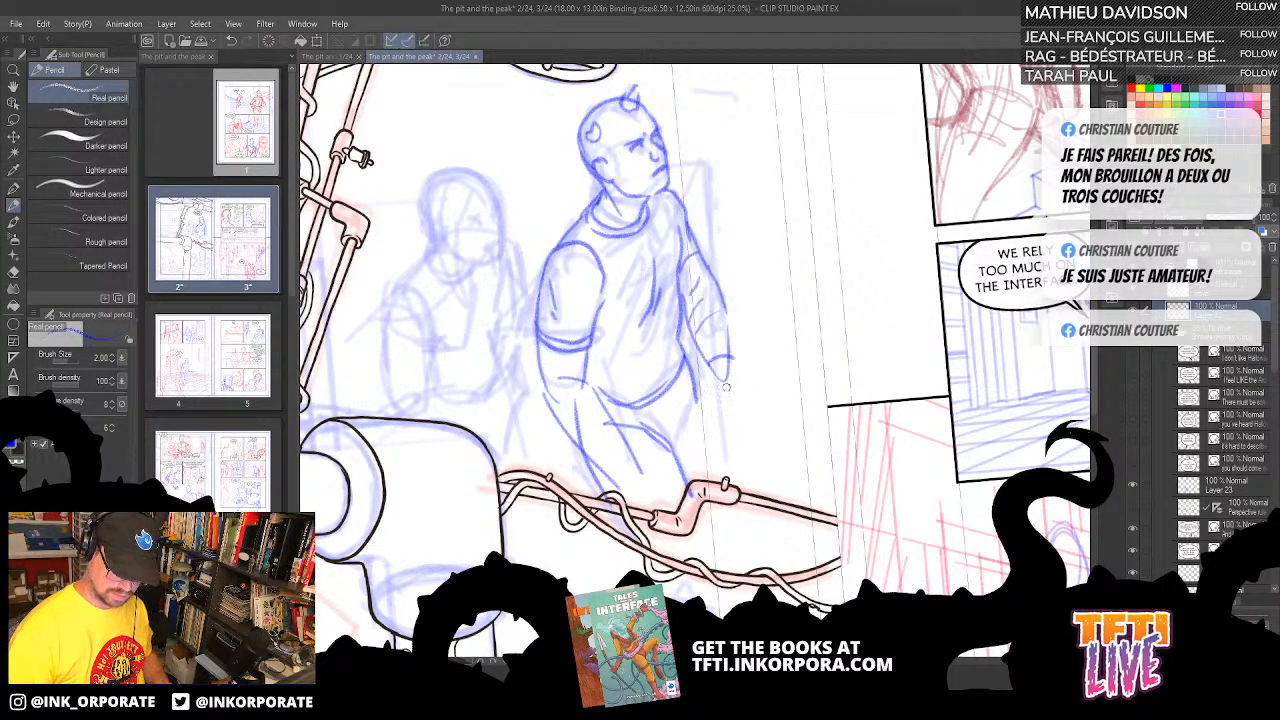
left_click_drag(718, 288, 727, 357)
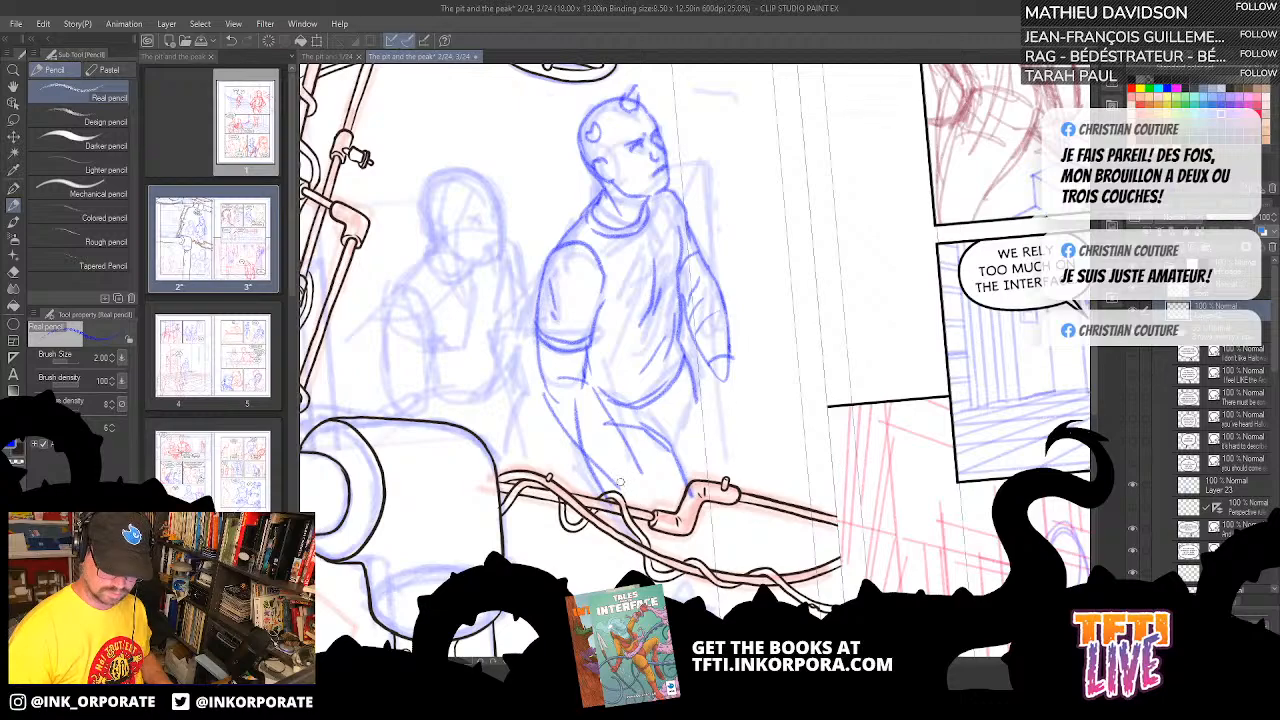
- Pencil the taller figure's near hand and the side and folds of his trousers, firming up the near arm's outer contour
mouse_move(620, 472)
left_mouse_down()
mouse_move(668, 480)
mouse_move(622, 488)
mouse_move(650, 502)
mouse_move(670, 479)
mouse_move(679, 496)
mouse_move(650, 501)
mouse_move(670, 475)
left_mouse_up()
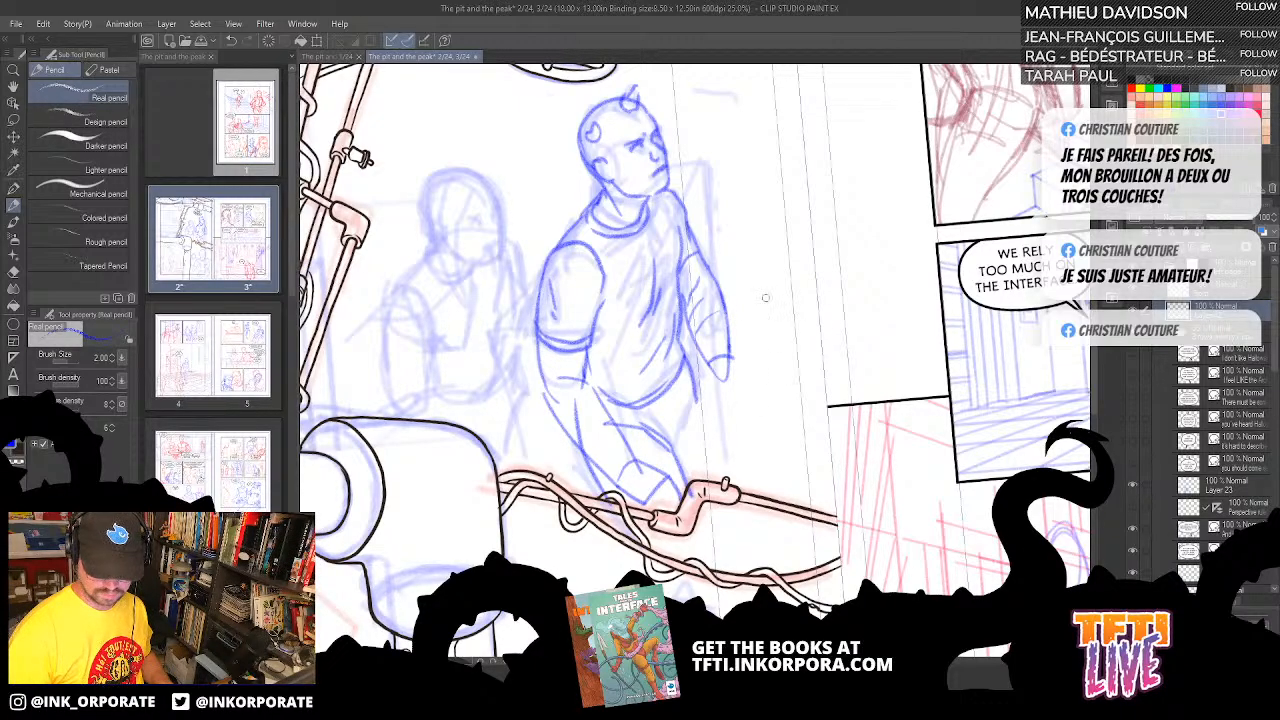
left_click_drag(691, 383, 696, 482)
left_click_drag(680, 422, 670, 446)
mouse_move(686, 384)
left_mouse_down()
mouse_move(673, 450)
mouse_move(658, 428)
left_mouse_up()
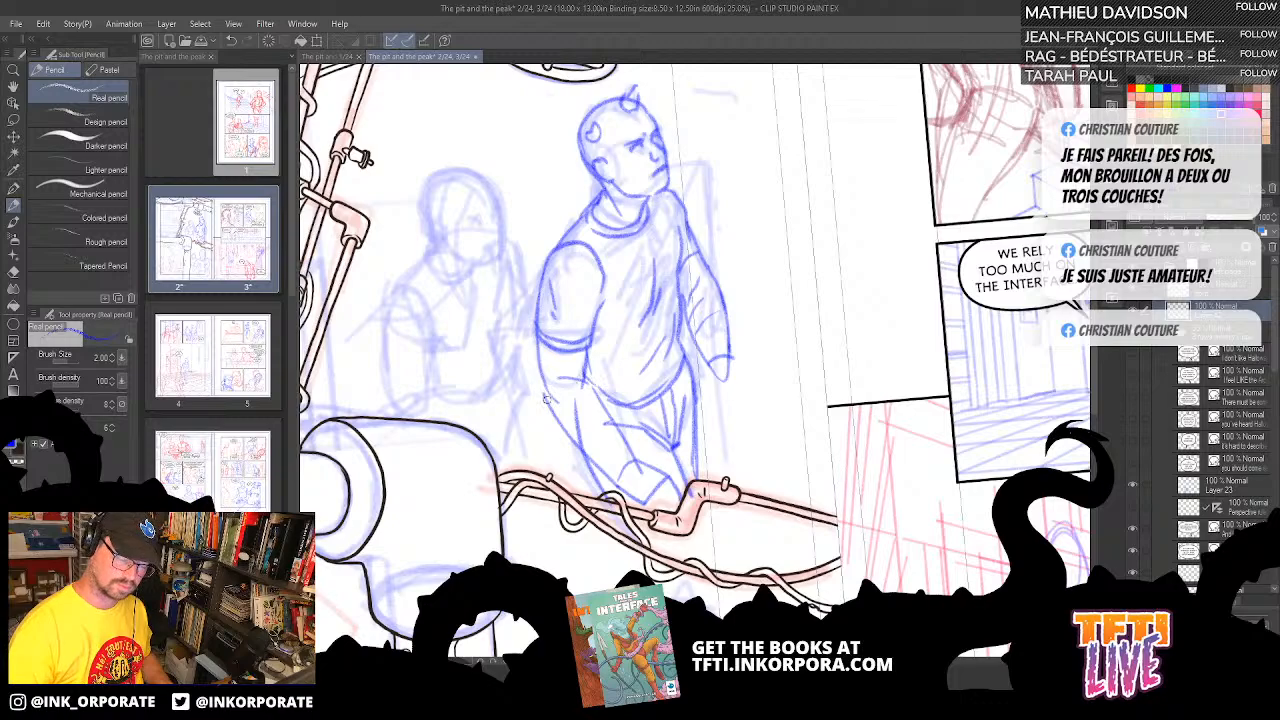
left_click_drag(545, 398, 532, 340)
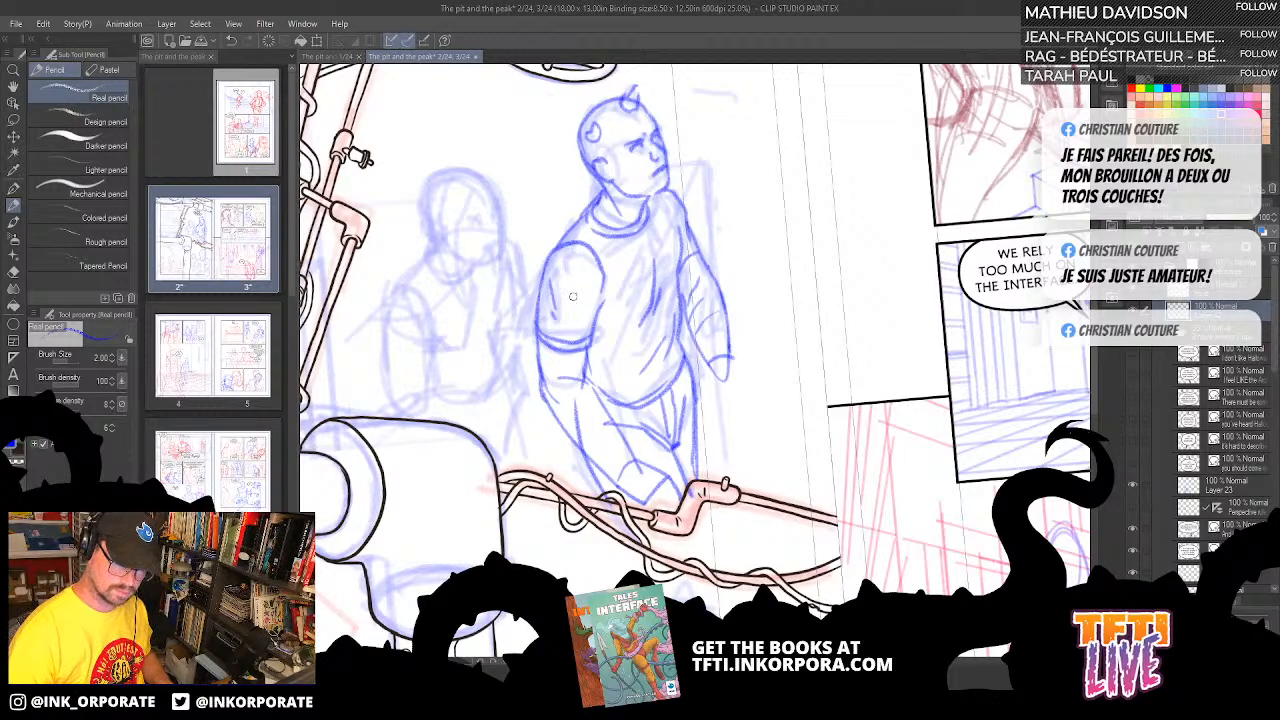
- Sketch an angular design on the front of the taller figure's shirt, and add detail to his near hand
mouse_move(611, 274)
left_mouse_down()
mouse_move(666, 232)
mouse_move(634, 256)
left_mouse_up()
mouse_move(670, 216)
left_mouse_down()
mouse_move(668, 288)
mouse_move(623, 306)
mouse_move(612, 273)
mouse_move(626, 373)
mouse_move(665, 340)
mouse_move(670, 255)
mouse_move(642, 245)
mouse_move(651, 360)
left_mouse_up()
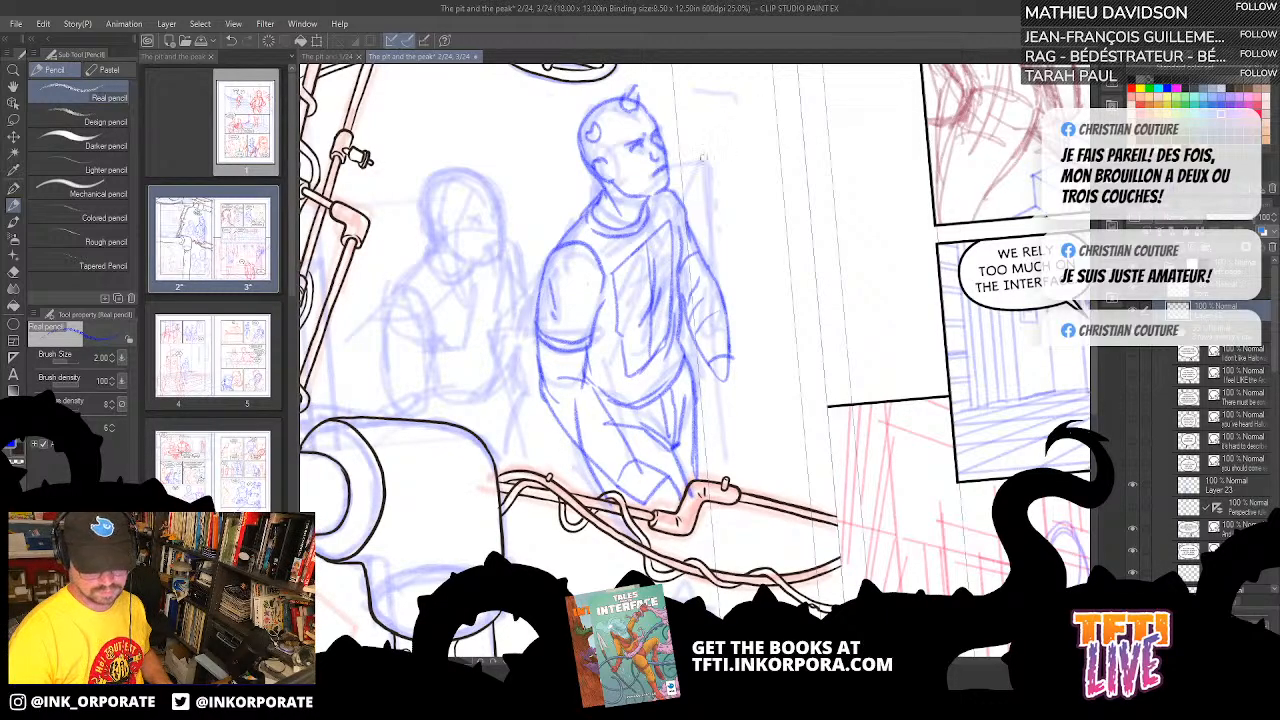
left_click_drag(650, 230, 660, 346)
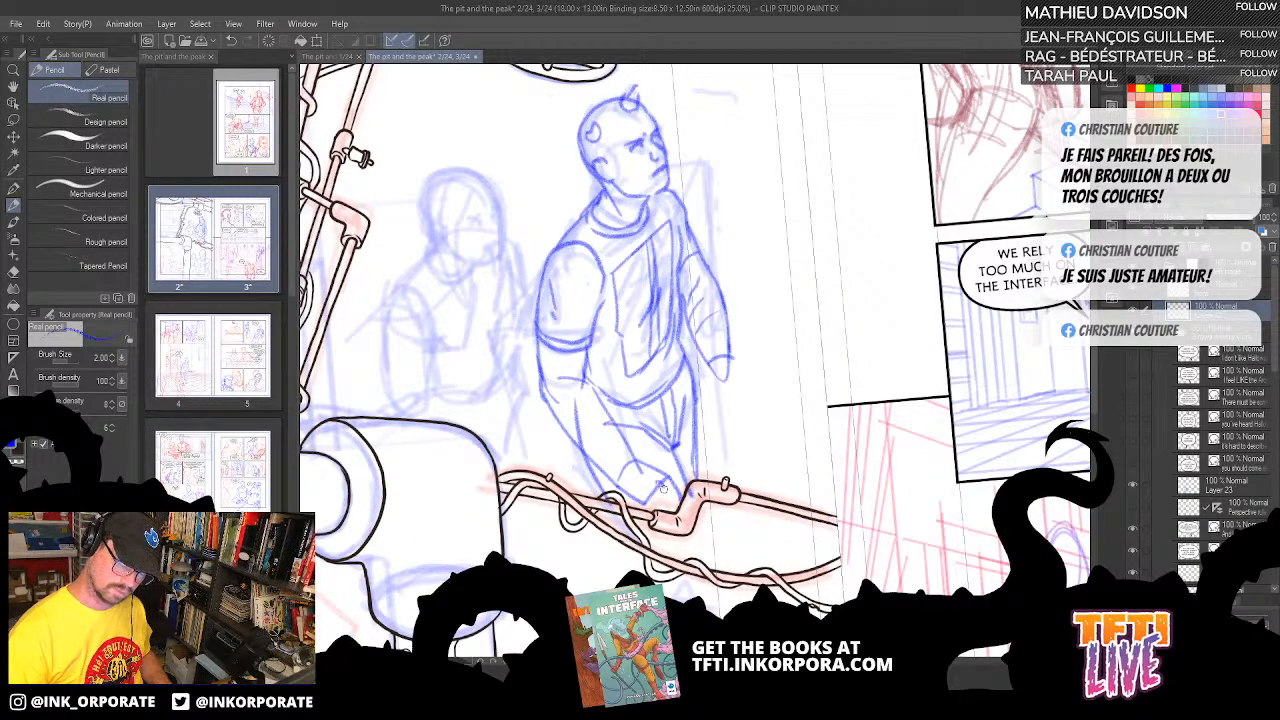
left_click_drag(657, 485, 670, 497)
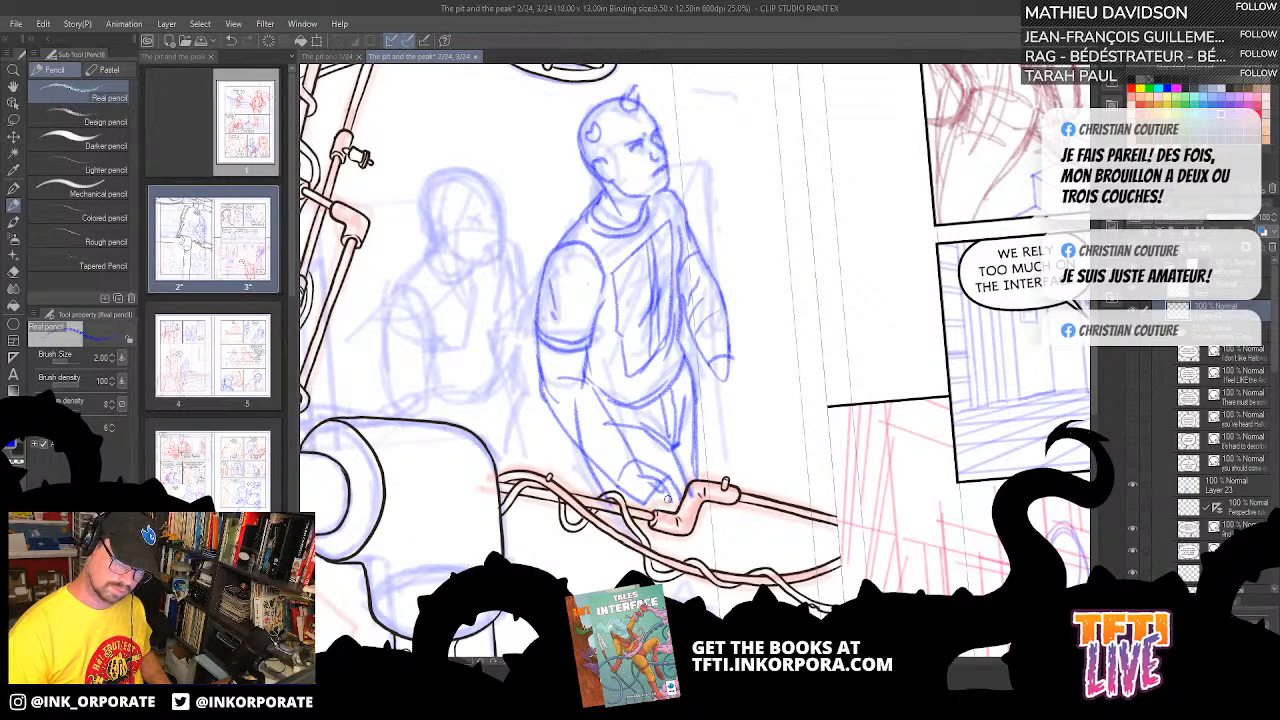
- Redefine the pointed horn on top of the taller figure's head
left_click_drag(769, 479, 757, 446)
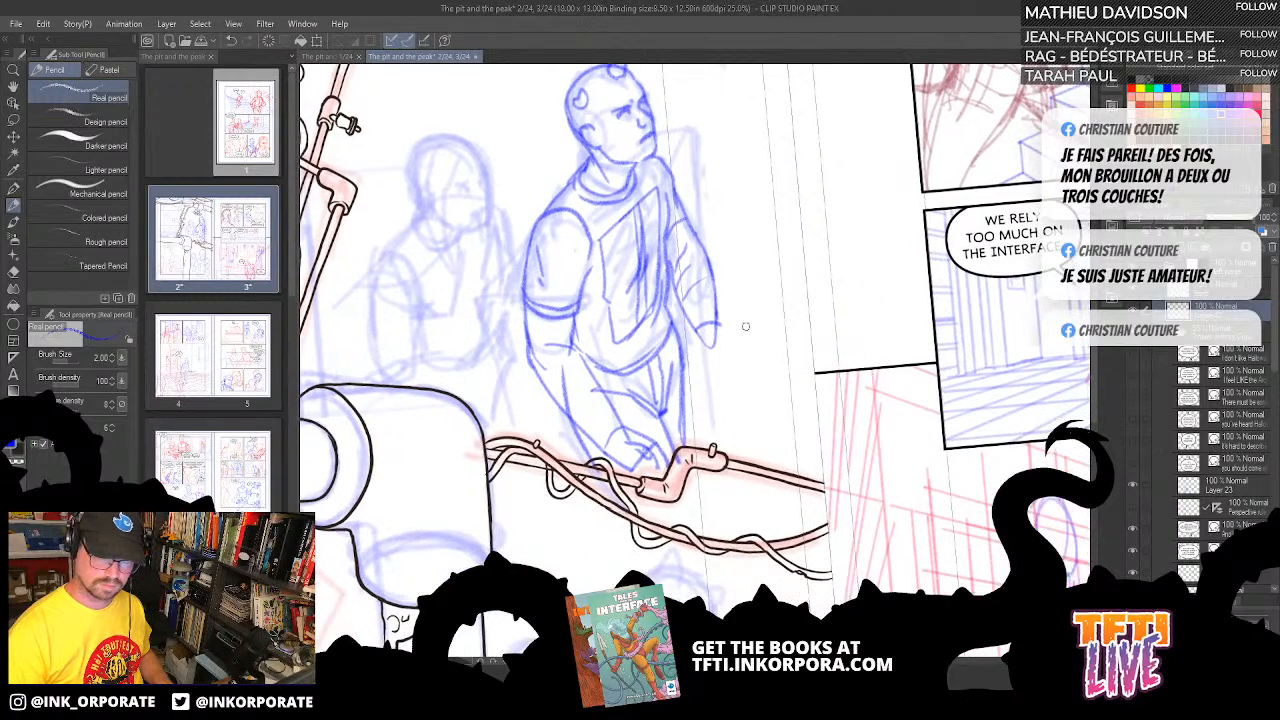
scroll(723, 253, "up", 2)
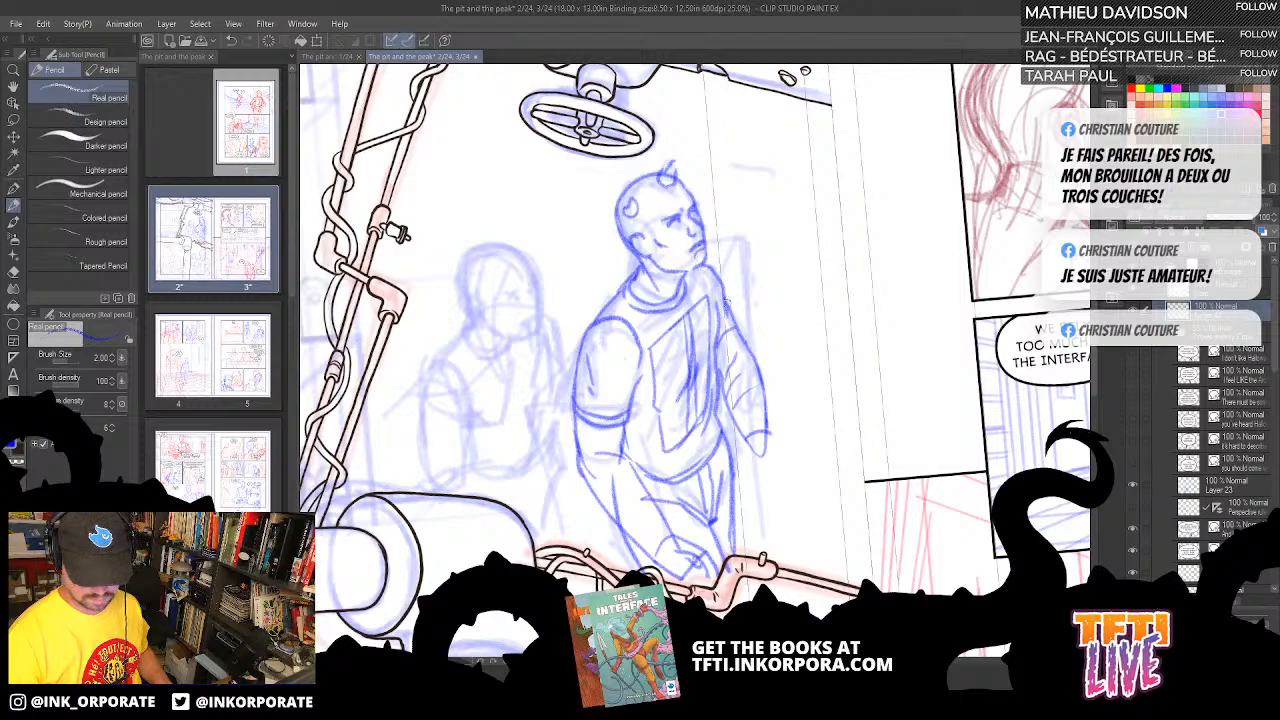
left_click_drag(708, 224, 707, 318)
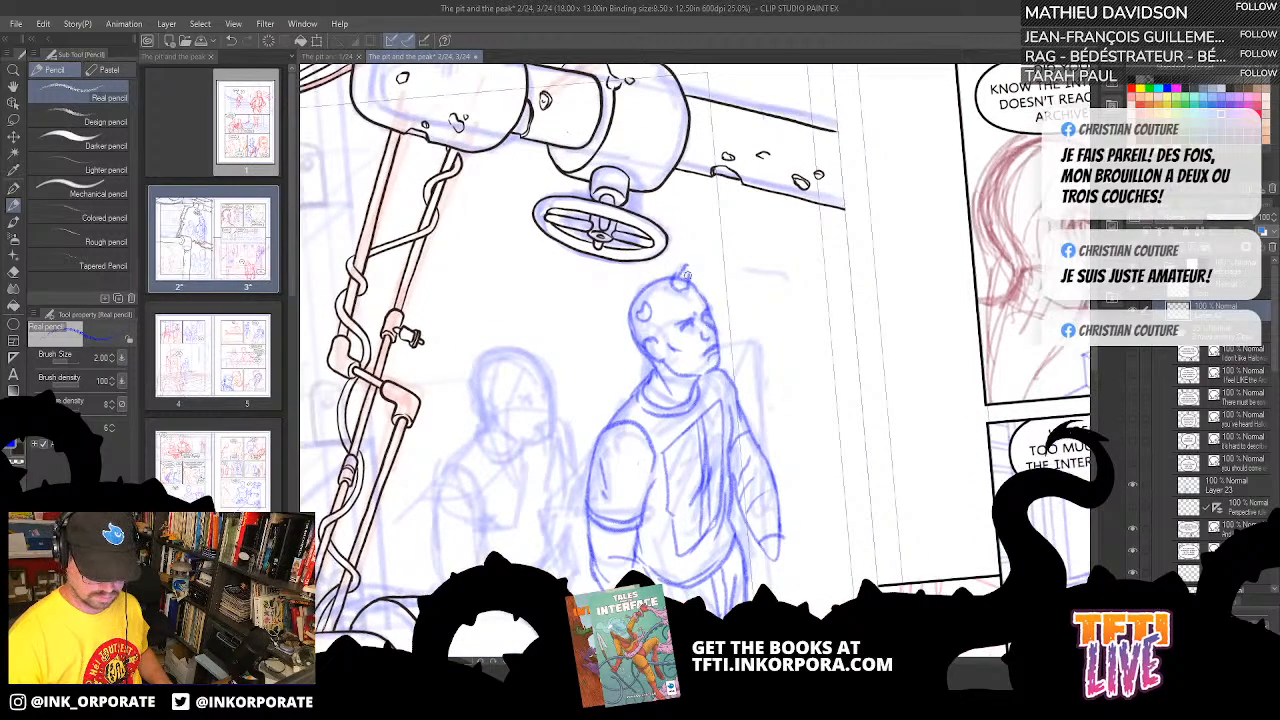
left_click_drag(687, 275, 686, 262)
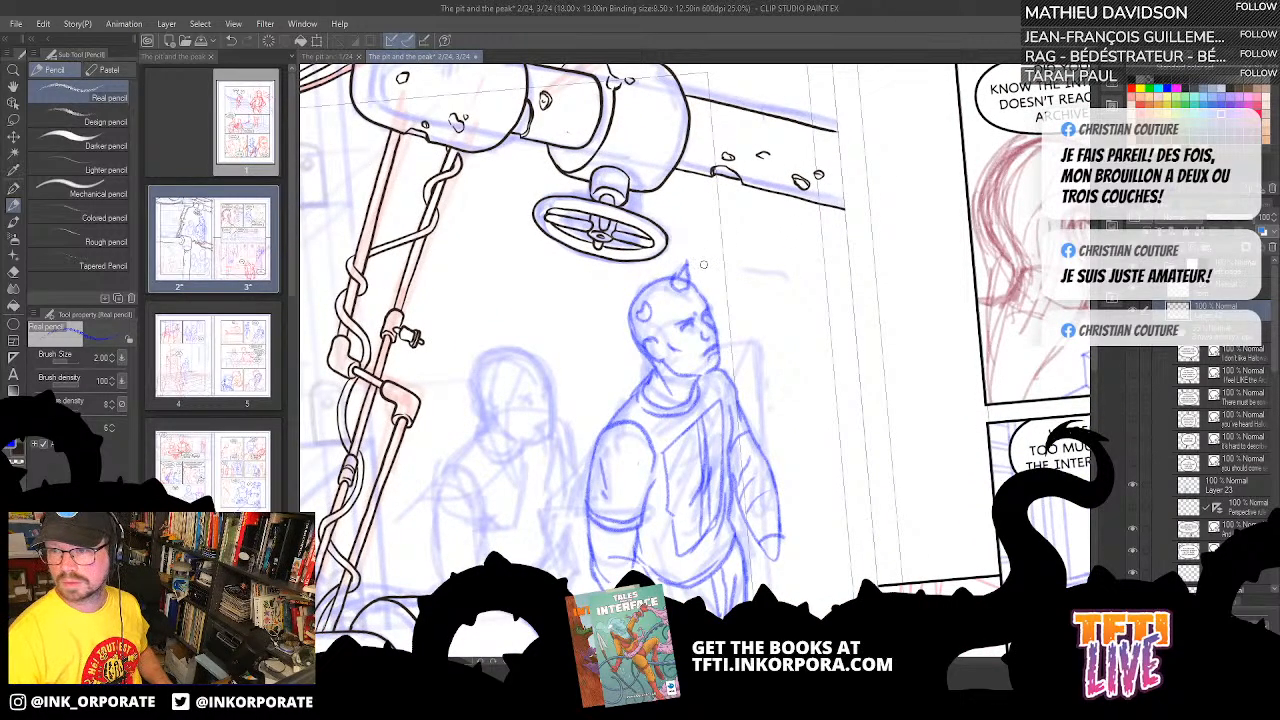
- Pencil the taller figure's far hand with its fingers, and tighten the far forearm line leading into it
left_click_drag(719, 332, 720, 295)
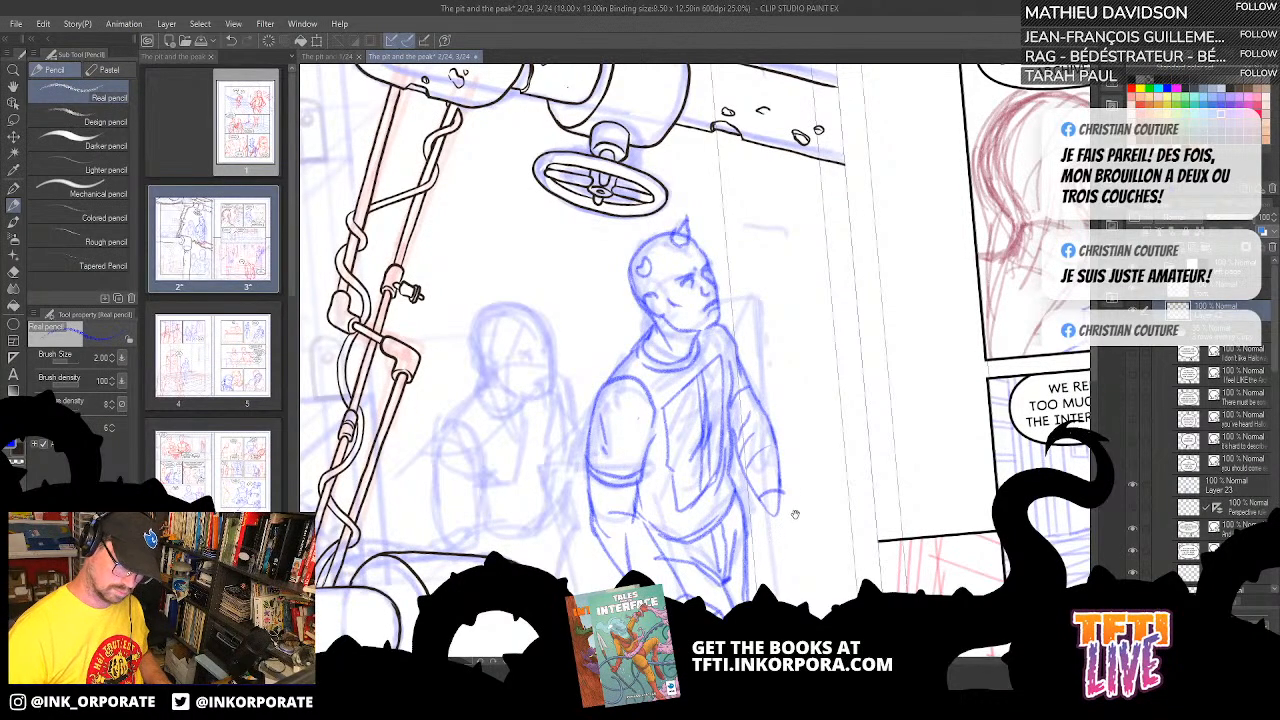
left_click_drag(795, 513, 791, 451)
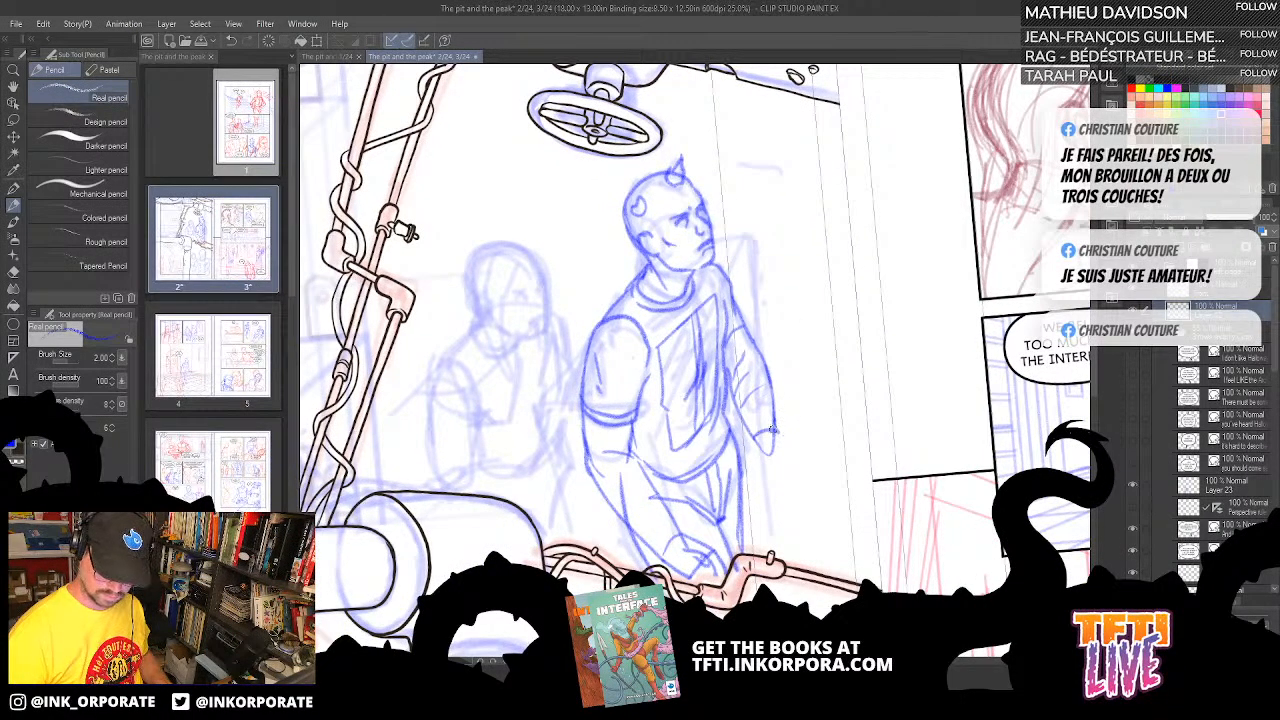
mouse_move(749, 447)
left_mouse_down()
mouse_move(752, 468)
mouse_move(776, 436)
left_mouse_up()
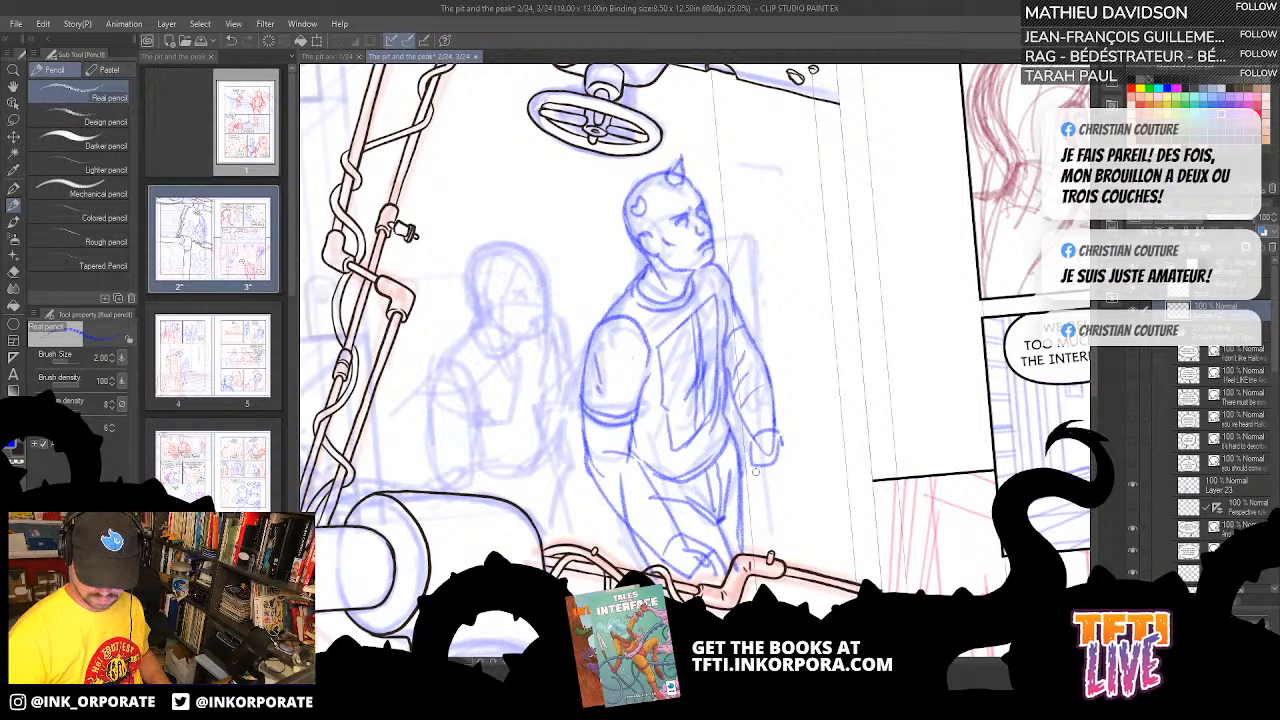
mouse_move(750, 464)
left_mouse_down()
mouse_move(779, 448)
mouse_move(780, 461)
mouse_move(750, 464)
left_mouse_up()
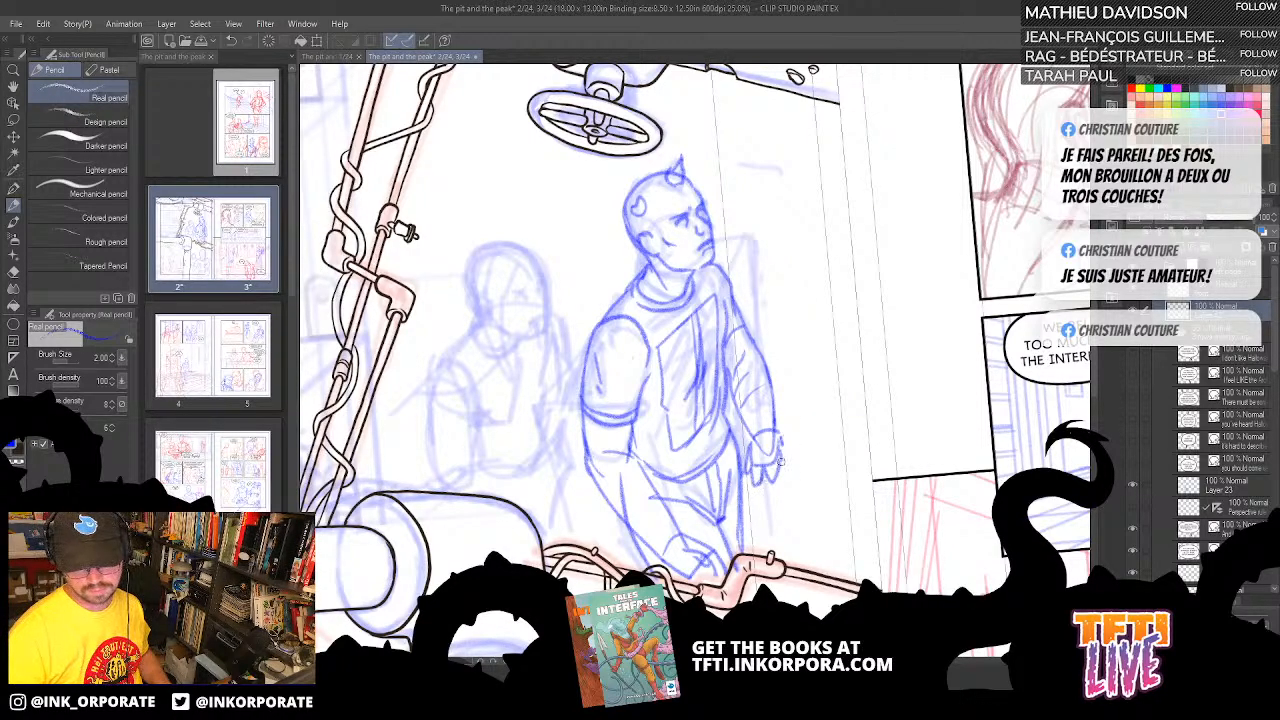
mouse_move(774, 467)
left_mouse_down()
mouse_move(769, 483)
mouse_move(773, 396)
left_mouse_up()
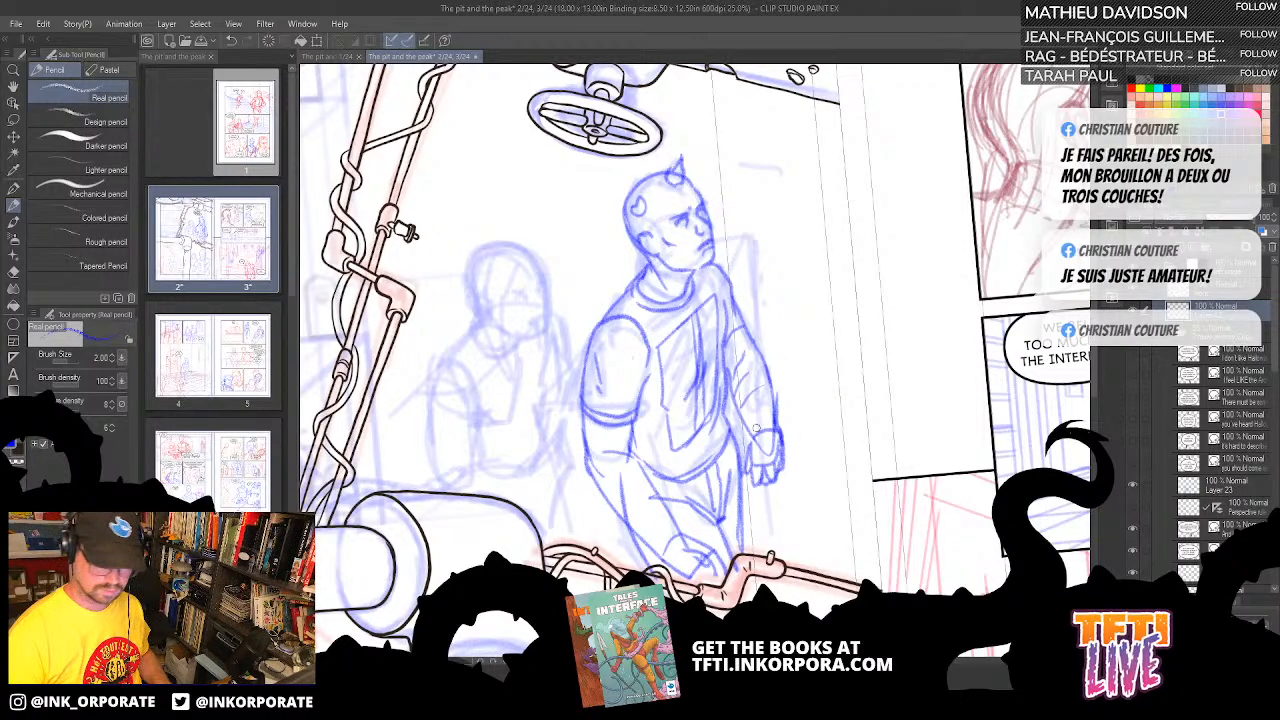
mouse_move(755, 439)
left_mouse_down()
mouse_move(776, 434)
mouse_move(748, 424)
mouse_move(734, 362)
left_mouse_up()
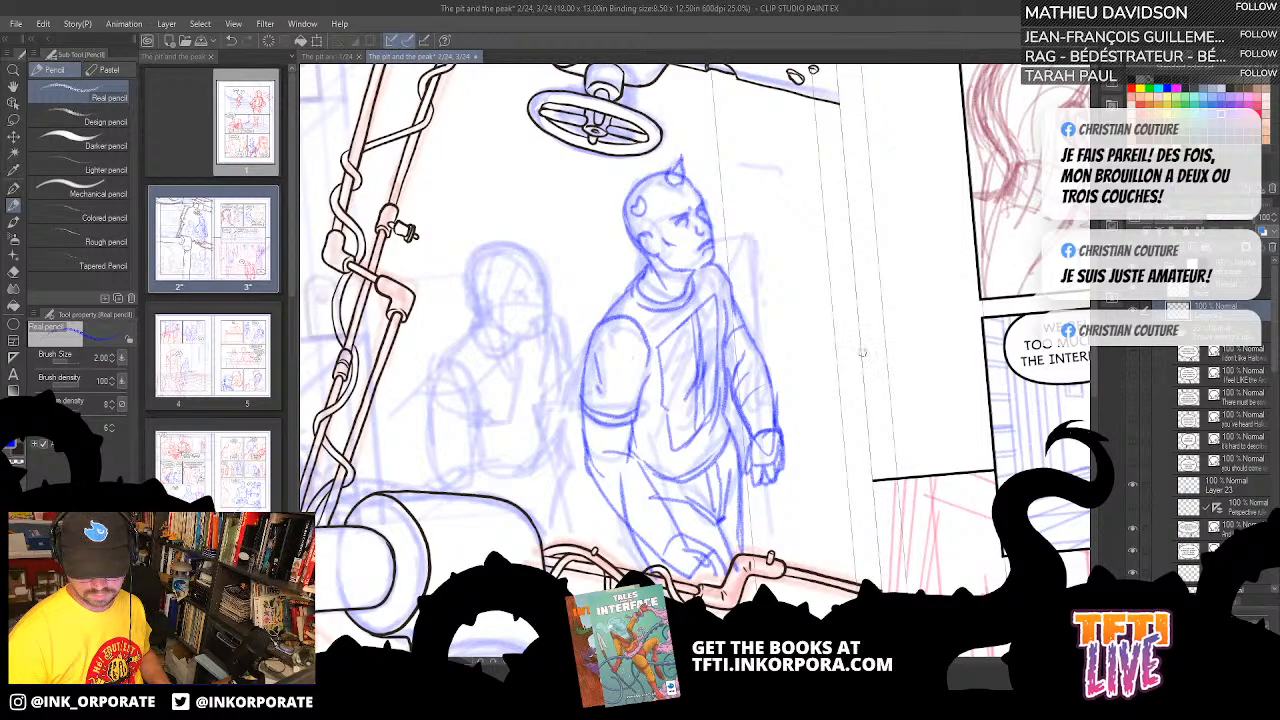
- Fill the angular shirt design with pencil strokes, and reinforce the inner edge of the near sleeve and torso side
left_click_drag(748, 510, 772, 501)
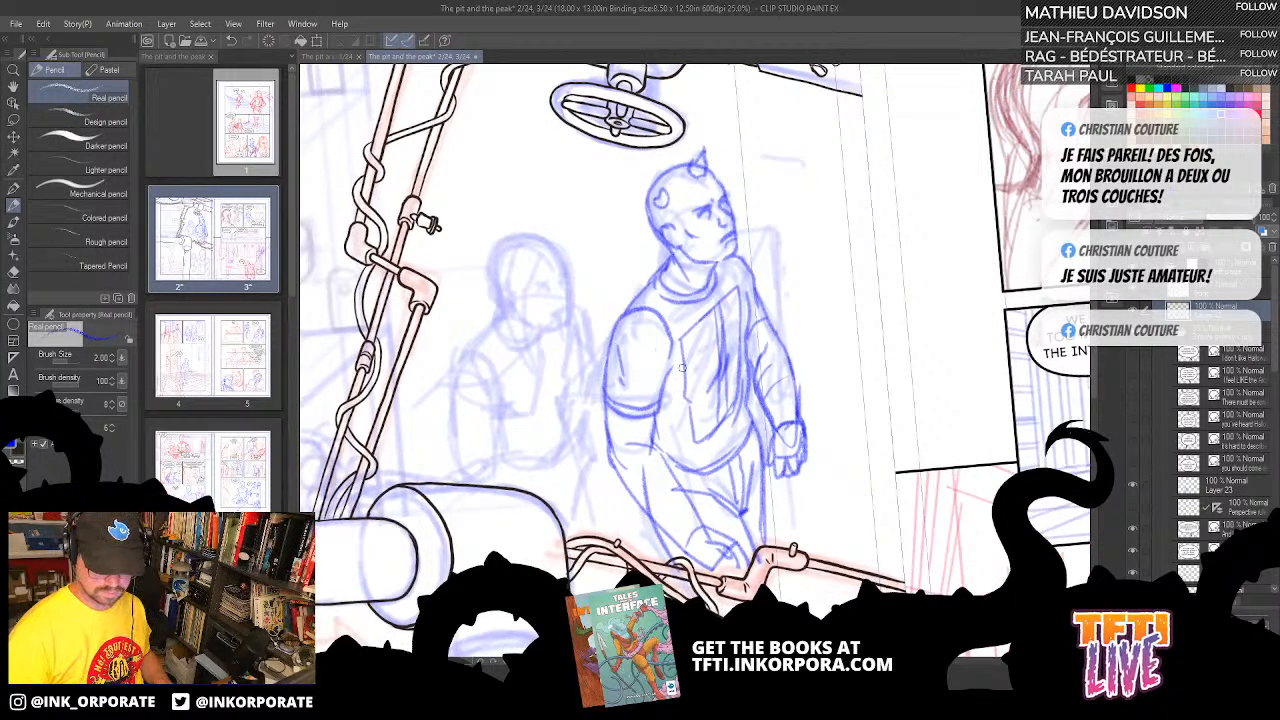
left_click_drag(681, 368, 740, 310)
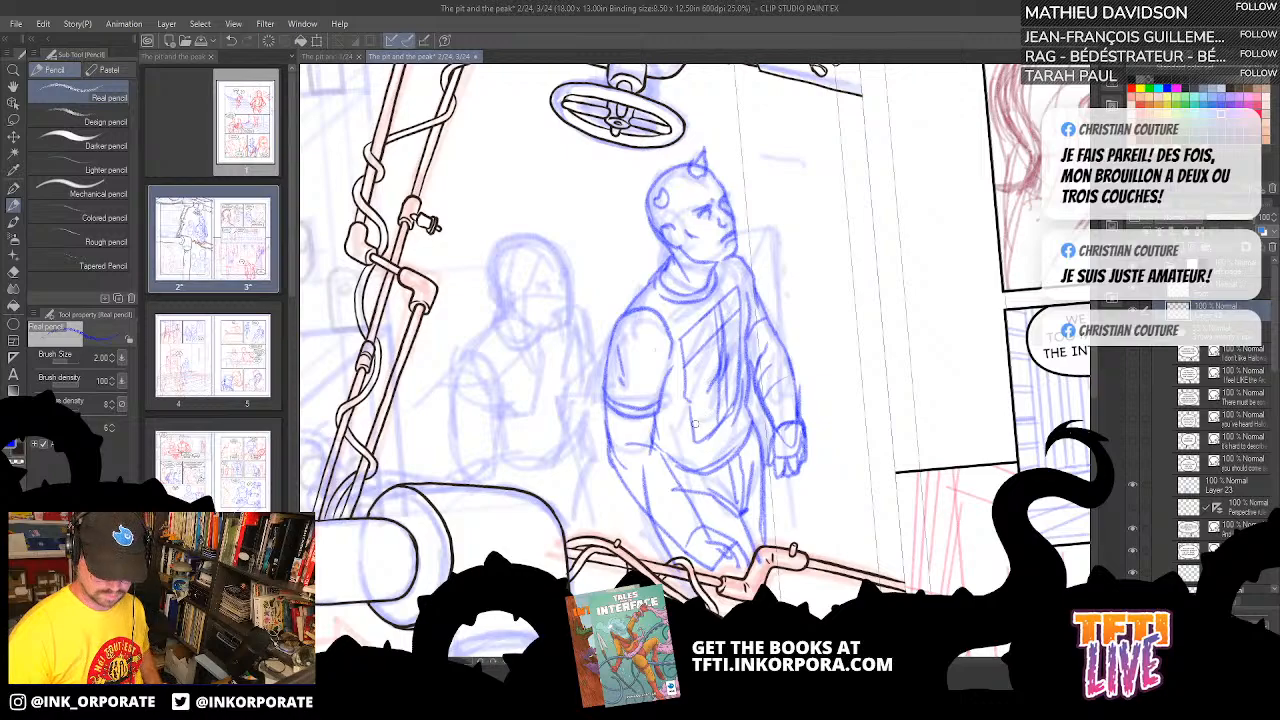
left_click_drag(737, 371, 723, 394)
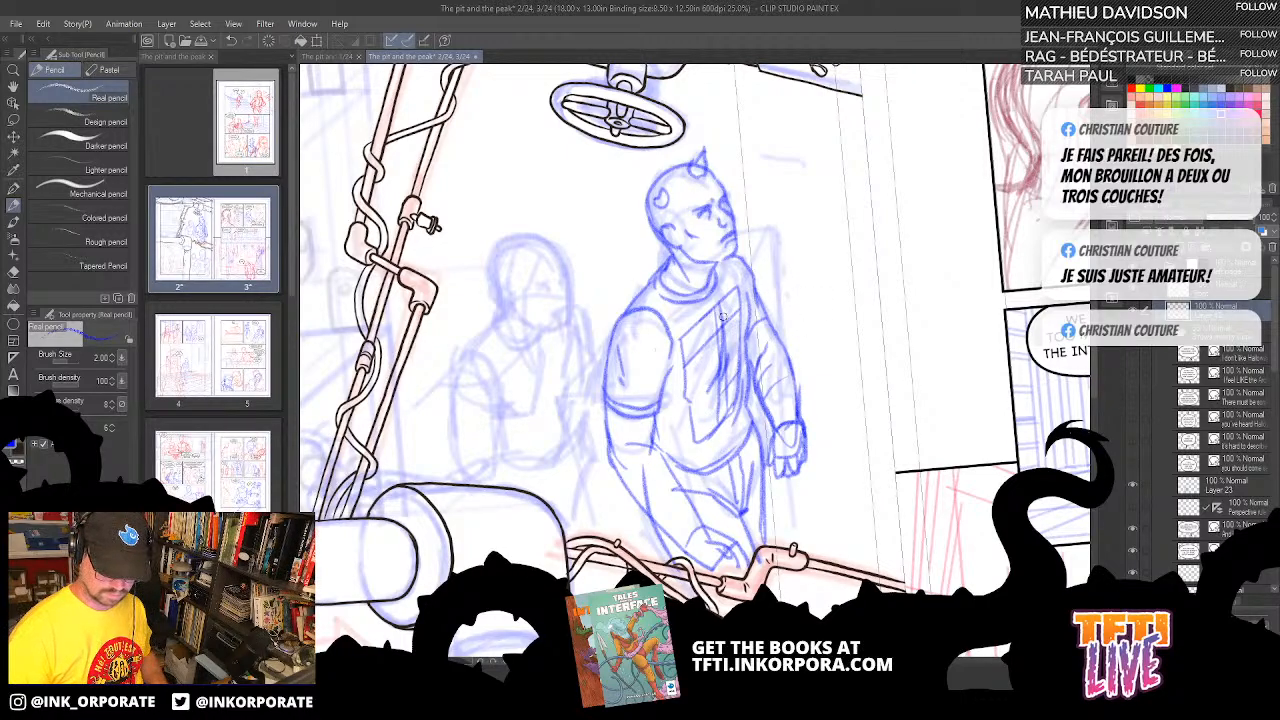
mouse_move(726, 314)
left_mouse_down()
mouse_move(728, 378)
mouse_move(700, 412)
left_mouse_up()
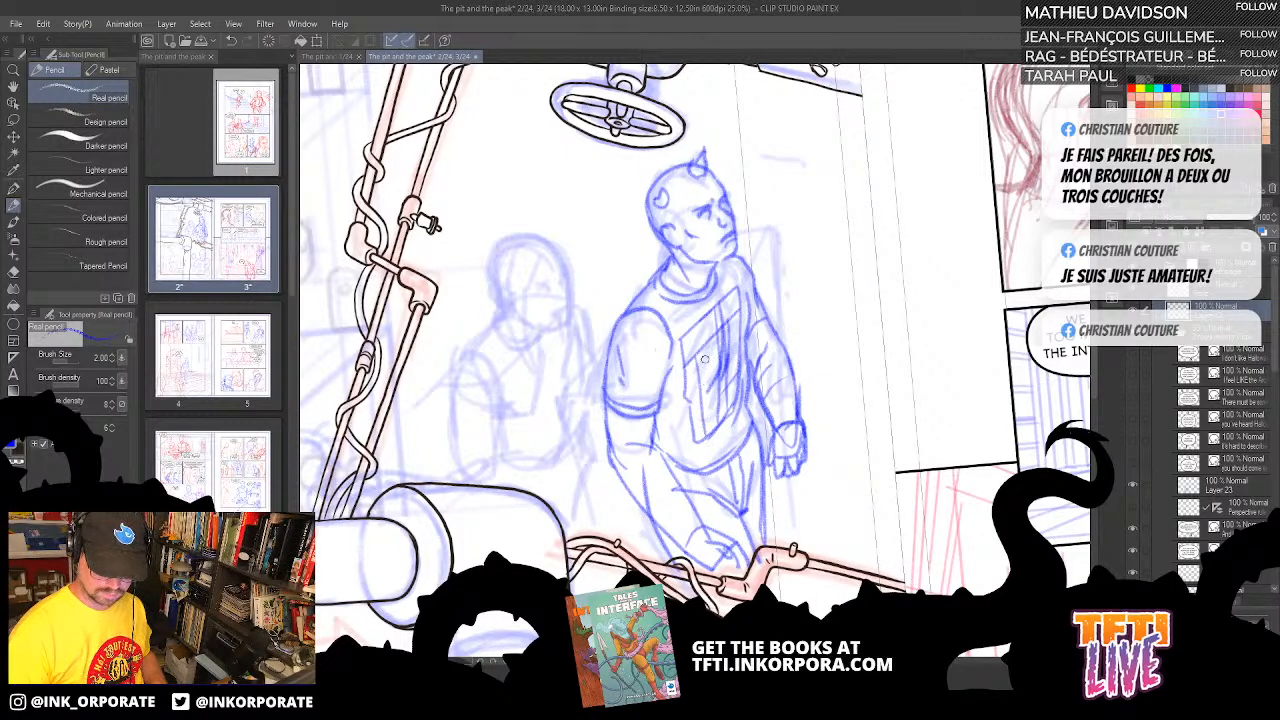
left_click_drag(705, 343, 712, 440)
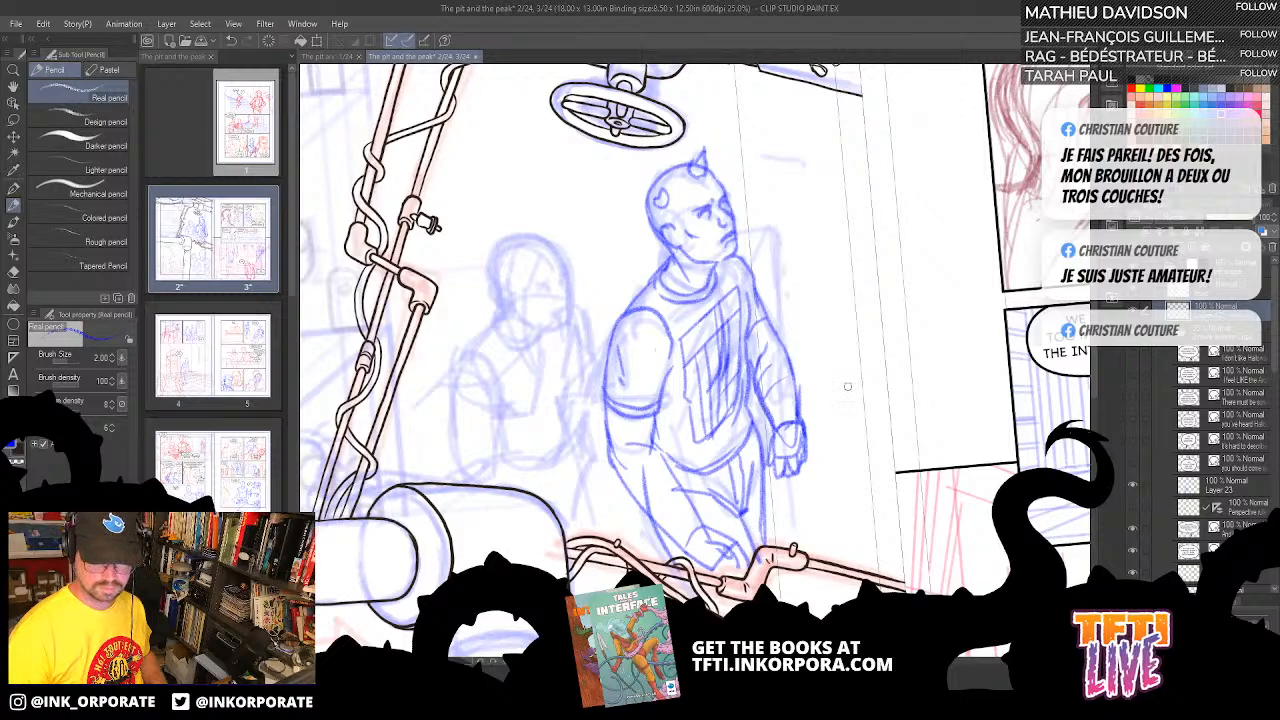
left_click_drag(651, 305, 660, 381)
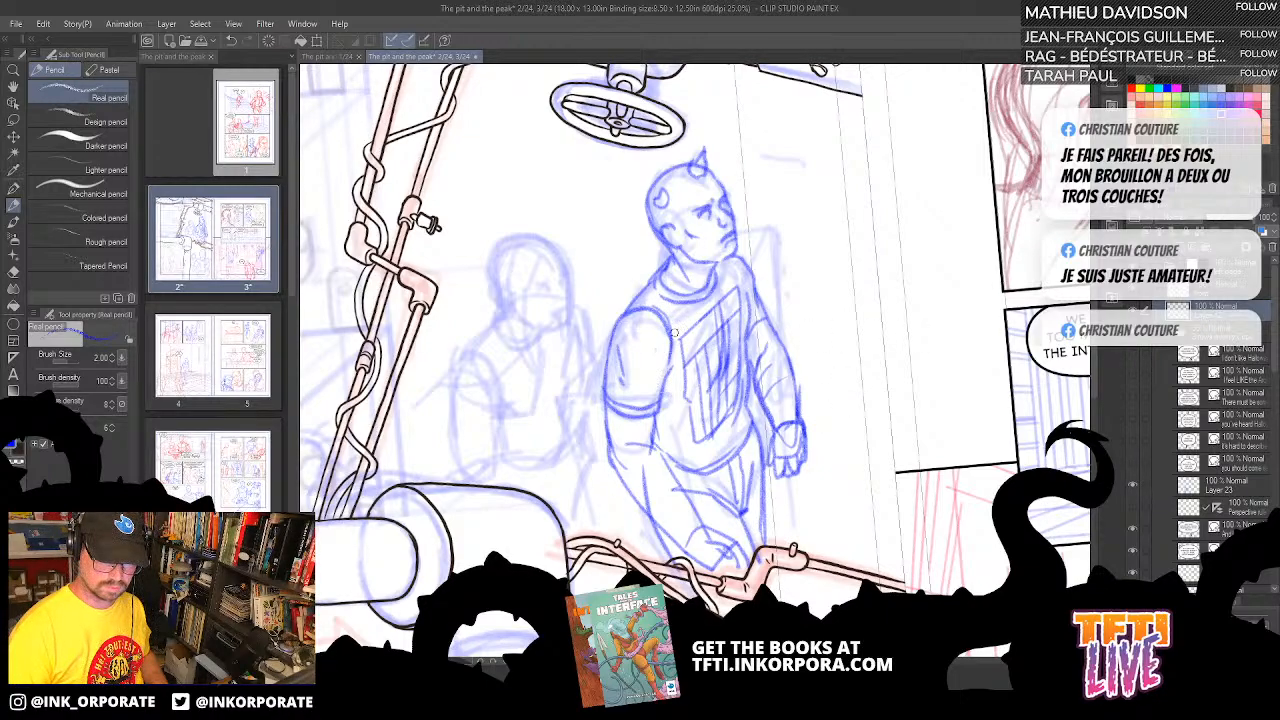
mouse_move(674, 333)
left_mouse_down()
mouse_move(656, 401)
mouse_move(679, 424)
mouse_move(655, 451)
left_mouse_up()
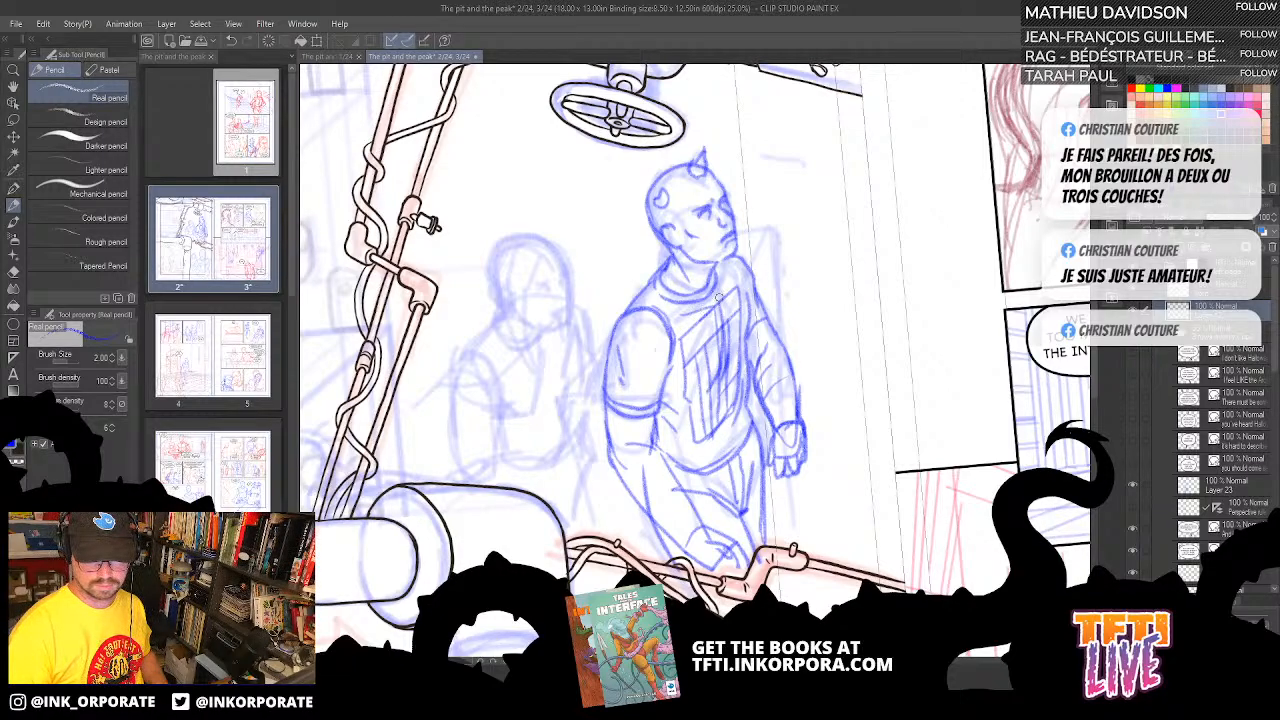
- Reinforce the far shoulder and neckline area of the taller figure's shirt with extra pencil strokes
left_click_drag(719, 297, 735, 272)
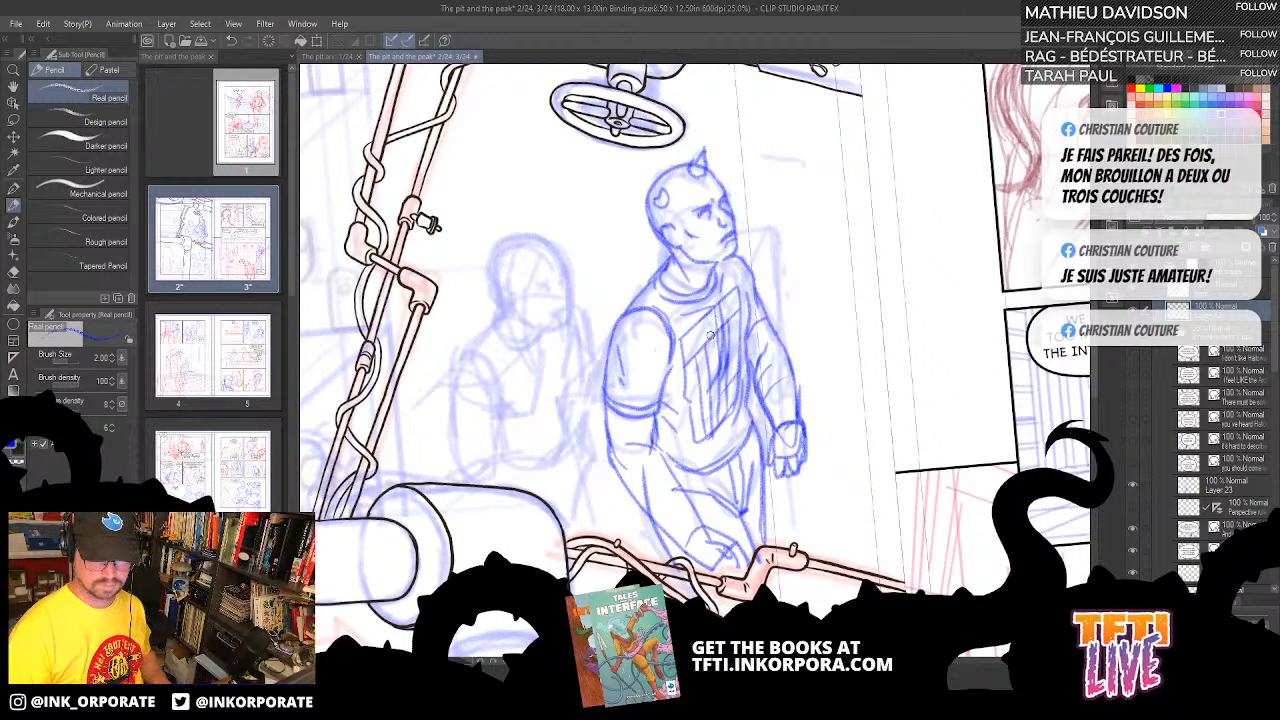
left_click_drag(743, 287, 731, 258)
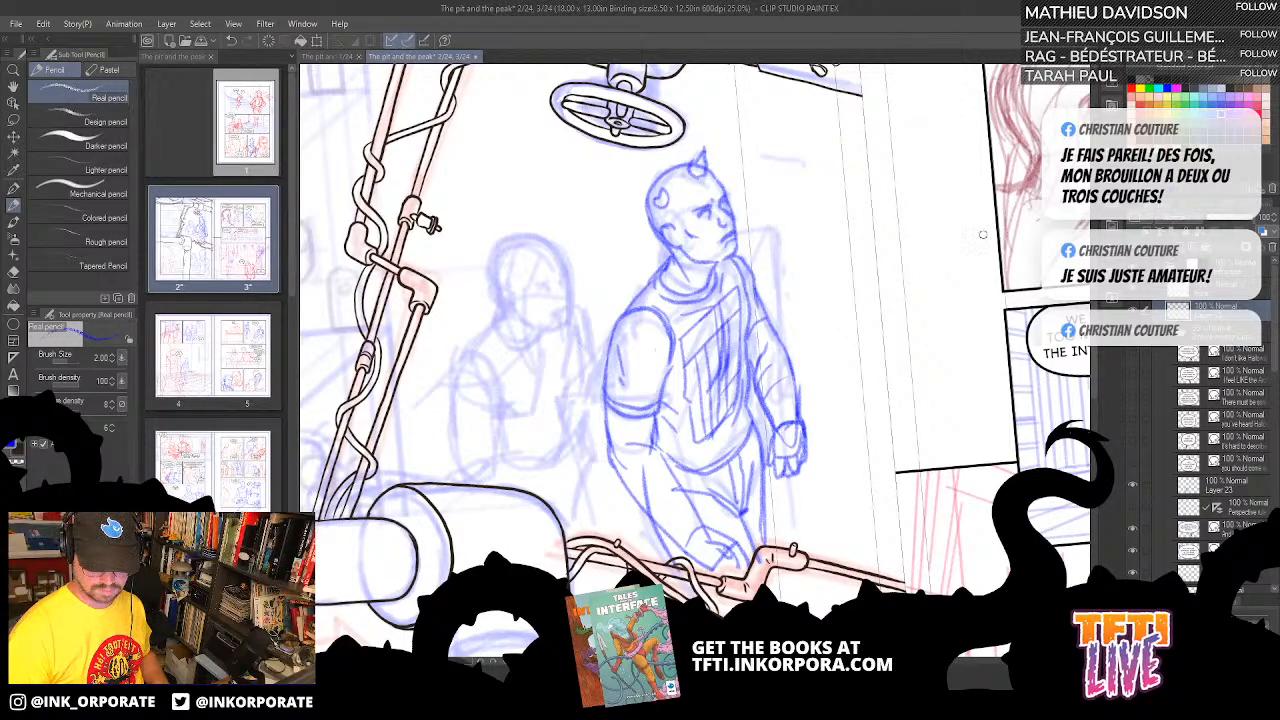
- Pencil a firm outline for the shorter figure's head over the rough, covering jaw, face edge, skull and the nape below it
left_click_drag(862, 564, 878, 518)
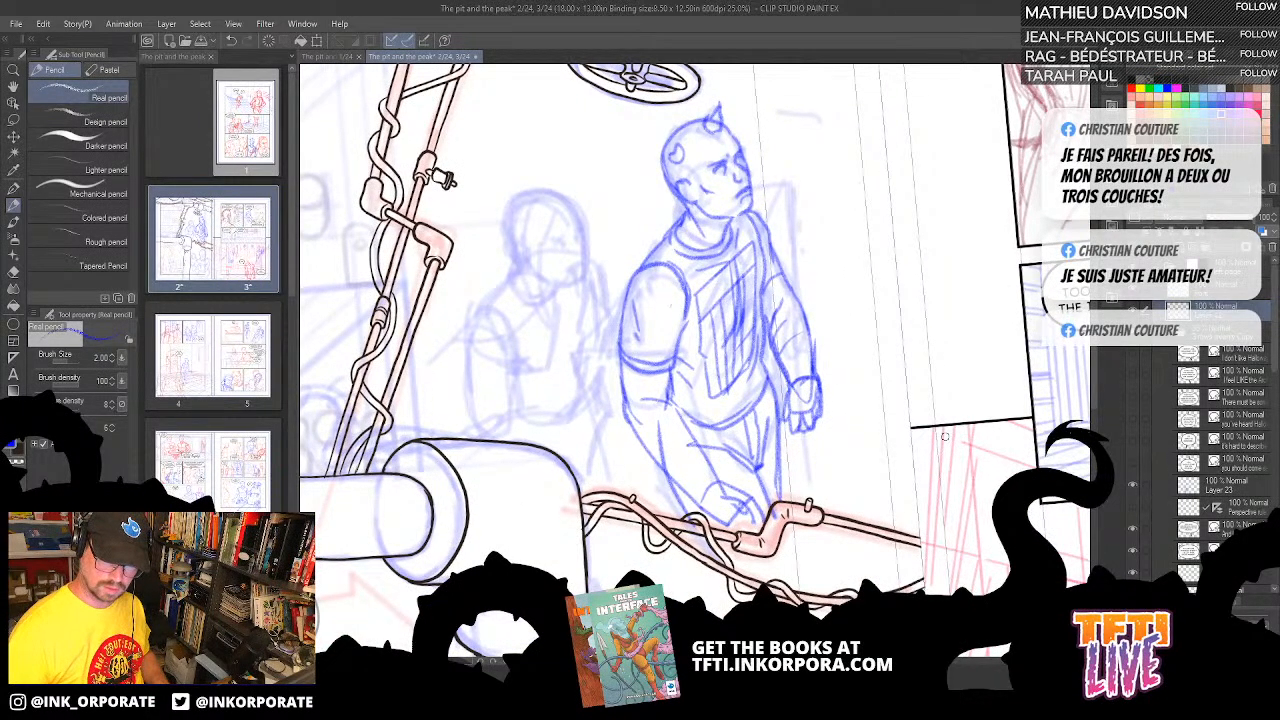
left_click_drag(568, 481, 630, 489)
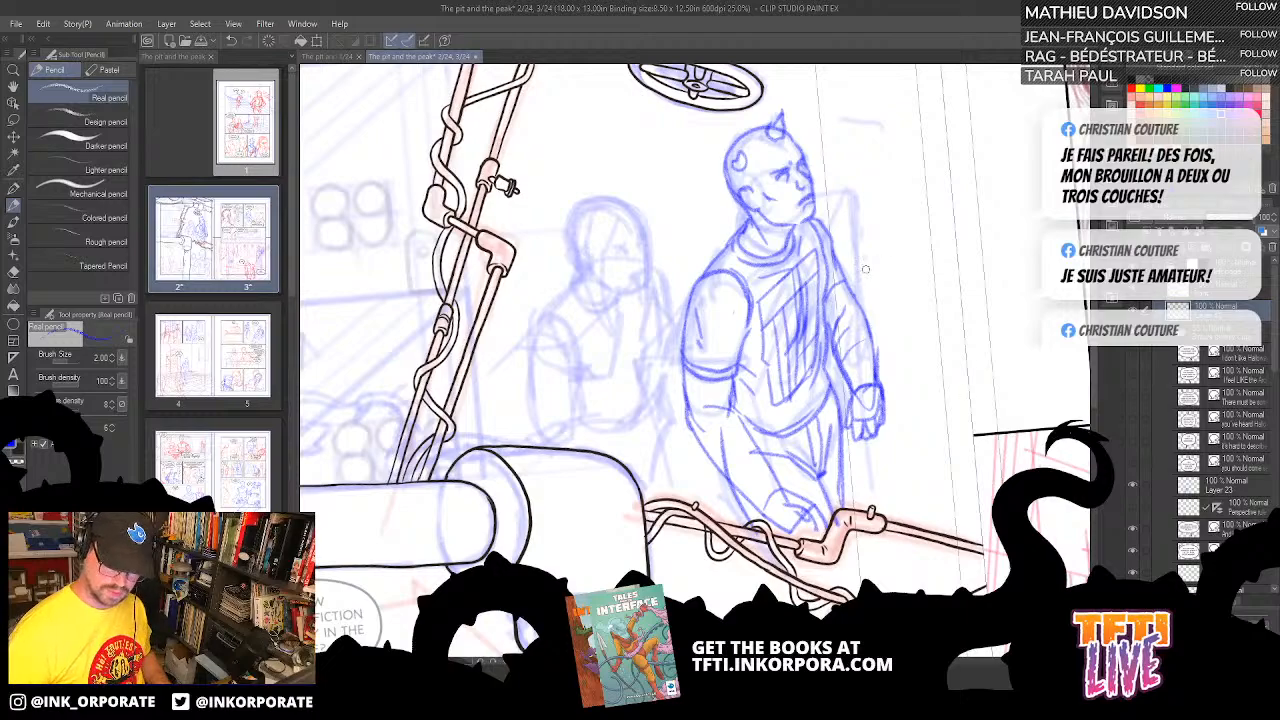
left_click_drag(591, 365, 598, 385)
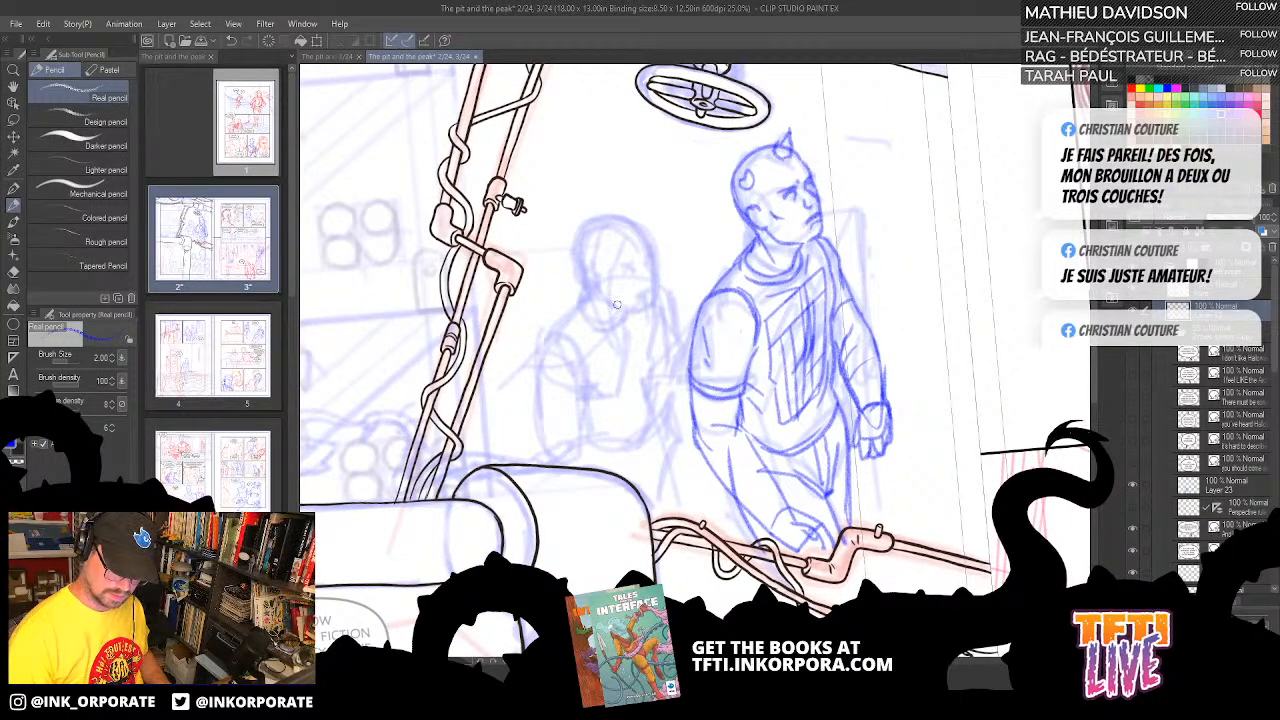
left_click_drag(617, 303, 644, 309)
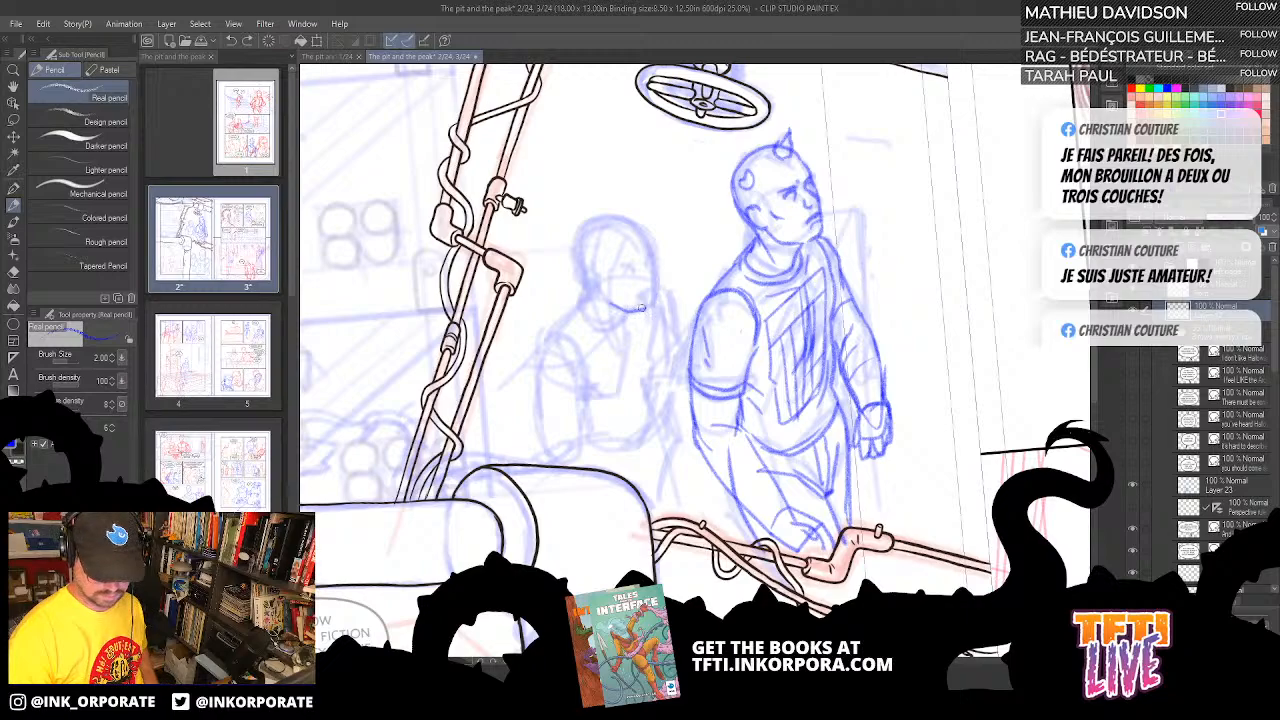
left_click_drag(654, 296, 649, 239)
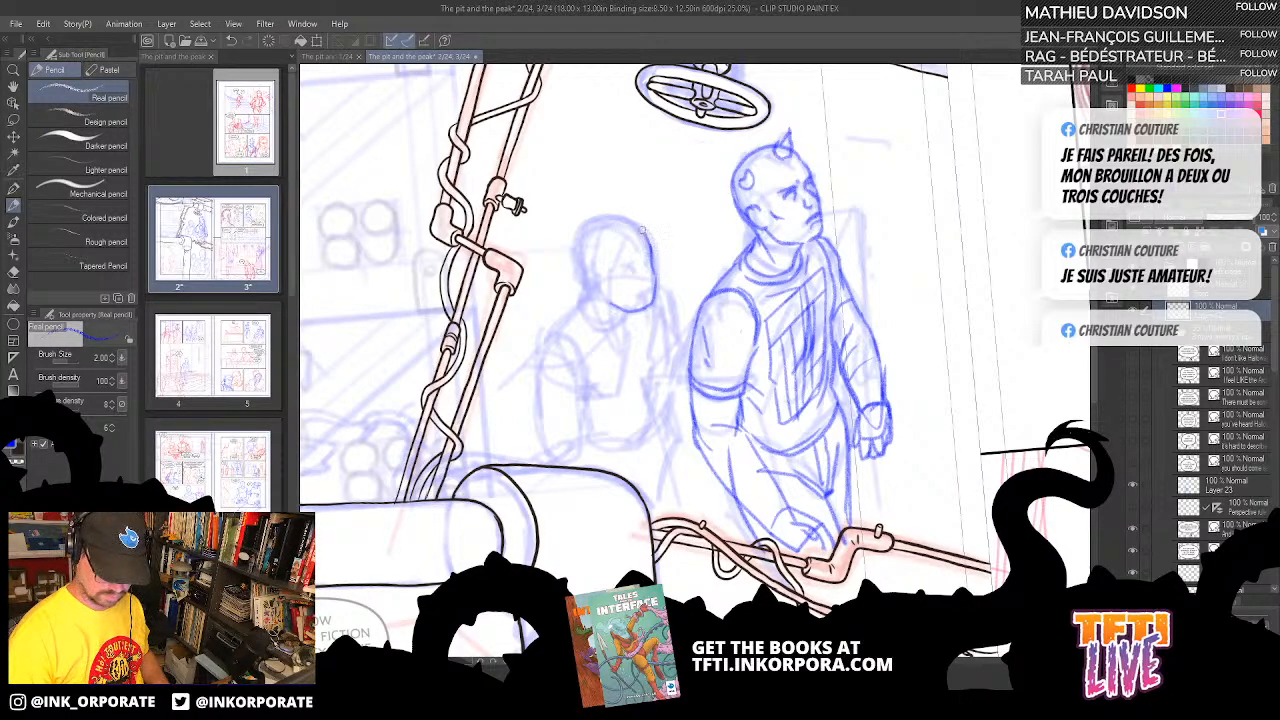
left_click_drag(605, 216, 568, 278)
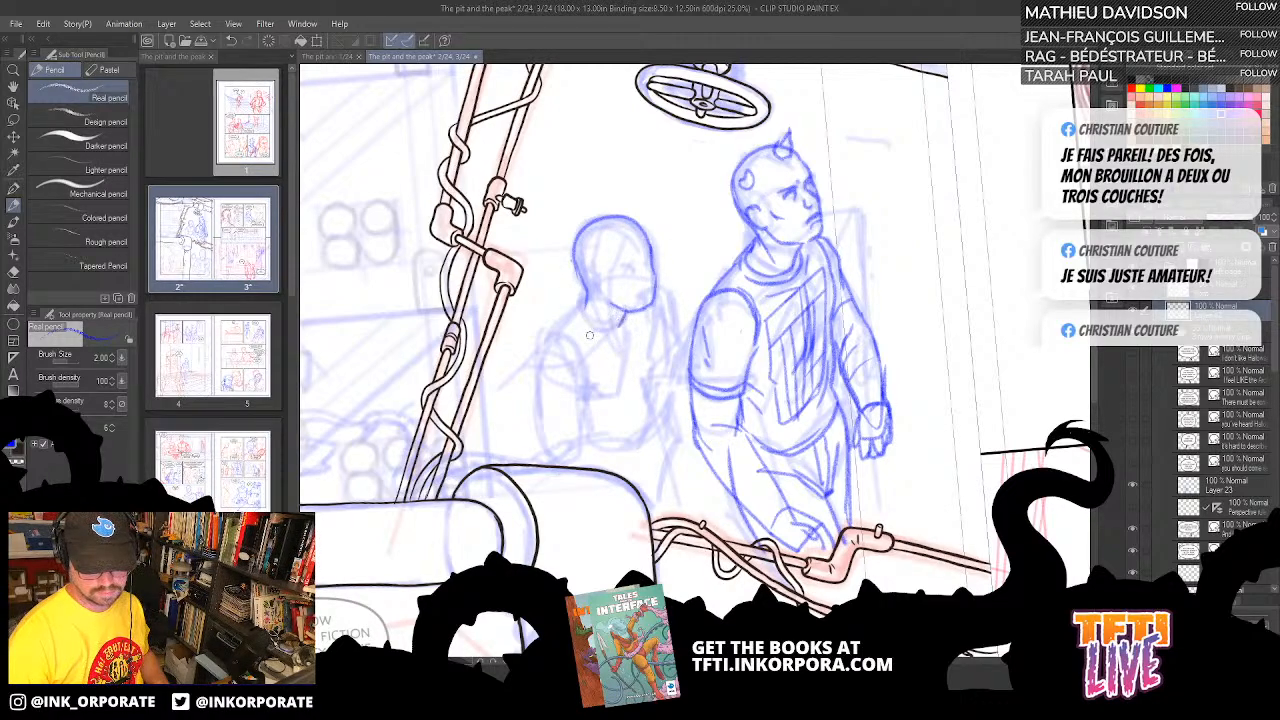
left_click_drag(584, 323, 638, 312)
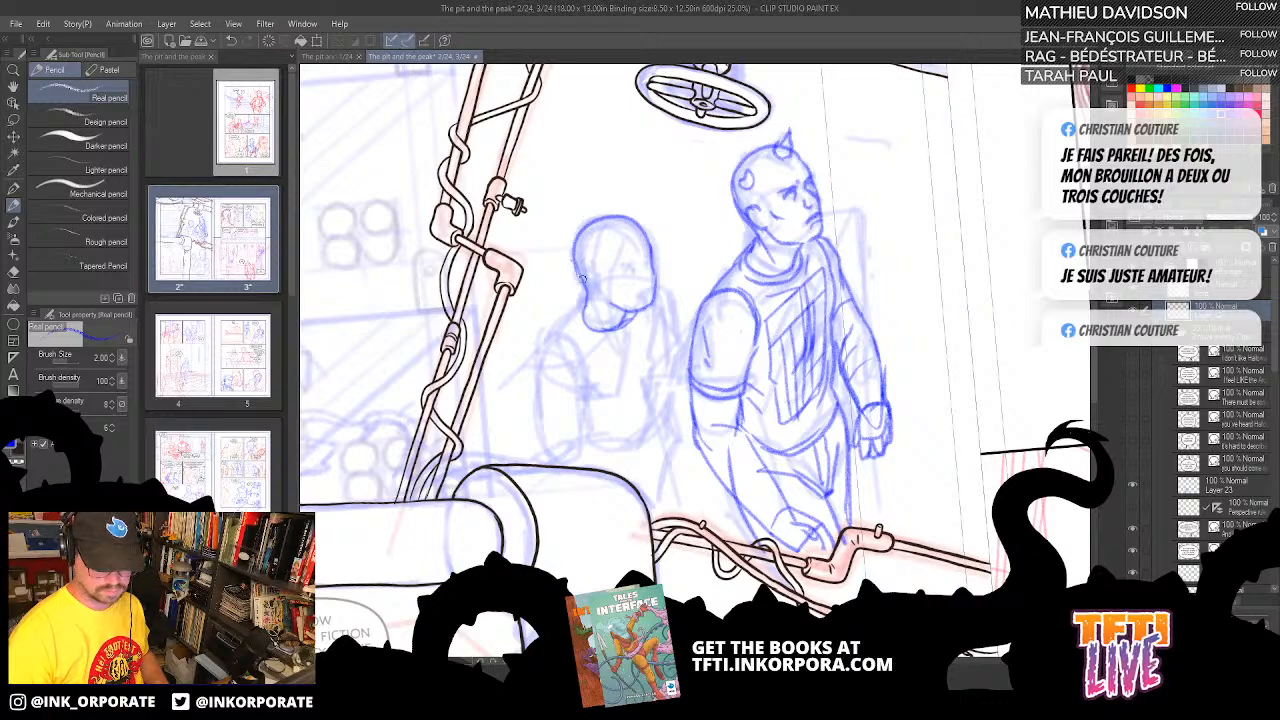
- Mark the shorter figure's hairline, and pencil the wide shirt neckline, chest folds and far side of the torso
left_click_drag(575, 278, 595, 298)
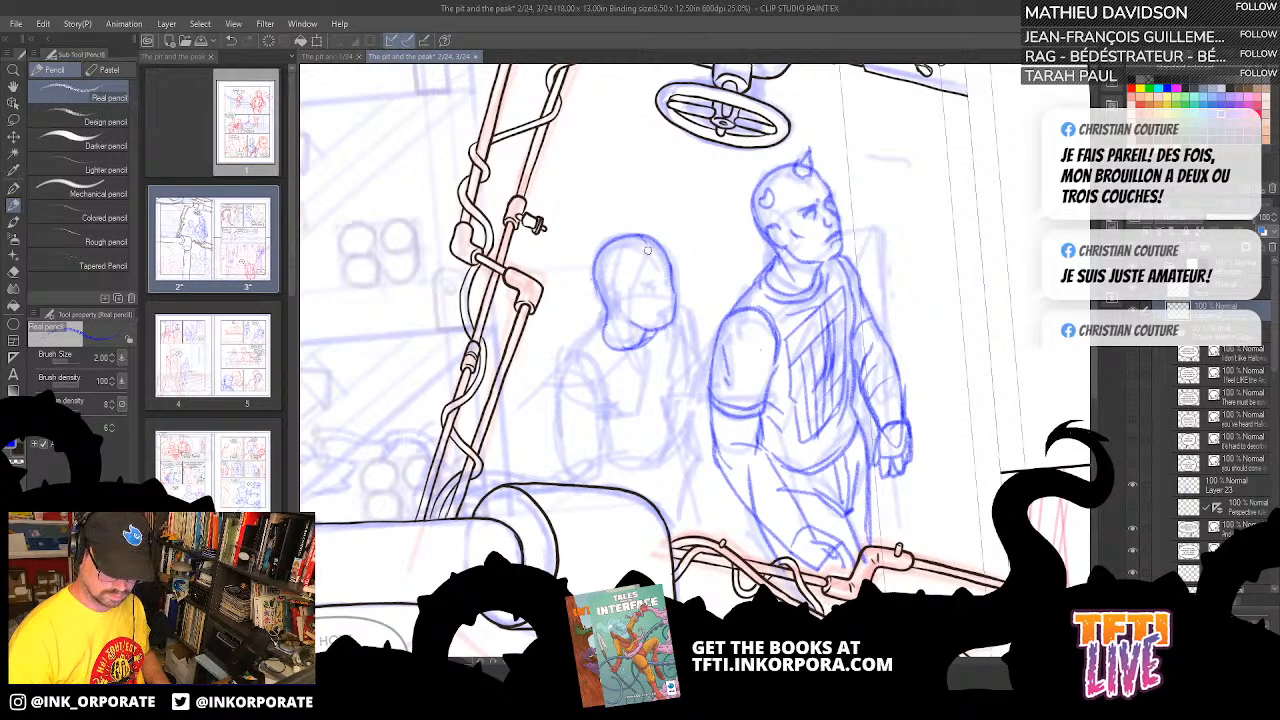
left_click_drag(648, 250, 639, 278)
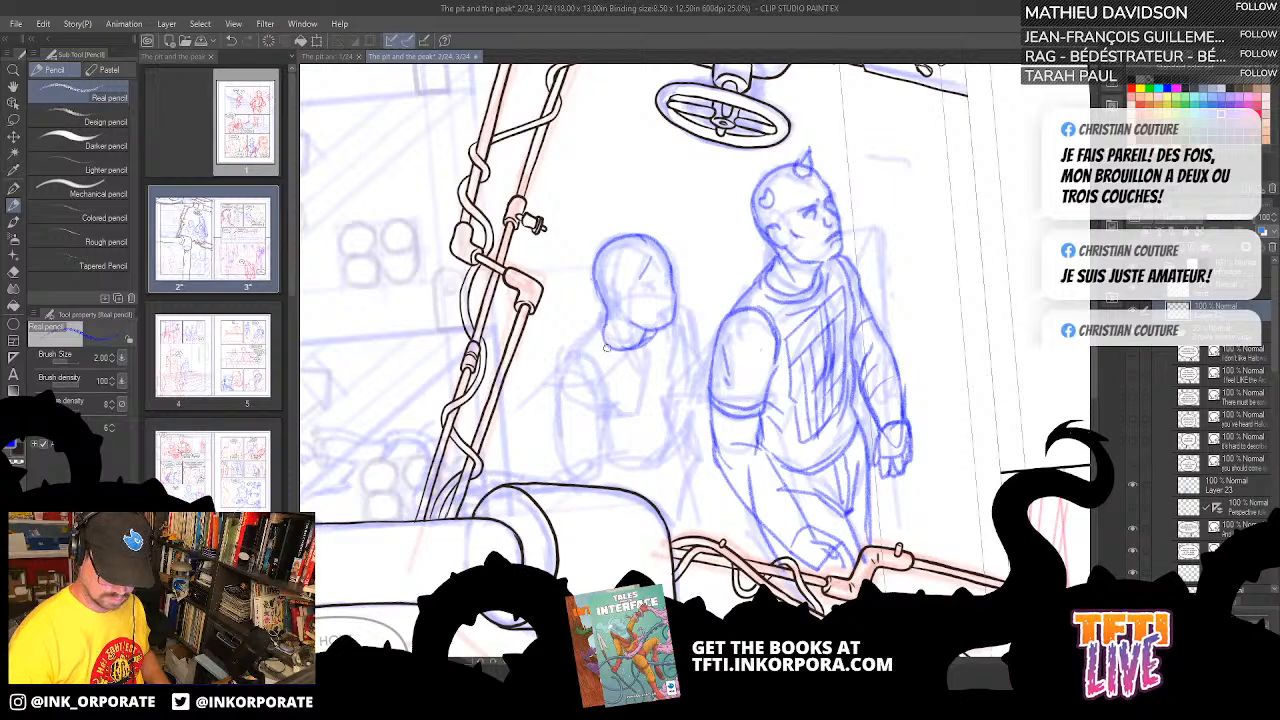
mouse_move(605, 347)
left_mouse_down()
mouse_move(641, 372)
mouse_move(666, 370)
mouse_move(656, 339)
mouse_move(668, 368)
mouse_move(642, 376)
mouse_move(601, 342)
mouse_move(652, 251)
mouse_move(646, 364)
mouse_move(700, 387)
mouse_move(669, 331)
mouse_move(695, 371)
mouse_move(583, 399)
mouse_move(610, 396)
mouse_move(629, 428)
mouse_move(712, 335)
mouse_move(633, 443)
mouse_move(602, 409)
mouse_move(600, 425)
mouse_move(686, 405)
mouse_move(693, 372)
left_mouse_up()
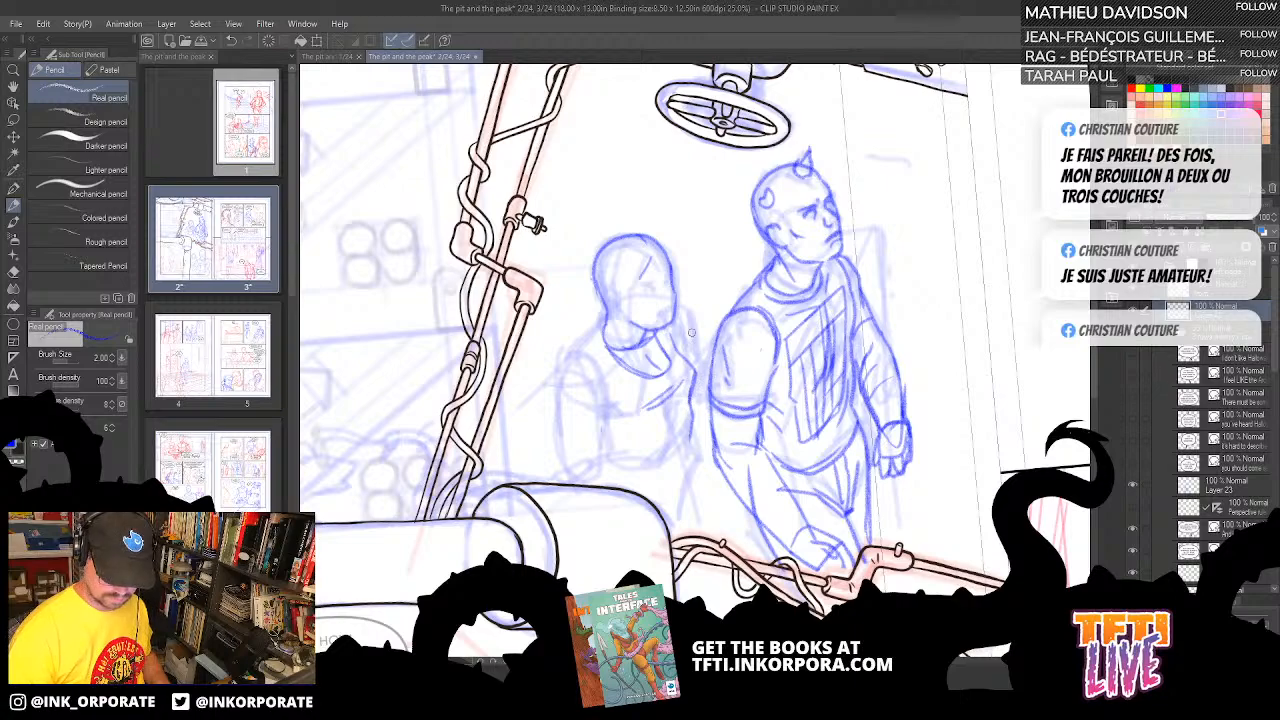
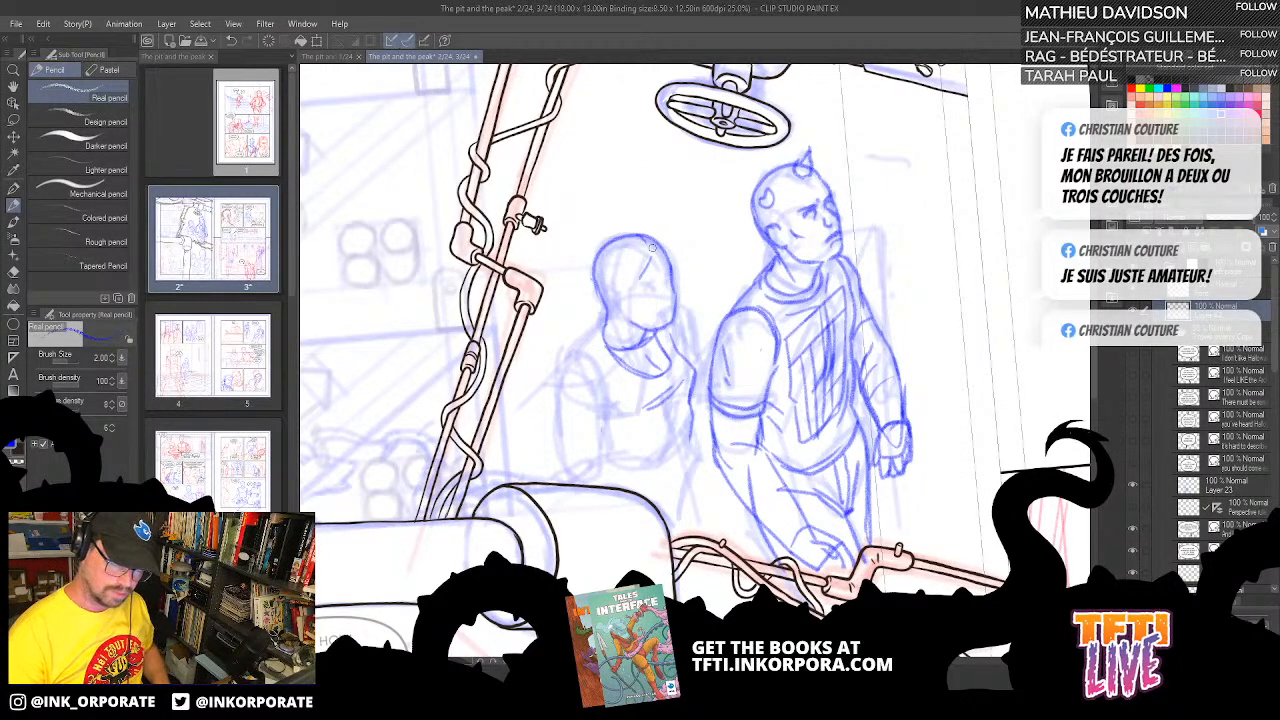
- Pencil the shorter figure's ear, eyes, nose and mouth, with long hair strands beside the face and behind the neck
mouse_move(641, 250)
left_mouse_down()
mouse_move(621, 320)
mouse_move(636, 277)
mouse_move(621, 317)
mouse_move(607, 293)
mouse_move(624, 318)
mouse_move(644, 281)
mouse_move(627, 245)
mouse_move(651, 270)
mouse_move(674, 264)
mouse_move(644, 288)
mouse_move(682, 268)
left_mouse_up()
scroll(683, 256, "up", 3)
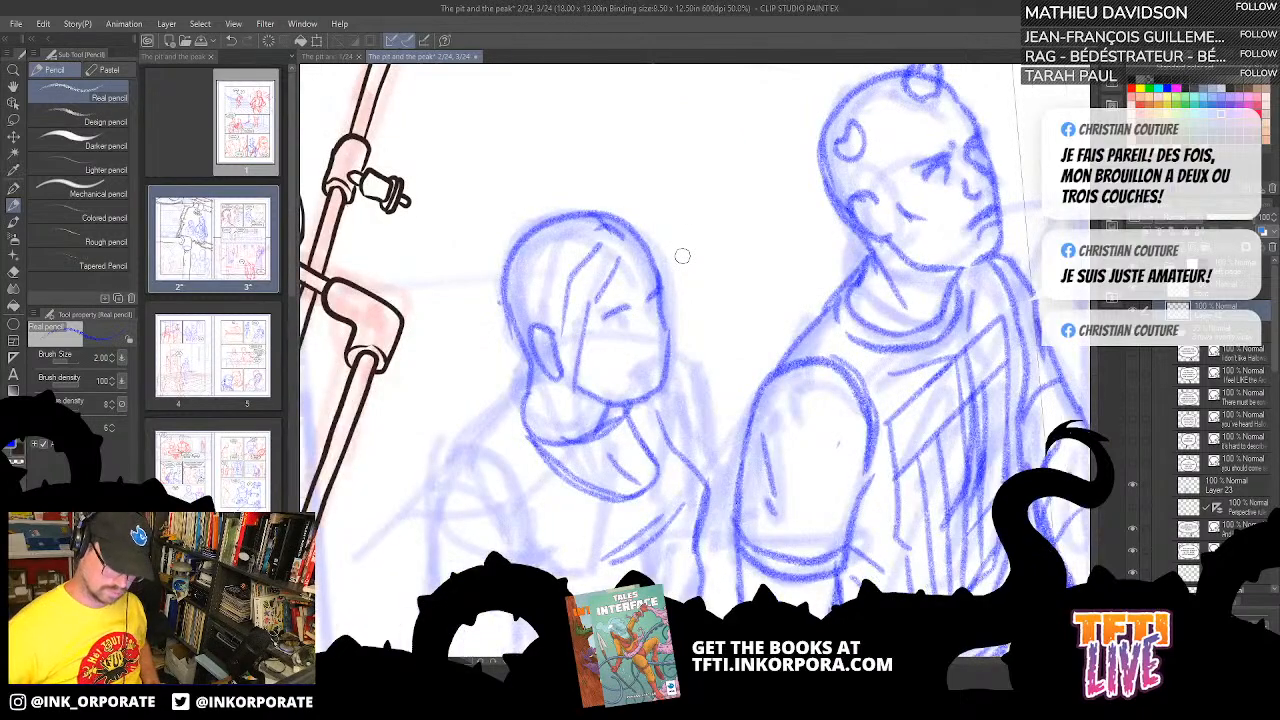
mouse_move(600, 314)
left_mouse_down()
mouse_move(677, 318)
mouse_move(639, 347)
mouse_move(659, 338)
mouse_move(659, 302)
mouse_move(657, 369)
left_mouse_up()
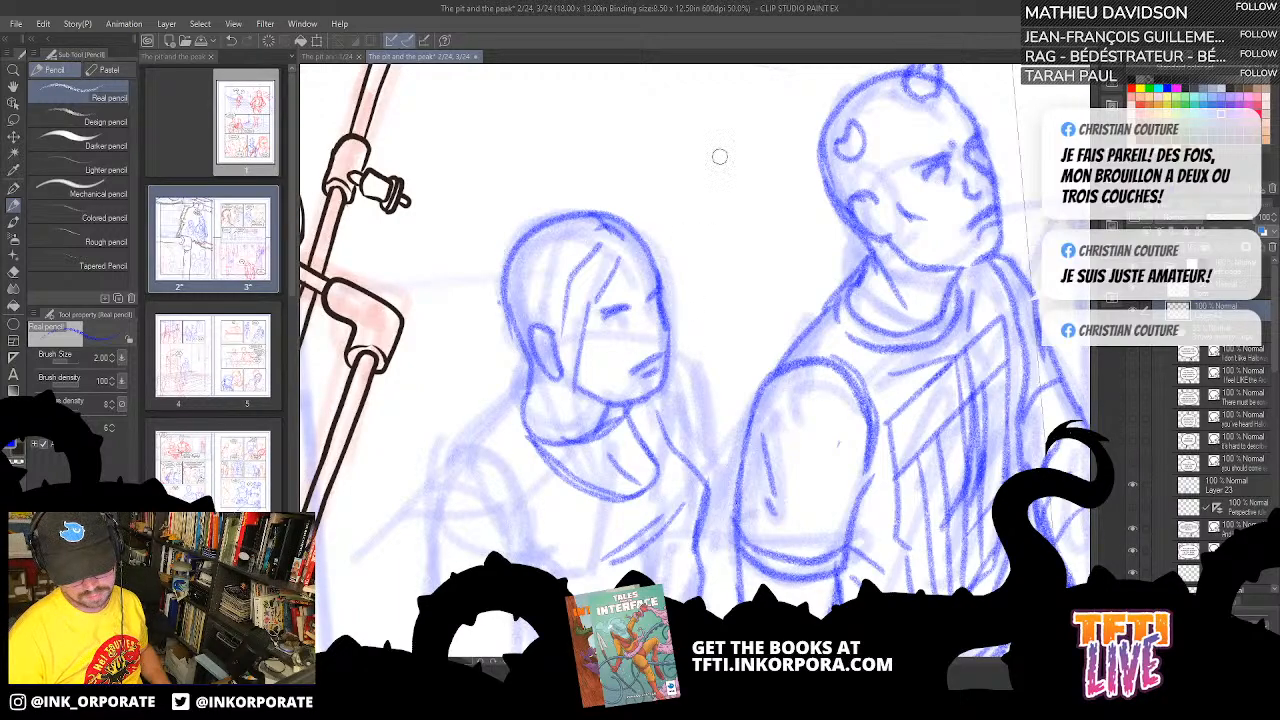
mouse_move(548, 380)
left_mouse_down()
mouse_move(569, 431)
mouse_move(556, 402)
left_mouse_up()
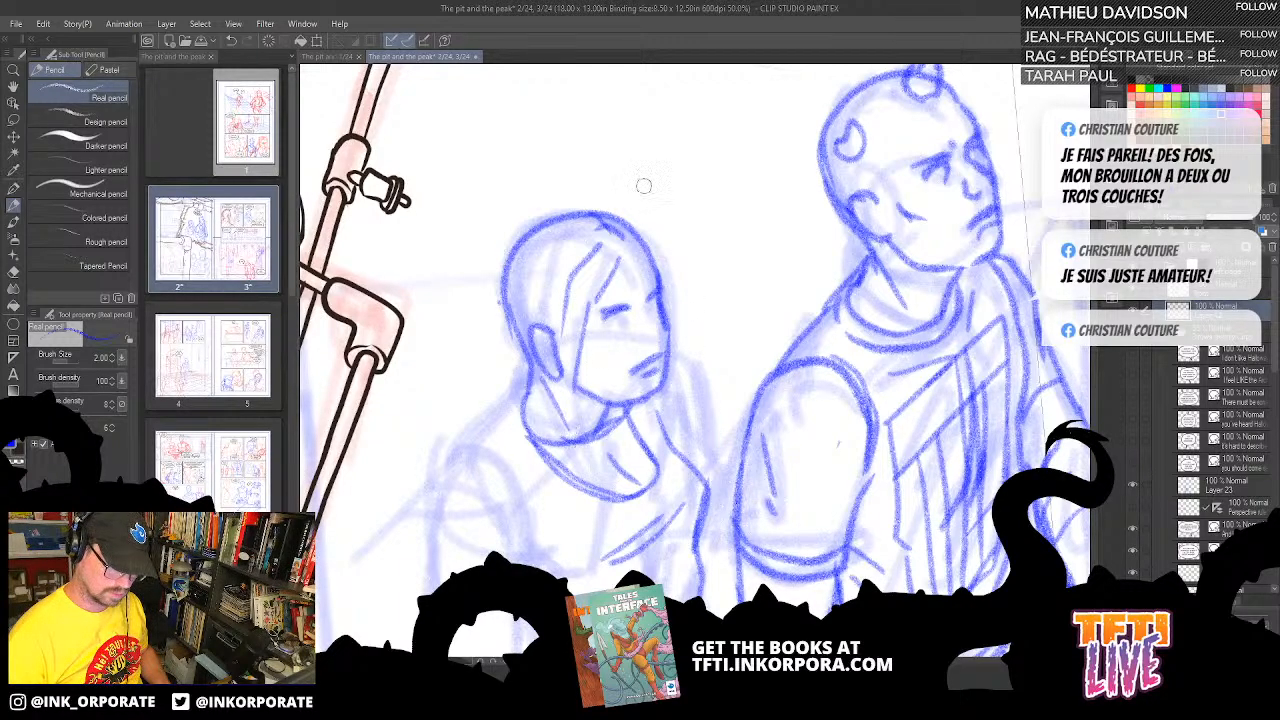
left_click_drag(564, 351, 576, 420)
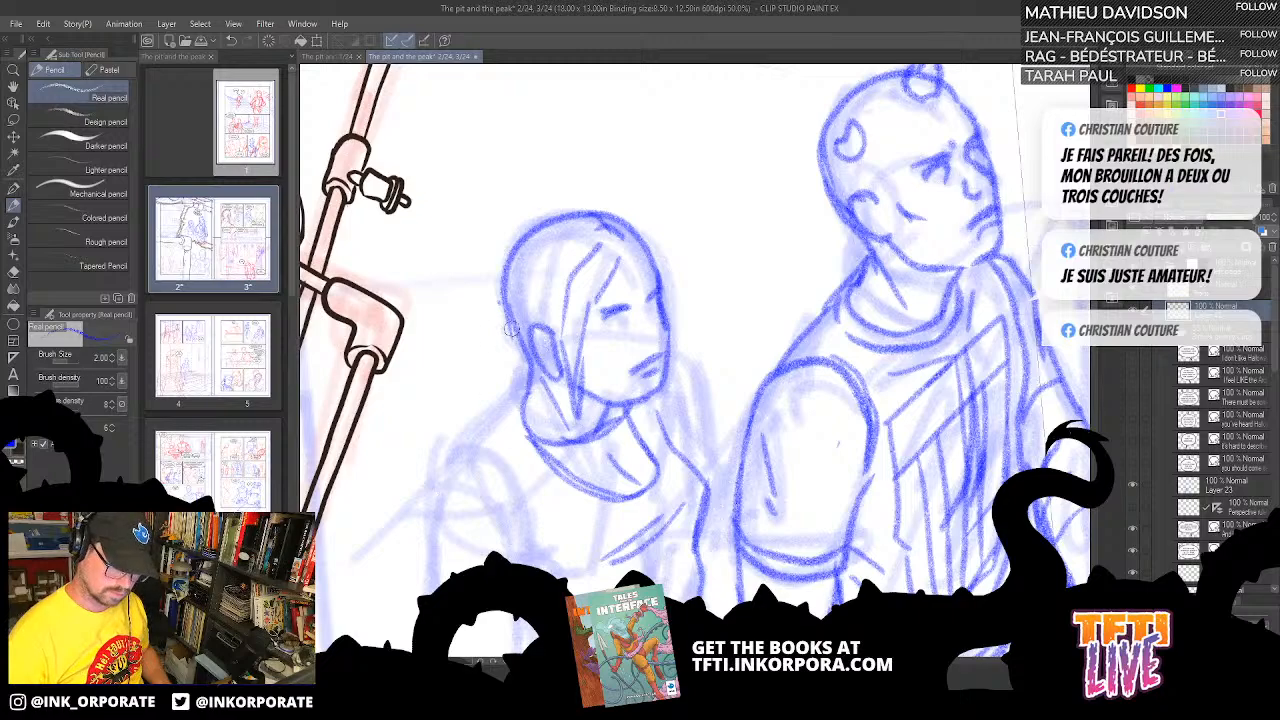
left_click_drag(500, 300, 482, 427)
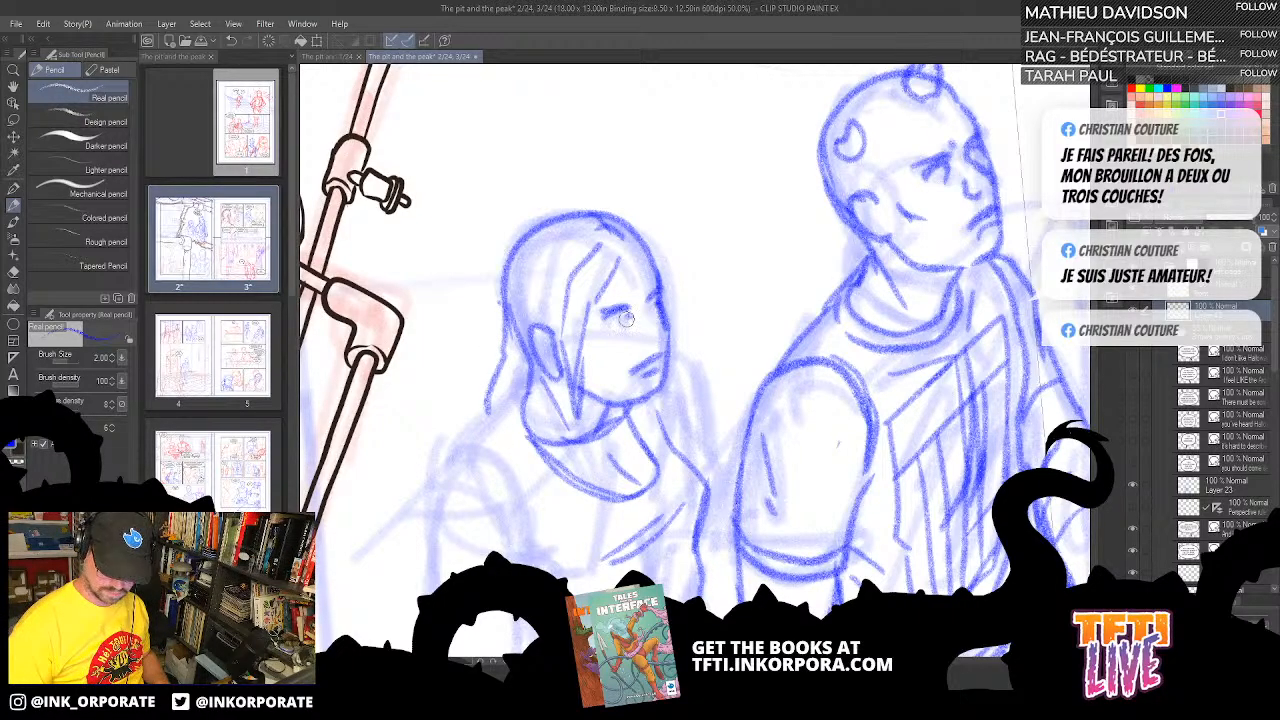
mouse_move(648, 328)
left_mouse_down()
mouse_move(658, 342)
mouse_move(655, 303)
left_mouse_up()
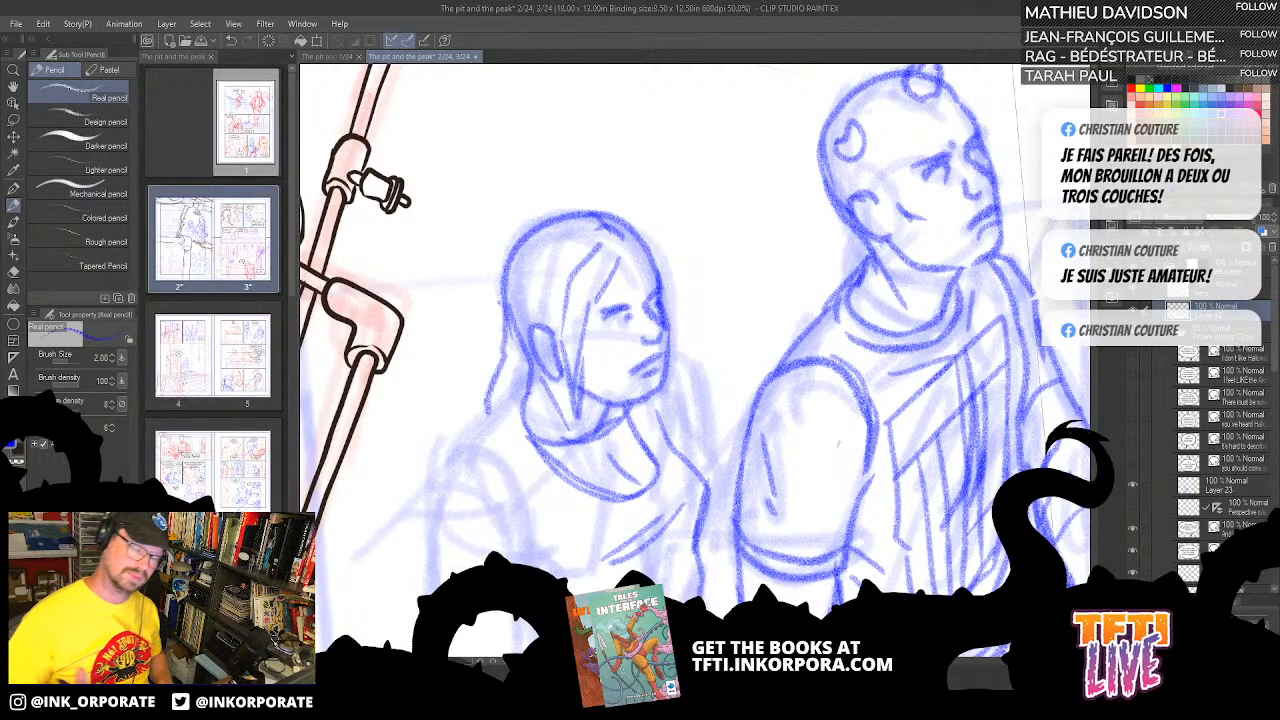
- Add strands across the top of the shorter figure's hair, and build up its outer contour from the crown to the nape
mouse_move(585, 228)
left_mouse_down()
mouse_move(542, 316)
mouse_move(532, 260)
left_mouse_up()
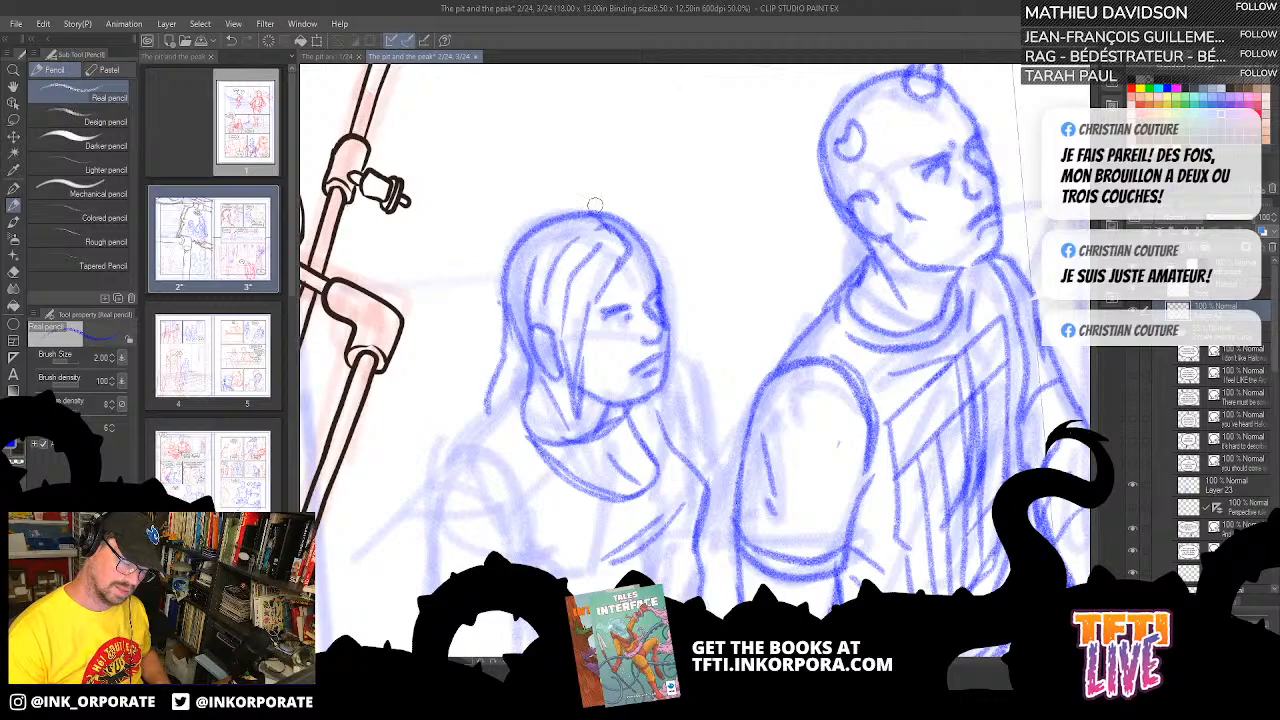
mouse_move(598, 206)
left_mouse_down()
mouse_move(565, 206)
mouse_move(513, 237)
mouse_move(496, 286)
mouse_move(505, 360)
left_mouse_up()
left_click_drag(502, 316, 487, 402)
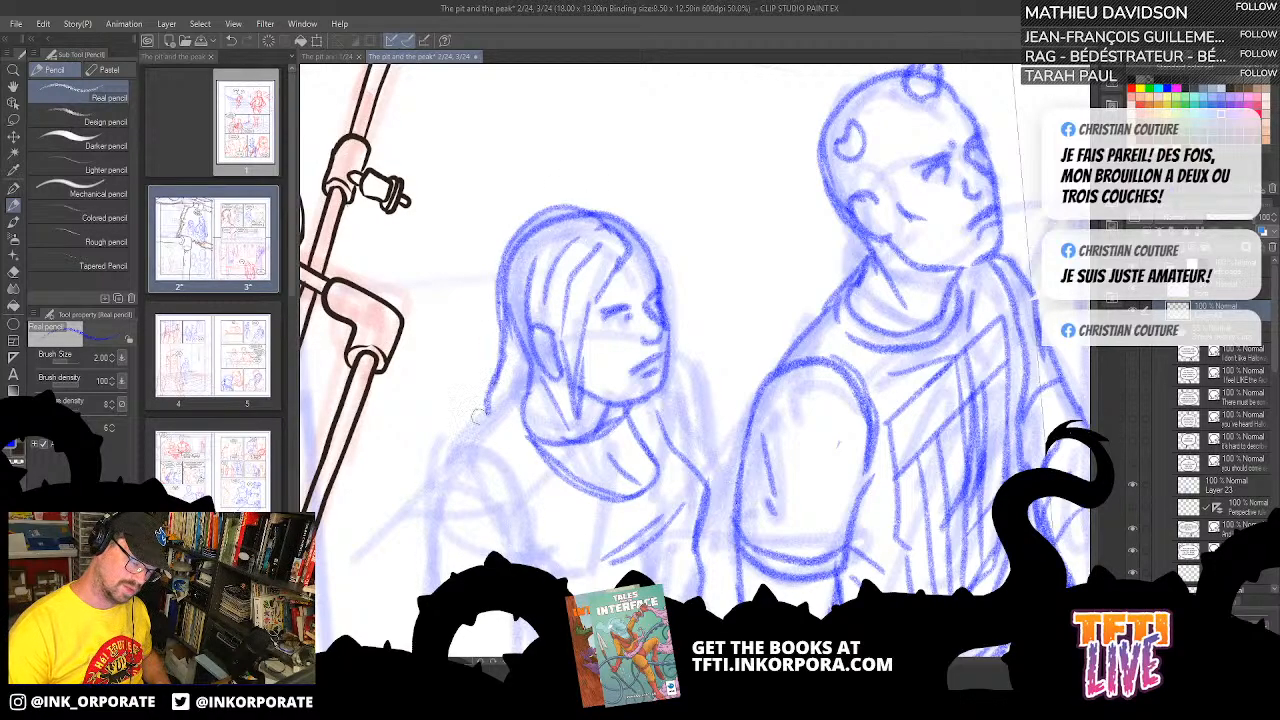
- Pencil both of the shorter figure's shoulders, running the near one into the outer edge of the upper arm
left_click_drag(791, 478, 819, 408)
mouse_move(493, 378)
left_mouse_down()
mouse_move(548, 376)
mouse_move(556, 466)
left_mouse_up()
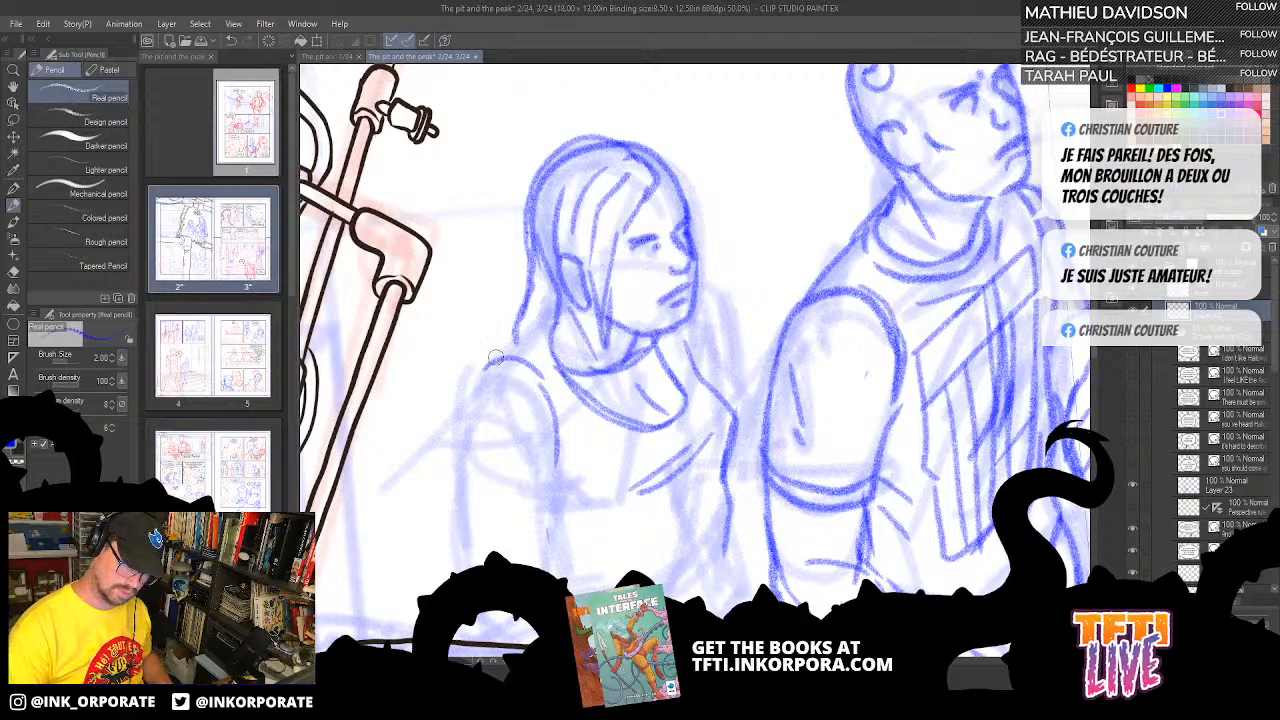
left_click_drag(489, 367, 560, 304)
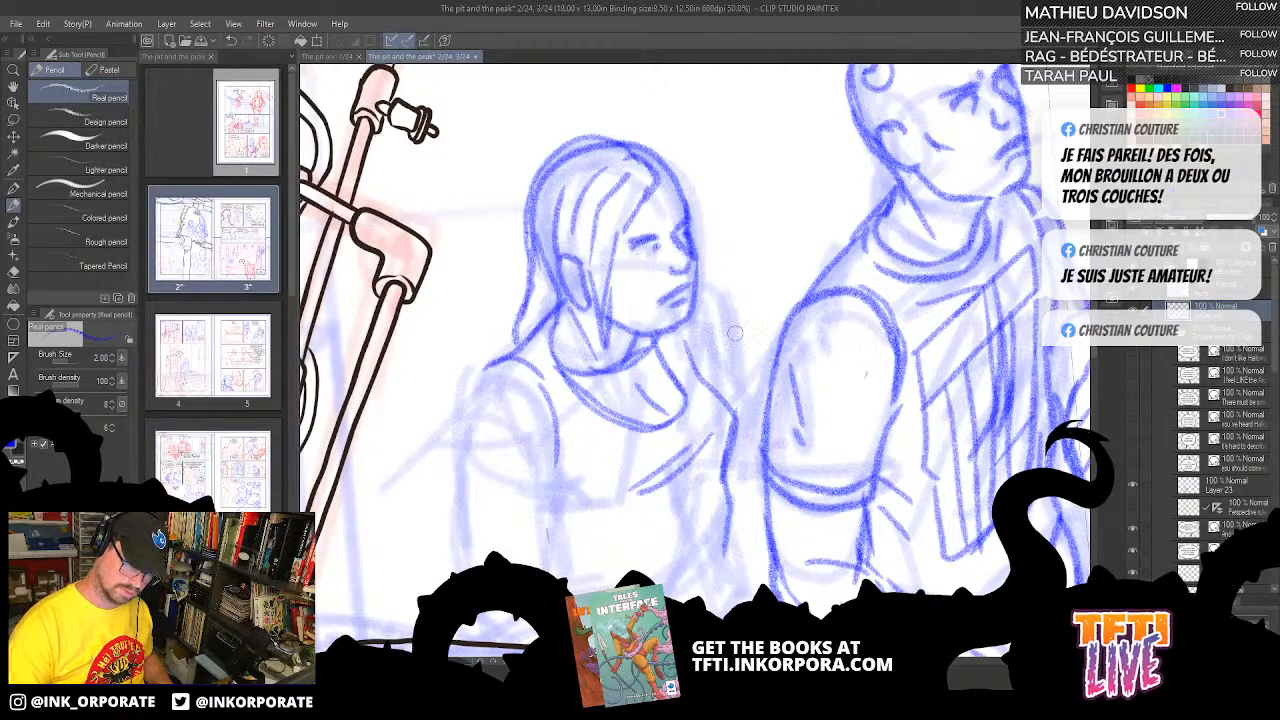
left_click_drag(481, 368, 462, 505)
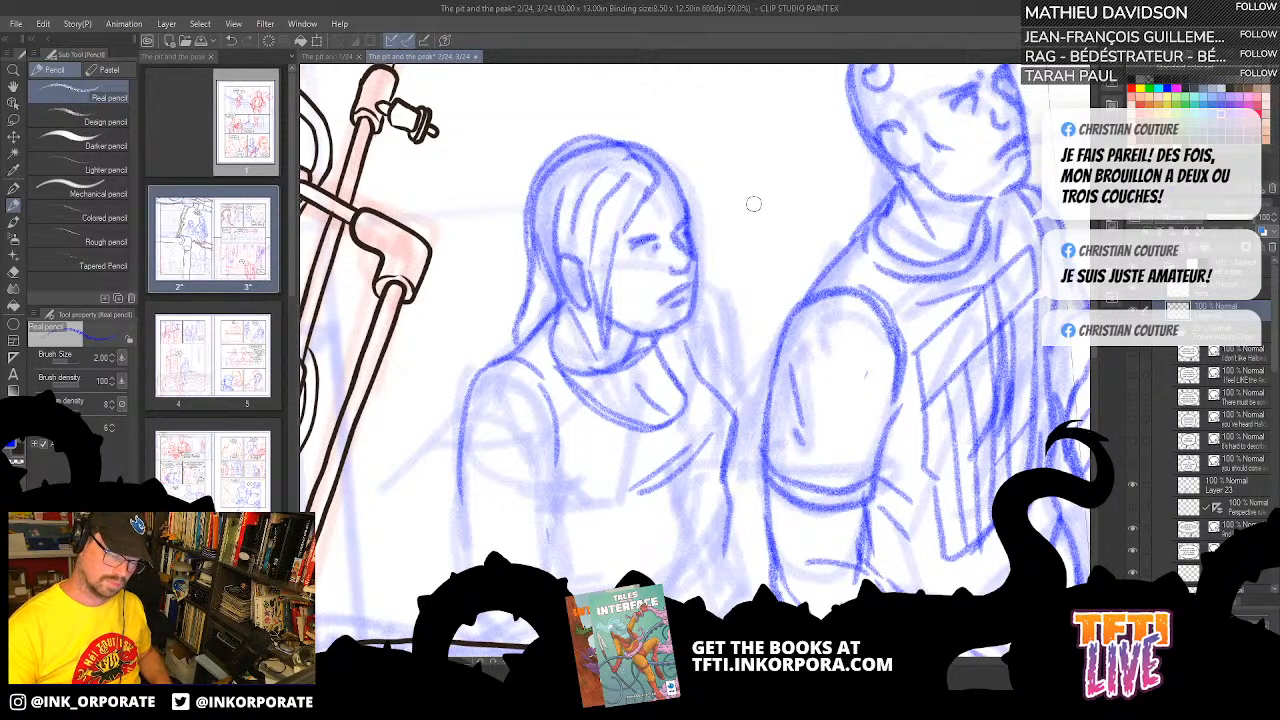
left_click_drag(704, 294, 728, 365)
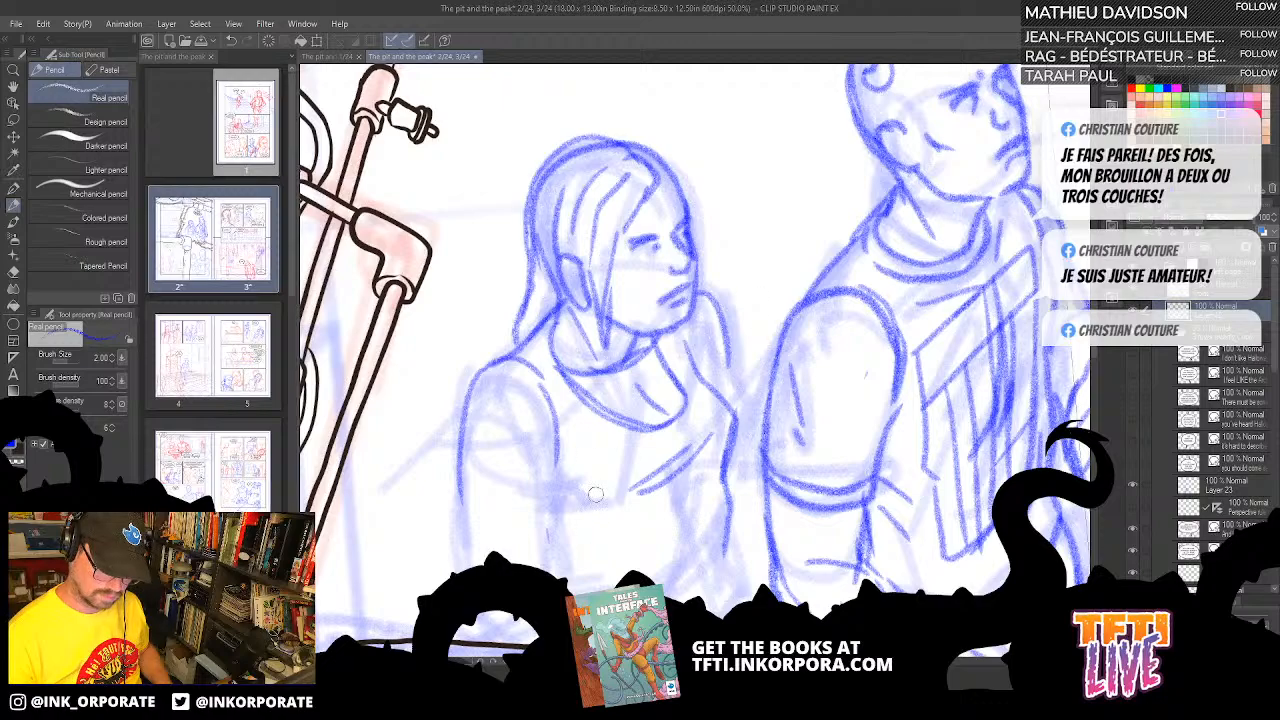
- Pencil the shorter figure's near arm down to the wrist, redrawing the outer forearm line
left_click_drag(615, 494, 683, 369)
left_click_drag(627, 331, 607, 431)
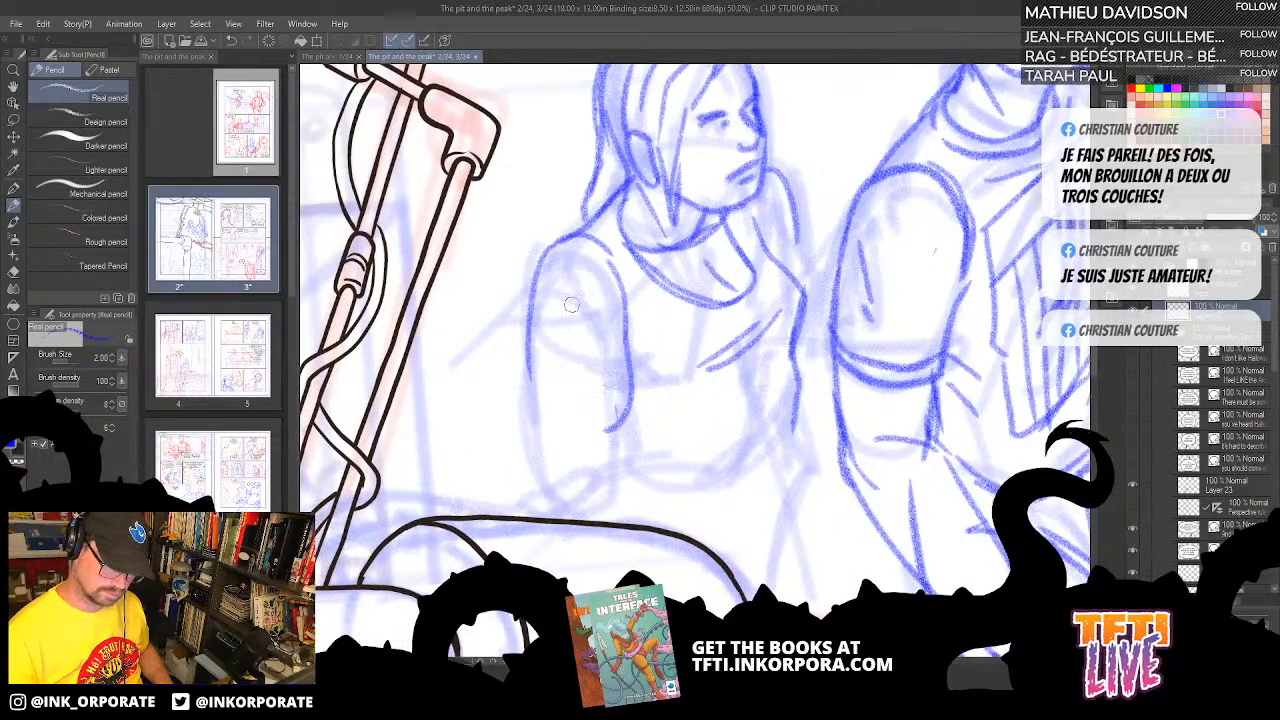
left_click_drag(604, 330, 610, 432)
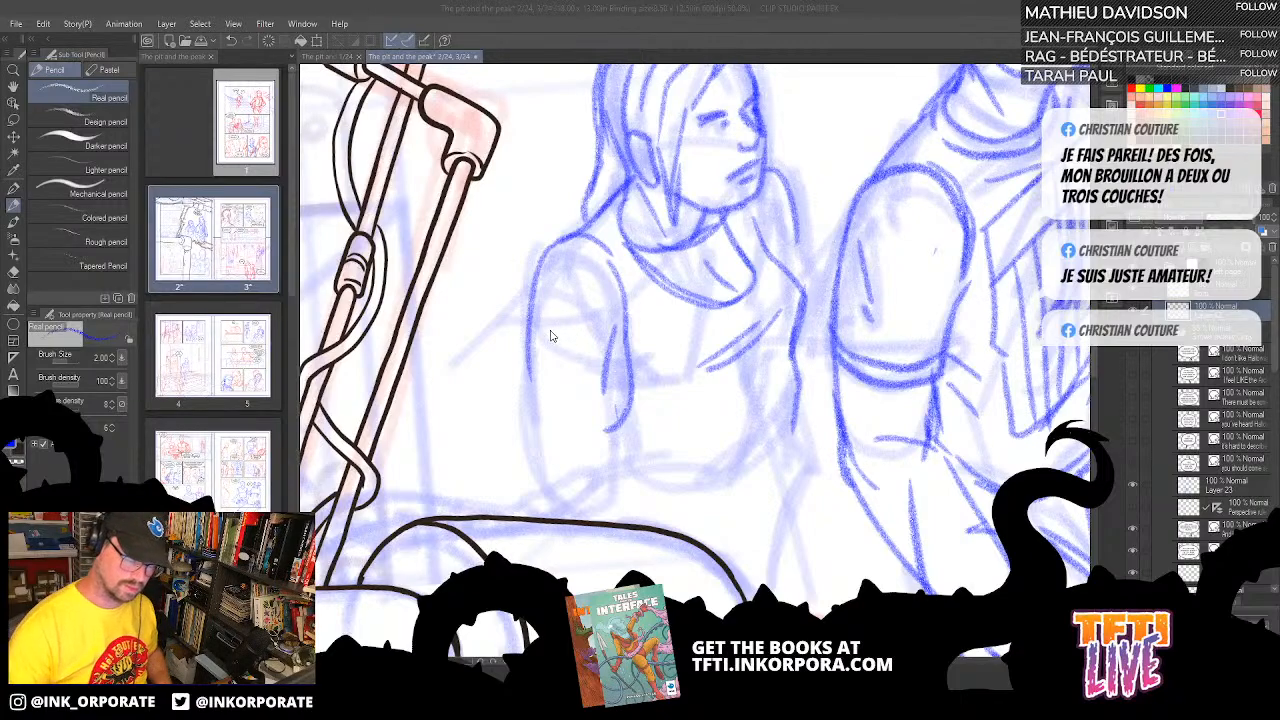
mouse_move(530, 364)
left_mouse_down()
mouse_move(531, 400)
mouse_move(529, 333)
mouse_move(530, 388)
mouse_move(558, 482)
left_mouse_up()
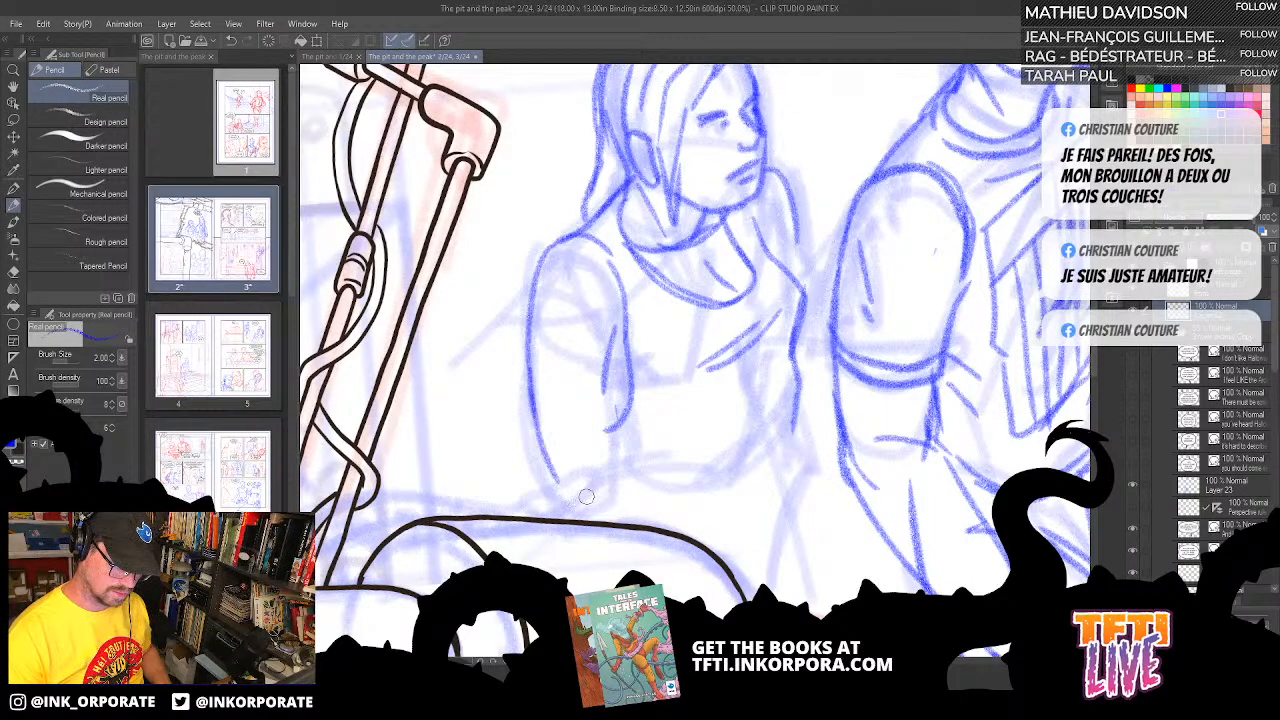
key("ctrl+z")
mouse_move(529, 394)
left_mouse_down()
mouse_move(570, 515)
mouse_move(610, 478)
mouse_move(603, 394)
mouse_move(604, 462)
left_mouse_up()
mouse_move(612, 395)
left_mouse_down()
mouse_move(590, 272)
mouse_move(586, 372)
left_mouse_up()
- Pencil the shorter figure's far arm reaching behind the taller figure, and add fold strokes to the chest
scroll(580, 400, "up", 4)
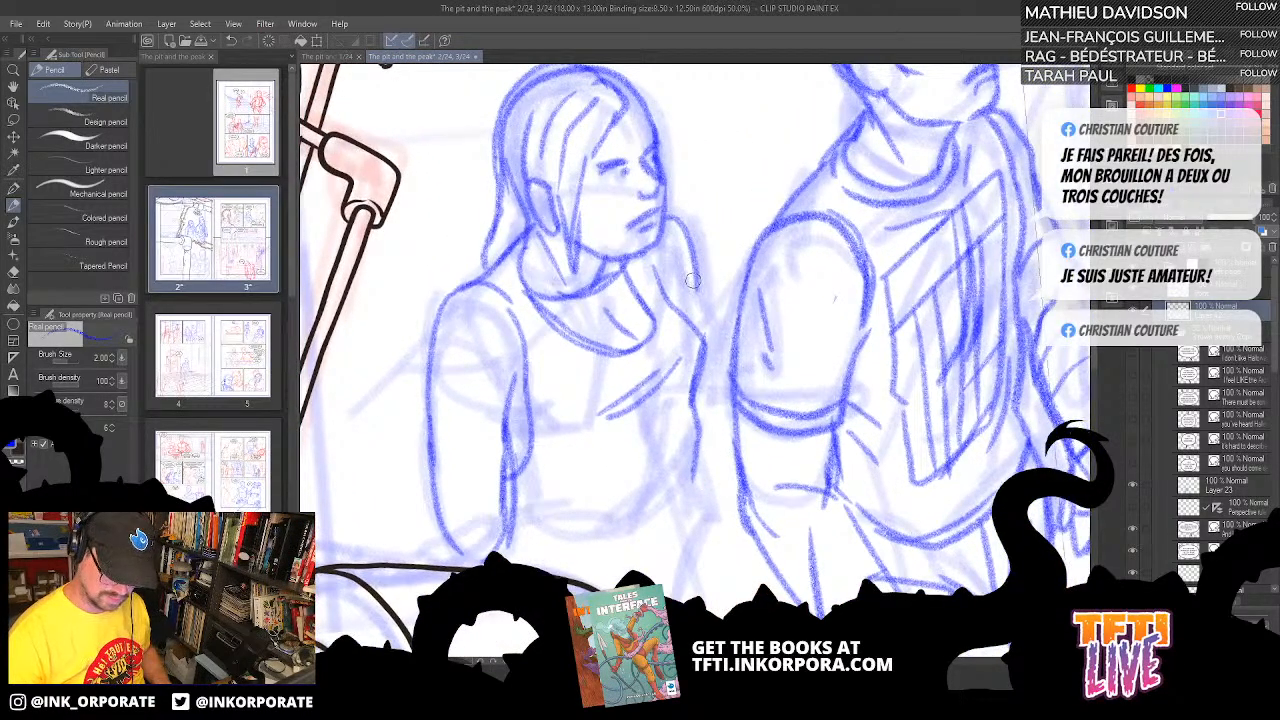
left_click_drag(696, 274, 733, 370)
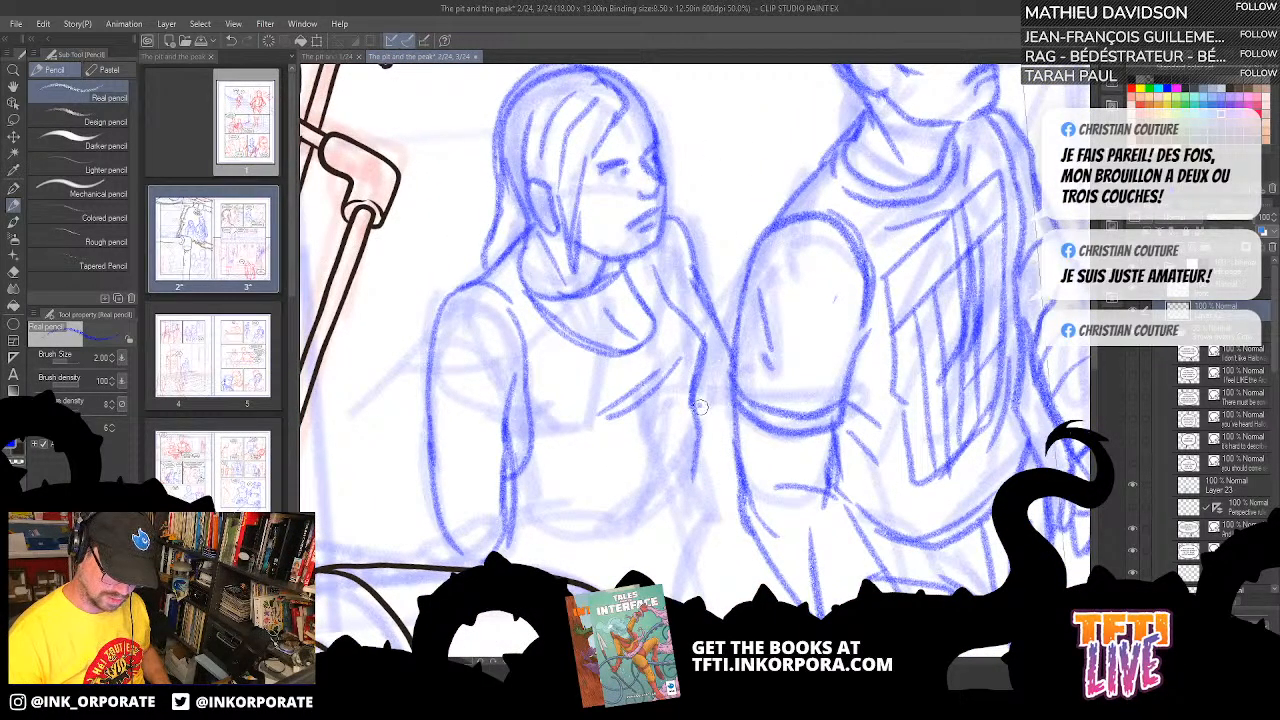
mouse_move(712, 428)
left_mouse_down()
mouse_move(729, 372)
mouse_move(729, 395)
left_mouse_up()
- Draw the shorter figure's shirt hem, redoing it as a lower, angled edge, and add side folds above it
scroll(741, 560, "down", 4)
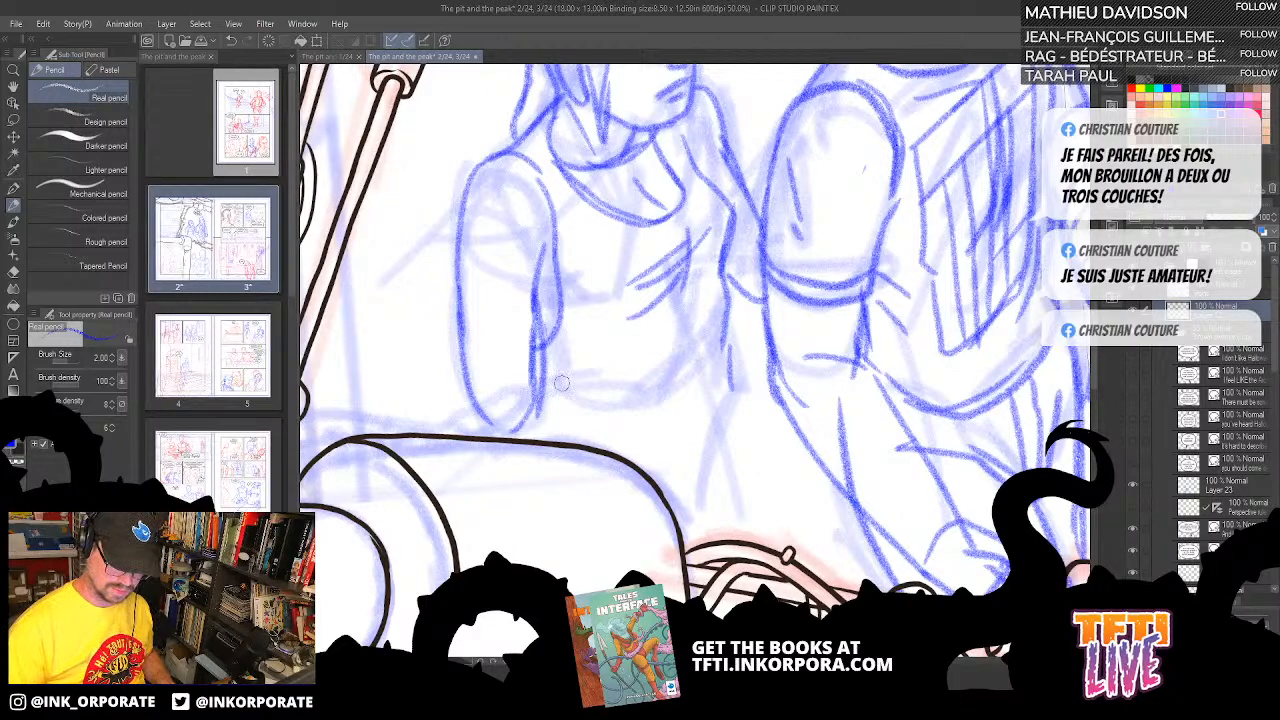
left_click_drag(551, 396, 721, 375)
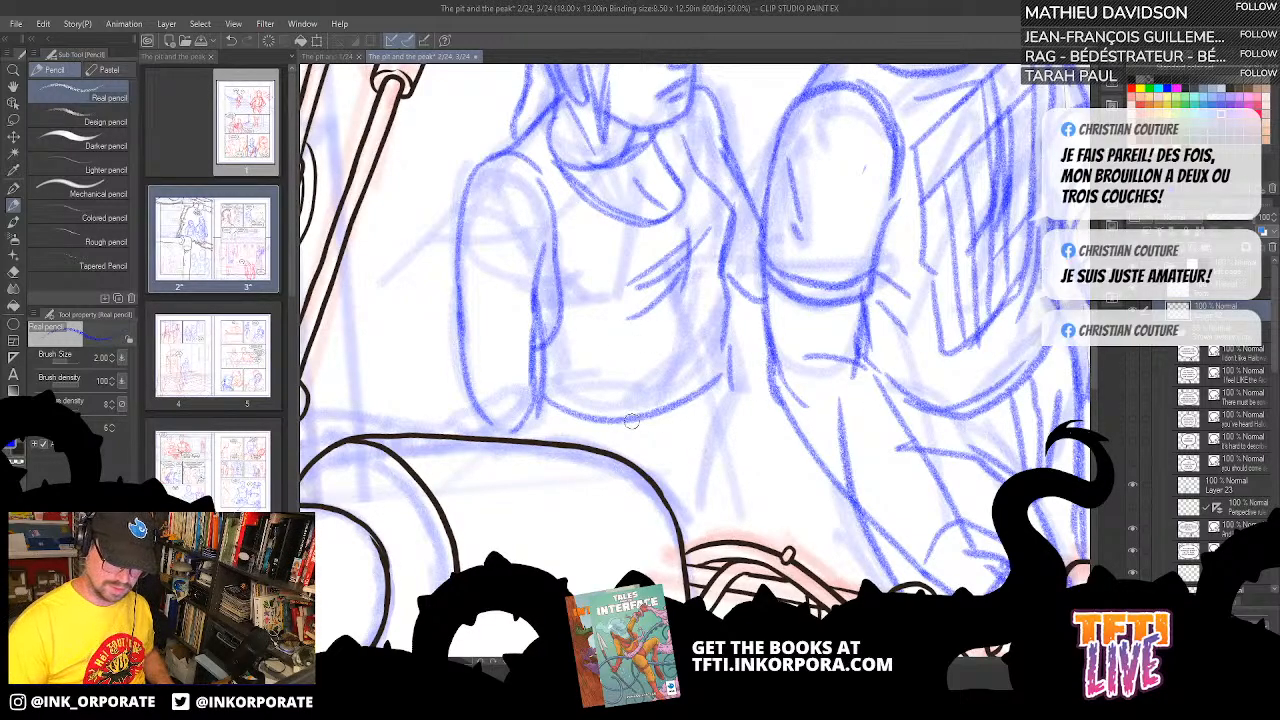
key("ctrl+z")
mouse_move(545, 410)
left_mouse_down()
mouse_move(614, 434)
mouse_move(701, 438)
mouse_move(733, 378)
left_mouse_up()
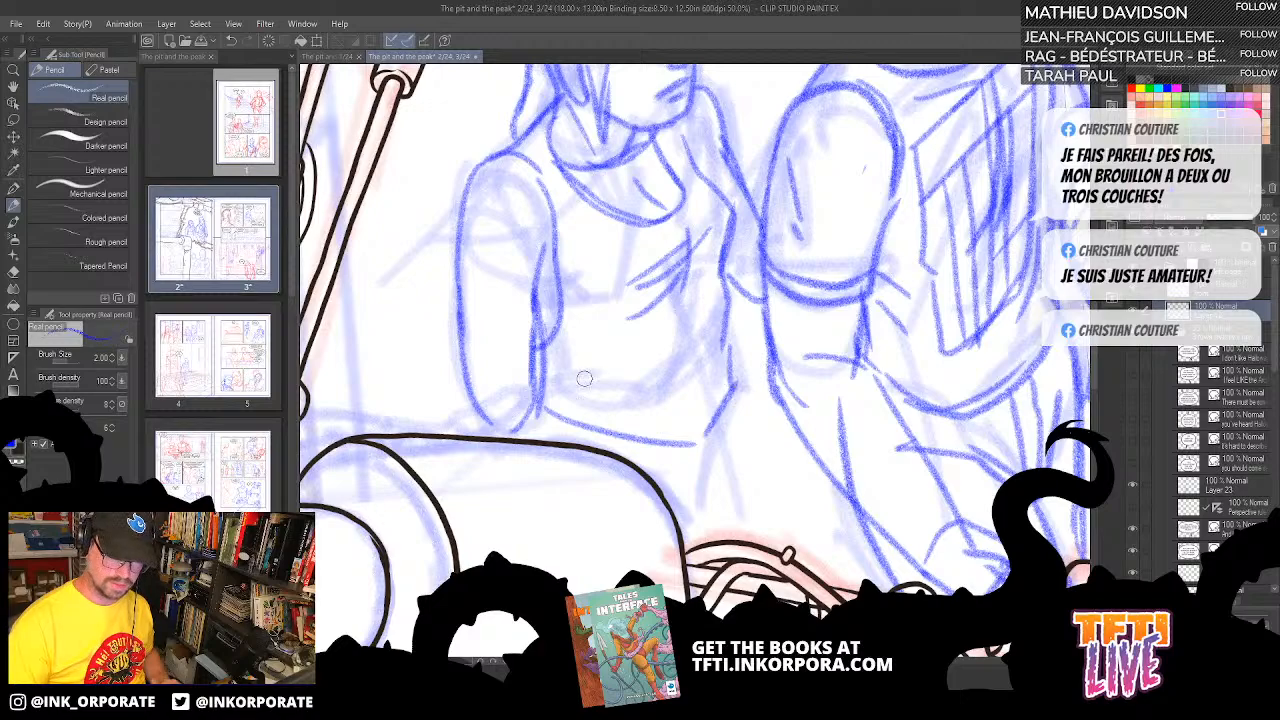
left_click_drag(553, 345, 548, 426)
mouse_move(700, 320)
left_mouse_down()
mouse_move(677, 390)
mouse_move(696, 364)
left_mouse_up()
- Pencil the short sleeve on the shorter figure's near upper arm, replacing the first attempt
left_click_drag(758, 451, 767, 523)
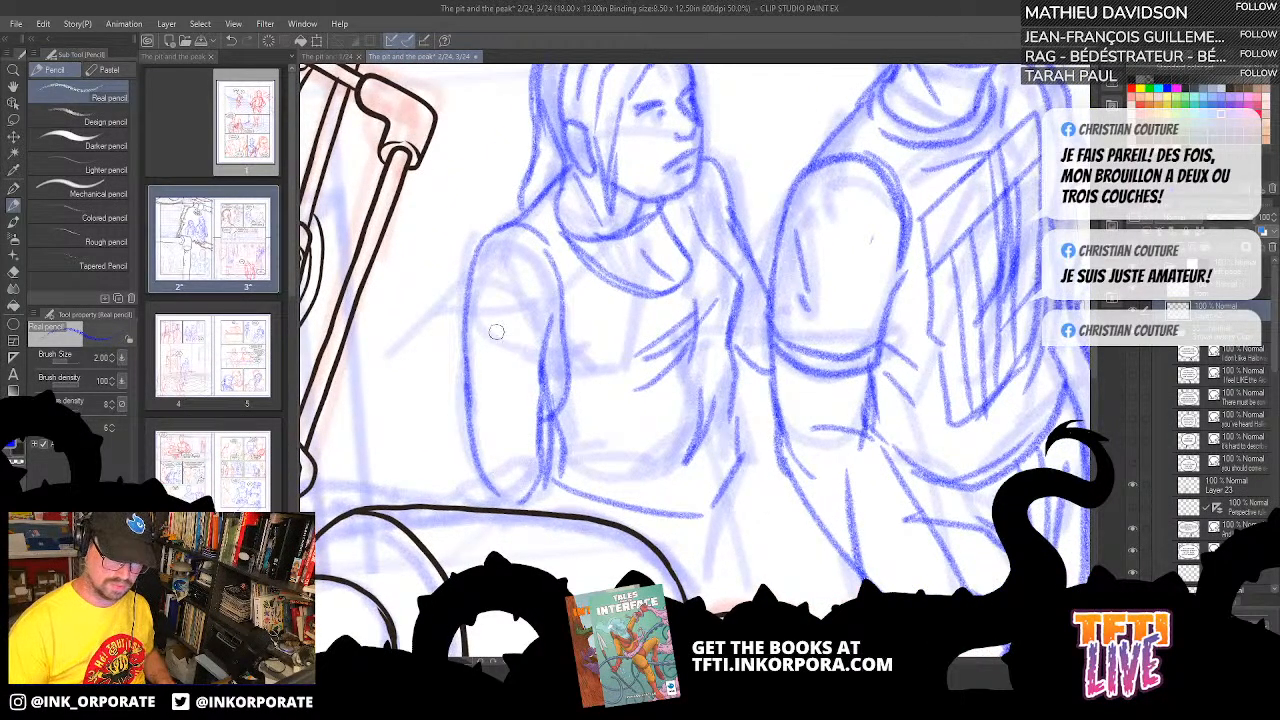
mouse_move(469, 322)
left_mouse_down()
mouse_move(487, 368)
mouse_move(467, 285)
mouse_move(474, 227)
mouse_move(459, 324)
mouse_move(475, 348)
mouse_move(459, 274)
mouse_move(478, 234)
left_mouse_up()
key("ctrl+z")
mouse_move(466, 316)
left_mouse_down()
mouse_move(481, 240)
mouse_move(532, 211)
mouse_move(525, 262)
mouse_move(542, 278)
mouse_move(526, 246)
mouse_move(549, 283)
left_mouse_up()
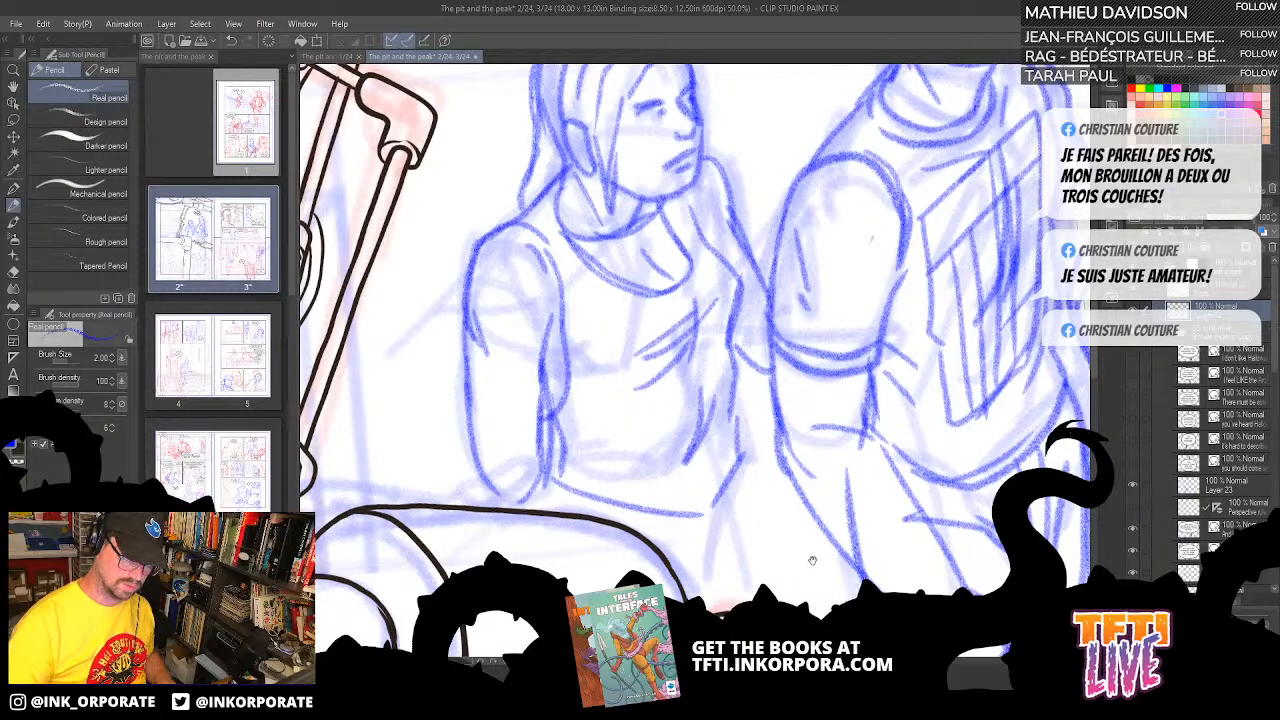
- Pencil the shorter figure's far hip and thigh line below the shirt hem, redrawing it until it curves down to the cables
left_click_drag(811, 545, 818, 479)
left_click_drag(656, 288, 644, 399)
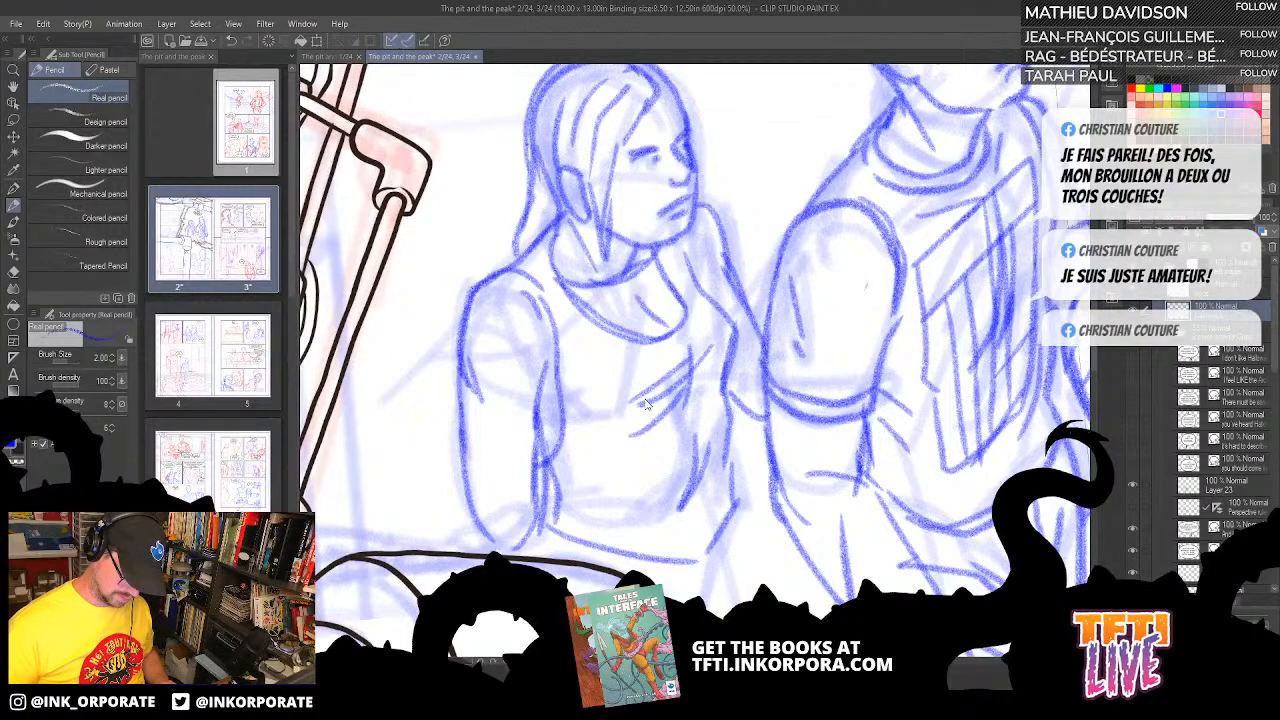
scroll(645, 404, "down", 1)
left_click_drag(810, 525, 802, 418)
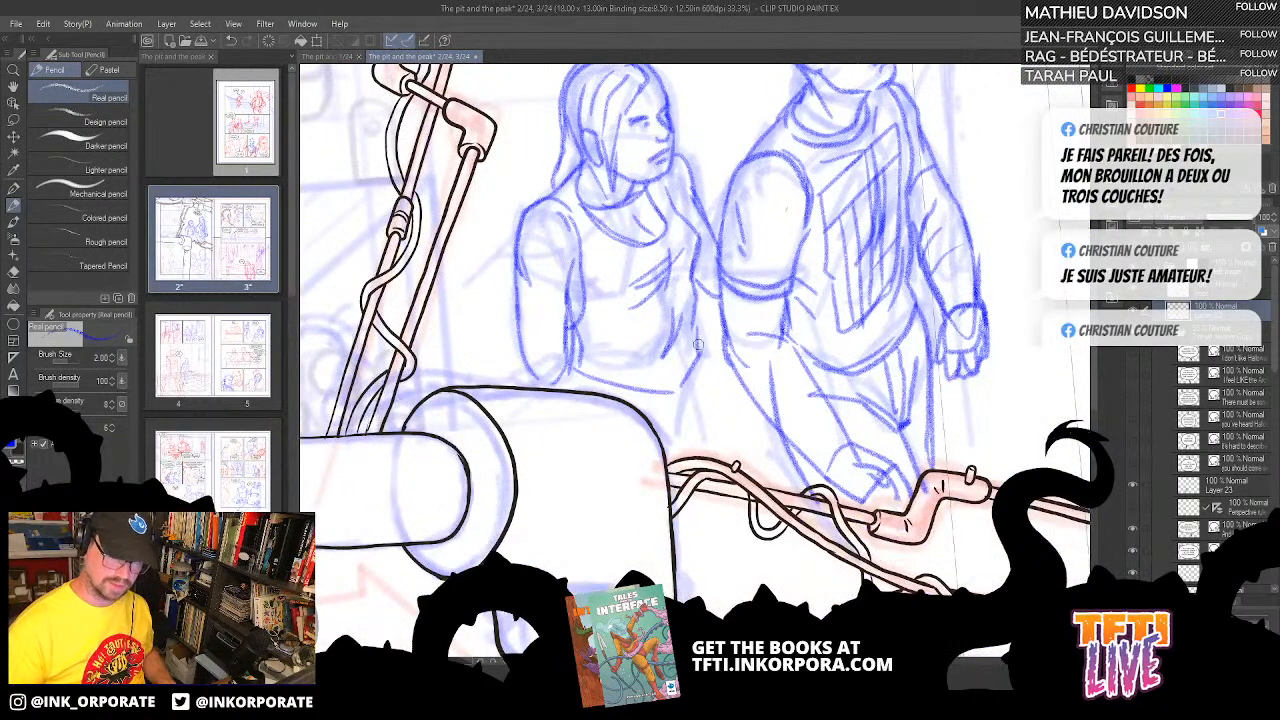
left_click_drag(698, 346, 737, 438)
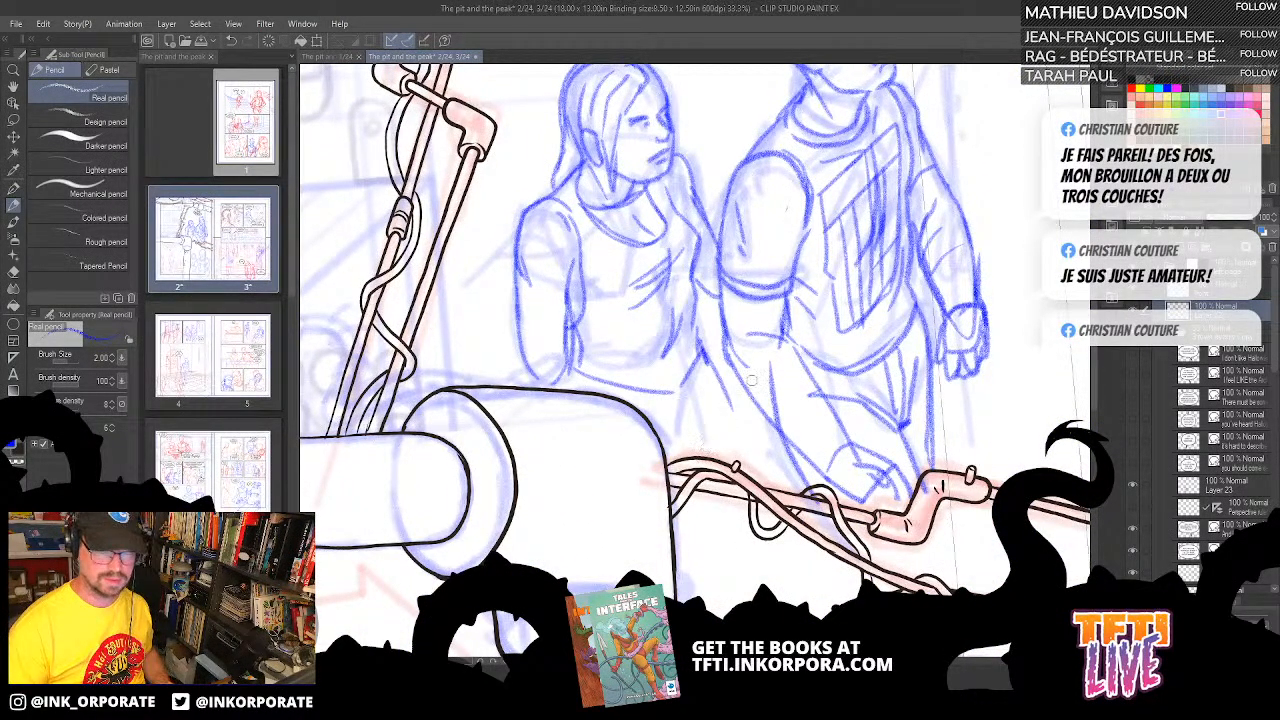
key("ctrl+z")
left_click_drag(698, 347, 736, 457)
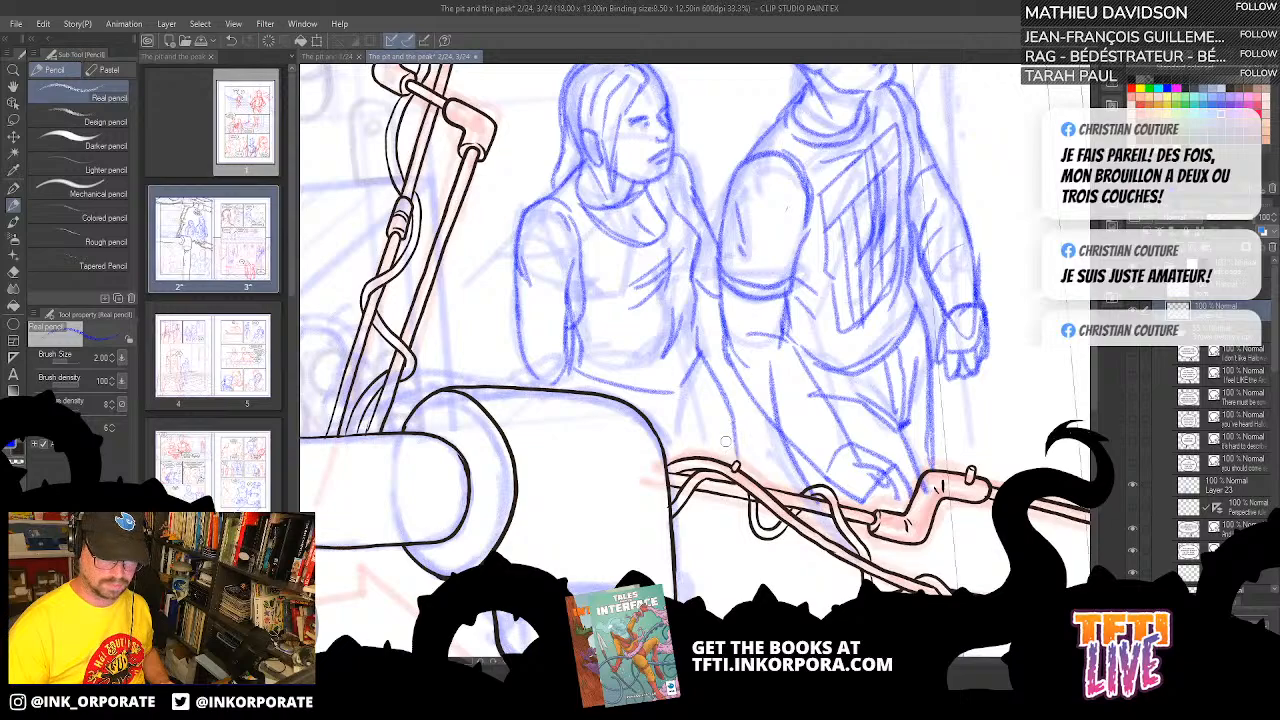
key("ctrl+z")
left_click_drag(699, 349, 736, 451)
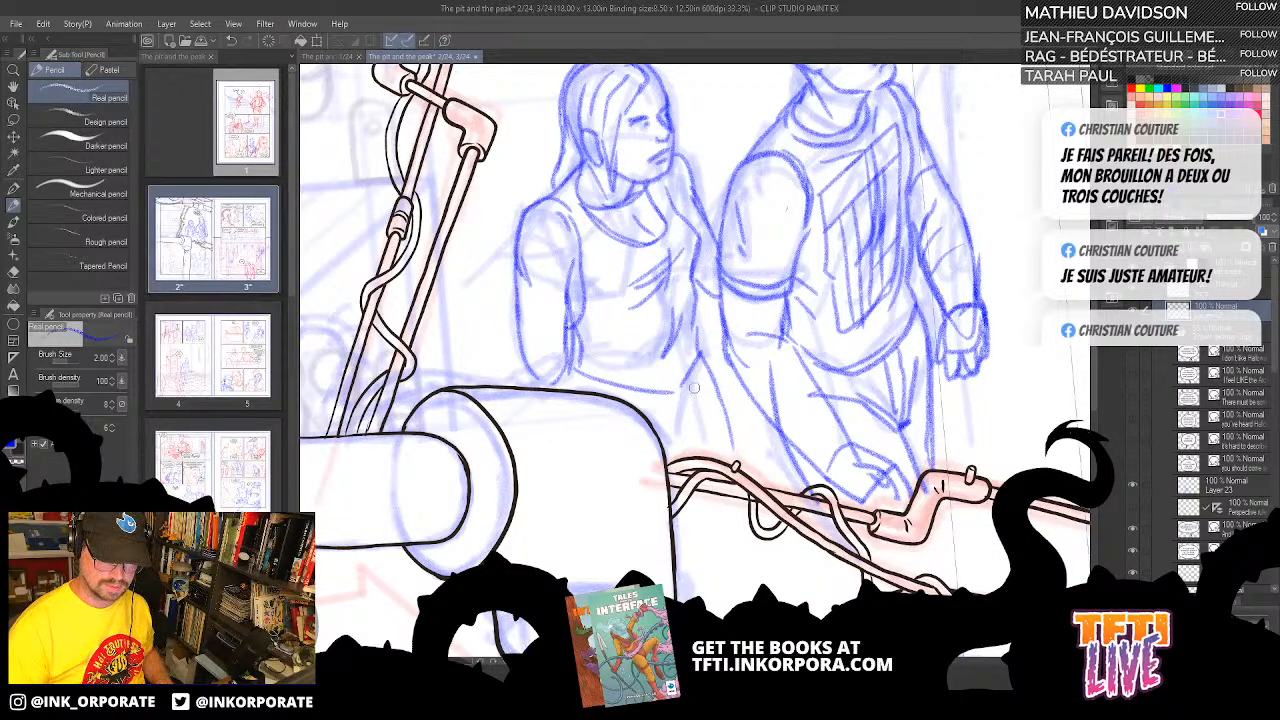
- Add a trouser fold at the shorter figure's crotch and a short near-hip line beside the wrist
left_click_drag(693, 387, 686, 445)
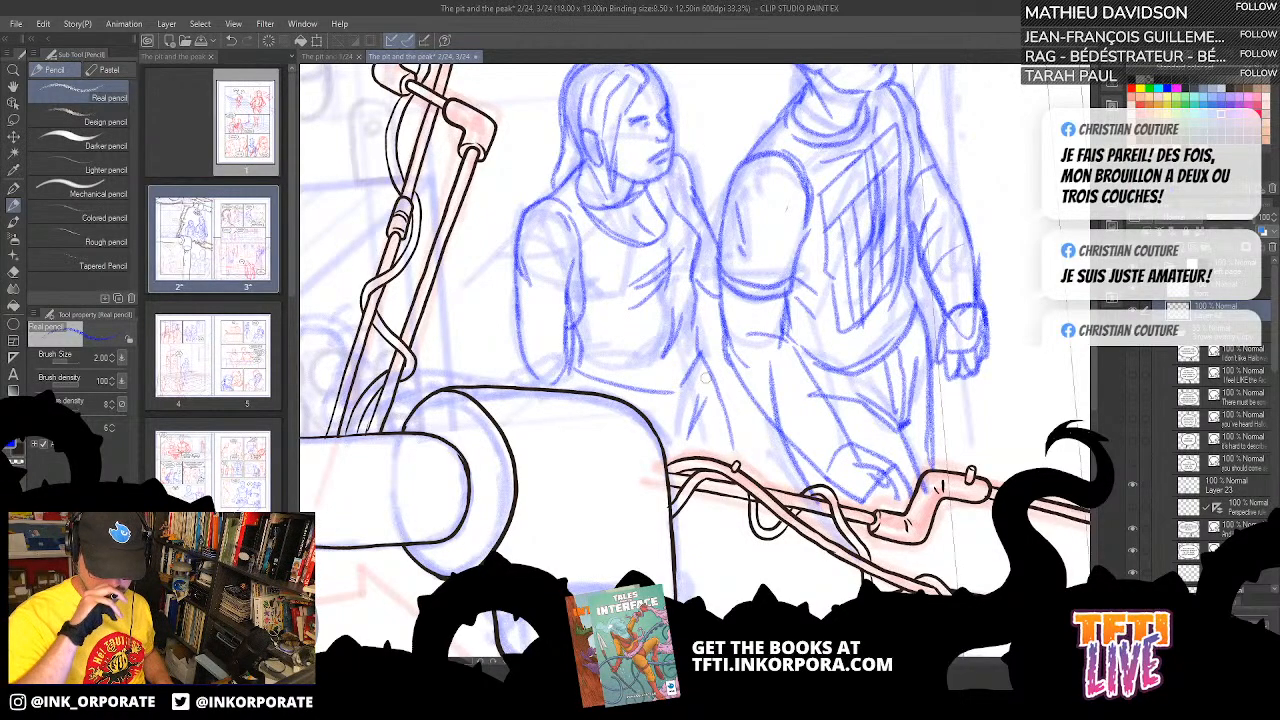
left_click_drag(581, 366, 574, 399)
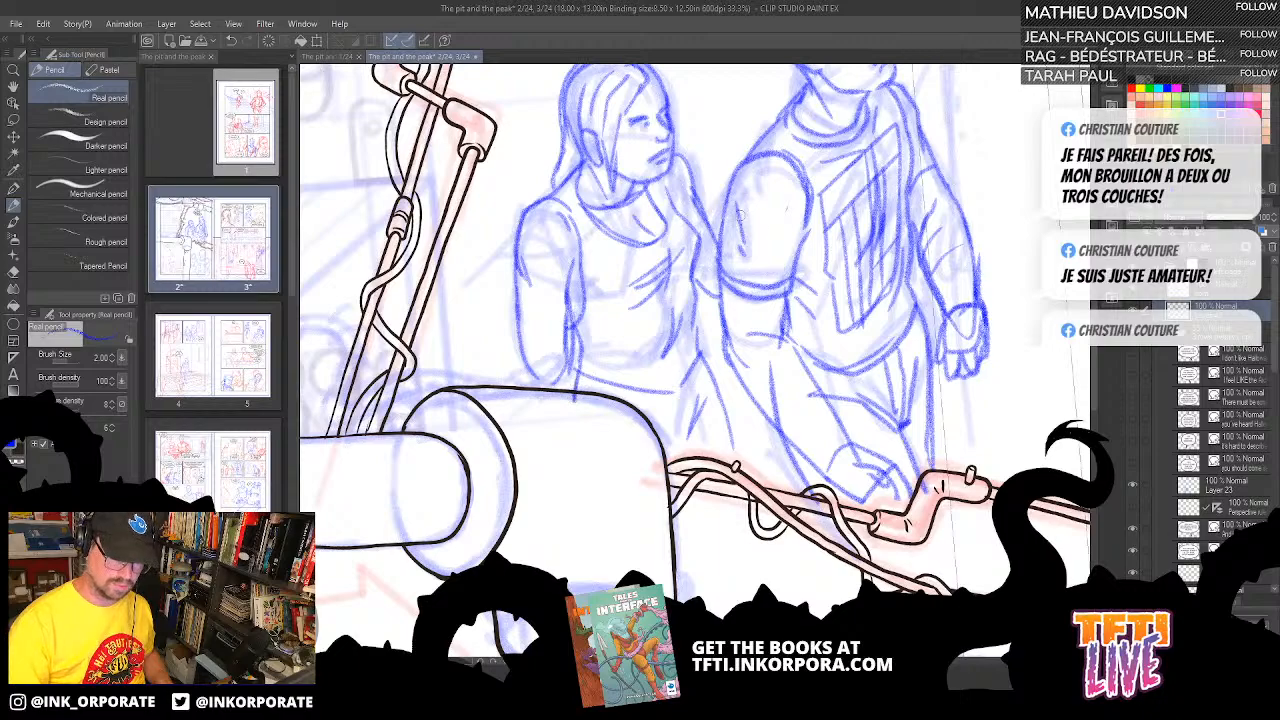
left_click_drag(651, 467, 653, 505)
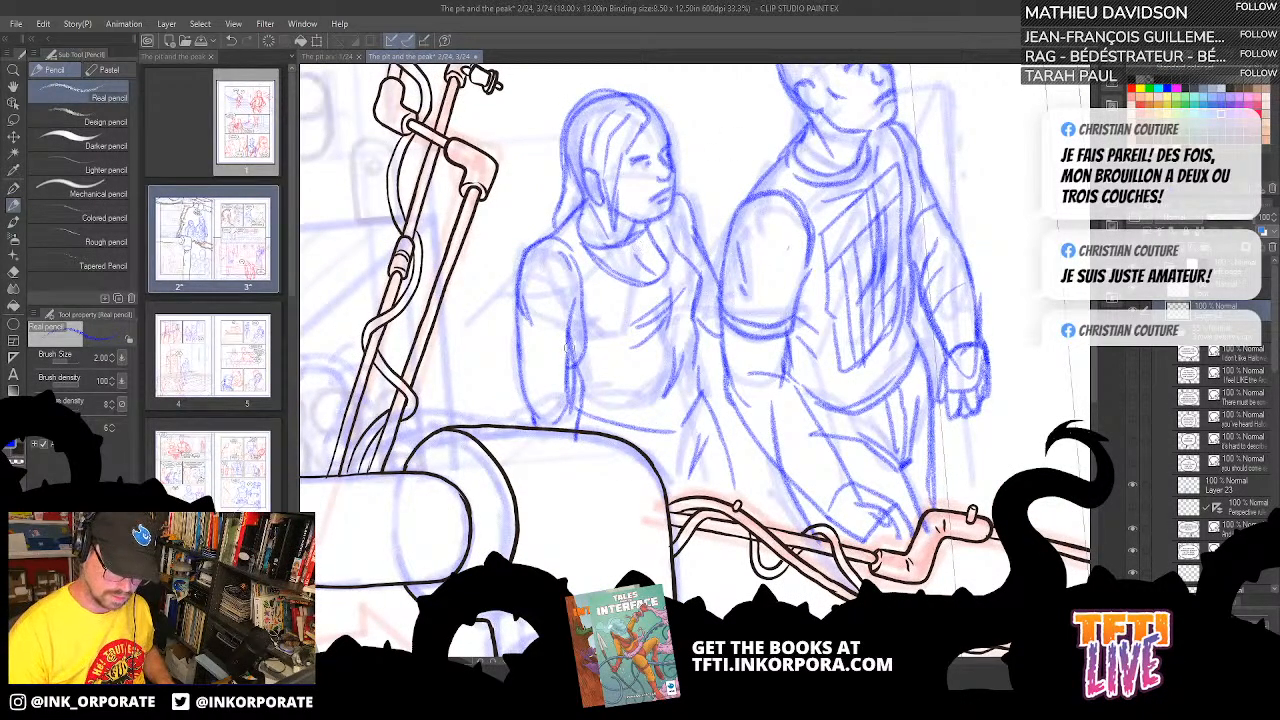
- Reinforce the sides of the shorter figure's torso and add a hair stroke over the top of the forehead
left_click_drag(584, 336, 574, 410)
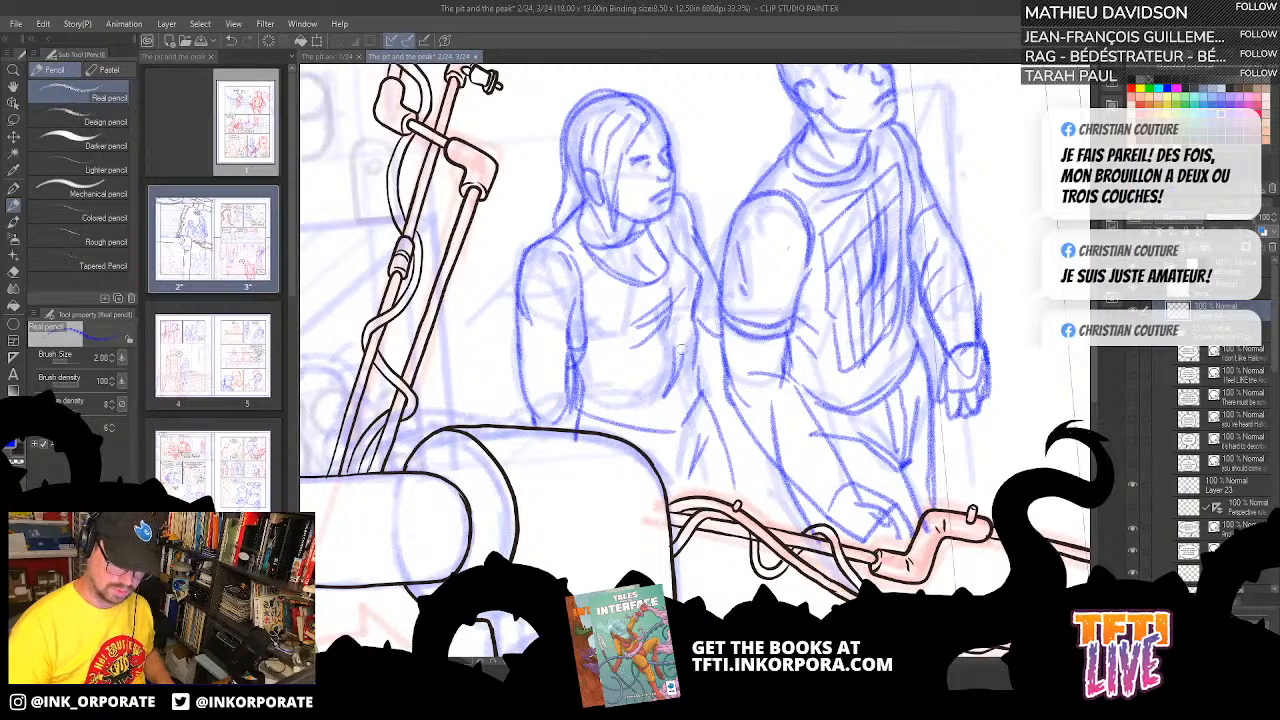
left_click_drag(691, 338, 681, 415)
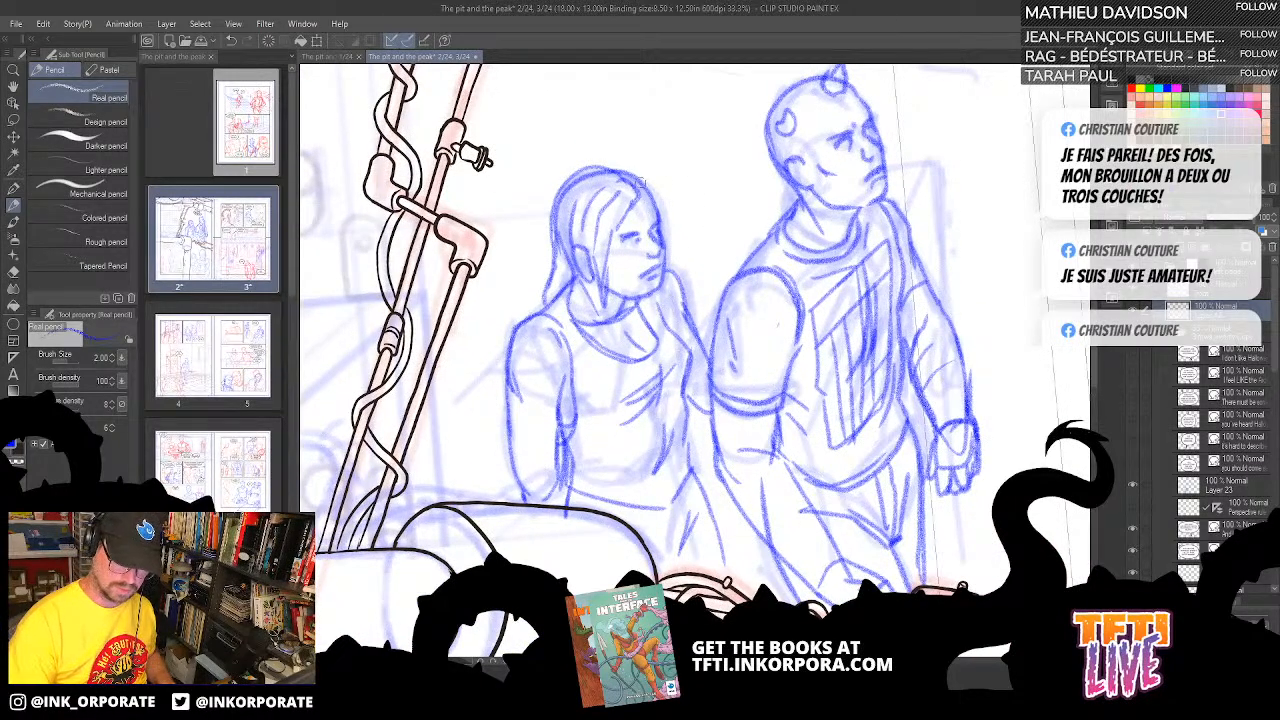
mouse_move(636, 196)
left_mouse_down()
mouse_move(652, 192)
mouse_move(636, 177)
mouse_move(664, 218)
left_mouse_up()
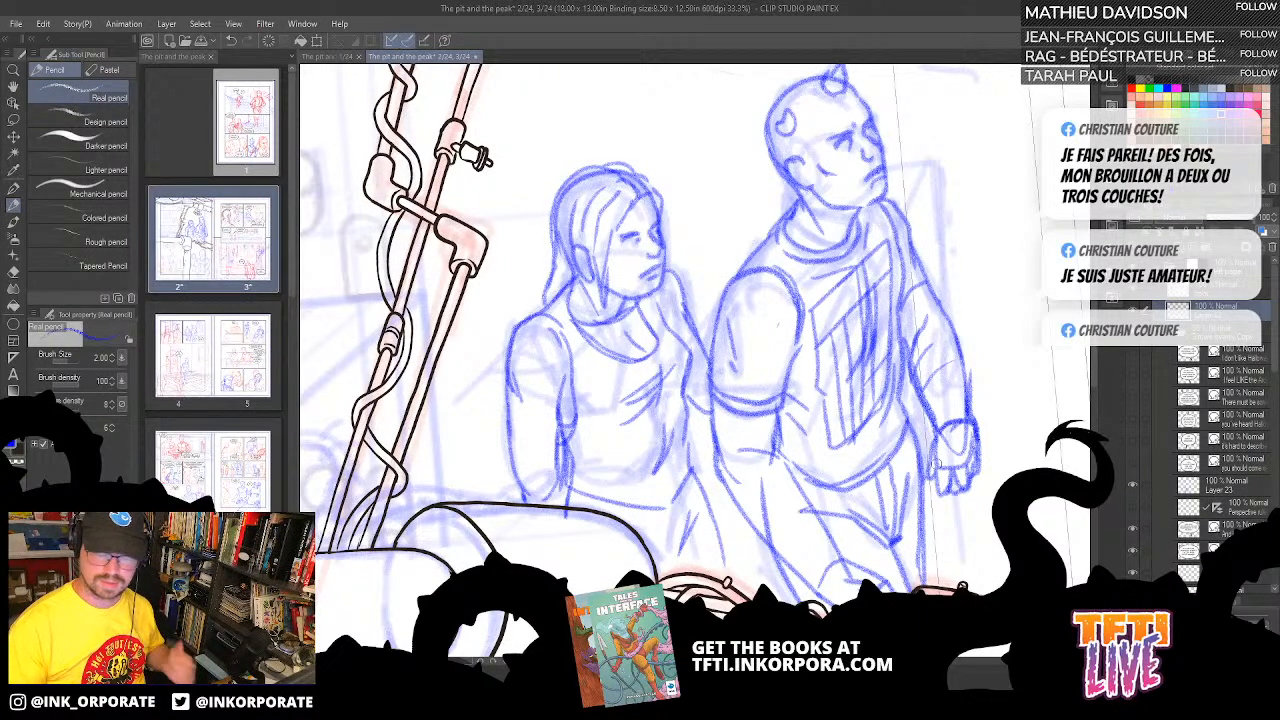
- Pencil a curved lower edge under the shorter figure's shirt and add dark fold strokes on the trousers below it
left_click_drag(776, 490, 749, 397)
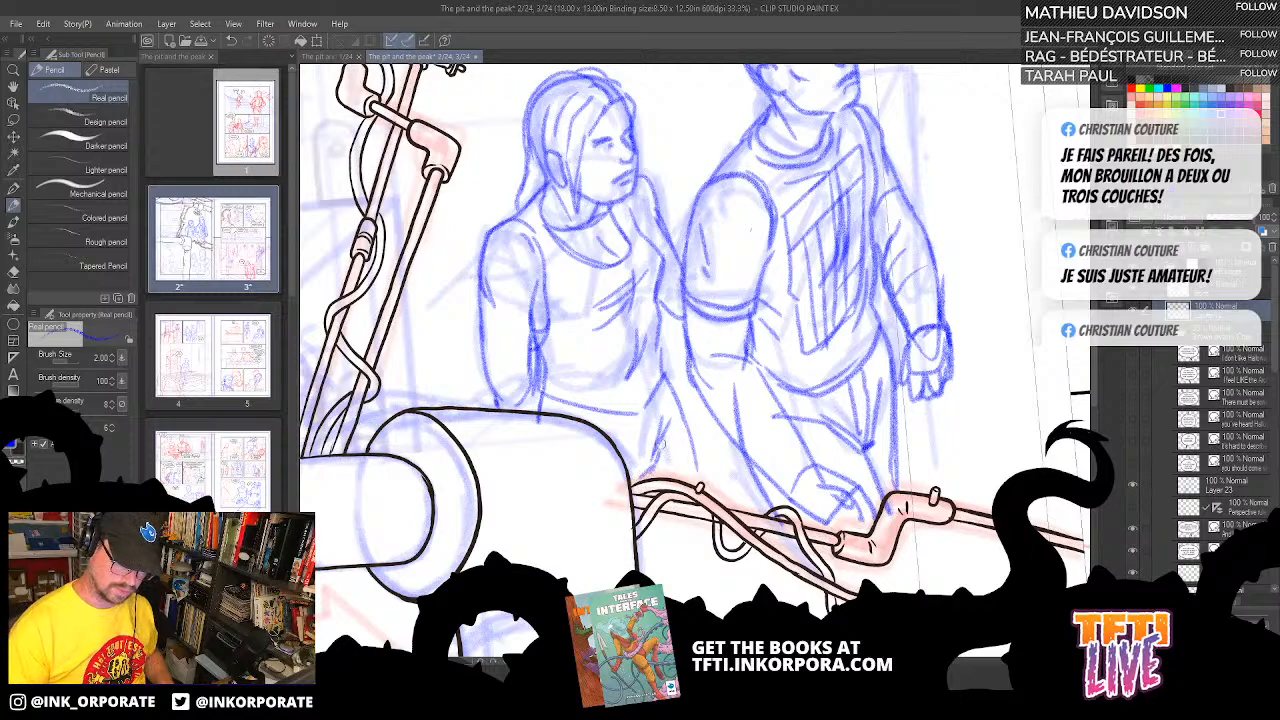
left_click_drag(660, 462, 676, 428)
mouse_move(563, 410)
left_mouse_down()
mouse_move(620, 415)
mouse_move(668, 380)
mouse_move(643, 410)
left_mouse_up()
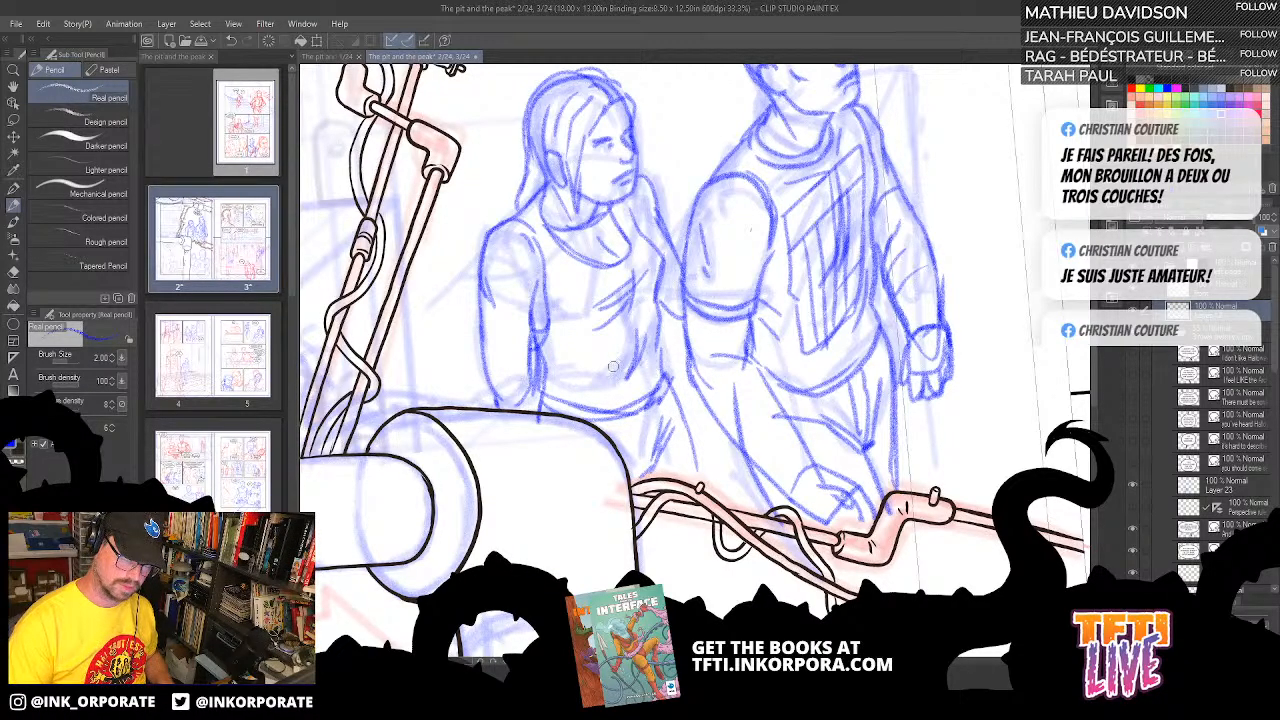
left_click_drag(692, 446, 697, 489)
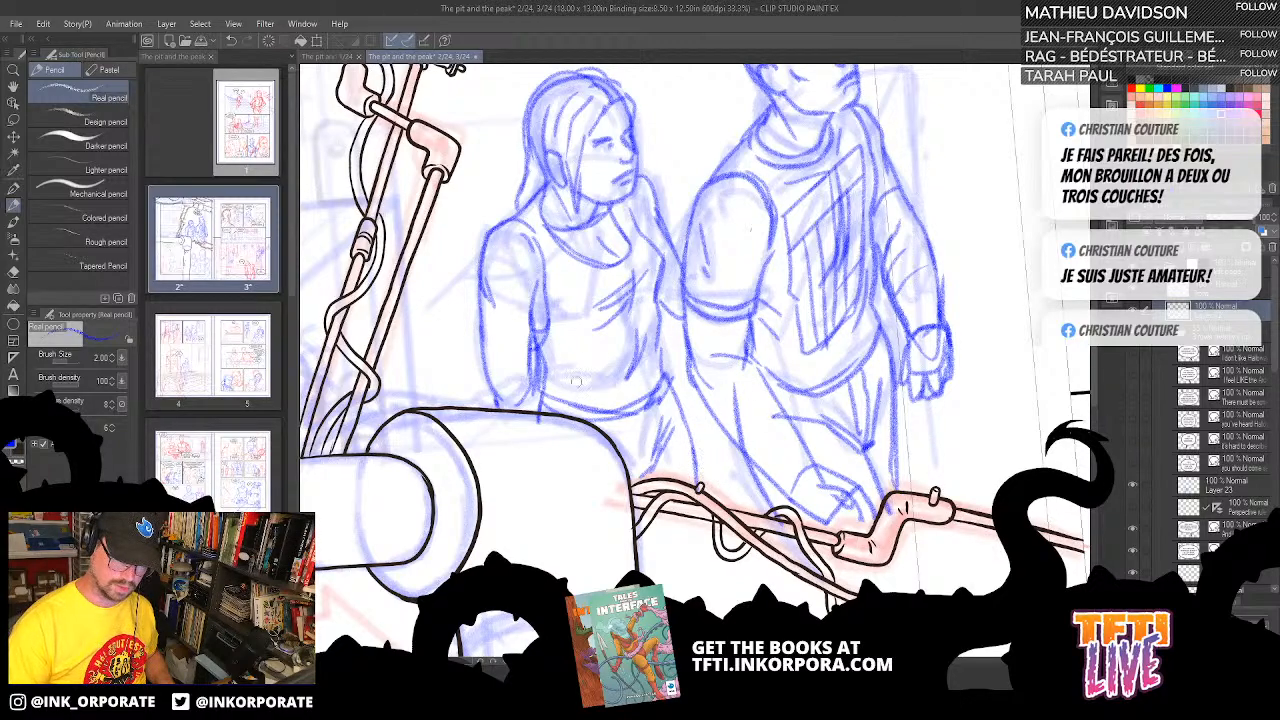
mouse_move(576, 382)
left_mouse_down()
mouse_move(620, 440)
mouse_move(660, 420)
mouse_move(686, 458)
left_mouse_up()
scroll(915, 556, "down", 1)
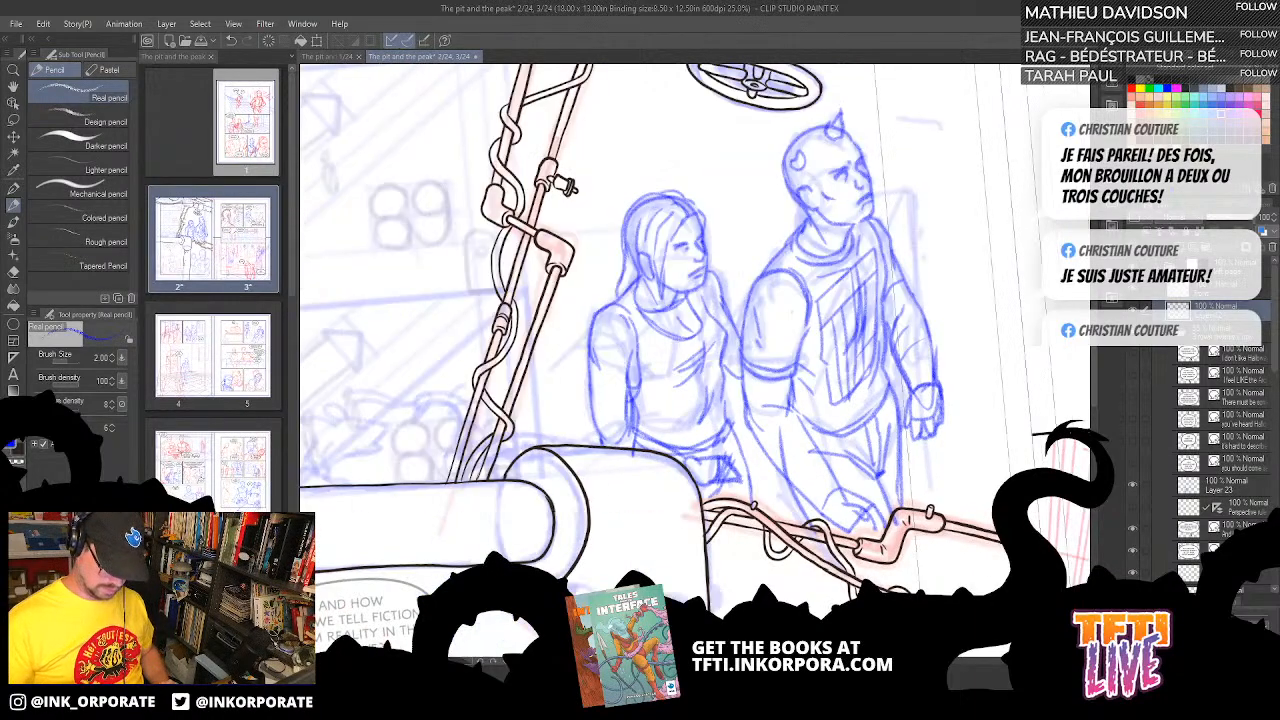
- Hide the rough sketch folder, toggling its visibility to check the tightened figures on their own
left_click_drag(924, 509, 807, 510)
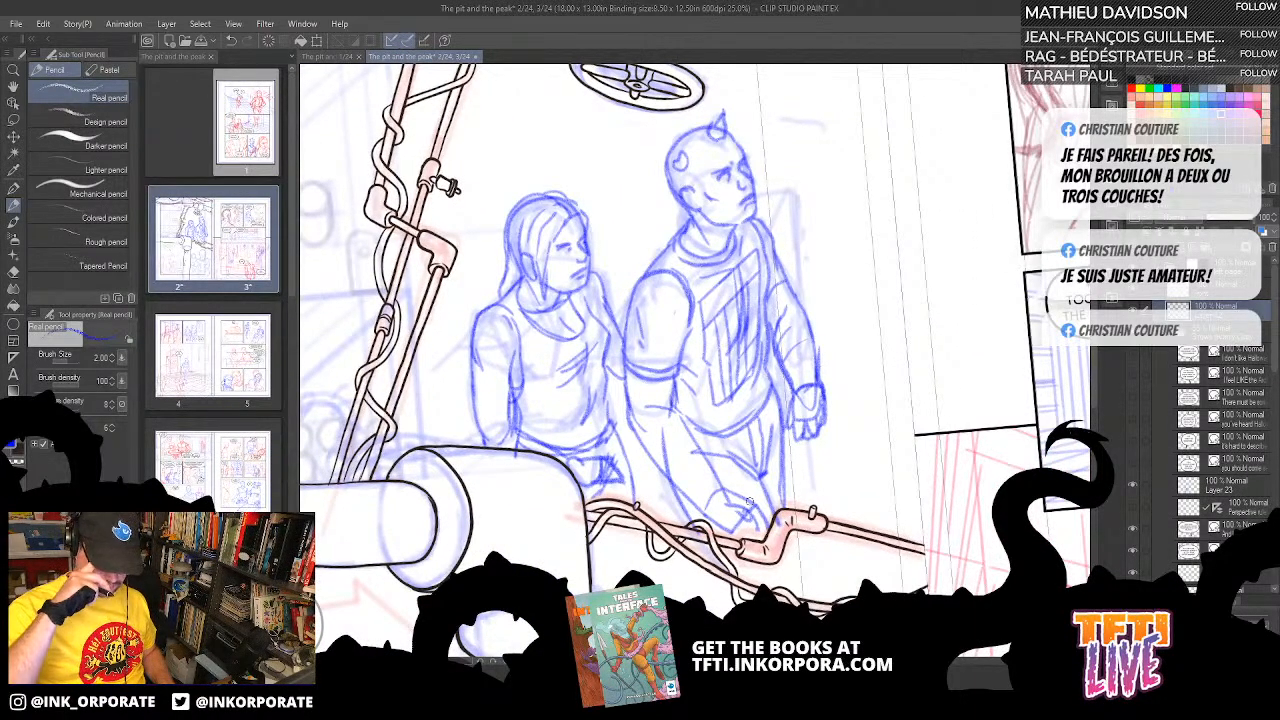
left_click(1221, 338)
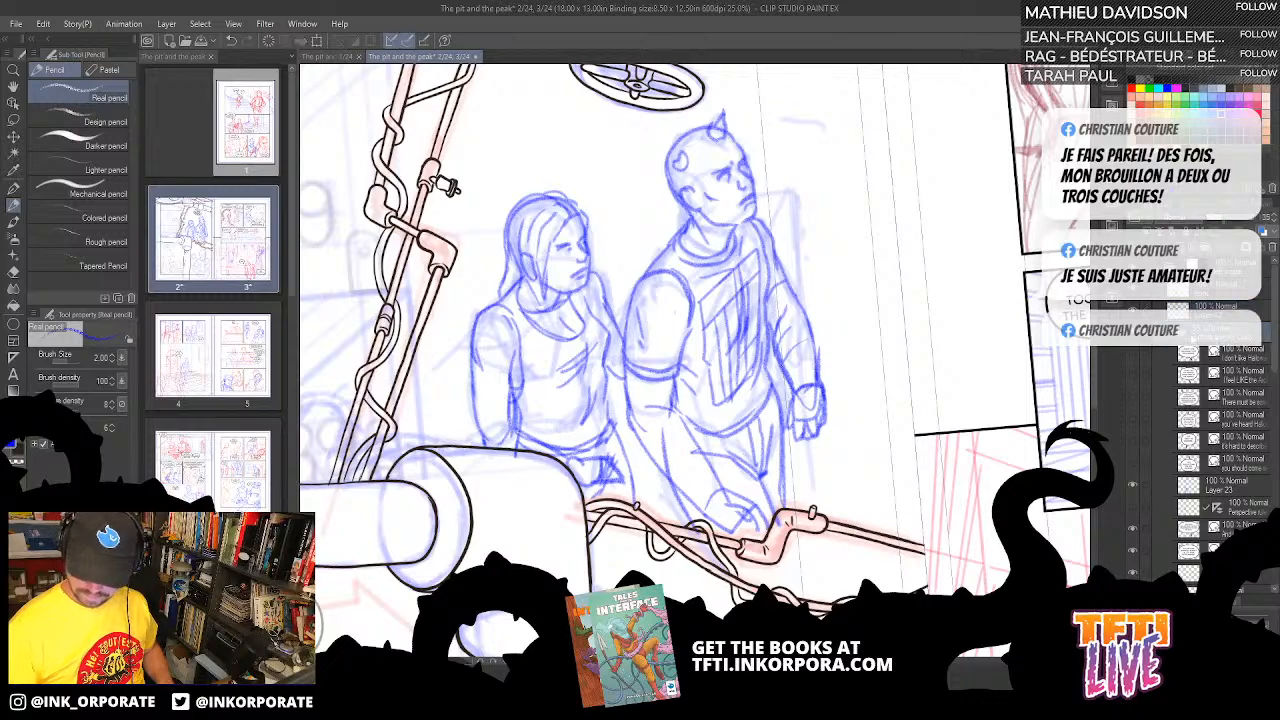
left_click(1133, 333)
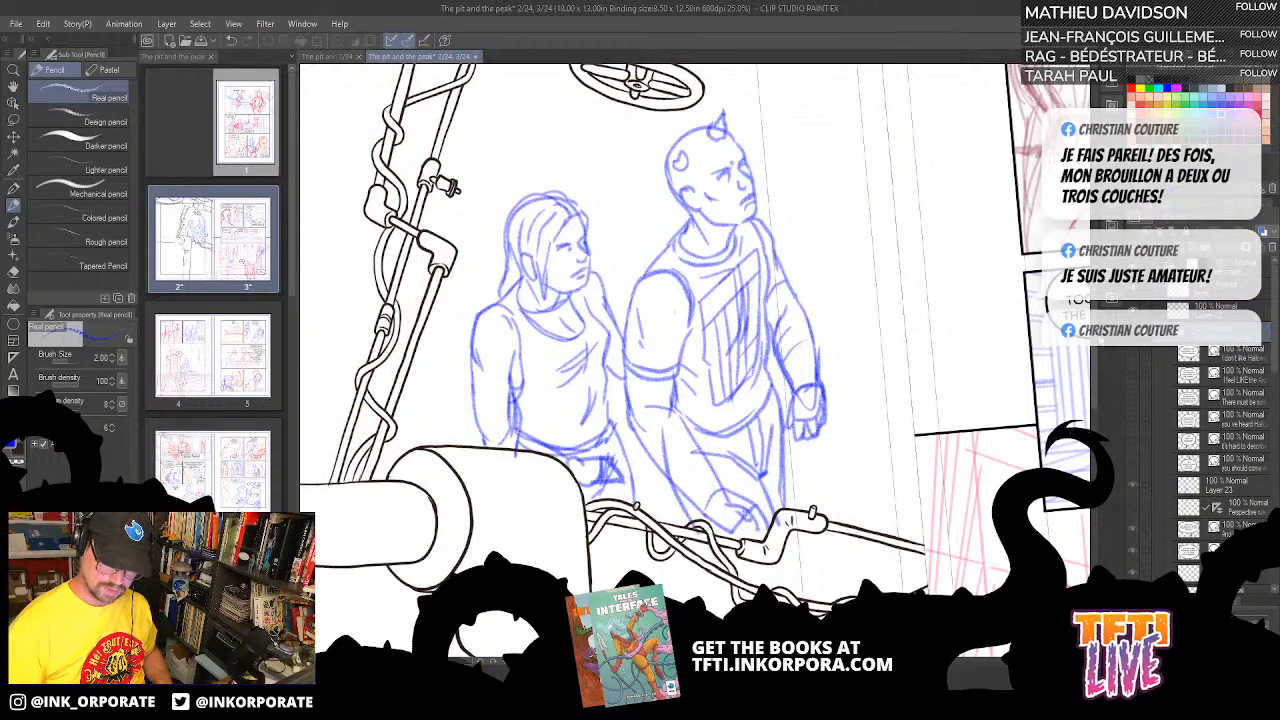
key("ctrl+minus")
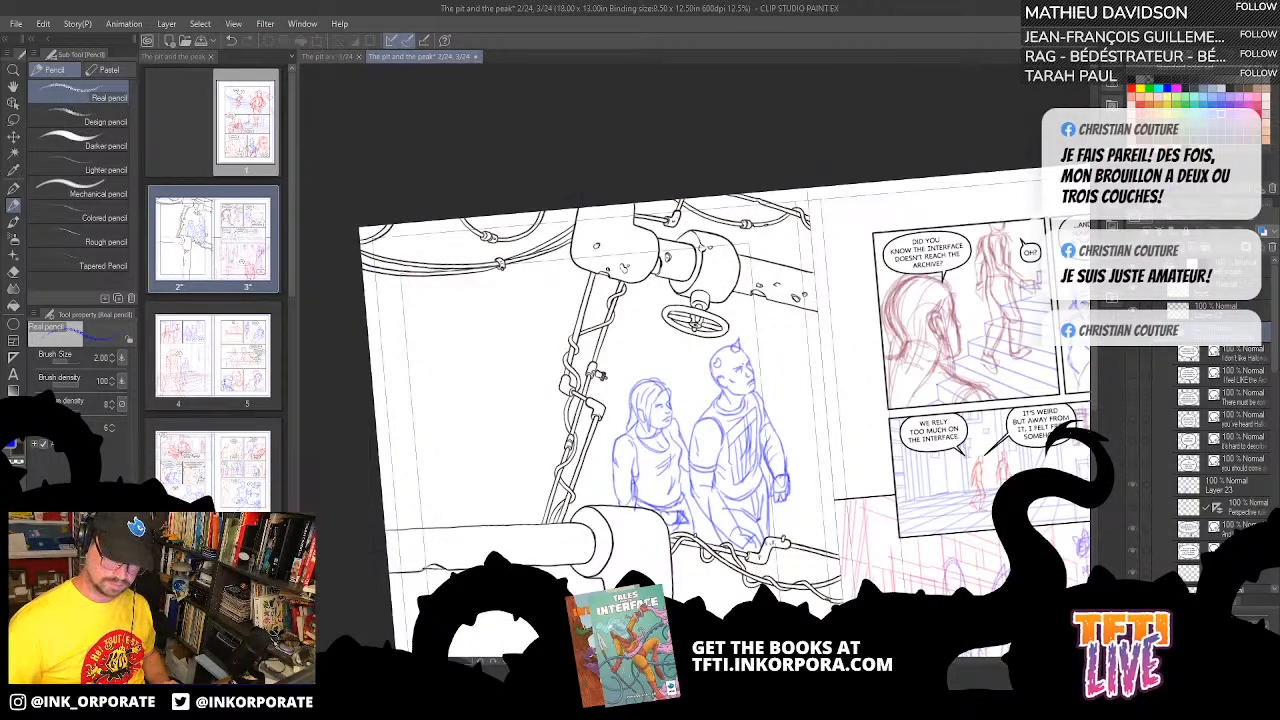
left_click_drag(754, 602, 679, 558)
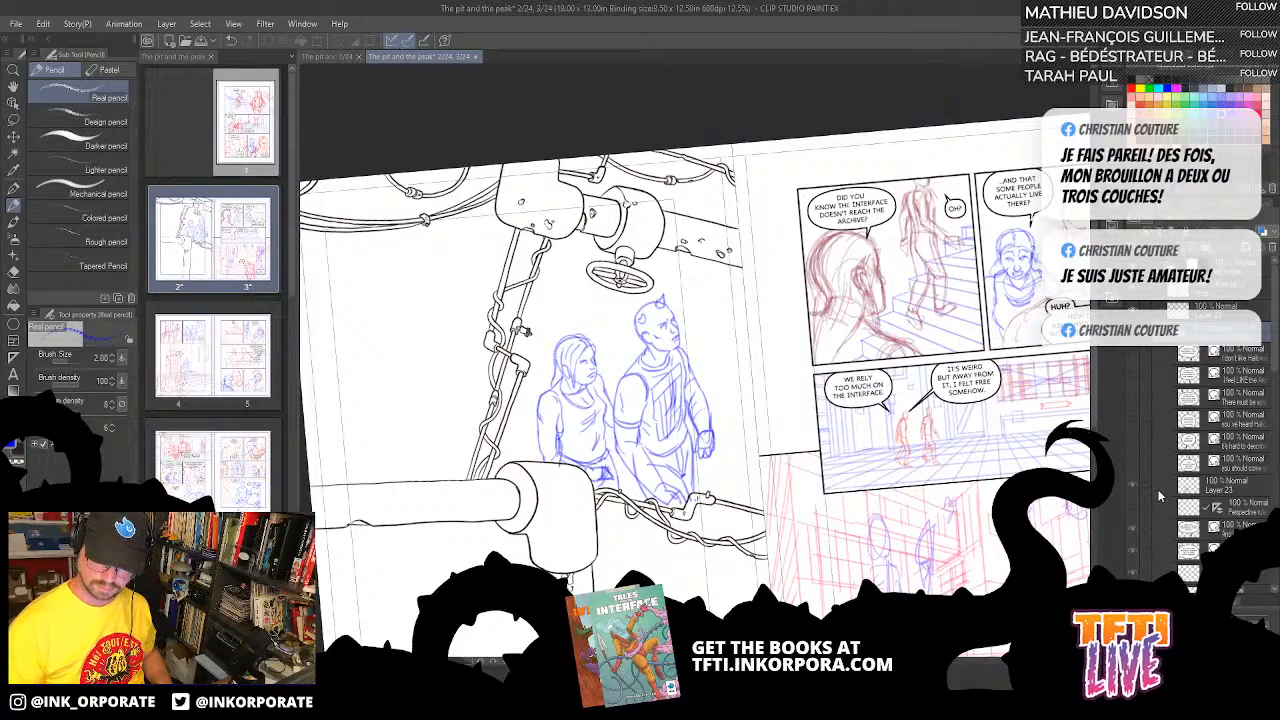
left_click(1133, 333)
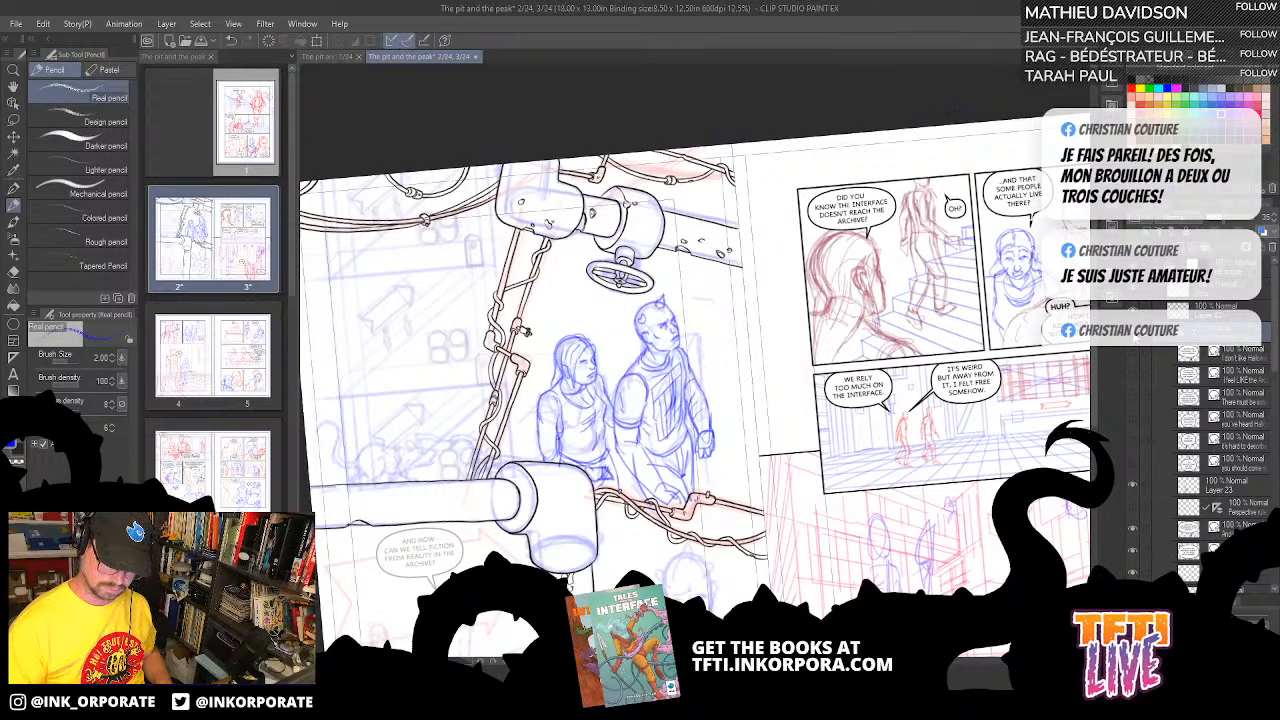
left_click(1133, 335)
left_click(1133, 335)
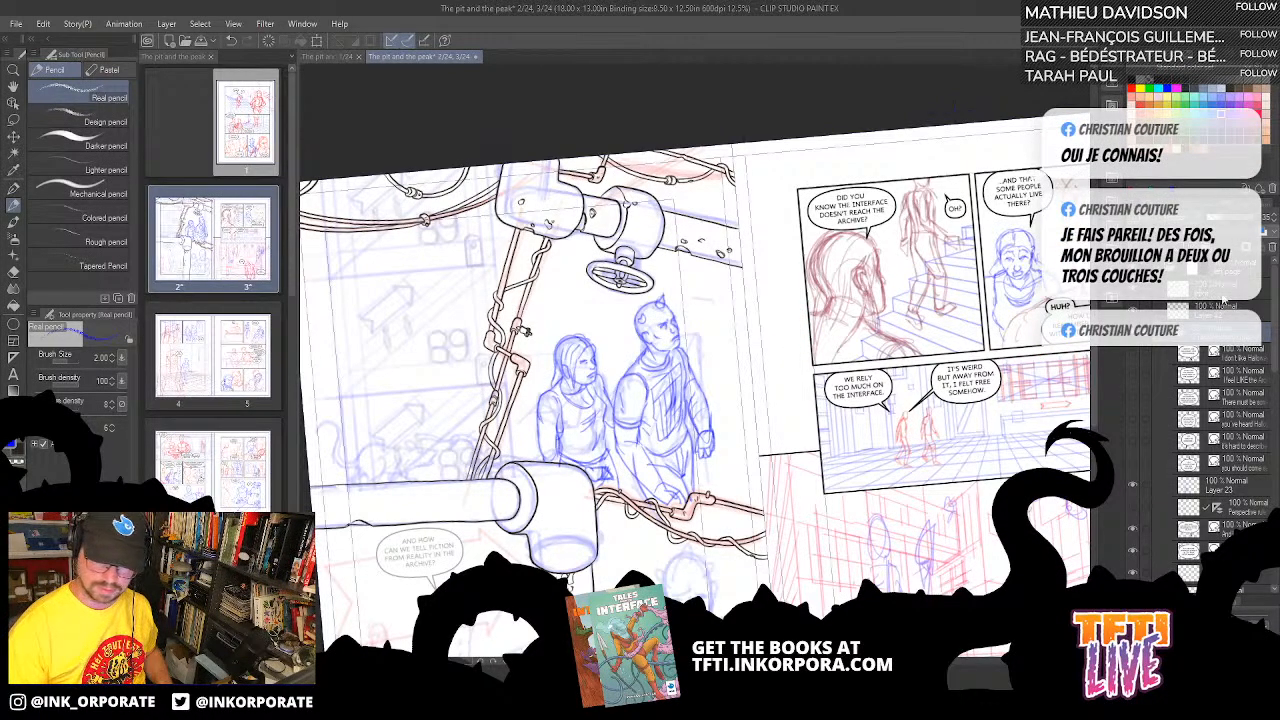
left_click(1133, 335)
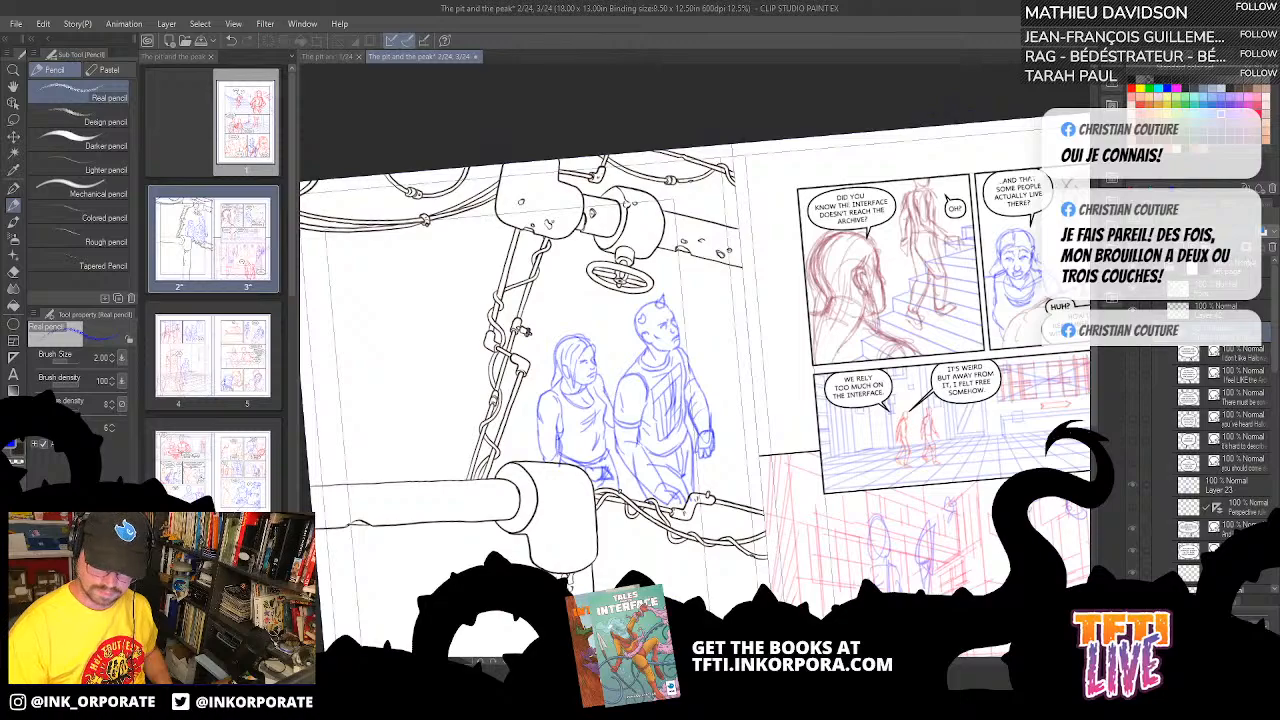
- Identify the layer with the tightened blue figures by toggling its visibility, and lower its opacity to 37%
left_click(1133, 312)
left_click(1133, 312)
left_click(1222, 310)
left_click(1223, 217)
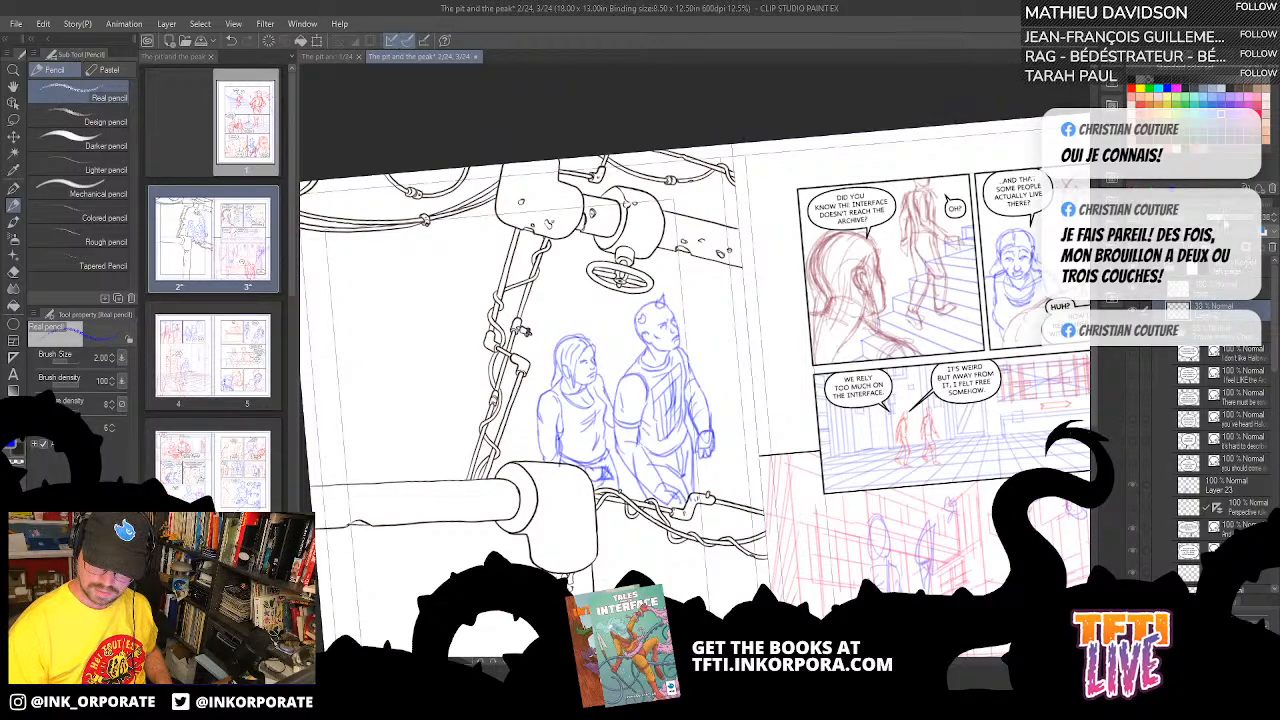
- Create a new layer above the dimmed figure pencils and place it in a new layer folder
left_click(1221, 292)
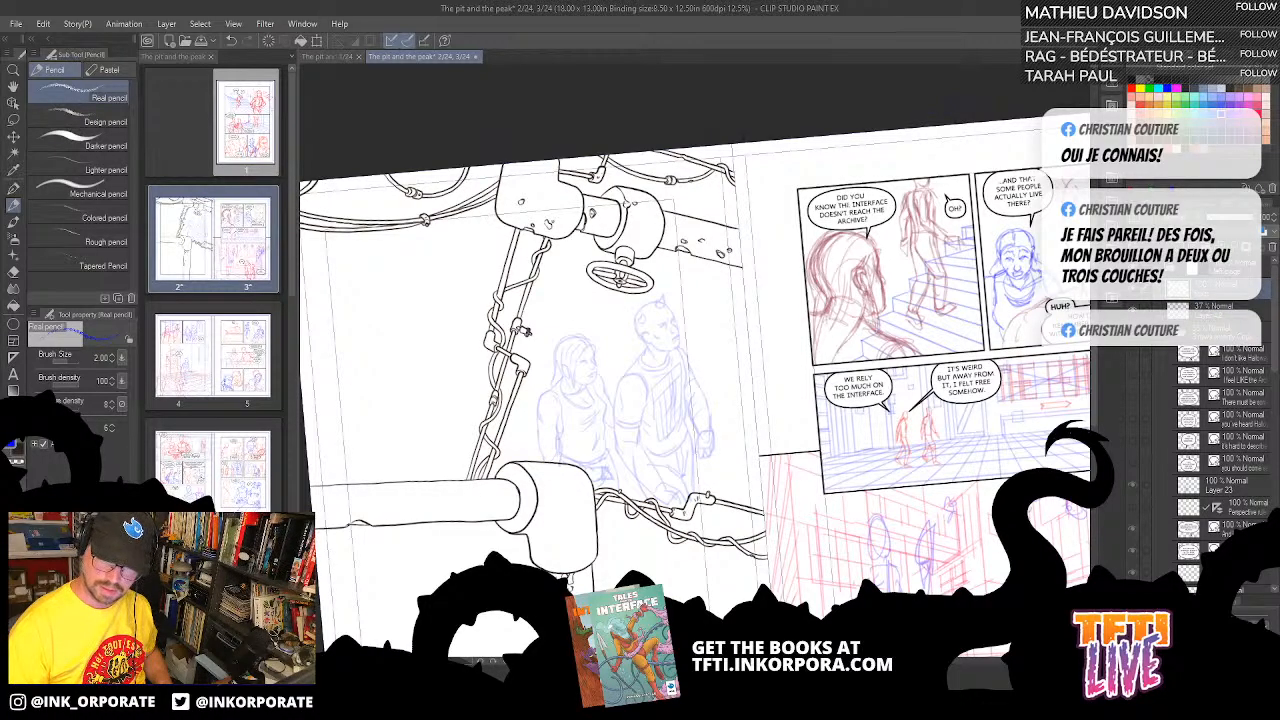
key("ctrl+shift+n")
left_click(1232, 308)
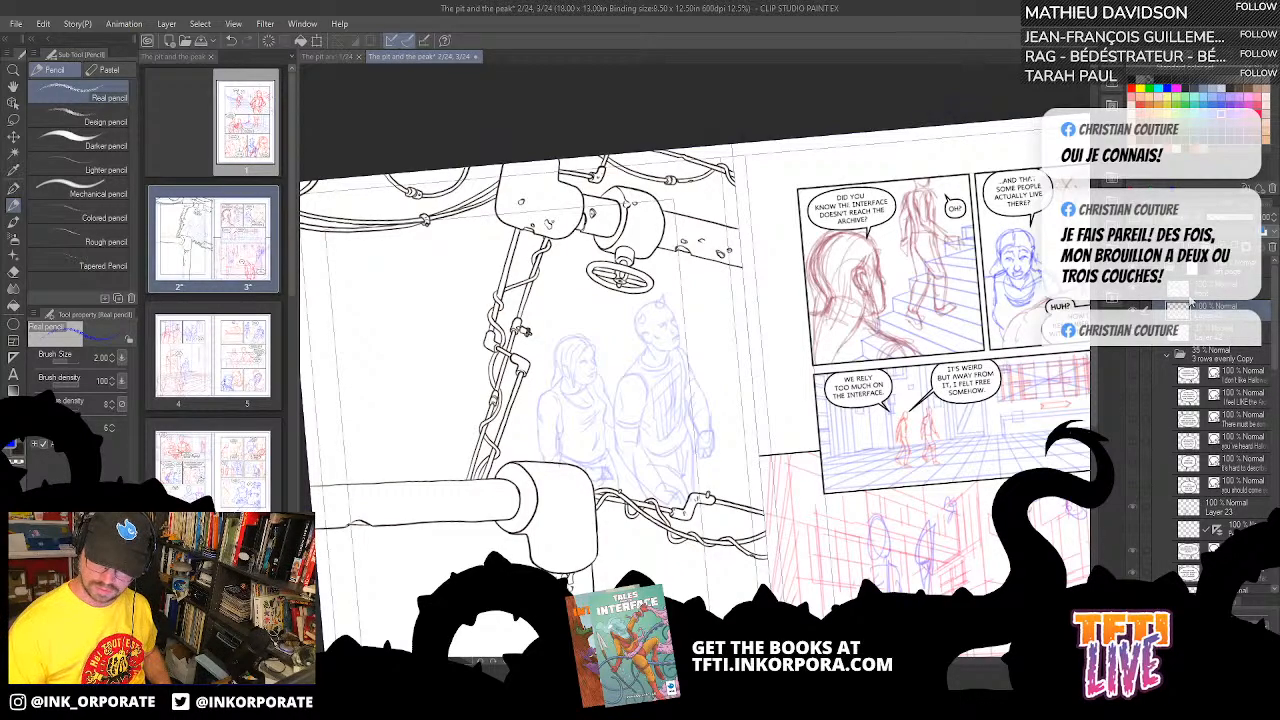
left_click(1204, 247)
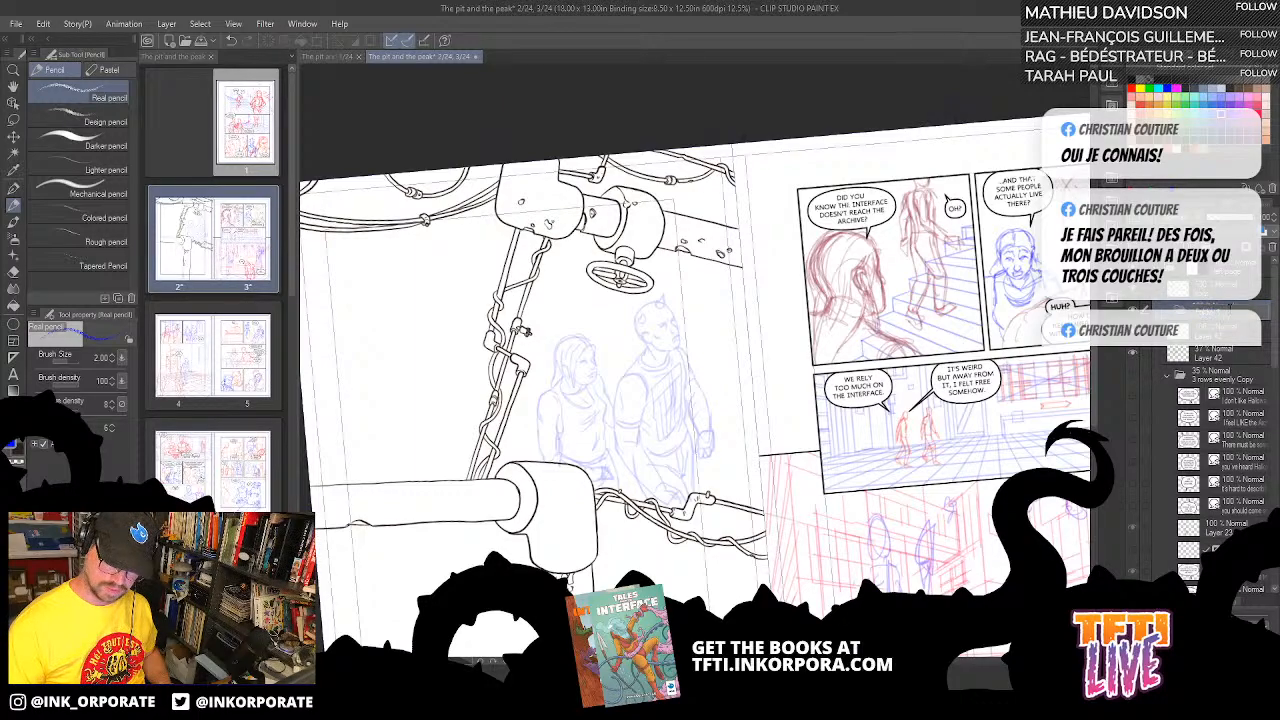
key("Return")
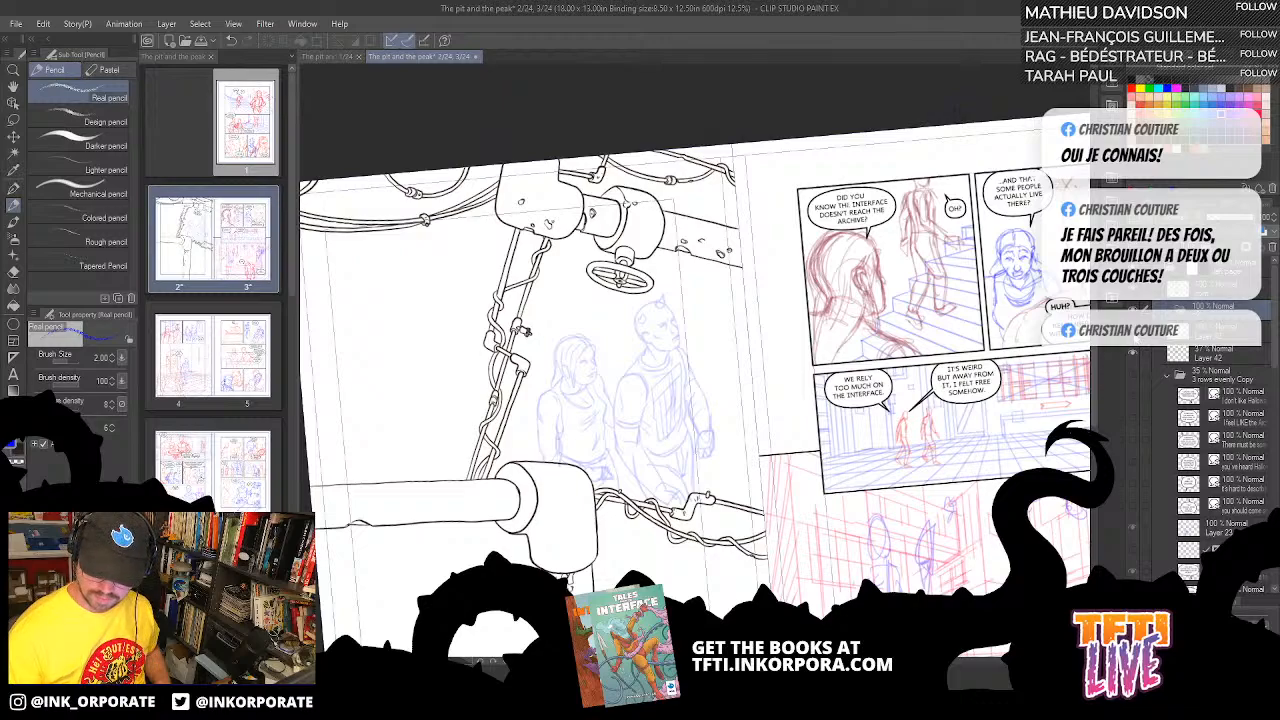
- Toggle Layer 42 off and on to check its contents, and make the new layer inside the folder active
left_click(1132, 354)
left_click(1132, 354)
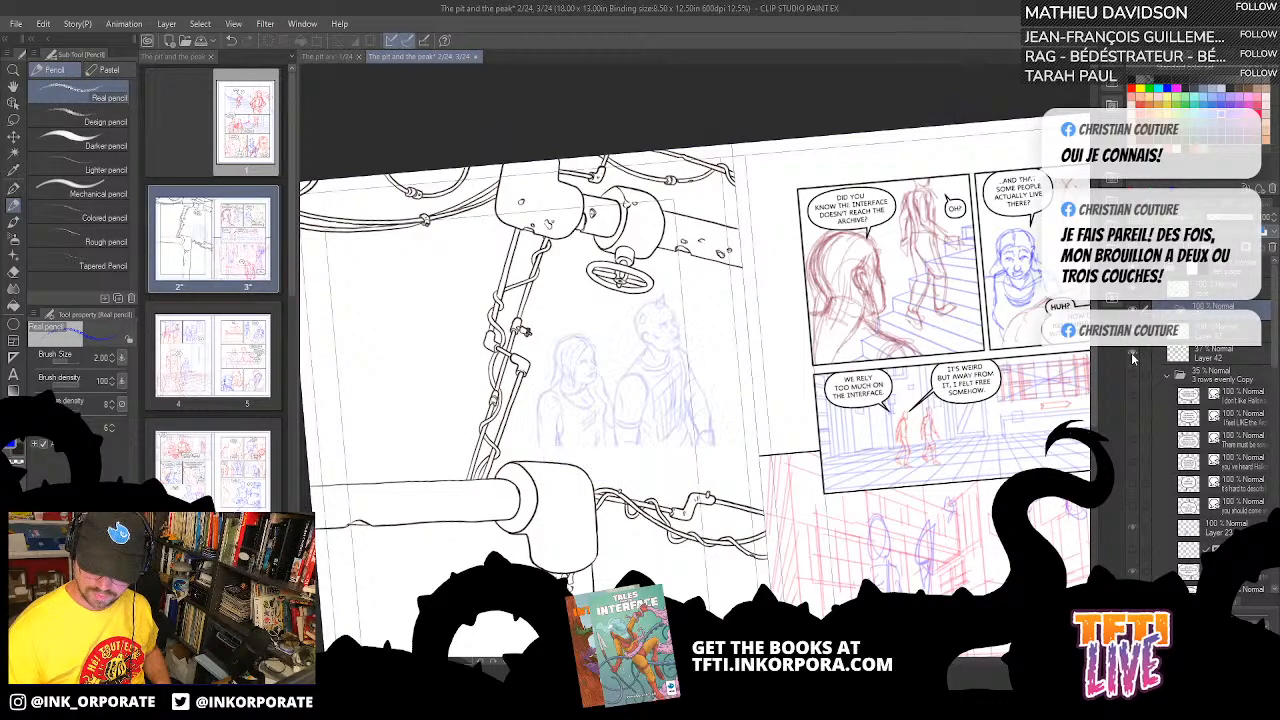
left_click(1216, 352)
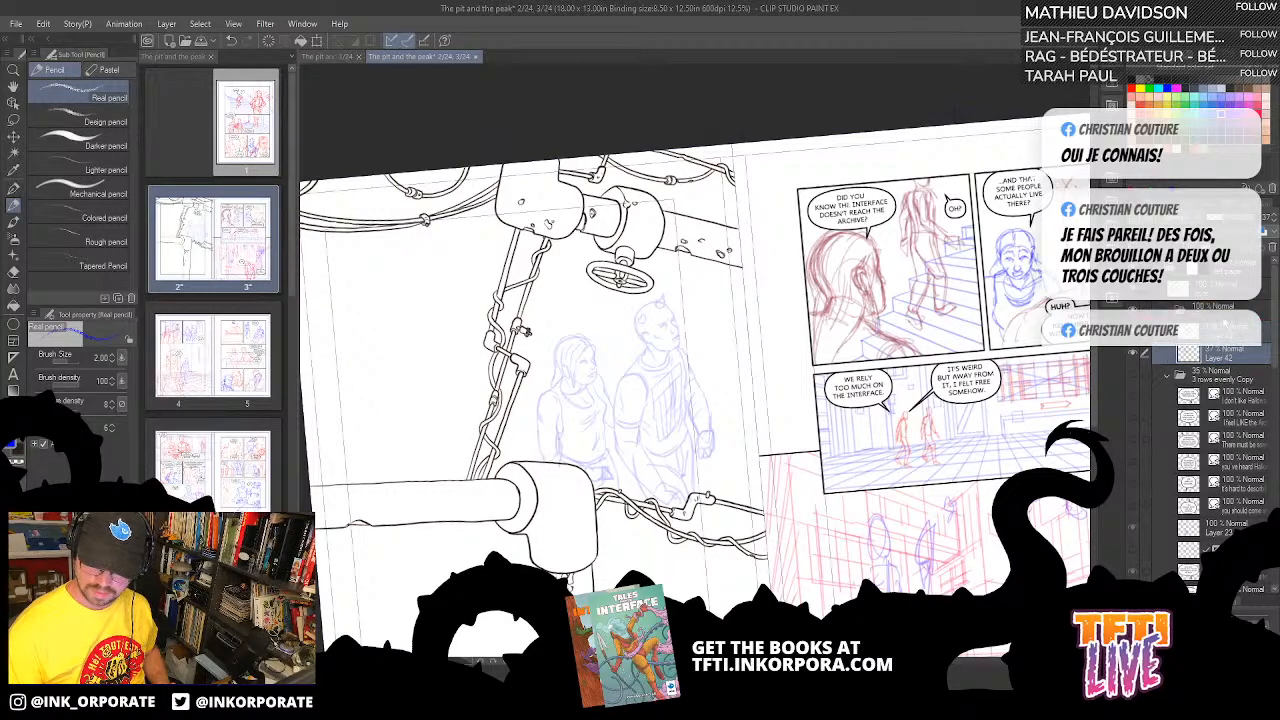
left_click(1172, 338)
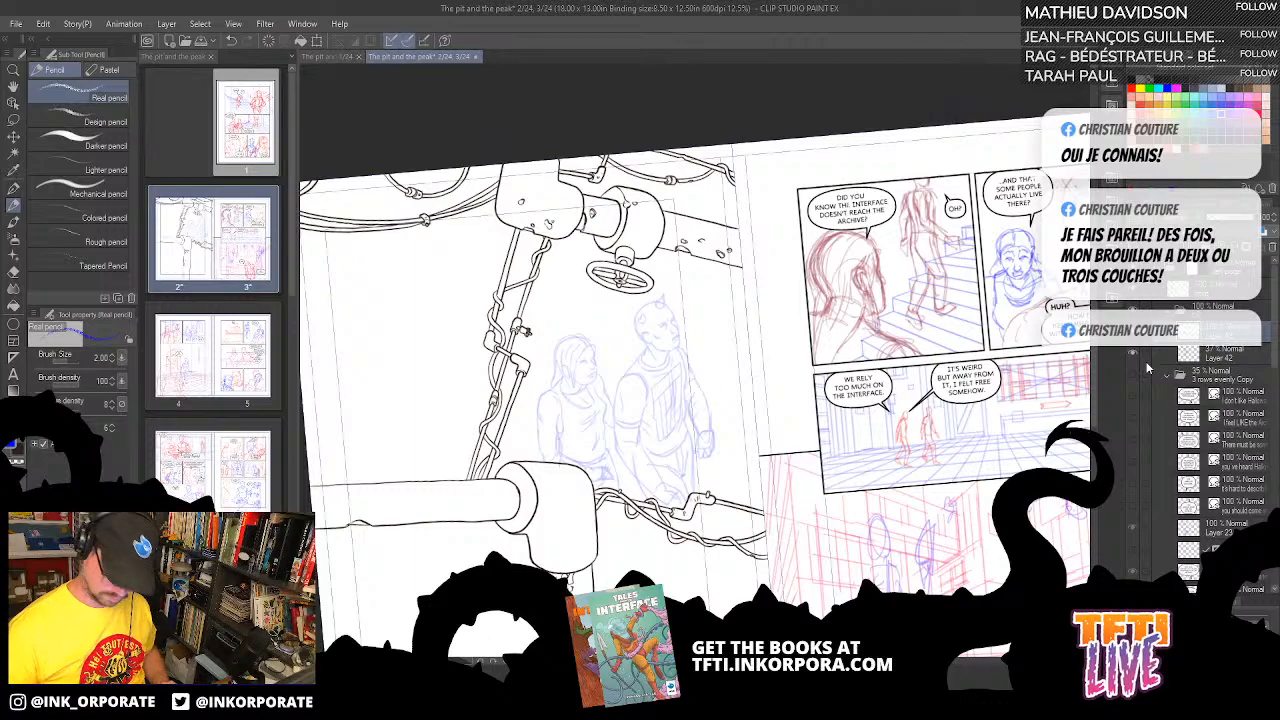
- Try a short pencil stroke at the taller figure's ear on the new layer
key("ctrl+plus")
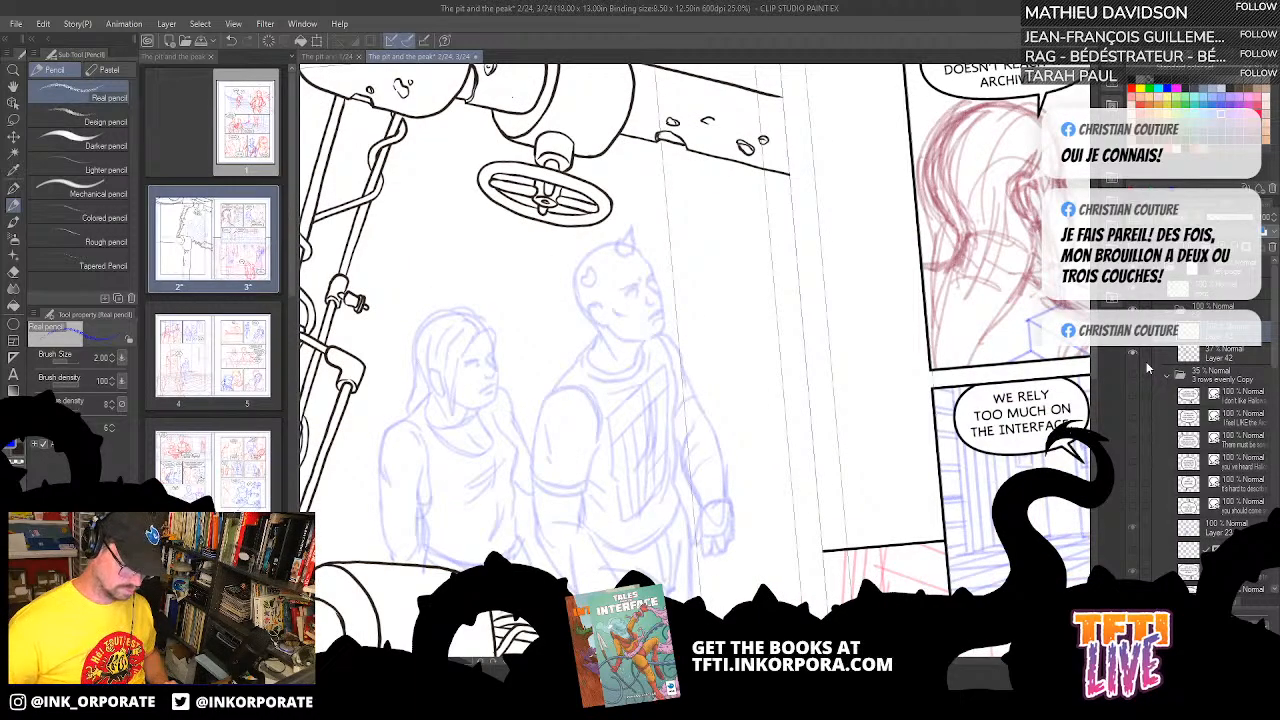
key("ctrl+plus")
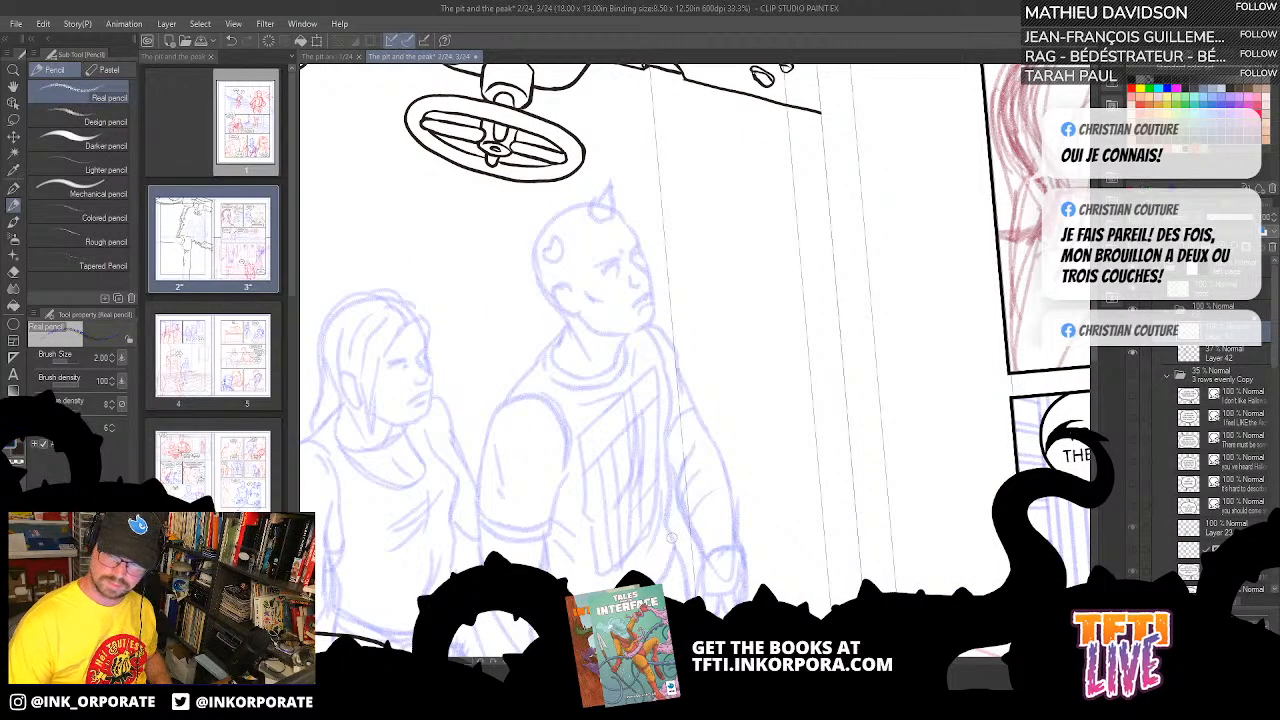
left_click_drag(687, 426, 744, 408)
key("ctrl+plus")
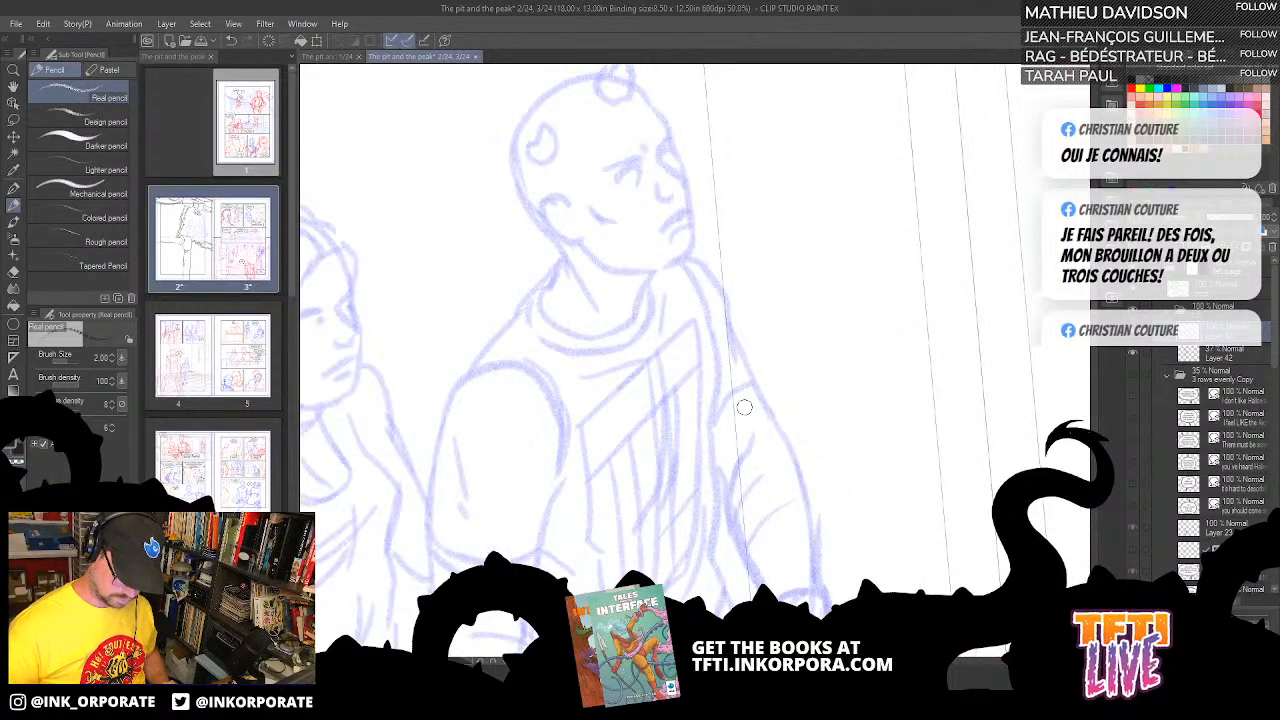
left_click_drag(606, 406, 720, 491)
left_click_drag(668, 281, 679, 283)
key("ctrl+z")
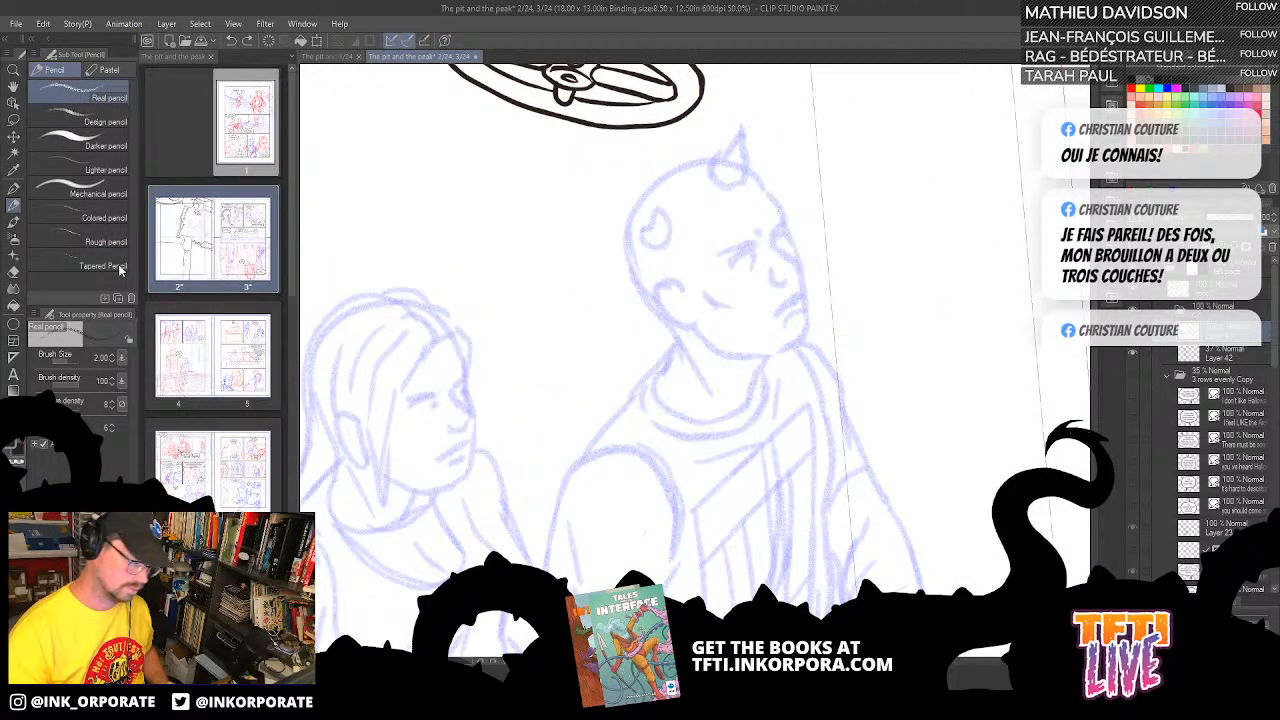
- Ink the taller figure's furrowed brows and both eyes in black with the G-pen, following the dimmed blue pencils
left_click(14, 187)
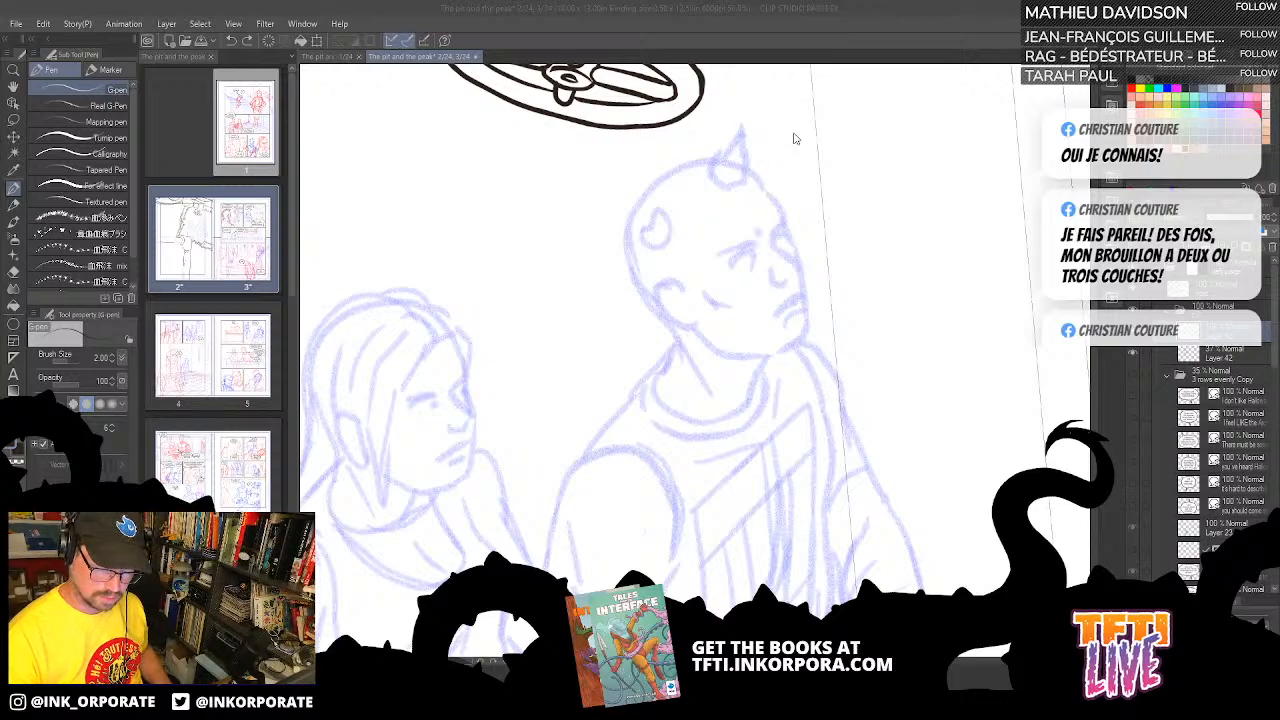
left_click(753, 252)
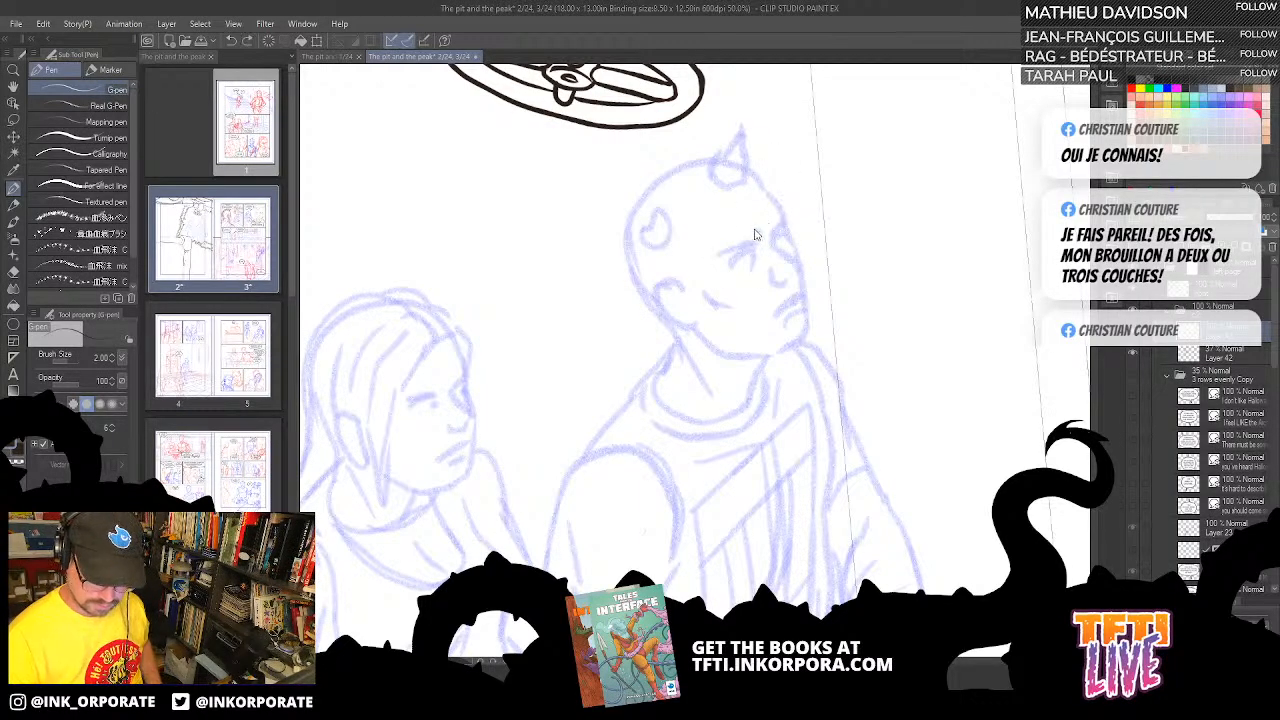
left_click_drag(723, 255, 757, 240)
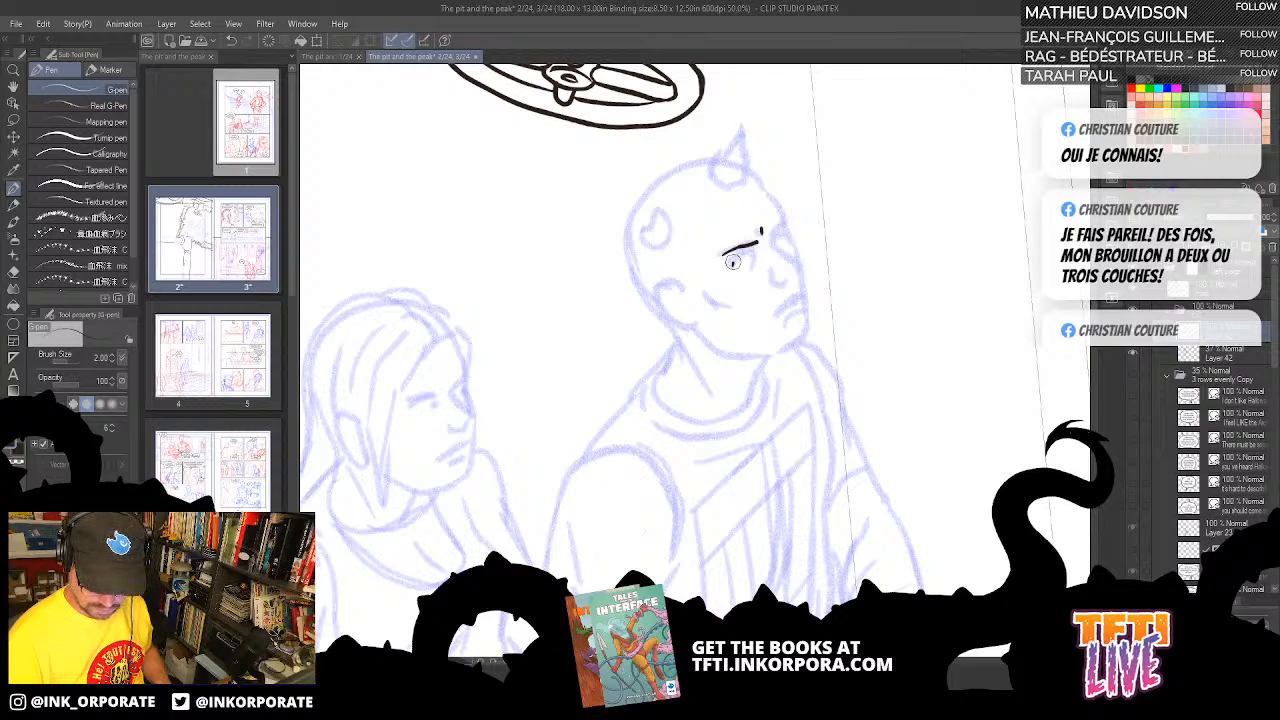
left_click_drag(726, 262, 760, 238)
key("ctrl+z")
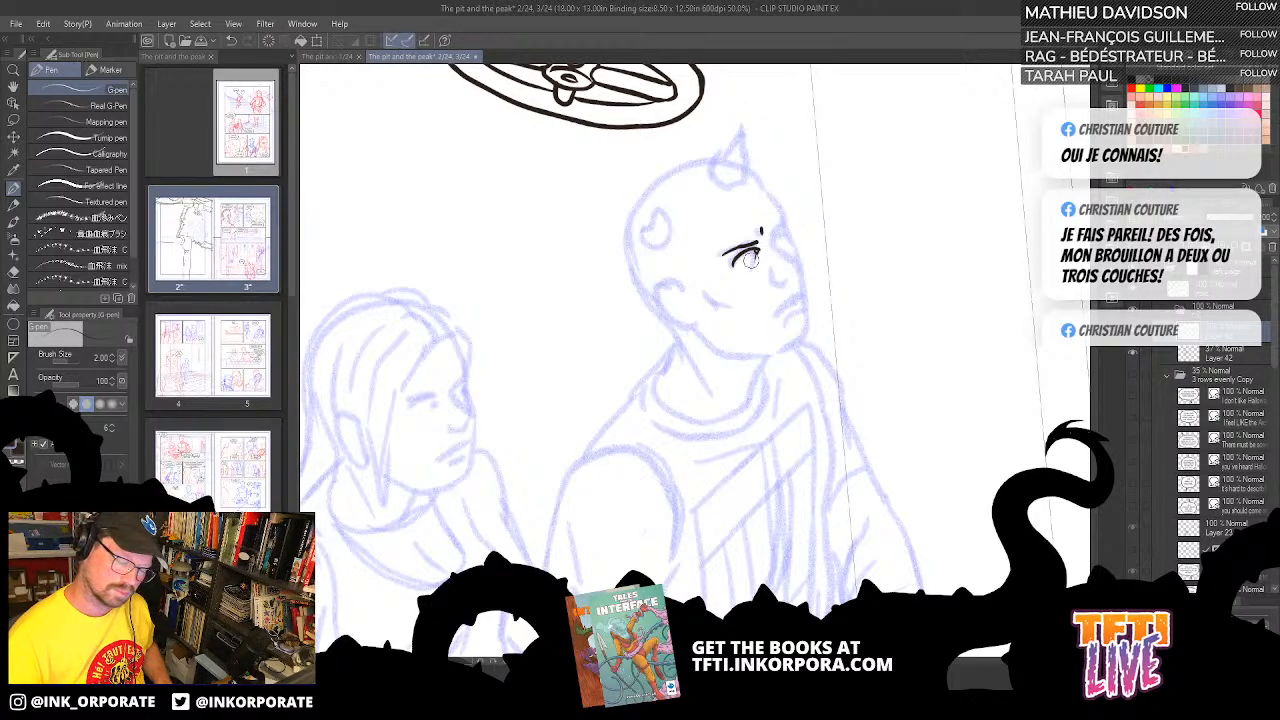
left_click_drag(736, 262, 785, 227)
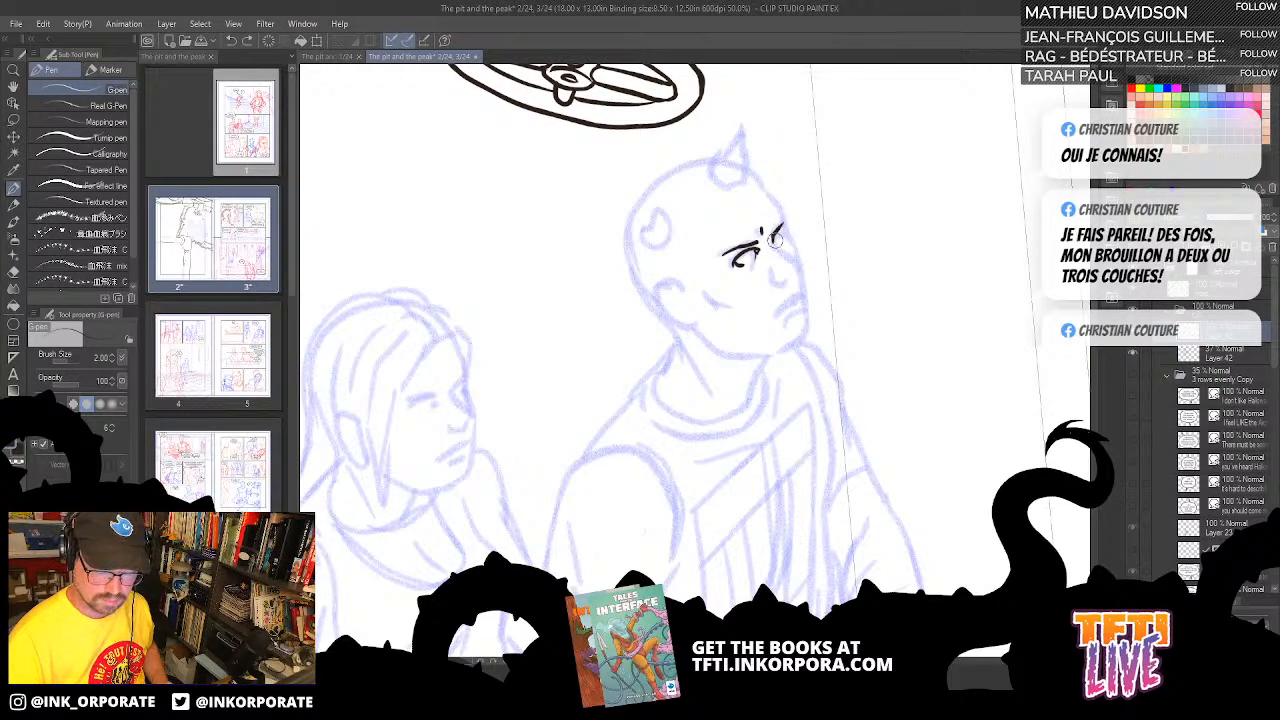
left_click_drag(774, 240, 784, 234)
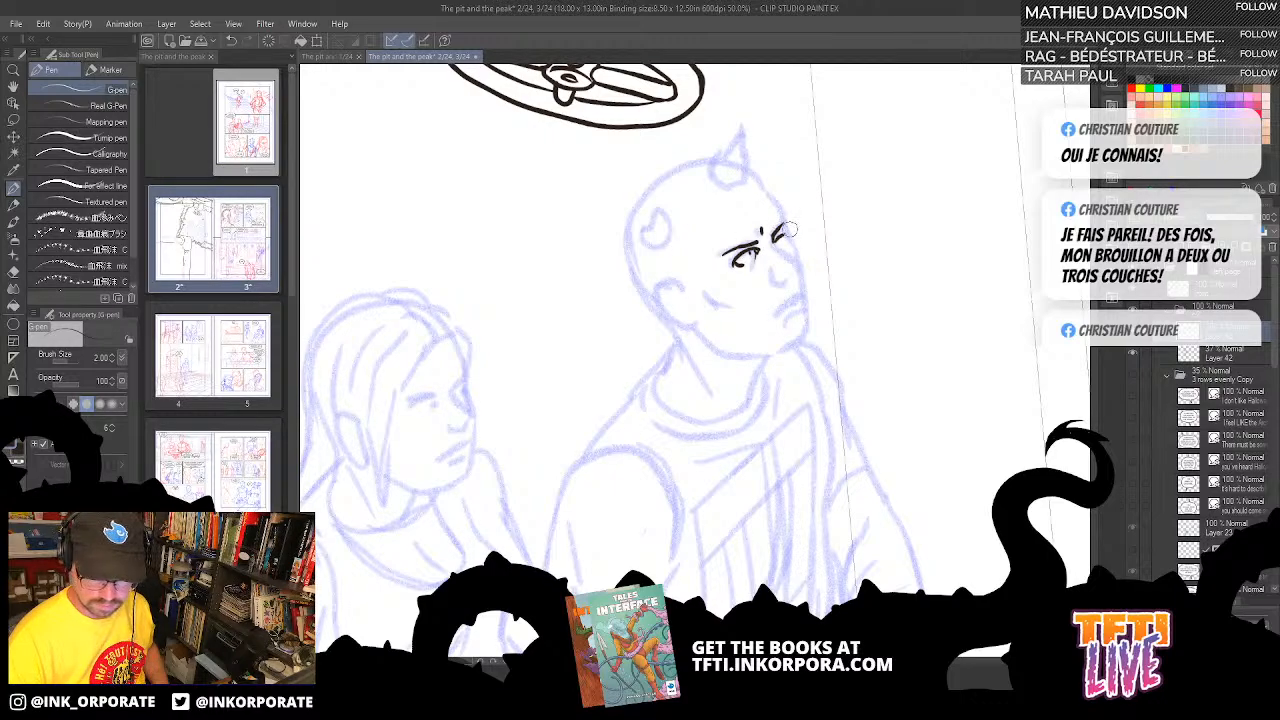
- Ink the taller figure's nostril and nose tip, try the nose bridge line, and undo that last stroke
left_click_drag(771, 274, 785, 275)
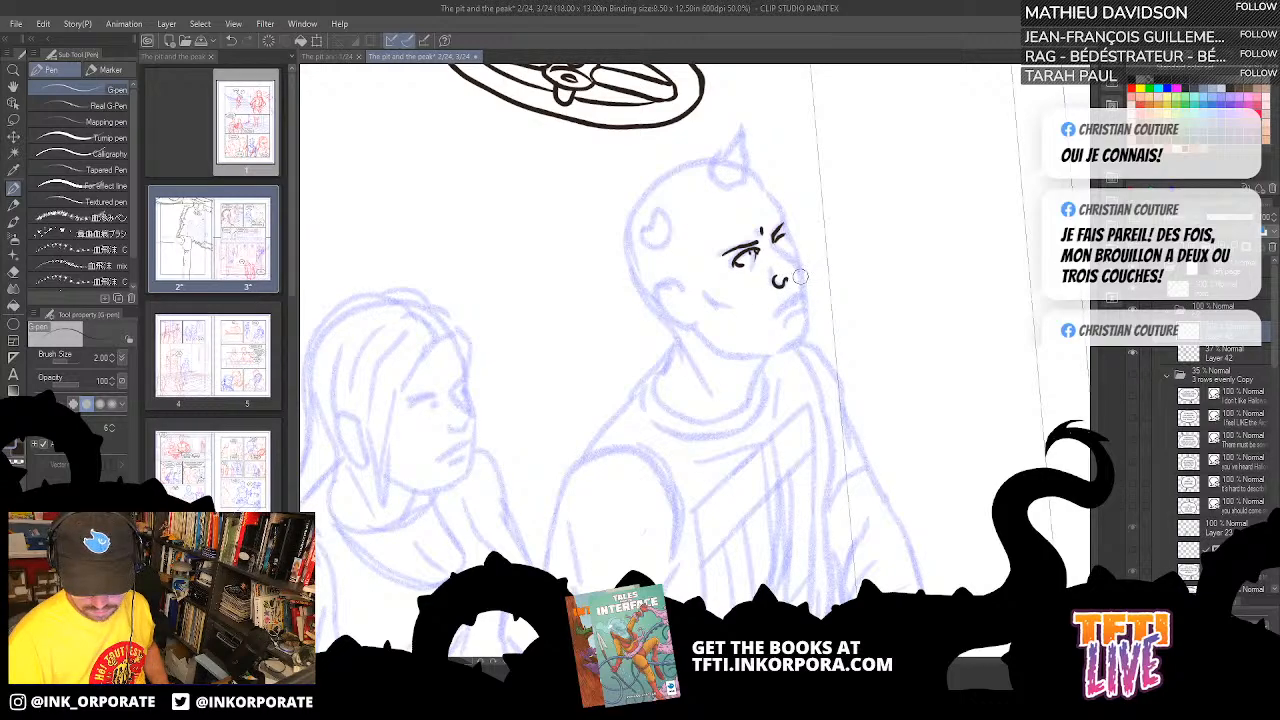
left_click_drag(772, 242, 778, 251)
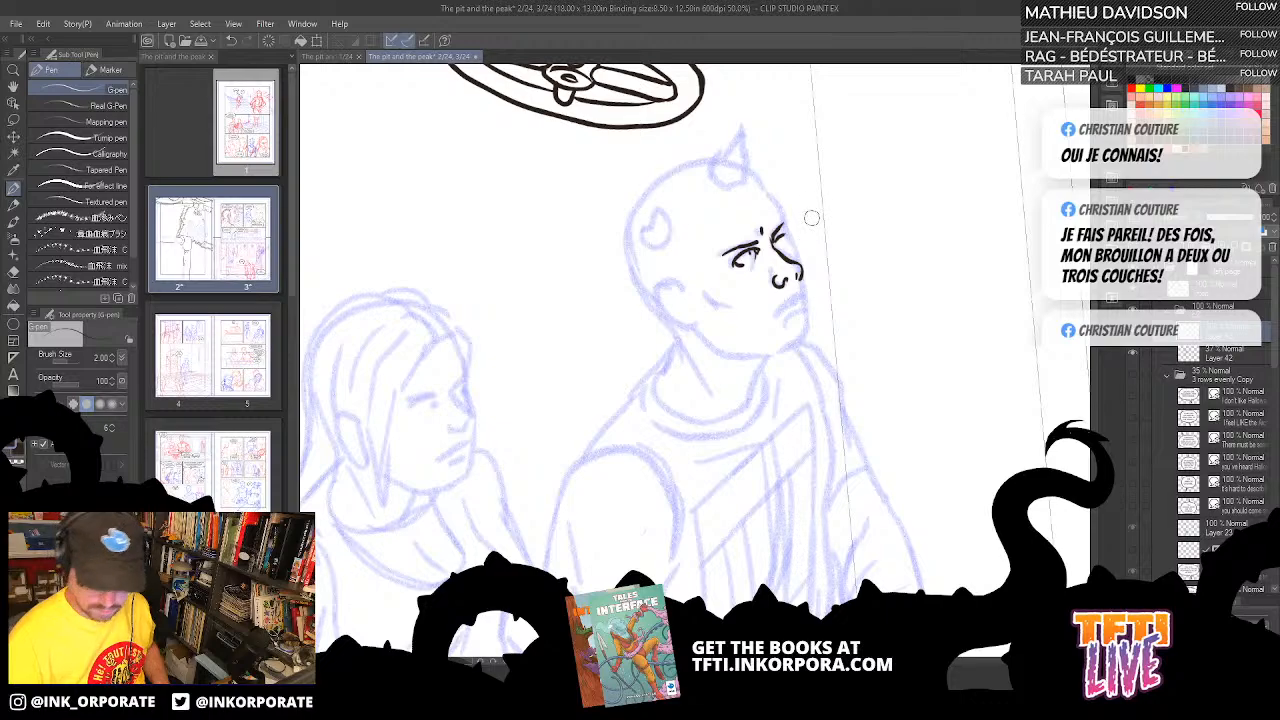
key("ctrl+z")
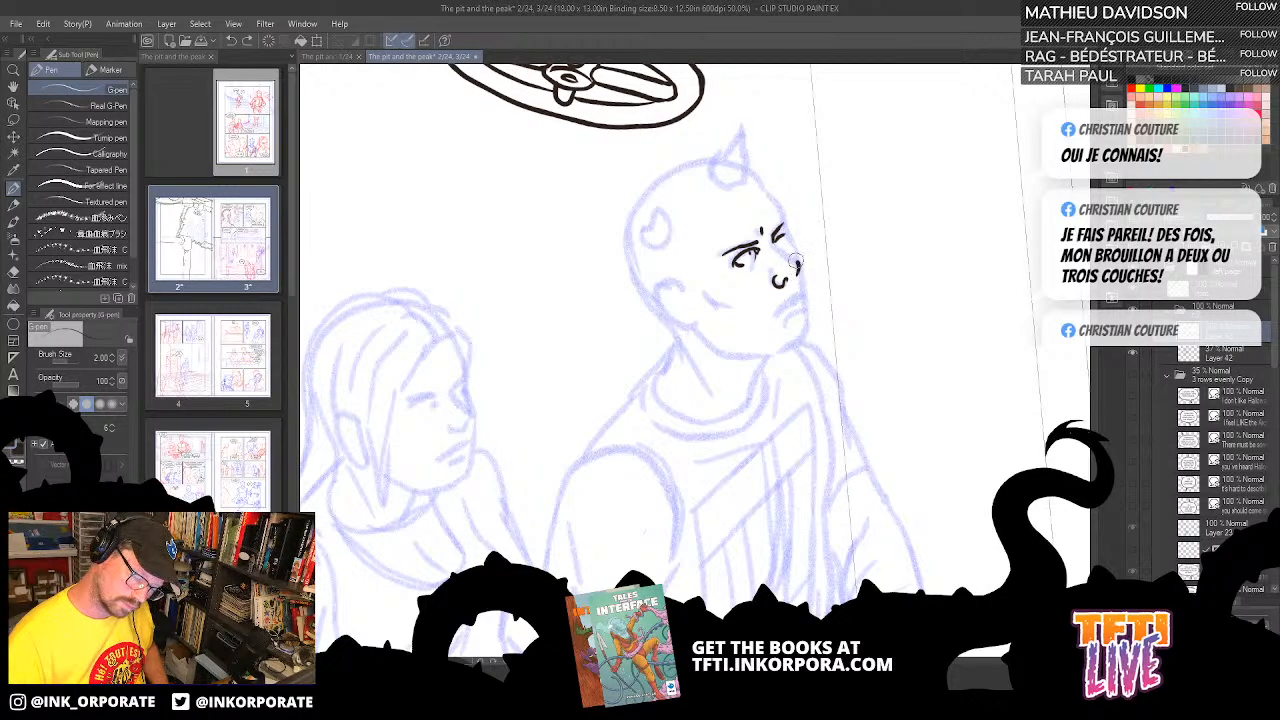
- Ink the bridge of the horned character's nose and continue the face profile past the lips to the chin
left_click_drag(778, 227, 798, 268)
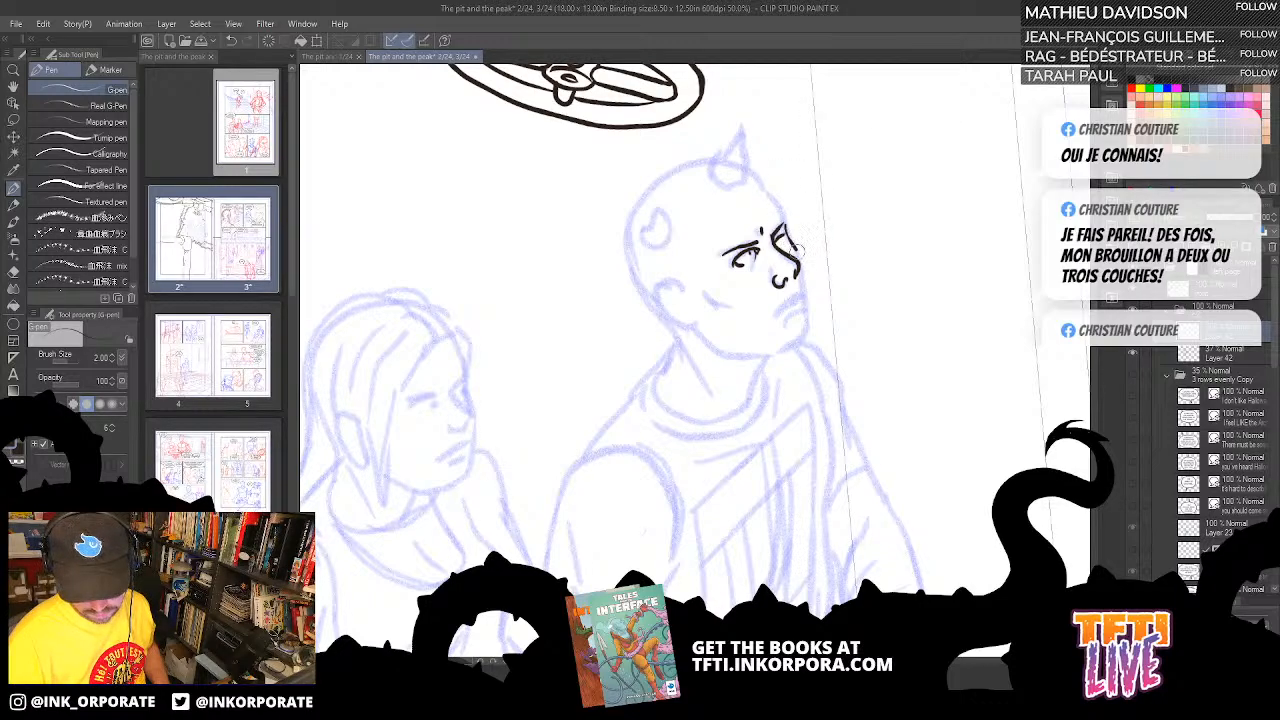
key("Tab")
key("Tab")
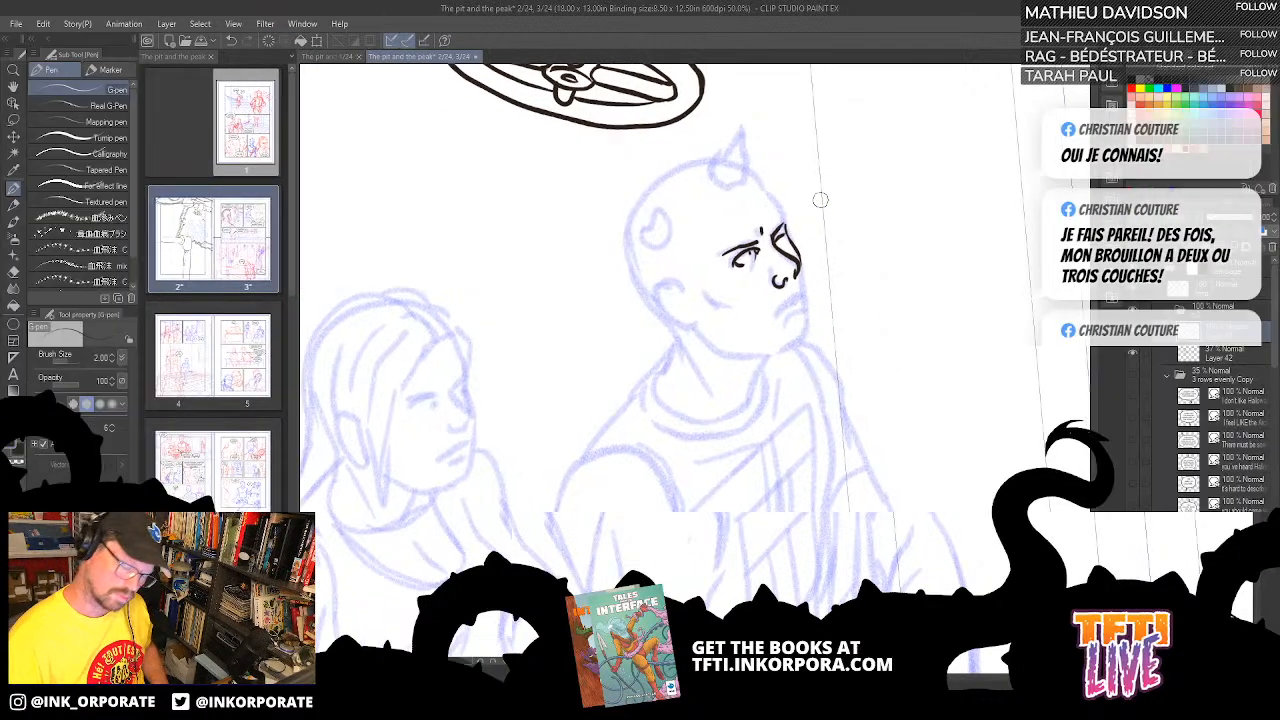
key("Tab")
key("asciicircum")
key("asciicircum")
key("asciicircum")
key("asciicircum")
key("asciicircum")
key("asciicircum")
key("asciicircum")
key("asciicircum")
key("asciicircum")
key("asciicircum")
key("asciicircum")
key("asciicircum")
key("asciicircum")
key("asciicircum")
key("asciicircum")
key("asciicircum")
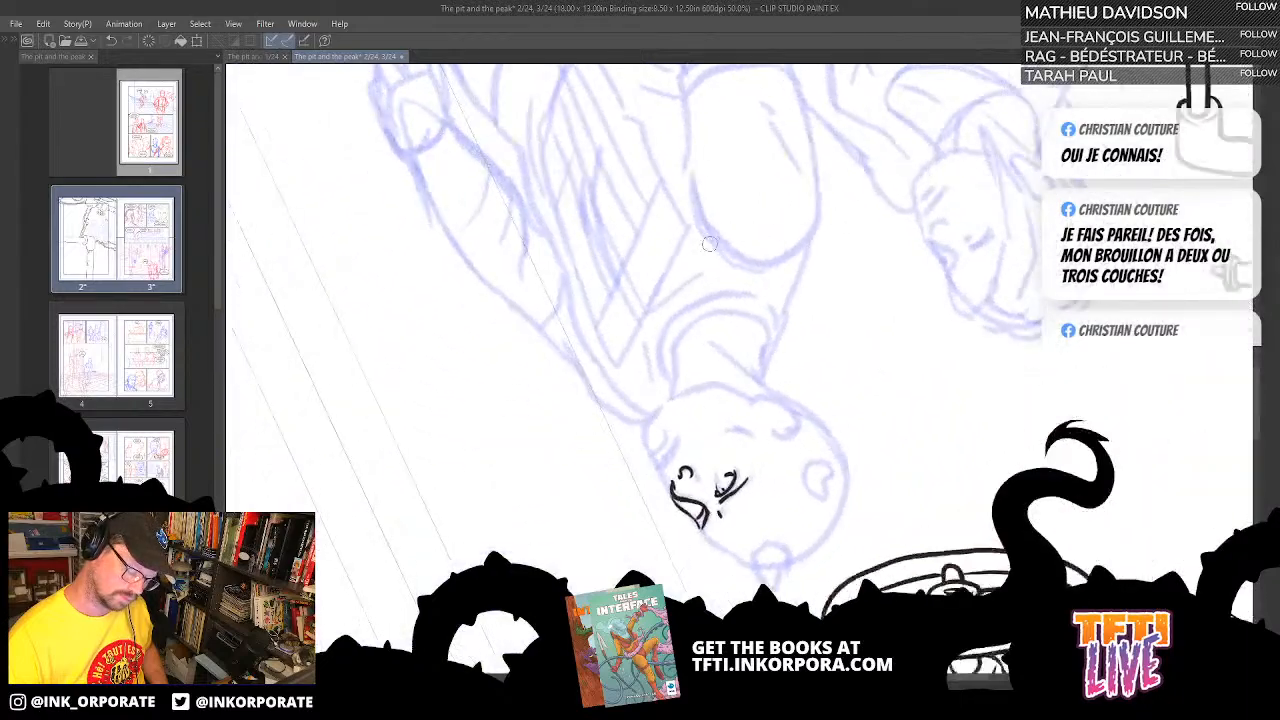
mouse_move(605, 417)
left_mouse_down()
mouse_move(626, 354)
mouse_move(669, 354)
left_mouse_up()
- Ink the horned character's jawline from the chin back toward the ear, following the blue sketch
key("asciicircum")
key("asciicircum")
key("asciicircum")
key("asciicircum")
key("asciicircum")
key("asciicircum")
key("asciicircum")
key("asciicircum")
key("asciicircum")
key("asciicircum")
key("asciicircum")
key("asciicircum")
key("asciicircum")
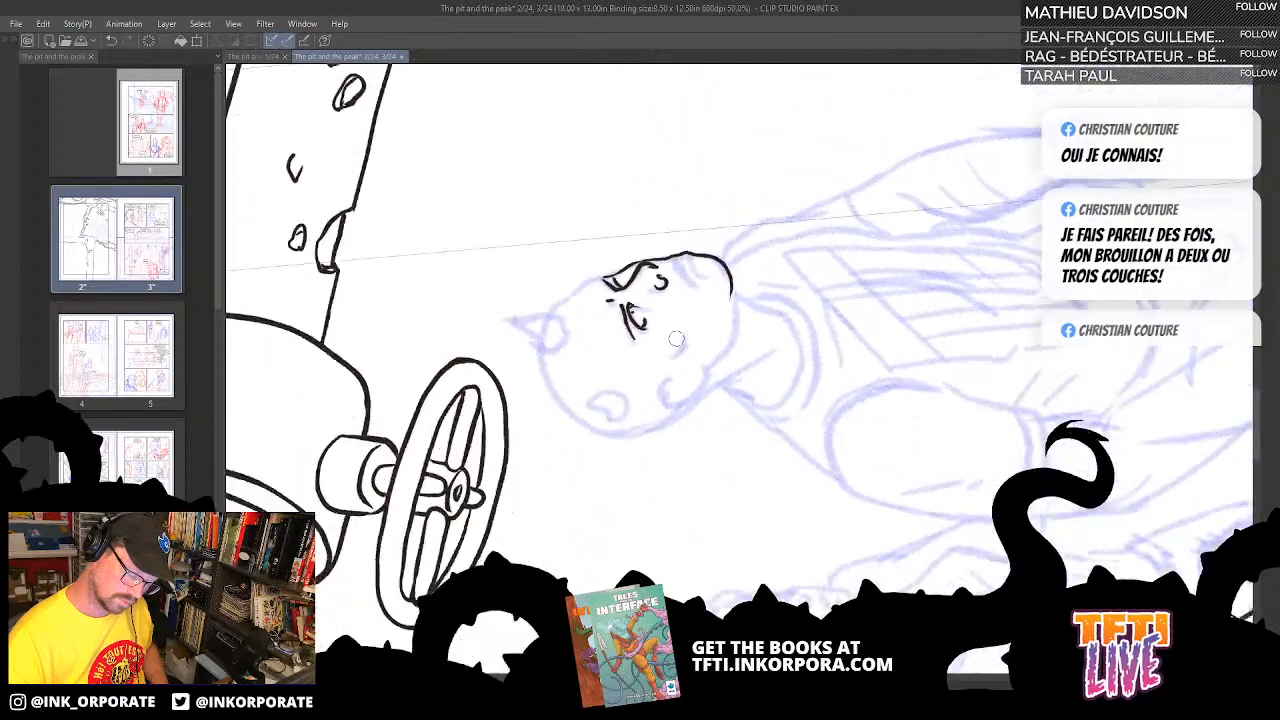
key("asciicircum")
key("asciicircum")
key("asciicircum")
key("asciicircum")
key("asciicircum")
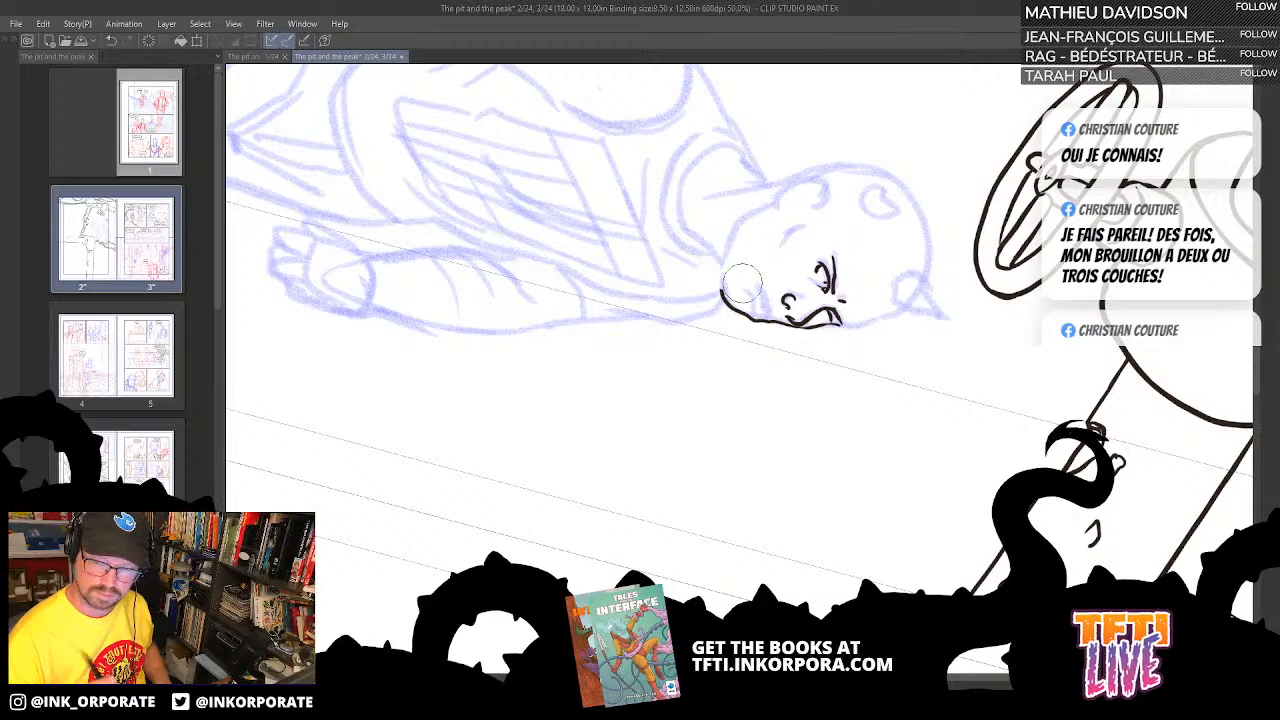
mouse_move(722, 300)
left_mouse_down()
mouse_move(736, 230)
mouse_move(782, 203)
left_mouse_up()
key("^")
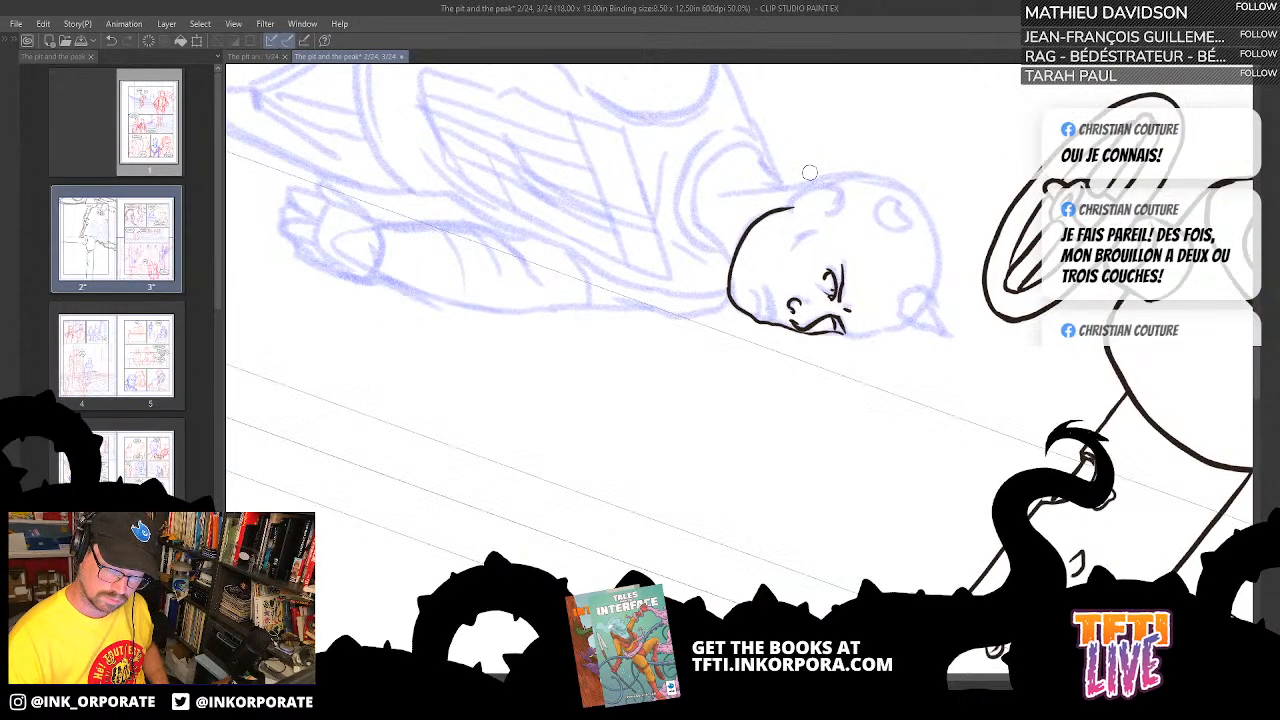
key("^")
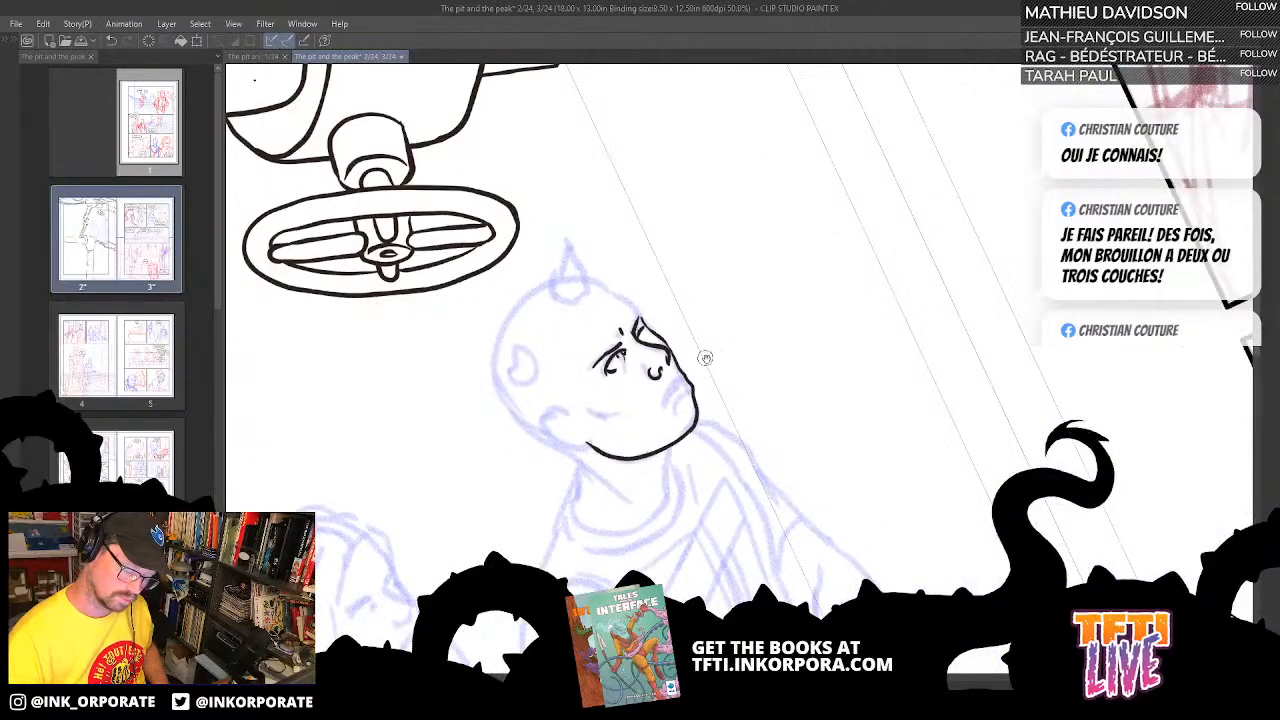
- Ink the horned character's frowning mouth, undoing the first attempt and redrawing the lip lines
left_click_drag(706, 358, 732, 300)
mouse_move(691, 345)
left_mouse_down()
mouse_move(706, 318)
mouse_move(694, 340)
mouse_move(712, 333)
left_mouse_up()
key("ctrl+z")
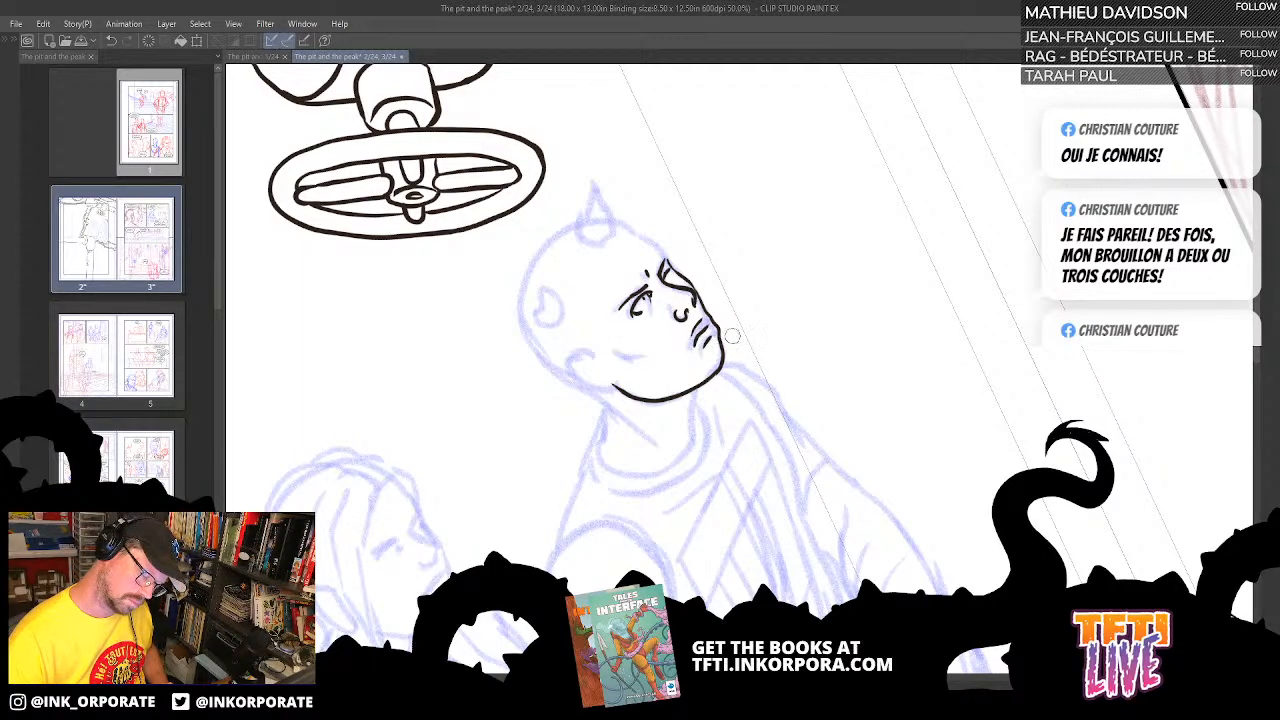
key("asciicircum")
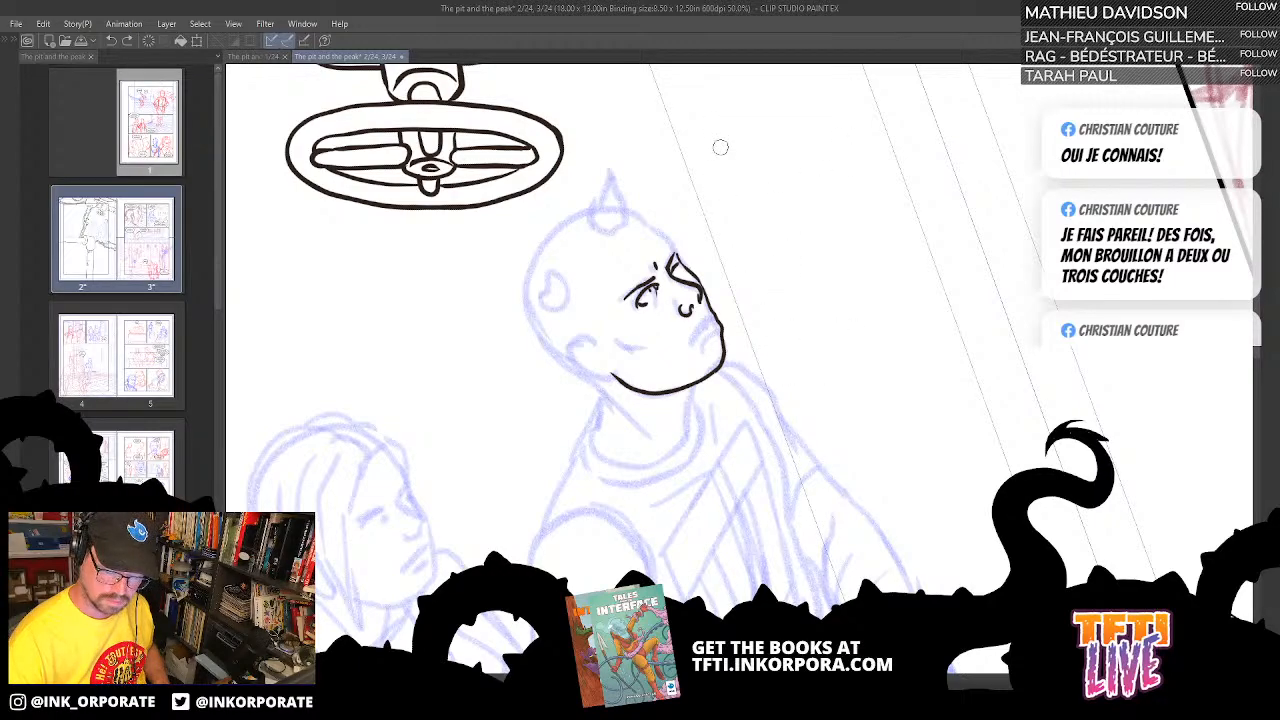
mouse_move(689, 347)
left_mouse_down()
mouse_move(724, 312)
mouse_move(704, 322)
mouse_move(717, 329)
left_mouse_up()
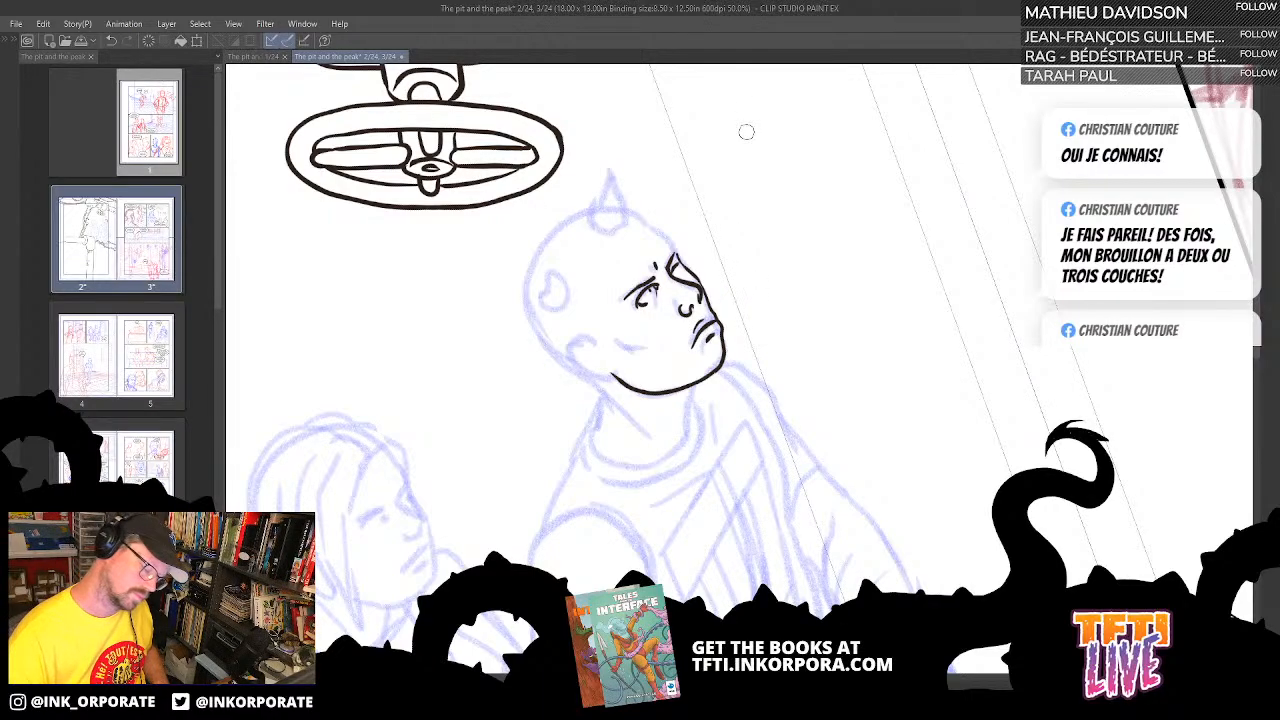
- Ink the outer contour and inner folds of the horned character's ear
key("asciicircum")
key("asciicircum")
key("asciicircum")
key("asciicircum")
key("asciicircum")
key("asciicircum")
key("asciicircum")
key("asciicircum")
key("asciicircum")
key("asciicircum")
key("asciicircum")
key("asciicircum")
key("asciicircum")
key("asciicircum")
key("asciicircum")
key("asciicircum")
key("asciicircum")
key("asciicircum")
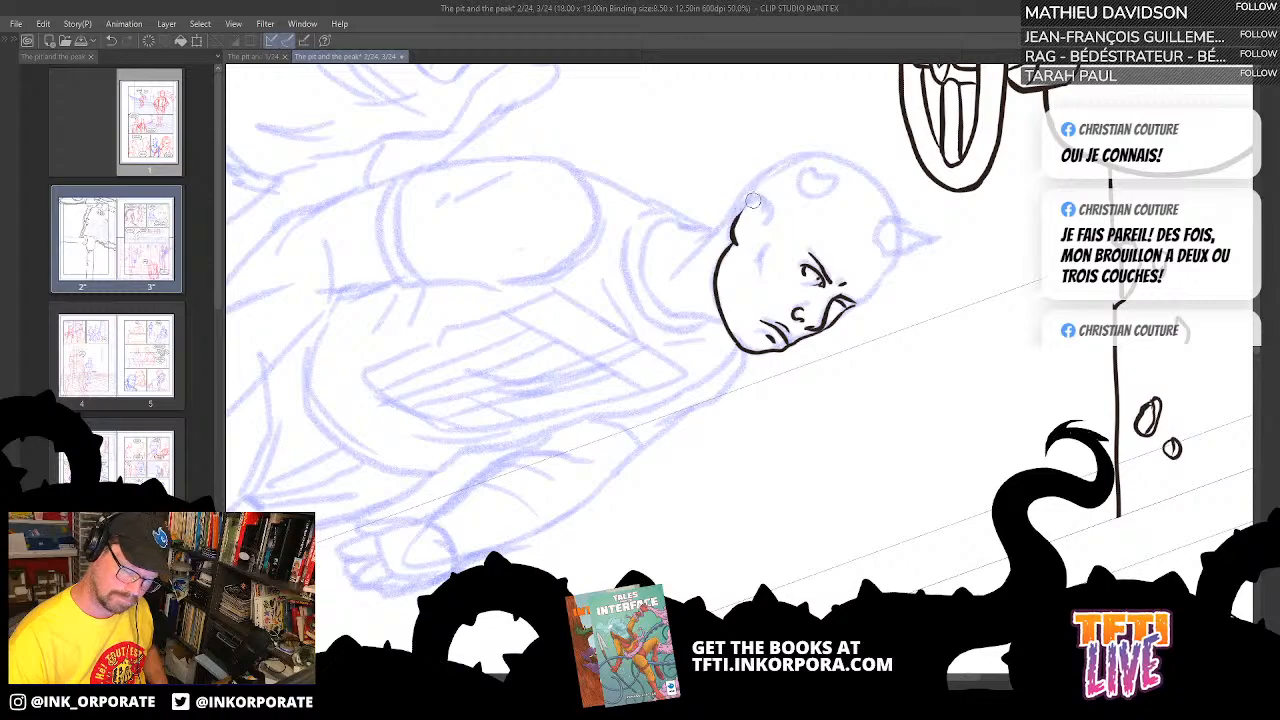
mouse_move(734, 238)
left_mouse_down()
mouse_move(762, 198)
mouse_move(773, 216)
mouse_move(748, 207)
mouse_move(750, 225)
mouse_move(757, 209)
mouse_move(766, 217)
mouse_move(754, 212)
left_mouse_up()
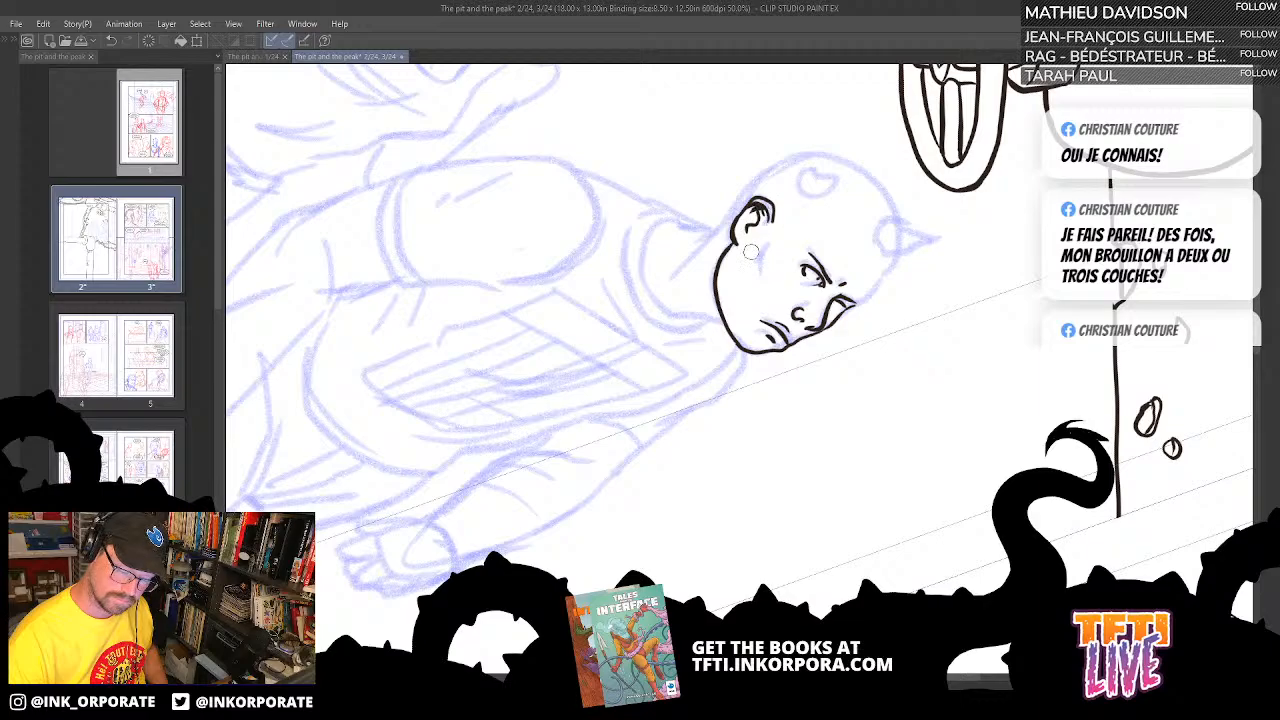
- Ink the curved cheek line and refine the small strokes around the horned character's brow and eye
key("^")
key("^")
key("^")
key("^")
key("^")
key("^")
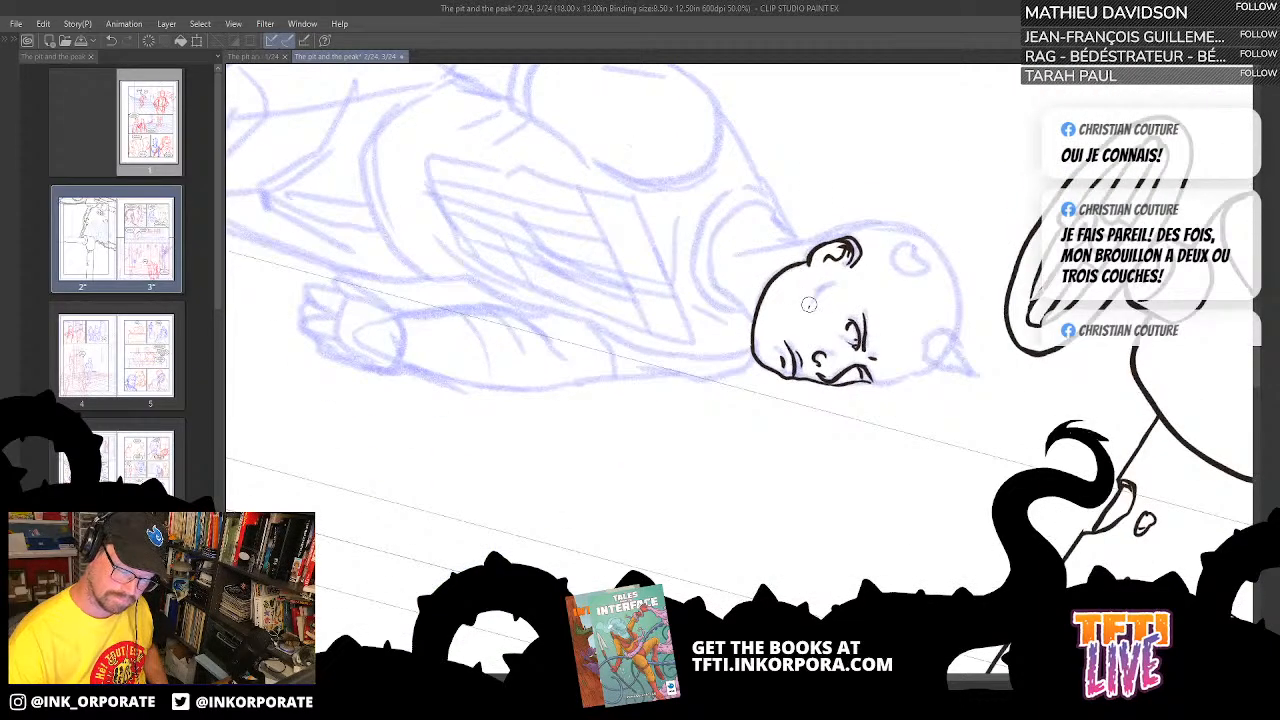
left_click_drag(808, 307, 832, 287)
key("^")
key("^")
key("^")
key("^")
key("^")
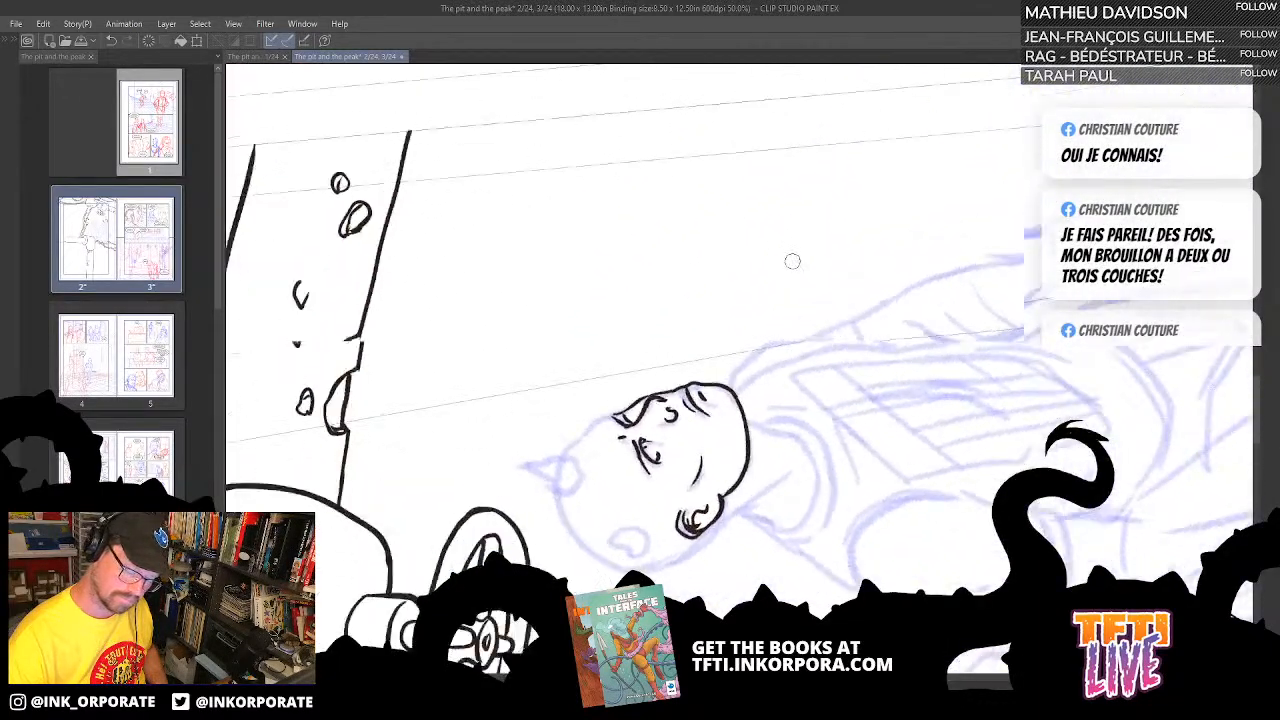
mouse_move(655, 395)
left_mouse_down()
mouse_move(692, 435)
mouse_move(775, 449)
left_mouse_up()
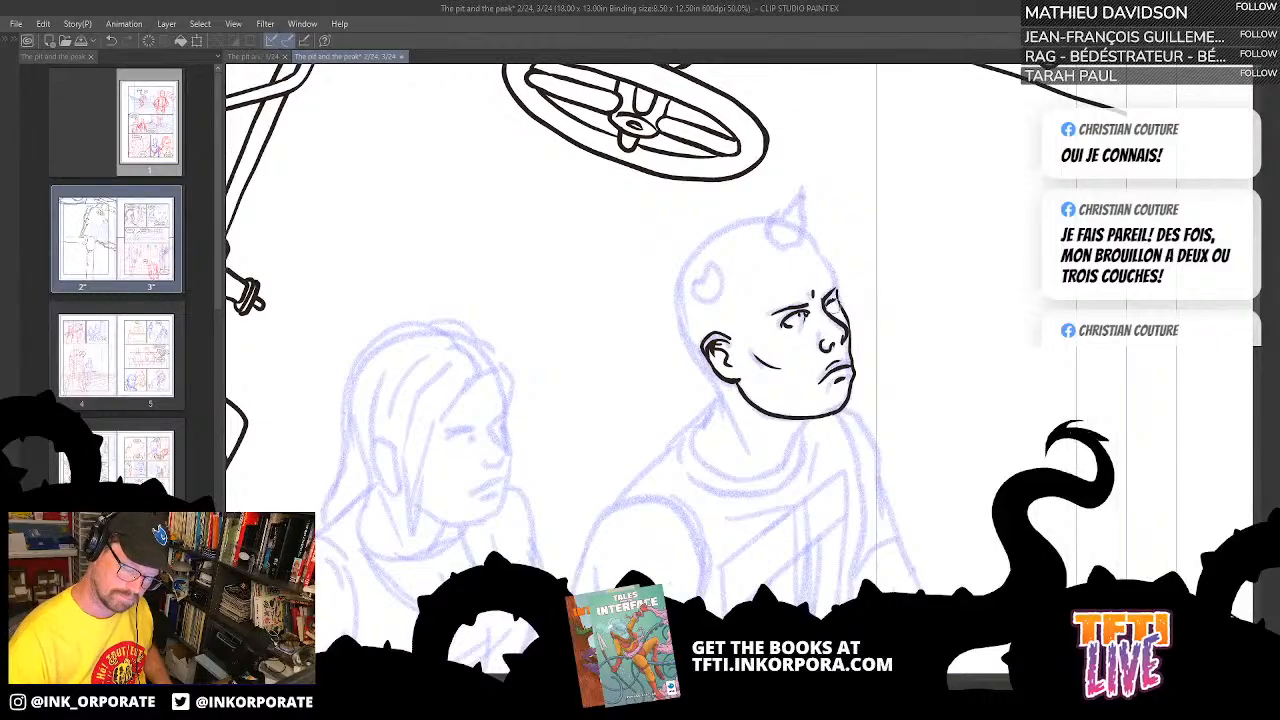
mouse_move(826, 304)
left_mouse_down()
mouse_move(838, 307)
mouse_move(790, 326)
mouse_move(812, 305)
left_mouse_up()
key("ctrl+z")
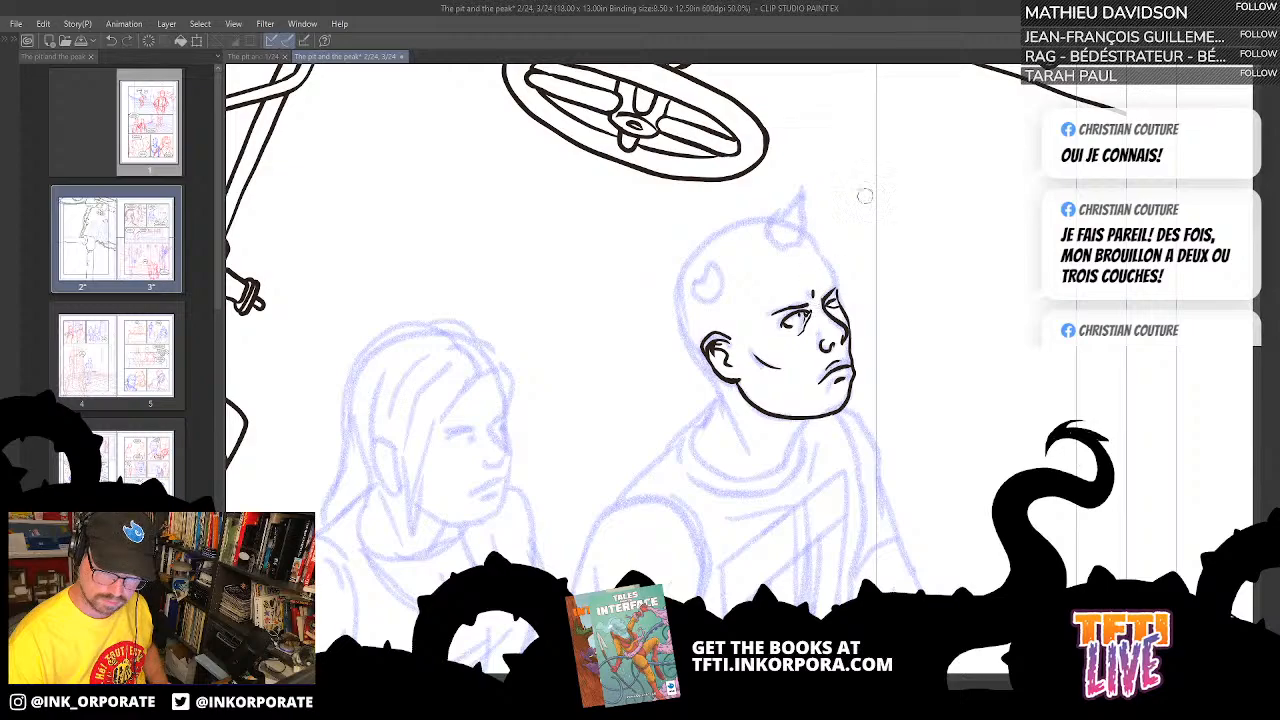
- Ink the forehead contour up from the brow and outline the jagged front horn
mouse_move(828, 233)
left_mouse_down()
mouse_move(808, 252)
mouse_move(795, 240)
left_mouse_up()
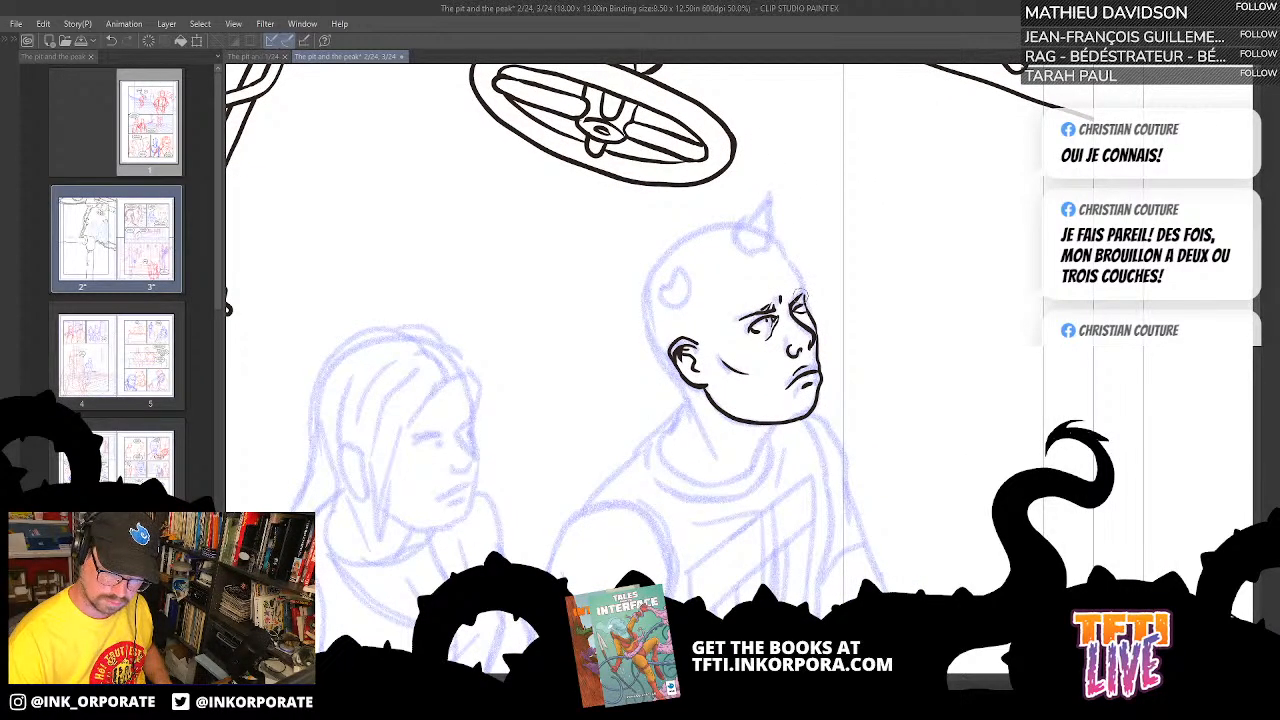
mouse_move(801, 289)
left_mouse_down()
mouse_move(774, 238)
mouse_move(805, 339)
left_mouse_up()
scroll(801, 224, "up", 1)
key("ctrl+z")
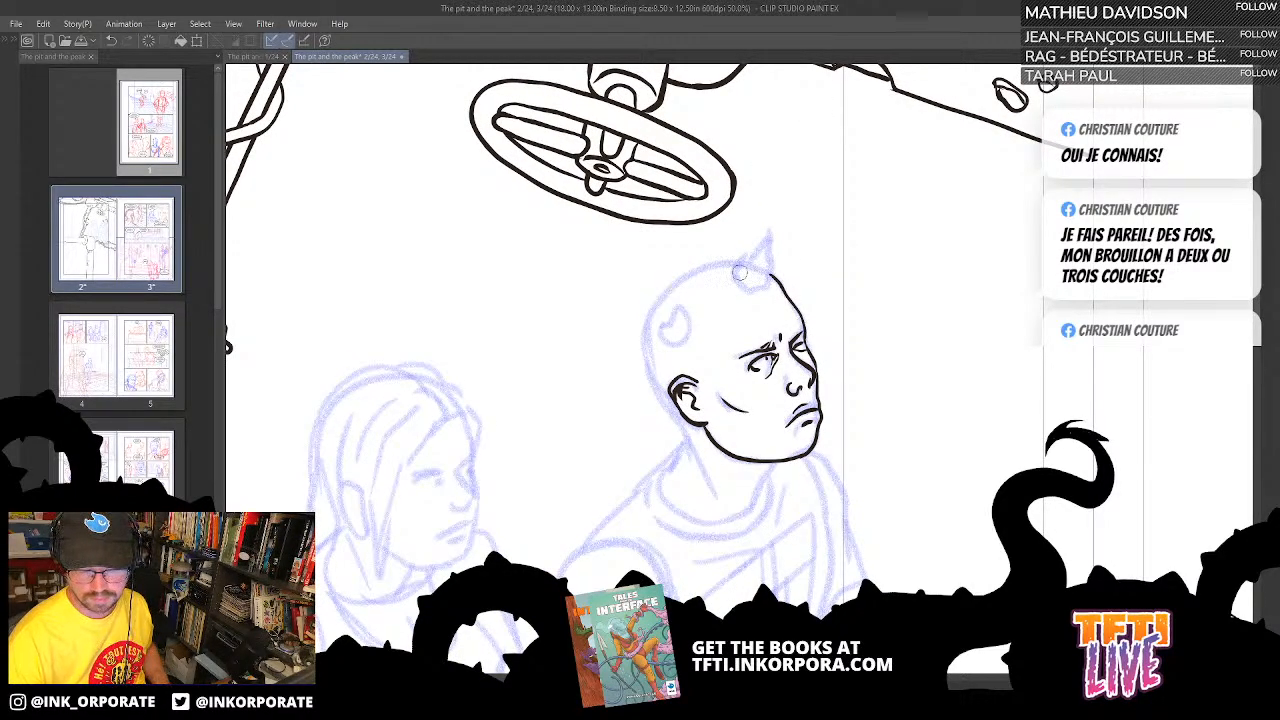
mouse_move(736, 271)
left_mouse_down()
mouse_move(772, 284)
mouse_move(779, 228)
mouse_move(753, 254)
mouse_move(763, 243)
mouse_move(770, 256)
mouse_move(735, 245)
mouse_move(736, 272)
mouse_move(764, 244)
left_mouse_up()
key("ctrl+z")
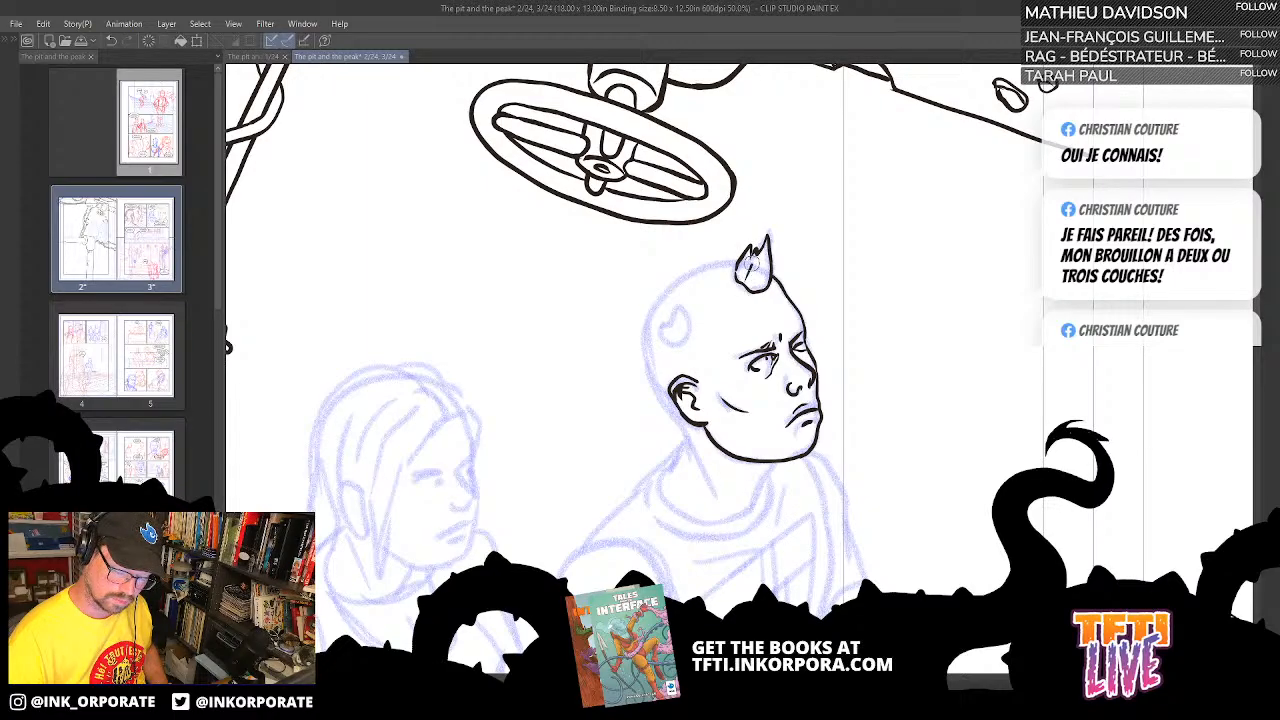
- Ink the back of the skull from the neck to the front horn and outline the smaller horn on its side
key("asciicircum")
key("asciicircum")
key("asciicircum")
key("asciicircum")
key("asciicircum")
key("asciicircum")
key("asciicircum")
key("asciicircum")
key("asciicircum")
key("asciicircum")
key("asciicircum")
key("asciicircum")
key("asciicircum")
key("asciicircum")
key("asciicircum")
key("asciicircum")
key("asciicircum")
key("asciicircum")
key("asciicircum")
key("asciicircum")
key("asciicircum")
key("asciicircum")
key("asciicircum")
key("asciicircum")
key("asciicircum")
key("asciicircum")
key("asciicircum")
key("asciicircum")
key("asciicircum")
key("asciicircum")
key("asciicircum")
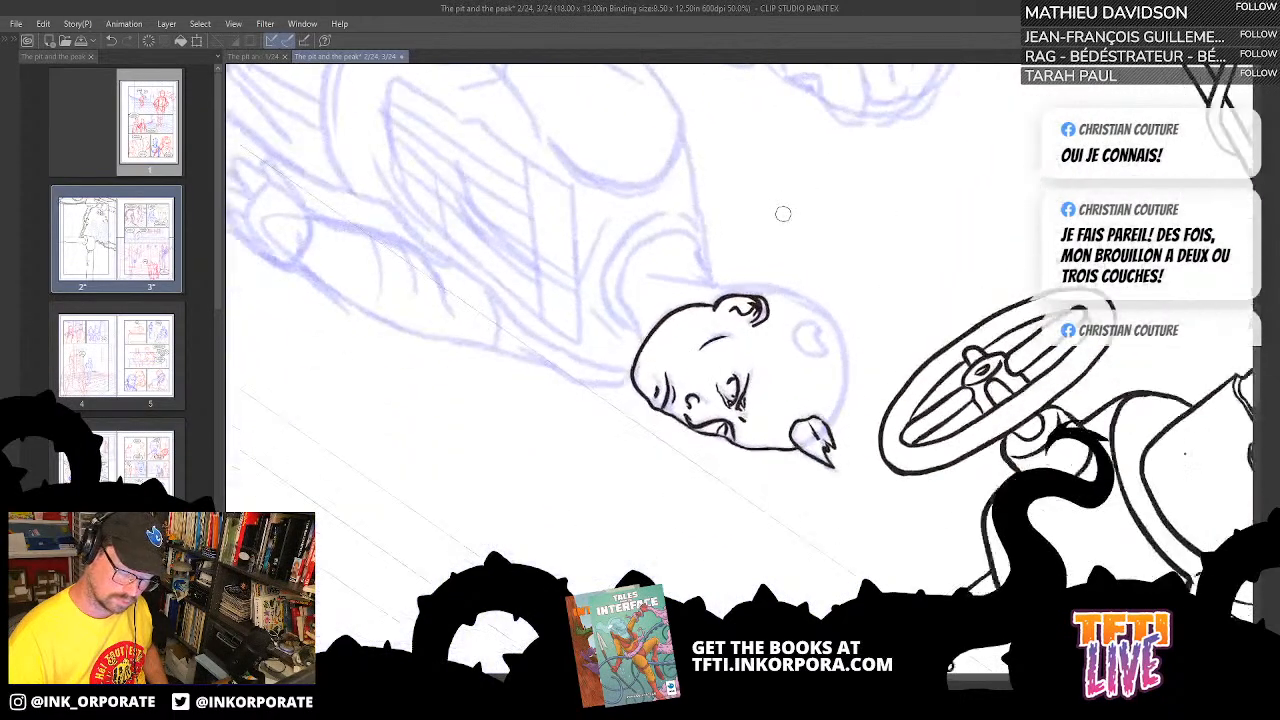
key("asciicircum")
key("asciicircum")
key("asciicircum")
key("asciicircum")
key("asciicircum")
key("asciicircum")
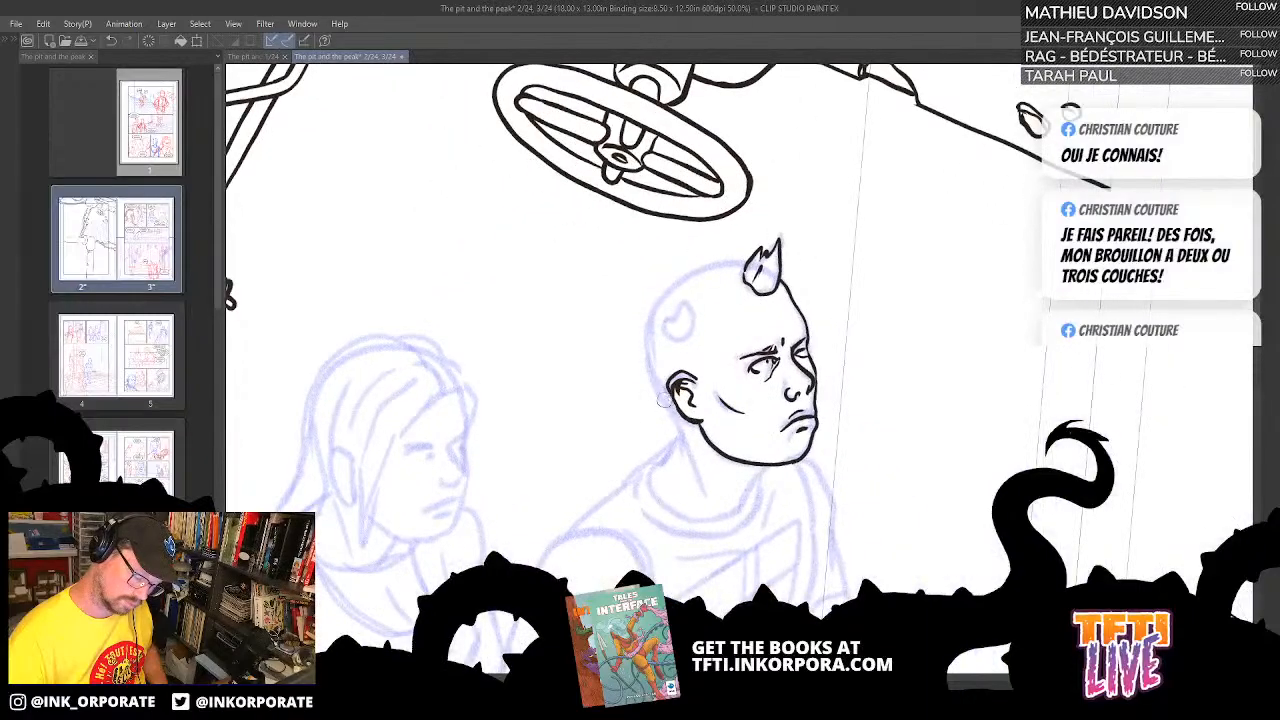
mouse_move(679, 433)
left_mouse_down()
mouse_move(647, 353)
mouse_move(654, 312)
mouse_move(697, 266)
mouse_move(749, 261)
left_mouse_up()
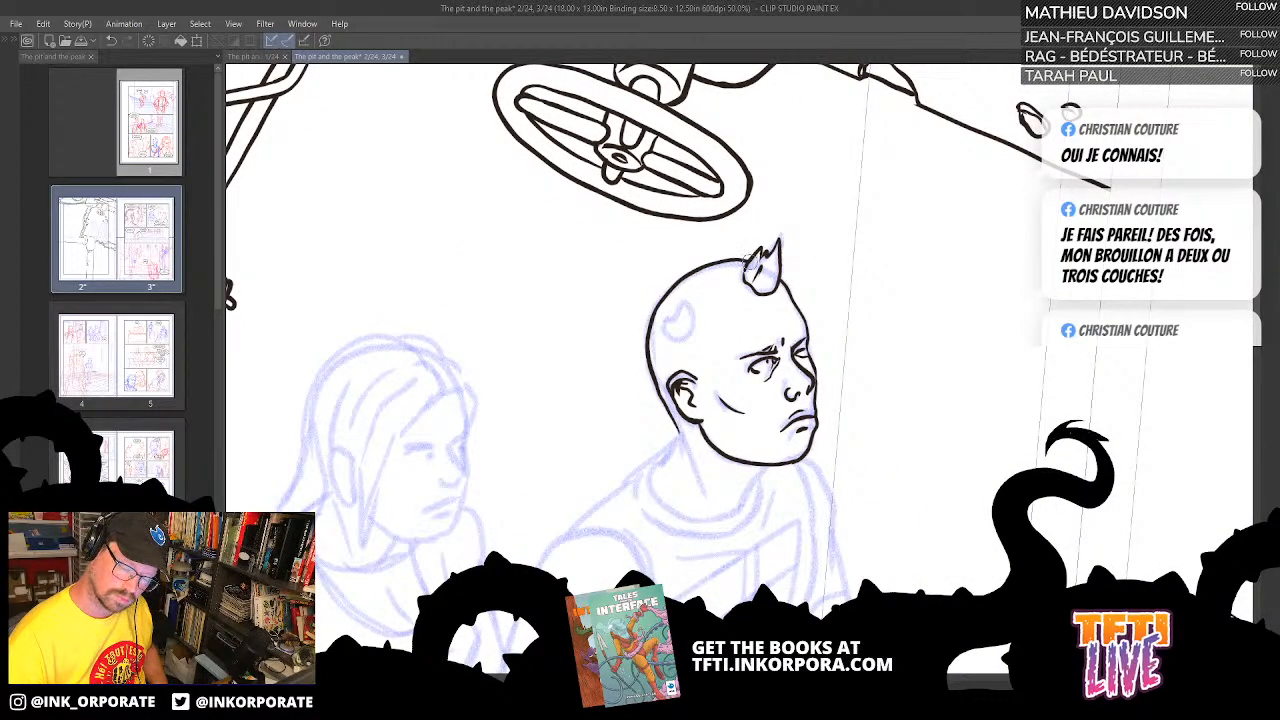
mouse_move(666, 326)
left_mouse_down()
mouse_move(690, 300)
mouse_move(700, 332)
mouse_move(676, 336)
mouse_move(668, 318)
mouse_move(694, 318)
left_mouse_up()
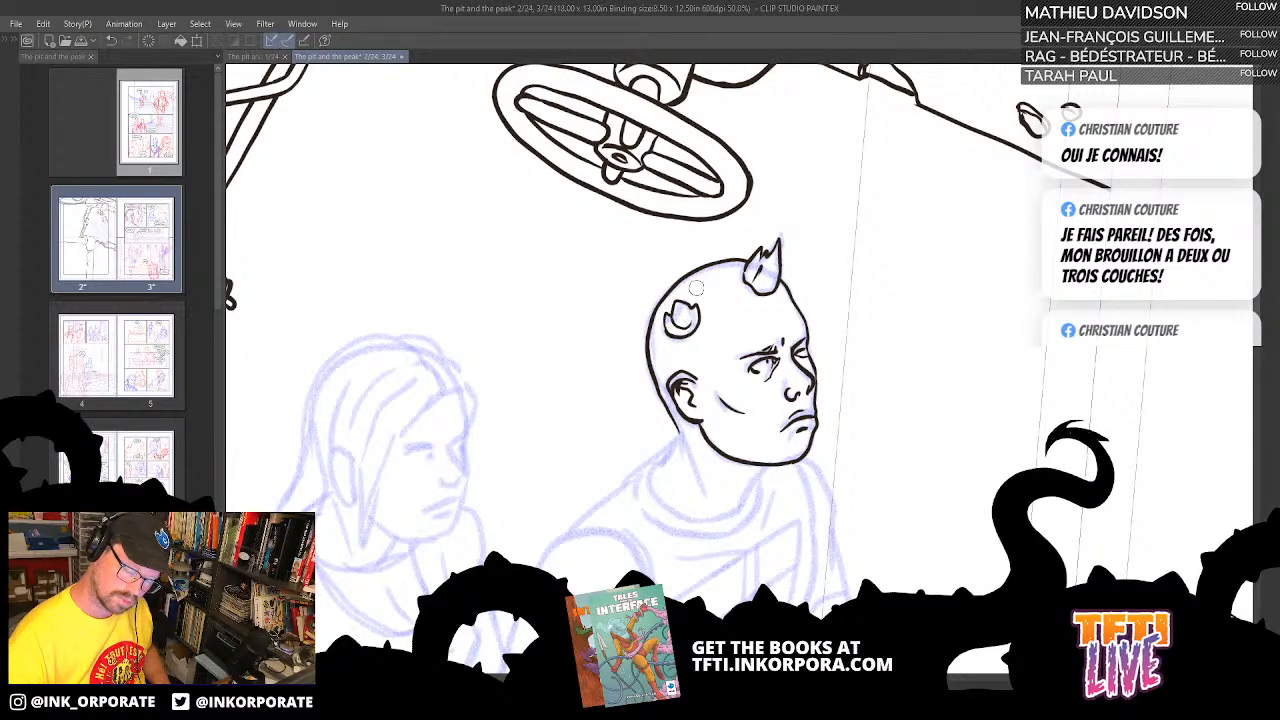
- Ink the back and front contours of the horned character's neck below the head
left_click_drag(808, 288, 791, 152)
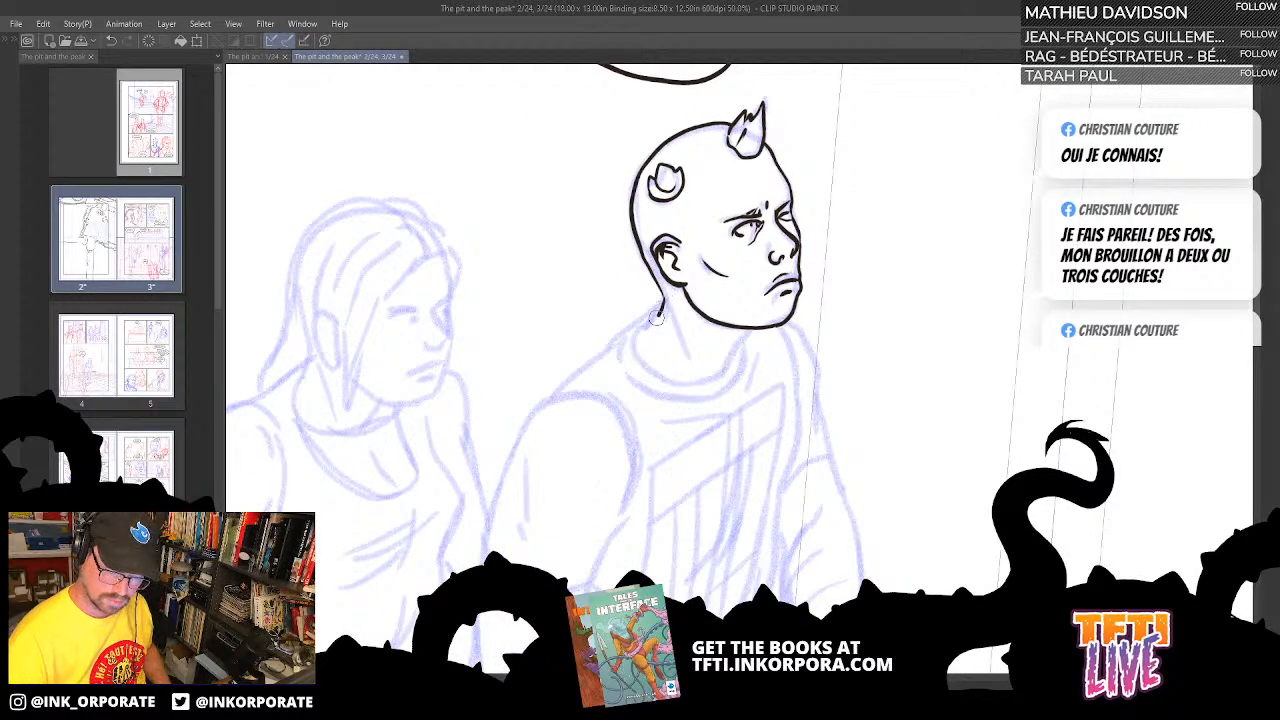
mouse_move(657, 318)
left_mouse_down()
mouse_move(641, 329)
mouse_move(661, 295)
mouse_move(638, 336)
left_mouse_up()
key("ctrl+z")
key("ctrl+z")
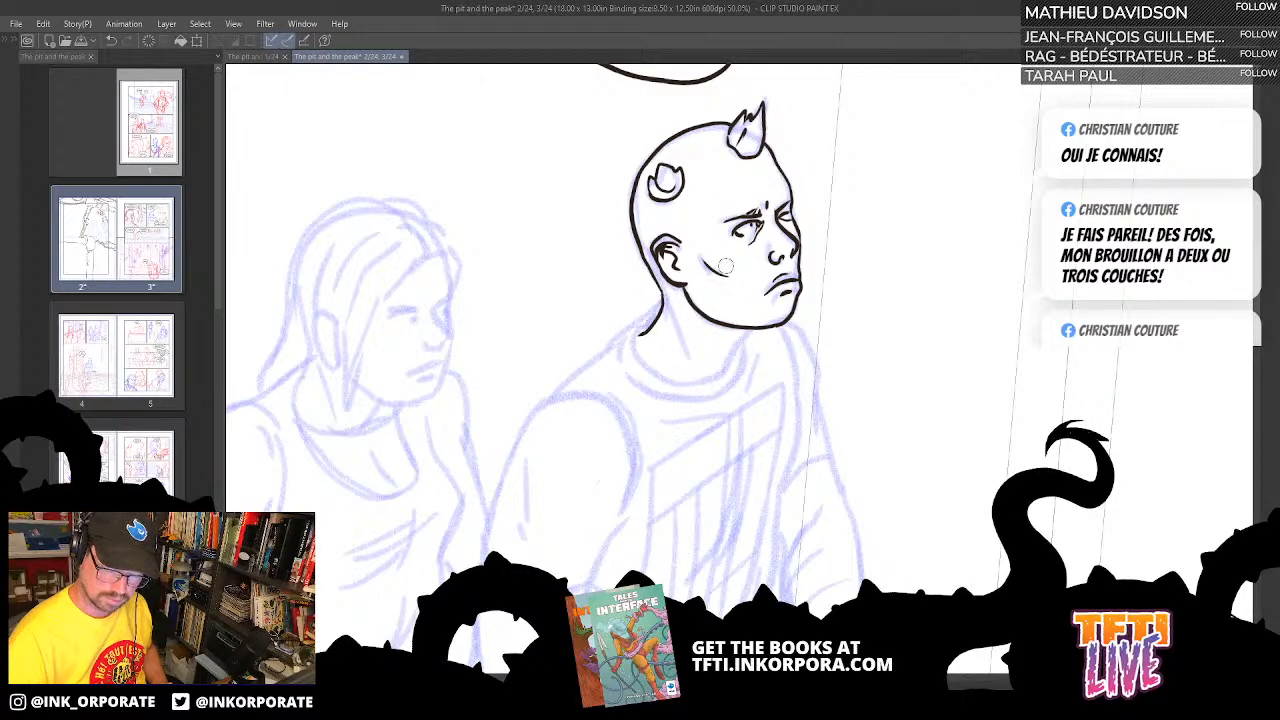
left_click_drag(703, 368, 670, 319)
left_click_drag(716, 282, 695, 319)
mouse_move(663, 387)
left_mouse_down()
mouse_move(703, 289)
mouse_move(823, 207)
mouse_move(868, 240)
left_mouse_up()
left_click_drag(845, 284, 767, 168)
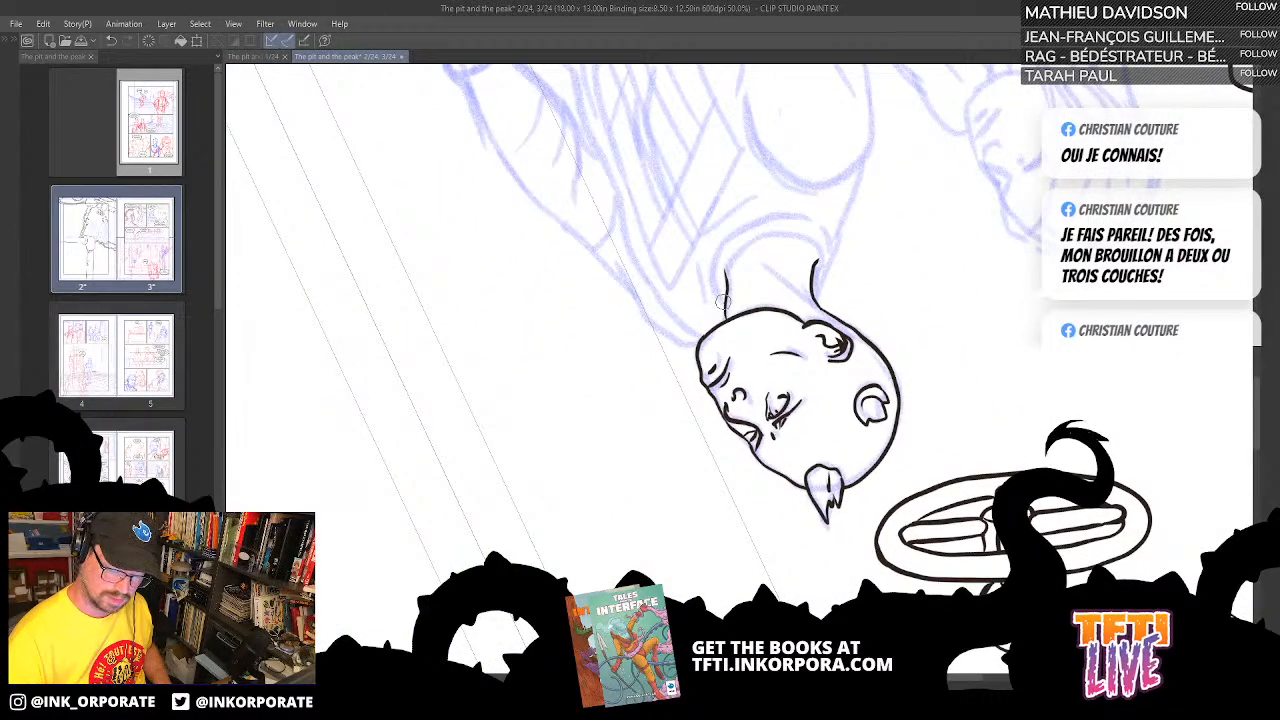
- Ink the shirt's round collar as two parallel curves around the neck, redoing the outer one
mouse_move(722, 300)
left_mouse_down()
mouse_move(708, 274)
mouse_move(720, 238)
mouse_move(766, 214)
mouse_move(826, 238)
mouse_move(810, 272)
left_mouse_up()
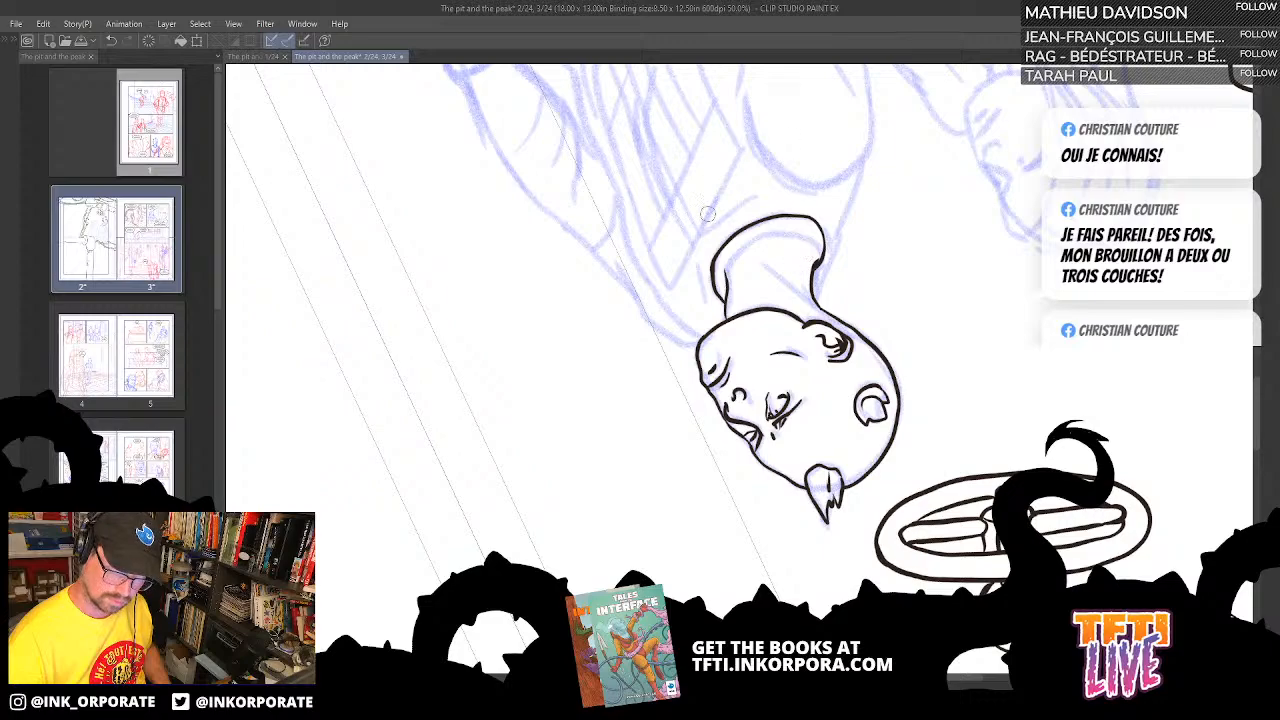
left_click_drag(724, 306, 710, 255)
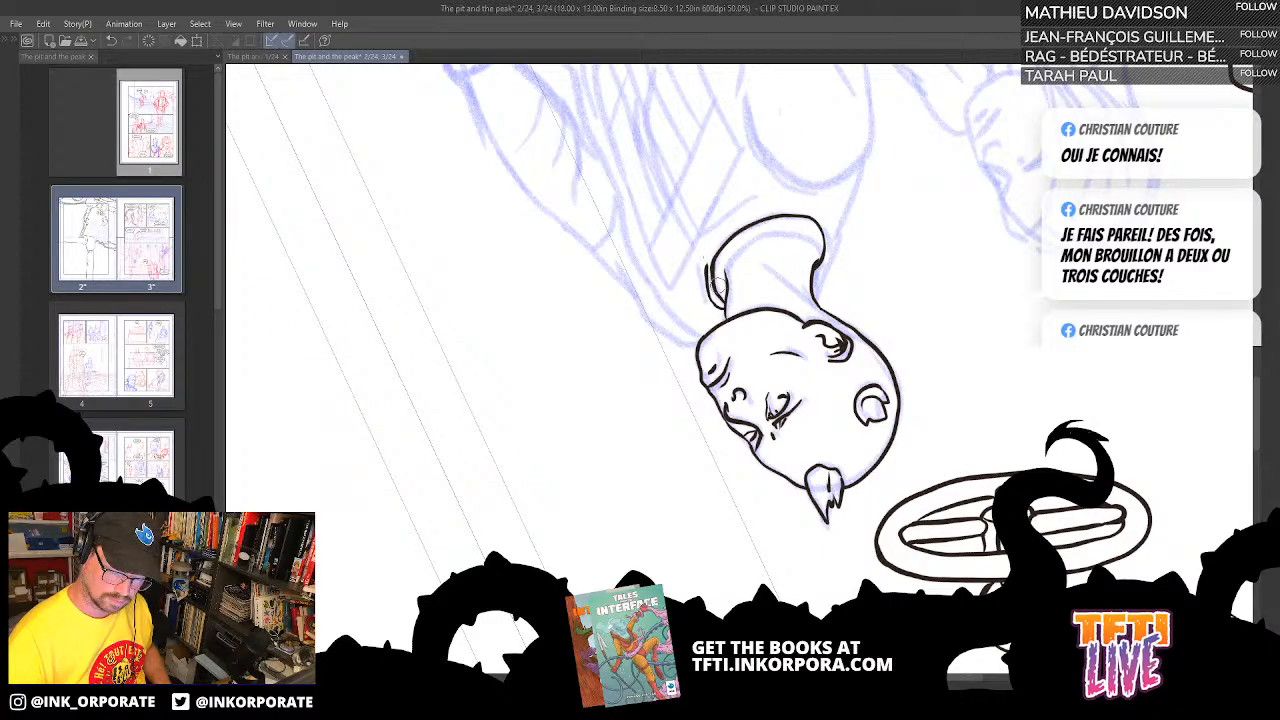
key("ctrl+z")
mouse_move(728, 318)
left_mouse_down()
mouse_move(702, 276)
mouse_move(704, 246)
mouse_move(770, 202)
mouse_move(808, 201)
mouse_move(829, 220)
mouse_move(831, 256)
mouse_move(810, 284)
left_mouse_up()
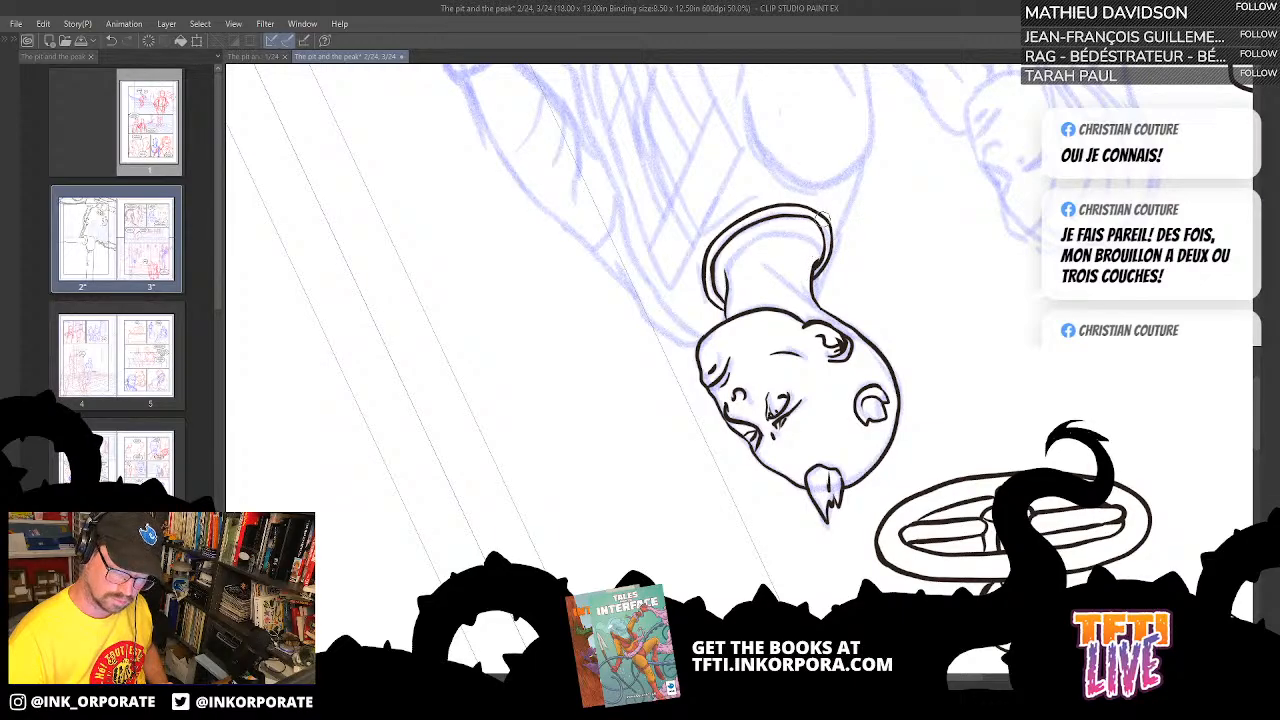
- Ink the diagonal muscle line on the neck inside the collar
key("asciicircum")
key("asciicircum")
key("asciicircum")
key("asciicircum")
key("asciicircum")
key("asciicircum")
key("asciicircum")
key("asciicircum")
key("asciicircum")
key("asciicircum")
key("asciicircum")
key("asciicircum")
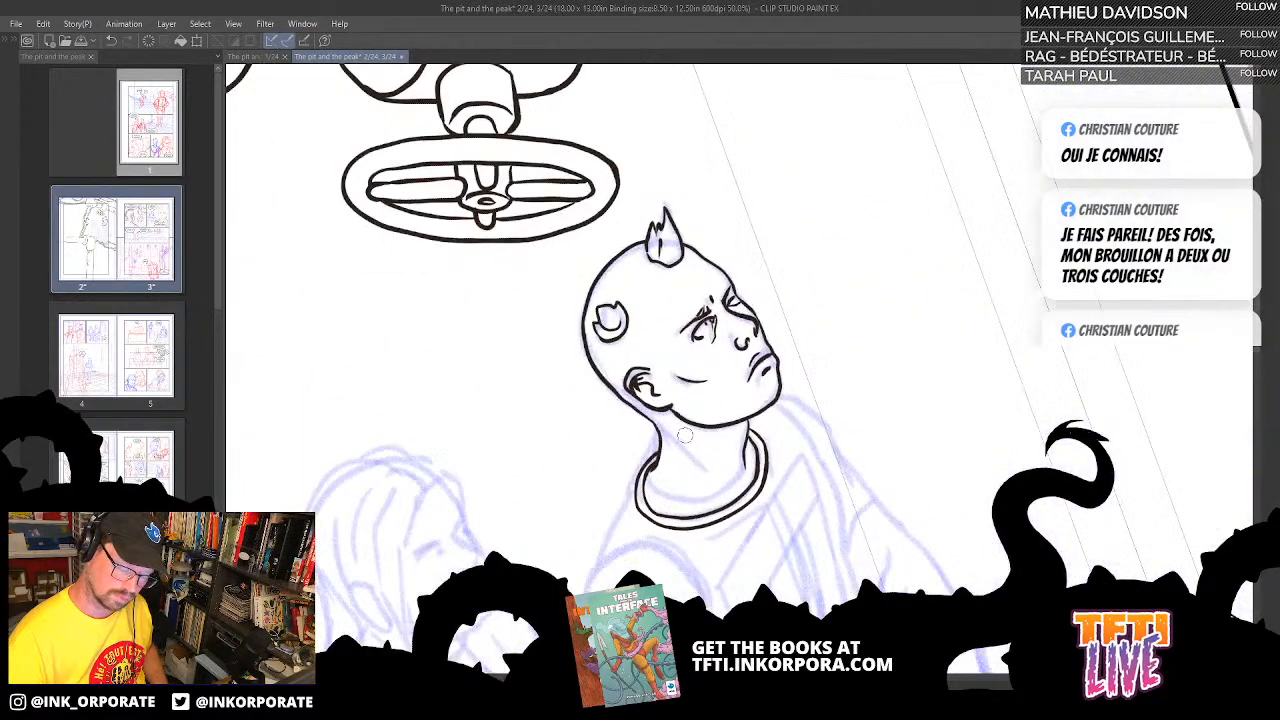
left_click_drag(662, 437, 720, 483)
- Ink the outer edge of the near shoulder and upper arm, plus the short line rising toward the collar
left_click_drag(740, 332, 708, 214)
left_click_drag(757, 292, 757, 254)
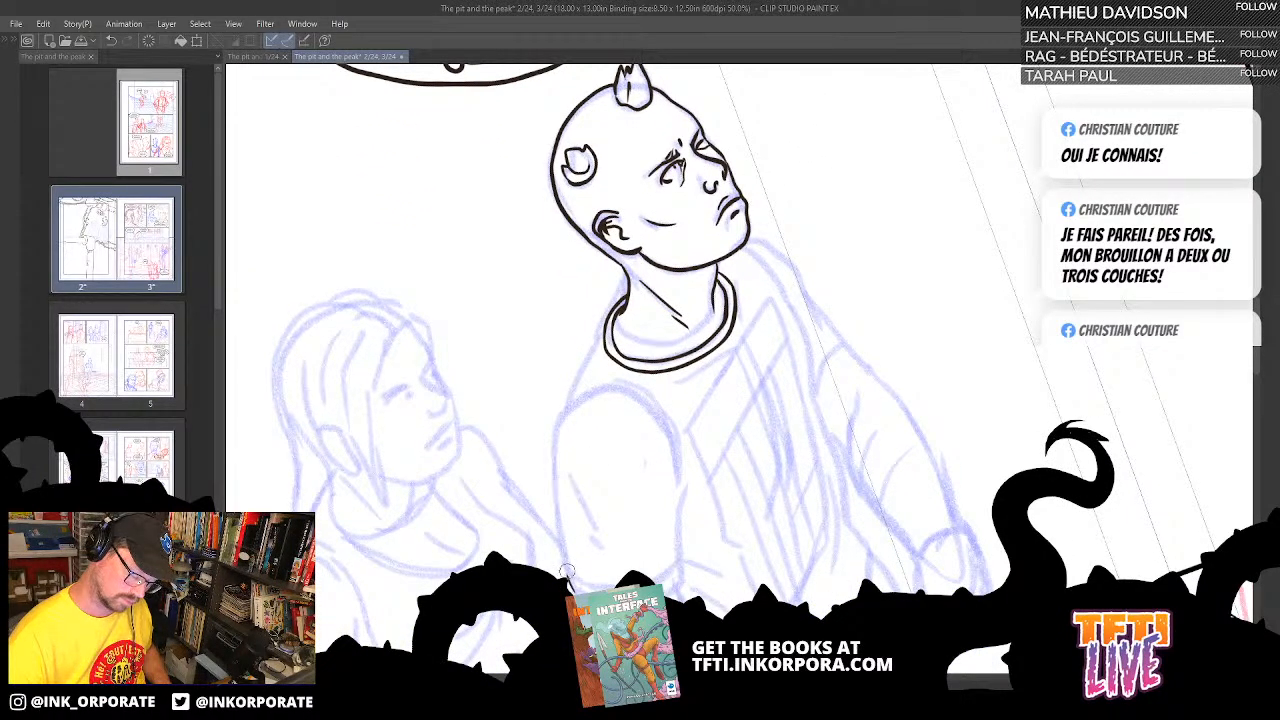
mouse_move(566, 578)
left_mouse_down()
mouse_move(554, 459)
mouse_move(605, 388)
left_mouse_up()
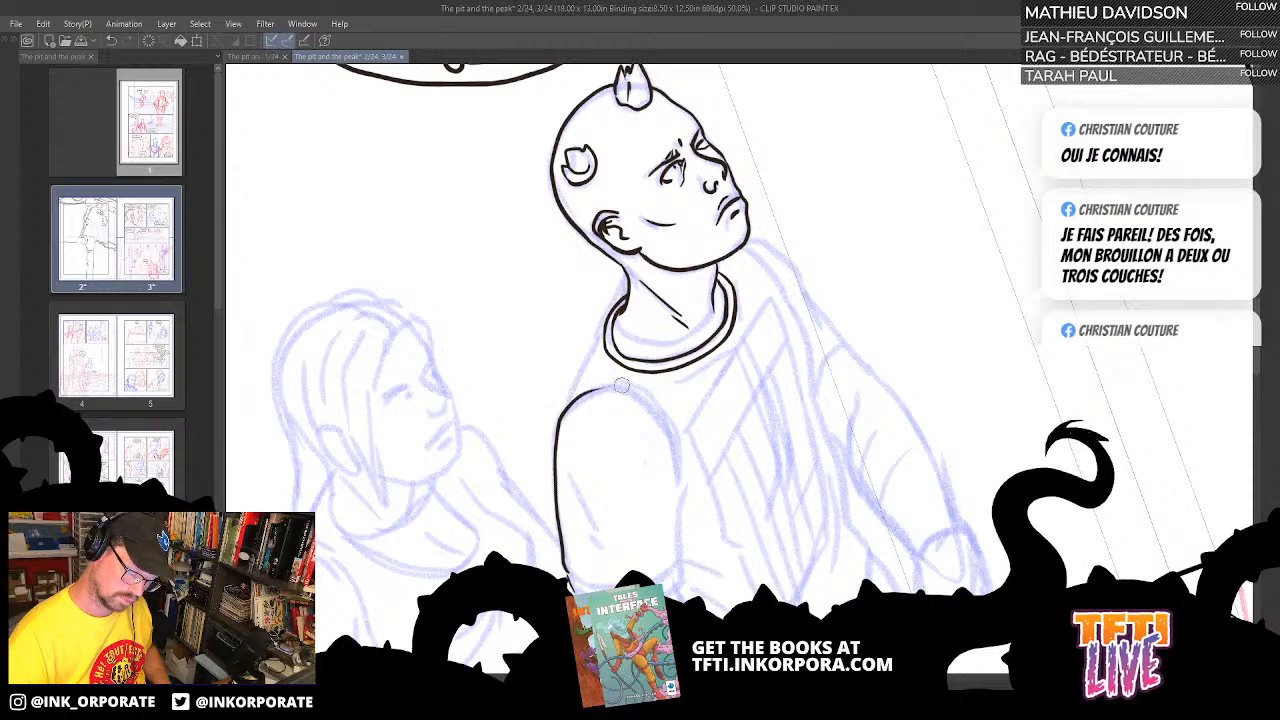
left_click_drag(558, 424, 580, 368)
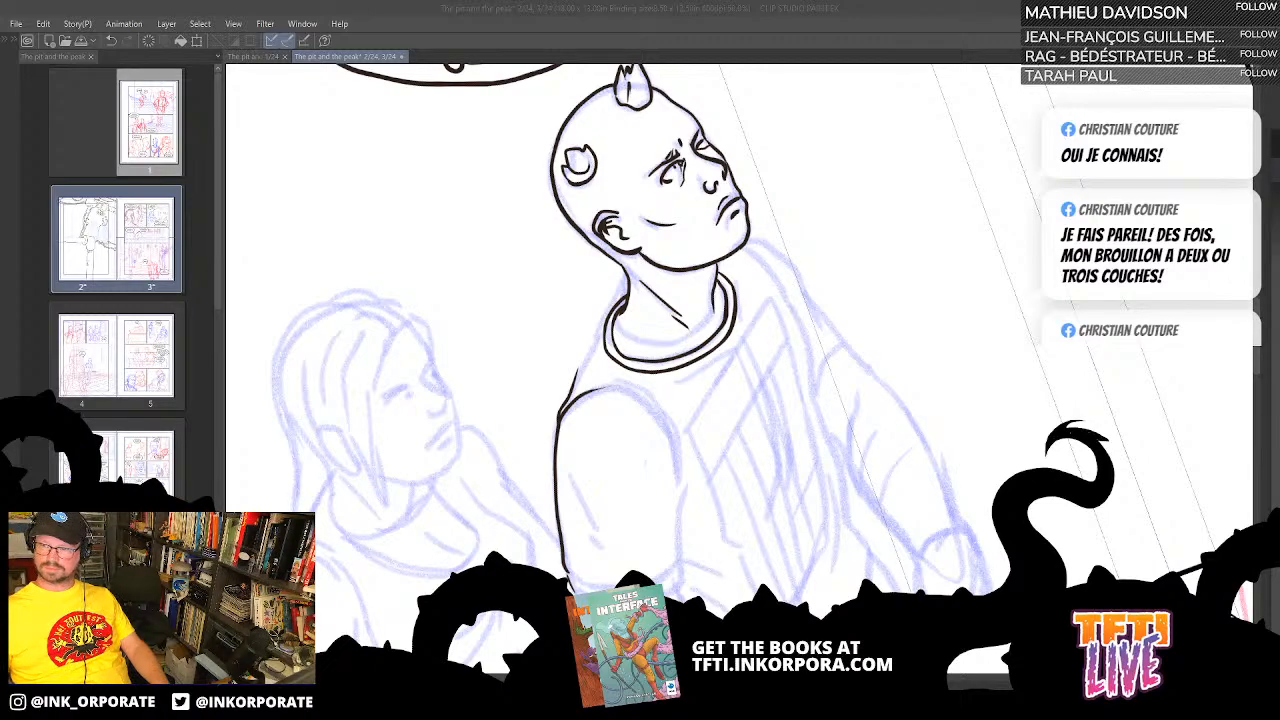
- Switch to the browser window showing the standing woman sketch and place it over the canvas for viewing
mouse_move(1279, 150)
left_mouse_down()
mouse_move(960, 160)
mouse_move(1000, 75)
left_mouse_up()
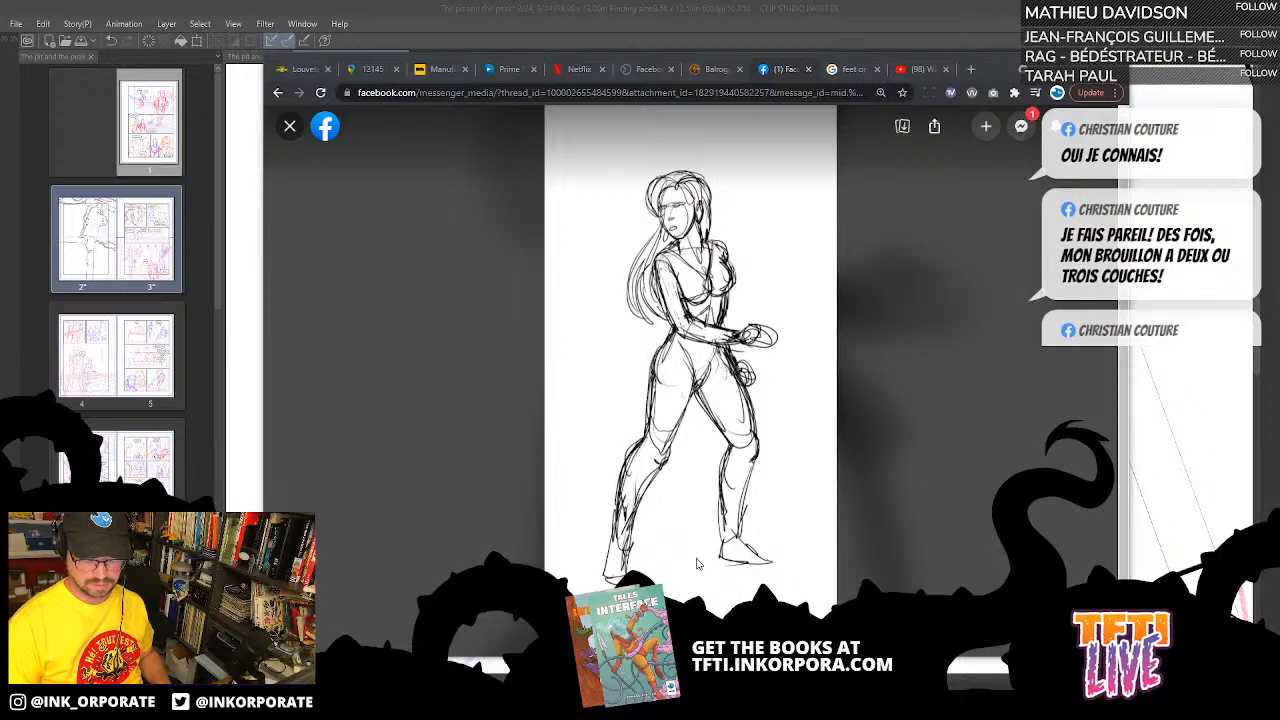
left_click_drag(990, 67, 992, 72)
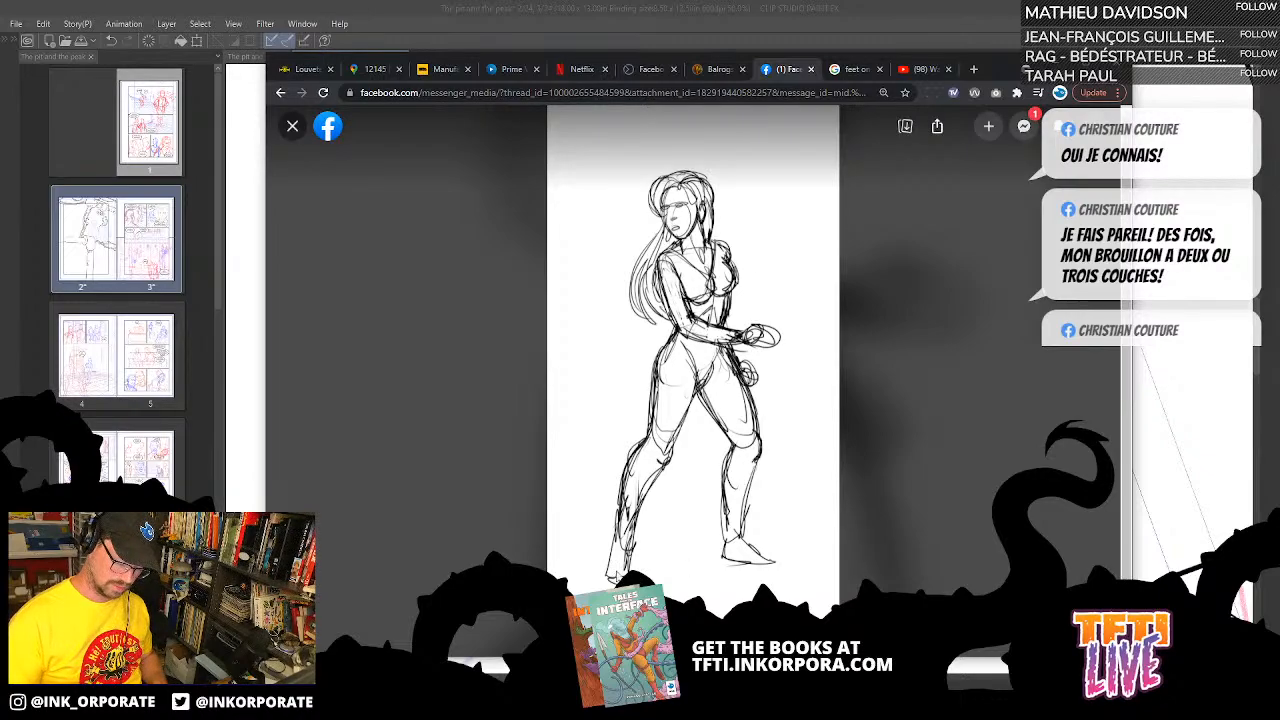
- Switch to Snip & Sketch and capture a rectangular snip of the standing woman sketch
left_click(462, 703)
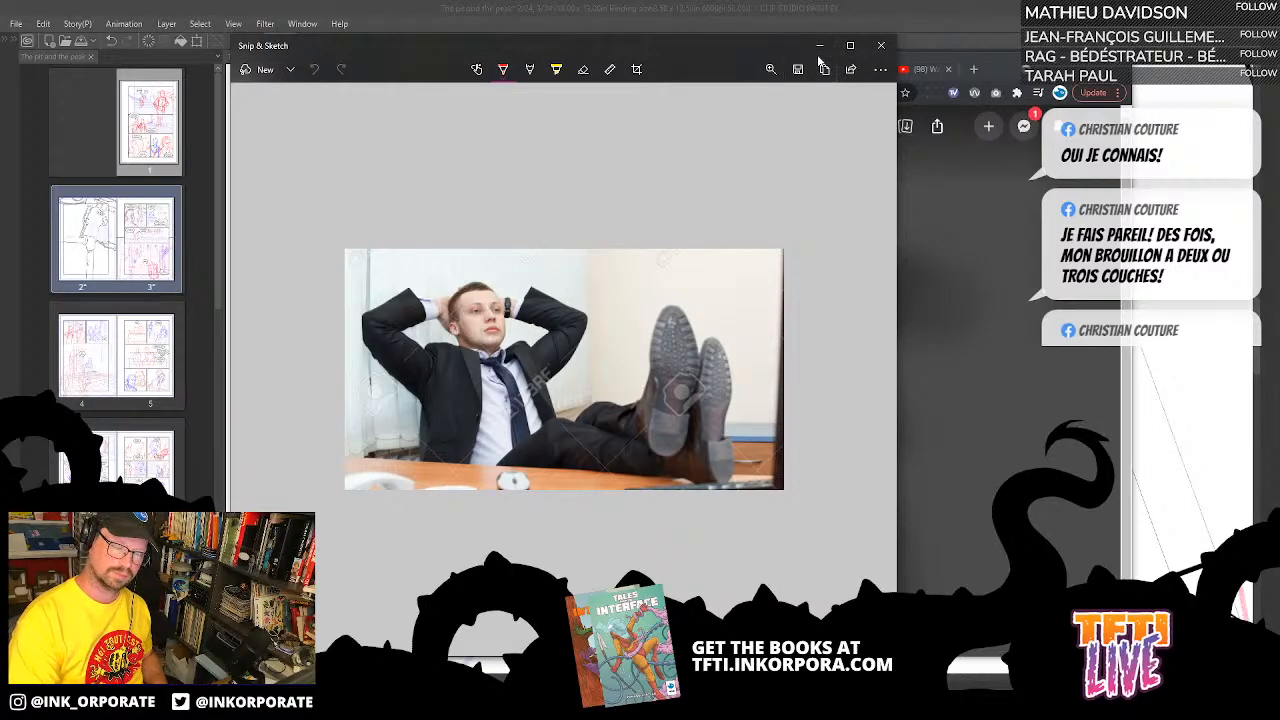
key("ctrl+n")
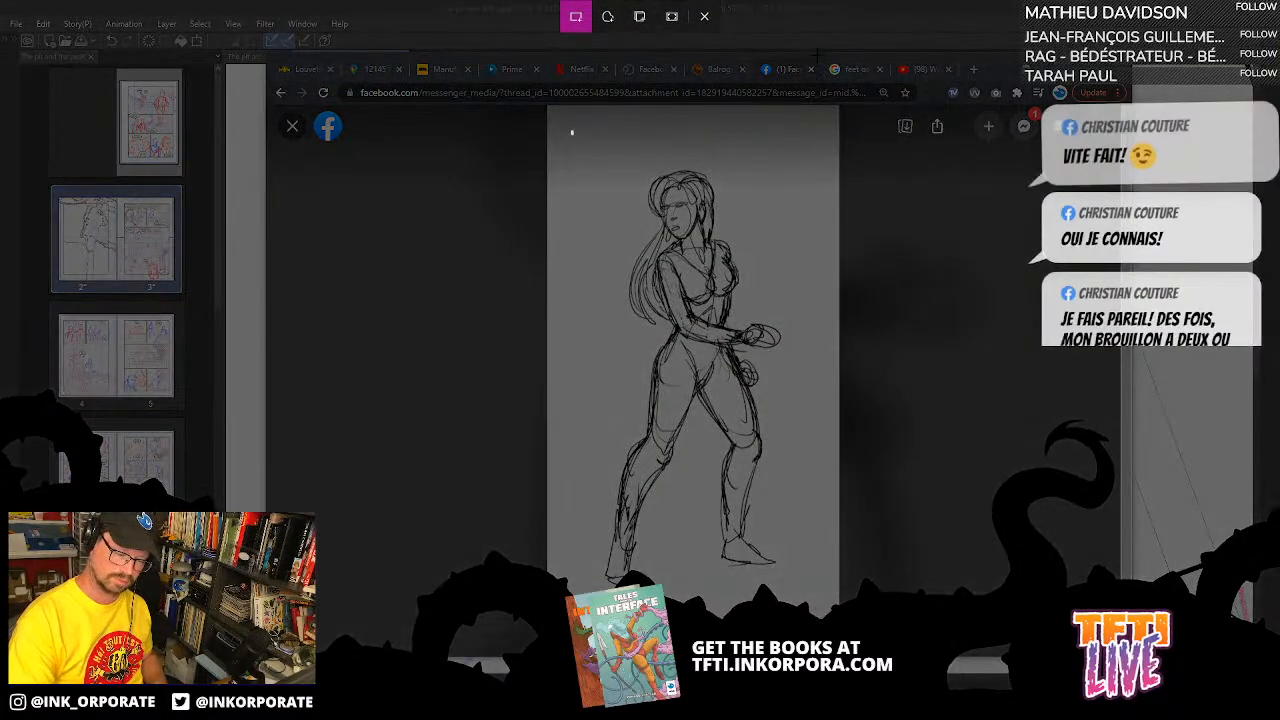
left_click_drag(570, 130, 842, 616)
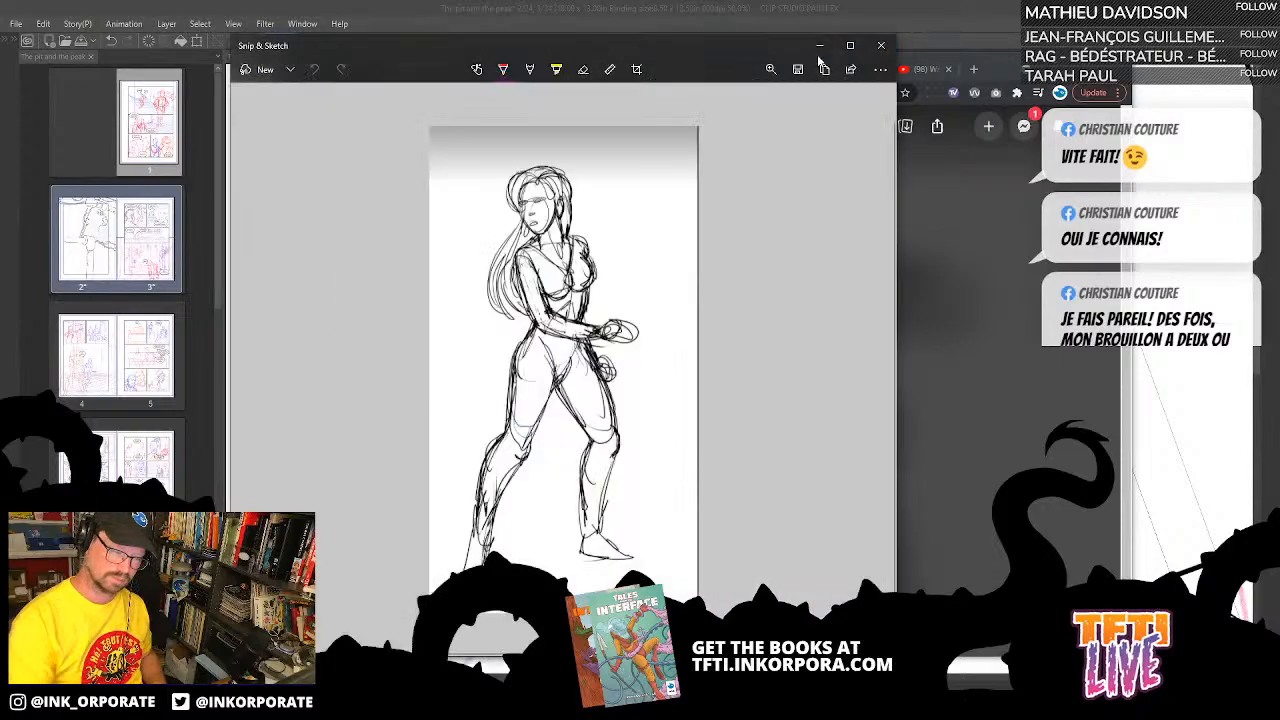
- Switch back to Clip Studio Paint, create a new 8.50 x 11.00 in, 600 dpi illustration and paste the captured sketch
left_click(1015, 54)
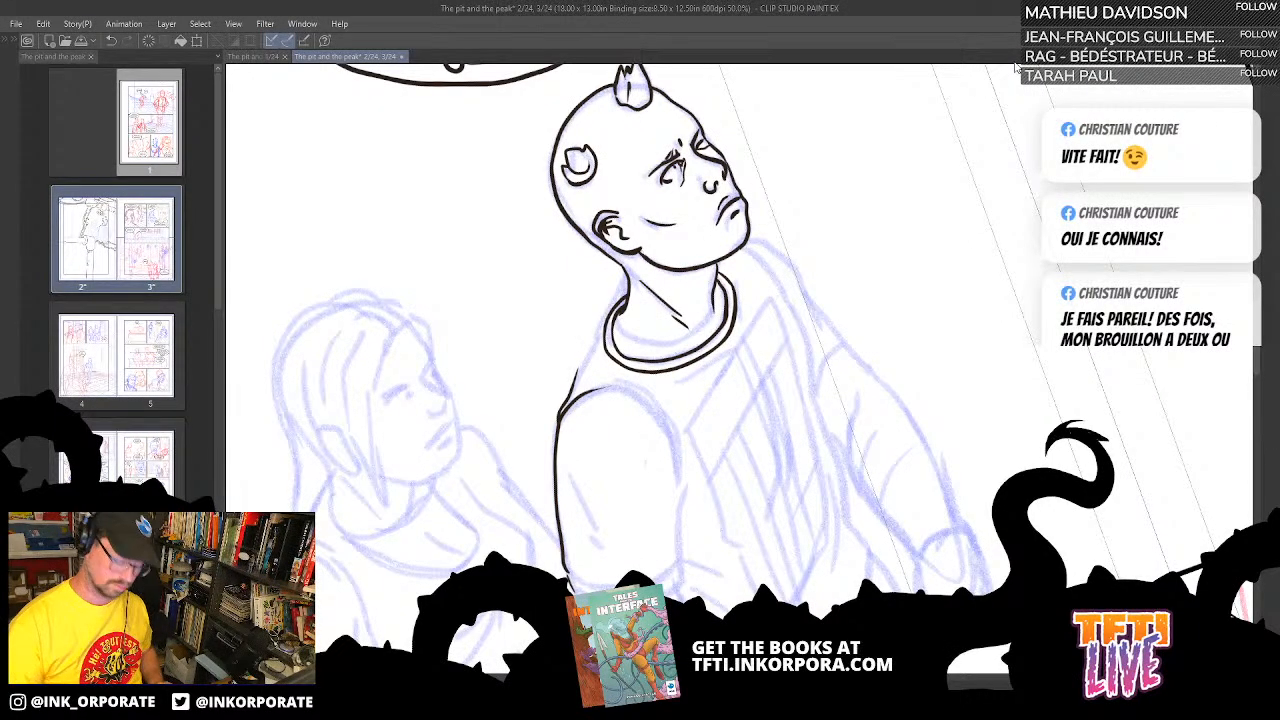
key("ctrl+n")
key("Return")
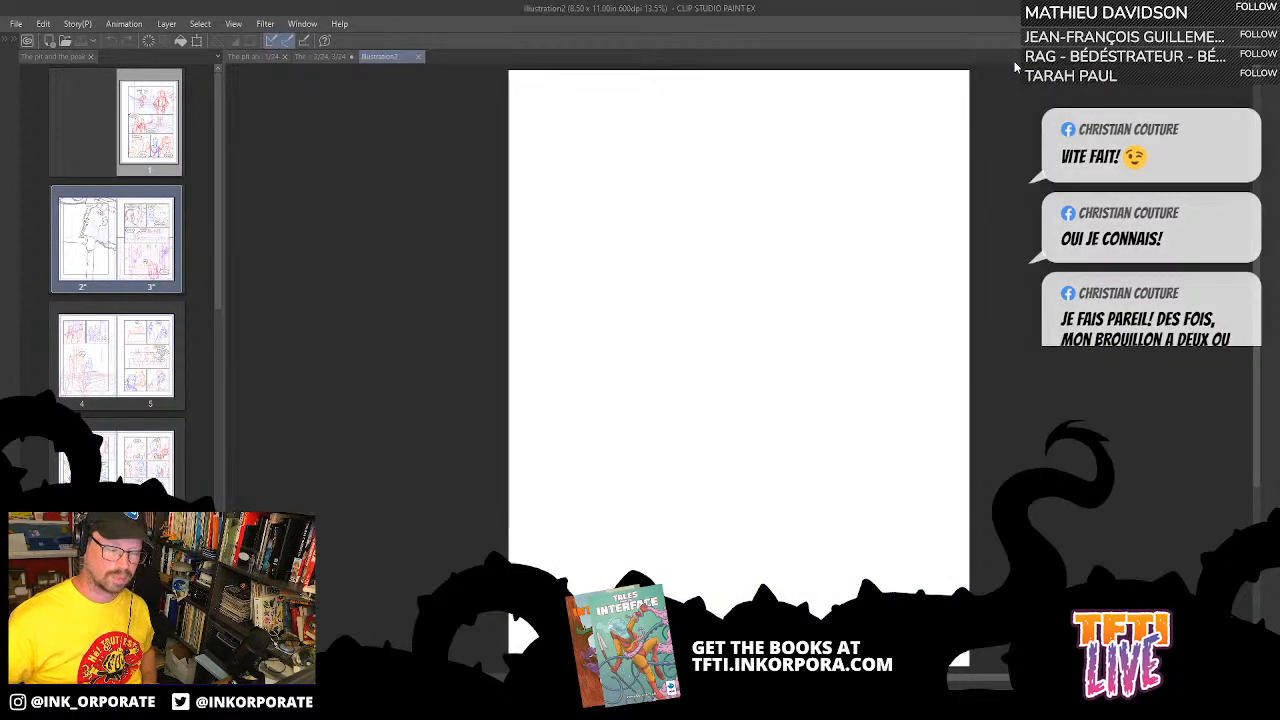
key("ctrl+v")
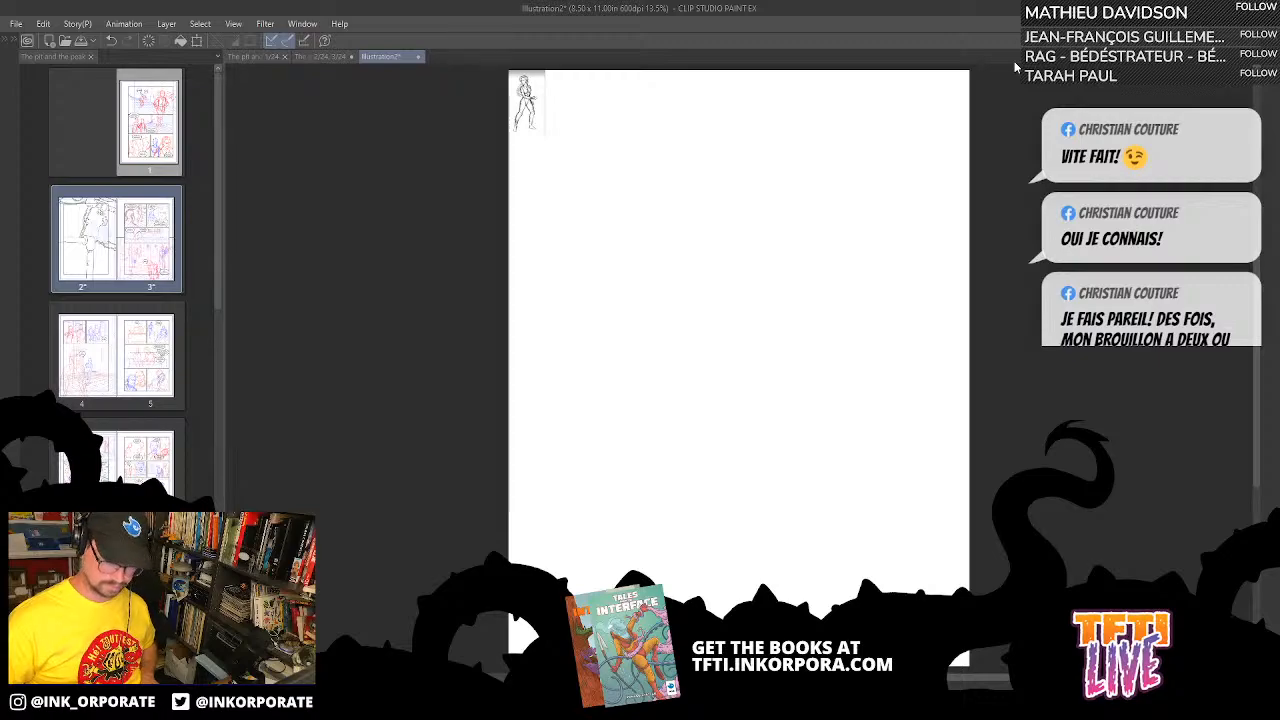
- Enlarge the pasted sketch to the full height of the page and move the browser window off the canvas
key("ctrl+t")
left_click_drag(544, 135, 836, 662)
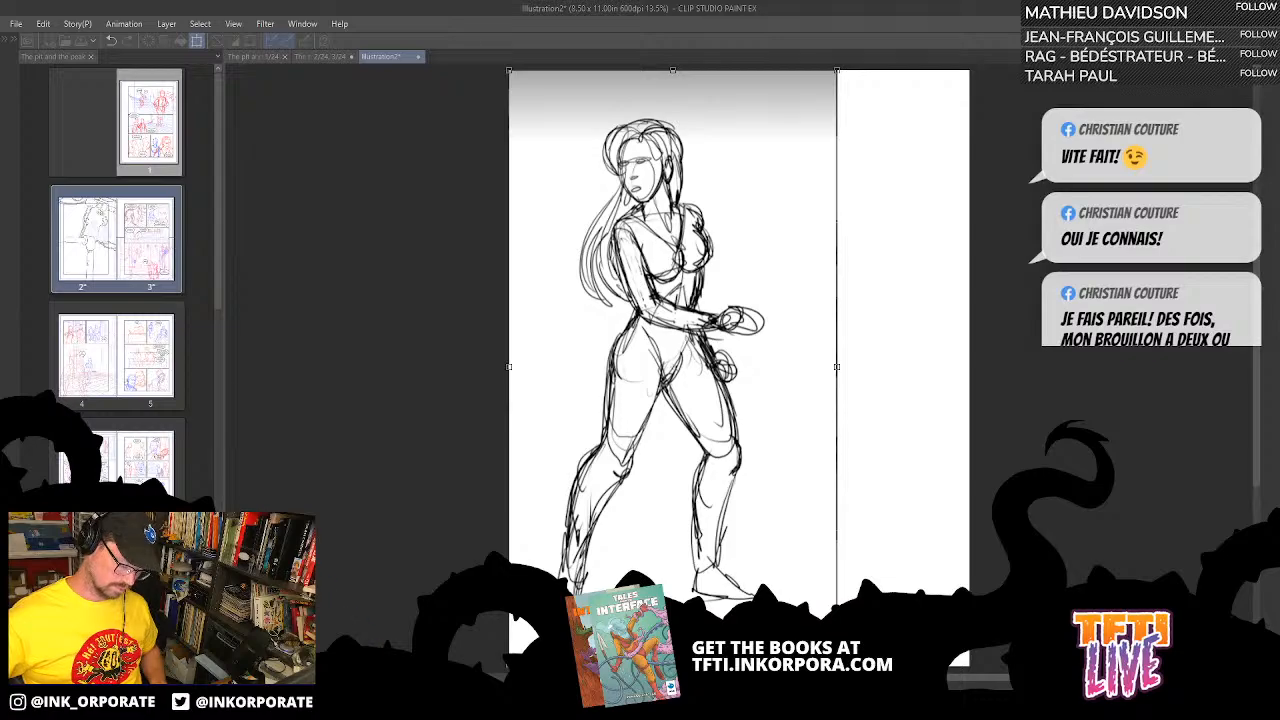
mouse_move(376, 700)
left_click(345, 630)
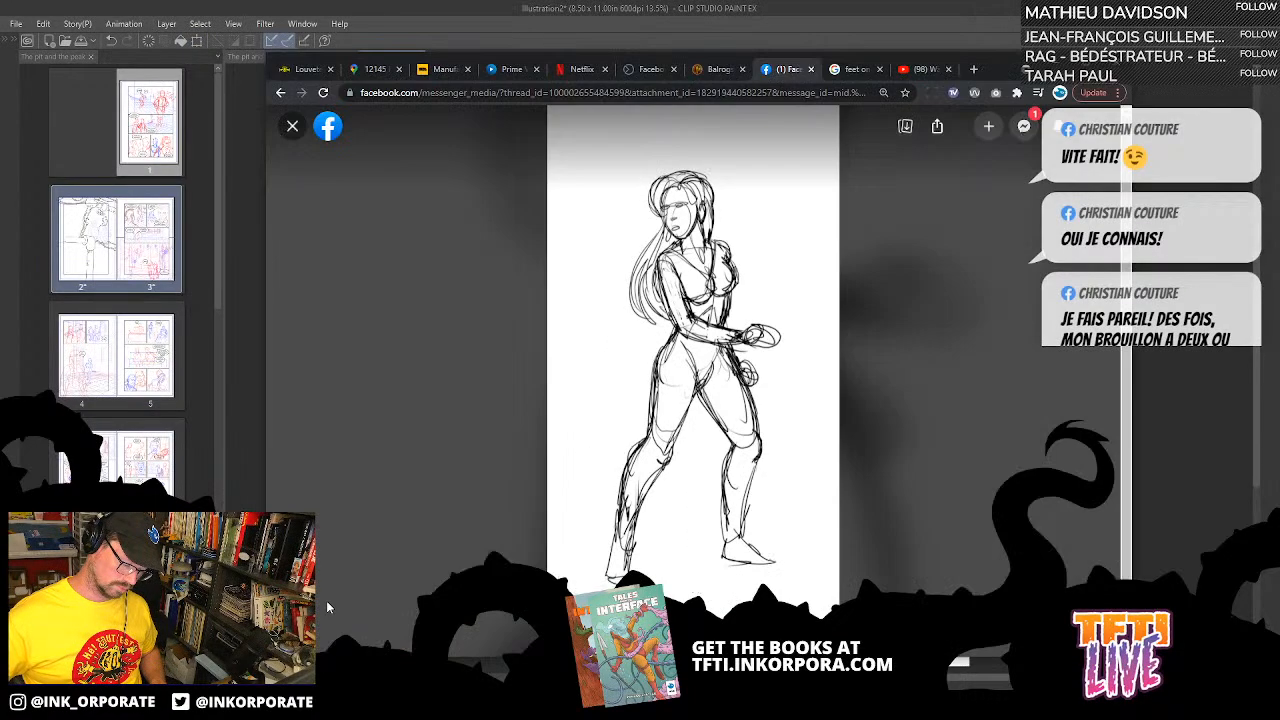
left_click_drag(989, 72, 1279, 70)
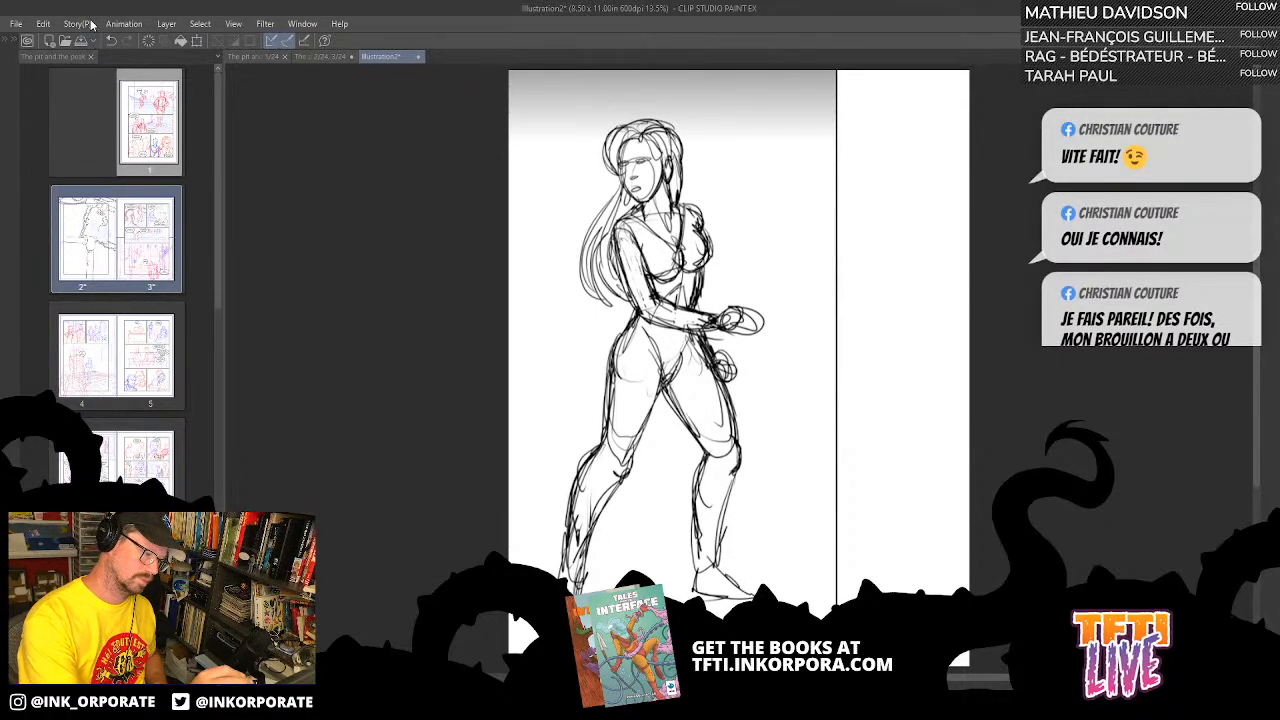
- Show the drawing tools and layer list, and add a new layer above the pasted sketch
left_click(5, 40)
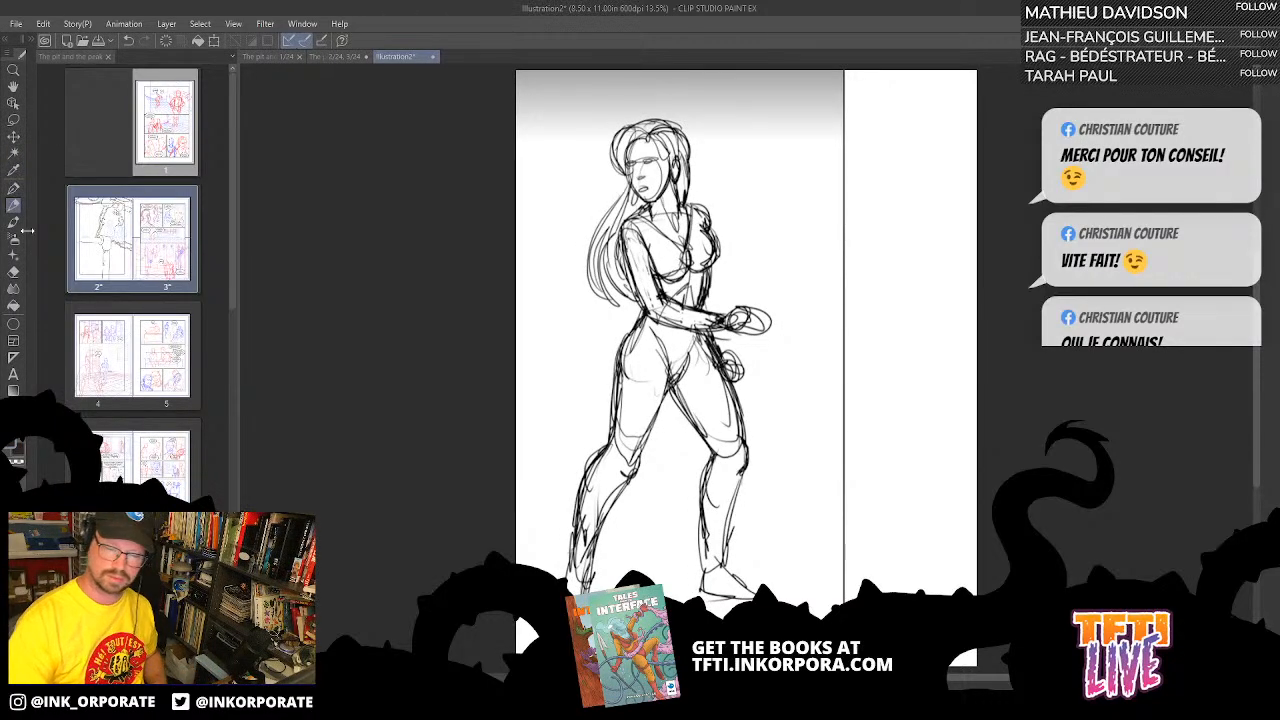
left_click(1268, 44)
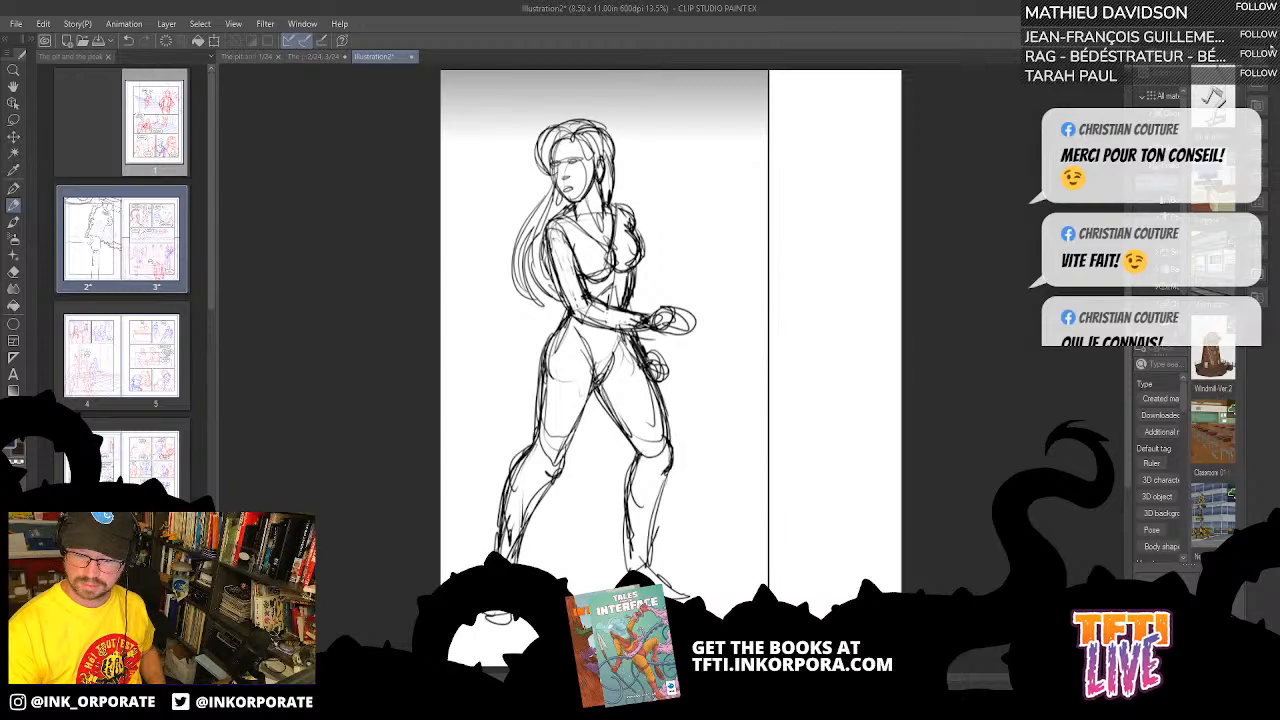
left_click(1266, 44)
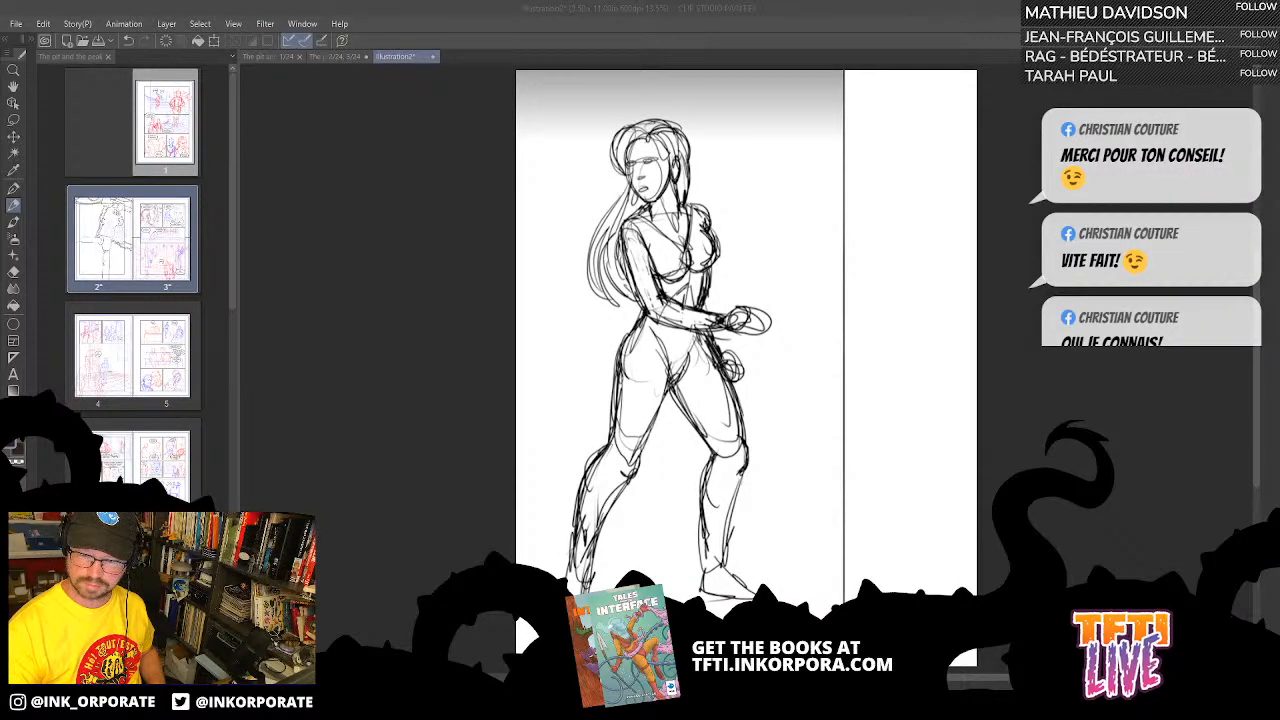
left_click(1270, 43)
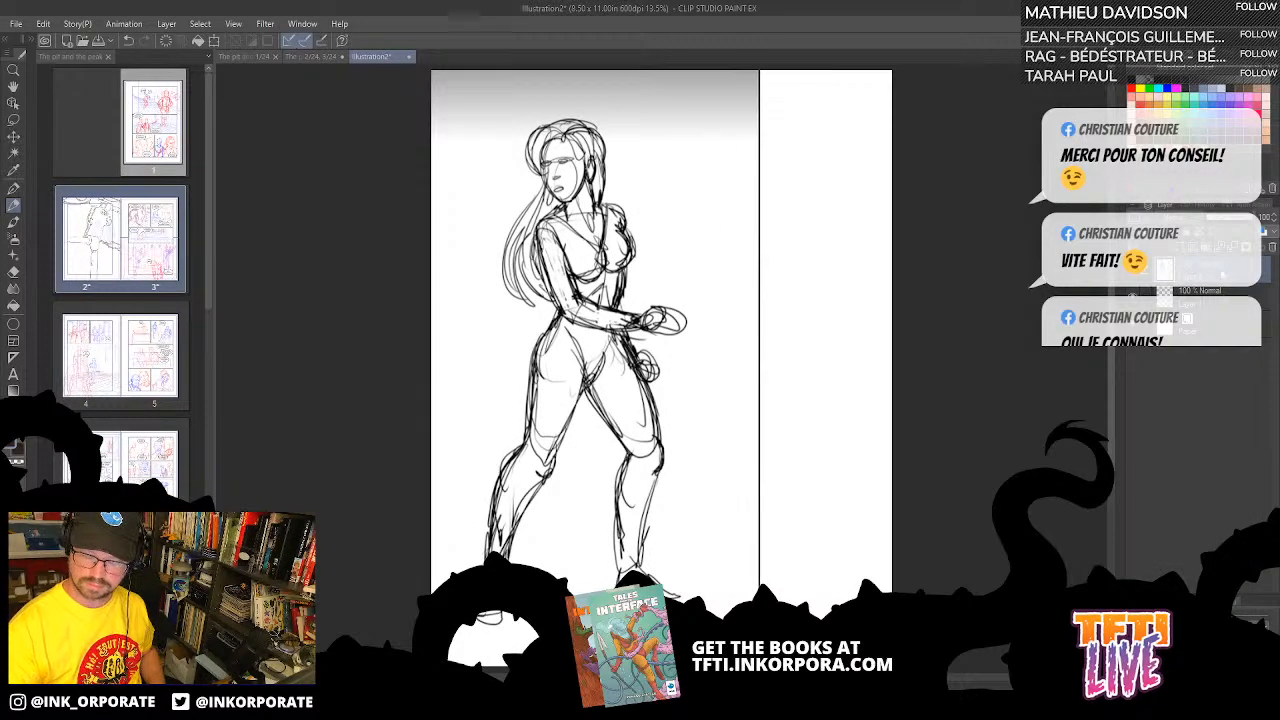
left_click(1181, 247)
- Draw a blue perspective floor grid of cross and depth lines under the woman's feet, redoing the first line
left_click_drag(753, 566, 875, 373)
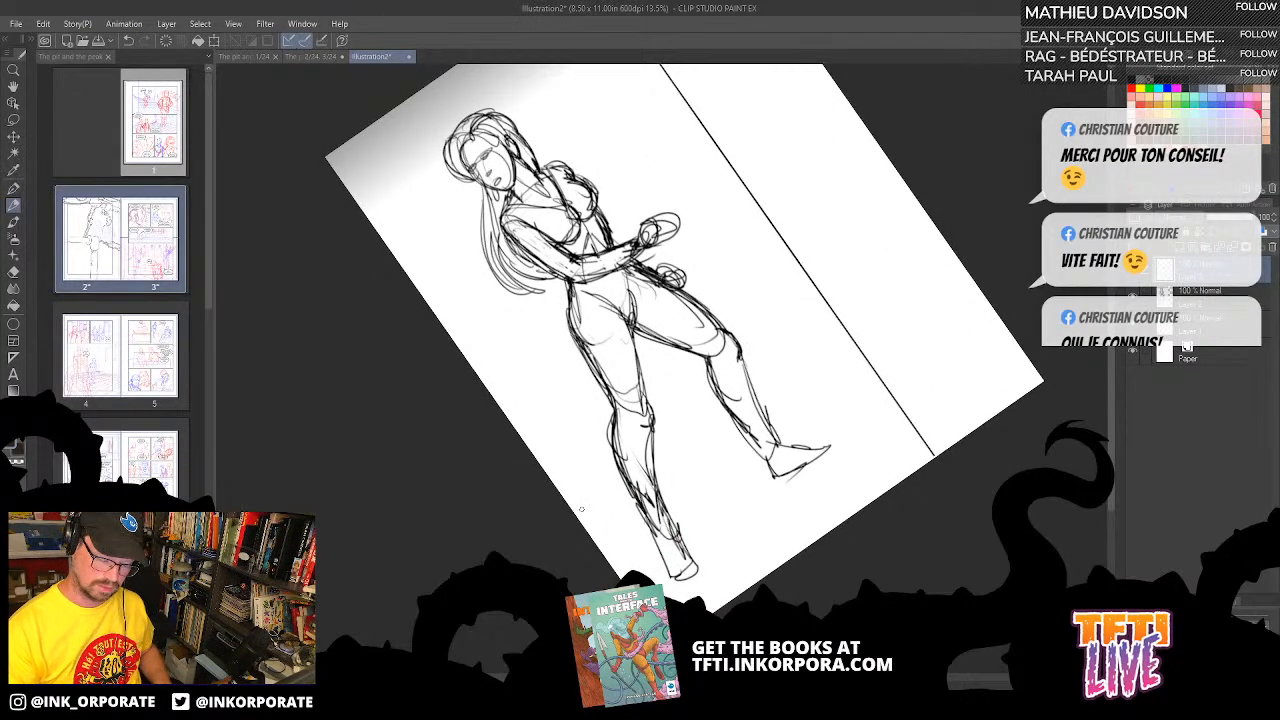
left_click_drag(583, 508, 925, 276)
key("ctrl+z")
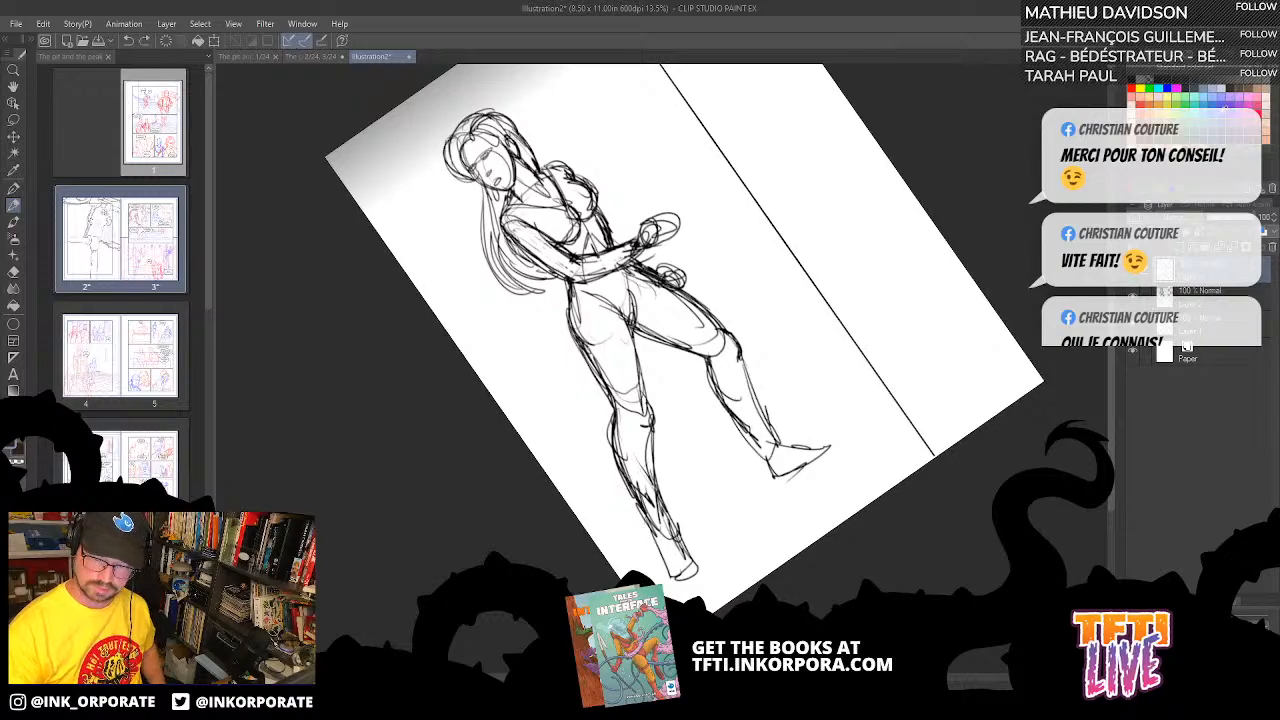
left_click_drag(609, 487, 900, 300)
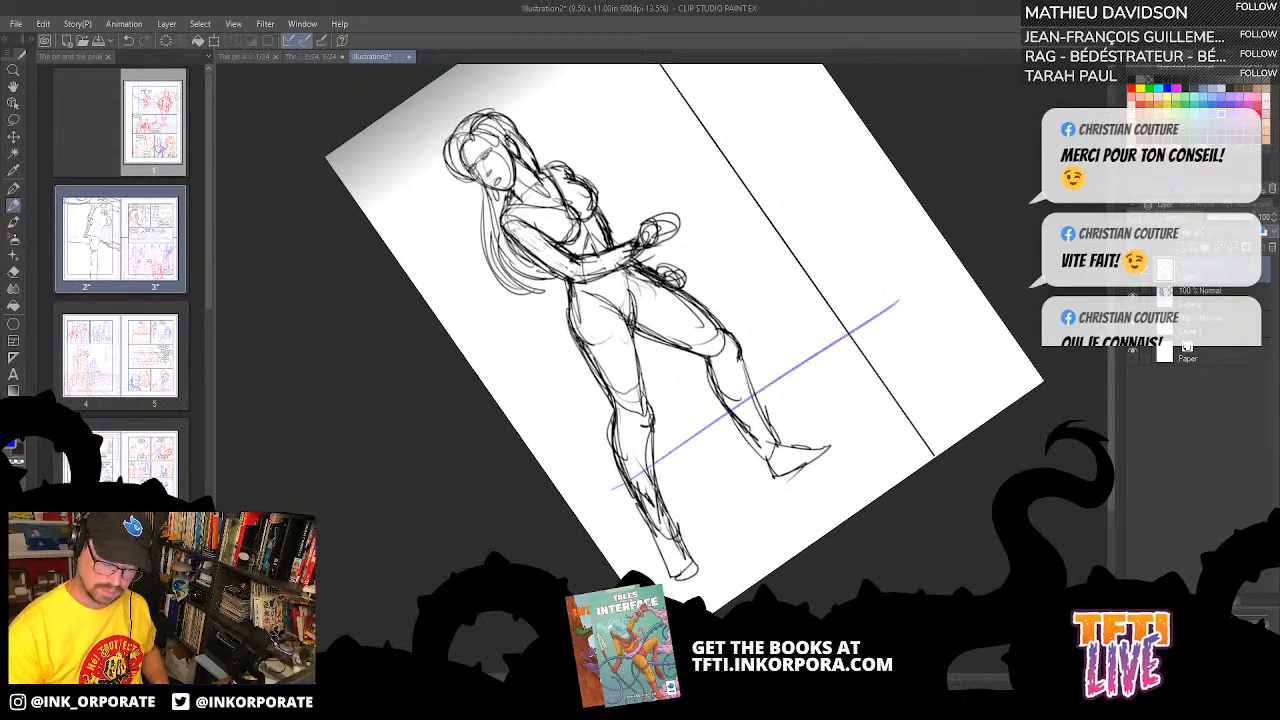
left_click_drag(766, 384, 664, 590)
left_click_drag(838, 344, 792, 558)
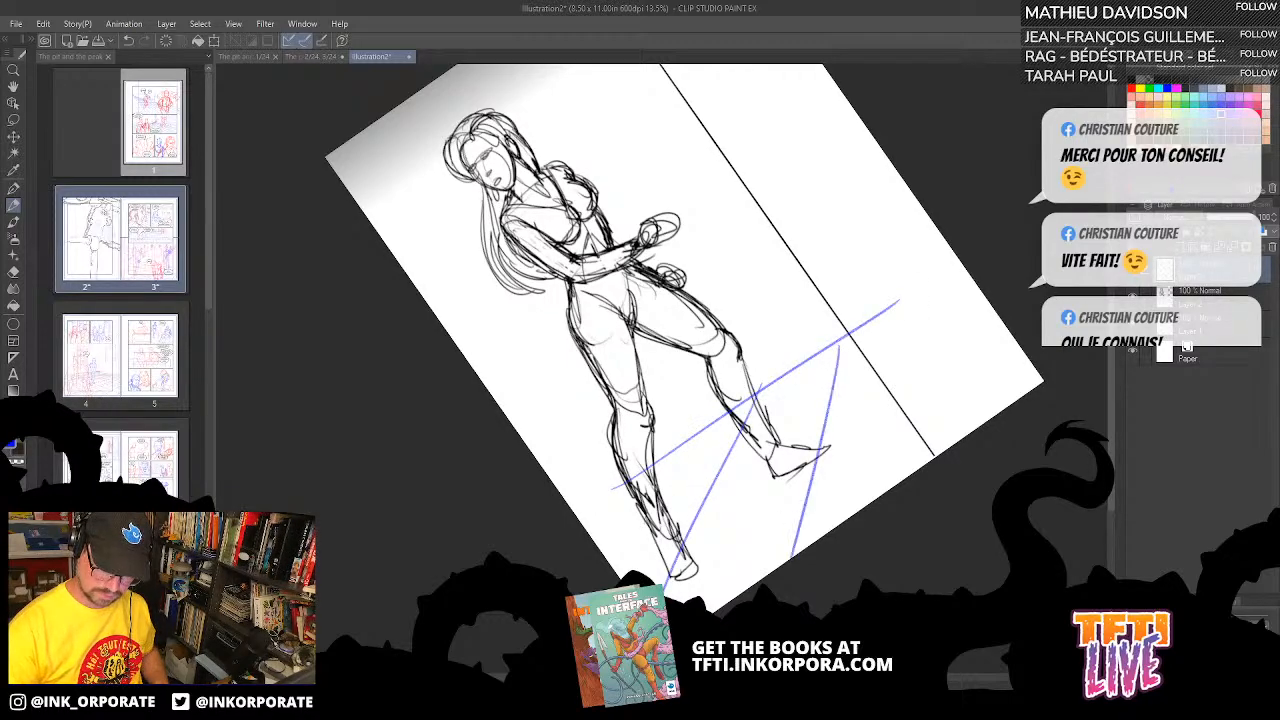
left_click_drag(900, 298, 933, 453)
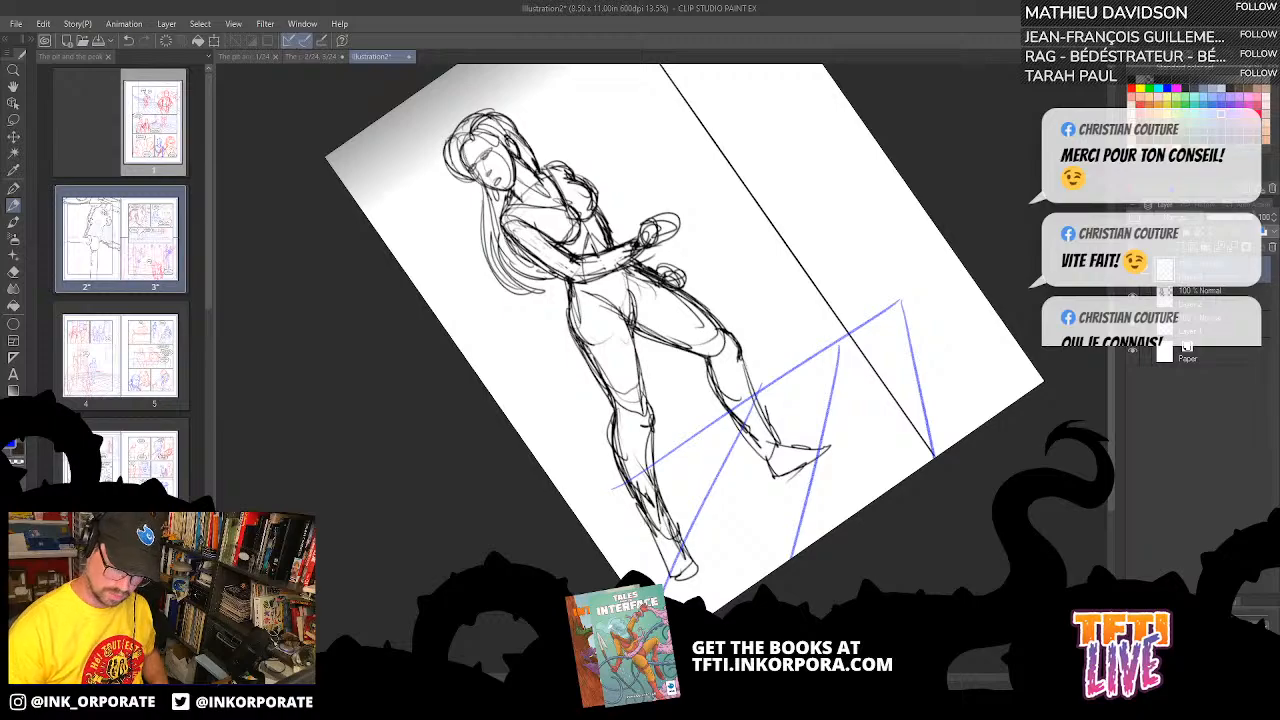
left_click_drag(676, 488, 928, 332)
left_click_drag(800, 472, 962, 368)
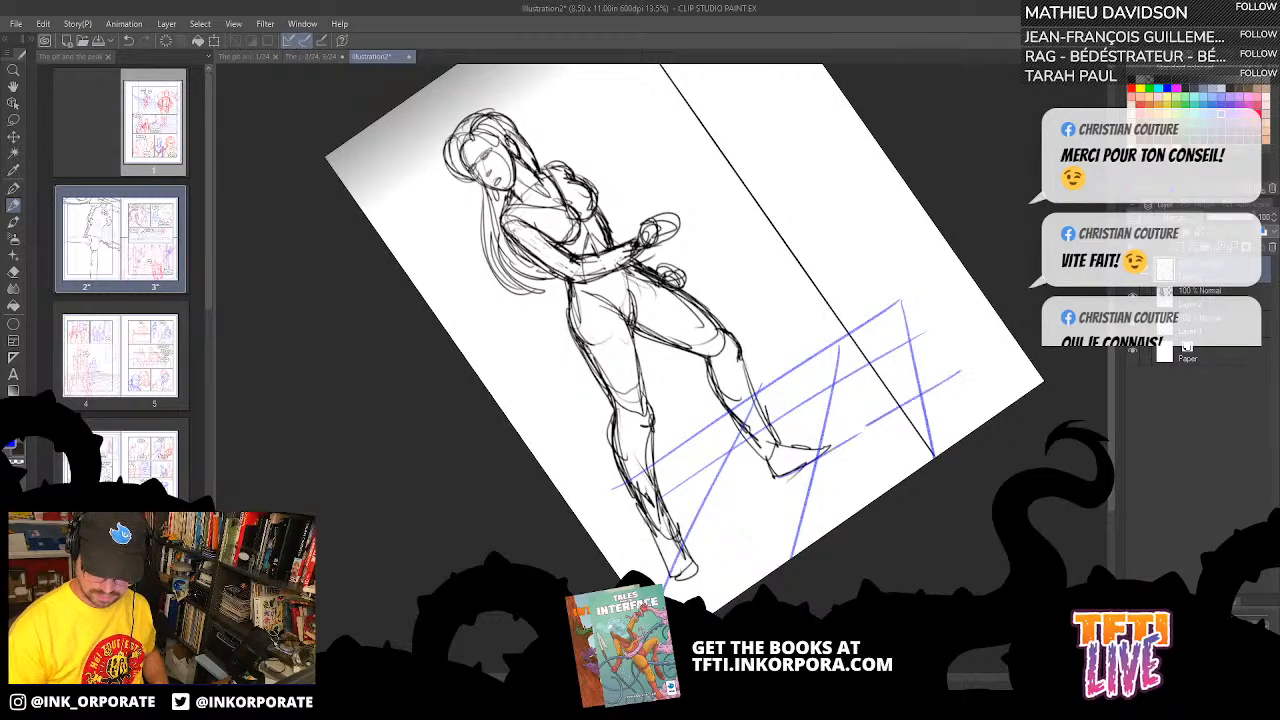
left_click_drag(664, 560, 868, 424)
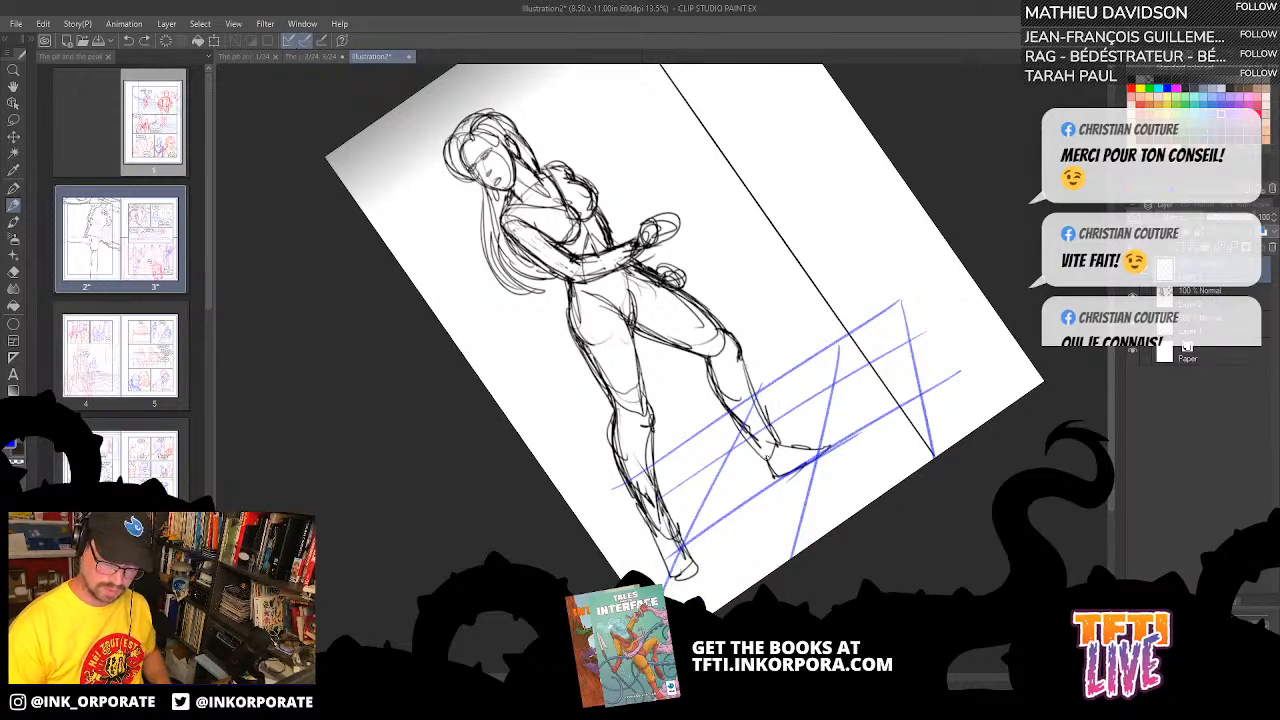
- Sketch the front foot's direction, a slanted guide line through both knees and a circle on the front knee in blue
mouse_move(774, 454)
left_mouse_down()
mouse_move(822, 422)
mouse_move(782, 429)
left_mouse_up()
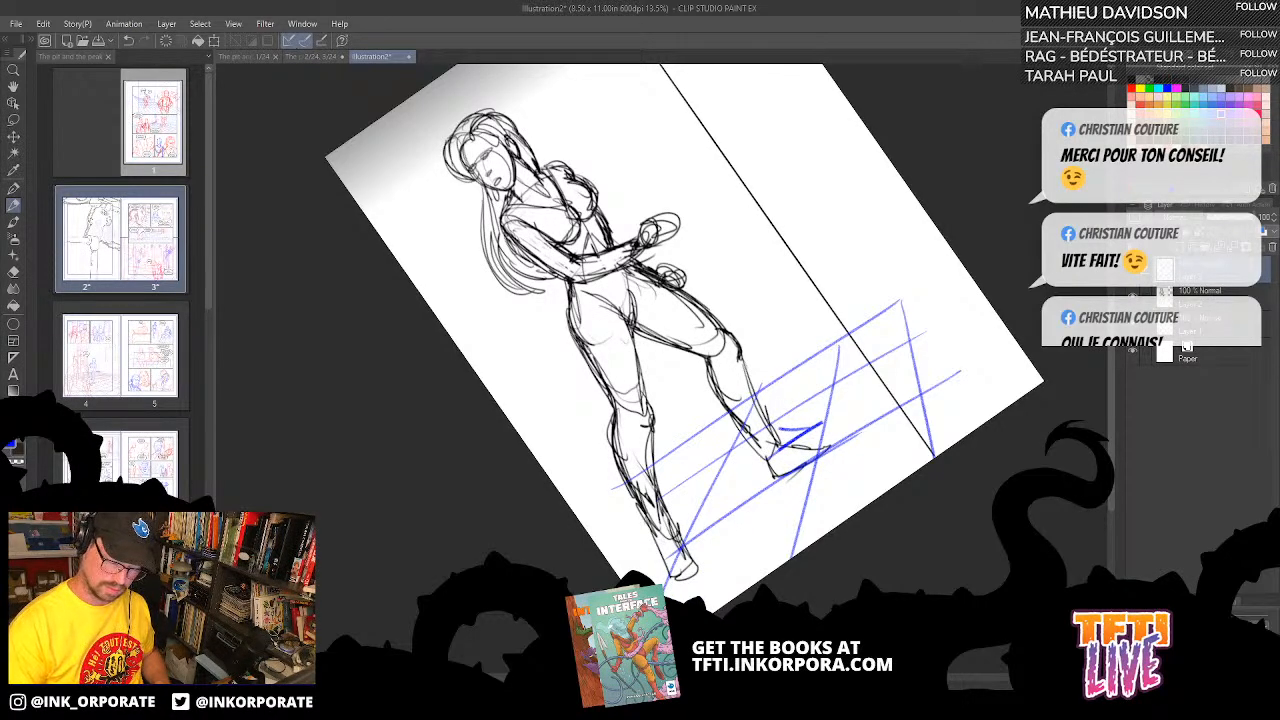
left_click_drag(636, 448, 745, 281)
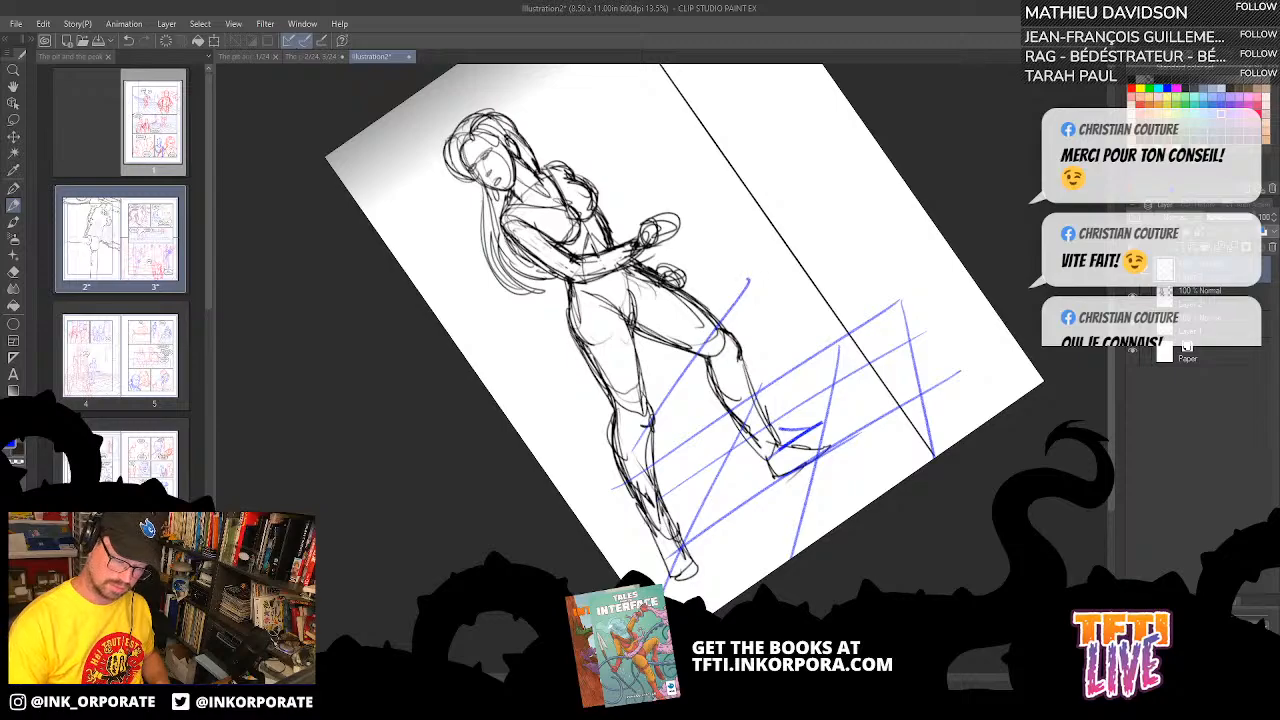
left_click_drag(692, 329, 706, 322)
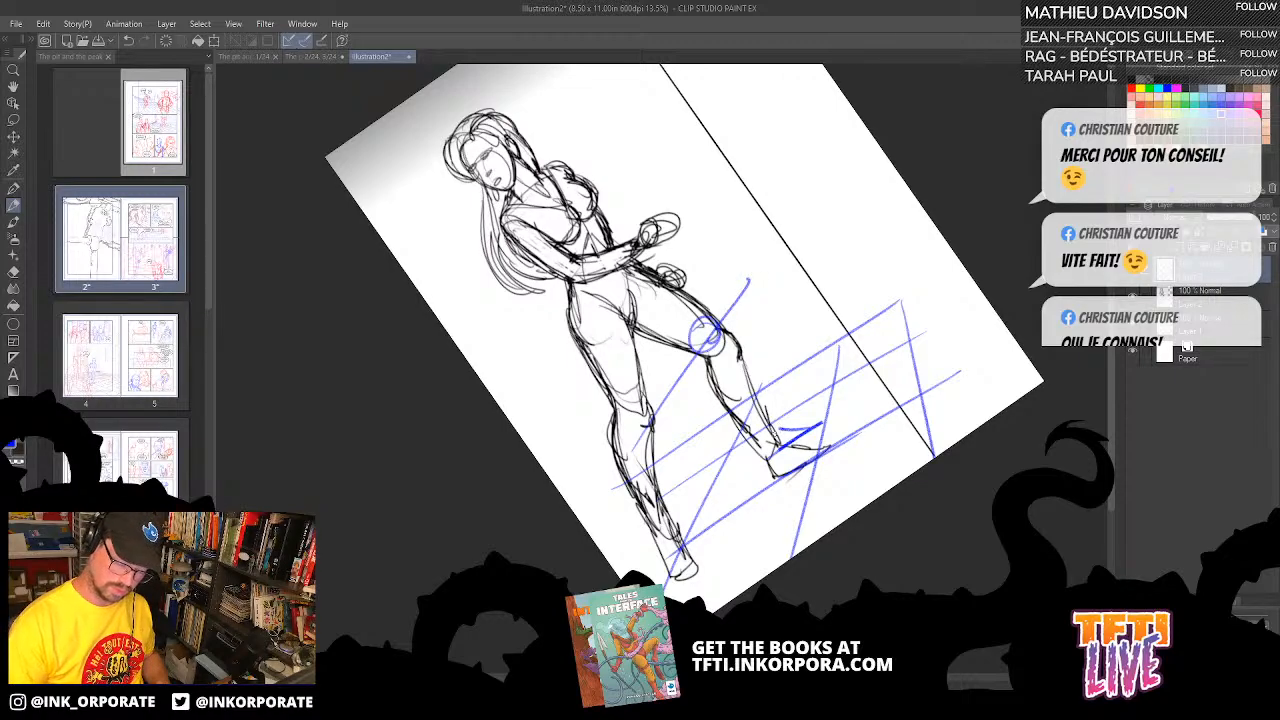
- Redraw the front lower leg in blue from the knee down to a foot aligned with the floor grid
left_click_drag(810, 420, 770, 438)
mouse_move(732, 346)
left_mouse_down()
mouse_move(780, 475)
mouse_move(812, 424)
left_mouse_up()
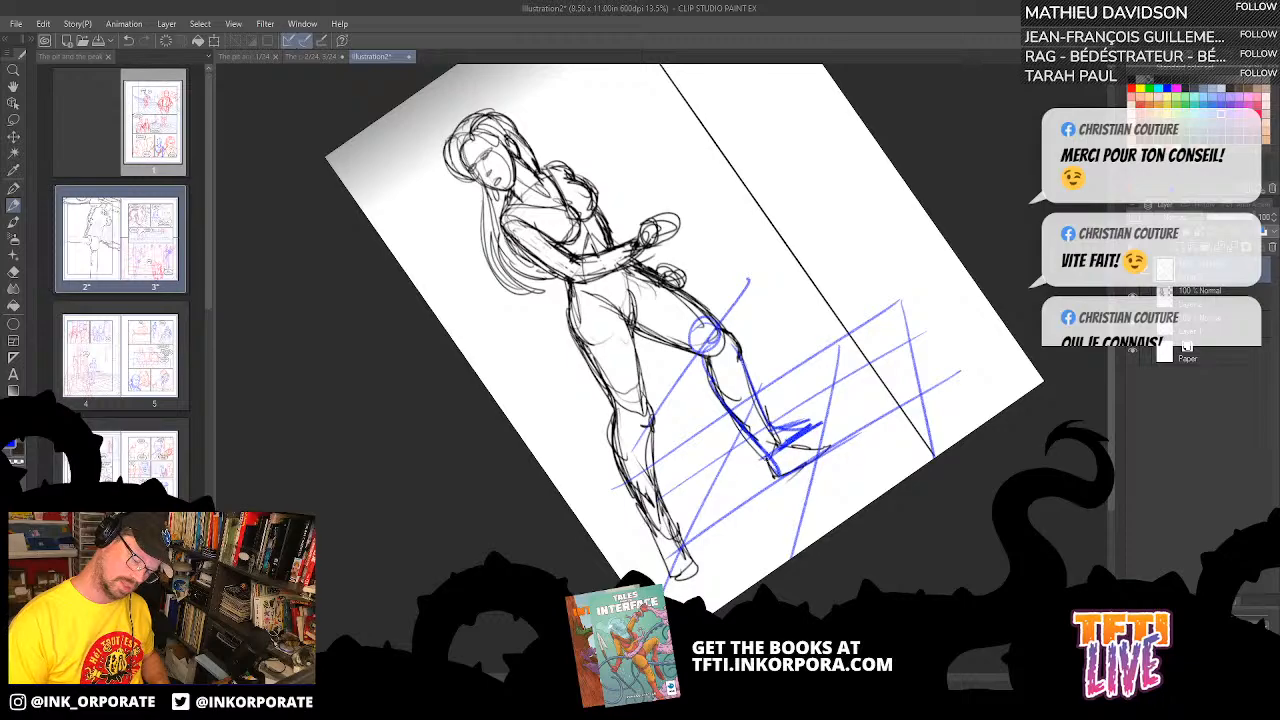
mouse_move(768, 460)
left_mouse_down()
mouse_move(822, 418)
mouse_move(772, 428)
left_mouse_up()
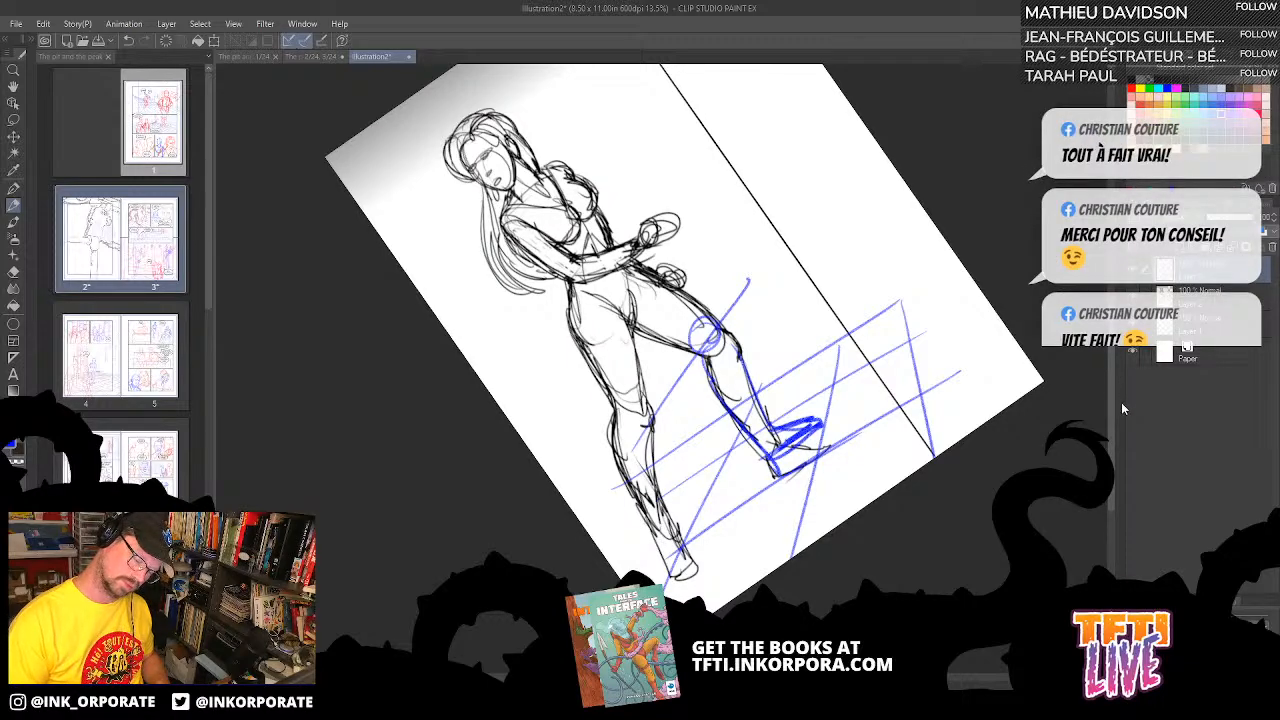
mouse_move(746, 370)
left_mouse_down()
mouse_move(724, 316)
mouse_move(706, 324)
left_mouse_up()
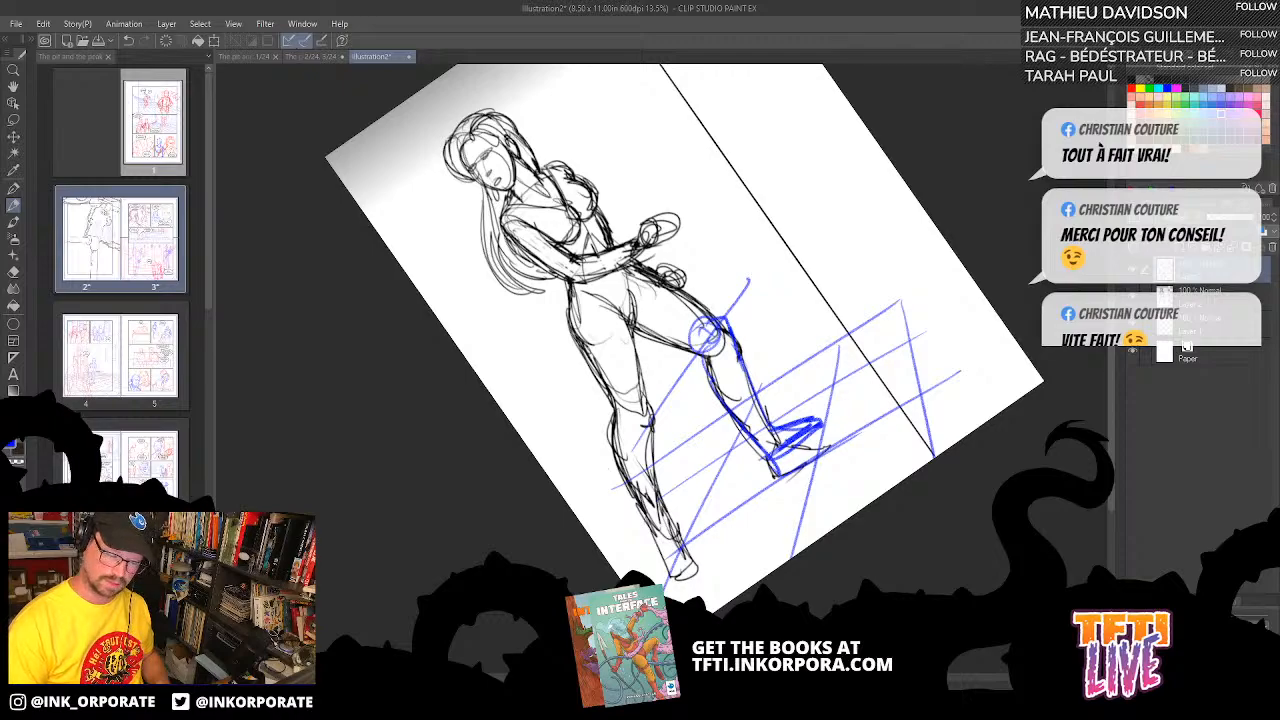
- Add slanted blue guide lines across the woman's hips and shoulders
left_click_drag(652, 230, 557, 350)
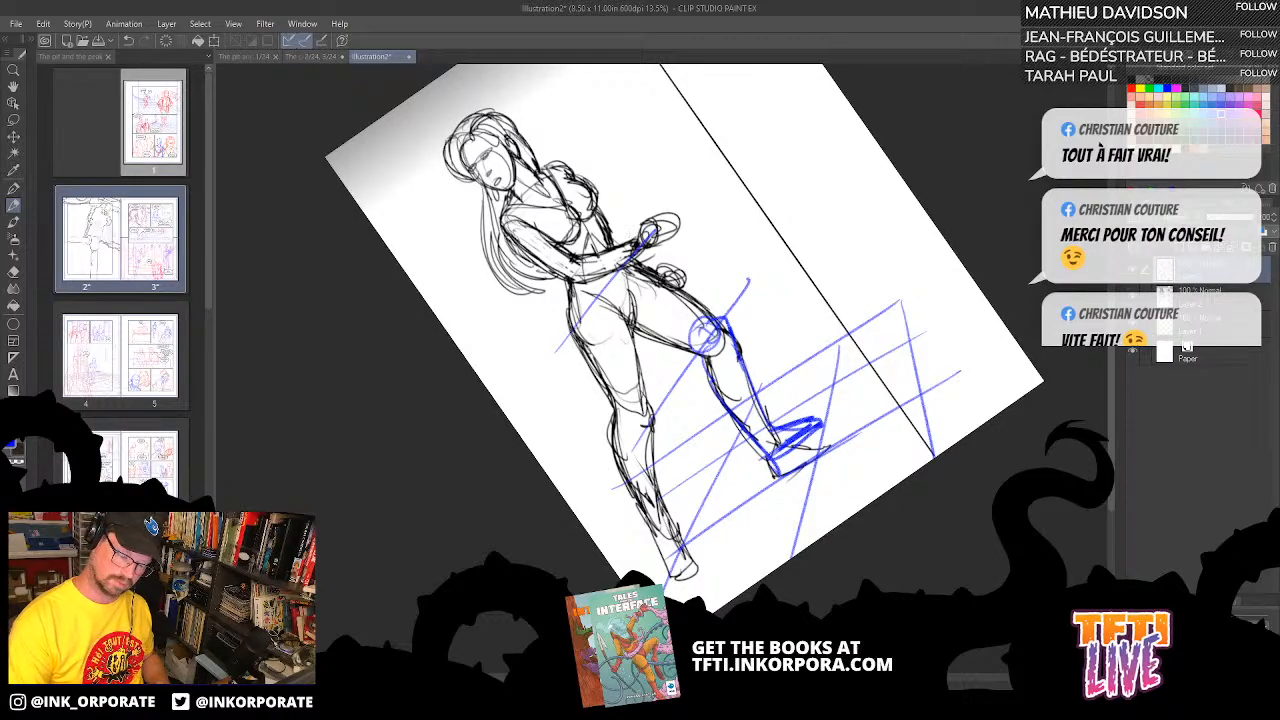
left_click_drag(481, 238, 566, 169)
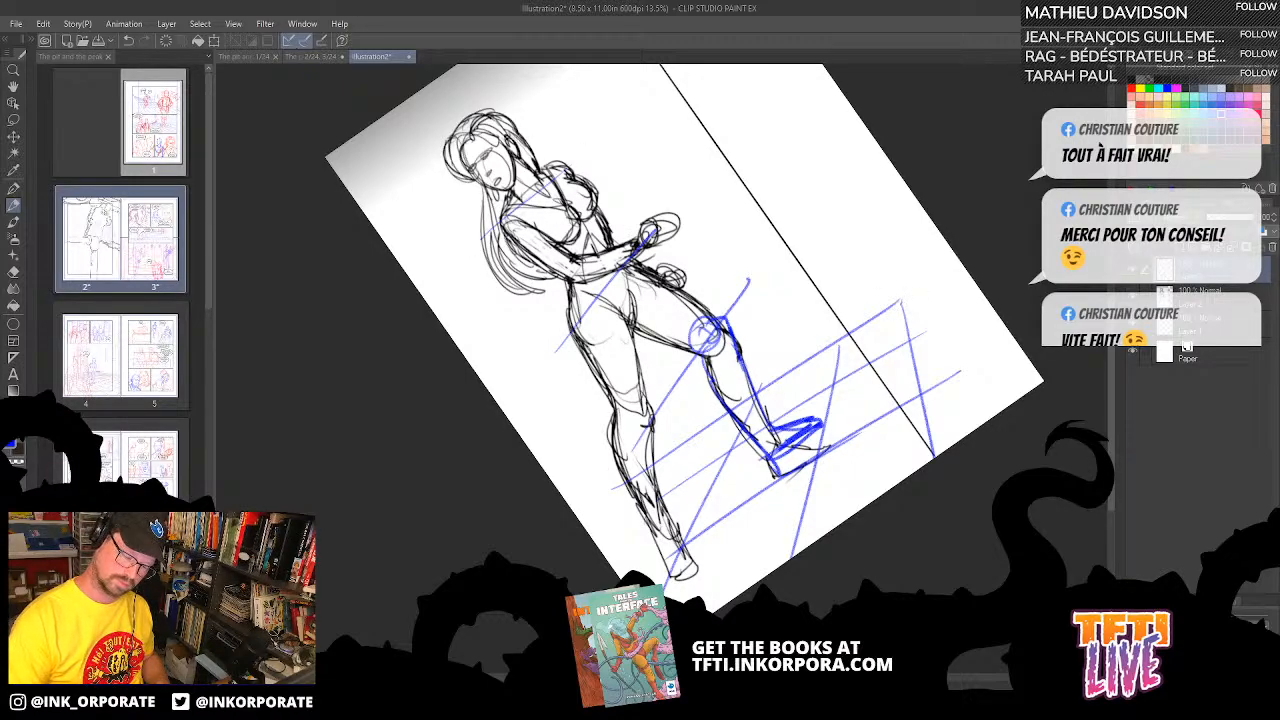
- Extend the floor grid's depth lines to converge beyond the front leg and add short strokes marking the horizon there
left_click_drag(902, 318, 882, 220)
left_click_drag(892, 198, 848, 236)
mouse_move(862, 218)
left_mouse_down()
mouse_move(826, 360)
mouse_move(862, 219)
left_mouse_up()
left_click_drag(808, 260, 899, 191)
left_click_drag(752, 304, 808, 258)
left_click_drag(872, 214, 912, 190)
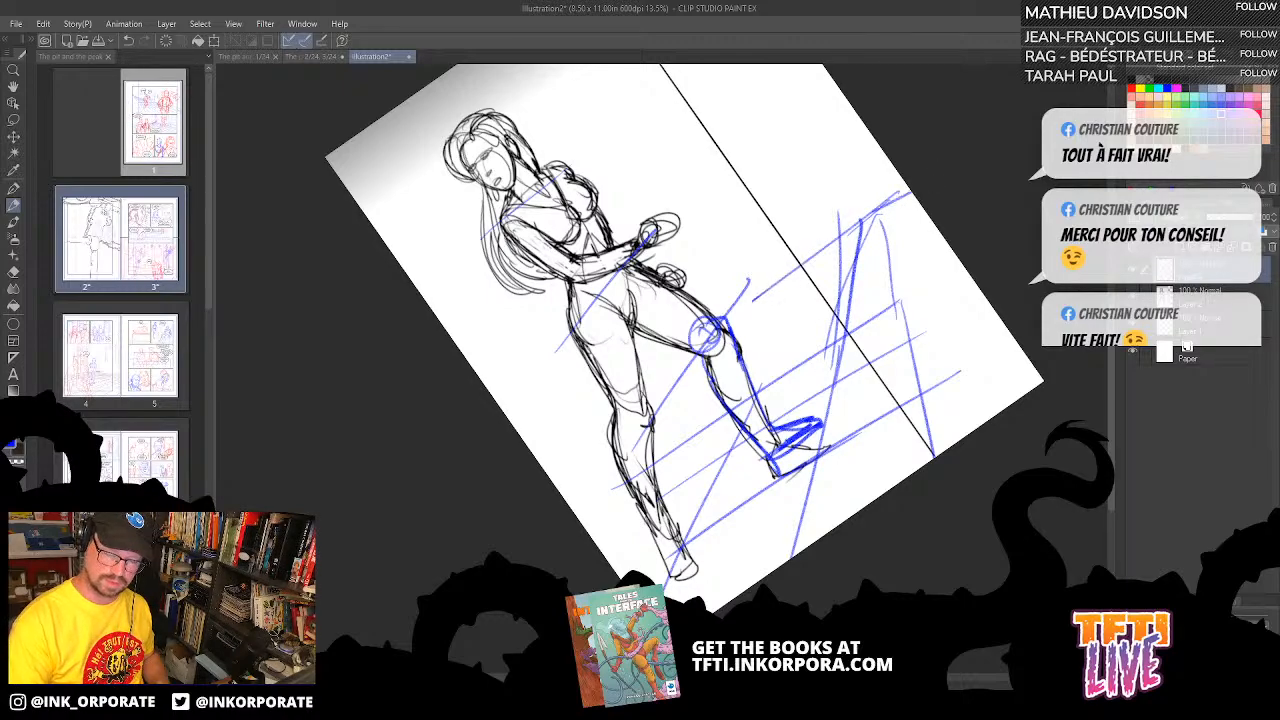
- Draw a heavy blue horizon line across the page just above the knees, plus a second line diverging from it
left_click_drag(526, 444, 876, 210)
left_click_drag(606, 384, 912, 192)
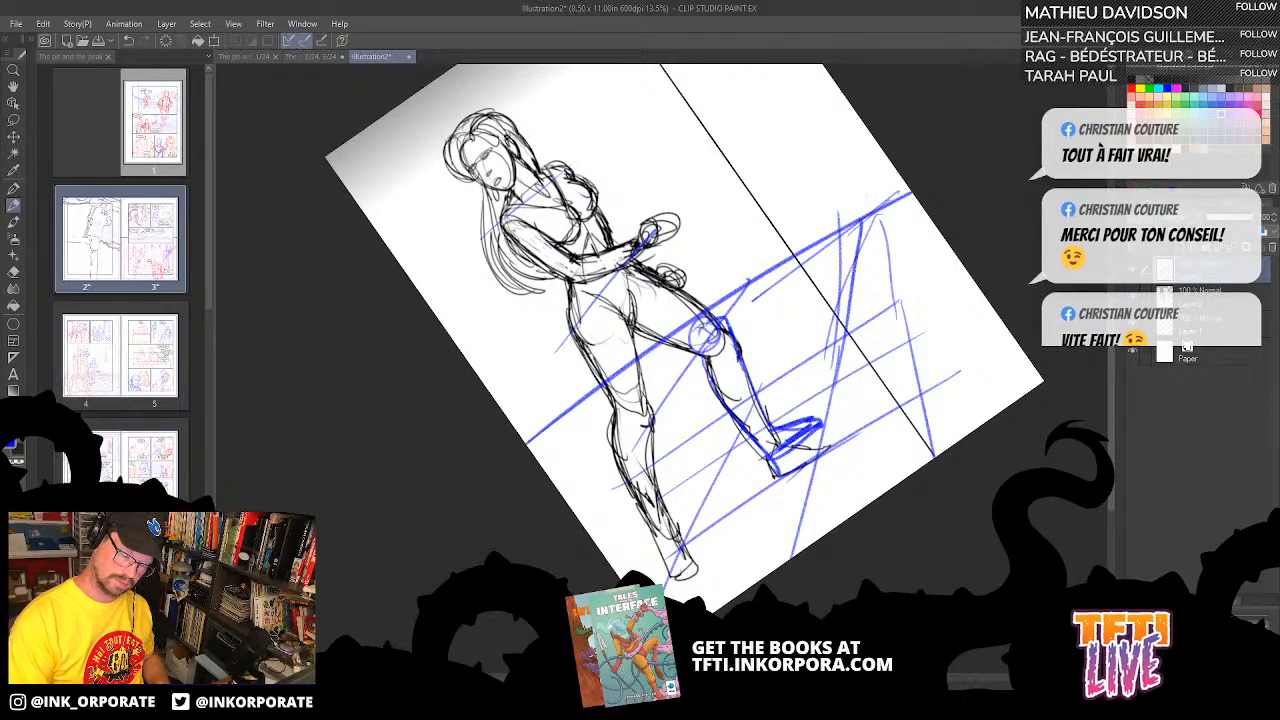
left_click_drag(706, 310, 892, 166)
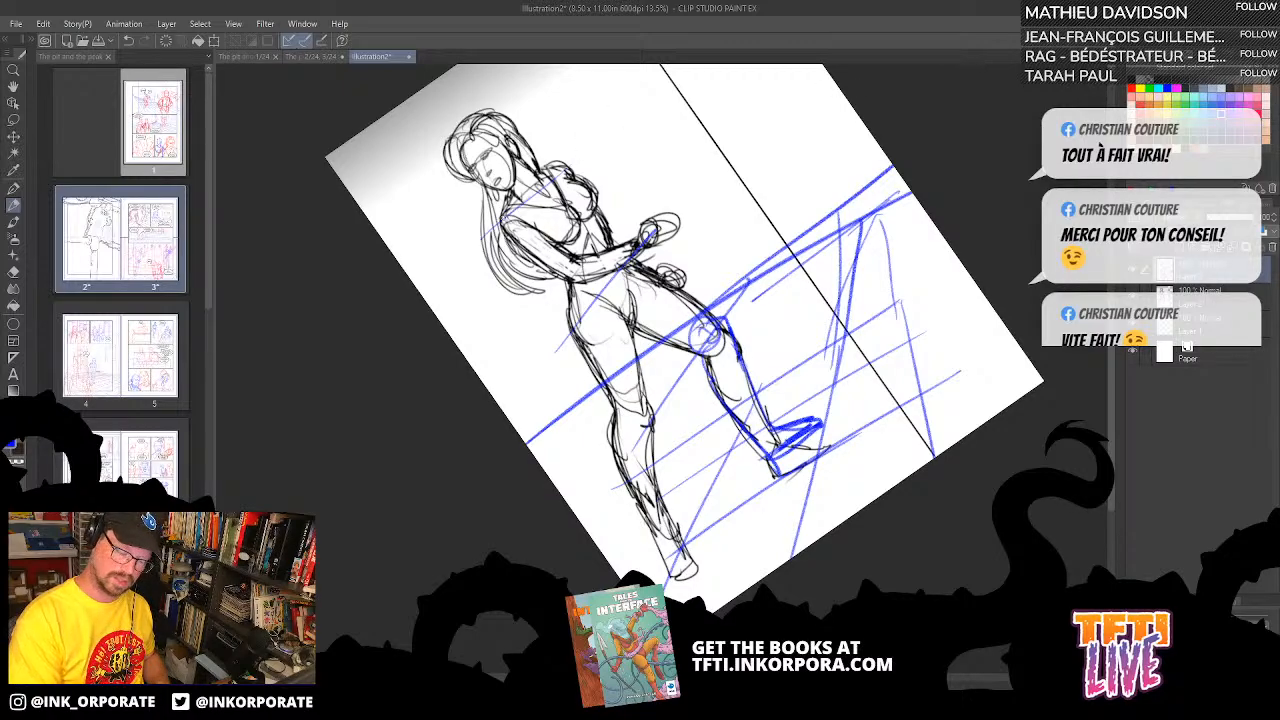
- Mark the far shoulder, extend the shoulder guide line across the page and reinforce the guide line through the knees
mouse_move(502, 214)
left_mouse_down()
mouse_move(606, 145)
mouse_move(582, 176)
left_mouse_up()
left_click_drag(400, 262, 738, 92)
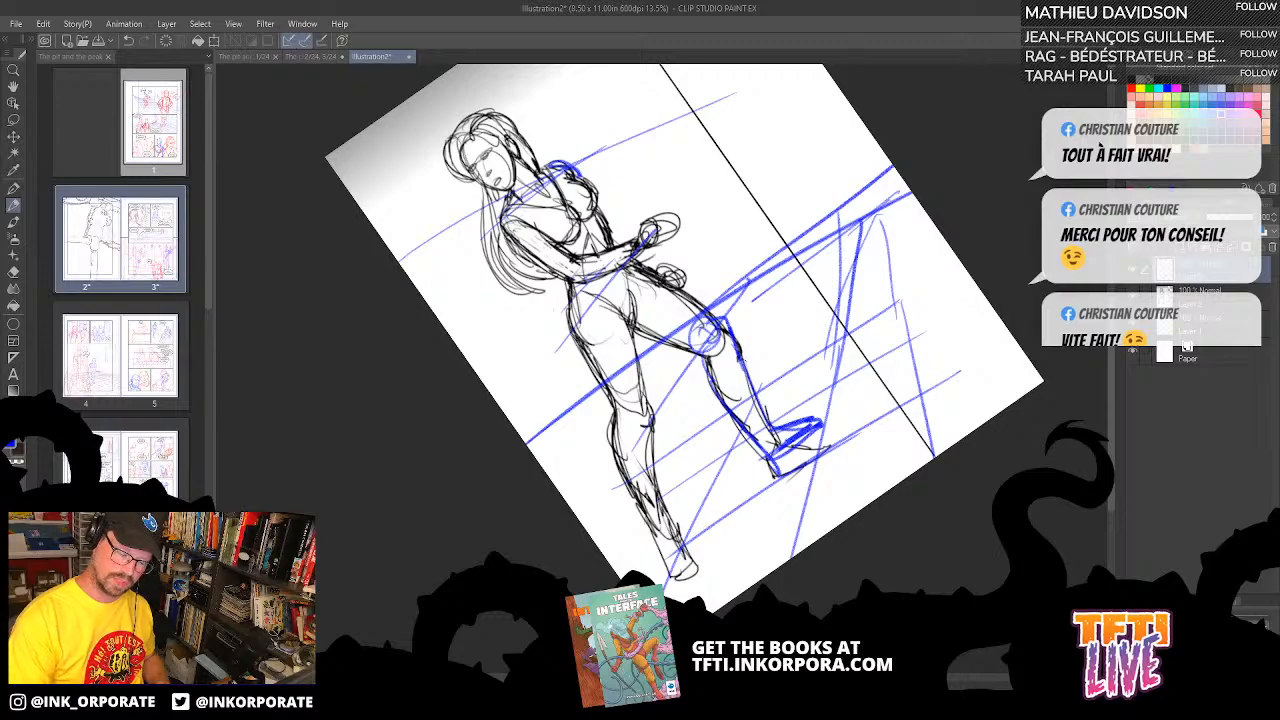
left_click_drag(640, 425, 744, 305)
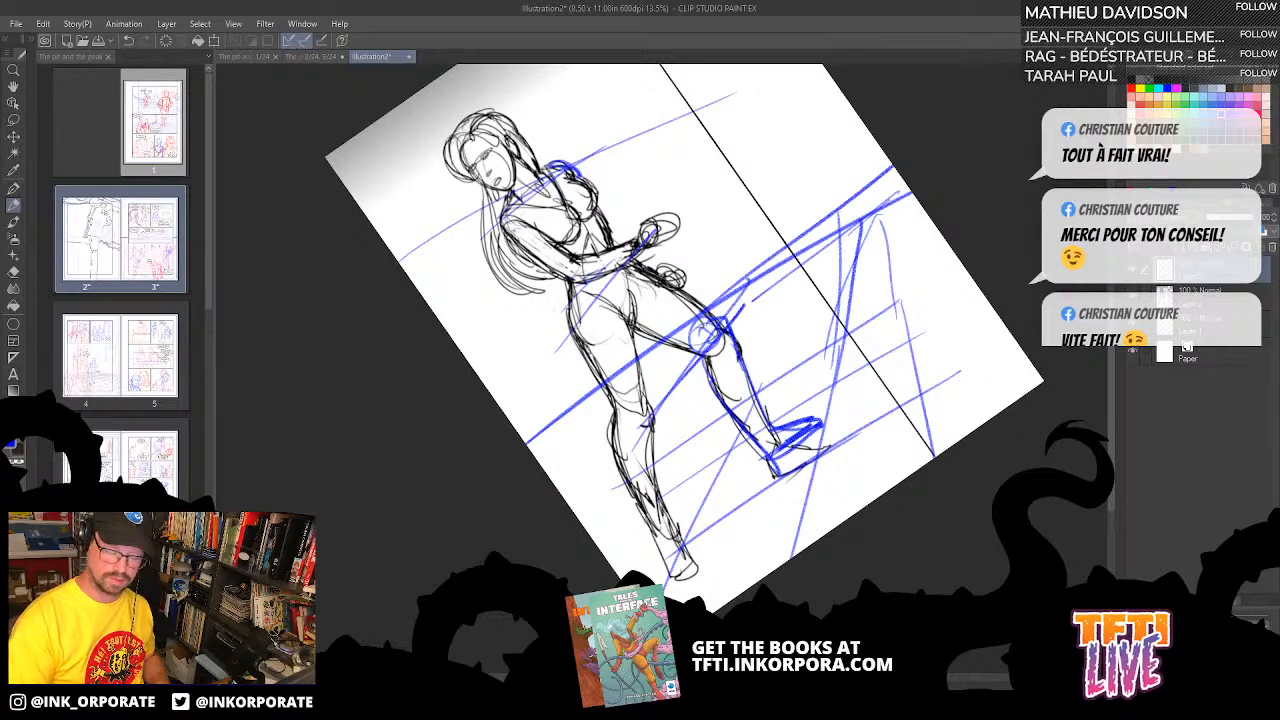
- Sketch the back foot's contact with the floor in blue
mouse_move(708, 566)
left_mouse_down()
mouse_move(678, 598)
mouse_move(666, 586)
mouse_move(696, 572)
mouse_move(690, 562)
left_mouse_up()
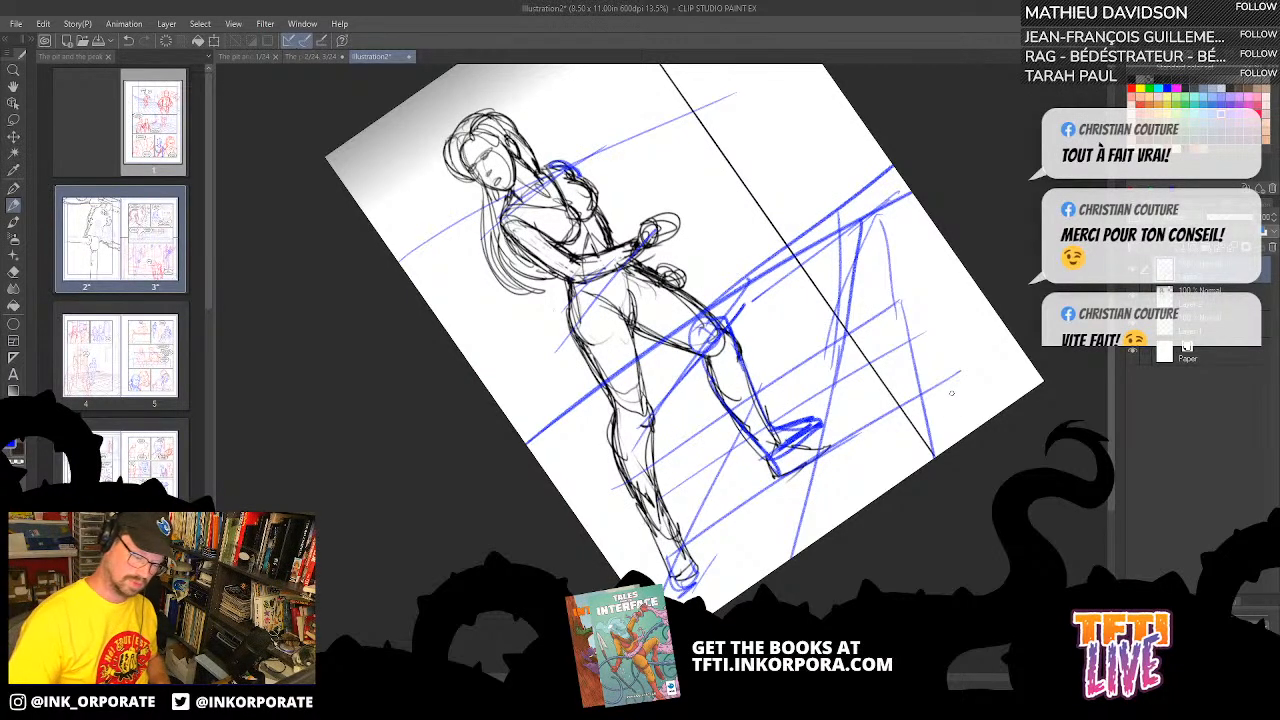
key("asciicircum")
key("asciicircum")
key("asciicircum")
key("asciicircum")
key("asciicircum")
key("asciicircum")
key("asciicircum")
key("asciicircum")
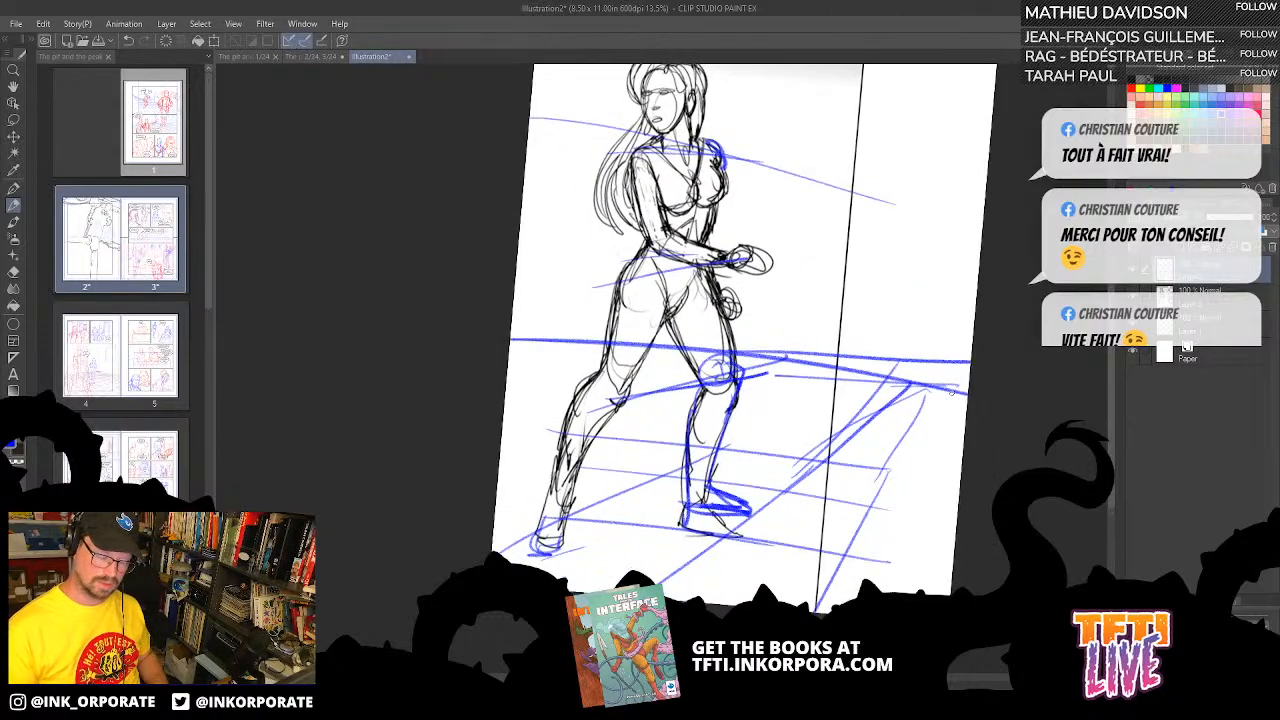
- Switch from the sketch illustration back to the comic spread, activate the inking pen and toggle the character layer's visibility off and on
key("minus")
key("minus")
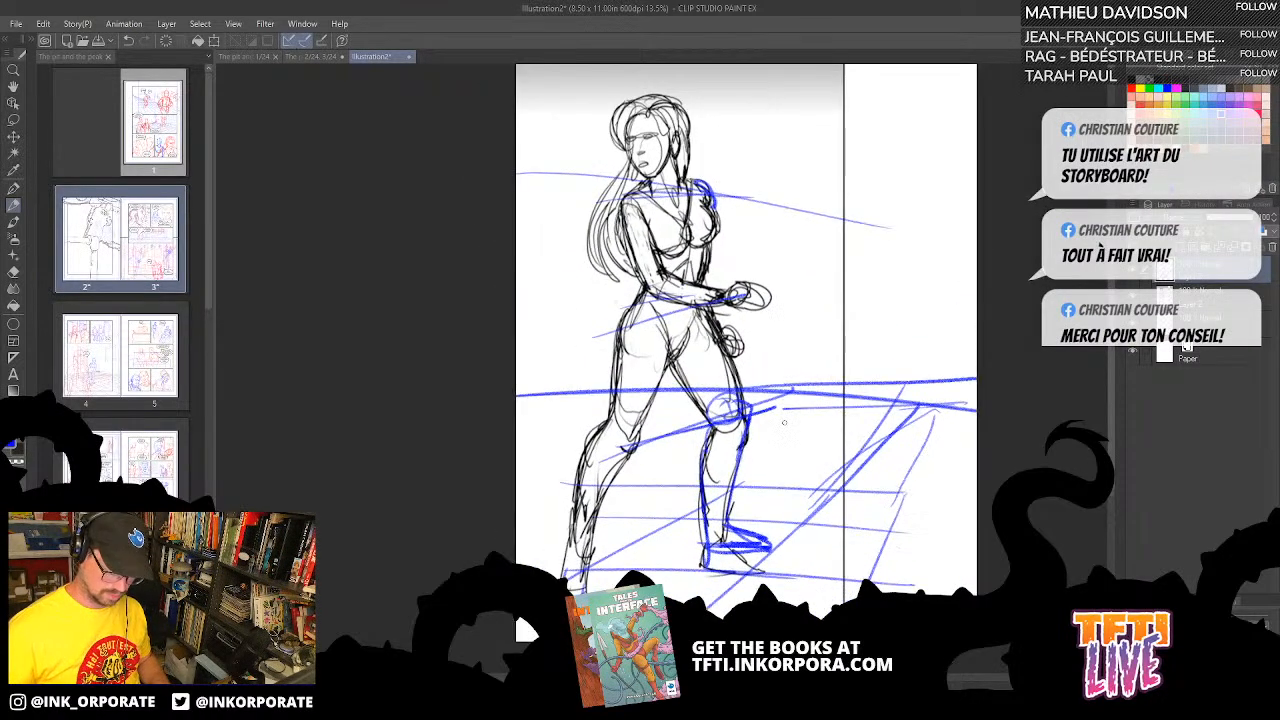
key("asciicircum")
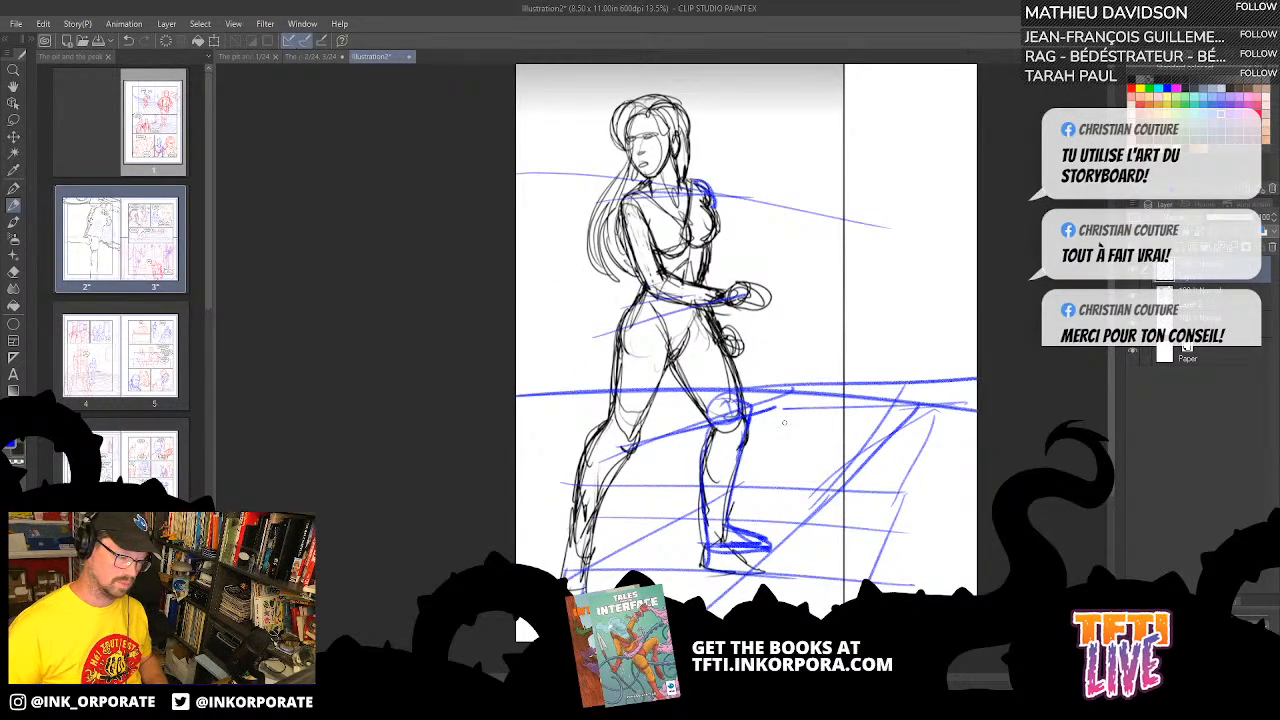
left_click(310, 57)
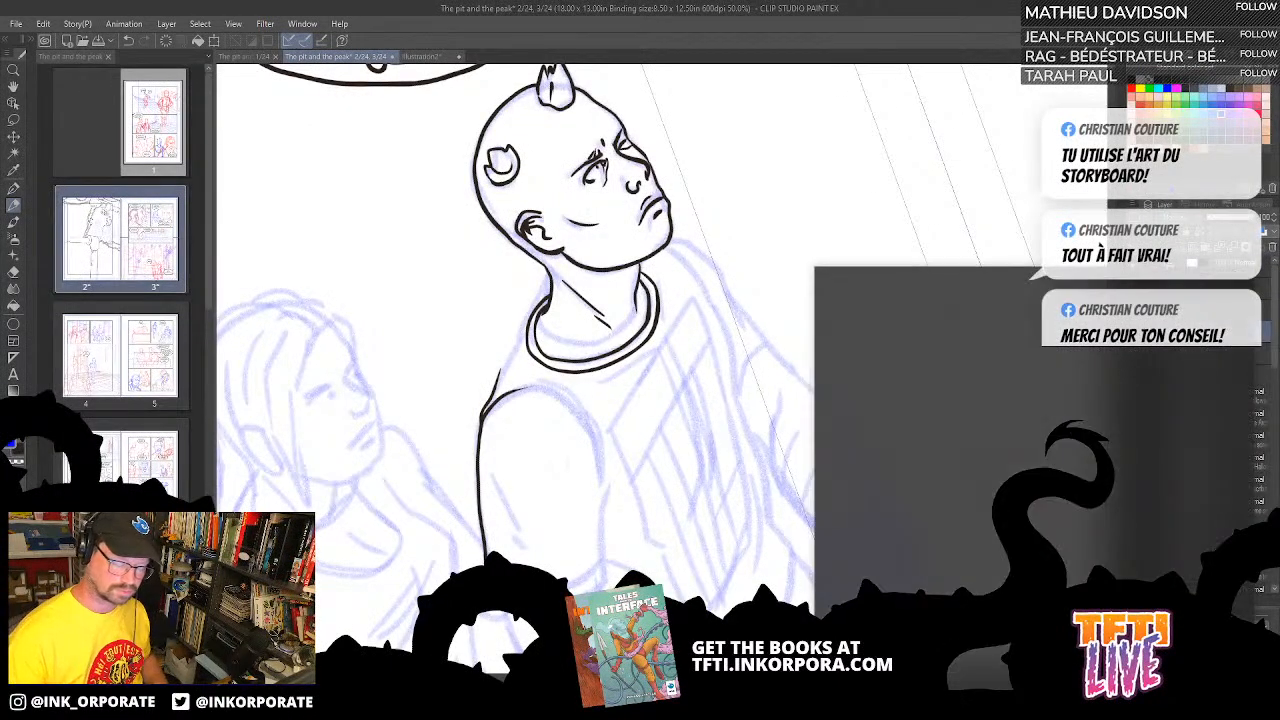
left_click(14, 190)
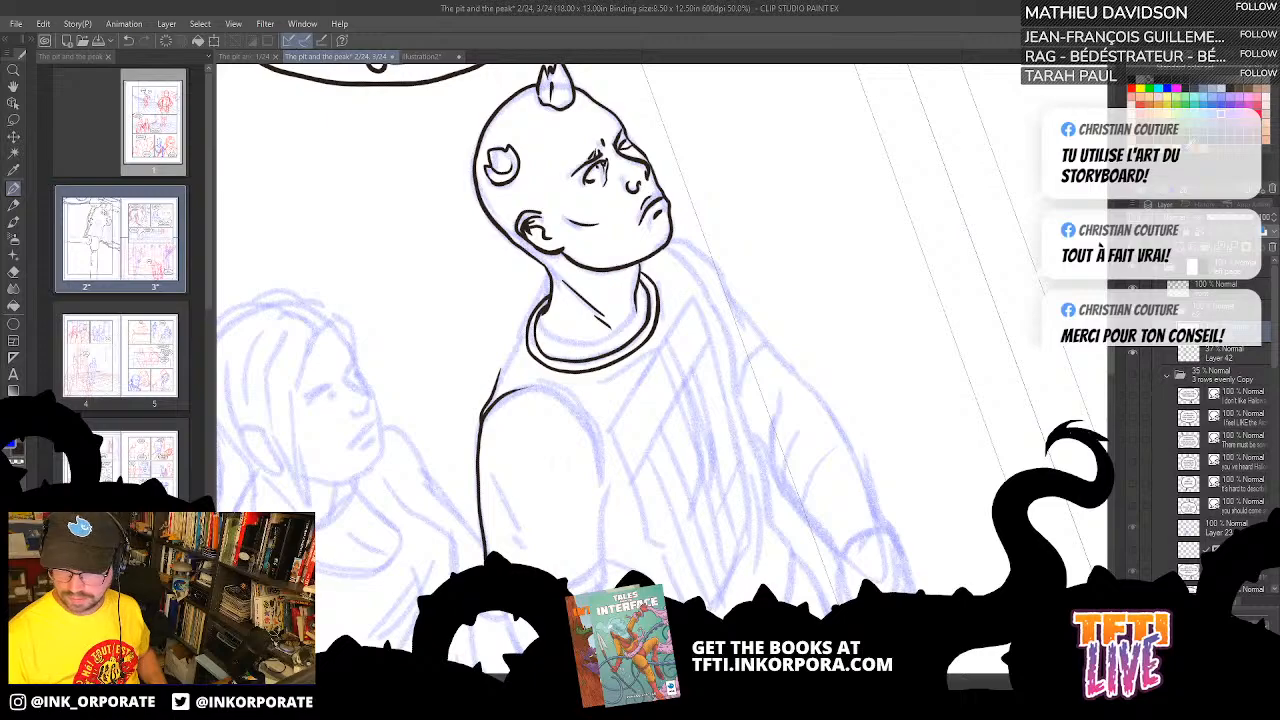
left_click(1132, 331)
left_click(1132, 331)
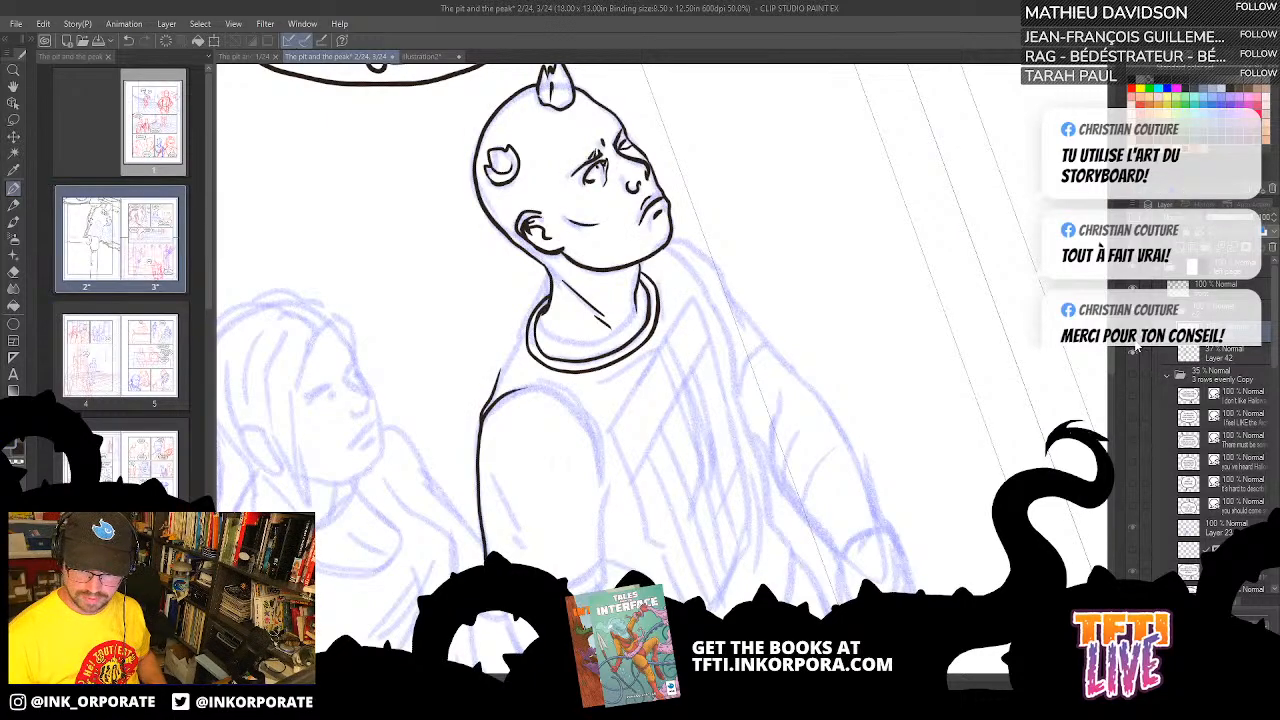
- Ink the horned character's shoulder line up to the neck and add short shirt folds beneath the collar
key("asciicircum")
key("asciicircum")
mouse_move(559, 357)
left_mouse_down()
mouse_move(696, 267)
mouse_move(771, 186)
mouse_move(689, 282)
mouse_move(748, 210)
left_mouse_up()
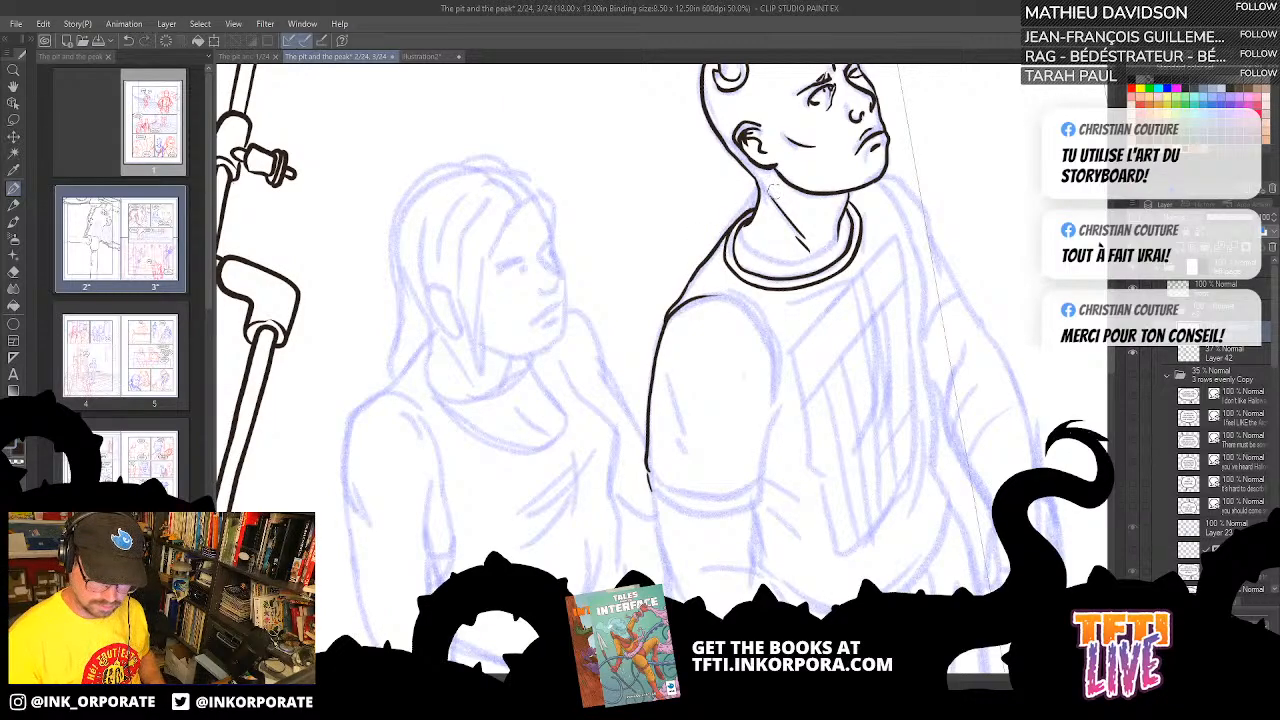
mouse_move(797, 326)
left_mouse_down()
mouse_move(728, 351)
mouse_move(786, 308)
left_mouse_up()
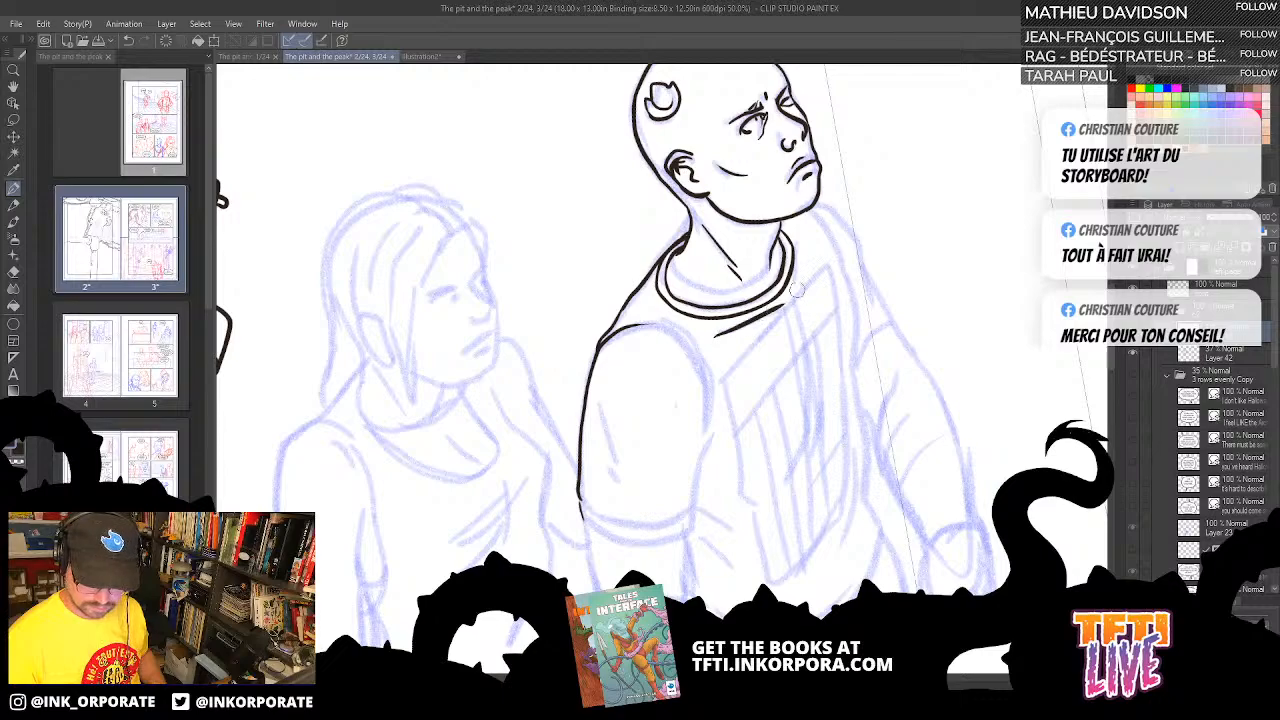
key("ctrl+z")
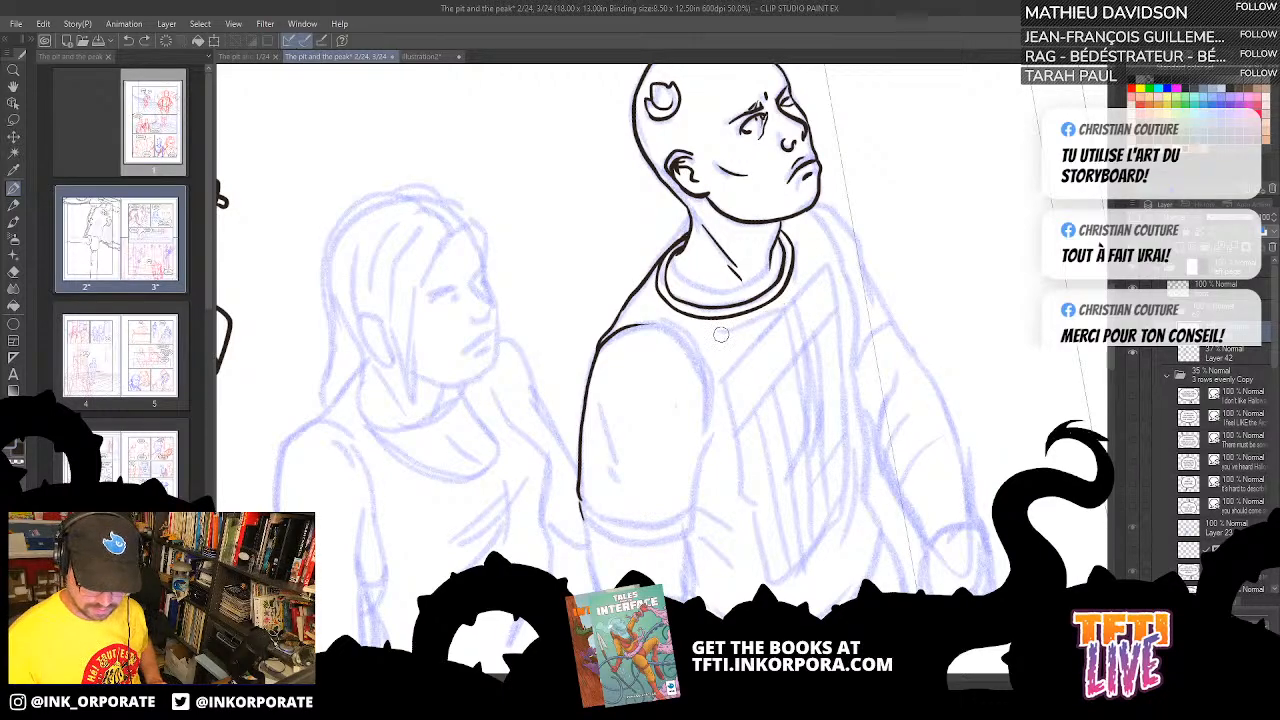
mouse_move(720, 334)
left_mouse_down()
mouse_move(777, 311)
mouse_move(867, 214)
mouse_move(807, 246)
left_mouse_up()
key("asciicircum")
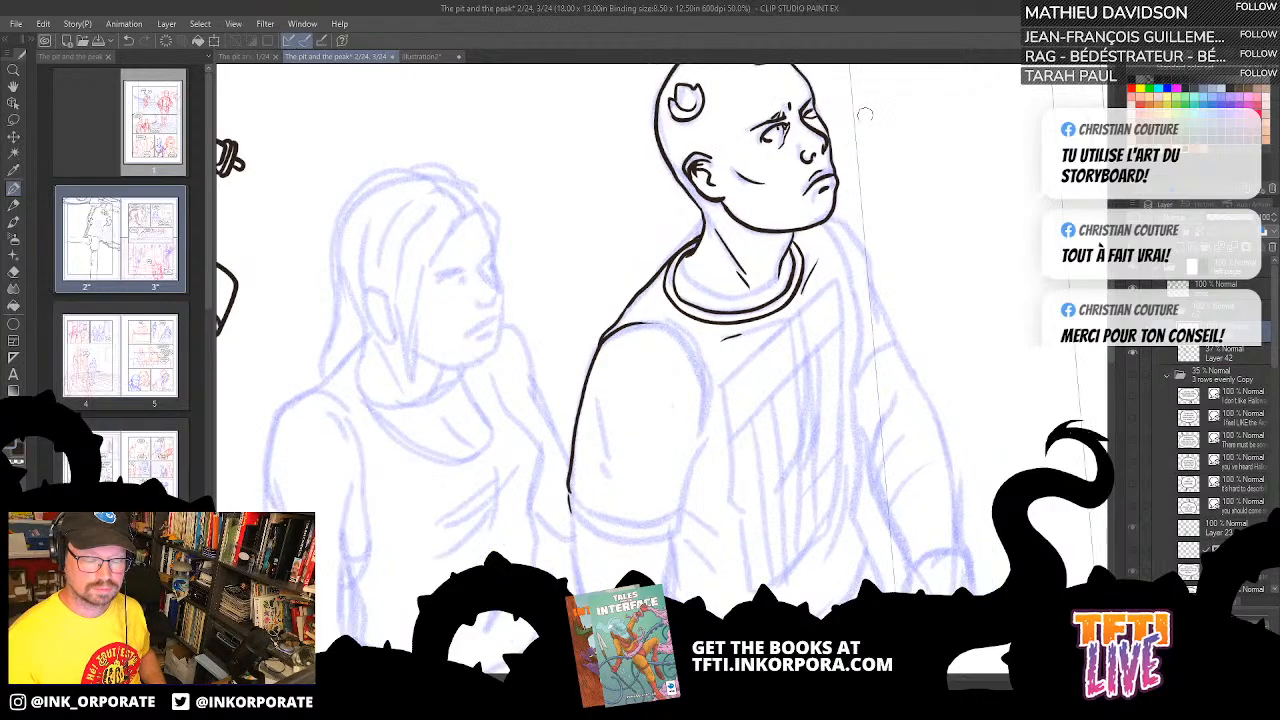
- Ink the far shoulder and chest contour of the horned character's shirt, starting beneath the chin
key("asciicircum")
key("asciicircum")
key("asciicircum")
key("asciicircum")
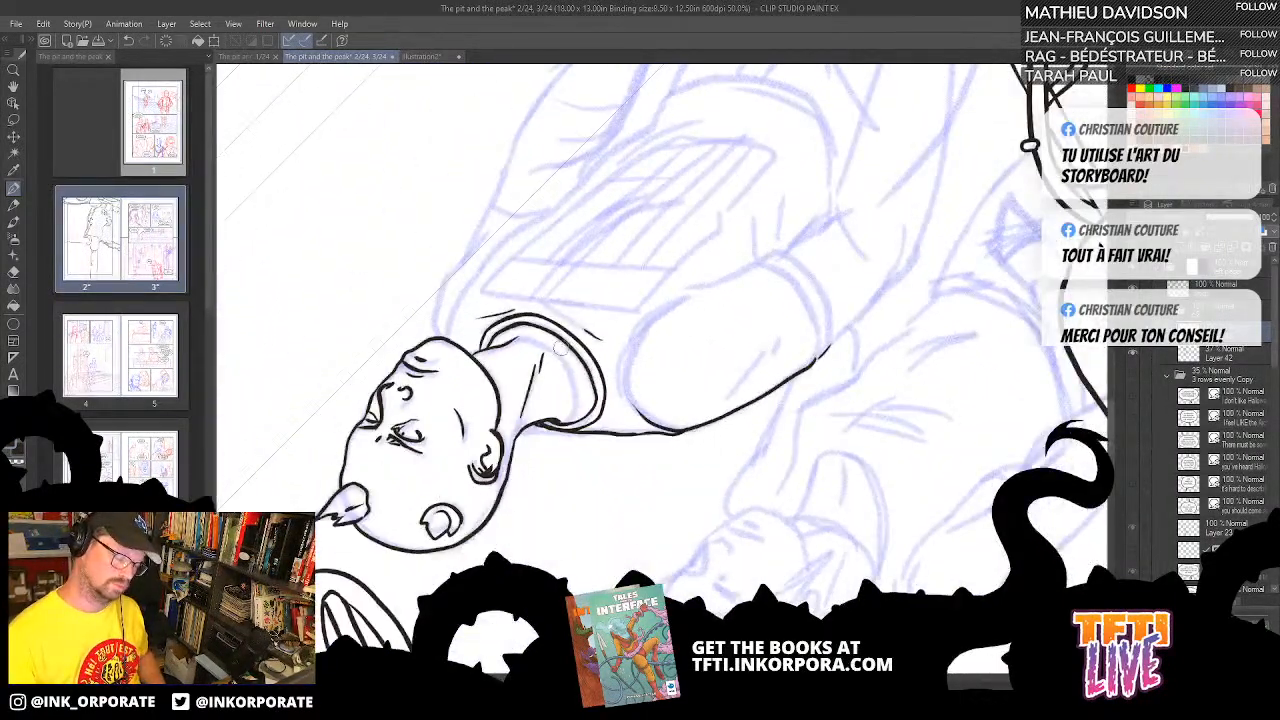
left_click_drag(475, 250, 693, 227)
mouse_move(670, 330)
left_mouse_down()
mouse_move(674, 300)
mouse_move(762, 206)
left_mouse_up()
key("ctrl+z")
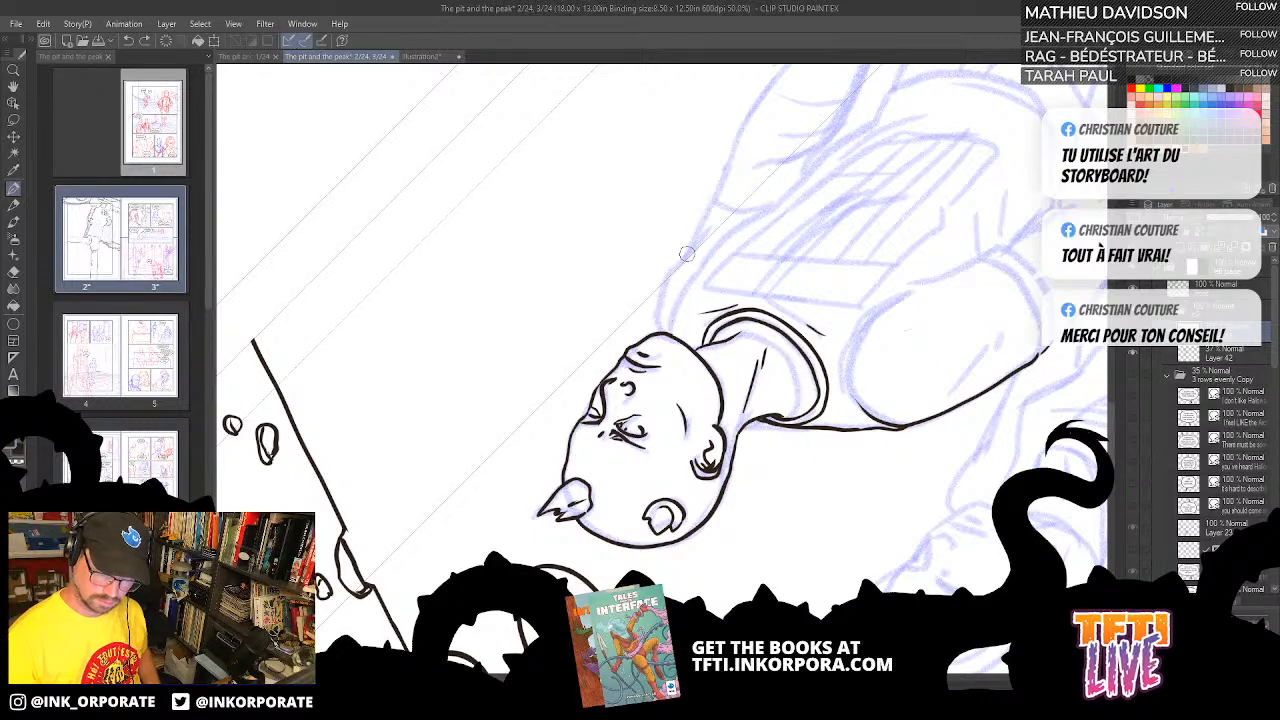
mouse_move(670, 332)
left_mouse_down()
mouse_move(712, 250)
mouse_move(845, 145)
left_mouse_up()
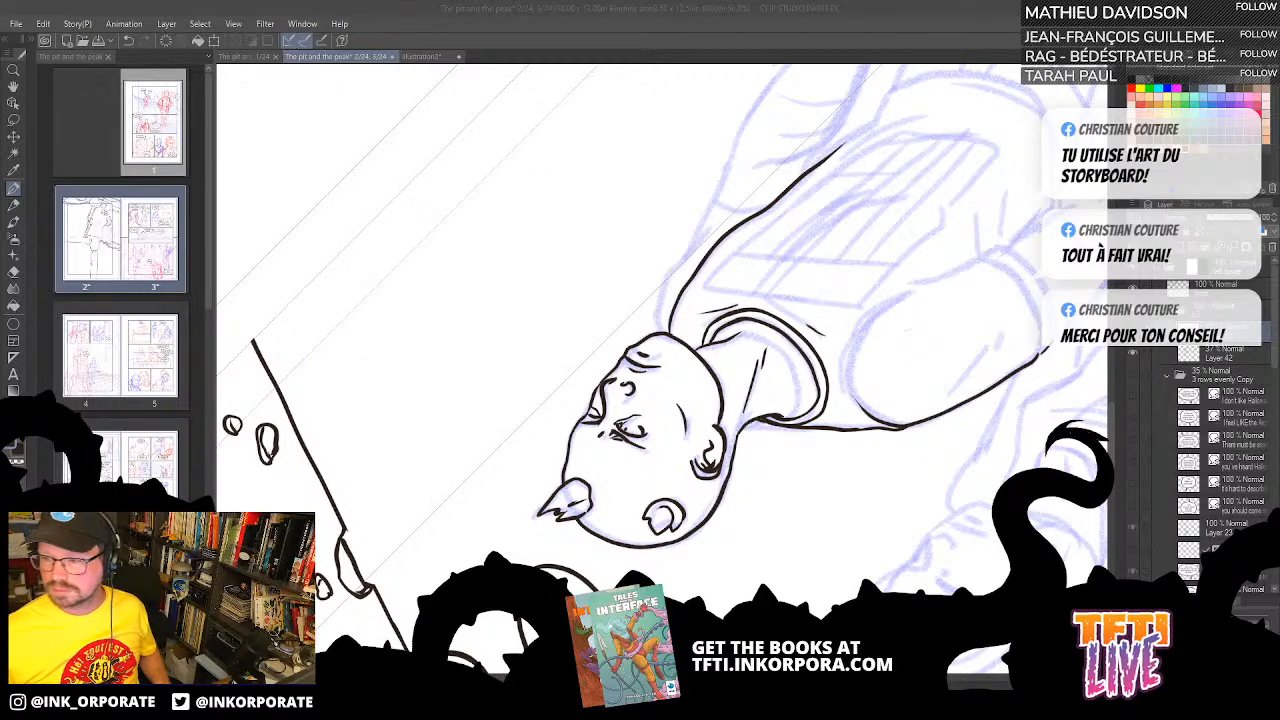
- Extend the inked far-side contour of the shirt down toward the waist
left_click(857, 36)
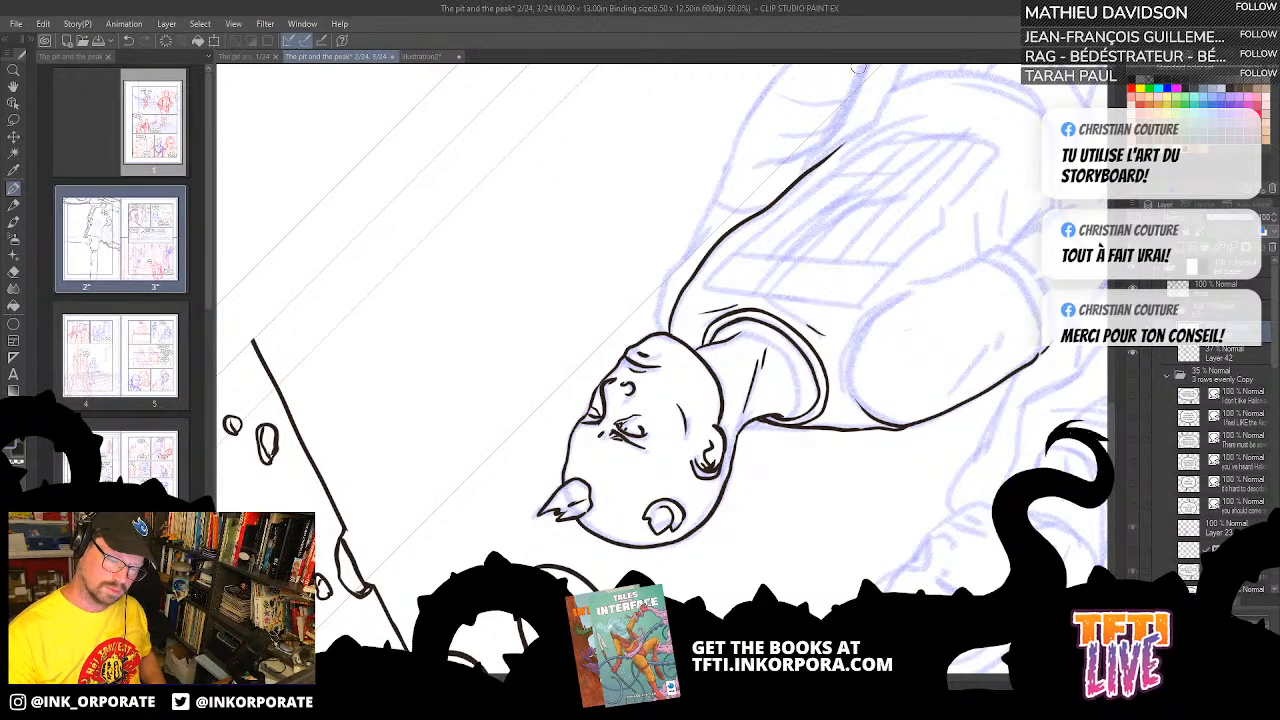
key("asciicircum")
key("asciicircum")
key("asciicircum")
key("asciicircum")
key("asciicircum")
key("asciicircum")
key("asciicircum")
key("asciicircum")
key("asciicircum")
key("asciicircum")
key("asciicircum")
key("asciicircum")
key("asciicircum")
key("asciicircum")
key("asciicircum")
mouse_move(933, 443)
left_mouse_down()
mouse_move(750, 560)
mouse_move(797, 255)
left_mouse_up()
left_click_drag(770, 327, 778, 418)
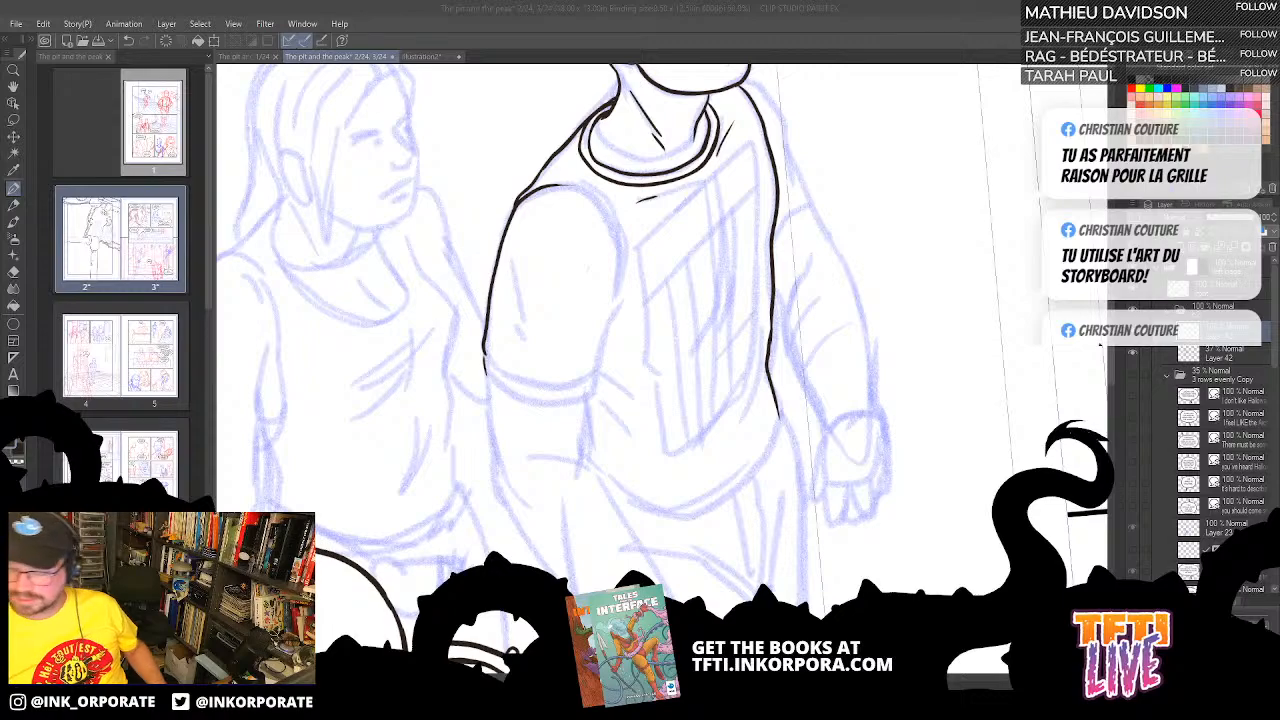
- Ink the curved seam over the near shoulder and down toward the armpit
left_click(680, 20)
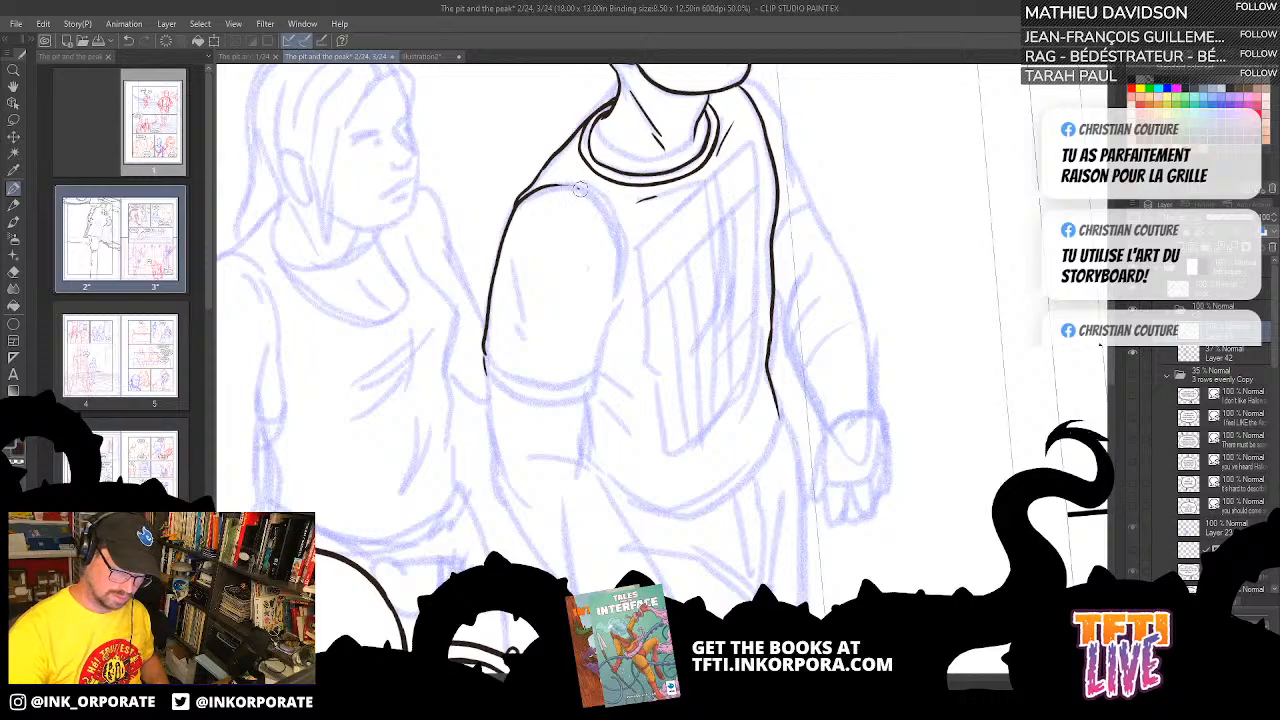
mouse_move(580, 190)
left_mouse_down()
mouse_move(618, 242)
mouse_move(618, 292)
mouse_move(600, 205)
mouse_move(570, 186)
left_mouse_up()
key("ctrl+z")
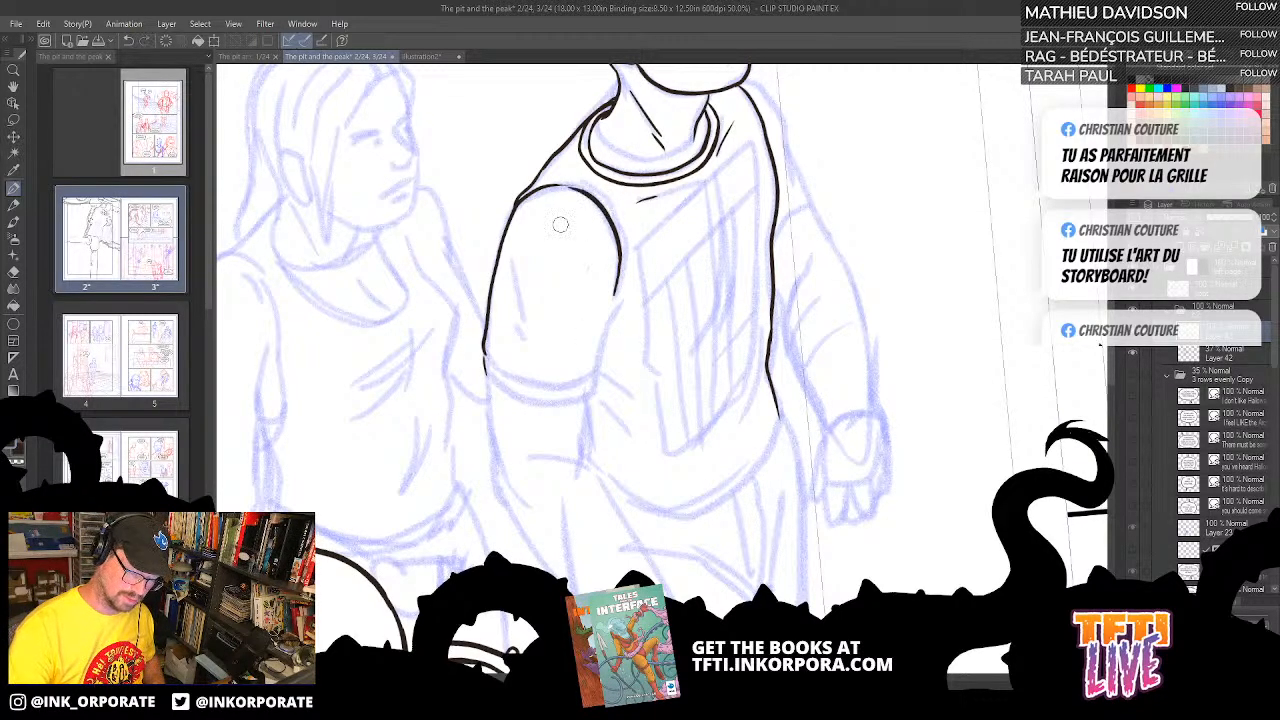
- Ink a thin fold line on the shirt just outside the near shoulder seam
key("asciicircum")
key("asciicircum")
key("asciicircum")
key("asciicircum")
key("asciicircum")
key("asciicircum")
key("asciicircum")
key("asciicircum")
key("asciicircum")
key("asciicircum")
key("asciicircum")
key("asciicircum")
key("asciicircum")
key("asciicircum")
key("asciicircum")
key("asciicircum")
key("asciicircum")
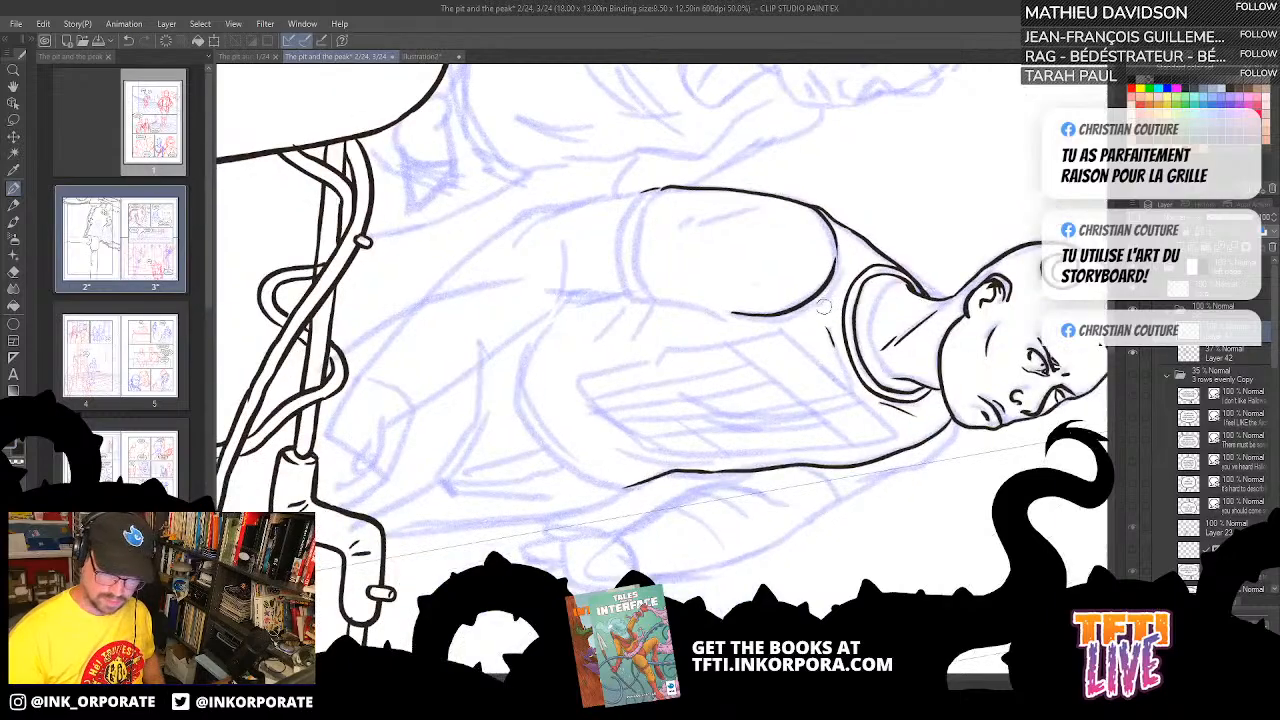
mouse_move(822, 307)
left_mouse_down()
mouse_move(846, 264)
mouse_move(840, 228)
left_mouse_up()
key("asciicircum")
key("asciicircum")
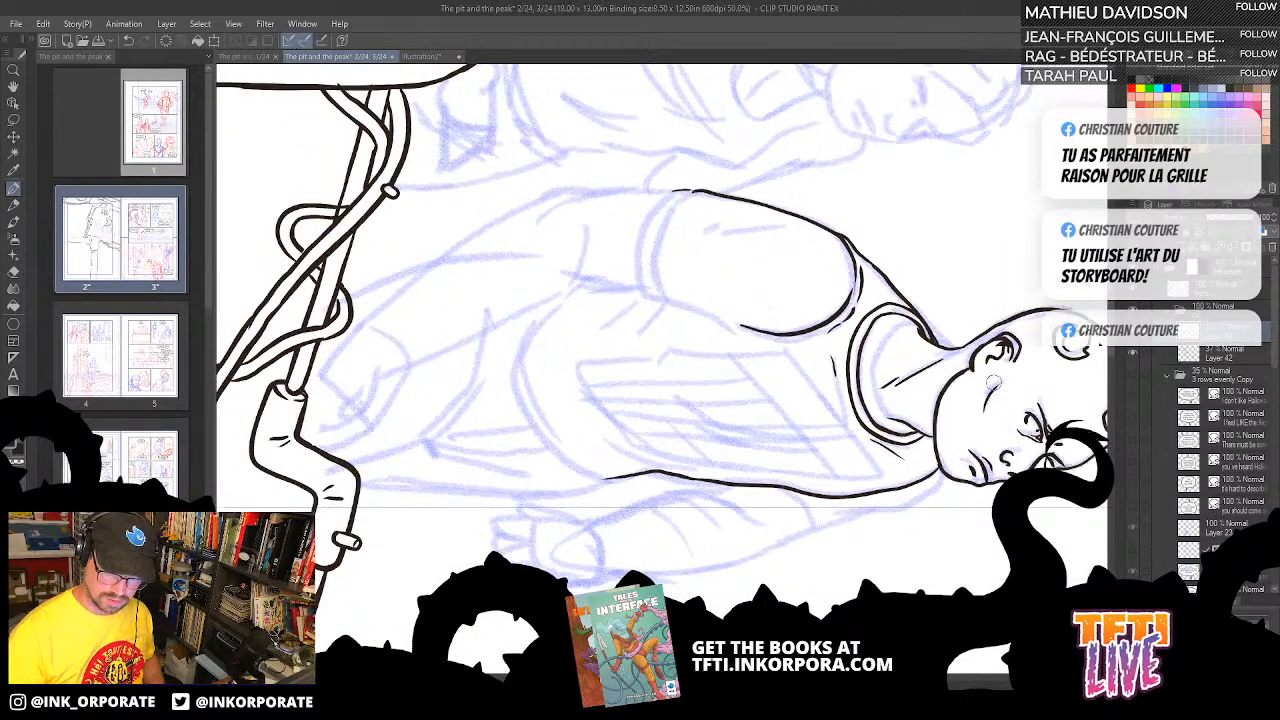
- Ink the inner edge of the near sleeve between its hem and the armpit
key("asciicircum")
key("asciicircum")
key("asciicircum")
key("asciicircum")
key("asciicircum")
key("asciicircum")
key("asciicircum")
key("asciicircum")
key("asciicircum")
key("asciicircum")
key("asciicircum")
key("asciicircum")
key("asciicircum")
key("asciicircum")
key("asciicircum")
key("asciicircum")
key("asciicircum")
key("asciicircum")
key("asciicircum")
key("asciicircum")
key("asciicircum")
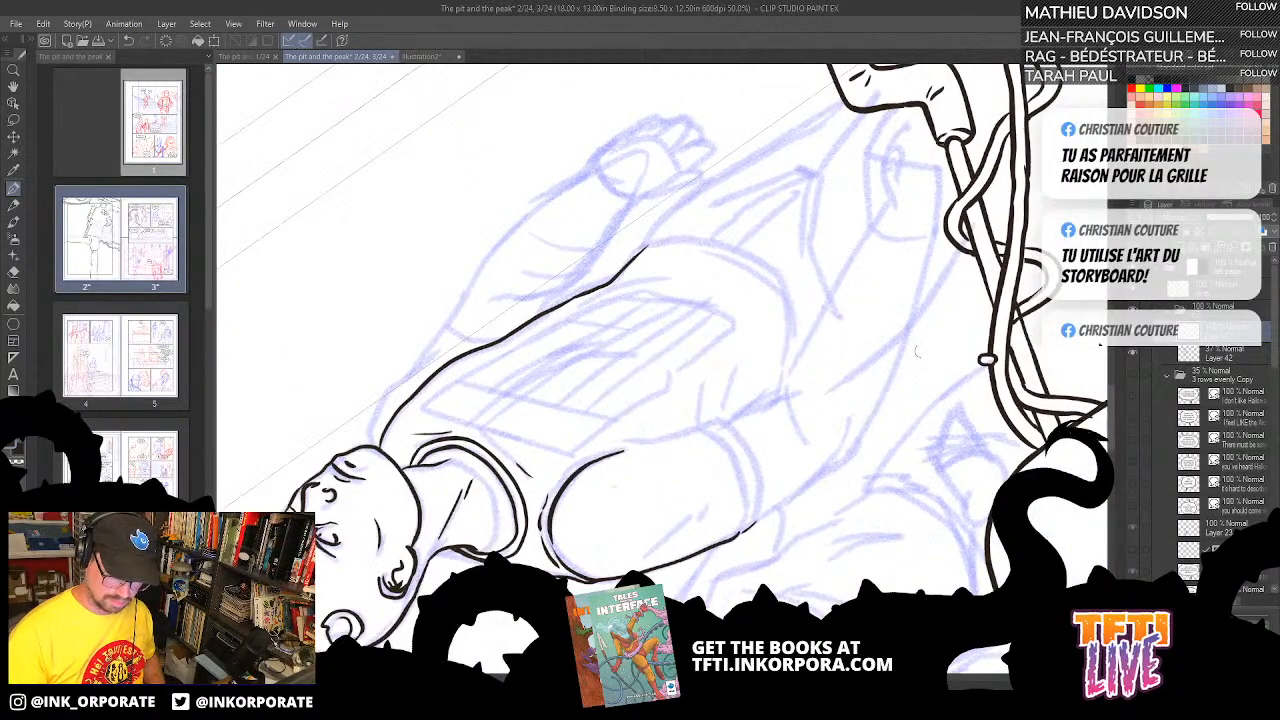
key("asciicircum")
key("asciicircum")
key("asciicircum")
key("asciicircum")
key("asciicircum")
key("asciicircum")
key("asciicircum")
key("asciicircum")
key("asciicircum")
key("asciicircum")
key("asciicircum")
key("asciicircum")
key("asciicircum")
key("asciicircum")
key("asciicircum")
key("asciicircum")
key("asciicircum")
key("asciicircum")
key("asciicircum")
key("asciicircum")
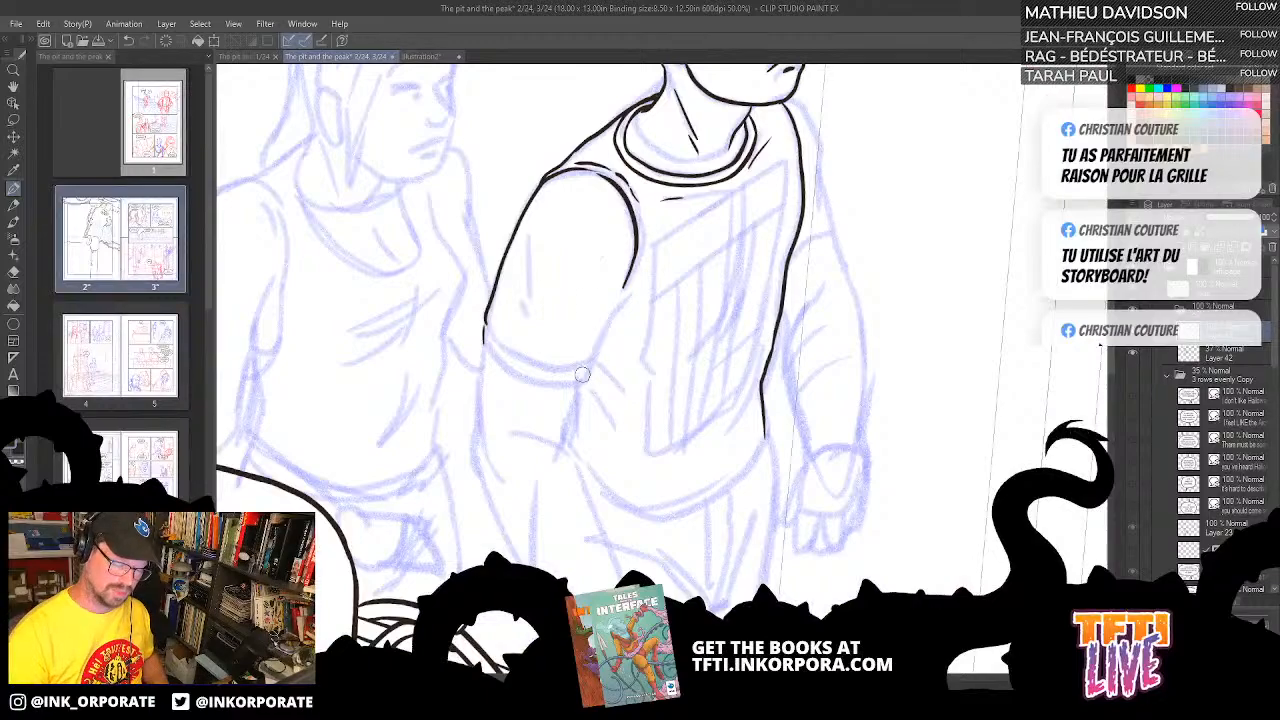
left_click_drag(582, 374, 630, 295)
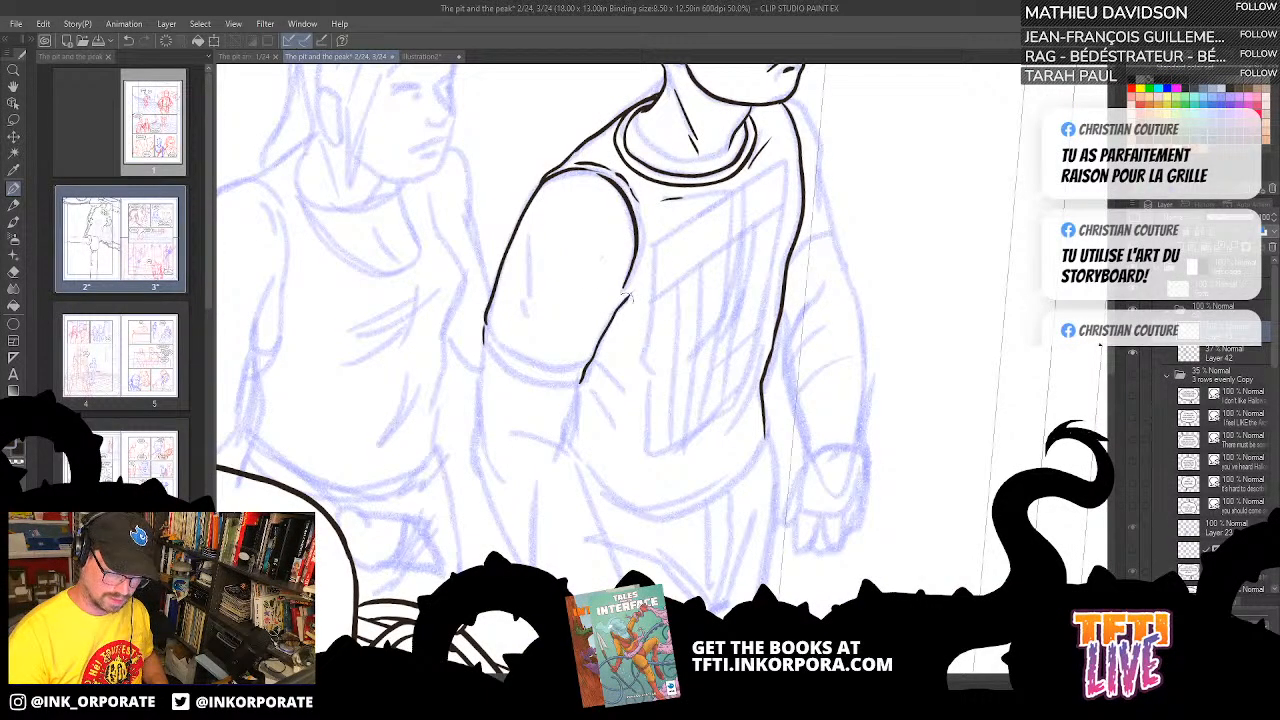
- Ink the near sleeve's curved hem edge and a parallel line inside it to form the cuff
key("asciicircum")
key("asciicircum")
key("asciicircum")
key("asciicircum")
key("asciicircum")
key("asciicircum")
key("asciicircum")
key("asciicircum")
key("asciicircum")
key("asciicircum")
key("asciicircum")
key("asciicircum")
key("asciicircum")
key("asciicircum")
key("asciicircum")
key("asciicircum")
key("asciicircum")
key("asciicircum")
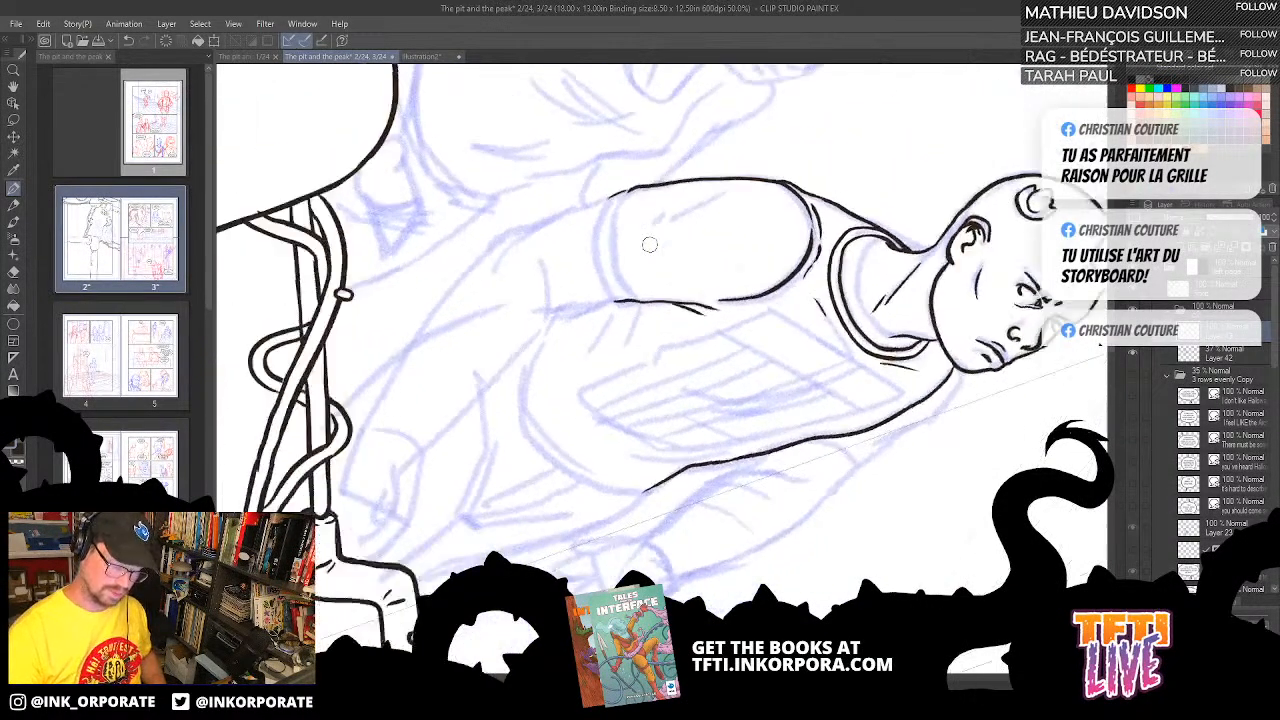
key("asciicircum")
key("asciicircum")
key("asciicircum")
key("asciicircum")
mouse_move(656, 292)
left_mouse_down()
mouse_move(657, 227)
mouse_move(712, 195)
left_mouse_up()
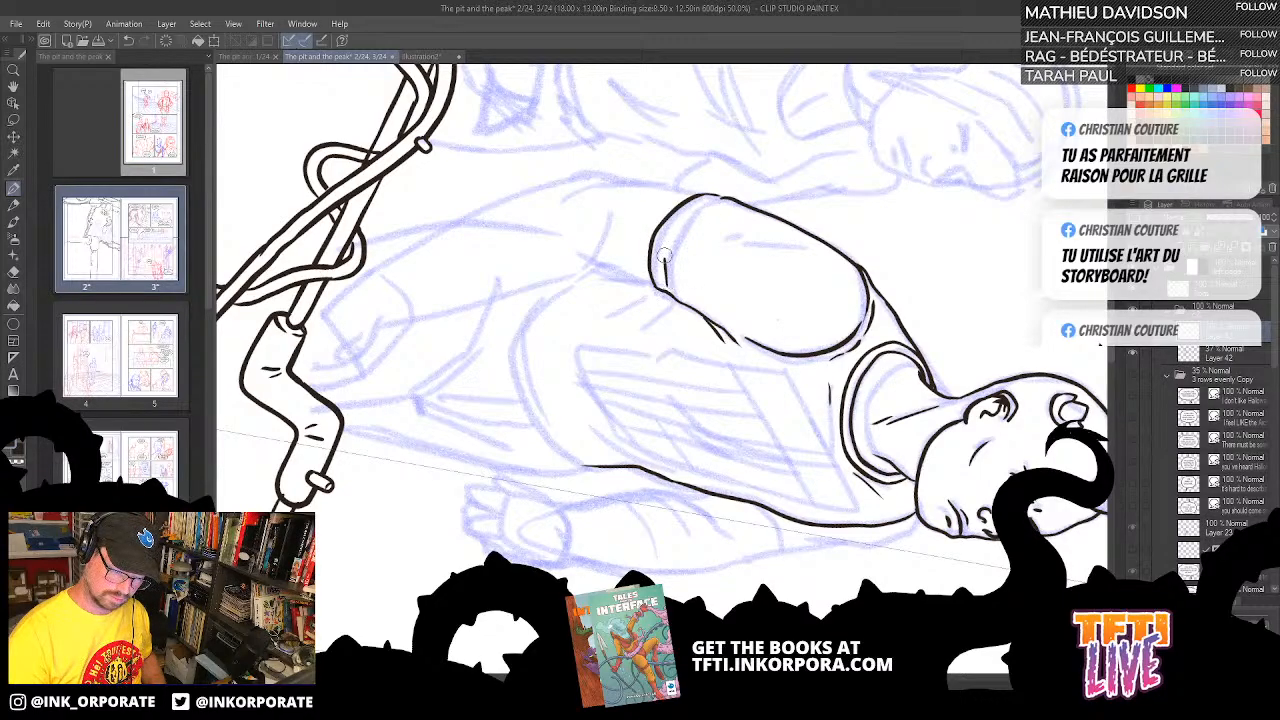
mouse_move(664, 258)
left_mouse_down()
mouse_move(685, 215)
mouse_move(728, 195)
mouse_move(748, 208)
left_mouse_up()
key("asciicircum")
key("asciicircum")
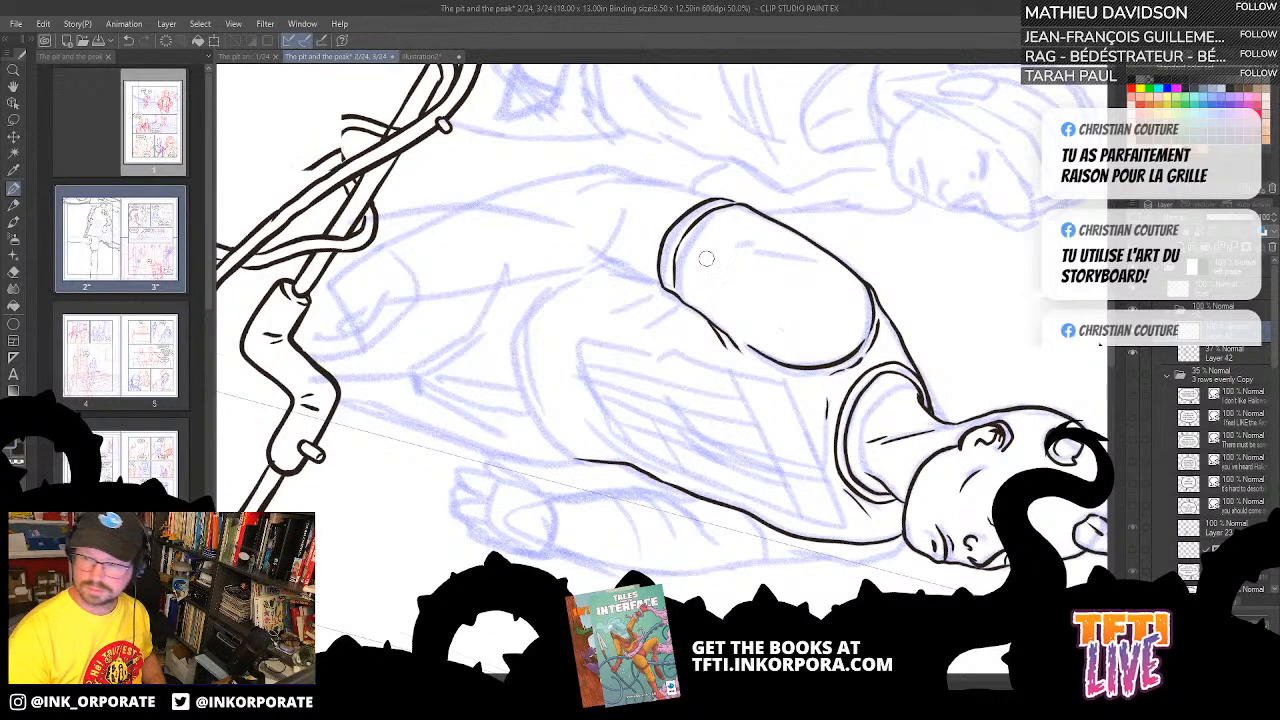
- Ink thin fold lines inside the near sleeve, running down the upper arm between the shoulder and the cuff
key("asciicircum")
key("asciicircum")
key("asciicircum")
key("asciicircum")
key("asciicircum")
key("asciicircum")
key("asciicircum")
key("asciicircum")
key("asciicircum")
key("asciicircum")
key("asciicircum")
key("asciicircum")
key("asciicircum")
key("asciicircum")
key("asciicircum")
key("asciicircum")
key("asciicircum")
key("asciicircum")
key("asciicircum")
key("asciicircum")
left_click_drag(809, 239, 755, 283)
key("asciicircum")
key("asciicircum")
key("asciicircum")
key("asciicircum")
key("asciicircum")
key("asciicircum")
key("asciicircum")
key("asciicircum")
key("asciicircum")
key("asciicircum")
key("asciicircum")
key("asciicircum")
key("asciicircum")
key("asciicircum")
key("asciicircum")
key("asciicircum")
key("asciicircum")
key("asciicircum")
left_click_drag(588, 365, 613, 480)
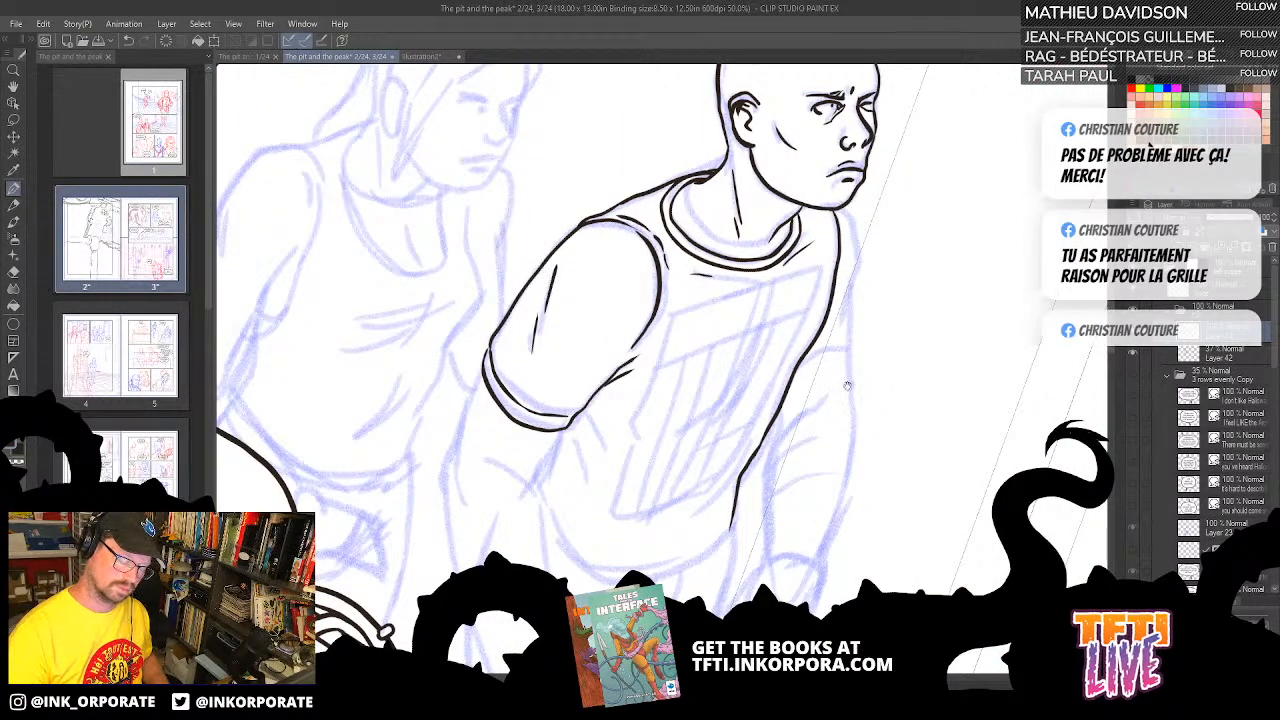
- Ink the inner edge of the far arm from beside the torso down to the wrist
left_click_drag(849, 473, 854, 394)
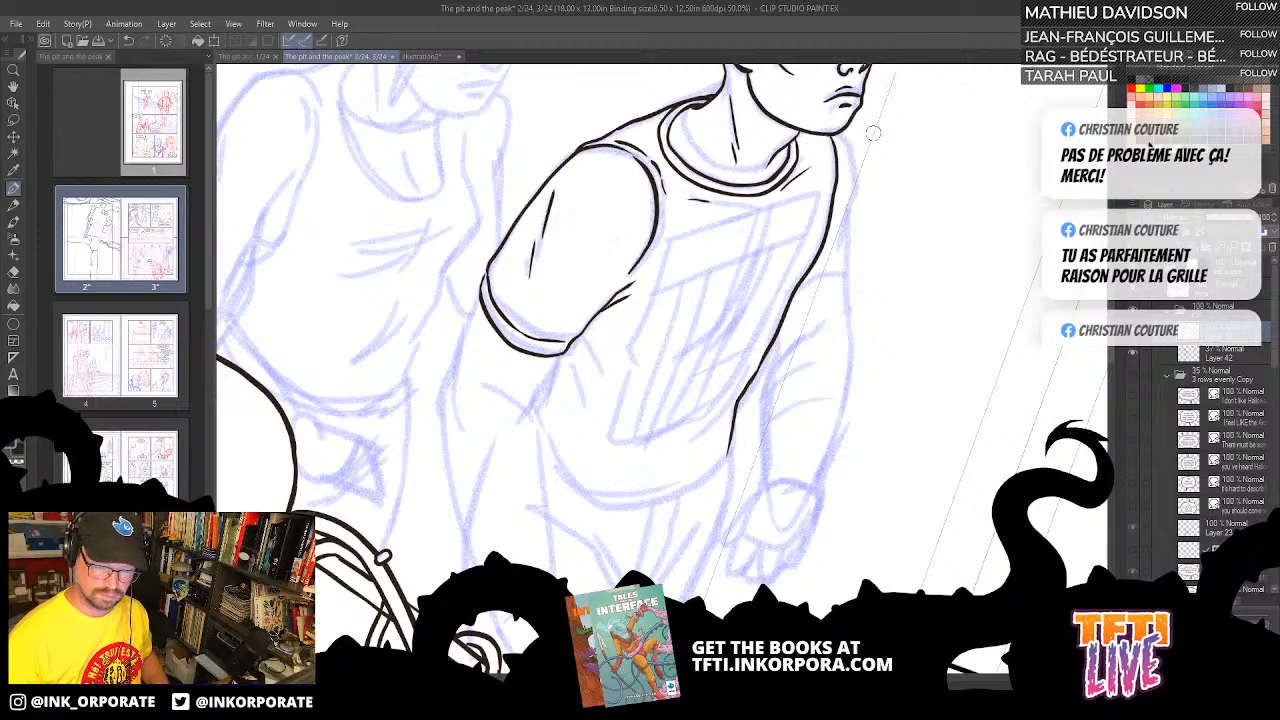
mouse_move(766, 484)
left_mouse_down()
mouse_move(771, 395)
mouse_move(800, 338)
left_mouse_up()
scroll(888, 292, "down", 1)
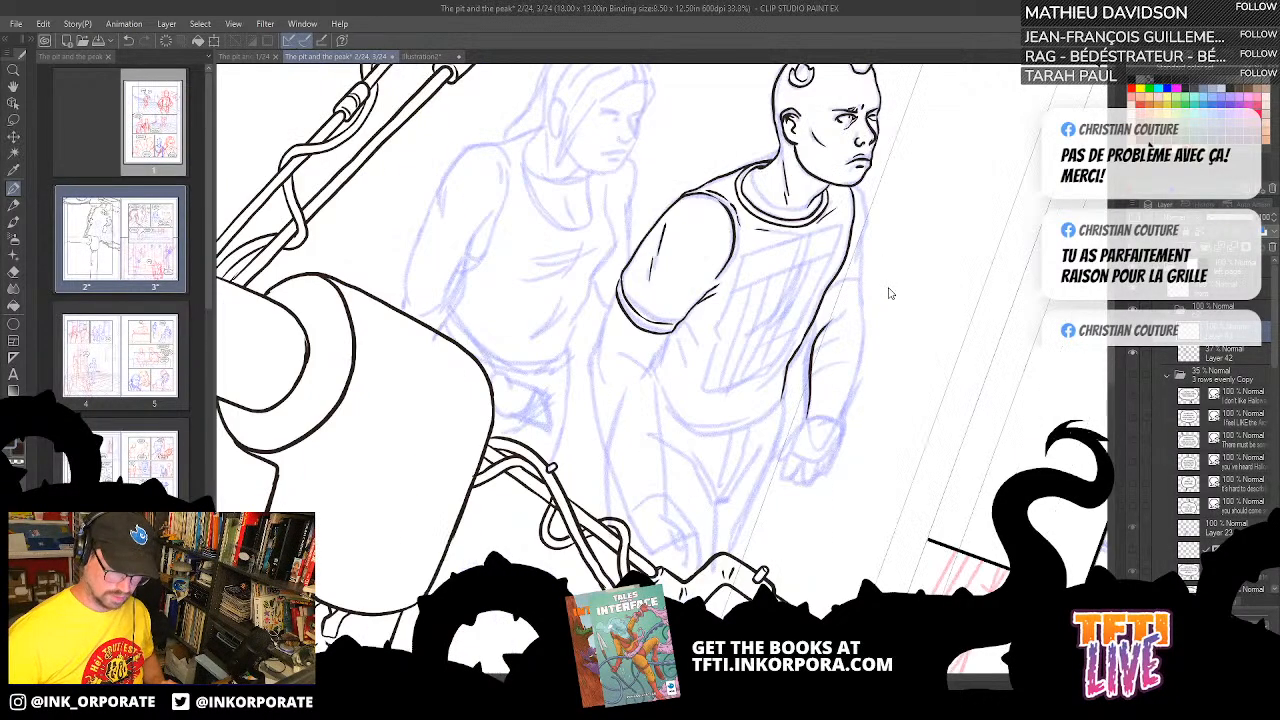
- Compare the figure's inks with the underlying rough sketch by toggling the visibility of the rough folder and the ink layer
scroll(889, 293, "down", 1)
key("minus")
key("minus")
key("minus")
key("minus")
key("minus")
key("minus")
key("minus")
left_click_drag(730, 383, 686, 537)
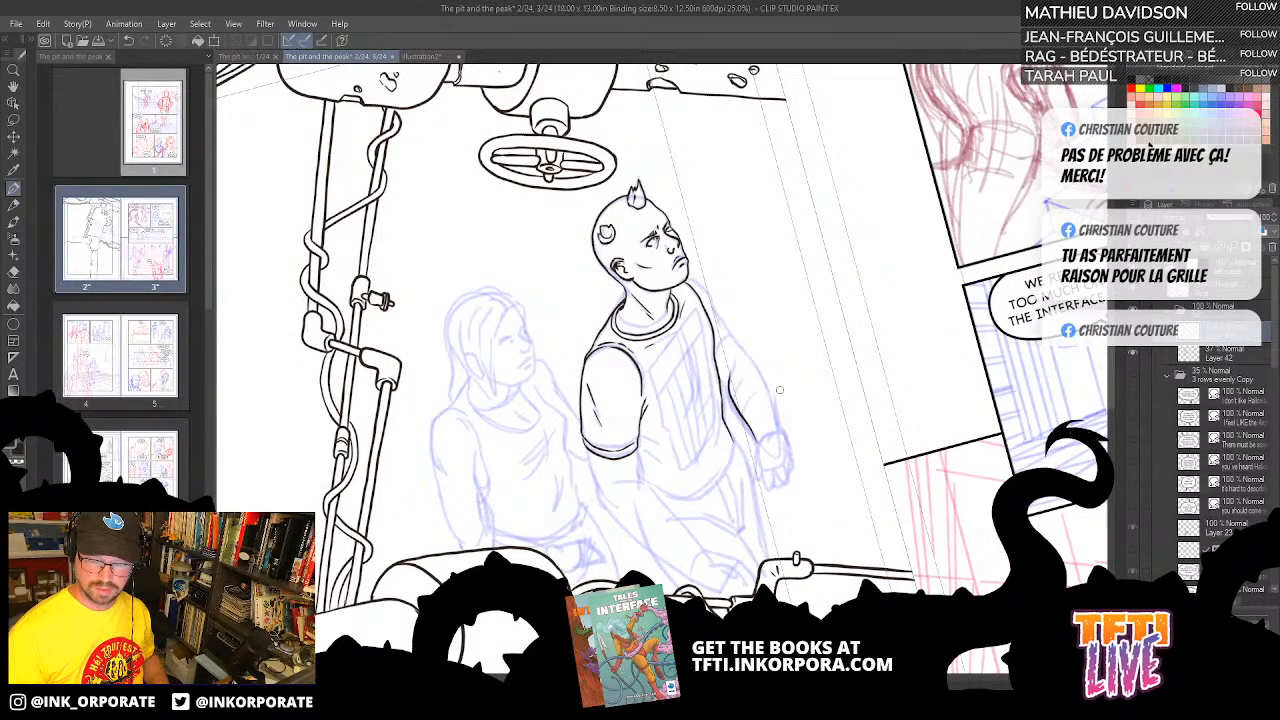
left_click(1133, 375)
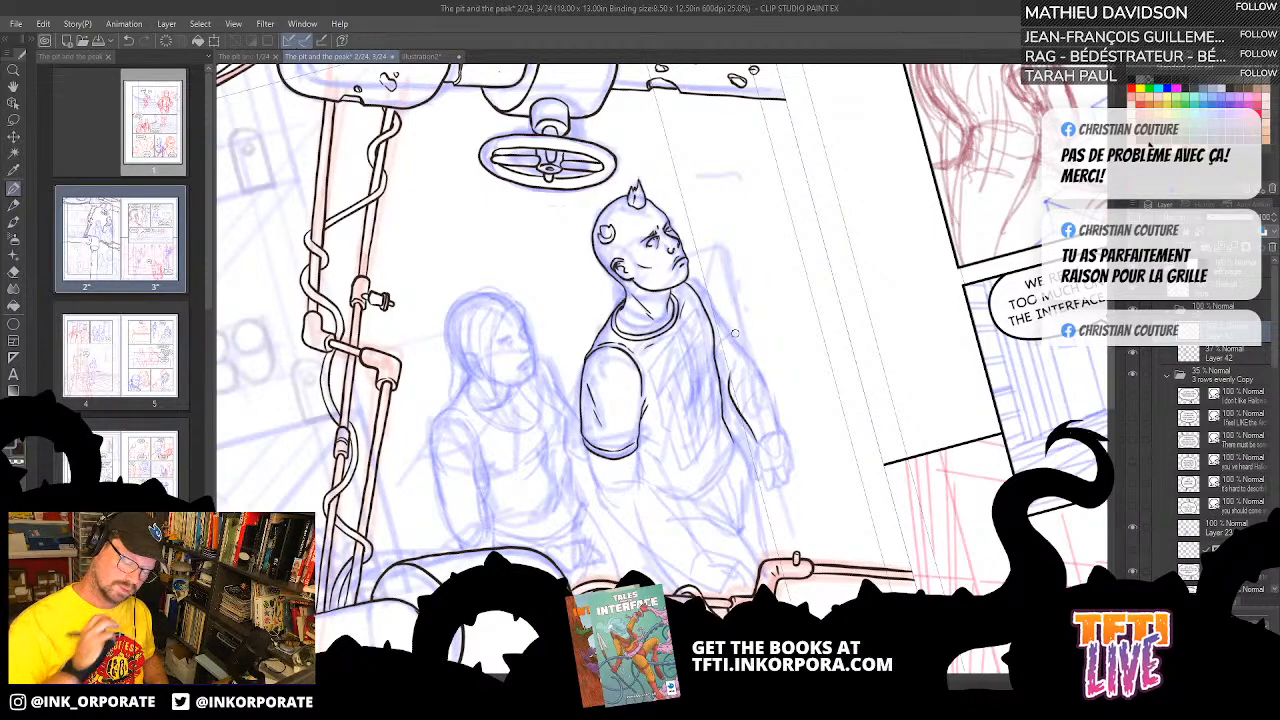
left_click(1133, 350)
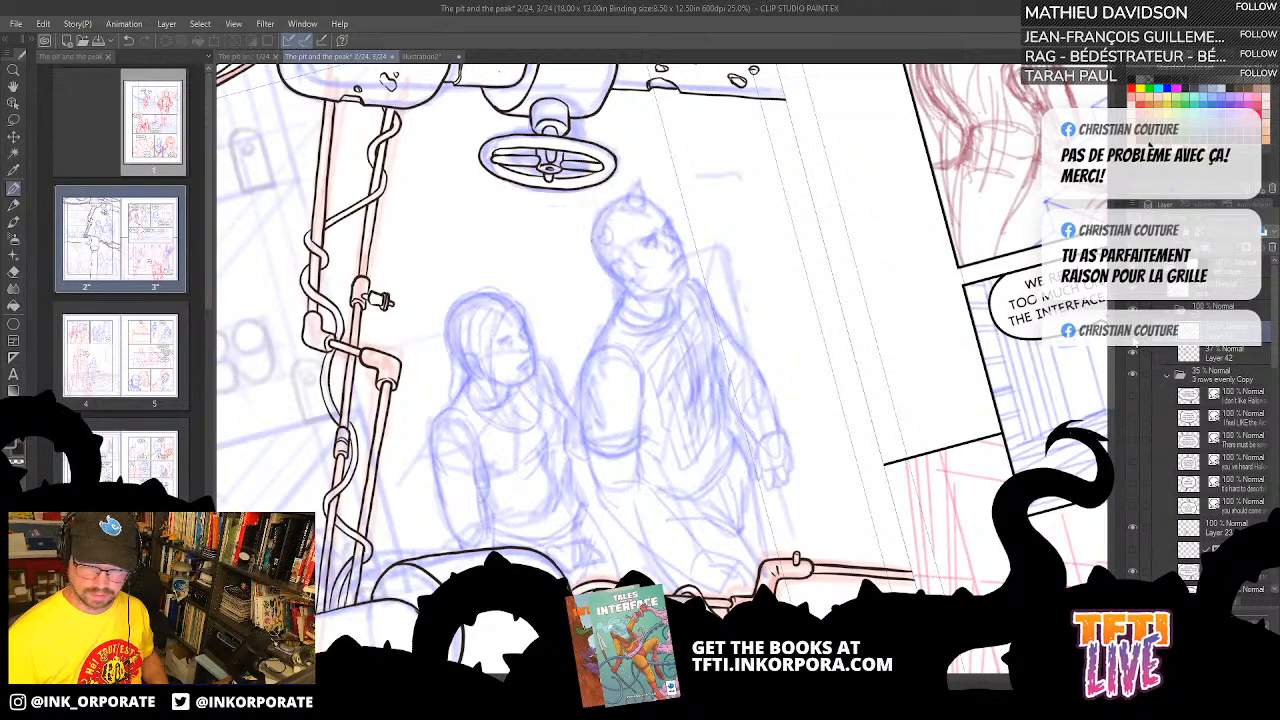
left_click(1133, 350)
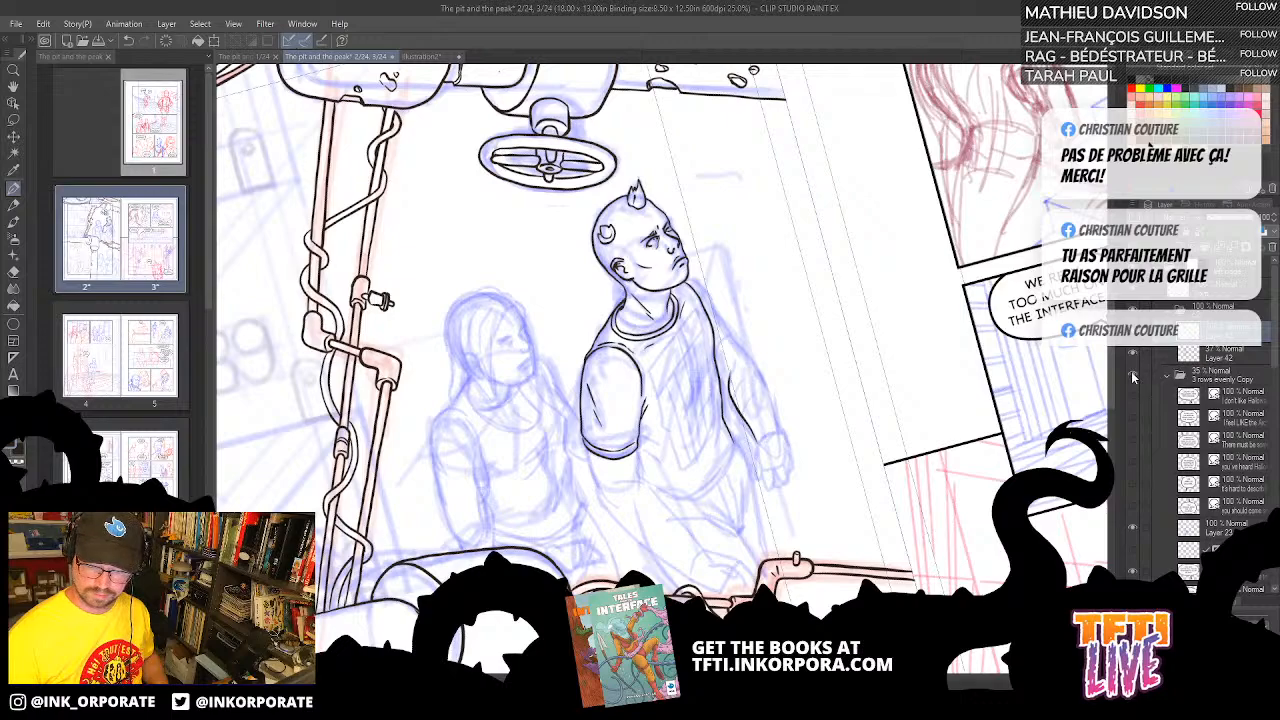
left_click(1133, 373)
scroll(1048, 418, "up", 1)
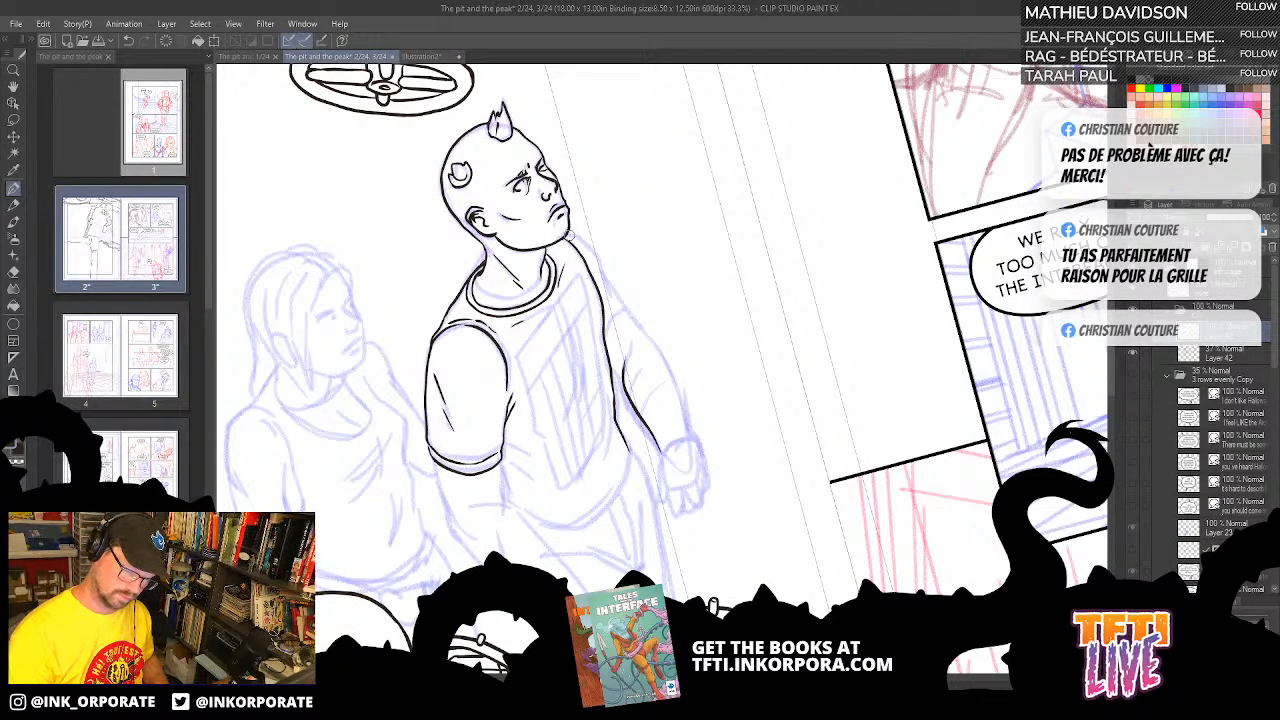
mouse_move(566, 237)
left_mouse_down()
mouse_move(582, 240)
mouse_move(629, 326)
left_mouse_up()
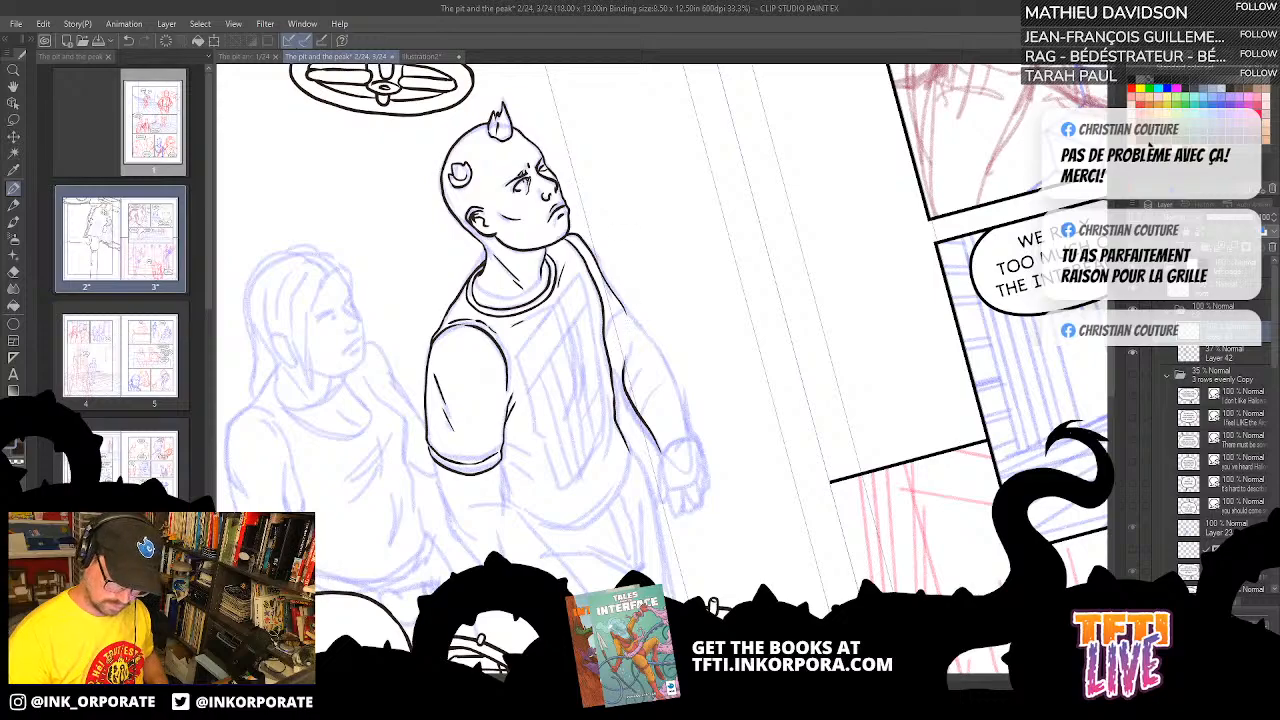
key("ctrl+z")
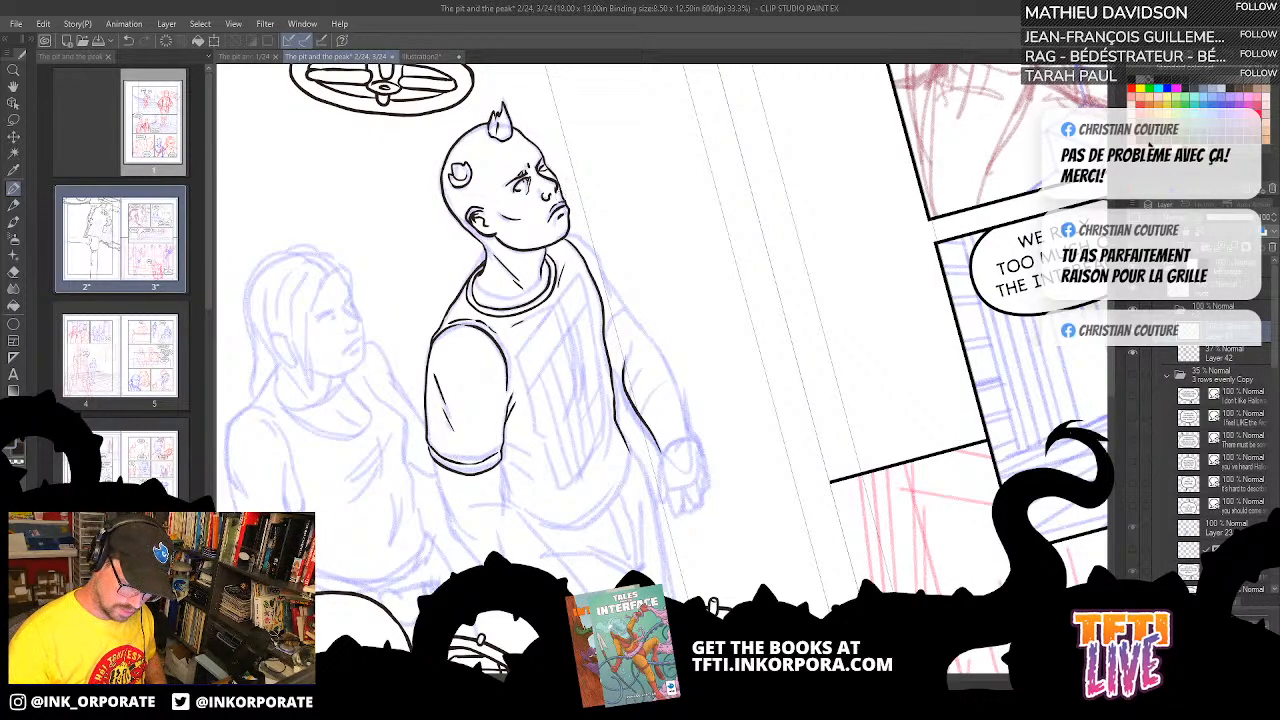
- Ink a small mark beneath the lower lip on the horned character's face
scroll(628, 372, "up", 2)
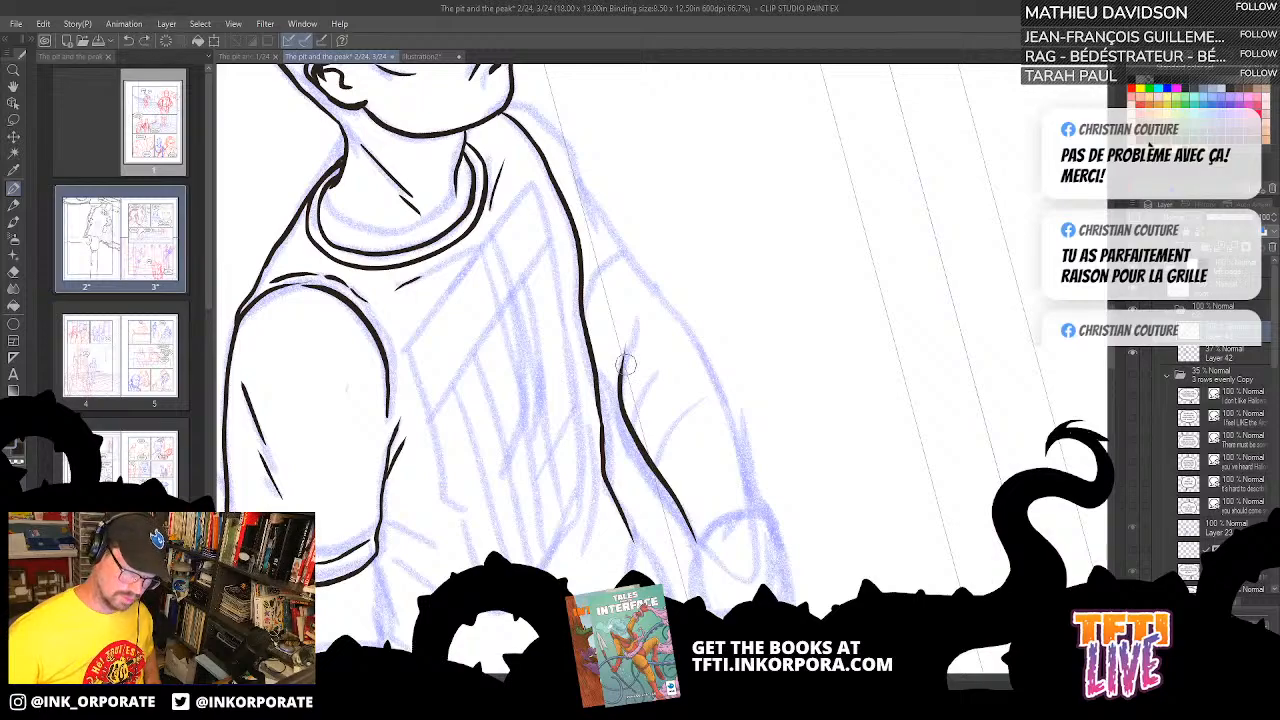
scroll(630, 365, "down", 1)
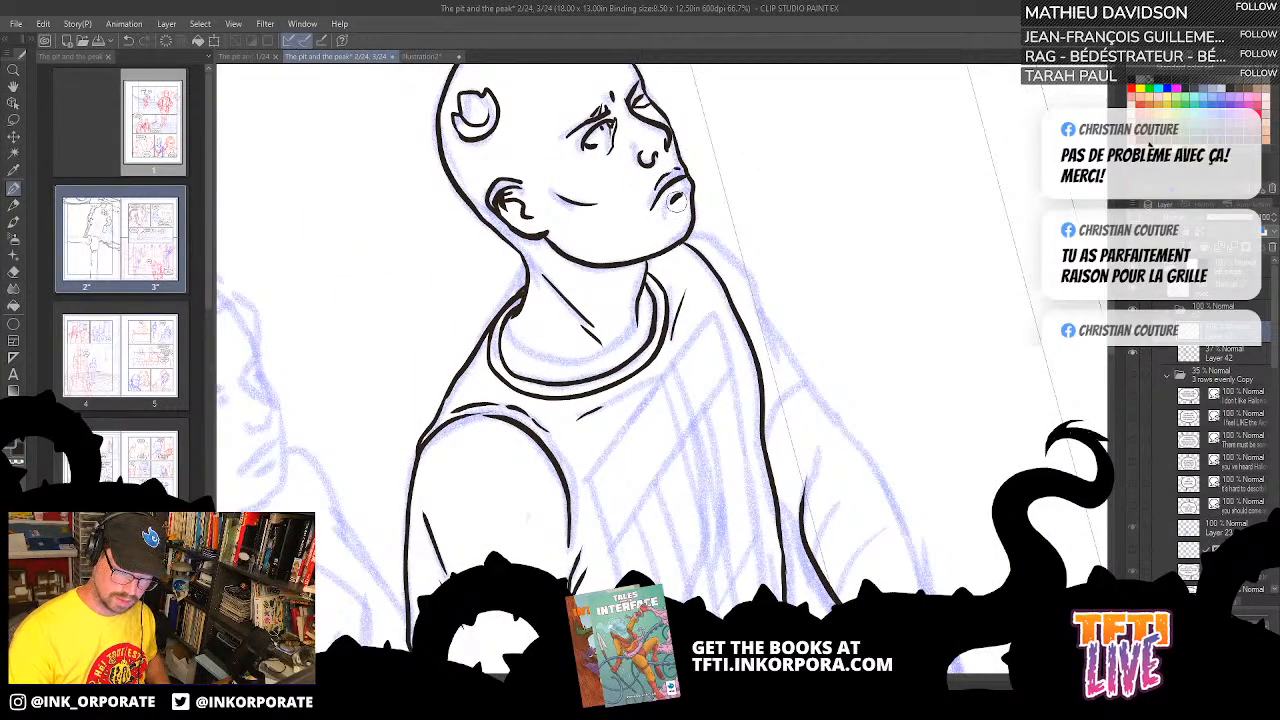
scroll(876, 338, "down", 2)
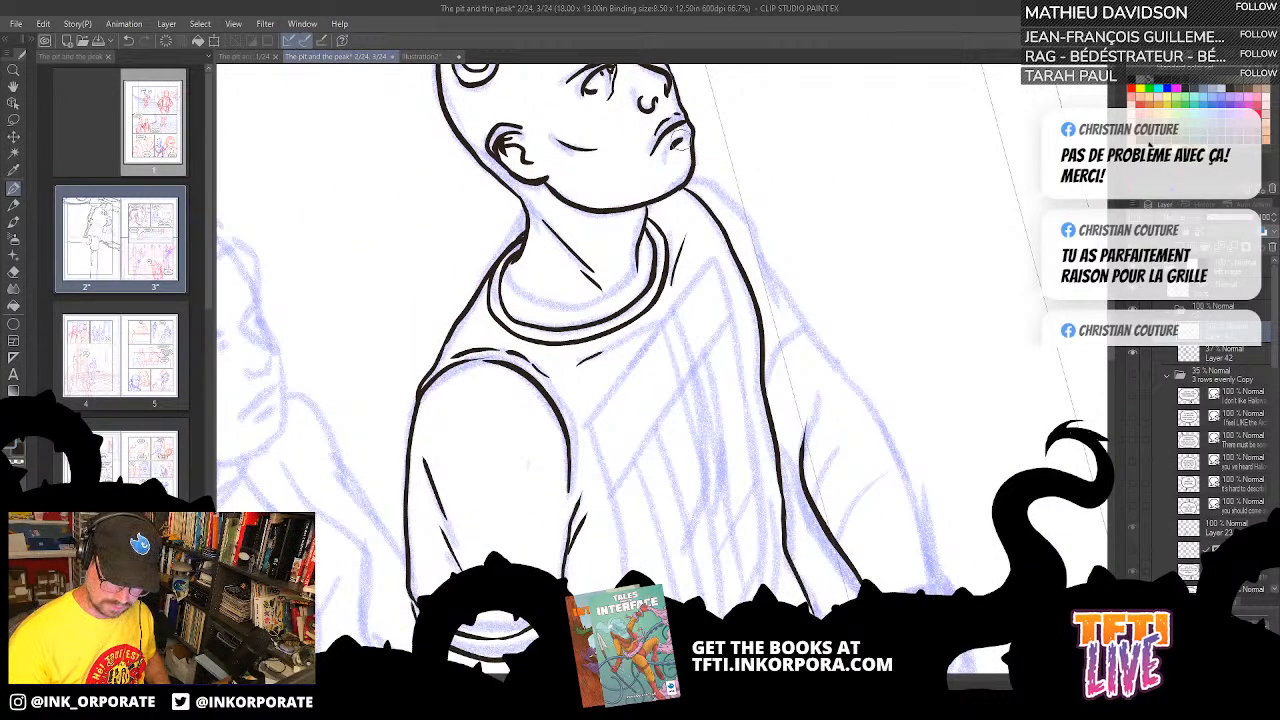
left_click_drag(676, 141, 659, 170)
left_click_drag(841, 514, 800, 479)
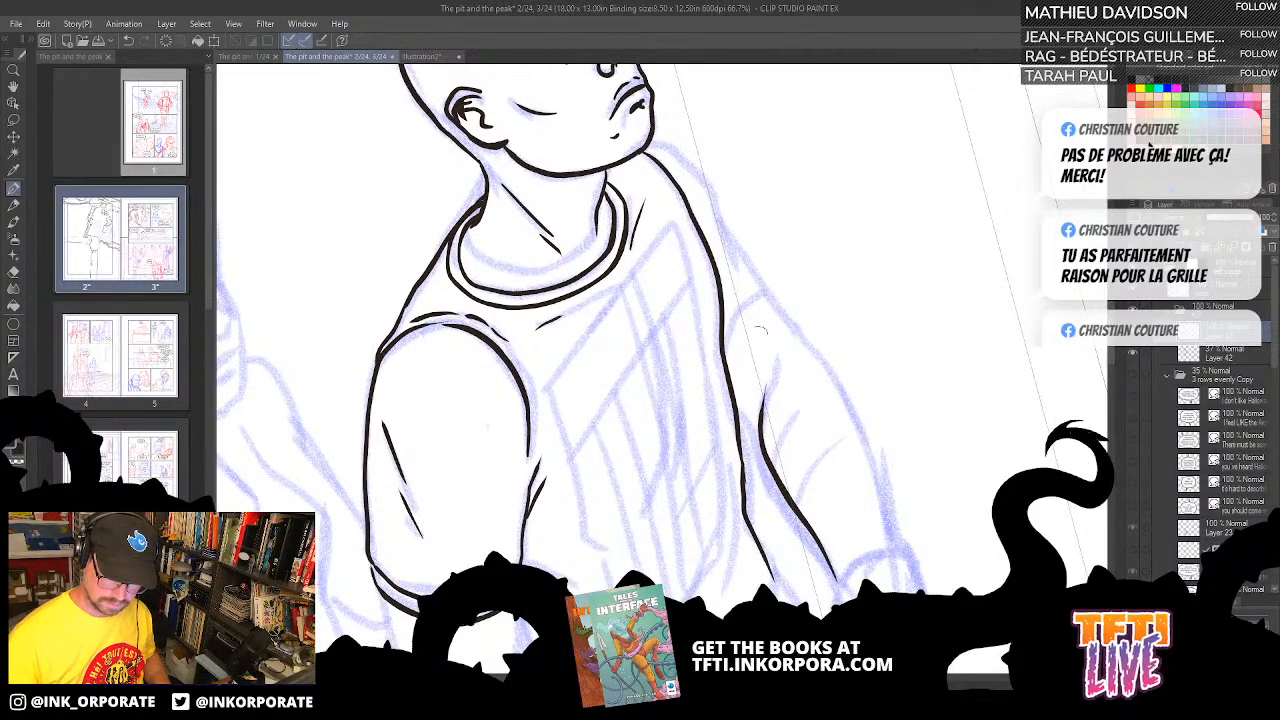
- Ink the far sleeve's curved hem where it crosses the upper arm beside the torso
mouse_move(724, 374)
left_mouse_down()
mouse_move(760, 423)
mouse_move(730, 378)
mouse_move(773, 293)
left_mouse_up()
key("ctrl+z")
key("ctrl+z")
mouse_move(730, 376)
left_mouse_down()
mouse_move(752, 318)
mouse_move(778, 304)
left_mouse_up()
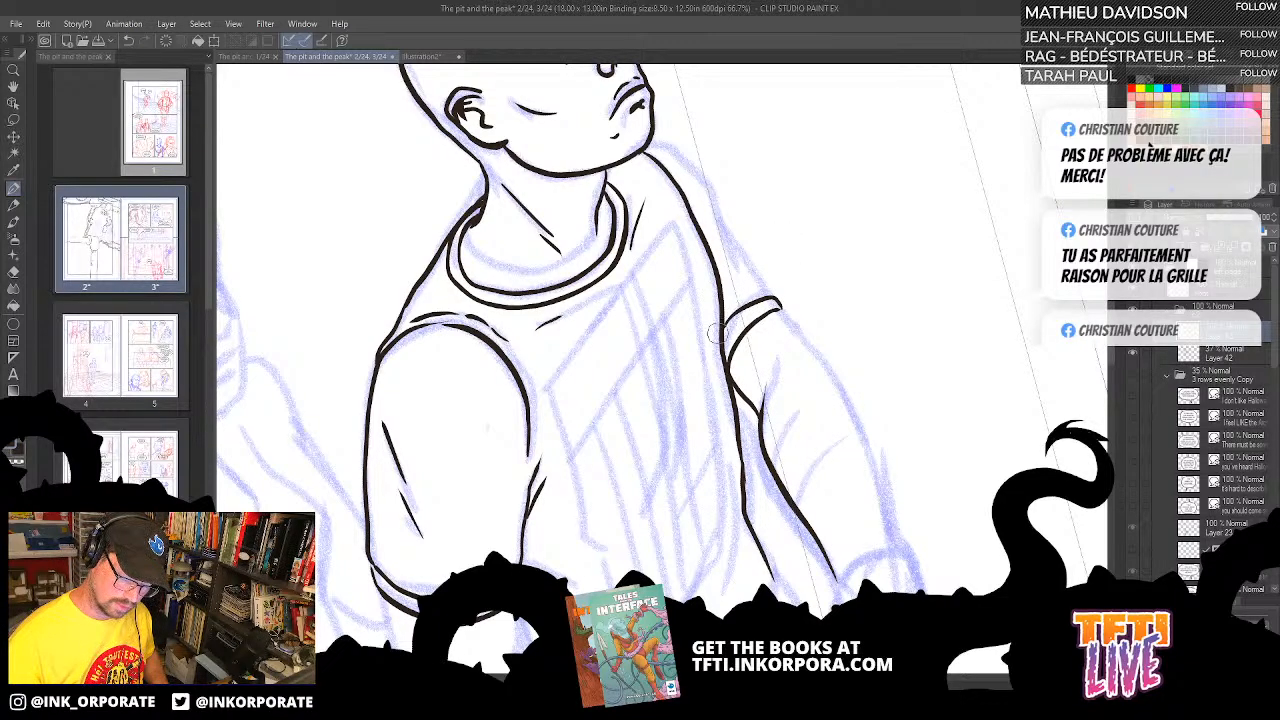
- Ink the far sleeve's outer edge from below the chin over the shoulder to the hem
scroll(719, 338, "down", 2)
mouse_move(862, 387)
left_mouse_down()
mouse_move(772, 417)
mouse_move(842, 422)
left_mouse_up()
mouse_move(832, 222)
left_mouse_down()
mouse_move(856, 381)
mouse_move(678, 313)
left_mouse_up()
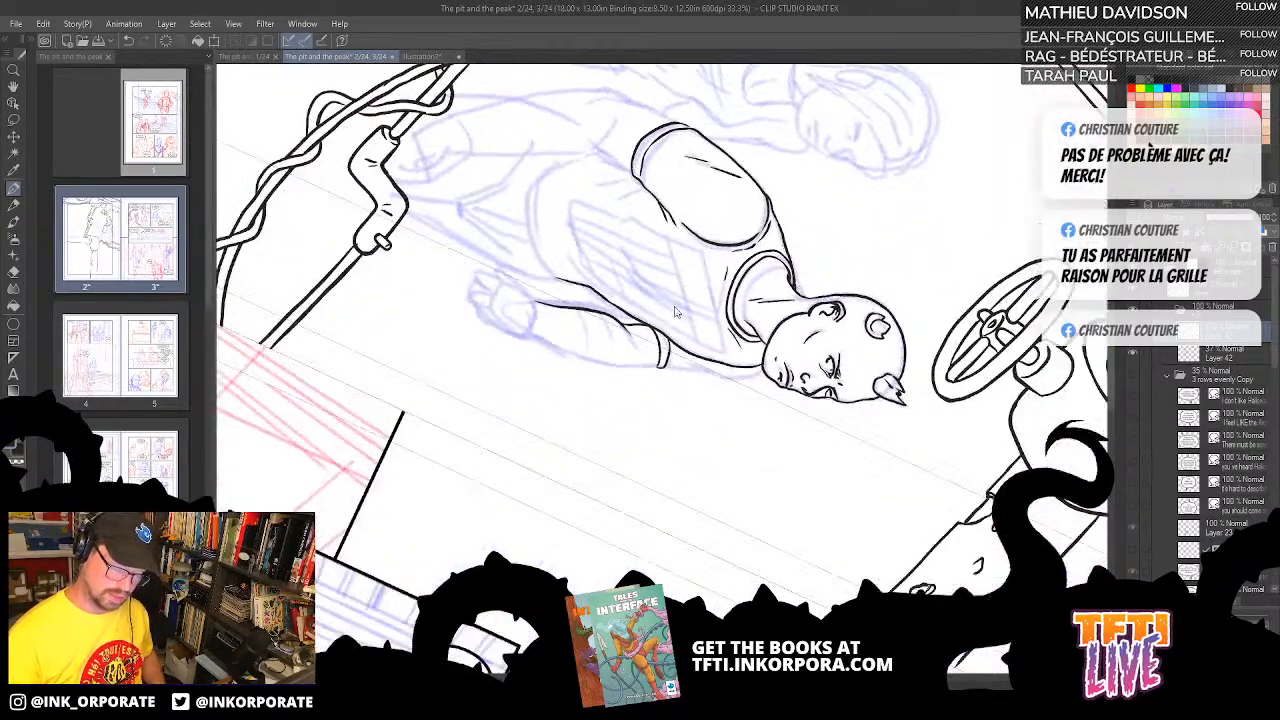
mouse_move(660, 365)
left_mouse_down()
mouse_move(671, 304)
mouse_move(744, 138)
mouse_move(686, 261)
mouse_move(697, 331)
mouse_move(723, 297)
mouse_move(634, 347)
mouse_move(688, 290)
left_mouse_up()
key("ctrl+z")
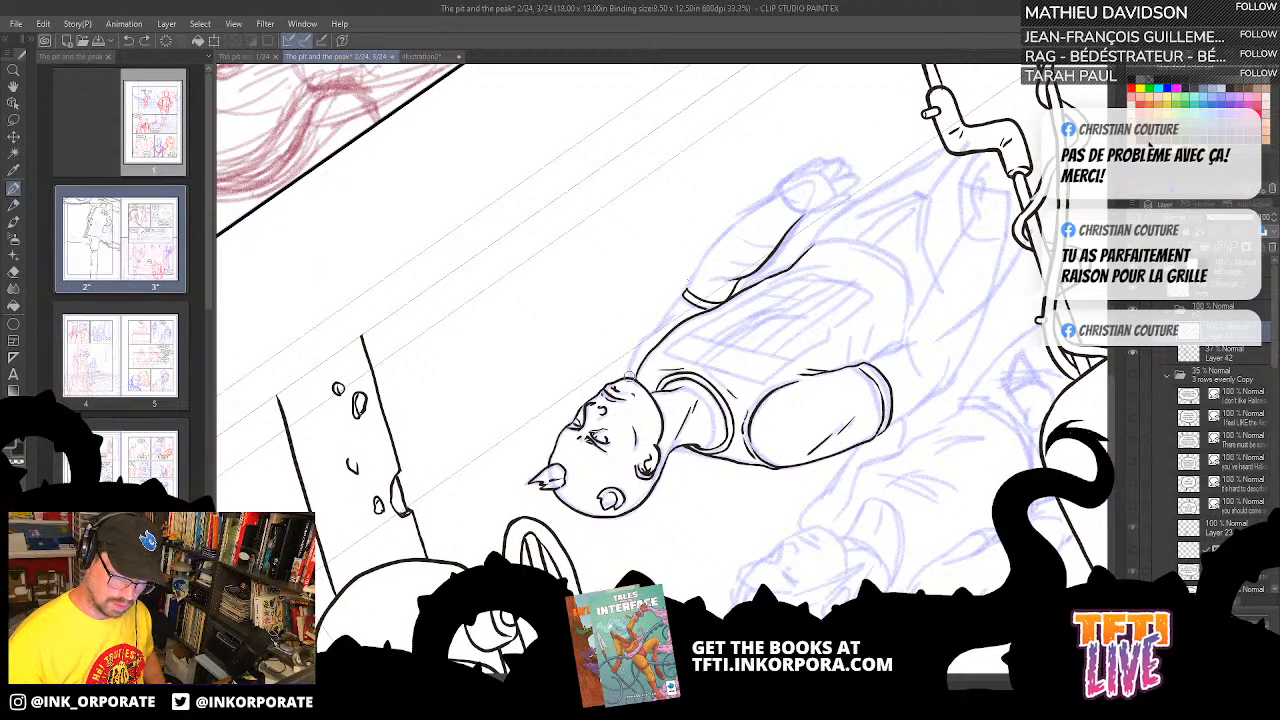
mouse_move(629, 376)
left_mouse_down()
mouse_move(640, 342)
mouse_move(688, 292)
left_mouse_up()
key("^")
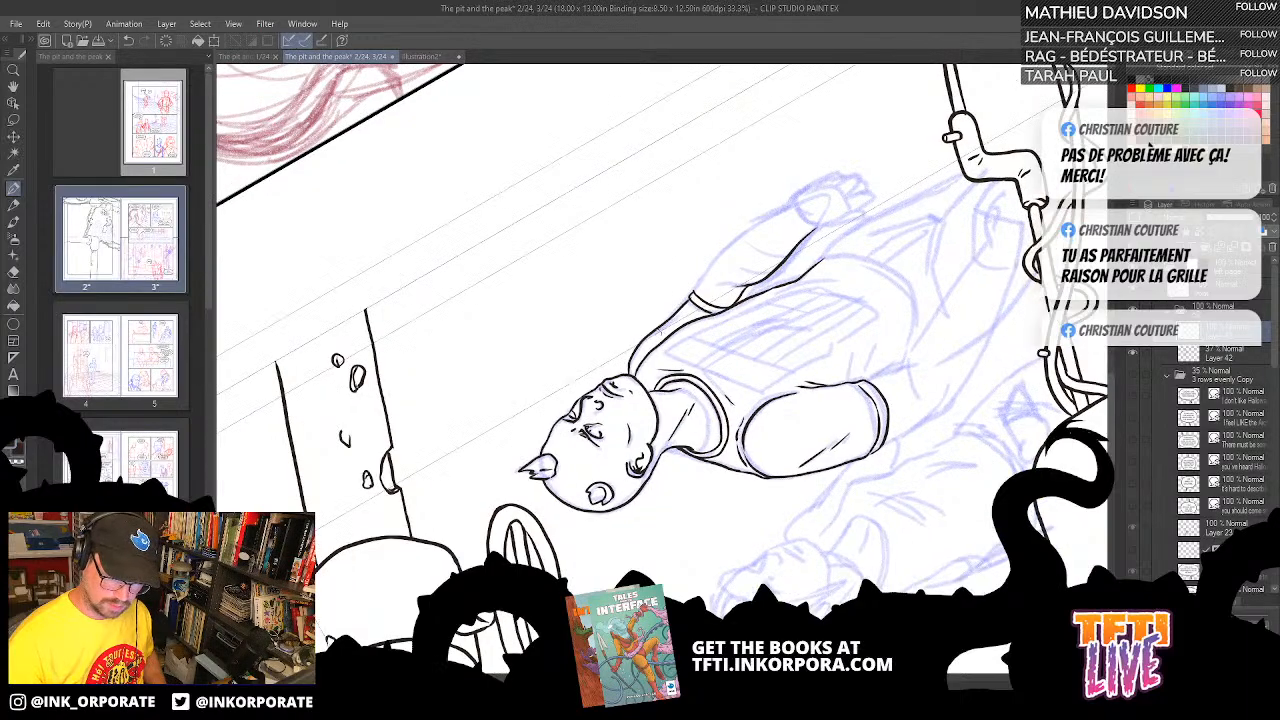
key("ctrl+z")
mouse_move(630, 376)
left_mouse_down()
mouse_move(640, 342)
mouse_move(689, 295)
left_mouse_up()
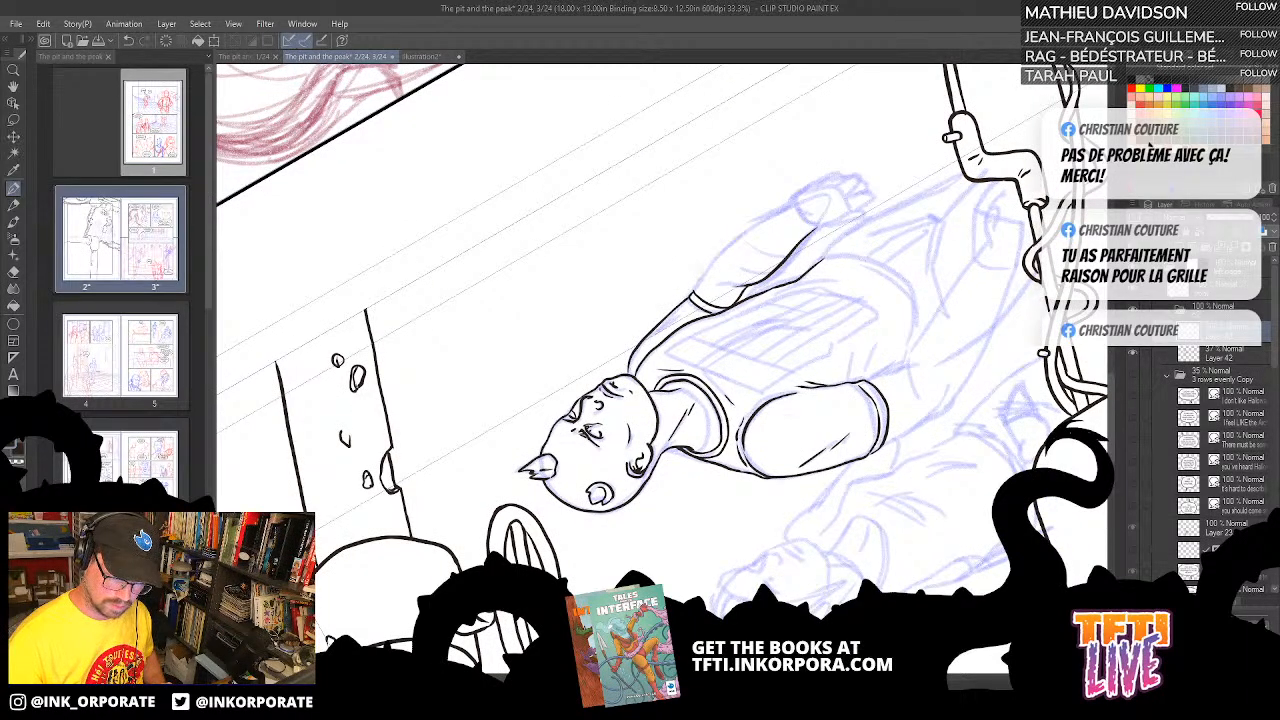
- Ink the outer edge of the far forearm from the sleeve hem down to the wrist
key("^")
key("^")
key("^")
key("^")
key("^")
key("^")
key("^")
key("^")
key("^")
key("^")
key("^")
key("^")
key("^")
key("^")
key("^")
key("^")
key("^")
key("^")
key("^")
key("^")
mouse_move(775, 575)
left_mouse_down()
mouse_move(783, 474)
mouse_move(845, 322)
left_mouse_up()
mouse_move(809, 252)
left_mouse_down()
mouse_move(811, 306)
mouse_move(736, 305)
left_mouse_up()
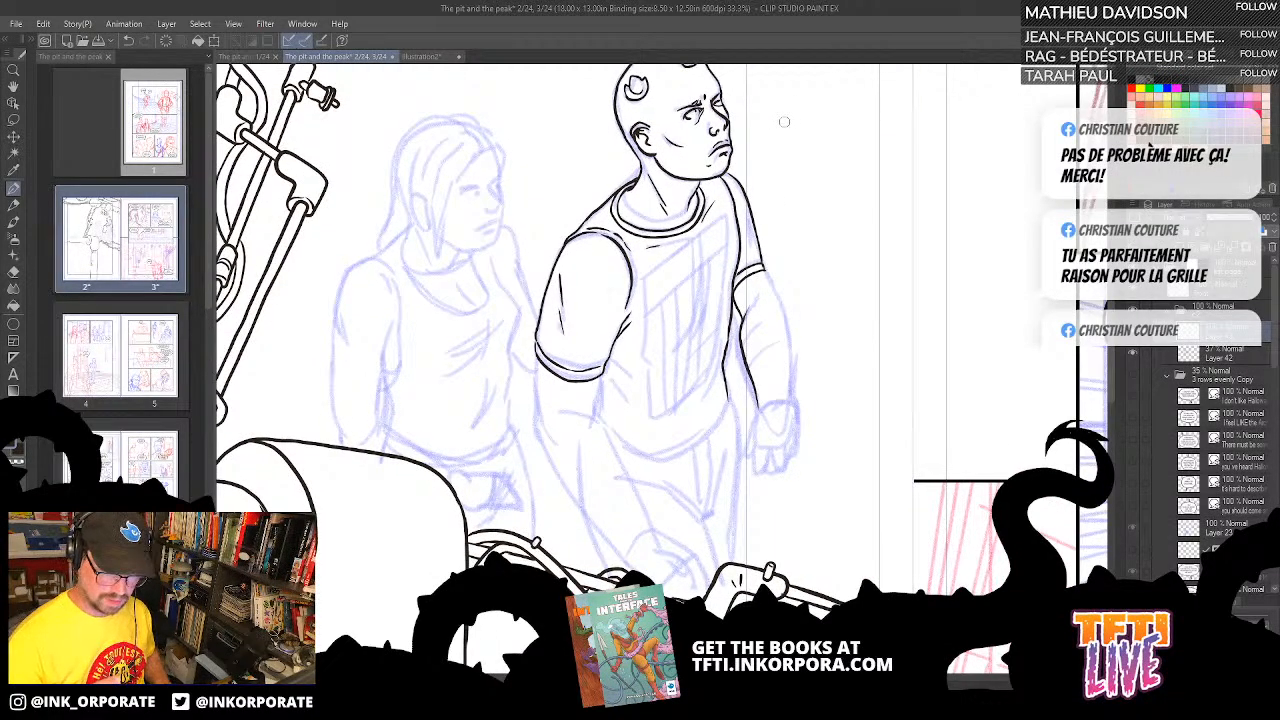
key("^")
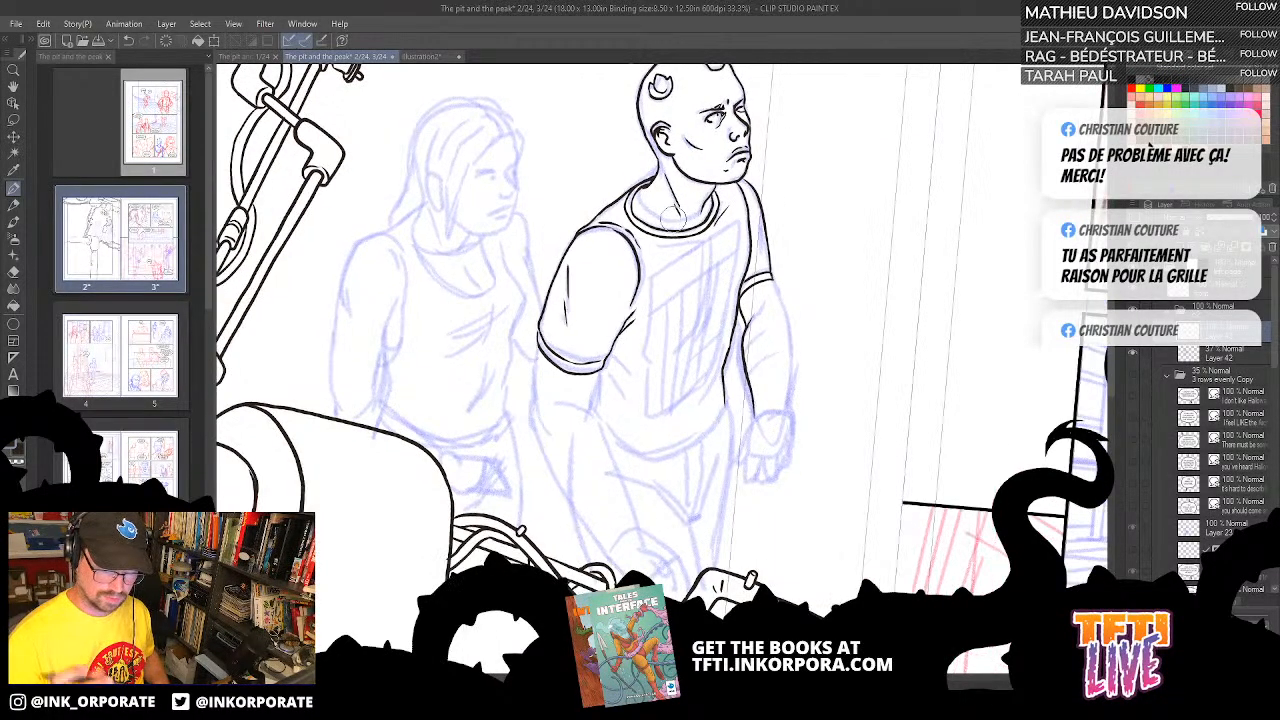
key("^")
key("^")
key("^")
key("^")
key("^")
key("^")
key("^")
key("^")
key("^")
key("^")
key("^")
key("^")
key("^")
key("^")
key("^")
key("^")
key("^")
key("^")
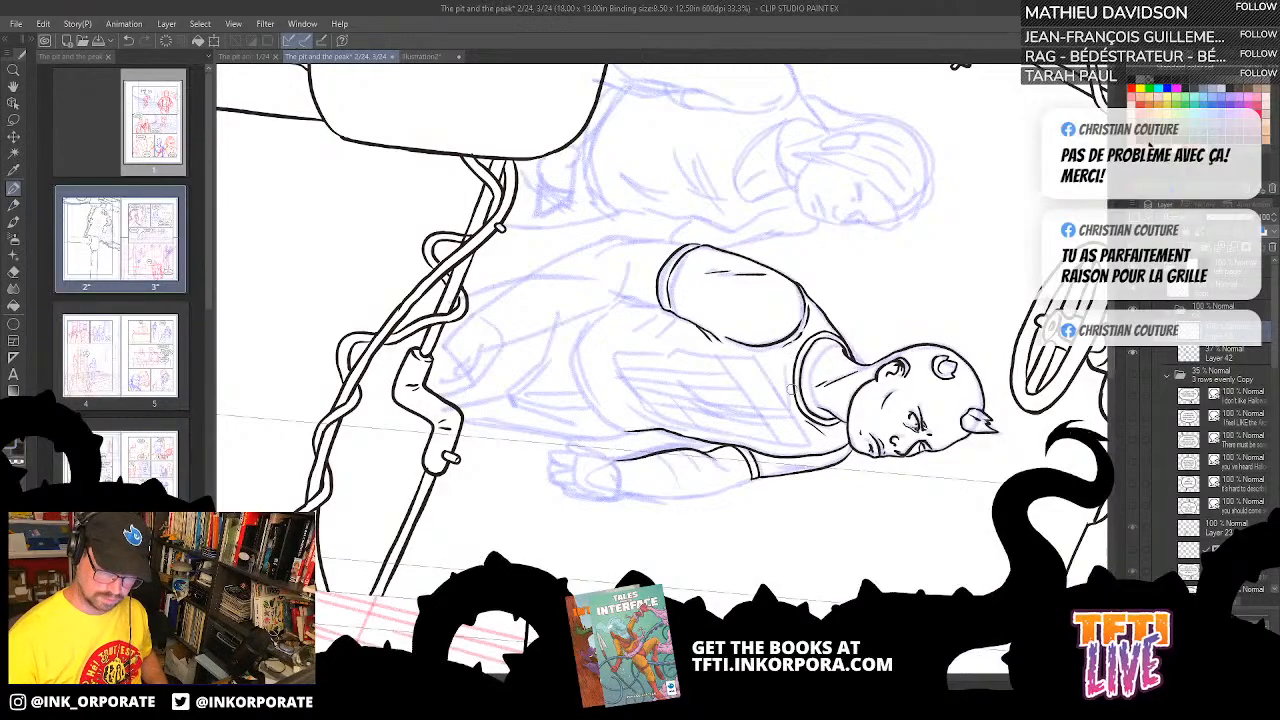
left_click_drag(797, 346, 792, 398)
key("^")
key("^")
key("^")
key("^")
key("^")
key("^")
key("^")
key("^")
key("^")
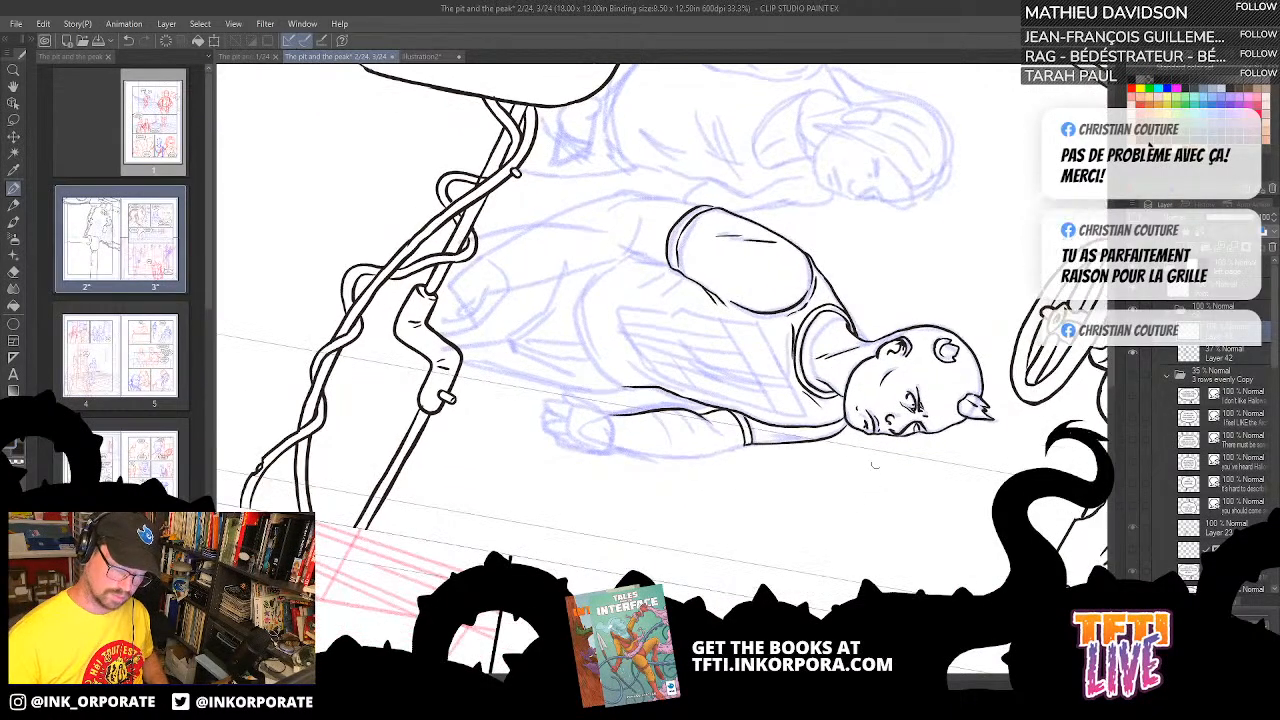
mouse_move(601, 379)
left_mouse_down()
mouse_move(628, 403)
mouse_move(589, 393)
mouse_move(656, 306)
left_mouse_up()
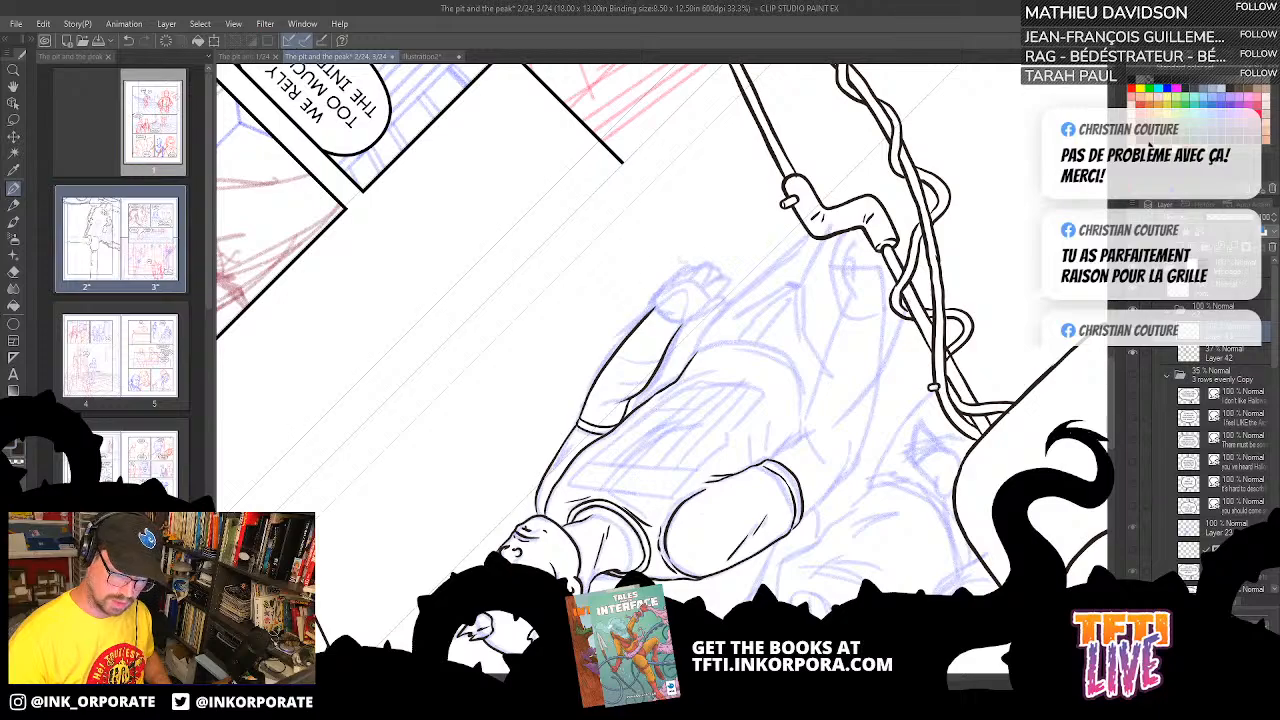
- Ink both edges of the near arm from the sleeve cuff to the wrist, with a small crease at the inner elbow
key("^")
key("^")
key("^")
key("^")
key("^")
key("^")
key("^")
key("^")
key("^")
key("^")
key("^")
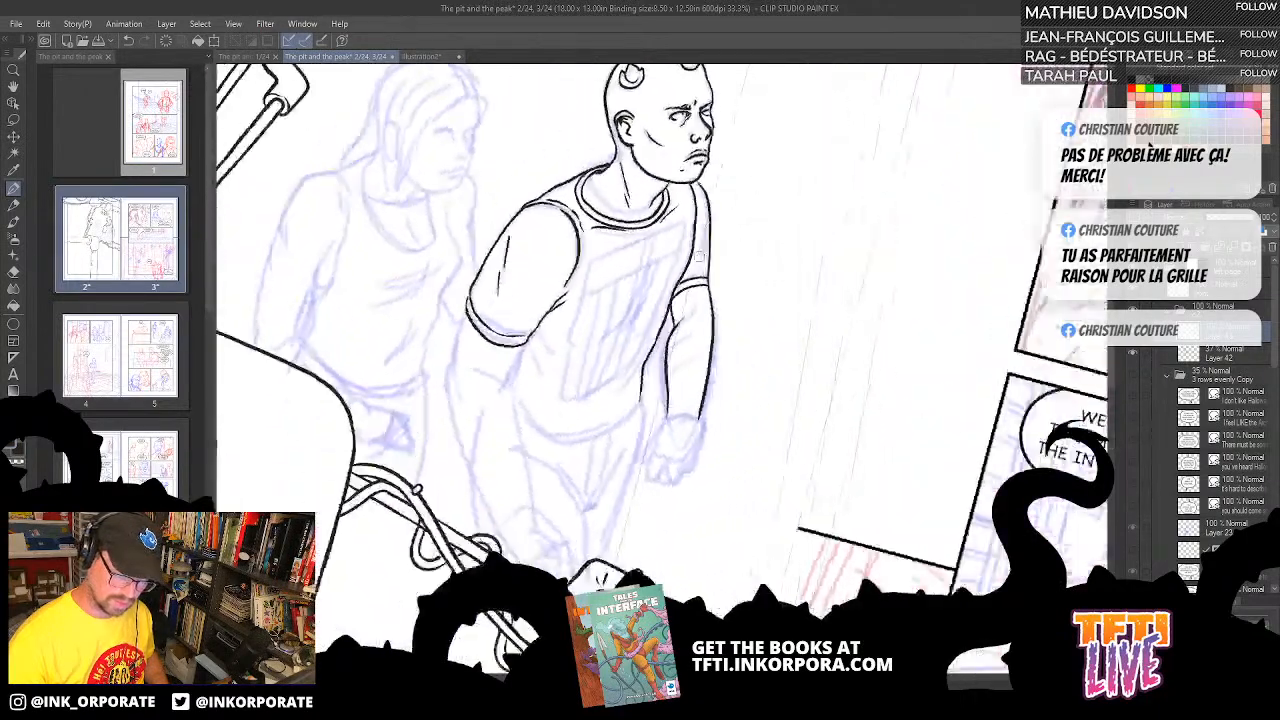
left_click_drag(728, 317, 833, 260)
key("^")
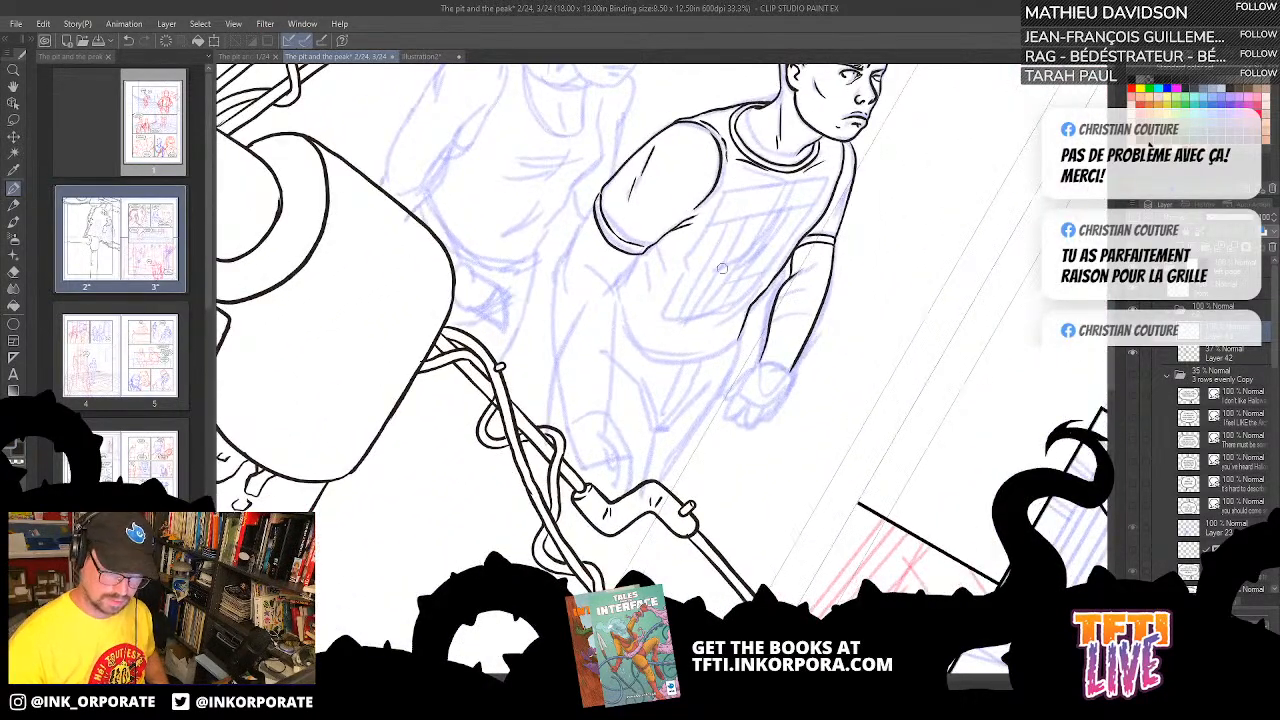
key("^")
mouse_move(599, 408)
left_mouse_down()
mouse_move(624, 282)
mouse_move(615, 253)
left_mouse_up()
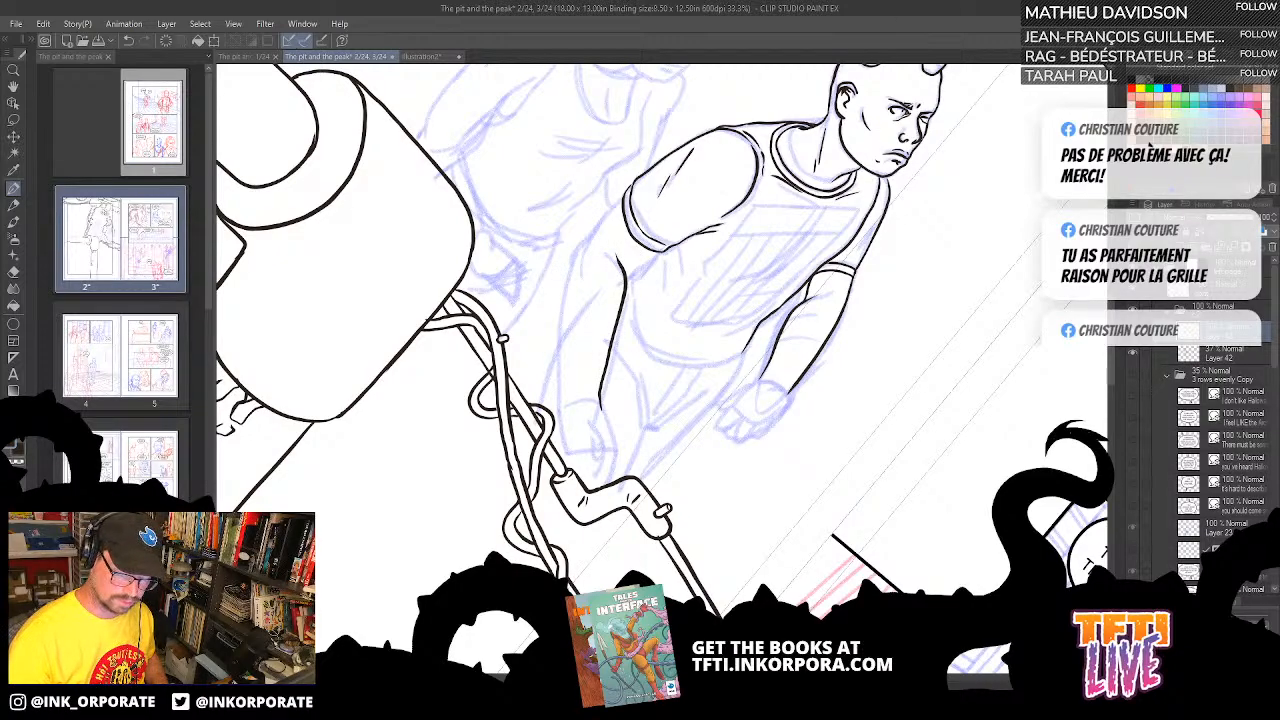
mouse_move(560, 406)
left_mouse_down()
mouse_move(568, 268)
mouse_move(630, 190)
left_mouse_up()
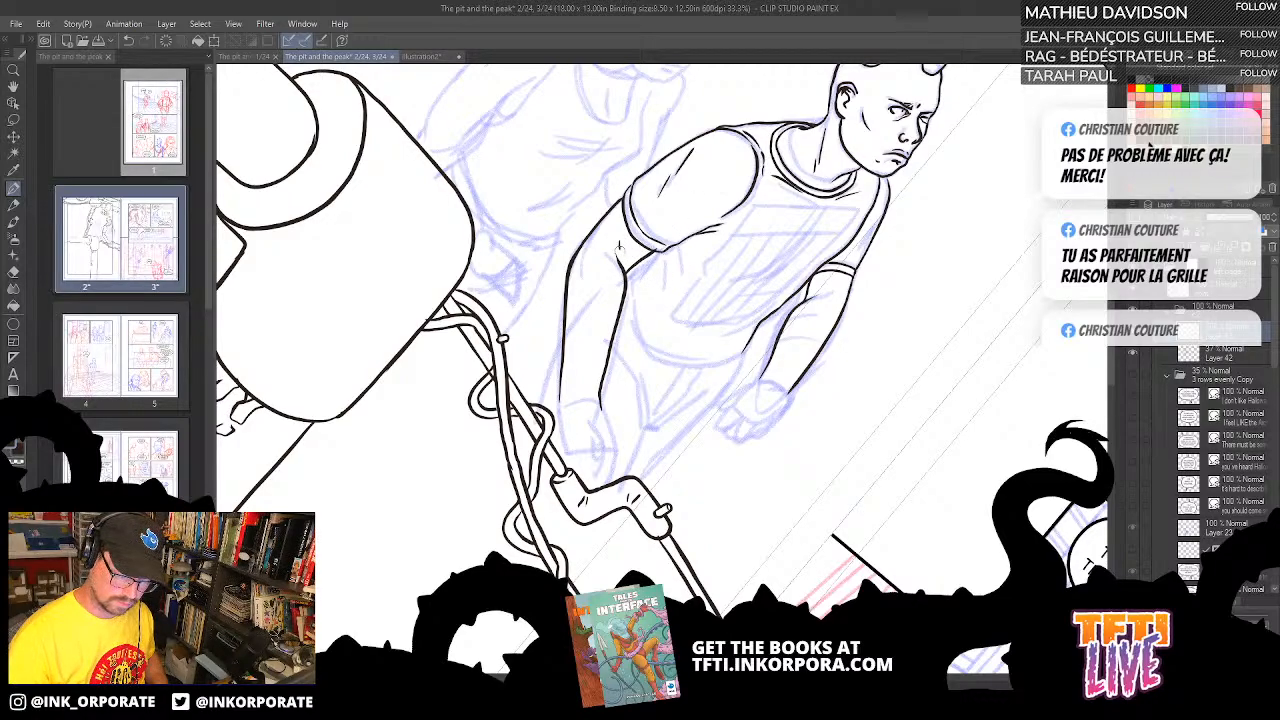
left_click_drag(620, 246, 624, 260)
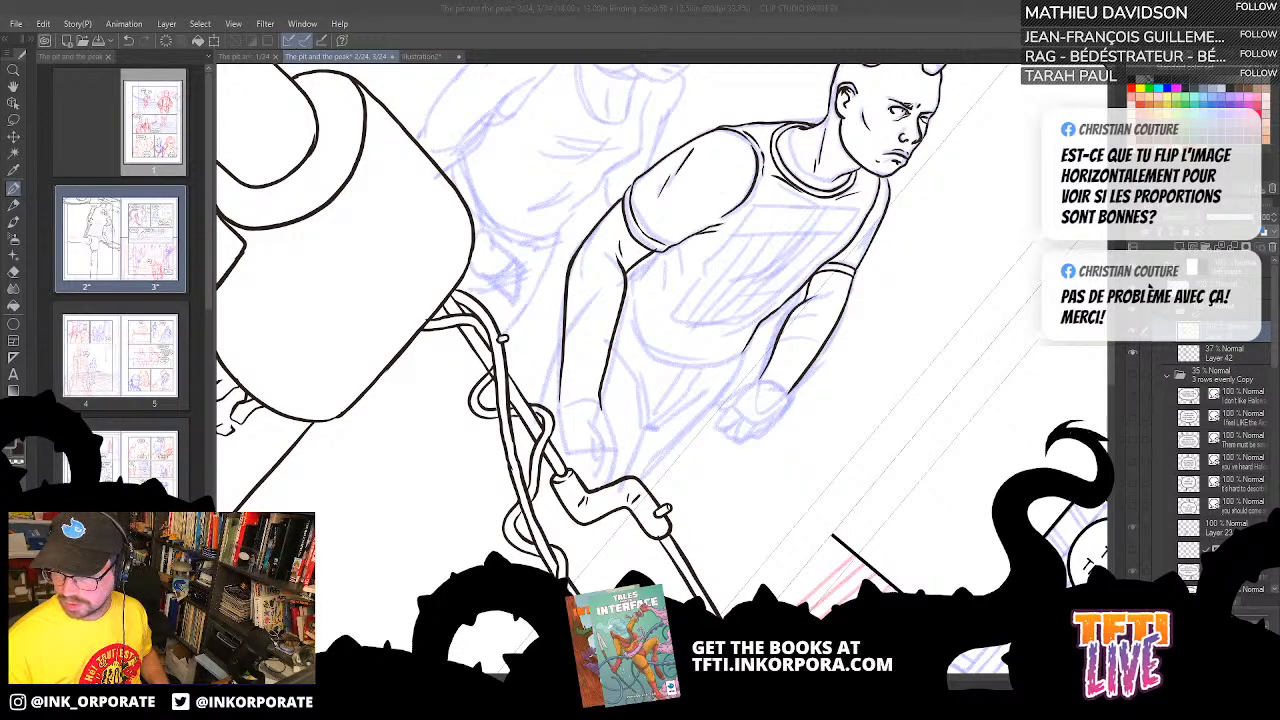
- Ink the far hand with its fingers at the end of the forearm and undo the last stroke on it
left_click(885, 27)
left_click_drag(898, 273, 562, 195)
mouse_move(810, 215)
left_mouse_down()
mouse_move(850, 270)
mouse_move(845, 302)
mouse_move(786, 309)
mouse_move(804, 348)
mouse_move(764, 382)
mouse_move(776, 390)
mouse_move(784, 366)
mouse_move(782, 380)
left_mouse_up()
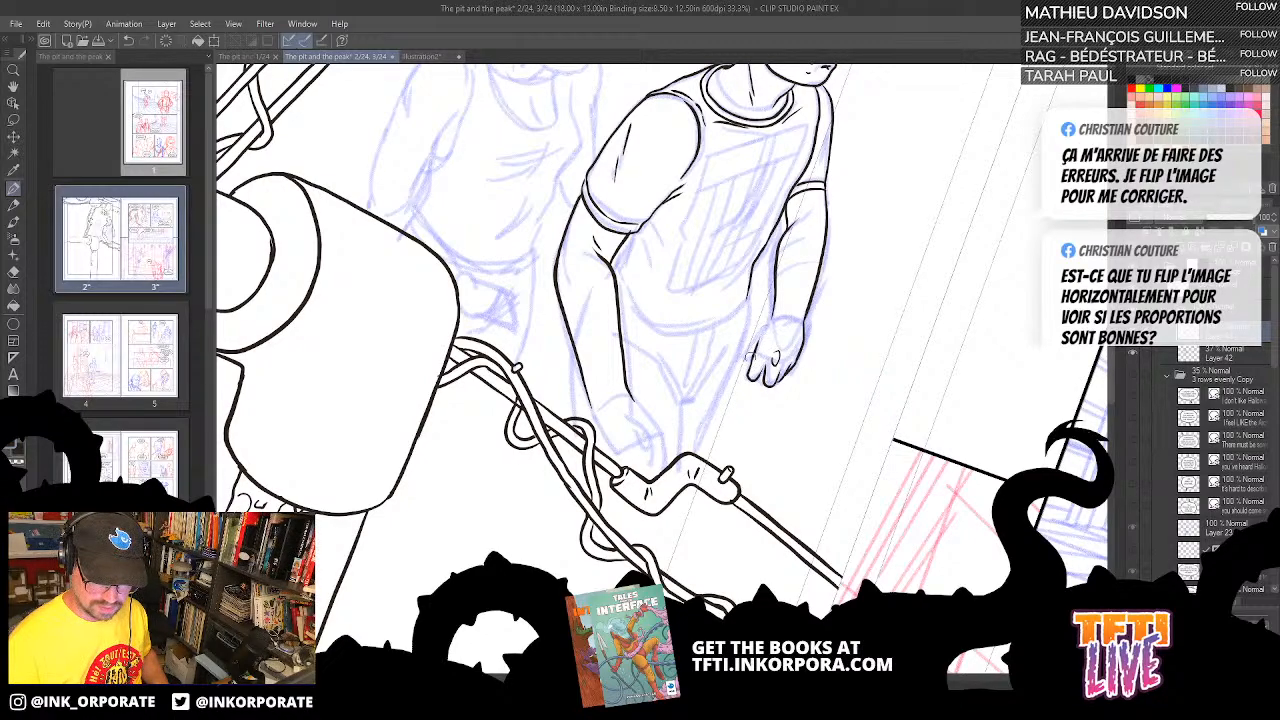
mouse_move(750, 356)
left_mouse_down()
mouse_move(804, 253)
mouse_move(787, 336)
left_mouse_up()
key("ctrl+z")
- Ink the shirt's far edge where the far forearm emerges from behind the torso
key("asciicircum")
key("asciicircum")
key("asciicircum")
key("asciicircum")
key("asciicircum")
key("asciicircum")
key("asciicircum")
key("asciicircum")
key("asciicircum")
key("asciicircum")
key("asciicircum")
key("asciicircum")
key("asciicircum")
key("asciicircum")
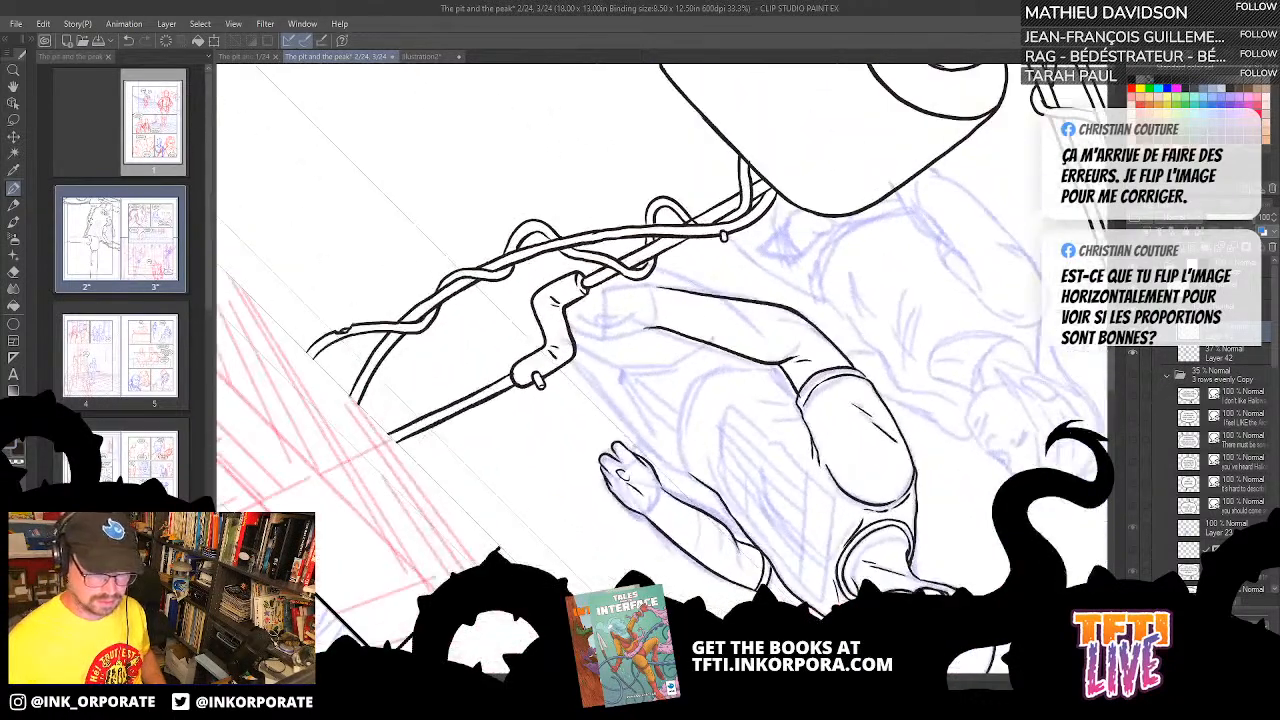
key("asciicircum")
key("asciicircum")
key("asciicircum")
key("asciicircum")
key("asciicircum")
key("asciicircum")
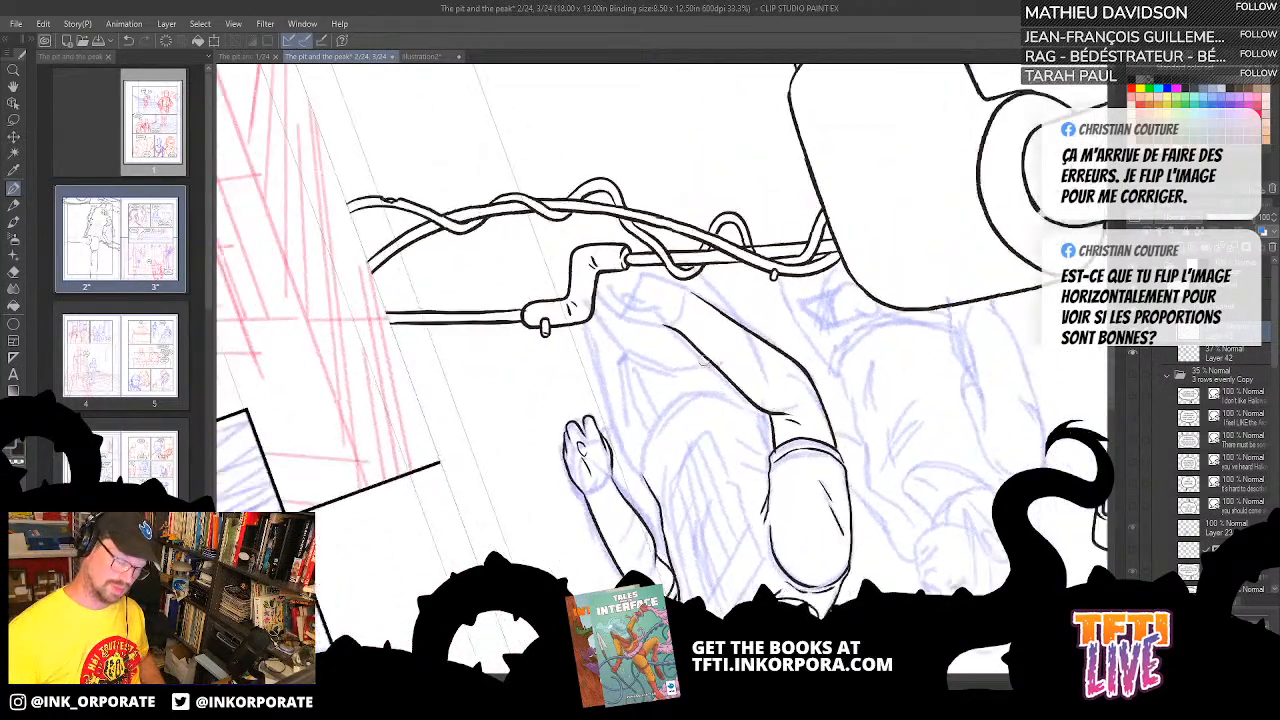
key("asciicircum")
key("asciicircum")
key("asciicircum")
key("asciicircum")
key("asciicircum")
key("asciicircum")
key("asciicircum")
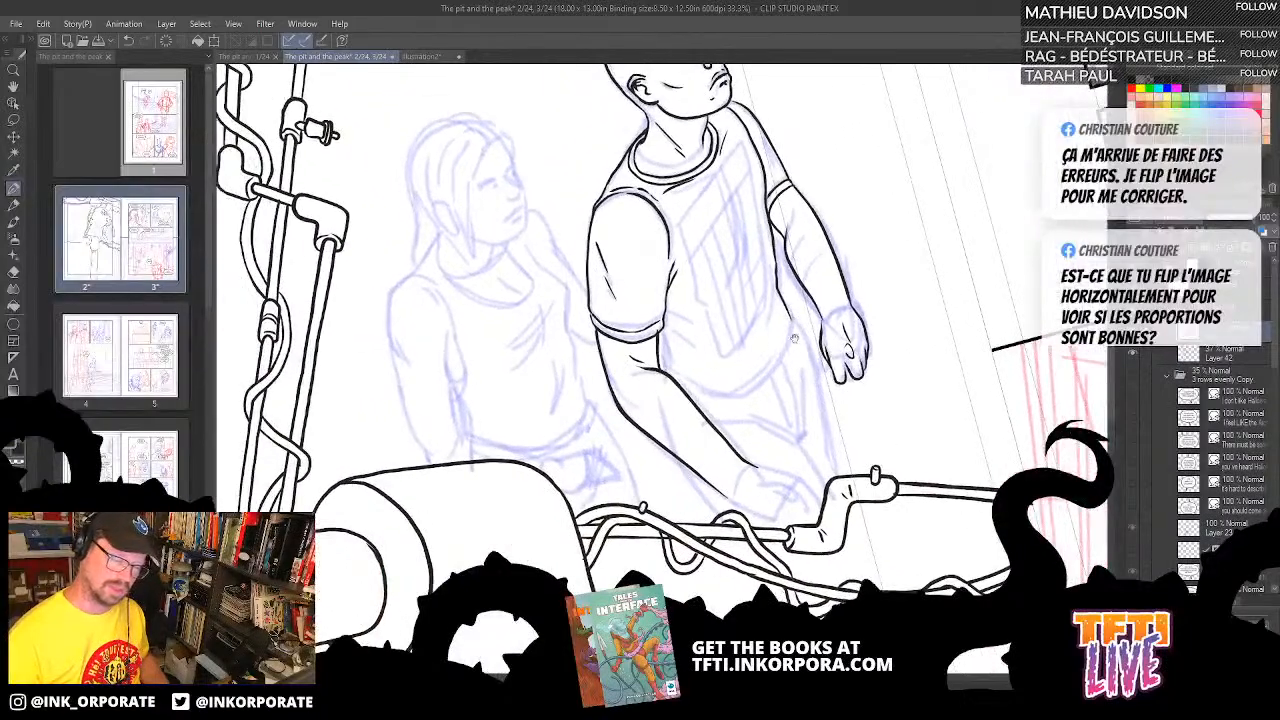
left_click_drag(793, 333, 793, 266)
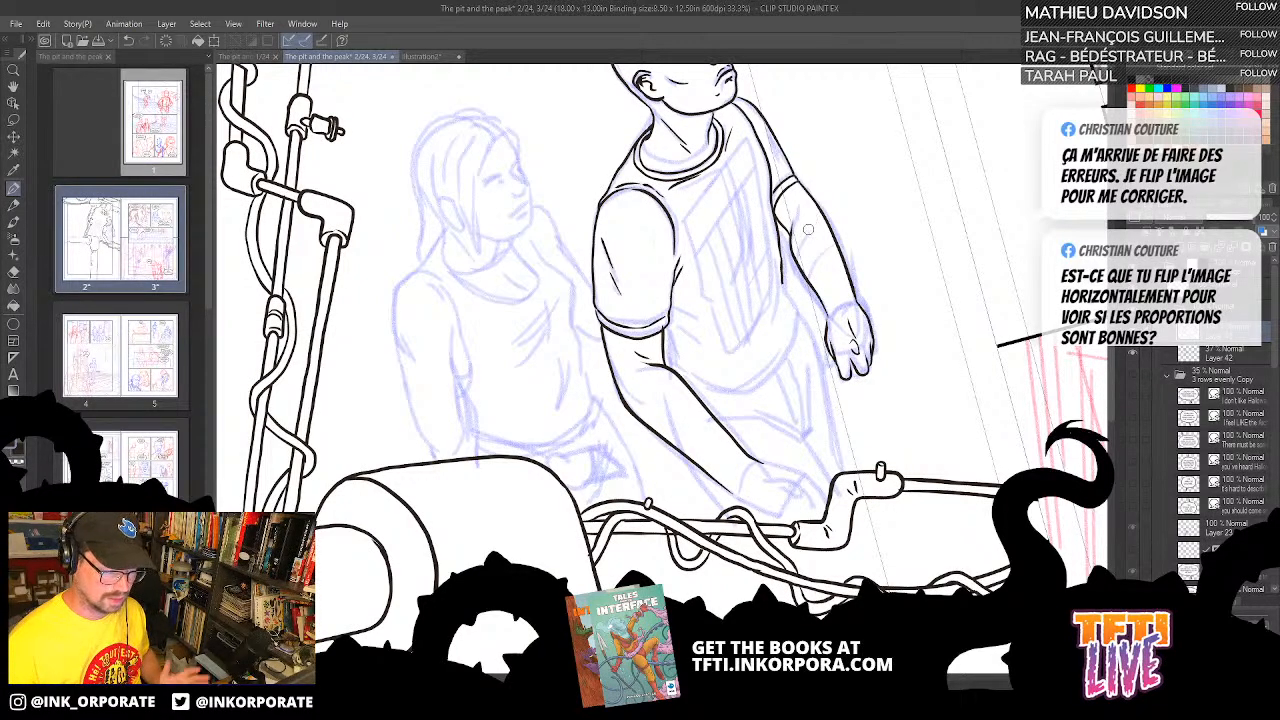
left_click_drag(781, 278, 799, 312)
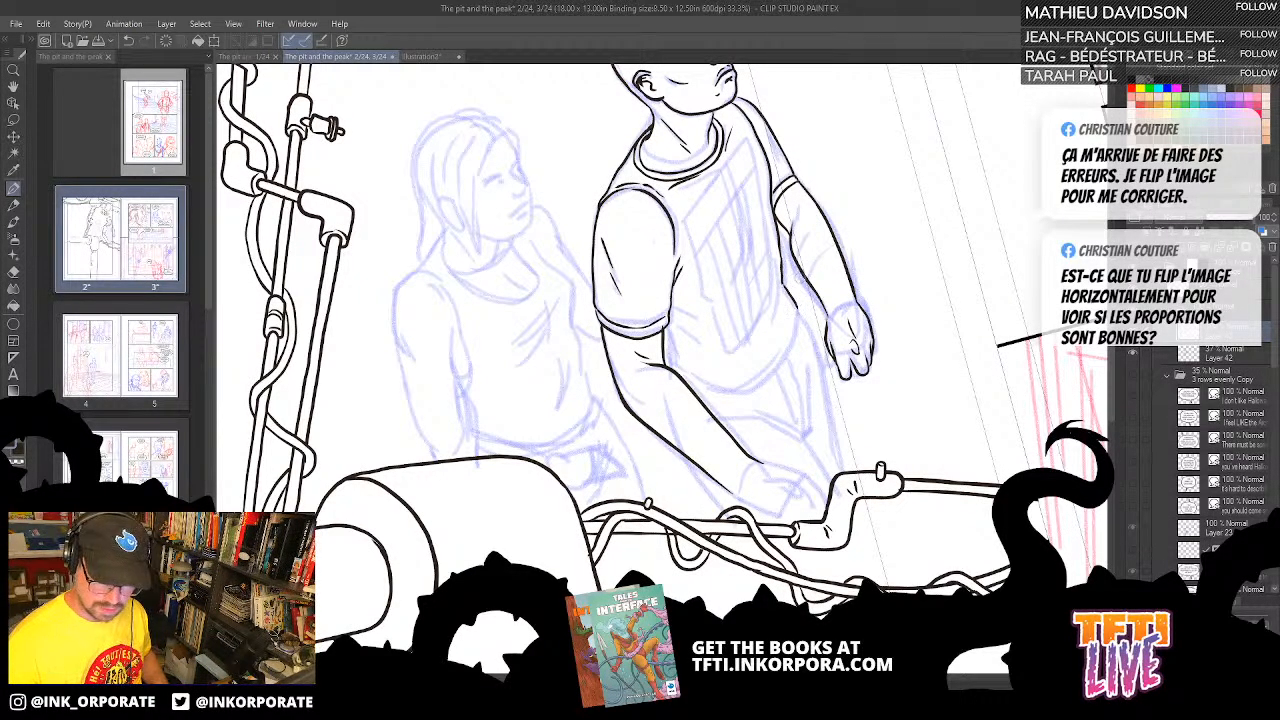
- Ink the inner edge of the far forearm from the shirt's side down to the wrist
key("^")
key("^")
key("^")
key("^")
key("^")
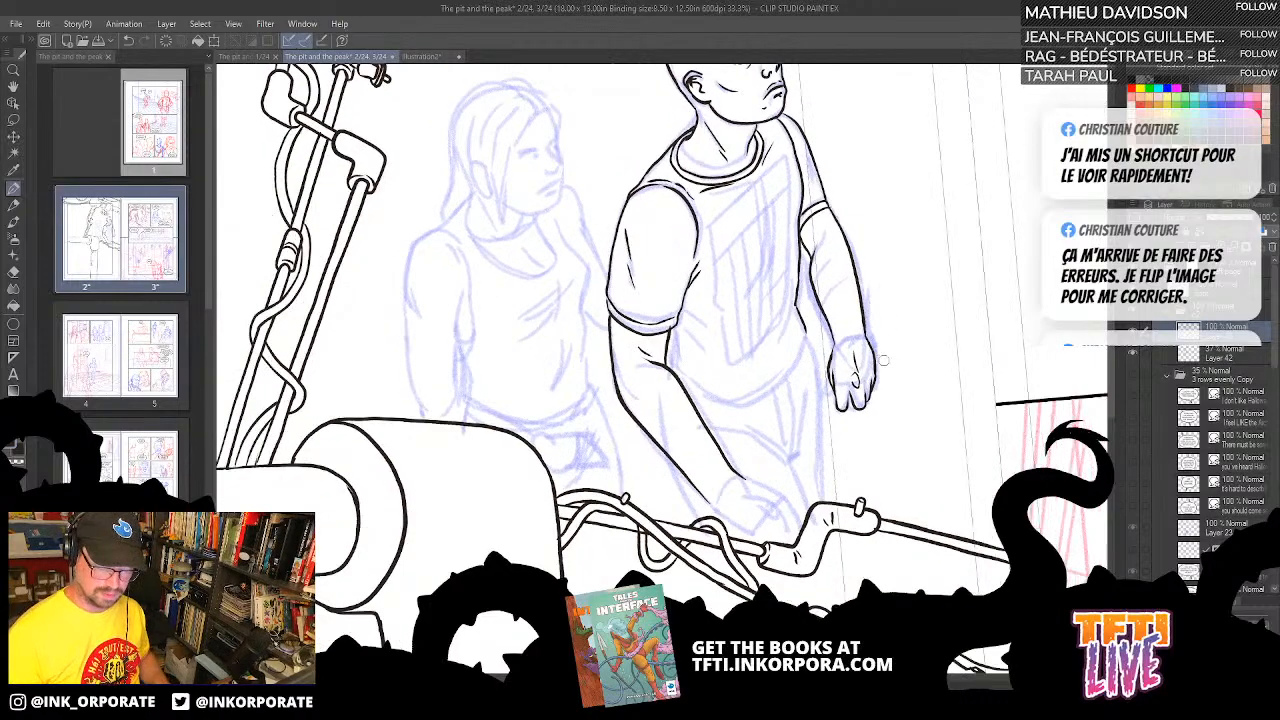
key("^")
key("^")
key("^")
key("^")
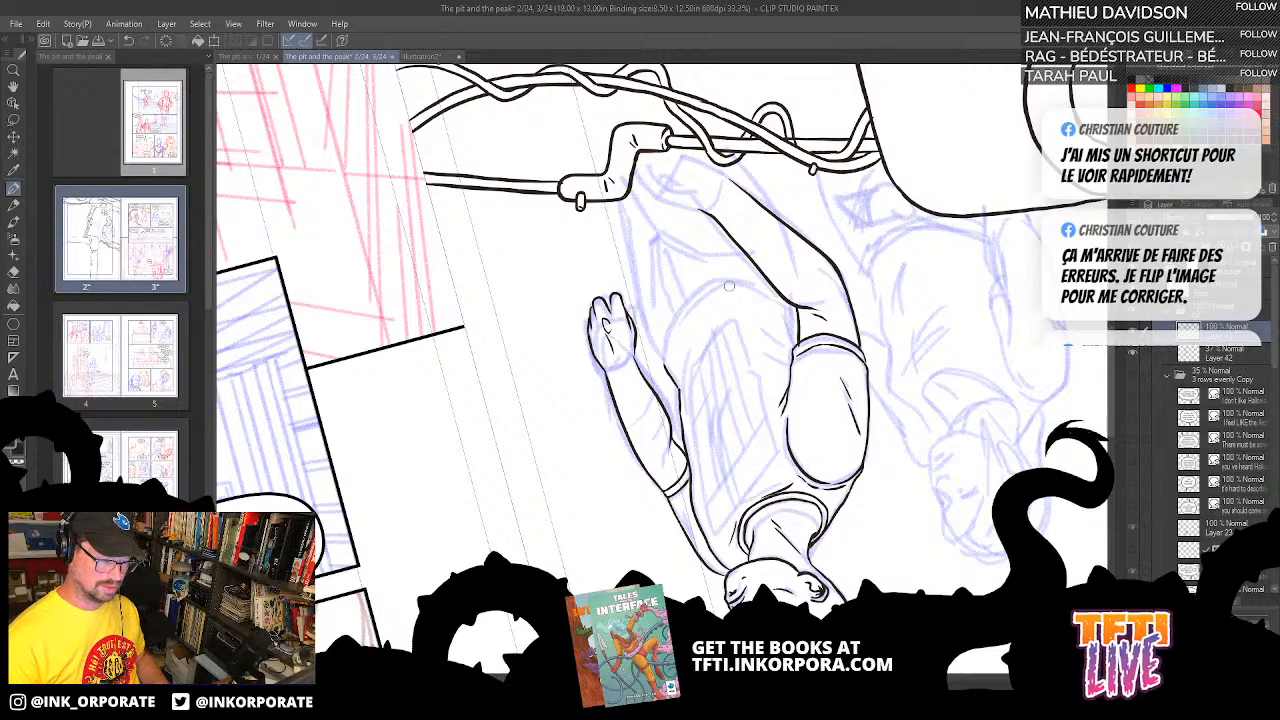
key("^")
key("^")
key("^")
key("^")
key("^")
key("^")
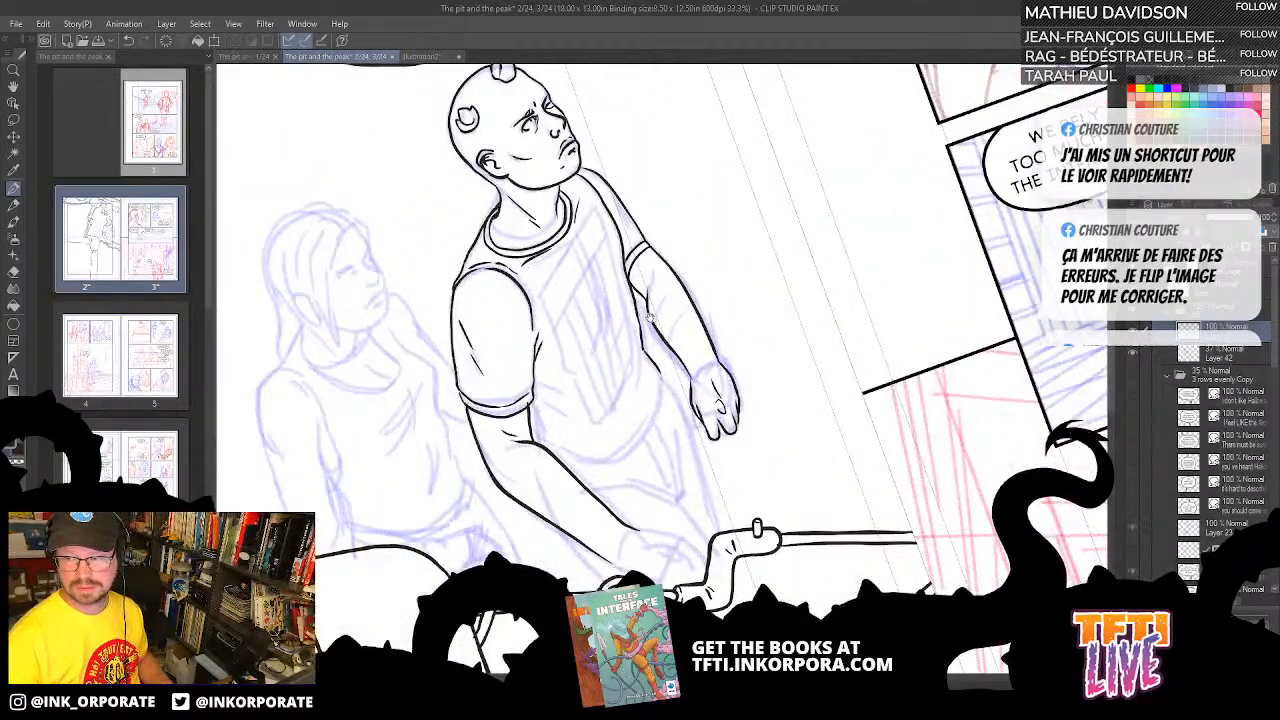
left_click_drag(651, 318, 724, 287)
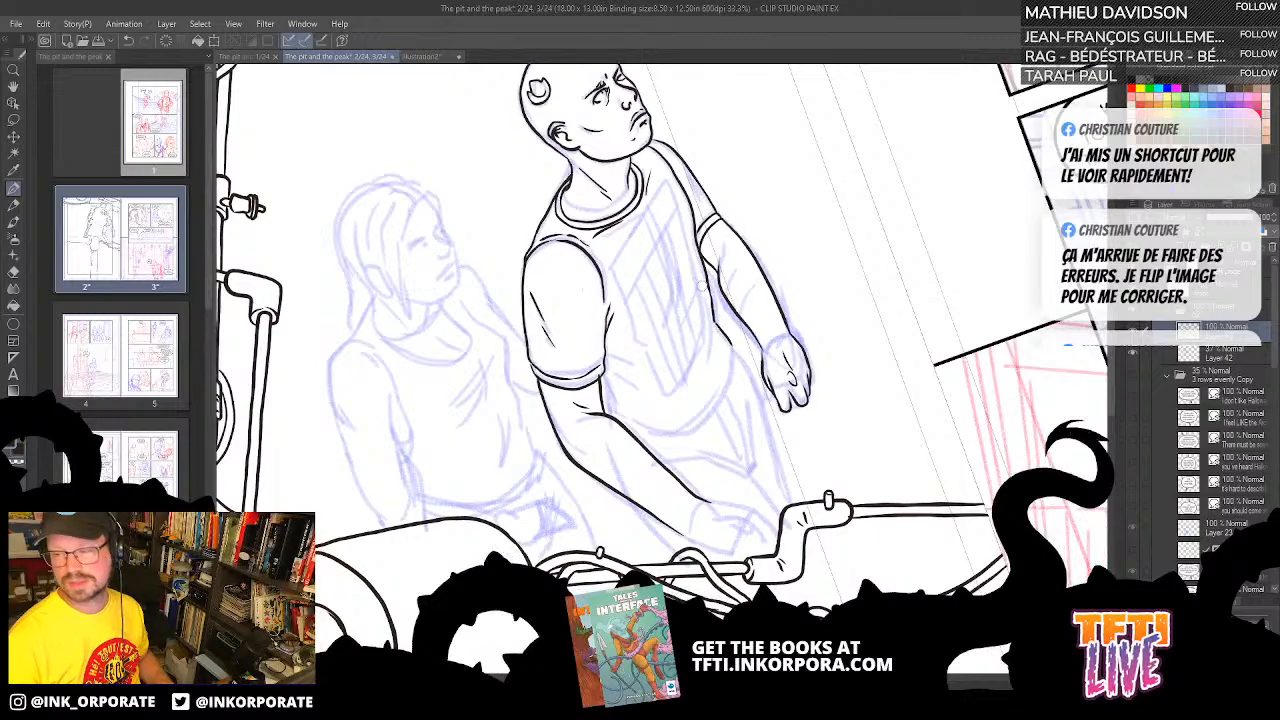
- Ink short cloth folds on the shirt at the far side of the waist and just below the near sleeve
left_click_drag(720, 345, 695, 383)
left_click_drag(720, 326, 714, 364)
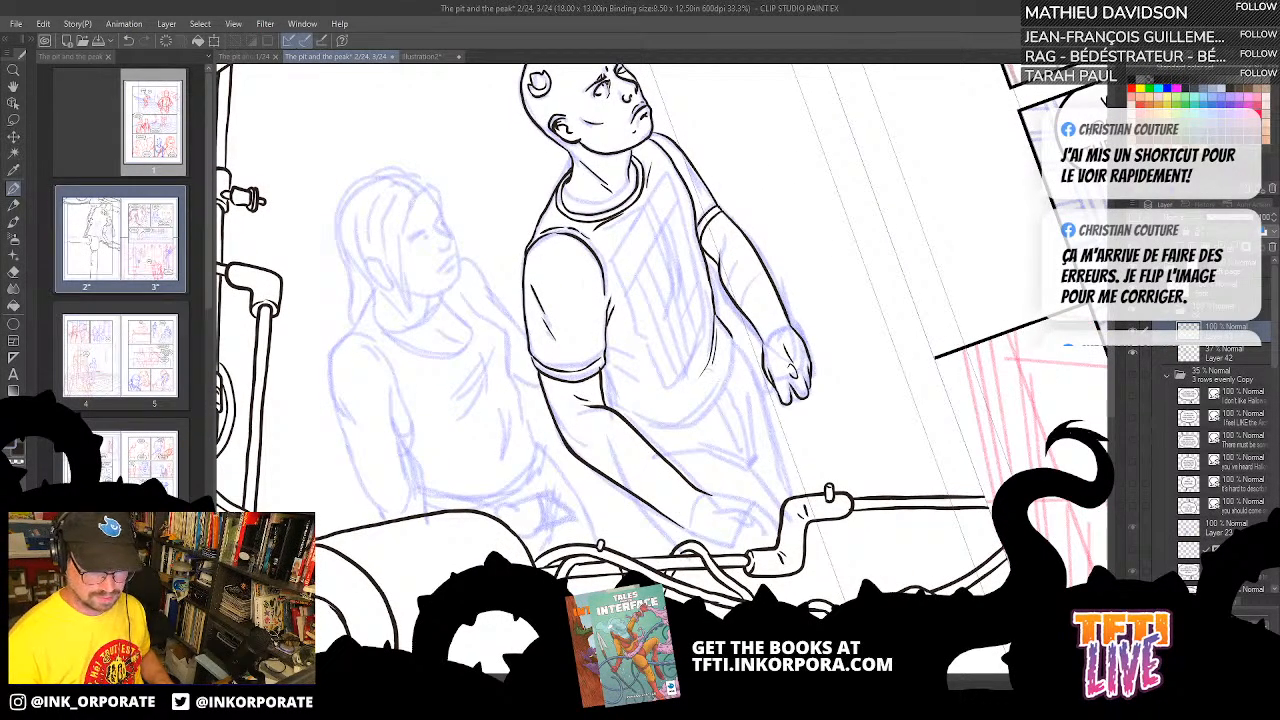
key("^")
key("^")
key("^")
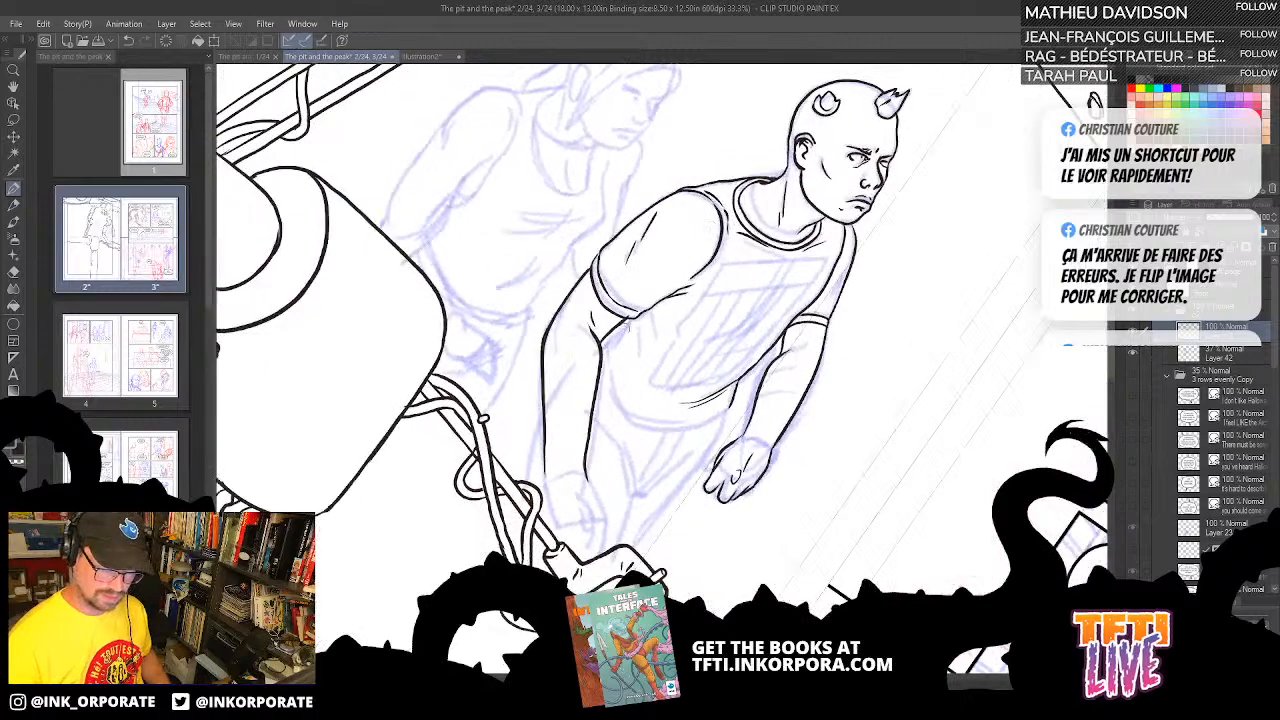
mouse_move(640, 307)
left_mouse_down()
mouse_move(618, 332)
mouse_move(640, 352)
mouse_move(651, 311)
left_mouse_up()
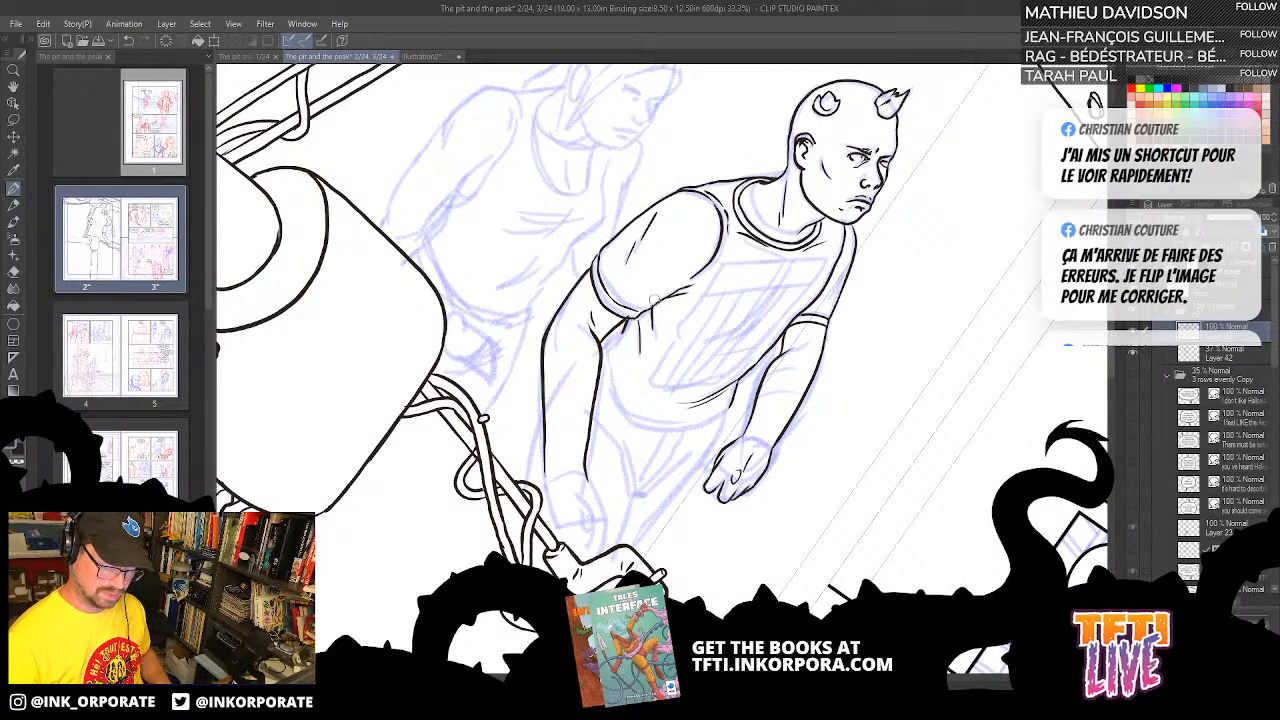
- Undo the last ink stroke on the horned character after checking the figure against the whole spread
scroll(680, 260, "down", 3)
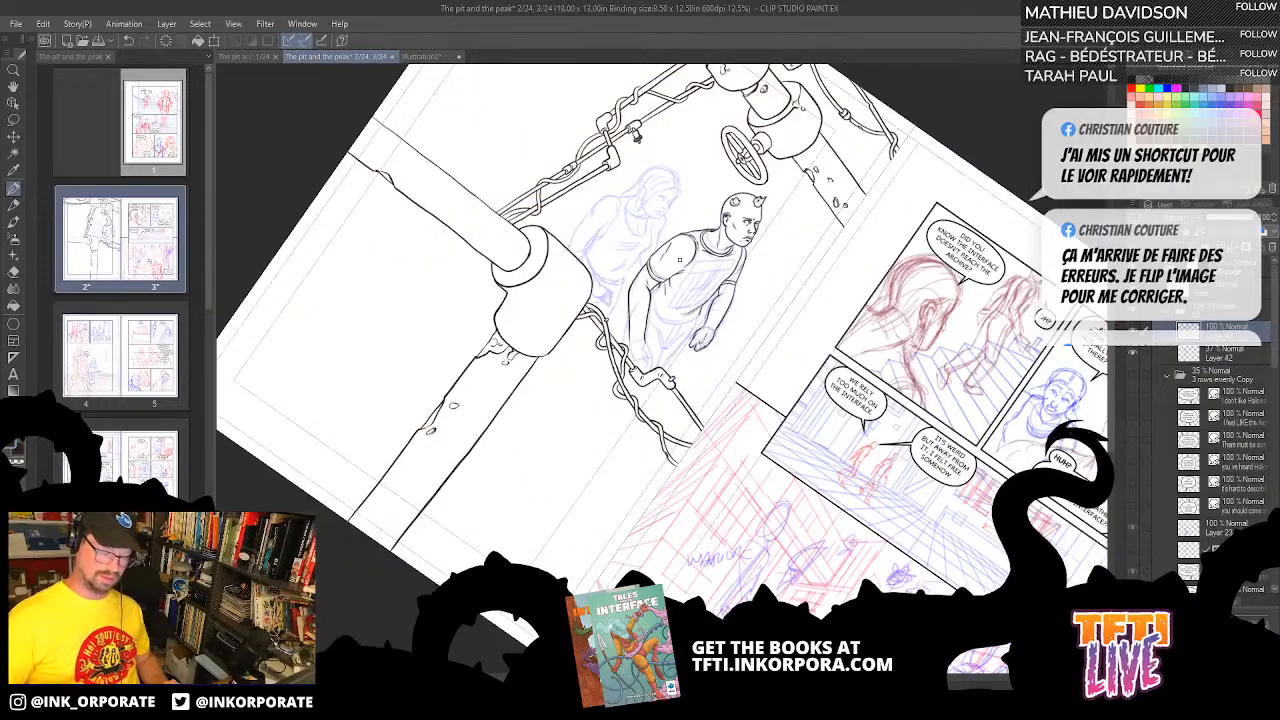
key("minus")
key("minus")
key("minus")
key("minus")
key("minus")
key("minus")
scroll(680, 262, "up", 3)
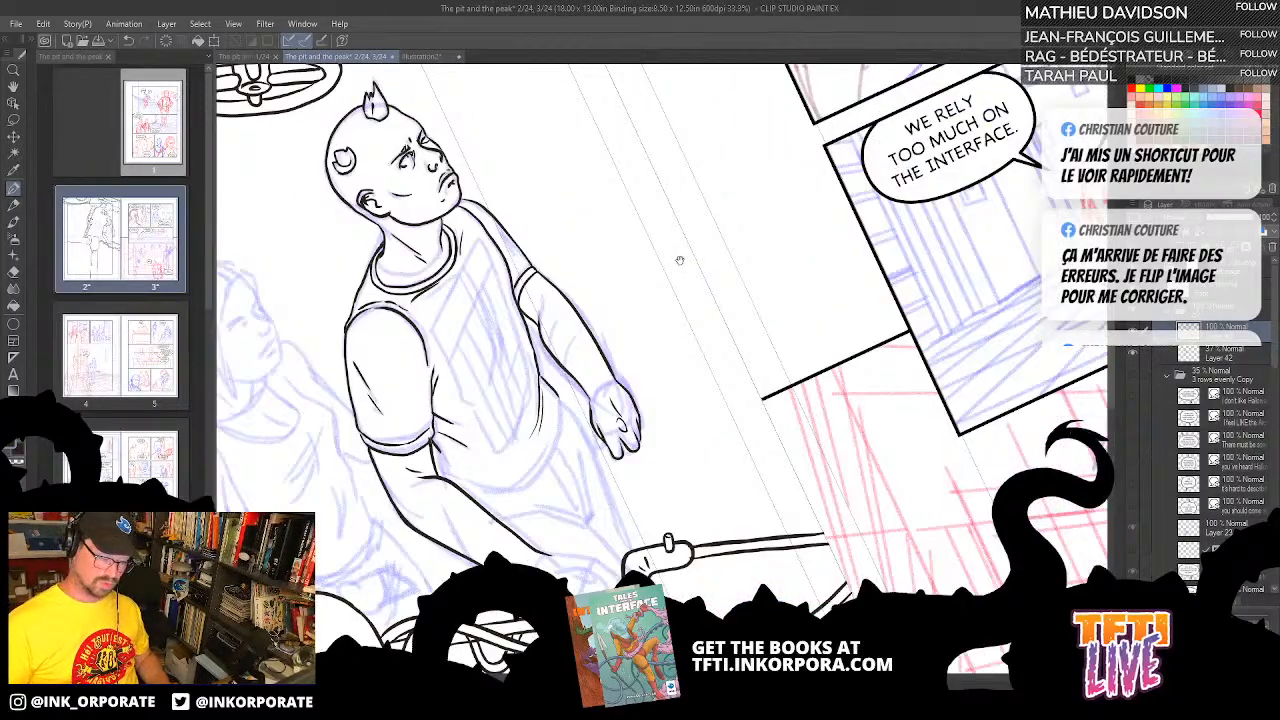
left_click_drag(700, 432, 915, 384)
left_click_drag(780, 329, 801, 369)
key("asciicircum")
key("asciicircum")
key("asciicircum")
key("asciicircum")
key("asciicircum")
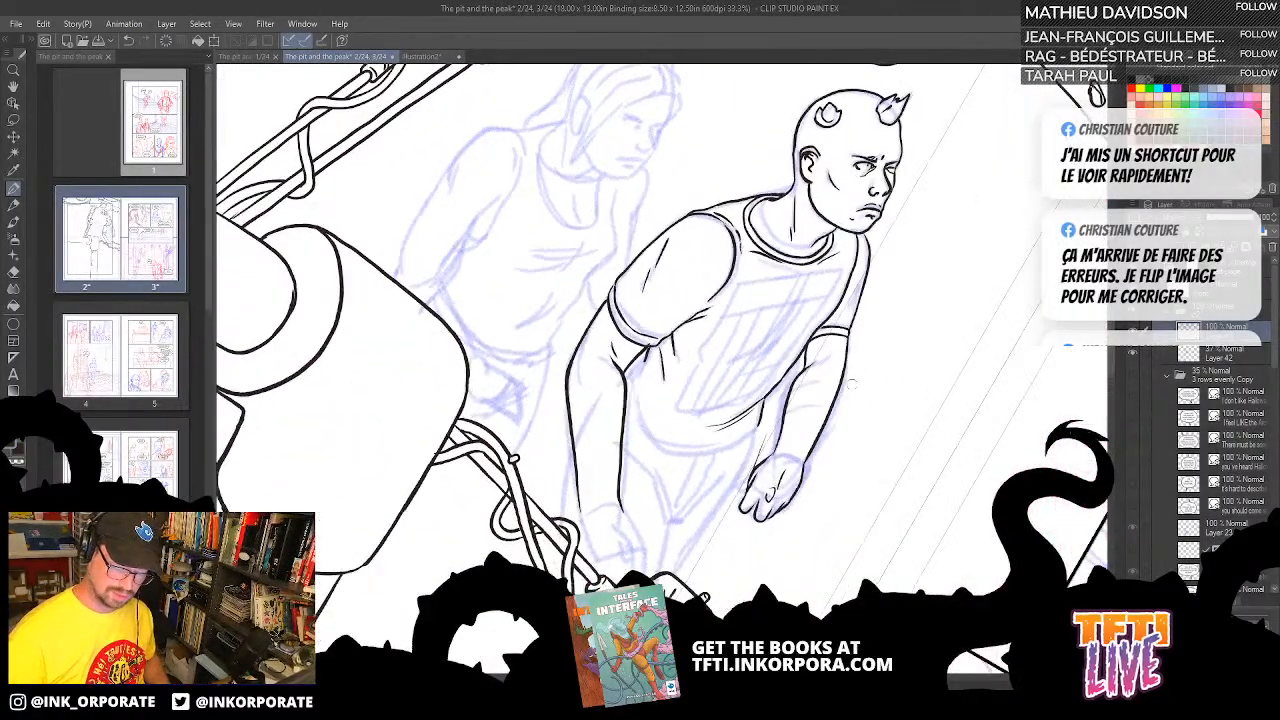
key("ctrl+z")
scroll(837, 384, "down", 1)
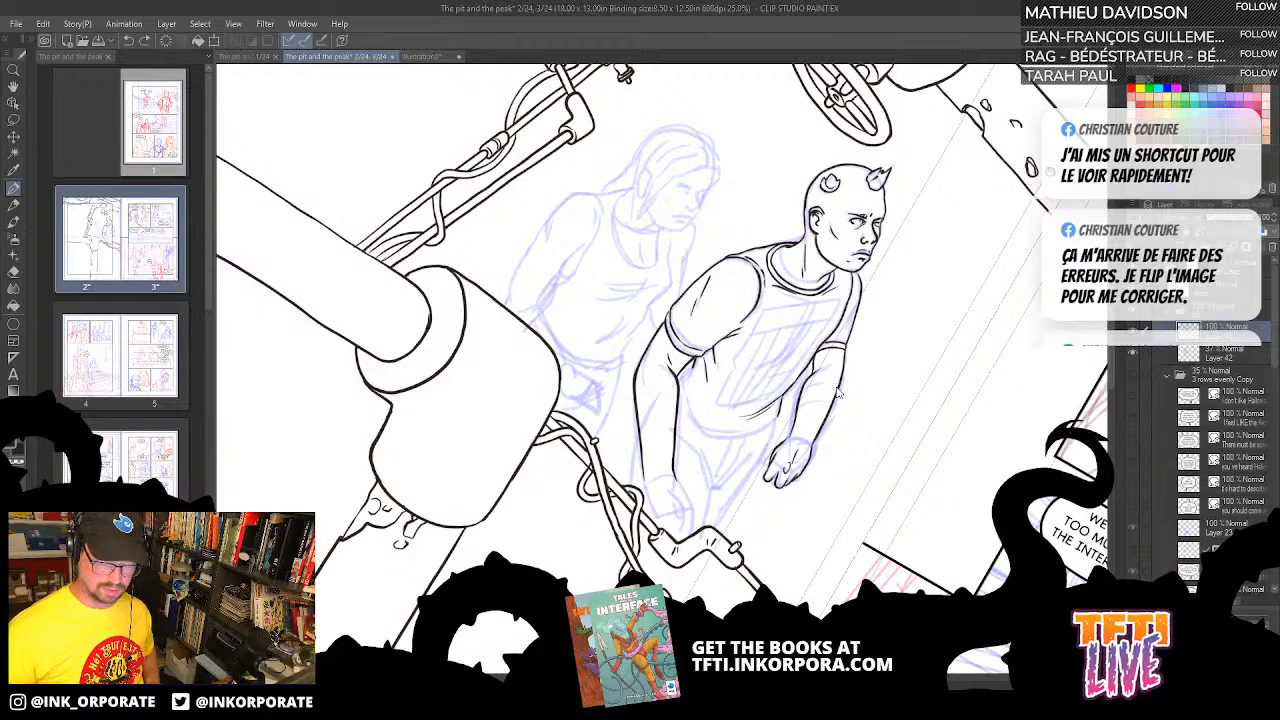
scroll(838, 392, "up", 1)
key("asciicircum")
key("asciicircum")
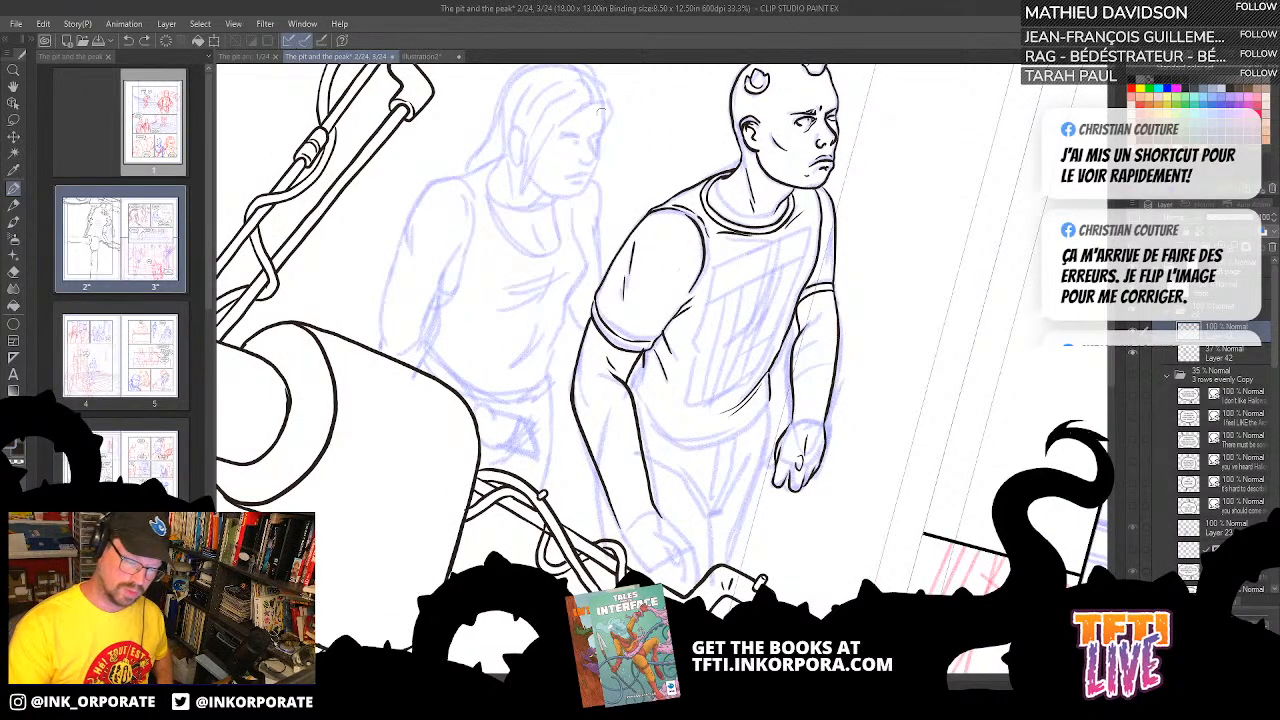
- Handwrite the note "PAUSE 2 M" between the two characters' heads and enlarge it for the viewers
mouse_move(612, 114)
left_mouse_down()
mouse_move(615, 146)
mouse_move(616, 130)
mouse_move(658, 134)
left_mouse_up()
left_click_drag(670, 106, 663, 128)
left_click_drag(664, 108, 676, 126)
left_click_drag(619, 156, 636, 175)
mouse_move(646, 168)
left_mouse_down()
mouse_move(649, 150)
mouse_move(672, 166)
left_mouse_up()
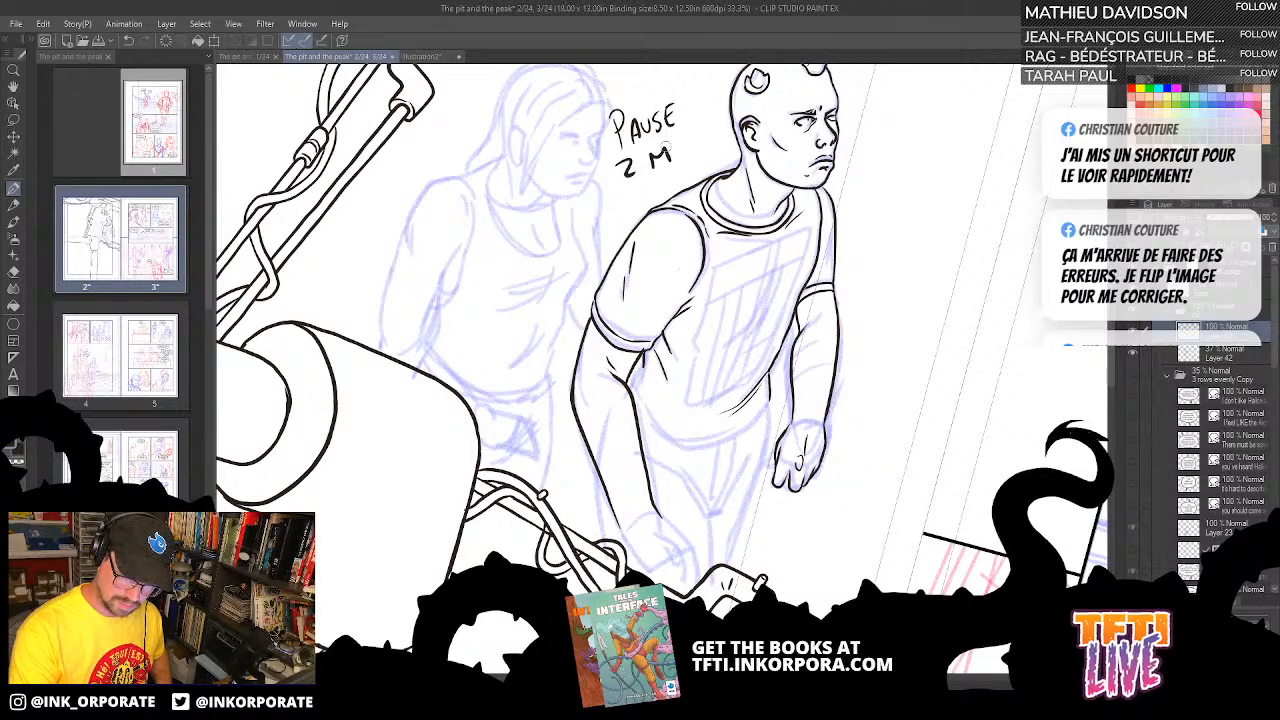
scroll(668, 150, "up", 3)
left_click_drag(714, 234, 705, 404)
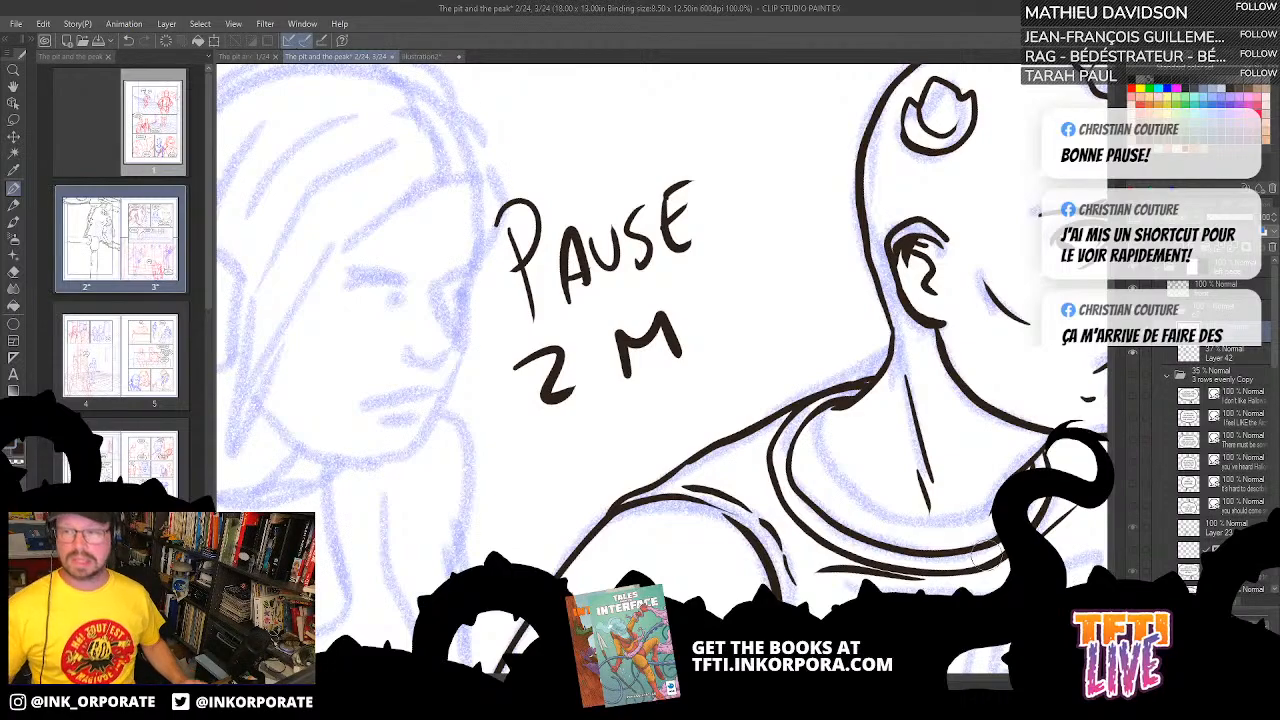
- Switch to the web browser to view the shared sheet of facial expressions, and return to the drawing
left_click(13, 237)
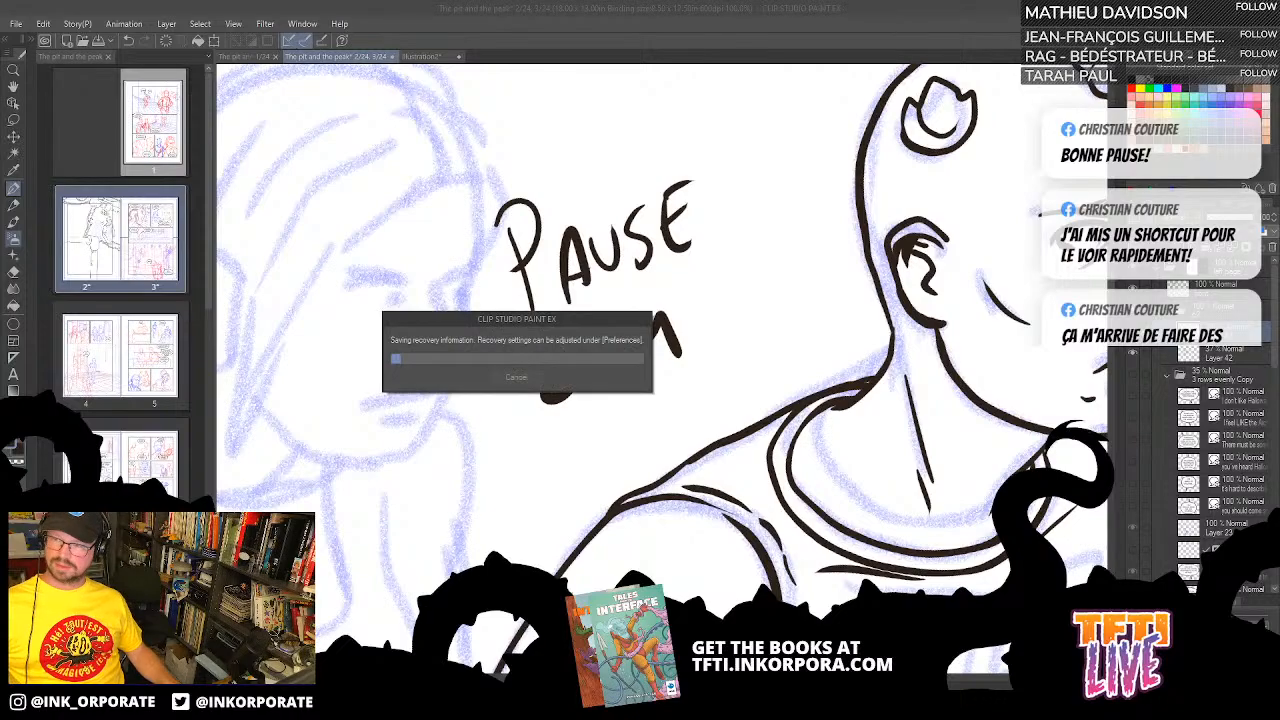
left_click_drag(1279, 200, 905, 66)
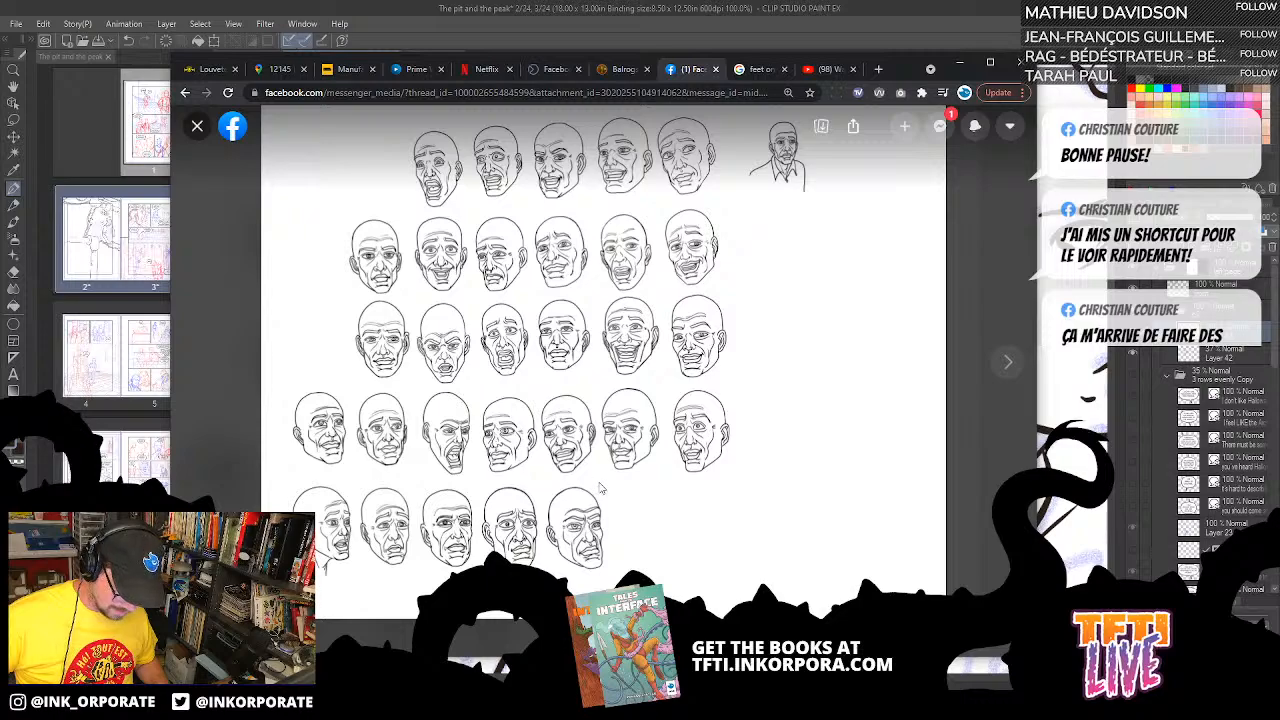
key("Escape")
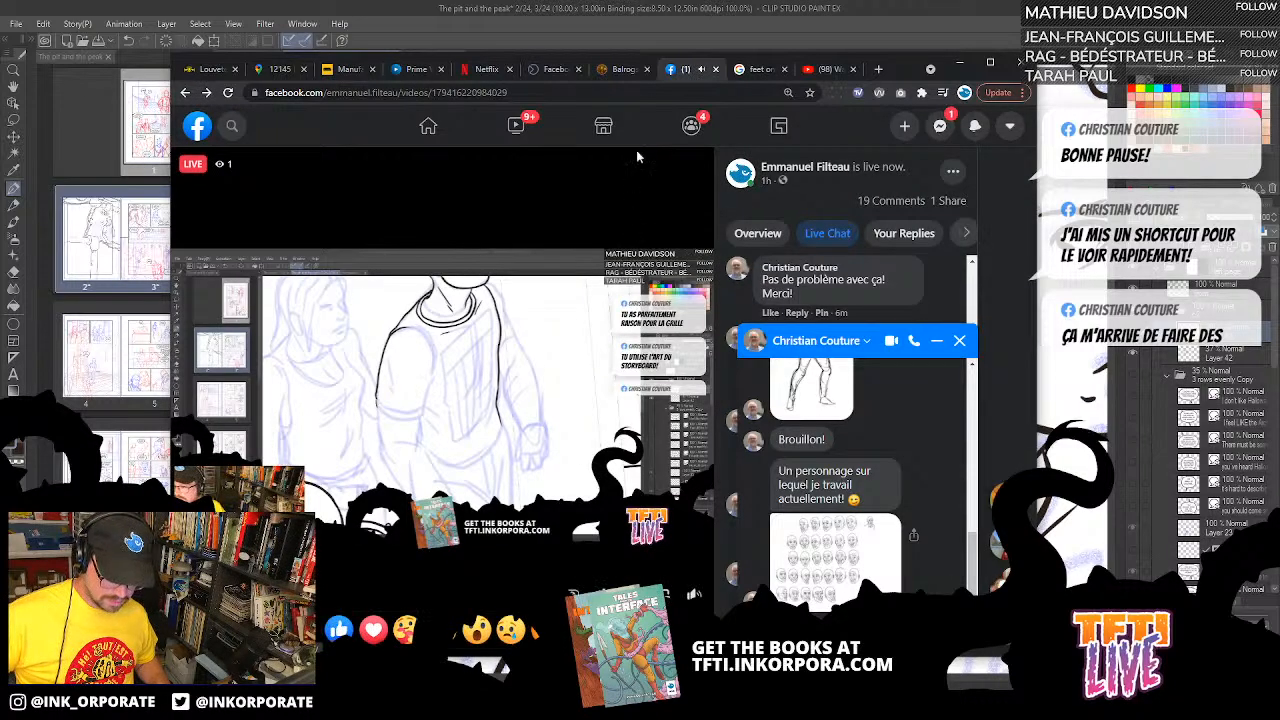
left_click(960, 63)
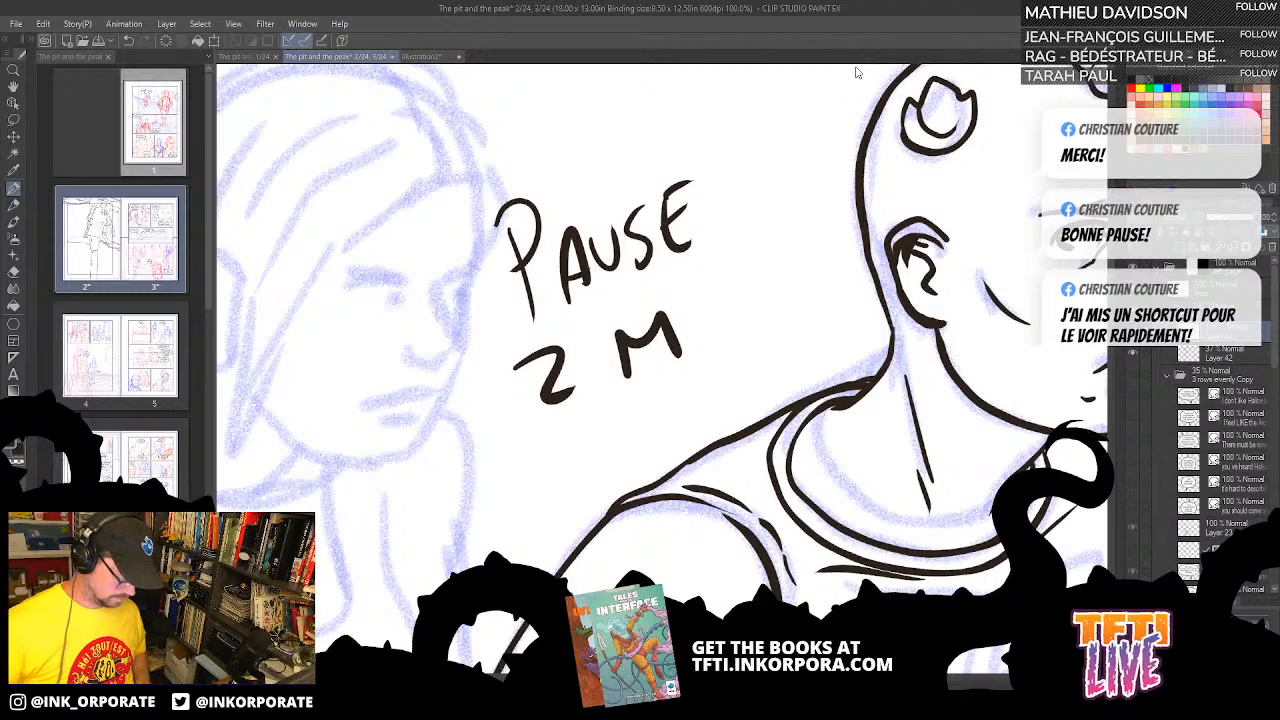
- Undo the handwritten "PAUSE 2 M" note stroke by stroke
key("ctrl+z")
key("ctrl+z")
key("ctrl+z")
key("ctrl+z")
key("ctrl+z")
key("ctrl+z")
key("ctrl+z")
key("ctrl+z")
key("ctrl+z")
key("ctrl+z")
key("ctrl+z")
key("ctrl+z")
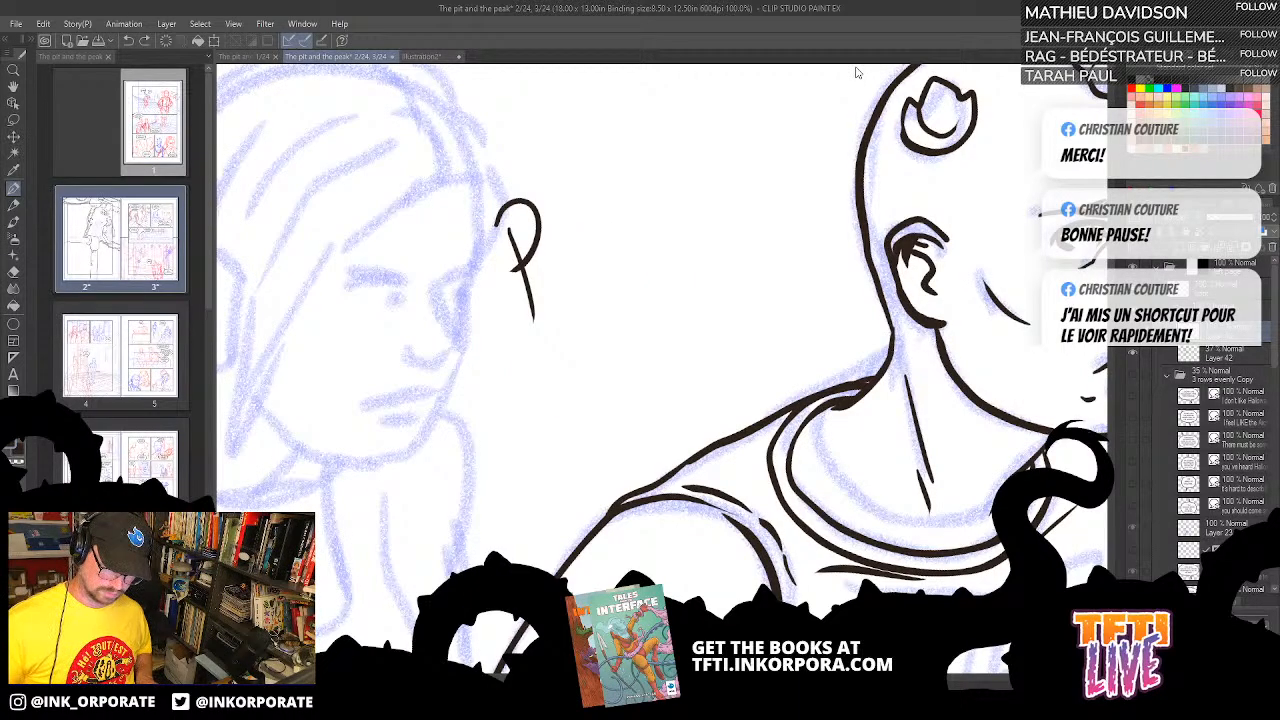
mouse_move(928, 578)
left_mouse_down()
mouse_move(836, 489)
mouse_move(780, 373)
left_mouse_up()
scroll(799, 455, "down", 1)
left_click_drag(848, 402, 912, 338)
mouse_move(895, 445)
left_mouse_down()
mouse_move(968, 422)
mouse_move(1017, 459)
mouse_move(1066, 562)
left_mouse_up()
key("ctrl+z")
mouse_move(1038, 395)
left_mouse_down()
mouse_move(1040, 364)
mouse_move(984, 475)
left_mouse_up()
key("ctrl+z")
mouse_move(557, 305)
left_mouse_down()
mouse_move(540, 243)
mouse_move(650, 255)
mouse_move(660, 340)
left_mouse_up()
key("ctrl+z")
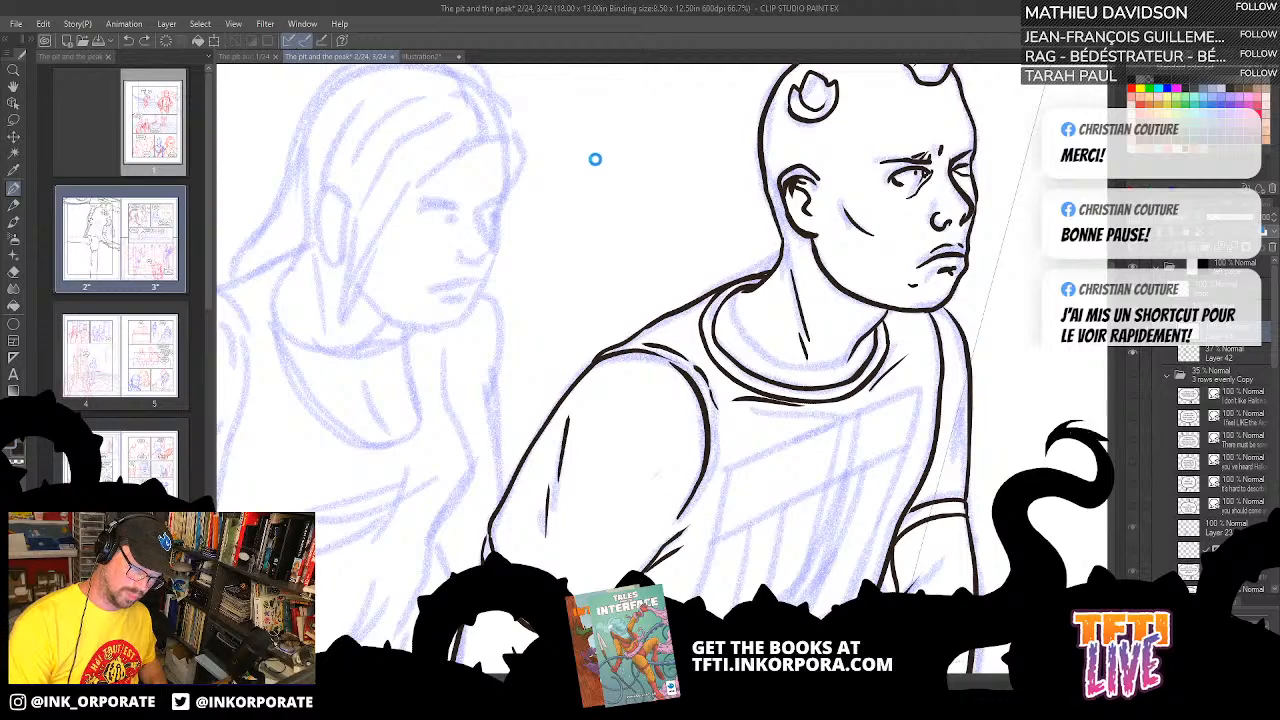
- Save the comic spread and undo the test scribble above the horned character's near shoulder
key("ctrl+s")
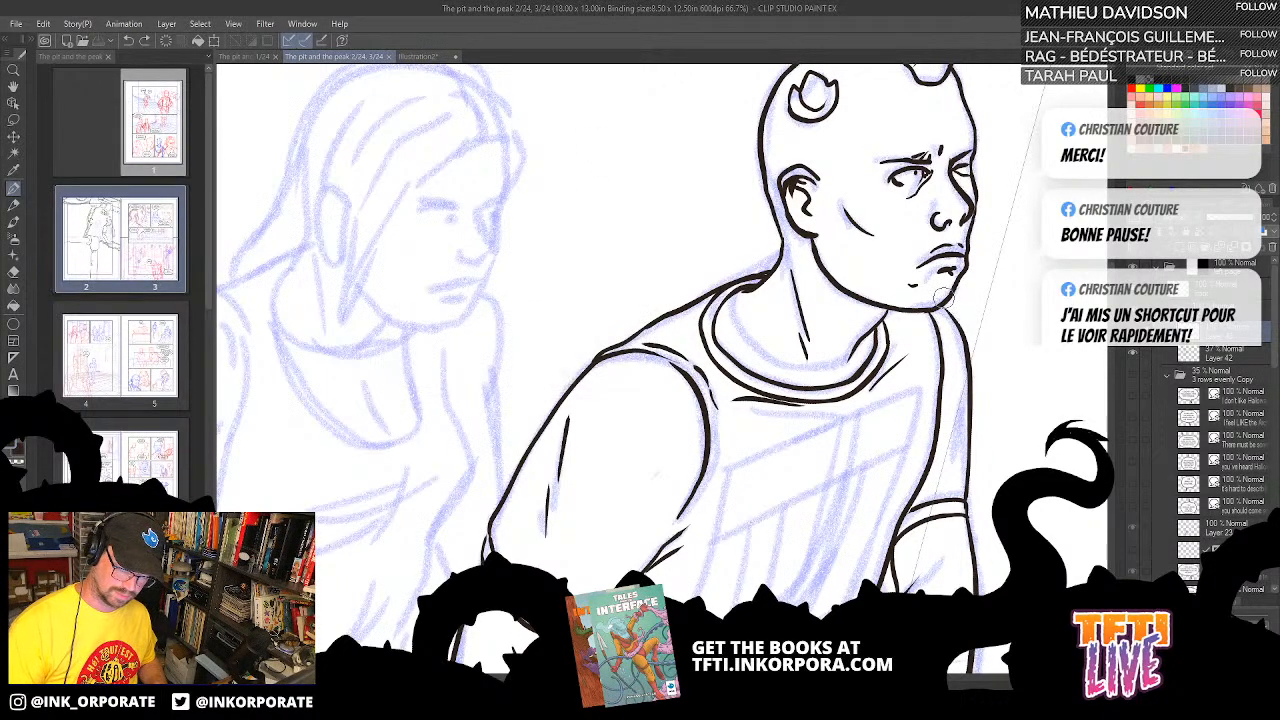
mouse_move(659, 246)
left_mouse_down()
mouse_move(635, 316)
mouse_move(719, 273)
left_mouse_up()
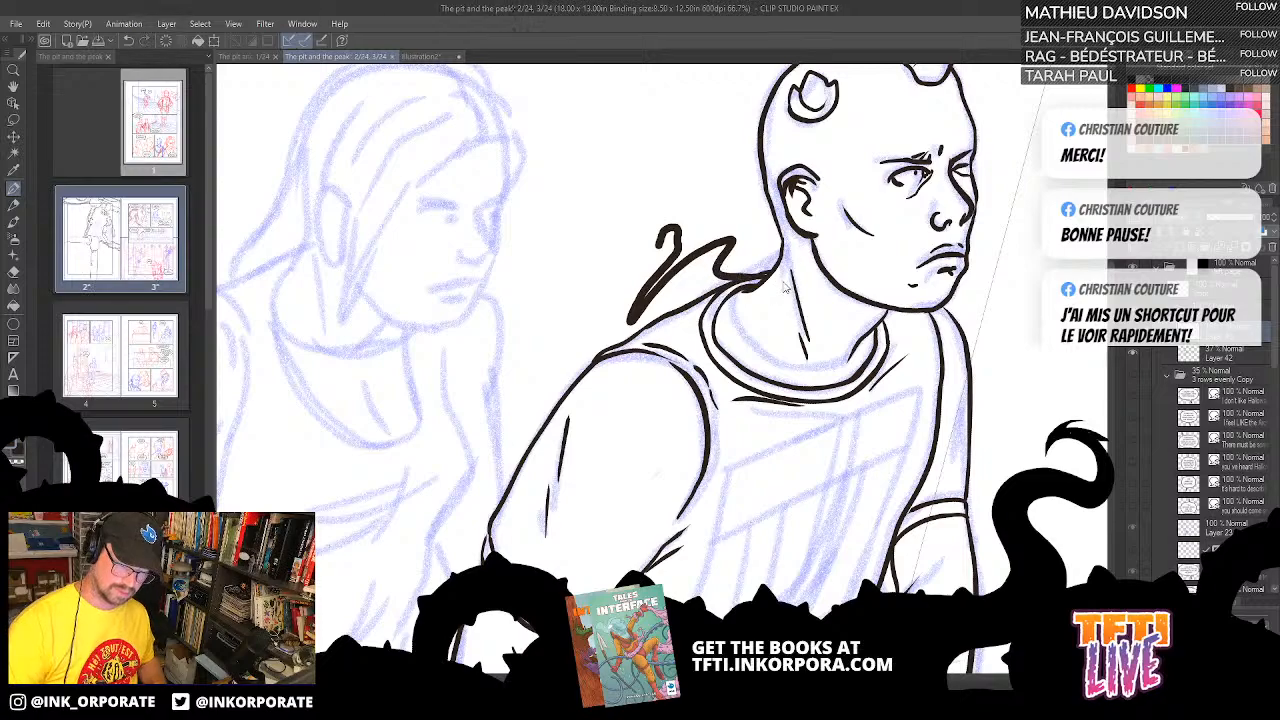
key("ctrl+z")
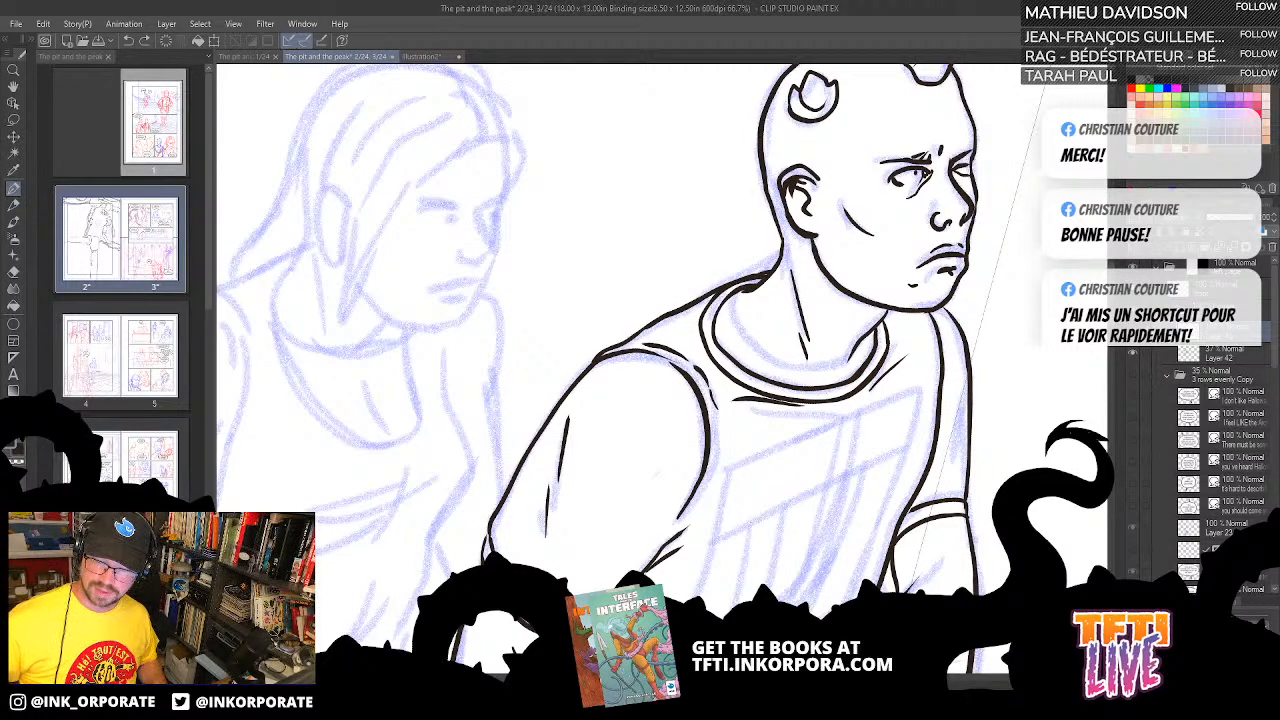
- Quit the drawing program without saving Illustration2 and close the Snip & Sketch window
key("ctrl+w")
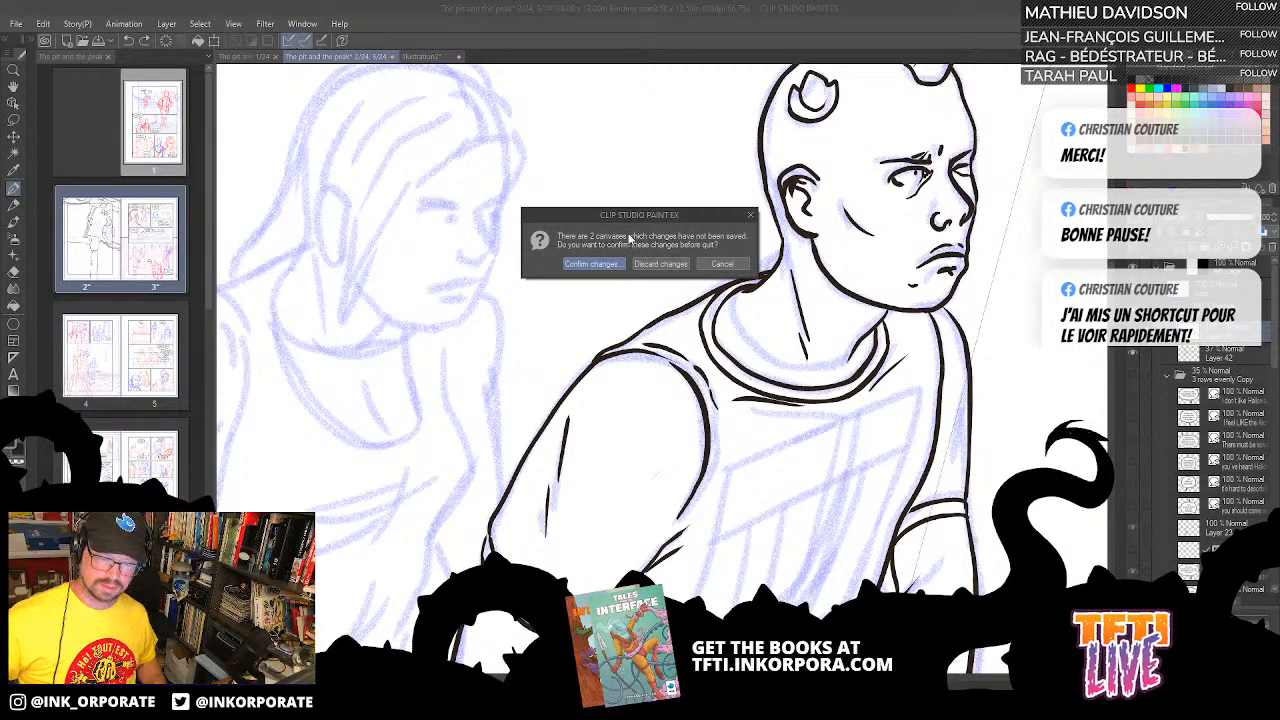
left_click(636, 264)
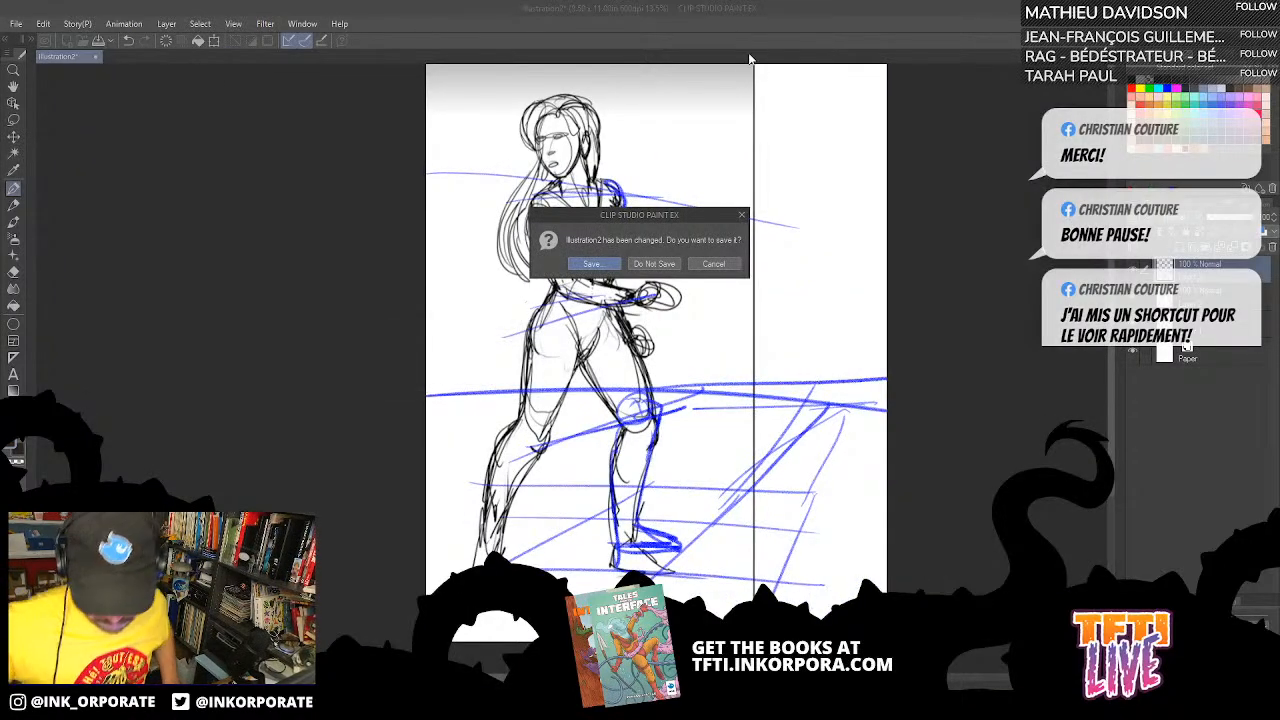
left_click(650, 264)
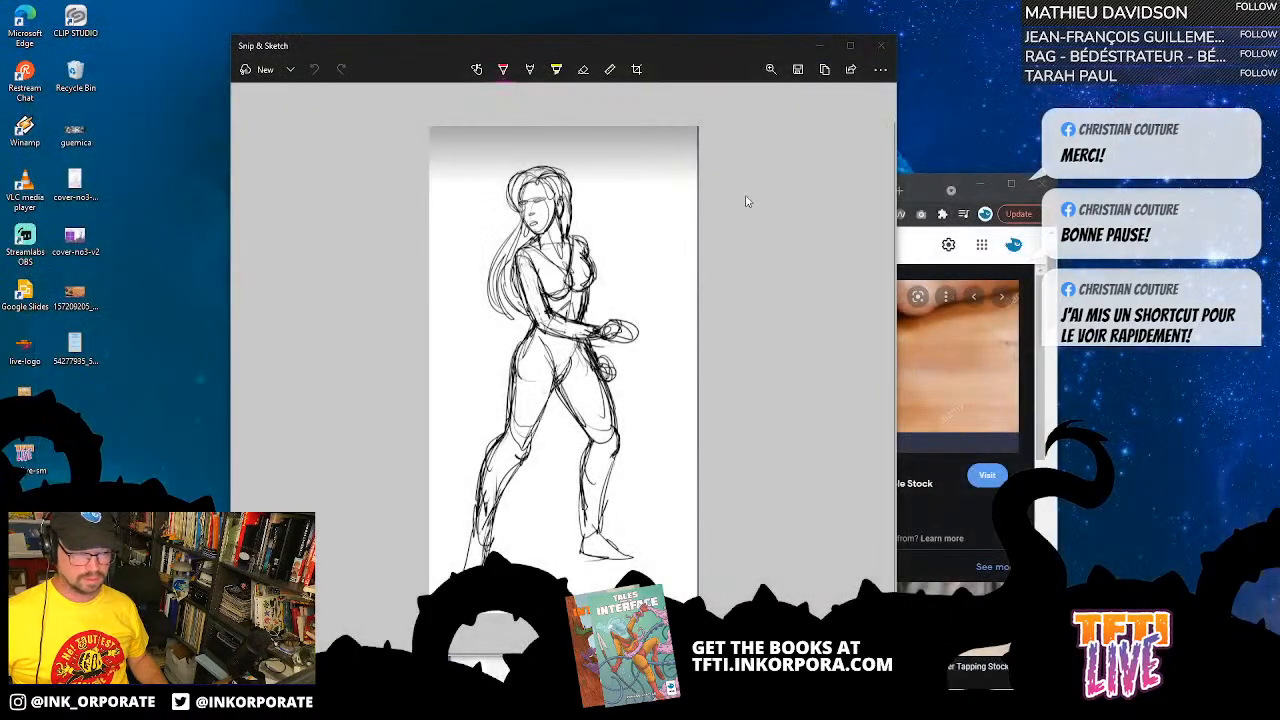
left_click(881, 46)
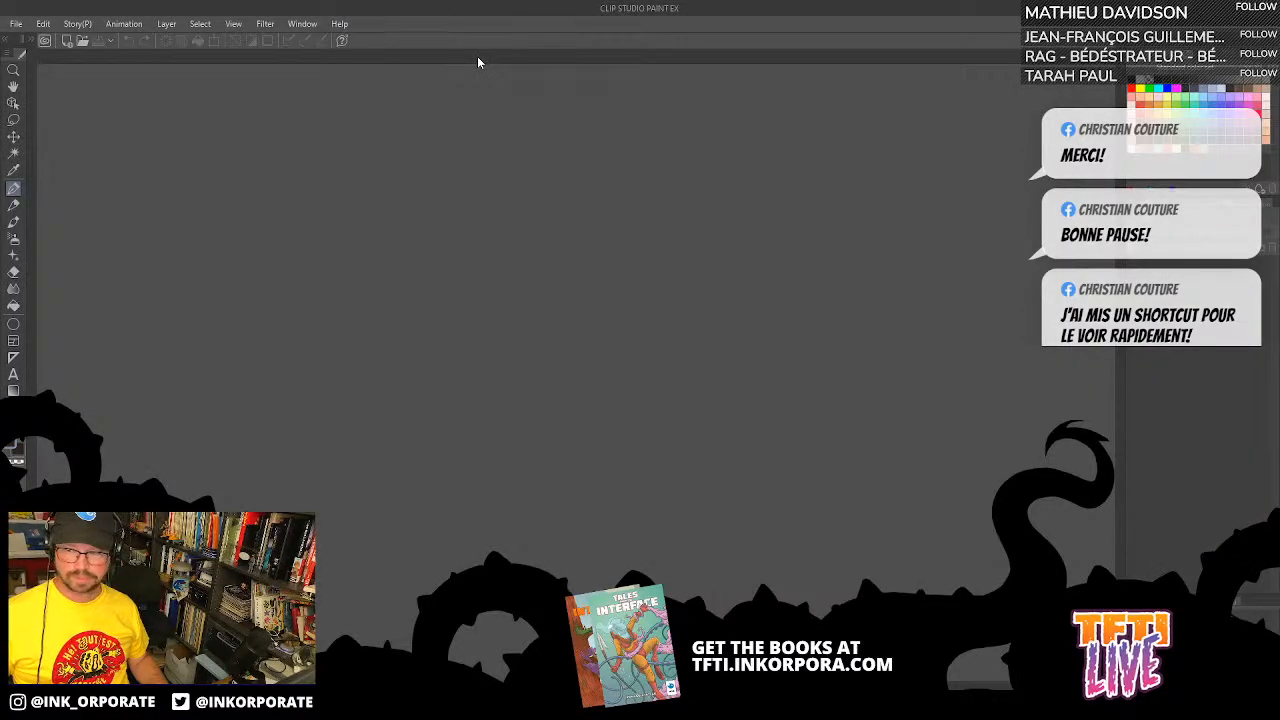
- Reopen the recent comic file "The pit and the peak" in Clip Studio Paint
left_click(16, 23)
mouse_move(70, 90)
left_click(366, 93)
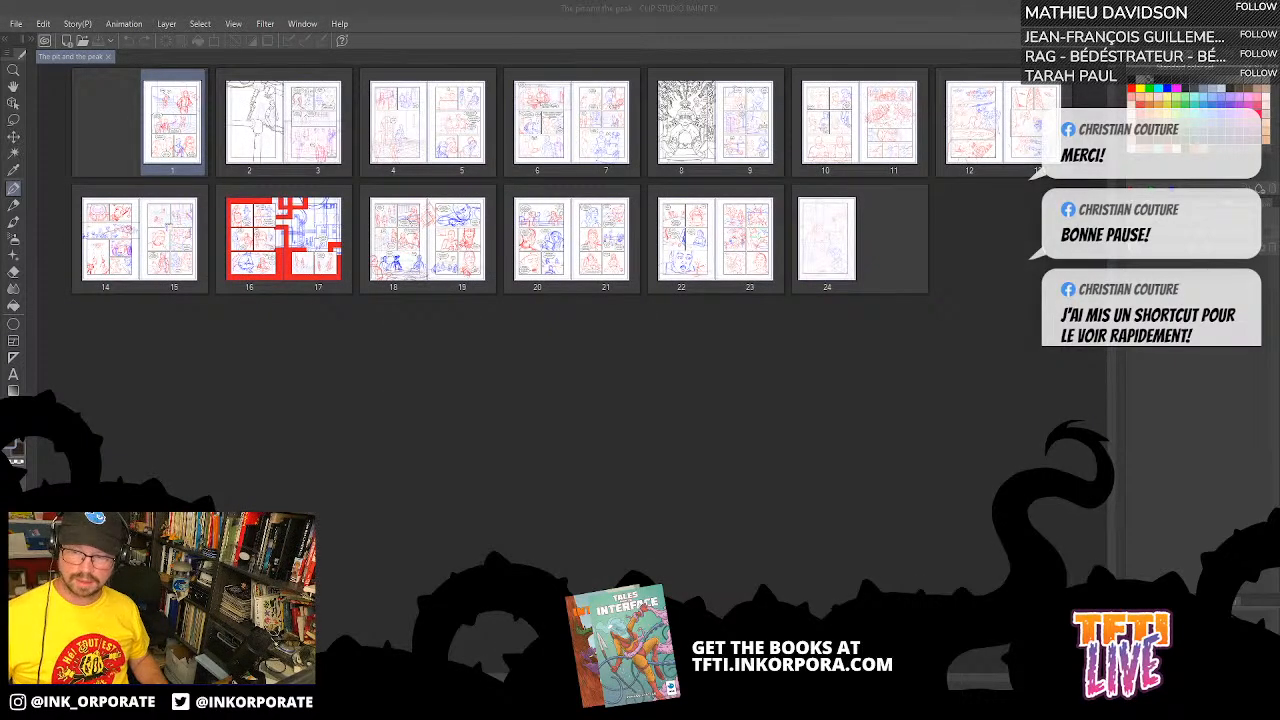
left_click(888, 22)
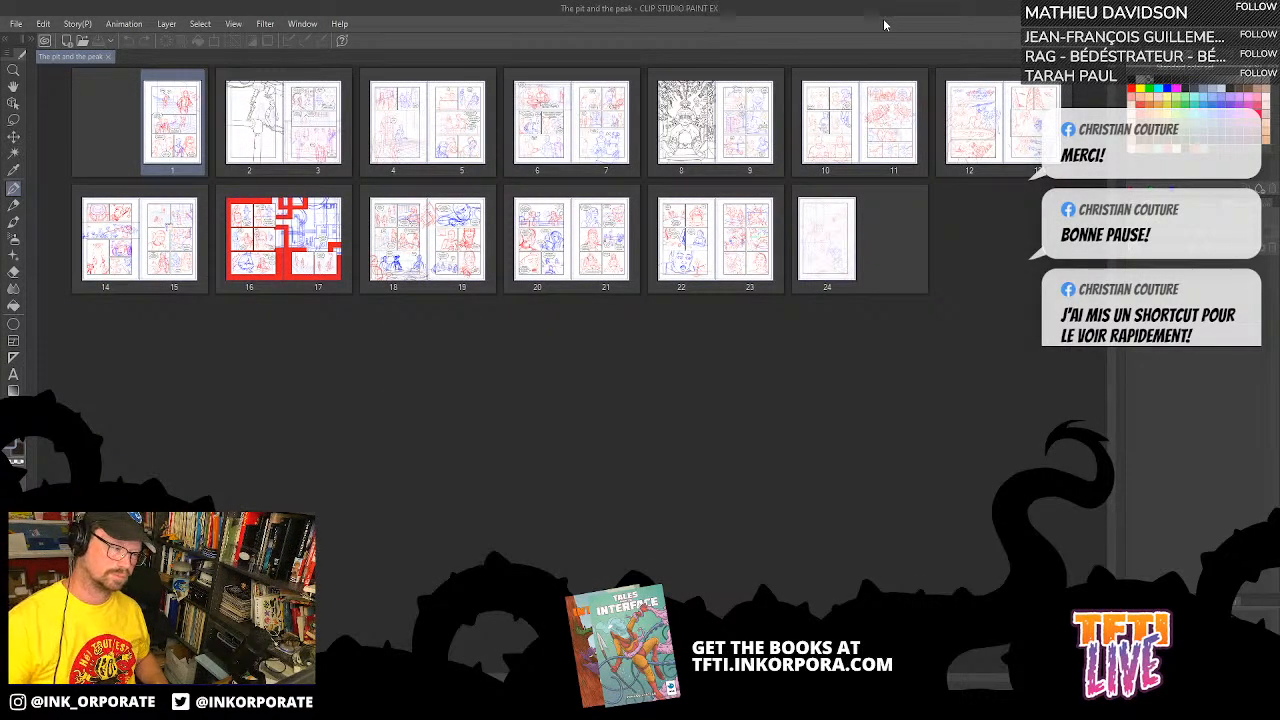
- Open the spread of pages 2 and 3 and frame the horned character in the tall panel
left_click(272, 165)
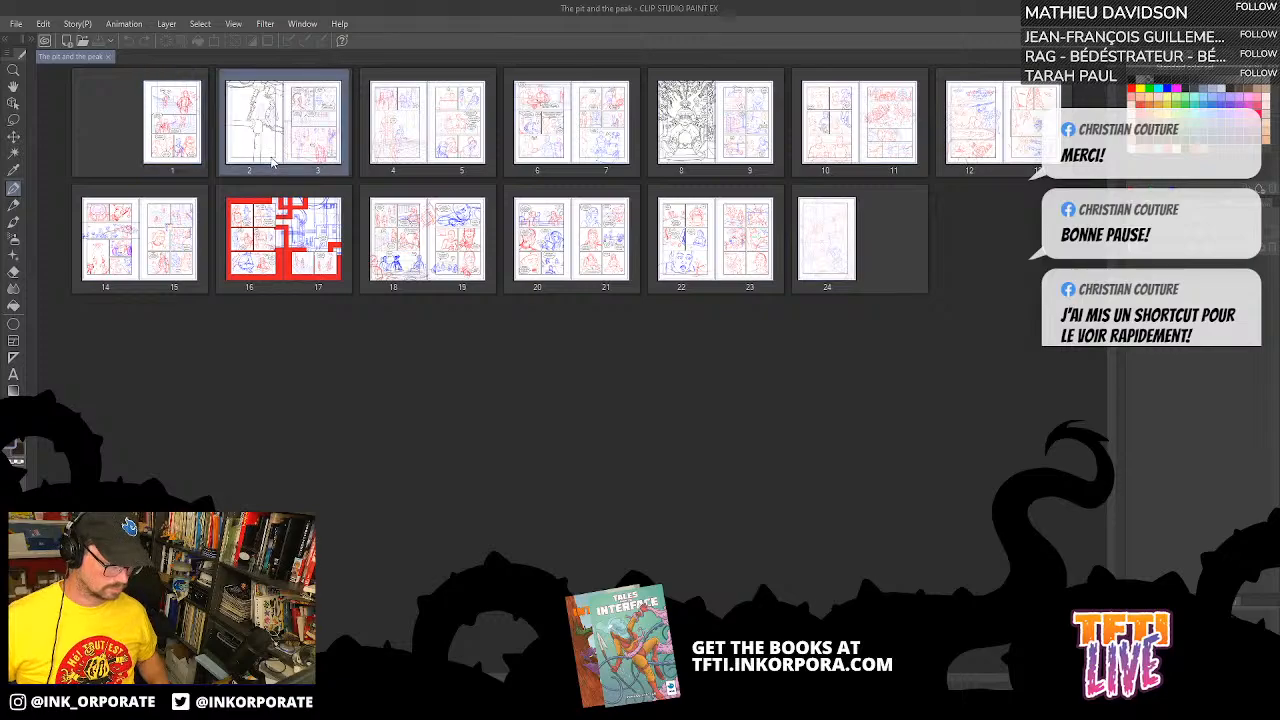
double_click(272, 165)
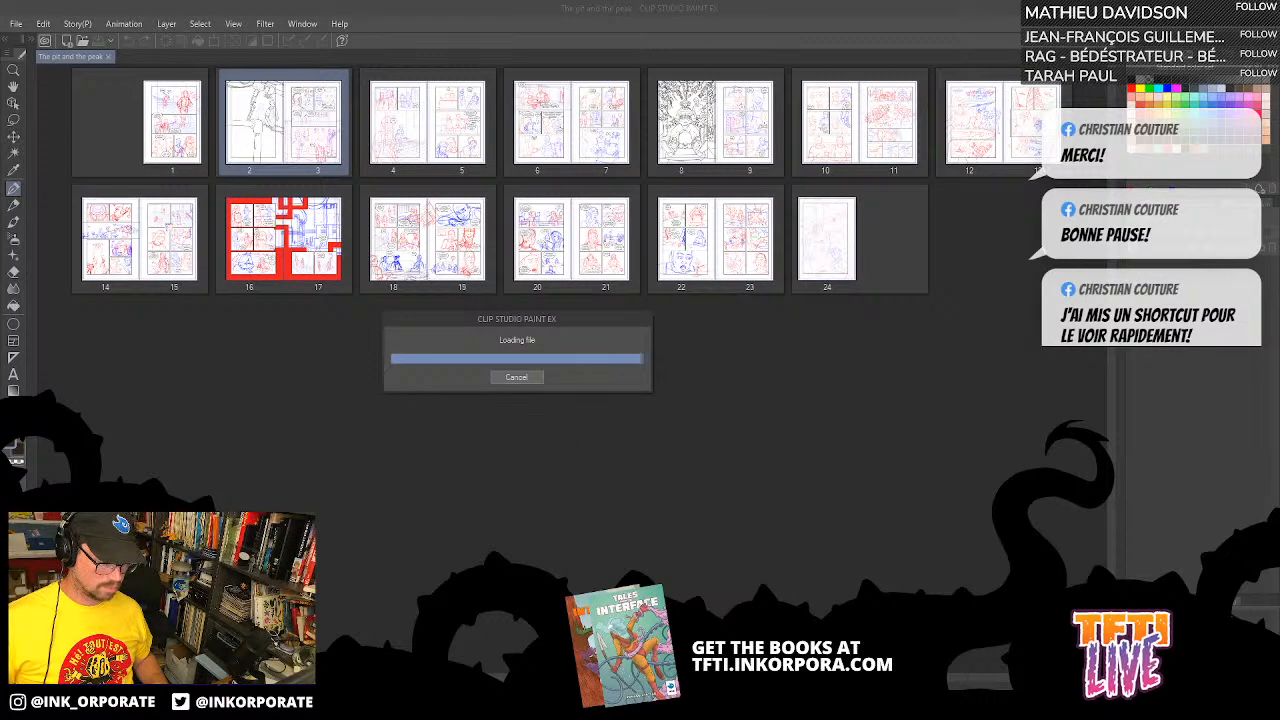
scroll(856, 628, "up", 4)
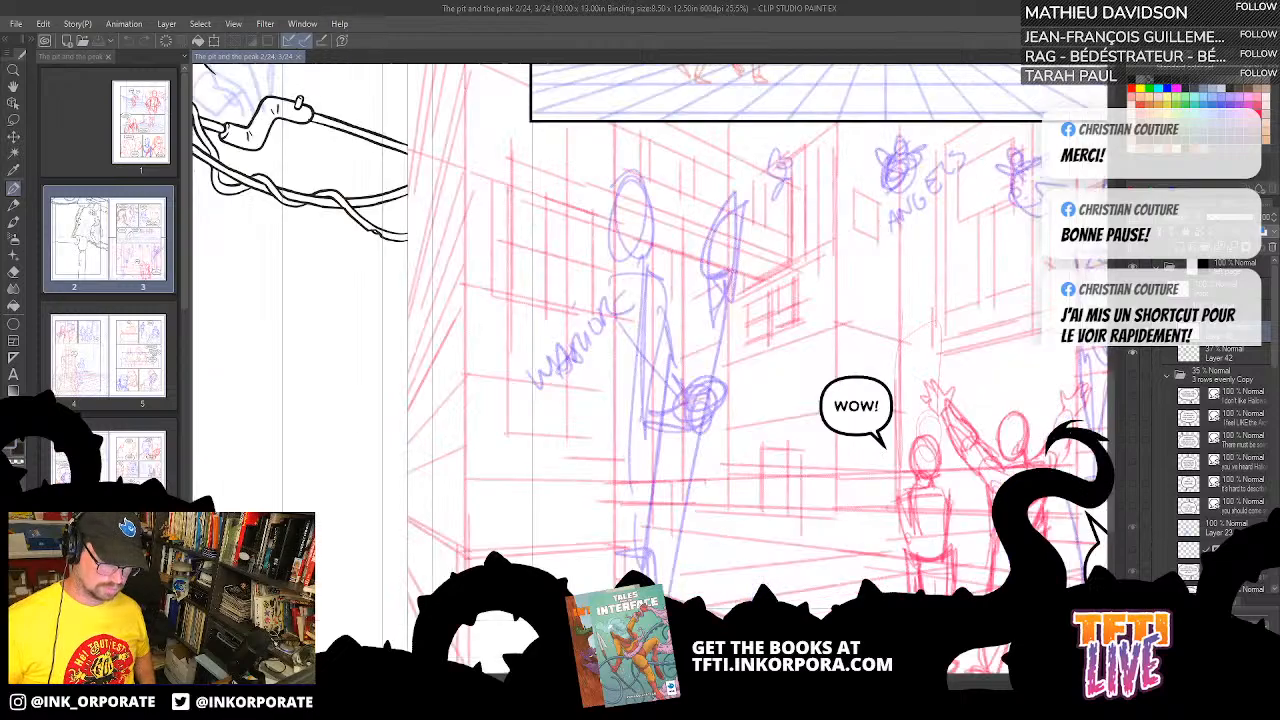
left_click_drag(337, 313, 769, 517)
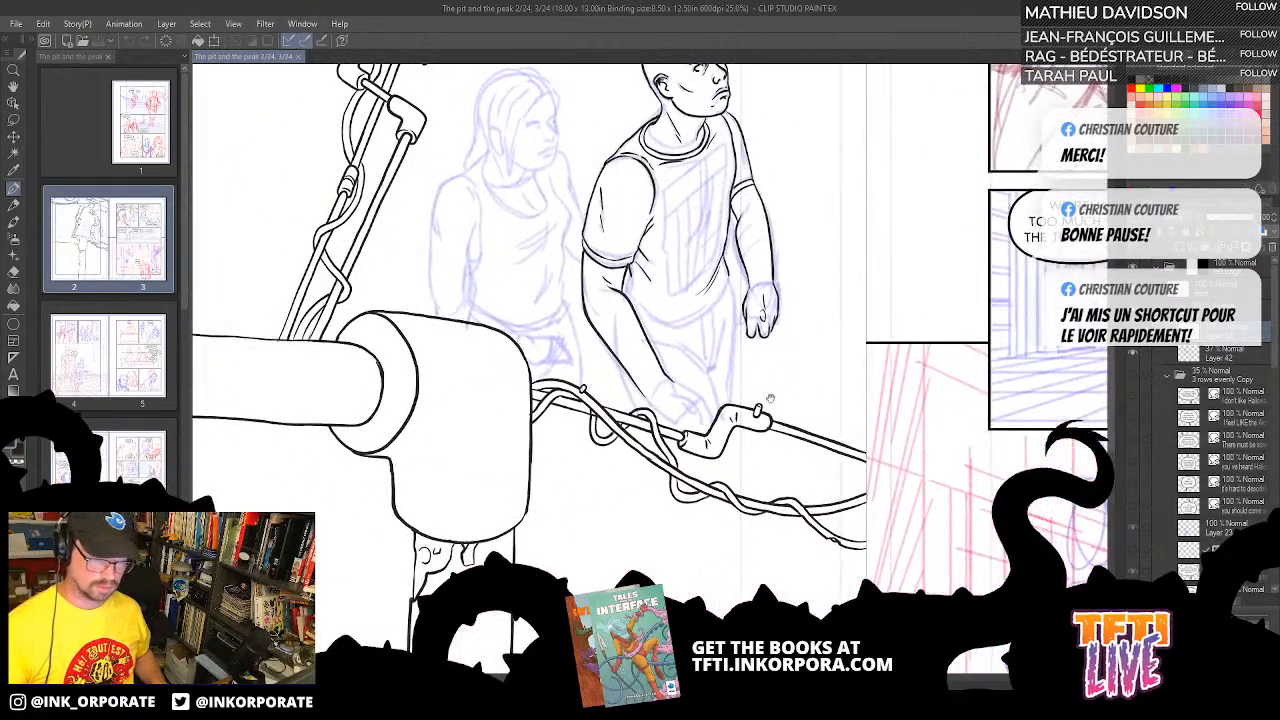
left_click_drag(771, 399, 803, 482)
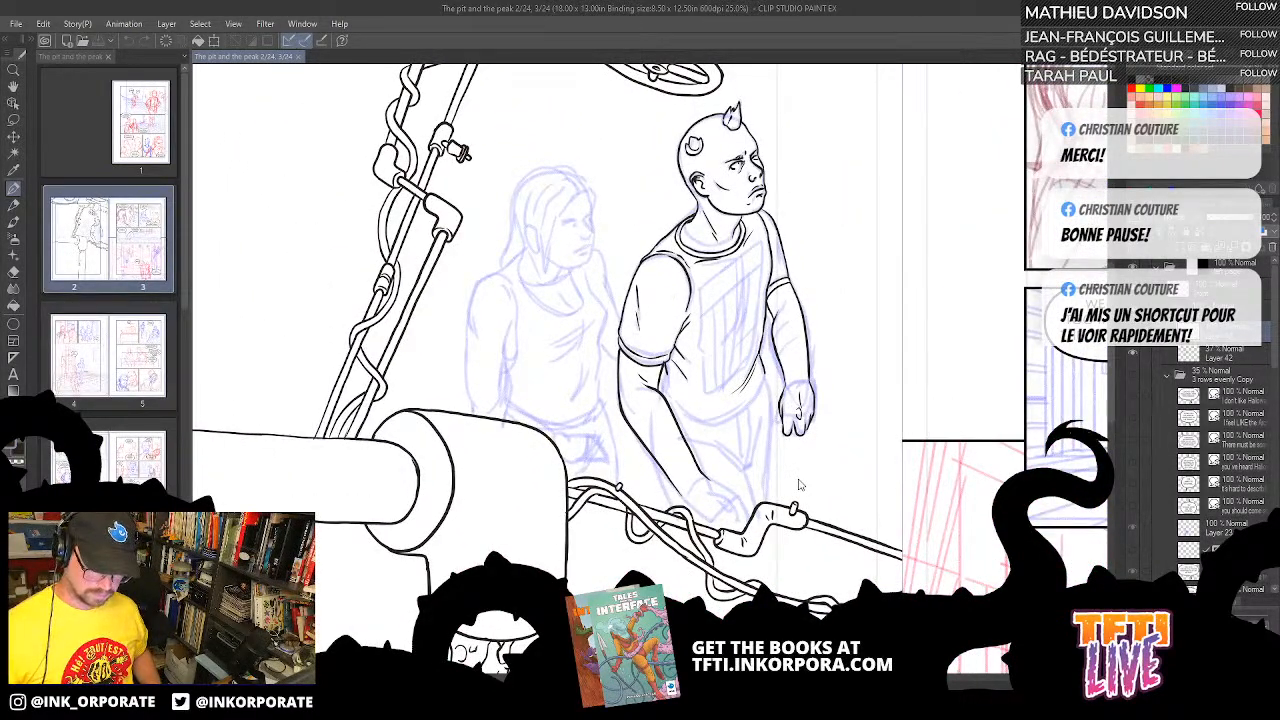
scroll(798, 485, "up", 1)
scroll(780, 378, "up", 1)
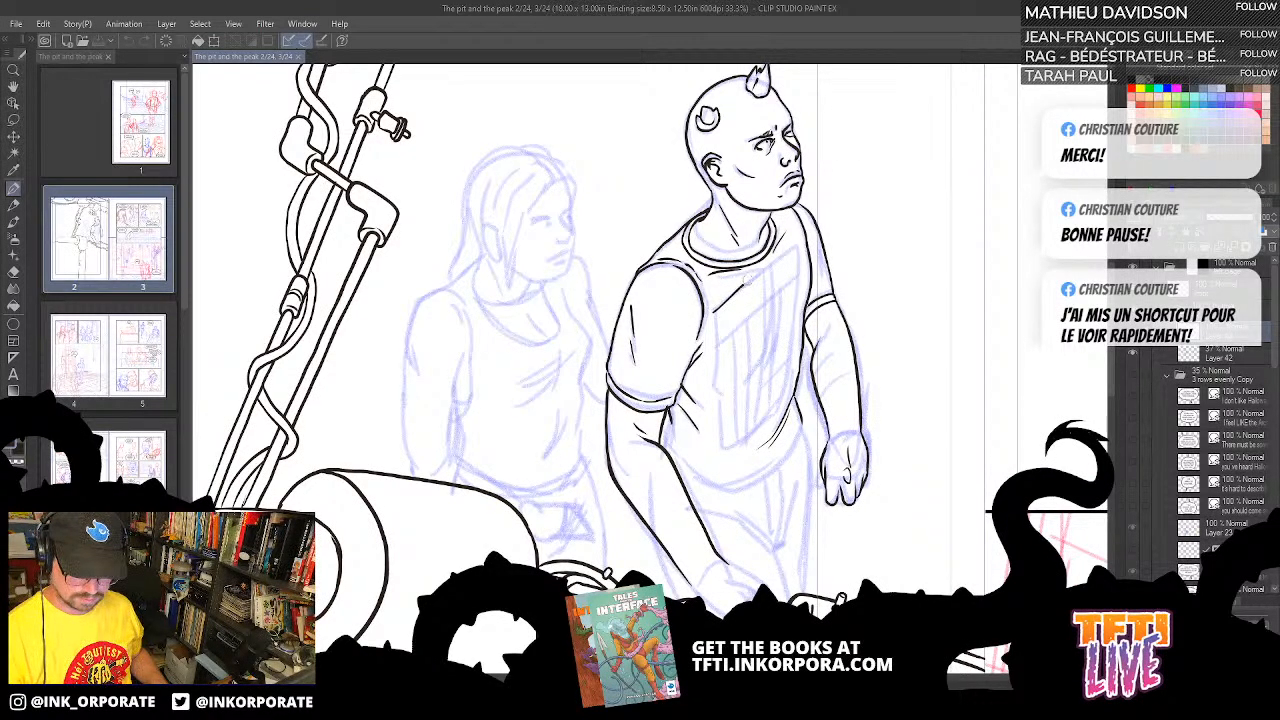
- Ink the block-letter logo on the chest of the horned character's shirt over the blue sketch
mouse_move(760, 283)
left_mouse_down()
mouse_move(733, 330)
mouse_move(713, 315)
mouse_move(715, 350)
mouse_move(725, 335)
mouse_move(733, 344)
mouse_move(735, 443)
mouse_move(748, 427)
mouse_move(749, 324)
left_mouse_up()
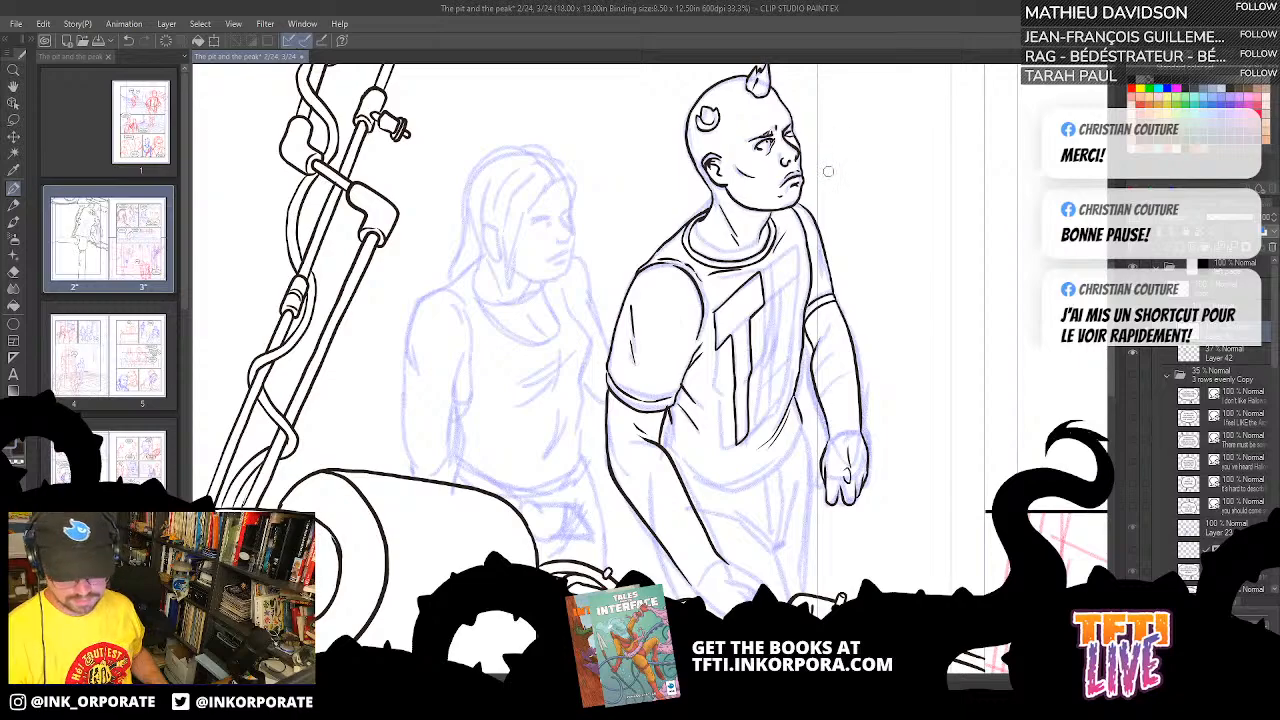
mouse_move(764, 270)
left_mouse_down()
mouse_move(764, 416)
mouse_move(786, 375)
mouse_move(781, 291)
mouse_move(797, 245)
mouse_move(772, 265)
left_mouse_up()
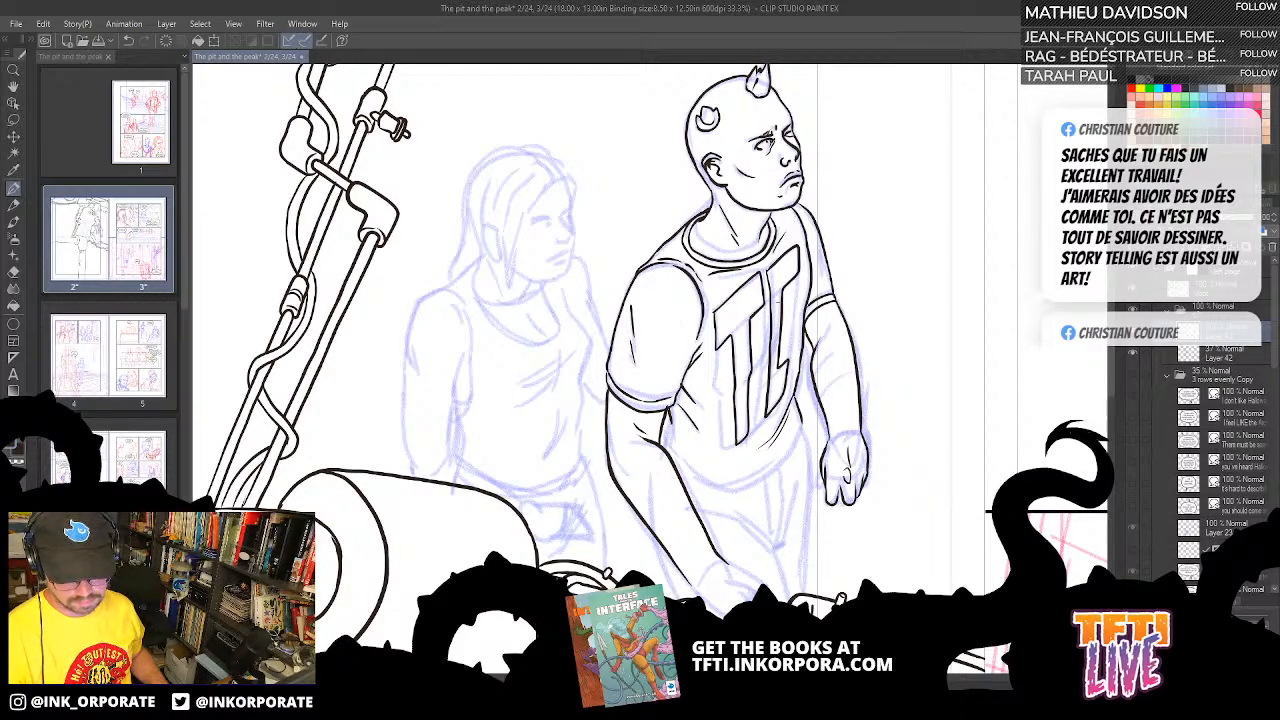
mouse_move(759, 363)
left_mouse_down()
mouse_move(775, 318)
mouse_move(798, 311)
left_mouse_up()
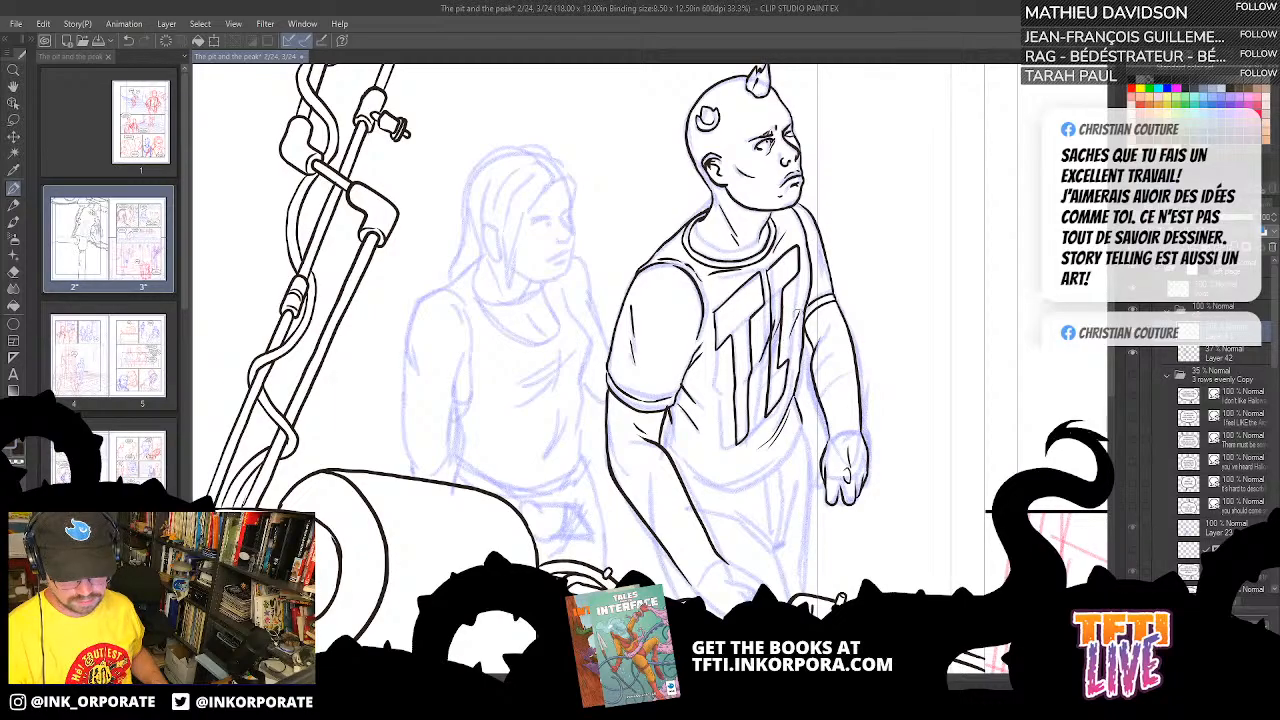
left_click_drag(783, 389, 775, 333)
- Ink the curved hem of the horned character's shirt as a double line around the waist
mouse_move(560, 200)
left_mouse_down()
mouse_move(590, 185)
mouse_move(824, 212)
mouse_move(864, 423)
left_mouse_up()
mouse_move(562, 313)
left_mouse_down()
mouse_move(717, 223)
mouse_move(773, 264)
left_mouse_up()
mouse_move(734, 380)
left_mouse_down()
mouse_move(728, 340)
mouse_move(750, 300)
mouse_move(778, 282)
mouse_move(834, 278)
left_mouse_up()
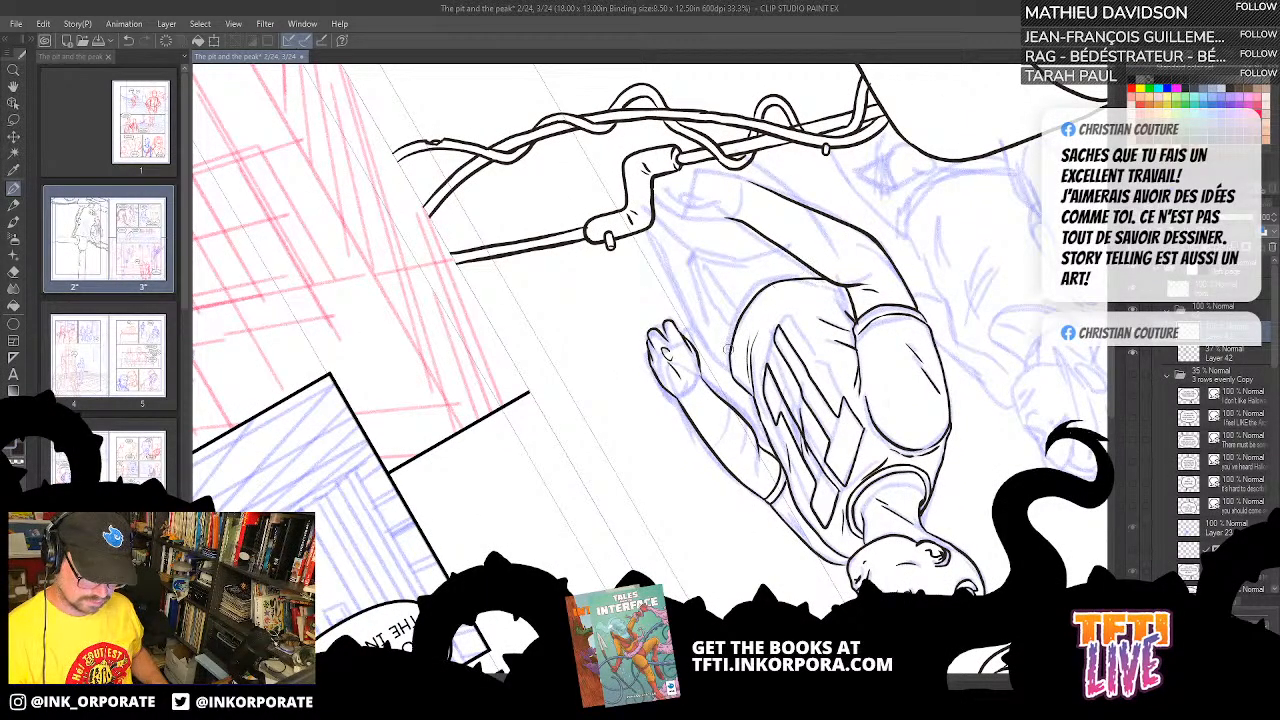
mouse_move(726, 372)
left_mouse_down()
mouse_move(748, 288)
mouse_move(810, 268)
left_mouse_up()
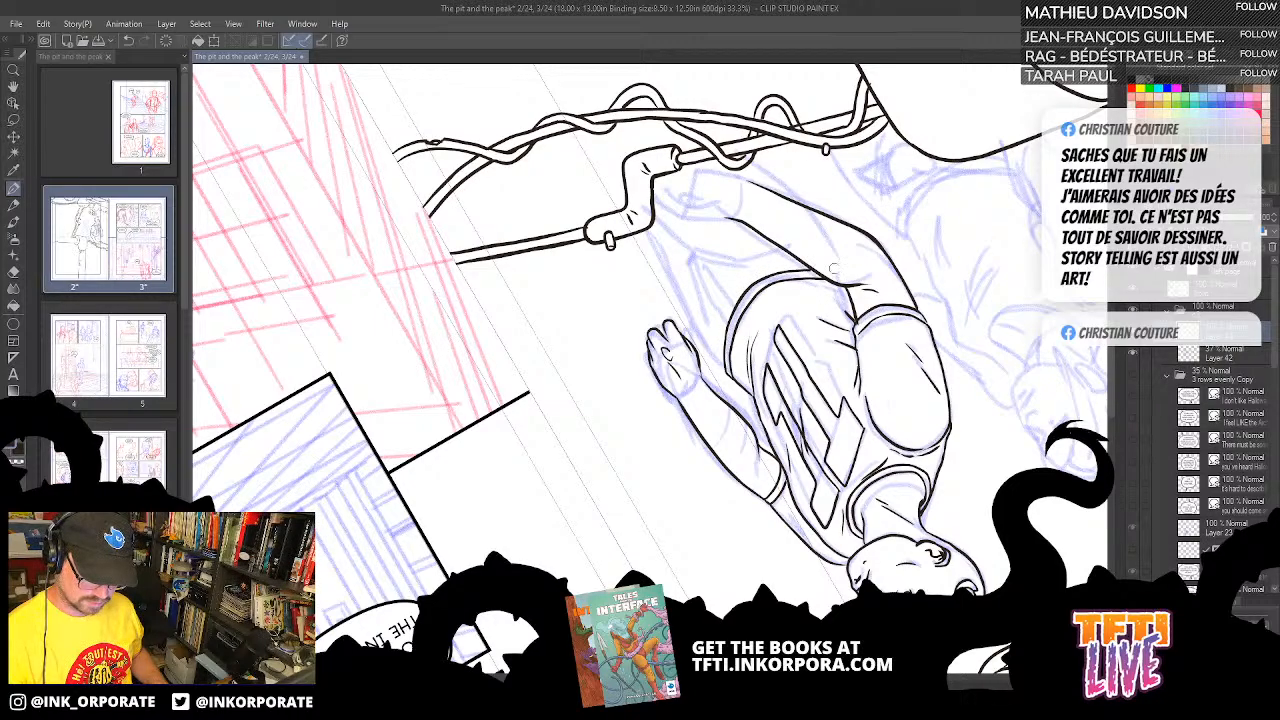
- Ink the upper contour of the horned character's near hand from the wrist to the pipe joint
key("^")
key("^")
key("^")
key("^")
key("^")
key("^")
key("^")
key("^")
key("^")
key("^")
key("^")
key("^")
key("^")
key("^")
key("^")
key("^")
key("^")
key("^")
key("^")
key("^")
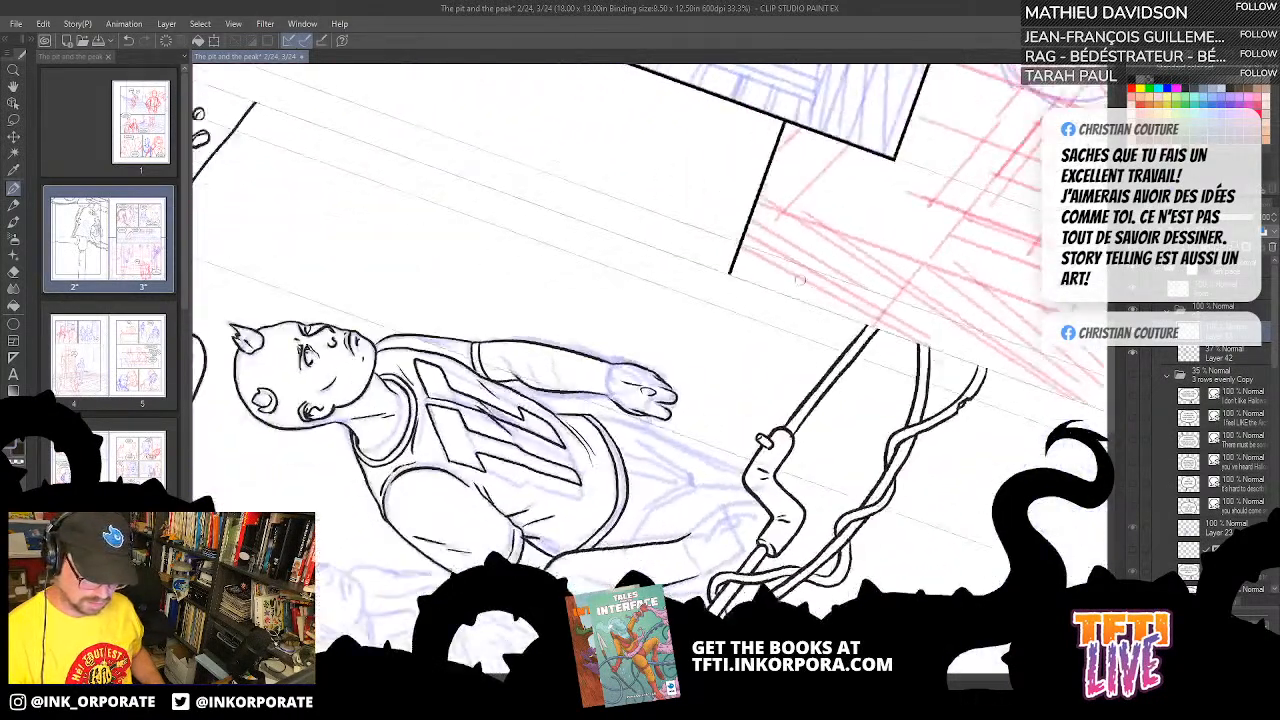
key("^")
key("^")
key("^")
key("^")
key("^")
key("^")
key("^")
key("^")
key("^")
key("^")
key("^")
key("^")
key("^")
key("^")
left_click_drag(657, 475, 815, 459)
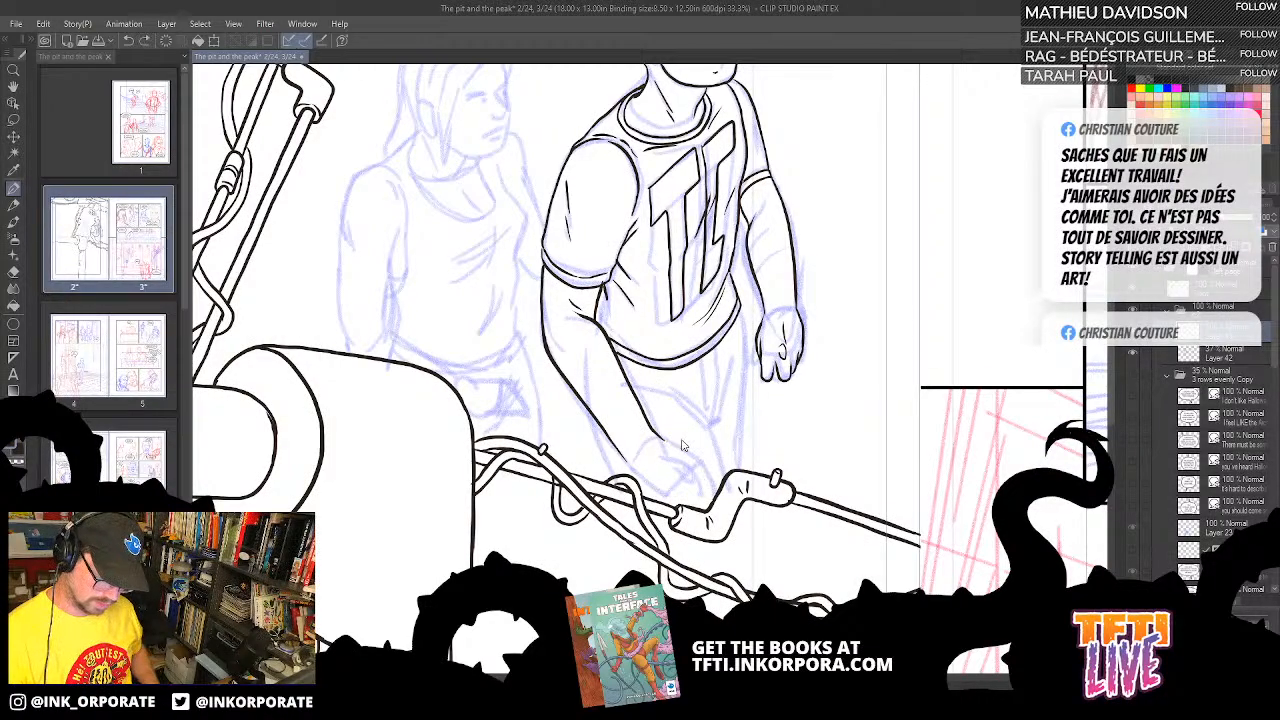
left_click_drag(660, 438, 705, 477)
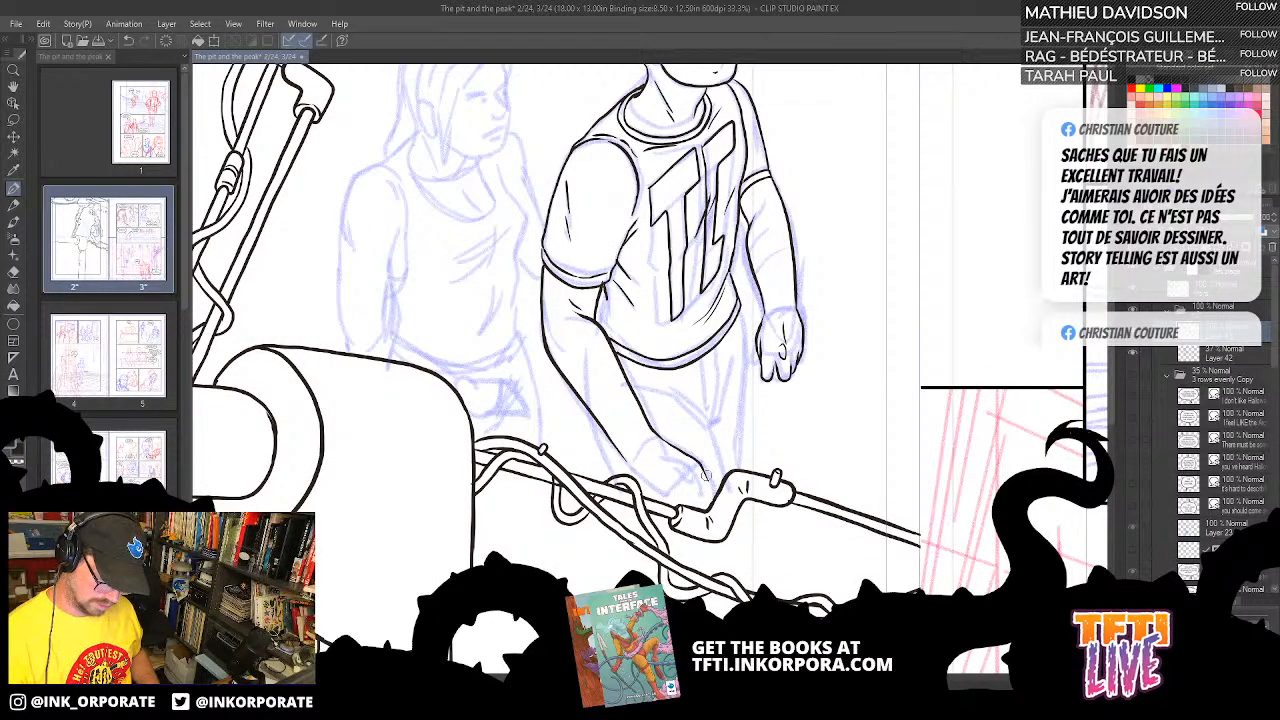
- Ink the inner contour lines of the near hand beside the pipe joint, undoing and redrawing one stroke
key("^")
key("^")
key("^")
key("^")
key("^")
key("^")
key("^")
key("^")
key("^")
key("^")
key("^")
key("^")
key("^")
key("^")
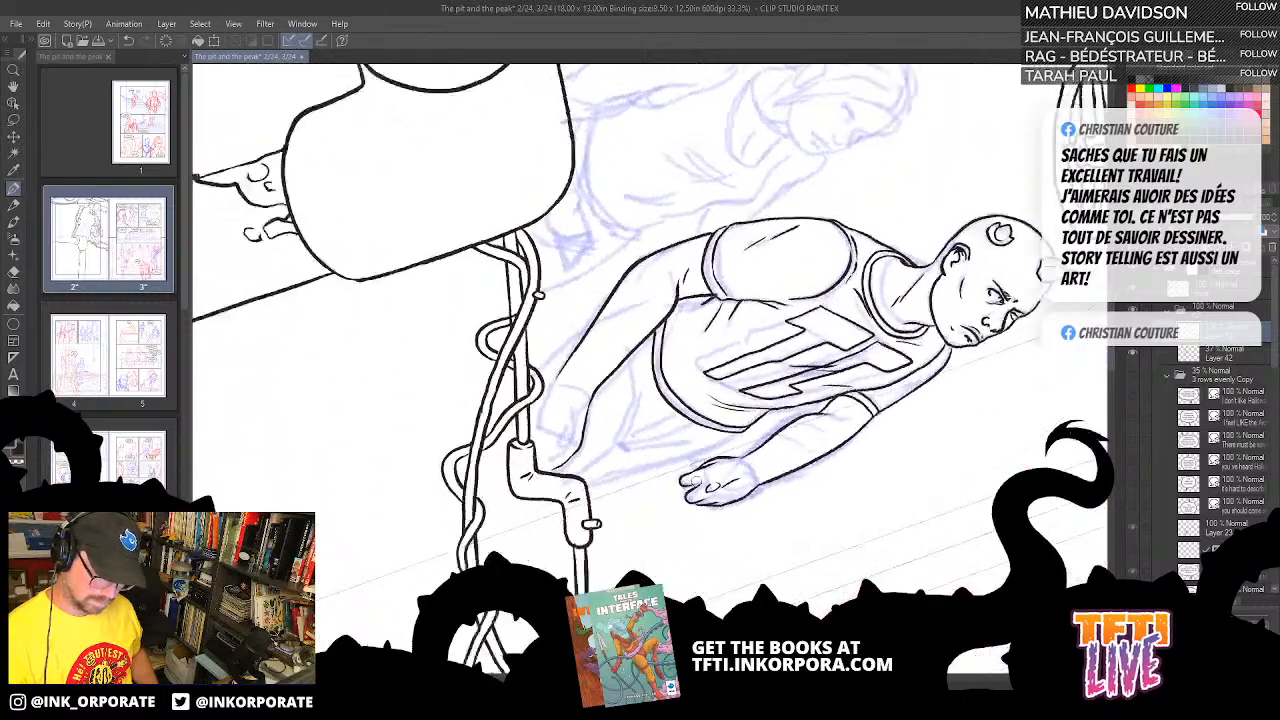
key("^")
key("^")
key("^")
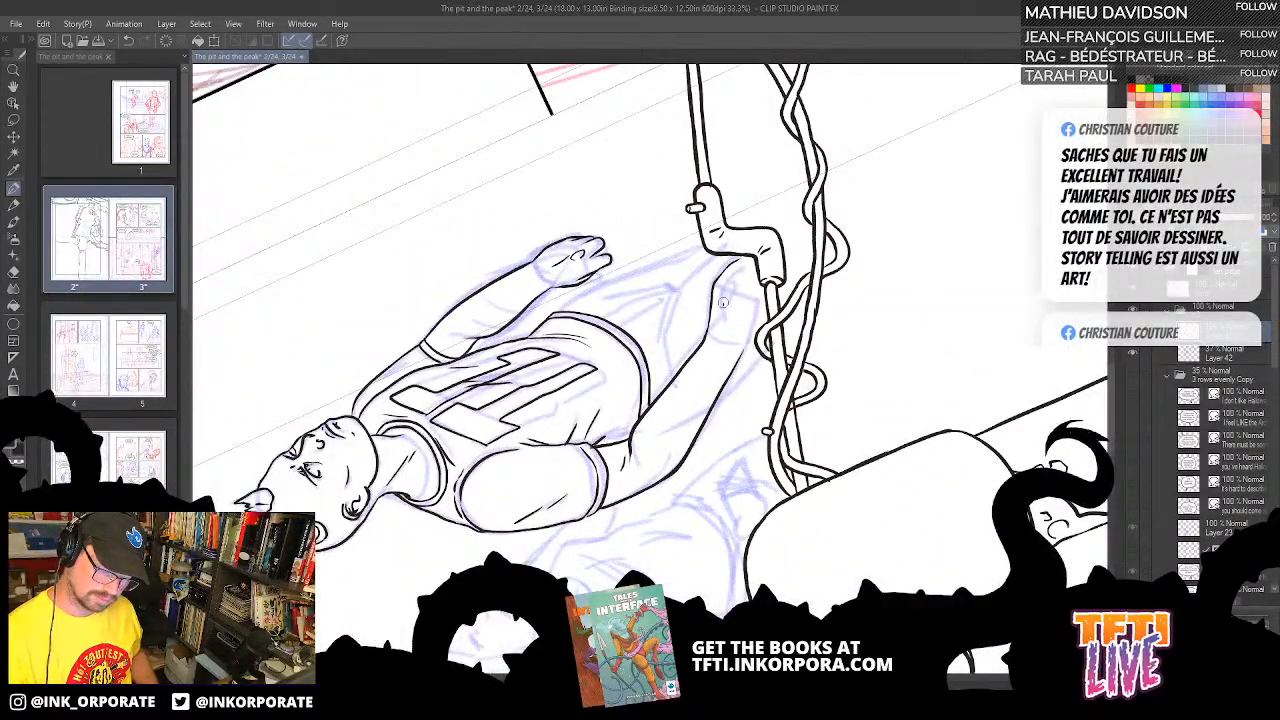
left_click_drag(744, 353, 756, 292)
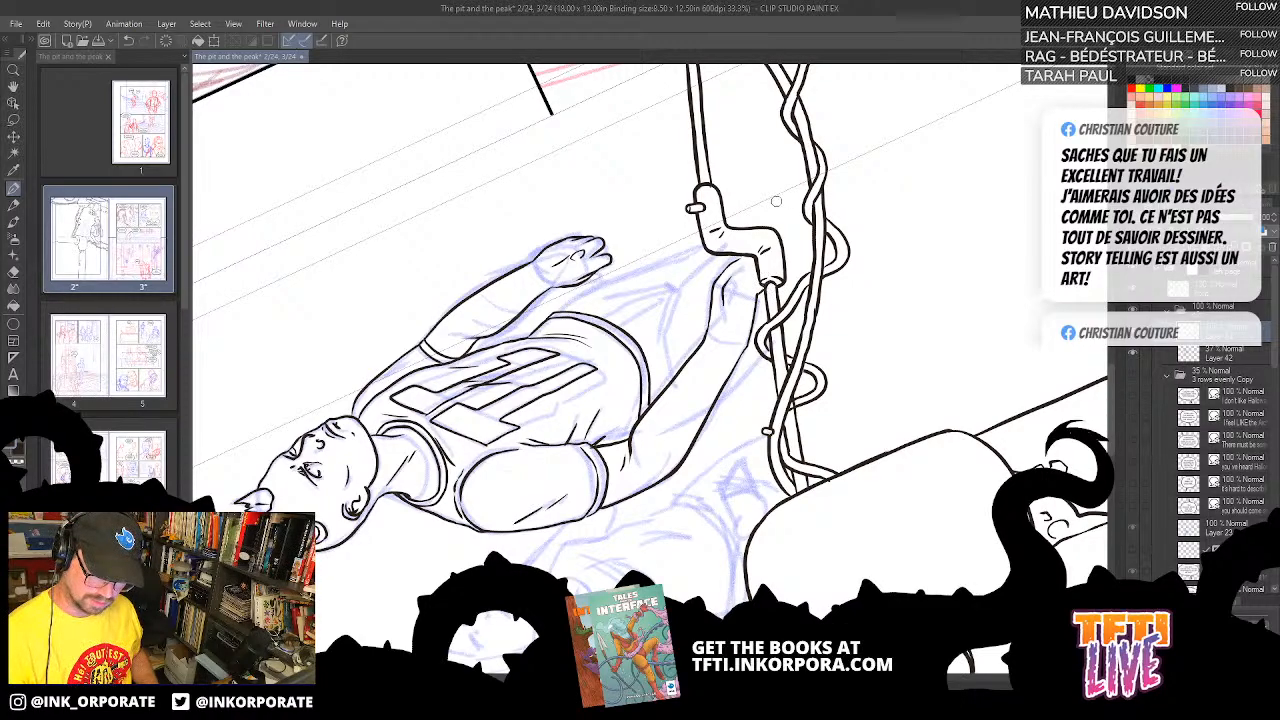
key("ctrl+z")
mouse_move(742, 351)
left_mouse_down()
mouse_move(770, 266)
mouse_move(776, 430)
mouse_move(690, 470)
mouse_move(734, 363)
mouse_move(705, 418)
left_mouse_up()
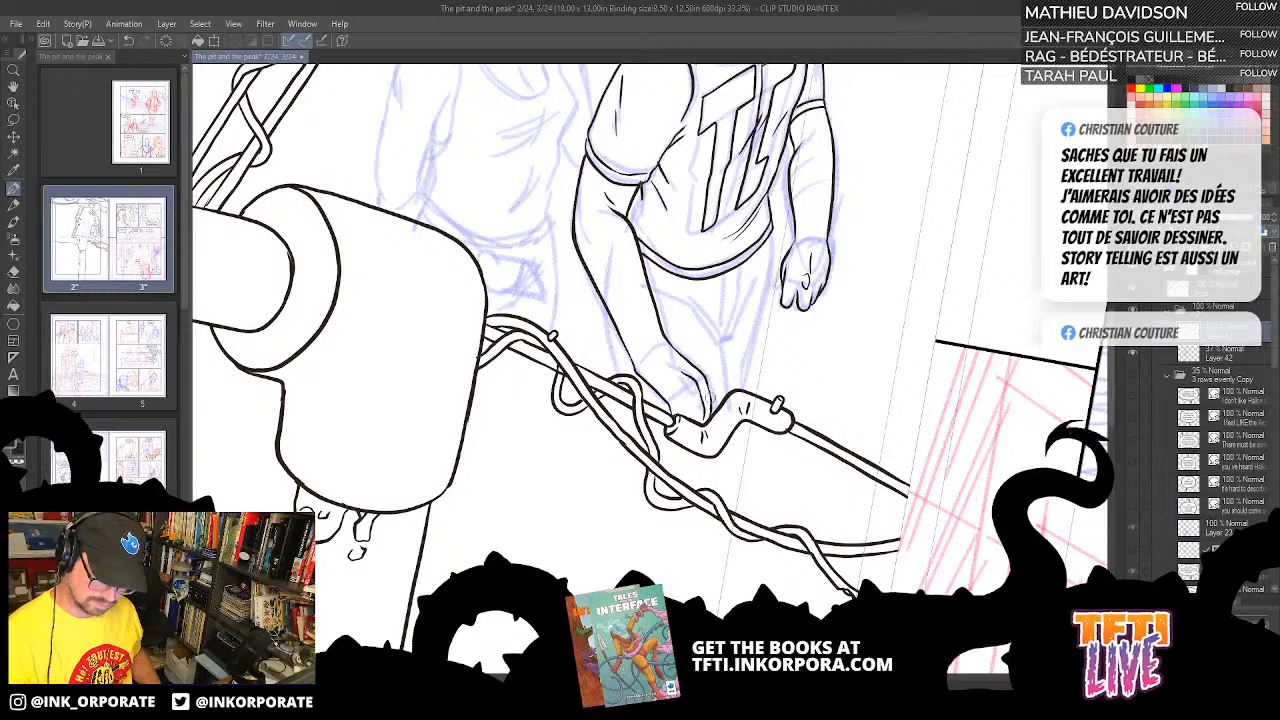
- Ink the fingers of the horned character's near hand where they grip the pipe by its bent joint
key("asciicircum")
key("asciicircum")
key("asciicircum")
key("asciicircum")
key("asciicircum")
key("asciicircum")
key("asciicircum")
key("asciicircum")
key("asciicircum")
key("asciicircum")
key("asciicircum")
key("asciicircum")
key("asciicircum")
key("asciicircum")
key("asciicircum")
key("asciicircum")
key("asciicircum")
key("asciicircum")
key("asciicircum")
key("asciicircum")
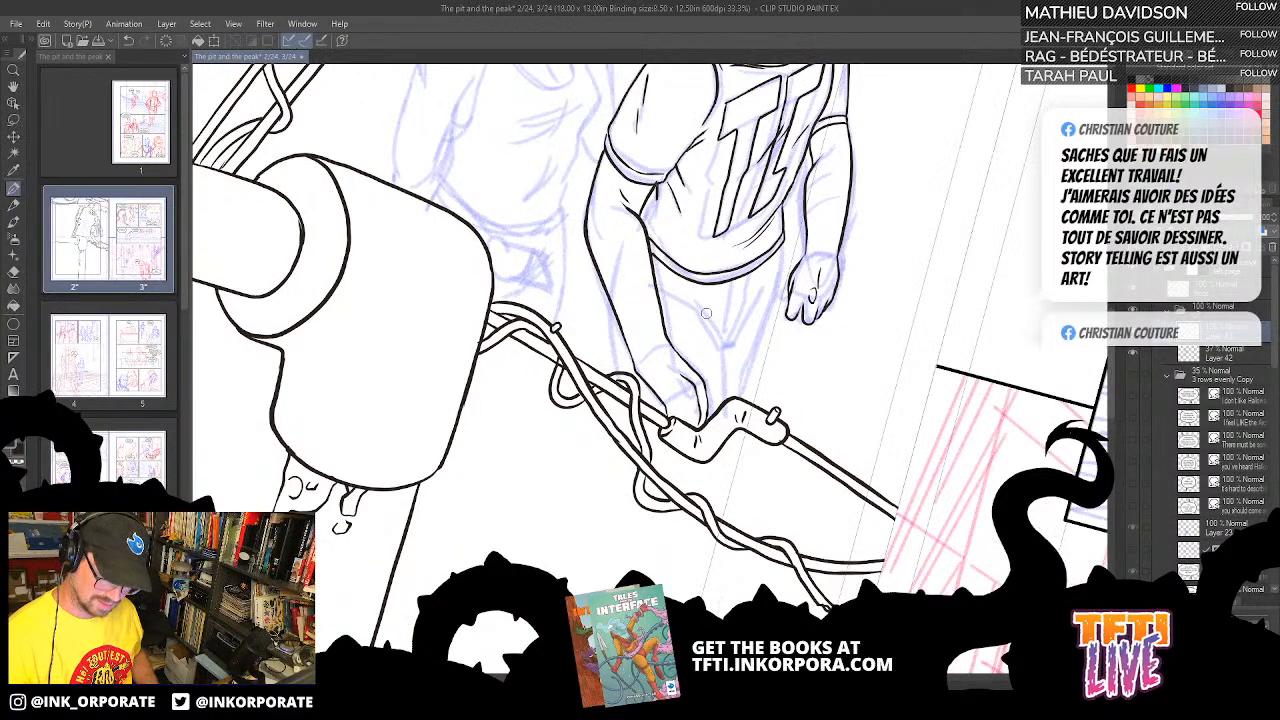
key("asciicircum")
key("asciicircum")
key("asciicircum")
key("asciicircum")
key("asciicircum")
key("asciicircum")
key("asciicircum")
key("asciicircum")
key("asciicircum")
key("asciicircum")
key("asciicircum")
key("asciicircum")
key("asciicircum")
key("asciicircum")
key("asciicircum")
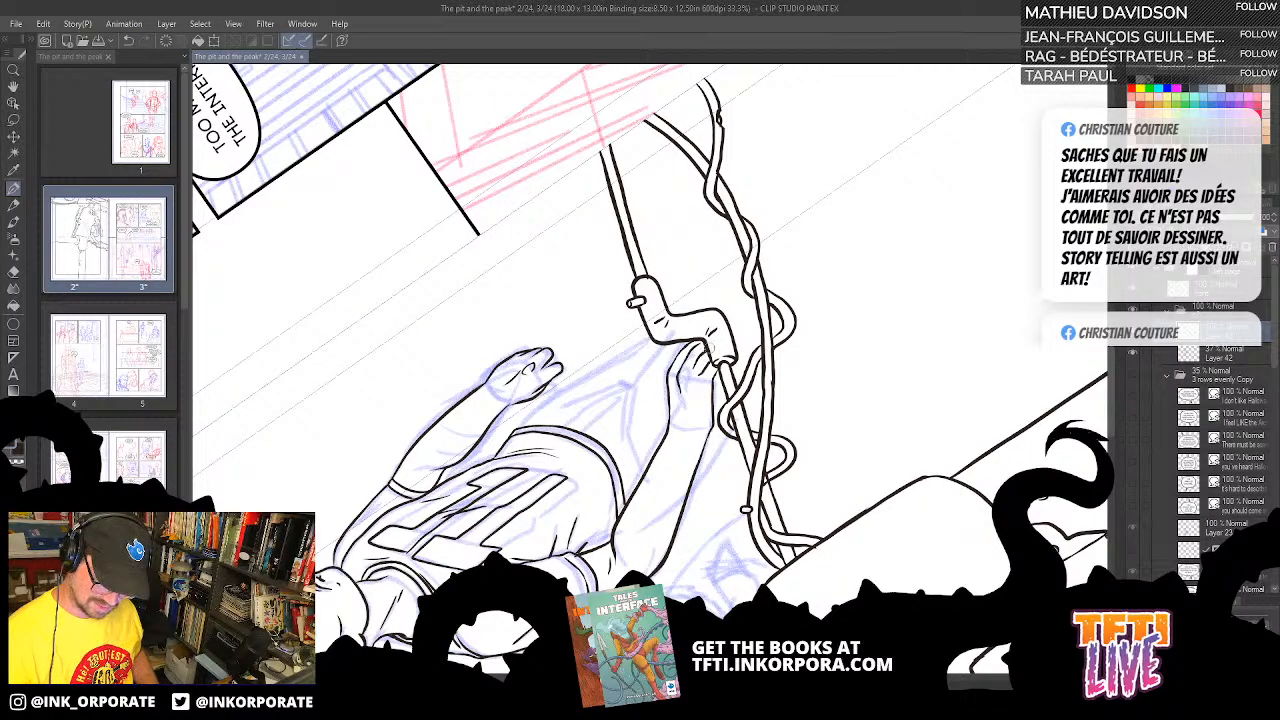
key("asciicircum")
key("asciicircum")
key("asciicircum")
key("asciicircum")
key("asciicircum")
key("asciicircum")
key("asciicircum")
key("asciicircum")
key("asciicircum")
key("asciicircum")
key("asciicircum")
key("asciicircum")
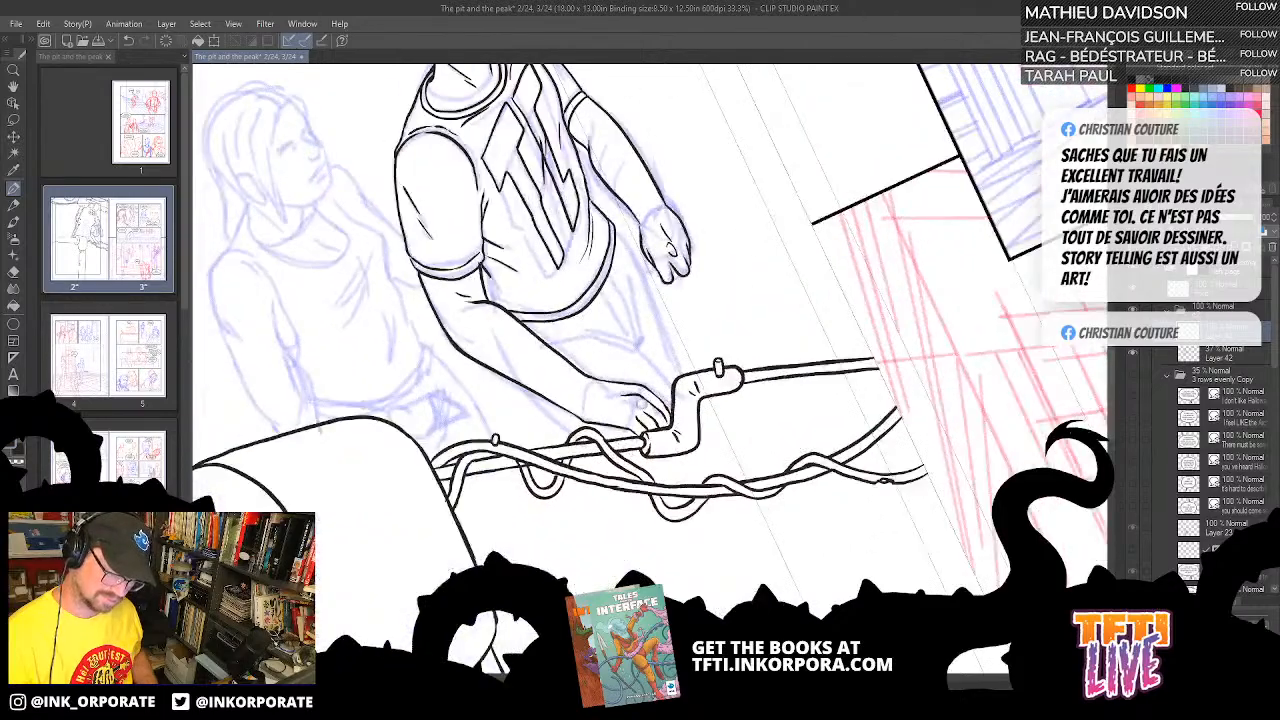
key("asciicircum")
key("asciicircum")
key("asciicircum")
key("asciicircum")
key("asciicircum")
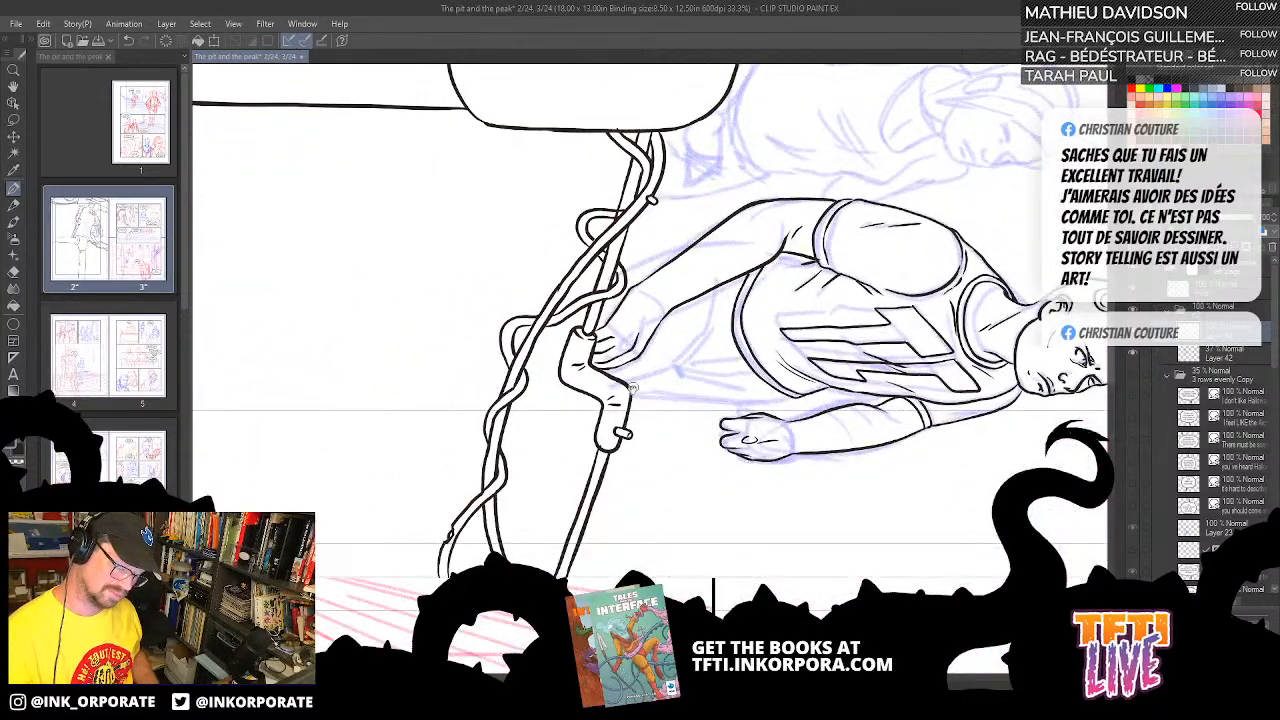
key("asciicircum")
key("asciicircum")
key("asciicircum")
key("asciicircum")
key("asciicircum")
key("asciicircum")
key("asciicircum")
key("asciicircum")
key("asciicircum")
key("asciicircum")
key("asciicircum")
key("asciicircum")
key("asciicircum")
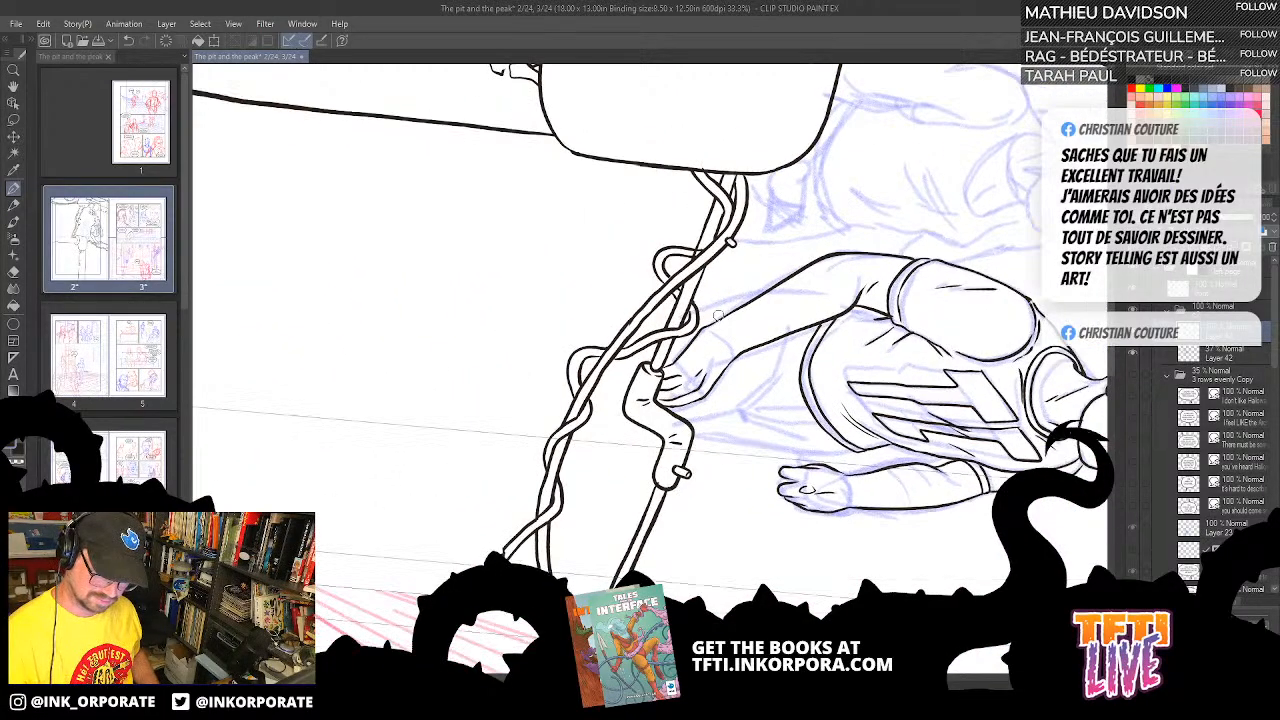
key("asciicircum")
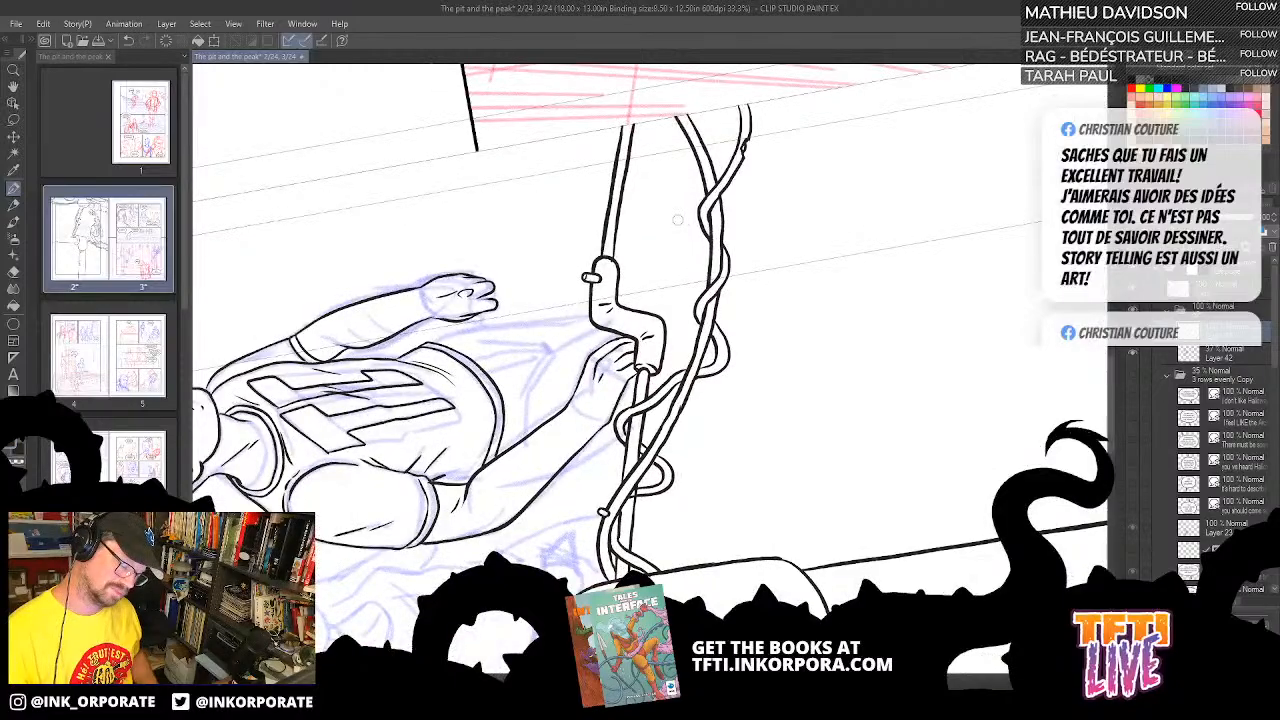
key("asciicircum")
key("asciicircum")
key("asciicircum")
key("asciicircum")
key("asciicircum")
key("asciicircum")
key("asciicircum")
key("asciicircum")
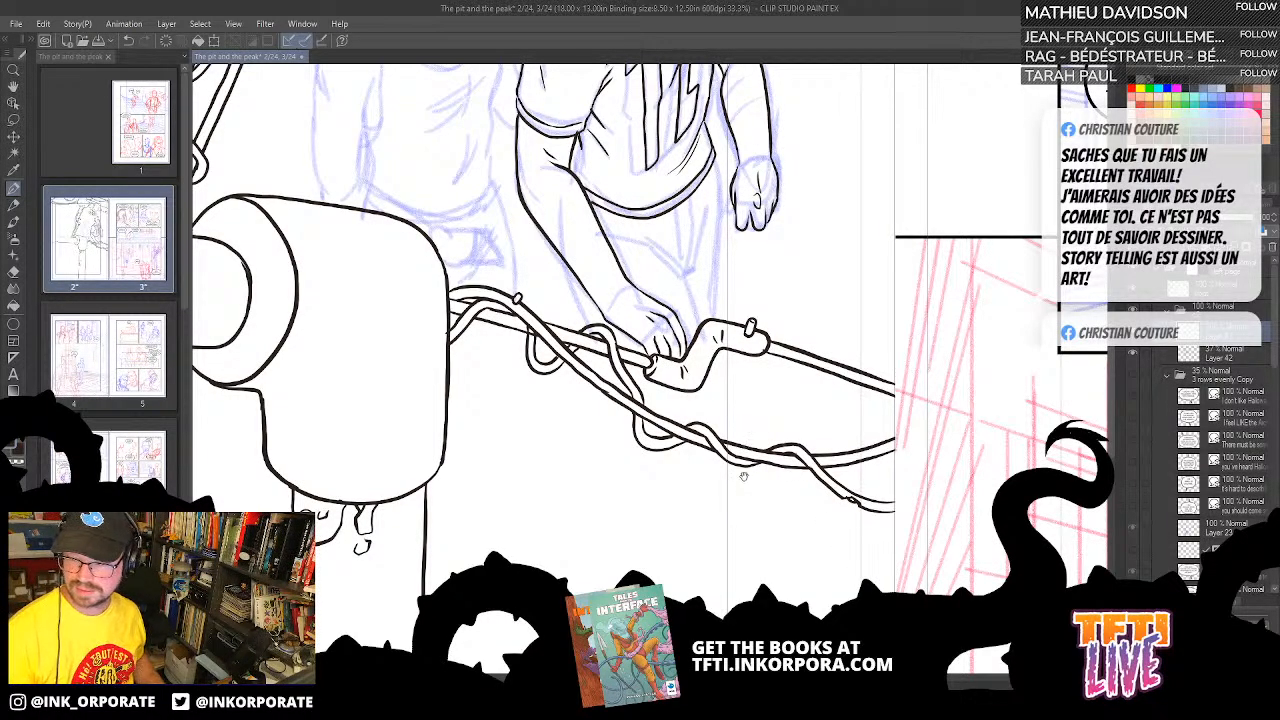
- Ink the short trouser fold strokes just below the horned character's shirt hem, beside the near forearm
left_click_drag(744, 476, 732, 426)
key("asciicircum")
key("asciicircum")
key("asciicircum")
key("asciicircum")
key("asciicircum")
key("asciicircum")
key("asciicircum")
key("asciicircum")
key("asciicircum")
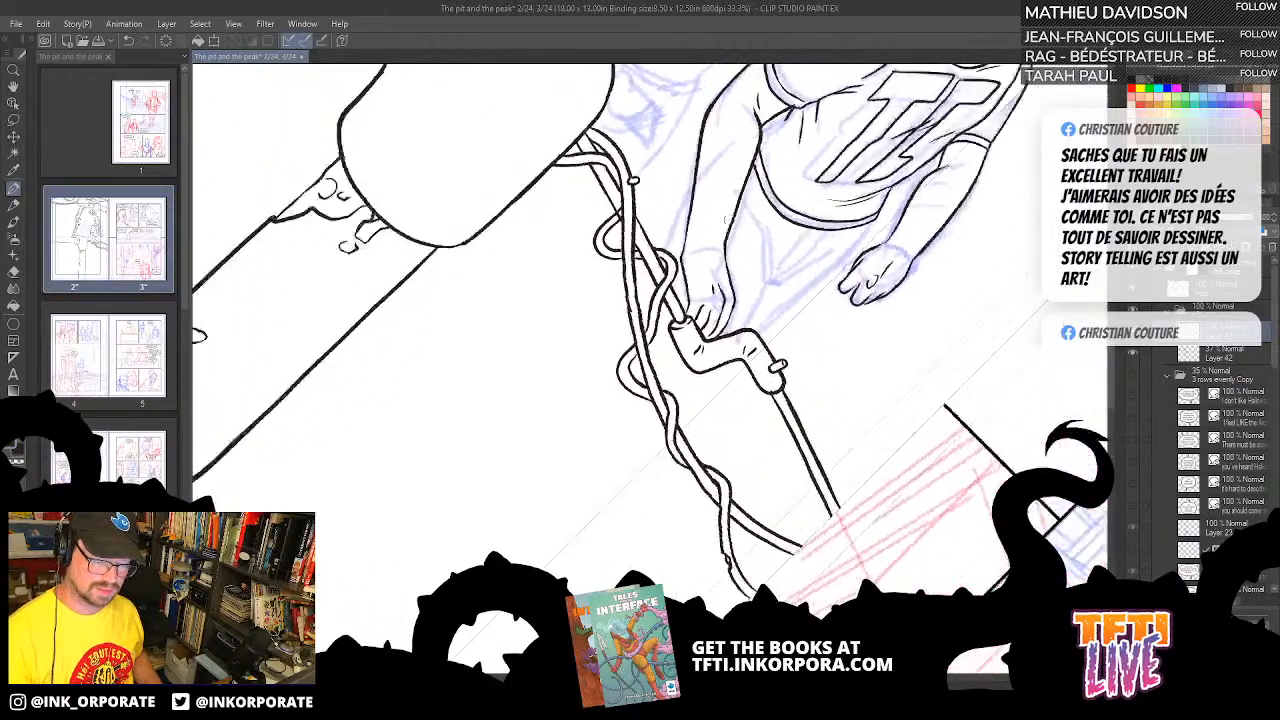
key("asciicircum")
key("asciicircum")
key("asciicircum")
left_click_drag(790, 242, 789, 289)
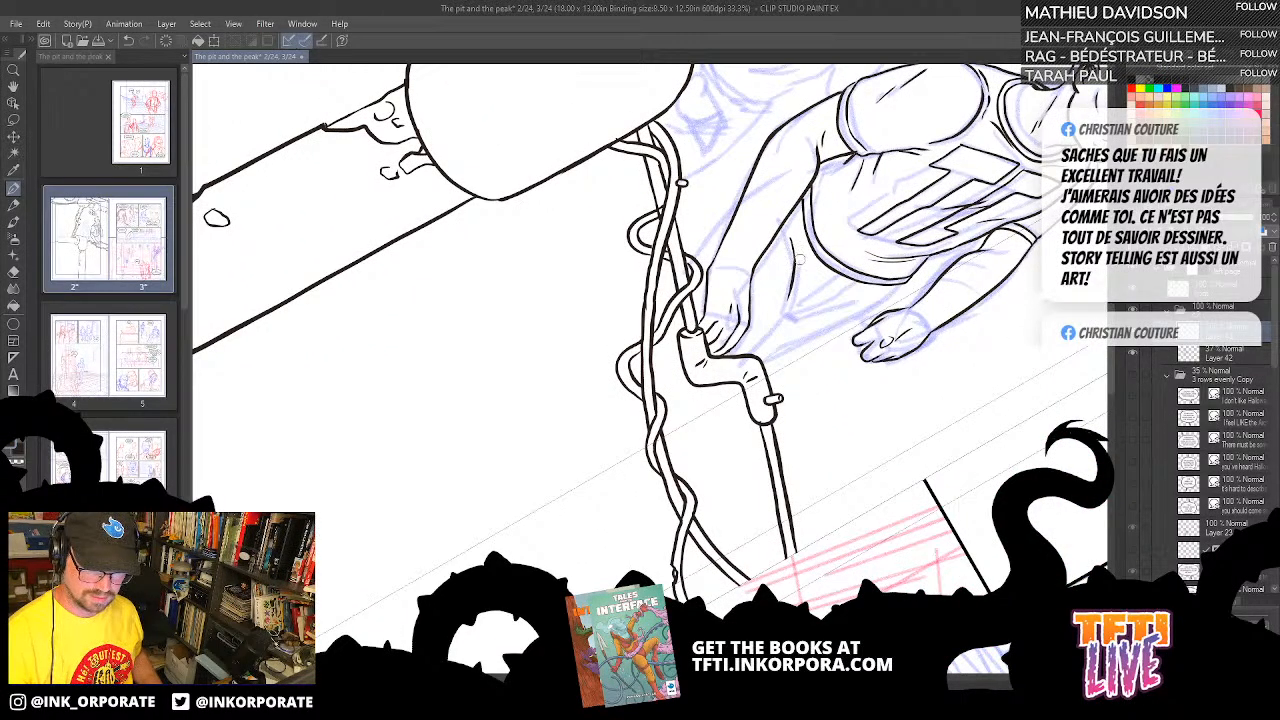
left_click_drag(790, 219, 800, 269)
left_click_drag(788, 212, 798, 246)
- Ink the trouser contour running from the waist behind the near forearm to the hand on the pipe joint
key("asciicircum")
key("asciicircum")
key("asciicircum")
key("asciicircum")
key("asciicircum")
key("asciicircum")
key("asciicircum")
key("asciicircum")
key("asciicircum")
key("asciicircum")
key("asciicircum")
key("asciicircum")
key("asciicircum")
key("asciicircum")
key("asciicircum")
key("asciicircum")
key("asciicircum")
key("asciicircum")
key("asciicircum")
key("asciicircum")
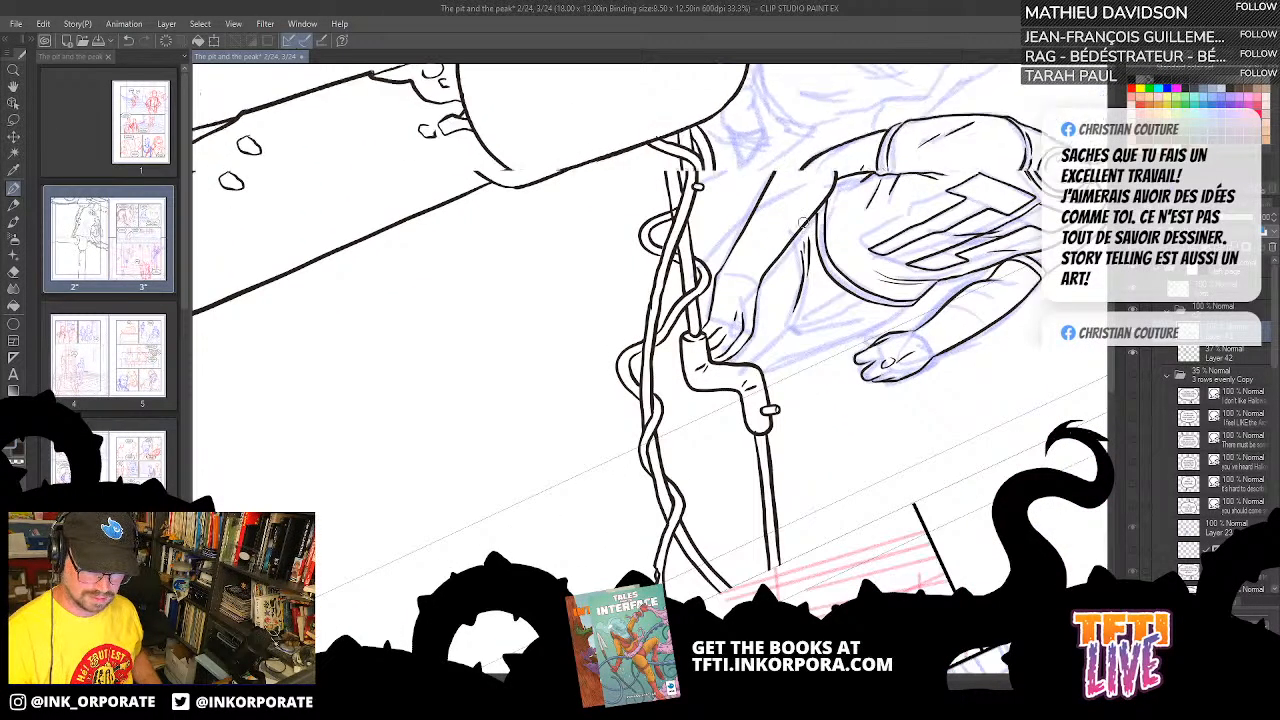
key("asciicircum")
key("asciicircum")
key("asciicircum")
key("asciicircum")
key("asciicircum")
key("asciicircum")
key("asciicircum")
key("asciicircum")
key("asciicircum")
left_click_drag(597, 336, 784, 258)
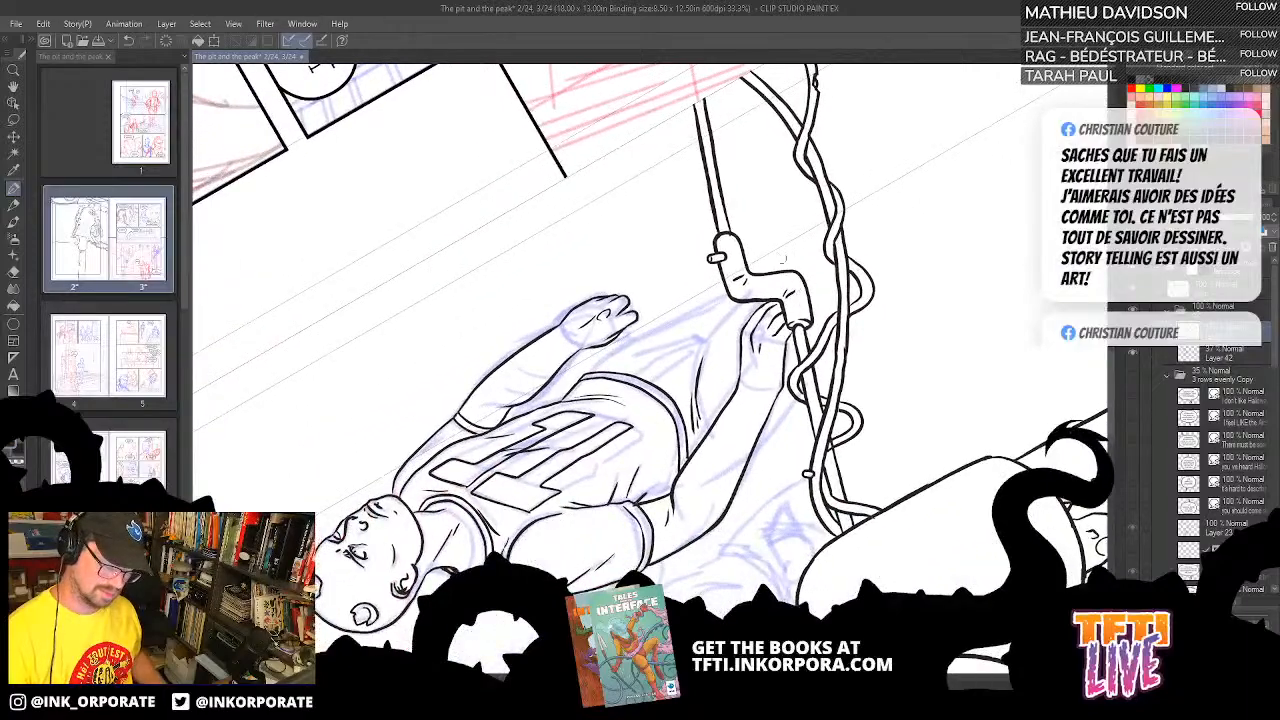
left_click_drag(697, 356, 730, 304)
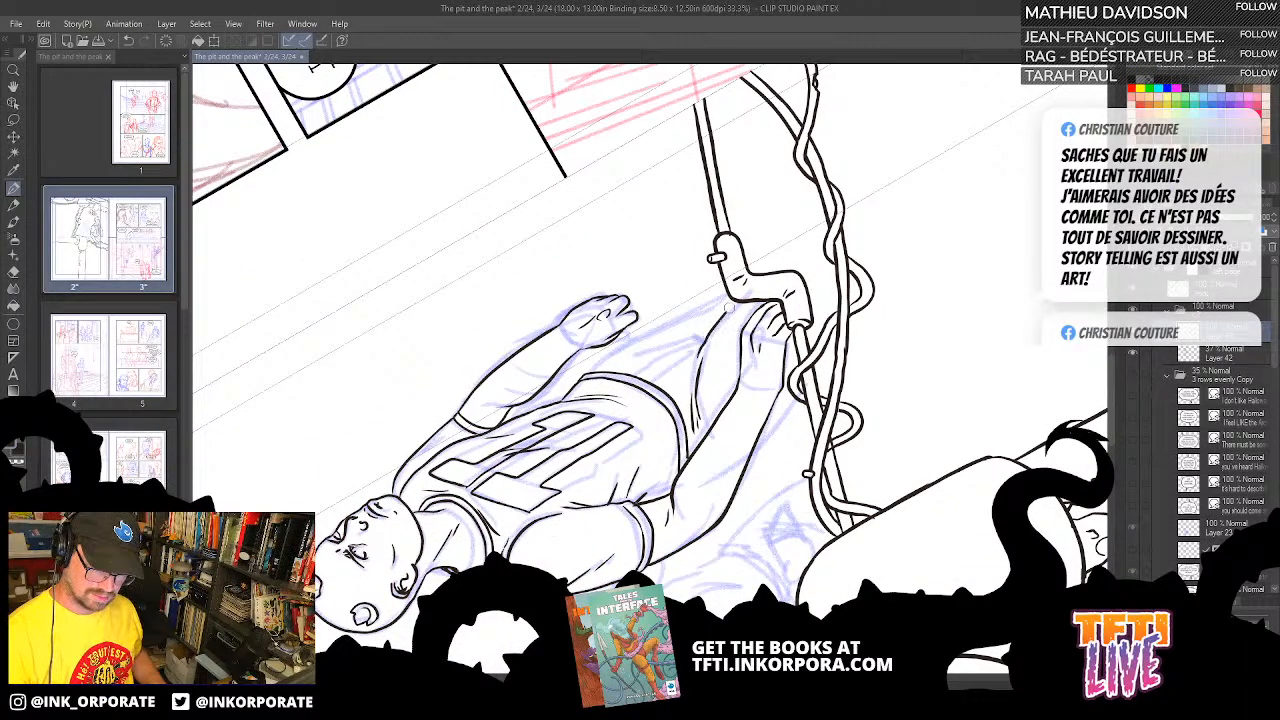
- Ink the outer edge of the trousers on the far side, from the pipe joint up to the shirt hem
key("asciicircum")
key("asciicircum")
key("asciicircum")
key("asciicircum")
key("asciicircum")
key("asciicircum")
key("asciicircum")
key("asciicircum")
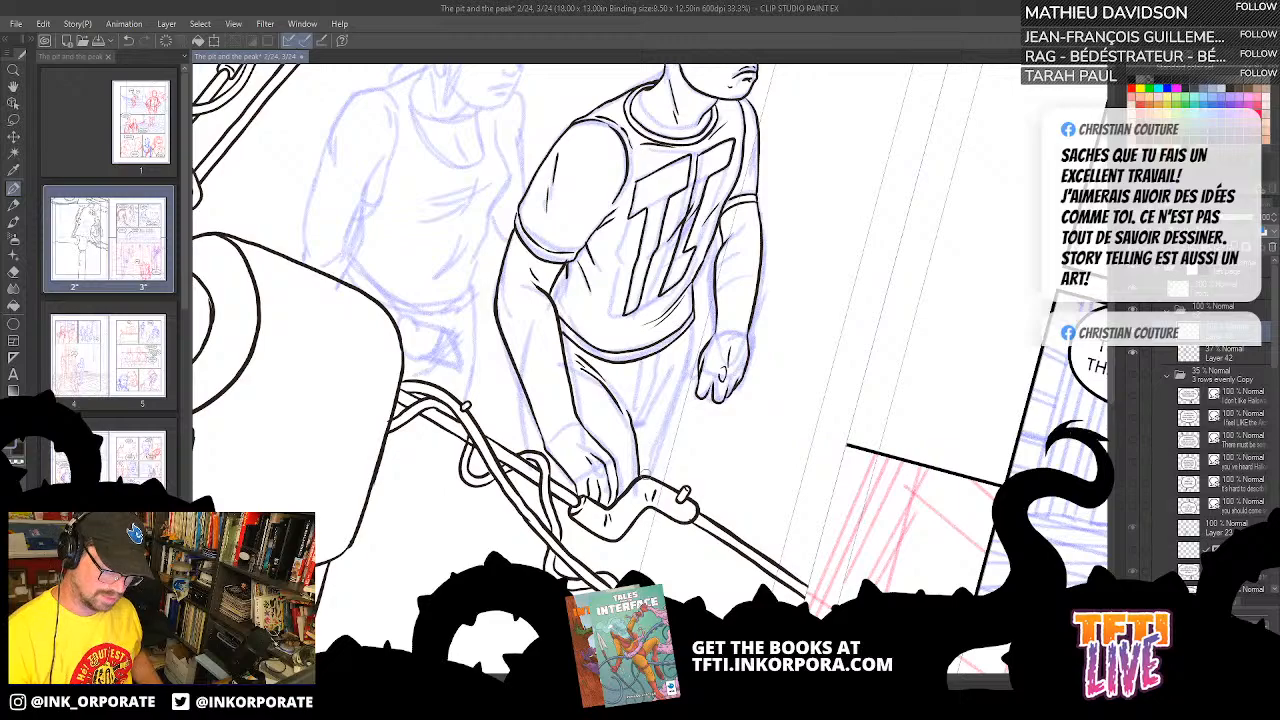
mouse_move(646, 476)
left_mouse_down()
mouse_move(720, 276)
mouse_move(646, 476)
mouse_move(693, 316)
left_mouse_up()
key("ctrl+z")
key("ctrl+z")
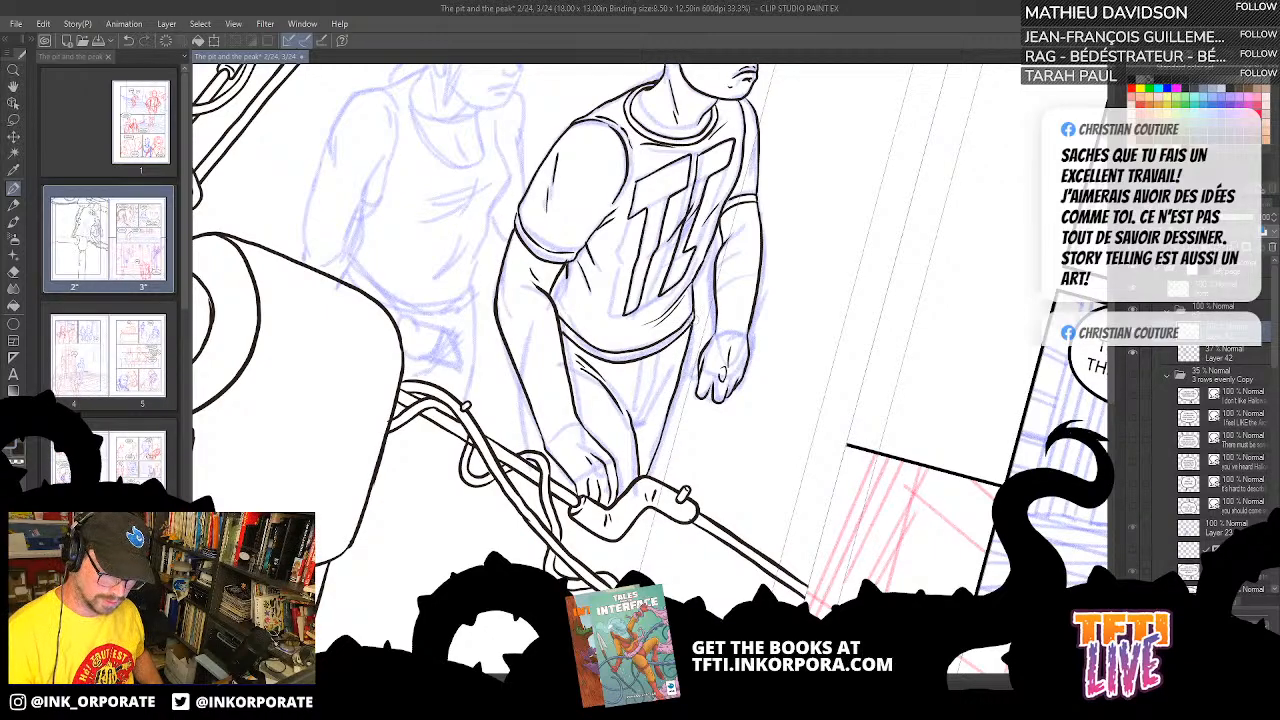
- Ink the inner fold and fly lines of the trousers between the crotch and the shirt hem
left_click_drag(632, 424, 676, 352)
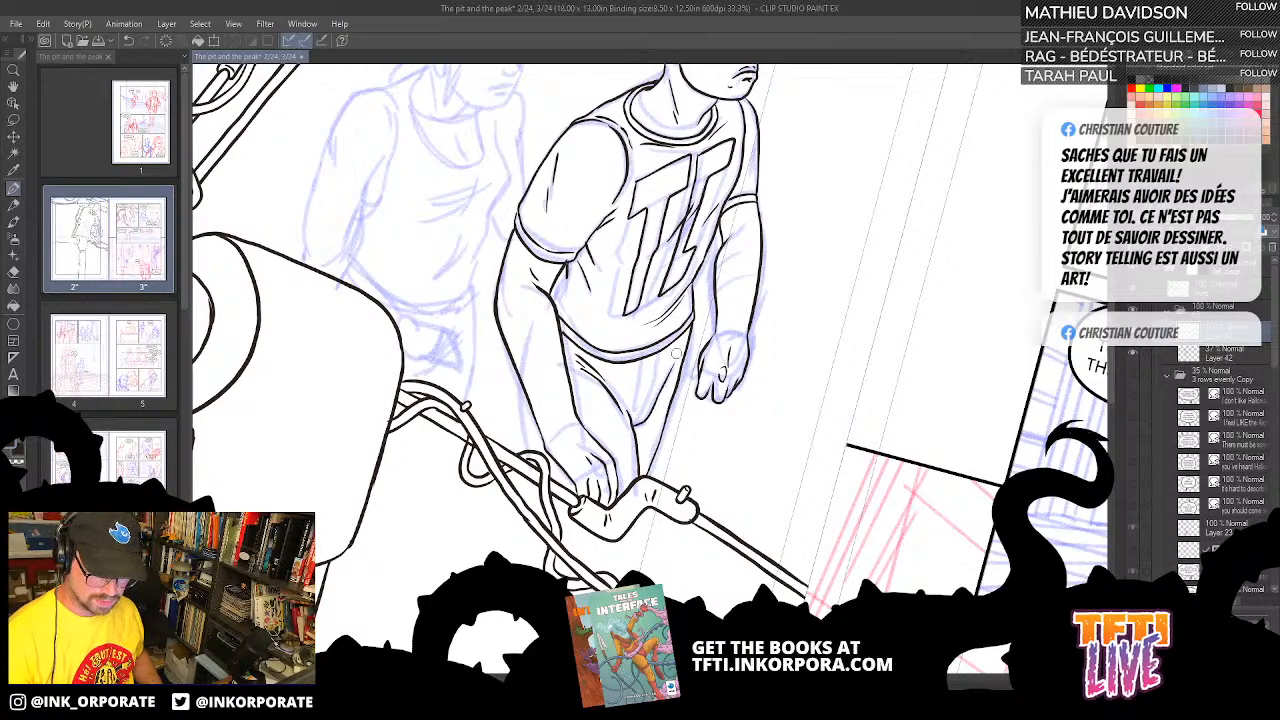
left_click_drag(655, 405, 672, 372)
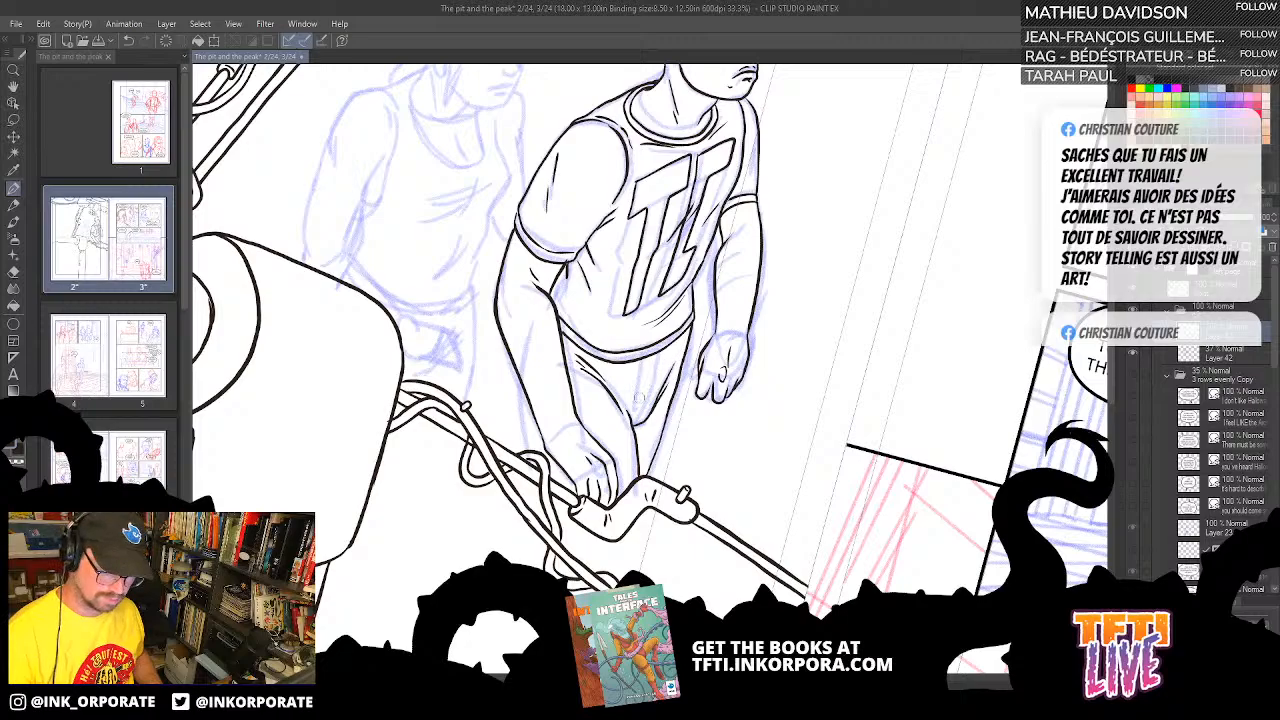
left_click_drag(640, 414, 661, 342)
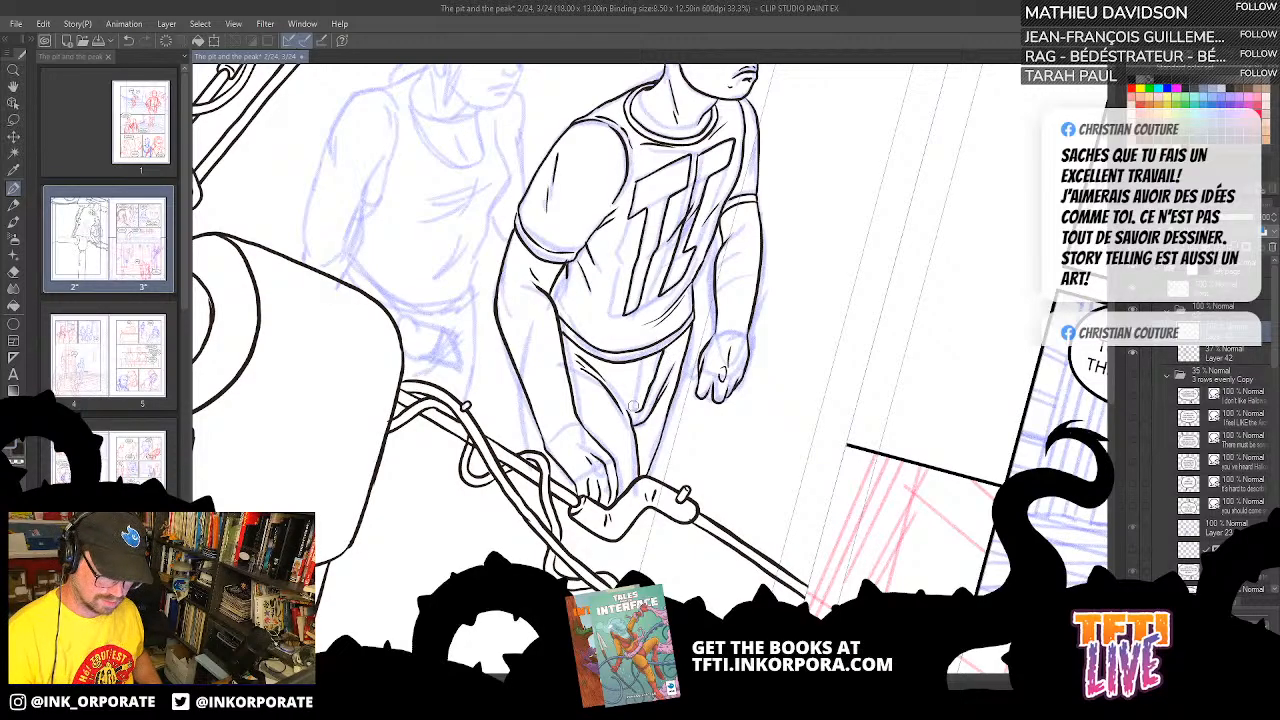
left_click_drag(633, 406, 645, 364)
- Ink the small round trouser button just under the horned character's shirt hem
key("asciicircum")
key("asciicircum")
key("asciicircum")
key("asciicircum")
key("asciicircum")
key("asciicircum")
key("asciicircum")
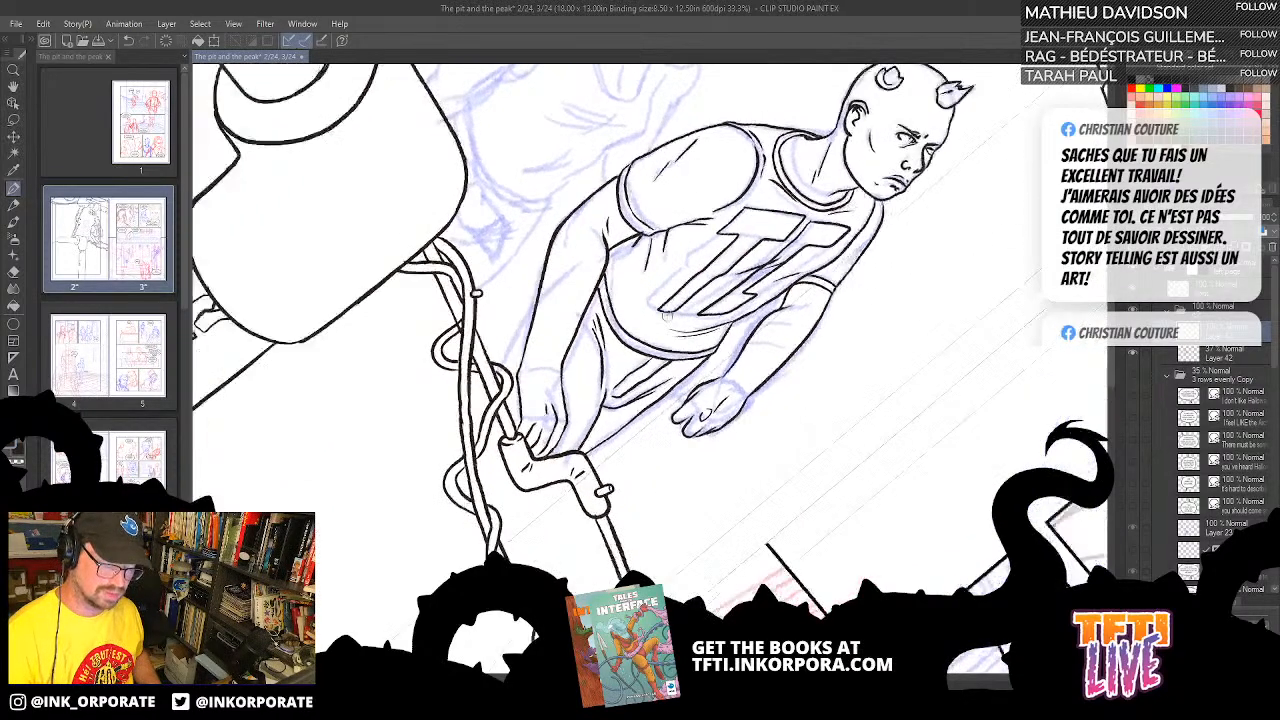
key("asciicircum")
key("asciicircum")
key("asciicircum")
key("asciicircum")
key("asciicircum")
key("asciicircum")
key("asciicircum")
key("asciicircum")
key("asciicircum")
key("asciicircum")
key("asciicircum")
key("asciicircum")
key("asciicircum")
key("asciicircum")
key("asciicircum")
key("asciicircum")
key("asciicircum")
key("asciicircum")
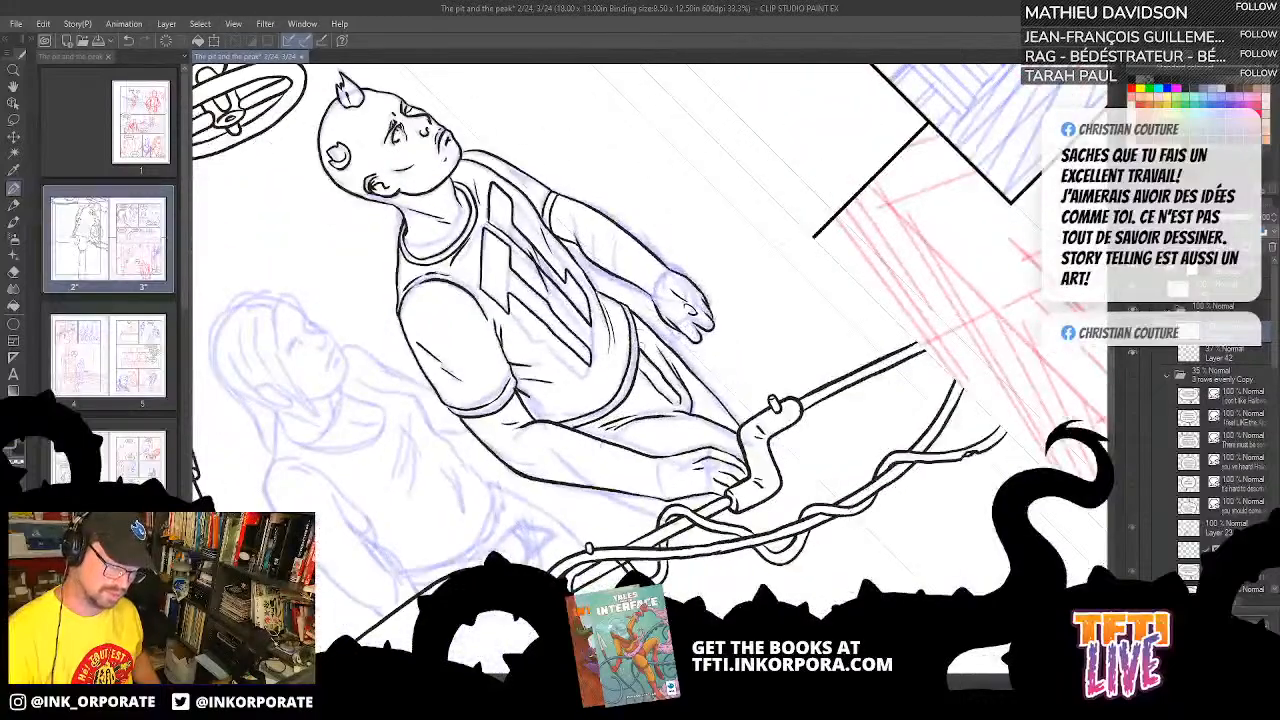
left_click_drag(636, 372, 641, 355)
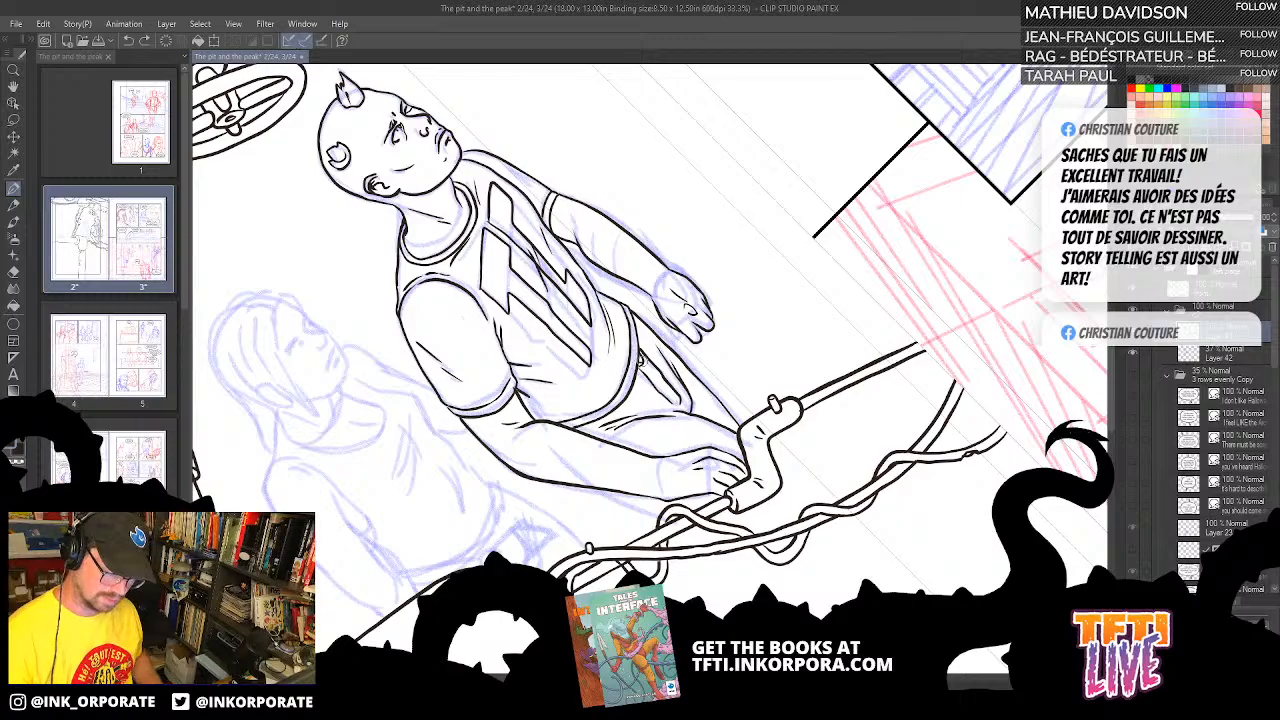
left_click_drag(657, 312, 665, 323)
- Ink the trouser contour behind the near forearm down to the cables, undoing and redrawing misplaced strokes
mouse_move(752, 486)
left_mouse_down()
mouse_move(722, 506)
mouse_move(560, 495)
mouse_move(637, 567)
left_mouse_up()
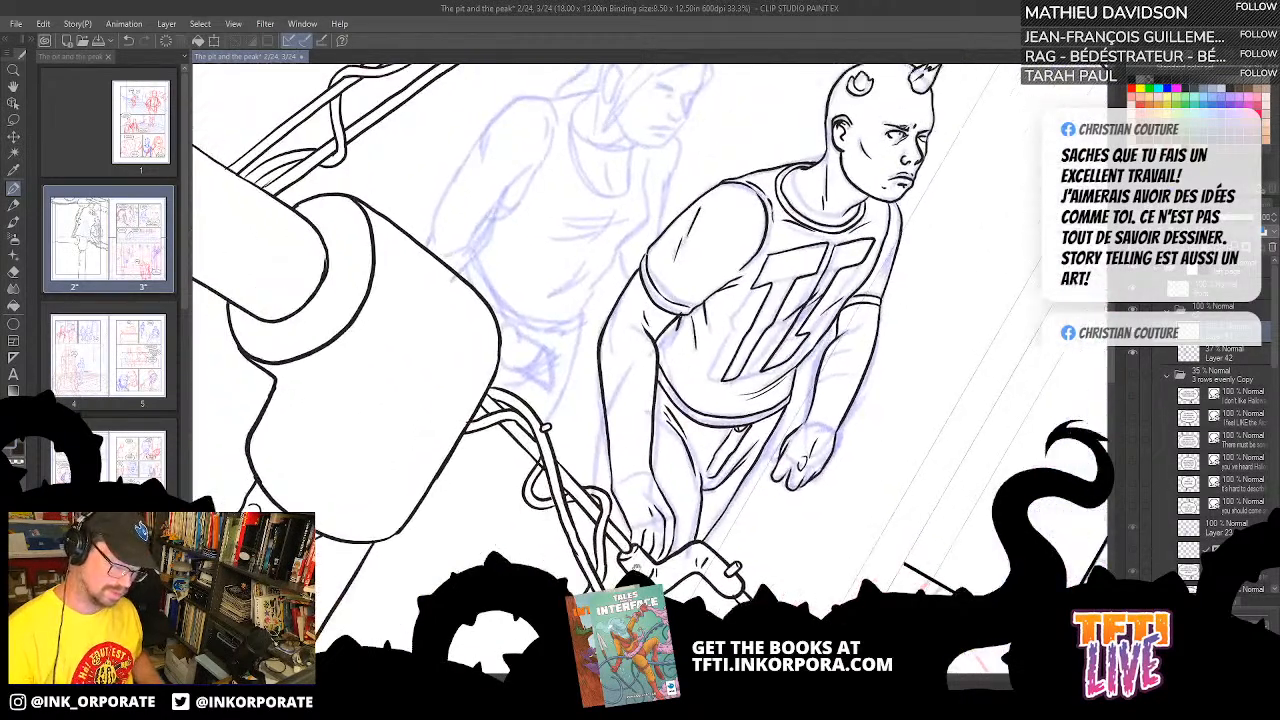
left_click_drag(594, 476, 602, 399)
key("ctrl+z")
left_click_drag(594, 494, 606, 374)
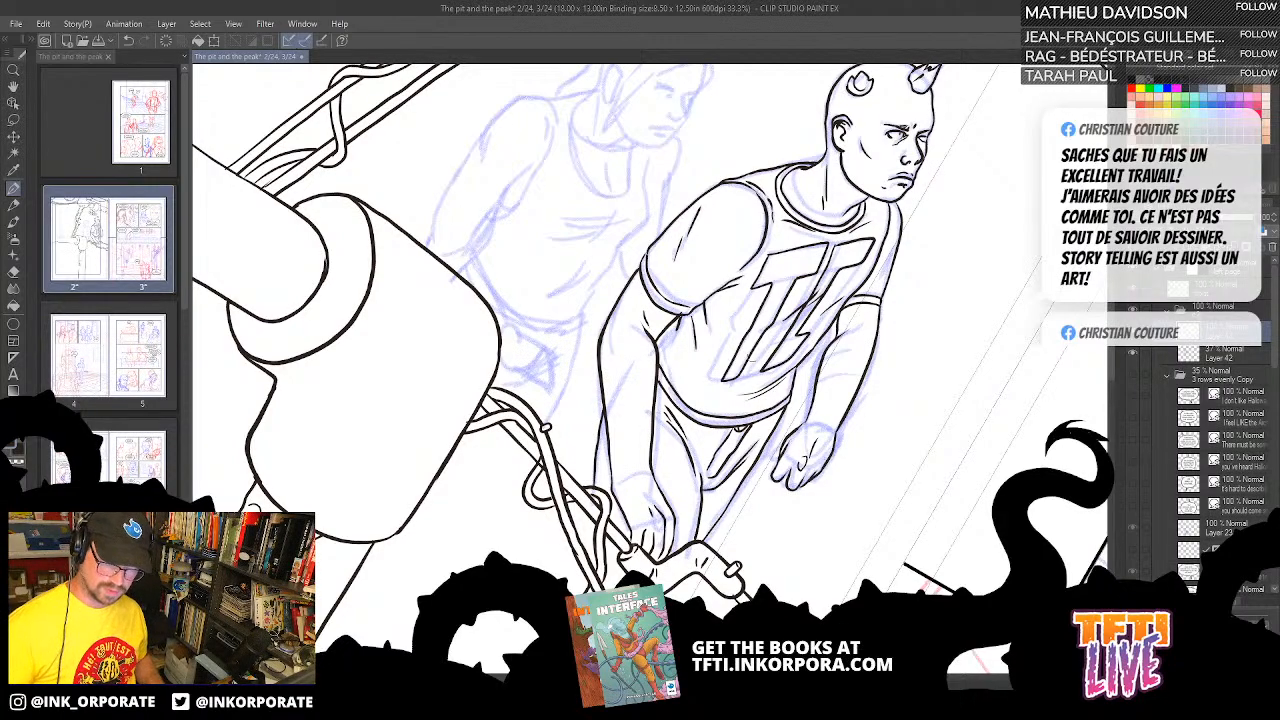
left_click_drag(620, 526, 618, 506)
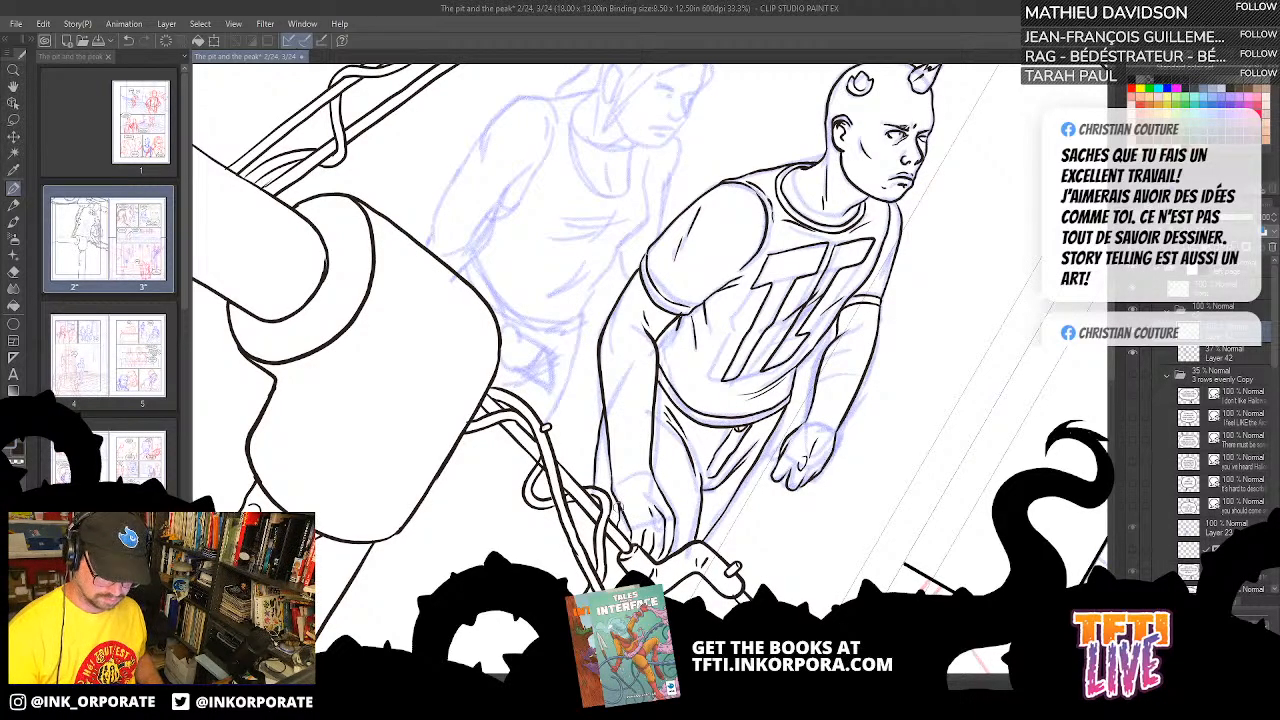
key("ctrl+z")
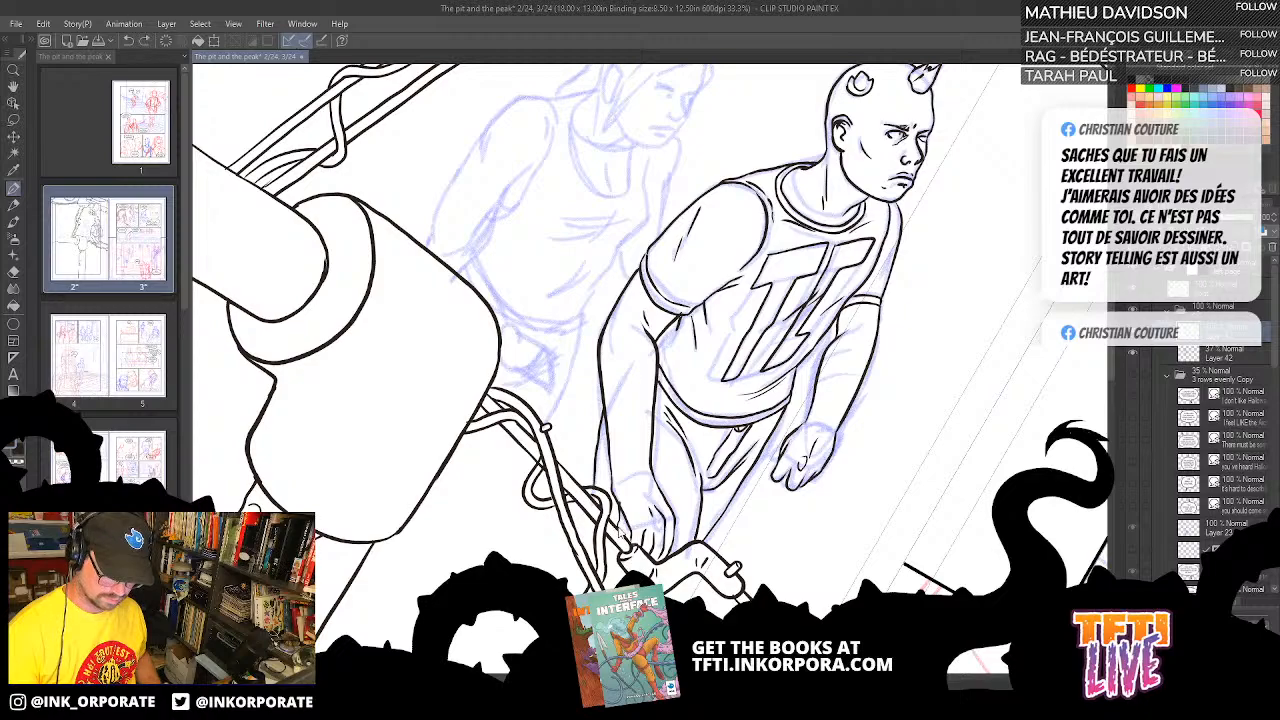
left_click_drag(620, 530, 614, 506)
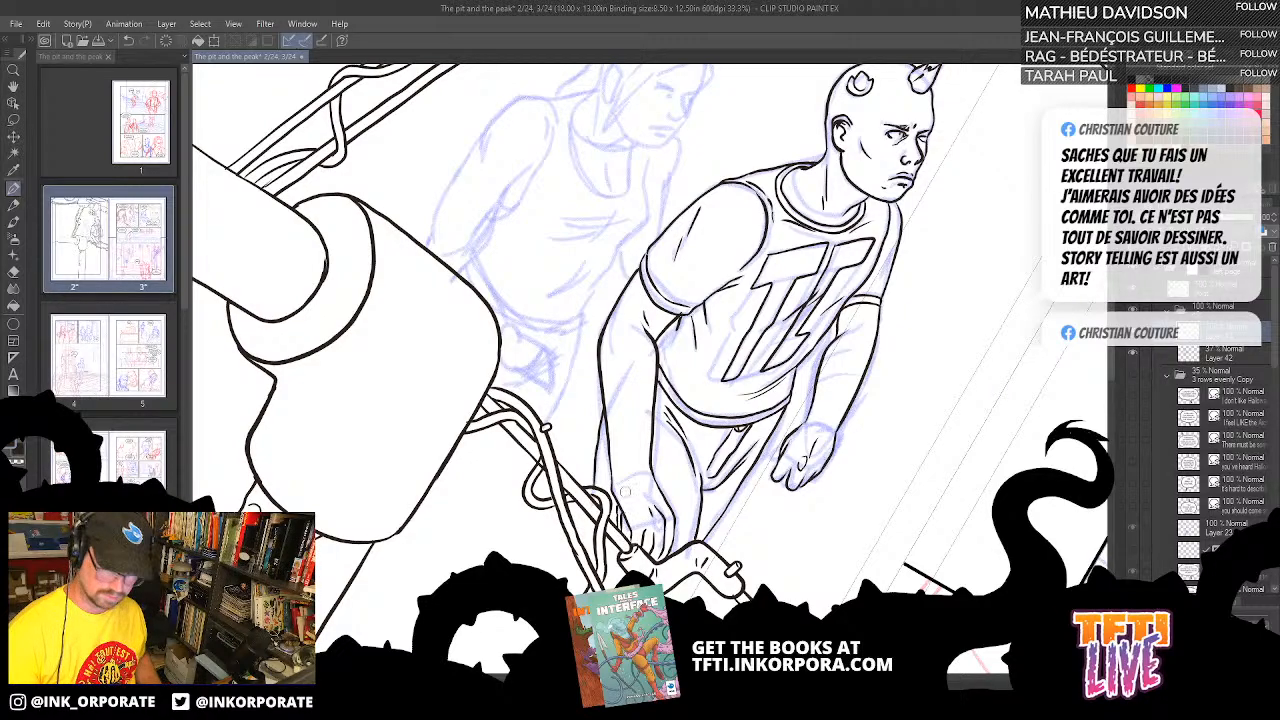
- Examine the inked horned character as a whole beside the still uninked sketch of the woman
left_click_drag(703, 412, 704, 451)
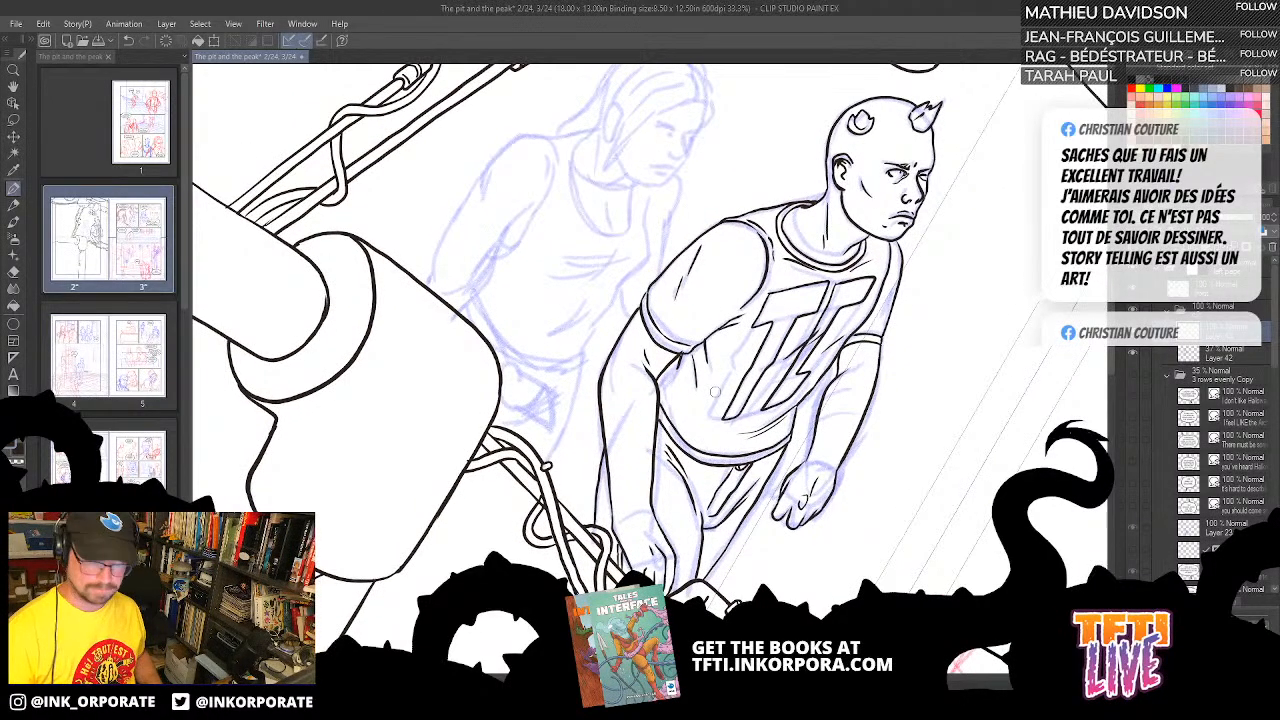
scroll(715, 397, "down", 1)
key("minus")
key("minus")
key("minus")
key("minus")
key("minus")
key("minus")
key("minus")
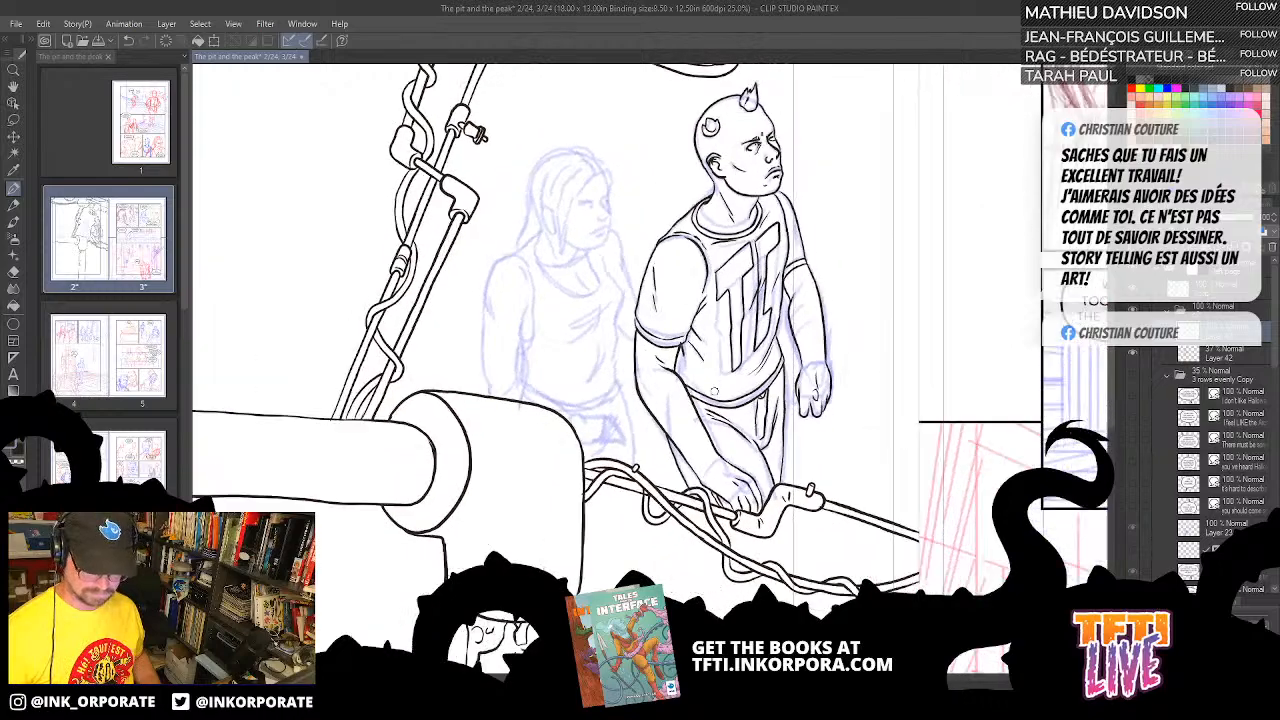
left_click_drag(783, 330, 789, 366)
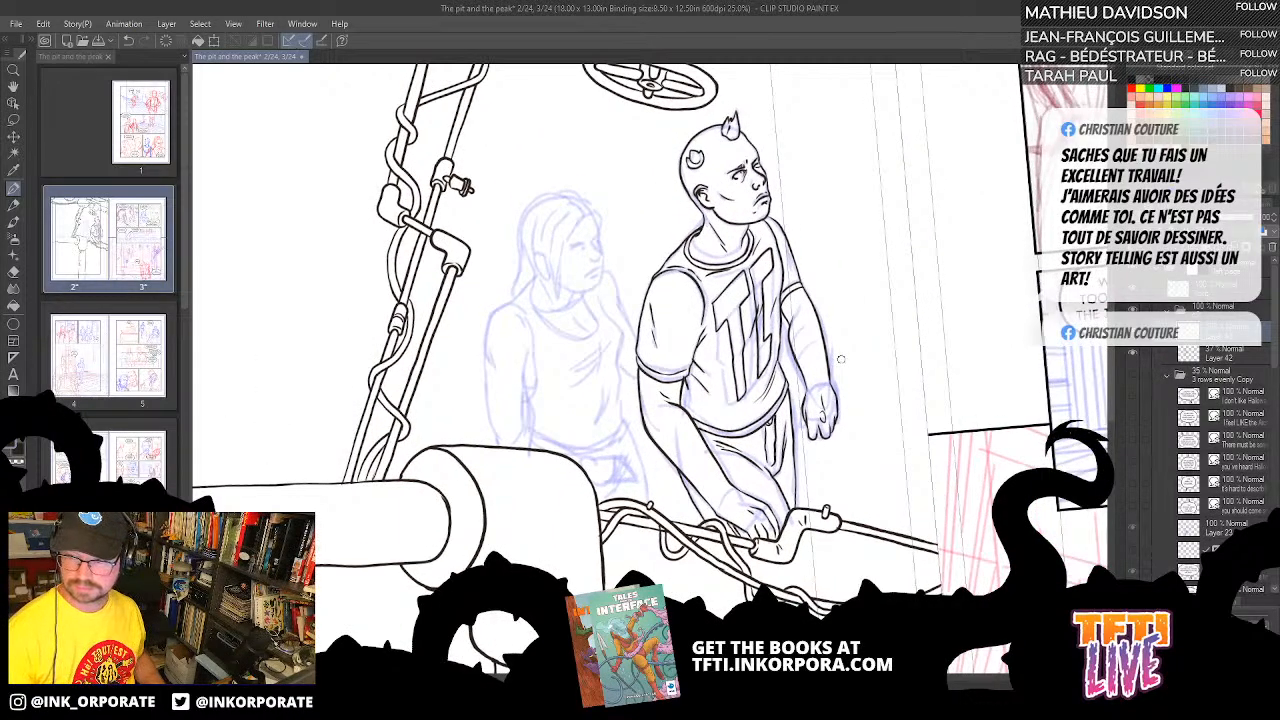
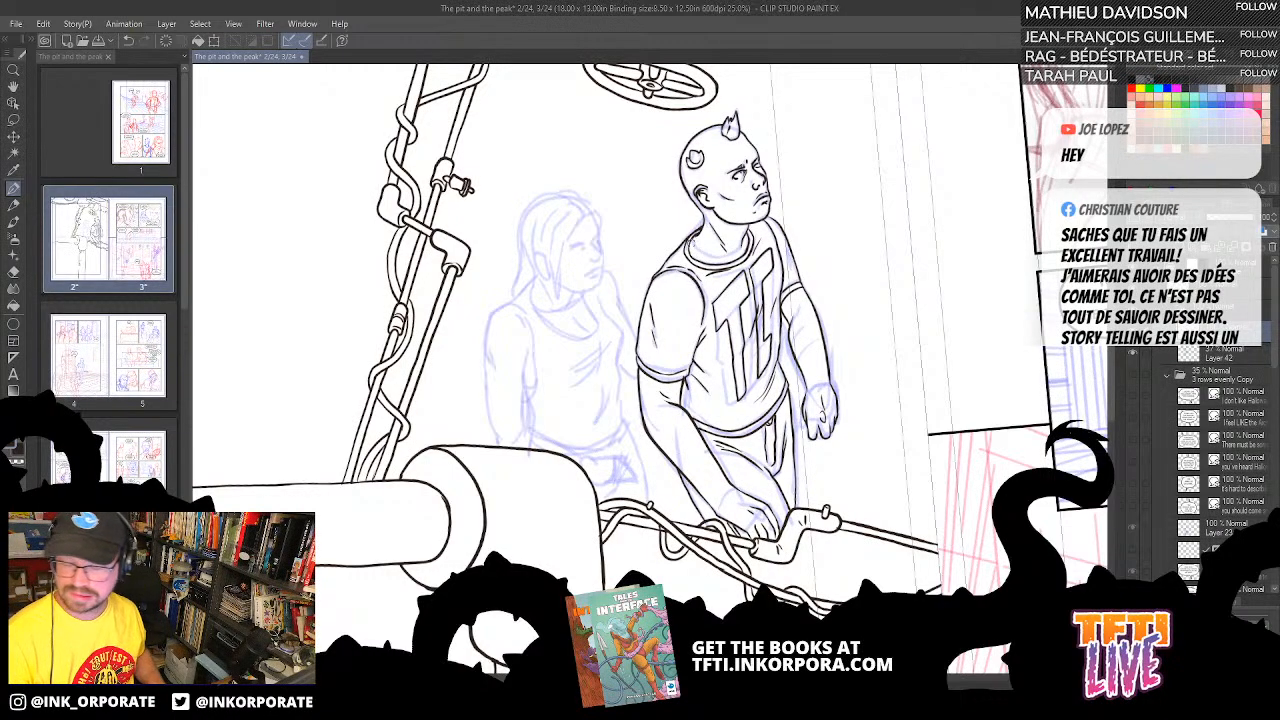
left_click_drag(682, 236, 709, 230)
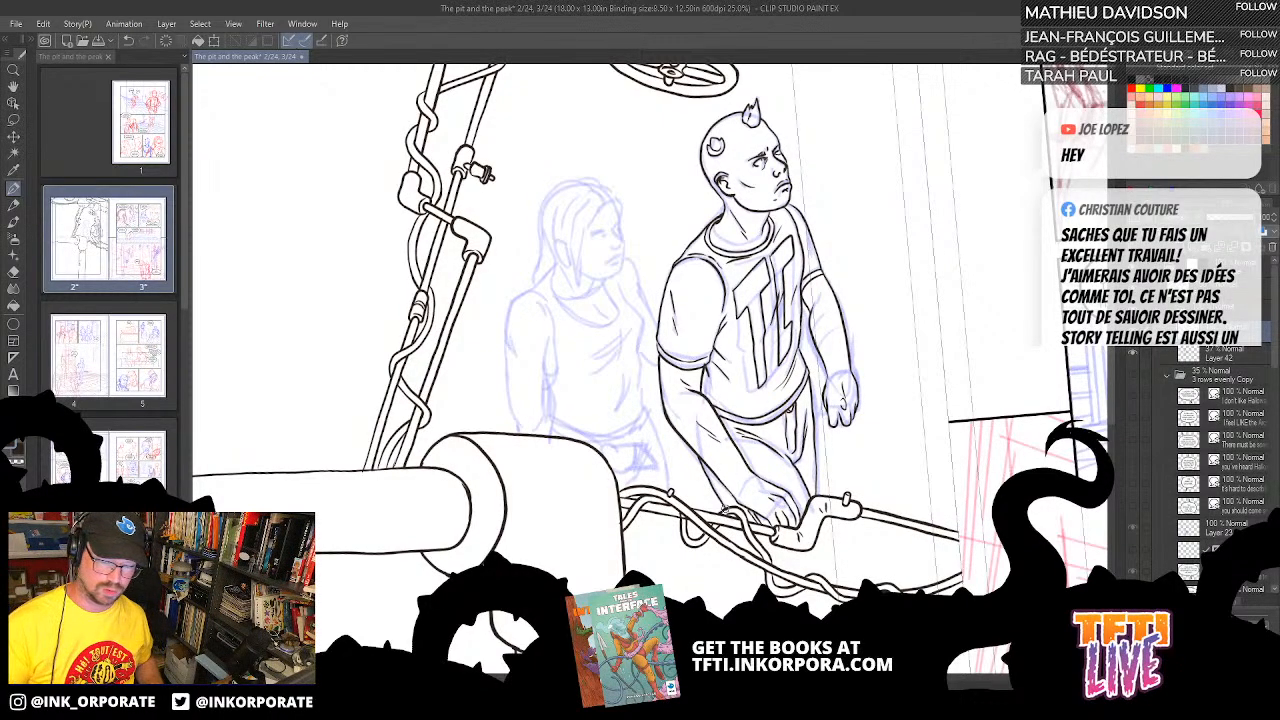
- Ink the woman's ear with its outer rim and inner fold over the blue sketch
scroll(730, 516, "up", 2)
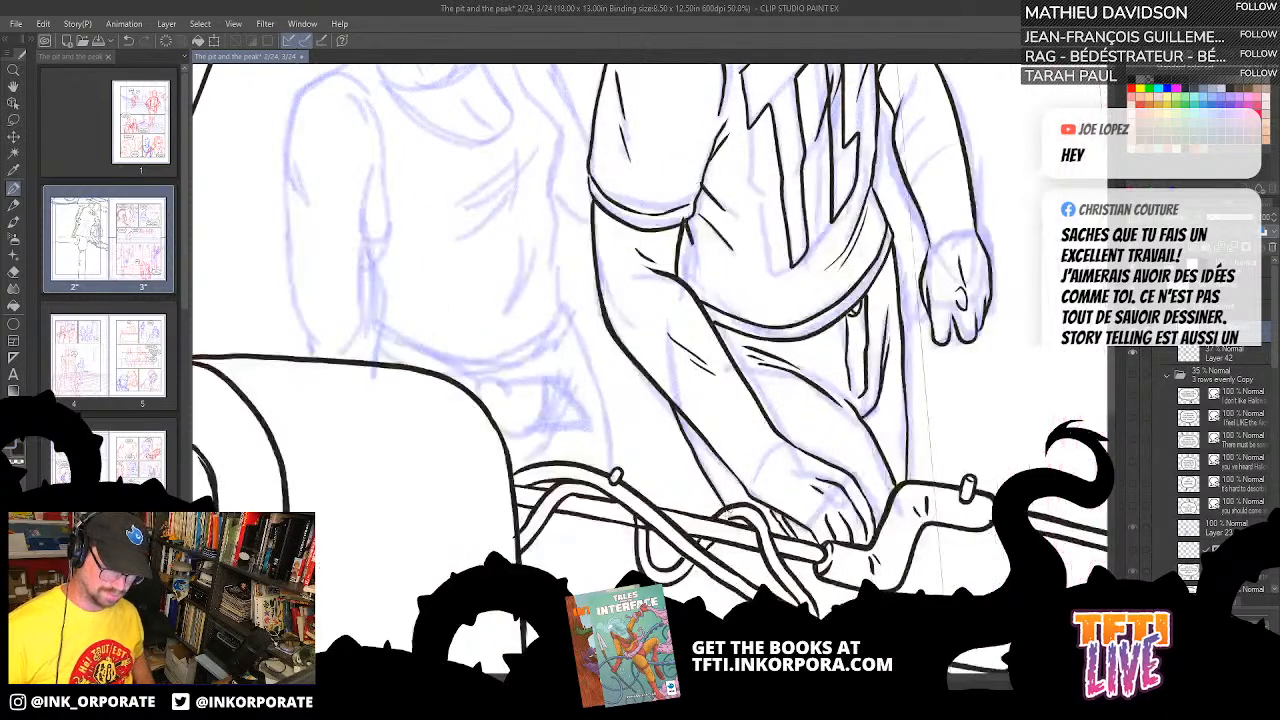
left_click_drag(614, 262, 845, 477)
left_click_drag(837, 400, 839, 444)
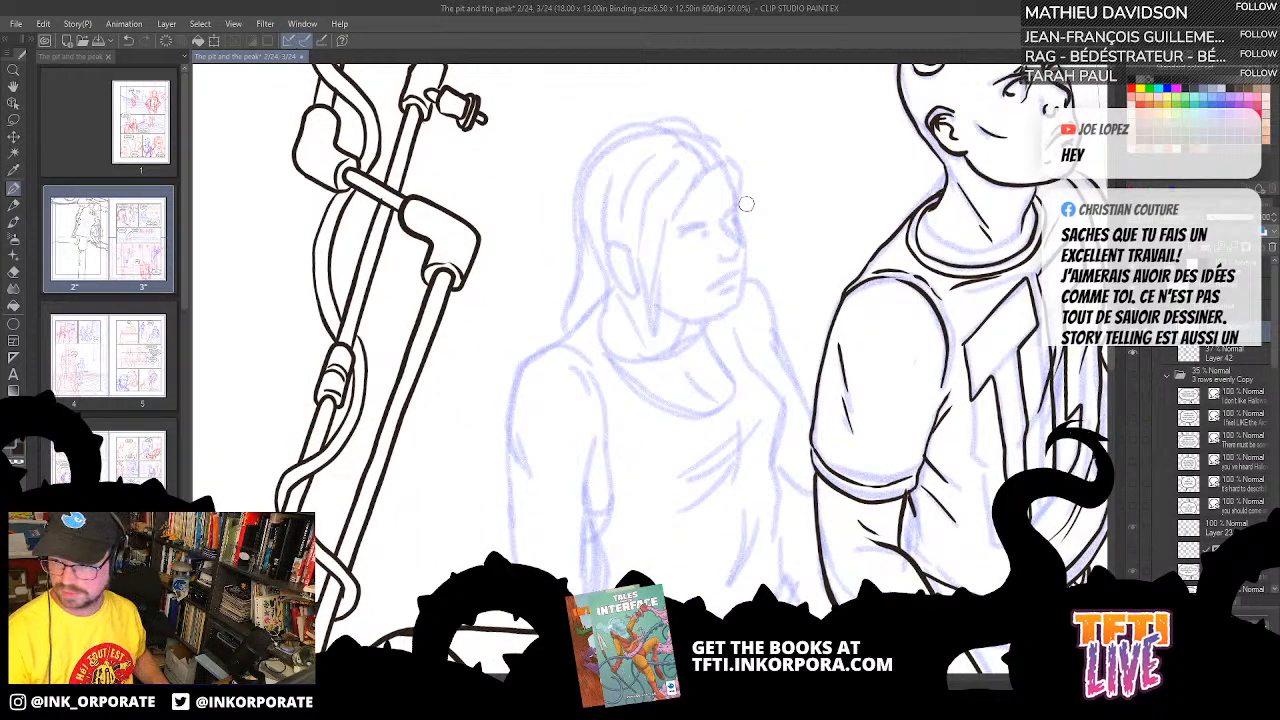
left_click_drag(736, 330, 716, 355)
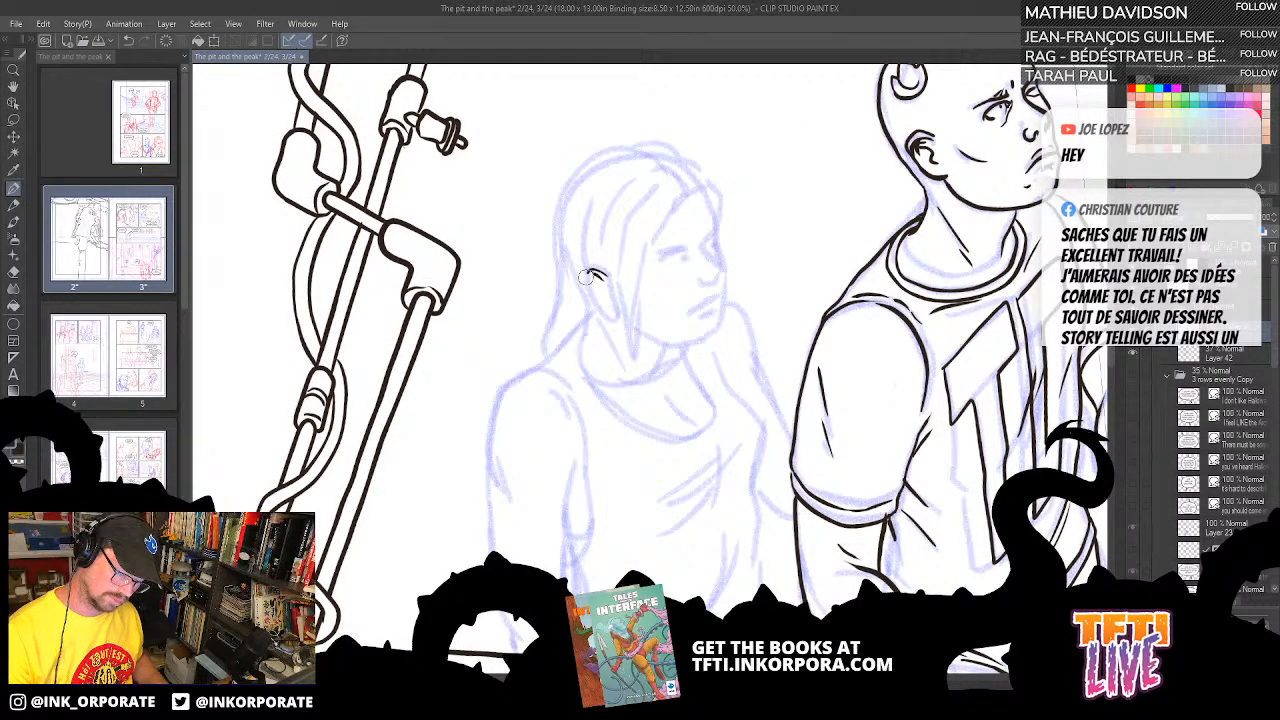
mouse_move(592, 275)
left_mouse_down()
mouse_move(605, 314)
mouse_move(622, 295)
mouse_move(600, 272)
mouse_move(582, 277)
mouse_move(586, 291)
mouse_move(592, 268)
mouse_move(588, 289)
mouse_move(618, 316)
mouse_move(591, 276)
mouse_move(609, 305)
left_mouse_up()
key("ctrl+z")
key("ctrl+z")
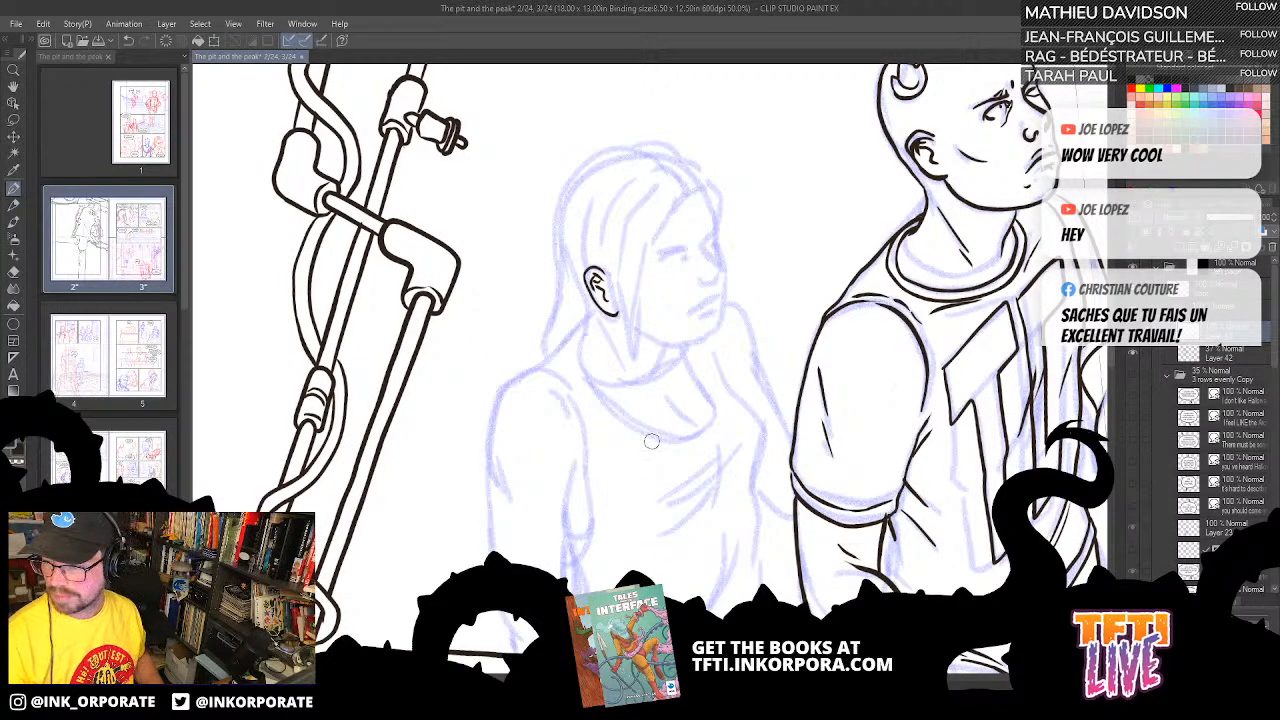
- Show the hidden rough sketch beneath the inks on the spread, then return to a close view of the woman
left_click_drag(704, 306, 711, 355)
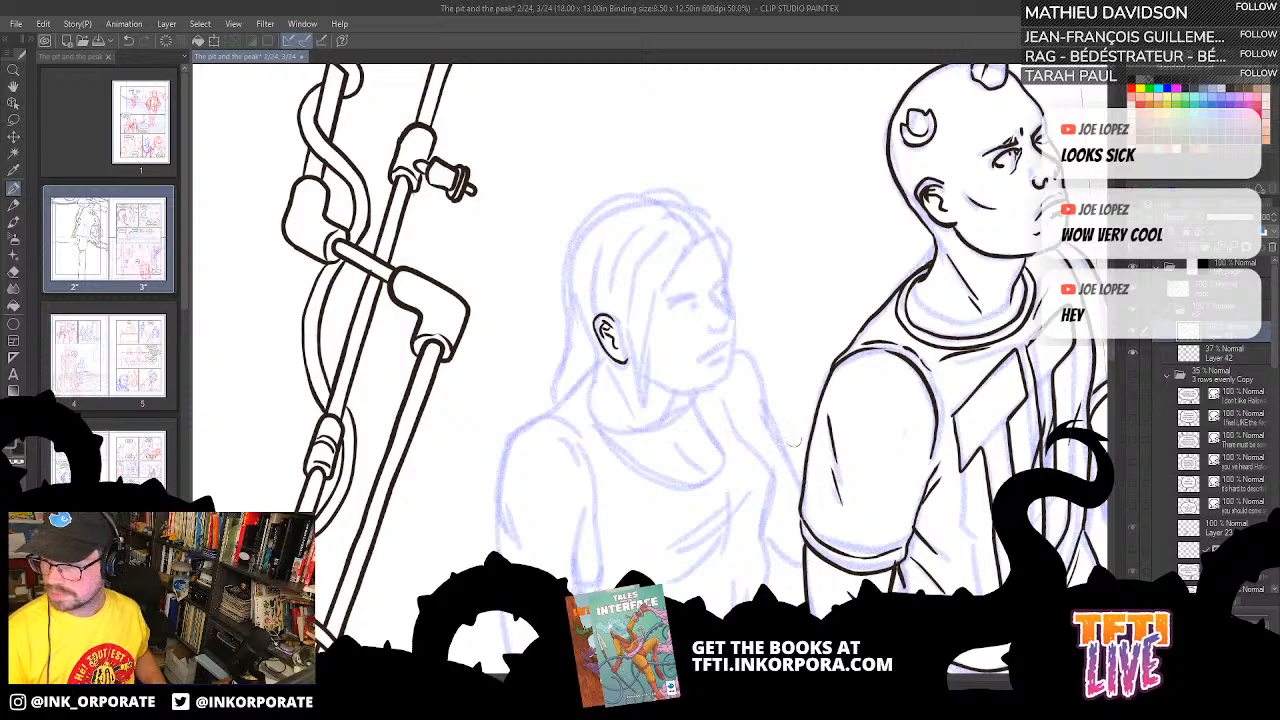
scroll(795, 439, "down", 1)
scroll(788, 461, "down", 1)
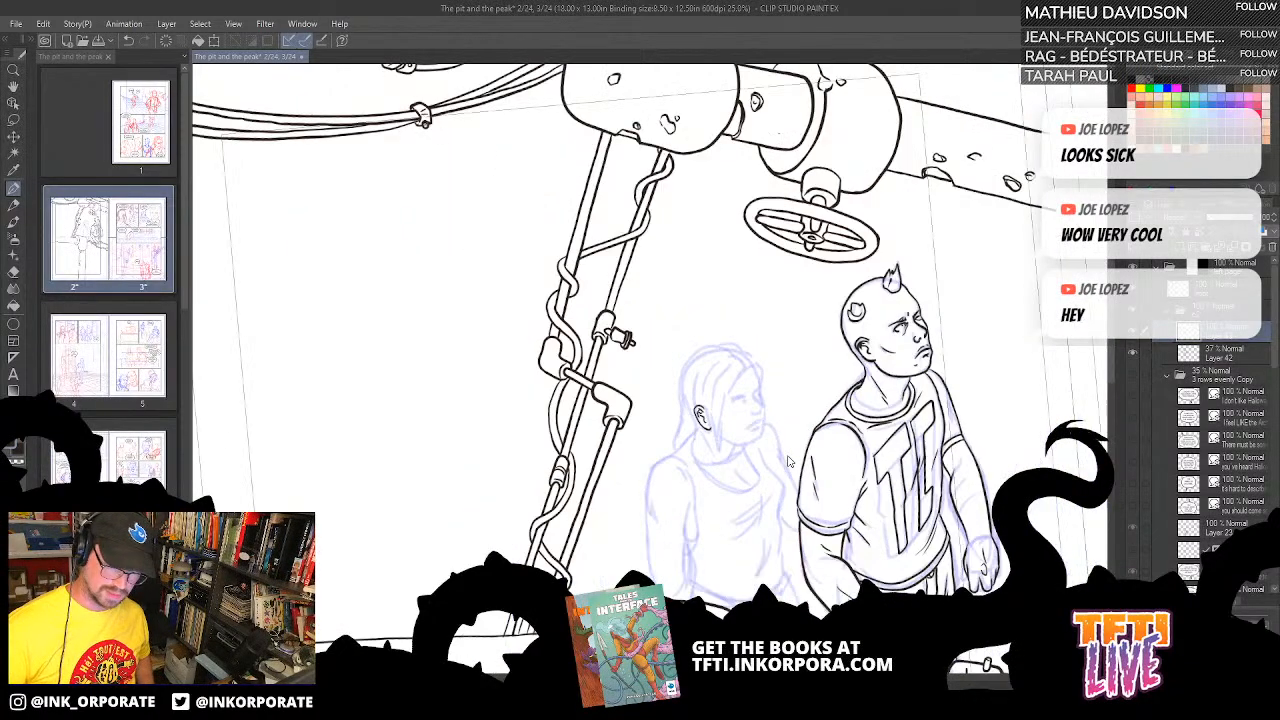
scroll(788, 461, "down", 1)
left_click_drag(898, 578, 777, 378)
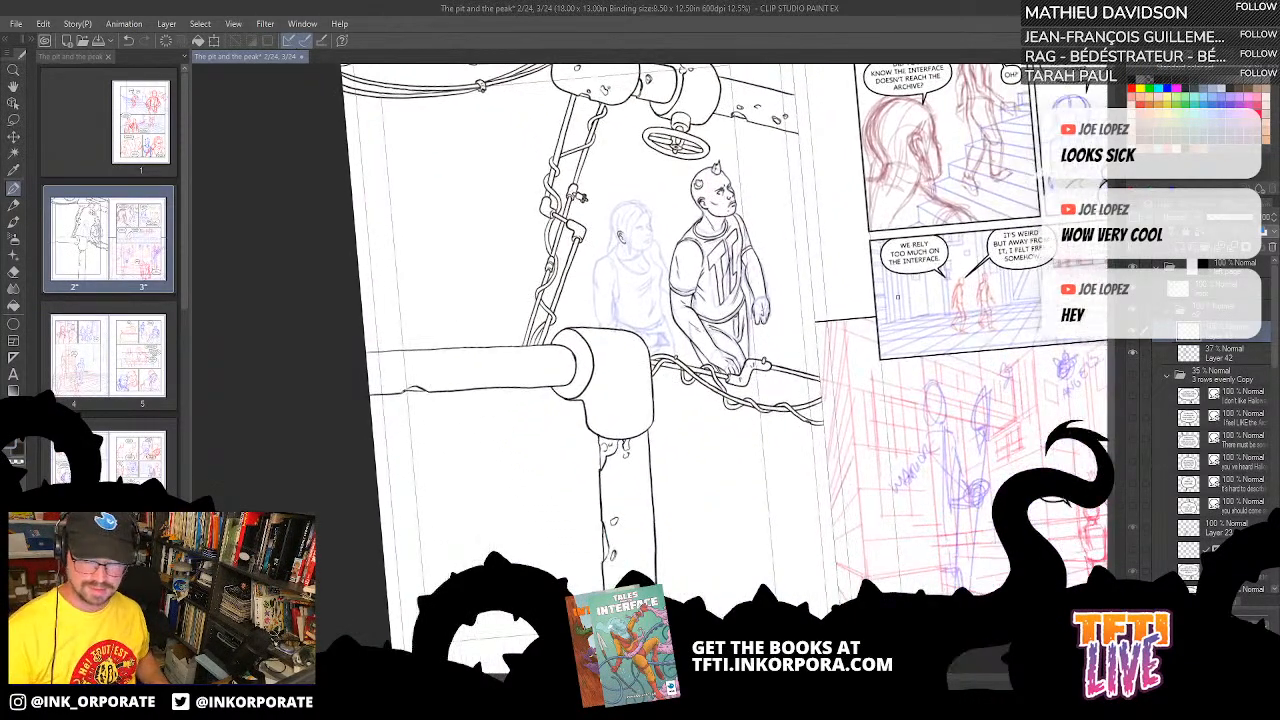
left_click(1132, 378)
left_click_drag(864, 428, 907, 438)
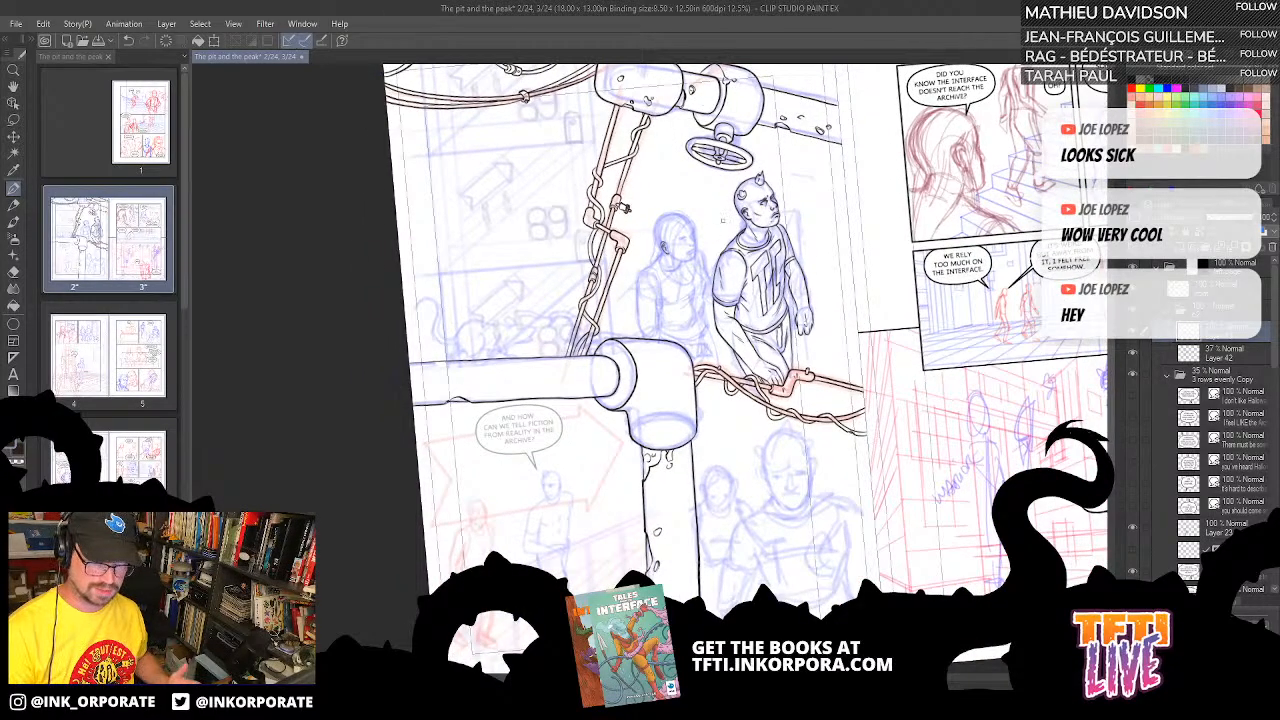
left_click_drag(625, 207, 366, 172)
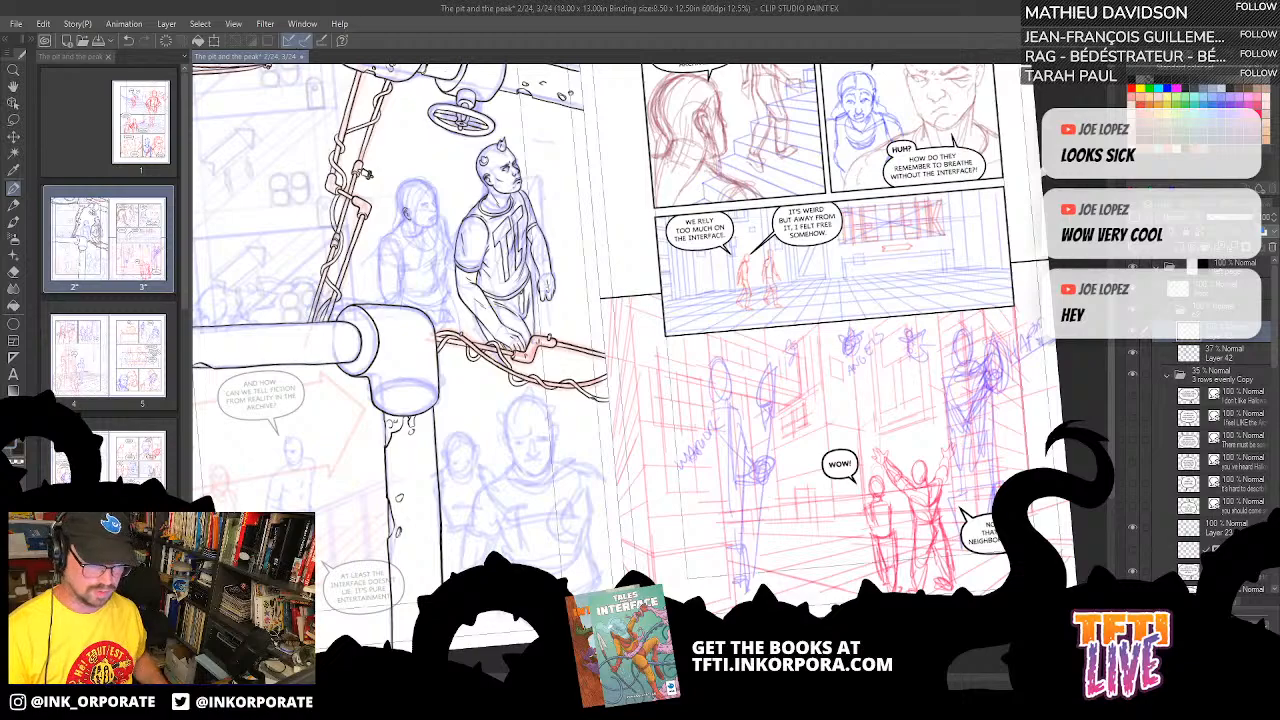
left_click_drag(366, 172, 400, 196)
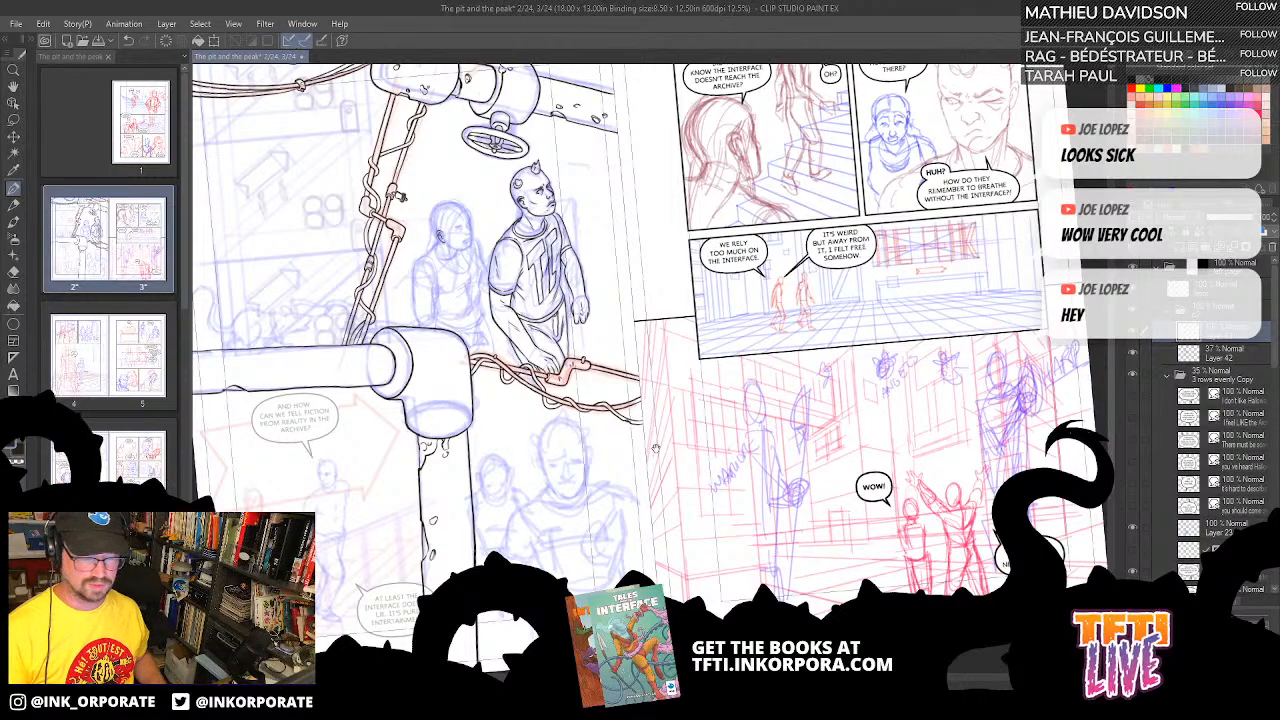
left_click_drag(654, 448, 751, 466)
scroll(754, 472, "up", 3)
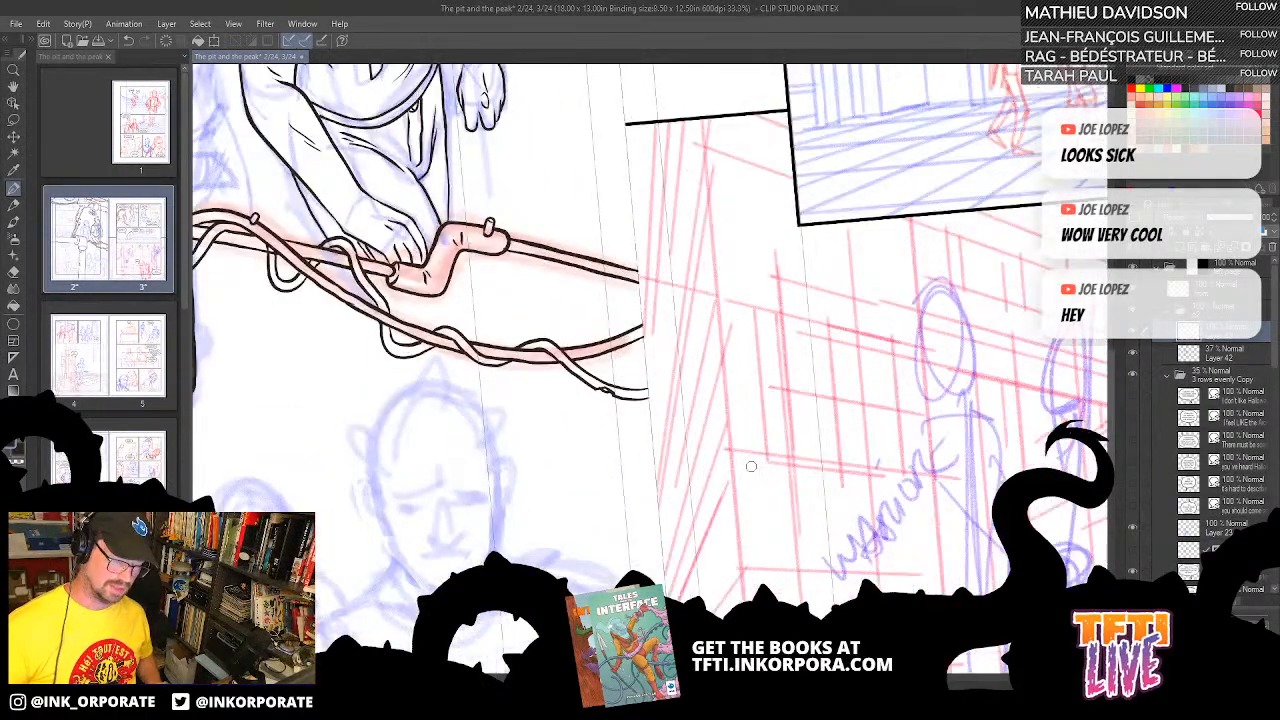
left_click_drag(394, 265, 740, 534)
left_click_drag(736, 394, 848, 517)
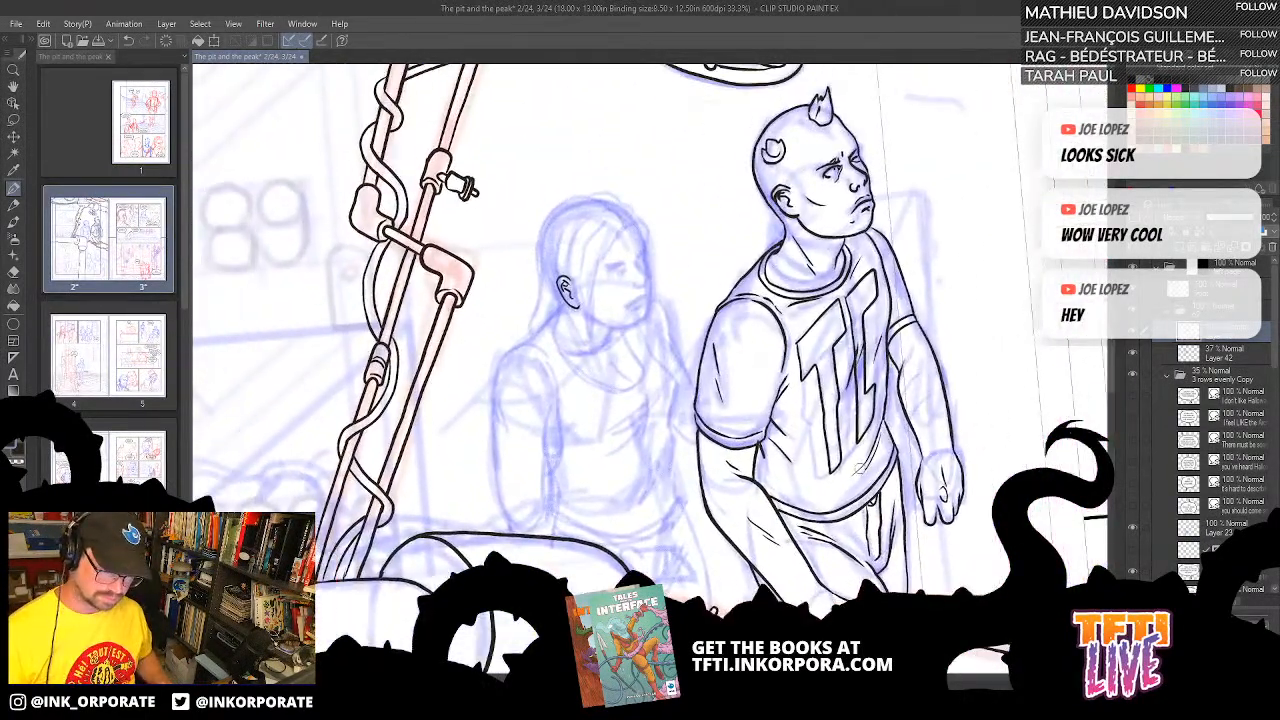
- Ink the woman's long front hair lock with its inner strand line, sweeping from the hairline past her ear to a point
scroll(861, 472, "up", 1)
left_click_drag(554, 236, 794, 380)
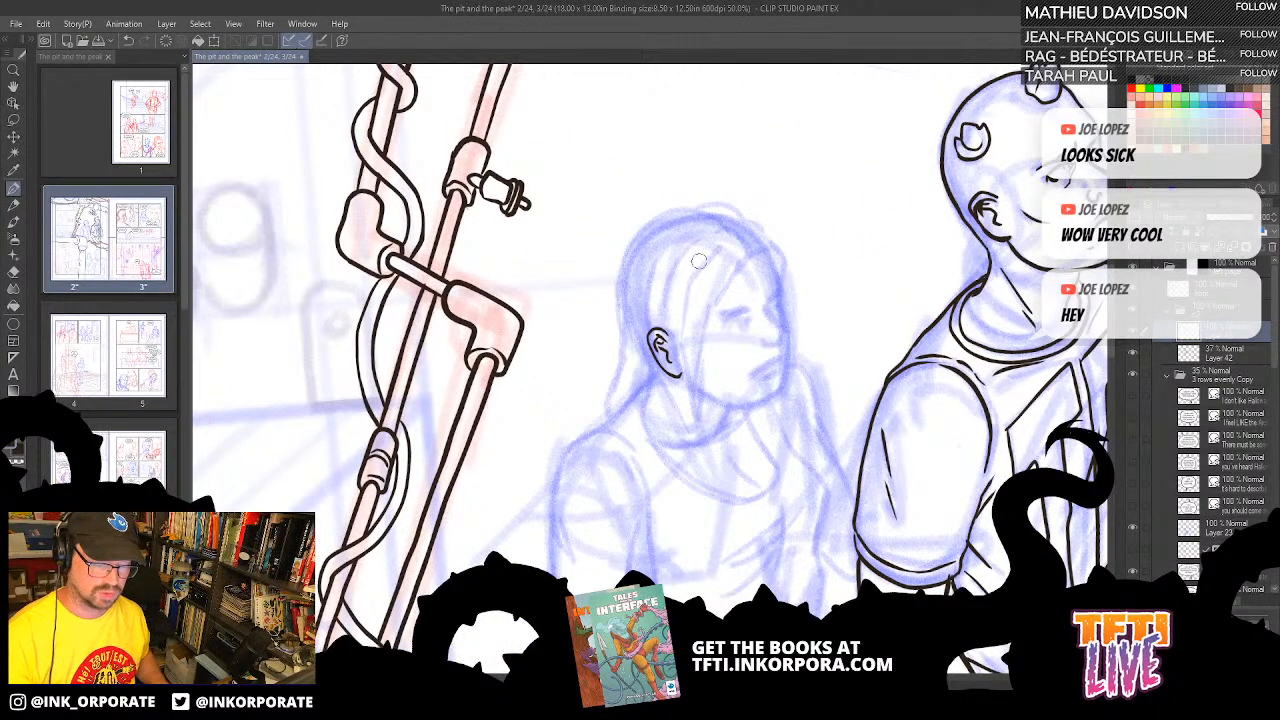
mouse_move(700, 240)
left_mouse_down()
mouse_move(668, 282)
mouse_move(664, 334)
mouse_move(704, 452)
mouse_move(704, 338)
mouse_move(722, 286)
mouse_move(762, 250)
mouse_move(750, 222)
mouse_move(700, 230)
left_mouse_up()
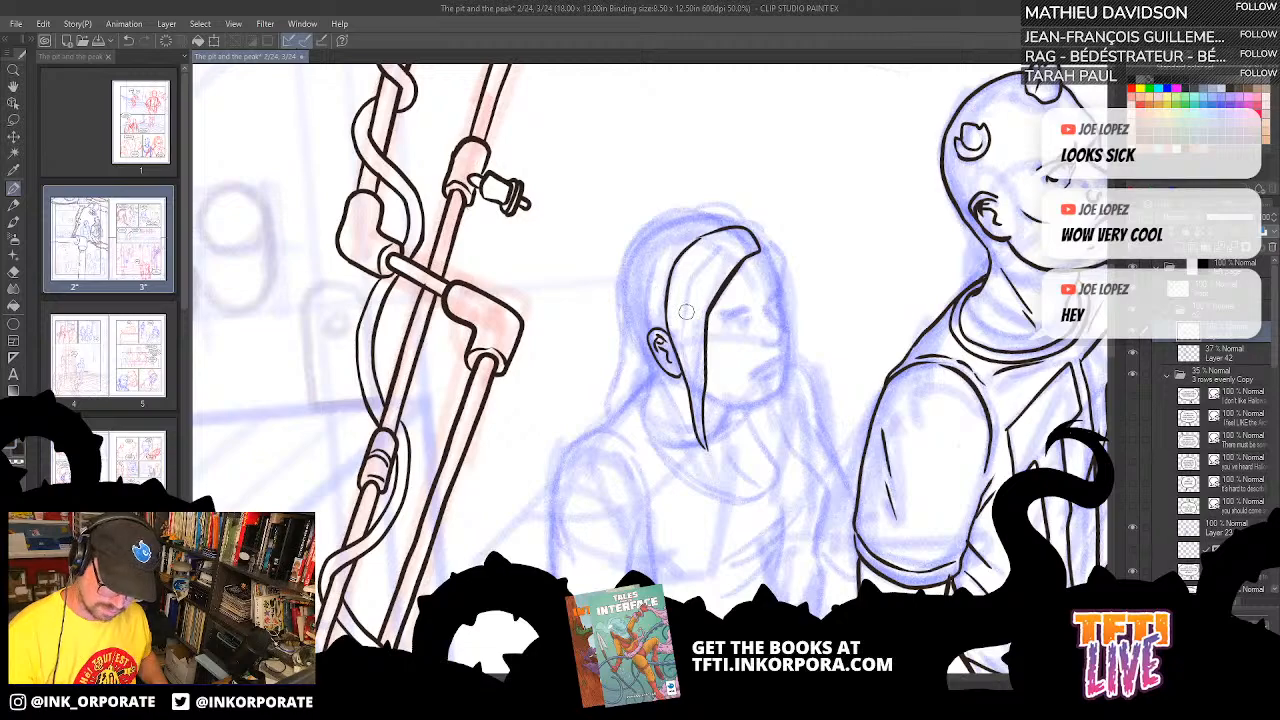
mouse_move(686, 318)
left_mouse_down()
mouse_move(695, 273)
mouse_move(739, 232)
mouse_move(708, 288)
left_mouse_up()
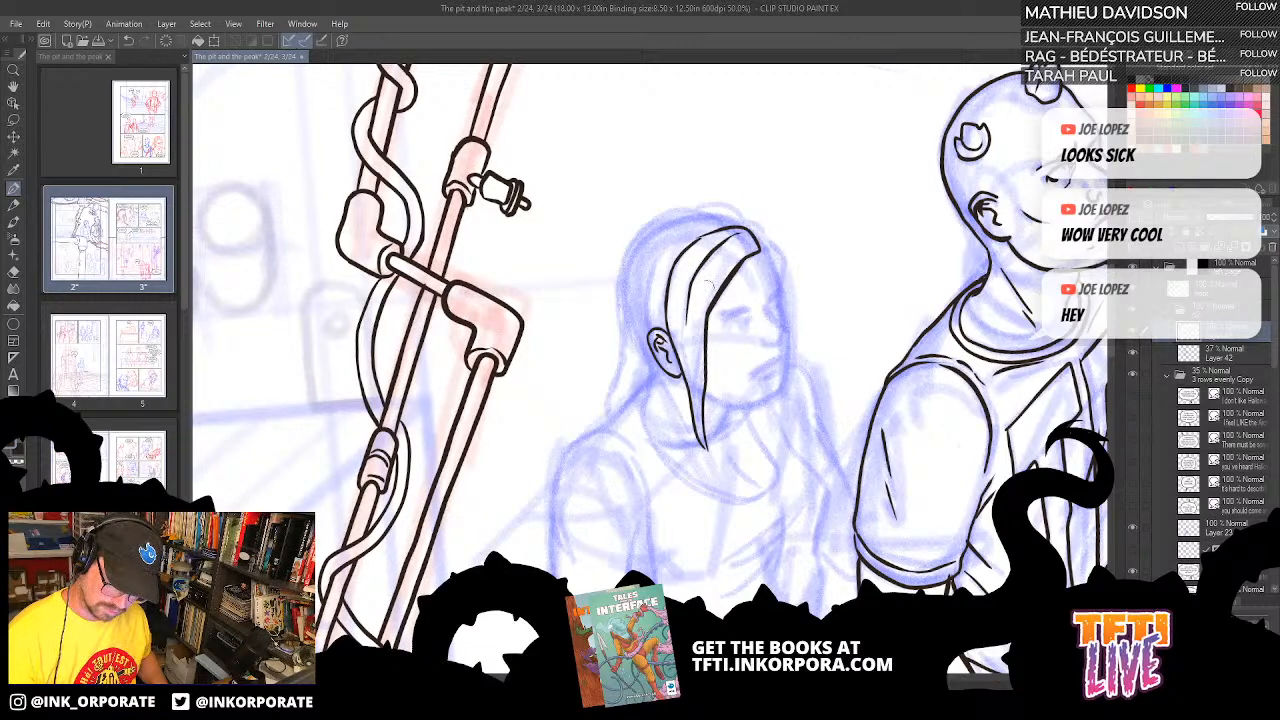
mouse_move(707, 454)
left_mouse_down()
mouse_move(692, 378)
mouse_move(727, 381)
left_mouse_up()
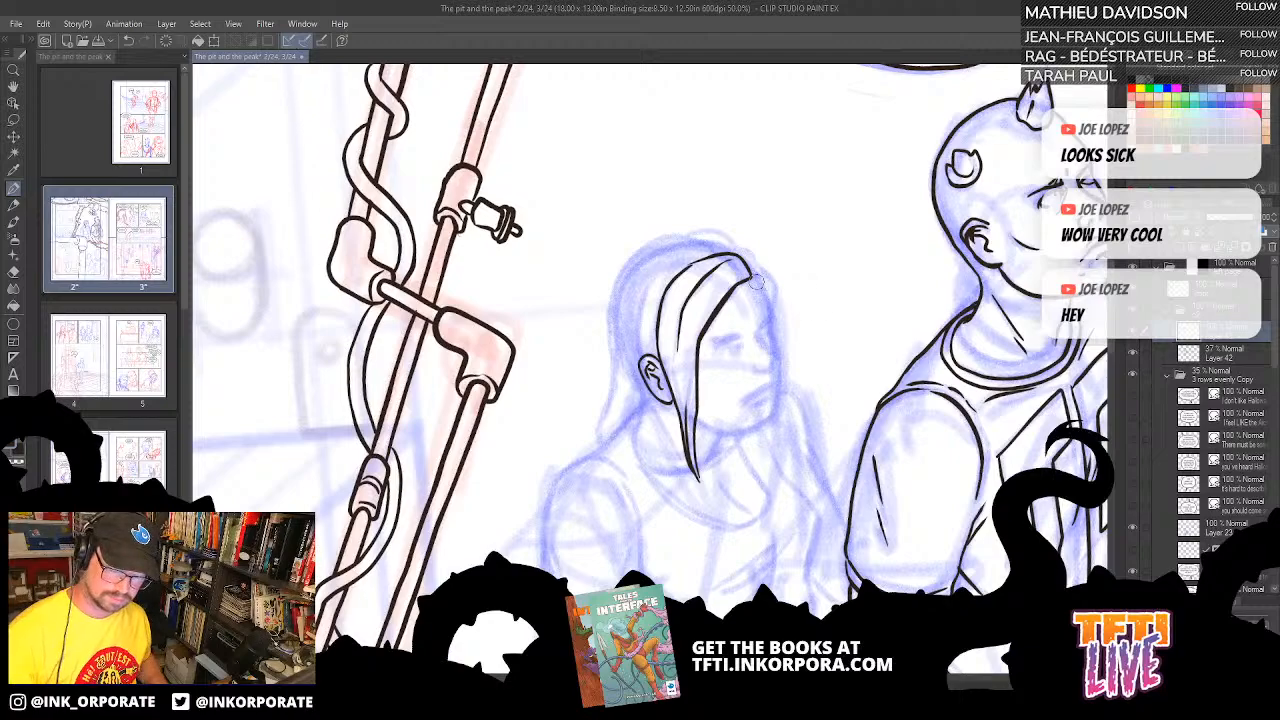
- Ink the woman's forehead edge, near eyebrow and nose over the blue sketch
mouse_move(736, 289)
left_mouse_down()
mouse_move(754, 281)
mouse_move(769, 307)
mouse_move(760, 261)
left_mouse_up()
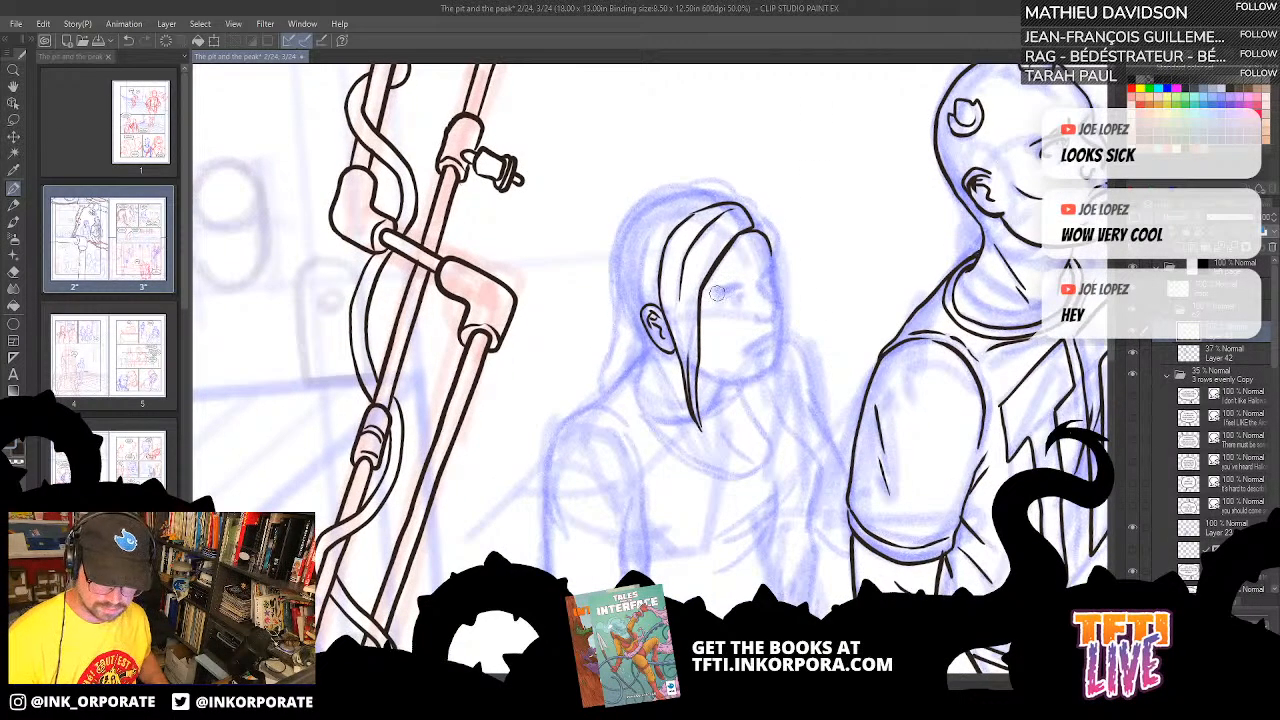
left_click_drag(713, 297, 772, 267)
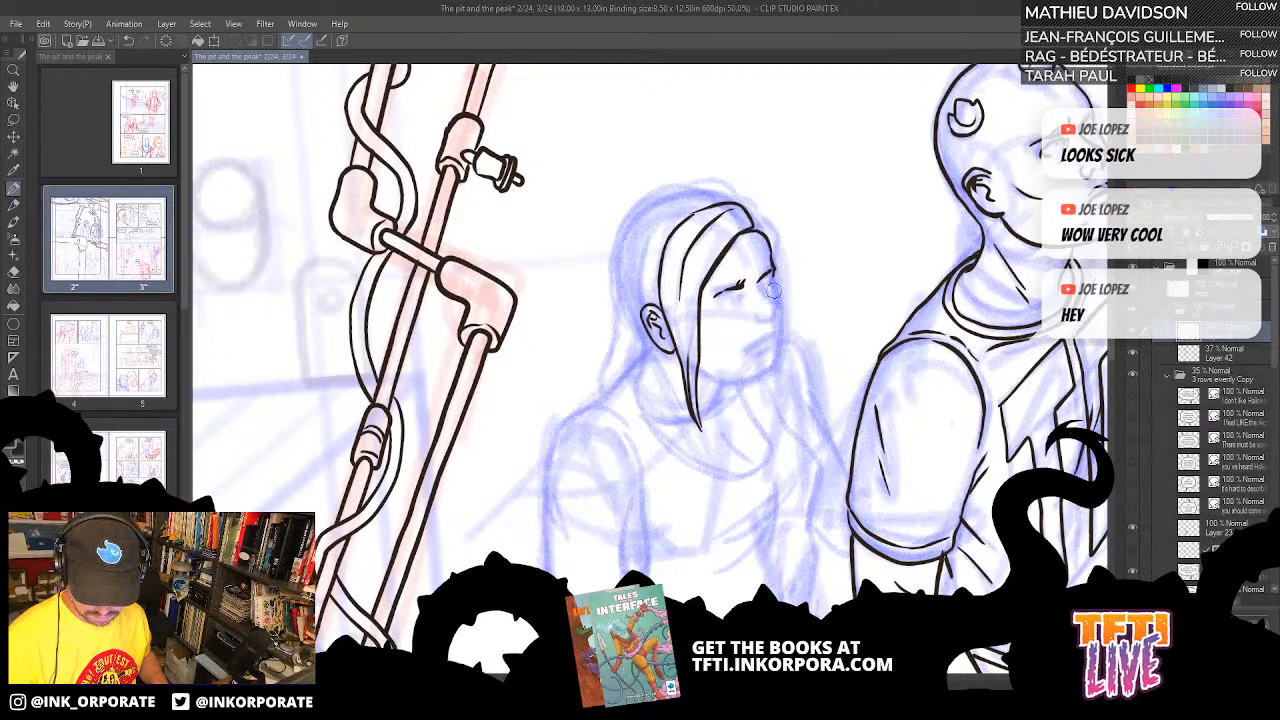
mouse_move(762, 286)
left_mouse_down()
mouse_move(777, 312)
mouse_move(759, 321)
mouse_move(777, 313)
left_mouse_up()
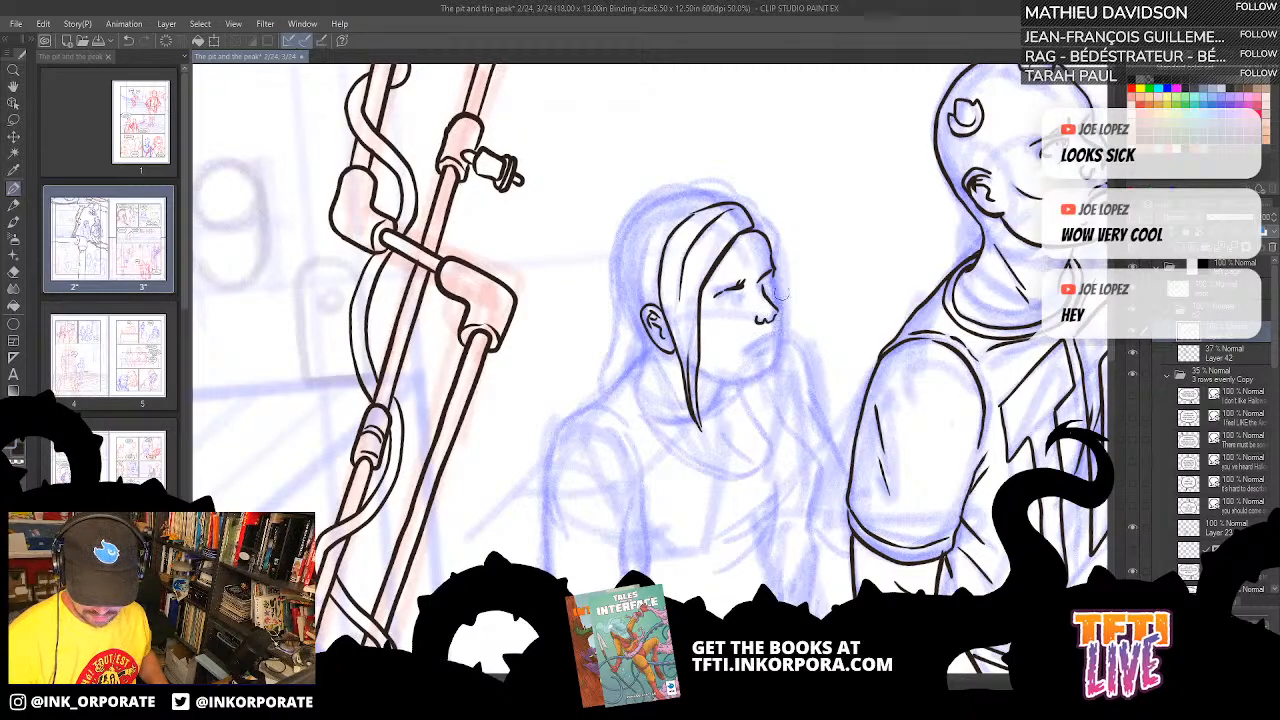
key("asciicircum")
key("asciicircum")
key("asciicircum")
key("asciicircum")
key("asciicircum")
key("asciicircum")
key("asciicircum")
key("asciicircum")
key("asciicircum")
key("asciicircum")
key("asciicircum")
key("asciicircum")
key("asciicircum")
key("asciicircum")
key("asciicircum")
key("asciicircum")
key("asciicircum")
key("asciicircum")
key("asciicircum")
key("asciicircum")
key("asciicircum")
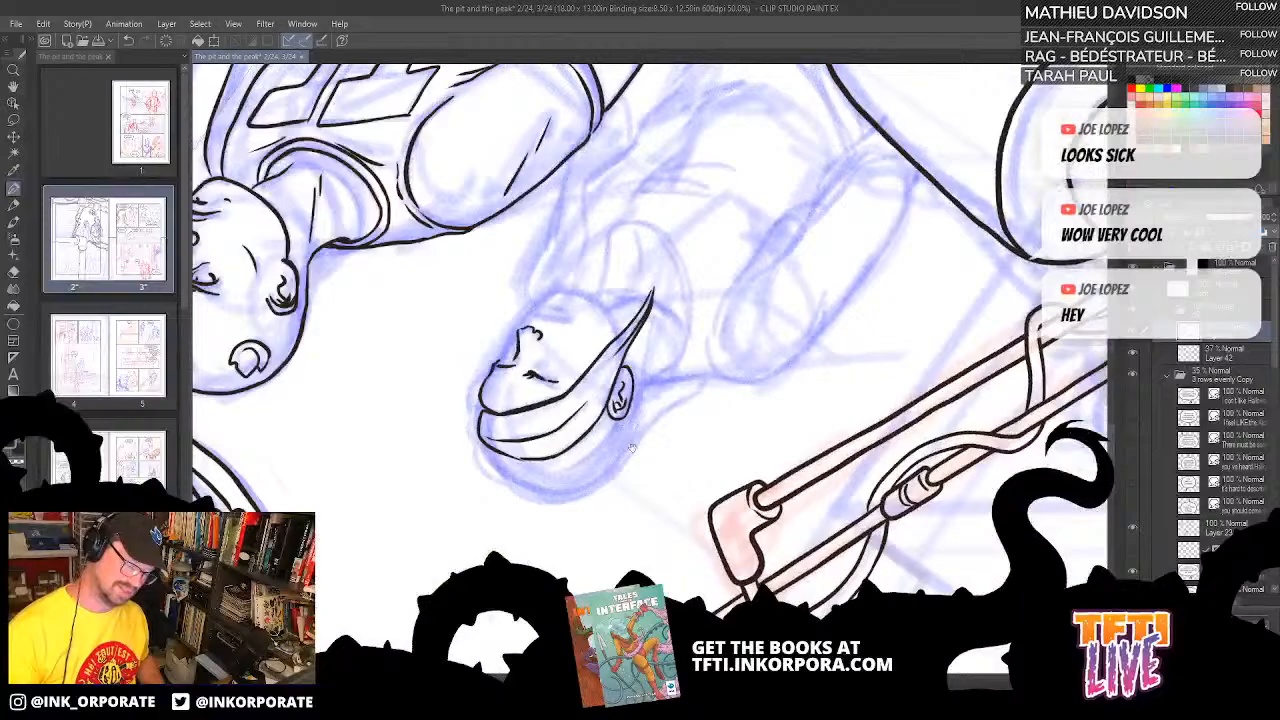
left_click_drag(632, 448, 806, 372)
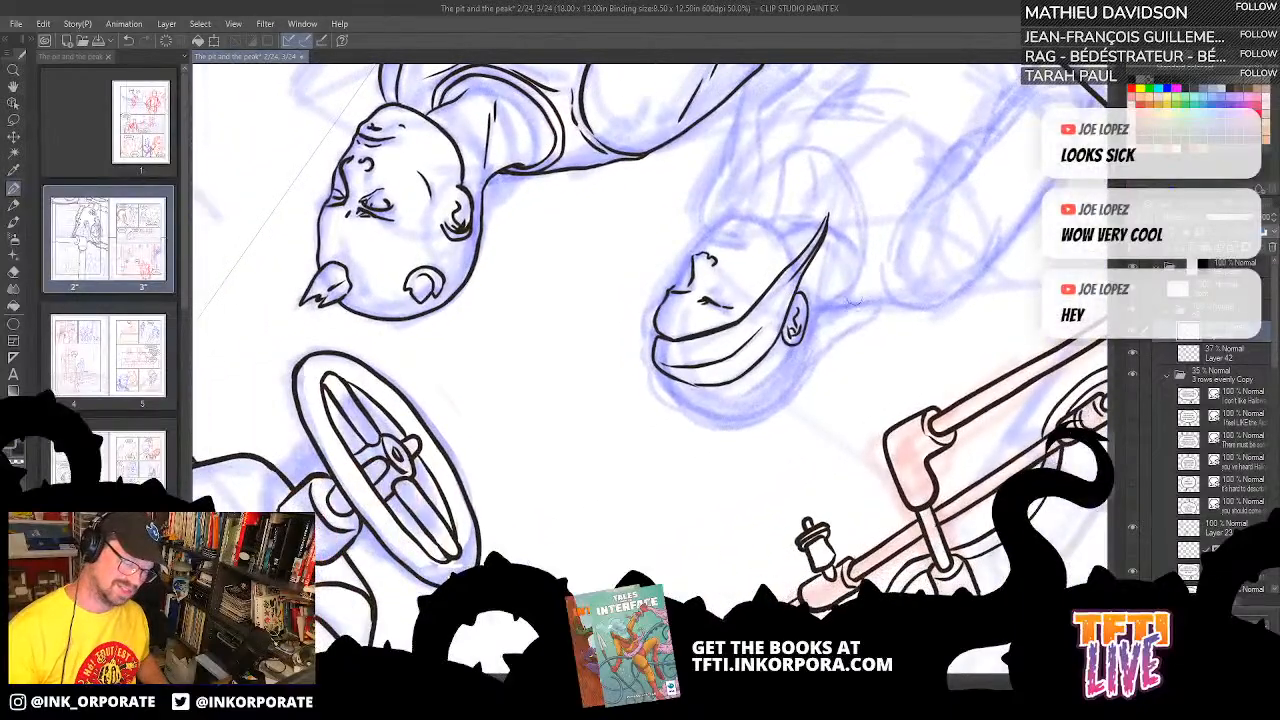
left_click_drag(642, 340, 652, 296)
key("ctrl+z")
- Ink the hair contour from the woman's forehead up to the crown of her head
key("asciicircum")
key("asciicircum")
key("asciicircum")
key("asciicircum")
key("asciicircum")
key("asciicircum")
key("asciicircum")
key("asciicircum")
key("asciicircum")
key("asciicircum")
key("asciicircum")
key("asciicircum")
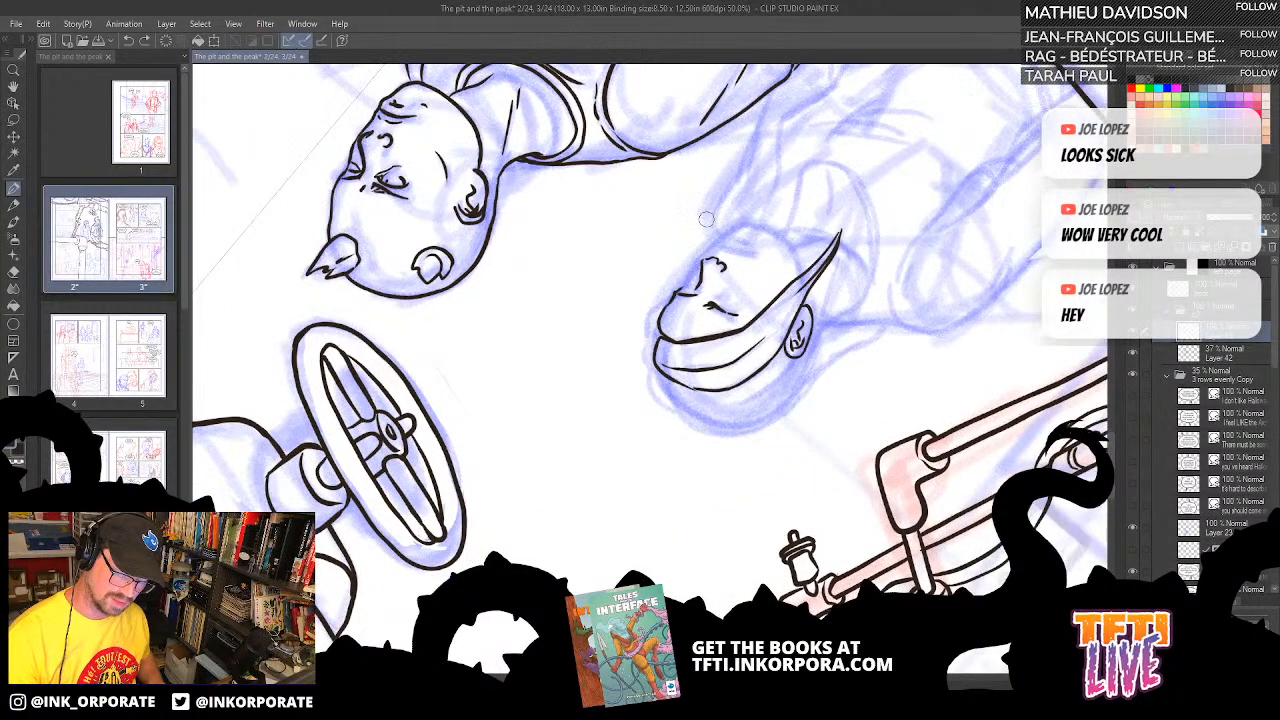
key("asciicircum")
key("asciicircum")
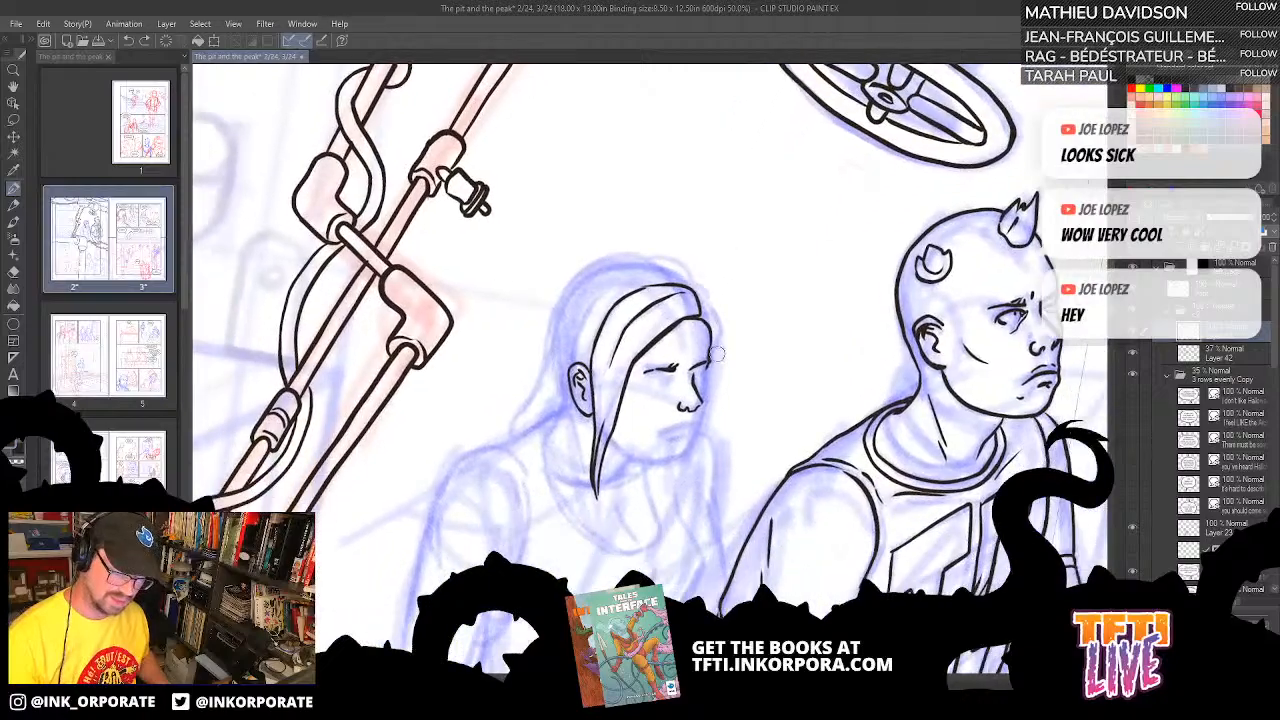
left_click_drag(717, 322, 658, 243)
- Ink the rounded back of the woman's head and a strand line near the crown, with the canvas rotated to suit the curve
key("minus")
key("minus")
key("minus")
key("minus")
key("minus")
key("minus")
key("minus")
key("minus")
key("minus")
key("minus")
key("minus")
key("minus")
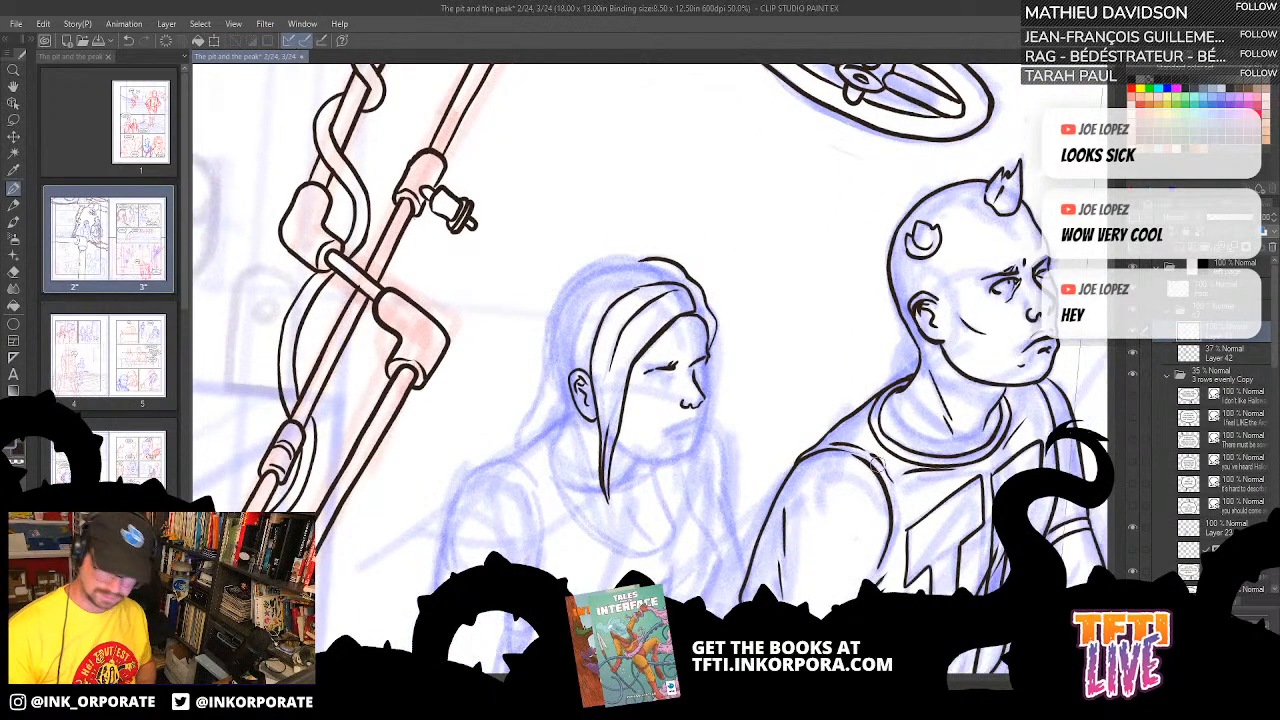
left_click_drag(744, 450, 872, 363)
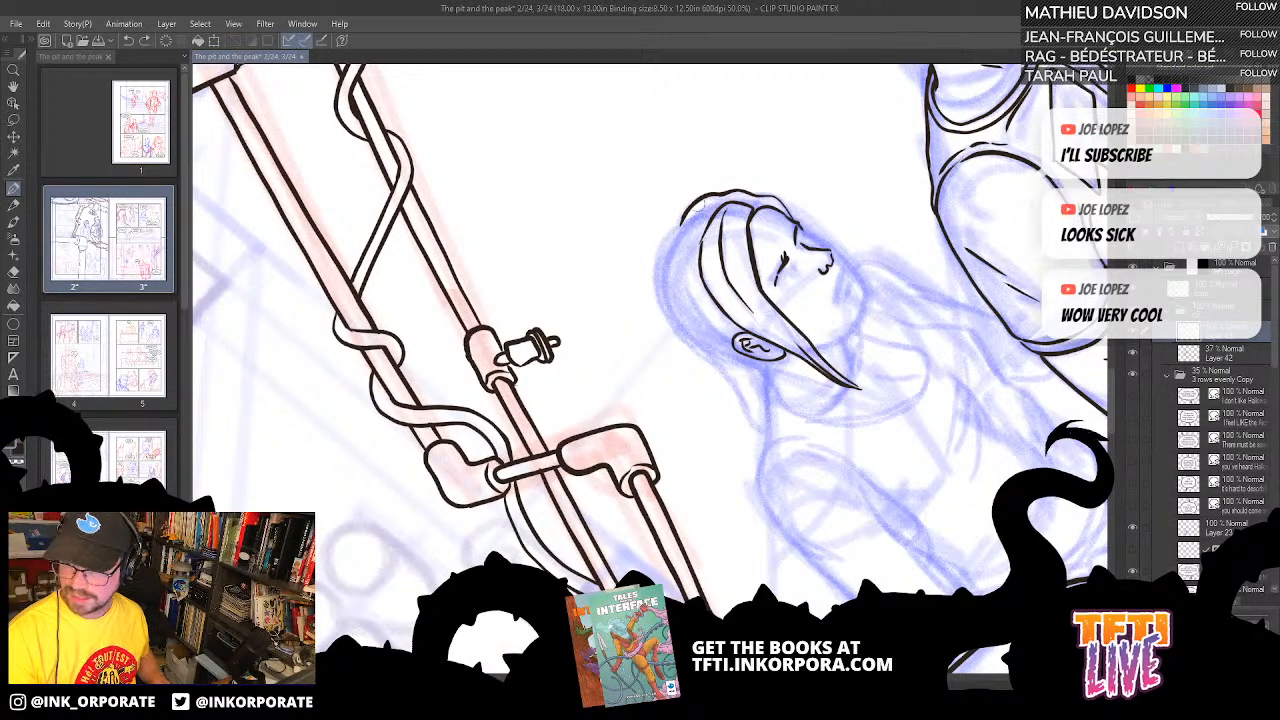
left_click_drag(693, 250, 706, 277)
mouse_move(736, 224)
left_mouse_down()
mouse_move(702, 242)
mouse_move(677, 306)
left_mouse_up()
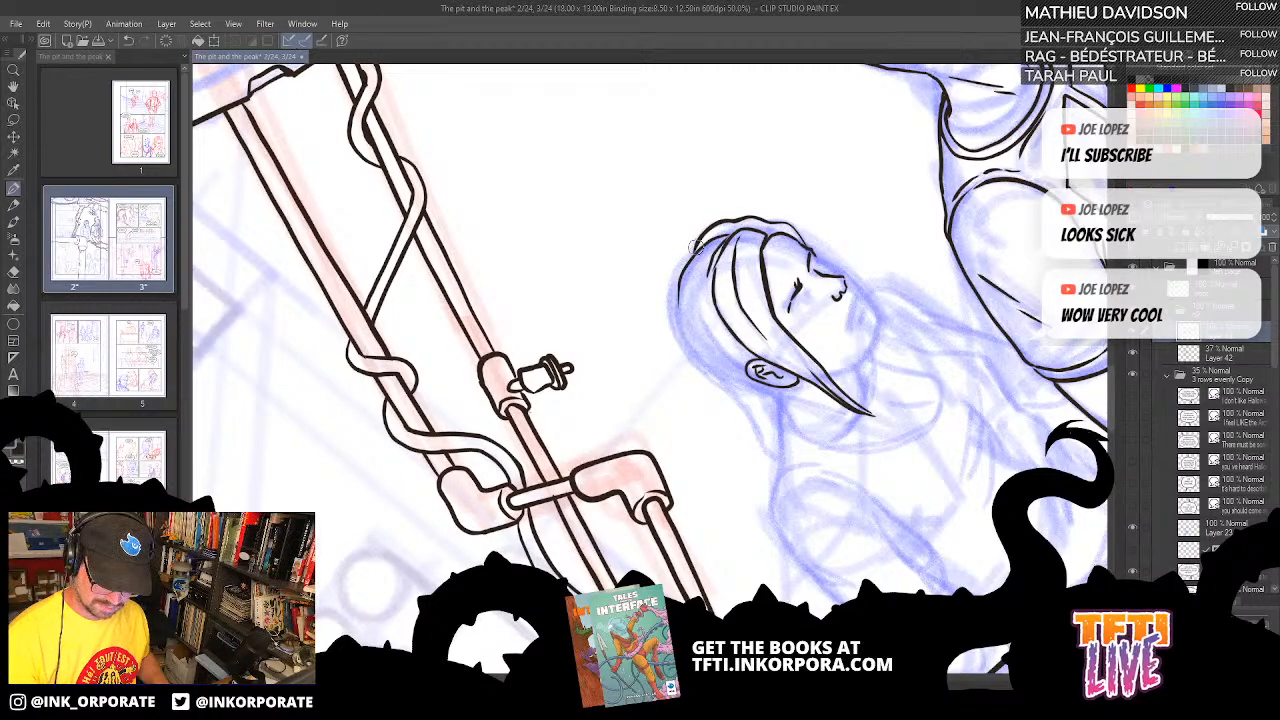
mouse_move(698, 246)
left_mouse_down()
mouse_move(667, 291)
mouse_move(672, 334)
mouse_move(717, 384)
mouse_move(699, 298)
mouse_move(660, 428)
mouse_move(670, 306)
left_mouse_up()
- Redraw the lower hair contour behind the woman's ear so it falls to her shoulder
key("asciicircum")
key("asciicircum")
key("asciicircum")
key("ctrl+z")
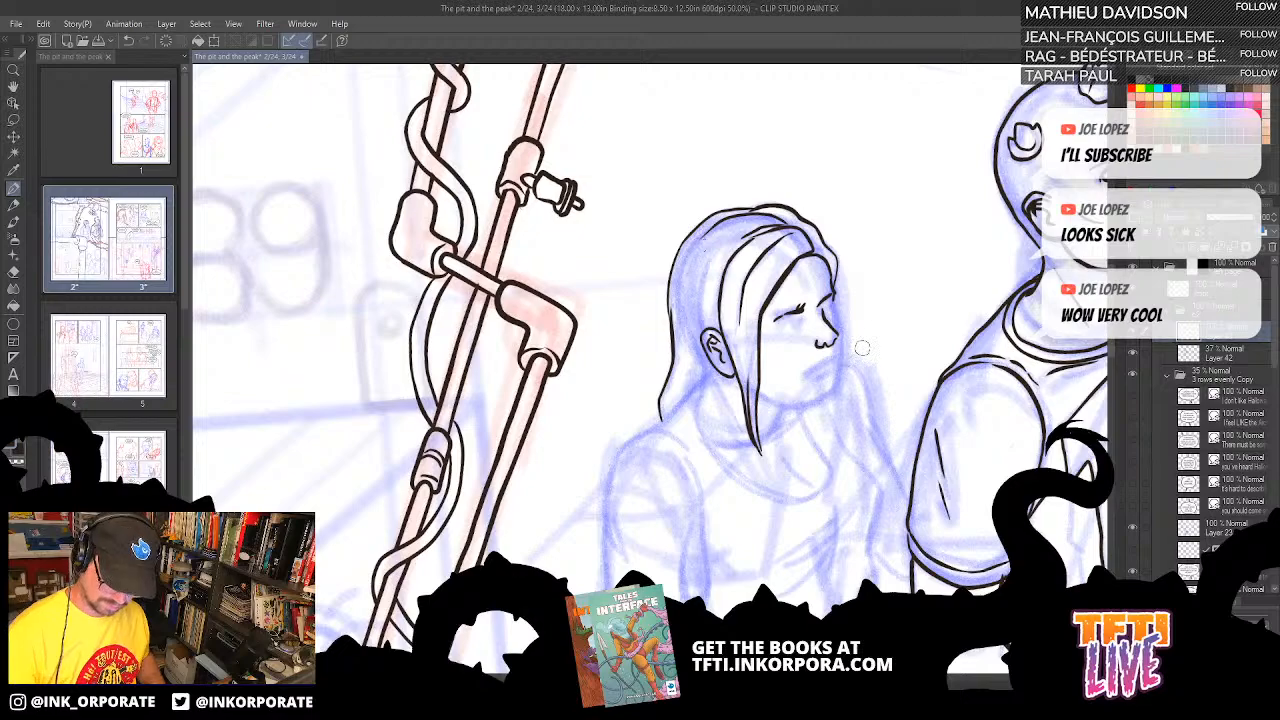
key("ctrl+z")
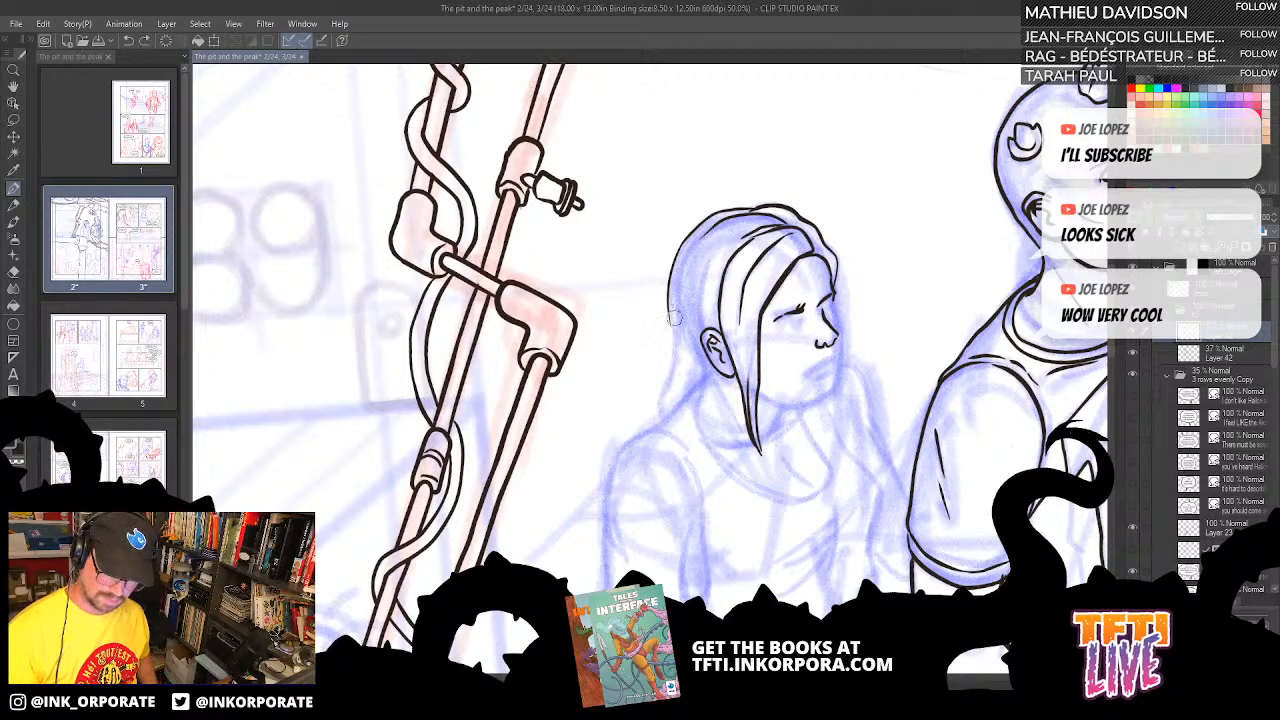
left_click_drag(670, 306, 658, 420)
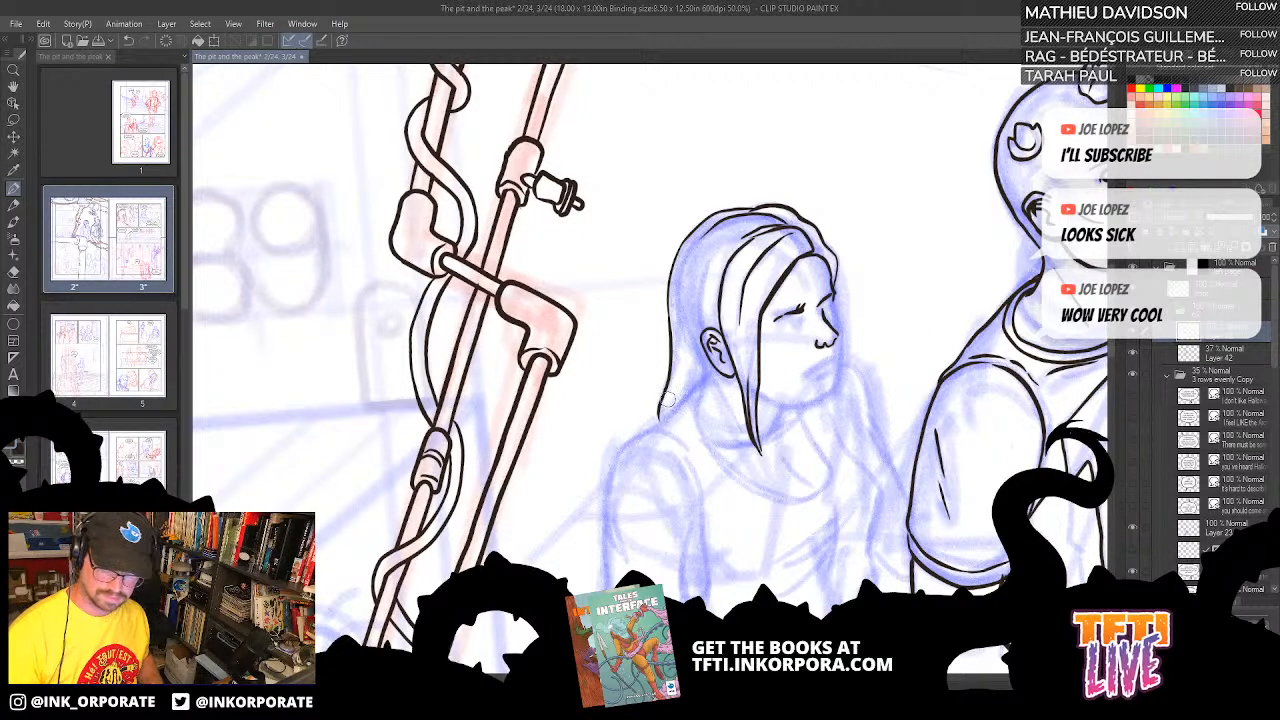
- Ink the woman's face profile from the nose down to the chin and the eye beneath her near eyebrow
mouse_move(834, 420)
left_mouse_down()
mouse_move(846, 378)
mouse_move(825, 400)
mouse_move(894, 518)
mouse_move(920, 420)
mouse_move(905, 300)
mouse_move(870, 210)
mouse_move(830, 162)
left_mouse_up()
mouse_move(849, 320)
left_mouse_down()
mouse_move(838, 290)
mouse_move(833, 307)
mouse_move(846, 215)
mouse_move(837, 275)
mouse_move(833, 222)
left_mouse_up()
key("ctrl+z")
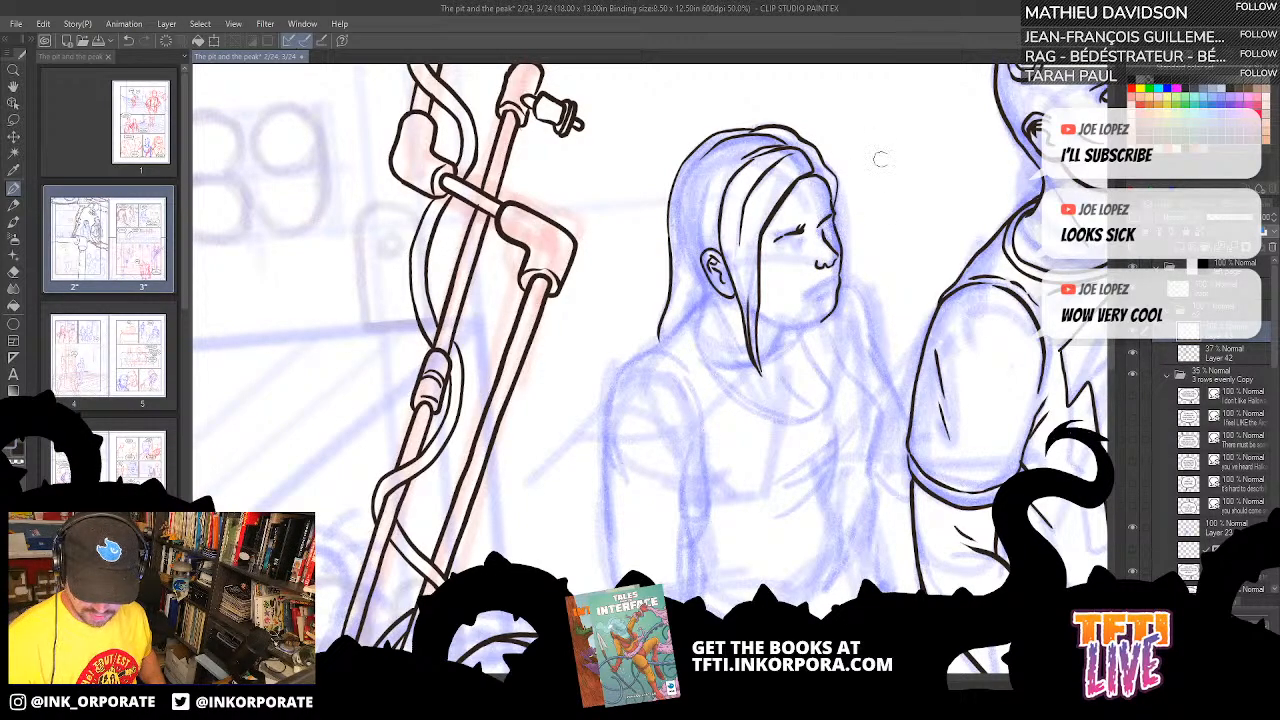
scroll(893, 168, "up", 1)
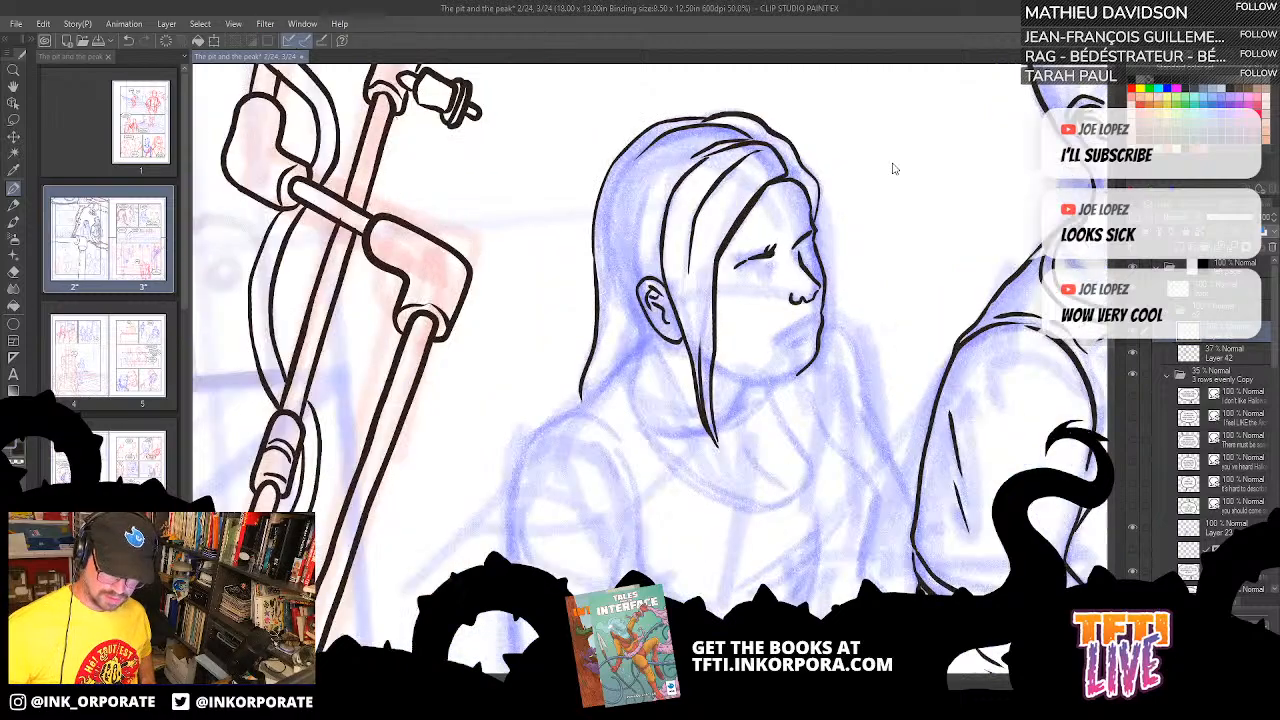
mouse_move(752, 256)
left_mouse_down()
mouse_move(760, 272)
mouse_move(744, 282)
mouse_move(750, 264)
mouse_move(772, 260)
left_mouse_up()
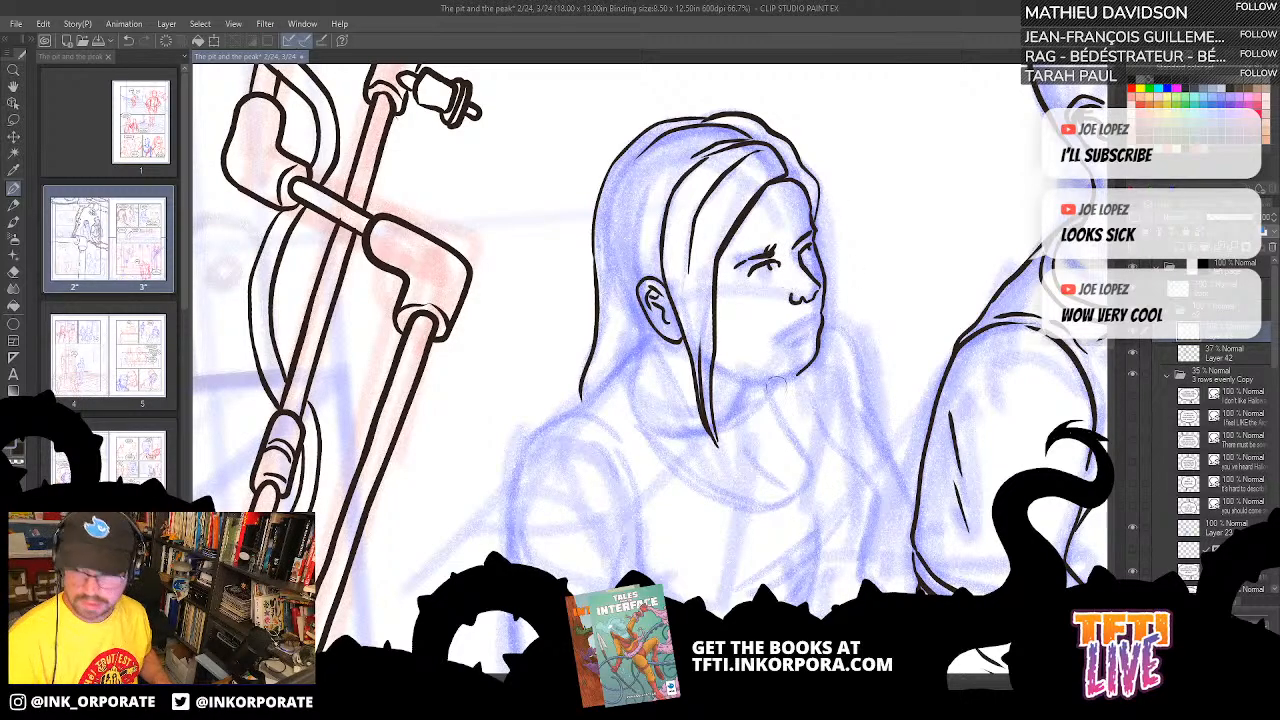
left_click_drag(792, 338, 773, 268)
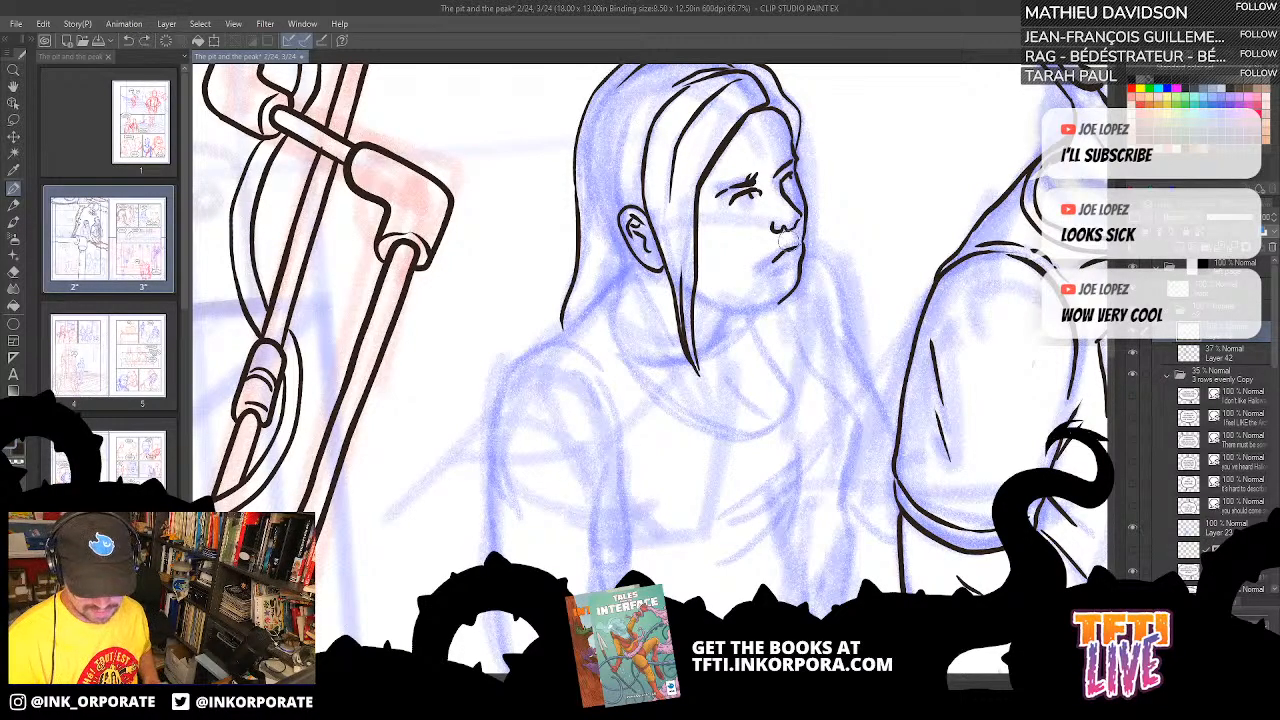
mouse_move(771, 260)
left_mouse_down()
mouse_move(783, 249)
mouse_move(800, 262)
left_mouse_up()
key("ctrl+z")
key("ctrl+z")
key("ctrl+z")
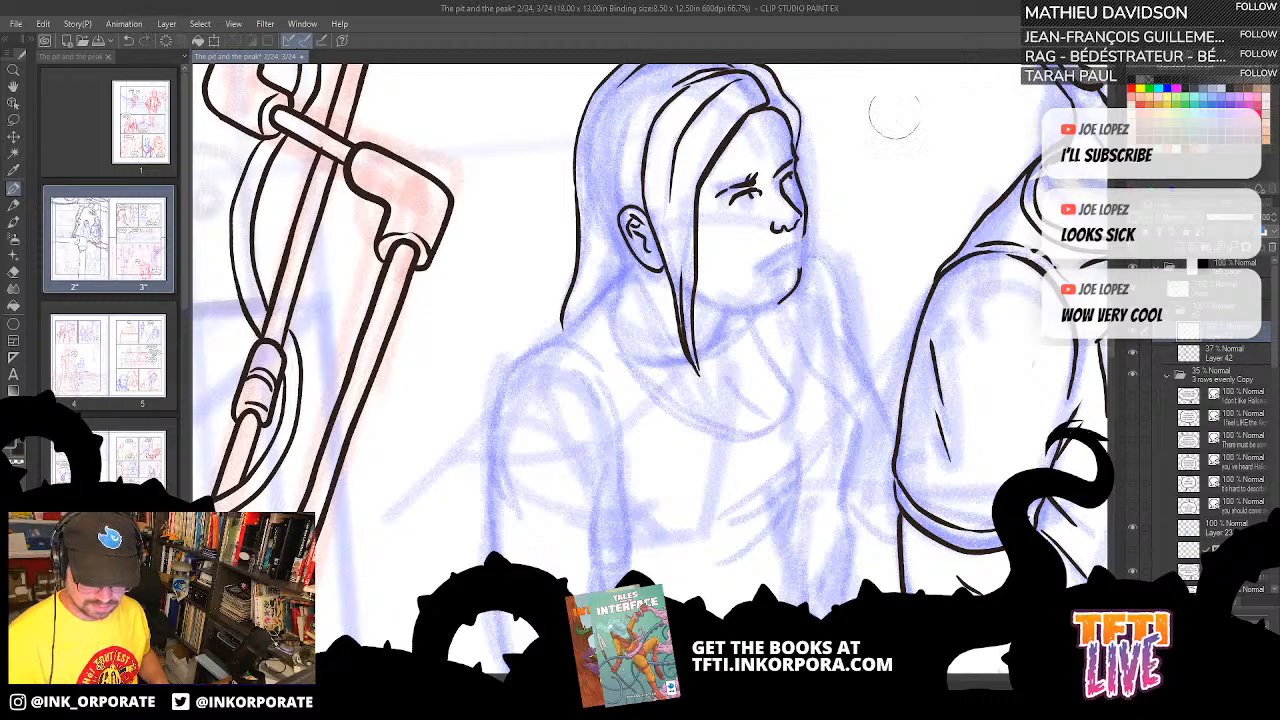
- Remove the inked chin contour from the woman's face
key("asciicircum")
key("asciicircum")
key("asciicircum")
key("asciicircum")
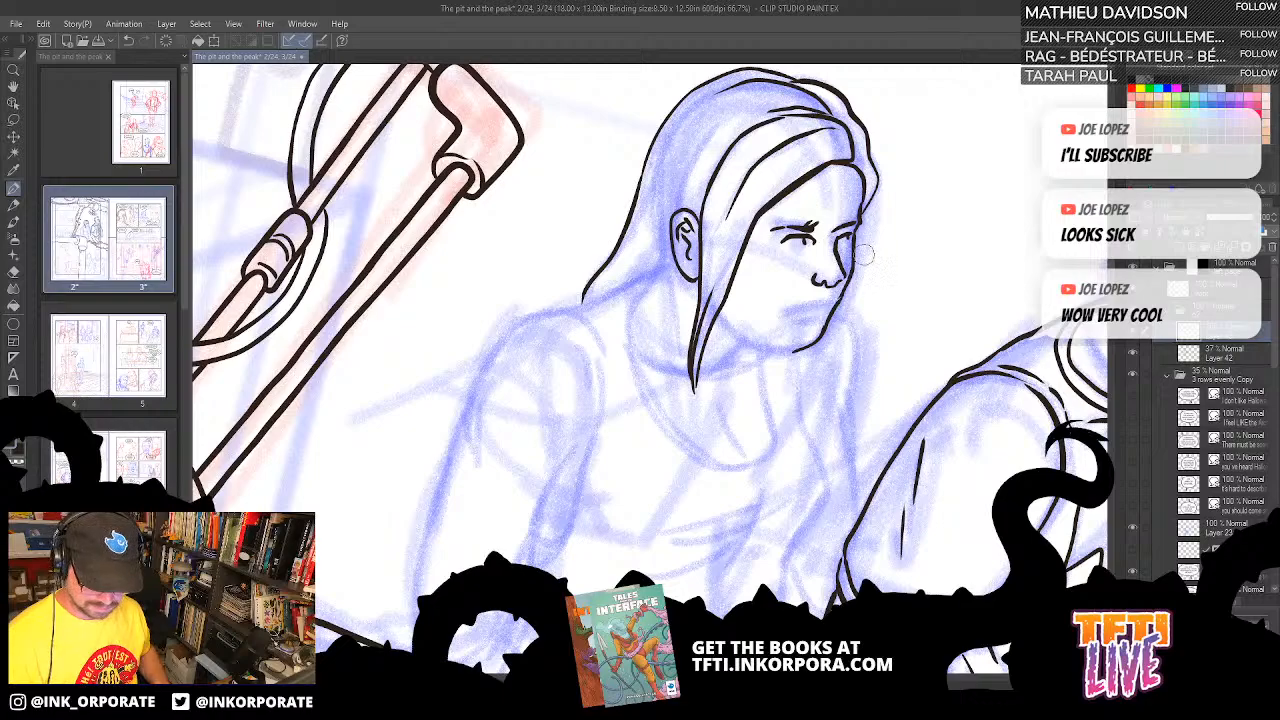
key("ctrl+z")
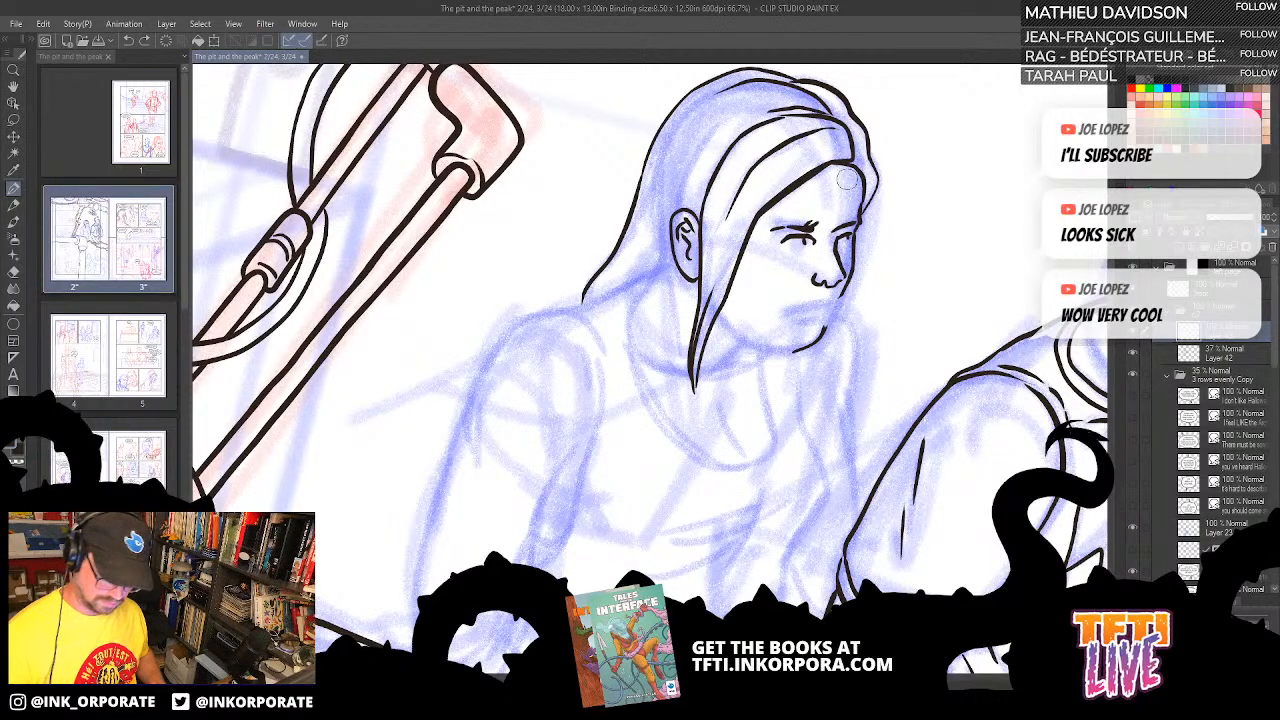
key("ctrl+z")
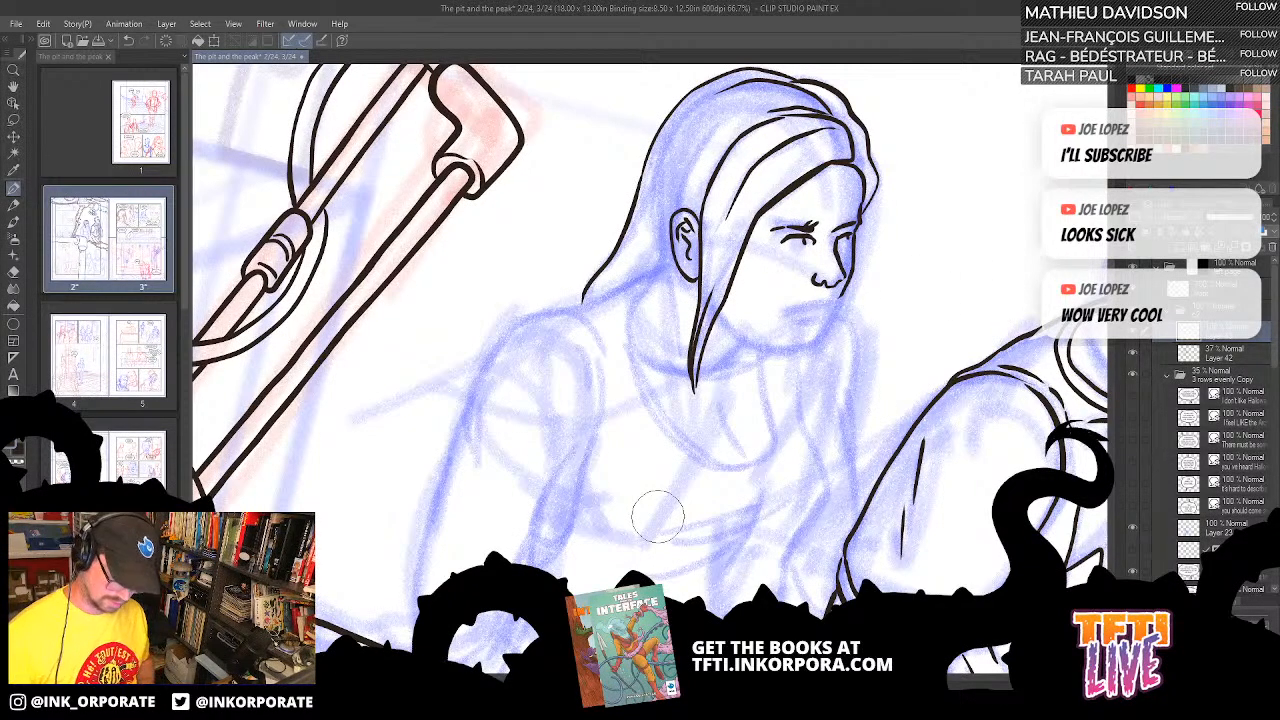
- Re-ink the woman's profile from below the nose to the chin on the rotated canvas, undoing a misplaced stroke
key("minus")
key("minus")
key("minus")
key("minus")
key("minus")
key("minus")
key("minus")
key("minus")
key("minus")
key("minus")
key("minus")
key("minus")
key("minus")
key("minus")
key("minus")
key("minus")
key("minus")
key("minus")
key("minus")
key("minus")
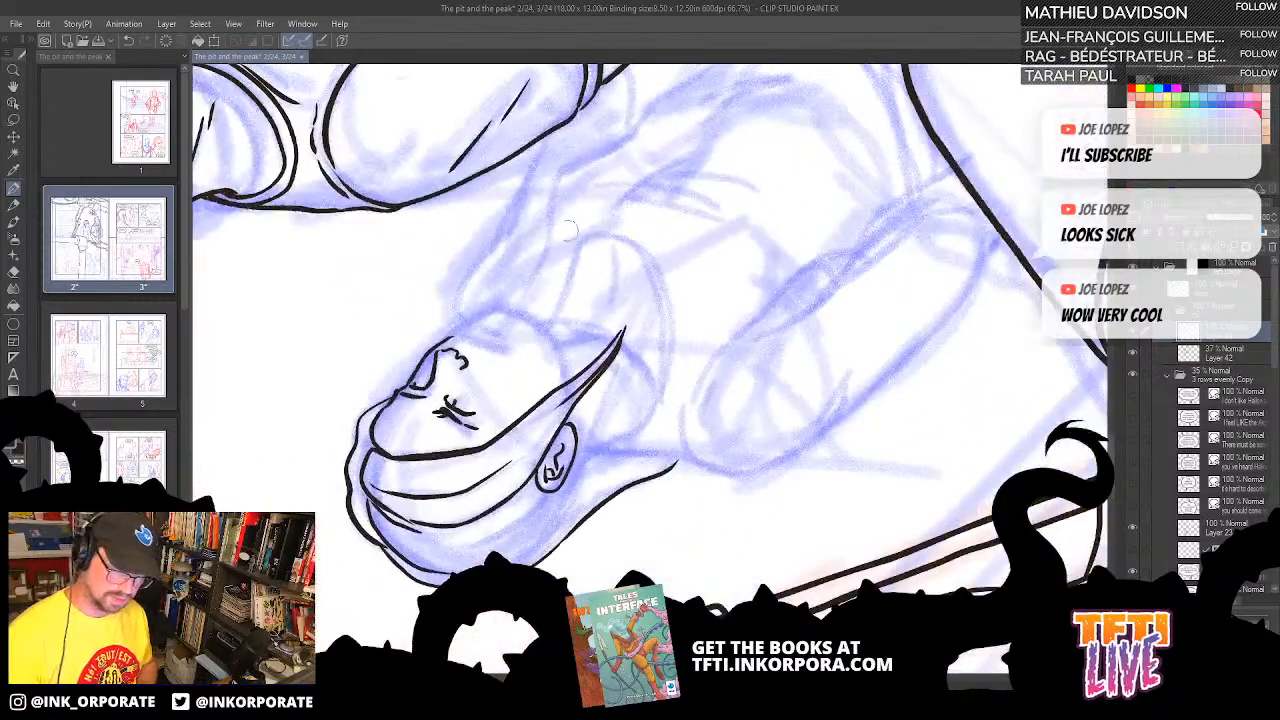
key("minus")
key("minus")
key("minus")
key("minus")
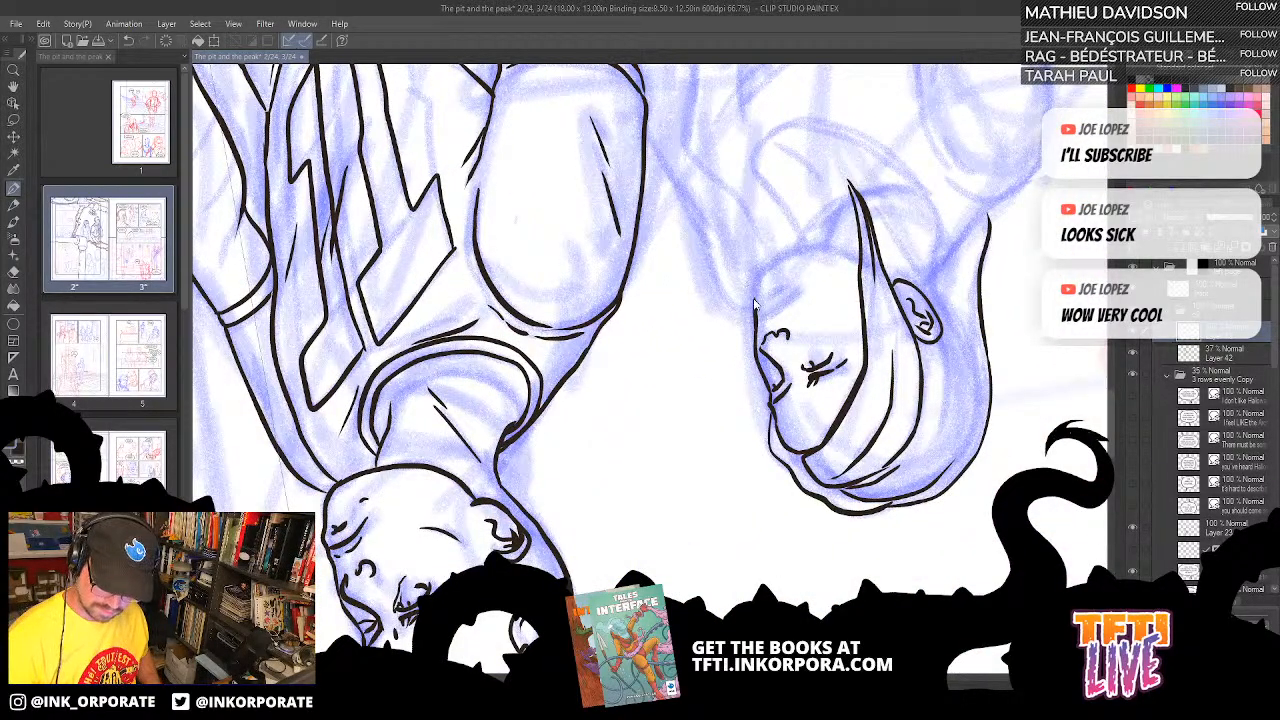
mouse_move(752, 291)
left_mouse_down()
mouse_move(758, 262)
mouse_move(822, 245)
left_mouse_up()
key("ctrl+z")
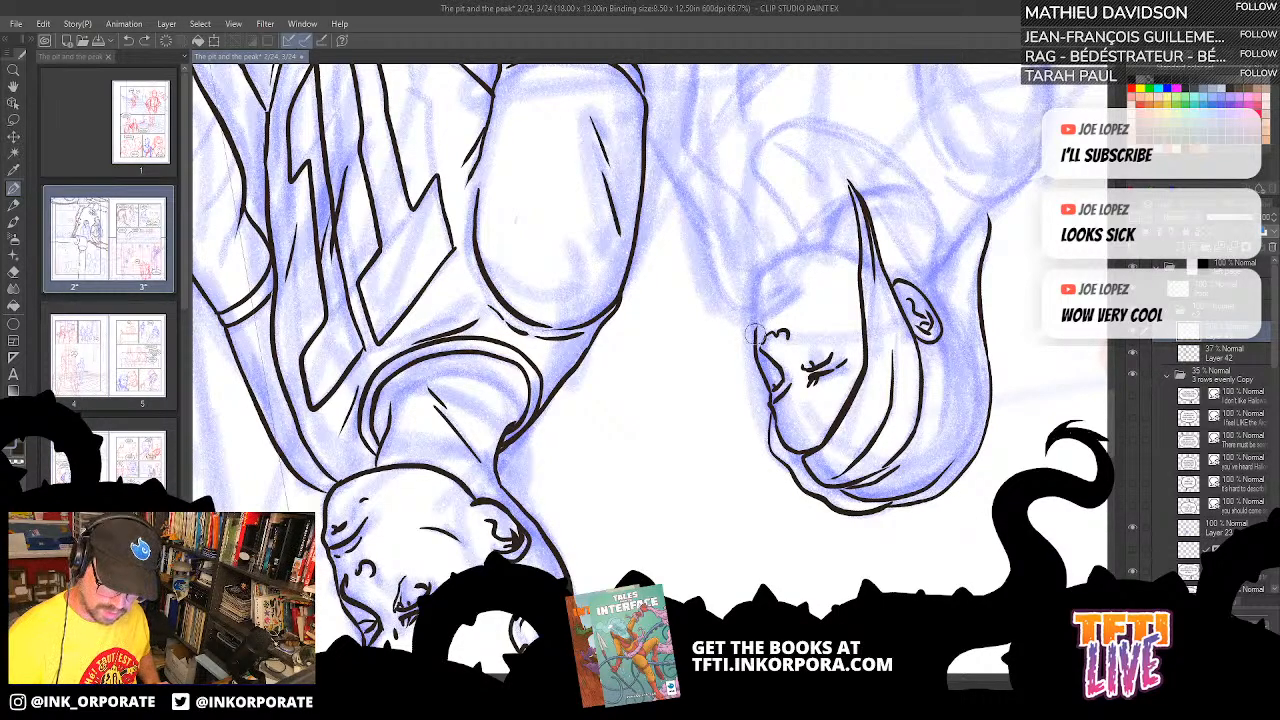
mouse_move(759, 281)
left_mouse_down()
mouse_move(773, 259)
mouse_move(815, 249)
mouse_move(808, 440)
mouse_move(764, 533)
left_mouse_up()
- Ink the woman's jawline from the chin back to the hanging hair lock
key("asciicircum")
key("asciicircum")
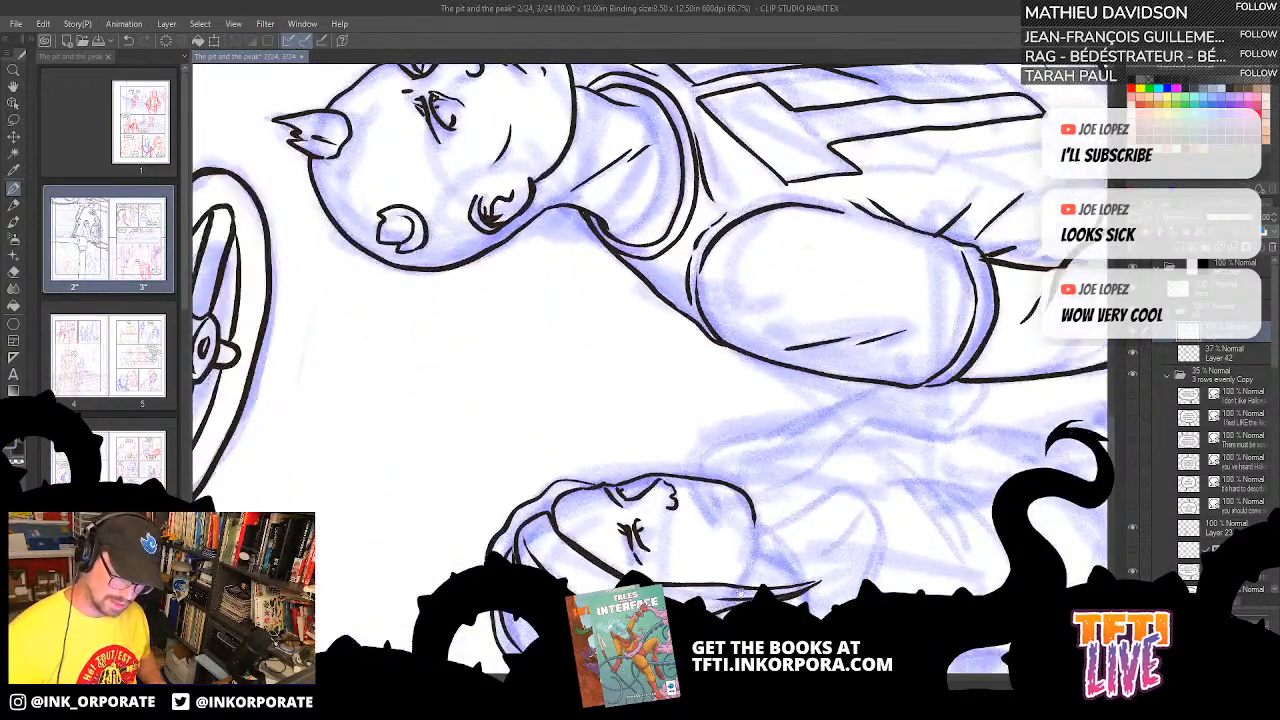
mouse_move(758, 450)
left_mouse_down()
mouse_move(745, 338)
mouse_move(732, 342)
mouse_move(750, 365)
mouse_move(860, 255)
left_mouse_up()
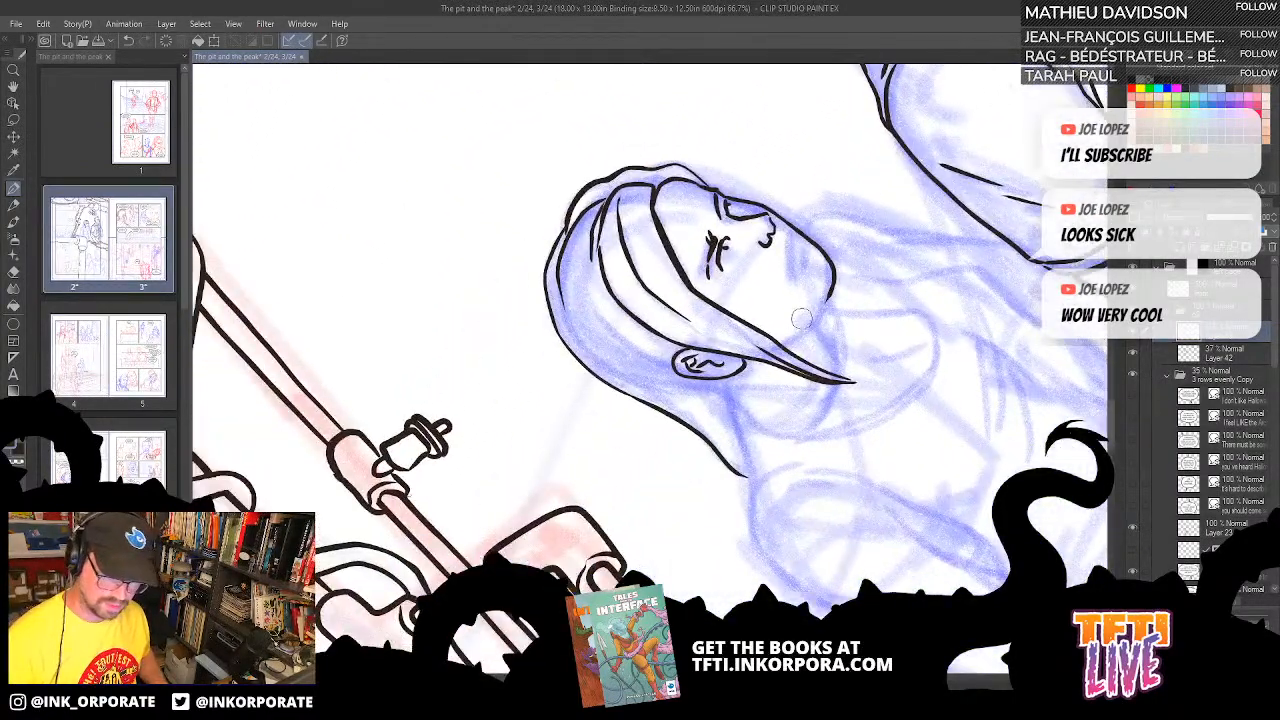
left_click_drag(779, 343, 831, 297)
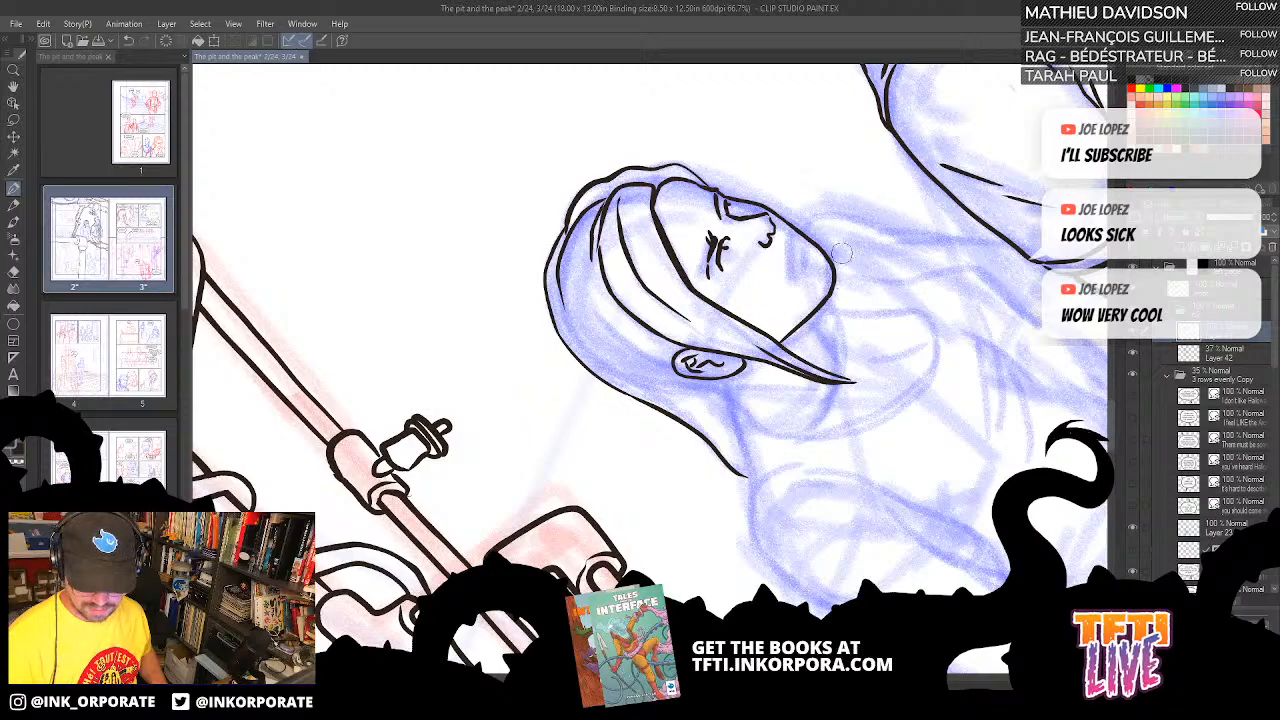
- Ink the furrow between the woman's eyebrows and her downturned mouth with short lip lines
key("asciicircum")
left_click_drag(834, 237, 787, 274)
key("asciicircum")
left_click_drag(851, 183, 788, 197)
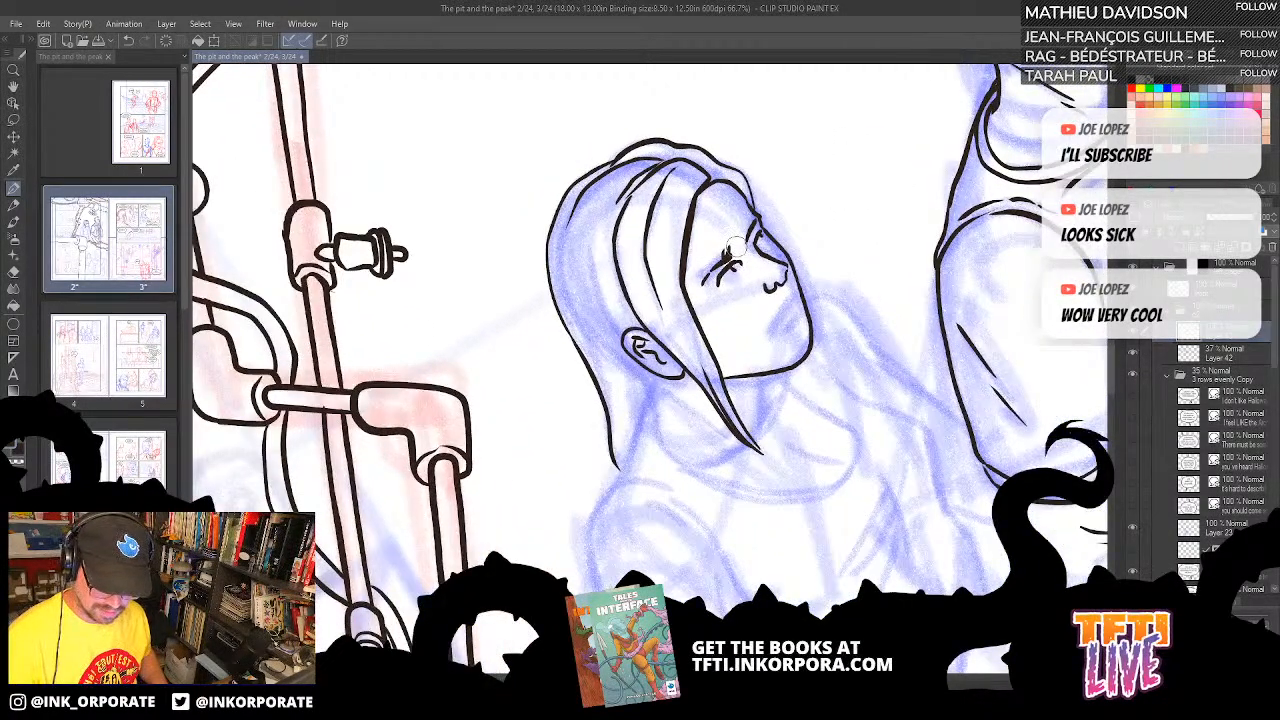
mouse_move(783, 311)
left_mouse_down()
mouse_move(808, 280)
mouse_move(806, 256)
left_mouse_up()
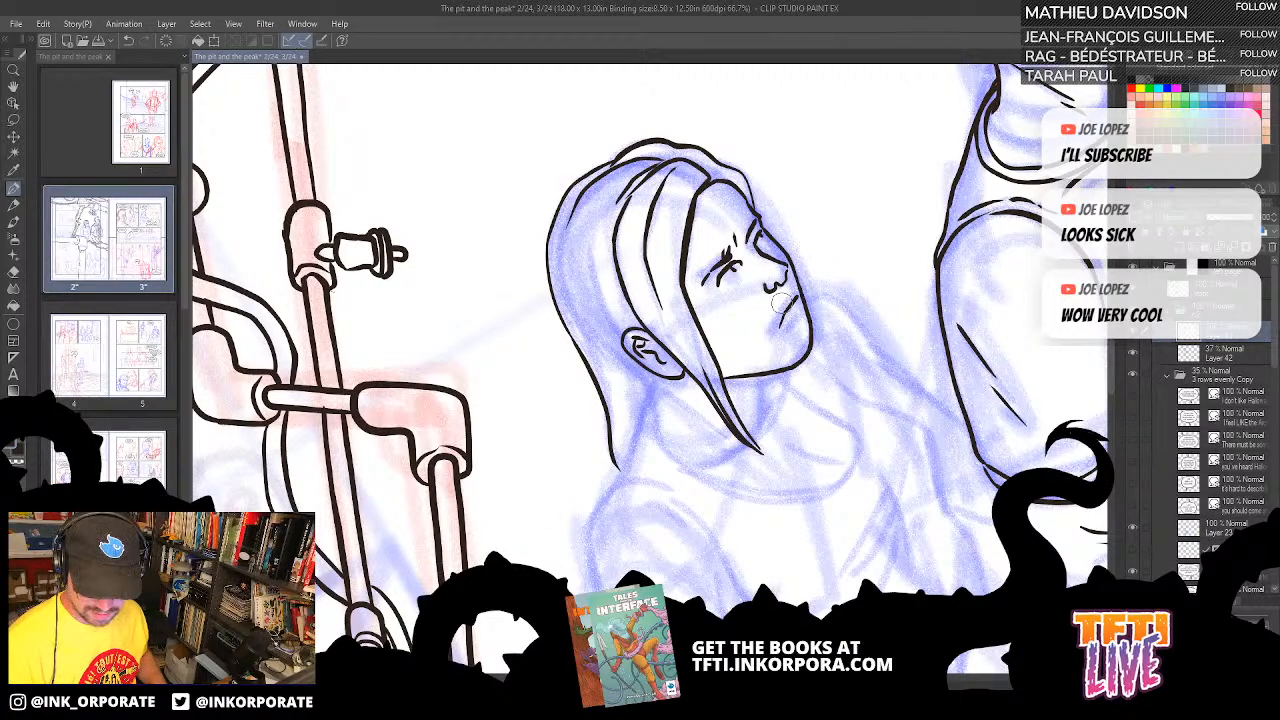
mouse_move(786, 298)
left_mouse_down()
mouse_move(800, 322)
mouse_move(806, 302)
left_mouse_up()
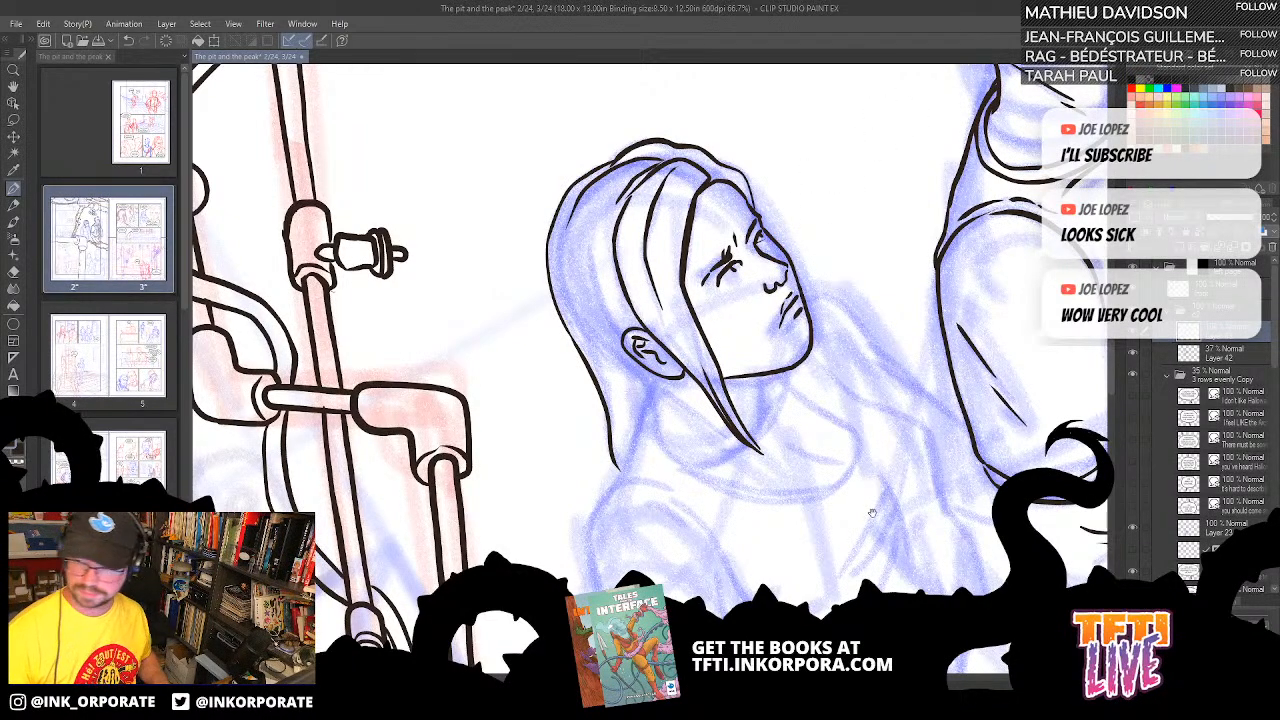
left_click_drag(873, 514, 871, 455)
key("asciicircum")
key("asciicircum")
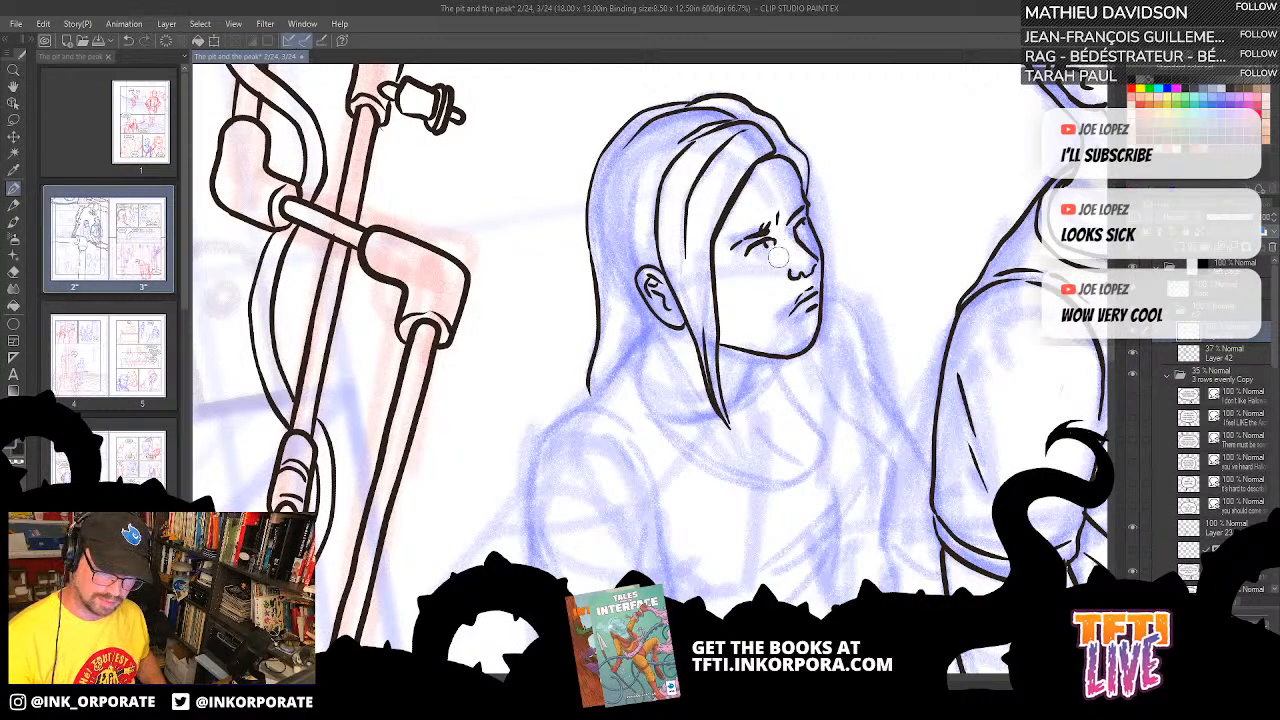
- Ink the finishing strokes around the woman's near eye and the front line of her neck below the jaw
left_click_drag(768, 241, 778, 238)
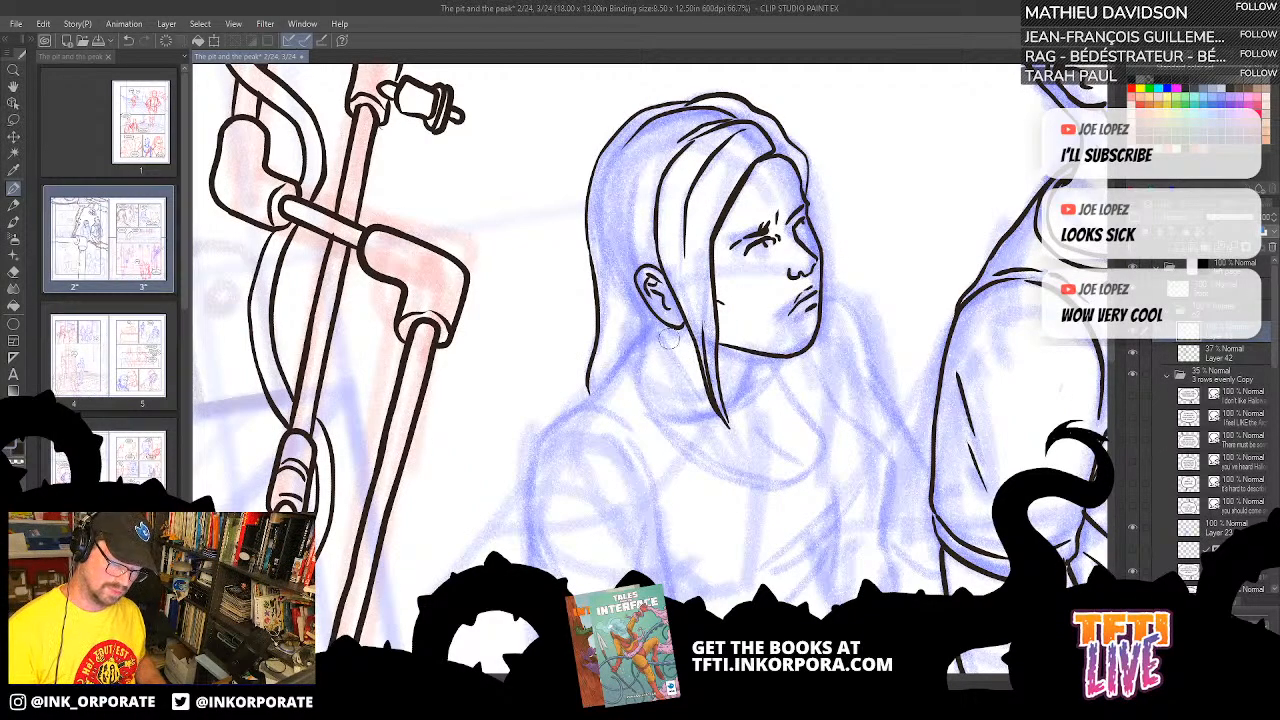
left_click_drag(754, 357, 743, 400)
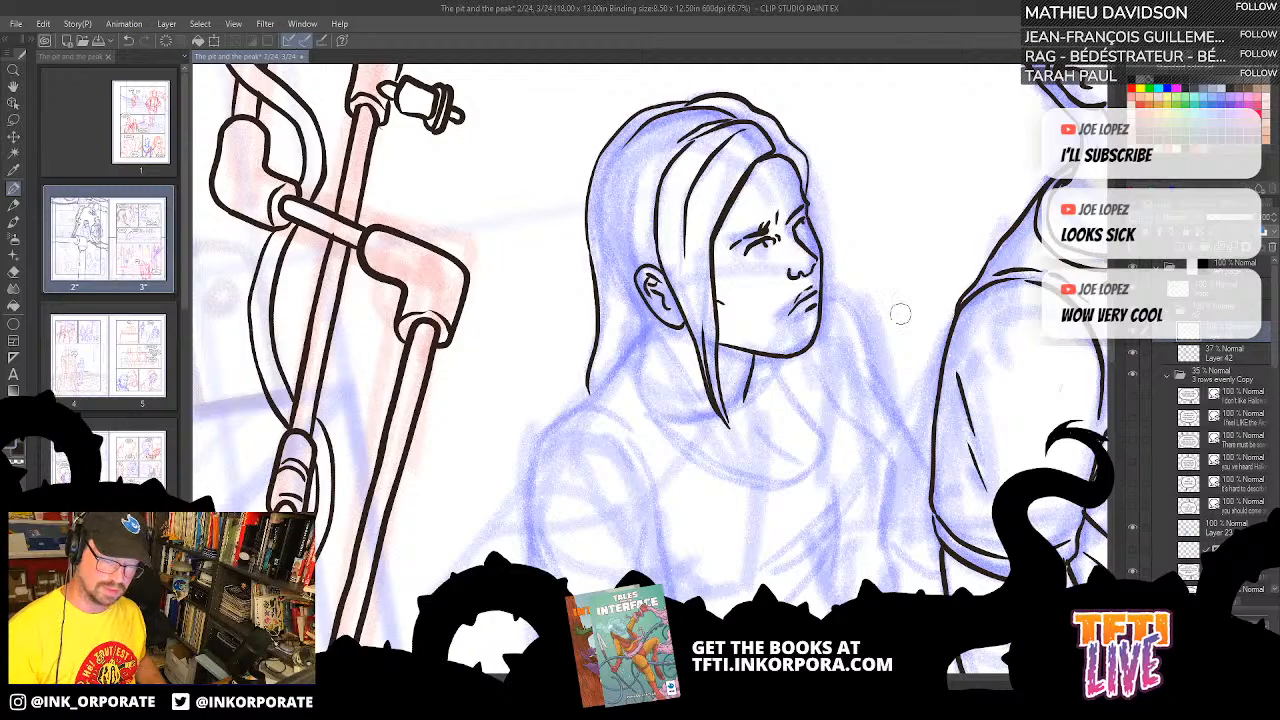
scroll(840, 371, "up", 2)
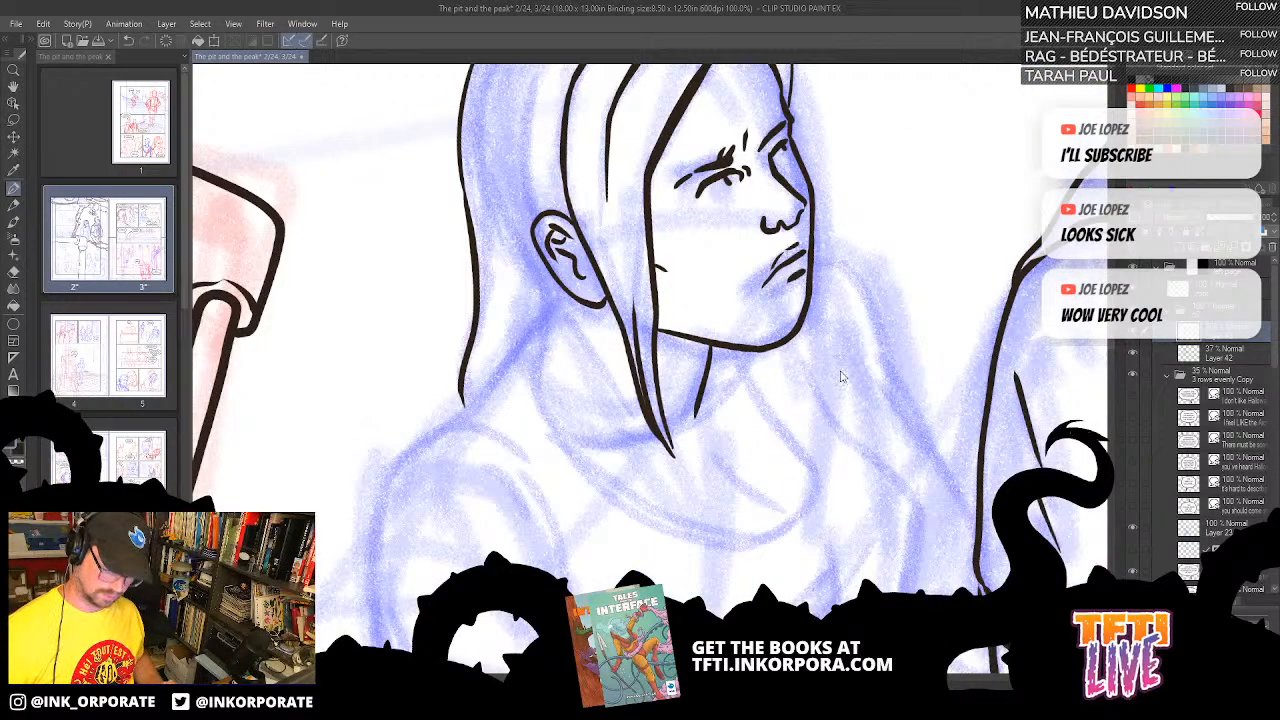
scroll(840, 372, "down", 2)
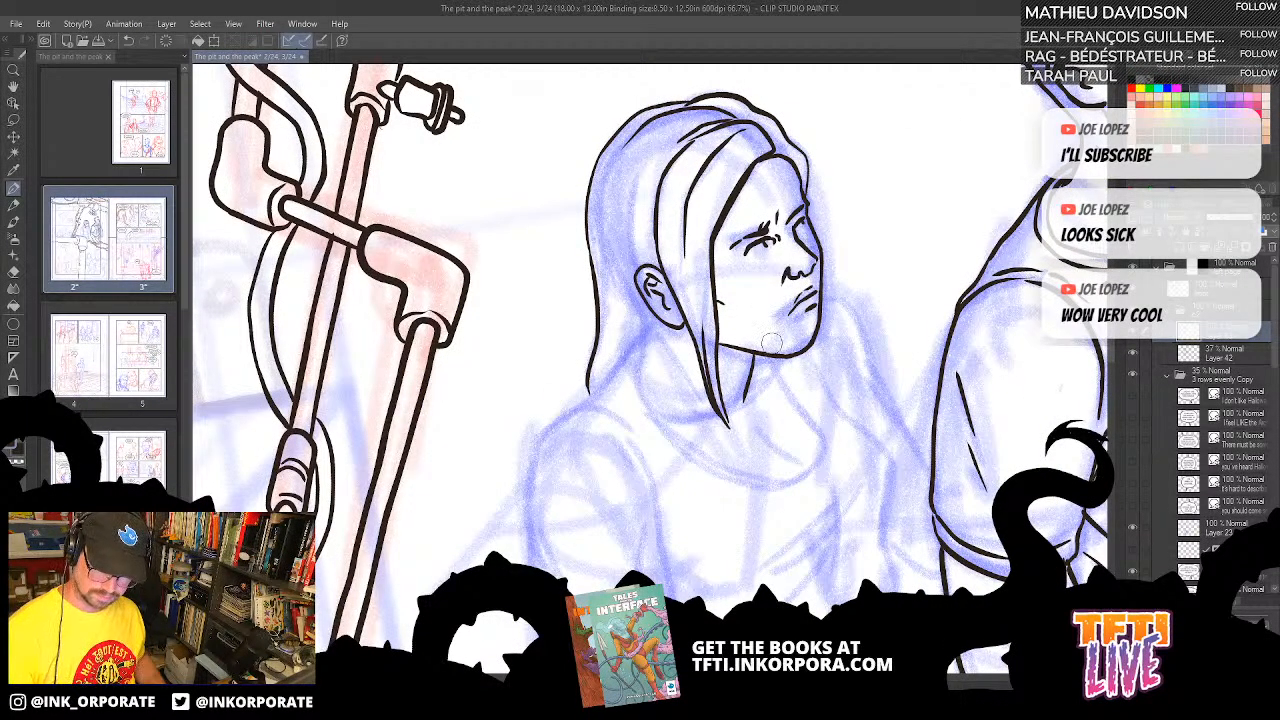
- Ink the scooped neckline of the woman's tank top as one long curve on the rotated canvas
scroll(773, 347, "down", 1)
key("asciicircum")
key("asciicircum")
key("asciicircum")
key("asciicircum")
key("asciicircum")
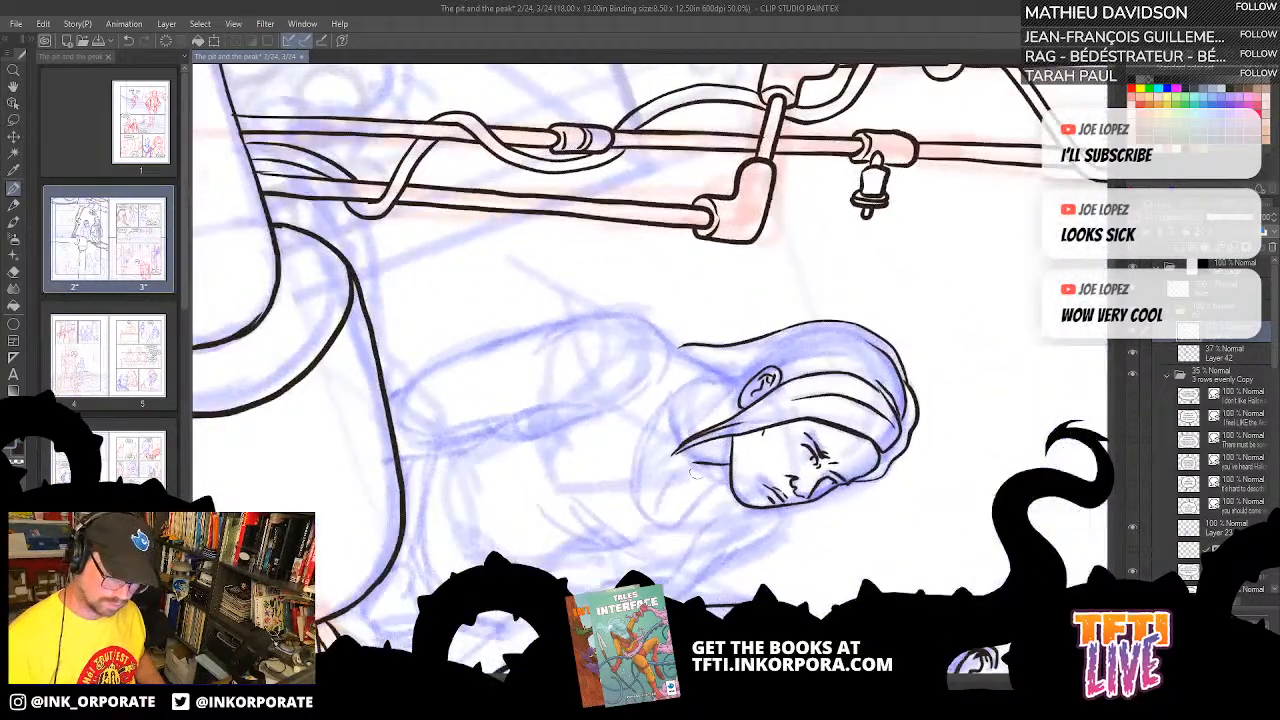
key("asciicircum")
key("asciicircum")
key("asciicircum")
key("asciicircum")
key("asciicircum")
key("asciicircum")
key("asciicircum")
key("asciicircum")
key("asciicircum")
key("asciicircum")
key("asciicircum")
key("asciicircum")
key("asciicircum")
key("asciicircum")
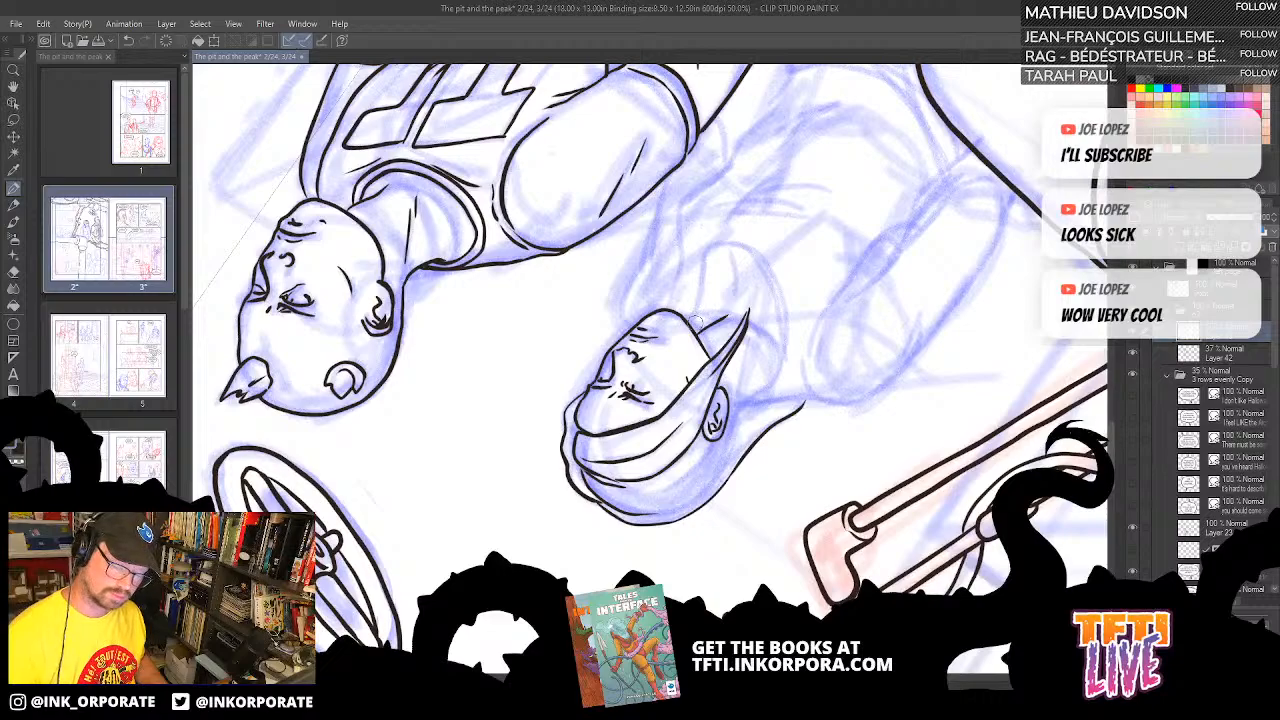
mouse_move(694, 322)
left_mouse_down()
mouse_move(700, 256)
mouse_move(735, 242)
mouse_move(765, 268)
mouse_move(782, 334)
mouse_move(758, 398)
mouse_move(722, 402)
left_mouse_up()
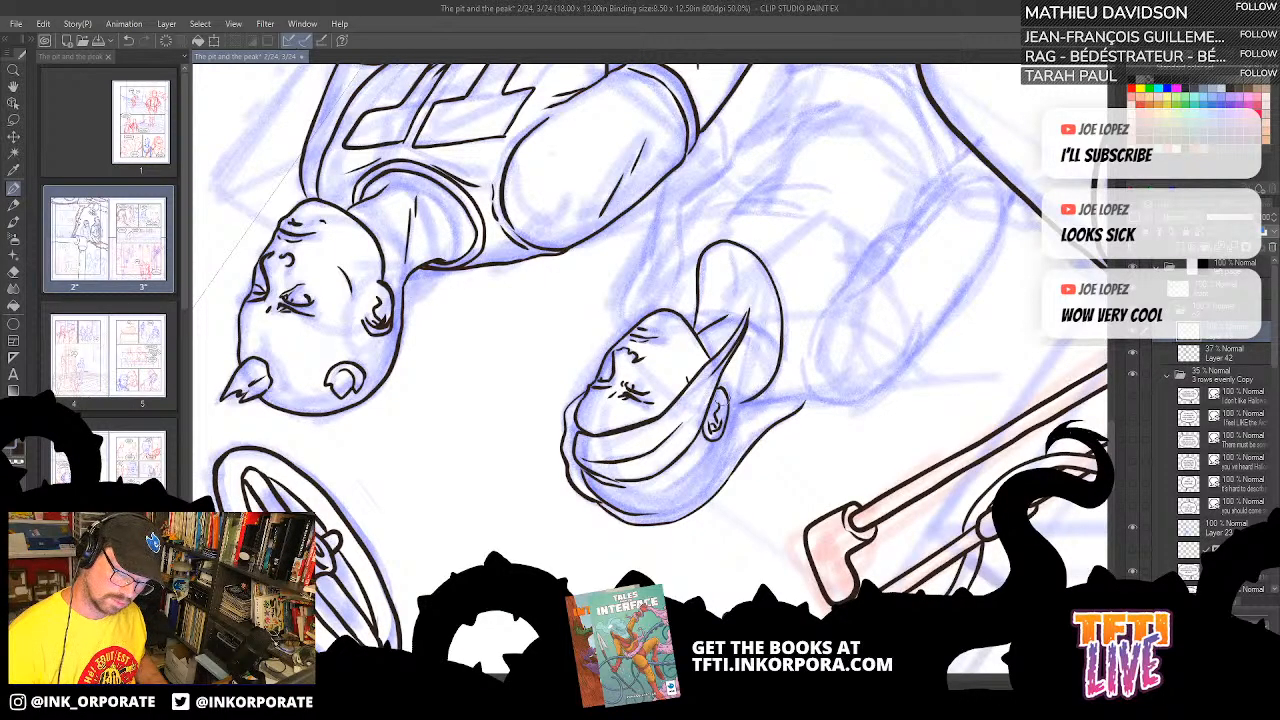
- Ink the short neck tendon and collarbone lines inside the woman's neckline, rotating the canvas to suit each stroke
key("asciicircum")
key("asciicircum")
key("asciicircum")
key("asciicircum")
key("asciicircum")
key("asciicircum")
key("asciicircum")
key("asciicircum")
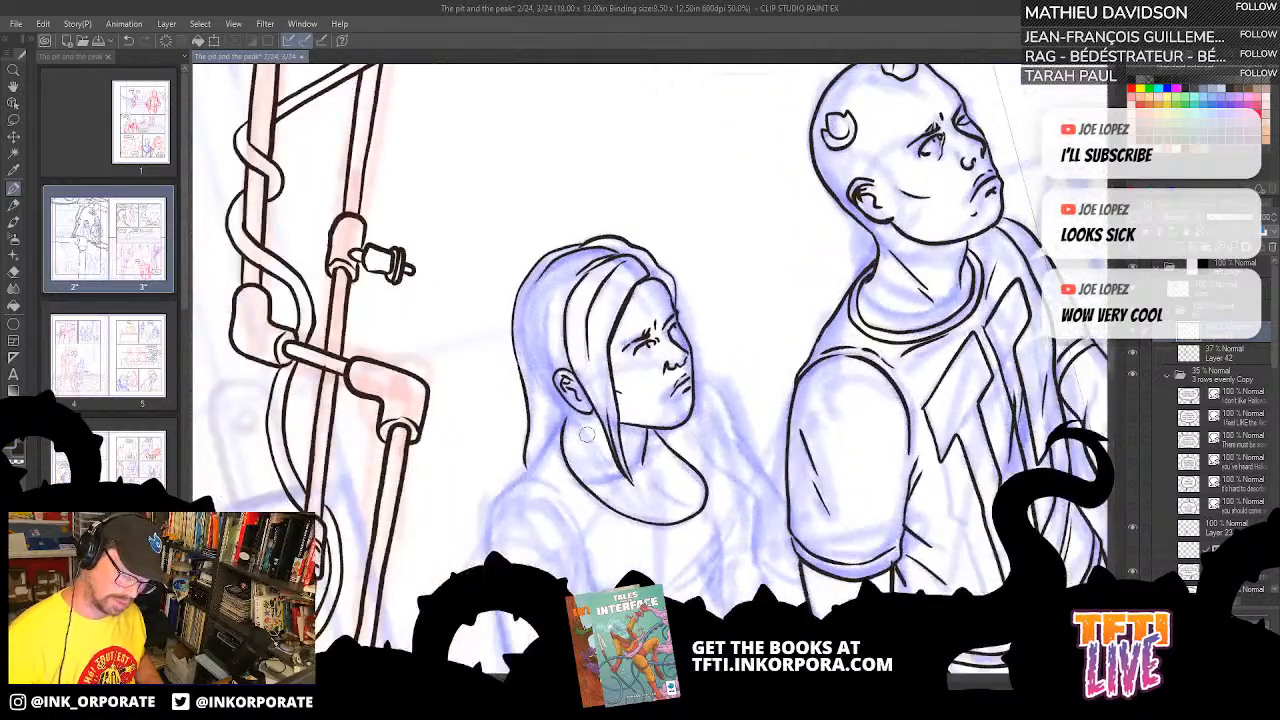
key("asciicircum")
key("asciicircum")
key("asciicircum")
key("asciicircum")
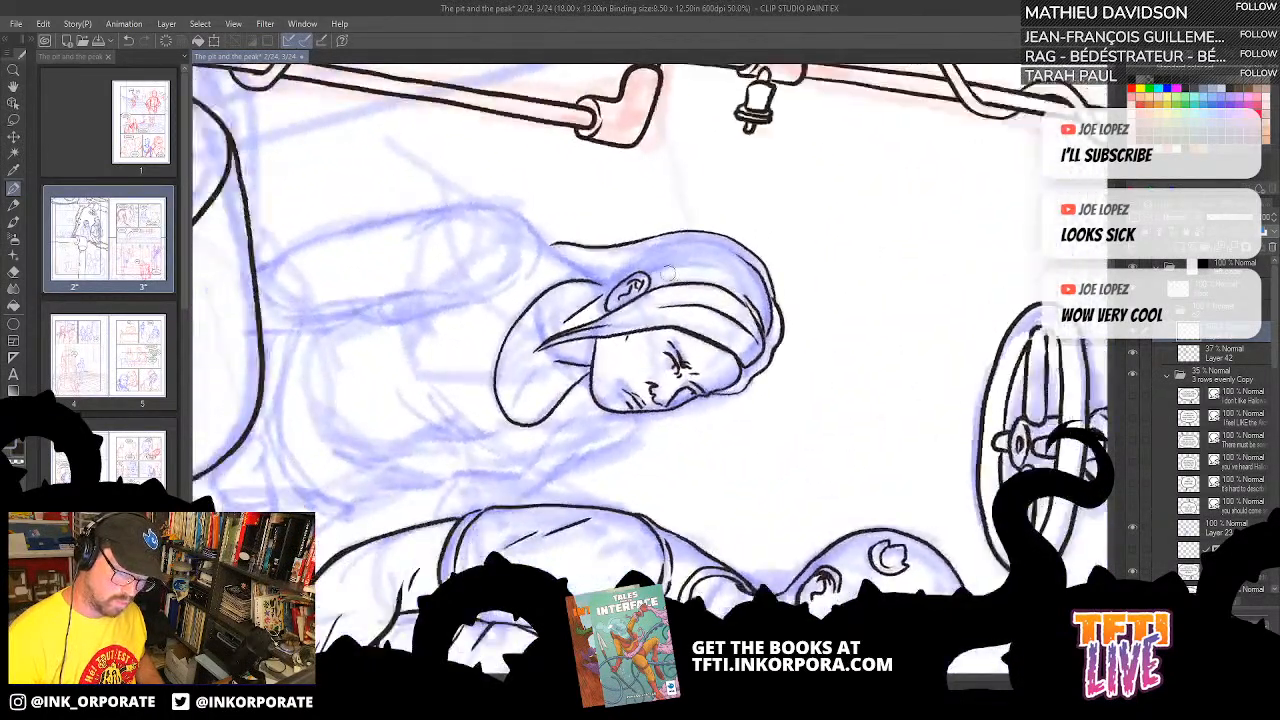
key("asciicircum")
key("asciicircum")
key("asciicircum")
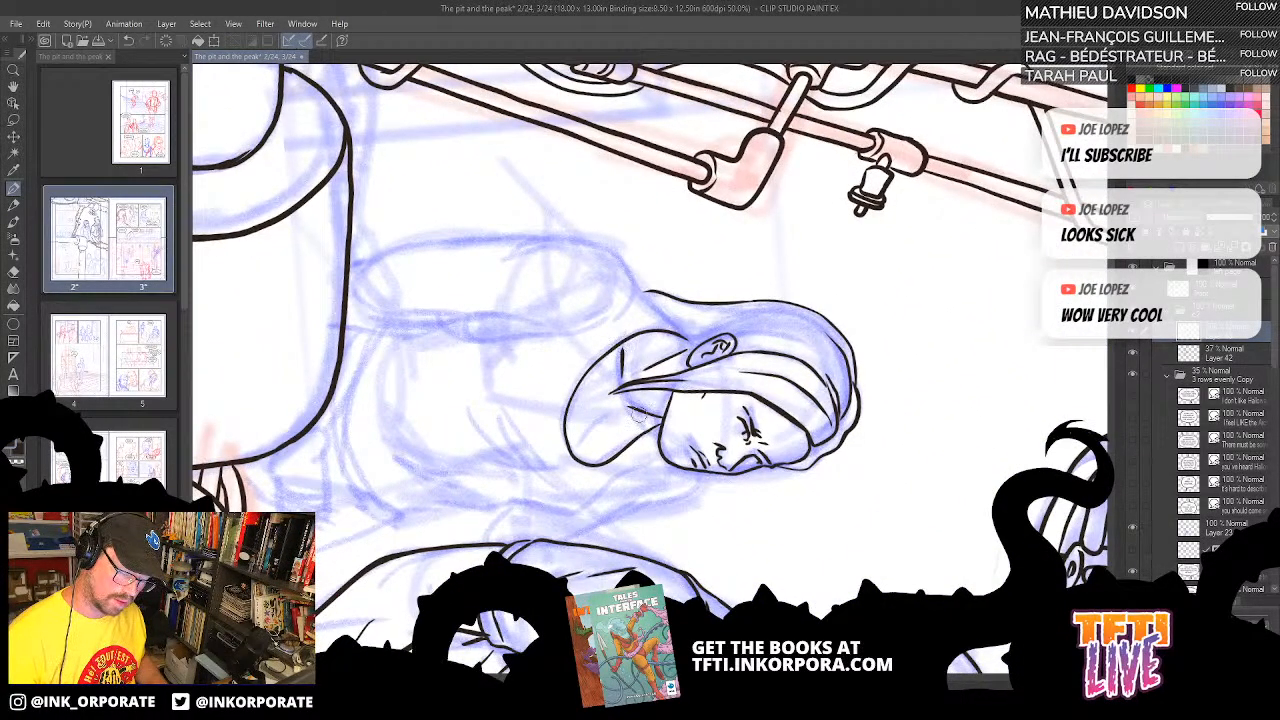
key("asciicircum")
key("asciicircum")
key("asciicircum")
key("asciicircum")
key("asciicircum")
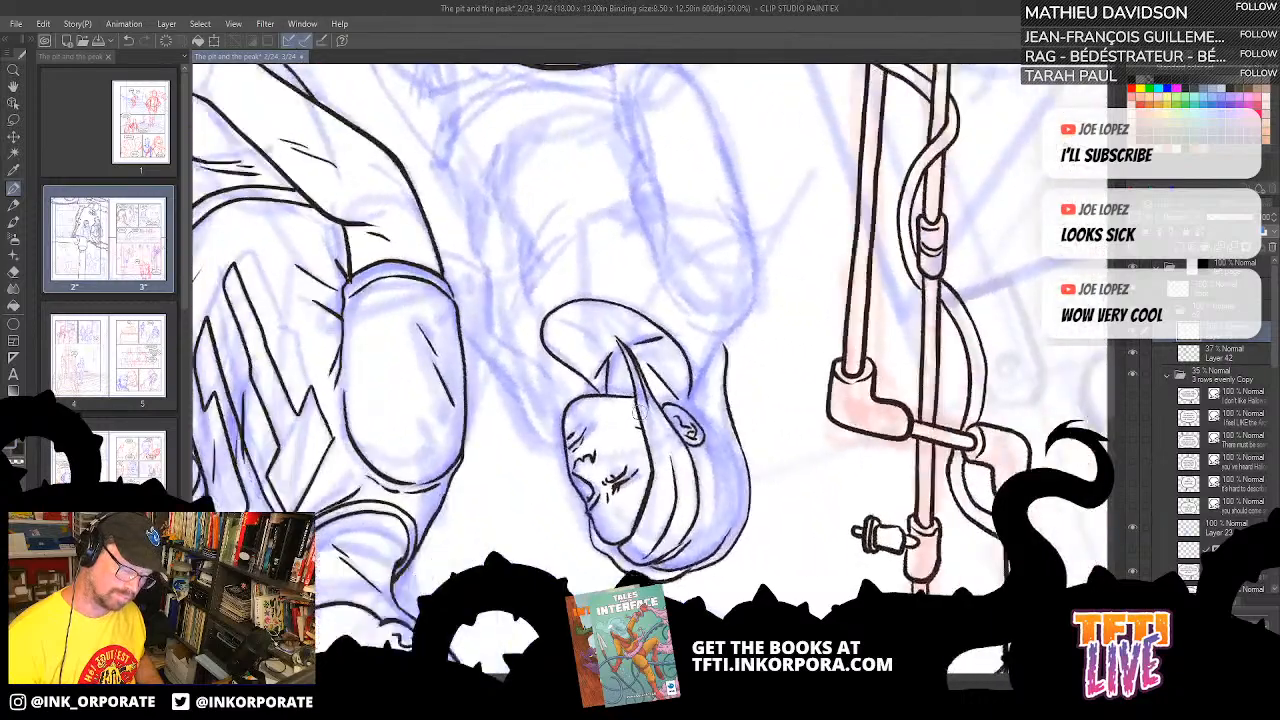
key("asciicircum")
key("asciicircum")
key("asciicircum")
key("asciicircum")
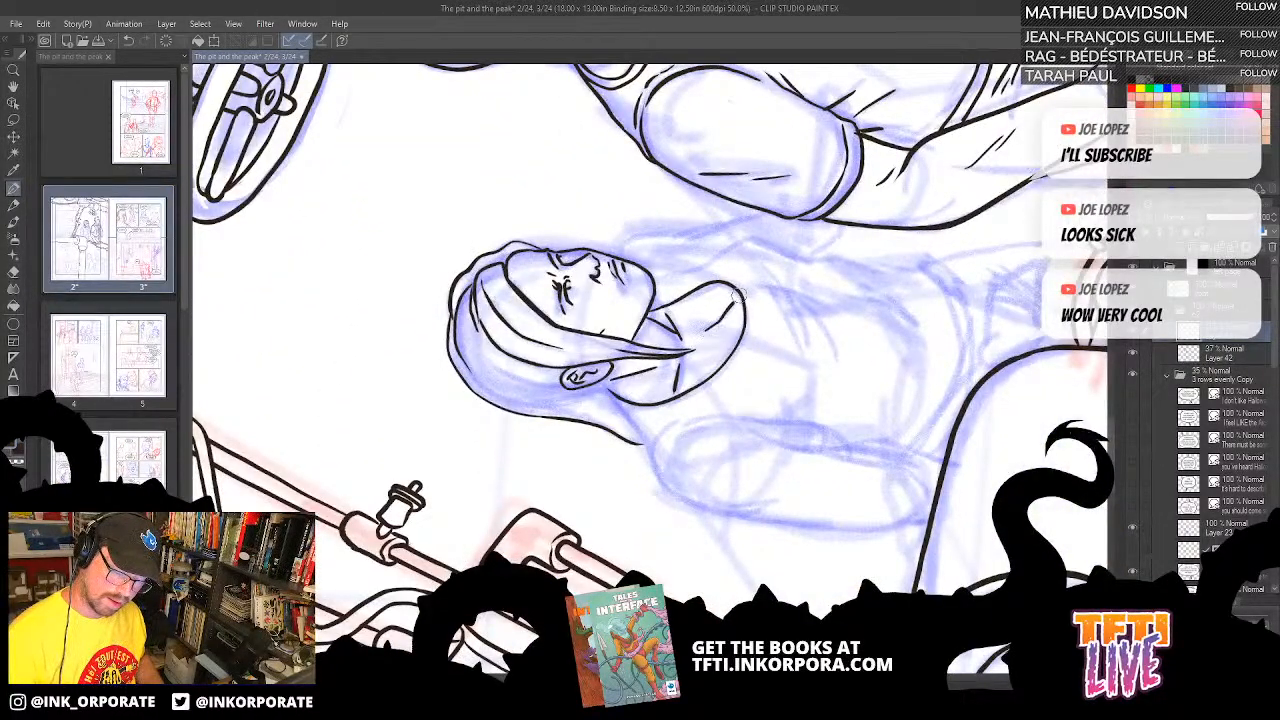
key("asciicircum")
key("asciicircum")
key("asciicircum")
key("asciicircum")
key("asciicircum")
key("asciicircum")
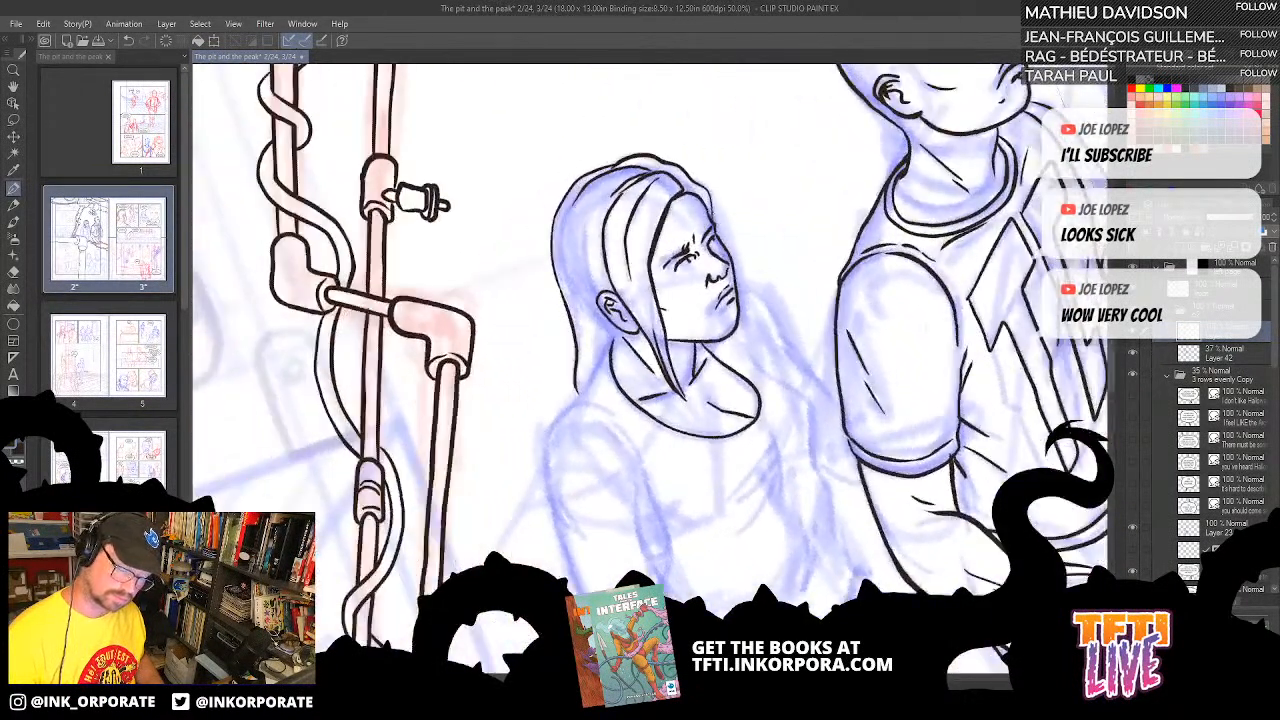
- Ink the slope from the woman's neck to her near shoulder and a strand line through her back hair, redoing the strand once
mouse_move(568, 405)
left_mouse_down()
mouse_move(620, 328)
mouse_move(570, 266)
mouse_move(564, 198)
left_mouse_up()
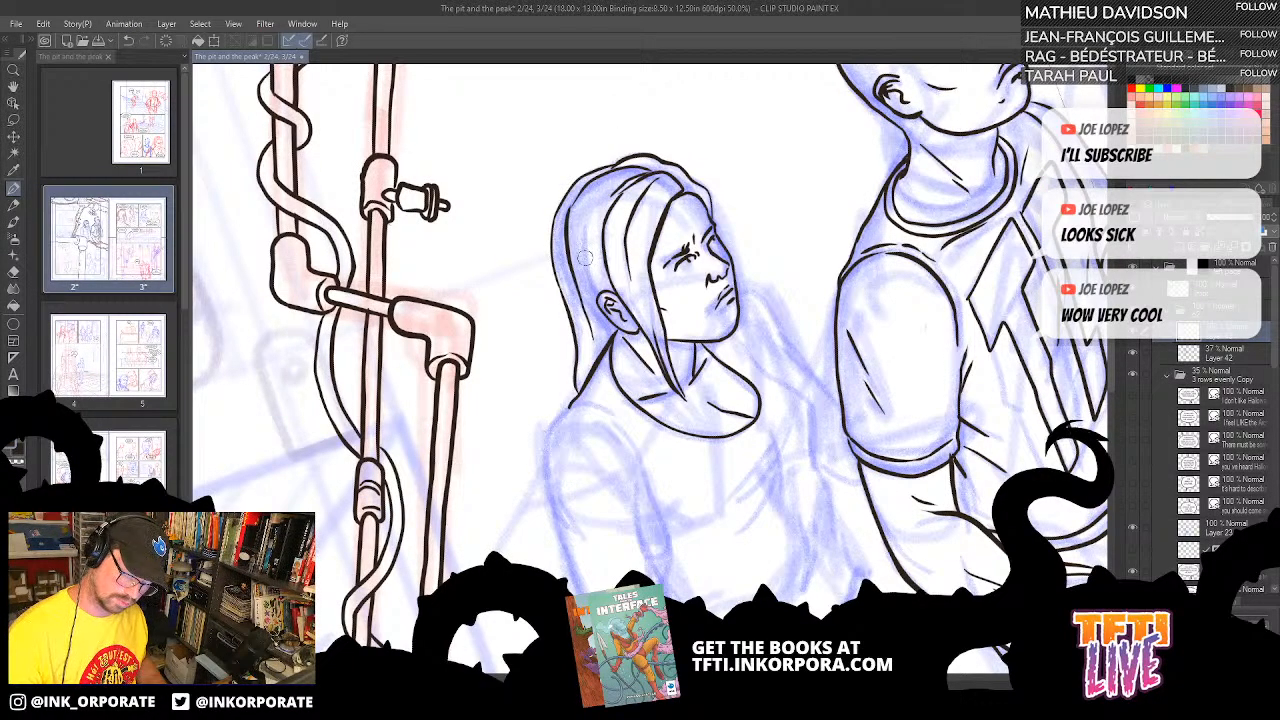
key("ctrl+z")
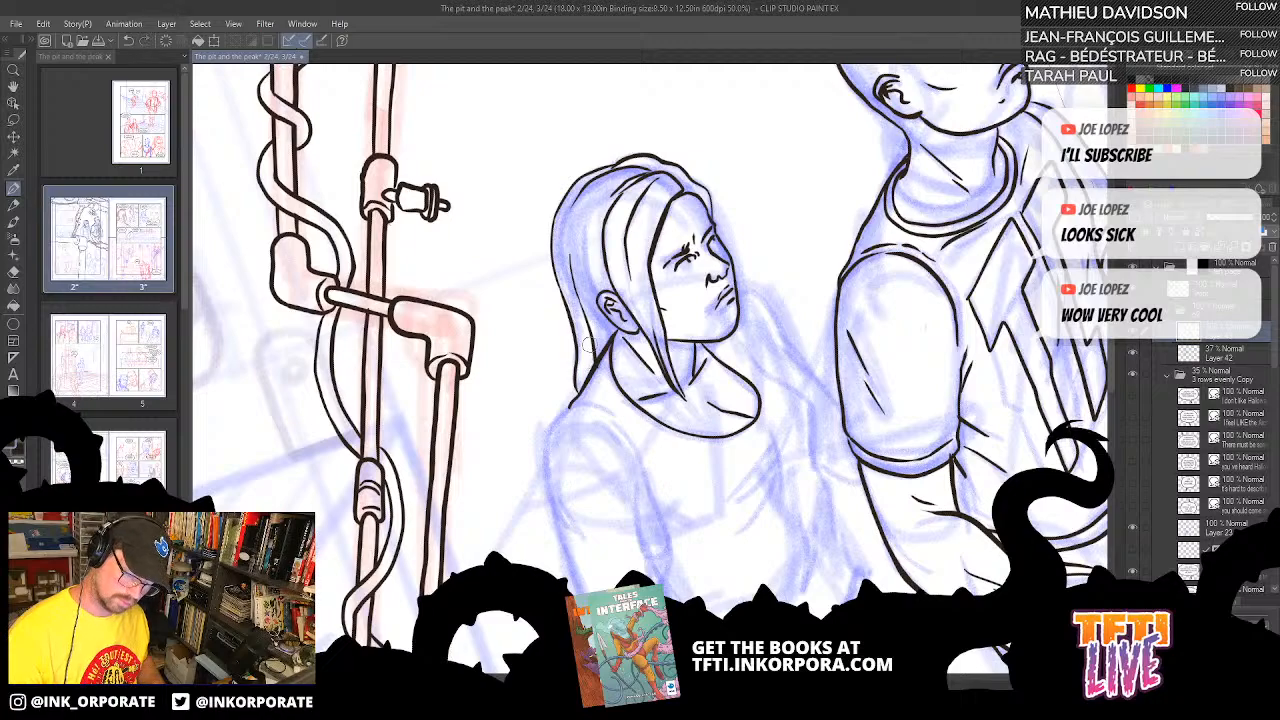
left_click_drag(592, 270, 591, 203)
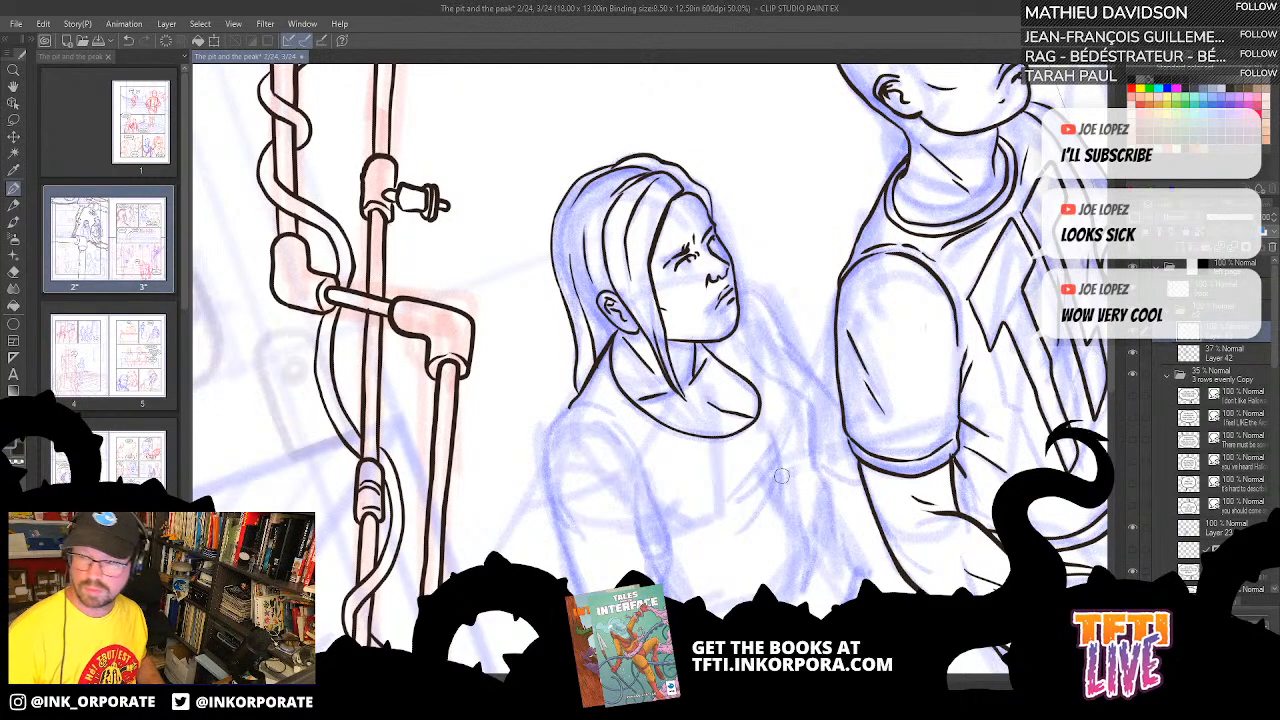
- Ink the woman's far shoulder and torso edge, then the fold lines across her chest, undoing a misplaced fold
scroll(783, 489, "down", 3)
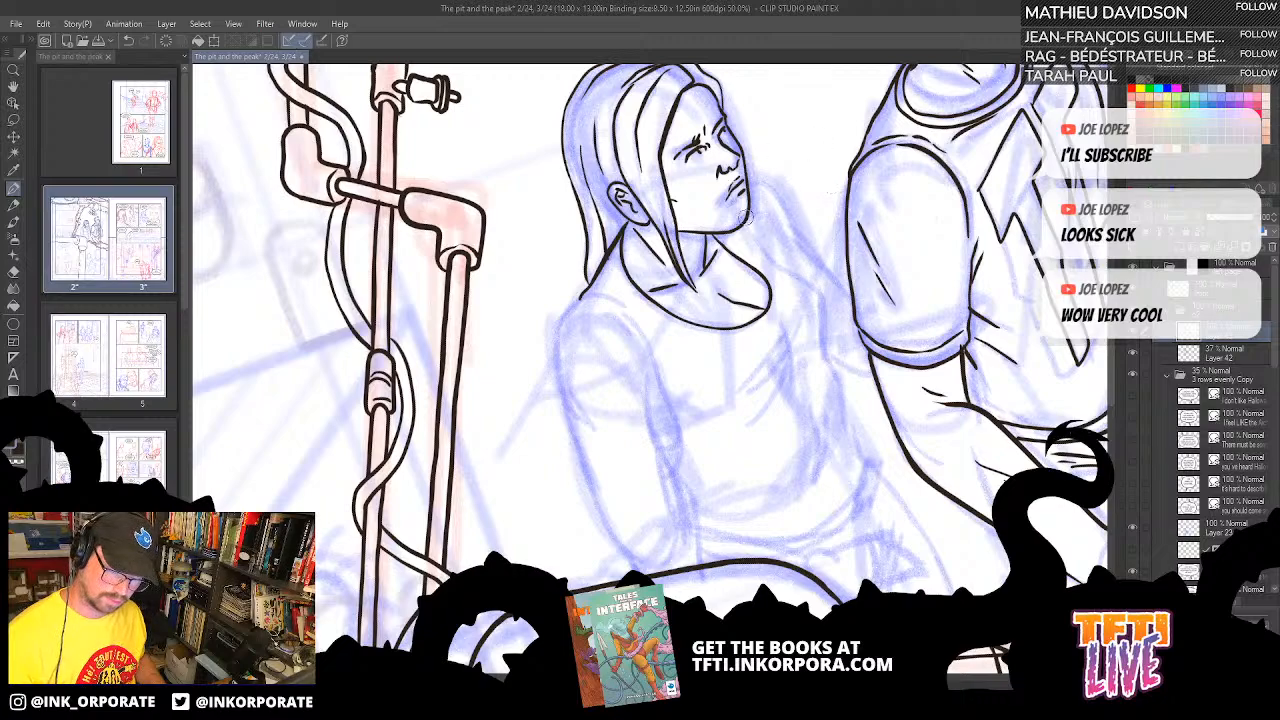
mouse_move(746, 229)
left_mouse_down()
mouse_move(830, 300)
mouse_move(828, 358)
mouse_move(858, 464)
left_mouse_up()
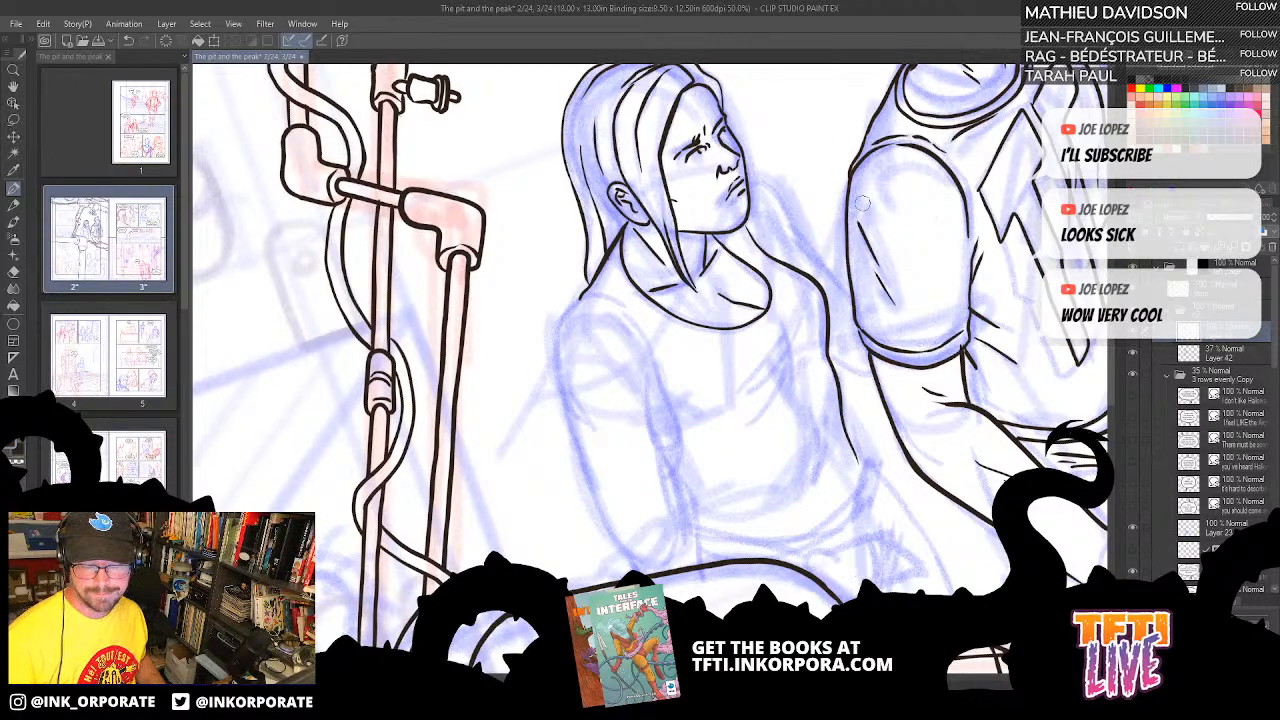
mouse_move(795, 342)
left_mouse_down()
mouse_move(782, 416)
mouse_move(798, 342)
left_mouse_up()
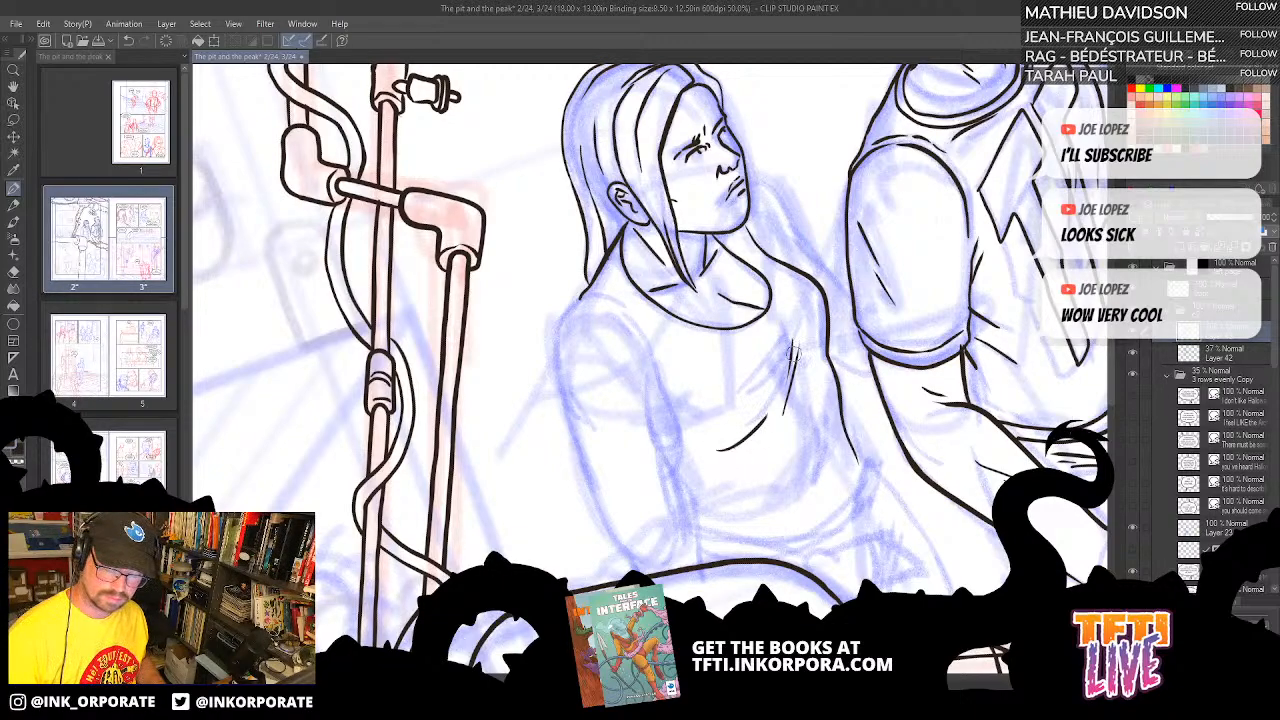
left_click_drag(743, 453, 778, 403)
key("ctrl+z")
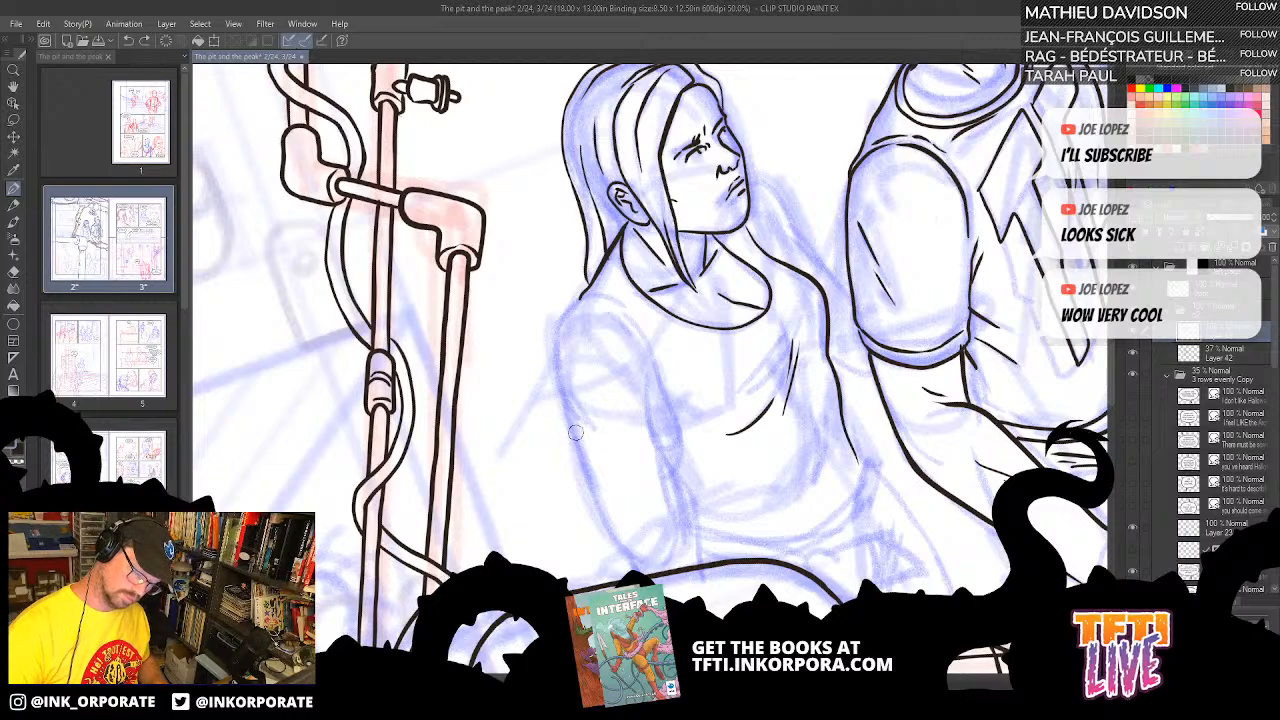
- Ink the rounded outer contour of the woman's near shoulder and upper arm, replacing the first attempt
mouse_move(576, 432)
left_mouse_down()
mouse_move(548, 354)
mouse_move(552, 312)
mouse_move(591, 296)
left_mouse_up()
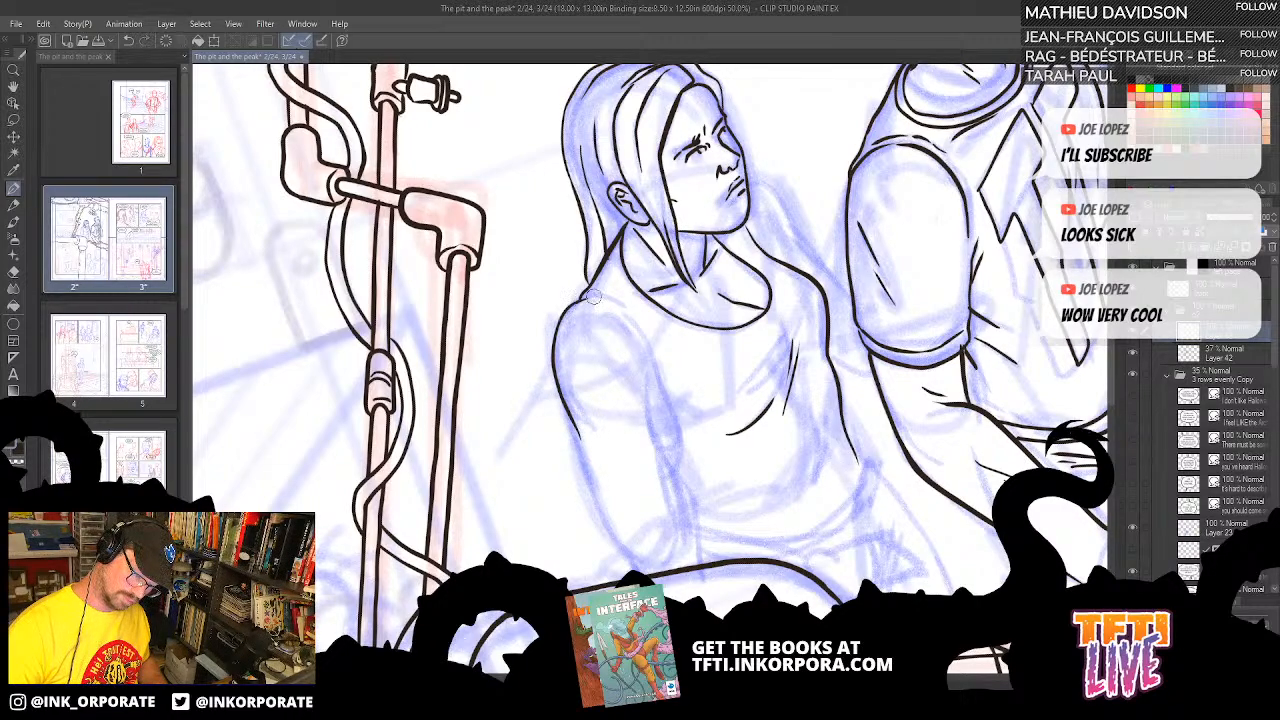
key("ctrl+z")
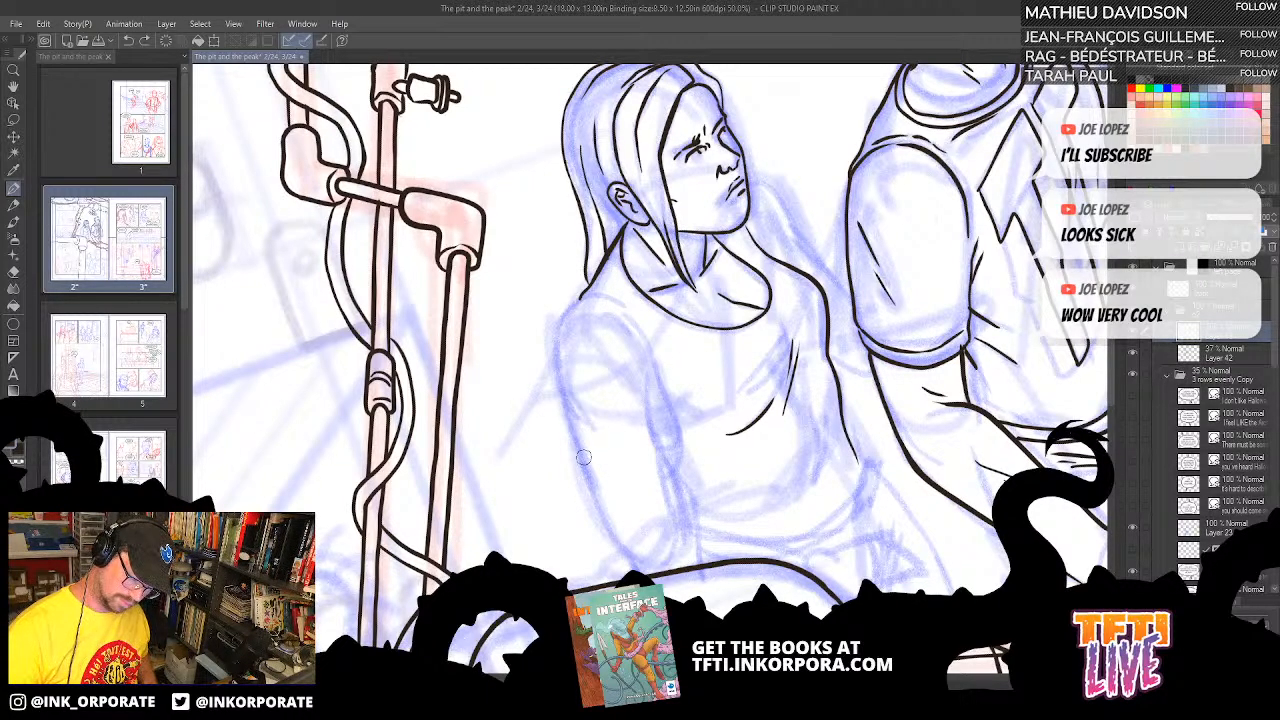
mouse_move(583, 457)
left_mouse_down()
mouse_move(555, 377)
mouse_move(558, 320)
mouse_move(612, 292)
left_mouse_up()
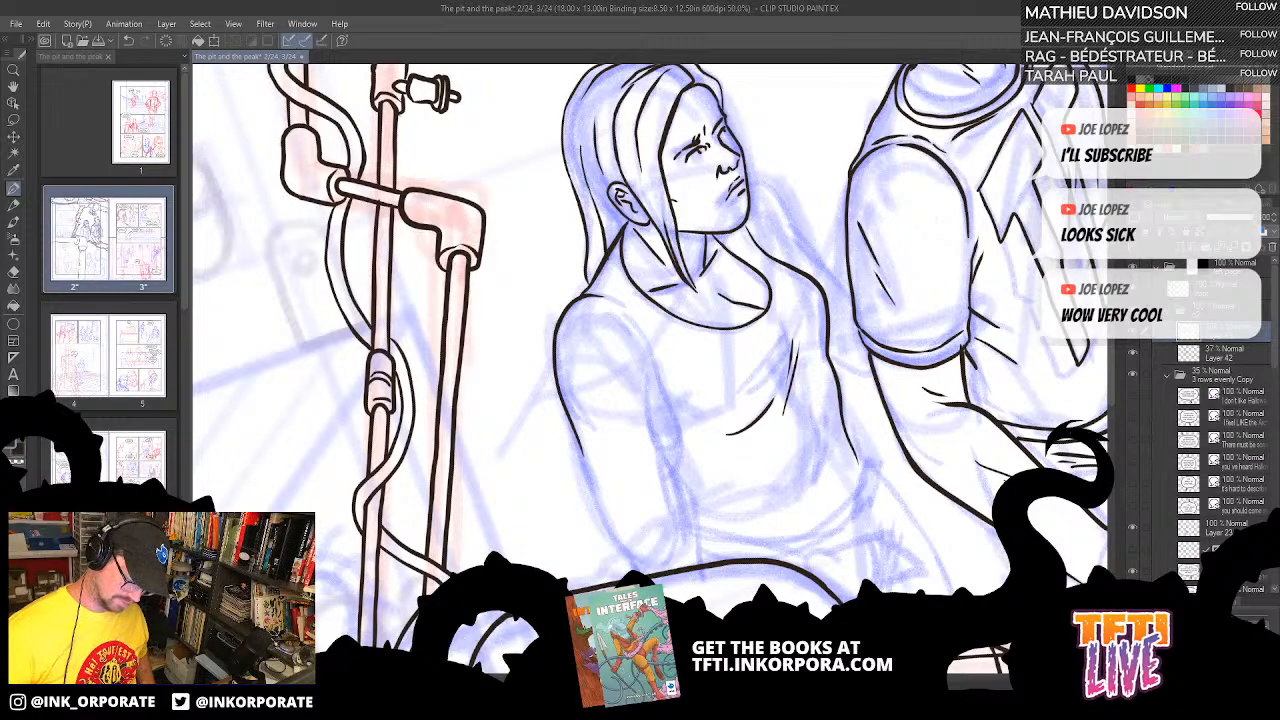
- Ink the woman's near arm down to the large cylinder, including its inner edge and the tank top's armhole
key("ctrl+minus")
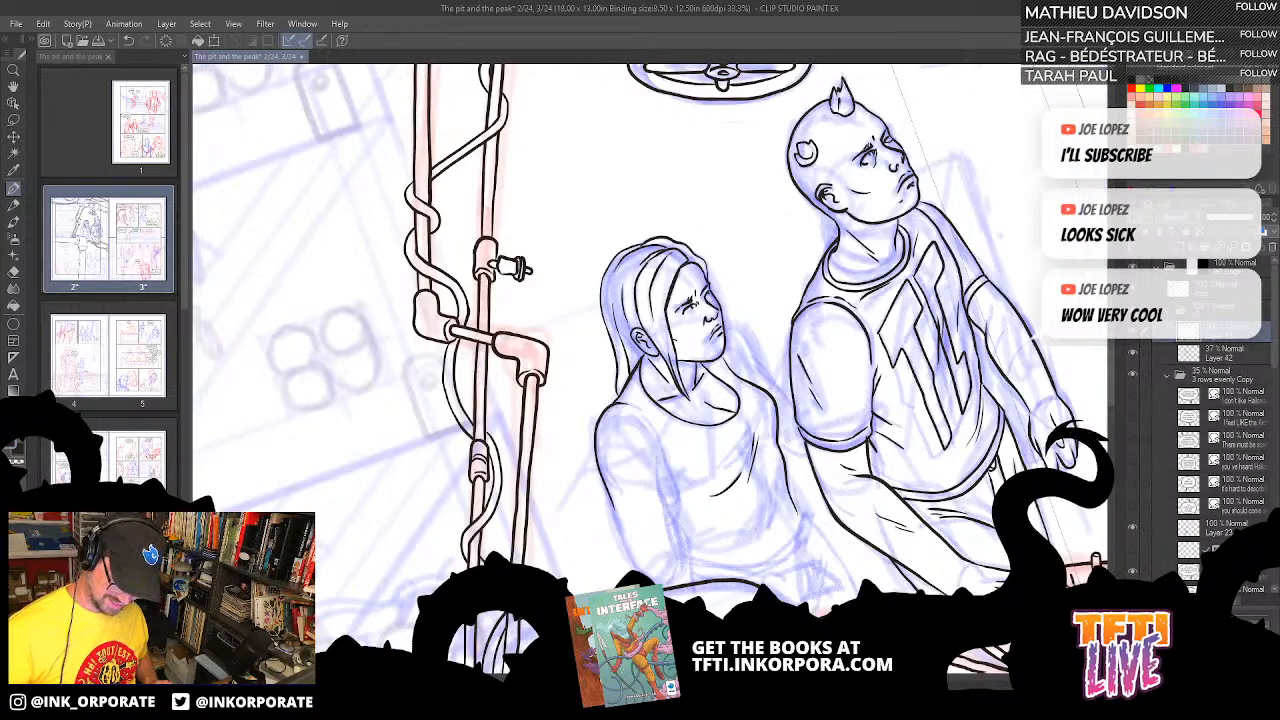
left_click_drag(850, 472, 938, 360)
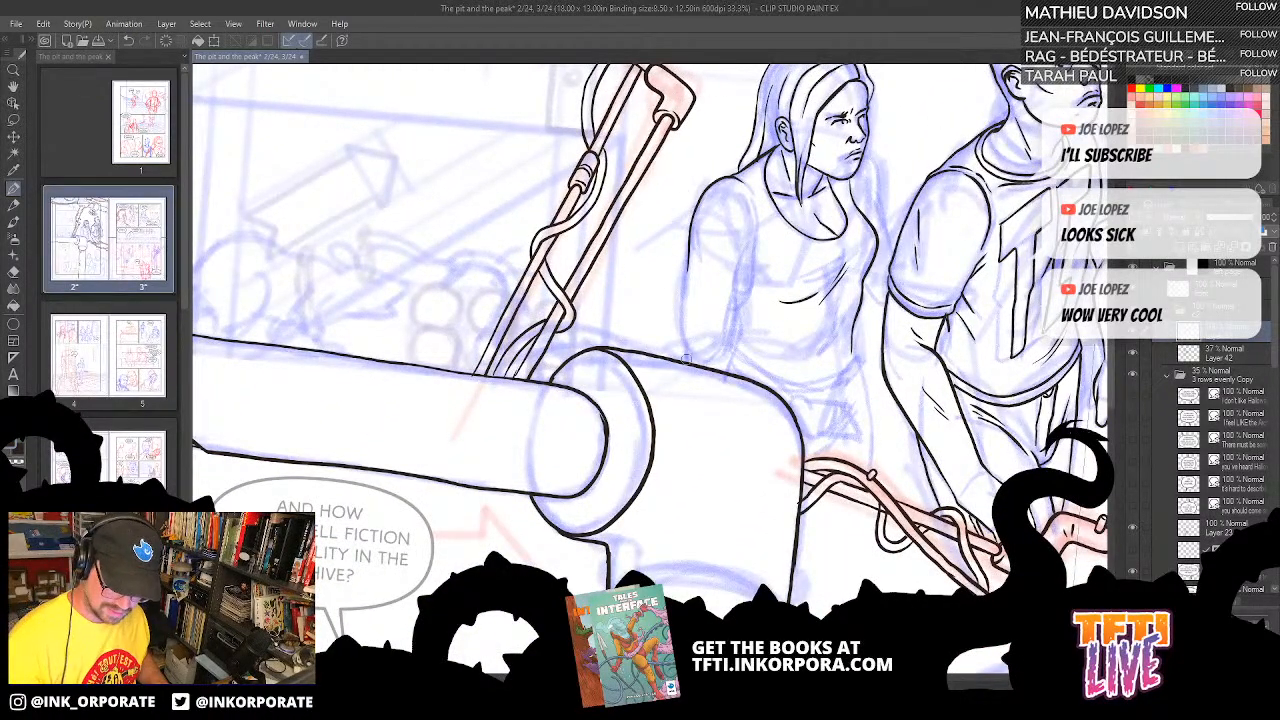
left_click_drag(682, 310, 690, 222)
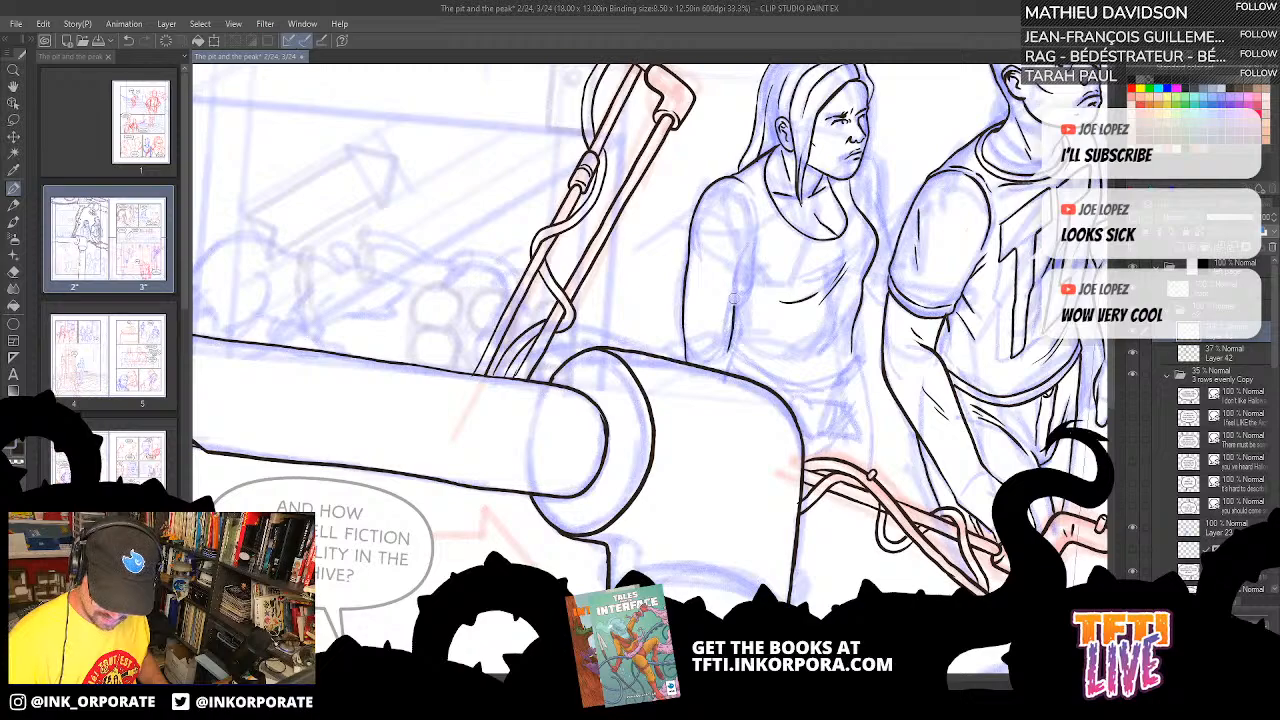
left_click_drag(741, 255, 747, 238)
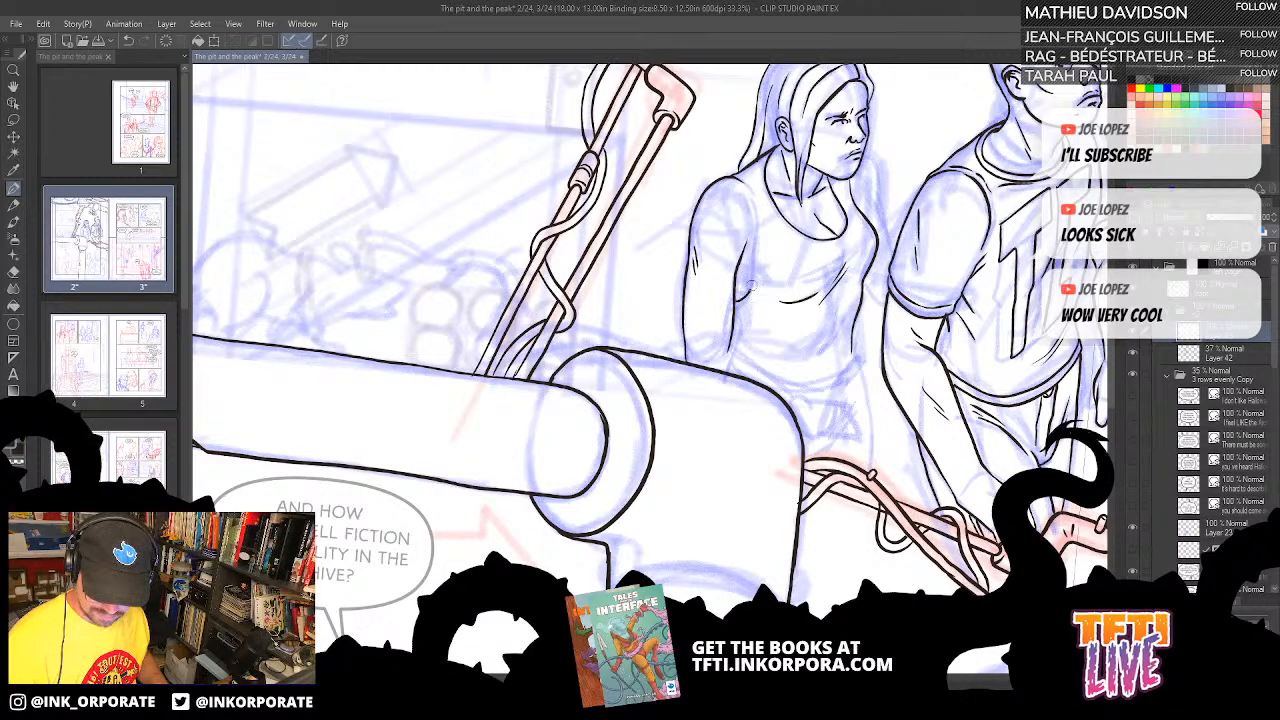
left_click_drag(749, 288, 756, 226)
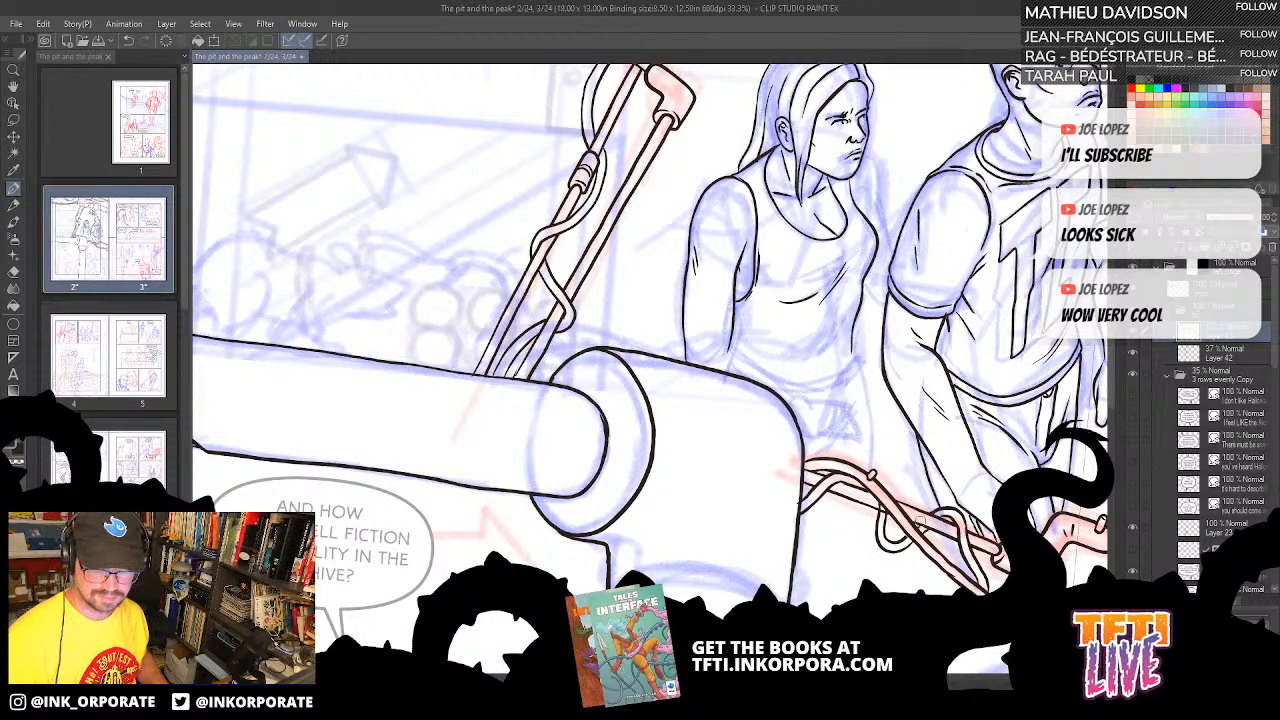
- Hide the rough background and red pipe sketch while keeping the blue sketch of the two figures visible
mouse_move(932, 498)
left_mouse_down()
mouse_move(920, 525)
mouse_move(690, 610)
mouse_move(590, 600)
left_mouse_up()
mouse_move(790, 505)
left_mouse_down()
mouse_move(833, 382)
mouse_move(856, 408)
mouse_move(846, 444)
mouse_move(734, 558)
mouse_move(487, 494)
mouse_move(395, 345)
mouse_move(376, 171)
left_mouse_up()
left_click_drag(798, 320, 787, 418)
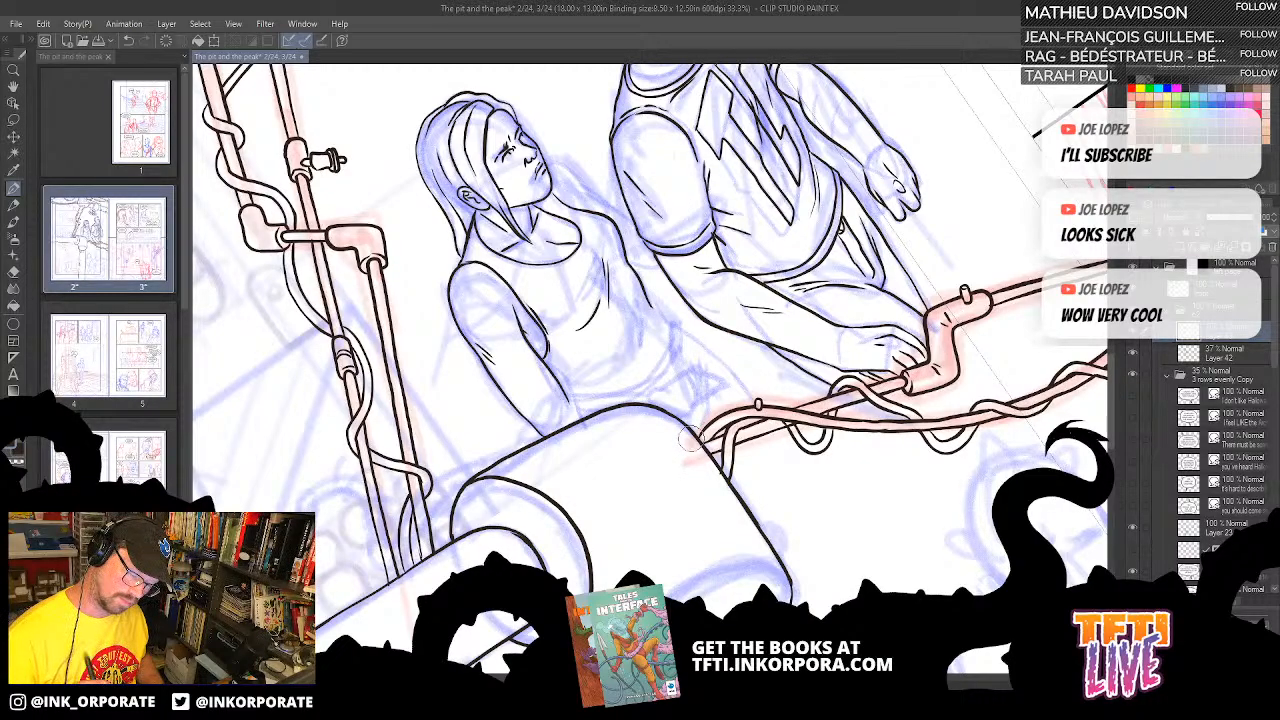
left_click_drag(690, 438, 592, 429)
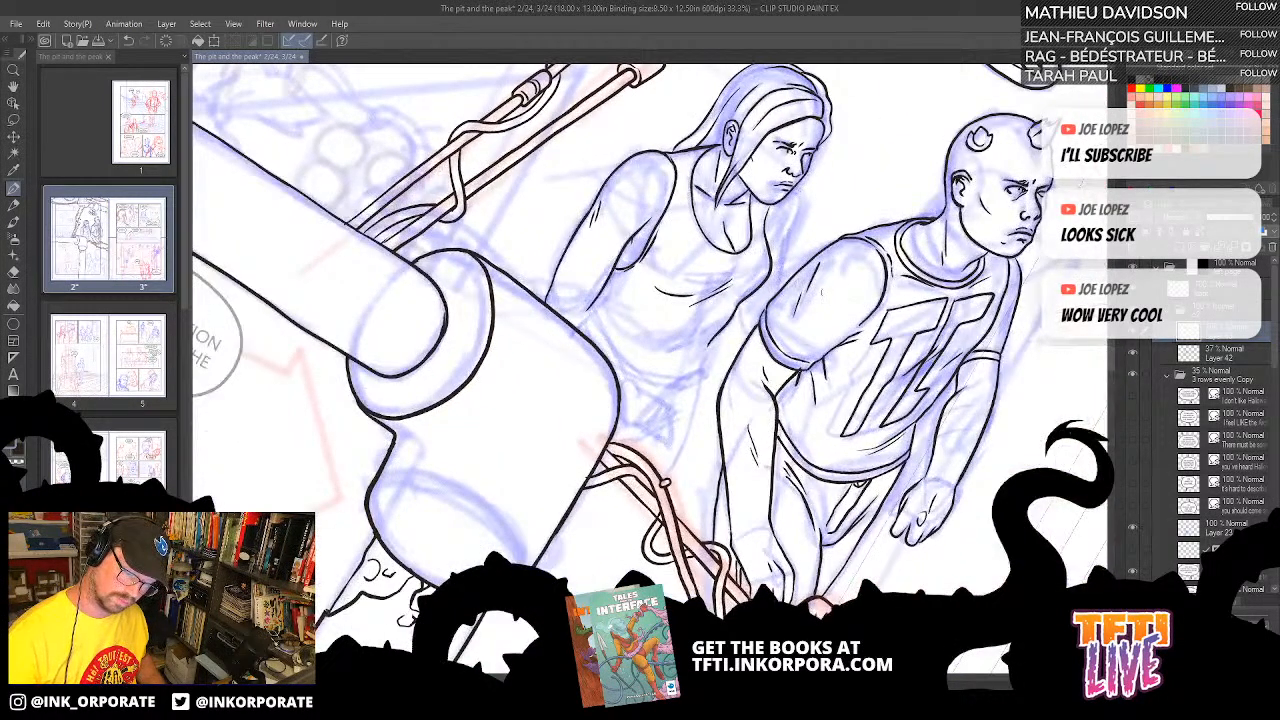
left_click(1132, 371)
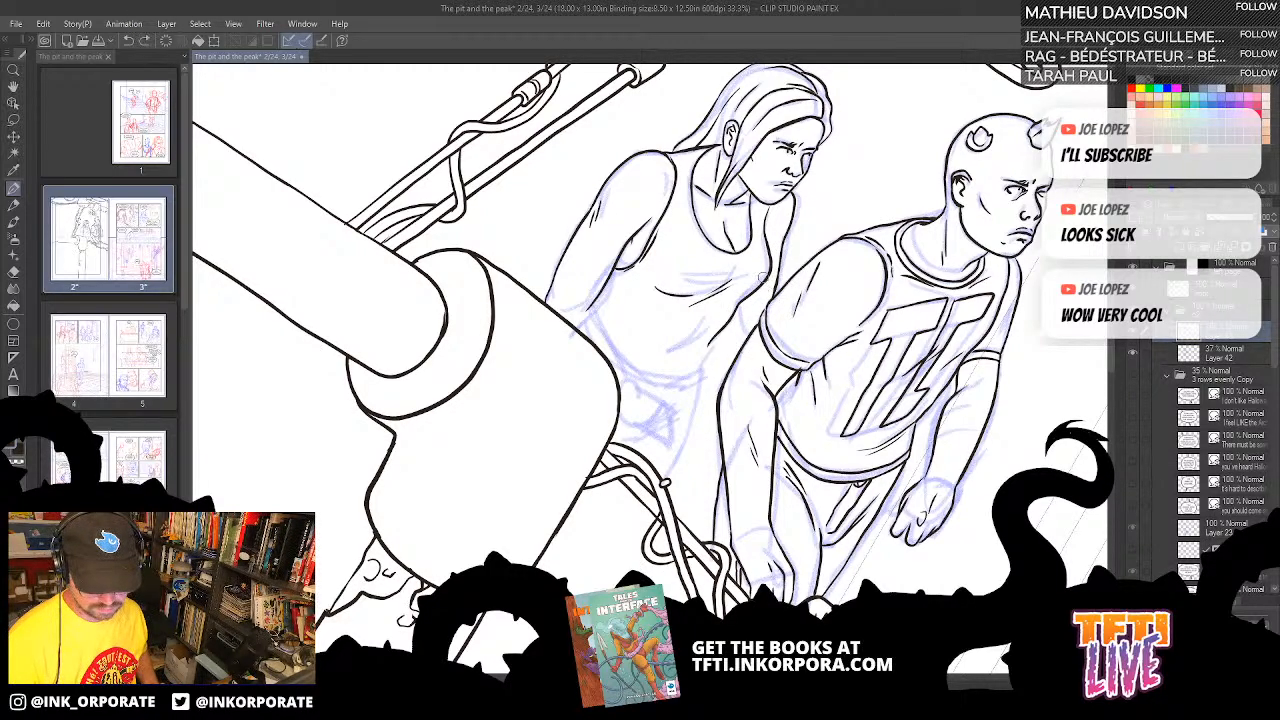
- Ink the far edge of the woman's torso toward her waist, undoing a misplaced stroke
key("minus")
key("minus")
key("minus")
key("minus")
key("minus")
key("minus")
key("minus")
key("minus")
key("minus")
key("minus")
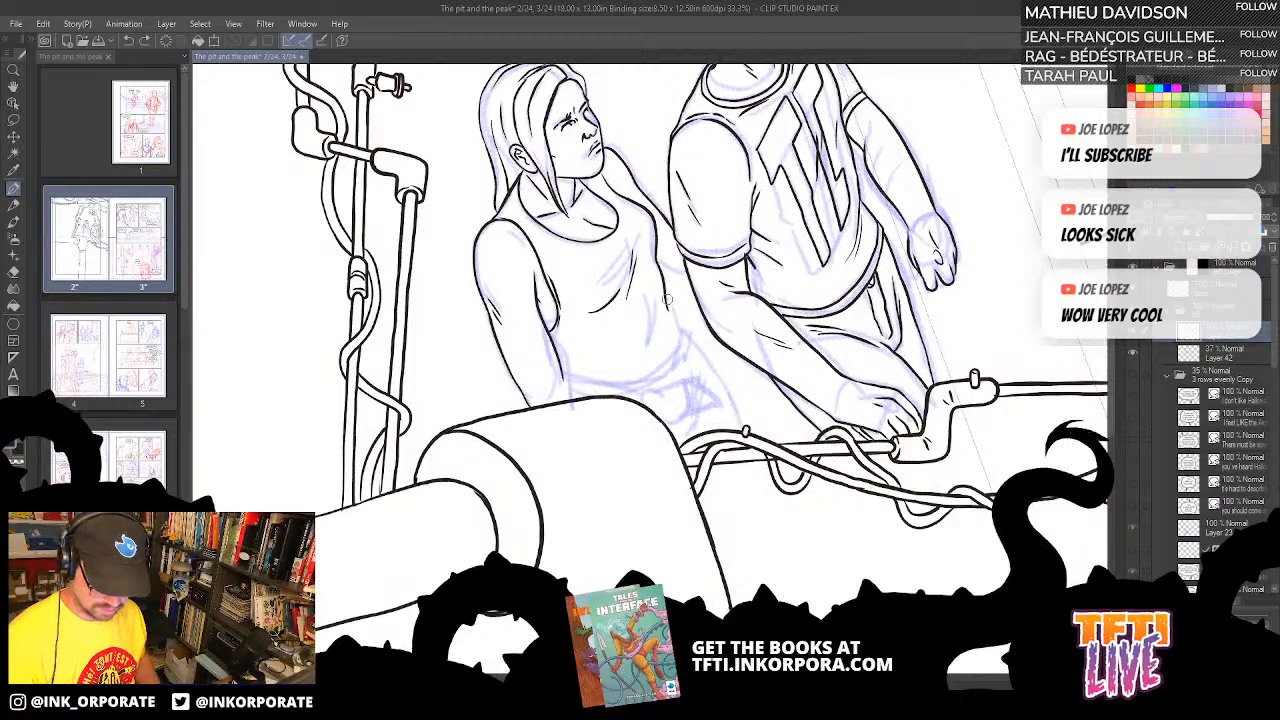
key("ctrl+z")
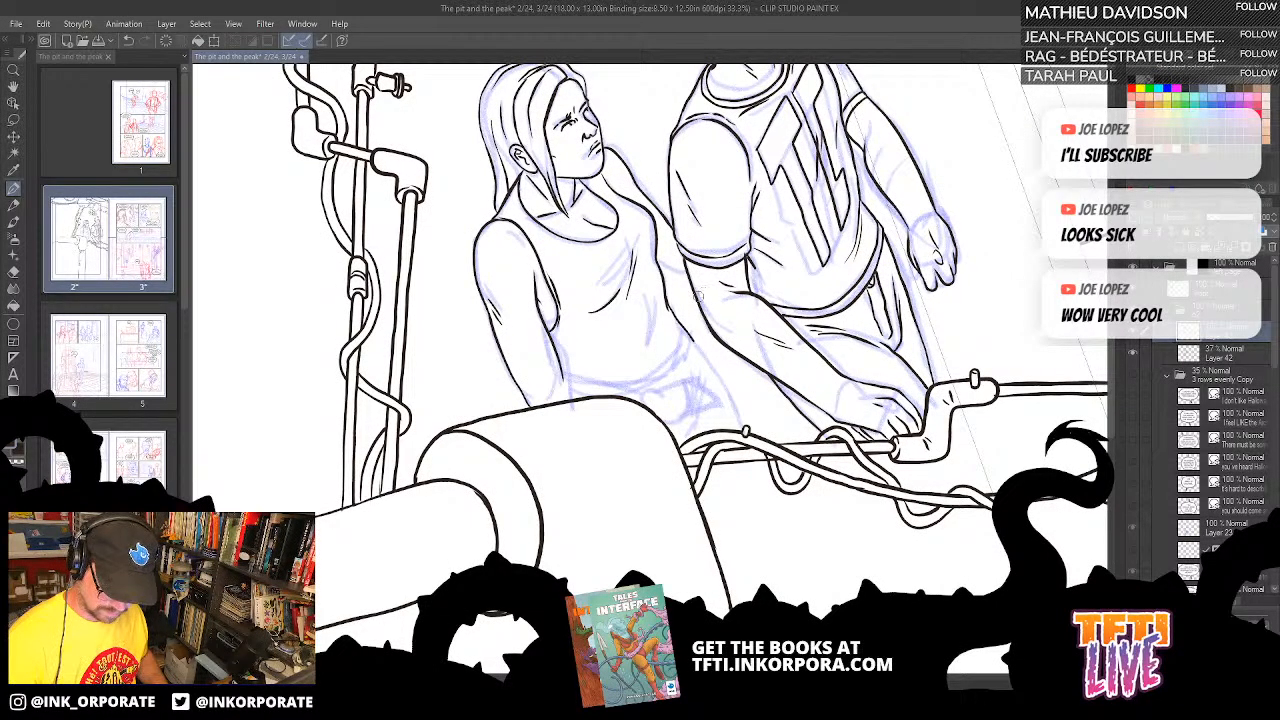
- Ink the near side of the woman's waist from below her arm down to the large cylinder on the rotated canvas
key("asciicircum")
key("asciicircum")
key("asciicircum")
key("asciicircum")
key("asciicircum")
key("asciicircum")
key("asciicircum")
key("asciicircum")
key("asciicircum")
key("asciicircum")
key("asciicircum")
key("asciicircum")
key("asciicircum")
key("asciicircum")
key("asciicircum")
key("asciicircum")
key("asciicircum")
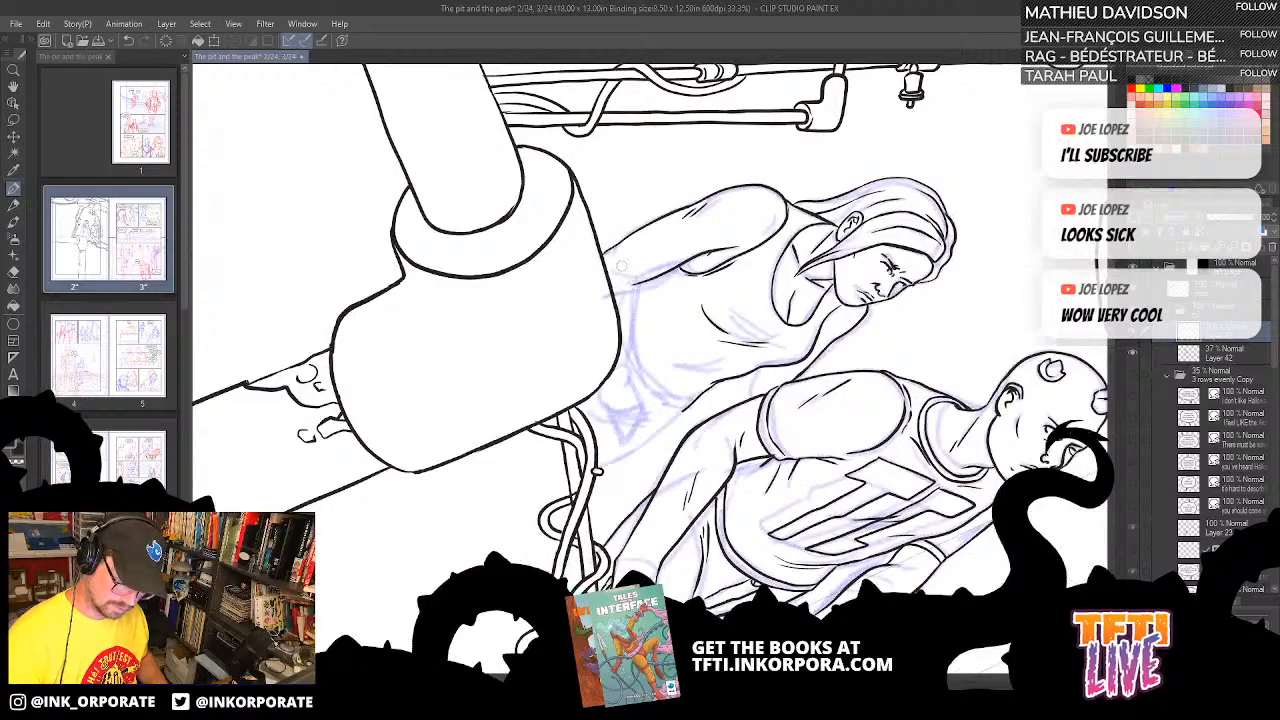
left_click_drag(637, 286, 624, 362)
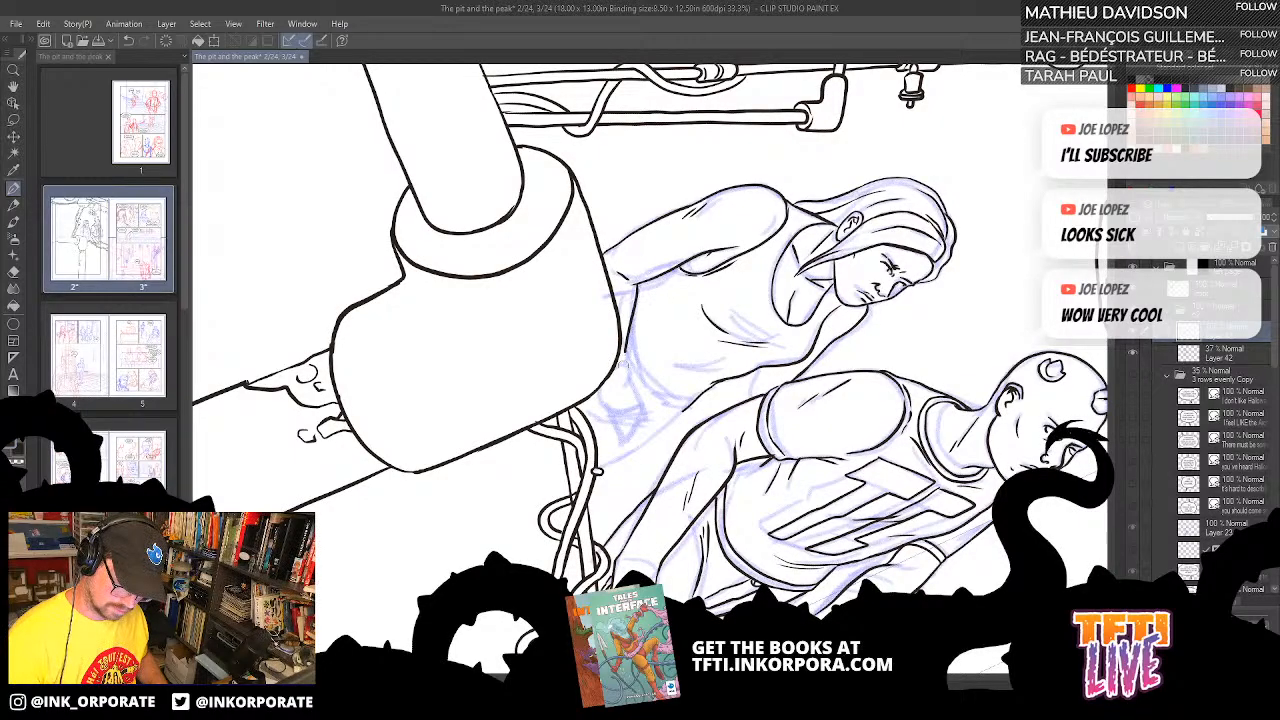
- Ink the woman's hand and fingers emerging from behind the large cylinder on the rotated canvas
key("asciicircum")
key("asciicircum")
key("asciicircum")
key("asciicircum")
key("asciicircum")
key("asciicircum")
key("asciicircum")
key("asciicircum")
key("asciicircum")
key("asciicircum")
key("asciicircum")
key("asciicircum")
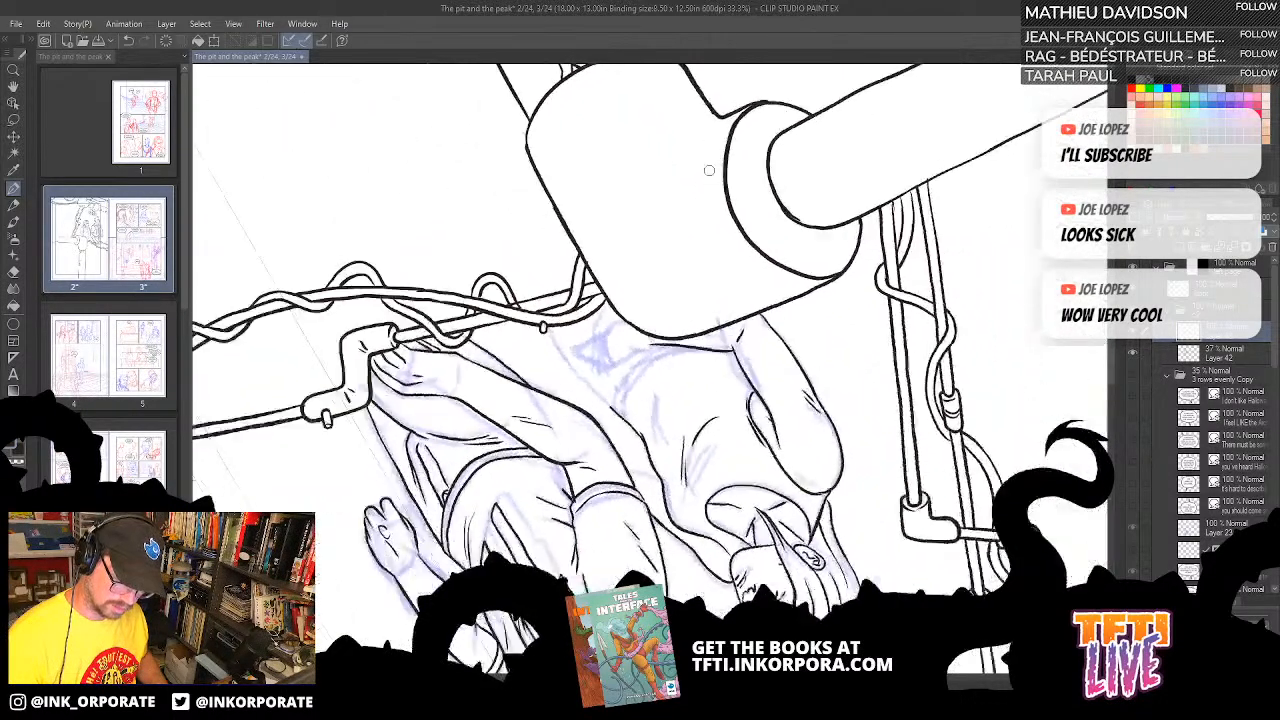
key("asciicircum")
key("asciicircum")
key("asciicircum")
key("asciicircum")
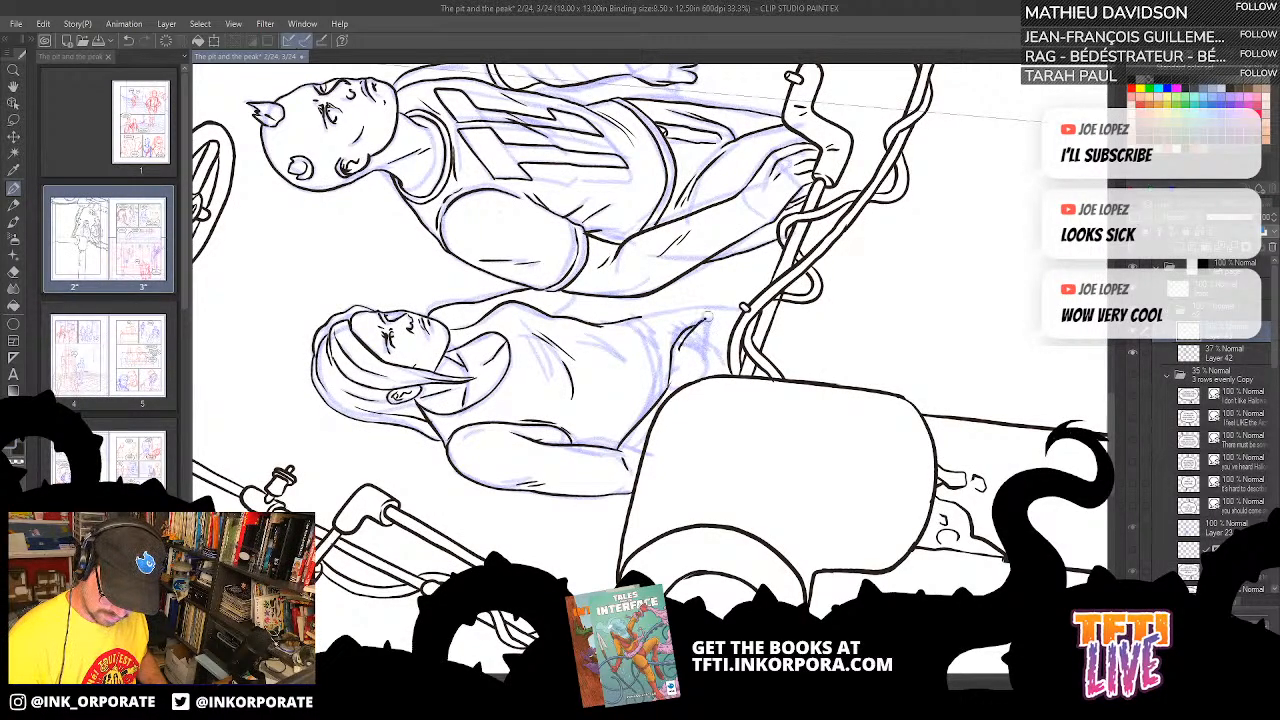
key("asciicircum")
key("asciicircum")
key("asciicircum")
key("asciicircum")
key("asciicircum")
key("asciicircum")
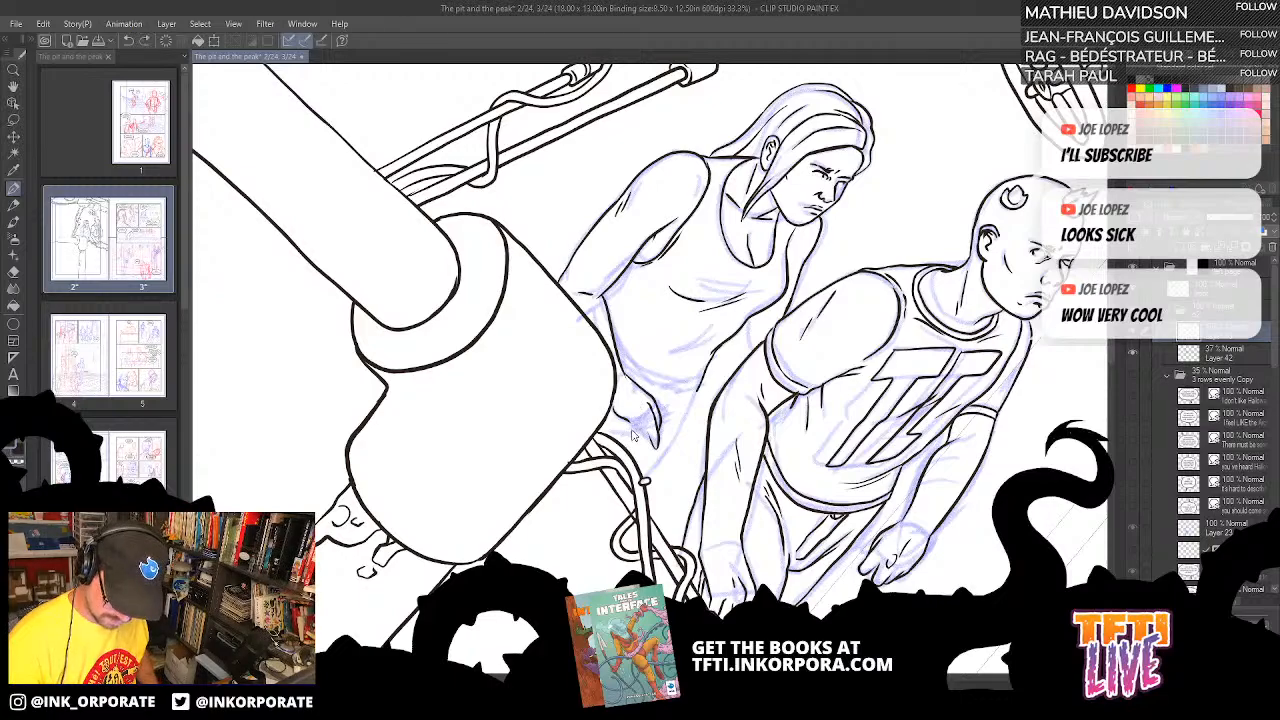
left_click_drag(629, 424, 650, 455)
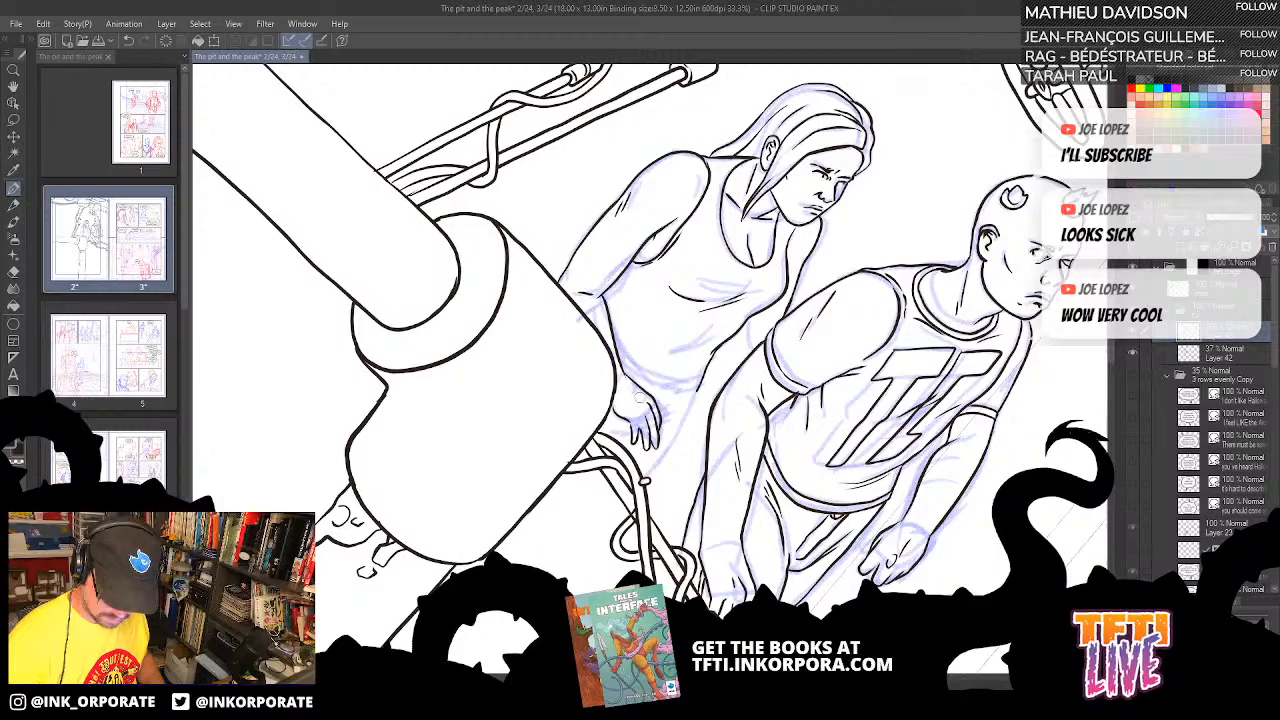
- Ink the lower edge of the woman's tank top between the large cylinder and her far side on the rotated canvas
key("^")
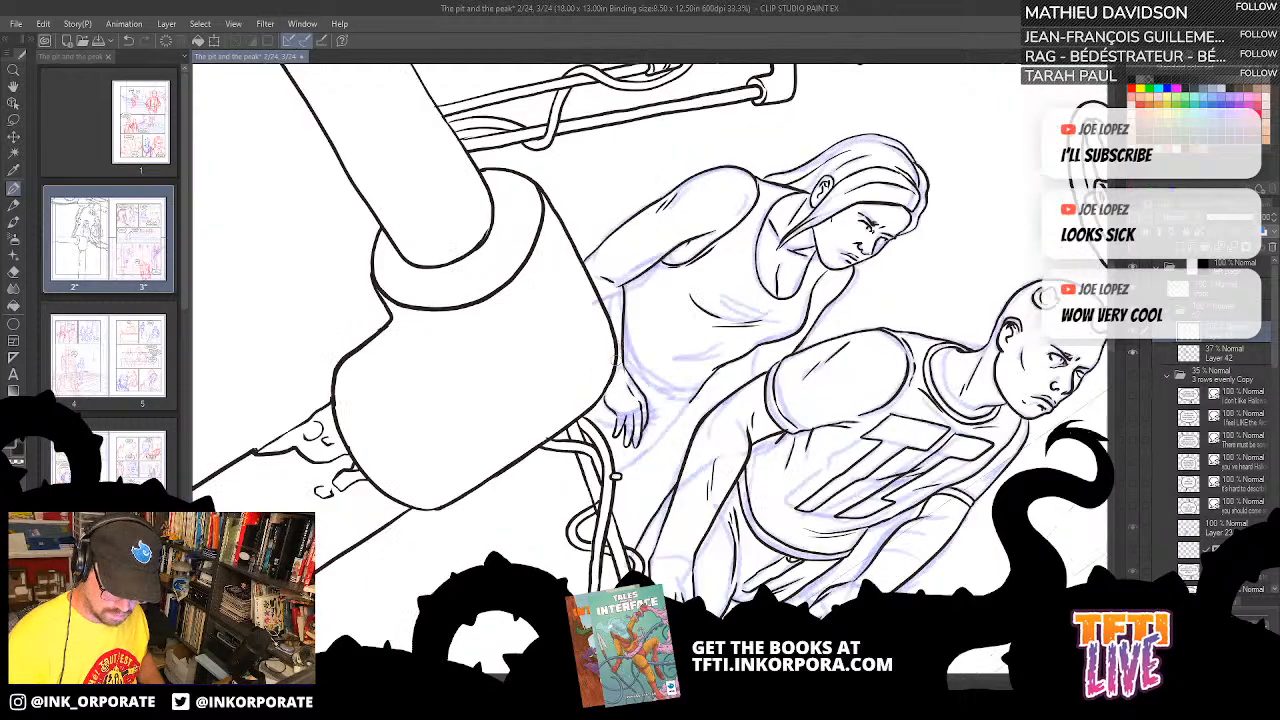
key("^")
key("^")
key("^")
key("^")
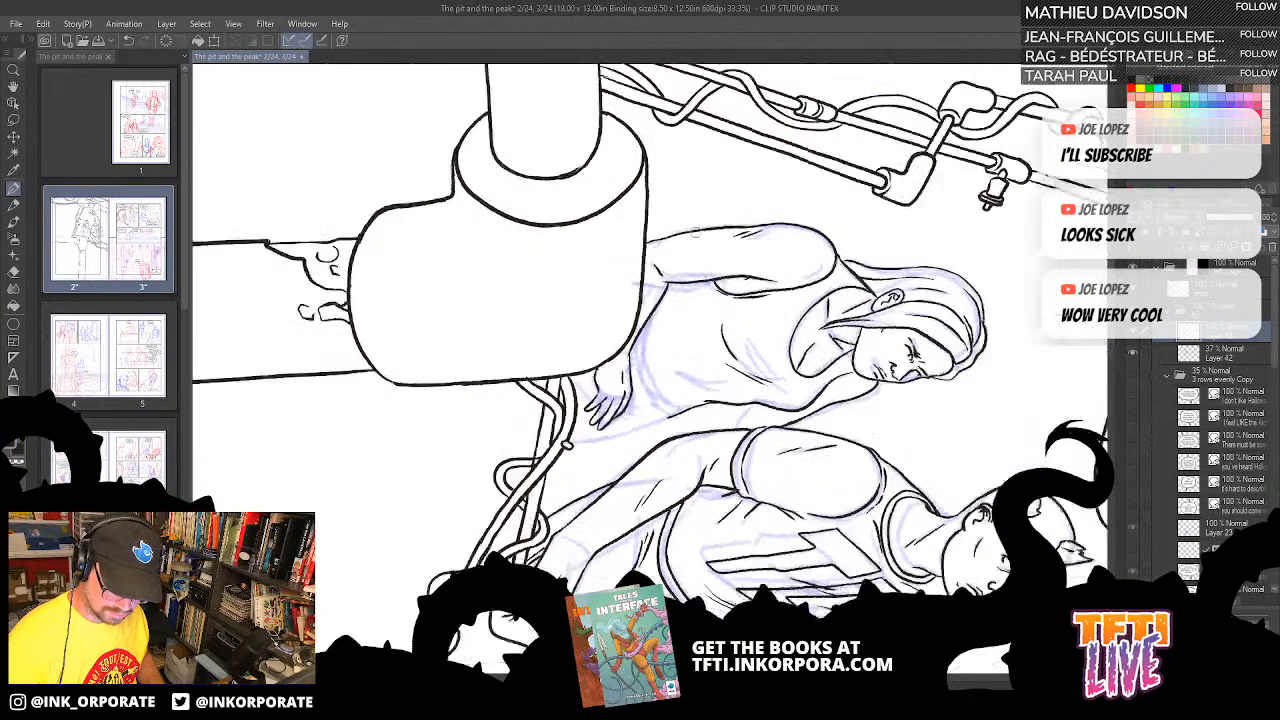
key("^")
key("^")
key("^")
key("^")
key("^")
key("^")
key("^")
key("^")
key("^")
key("^")
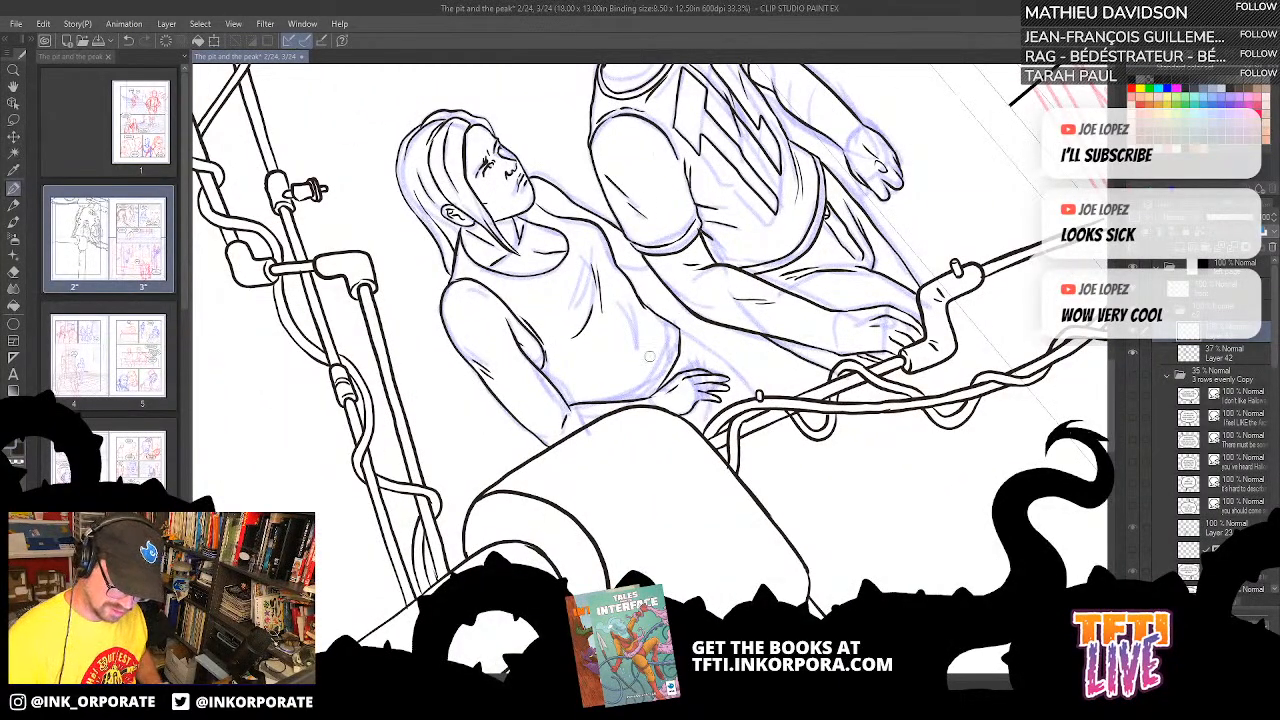
key("^")
key("^")
key("^")
key("^")
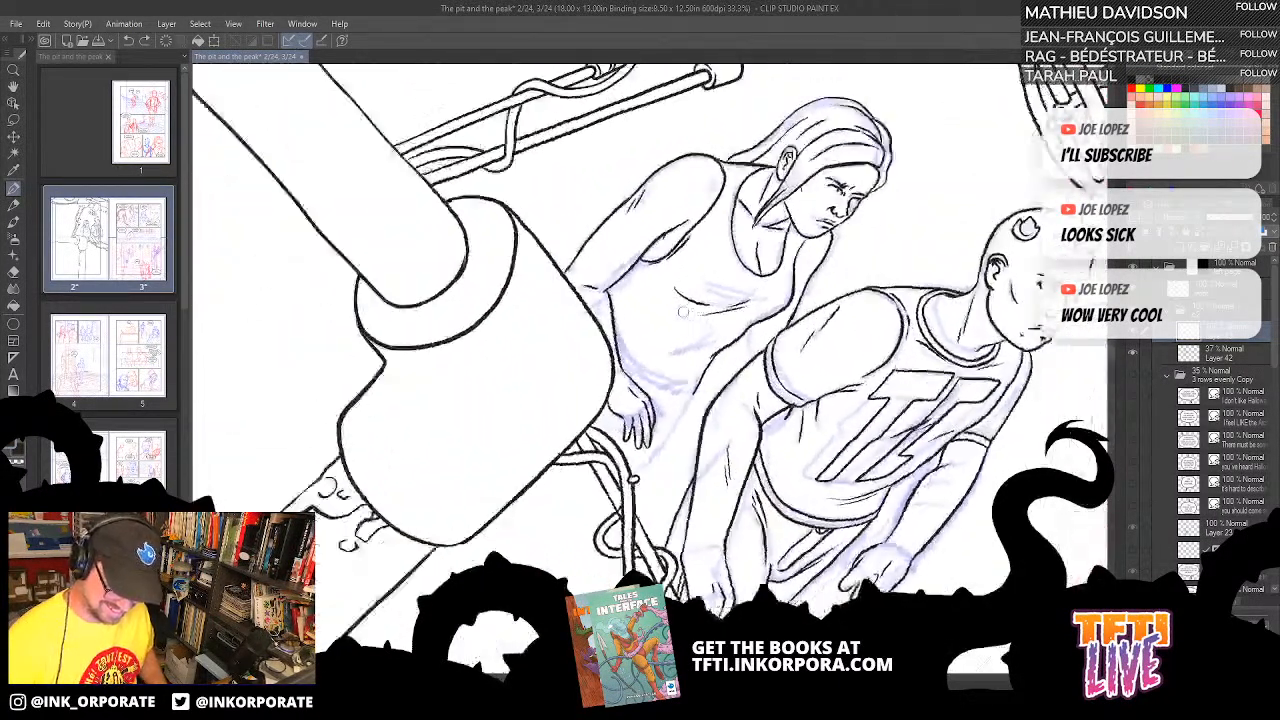
key("^")
key("^")
key("^")
key("^")
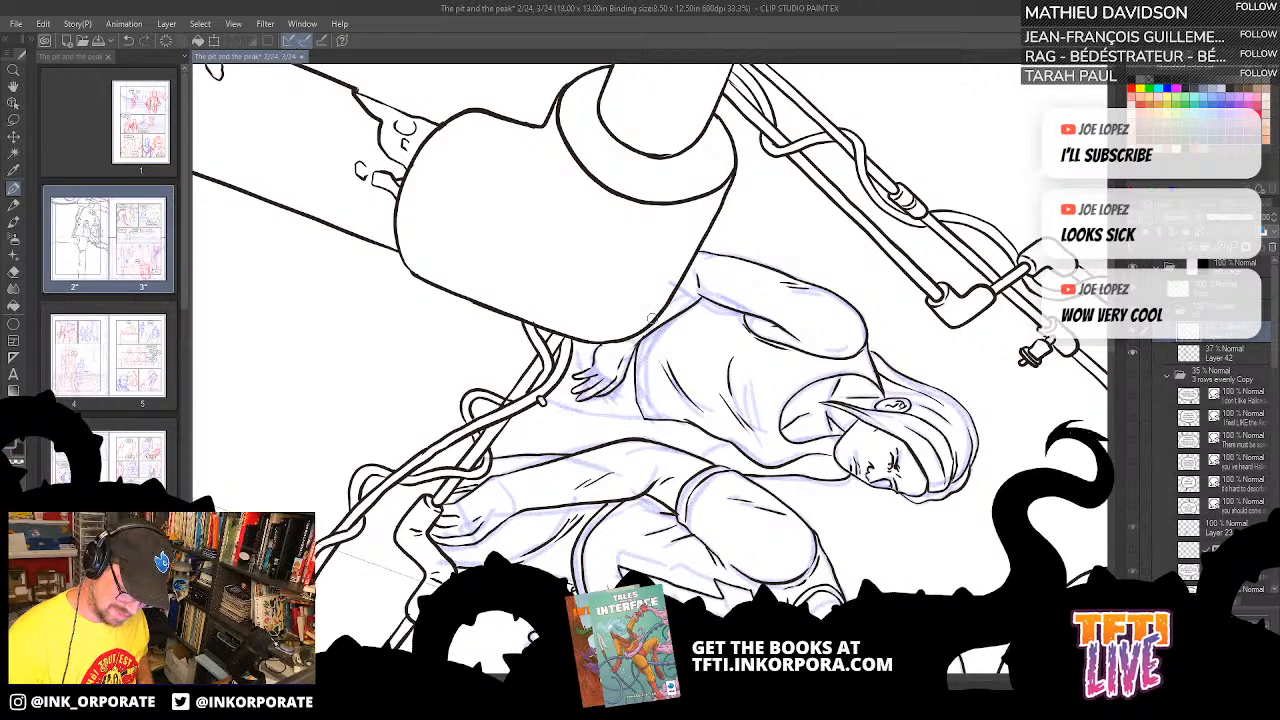
- Ink the woman's far hip line from the tank top's hem down to the pipes
key("asciicircum")
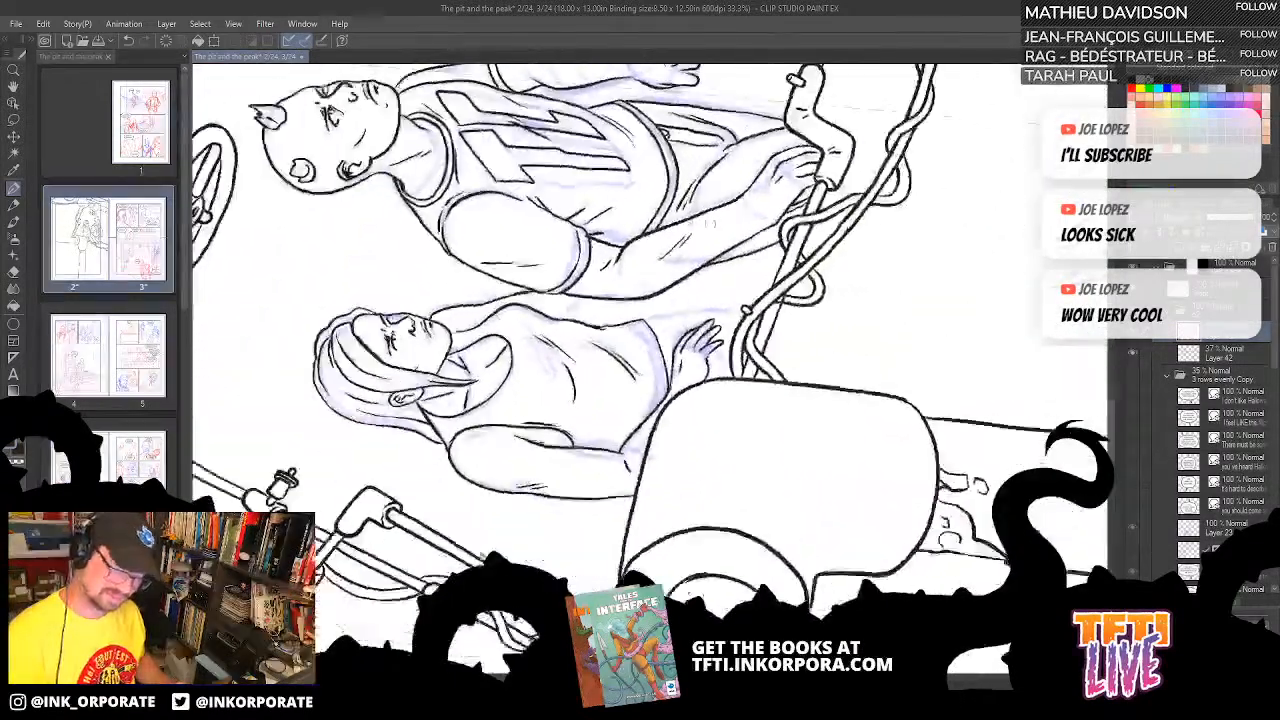
key("asciicircum")
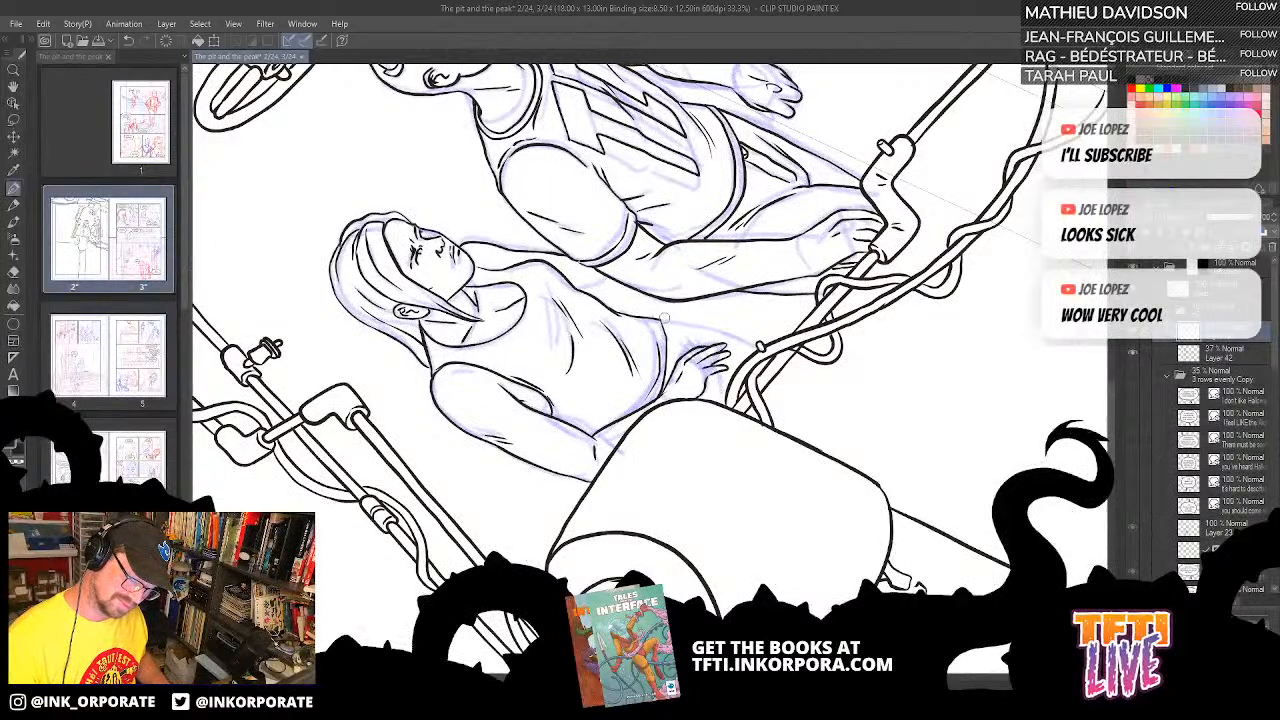
key("asciicircum")
key("asciicircum")
key("asciicircum")
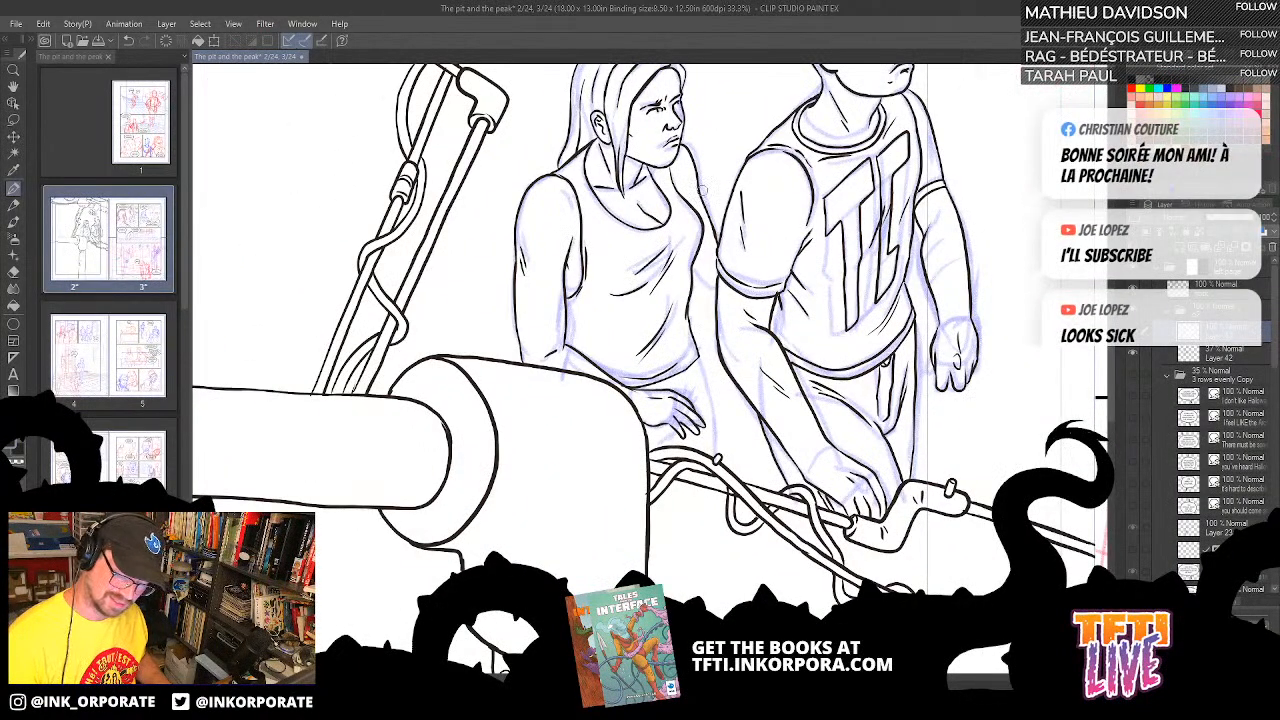
left_click_drag(697, 356, 712, 450)
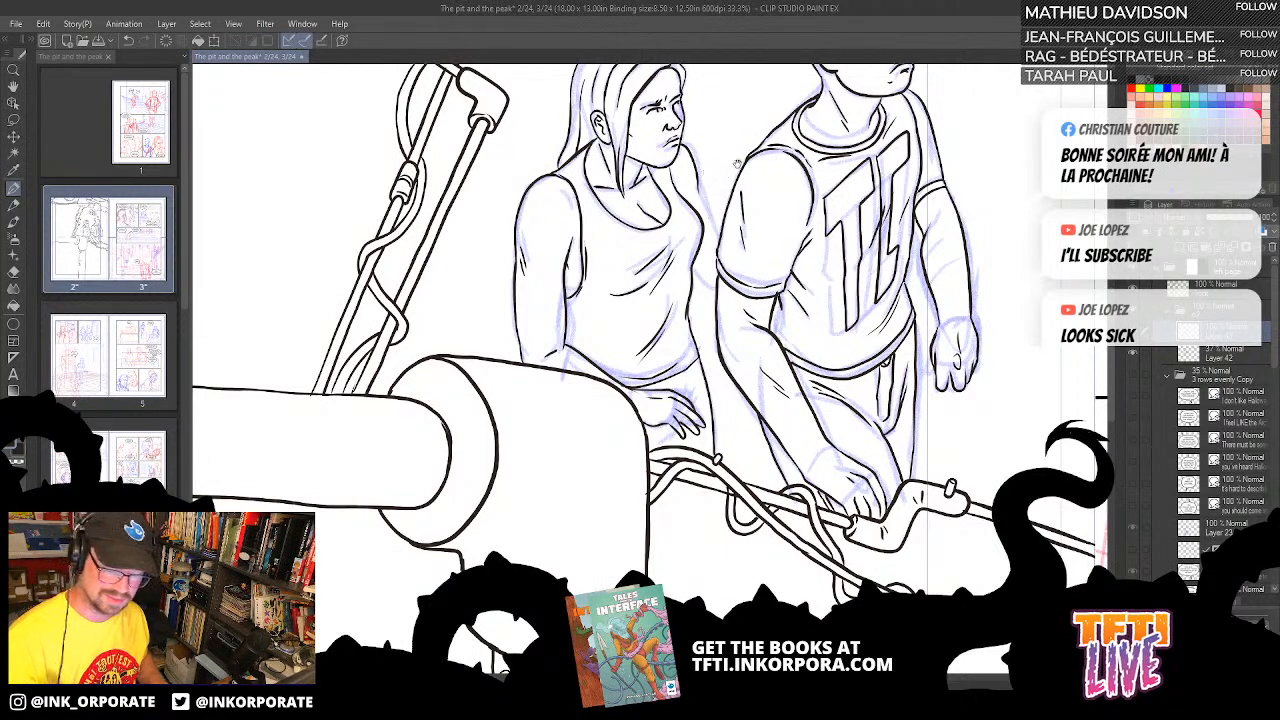
- Add a new layer between the figures' ink layer and Layer 42, and switch to the pencil
left_click_drag(719, 261, 728, 330)
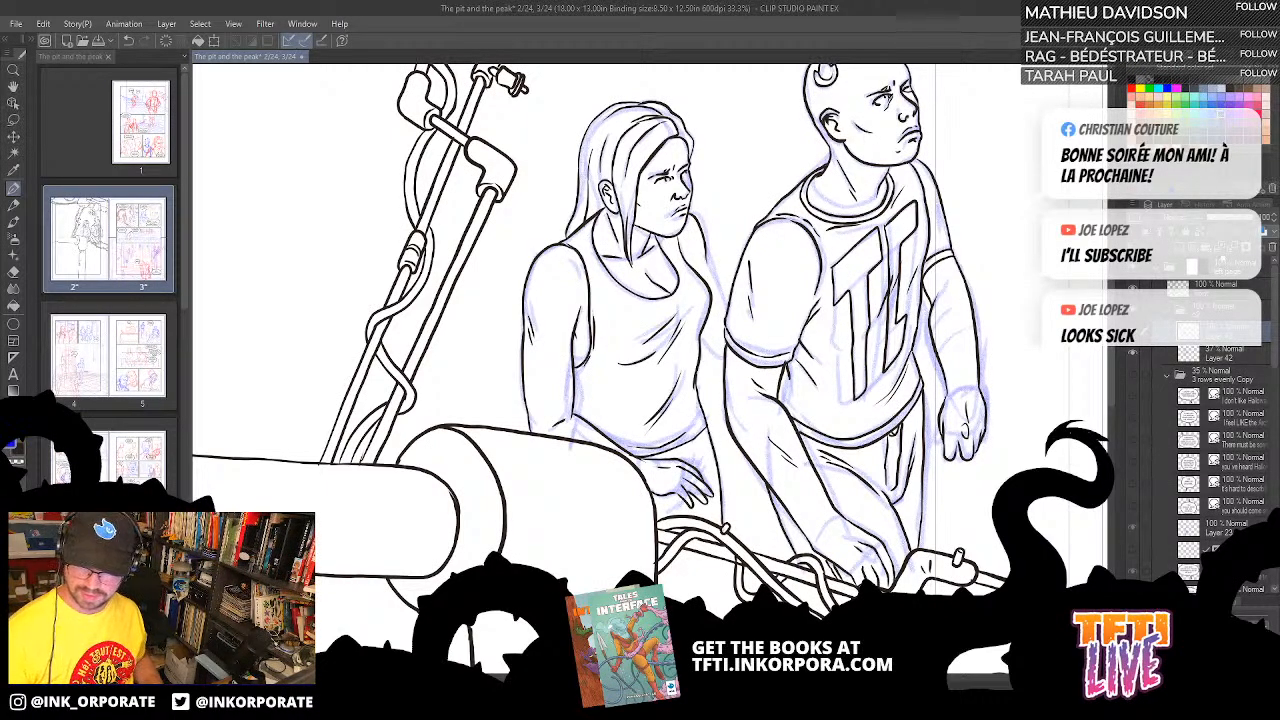
key("ctrl+shift+n")
left_click_drag(1208, 338, 1206, 368)
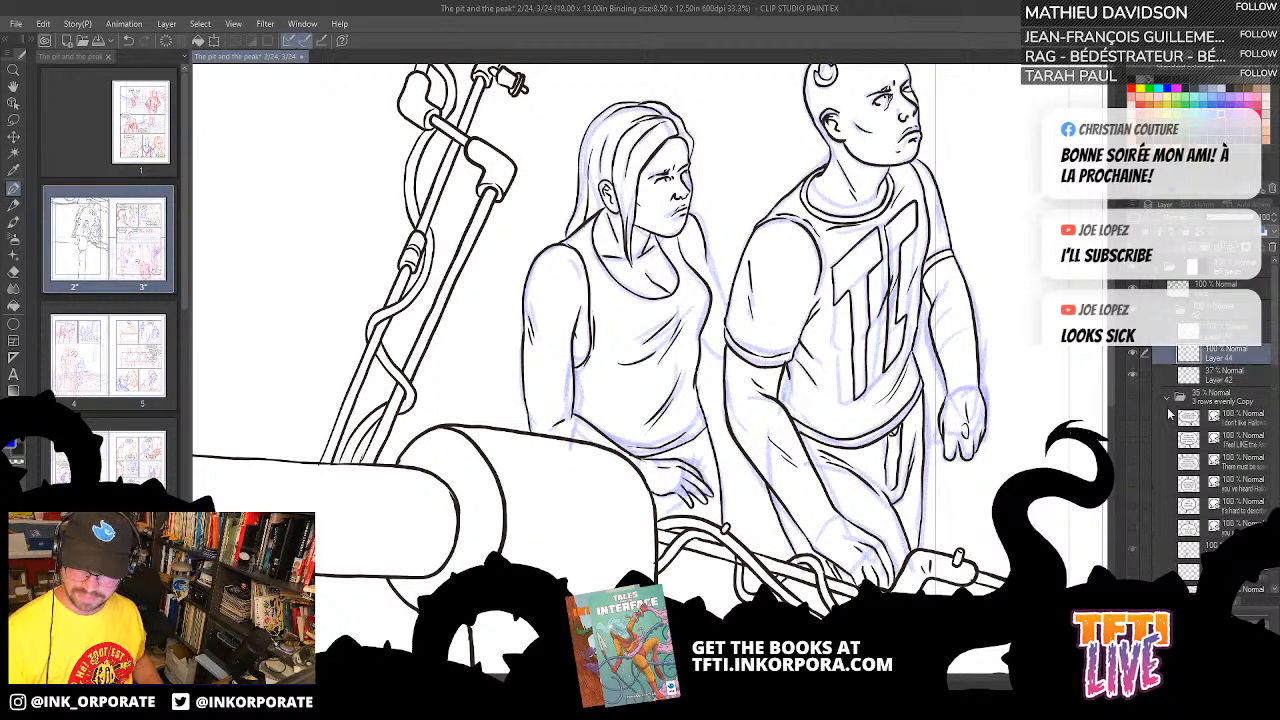
left_click(14, 207)
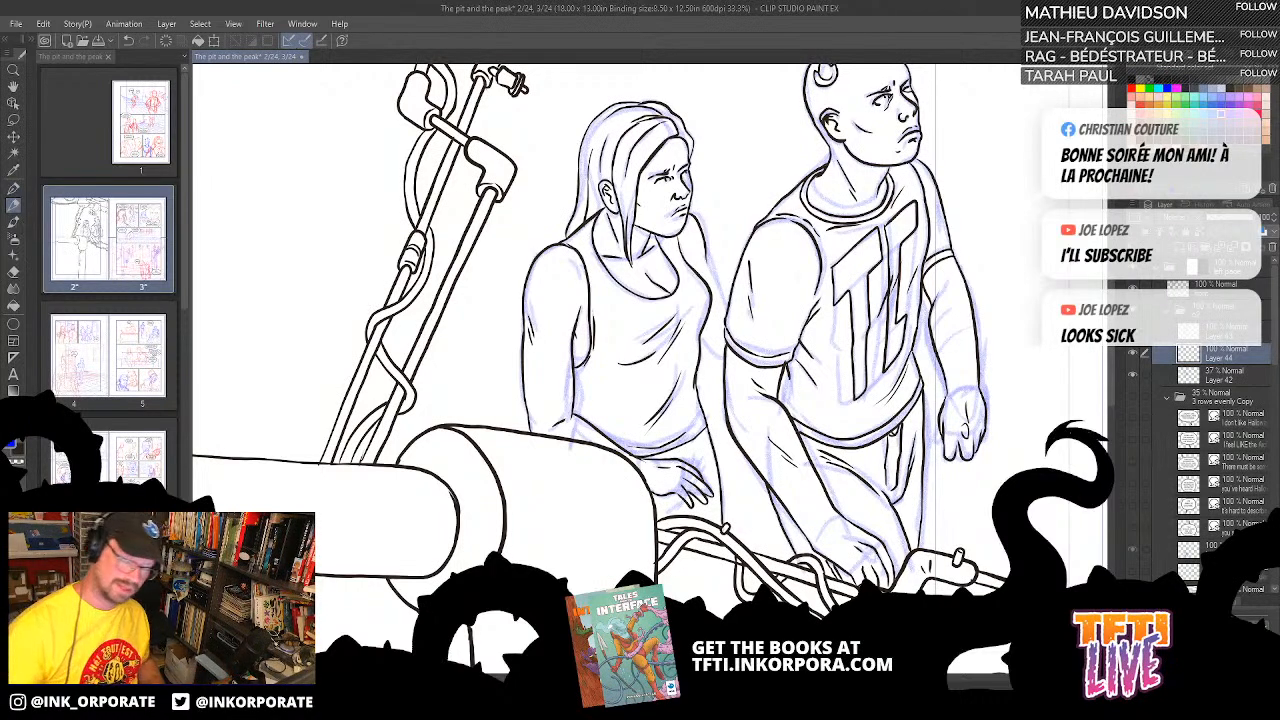
- Try sketching the woman's far shoulder, elbow and forearm in blue behind the horned character's arm, undoing rejected strokes
mouse_move(706, 344)
left_mouse_down()
mouse_move(742, 384)
mouse_move(712, 384)
mouse_move(760, 442)
left_mouse_up()
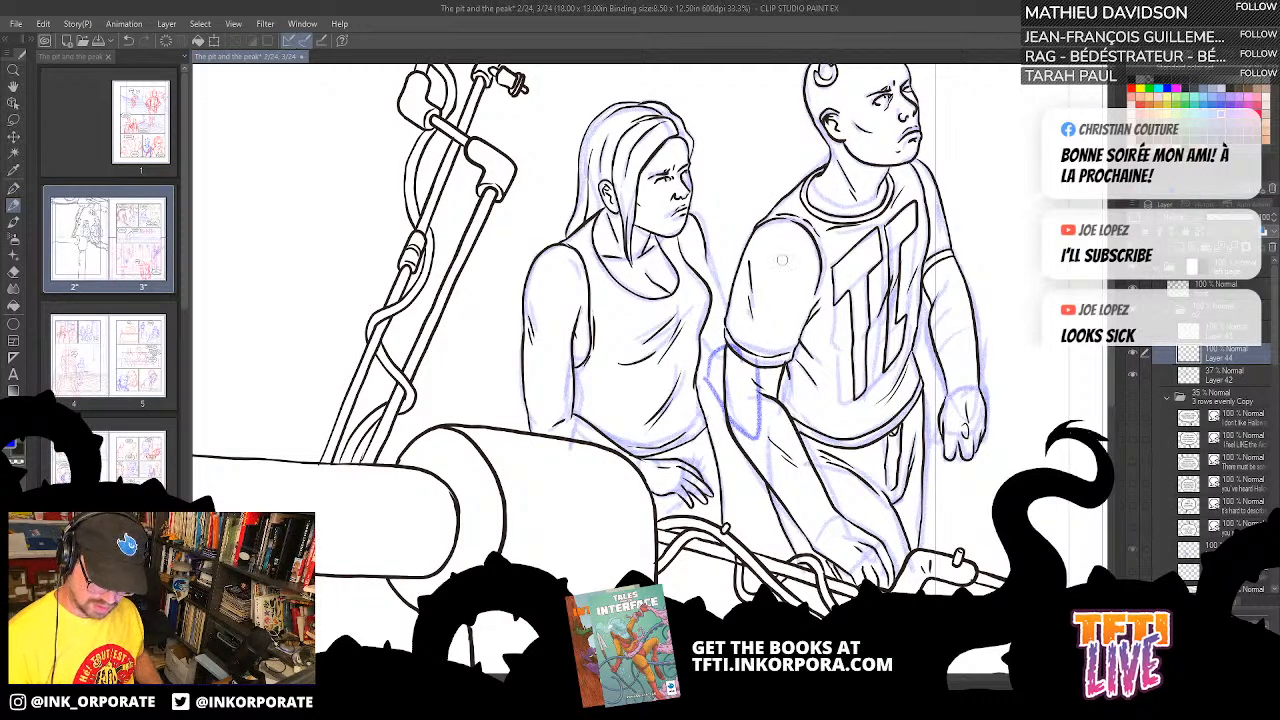
key("ctrl+z")
mouse_move(709, 368)
left_mouse_down()
mouse_move(742, 356)
mouse_move(738, 432)
left_mouse_up()
left_click_drag(750, 372, 752, 432)
key("ctrl+z")
key("ctrl+z")
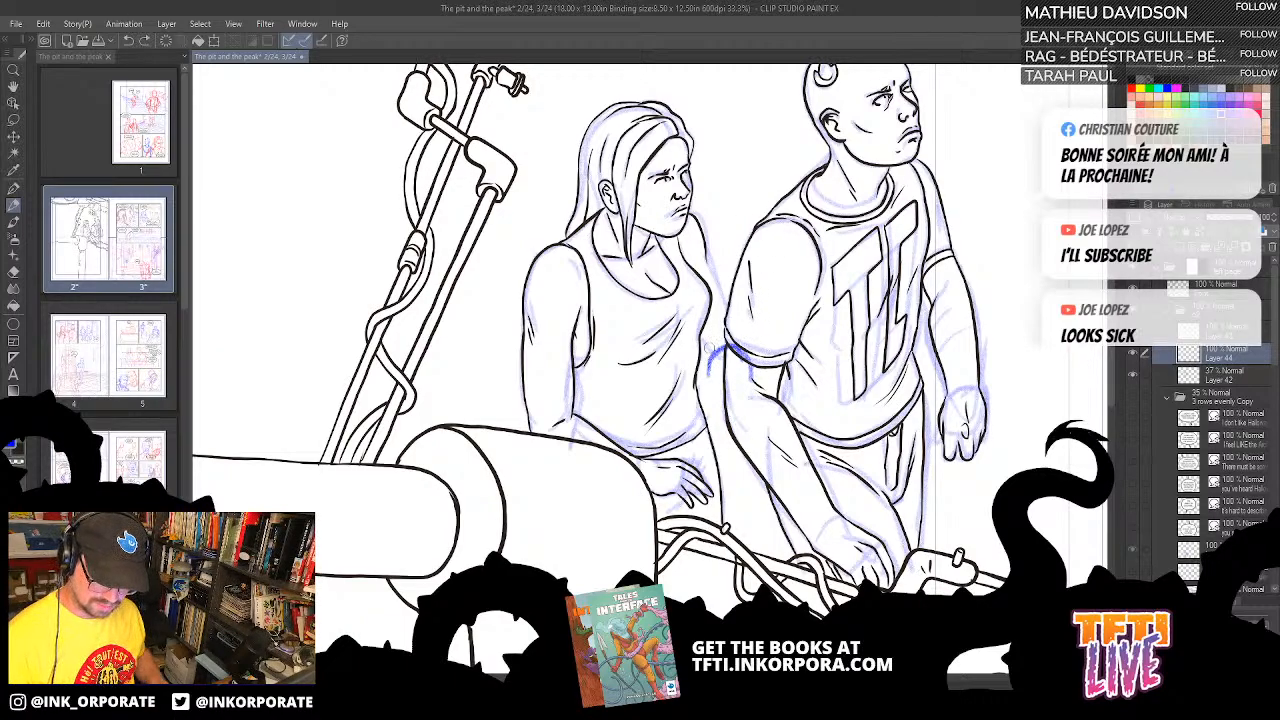
mouse_move(709, 366)
left_mouse_down()
mouse_move(699, 343)
mouse_move(709, 360)
mouse_move(729, 323)
mouse_move(703, 248)
mouse_move(737, 345)
mouse_move(703, 246)
left_mouse_up()
key("ctrl+z")
mouse_move(708, 362)
left_mouse_down()
mouse_move(710, 380)
mouse_move(754, 414)
mouse_move(756, 458)
mouse_move(728, 466)
mouse_move(746, 488)
left_mouse_up()
left_click_drag(758, 446, 766, 460)
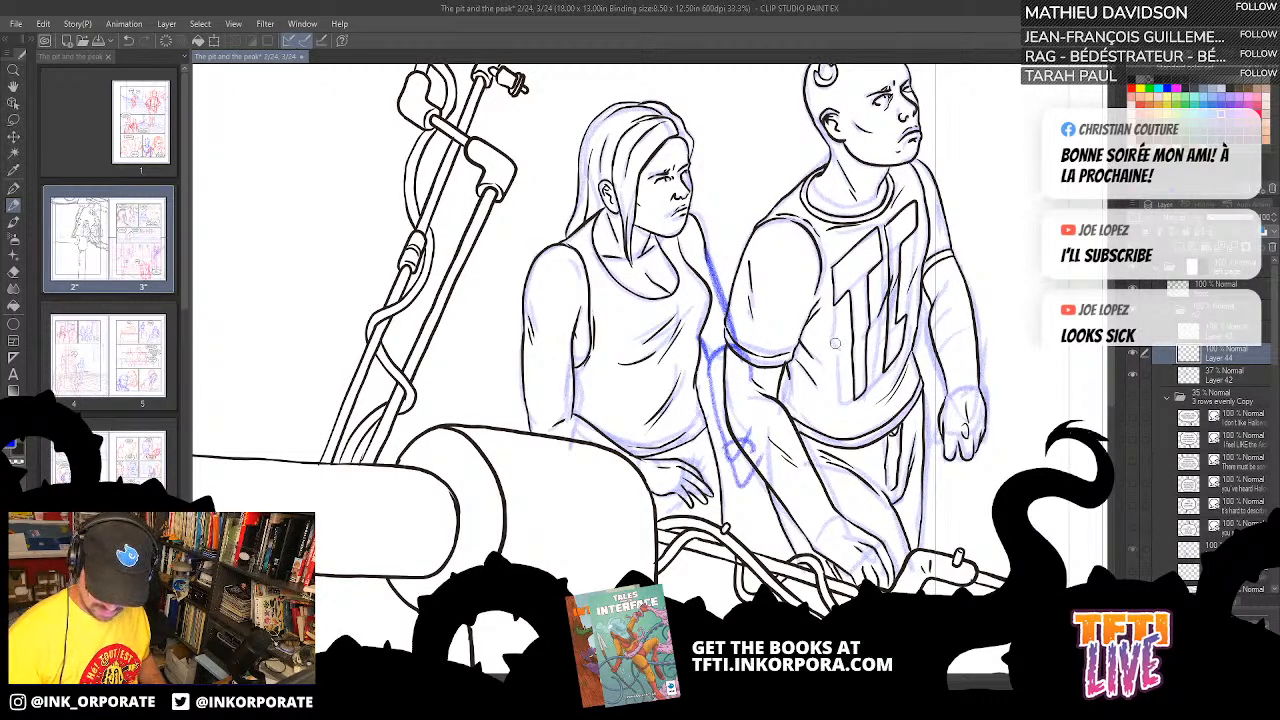
key("ctrl+z")
key("ctrl+z")
key("ctrl+z")
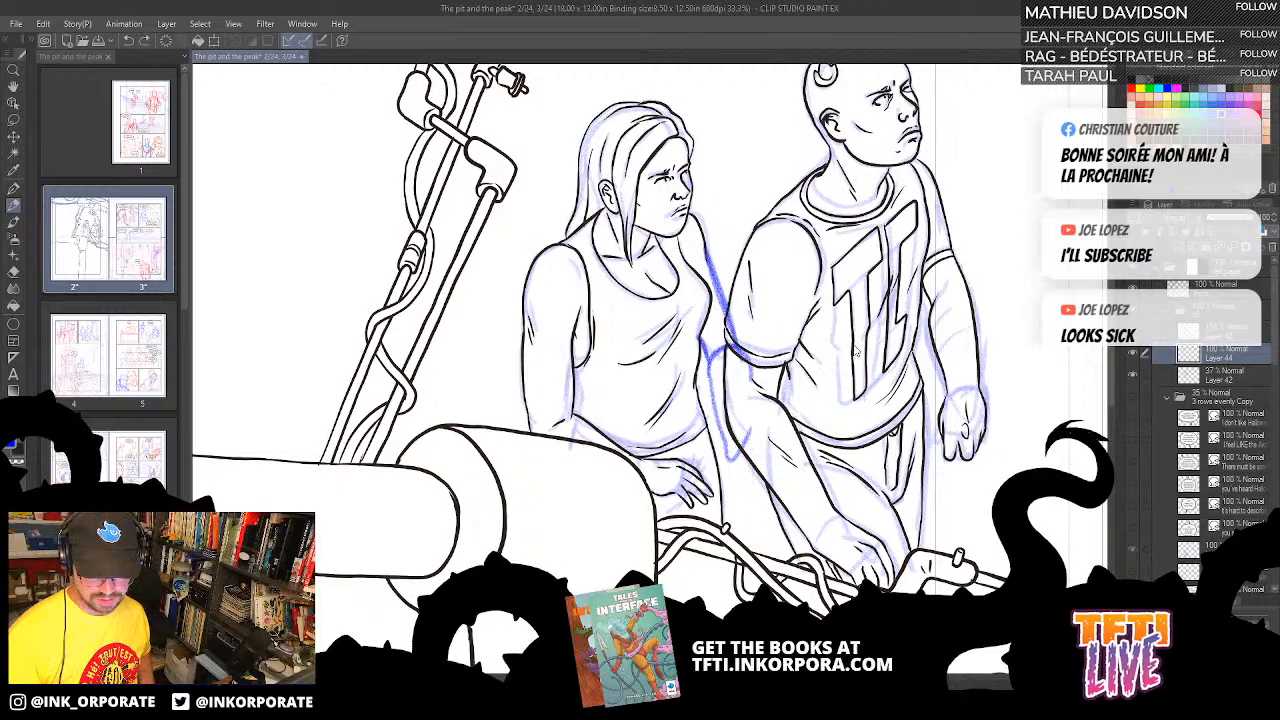
- Try a bent far arm reaching from the woman's torso toward the horned character, and clear the whole trial sketch
left_click_drag(704, 368, 745, 410)
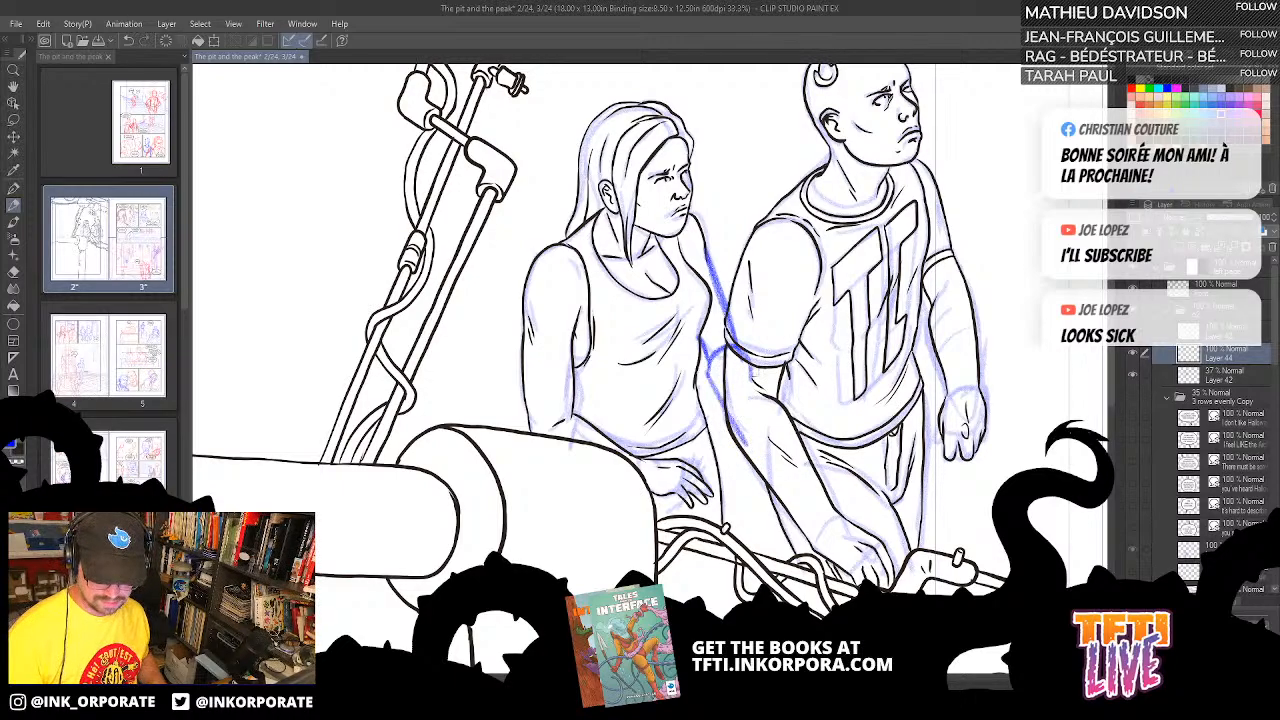
key("ctrl+z")
mouse_move(726, 346)
left_mouse_down()
mouse_move(708, 356)
mouse_move(804, 420)
left_mouse_up()
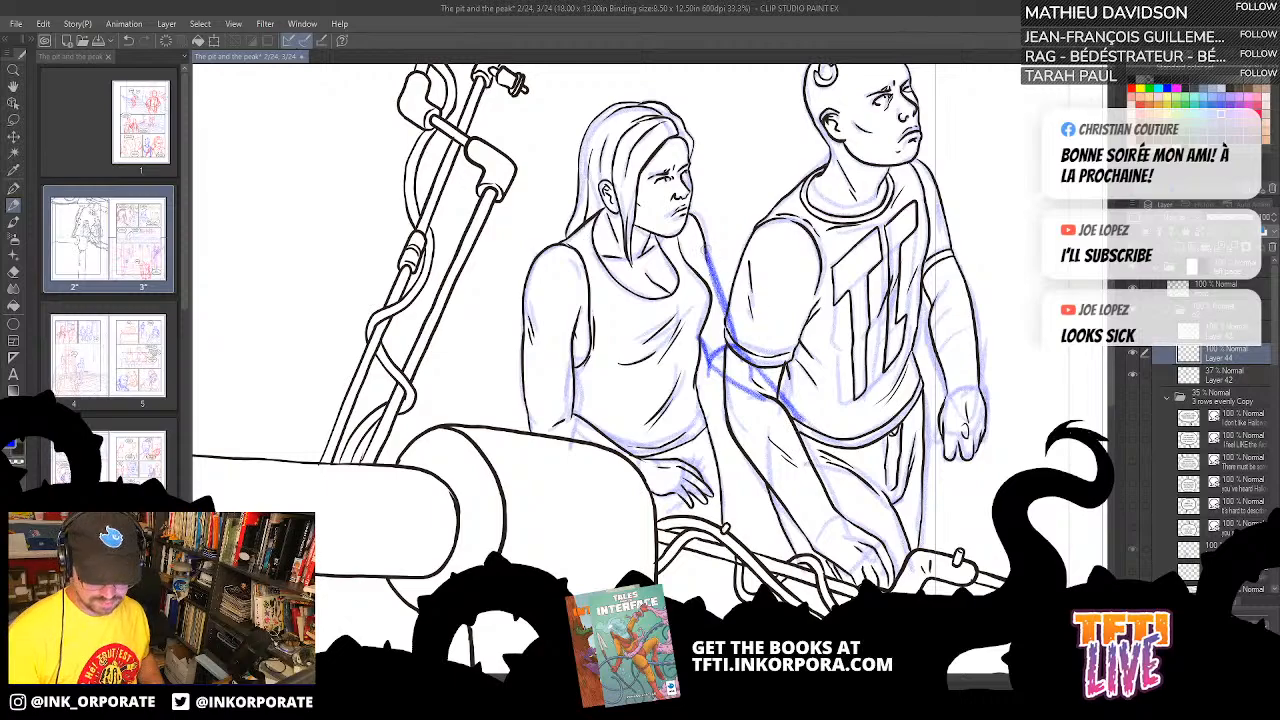
mouse_move(699, 213)
left_mouse_down()
mouse_move(668, 368)
mouse_move(686, 266)
mouse_move(678, 360)
mouse_move(652, 366)
mouse_move(684, 352)
mouse_move(784, 394)
left_mouse_up()
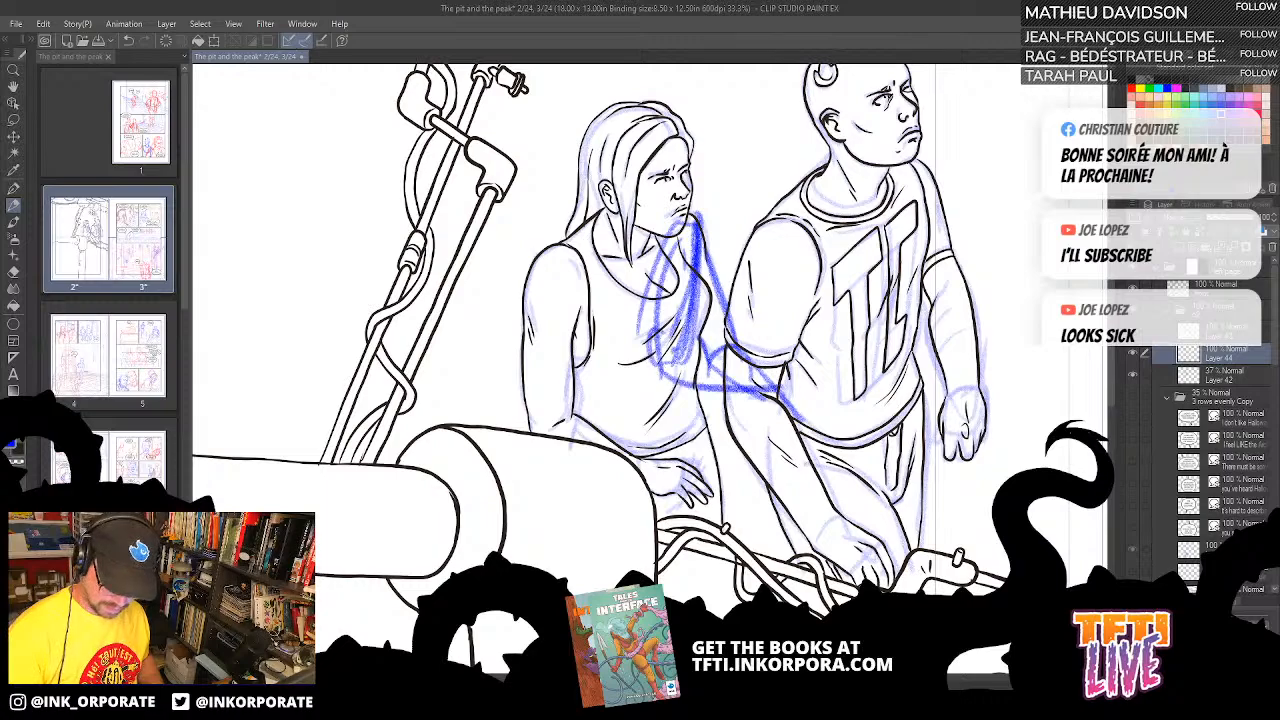
left_click_drag(682, 346, 786, 374)
left_click_drag(688, 342, 770, 454)
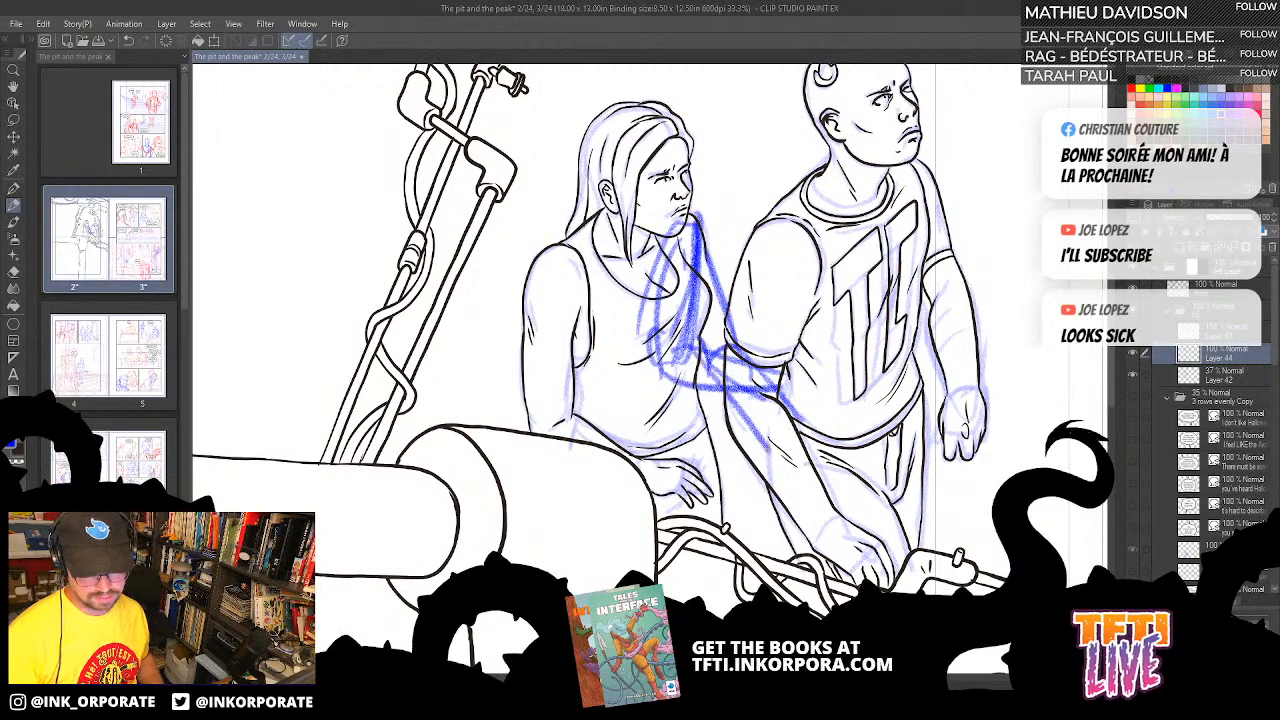
left_click_drag(674, 384, 752, 440)
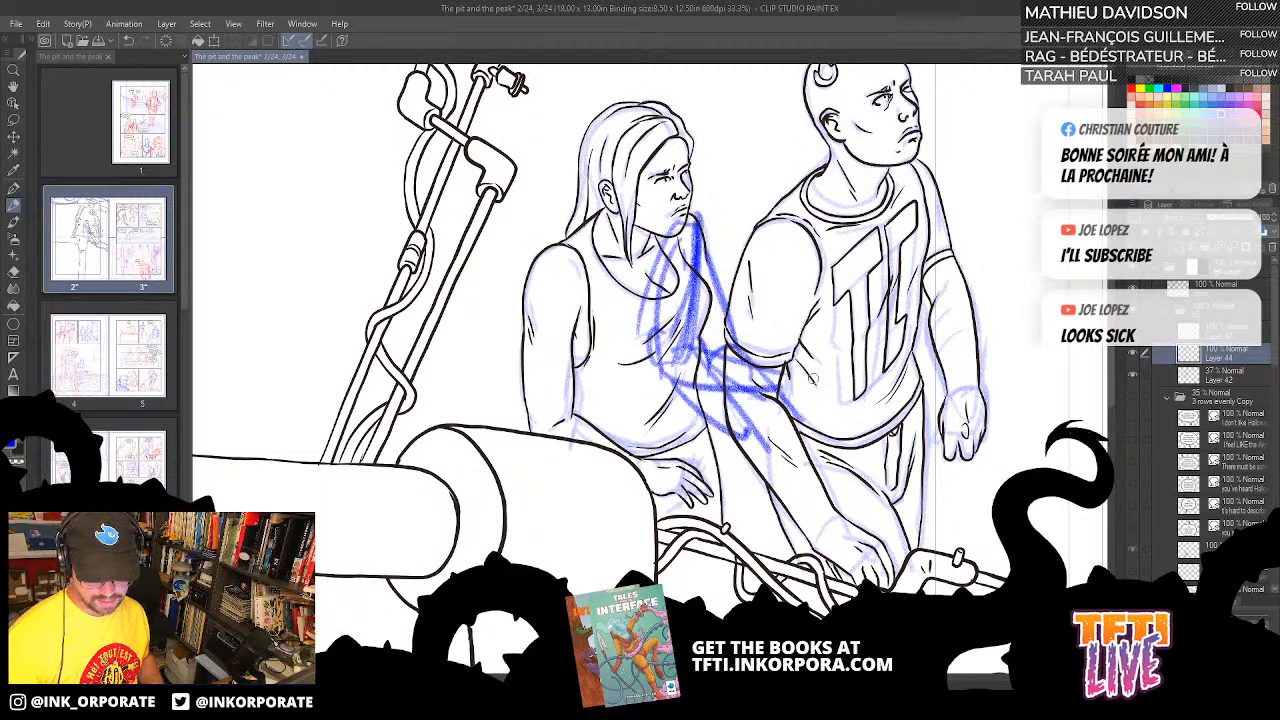
key("ctrl+a")
key("Delete")
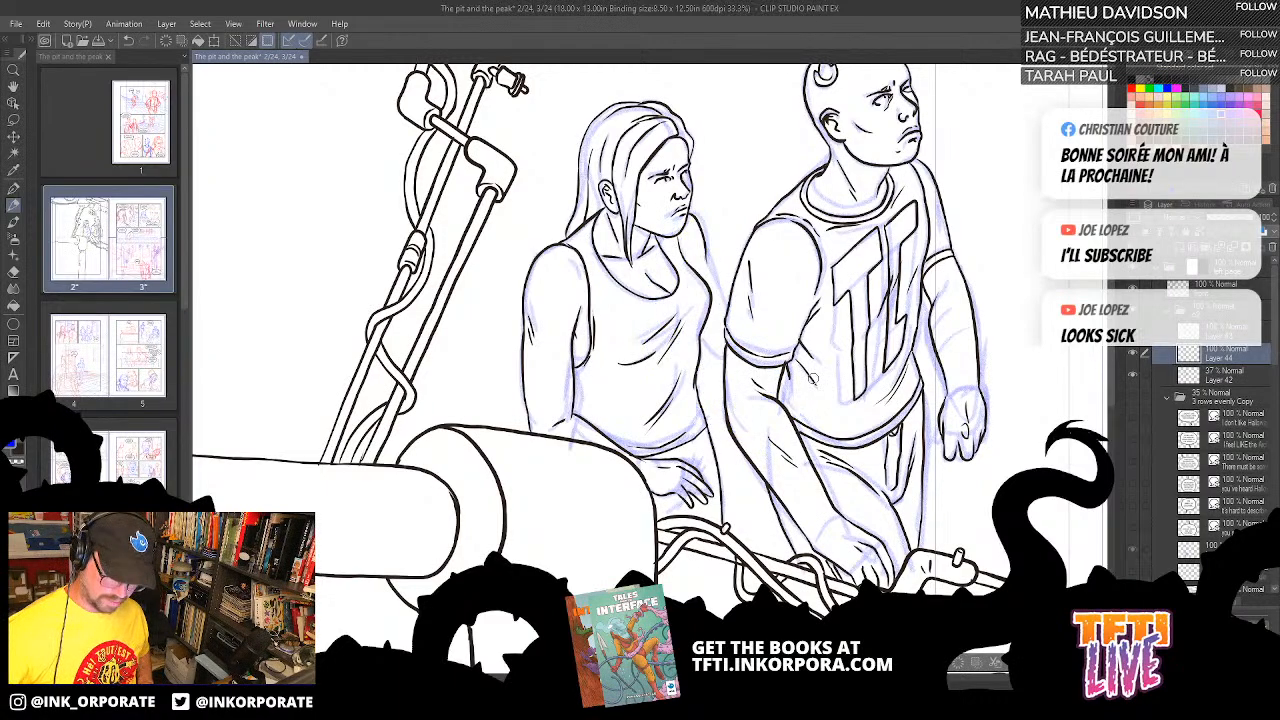
- Sketch the woman's far upper arm over her chest in blue, with the forearm reaching toward the horned character
mouse_move(702, 236)
left_mouse_down()
mouse_move(695, 311)
mouse_move(655, 315)
mouse_move(664, 244)
mouse_move(678, 345)
mouse_move(733, 376)
mouse_move(676, 381)
mouse_move(764, 410)
left_mouse_up()
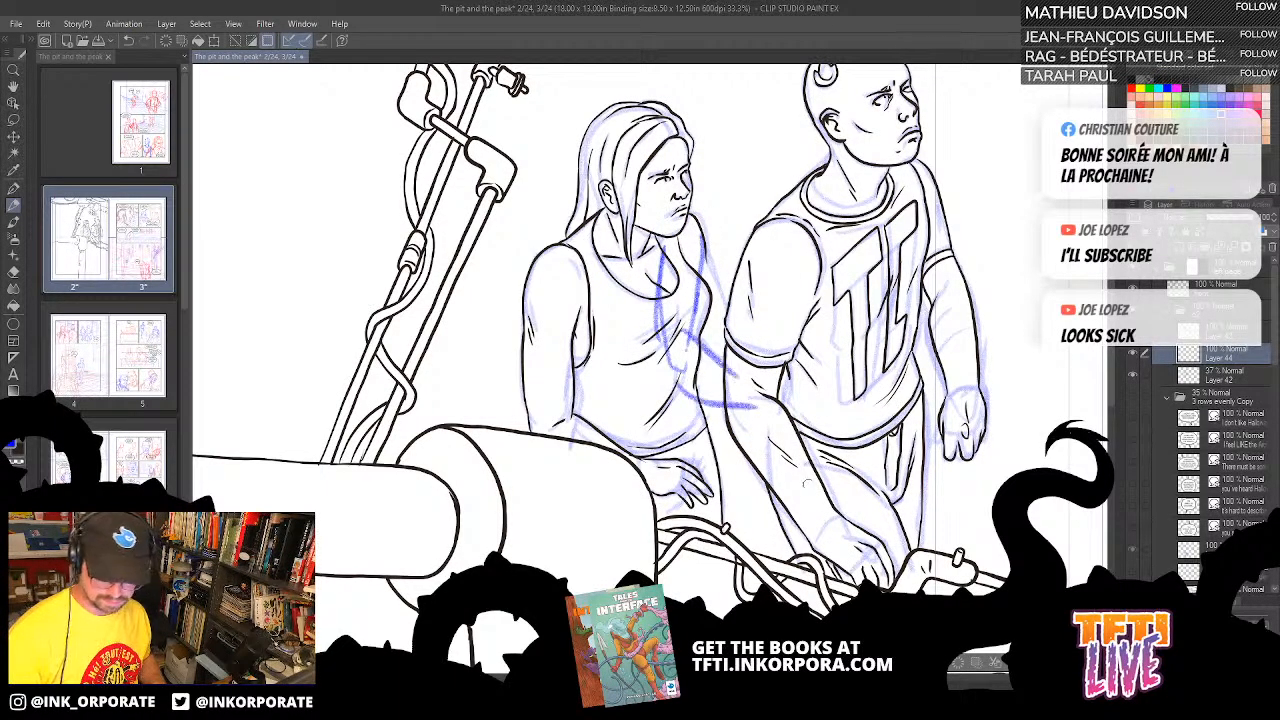
left_click_drag(658, 326, 690, 394)
left_click_drag(688, 346, 764, 390)
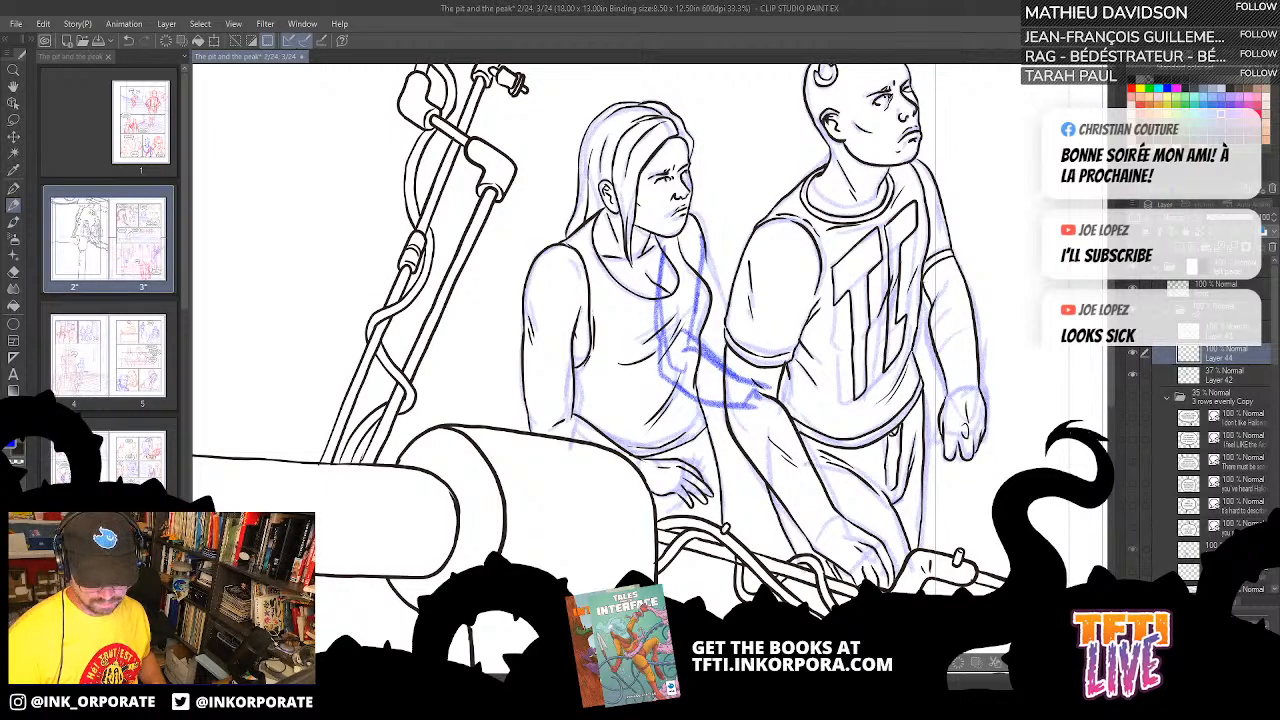
- Rough in a blue arm hanging down across the woman's torso to her hand and the cylinder's edge
mouse_move(700, 236)
left_mouse_down()
mouse_move(684, 394)
mouse_move(656, 446)
left_mouse_up()
left_click_drag(668, 290, 644, 438)
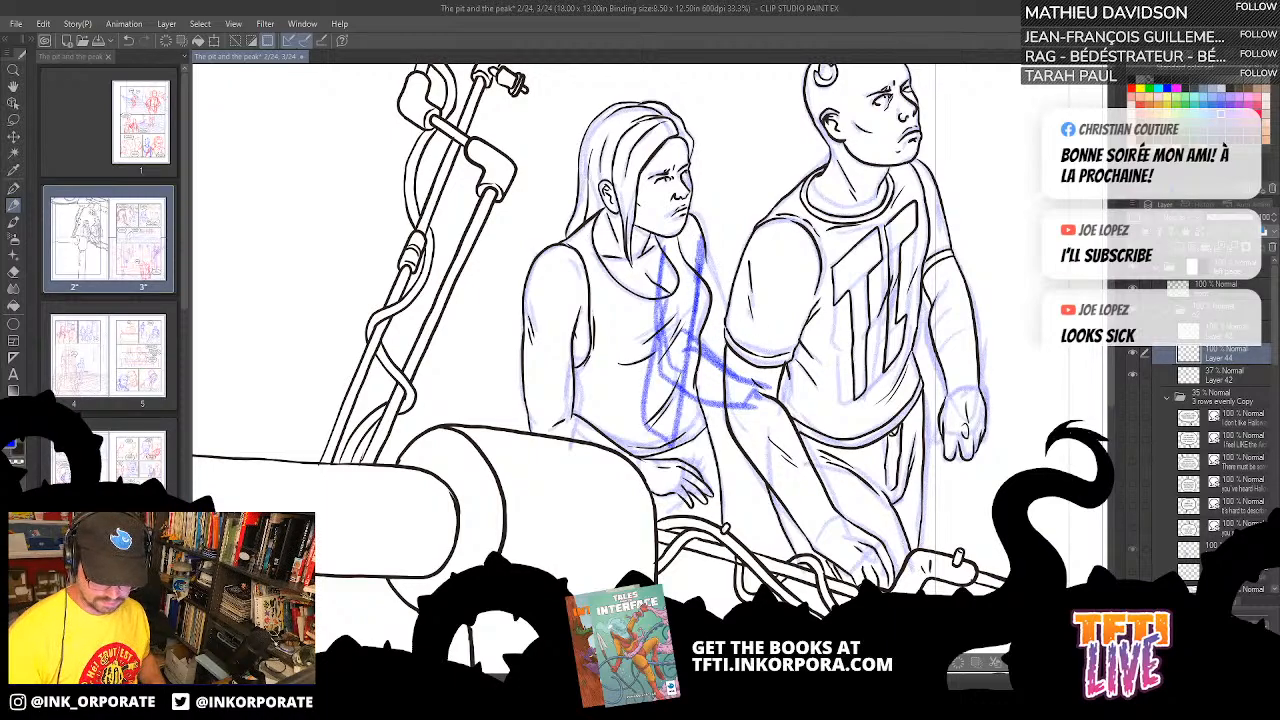
left_click_drag(702, 262, 688, 212)
mouse_move(680, 356)
left_mouse_down()
mouse_move(683, 386)
mouse_move(653, 426)
mouse_move(688, 461)
mouse_move(668, 376)
mouse_move(688, 486)
left_mouse_up()
left_click_drag(662, 448, 694, 508)
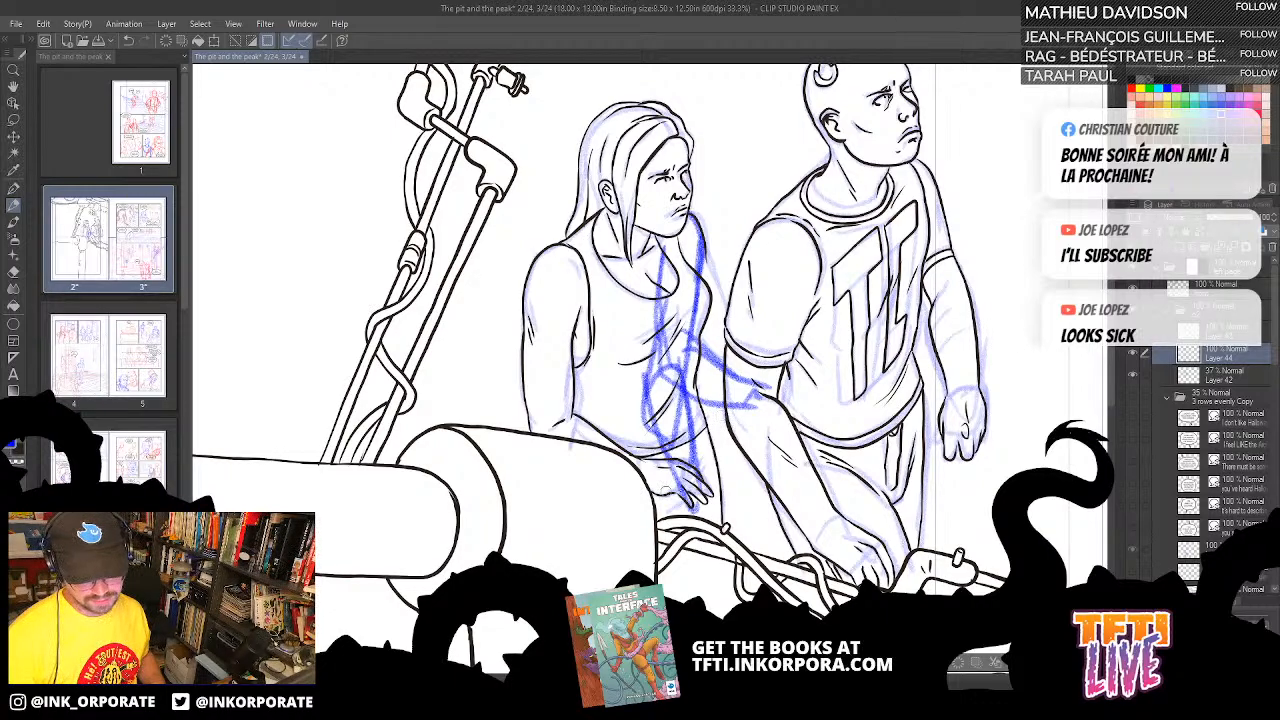
left_click_drag(657, 474, 598, 446)
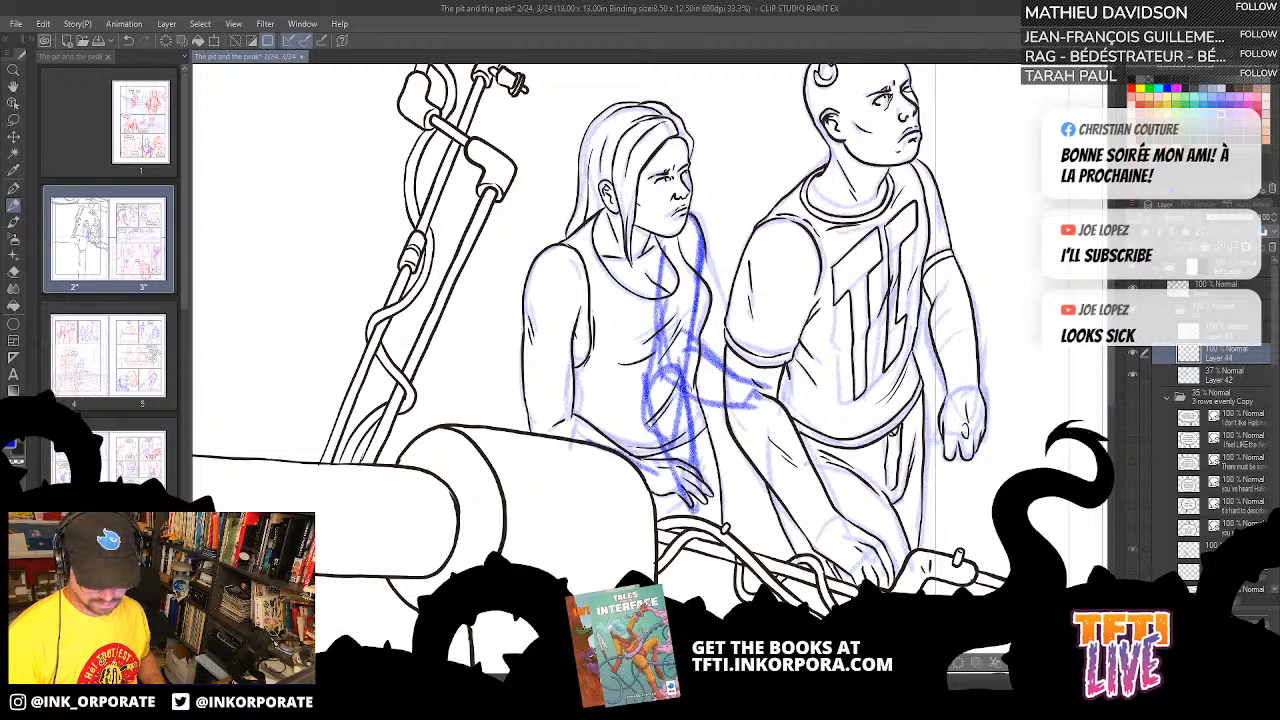
- Reinforce the outer contour of the woman's sketched far arm from the shoulder down to the elbow
left_click_drag(685, 394, 688, 362)
left_click_drag(701, 250, 690, 340)
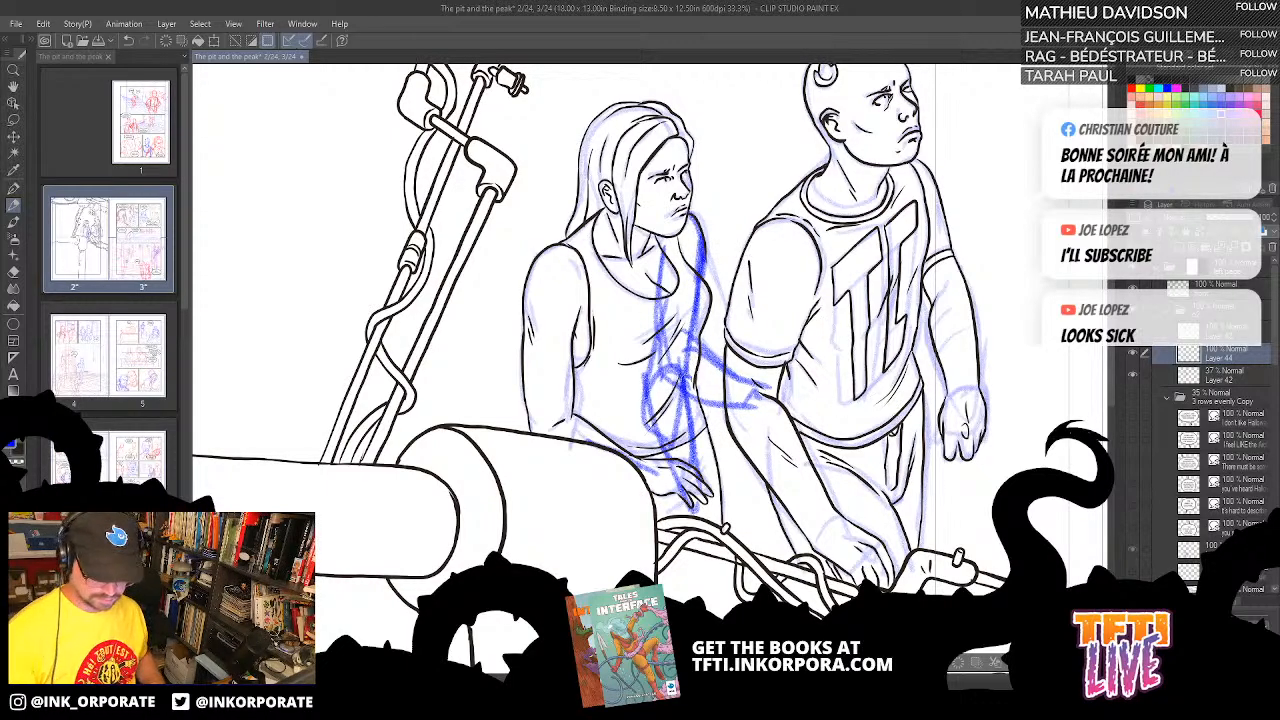
left_click_drag(705, 266, 704, 386)
left_click_drag(703, 296, 702, 378)
left_click_drag(700, 246, 700, 336)
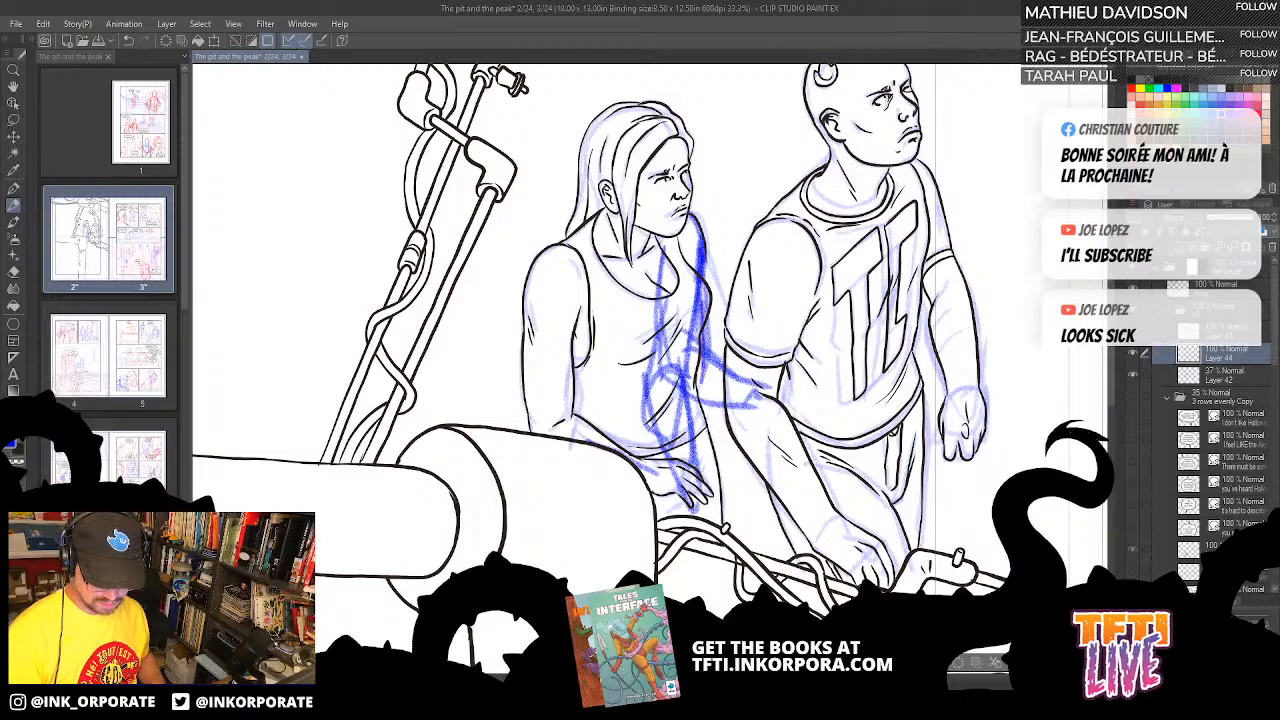
- Try sketching a lower forearm from the woman's far elbow down beside her hip, and undo those strokes
mouse_move(701, 286)
left_mouse_down()
mouse_move(701, 386)
mouse_move(760, 458)
left_mouse_up()
left_click_drag(692, 422, 762, 476)
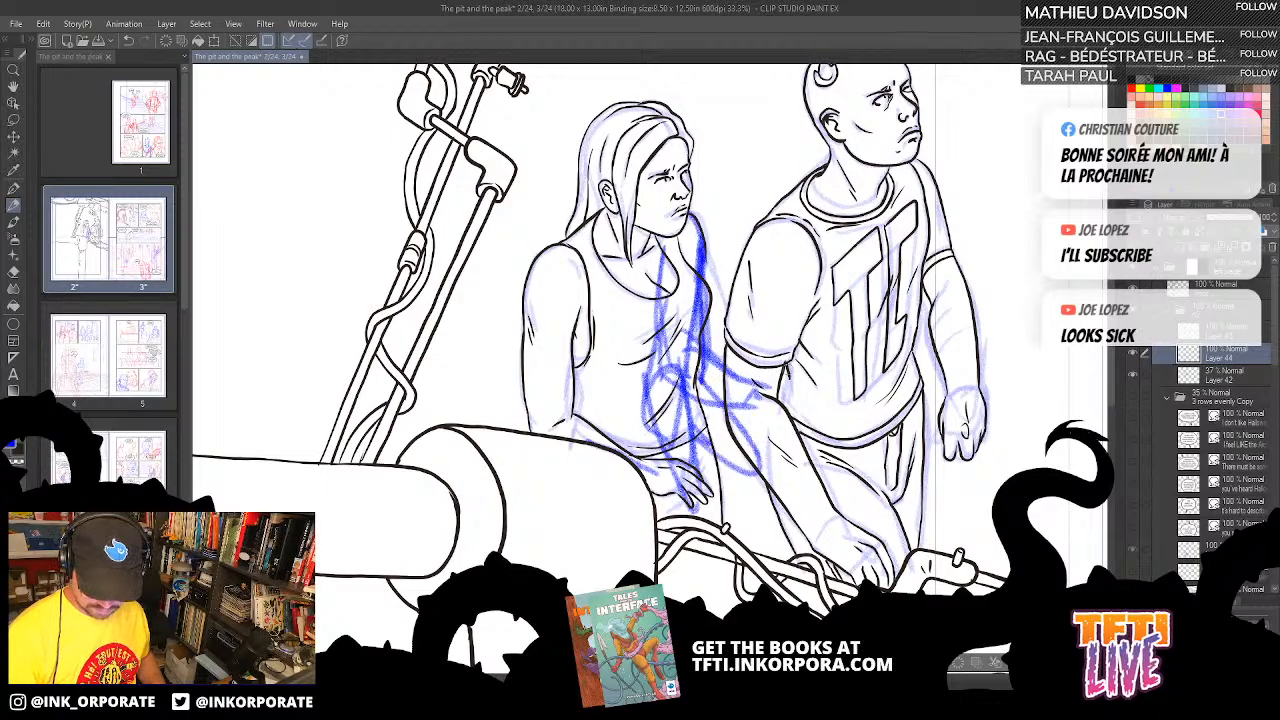
key("ctrl+z")
key("ctrl+z")
key("ctrl+z")
key("ctrl+z")
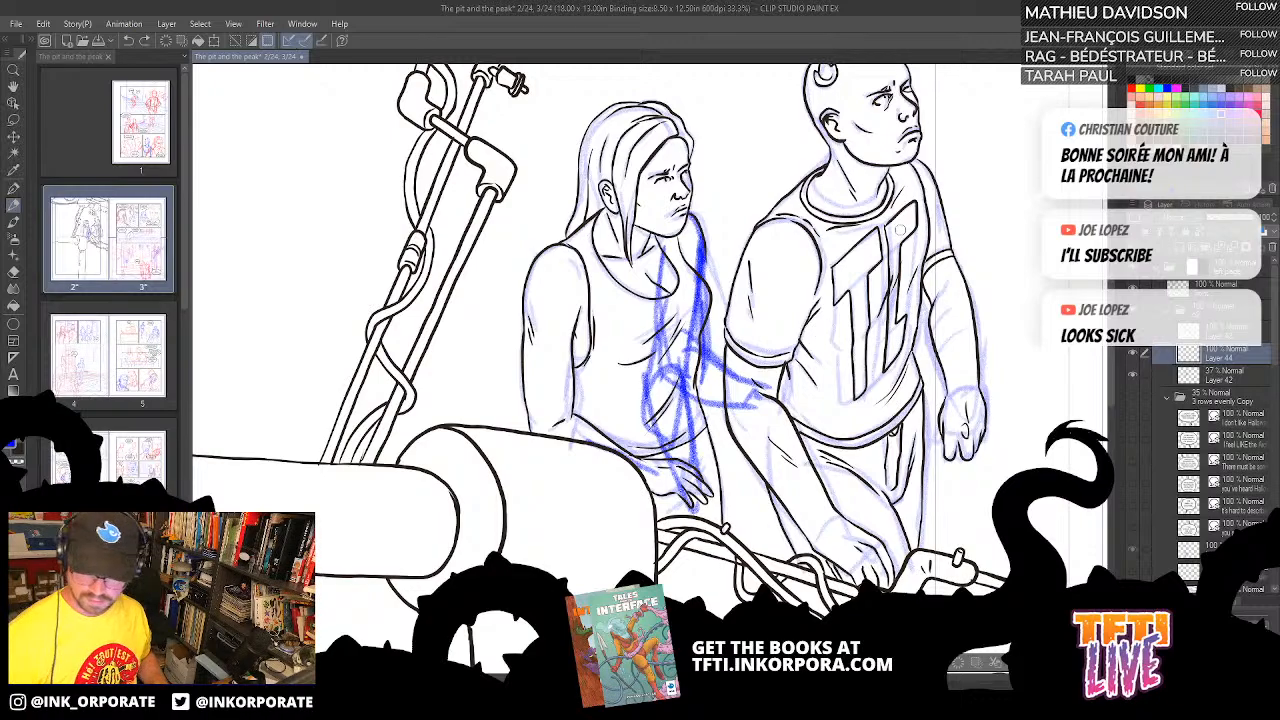
- Reselect the figures' ink layer above Layer 44 and switch to the pen
left_click(1232, 335)
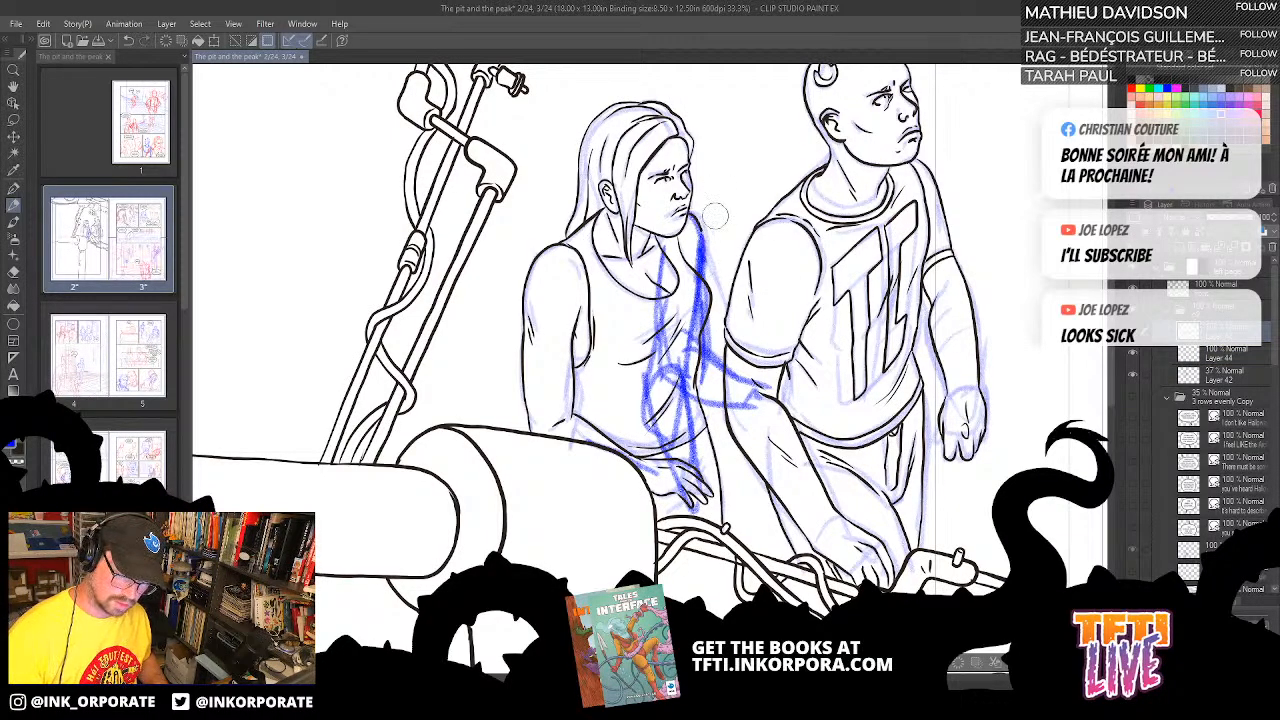
key("p")
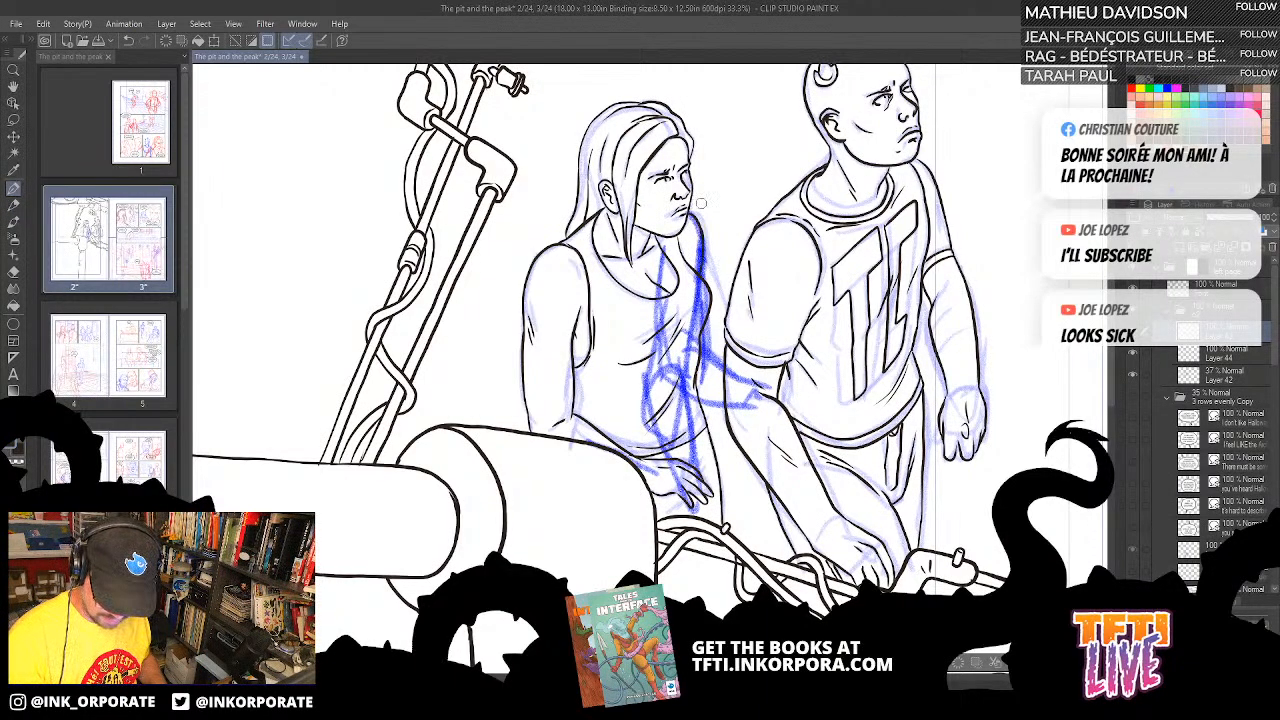
- Hide the layer holding the heavy blue rough strokes over the woman's figure
left_click(1135, 370)
left_click(1135, 370)
left_click(1135, 366)
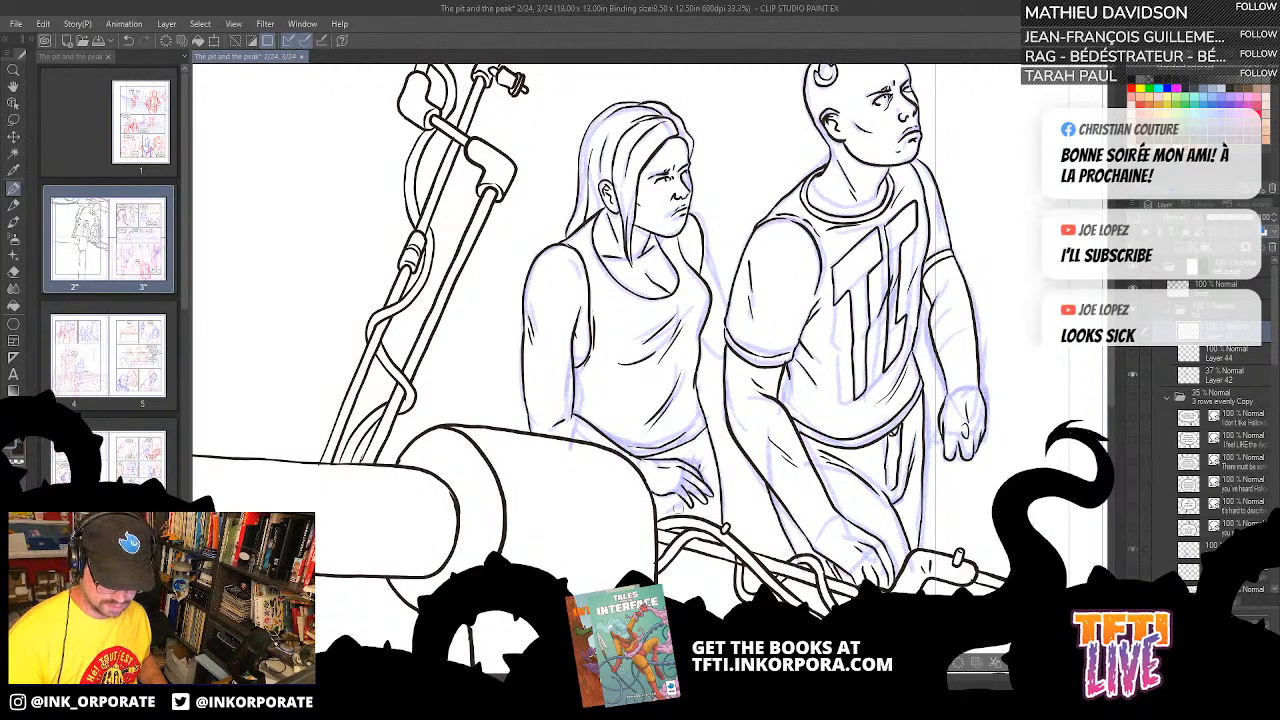
- Hide the figures' blue sketch on Layer 42 and show the "3 rows evenly Copy" rough layout folder
scroll(907, 479, "down", 1)
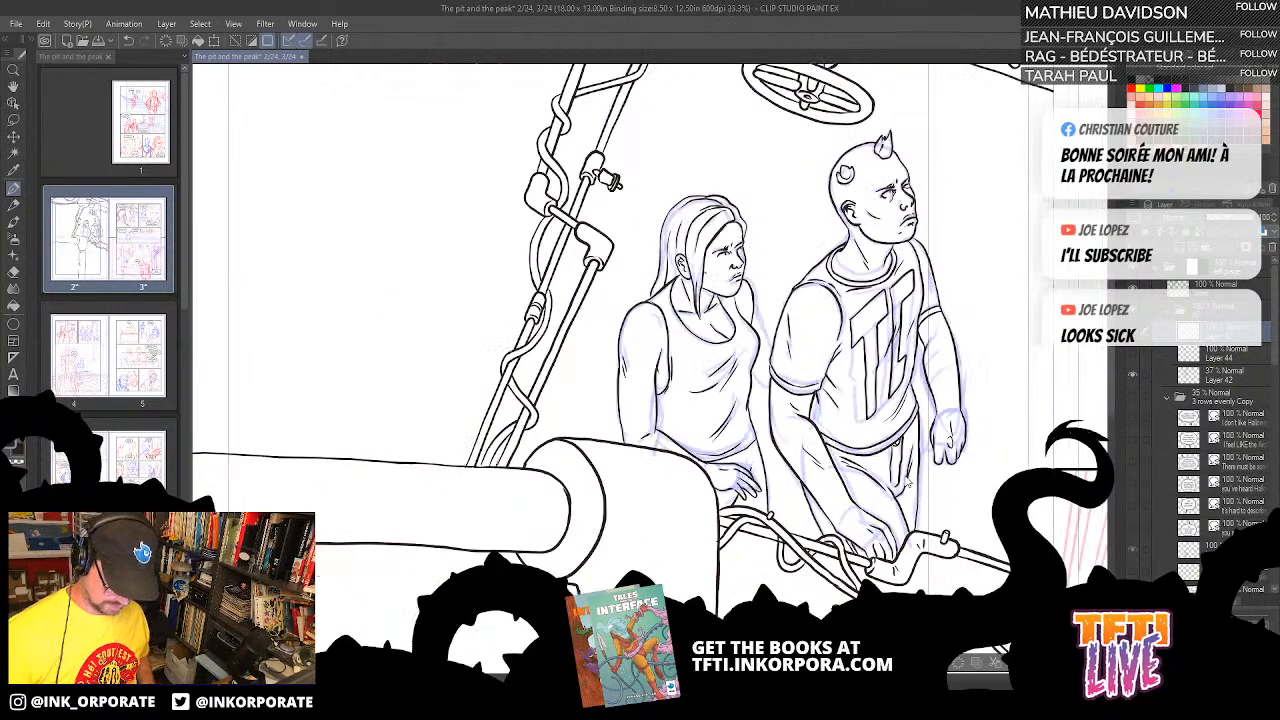
left_click_drag(906, 442, 850, 428)
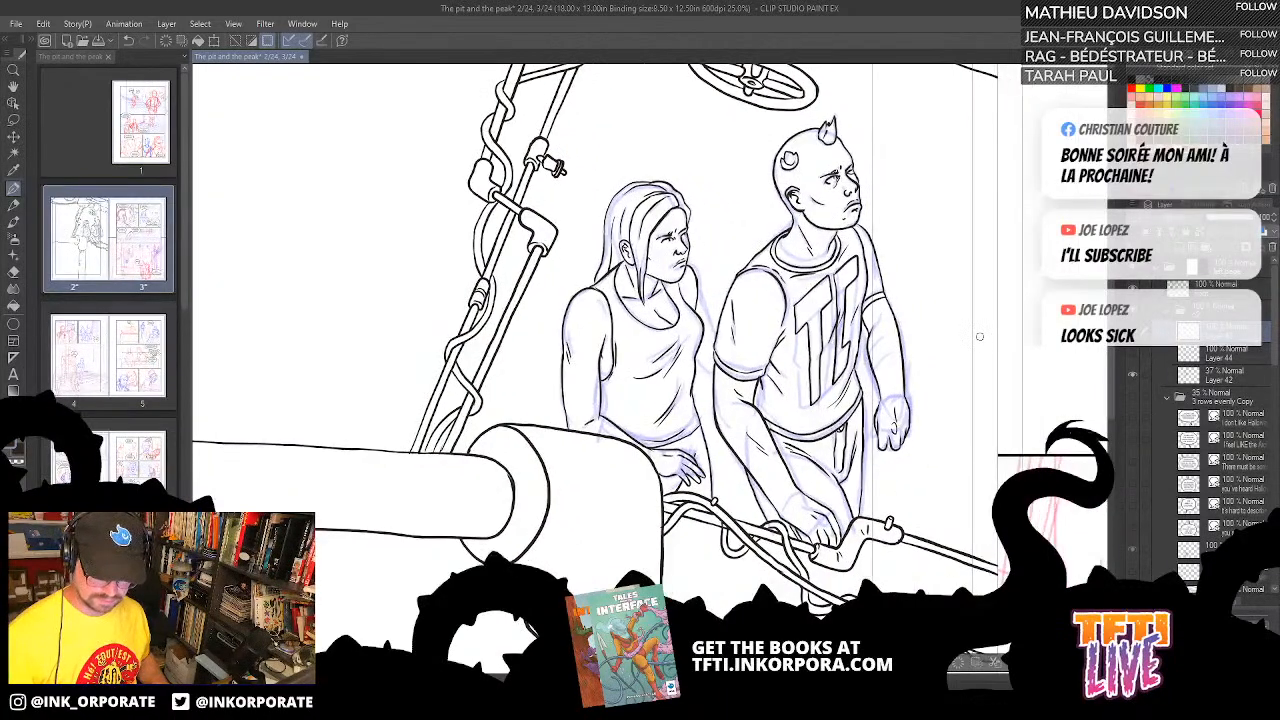
left_click(1132, 374)
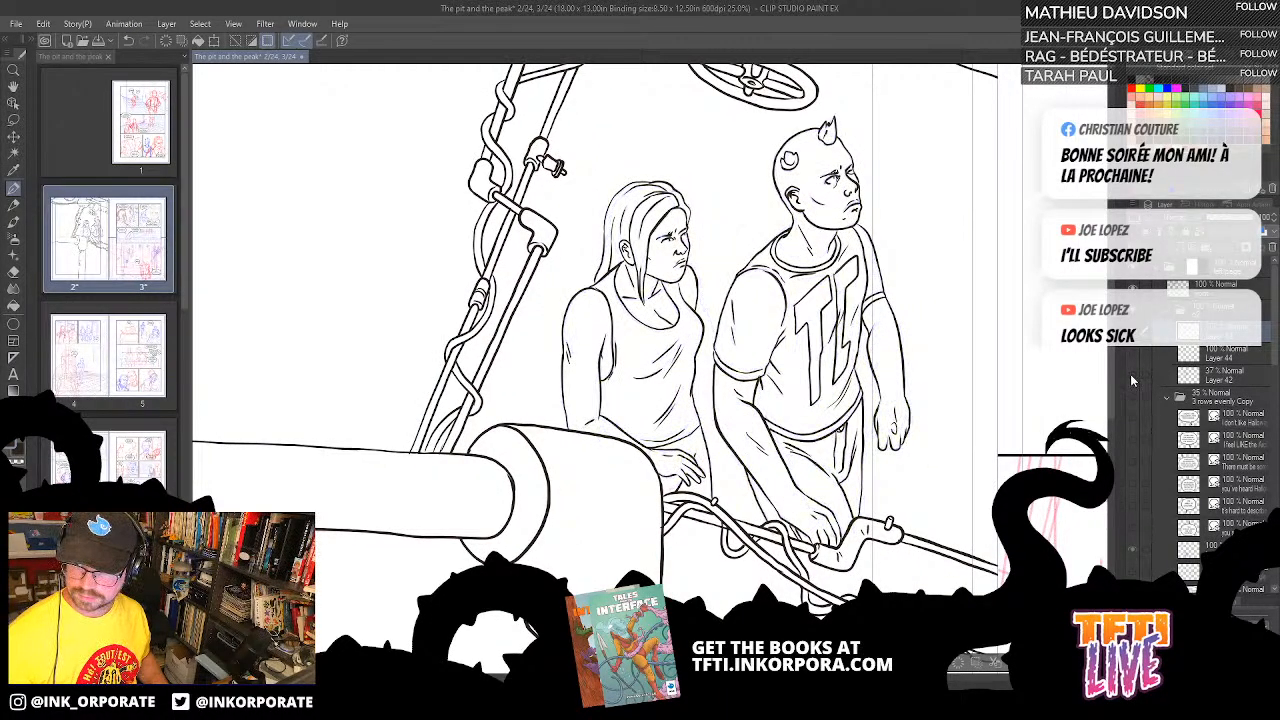
left_click(1130, 377)
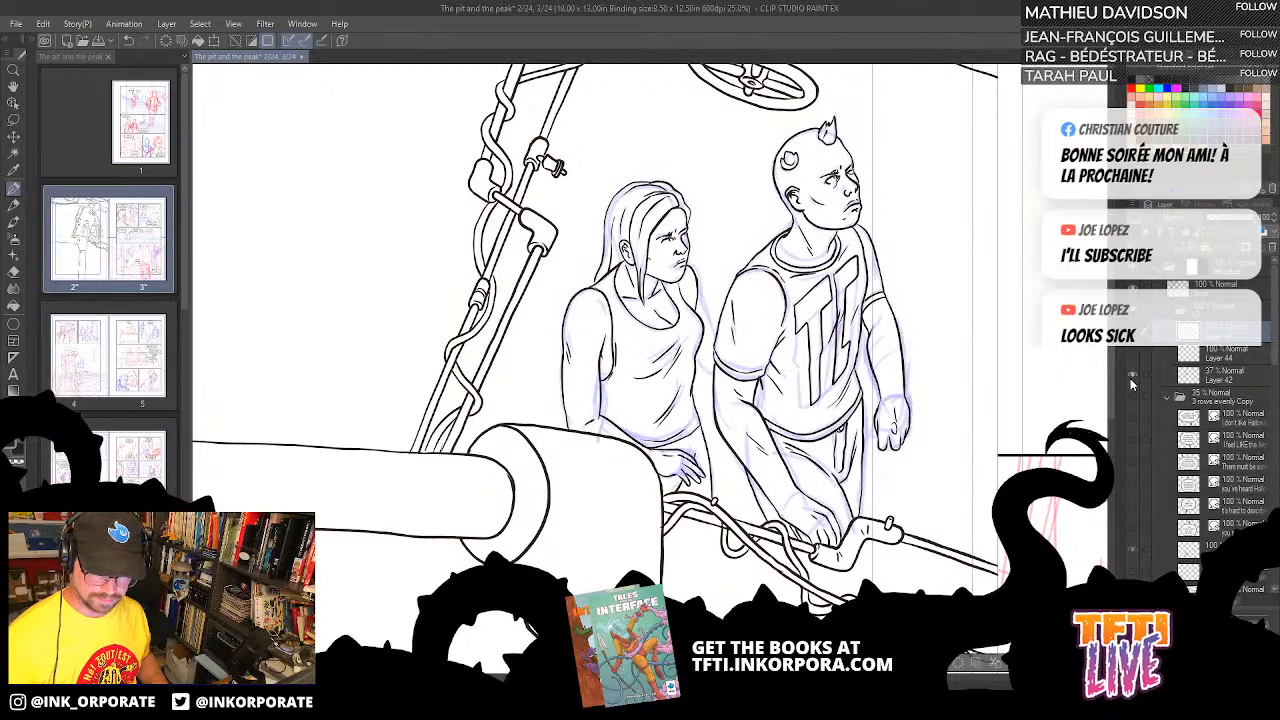
left_click(1131, 378)
left_click(1132, 398)
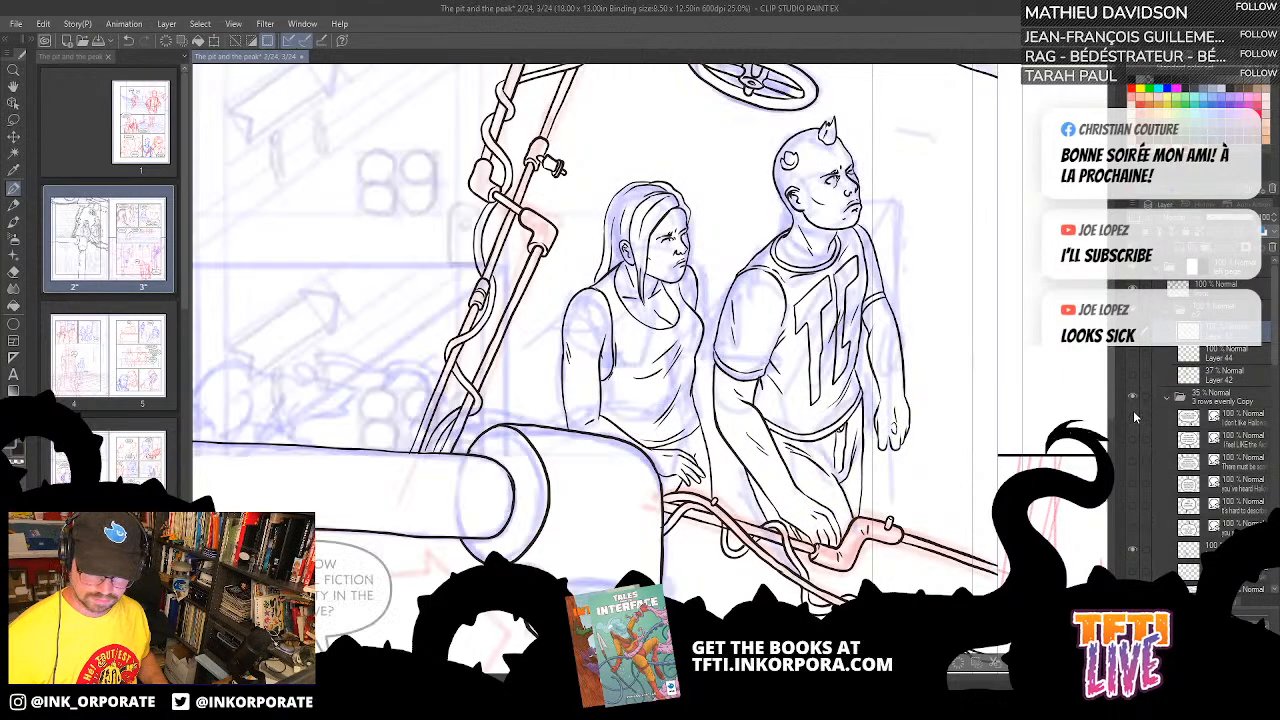
- Make the inked pipe and machinery layer active and collapse the folder containing the figure layers
scroll(644, 367, "up", 1)
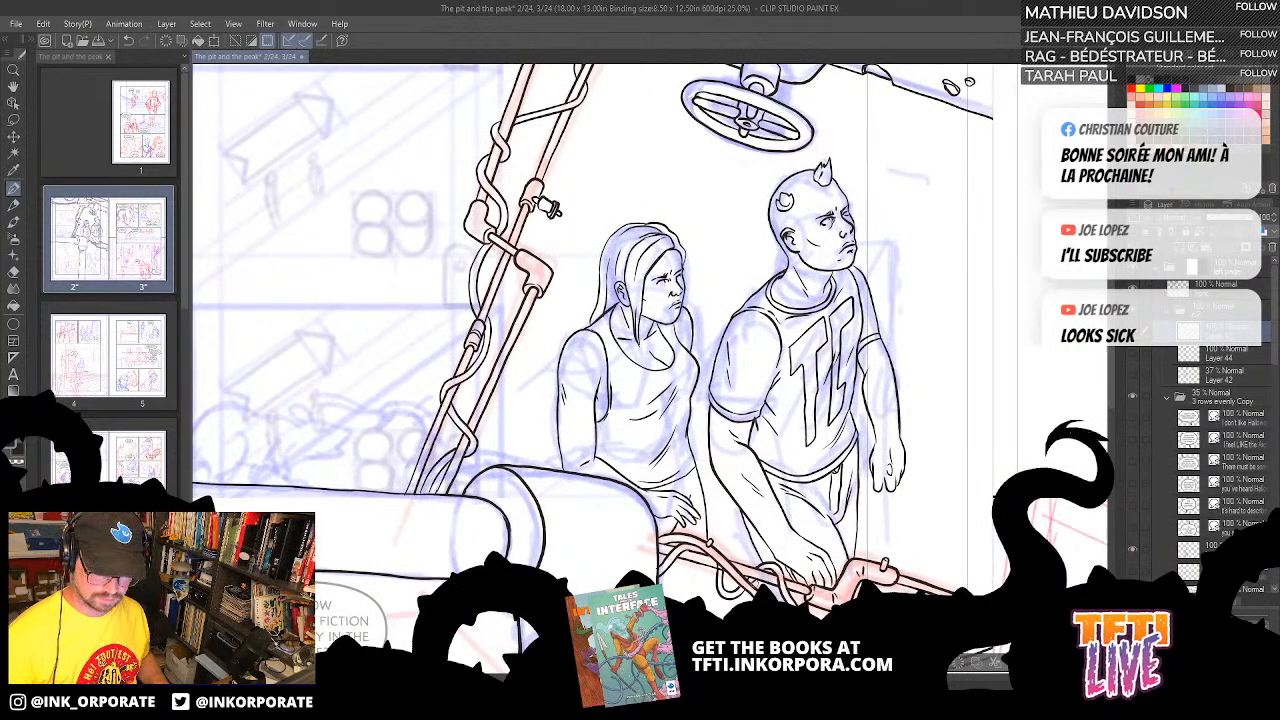
left_click_drag(774, 549, 863, 537)
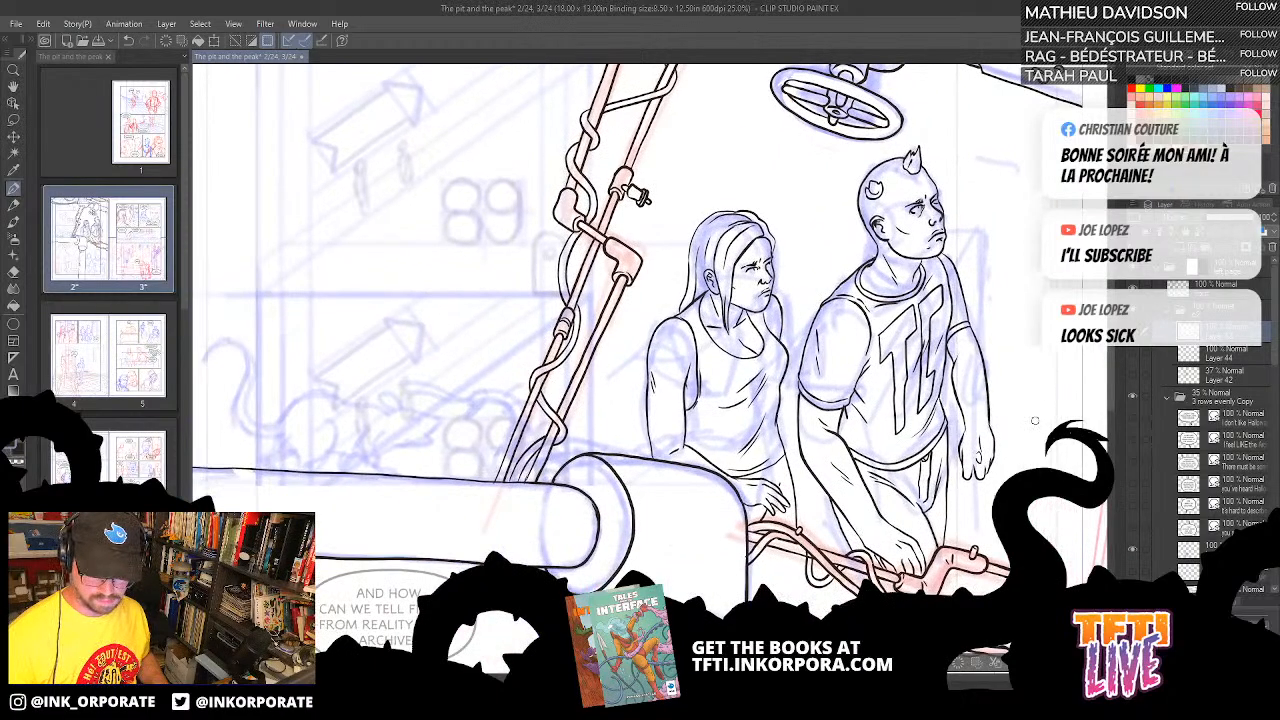
left_click_drag(741, 562, 868, 550)
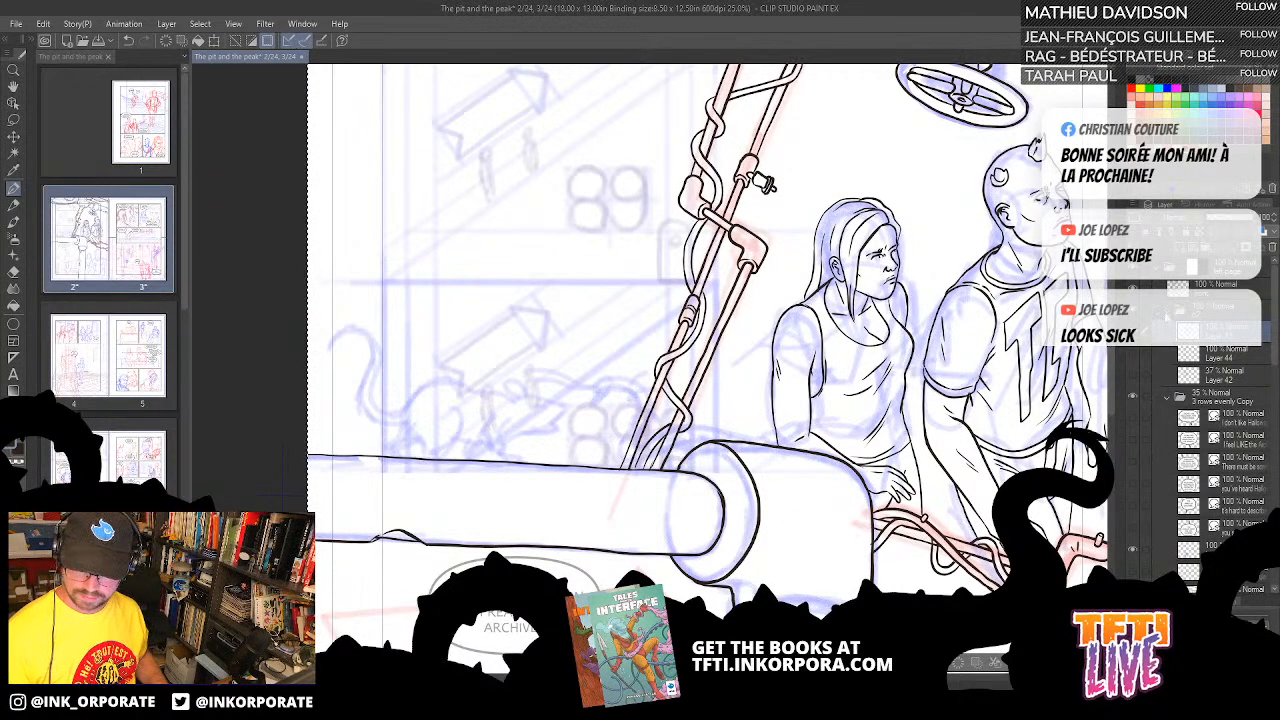
scroll(1165, 315, "down", 2)
scroll(1265, 316, "up", 2)
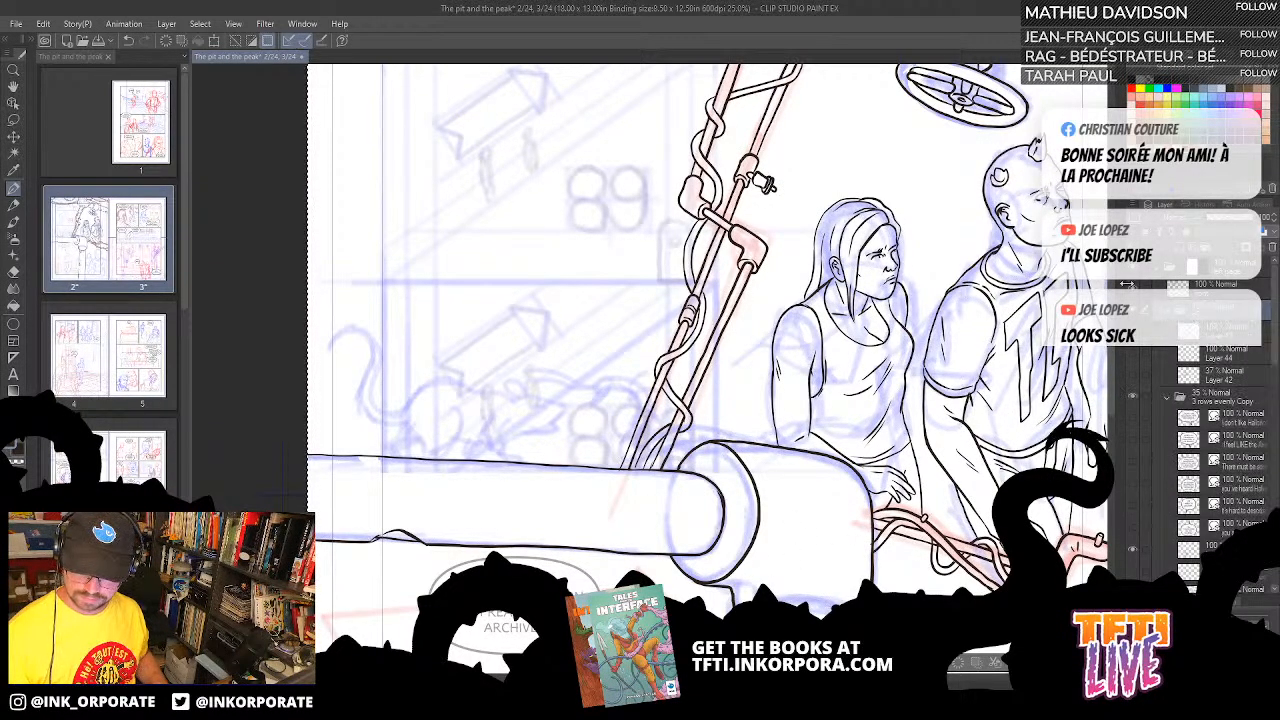
left_click(1129, 287)
left_click(1130, 289)
left_click(1163, 287)
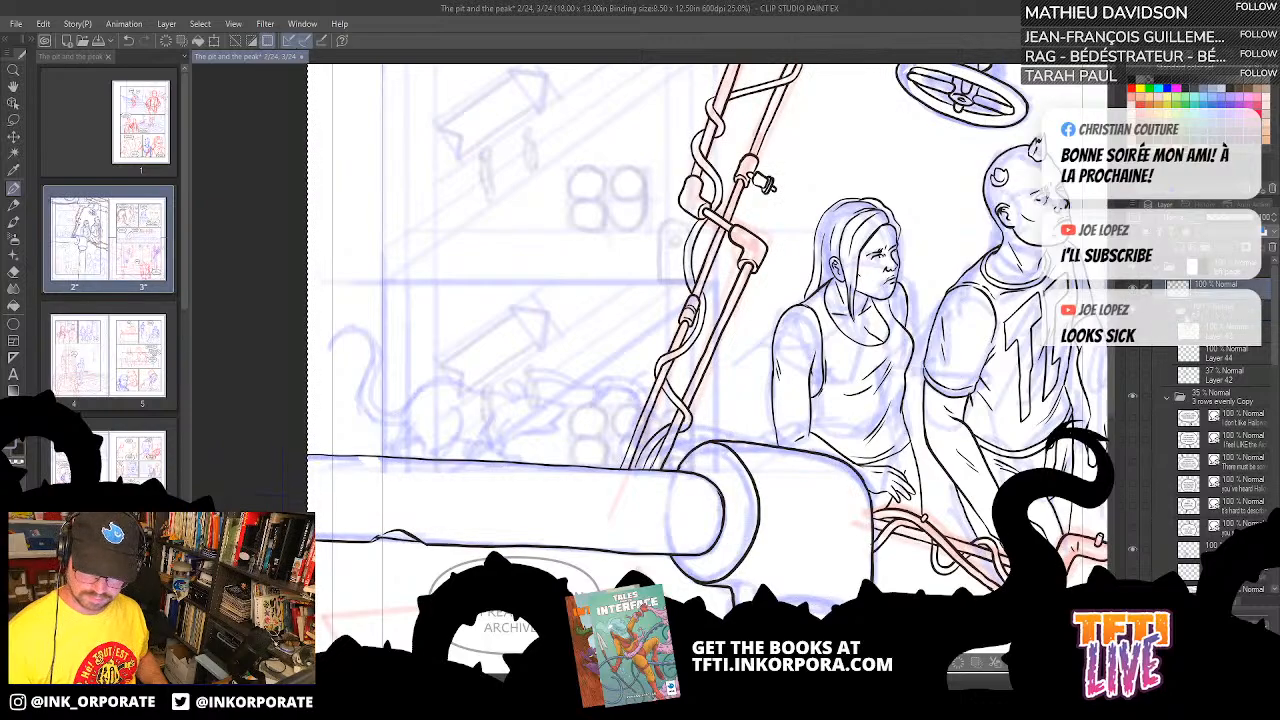
left_click(1166, 314)
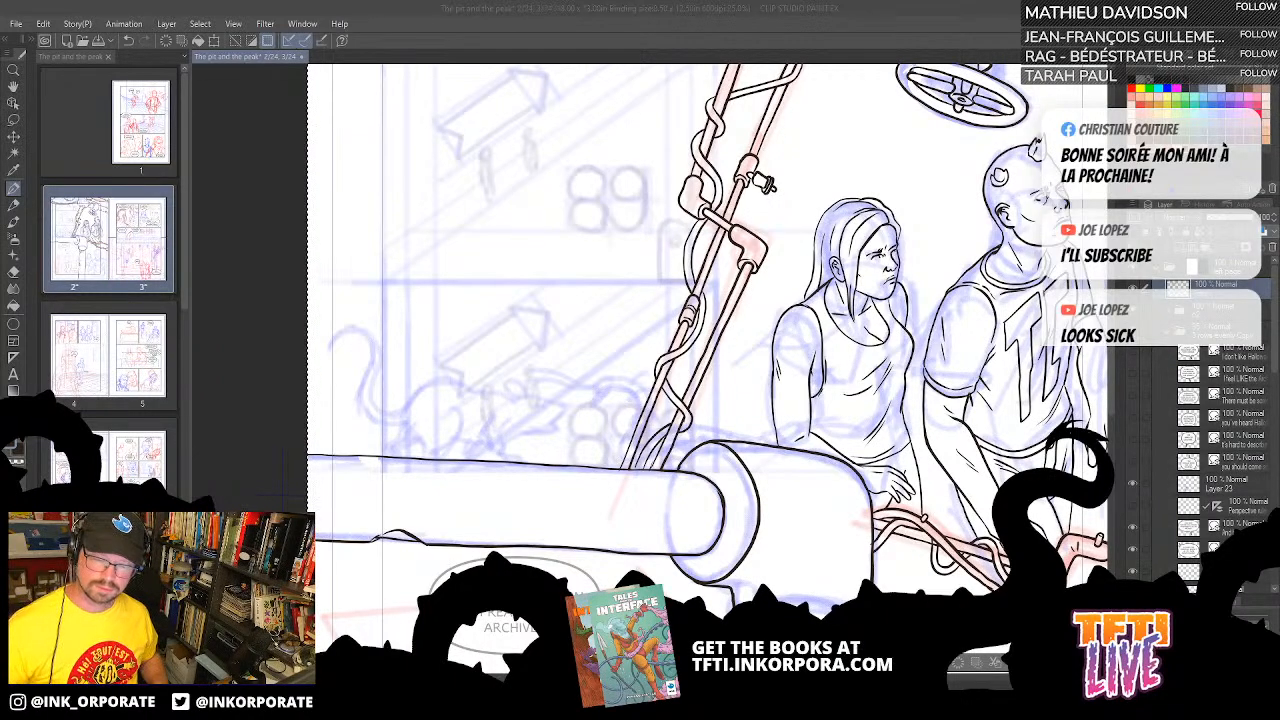
- Clear the current selection on the page
left_click(857, 15)
left_click_drag(742, 459, 747, 449)
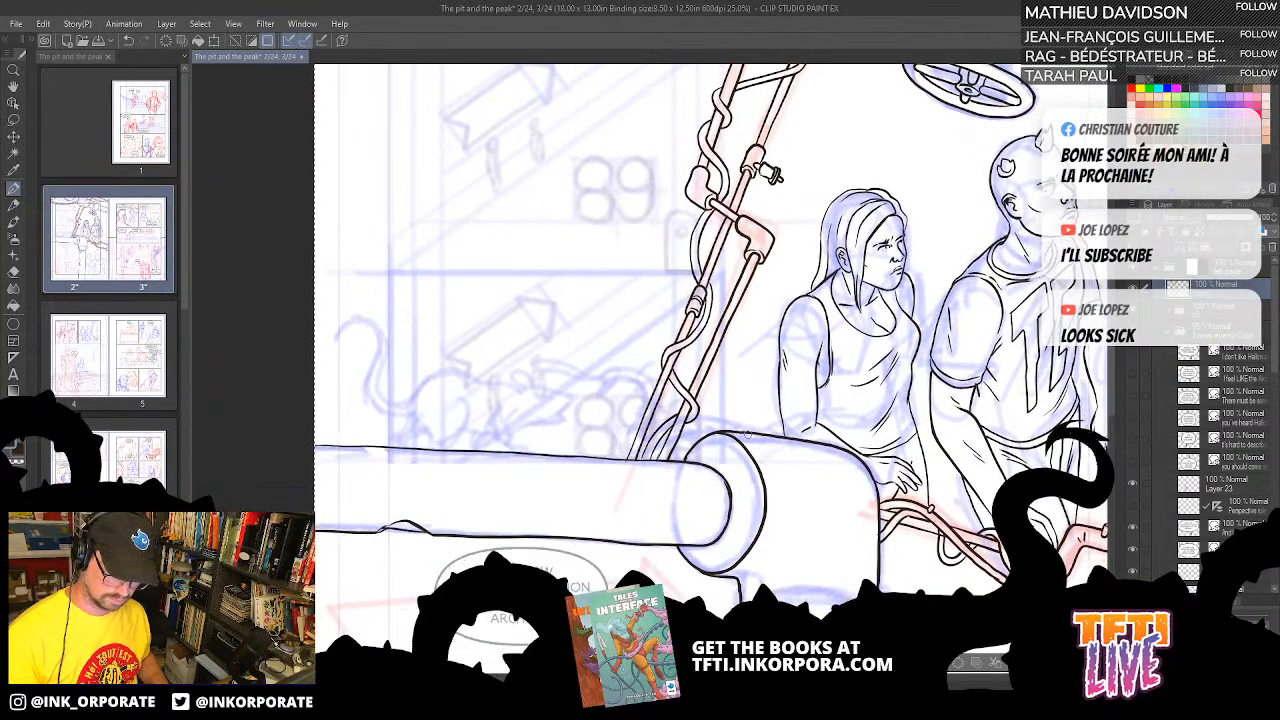
key("minus")
key("minus")
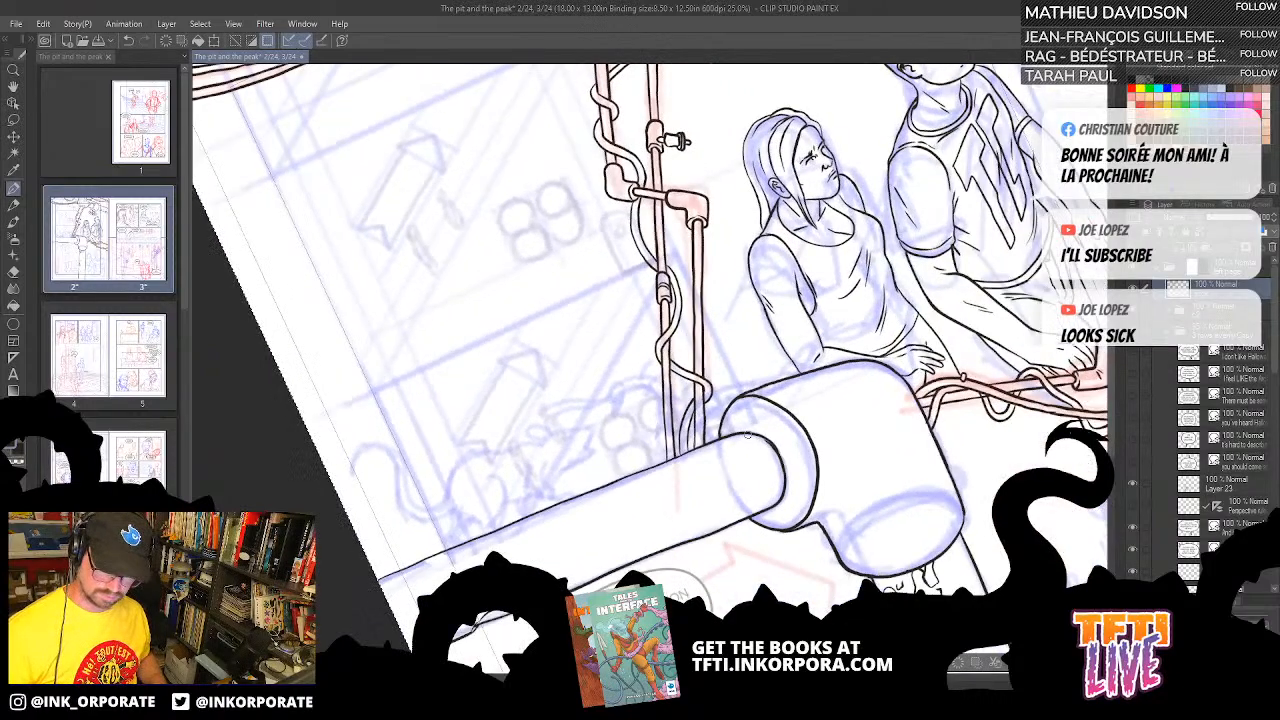
key("ctrl+d")
key("asciicircum")
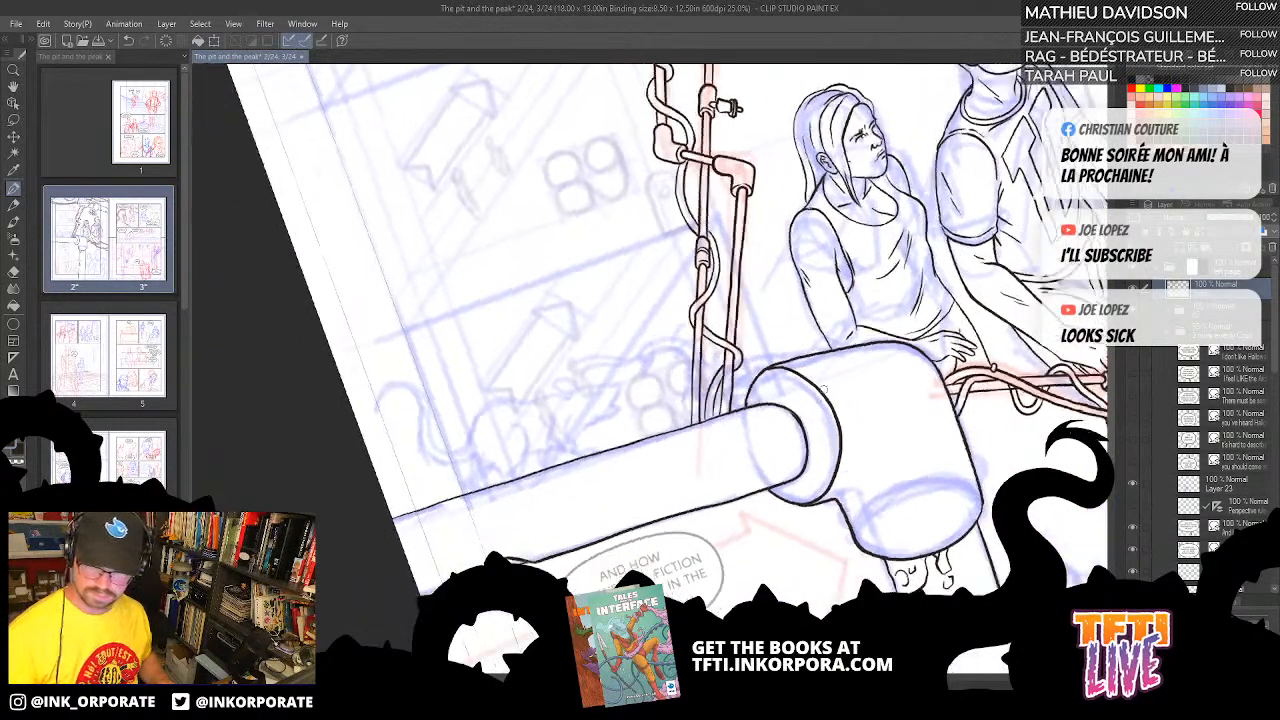
key("asciicircum")
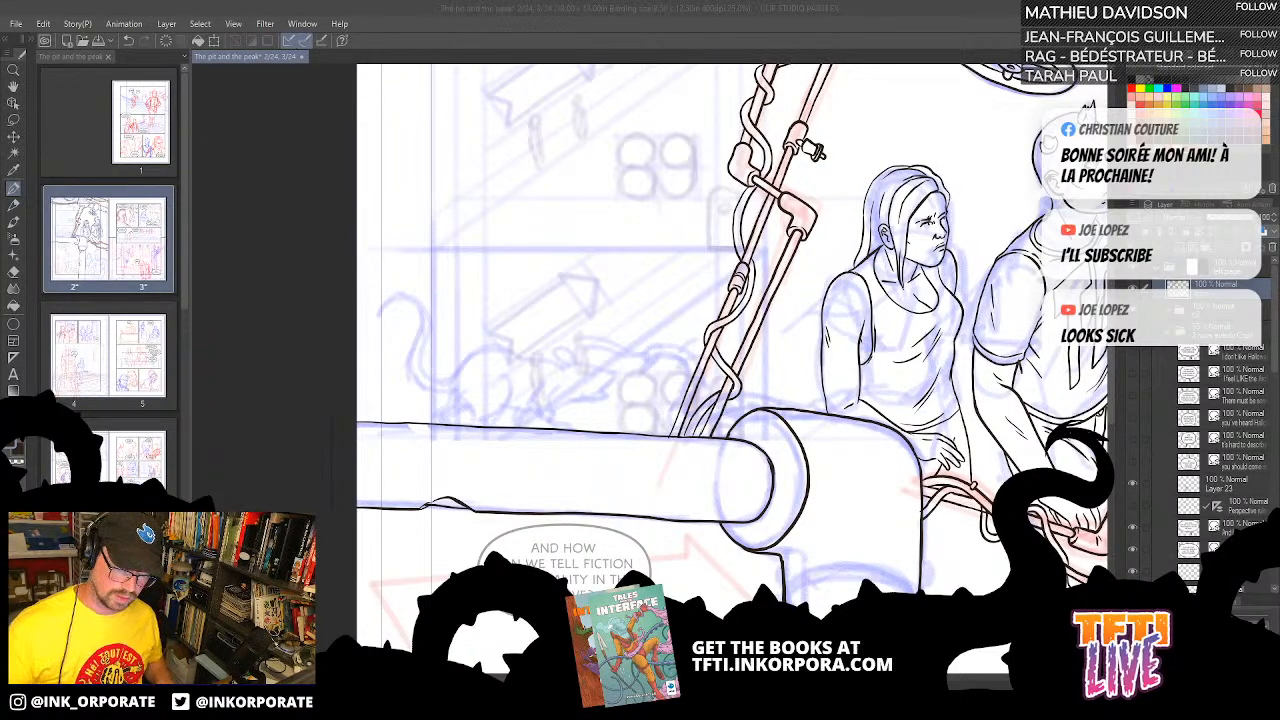
- Identify the machinery line art by toggling its layer's visibility, and lower that layer's opacity to 42%
left_click(826, 21)
key("ctrl+plus")
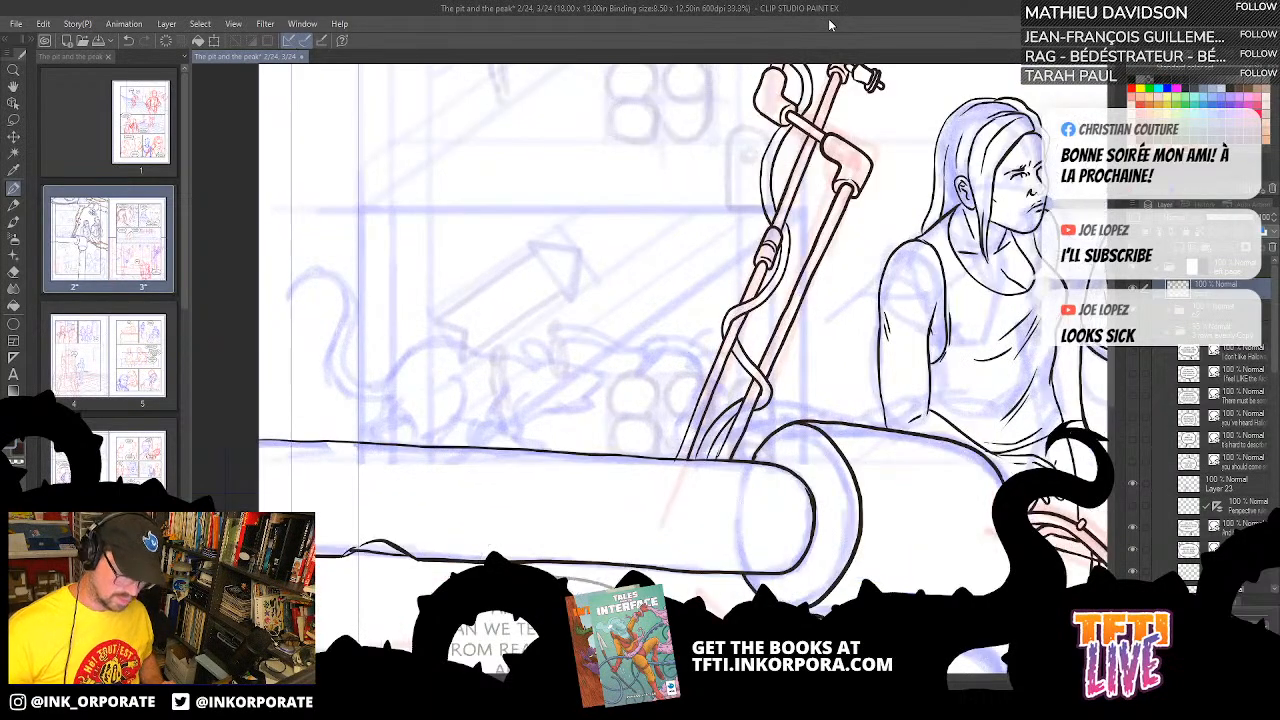
key("minus")
key("minus")
key("minus")
key("minus")
key("minus")
key("minus")
key("minus")
key("minus")
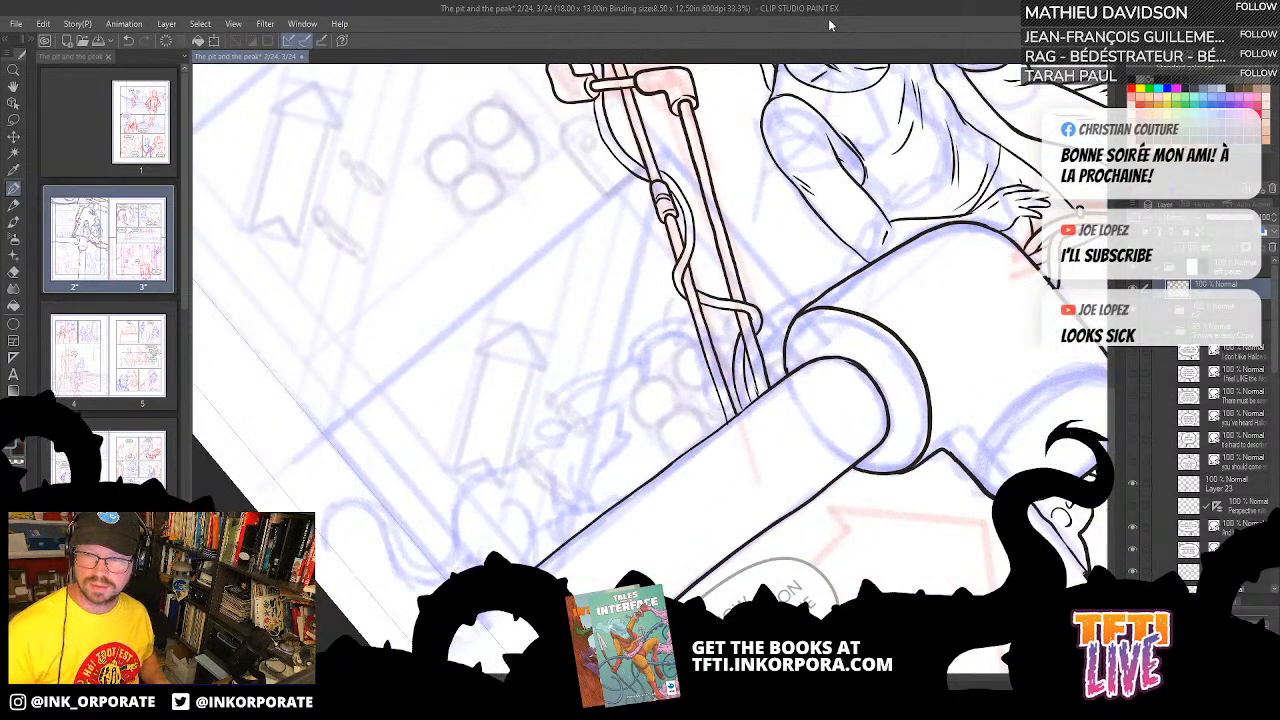
left_click_drag(709, 503, 767, 394)
key("asciicircum")
key("asciicircum")
key("asciicircum")
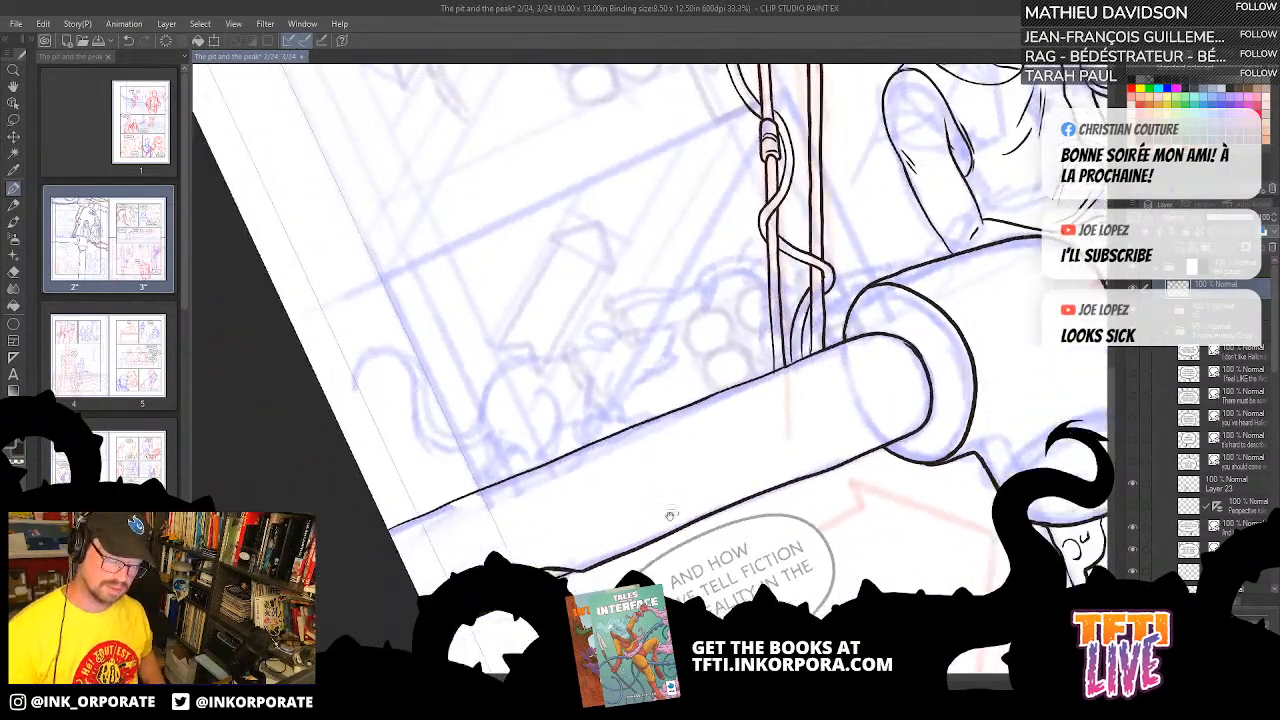
left_click_drag(670, 515, 690, 475)
left_click(1133, 290)
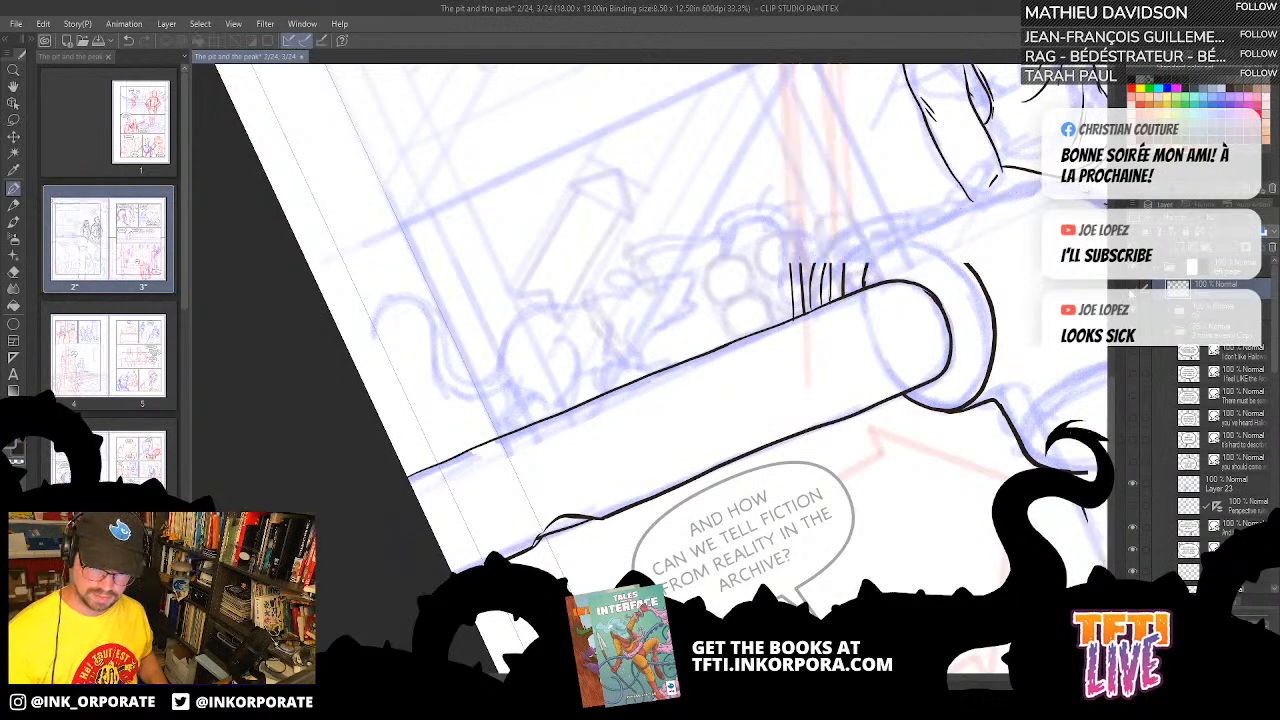
left_click(1133, 290)
left_click(1226, 218)
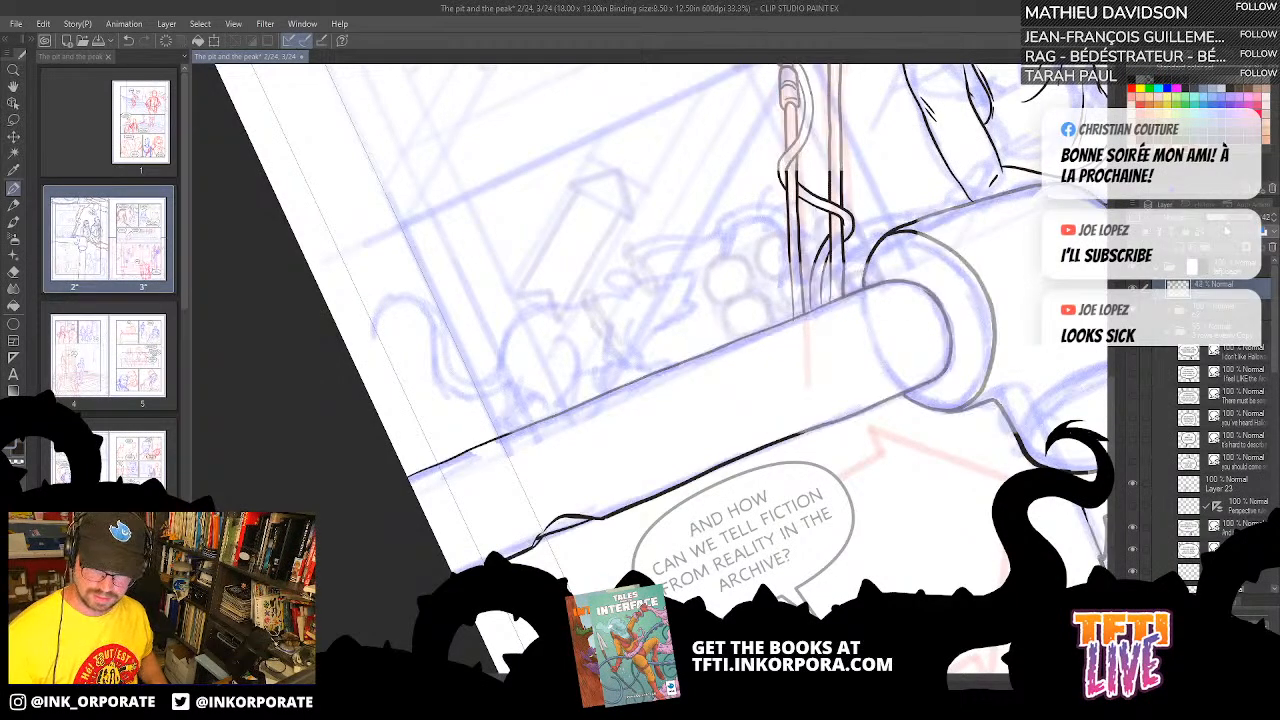
left_click(1134, 288)
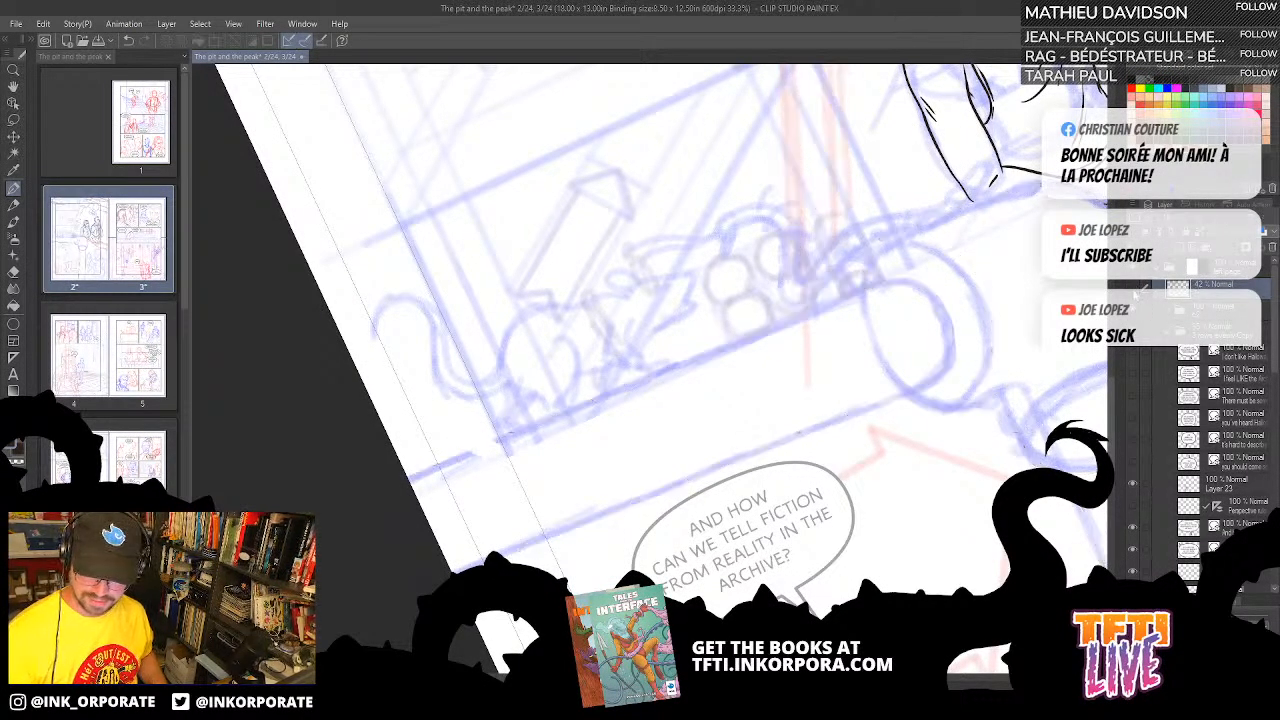
left_click(1133, 297)
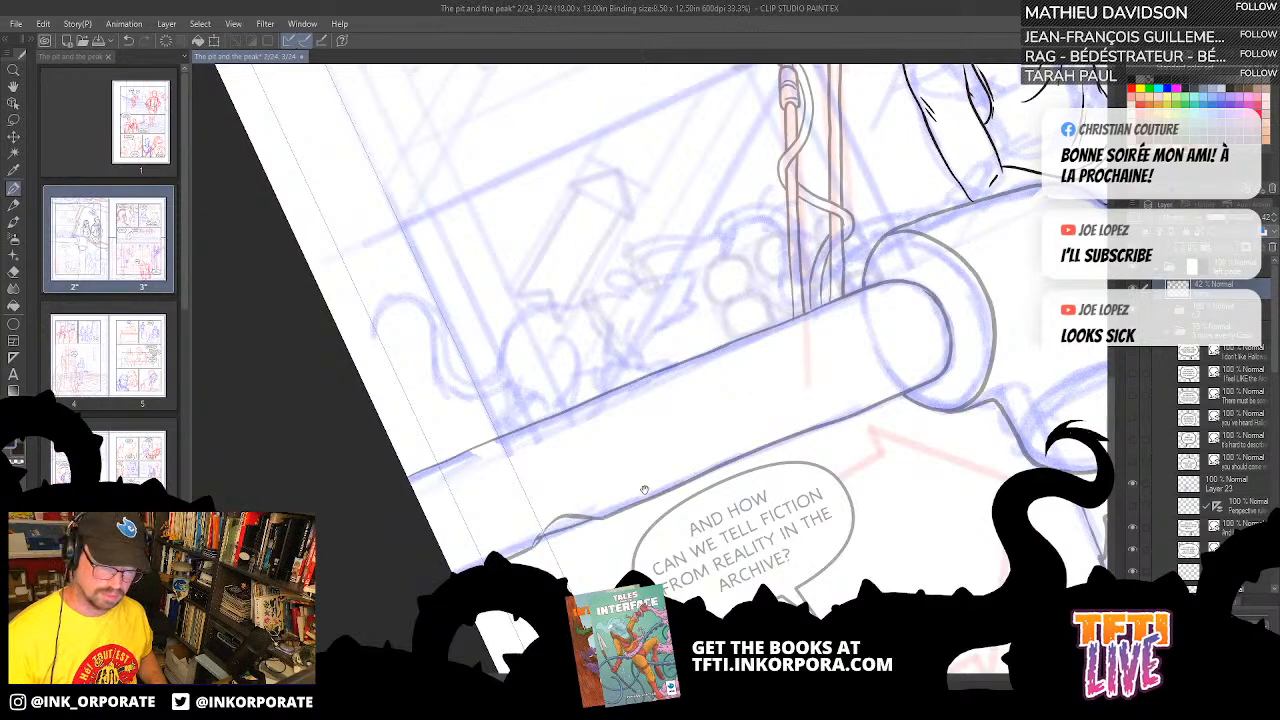
- Check the faded machinery line art by toggling its visibility, and add a new layer above it for fresh inks
left_click_drag(644, 490, 716, 506)
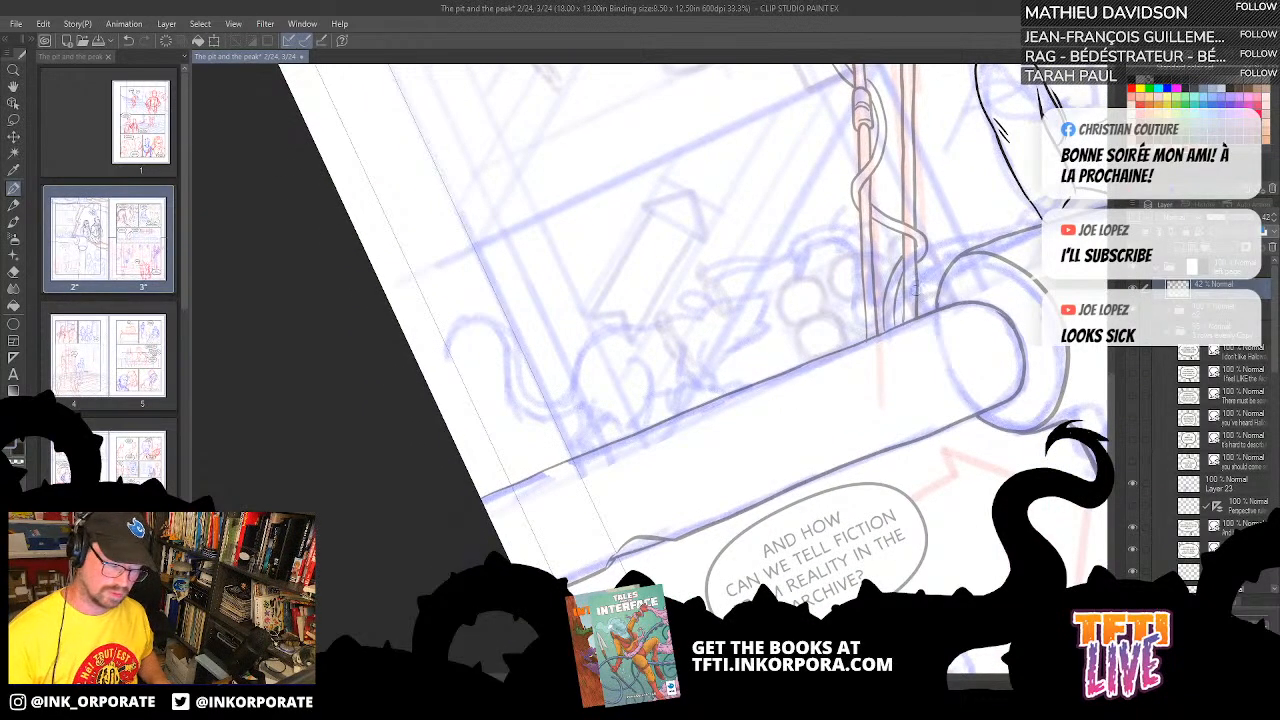
left_click(1133, 289)
left_click(1133, 290)
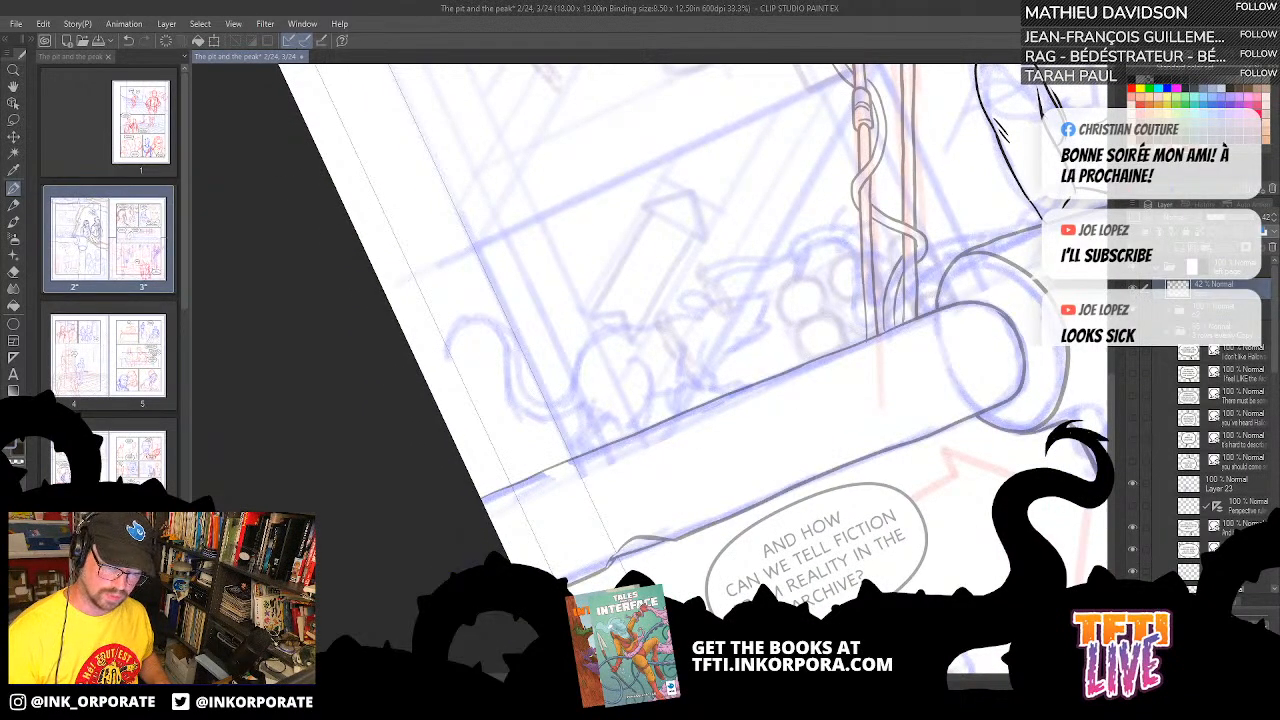
left_click_drag(767, 373, 857, 353)
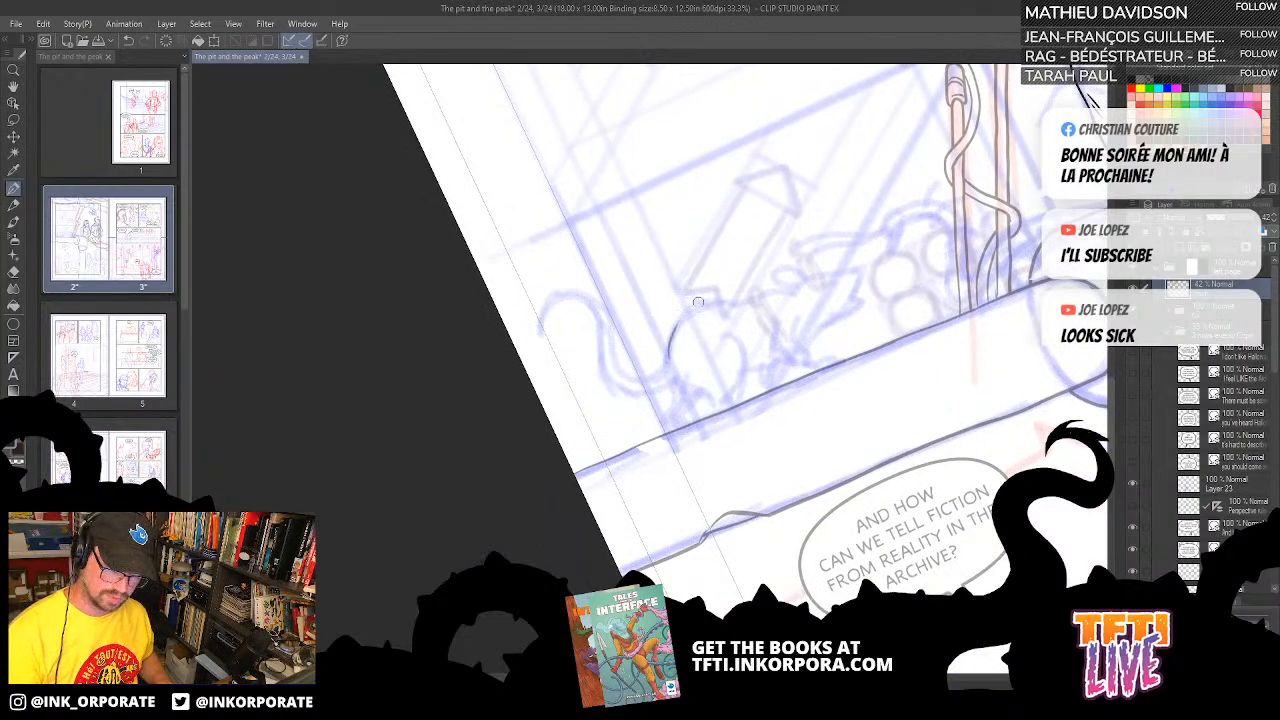
left_click(1180, 249)
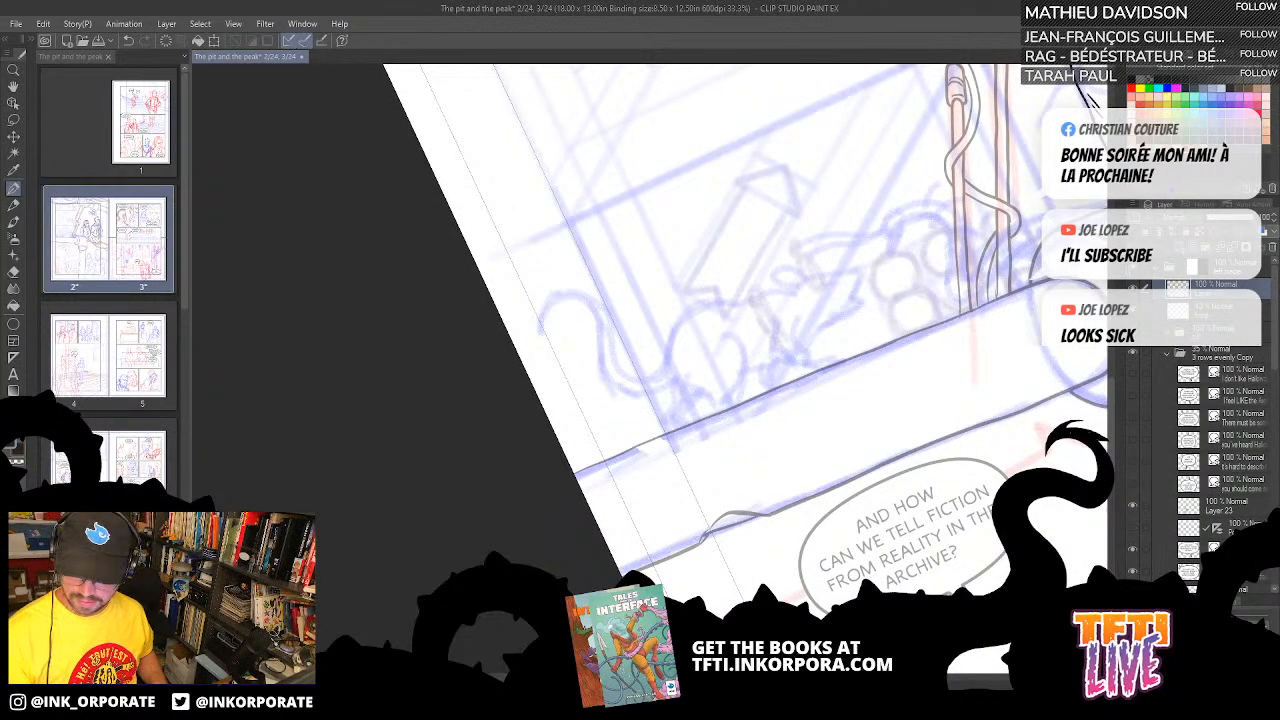
- Ink the curved back of the four-legged creature sketched above the large pipe, redrawing the stroke until it fits
mouse_move(662, 348)
left_mouse_down()
mouse_move(680, 312)
mouse_move(722, 302)
left_mouse_up()
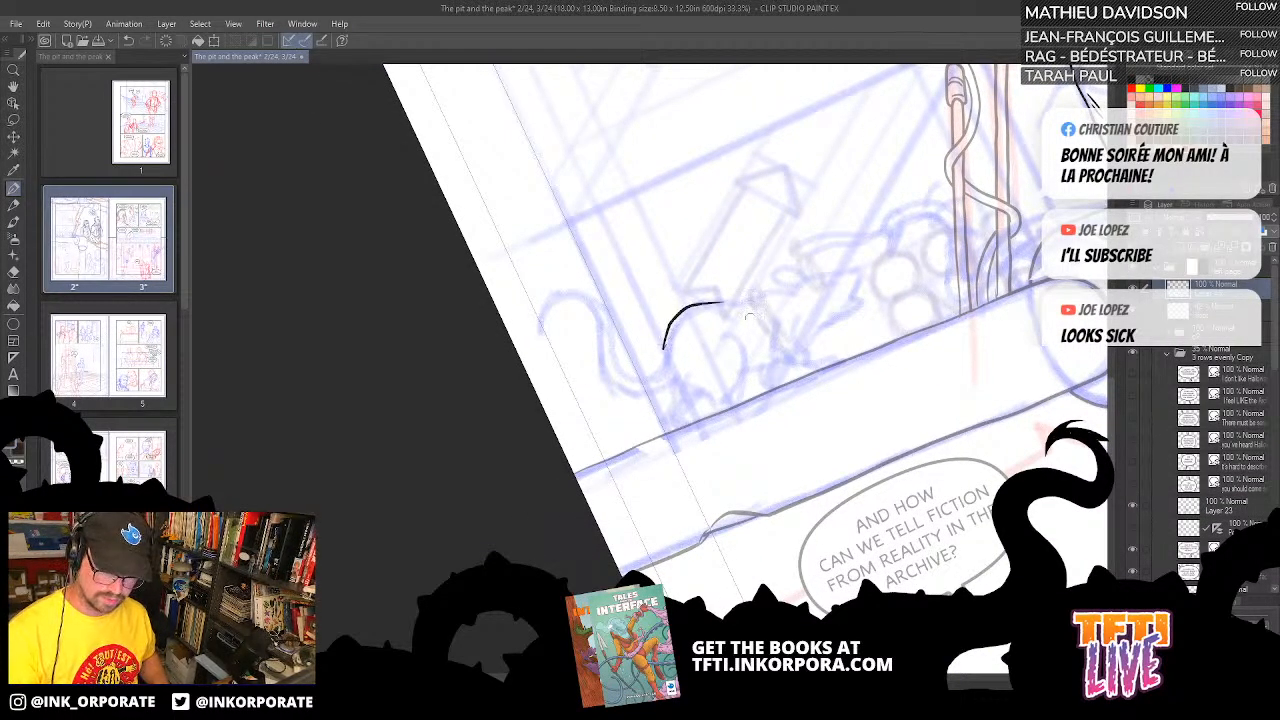
key("ctrl+z")
mouse_move(666, 340)
left_mouse_down()
mouse_move(696, 300)
mouse_move(758, 294)
left_mouse_up()
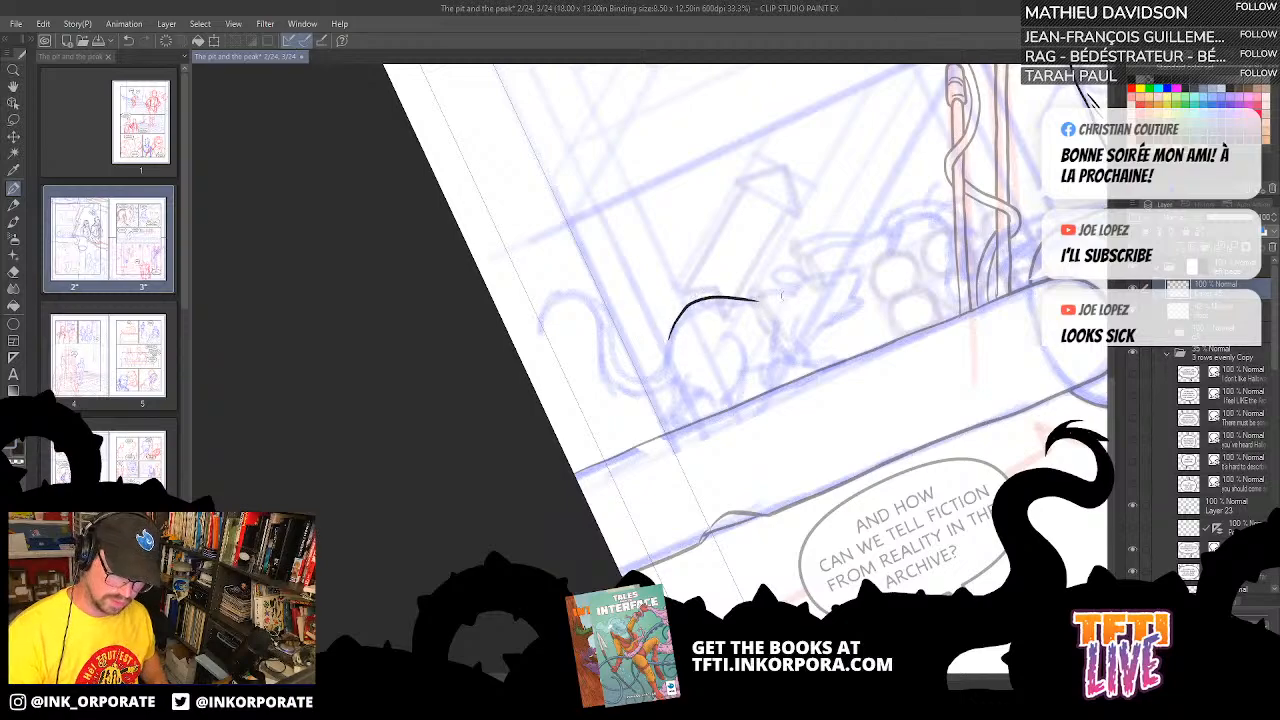
key("ctrl+z")
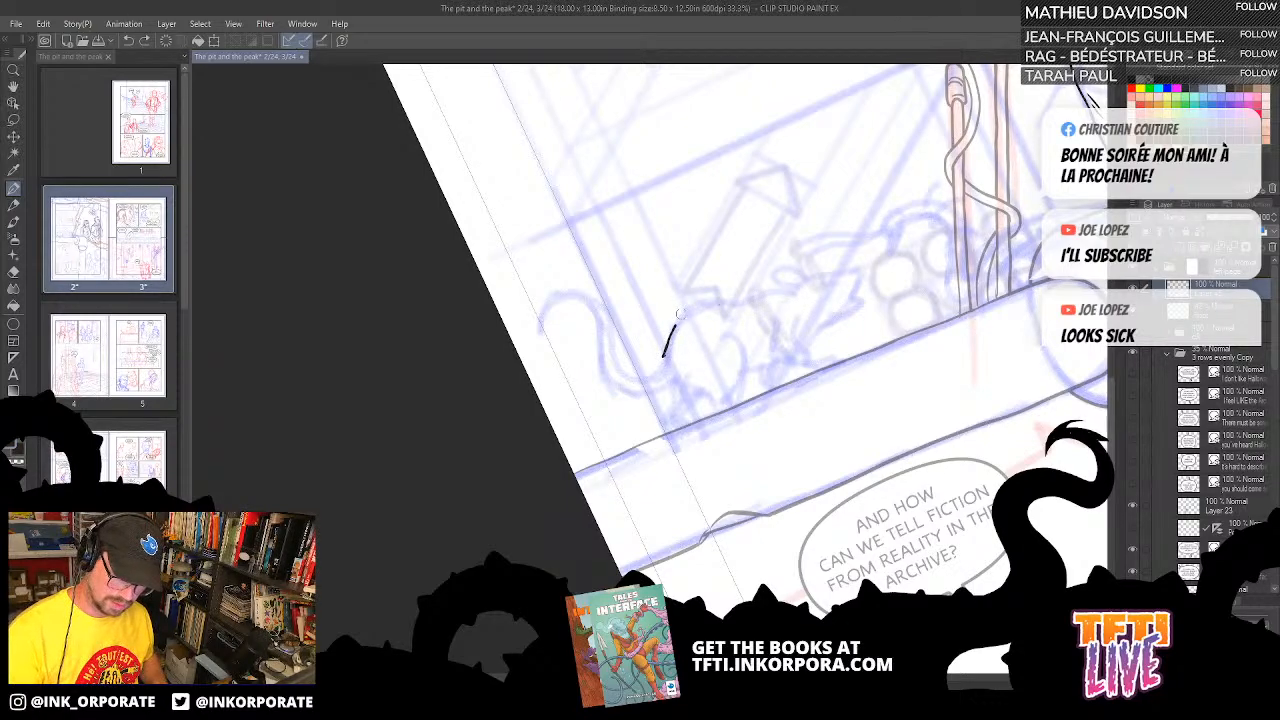
mouse_move(678, 318)
left_mouse_down()
mouse_move(792, 290)
mouse_move(772, 352)
left_mouse_up()
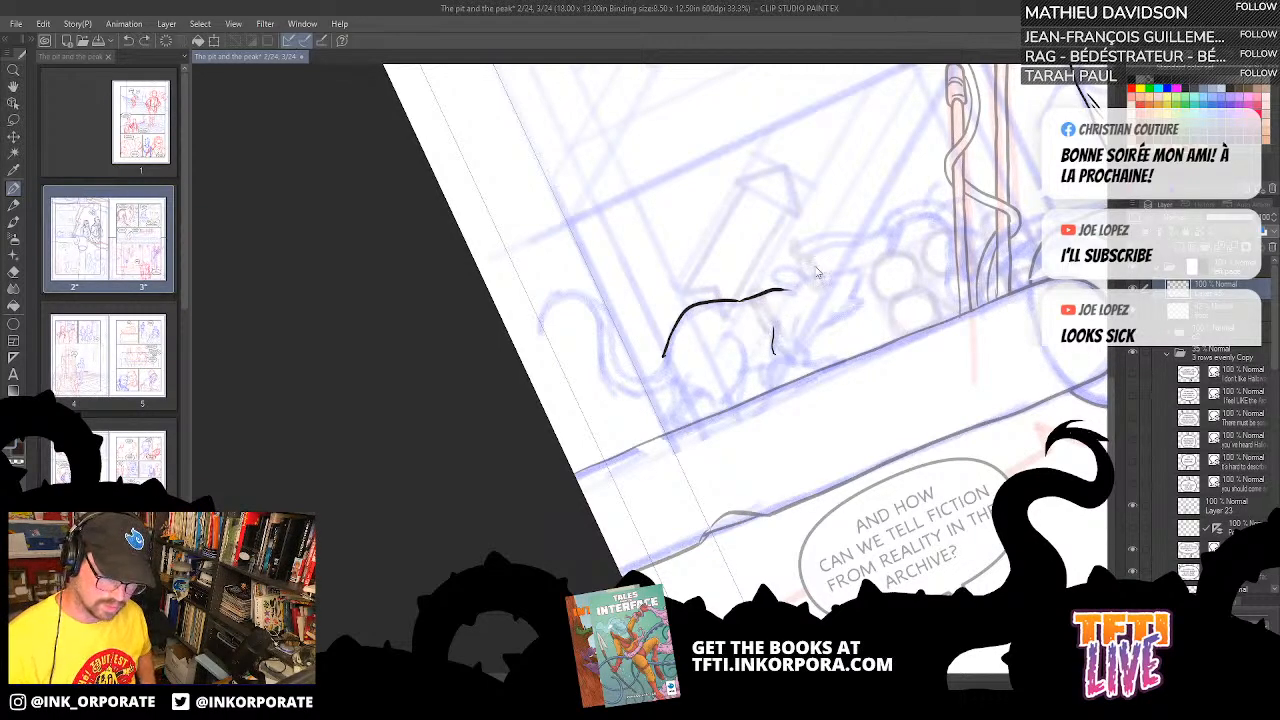
- Ink the creature's near front leg and the front edge of its hind leg, redrawing the strokes until they fit the sketch
key("ctrl+z")
mouse_move(766, 329)
left_mouse_down()
mouse_move(772, 353)
mouse_move(812, 362)
left_mouse_up()
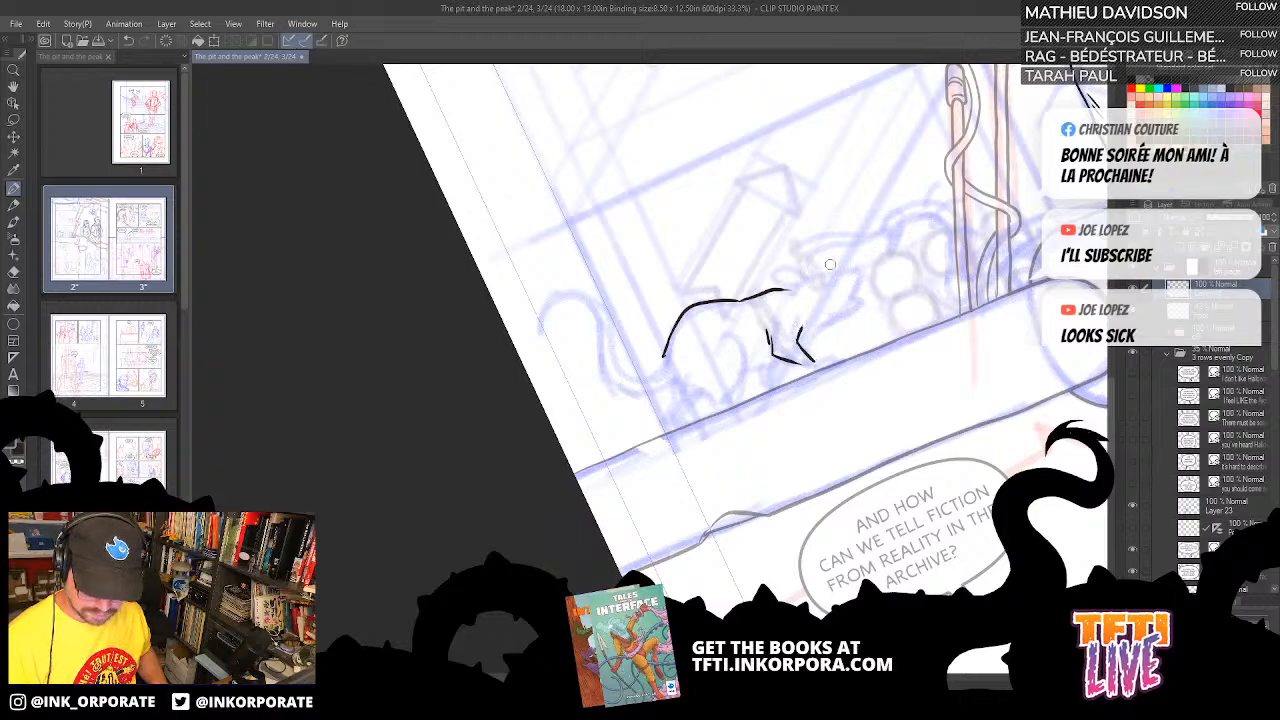
left_click_drag(733, 337, 735, 397)
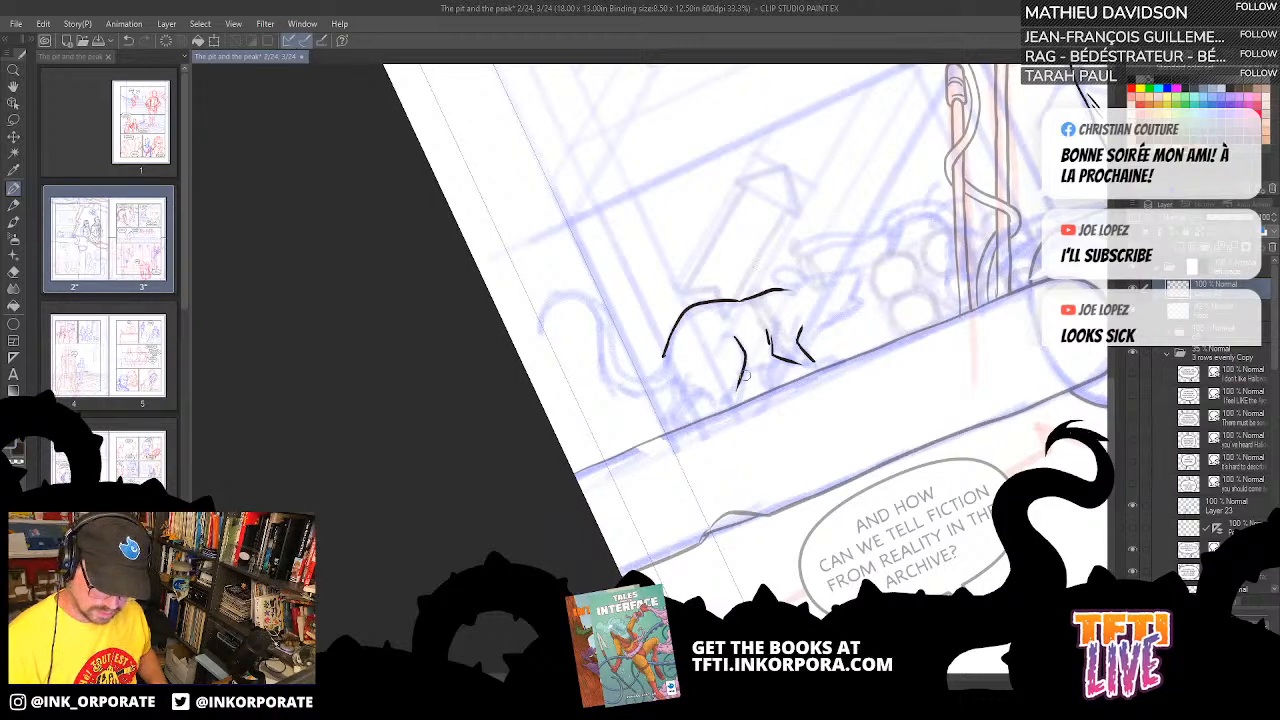
key("ctrl+z")
left_click_drag(734, 330, 742, 390)
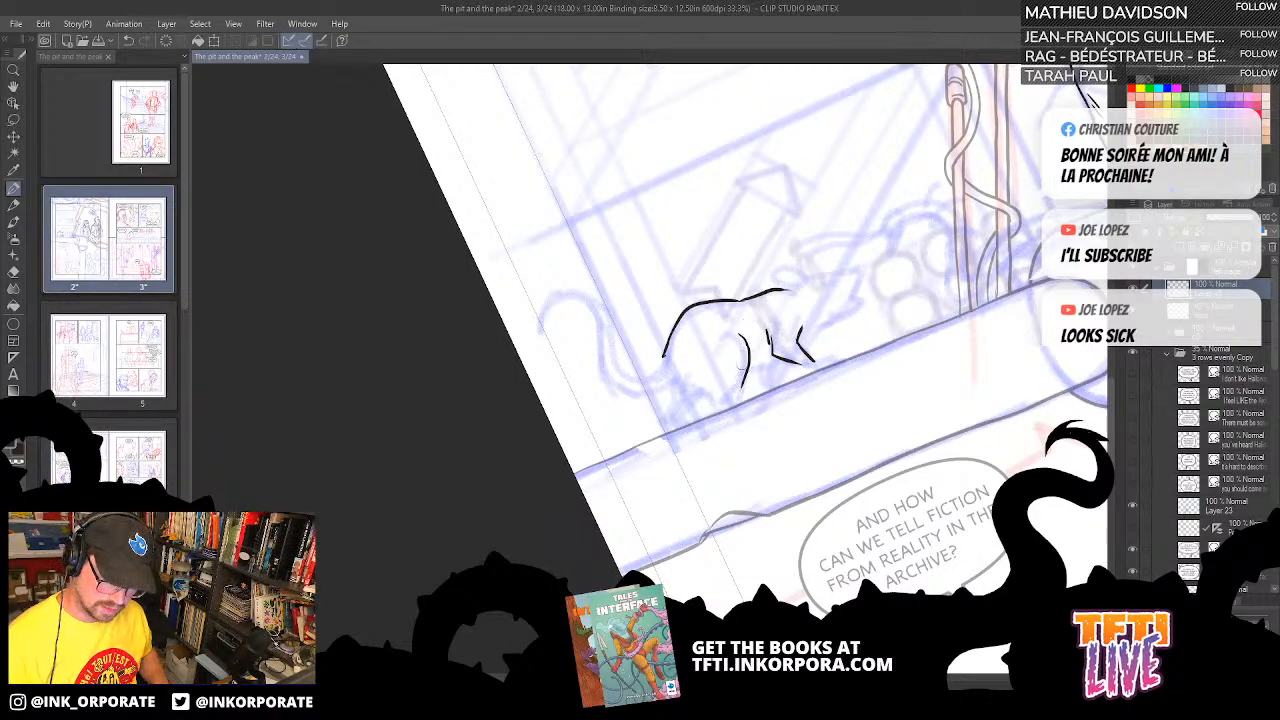
key("ctrl+z")
mouse_move(734, 330)
left_mouse_down()
mouse_move(741, 395)
mouse_move(746, 350)
left_mouse_up()
key("ctrl+z")
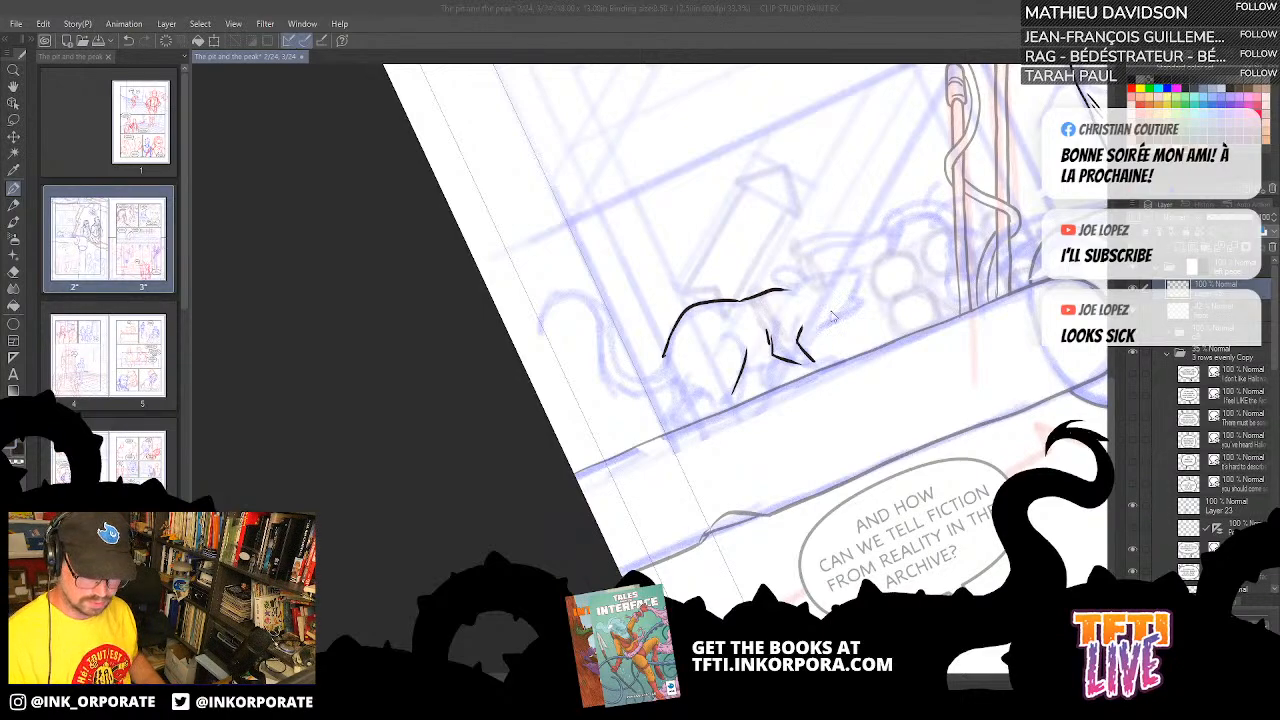
- Finish the near hind leg down to its foot, and ink the belly line with the far front leg beneath it
left_click_drag(707, 390, 733, 403)
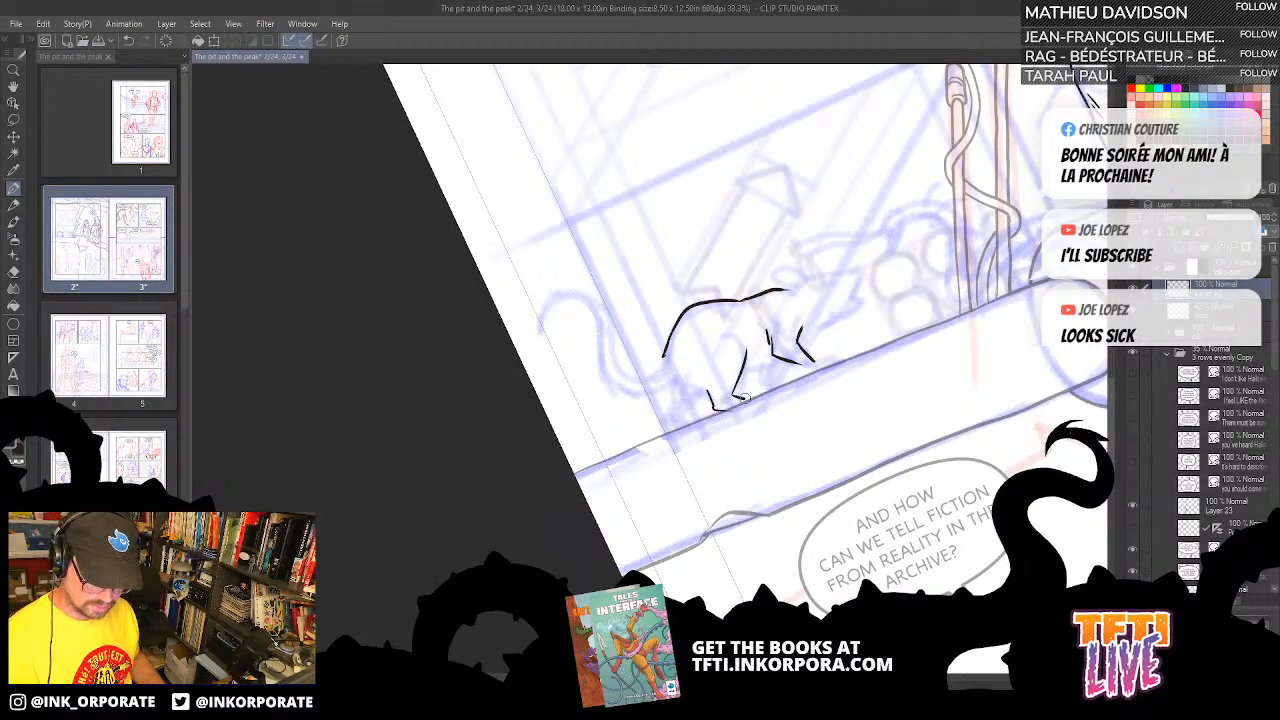
key("ctrl+z")
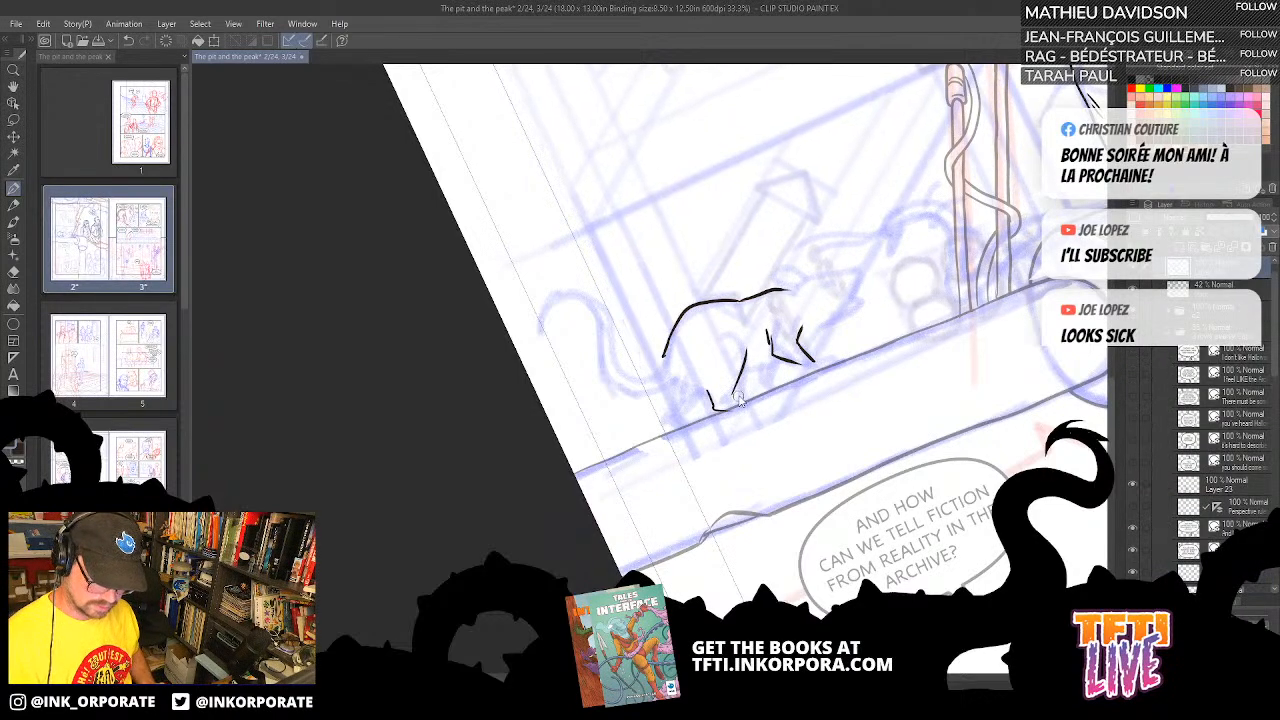
left_click_drag(730, 397, 746, 401)
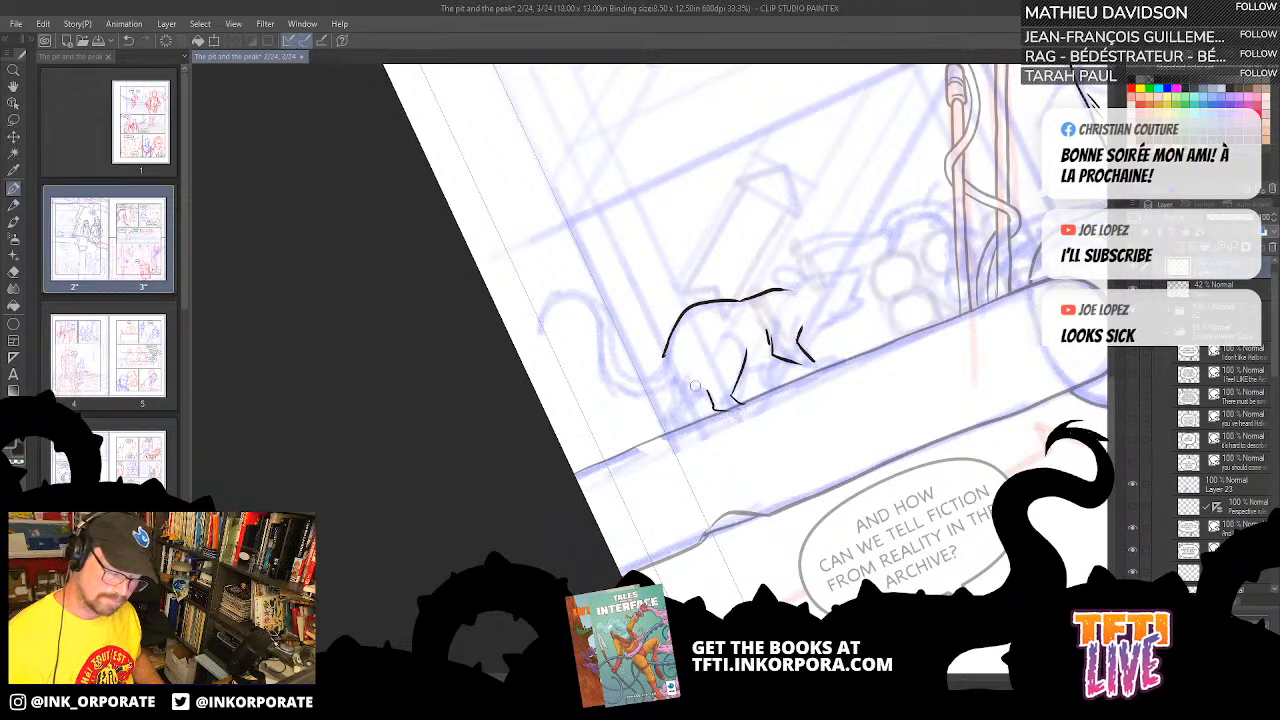
left_click_drag(700, 392, 676, 364)
left_click_drag(875, 300, 858, 302)
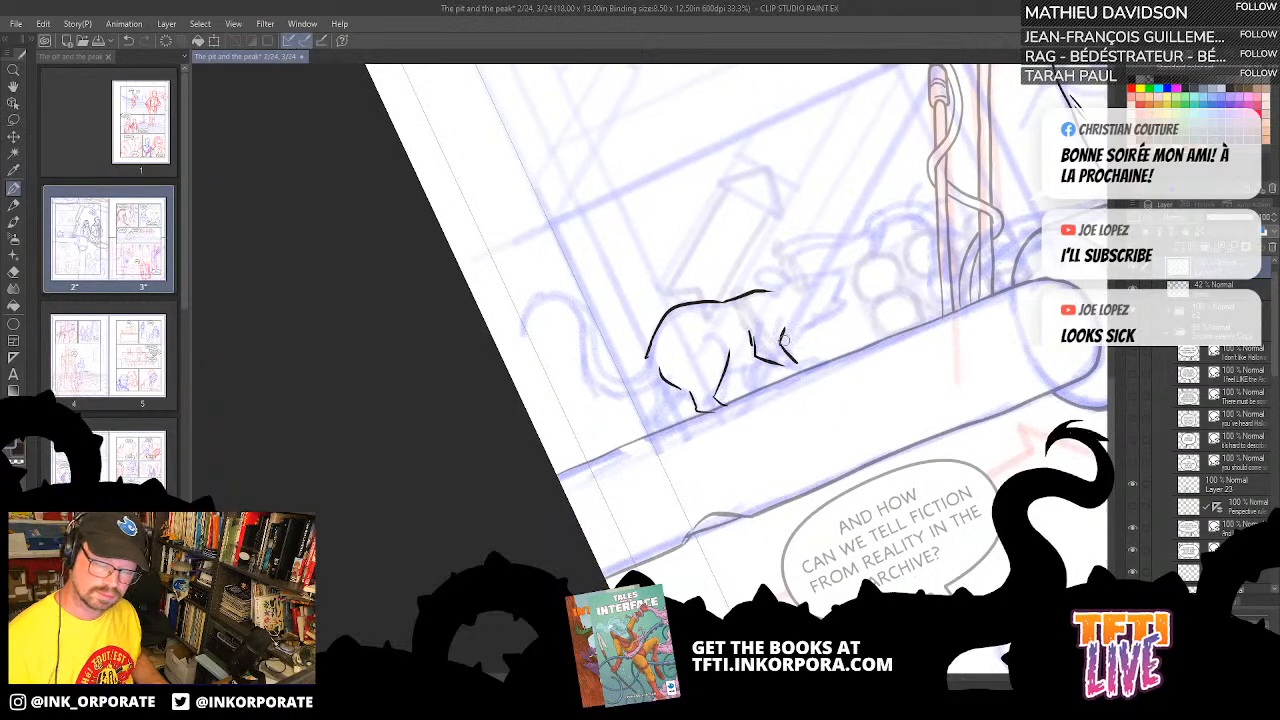
mouse_move(727, 372)
left_mouse_down()
mouse_move(768, 360)
mouse_move(723, 373)
mouse_move(767, 377)
mouse_move(773, 325)
mouse_move(754, 383)
left_mouse_up()
key("ctrl+z")
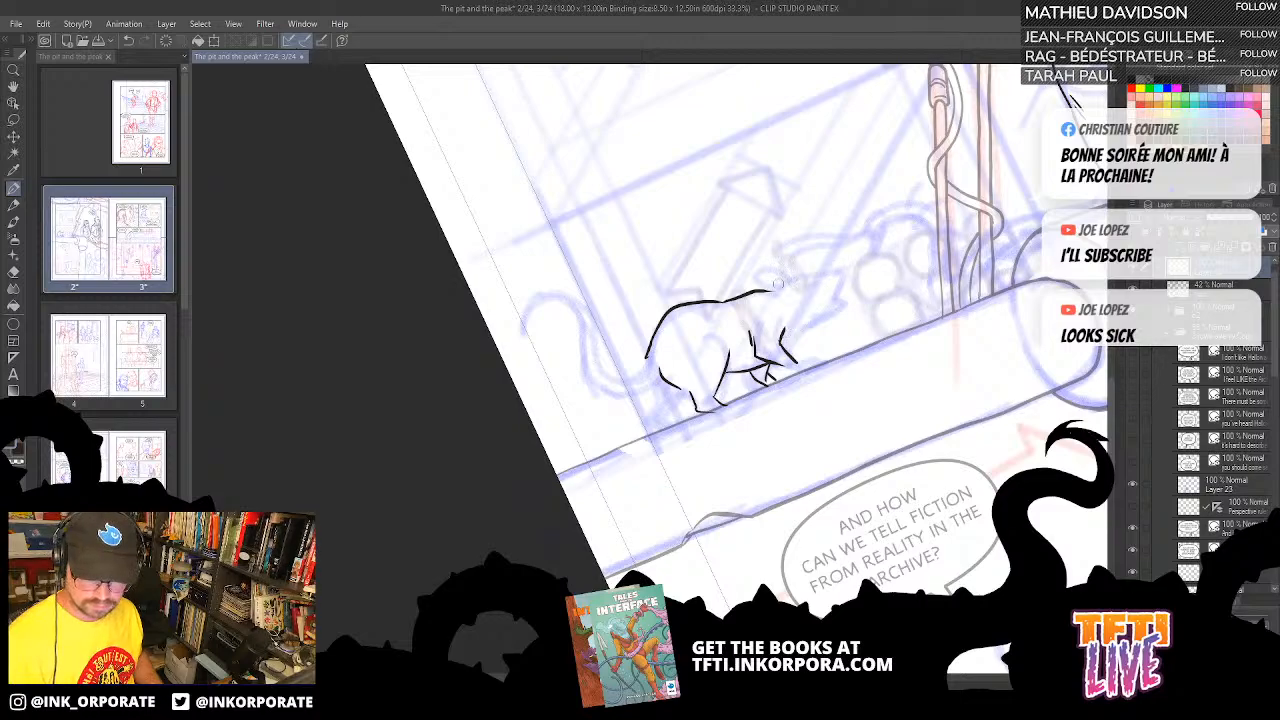
- Ink the creature's head with a pointed ear, long snout, open mouth, lower jaw and small eye
mouse_move(769, 292)
left_mouse_down()
mouse_move(778, 259)
mouse_move(789, 278)
mouse_move(758, 281)
mouse_move(845, 273)
mouse_move(840, 282)
mouse_move(850, 260)
mouse_move(840, 298)
left_mouse_up()
key("ctrl+z")
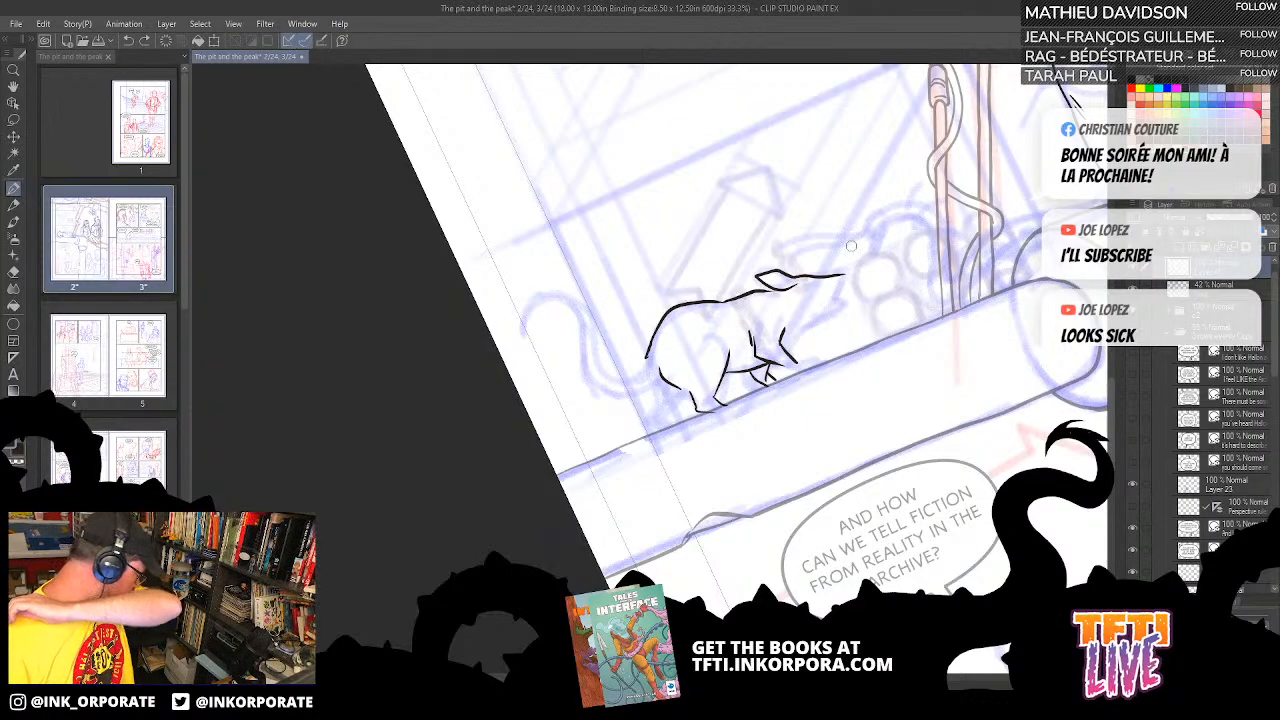
left_click_drag(768, 279, 796, 281)
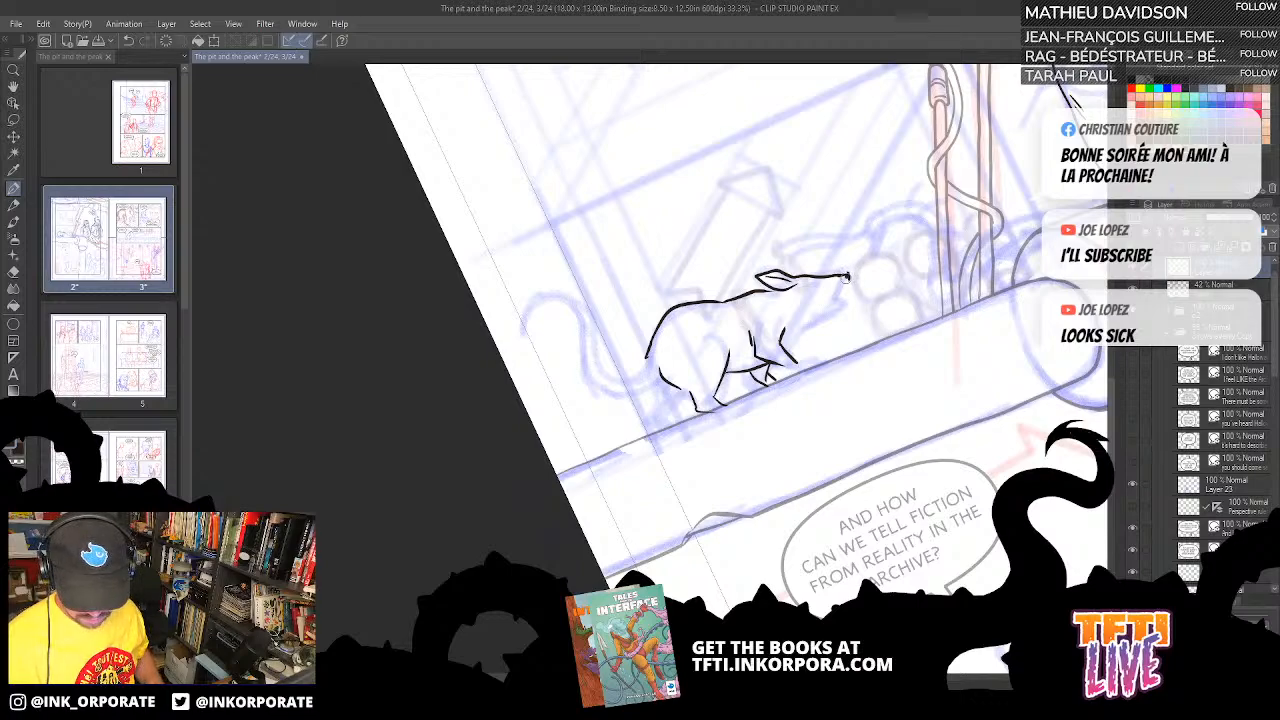
left_click_drag(846, 277, 836, 299)
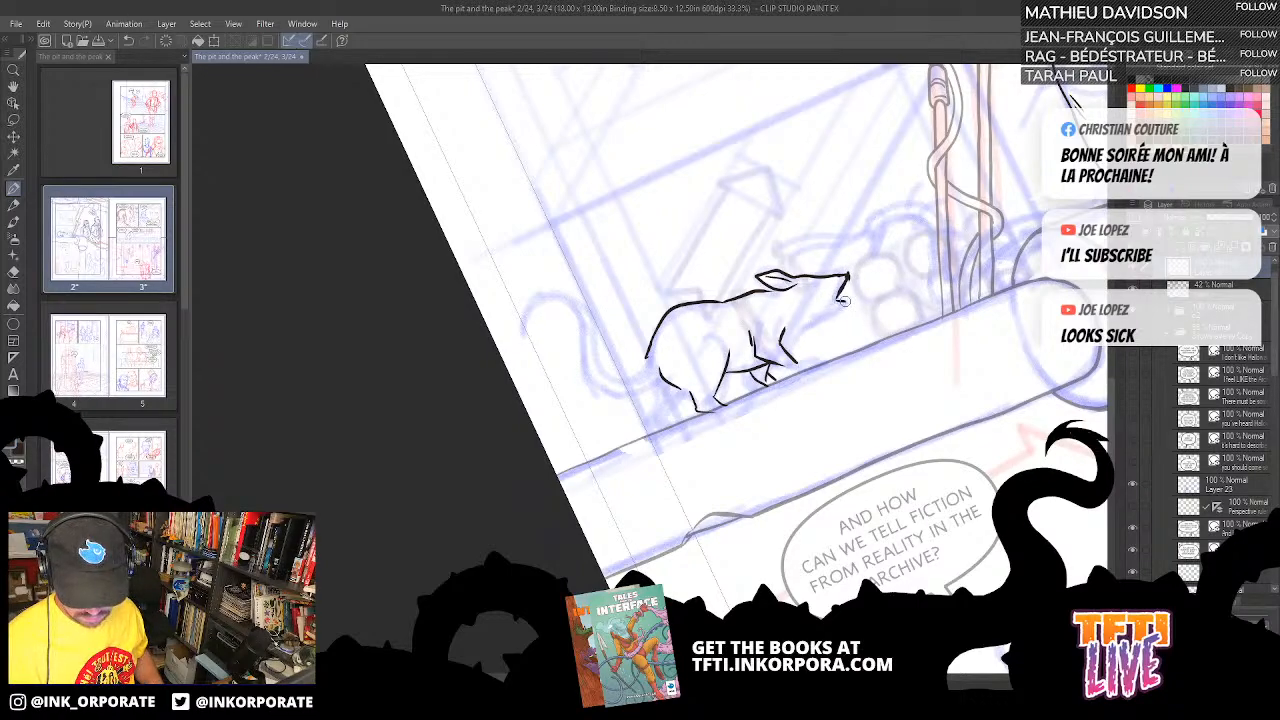
left_click_drag(844, 302, 782, 354)
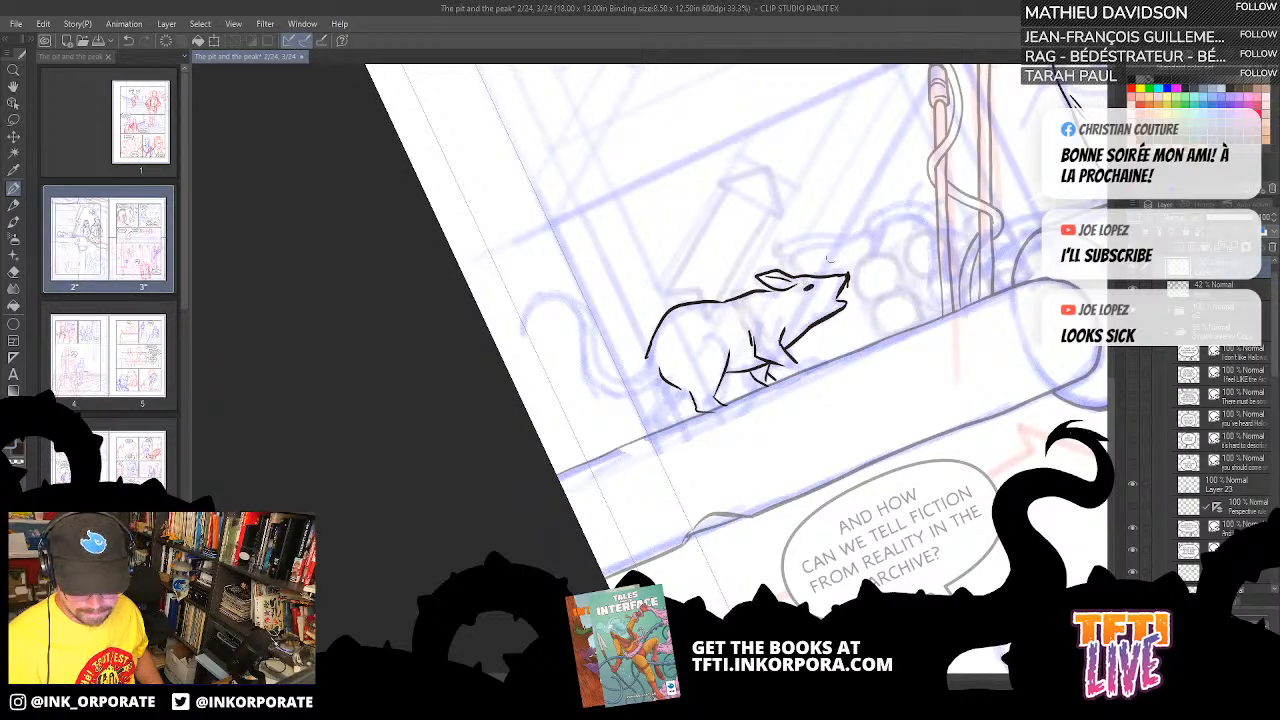
- Ink both edges of the tail's base and its first curve behind the creature's rump
key("asciicircum")
key("asciicircum")
key("asciicircum")
key("asciicircum")
key("asciicircum")
key("asciicircum")
key("asciicircum")
key("asciicircum")
key("asciicircum")
key("asciicircum")
key("asciicircum")
key("asciicircum")
key("asciicircum")
key("asciicircum")
key("asciicircum")
key("asciicircum")
key("asciicircum")
key("asciicircum")
key("asciicircum")
key("asciicircum")
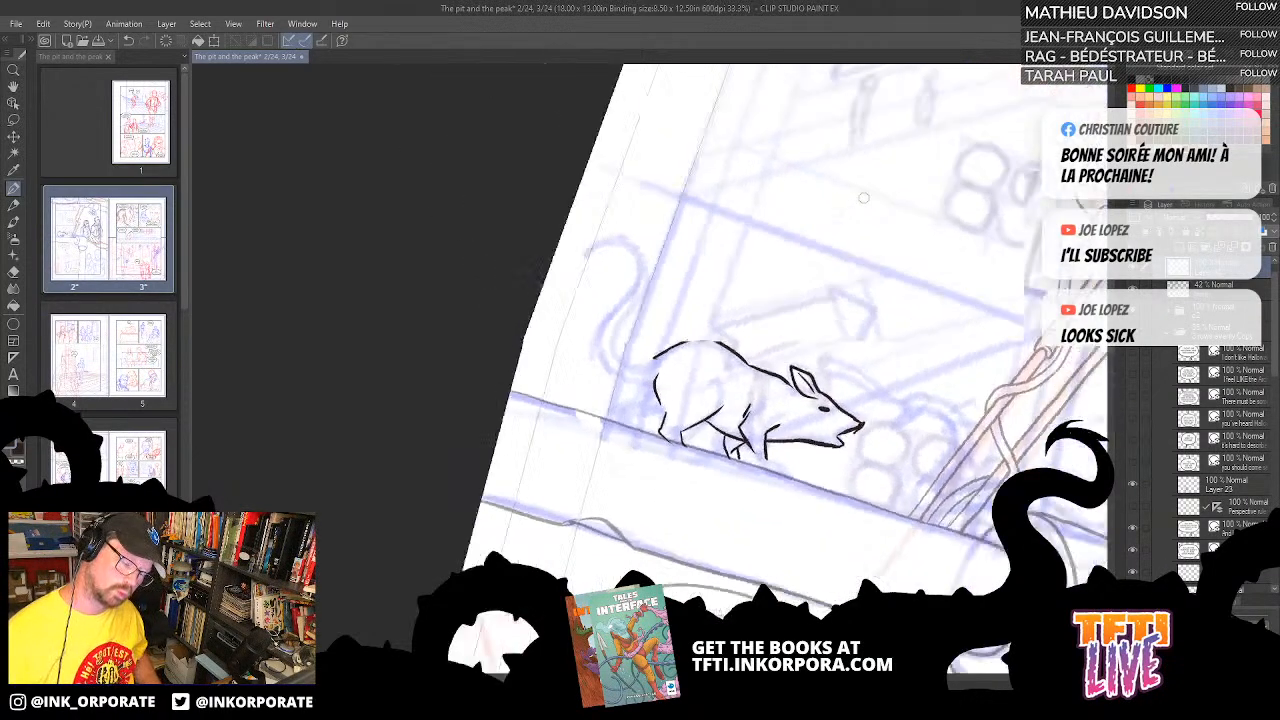
left_click_drag(762, 413, 817, 400)
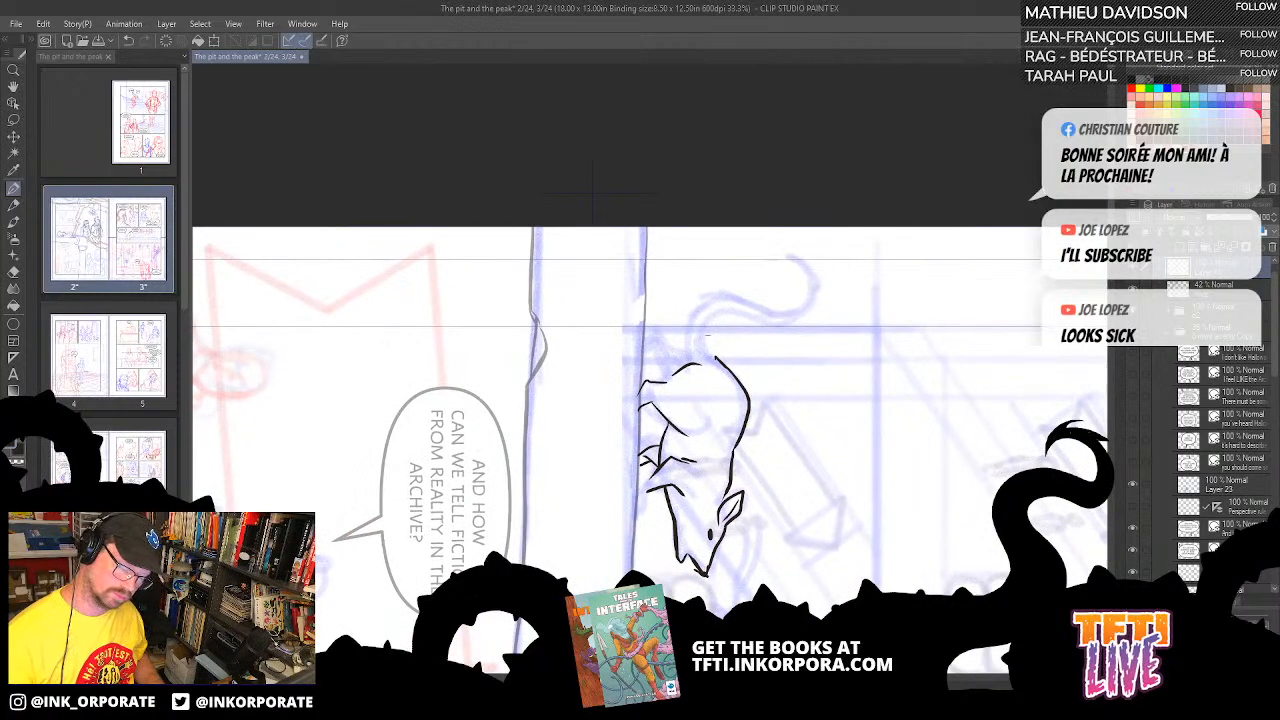
mouse_move(718, 362)
left_mouse_down()
mouse_move(704, 340)
mouse_move(718, 298)
left_mouse_up()
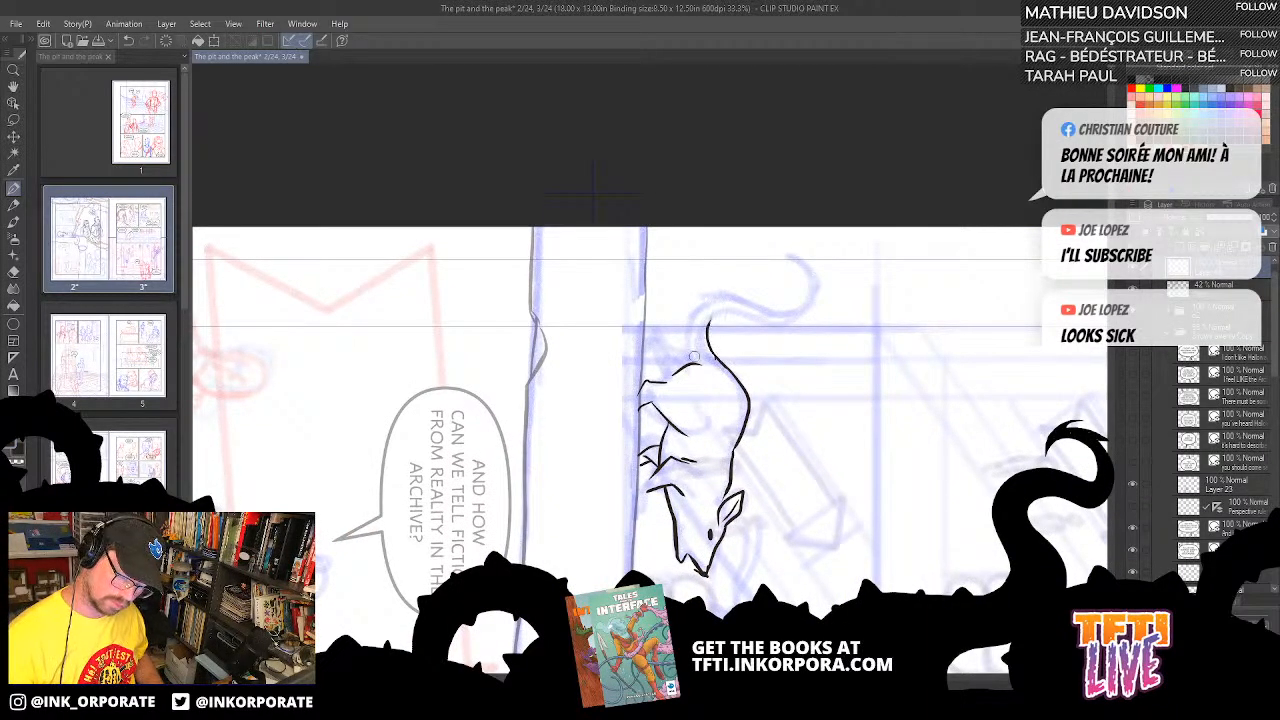
mouse_move(693, 355)
left_mouse_down()
mouse_move(705, 303)
mouse_move(742, 295)
left_mouse_up()
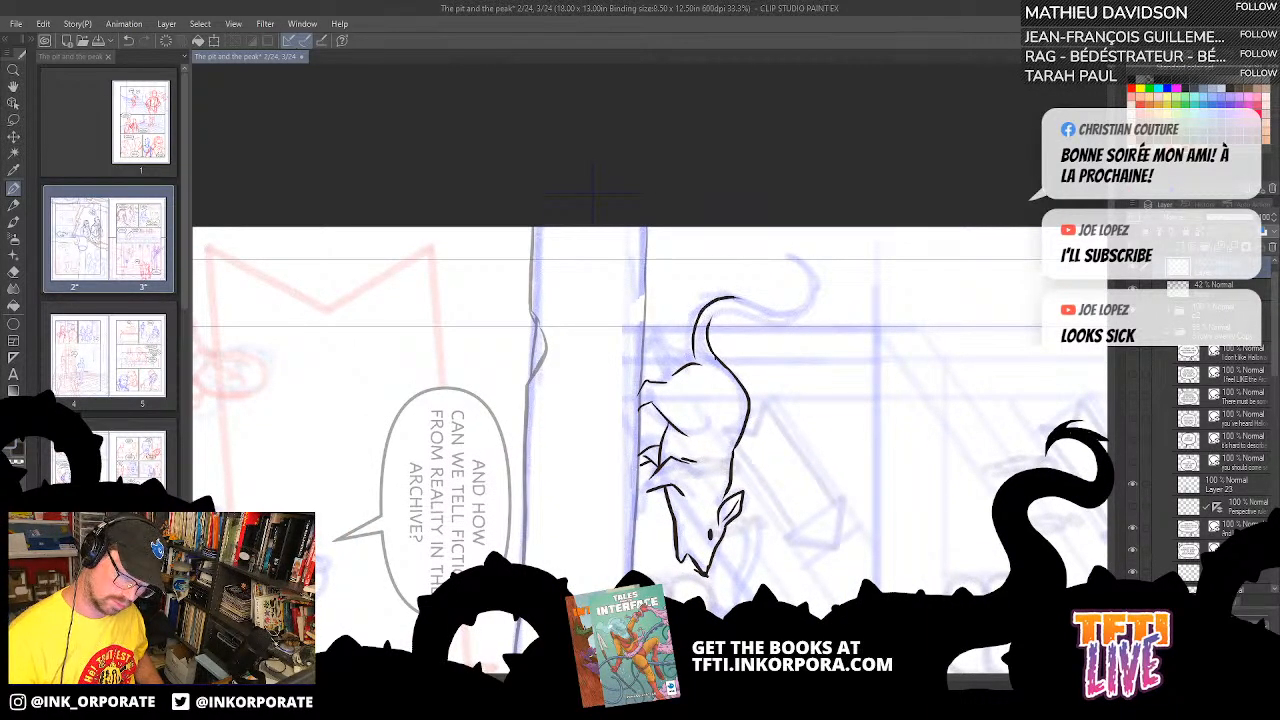
- Extend both tail edges along the S-curve to a curled tip, redrawing the strokes until the tail tapers smoothly
key("asciicircum")
key("asciicircum")
key("asciicircum")
key("asciicircum")
key("asciicircum")
mouse_move(769, 188)
left_mouse_down()
mouse_move(752, 399)
mouse_move(769, 306)
mouse_move(715, 346)
mouse_move(696, 408)
mouse_move(736, 448)
mouse_move(698, 432)
mouse_move(690, 398)
mouse_move(707, 364)
left_mouse_up()
key("ctrl+z")
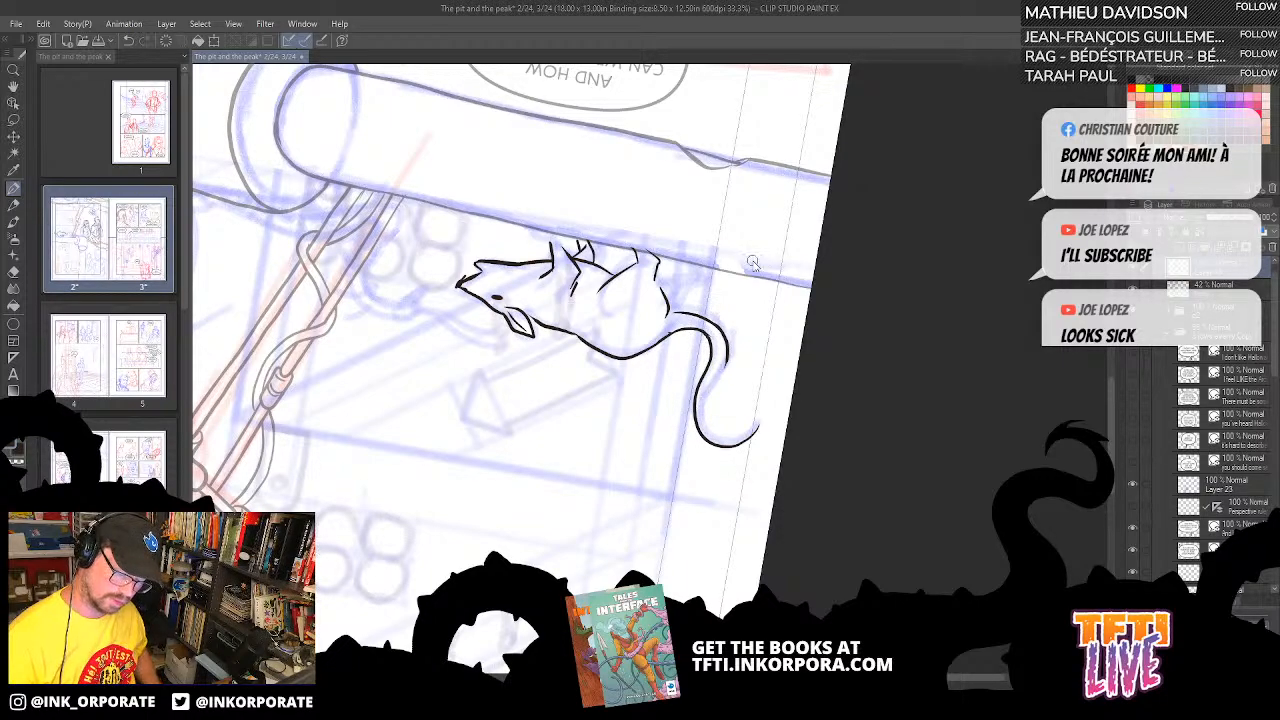
scroll(754, 266, "up", 2)
key("ctrl+z")
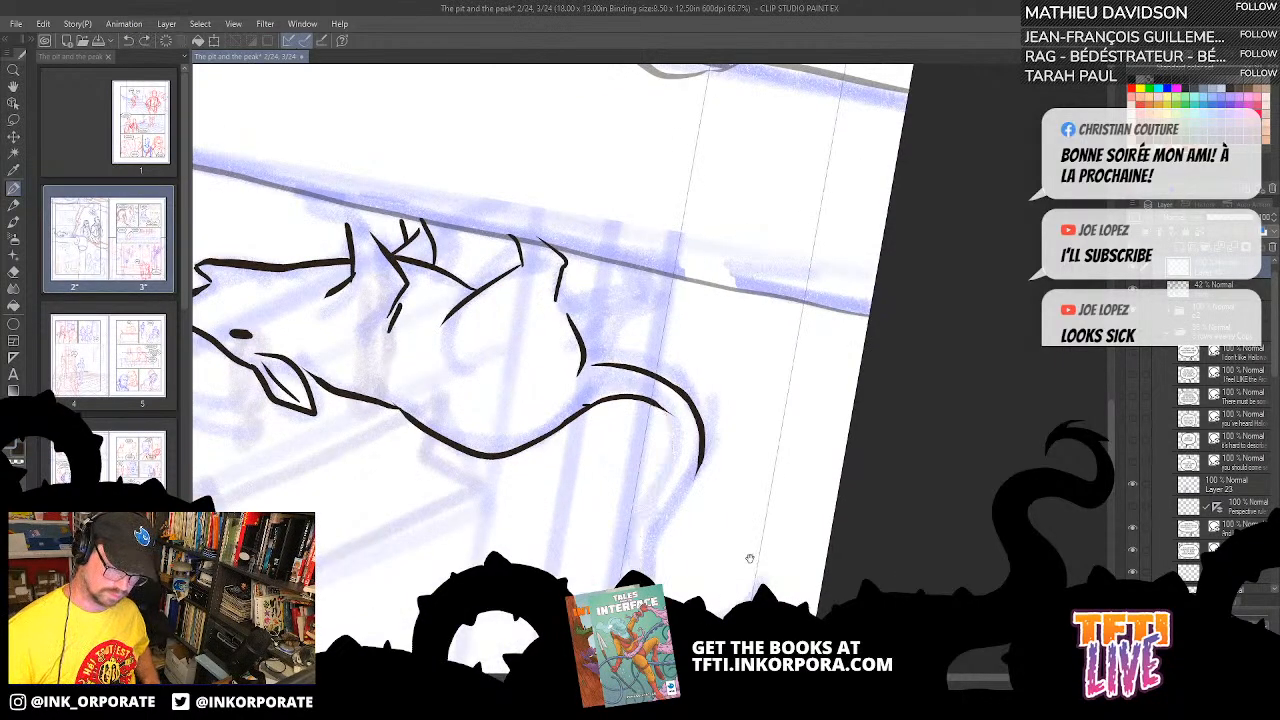
left_click_drag(749, 558, 793, 425)
mouse_move(714, 264)
left_mouse_down()
mouse_move(714, 322)
mouse_move(672, 420)
mouse_move(704, 470)
mouse_move(755, 487)
mouse_move(798, 460)
mouse_move(768, 478)
mouse_move(712, 480)
mouse_move(692, 425)
mouse_move(690, 400)
mouse_move(742, 290)
mouse_move(801, 407)
left_mouse_up()
- Add short ring marks across the thick part of the creature's tail
mouse_move(682, 354)
left_mouse_down()
mouse_move(683, 377)
mouse_move(703, 348)
left_mouse_up()
key("ctrl+z")
key("asciicircum")
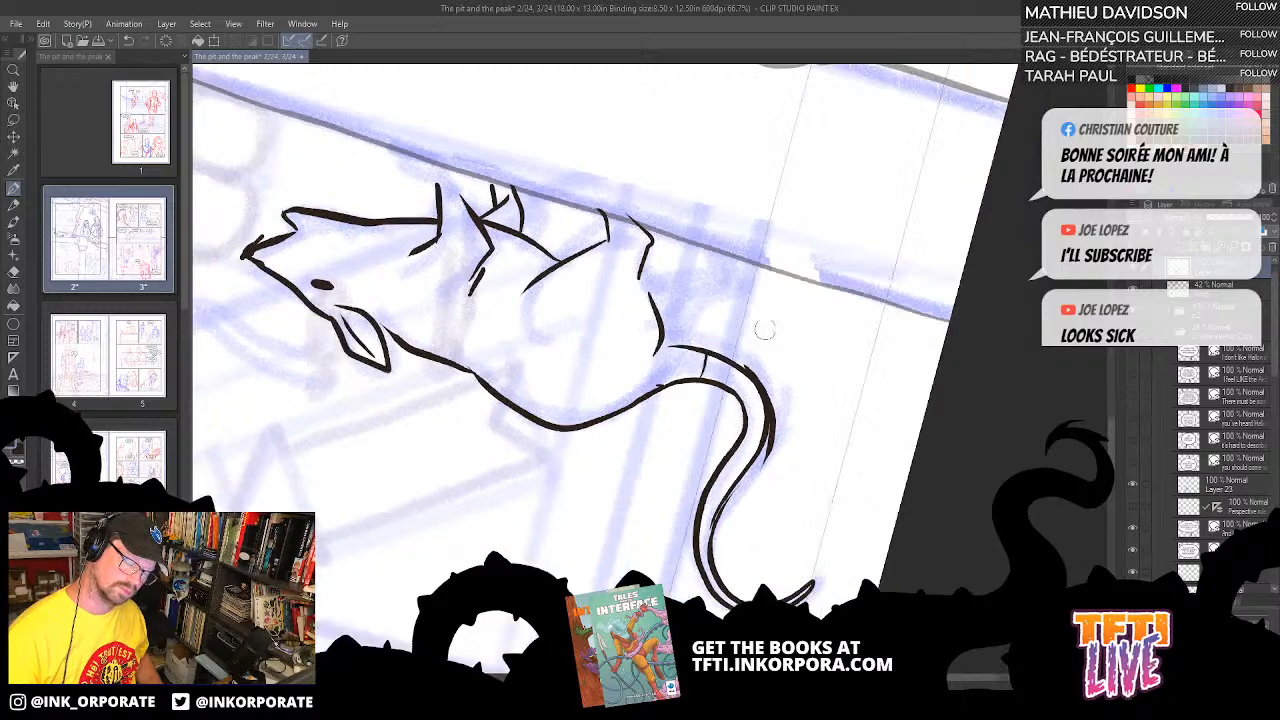
key("asciicircum")
key("asciicircum")
mouse_move(733, 406)
left_mouse_down()
mouse_move(749, 399)
mouse_move(738, 439)
left_mouse_up()
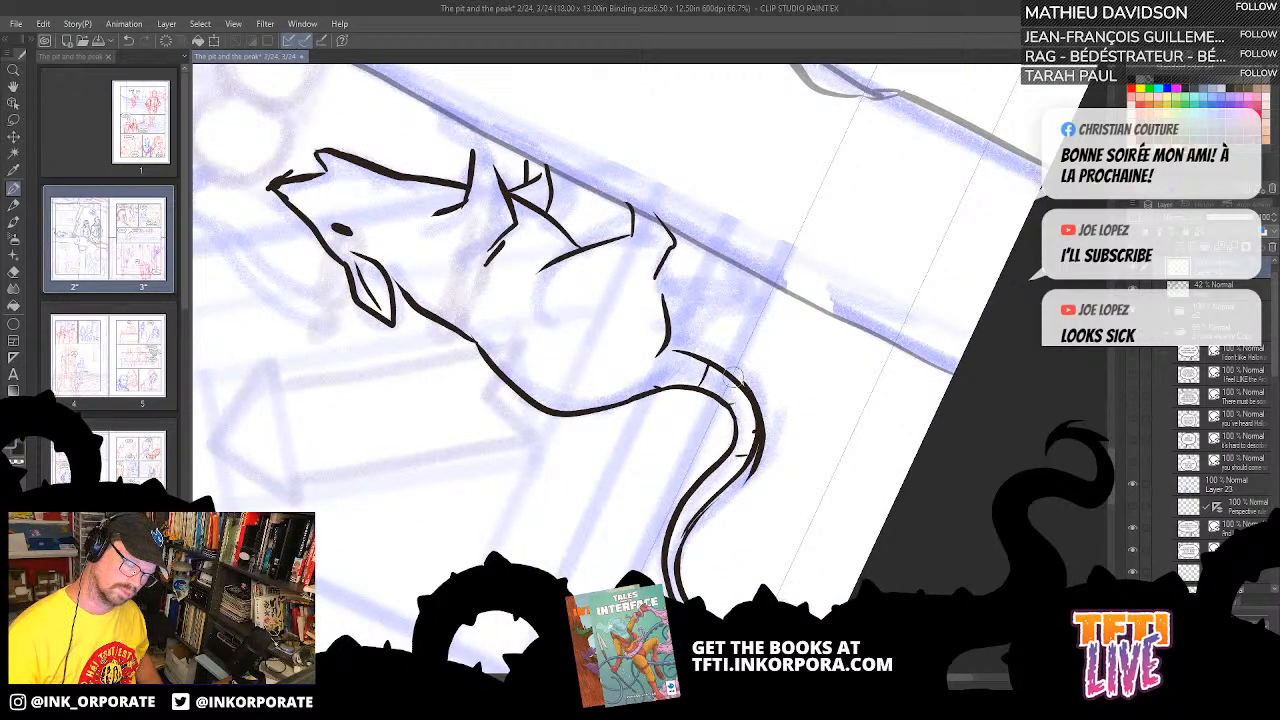
- Ink the near front paw with long, slender toes reaching along the pipe
left_click_drag(677, 252, 694, 388)
key("asciicircum")
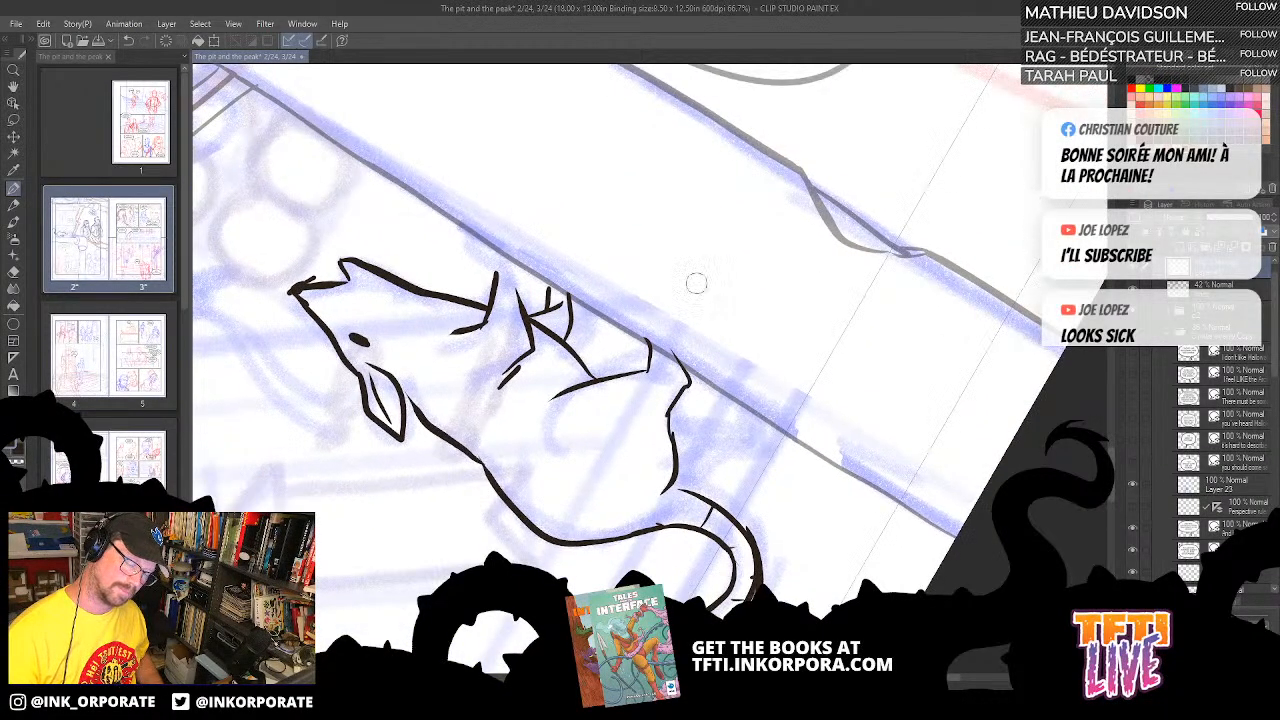
key("asciicircum")
key("asciicircum")
scroll(695, 281, "up", 3)
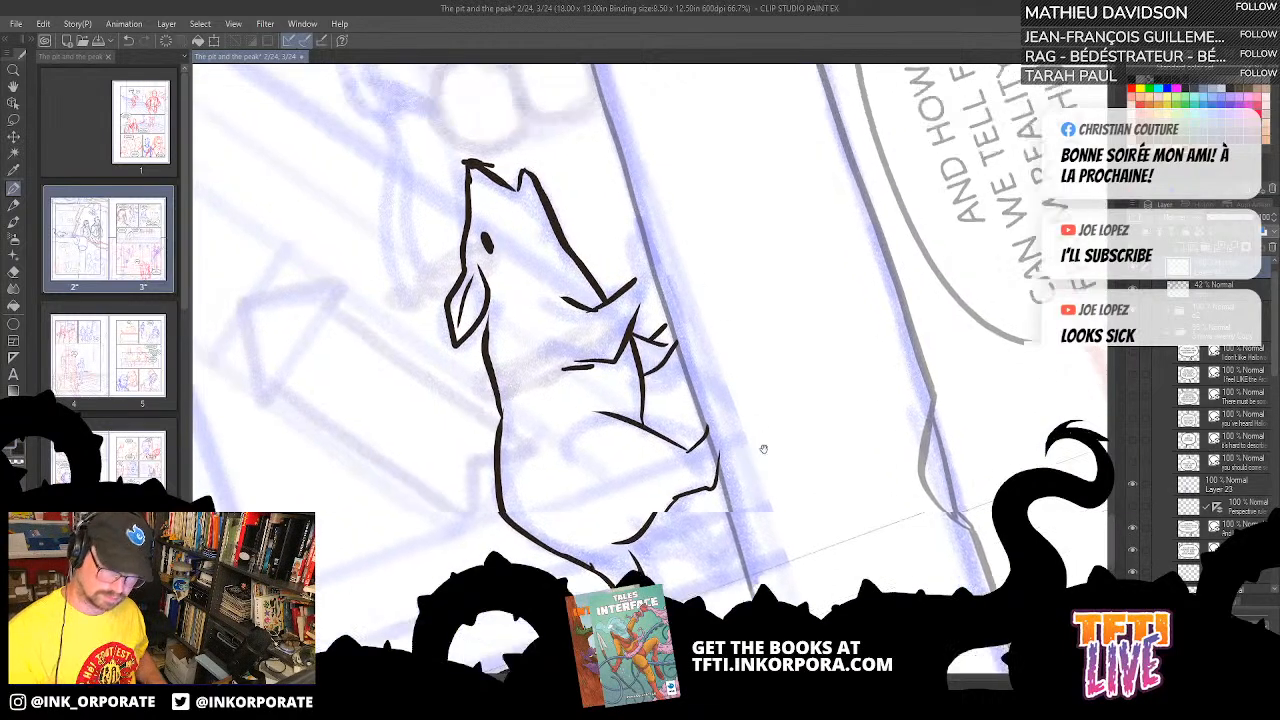
scroll(661, 295, "up", 2)
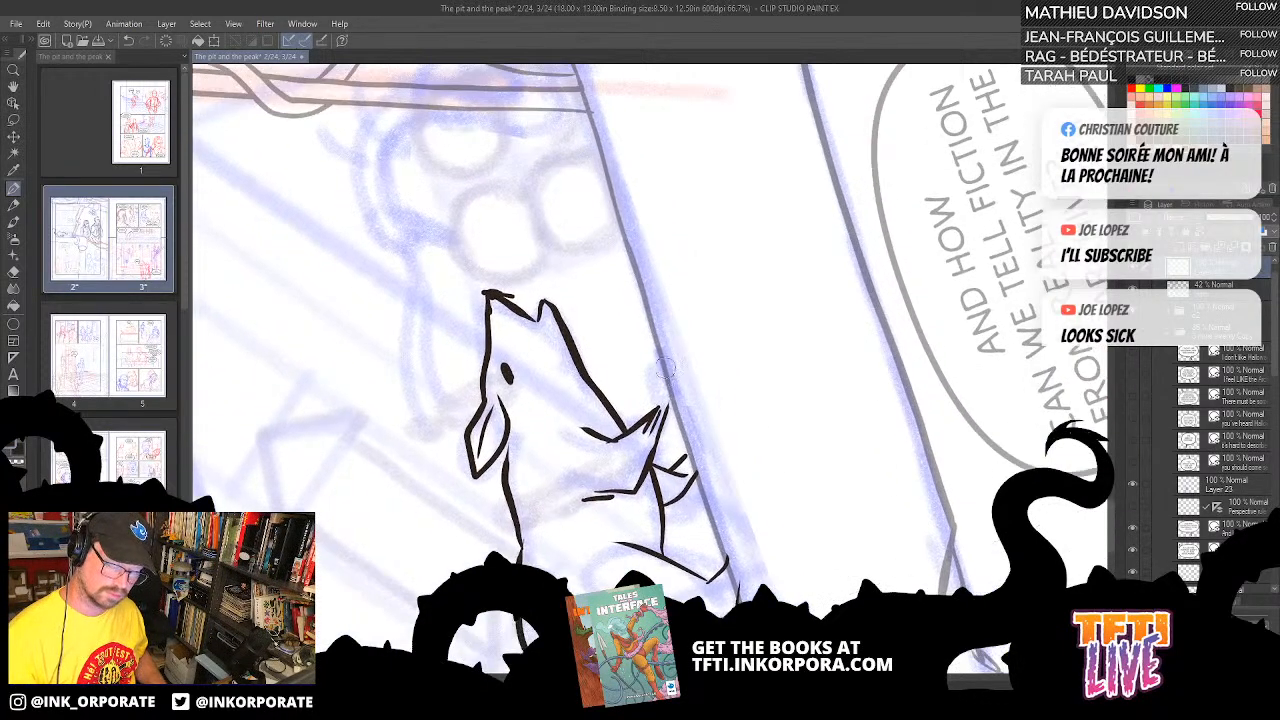
mouse_move(651, 367)
left_mouse_down()
mouse_move(661, 333)
mouse_move(664, 399)
mouse_move(671, 356)
mouse_move(668, 388)
left_mouse_up()
left_click_drag(711, 482, 685, 376)
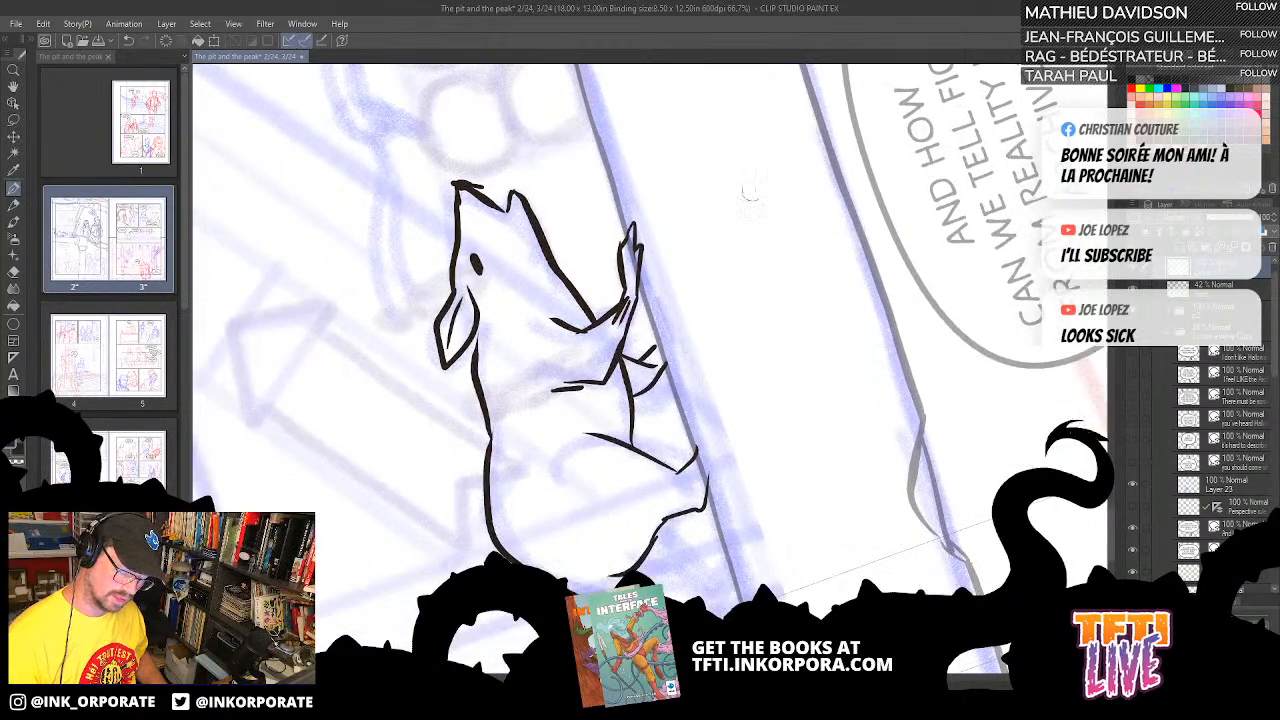
- Ink the far hind leg beneath the rump and add long toes to the near hind foot
mouse_move(763, 155)
left_mouse_down()
mouse_move(708, 195)
mouse_move(691, 354)
mouse_move(665, 323)
left_mouse_up()
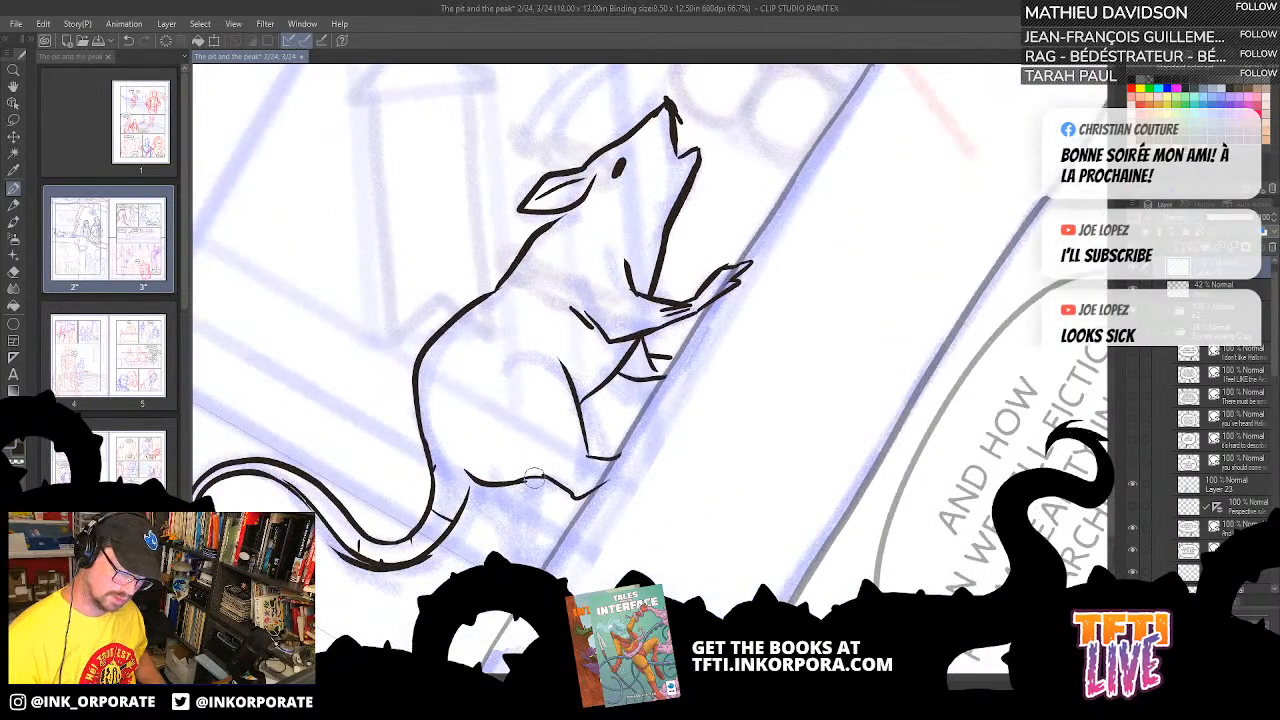
left_click_drag(536, 478, 529, 522)
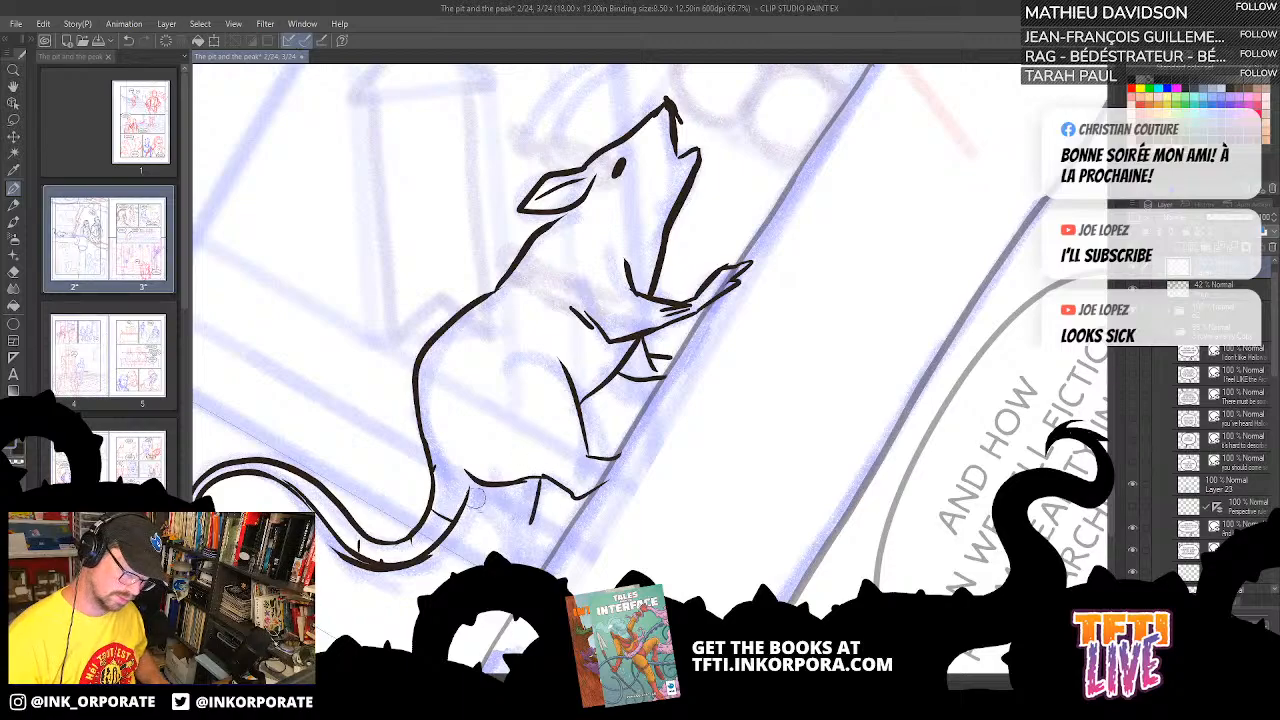
mouse_move(466, 488)
left_mouse_down()
mouse_move(497, 550)
mouse_move(546, 546)
mouse_move(540, 564)
mouse_move(567, 525)
left_mouse_up()
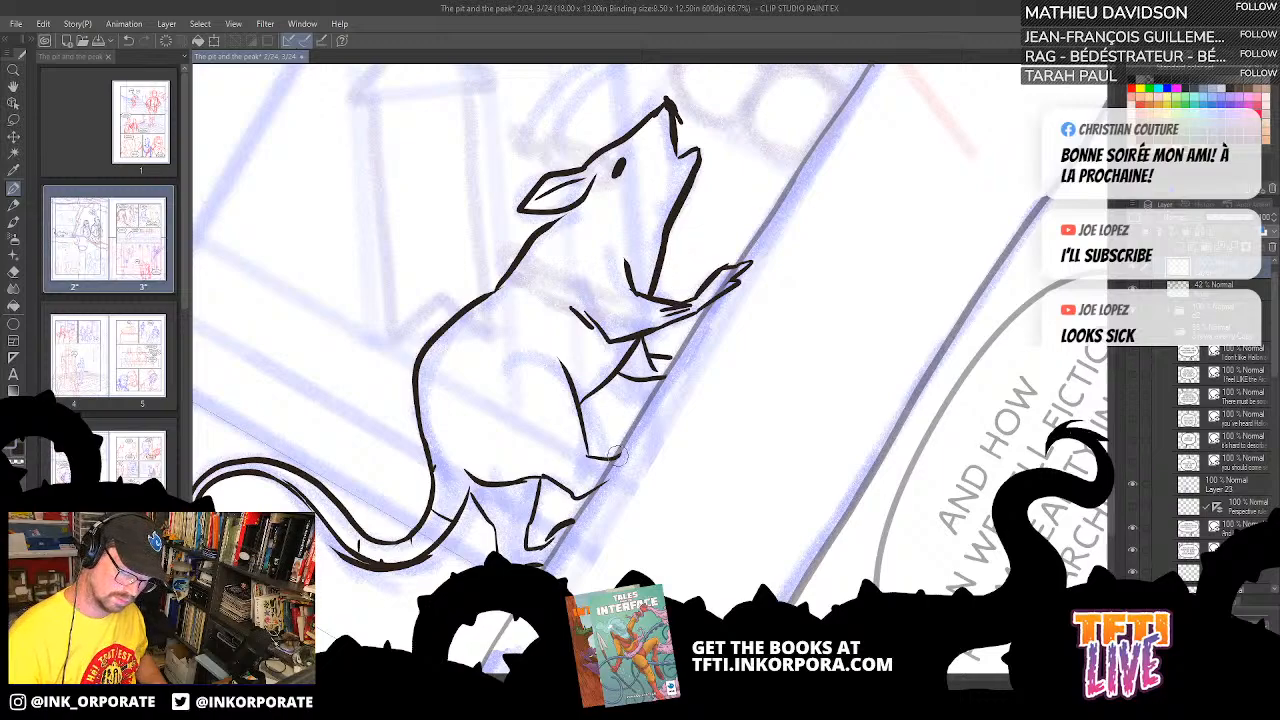
left_click_drag(618, 456, 650, 428)
left_click_drag(612, 485, 651, 431)
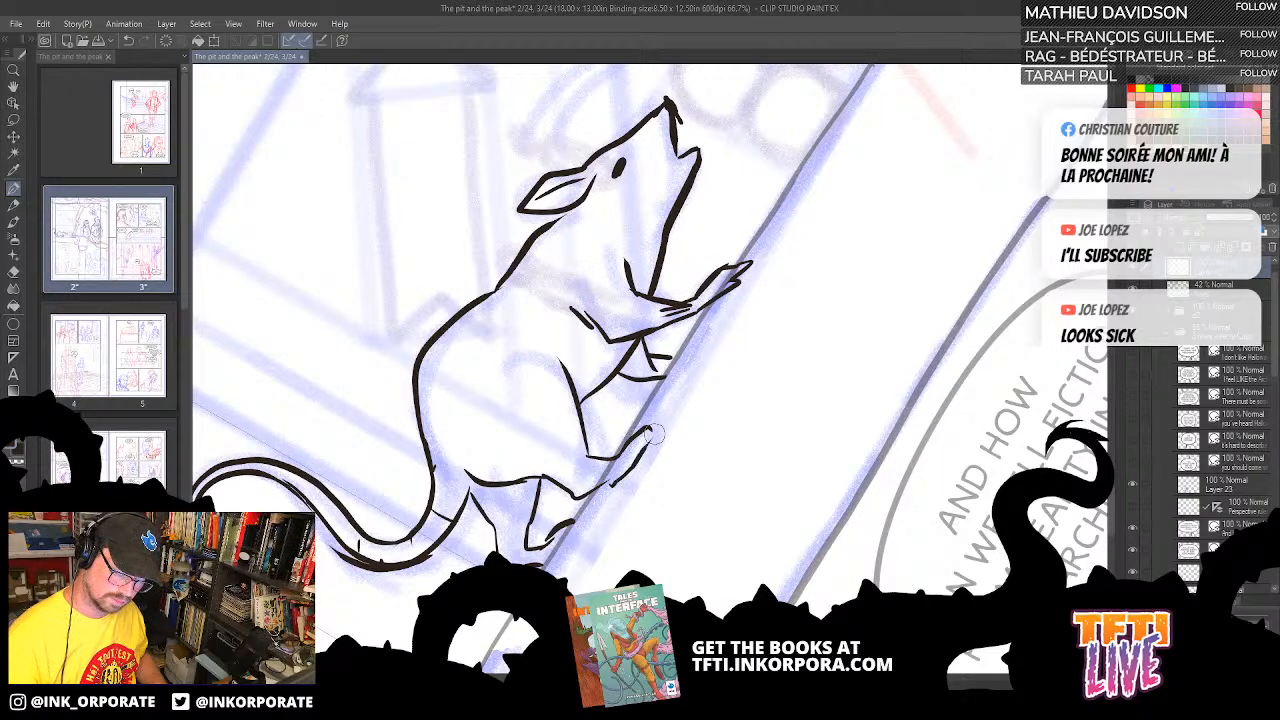
left_click_drag(616, 486, 662, 426)
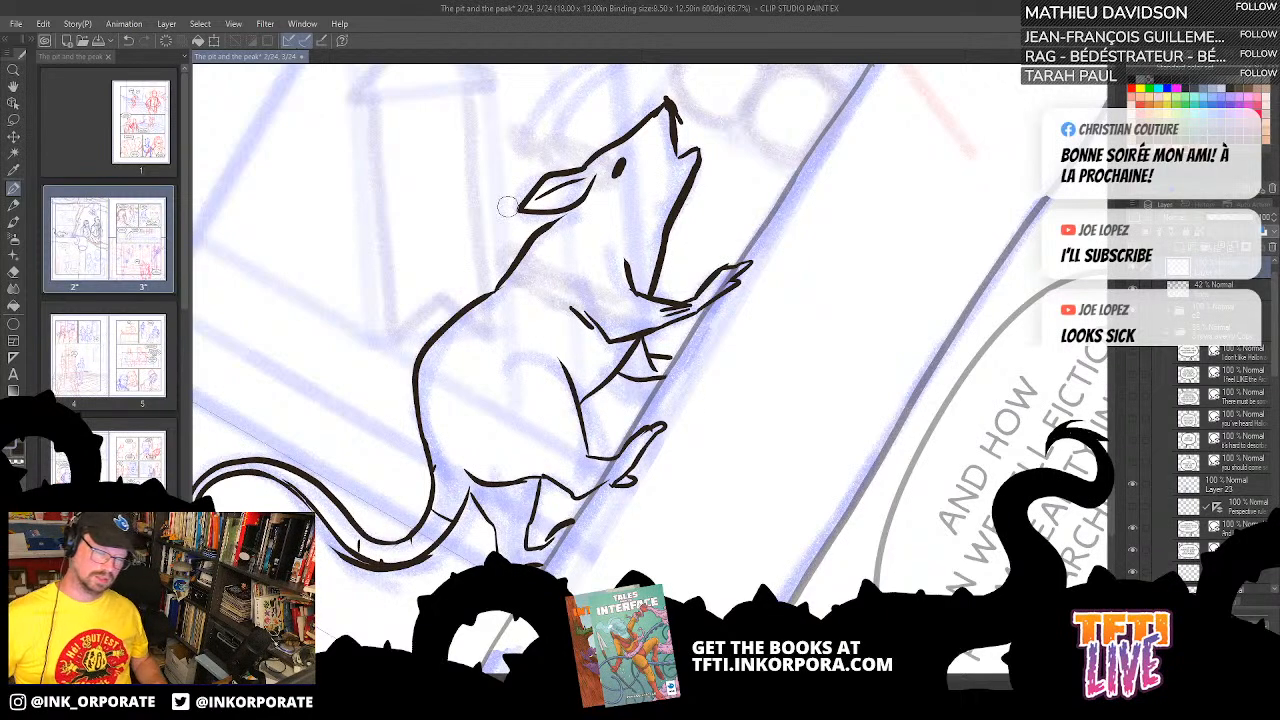
- Switch to the Chrome browser and search Google Images for "rat feet" as drawing reference
left_click(372, 706)
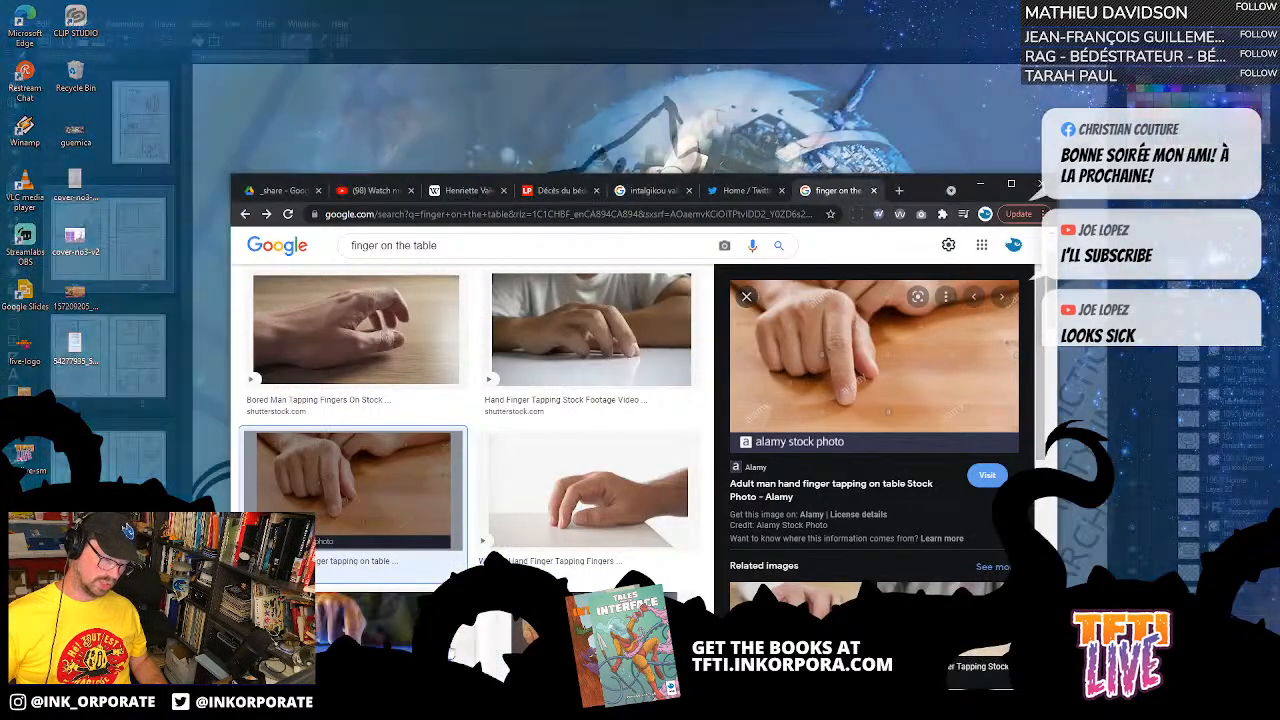
left_click(372, 625)
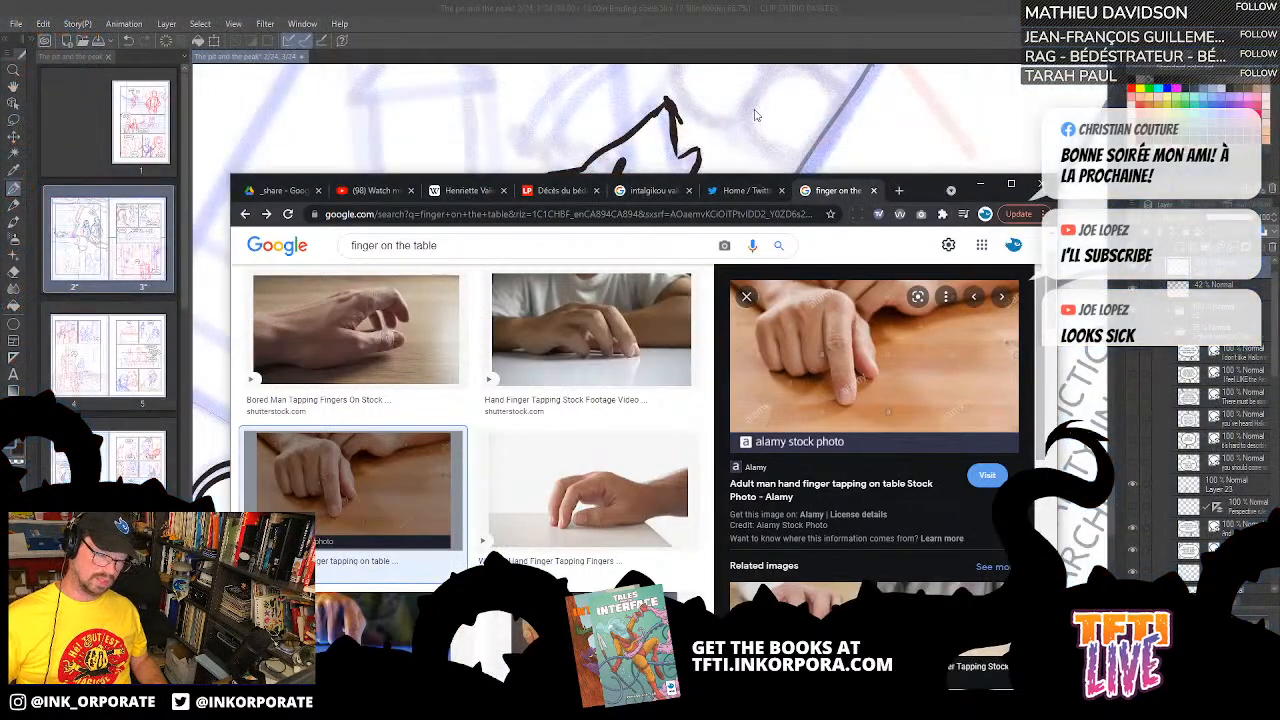
left_click(698, 213)
double_click(494, 249)
key("ctrl+a")
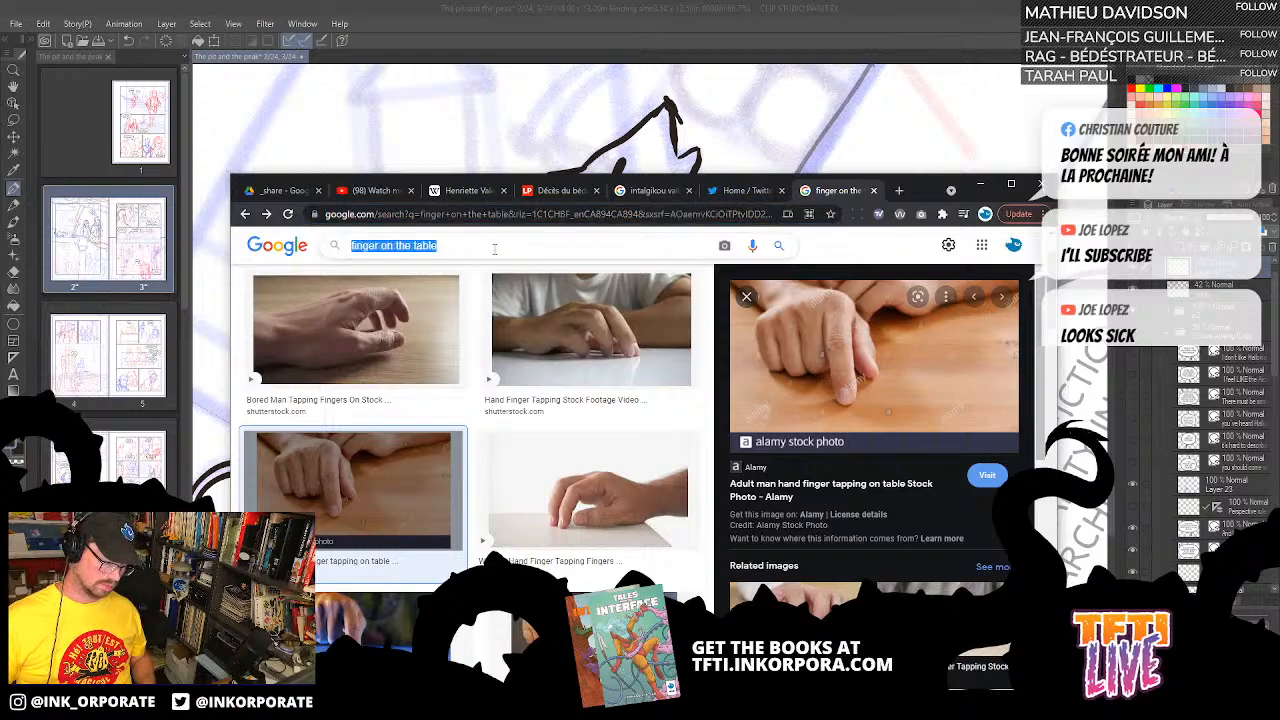
type("rat f")
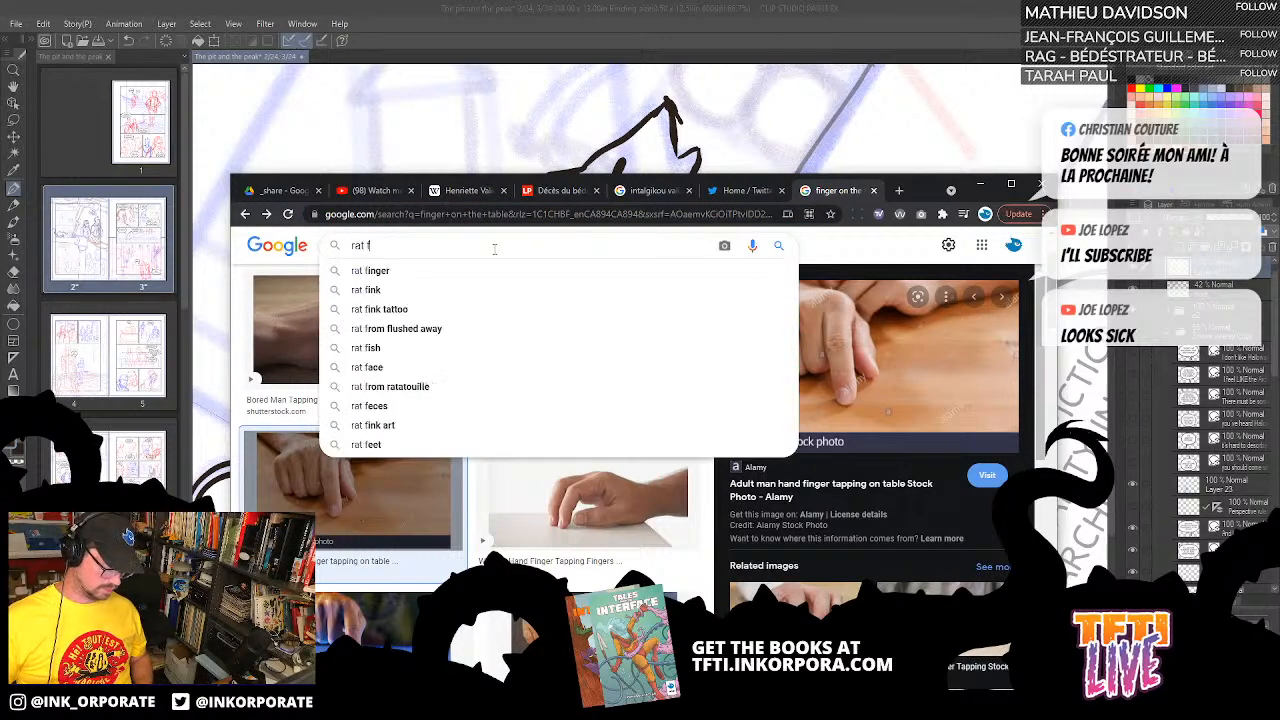
type("eet")
key("Return")
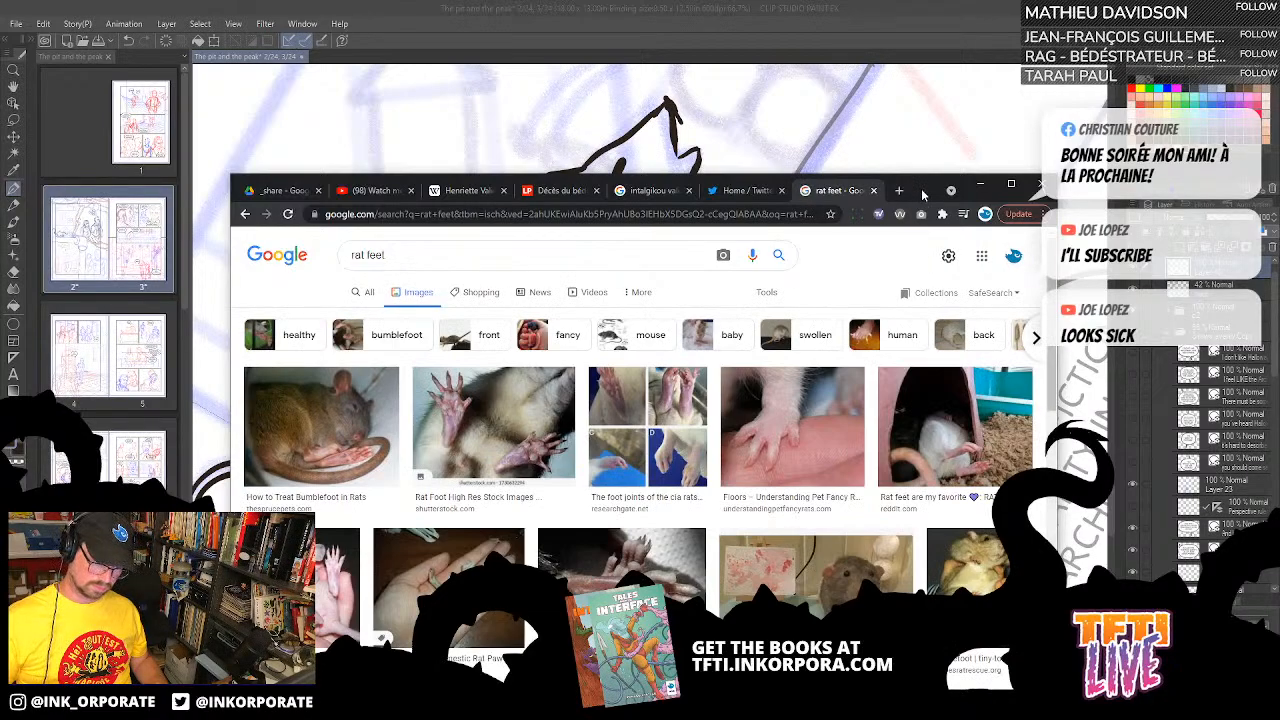
- Move the rat-feet reference photos aside to compare them with the drawing and return to Clip Studio Paint
mouse_move(922, 193)
left_mouse_down()
mouse_move(253, 143)
mouse_move(588, 125)
mouse_move(550, 121)
left_mouse_up()
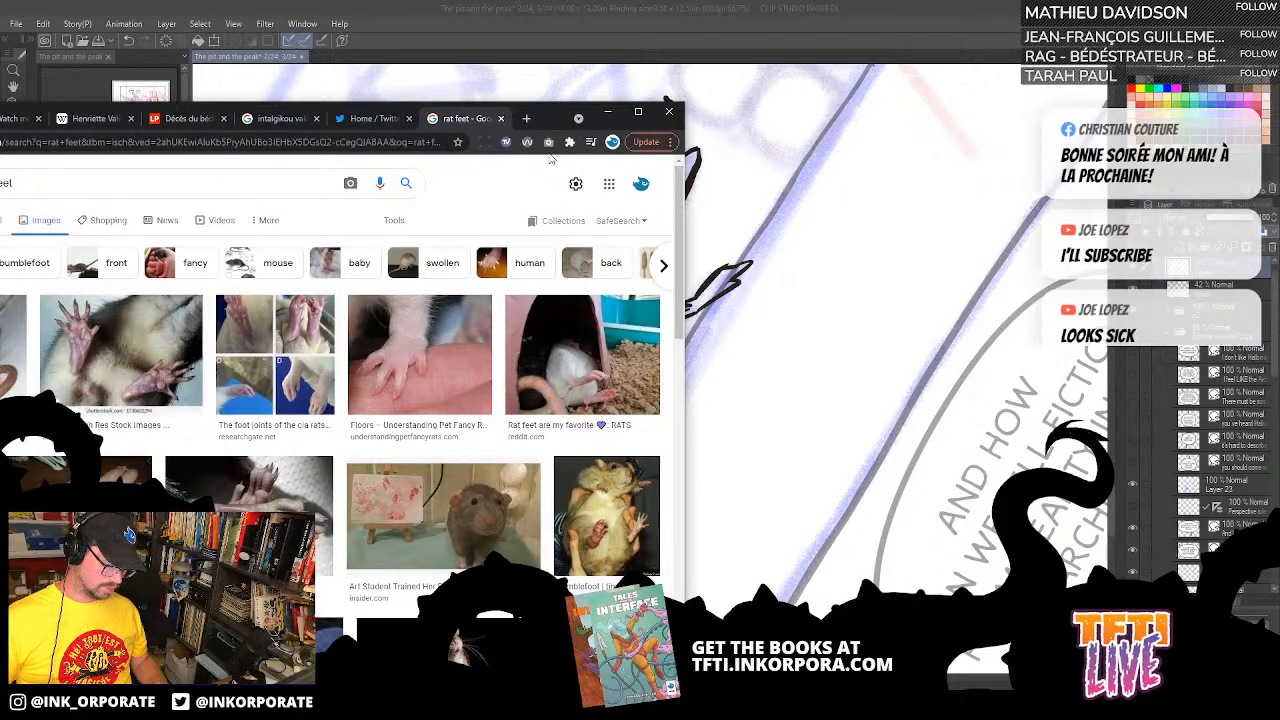
mouse_move(547, 121)
left_mouse_down()
mouse_move(283, 122)
mouse_move(514, 134)
mouse_move(409, 145)
left_mouse_up()
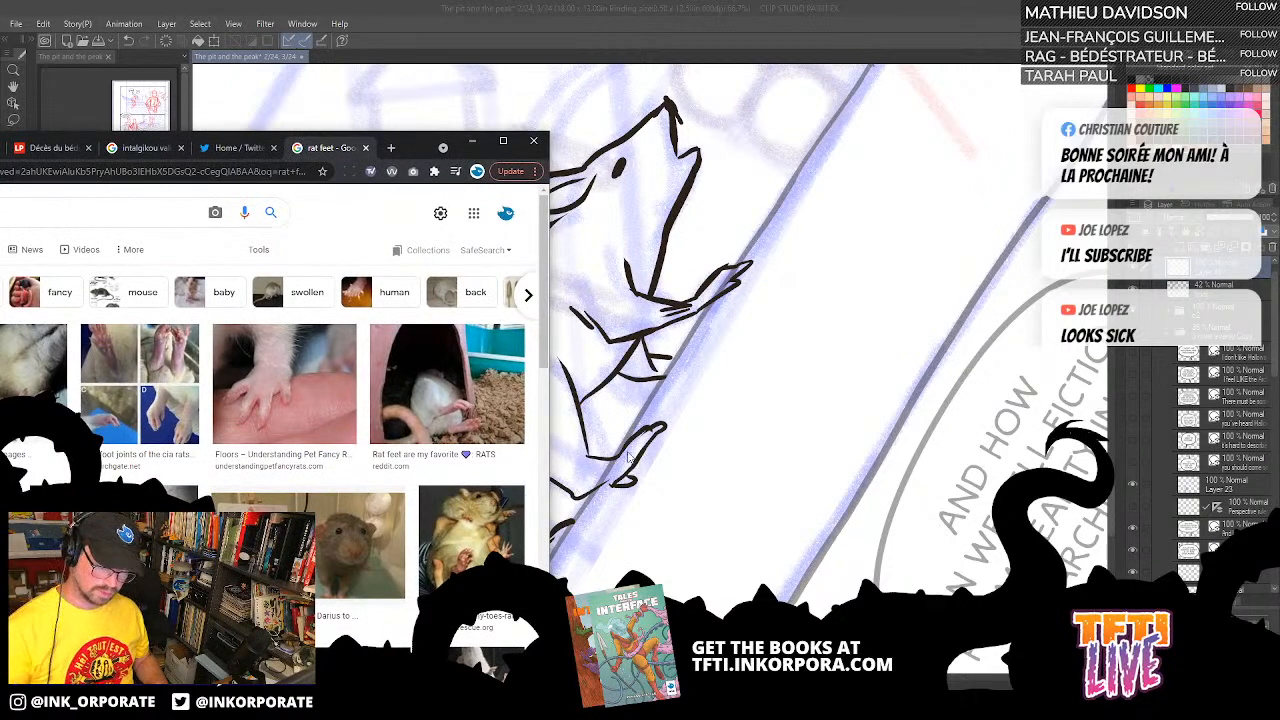
left_click(630, 455)
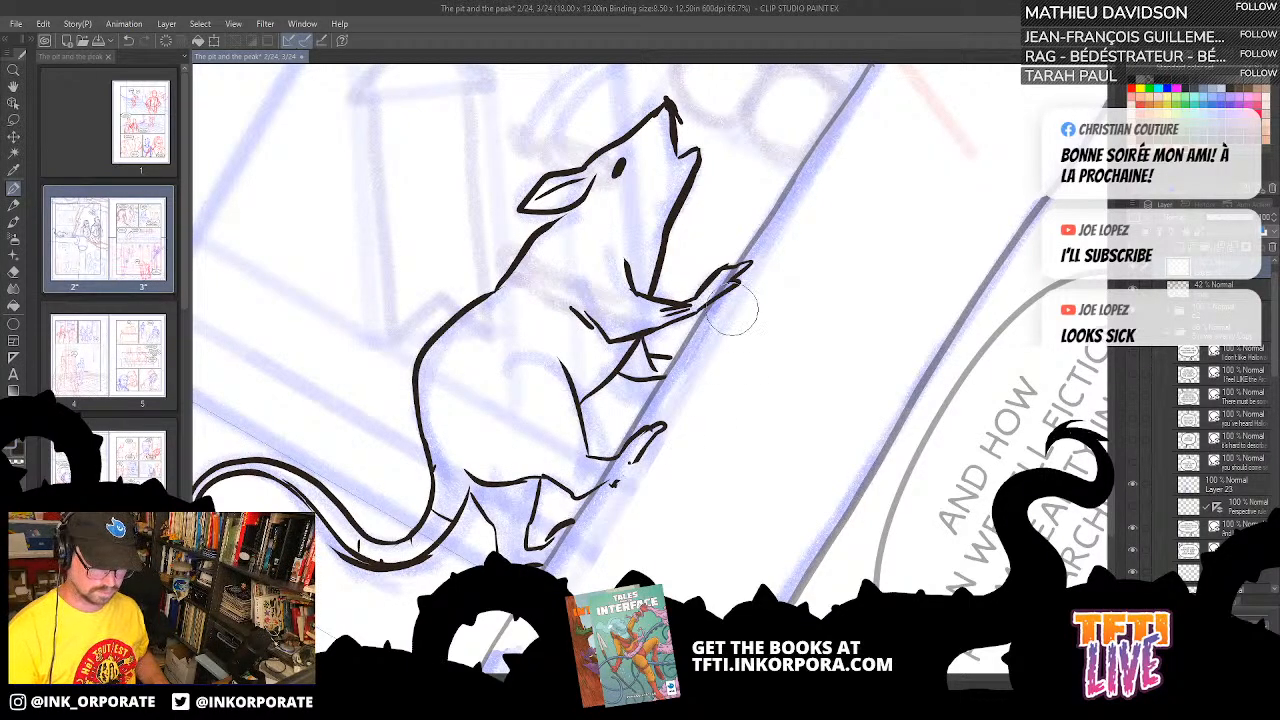
- Redraw the near hind foot with separate toes and shade the far hind leg and foot with hatching and solid black
mouse_move(599, 488)
left_mouse_down()
mouse_move(643, 470)
mouse_move(634, 442)
mouse_move(660, 420)
mouse_move(618, 458)
left_mouse_up()
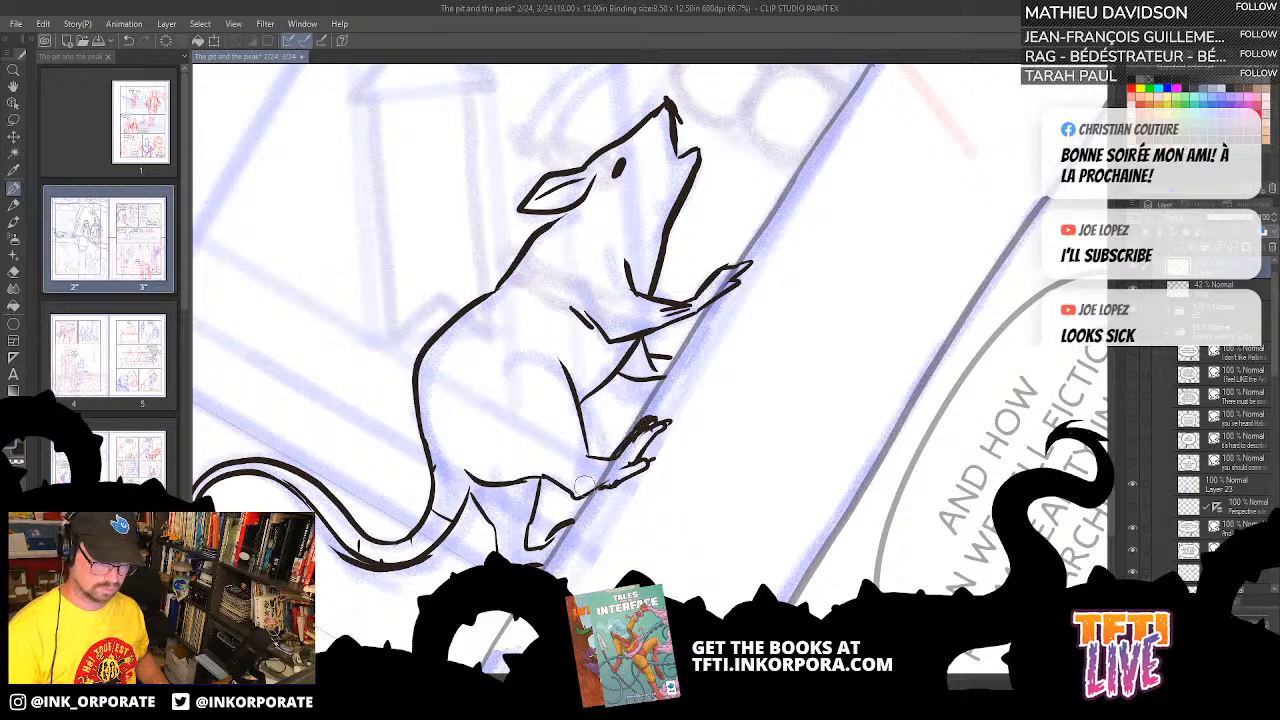
left_click_drag(545, 562, 566, 522)
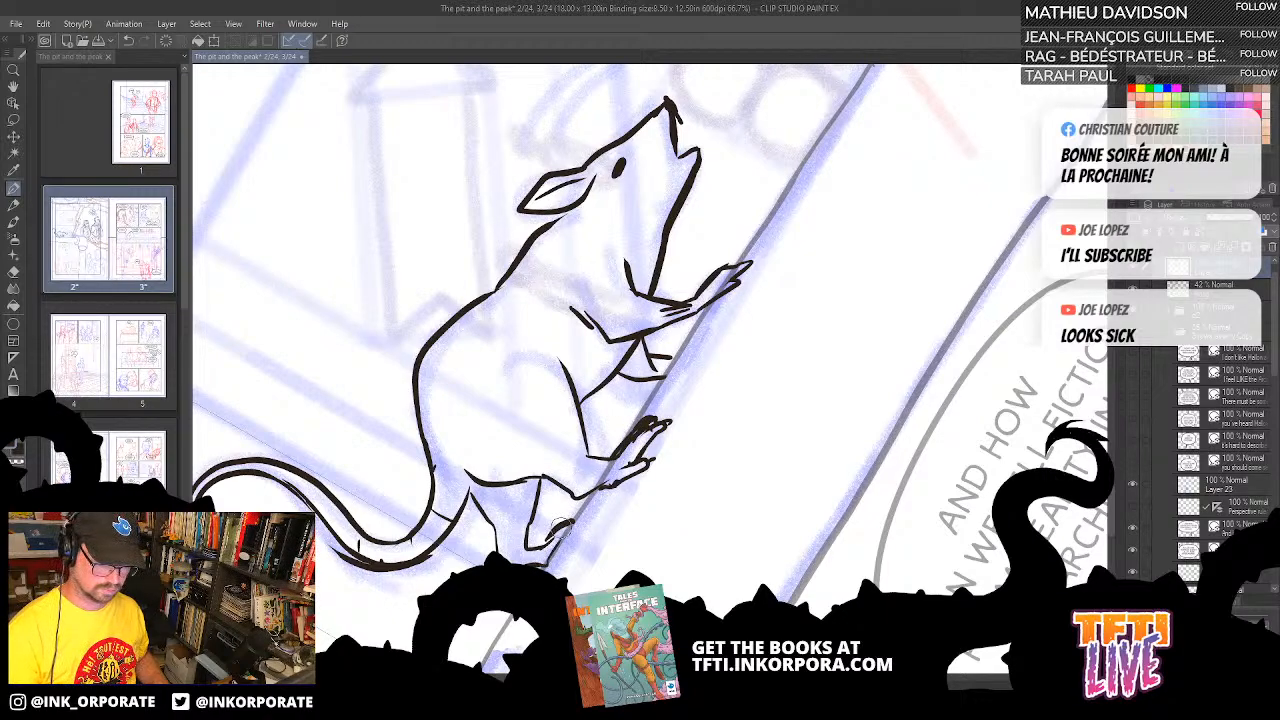
mouse_move(500, 488)
left_mouse_down()
mouse_move(478, 514)
mouse_move(506, 562)
mouse_move(526, 566)
mouse_move(580, 505)
left_mouse_up()
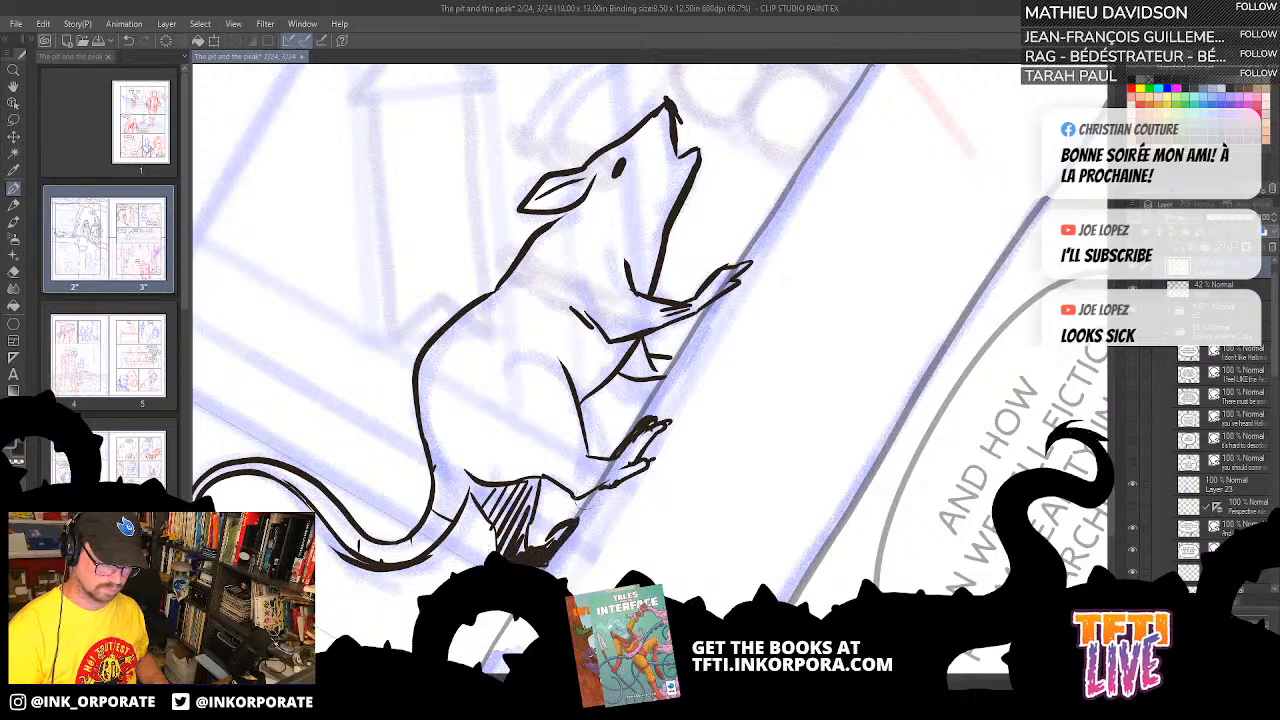
- Add short contour strokes below the rat's ear, across its shoulder and on its haunch
left_click_drag(765, 408, 753, 525)
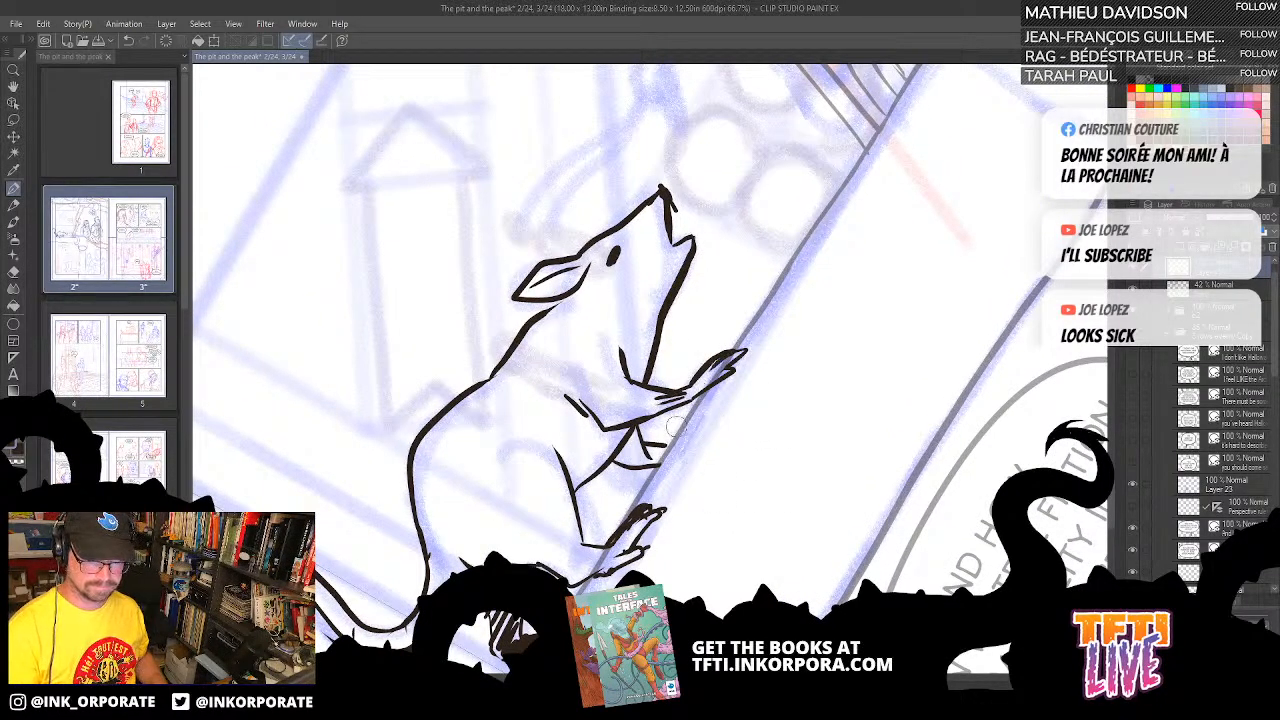
mouse_move(667, 460)
left_mouse_down()
mouse_move(701, 520)
mouse_move(757, 500)
left_mouse_up()
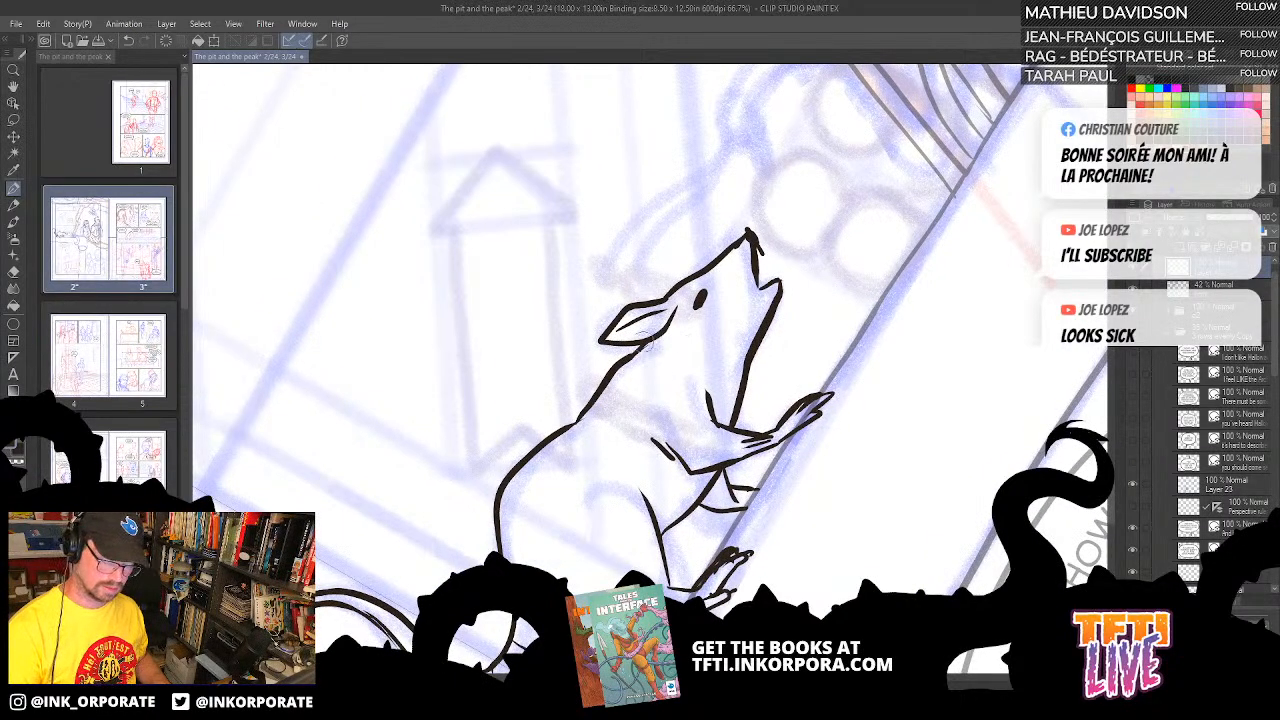
left_click_drag(639, 357, 656, 358)
left_click_drag(614, 397, 634, 439)
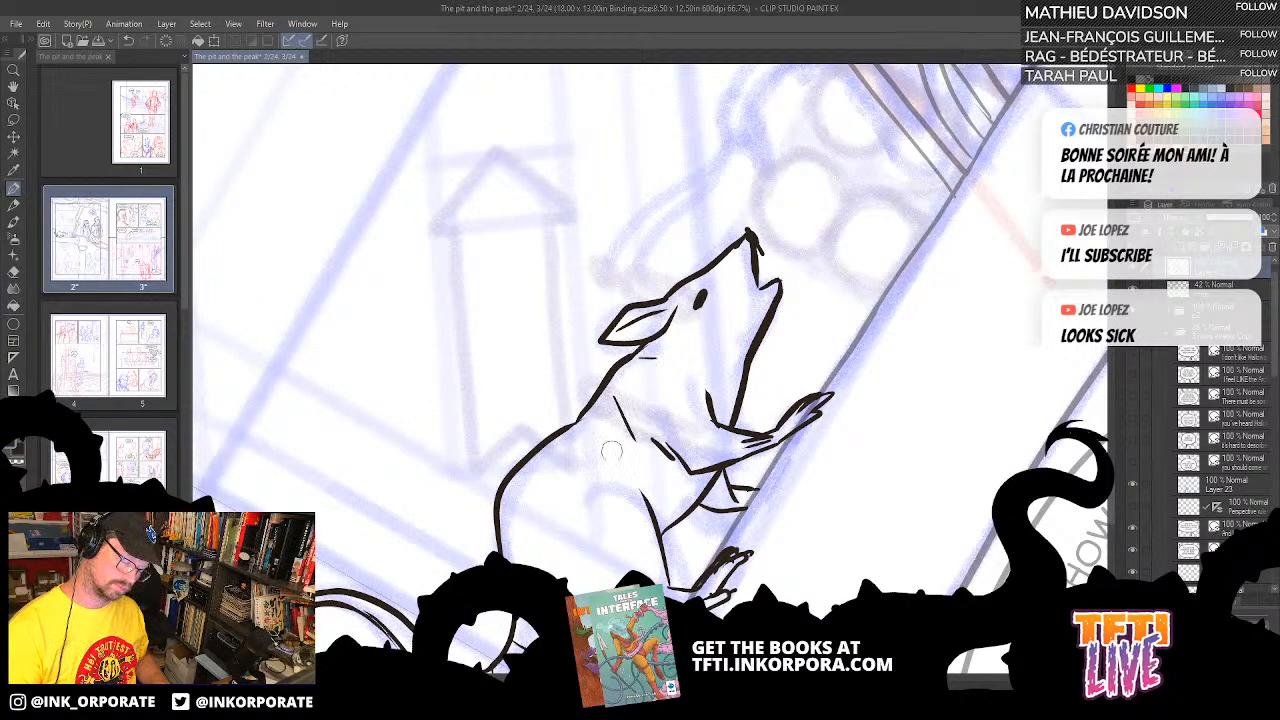
left_click_drag(556, 550, 608, 571)
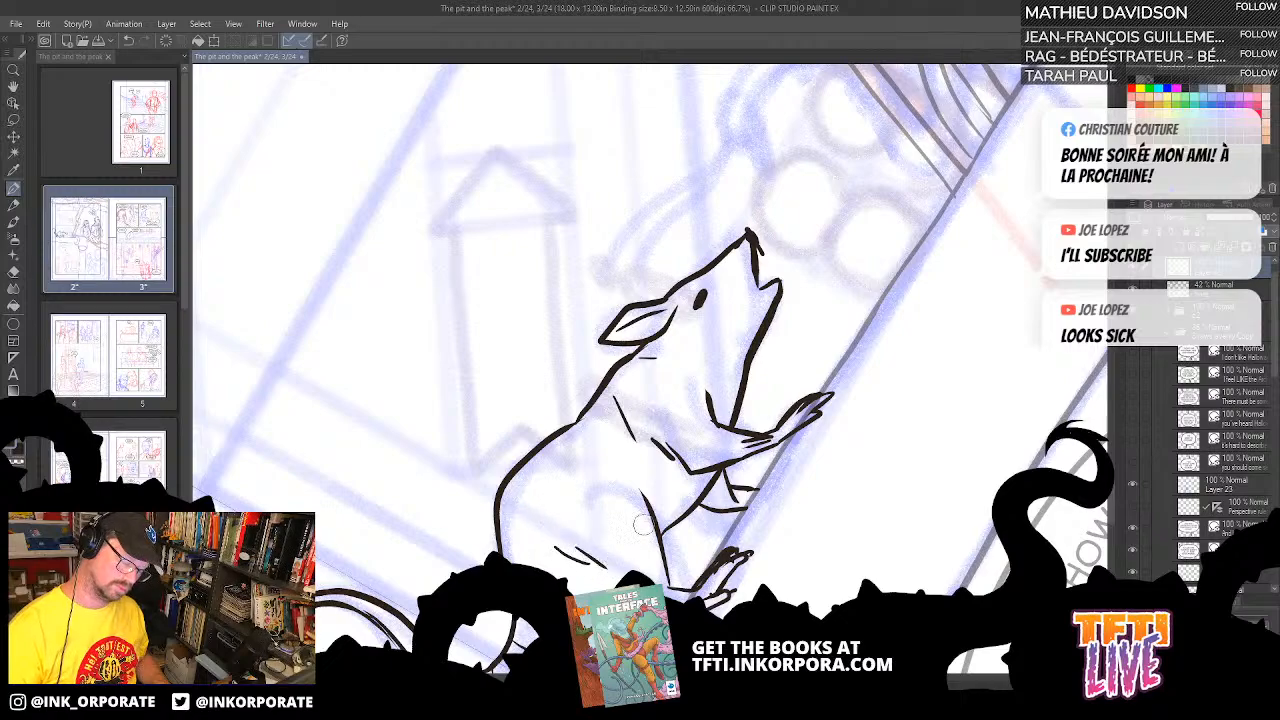
- Add small fur ticks along the underside of the rat's chin
left_click_drag(863, 535, 895, 431)
key("asciicircum")
key("asciicircum")
key("asciicircum")
key("asciicircum")
key("asciicircum")
key("asciicircum")
key("asciicircum")
key("asciicircum")
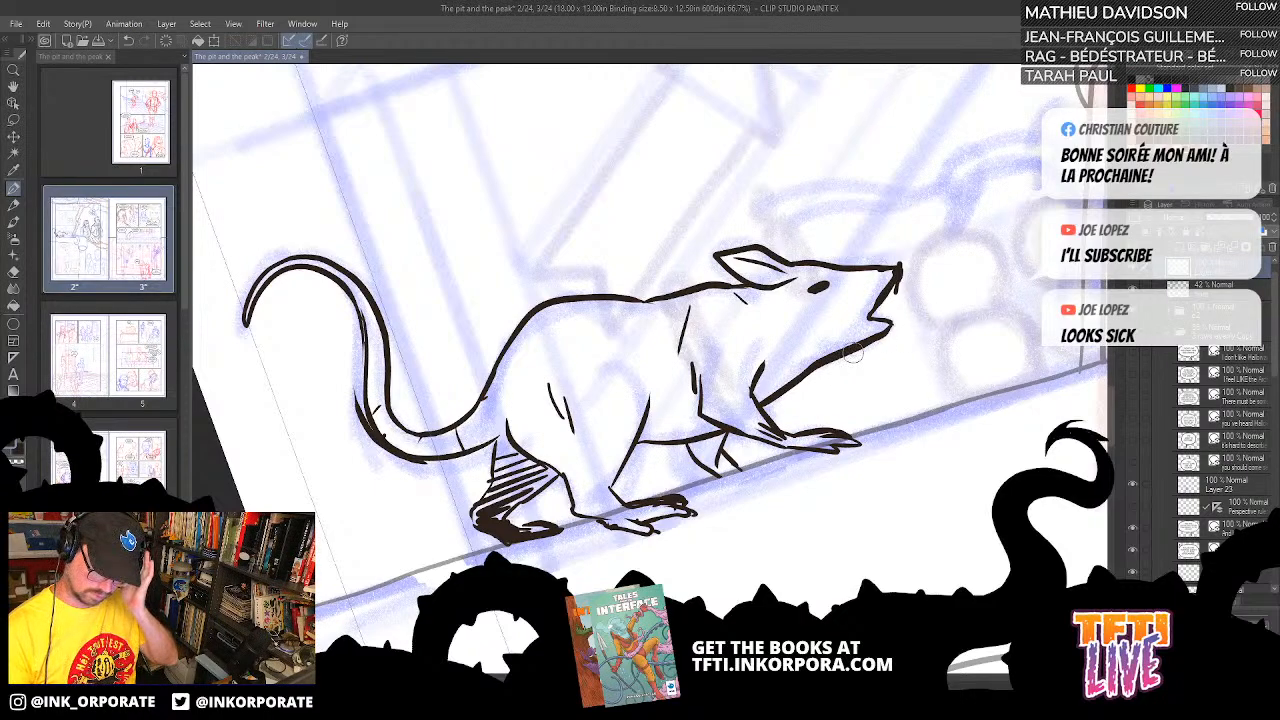
left_click_drag(853, 352, 893, 318)
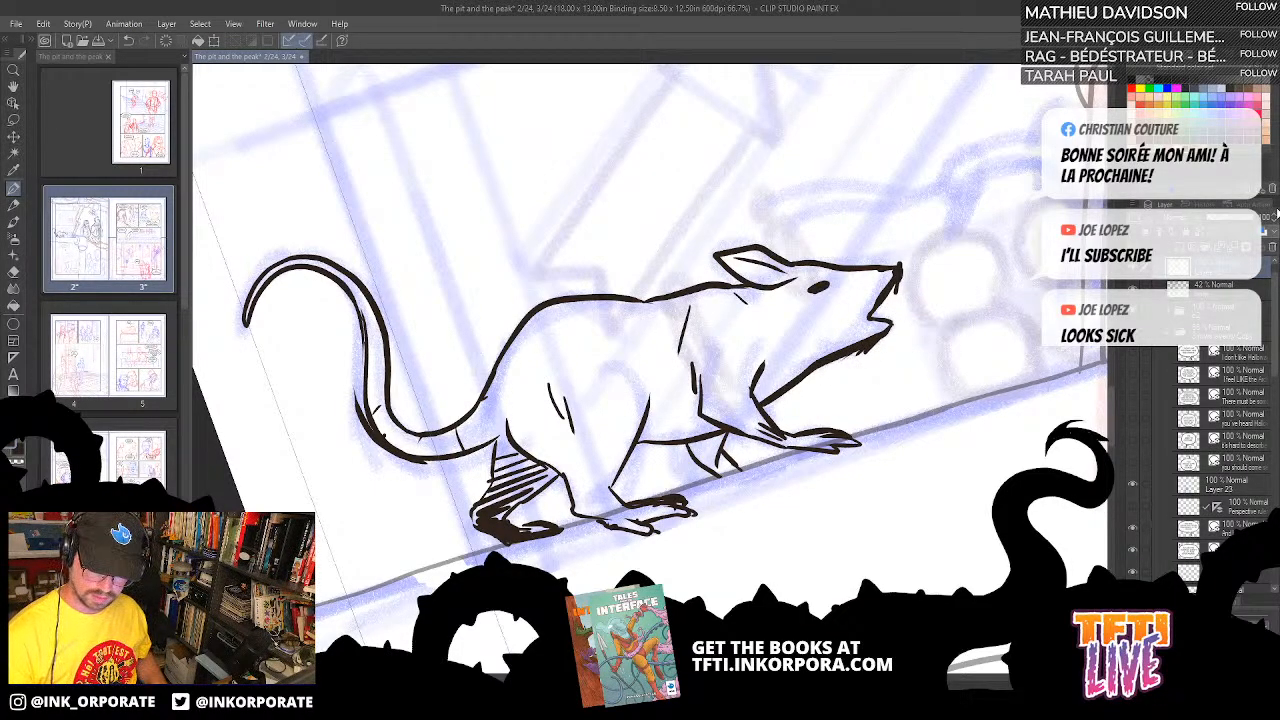
- Lower the drawn rat layer's opacity to 44% and add a new layer above it for the final inks
left_click(1229, 218)
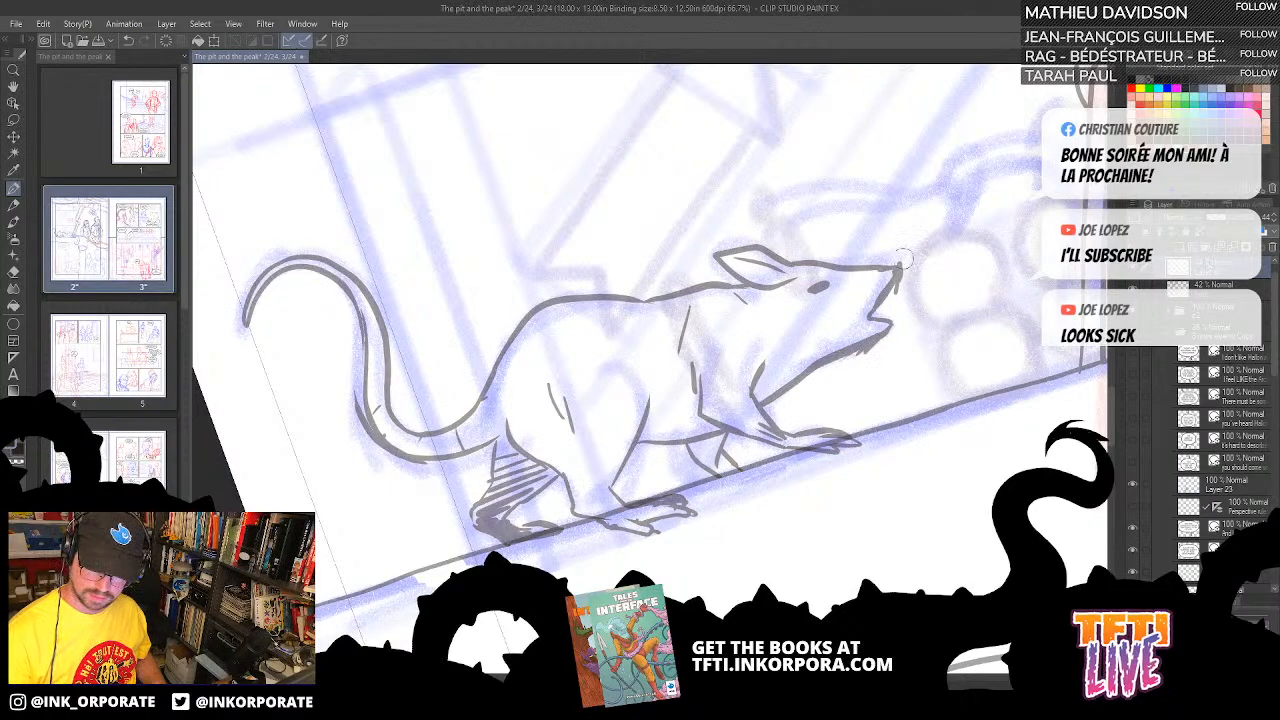
left_click_drag(765, 241, 740, 355)
left_click_drag(788, 424, 745, 360)
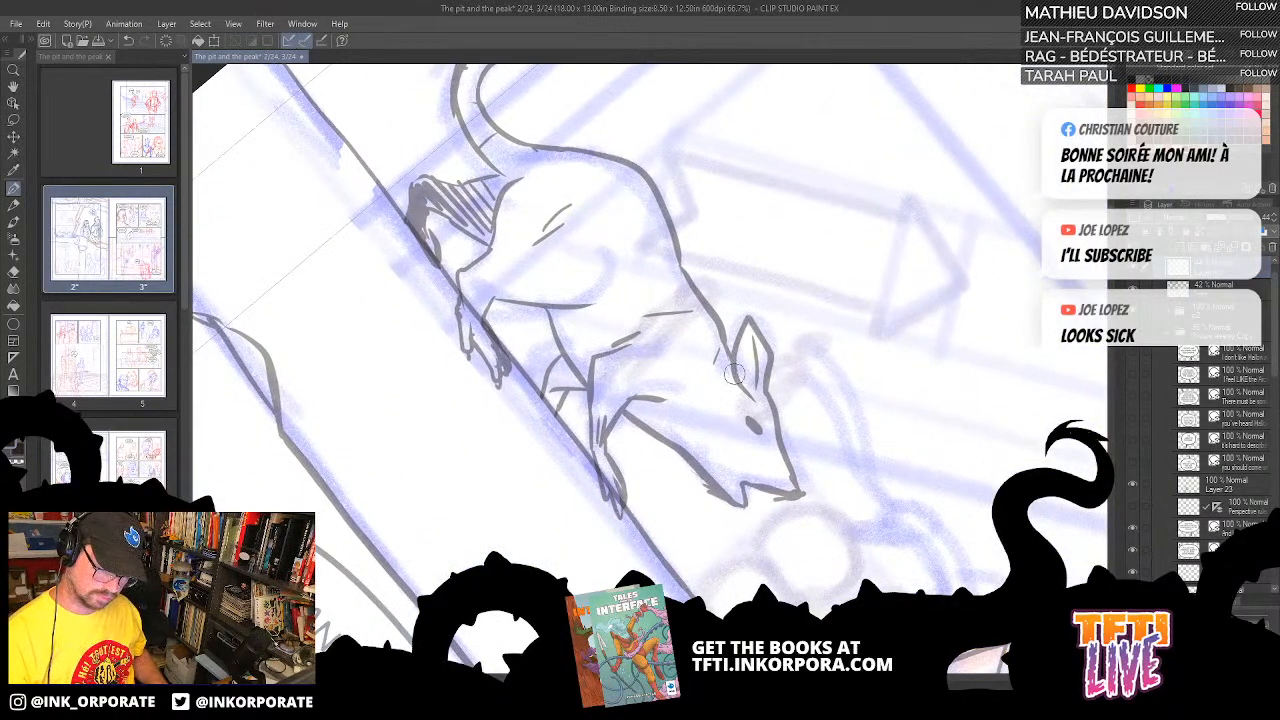
left_click(1184, 247)
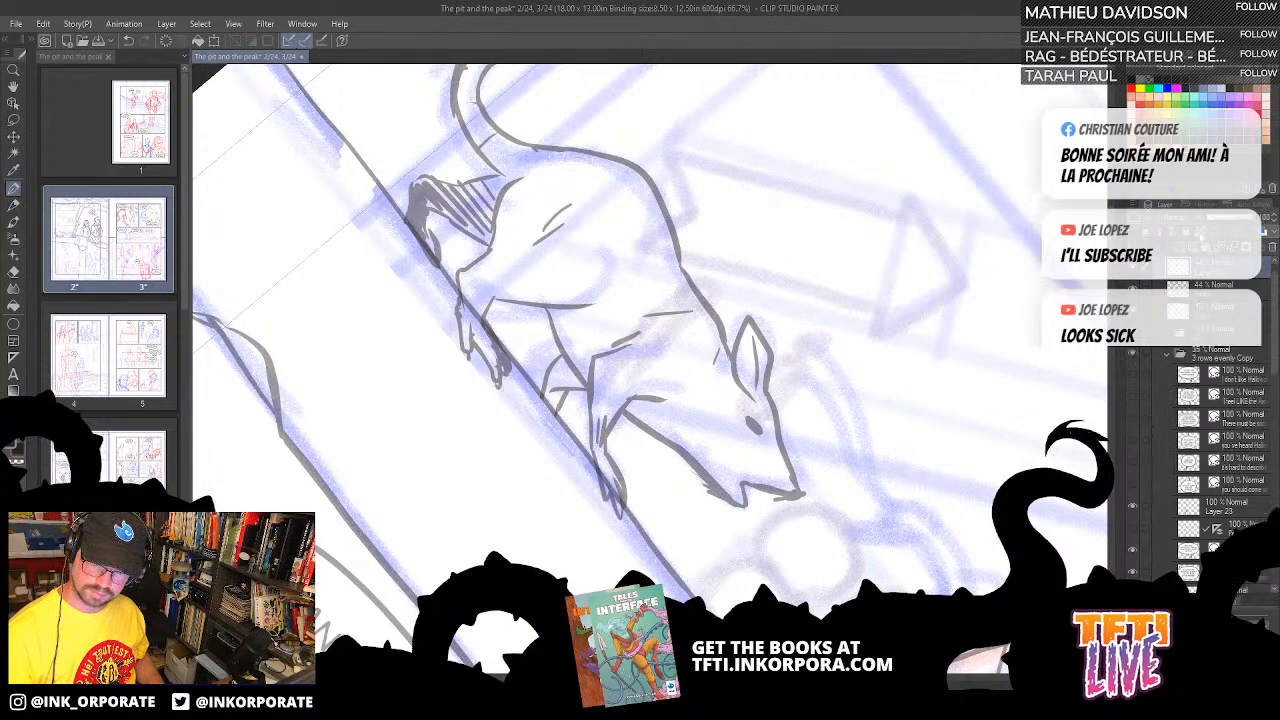
- Ink the rat's ear with its inner fold and the top of the head from the ear to the nose tip
mouse_move(745, 393)
left_mouse_down()
mouse_move(724, 350)
mouse_move(736, 315)
mouse_move(772, 352)
mouse_move(766, 396)
mouse_move(751, 337)
left_mouse_up()
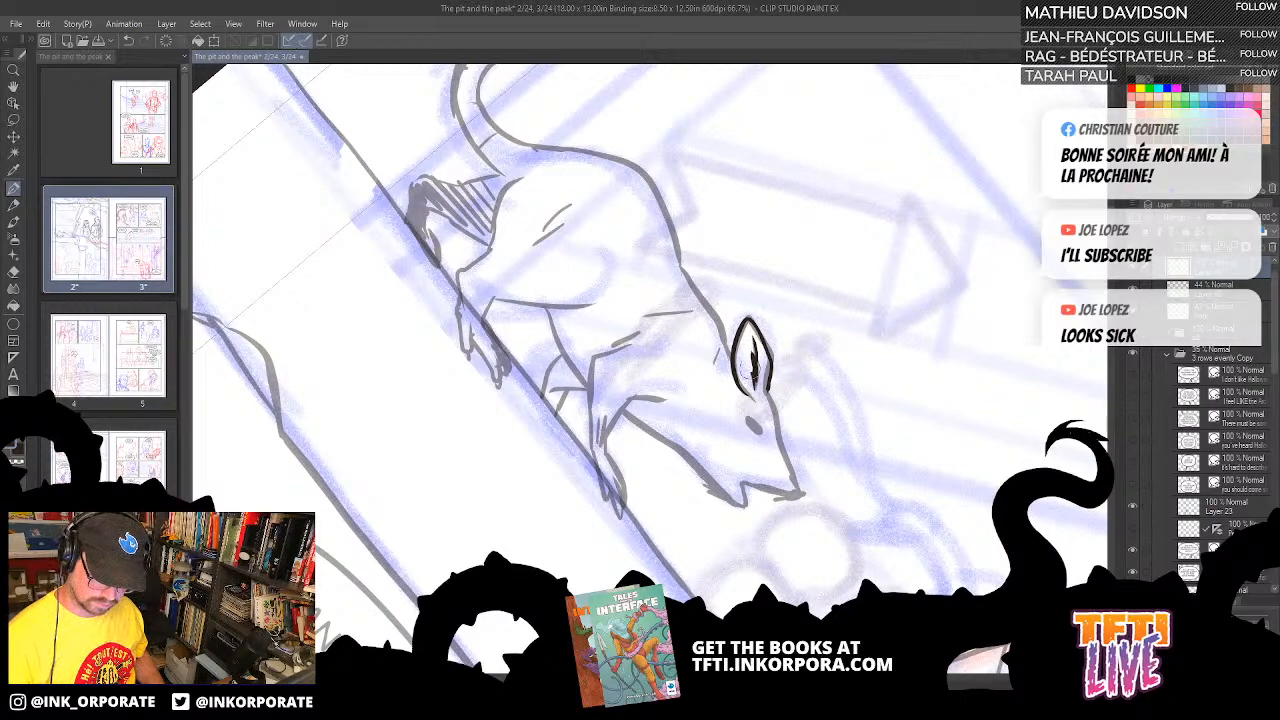
key("asciicircum")
key("asciicircum")
key("asciicircum")
key("asciicircum")
key("asciicircum")
key("asciicircum")
key("asciicircum")
key("asciicircum")
key("asciicircum")
key("asciicircum")
key("asciicircum")
key("asciicircum")
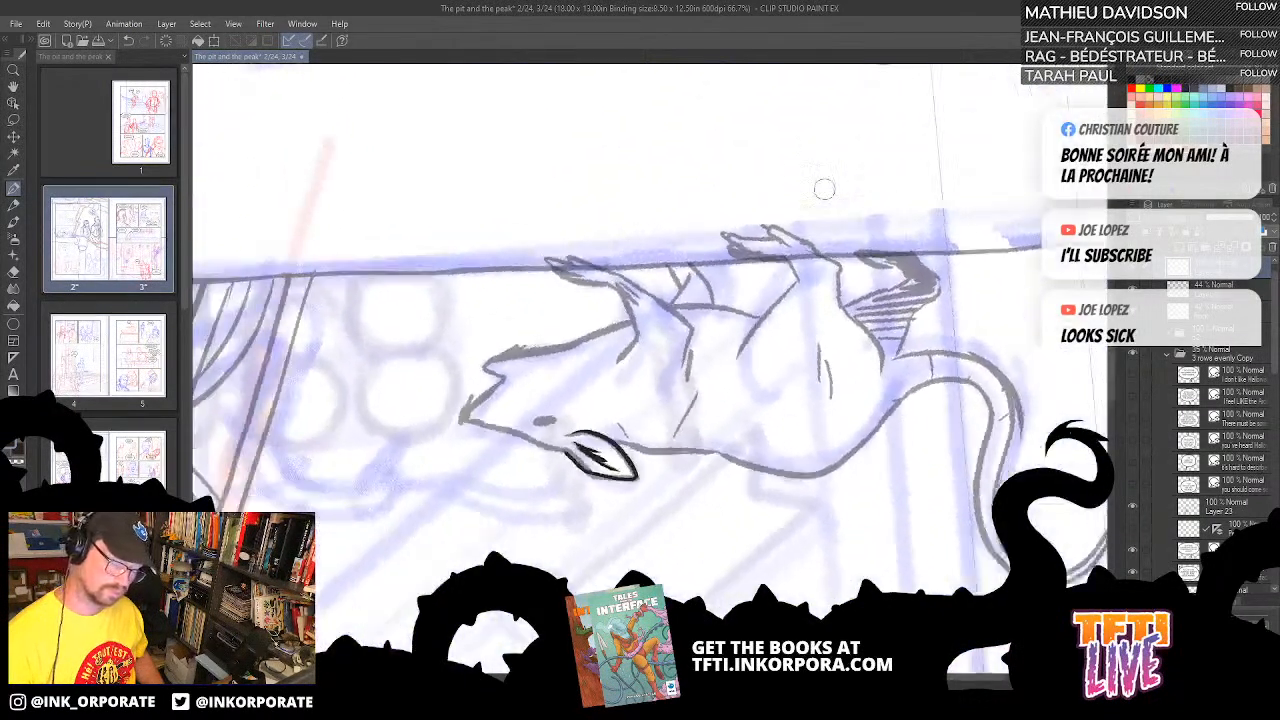
key("asciicircum")
key("asciicircum")
key("asciicircum")
key("asciicircum")
key("asciicircum")
key("asciicircum")
key("asciicircum")
key("asciicircum")
key("asciicircum")
key("asciicircum")
key("asciicircum")
key("asciicircum")
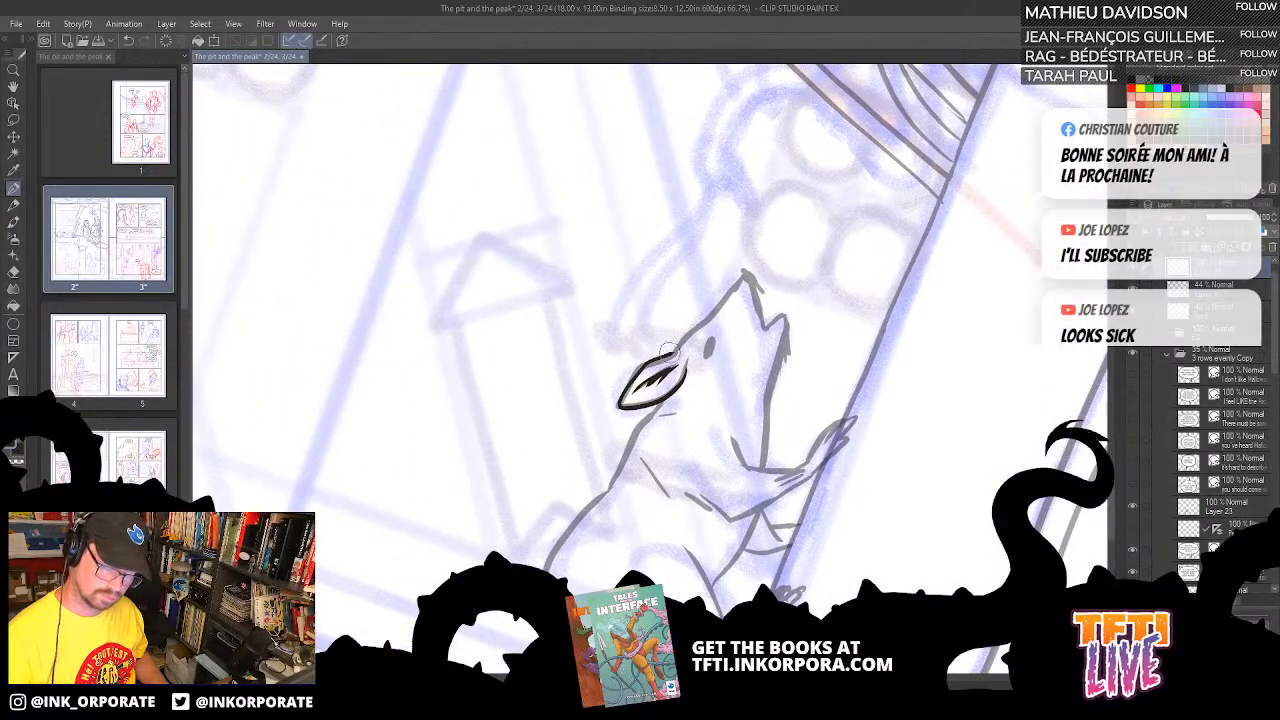
left_click_drag(667, 350, 753, 276)
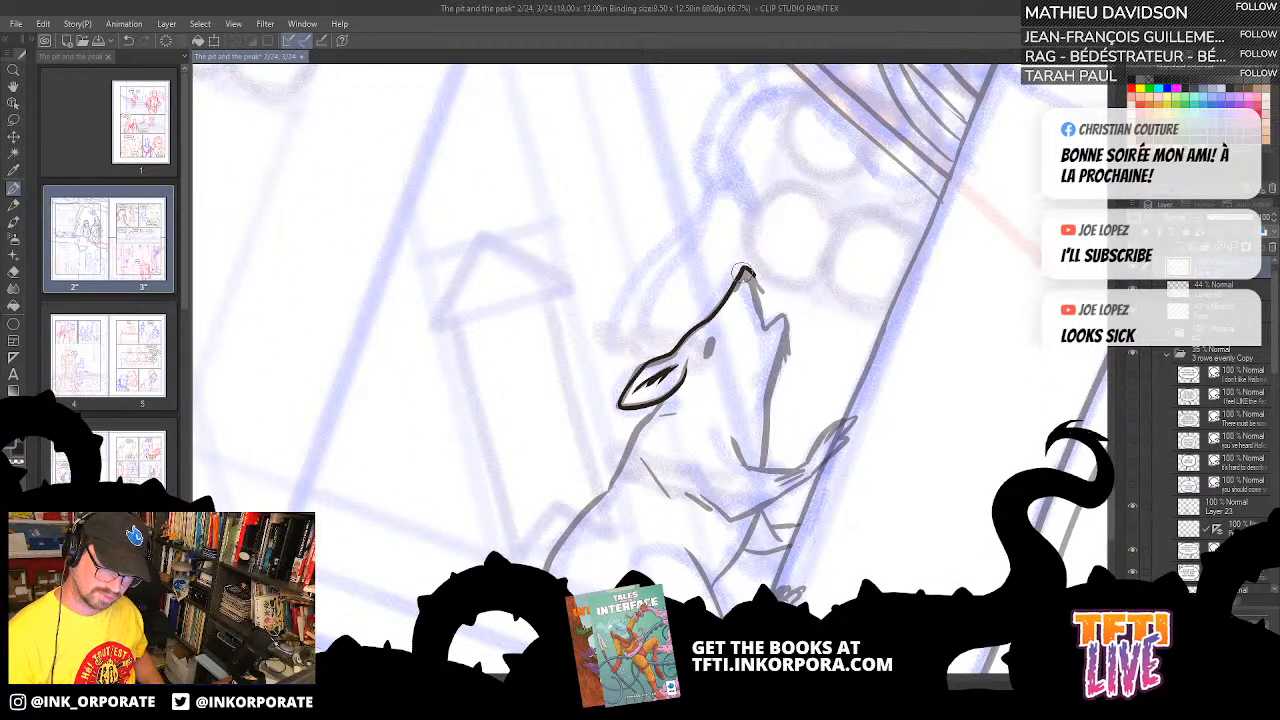
- Ink the tip of the rat's nose and fill in its eye
key("asciicircum")
key("asciicircum")
key("asciicircum")
key("asciicircum")
left_click_drag(791, 312, 817, 234)
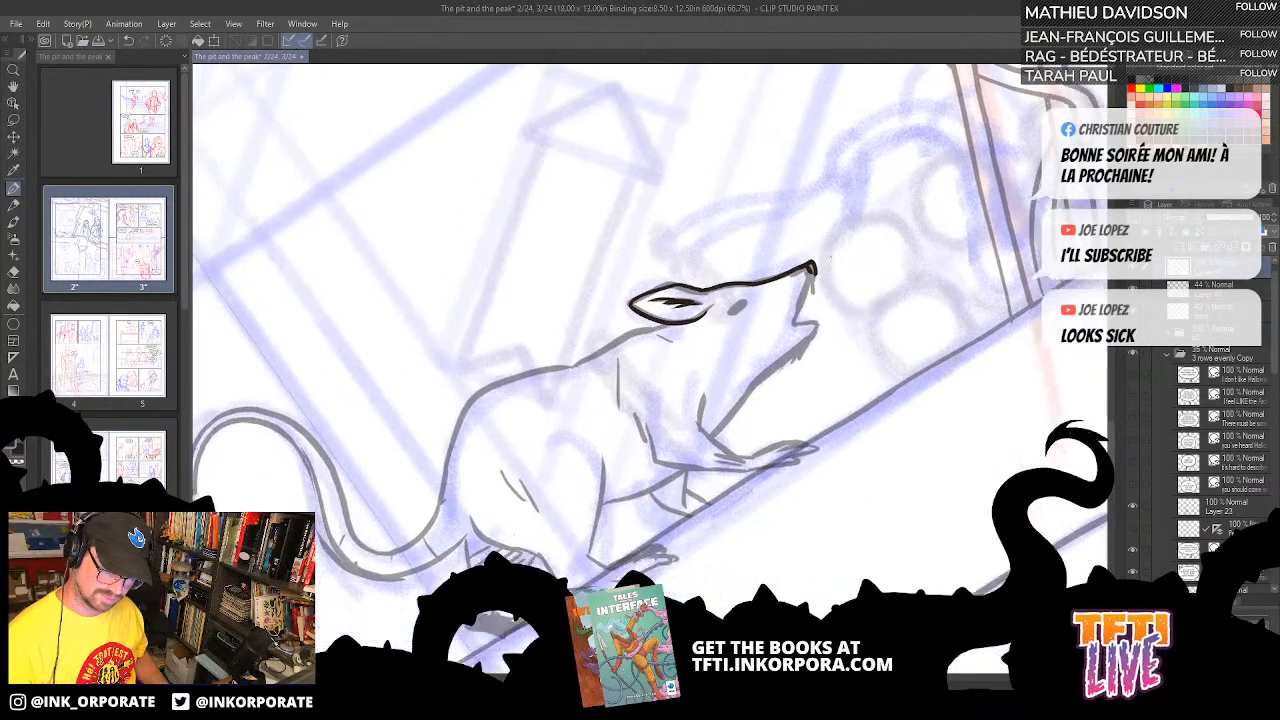
left_click_drag(742, 305, 736, 310)
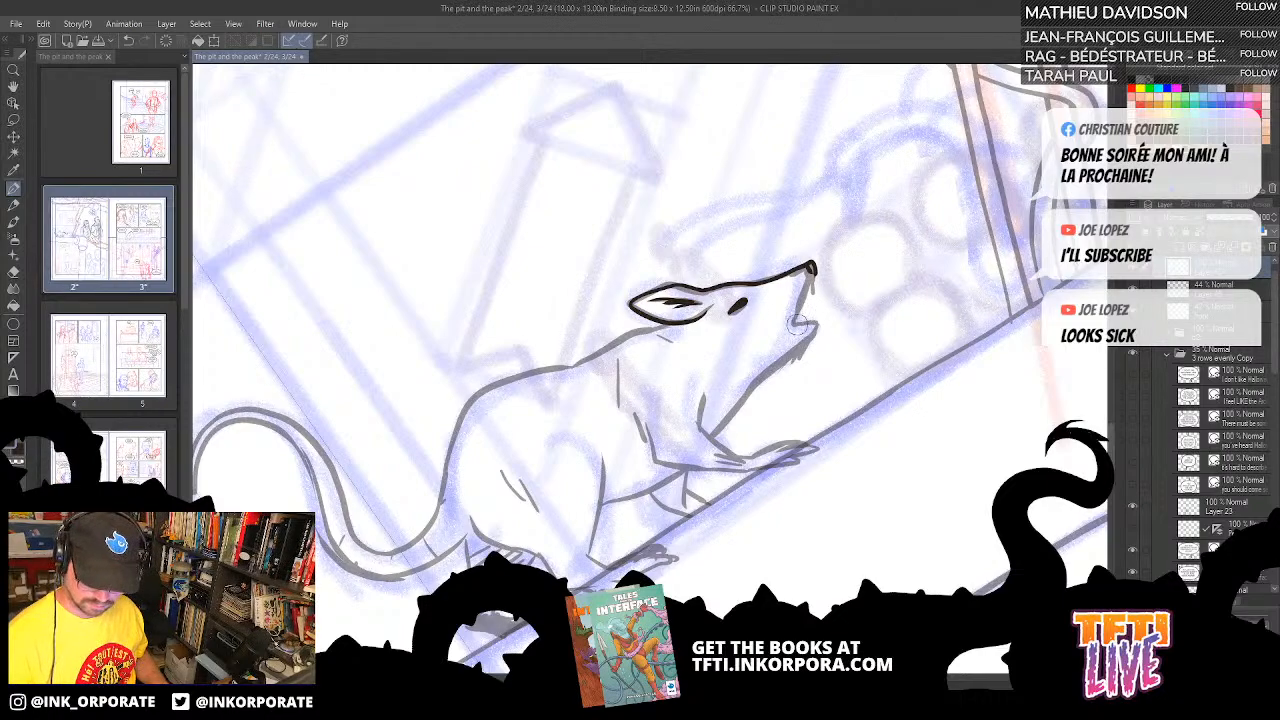
- Ink the open mouth, furry chin and throat line, and add short cheek strokes
mouse_move(800, 324)
left_mouse_down()
mouse_move(819, 267)
mouse_move(820, 334)
mouse_move(745, 410)
left_mouse_up()
key("asciicircum")
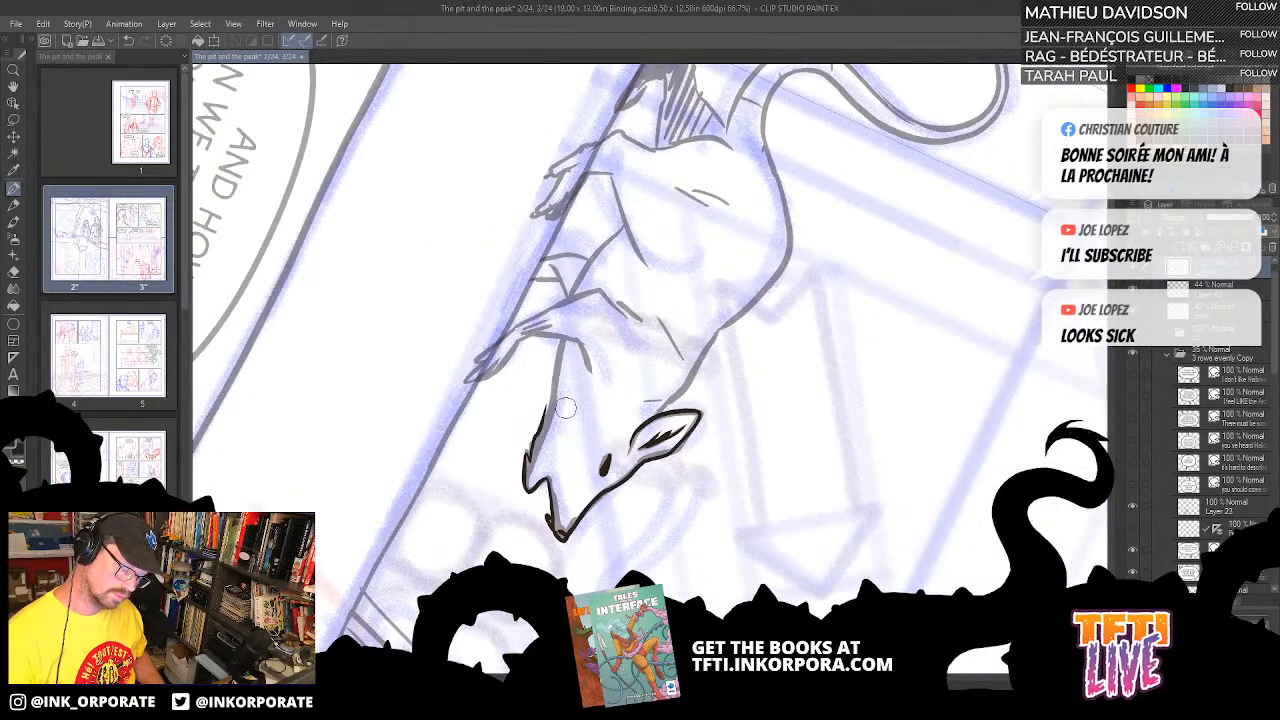
left_click_drag(566, 405, 604, 384)
key("asciicircum")
key("asciicircum")
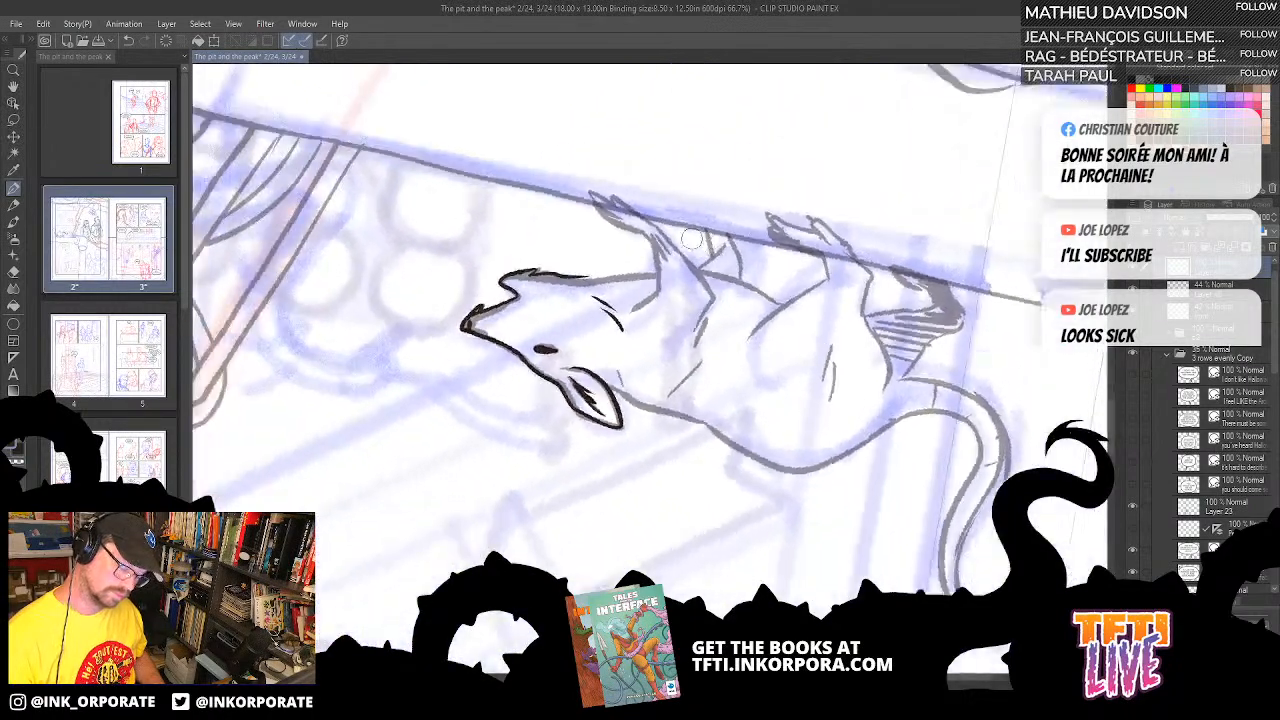
mouse_move(735, 406)
left_mouse_down()
mouse_move(778, 300)
mouse_move(775, 322)
left_mouse_up()
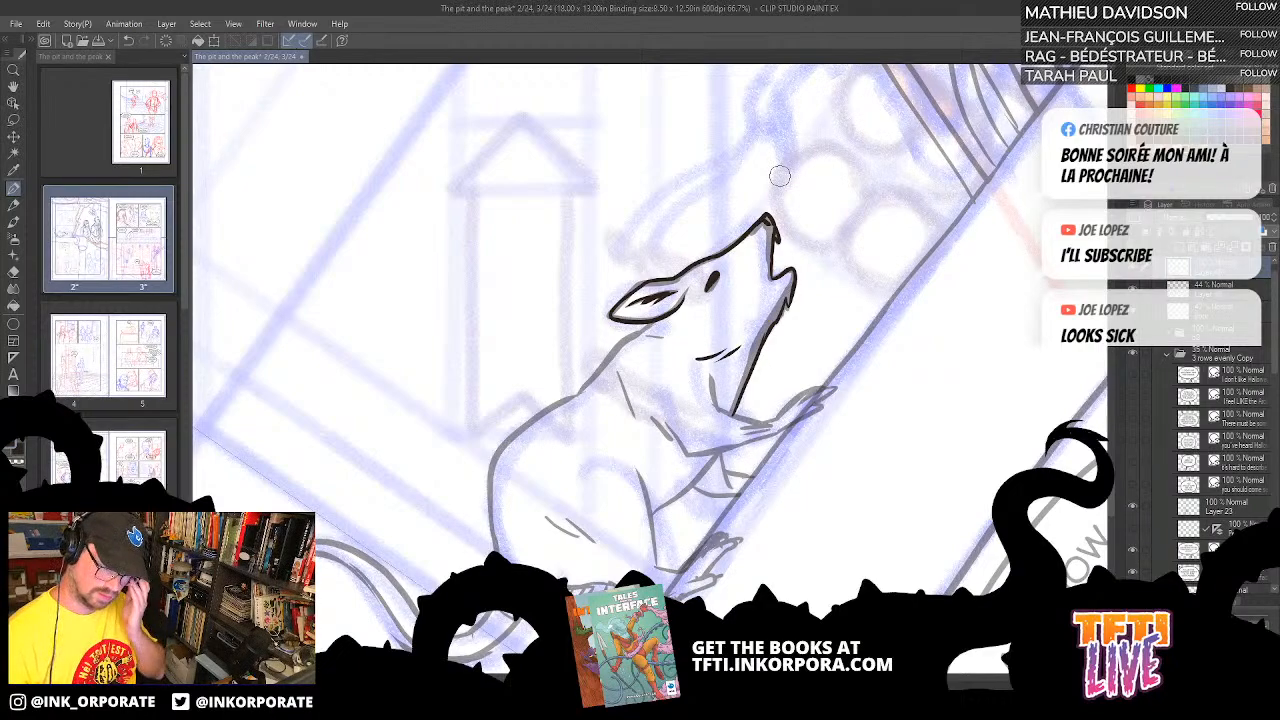
- Ink the nape behind the ear and add fur ticks at the base of the throat and above the elbow
left_click_drag(612, 357, 665, 312)
mouse_move(717, 401)
left_mouse_down()
mouse_move(716, 412)
mouse_move(743, 394)
left_mouse_up()
key("^")
mouse_move(653, 430)
left_mouse_down()
mouse_move(695, 477)
mouse_move(675, 442)
left_mouse_up()
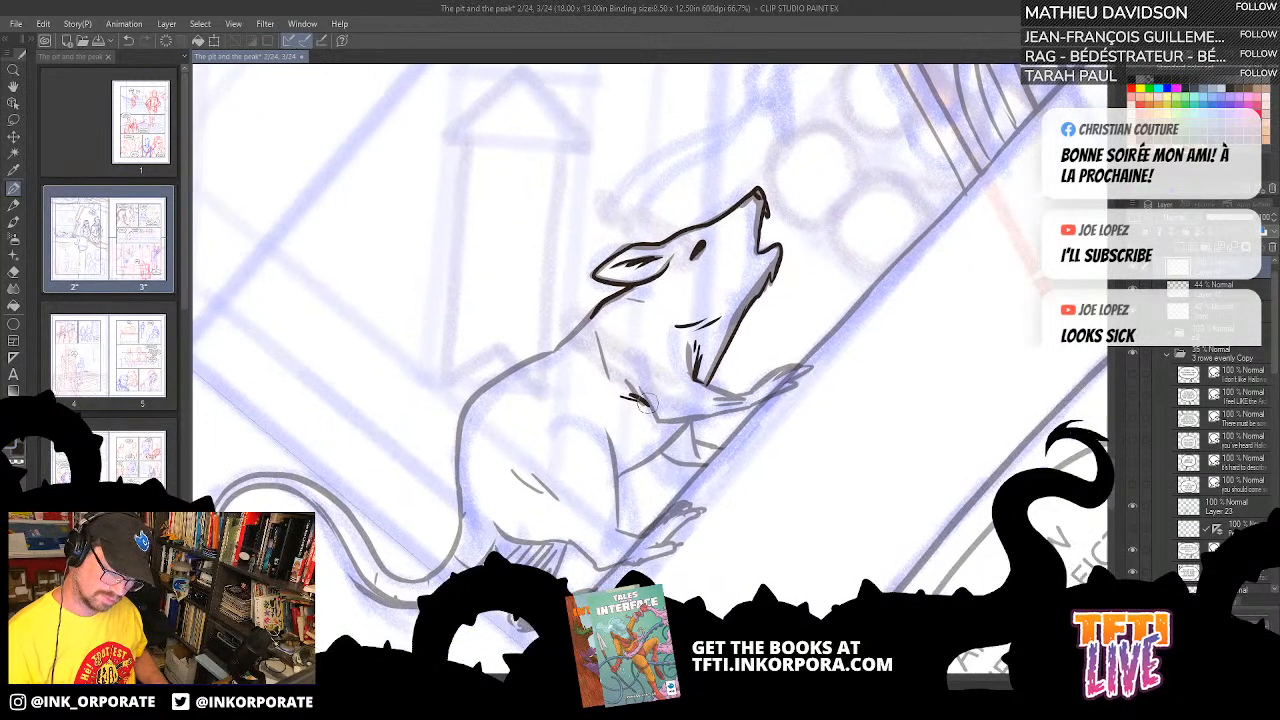
- Ink the rat's elbow and the lower edge of the near front leg toward the paw
left_click_drag(643, 398, 661, 428)
key("^")
key("^")
key("^")
key("^")
key("^")
key("^")
key("^")
key("^")
key("^")
key("^")
key("^")
key("^")
key("^")
key("^")
key("^")
key("^")
key("^")
key("^")
key("^")
key("^")
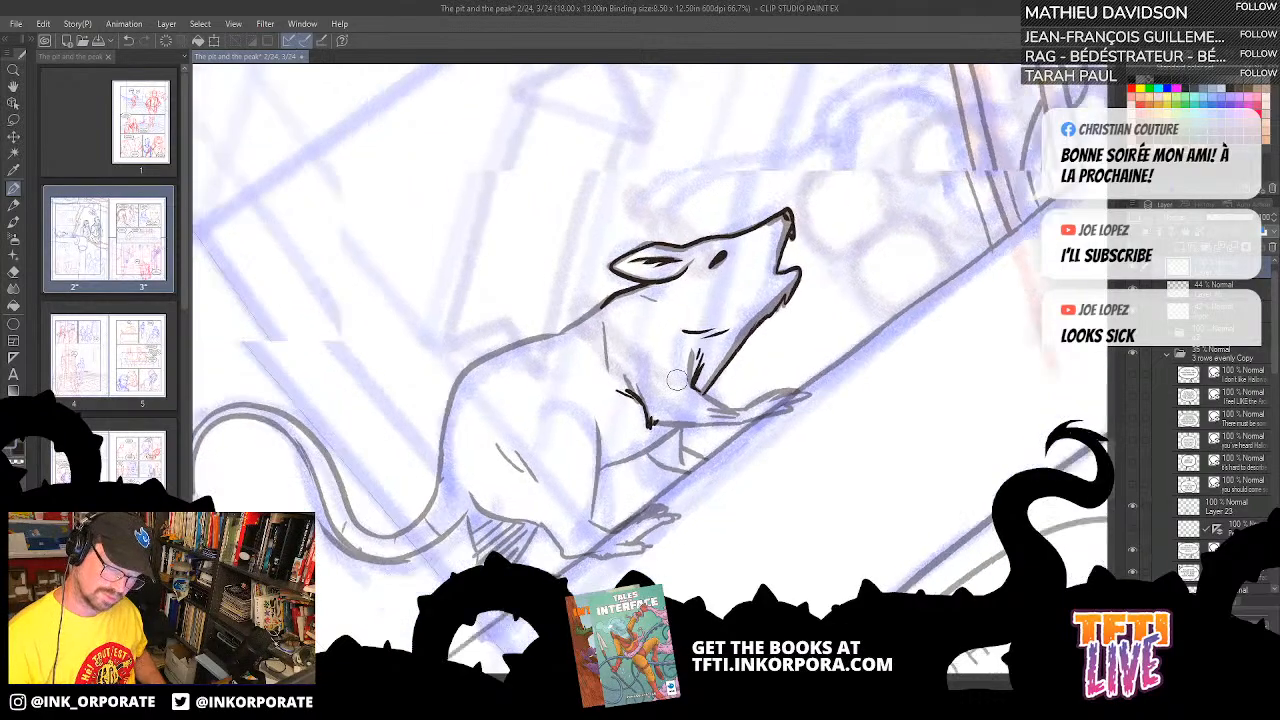
left_click_drag(597, 369, 596, 458)
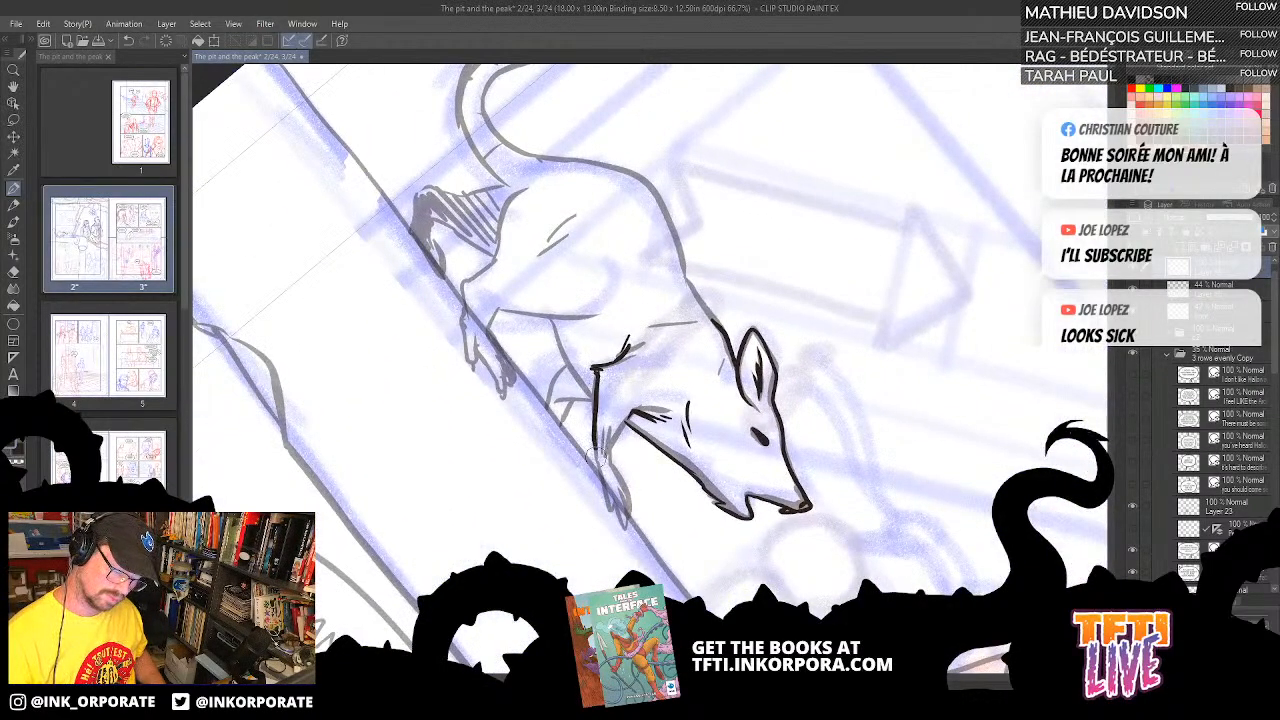
- Ink the upper edge of the near front leg and add short fur strokes across the shoulder
key("^")
key("^")
key("^")
key("^")
key("^")
key("^")
key("^")
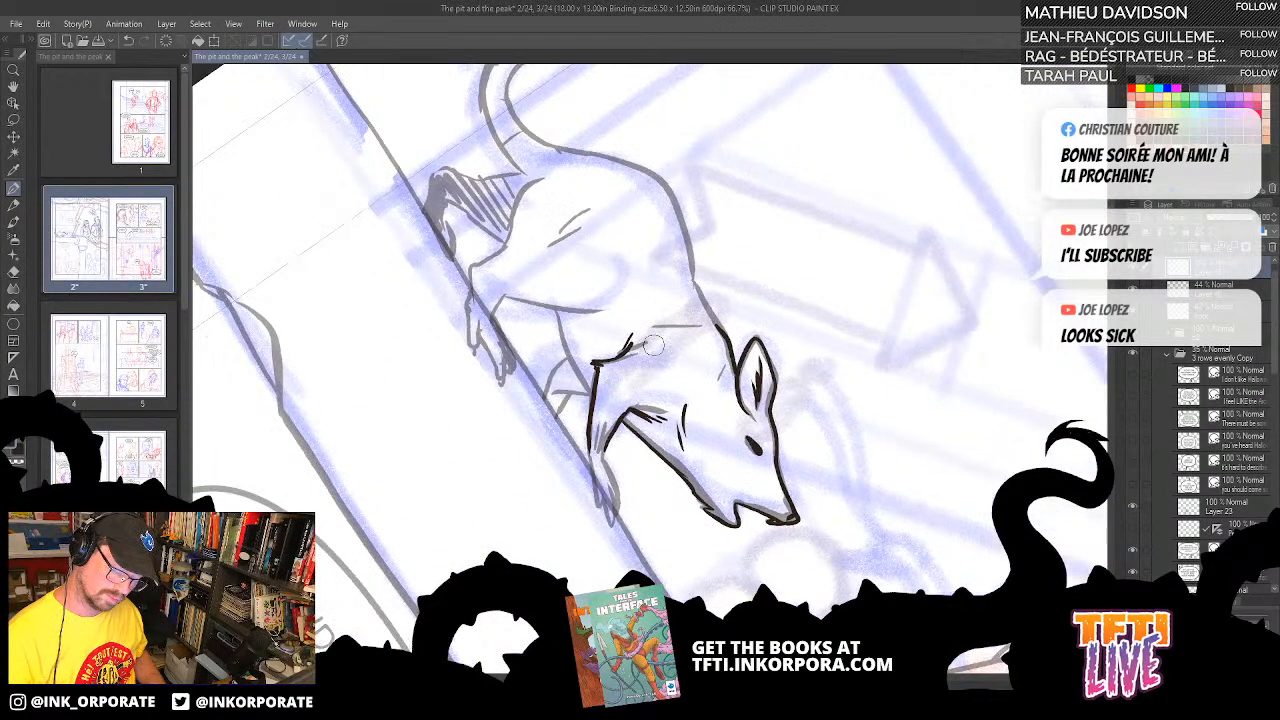
key("^")
key("^")
key("^")
key("^")
key("^")
key("^")
key("^")
key("^")
key("^")
key("^")
key("^")
key("^")
key("^")
key("^")
key("^")
key("^")
key("^")
key("^")
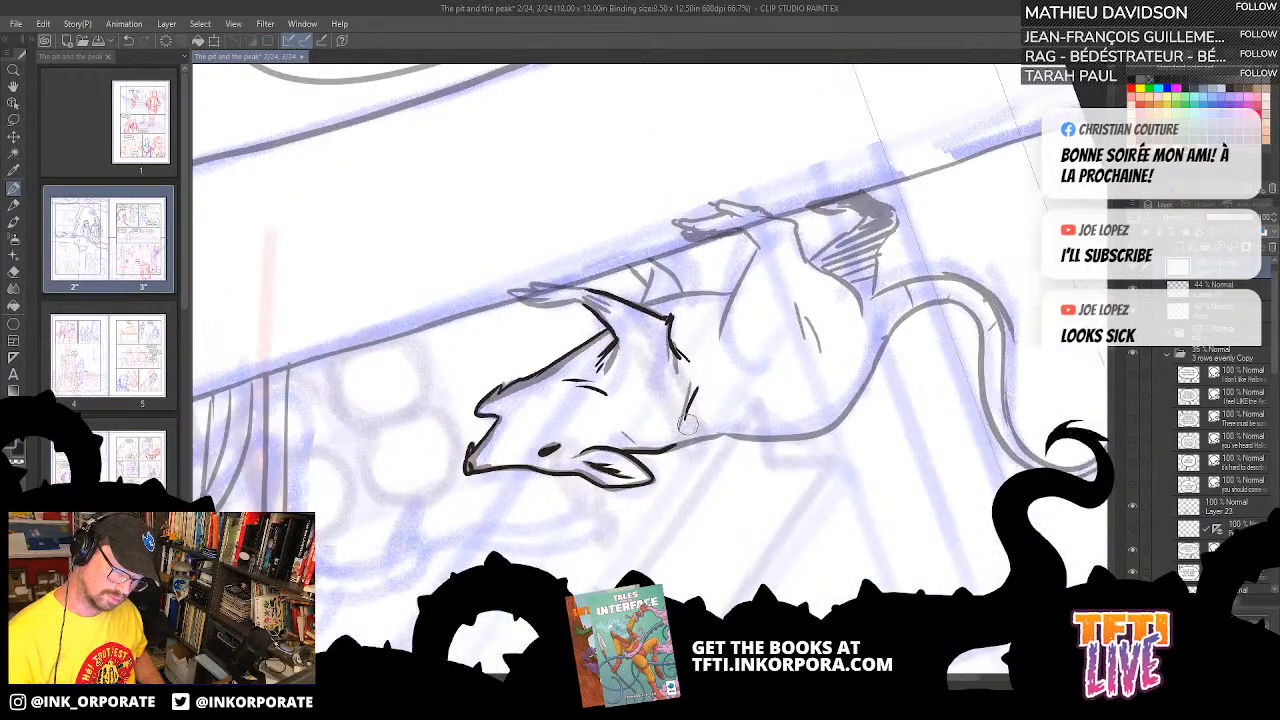
key("^")
key("^")
key("^")
key("^")
key("^")
key("^")
key("^")
key("^")
key("^")
key("^")
key("^")
key("^")
key("^")
key("^")
key("^")
key("^")
key("^")
key("^")
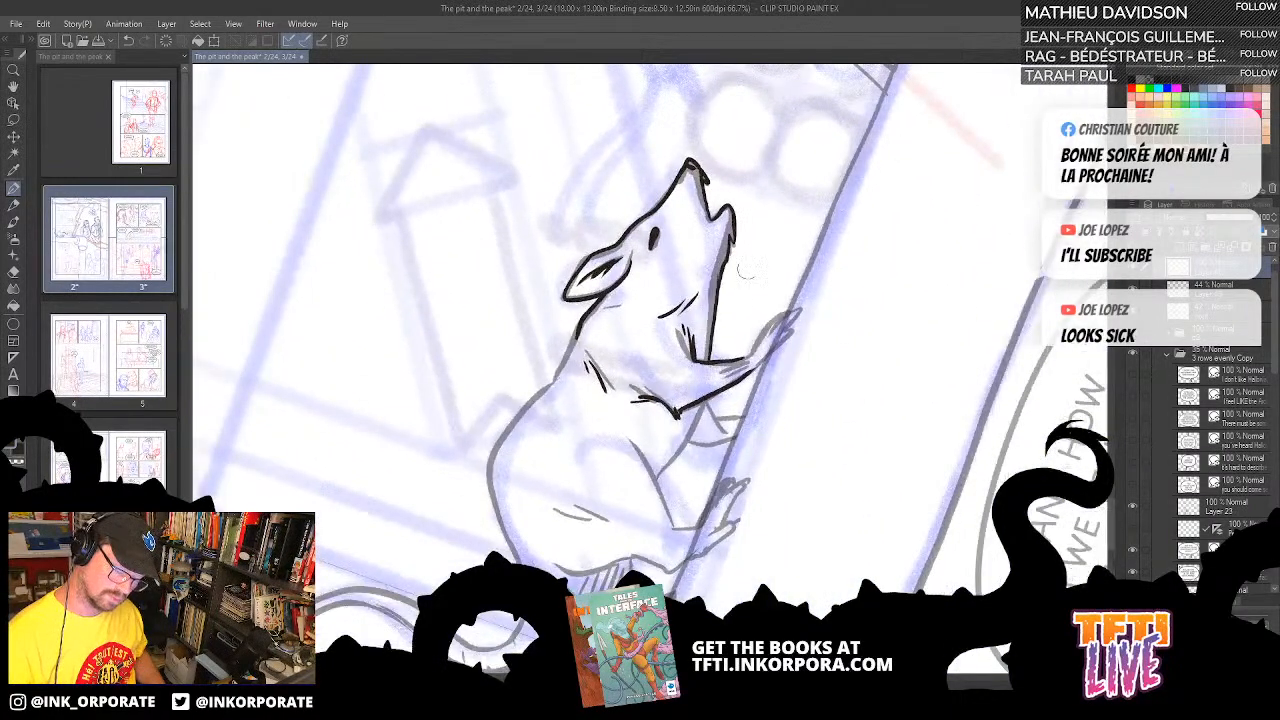
- Ink the near front paw with long, slender toes reaching onto the pipe
mouse_move(752, 346)
left_mouse_down()
mouse_move(810, 300)
mouse_move(802, 310)
left_mouse_up()
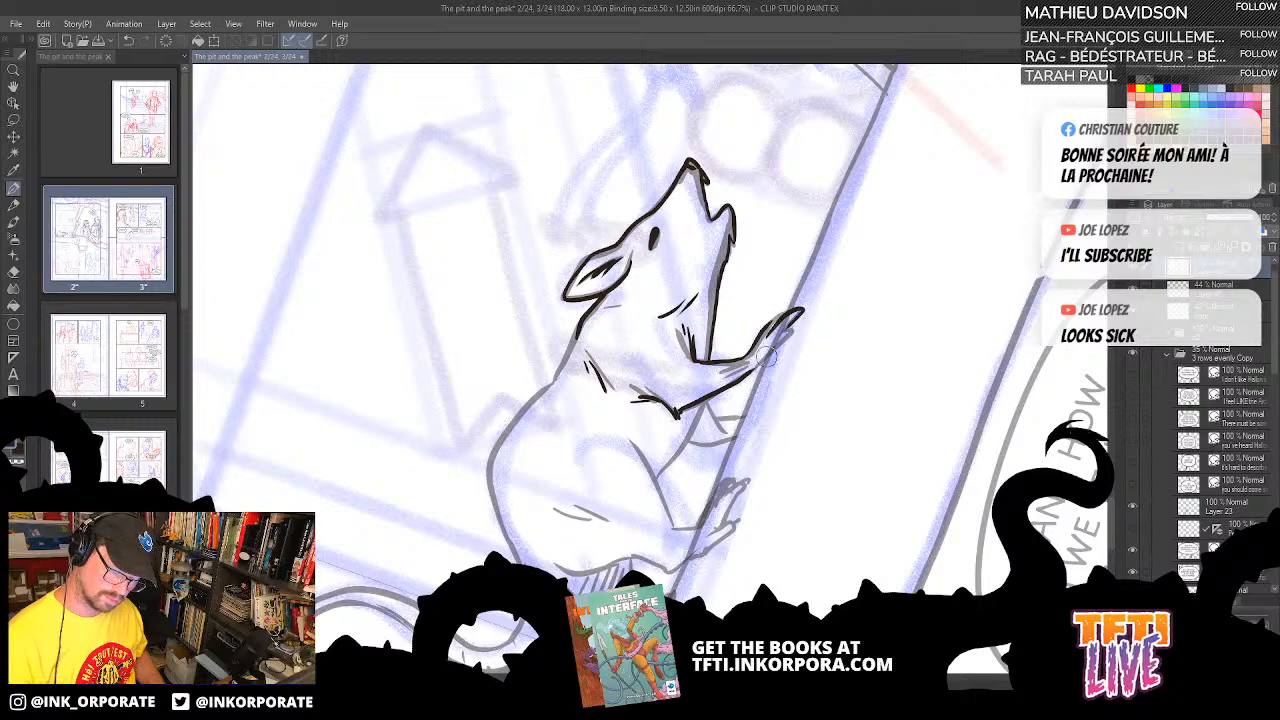
mouse_move(752, 370)
left_mouse_down()
mouse_move(800, 329)
mouse_move(770, 356)
mouse_move(778, 314)
mouse_move(762, 321)
mouse_move(800, 302)
left_mouse_up()
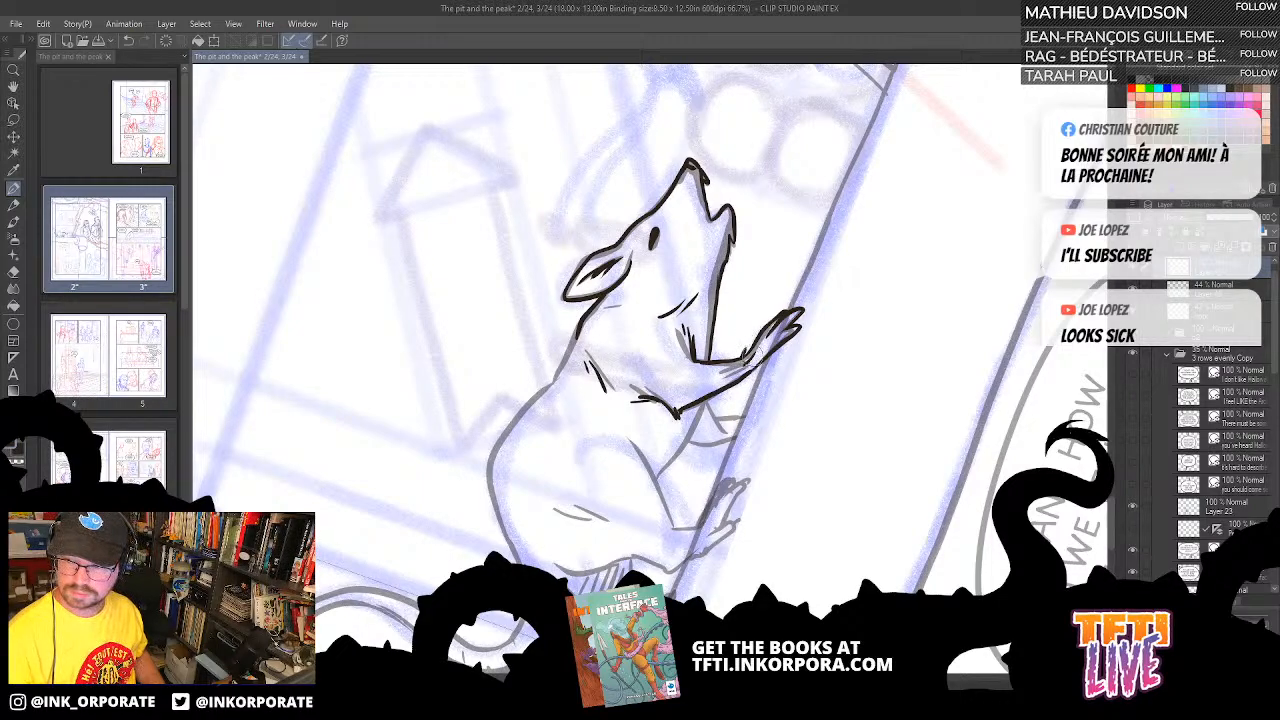
left_click_drag(748, 371, 764, 350)
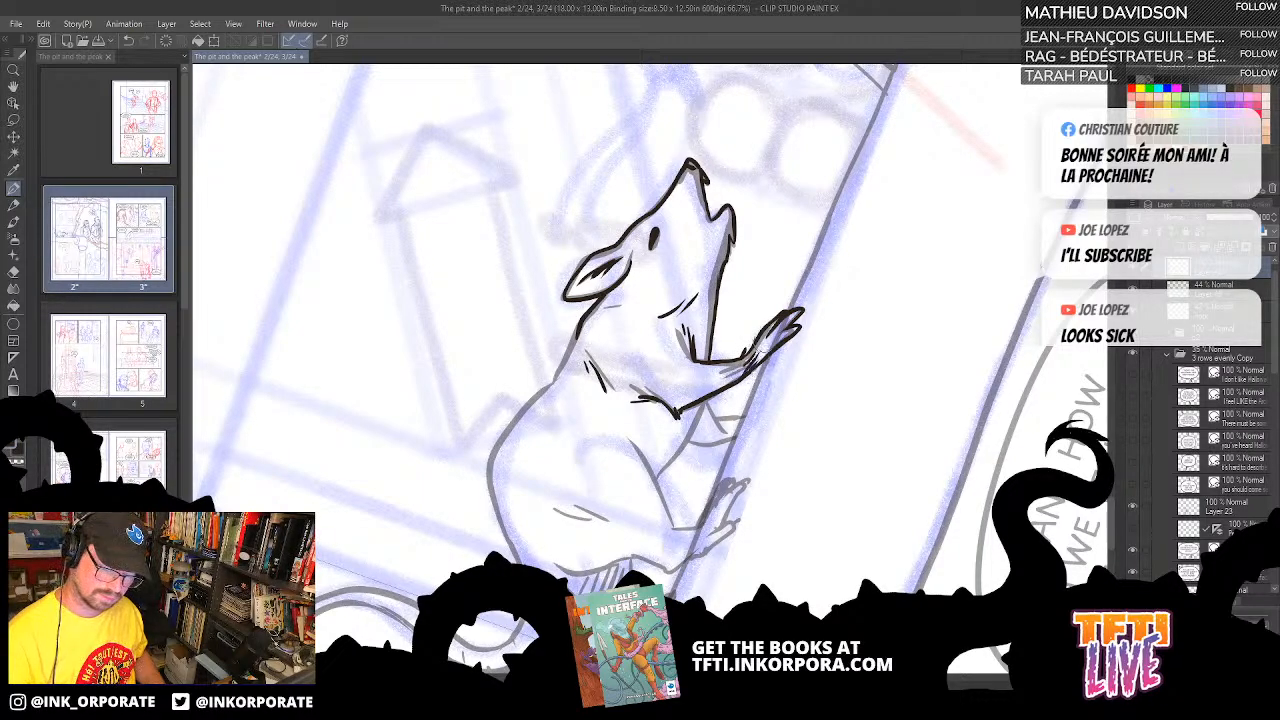
- Ink the belly line behind the elbow and shade the far front leg with dense hatching
left_click_drag(657, 490, 740, 358)
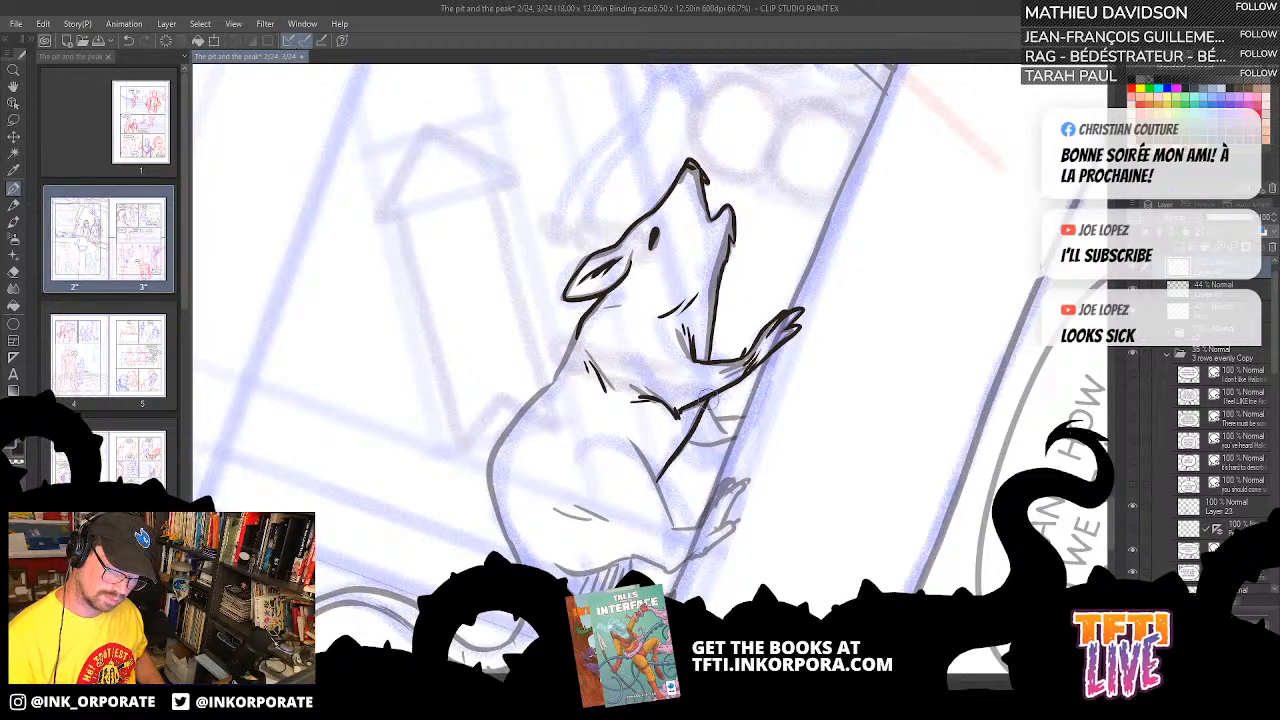
mouse_move(706, 398)
left_mouse_down()
mouse_move(700, 440)
mouse_move(736, 424)
mouse_move(708, 402)
mouse_move(738, 412)
left_mouse_up()
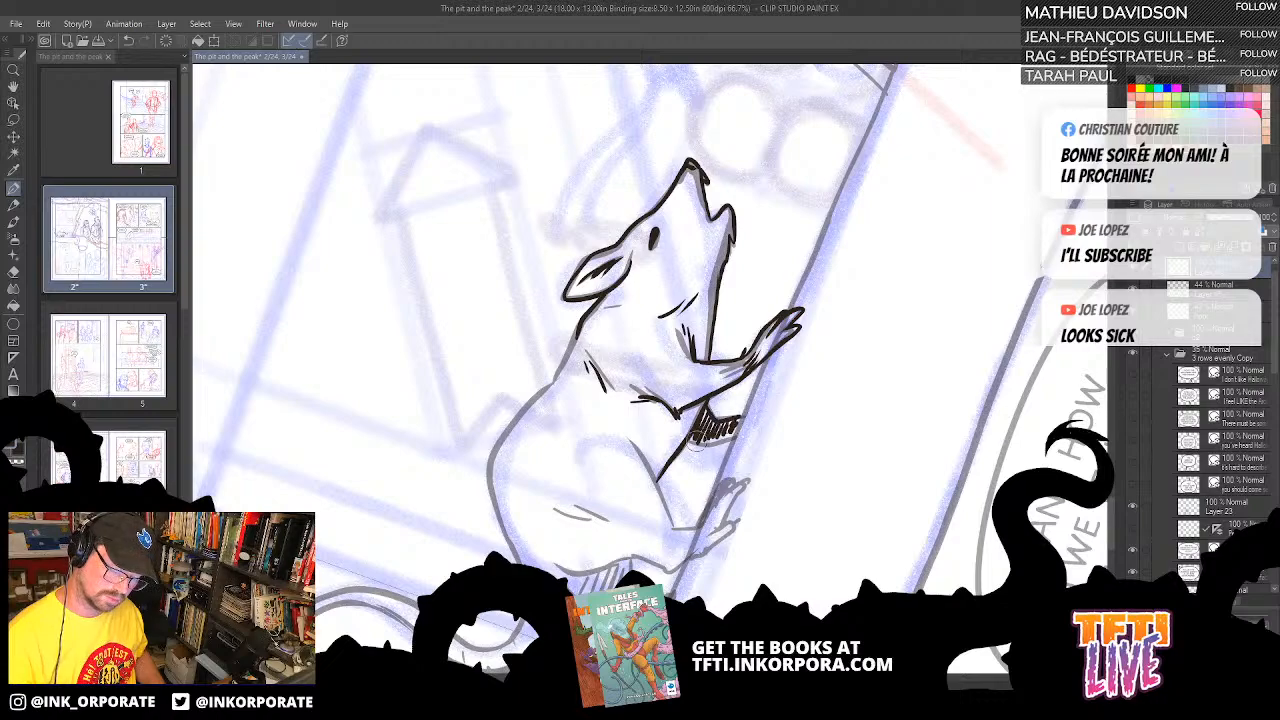
- Ink the front edge of the rat's near thigh and the line running down to its hind foot
mouse_move(698, 452)
left_mouse_down()
mouse_move(690, 440)
mouse_move(730, 432)
mouse_move(745, 410)
mouse_move(758, 362)
mouse_move(734, 268)
left_mouse_up()
left_click_drag(729, 314, 723, 283)
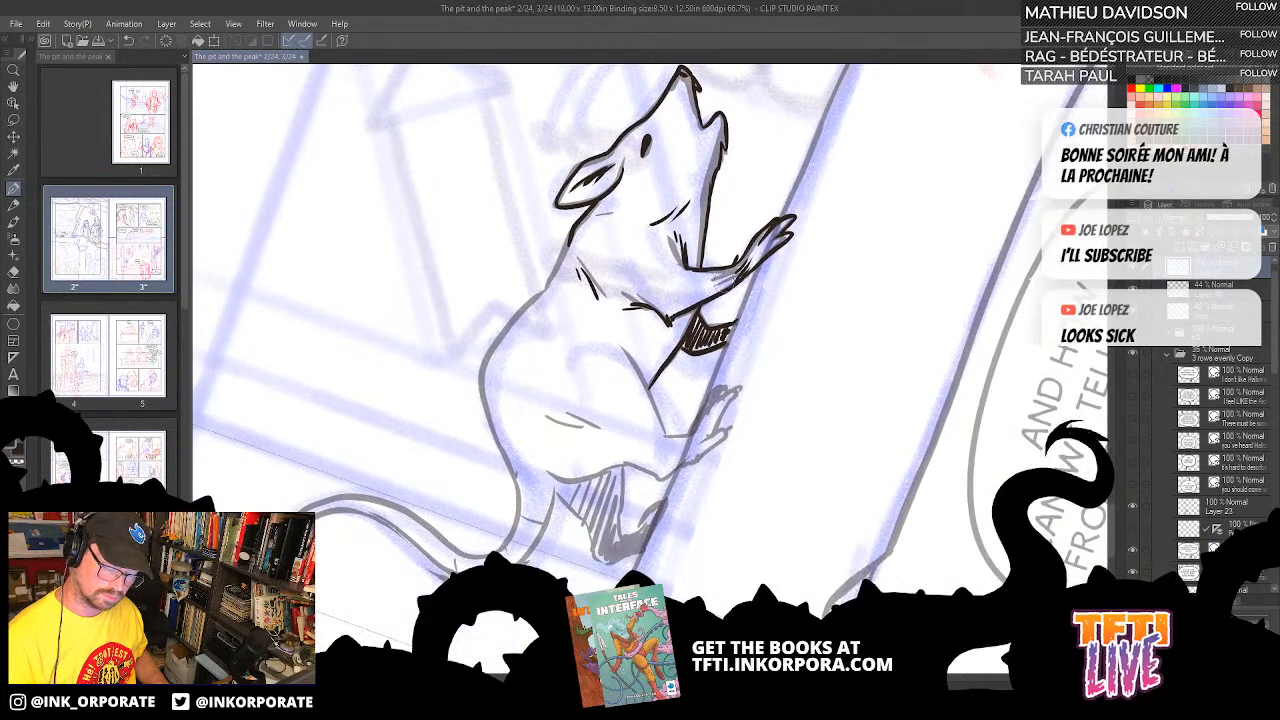
left_click_drag(616, 344, 664, 436)
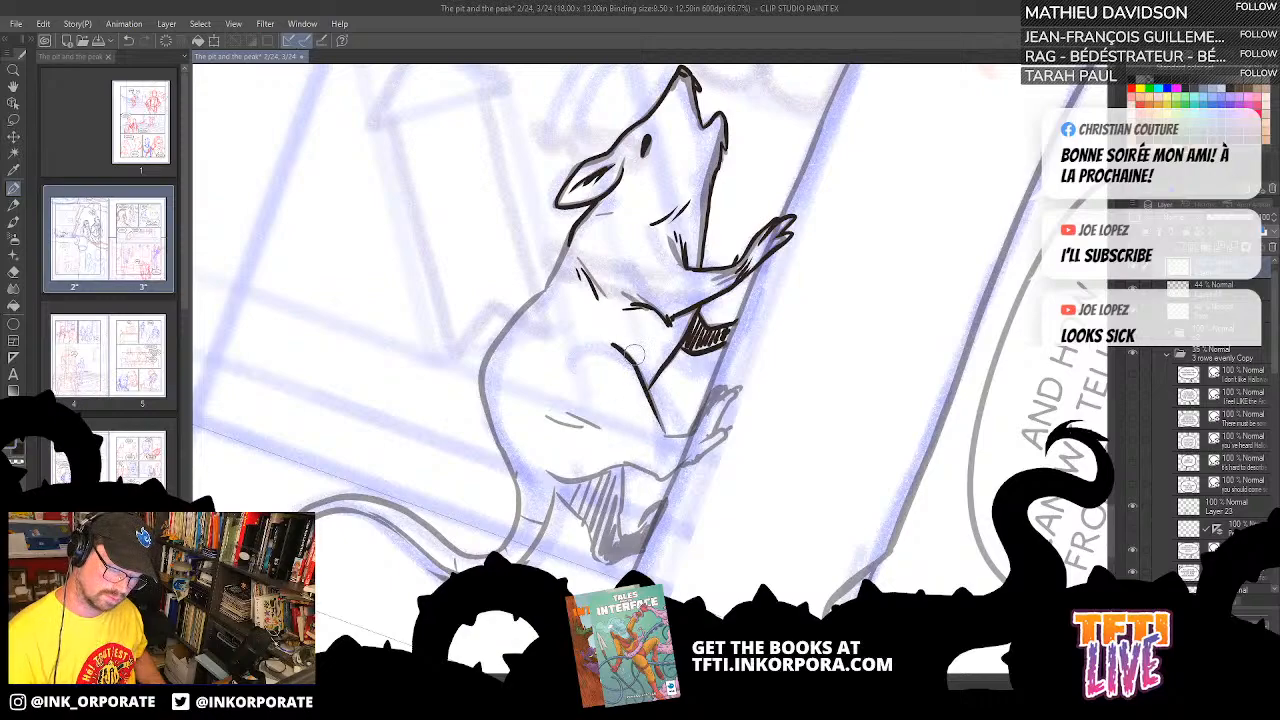
mouse_move(630, 352)
left_mouse_down()
mouse_move(651, 417)
mouse_move(646, 403)
mouse_move(671, 422)
mouse_move(649, 403)
mouse_move(691, 434)
left_mouse_up()
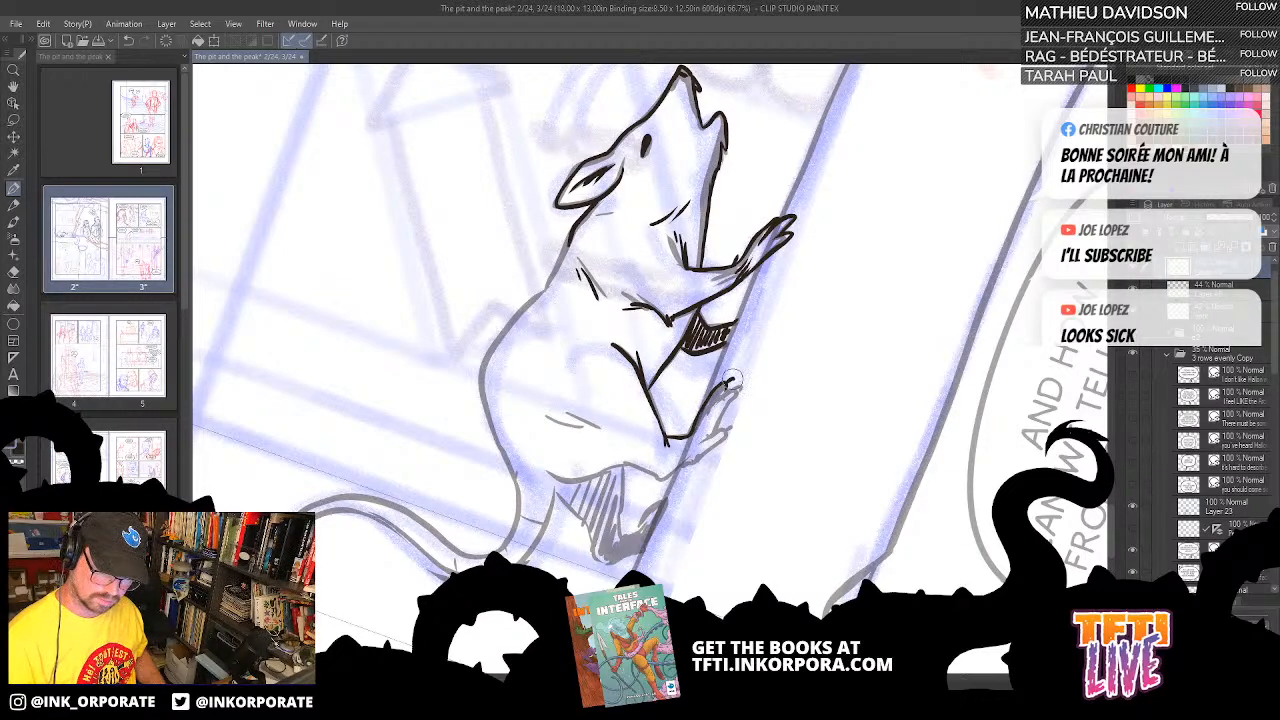
- Ink the near hind foot with long, slender toes and the rear edge of the leg up to the haunch
mouse_move(733, 380)
left_mouse_down()
mouse_move(703, 423)
mouse_move(742, 389)
mouse_move(702, 445)
mouse_move(734, 425)
mouse_move(687, 467)
mouse_move(656, 479)
mouse_move(624, 464)
left_mouse_up()
key("asciicircum")
key("asciicircum")
key("asciicircum")
key("asciicircum")
key("asciicircum")
key("asciicircum")
key("asciicircum")
key("asciicircum")
key("asciicircum")
key("asciicircum")
key("asciicircum")
key("asciicircum")
key("asciicircum")
key("asciicircum")
key("asciicircum")
key("asciicircum")
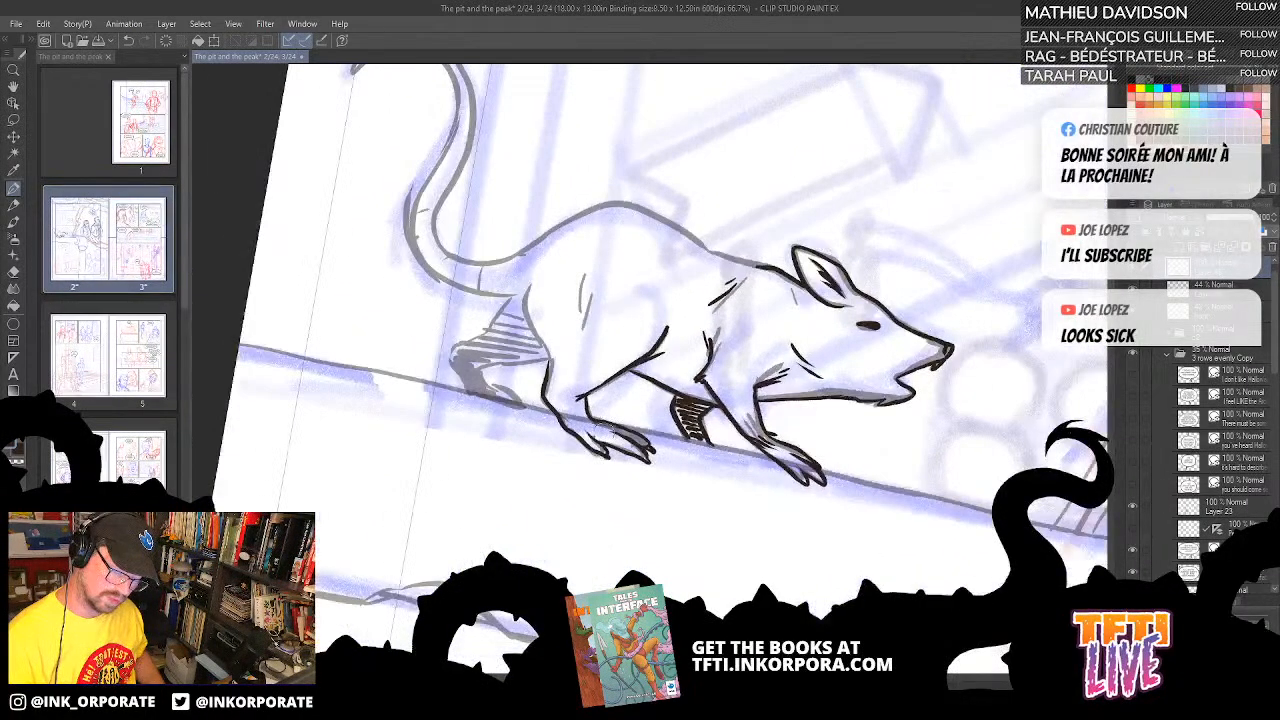
mouse_move(564, 343)
left_mouse_down()
mouse_move(655, 430)
mouse_move(637, 496)
left_mouse_up()
mouse_move(647, 446)
left_mouse_down()
mouse_move(646, 478)
mouse_move(622, 380)
mouse_move(672, 409)
mouse_move(671, 438)
left_mouse_up()
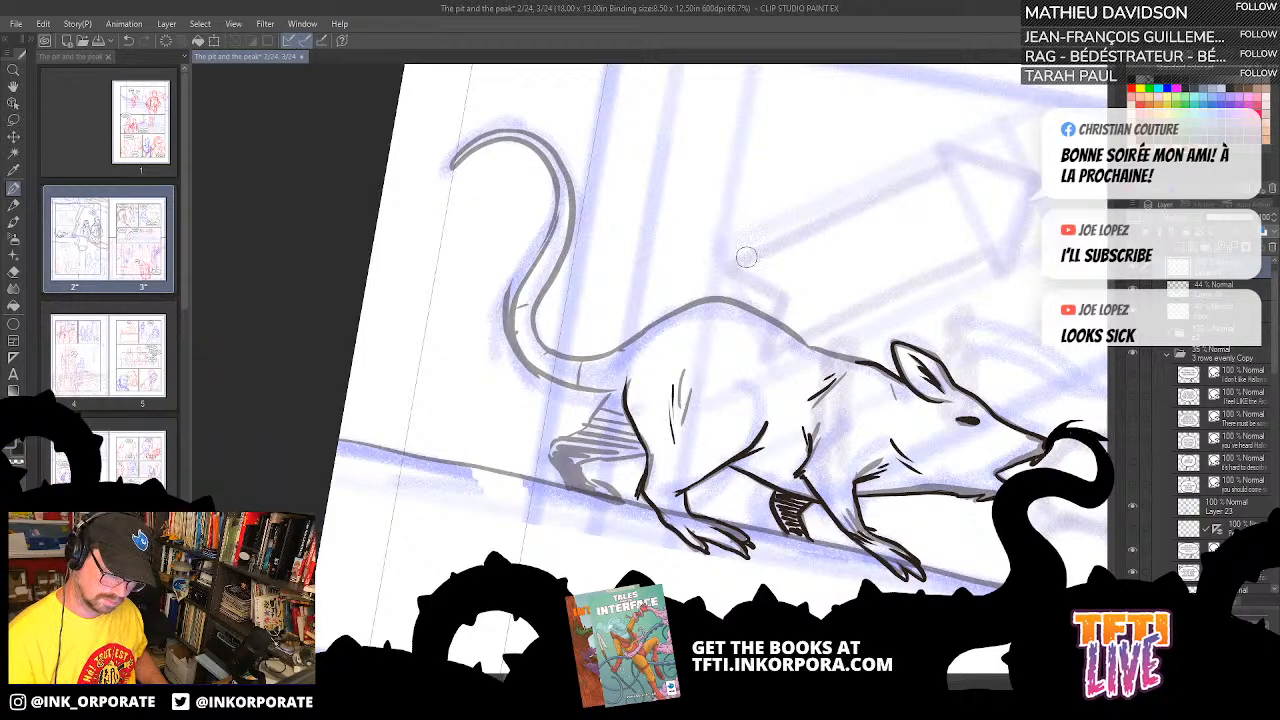
- Ink the rat's arched back in a continuous contour from behind the neck to the rump
key("asciicircum")
key("asciicircum")
key("asciicircum")
key("asciicircum")
key("asciicircum")
key("asciicircum")
key("asciicircum")
key("asciicircum")
key("asciicircum")
key("asciicircum")
key("asciicircum")
key("asciicircum")
key("asciicircum")
key("asciicircum")
key("asciicircum")
key("asciicircum")
key("asciicircum")
key("asciicircum")
key("asciicircum")
key("asciicircum")
key("asciicircum")
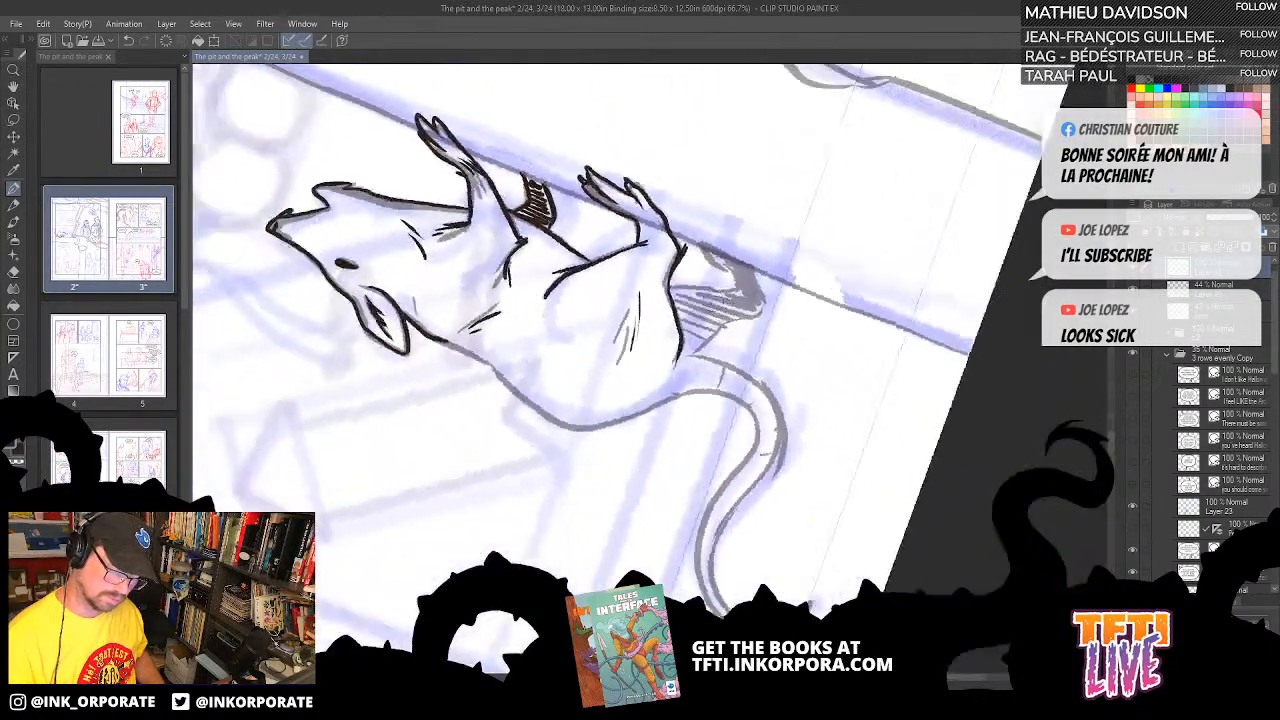
key("asciicircum")
key("asciicircum")
key("asciicircum")
key("asciicircum")
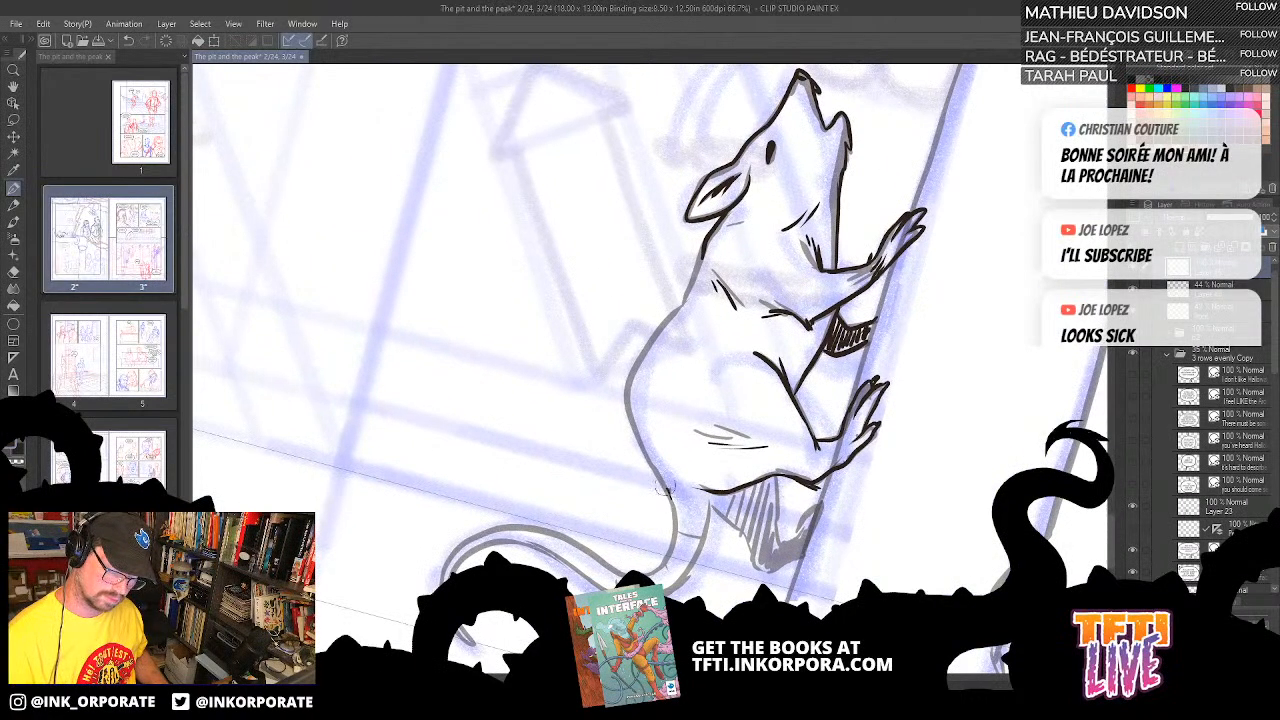
mouse_move(635, 424)
left_mouse_down()
mouse_move(645, 349)
mouse_move(710, 244)
left_mouse_up()
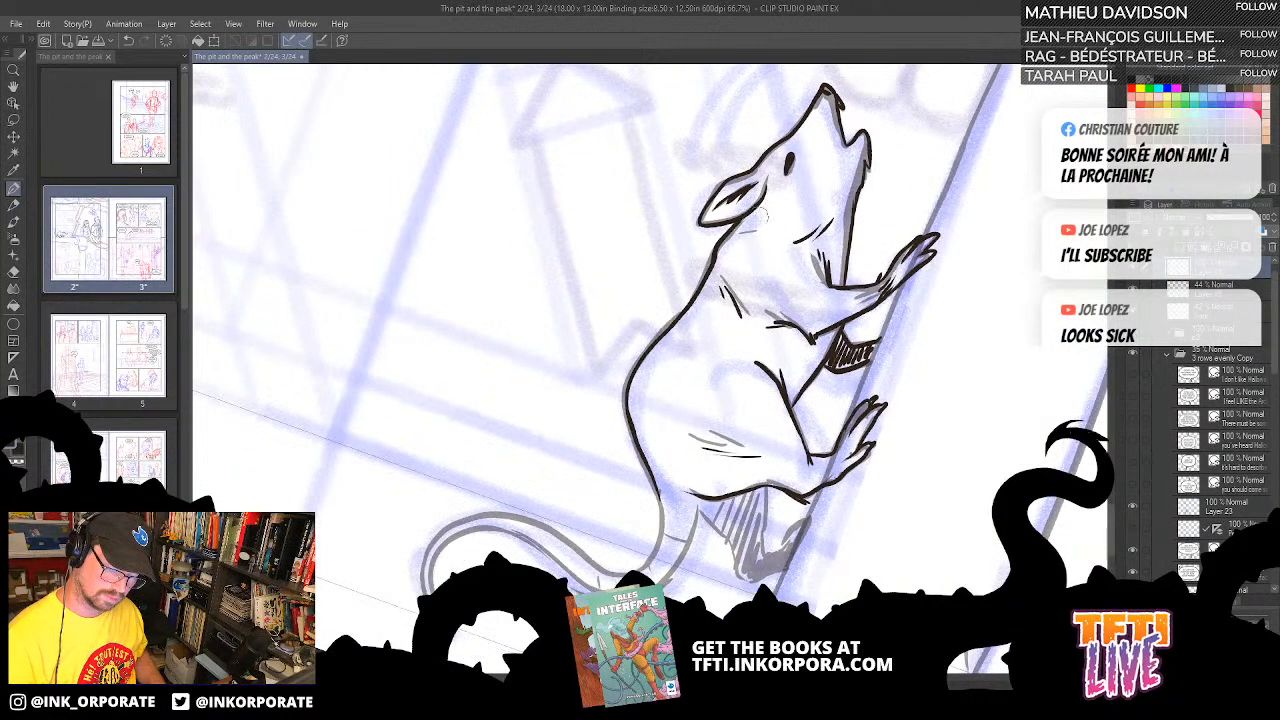
key("asciicircum")
key("asciicircum")
key("asciicircum")
key("asciicircum")
left_click_drag(640, 428, 715, 408)
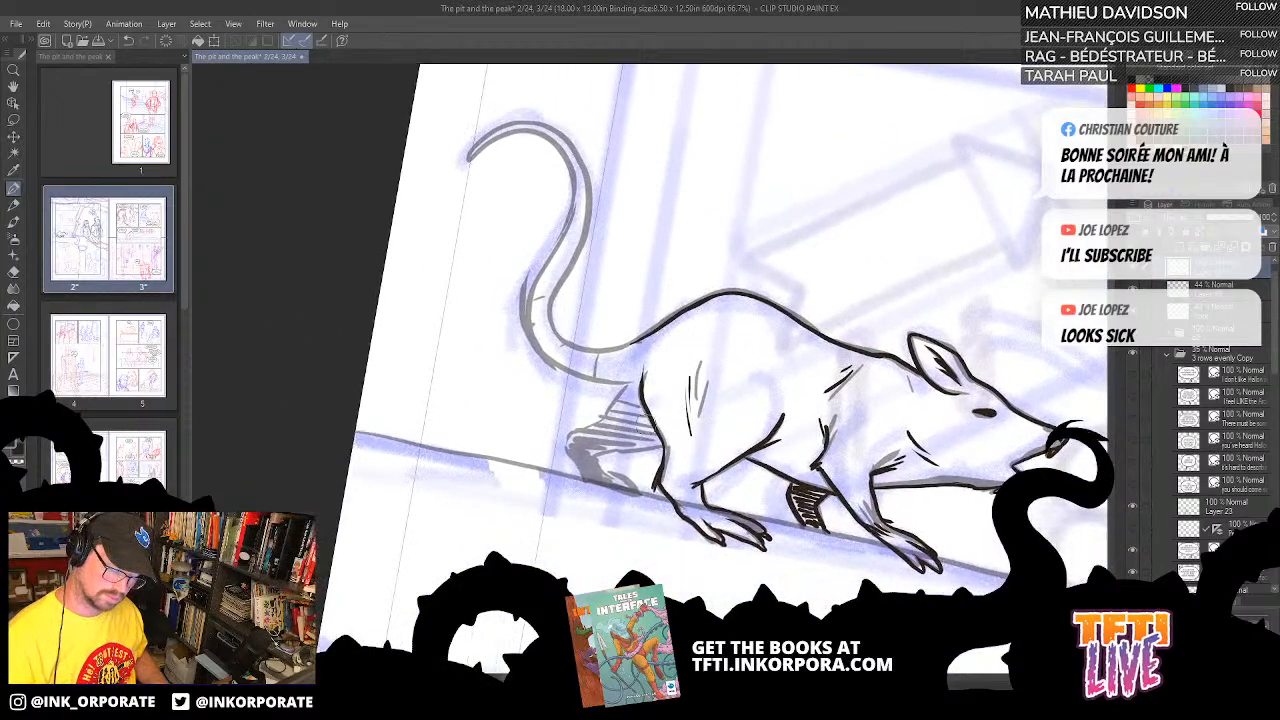
- Ink the outline of the far hind leg behind the near leg, down to its foot on the pipe
mouse_move(617, 452)
left_mouse_down()
mouse_move(661, 447)
mouse_move(612, 474)
mouse_move(640, 492)
mouse_move(563, 441)
mouse_move(634, 382)
mouse_move(633, 335)
left_mouse_up()
key("asciicircum")
key("asciicircum")
key("asciicircum")
key("asciicircum")
key("asciicircum")
key("asciicircum")
key("asciicircum")
key("asciicircum")
key("asciicircum")
key("asciicircum")
key("asciicircum")
key("asciicircum")
key("asciicircum")
key("asciicircum")
key("asciicircum")
key("asciicircum")
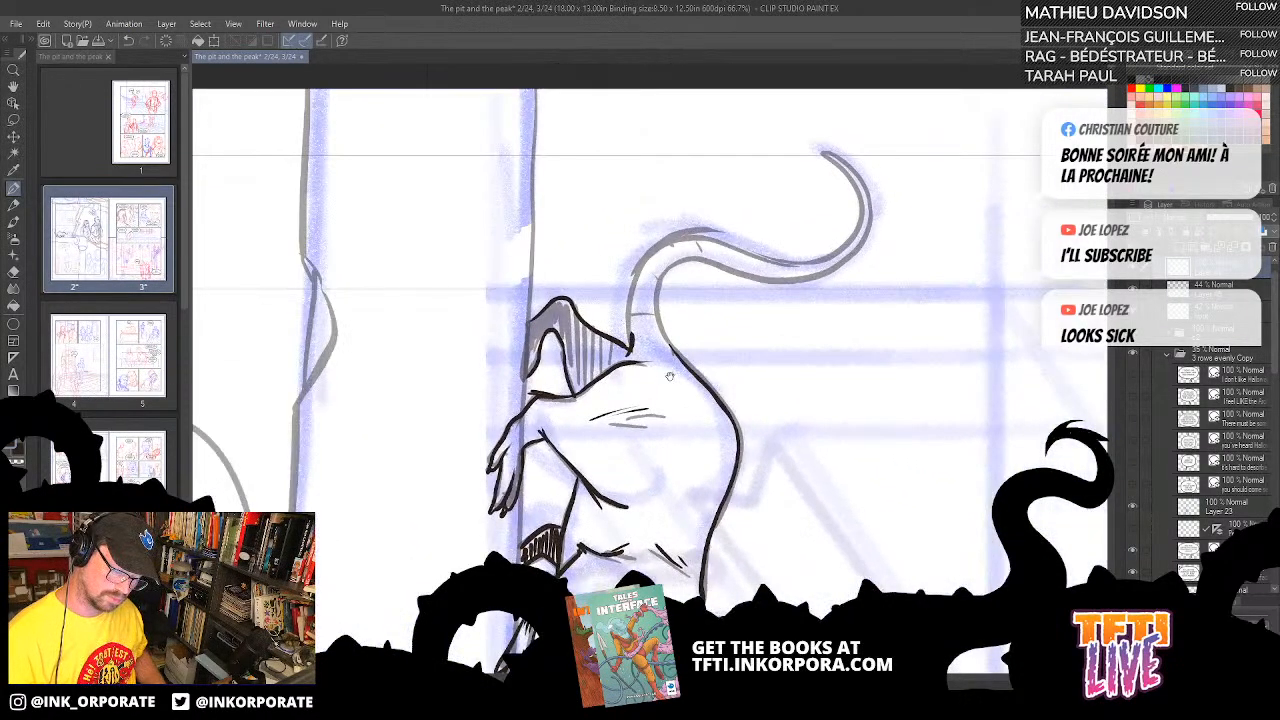
- Redo the first tail stroke and ink the tail's lower edge from its base around the first bend
mouse_move(669, 375)
left_mouse_down()
mouse_move(686, 462)
mouse_move(645, 376)
mouse_move(688, 322)
mouse_move(722, 327)
left_mouse_up()
key("ctrl+z")
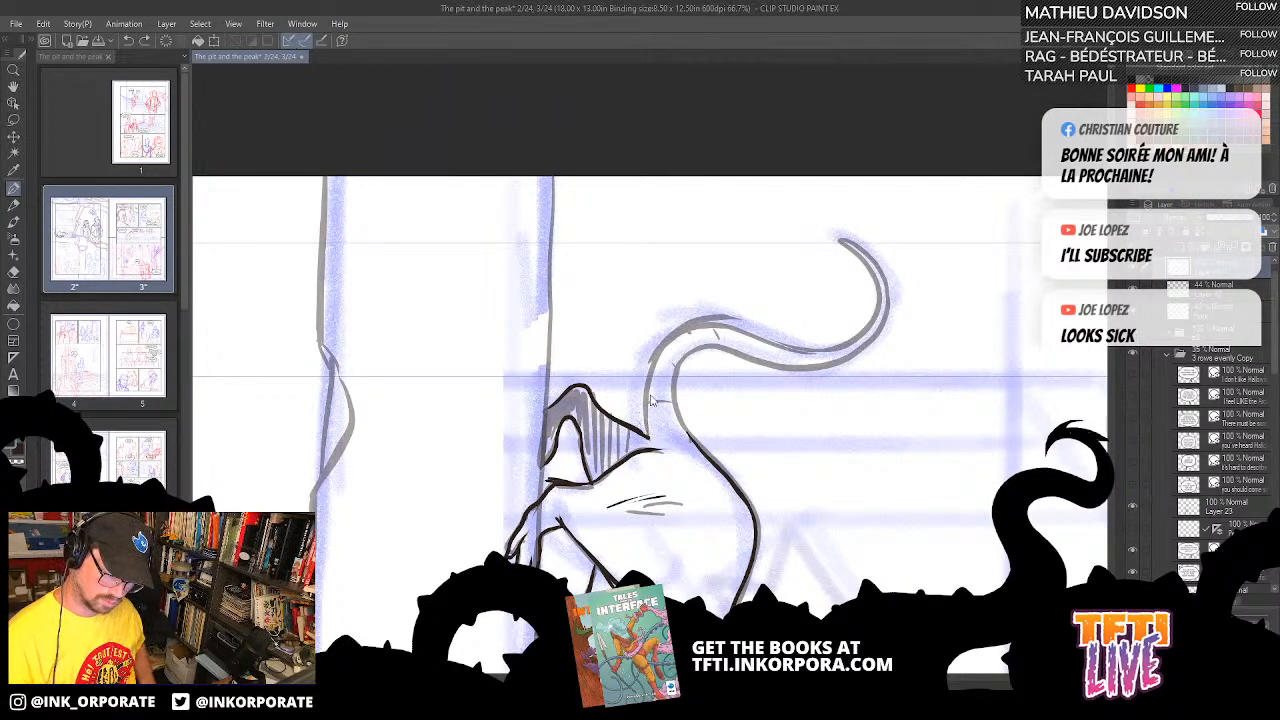
left_click_drag(647, 438, 645, 418)
mouse_move(646, 382)
left_mouse_down()
mouse_move(663, 347)
mouse_move(714, 322)
left_mouse_up()
key("asciicircum")
key("asciicircum")
key("asciicircum")
key("asciicircum")
key("asciicircum")
key("asciicircum")
key("asciicircum")
key("asciicircum")
key("asciicircum")
key("asciicircum")
key("asciicircum")
key("asciicircum")
key("asciicircum")
key("asciicircum")
key("asciicircum")
key("asciicircum")
key("asciicircum")
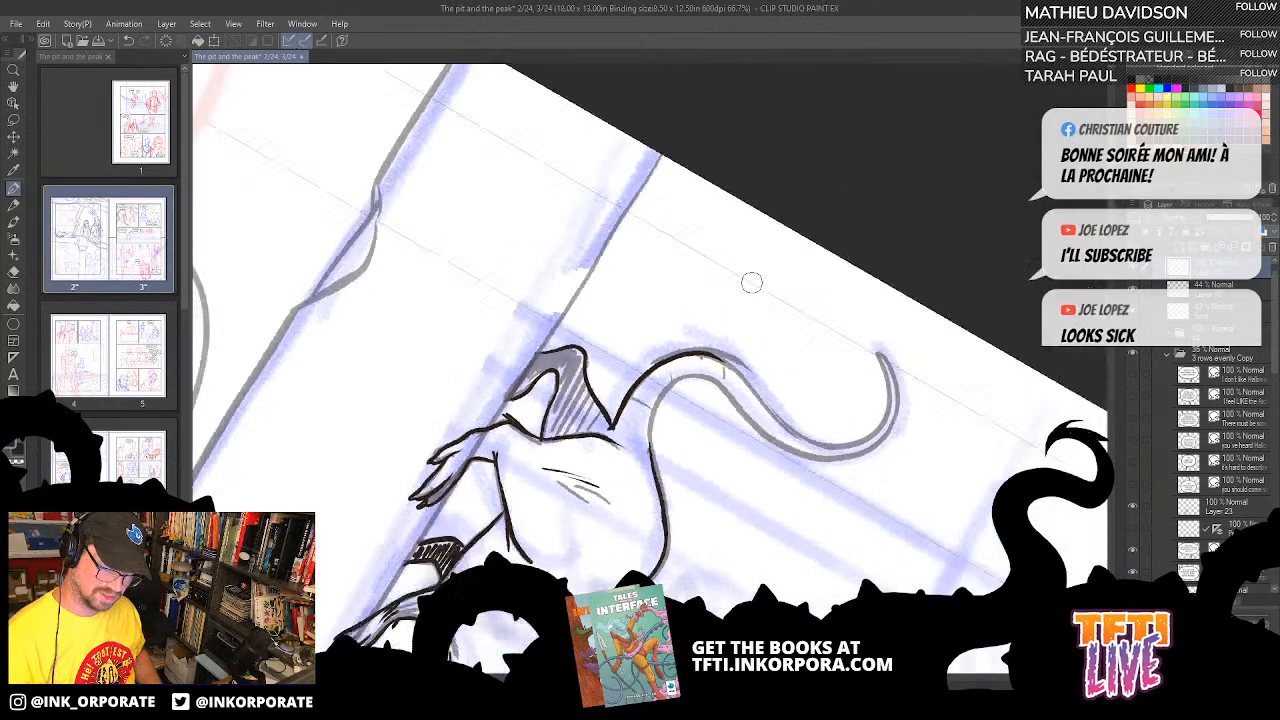
key("asciicircum")
key("asciicircum")
key("asciicircum")
key("asciicircum")
key("asciicircum")
key("asciicircum")
key("asciicircum")
key("asciicircum")
key("asciicircum")
key("asciicircum")
key("asciicircum")
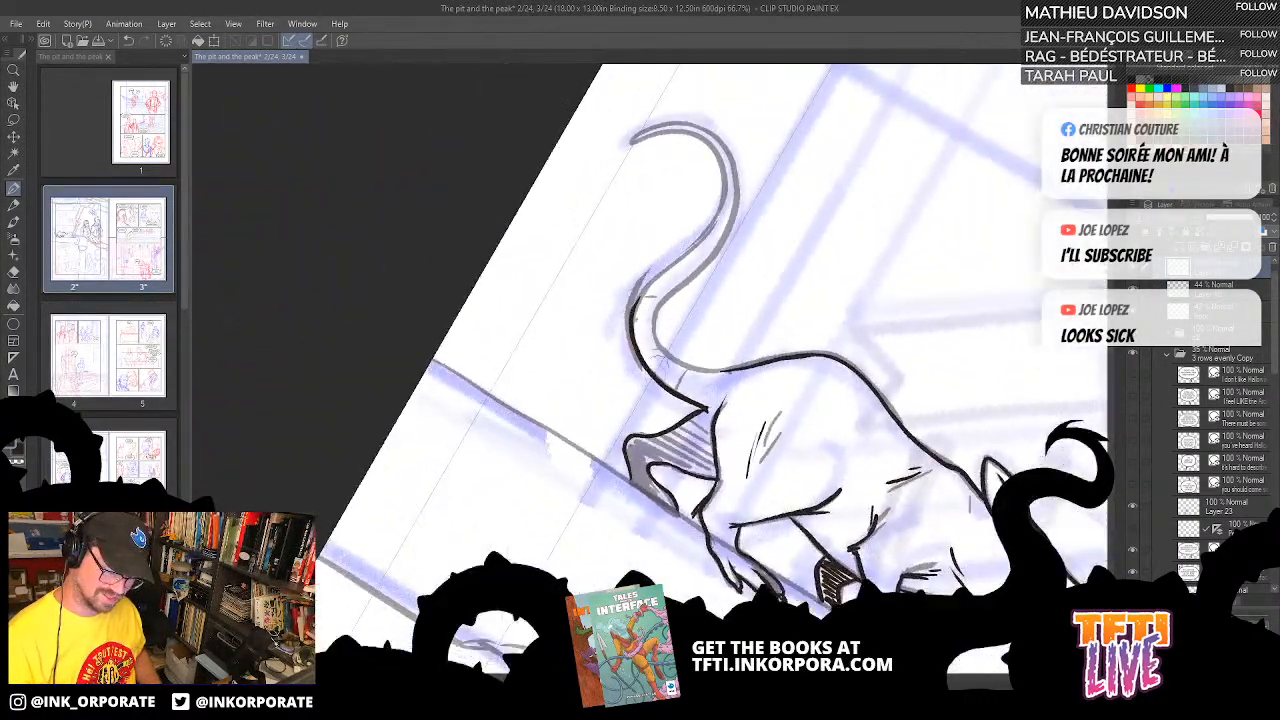
- Extend the tail's lower edge through the S-curve toward the curled end
left_click_drag(652, 408, 689, 530)
mouse_move(672, 424)
left_mouse_down()
mouse_move(742, 341)
mouse_move(753, 250)
left_mouse_up()
key("asciicircum")
key("asciicircum")
key("asciicircum")
key("asciicircum")
key("asciicircum")
key("asciicircum")
key("asciicircum")
key("asciicircum")
key("asciicircum")
key("asciicircum")
key("asciicircum")
key("asciicircum")
key("asciicircum")
key("asciicircum")
key("asciicircum")
key("asciicircum")
key("asciicircum")
key("asciicircum")
key("asciicircum")
key("asciicircum")
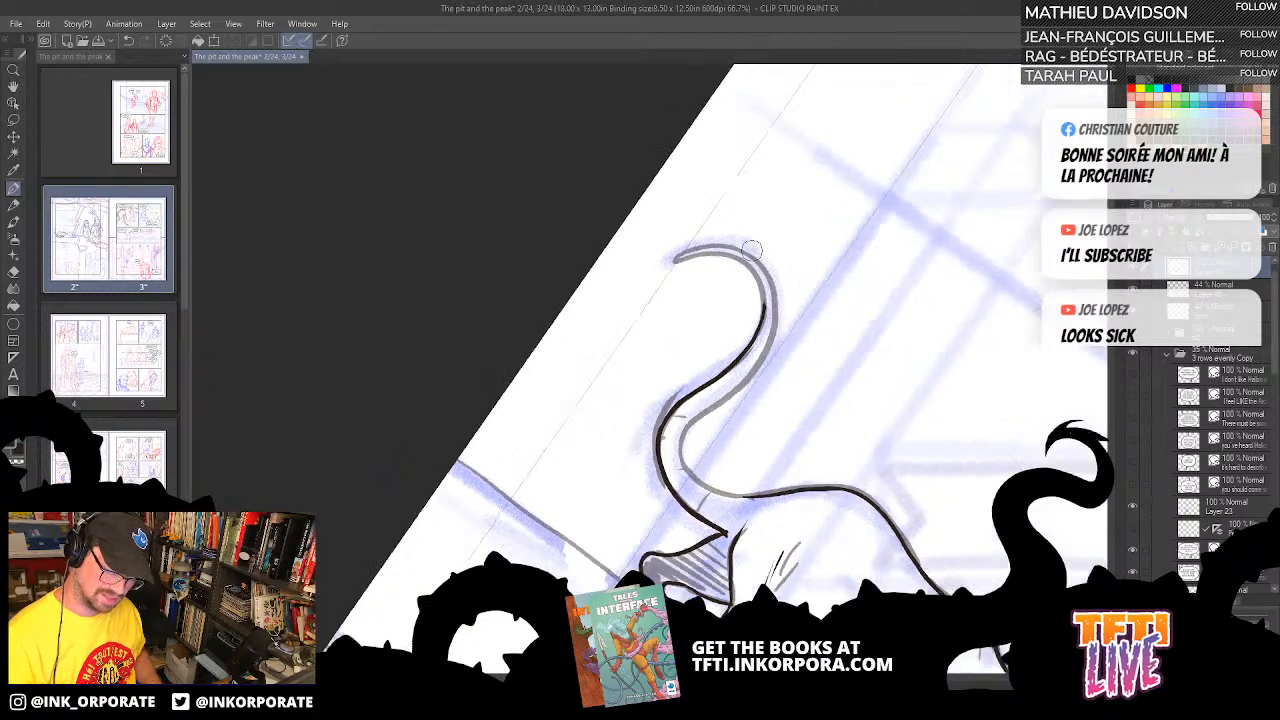
- Ink the inside of the tail's curl to complete the lower edge at the tip
left_click_drag(570, 472, 738, 499)
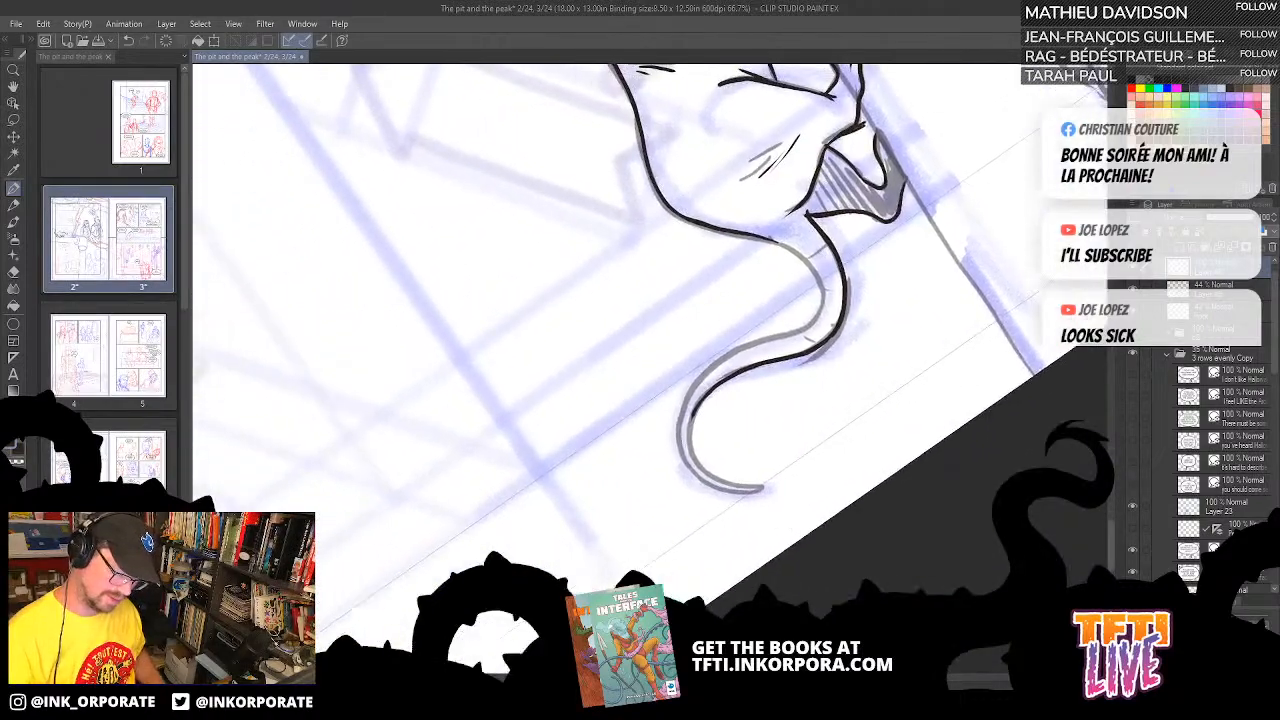
key("asciicircum")
key("asciicircum")
key("asciicircum")
key("asciicircum")
key("asciicircum")
key("asciicircum")
key("asciicircum")
left_click_drag(697, 450, 693, 391)
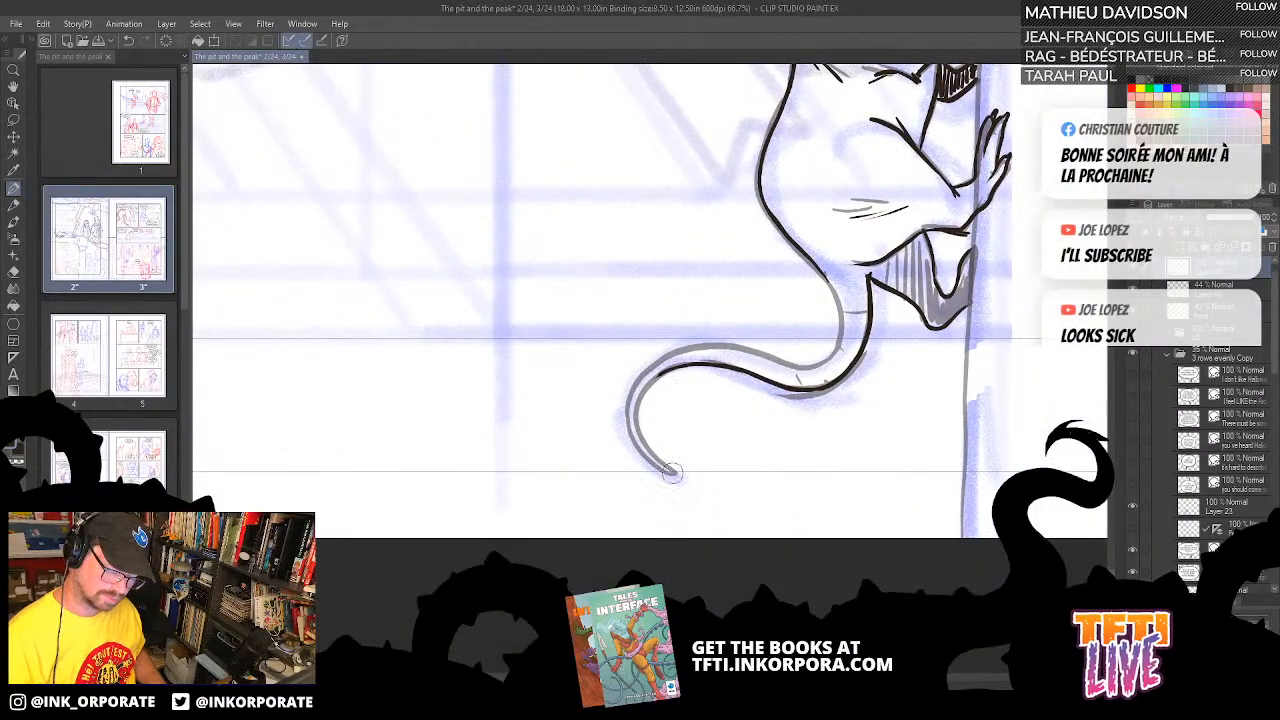
mouse_move(674, 474)
left_mouse_down()
mouse_move(640, 422)
mouse_move(666, 372)
left_mouse_up()
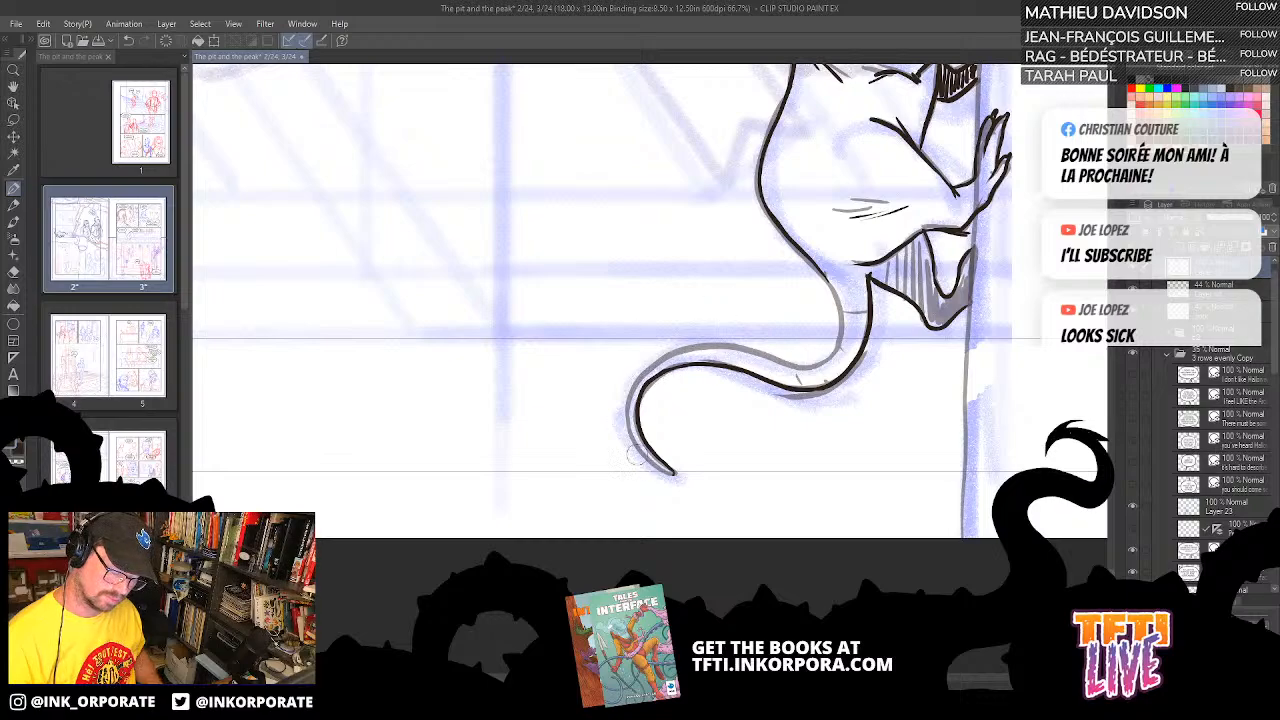
- Try to ink the outside of the tail's curl from the tip toward the body
mouse_move(675, 476)
left_mouse_down()
mouse_move(627, 408)
mouse_move(634, 380)
mouse_move(690, 347)
left_mouse_up()
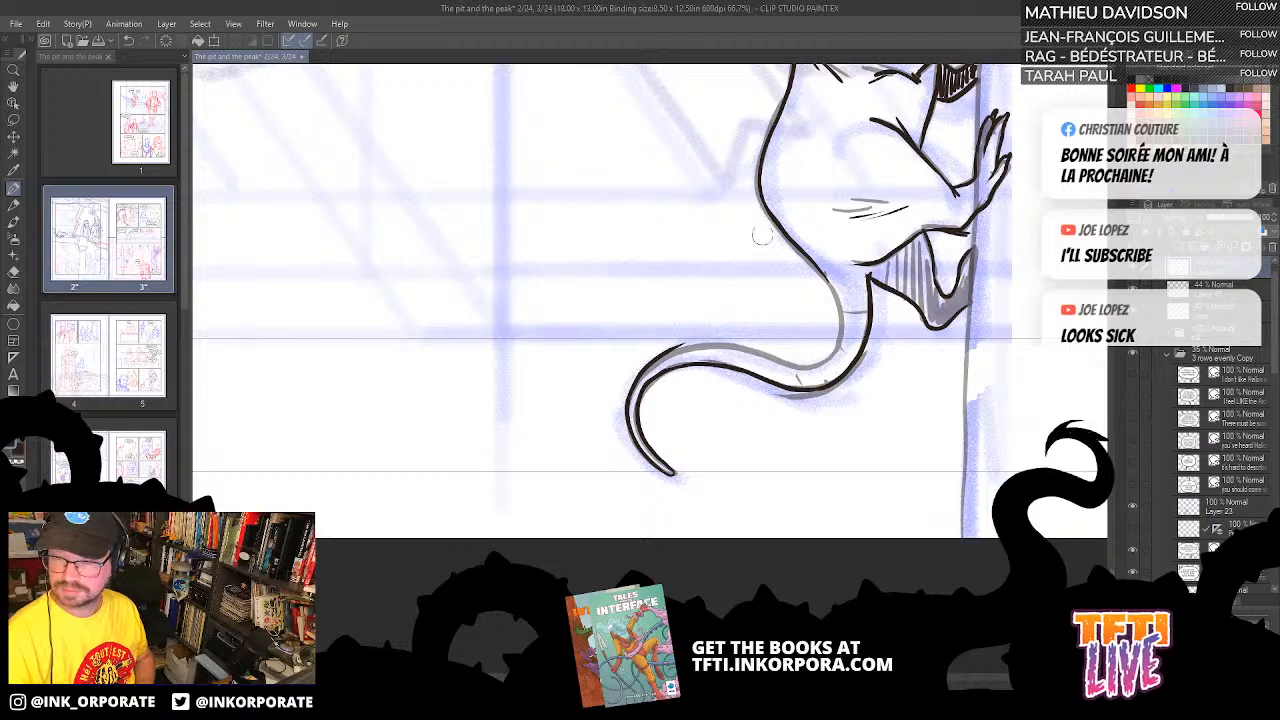
key("minus")
key("minus")
key("minus")
key("minus")
key("minus")
key("minus")
key("minus")
key("minus")
key("minus")
key("minus")
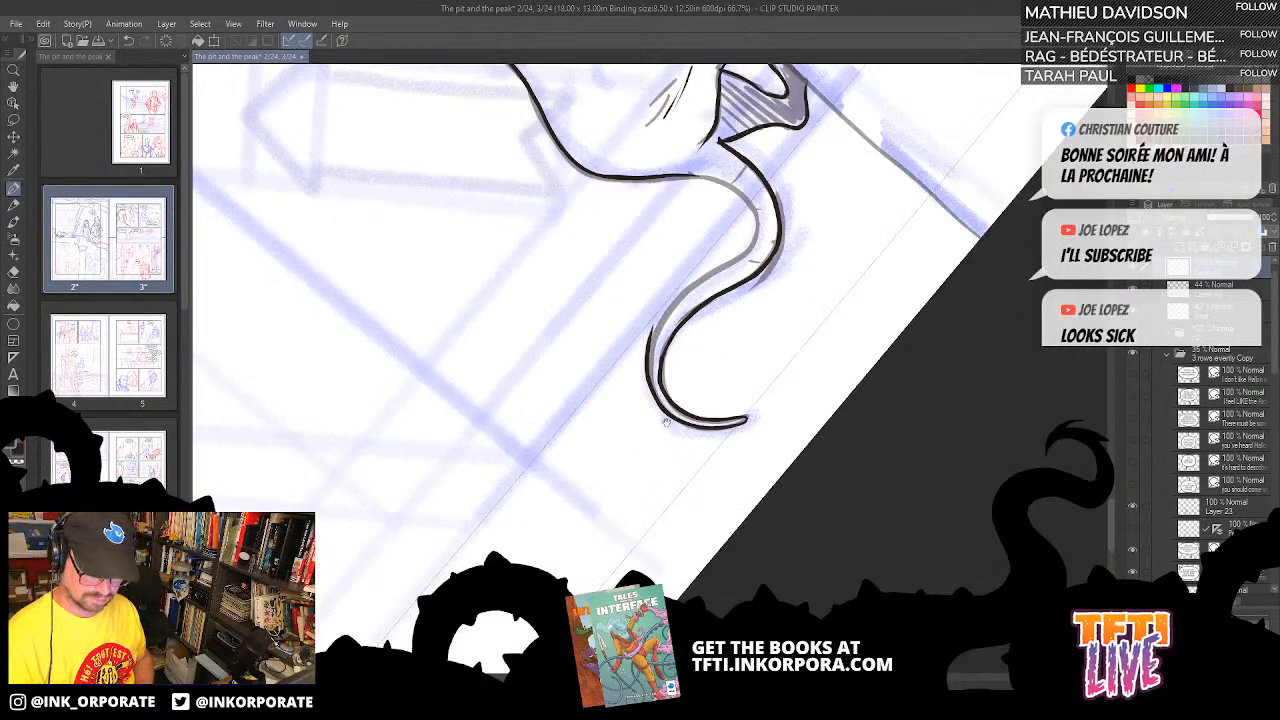
left_click_drag(666, 422, 688, 466)
left_click_drag(670, 400, 704, 343)
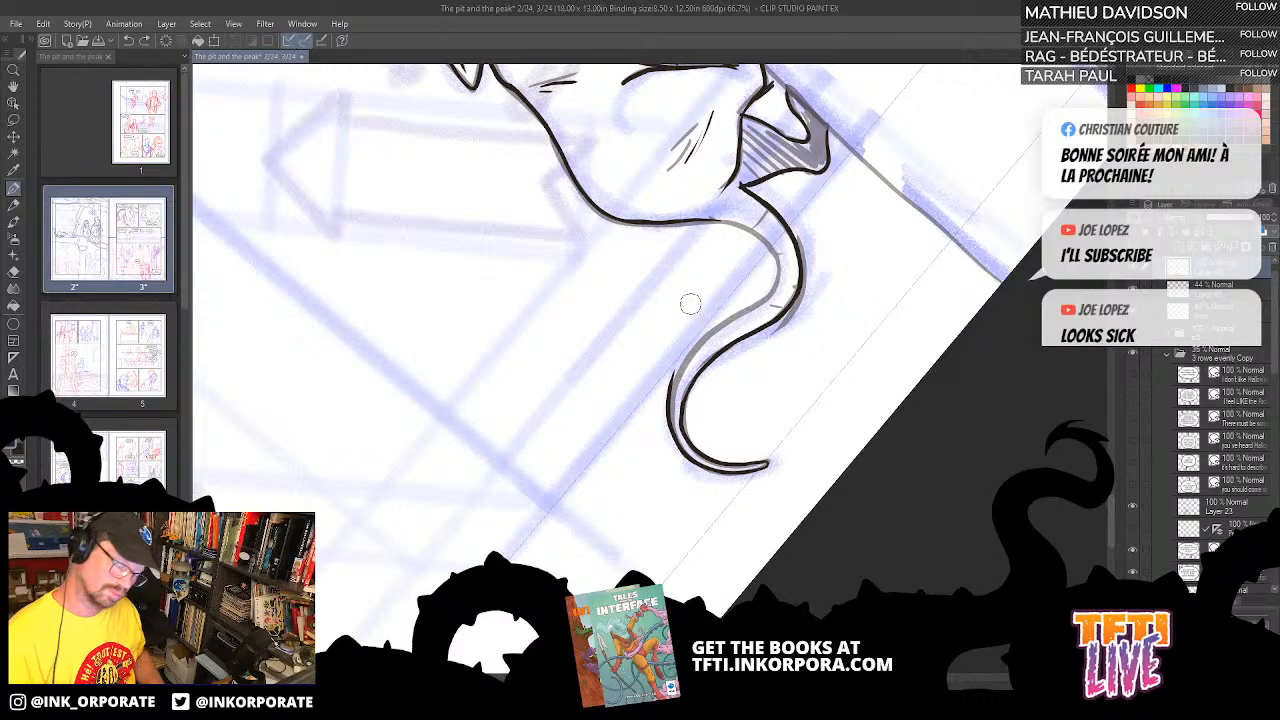
key("ctrl+z")
key("ctrl+z")
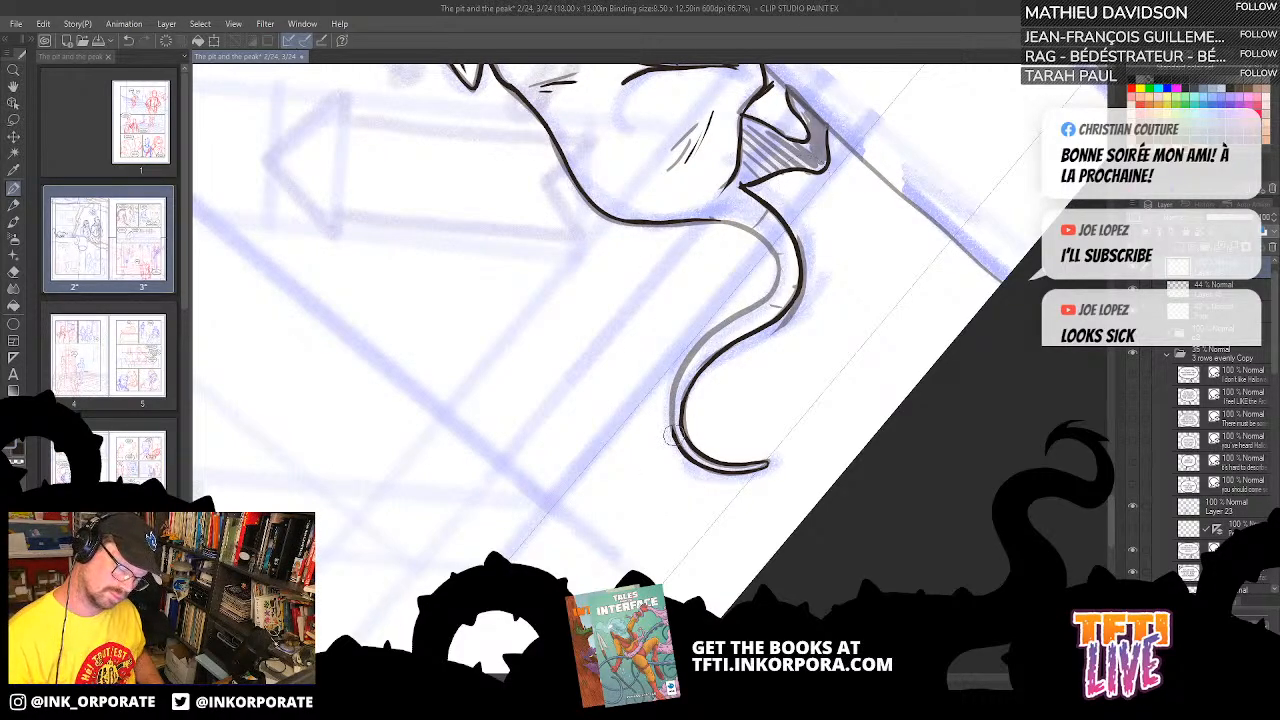
- Ink the tail's upper edge from the curled tip back to the rump, following the faded drawing
mouse_move(669, 389)
left_mouse_down()
mouse_move(776, 266)
mouse_move(736, 224)
mouse_move(686, 209)
mouse_move(859, 145)
left_mouse_up()
key("asciicircum")
key("asciicircum")
key("asciicircum")
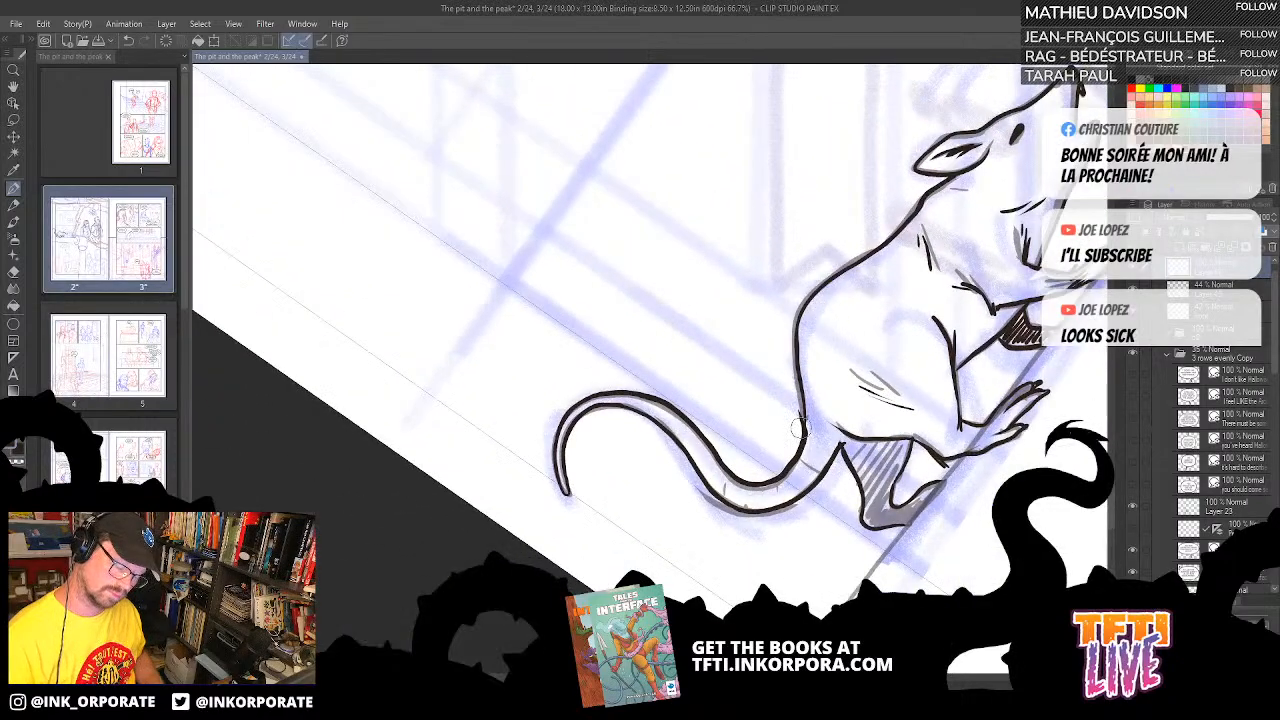
- Add short fur strokes around the rump and tail base, plus small ring marks along the tail
left_click_drag(812, 412, 764, 310)
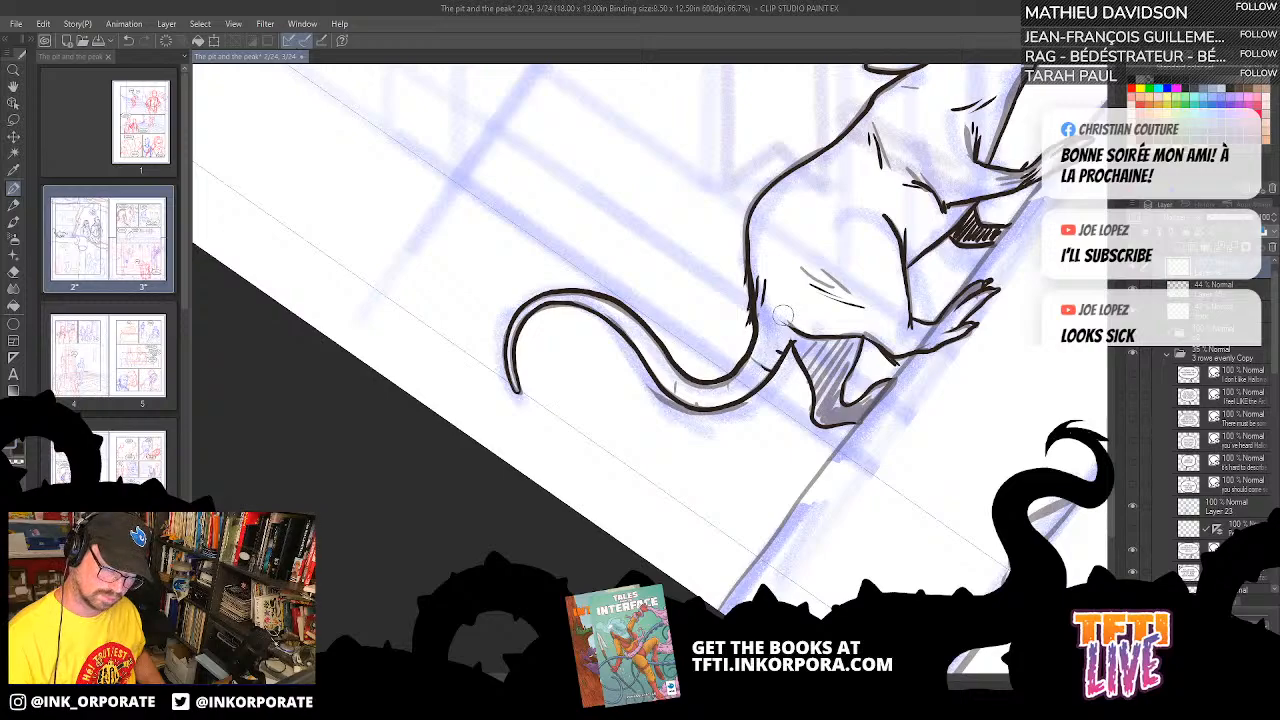
left_click_drag(740, 398, 732, 388)
mouse_move(760, 310)
left_mouse_down()
mouse_move(763, 342)
mouse_move(778, 293)
mouse_move(777, 325)
mouse_move(818, 345)
left_mouse_up()
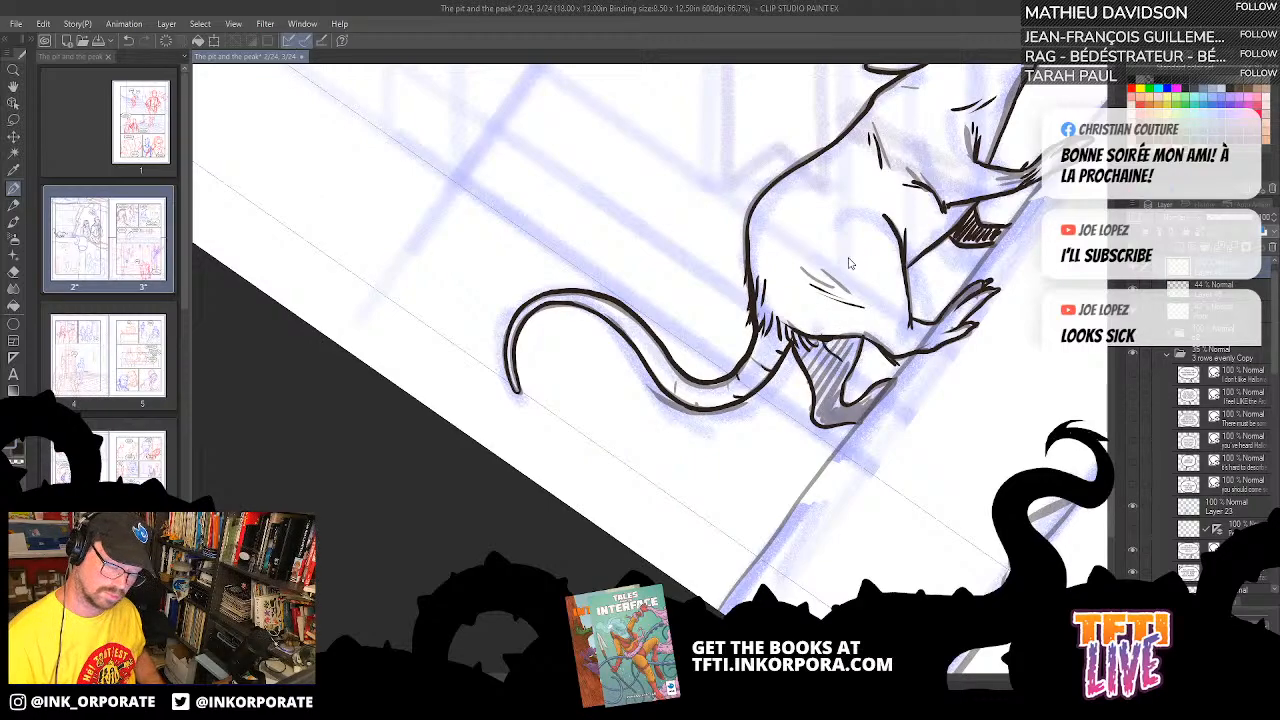
- Fill the far hind leg with solid black, leaving hatching at its upper rear edge, and darken the far front leg
left_click_drag(878, 338, 830, 271)
mouse_move(806, 352)
left_mouse_down()
mouse_move(836, 318)
mouse_move(808, 346)
mouse_move(830, 321)
mouse_move(811, 344)
mouse_move(771, 352)
mouse_move(796, 340)
mouse_move(802, 268)
mouse_move(785, 300)
mouse_move(770, 275)
mouse_move(800, 268)
mouse_move(770, 330)
mouse_move(774, 295)
mouse_move(757, 280)
mouse_move(774, 336)
left_mouse_up()
mouse_move(899, 196)
left_mouse_down()
mouse_move(846, 296)
mouse_move(887, 205)
mouse_move(895, 228)
mouse_move(860, 233)
mouse_move(880, 210)
mouse_move(815, 240)
mouse_move(848, 200)
left_mouse_up()
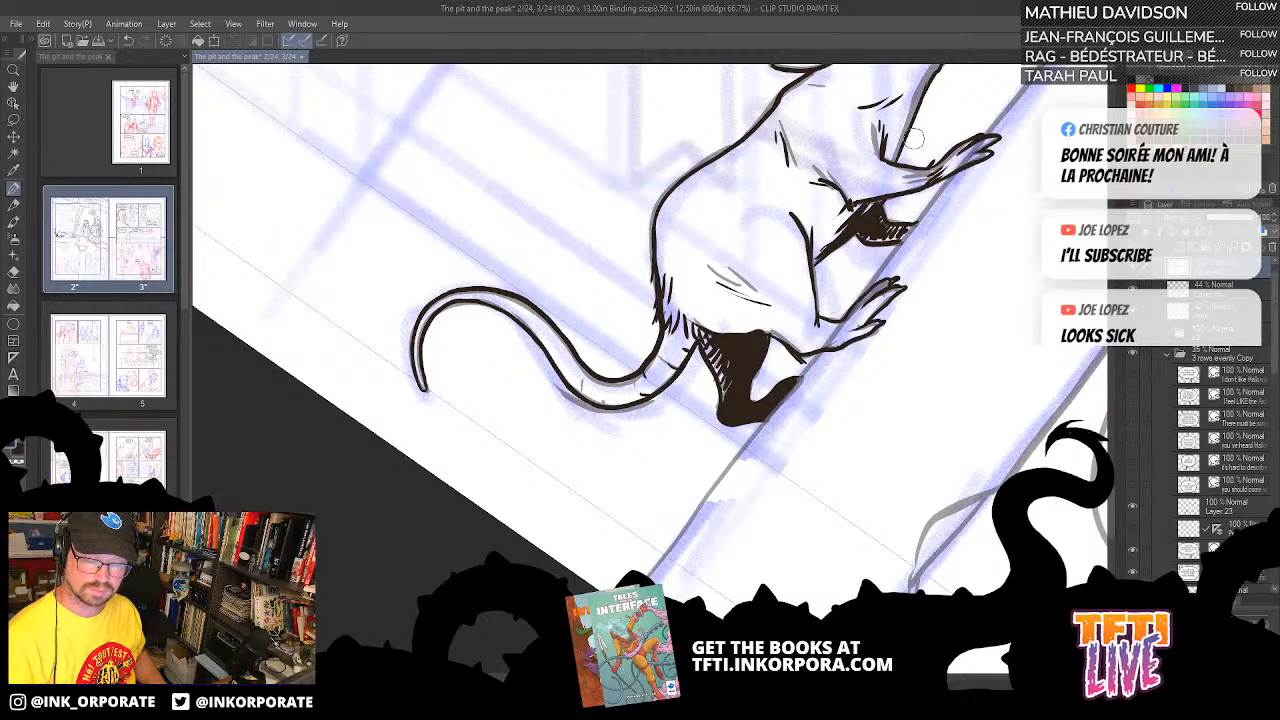
- Add short hair strokes along the upper edge of the rat's tail, from the curl down to its lower bend
left_click_drag(896, 128, 836, 273)
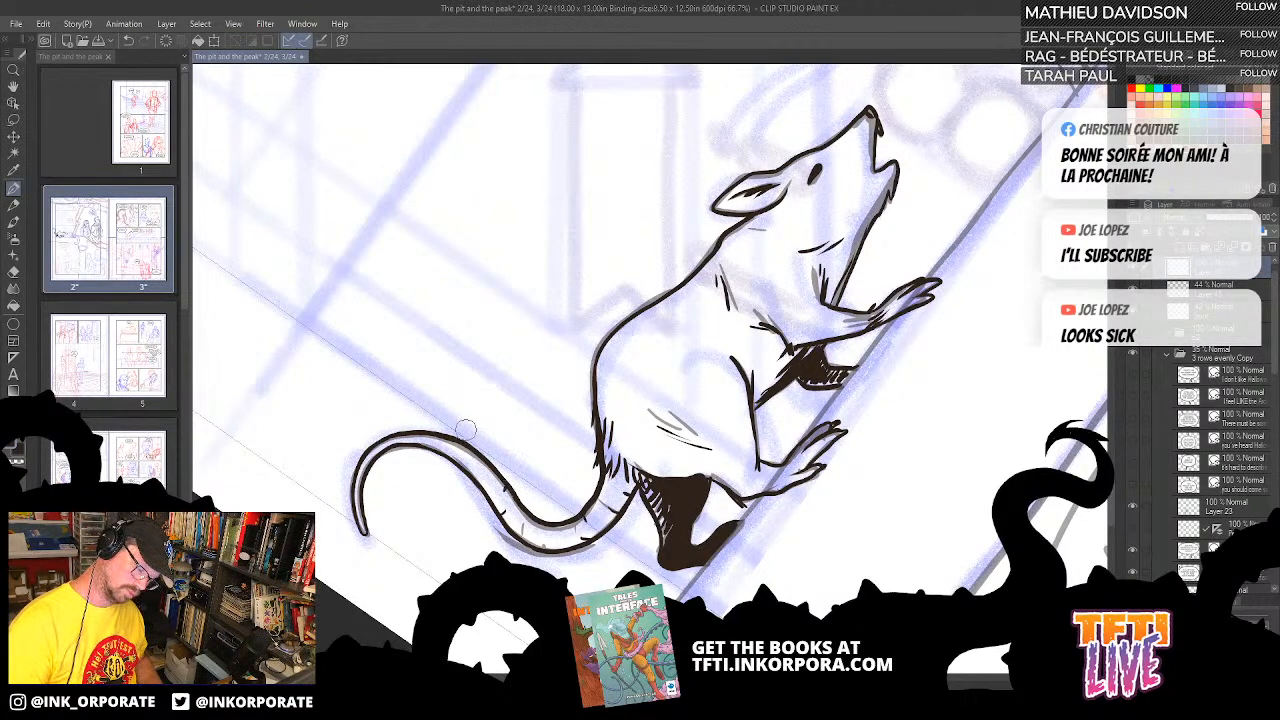
mouse_move(456, 452)
left_mouse_down()
mouse_move(460, 462)
mouse_move(432, 434)
left_mouse_up()
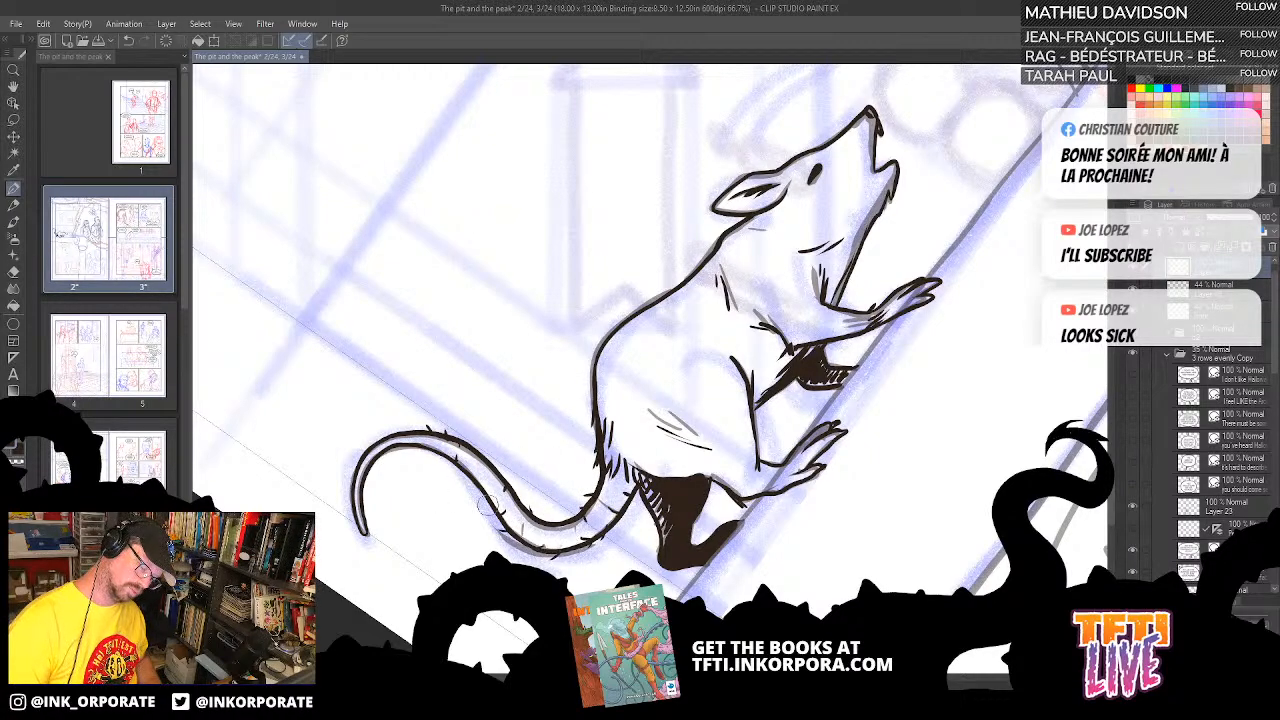
scroll(489, 508, "down", 1)
key("asciicircum")
key("asciicircum")
key("asciicircum")
key("asciicircum")
key("asciicircum")
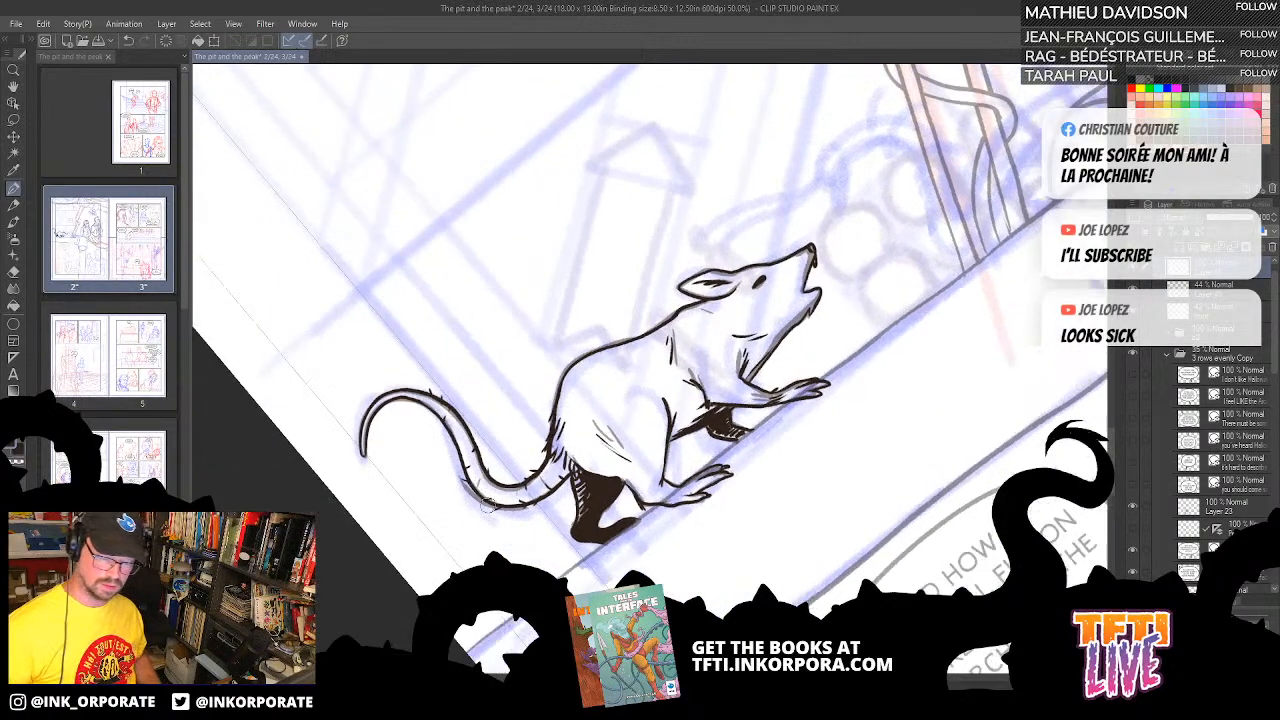
key("minus")
key("minus")
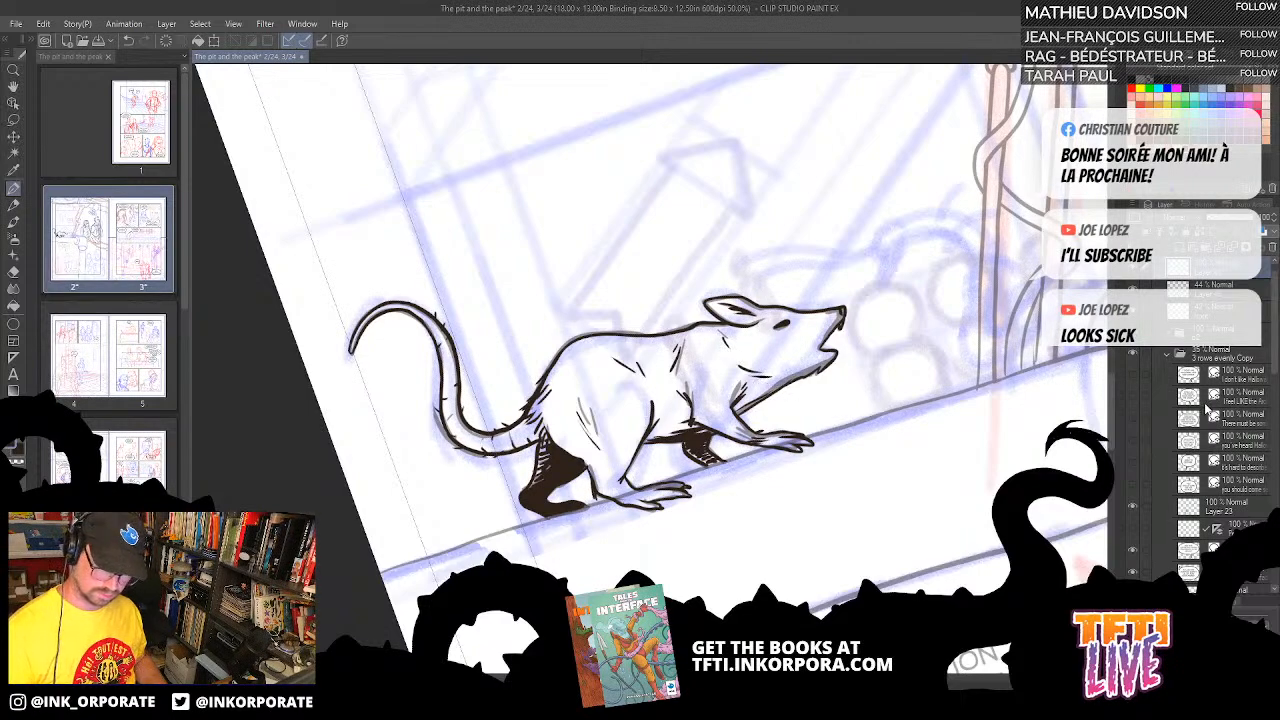
- Compare the inked rat with its faded drawing, hide the faded drawing, and add short strokes at the near hind ankle and ear
left_click(1134, 270)
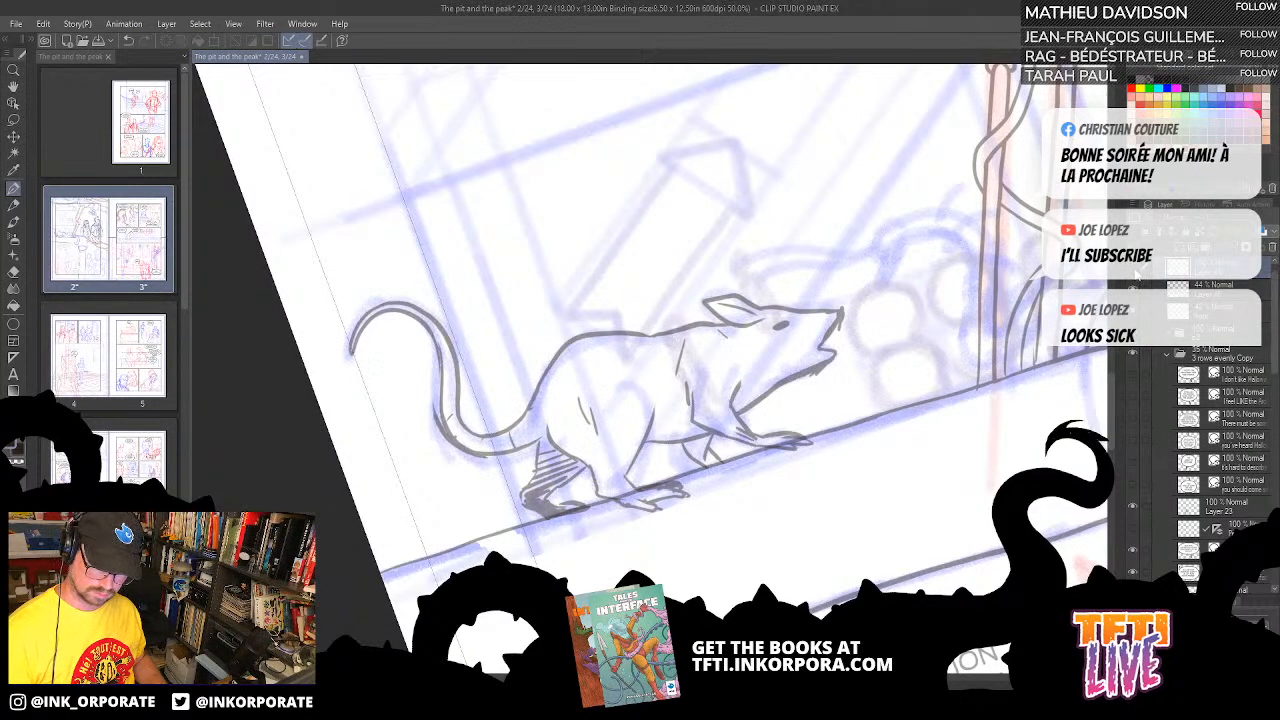
left_click(1134, 270)
left_click(1135, 297)
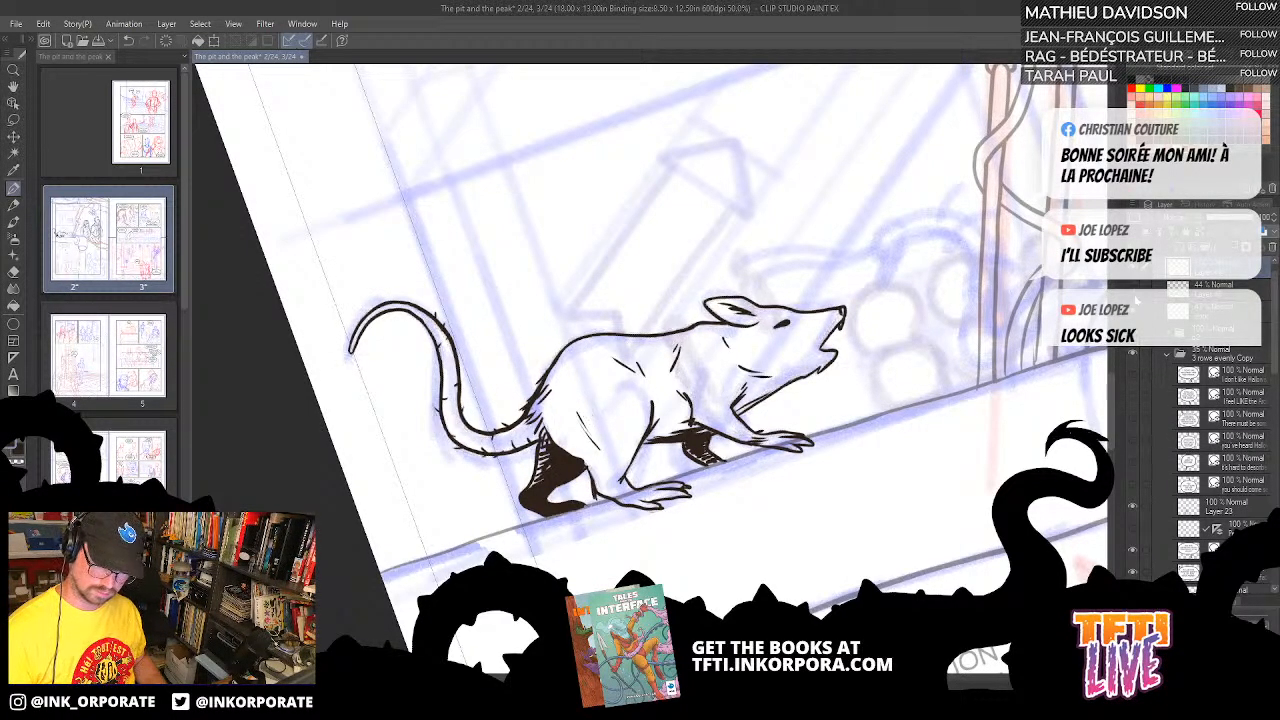
left_click_drag(954, 478, 924, 480)
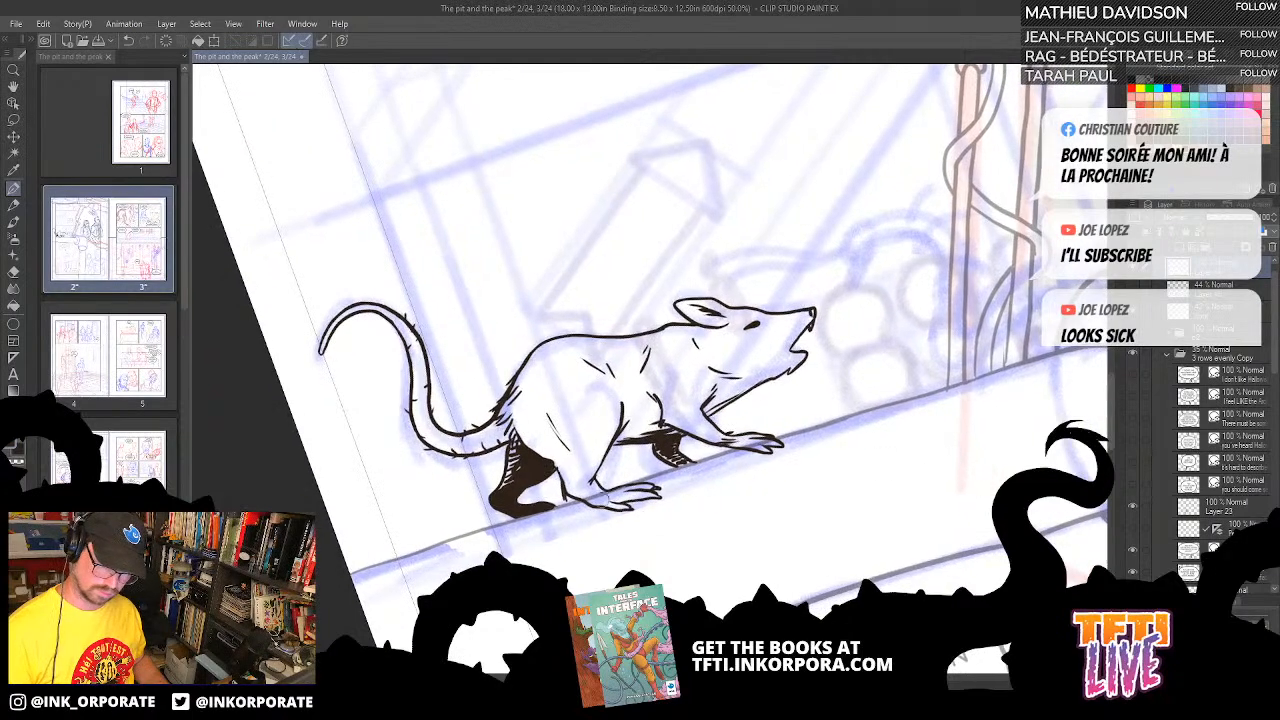
left_click_drag(600, 484, 580, 493)
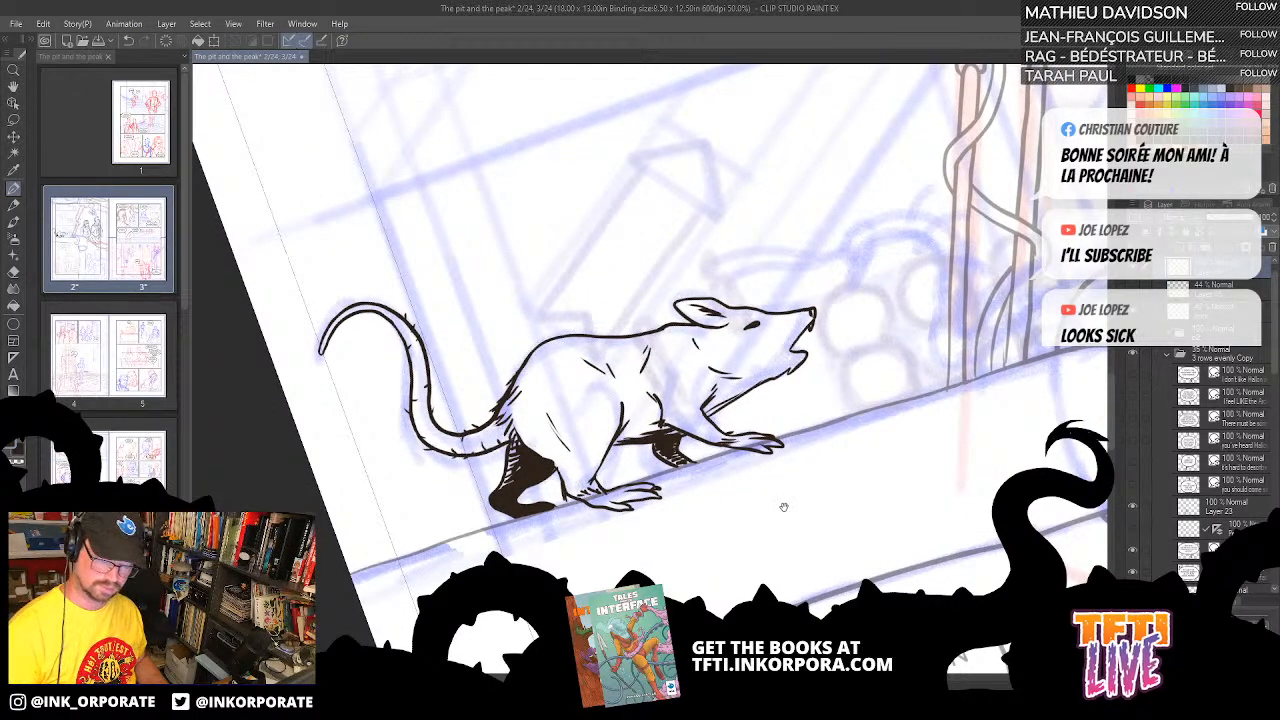
mouse_move(784, 507)
left_mouse_down()
mouse_move(731, 506)
mouse_move(751, 474)
mouse_move(677, 503)
mouse_move(694, 502)
left_mouse_up()
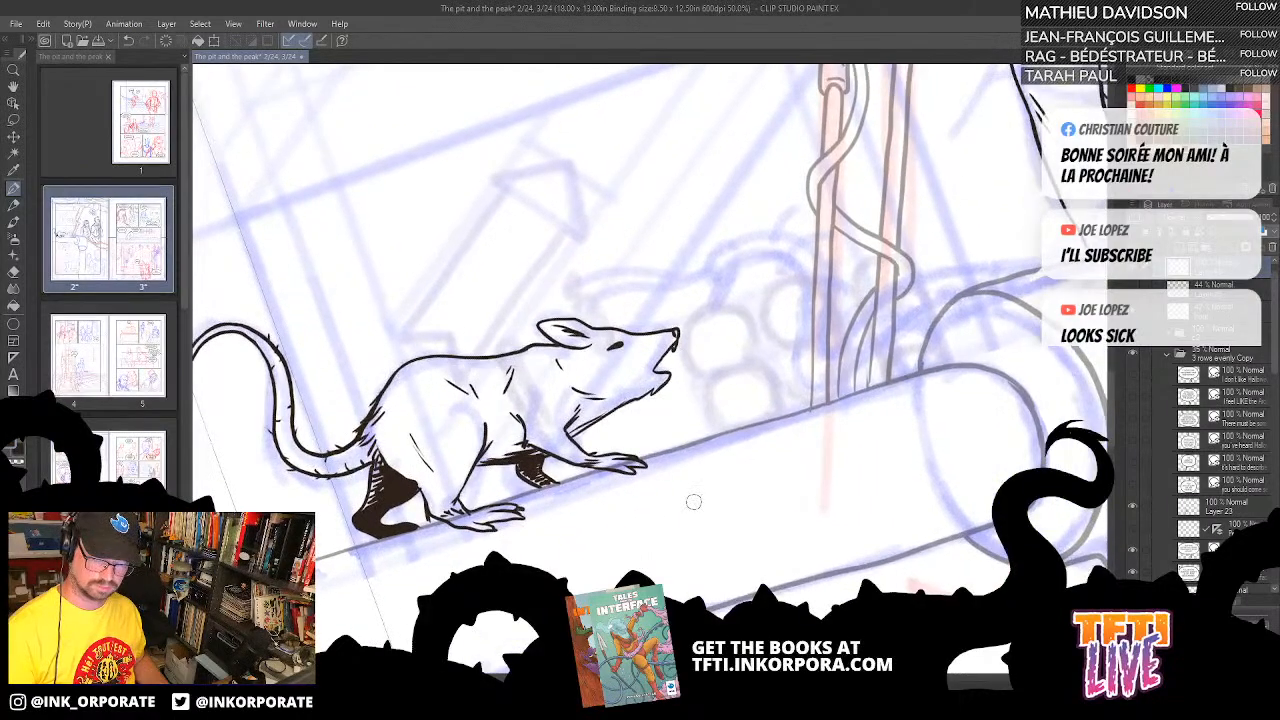
left_click_drag(741, 450, 812, 400)
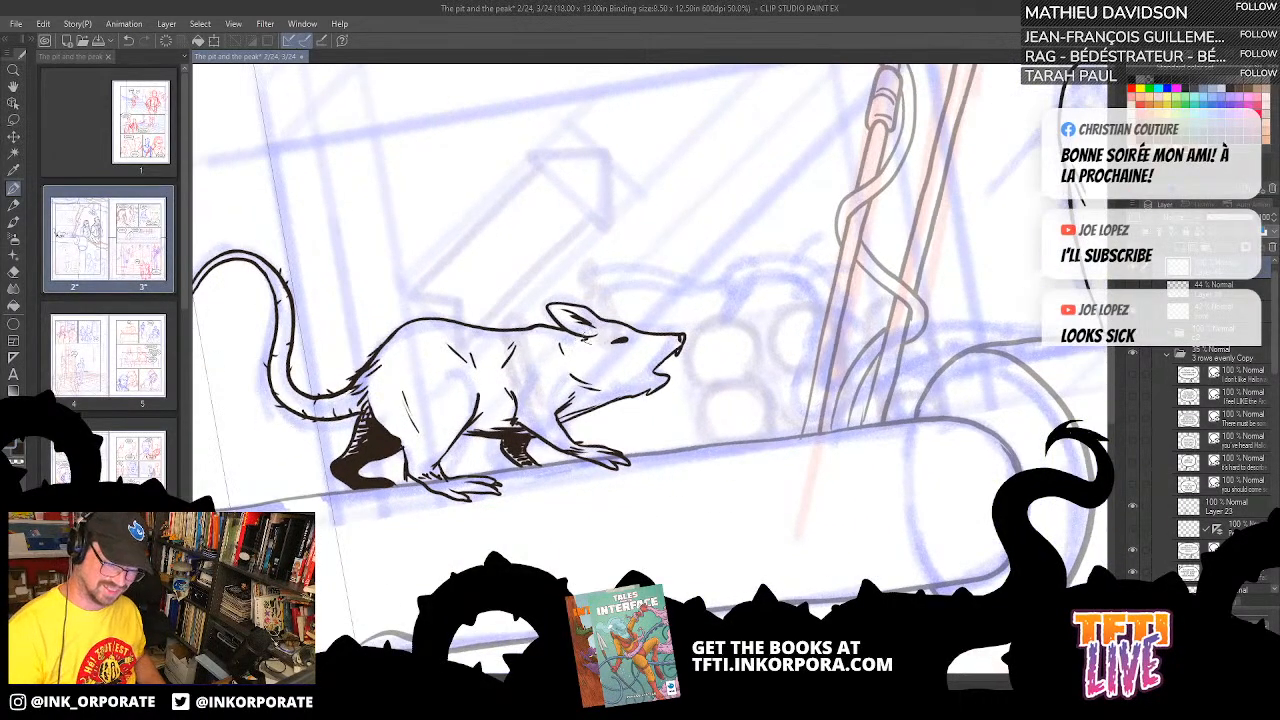
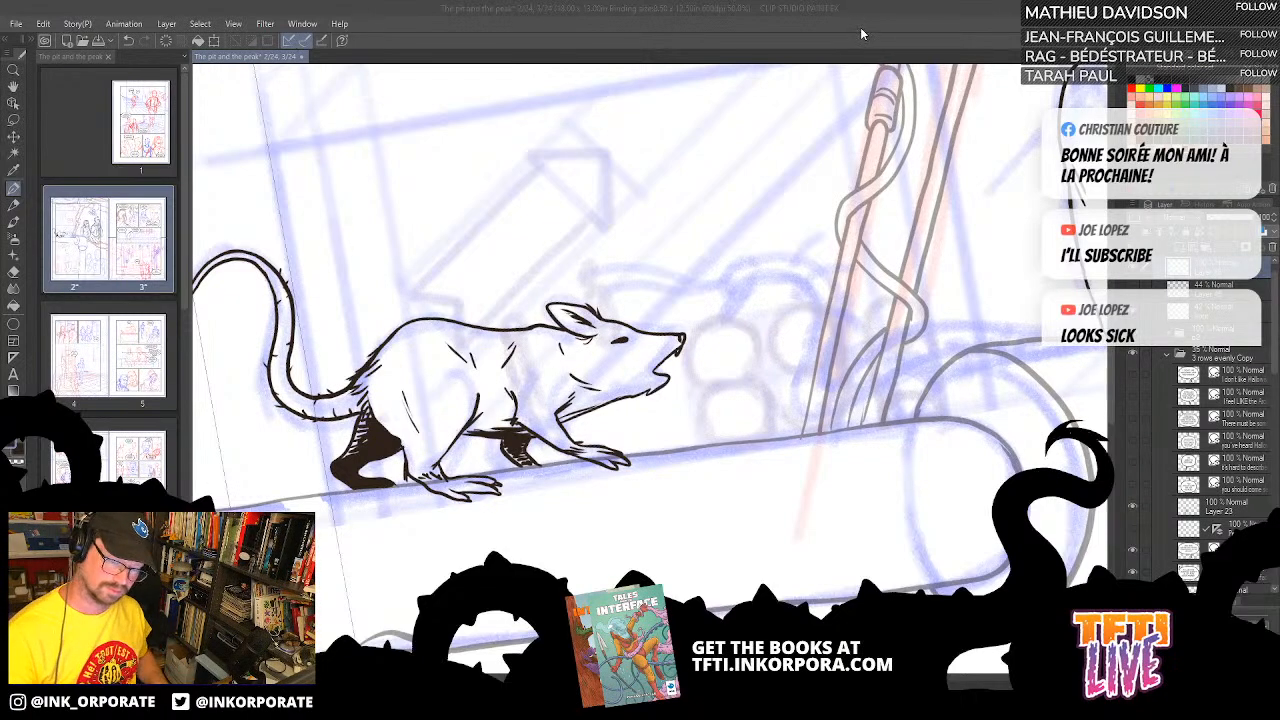
left_click_drag(837, 520, 758, 529)
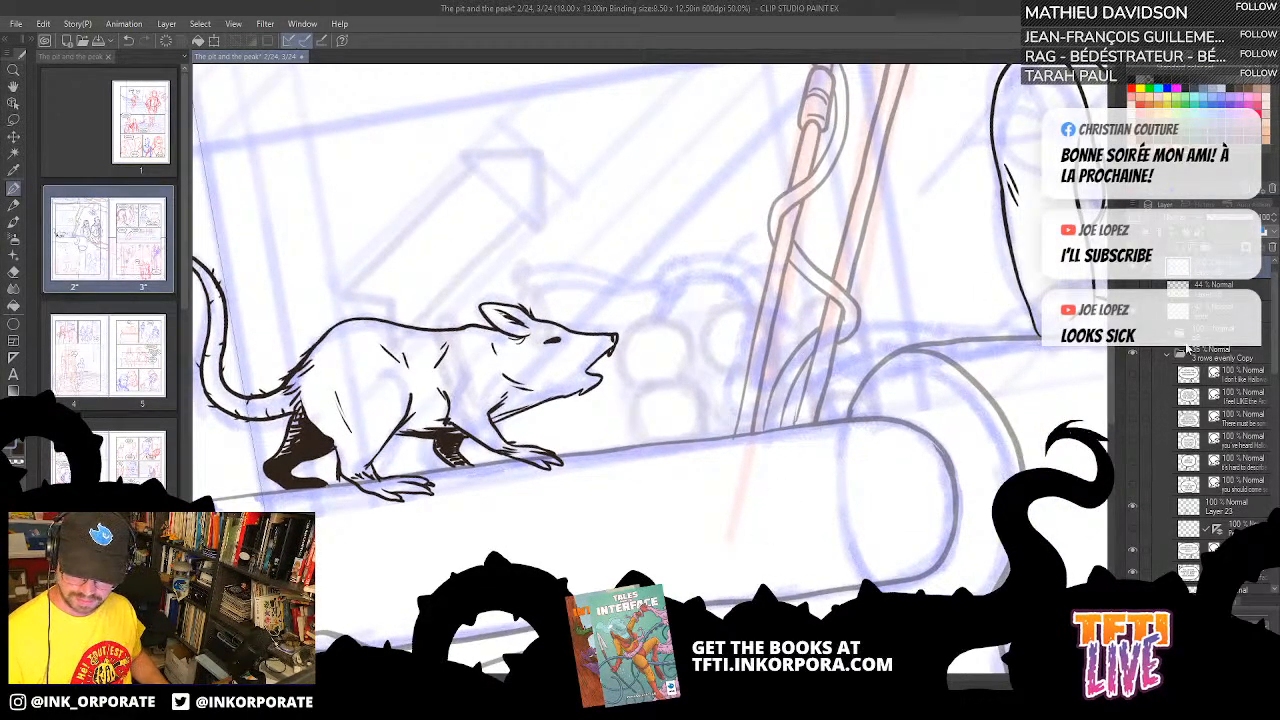
- Hide the refined grey "front" drawing and set the "3 rows evenly Copy" folder's opacity to 63%
left_click(1240, 286)
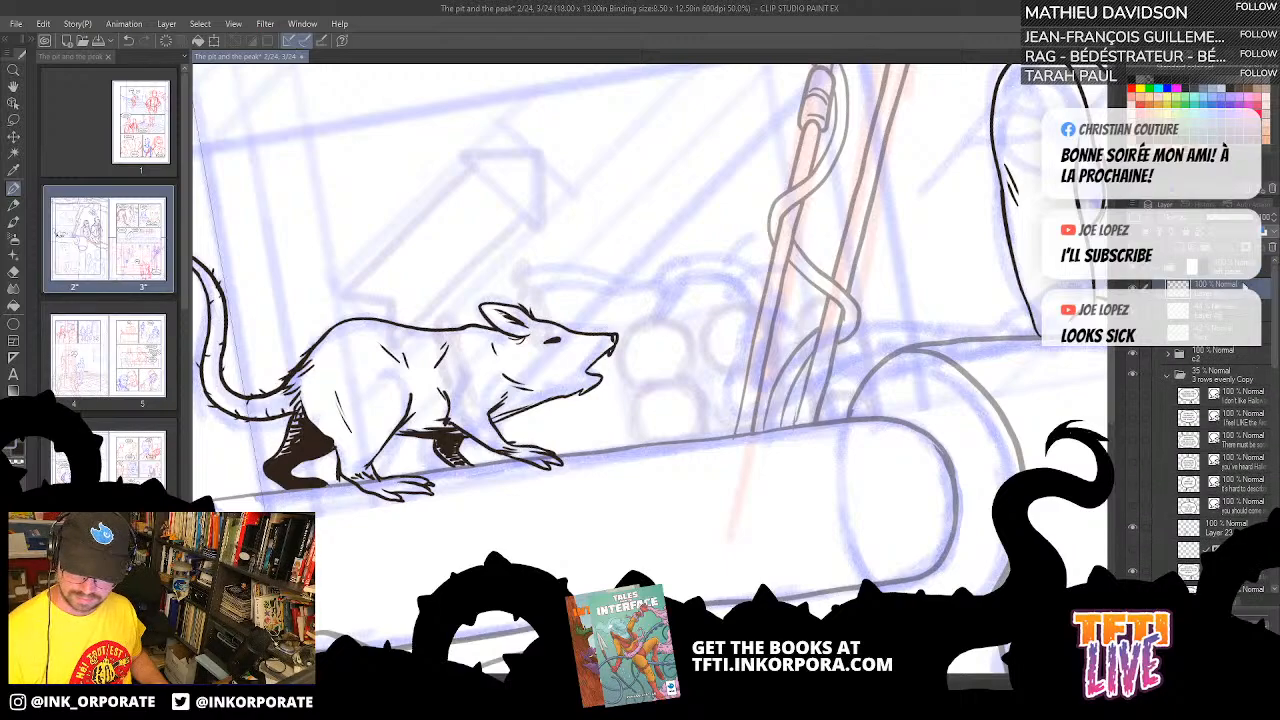
left_click(1133, 355)
left_click(1133, 355)
left_click(1133, 334)
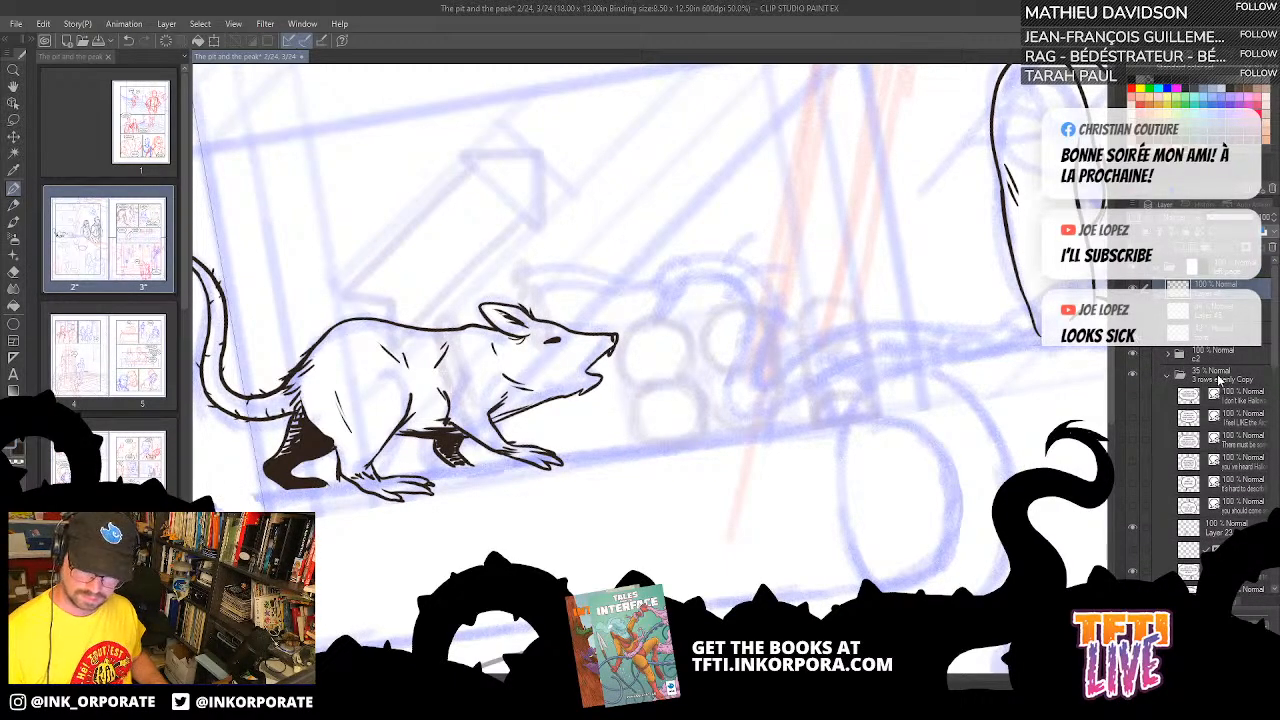
left_click(1220, 372)
left_click(1235, 218)
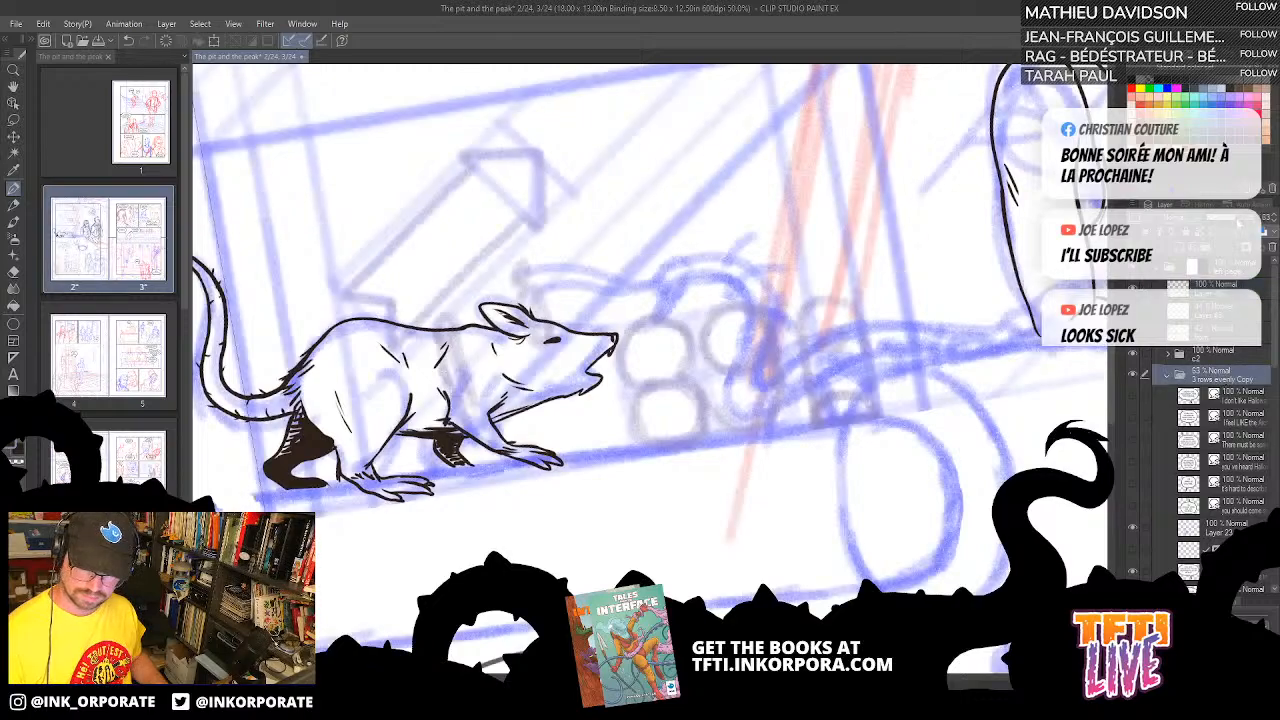
- Check the layers by toggling their visibility, and add a new layer above the inked rat
left_click(1134, 355)
left_click(1133, 356)
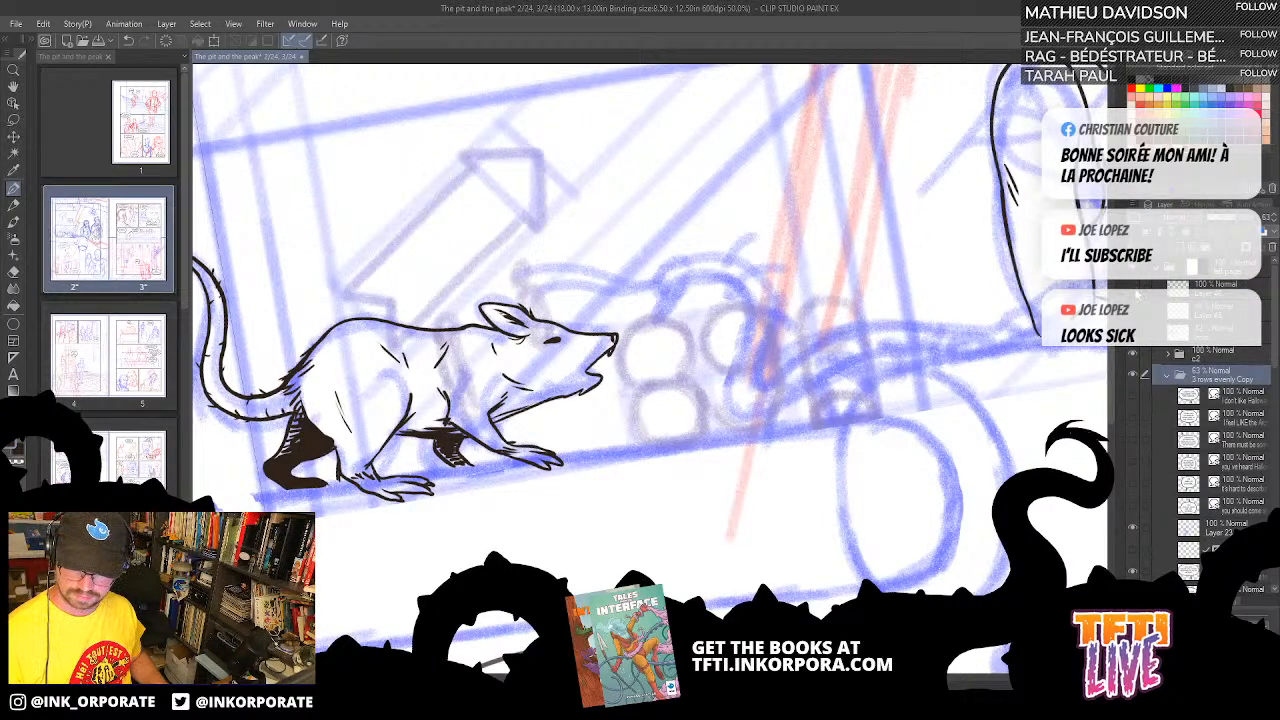
left_click(1133, 290)
left_click(1133, 290)
left_click(1210, 292)
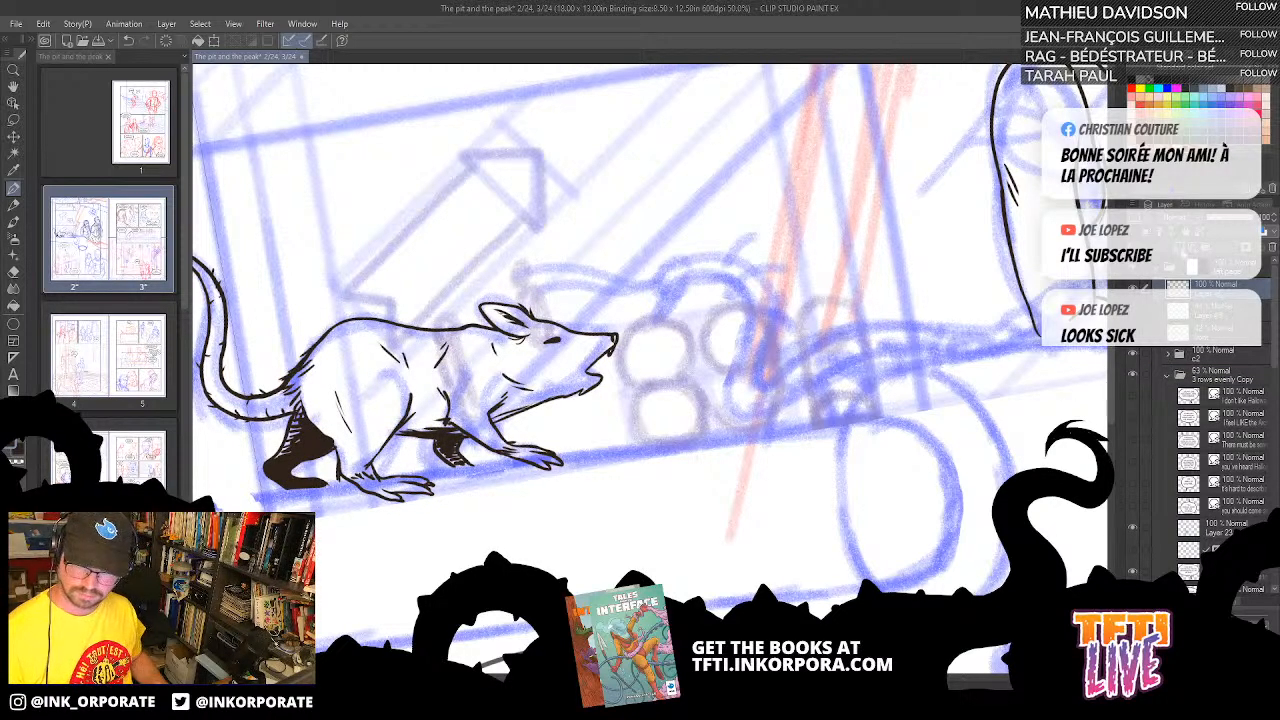
left_click(1182, 249)
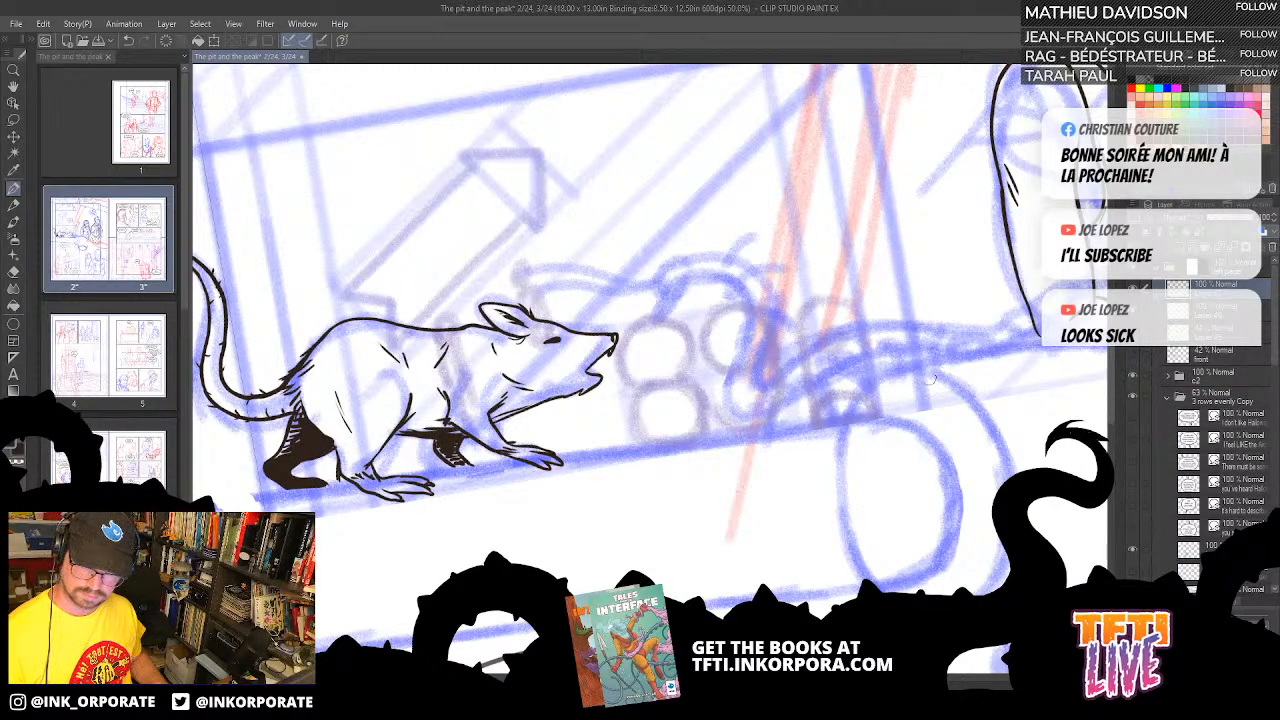
- Ink two small pointed prongs just in front of and above the rat's snout on the new layer
mouse_move(681, 330)
left_mouse_down()
mouse_move(737, 381)
mouse_move(731, 355)
mouse_move(712, 373)
mouse_move(727, 340)
mouse_move(783, 308)
mouse_move(783, 290)
left_mouse_up()
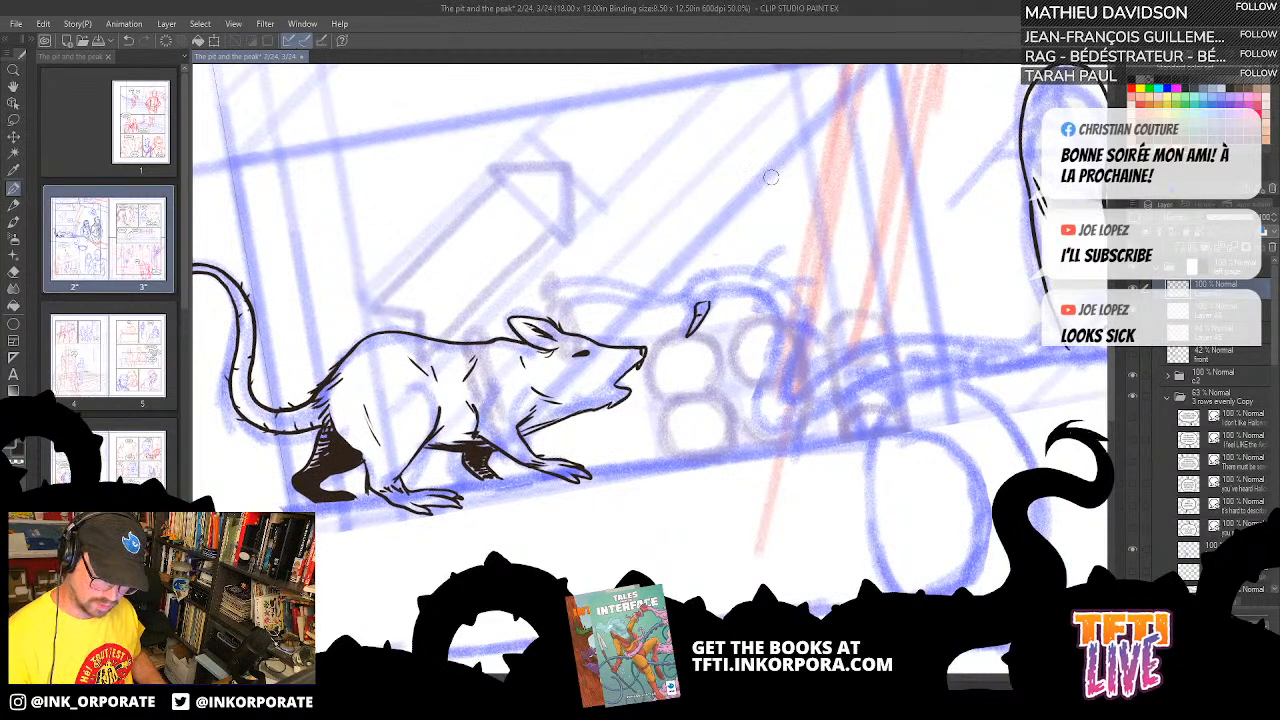
key("asciicircum")
key("asciicircum")
key("asciicircum")
key("asciicircum")
key("asciicircum")
key("asciicircum")
key("asciicircum")
key("asciicircum")
key("asciicircum")
key("asciicircum")
key("asciicircum")
key("asciicircum")
key("asciicircum")
key("asciicircum")
key("asciicircum")
key("asciicircum")
key("asciicircum")
key("asciicircum")
key("asciicircum")
key("asciicircum")
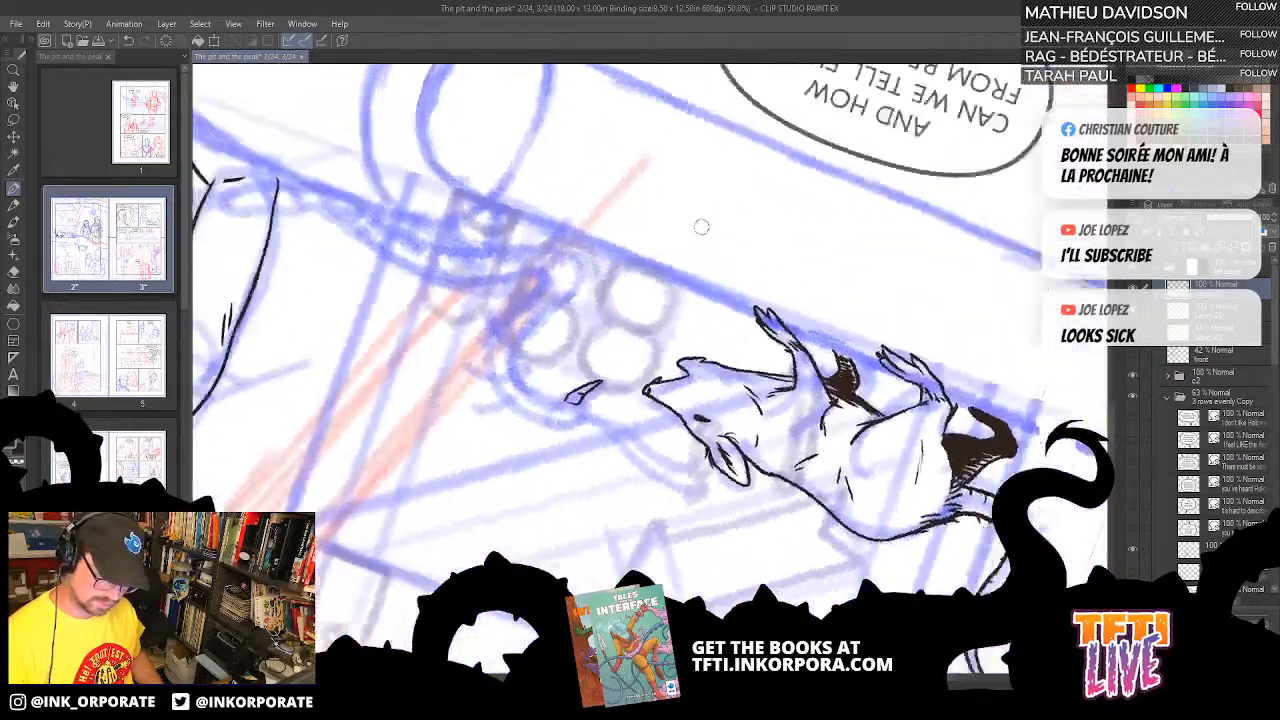
left_click_drag(701, 227, 711, 362)
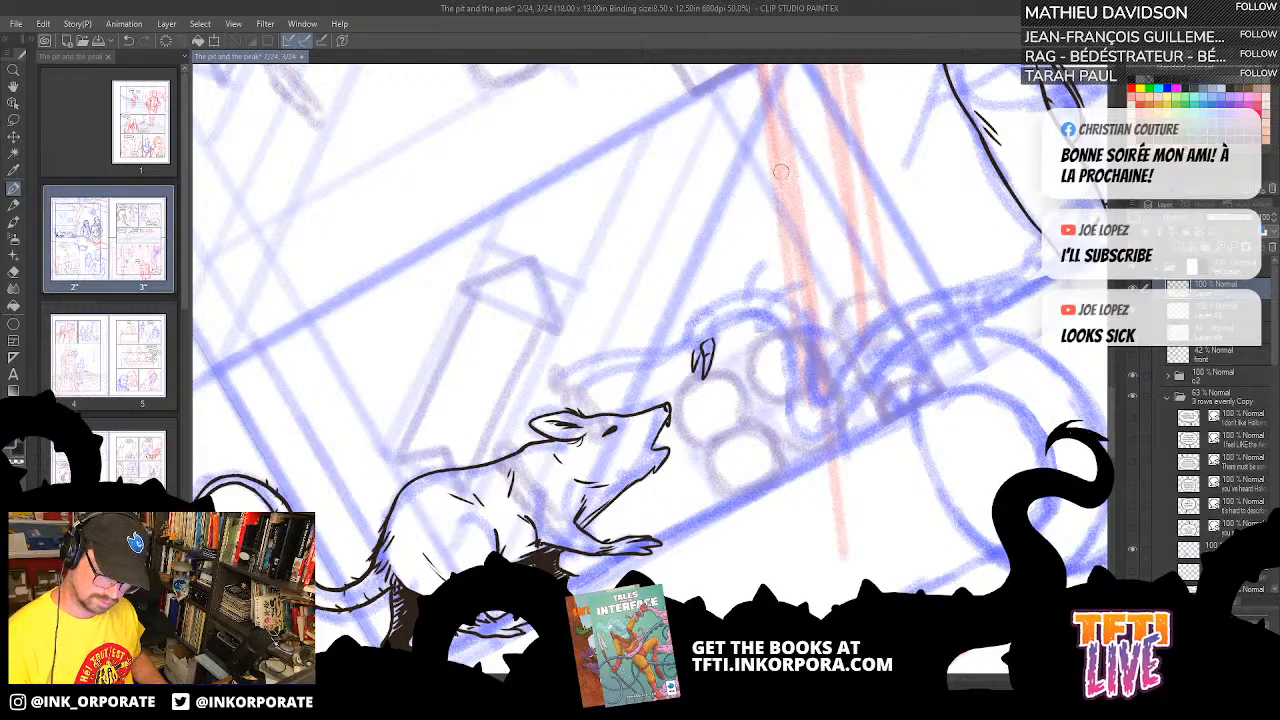
- Ink a long tapering curved stroke running back from the prongs above the rat's head, following the blue sketch
key("asciicircum")
key("asciicircum")
key("asciicircum")
key("asciicircum")
key("asciicircum")
key("asciicircum")
key("asciicircum")
key("asciicircum")
key("asciicircum")
key("asciicircum")
key("asciicircum")
key("asciicircum")
key("asciicircum")
key("asciicircum")
key("asciicircum")
key("asciicircum")
key("asciicircum")
key("asciicircum")
key("asciicircum")
key("asciicircum")
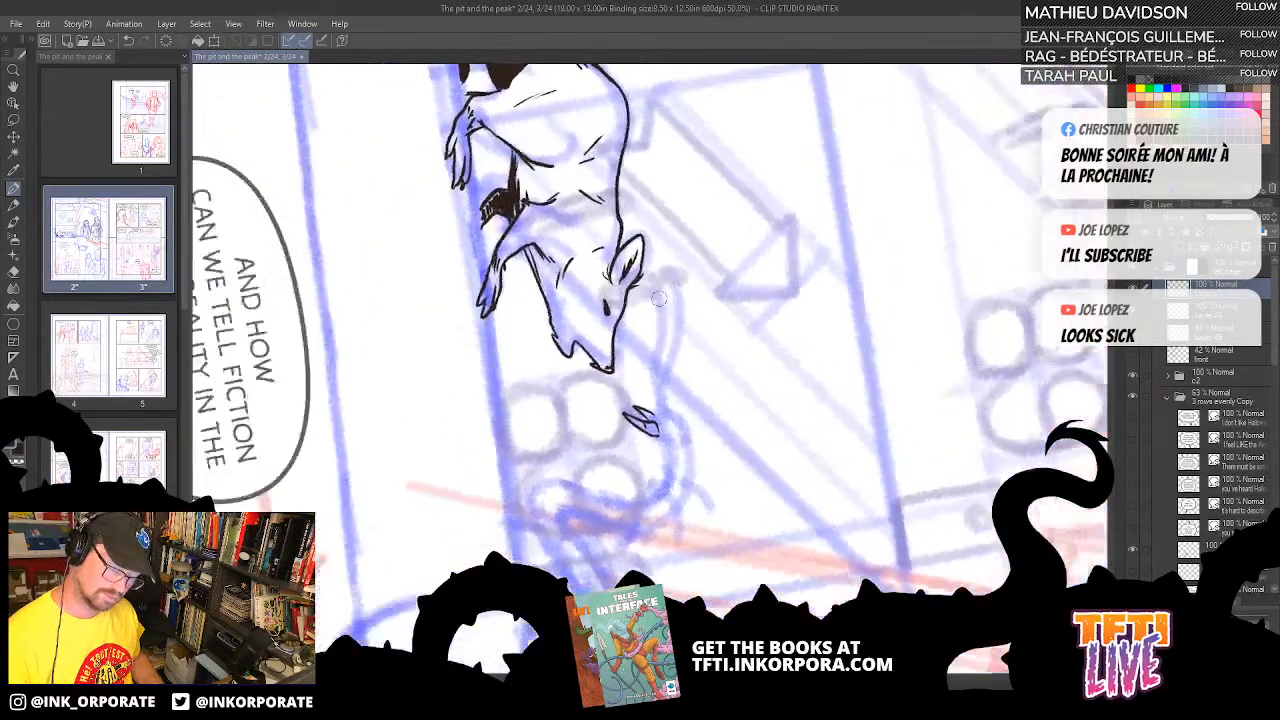
left_click_drag(661, 432, 683, 350)
mouse_move(700, 300)
left_mouse_down()
mouse_move(666, 371)
mouse_move(658, 438)
left_mouse_up()
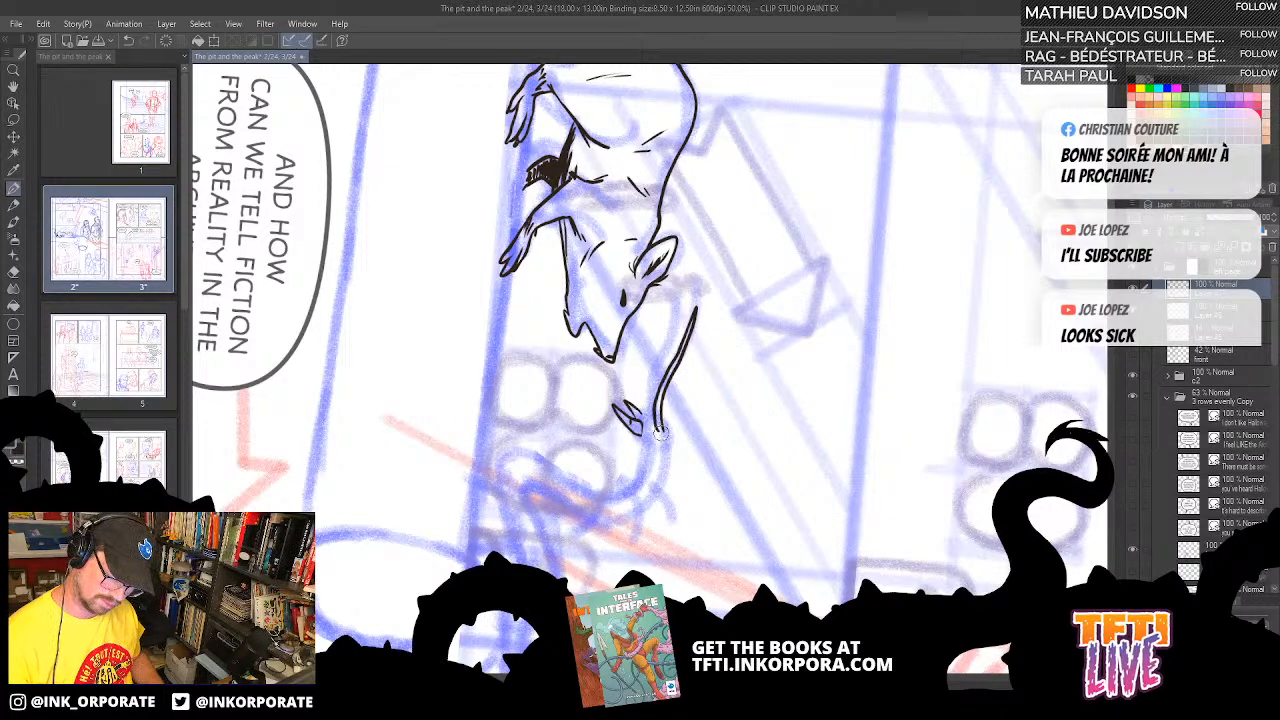
- Ink a rounded joint above the prongs, linking them to the long tapering stroke
key("asciicircum")
key("asciicircum")
key("asciicircum")
key("asciicircum")
key("asciicircum")
key("asciicircum")
key("asciicircum")
key("asciicircum")
key("asciicircum")
key("asciicircum")
key("asciicircum")
key("asciicircum")
key("asciicircum")
key("asciicircum")
key("asciicircum")
key("asciicircum")
key("asciicircum")
key("asciicircum")
key("asciicircum")
key("asciicircum")
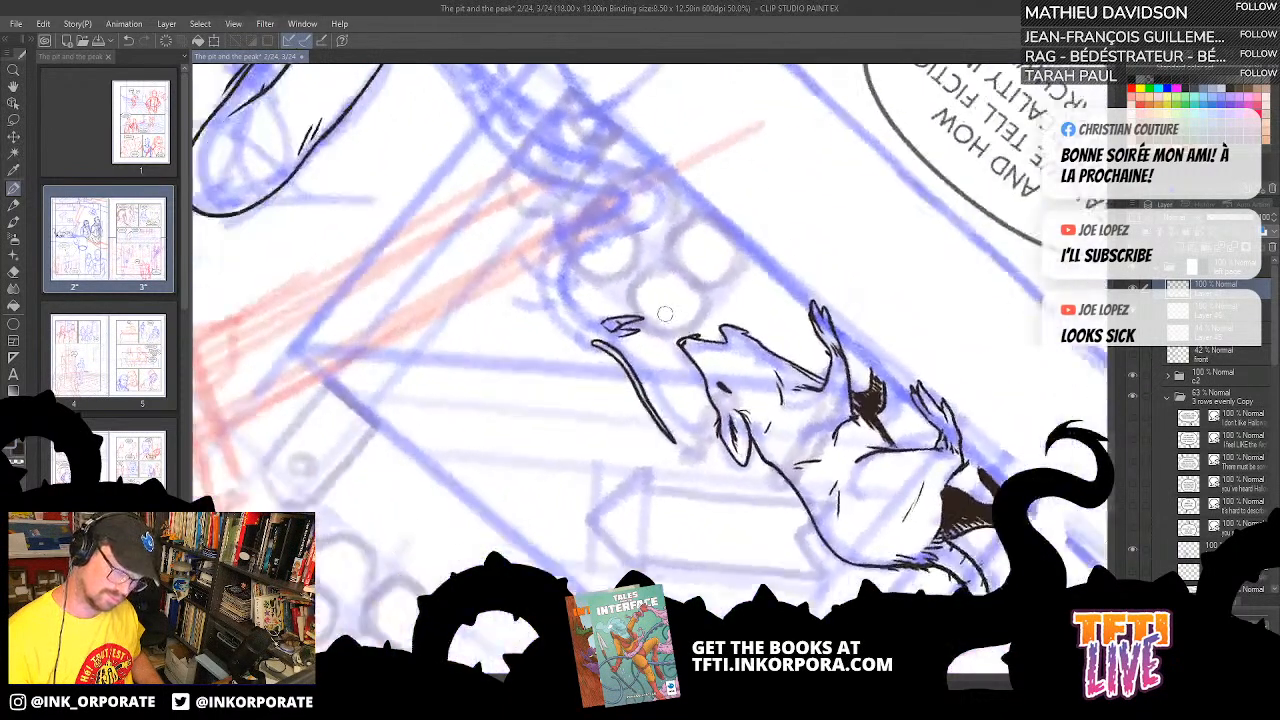
mouse_move(665, 314)
left_mouse_down()
mouse_move(689, 295)
mouse_move(699, 319)
left_mouse_up()
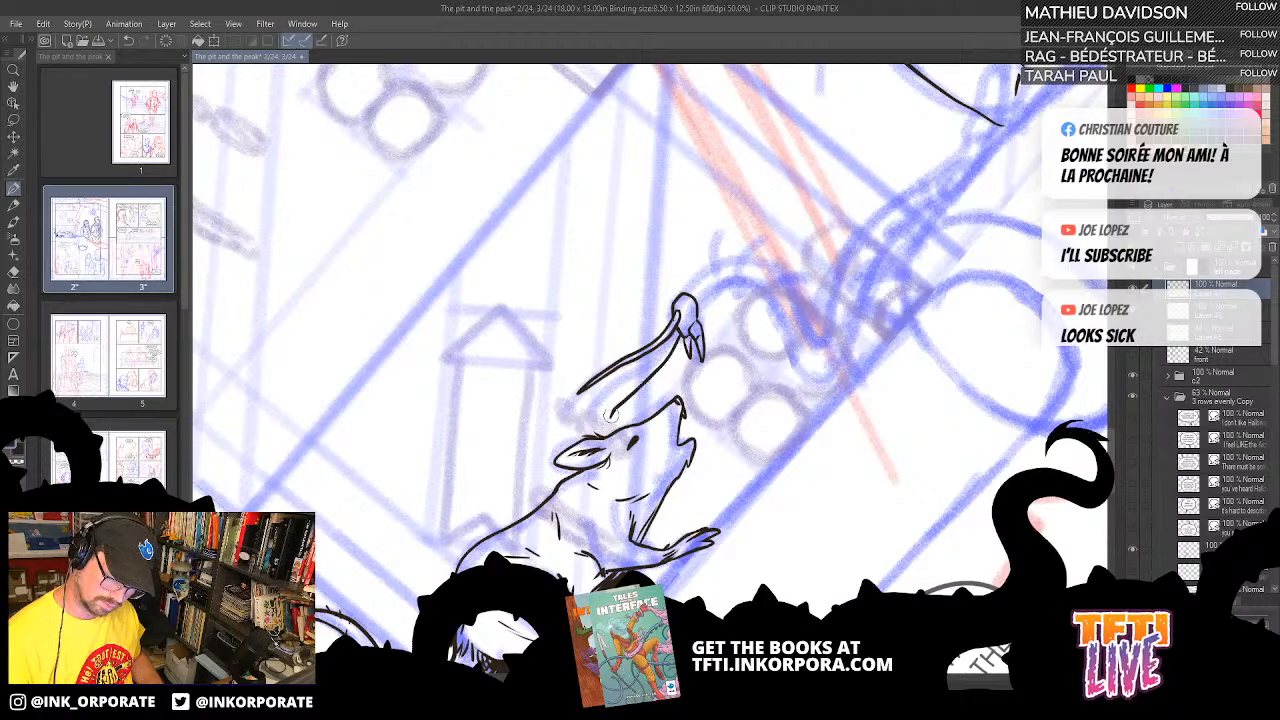
- Ink the lower long edge from above the rat's head up to the rounded joint
left_click_drag(608, 416, 680, 329)
key("asciicircum")
key("asciicircum")
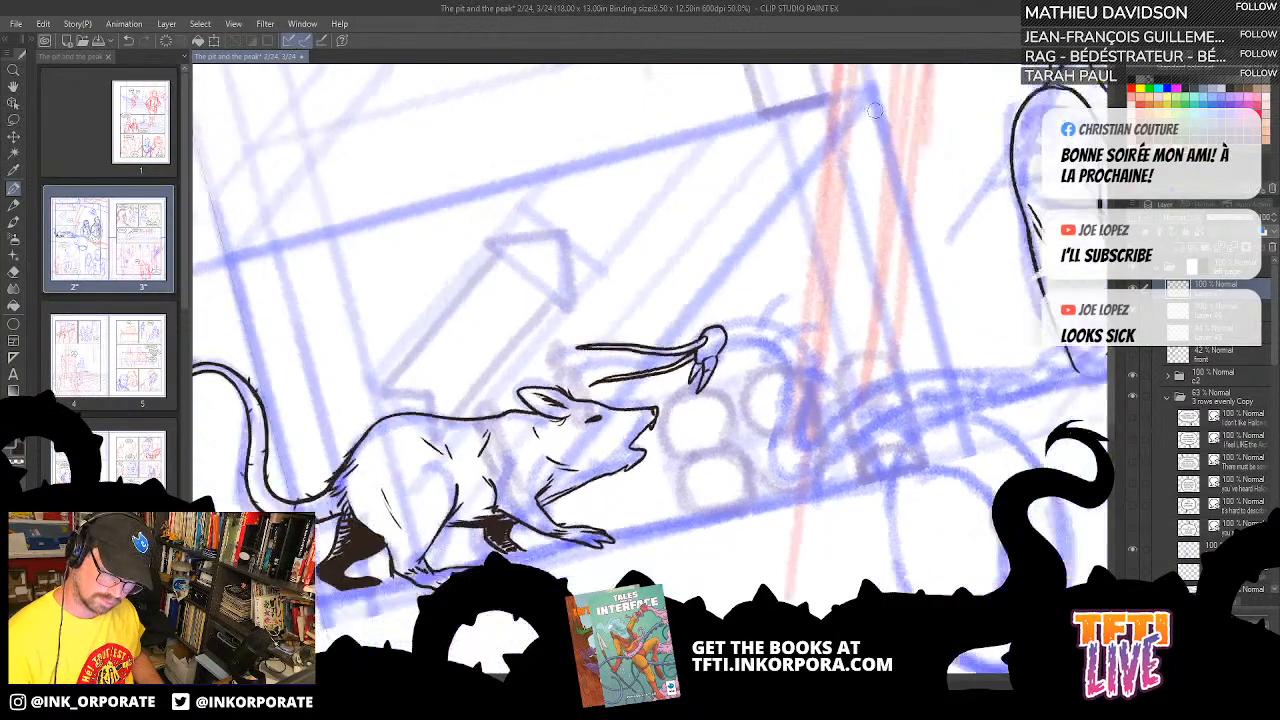
key("asciicircum")
key("asciicircum")
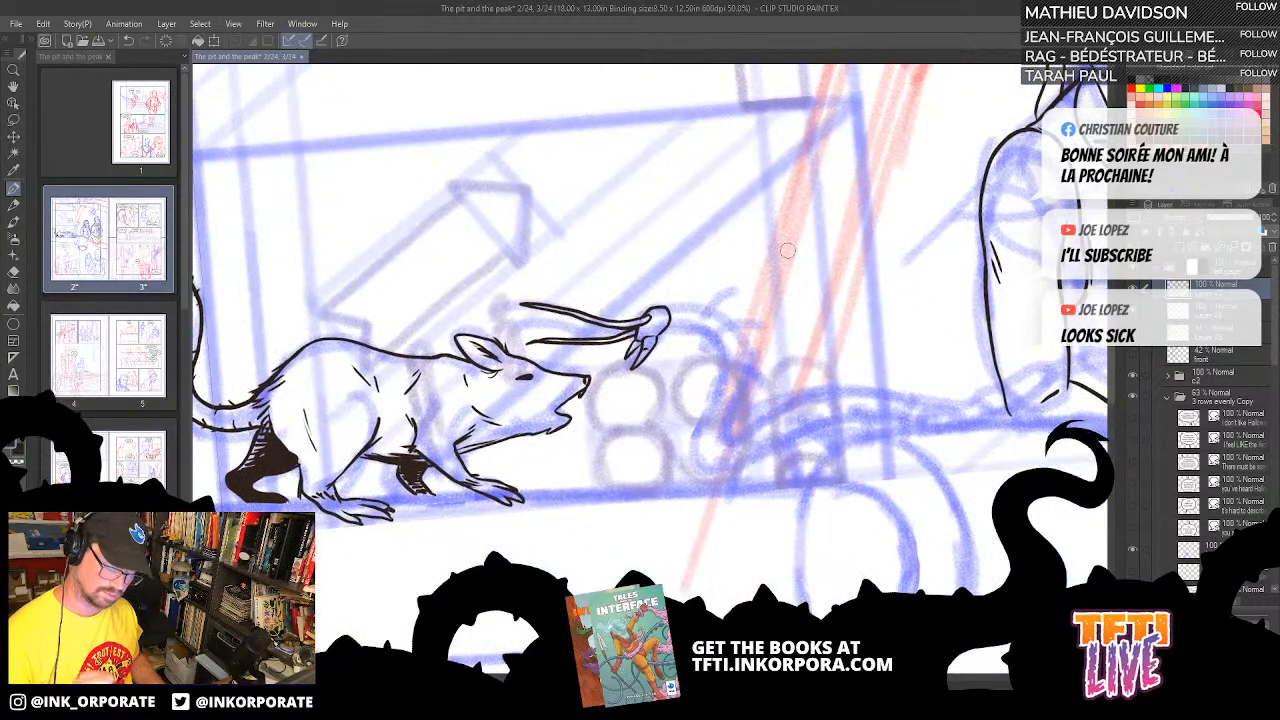
scroll(787, 250, "down", 1)
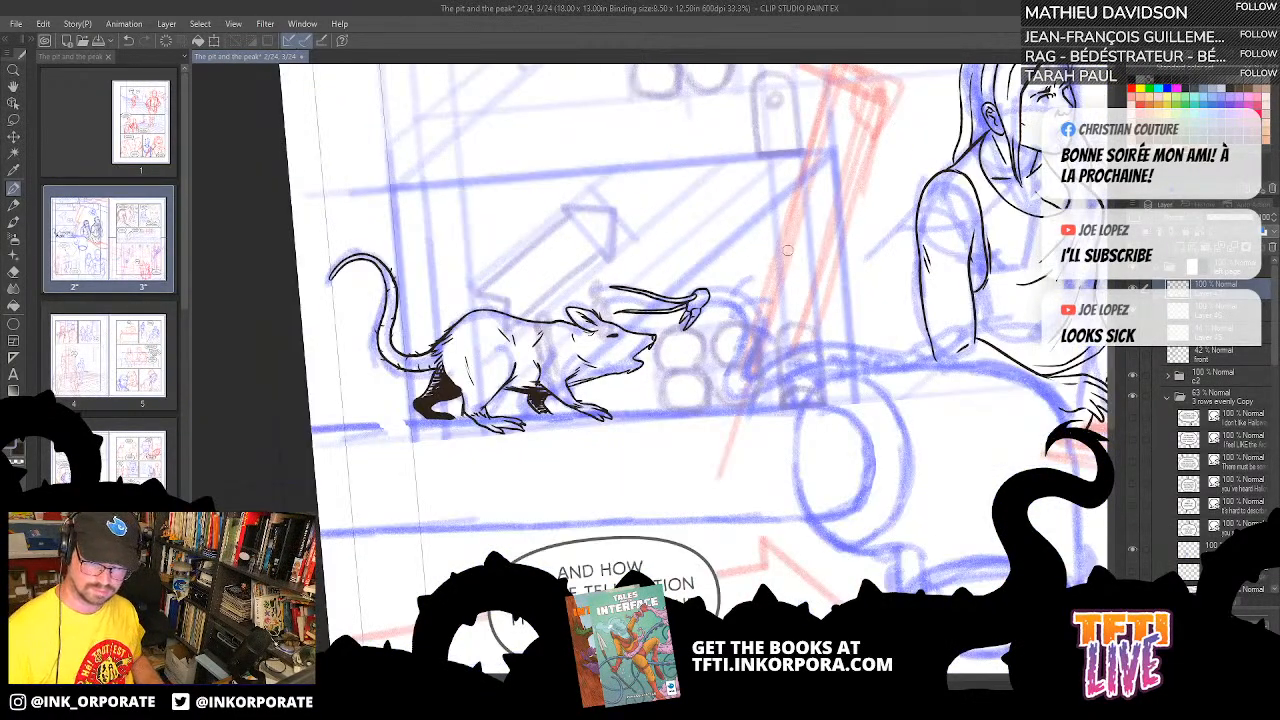
- Check the rat and prong layers by toggling their visibility, and show the refined "front" drawing again
left_click(1134, 312)
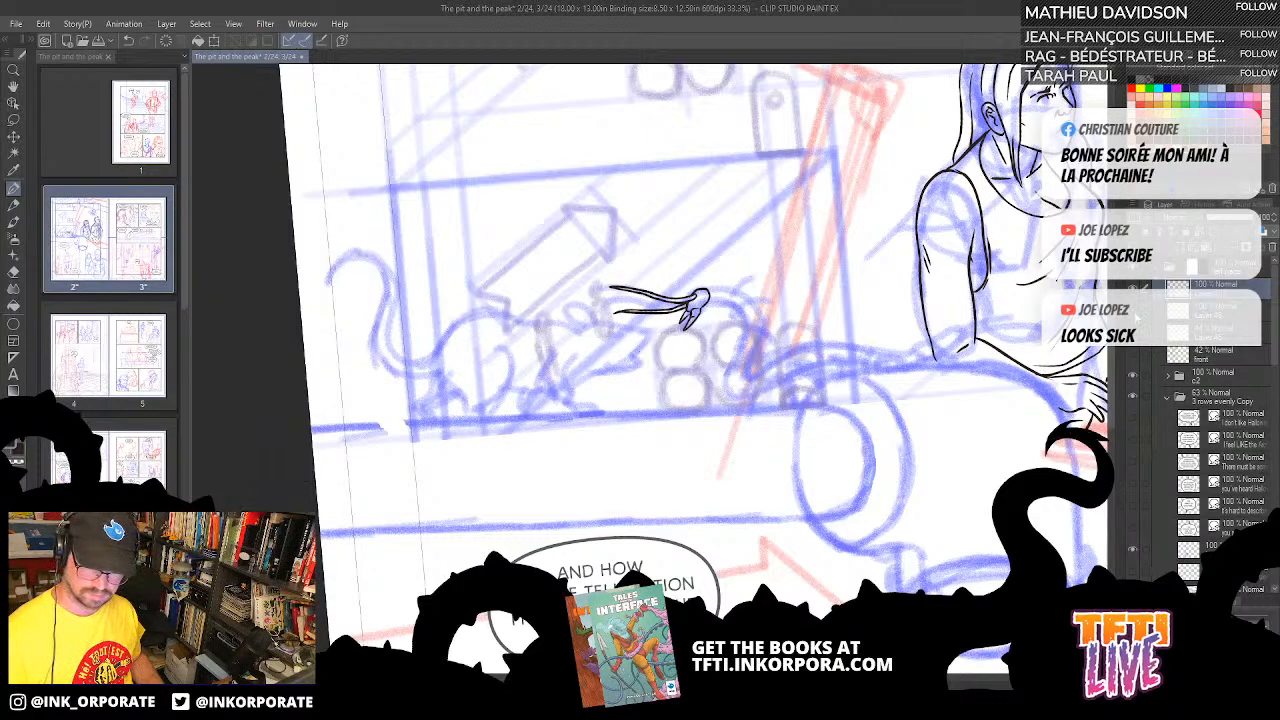
left_click(1133, 312)
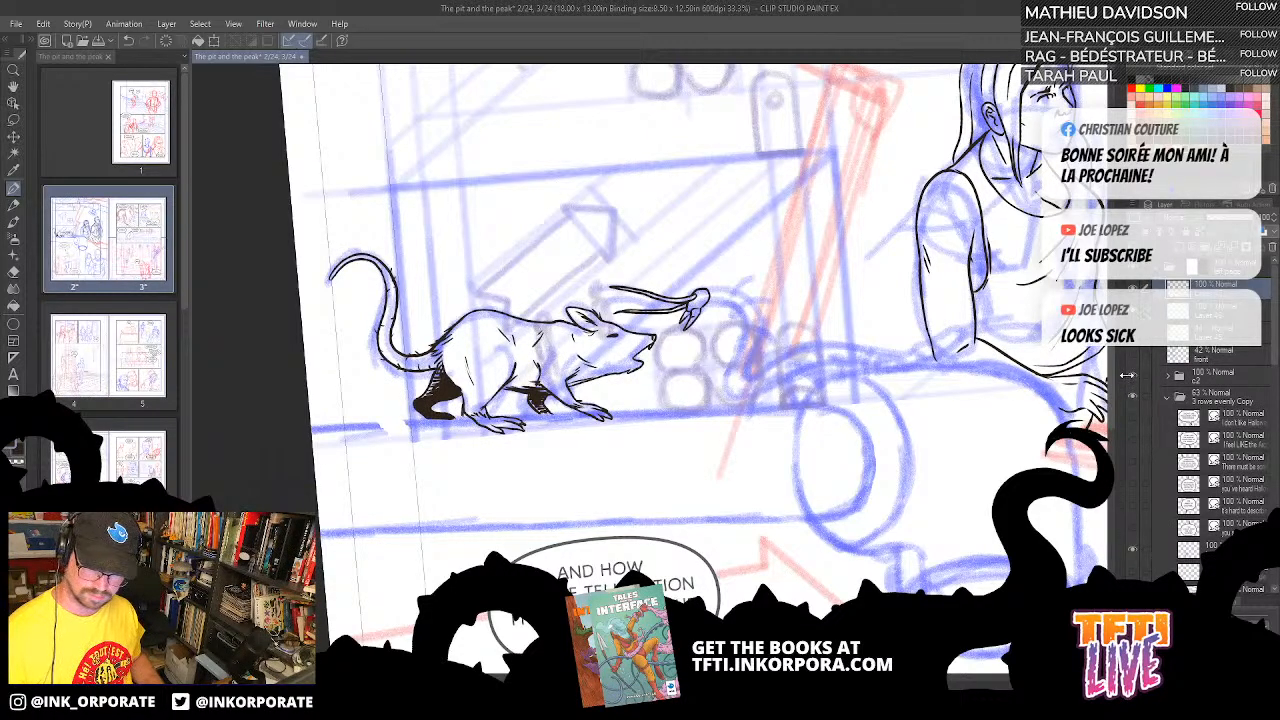
left_click(1133, 377)
left_click(1133, 377)
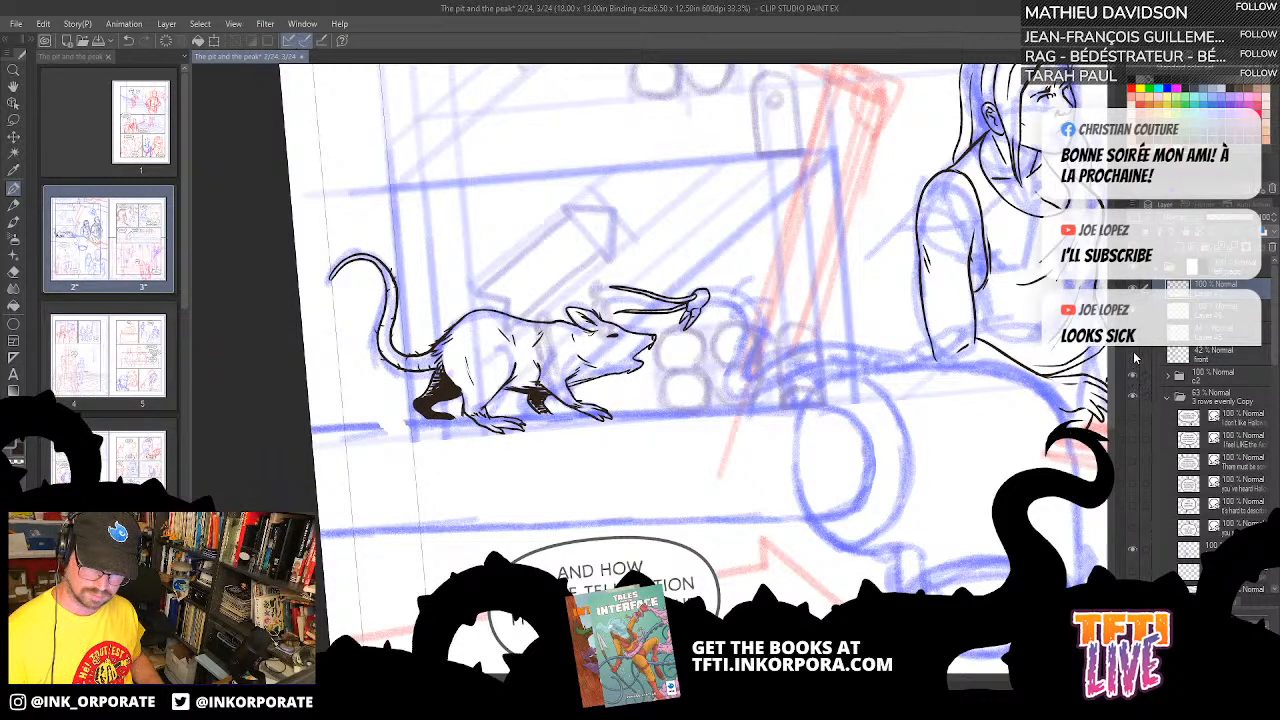
left_click(1134, 358)
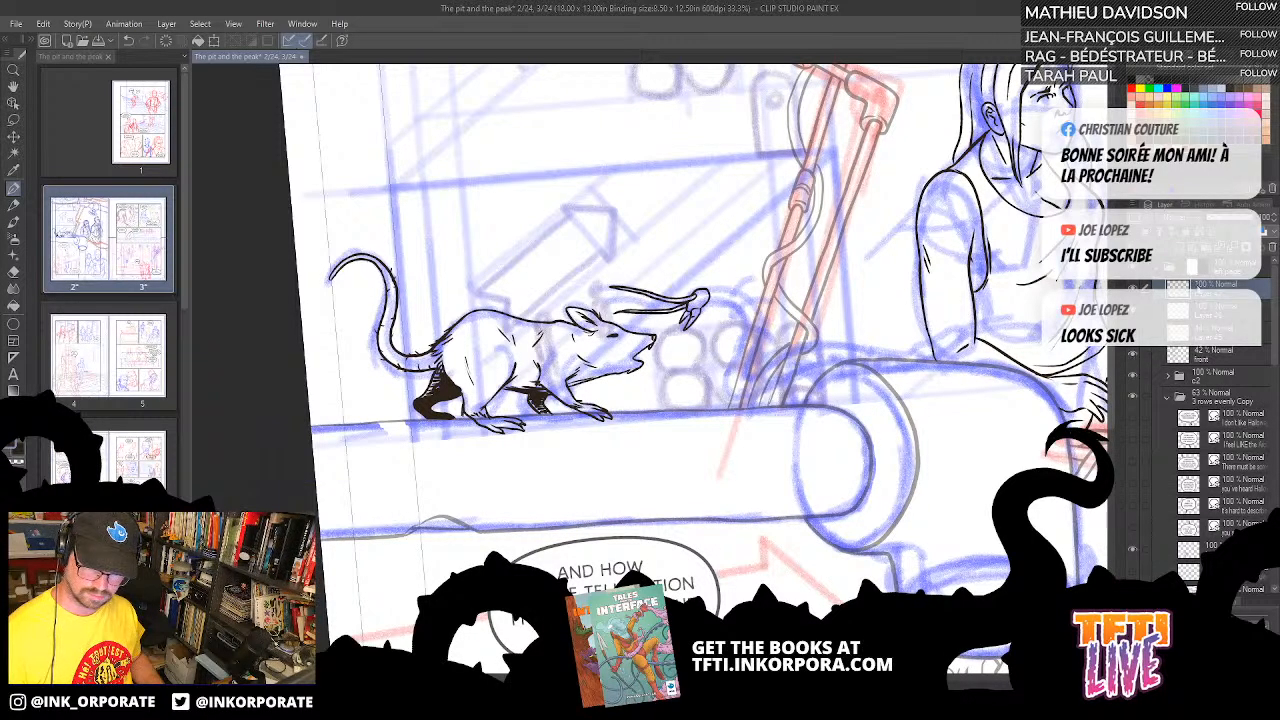
left_click(1133, 289)
left_click(1133, 289)
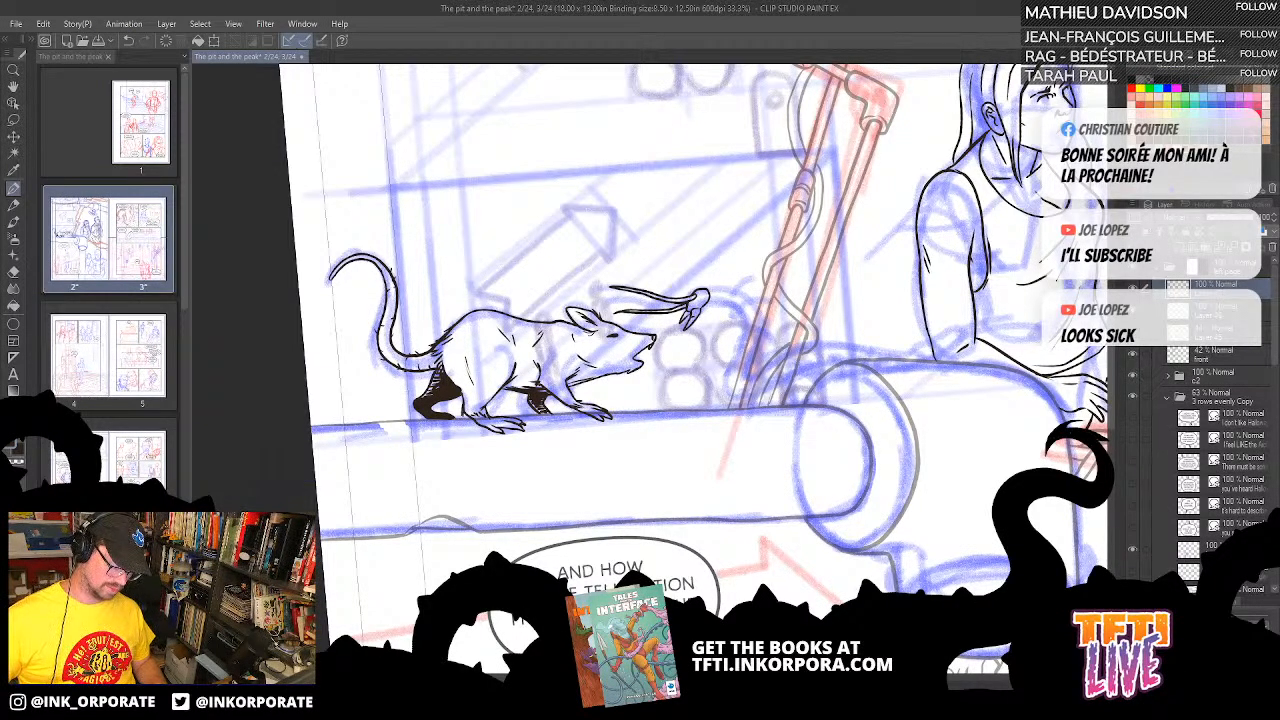
- Switch to the web browser with the rat feet image results and move its window off the drawing
left_click(380, 708)
left_click(425, 640)
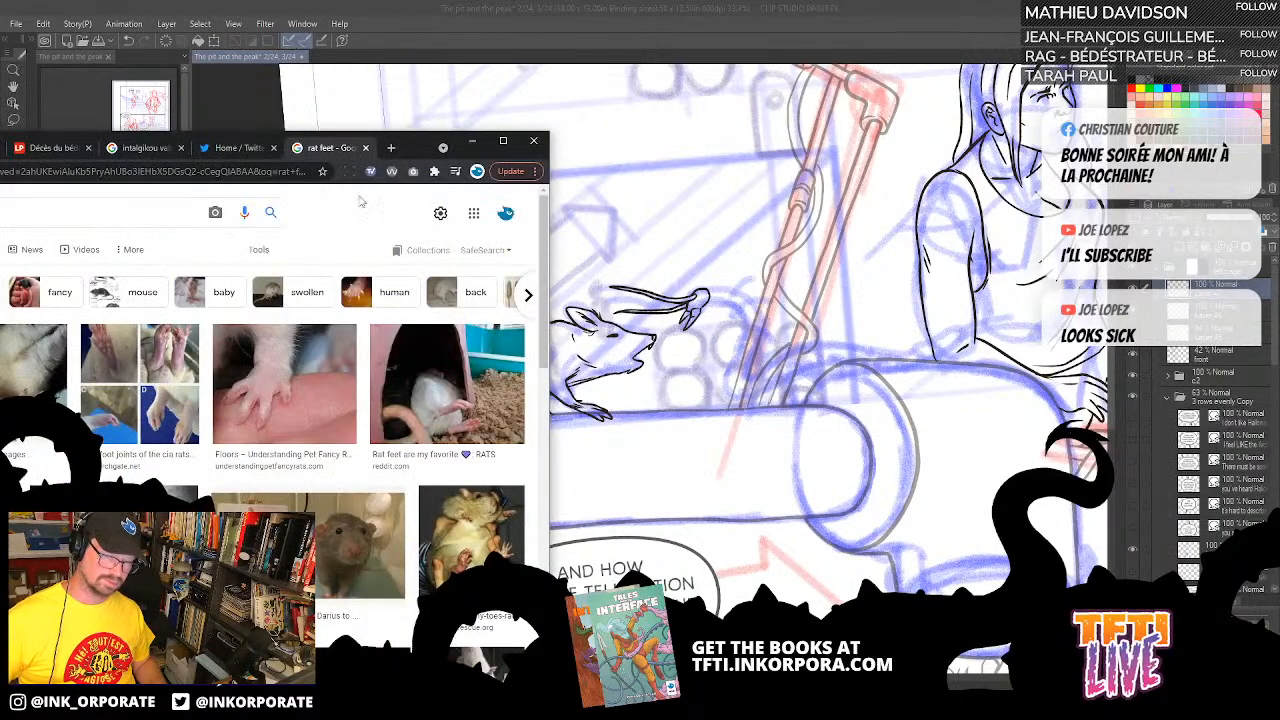
left_click_drag(404, 153, 1279, 320)
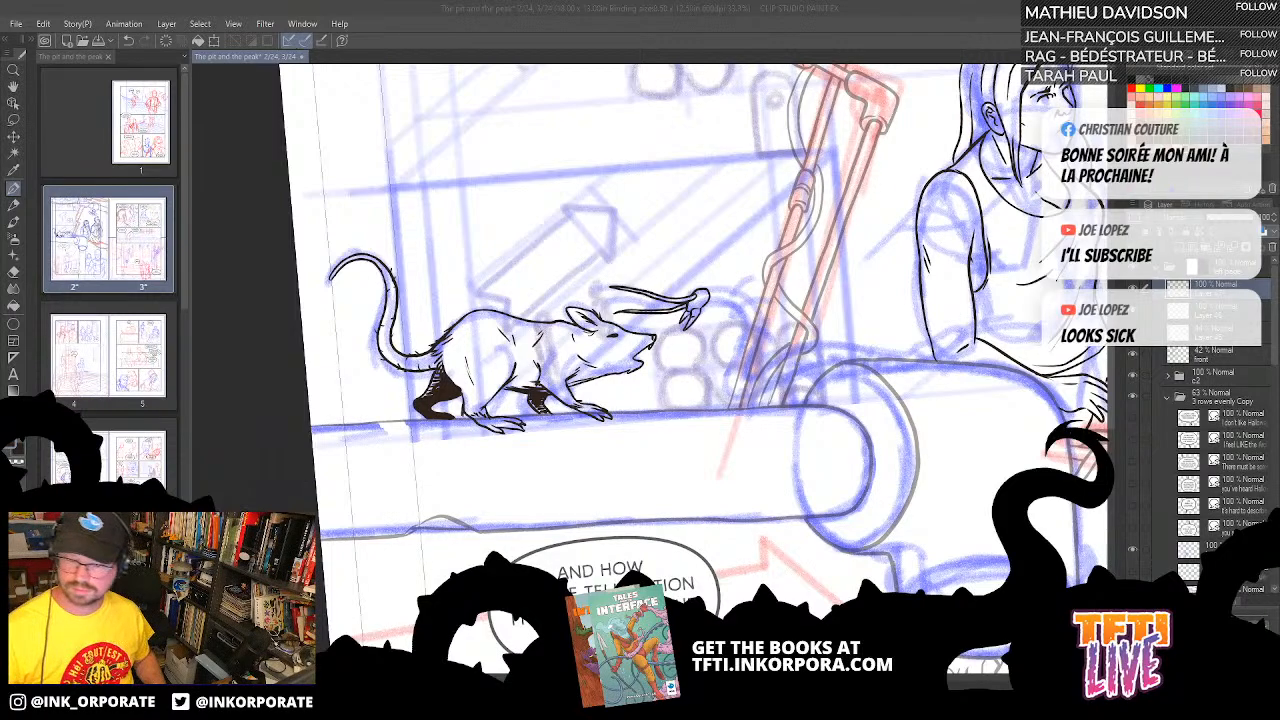
- Return to the Clip Studio Paint page and check the pronged creature's inks by hiding and showing their layer
left_click(851, 23)
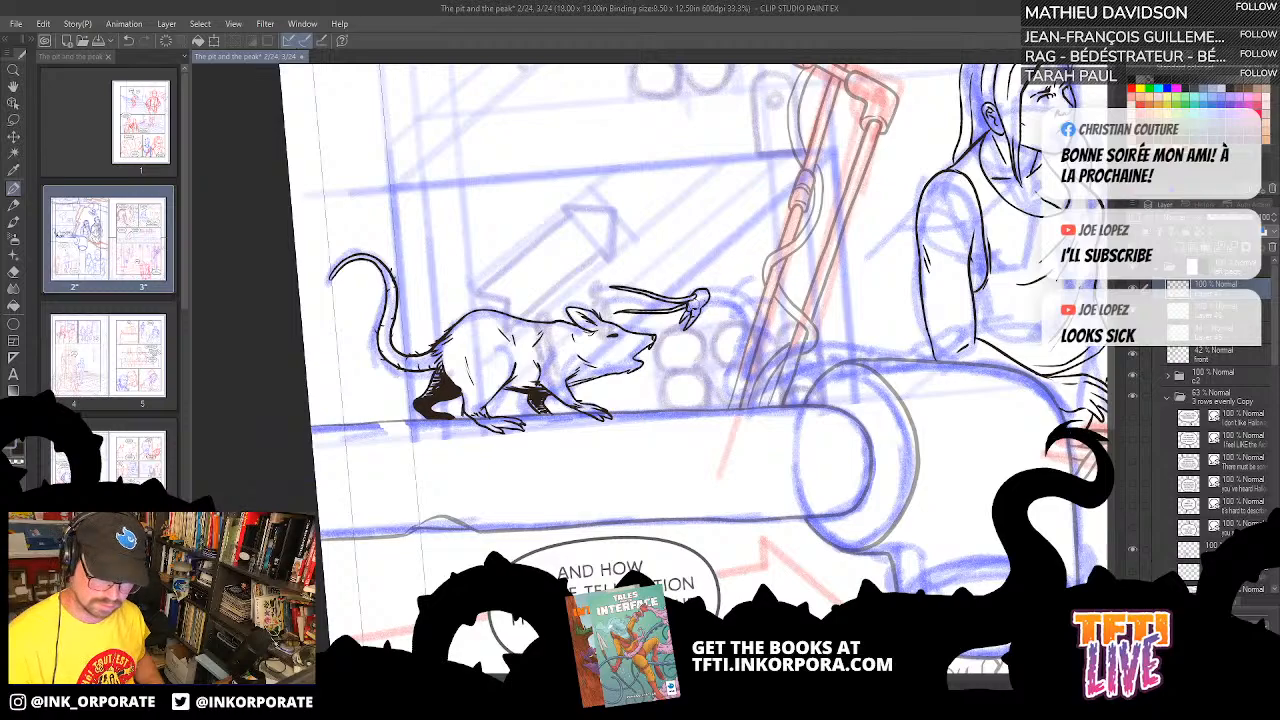
scroll(733, 256, "up", 1)
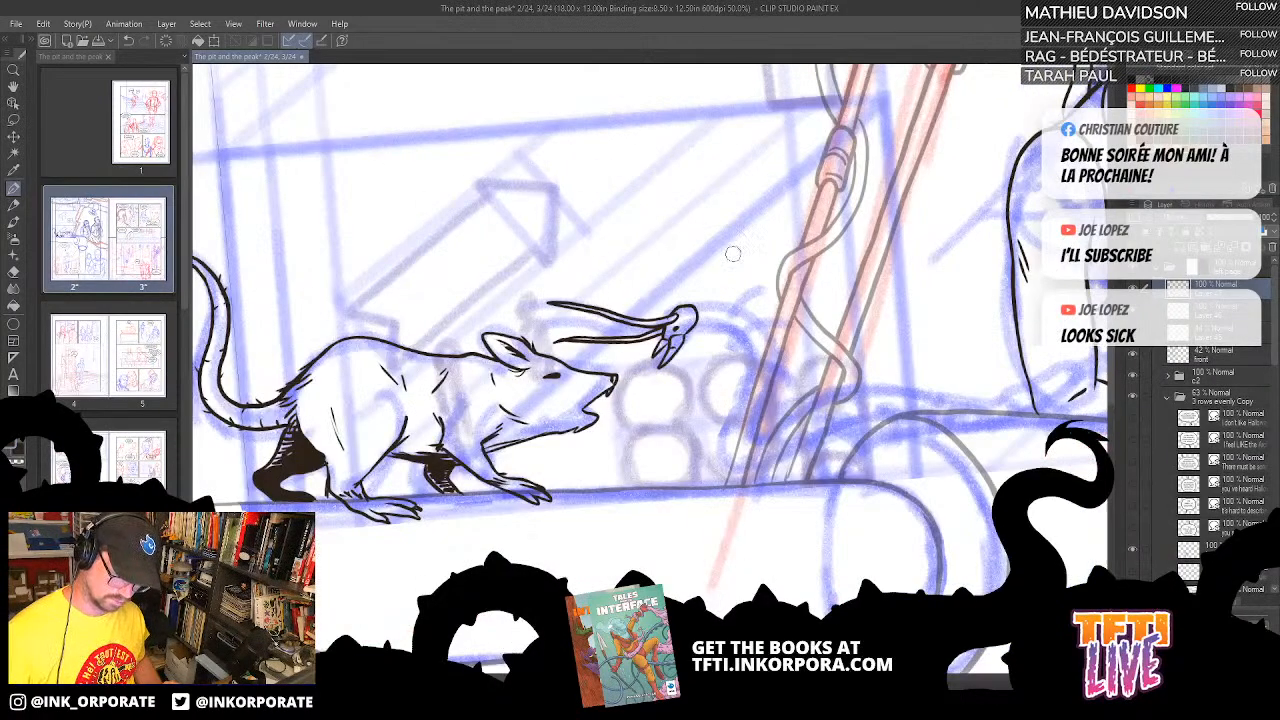
left_click(1133, 290)
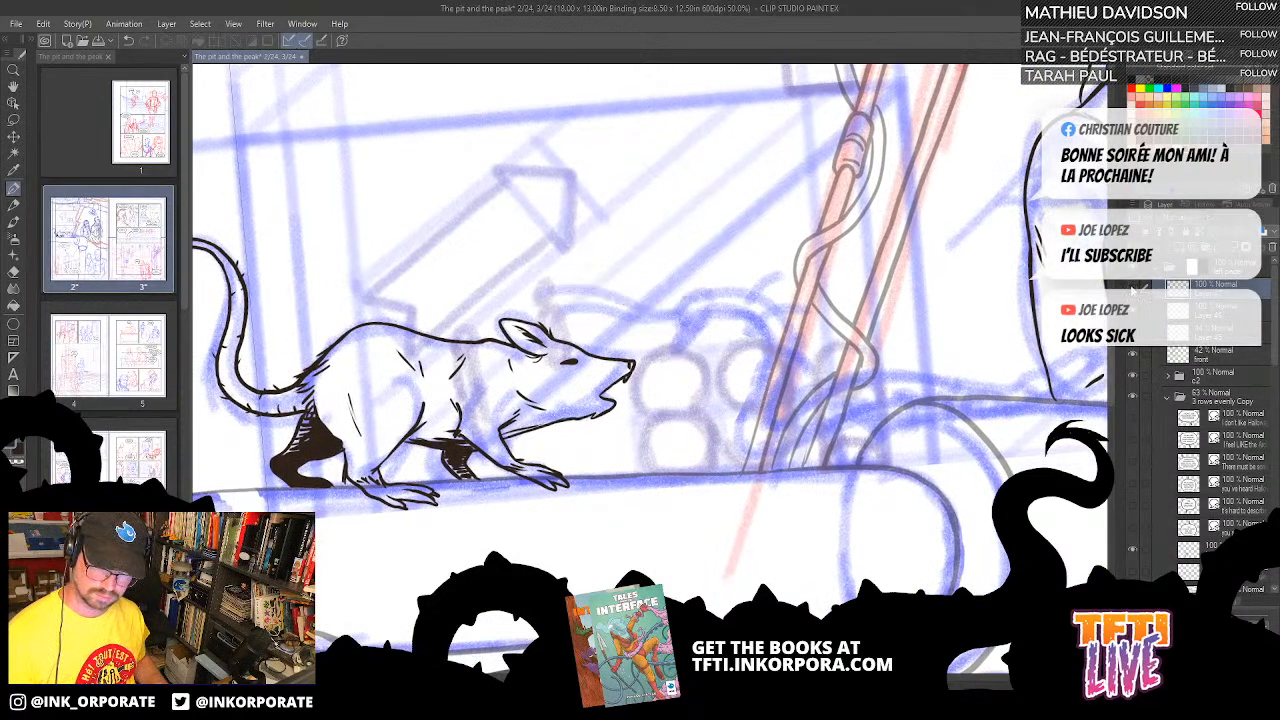
left_click(1133, 290)
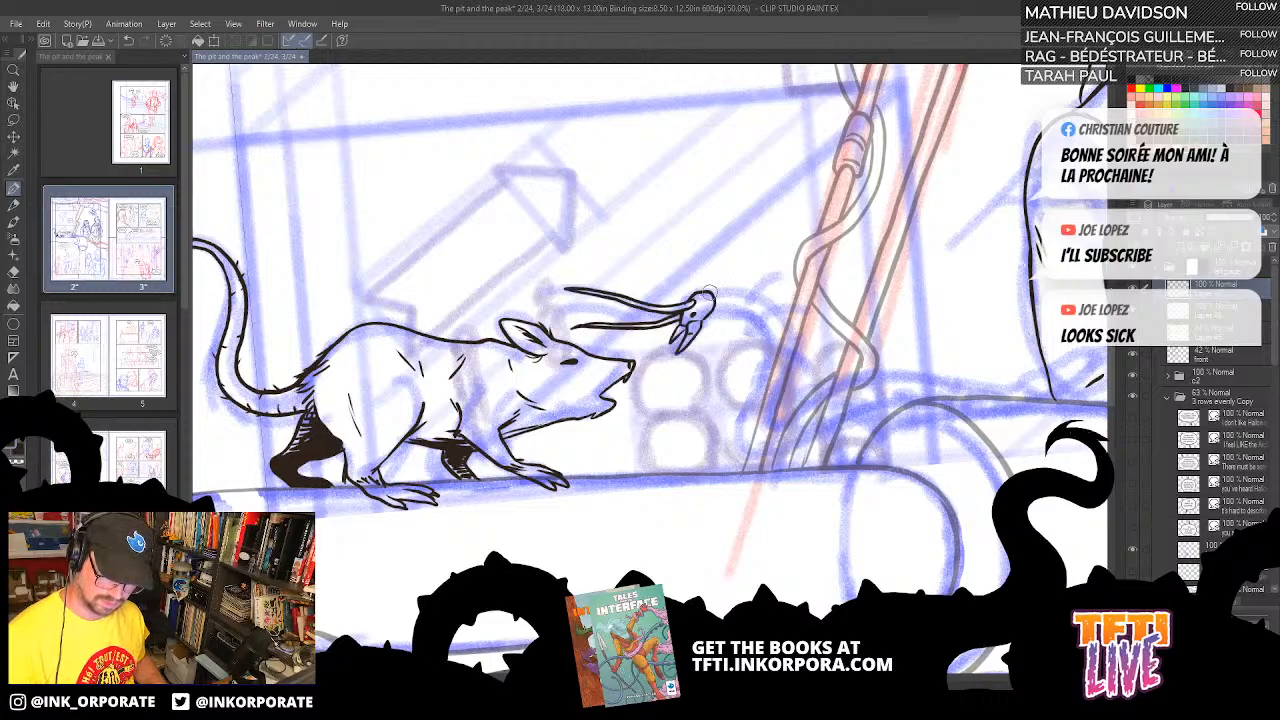
- Ink the first small body segments behind the creature's head, with short curved legs hanging beneath them
left_click_drag(722, 289, 738, 302)
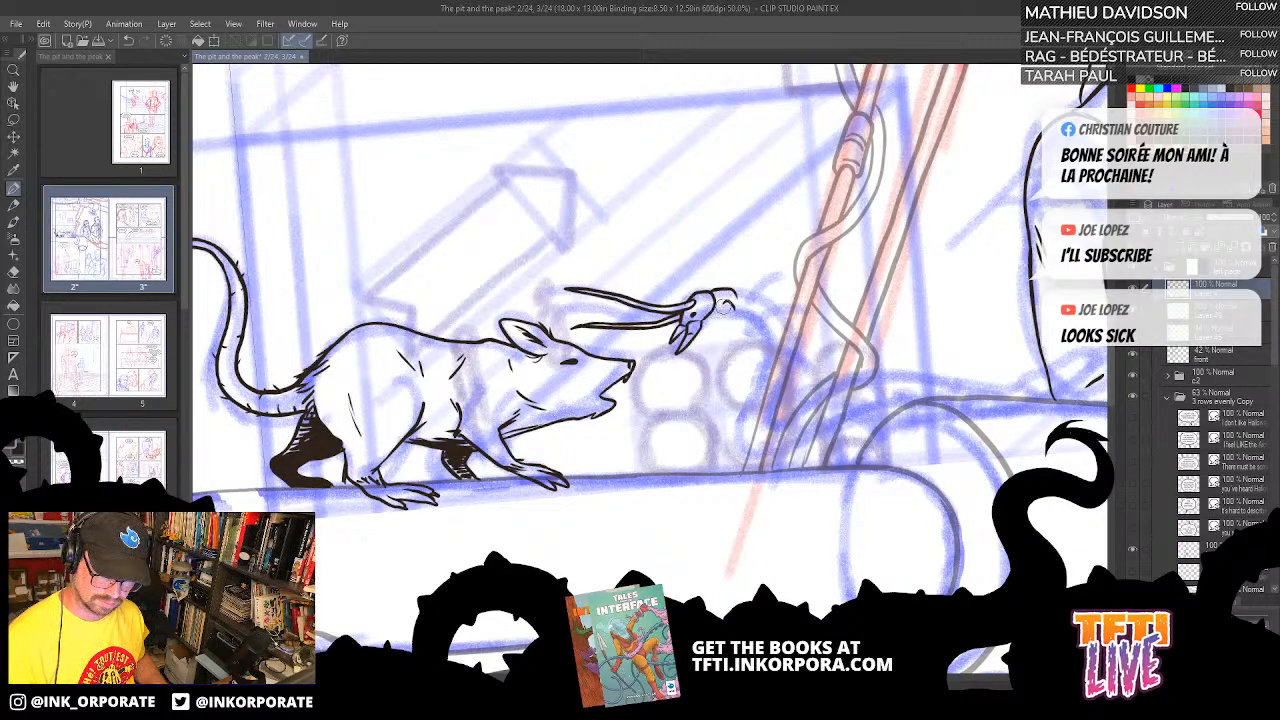
key("ctrl+z")
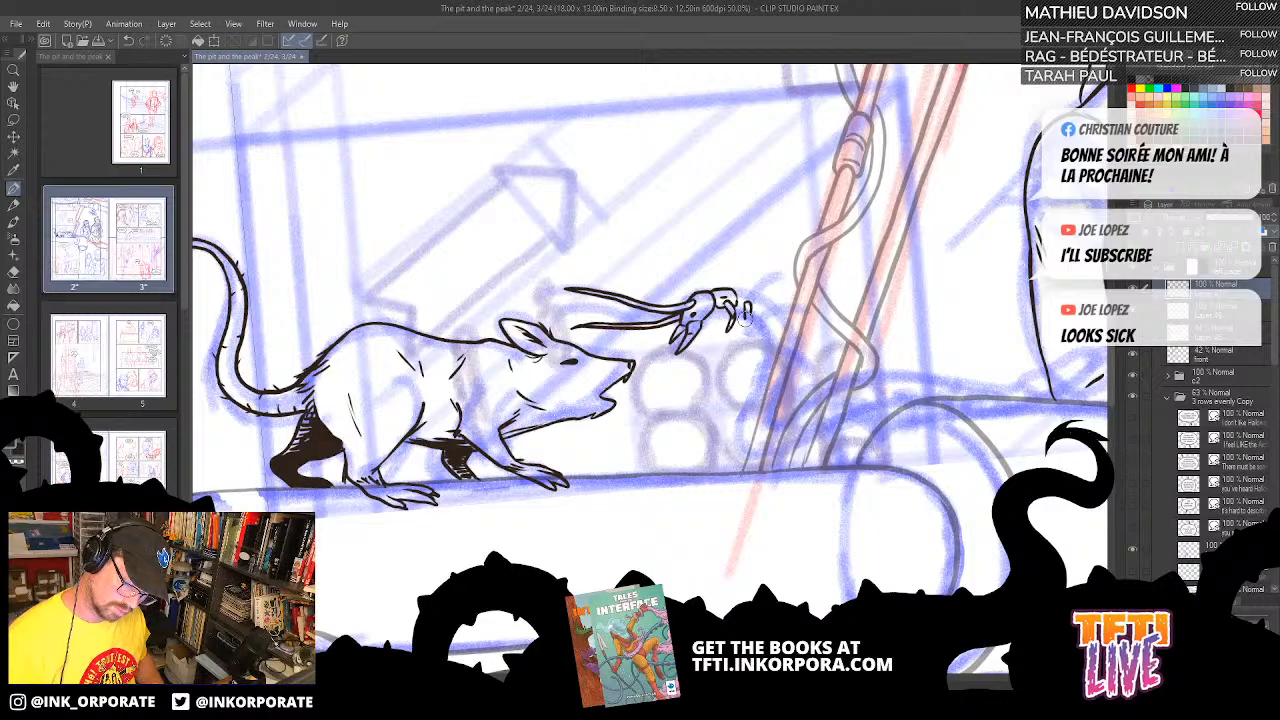
left_click_drag(734, 322, 752, 338)
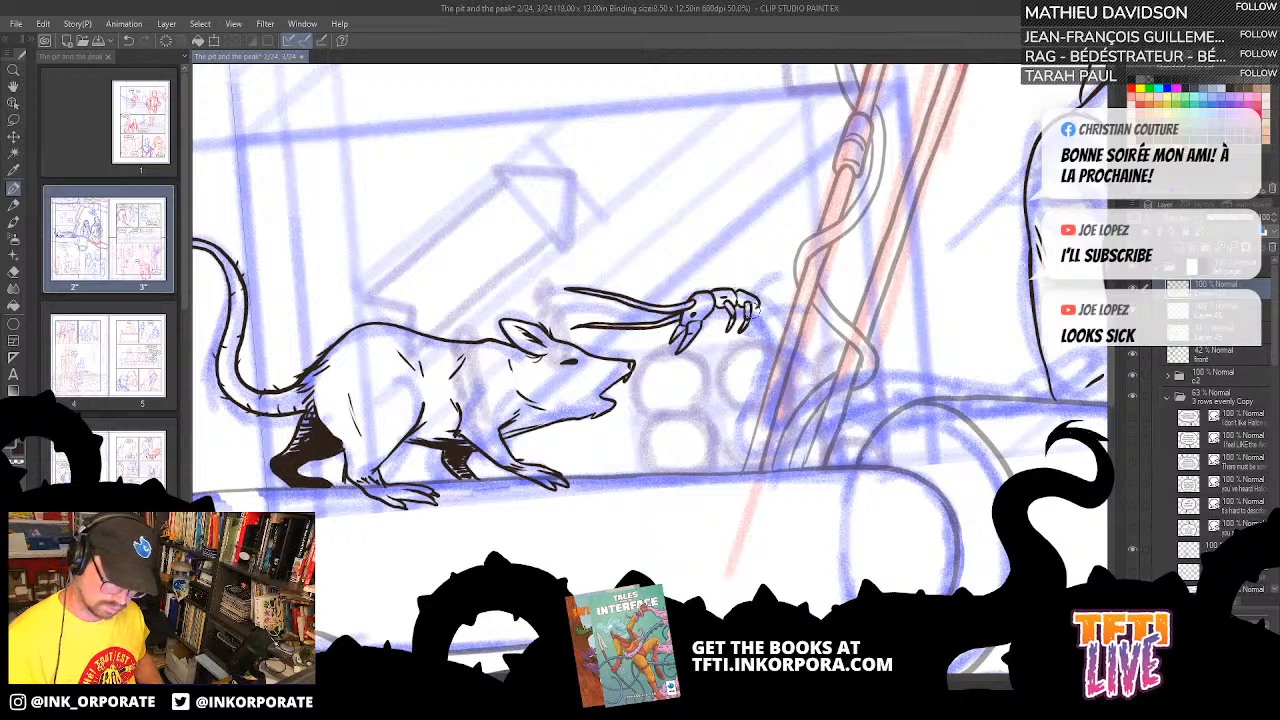
key("ctrl+z")
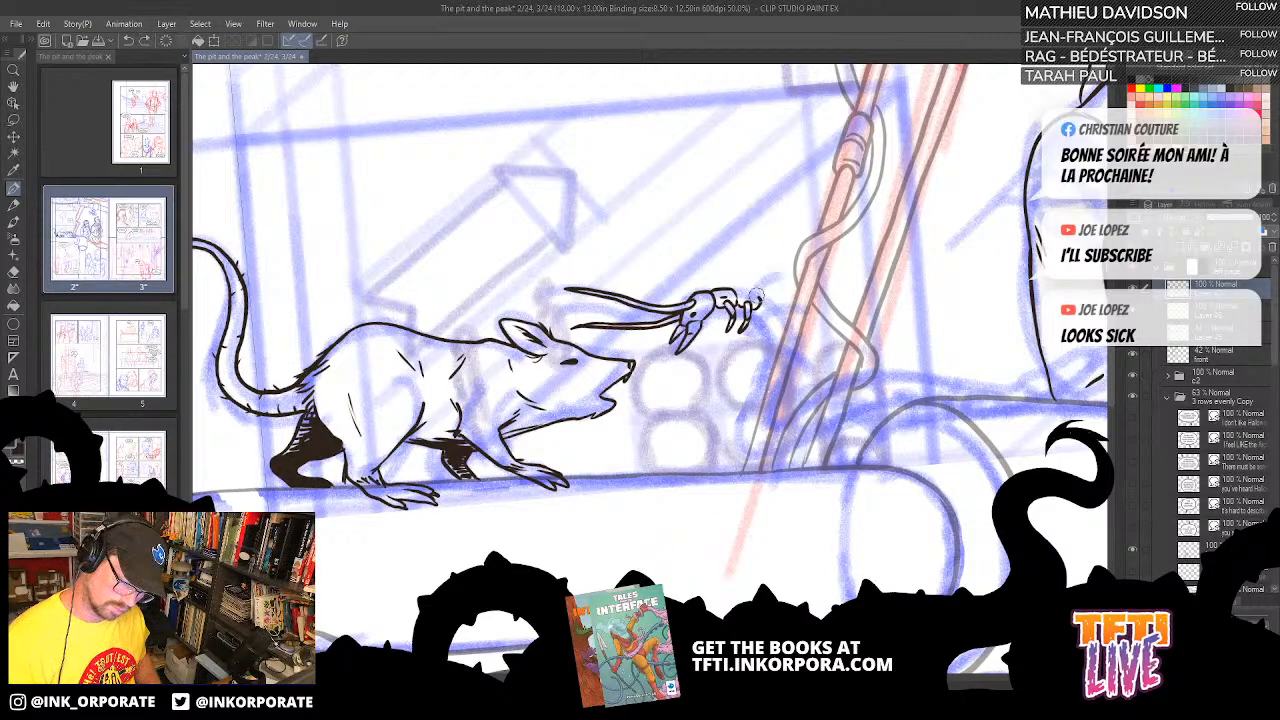
left_click_drag(743, 289, 731, 290)
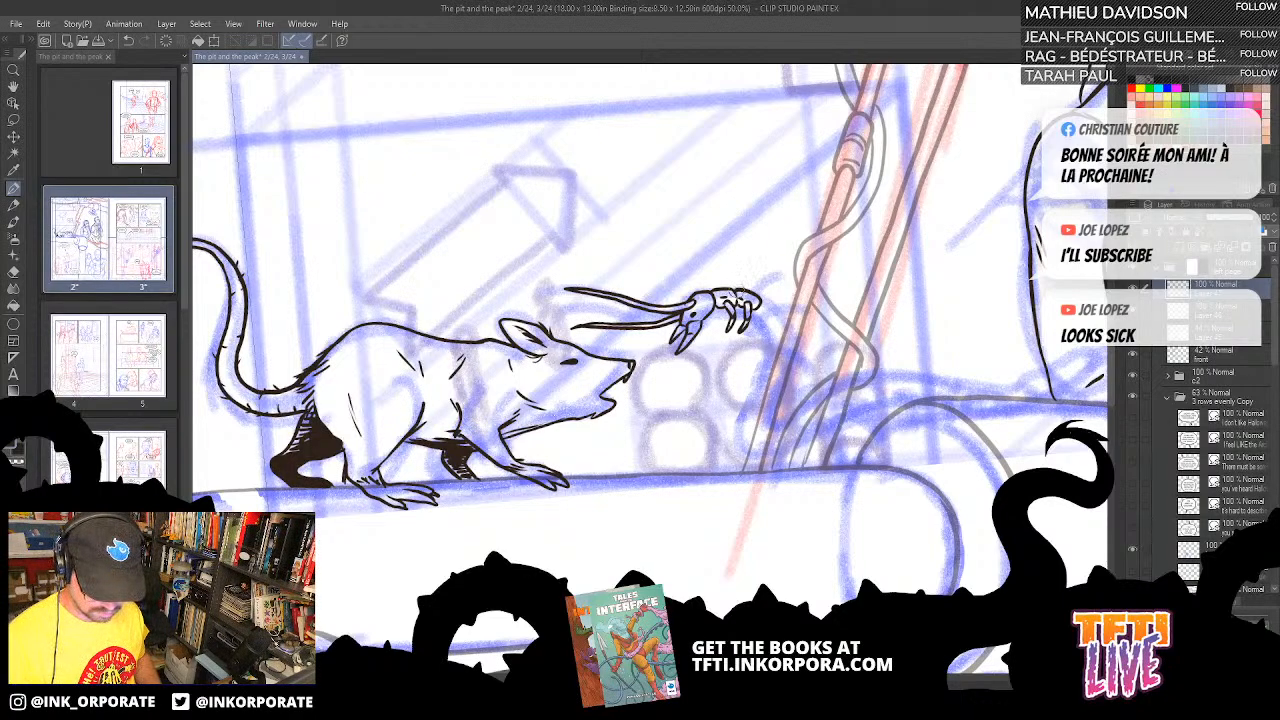
- Extend the creature's body with another arched segment and a curved leg, reaching toward the reddish pole
key("asciicircum")
key("asciicircum")
key("asciicircum")
key("asciicircum")
key("asciicircum")
key("asciicircum")
key("asciicircum")
key("asciicircum")
key("asciicircum")
key("asciicircum")
key("asciicircum")
key("asciicircum")
key("asciicircum")
key("asciicircum")
key("asciicircum")
key("asciicircum")
key("asciicircum")
key("asciicircum")
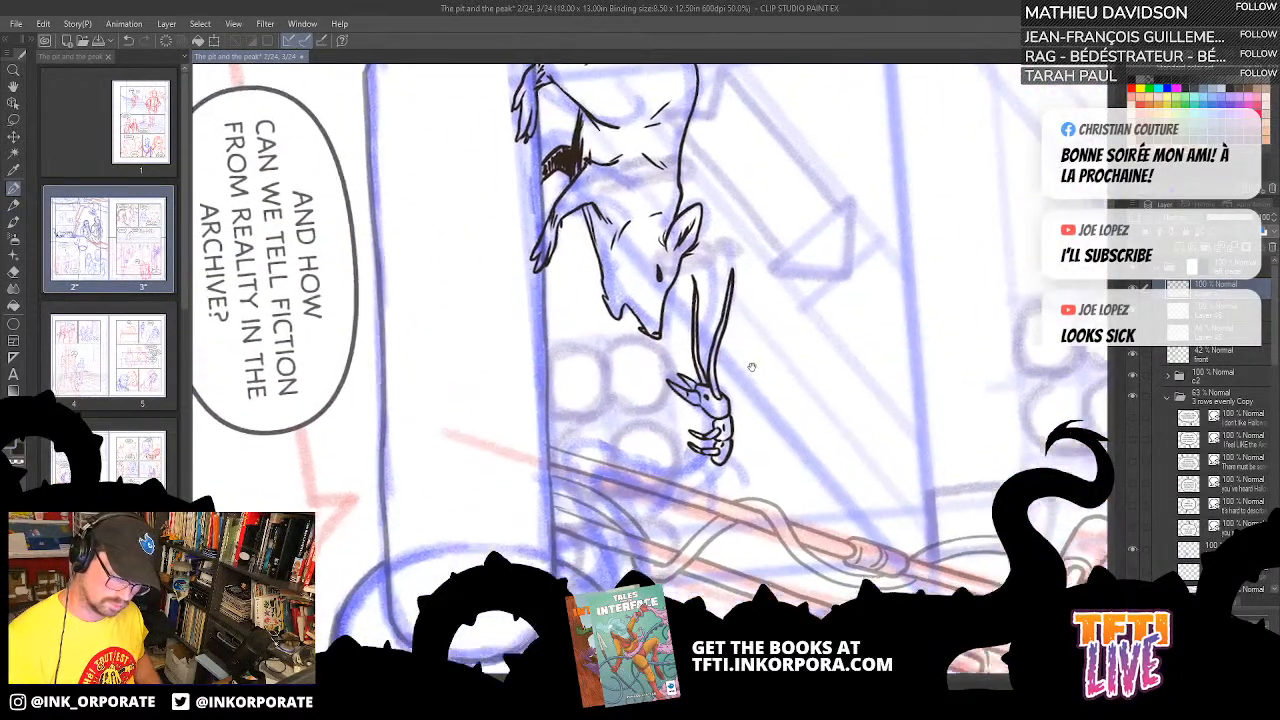
left_click_drag(751, 366, 767, 312)
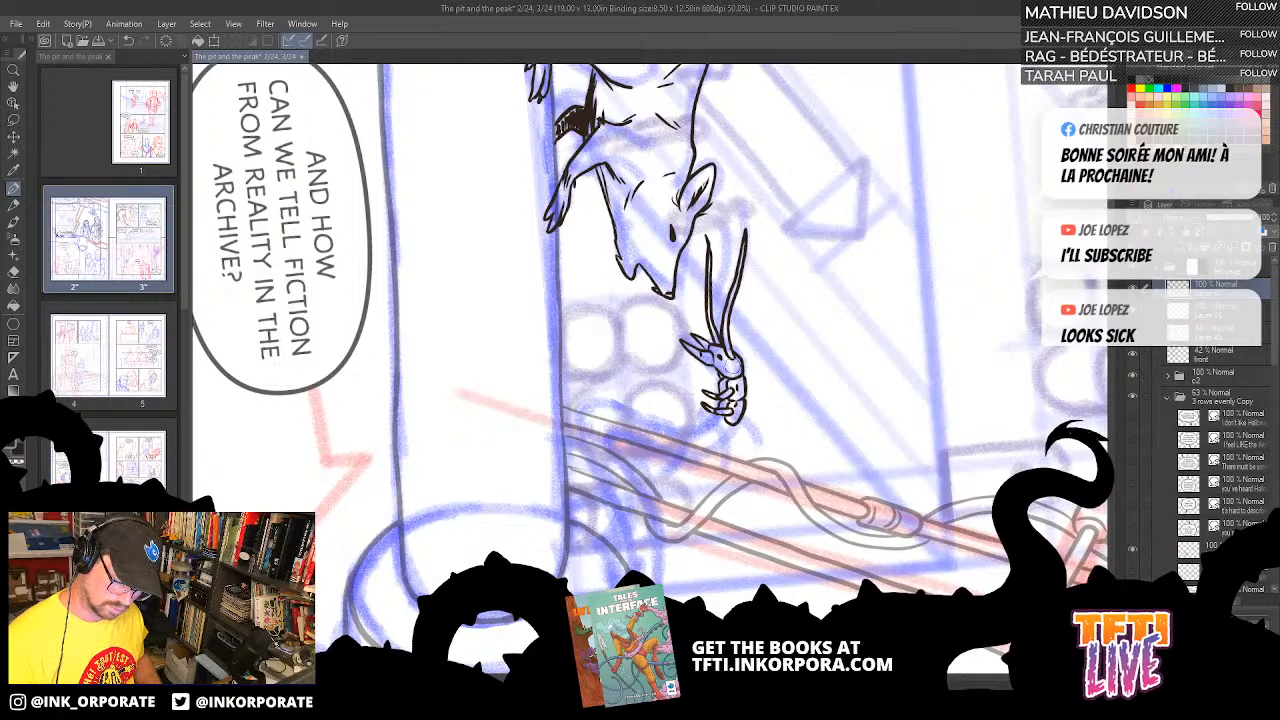
key("asciicircum")
key("asciicircum")
key("asciicircum")
key("asciicircum")
key("asciicircum")
key("asciicircum")
key("asciicircum")
key("asciicircum")
key("asciicircum")
key("asciicircum")
key("asciicircum")
key("asciicircum")
key("asciicircum")
key("asciicircum")
key("asciicircum")
key("asciicircum")
key("asciicircum")
key("asciicircum")
key("asciicircum")
key("asciicircum")
key("asciicircum")
key("asciicircum")
key("asciicircum")
key("asciicircum")
key("asciicircum")
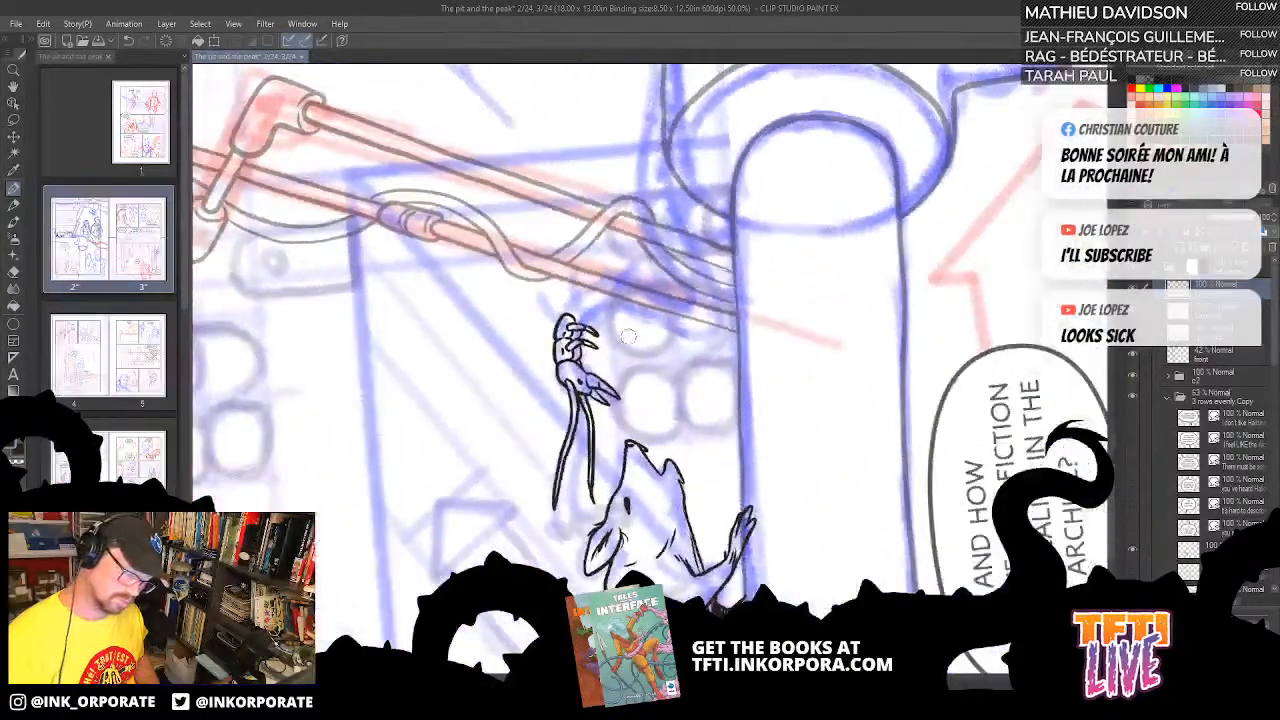
key("asciicircum")
key("asciicircum")
key("asciicircum")
key("asciicircum")
key("asciicircum")
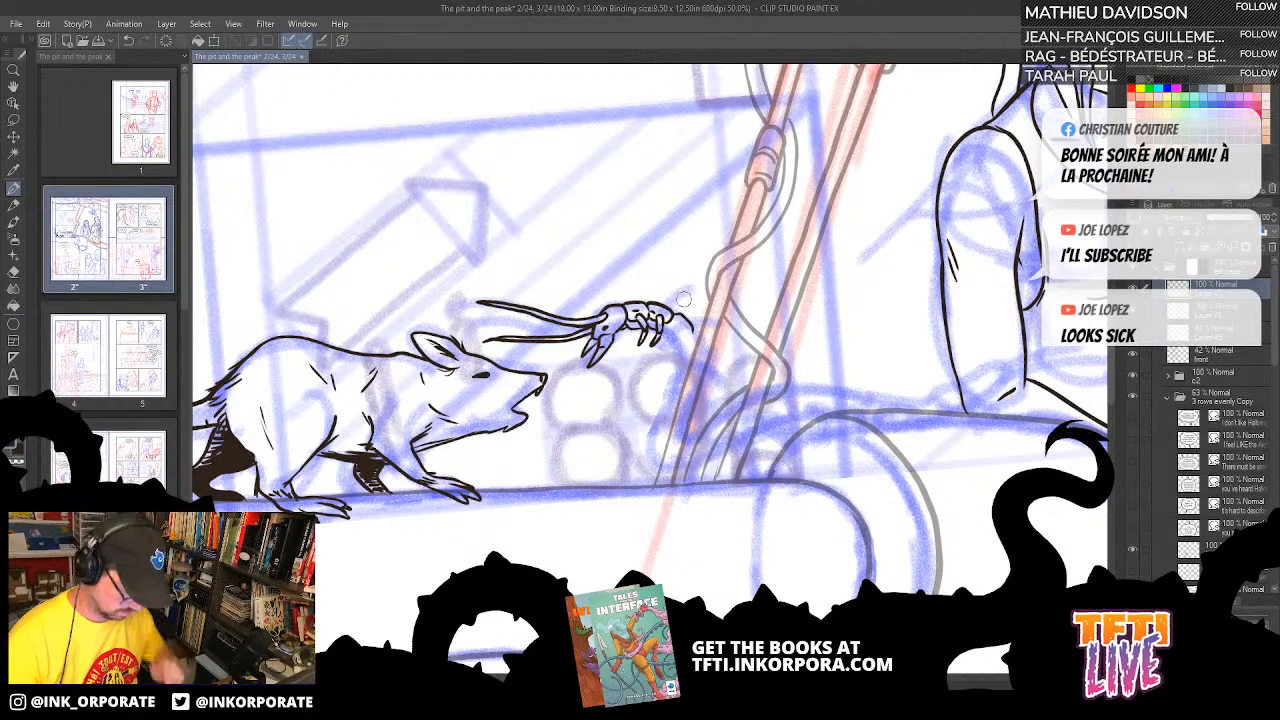
key("ctrl+z")
left_click_drag(675, 317, 692, 333)
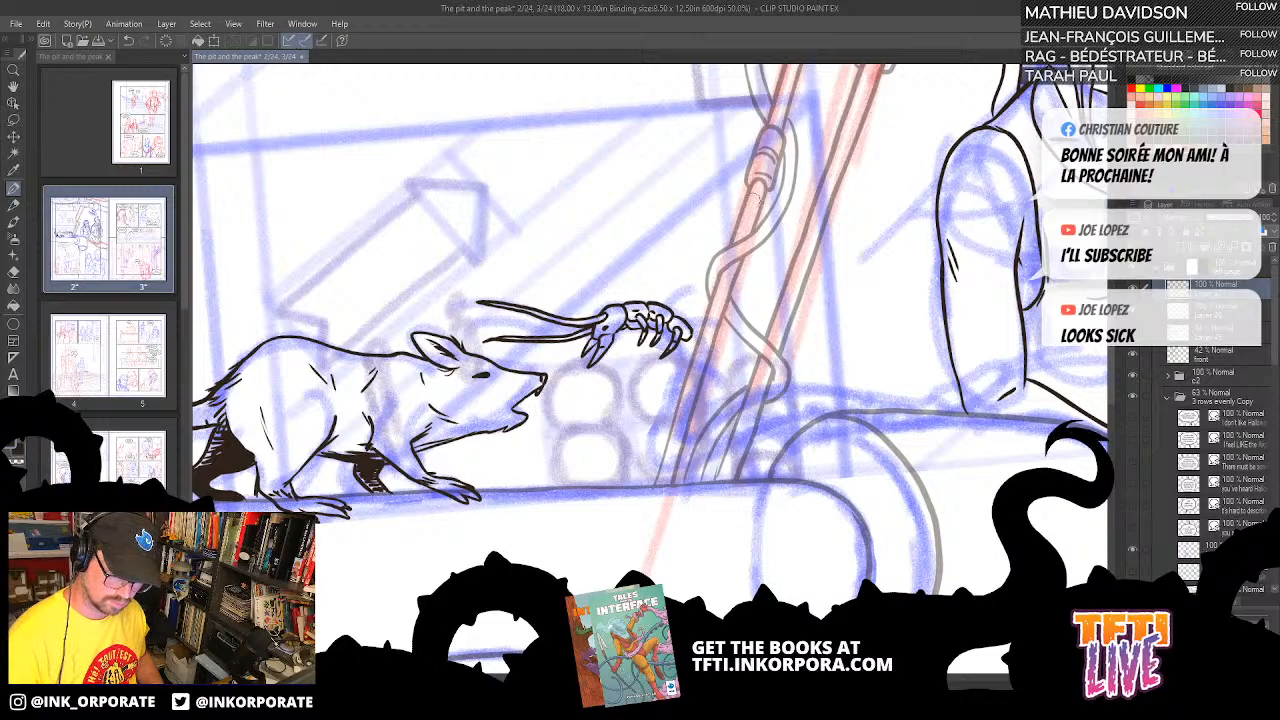
- Ink the back edge of the next segment over the reddish pole and add a pointed leg beneath the body
left_click_drag(692, 334, 707, 365)
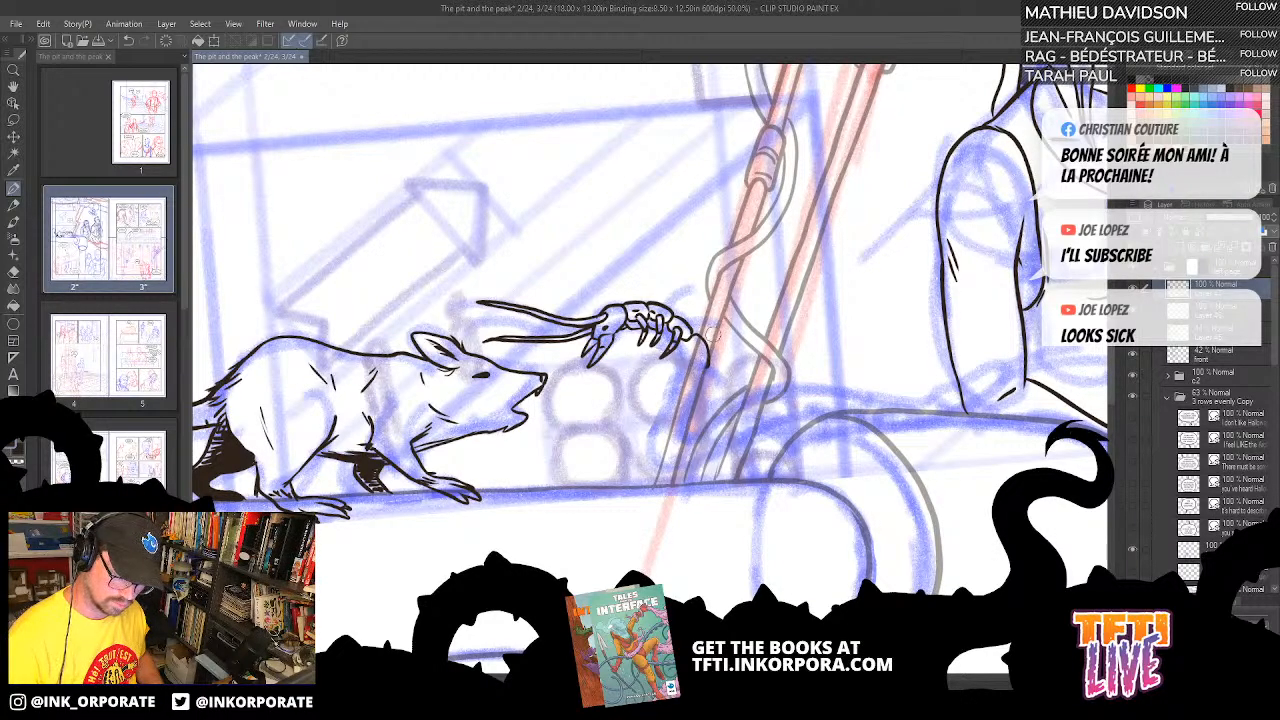
left_click_drag(695, 363, 691, 346)
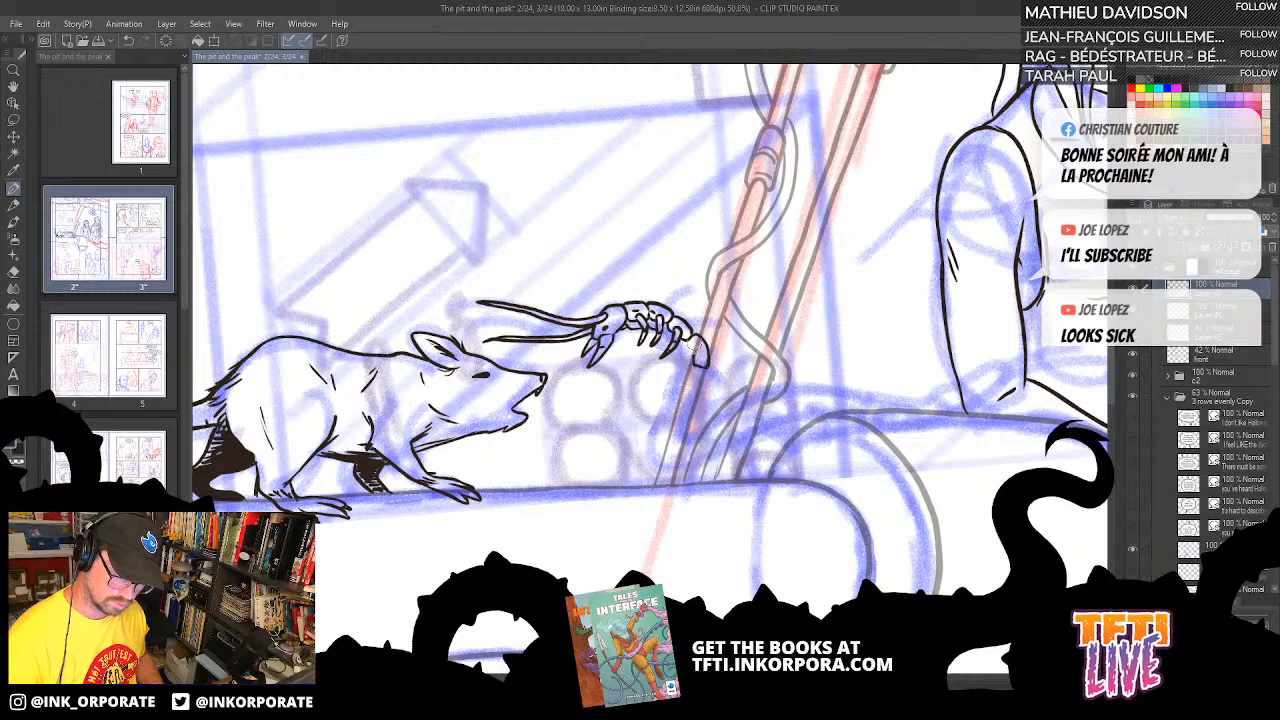
key("minus")
key("minus")
key("minus")
key("minus")
key("minus")
key("minus")
key("minus")
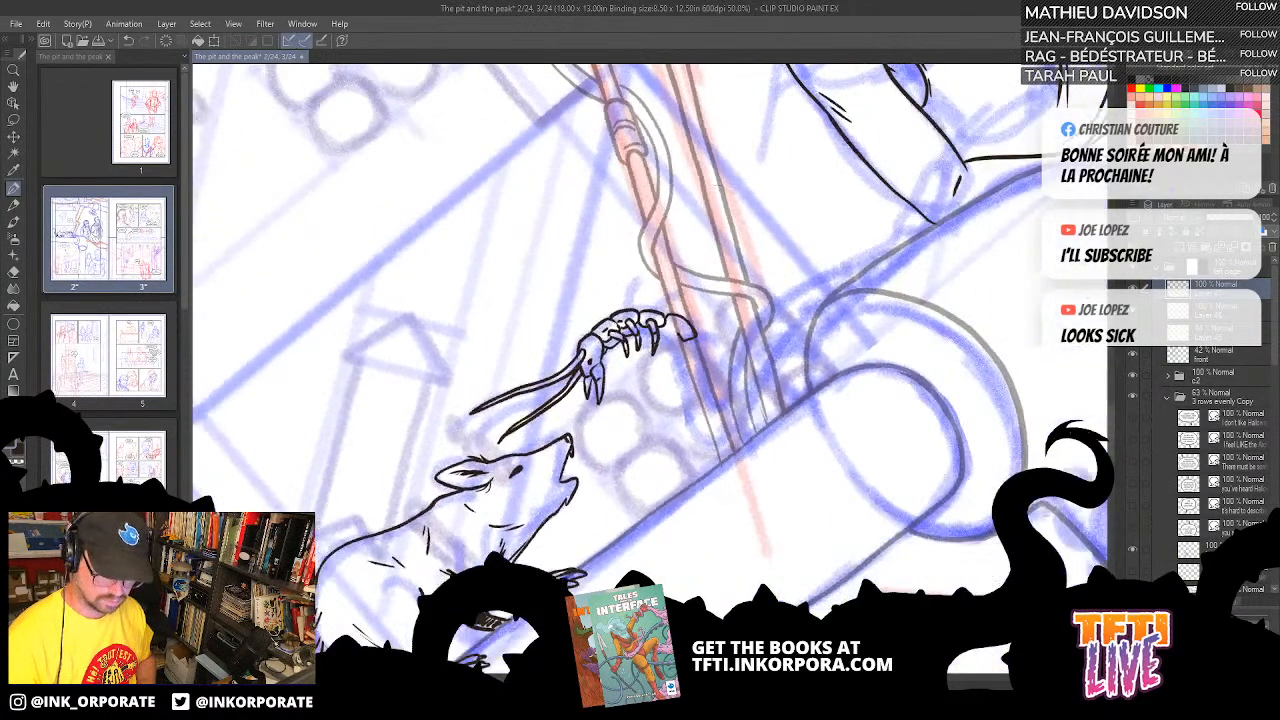
left_click_drag(672, 329, 679, 327)
key("ctrl+z")
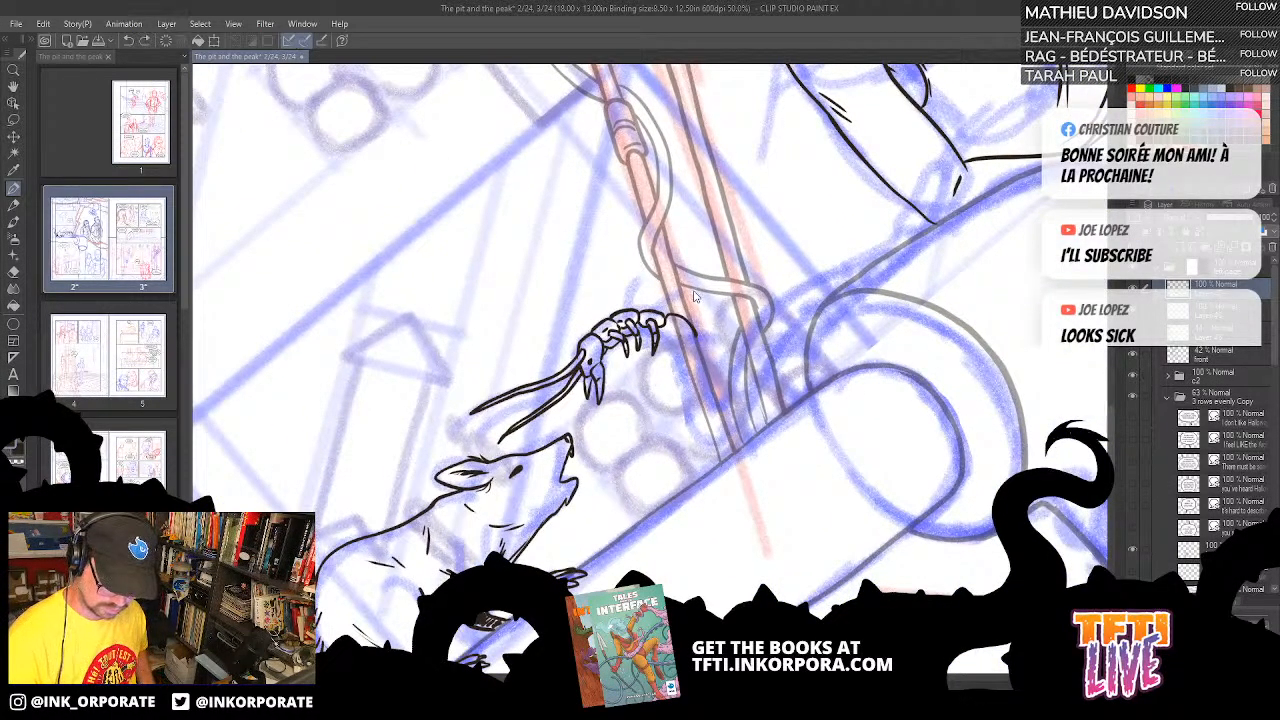
mouse_move(675, 344)
left_mouse_down()
mouse_move(678, 330)
mouse_move(667, 349)
left_mouse_up()
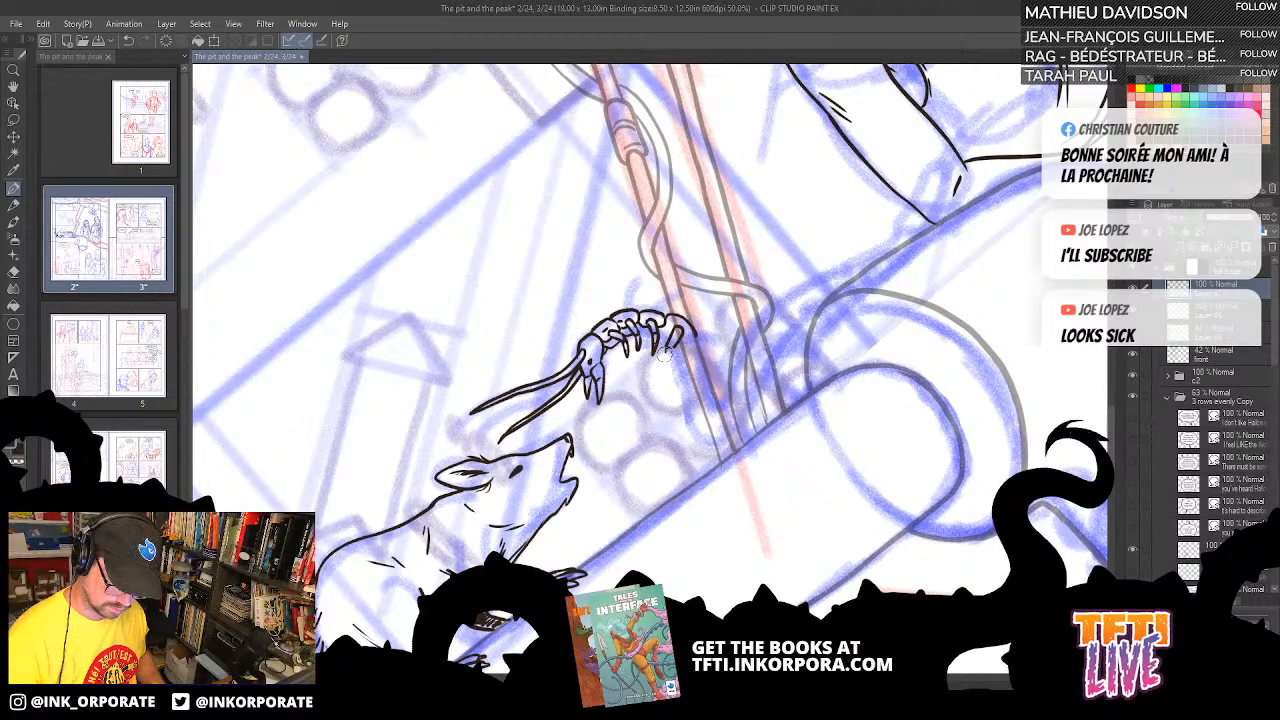
key("ctrl+z")
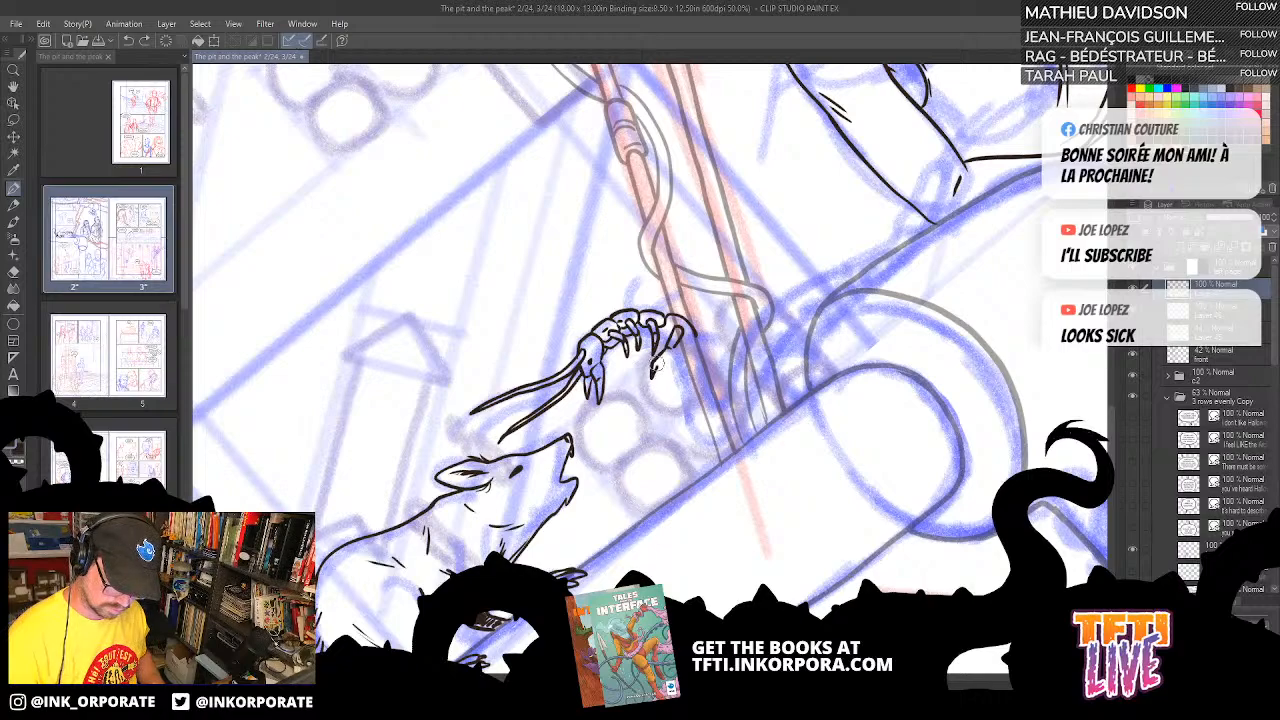
left_click_drag(652, 372, 668, 348)
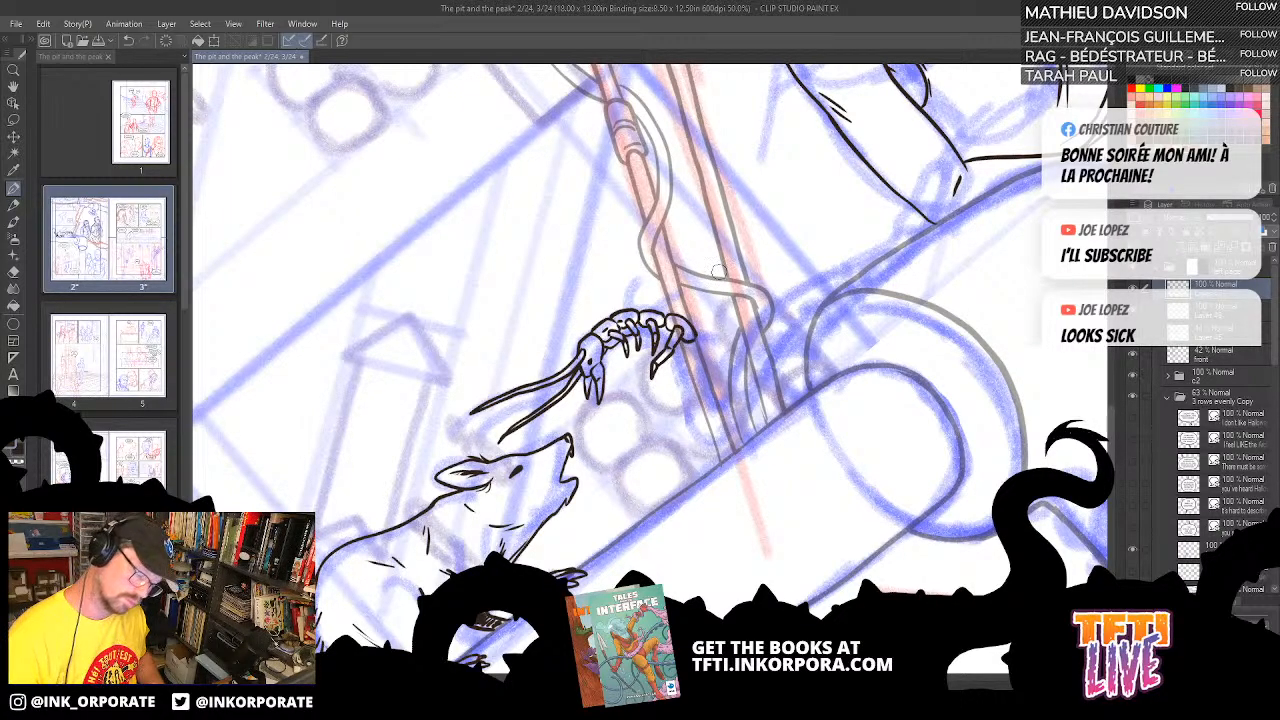
- Ink more narrow body segments running down across the reddish pole from the last inked leg
key("asciicircum")
key("asciicircum")
key("asciicircum")
key("asciicircum")
key("asciicircum")
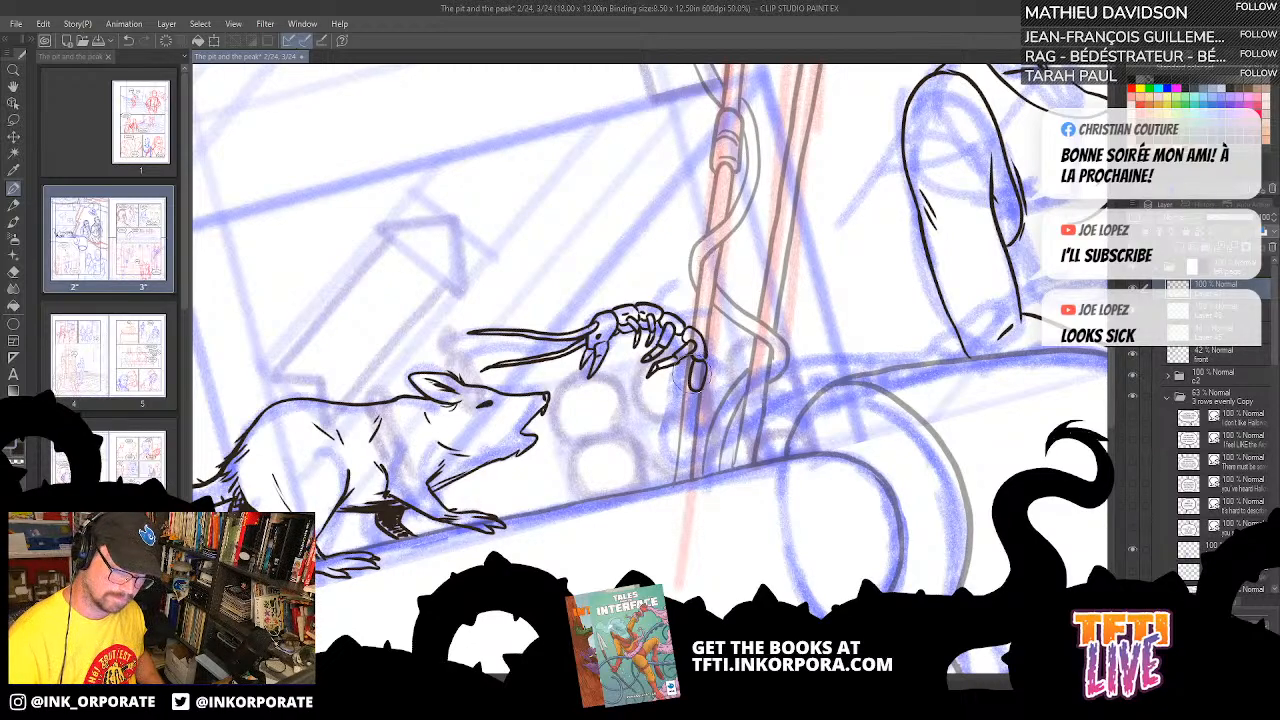
key("minus")
key("minus")
key("minus")
key("minus")
key("minus")
key("minus")
key("minus")
key("minus")
key("minus")
key("minus")
key("minus")
key("minus")
key("minus")
key("minus")
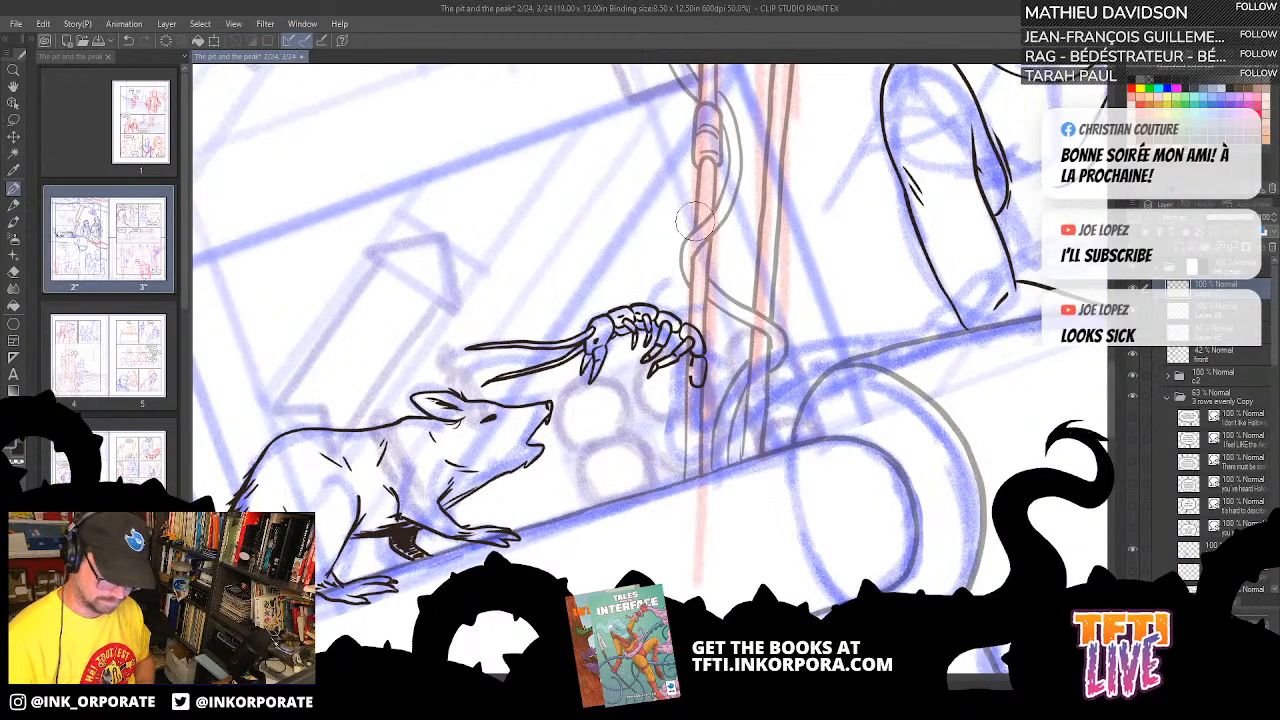
key("minus")
key("minus")
key("minus")
key("minus")
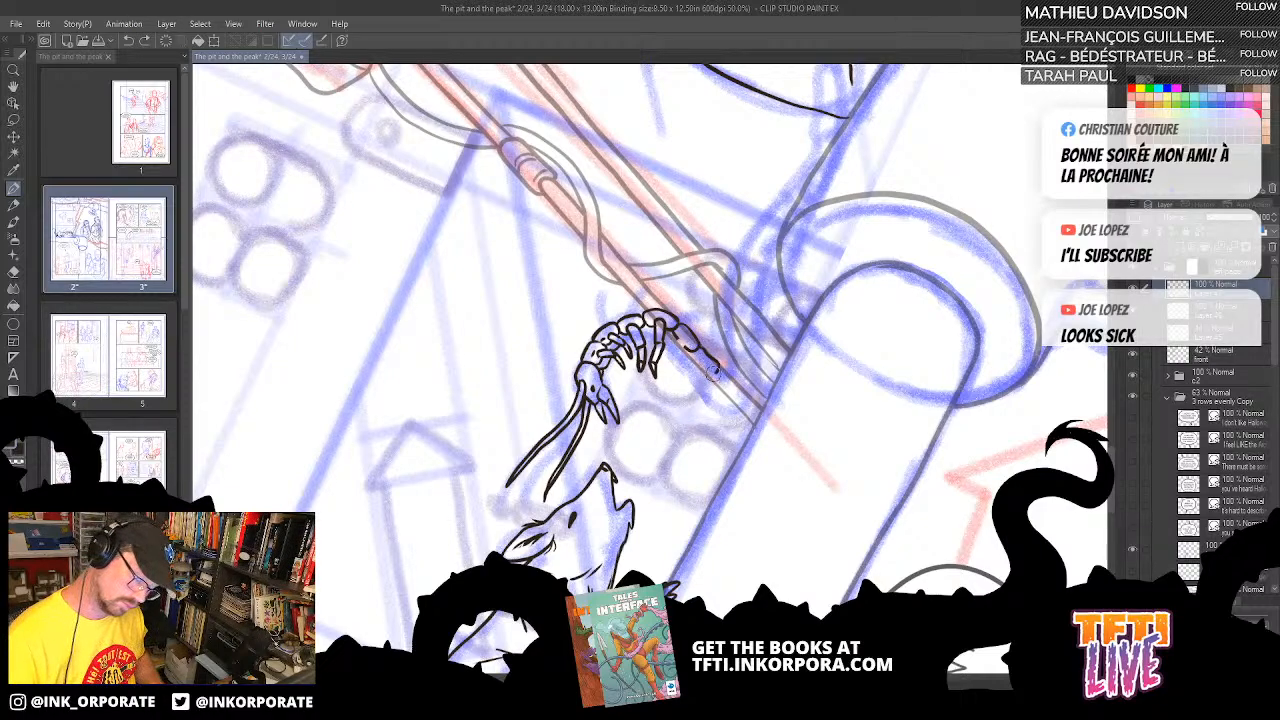
left_click_drag(693, 333, 704, 340)
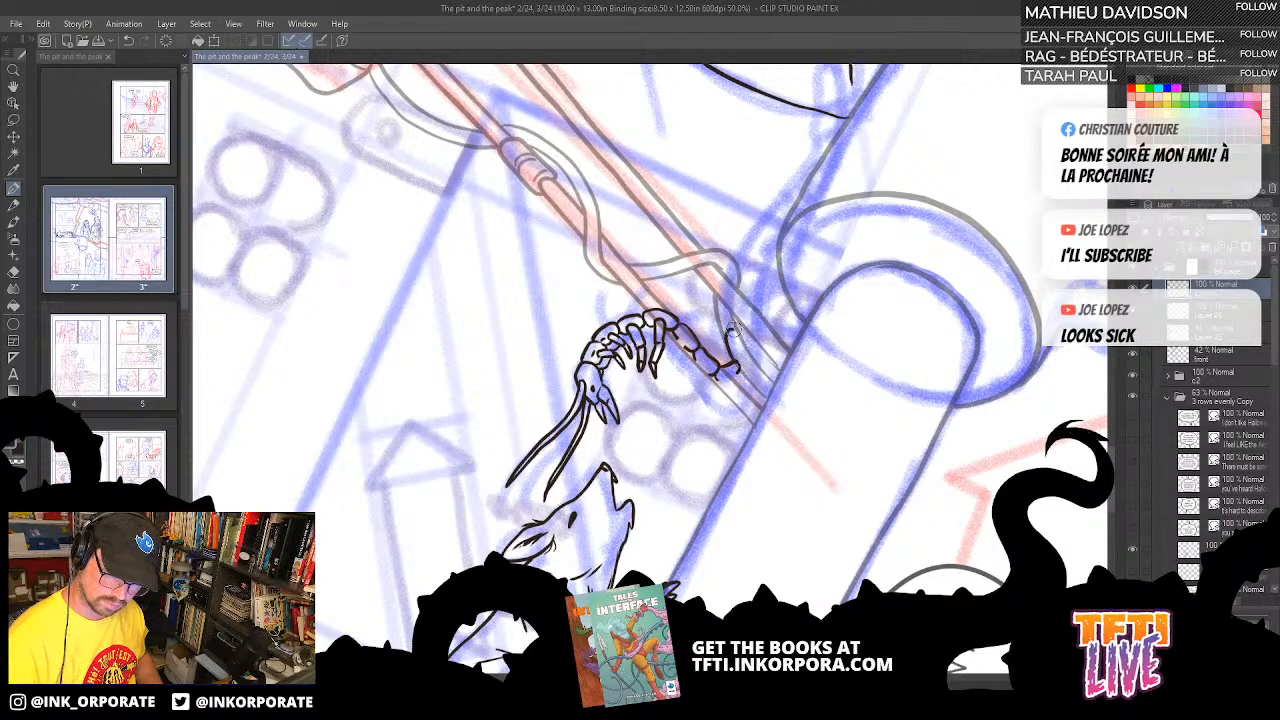
- Redraw the short curved stroke that turns the body upward from its lowest point beside the pole
key("ctrl+z")
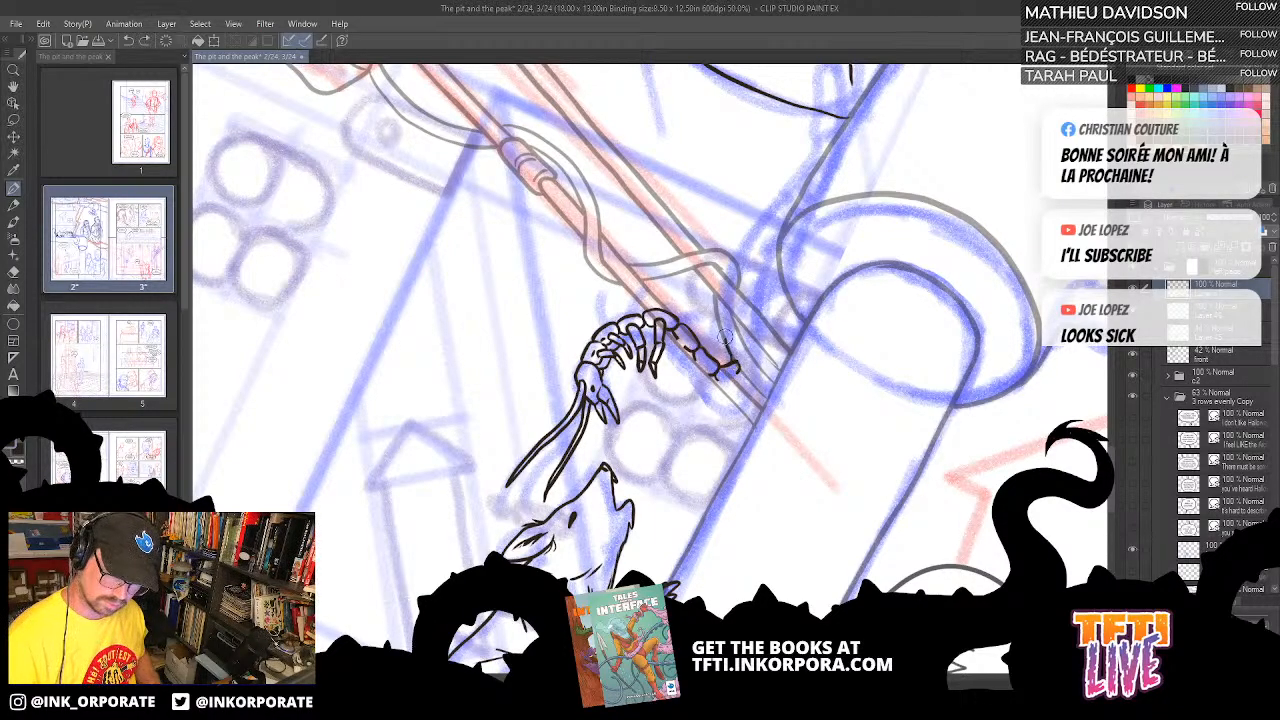
mouse_move(730, 336)
left_mouse_down()
mouse_move(742, 362)
mouse_move(721, 296)
left_mouse_up()
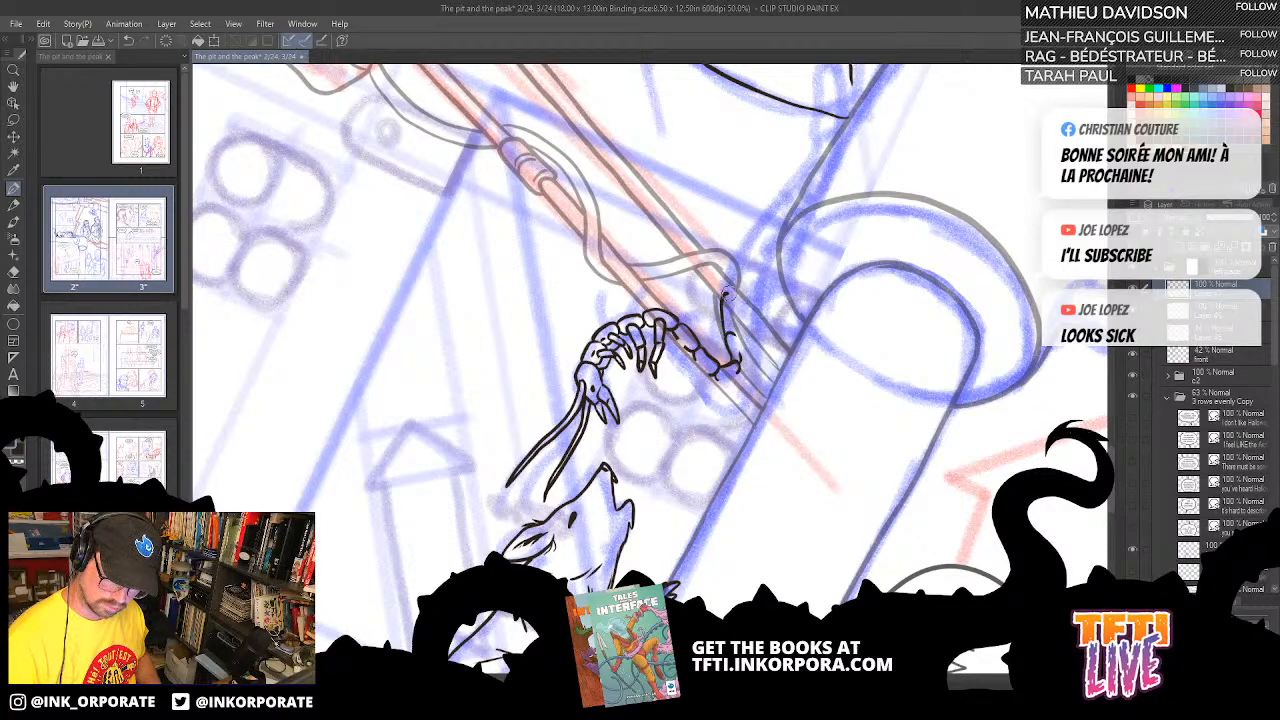
key("ctrl+z")
left_click_drag(736, 367, 728, 343)
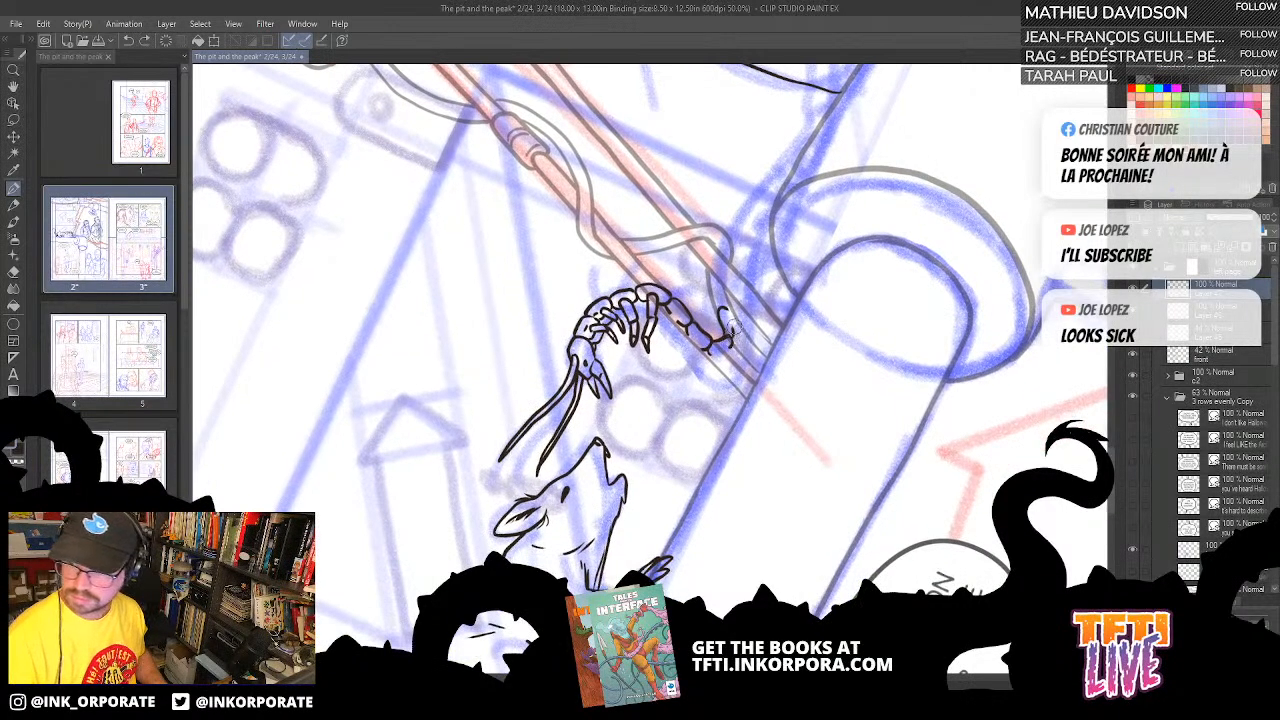
- Ink the chain of segments climbing from the low bend past the pole toward the large cylinder's rim
left_click_drag(655, 165, 765, 200)
left_click_drag(793, 292, 781, 252)
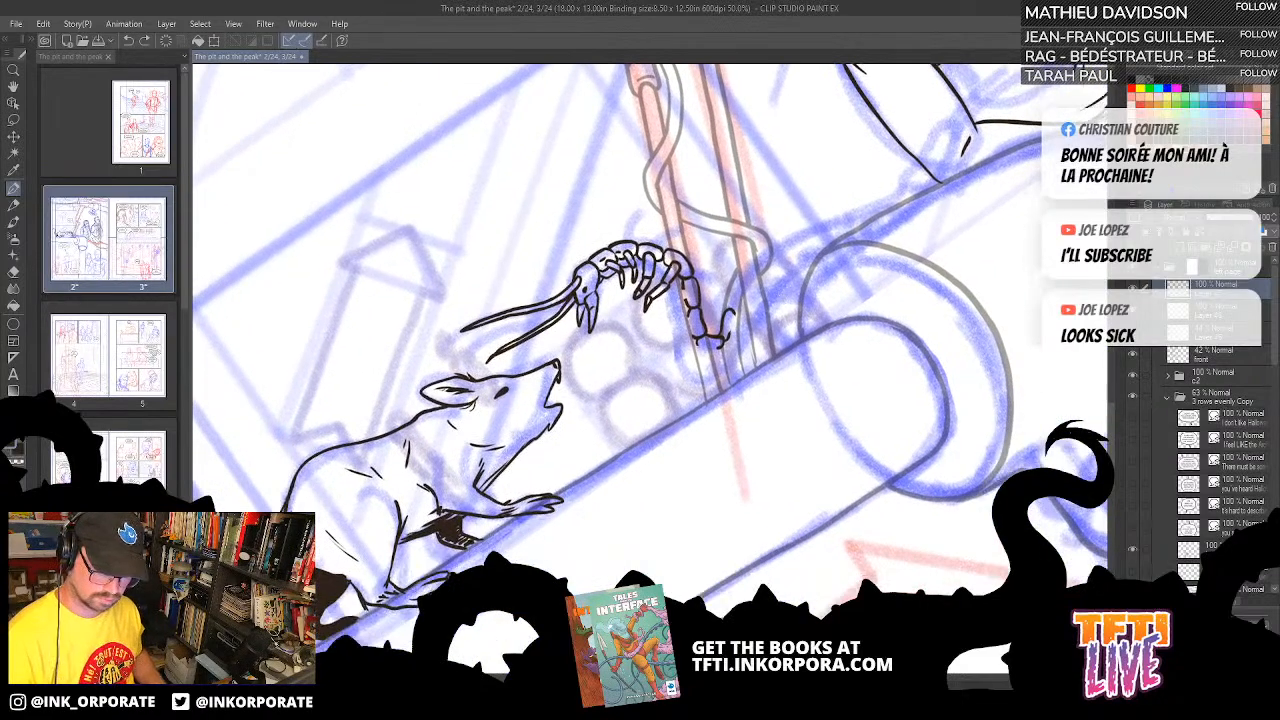
mouse_move(728, 310)
left_mouse_down()
mouse_move(737, 276)
mouse_move(752, 275)
mouse_move(744, 301)
mouse_move(762, 250)
mouse_move(784, 246)
mouse_move(765, 269)
left_mouse_up()
key("ctrl+z")
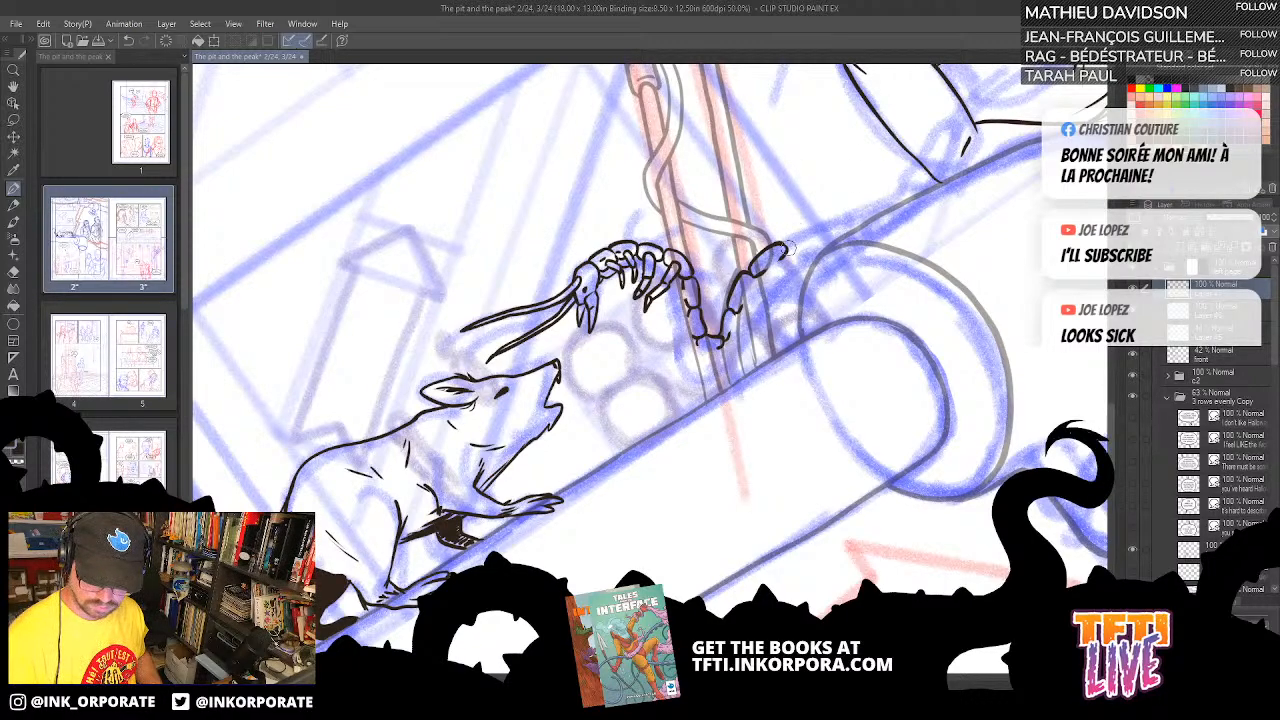
mouse_move(787, 241)
left_mouse_down()
mouse_move(816, 229)
mouse_move(800, 247)
left_mouse_up()
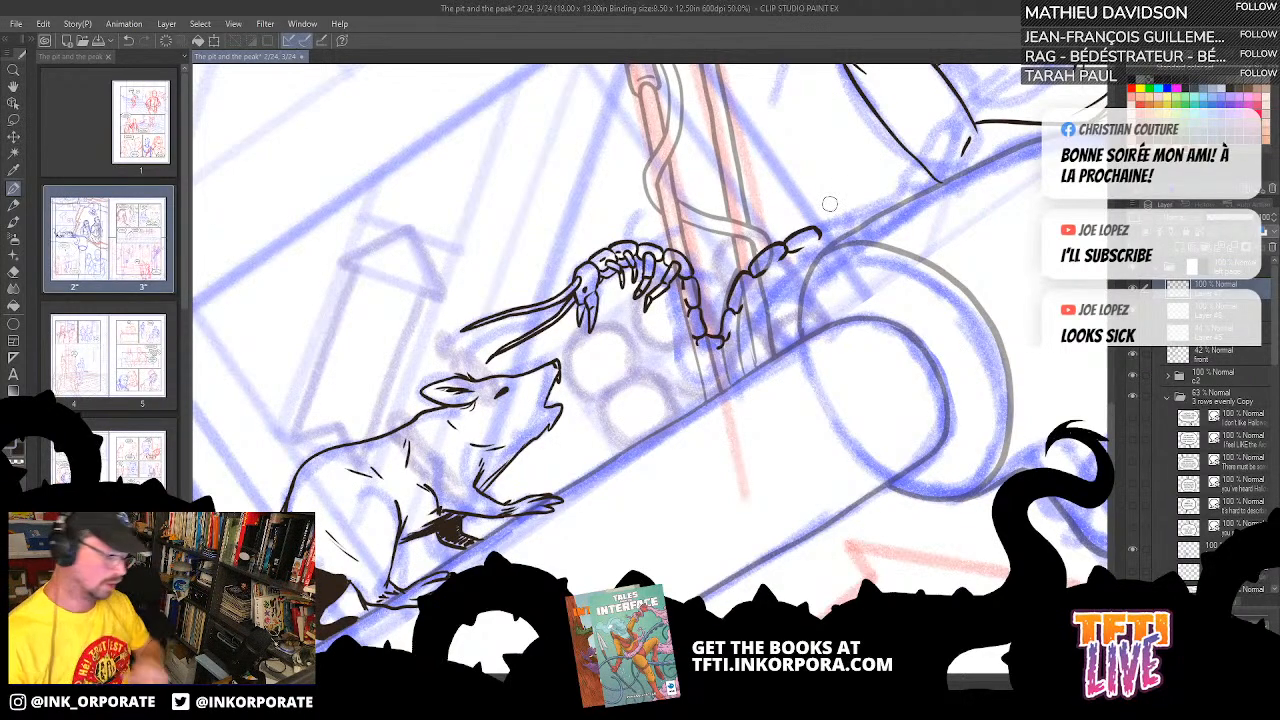
- Ink the next overlapping body segments along the large cylinder's upper edge toward the seated figure's arm, redrawing rejected strokes
left_click_drag(810, 240, 851, 206)
key("ctrl+z")
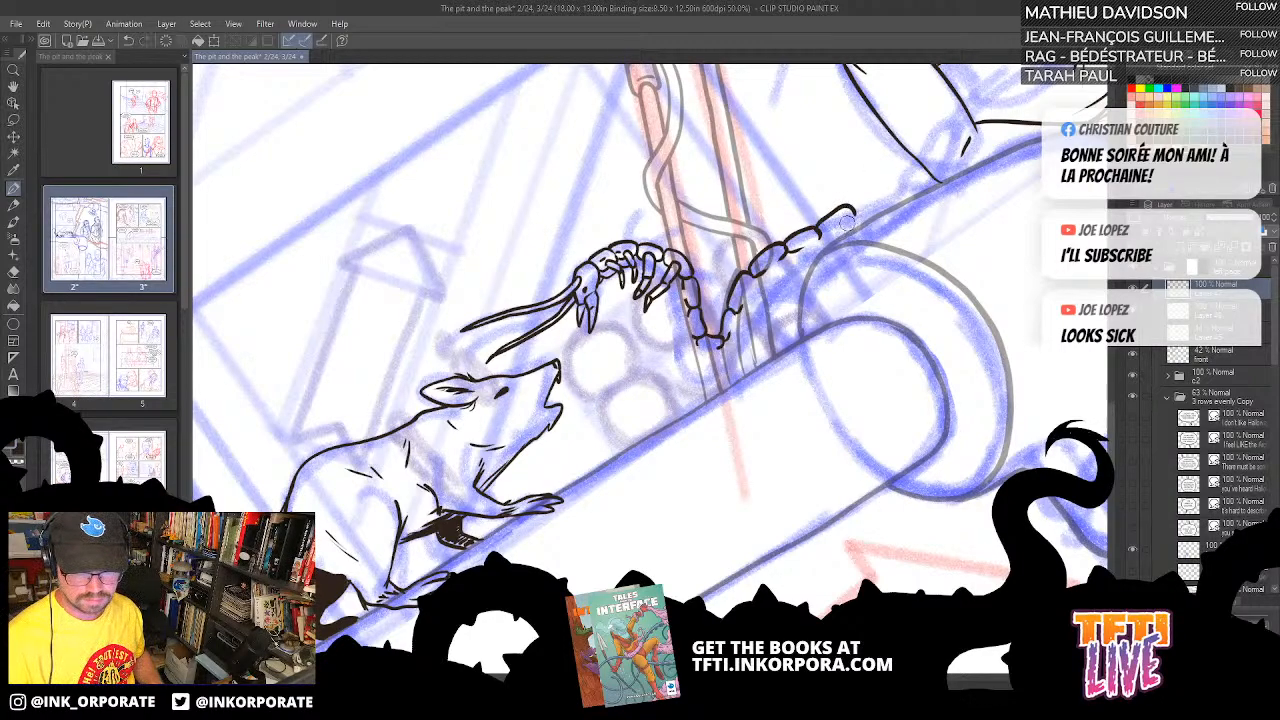
key("ctrl+z")
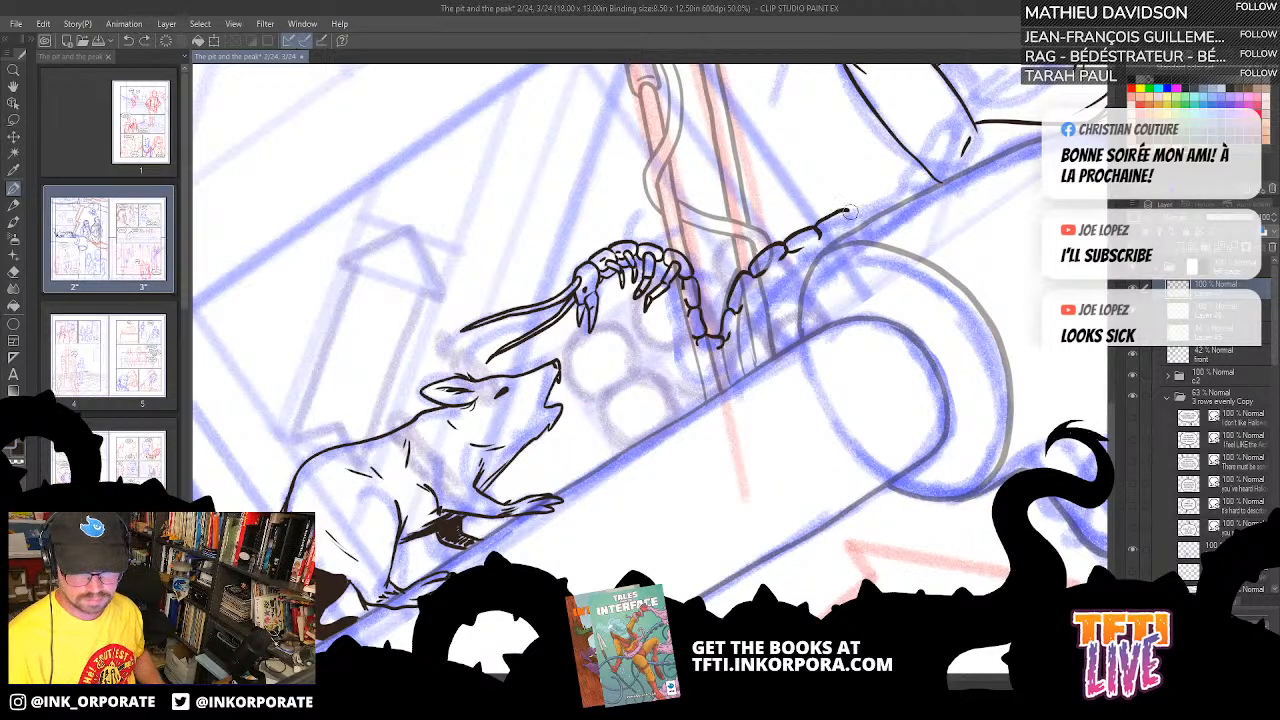
key("ctrl+z")
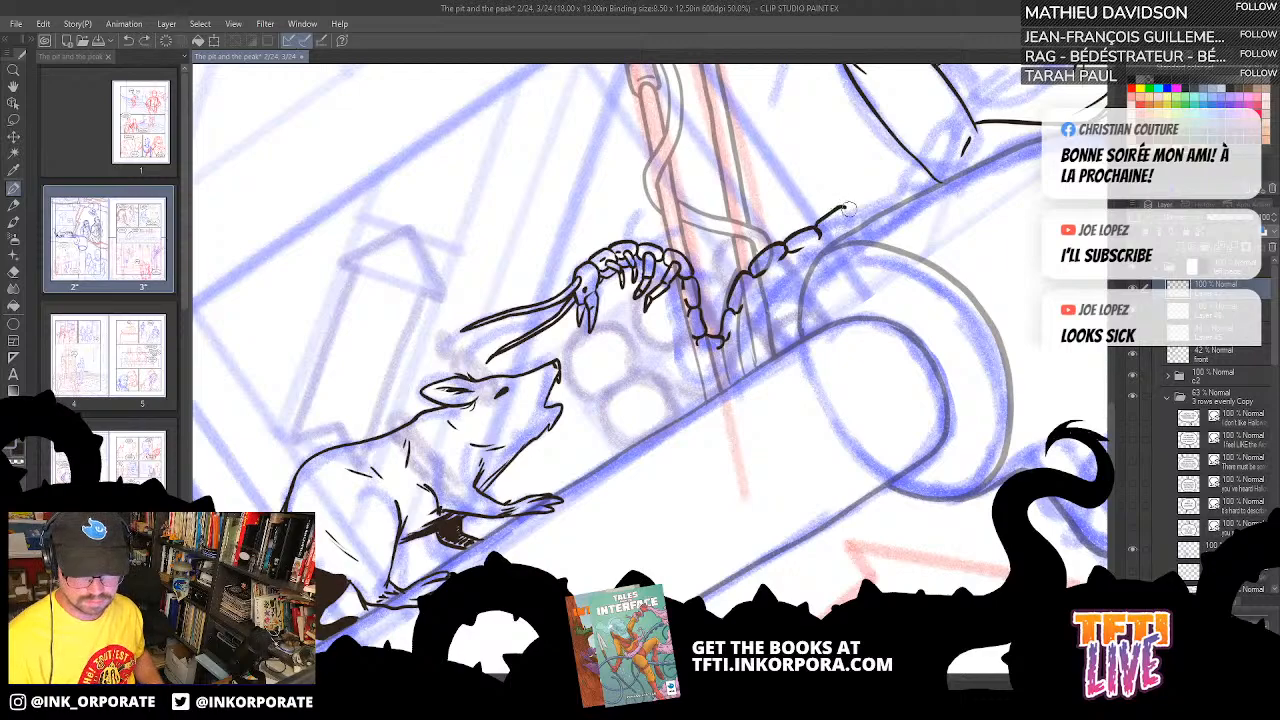
left_click_drag(818, 232, 849, 211)
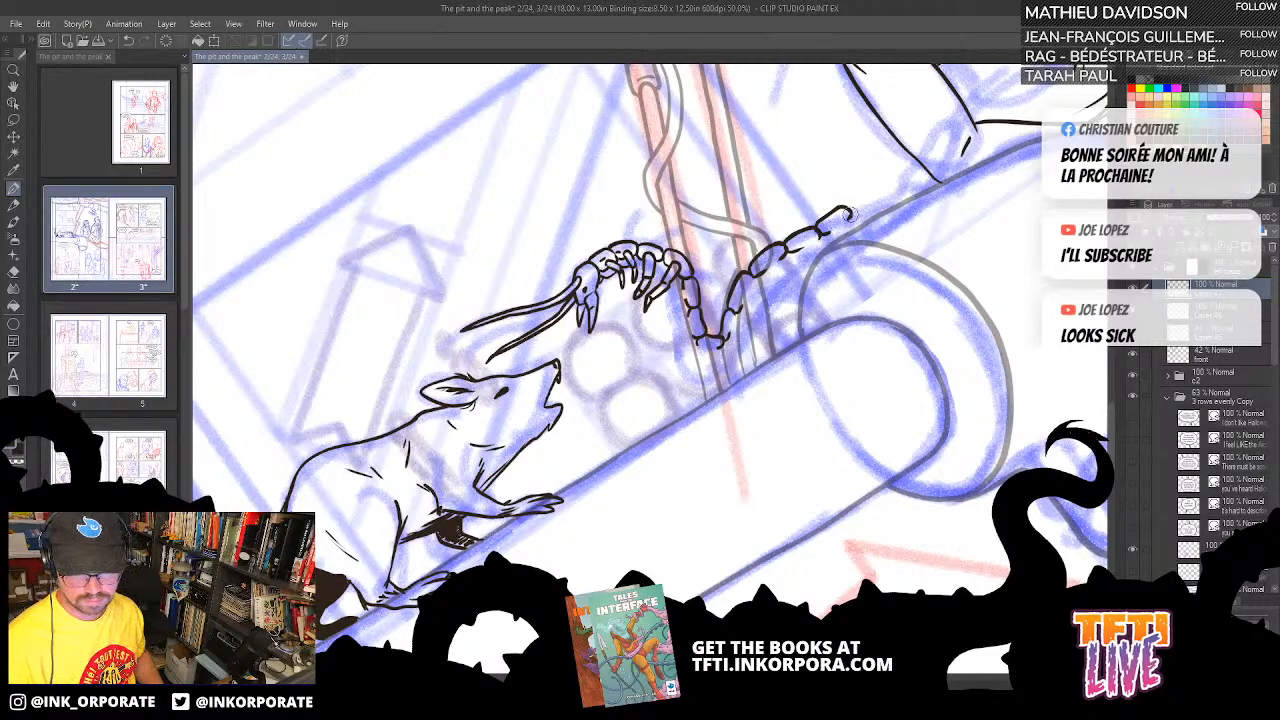
mouse_move(846, 208)
left_mouse_down()
mouse_move(851, 198)
mouse_move(873, 188)
mouse_move(879, 203)
mouse_move(853, 213)
mouse_move(915, 180)
mouse_move(877, 190)
mouse_move(908, 177)
left_mouse_up()
key("ctrl+z")
key("ctrl+z")
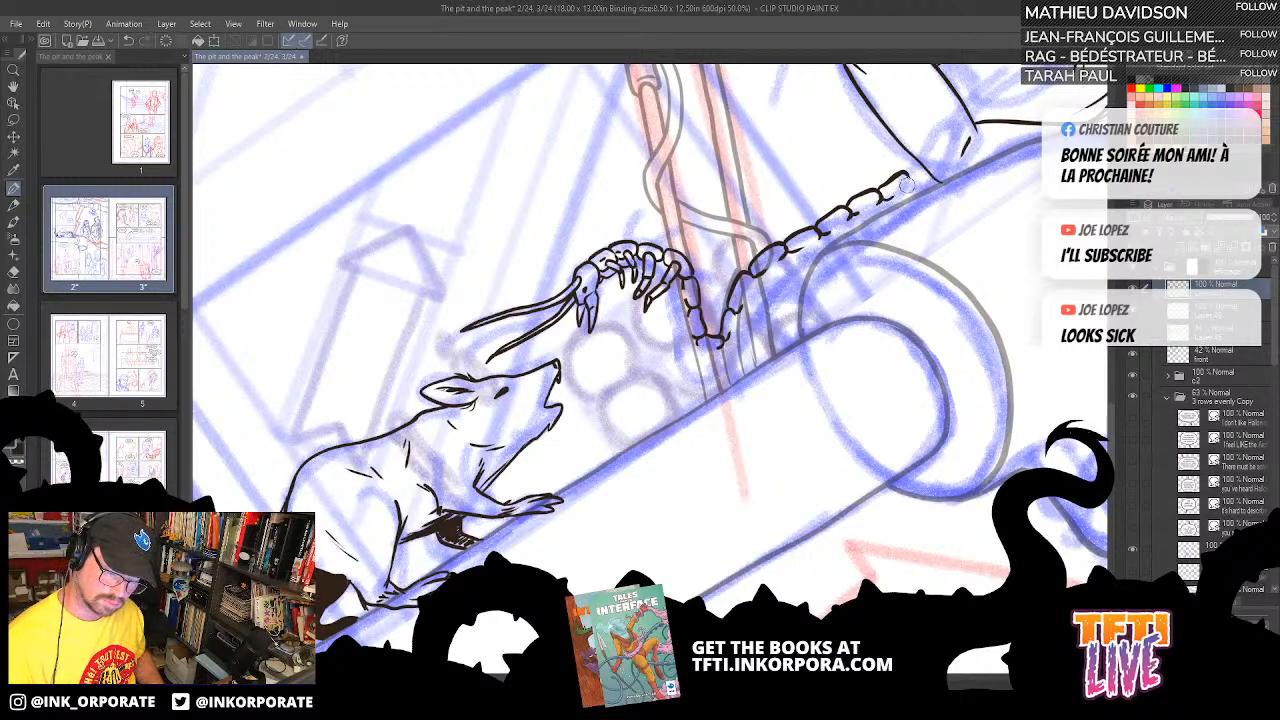
- Ink the creature's last segments over the seated figure's lower arm and finish the tail end with long pointed prongs
left_click_drag(916, 226, 798, 353)
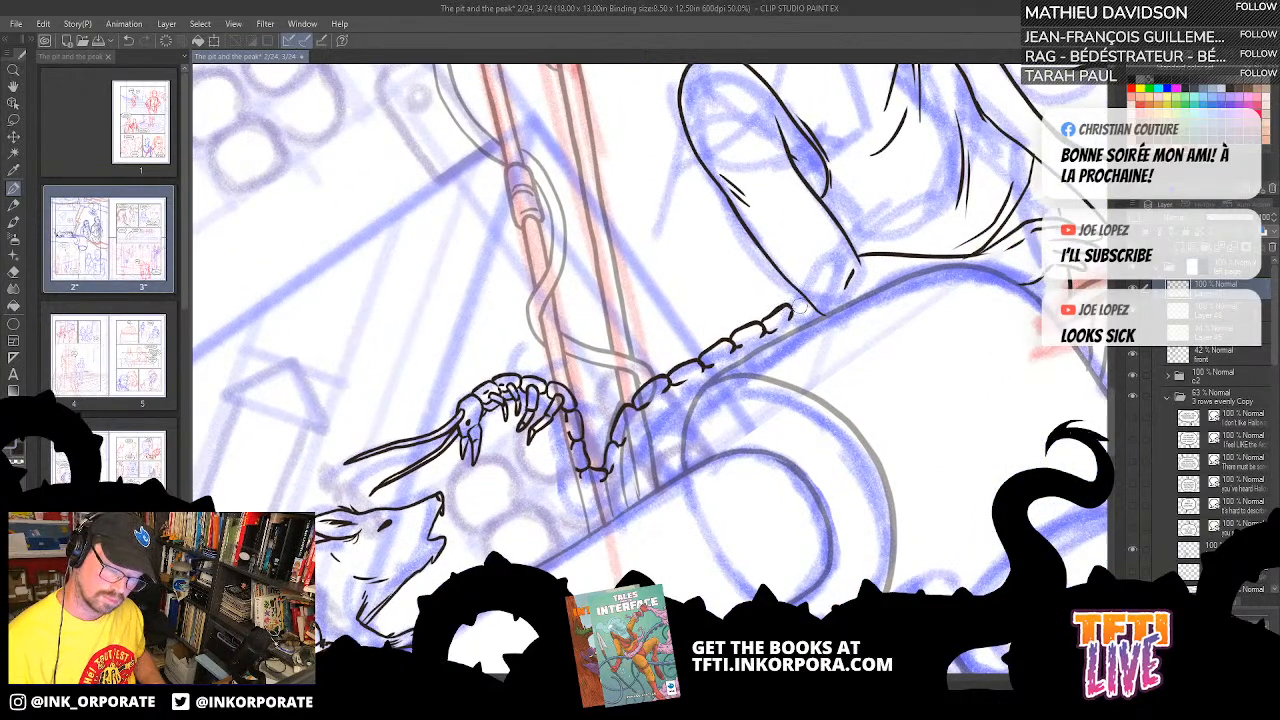
mouse_move(790, 306)
left_mouse_down()
mouse_move(808, 272)
mouse_move(823, 272)
mouse_move(813, 302)
left_mouse_up()
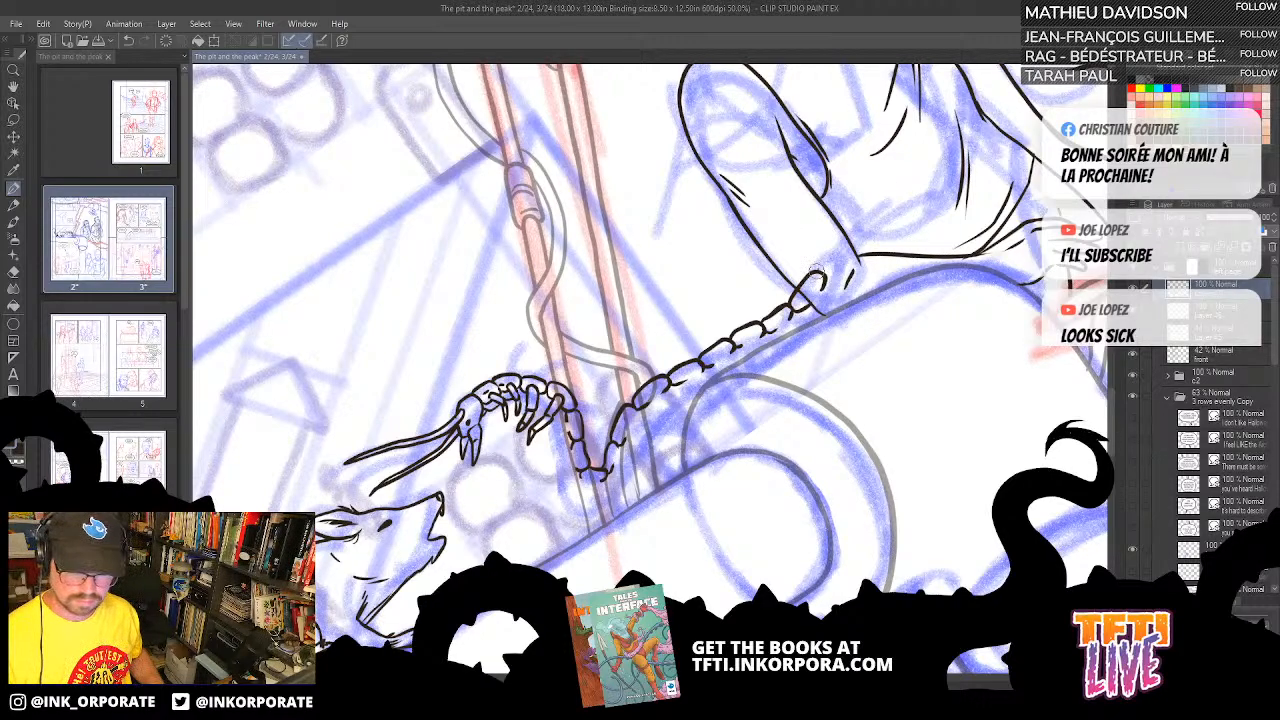
mouse_move(820, 271)
left_mouse_down()
mouse_move(841, 257)
mouse_move(841, 284)
mouse_move(836, 254)
mouse_move(840, 282)
left_mouse_up()
key("ctrl+z")
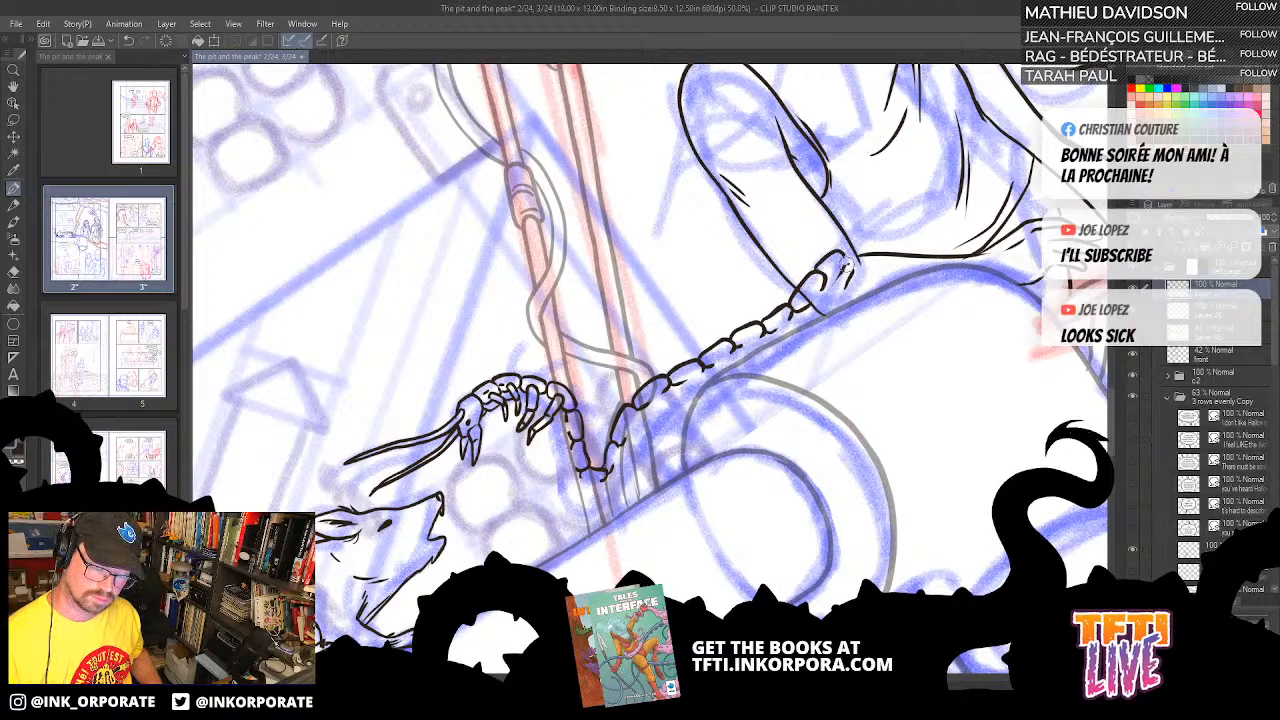
left_click_drag(860, 242, 893, 212)
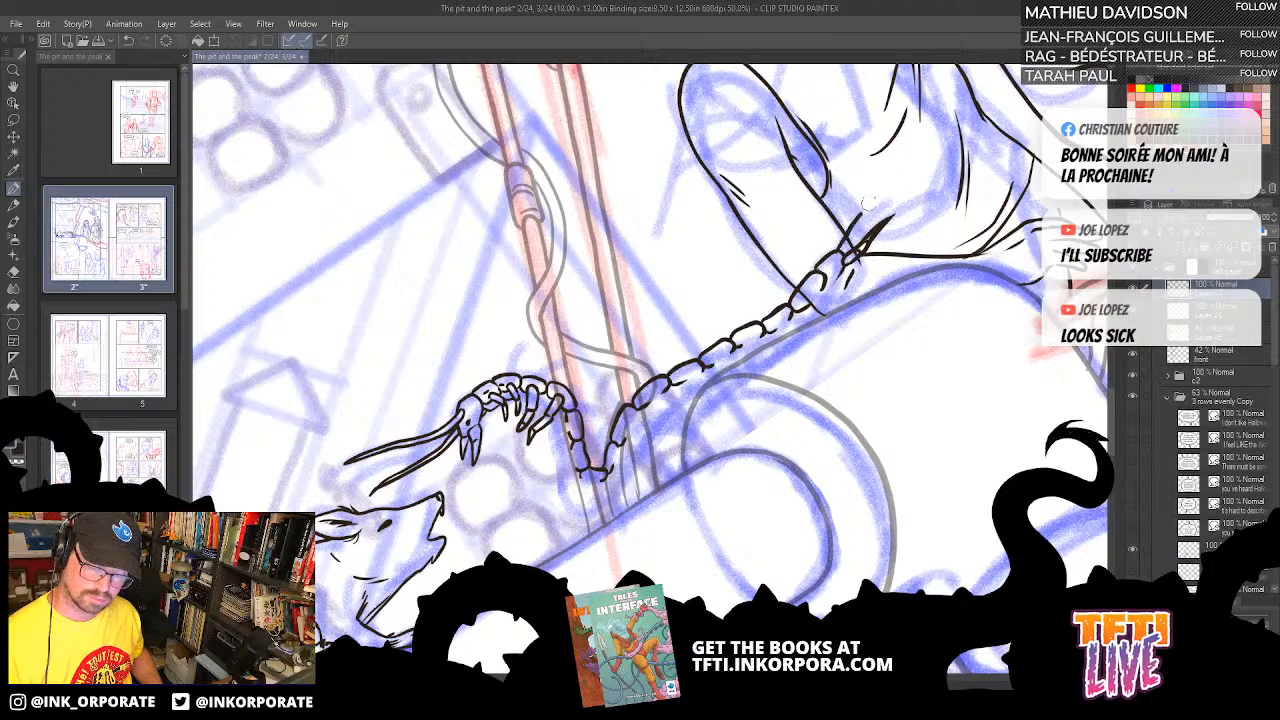
left_click_drag(858, 215, 892, 190)
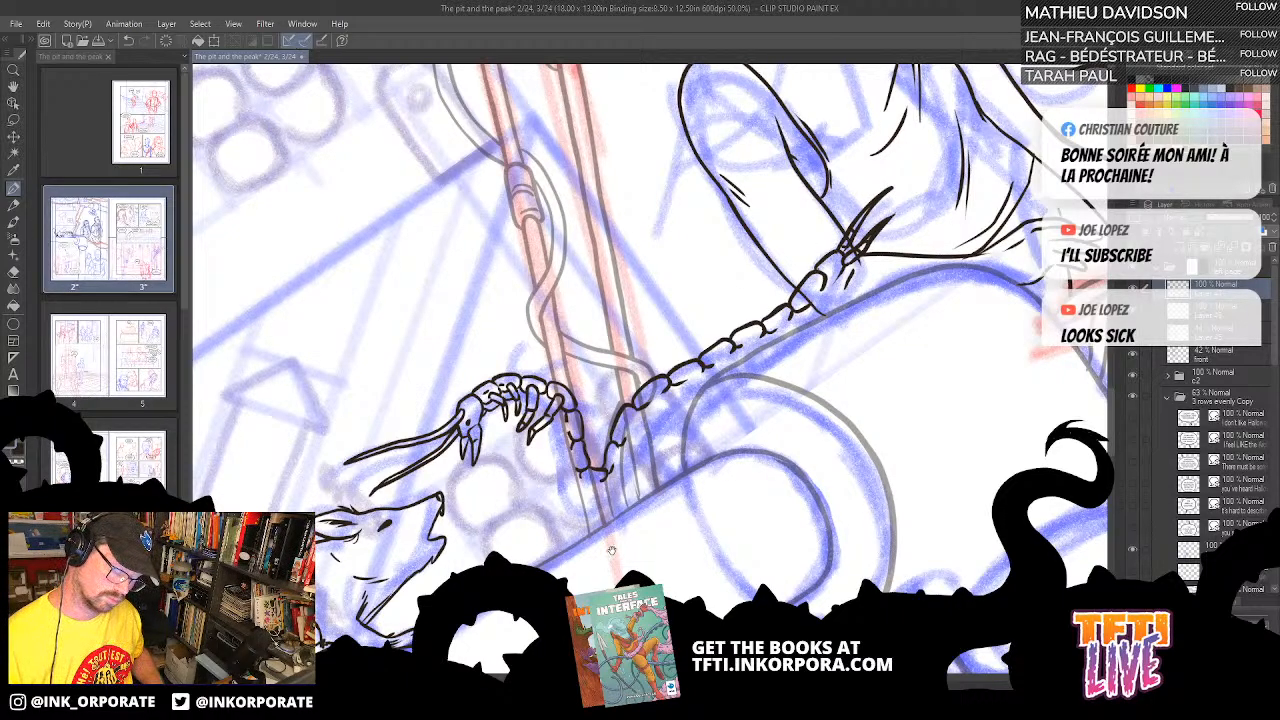
- Ink curved, pointed legs beneath the segments nearest the tail, resting on the large cylinder's edge
left_click_drag(611, 550, 663, 516)
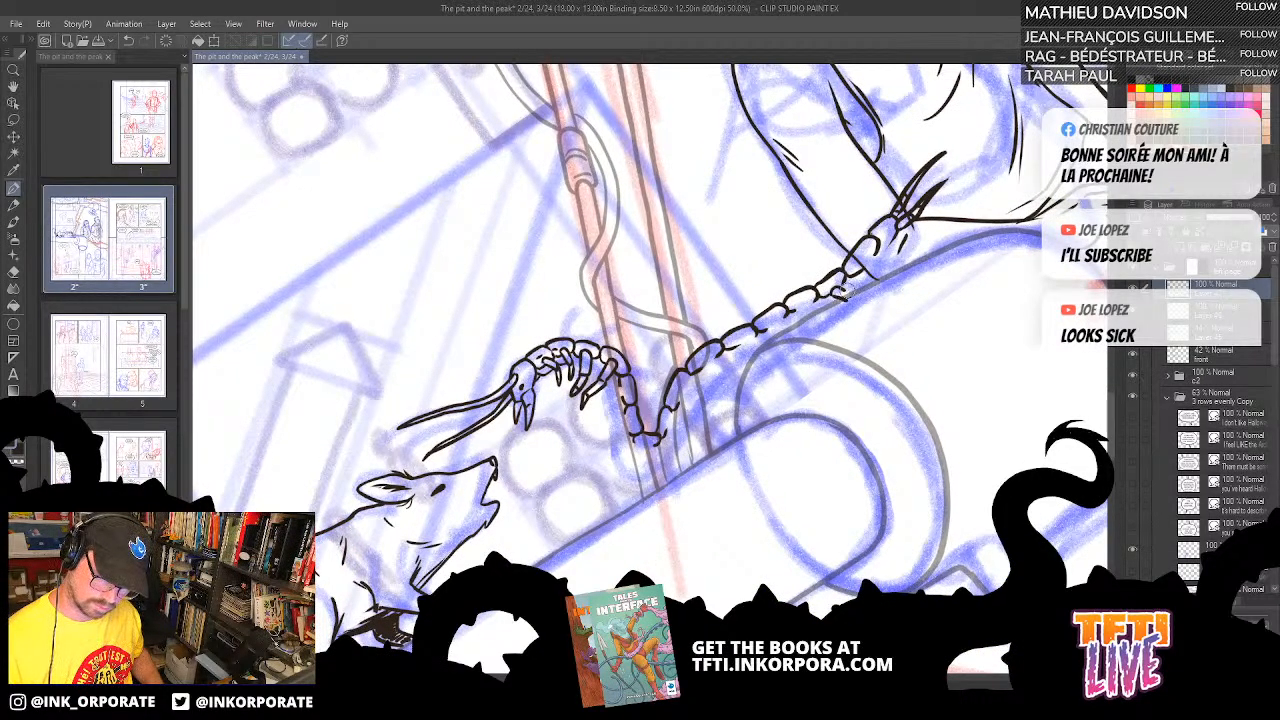
left_click_drag(842, 290, 858, 320)
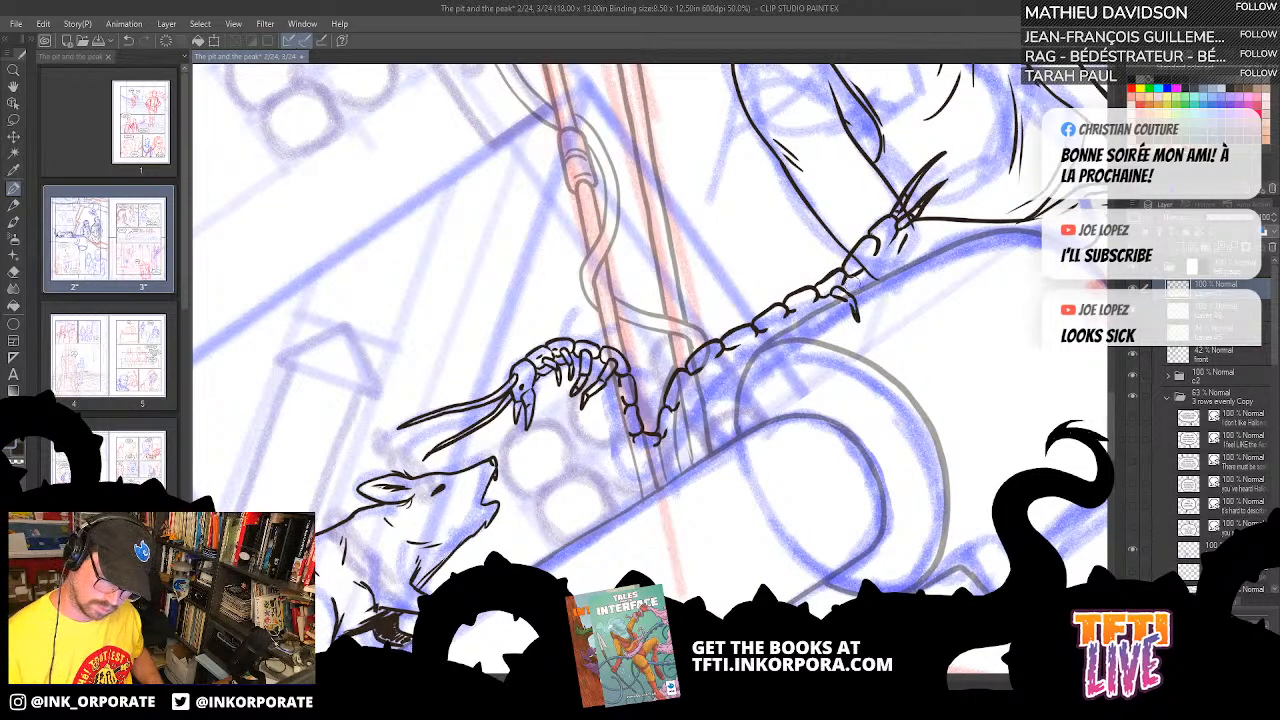
scroll(864, 284, "down", 1)
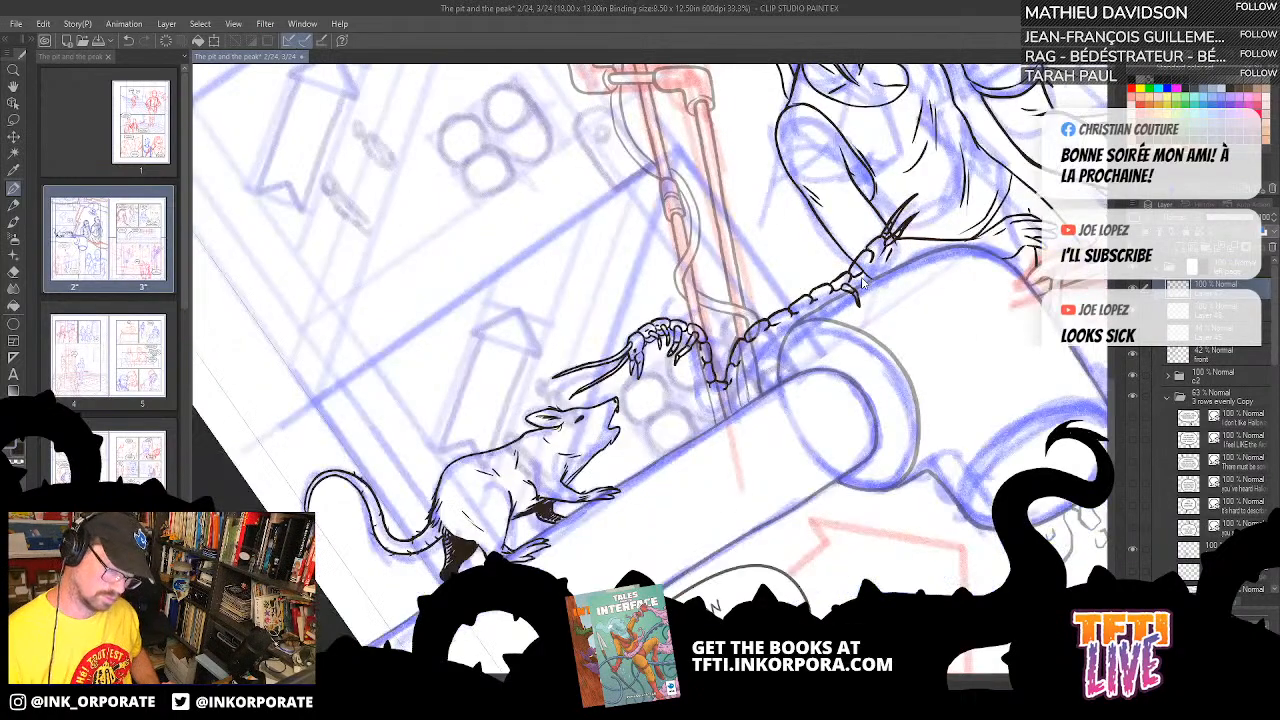
scroll(864, 284, "down", 2)
scroll(864, 284, "up", 2)
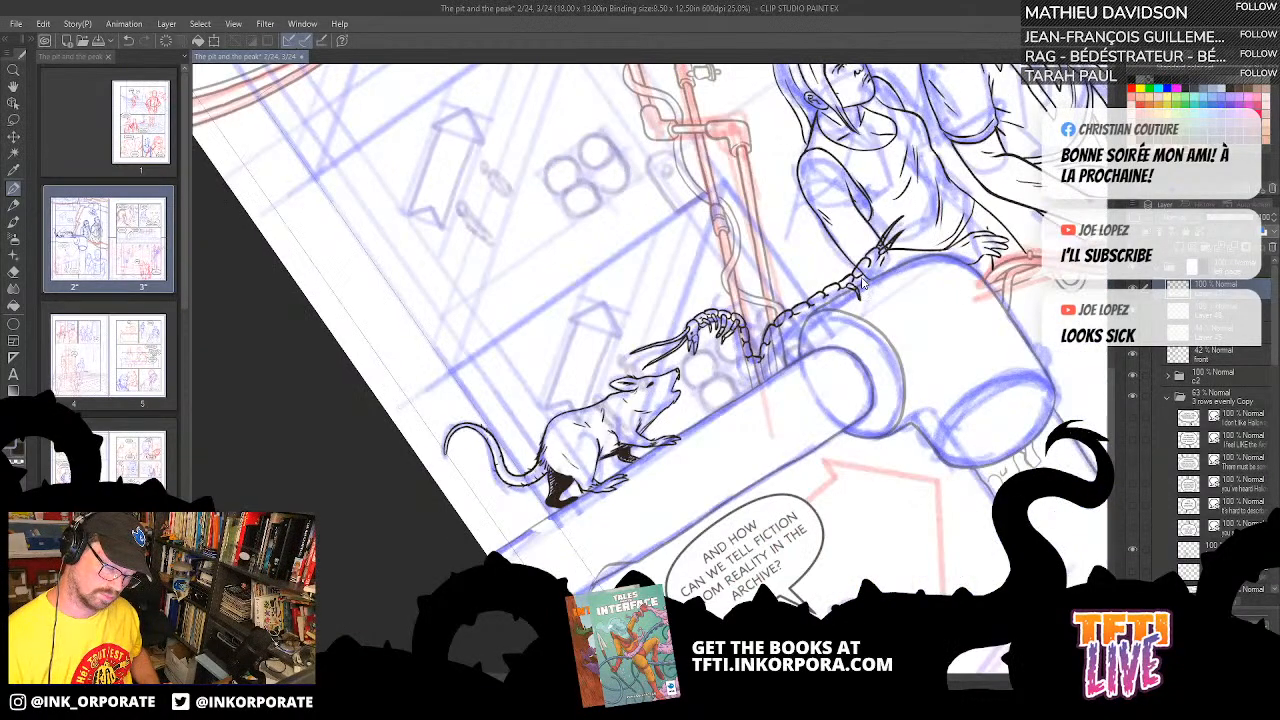
scroll(864, 284, "up", 1)
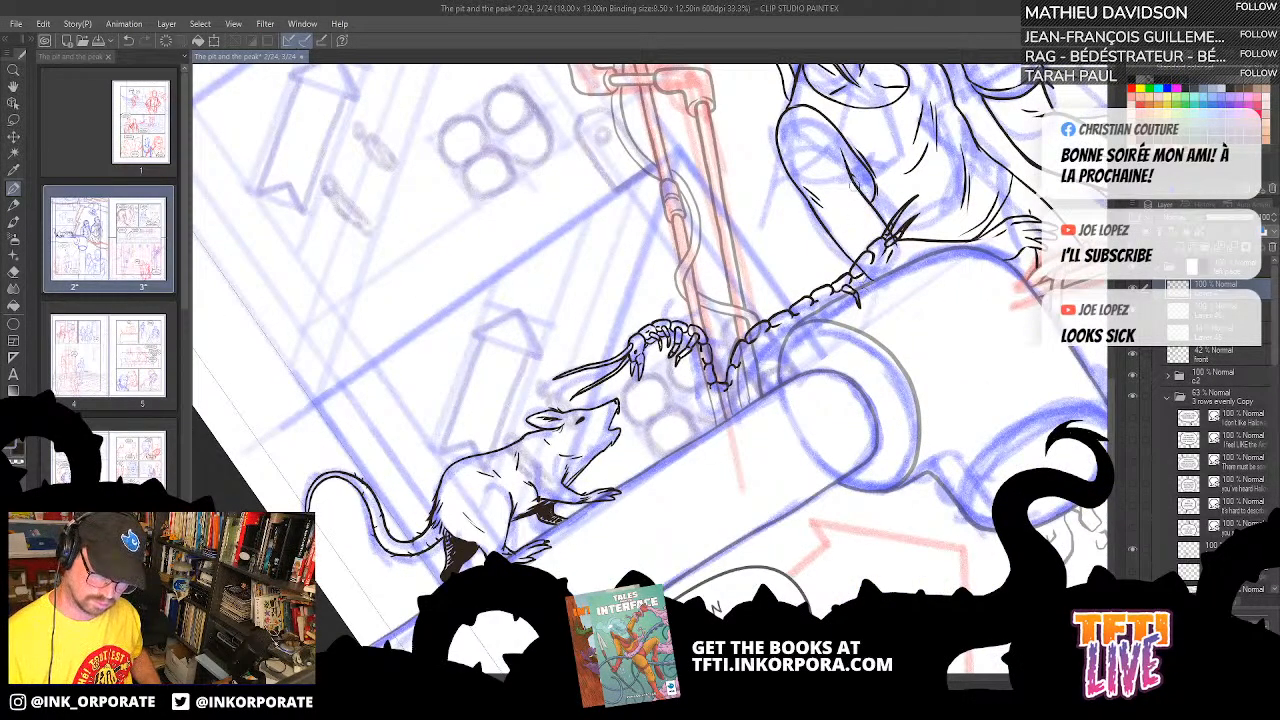
scroll(857, 194, "up", 1)
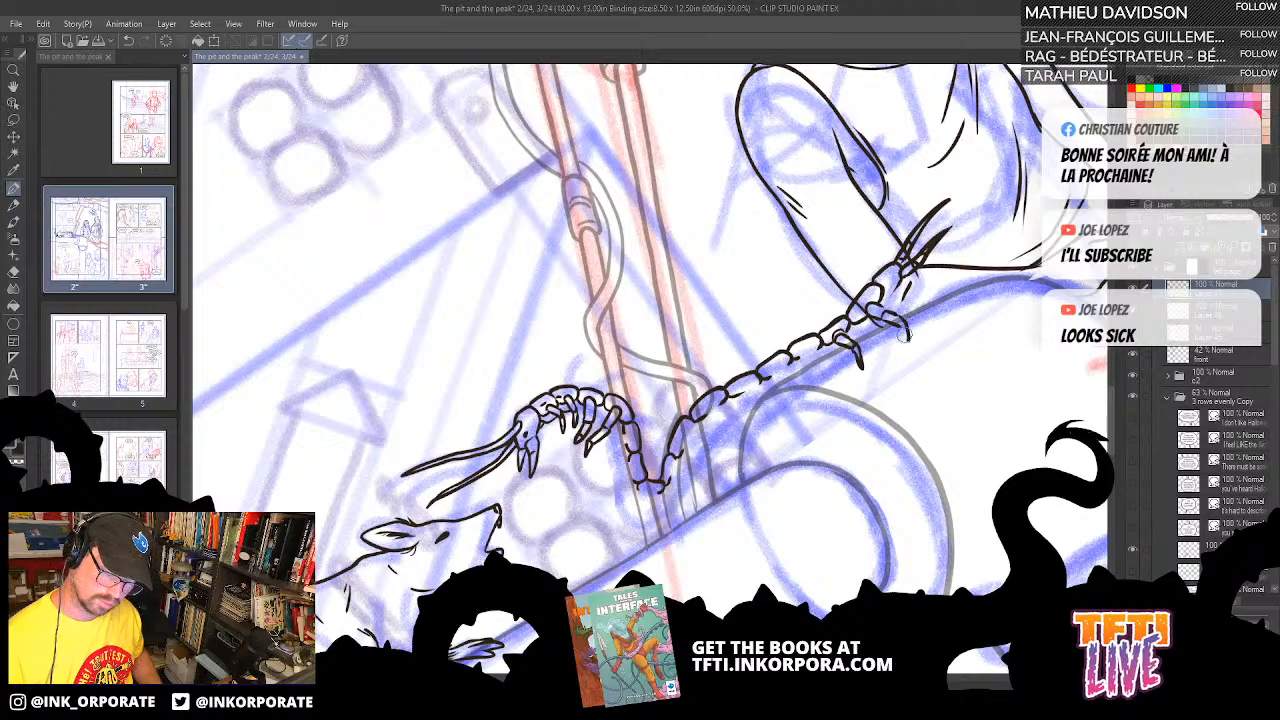
left_click_drag(906, 338, 898, 308)
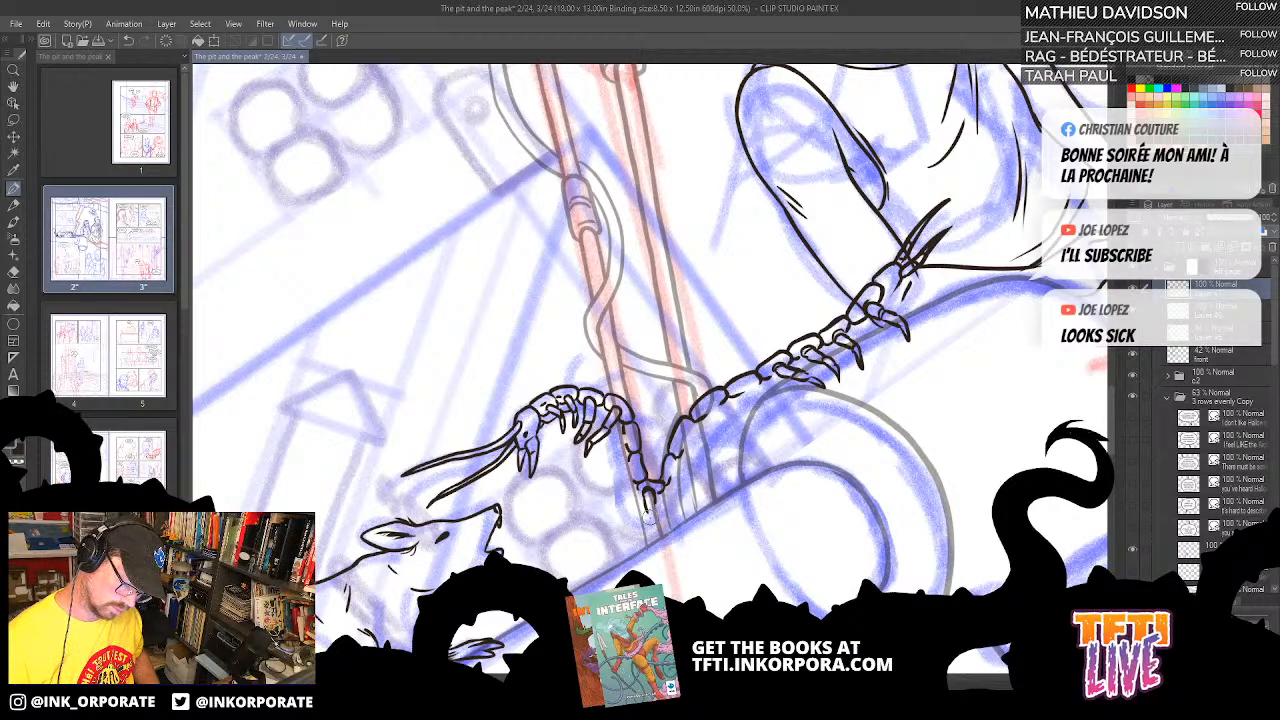
- Finish the pointed leg at the body's lowest bend and redraw the segments climbing from there to the cylinder's rim
mouse_move(650, 518)
left_mouse_down()
mouse_move(662, 535)
mouse_move(656, 510)
left_mouse_up()
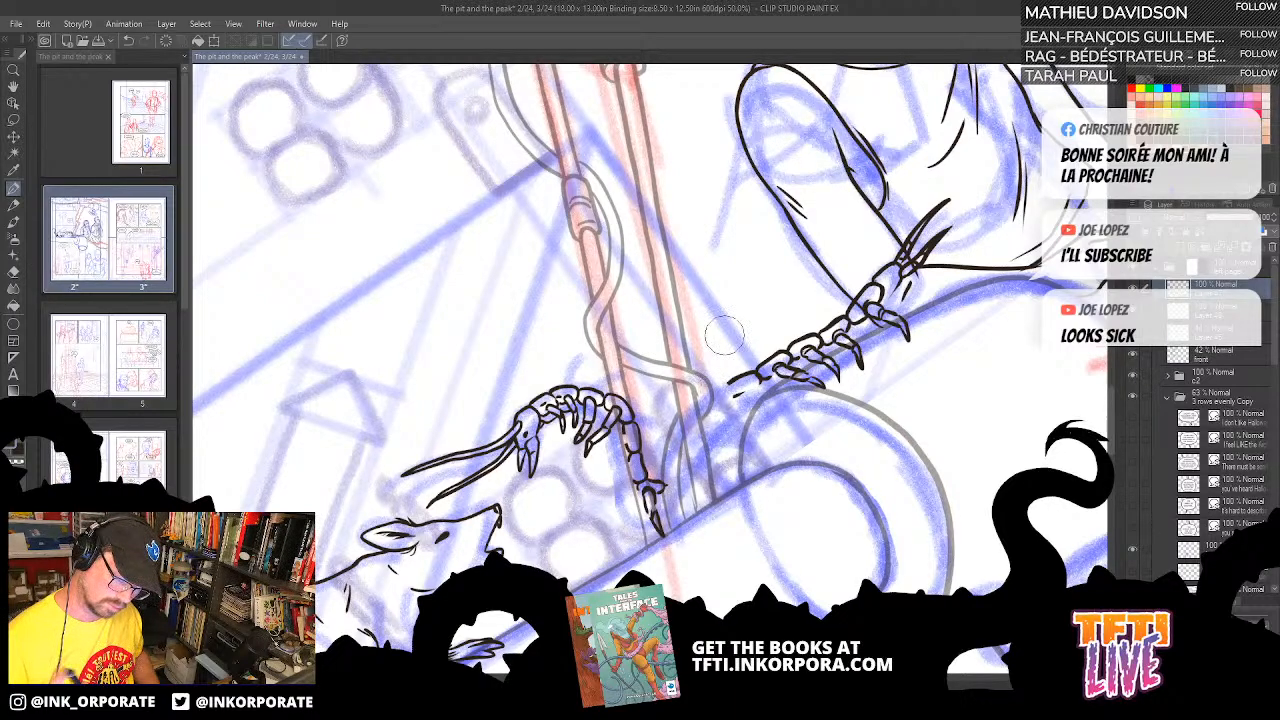
left_click_drag(661, 489, 678, 471)
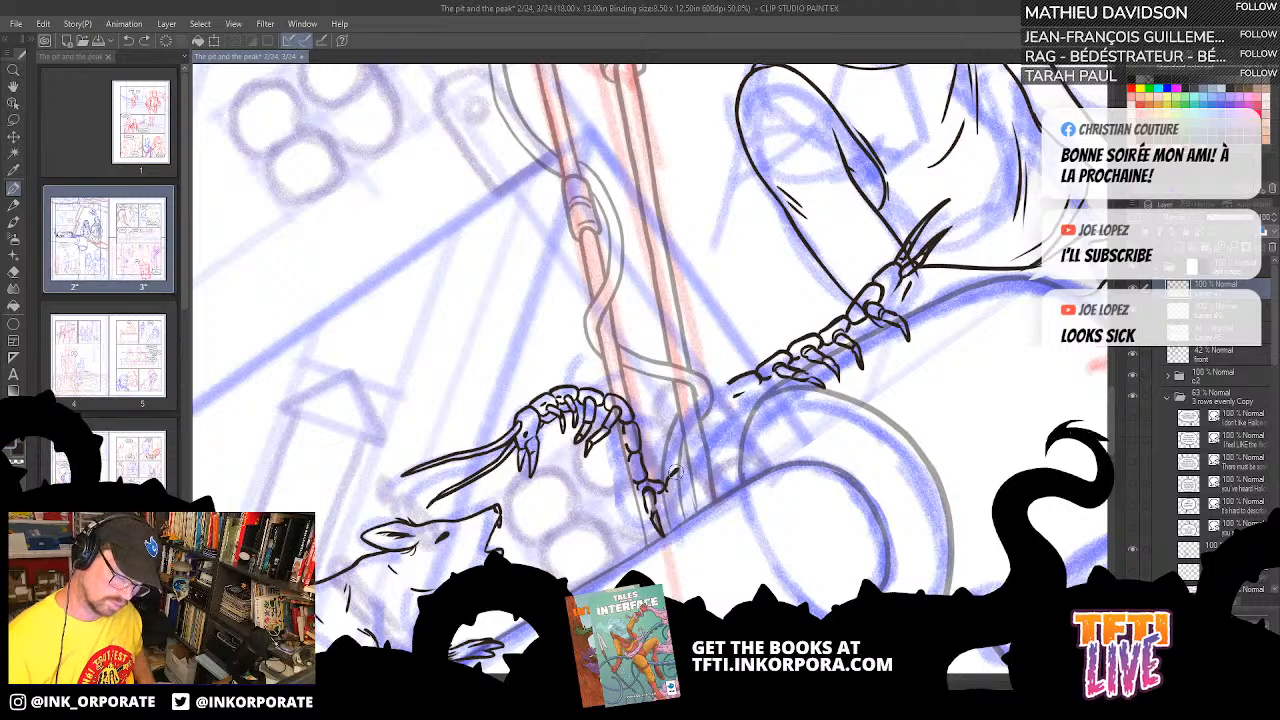
mouse_move(687, 462)
left_mouse_down()
mouse_move(695, 443)
mouse_move(704, 458)
mouse_move(703, 422)
mouse_move(734, 390)
mouse_move(722, 410)
left_mouse_up()
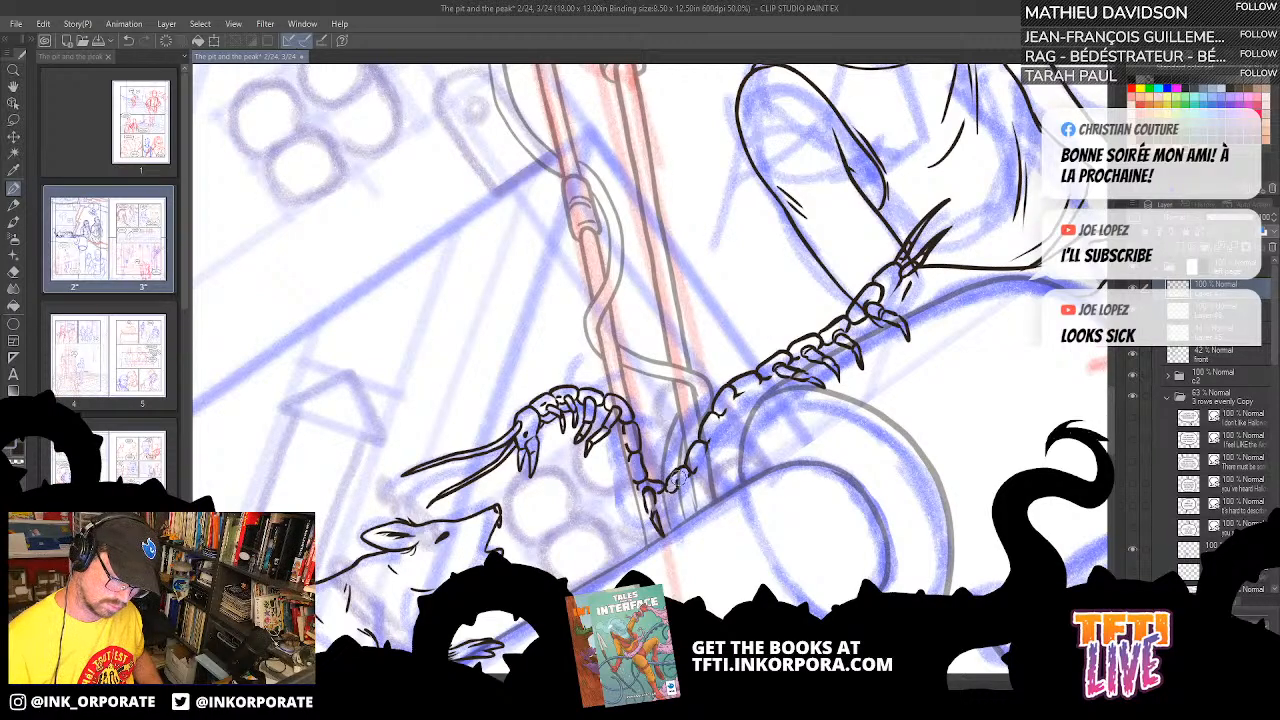
- Ink a row of pointed legs along the underside of the redrawn climbing section, from the low bend upward
left_click_drag(684, 488, 708, 519)
key("ctrl+z")
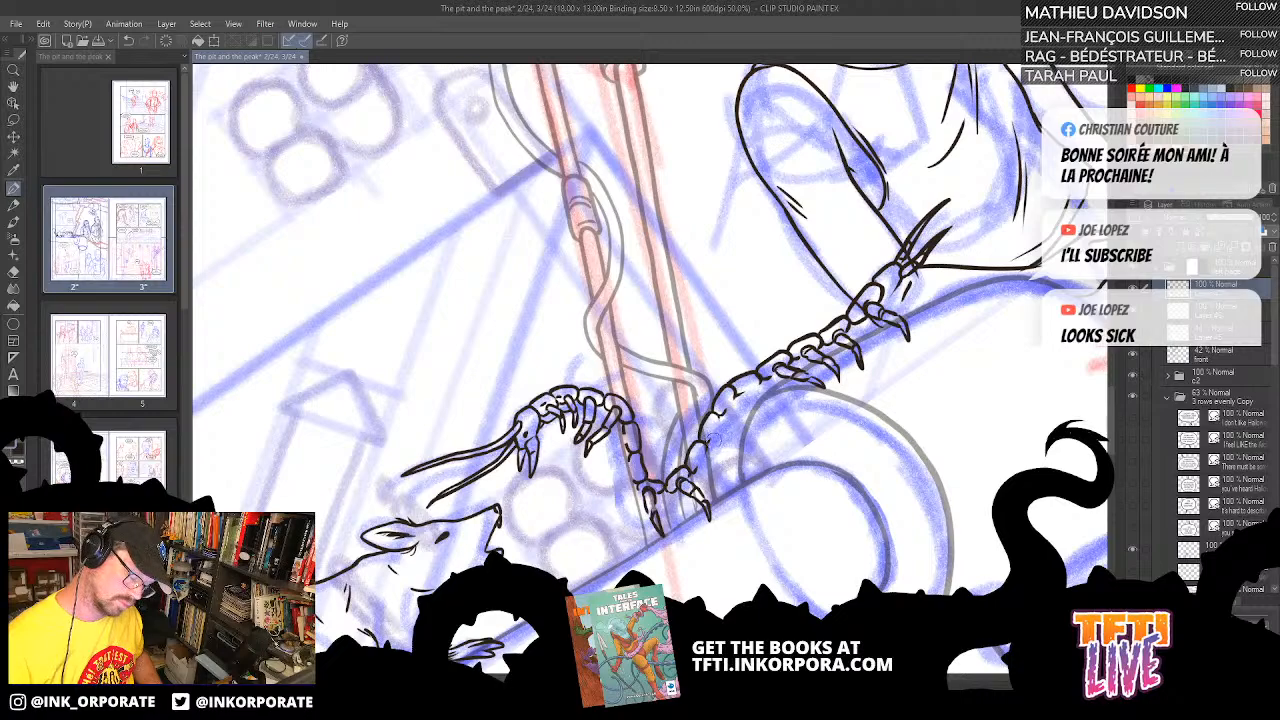
mouse_move(695, 465)
left_mouse_down()
mouse_move(704, 451)
mouse_move(728, 462)
mouse_move(746, 500)
mouse_move(738, 492)
left_mouse_up()
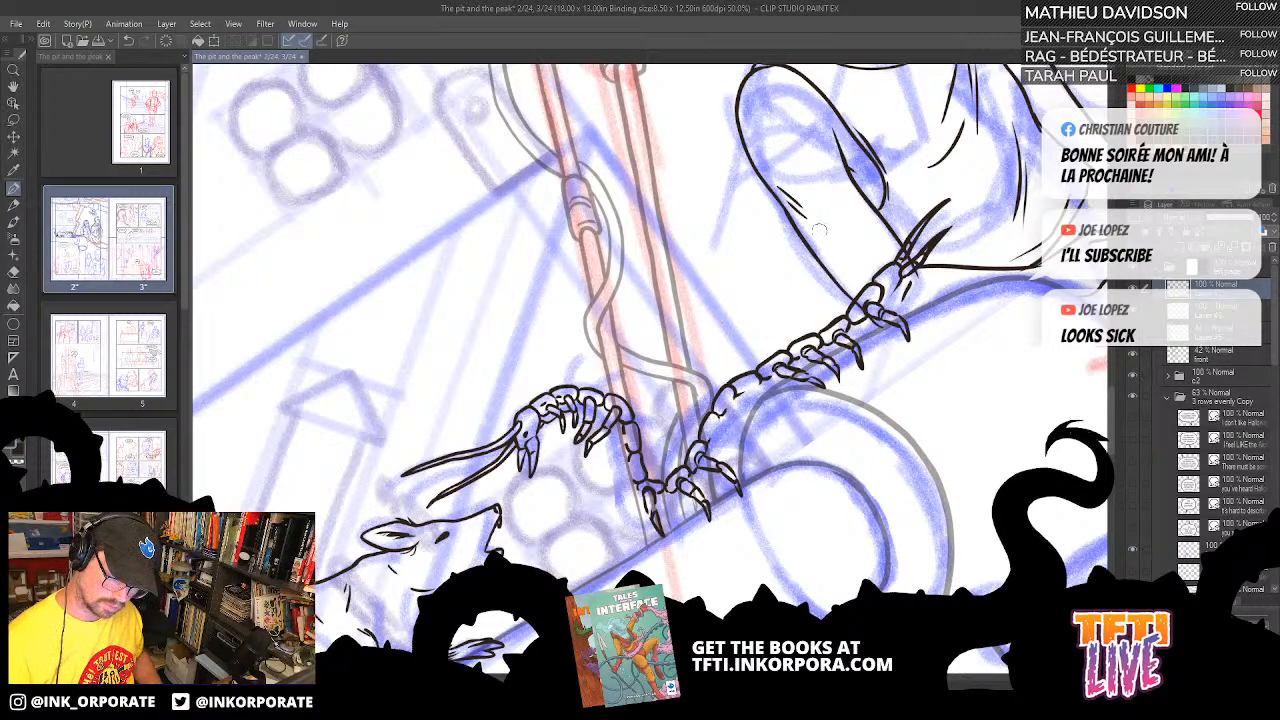
mouse_move(714, 432)
left_mouse_down()
mouse_move(738, 430)
mouse_move(760, 466)
mouse_move(752, 440)
left_mouse_up()
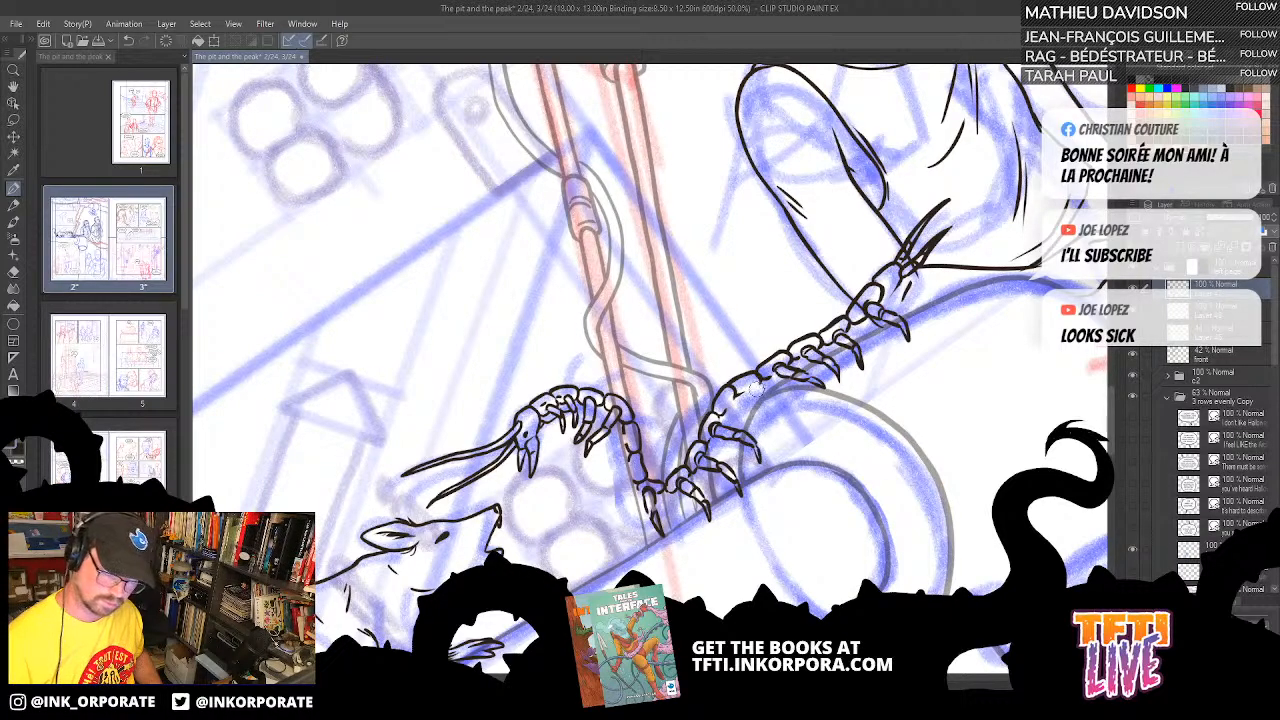
mouse_move(752, 396)
left_mouse_down()
mouse_move(726, 410)
mouse_move(742, 404)
mouse_move(790, 440)
left_mouse_up()
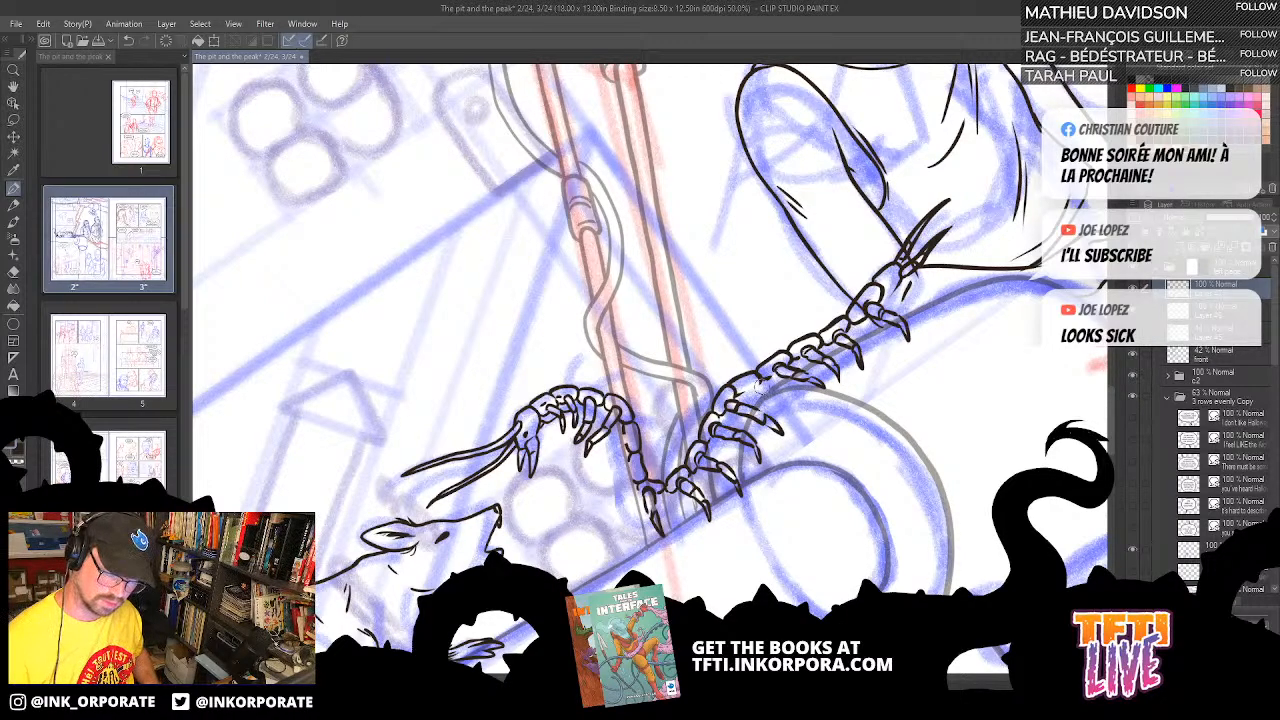
- Undo the latest leg strokes and ink new legs under the mid-body segments where they cross the cylinder's rim
key("ctrl+z")
key("ctrl+z")
key("ctrl+z")
mouse_move(744, 410)
left_mouse_down()
mouse_move(729, 404)
mouse_move(752, 348)
left_mouse_up()
left_click_drag(771, 394, 788, 422)
mouse_move(744, 363)
left_mouse_down()
mouse_move(738, 342)
mouse_move(764, 304)
mouse_move(744, 322)
mouse_move(770, 286)
left_mouse_up()
mouse_move(742, 332)
left_mouse_down()
mouse_move(776, 298)
mouse_move(760, 298)
mouse_move(786, 262)
left_mouse_up()
left_click_drag(866, 188, 922, 400)
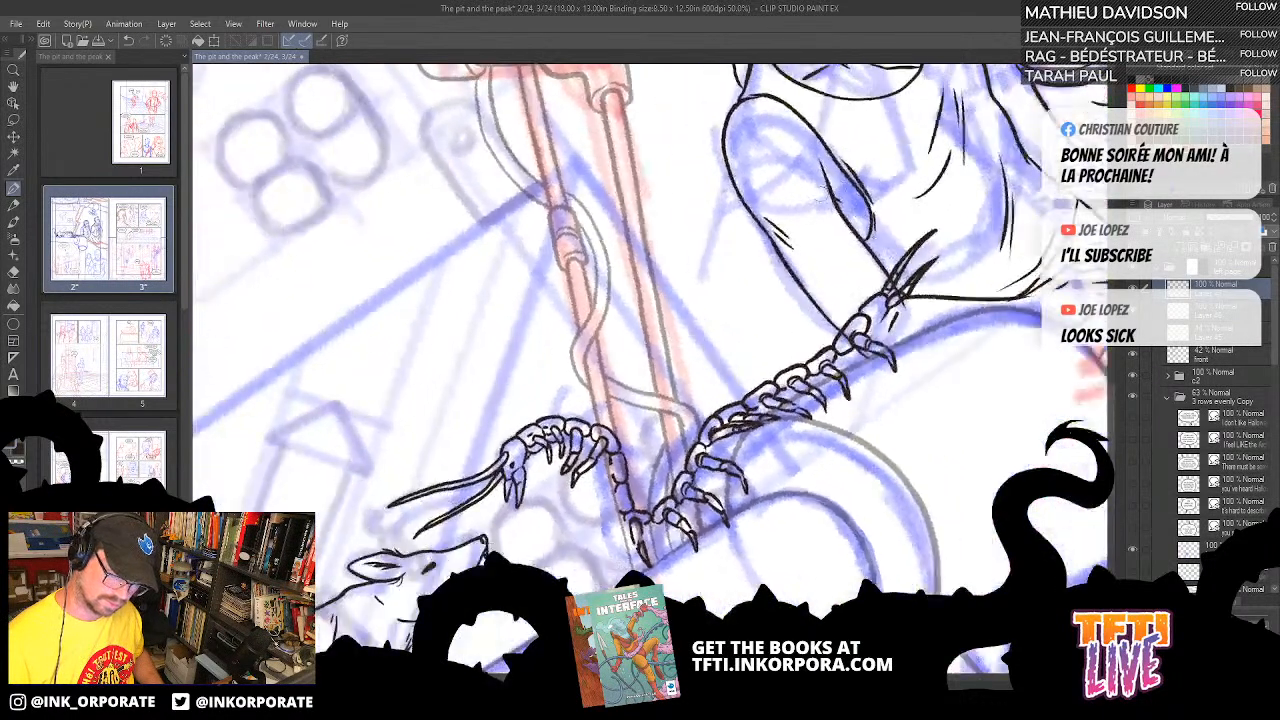
- Ink short pointed legs on the rat-facing side of the section descending the pole and add detail strokes to its segments
left_click_drag(740, 368, 815, 298)
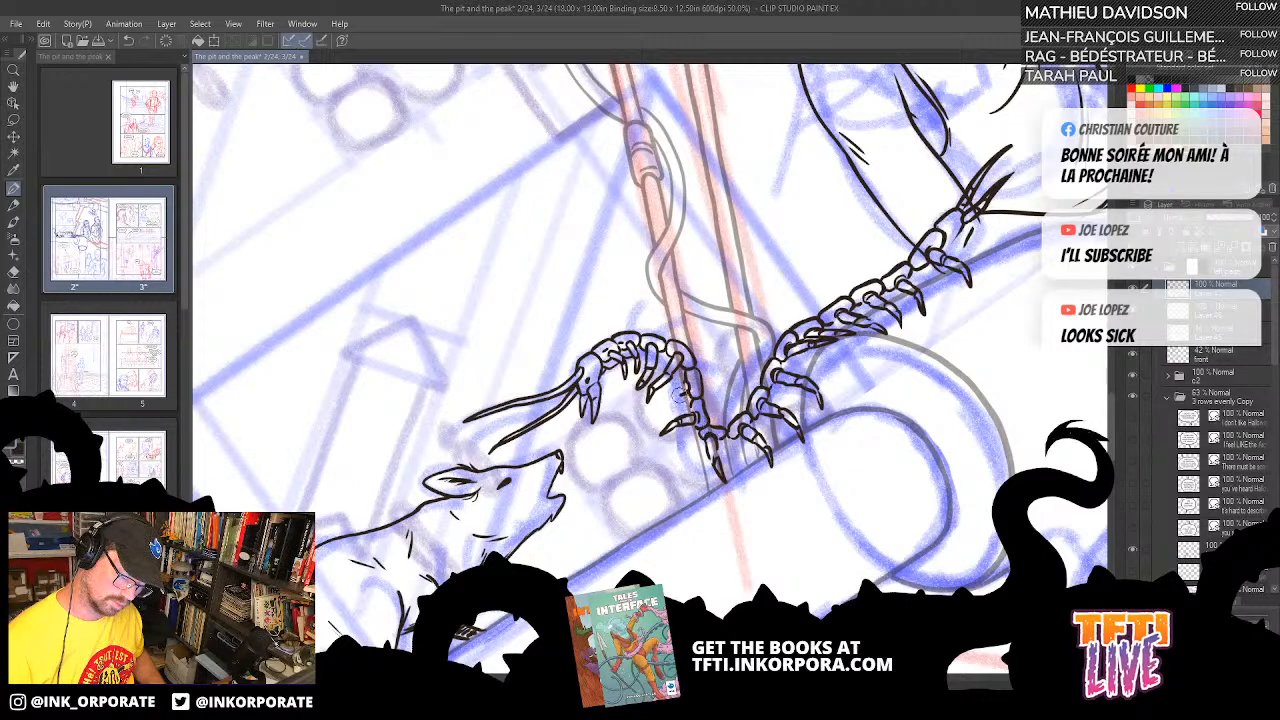
mouse_move(661, 399)
left_mouse_down()
mouse_move(651, 420)
mouse_move(676, 394)
left_mouse_up()
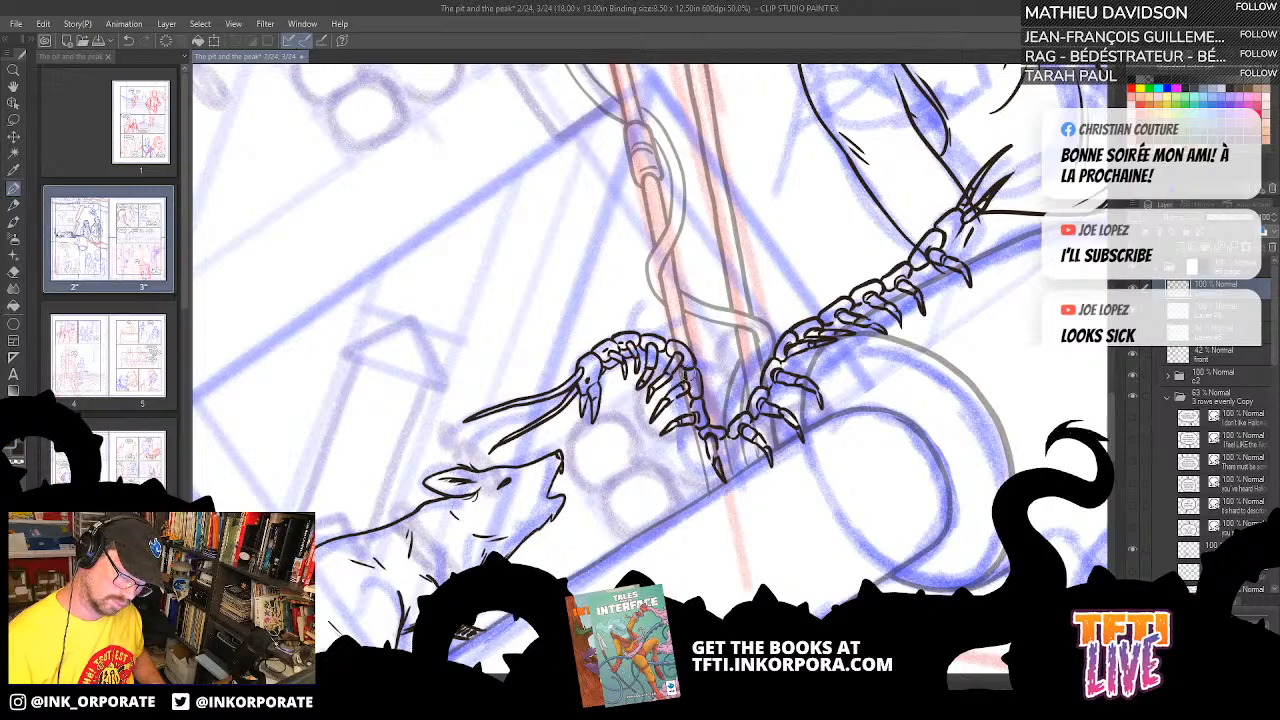
key("asciicircum")
key("asciicircum")
left_click_drag(600, 200, 816, 205)
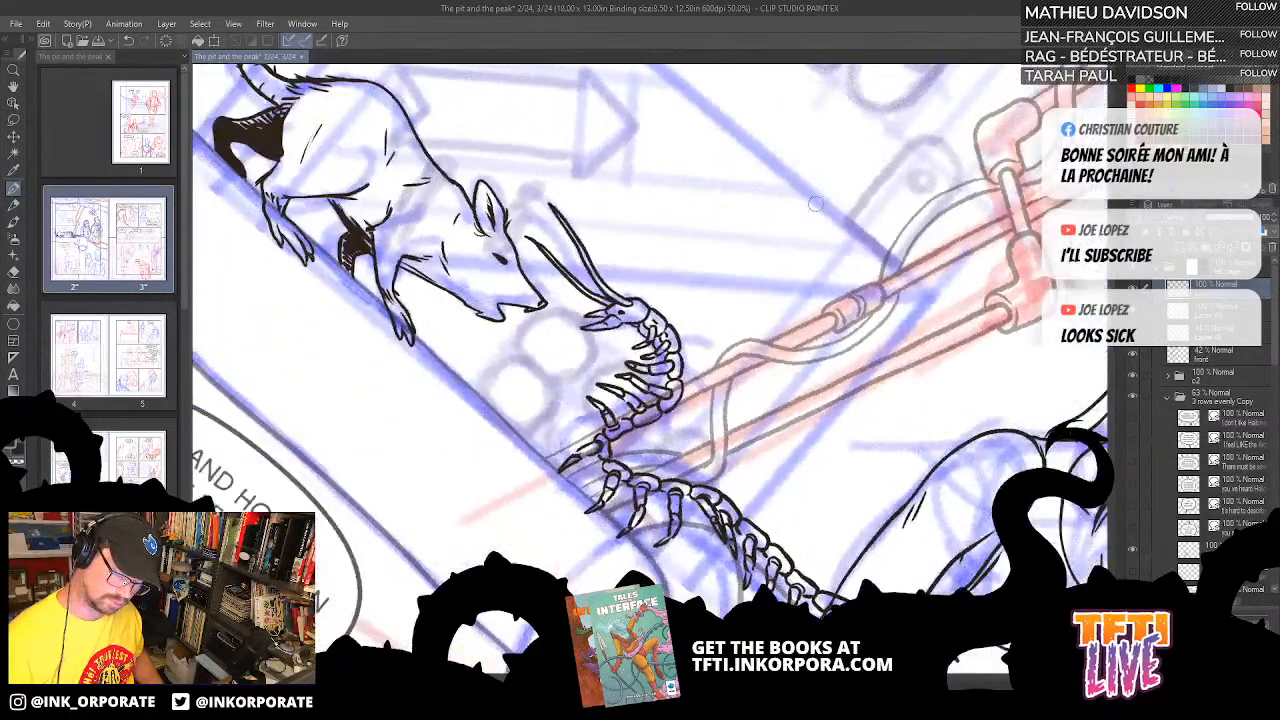
left_click_drag(669, 348, 691, 372)
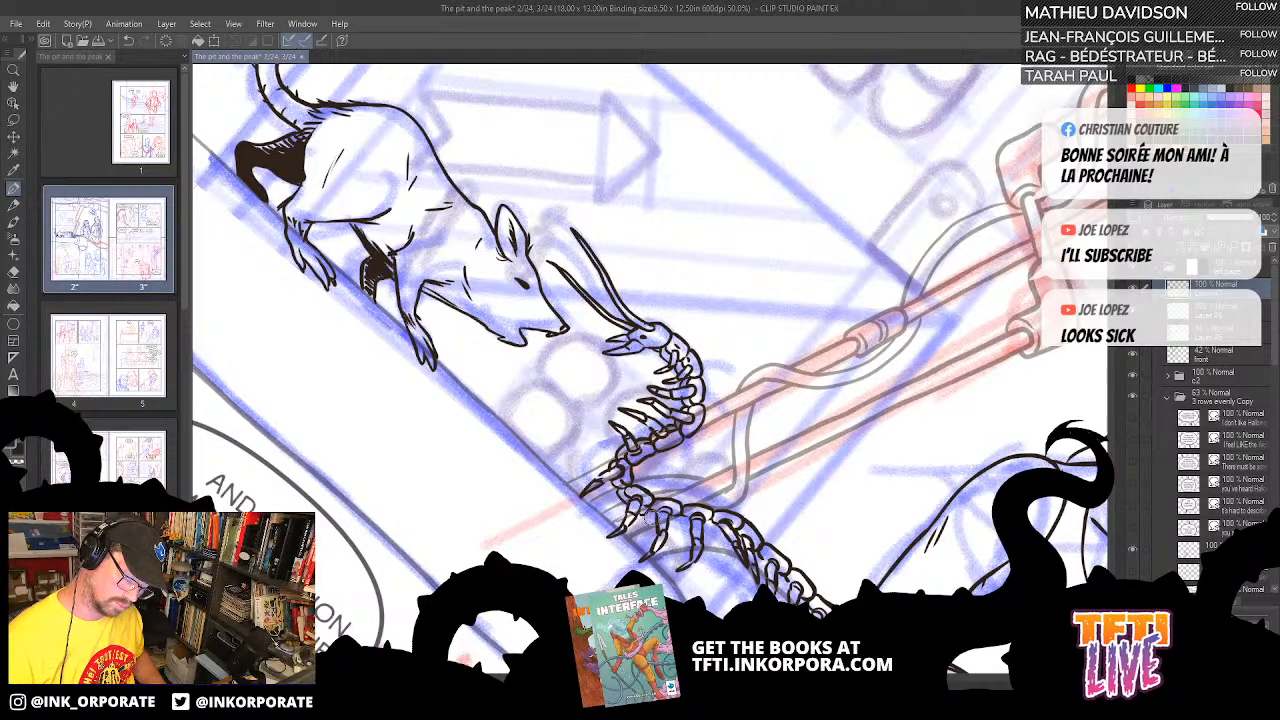
- Review the whole inked creature in relation to the rat, the pole and the seated figure
scroll(655, 515, "down", 1)
left_click_drag(700, 498, 730, 408)
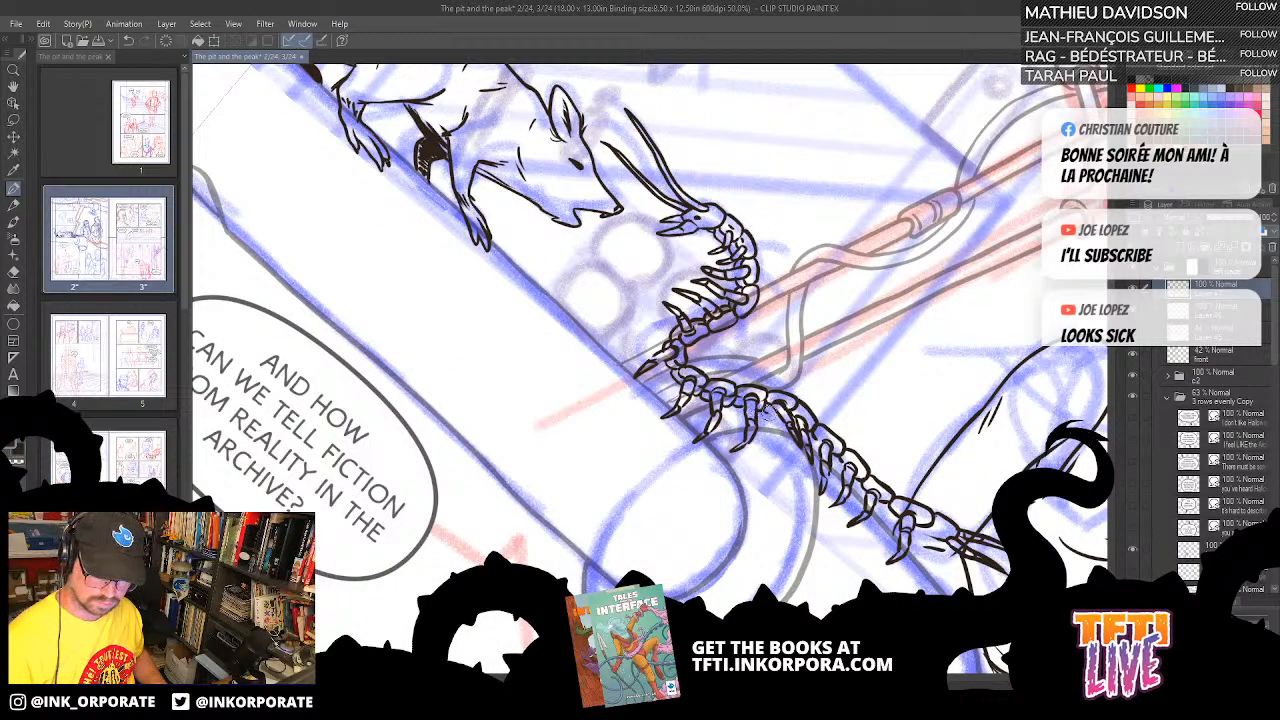
left_click_drag(814, 331, 792, 289)
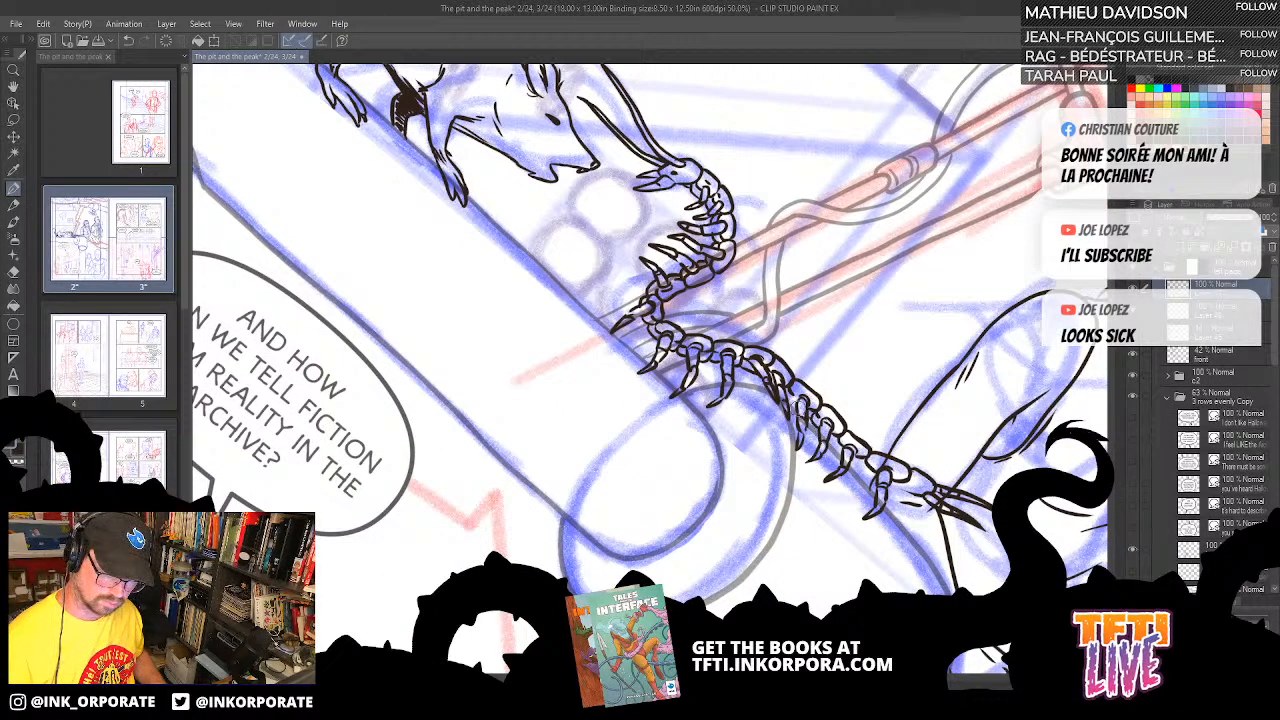
key("ctrl+minus")
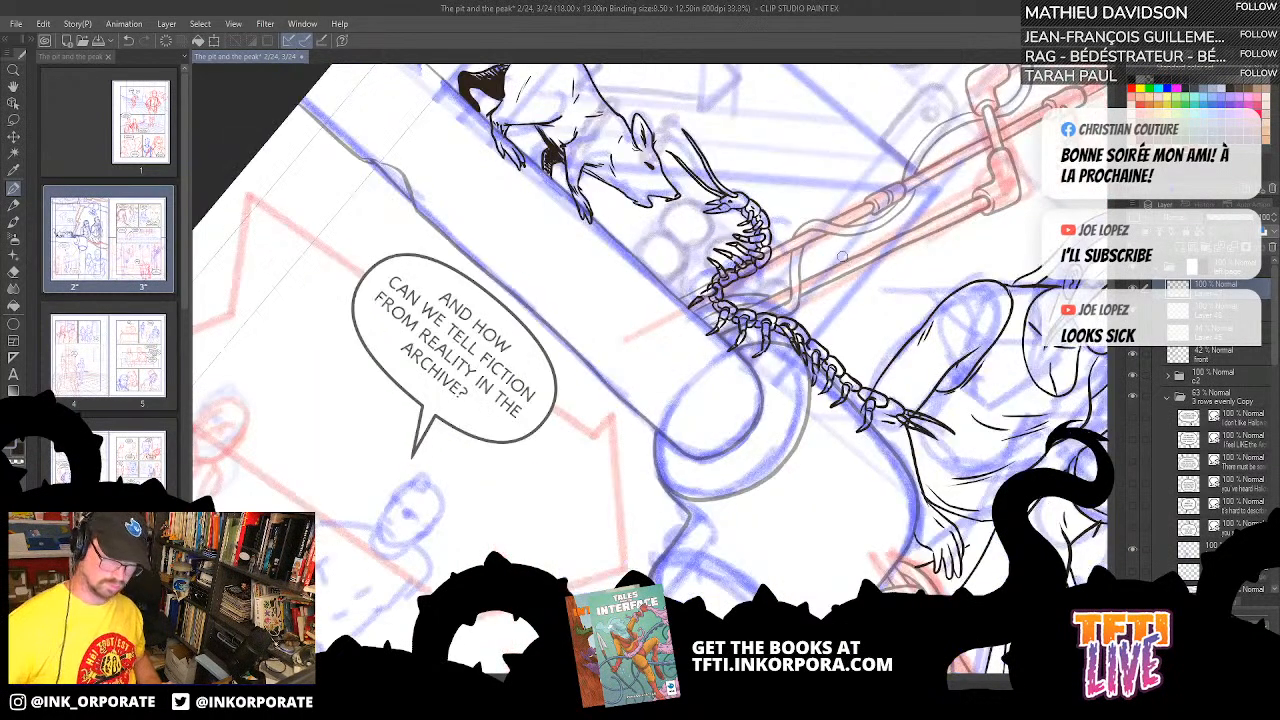
key("minus")
key("minus")
key("minus")
key("minus")
key("minus")
key("minus")
key("minus")
key("minus")
key("minus")
key("minus")
key("minus")
key("minus")
key("minus")
key("minus")
key("minus")
key("minus")
key("minus")
key("minus")
key("minus")
key("minus")
key("minus")
key("minus")
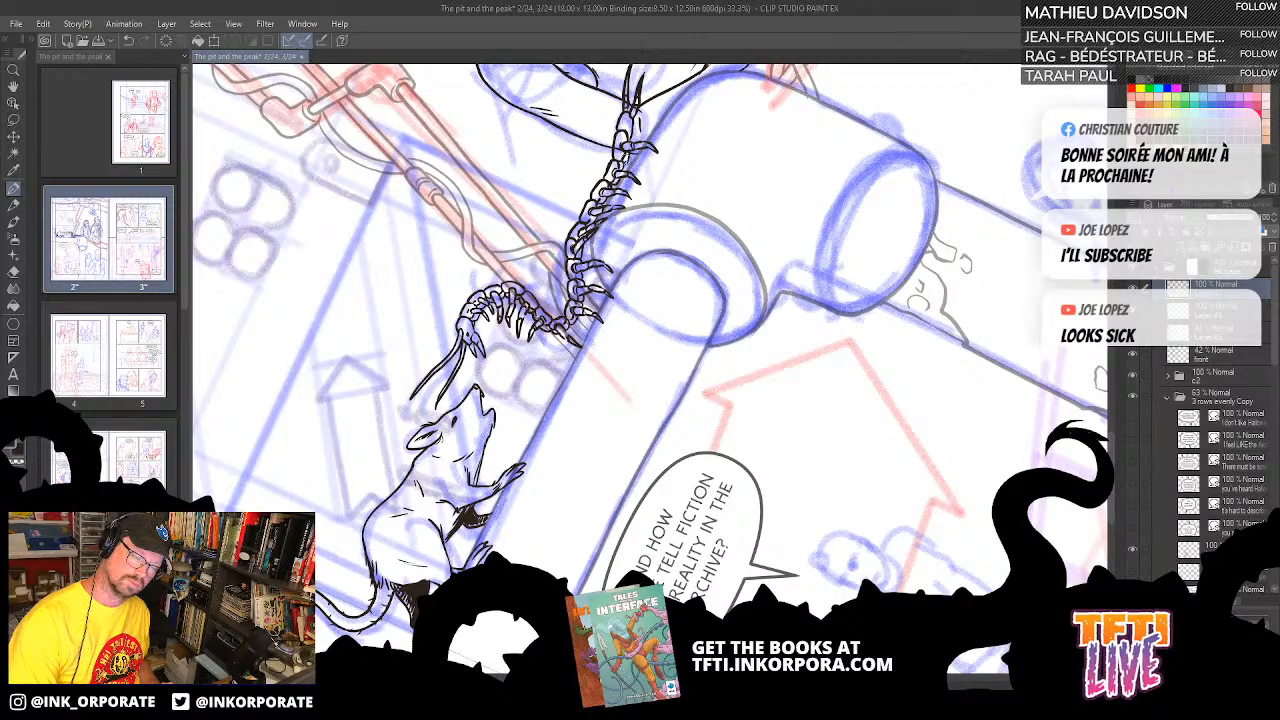
left_click_drag(562, 213, 735, 262)
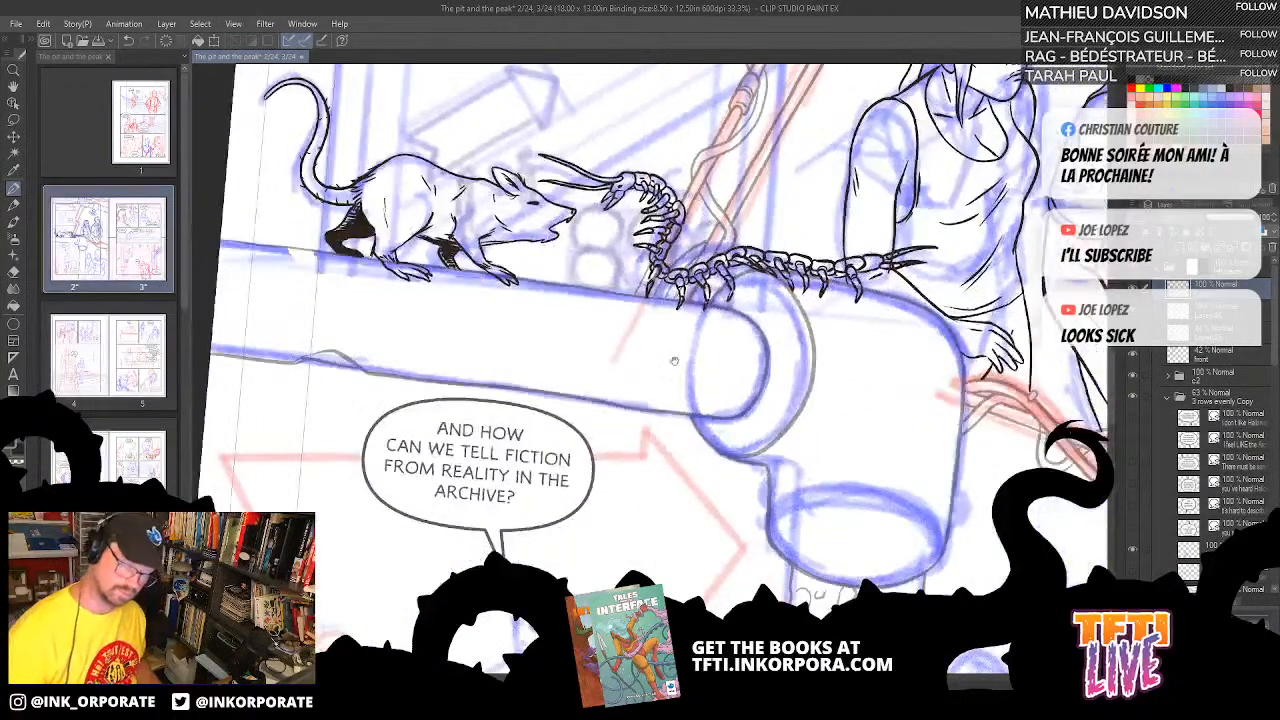
left_click_drag(668, 330, 710, 453)
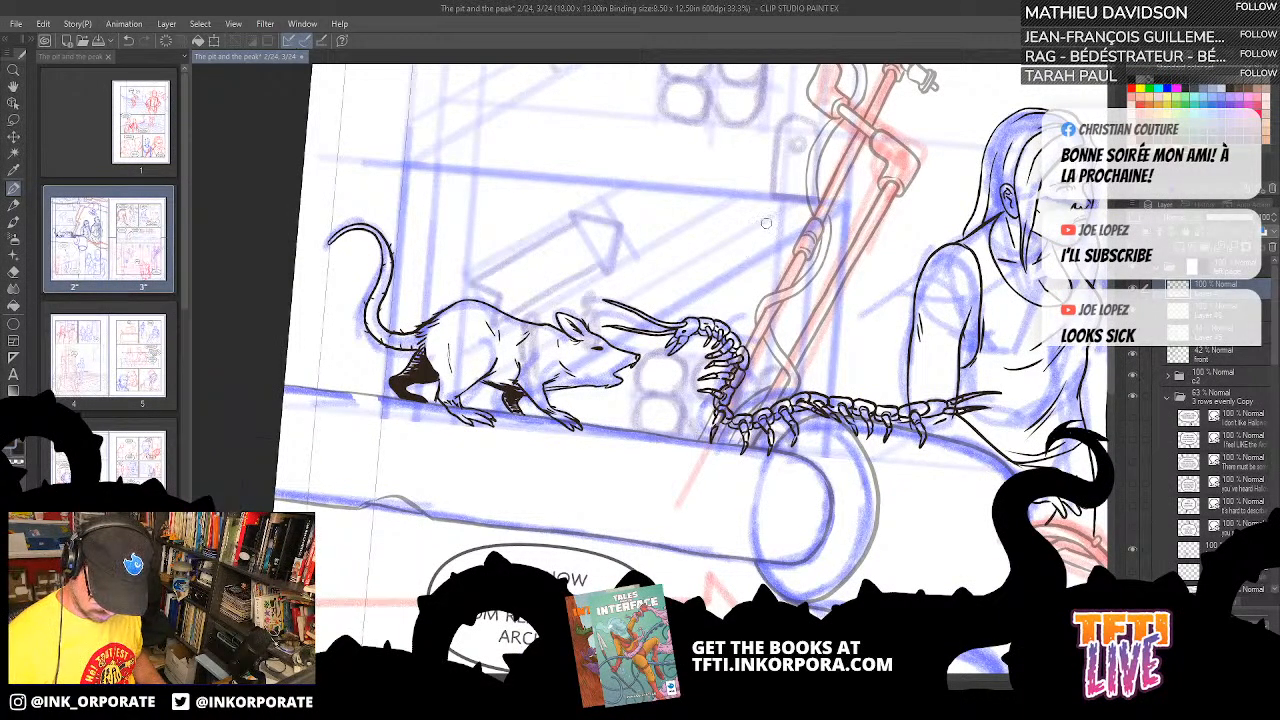
- Ink short strokes among the legs on the rat-facing side of the creature's raised front section
scroll(766, 223, "up", 3)
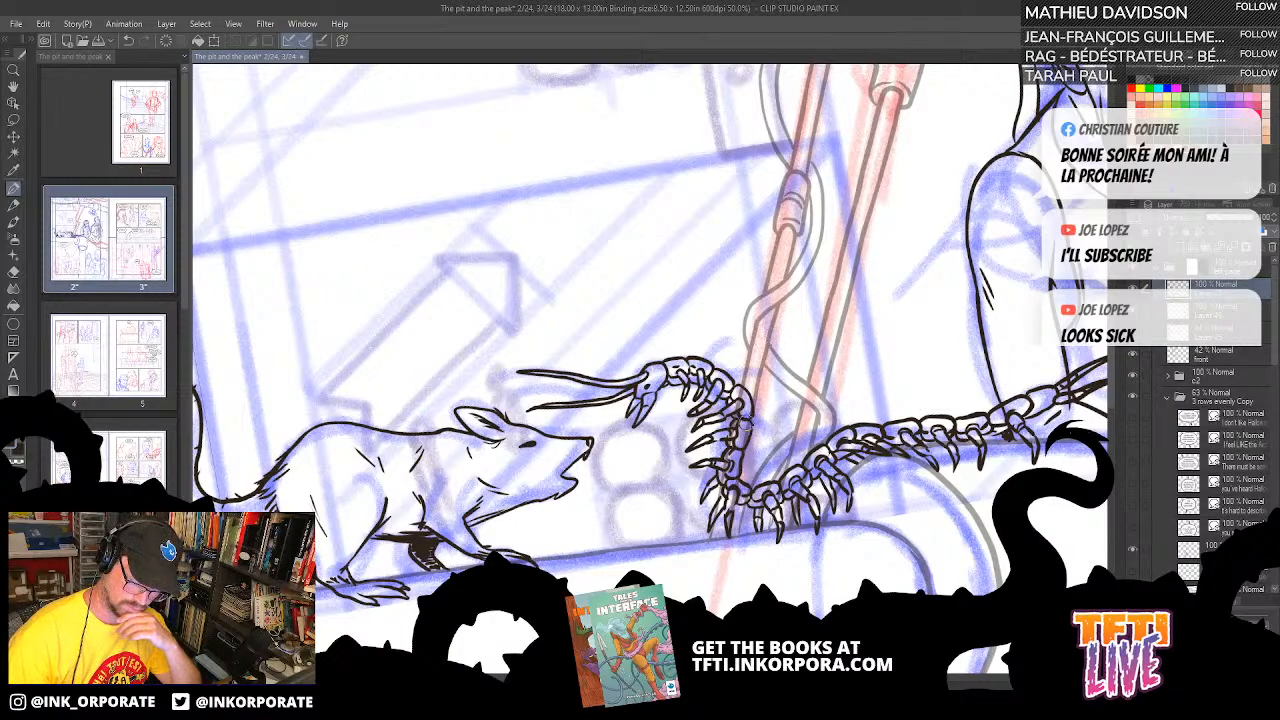
left_click_drag(712, 447, 694, 458)
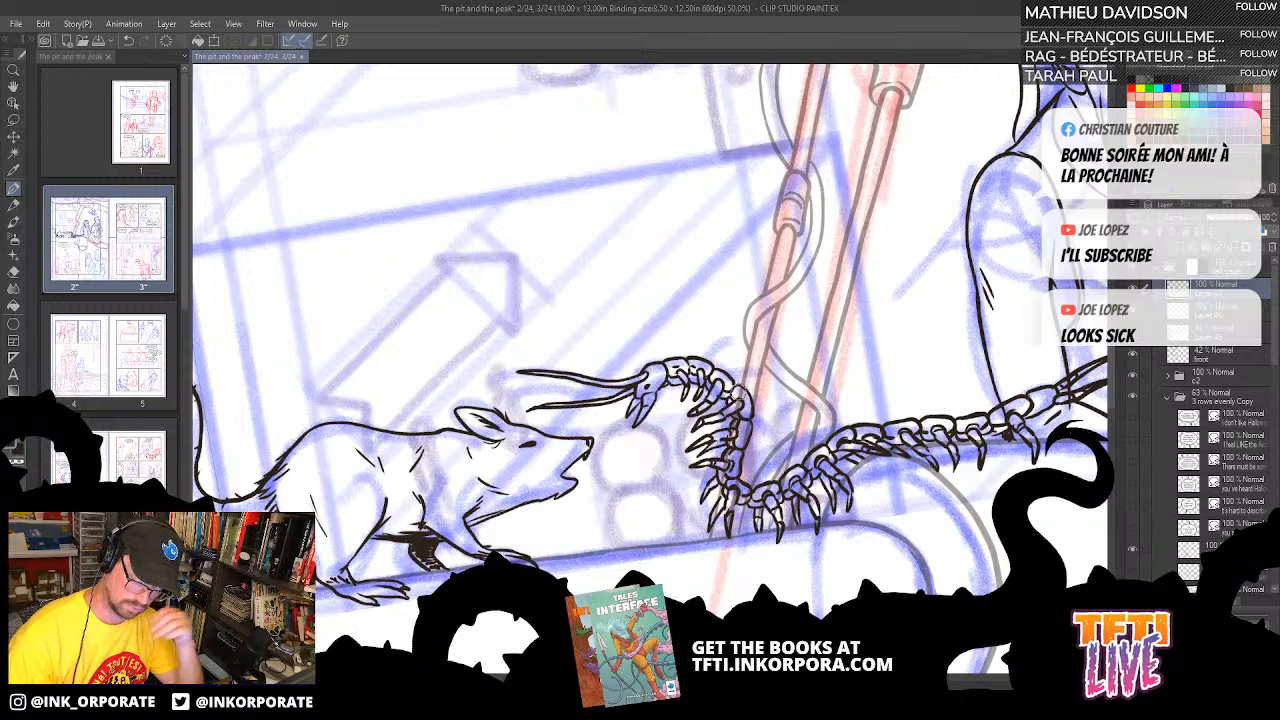
left_click_drag(745, 387, 731, 398)
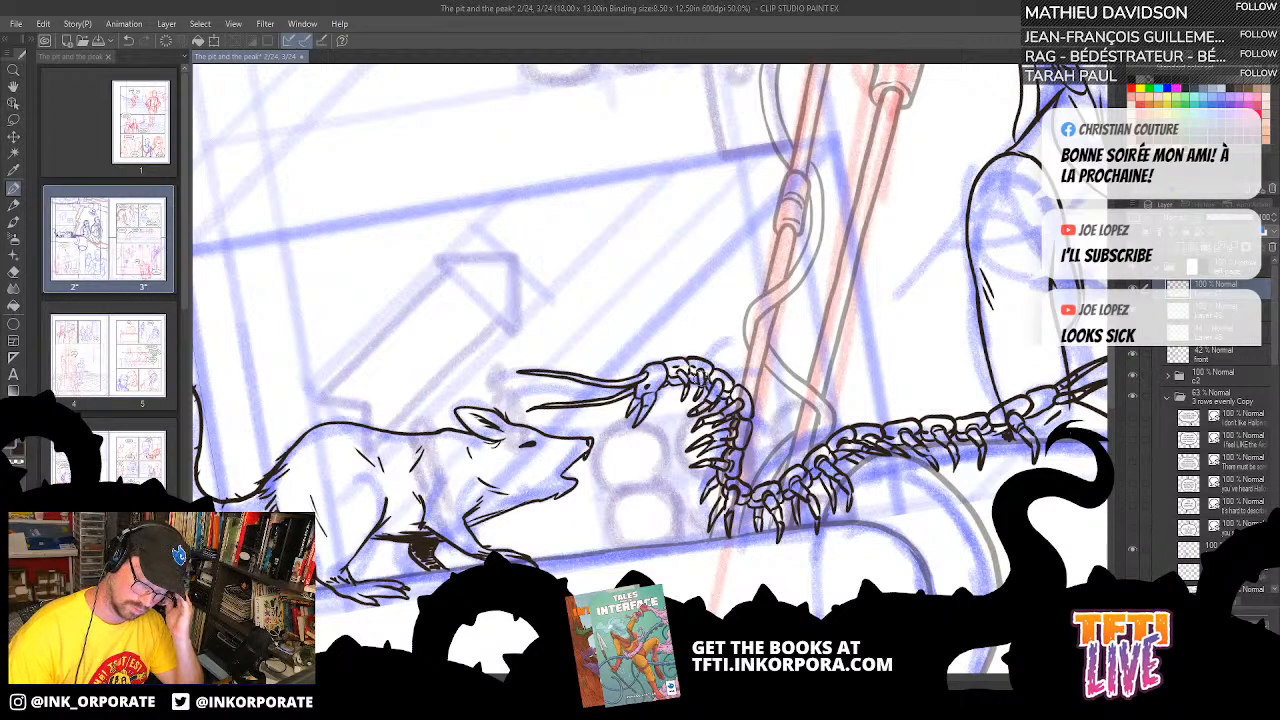
left_click_drag(684, 378, 672, 390)
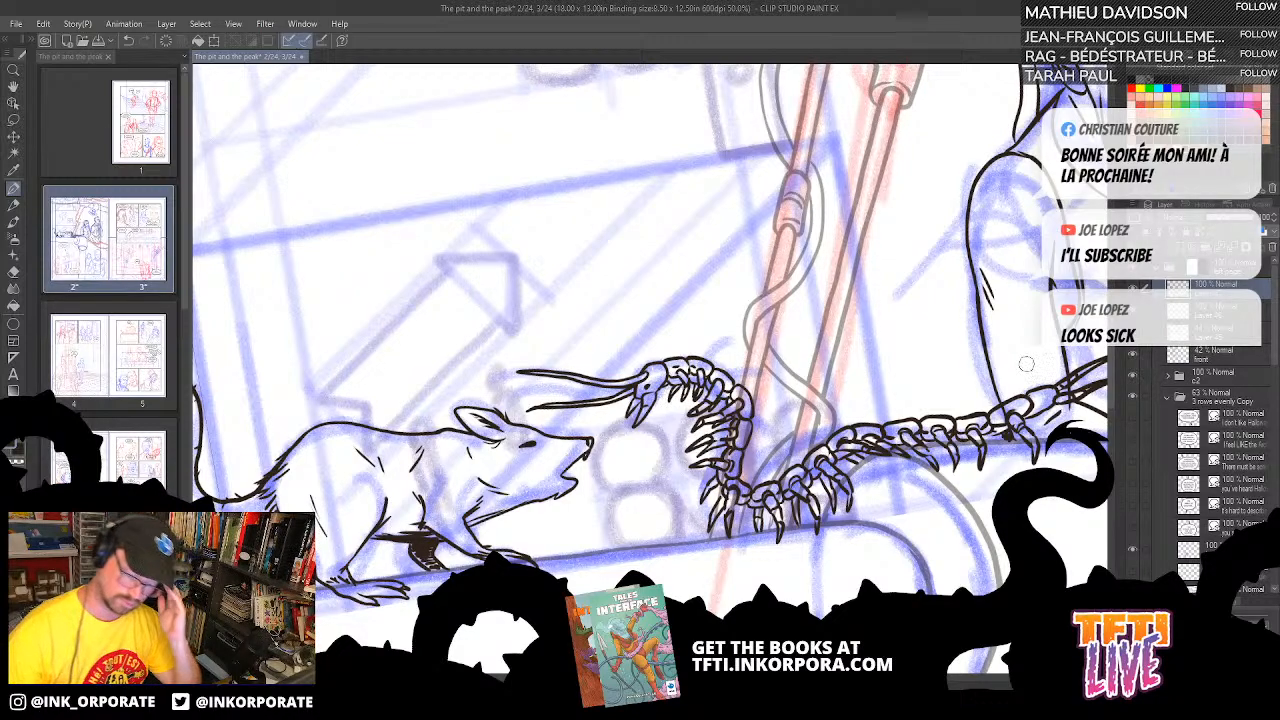
scroll(1025, 364, "down", 1)
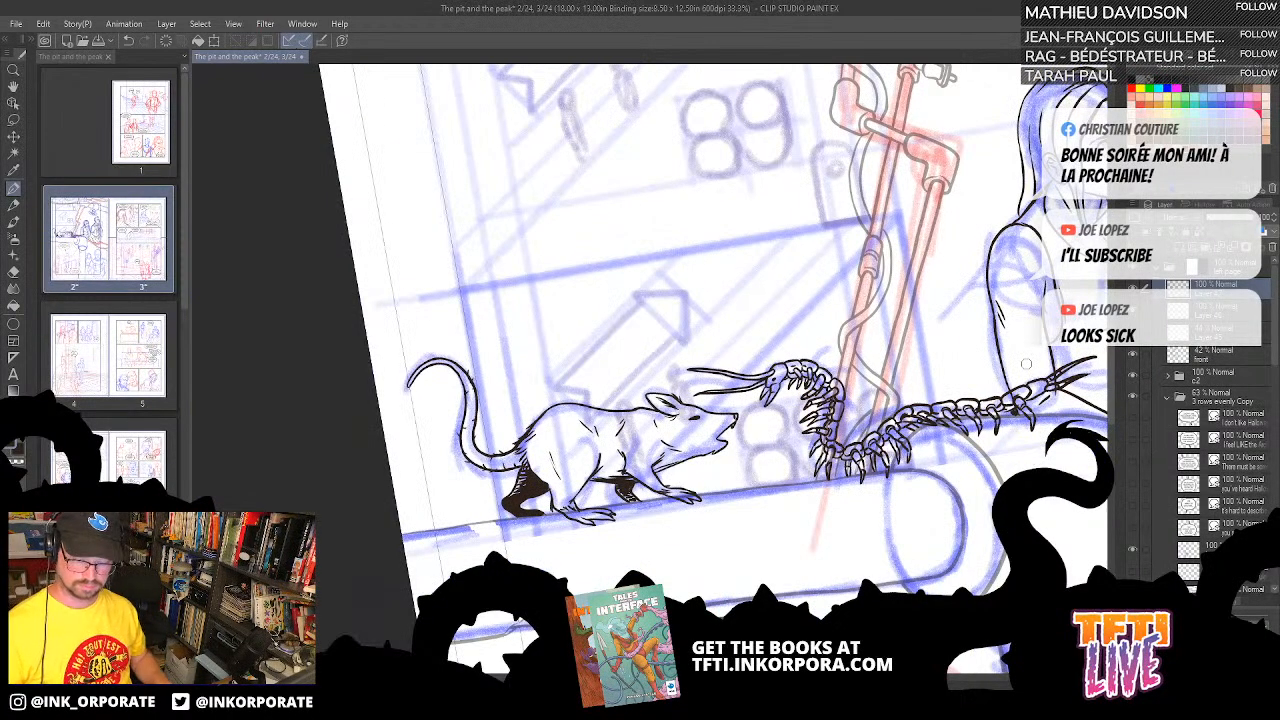
- Move the "front" layer with the pole and cylinder linework above Layer 45 and raise its opacity to full black
key("asciicircum")
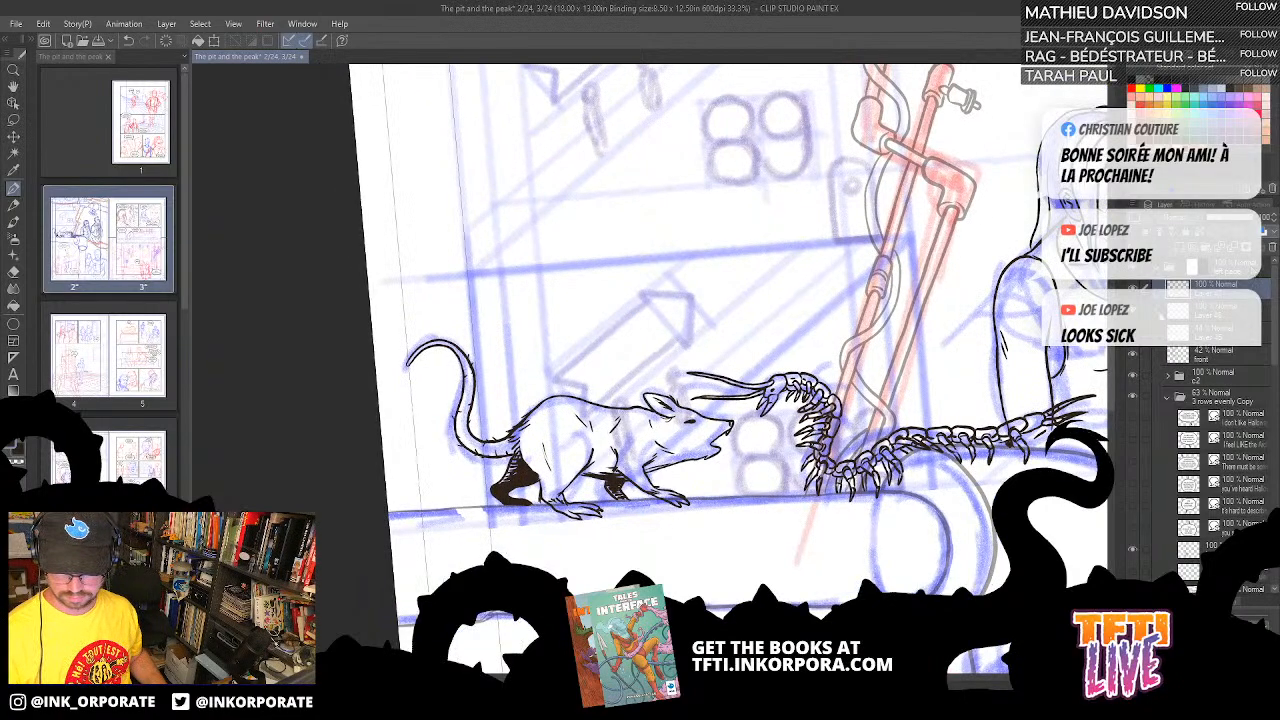
left_click(1135, 312)
left_click(1135, 312)
left_click(1228, 362)
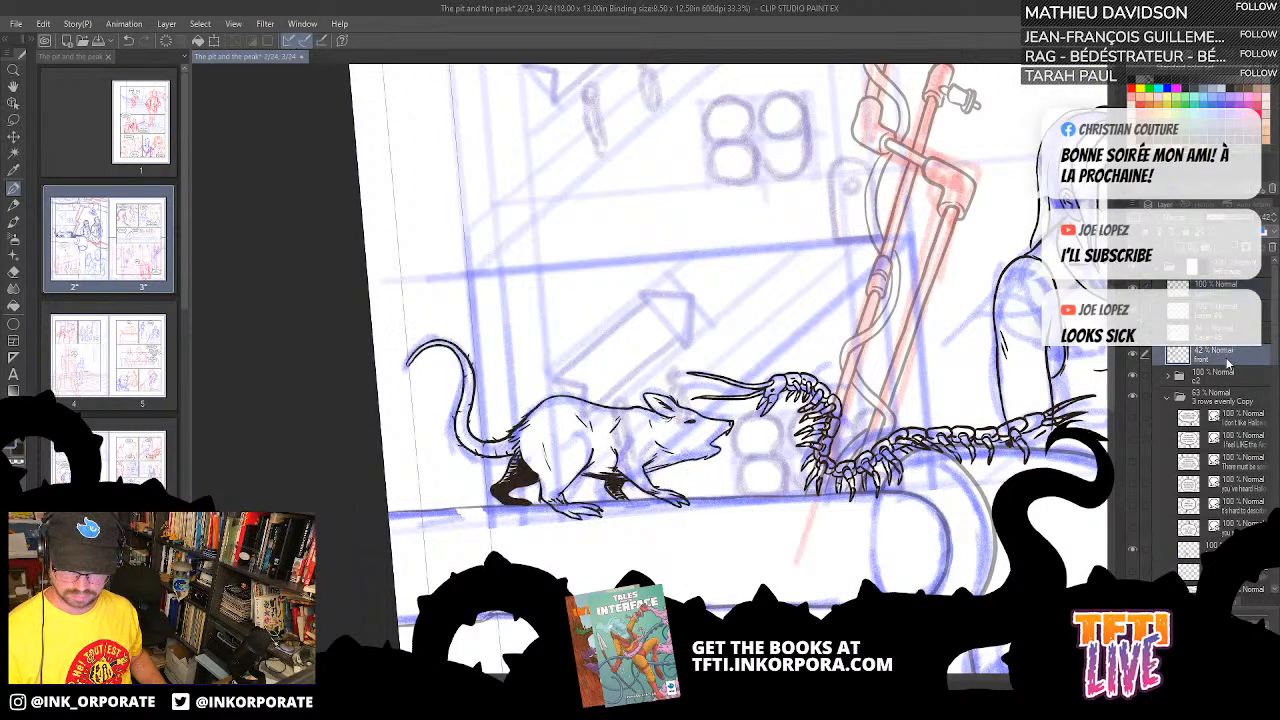
left_click_drag(1232, 362, 1236, 318)
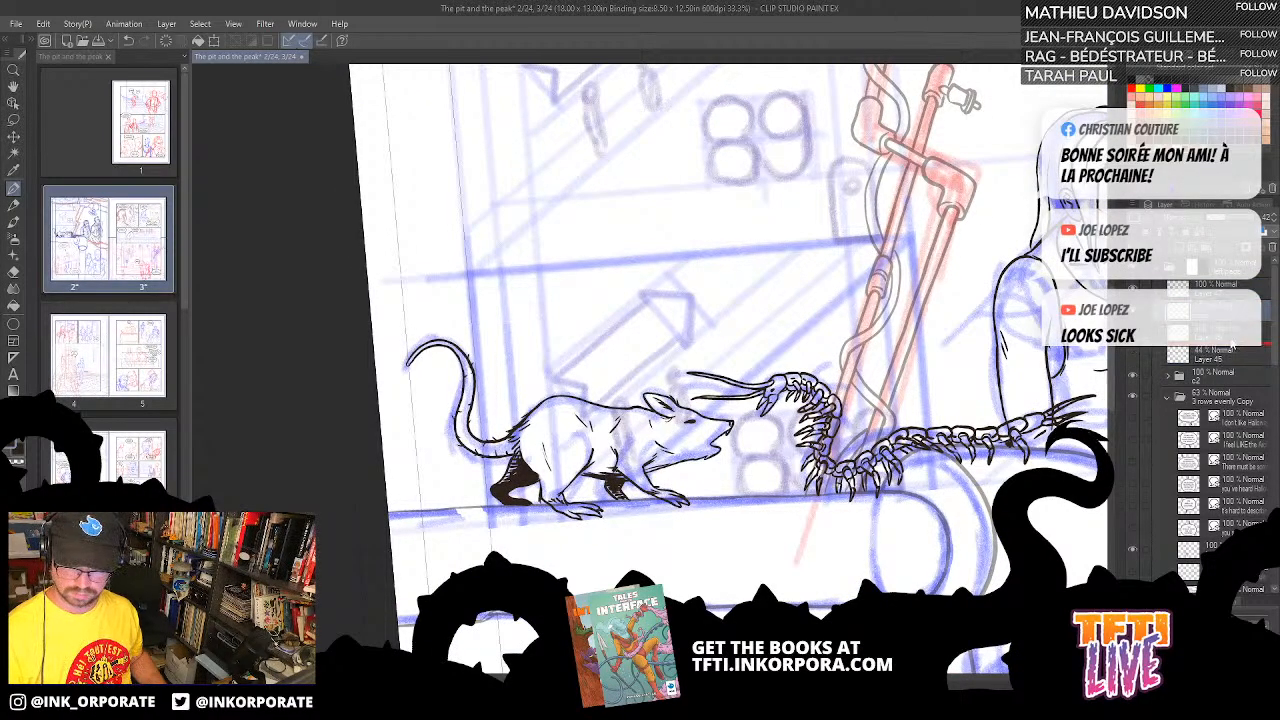
left_click(1232, 345)
left_click(1258, 219)
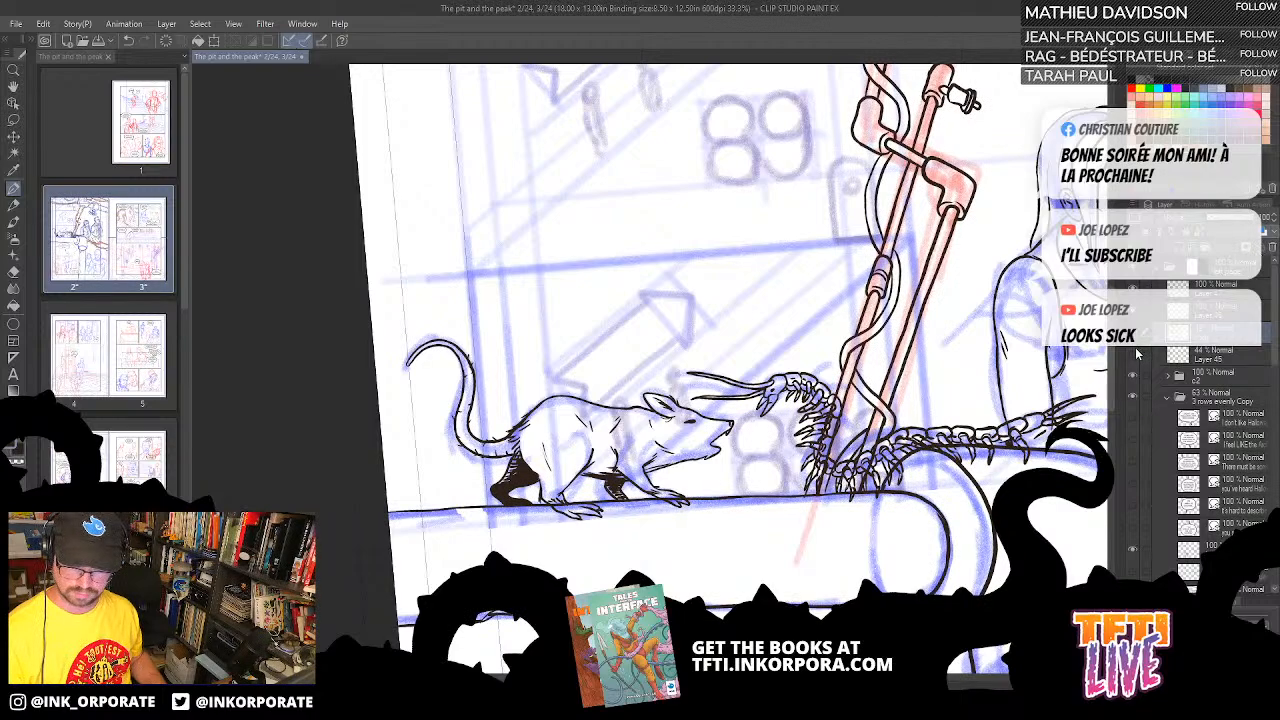
left_click(1134, 335)
left_click(1134, 335)
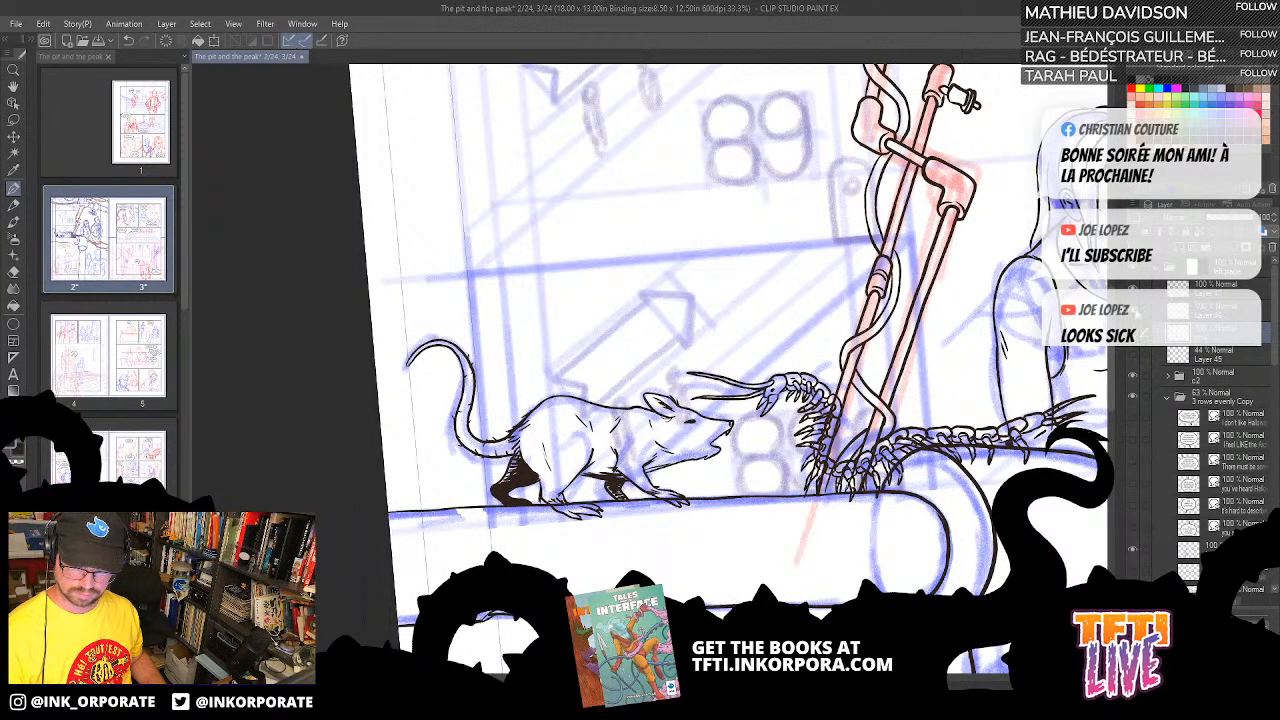
left_click(1134, 314)
left_click(1134, 314)
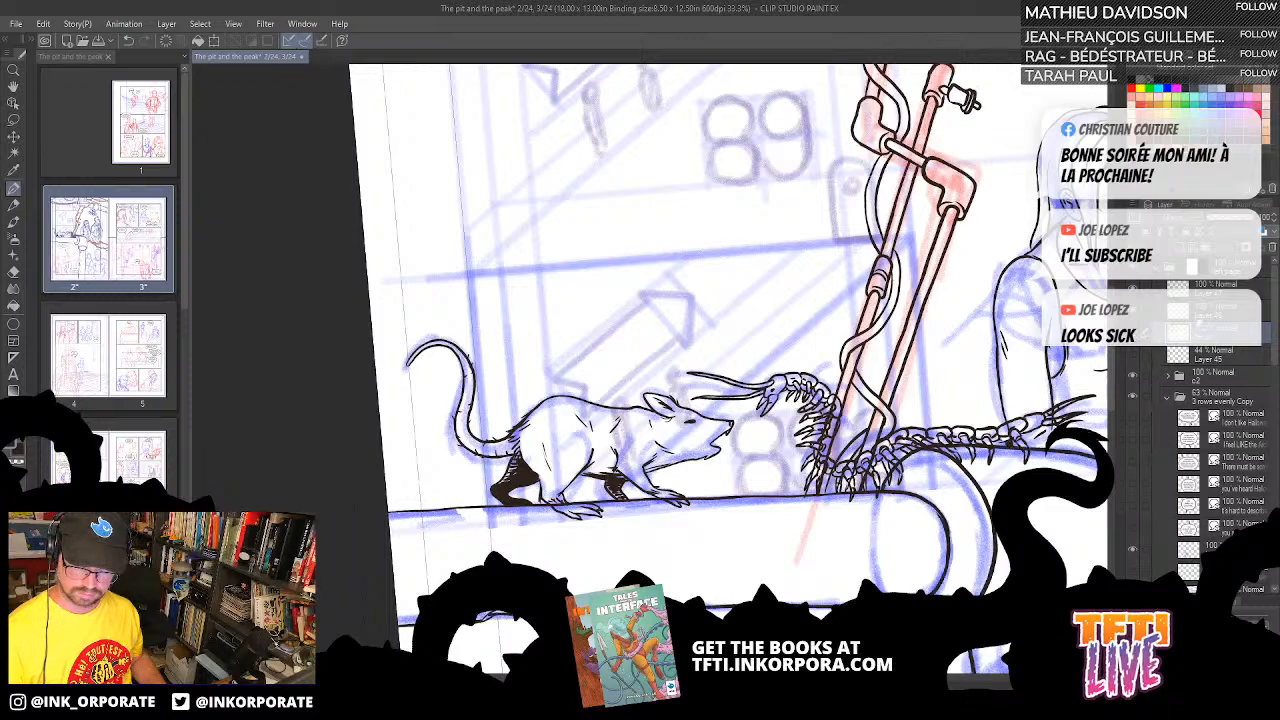
- Erase the pole and cylinder lines where they cross the creature's raised front section, low bend and legs, using a larger brush size
key("ctrl+plus")
left_click_drag(802, 564, 546, 482)
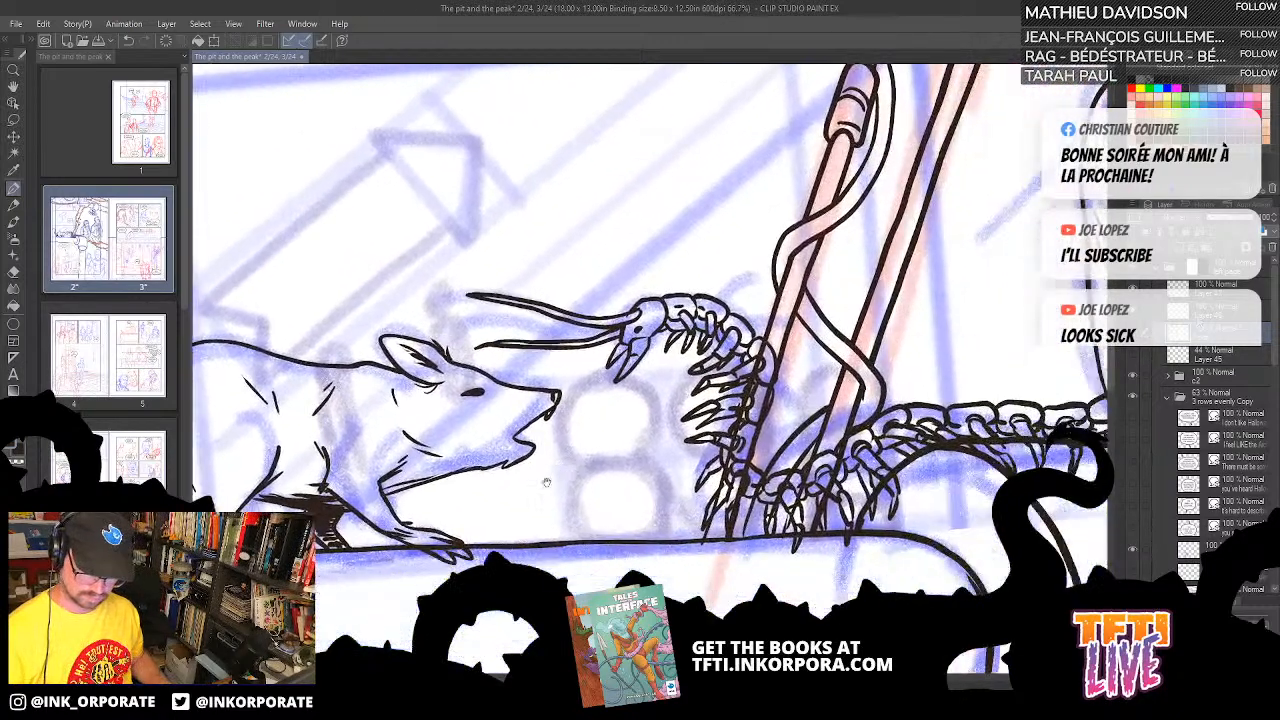
key("]")
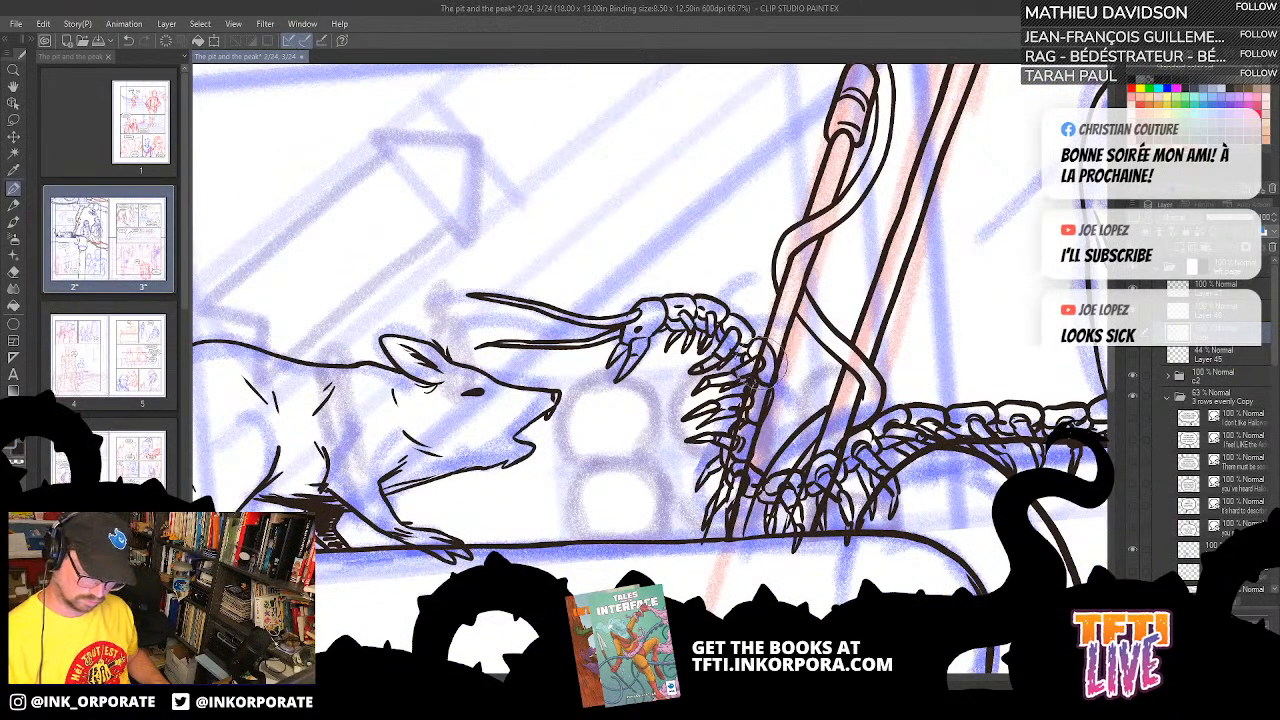
left_click_drag(788, 330, 742, 392)
mouse_move(792, 356)
left_mouse_down()
mouse_move(744, 404)
mouse_move(742, 430)
left_mouse_up()
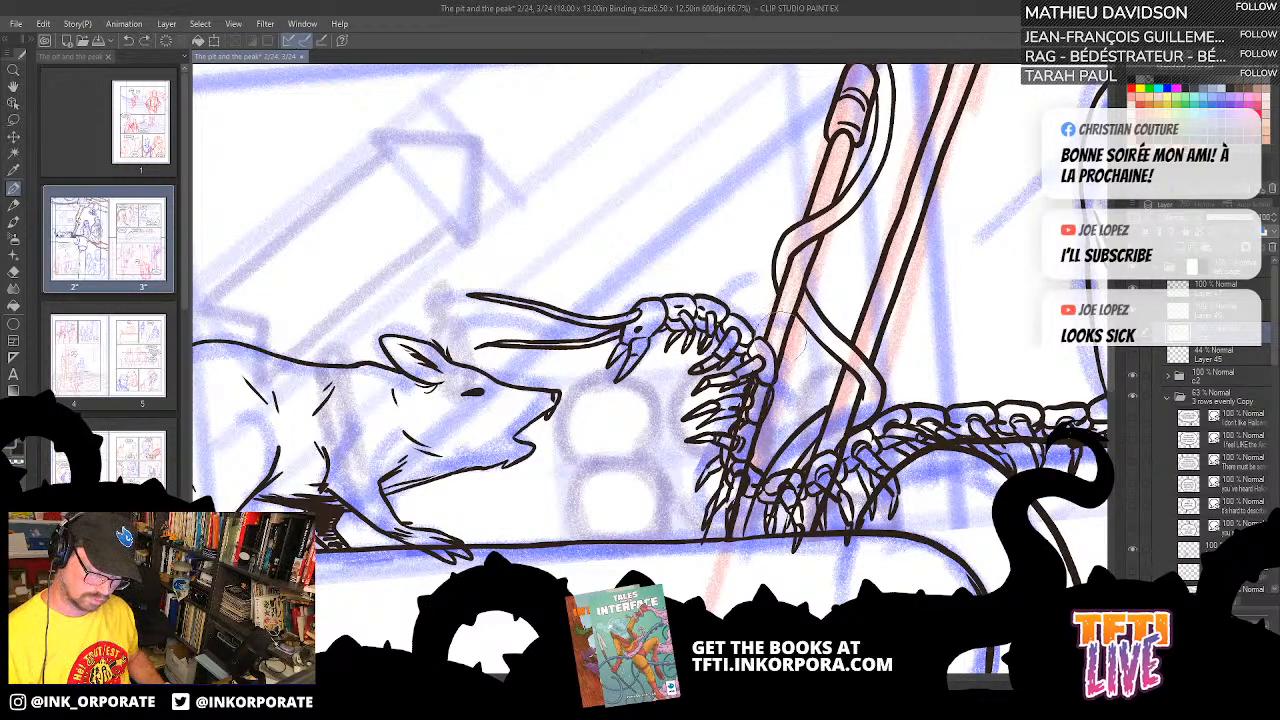
left_click_drag(776, 334, 749, 420)
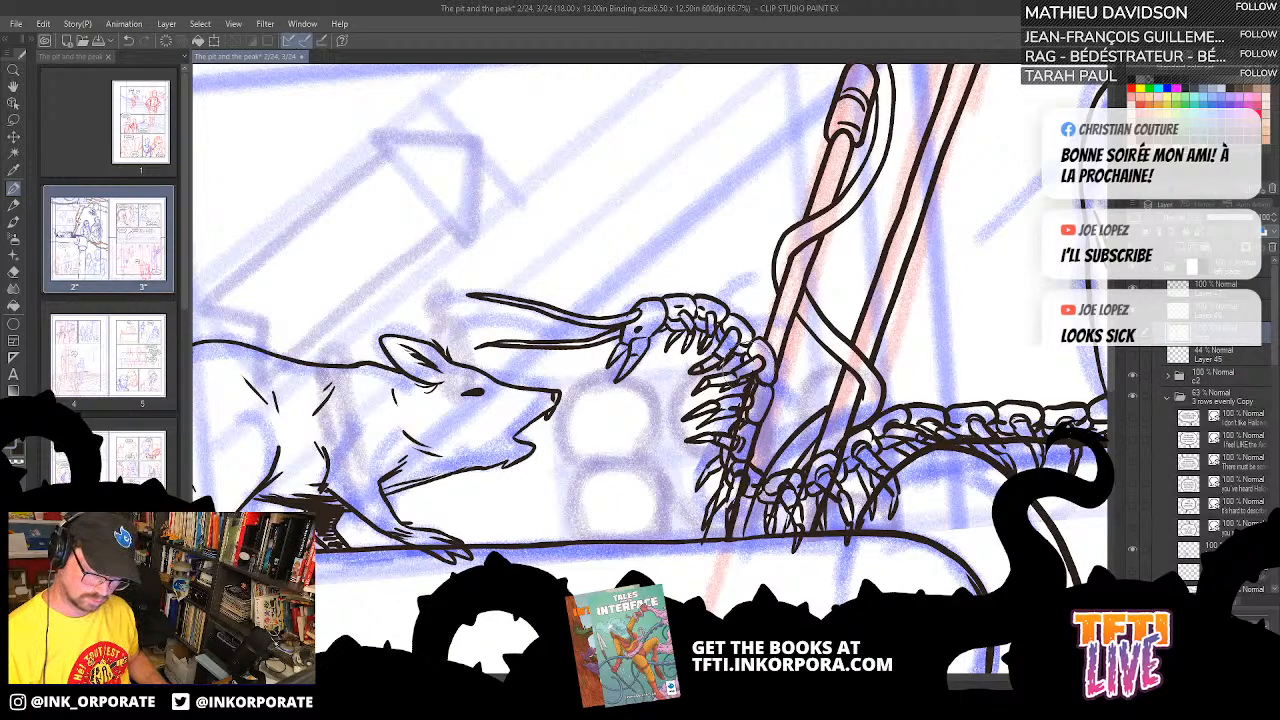
left_click_drag(750, 370, 745, 396)
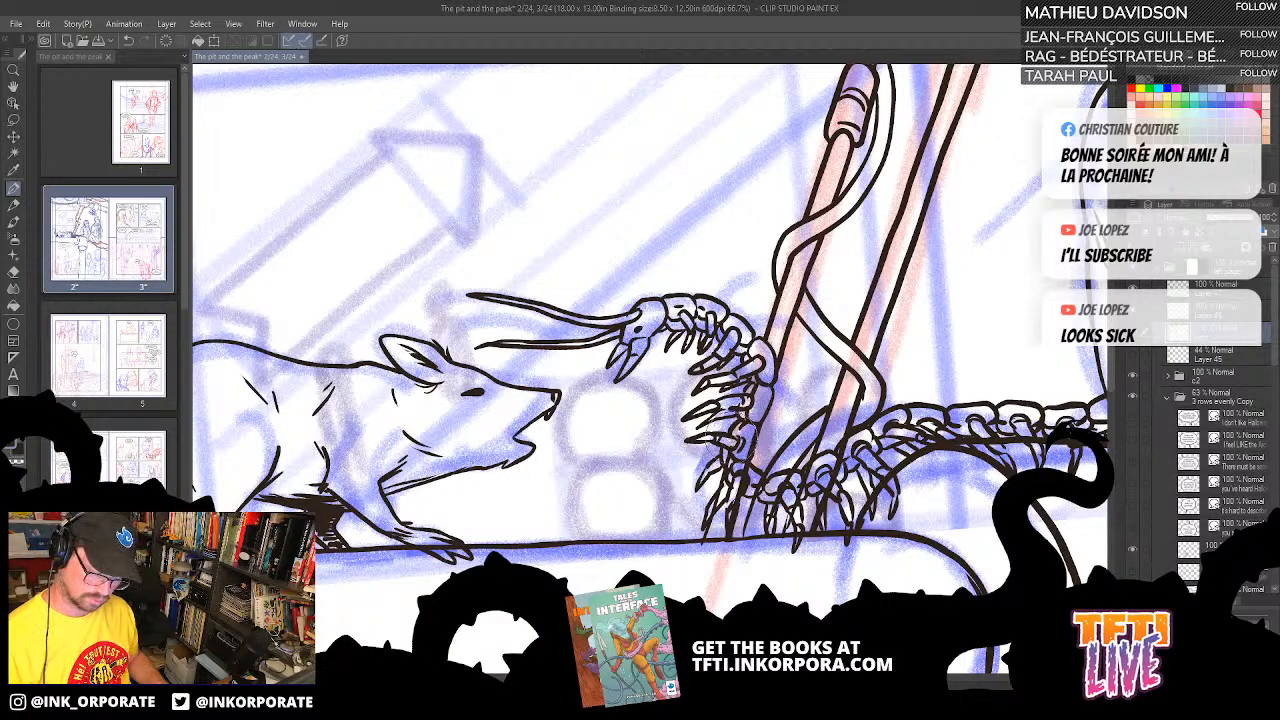
key("ctrl+z")
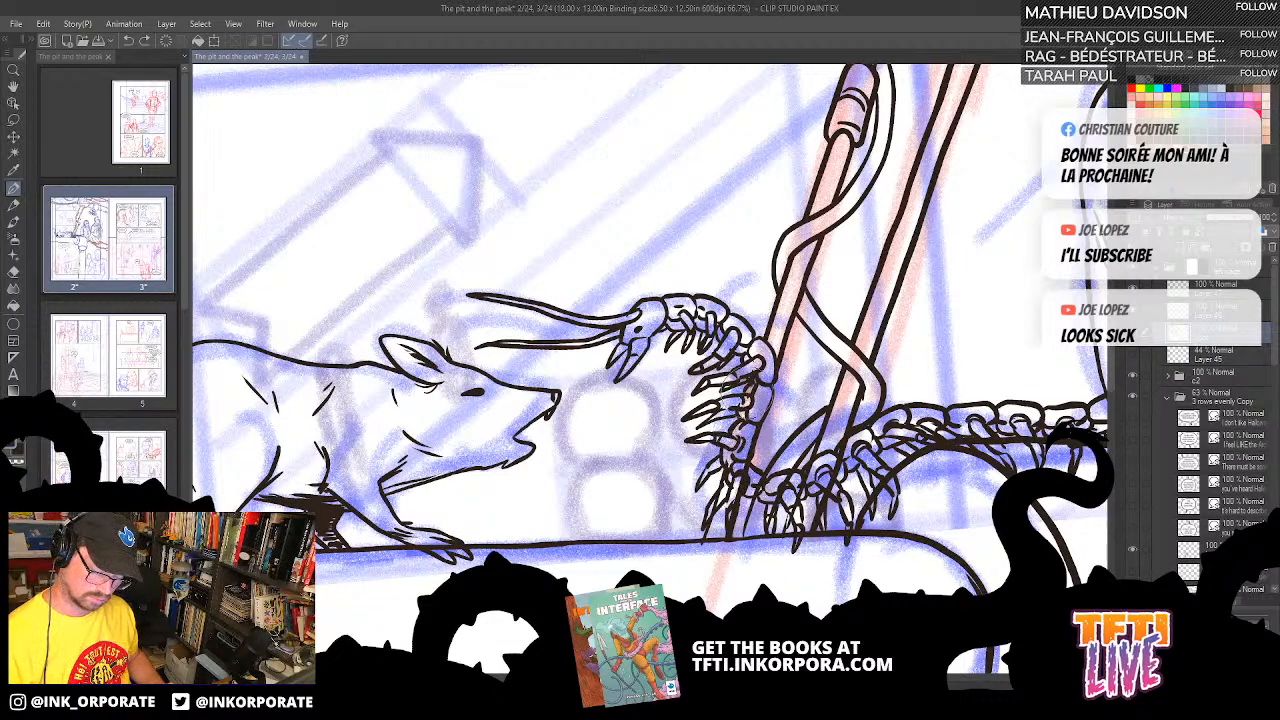
left_click_drag(776, 424, 777, 475)
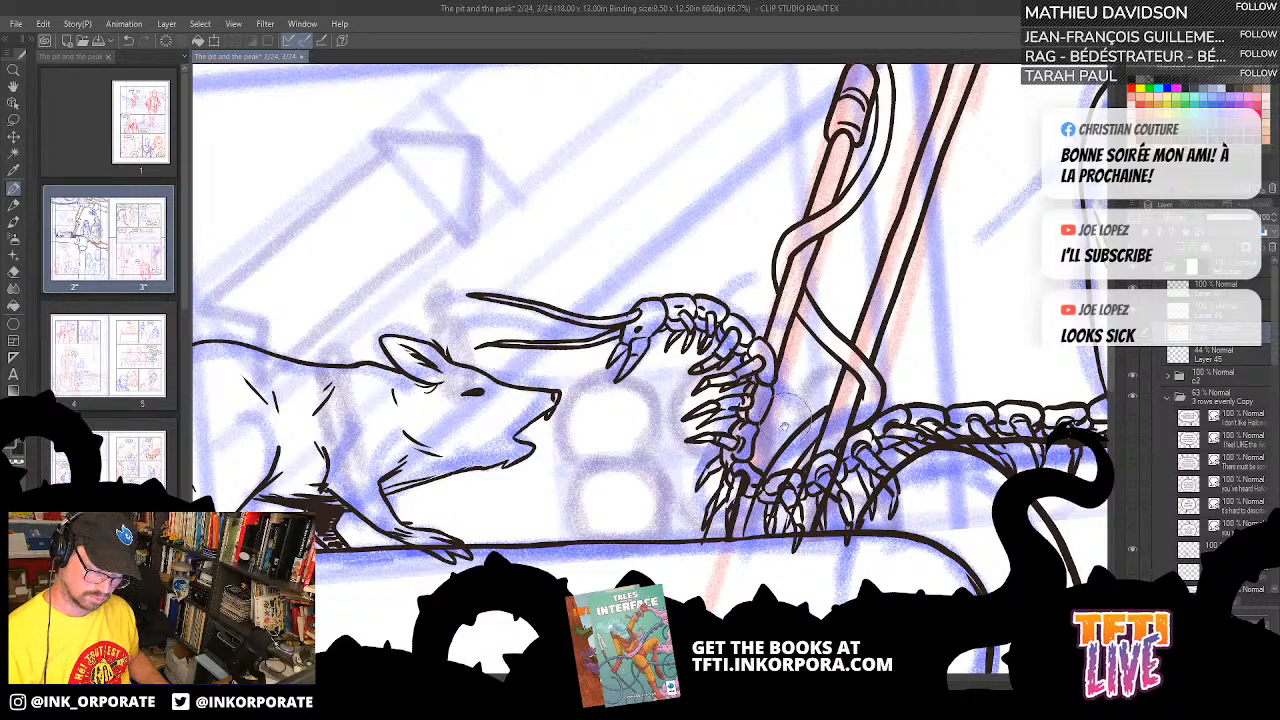
left_click_drag(786, 432, 774, 386)
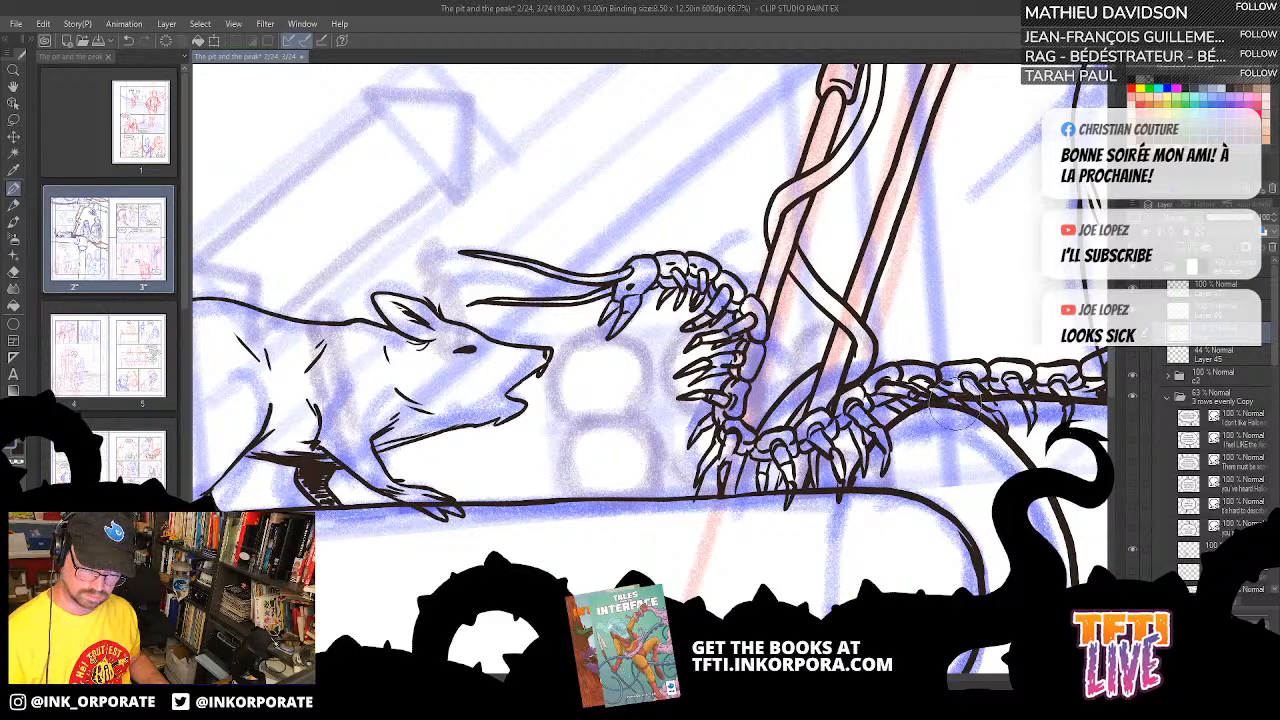
- Lower the pole and cylinder layer's opacity and clean its lines away from the creature's rear segments and legs
left_click(1232, 218)
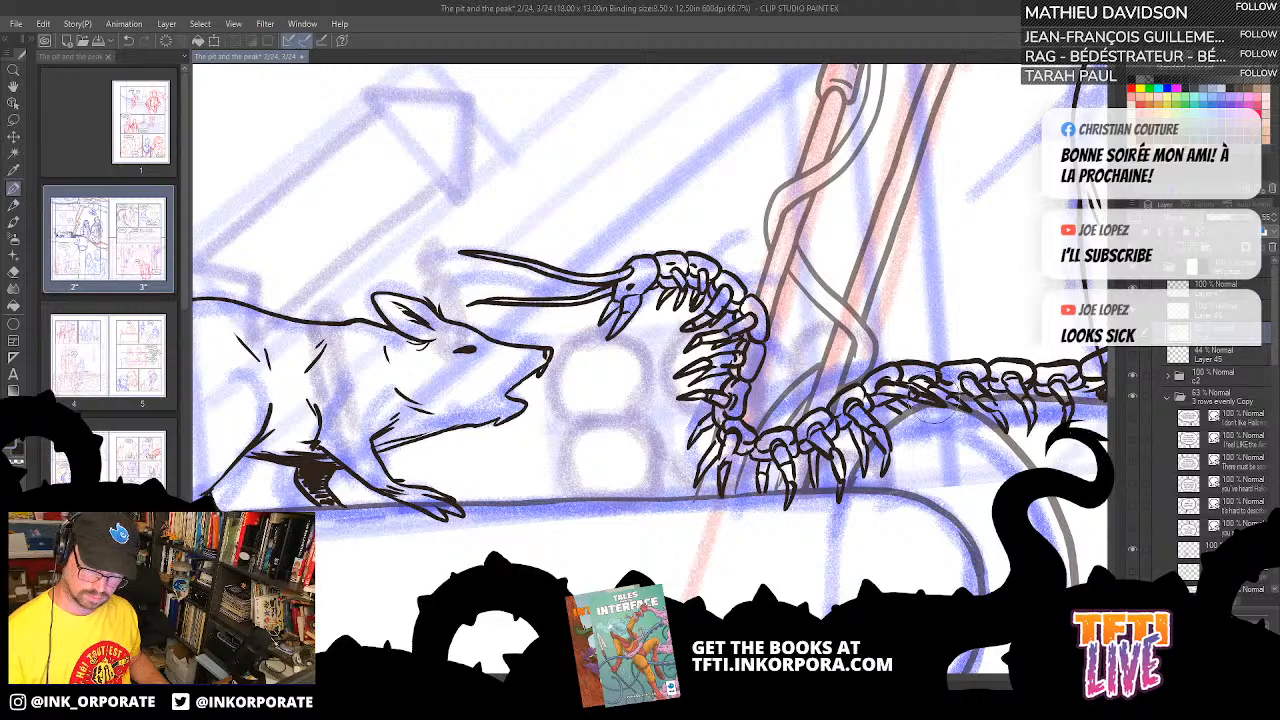
left_click_drag(978, 366, 888, 411)
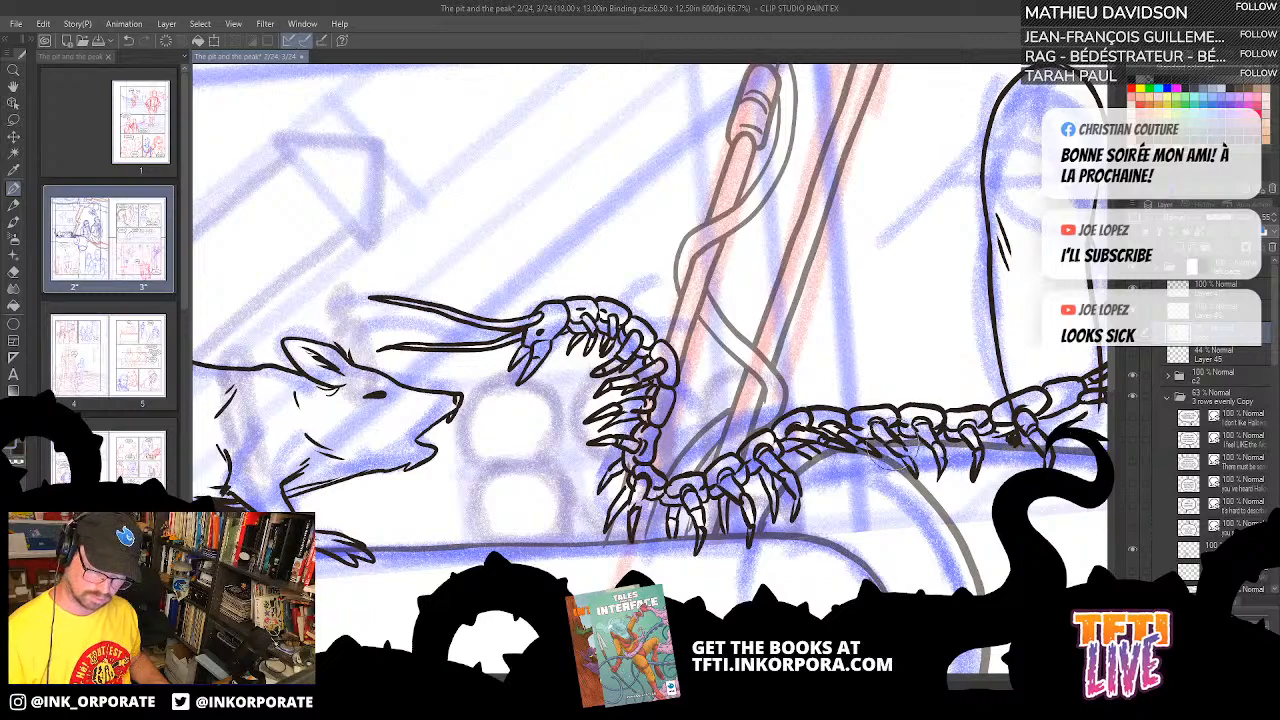
left_click_drag(890, 450, 835, 462)
left_click_drag(813, 537, 713, 562)
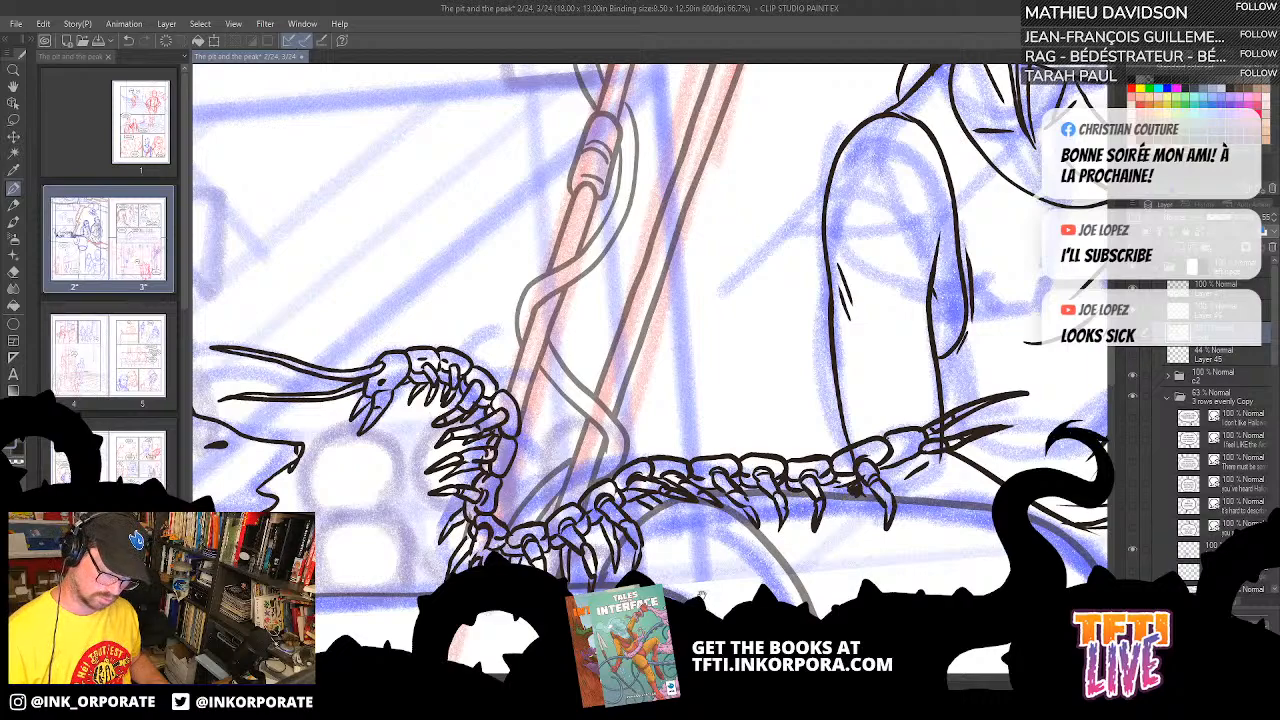
left_click_drag(702, 594, 702, 588)
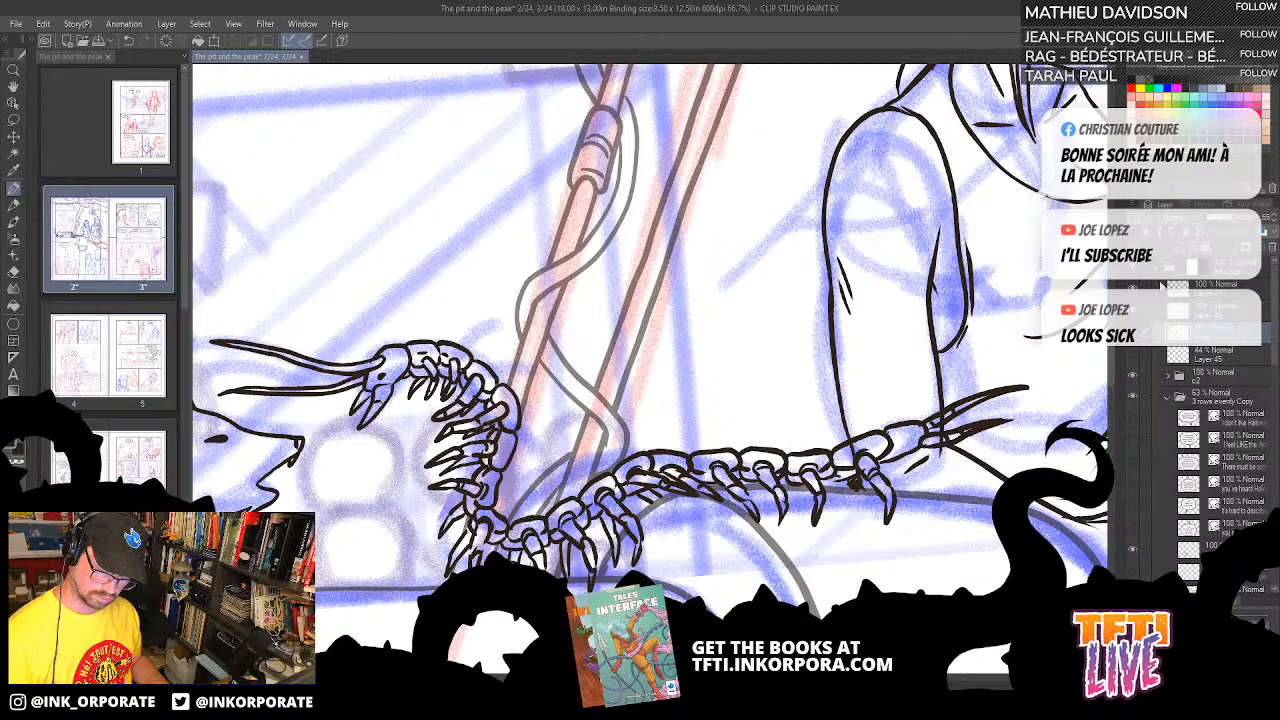
- Switch to the creature's ink layer and add small dots and detail marks to its body segments from the bend to the tail
left_click(1134, 291)
left_click(1201, 290)
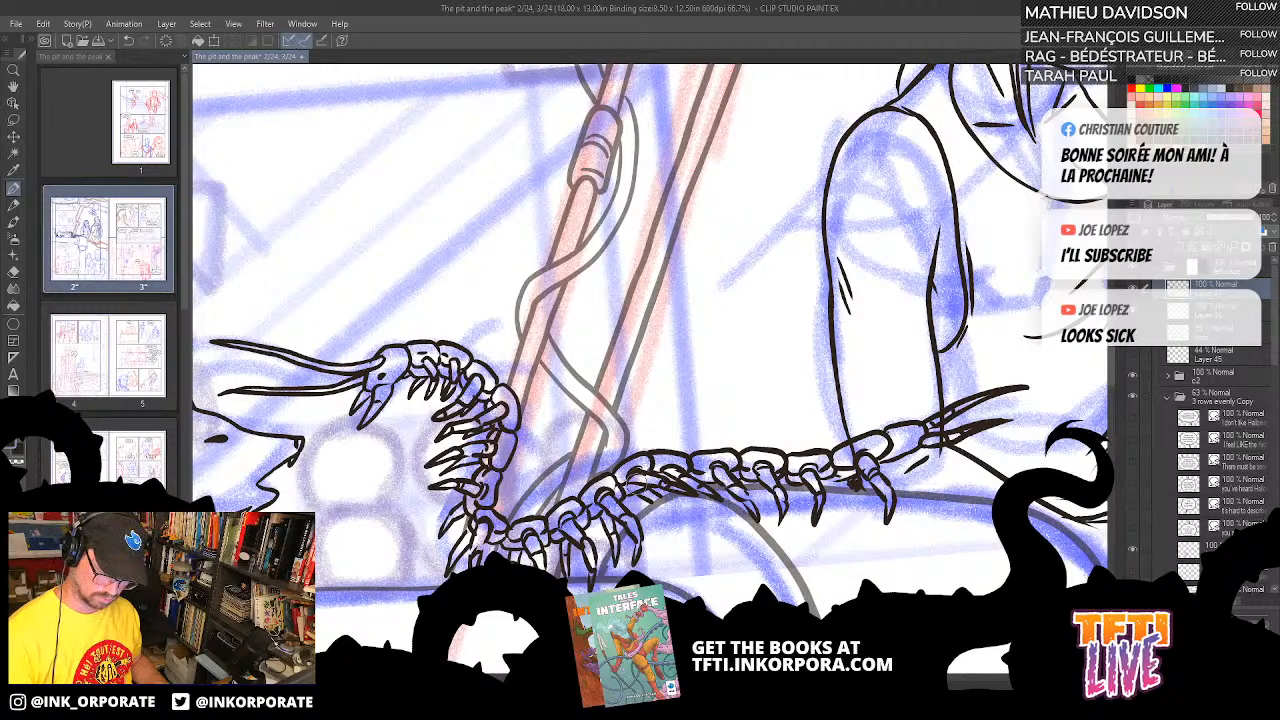
left_click_drag(855, 483, 1014, 487)
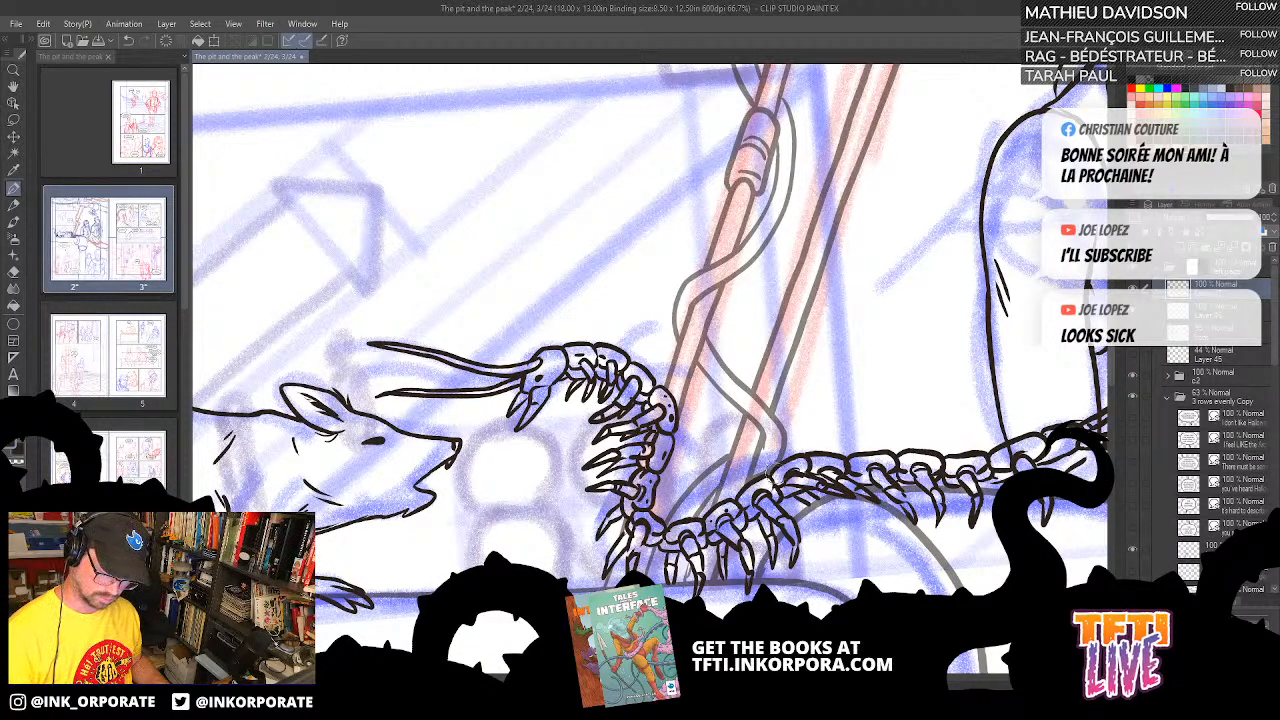
left_click(784, 474)
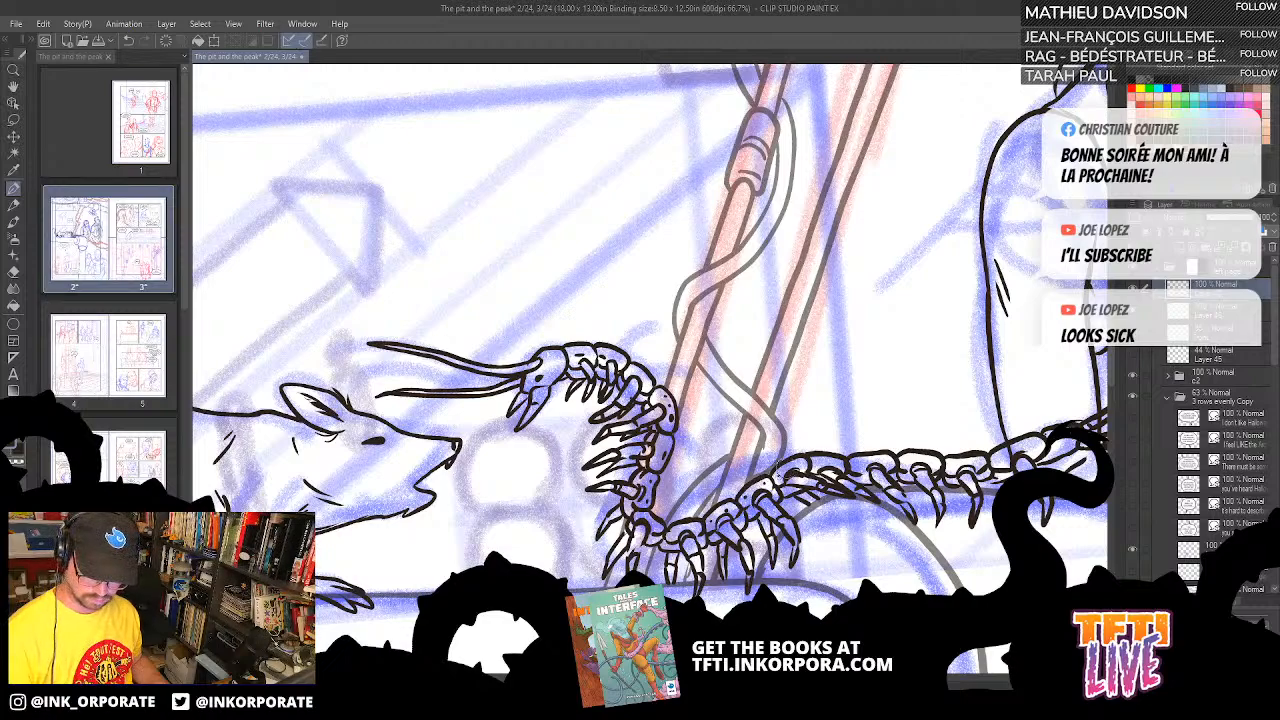
left_click(797, 464)
left_click(825, 460)
left_click(832, 460)
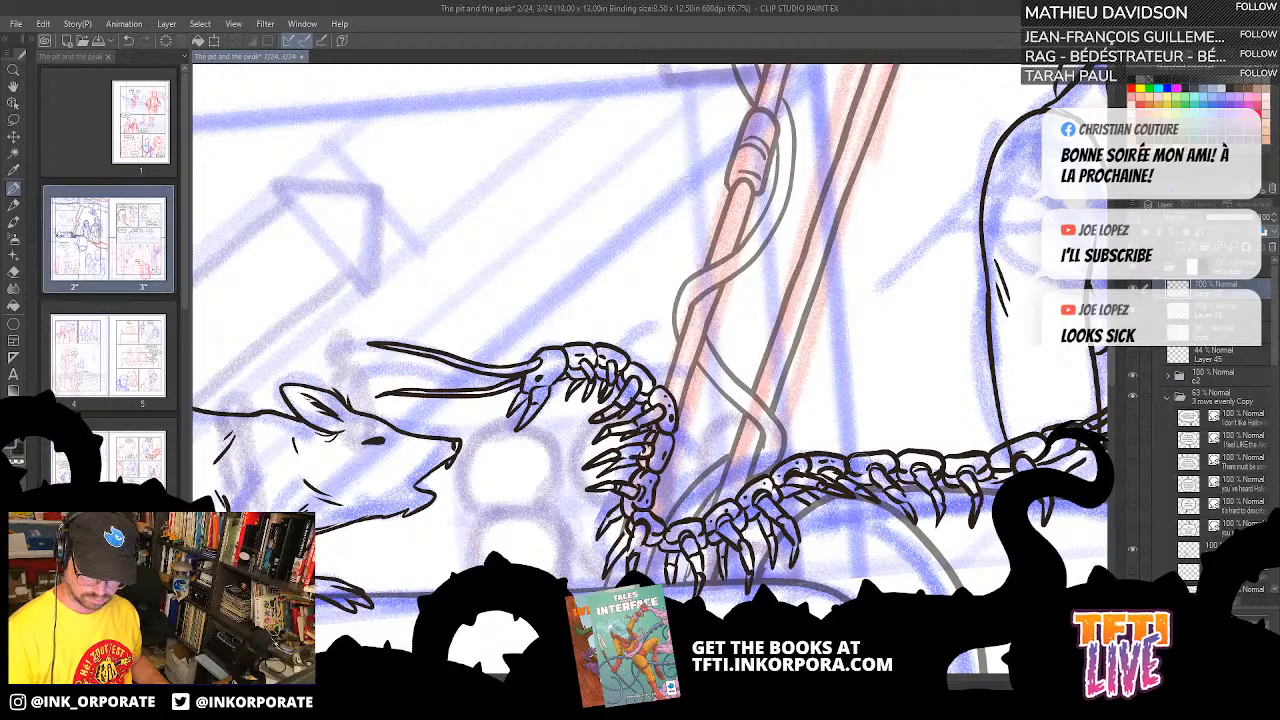
left_click(866, 475)
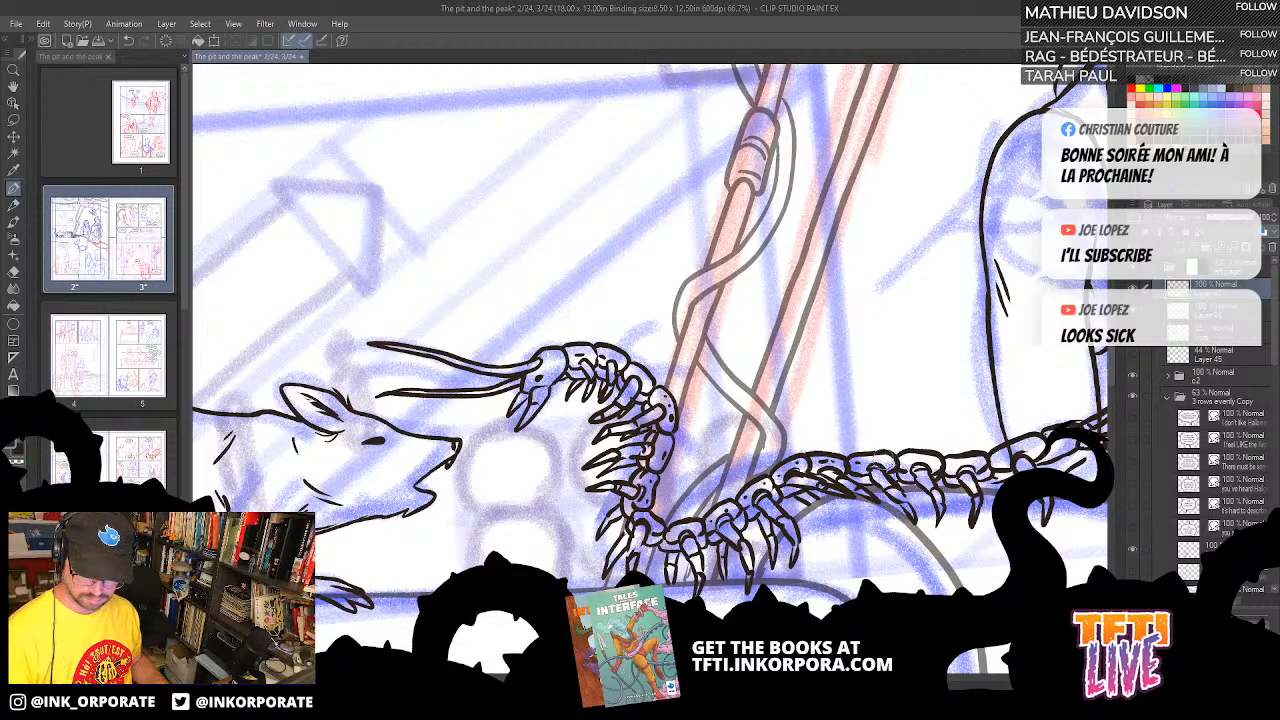
left_click(890, 461)
left_click(906, 460)
left_click(928, 460)
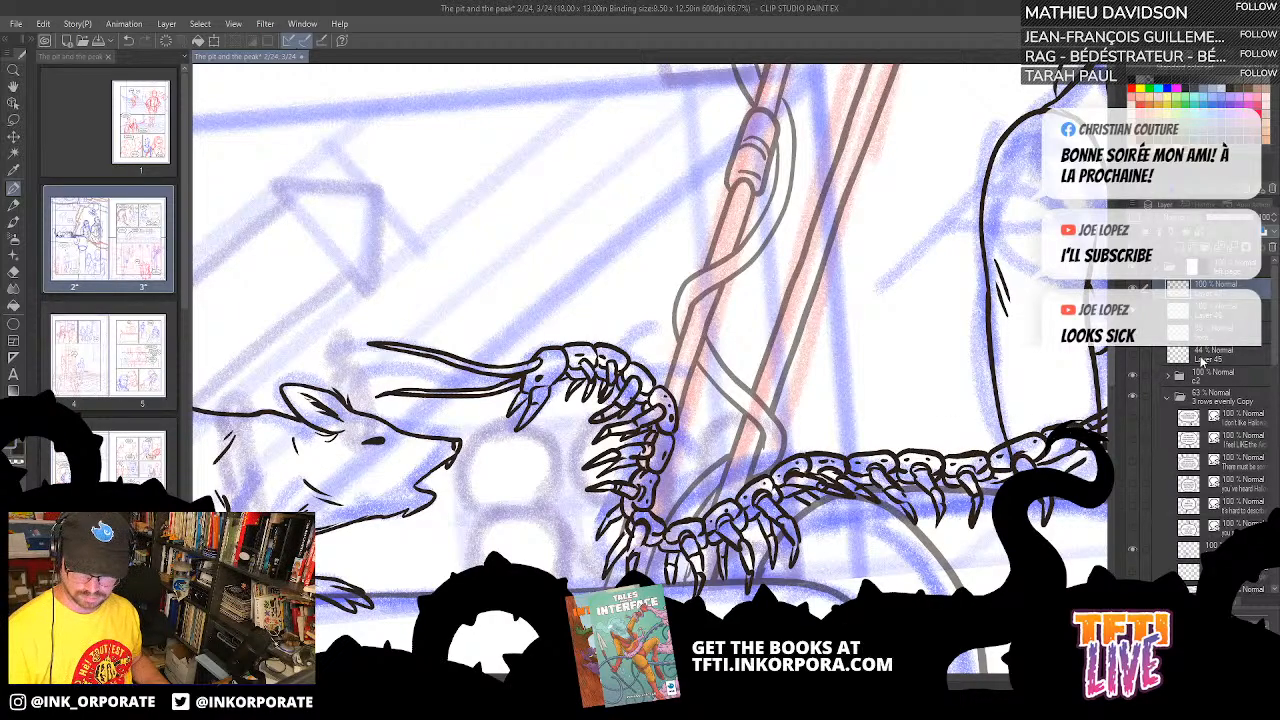
left_click_drag(1100, 413, 962, 450)
left_click(914, 475)
left_click(918, 486)
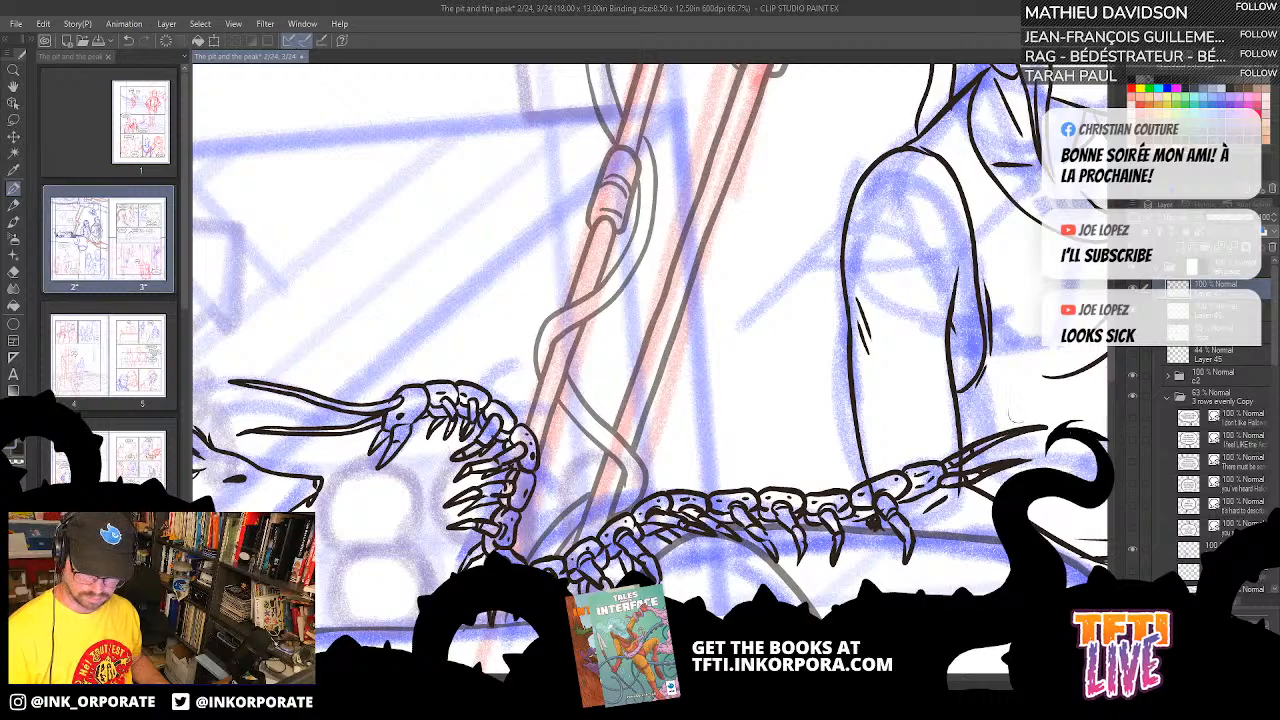
- Check the detailed creature against the rat, pole and seated figure, briefly toggling the visibility of the pole and cylinder layer
key("ctrl+minus")
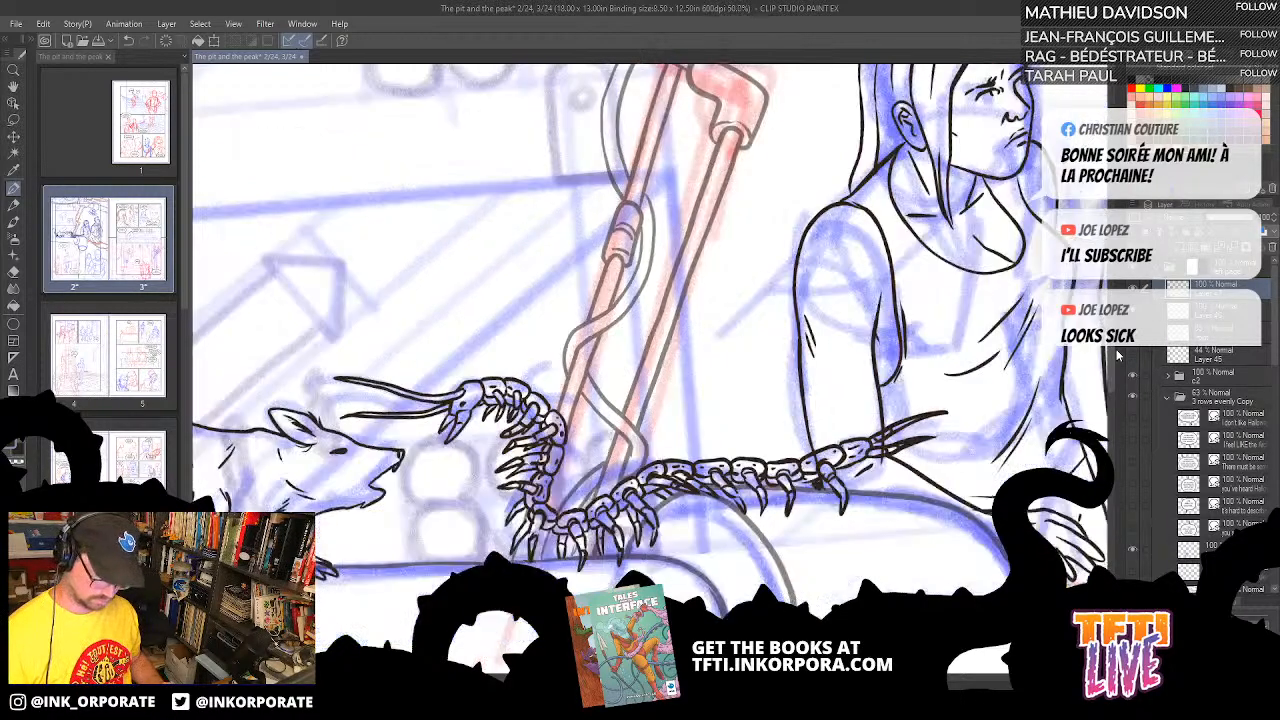
left_click_drag(607, 543, 897, 536)
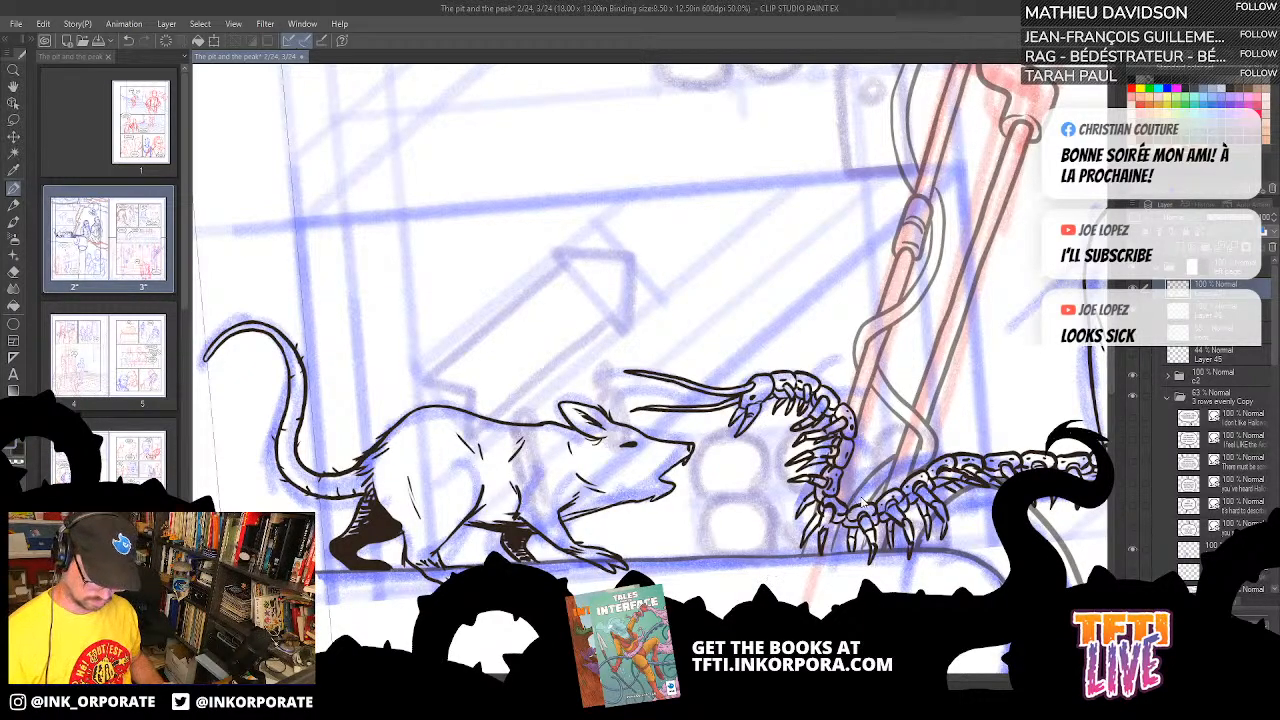
scroll(861, 499, "down", 1)
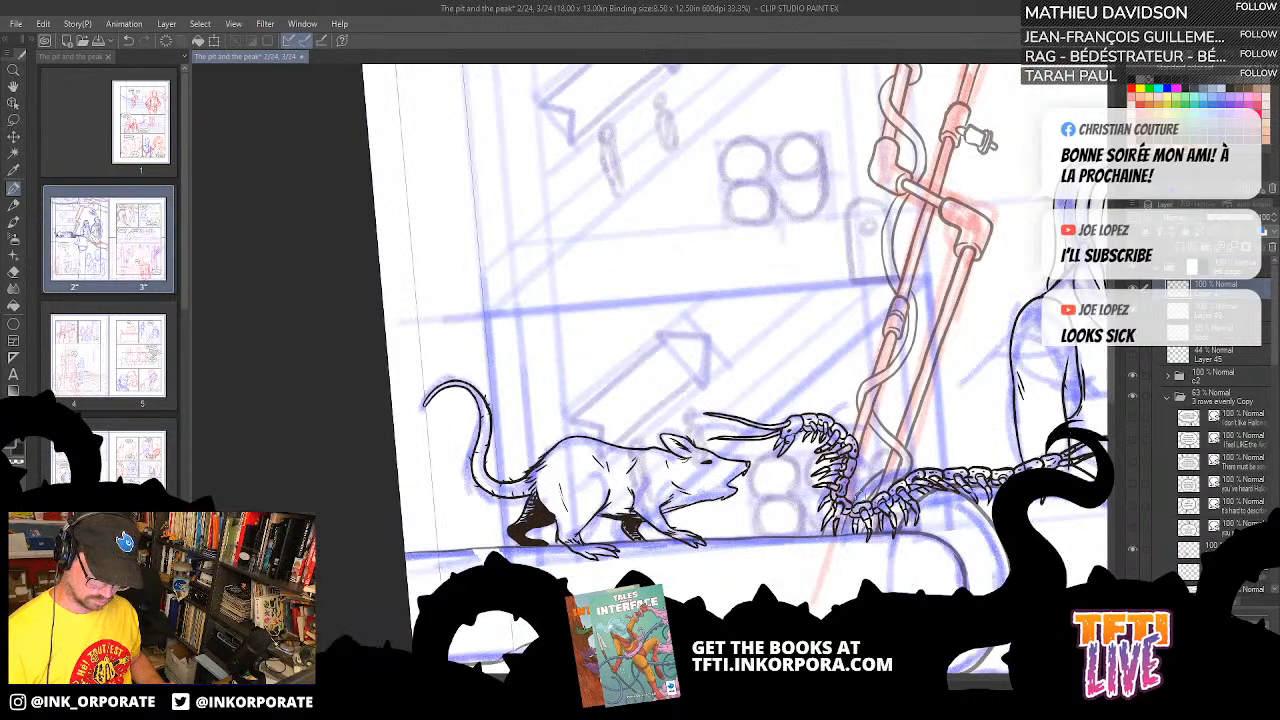
left_click_drag(914, 549, 834, 511)
key("^")
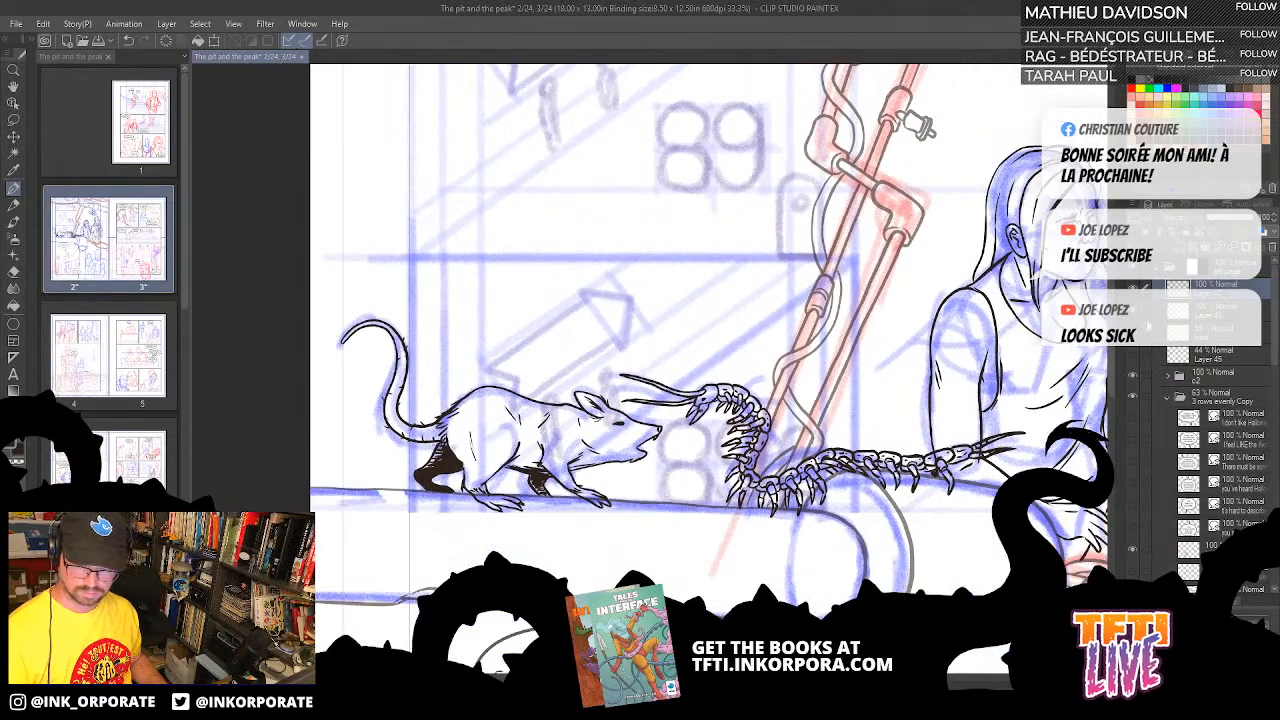
left_click(1133, 338)
left_click(1133, 338)
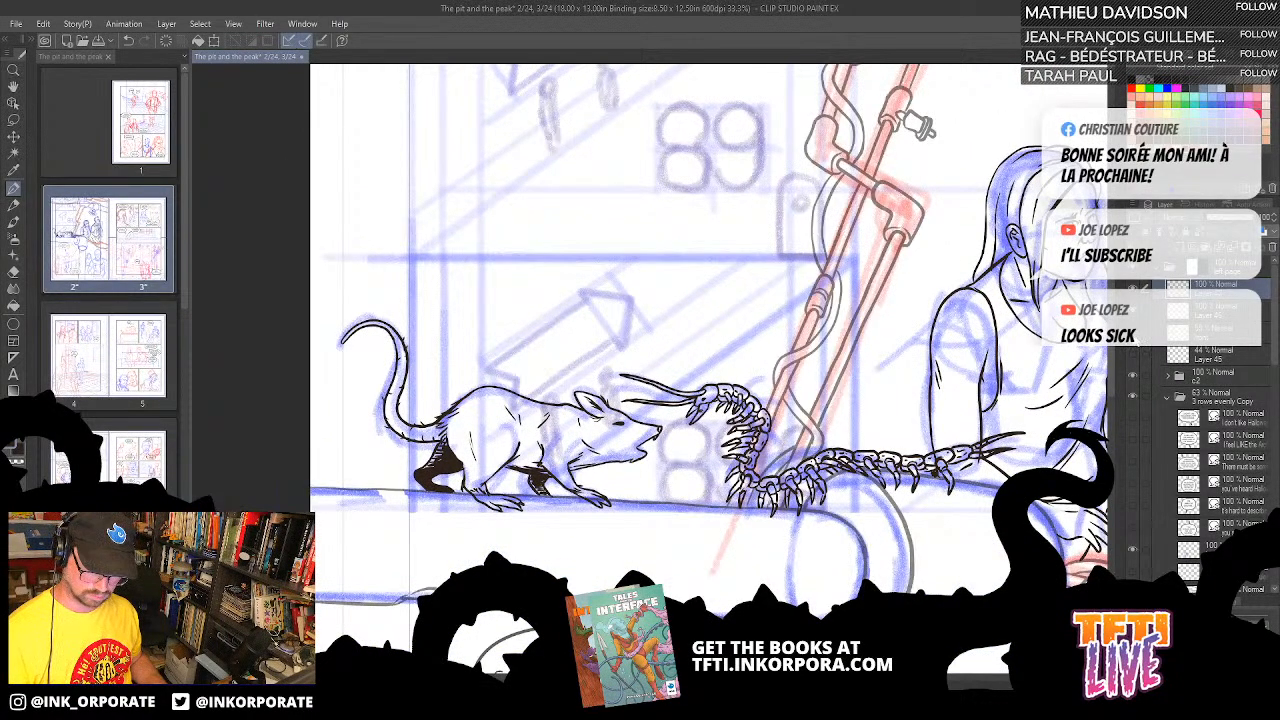
- Check the panel's inks by toggling the visibility of the c2 folder and the sketch folder below it
left_click(1131, 378)
left_click(1131, 378)
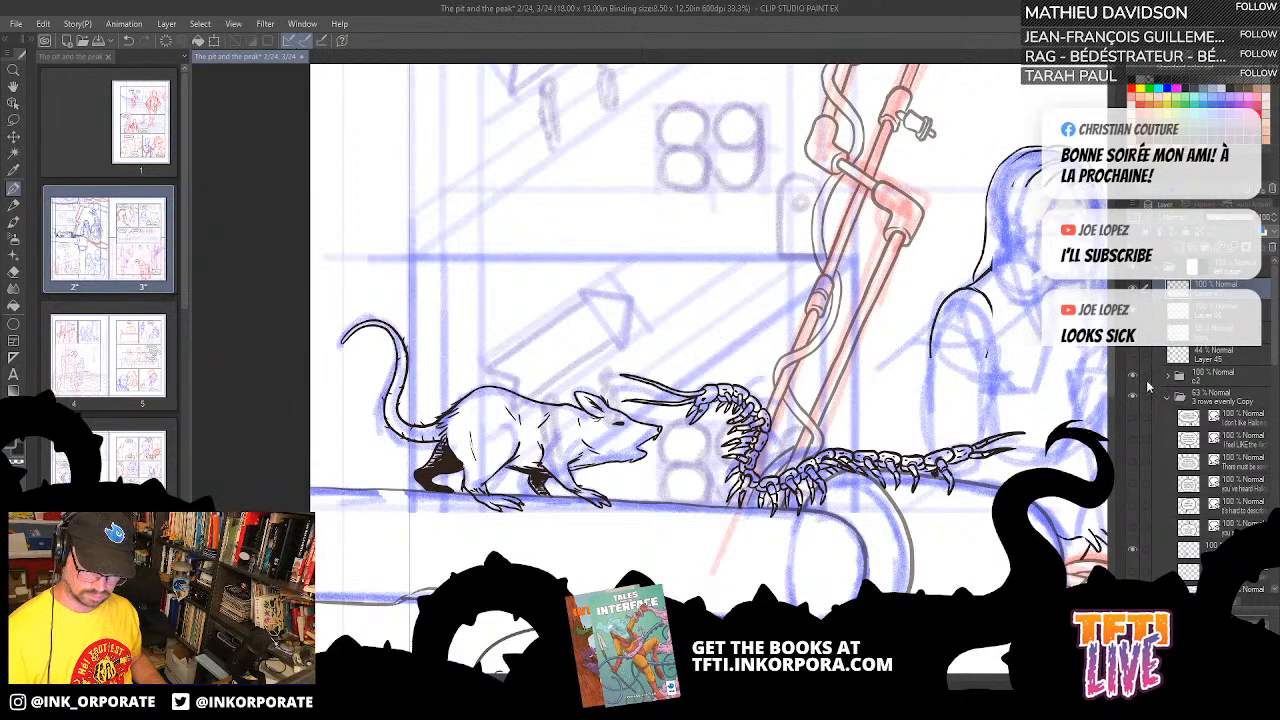
left_click(1135, 399)
left_click(1135, 399)
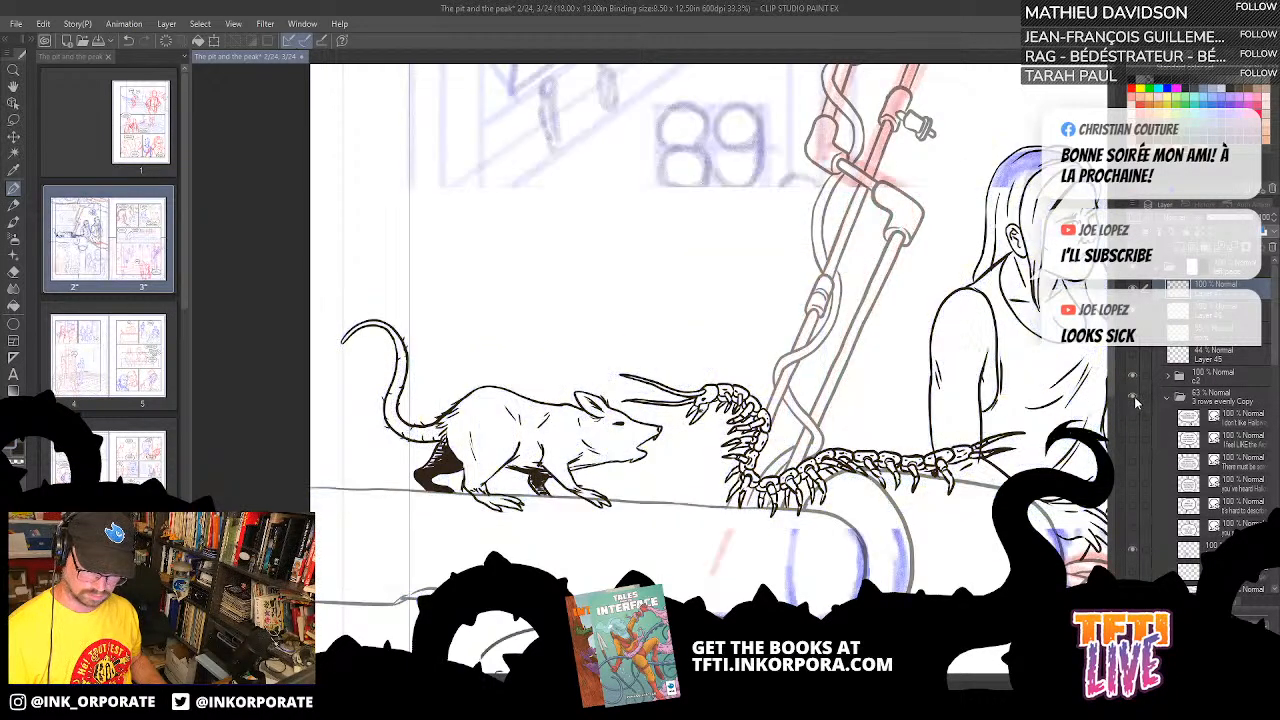
- Select the pole and cylinder layer and raise its opacity back to full
left_click_drag(1028, 552, 888, 482)
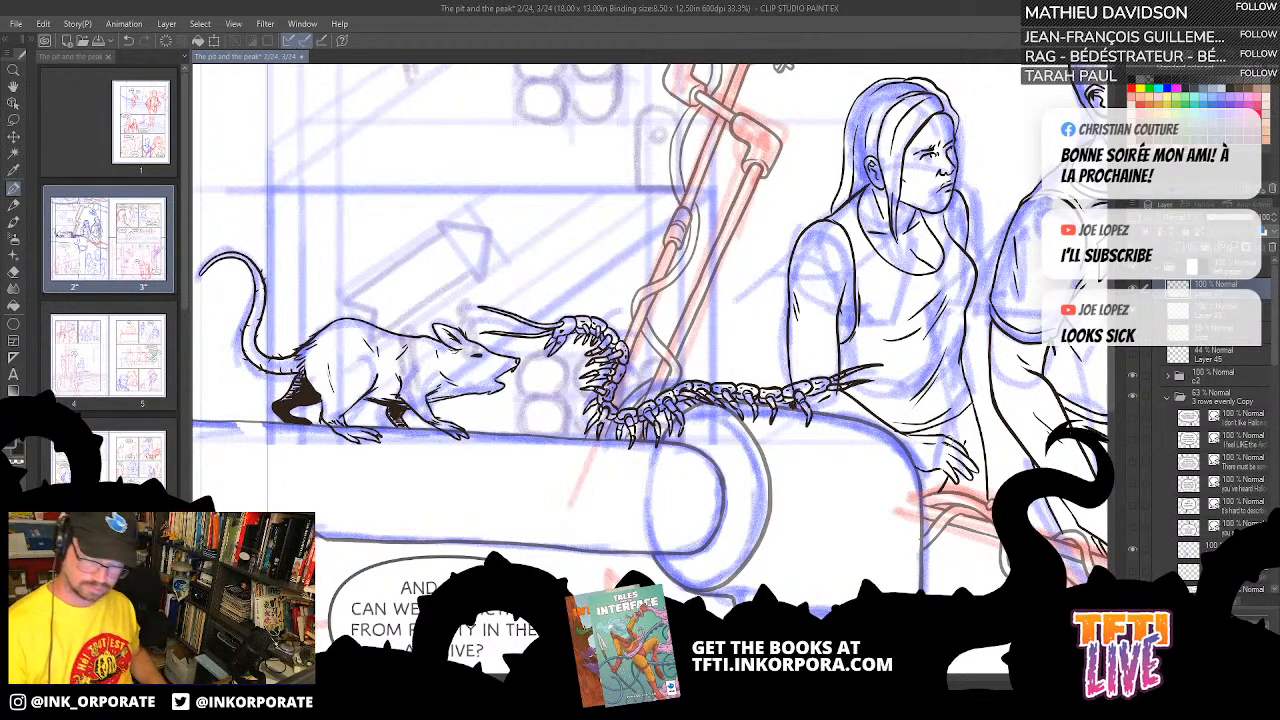
left_click(1232, 331)
left_click(1256, 217)
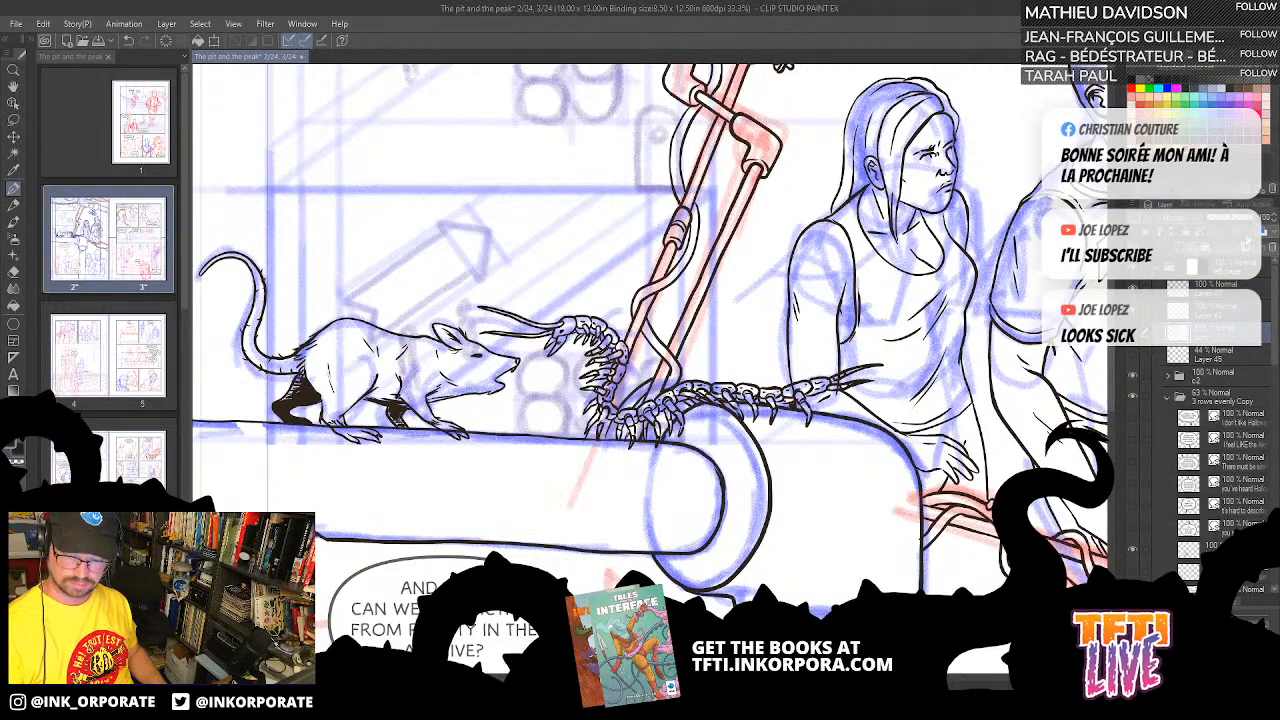
- Create a layer folder named c1 directly above the c2 folder and add a new layer inside it
left_click_drag(951, 368, 948, 377)
scroll(948, 376, "up", 4)
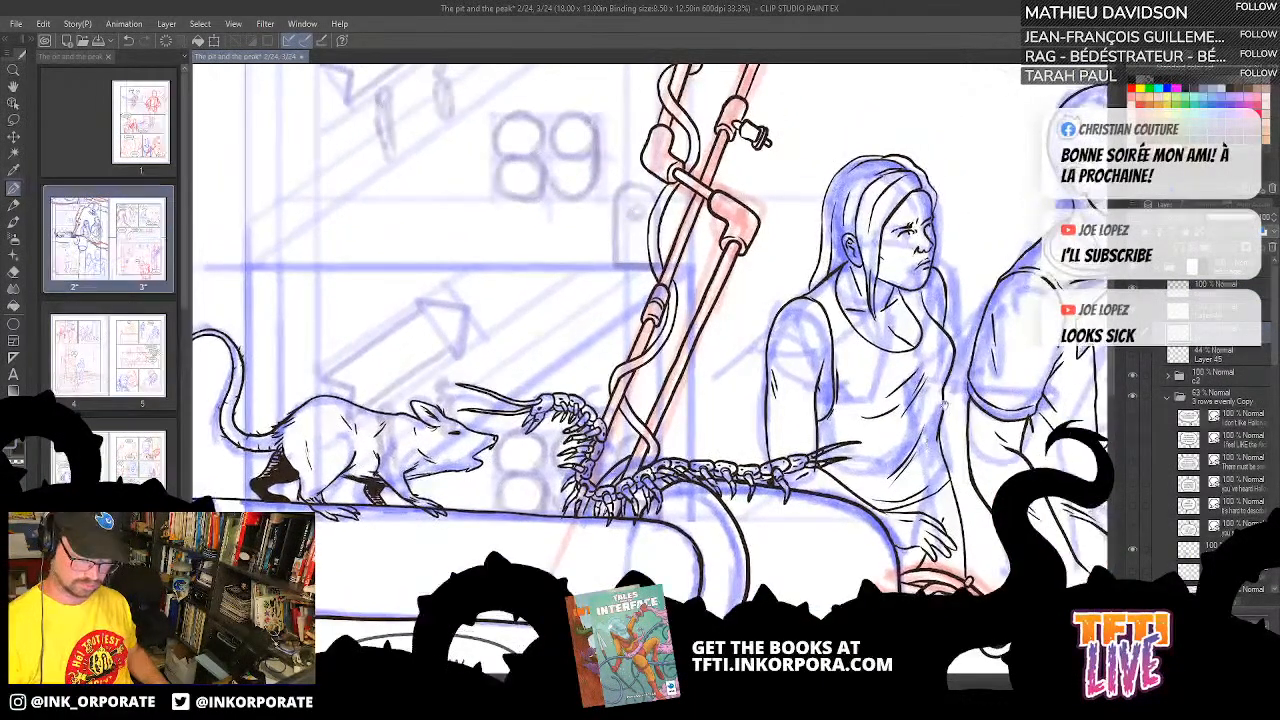
scroll(926, 412, "down", 2)
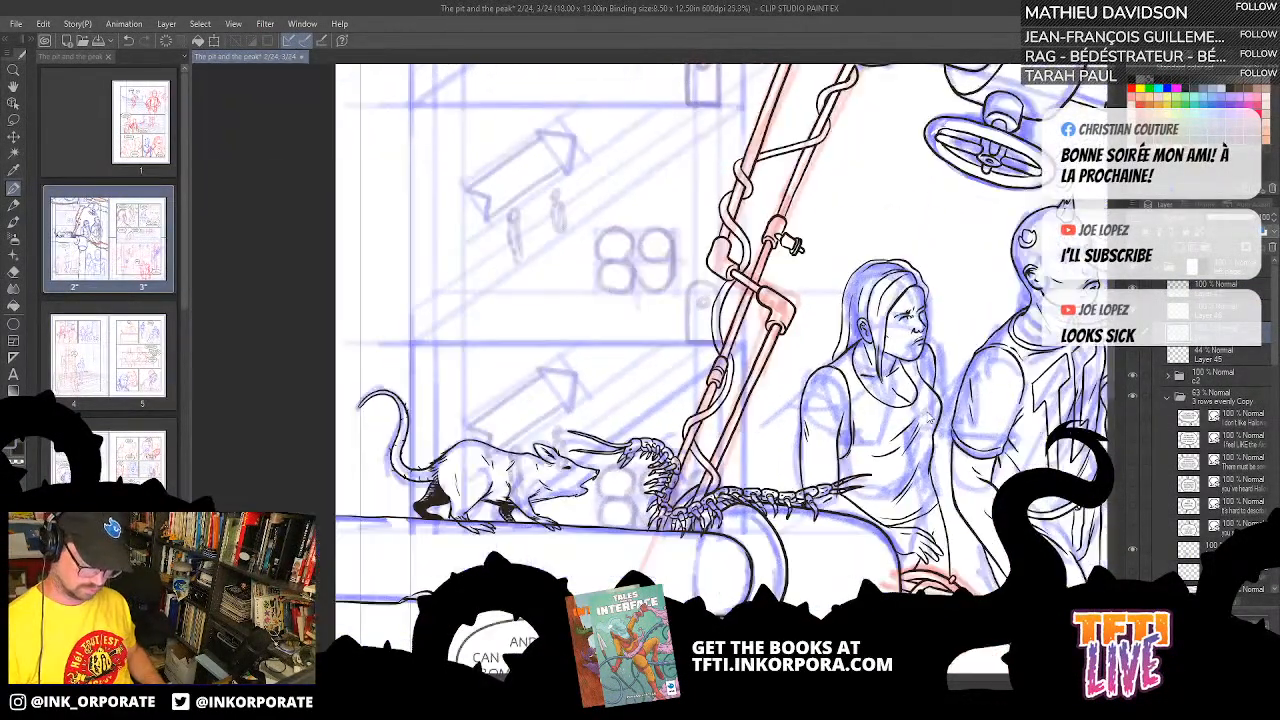
mouse_move(891, 375)
left_mouse_down()
mouse_move(885, 403)
mouse_move(944, 428)
mouse_move(945, 532)
left_mouse_up()
key("minus")
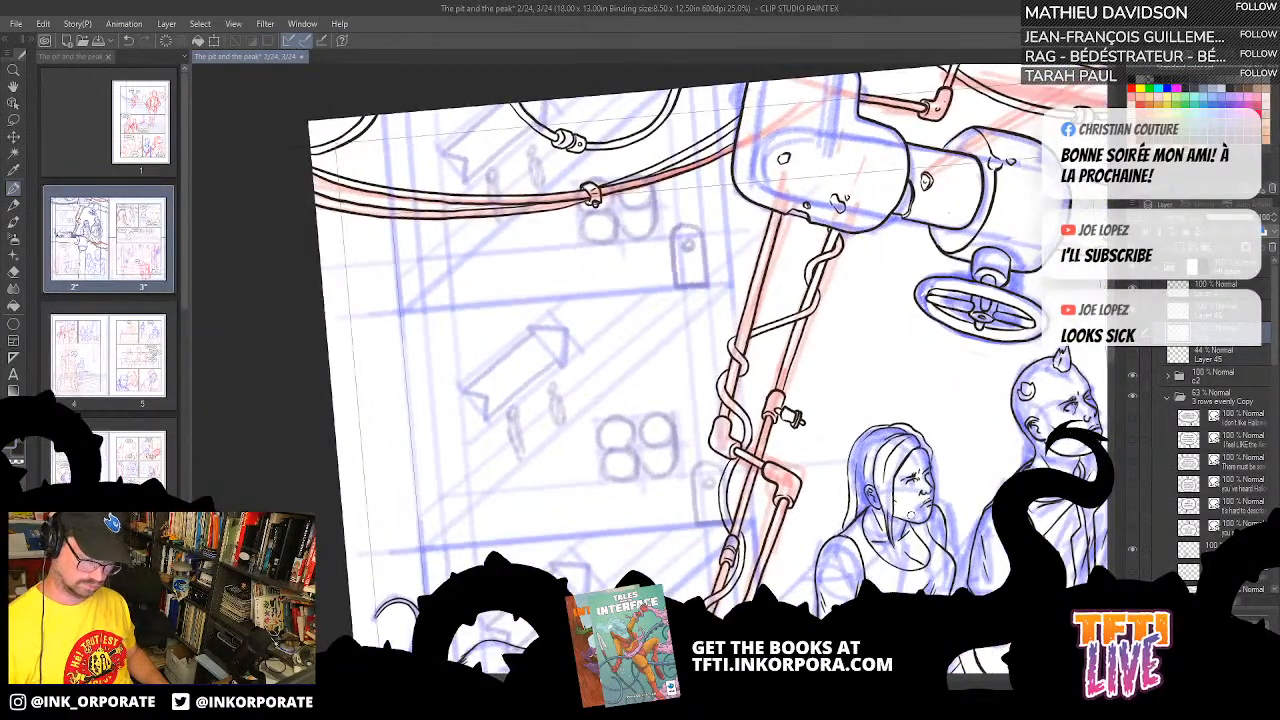
key("asciicircum")
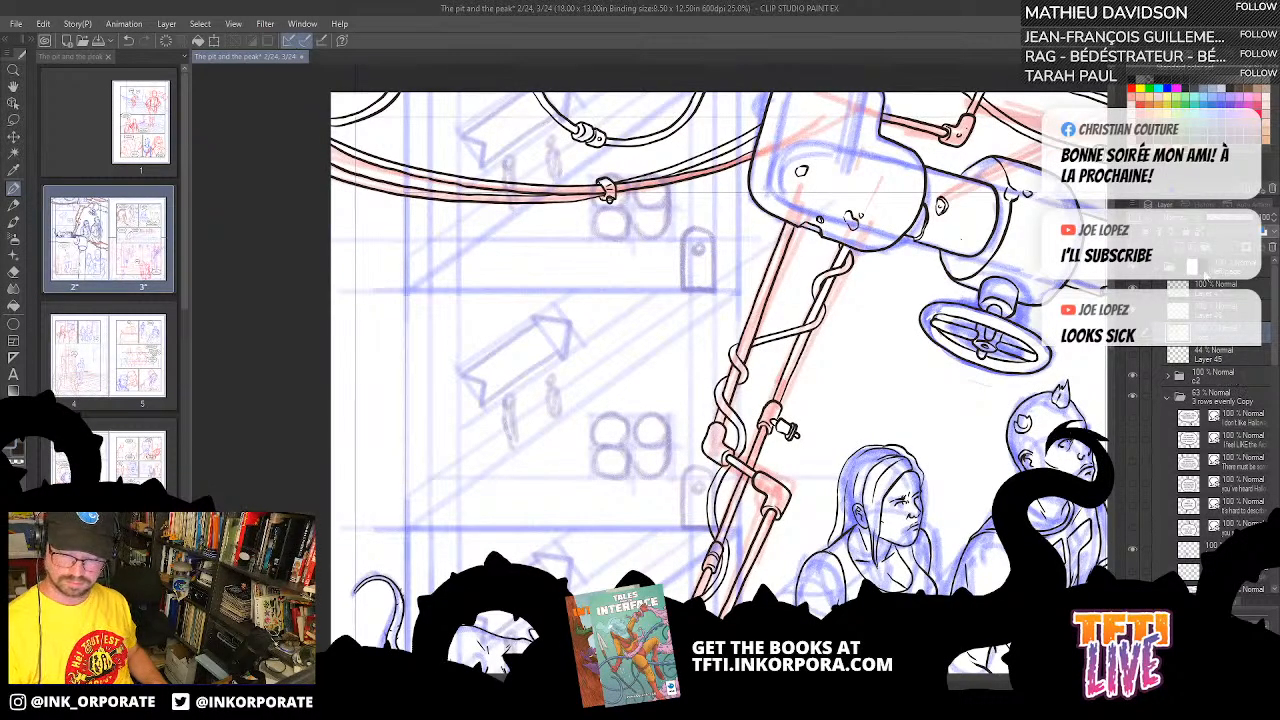
left_click(1208, 248)
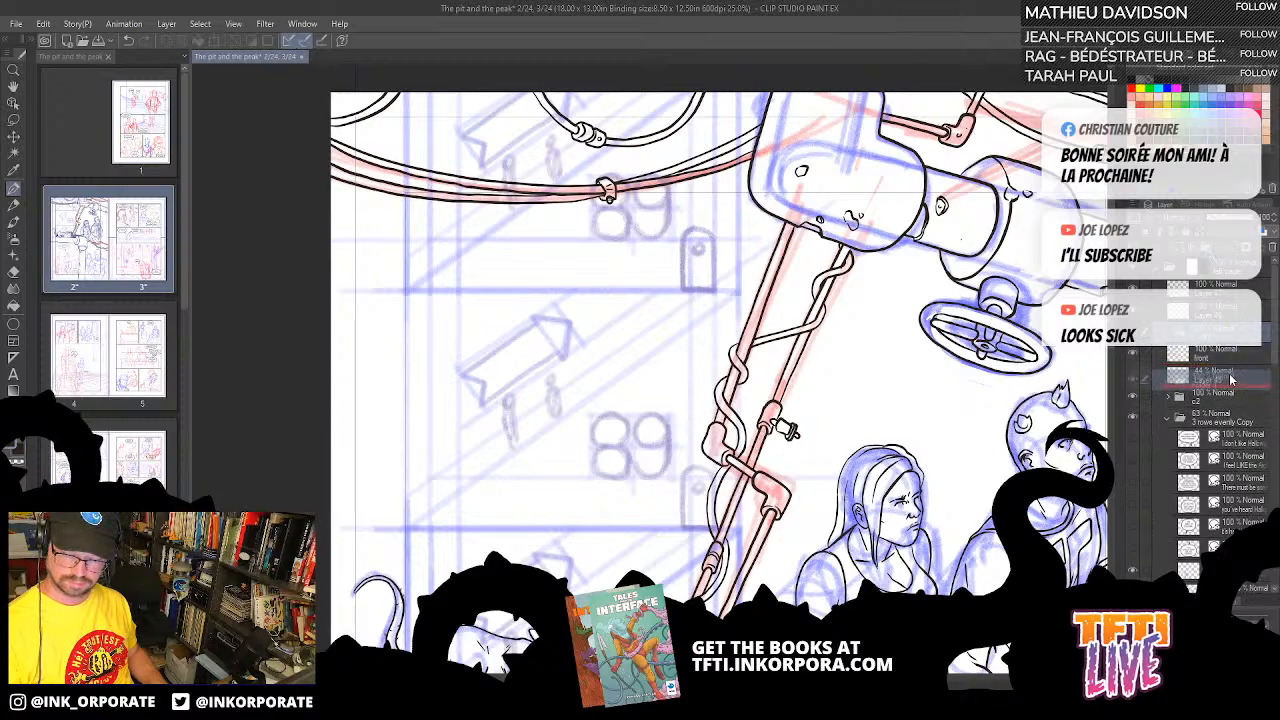
double_click(1208, 376)
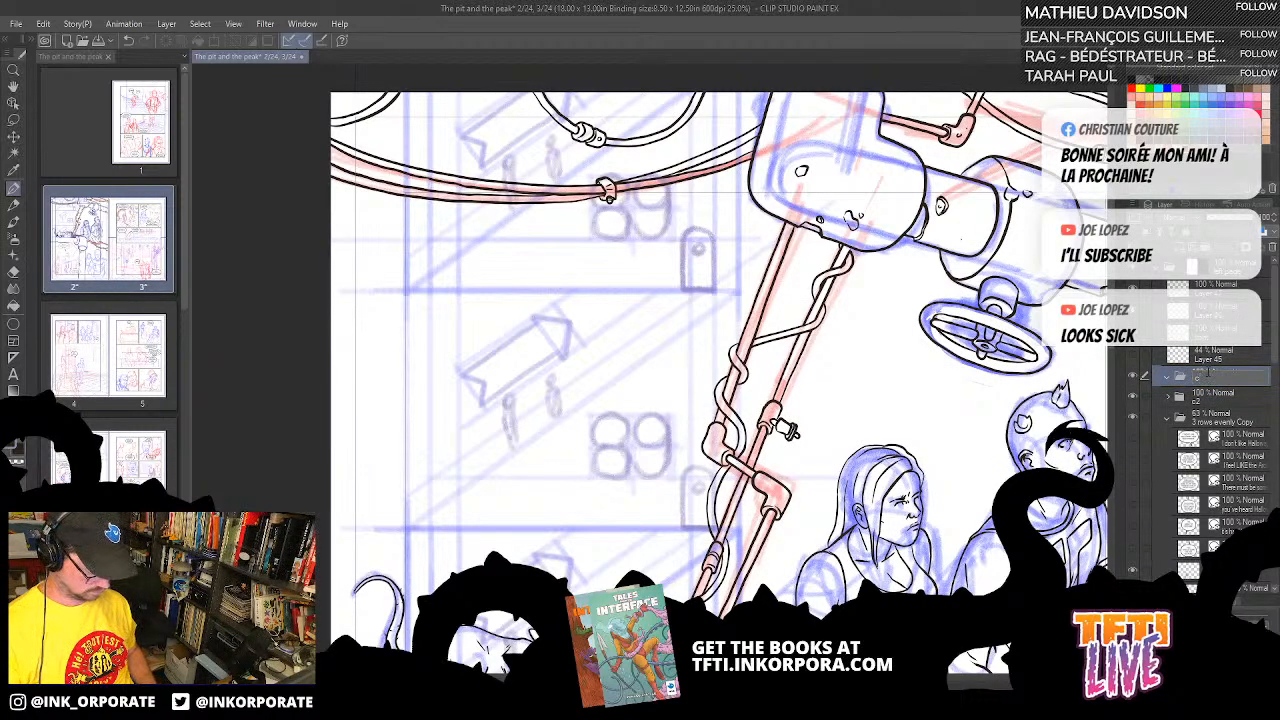
key("Return")
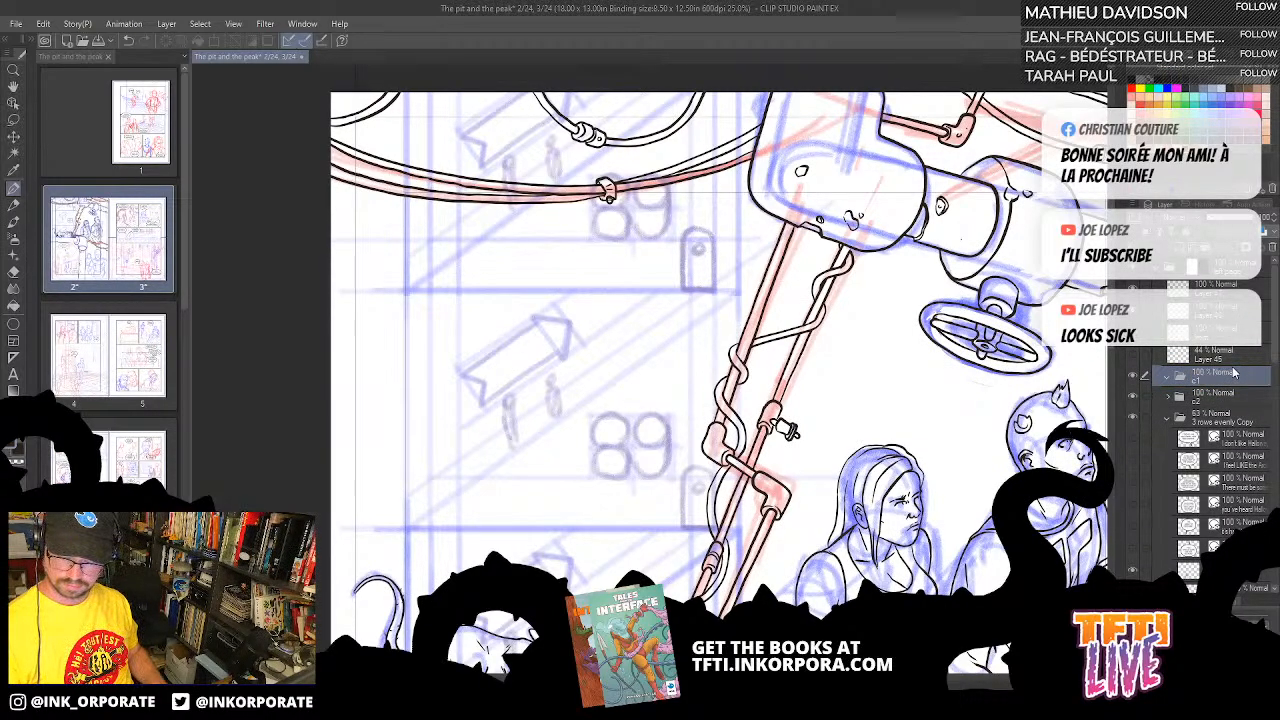
left_click(1180, 247)
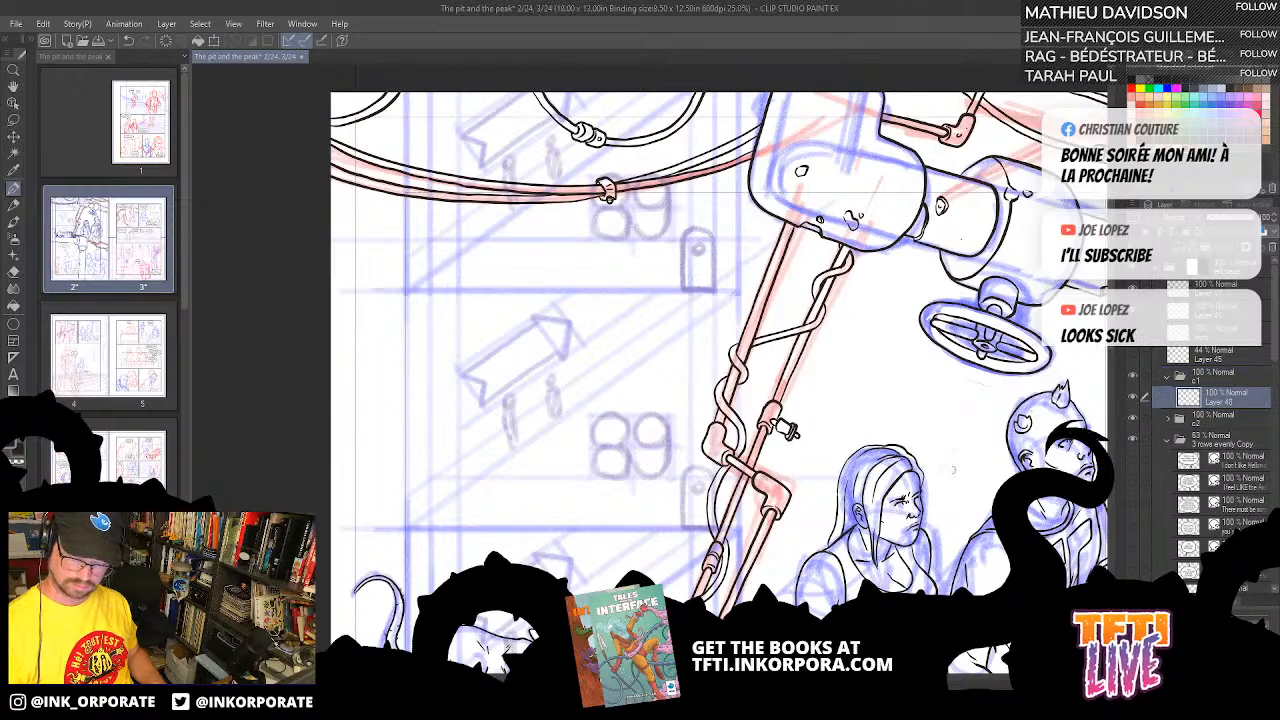
- Hide the pole and cable inks and ink the outer contour of the 8 in the upper 89 sketch on the new layer
scroll(872, 514, "up", 1)
key("minus")
key("minus")
key("minus")
key("minus")
key("minus")
key("minus")
key("minus")
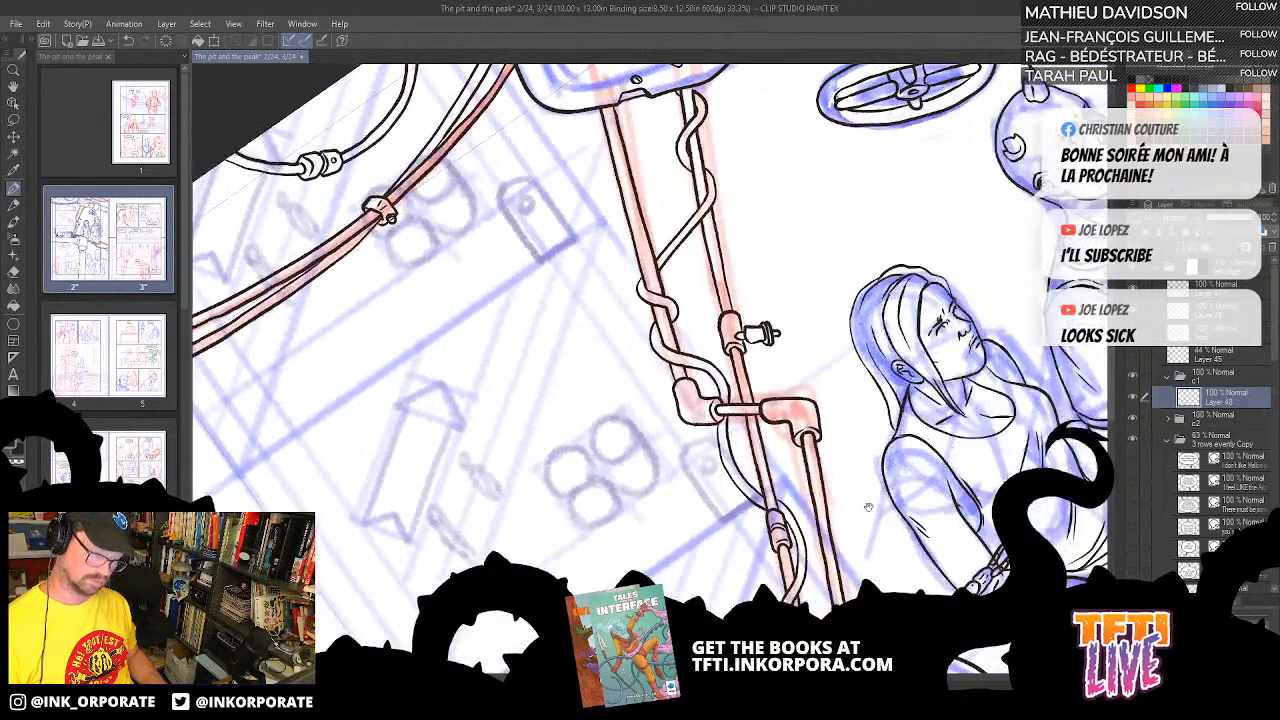
left_click_drag(504, 443, 811, 585)
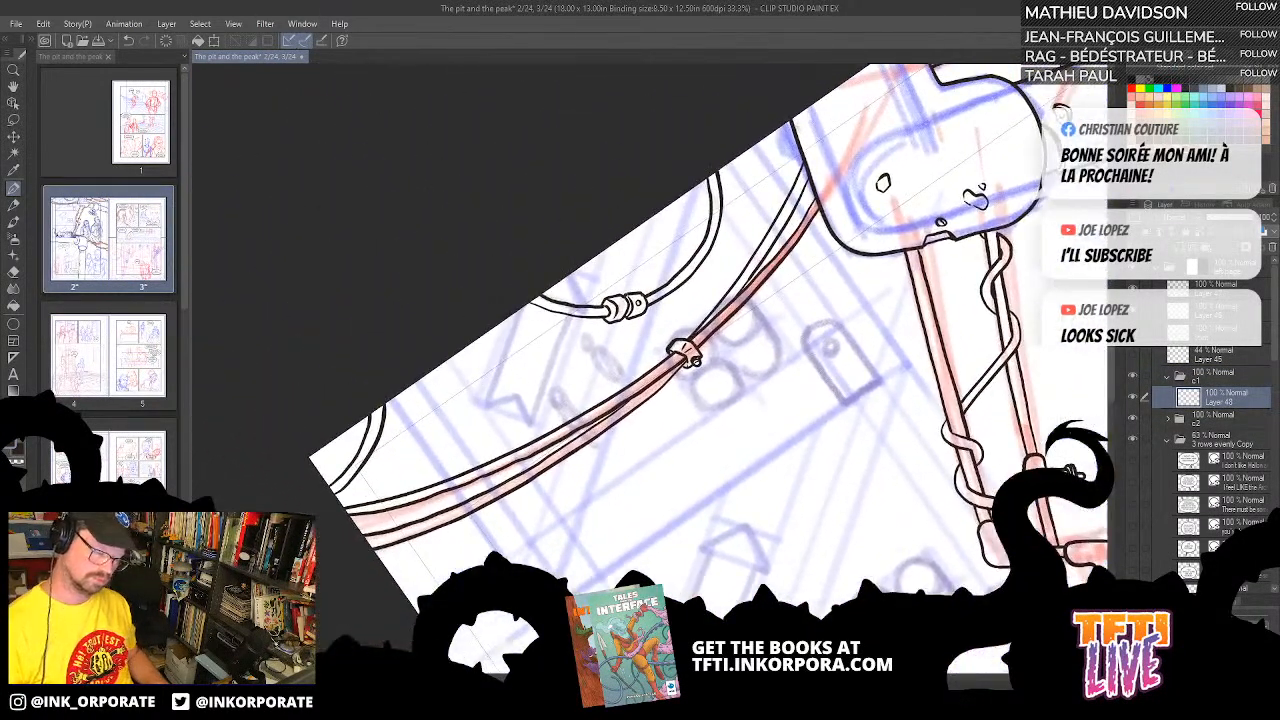
key("asciicircum")
key("asciicircum")
key("asciicircum")
key("asciicircum")
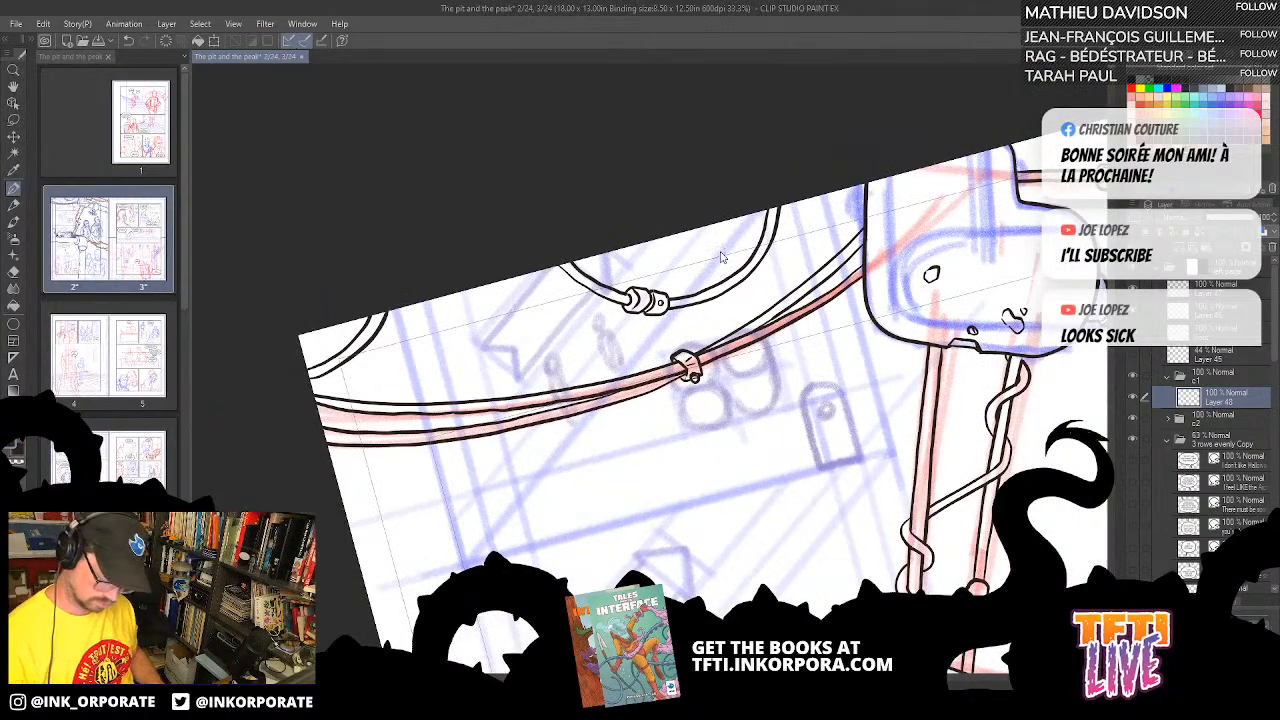
scroll(720, 257, "up", 1)
key("asciicircum")
key("asciicircum")
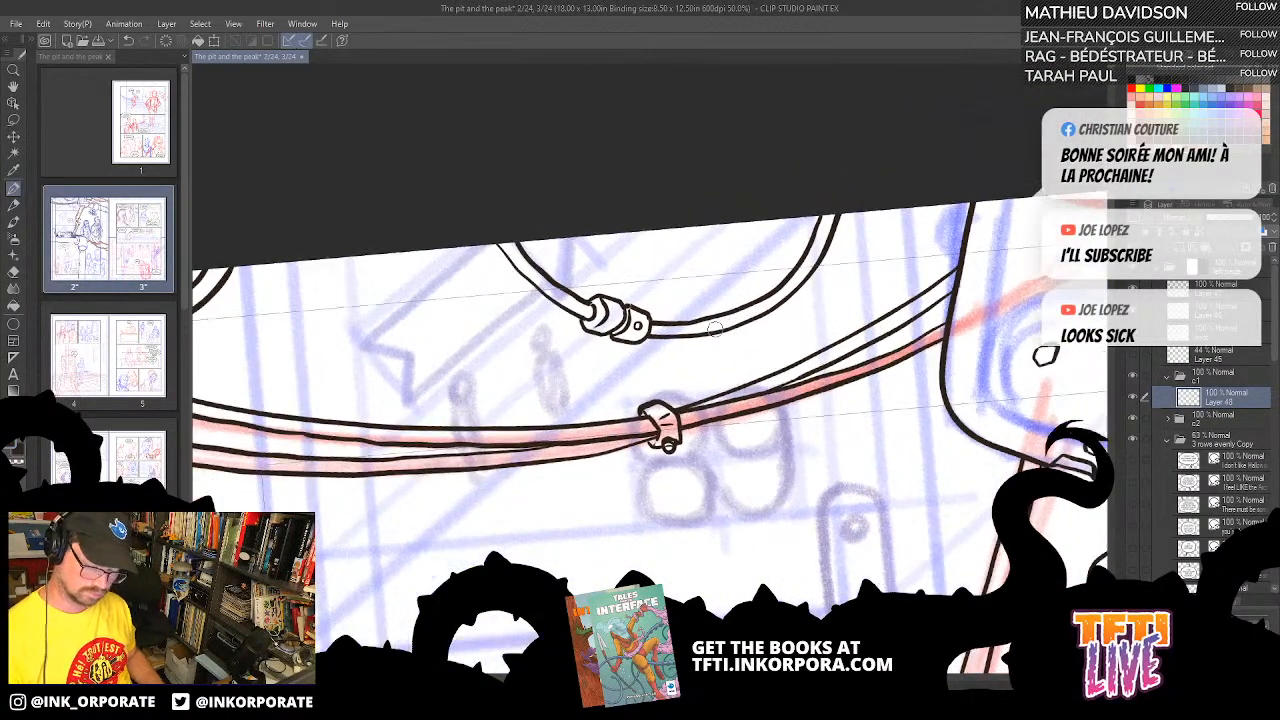
left_click(1133, 289)
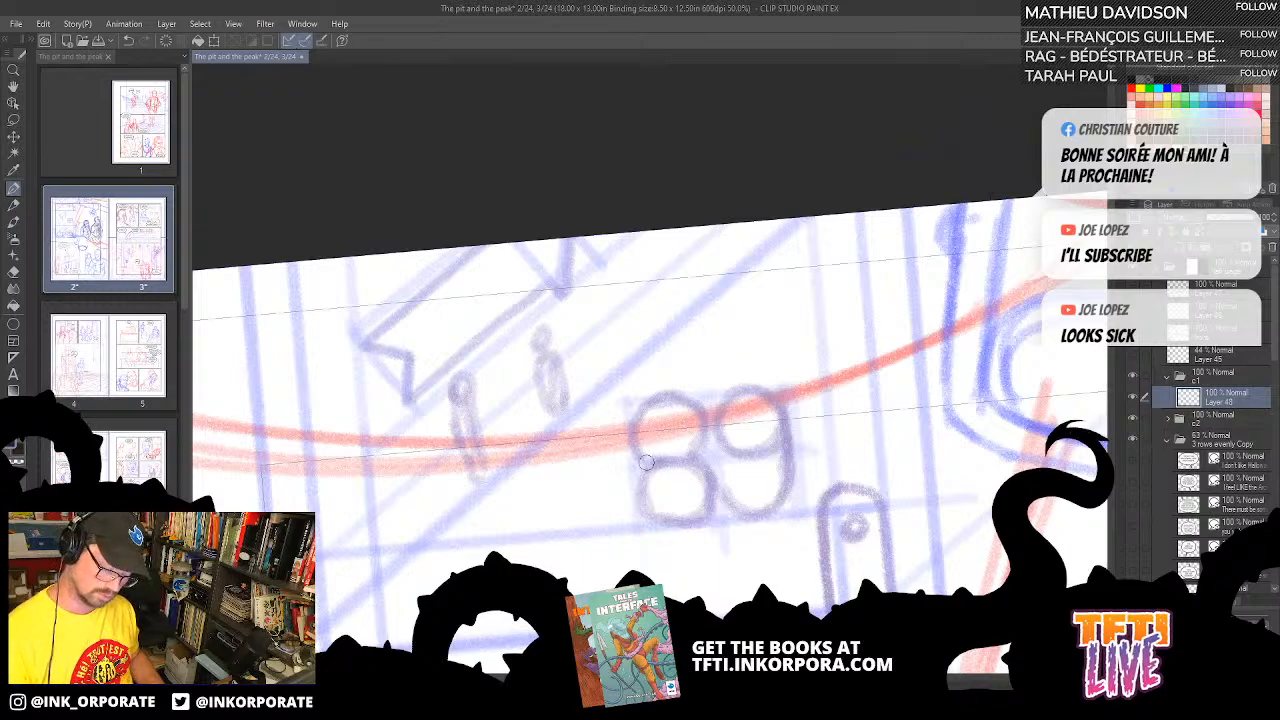
mouse_move(646, 464)
left_mouse_down()
mouse_move(632, 428)
mouse_move(662, 393)
mouse_move(698, 408)
mouse_move(697, 455)
left_mouse_up()
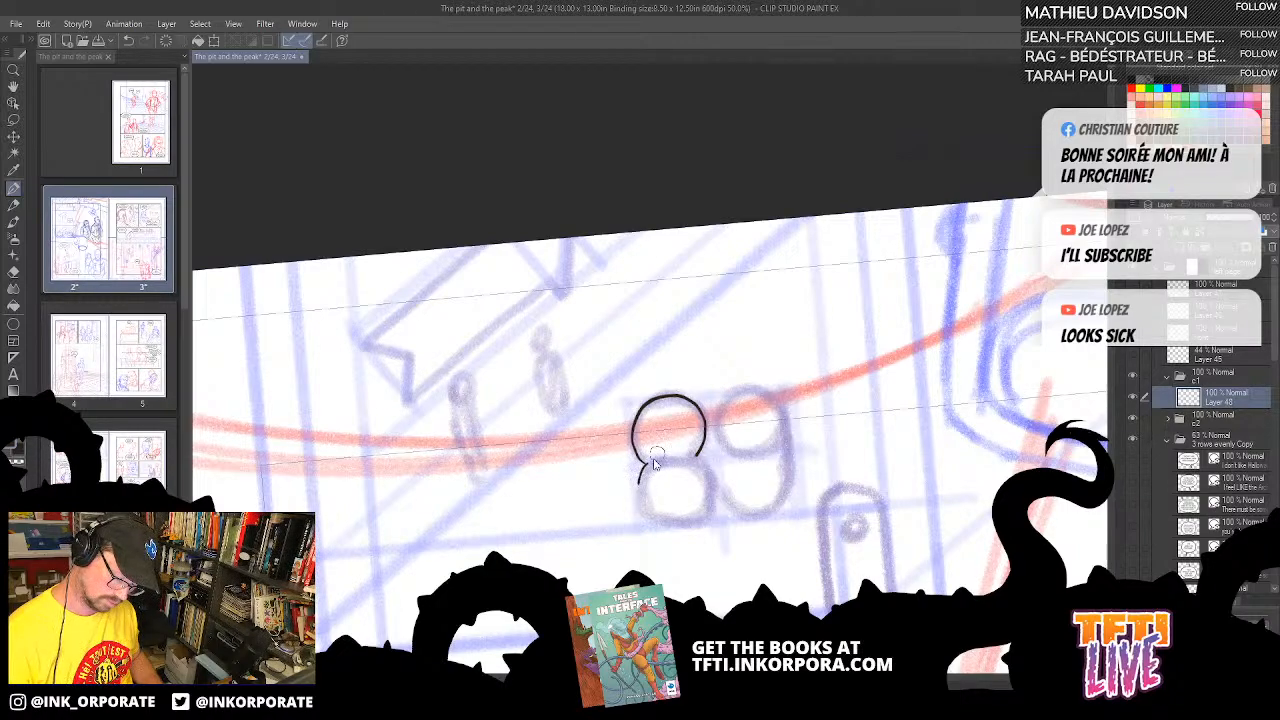
mouse_move(646, 463)
left_mouse_down()
mouse_move(632, 494)
mouse_move(640, 518)
mouse_move(666, 524)
mouse_move(708, 510)
mouse_move(714, 492)
mouse_move(693, 454)
left_mouse_up()
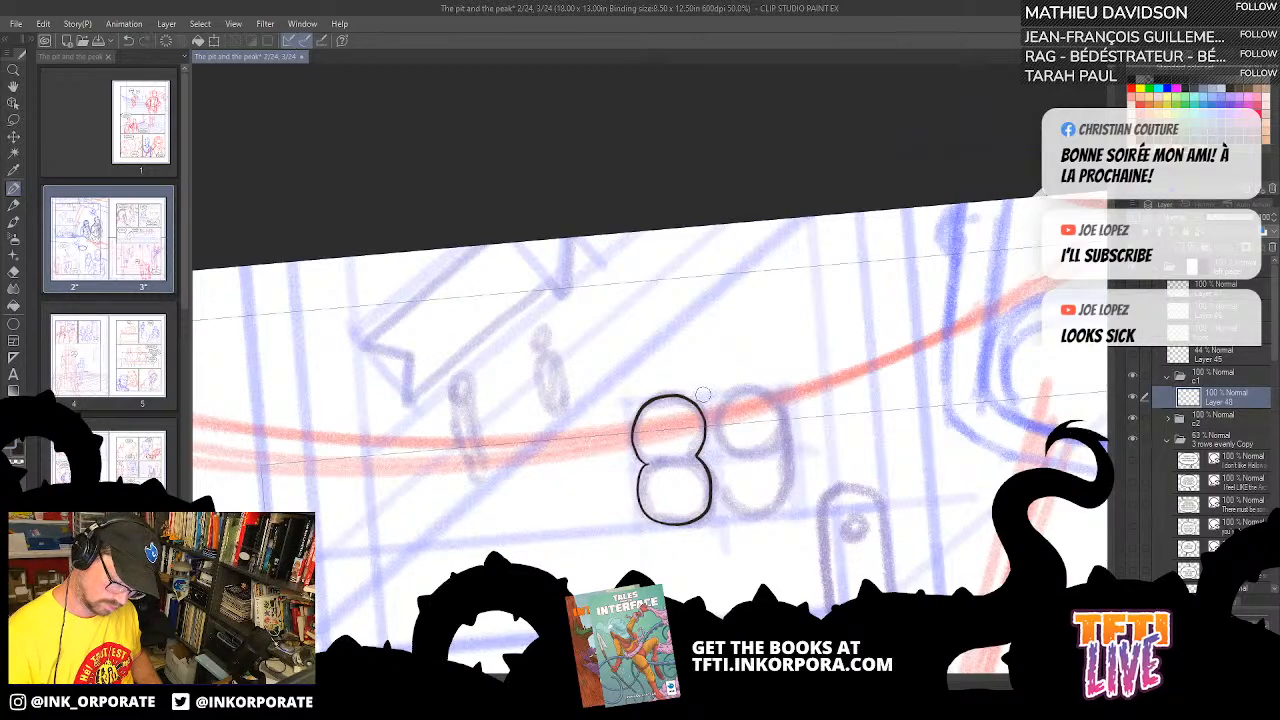
- Ink the upper and lower inner loops of the 8, undoing stray strokes
left_click_drag(743, 333, 841, 248)
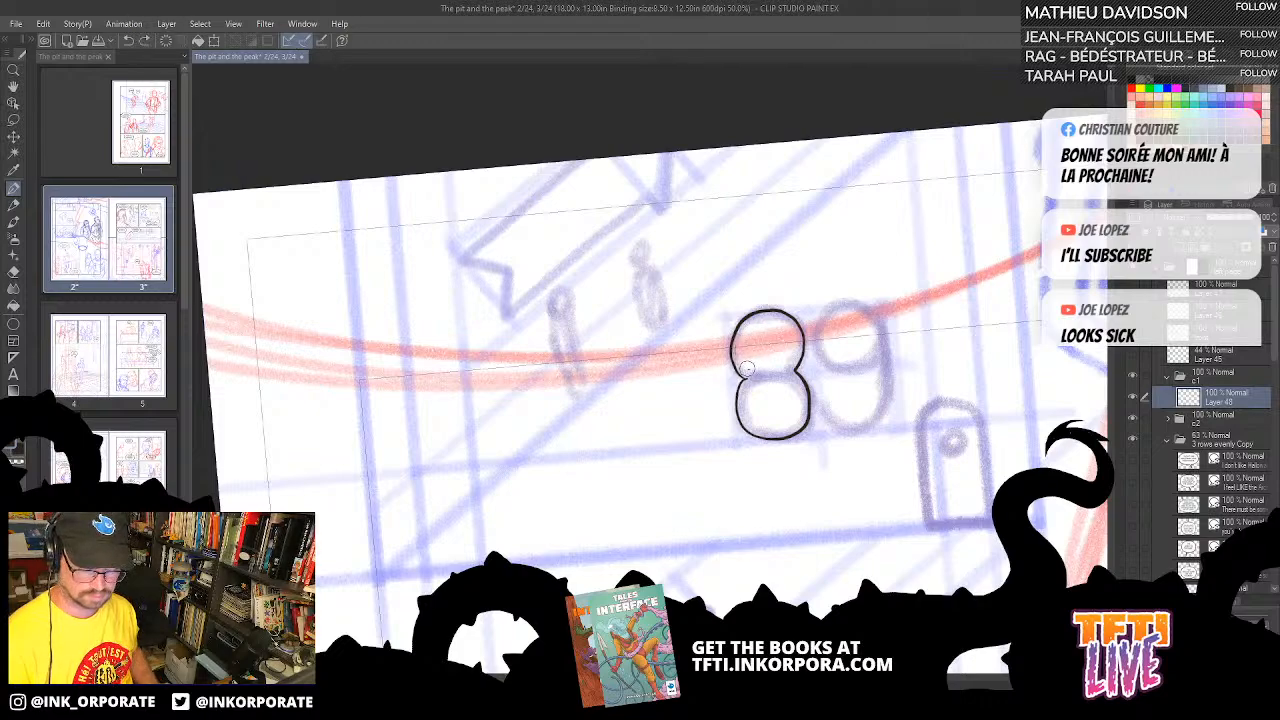
mouse_move(746, 368)
left_mouse_down()
mouse_move(734, 342)
mouse_move(756, 314)
mouse_move(800, 338)
mouse_move(788, 366)
mouse_move(749, 367)
left_mouse_up()
key("asciicircum")
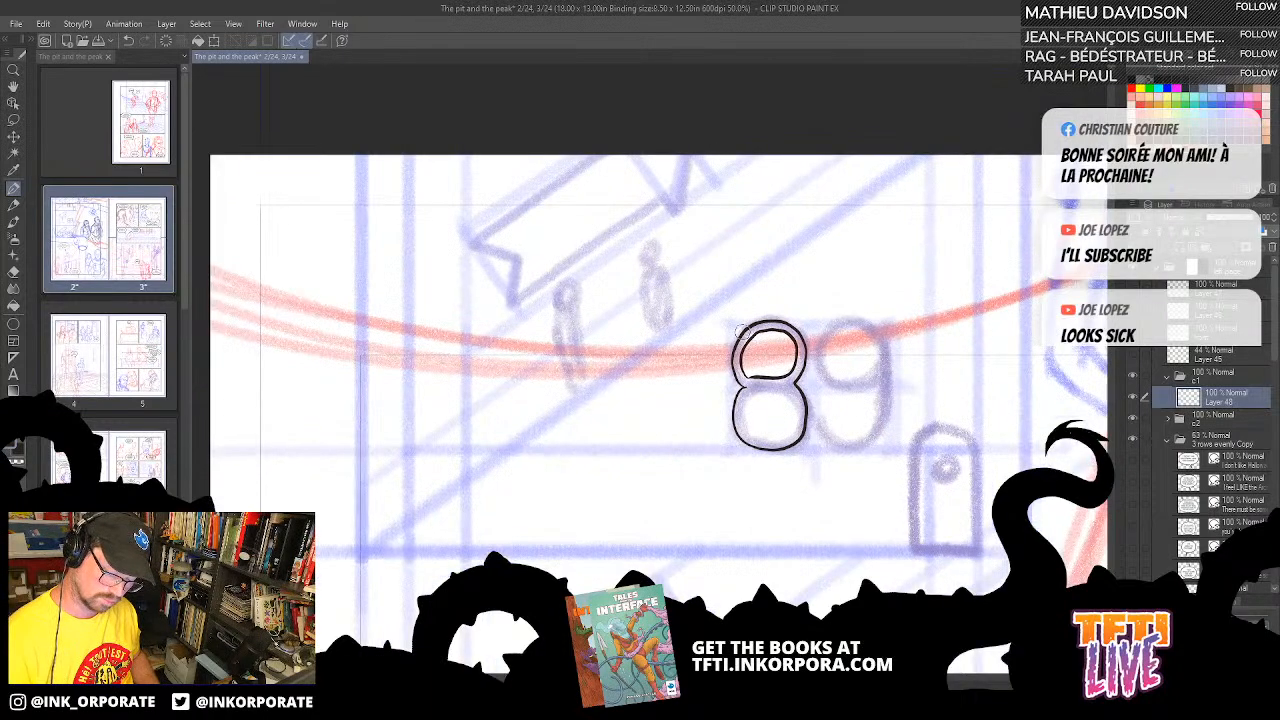
mouse_move(592, 242)
left_mouse_down()
mouse_move(763, 214)
mouse_move(806, 338)
left_mouse_up()
mouse_move(634, 458)
left_mouse_down()
mouse_move(773, 331)
mouse_move(752, 347)
left_mouse_up()
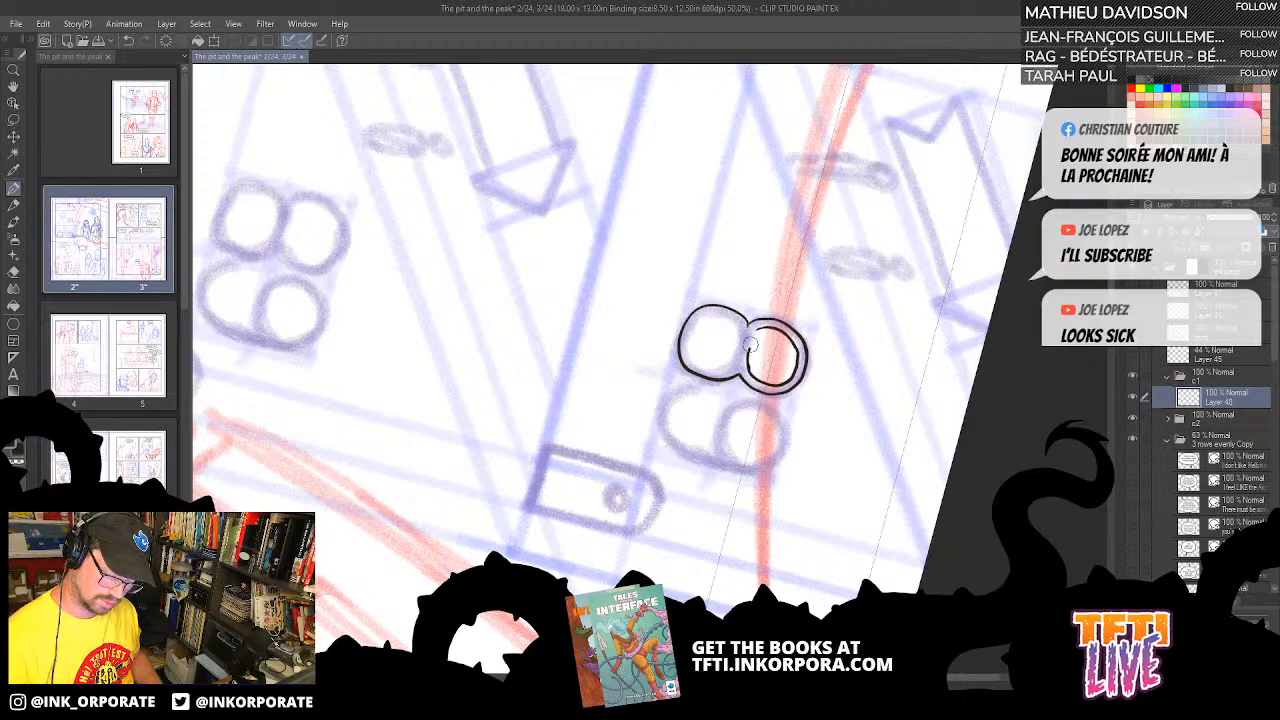
key("ctrl+z")
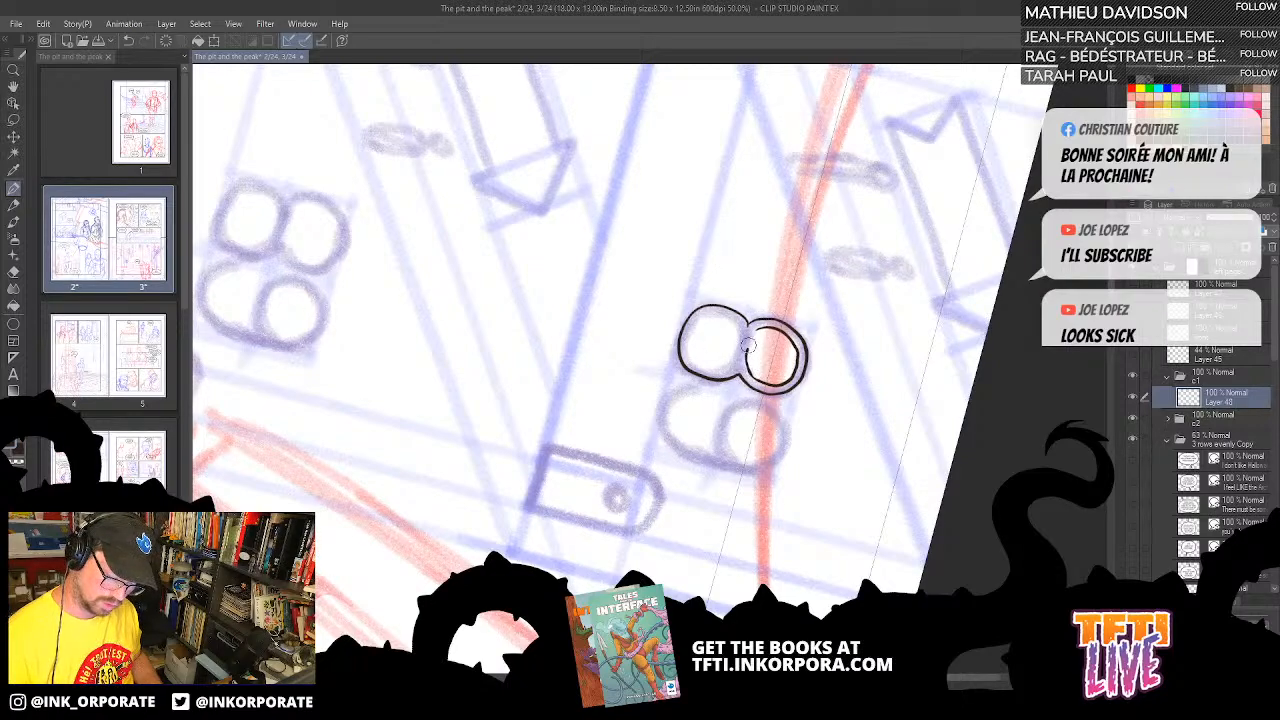
key("asciicircum")
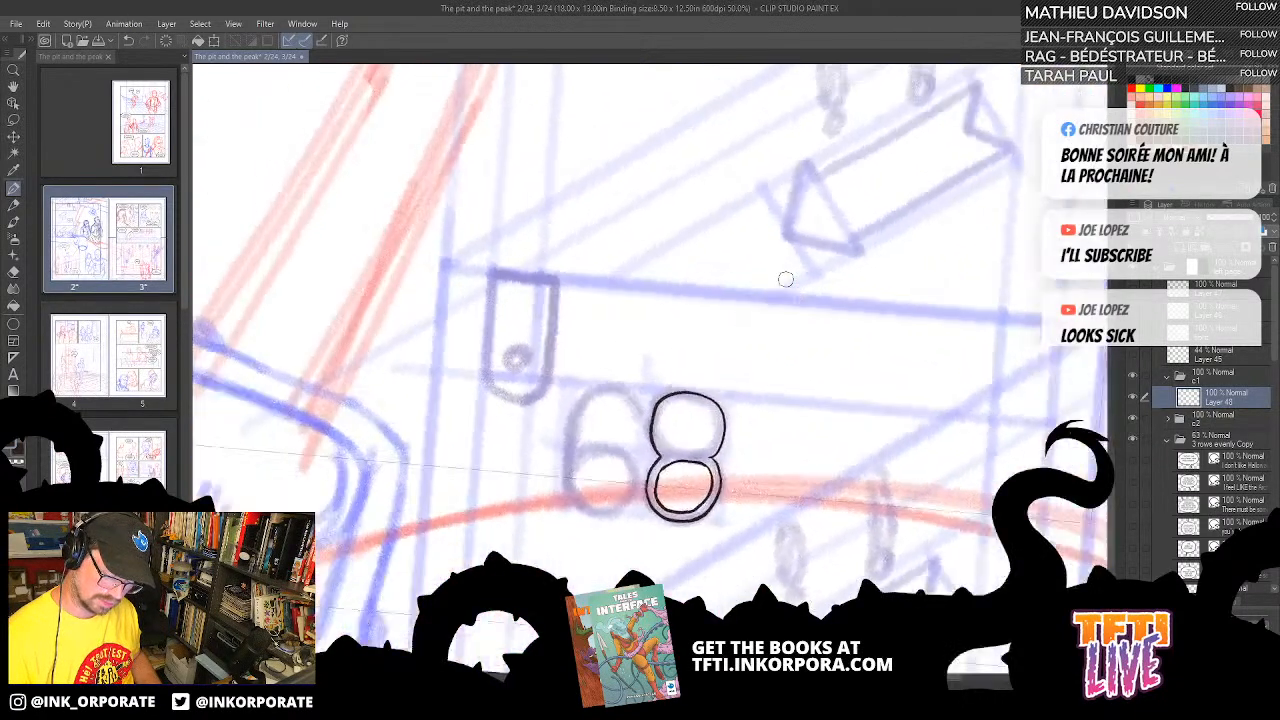
left_click_drag(633, 428, 814, 405)
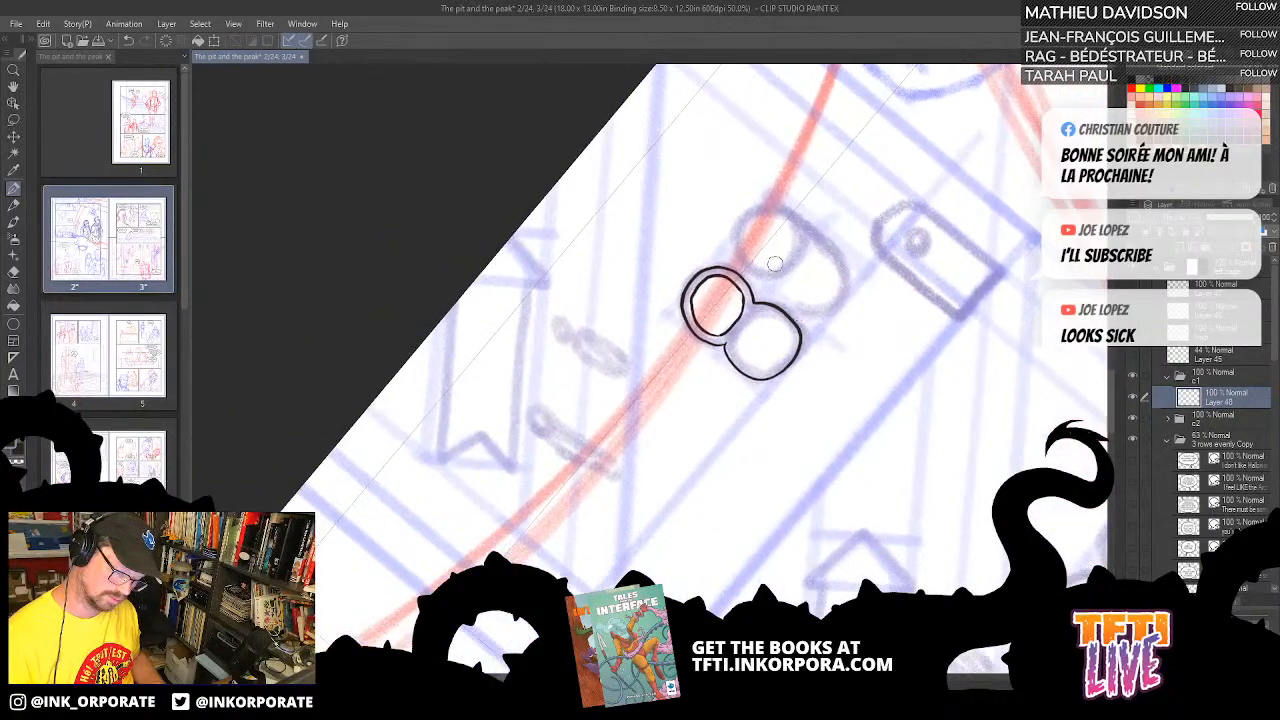
mouse_move(752, 316)
left_mouse_down()
mouse_move(790, 338)
mouse_move(748, 326)
mouse_move(759, 319)
mouse_move(738, 354)
mouse_move(736, 337)
mouse_move(756, 317)
mouse_move(777, 322)
mouse_move(789, 341)
mouse_move(776, 363)
mouse_move(734, 345)
left_mouse_up()
key("ctrl+z")
key("ctrl+z")
key("ctrl+z")
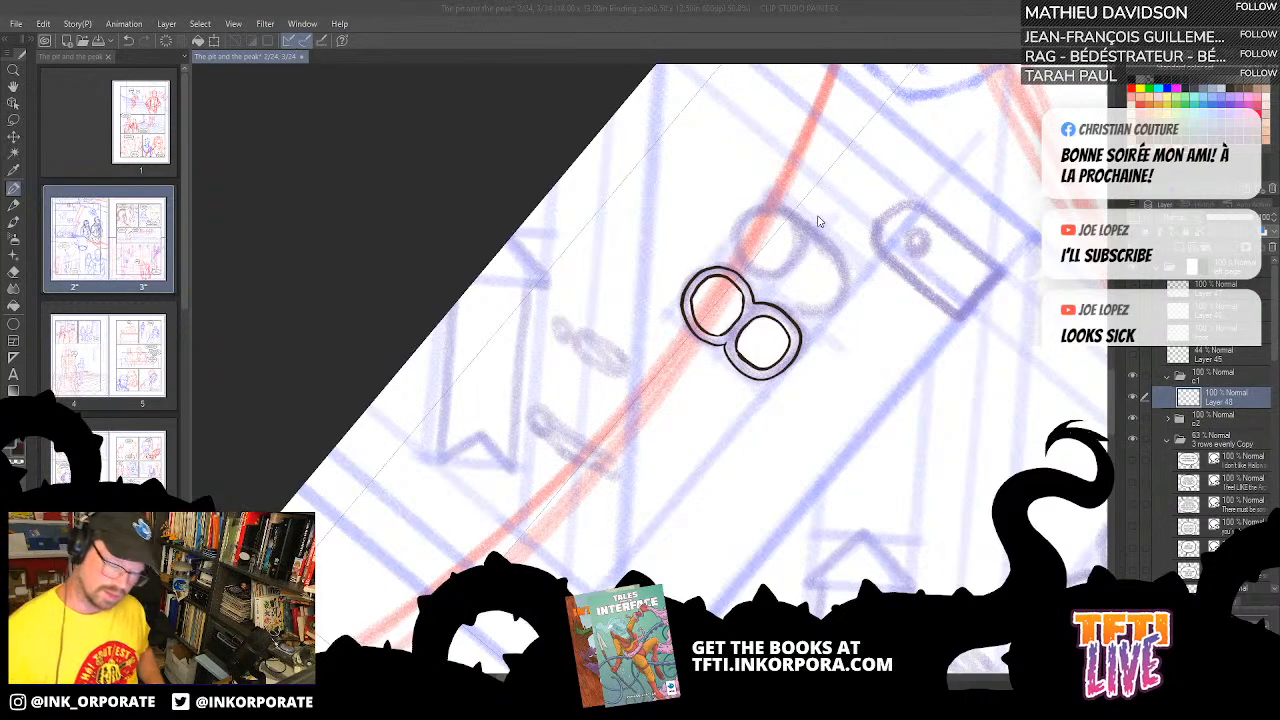
- Ink the outer contour and inner loop of the 9 beside the inked 8
left_click(873, 11)
key("^")
key("^")
key("^")
key("^")
key("^")
key("^")
key("^")
key("^")
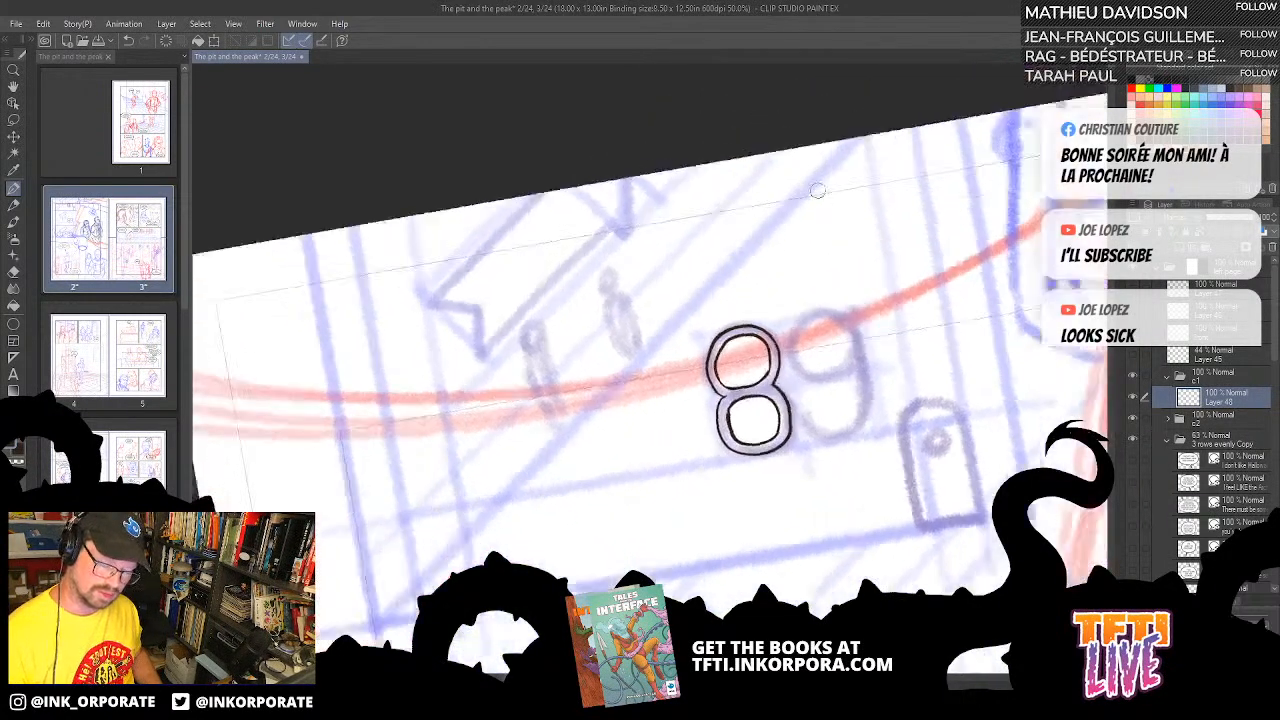
key("^")
key("^")
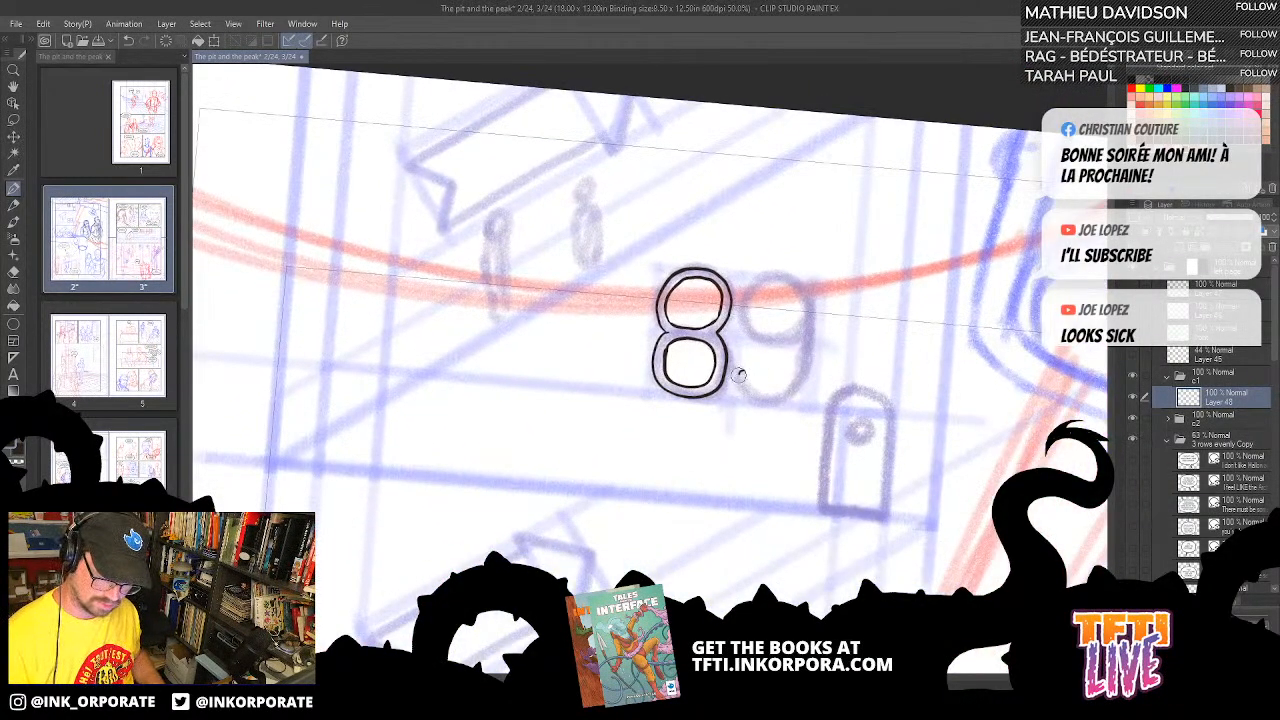
mouse_move(740, 372)
left_mouse_down()
mouse_move(742, 398)
mouse_move(792, 393)
mouse_move(812, 338)
mouse_move(800, 283)
mouse_move(766, 270)
mouse_move(739, 297)
mouse_move(736, 326)
mouse_move(772, 352)
mouse_move(809, 333)
mouse_move(780, 397)
mouse_move(748, 398)
mouse_move(745, 378)
left_mouse_up()
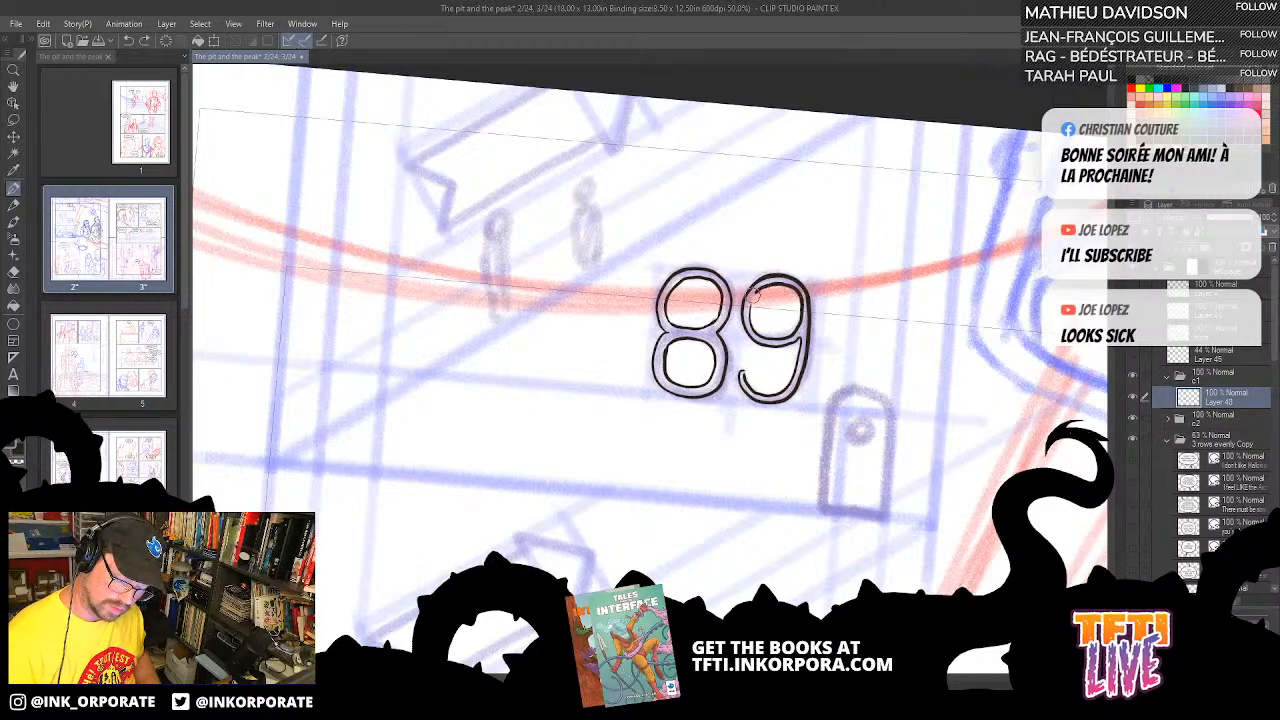
- Show the pole and cable ink layer again and check the inked 89 against the rest of the panel
mouse_move(901, 549)
left_mouse_down()
mouse_move(863, 445)
mouse_move(730, 383)
mouse_move(656, 233)
left_mouse_up()
scroll(863, 445, "down", 1)
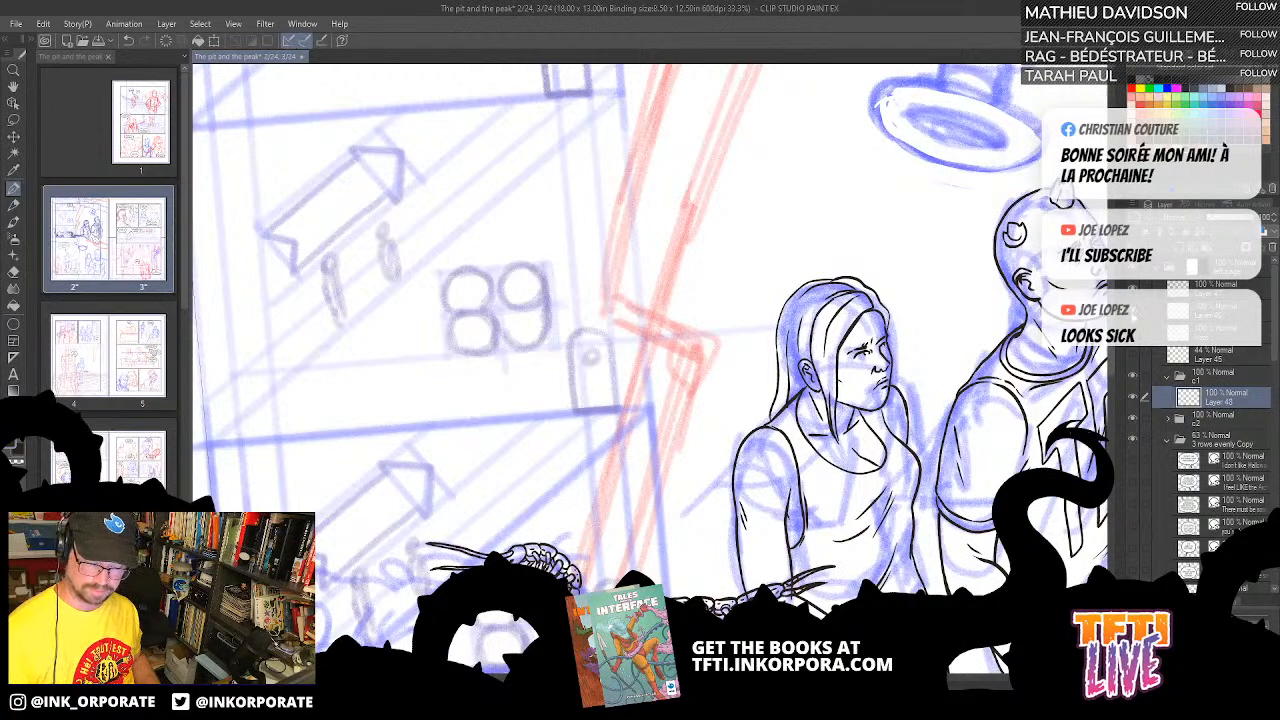
key("ctrl+minus")
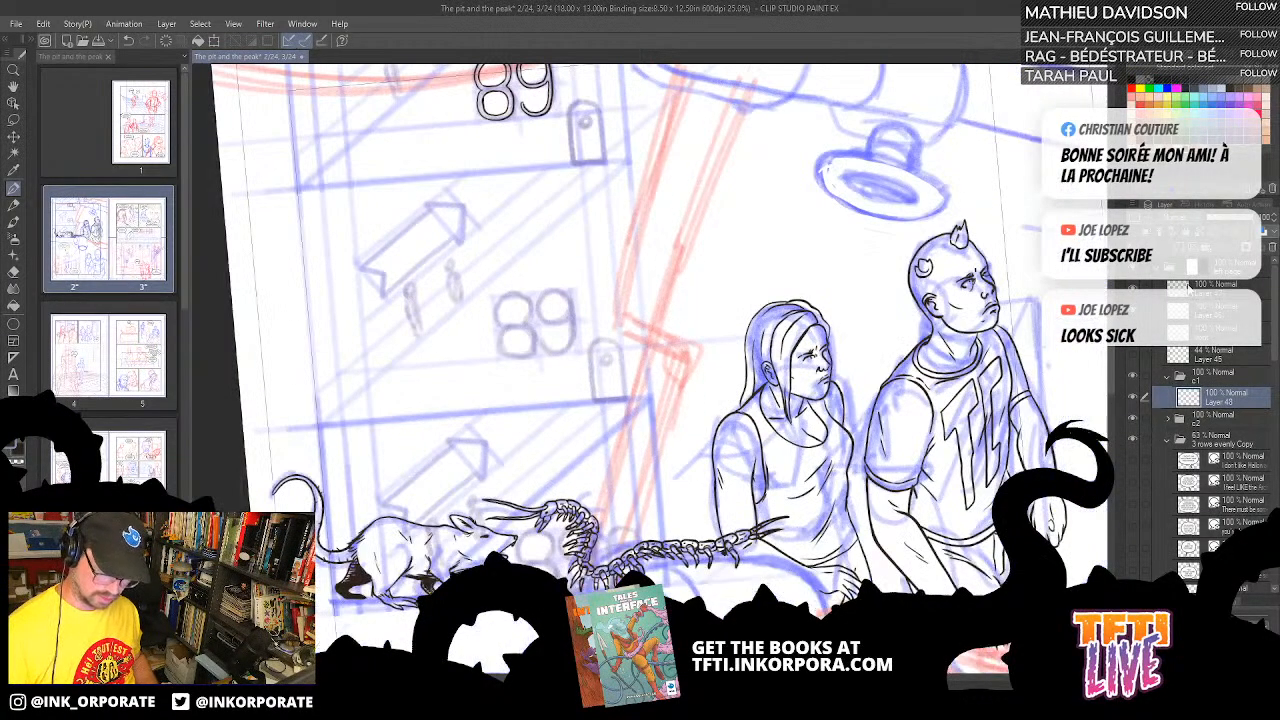
left_click(1131, 332)
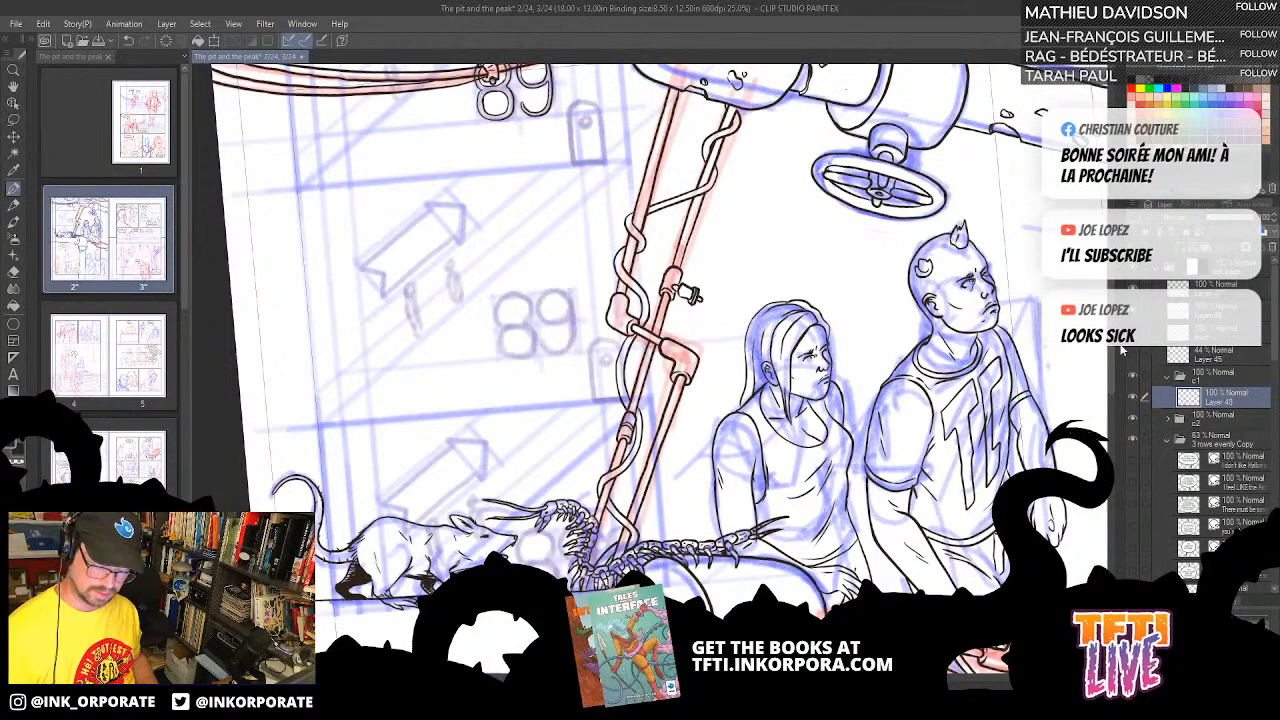
mouse_move(833, 437)
left_mouse_down()
mouse_move(844, 570)
mouse_move(867, 402)
left_mouse_up()
scroll(842, 369, "down", 2)
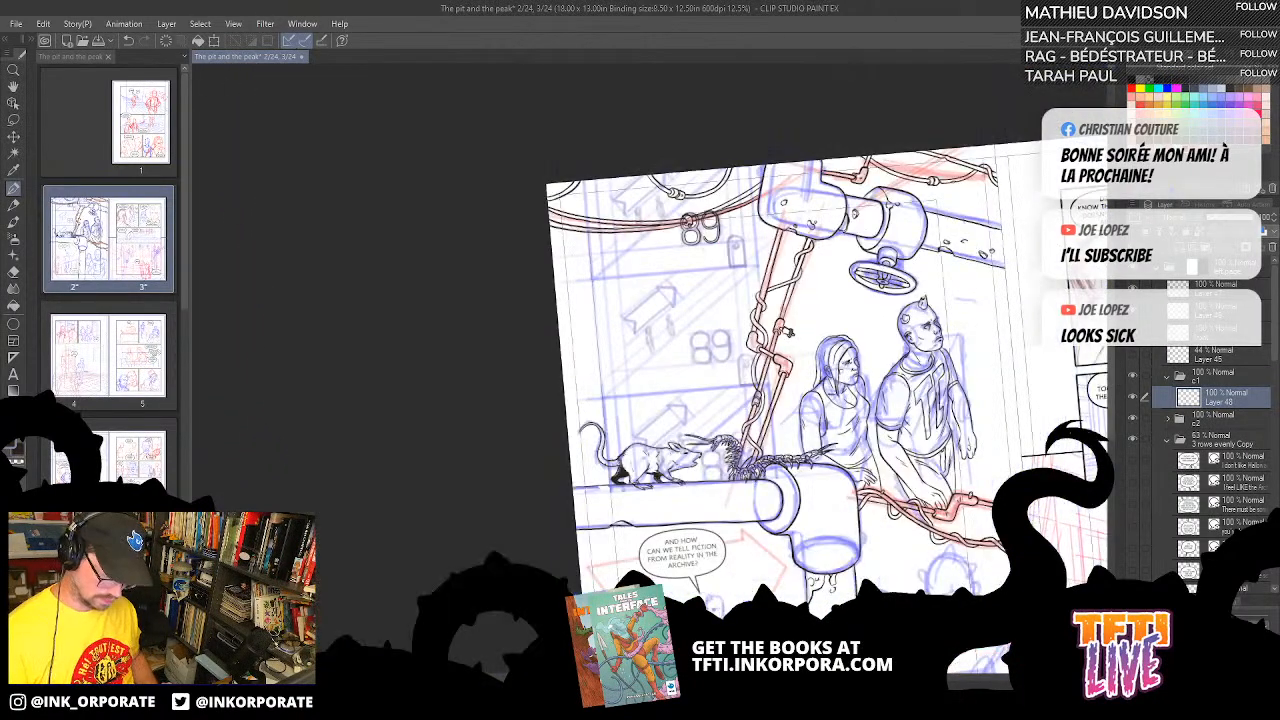
left_click_drag(787, 332, 647, 293)
scroll(758, 505, "up", 4)
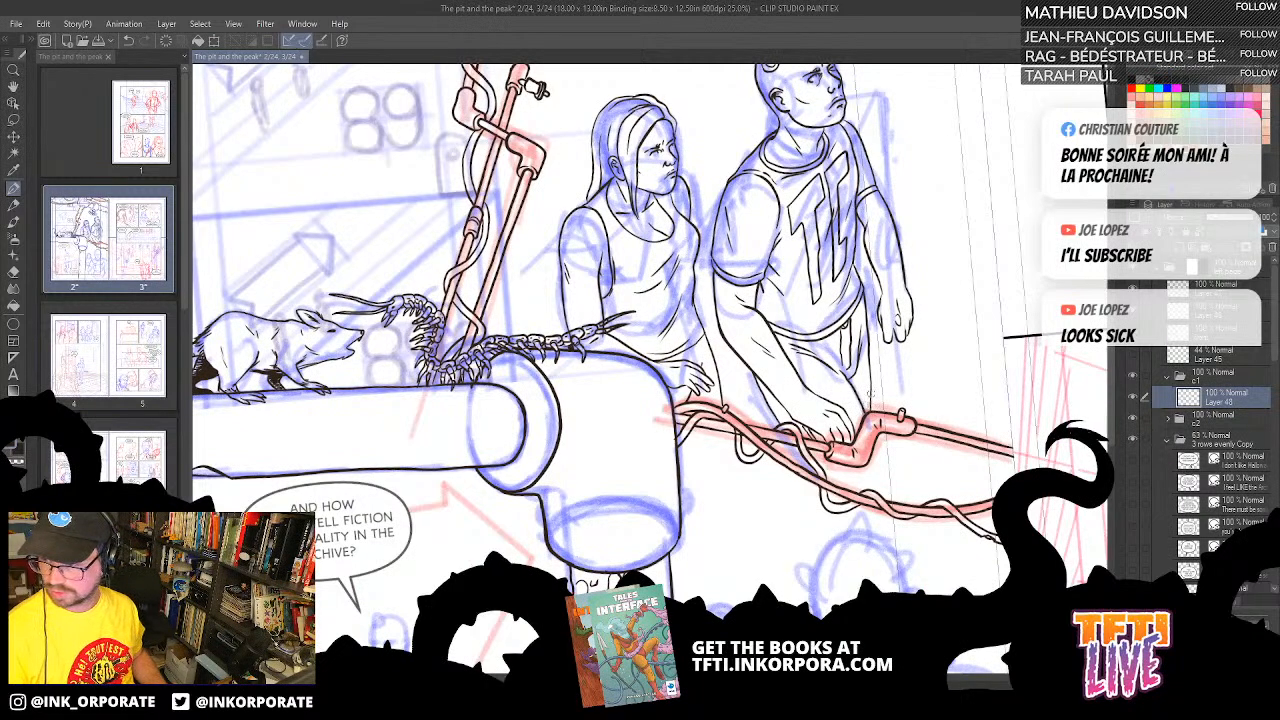
left_click_drag(870, 393, 881, 378)
left_click_drag(712, 366, 887, 633)
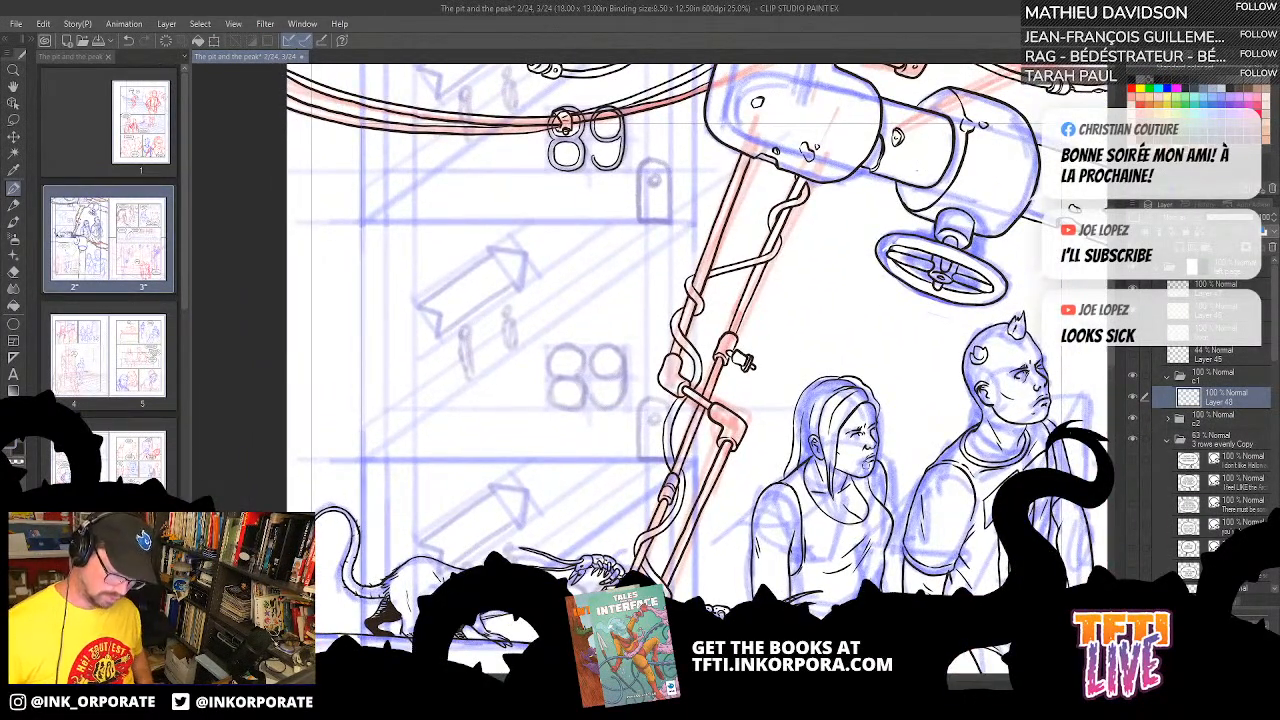
- Ink the outer contour of a 9 over the sketched 8 in the lower 89 marking
scroll(720, 383, "up", 1)
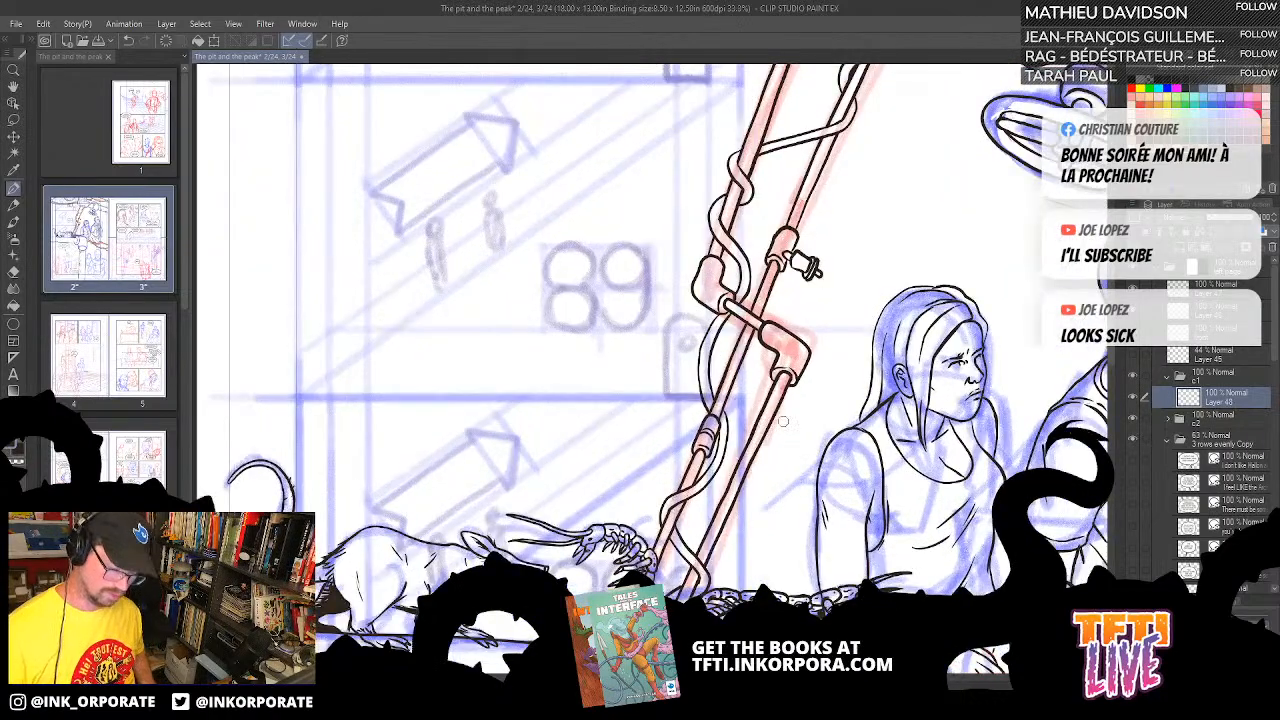
left_click_drag(663, 363, 873, 393)
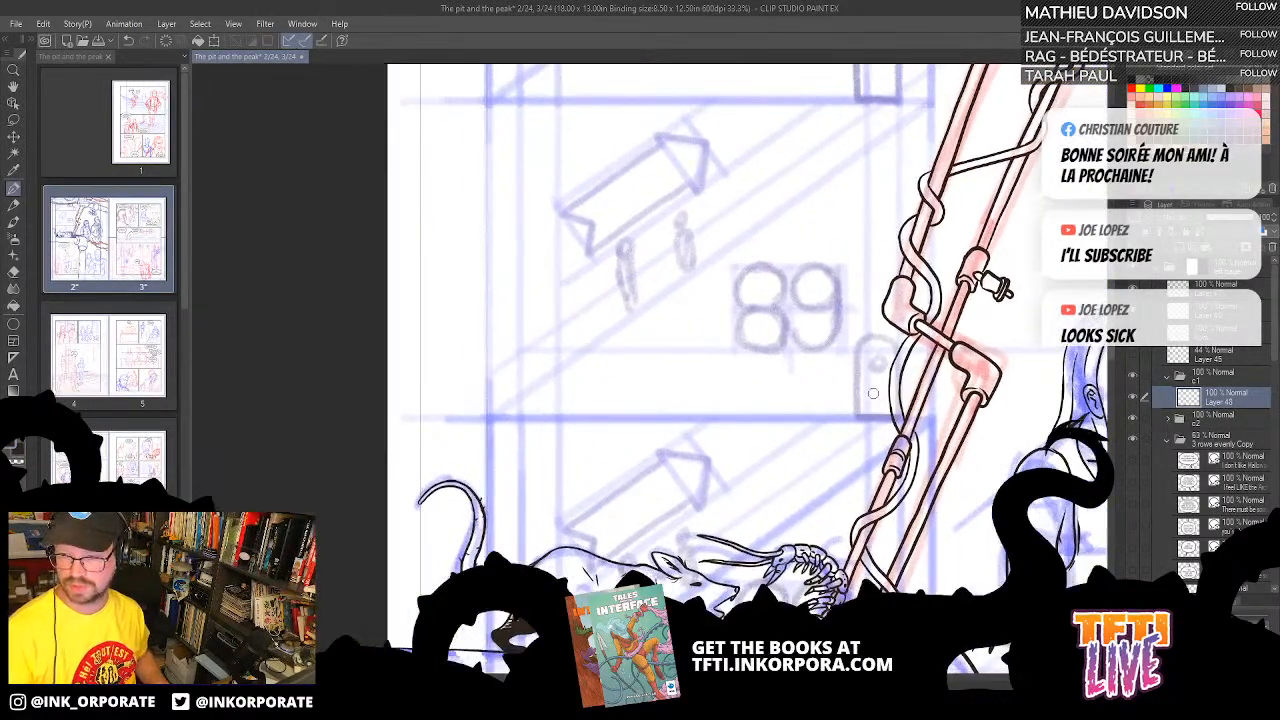
left_click_drag(783, 278, 702, 329)
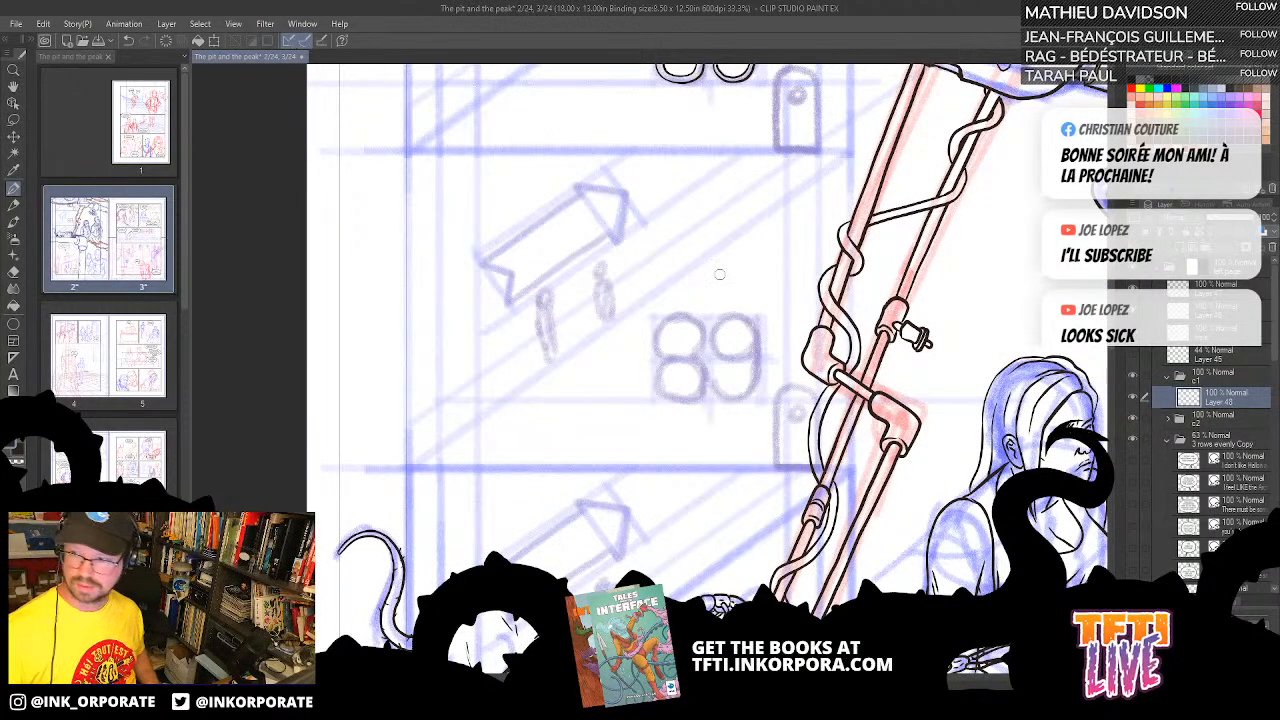
scroll(721, 280, "up", 1)
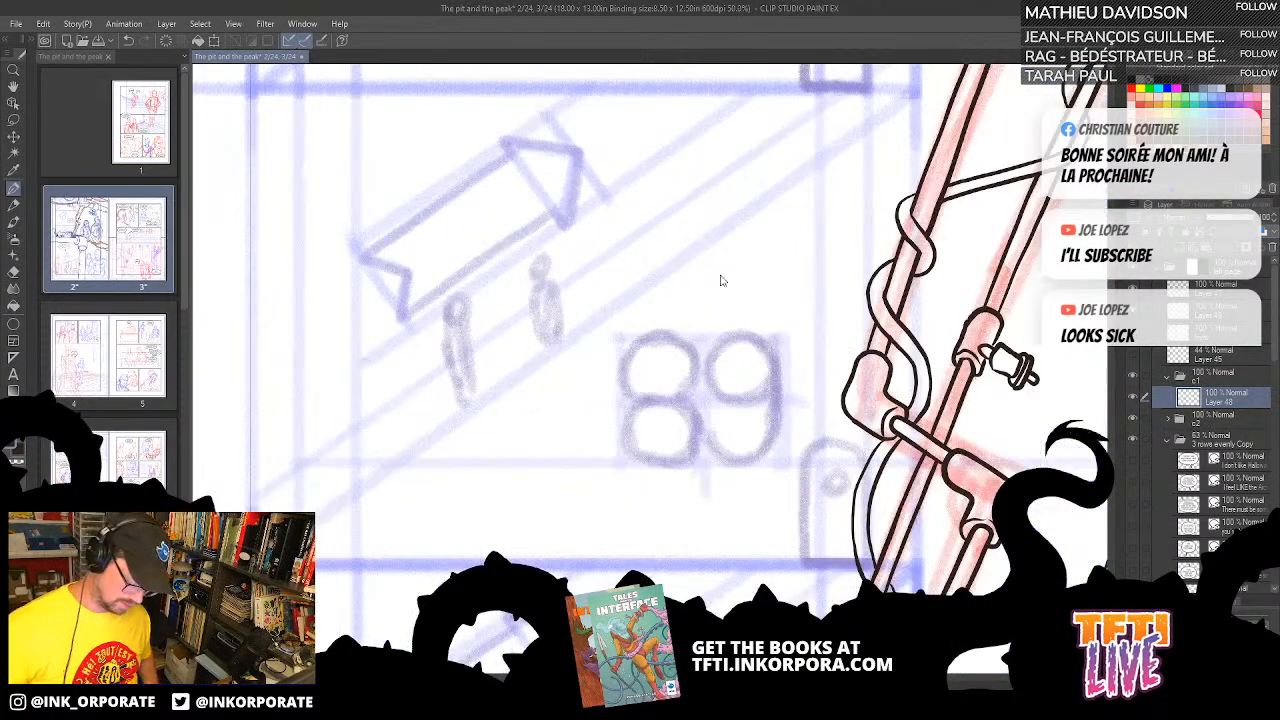
left_click_drag(719, 274, 834, 189)
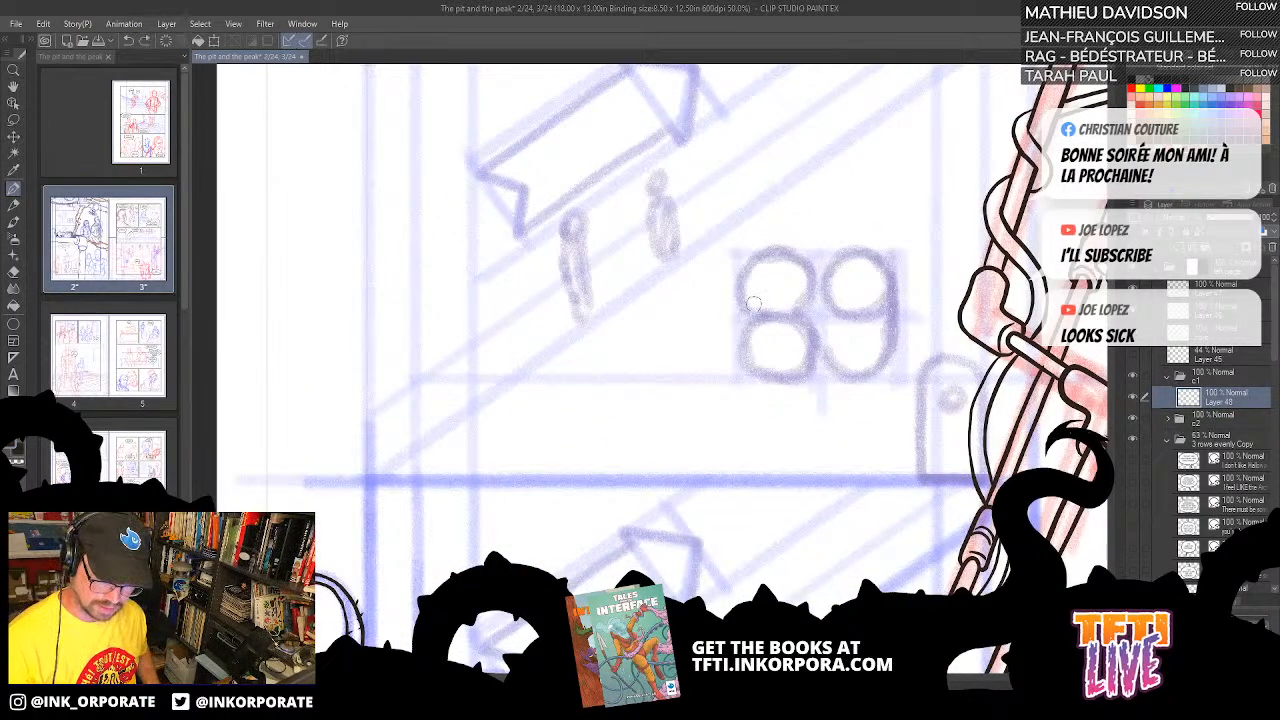
mouse_move(787, 323)
left_mouse_down()
mouse_move(743, 306)
mouse_move(742, 271)
mouse_move(756, 252)
mouse_move(790, 248)
mouse_move(812, 283)
mouse_move(813, 357)
mouse_move(771, 380)
mouse_move(750, 372)
mouse_move(744, 348)
mouse_move(769, 377)
left_mouse_up()
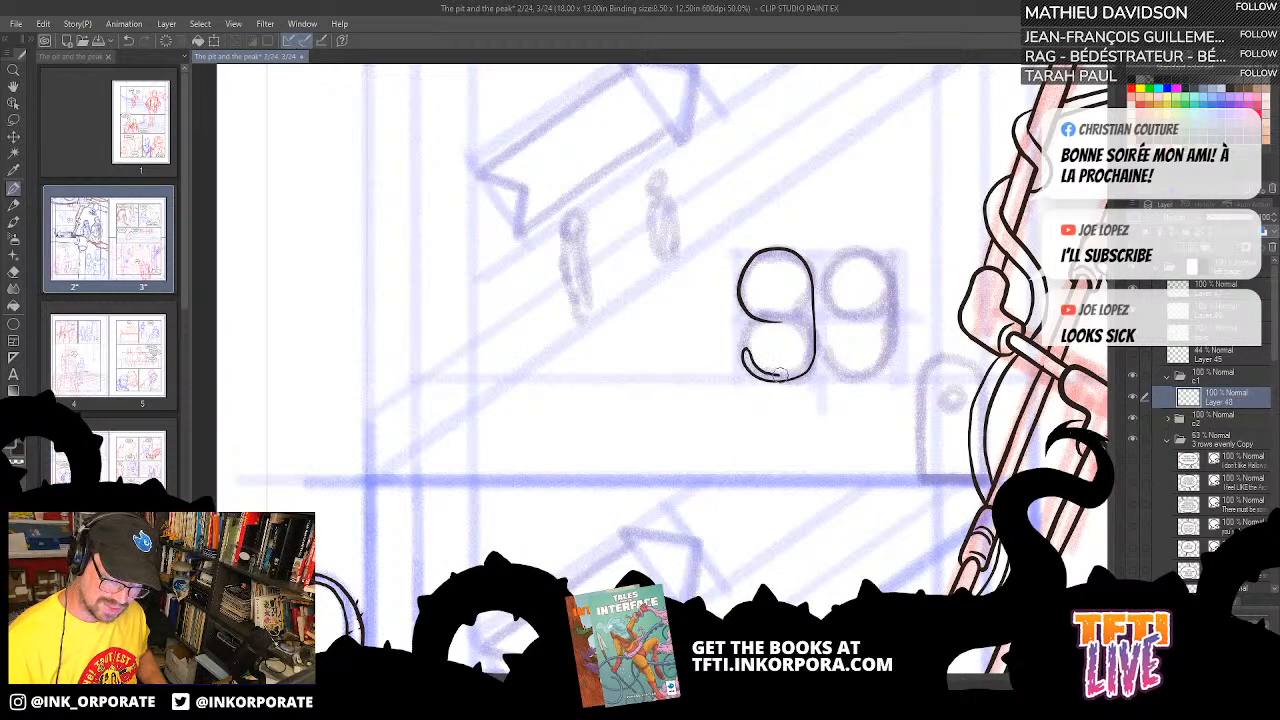
mouse_move(806, 355)
left_mouse_down()
mouse_move(817, 312)
mouse_move(766, 441)
mouse_move(807, 271)
left_mouse_up()
key("asciicircum")
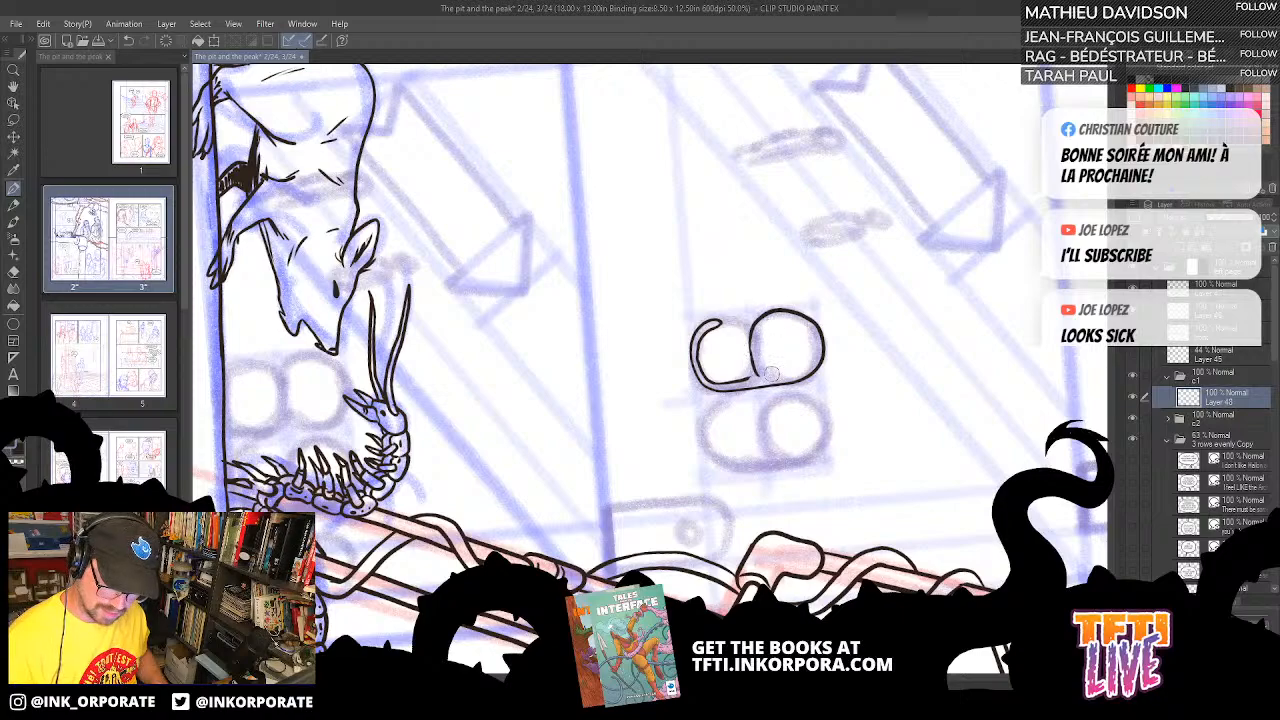
- Ink the inner loop and the lower tail of the 9 in the lower marking
mouse_move(762, 372)
left_mouse_down()
mouse_move(762, 320)
mouse_move(778, 312)
mouse_move(812, 340)
mouse_move(818, 366)
mouse_move(798, 382)
mouse_move(758, 374)
left_mouse_up()
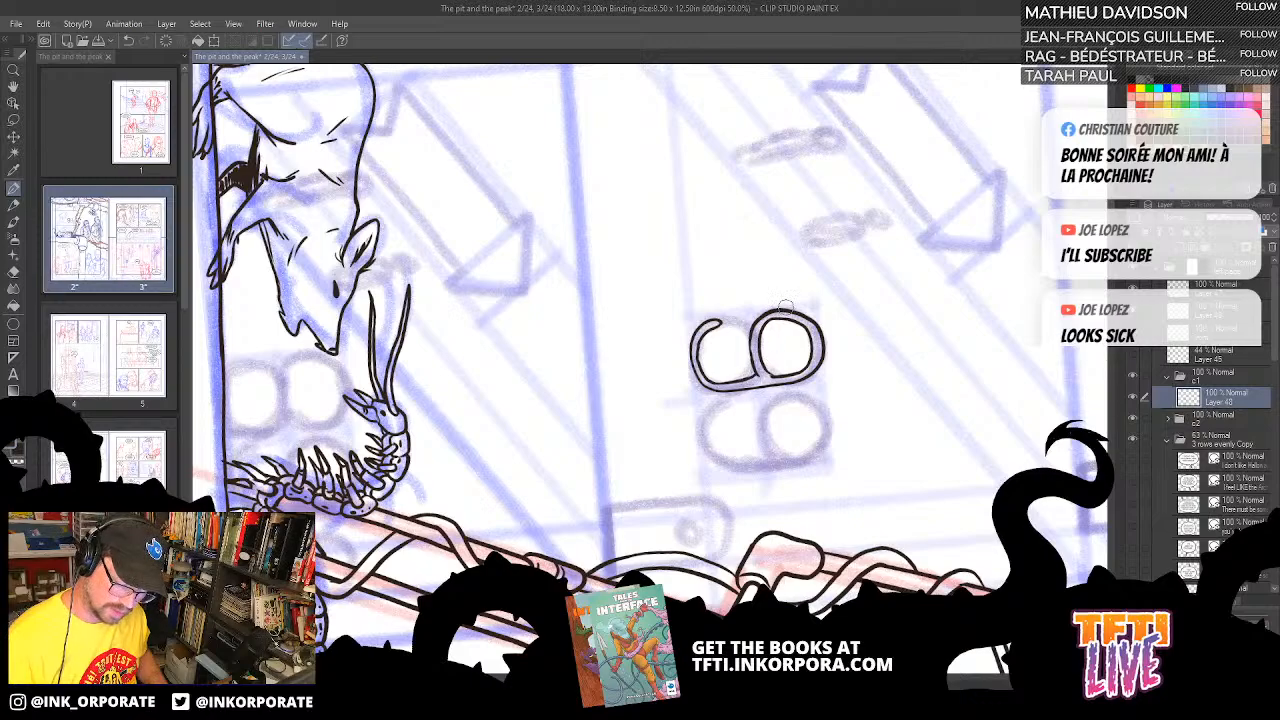
key("asciicircum")
key("asciicircum")
key("asciicircum")
key("asciicircum")
key("asciicircum")
key("asciicircum")
key("asciicircum")
key("asciicircum")
key("asciicircum")
key("asciicircum")
key("asciicircum")
key("asciicircum")
key("asciicircum")
key("asciicircum")
key("asciicircum")
key("asciicircum")
key("asciicircum")
key("asciicircum")
key("asciicircum")
key("asciicircum")
key("asciicircum")
key("asciicircum")
key("asciicircum")
key("asciicircum")
key("asciicircum")
key("asciicircum")
key("asciicircum")
key("asciicircum")
key("asciicircum")
key("asciicircum")
key("asciicircum")
key("asciicircum")
key("asciicircum")
key("asciicircum")
key("asciicircum")
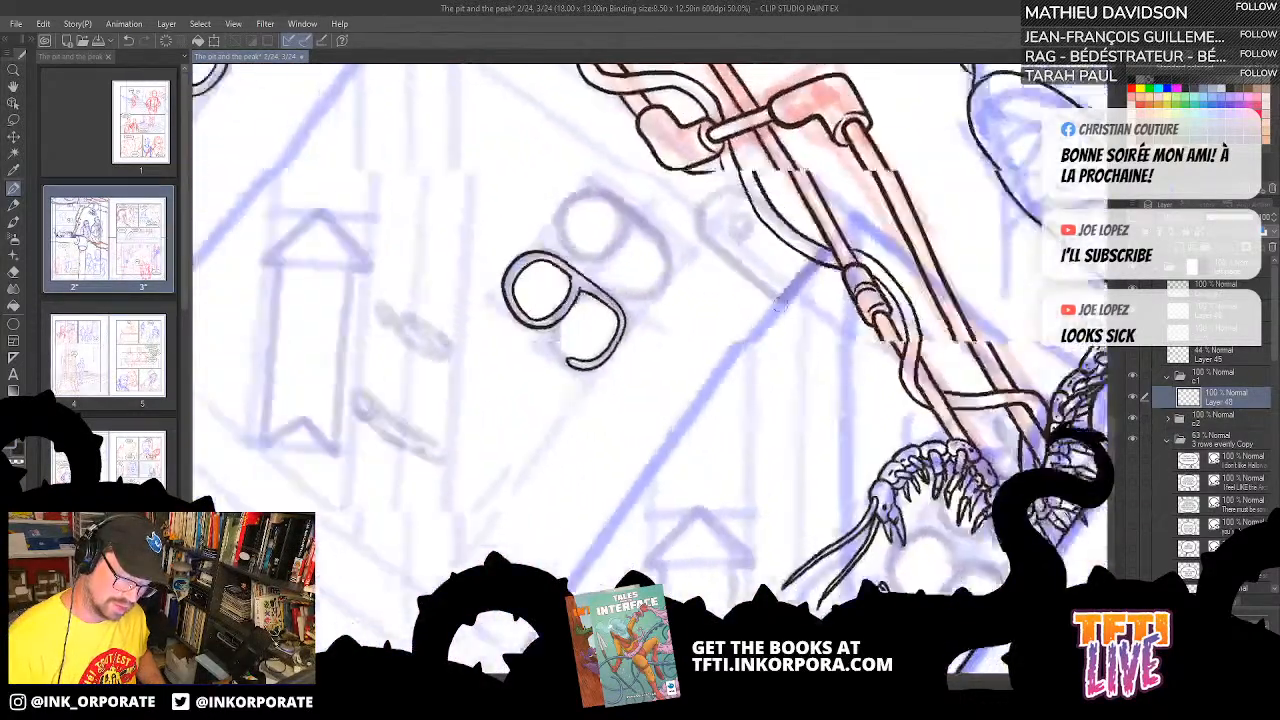
left_click_drag(718, 517, 663, 552)
key("asciicircum")
key("asciicircum")
key("asciicircum")
key("asciicircum")
key("asciicircum")
key("asciicircum")
key("asciicircum")
key("asciicircum")
key("asciicircum")
key("asciicircum")
key("asciicircum")
key("asciicircum")
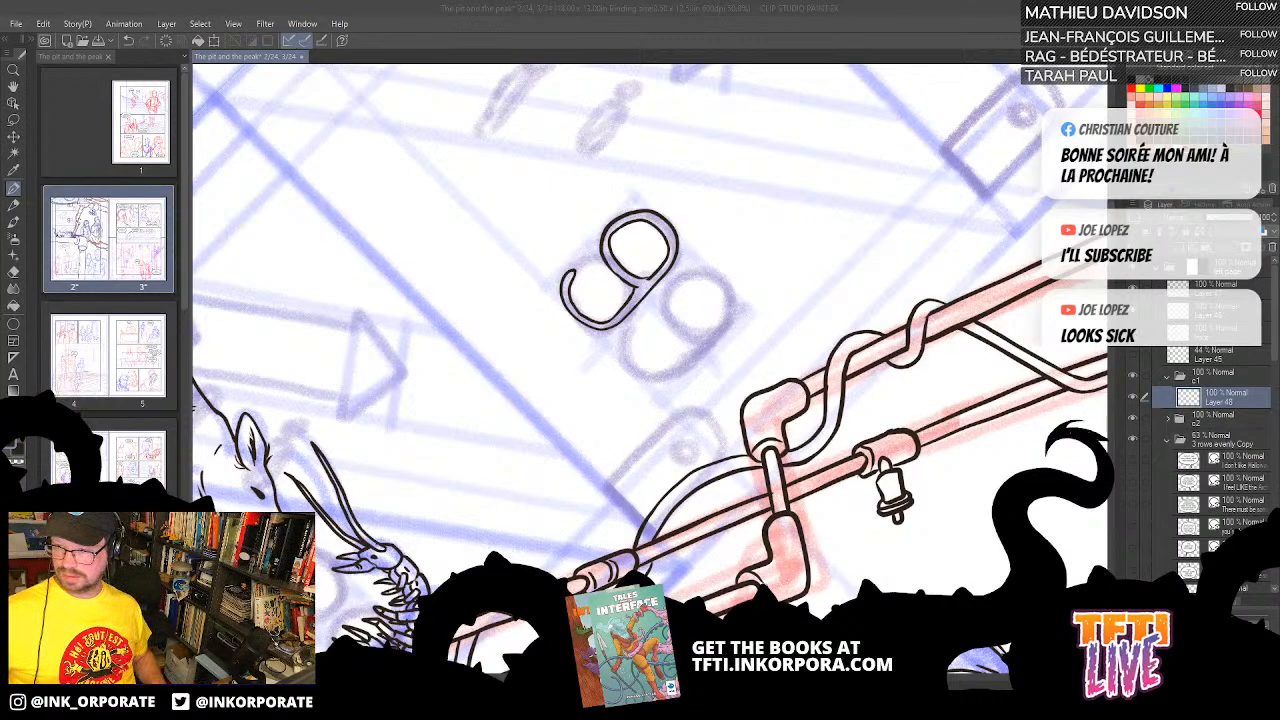
- Switch to the browser, look through the comic page on tfti.inkorpora.com and open the Tales from the Interface 1,2 & 3 Print Bundle
mouse_move(1279, 230)
left_mouse_down()
mouse_move(1040, 121)
mouse_move(746, 14)
left_mouse_up()
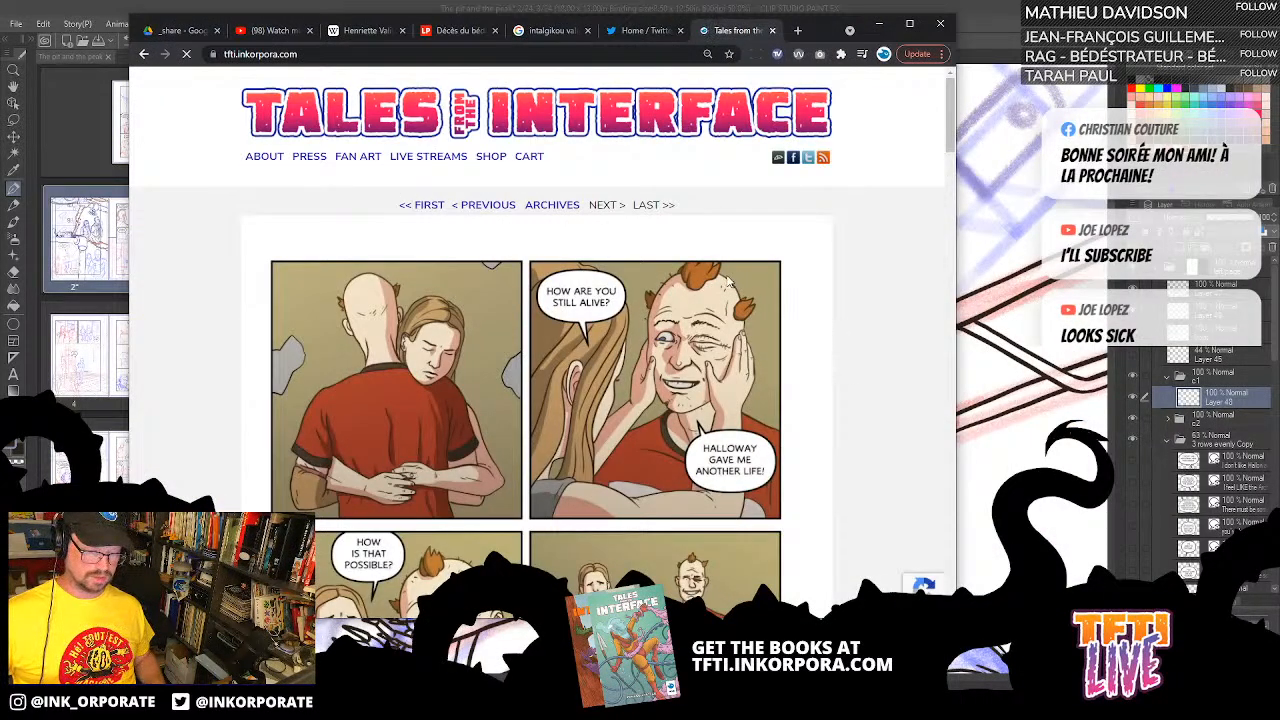
scroll(718, 301, "down", 3)
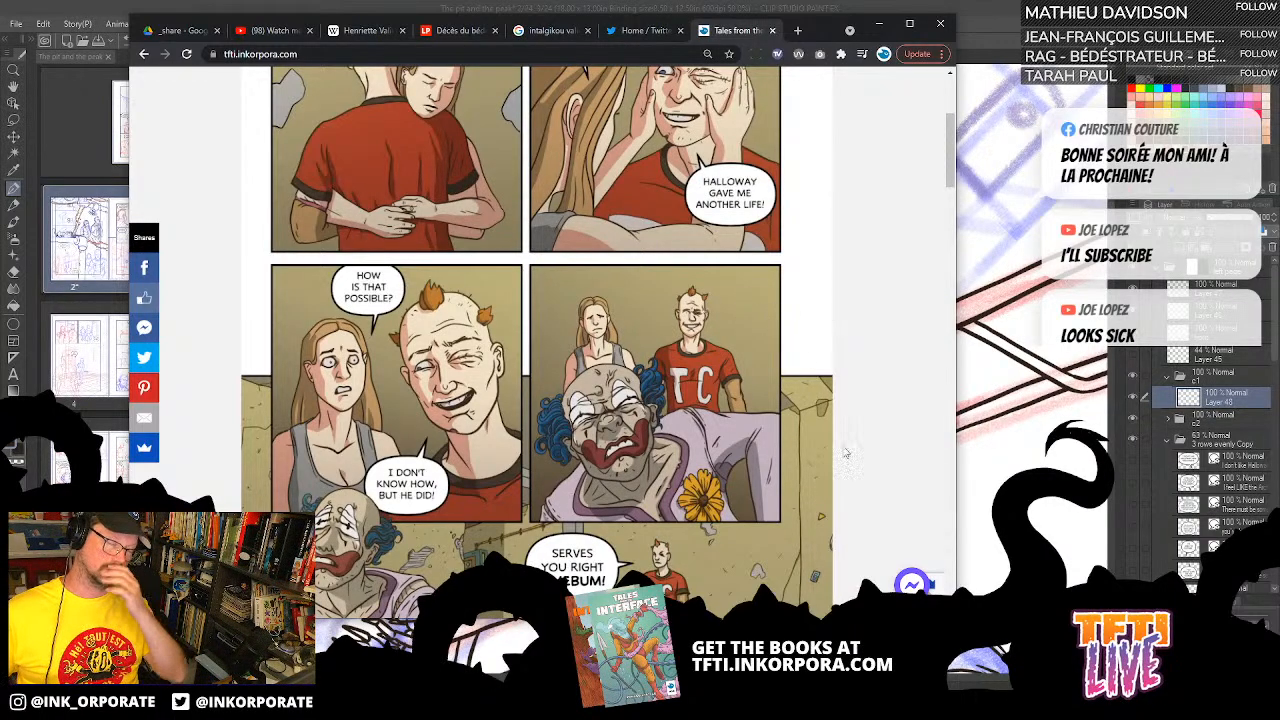
scroll(431, 206, "down", 10)
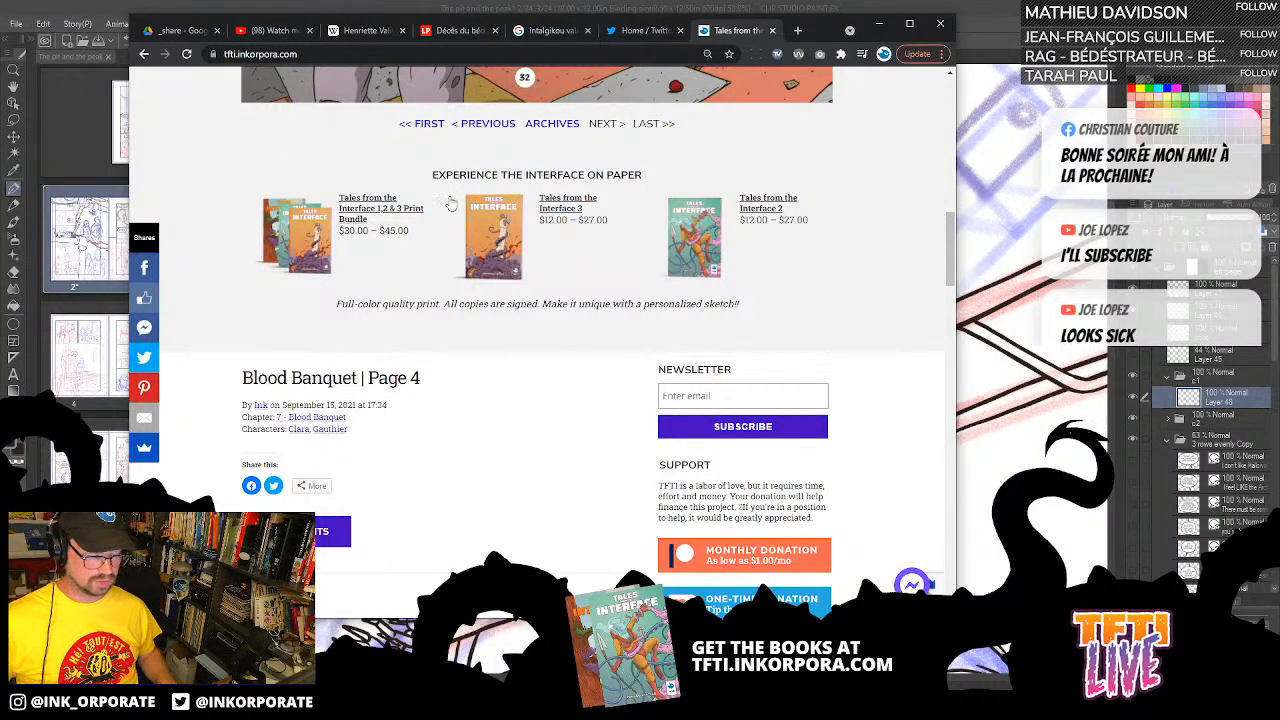
left_click(365, 202)
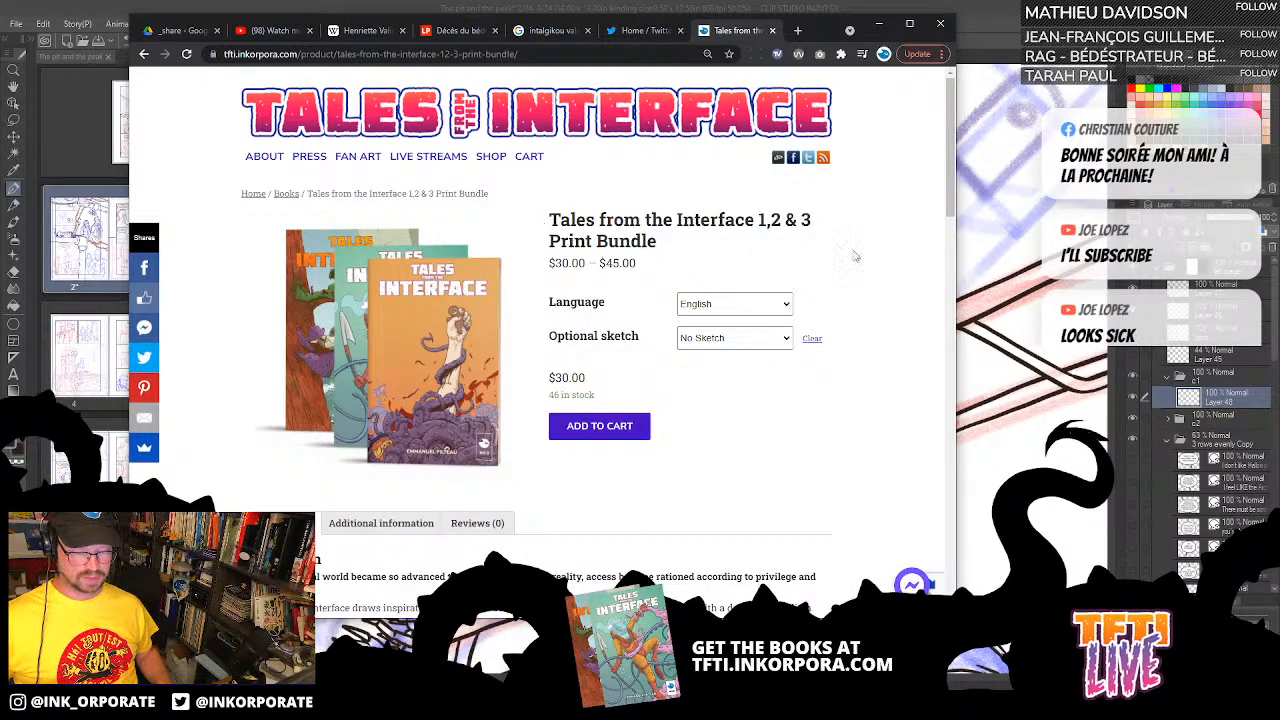
- Set the print bundle's optional sketch to With a sketch and switch back to Clip Studio Paint
left_click(693, 343)
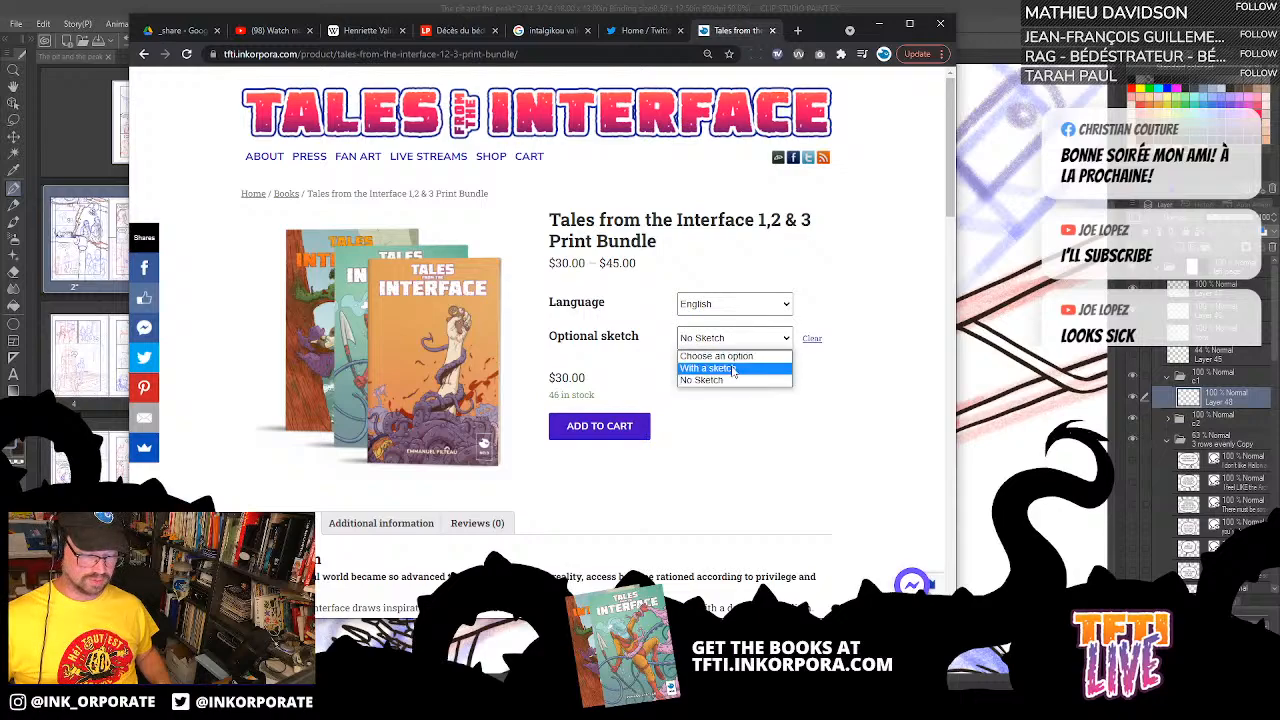
left_click(738, 370)
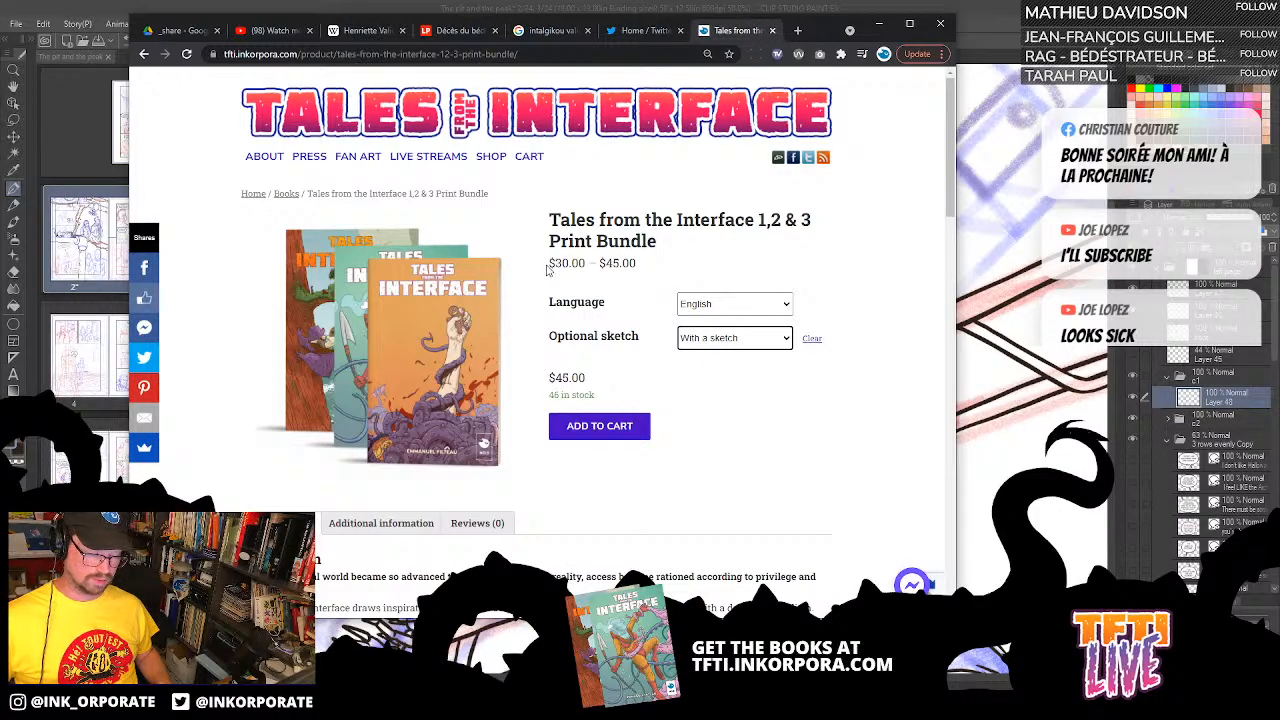
mouse_move(1035, 708)
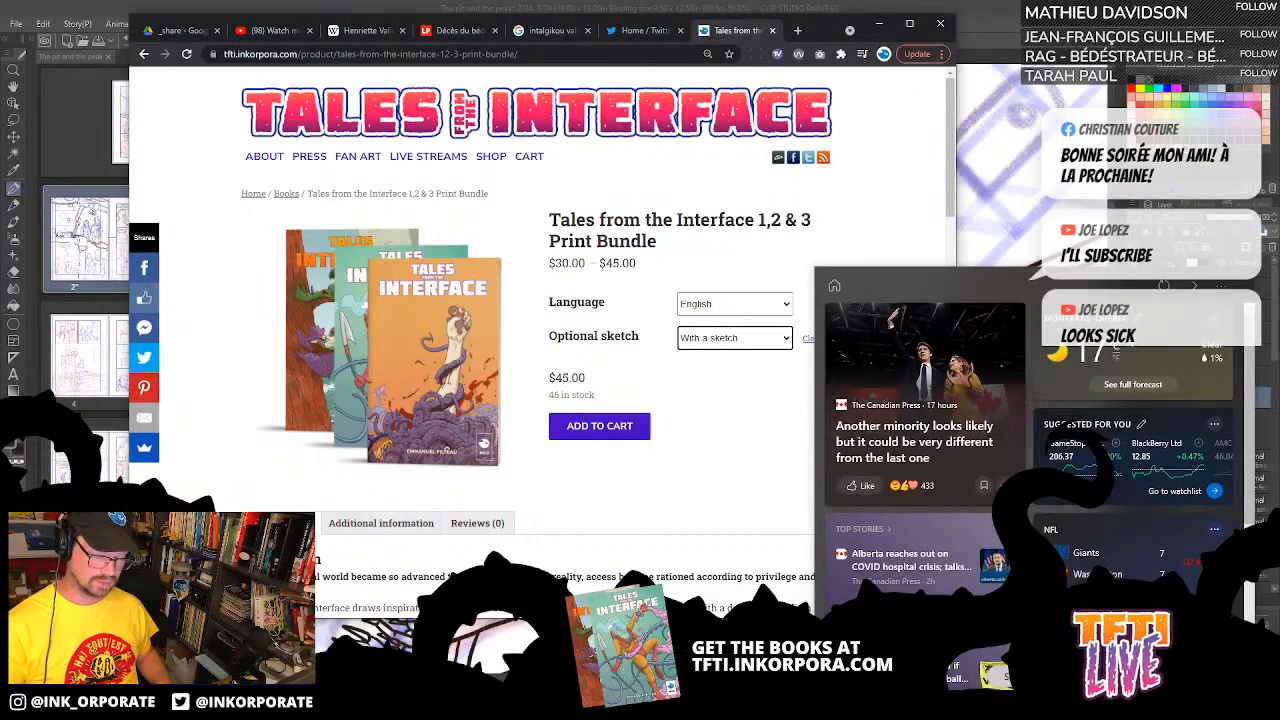
left_click(1015, 14)
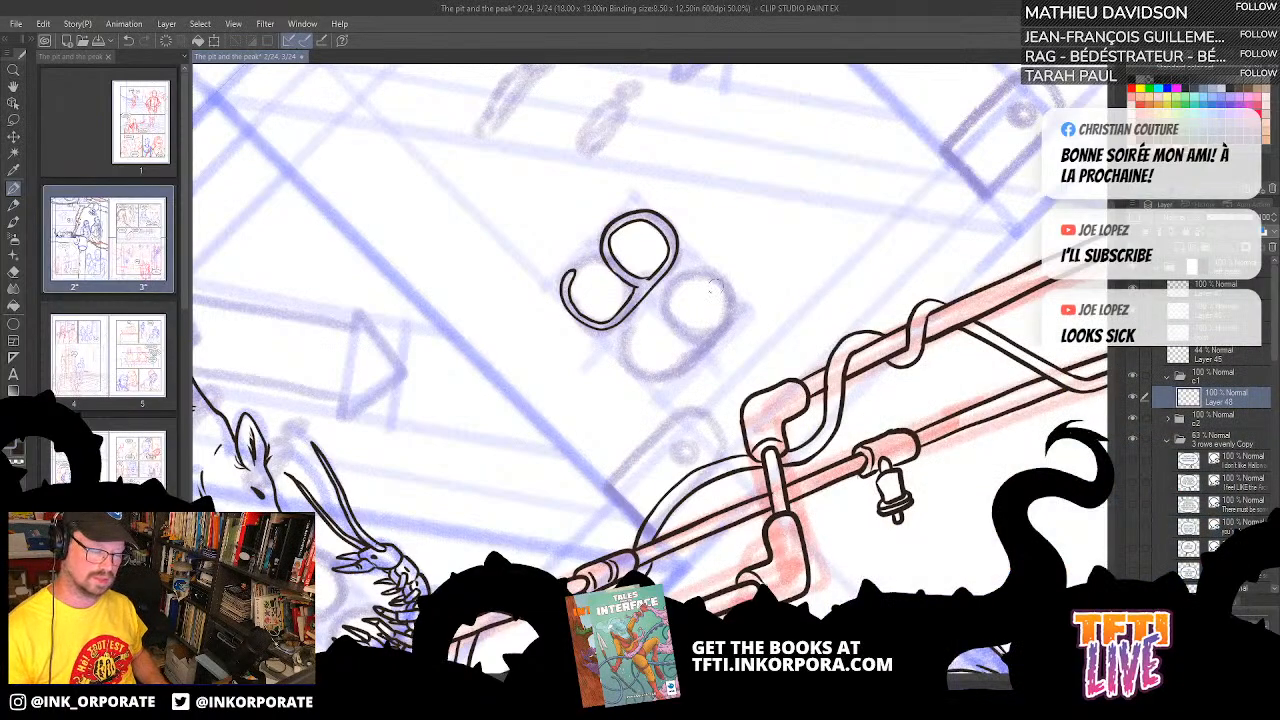
left_click_drag(624, 355, 640, 378)
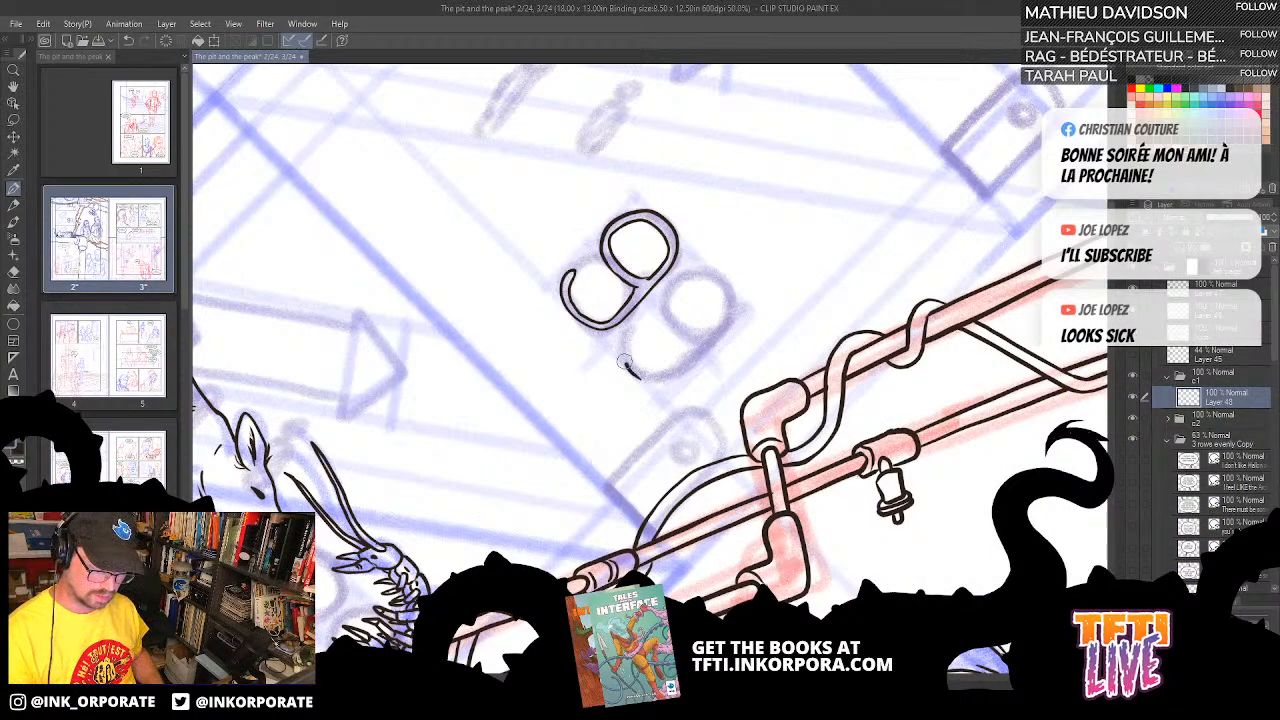
key("ctrl+z")
mouse_move(643, 383)
left_mouse_down()
mouse_move(622, 345)
mouse_move(660, 293)
left_mouse_up()
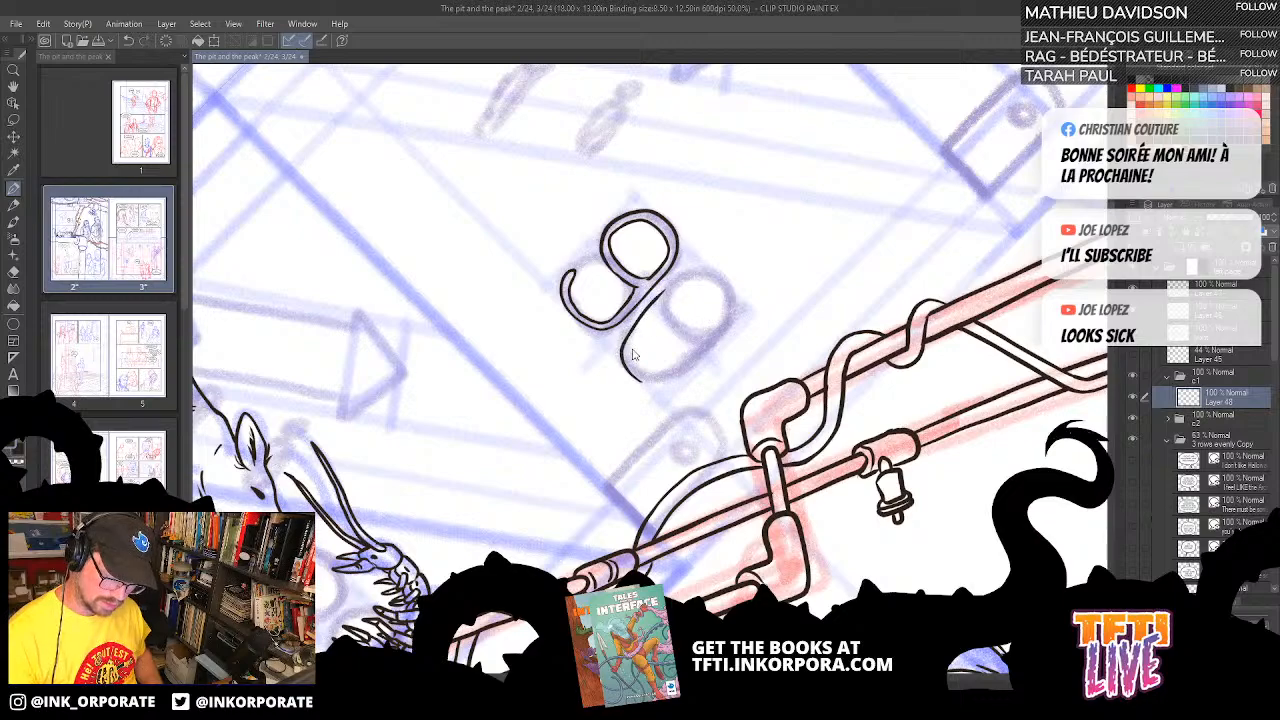
key("ctrl+z")
mouse_move(647, 382)
left_mouse_down()
mouse_move(621, 342)
mouse_move(650, 305)
left_mouse_up()
key("ctrl+z")
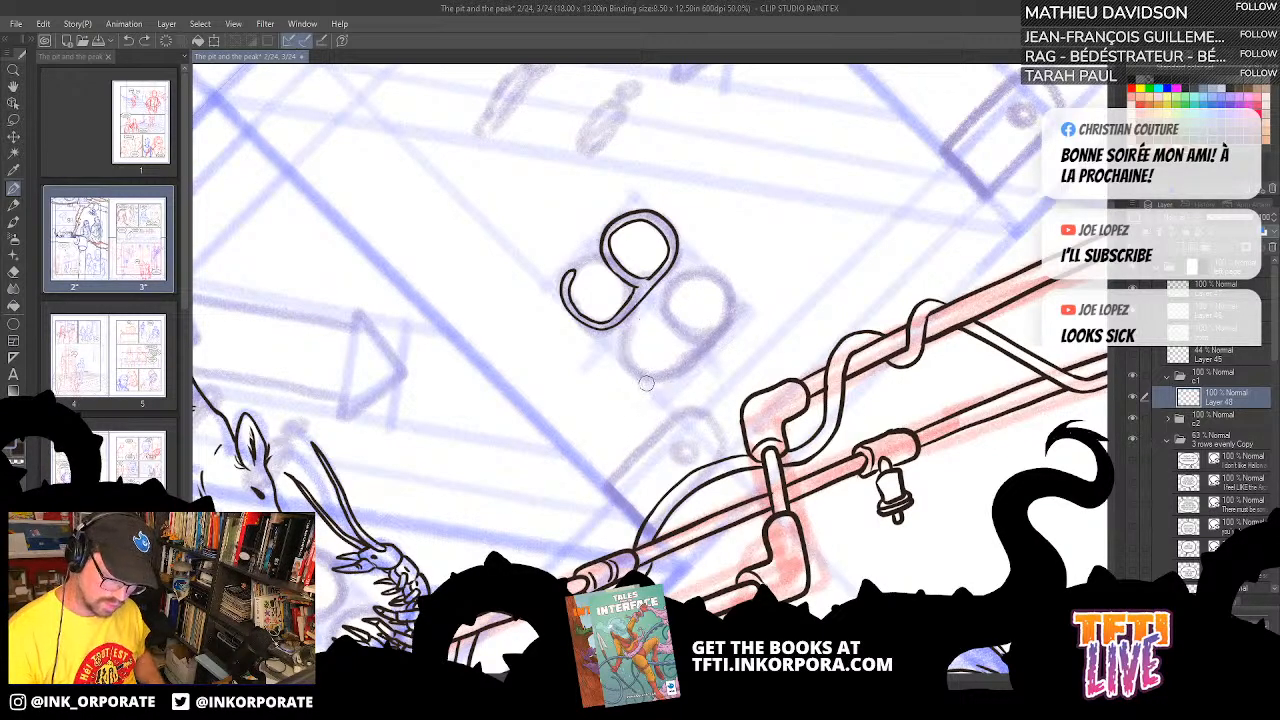
- Ink the closed outer contour of a 0 over the sketched 9 in the lower marking
mouse_move(646, 383)
left_mouse_down()
mouse_move(614, 334)
mouse_move(693, 266)
mouse_move(716, 265)
mouse_move(733, 322)
mouse_move(643, 392)
mouse_move(652, 385)
left_mouse_up()
key("asciicircum")
key("asciicircum")
key("asciicircum")
key("asciicircum")
key("asciicircum")
key("asciicircum")
key("asciicircum")
key("asciicircum")
key("asciicircum")
key("asciicircum")
key("asciicircum")
key("asciicircum")
key("asciicircum")
key("asciicircum")
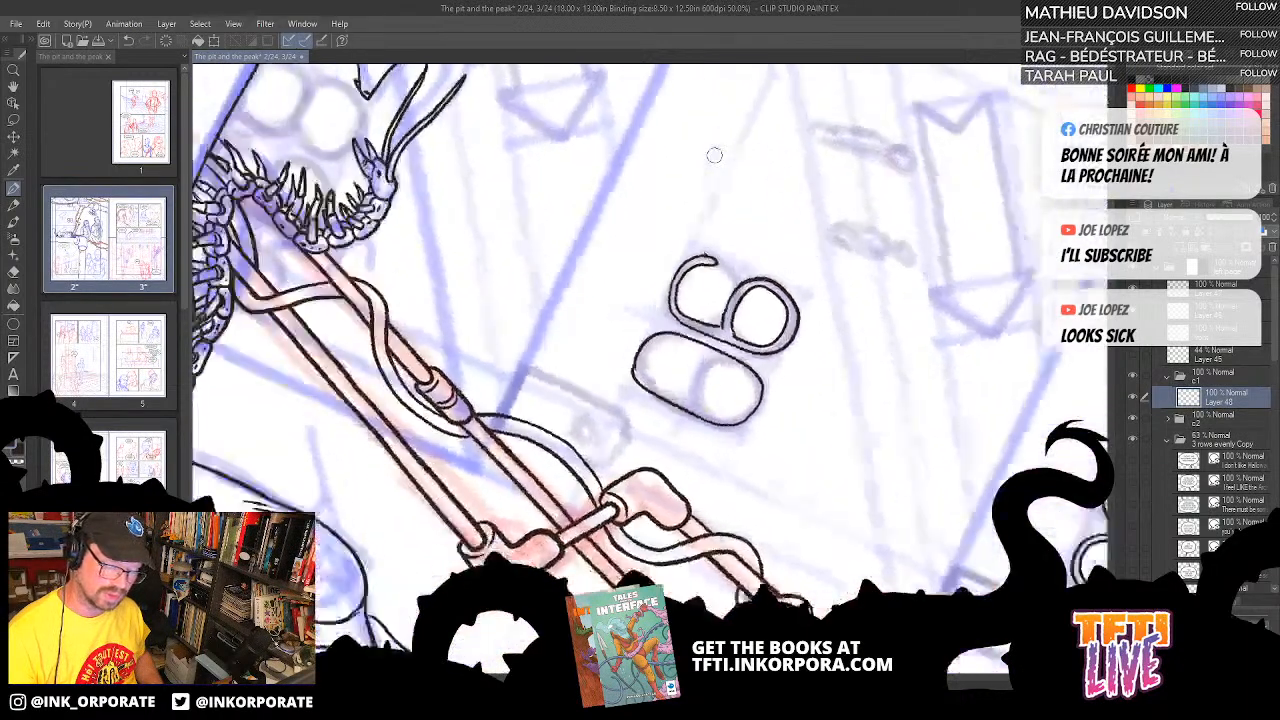
- Ink the inner contour of the 0 and check the finished 90 against the surrounding panel
key("asciicircum")
key("asciicircum")
key("asciicircum")
key("asciicircum")
key("asciicircum")
key("asciicircum")
key("asciicircum")
key("asciicircum")
key("asciicircum")
key("asciicircum")
left_click_drag(622, 376, 636, 349)
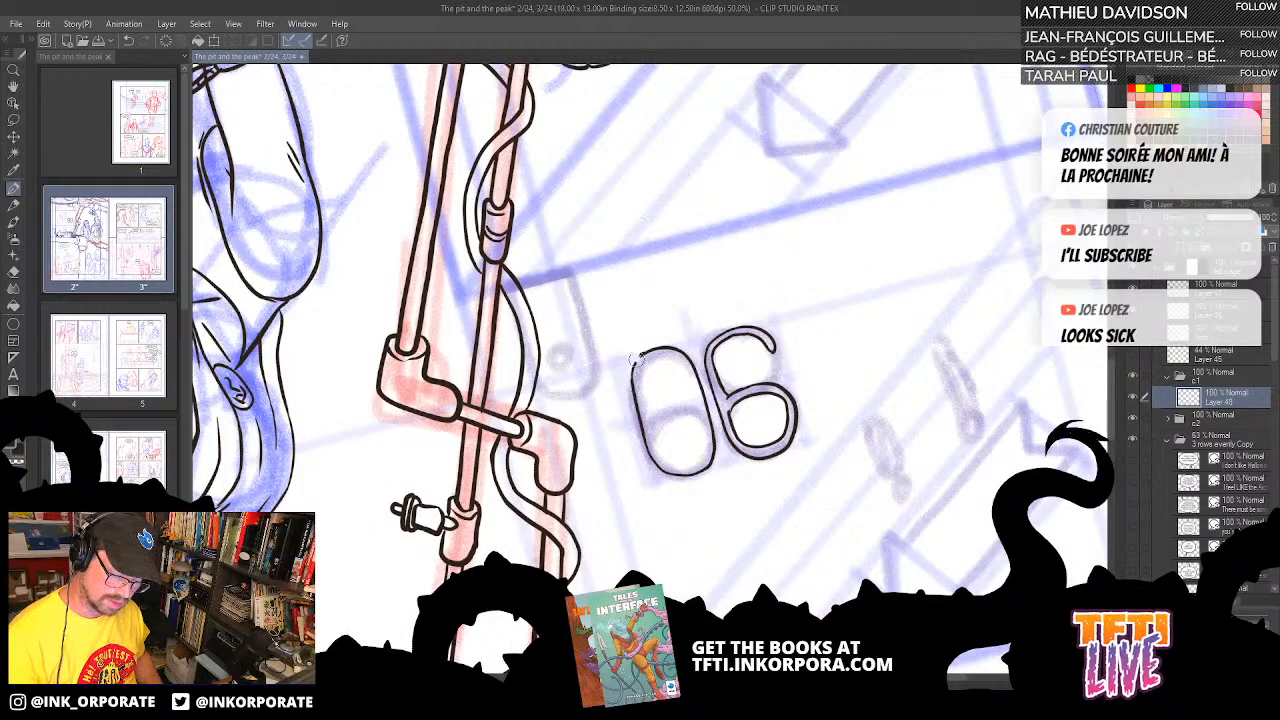
key("asciicircum")
key("asciicircum")
key("asciicircum")
key("asciicircum")
left_click_drag(680, 305, 797, 206)
mouse_move(713, 360)
left_mouse_down()
mouse_move(698, 340)
mouse_move(703, 306)
mouse_move(777, 258)
mouse_move(770, 316)
mouse_move(711, 360)
left_mouse_up()
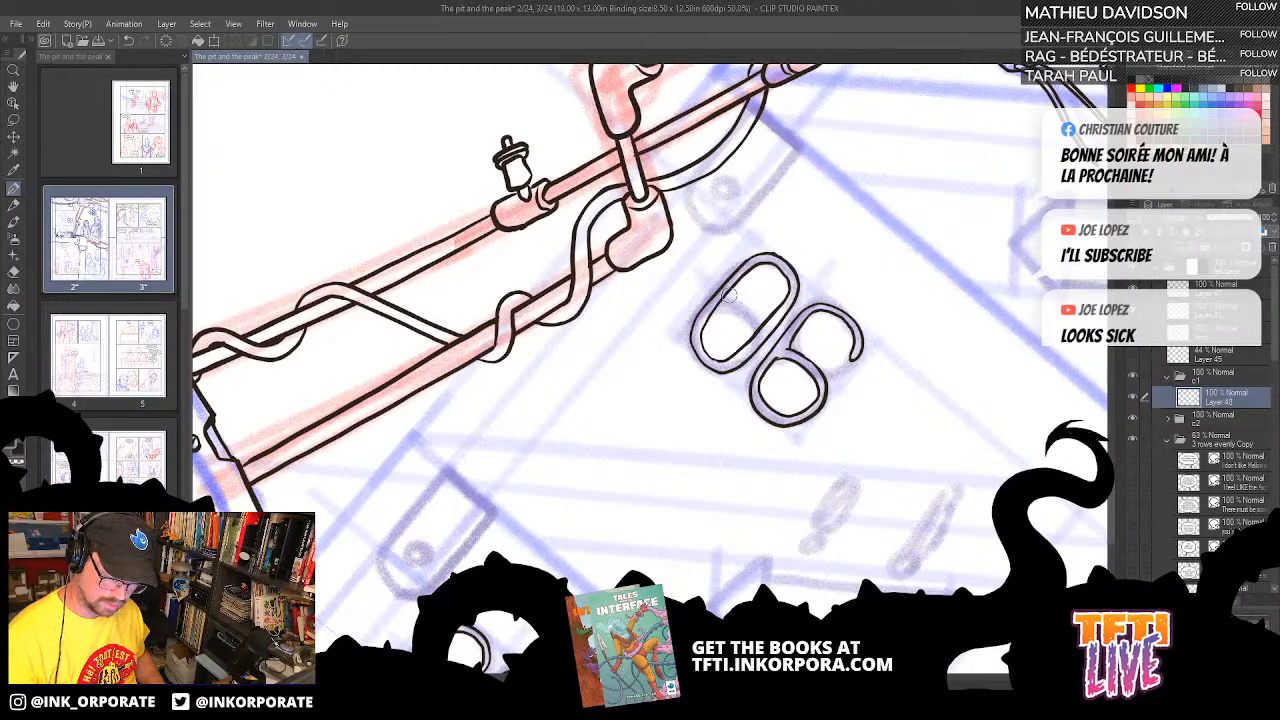
key("asciicircum")
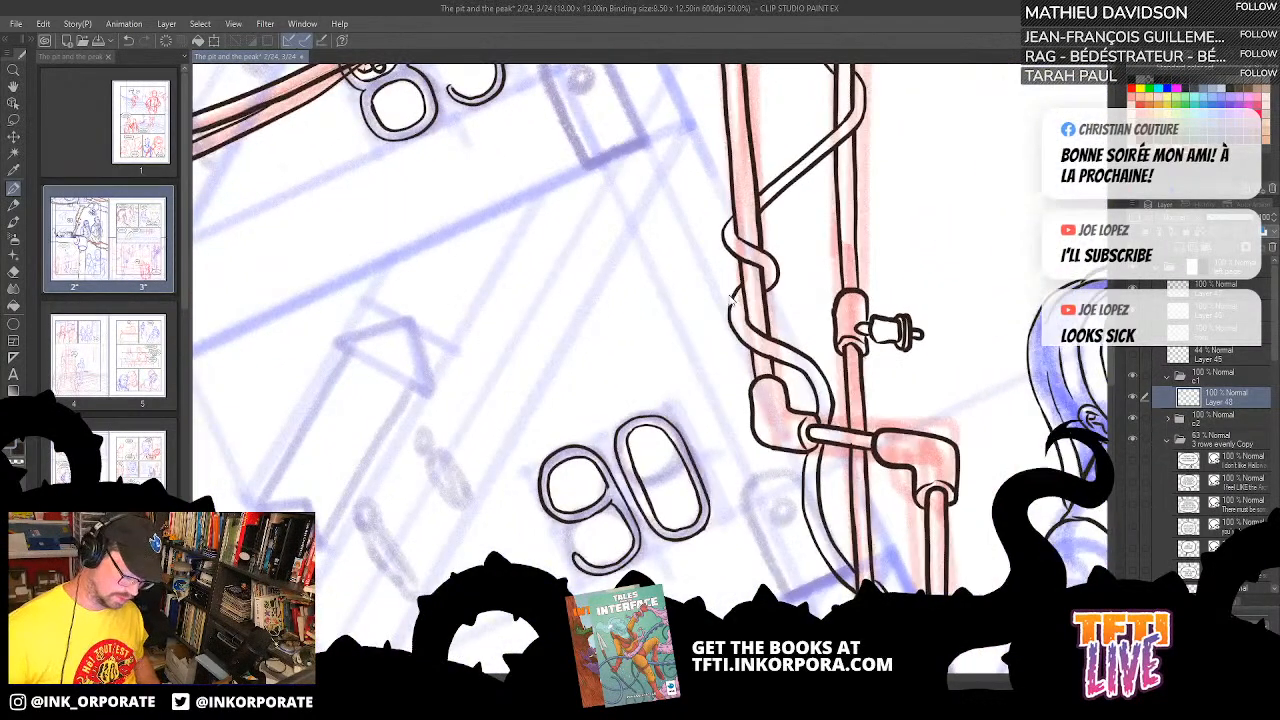
scroll(727, 295, "up", 1)
scroll(722, 585, "down", 4)
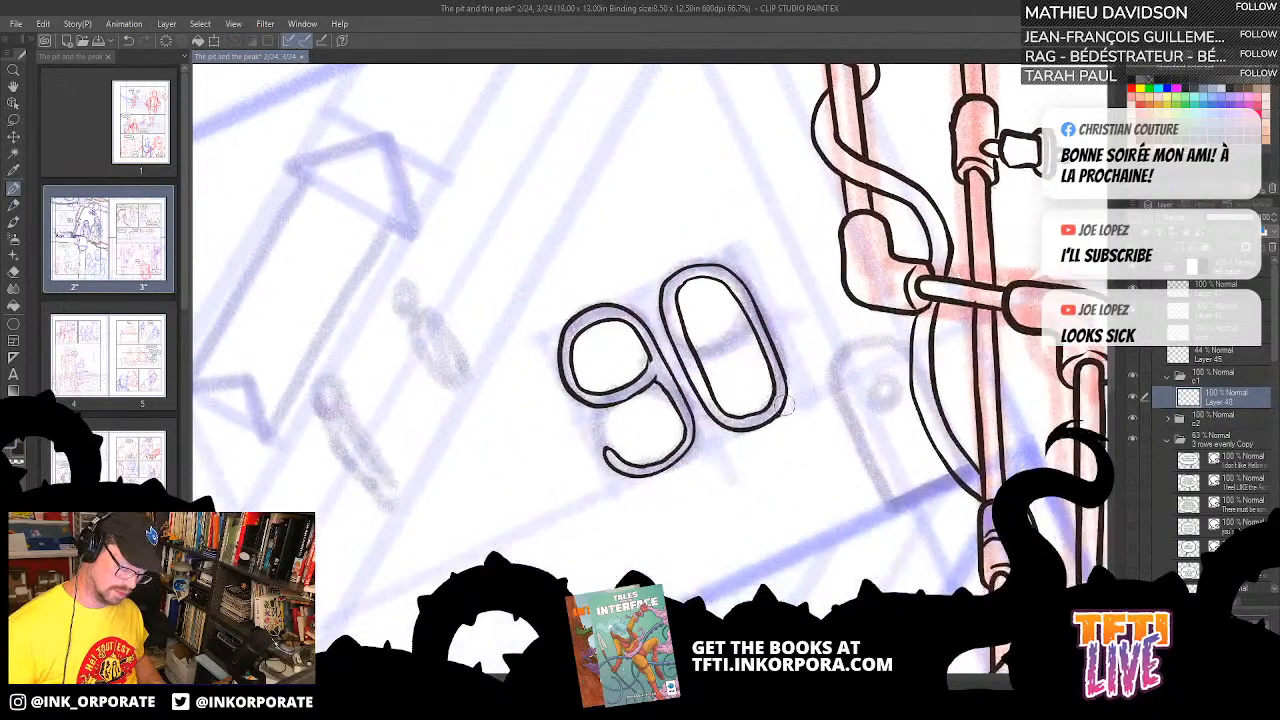
left_click_drag(751, 494, 781, 429)
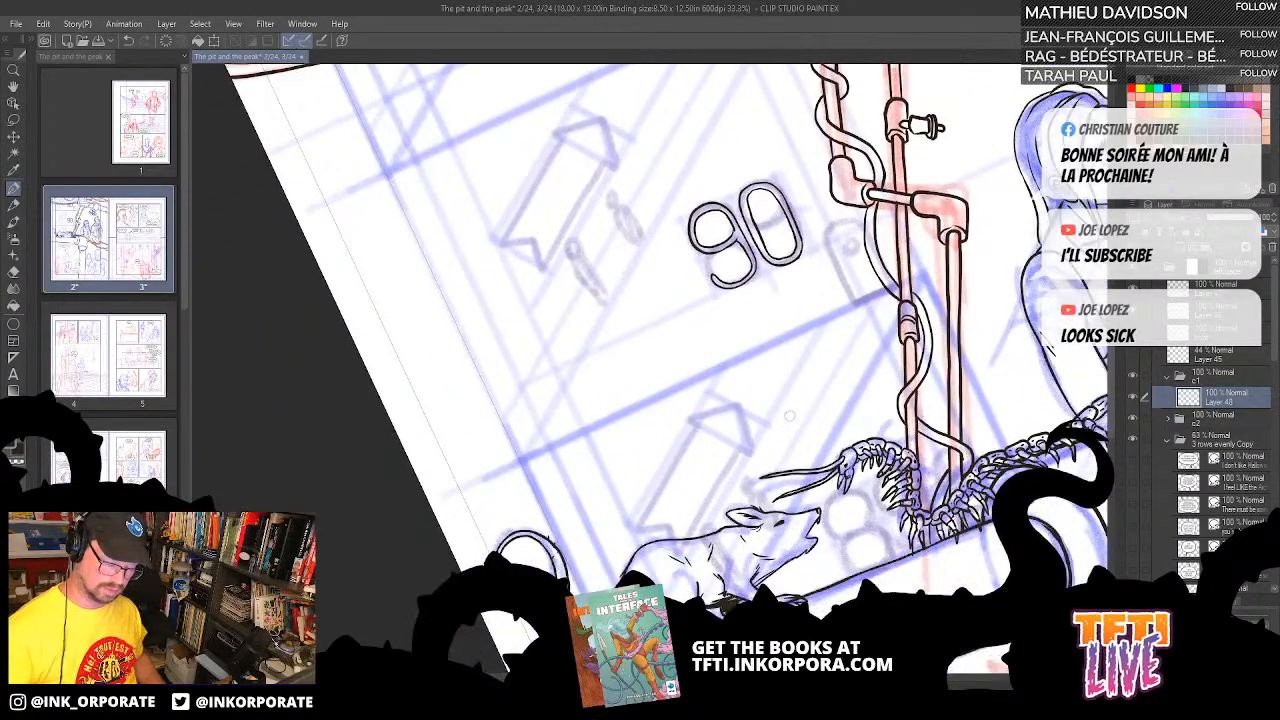